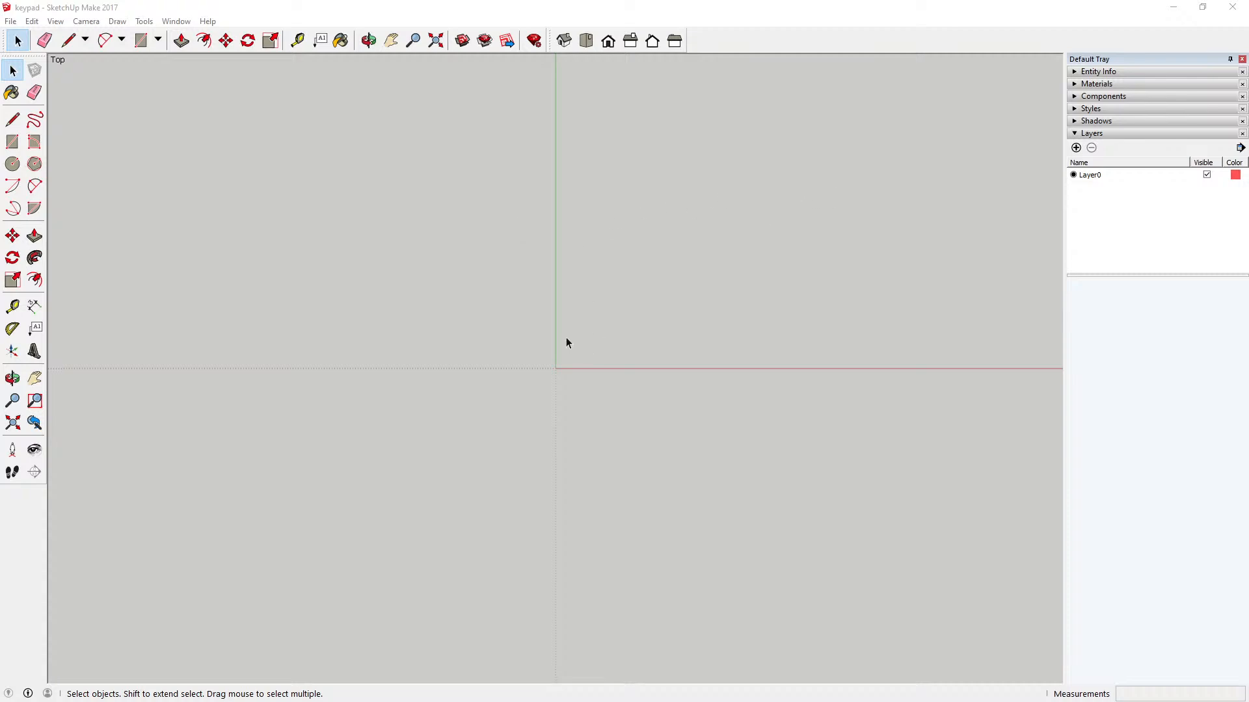
Step: Switch the camera from perspective to parallel projection for the top view
scroll(614, 370, up, 9)
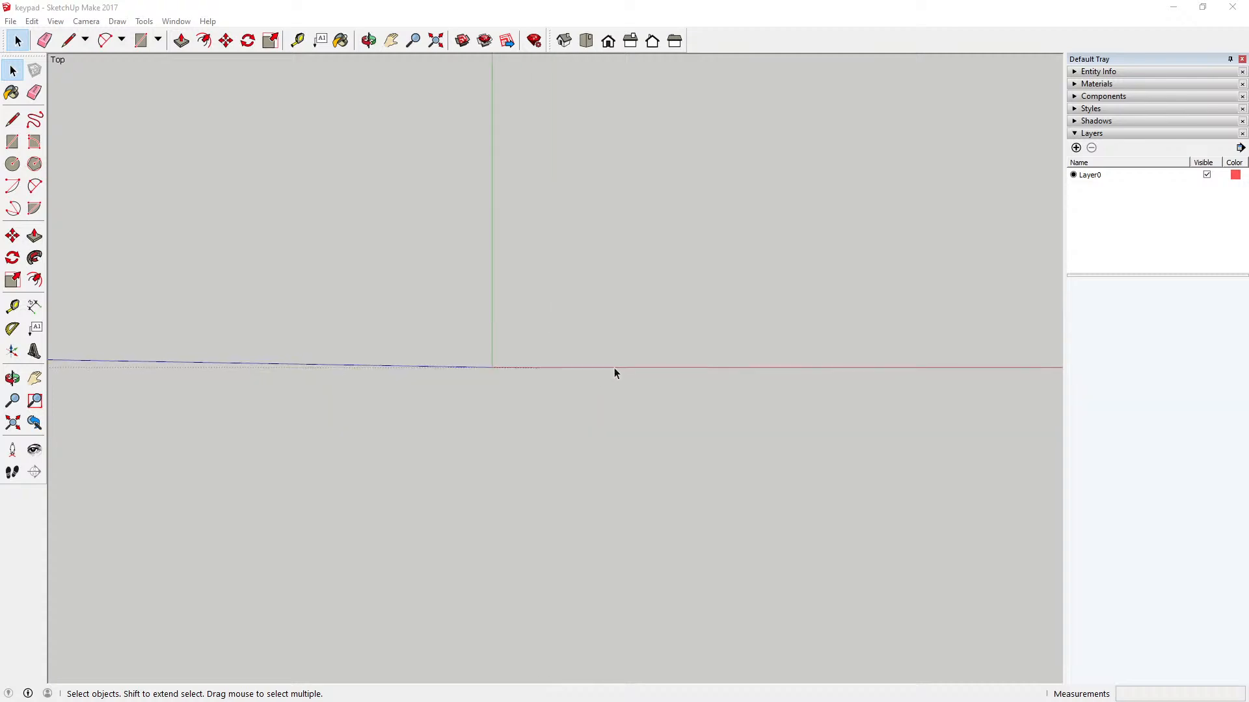
scroll(542, 353, up, 1)
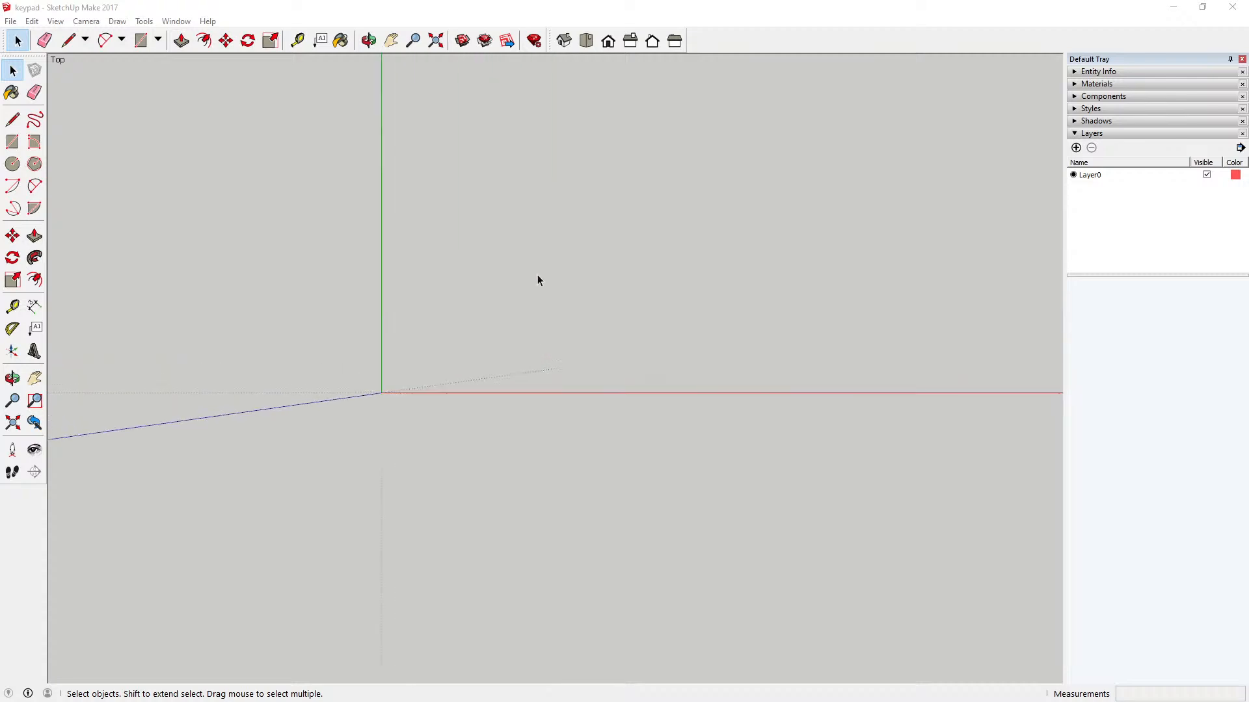
click(86, 22)
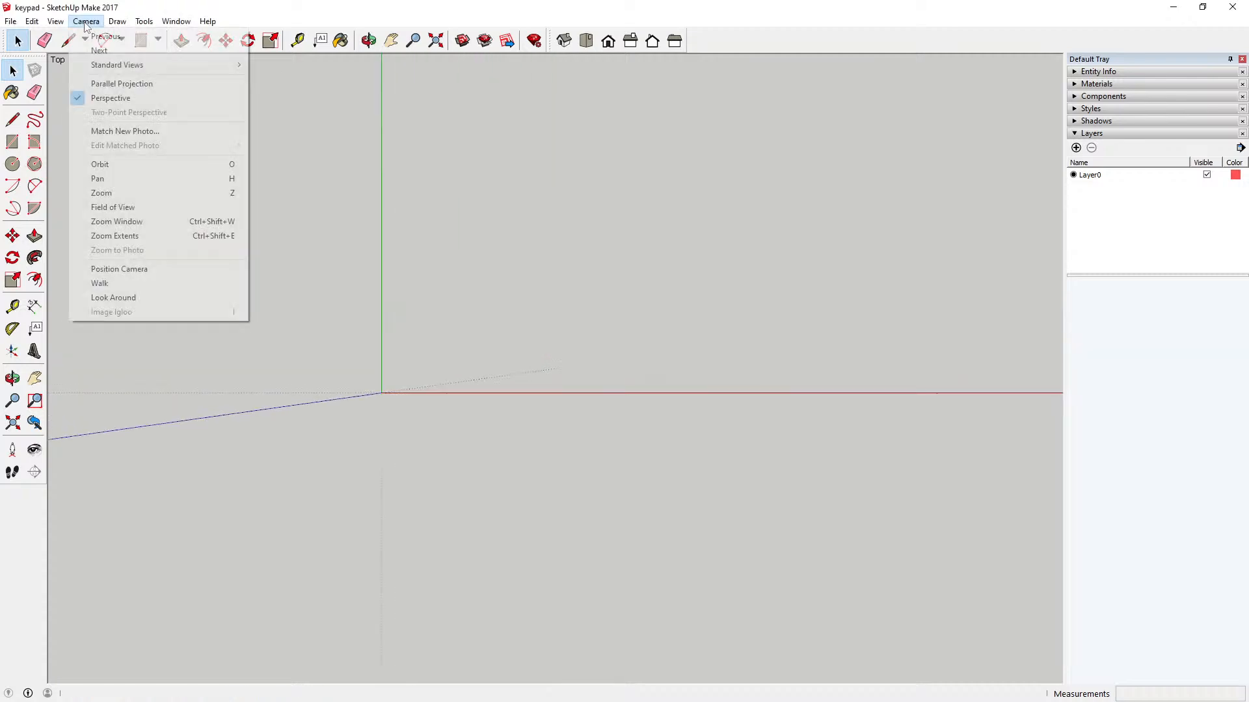
click(120, 85)
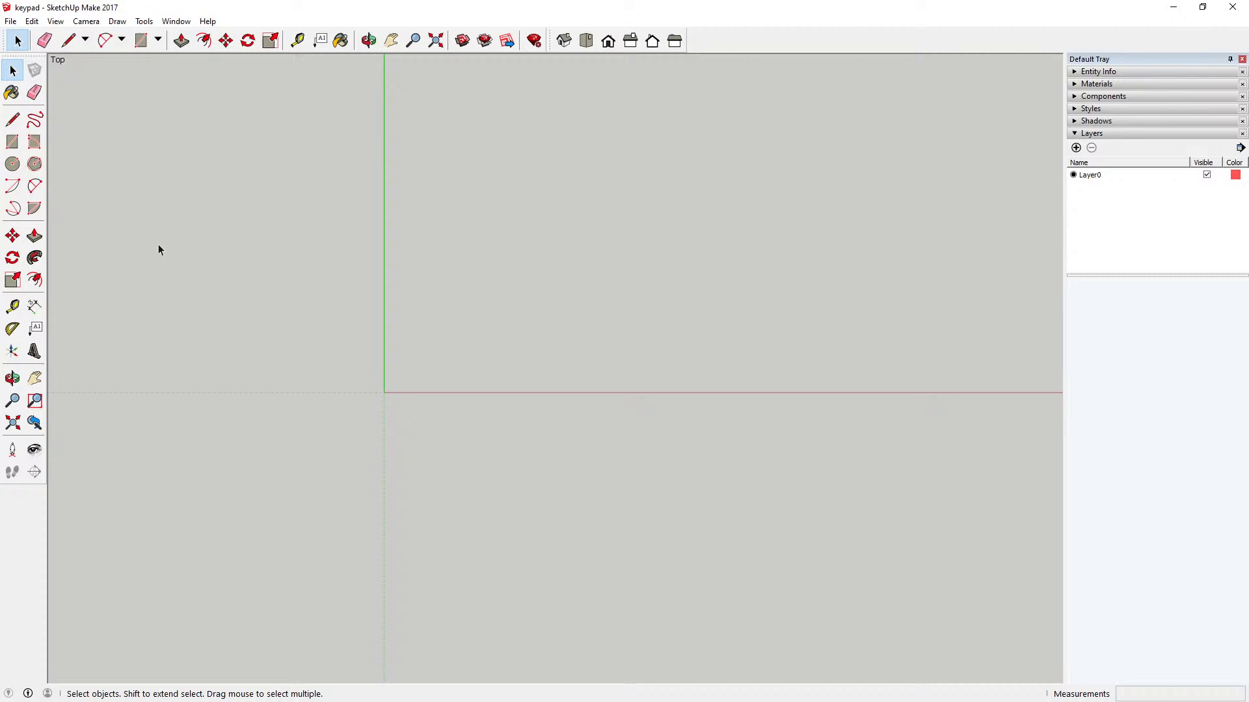
Step: Draw a circle with a 30 mm radius in the quadrant between the positive red and green axes
click(13, 163)
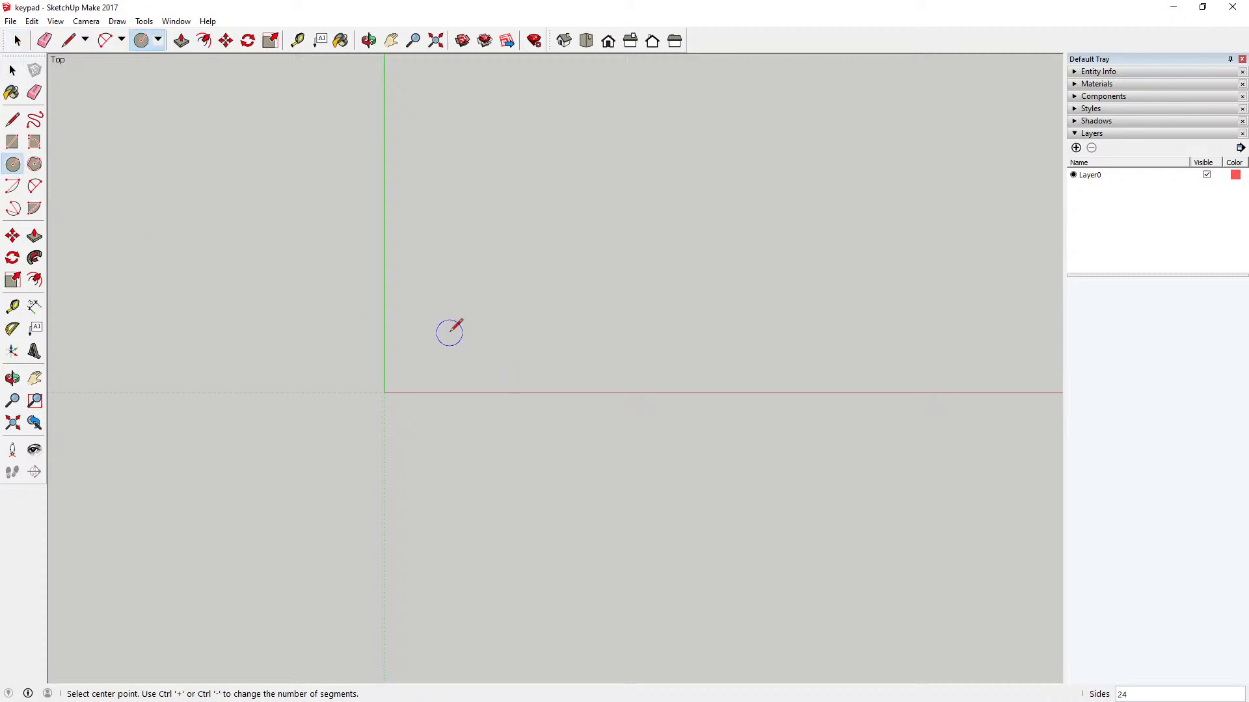
click(454, 306)
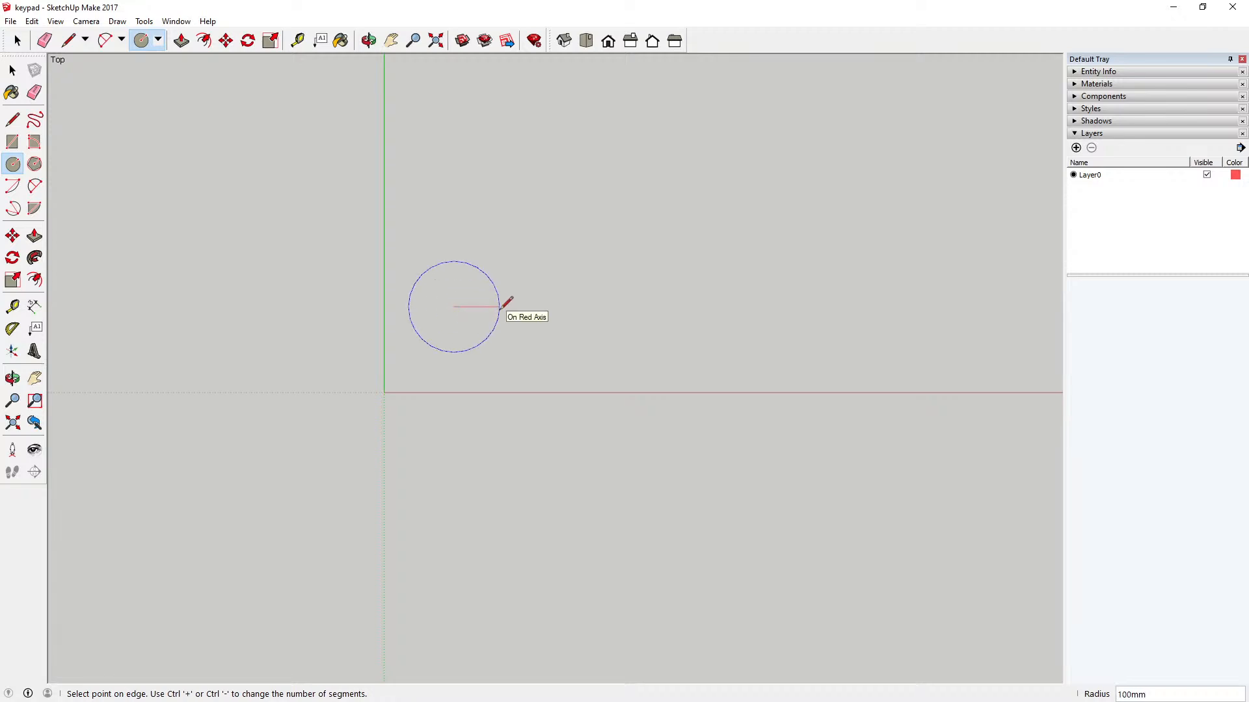
text(30)
key(Return)
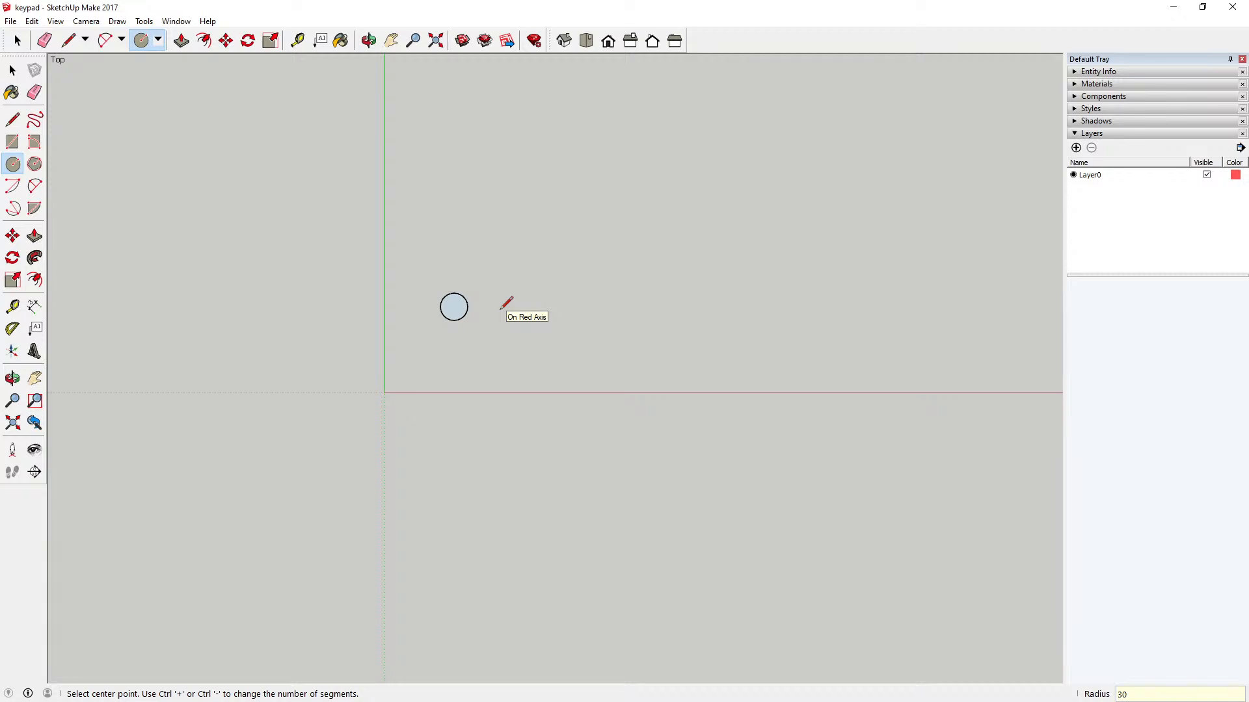
Step: Move the whole circle about 104 mm closer to the origin
click(13, 70)
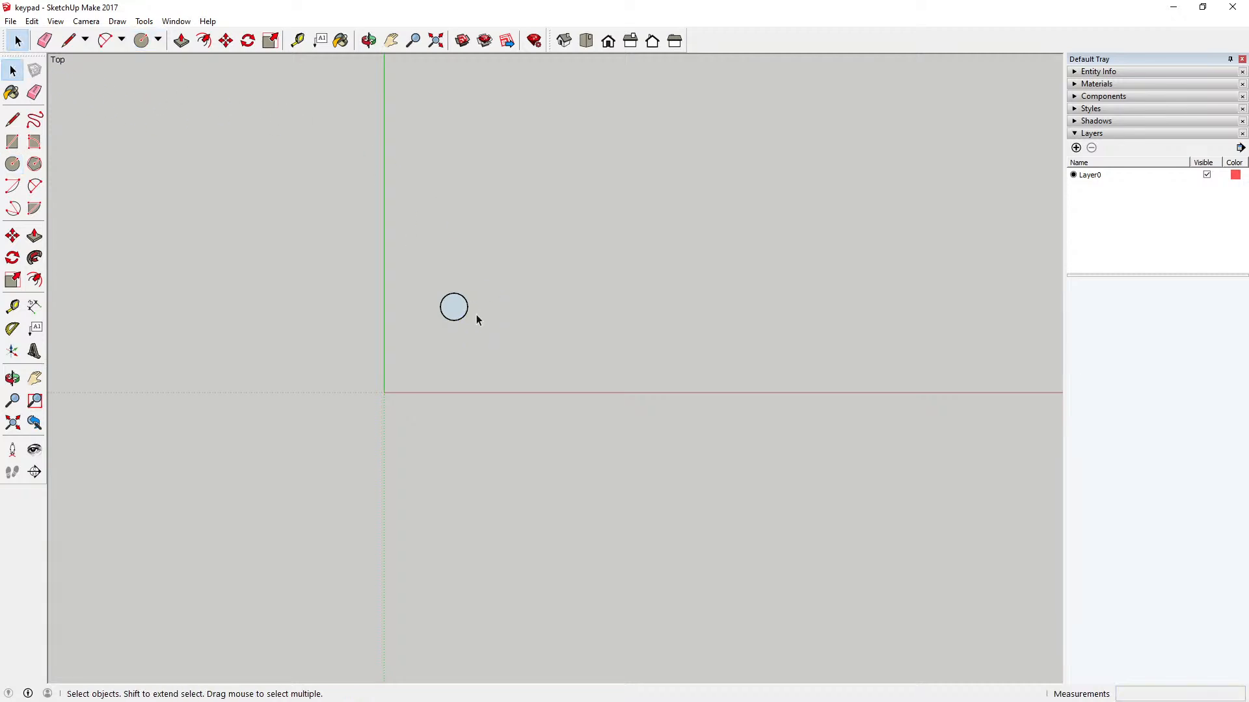
drag(419, 275, 485, 339)
click(225, 40)
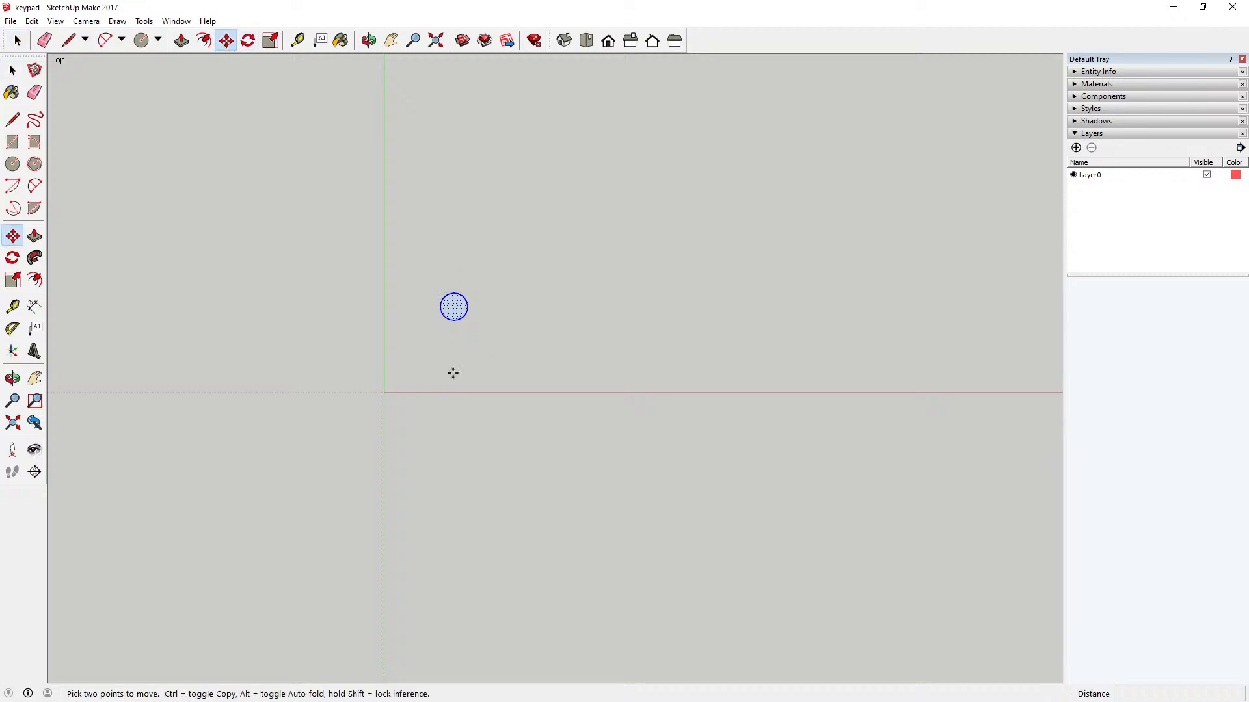
click(453, 316)
scroll(423, 385, up, 3)
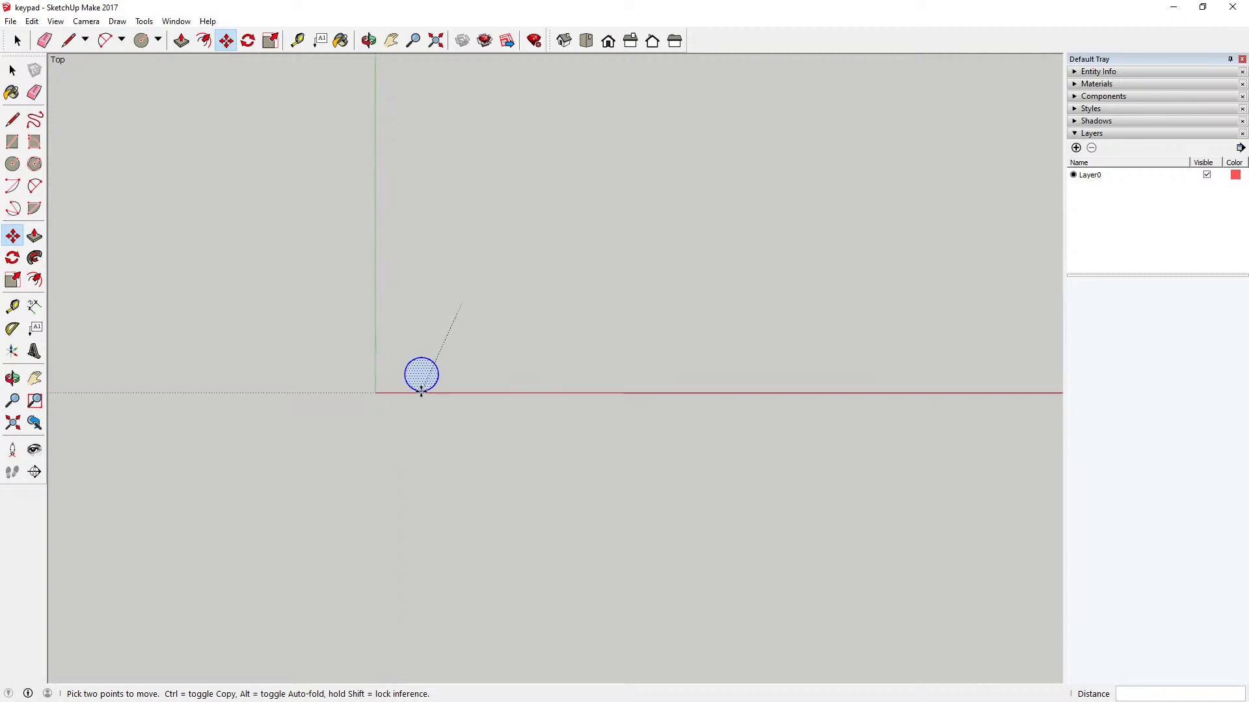
scroll(406, 386, up, 2)
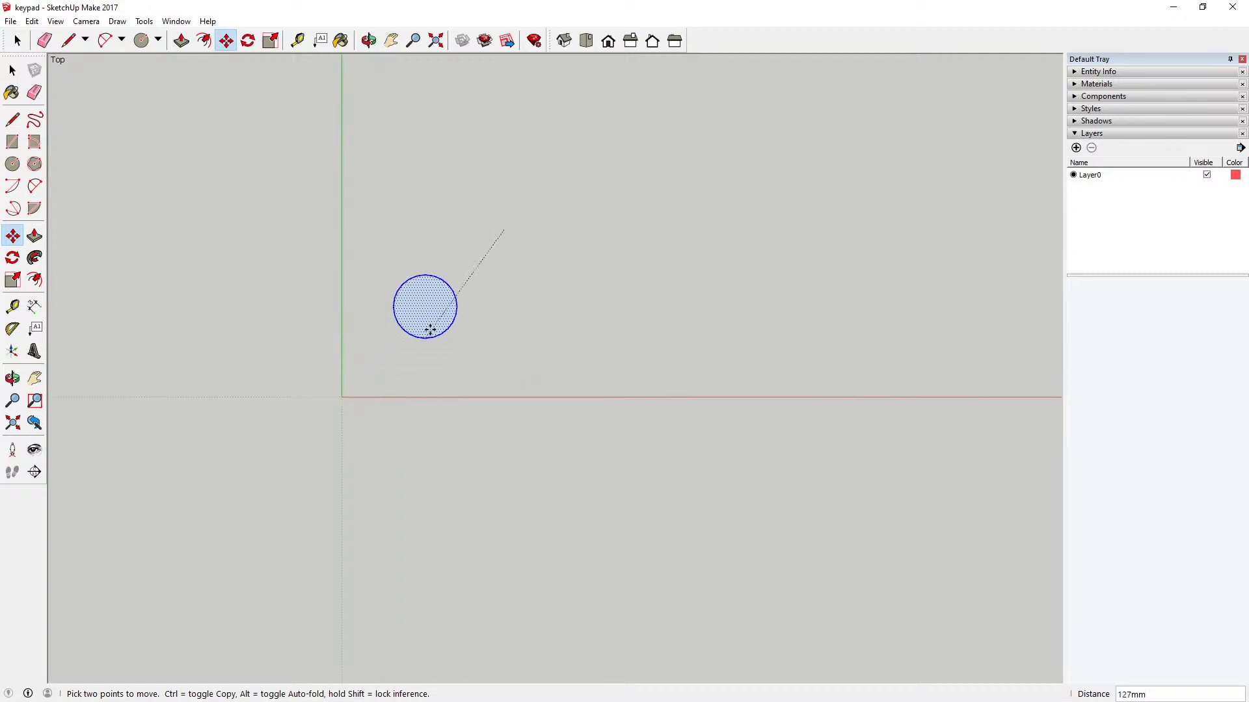
click(438, 317)
click(13, 70)
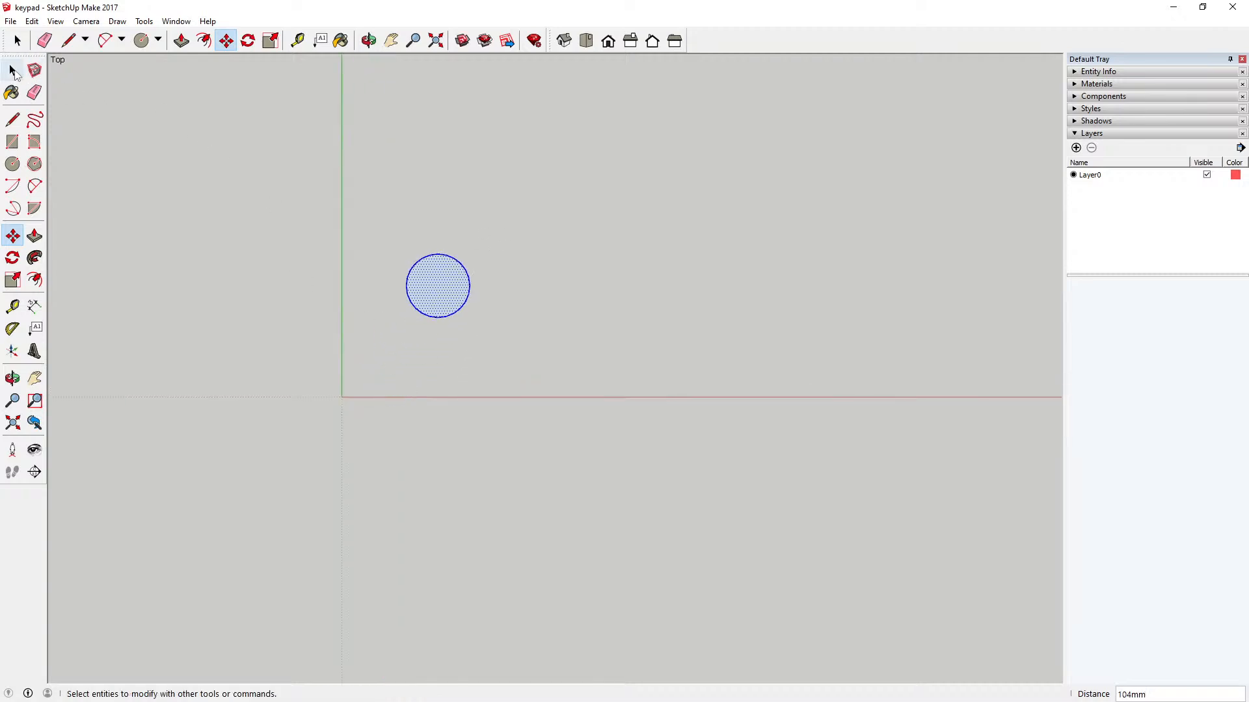
click(297, 40)
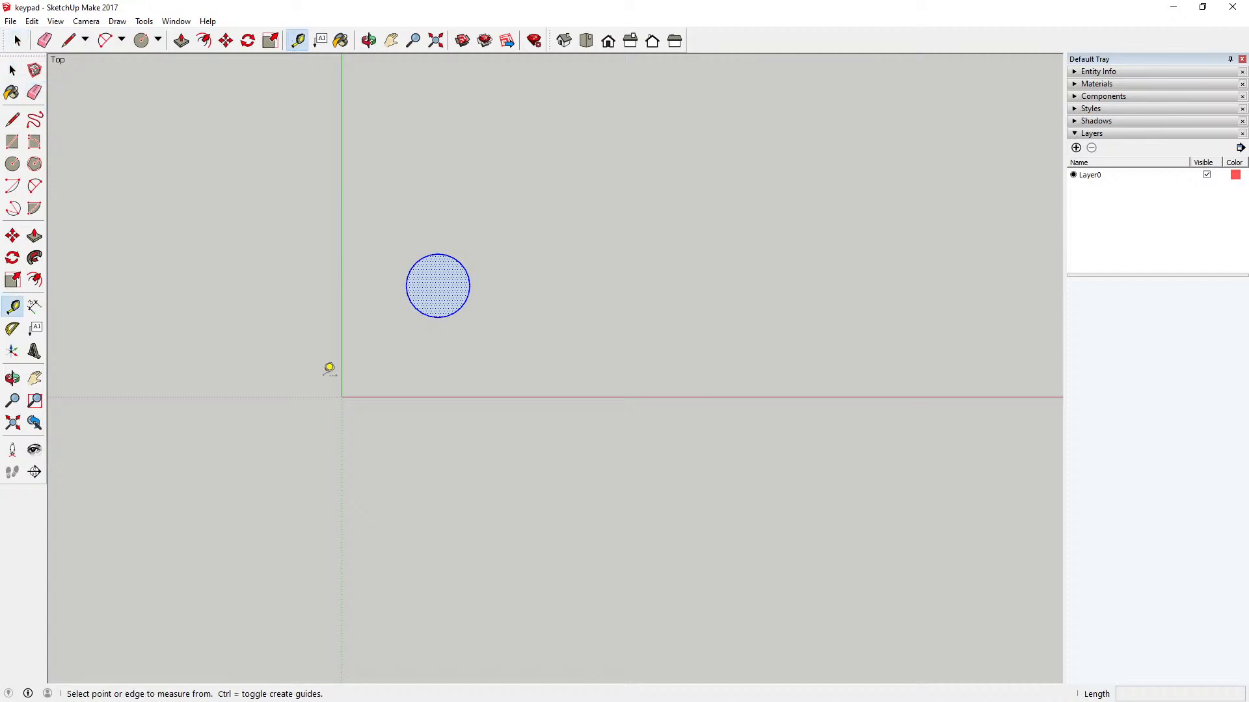
click(341, 396)
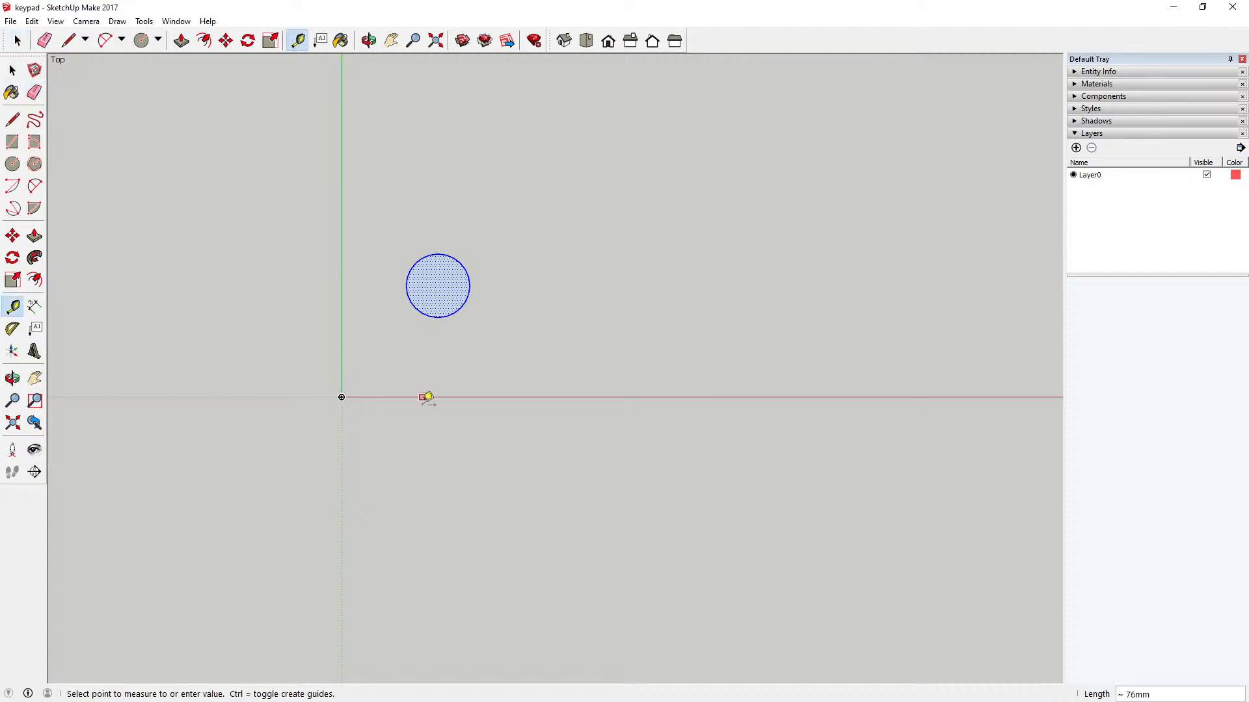
click(476, 397)
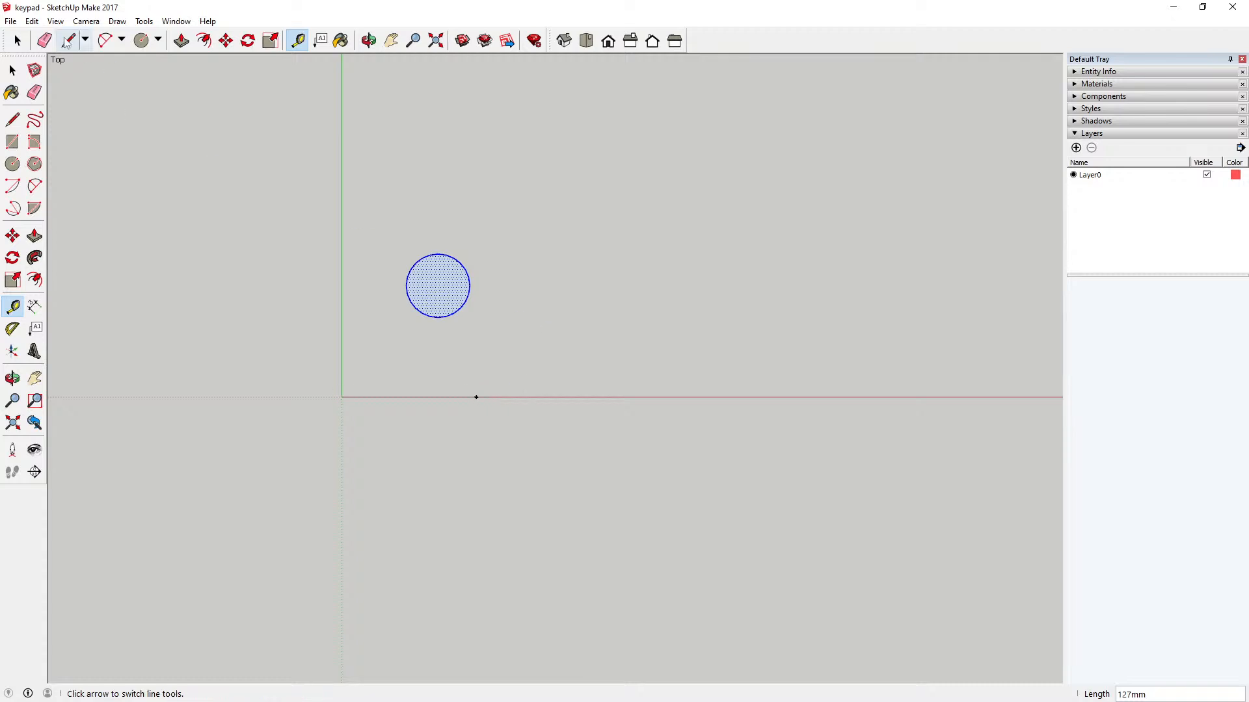
click(32, 20)
click(45, 36)
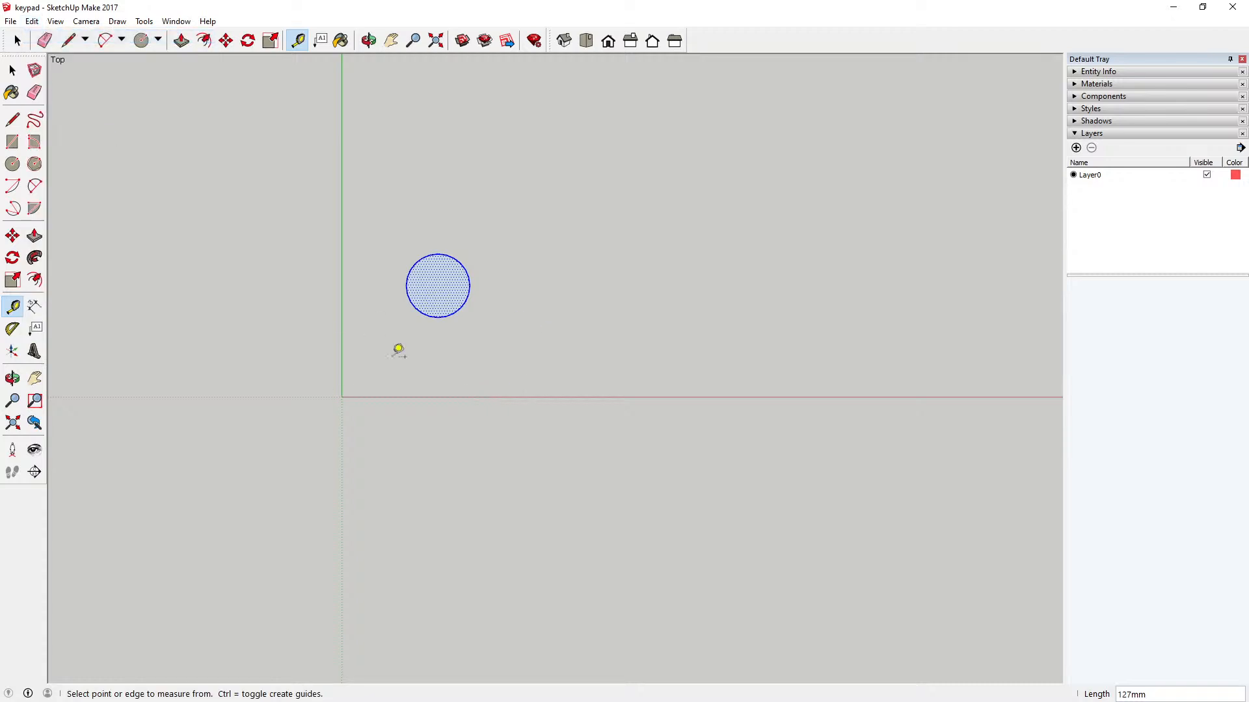
Step: Place a guide line parallel to the red axis, offset 10 mm toward the circle
click(397, 397)
text(10)
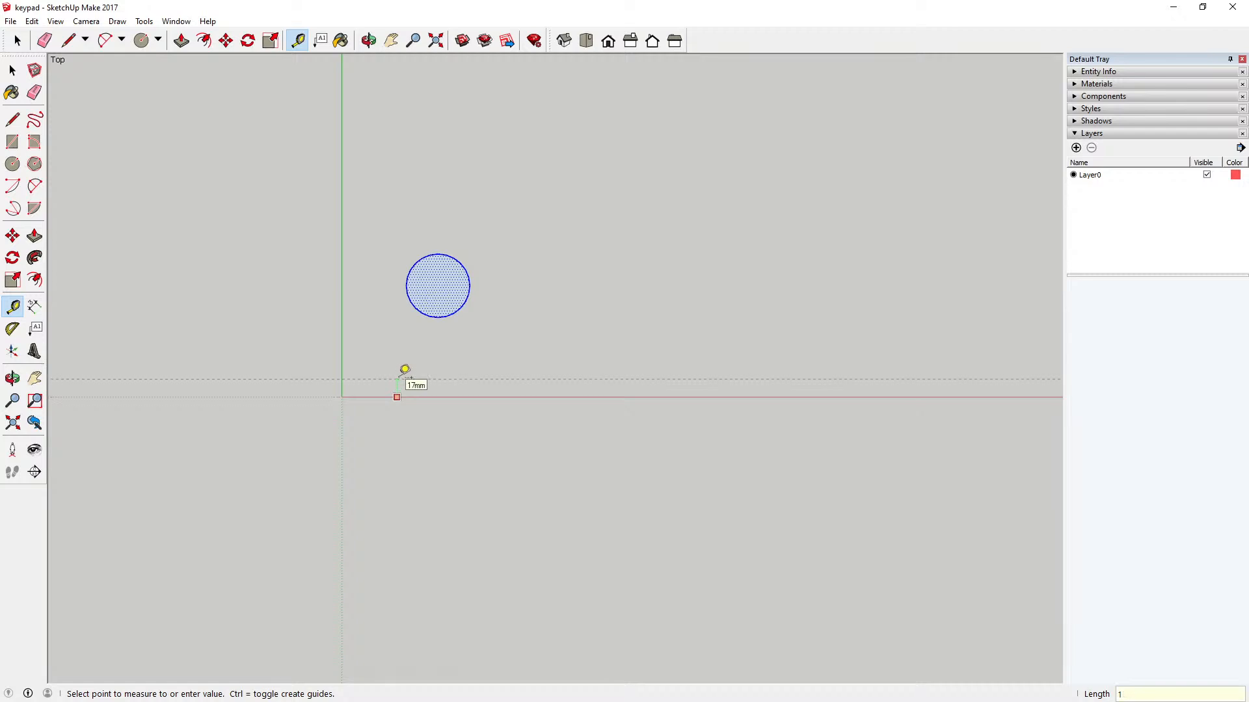
key(Return)
click(354, 319)
key(Escape)
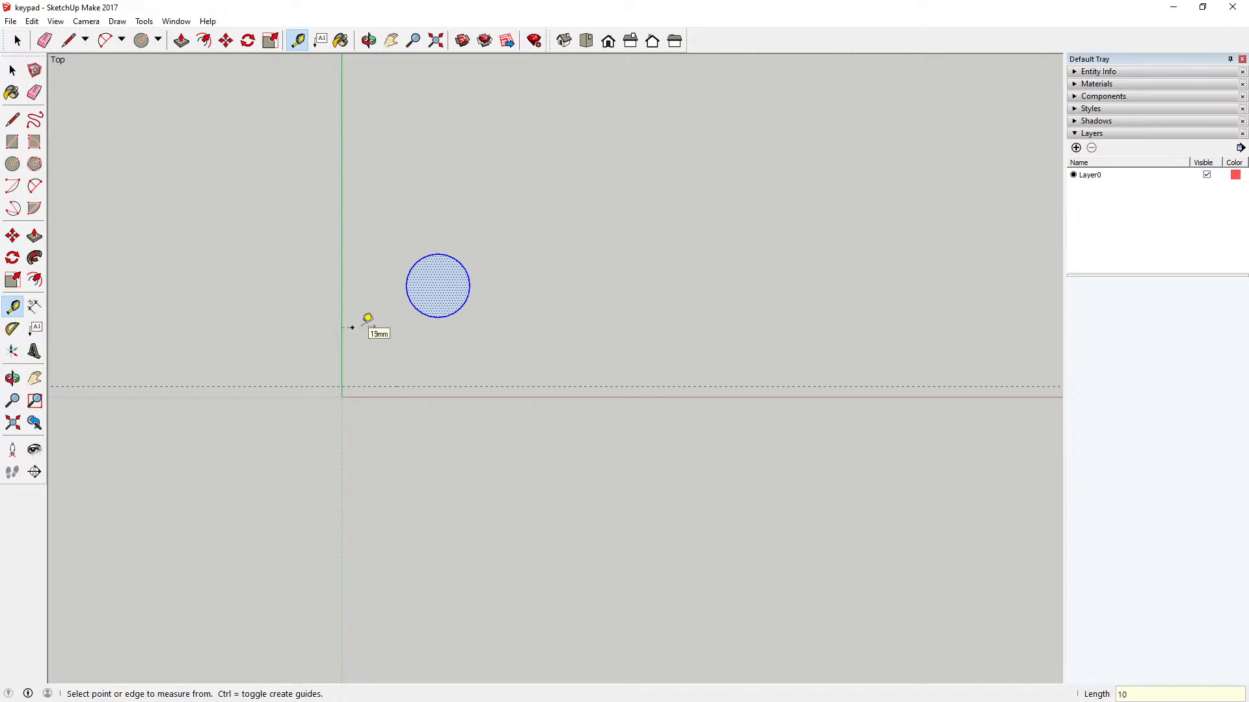
click(32, 21)
click(45, 36)
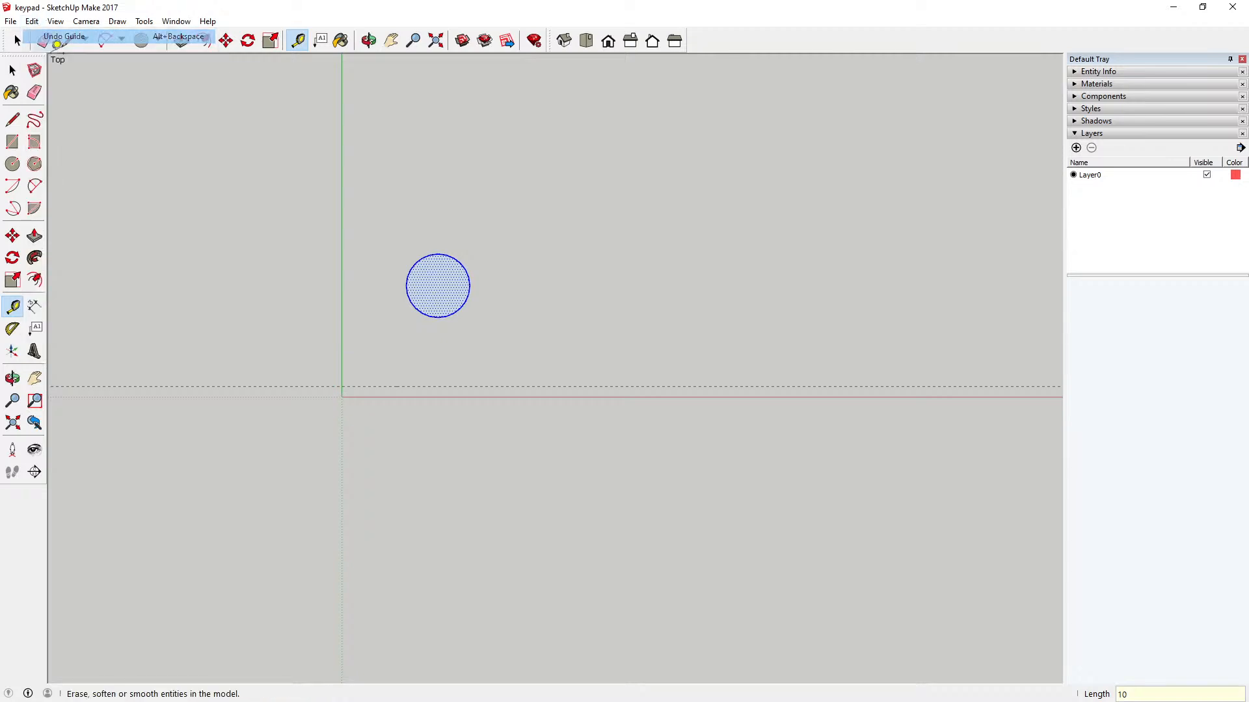
Step: Add a guide line parallel to the green axis, offset 10 mm toward the circle, plus guides directly along the red and green axes
click(342, 350)
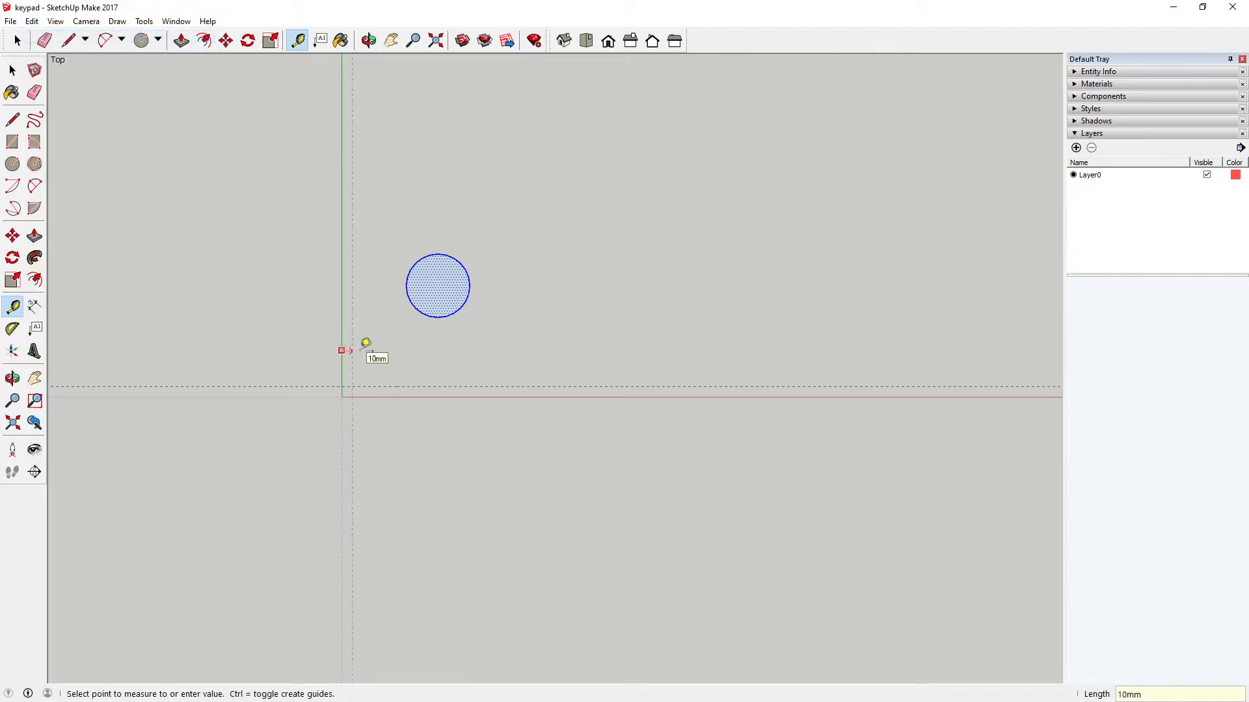
click(366, 343)
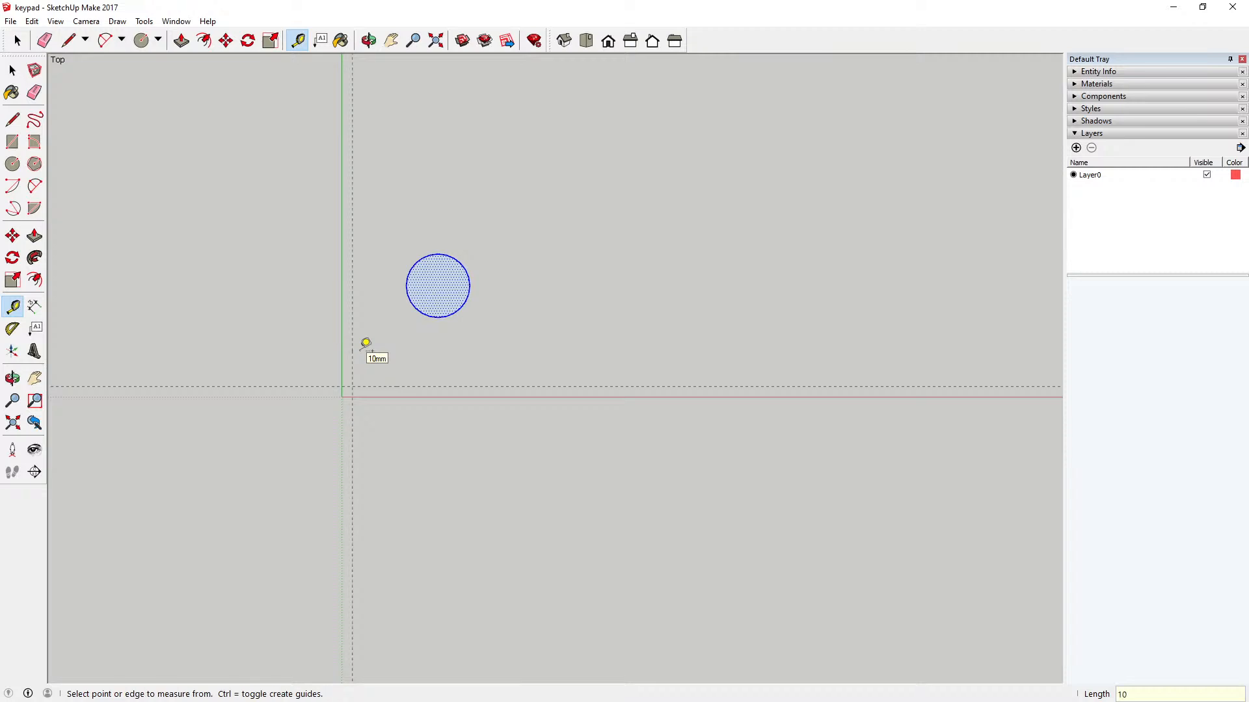
click(387, 397)
click(389, 387)
click(352, 368)
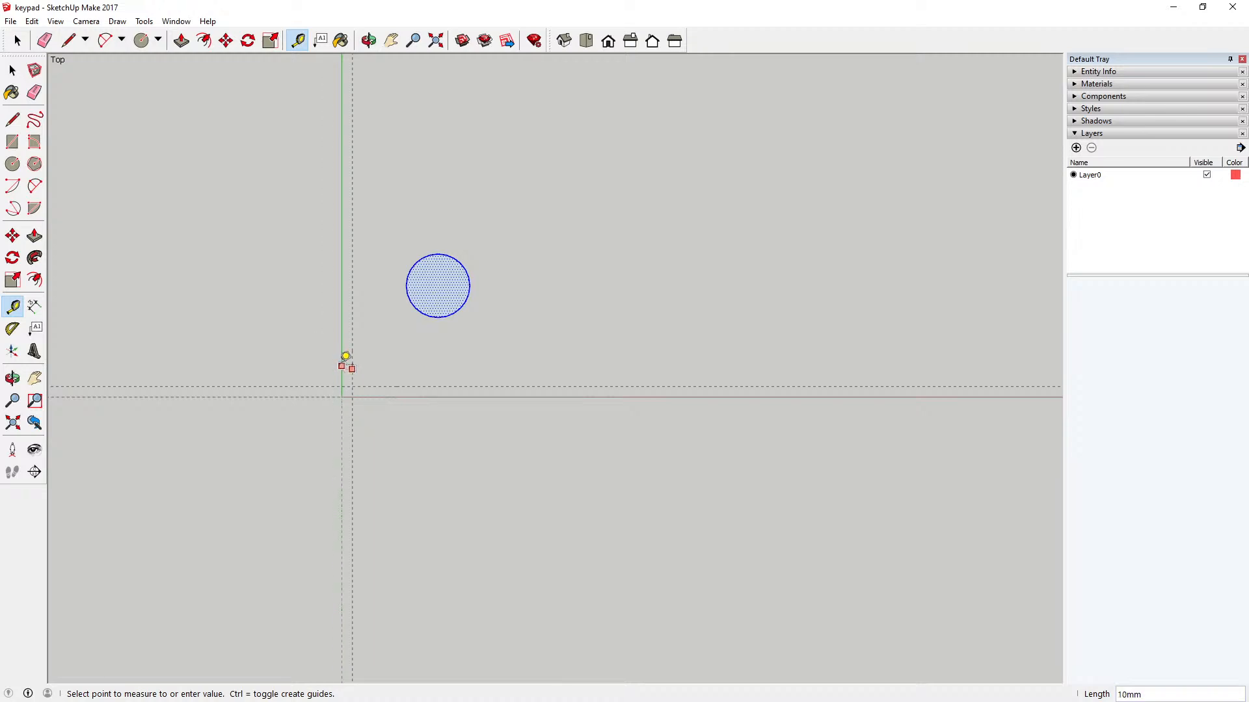
click(342, 366)
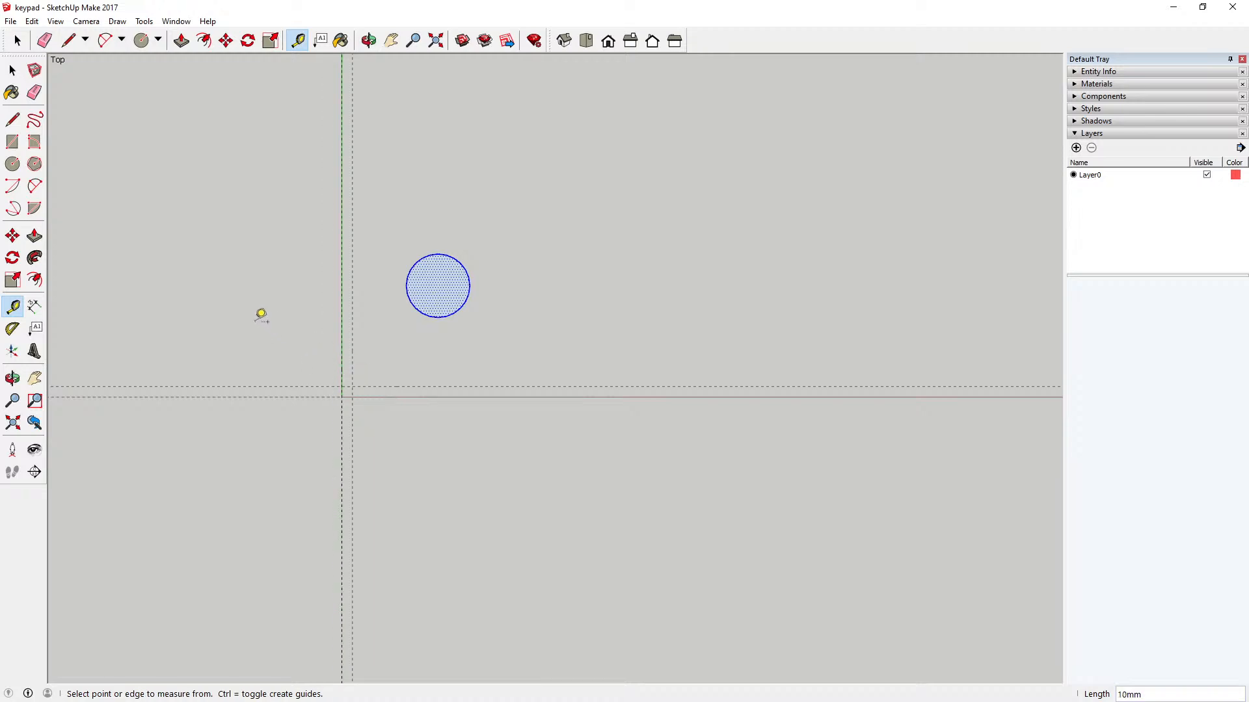
Step: Move the circle by its lowest and leftmost edge points so it touches both 10 mm offset guides
click(12, 70)
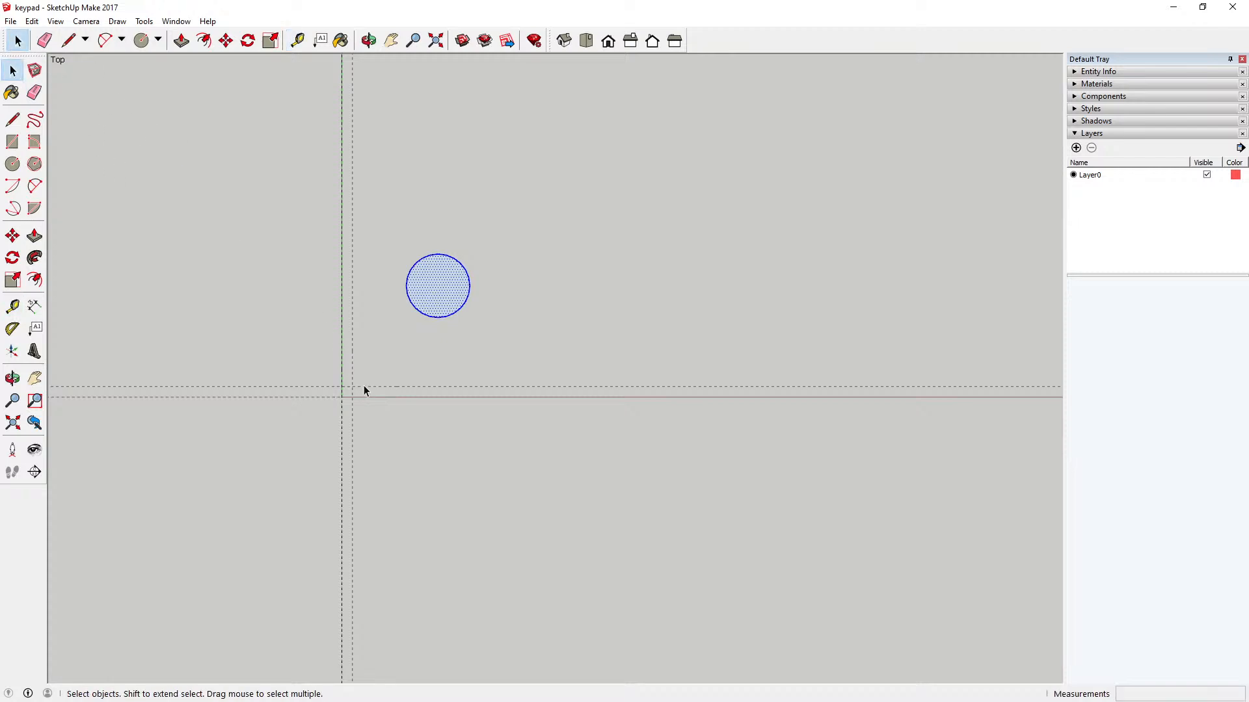
drag(394, 239, 494, 361)
click(225, 40)
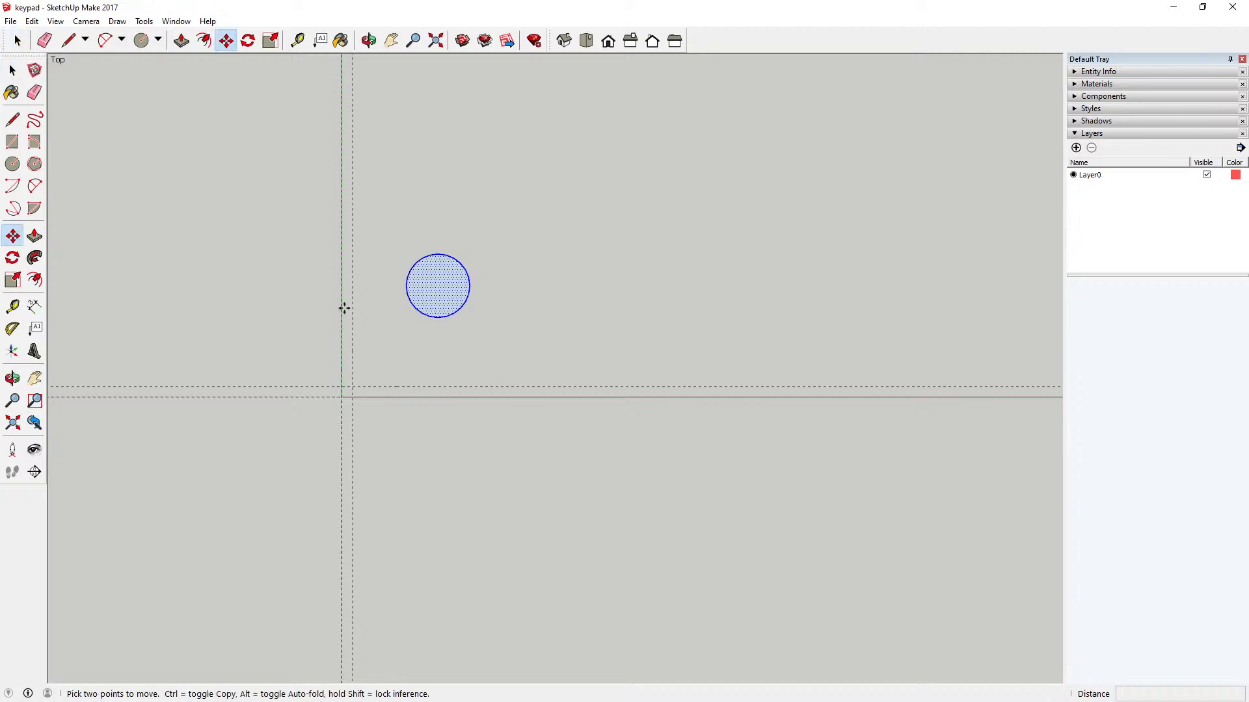
click(437, 317)
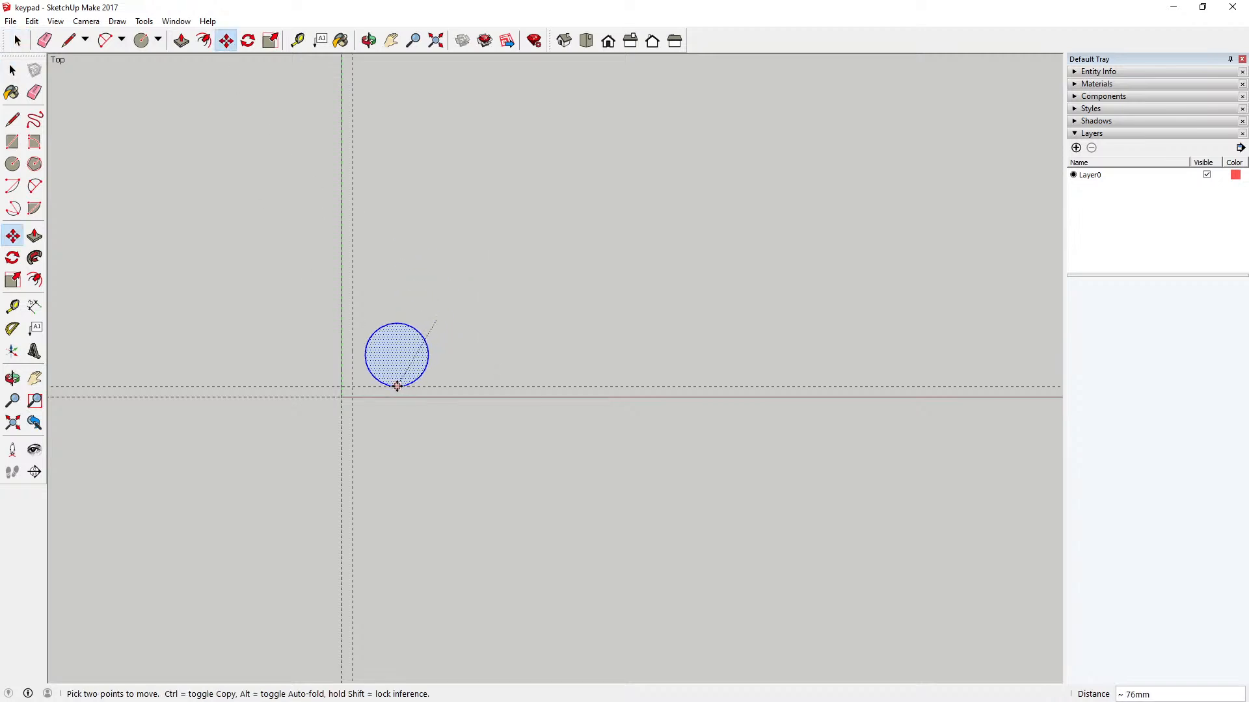
click(389, 387)
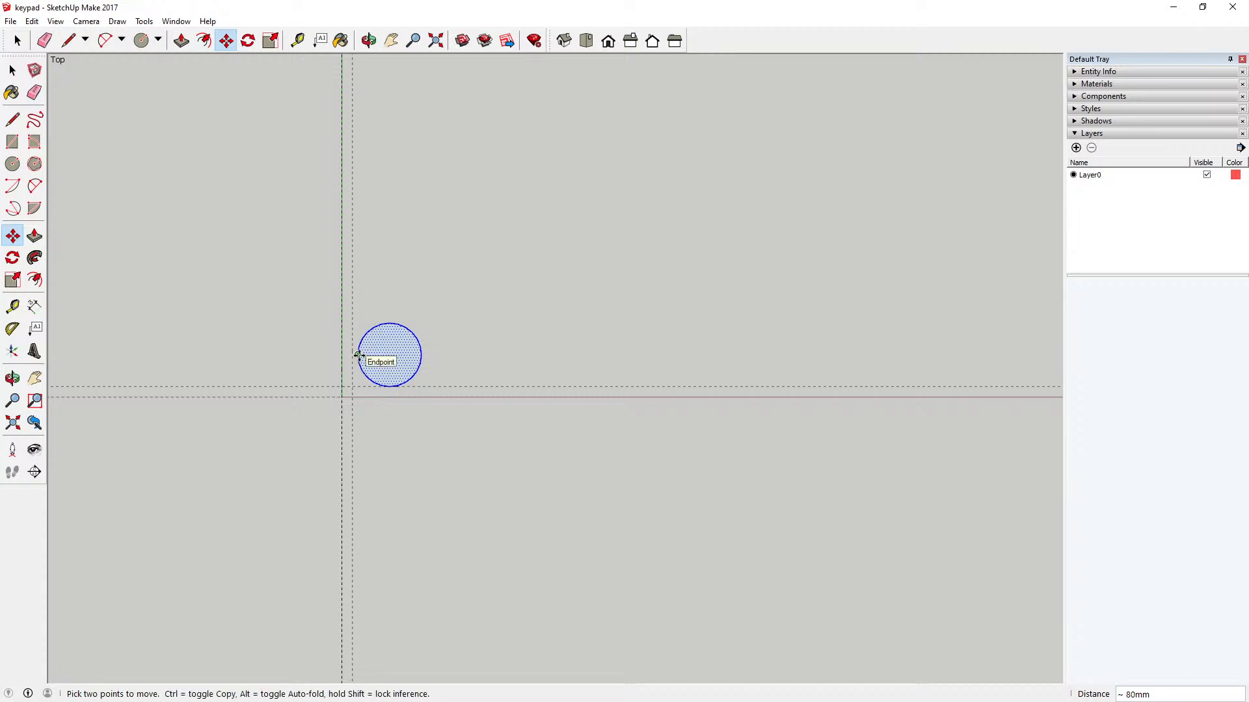
click(361, 363)
click(351, 355)
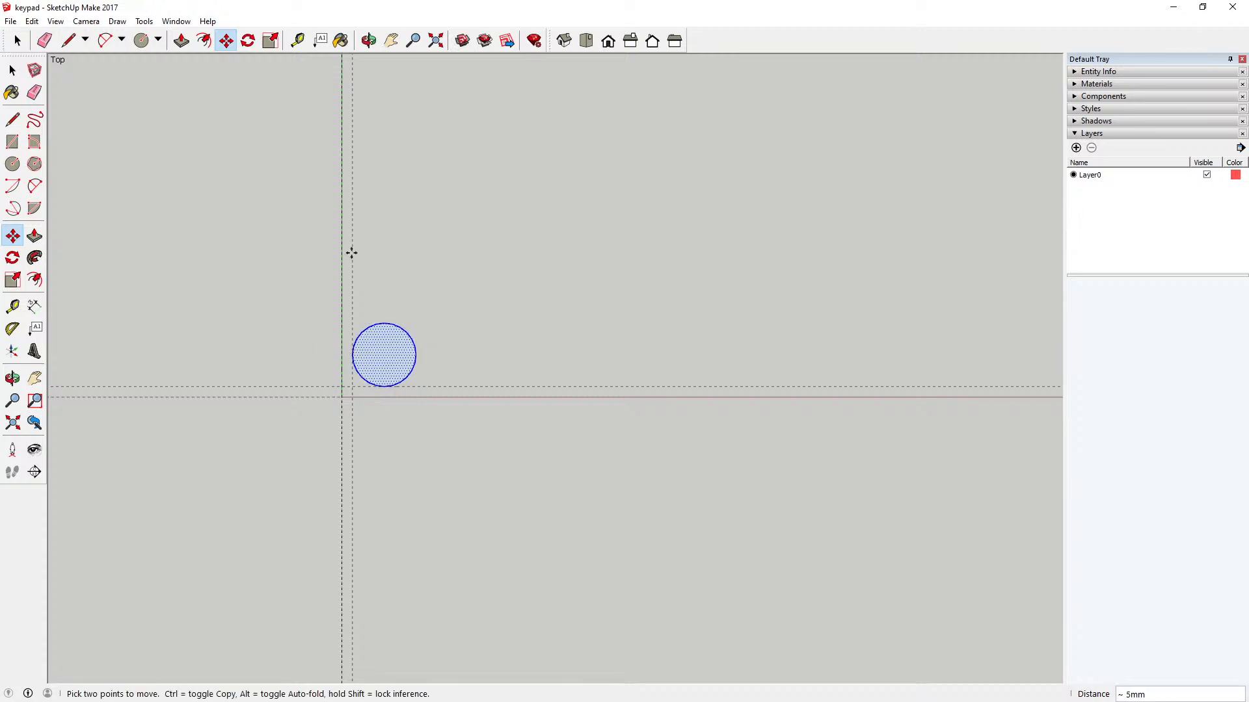
Step: Measure the circle's diameter between its leftmost and rightmost edge points
click(436, 40)
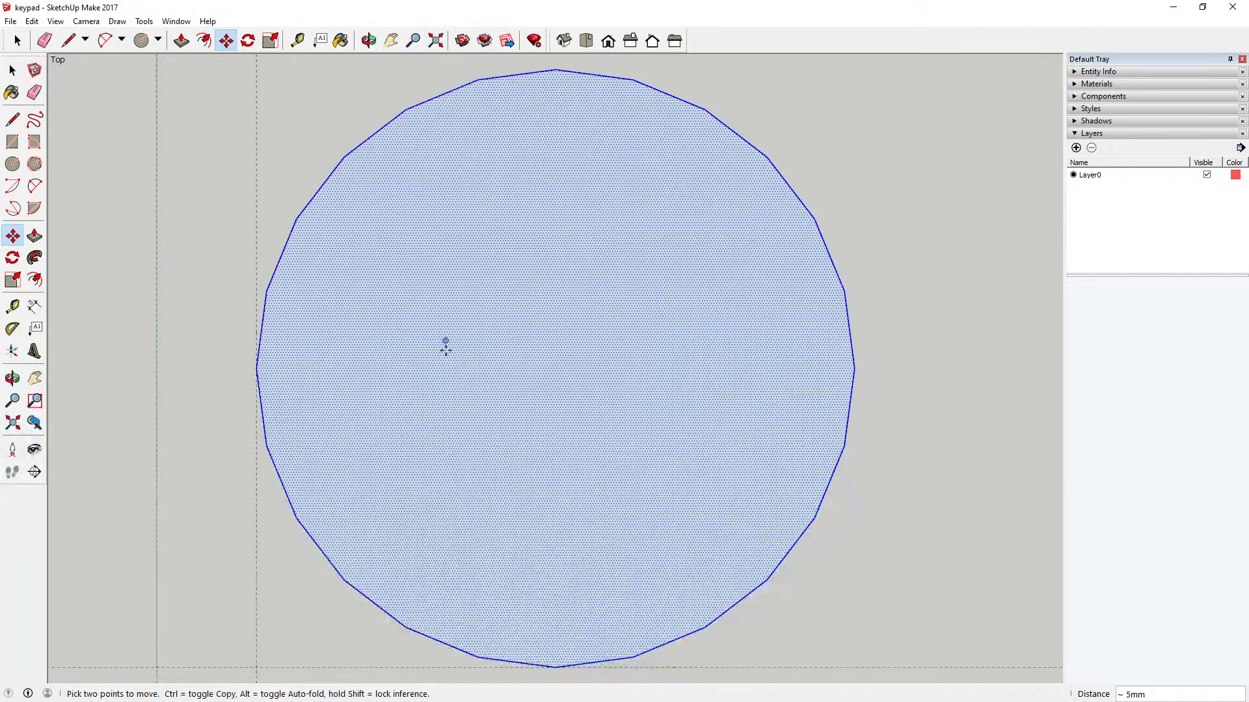
scroll(444, 348, down, 3)
click(13, 69)
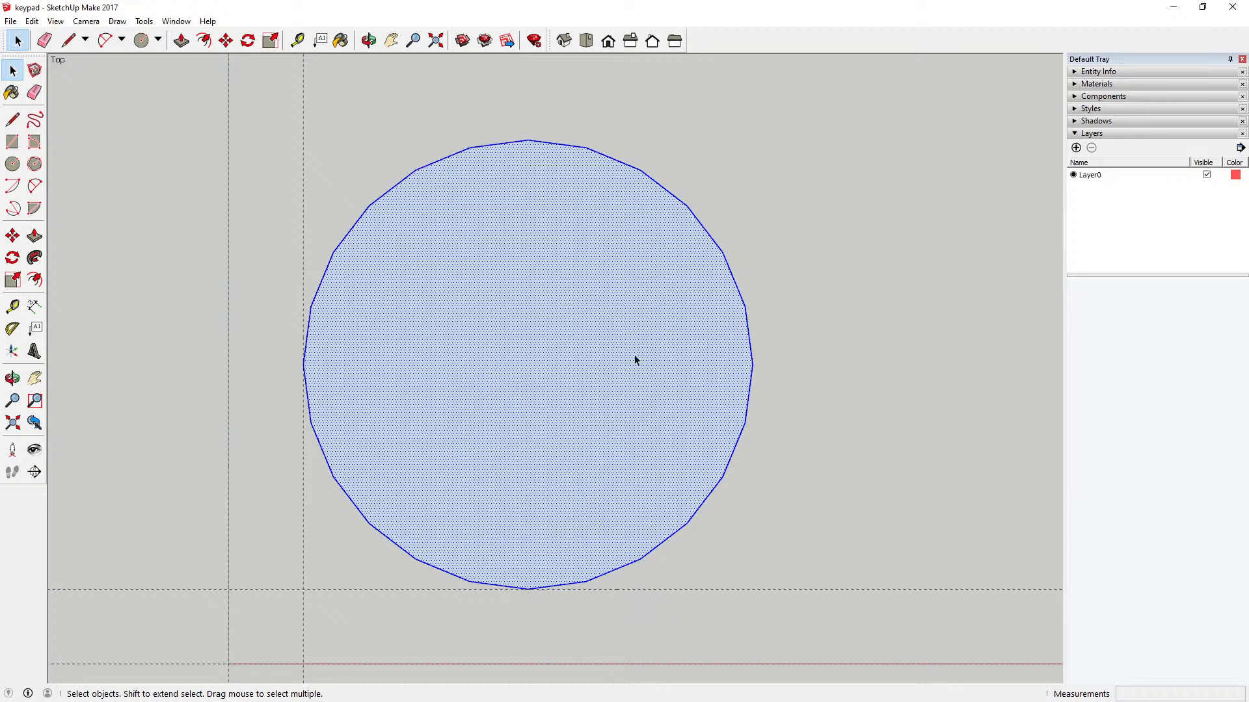
scroll(334, 400, down, 3)
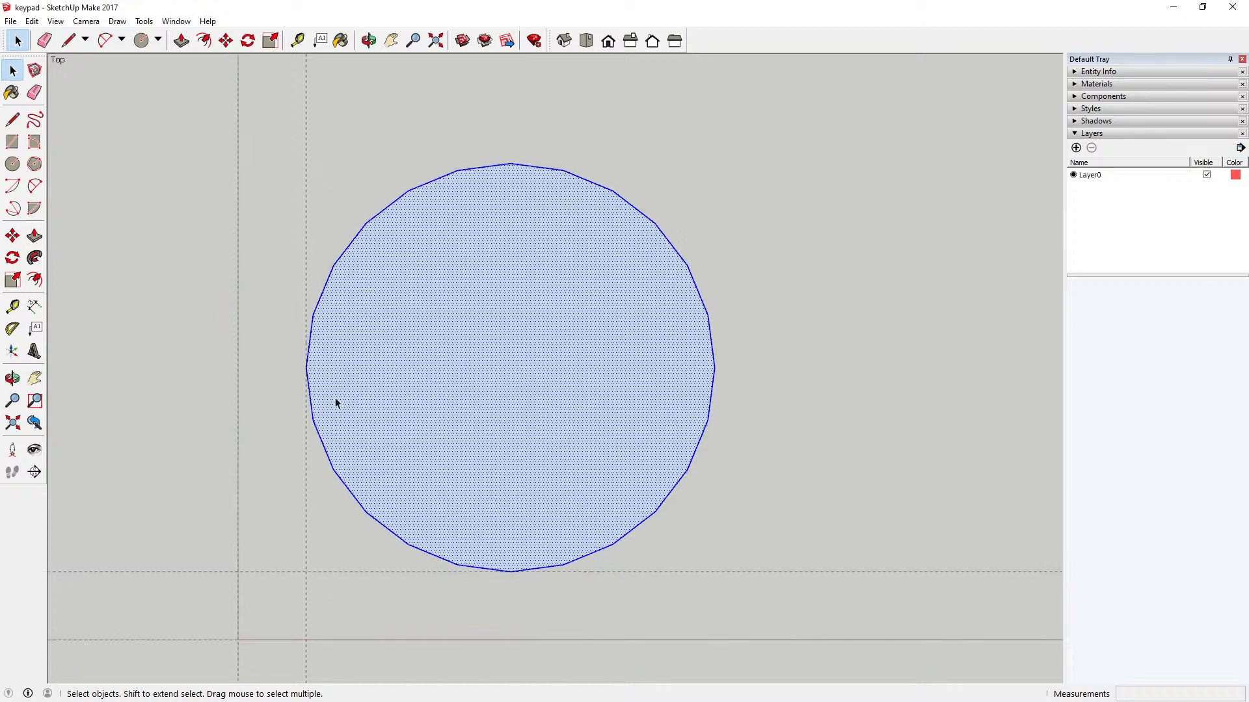
scroll(382, 393, down, 2)
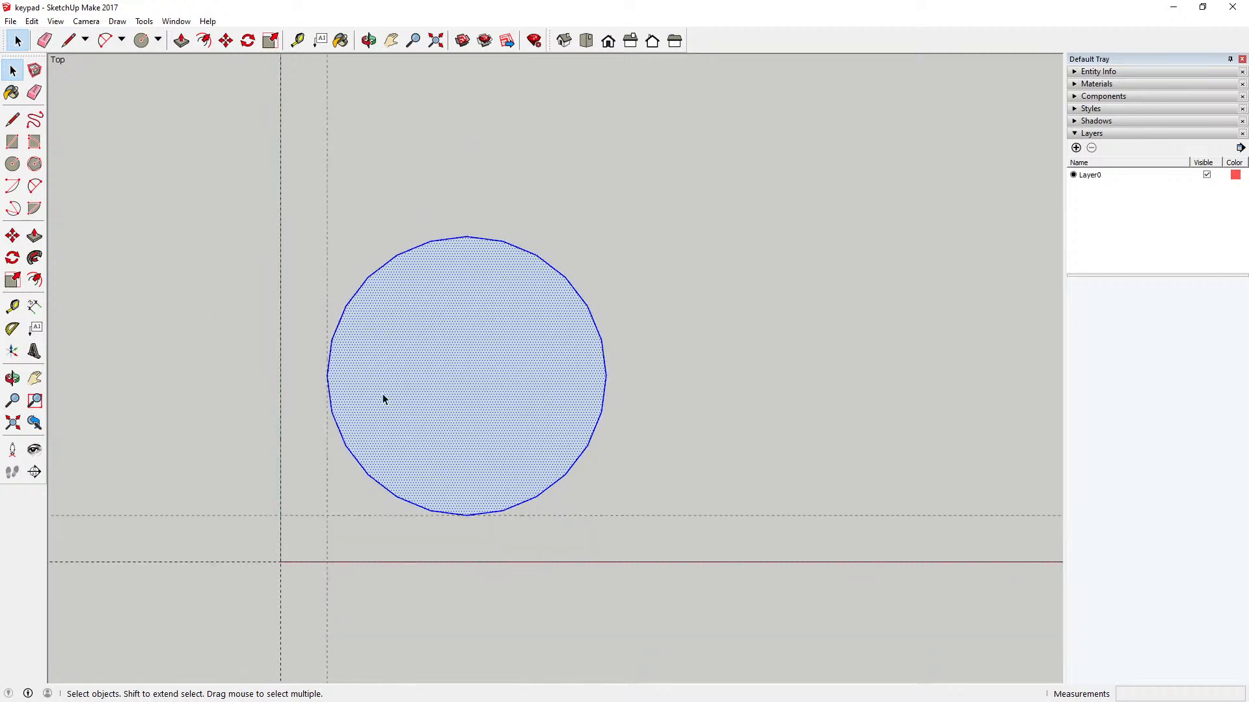
scroll(383, 393, up, 1)
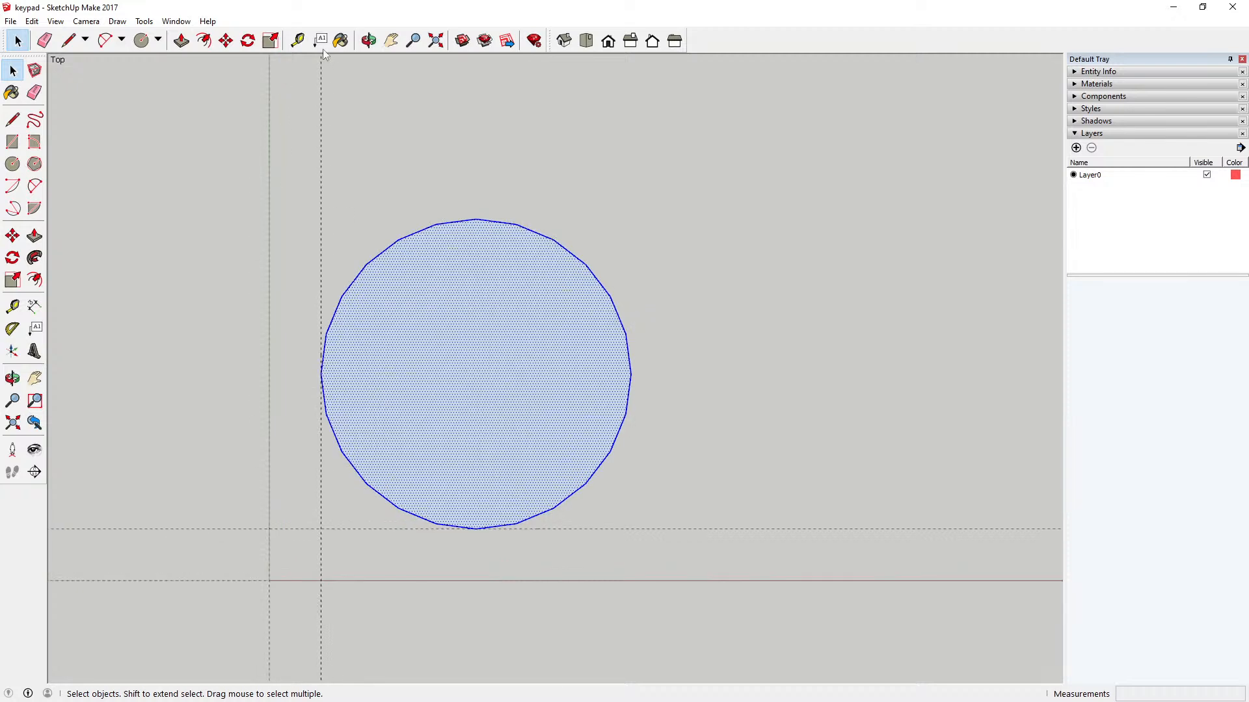
click(297, 40)
click(320, 374)
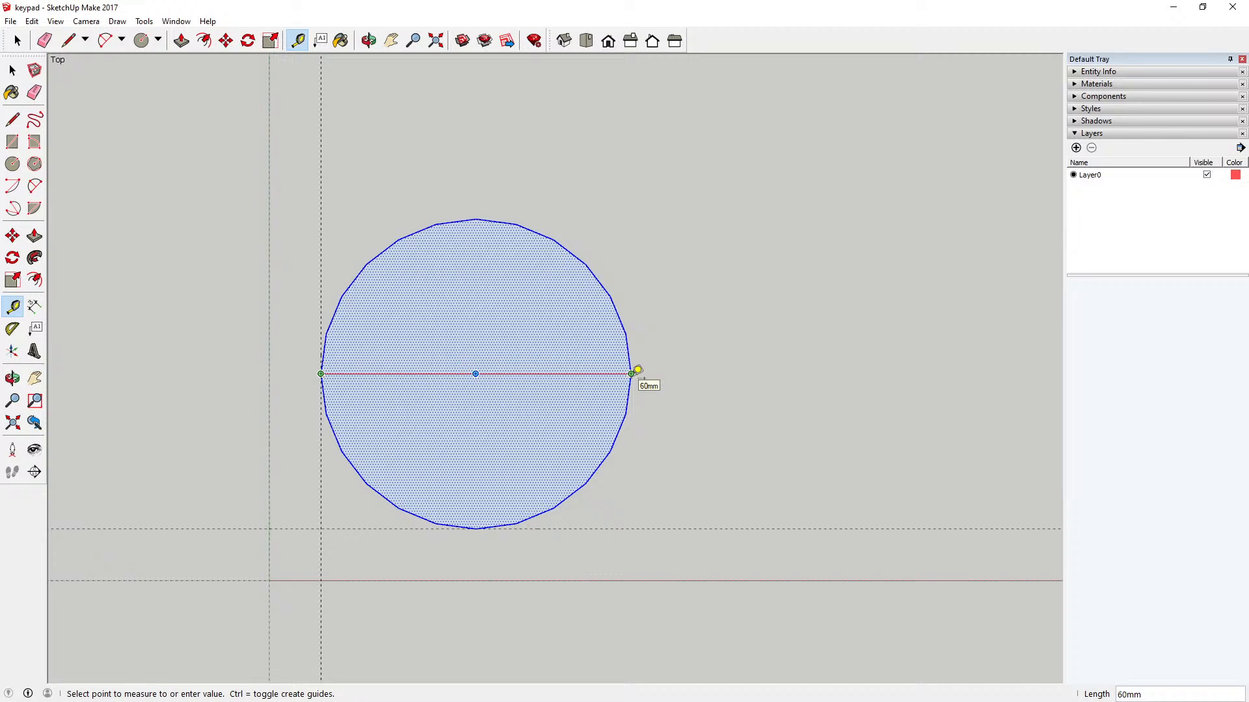
click(13, 69)
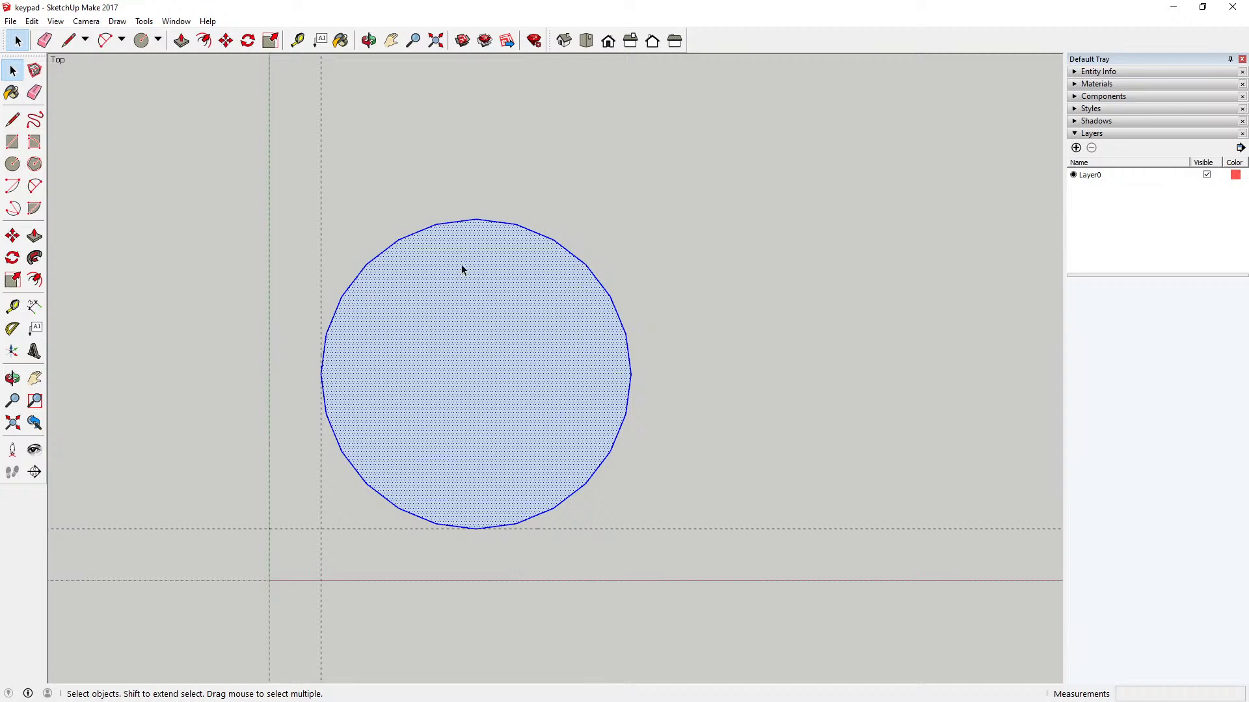
Step: Offset the circle's edge 12 mm inward to form a smaller concentric circle
scroll(445, 326, down, 1)
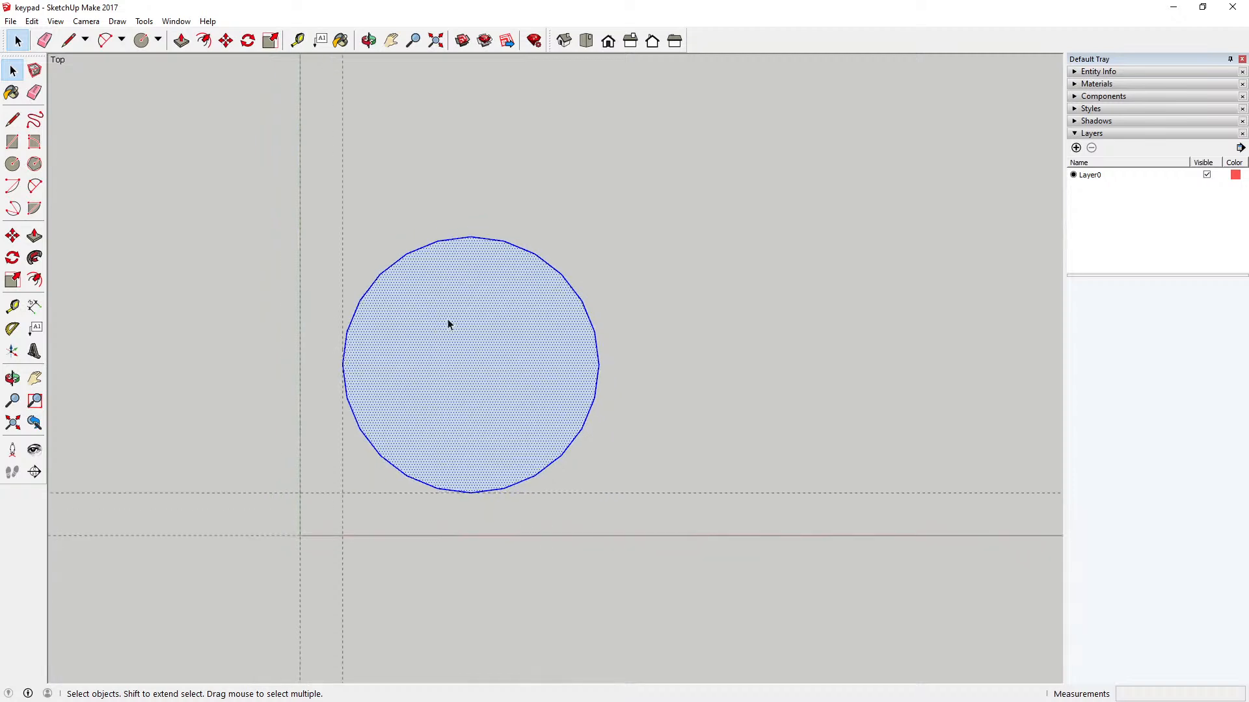
scroll(447, 319, up, 1)
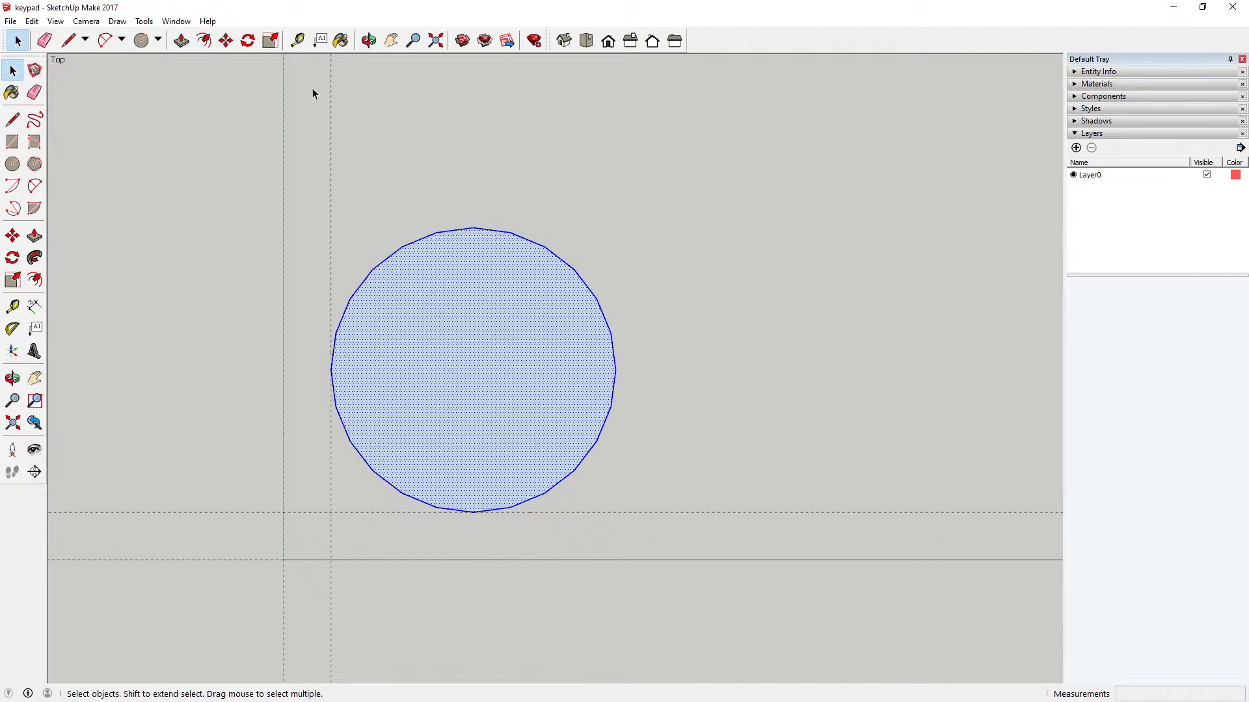
click(204, 40)
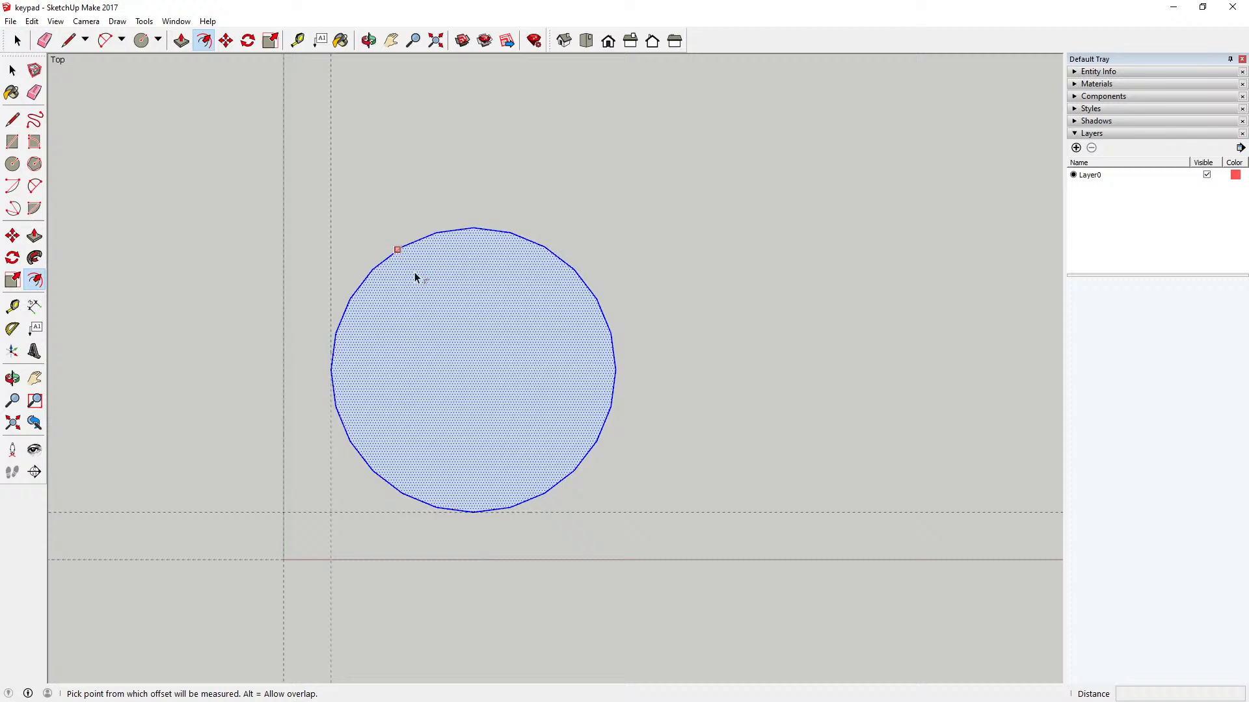
click(473, 228)
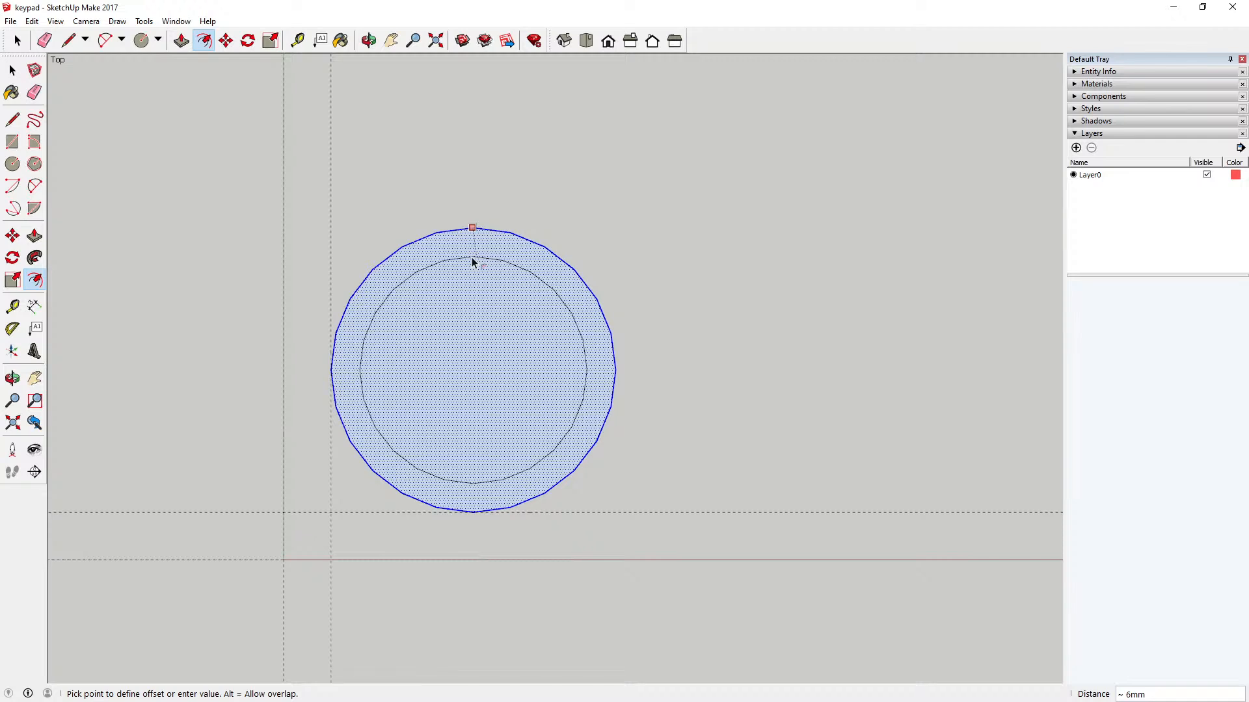
text(12)
key(Return)
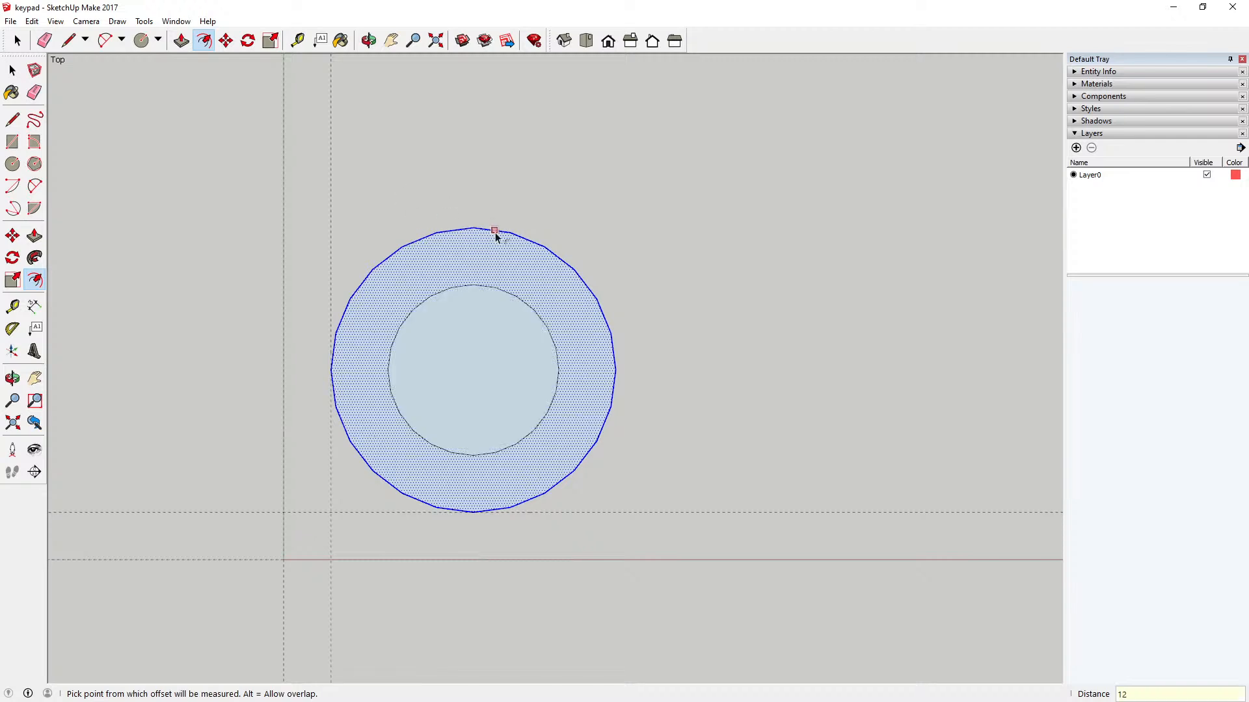
Step: Measure the gap between the outer and inner circles at their highest points, and undo the 12 mm offset
click(298, 40)
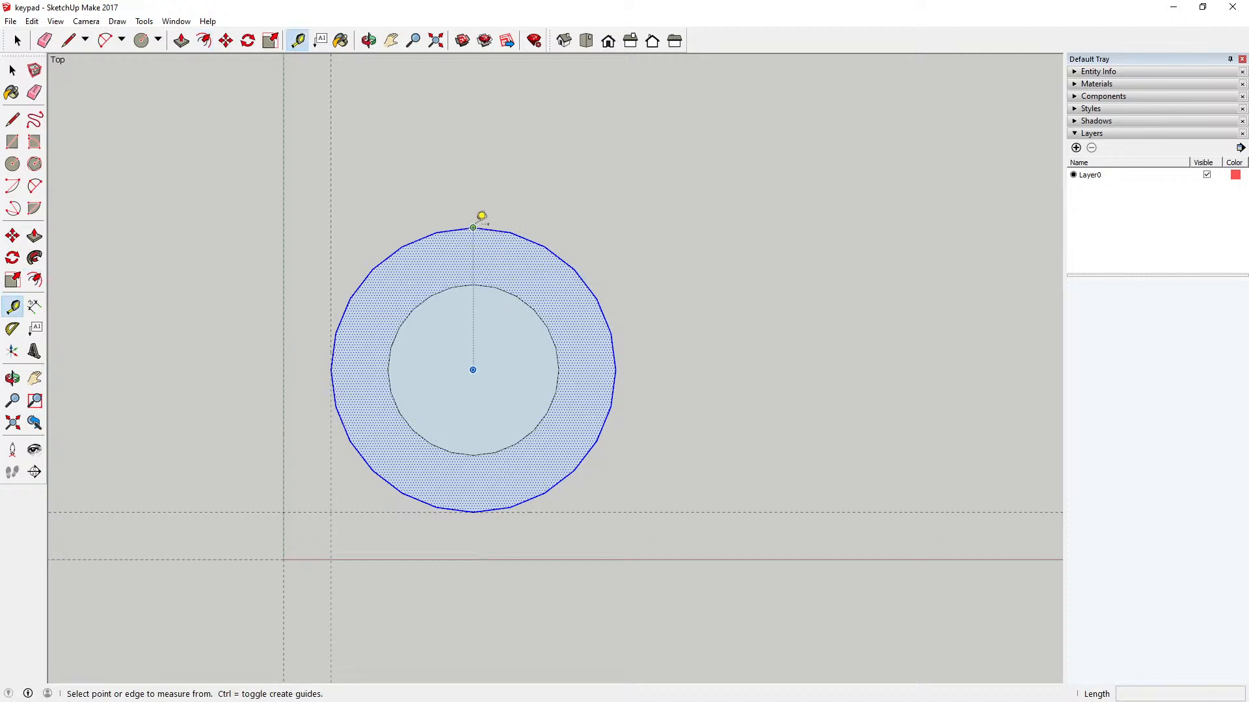
click(473, 227)
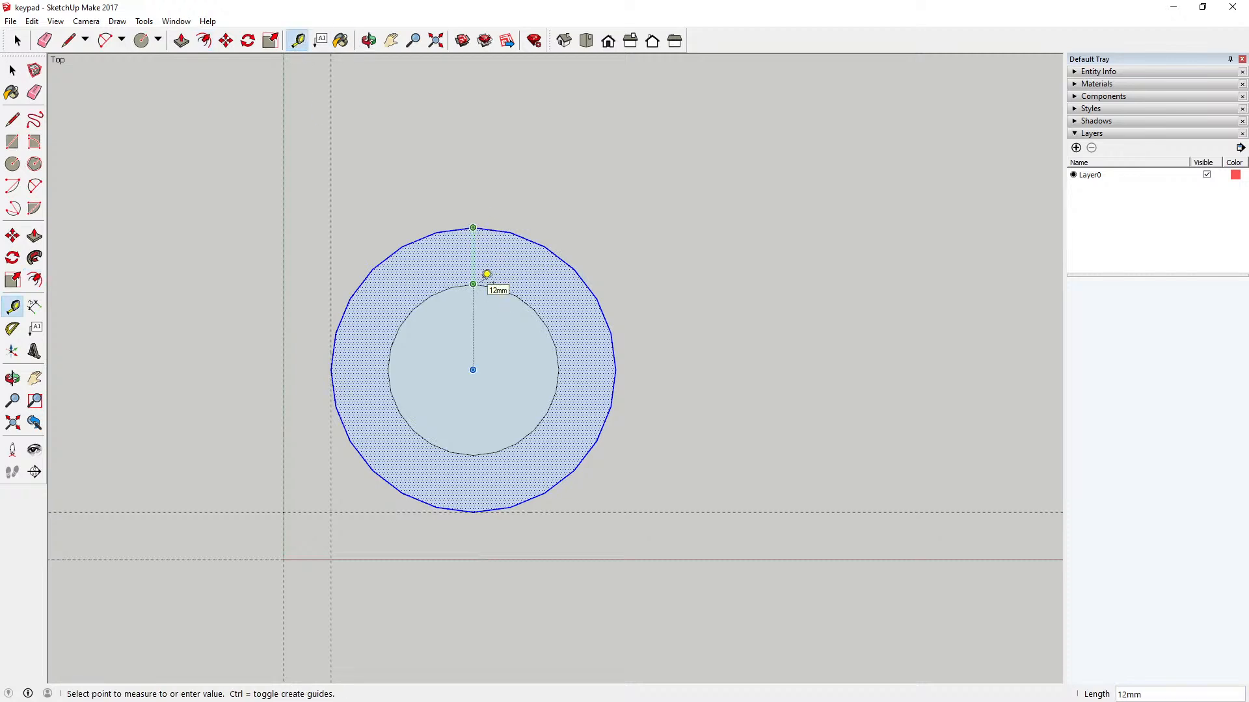
key(space)
click(32, 22)
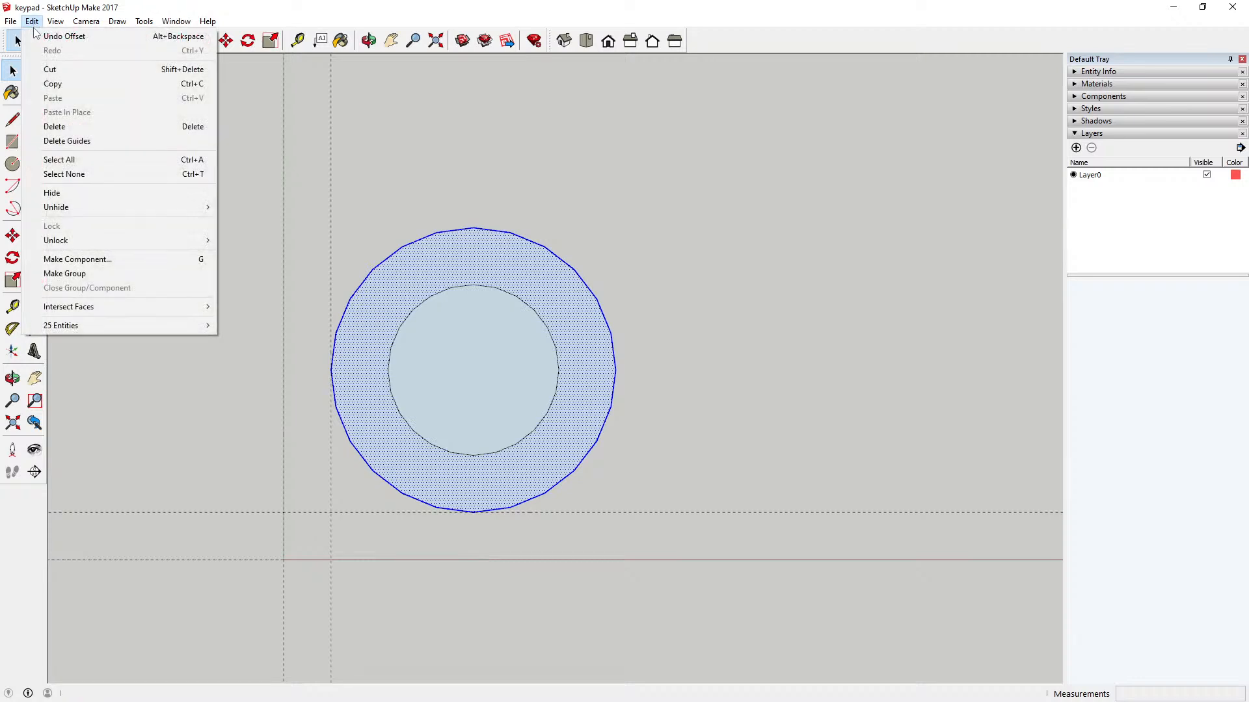
click(39, 36)
Step: Offset the circle's edge 8 mm inward to form a smaller concentric circle
click(204, 40)
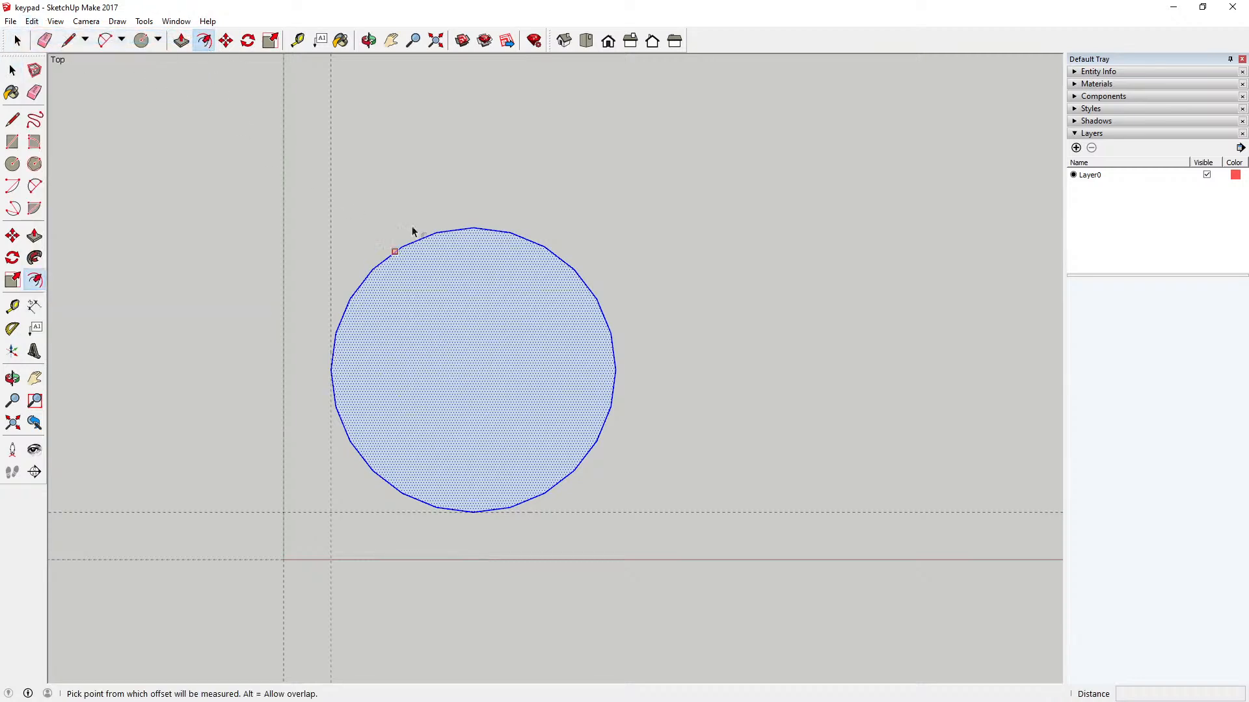
click(474, 227)
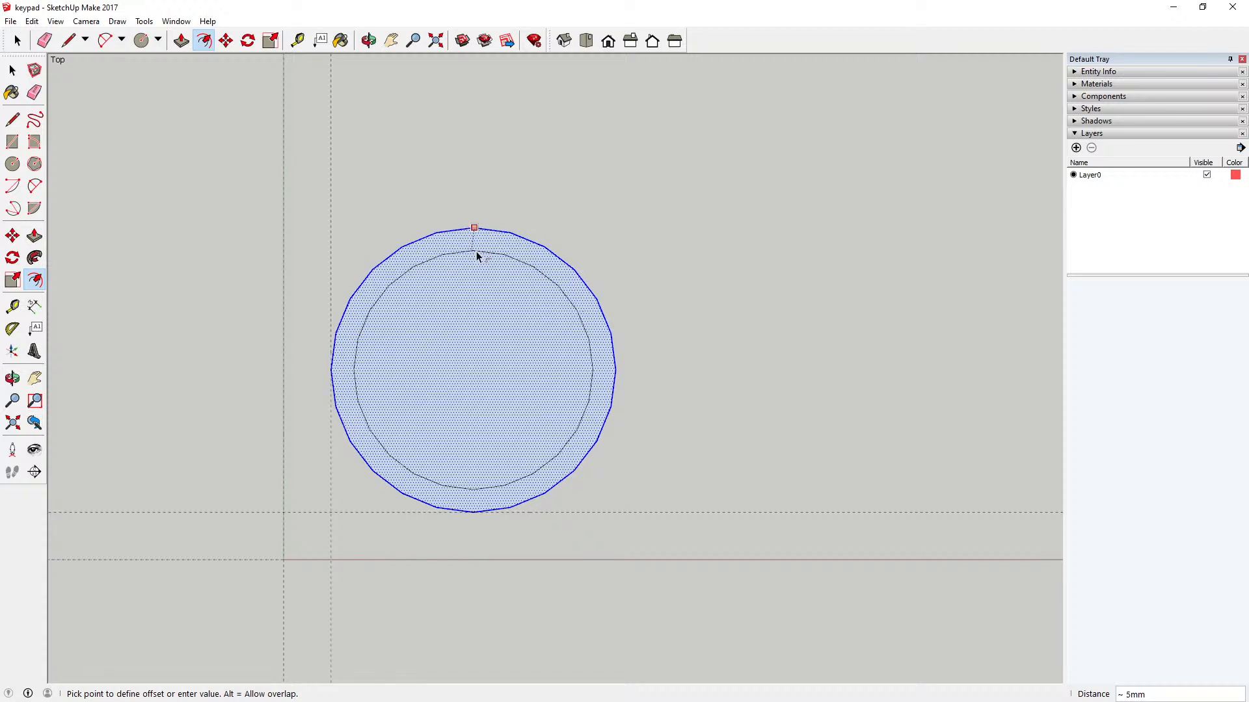
text(8)
key(Return)
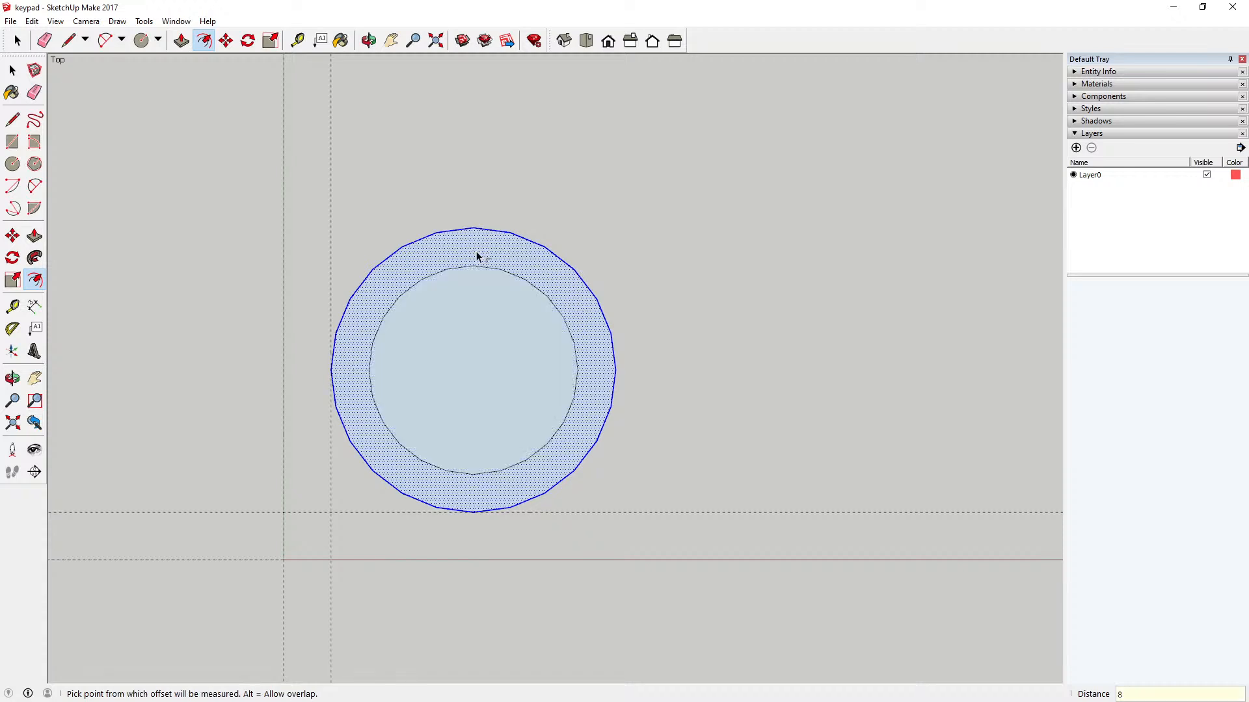
click(12, 70)
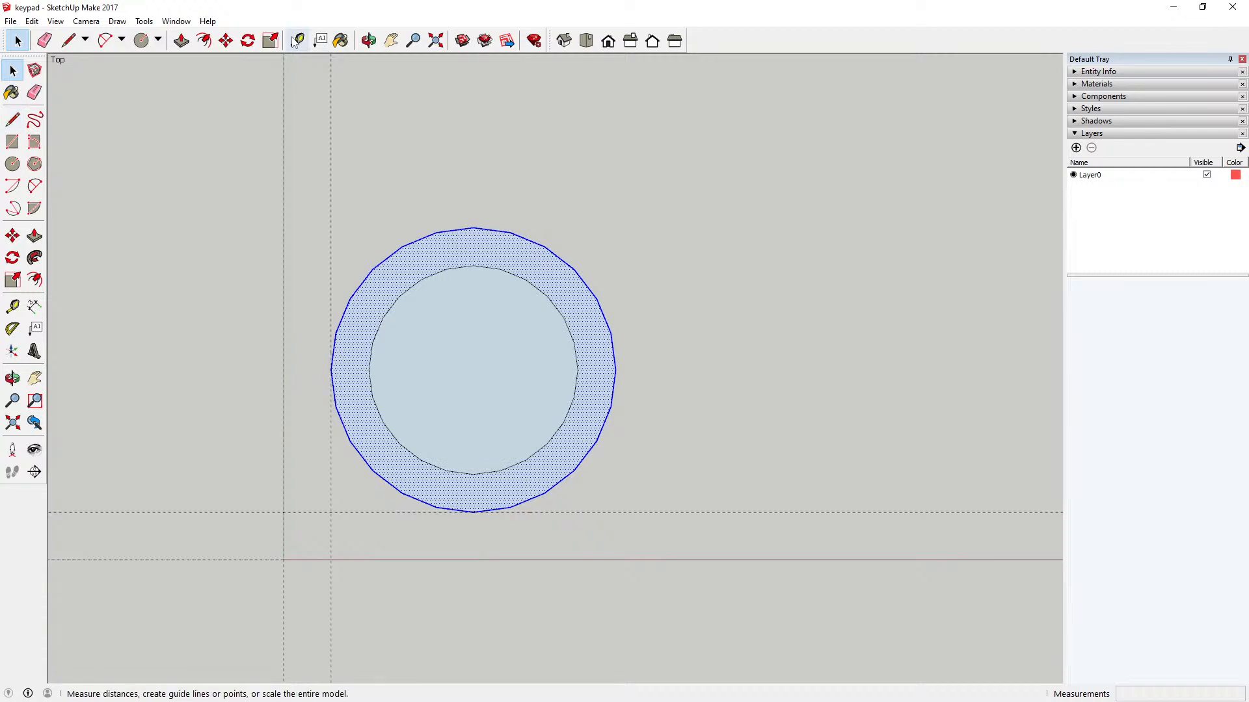
Step: Place three guide lines from the circles' center through the lower-left, lower-right and lowest points of the inner circle
click(13, 305)
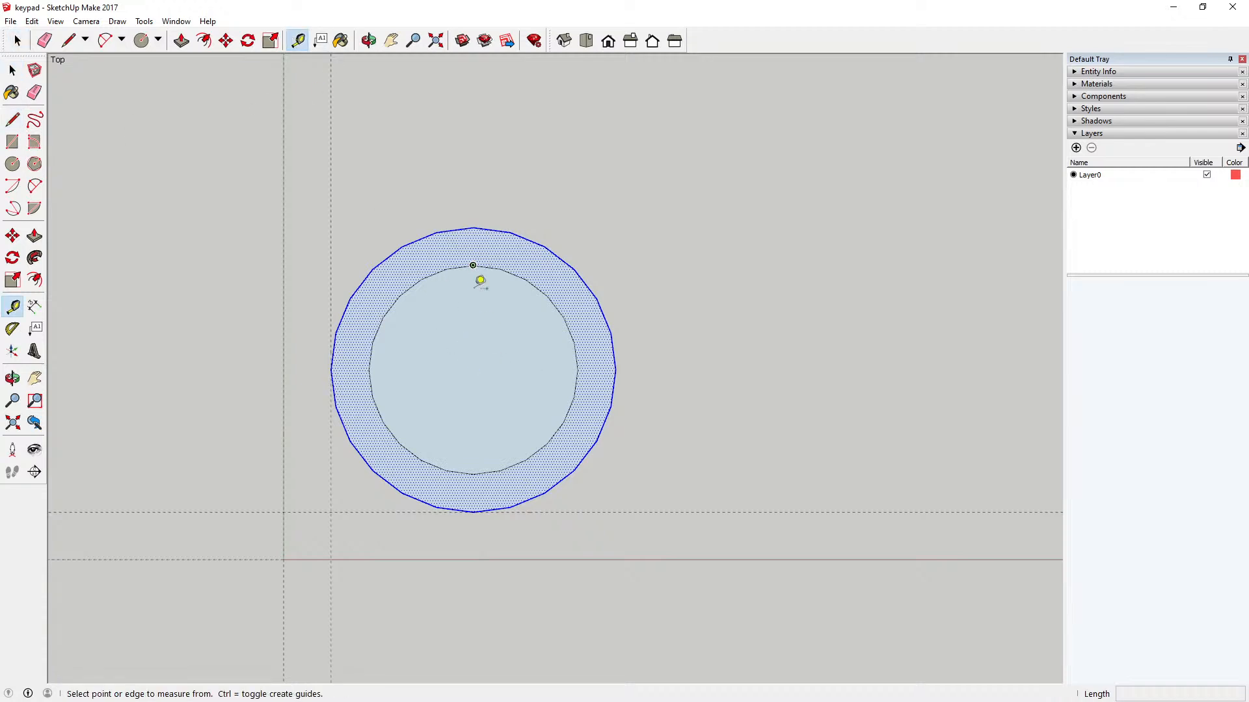
click(474, 368)
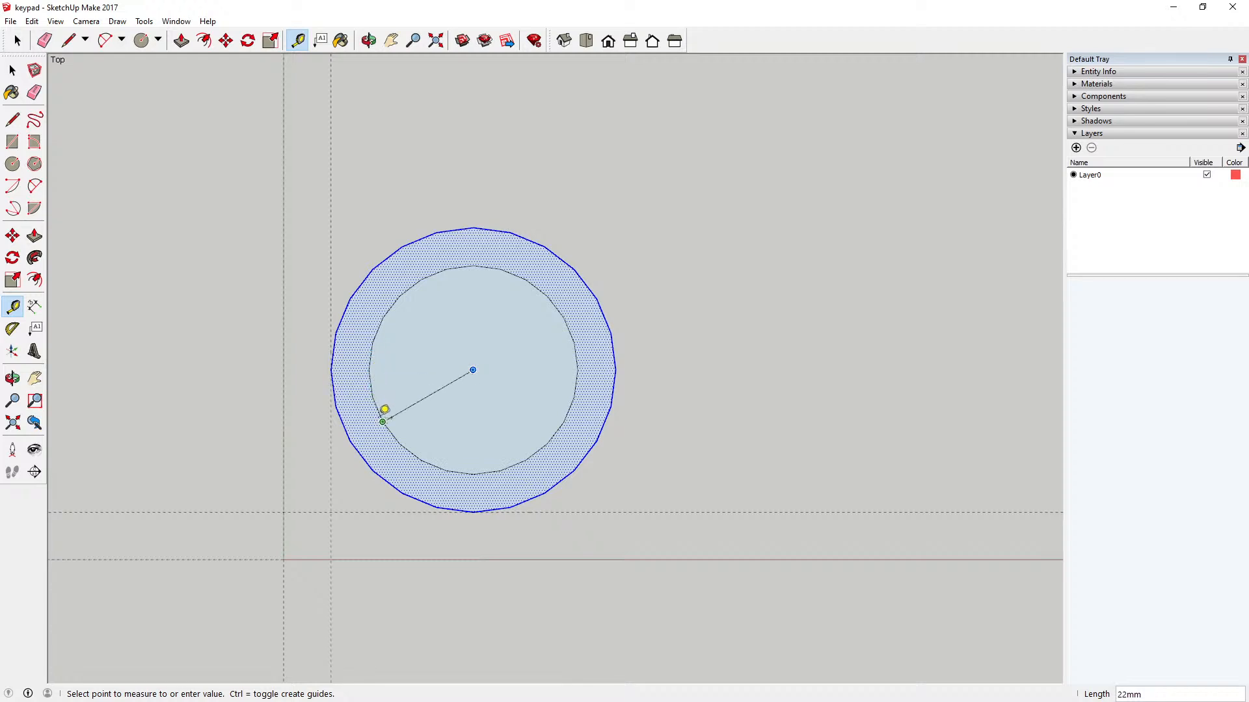
click(383, 421)
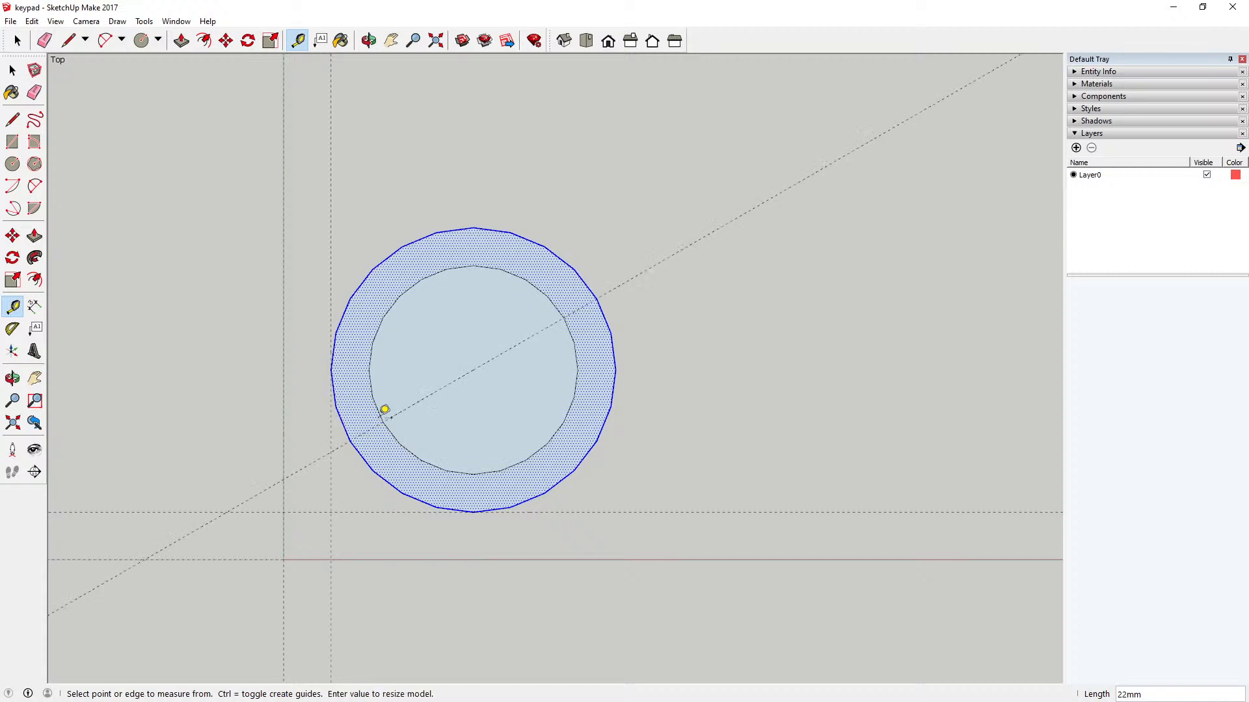
click(489, 368)
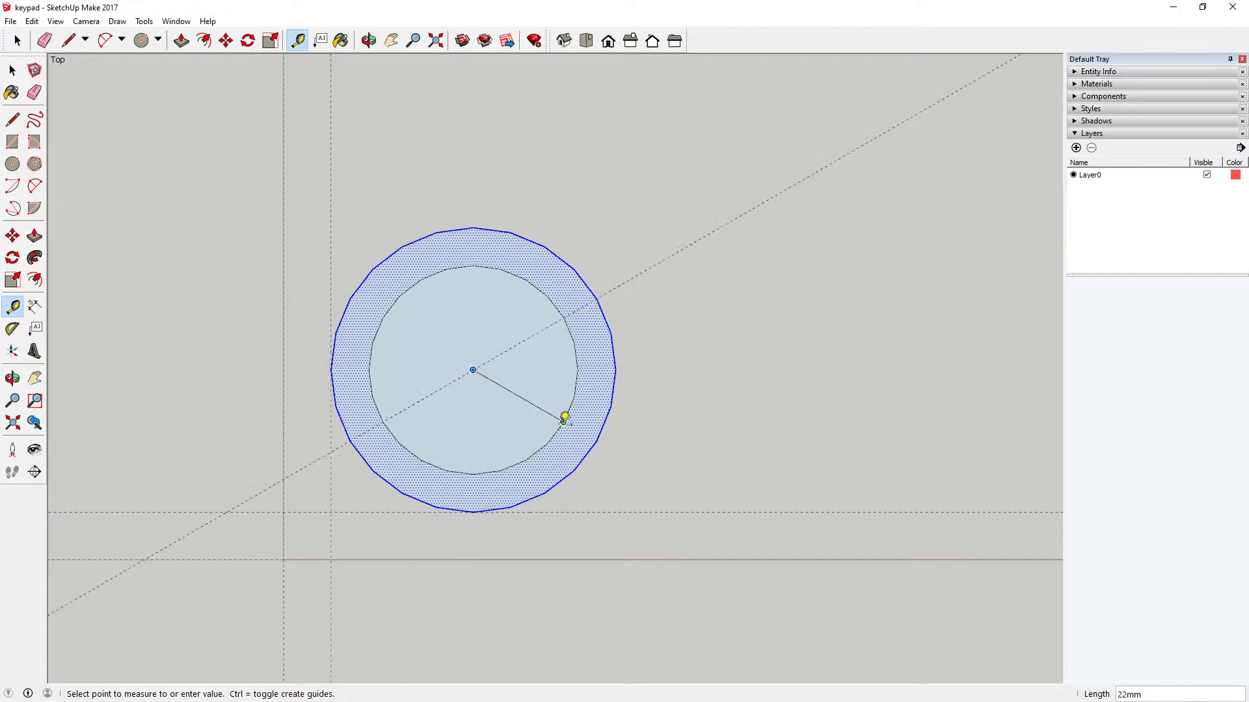
click(565, 416)
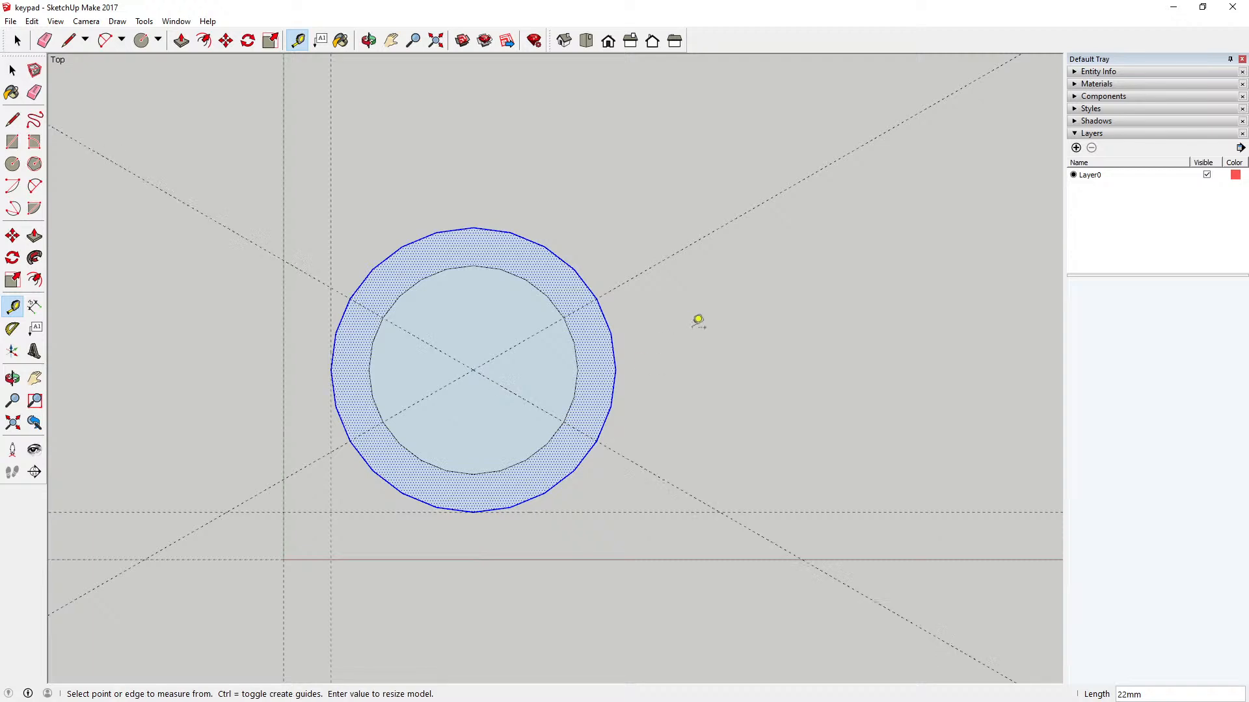
click(473, 370)
click(474, 472)
Step: Draw three lines from the center to the inner circle's upper-left, lowest and upper-right points, dividing it into three equal sectors
click(13, 119)
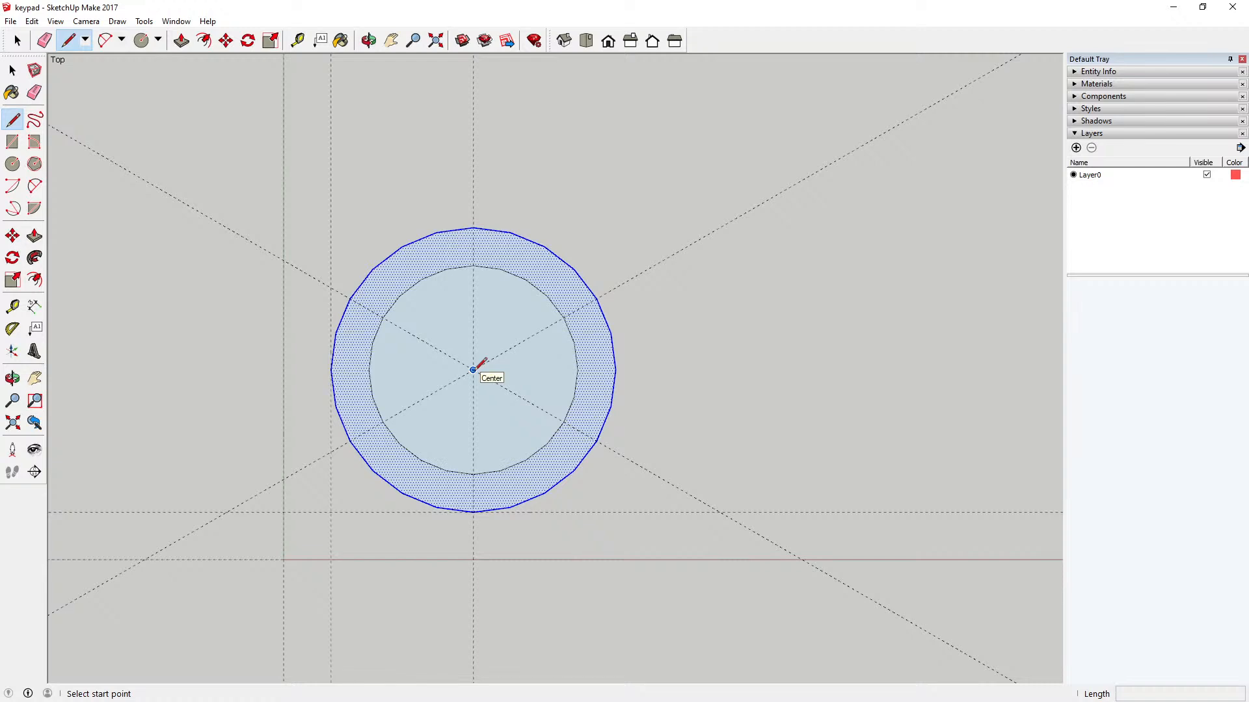
click(472, 370)
click(382, 318)
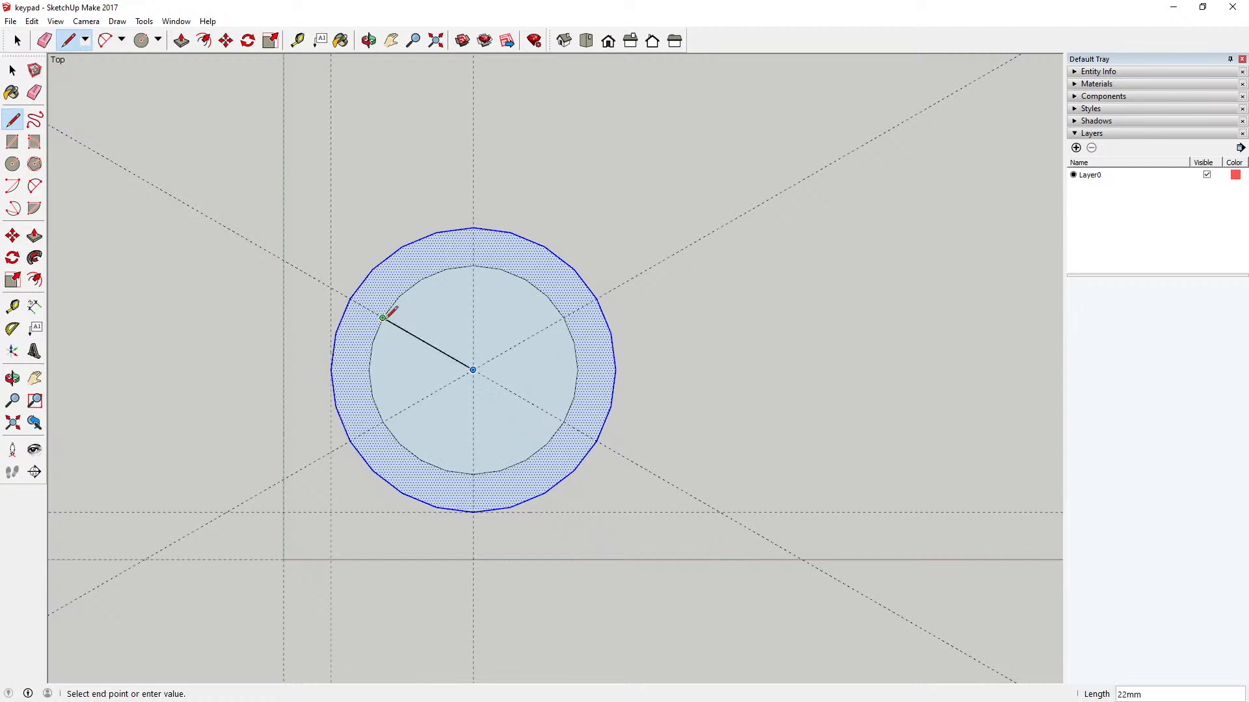
key(Escape)
click(473, 370)
click(473, 473)
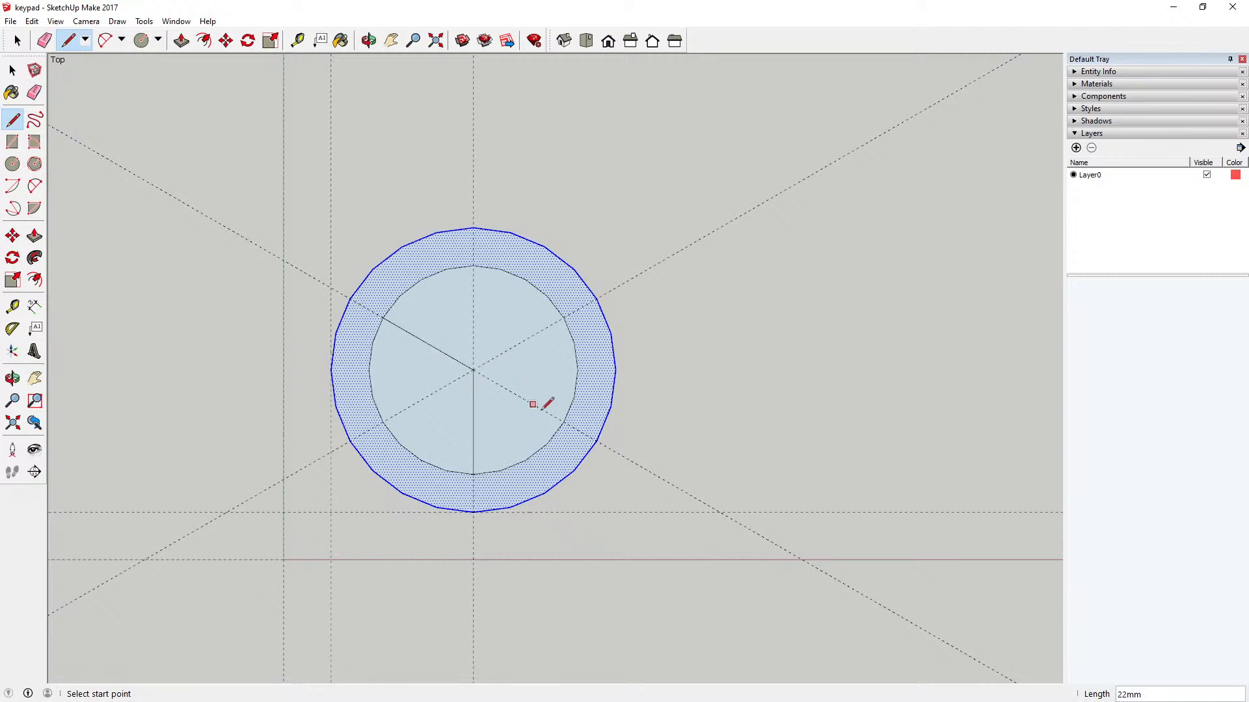
click(473, 370)
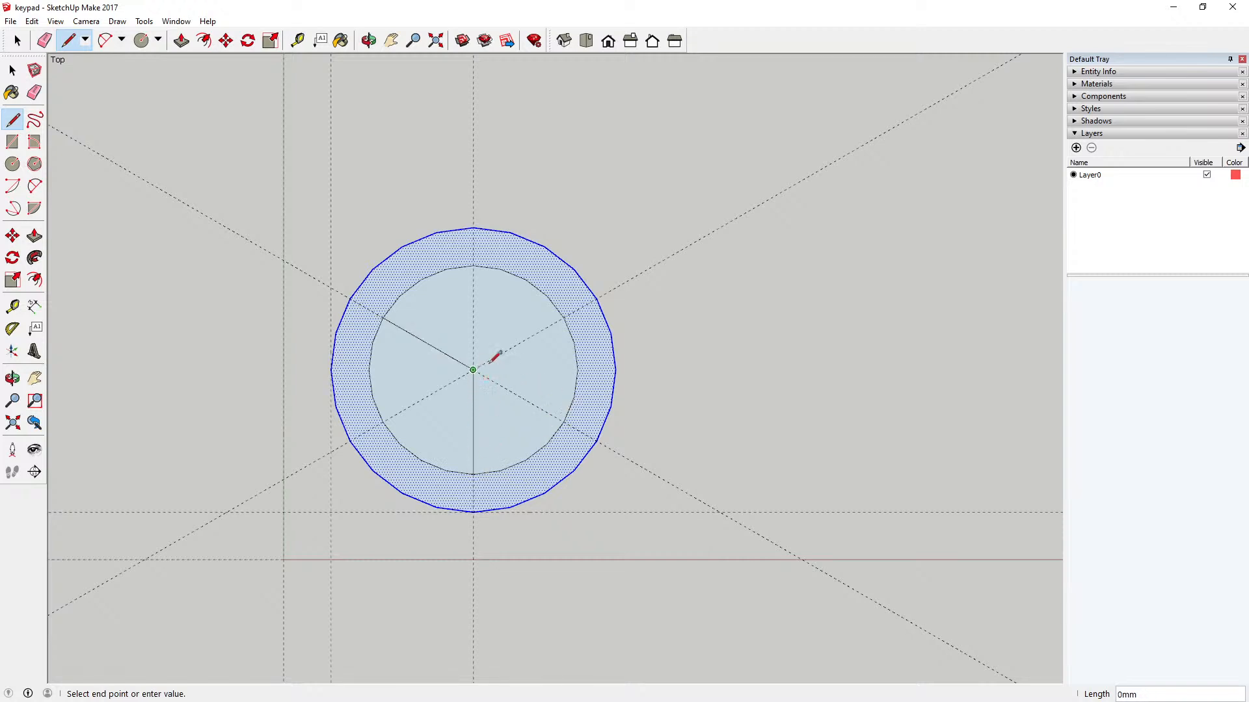
click(564, 318)
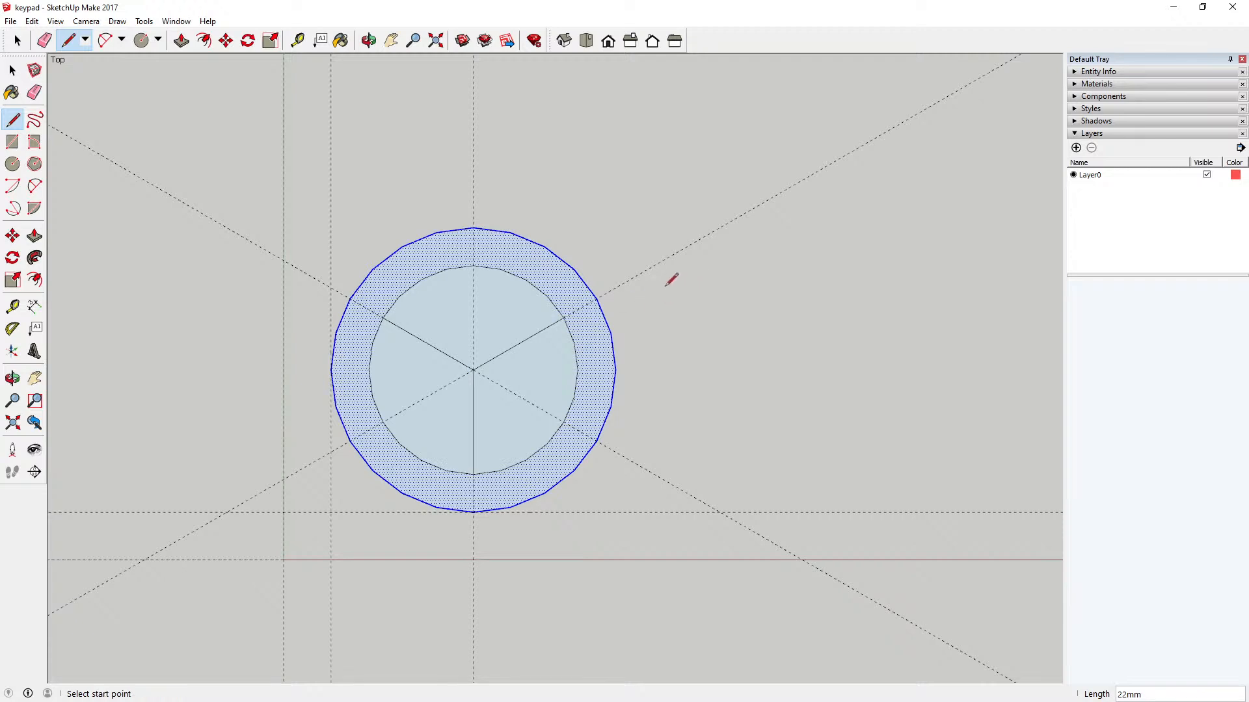
key(space)
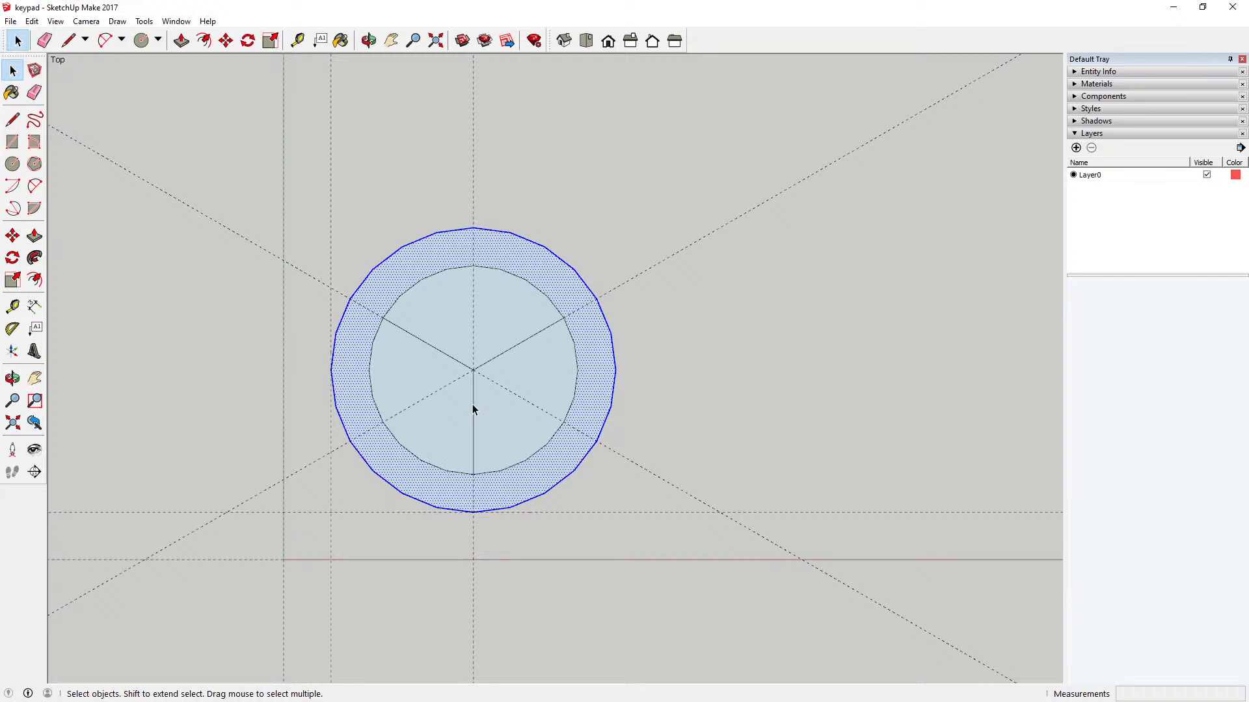
Step: Undo the three lines dividing the inner circle
click(32, 21)
click(65, 36)
click(32, 22)
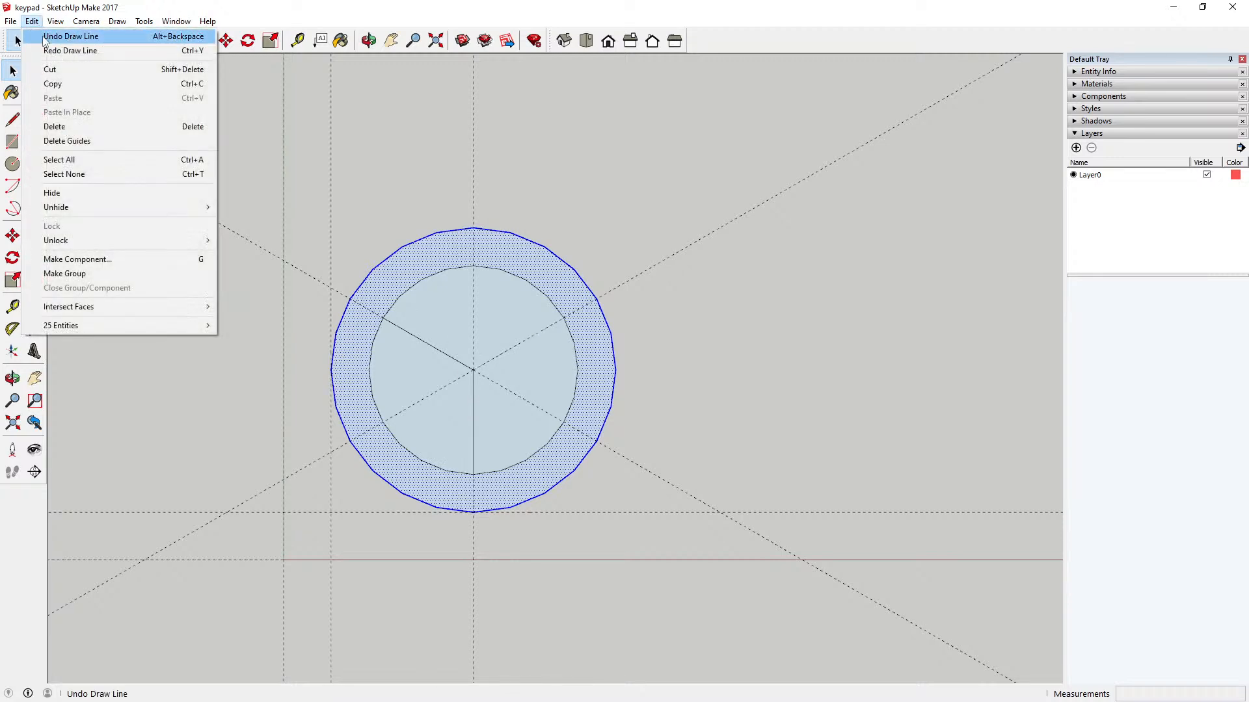
click(65, 37)
click(33, 22)
click(41, 37)
Step: Undo the three guide lines through the circles' center, keeping the inner circle and the margin guides
click(32, 22)
click(44, 37)
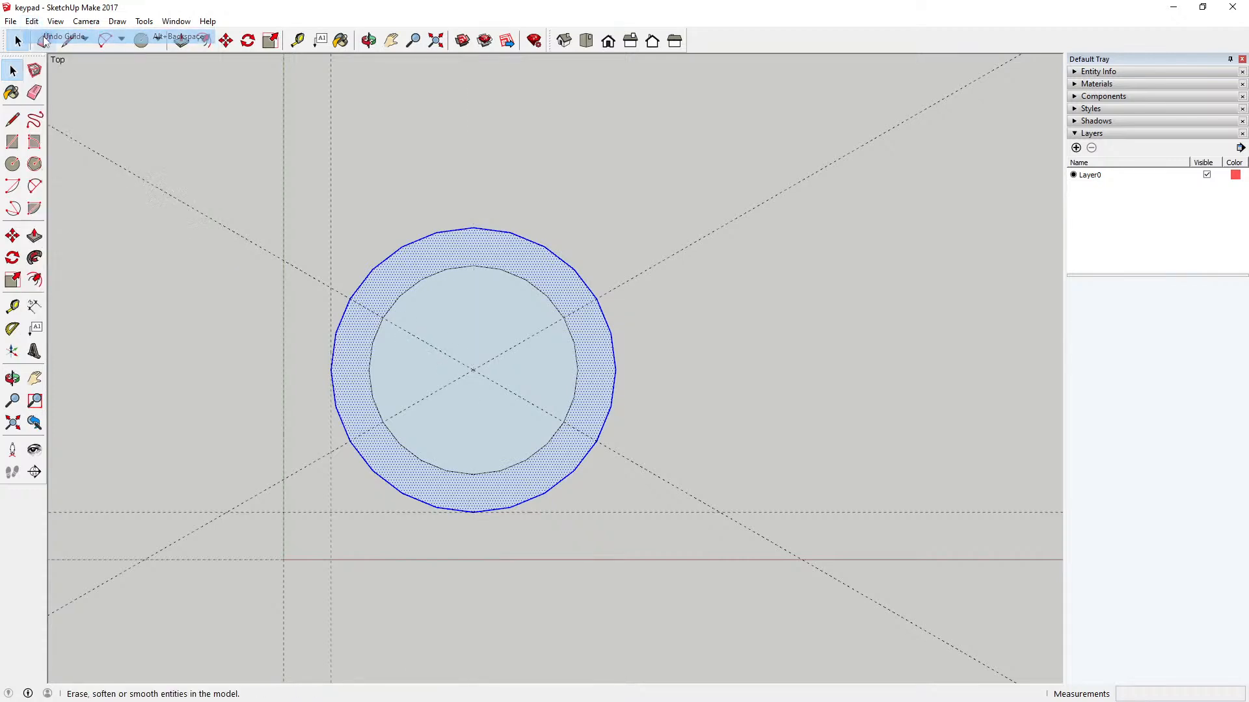
click(32, 22)
click(63, 36)
click(32, 21)
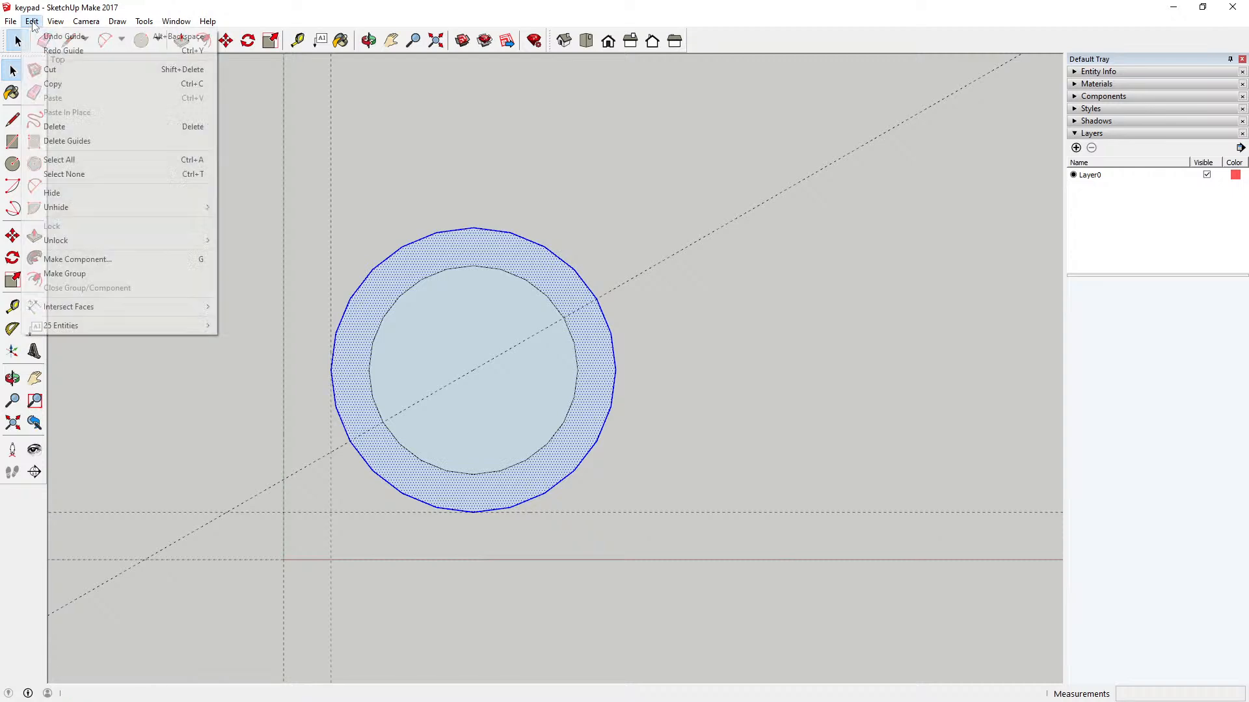
click(64, 36)
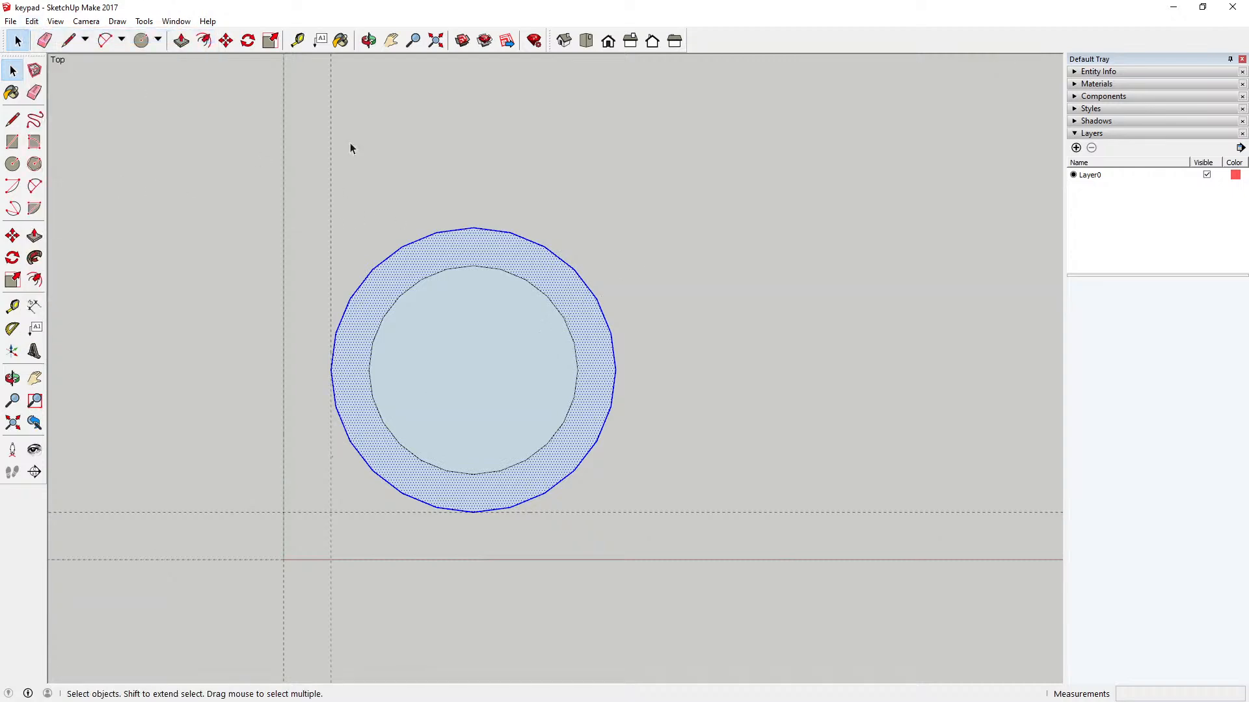
Step: Place a horizontal and a vertical guide line through the circles' center with the Tape Measure
click(297, 40)
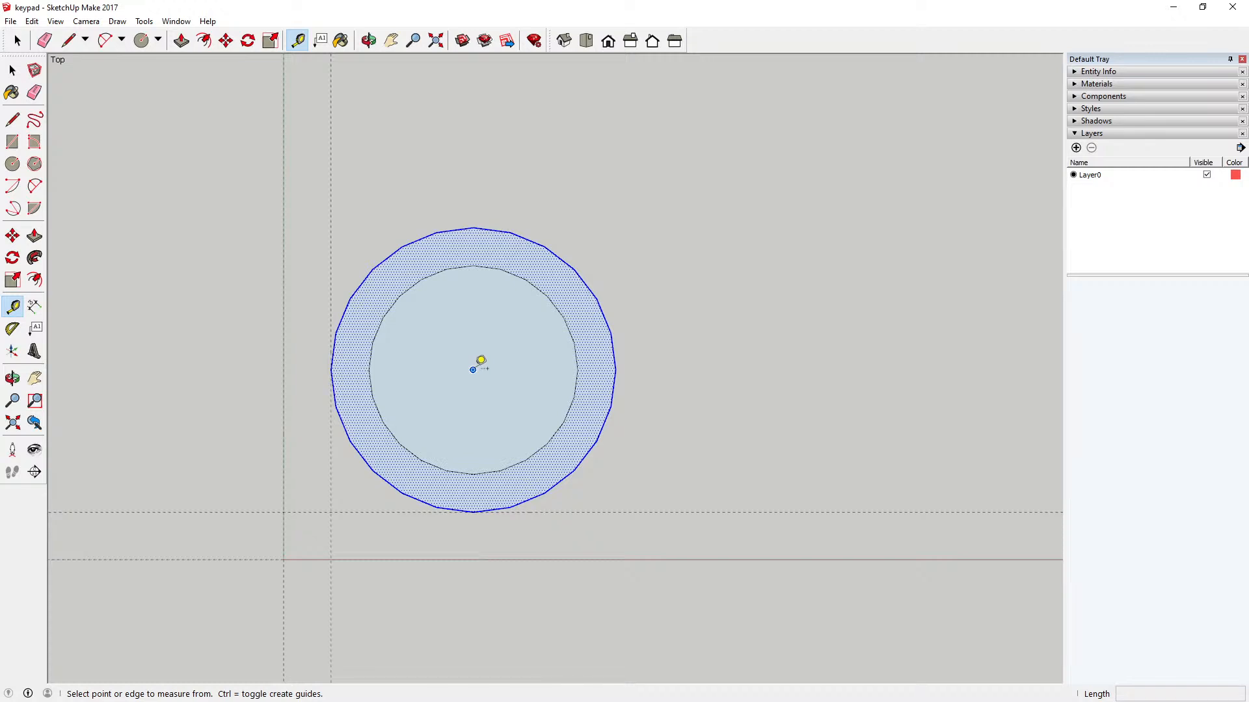
click(480, 360)
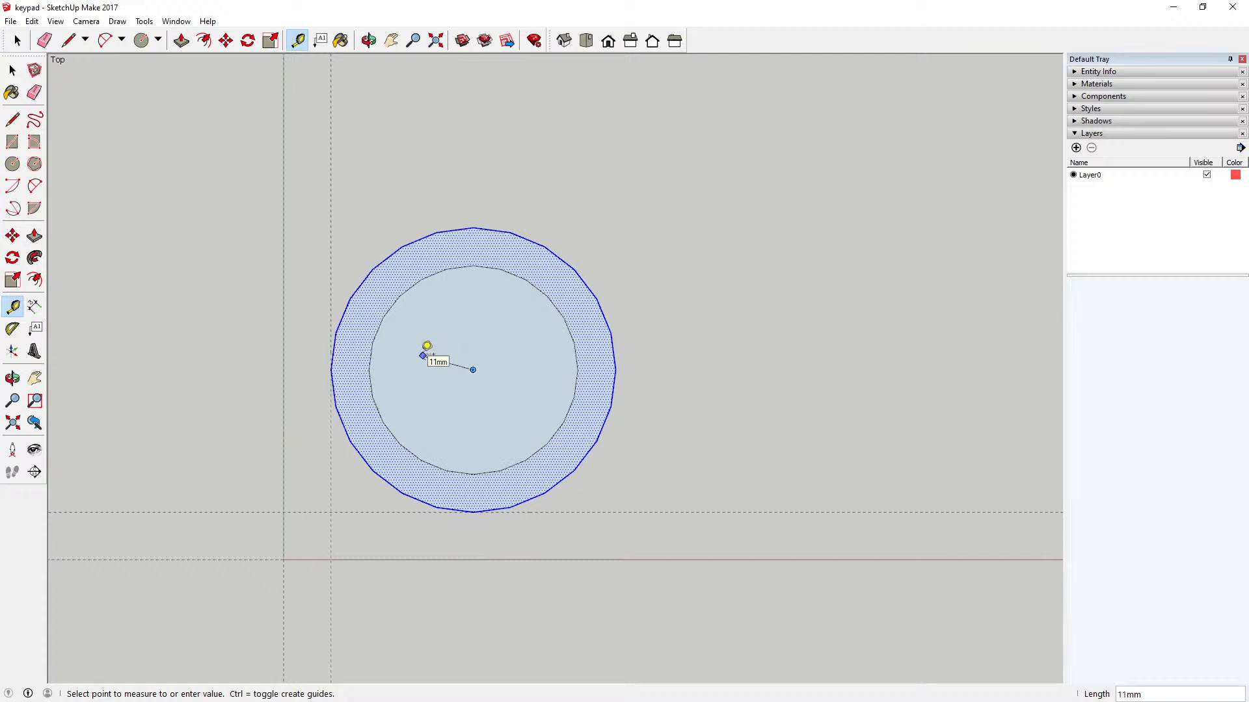
click(374, 359)
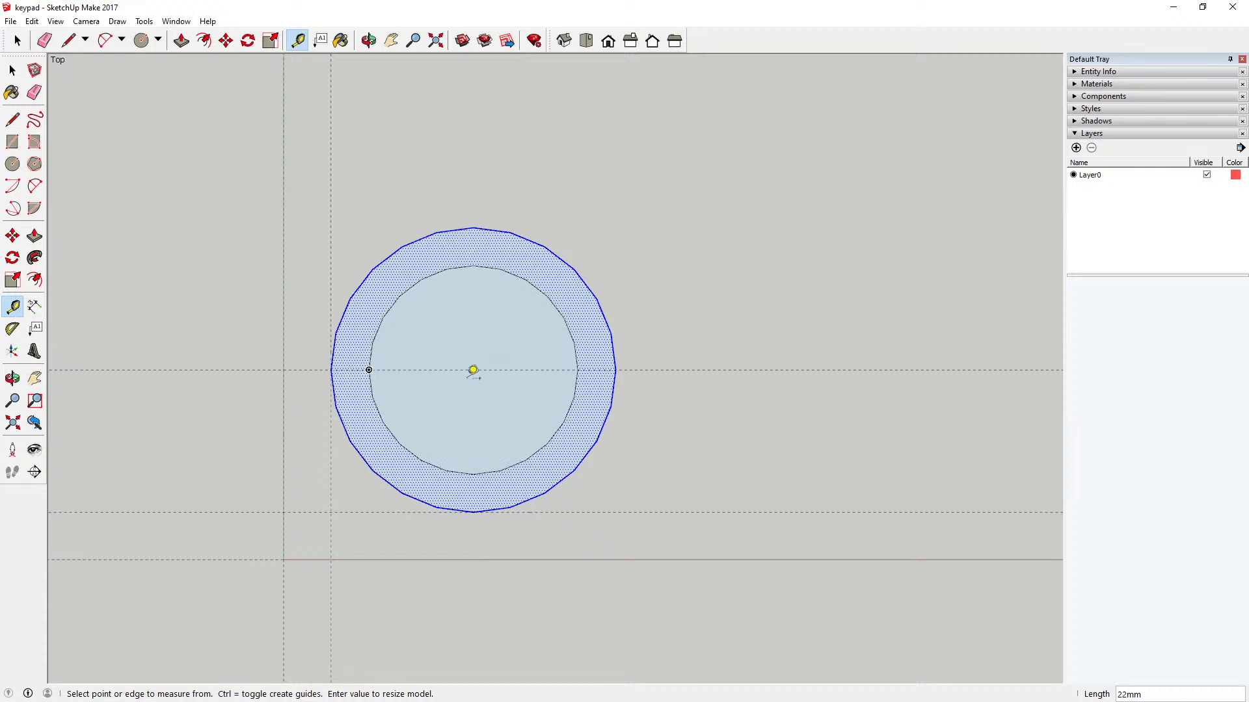
click(474, 368)
click(480, 271)
key(space)
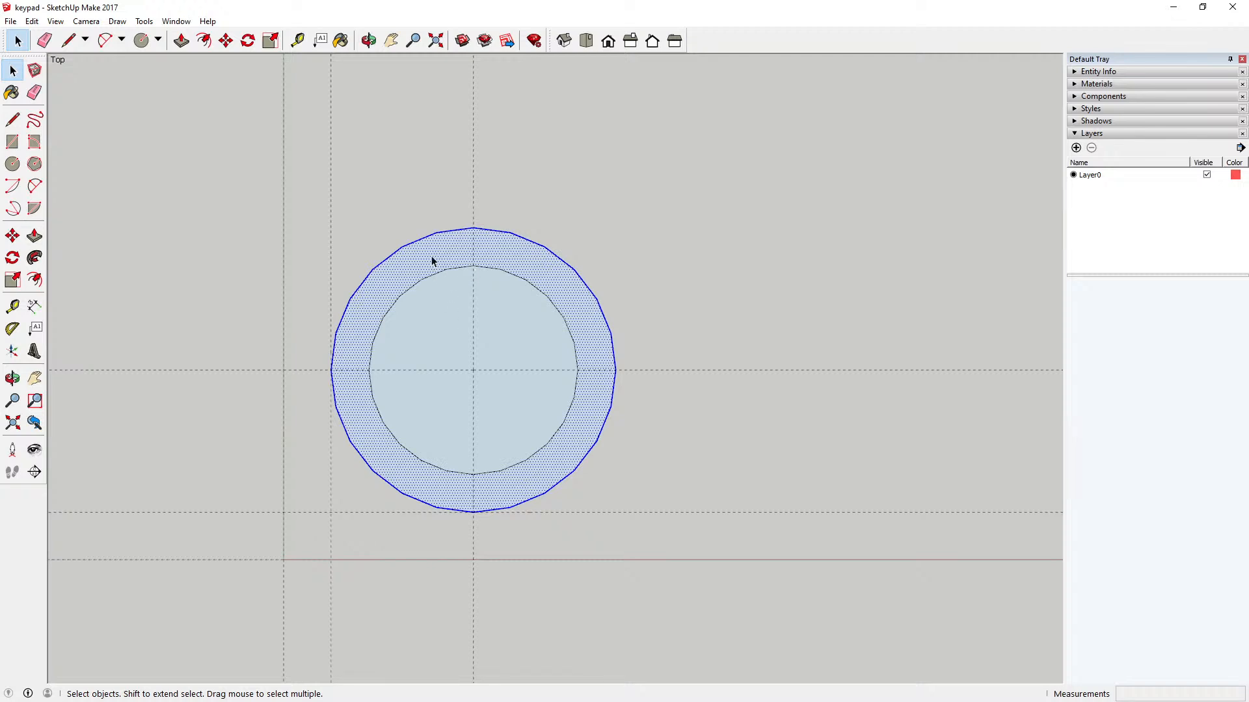
Step: Offset the outer circle inward about 22 mm to form a small central circle
click(203, 41)
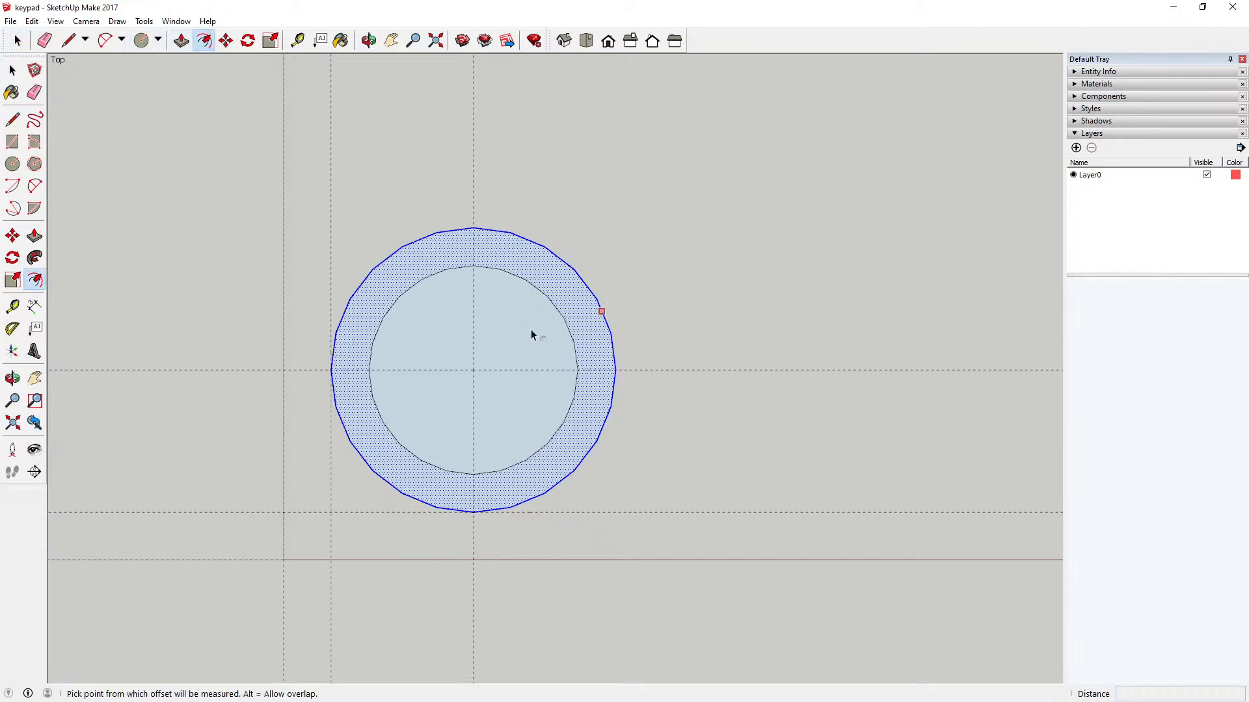
click(473, 228)
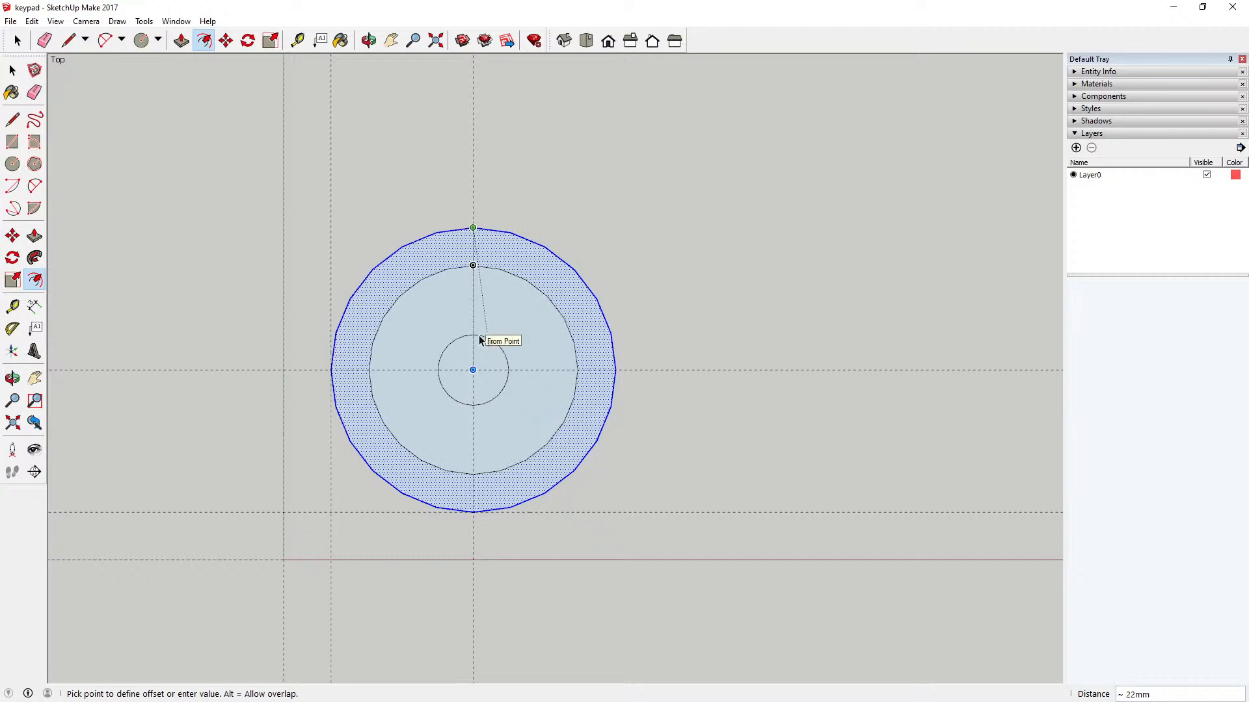
click(478, 335)
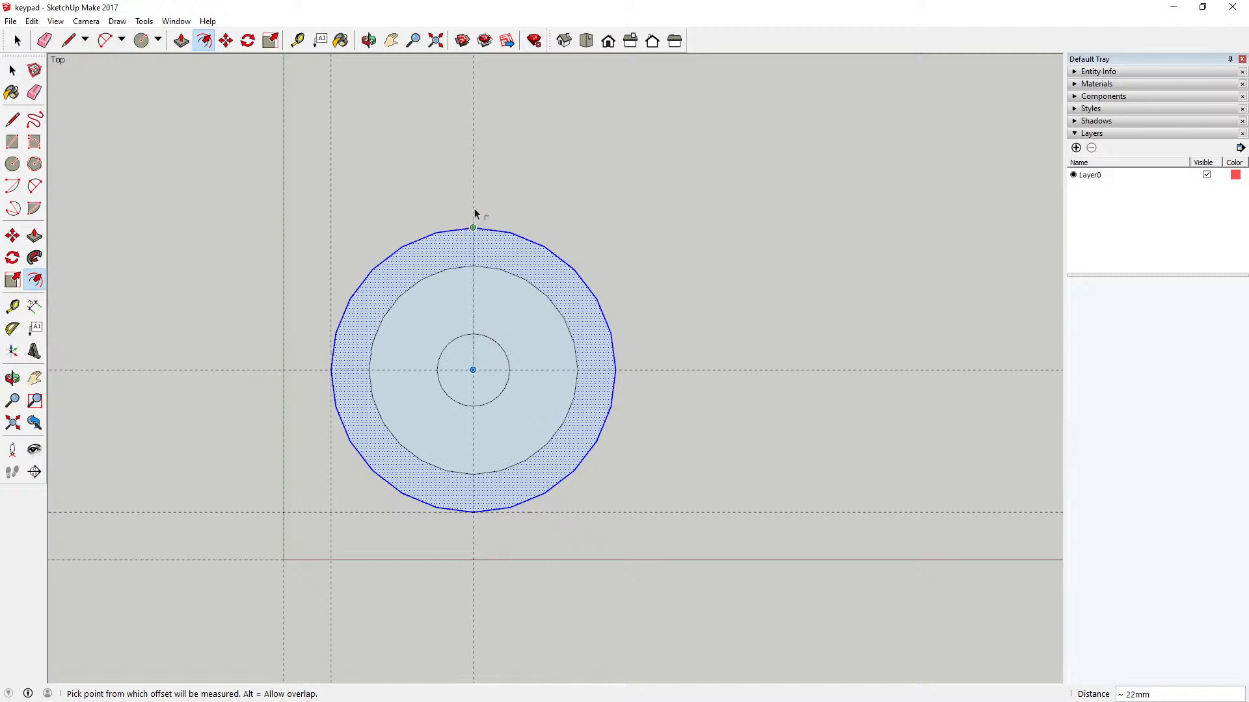
click(297, 41)
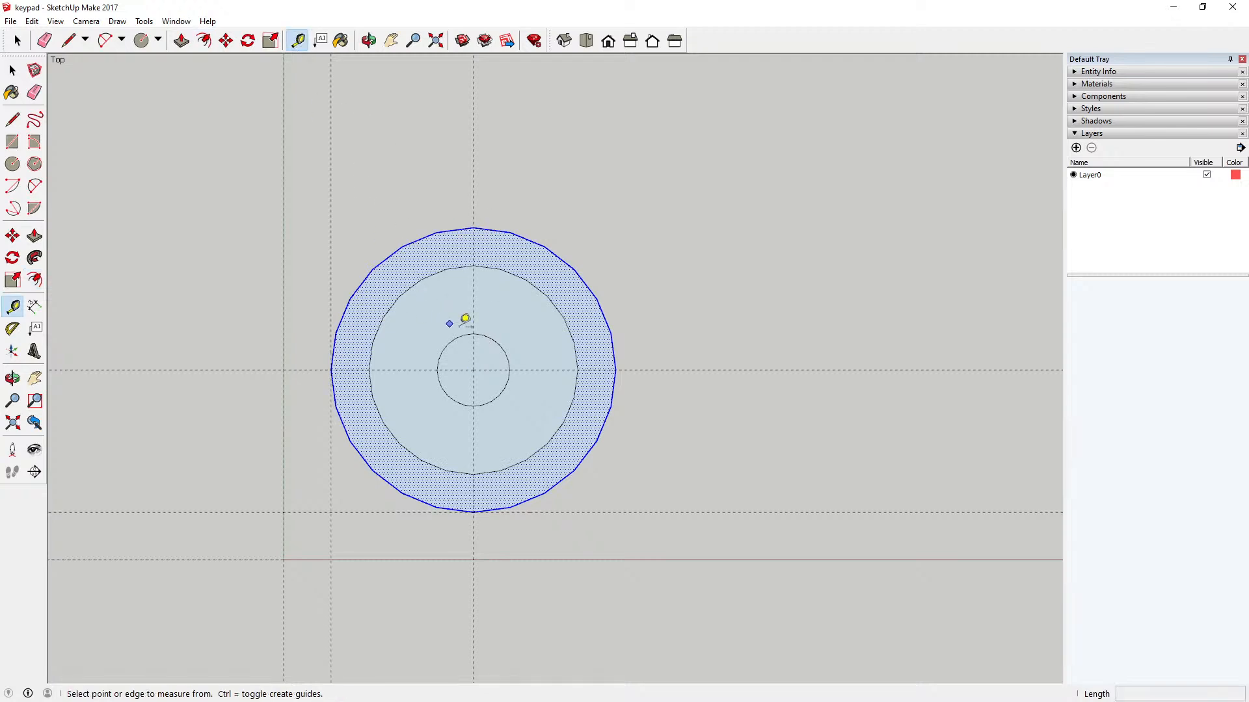
click(474, 332)
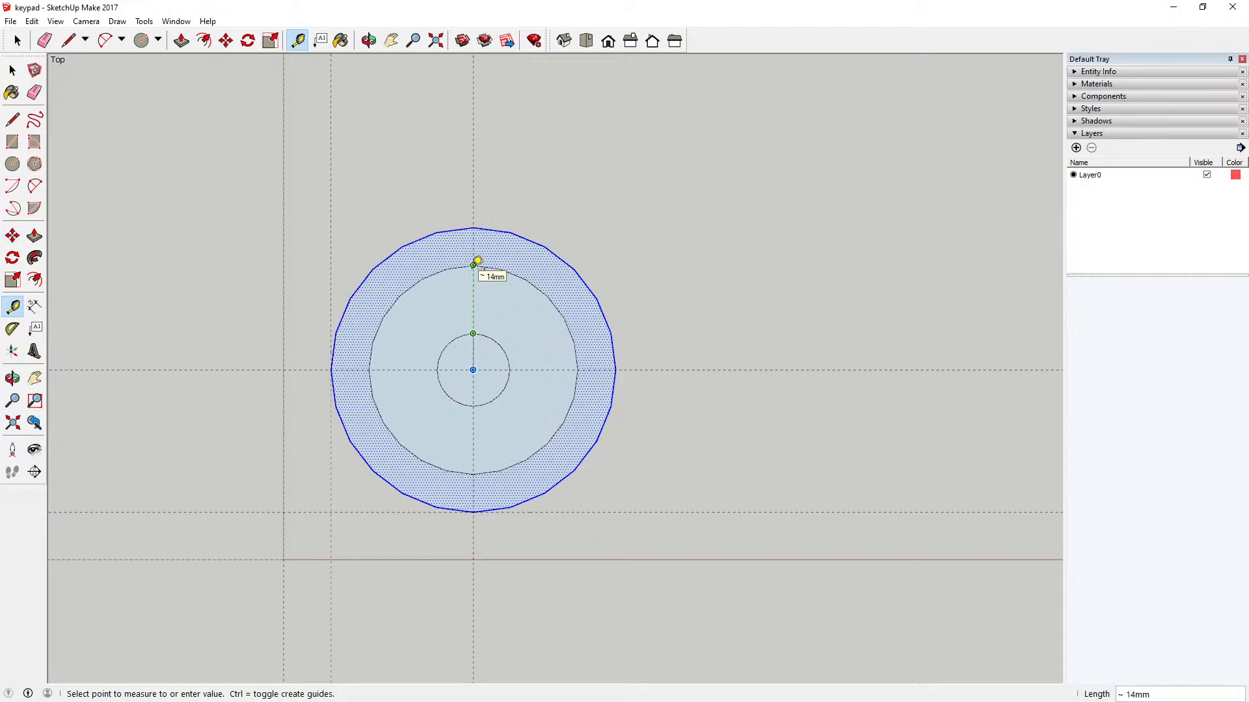
click(17, 73)
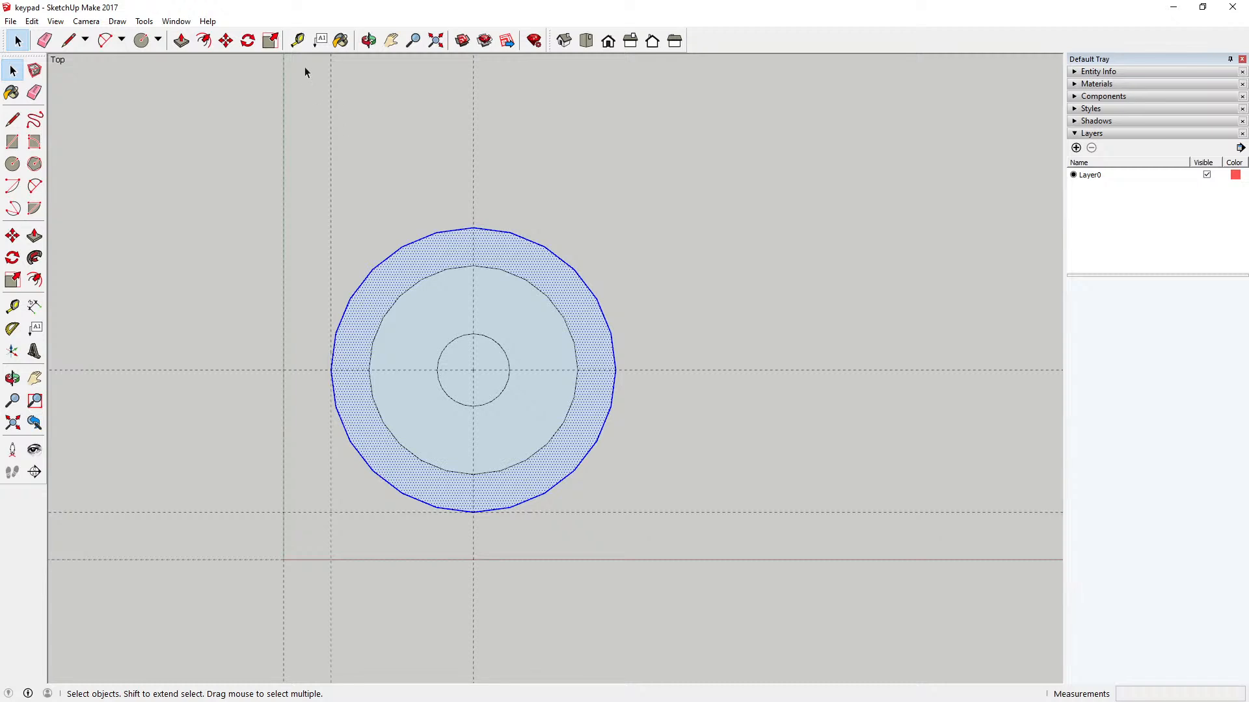
Step: Place two horizontal guide lines, 3 mm above and 3 mm below the guide through the circles' center
click(297, 41)
click(408, 369)
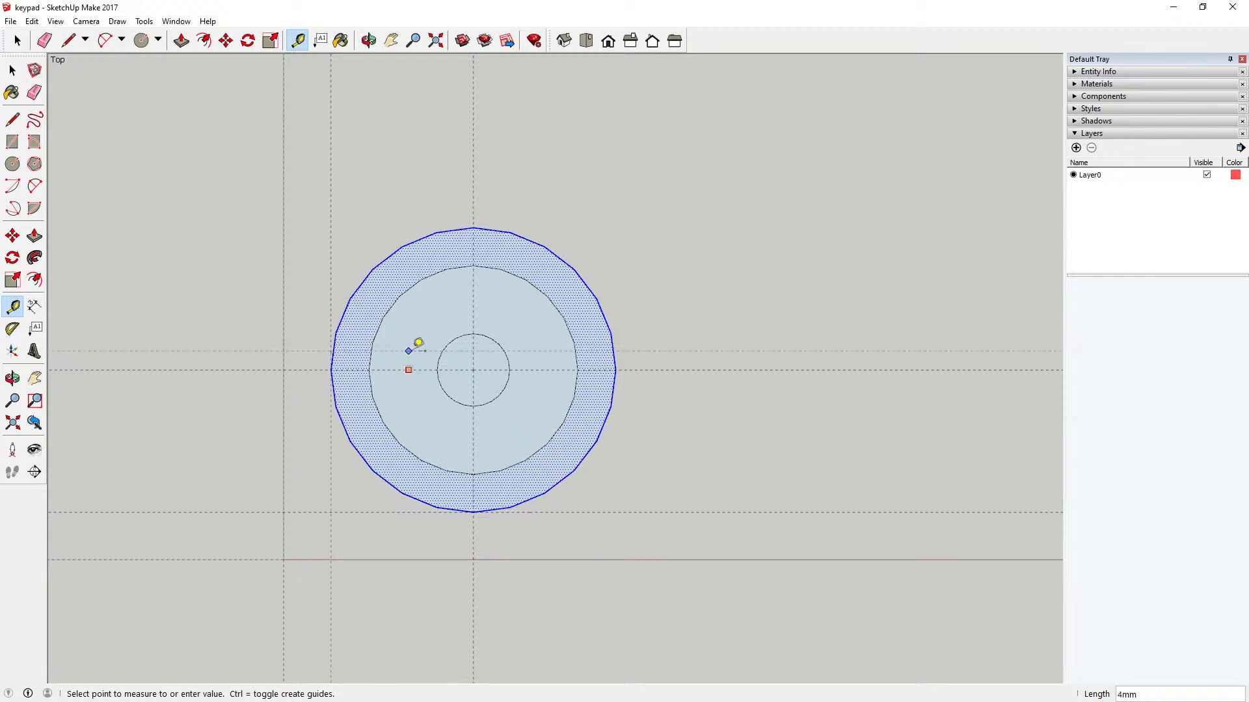
text(3)
key(Return)
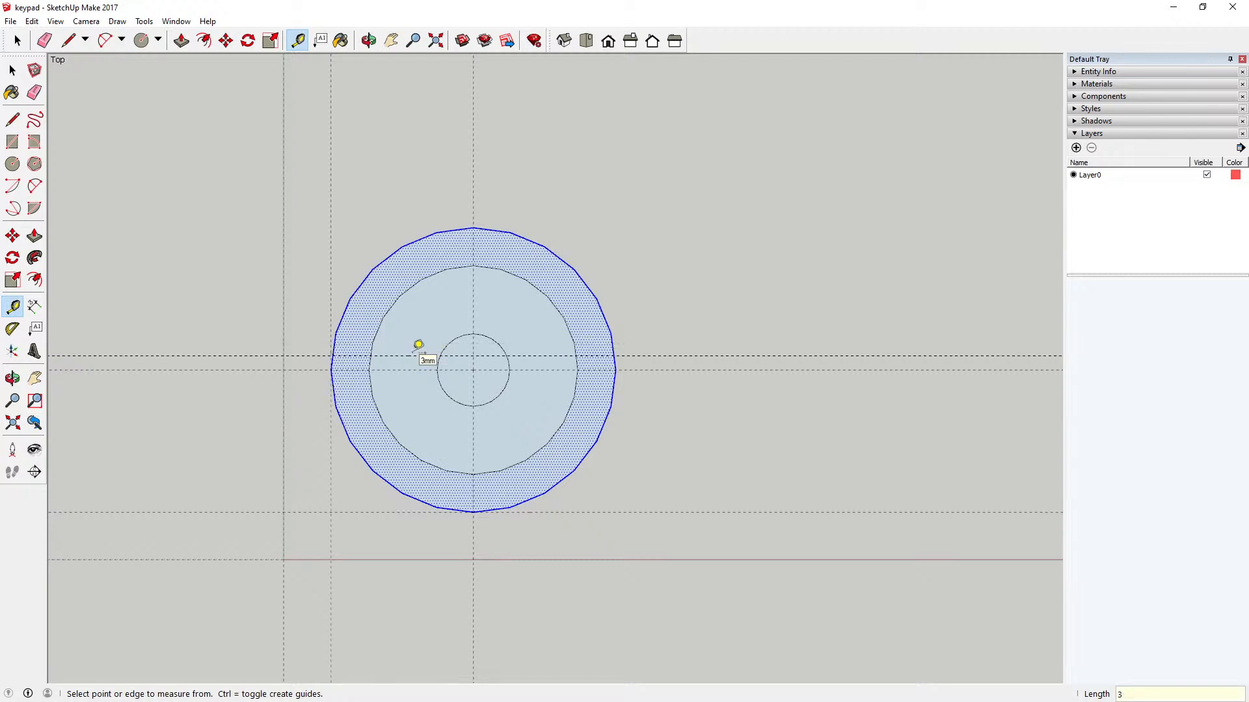
click(405, 370)
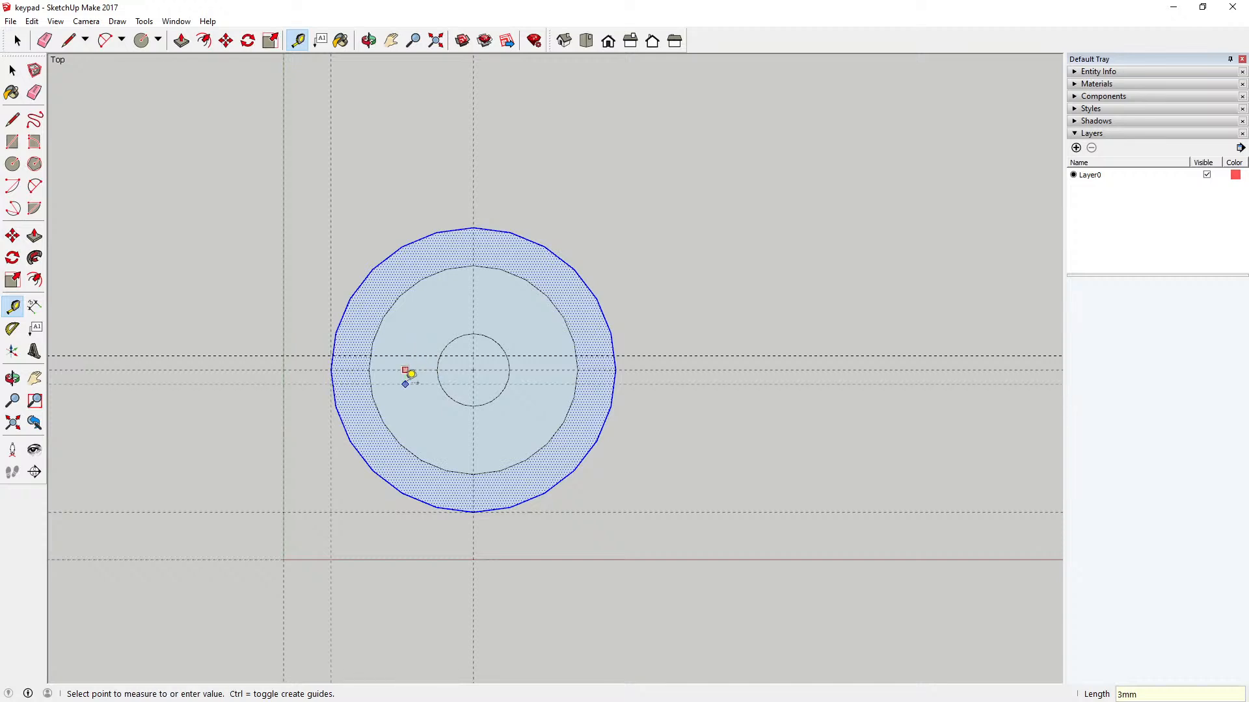
text(3)
key(Return)
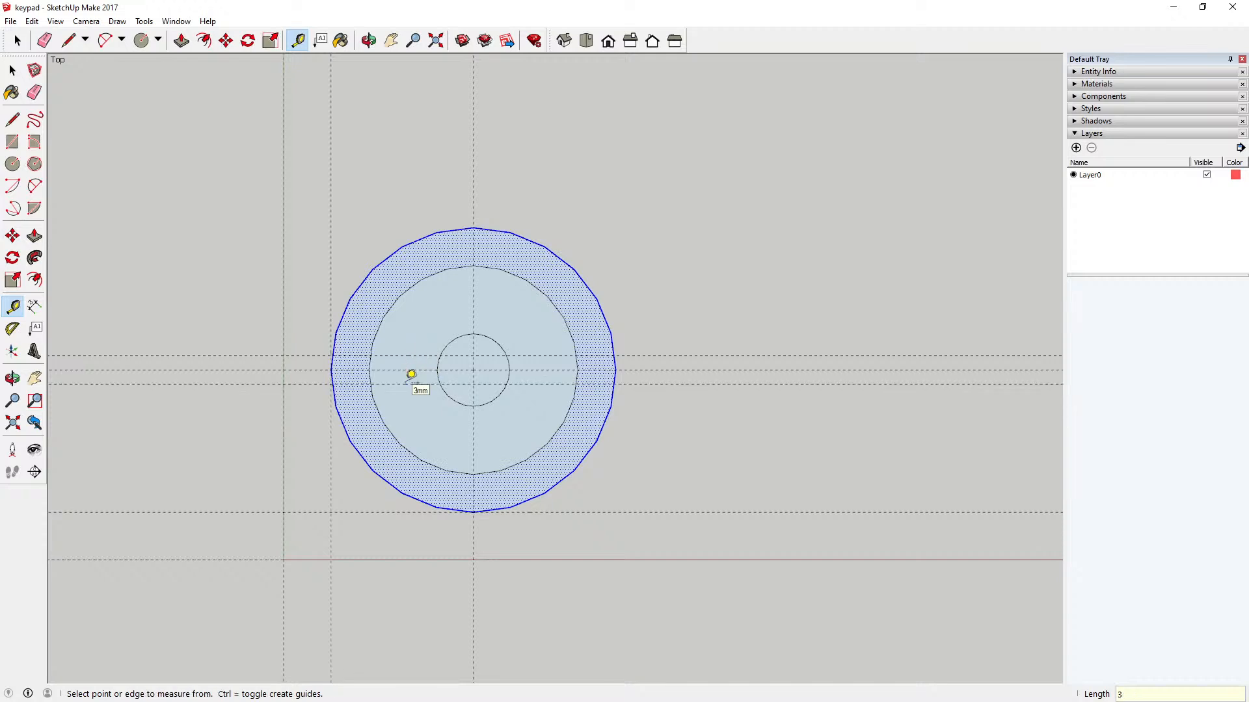
Step: Place two vertical guide lines 3 mm to either side of the vertical center guide, and clear the selection
click(474, 302)
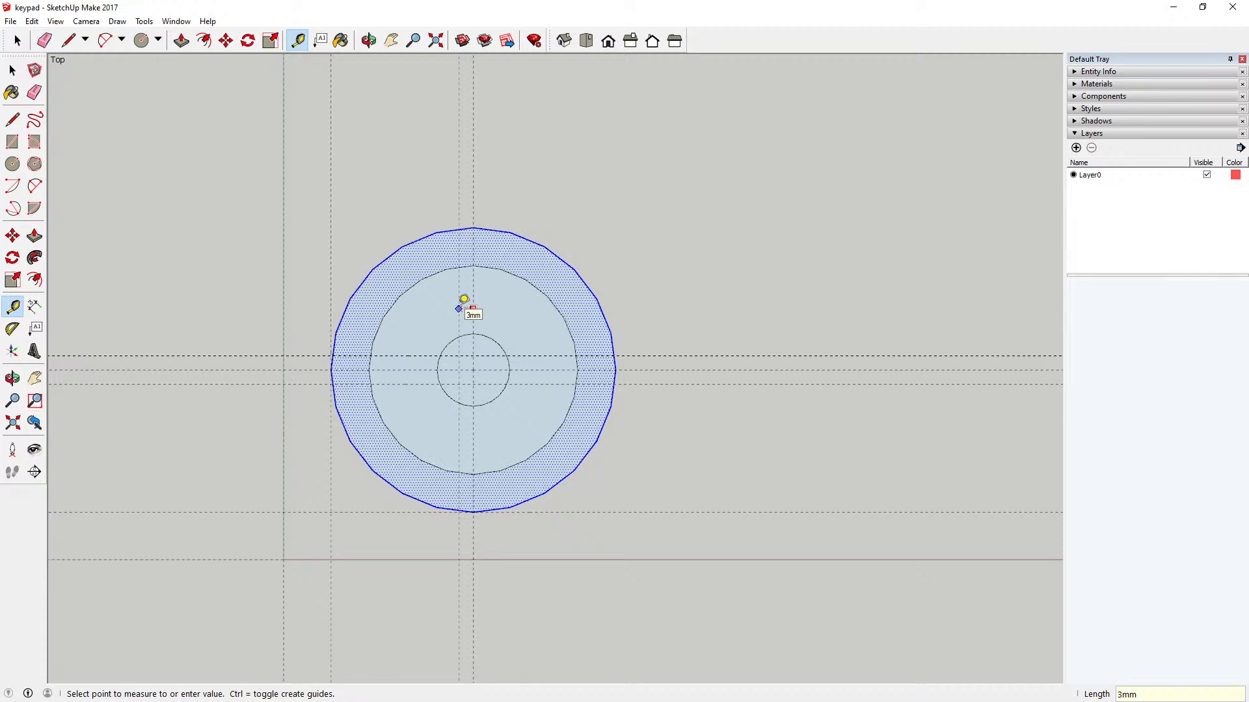
click(459, 308)
click(473, 290)
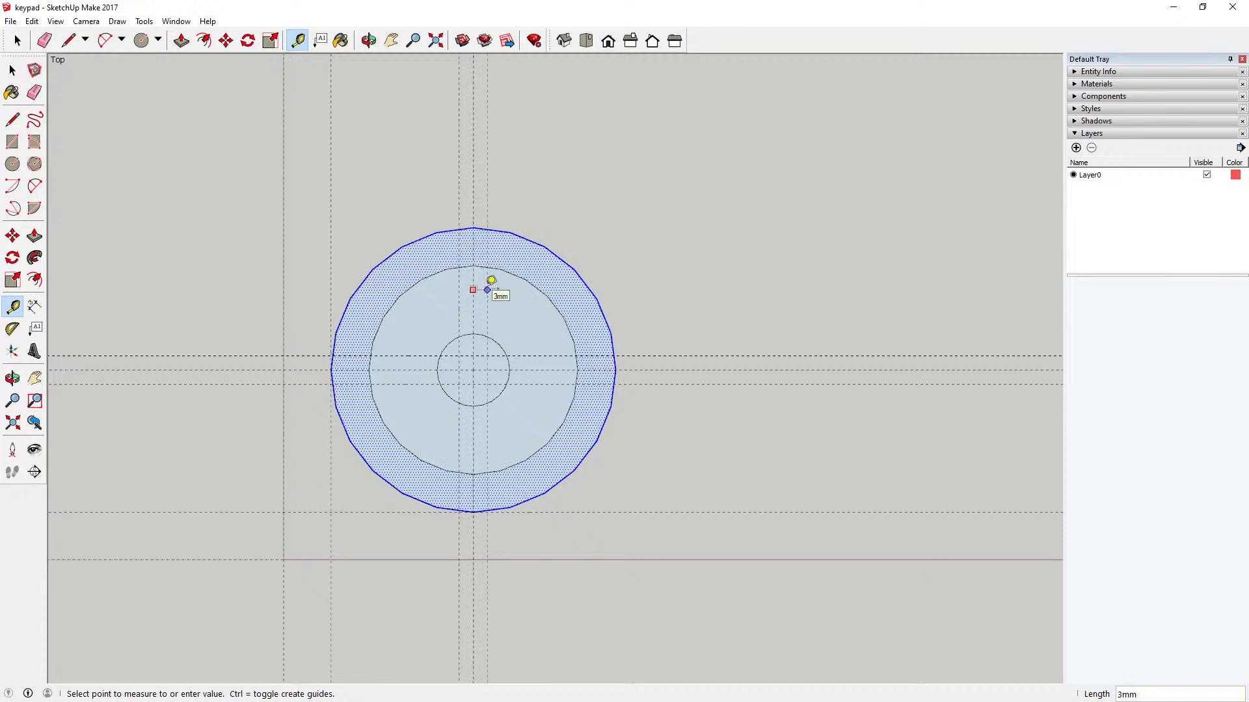
click(491, 279)
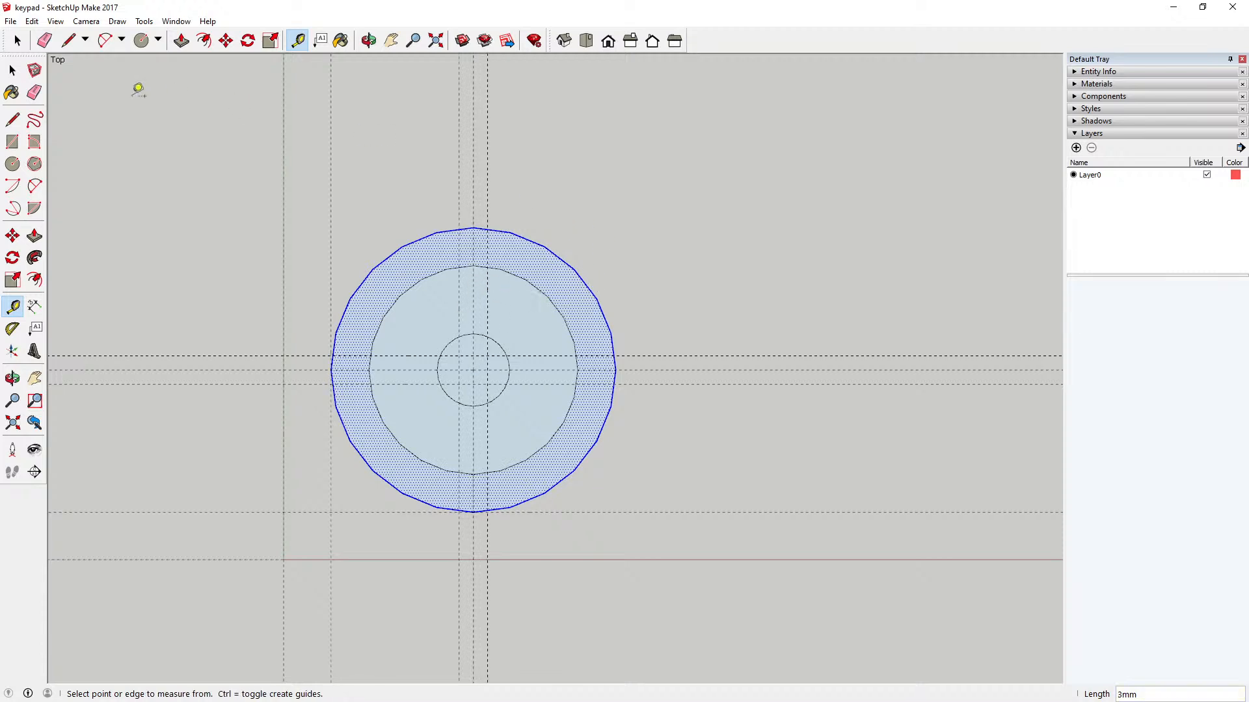
click(12, 70)
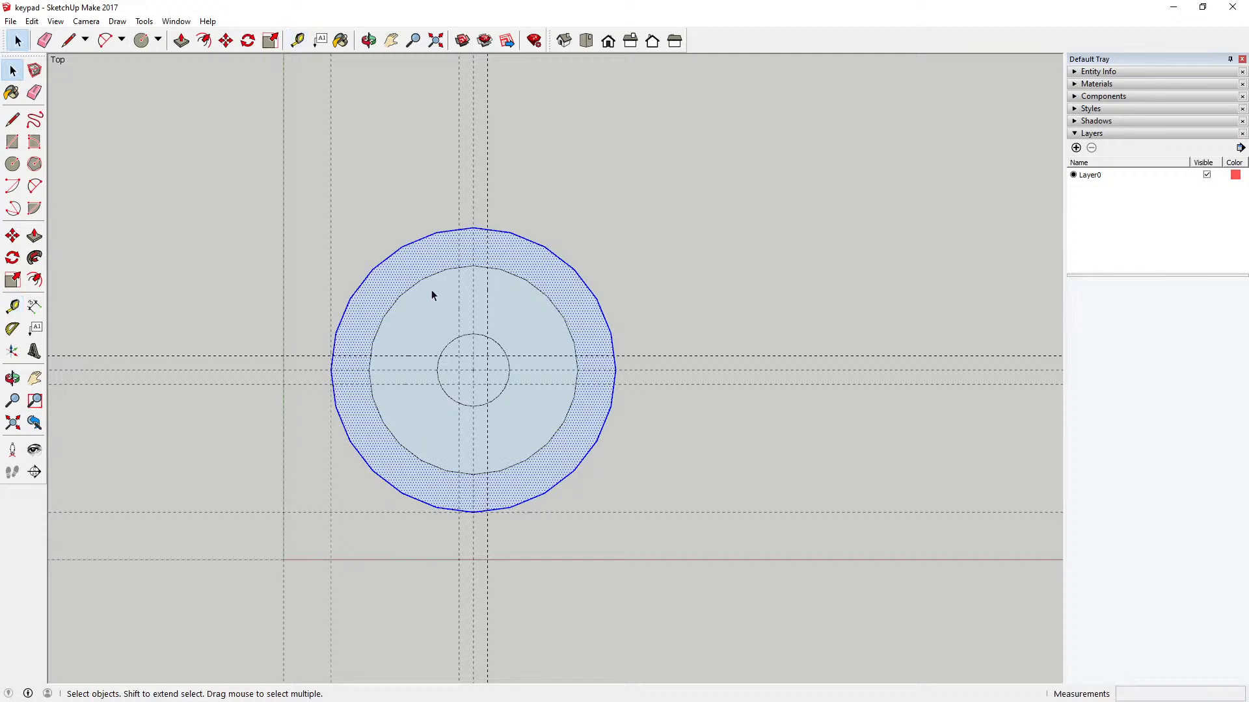
click(423, 304)
click(398, 217)
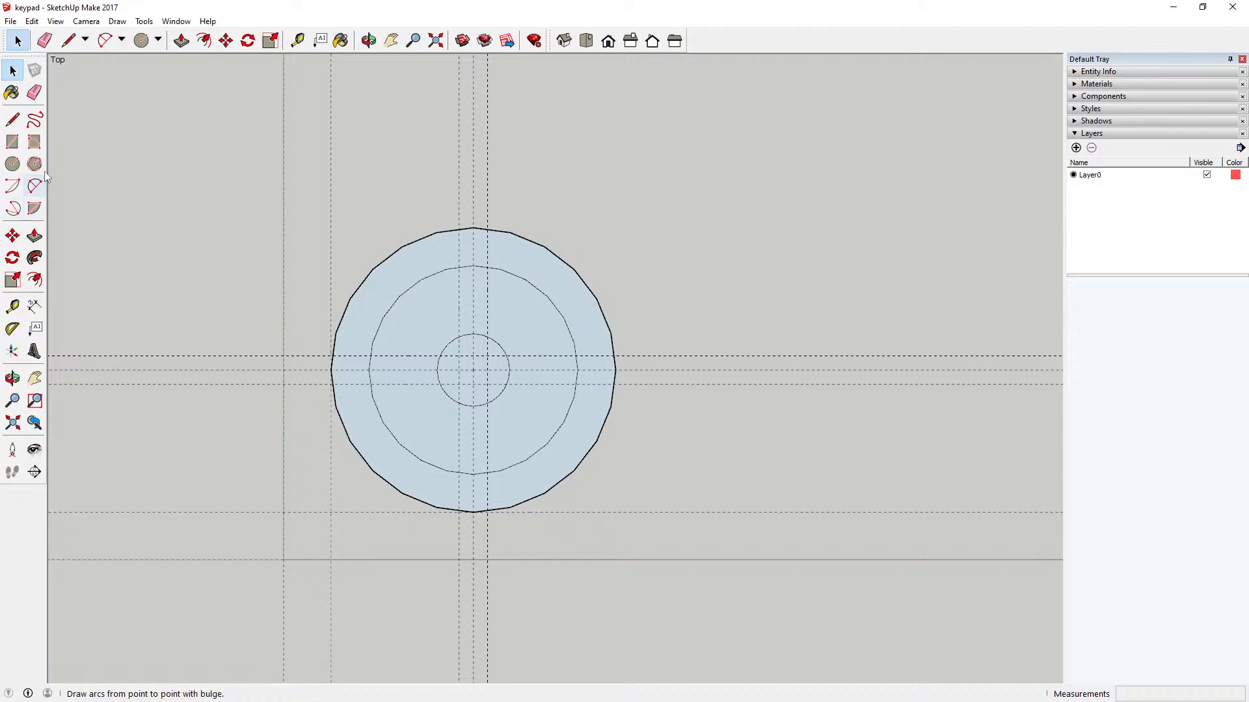
Step: Draw lines along the 3 mm guides between the middle and central circles: the upper one on the left side and both vertical ones above
click(12, 119)
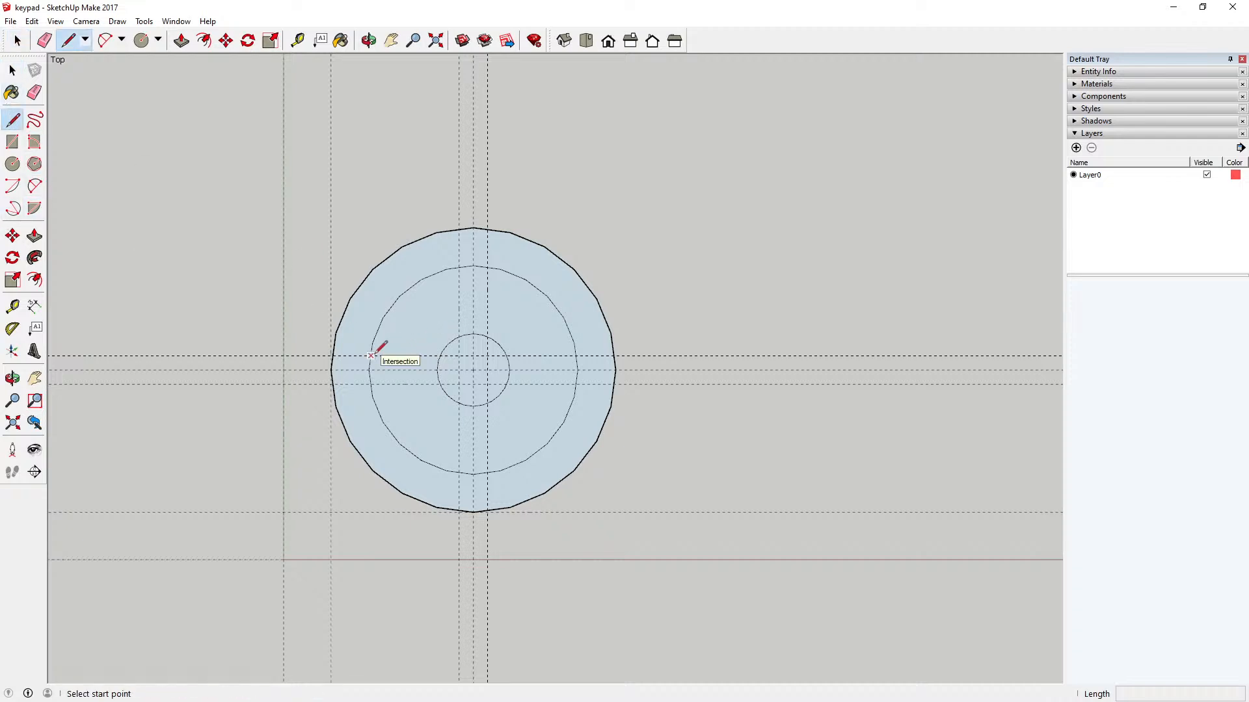
click(371, 356)
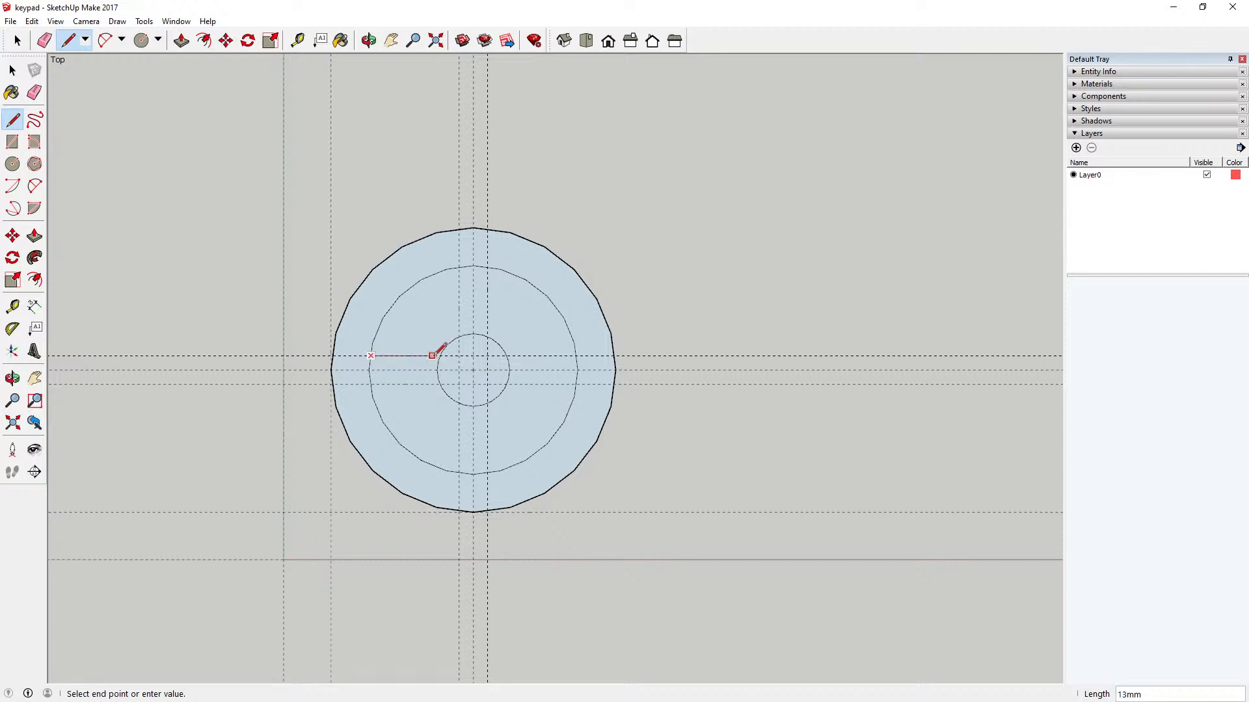
scroll(442, 351, up, 3)
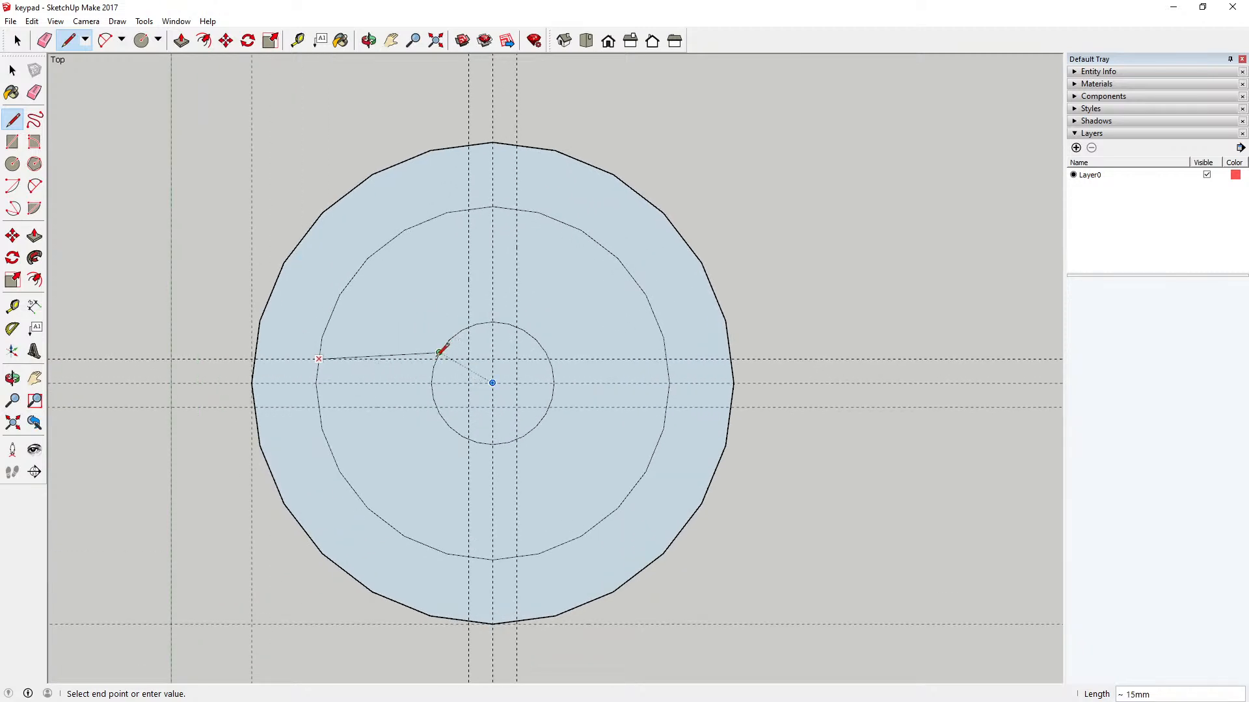
scroll(437, 356, up, 1)
double_click(437, 360)
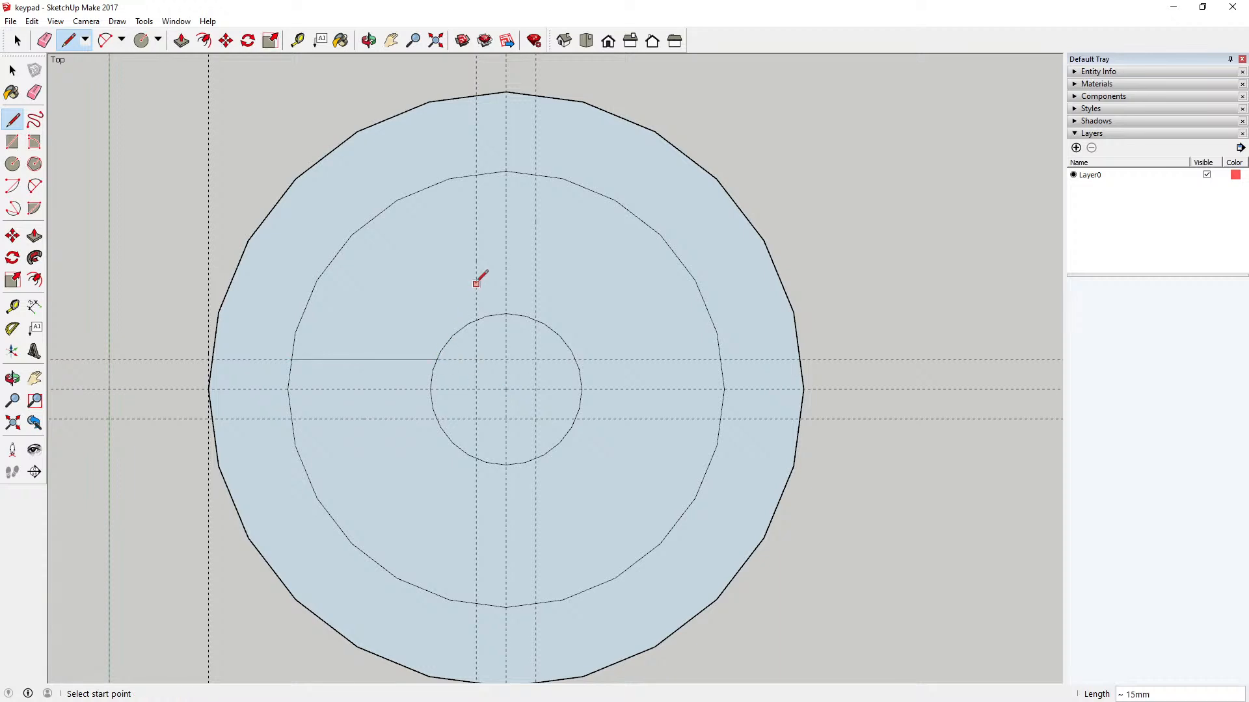
click(476, 320)
click(476, 174)
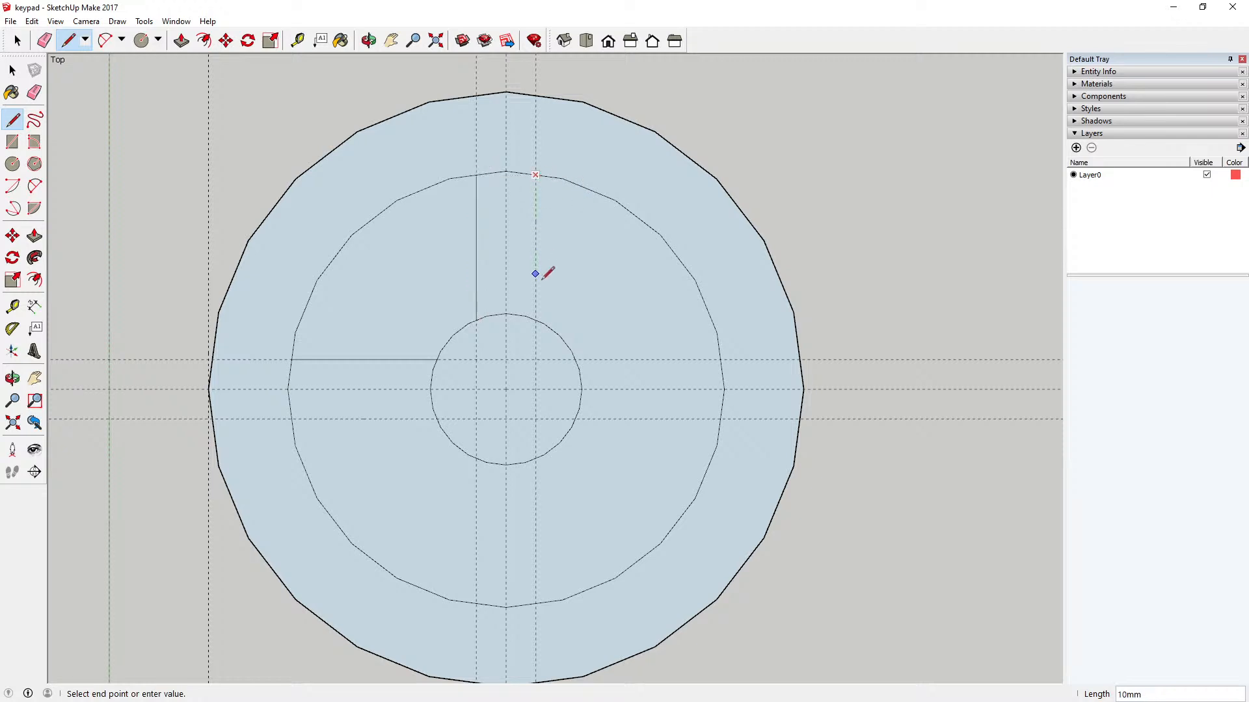
click(535, 312)
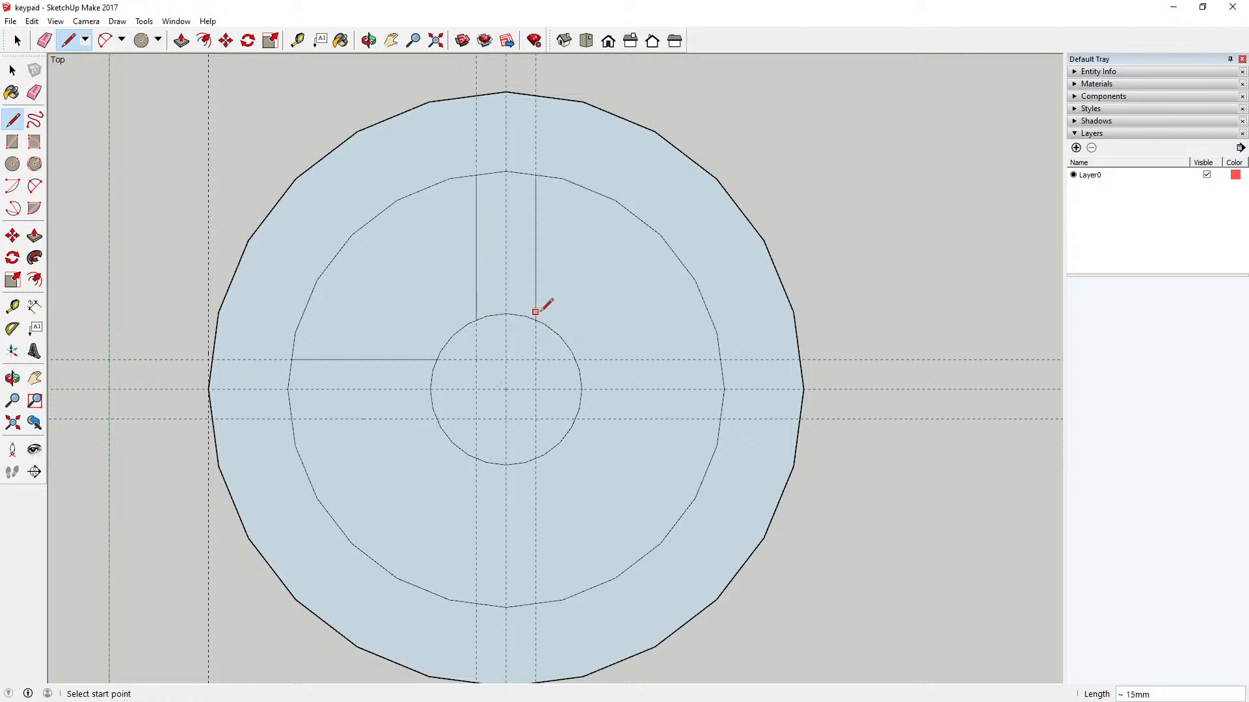
Step: Draw both horizontal lines on the right side and the lower one on the left, between the central and middle circles along the guides
click(575, 359)
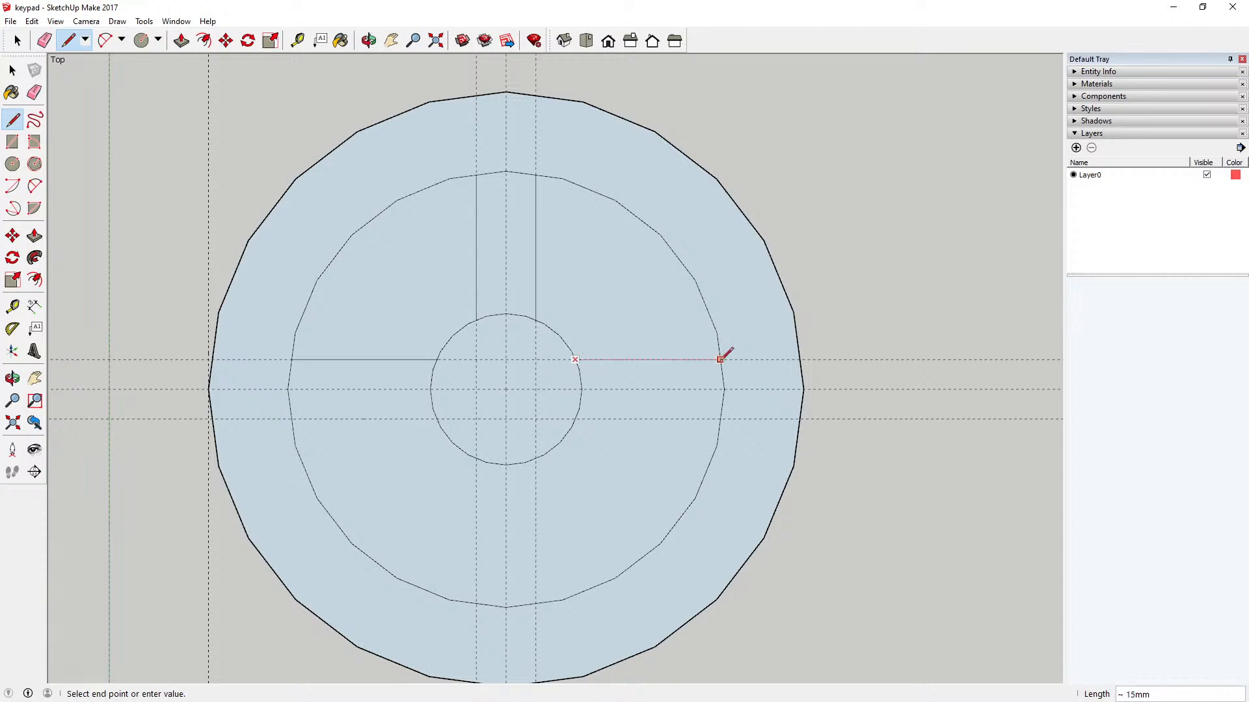
click(720, 359)
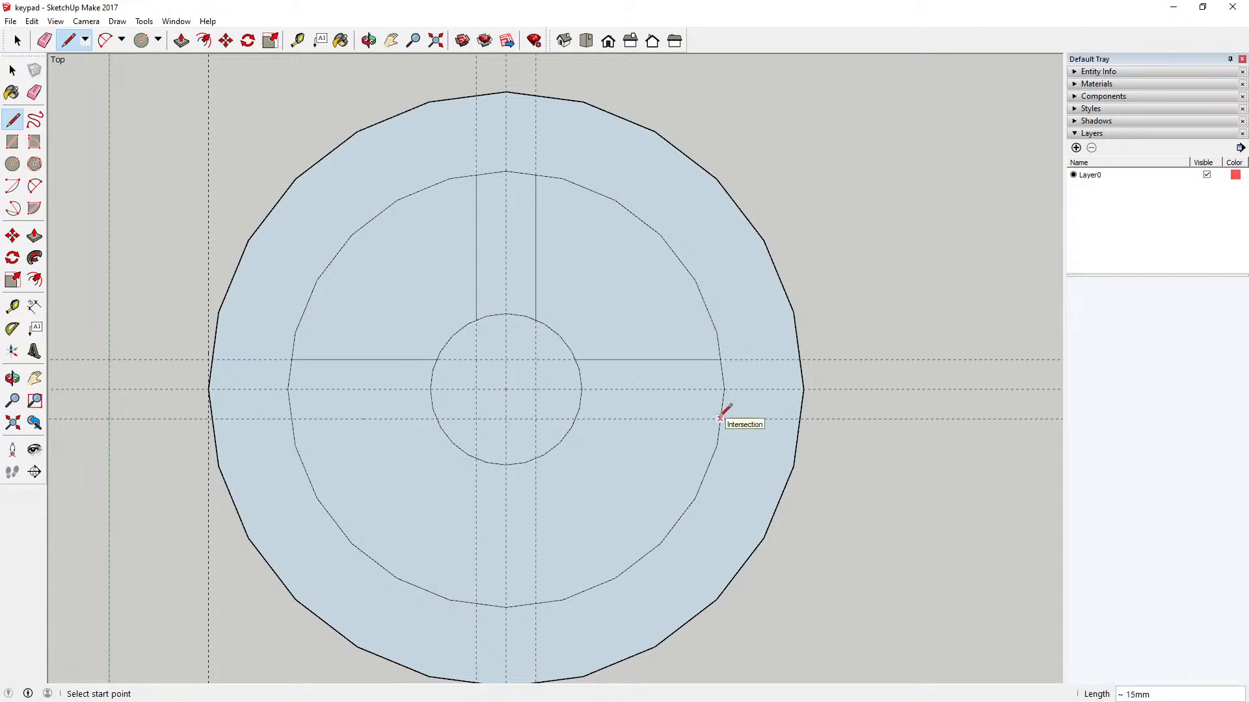
click(720, 419)
click(575, 418)
click(437, 418)
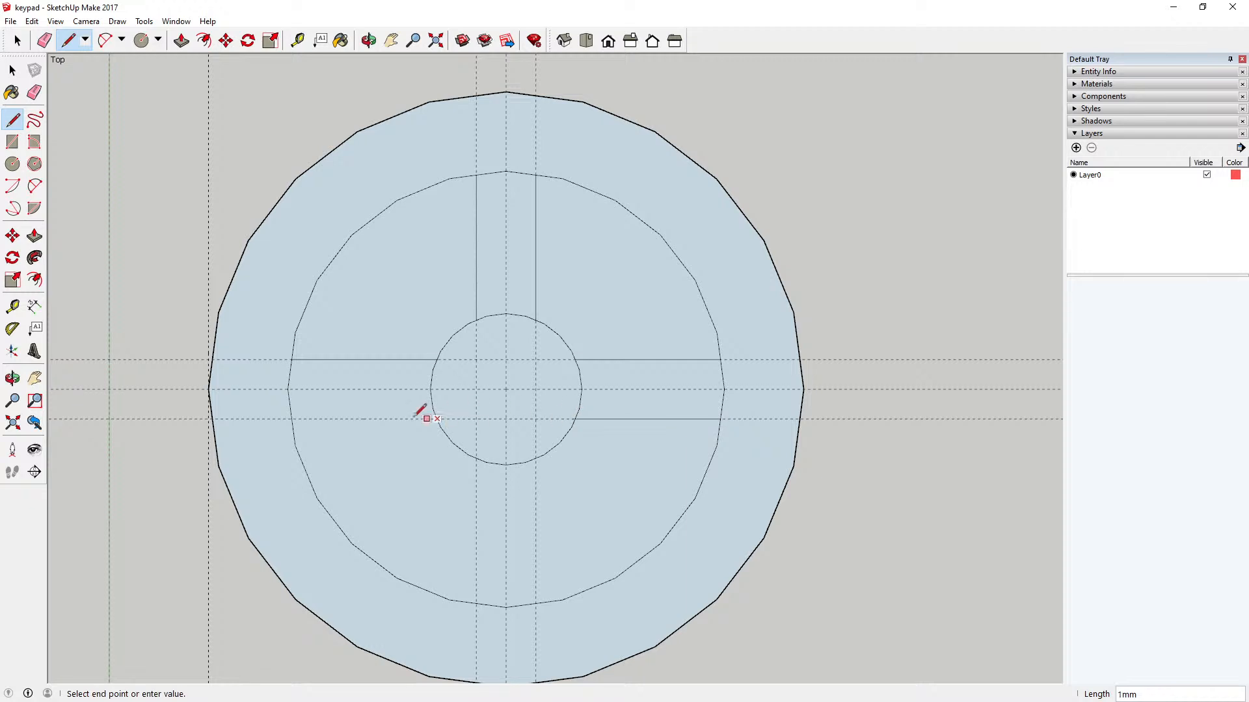
click(291, 418)
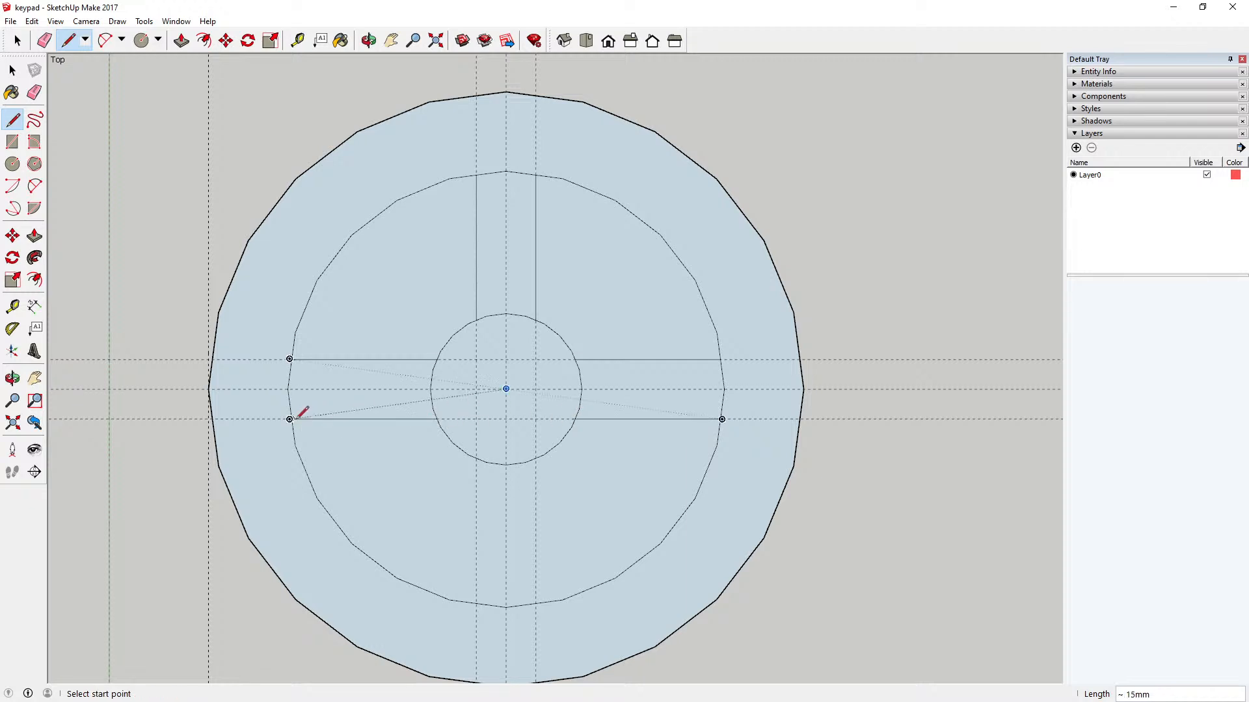
Step: Draw the two vertical lines below the central circle, along the 3 mm guides to the middle circle
click(476, 458)
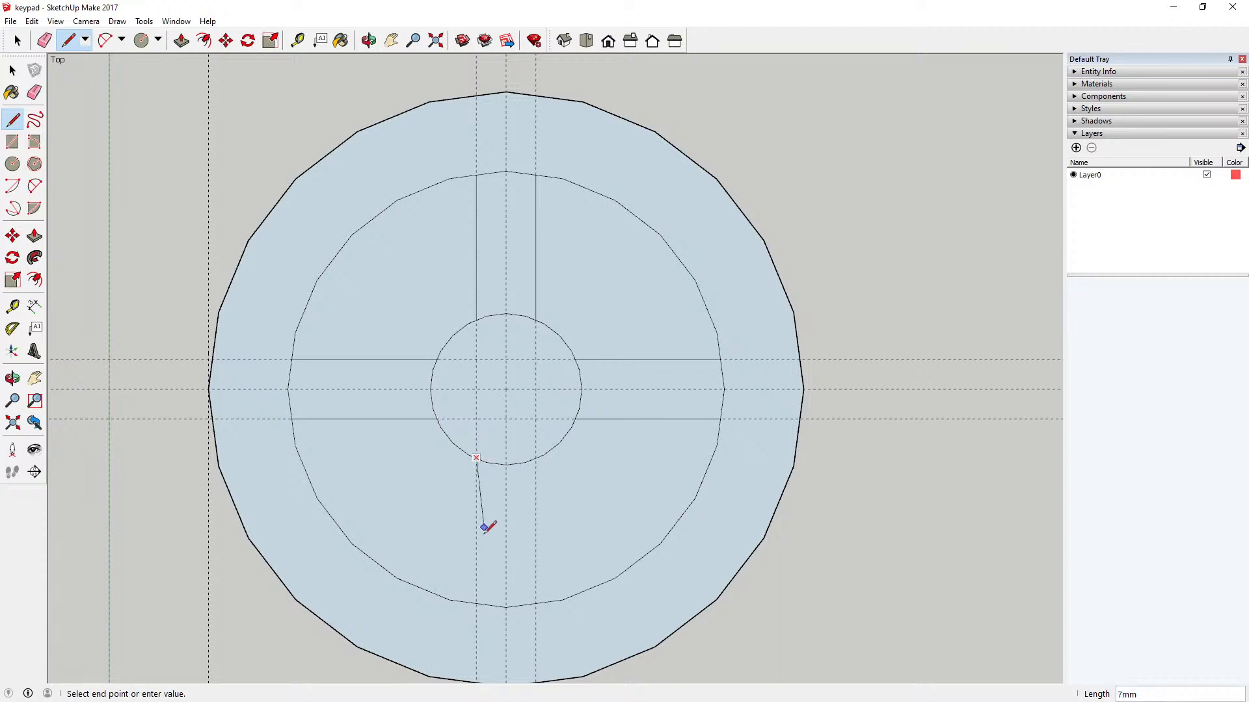
click(476, 602)
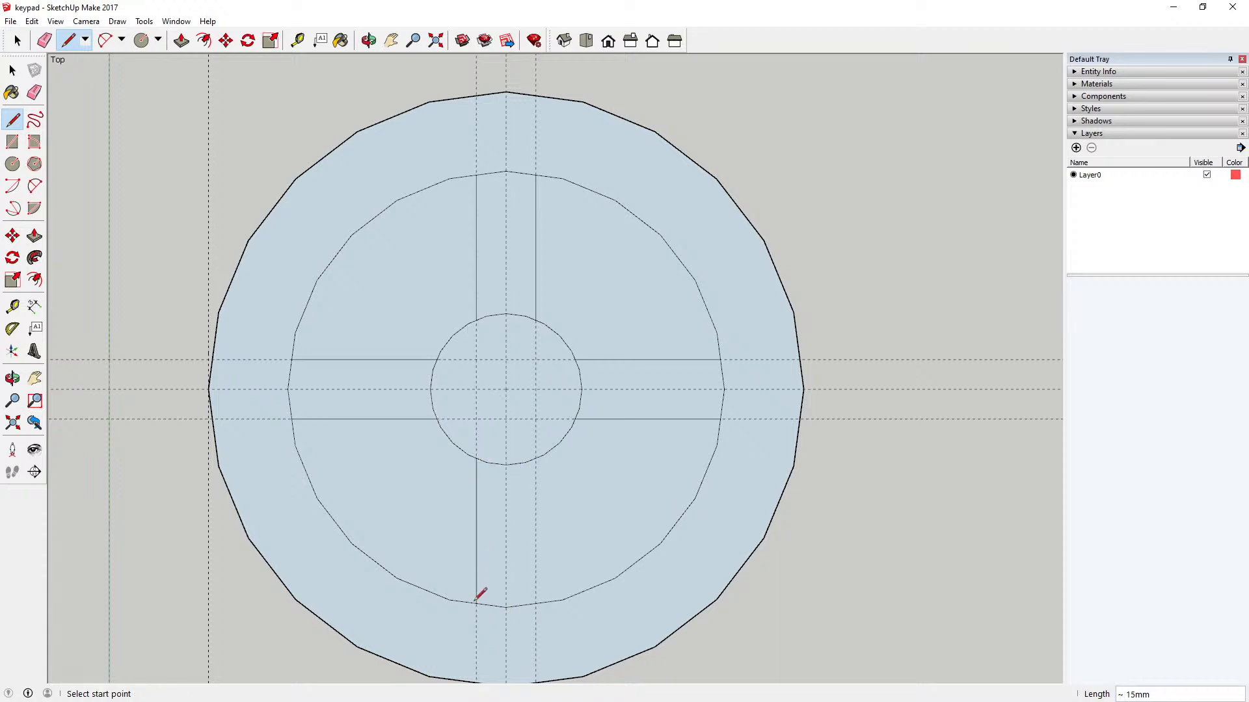
click(536, 458)
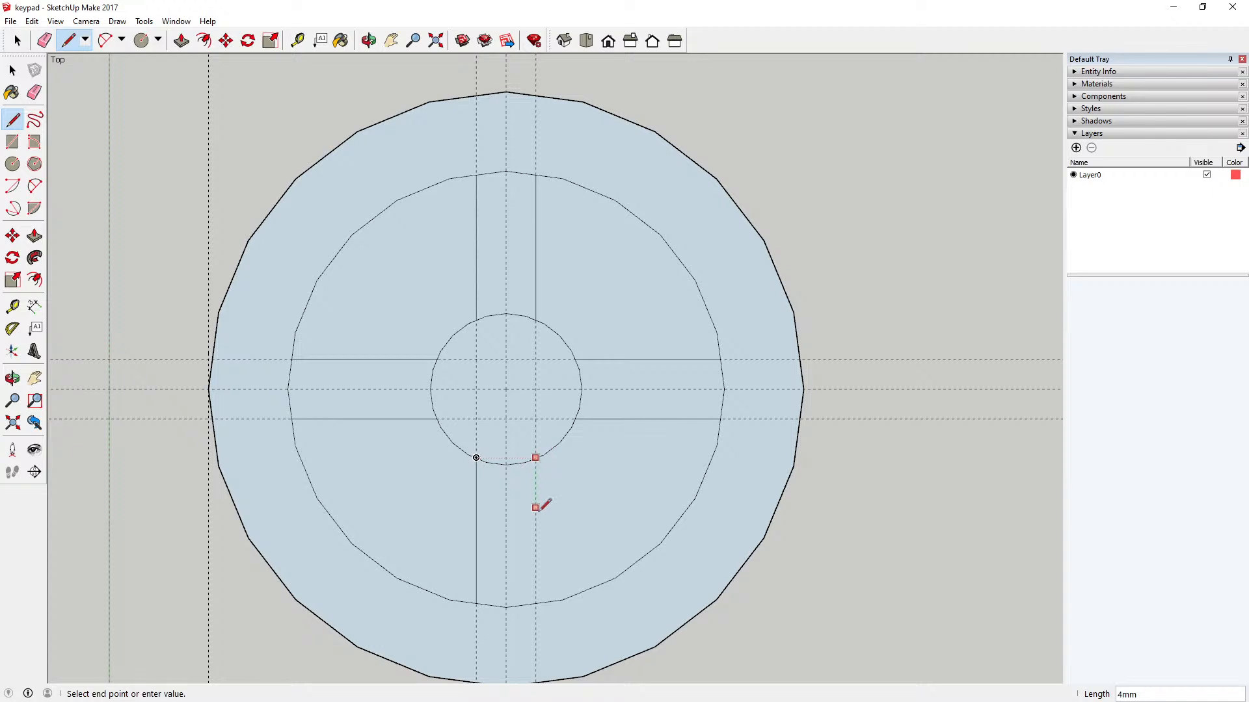
click(535, 602)
key(space)
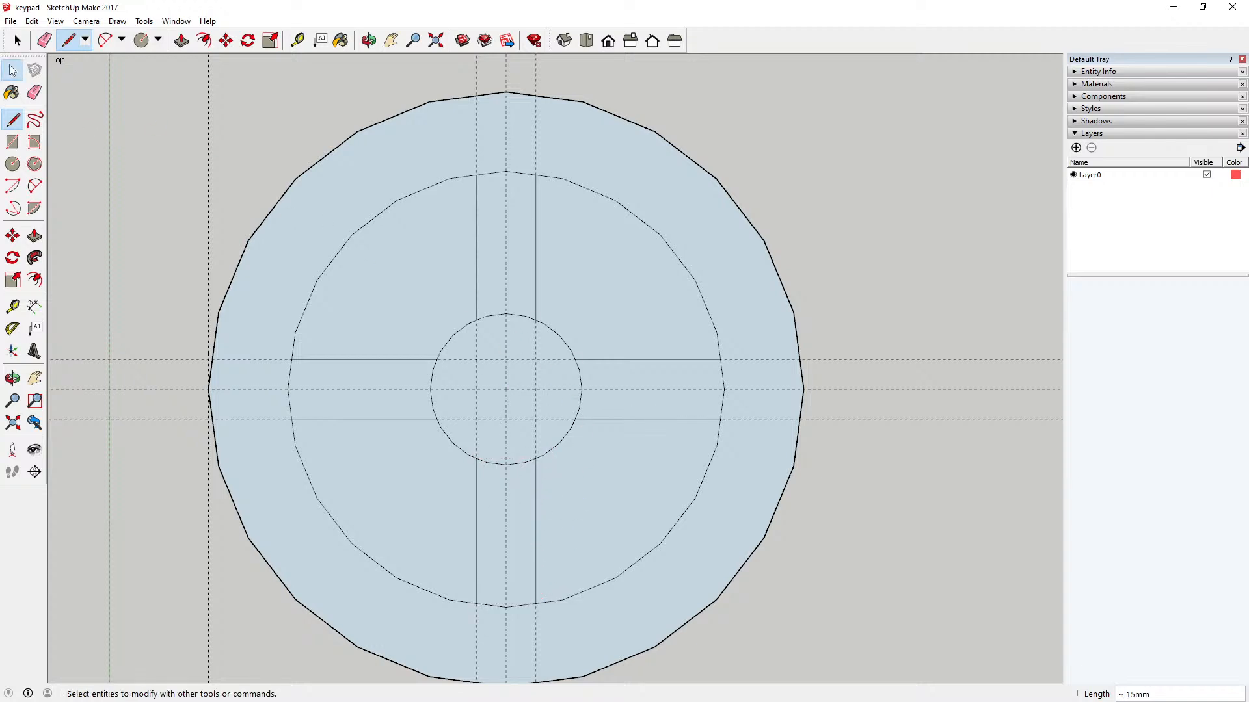
Step: Select the upper-left and upper-right sectors in turn to check that they are separate faces
scroll(332, 276, down, 1)
click(387, 301)
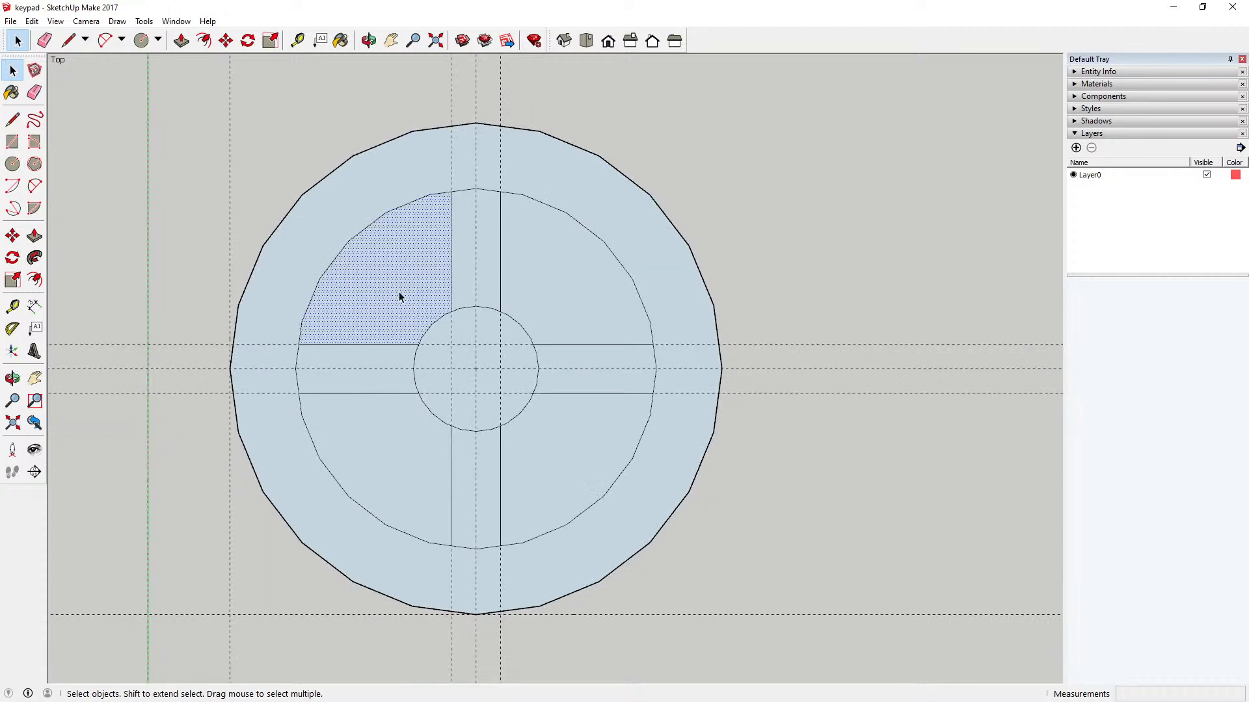
scroll(448, 335, down, 2)
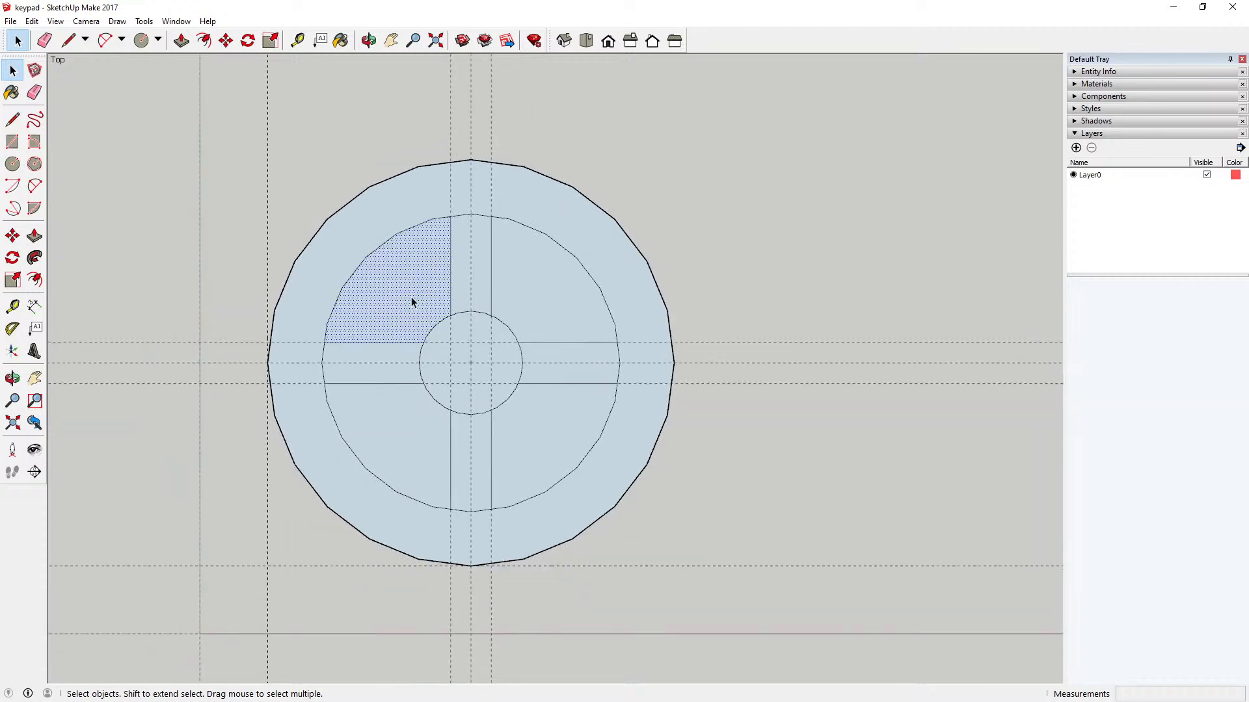
click(536, 293)
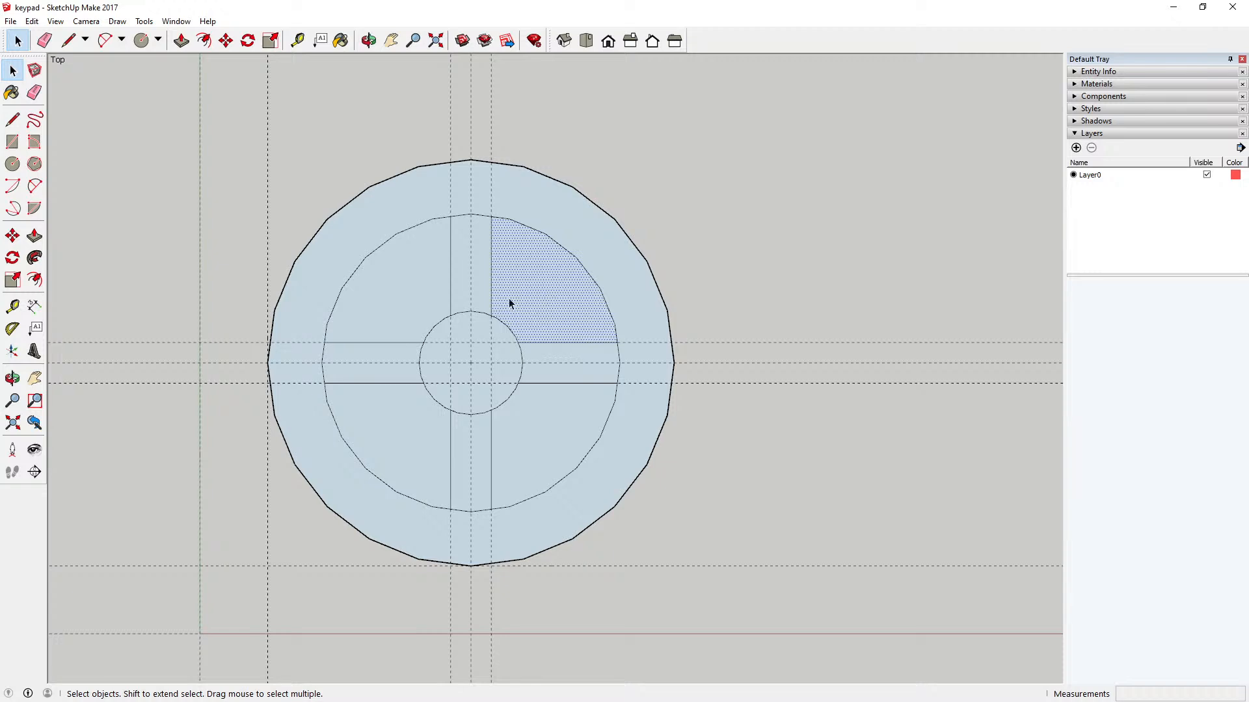
click(381, 292)
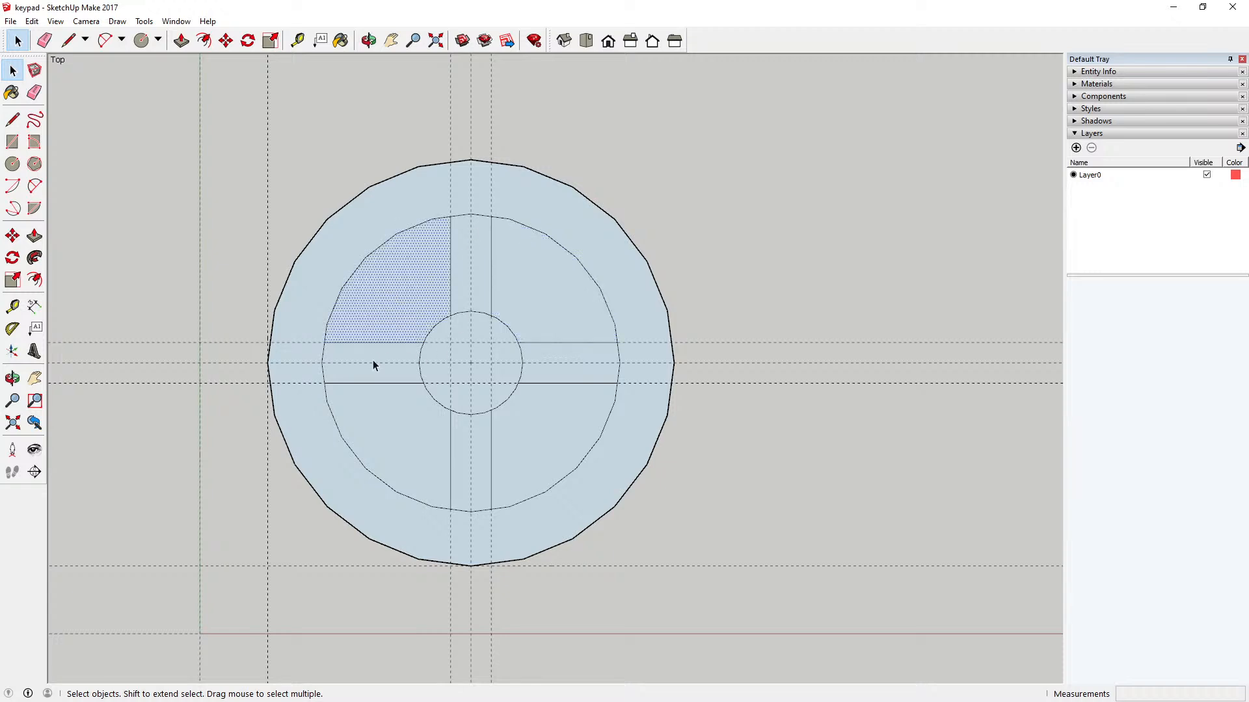
Step: Select each of the four sectors around the central circle in turn to check that they are separate faces
click(555, 313)
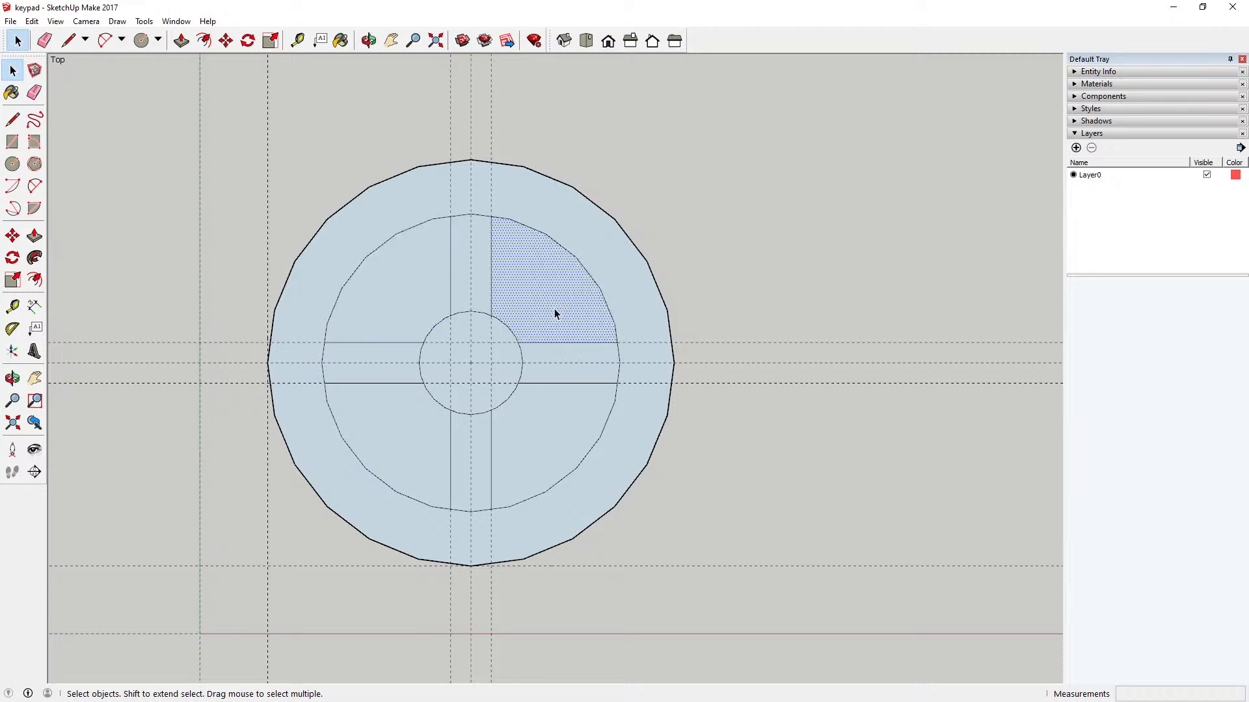
click(548, 433)
click(398, 442)
click(400, 314)
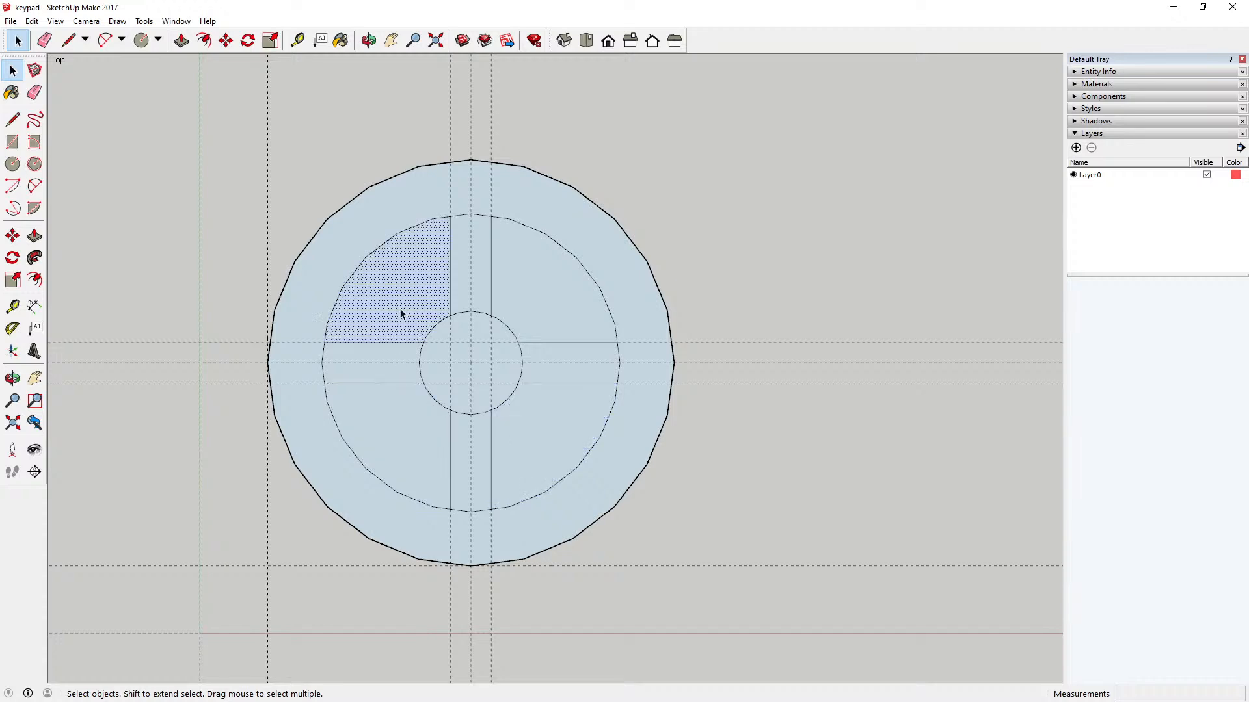
click(548, 281)
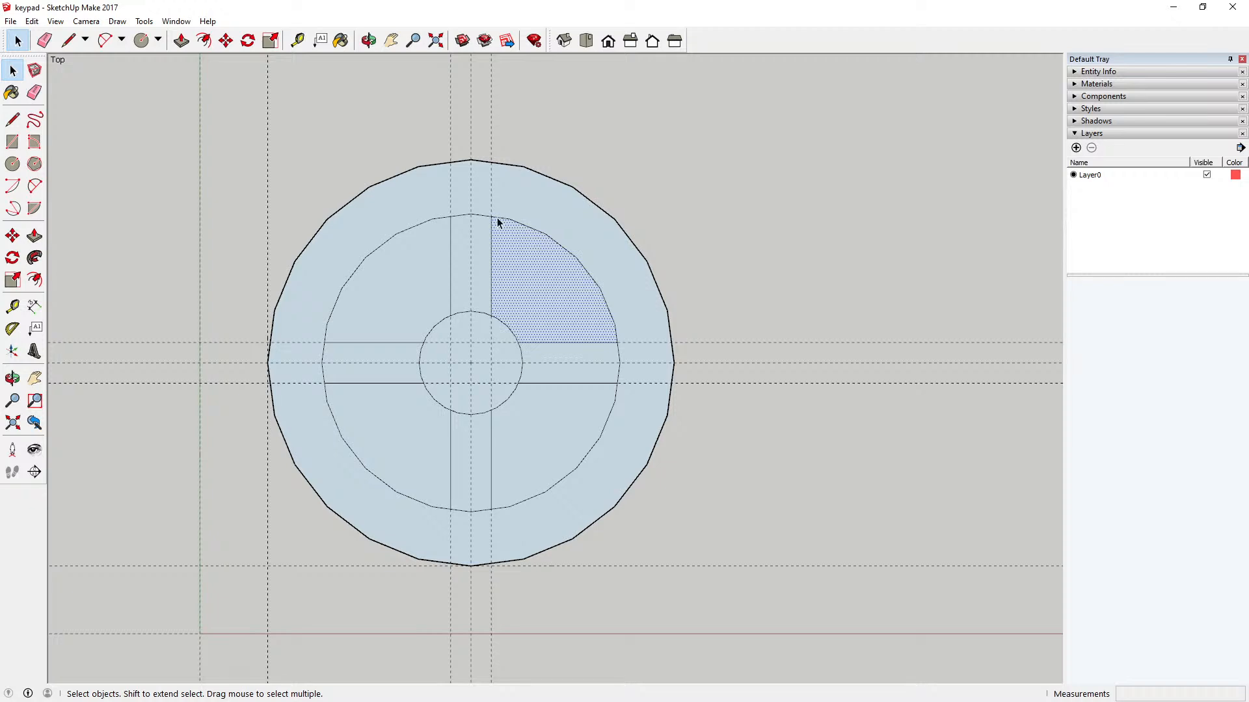
scroll(498, 225, up, 4)
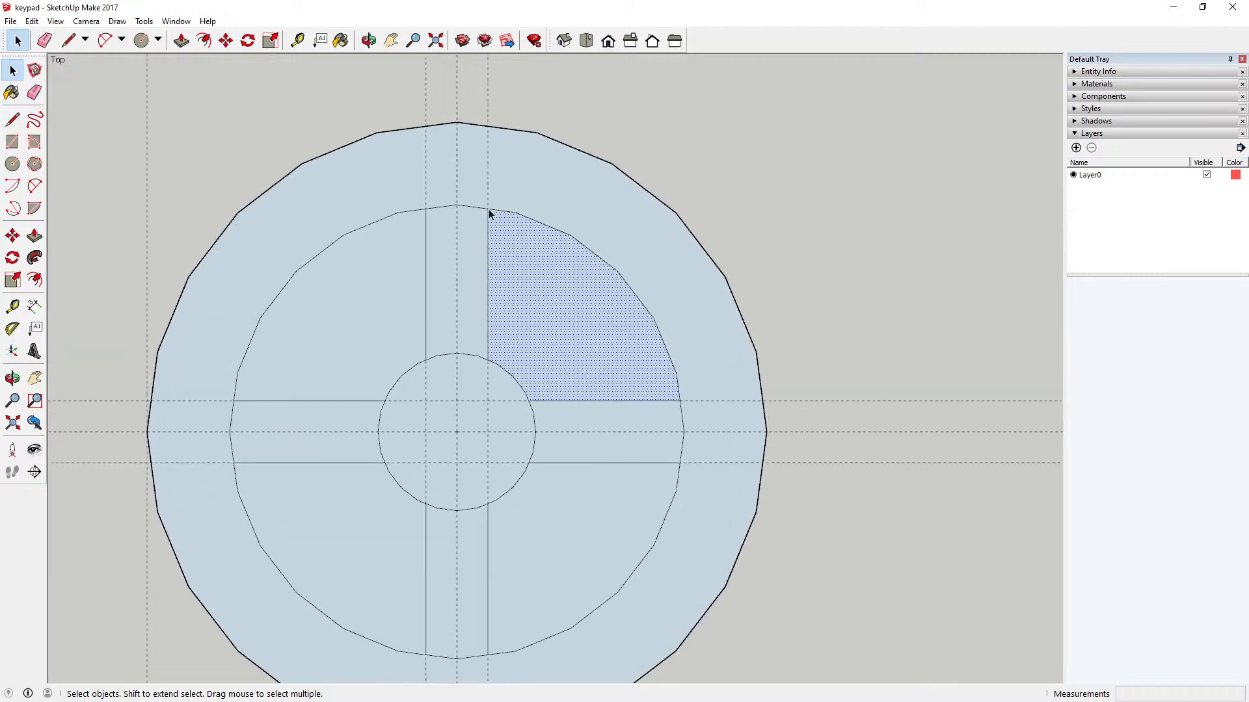
scroll(517, 294, down, 3)
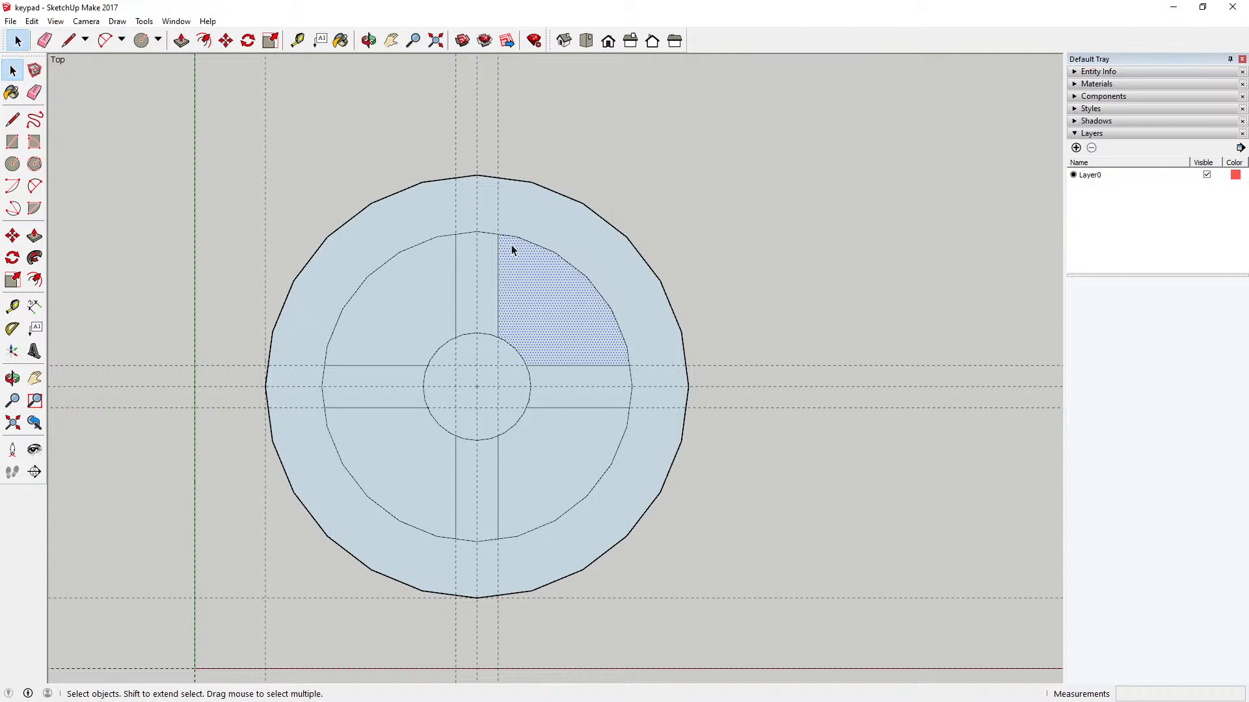
click(419, 303)
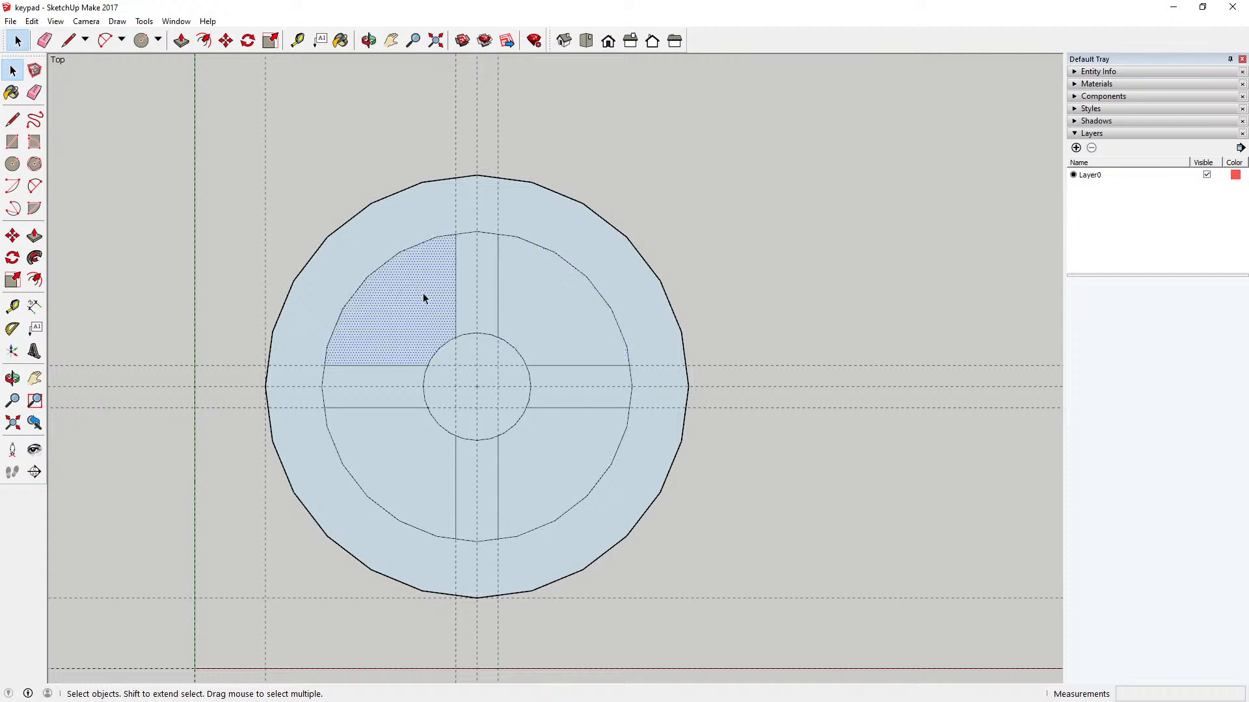
click(546, 297)
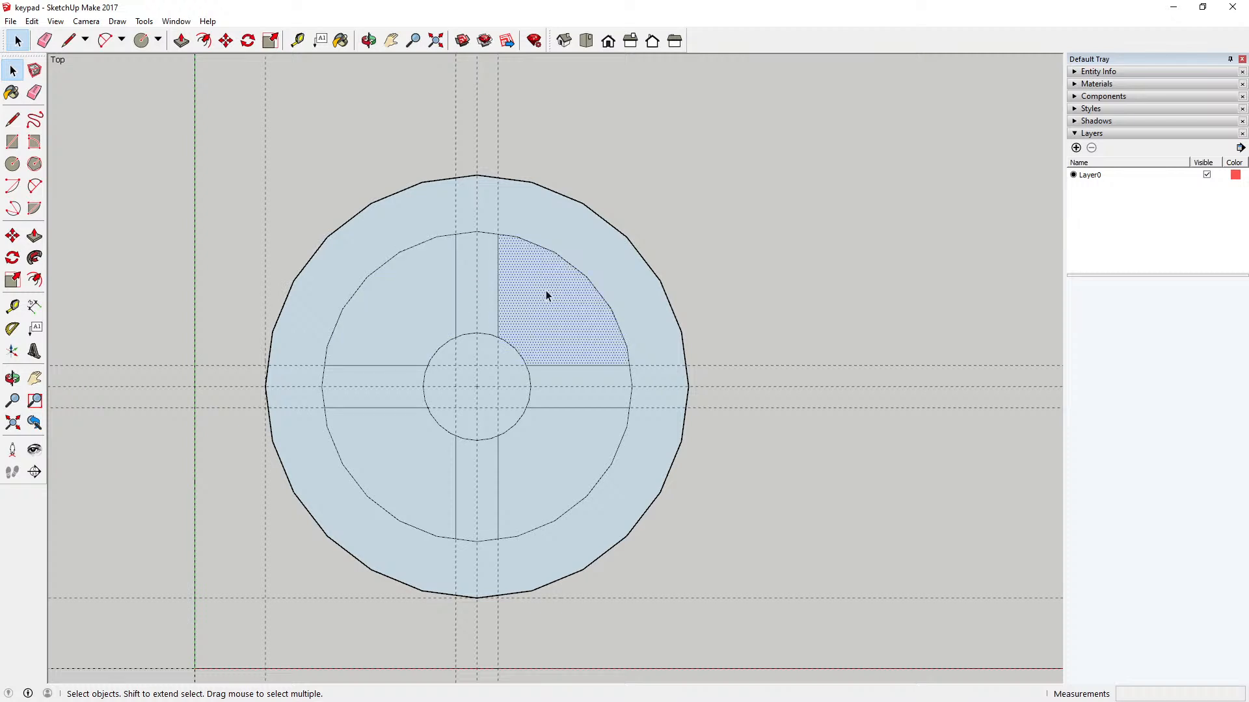
click(534, 466)
click(419, 463)
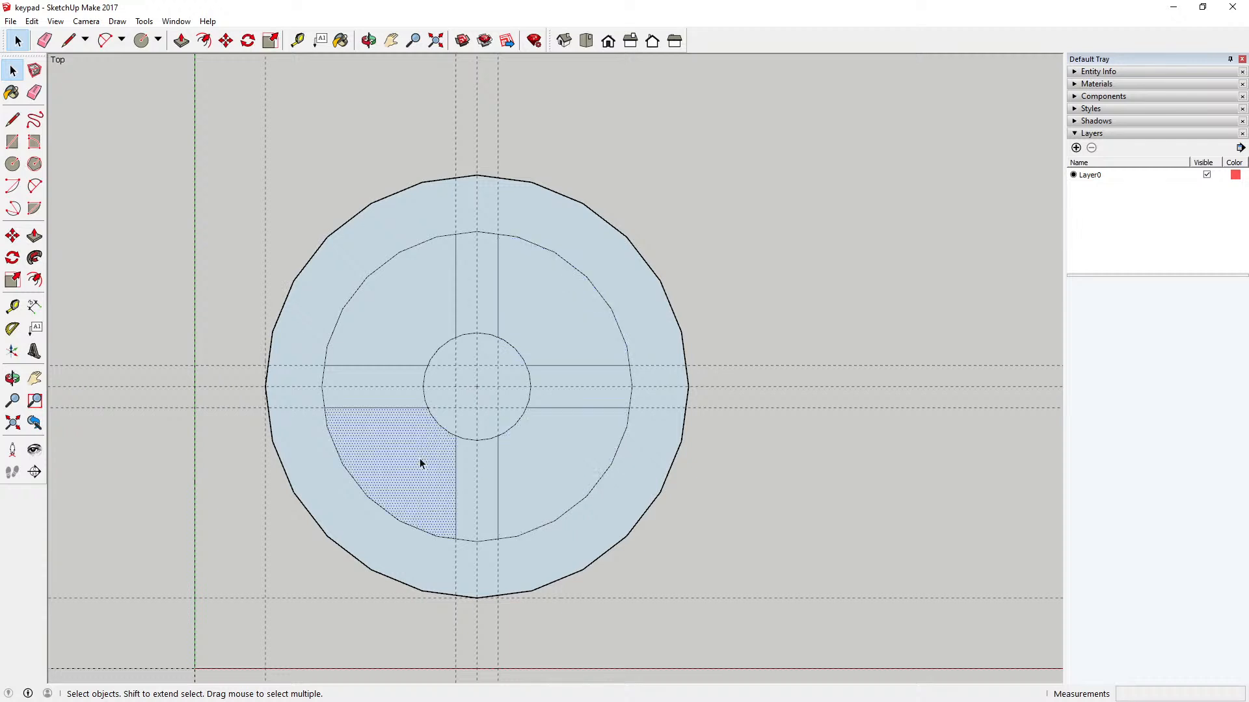
Step: Delete the horizontal and vertical guides that run through the centre of the circles
click(372, 387)
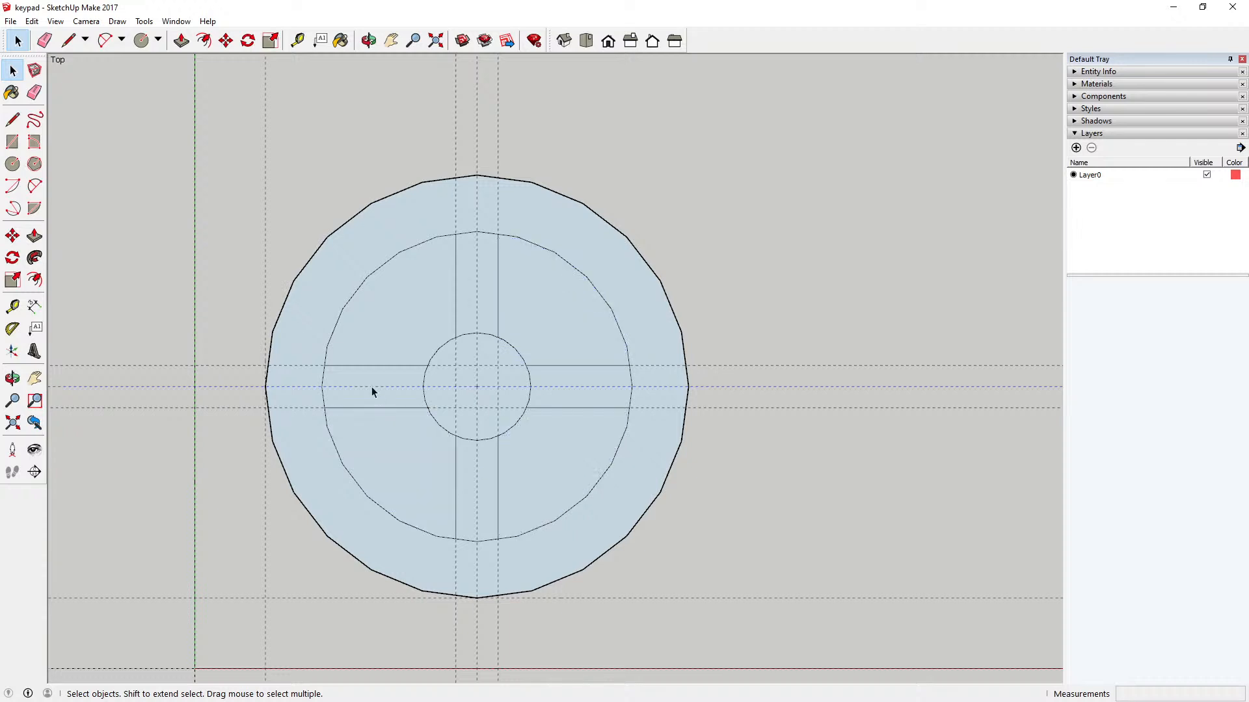
key(Delete)
click(477, 388)
click(477, 389)
key(Delete)
Step: Delete the four 3 mm offset guides on both sides of the centre, two vertical and two horizontal
click(455, 355)
key(Delete)
click(453, 366)
key(Delete)
click(499, 355)
key(Delete)
click(490, 407)
key(Delete)
scroll(658, 384, down, 1)
scroll(559, 449, up, 3)
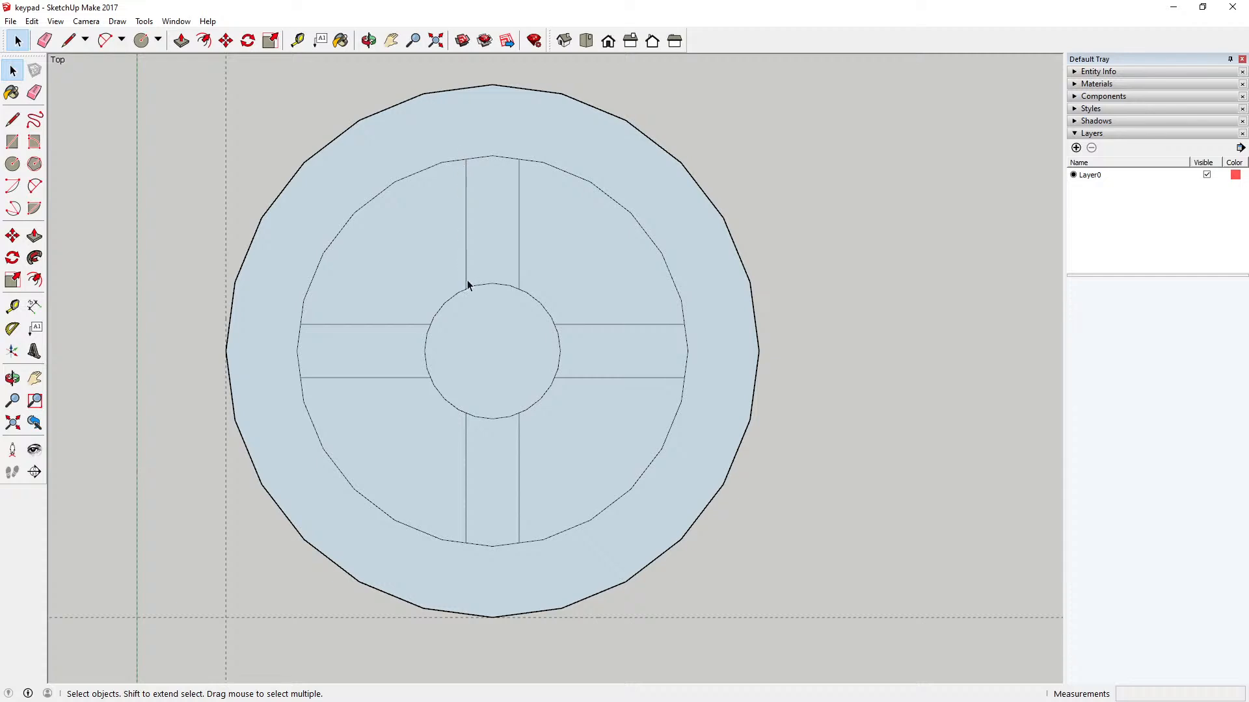
Step: Delete the four arc pieces of the central circle that close off the gaps between the sectors
click(427, 352)
key(Delete)
click(491, 285)
key(Delete)
click(558, 351)
key(Delete)
click(495, 416)
key(Delete)
Step: Delete the four arc pieces of the middle circle across the outer ends of the gaps, merging them with the outer ring
click(297, 353)
key(Delete)
click(684, 342)
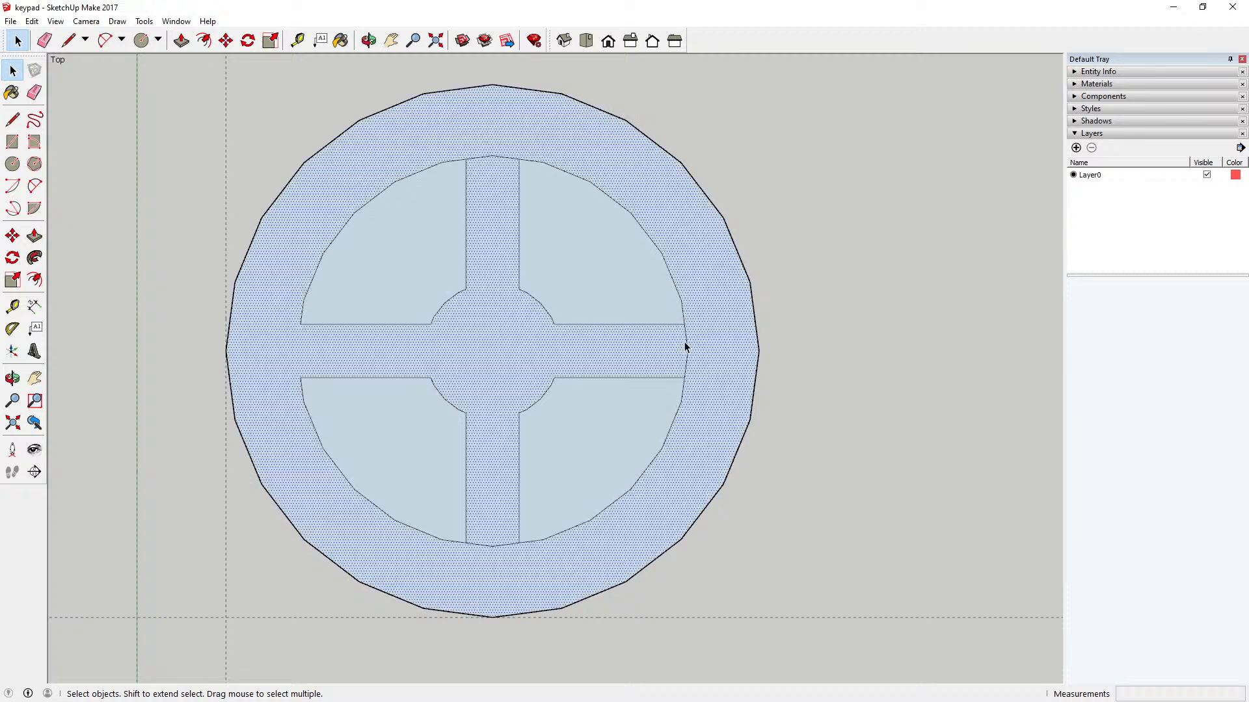
click(685, 345)
key(Delete)
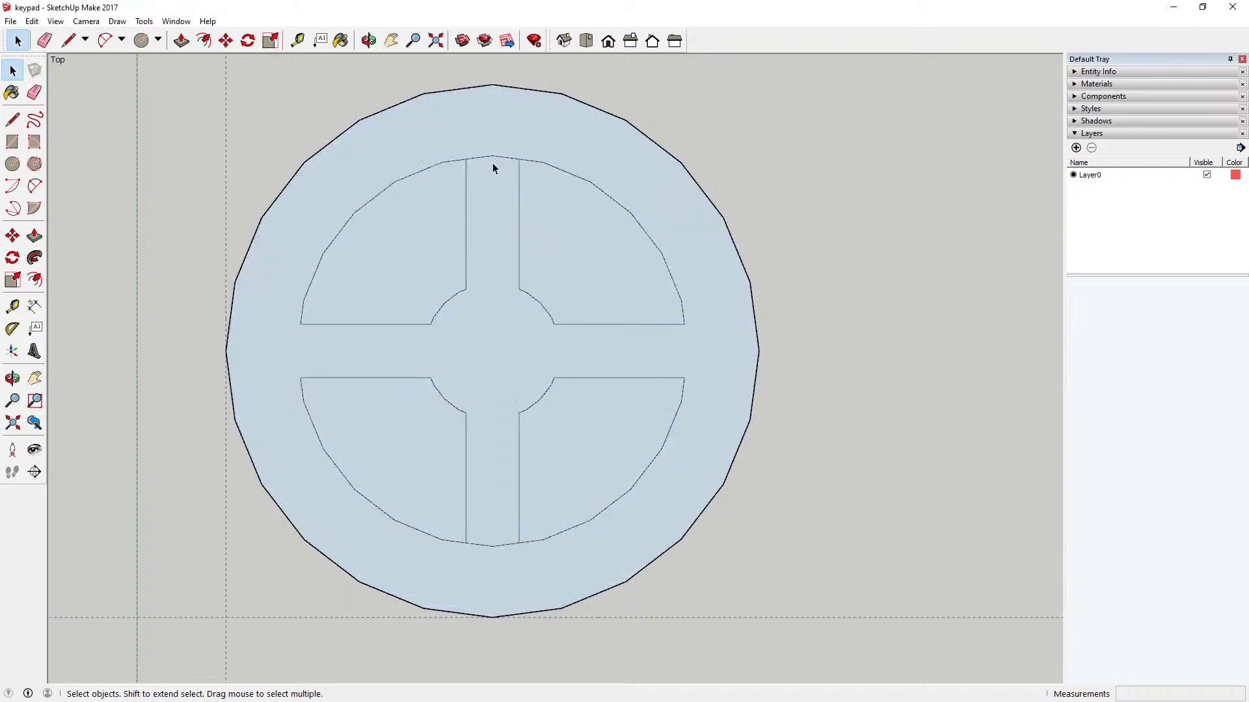
click(493, 157)
key(Delete)
click(495, 545)
key(Delete)
Step: Select the four sectors and the surrounding ring-and-cross face in turn to check the separate faces, and clear the selection
click(401, 243)
click(619, 247)
click(404, 426)
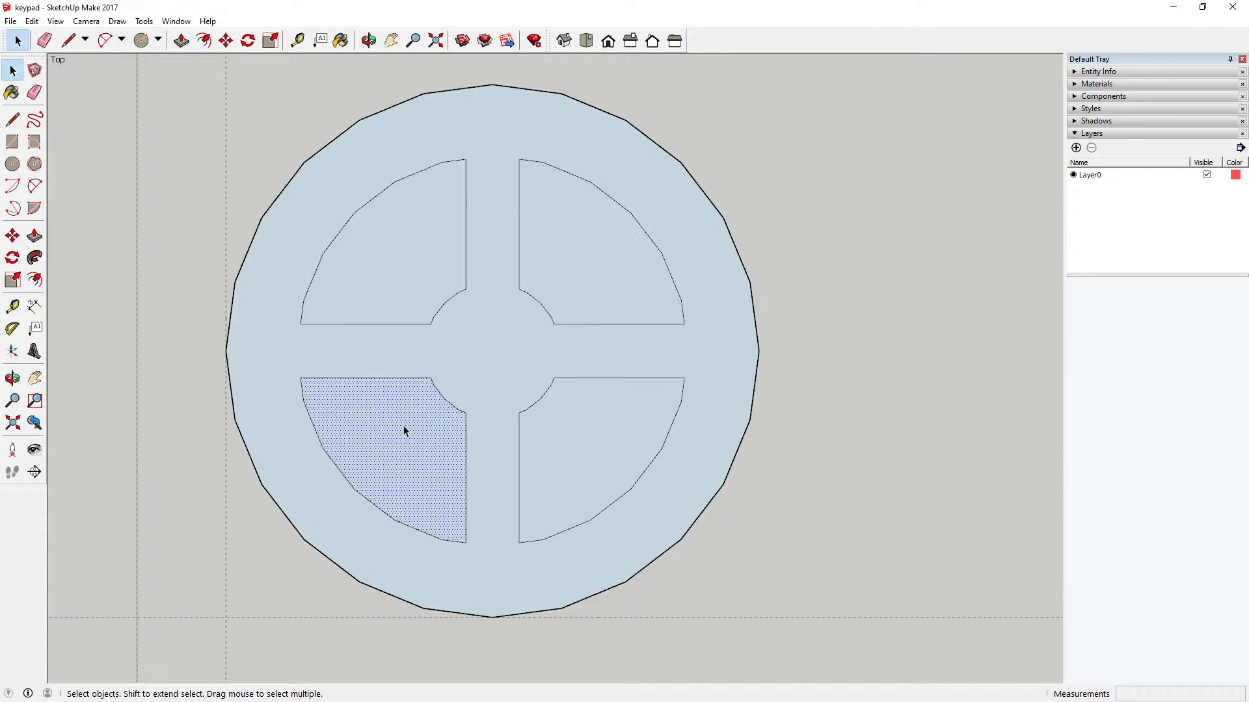
click(552, 431)
click(398, 232)
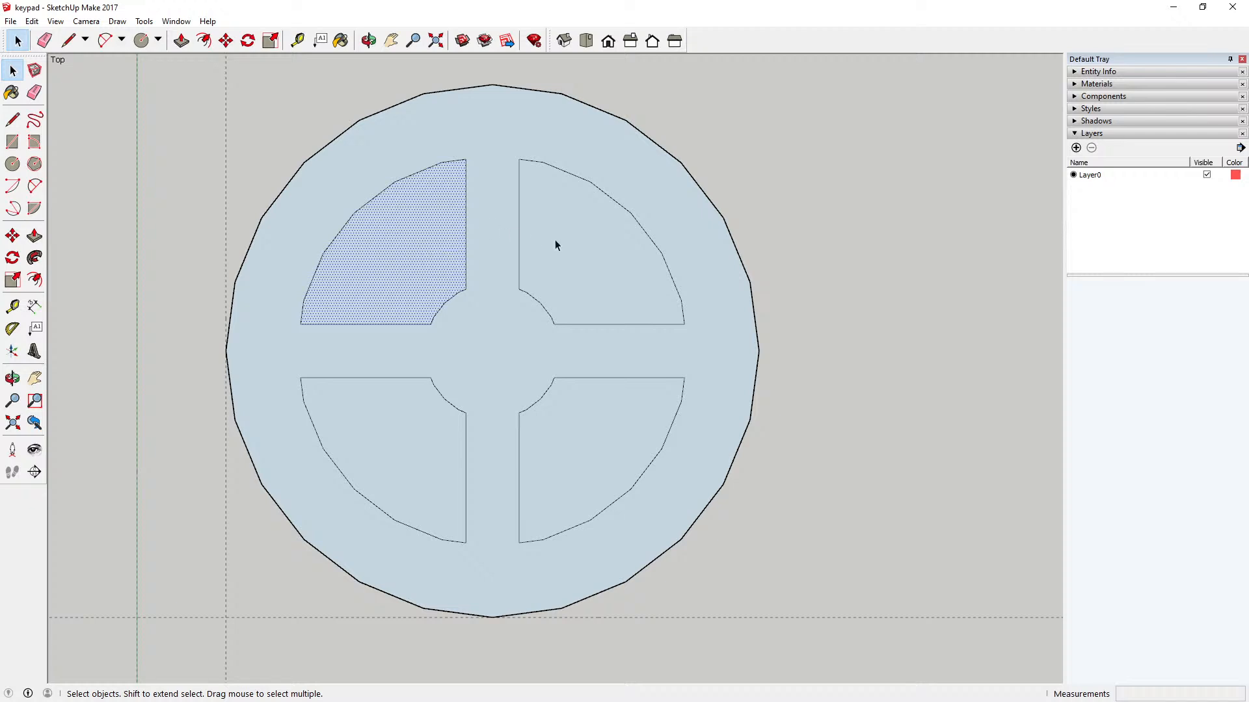
click(487, 122)
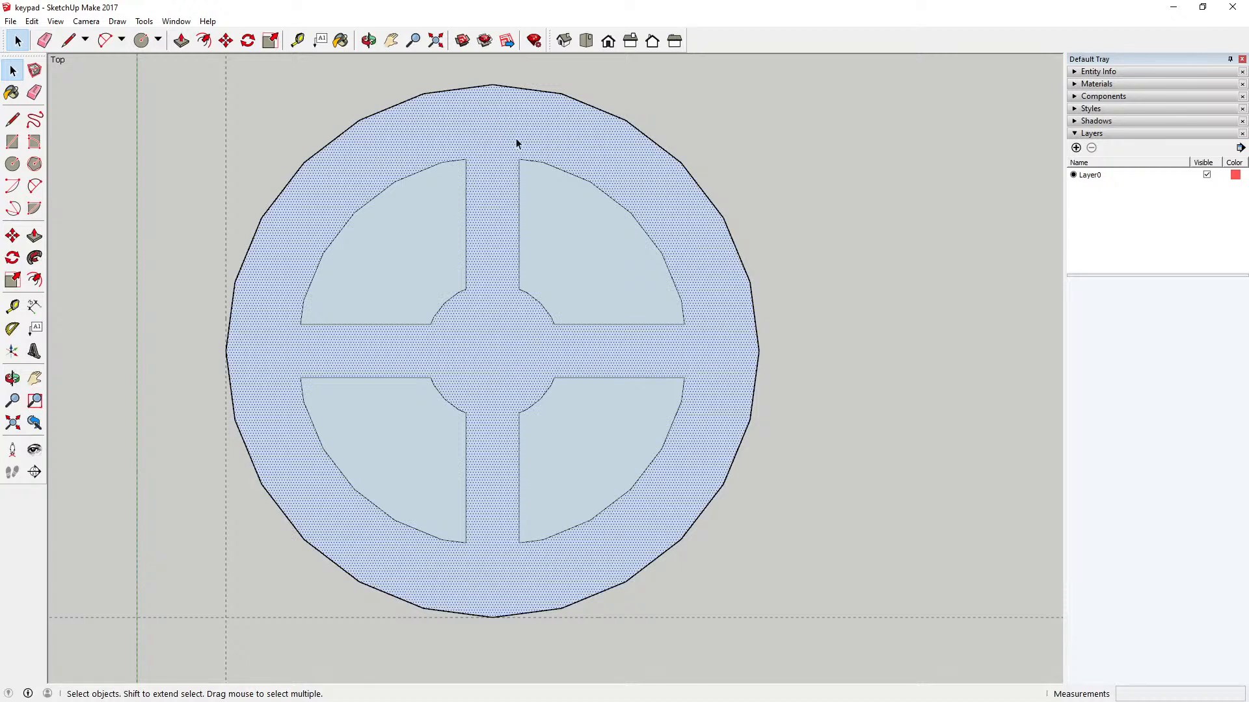
click(583, 243)
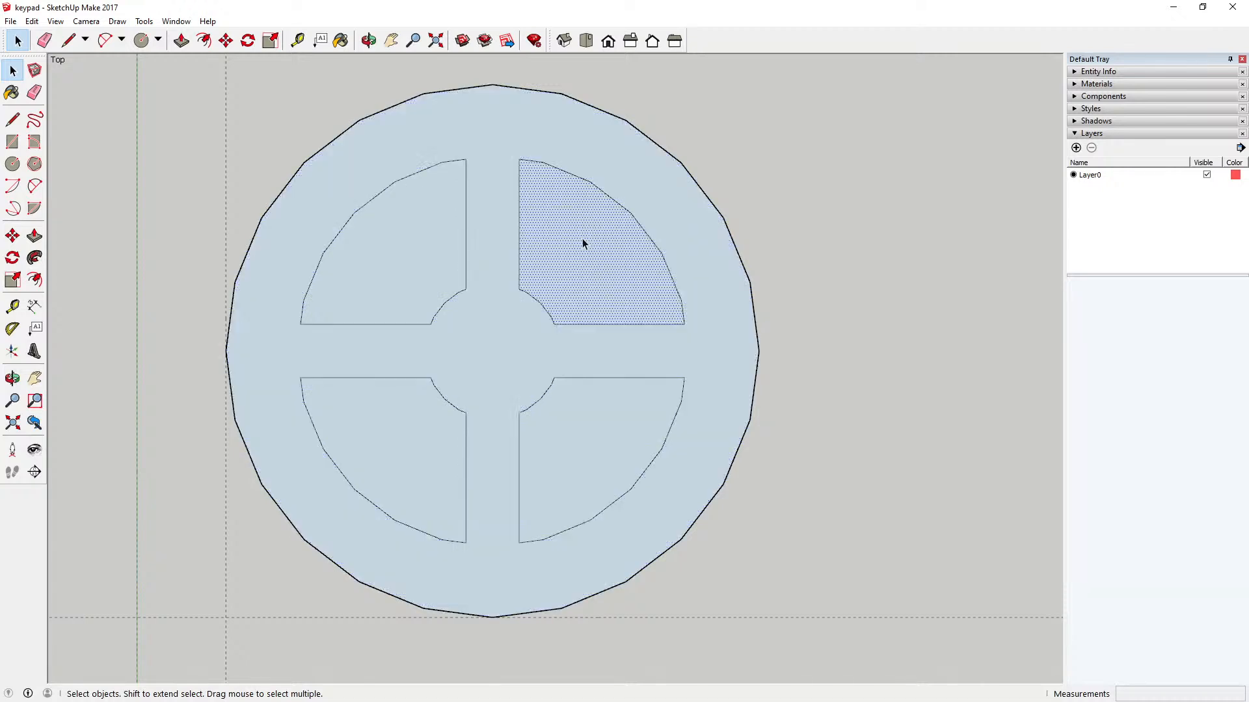
click(384, 445)
click(553, 445)
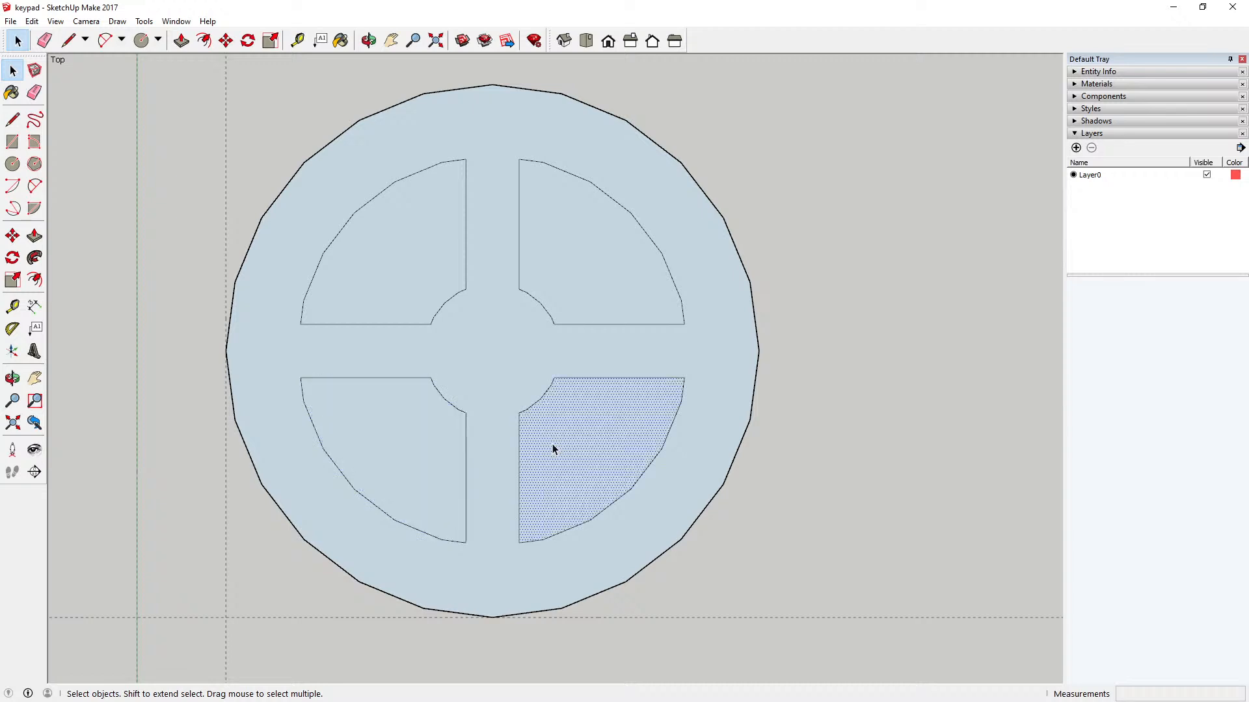
click(583, 280)
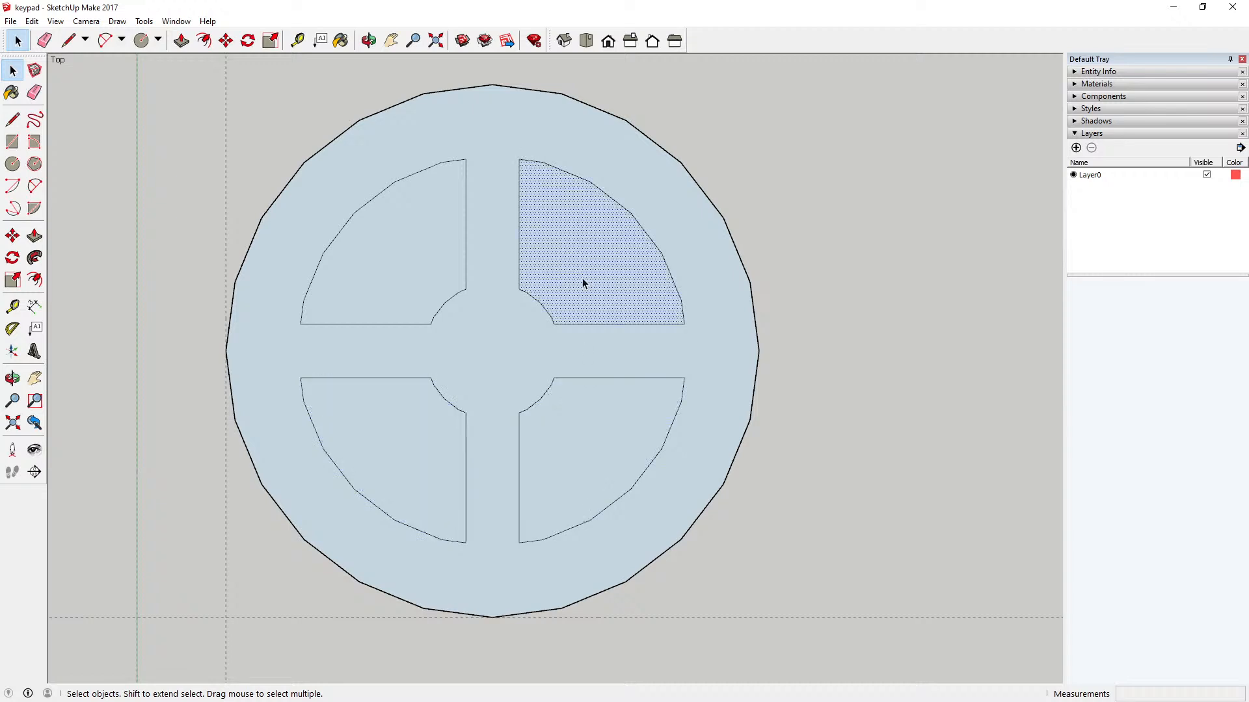
click(419, 262)
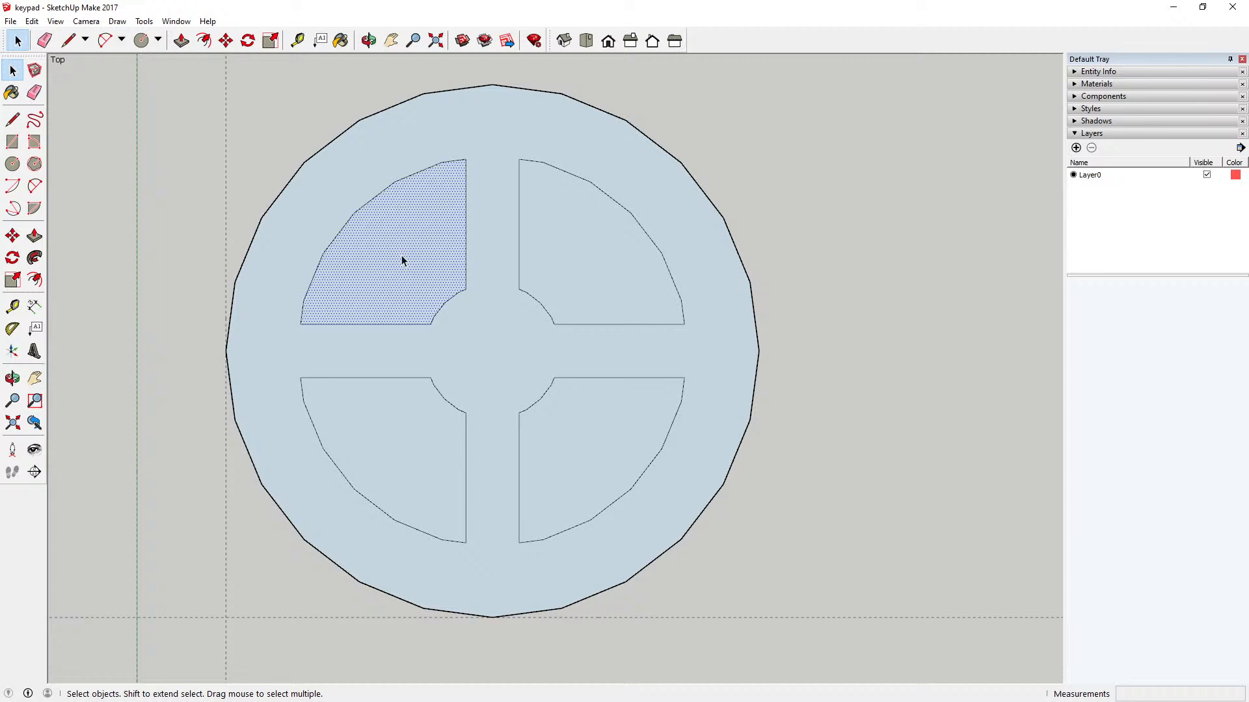
click(252, 143)
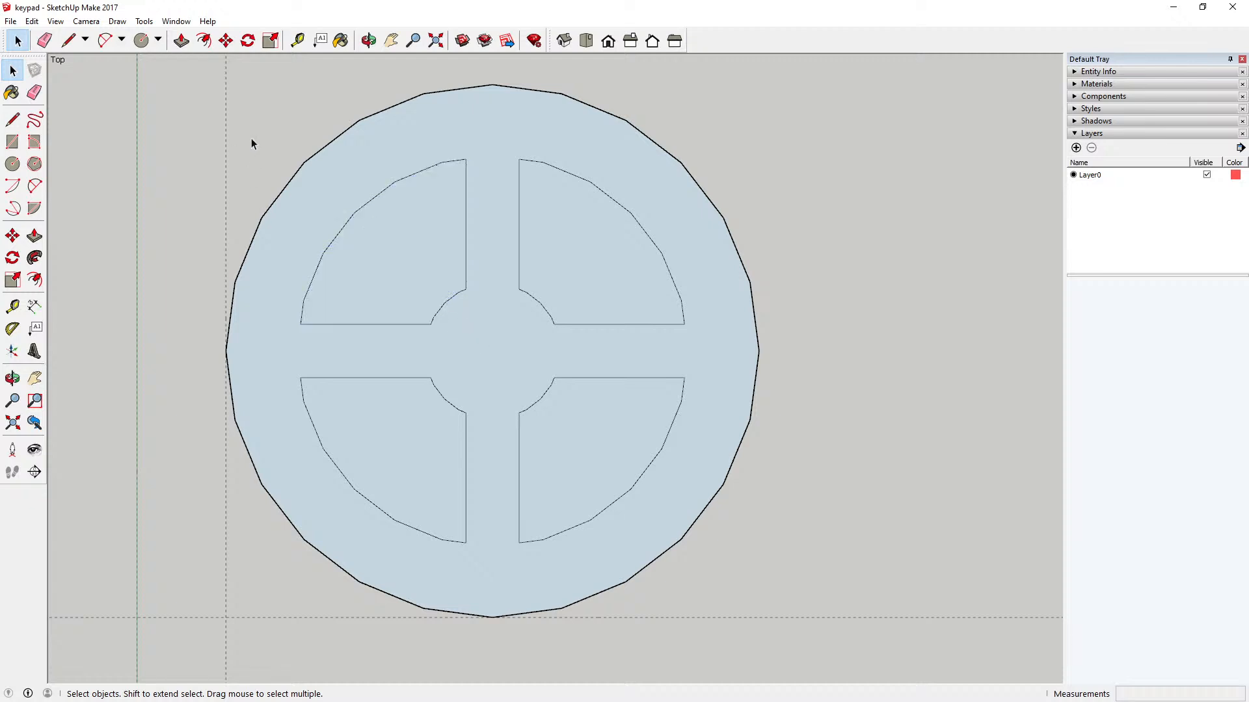
Step: Go through the four sector faces twice more, inspect the connected cross-shaped face around them, and deselect everything
click(391, 249)
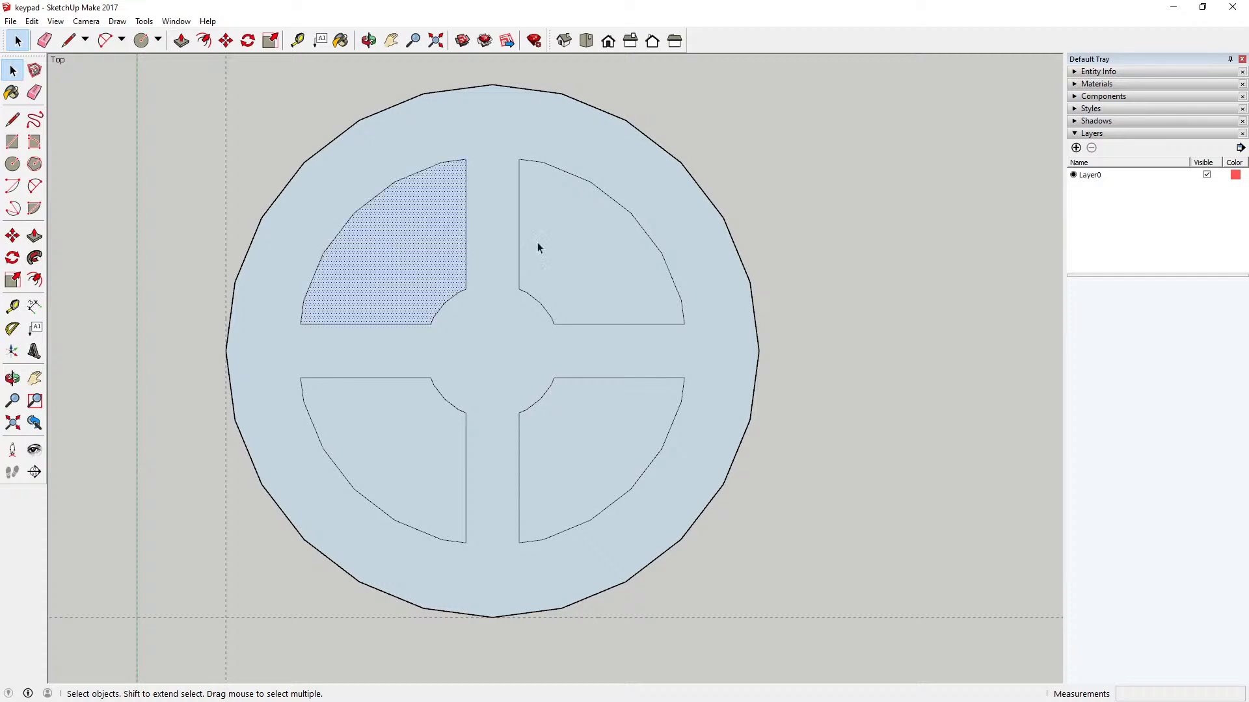
click(606, 253)
click(418, 428)
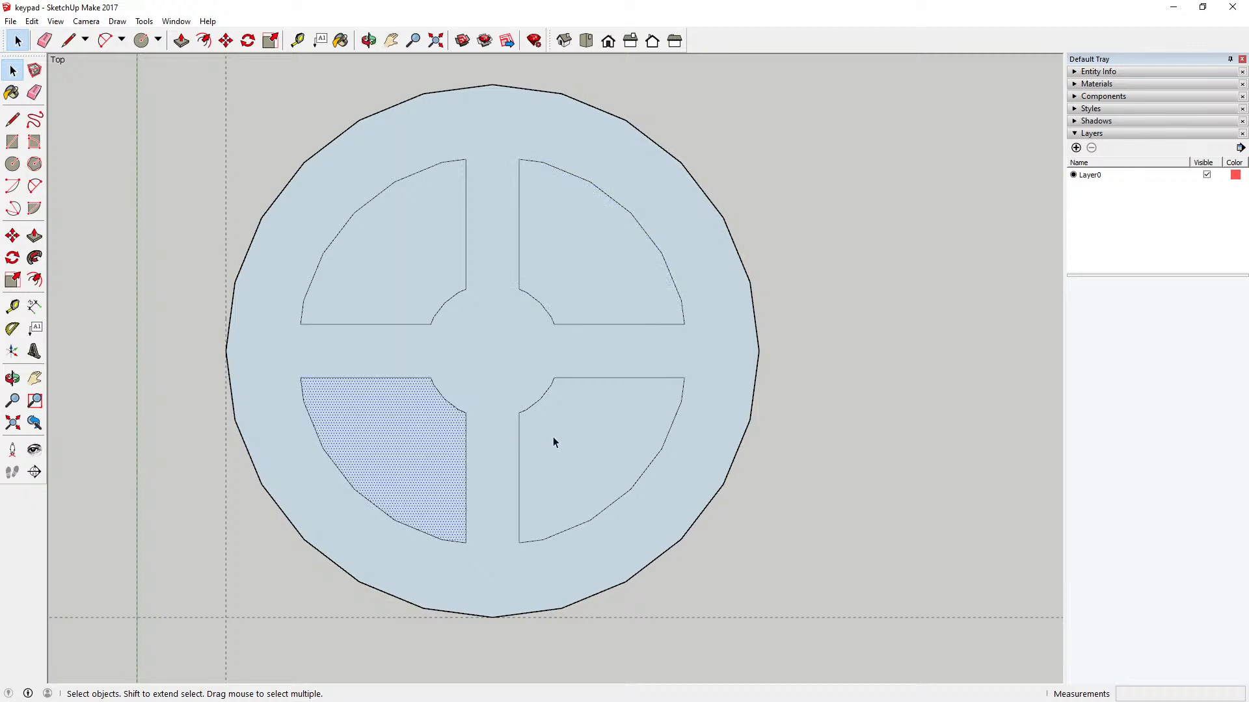
click(553, 440)
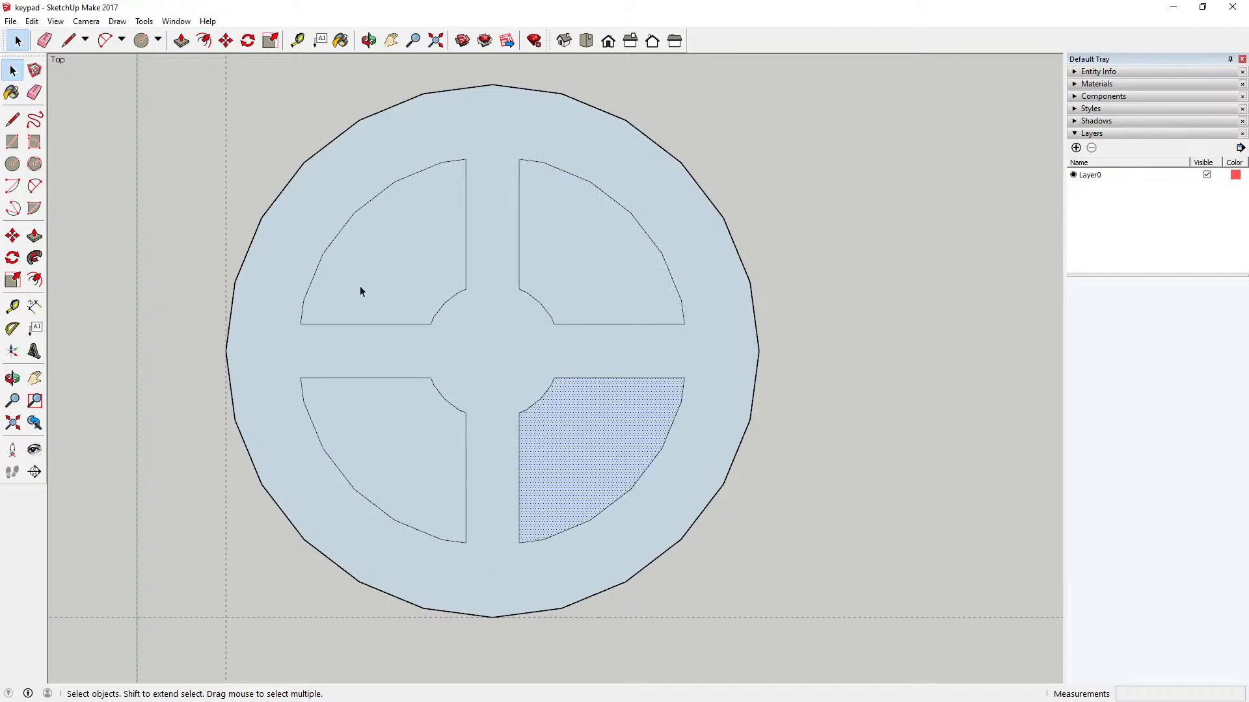
click(410, 246)
click(582, 255)
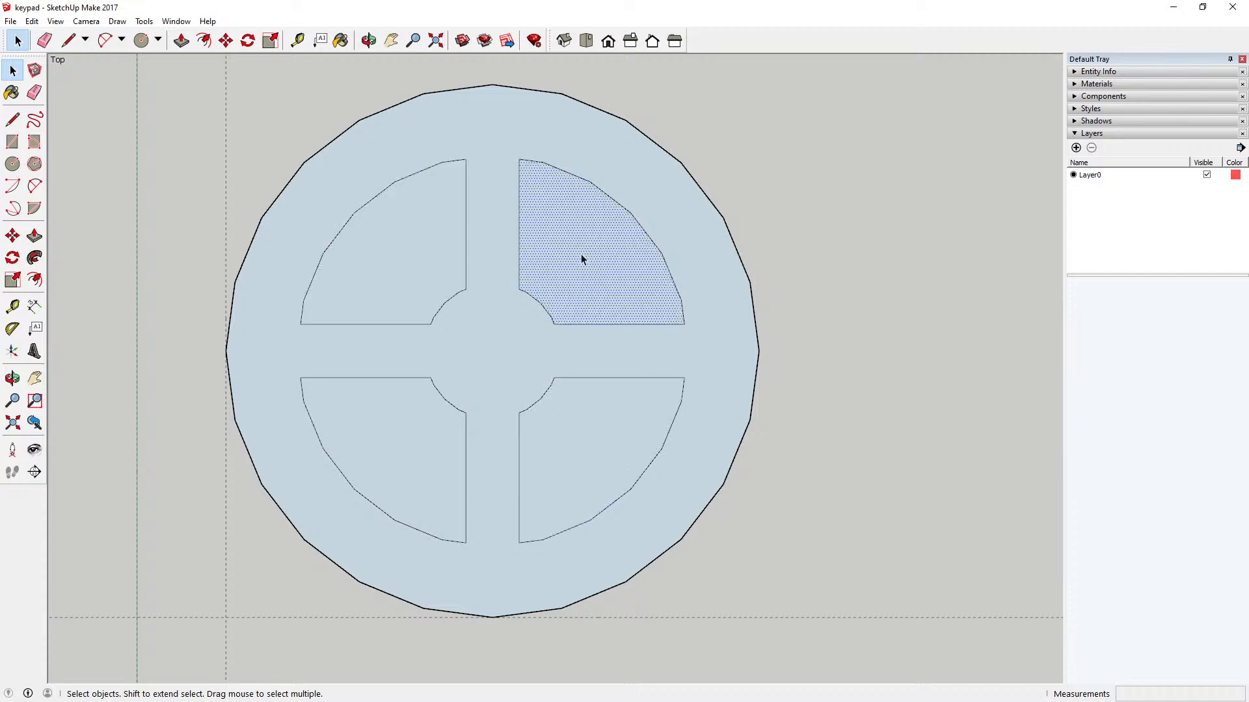
click(359, 430)
click(548, 440)
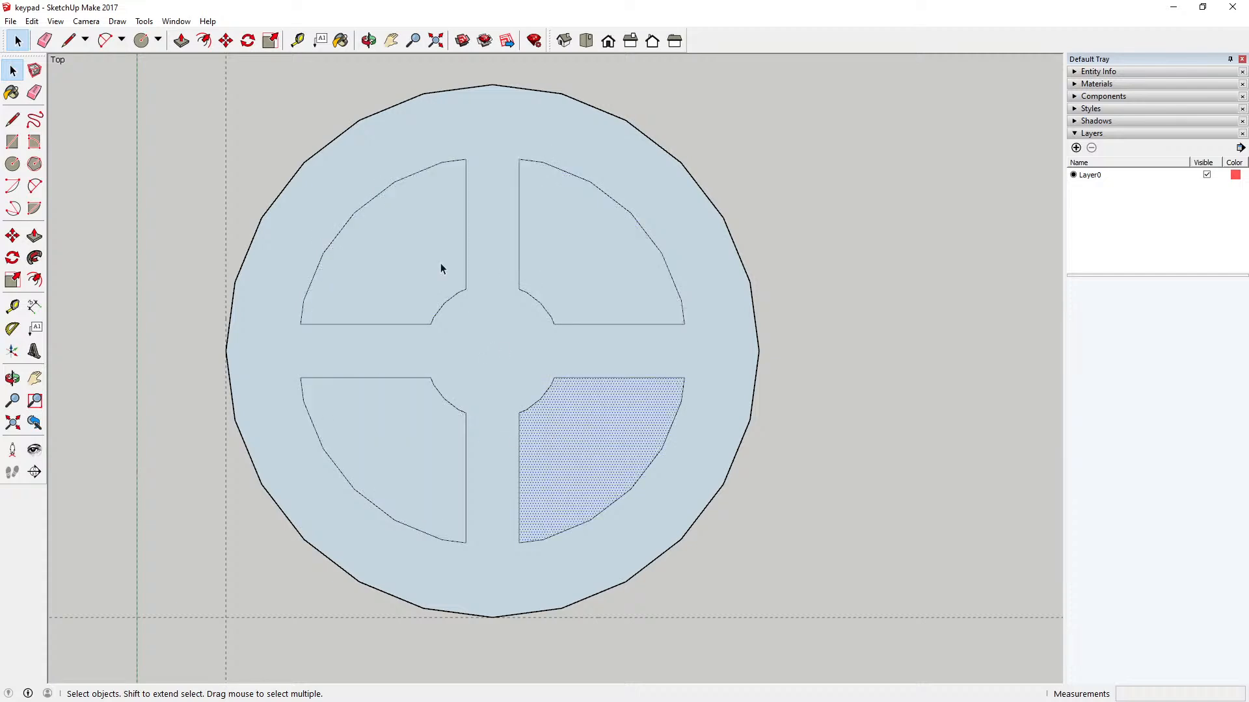
click(411, 234)
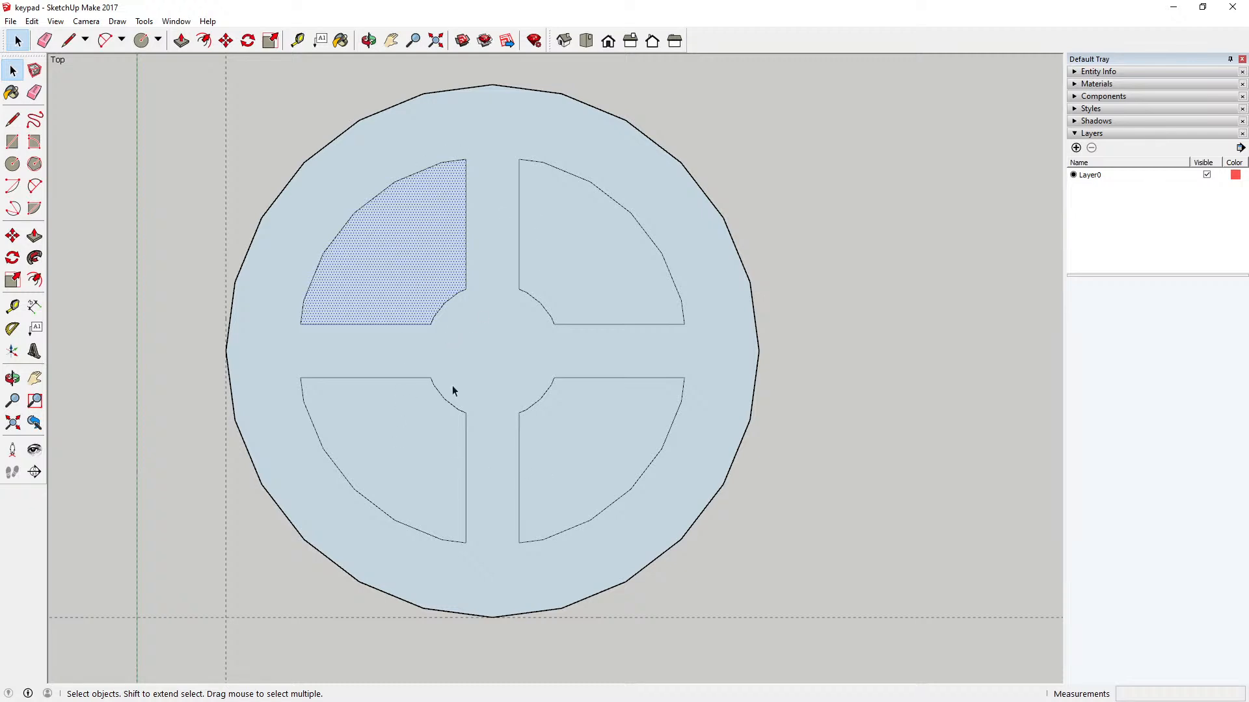
click(497, 344)
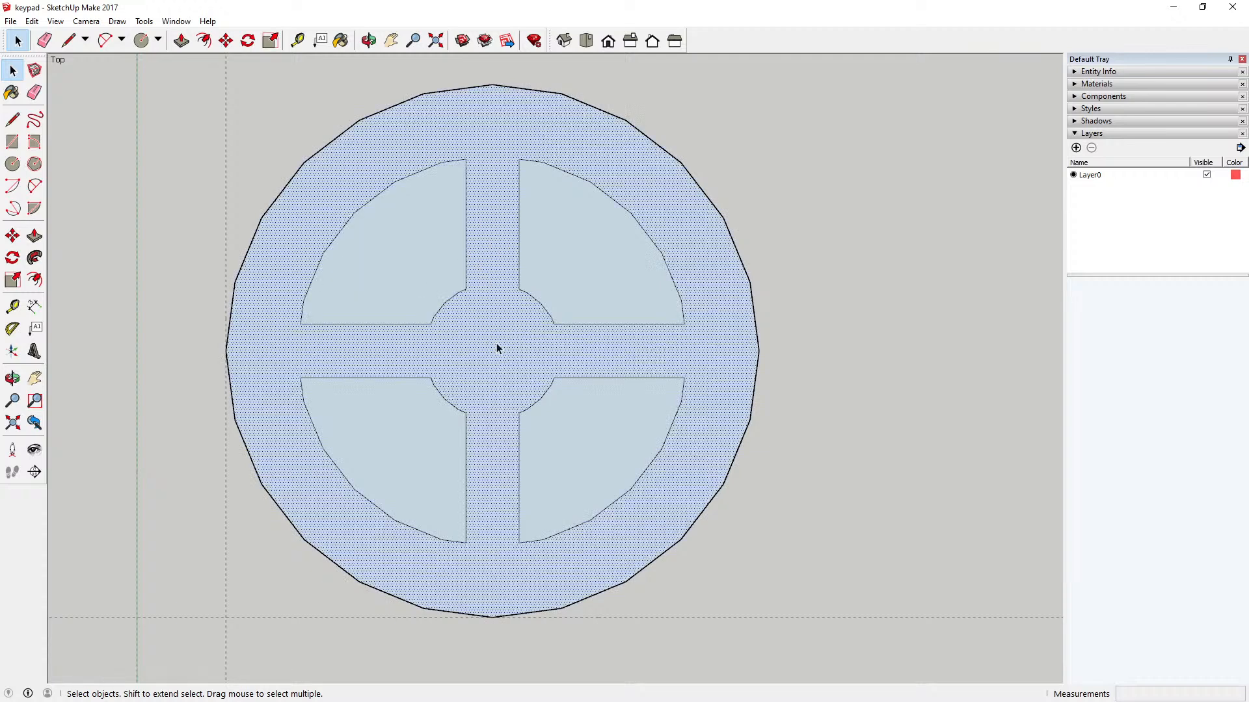
click(311, 97)
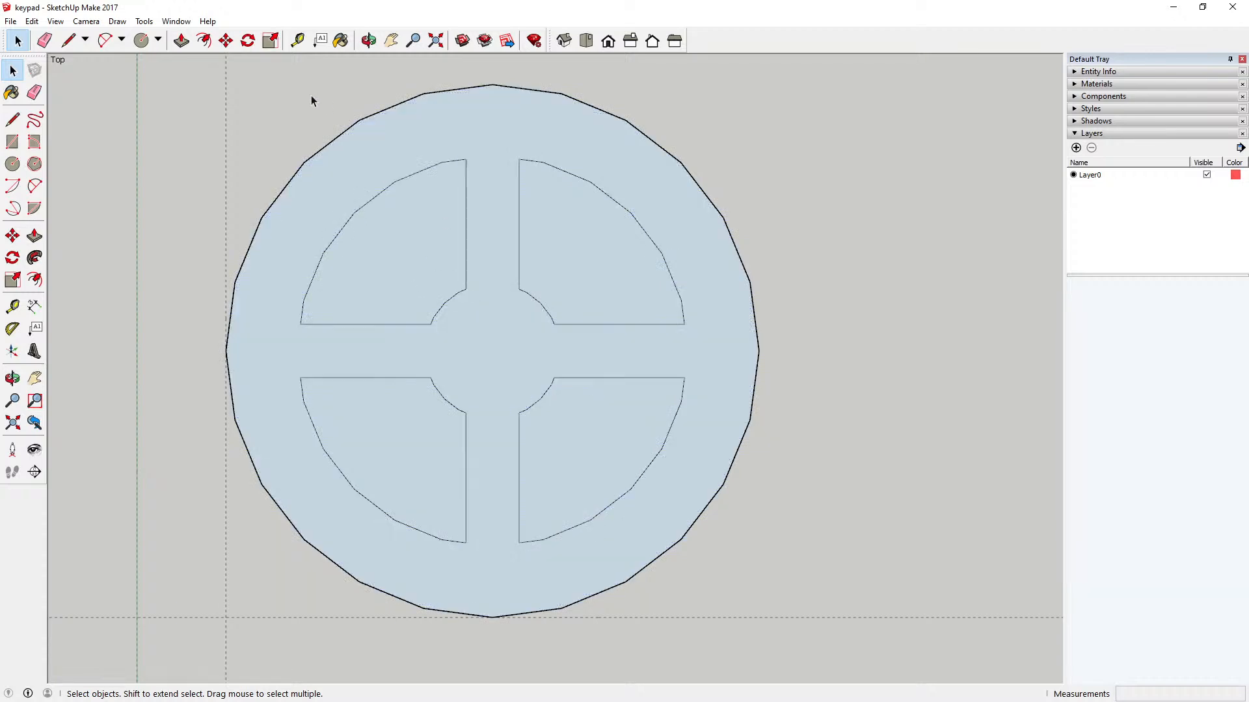
click(398, 263)
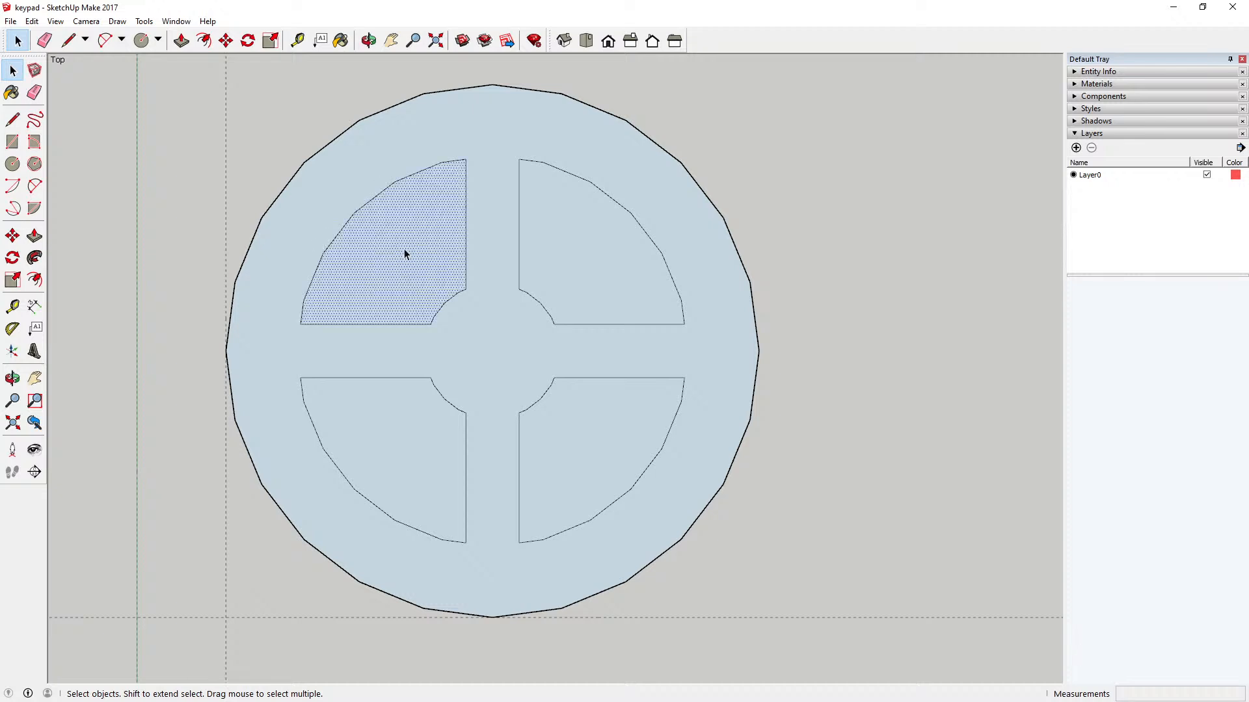
click(314, 111)
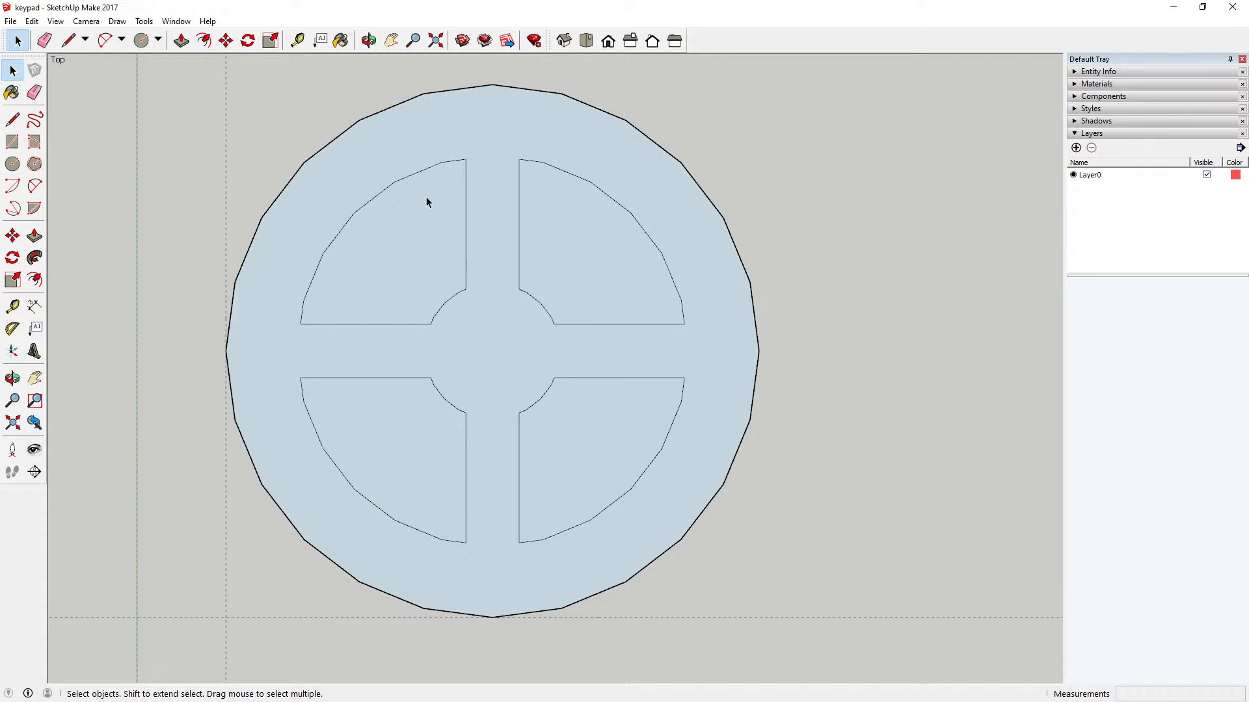
Step: Measure the short outer arc segment at the upper corner of the upper-left sector, between its two endpoints
scroll(427, 198, up, 5)
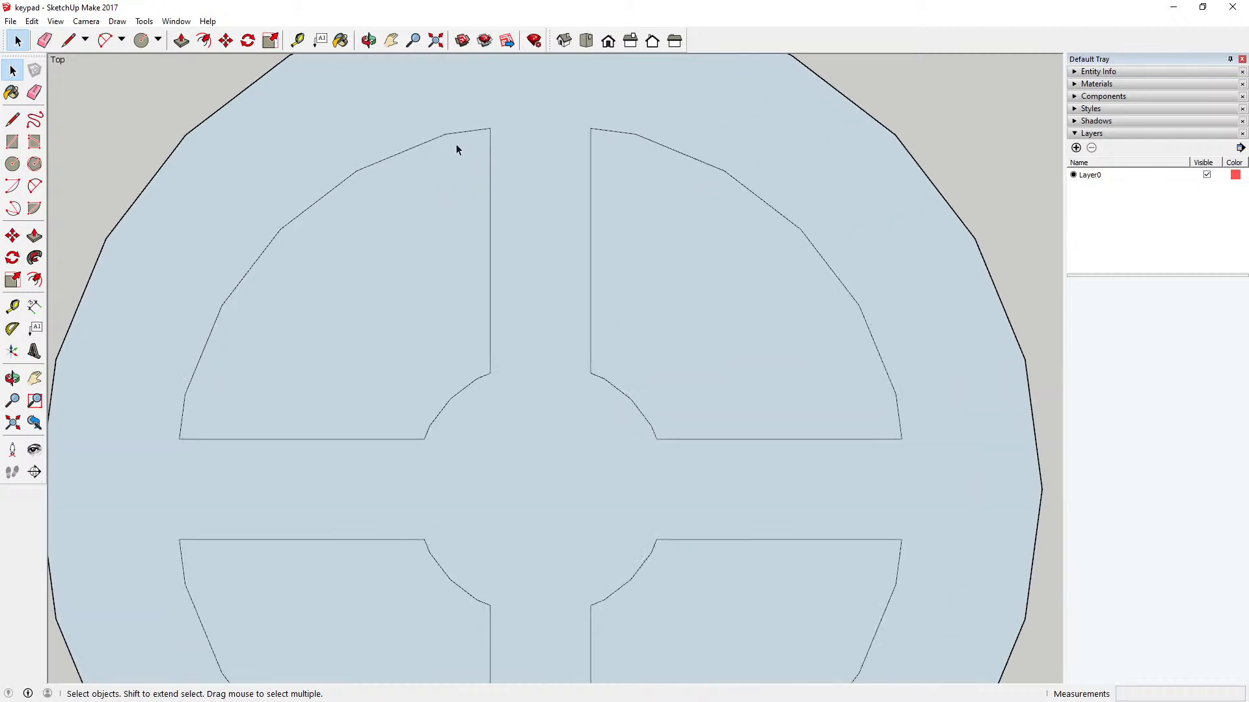
scroll(458, 151, up, 3)
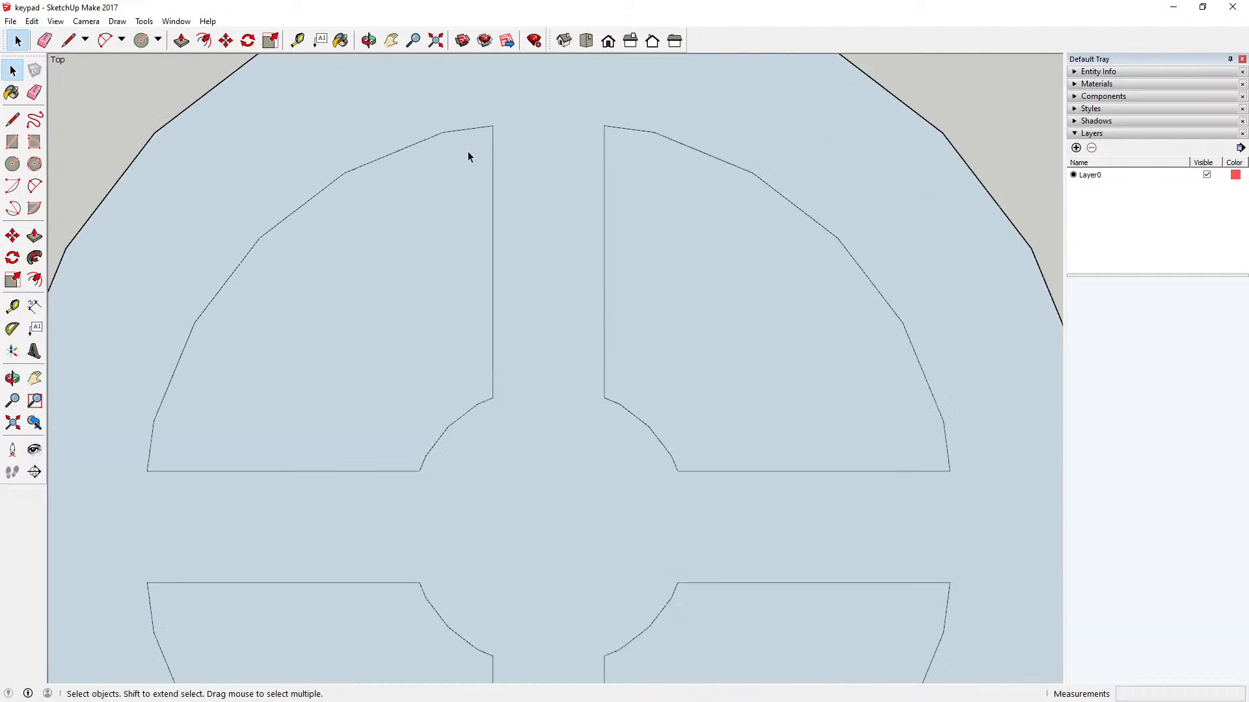
click(297, 40)
click(433, 125)
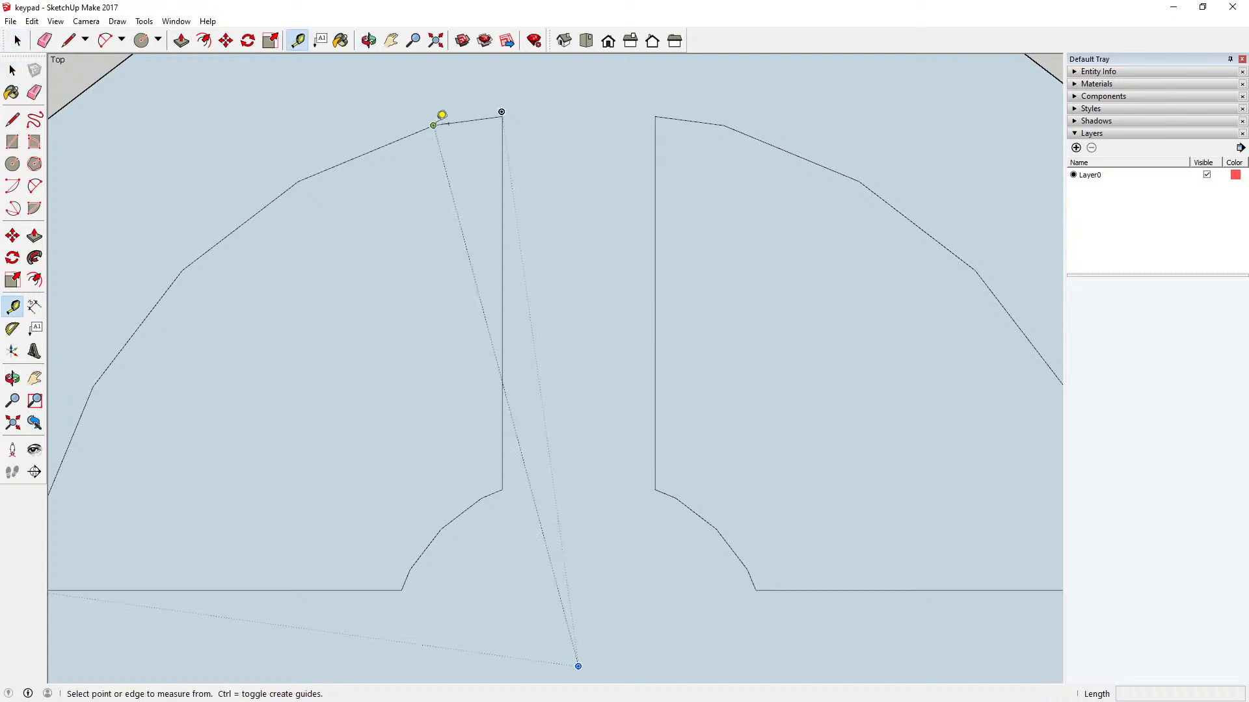
click(501, 115)
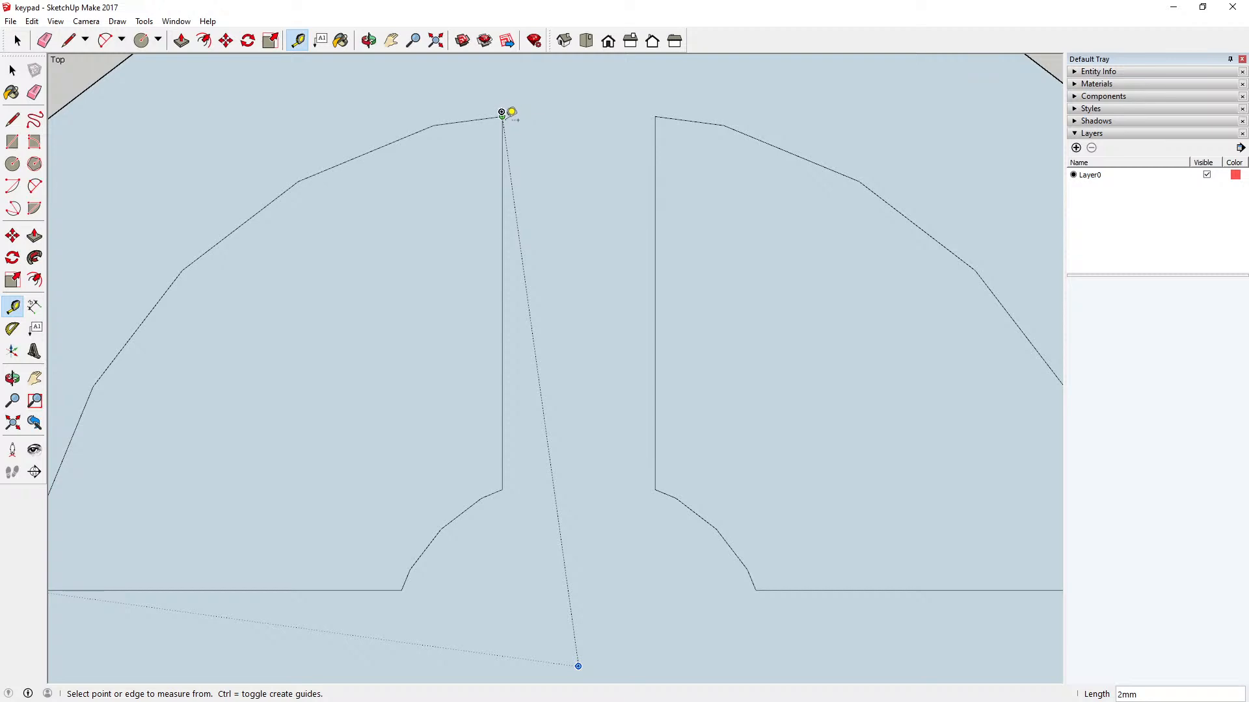
scroll(502, 113, up, 2)
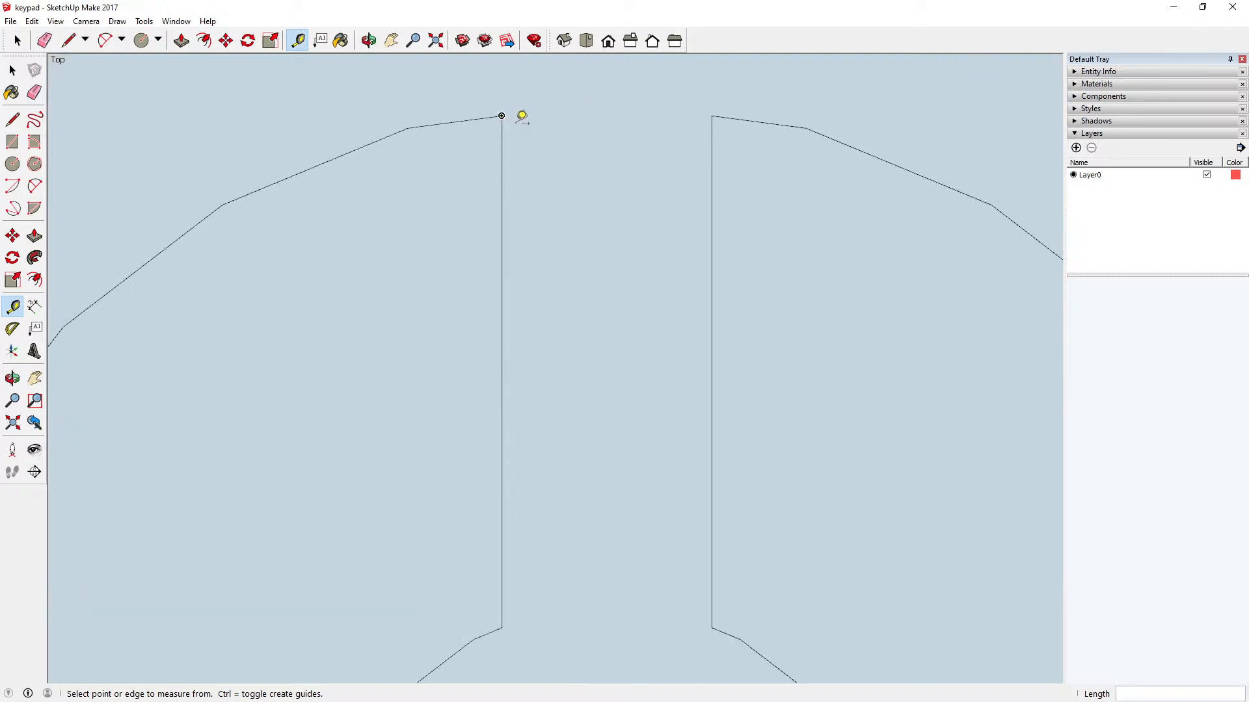
Step: Place a guide point 3 mm down the upper-left sector's vertical edge from its outer corner and measure it back to that corner
click(502, 116)
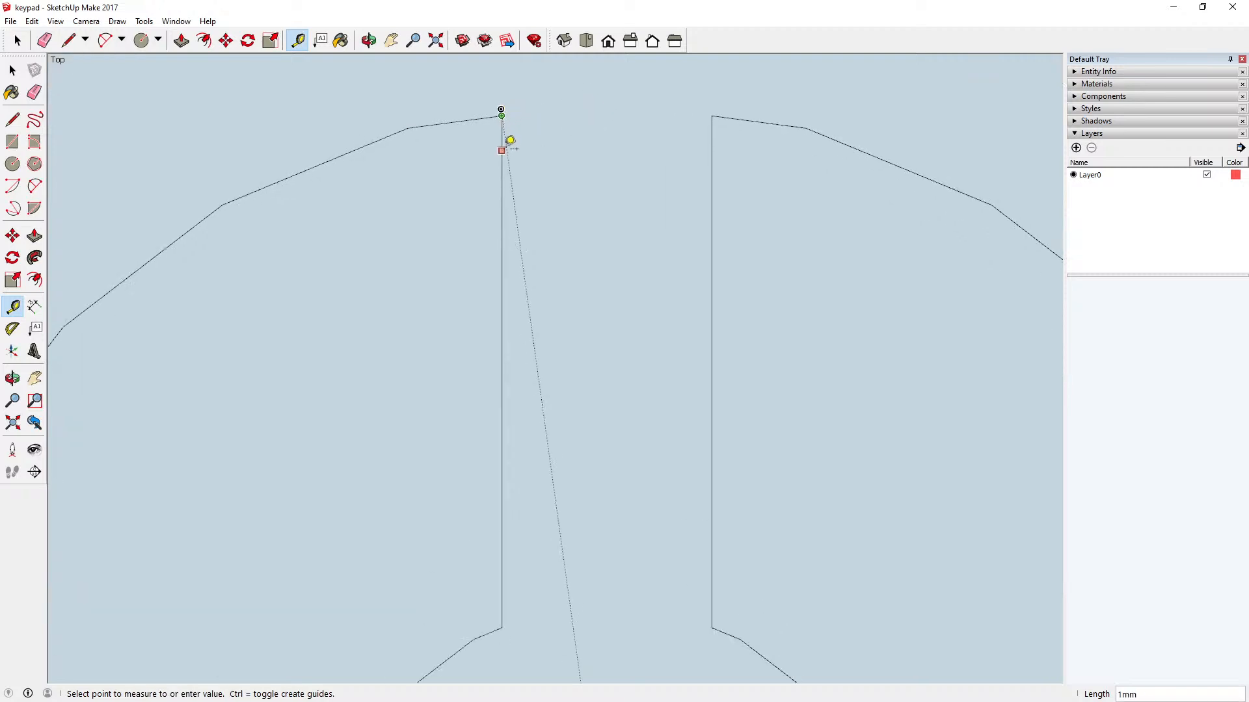
text(3)
key(Return)
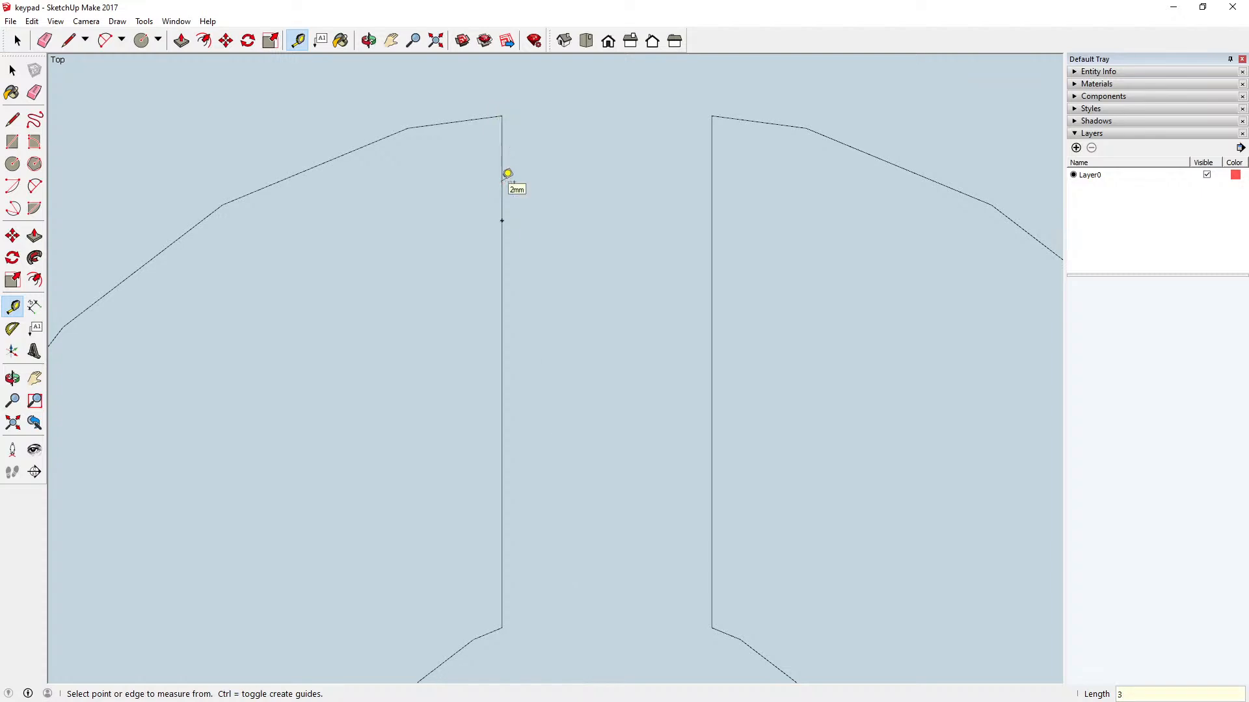
click(501, 221)
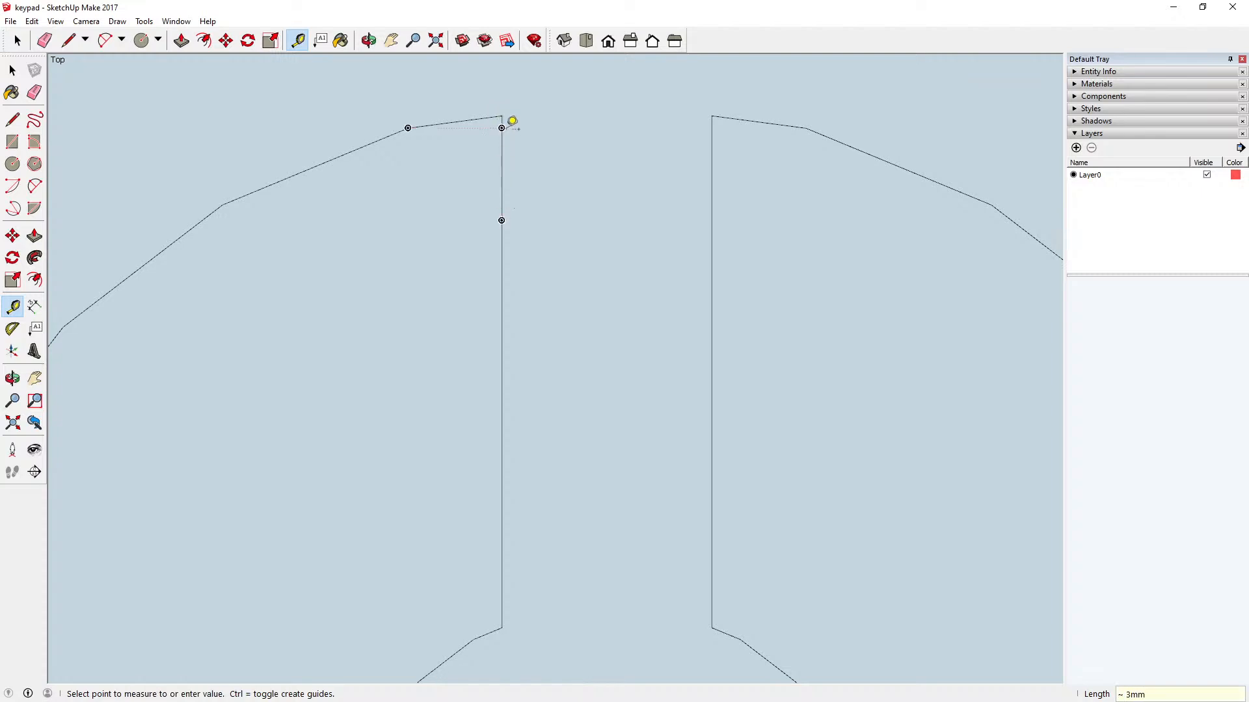
click(510, 112)
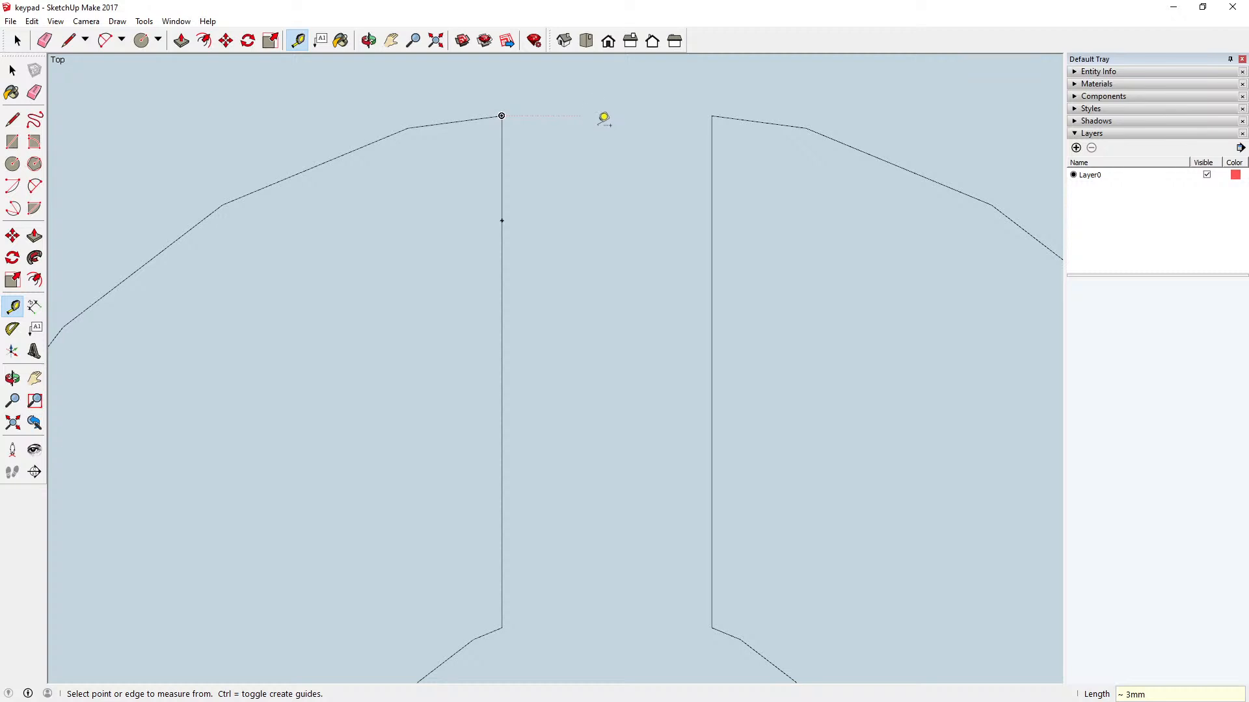
click(35, 186)
click(408, 128)
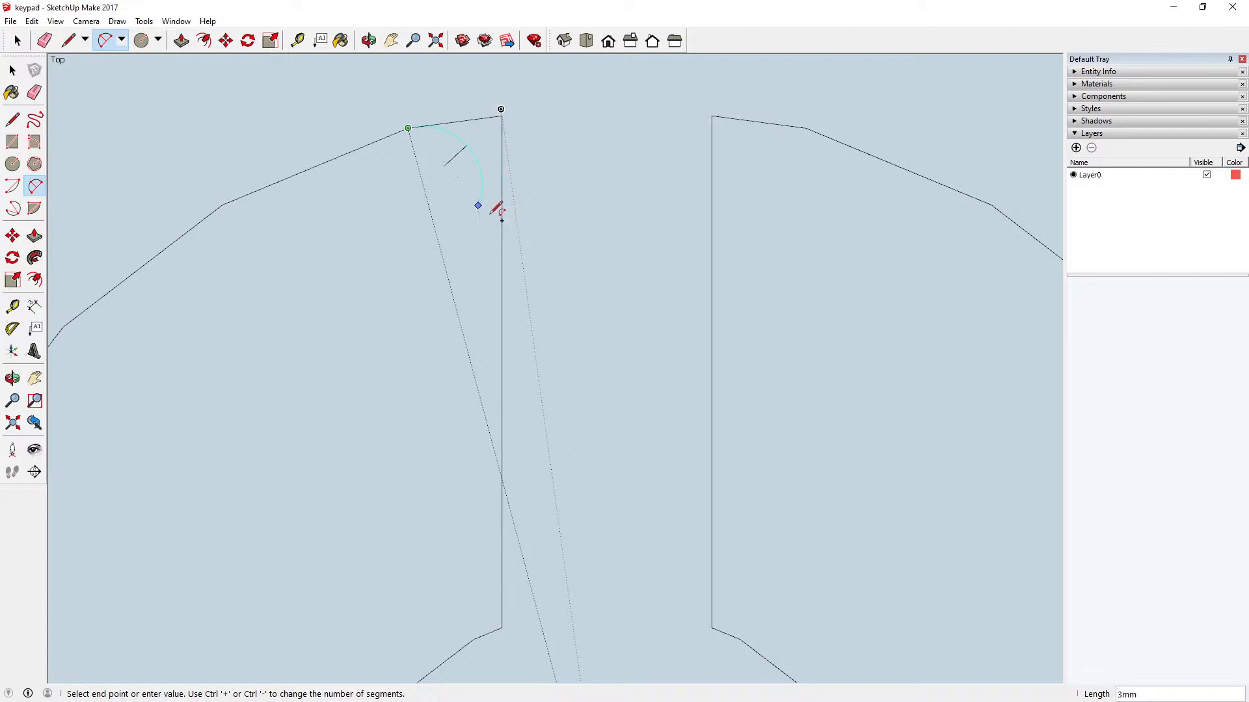
scroll(493, 204, up, 2)
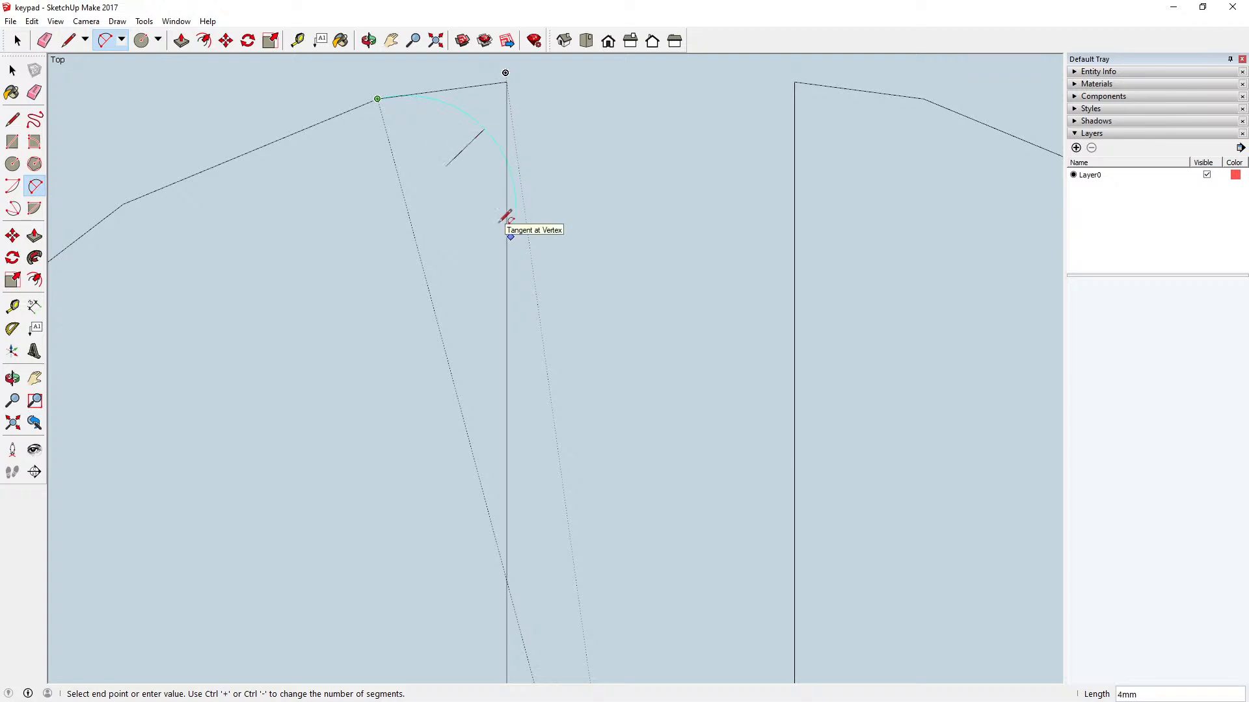
key(Escape)
click(13, 186)
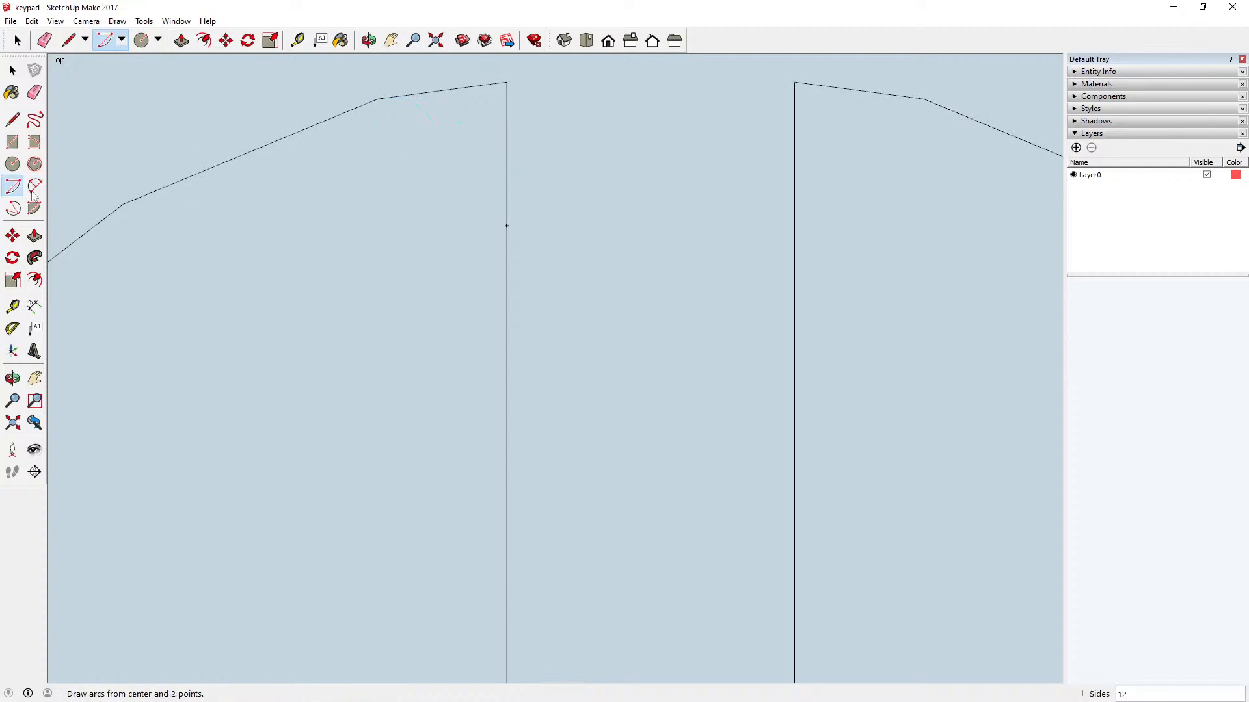
click(377, 99)
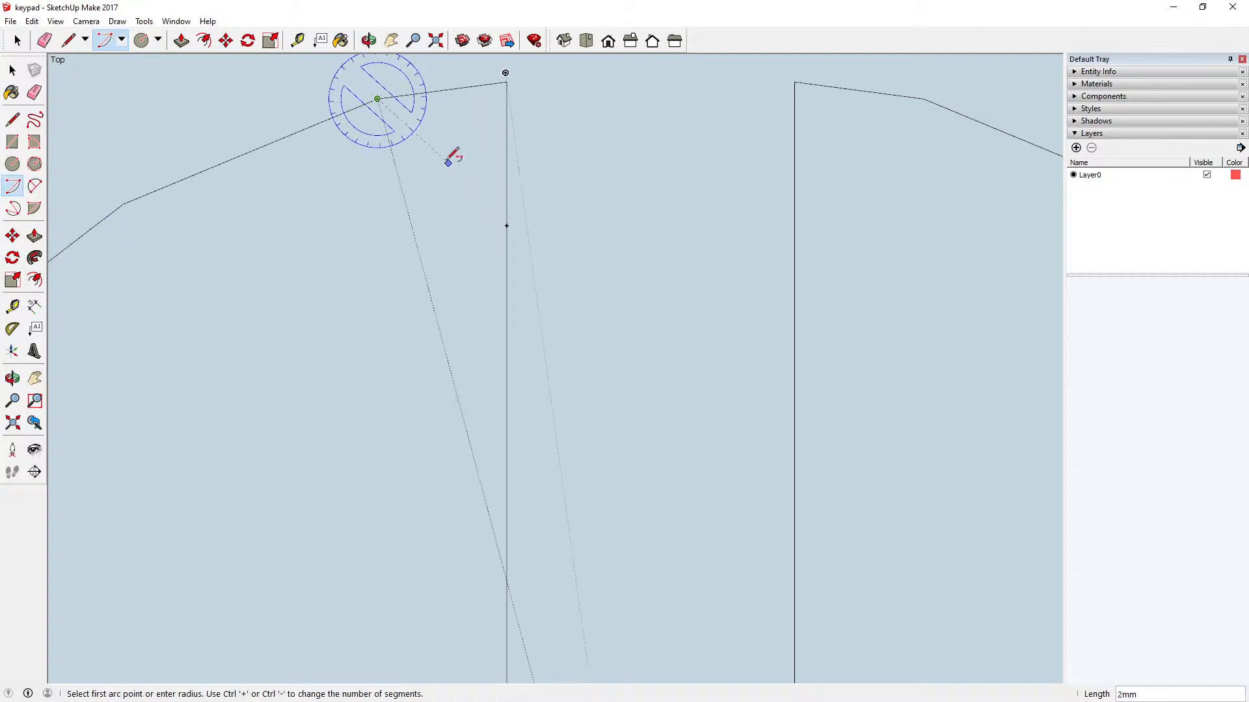
key(Escape)
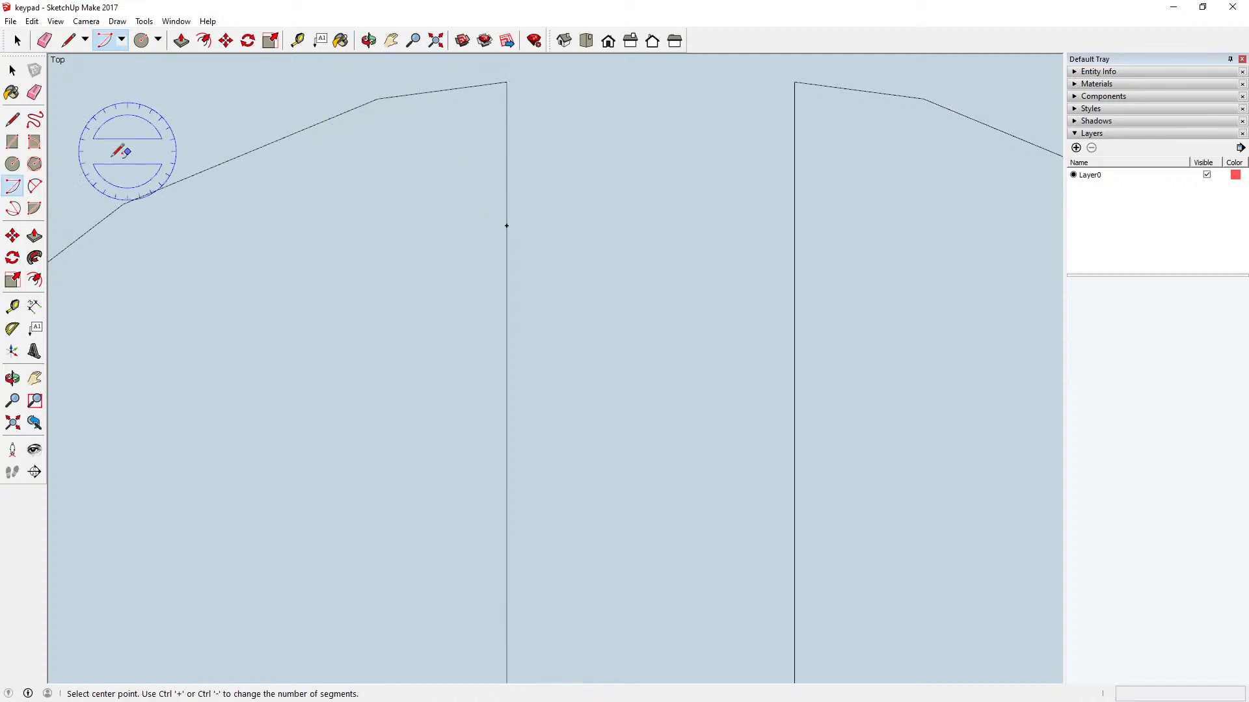
click(14, 209)
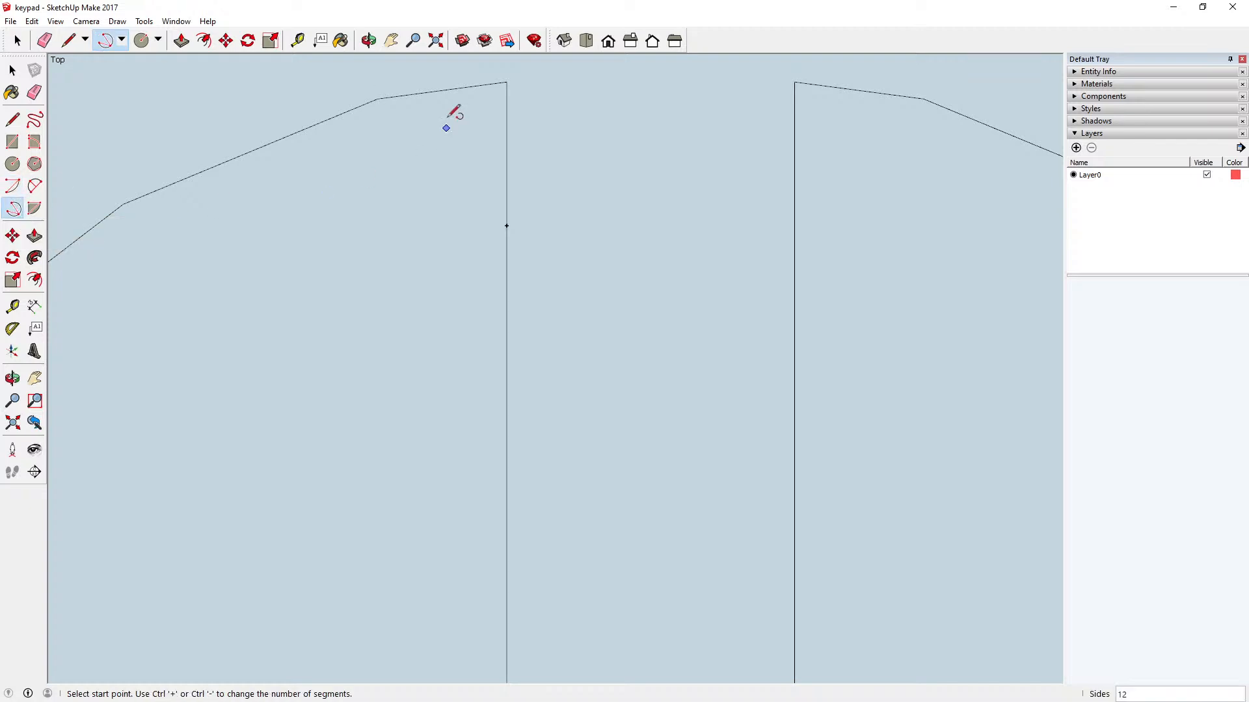
click(377, 99)
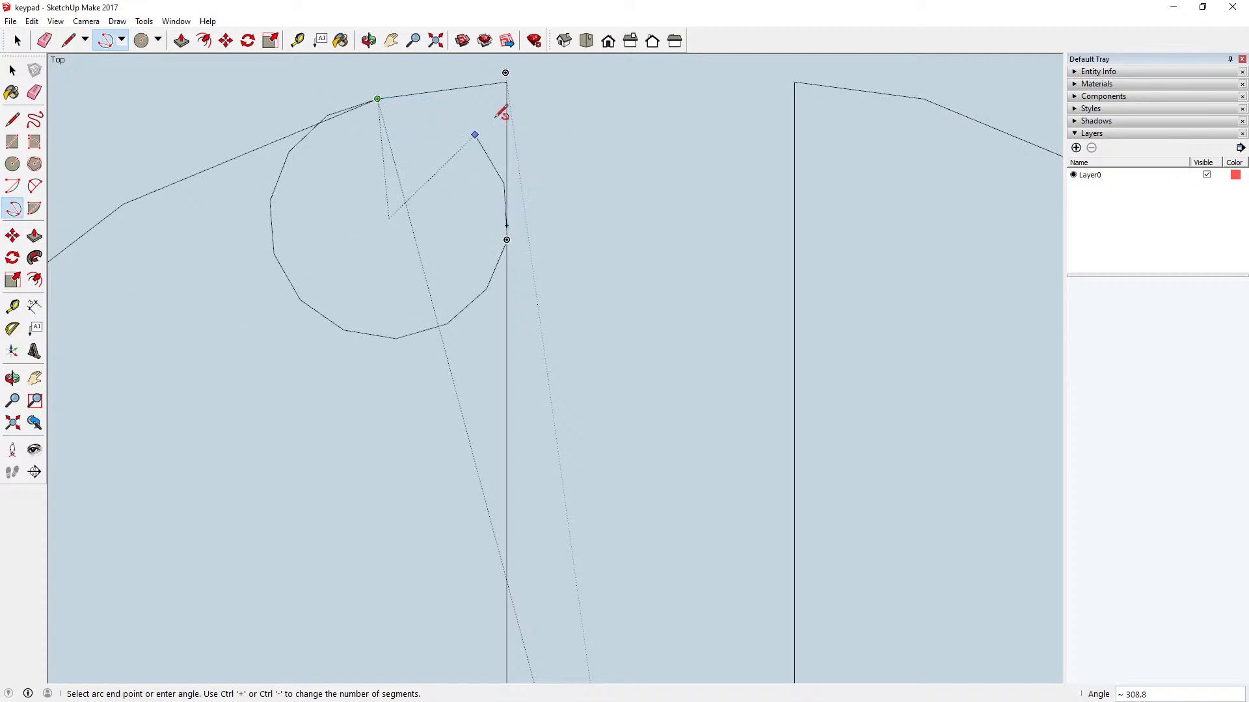
key(Escape)
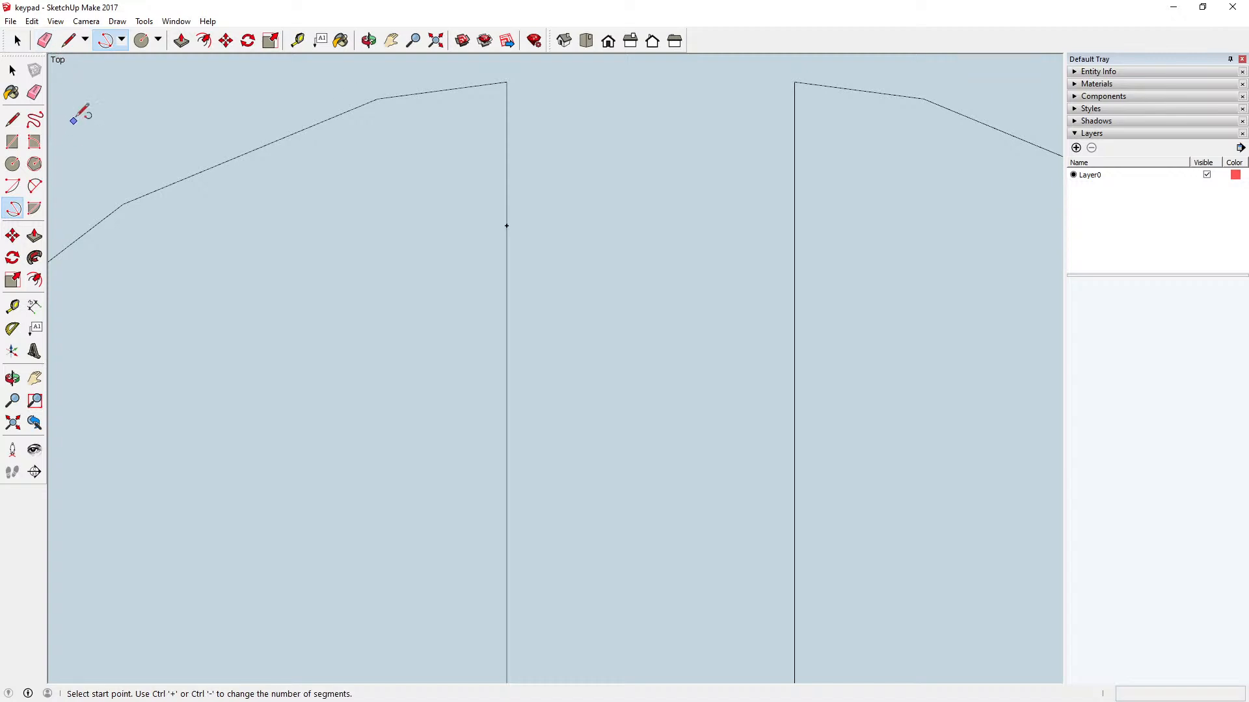
Step: Try to round the upper-left sector's top corner with a two-point arc from the outer curve's nearest vertex, tangent to the vertical edge
click(42, 188)
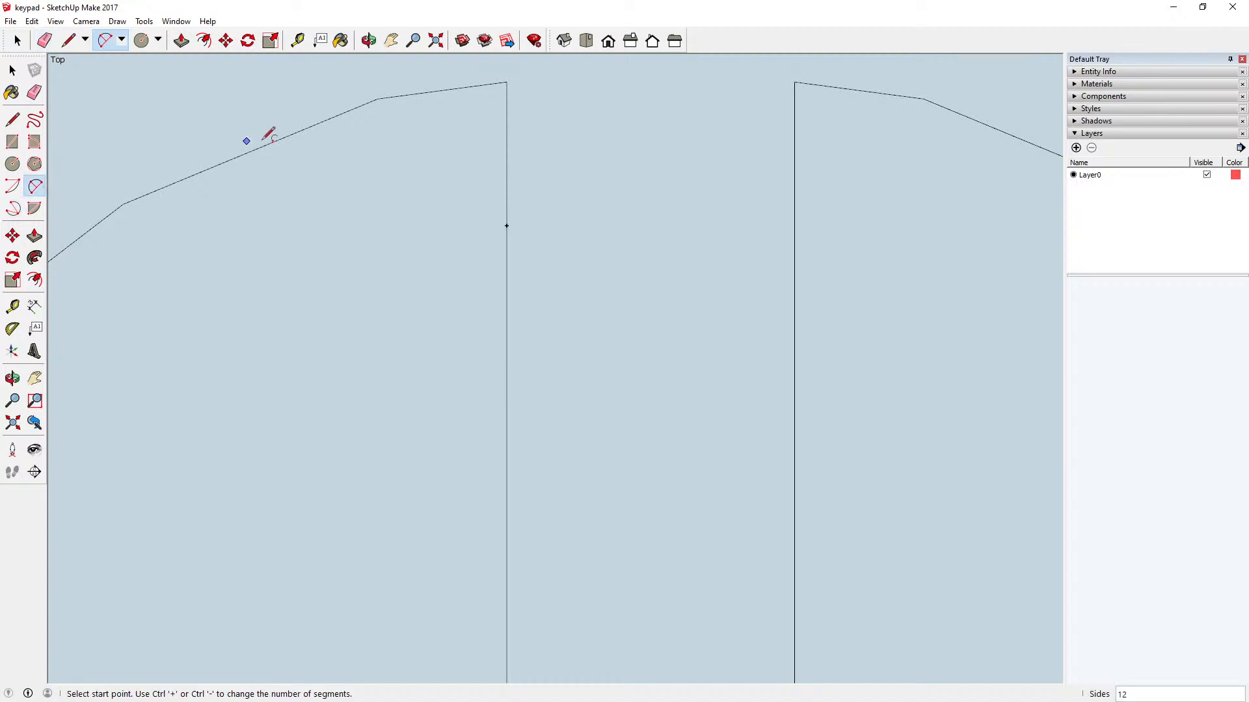
click(378, 98)
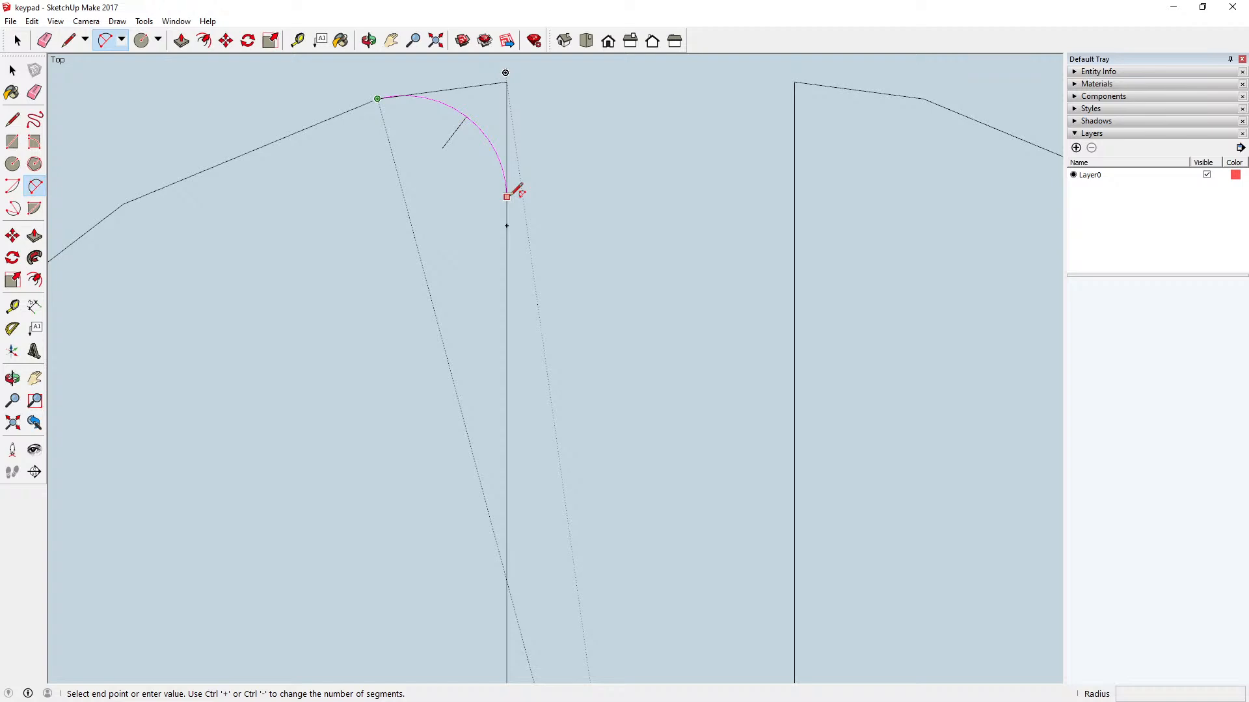
click(508, 196)
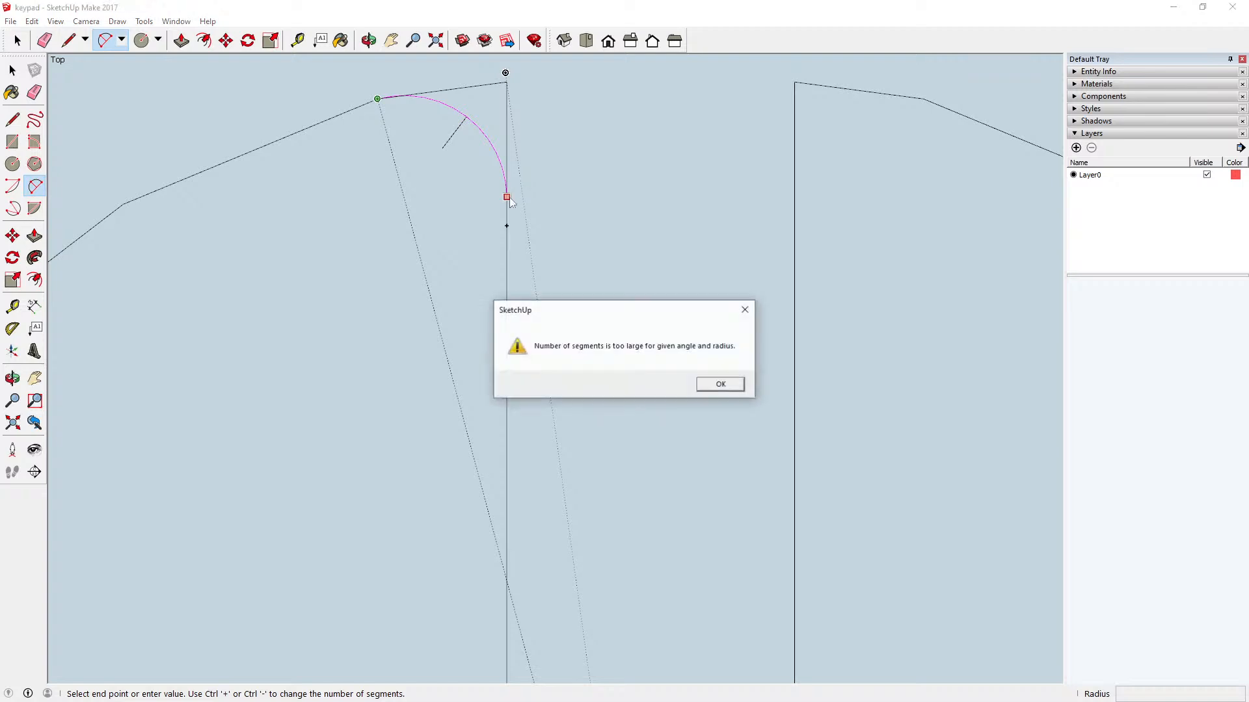
click(737, 388)
scroll(671, 279, down, 3)
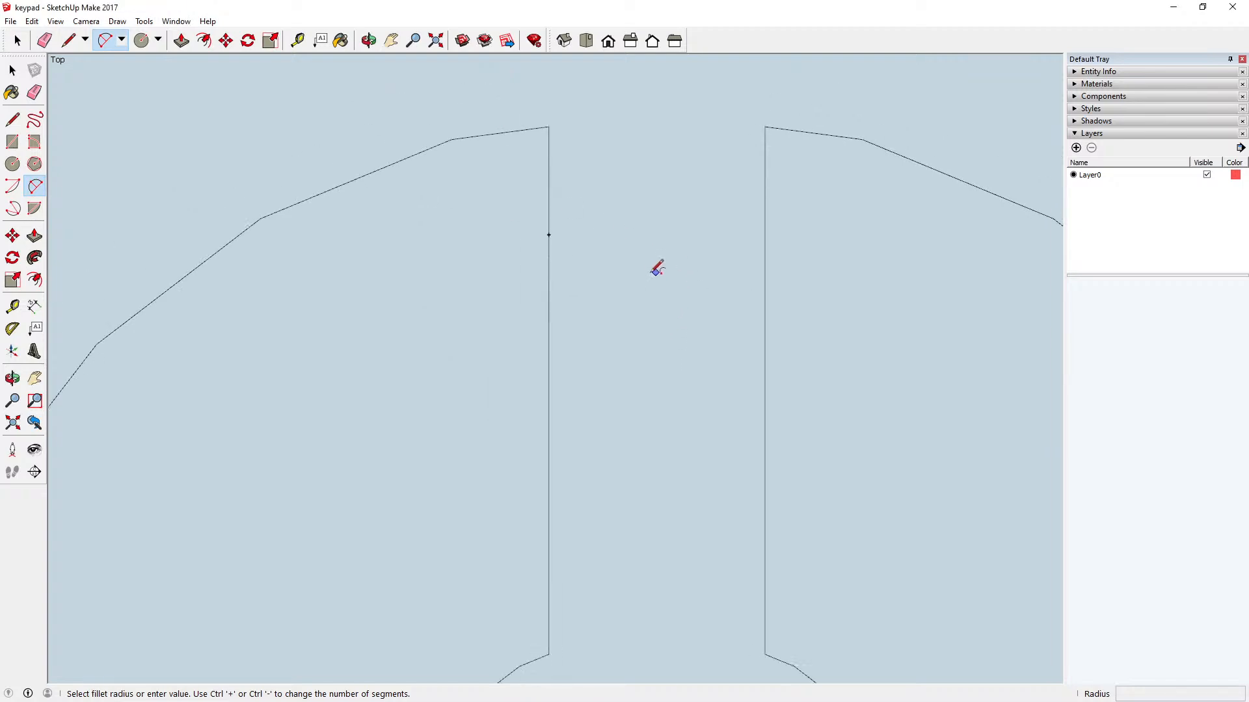
scroll(631, 269, down, 3)
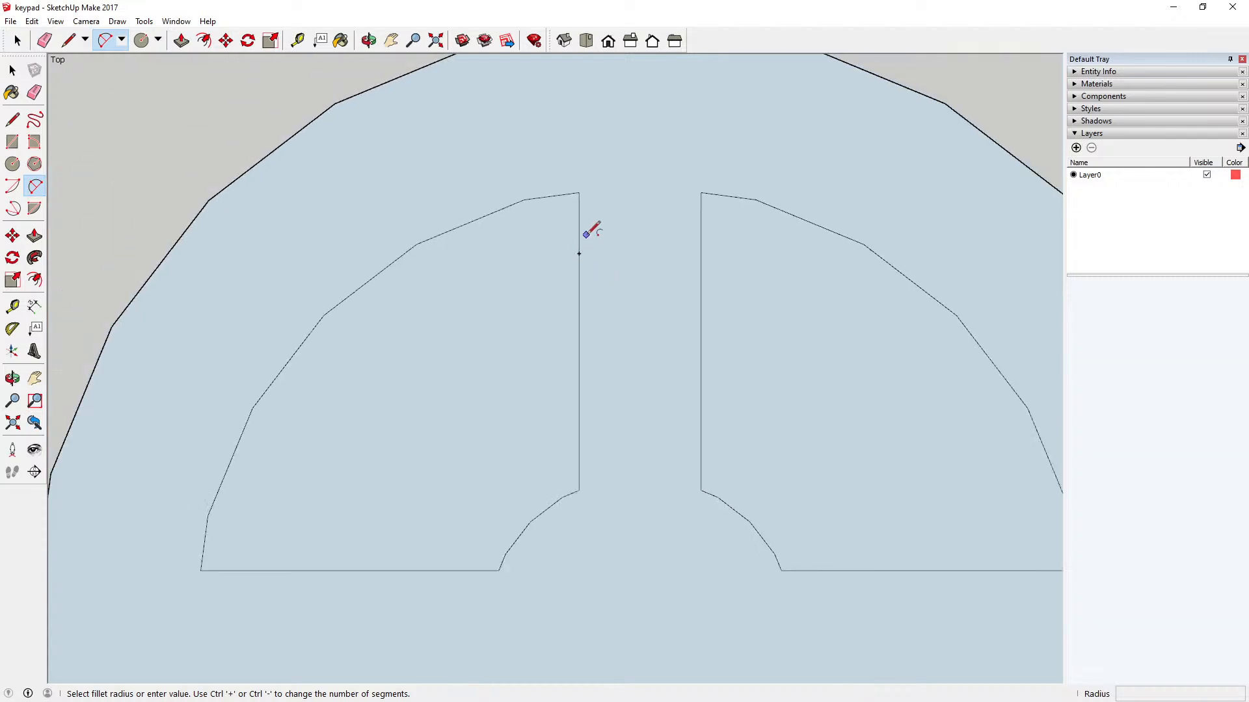
scroll(507, 235, down, 2)
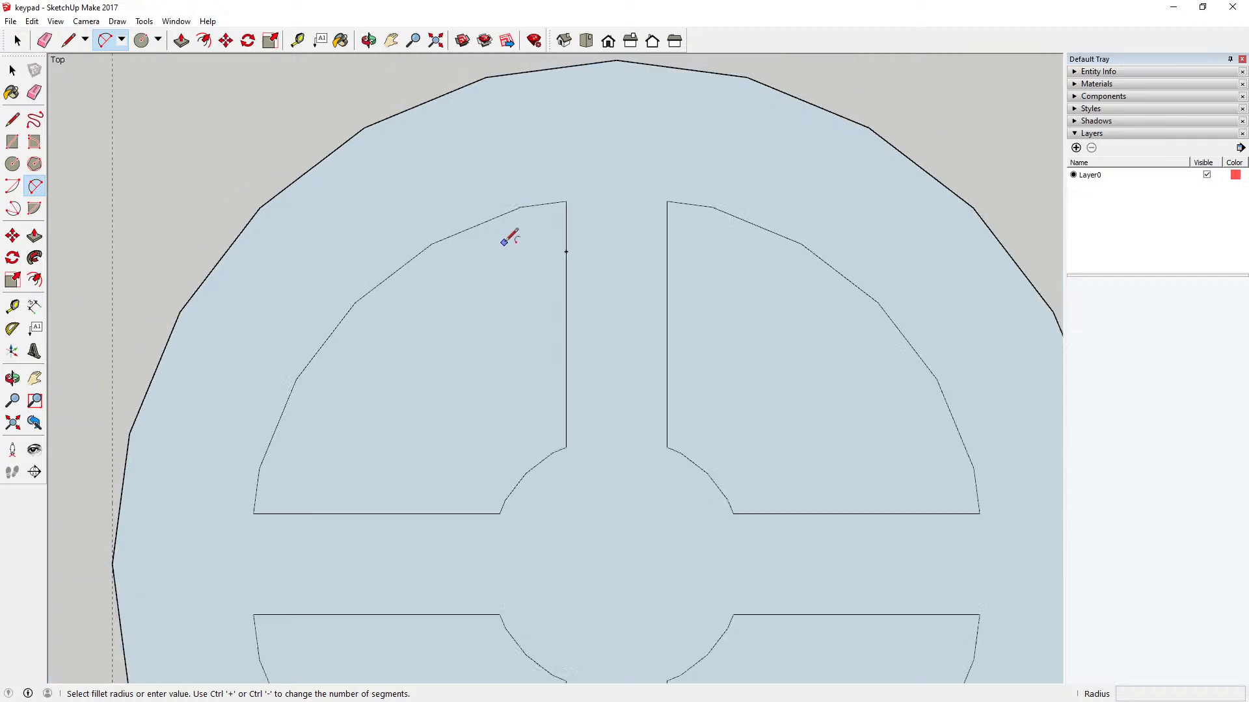
scroll(560, 218, up, 2)
scroll(561, 219, up, 3)
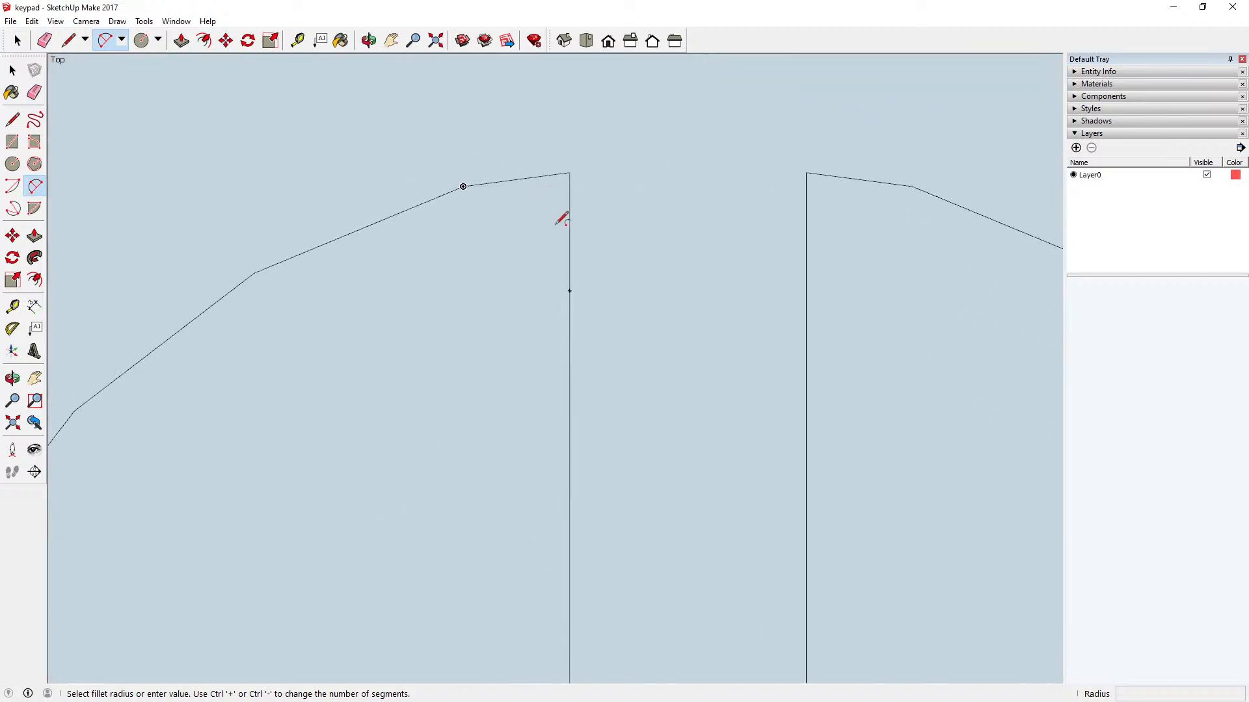
scroll(560, 218, down, 3)
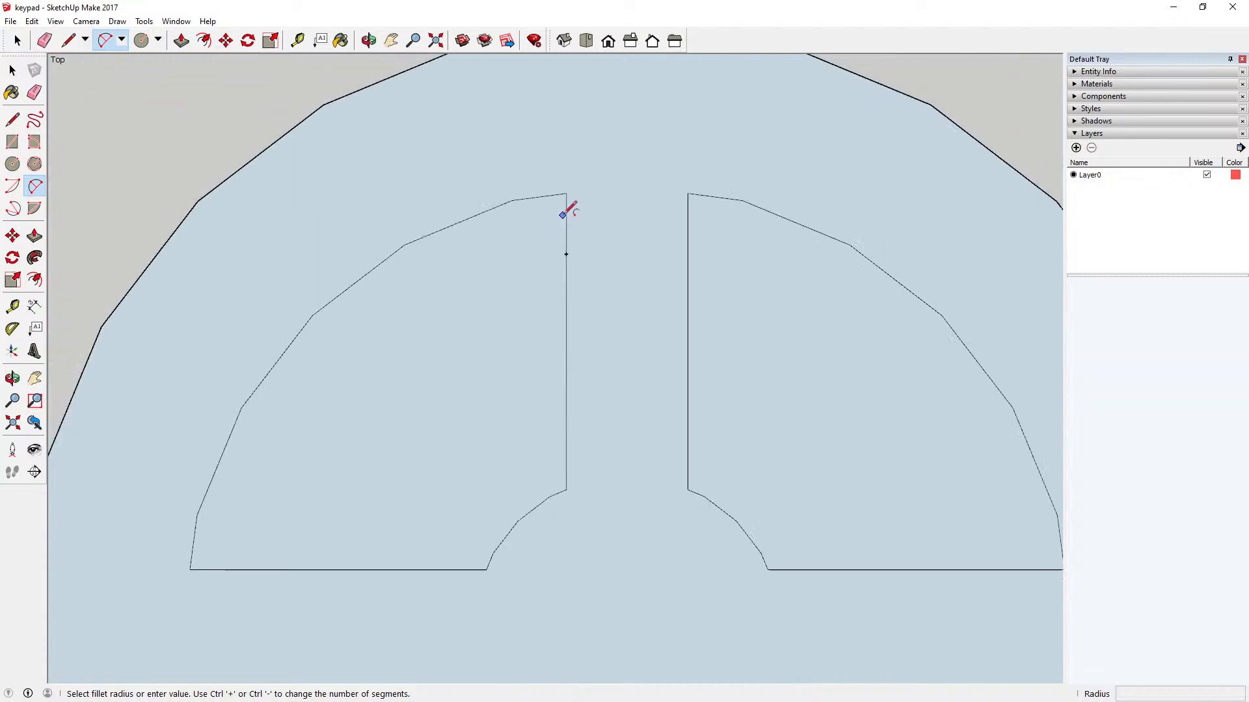
click(12, 165)
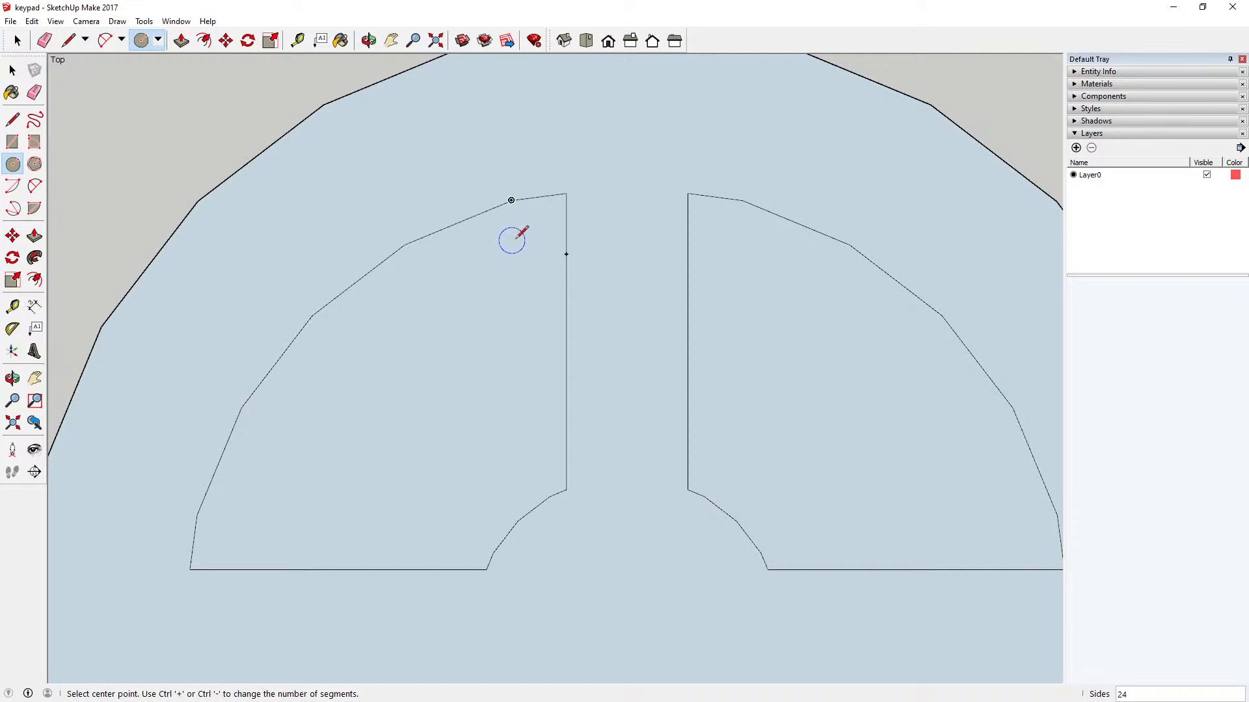
Step: Draw a horizontal line from the guide point into the upper-left sector and a vertical line about 3 mm long up to the curve's vertex
click(12, 120)
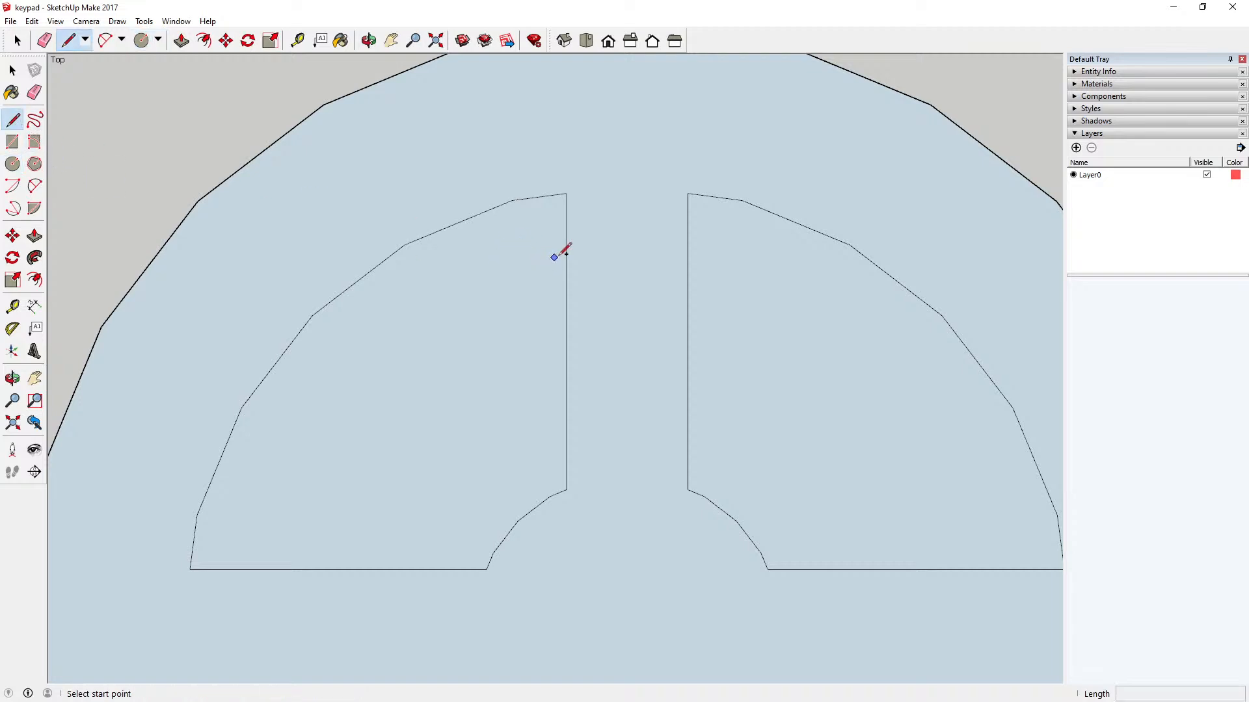
click(565, 253)
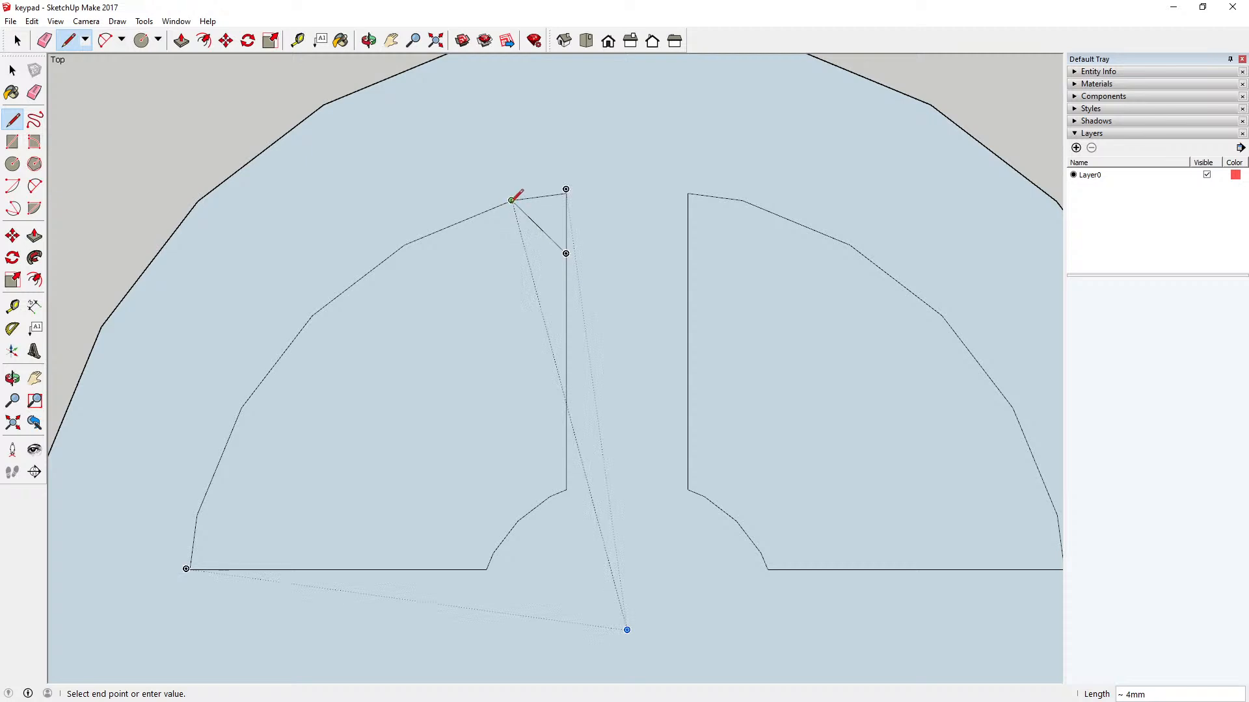
click(510, 253)
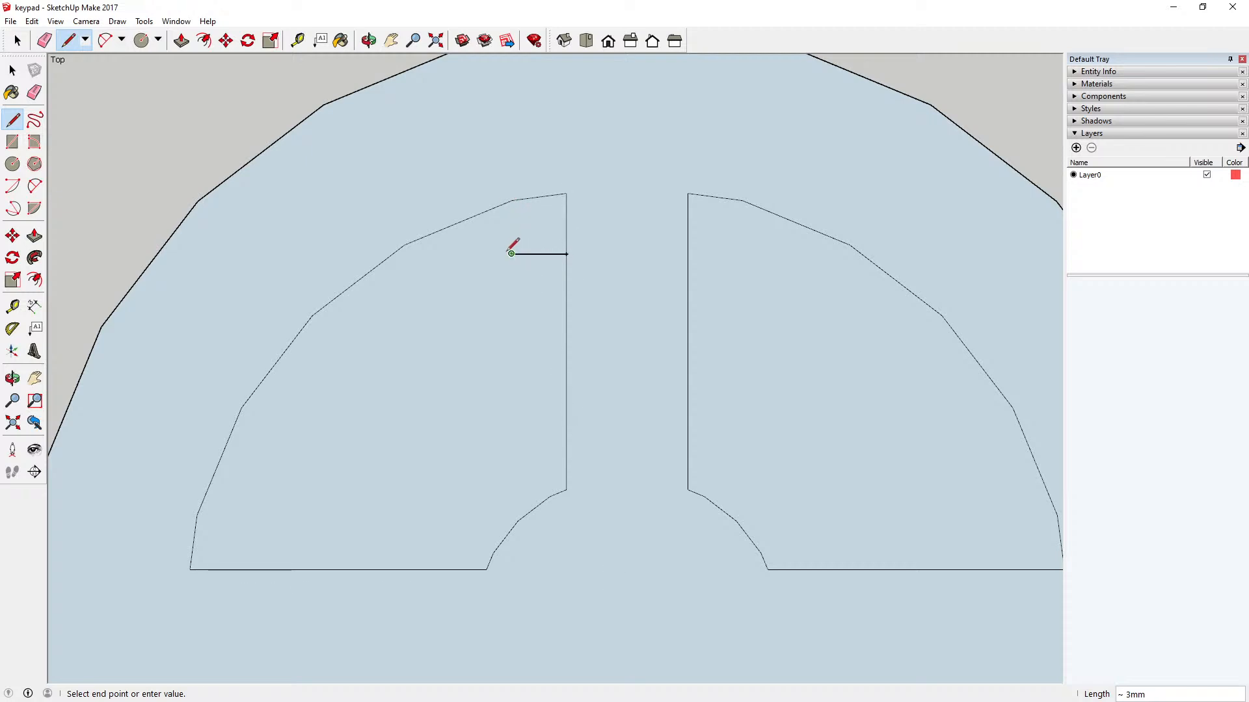
click(511, 200)
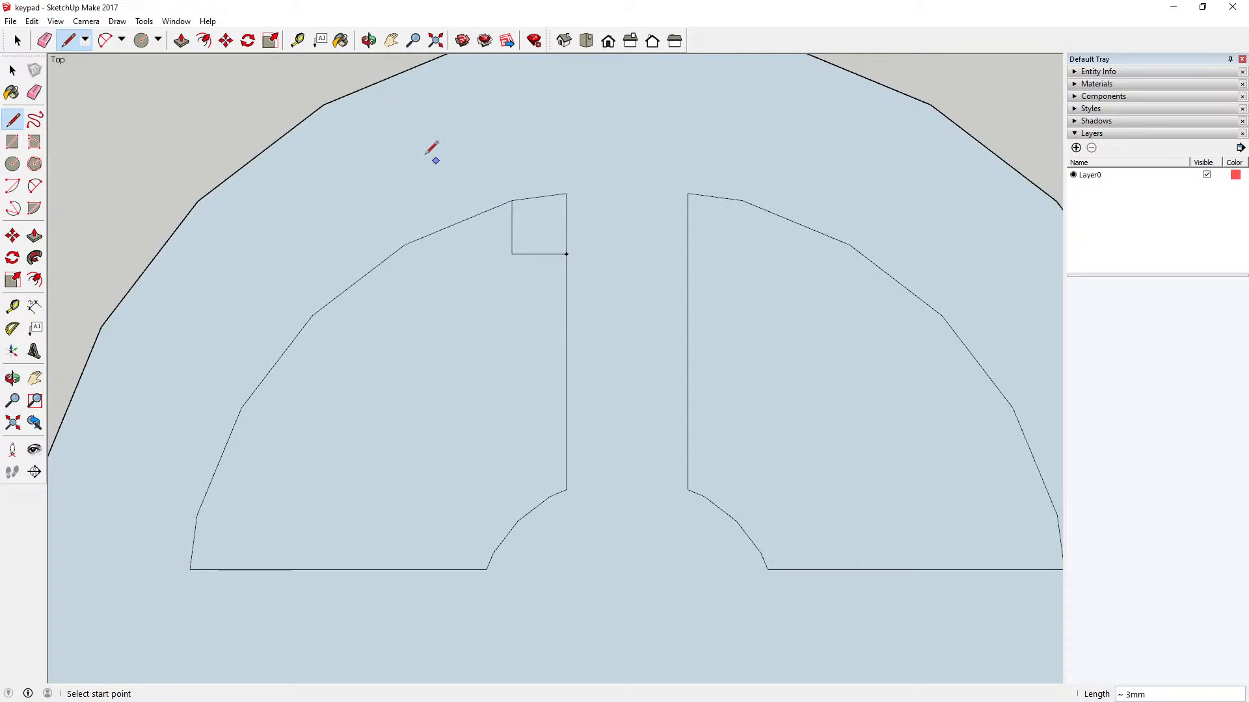
Step: Draw a circle of about 2 mm radius centred where the two construction lines meet, reaching the sector's outer curve
click(13, 163)
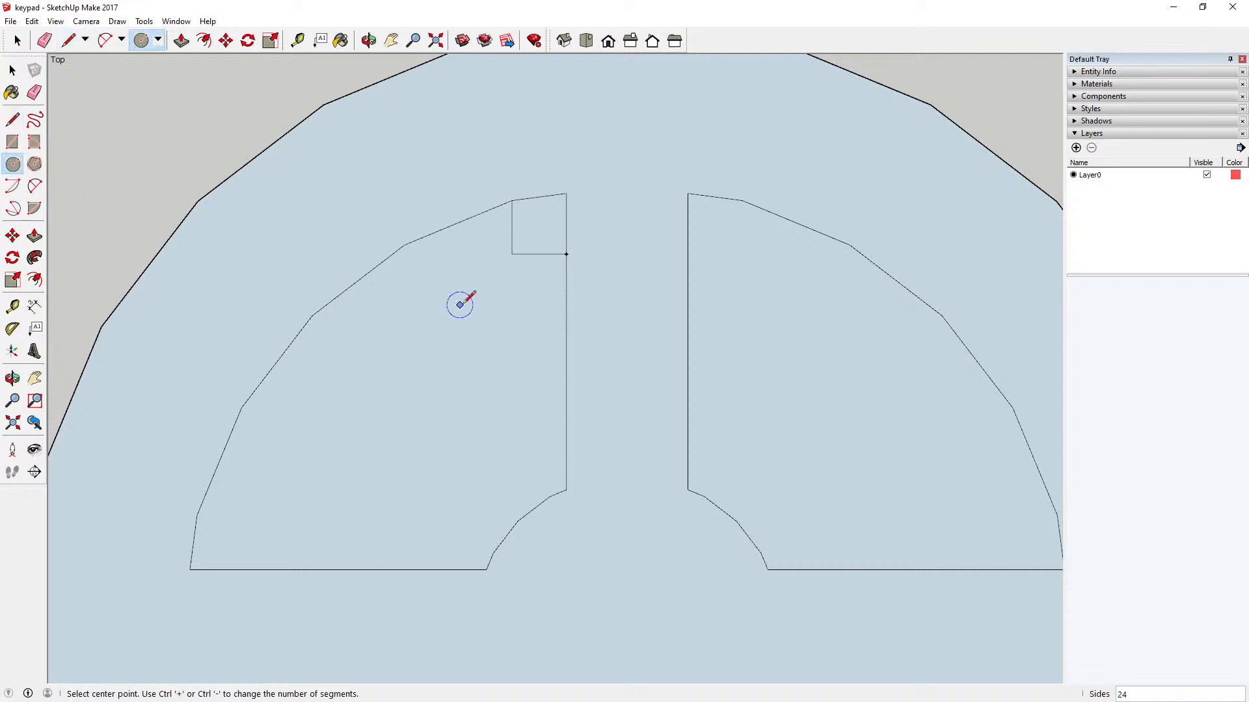
click(511, 254)
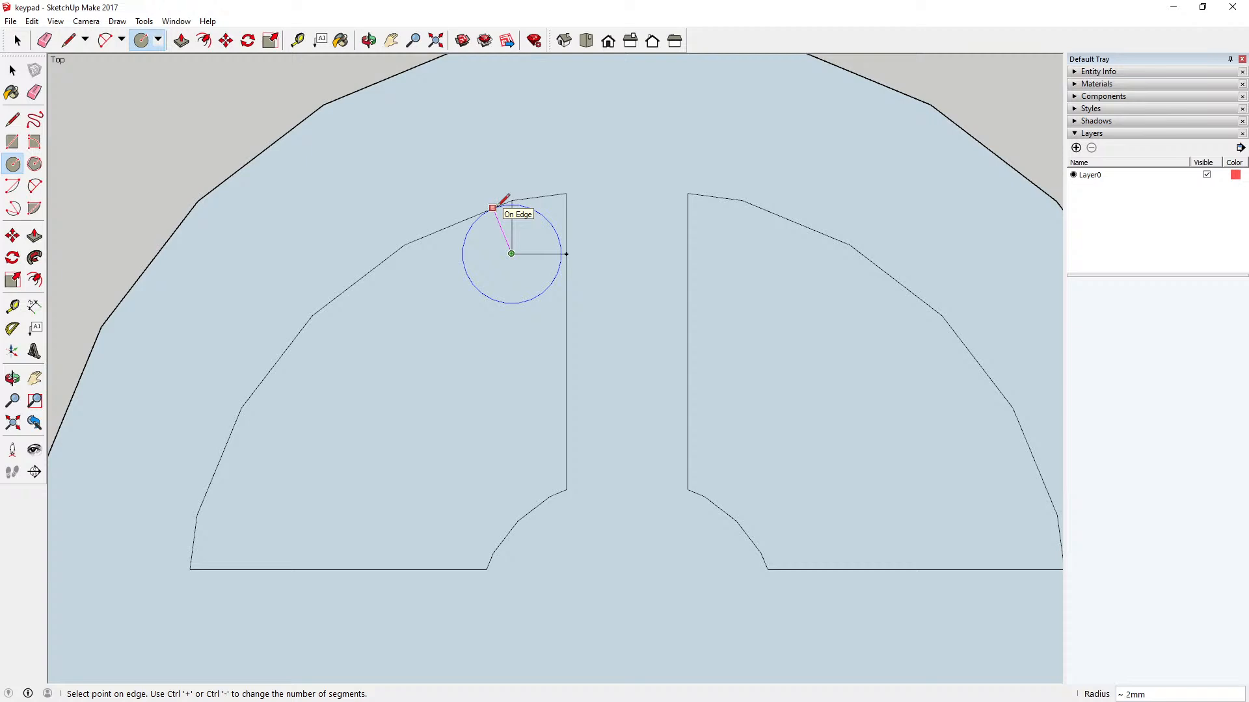
click(495, 207)
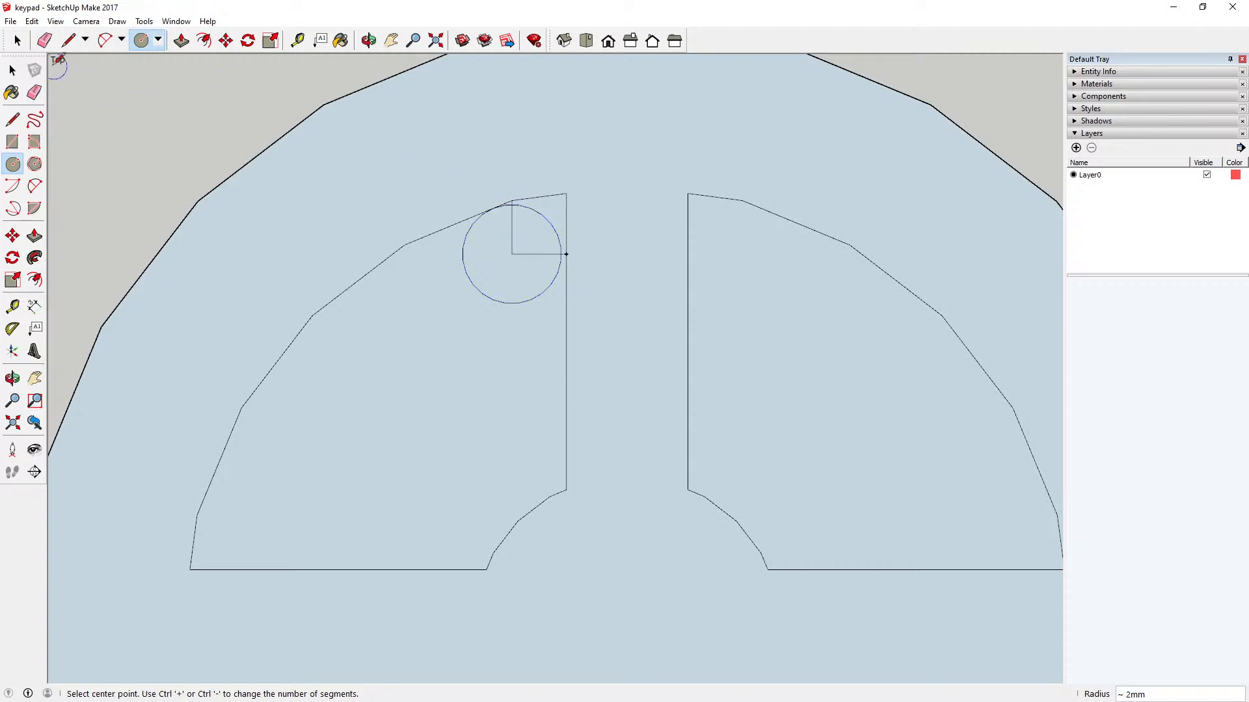
Step: Delete the horizontal and vertical construction lines inside and around the small circle
key(space)
scroll(534, 269, up, 4)
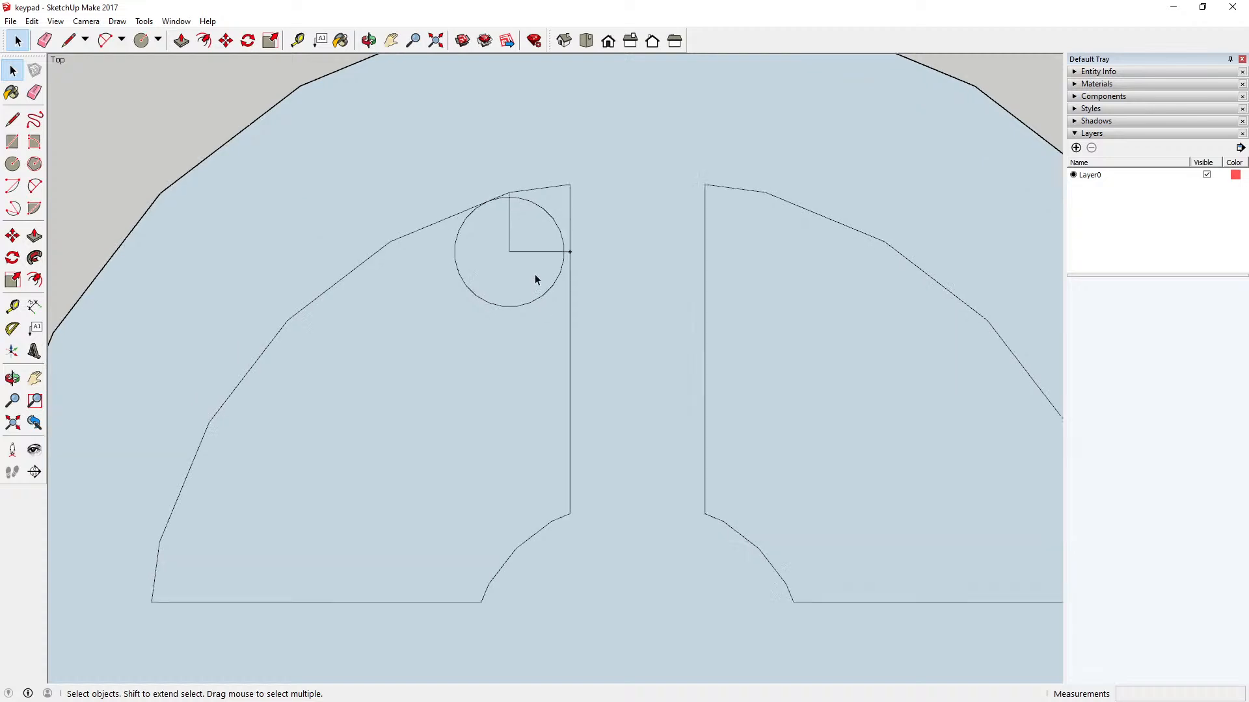
click(514, 248)
click(514, 246)
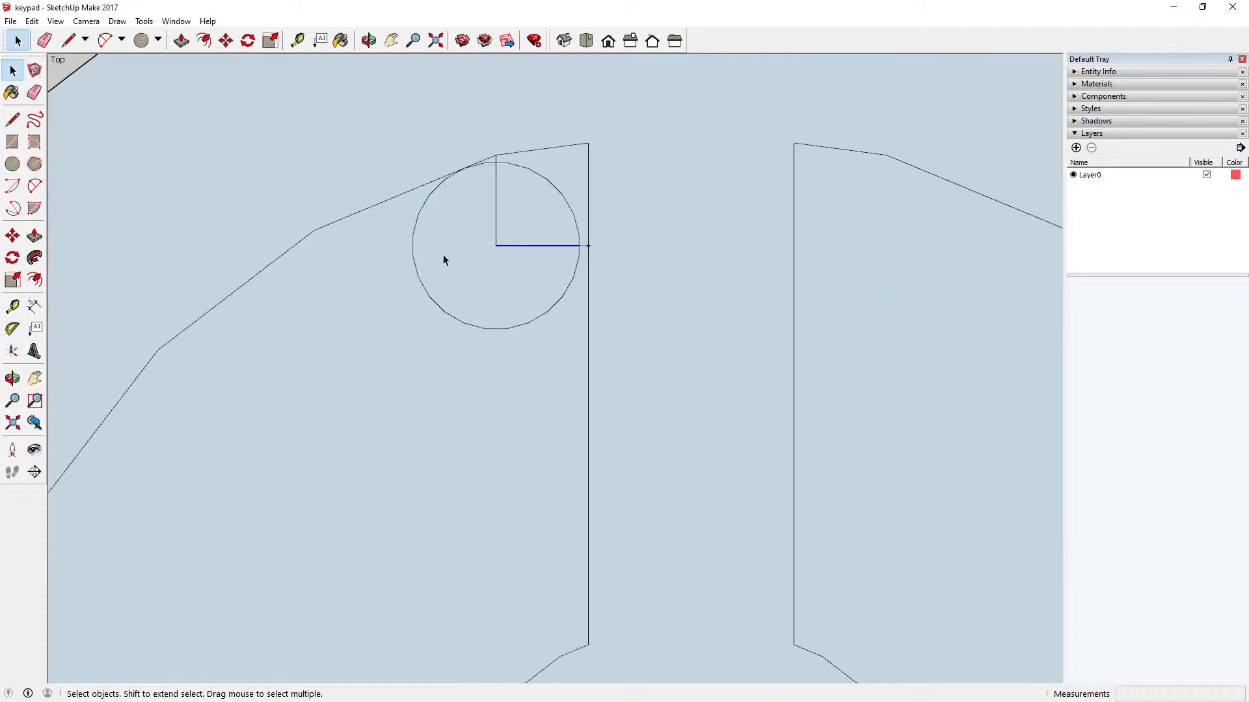
click(495, 214)
key(Delete)
key(Delete)
Step: Select the small circle and try to move it by a point on its circumference towards the sector's top corner
click(495, 162)
click(494, 162)
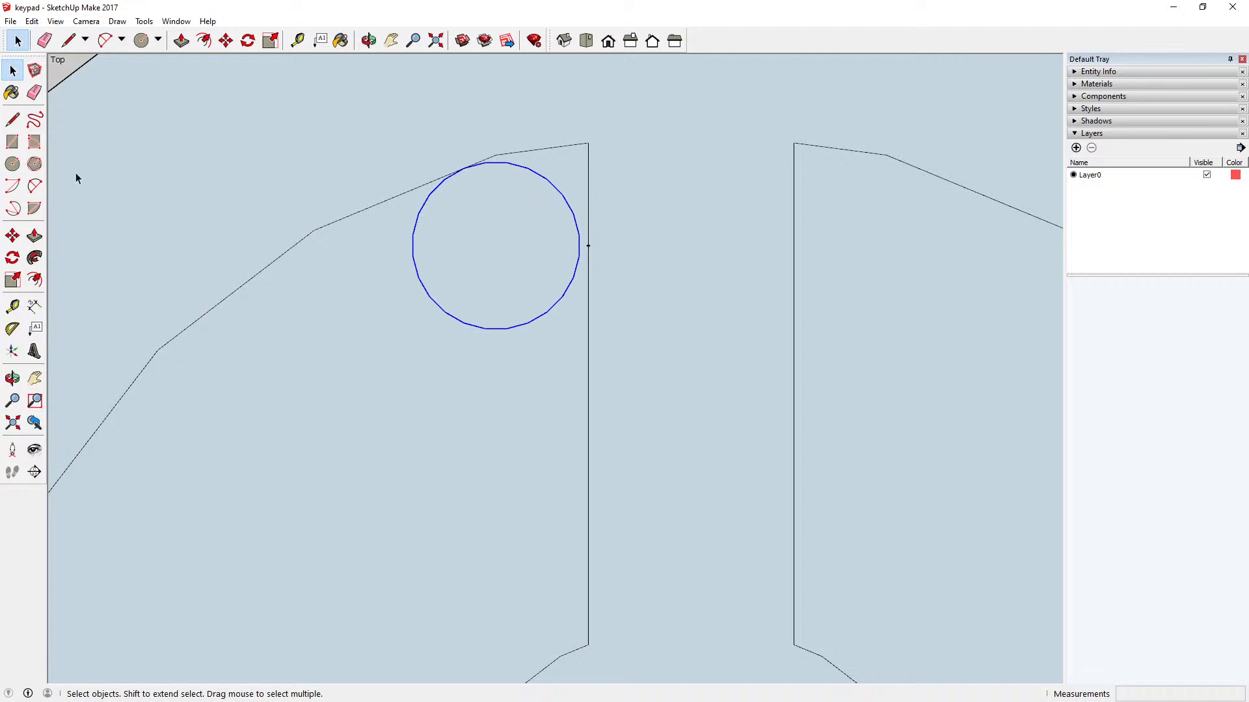
click(226, 40)
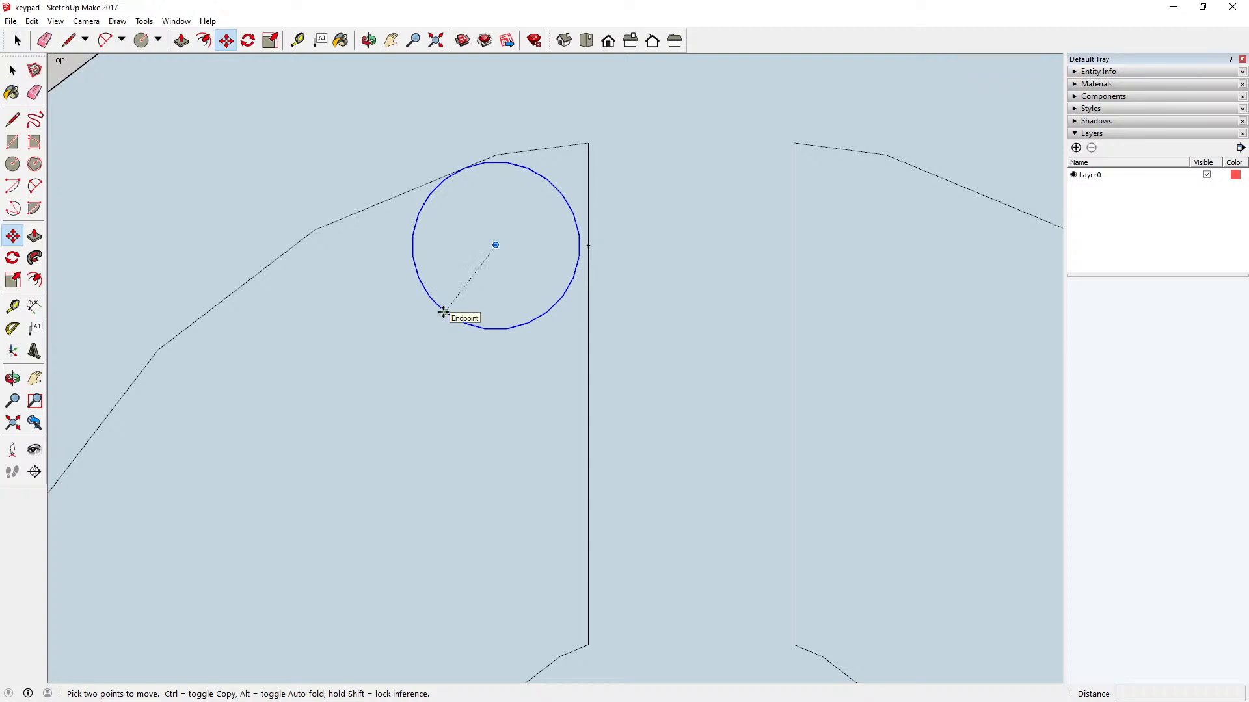
click(443, 313)
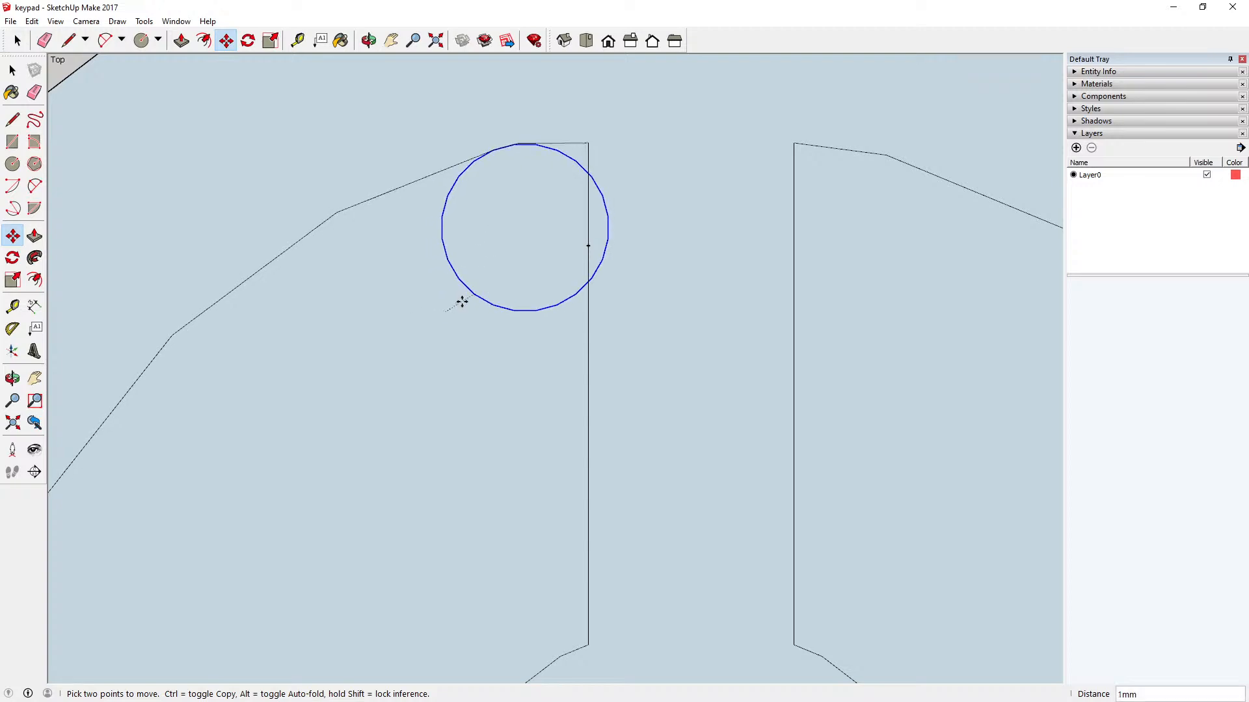
key(Escape)
Step: Undo the construction line deletions and the small circle at the sector's corner
click(31, 20)
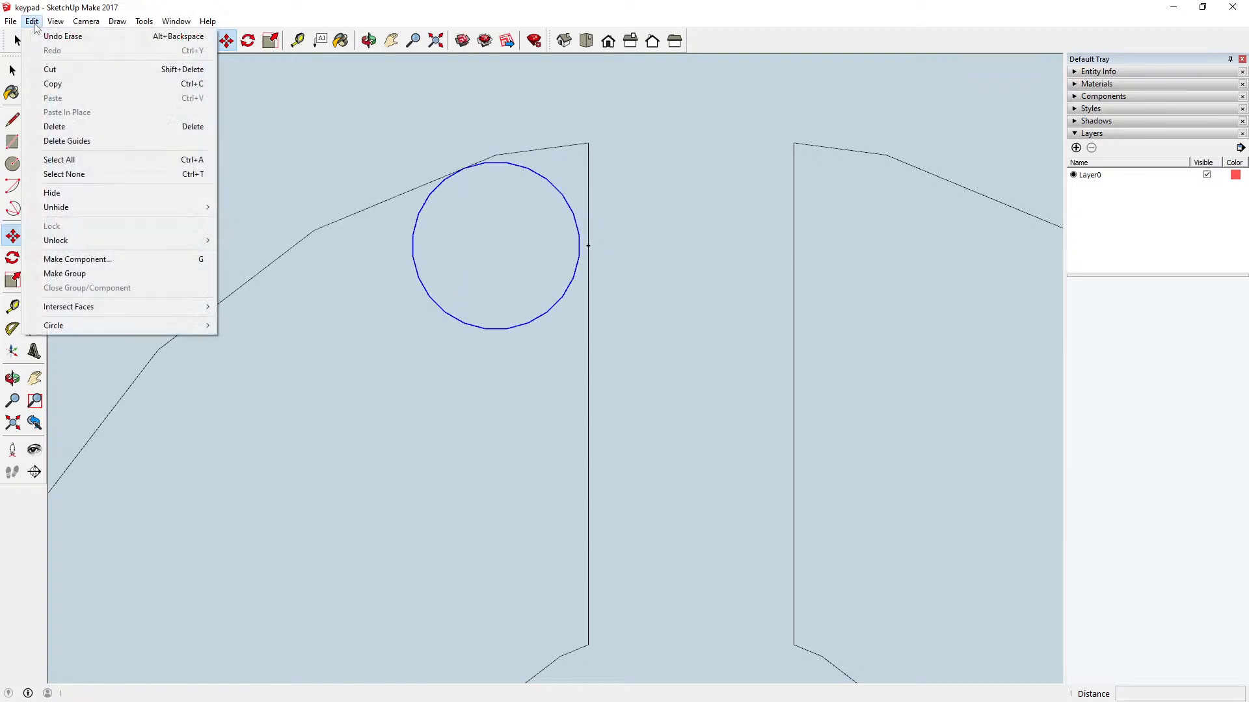
click(63, 36)
click(32, 21)
click(62, 37)
click(31, 21)
click(46, 36)
click(31, 21)
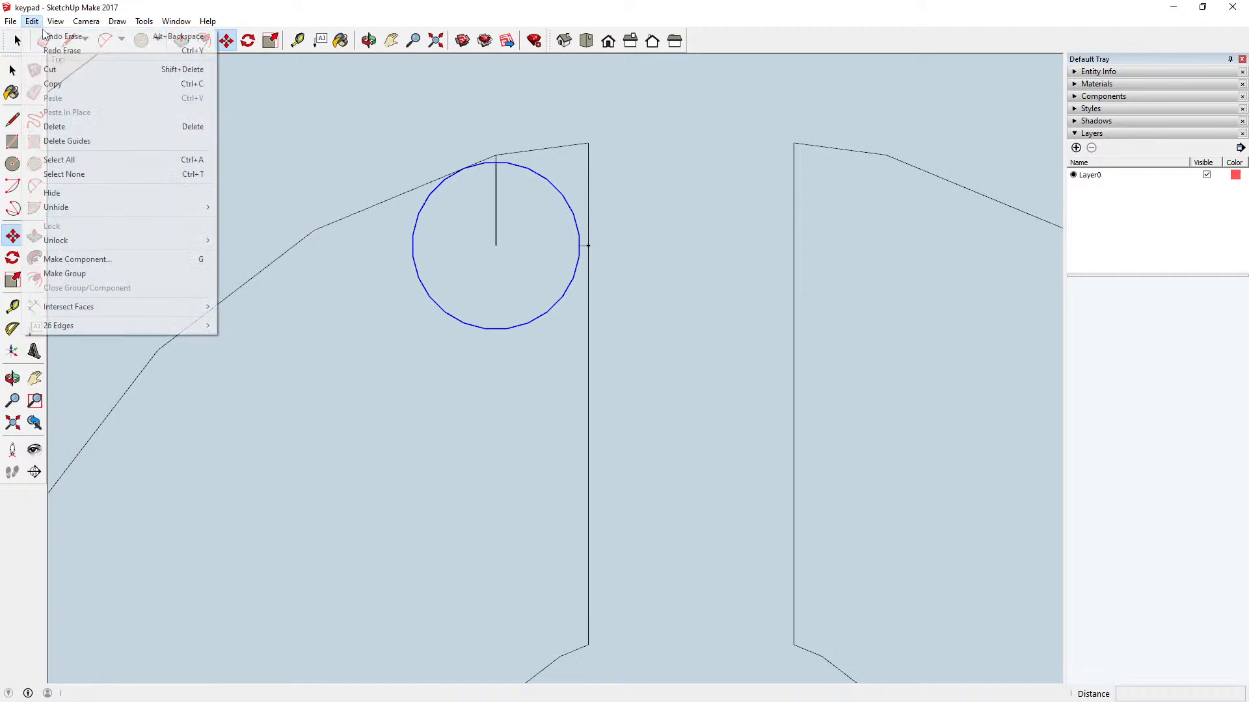
click(46, 36)
click(32, 21)
click(47, 36)
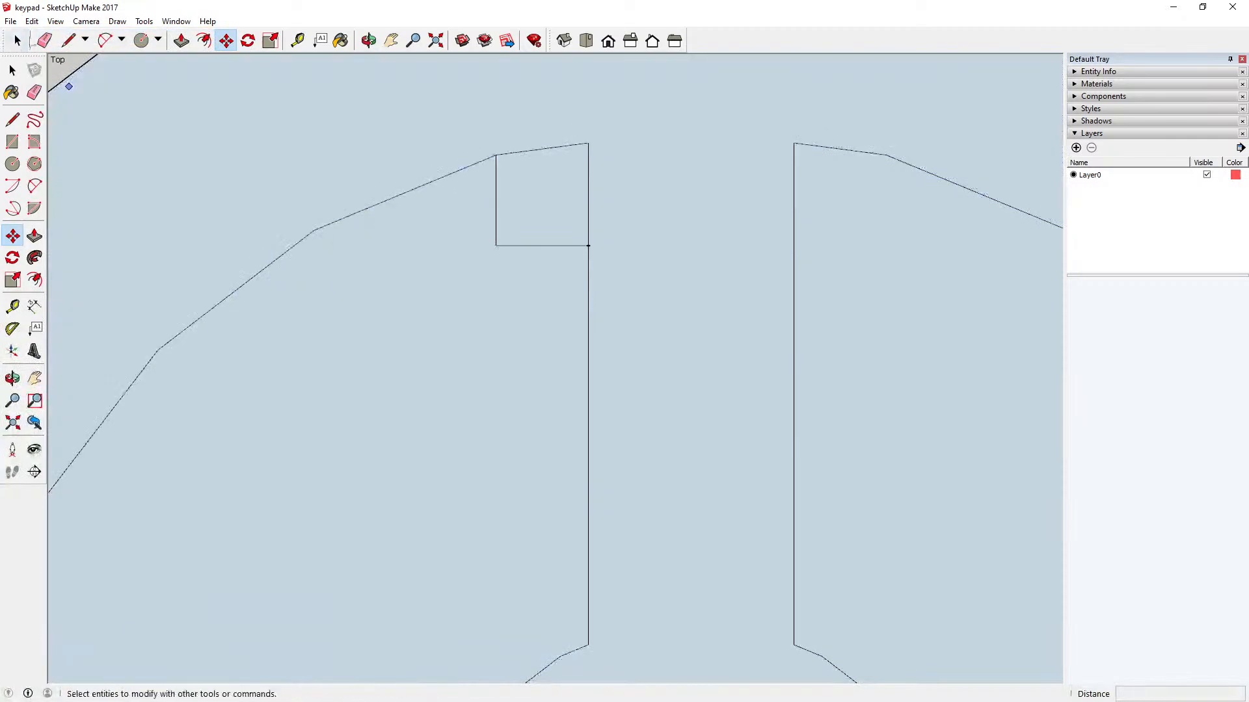
Step: Undo the vertical and horizontal construction lines near the upper-left sector's top corner
click(31, 21)
click(46, 36)
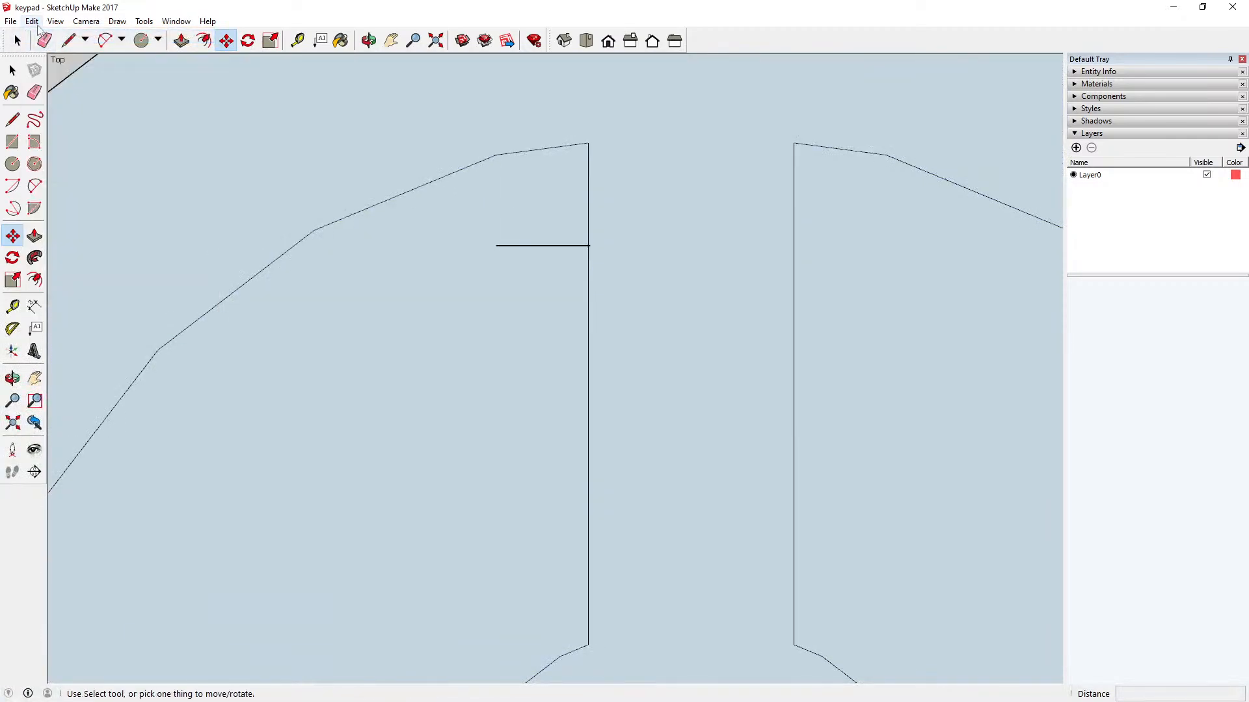
click(31, 21)
click(46, 36)
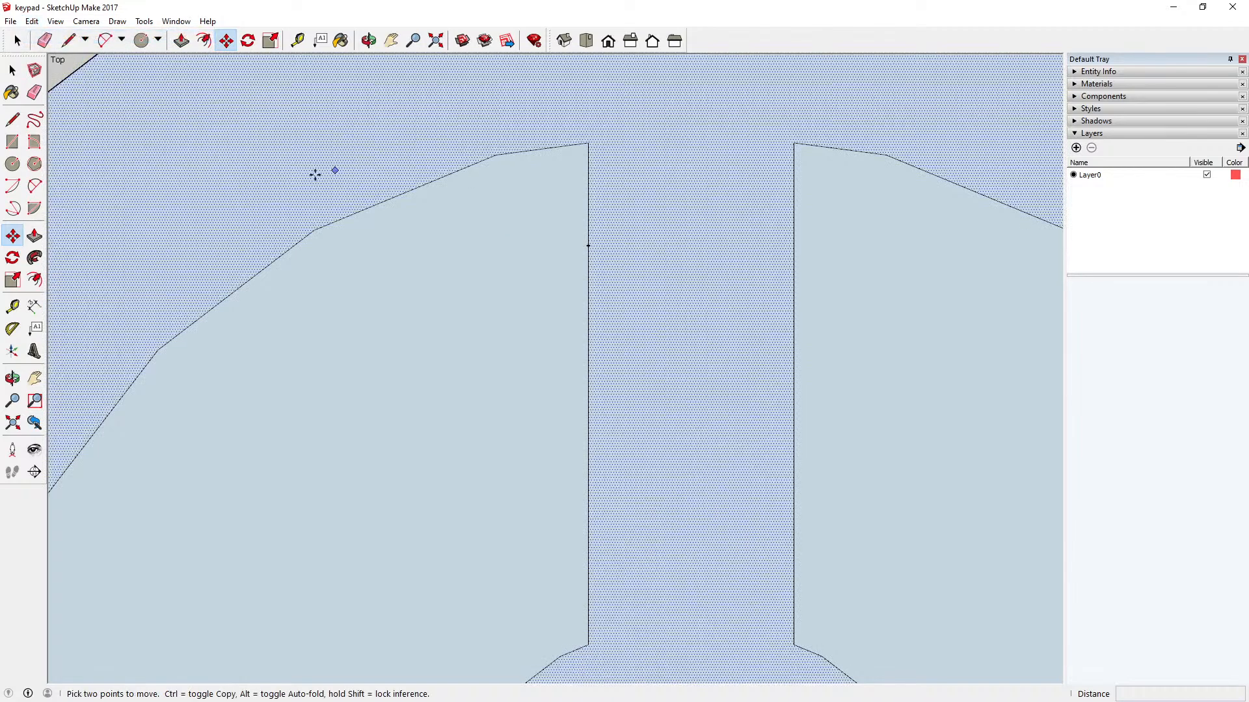
key(space)
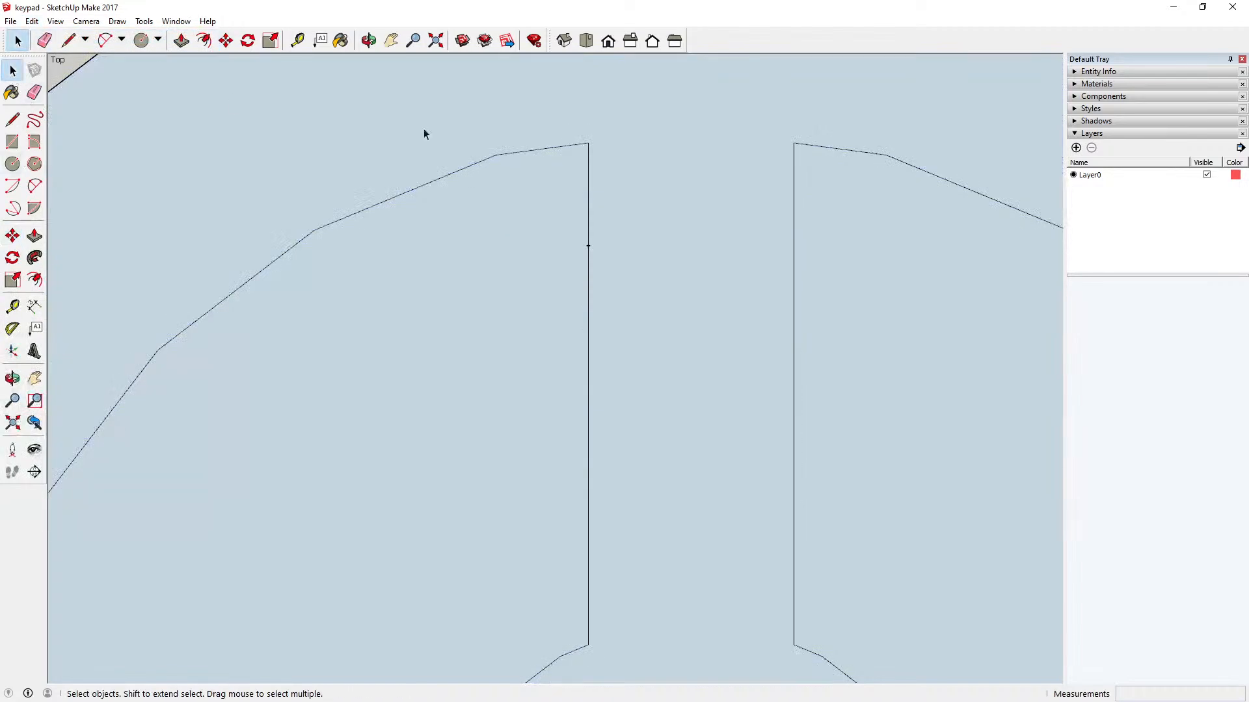
Step: Select the entire circular key with its four sectors and make it a component with the default settings
scroll(537, 189, down, 3)
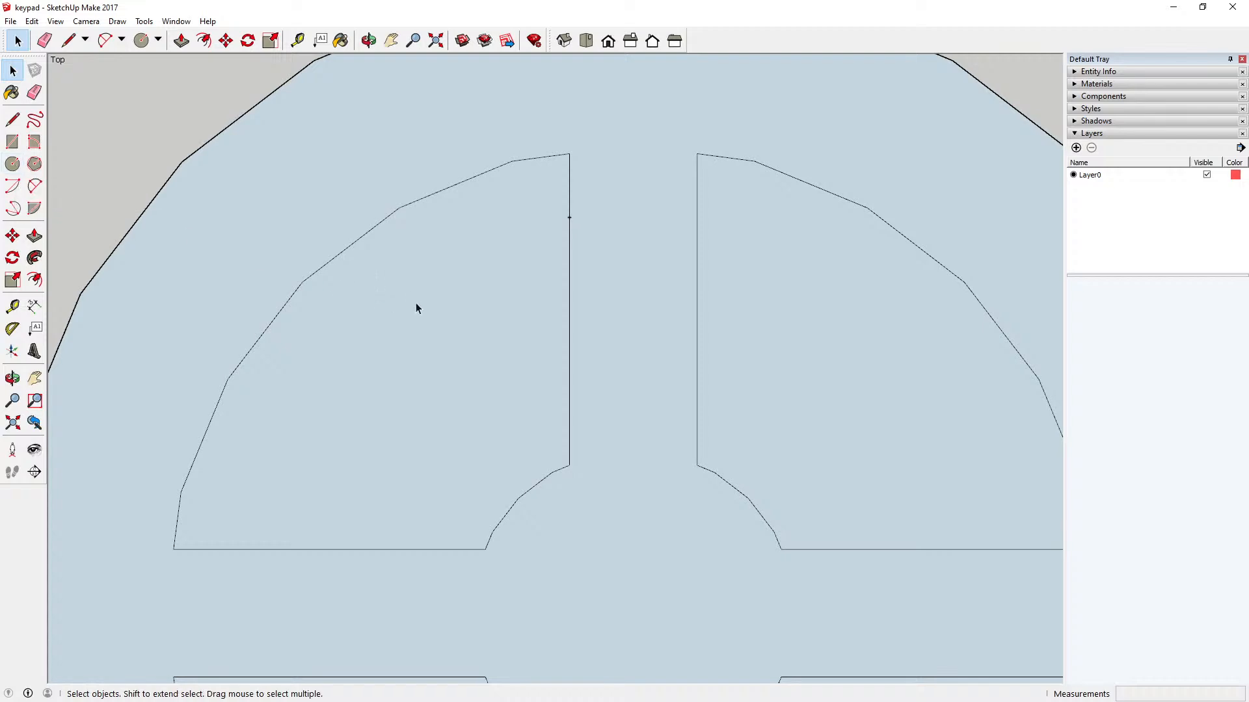
scroll(420, 336, down, 3)
scroll(420, 336, up, 1)
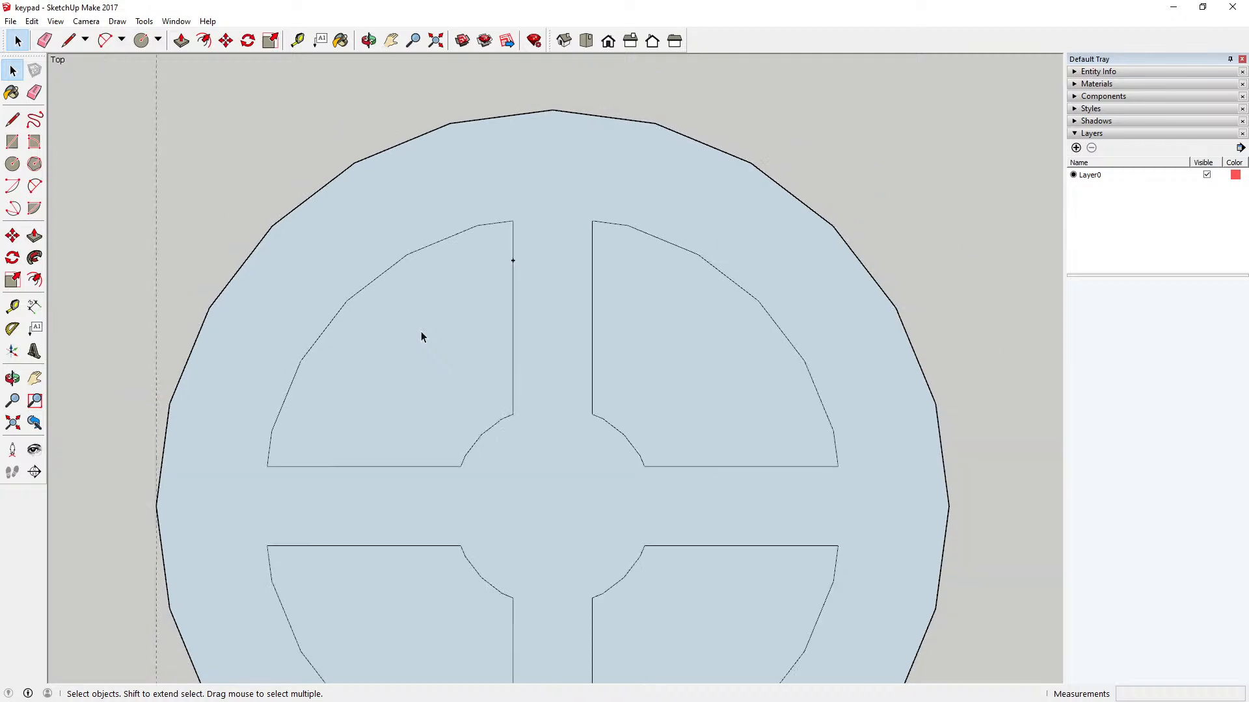
scroll(422, 336, up, 1)
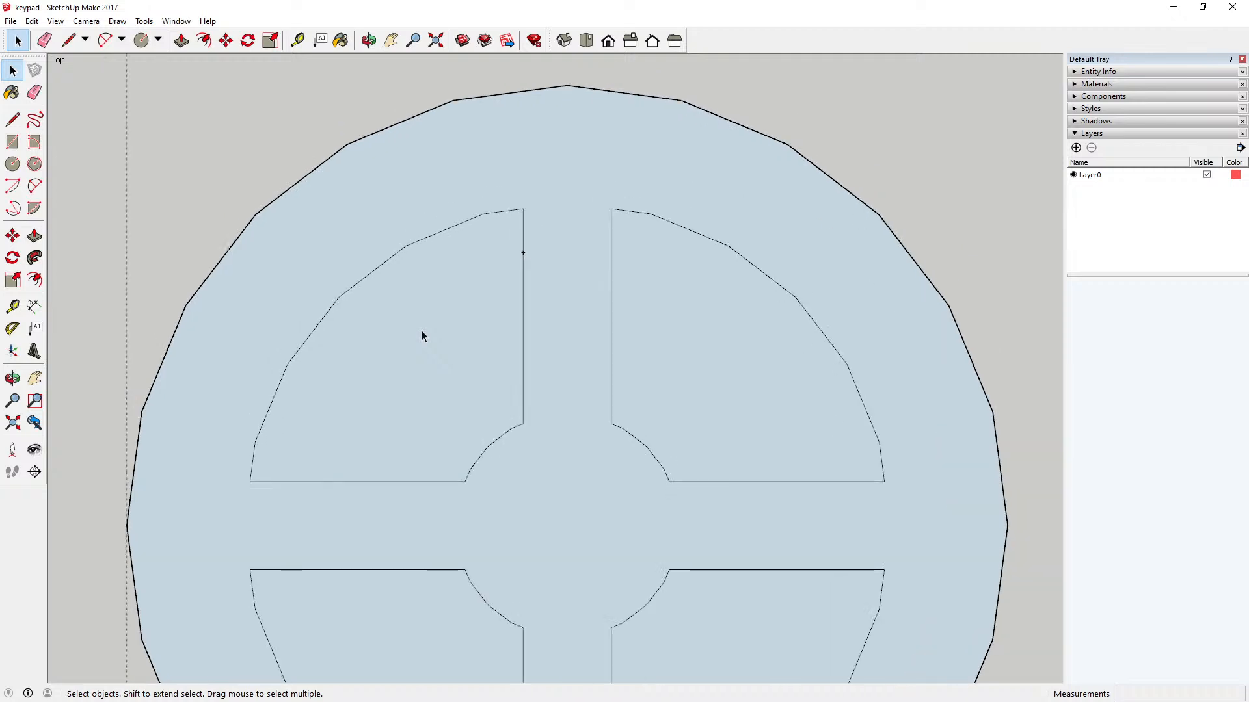
scroll(422, 332, up, 1)
scroll(422, 333, down, 2)
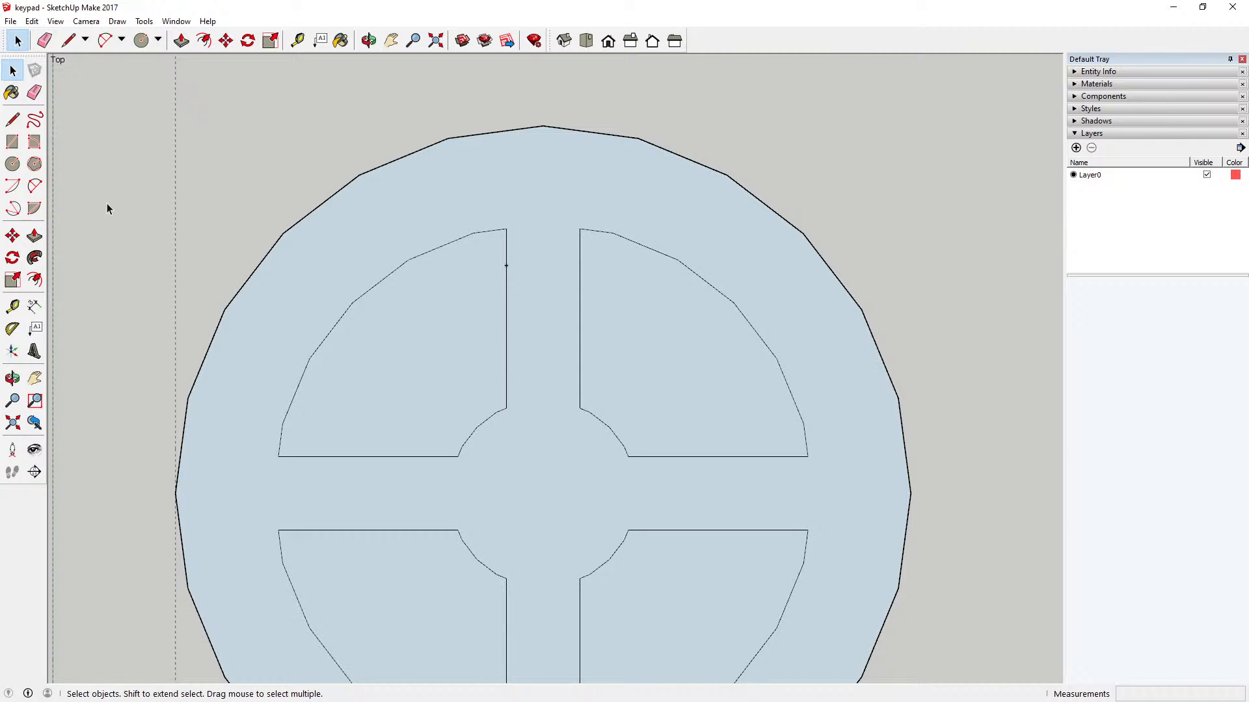
scroll(435, 200, down, 3)
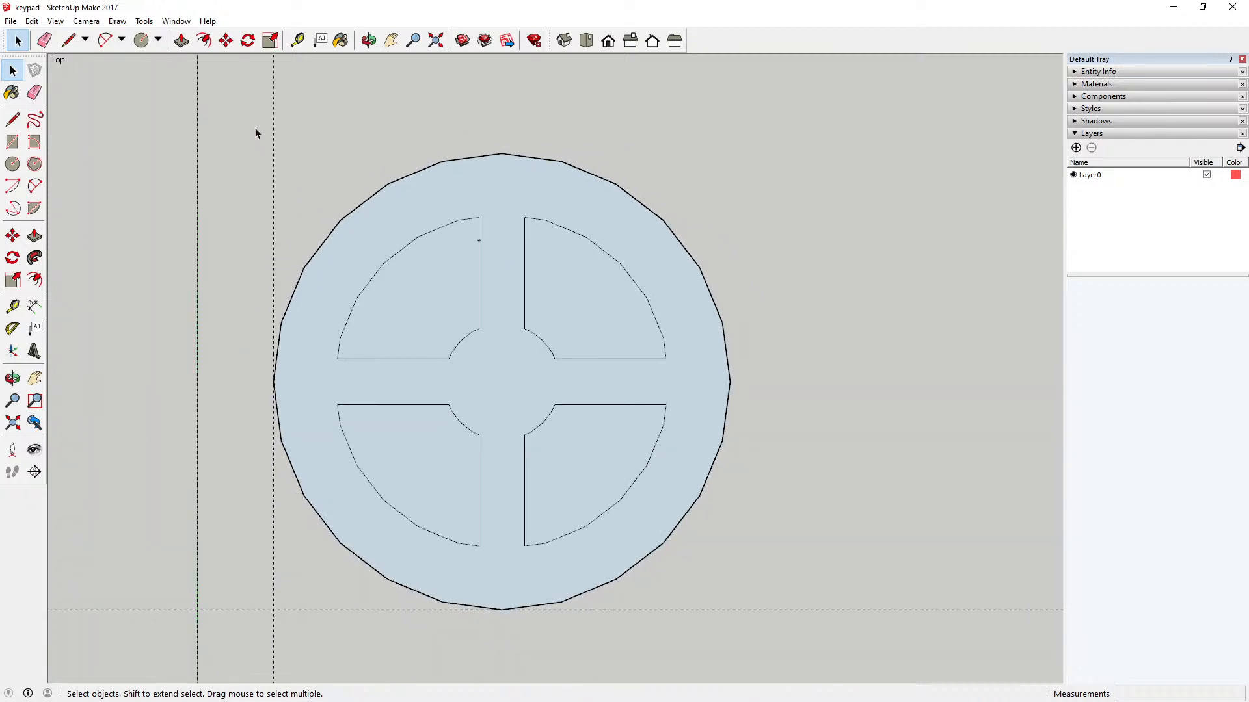
drag(247, 119, 752, 615)
right_click(619, 510)
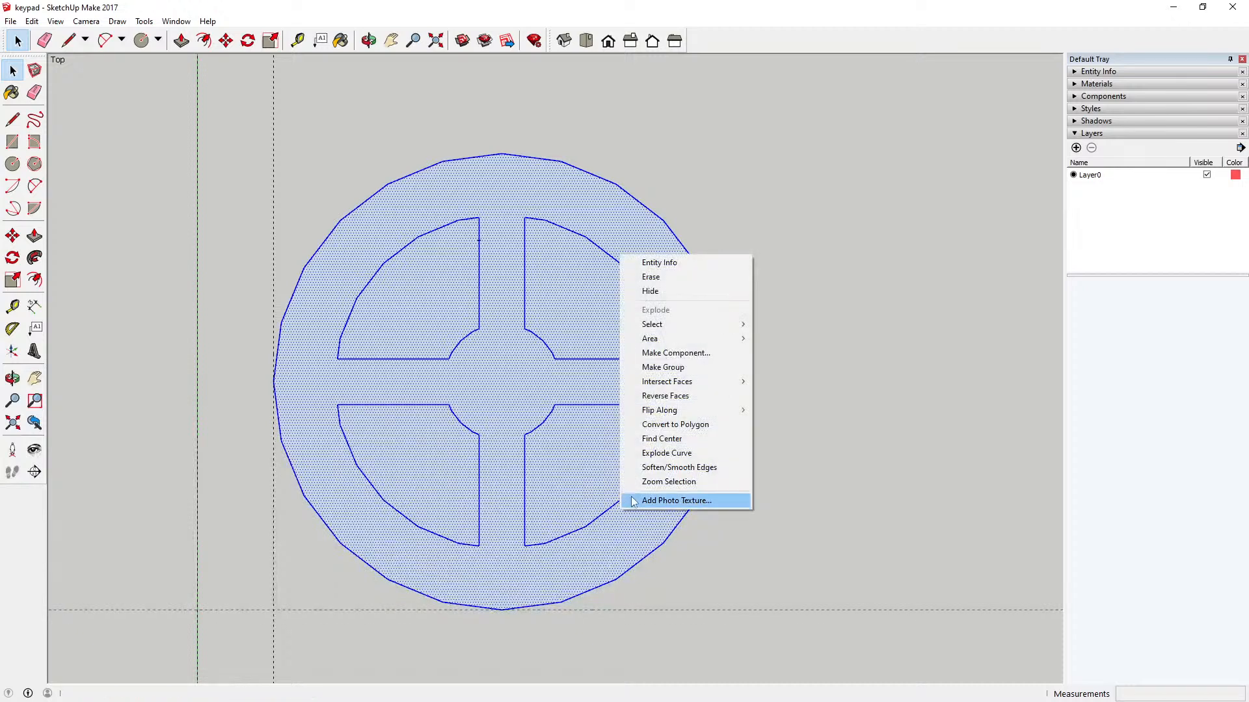
click(723, 352)
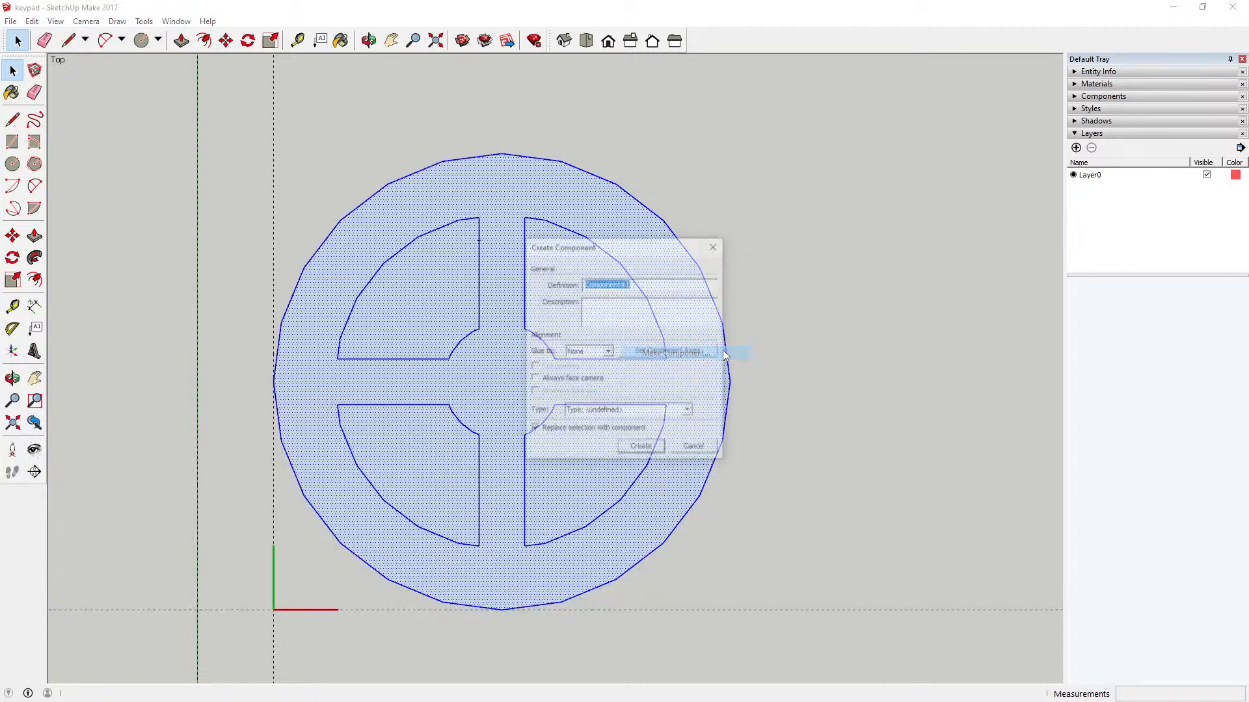
click(660, 453)
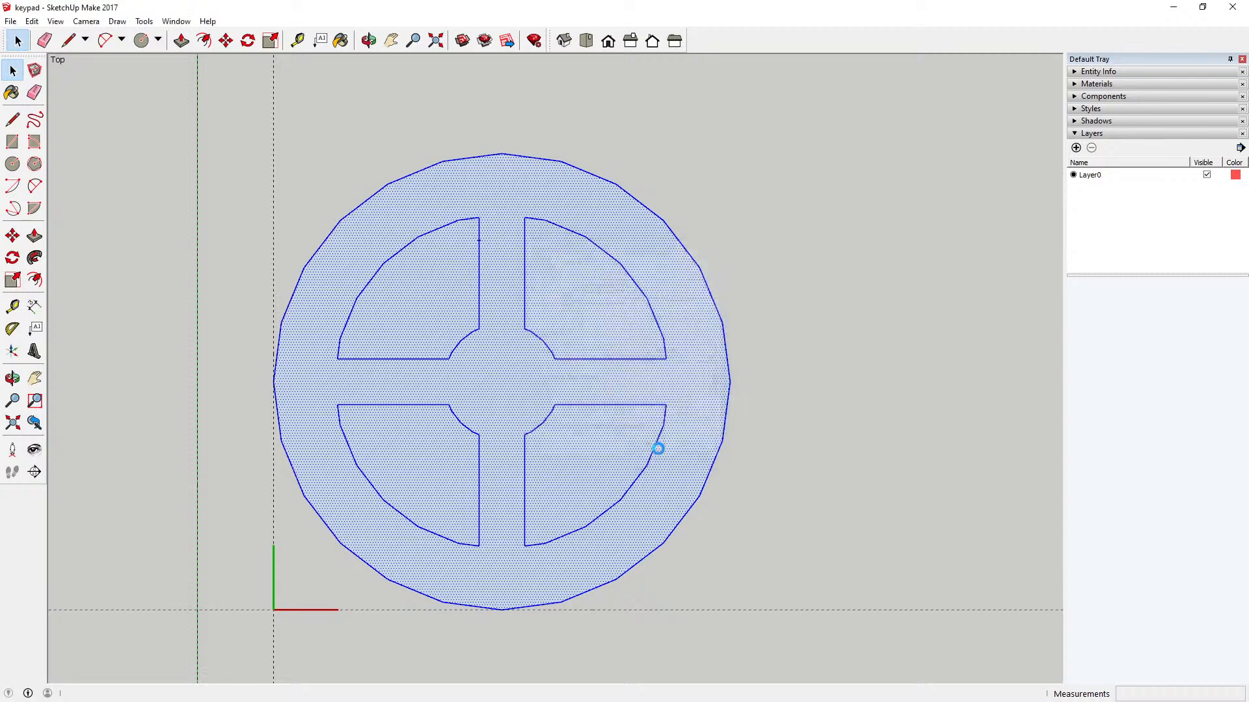
click(863, 356)
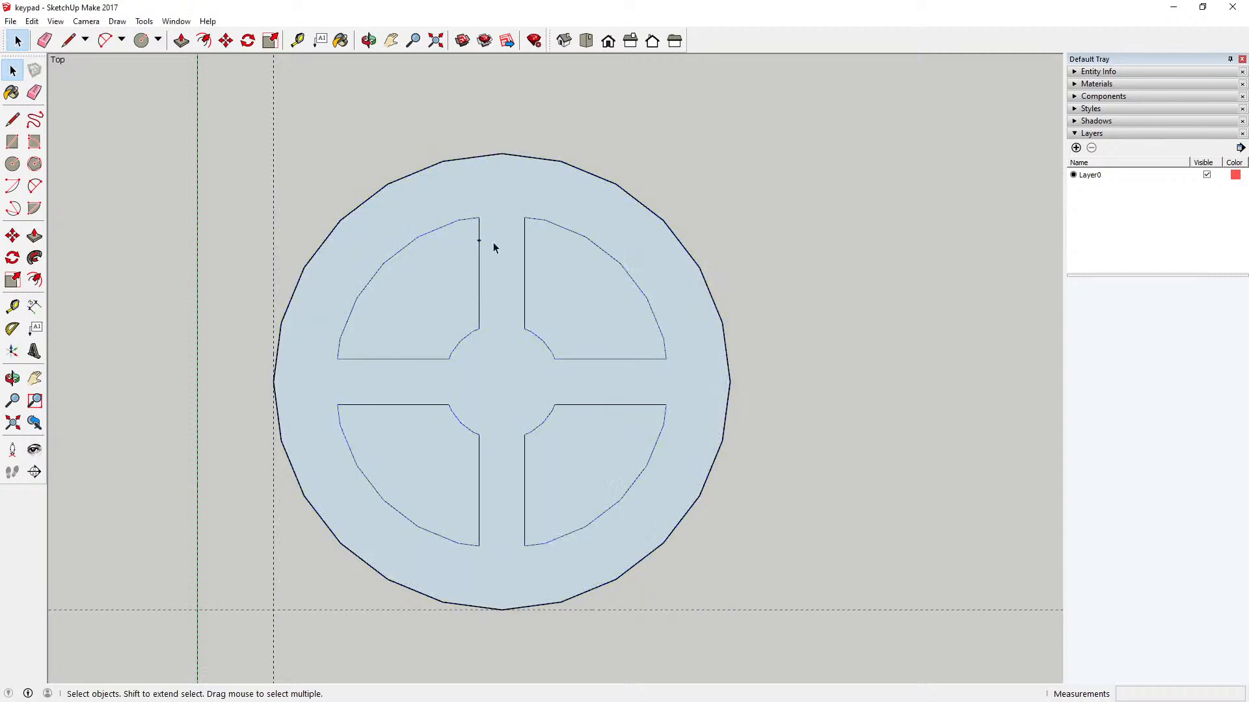
Step: Draw a circle of about 2 mm radius inside the upper-left sector's top corner, reaching its straight vertical edge
click(12, 164)
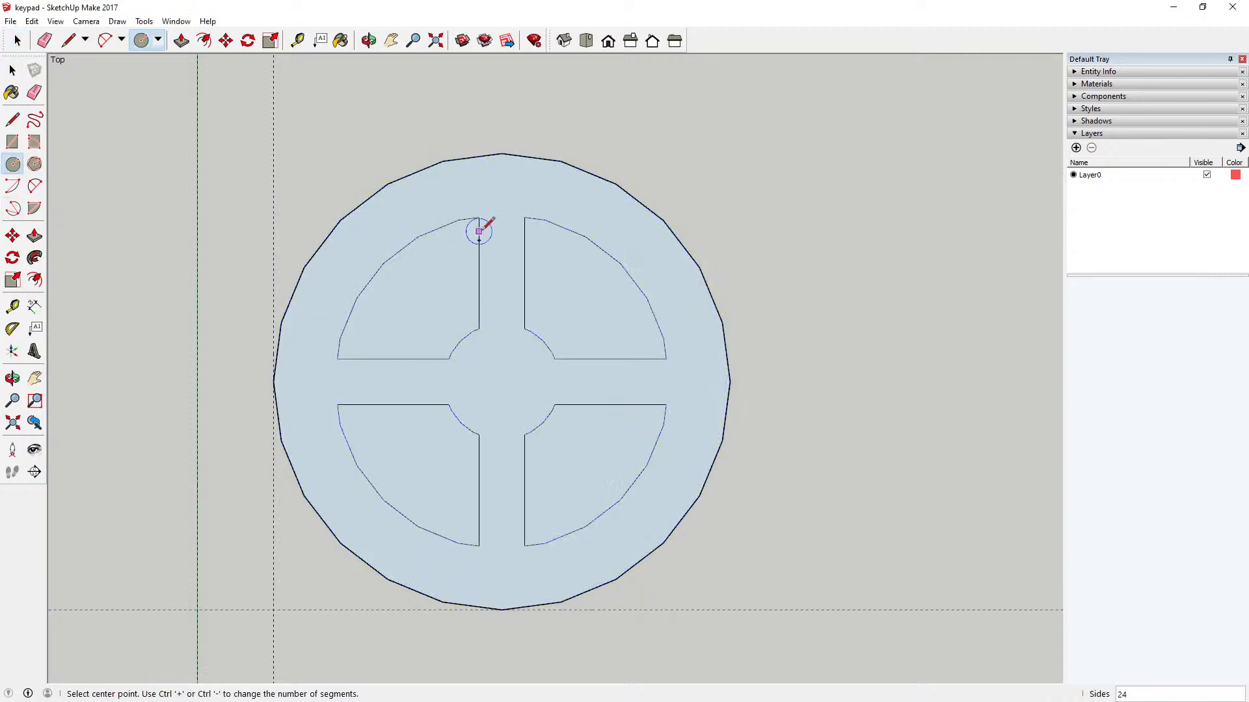
scroll(473, 230, up, 2)
scroll(471, 233, up, 1)
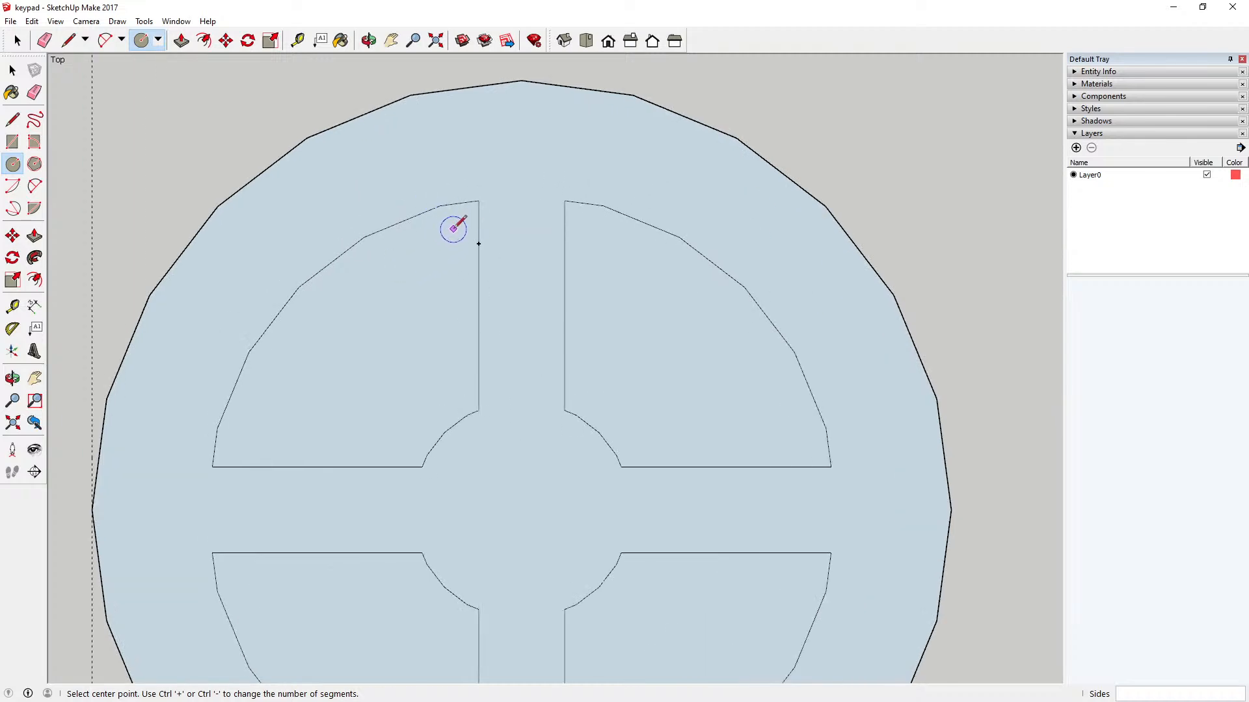
click(455, 226)
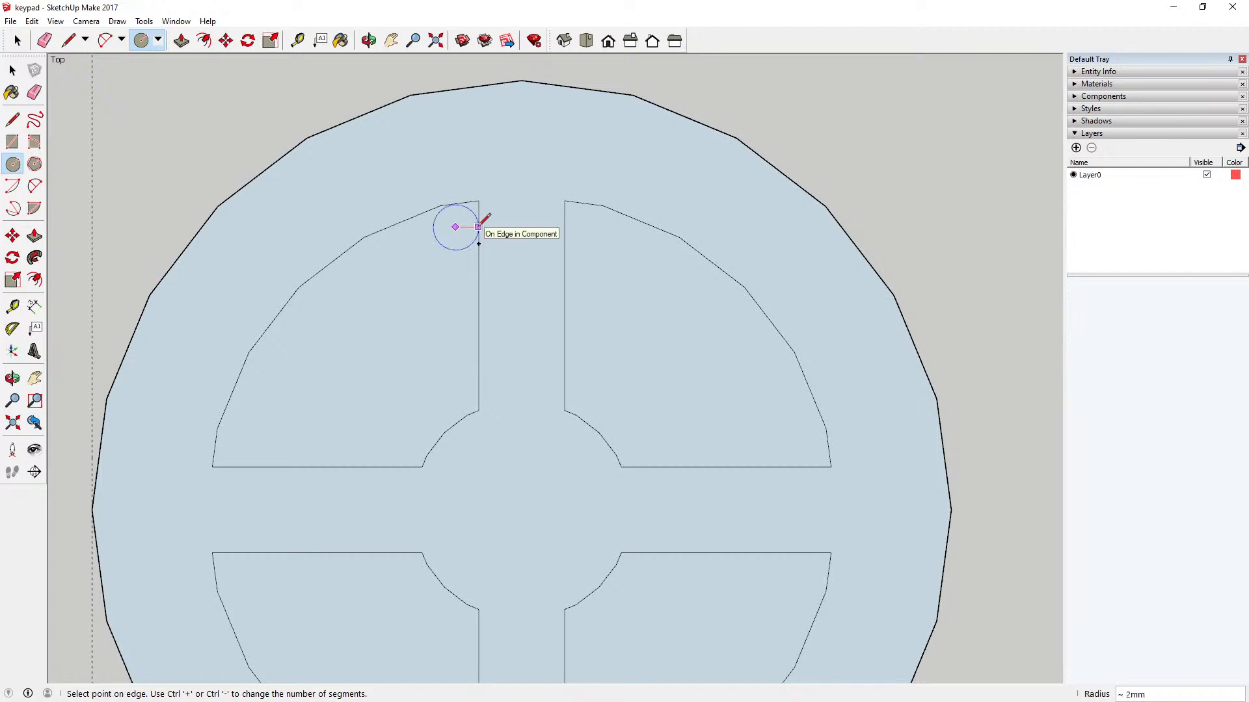
click(479, 227)
scroll(455, 235, up, 1)
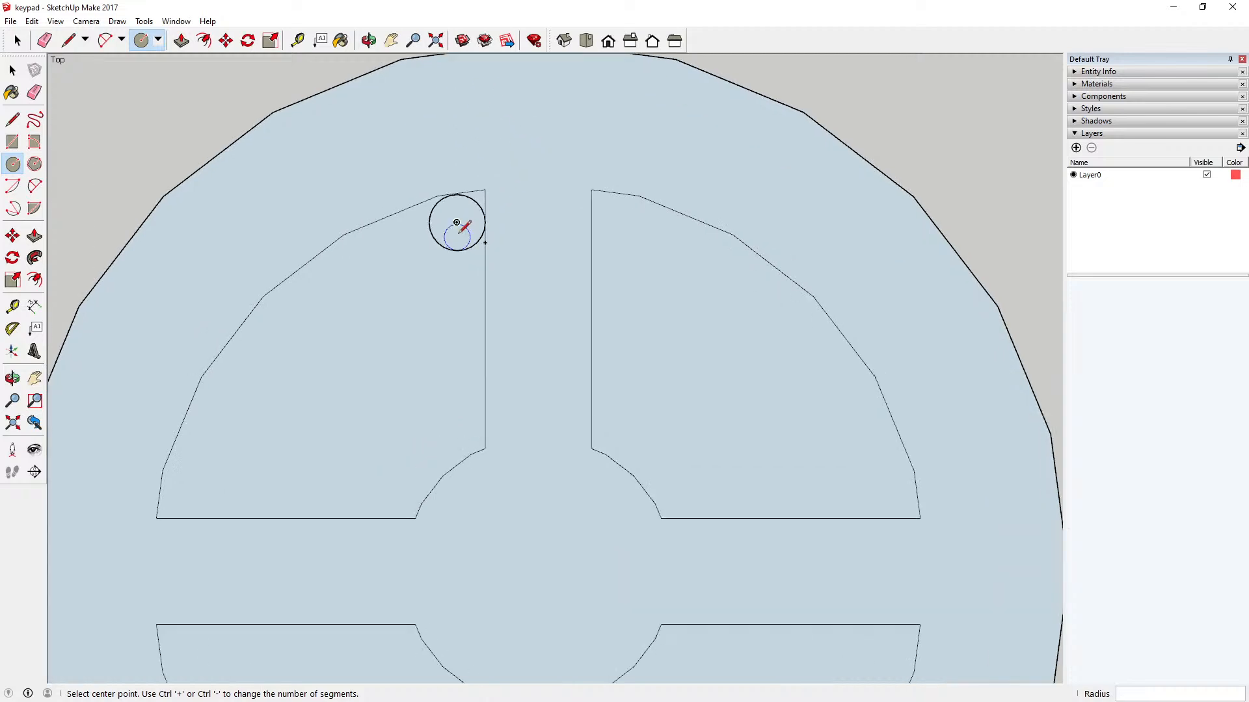
Step: Enlarge the small circle by moving its topmost point onto the sector's outer edge
scroll(463, 224, up, 3)
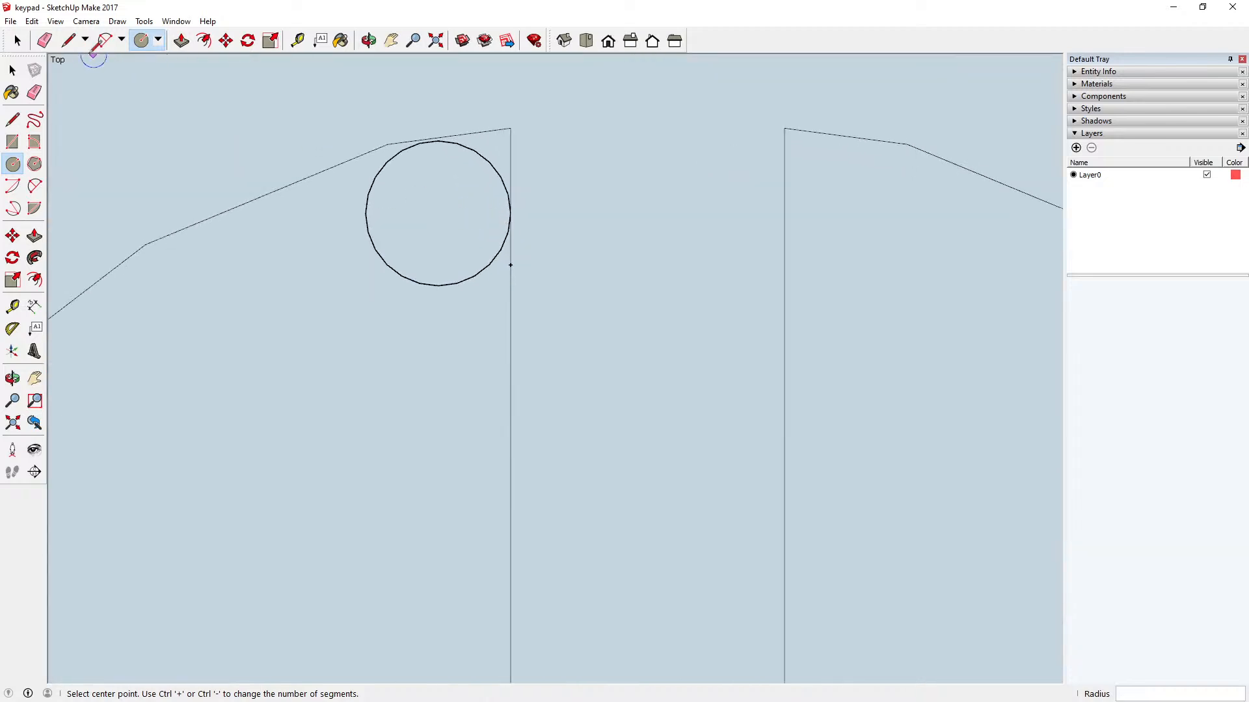
key(space)
click(226, 40)
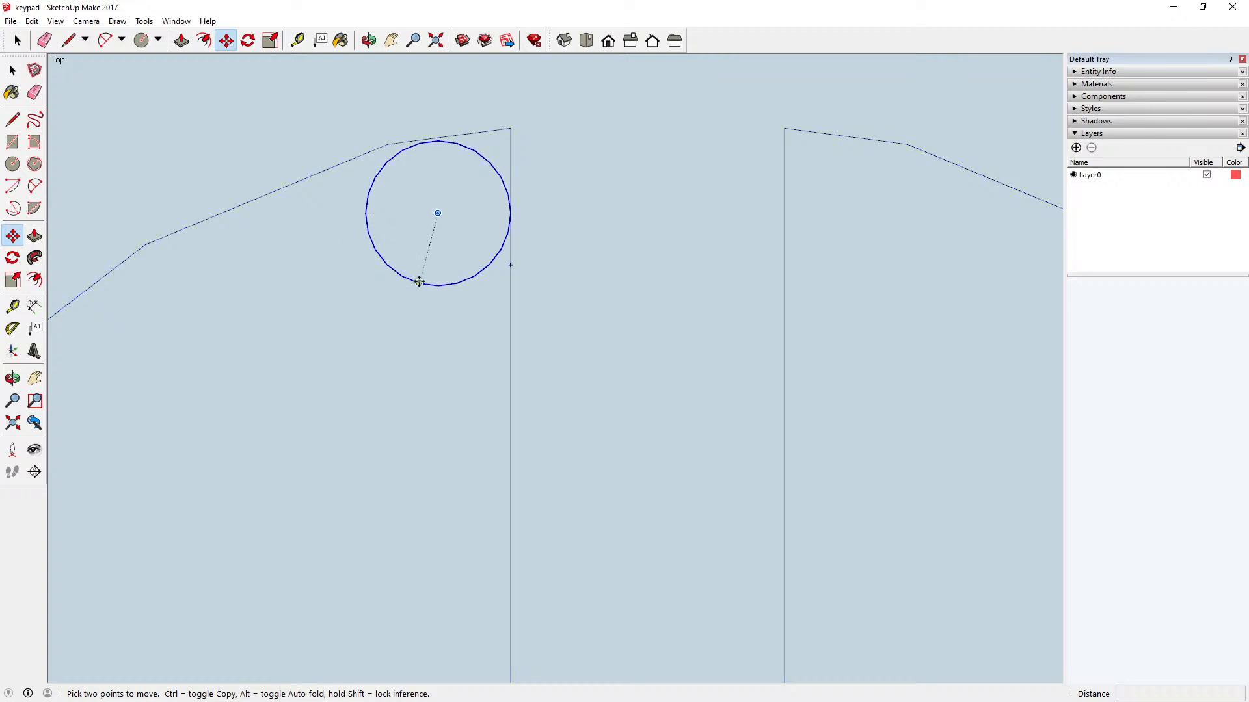
click(440, 138)
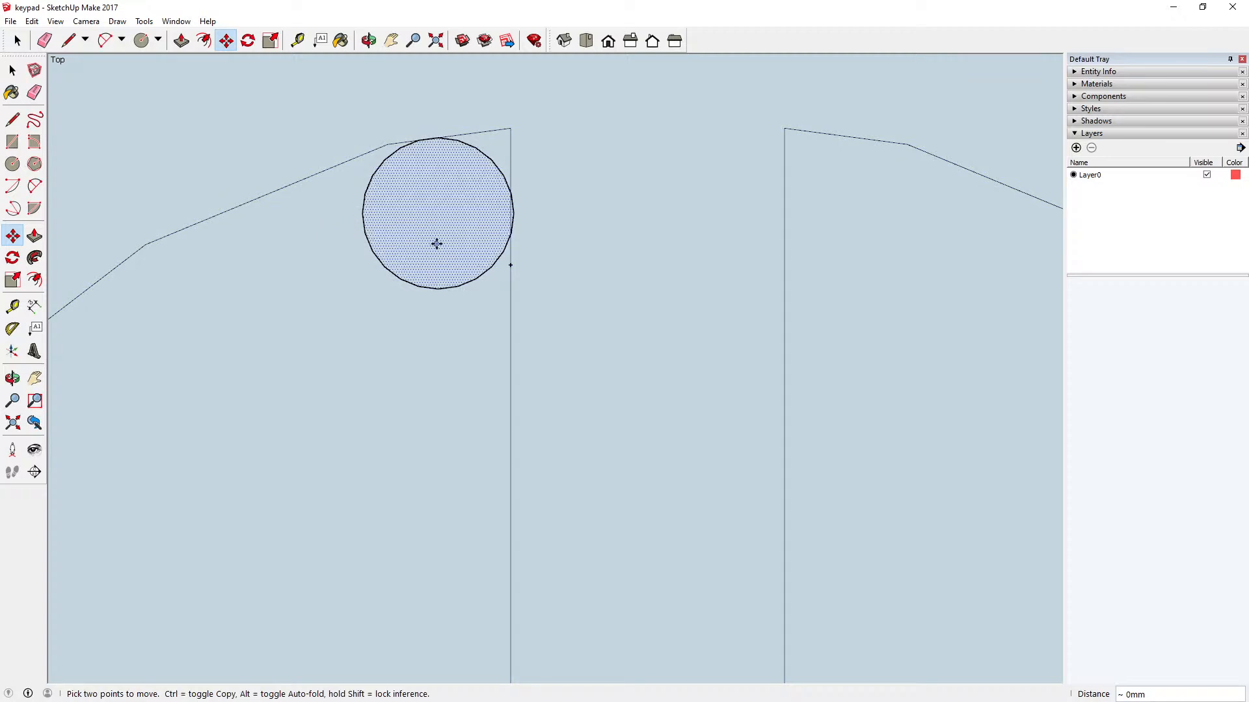
Step: Select the small circle and move it sideways until its rightmost point lies on the sector's straight vertical edge
click(12, 70)
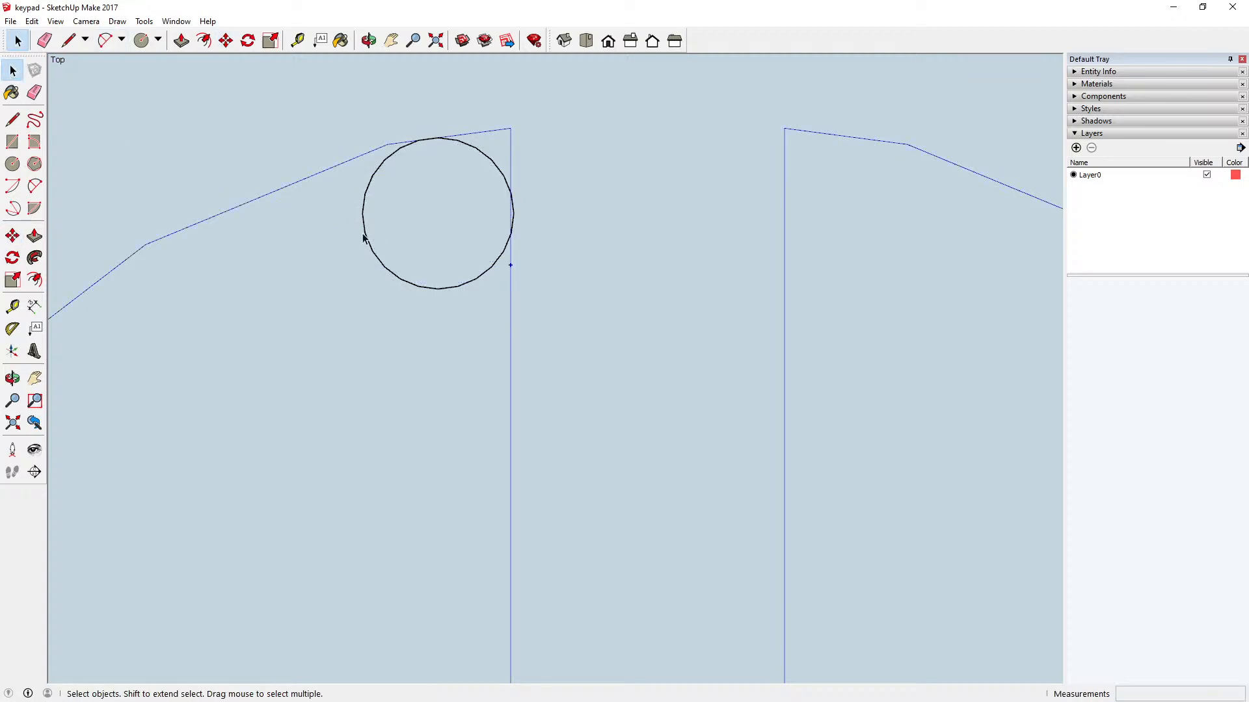
click(368, 234)
key(m)
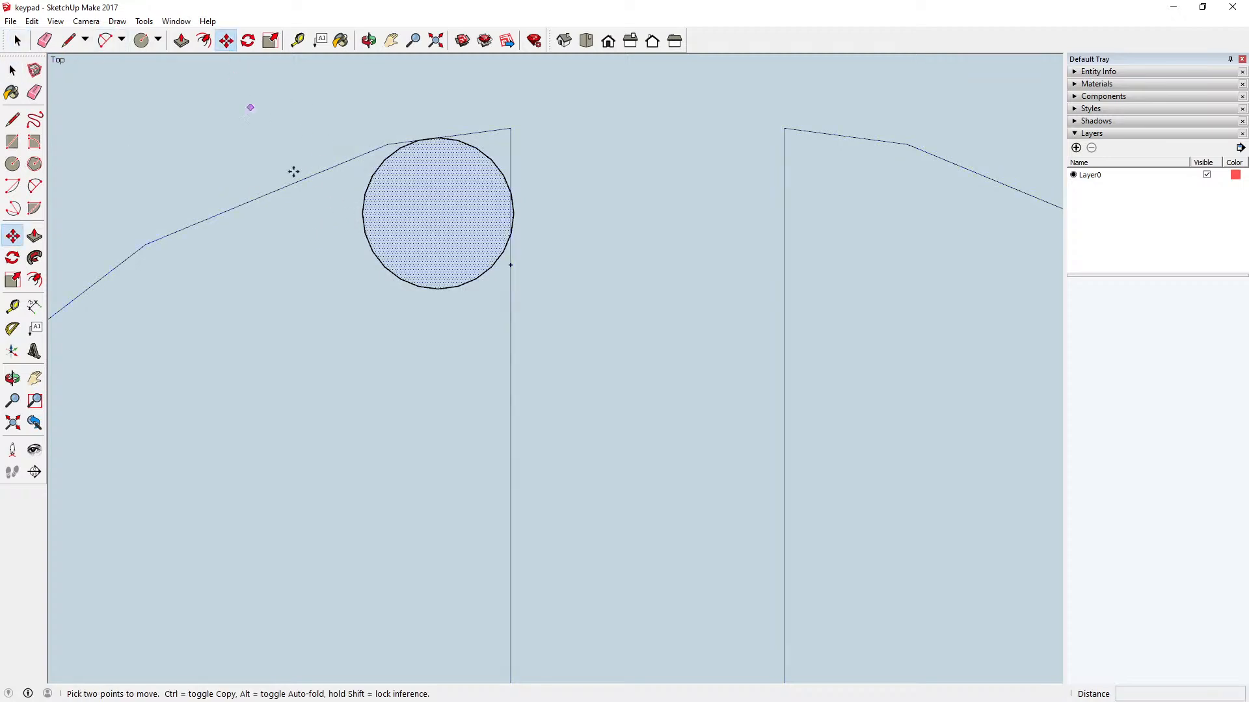
click(516, 212)
key(Escape)
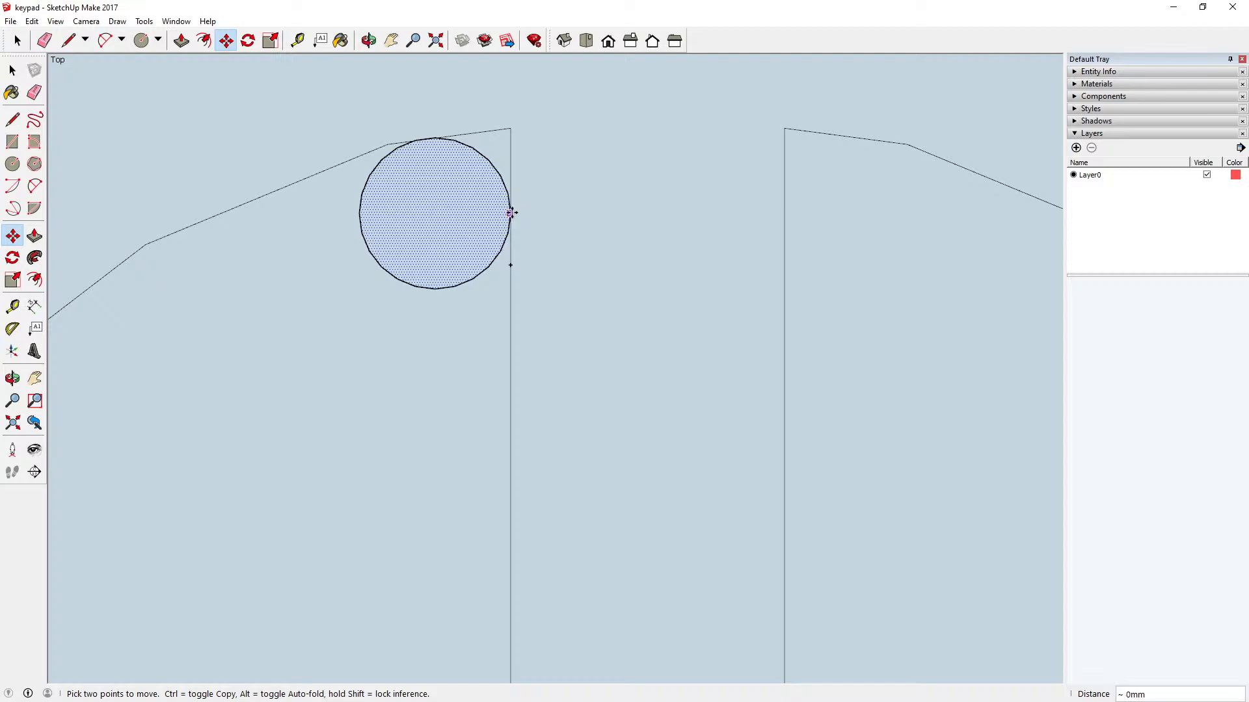
scroll(437, 138, up, 1)
scroll(437, 138, up, 3)
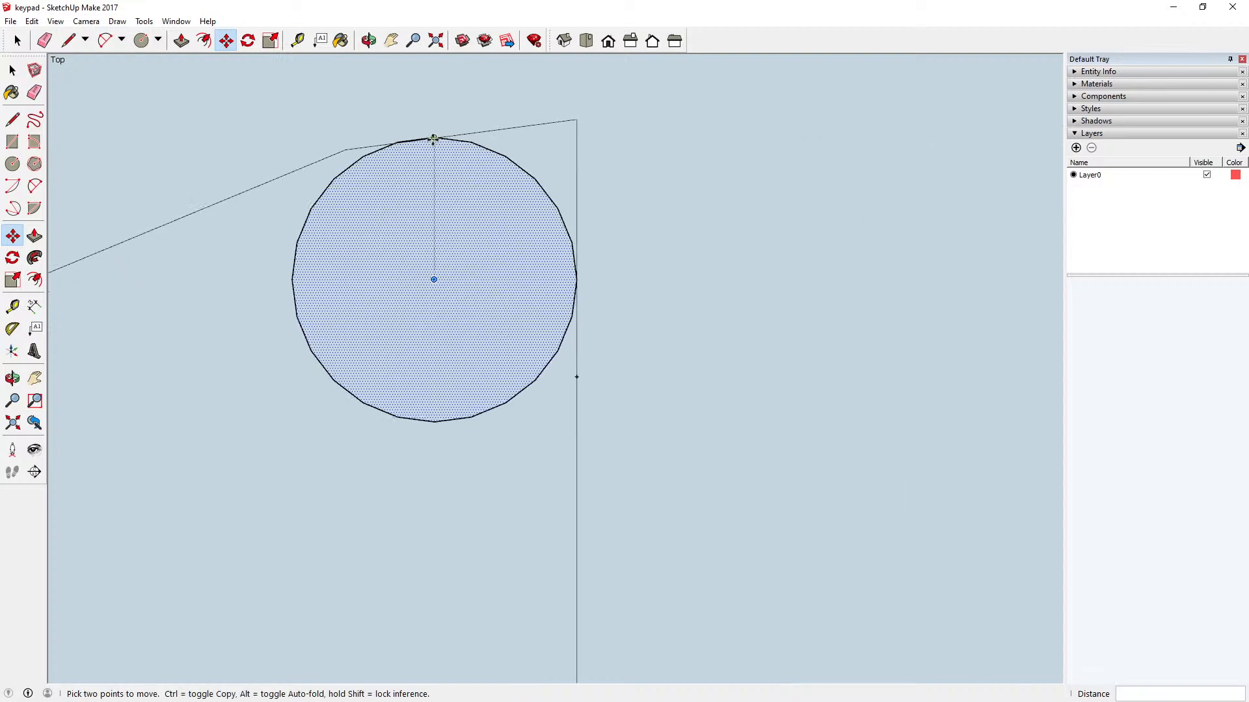
scroll(402, 141, up, 2)
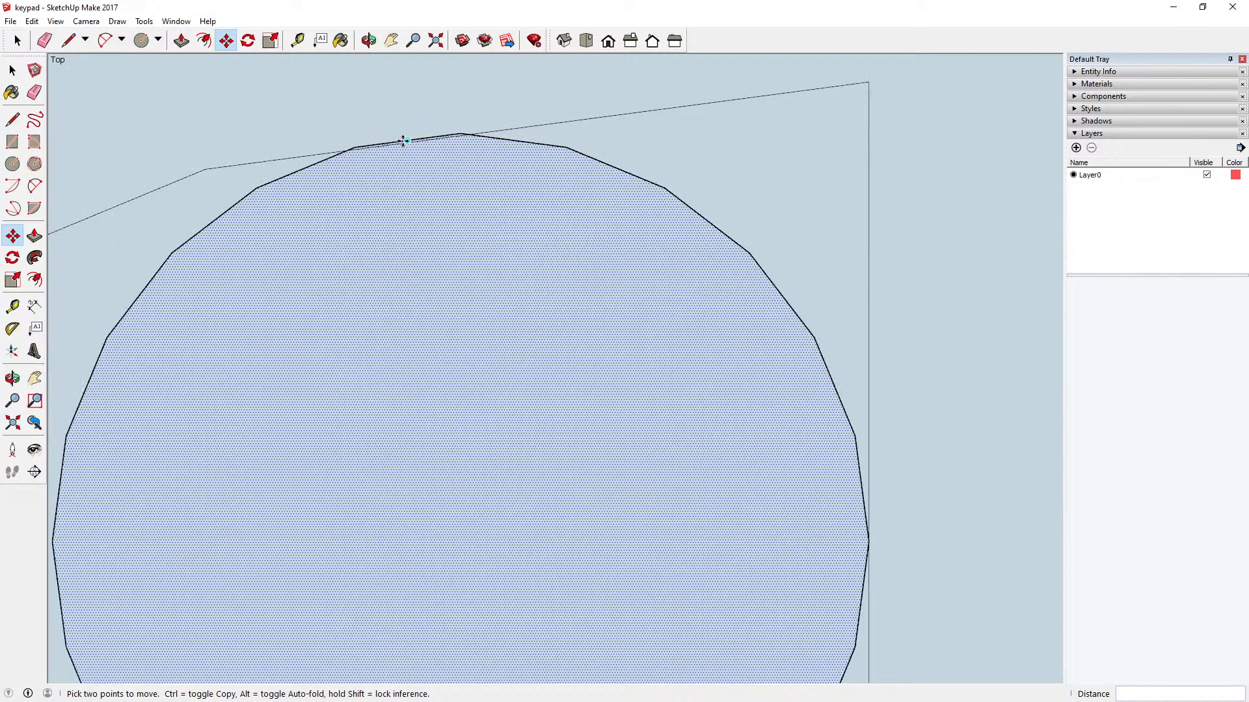
click(403, 142)
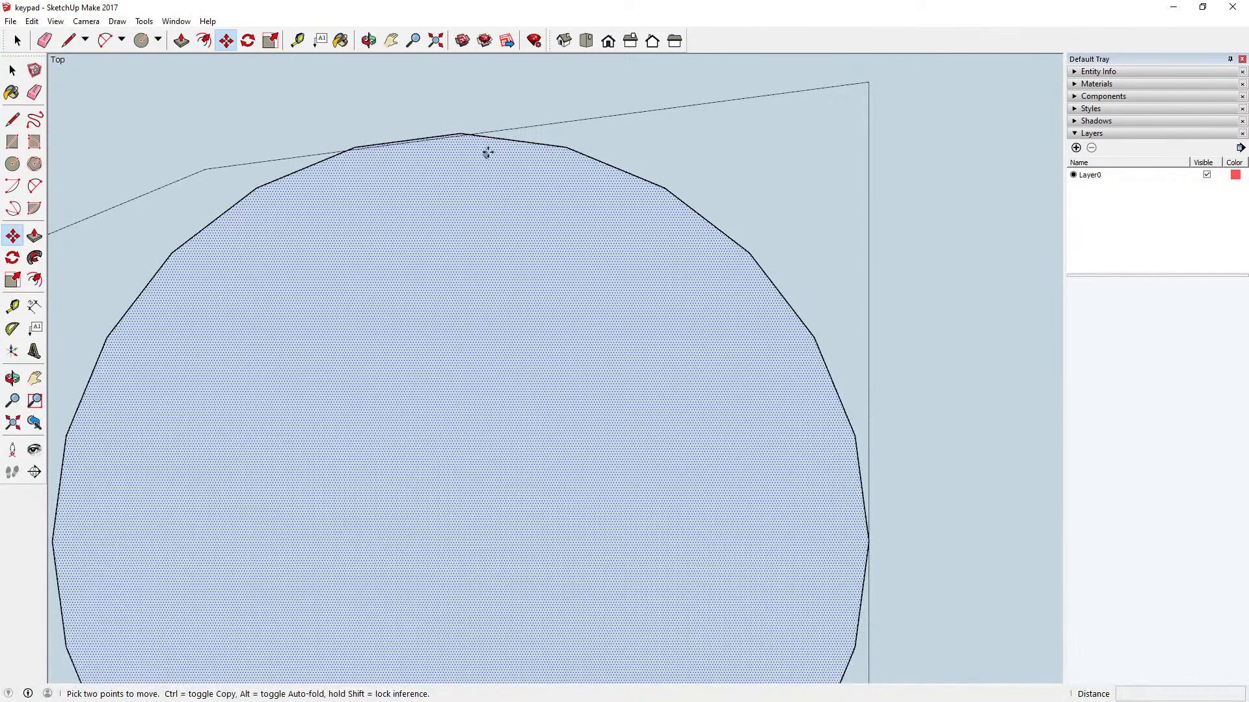
Step: Select the small circle's outline and start moving it from a point on its upper edge near the sector's outer edge
scroll(489, 145, down, 2)
key(space)
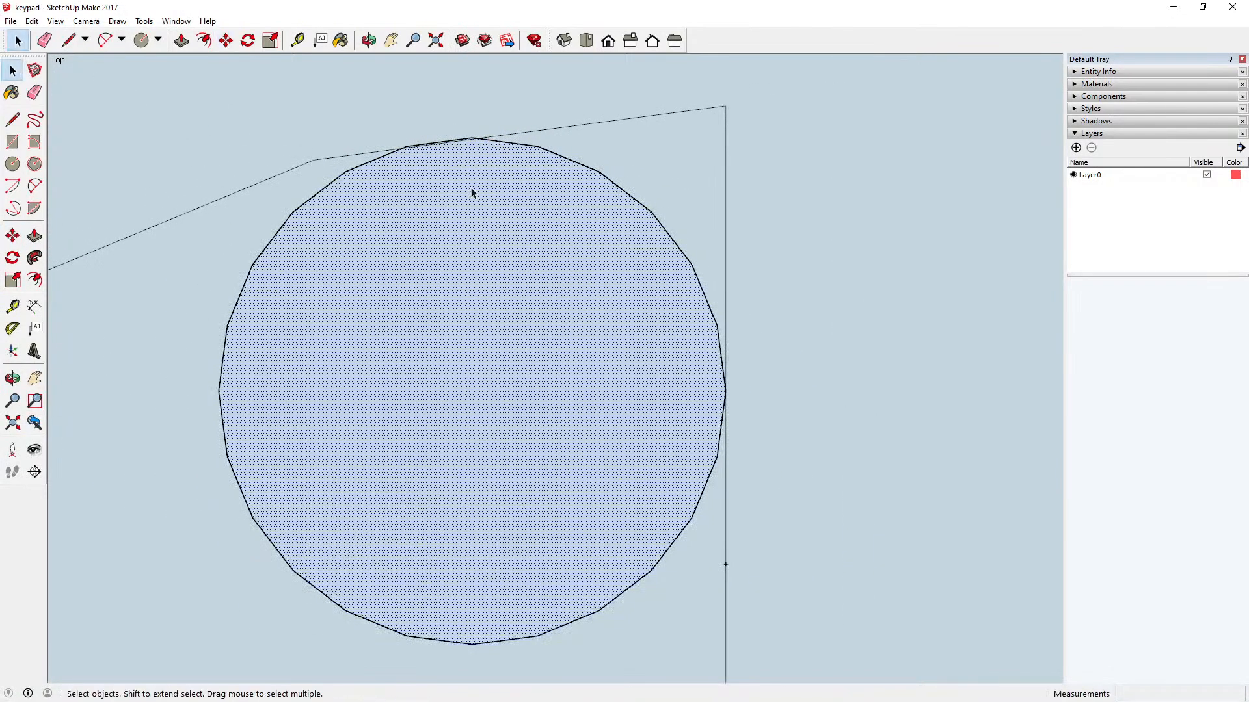
click(493, 141)
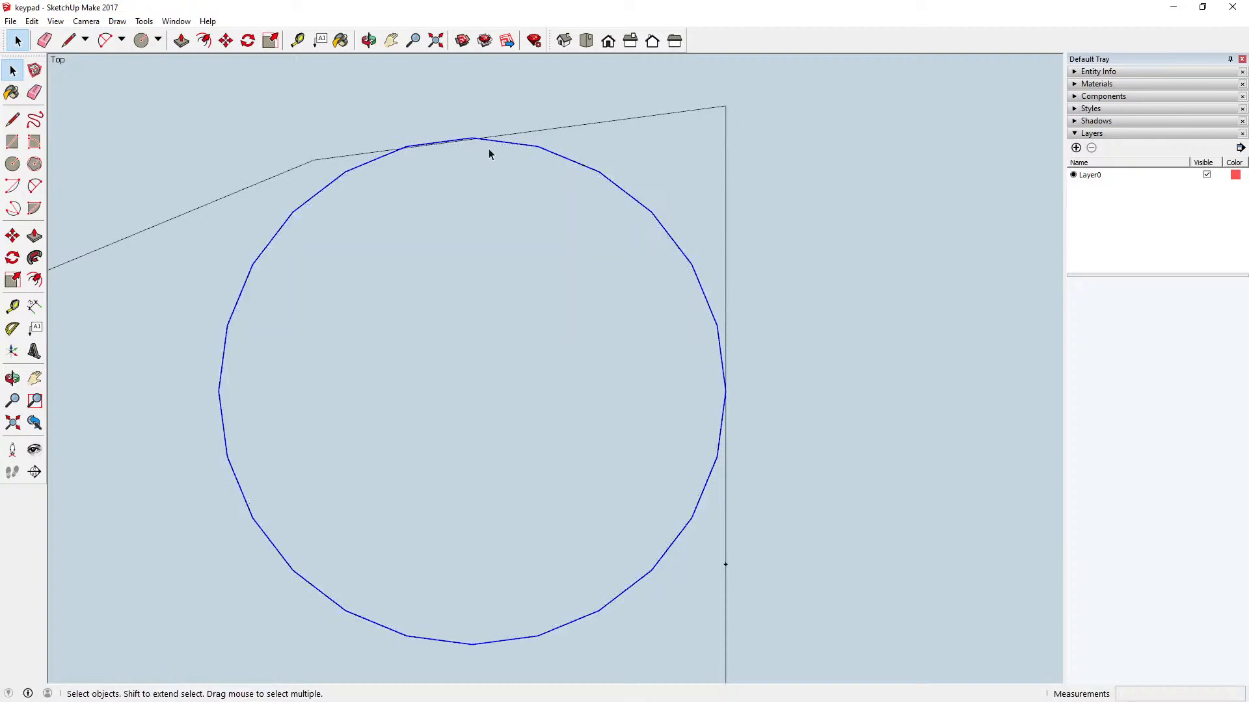
click(225, 41)
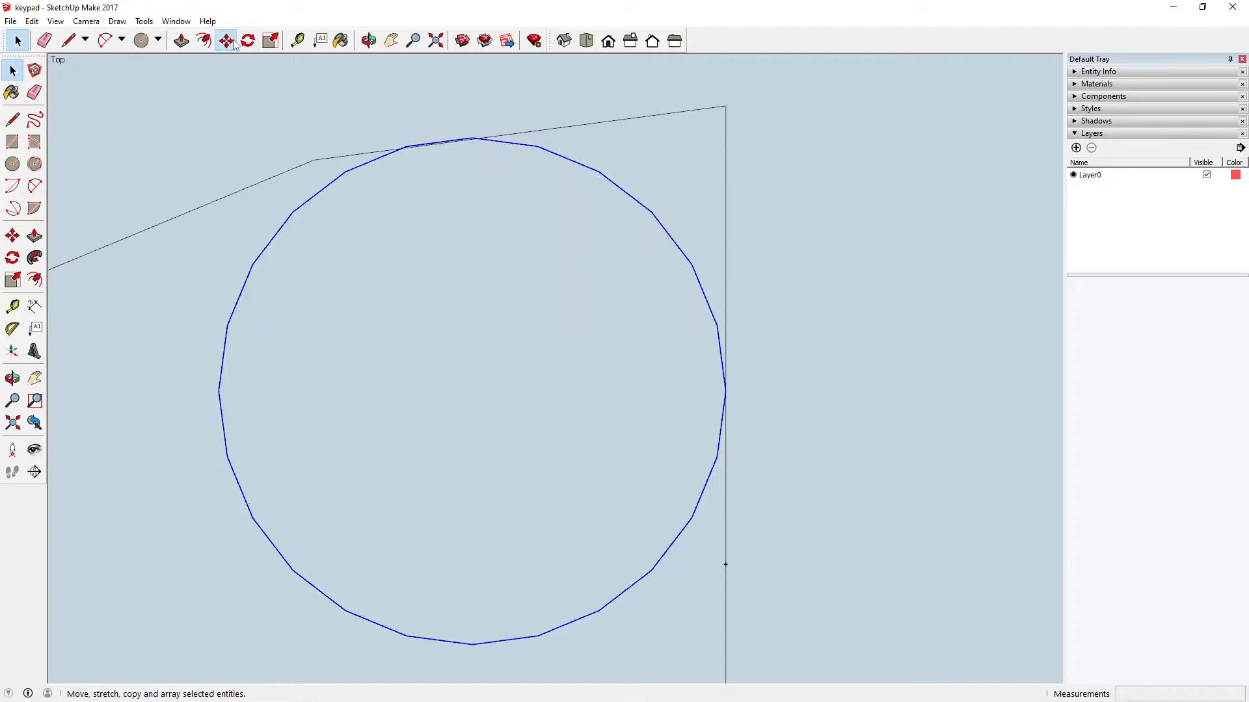
click(451, 140)
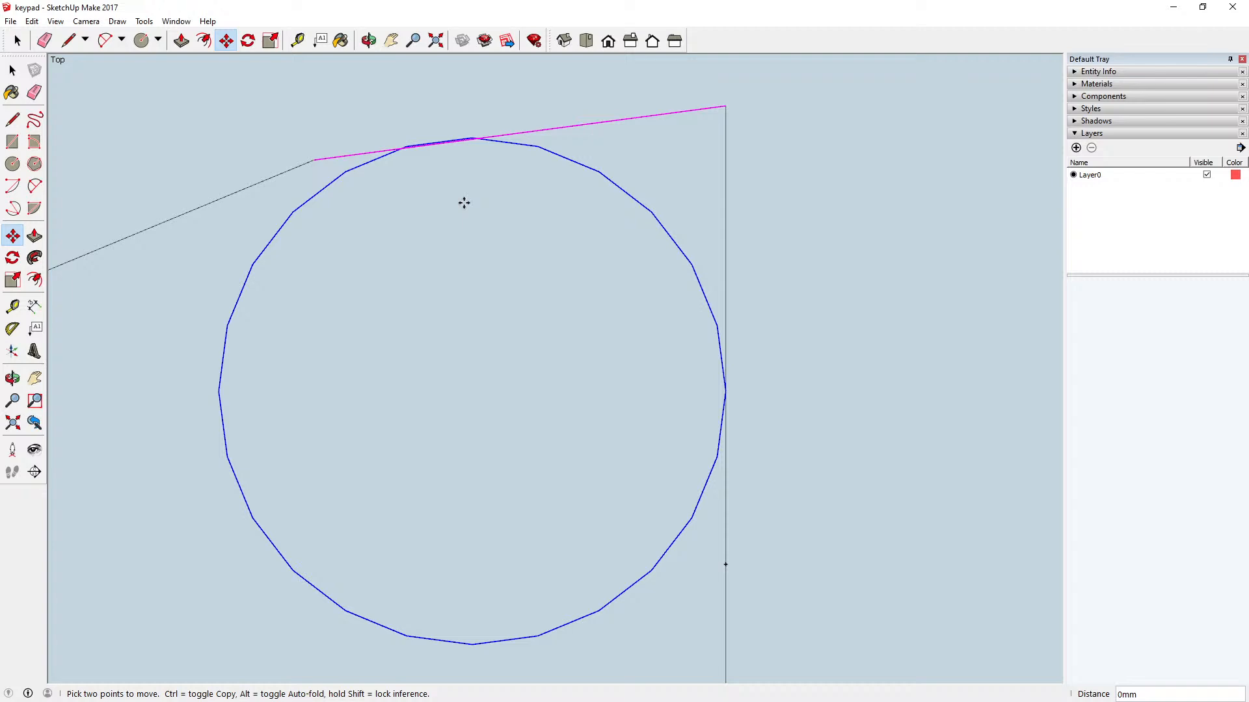
key(Escape)
scroll(438, 173, up, 5)
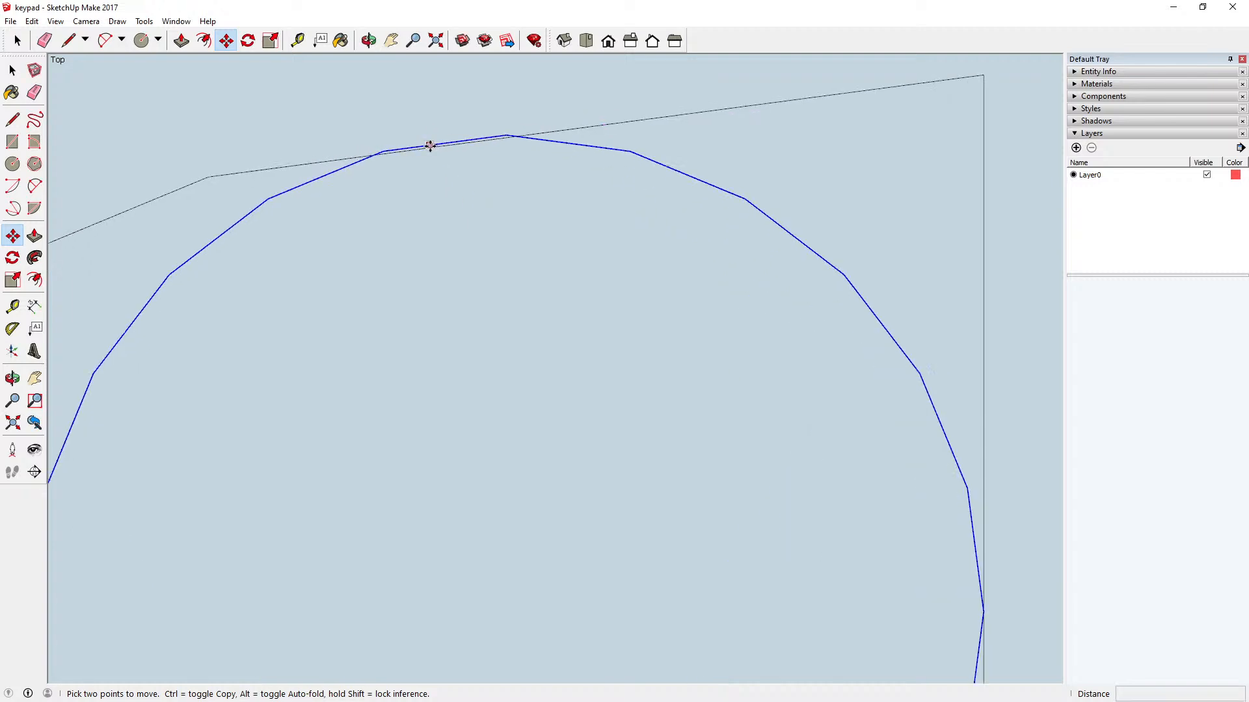
scroll(416, 141, up, 1)
click(419, 147)
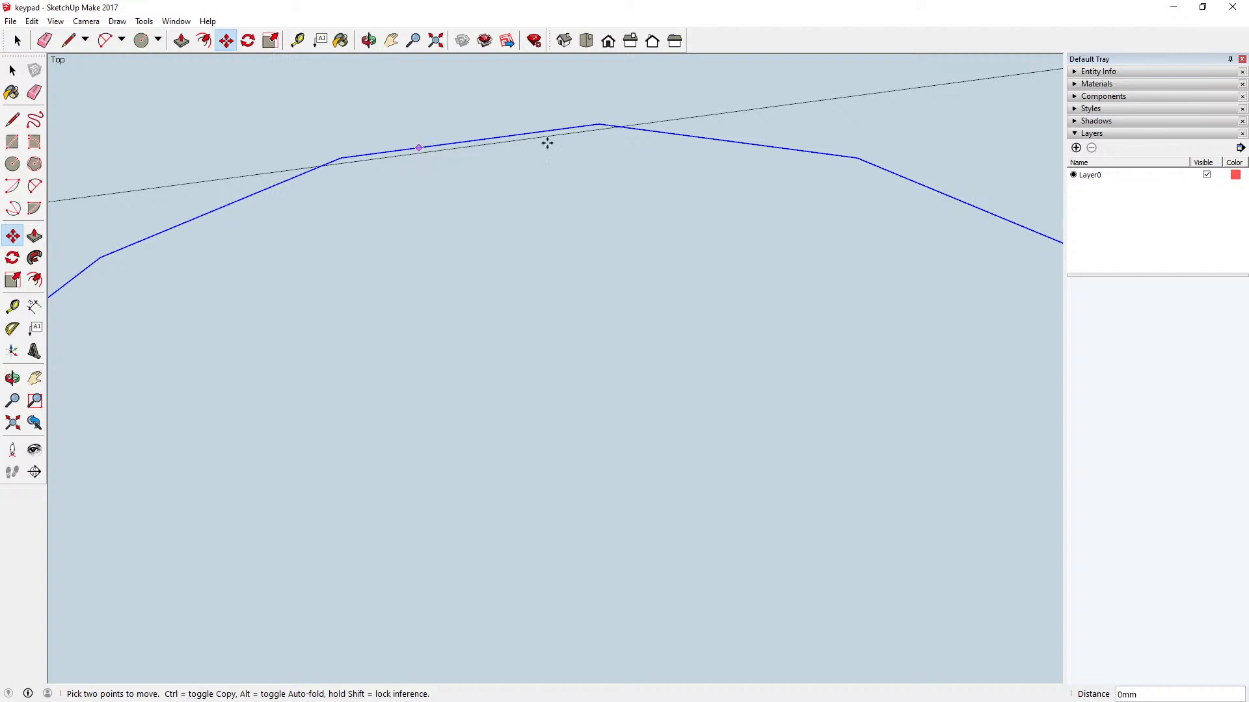
key(Escape)
scroll(592, 155, down, 3)
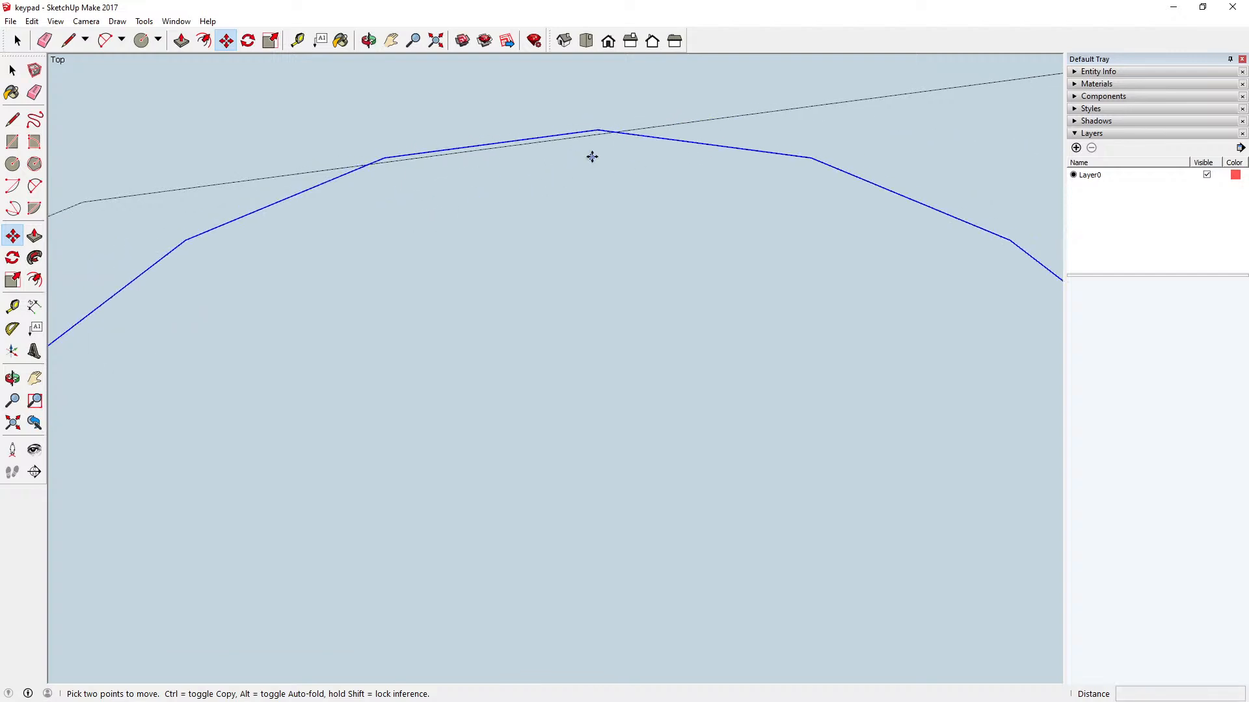
scroll(521, 199, down, 3)
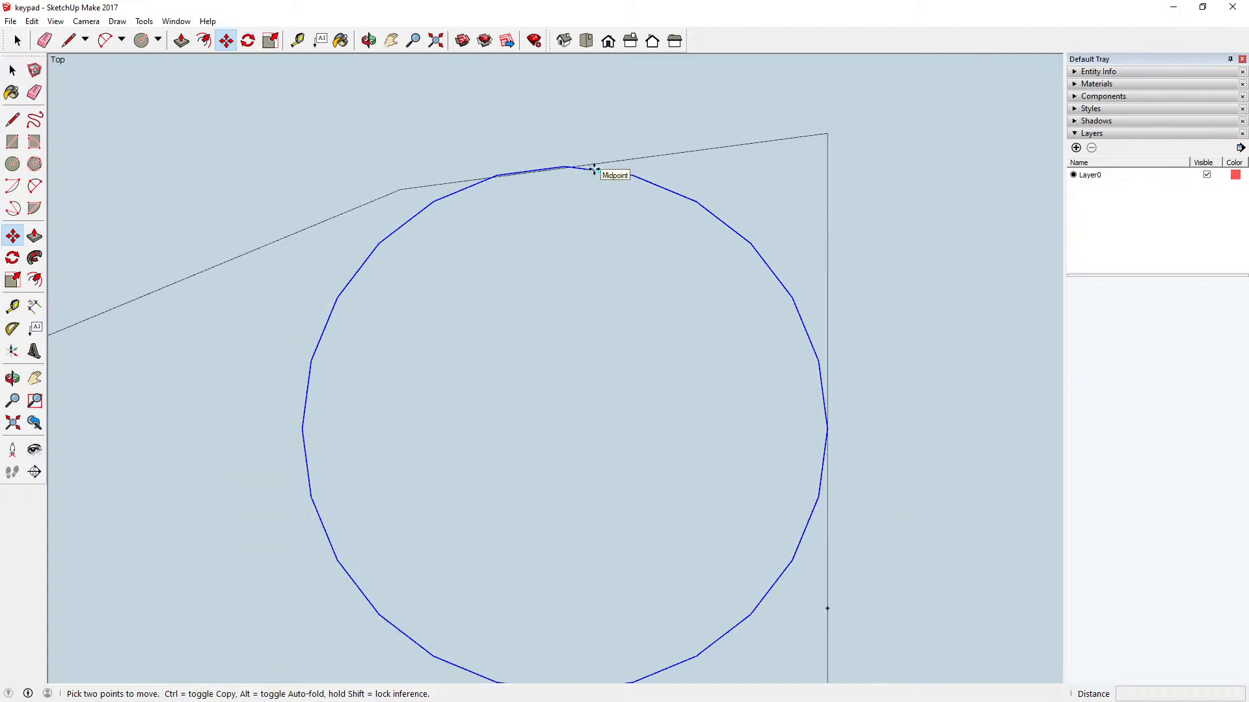
Step: Move the small circle about 1 mm diagonally away from the sector's corner, clear of both the outer edge and the straight vertical edge
click(599, 170)
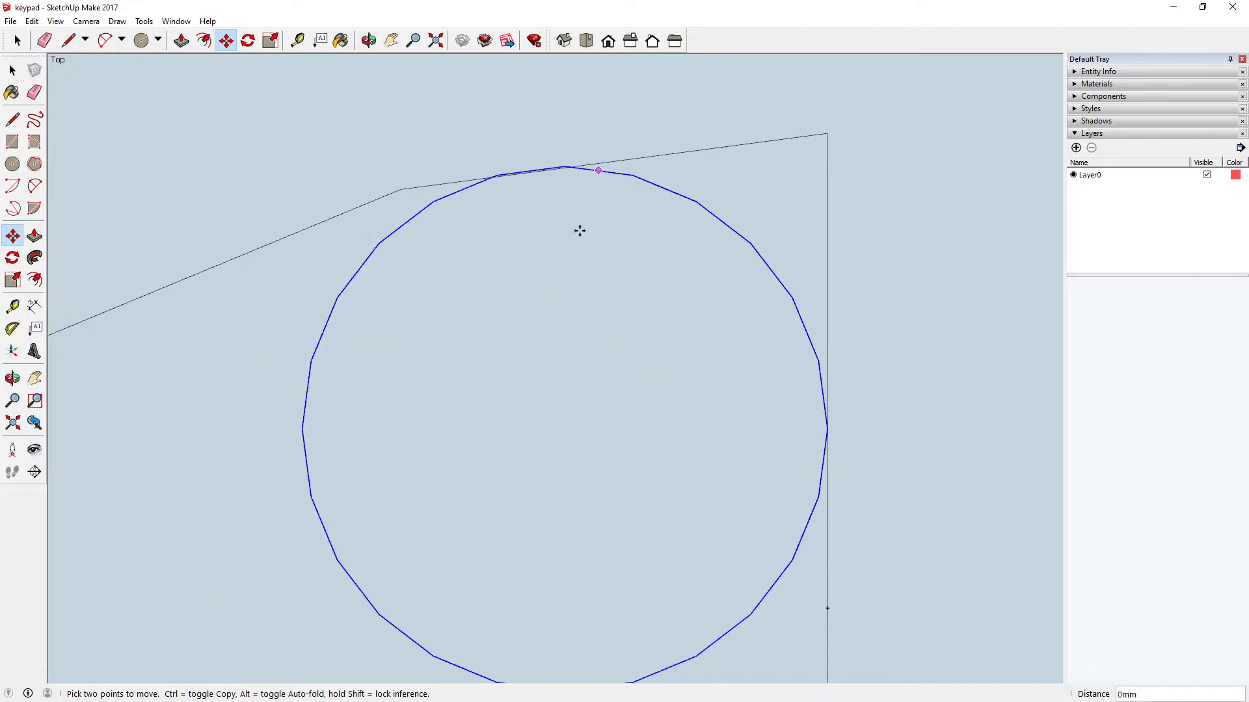
scroll(568, 235, down, 3)
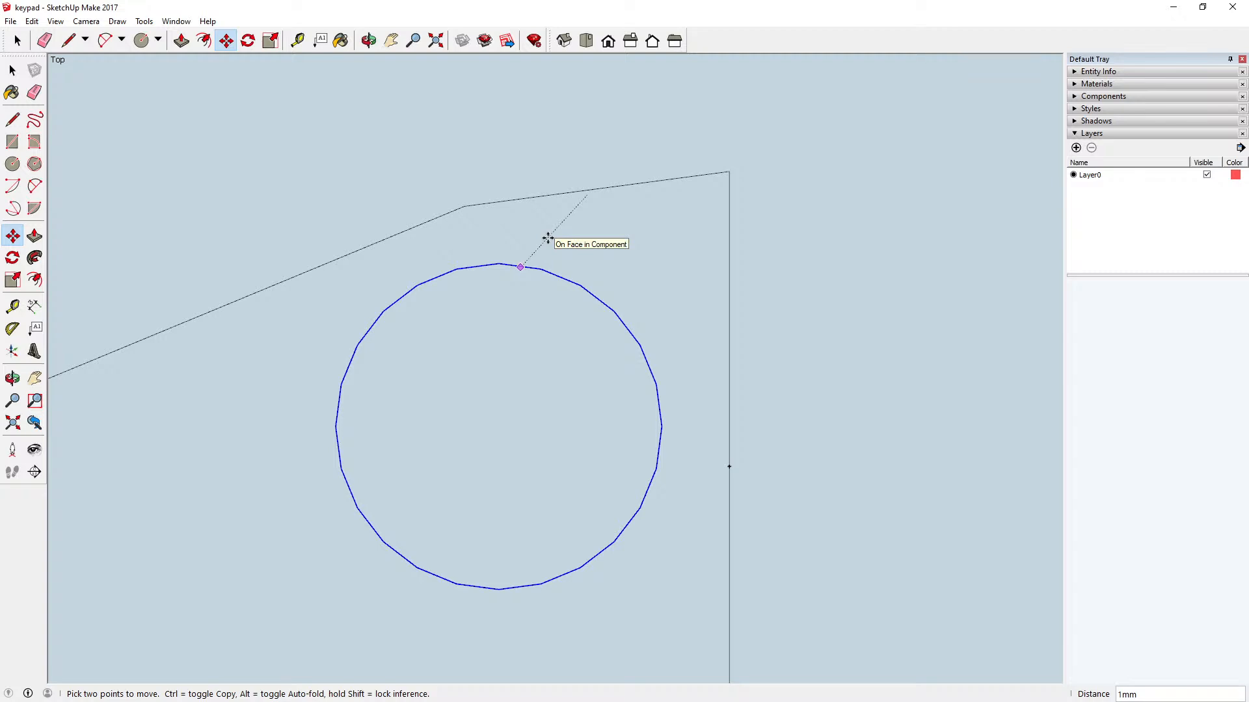
click(547, 238)
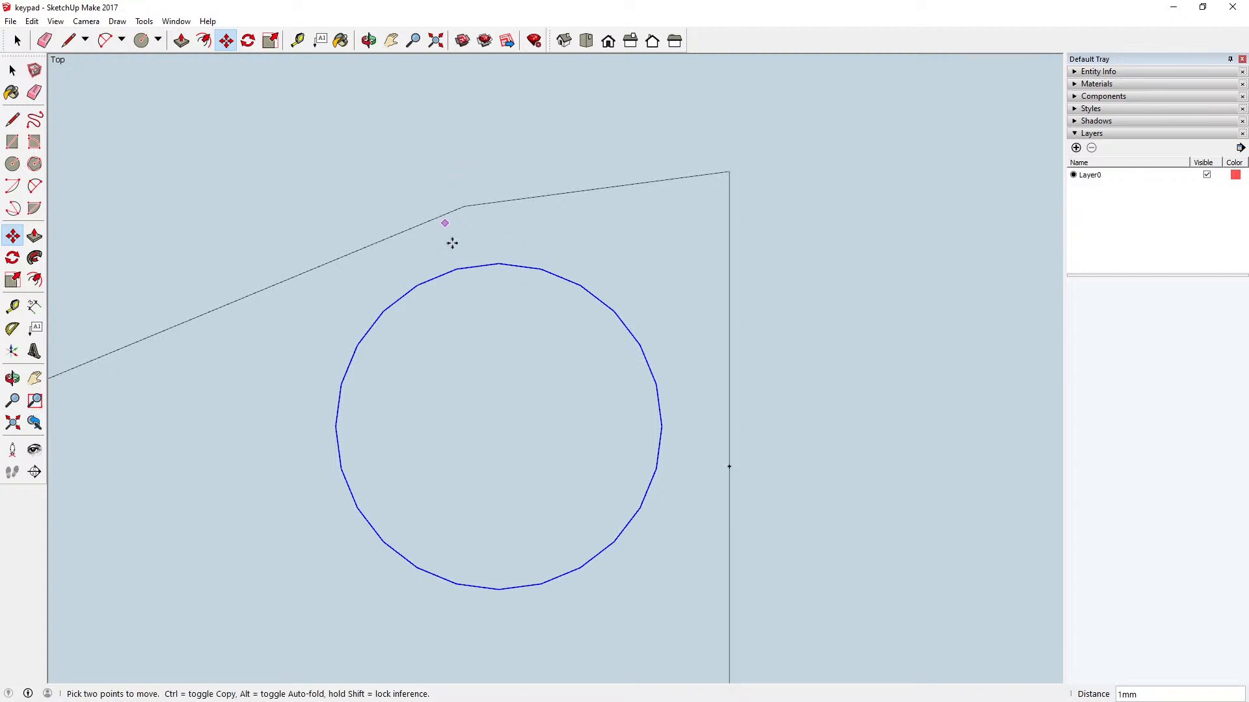
click(458, 268)
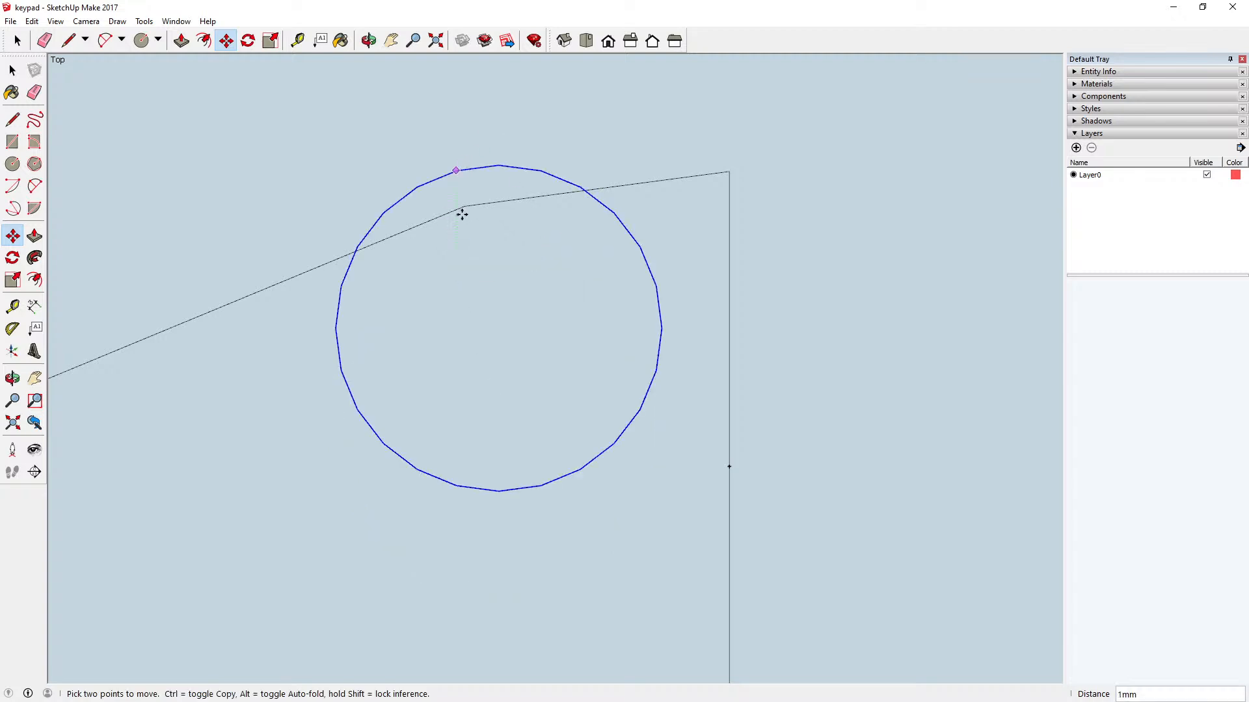
key(space)
key(m)
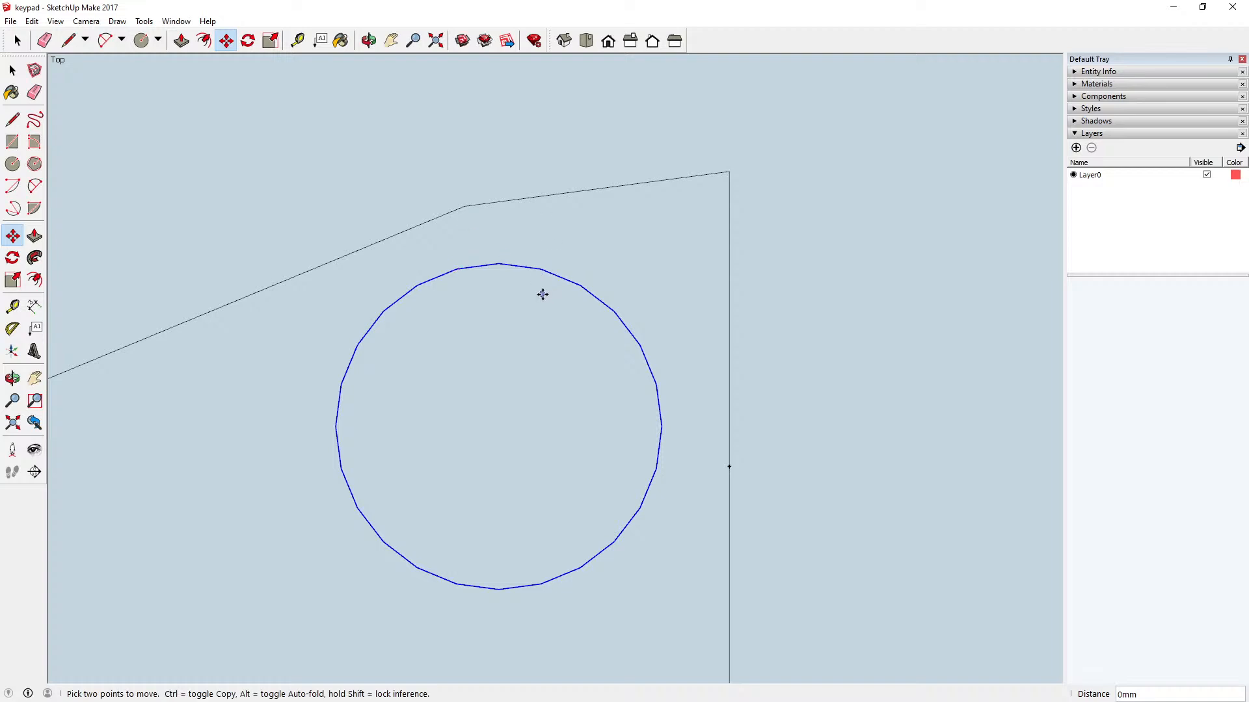
Step: Switch the camera to perspective projection, fit the whole model in view and return to the top view
scroll(517, 276, down, 3)
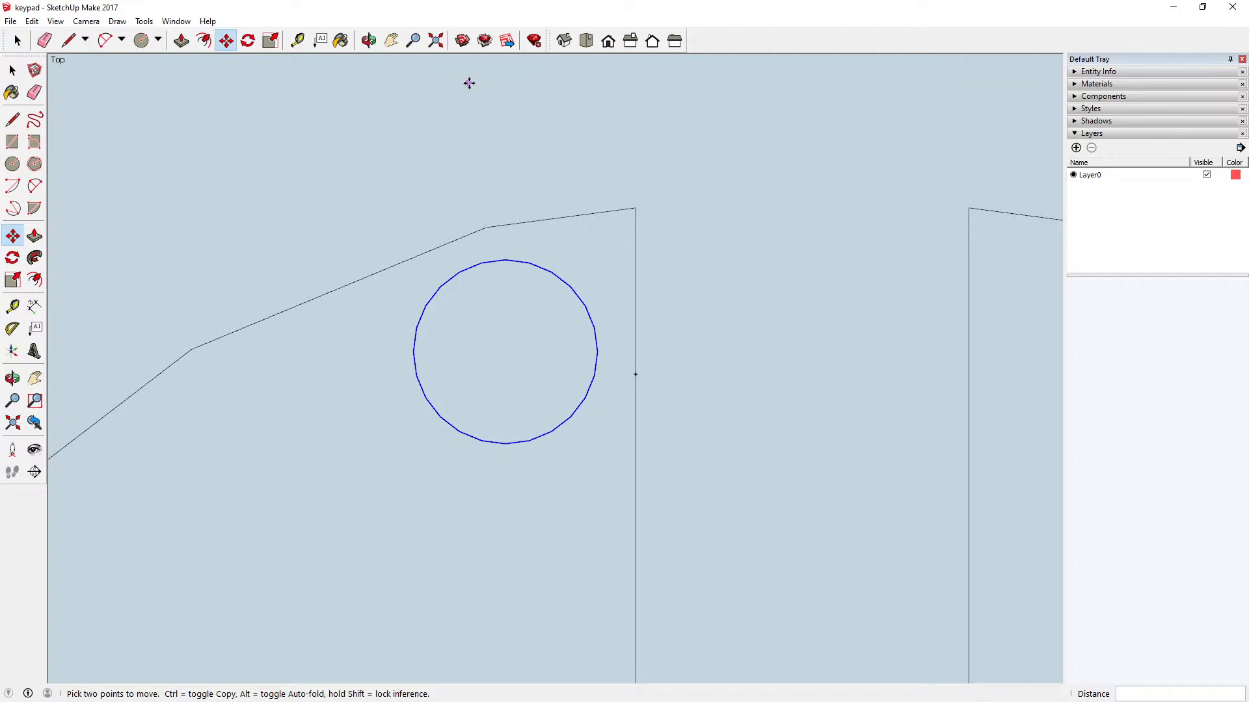
click(369, 41)
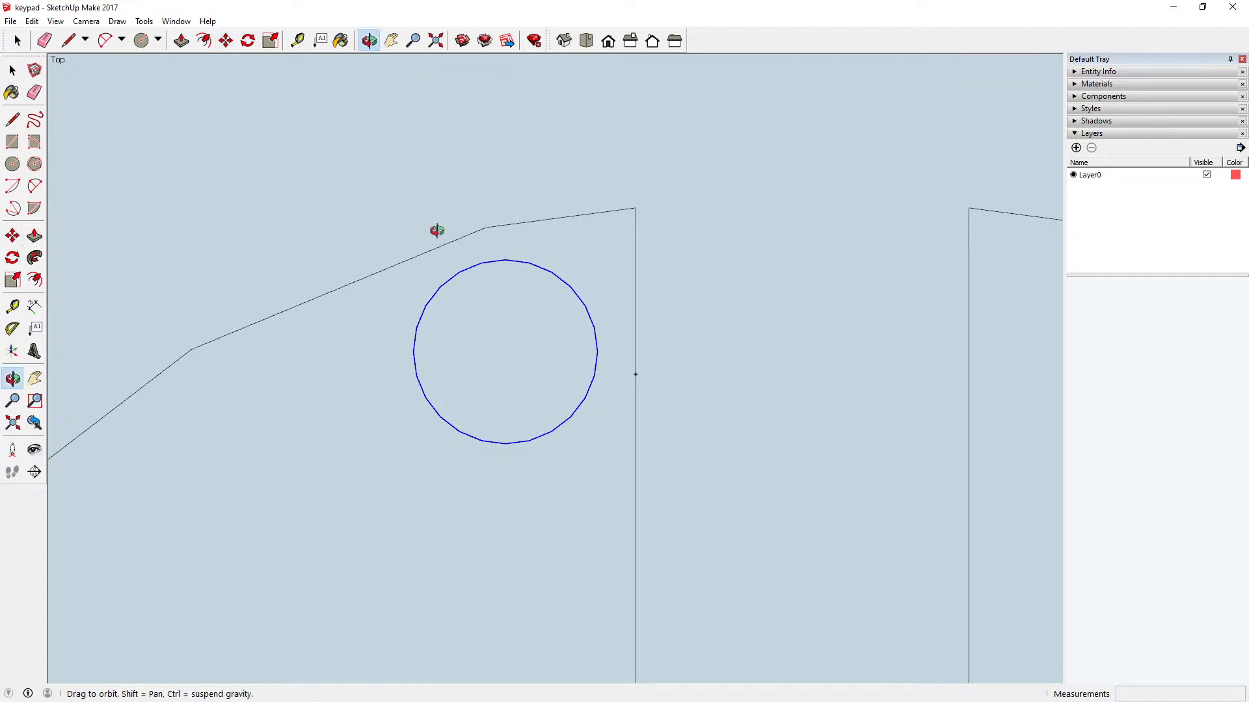
drag(435, 232, 286, 276)
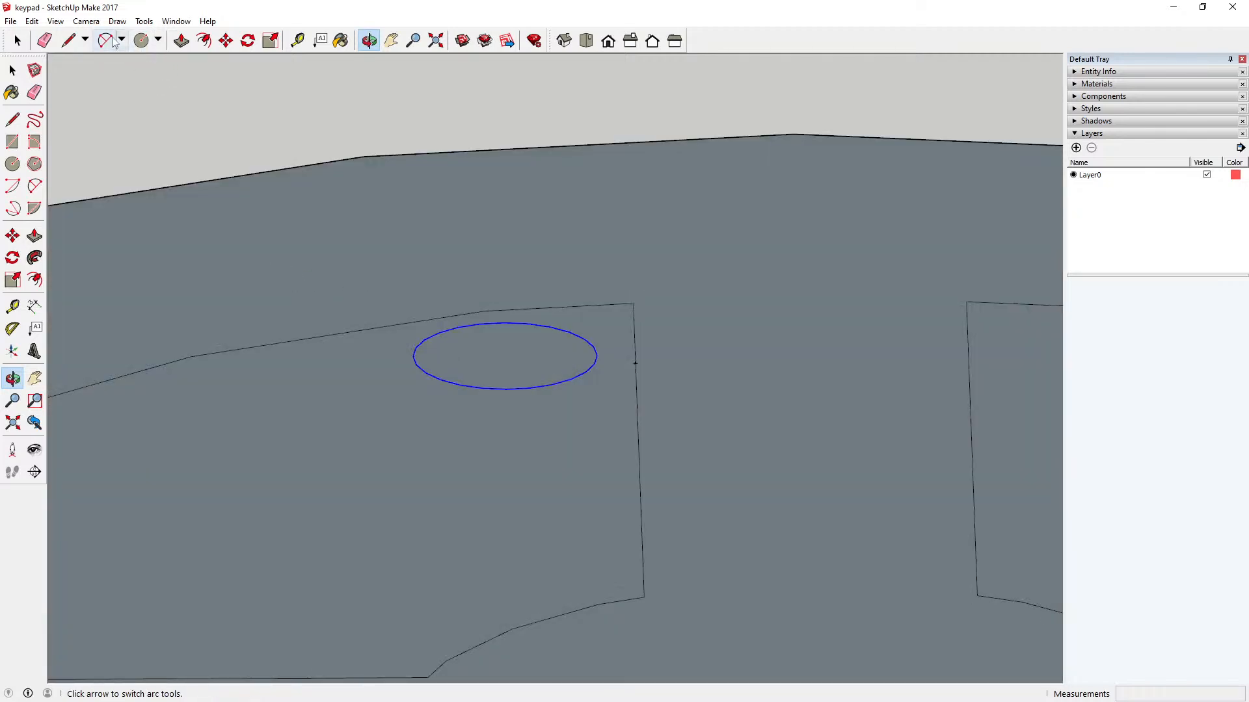
click(82, 22)
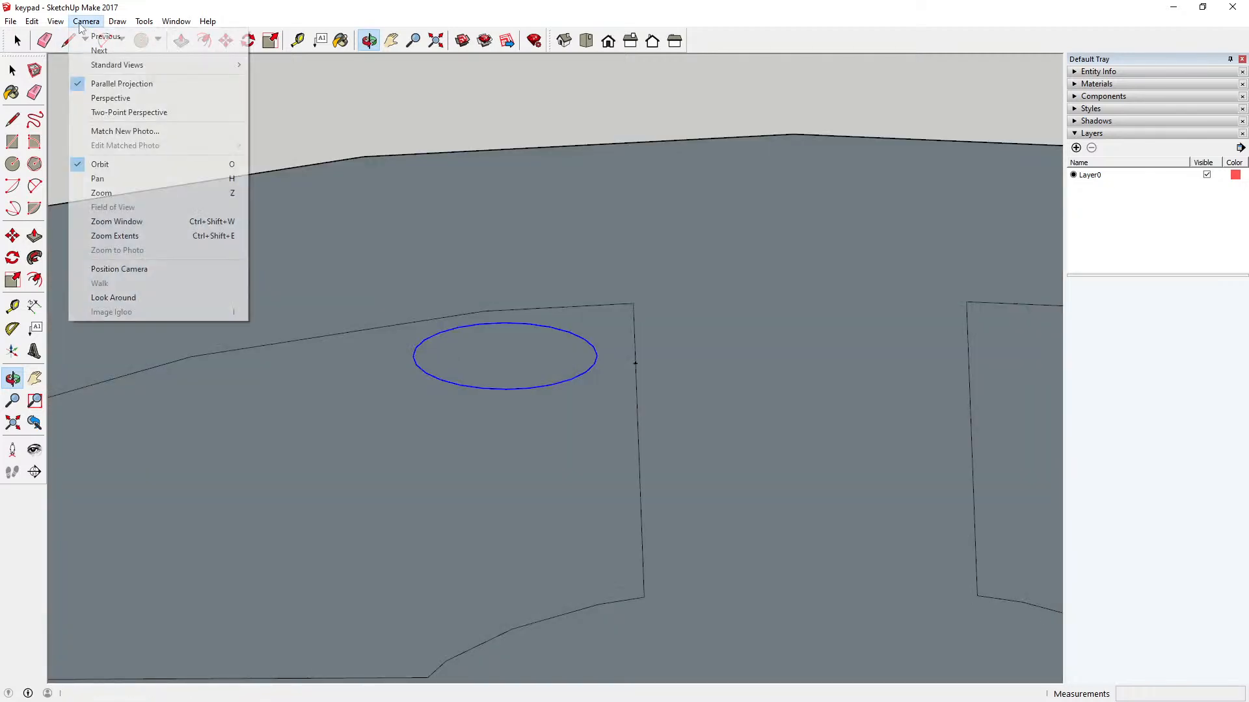
click(112, 98)
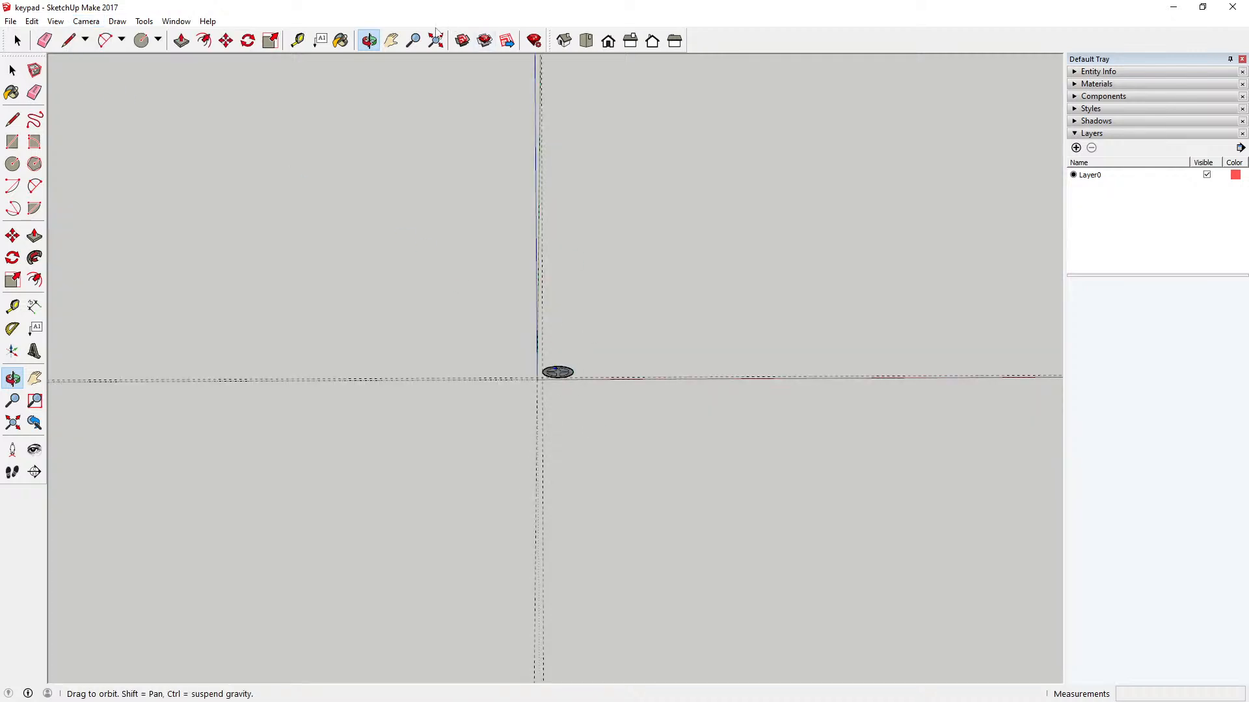
click(434, 46)
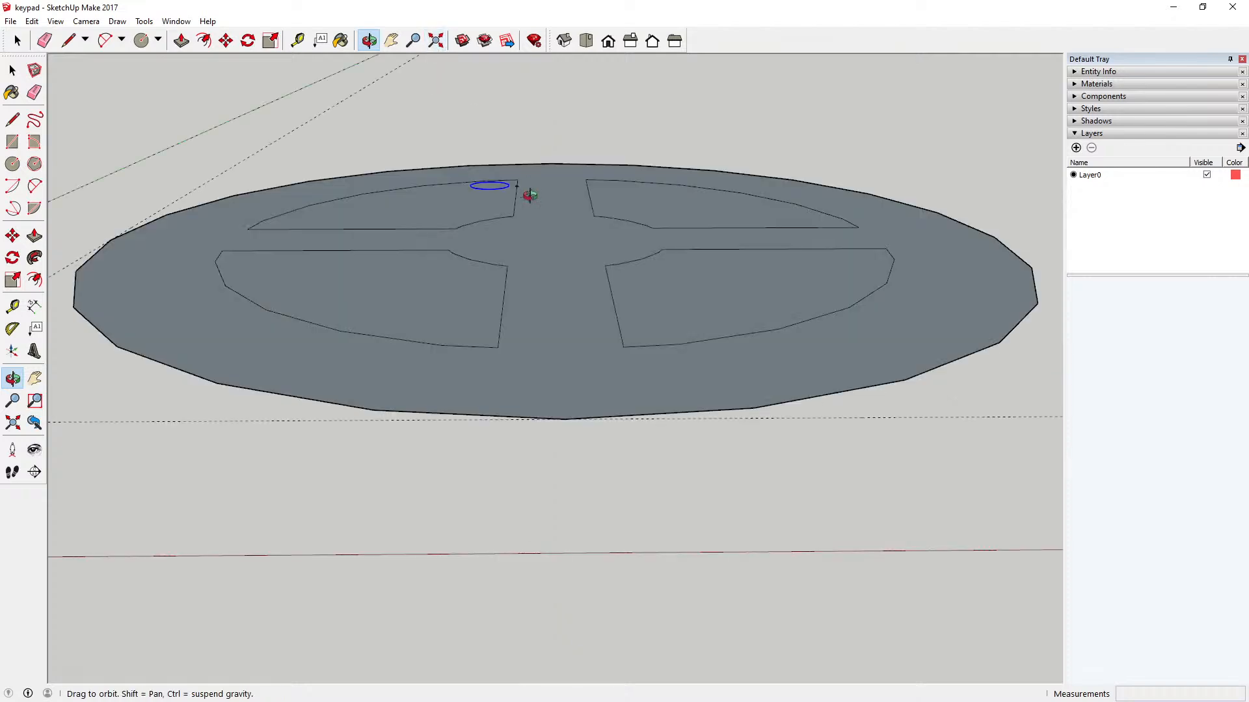
click(586, 43)
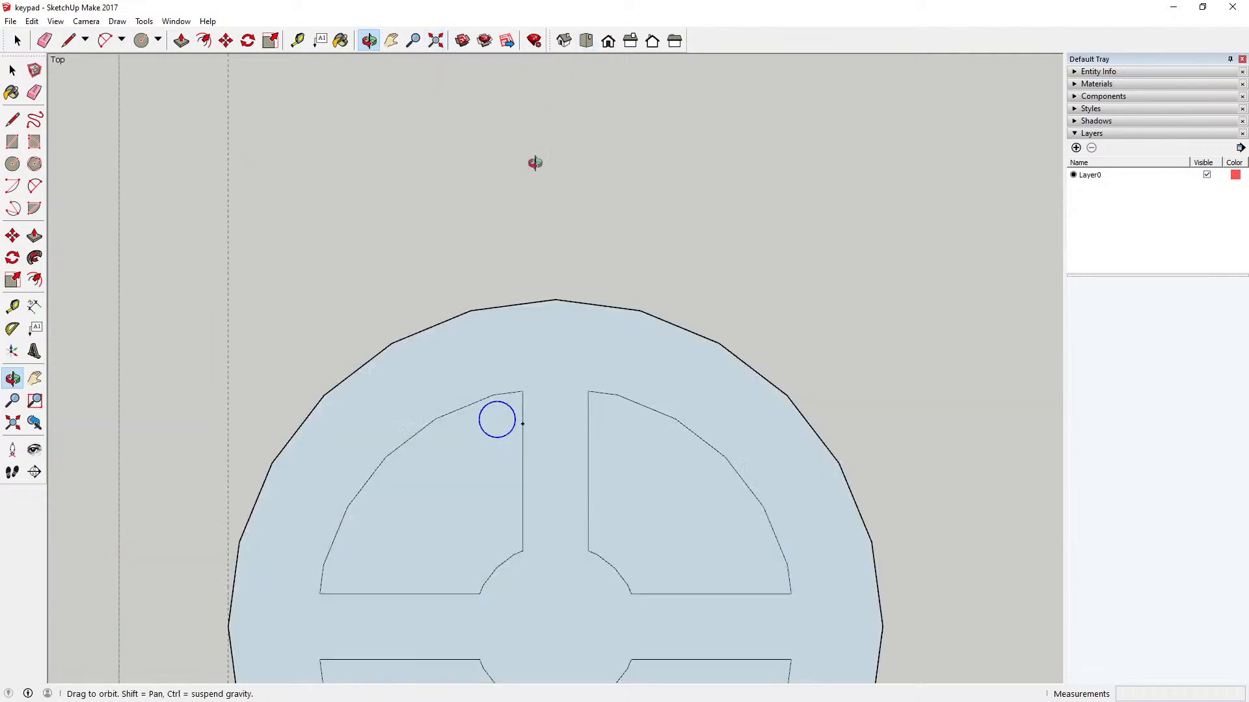
Step: Try to move the small circle by its center about 1 mm toward the sector's top corner, and undo that move
scroll(505, 423, up, 3)
scroll(506, 422, up, 5)
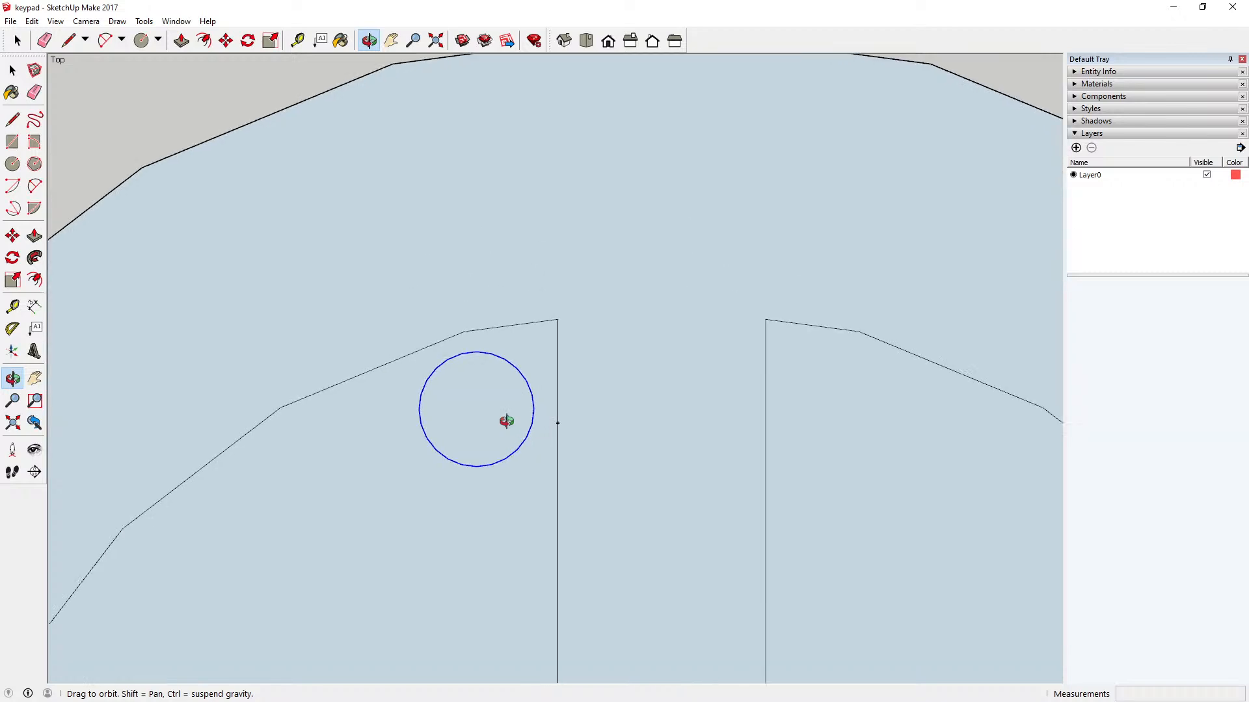
click(232, 44)
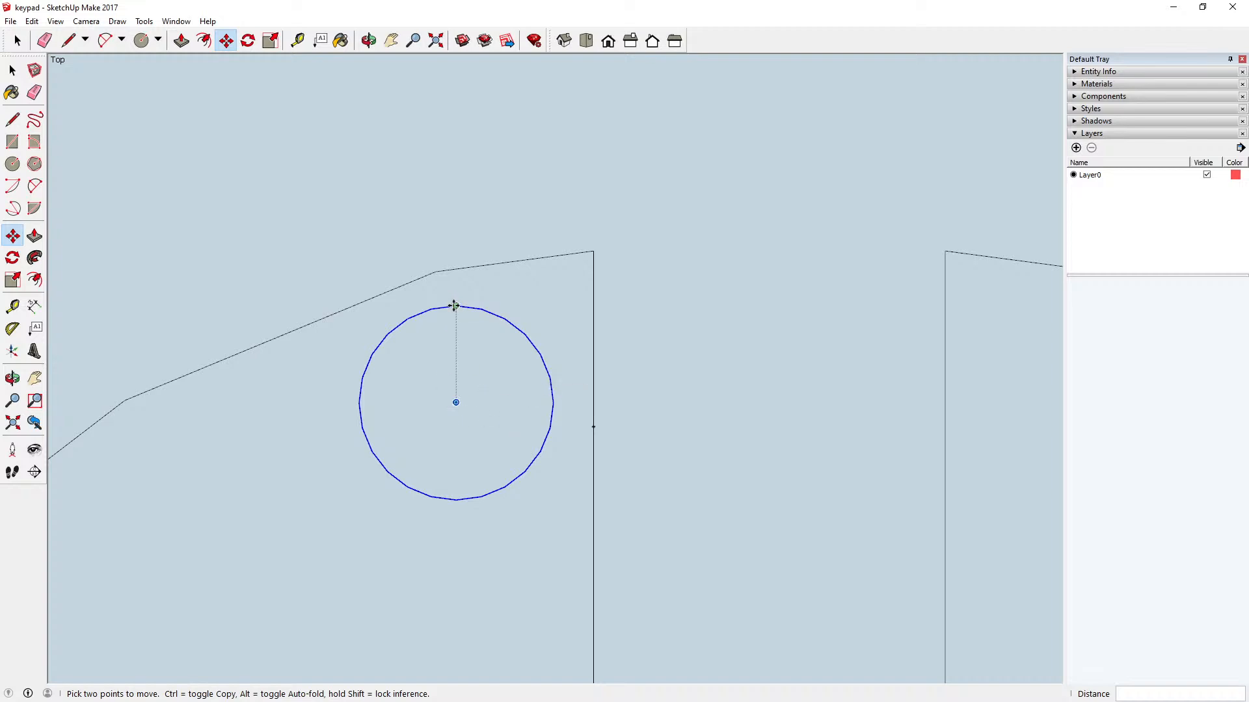
click(454, 402)
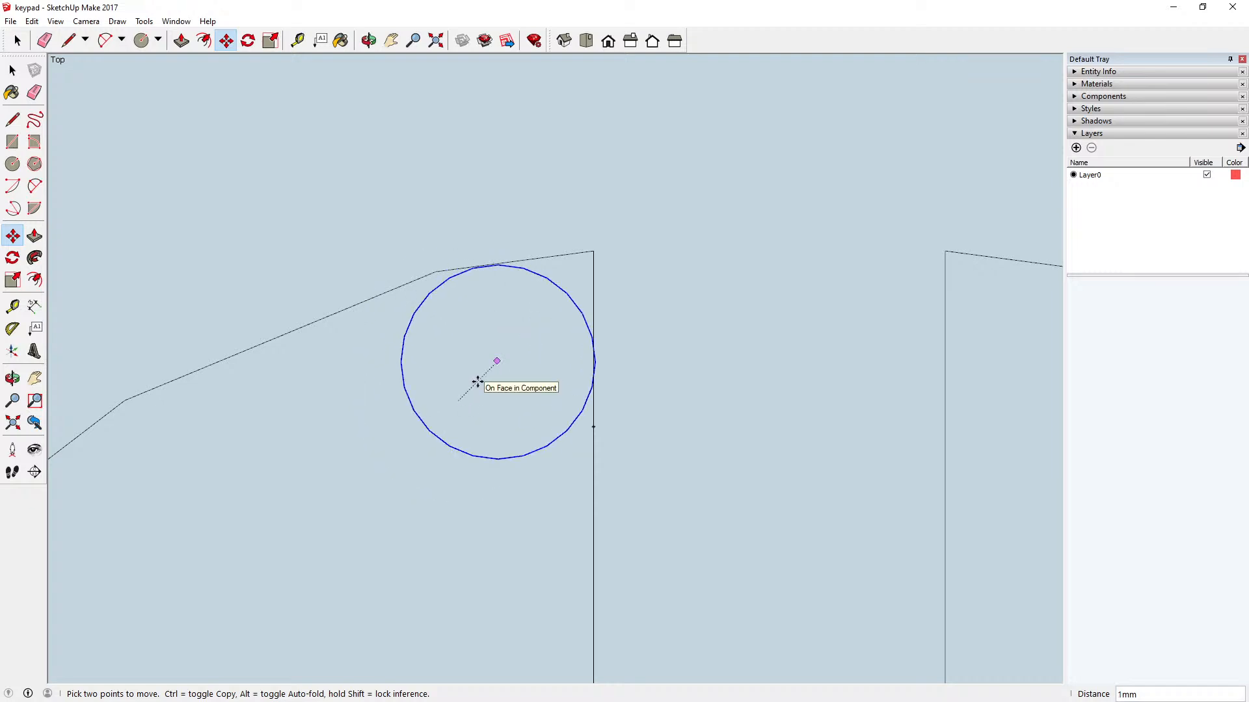
click(476, 380)
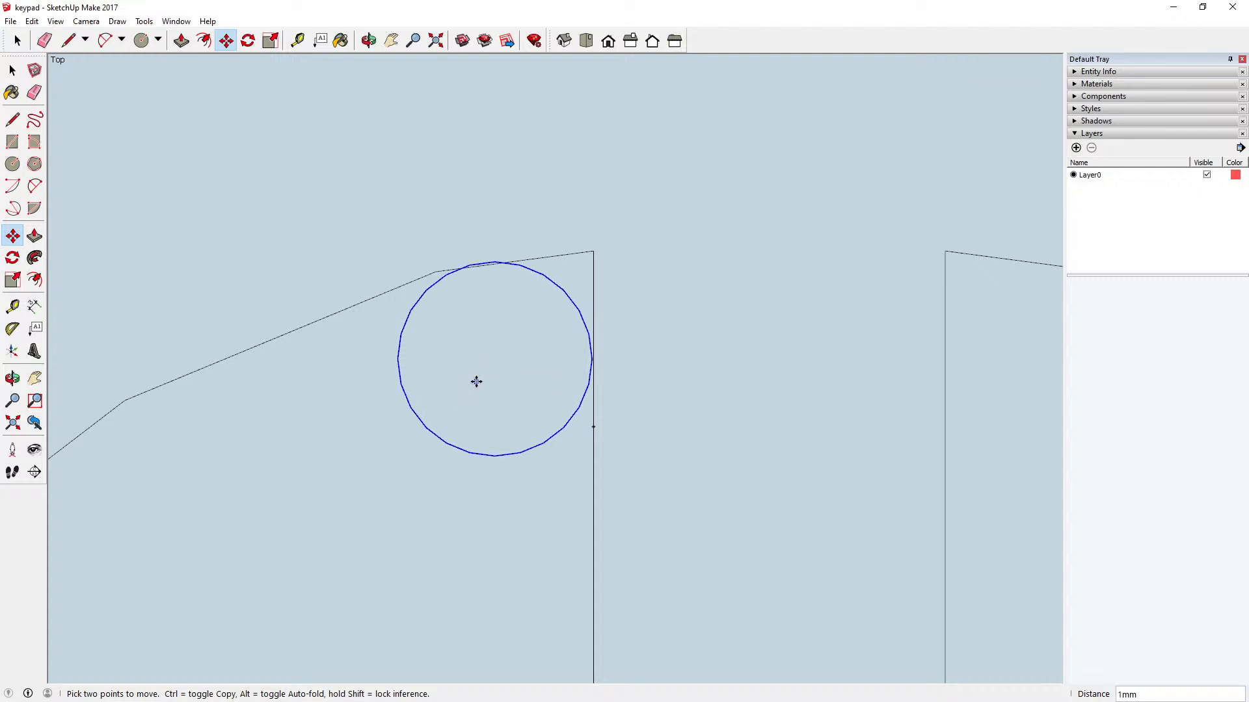
click(31, 21)
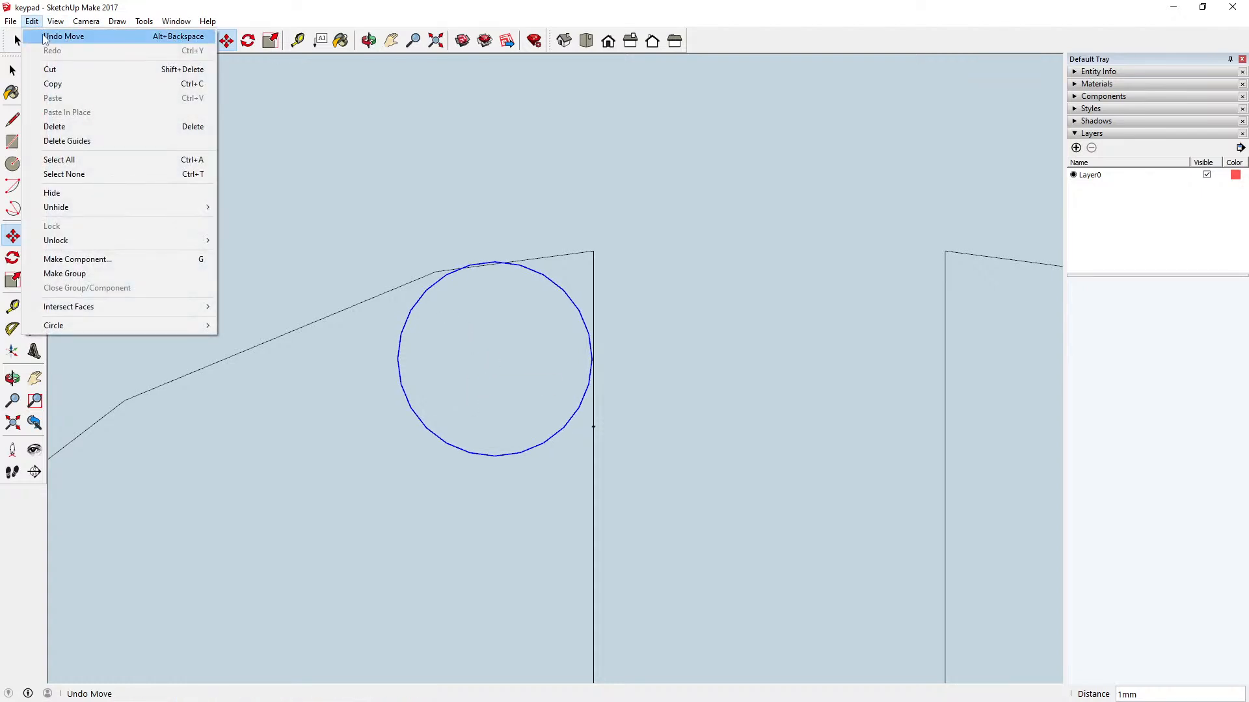
click(52, 37)
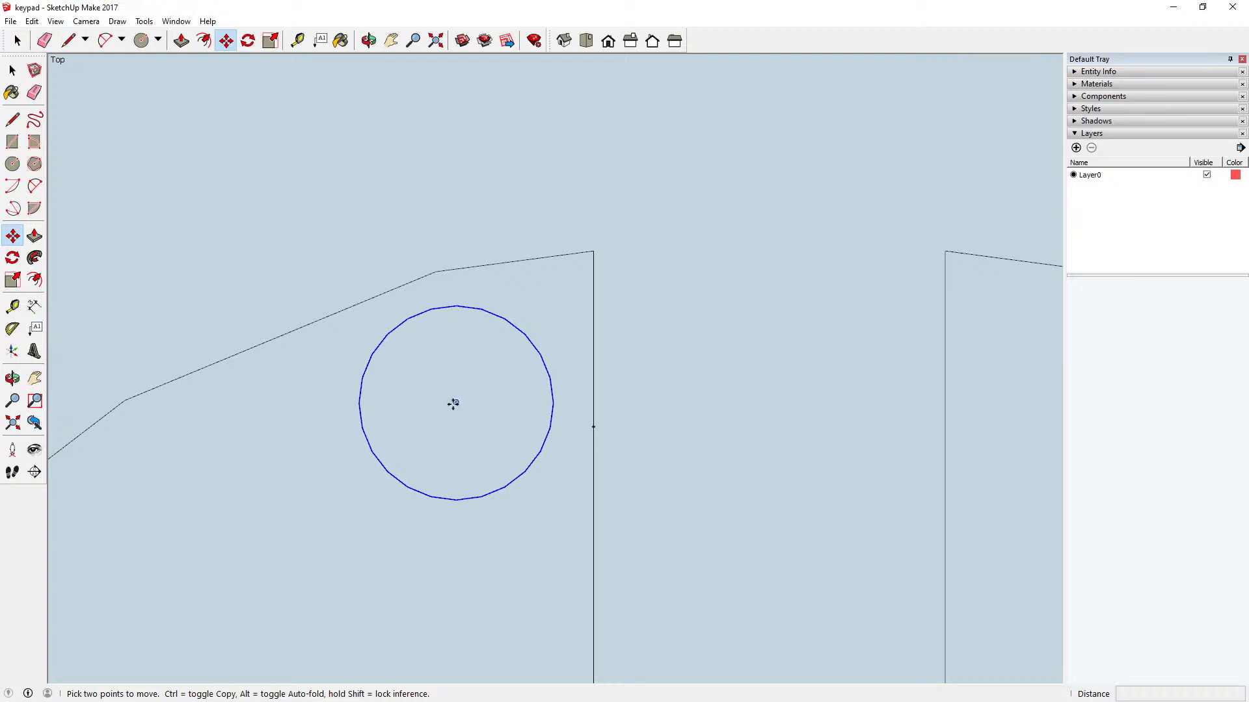
Step: Move the small circle by its center about 1 mm toward the top corner until it touches the sector's outer and straight vertical edges
click(455, 401)
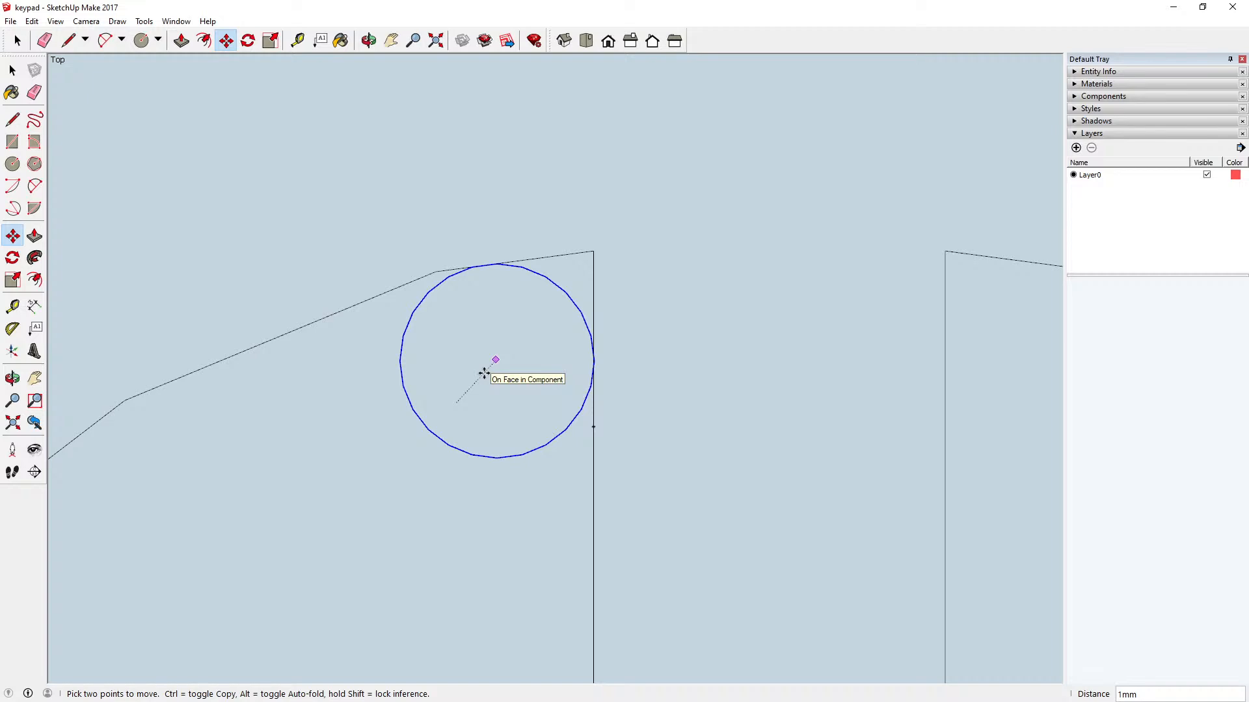
click(485, 374)
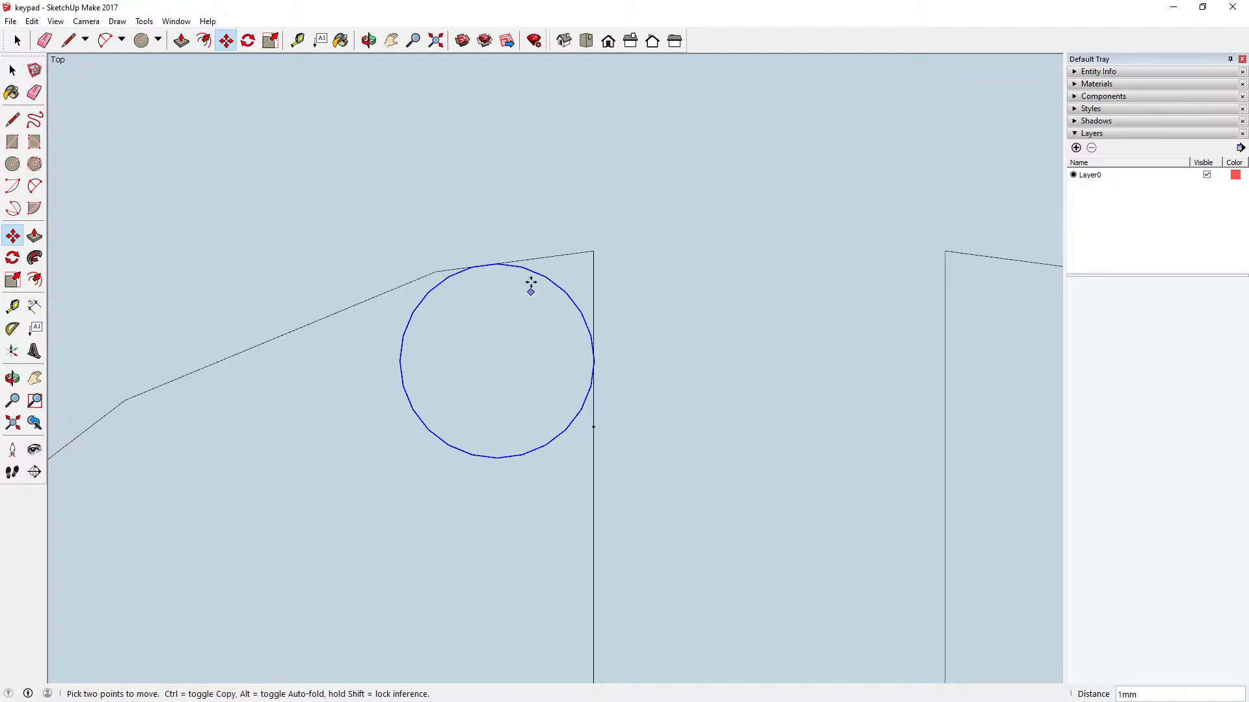
scroll(529, 281, down, 5)
scroll(539, 254, down, 3)
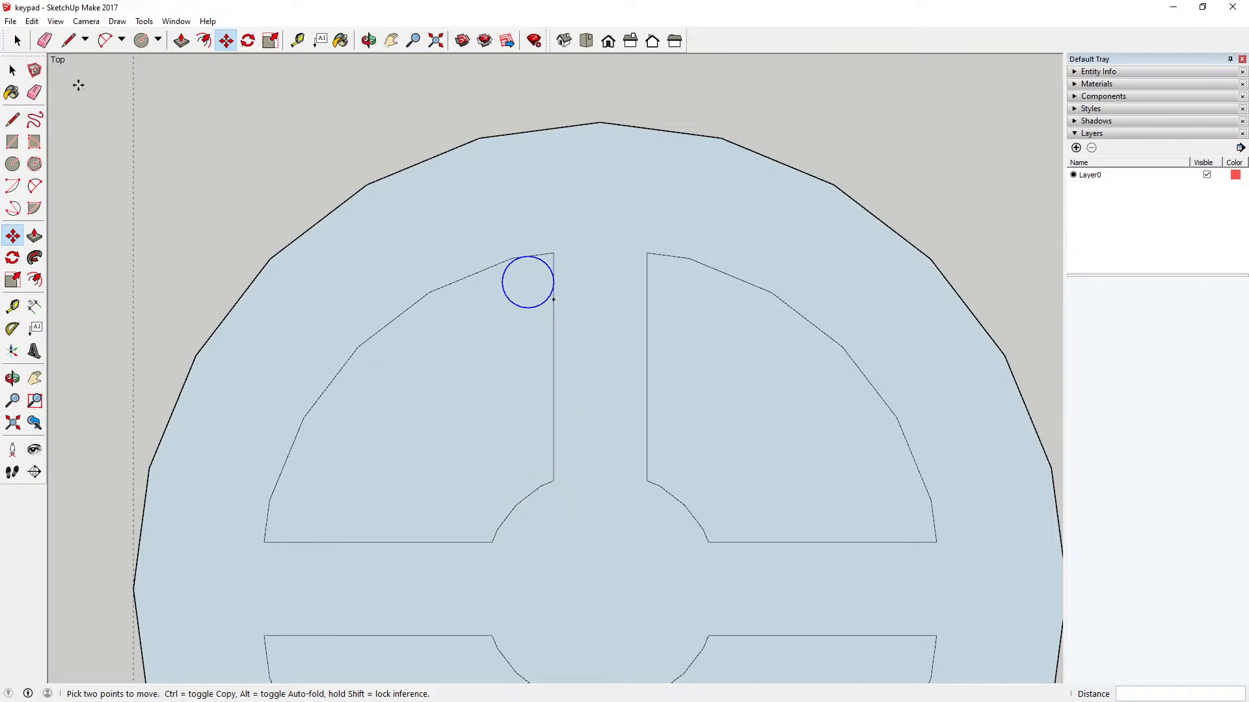
Step: Cut the small circle and paste it in place so it intersects the sector's edges
key(space)
scroll(528, 379, up, 5)
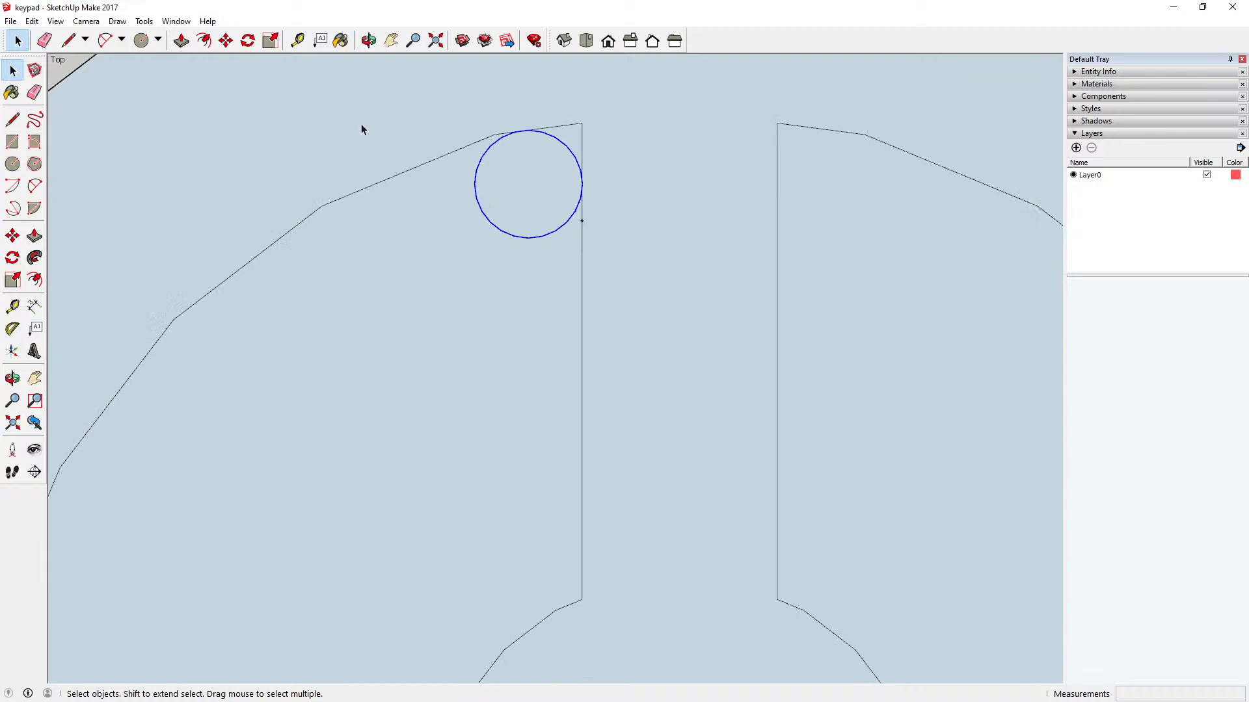
click(31, 22)
click(65, 68)
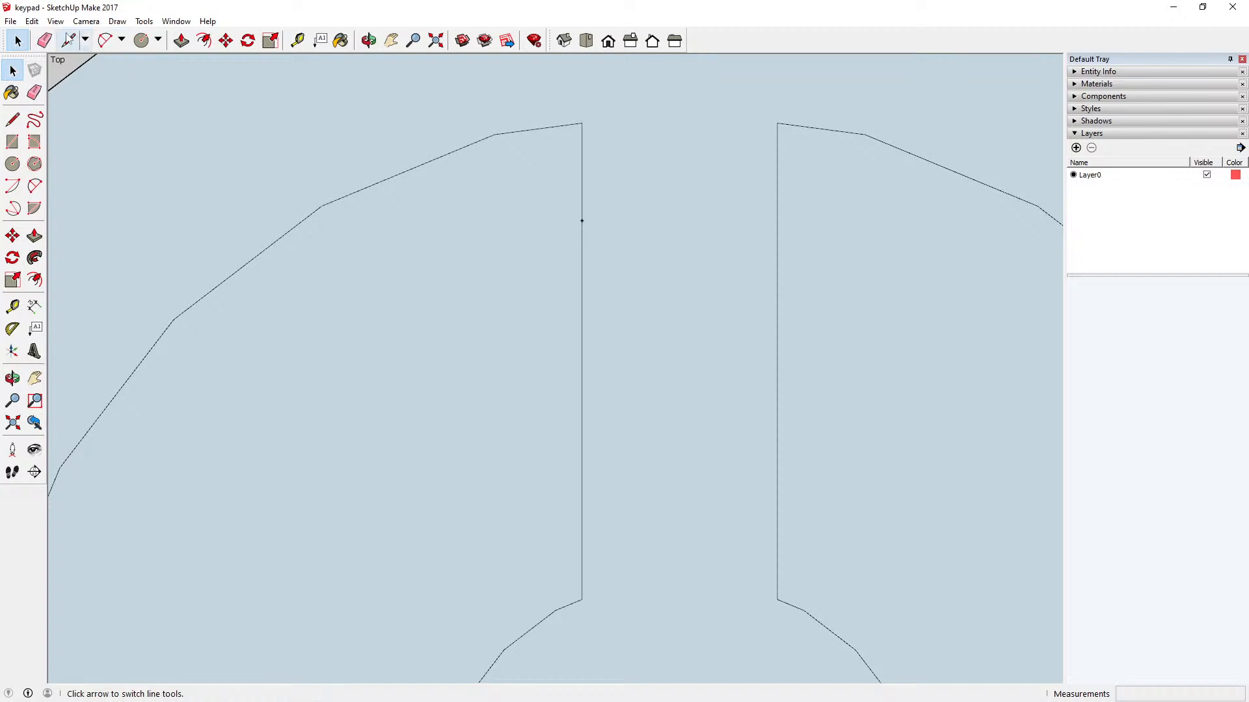
click(31, 21)
click(83, 113)
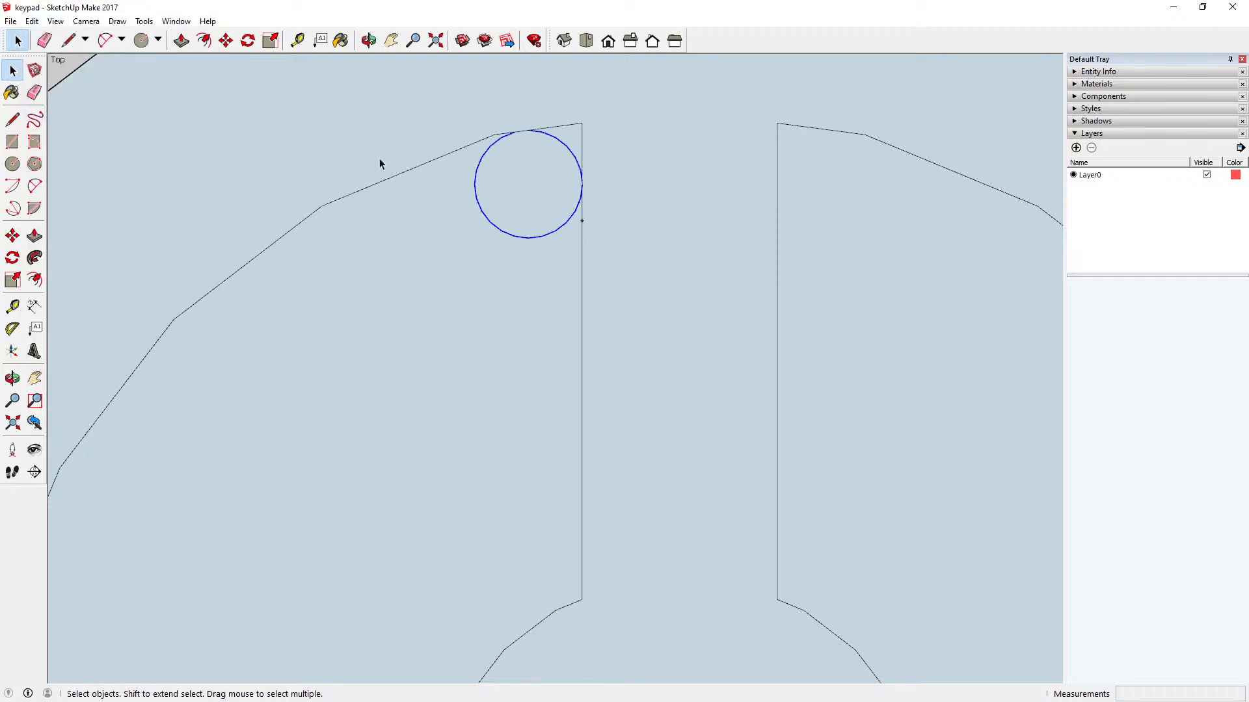
Step: Delete the small circle's segments inside the sector, keeping only the arc between the outer edge and the straight vertical edge
scroll(590, 137, up, 3)
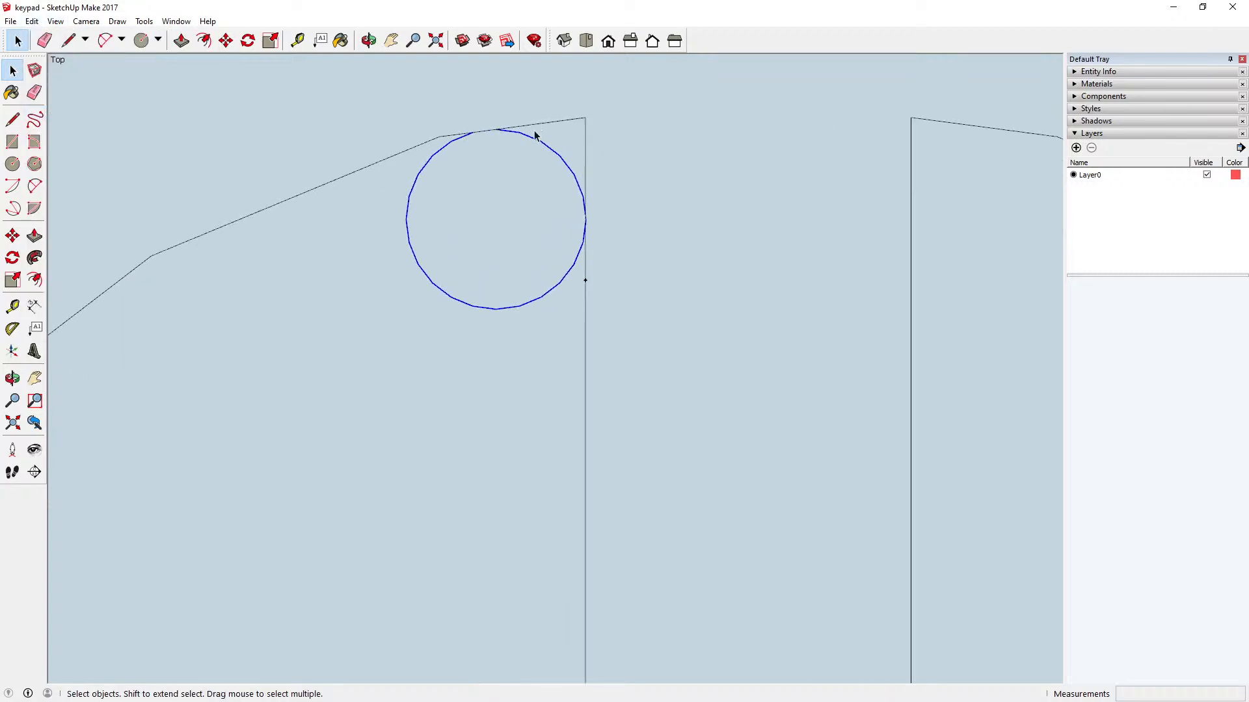
click(459, 139)
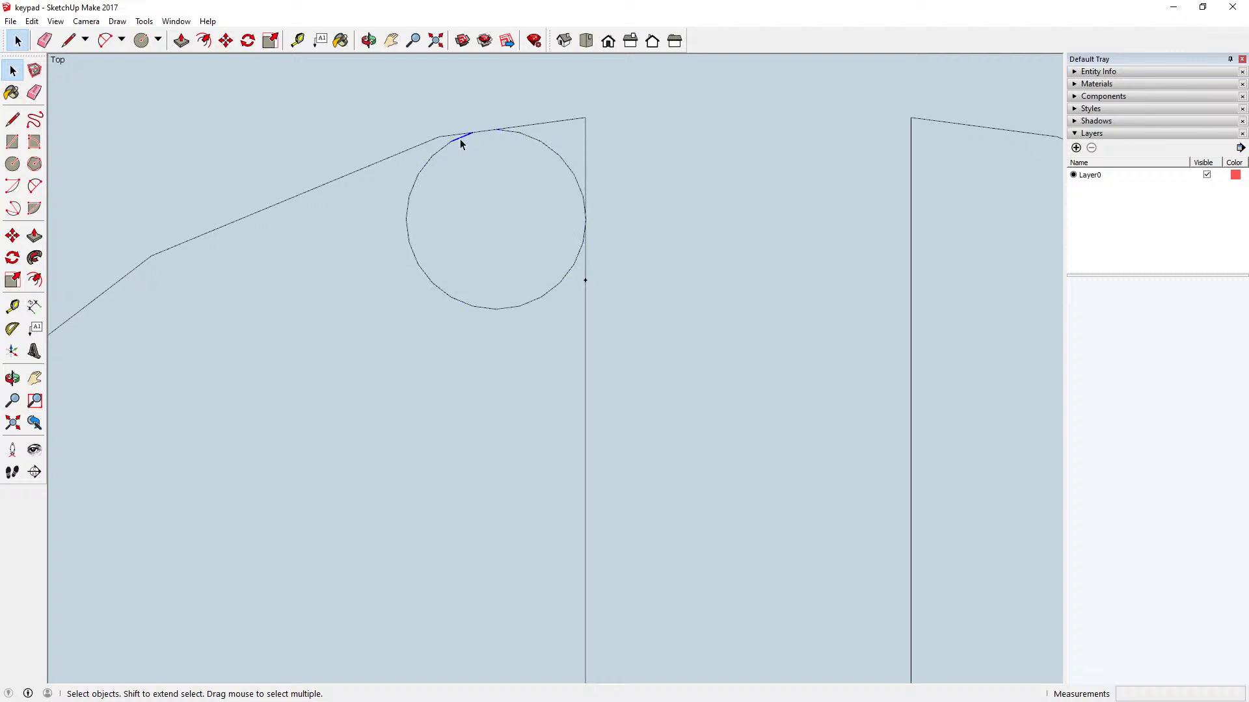
key(Delete)
click(441, 150)
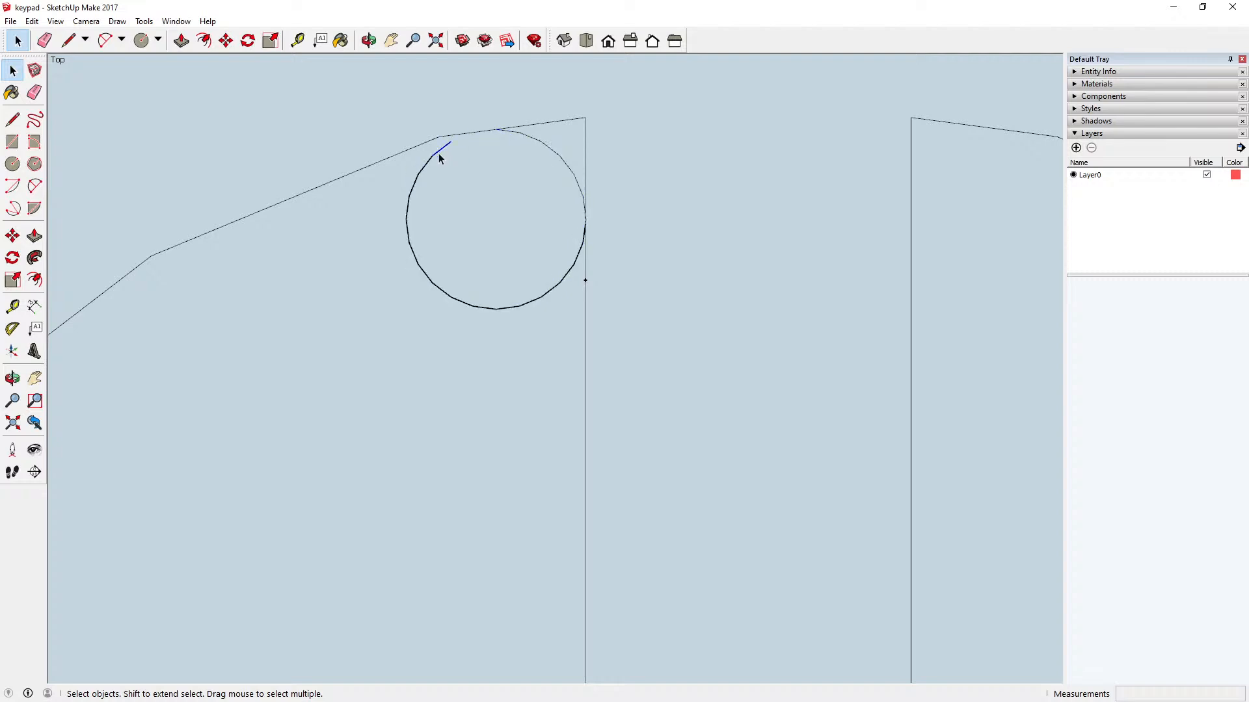
key(Delete)
drag(442, 246, 456, 309)
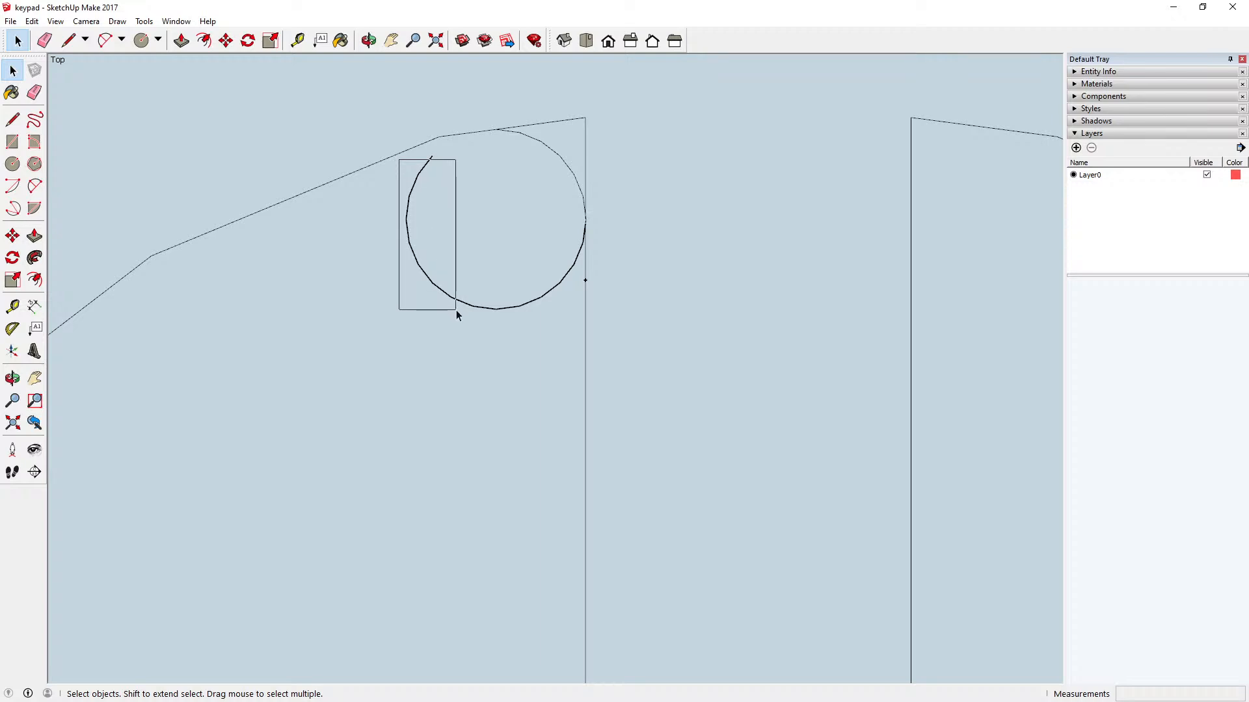
key(Delete)
click(426, 167)
key(Delete)
drag(424, 242, 560, 338)
key(Delete)
click(572, 269)
key(Delete)
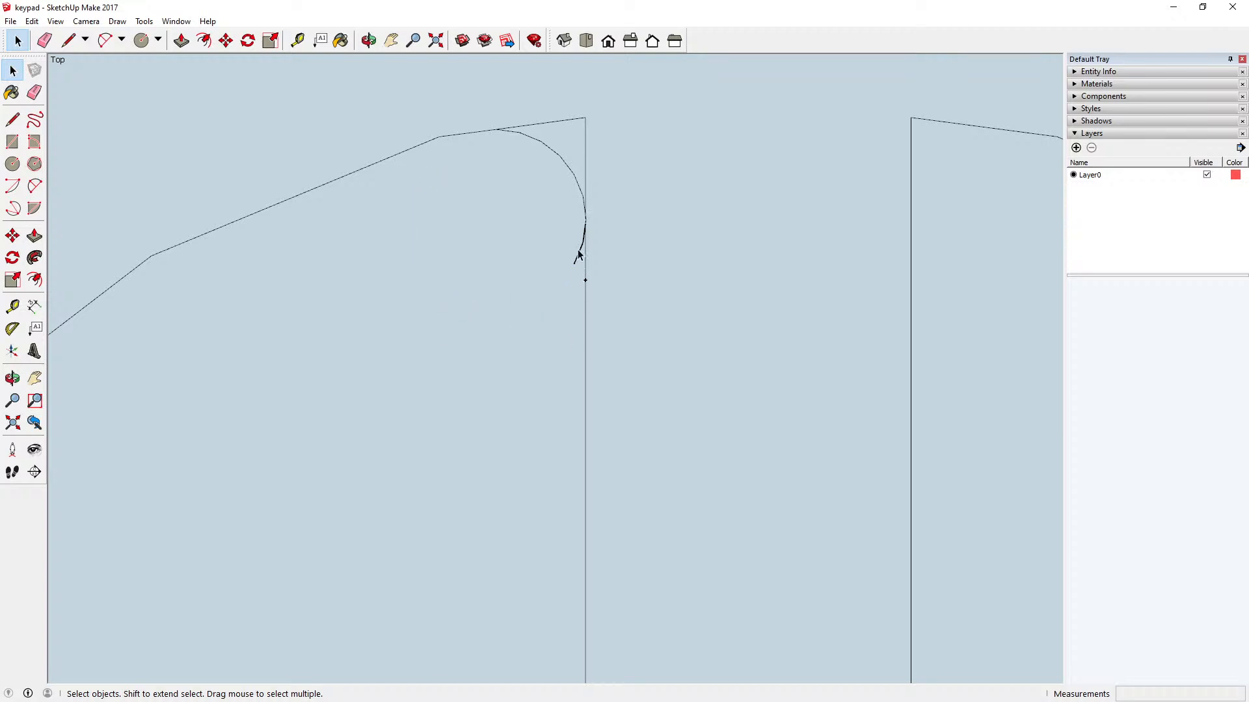
click(578, 251)
key(Delete)
click(583, 239)
key(Delete)
Step: Delete the two straight edge pieces forming the sharp corner outside the arc, leaving the upper-left sector's top corner rounded
click(516, 128)
click(516, 130)
key(Delete)
click(585, 139)
key(Delete)
scroll(551, 281, down, 2)
scroll(561, 278, down, 4)
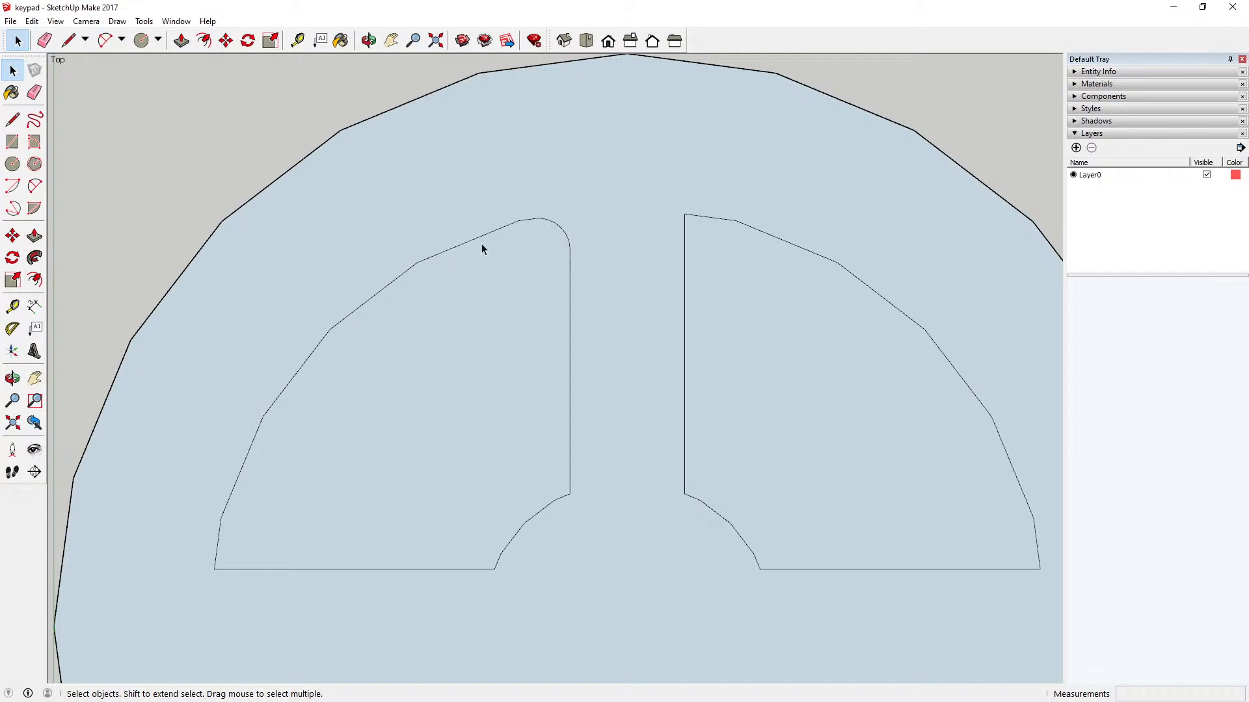
scroll(423, 319, down, 2)
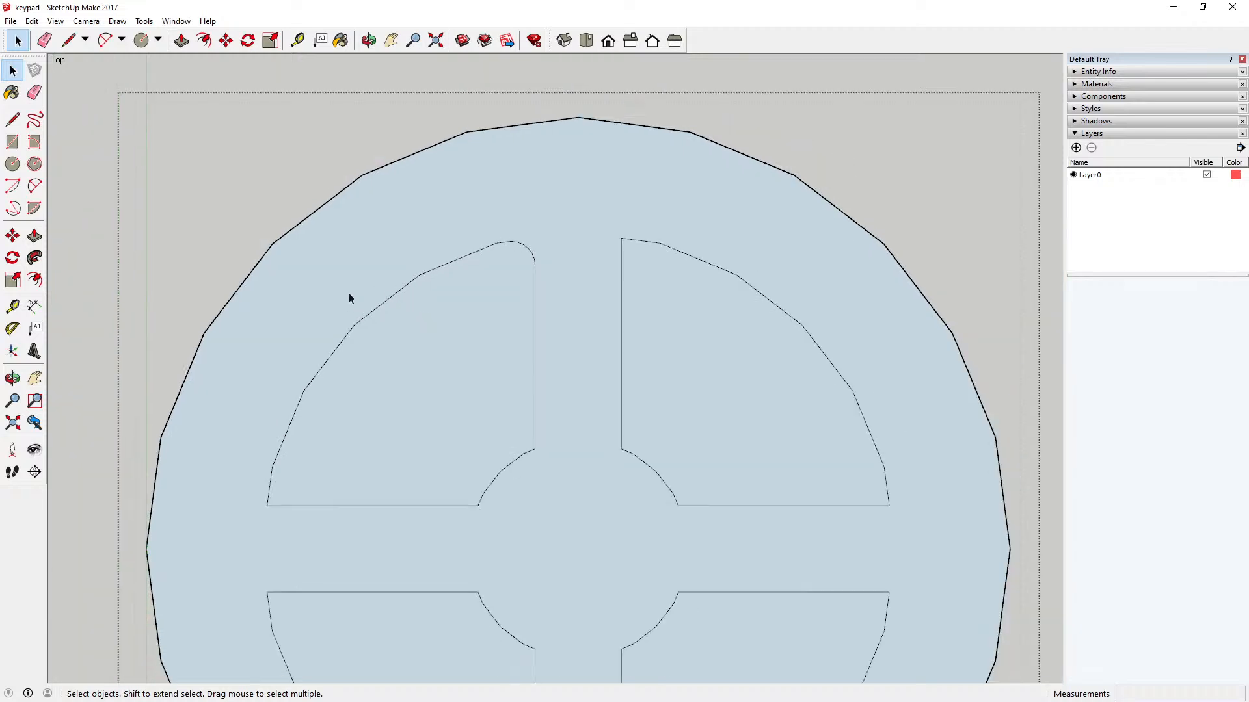
Step: Explode the upper-left sector's outer arc into separate edge segments
drag(317, 267, 551, 438)
drag(323, 240, 557, 484)
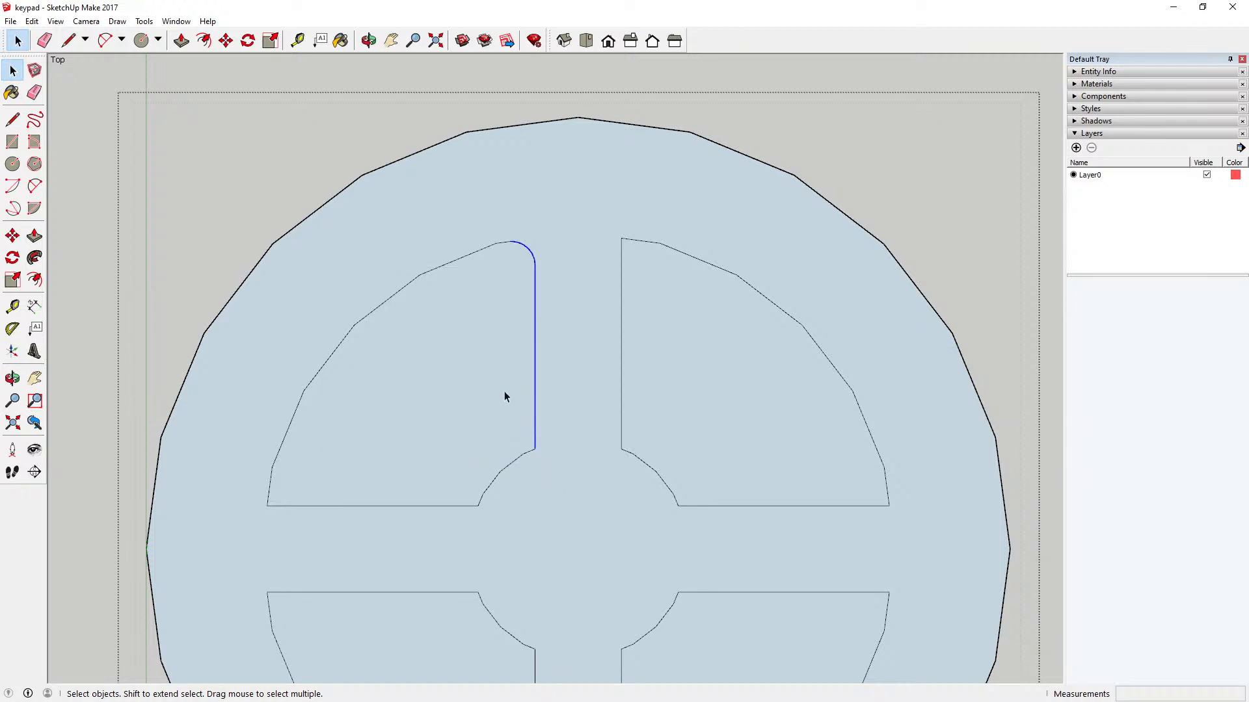
shift+click(504, 247)
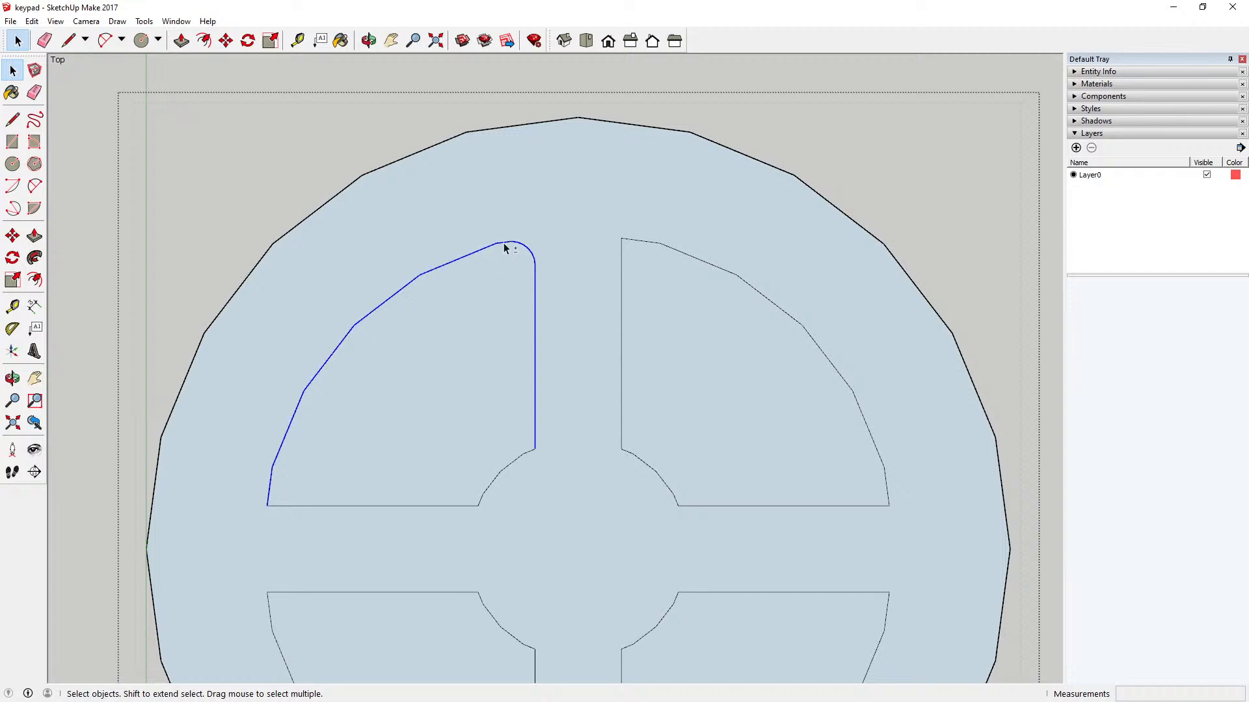
click(377, 337)
click(334, 350)
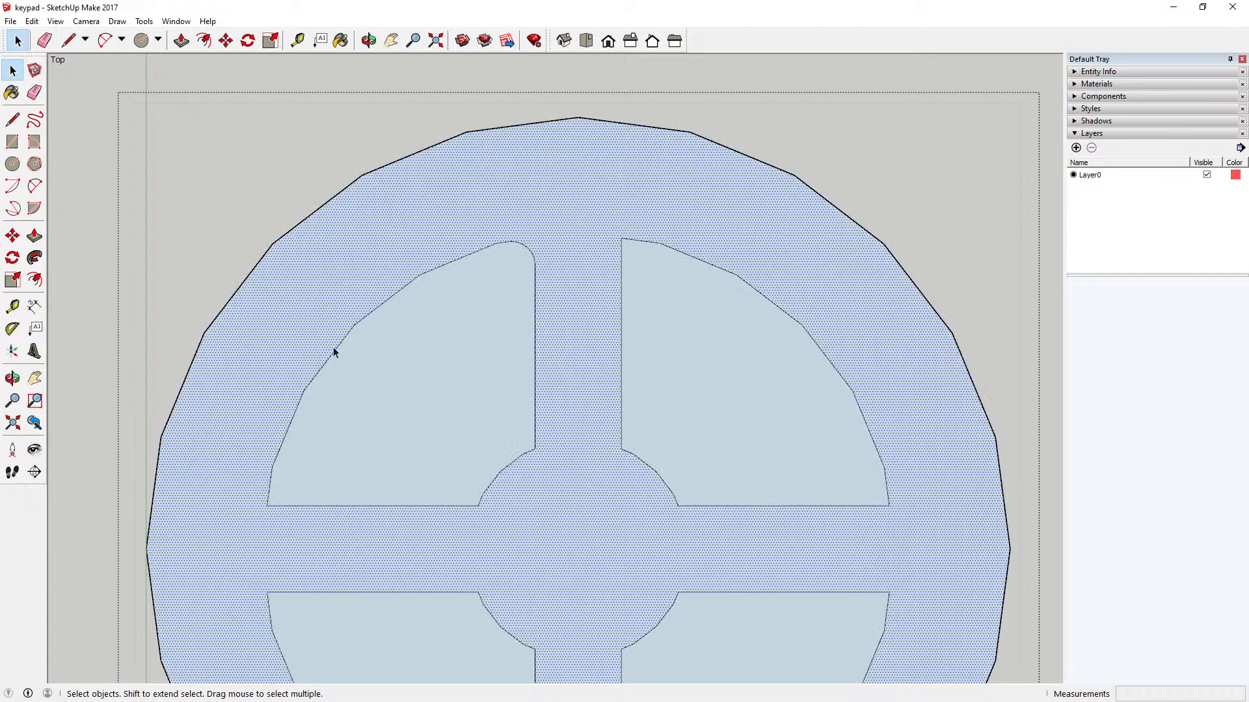
click(310, 384)
click(320, 383)
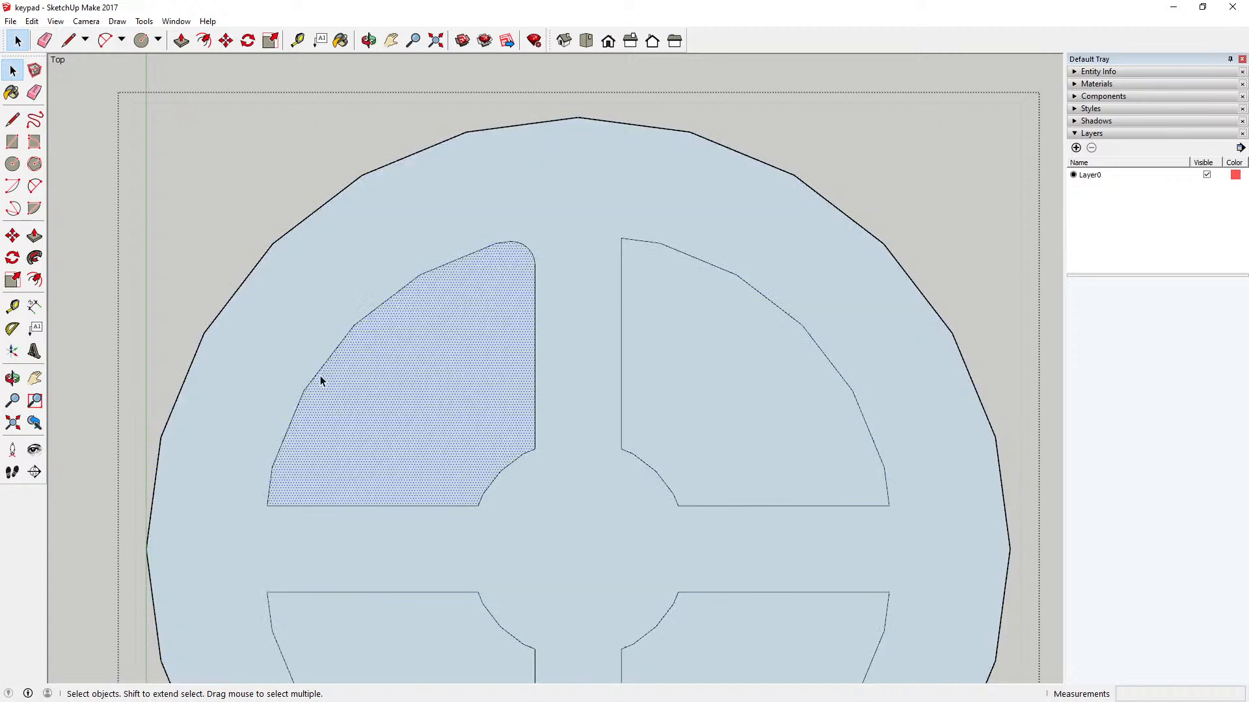
click(320, 375)
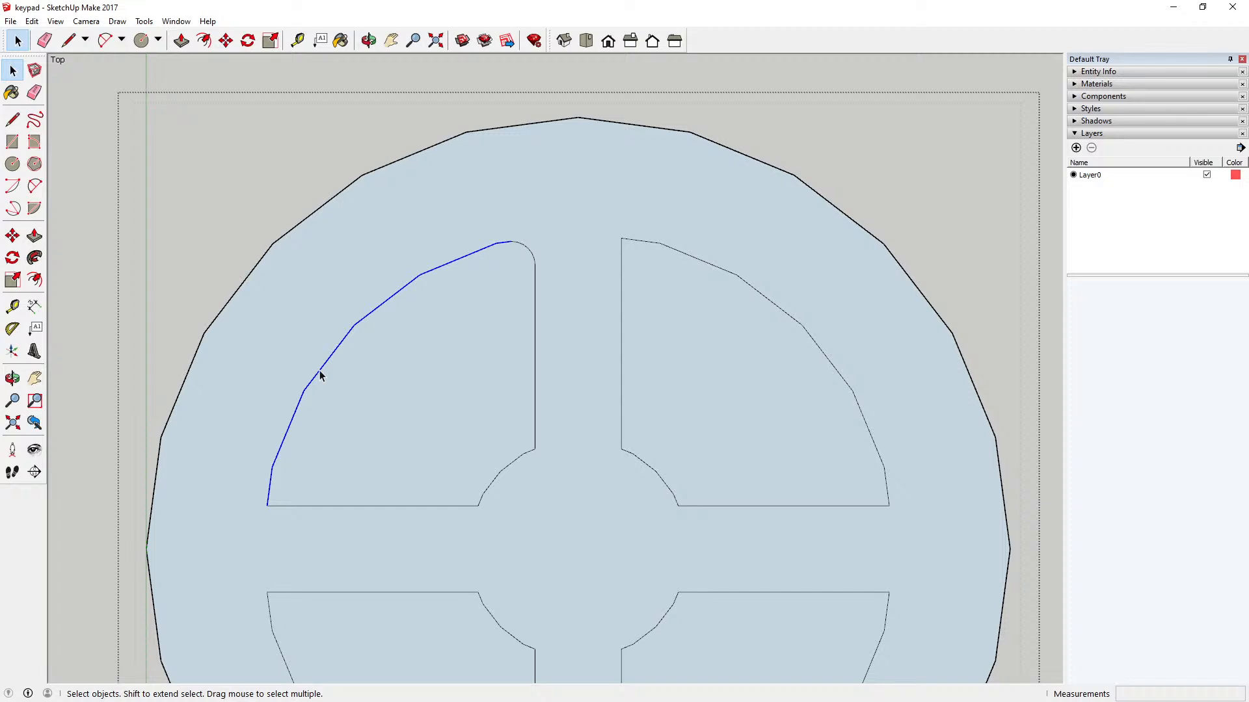
right_click(320, 376)
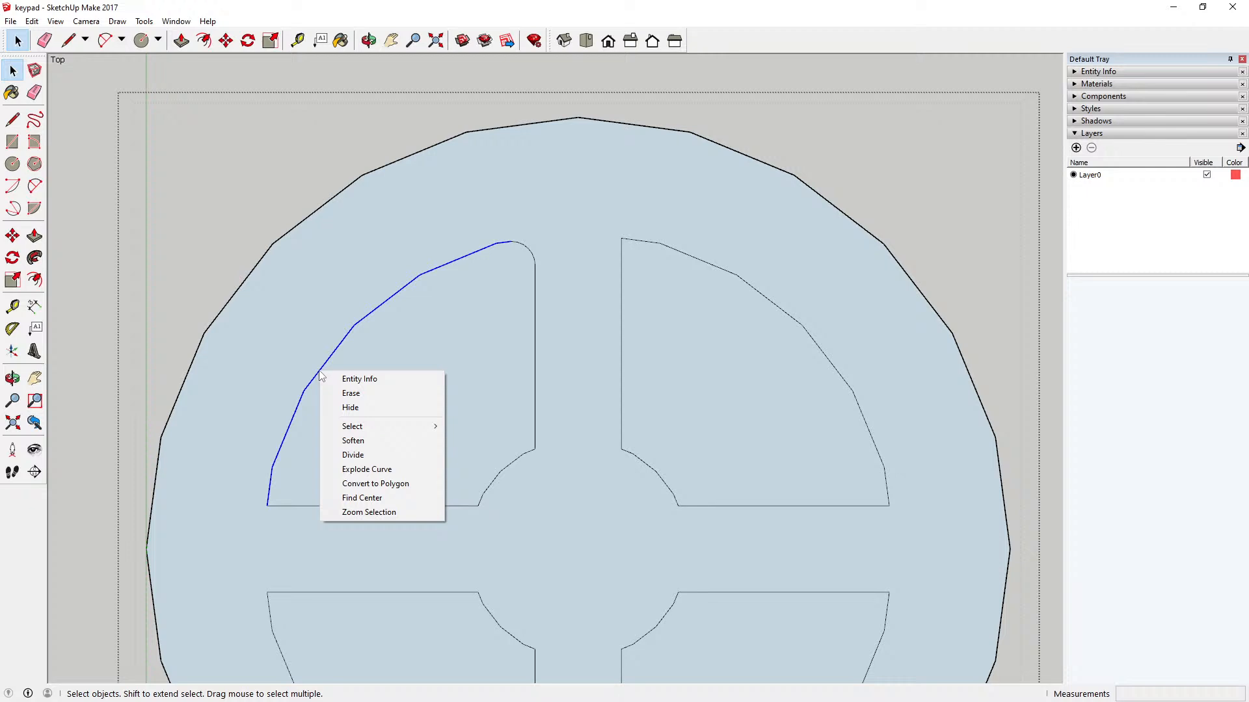
click(400, 465)
click(448, 368)
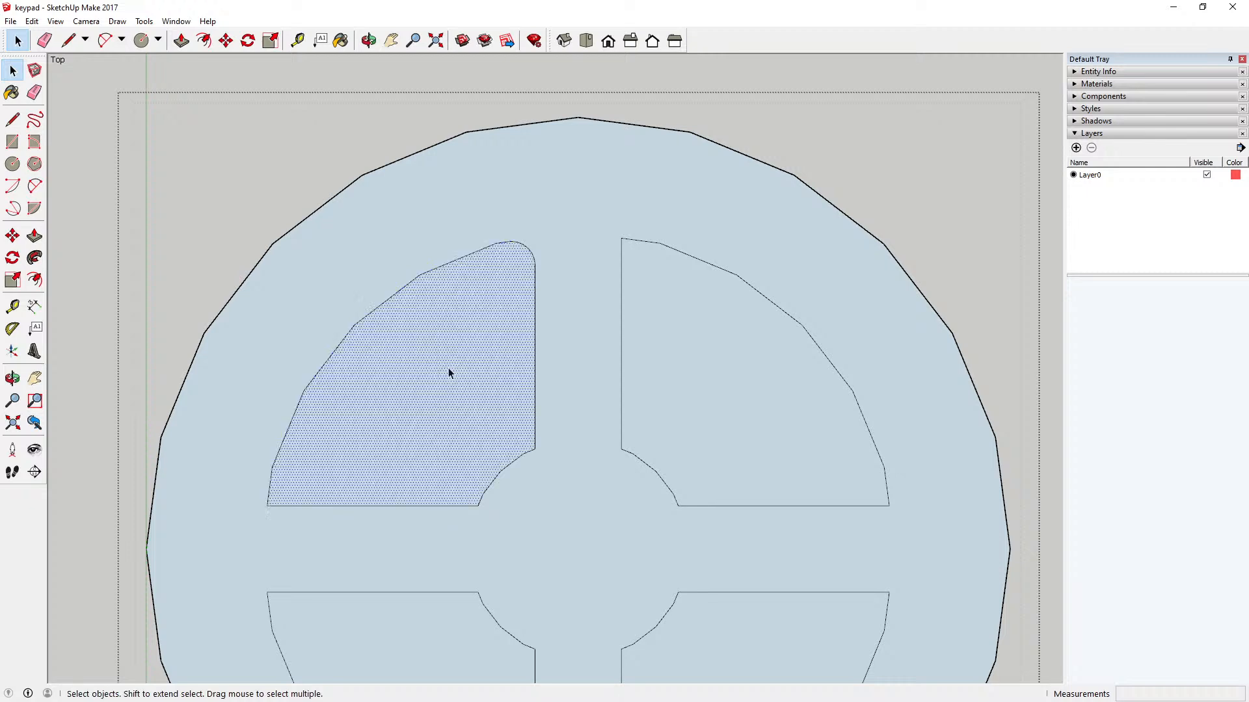
click(396, 296)
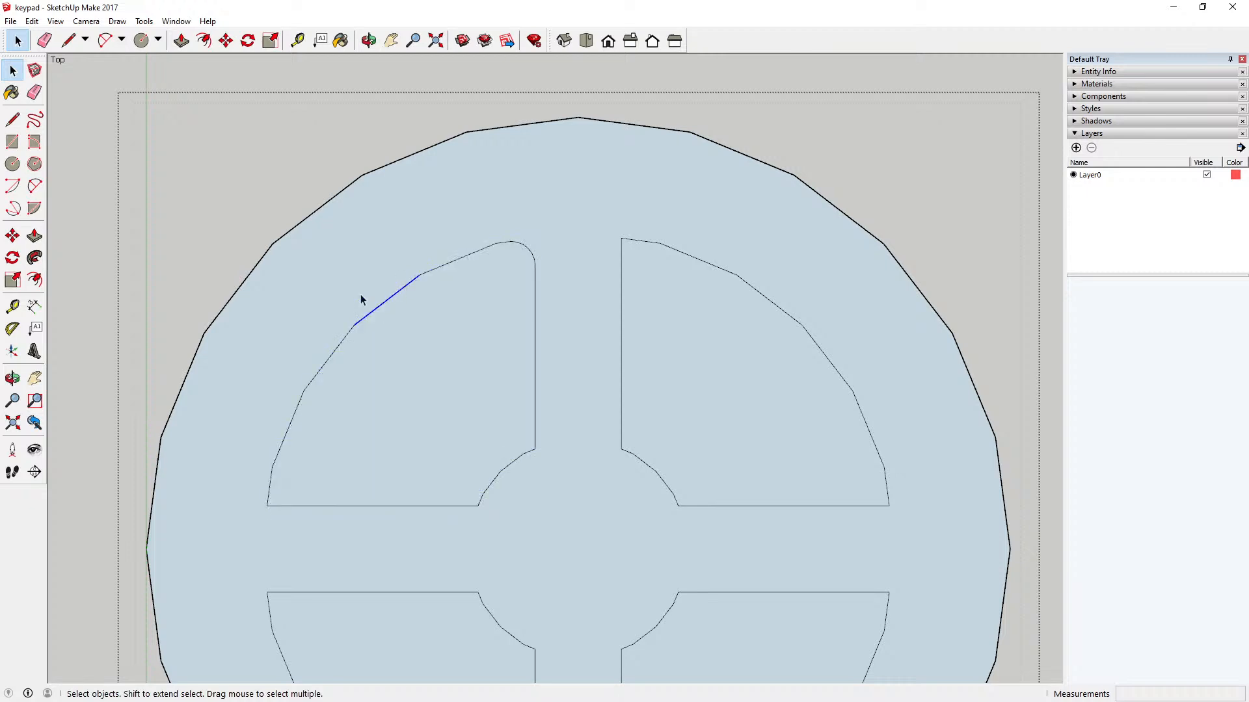
click(320, 271)
Step: Explode the upper-left sector's short inner arc near the key's center into separate edges
drag(325, 246, 542, 442)
drag(377, 293, 564, 481)
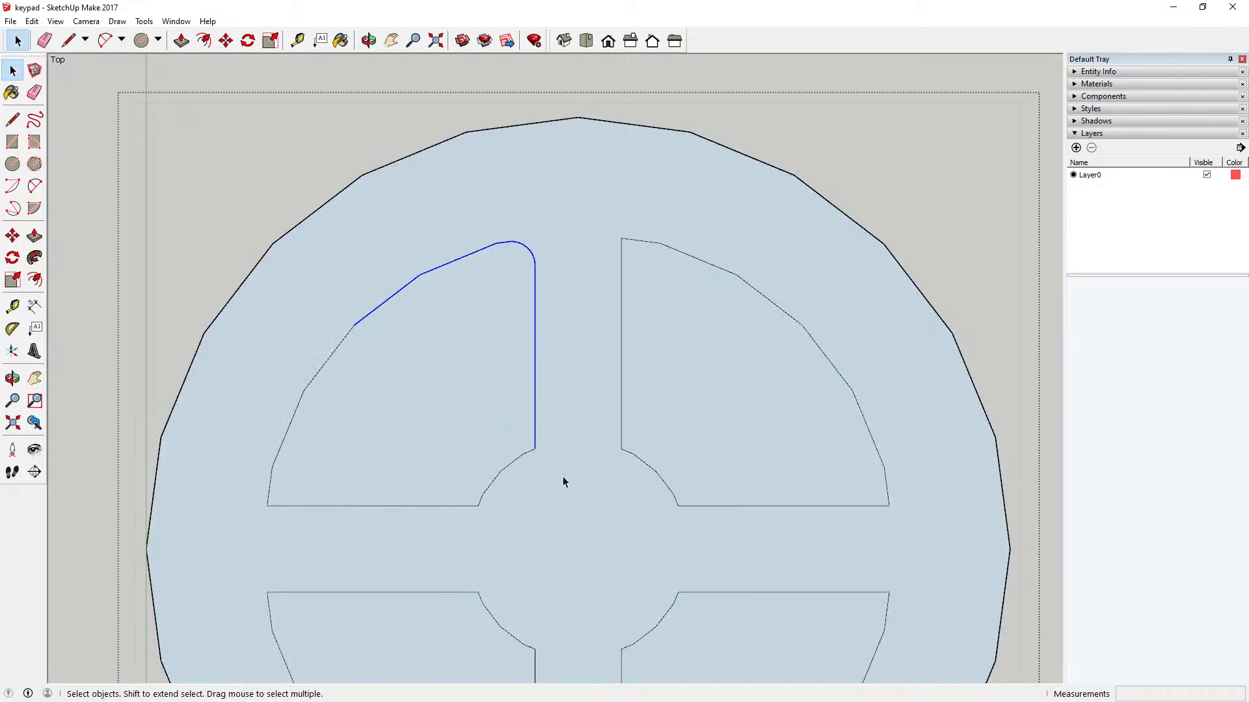
click(519, 460)
right_click(518, 461)
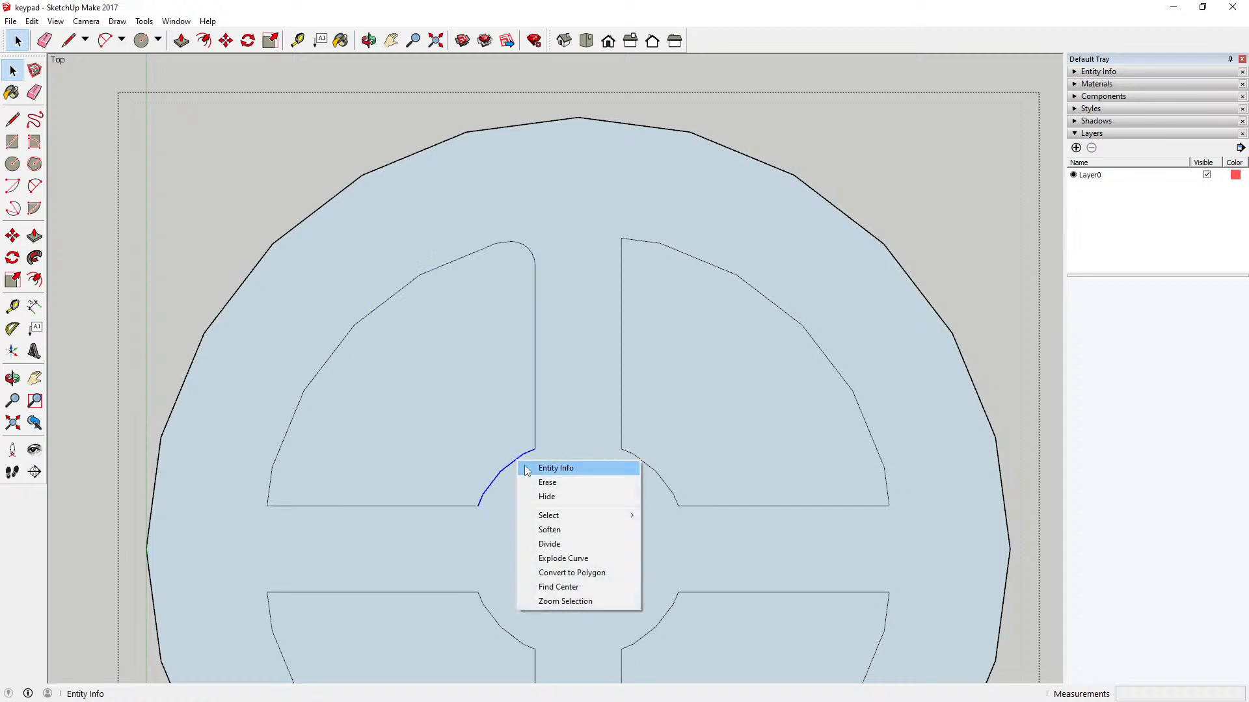
click(558, 558)
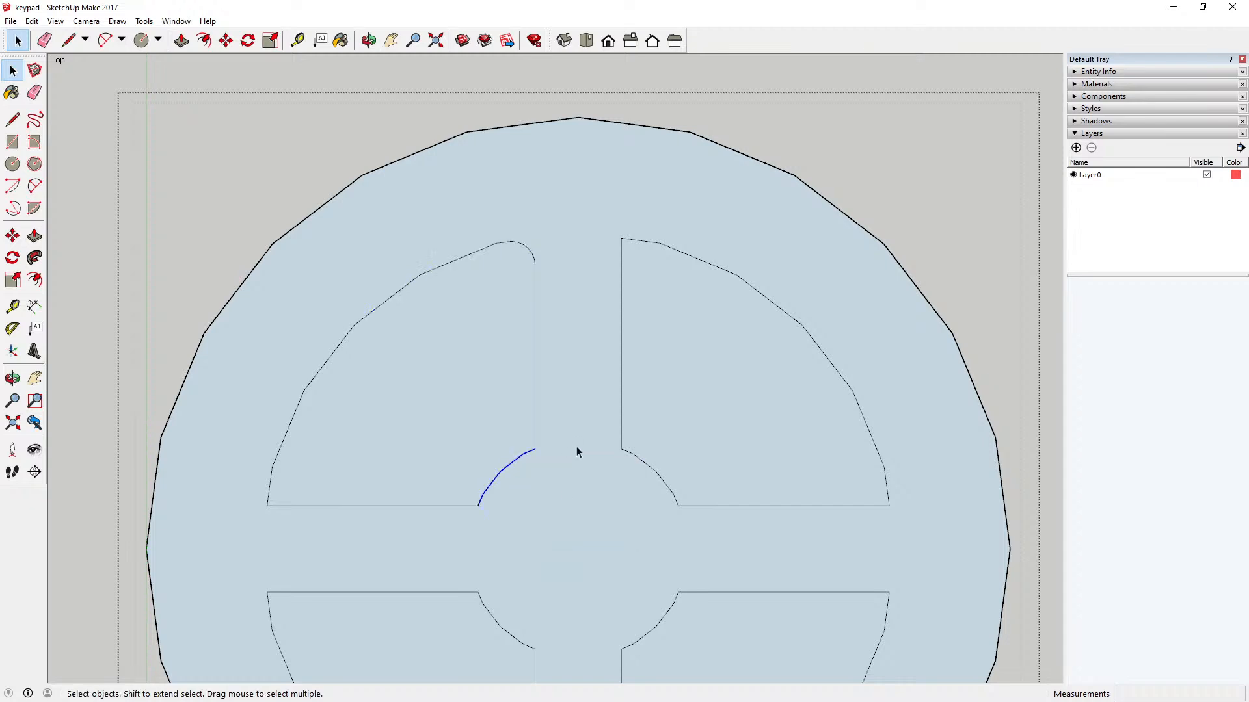
click(576, 452)
drag(324, 242, 565, 476)
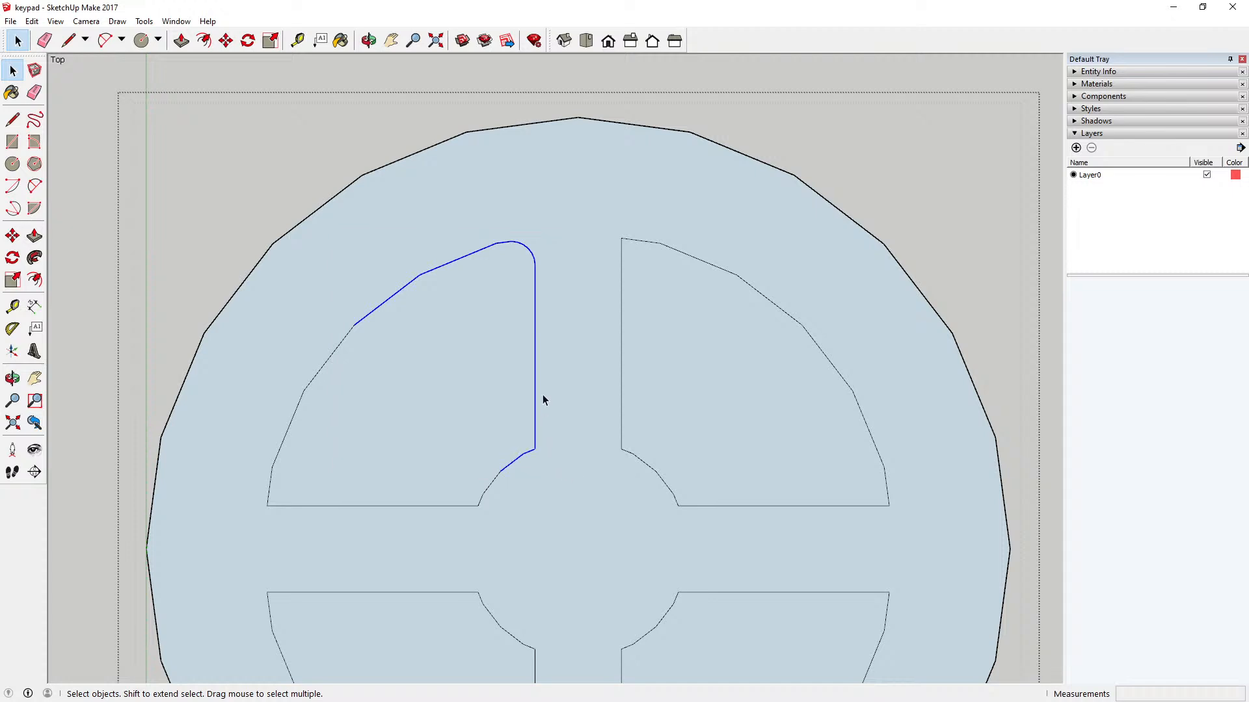
click(544, 460)
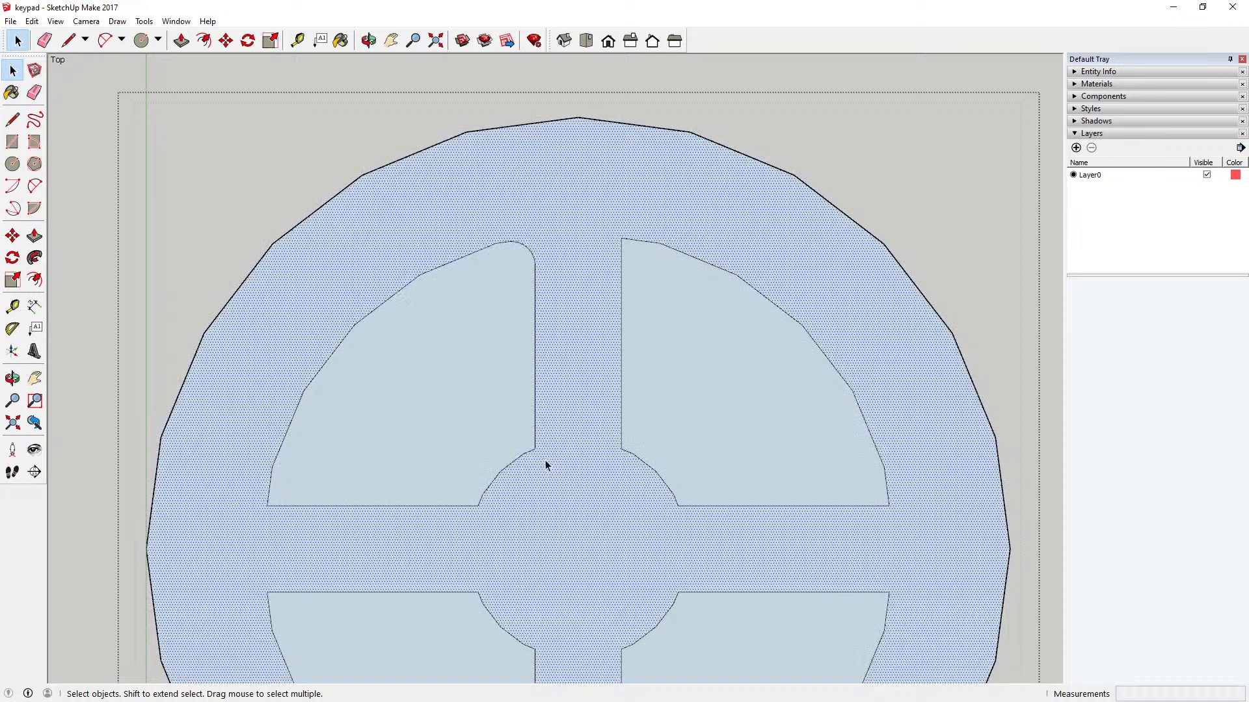
Step: Close the key component and draw a small circle touching the vertical edge and inner arc at the upper-left sector's inner corner
scroll(535, 461, up, 3)
scroll(533, 459, up, 1)
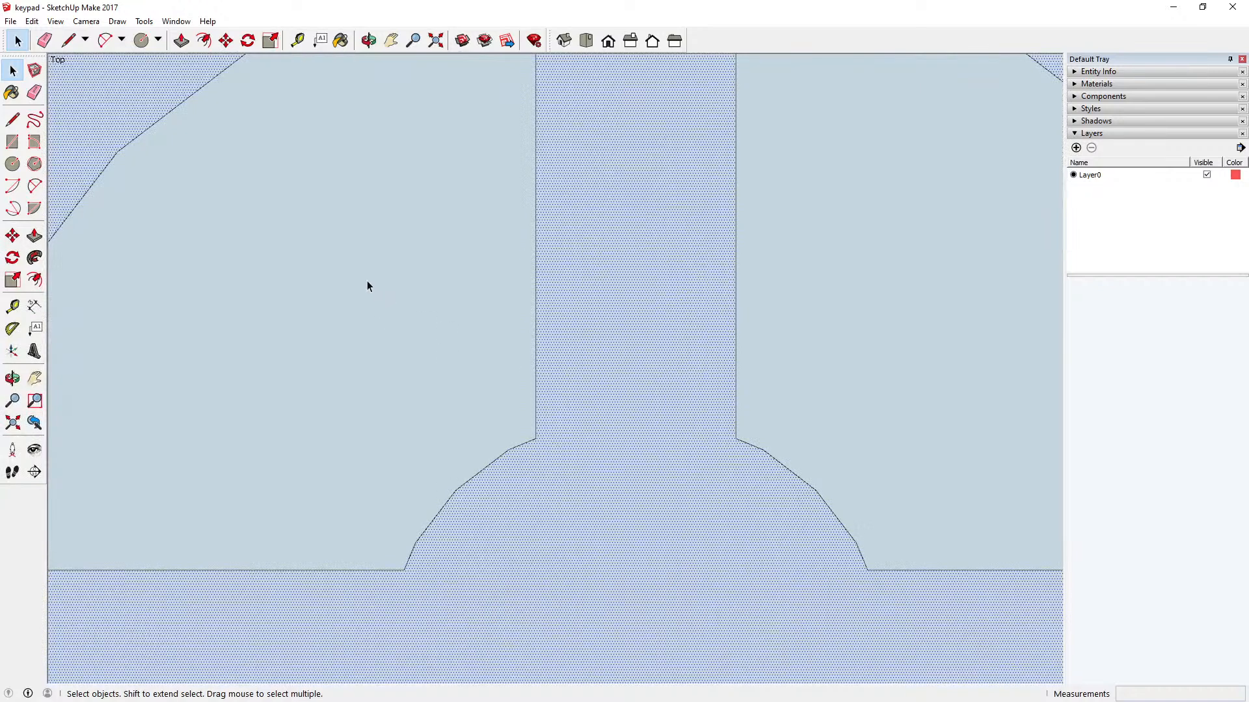
scroll(510, 480, down, 2)
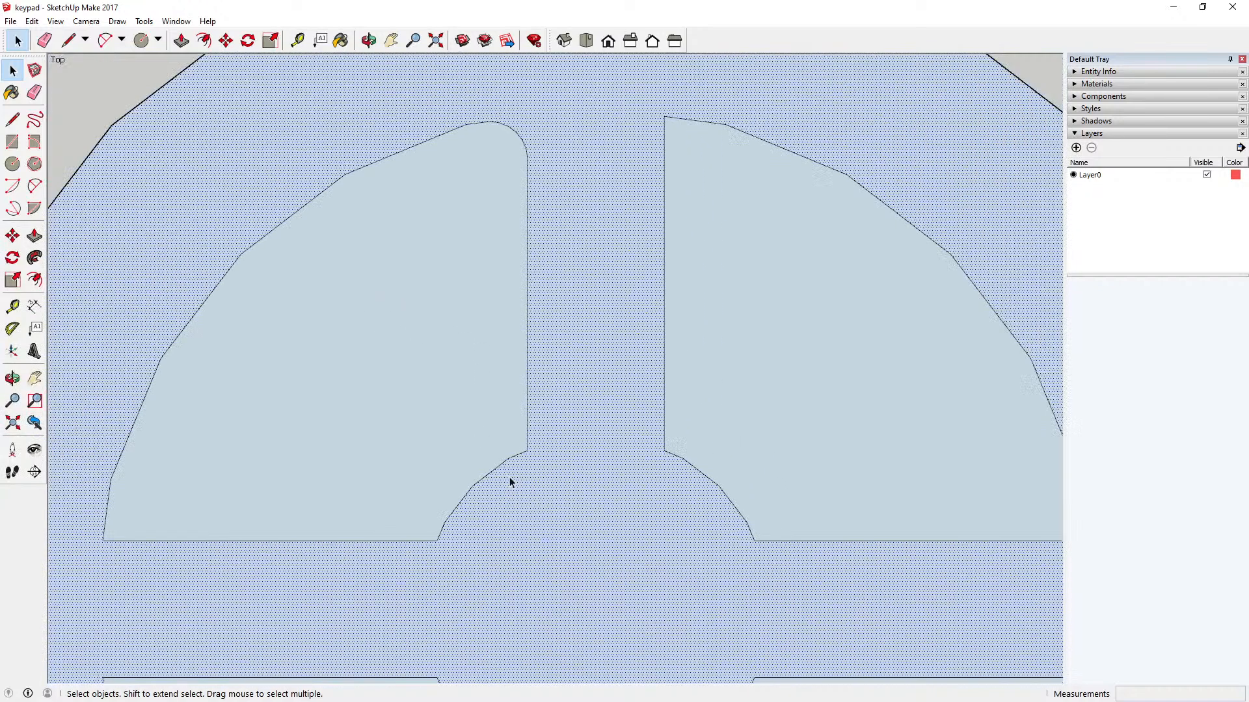
scroll(509, 477, down, 1)
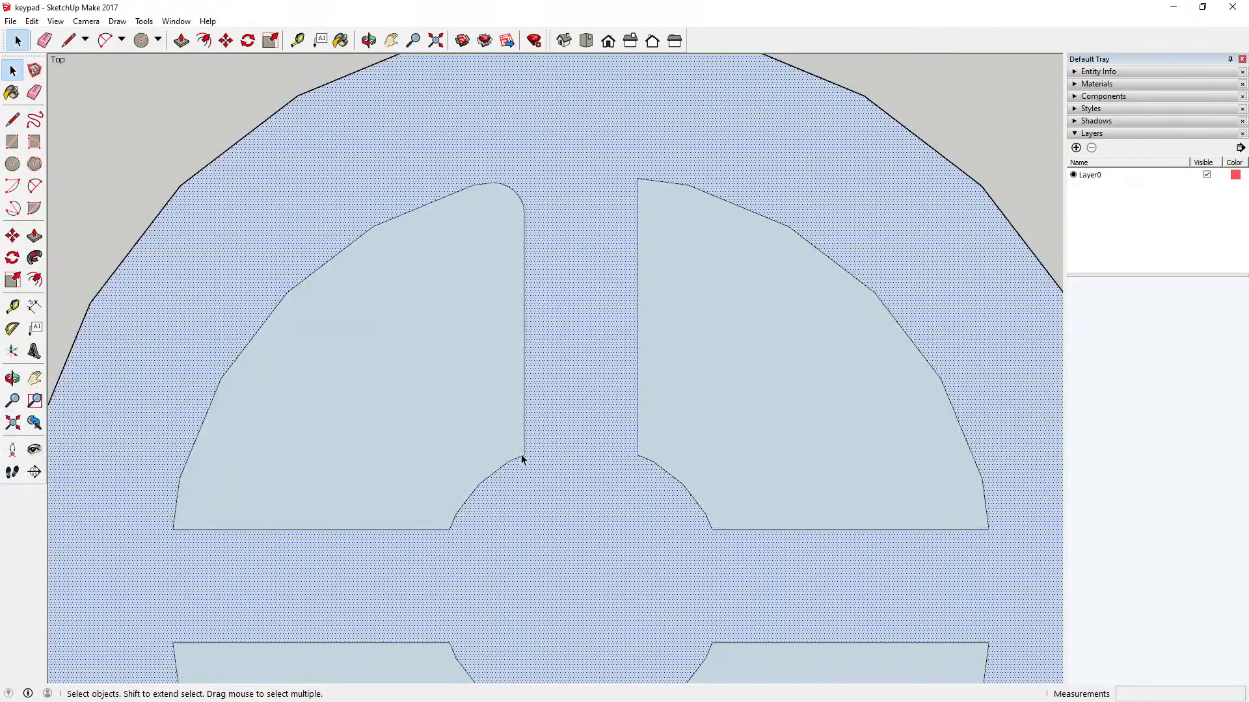
scroll(520, 454, up, 4)
scroll(521, 449, down, 1)
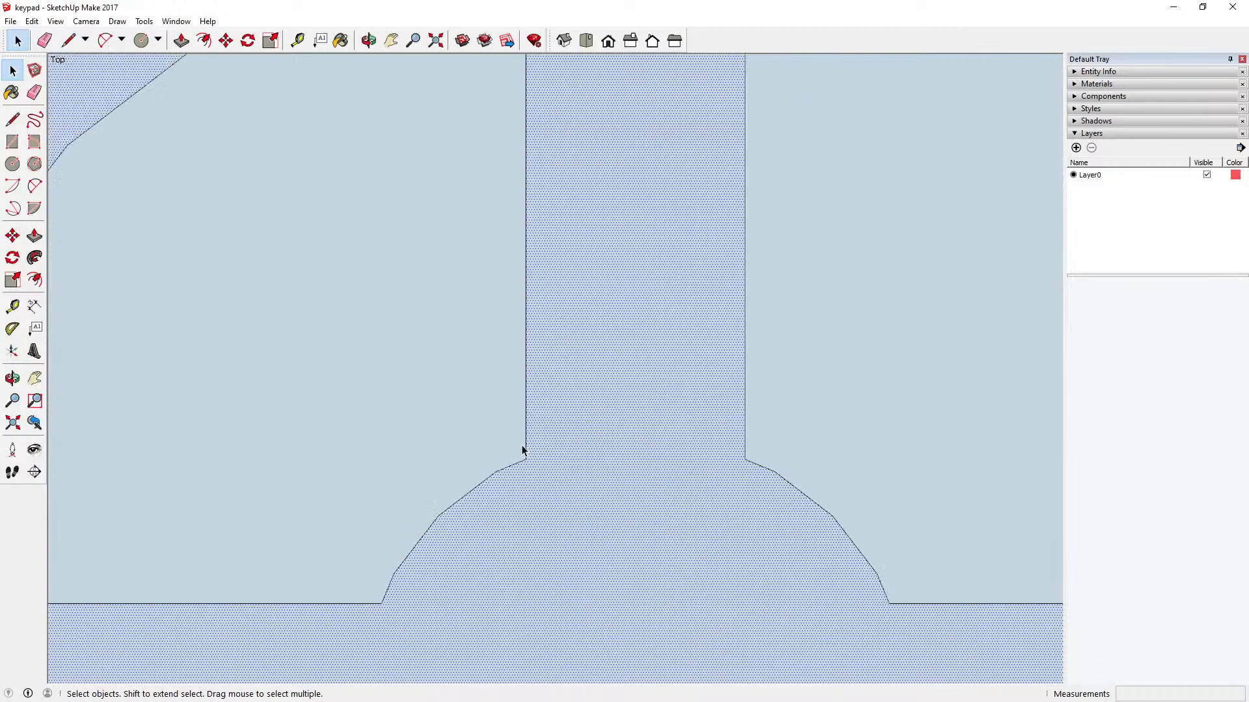
scroll(522, 450, down, 2)
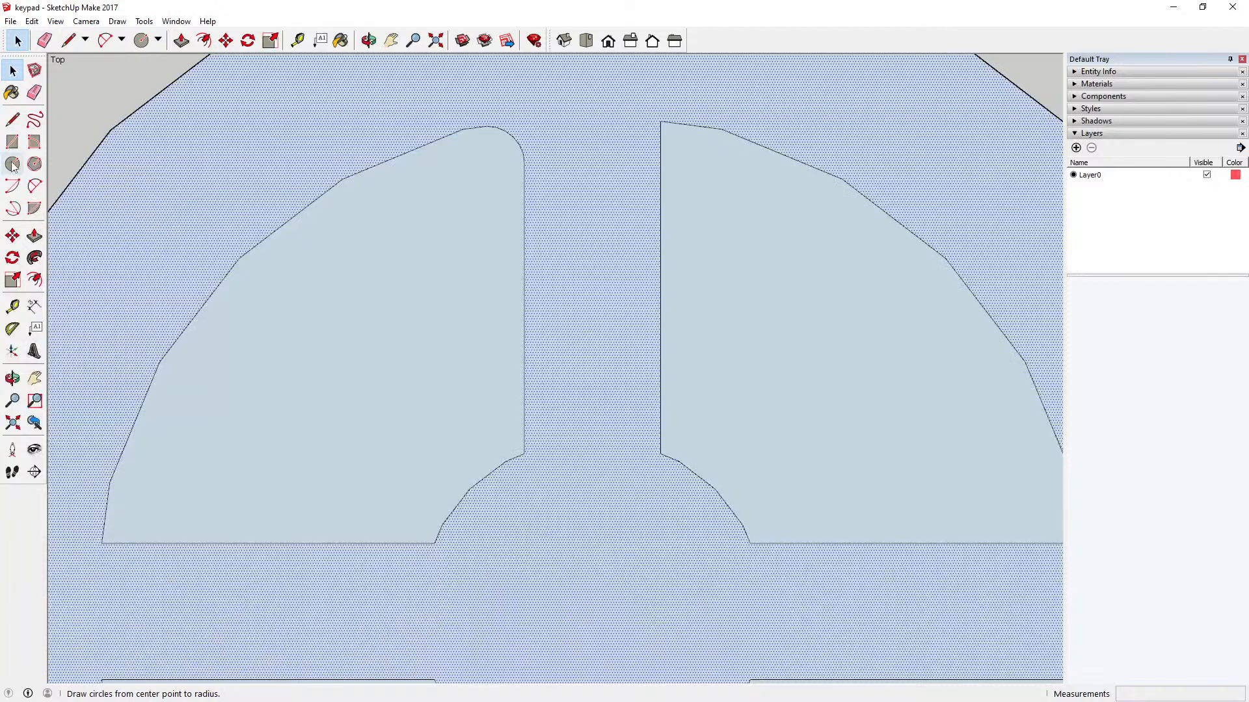
scroll(446, 373, down, 3)
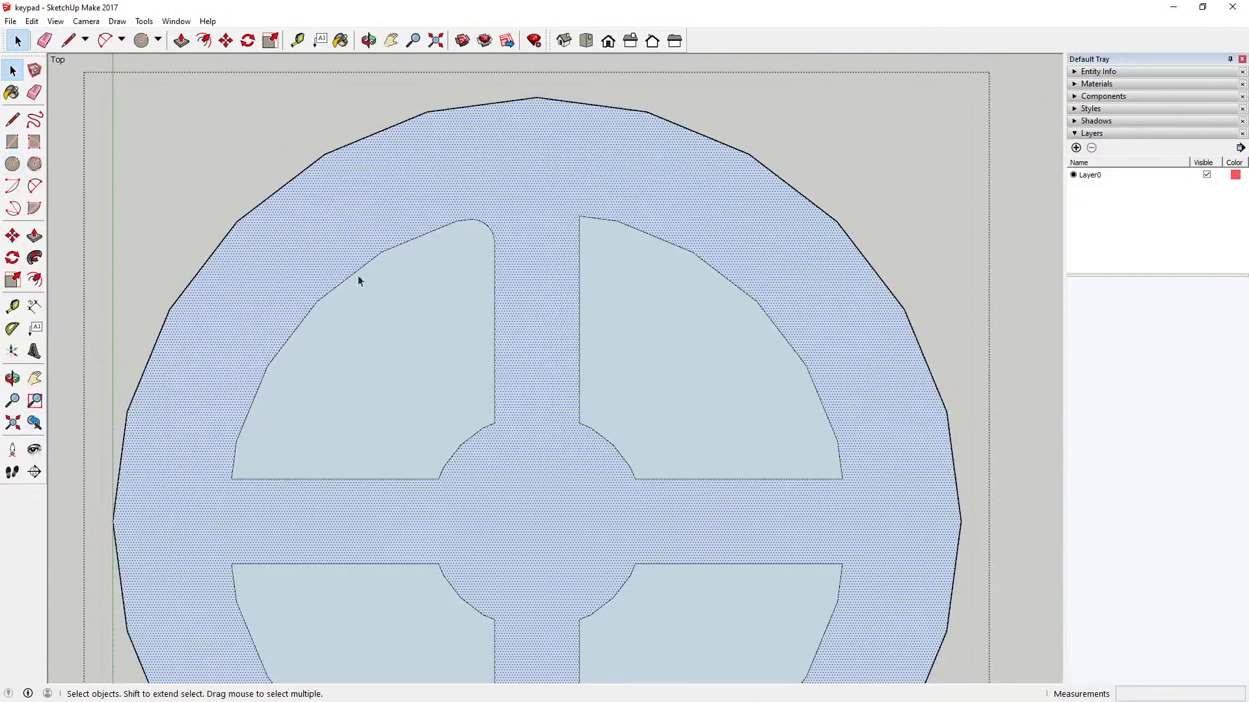
scroll(419, 283, down, 2)
click(362, 82)
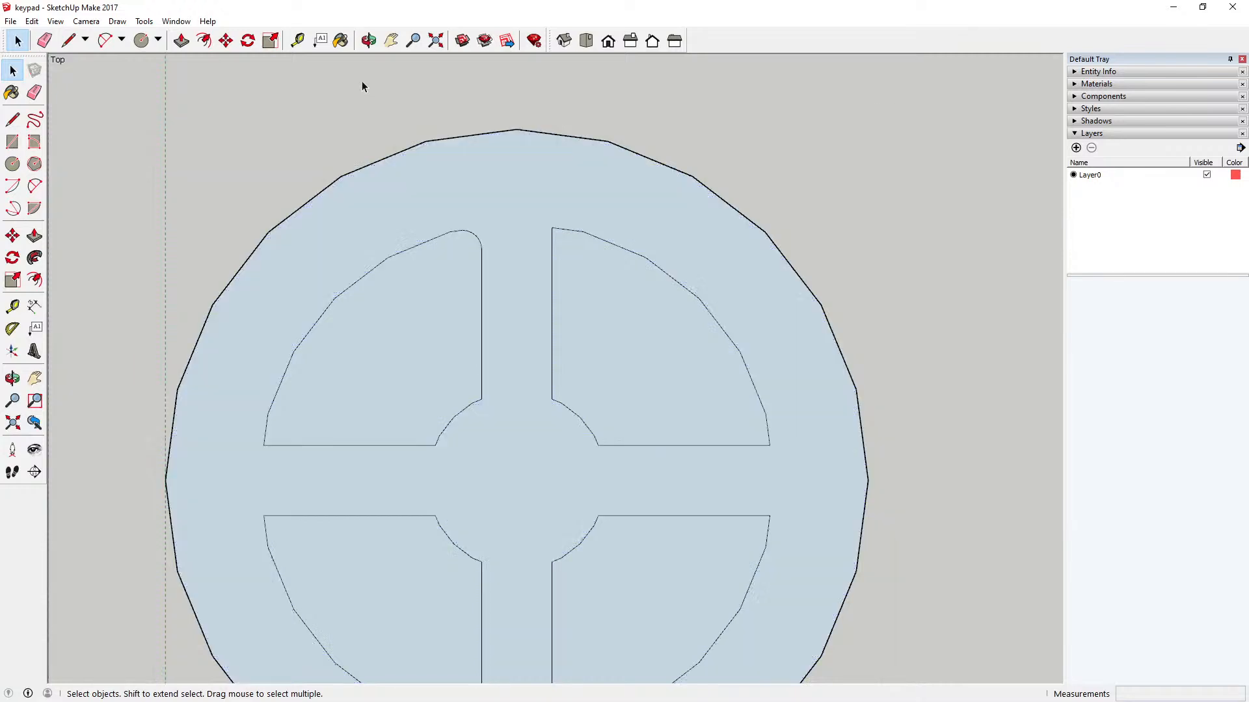
click(13, 164)
scroll(476, 393, up, 4)
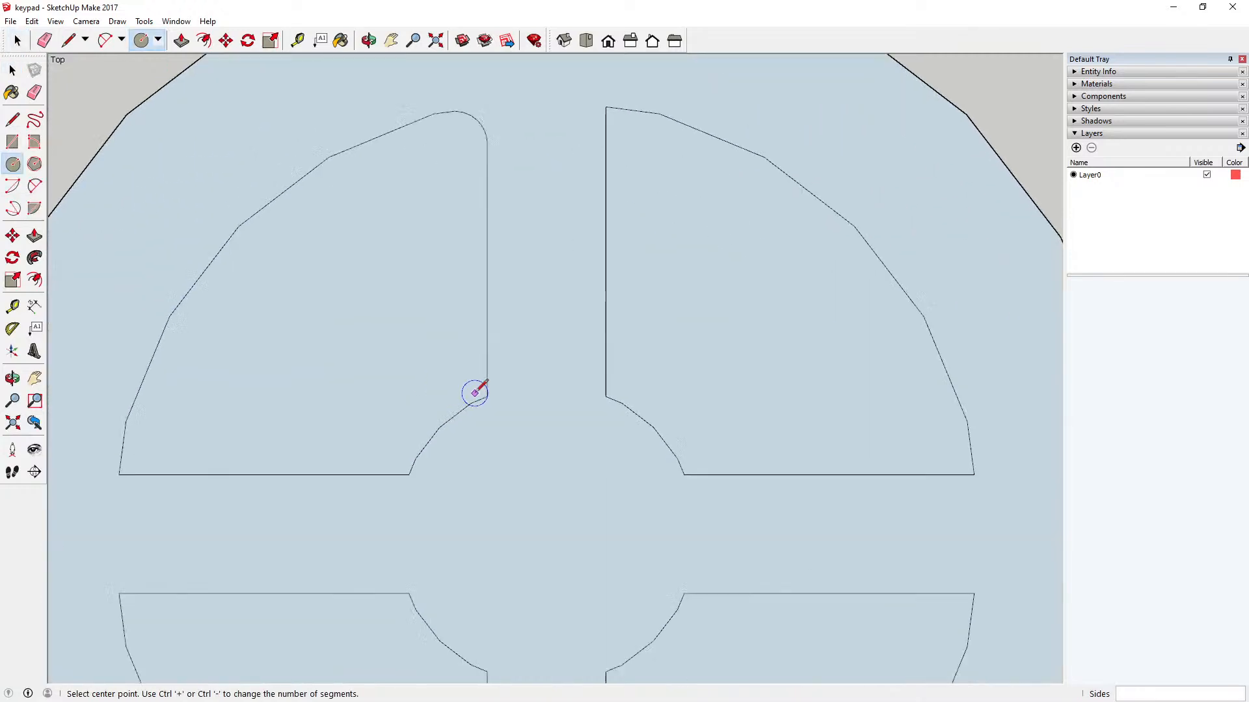
scroll(475, 389, up, 1)
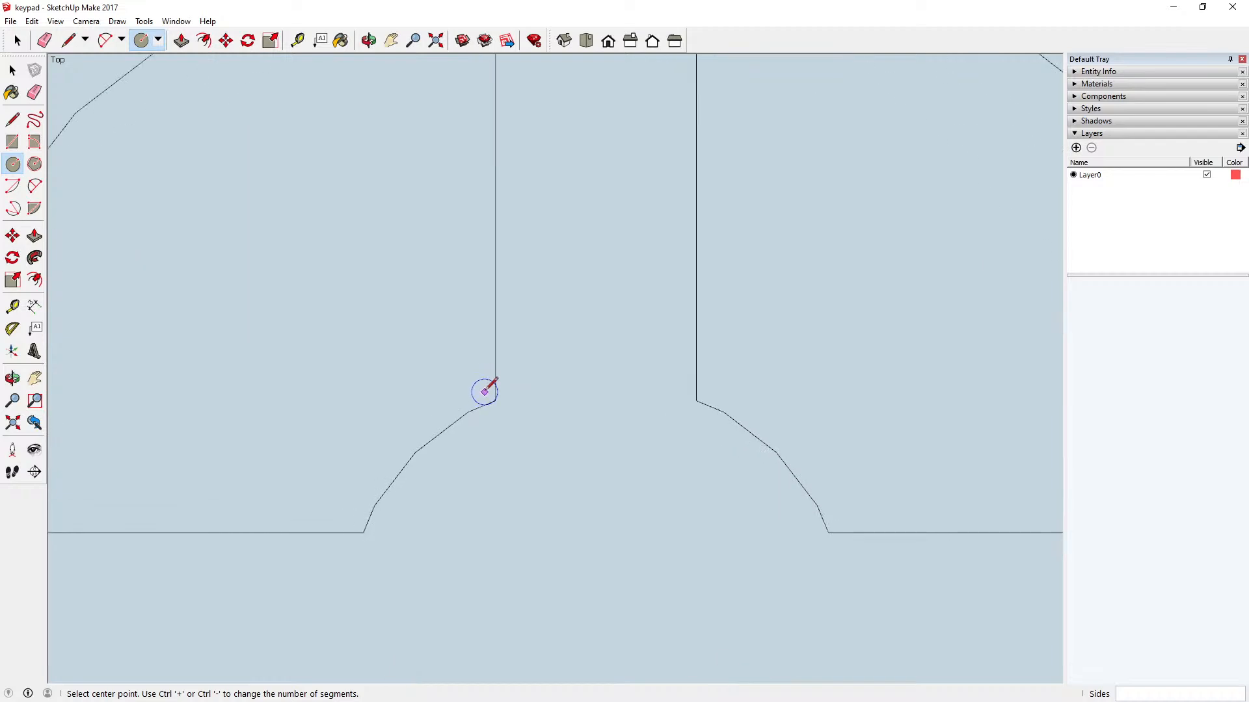
click(480, 391)
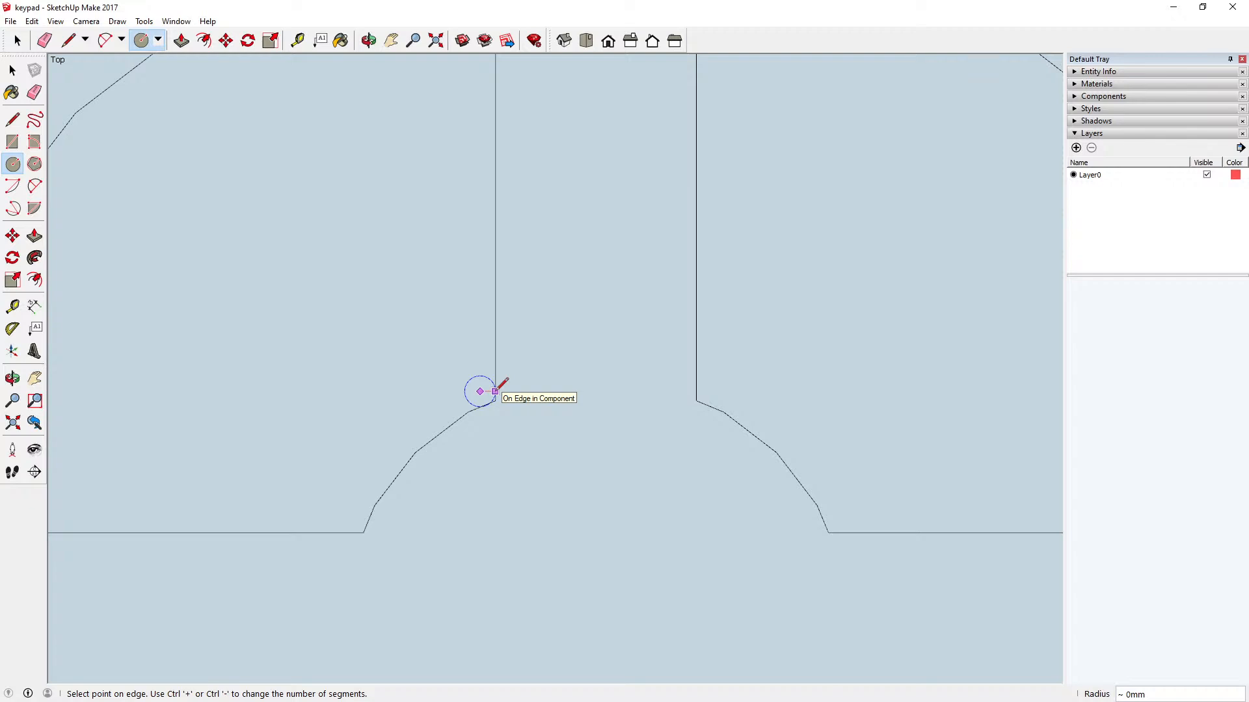
click(495, 391)
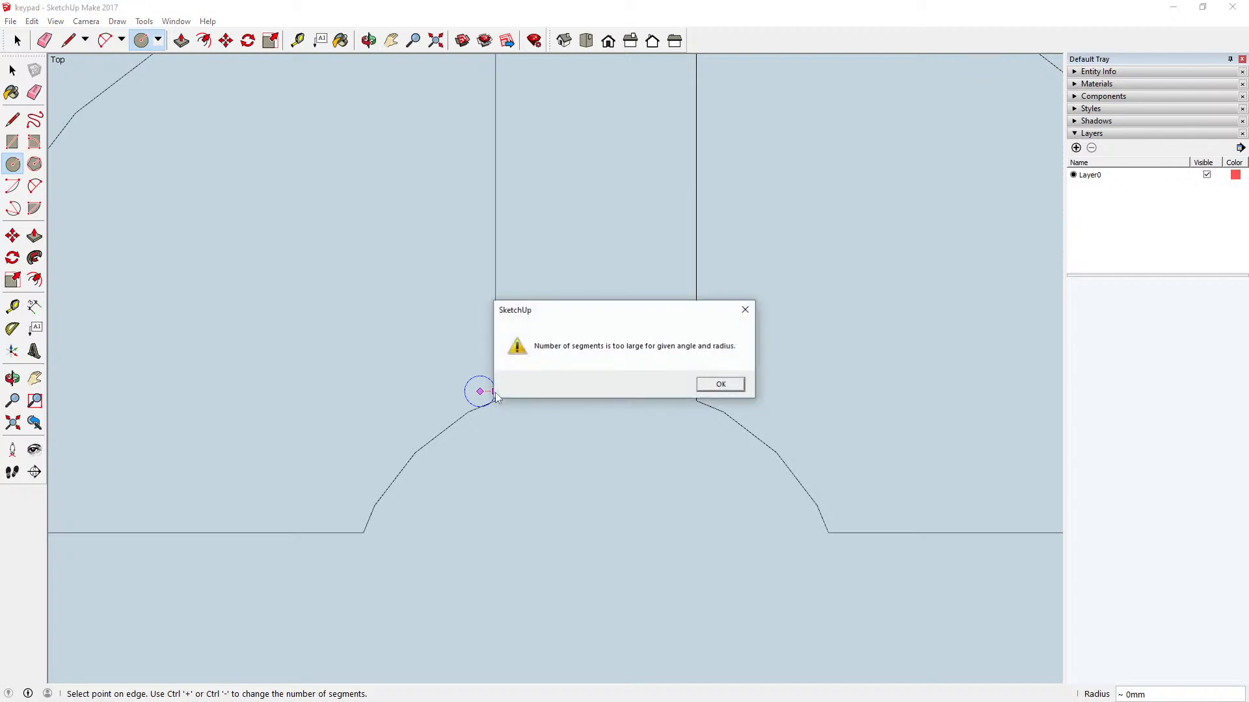
click(719, 384)
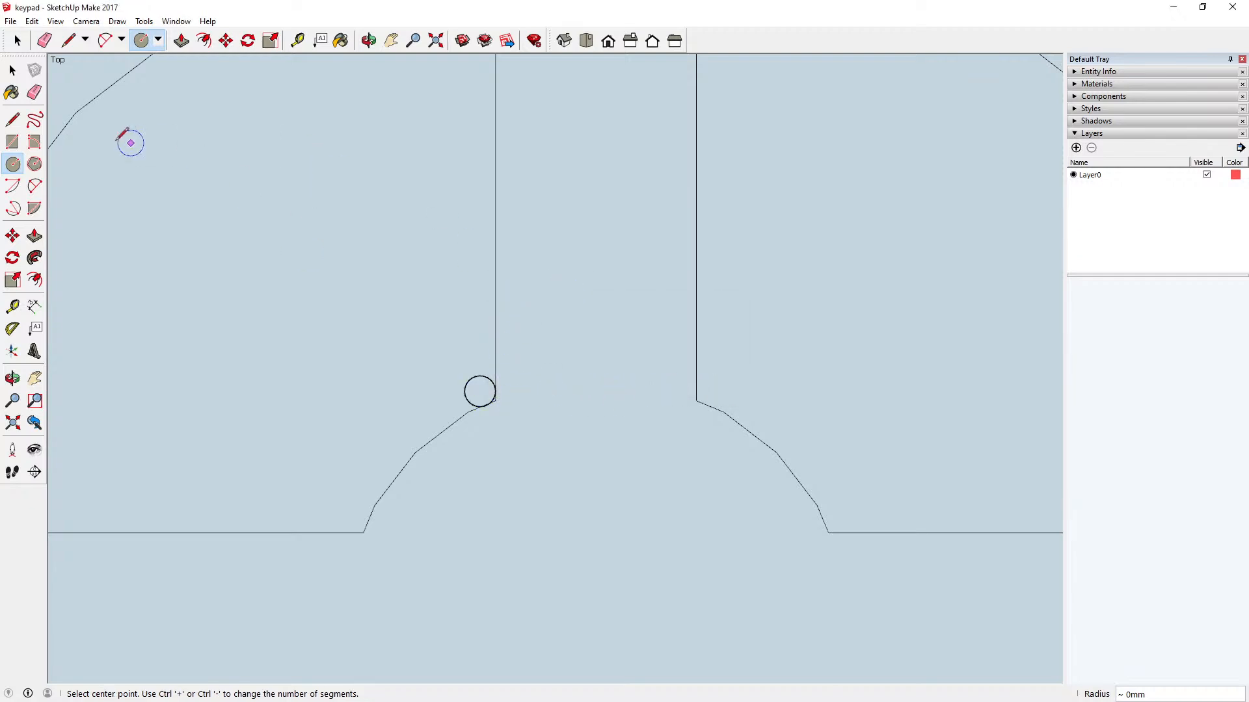
Step: Cut the new small circle, open the key component for editing and paste the circle in place inside it
click(13, 72)
scroll(447, 348, down, 3)
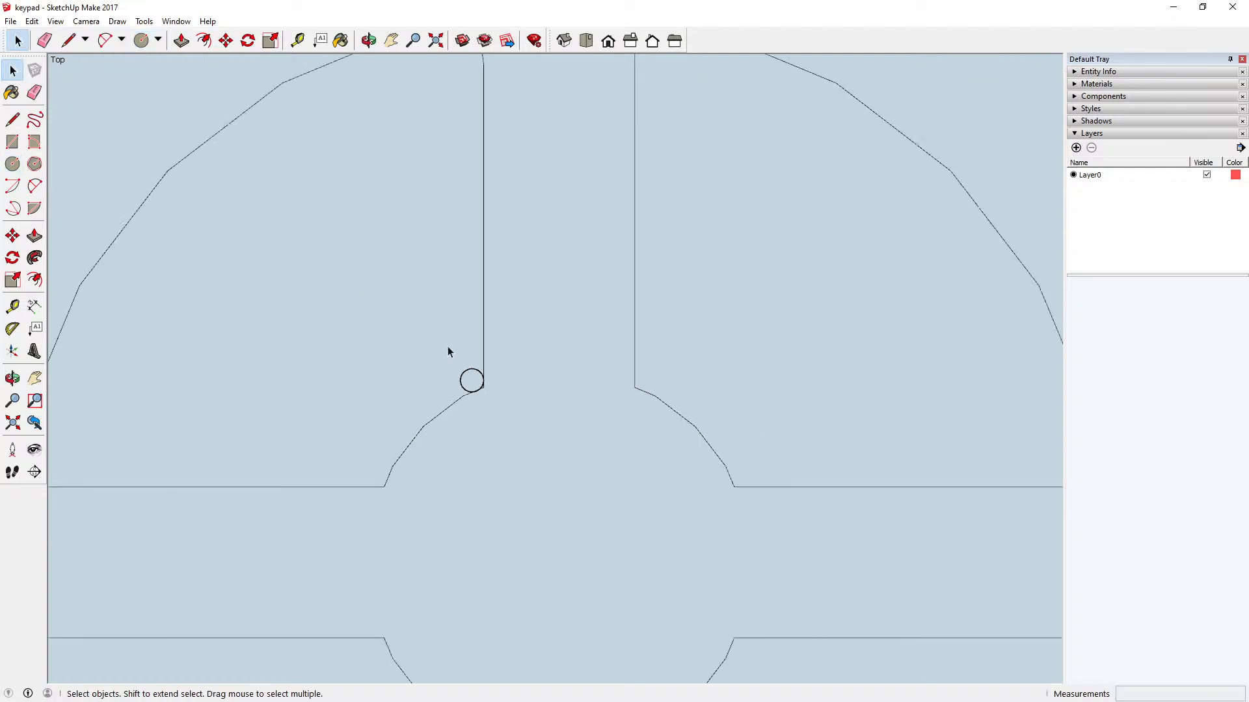
click(476, 372)
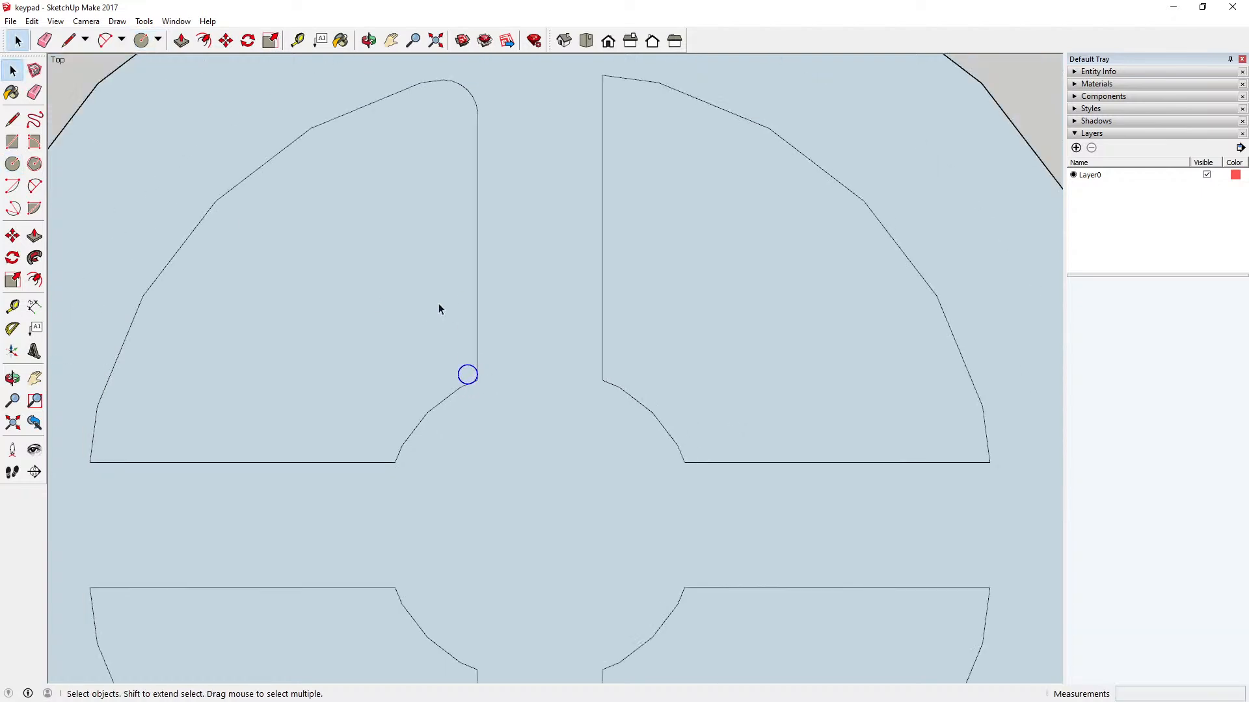
click(32, 21)
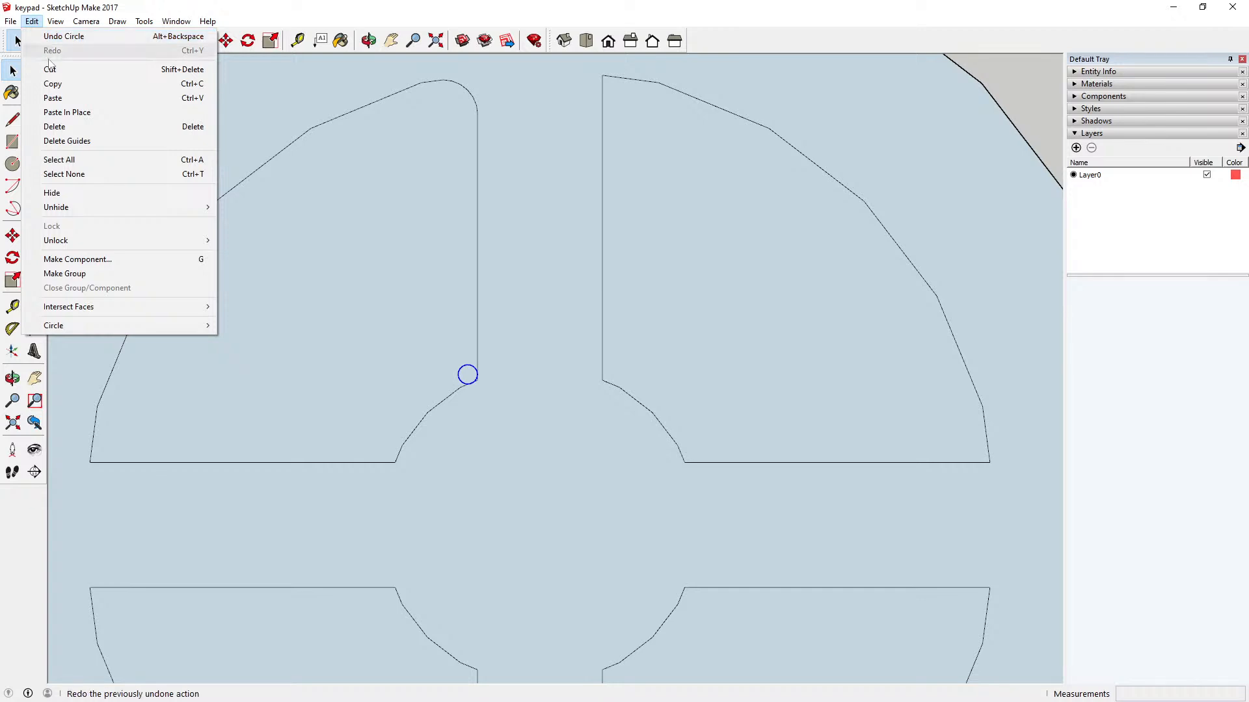
click(50, 67)
click(31, 22)
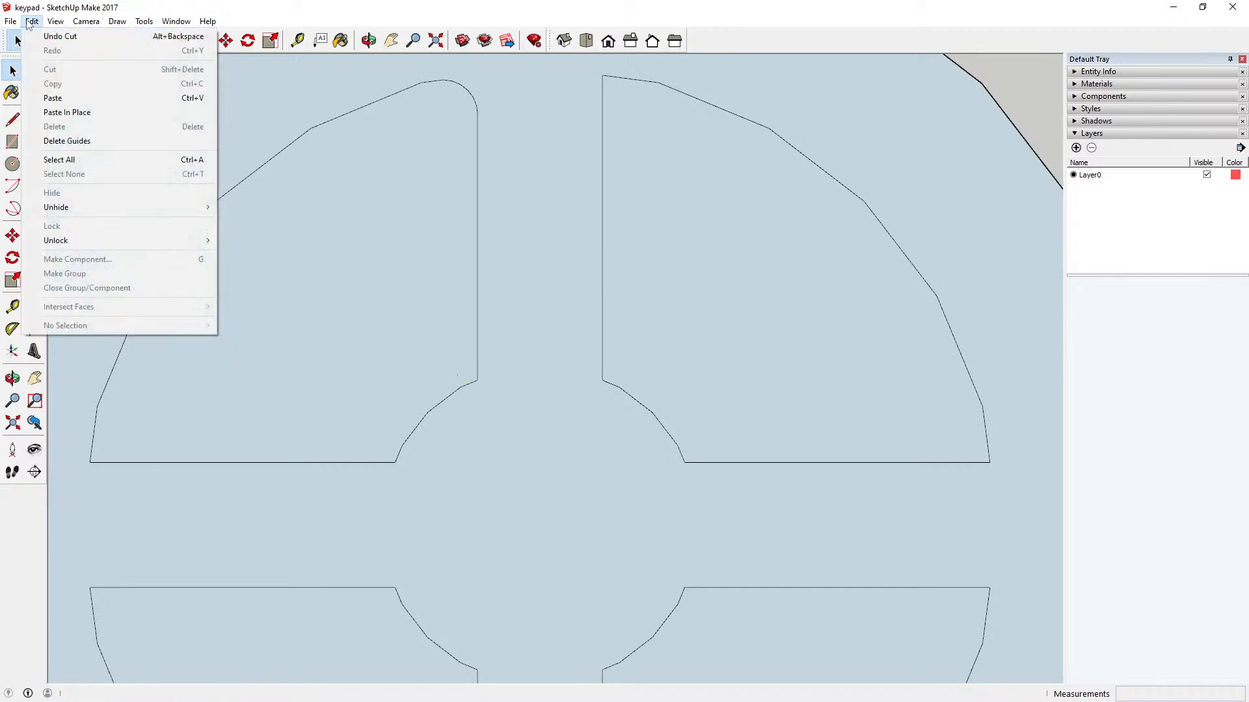
click(333, 16)
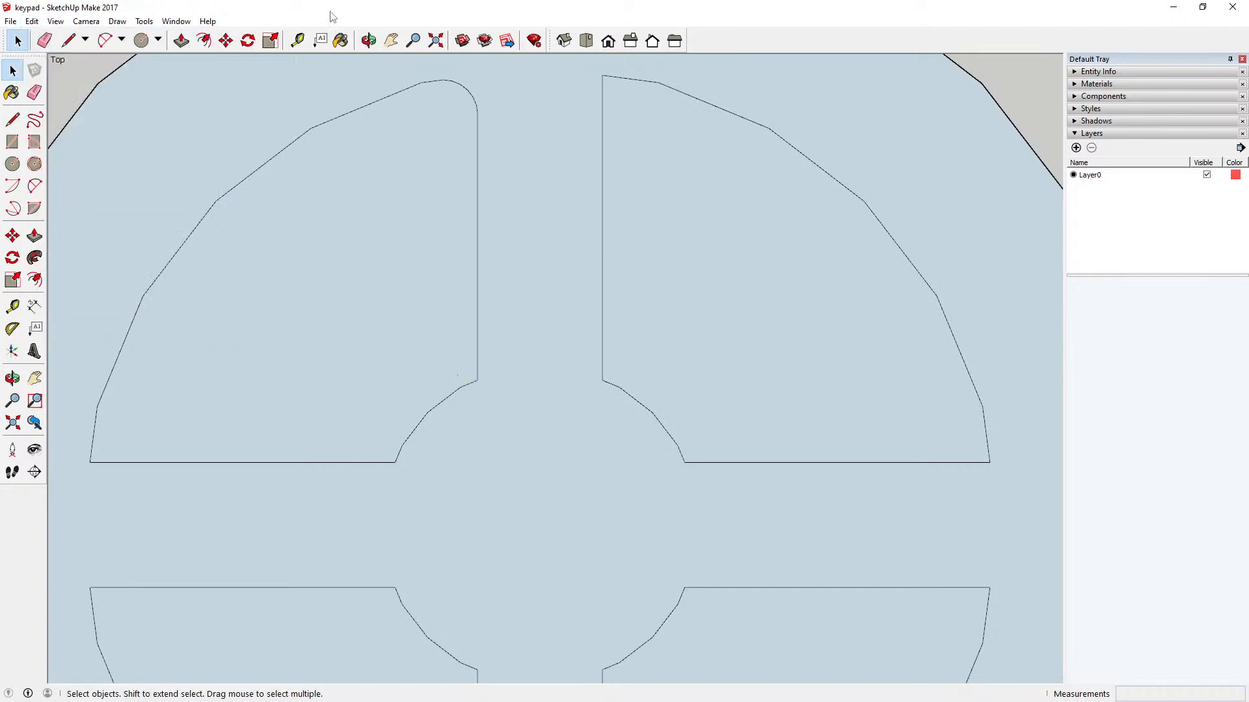
click(32, 21)
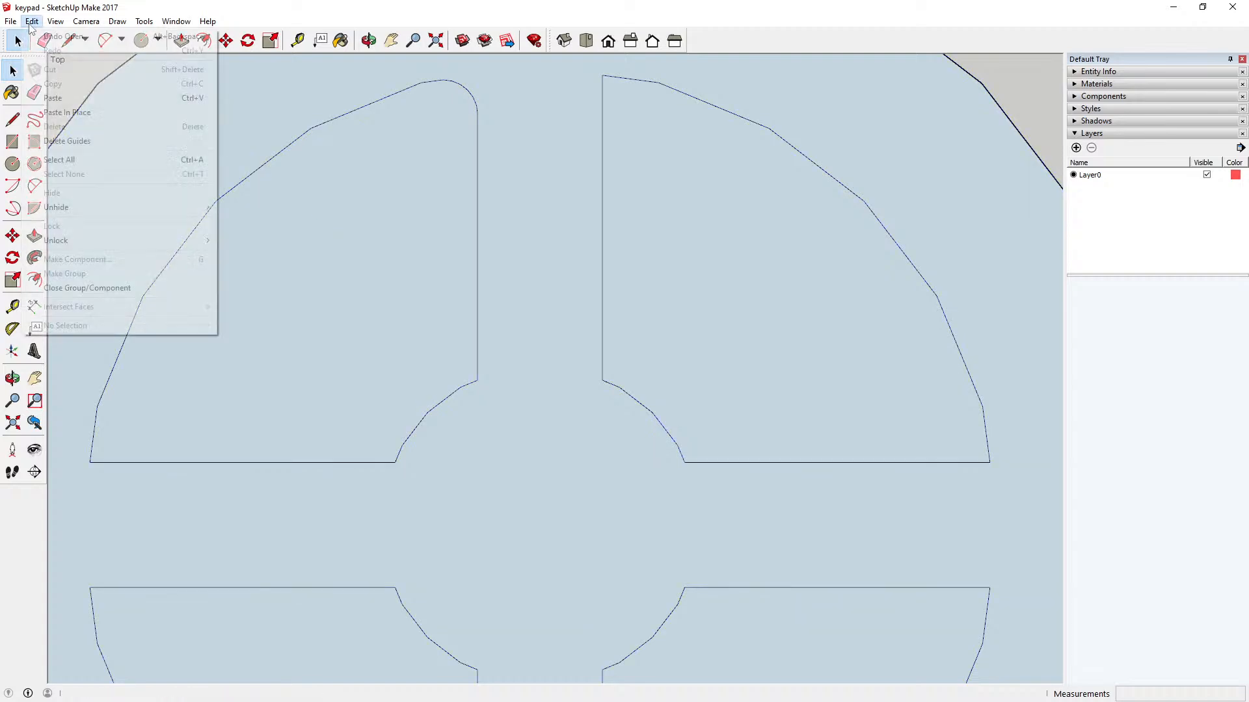
click(78, 111)
Step: Delete the two short edge pieces forming the sharp corner outside the circle, where the vertical edge meets the inner arc
scroll(463, 368, up, 6)
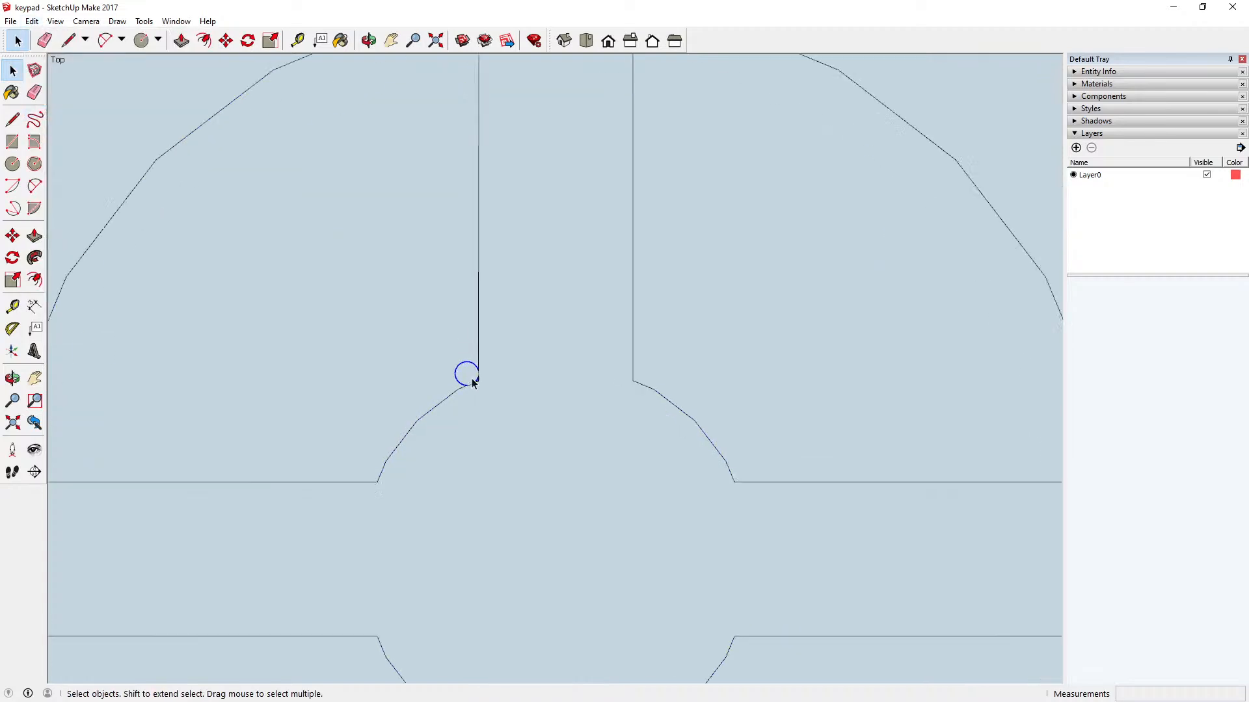
scroll(472, 376, up, 1)
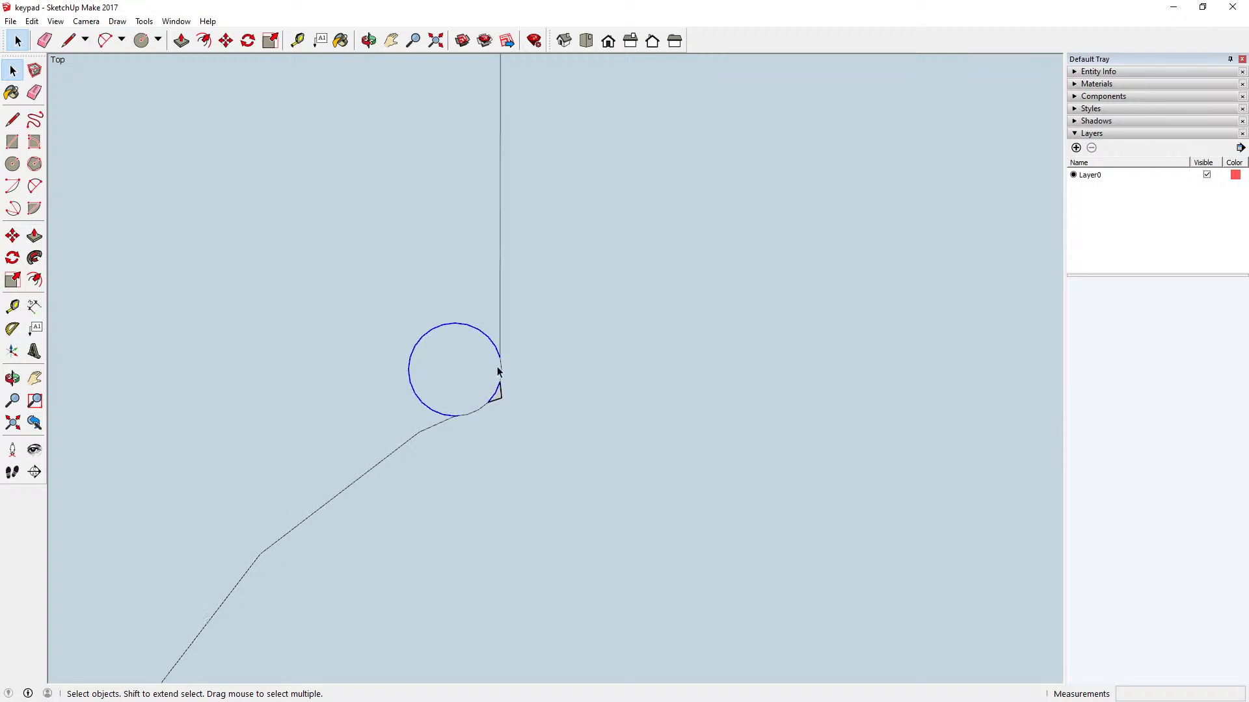
click(500, 393)
key(Delete)
click(498, 400)
key(Delete)
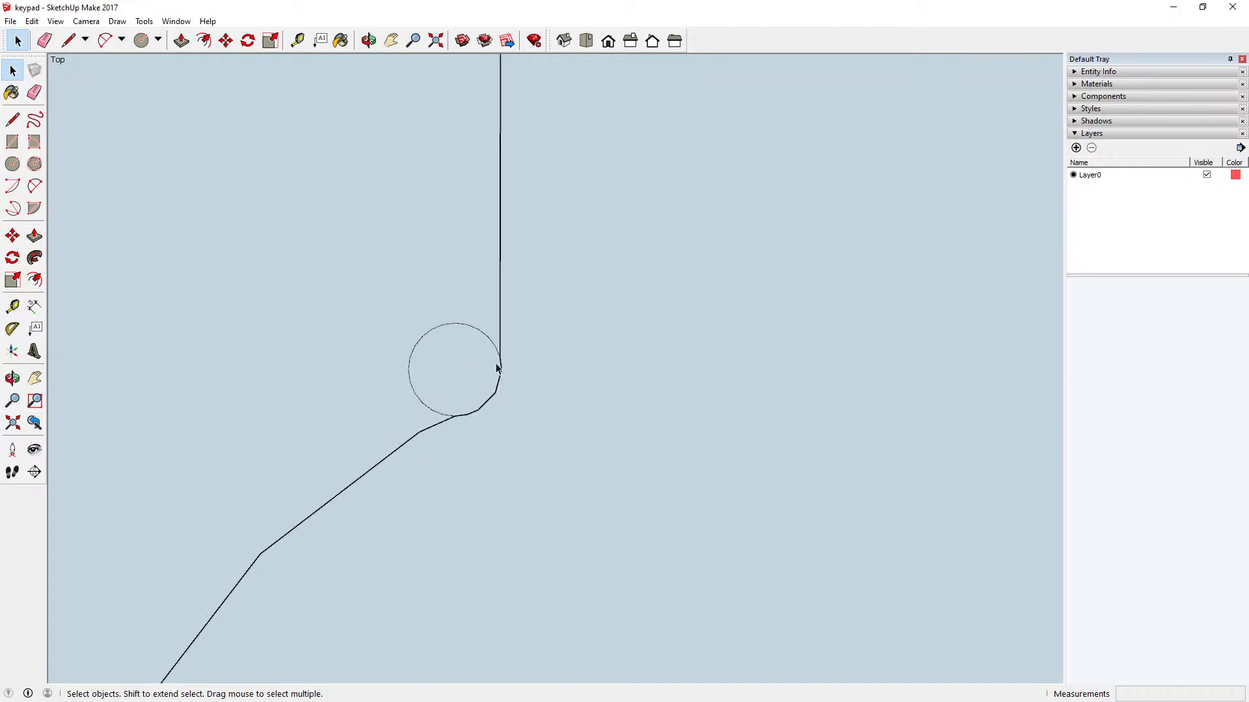
Step: Delete the circle's segments inside the upper-left sector, keeping only the arc that rounds the inner corner below the vertical edge
click(485, 343)
key(Delete)
click(475, 329)
key(Delete)
click(455, 325)
key(Delete)
drag(372, 313, 457, 401)
key(Delete)
click(460, 325)
key(Delete)
click(483, 334)
key(Delete)
click(498, 353)
key(Delete)
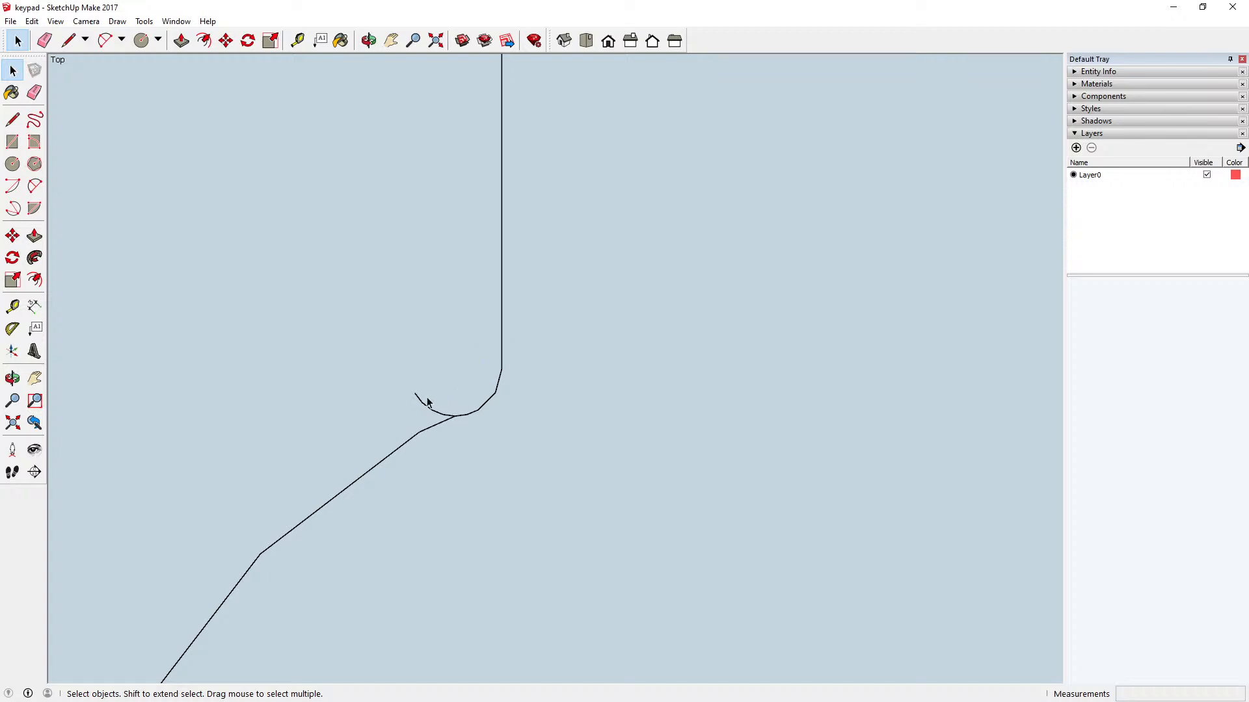
click(419, 399)
key(Delete)
click(428, 409)
key(Delete)
click(439, 416)
key(Delete)
click(448, 419)
key(Delete)
scroll(502, 406, down, 5)
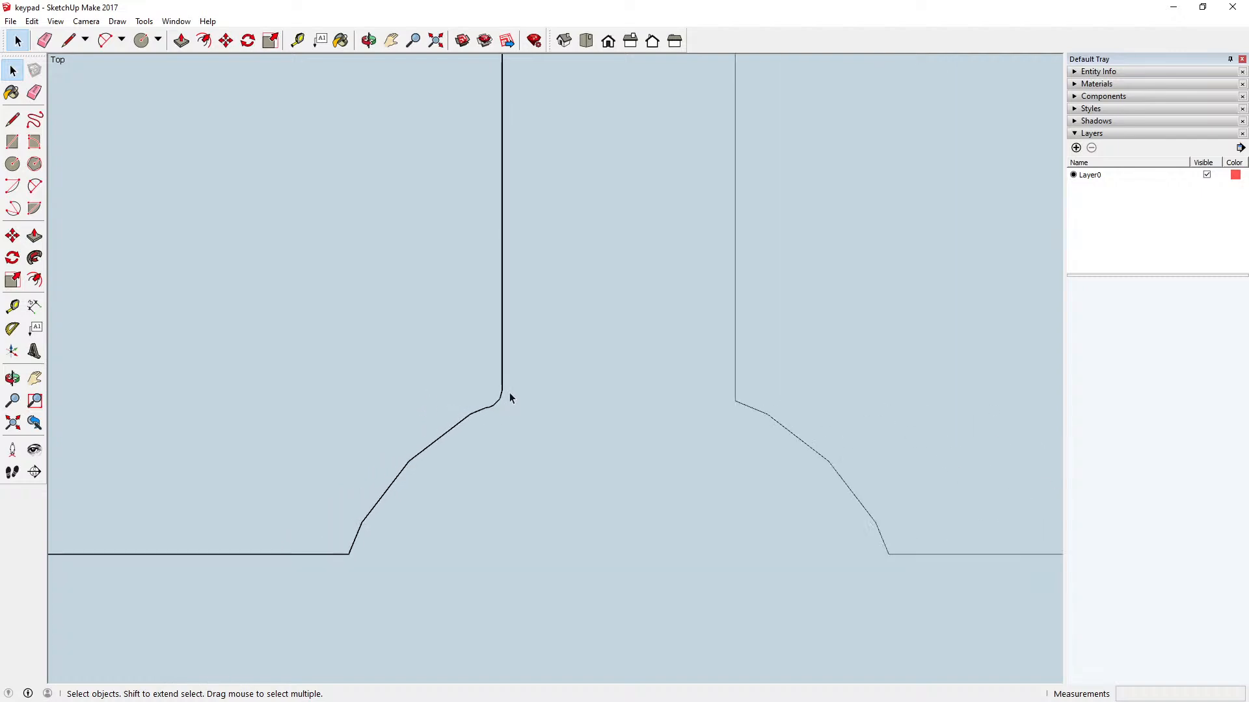
scroll(510, 393, down, 3)
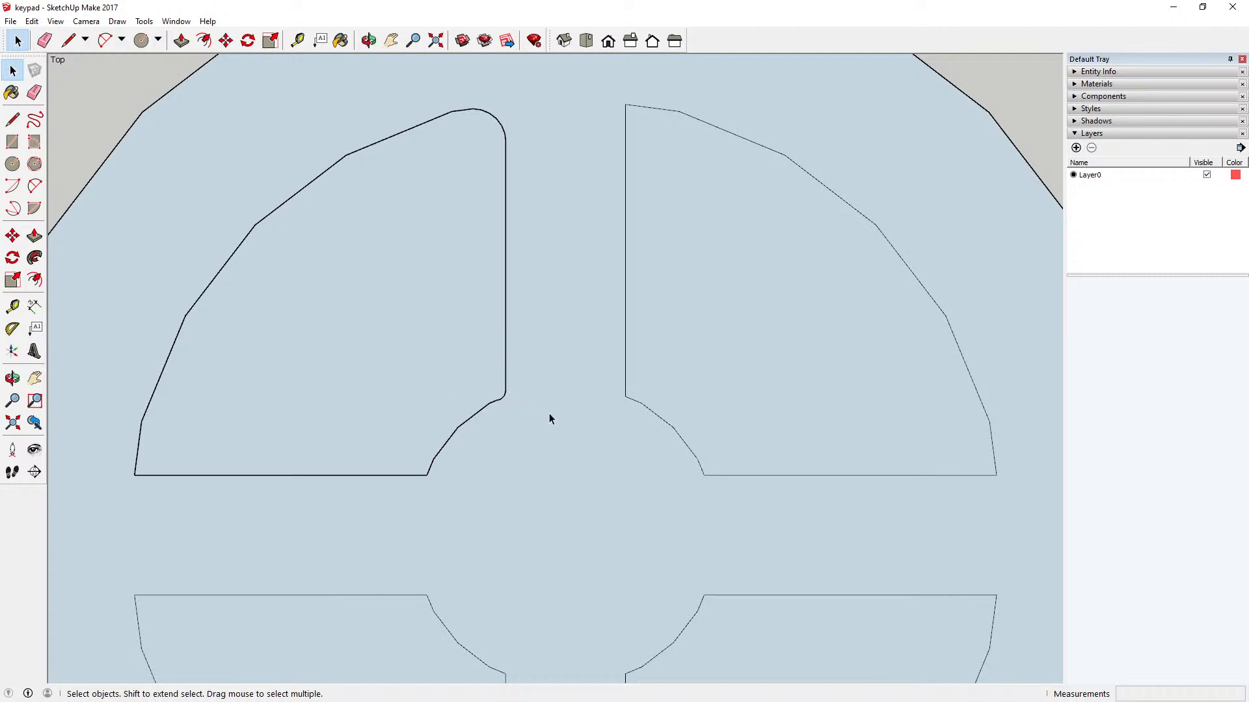
Step: Select the upper-left sector's rounded edges around its vertical side inside the key component and copy them
scroll(528, 429, down, 1)
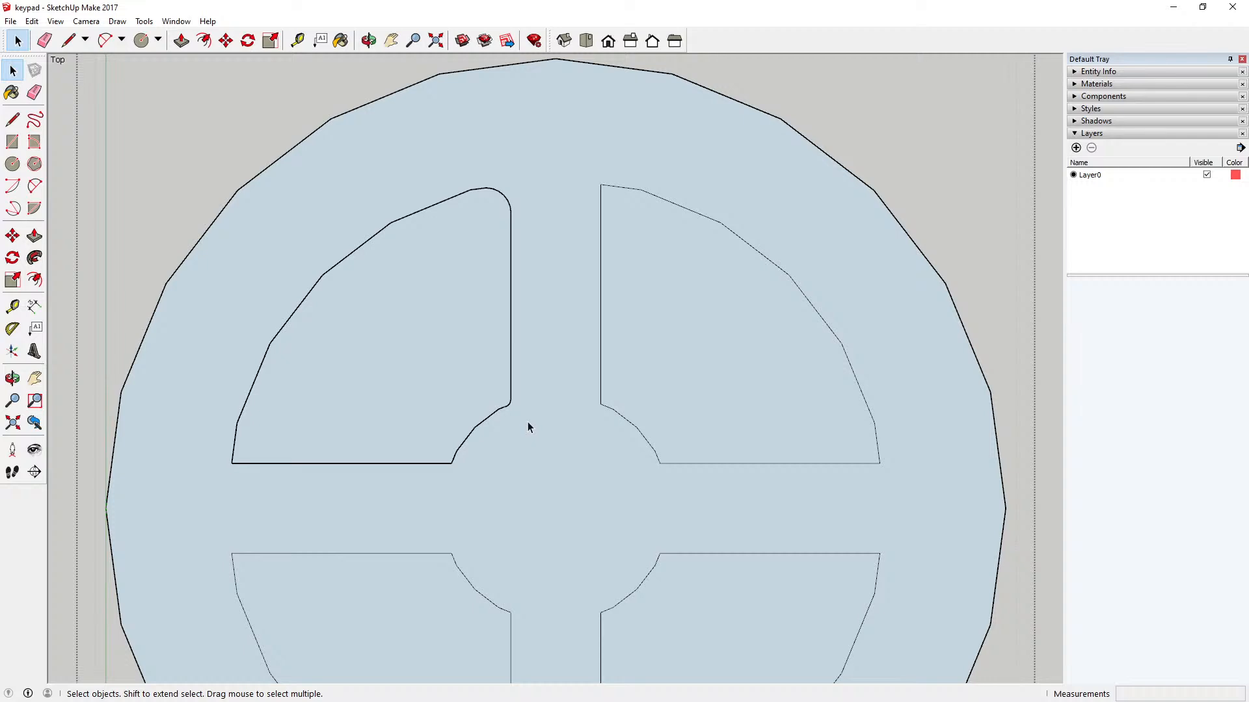
scroll(528, 427, down, 4)
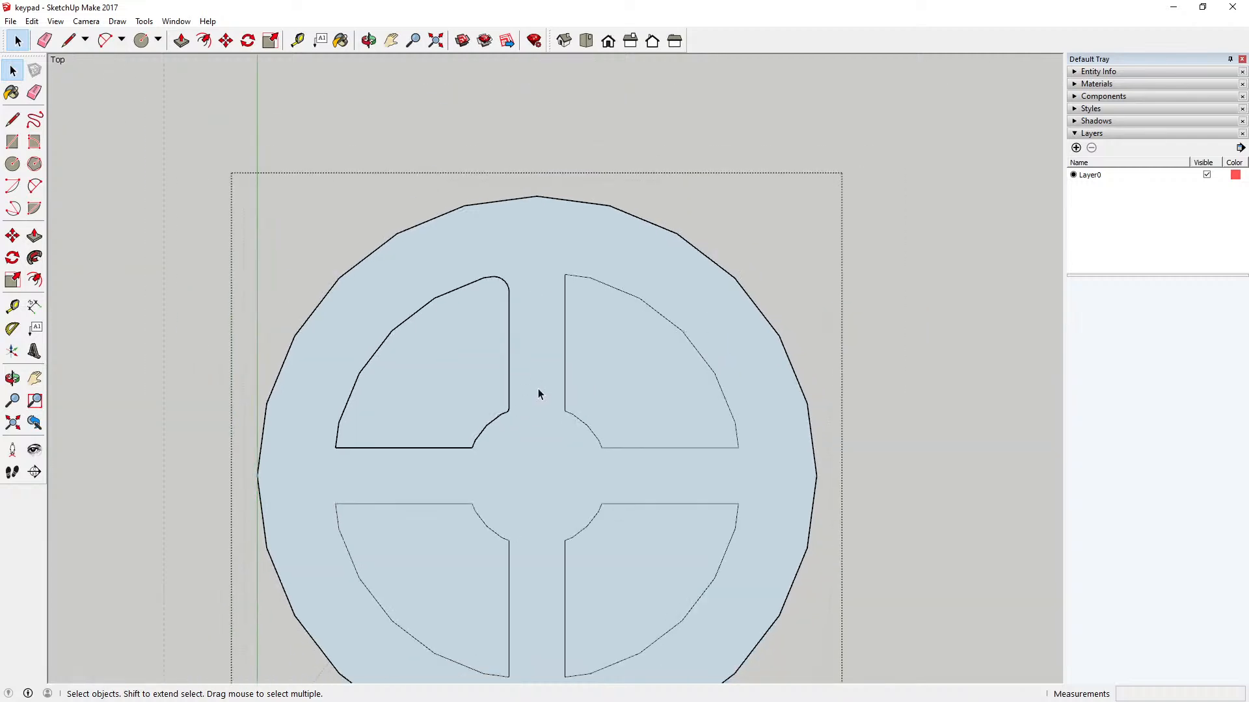
scroll(537, 397, down, 1)
scroll(523, 410, up, 5)
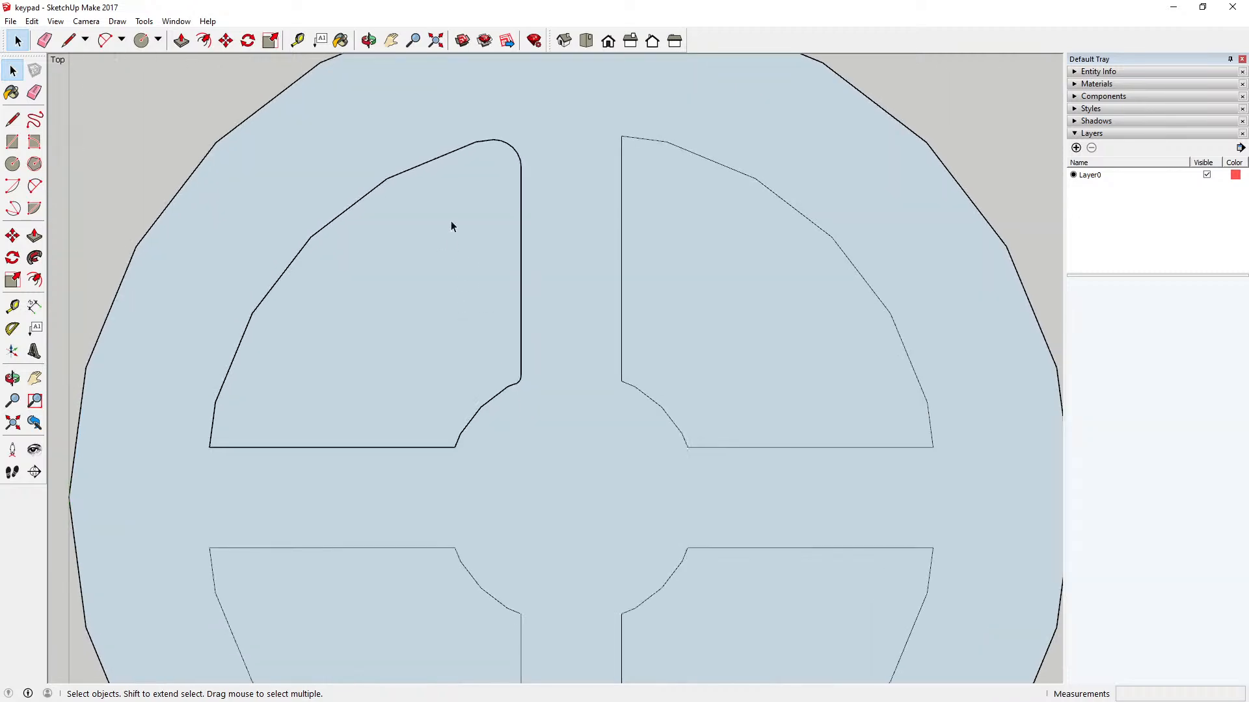
double_click(377, 156)
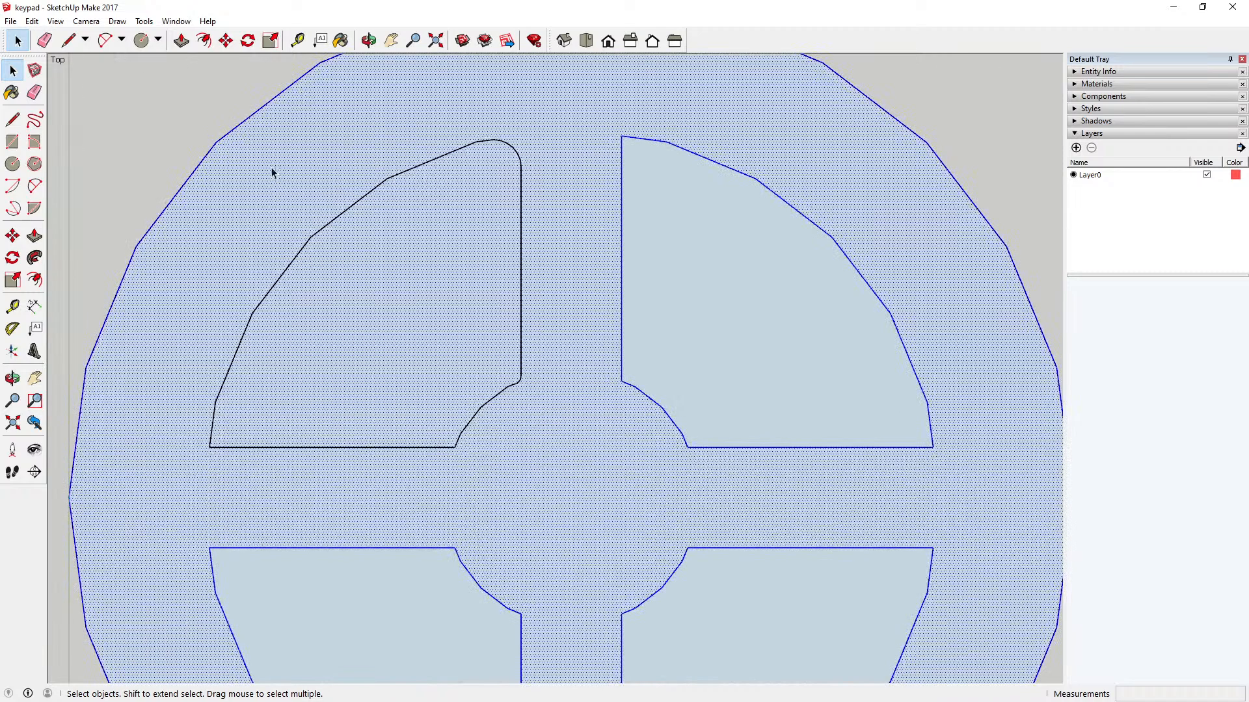
drag(271, 166, 496, 267)
drag(272, 137, 553, 411)
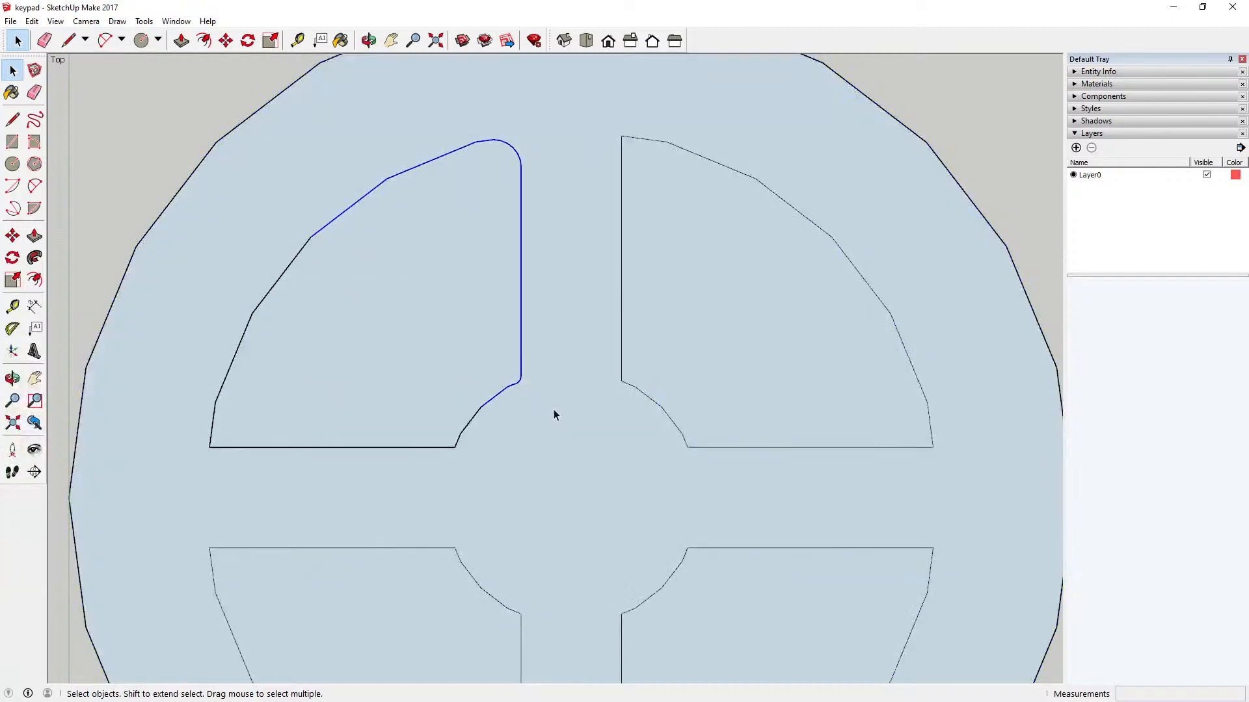
click(38, 22)
click(401, 254)
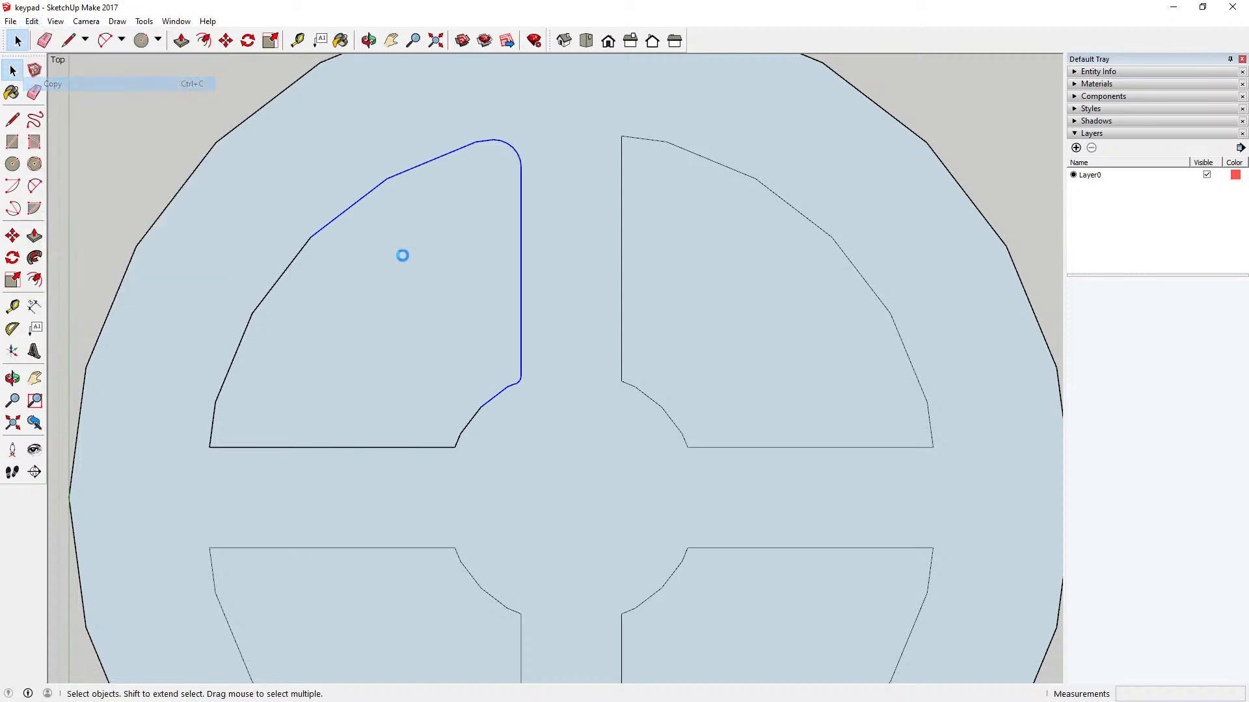
Step: Close the key component and paste the copied rounded edges in place outside it
scroll(411, 283, down, 4)
click(311, 98)
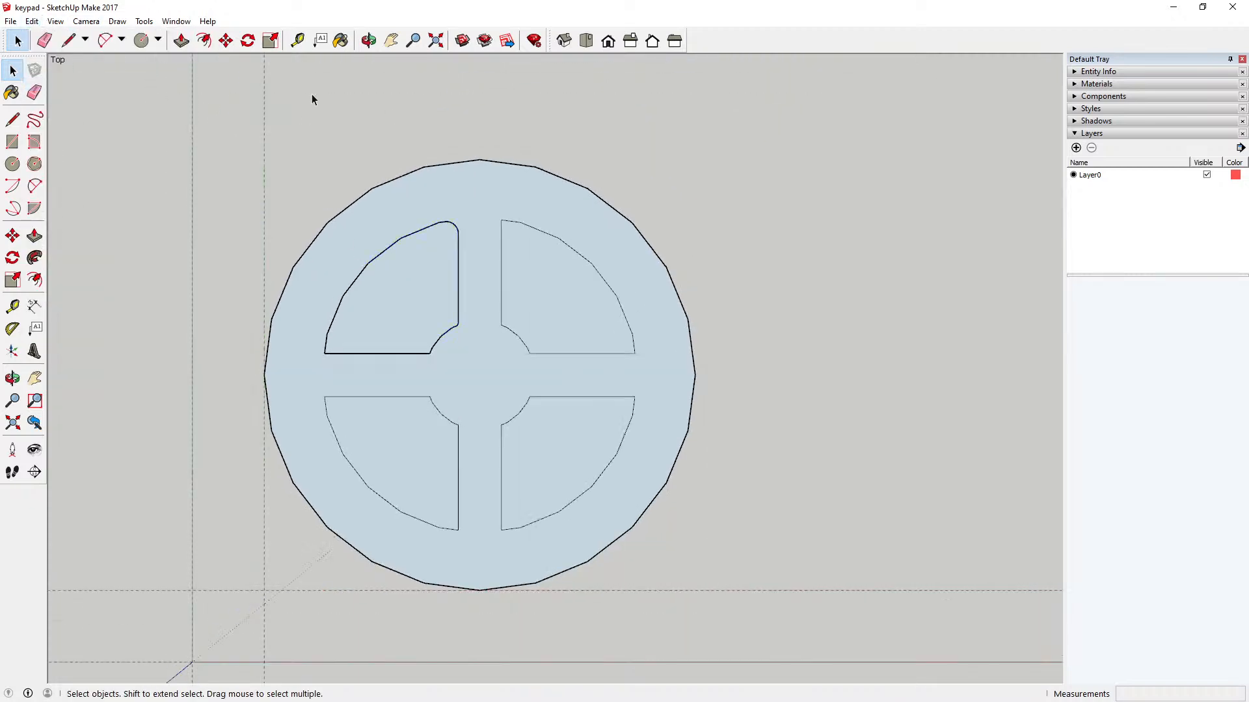
click(31, 21)
click(79, 113)
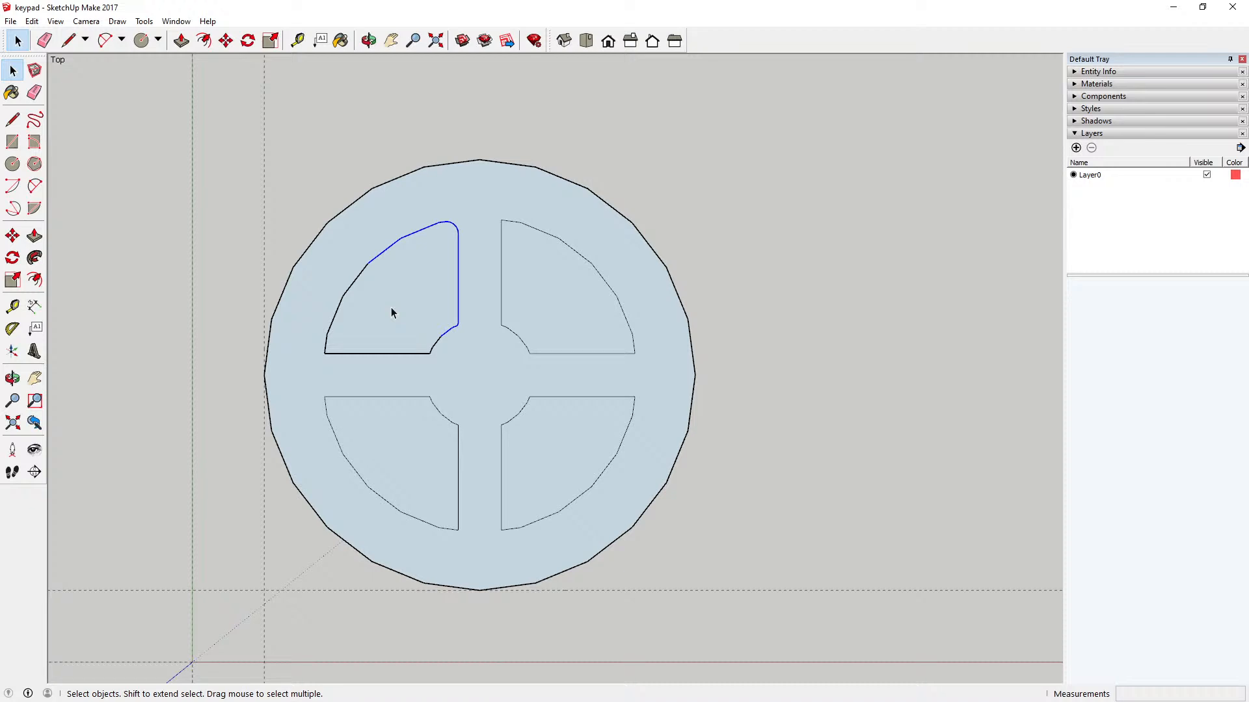
Step: Copy the loose rounded edges and paste a second set in place over them
right_click(422, 235)
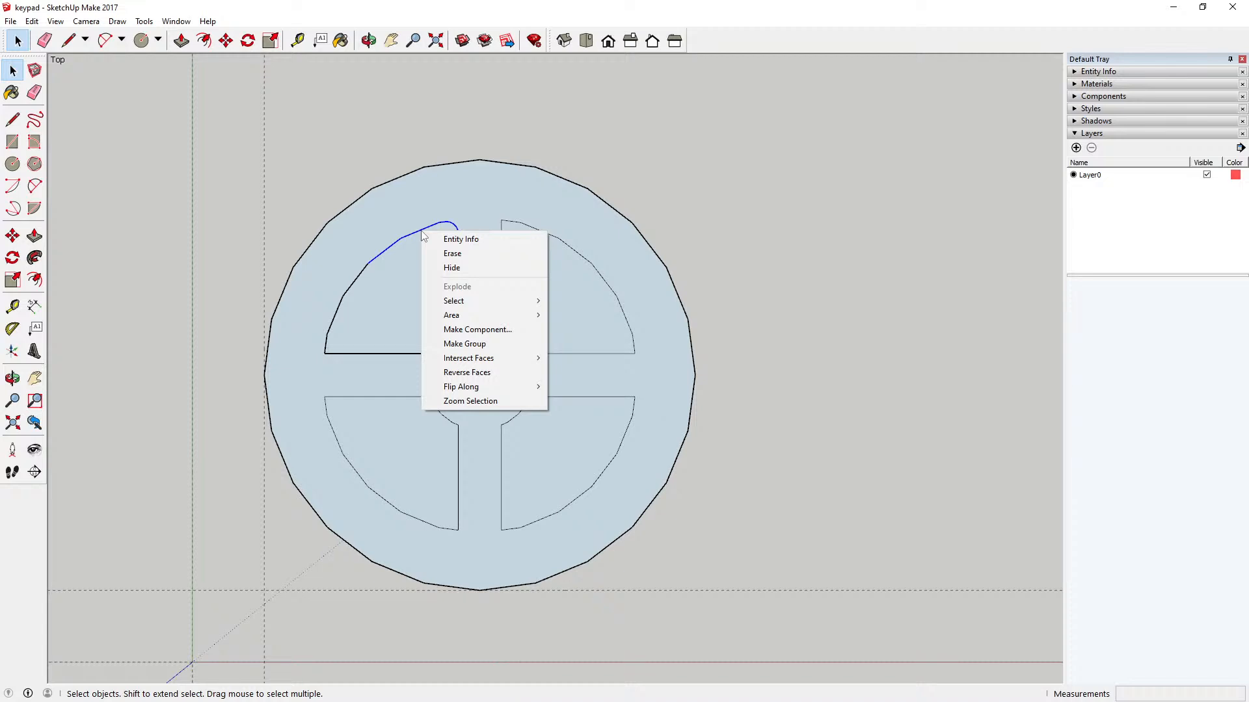
mouse_move(485, 393)
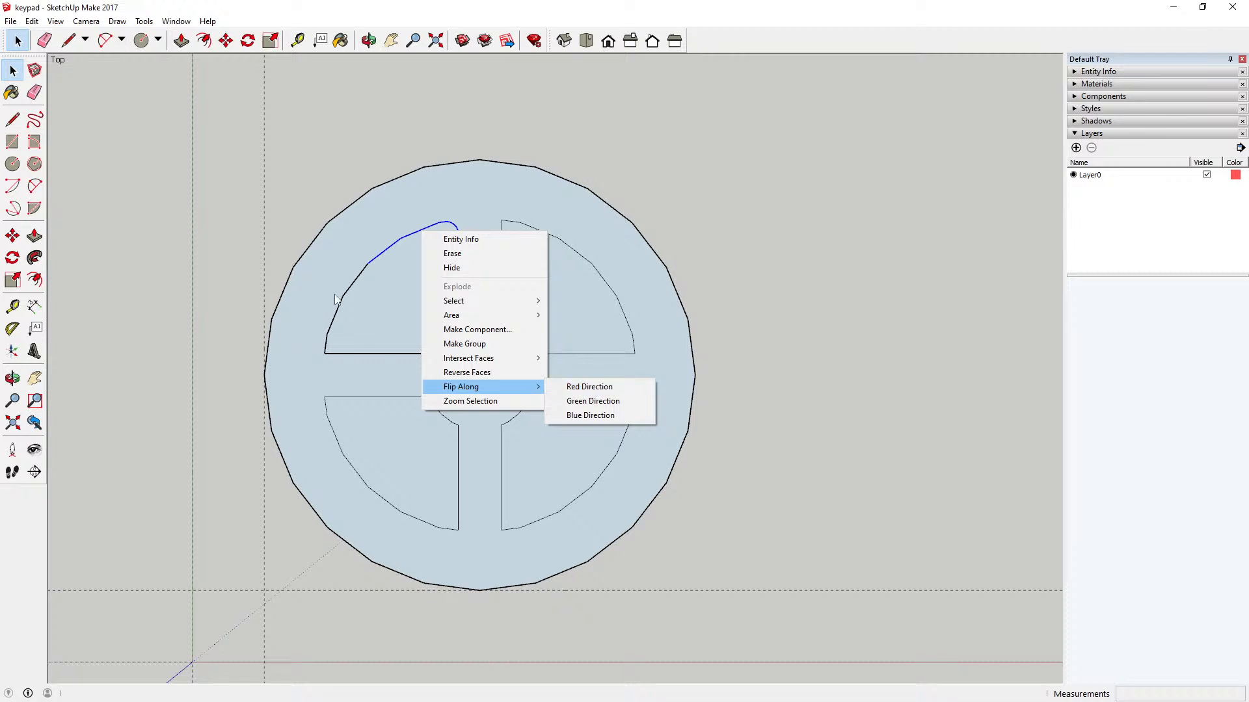
click(31, 21)
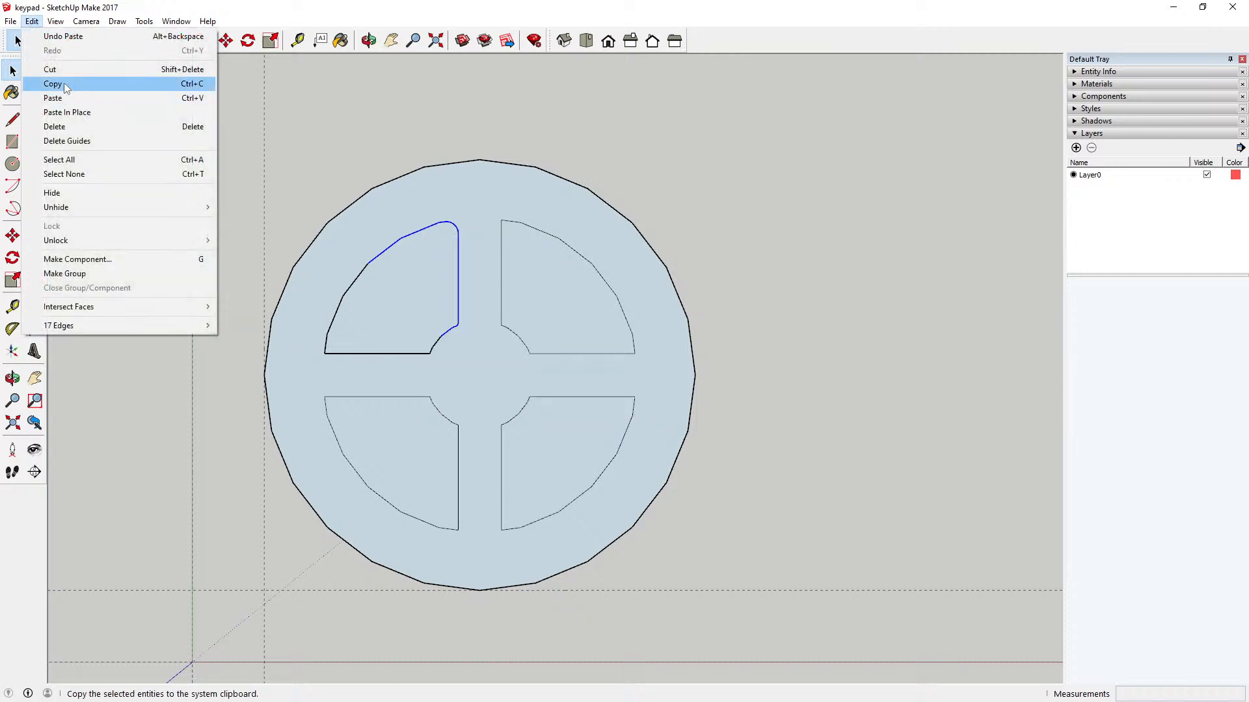
click(65, 86)
click(31, 22)
click(69, 115)
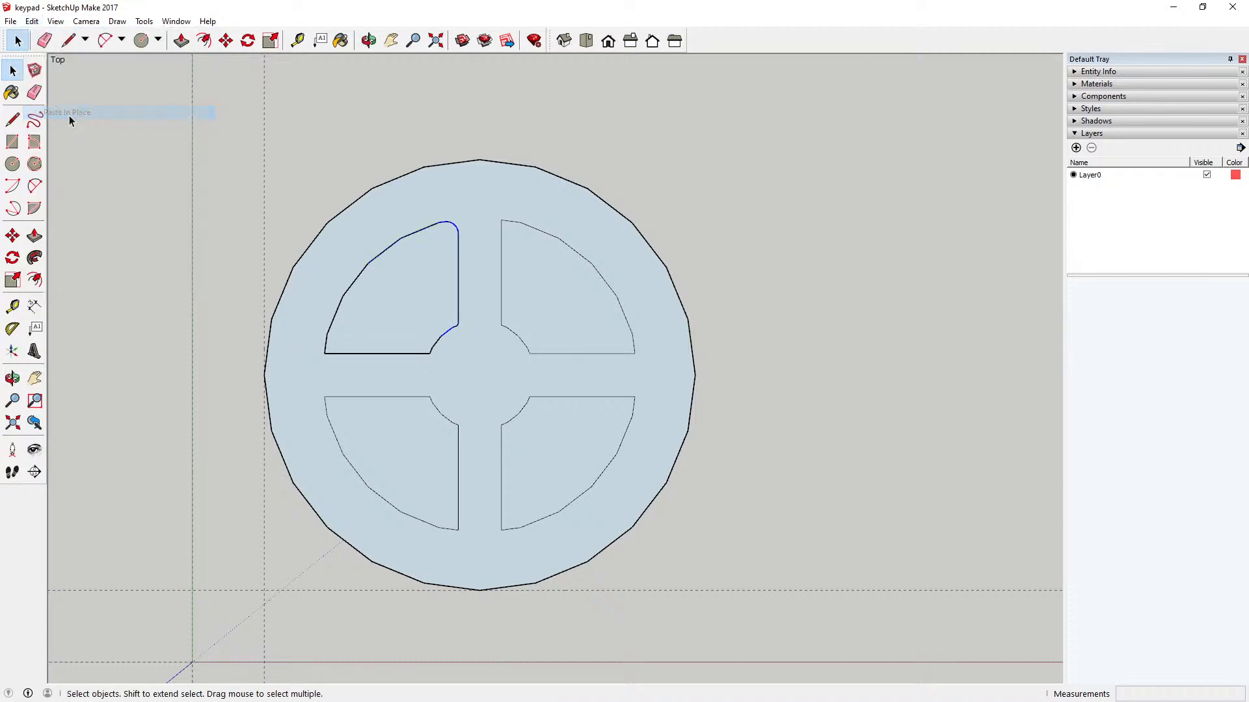
Step: Try to flip the second set of pasted edges along the red direction
right_click(449, 335)
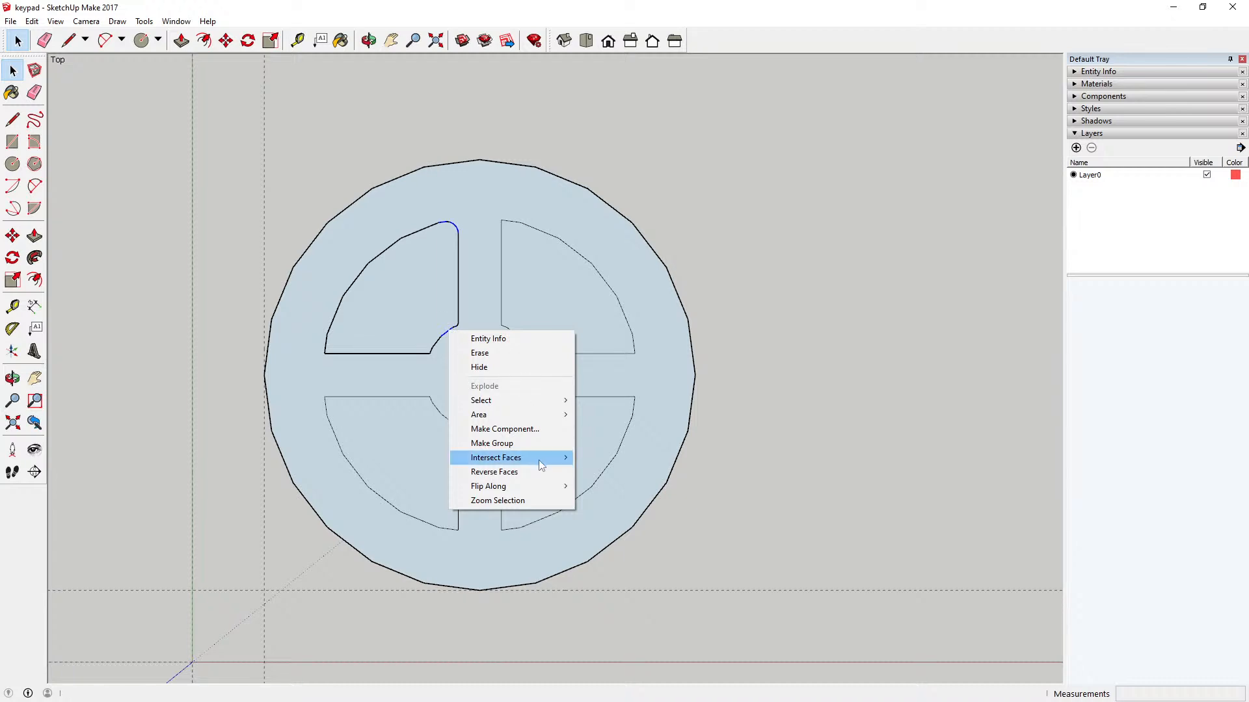
mouse_move(538, 487)
click(607, 486)
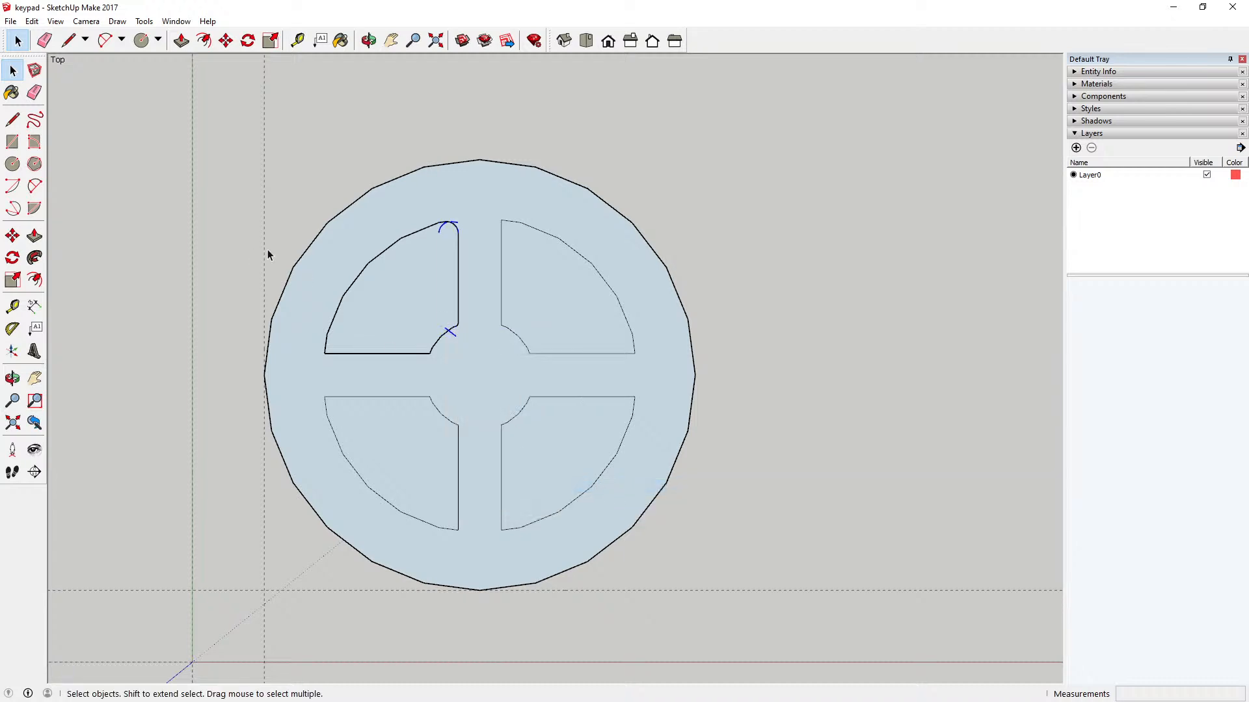
Step: Undo the flip and the second paste of the rounded edges
click(31, 21)
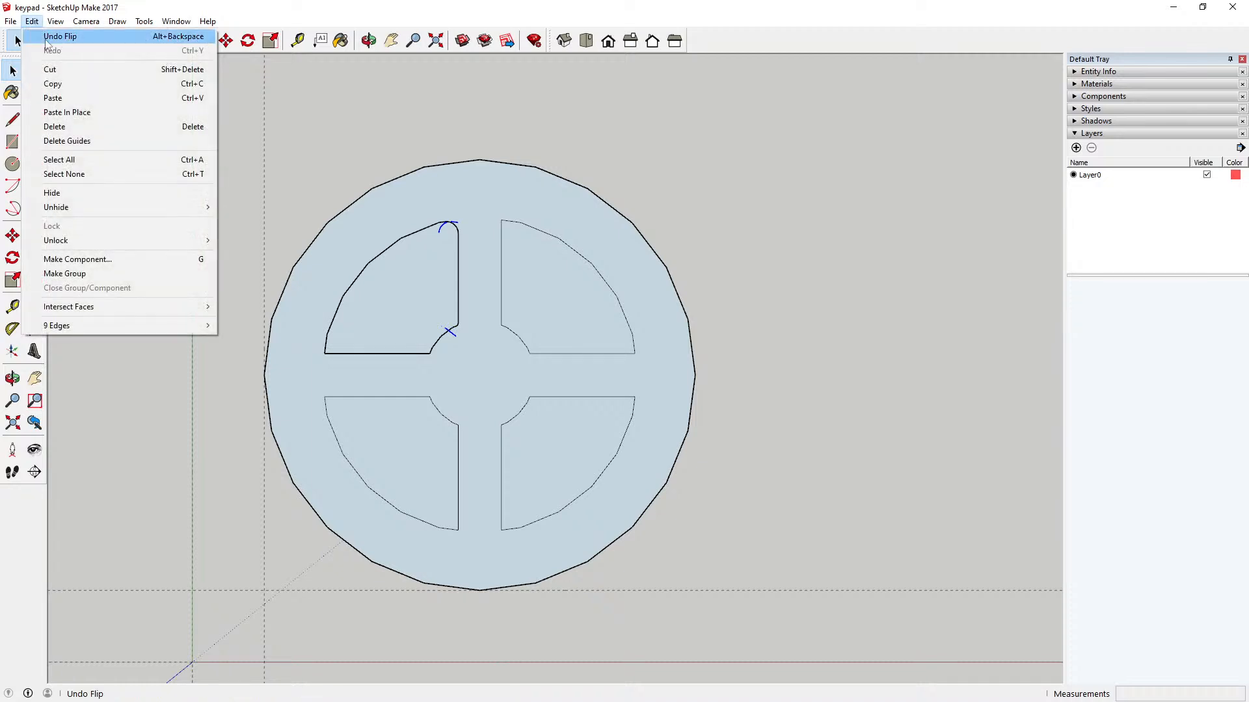
click(58, 36)
click(32, 21)
click(58, 36)
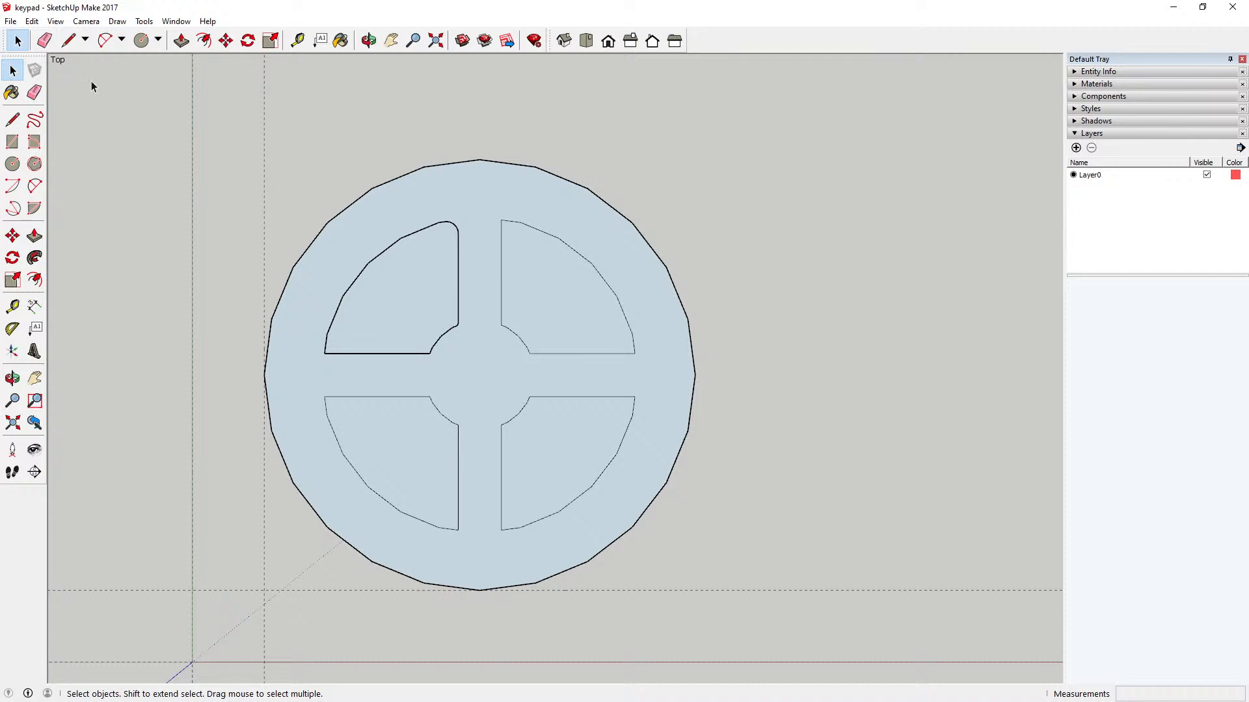
Step: Select all the loose rounded edges lying over the upper-left sector, without the key component, and copy them
click(31, 21)
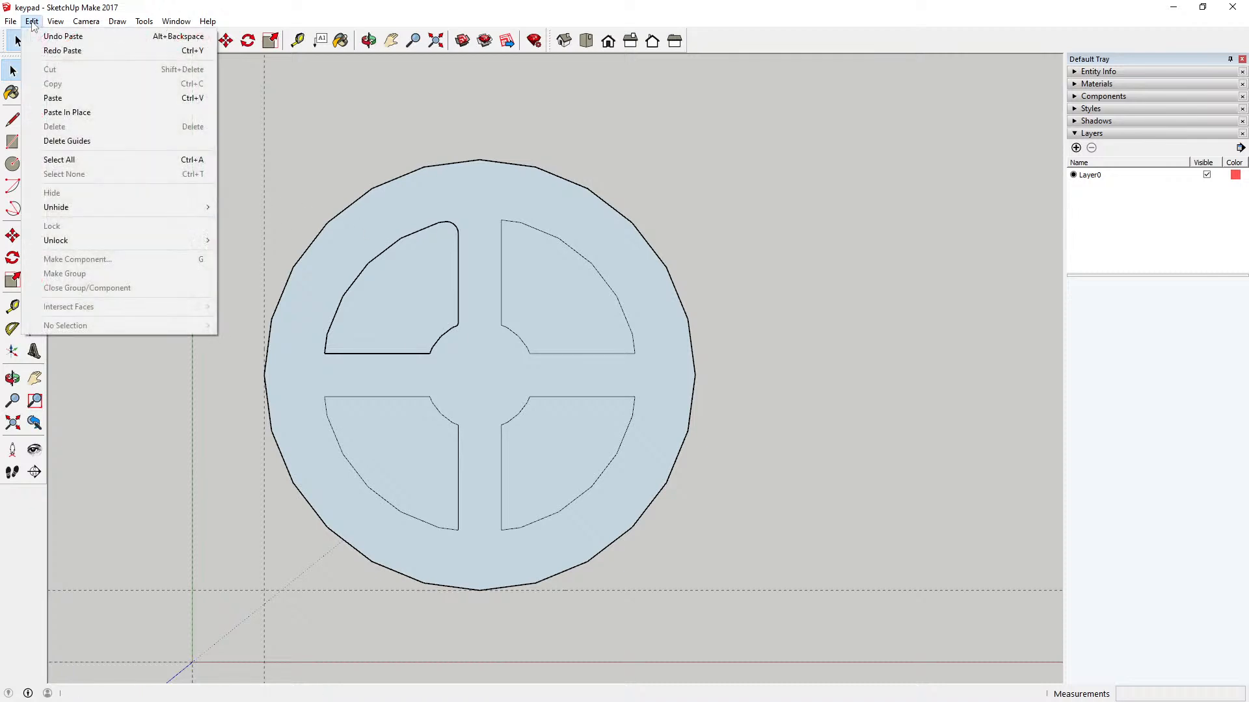
click(368, 160)
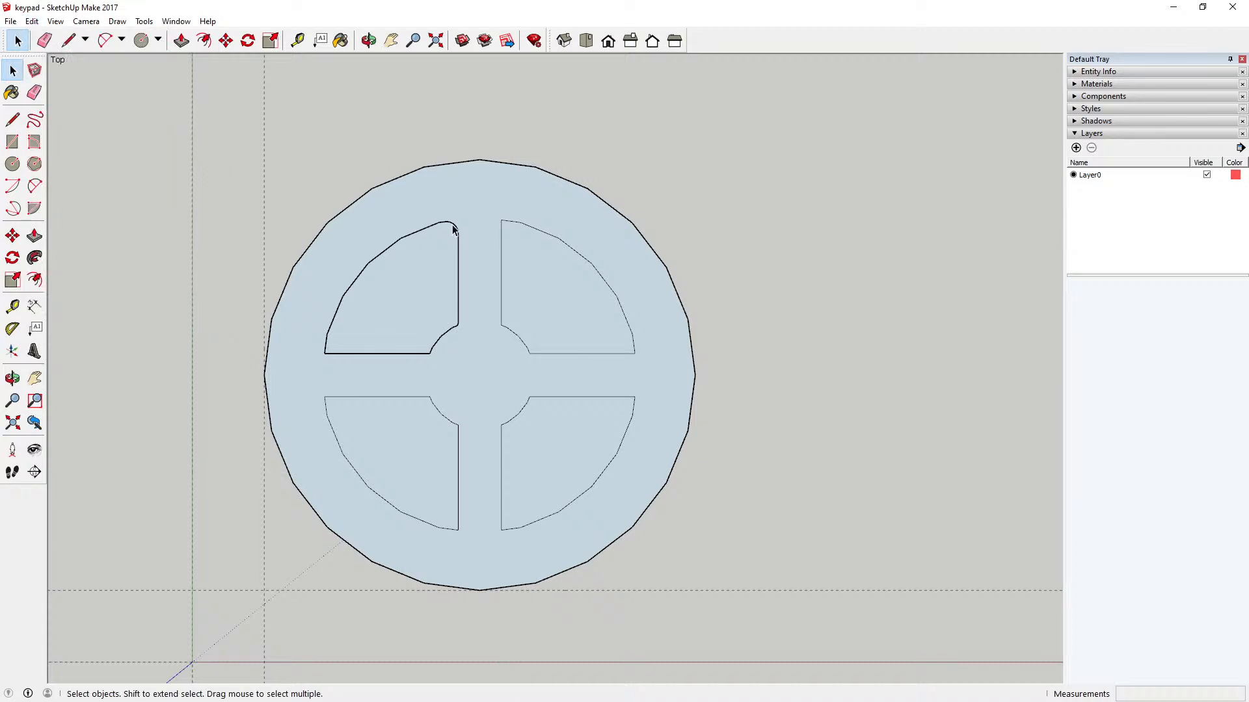
drag(404, 203, 489, 362)
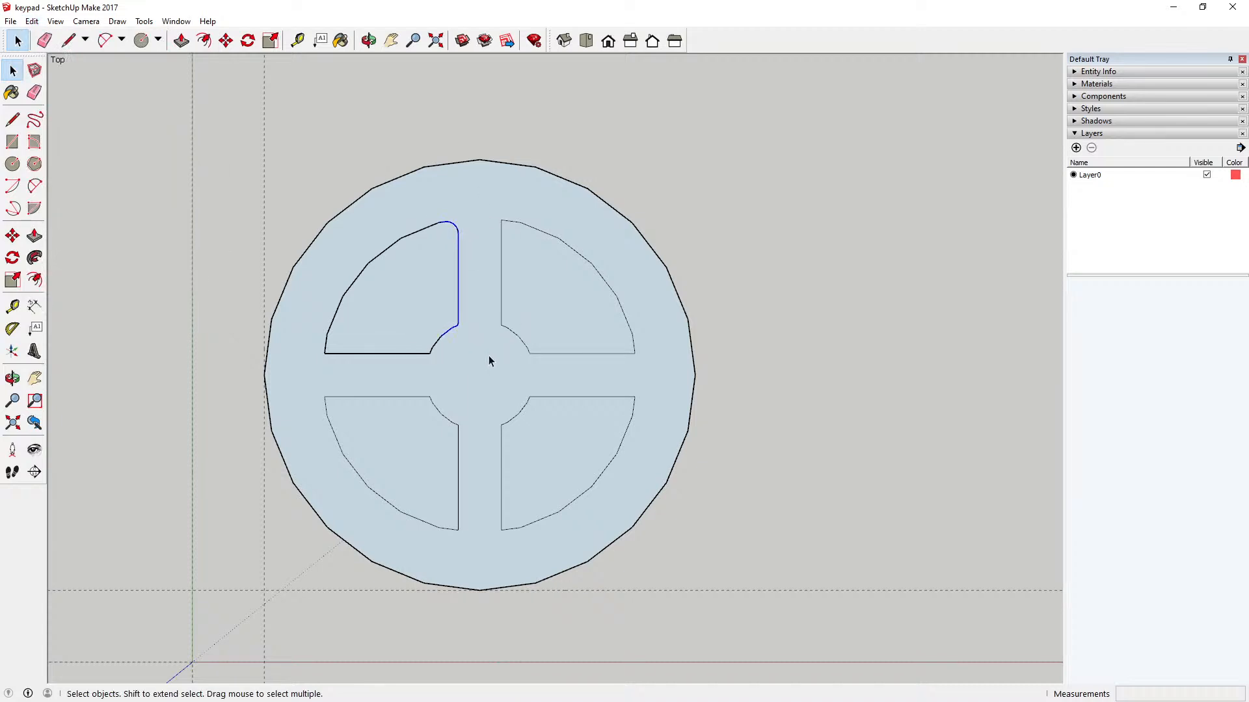
click(380, 192)
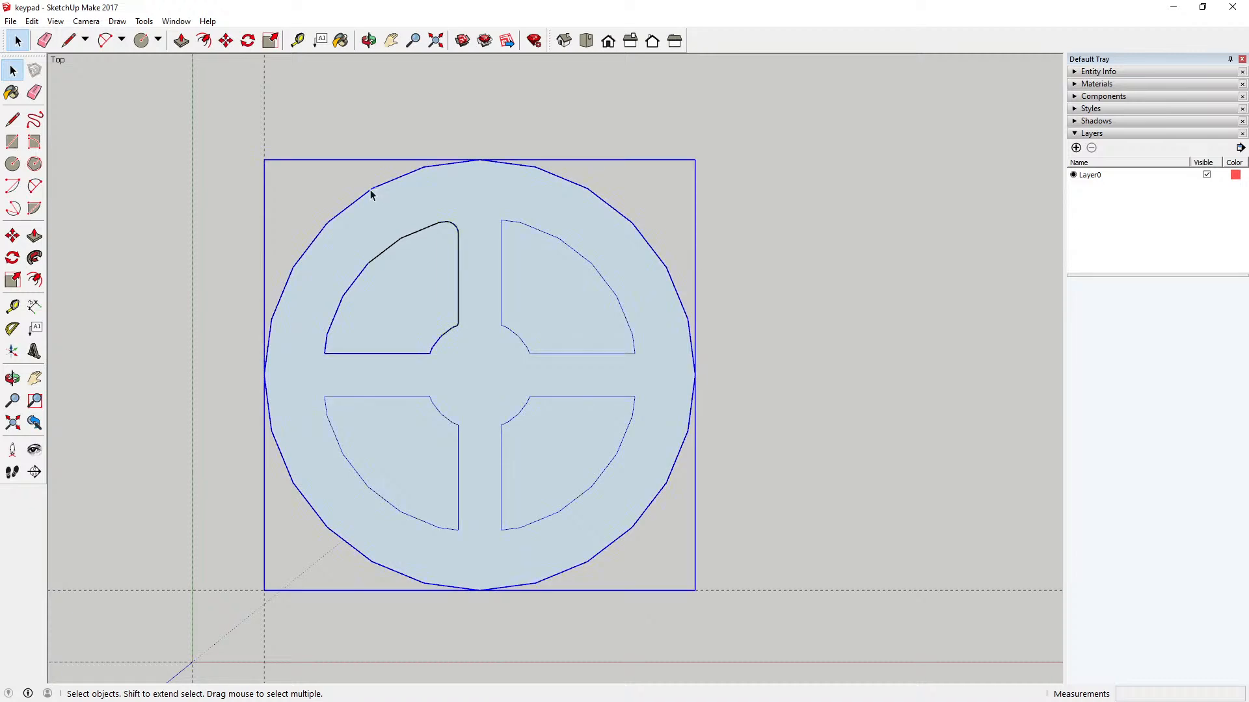
click(364, 138)
drag(331, 193, 480, 371)
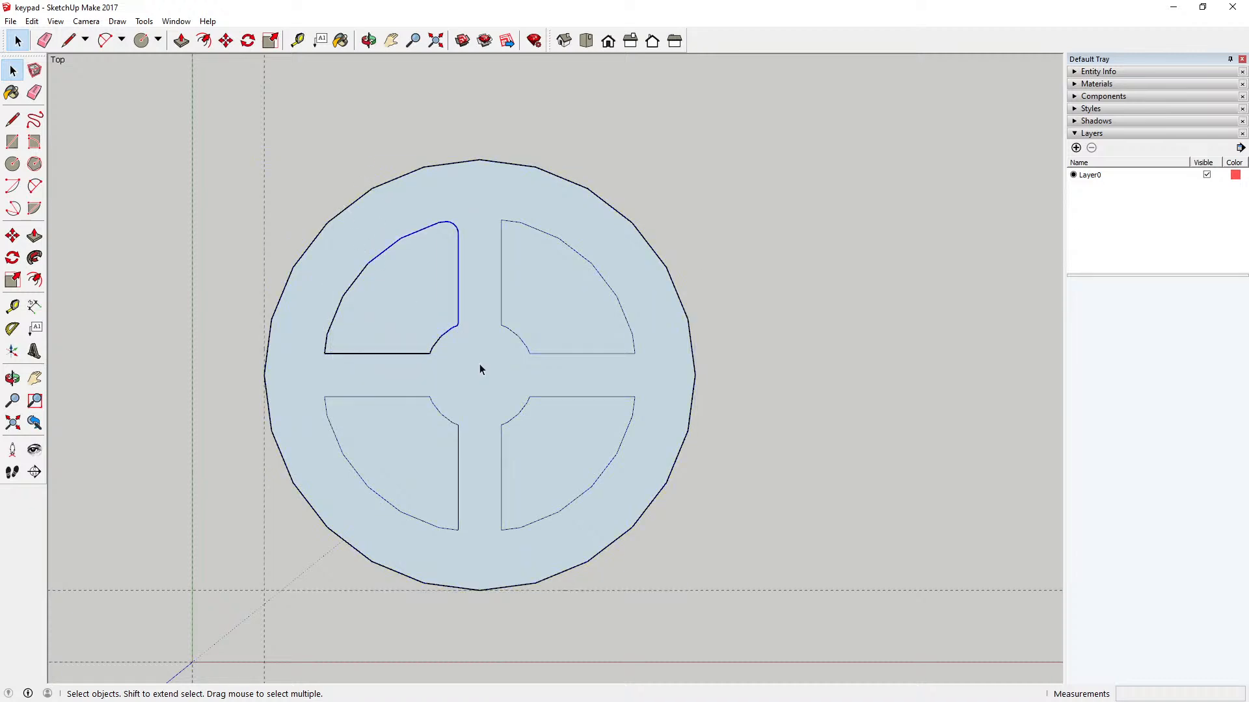
click(34, 21)
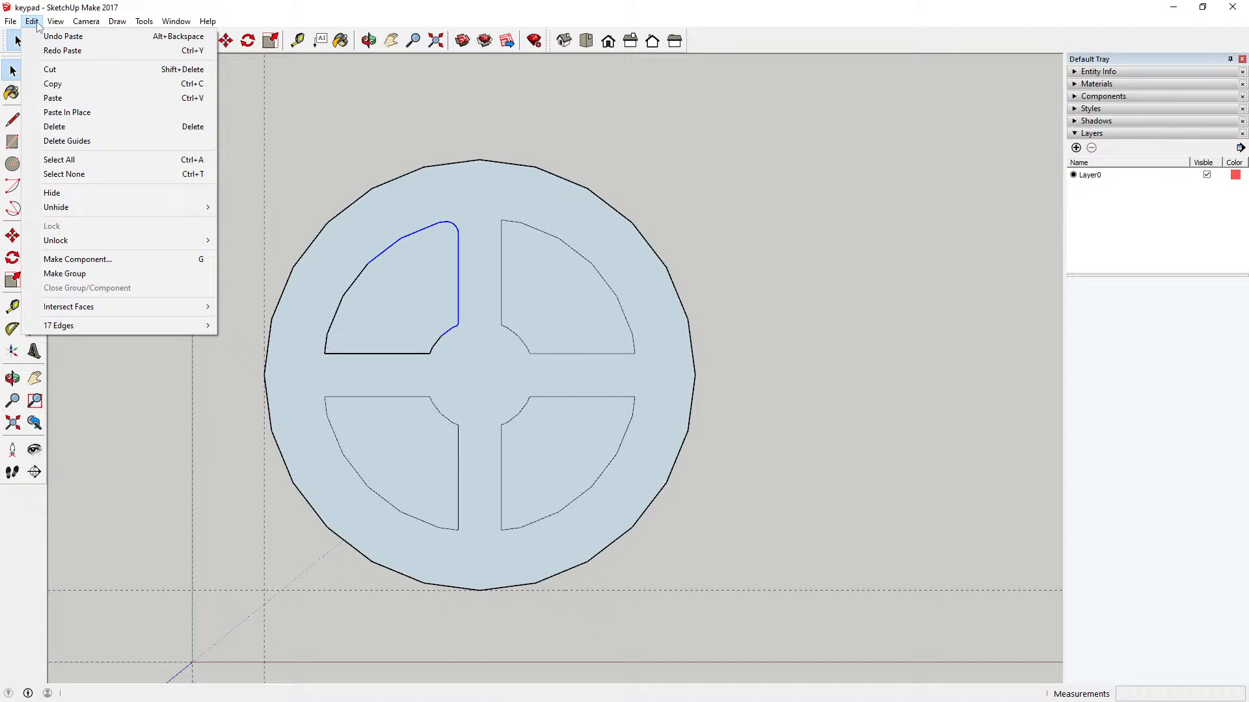
click(52, 83)
Step: Paste the copied rounded edges in the empty area to the upper right of the key
scroll(337, 235, down, 1)
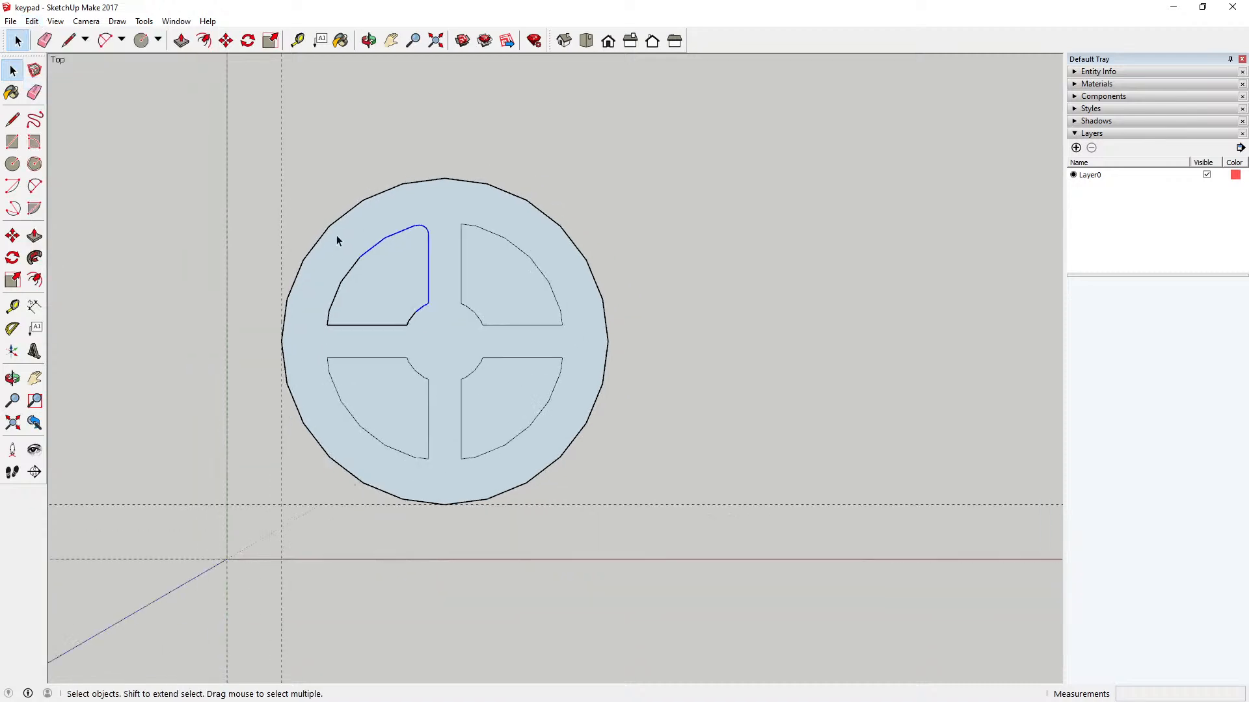
scroll(336, 238, down, 1)
click(32, 21)
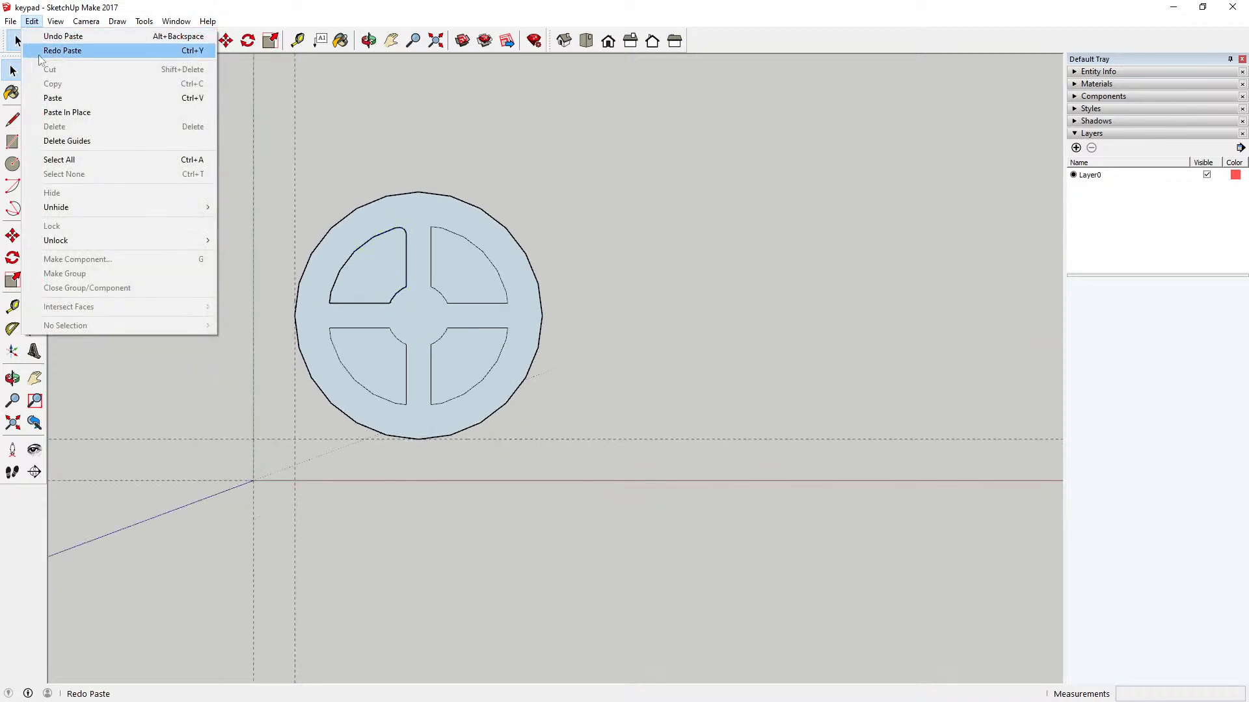
click(52, 98)
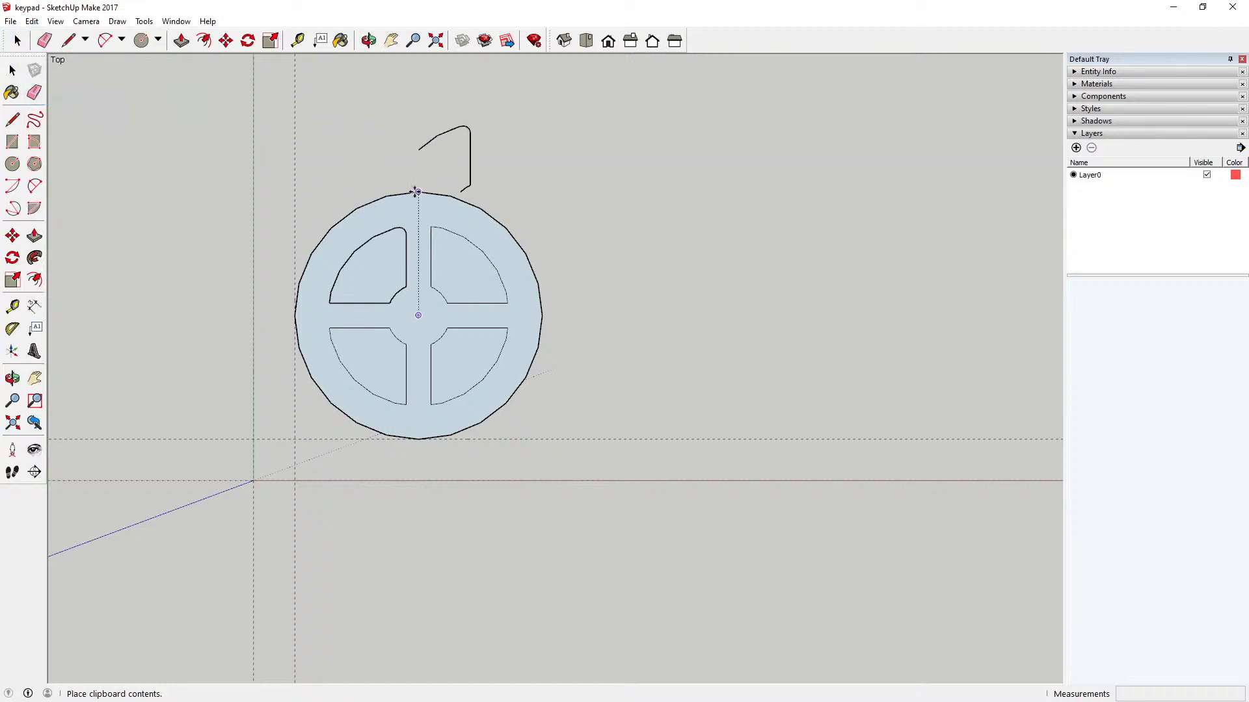
click(578, 214)
Step: Try to rotate the pasted edges about their lower endpoint, starting from the red axis
click(251, 46)
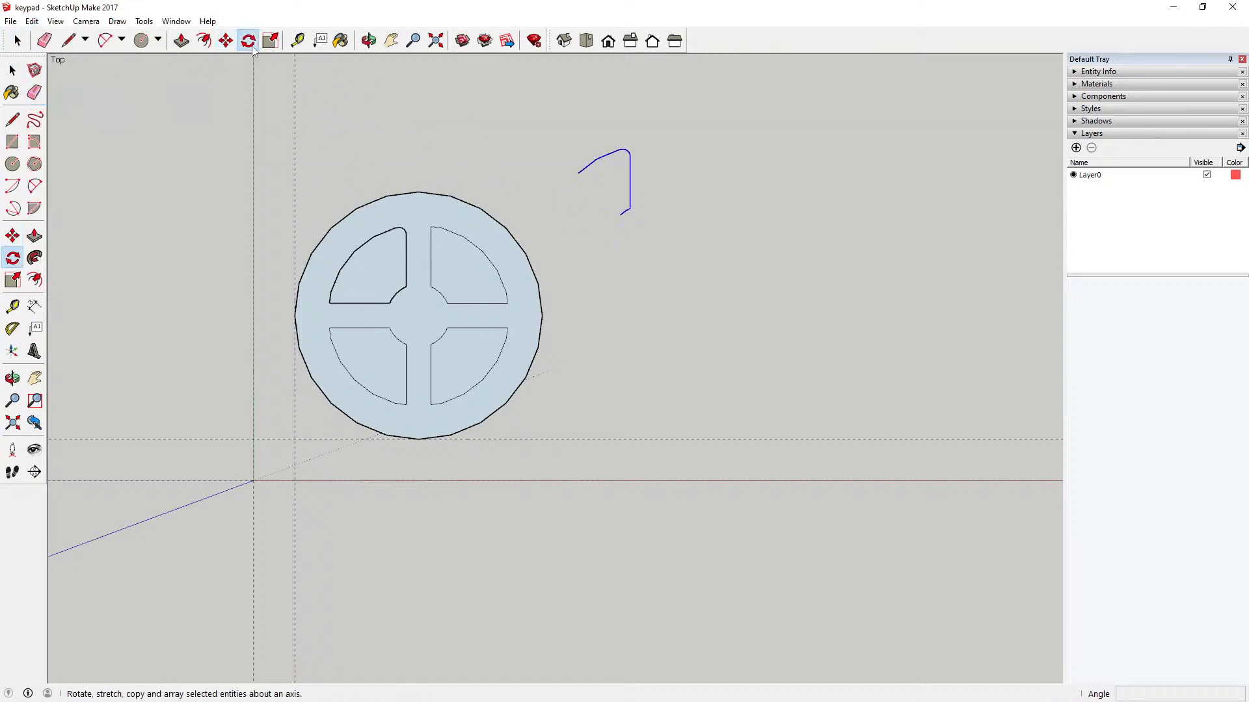
click(621, 216)
click(747, 215)
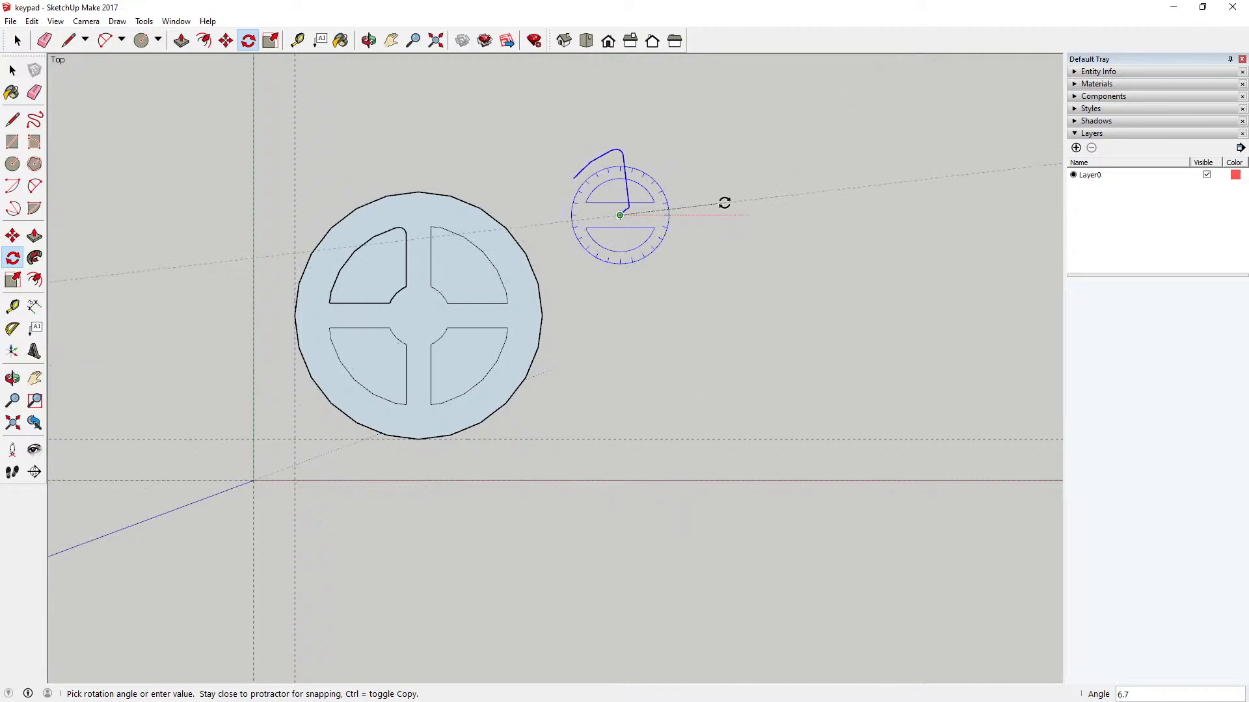
click(725, 215)
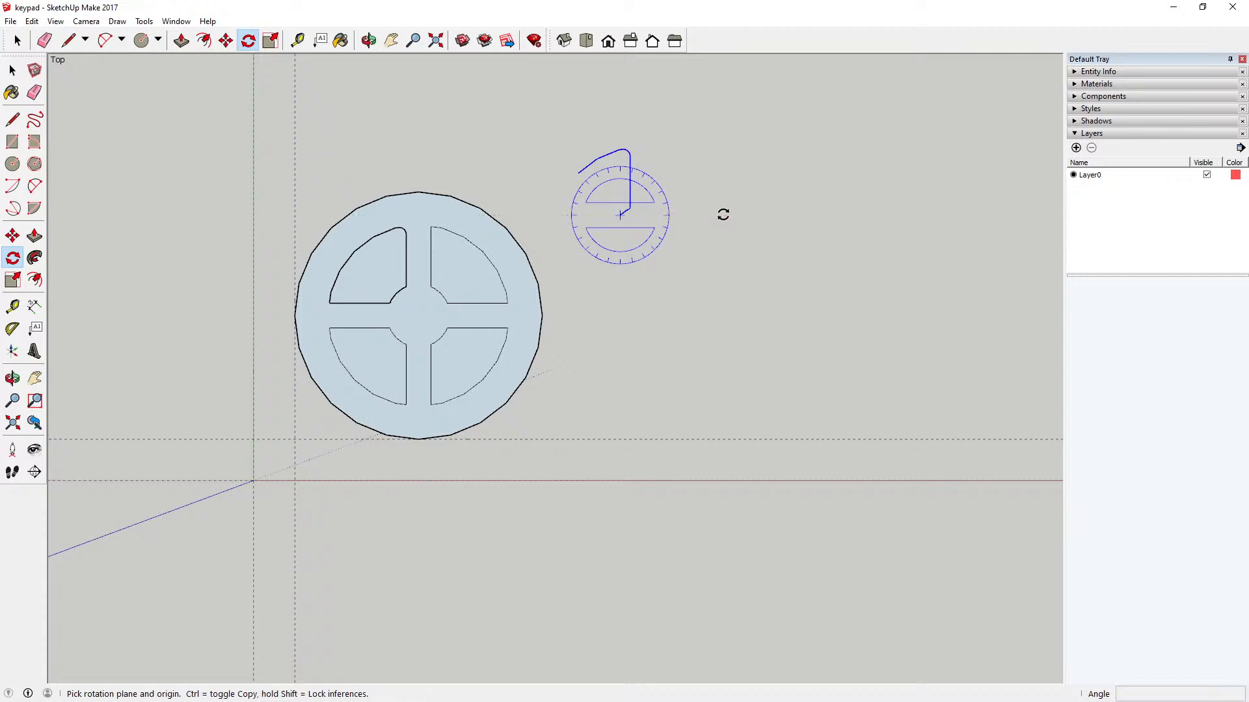
click(18, 43)
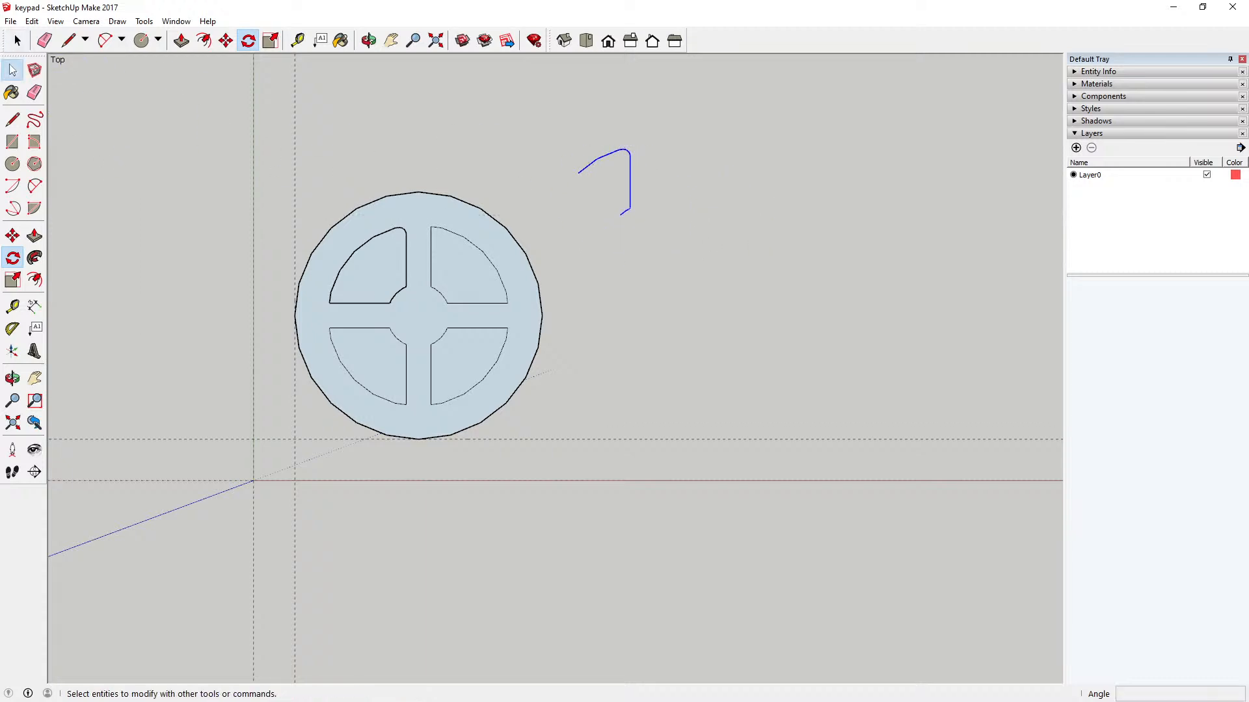
Step: Flip the pasted rounded edges beside the key along the red direction
right_click(630, 174)
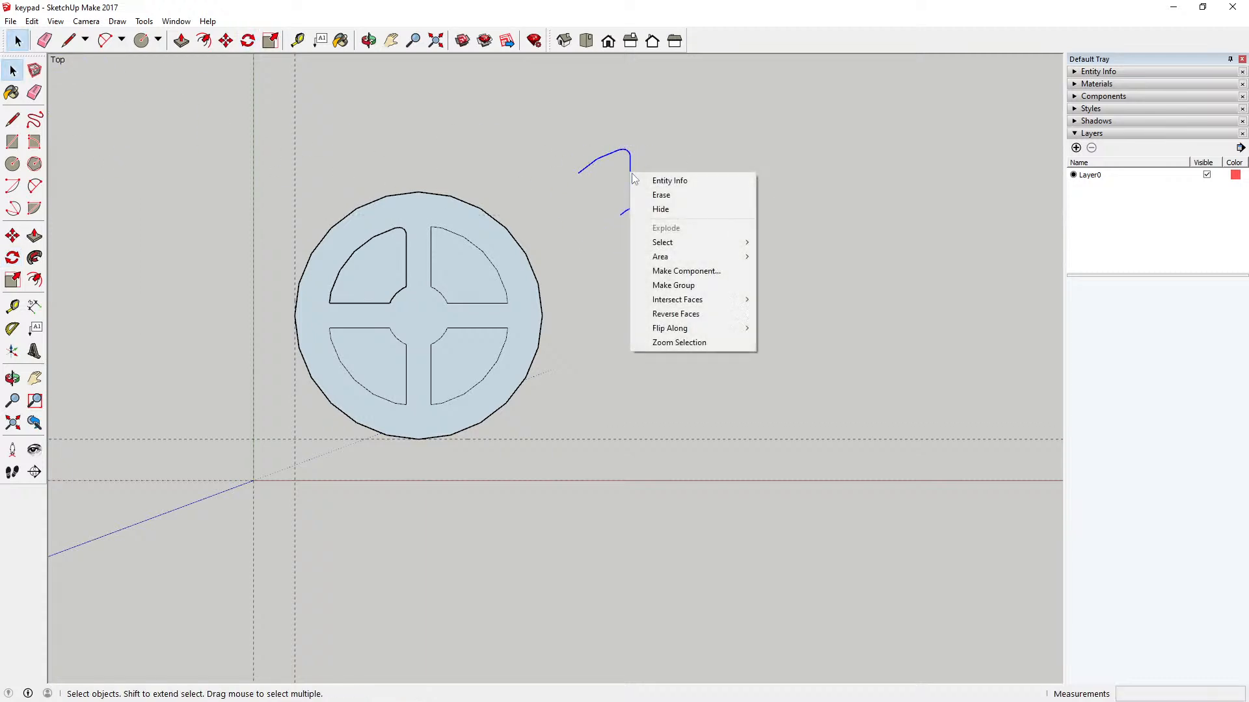
mouse_move(705, 325)
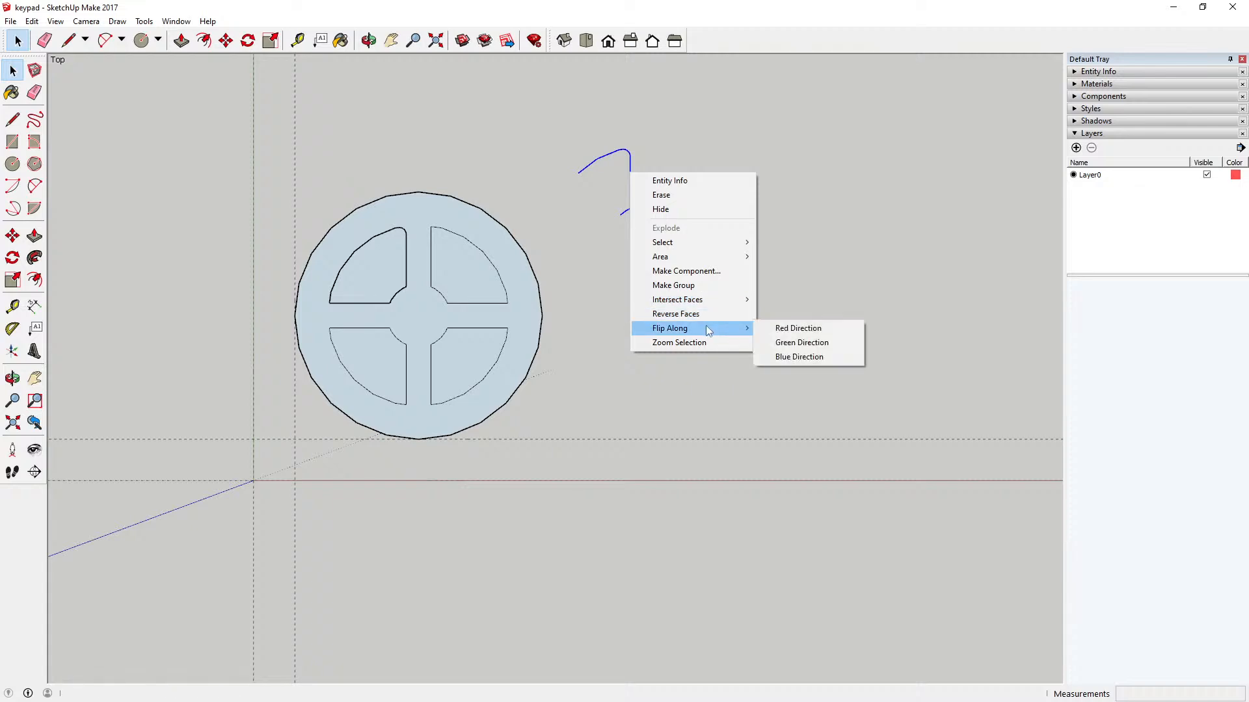
click(782, 328)
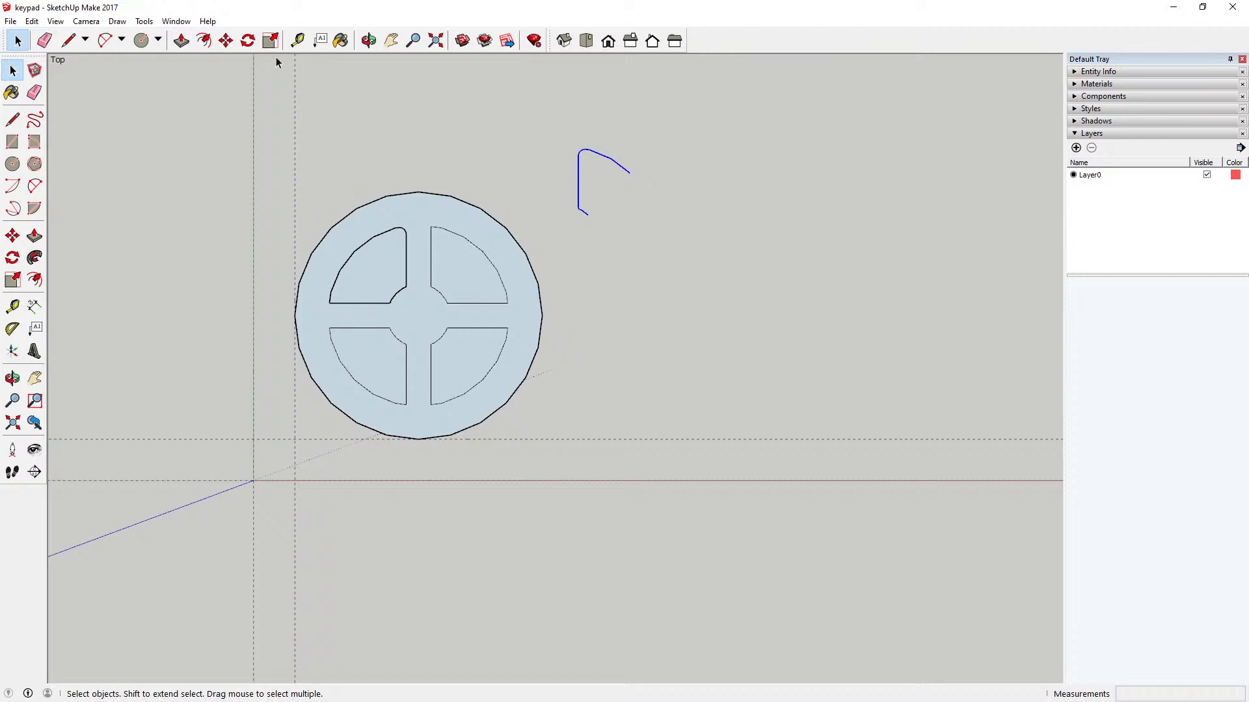
Step: Rotate the flipped edges 90° counterclockwise about their lower endpoint
click(248, 41)
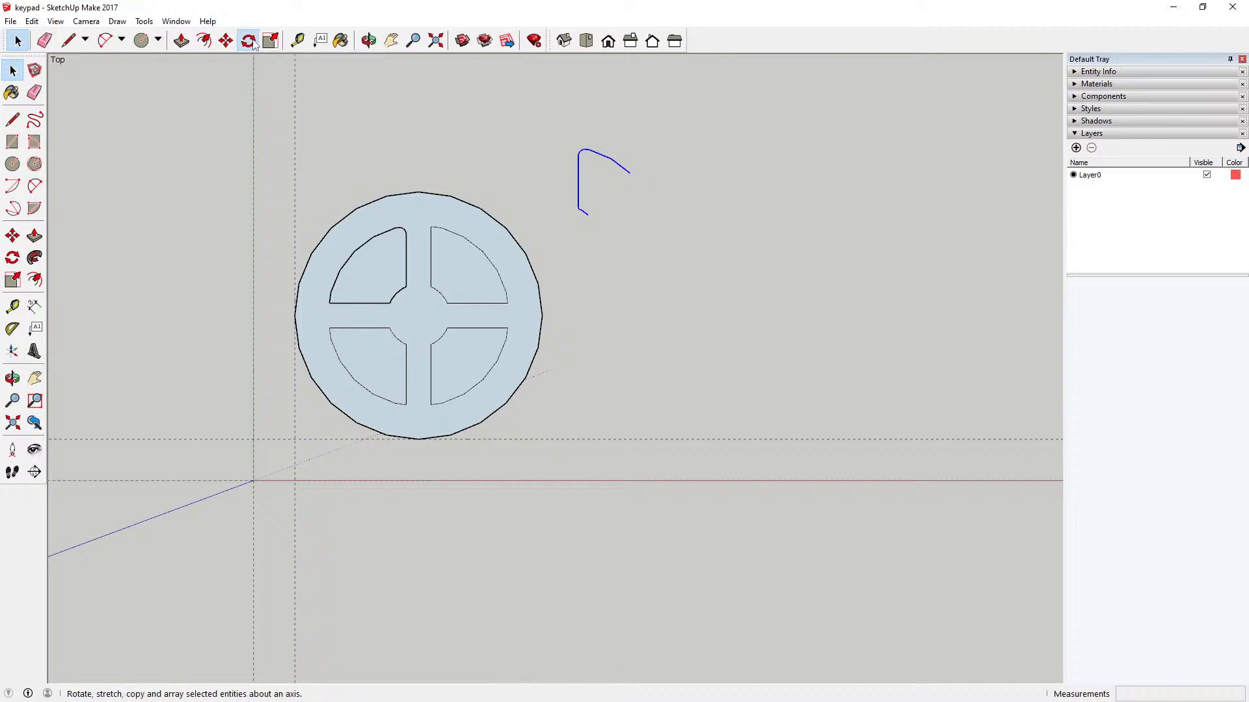
click(587, 215)
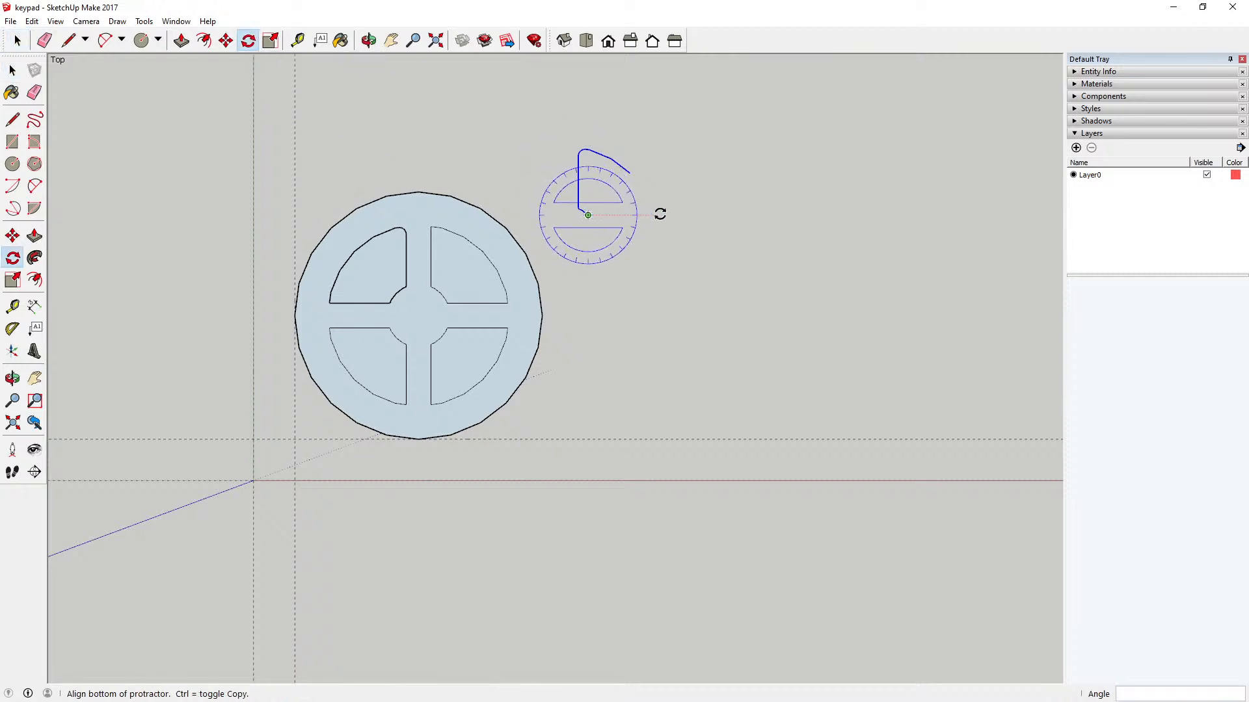
click(660, 214)
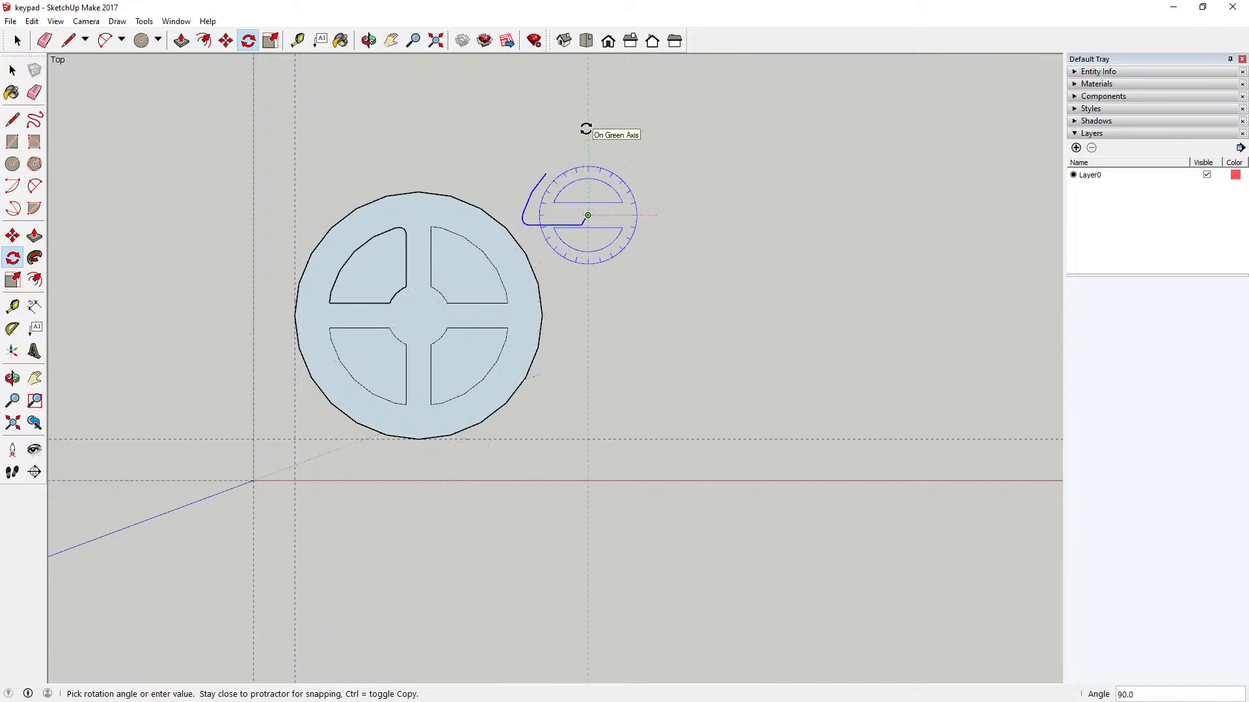
click(585, 128)
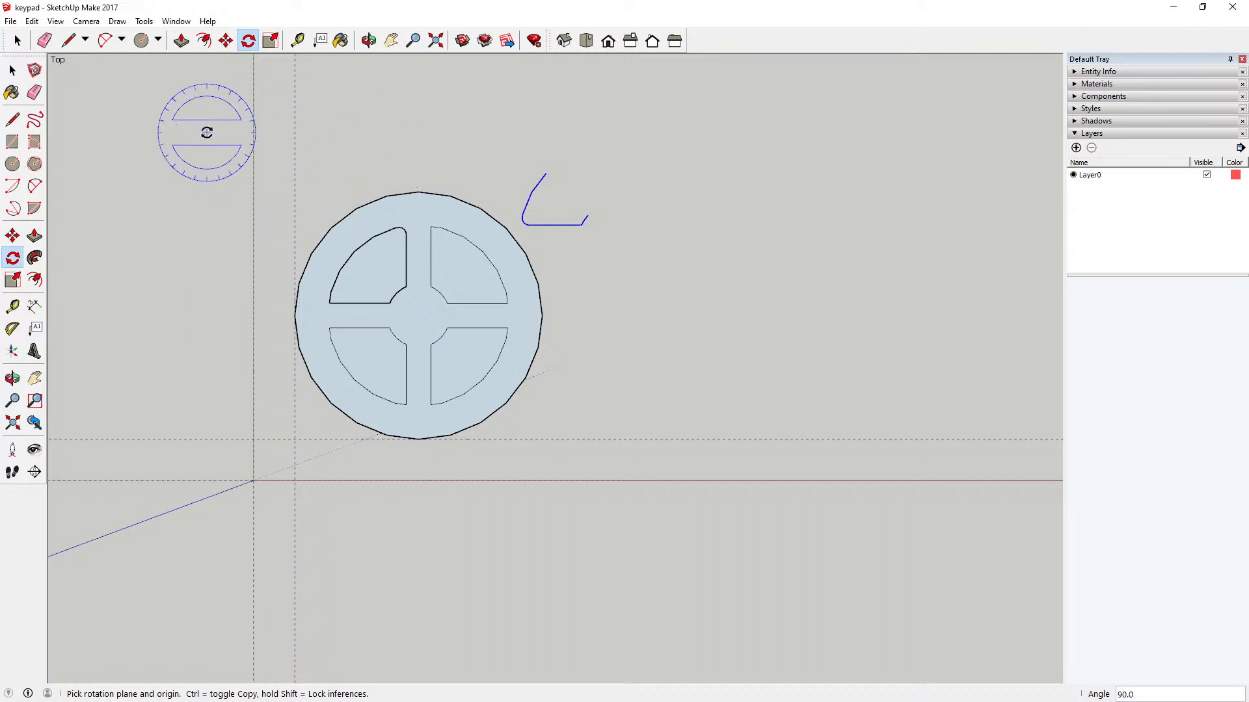
key(space)
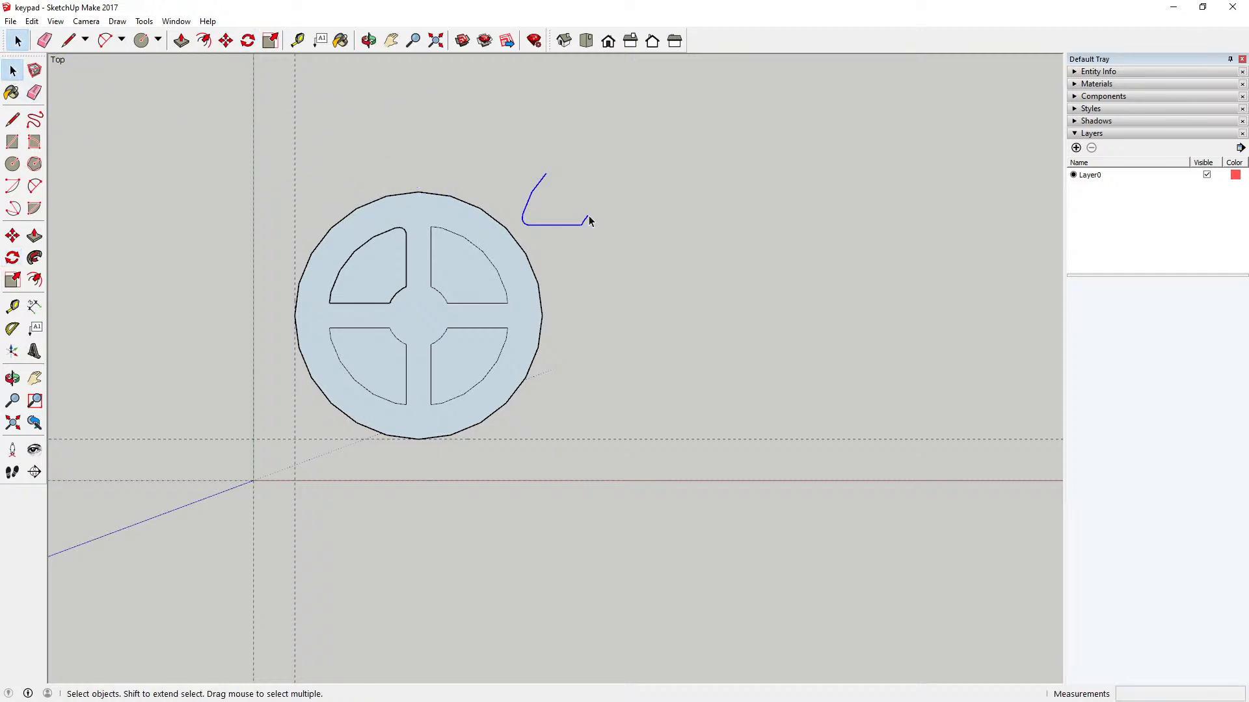
Step: Move the flipped rounded edges onto the upper-left sector, snapping their free end to the matching endpoint on the inner arc
click(225, 40)
scroll(592, 220, up, 4)
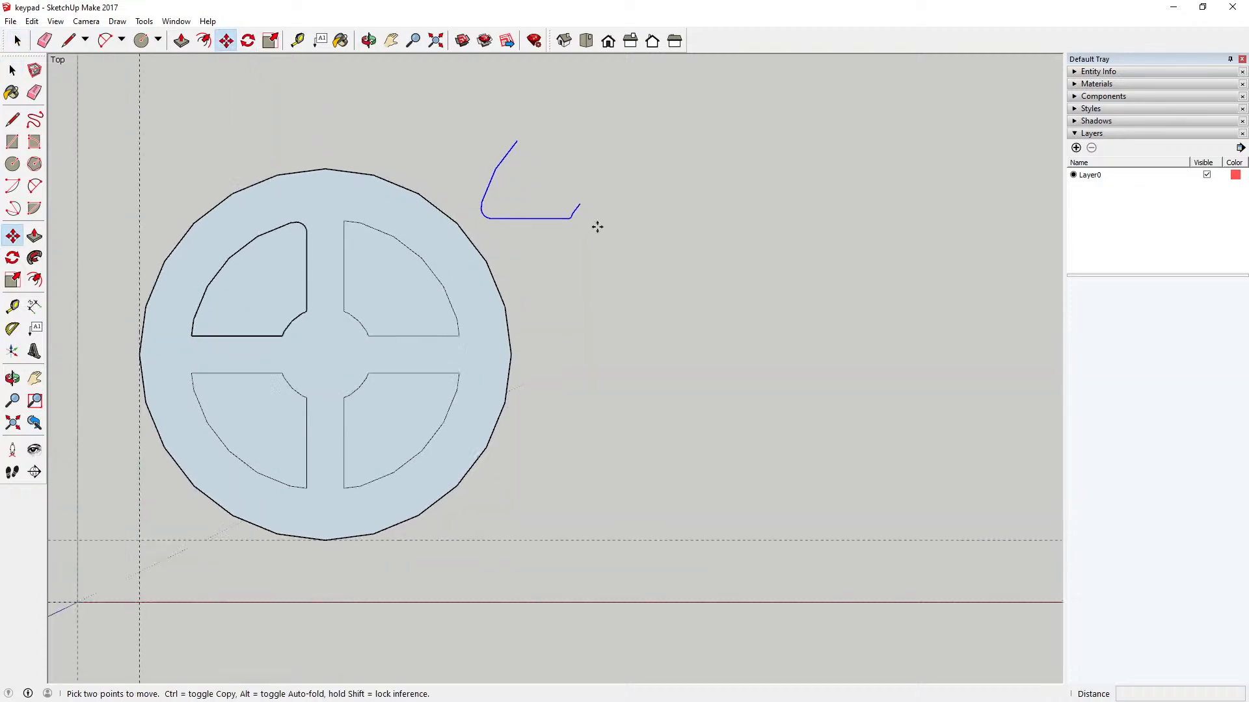
click(575, 198)
scroll(617, 239, down, 2)
scroll(315, 330, up, 5)
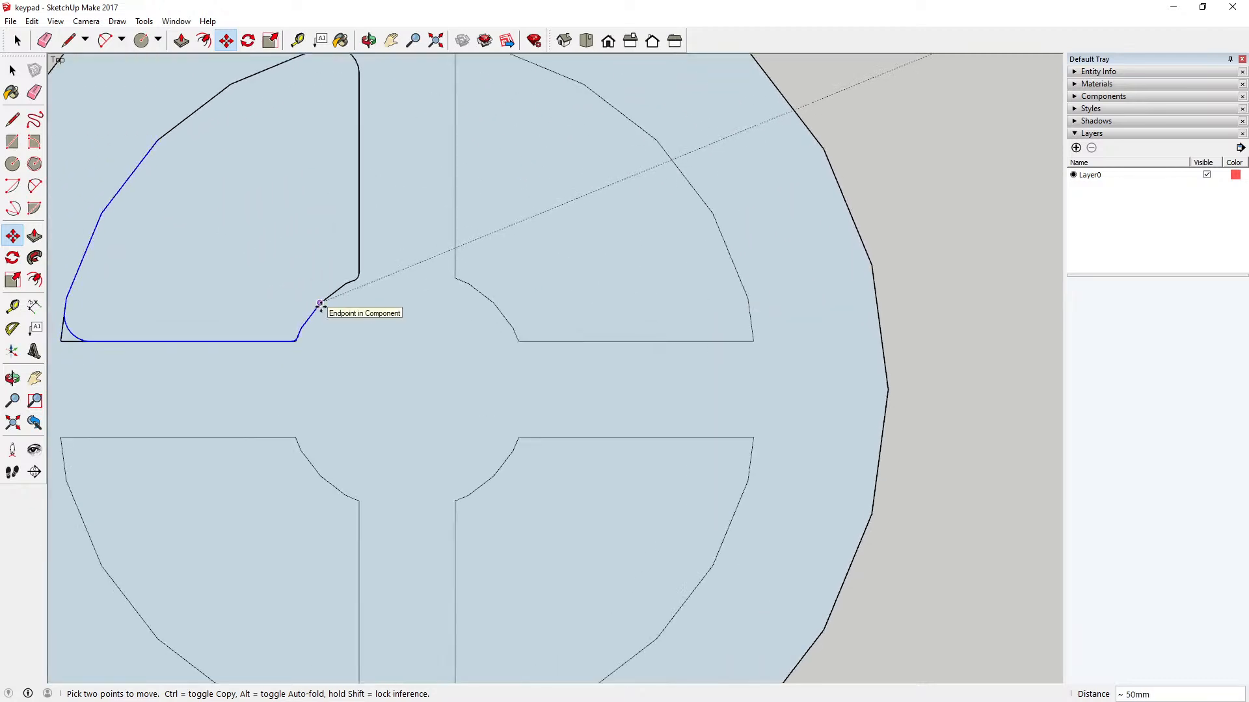
click(320, 304)
scroll(494, 352, down, 3)
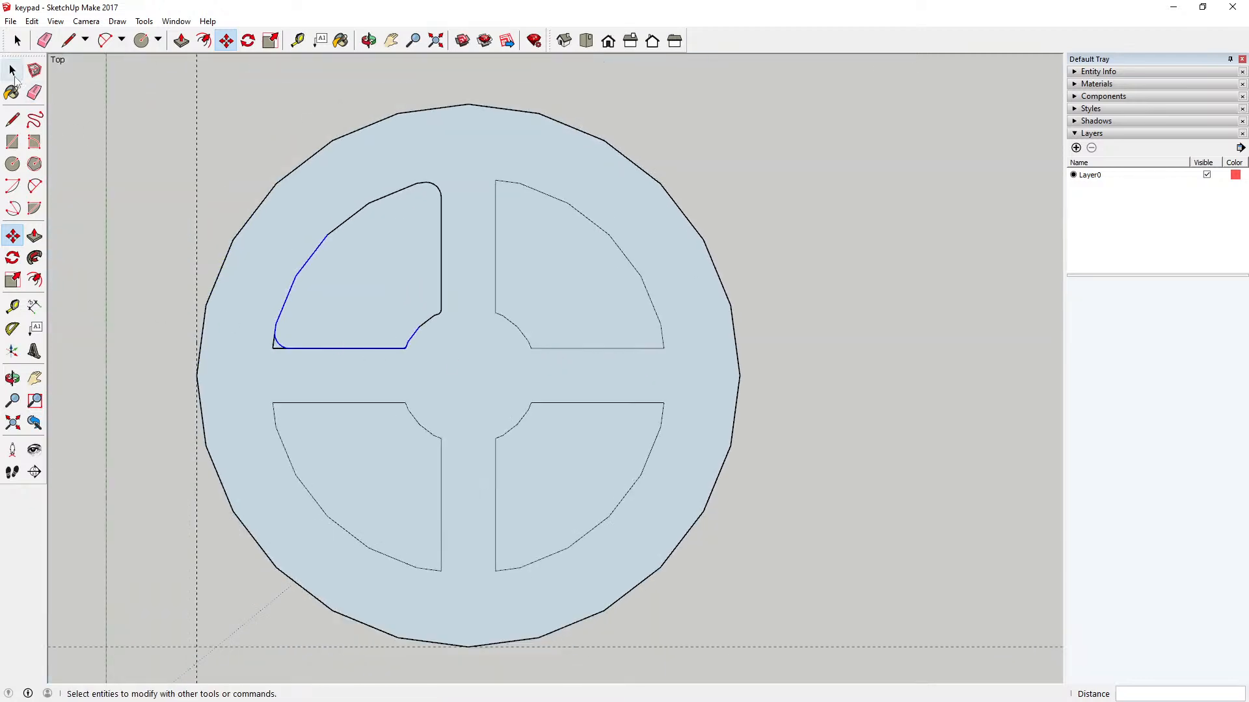
Step: Examine inside the key component which faces and corner edges of the upper-left sector belong to it
click(12, 70)
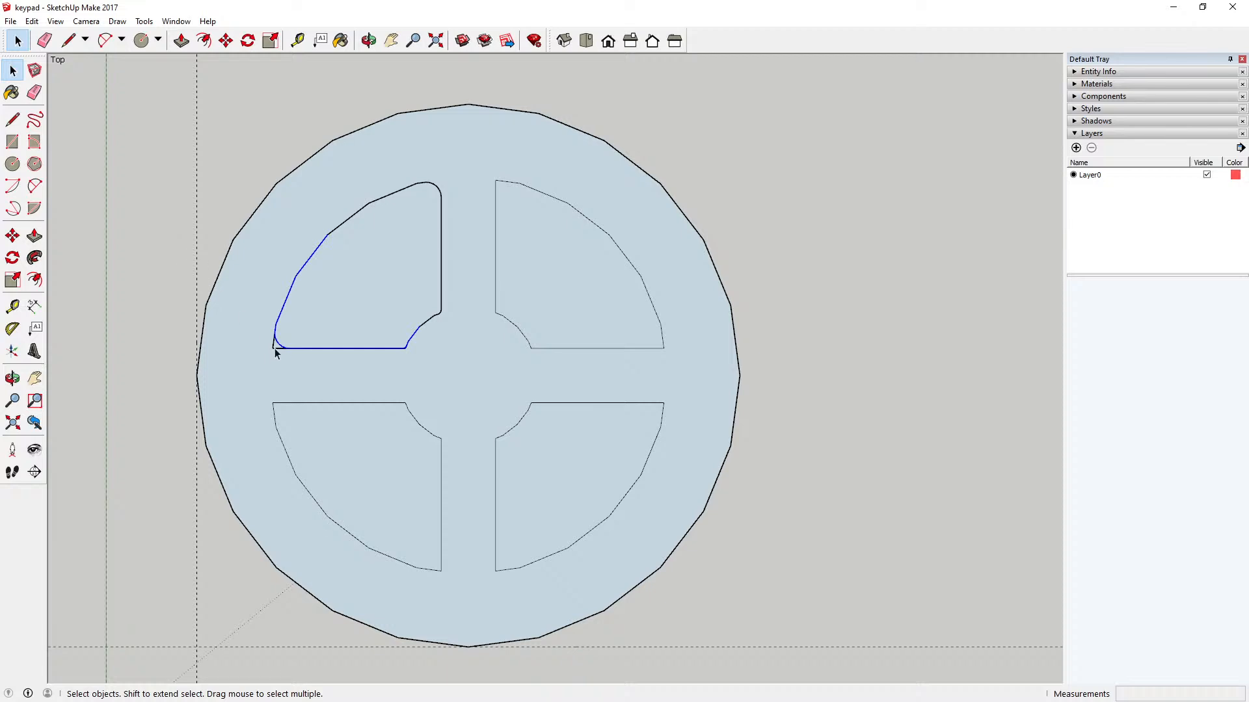
double_click(290, 369)
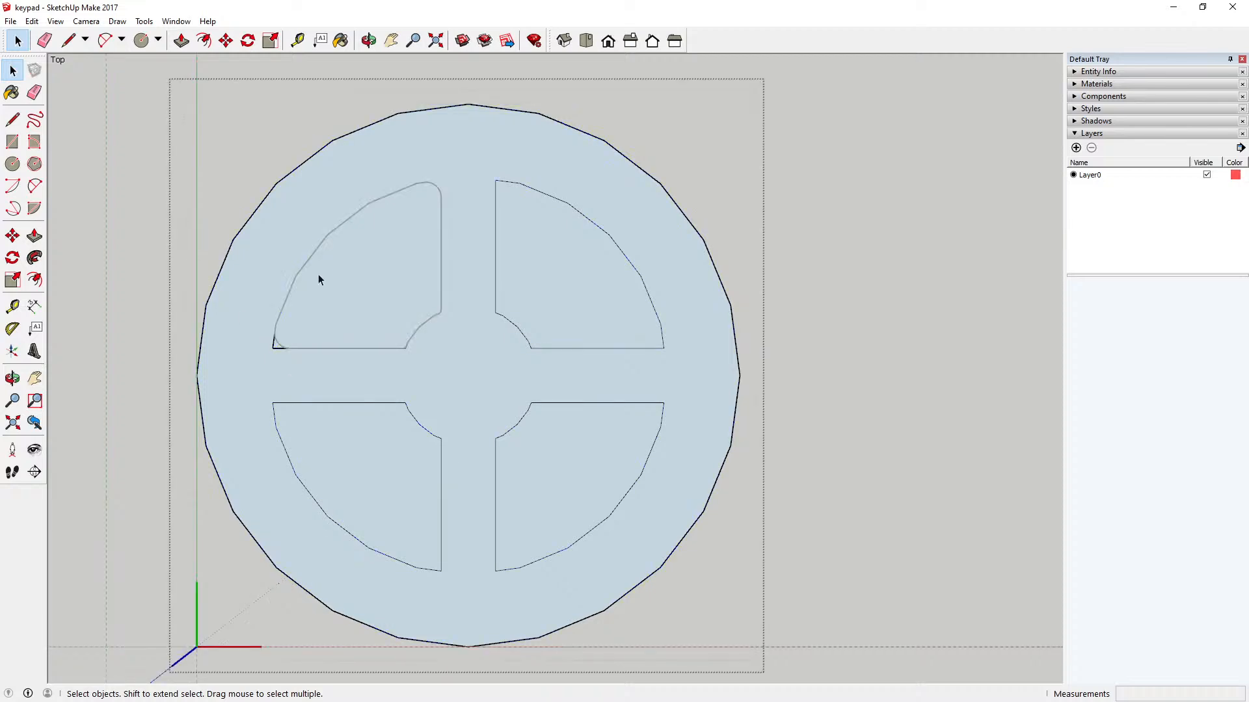
click(256, 302)
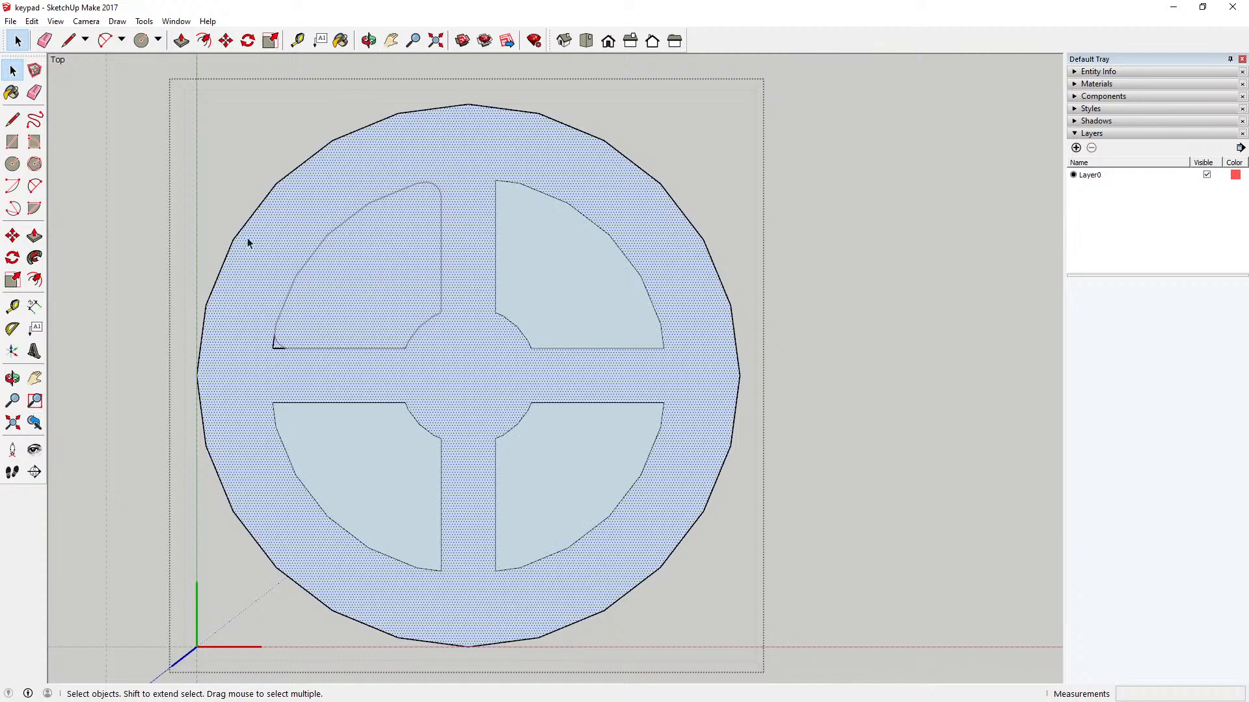
click(229, 194)
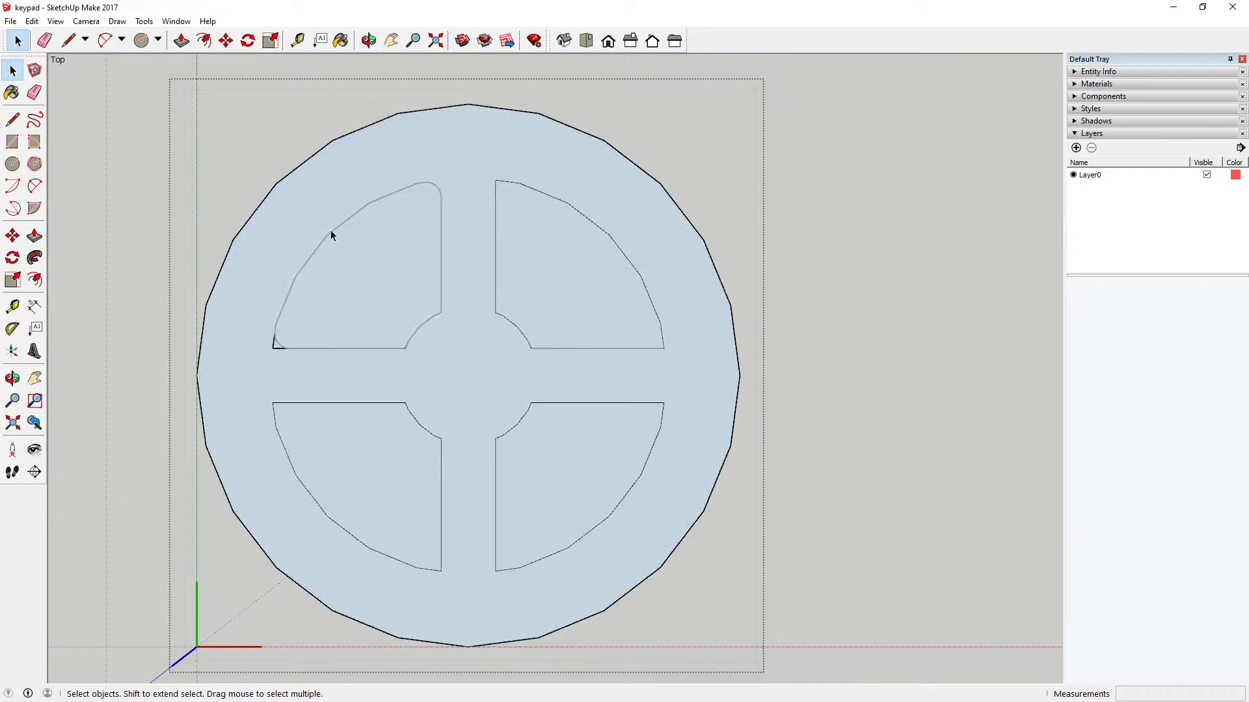
click(131, 238)
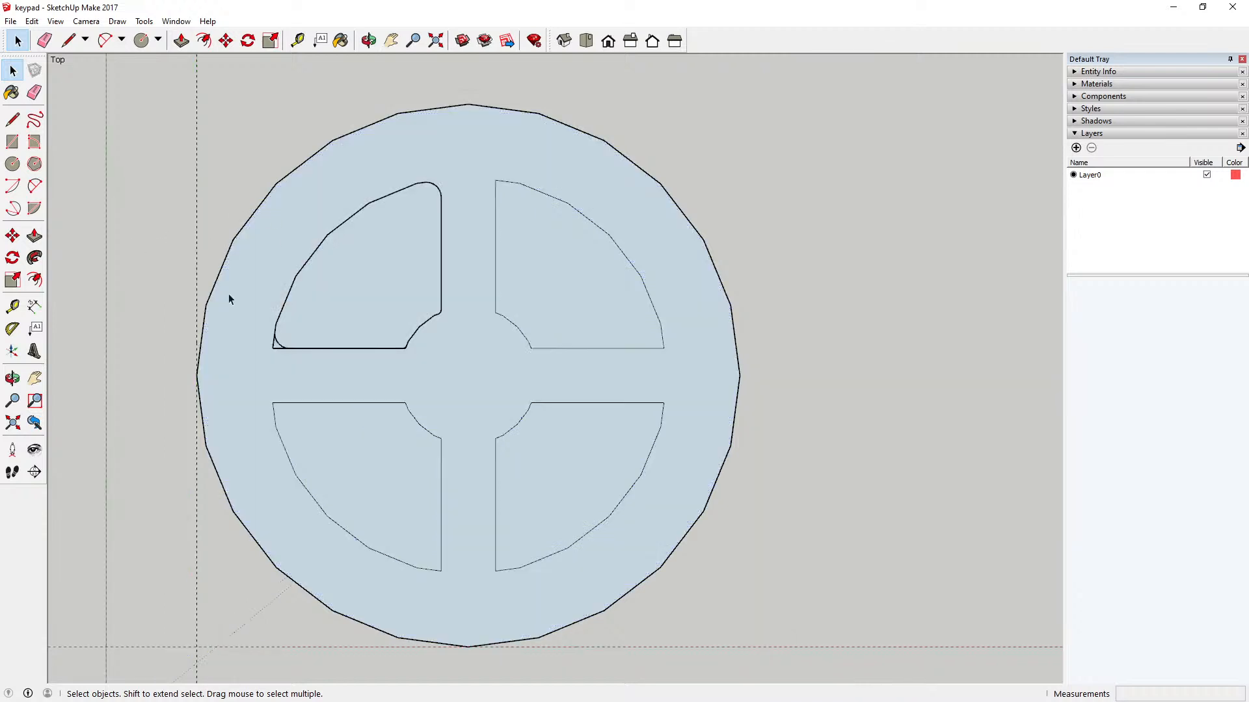
click(321, 367)
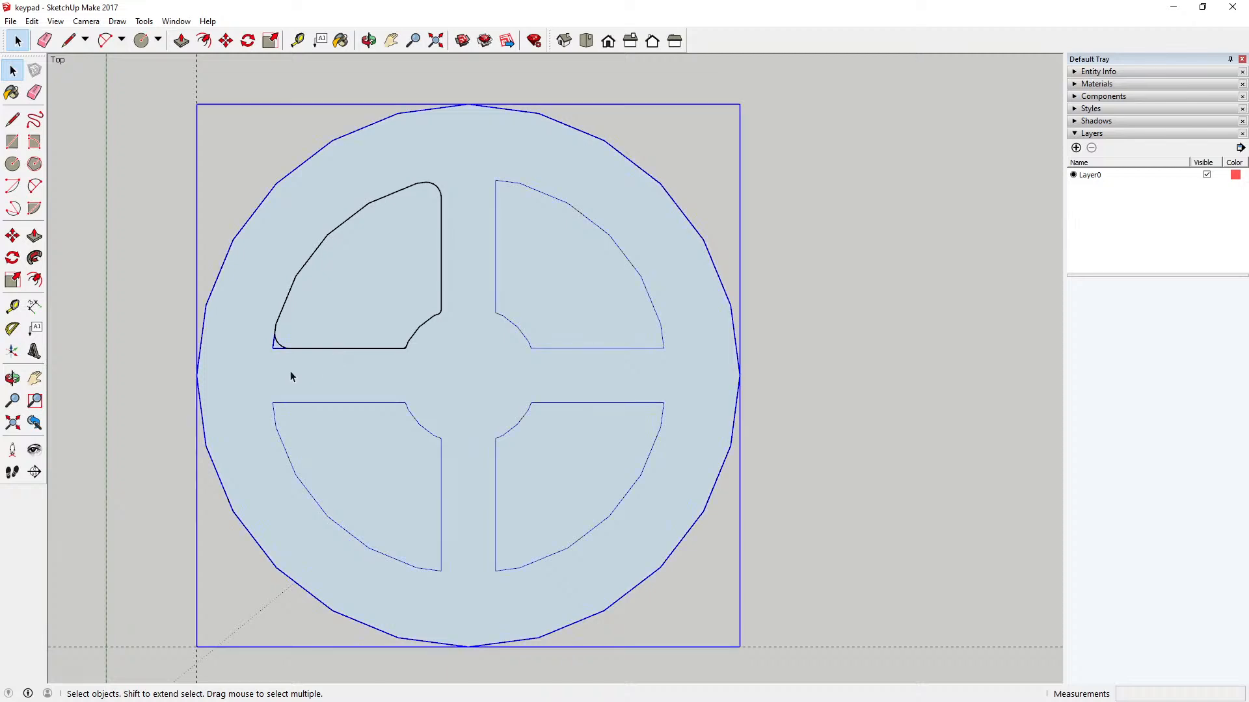
double_click(291, 372)
click(294, 350)
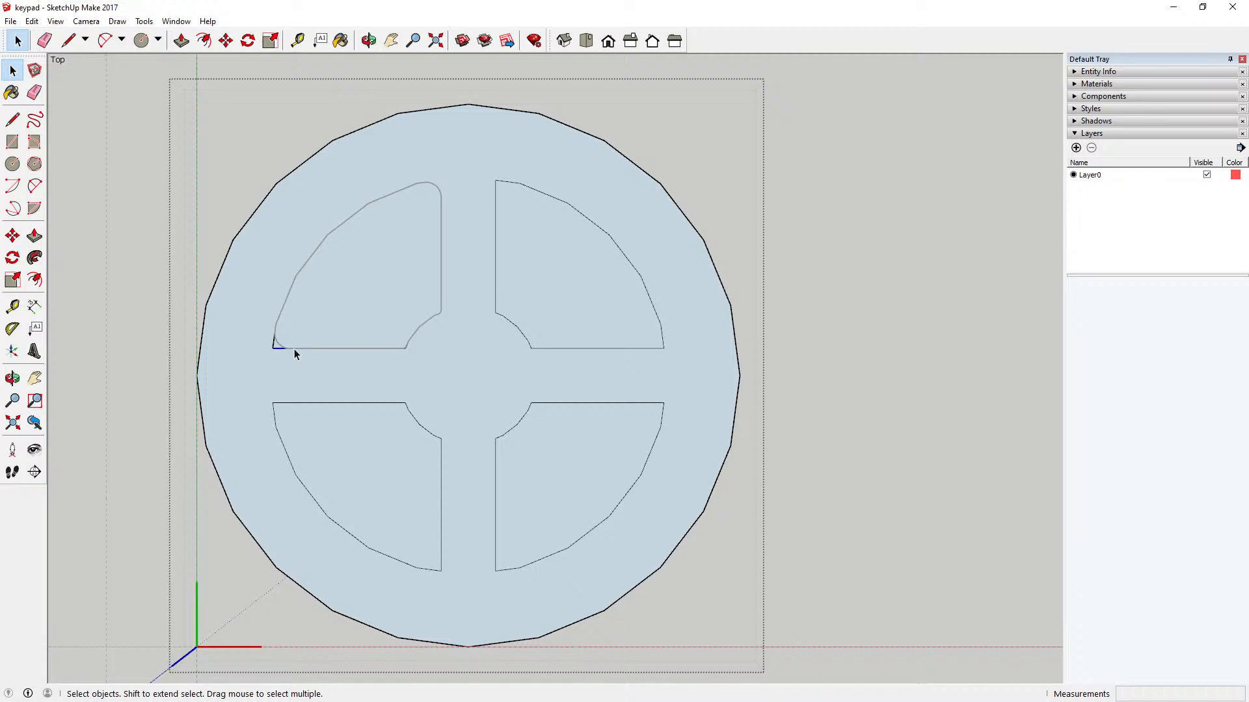
scroll(284, 364, down, 3)
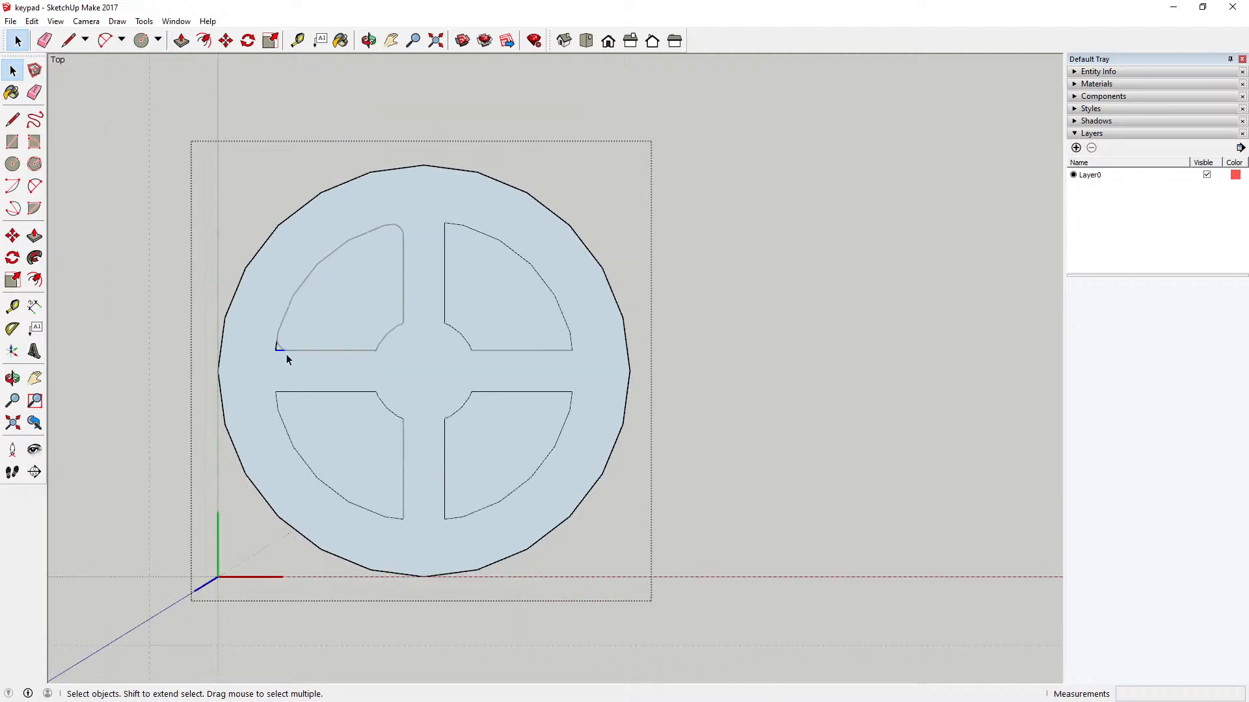
click(149, 286)
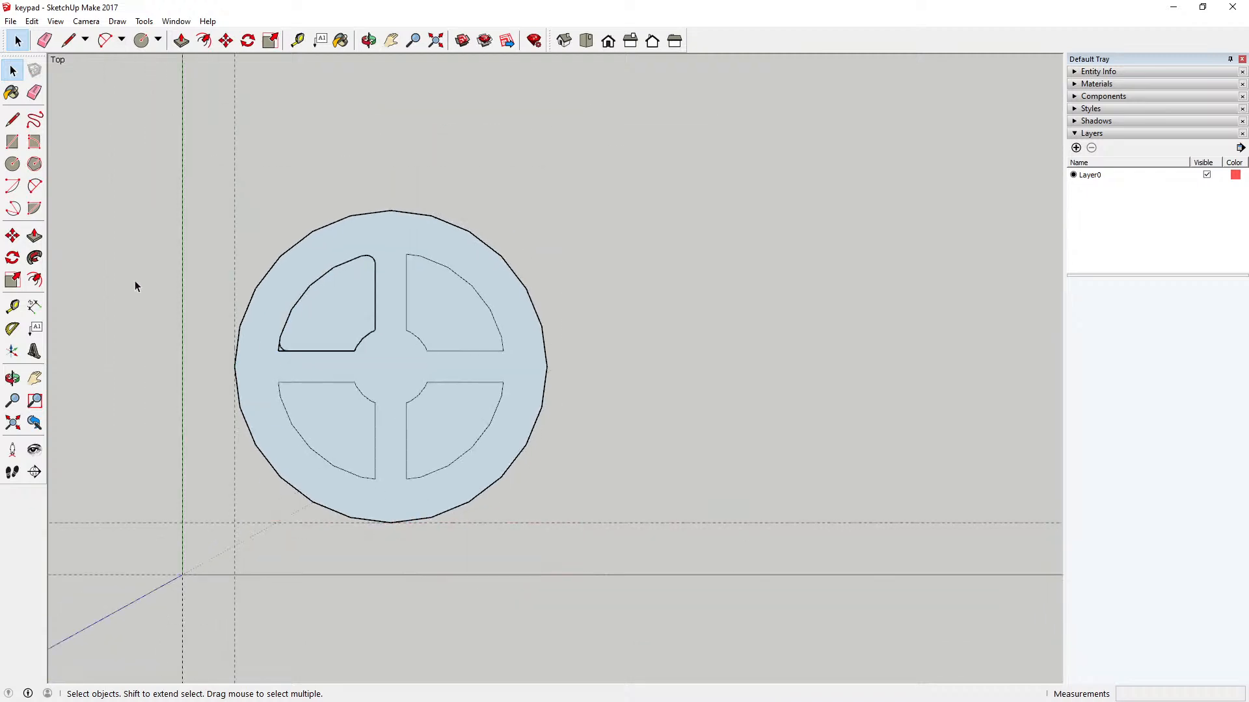
click(429, 268)
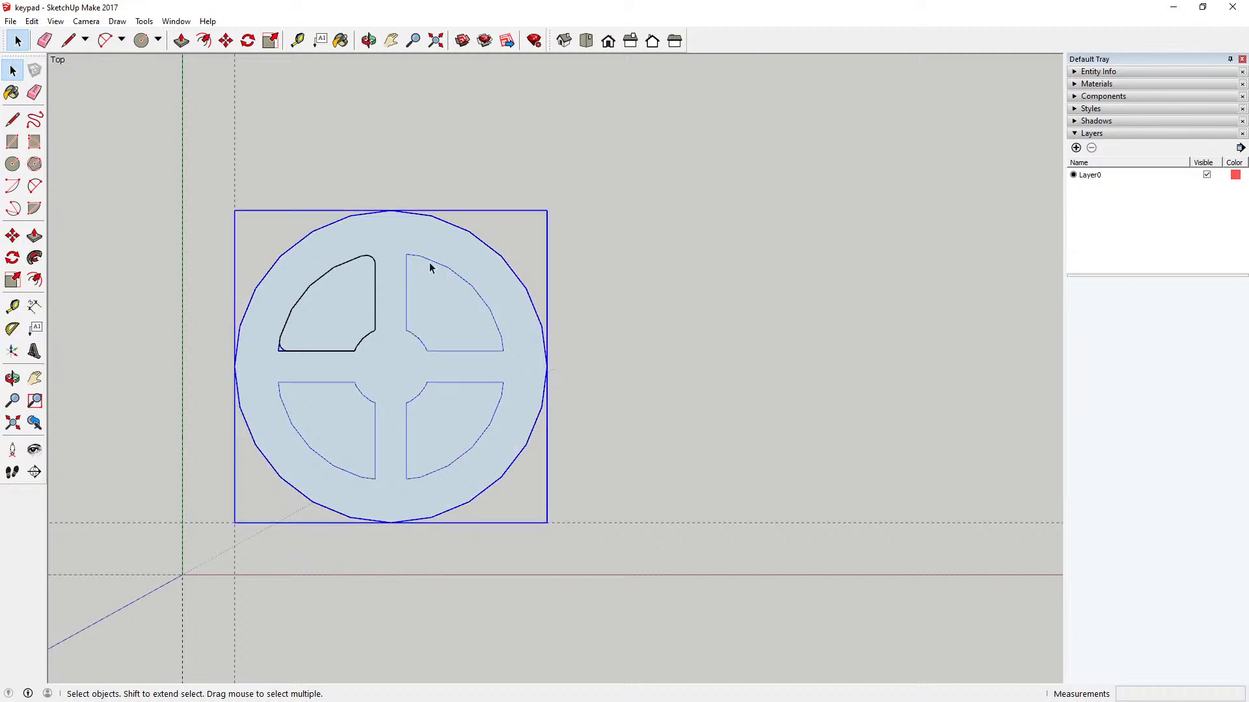
double_click(430, 268)
click(377, 276)
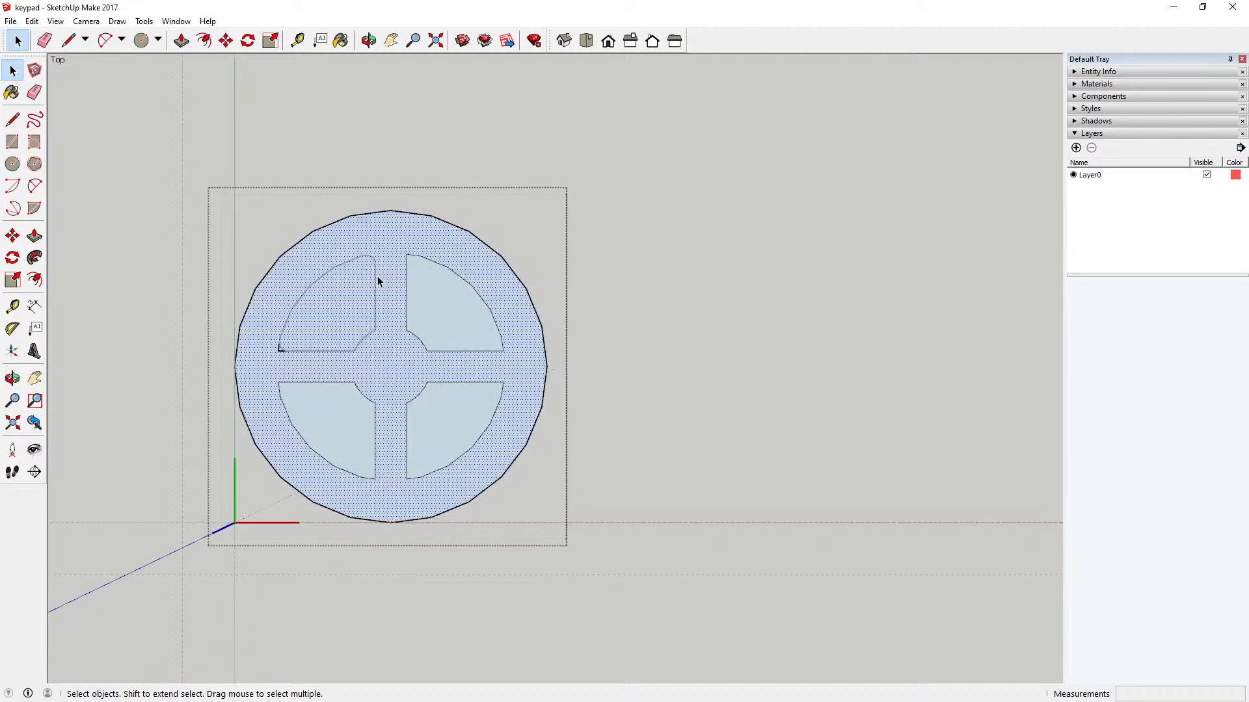
click(328, 325)
key(Delete)
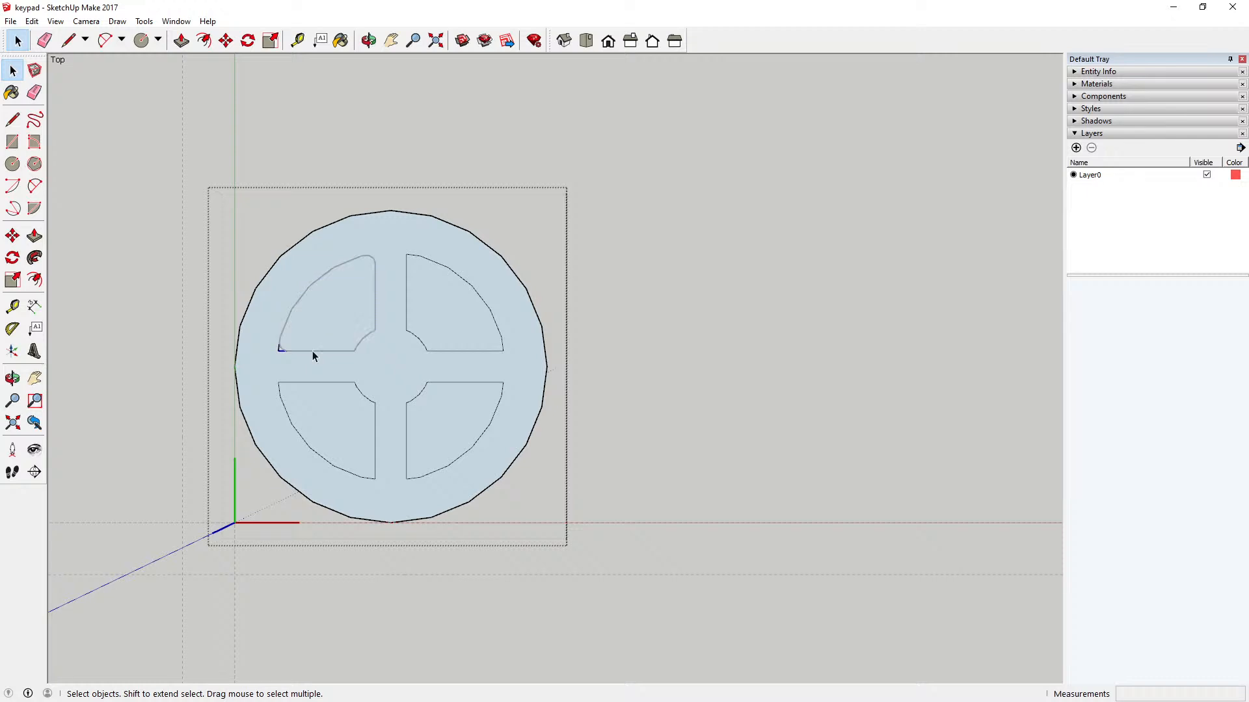
click(138, 232)
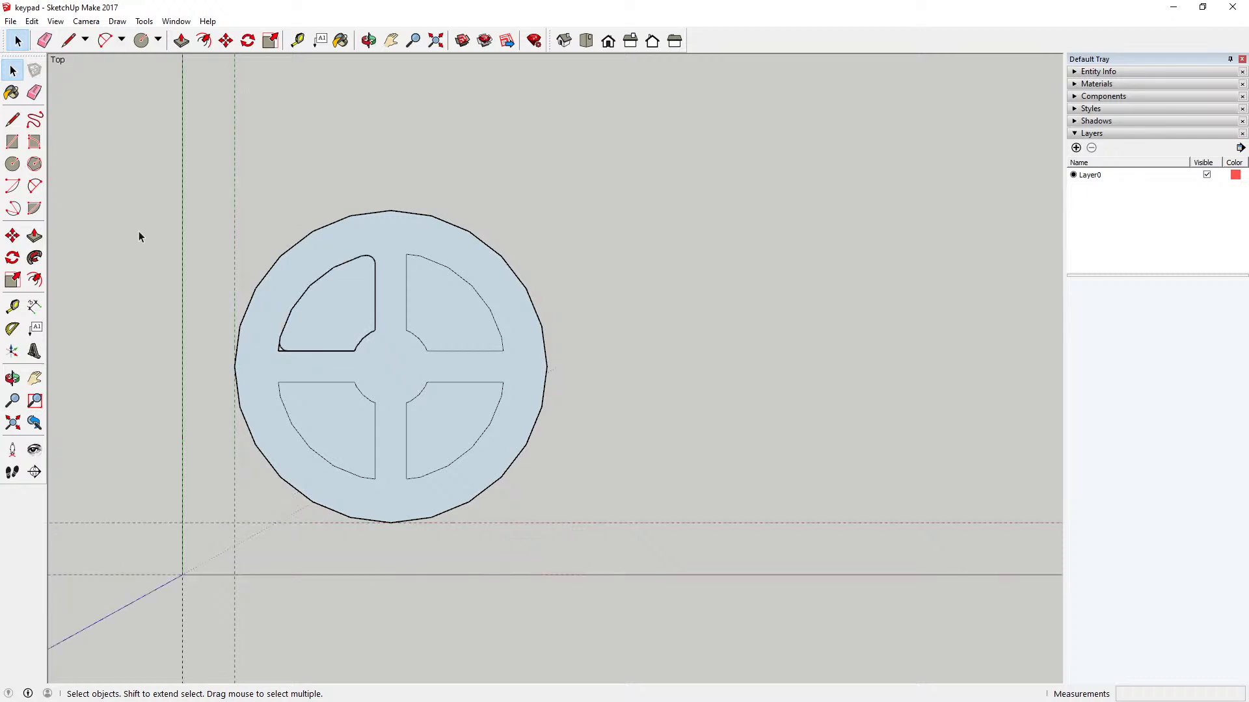
Step: Compare the loose rounded outline of the upper-left sector with the leftover square corner inside the key component
click(321, 278)
drag(259, 214, 400, 381)
double_click(405, 238)
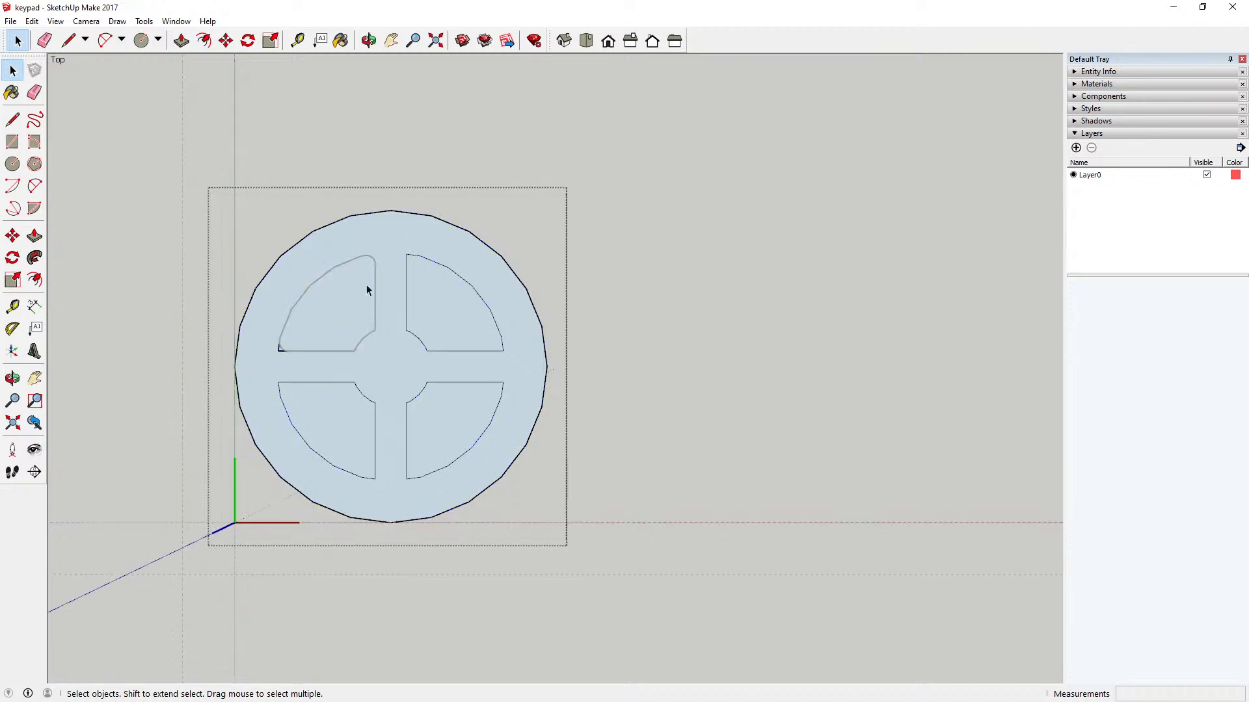
scroll(314, 343, up, 4)
scroll(313, 342, up, 1)
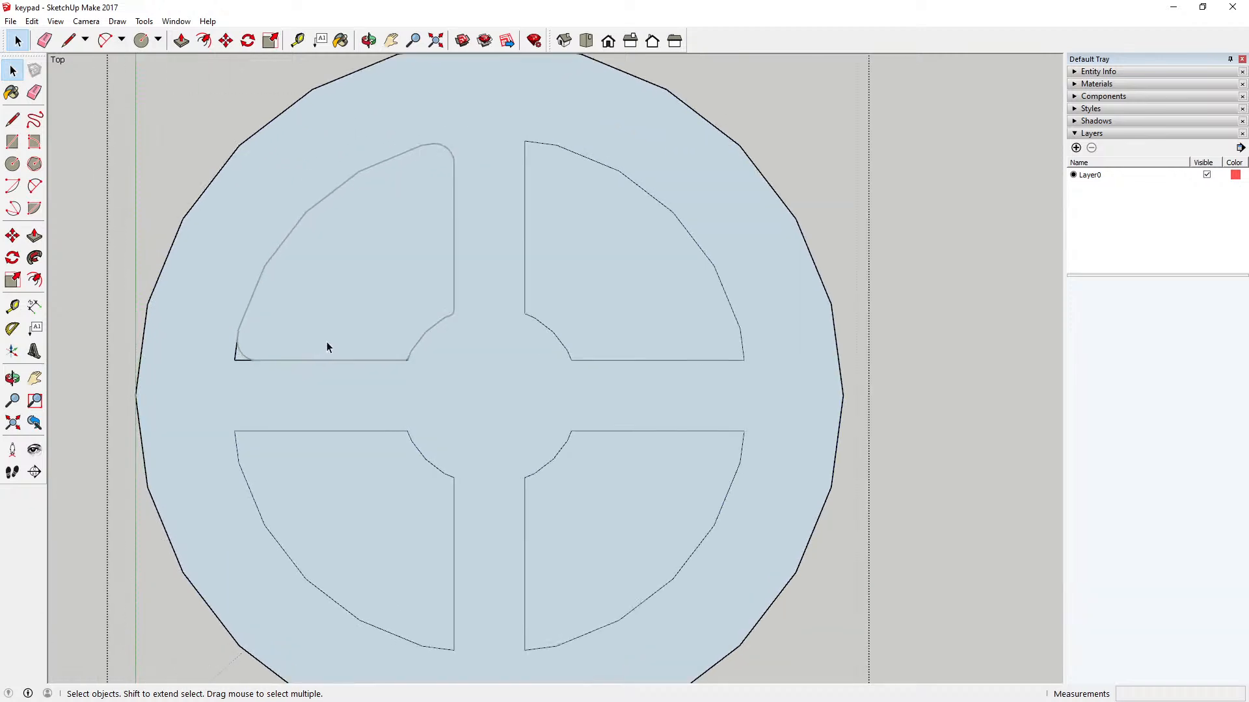
click(244, 360)
scroll(438, 292, down, 6)
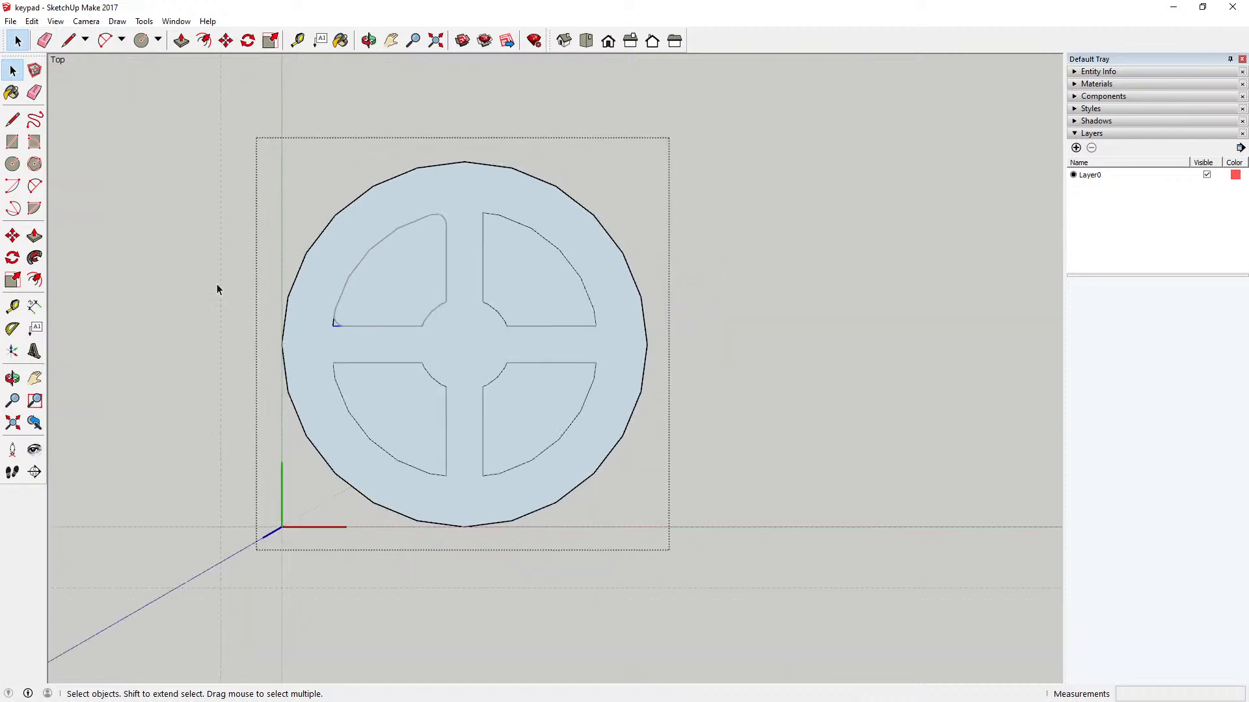
click(363, 261)
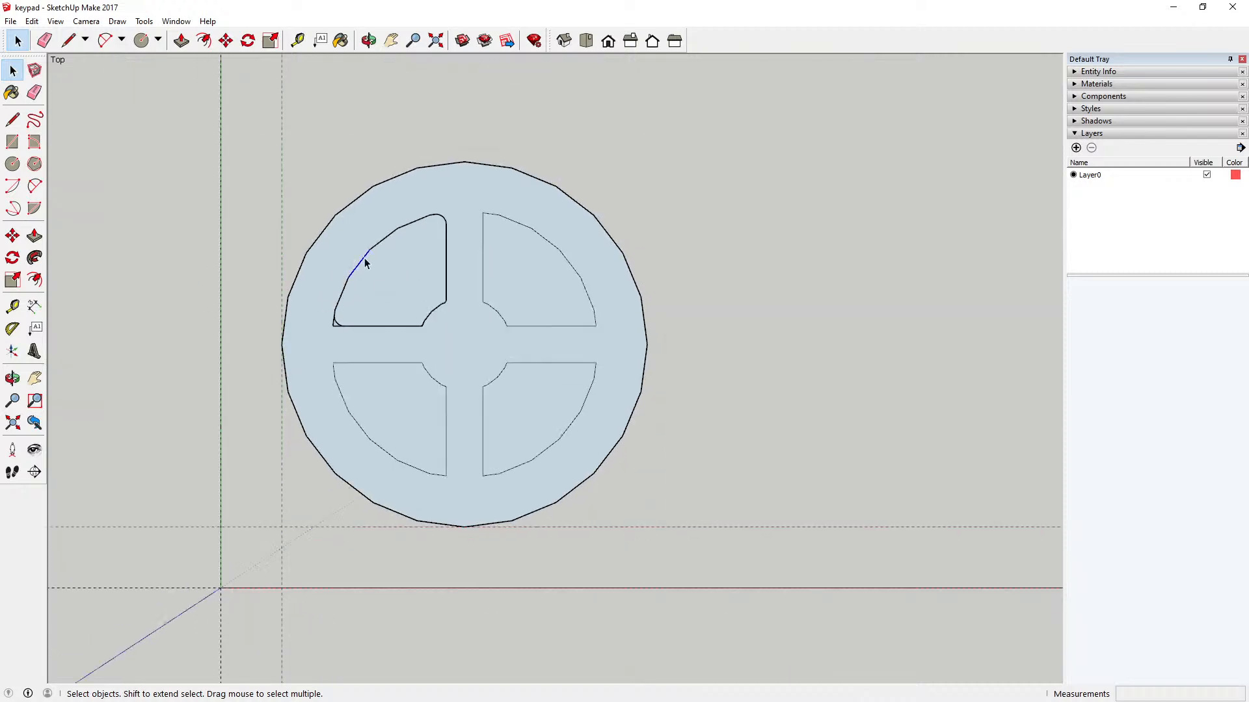
click(342, 167)
drag(304, 179, 475, 354)
scroll(411, 326, up, 5)
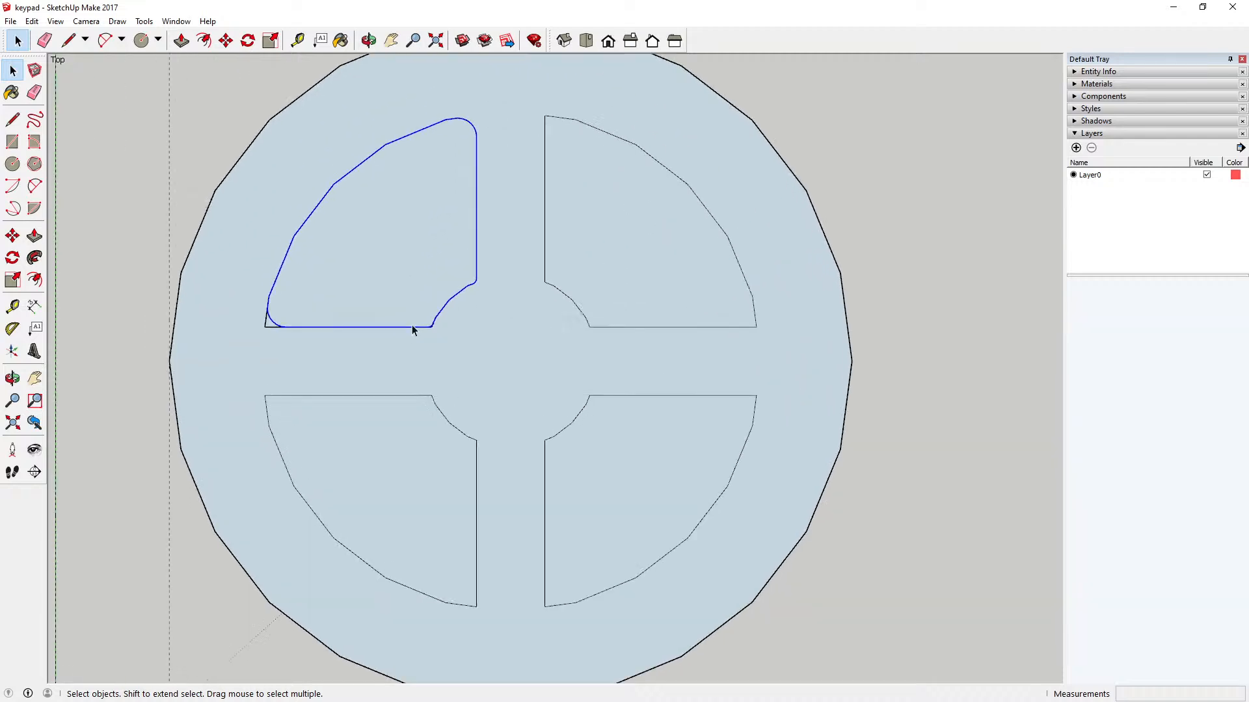
scroll(437, 325, up, 3)
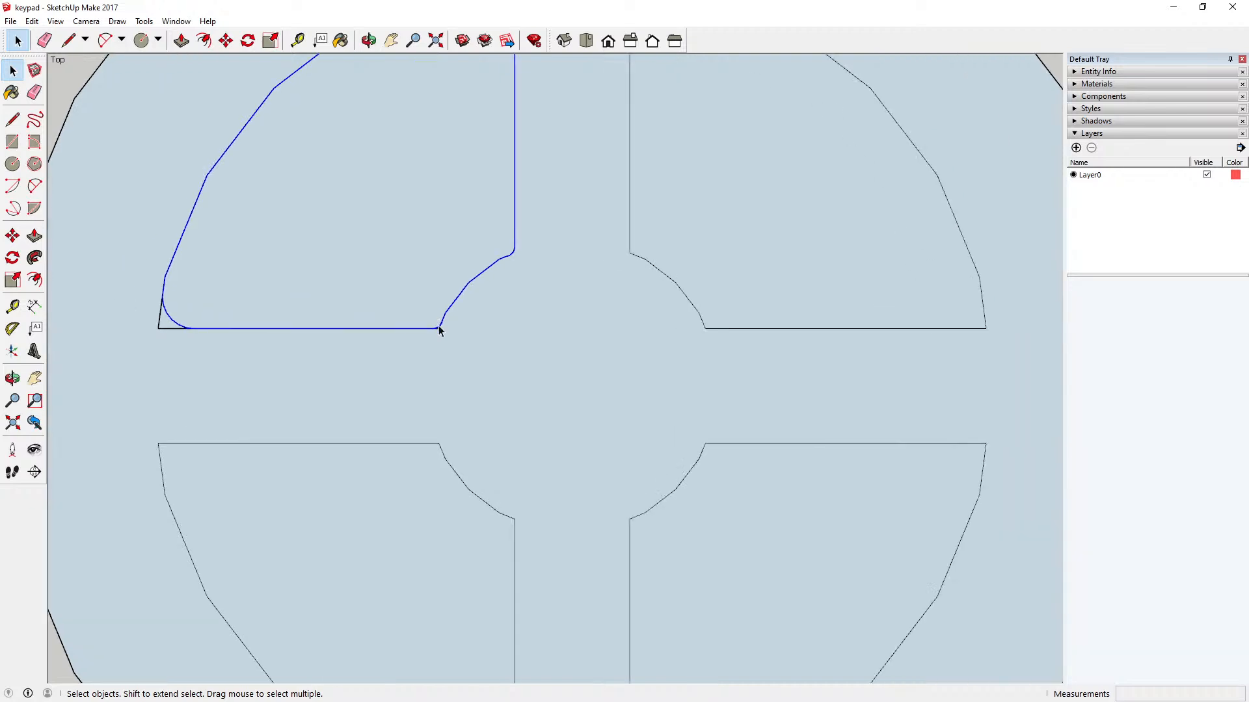
scroll(445, 326, down, 2)
scroll(446, 327, down, 3)
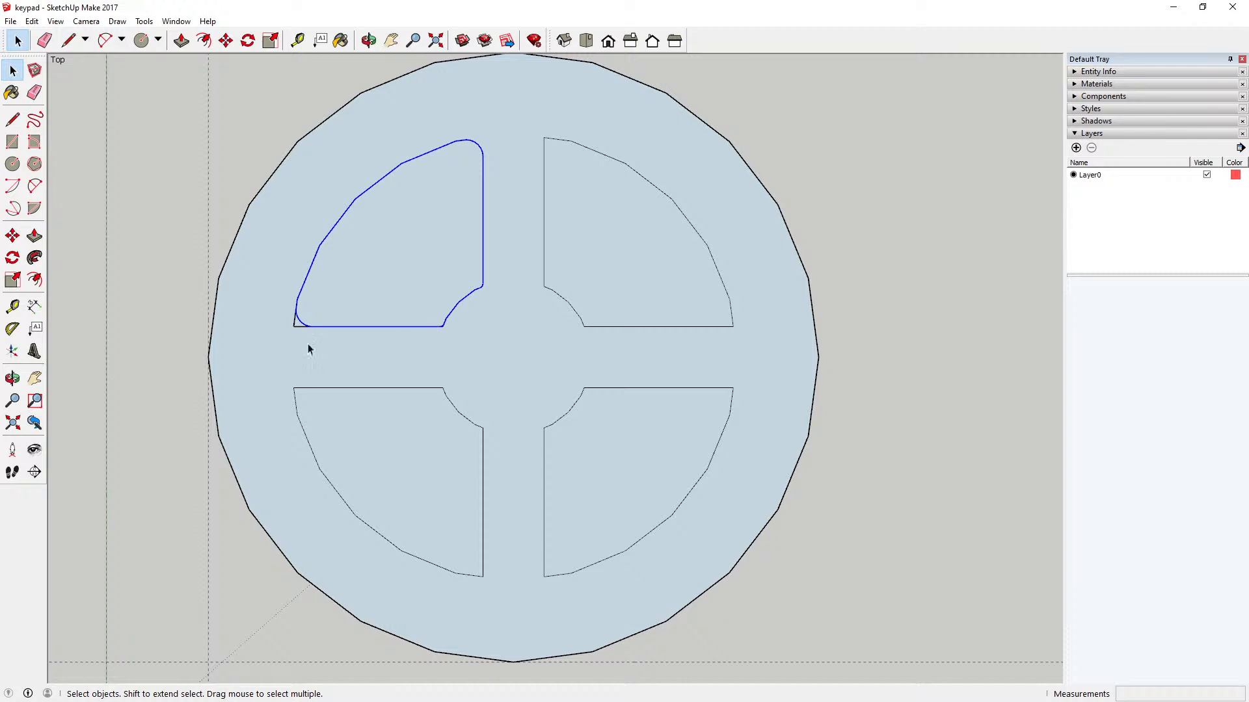
Step: Delete the leftover upper-left sector face and its square outer corner edges inside the key component
double_click(291, 357)
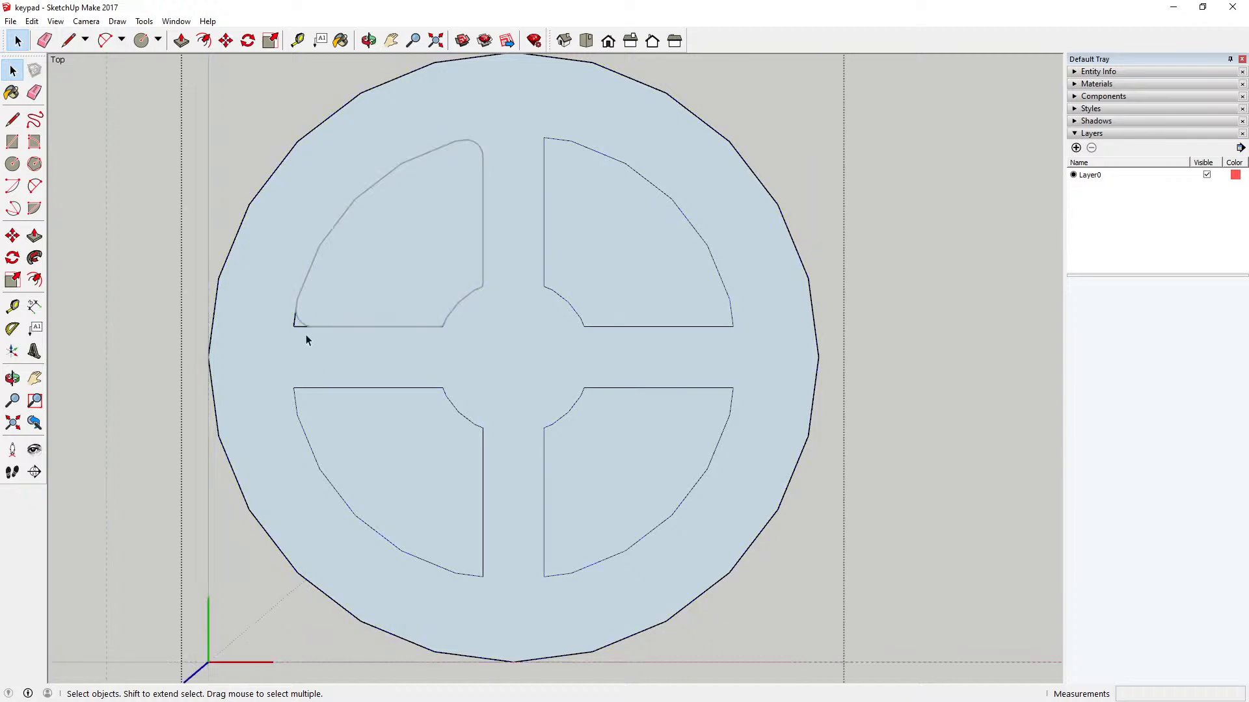
drag(267, 107, 499, 352)
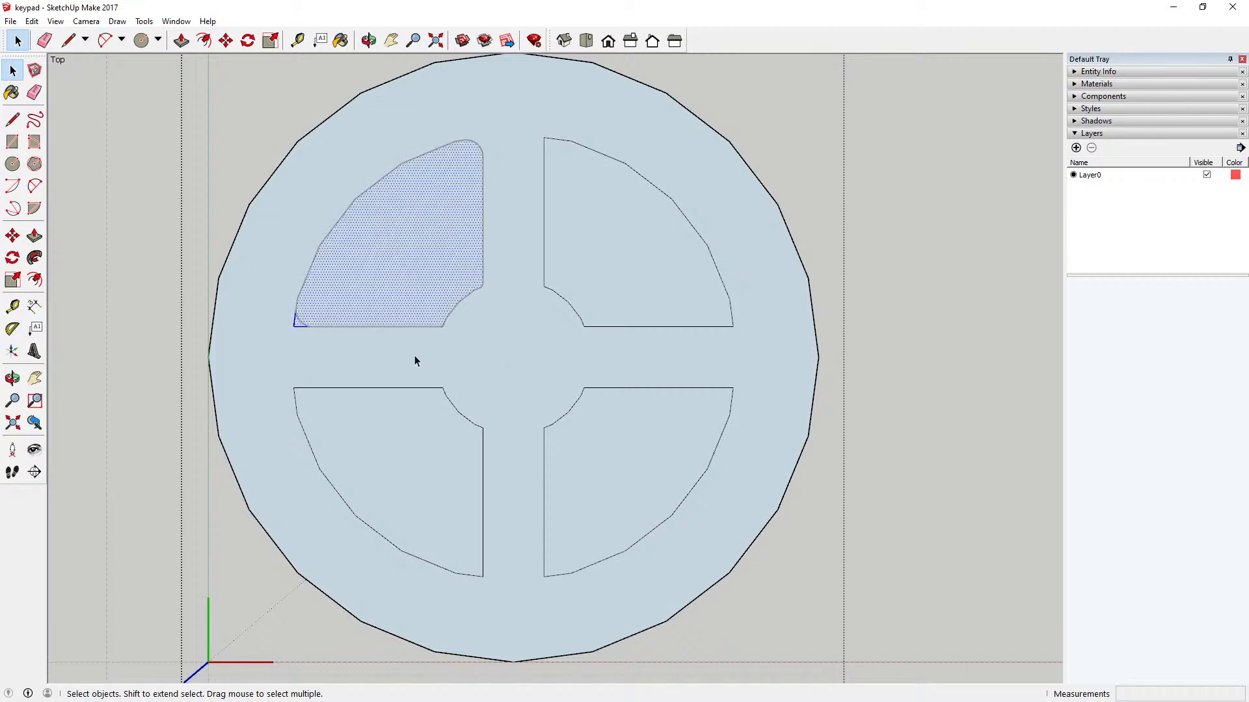
key(Delete)
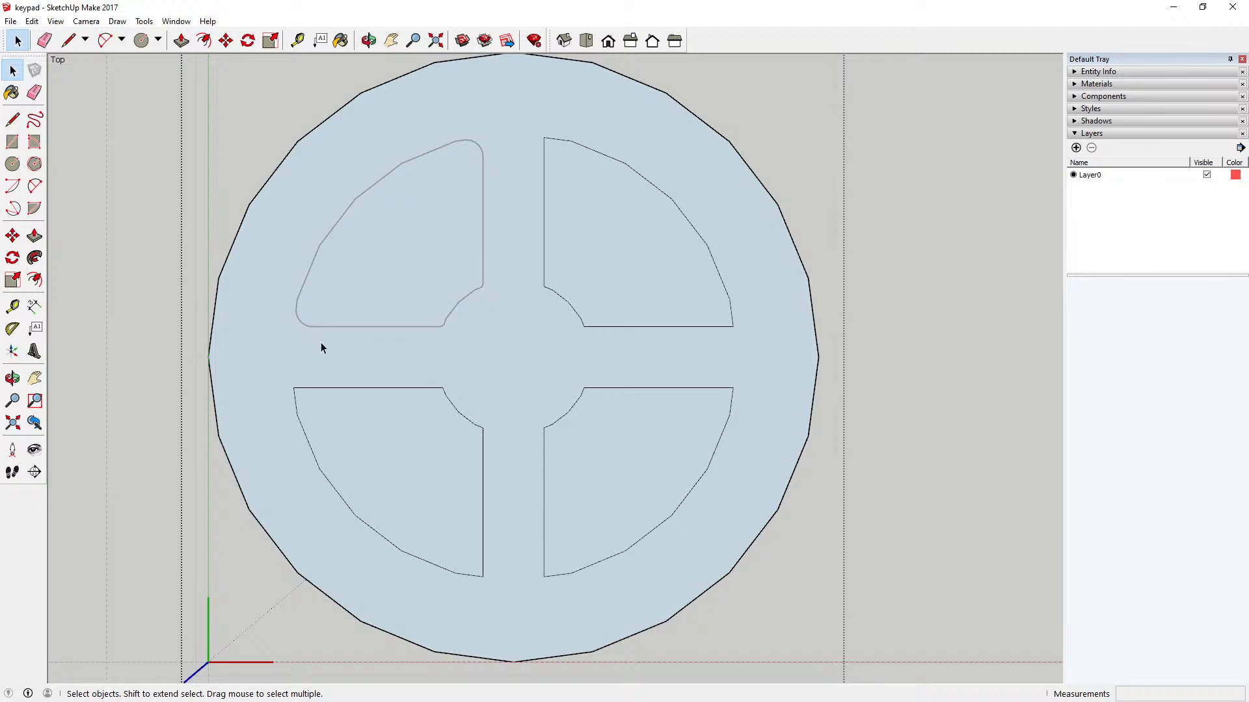
scroll(366, 370, down, 2)
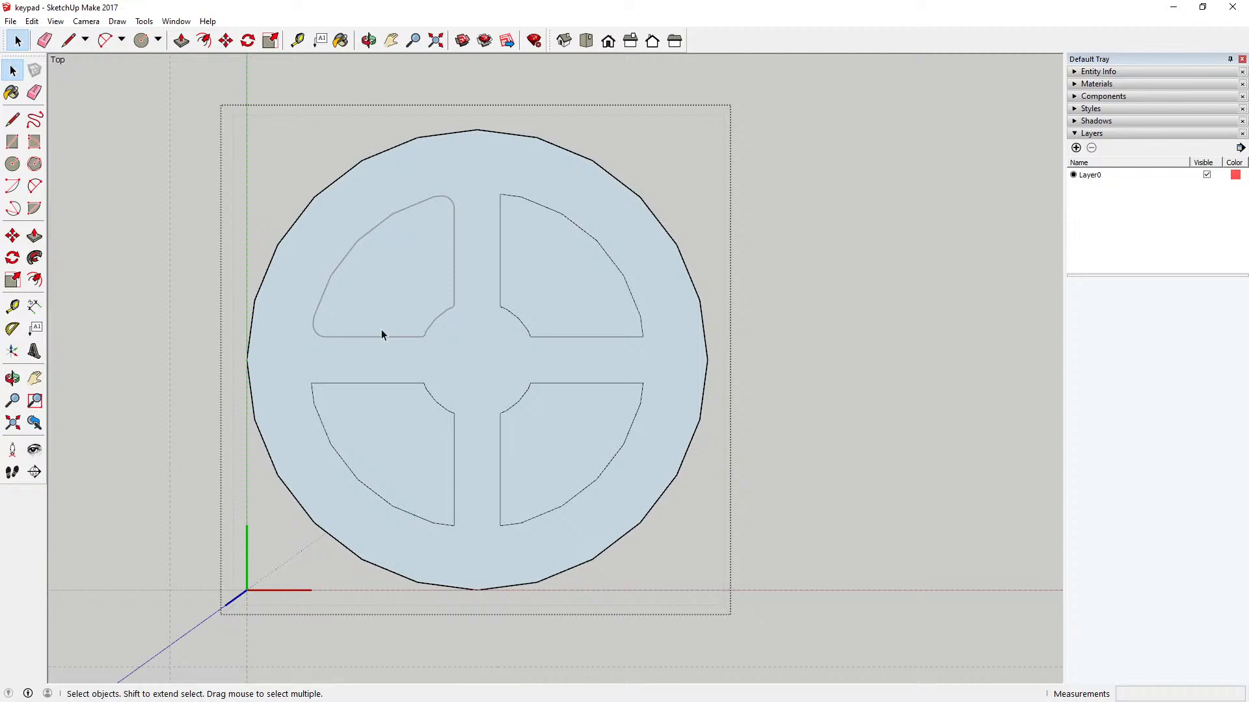
click(134, 201)
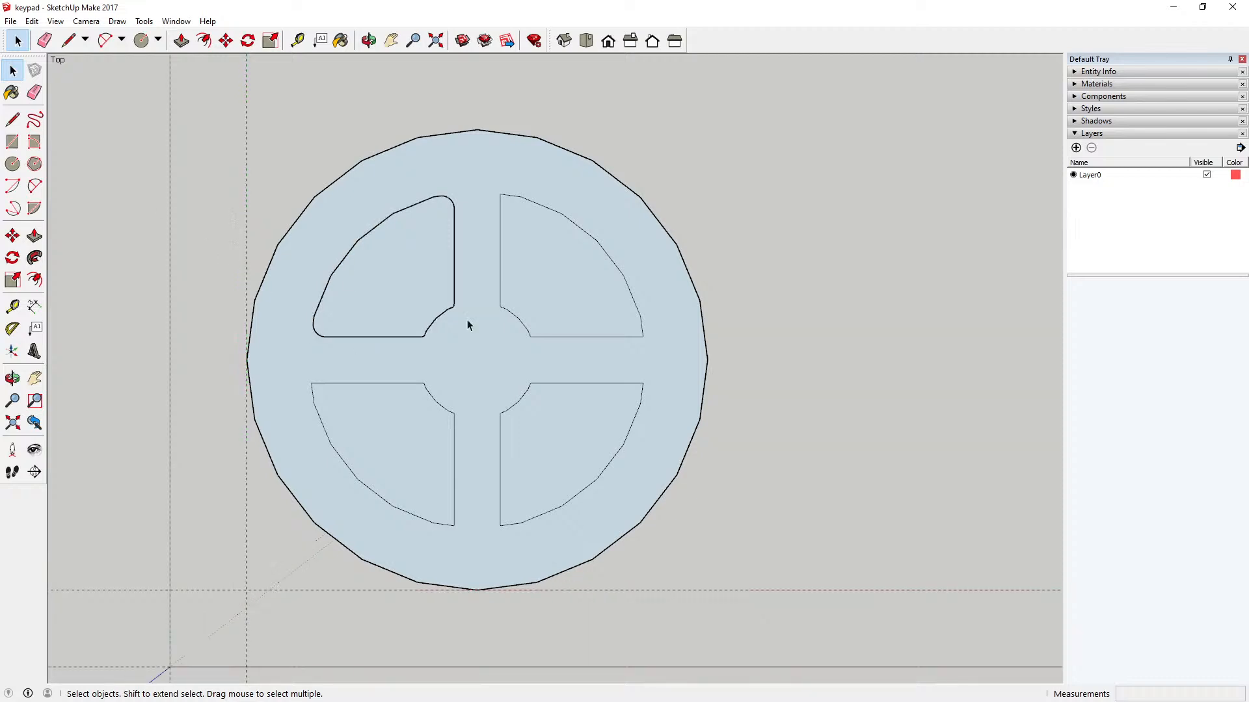
Step: Cut the loose rounded outline of the upper-left sector and paste it in place inside the key component
drag(279, 162, 485, 364)
click(31, 21)
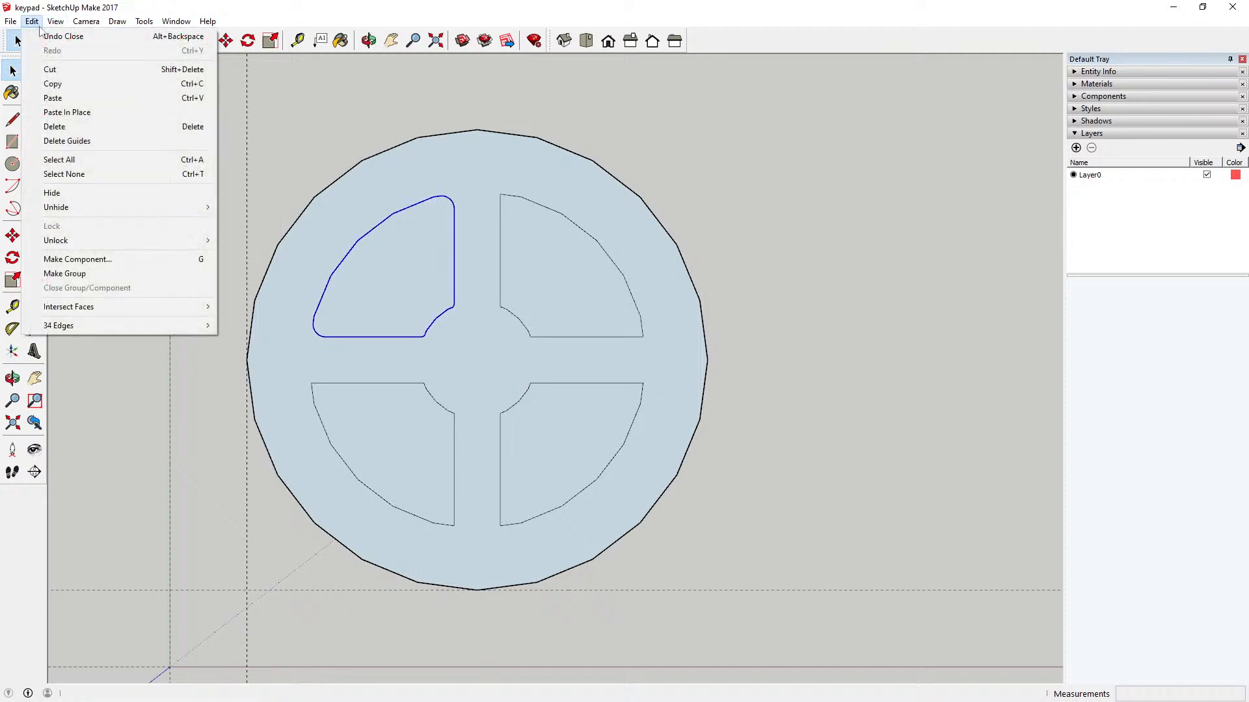
click(65, 69)
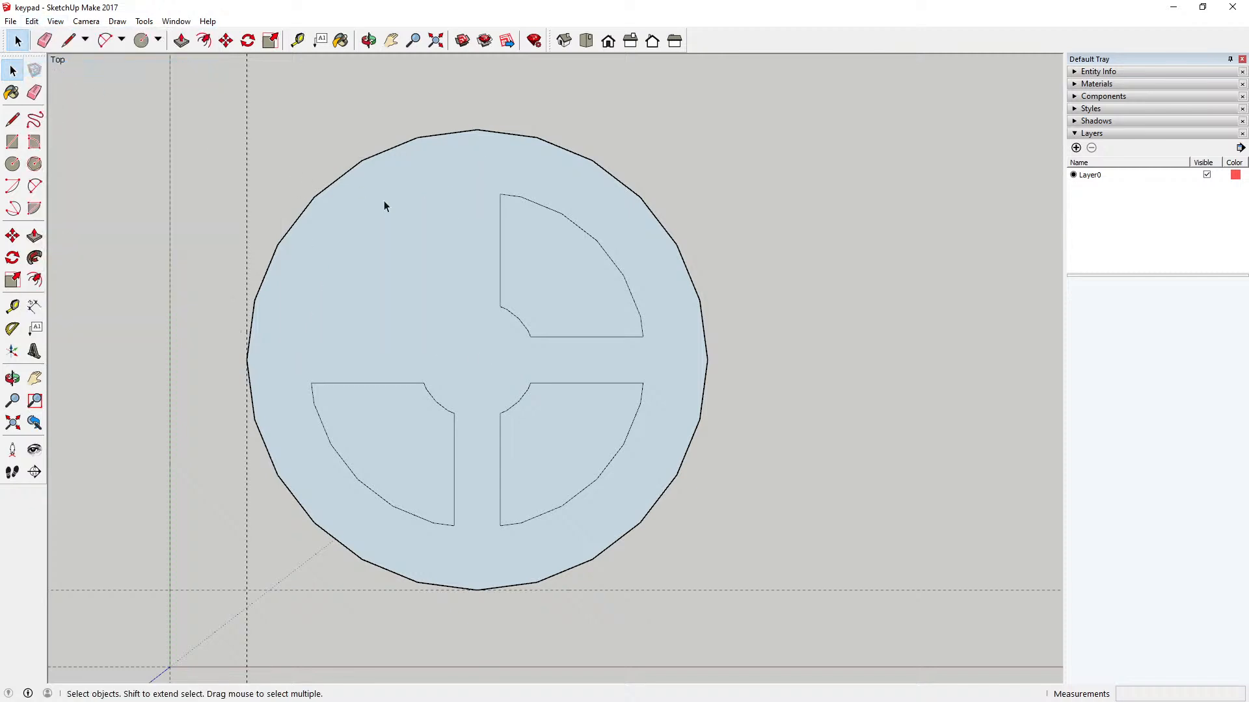
double_click(383, 201)
click(31, 21)
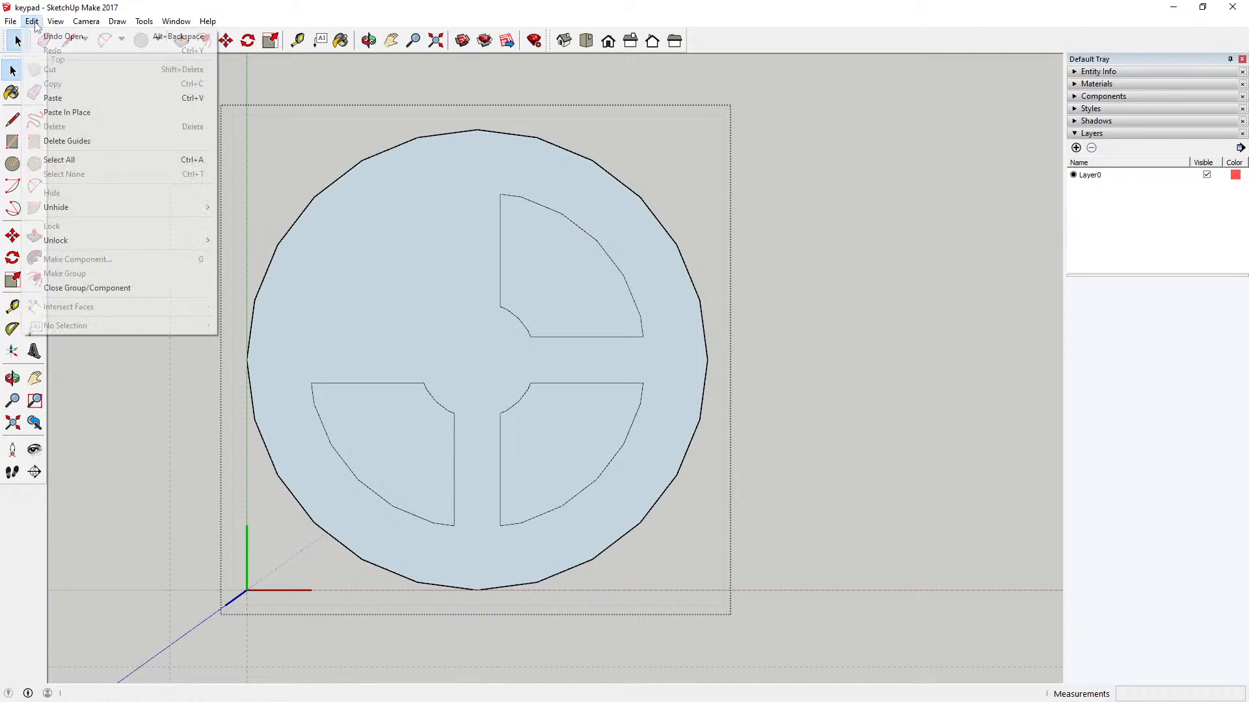
click(76, 112)
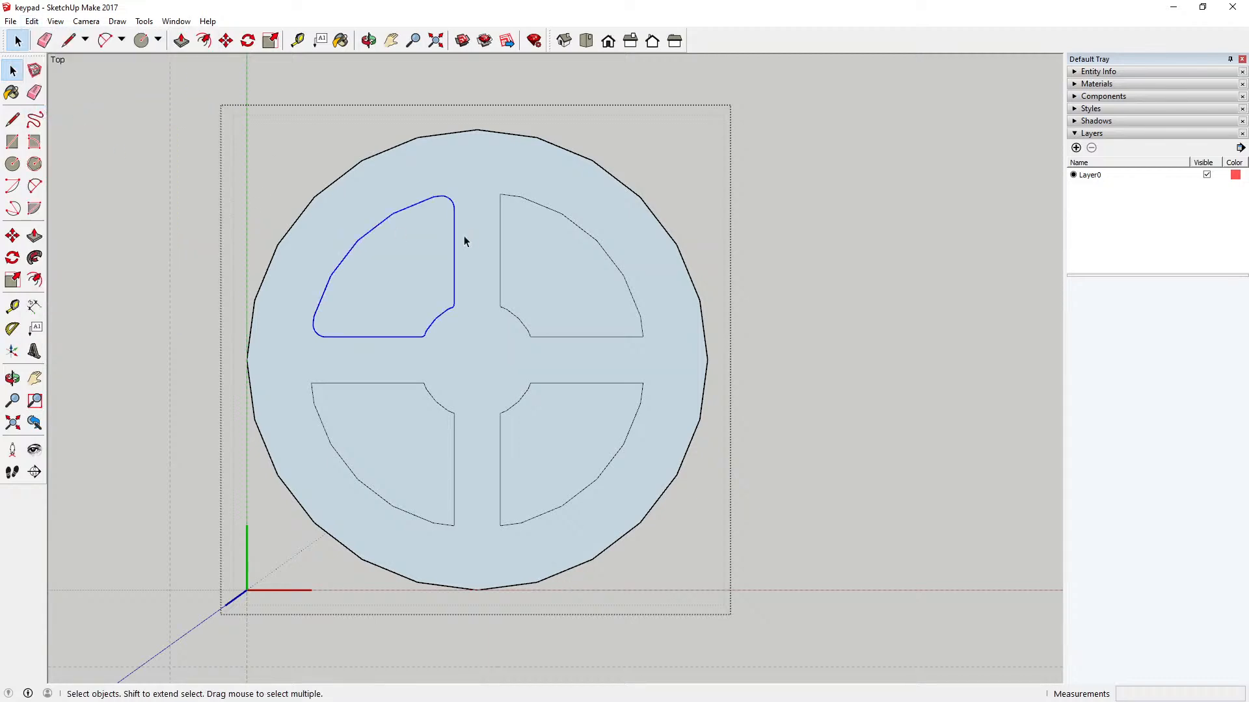
scroll(528, 320, down, 5)
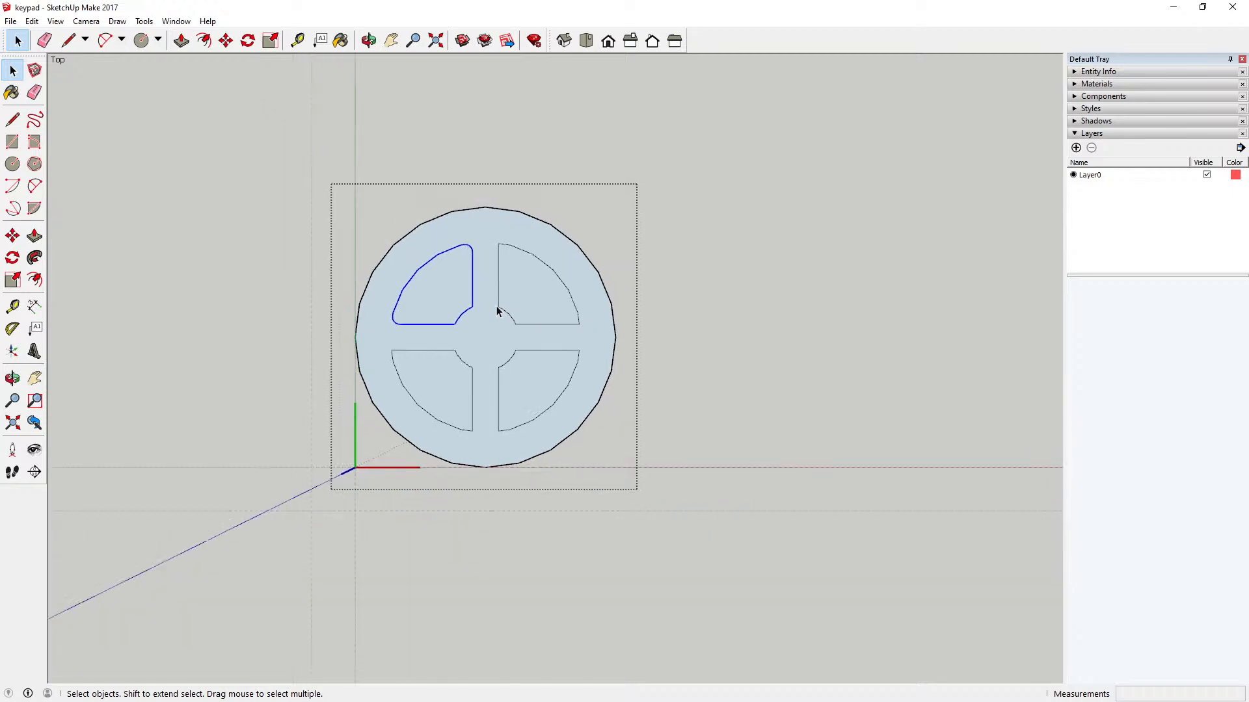
scroll(466, 331, up, 8)
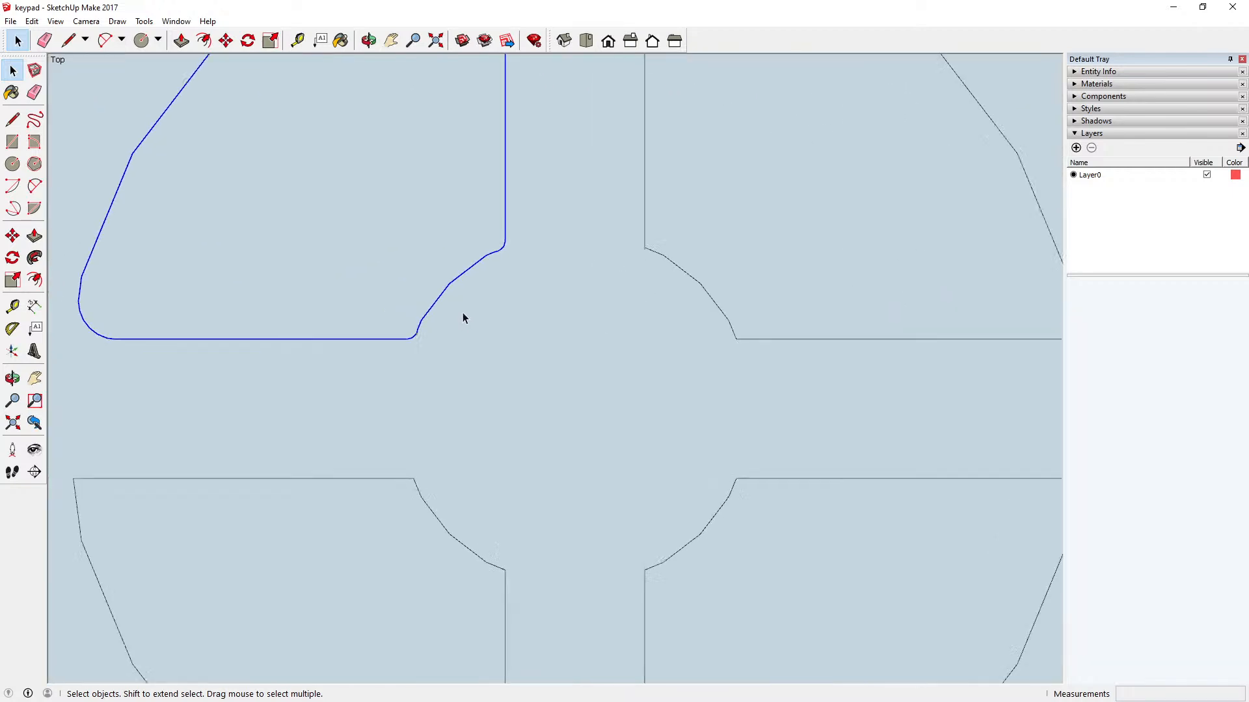
scroll(529, 297, down, 5)
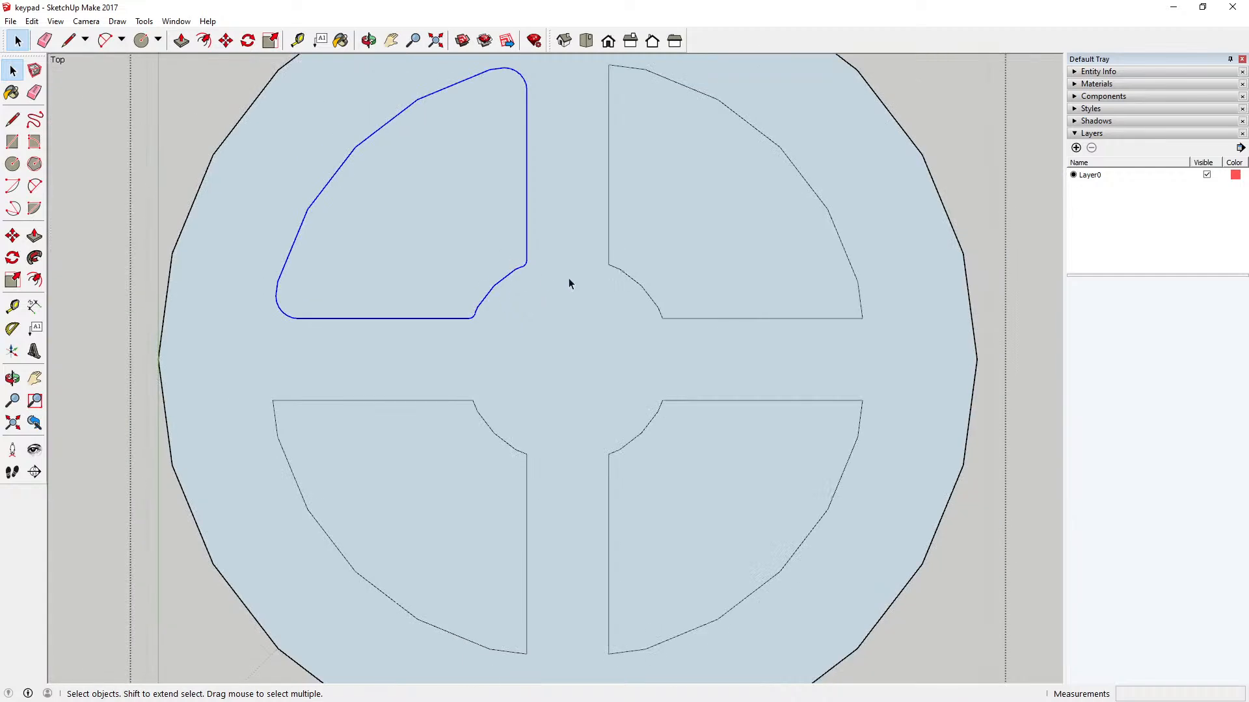
scroll(537, 281, down, 4)
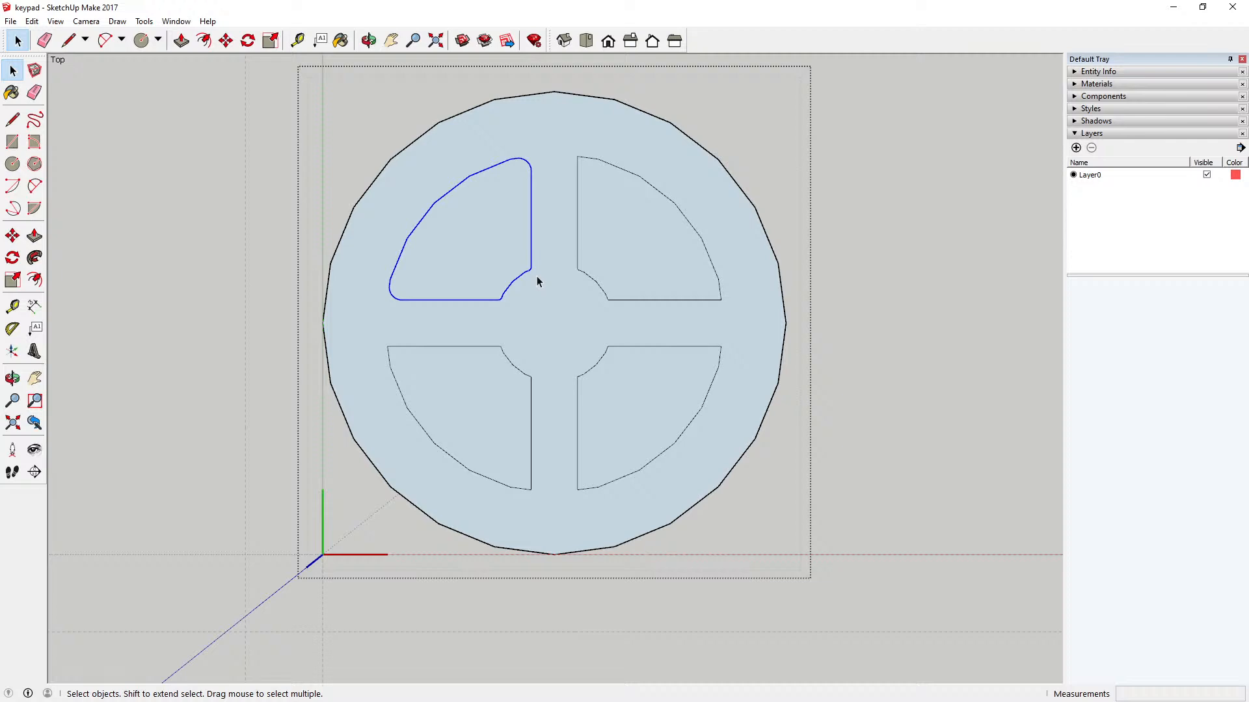
scroll(468, 267, up, 4)
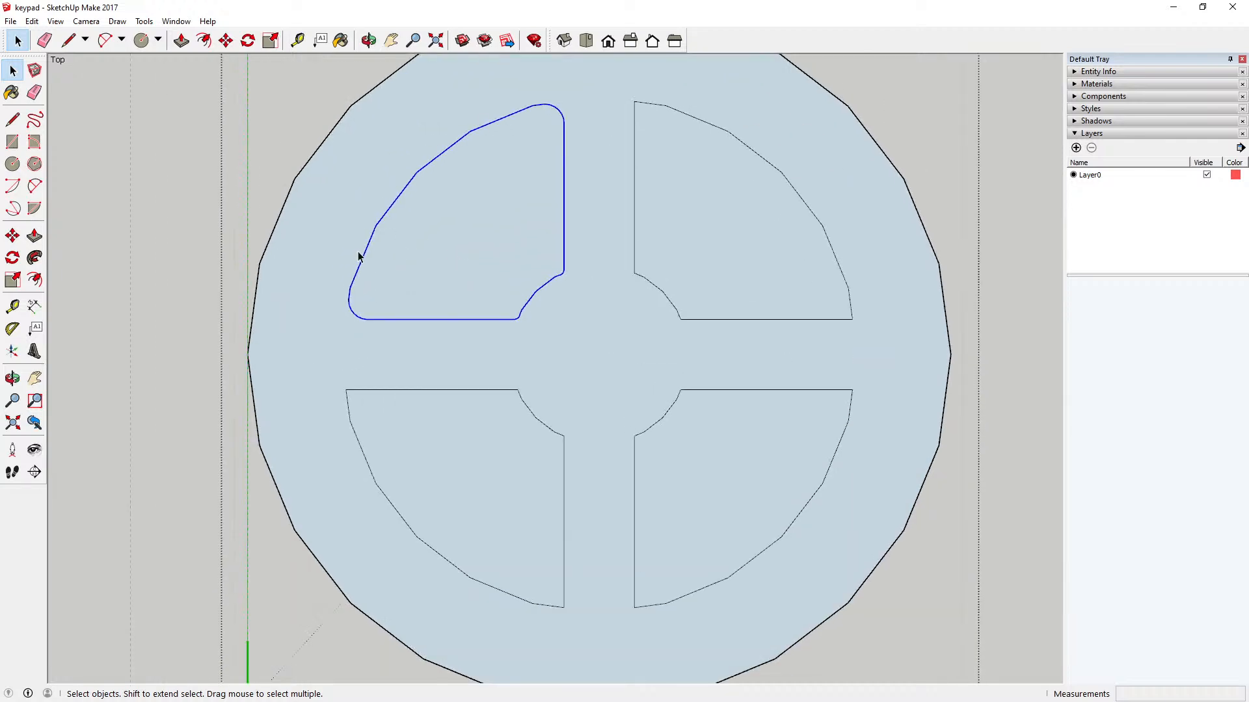
scroll(462, 175, down, 3)
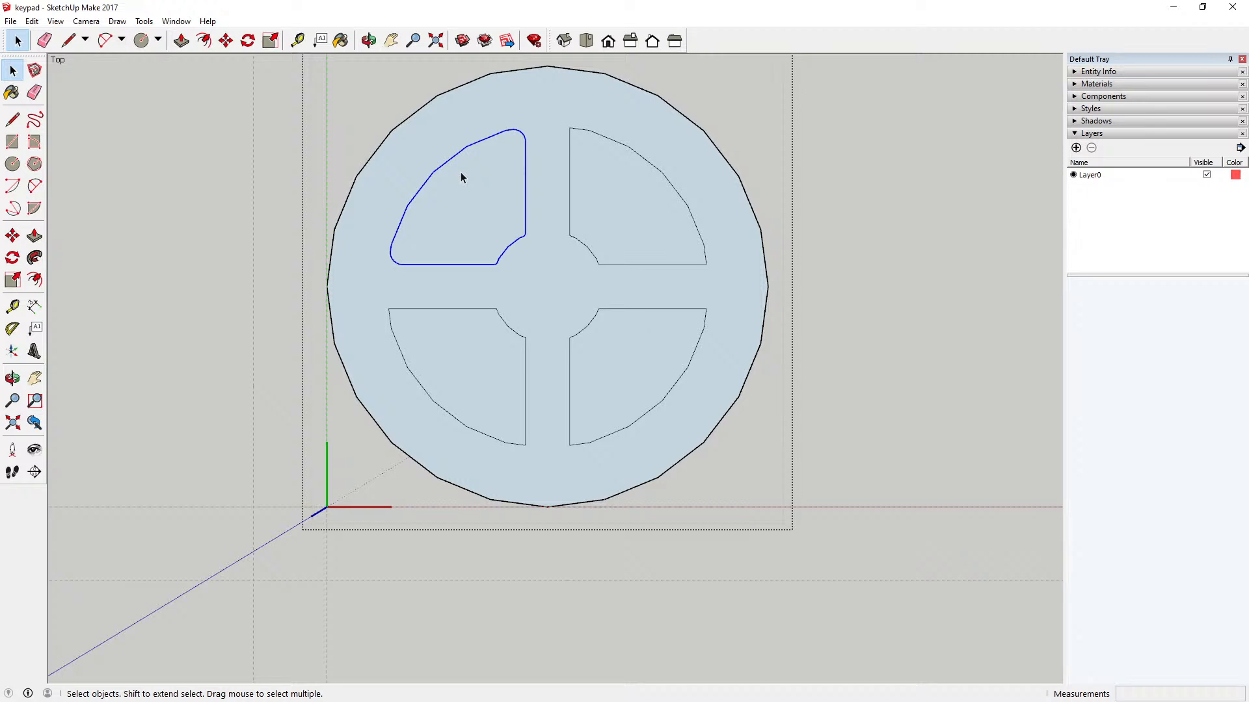
scroll(461, 176, down, 1)
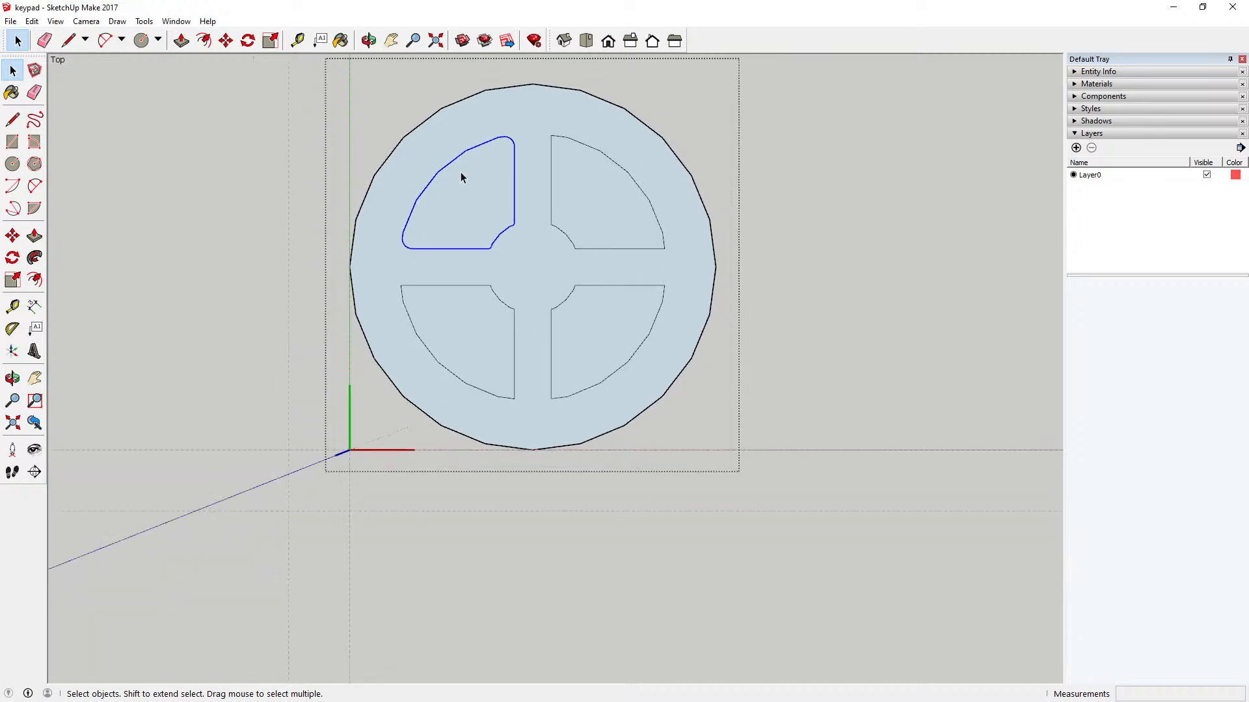
scroll(461, 176, up, 2)
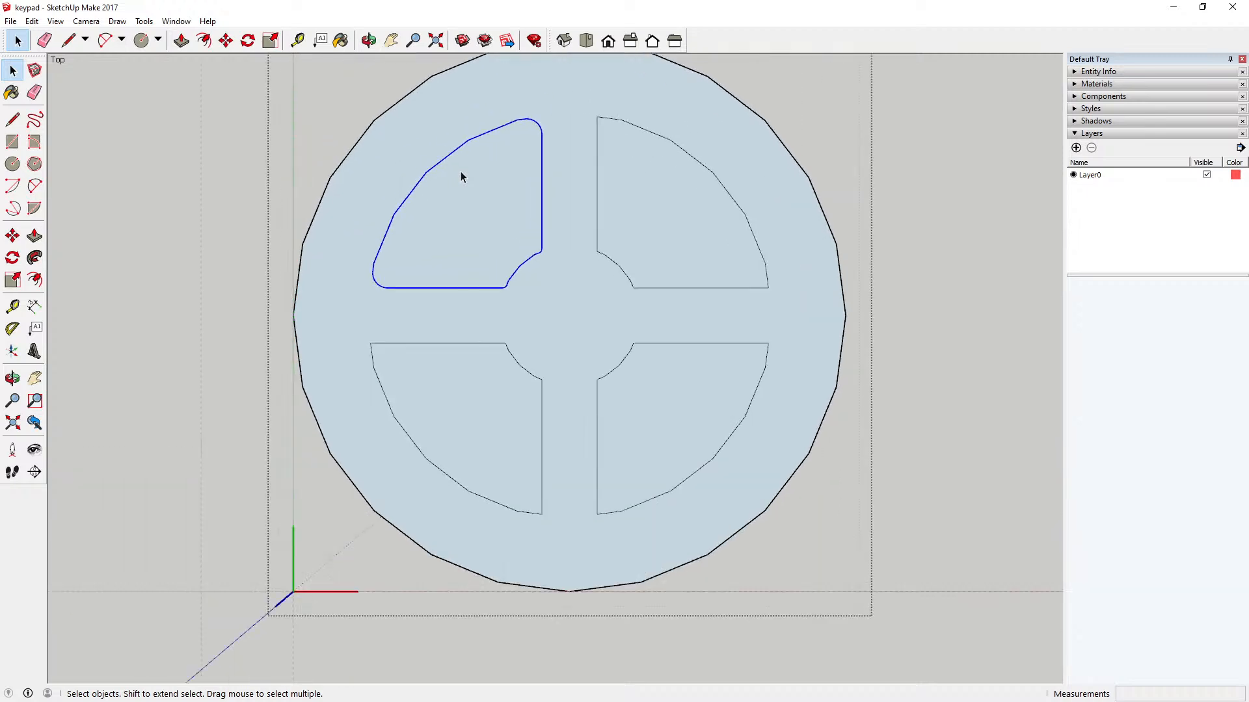
scroll(646, 251, down, 1)
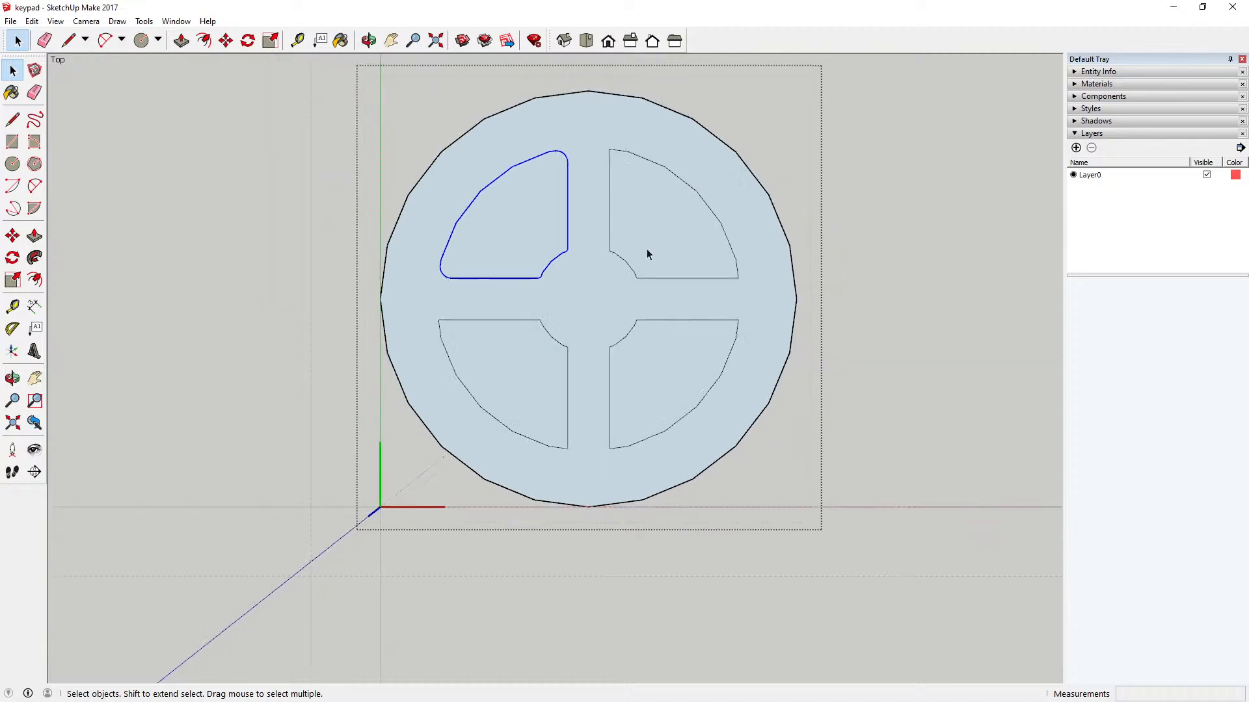
Step: Delete the three remaining square-cornered sectors inside the key component, keeping only the rounded upper-left one
double_click(602, 283)
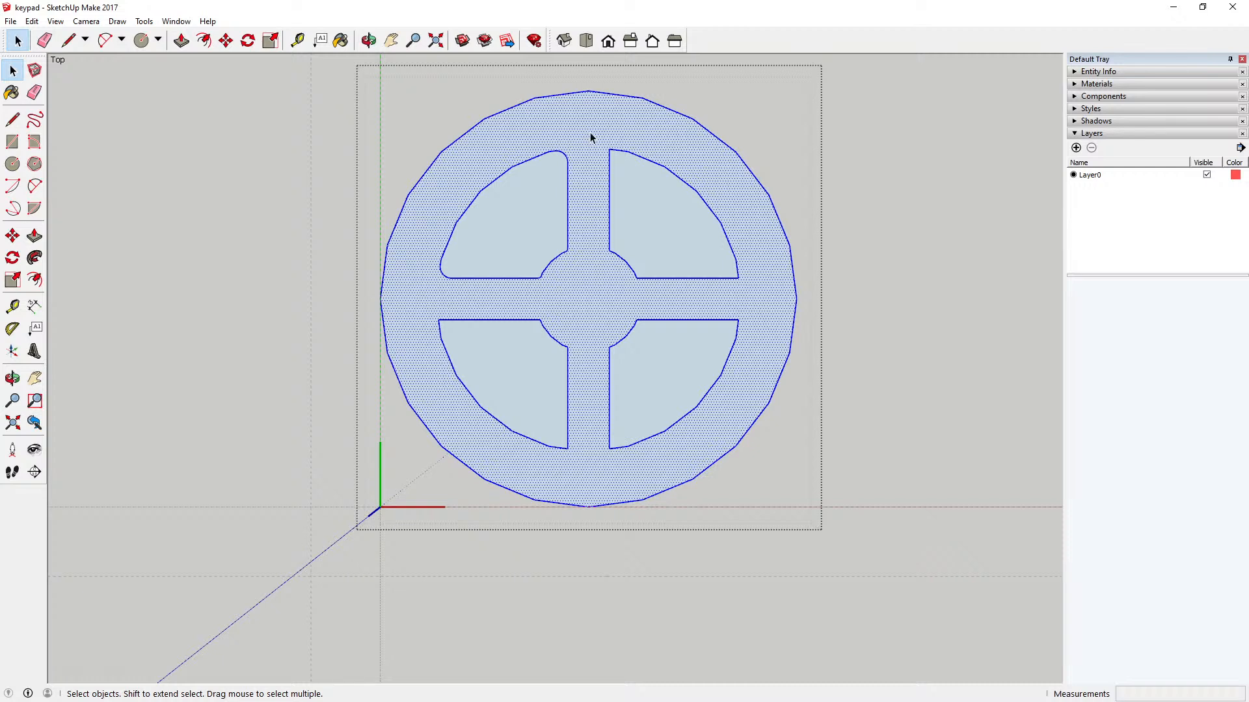
drag(587, 134, 749, 306)
key(Delete)
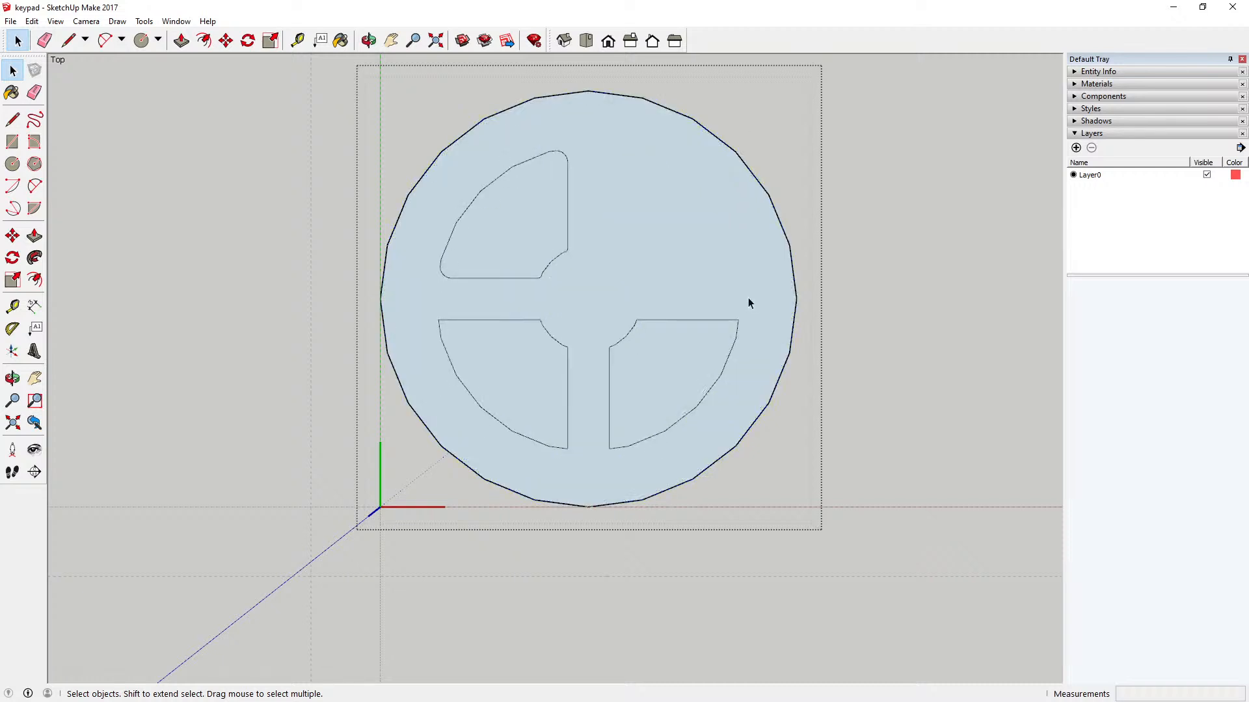
drag(421, 300, 765, 463)
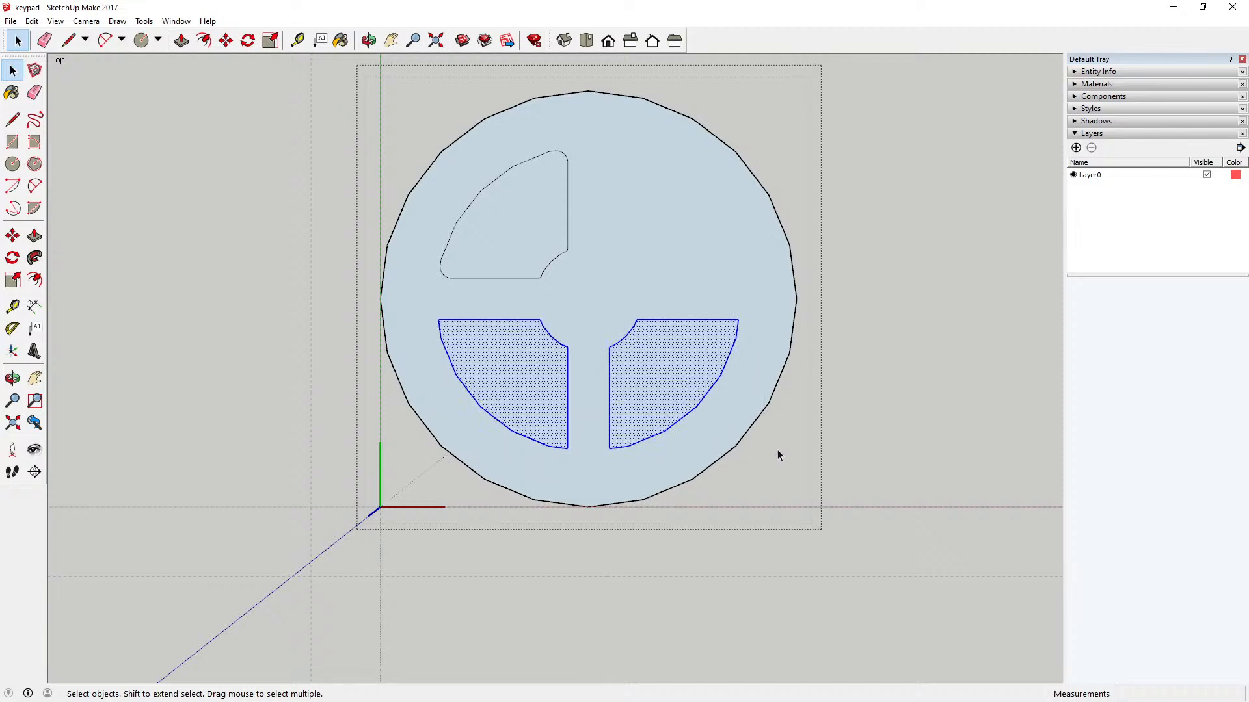
key(Delete)
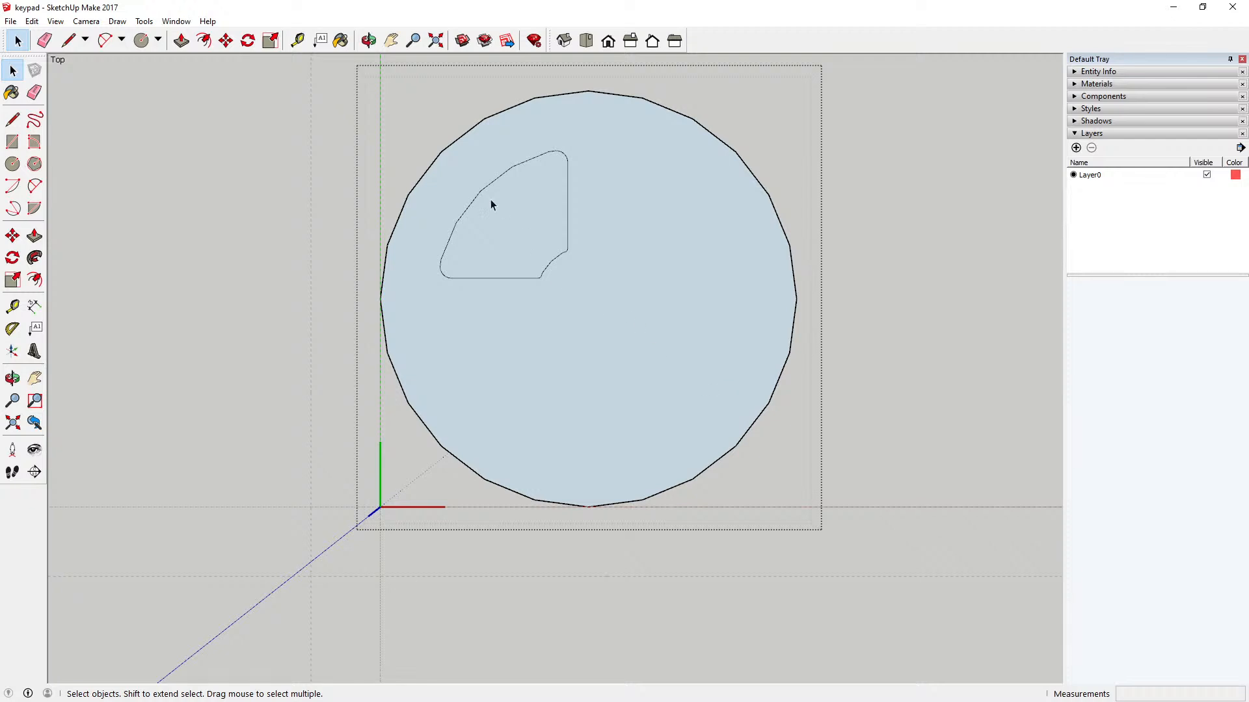
Step: Copy the rounded upper-left sector, close the key component, and paste the sector in place outside it
drag(404, 124, 597, 295)
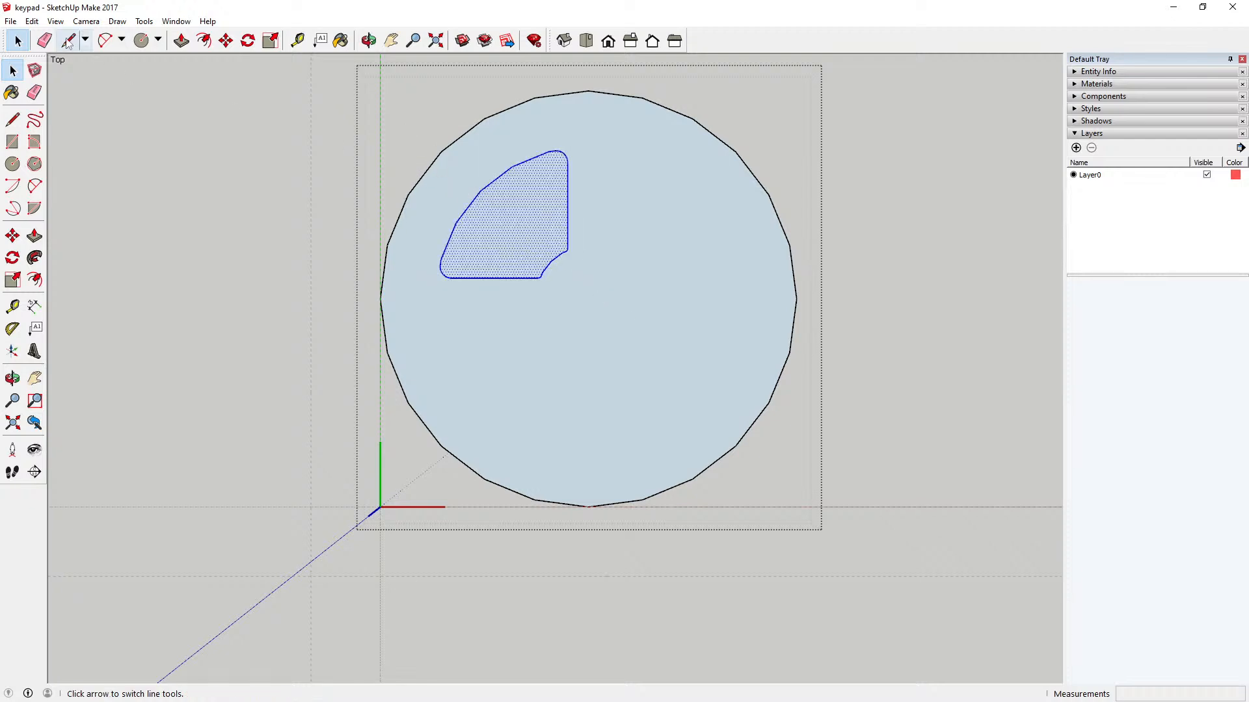
click(31, 21)
click(65, 84)
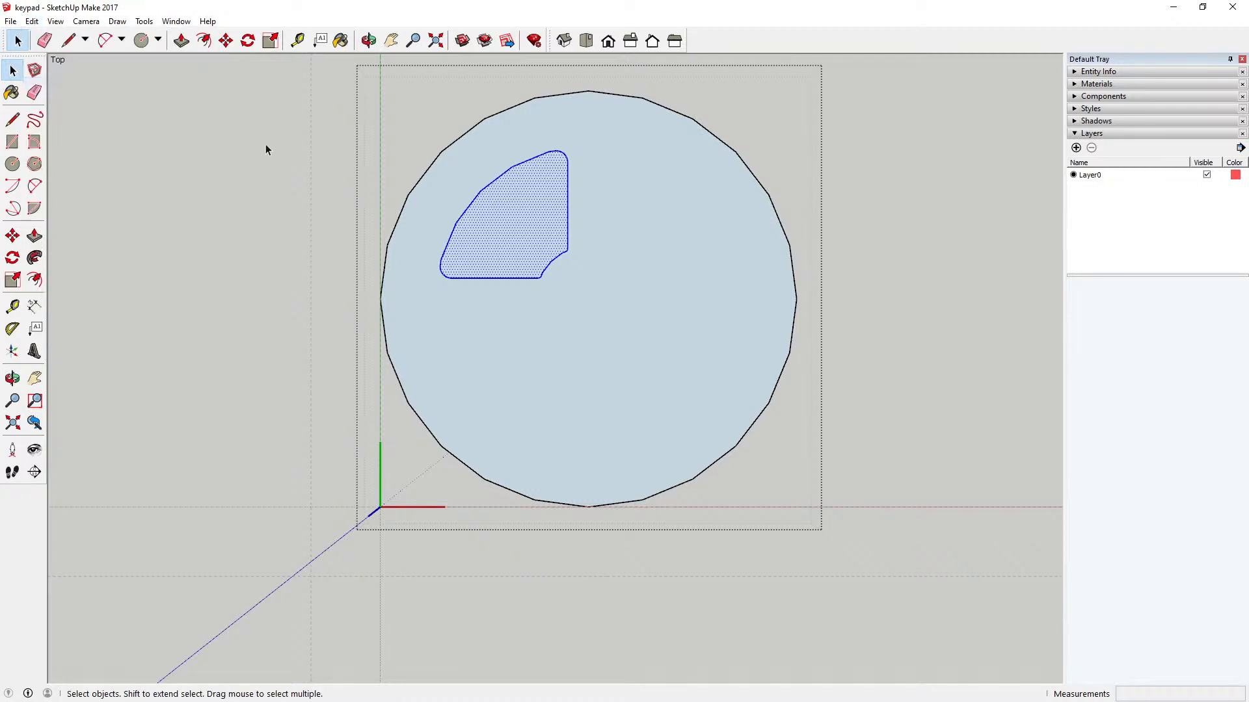
click(242, 141)
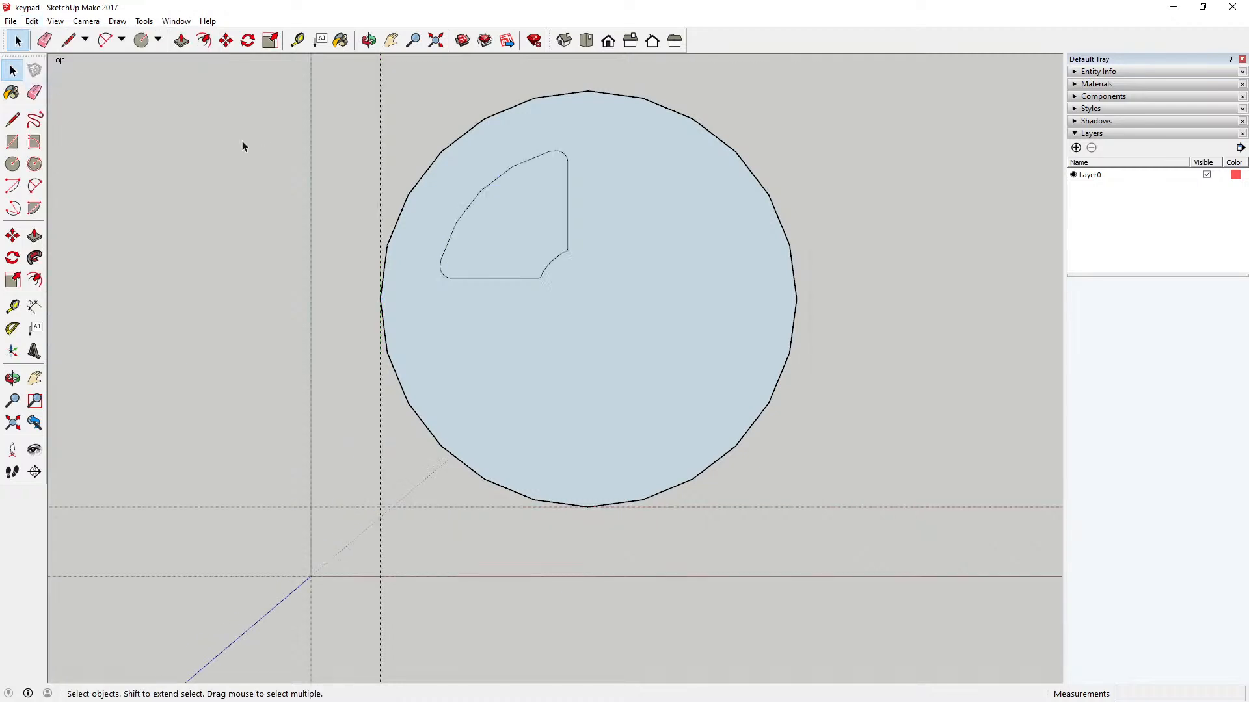
click(31, 21)
click(65, 111)
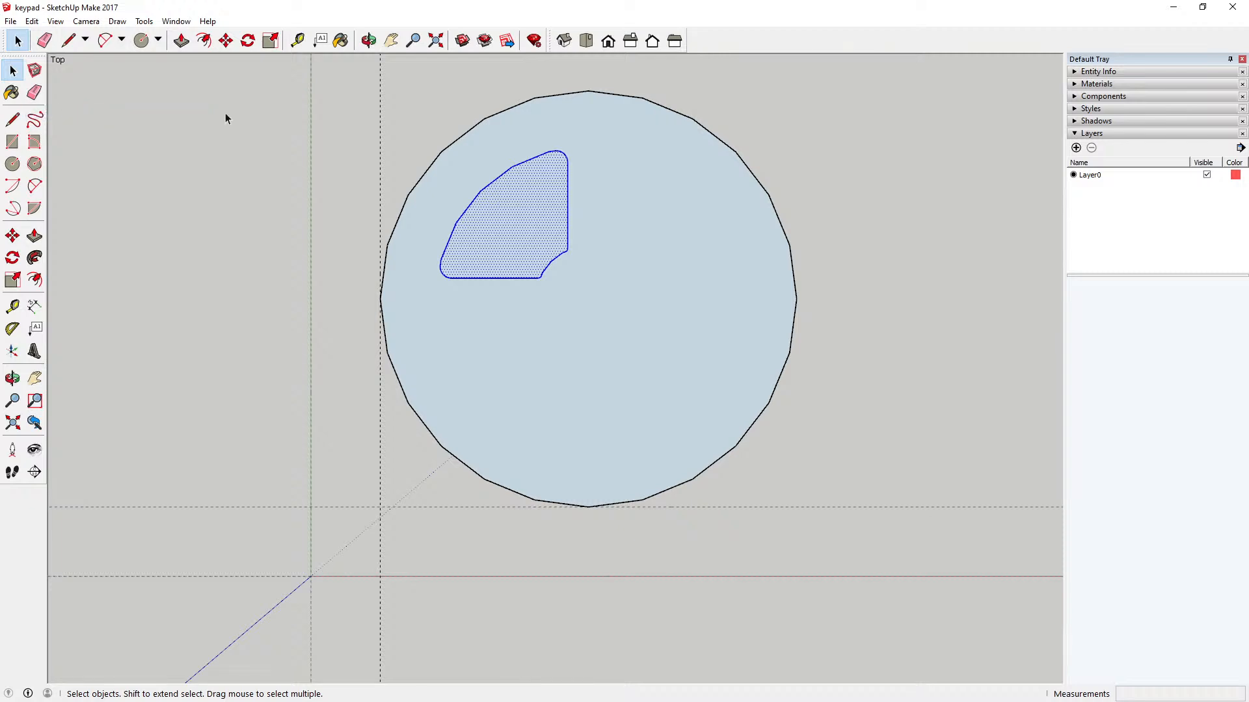
Step: Rotate the pasted sector 90 degrees clockwise about the circle's centre into the upper-right quadrant
click(248, 40)
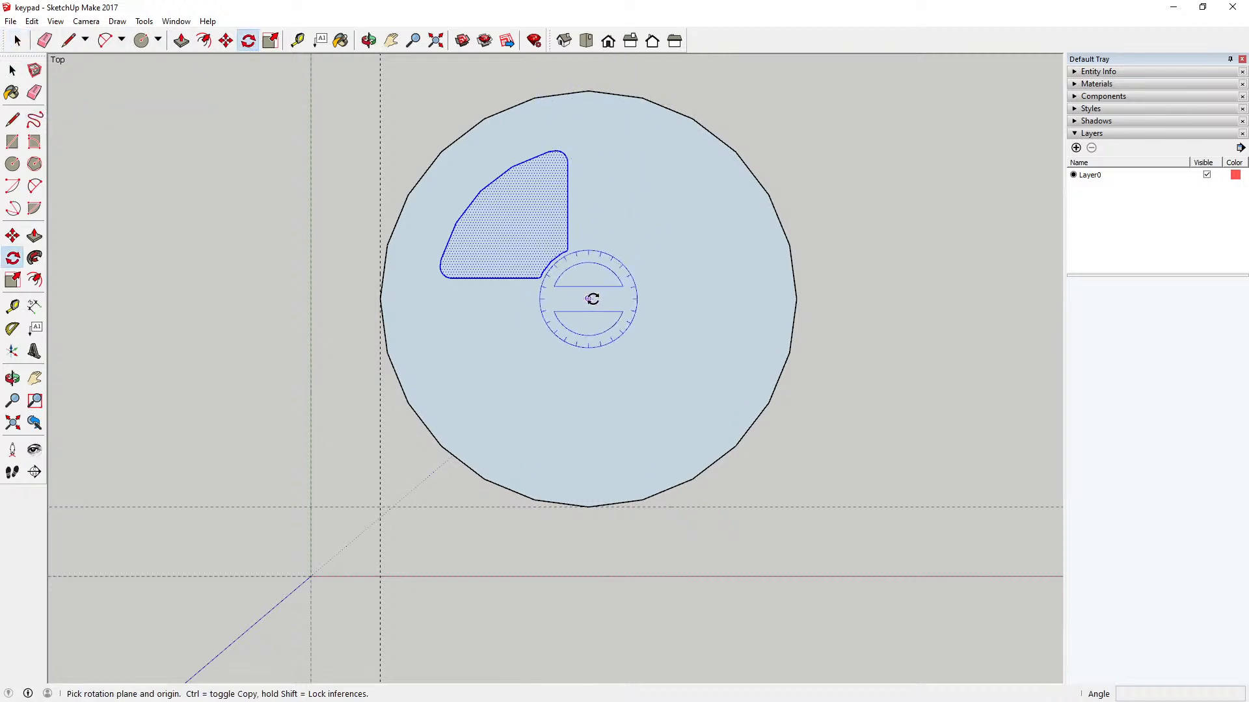
click(588, 299)
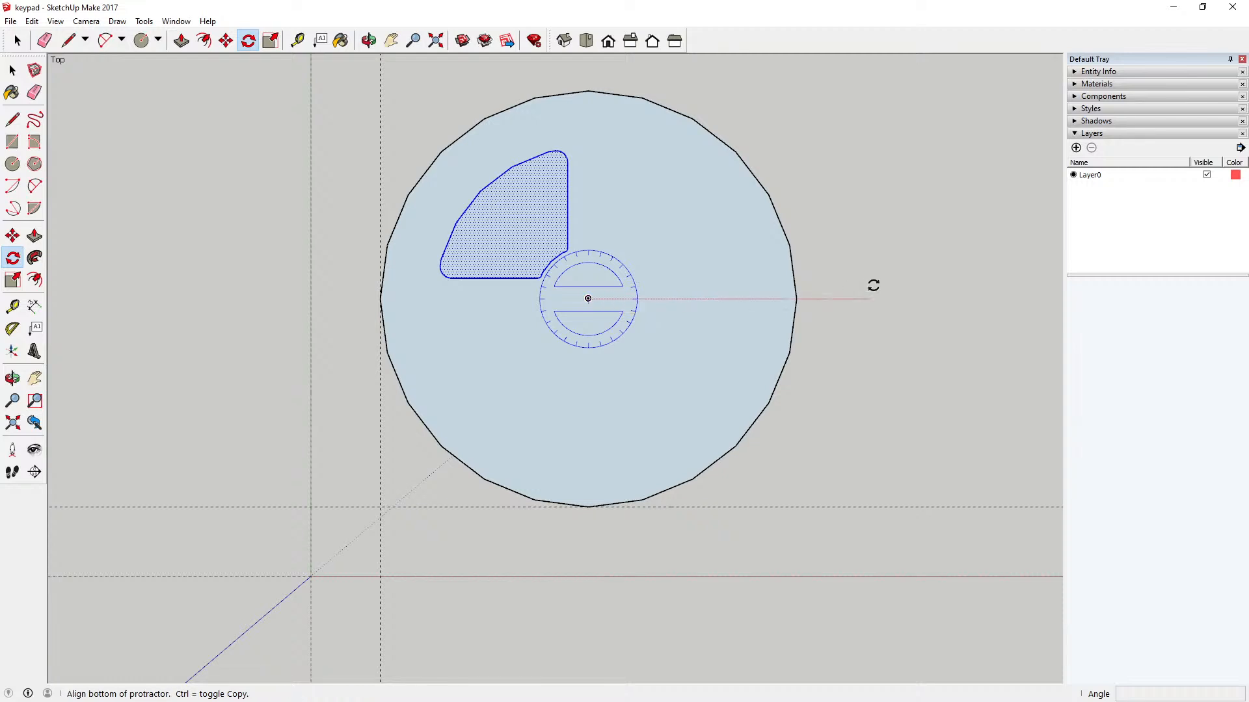
click(906, 299)
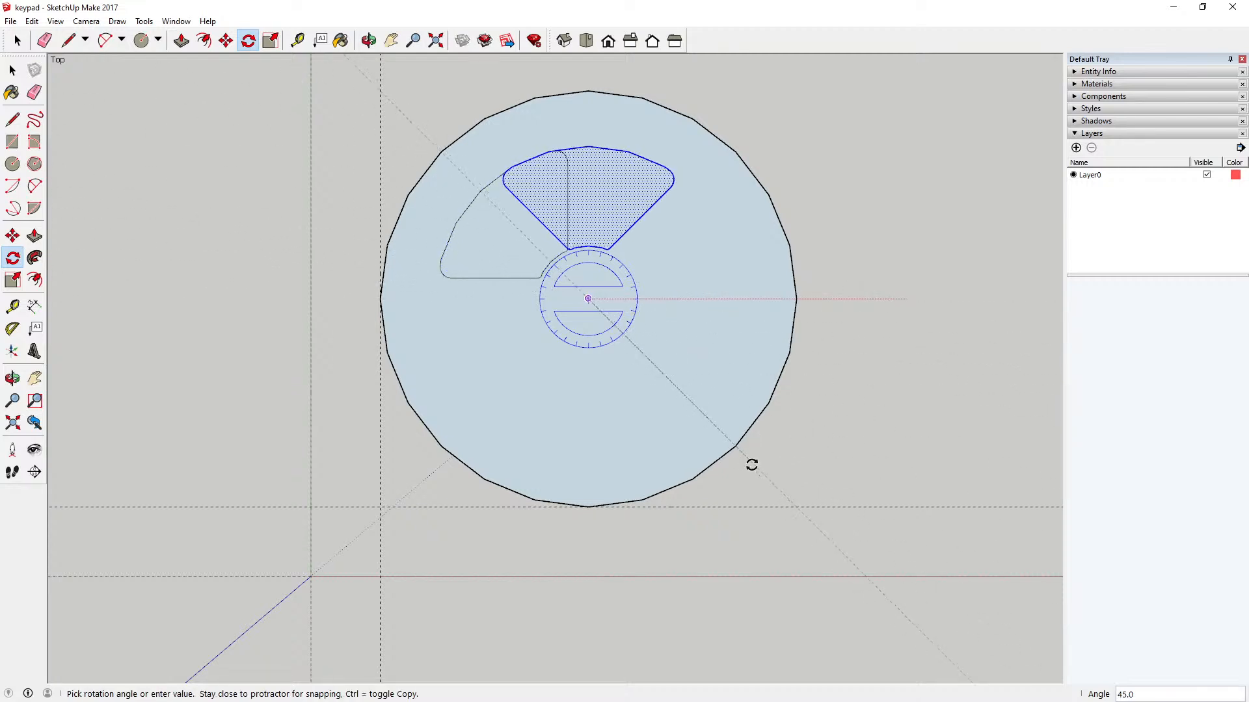
click(589, 554)
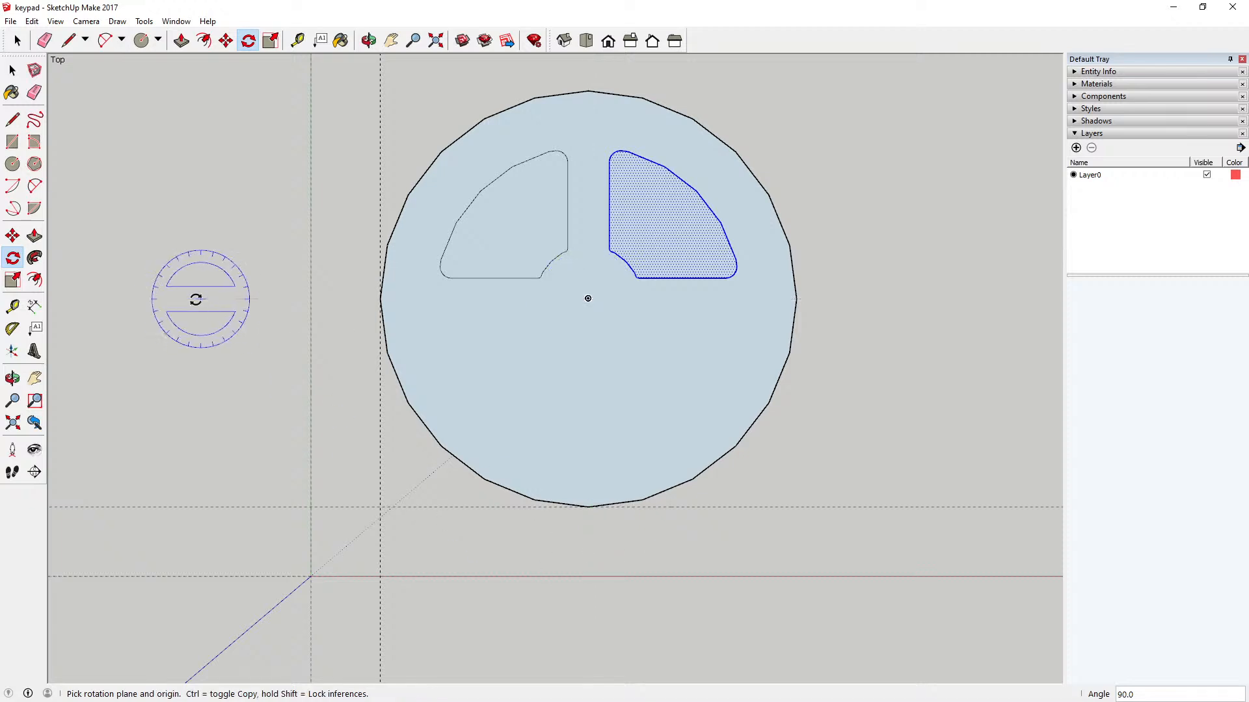
Step: Paste the rounded sector in place again and rotate it 180 degrees about the circle's centre into the lower-right quadrant
click(30, 21)
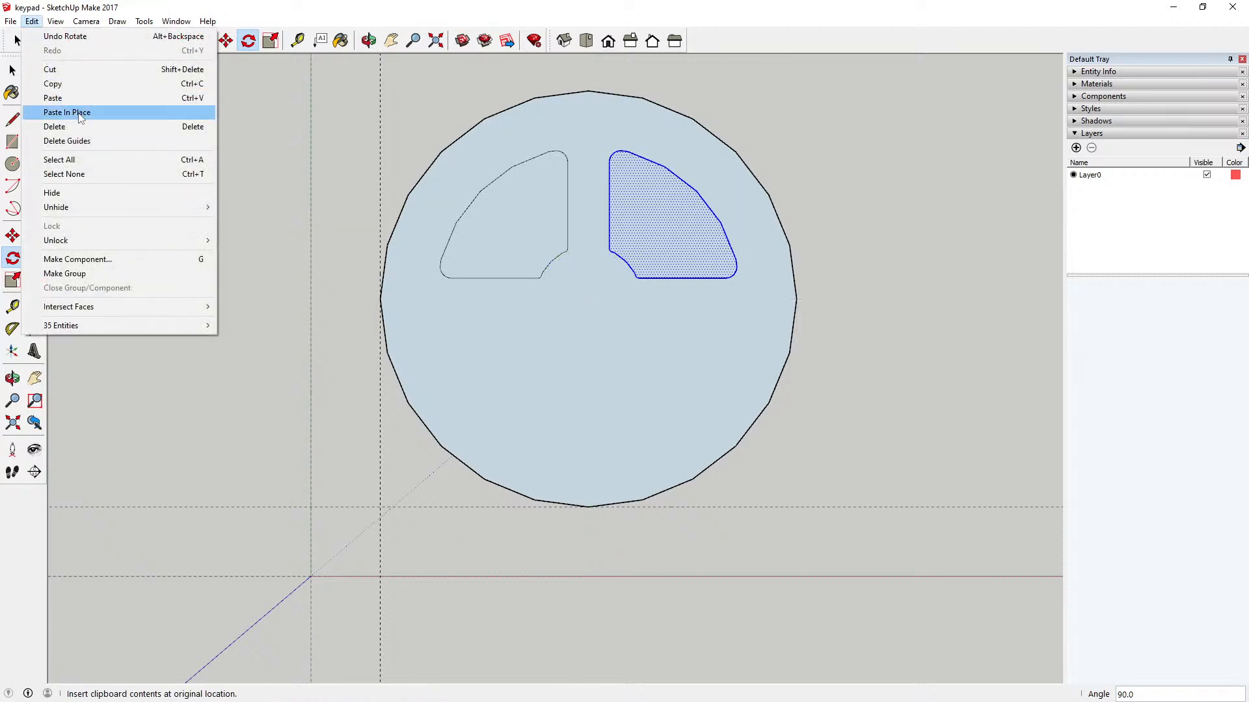
click(68, 112)
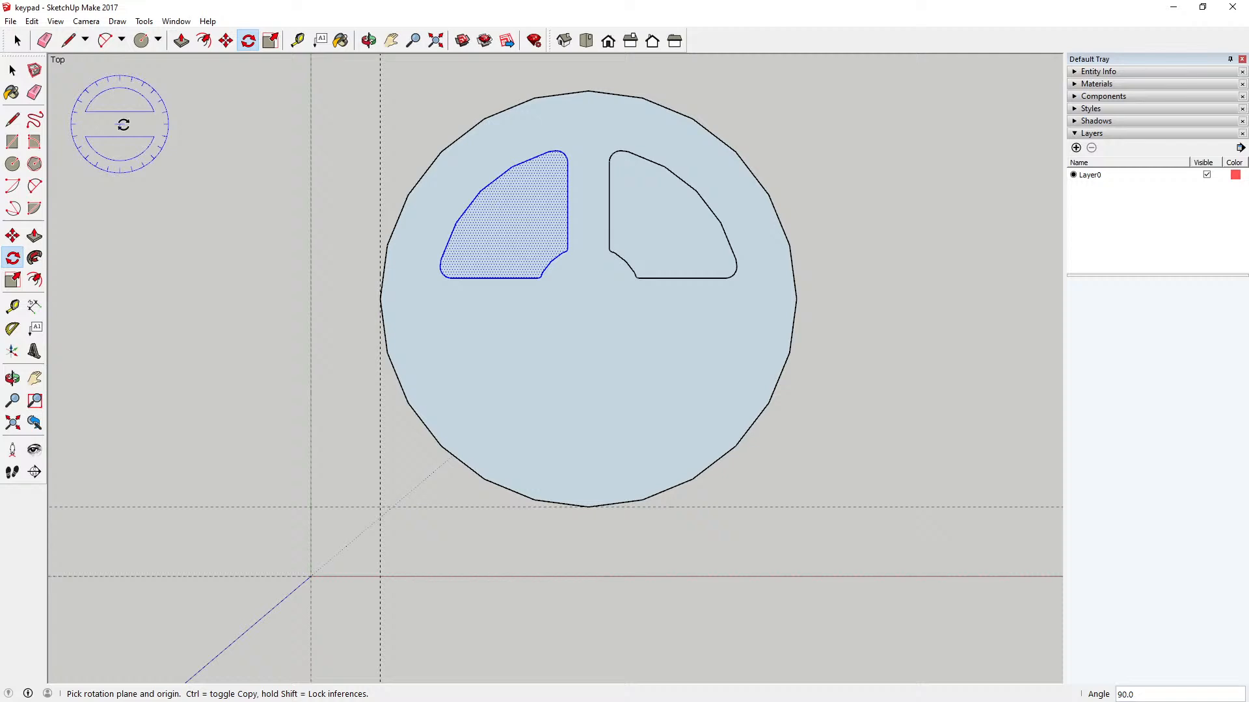
click(588, 298)
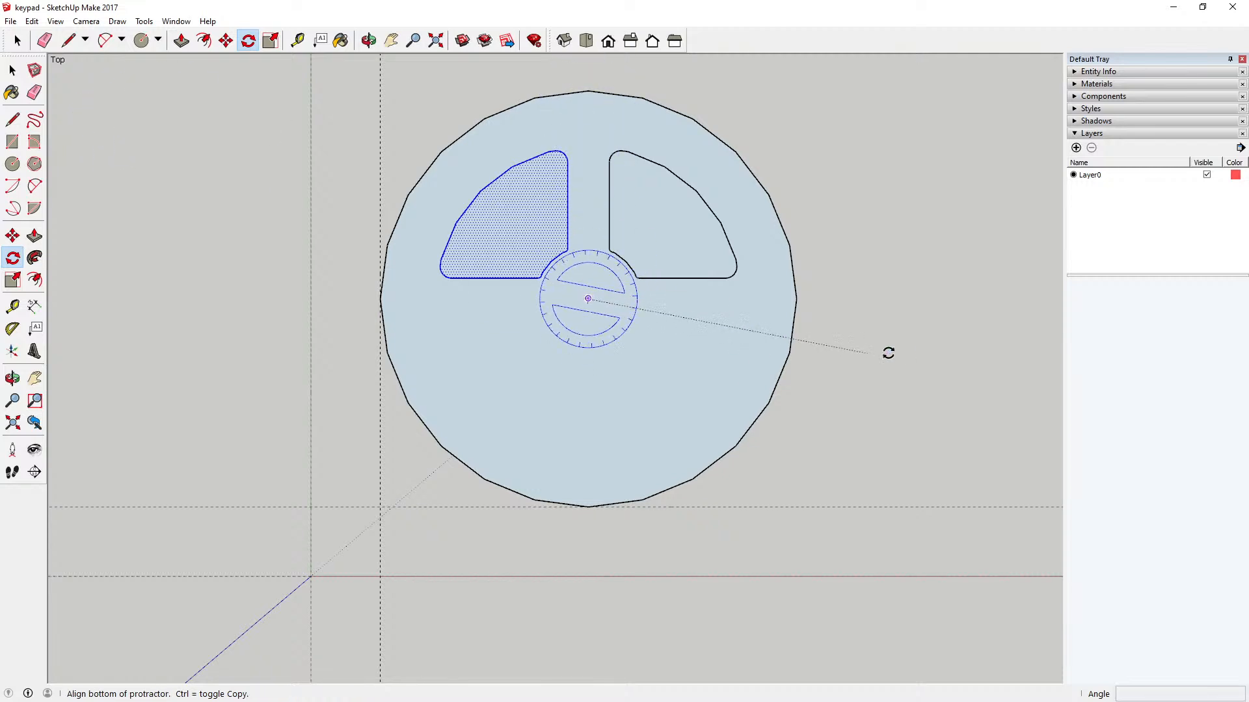
click(929, 301)
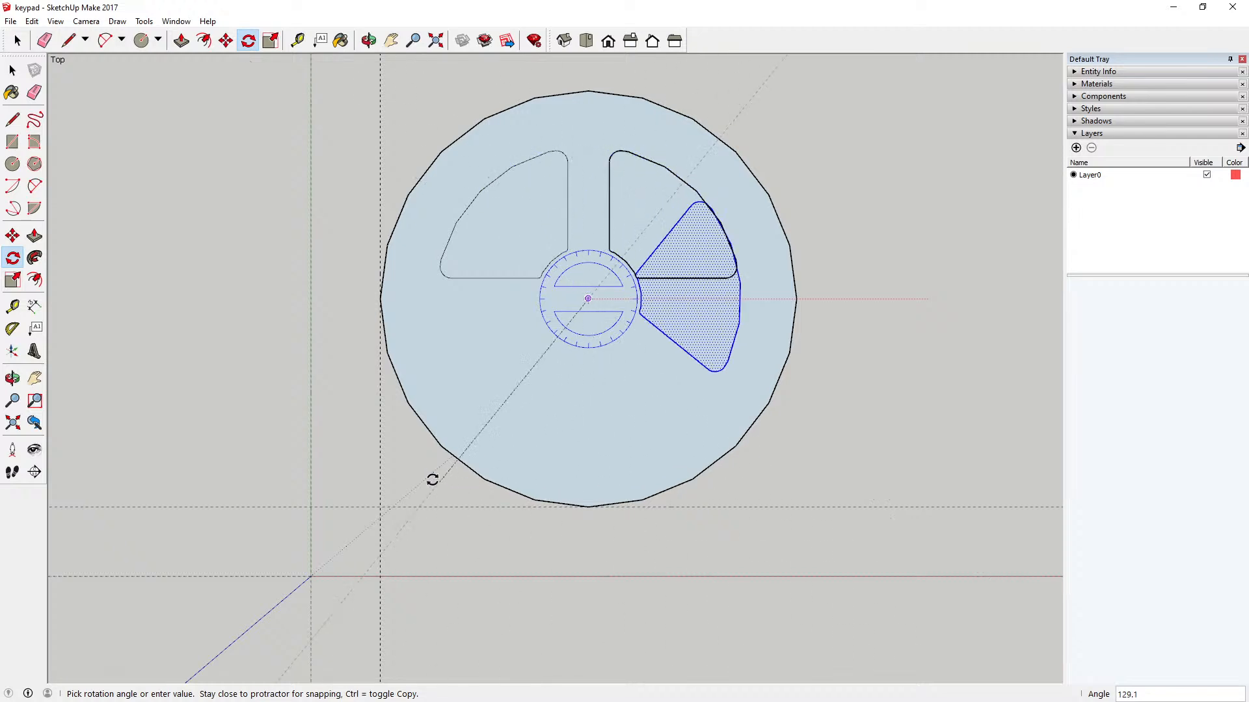
click(303, 294)
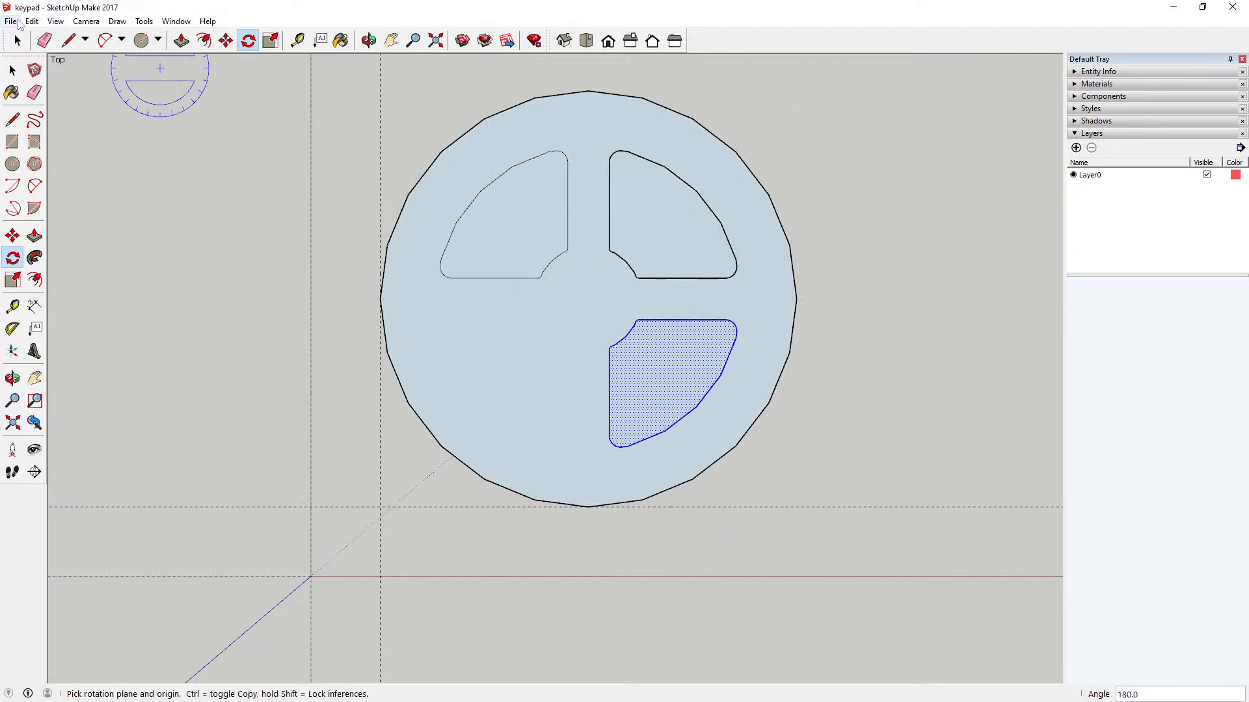
Step: Paste another rounded sector in place and rotate it 270 degrees clockwise about the circle's centre into the lower-left quadrant
click(29, 22)
click(67, 112)
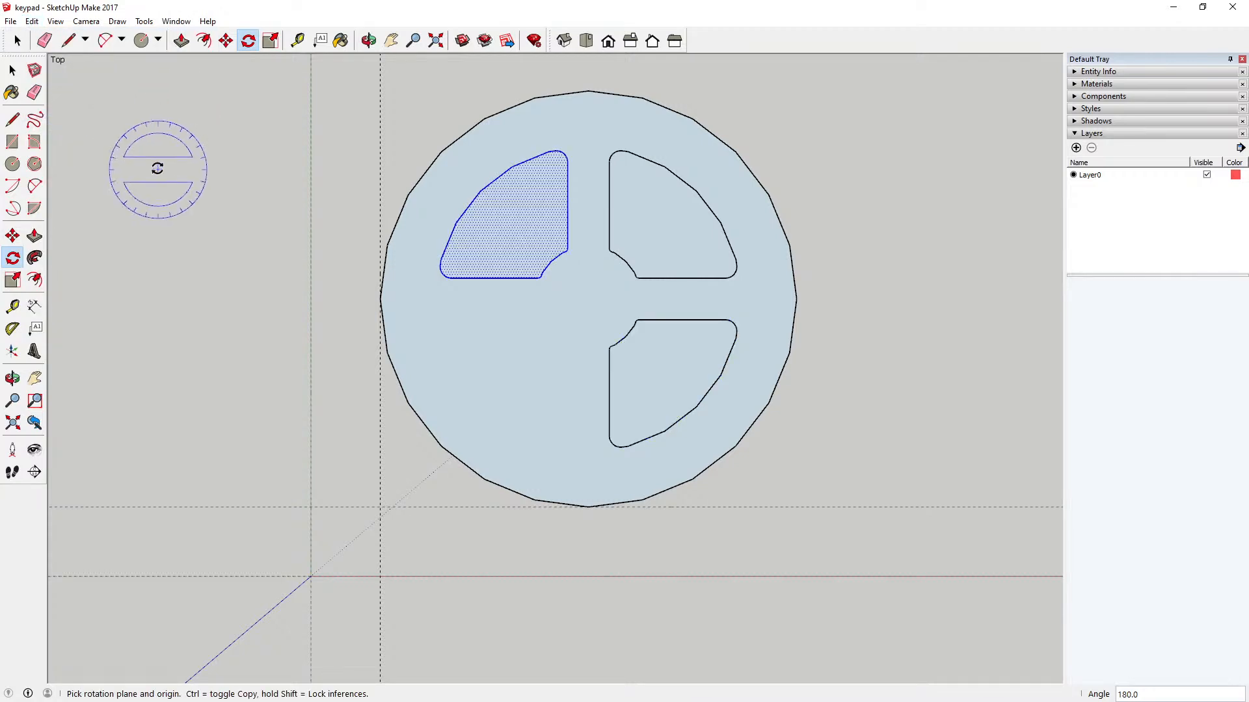
click(589, 299)
click(897, 301)
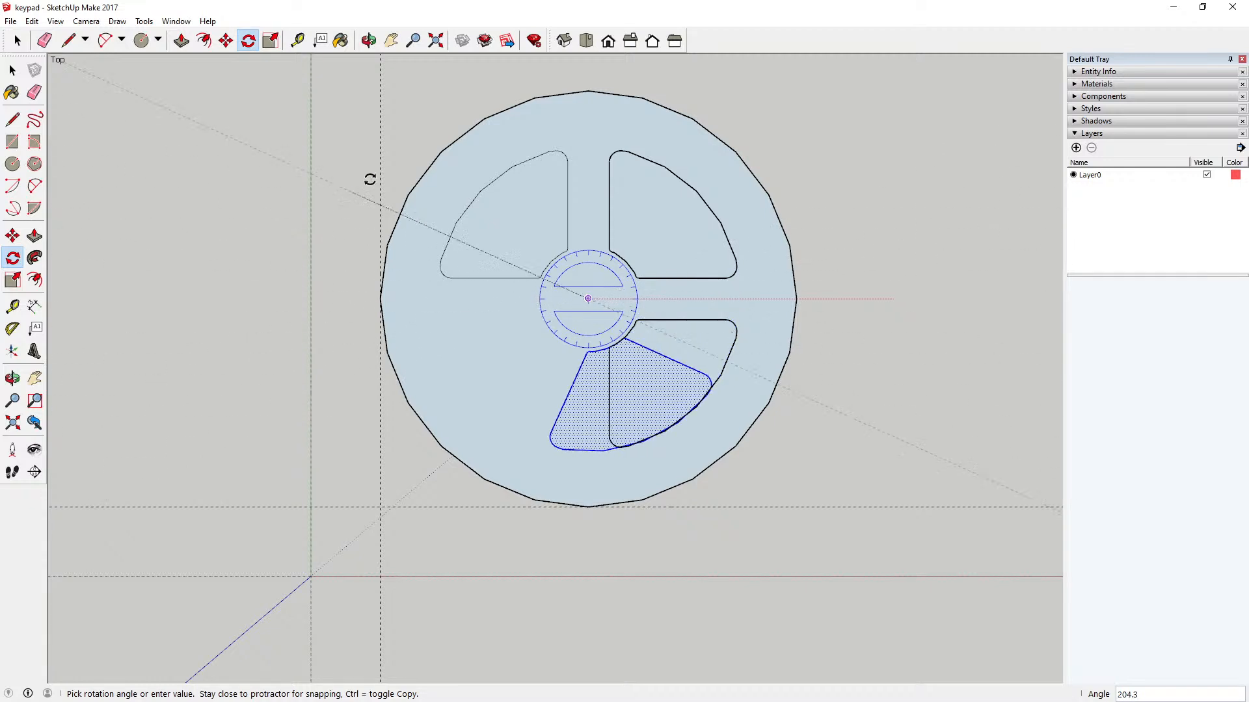
click(581, 70)
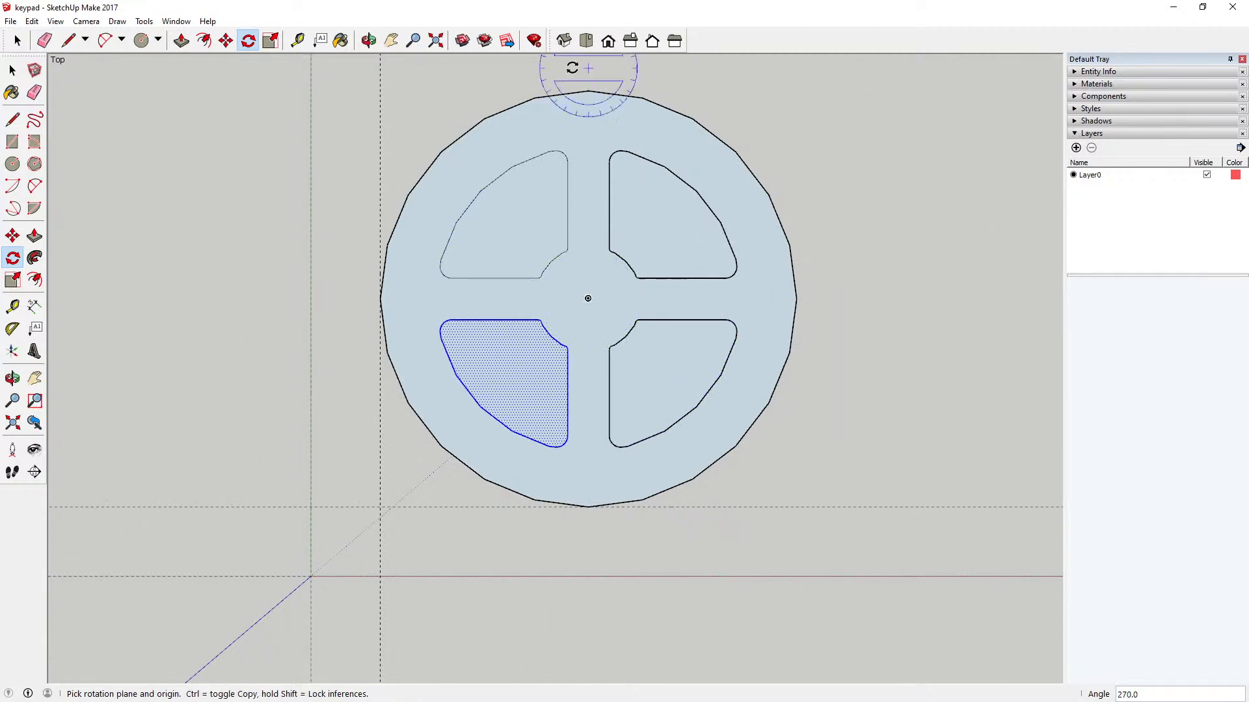
key(space)
click(197, 180)
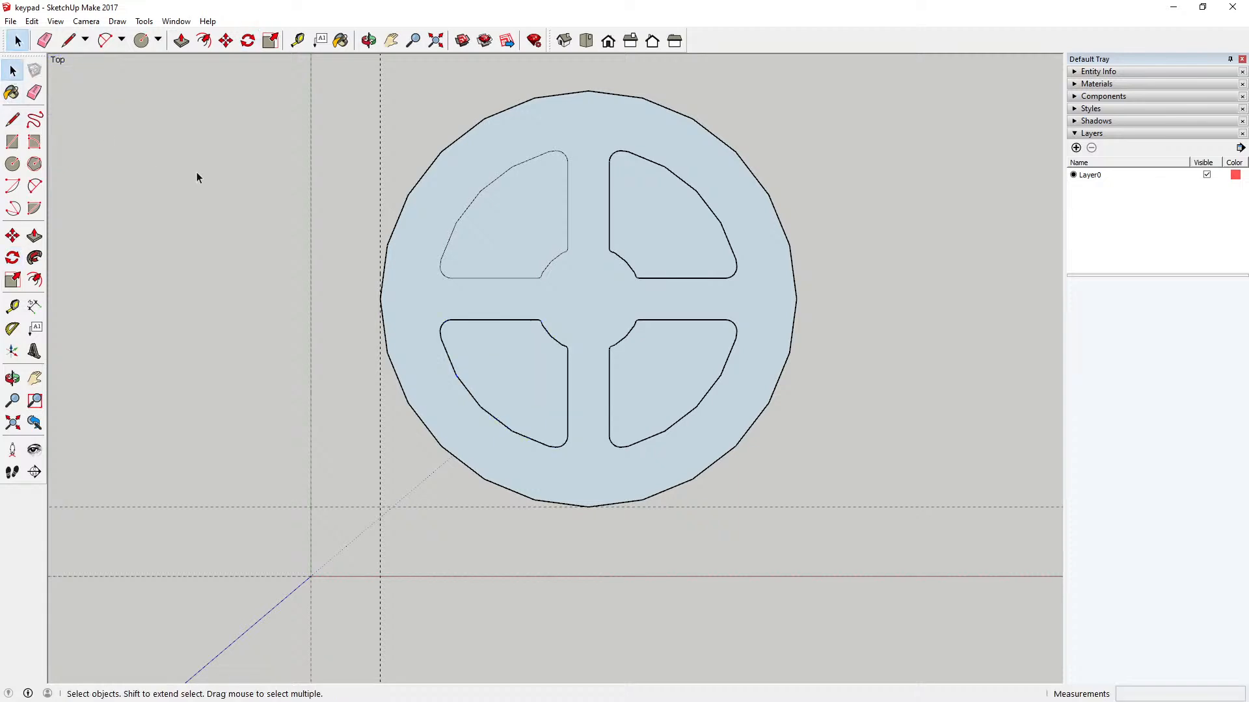
Step: Cut the three loose rounded sectors, paste them in place inside the key component, and close it
click(519, 168)
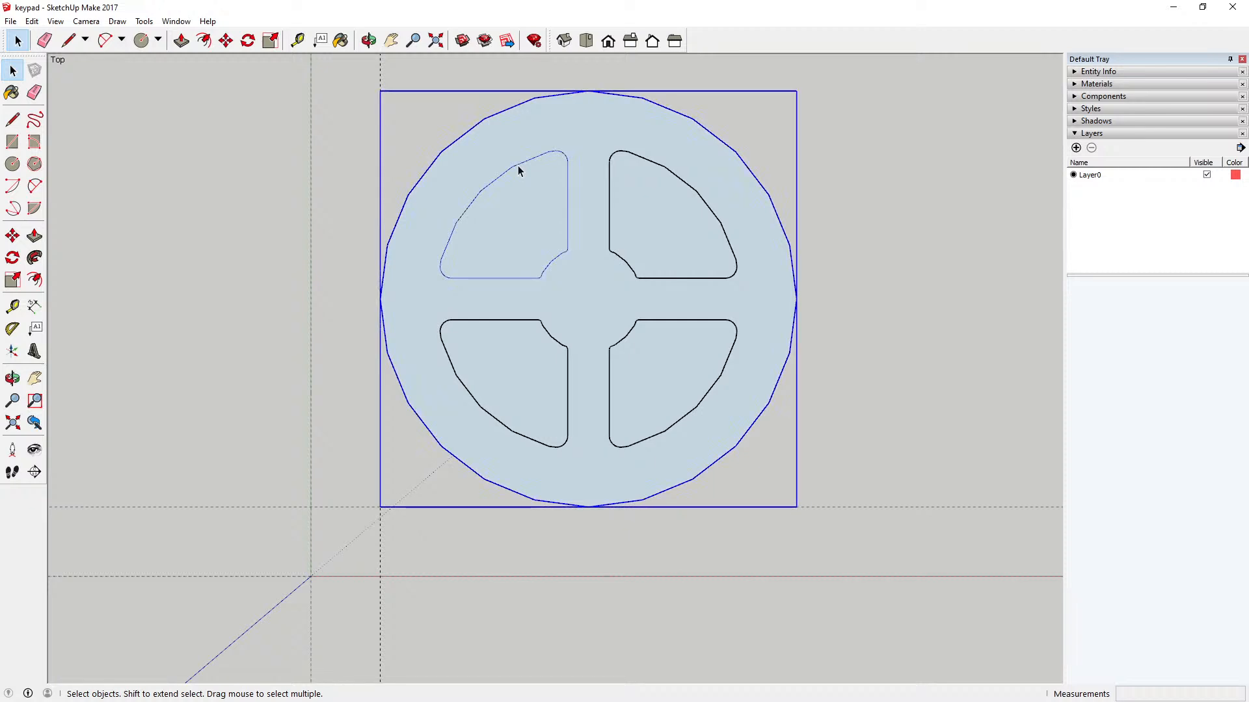
click(309, 195)
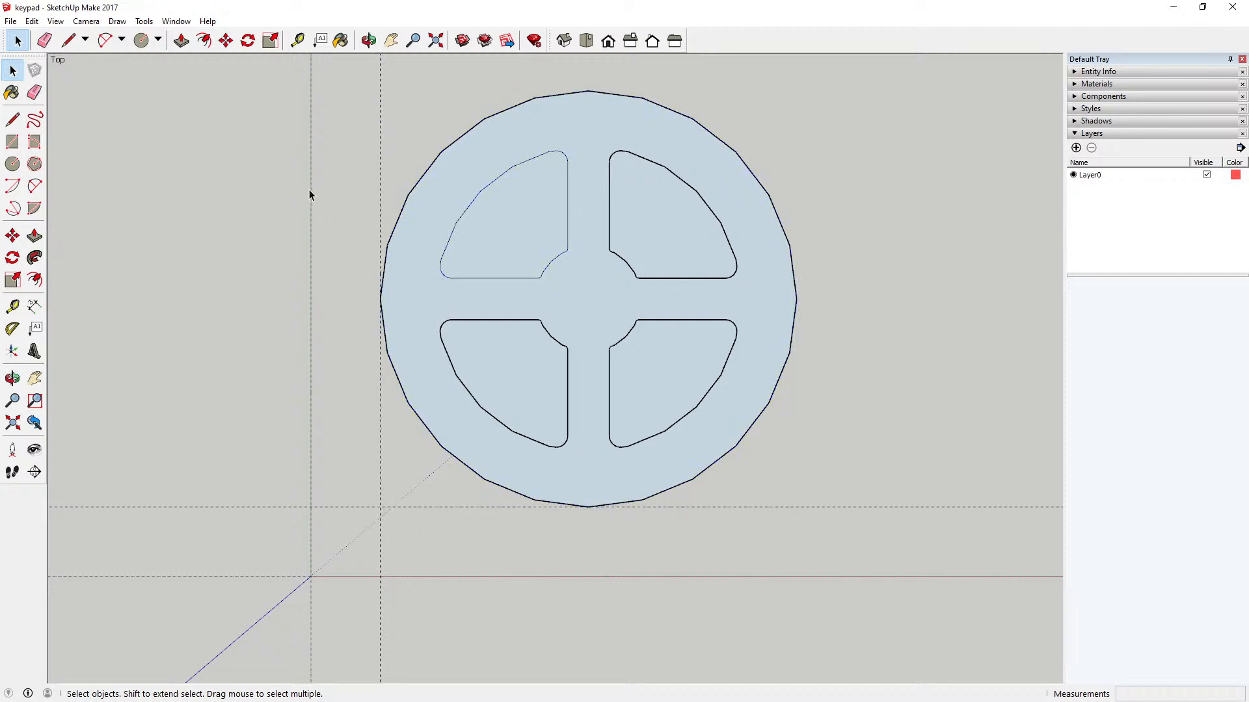
click(489, 320)
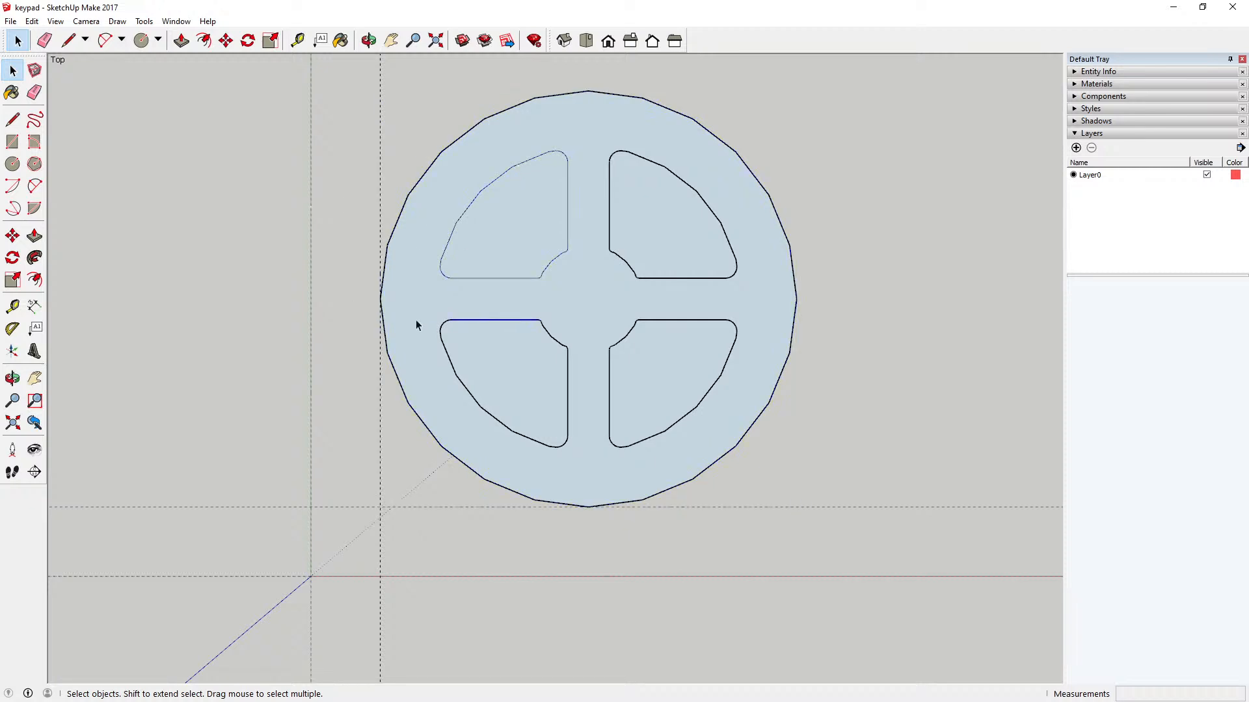
click(271, 281)
drag(422, 135, 776, 492)
click(31, 21)
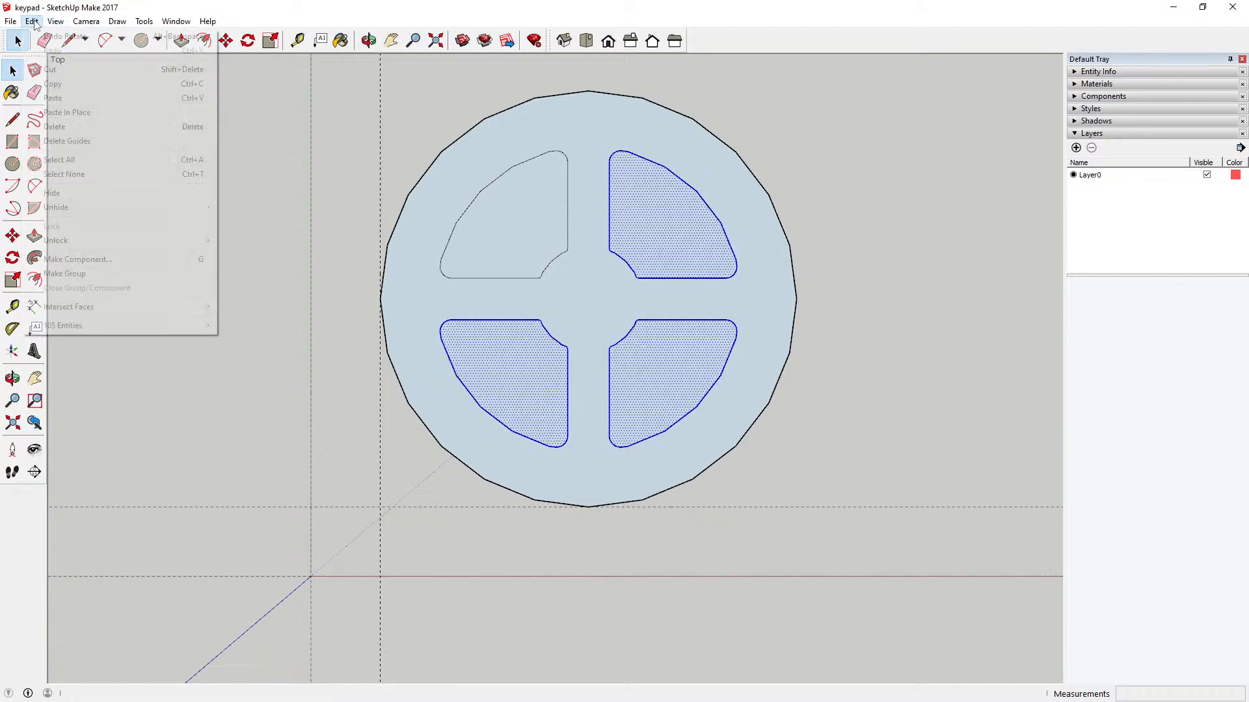
click(53, 123)
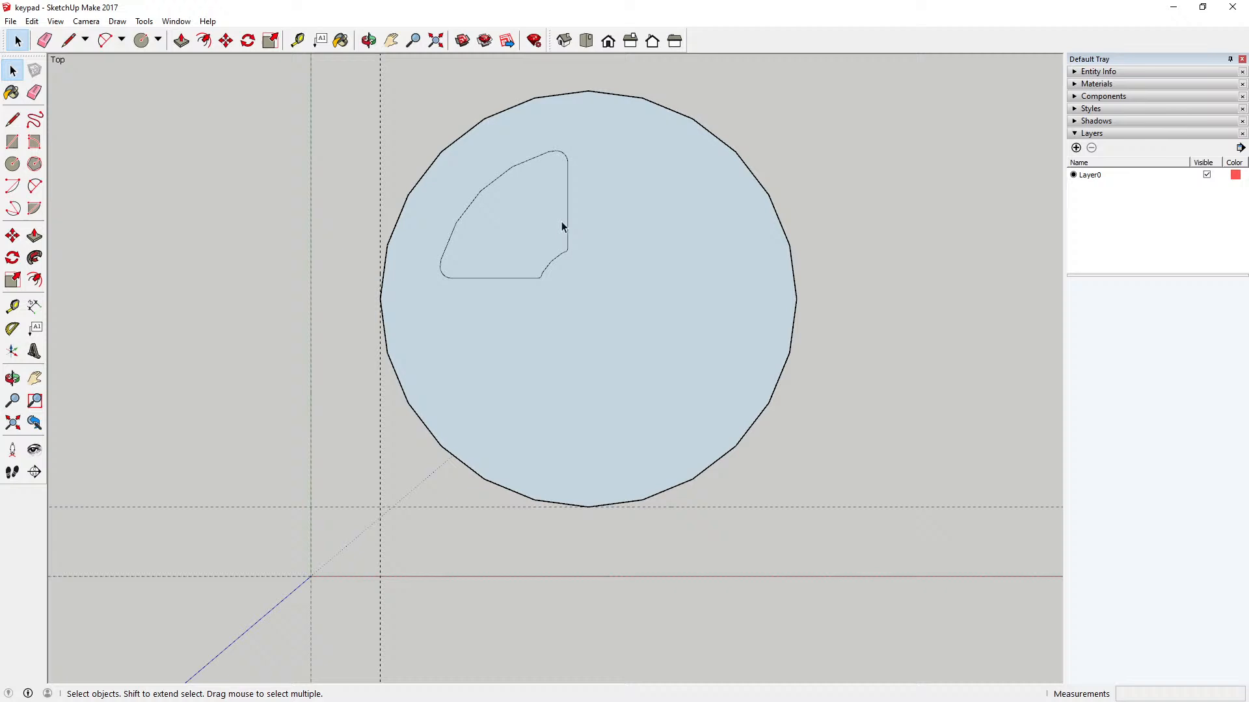
double_click(614, 258)
click(31, 21)
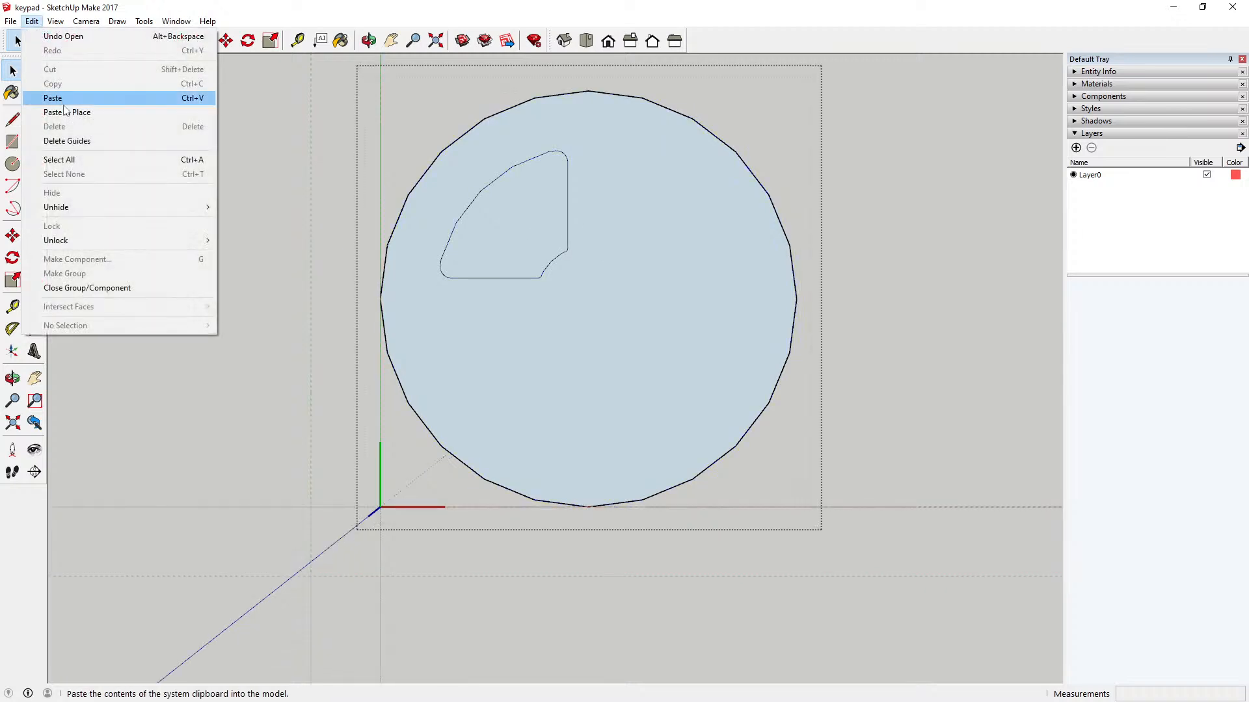
click(65, 109)
click(185, 136)
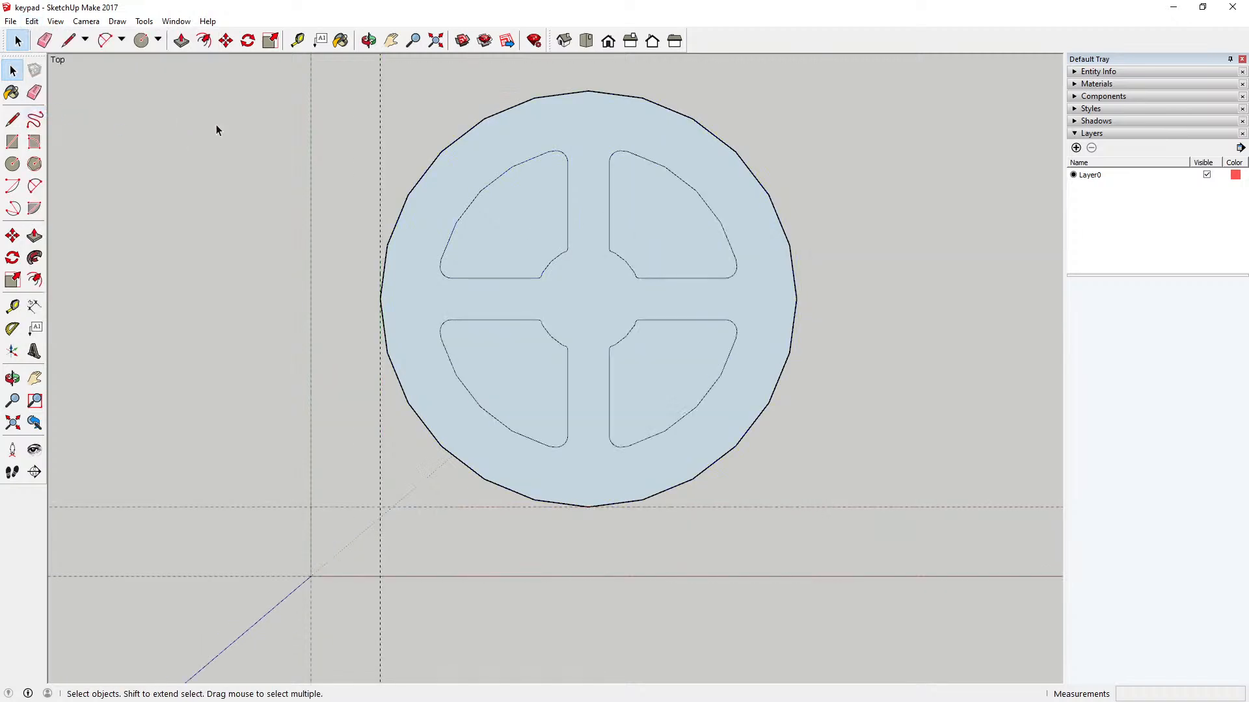
Step: Open the circular key component, check that each of the four sector faces selects separately, and close it
click(536, 235)
double_click(515, 233)
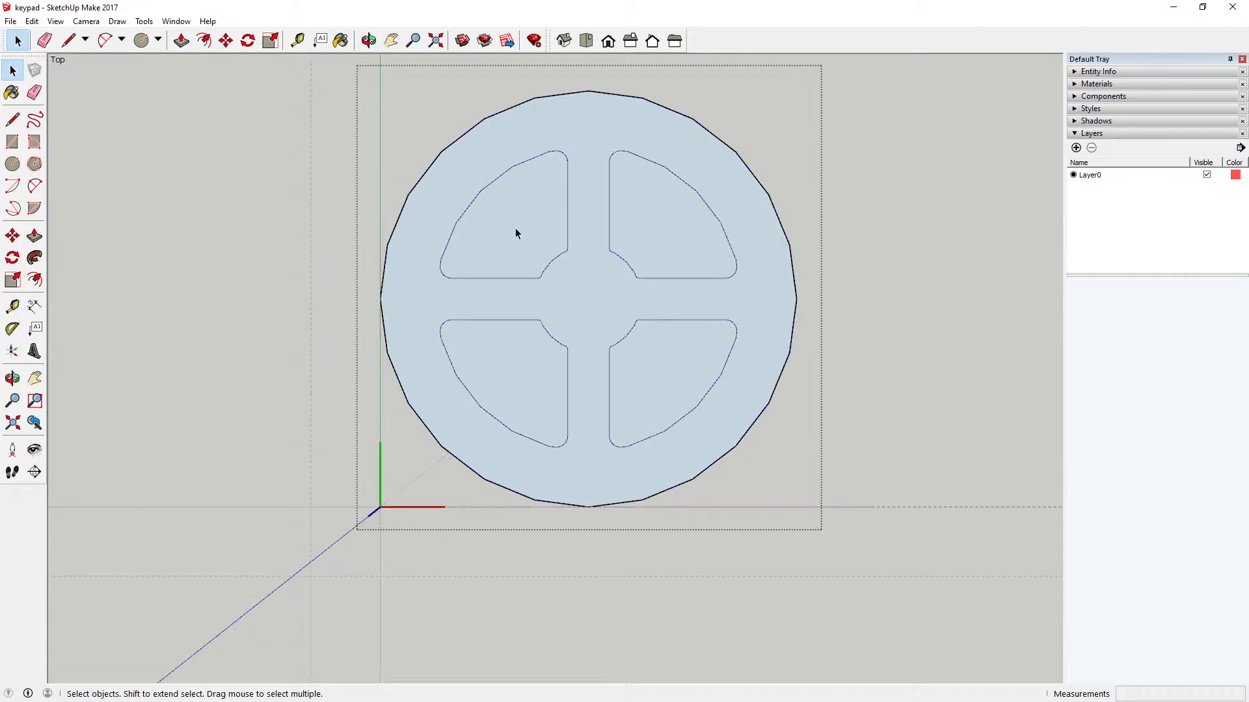
click(519, 233)
click(642, 223)
click(690, 361)
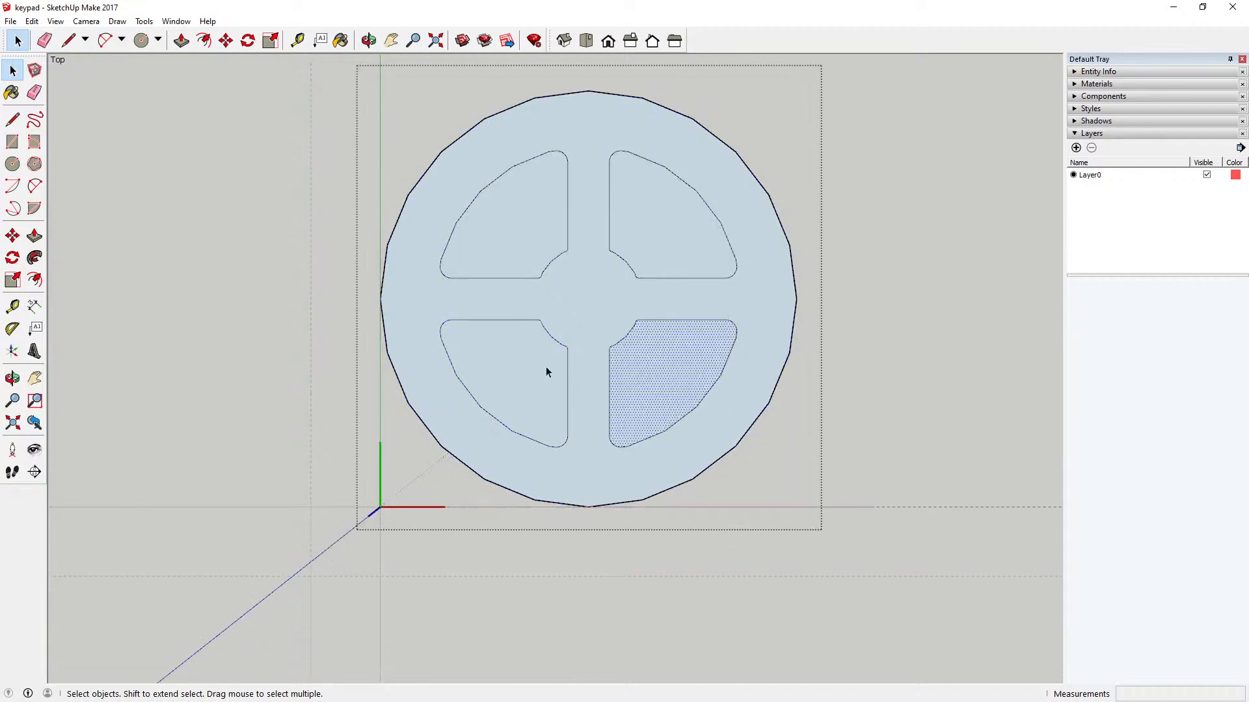
click(541, 367)
click(284, 252)
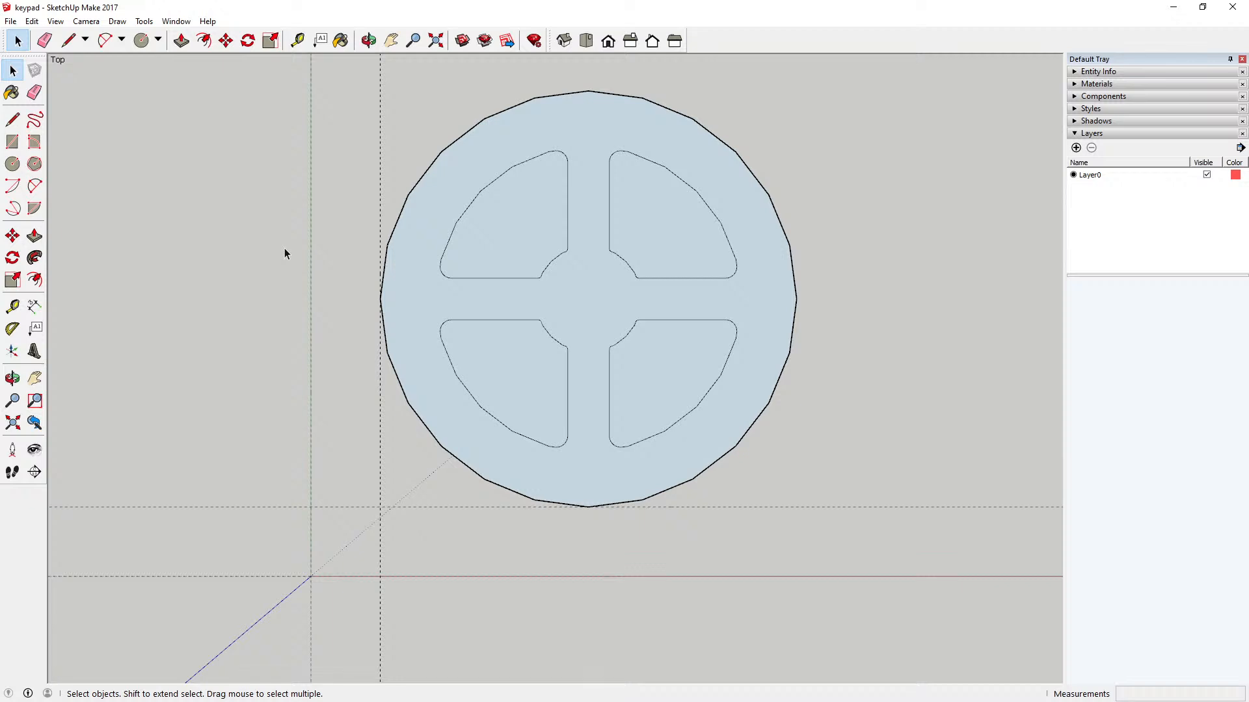
Step: Examine the outlines of the four sectors, including their faceted arcs and rounded inner and outer corners
scroll(608, 349, down, 5)
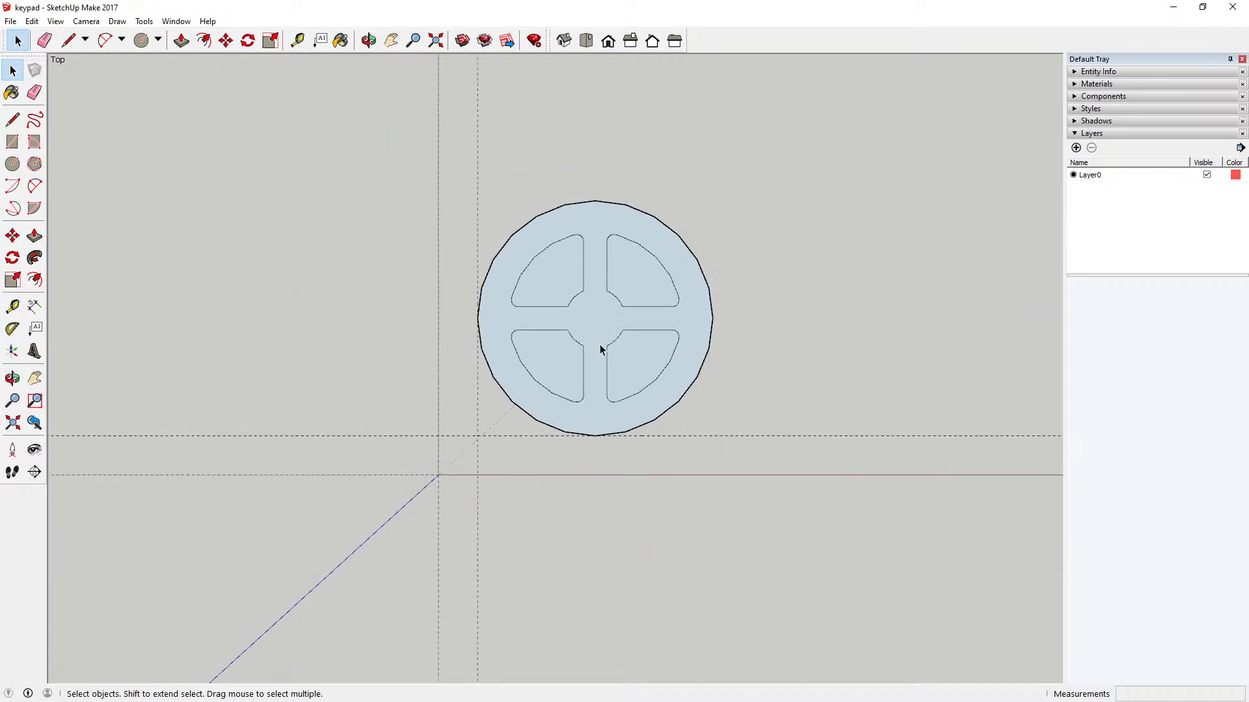
scroll(600, 345, up, 2)
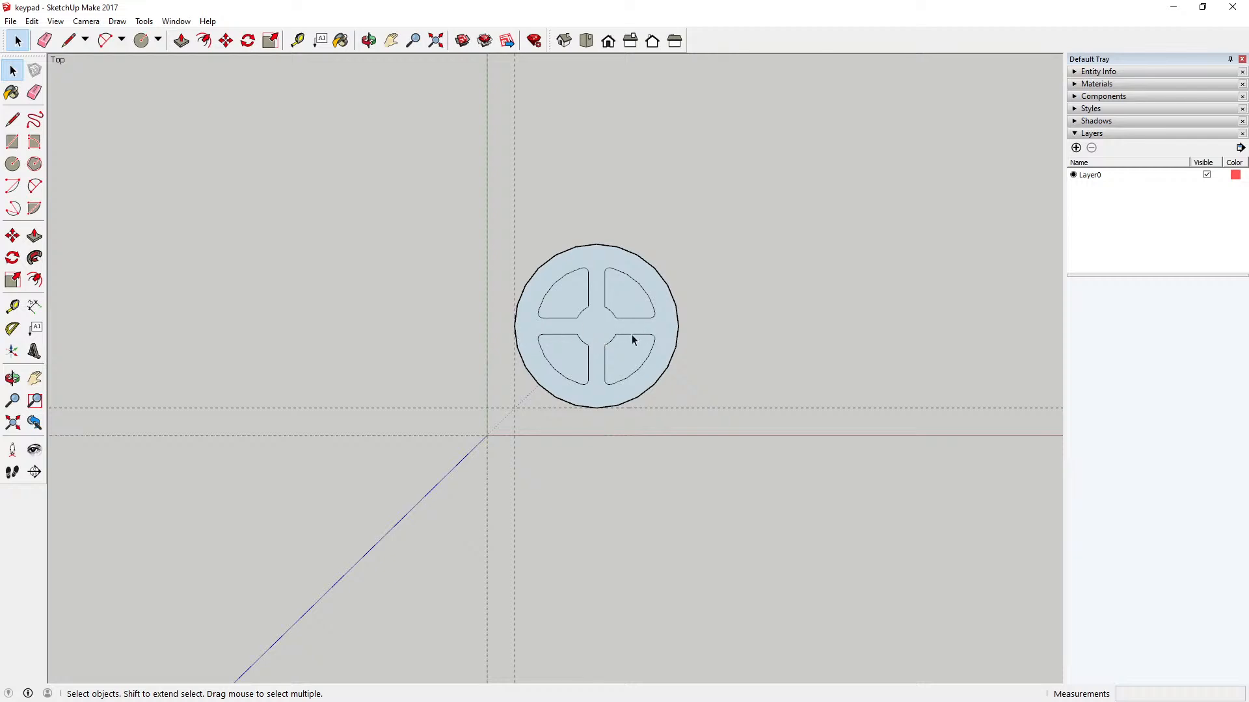
scroll(537, 341, down, 2)
scroll(637, 344, up, 3)
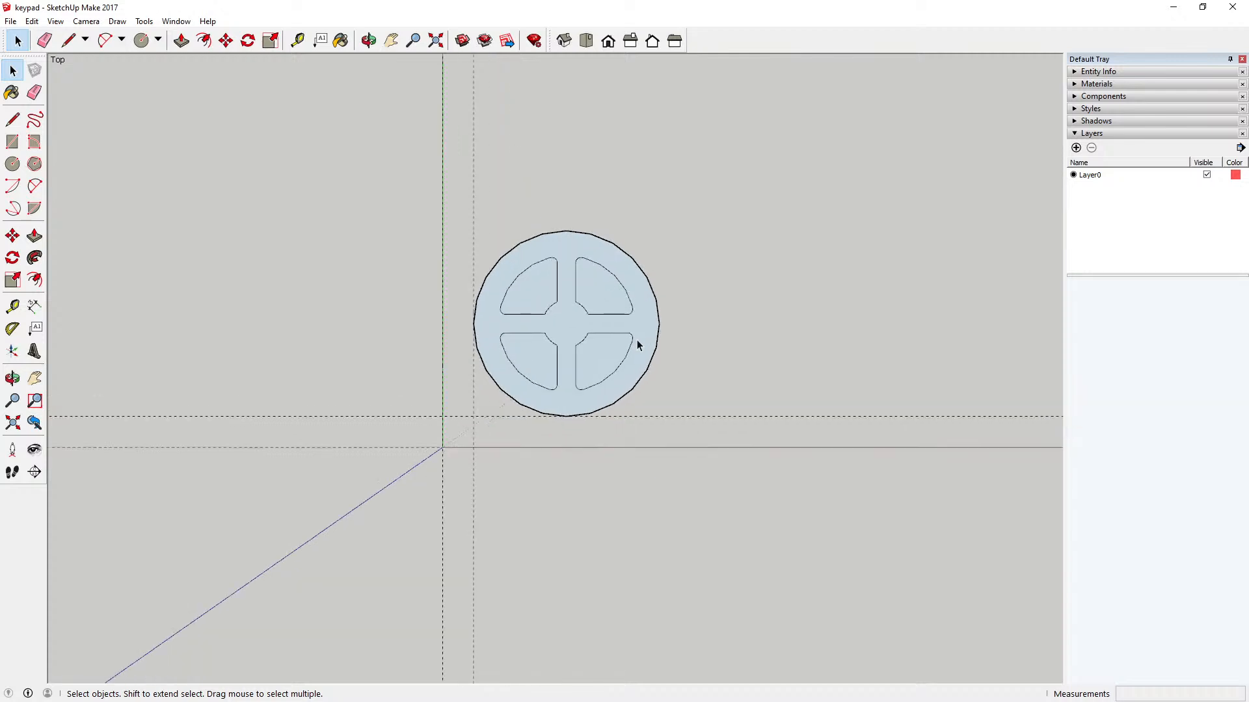
scroll(565, 322, up, 5)
scroll(560, 315, down, 2)
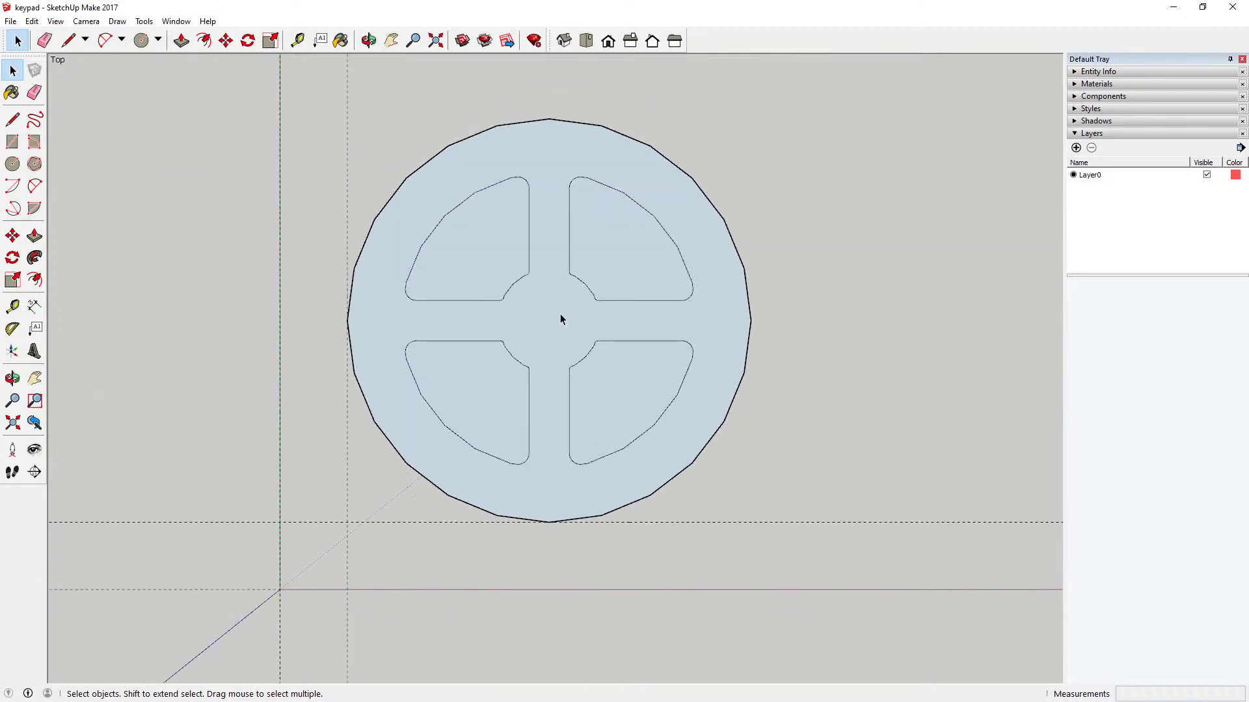
scroll(561, 318, down, 2)
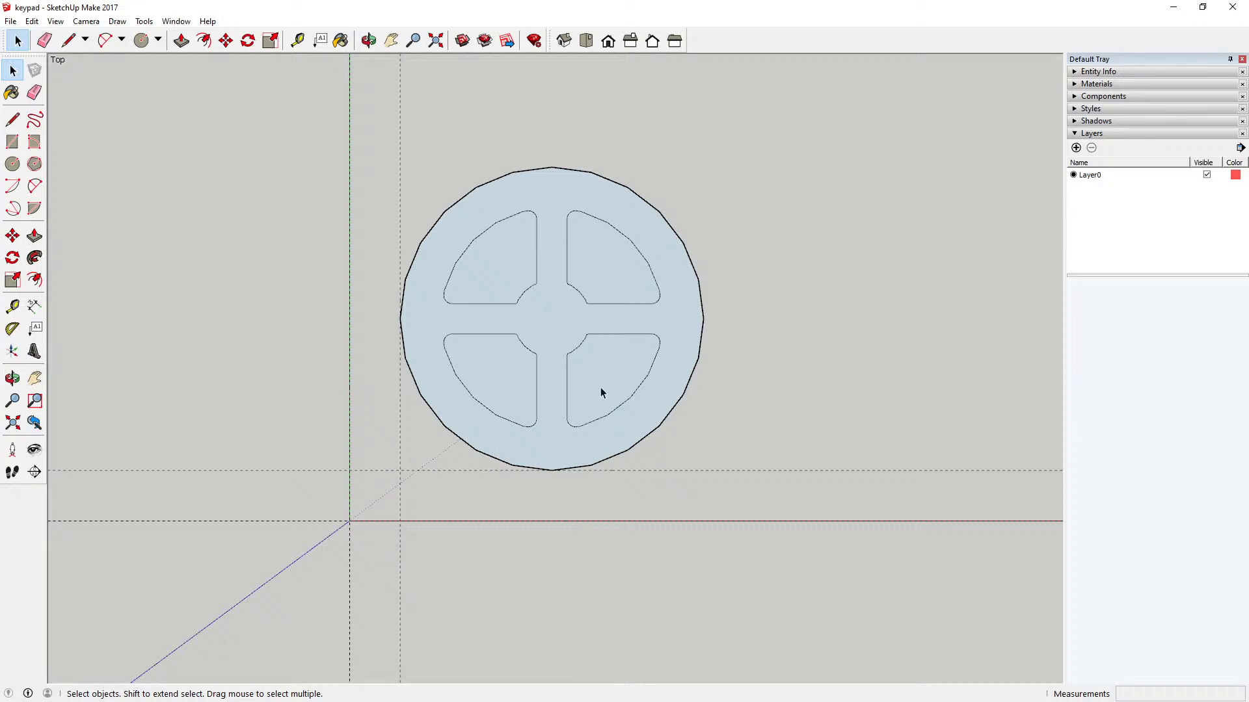
scroll(535, 358, up, 8)
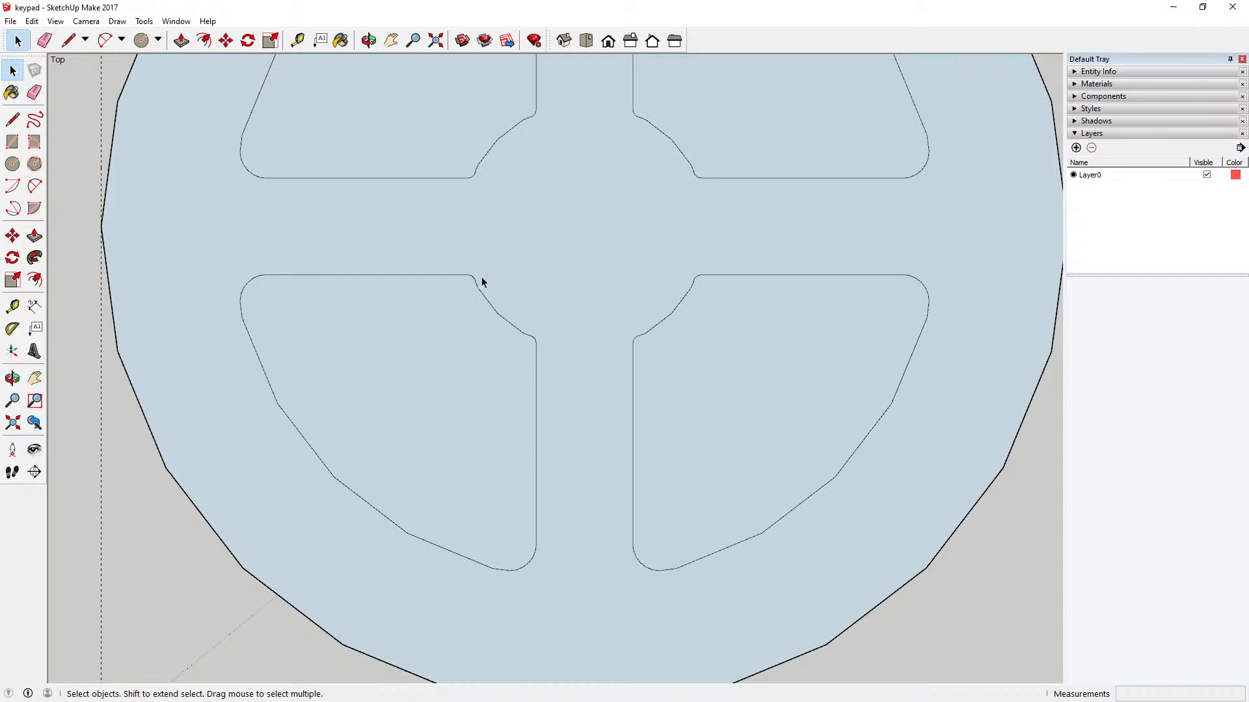
scroll(566, 382, down, 2)
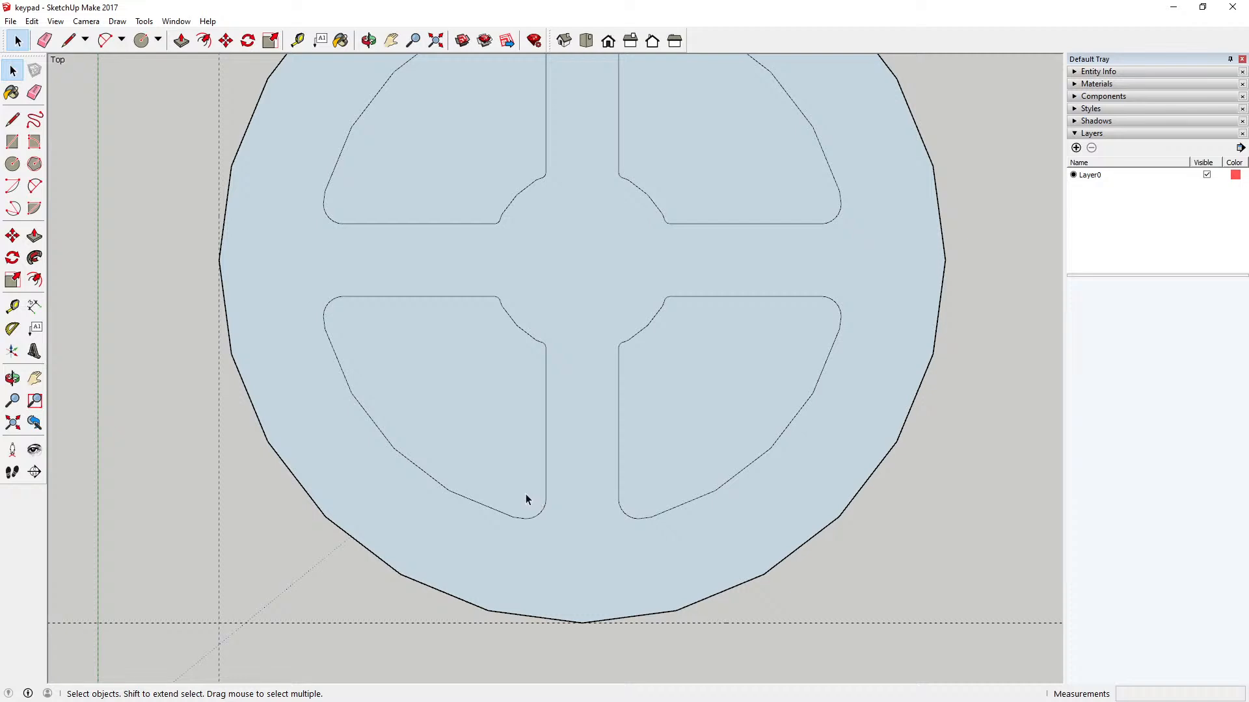
scroll(511, 492, down, 1)
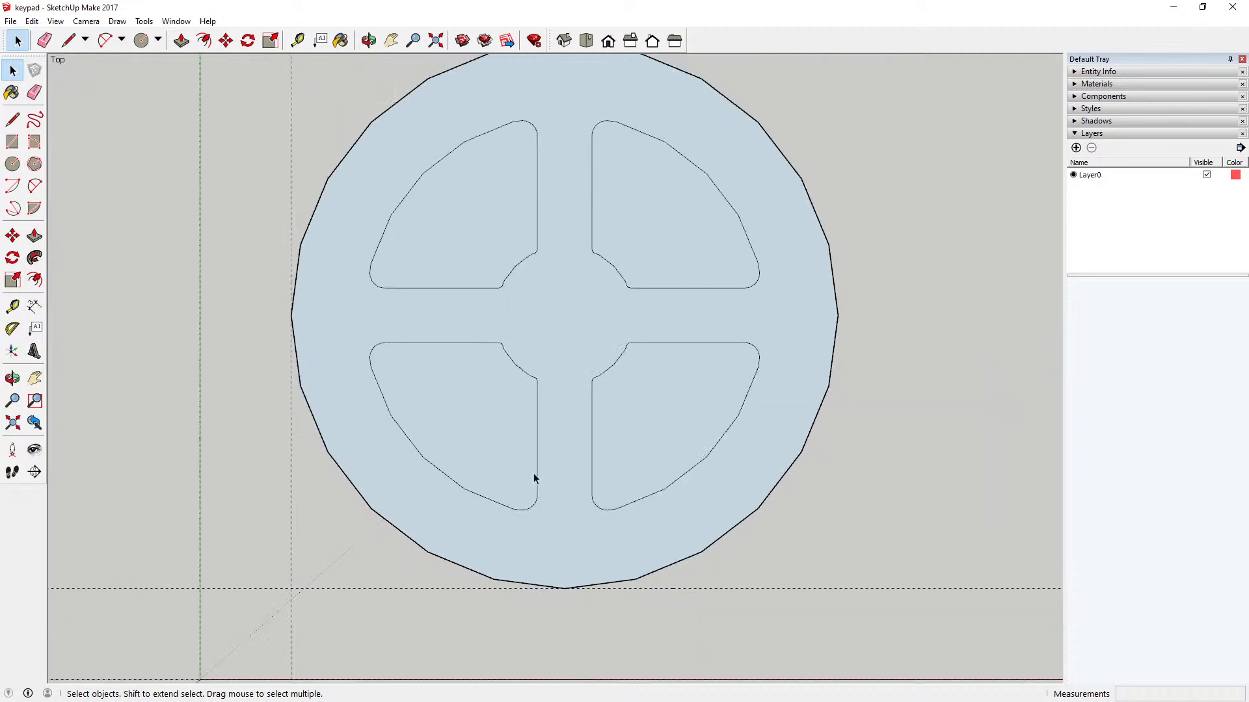
scroll(588, 467, down, 1)
scroll(586, 469, up, 2)
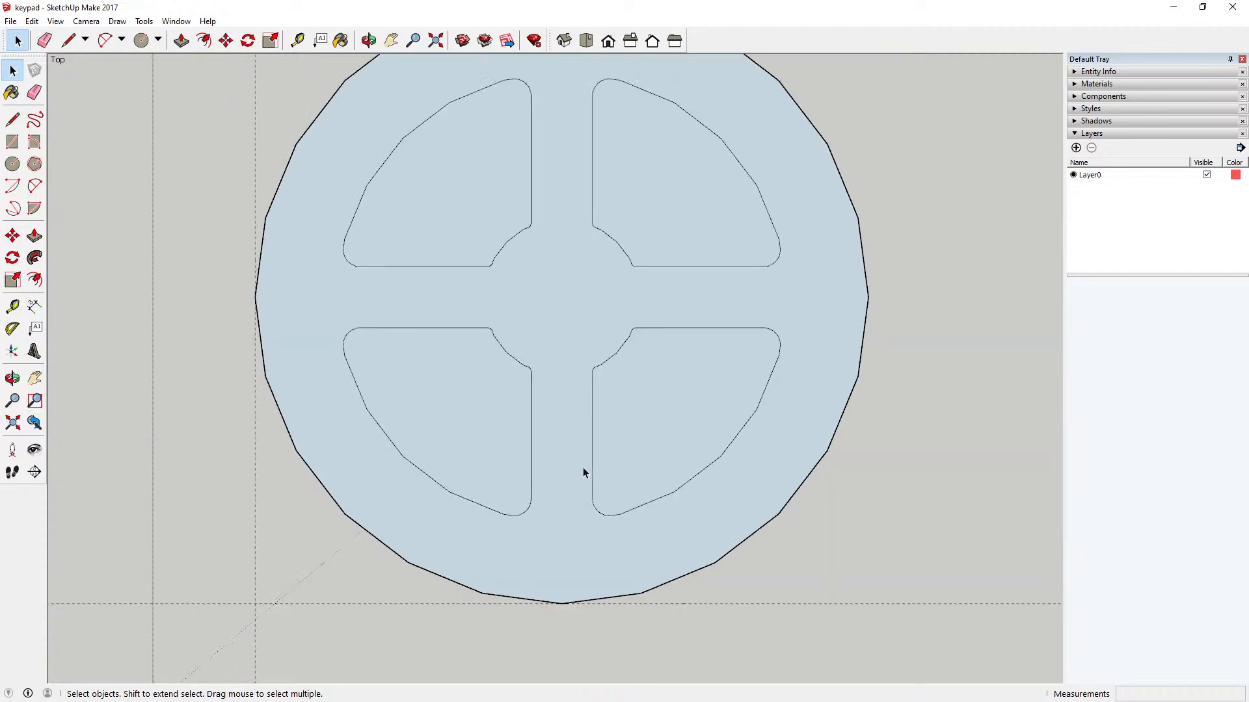
click(34, 186)
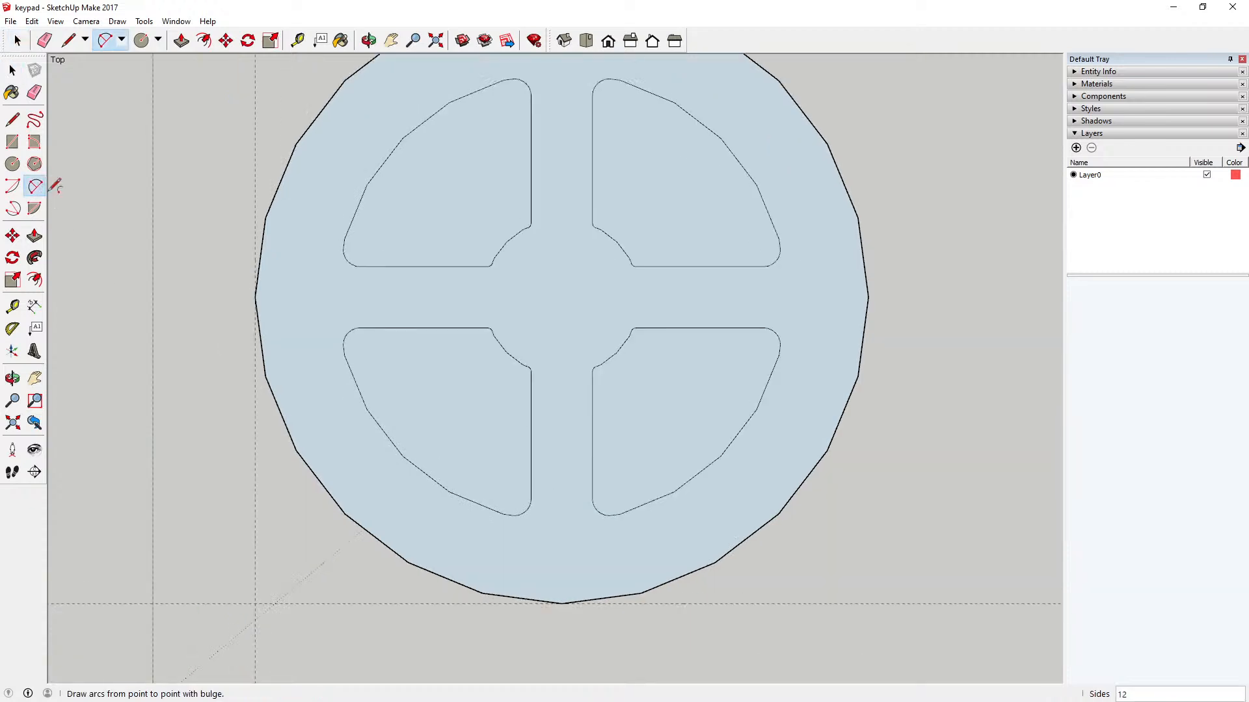
click(344, 355)
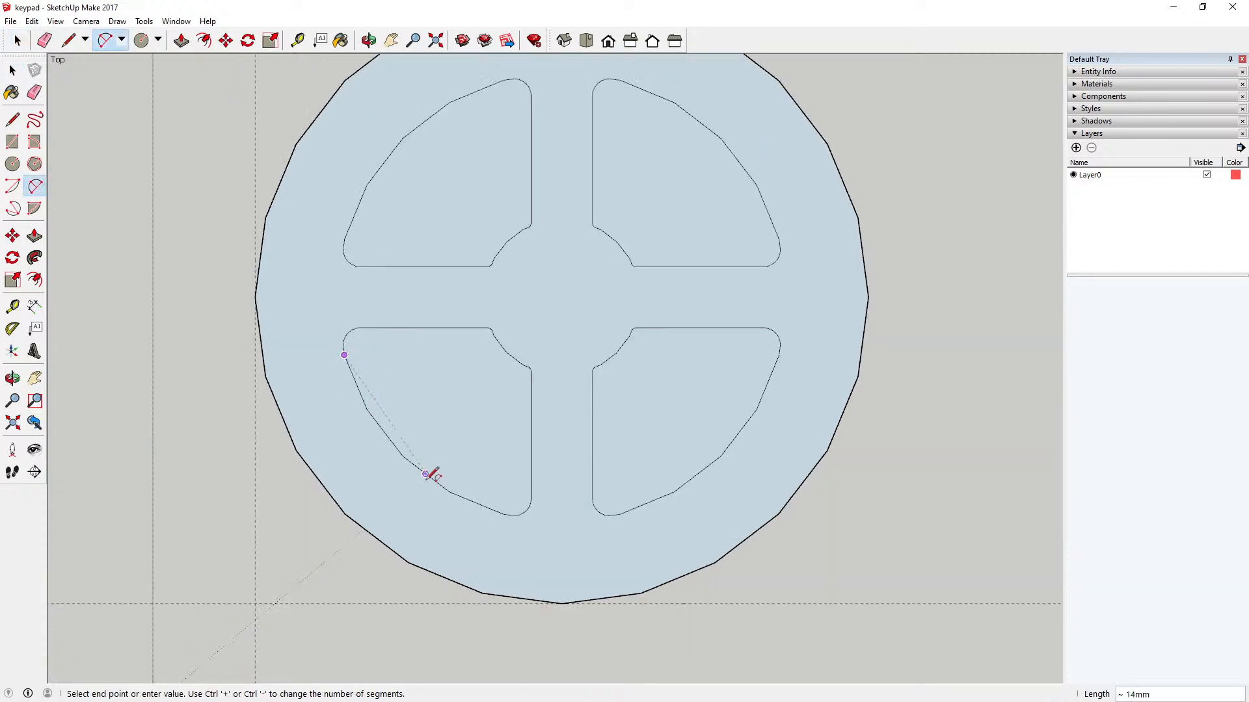
click(503, 513)
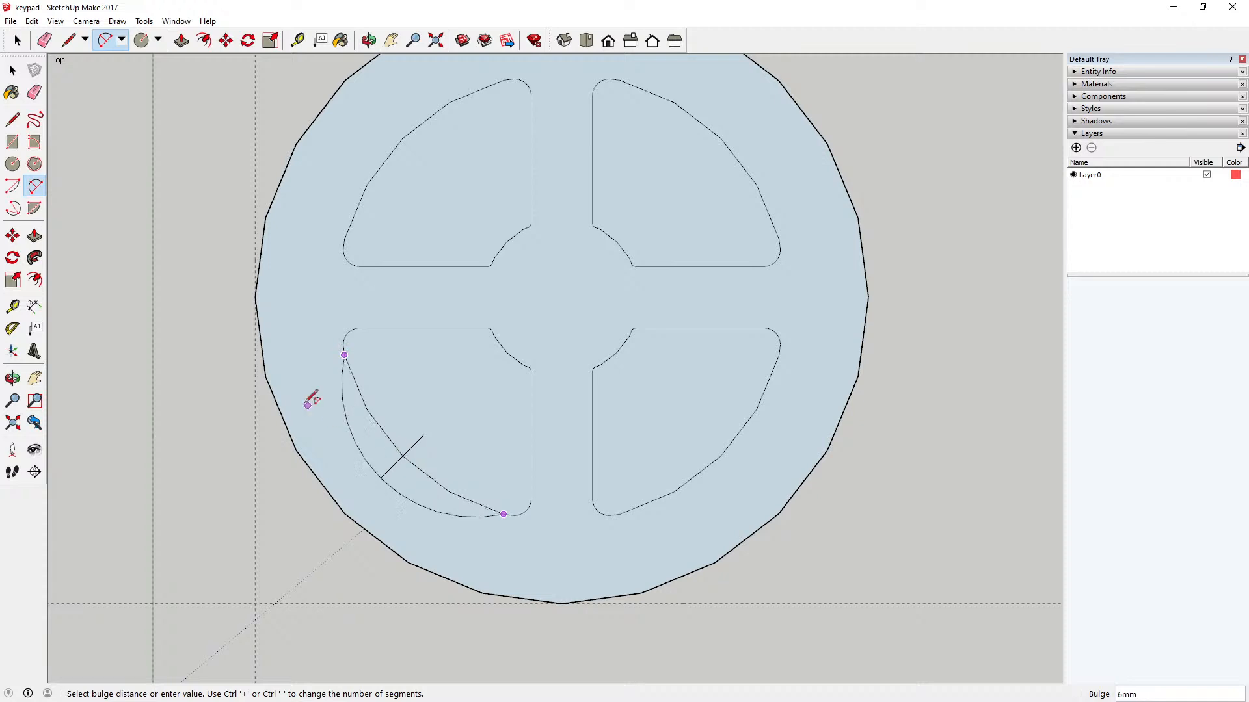
click(12, 71)
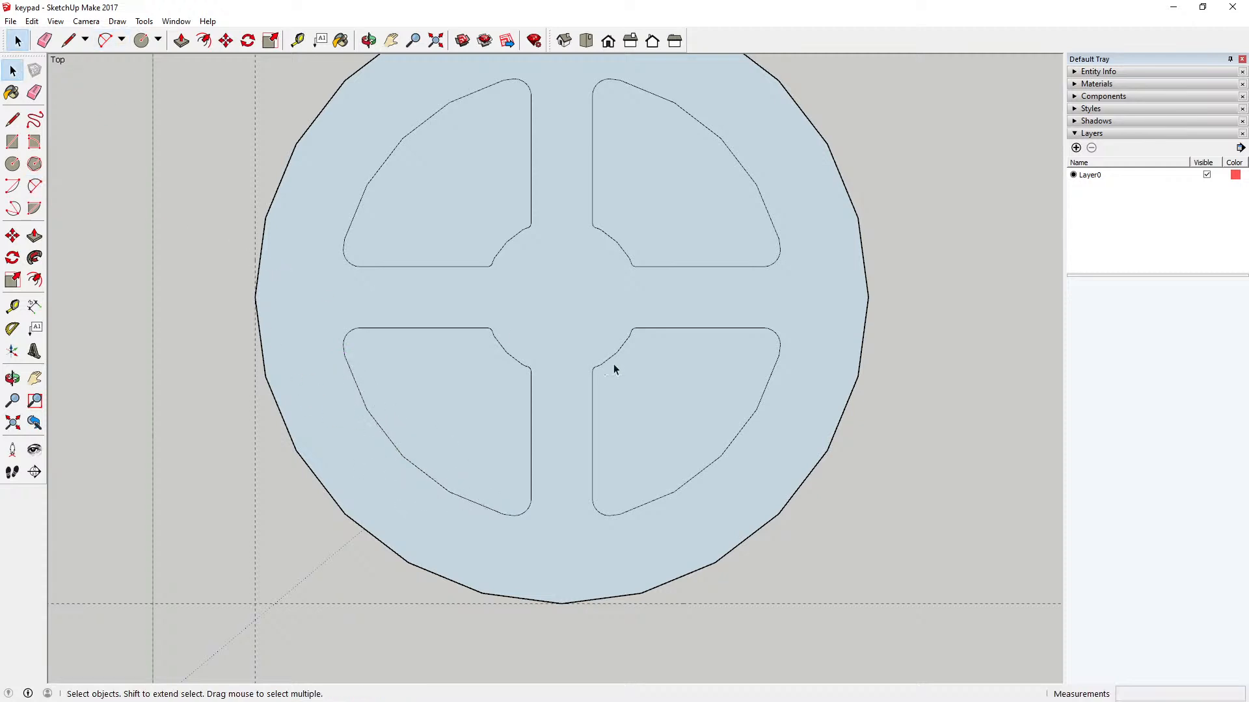
Step: Draw a 2-point arc joining the straight sides at the upper-left sector's inner corner, about 6 mm across, bulging 1 mm towards the circle's centre
scroll(613, 364, down, 4)
scroll(568, 298, up, 6)
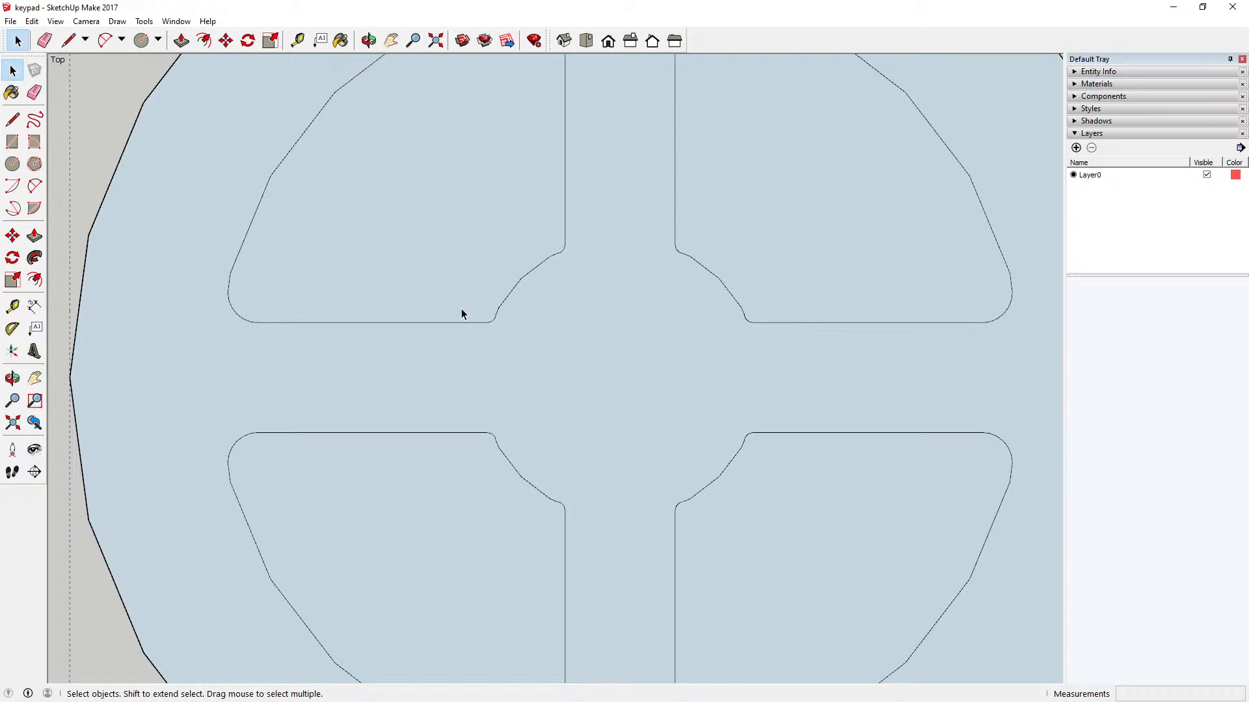
scroll(419, 306, down, 1)
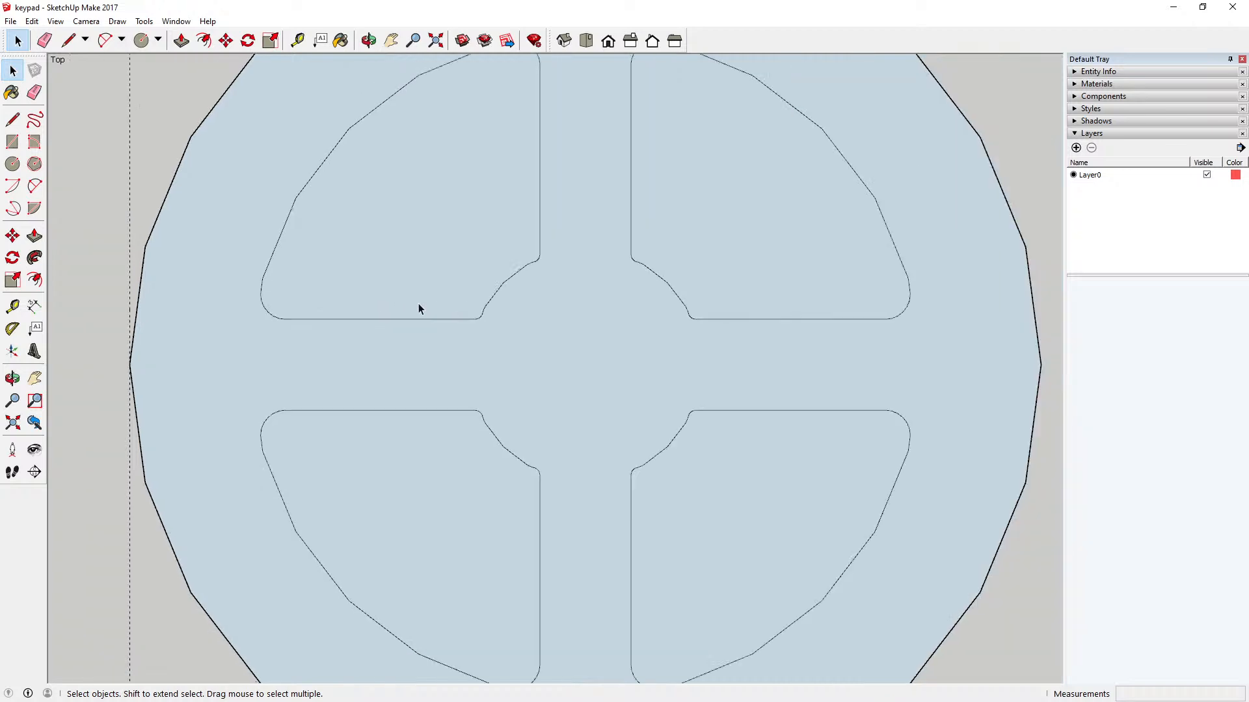
scroll(482, 318, up, 6)
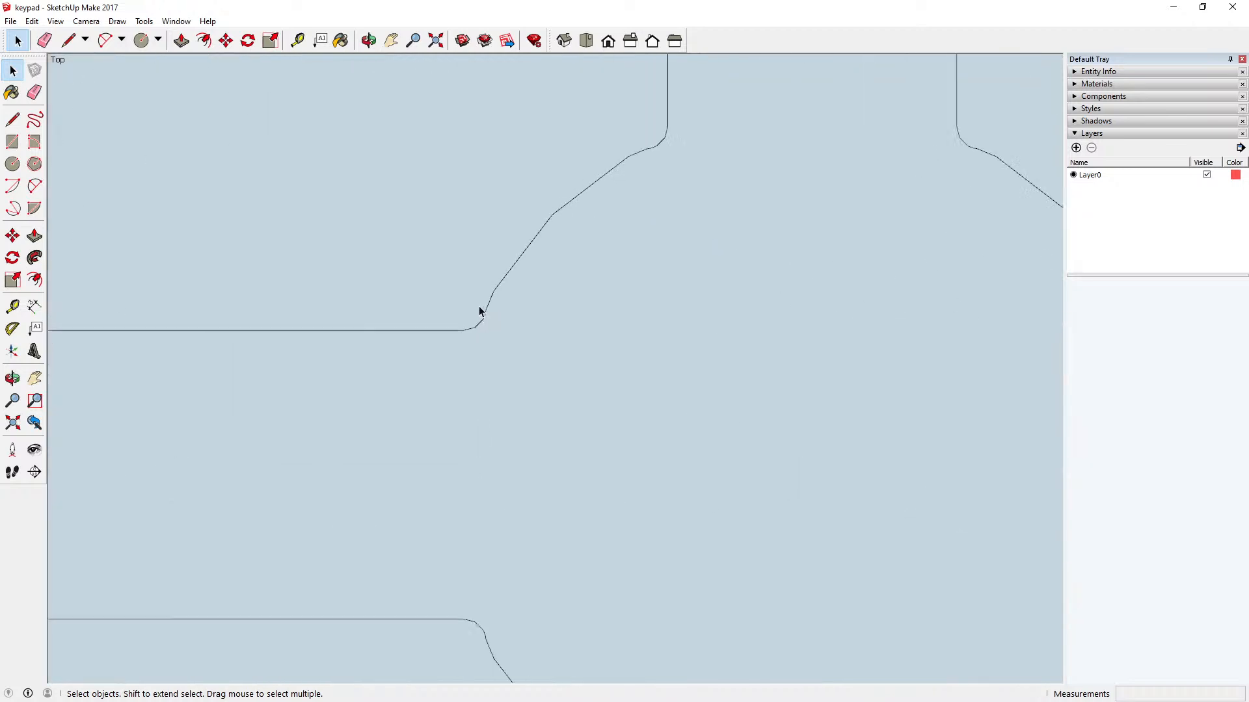
scroll(497, 295, down, 6)
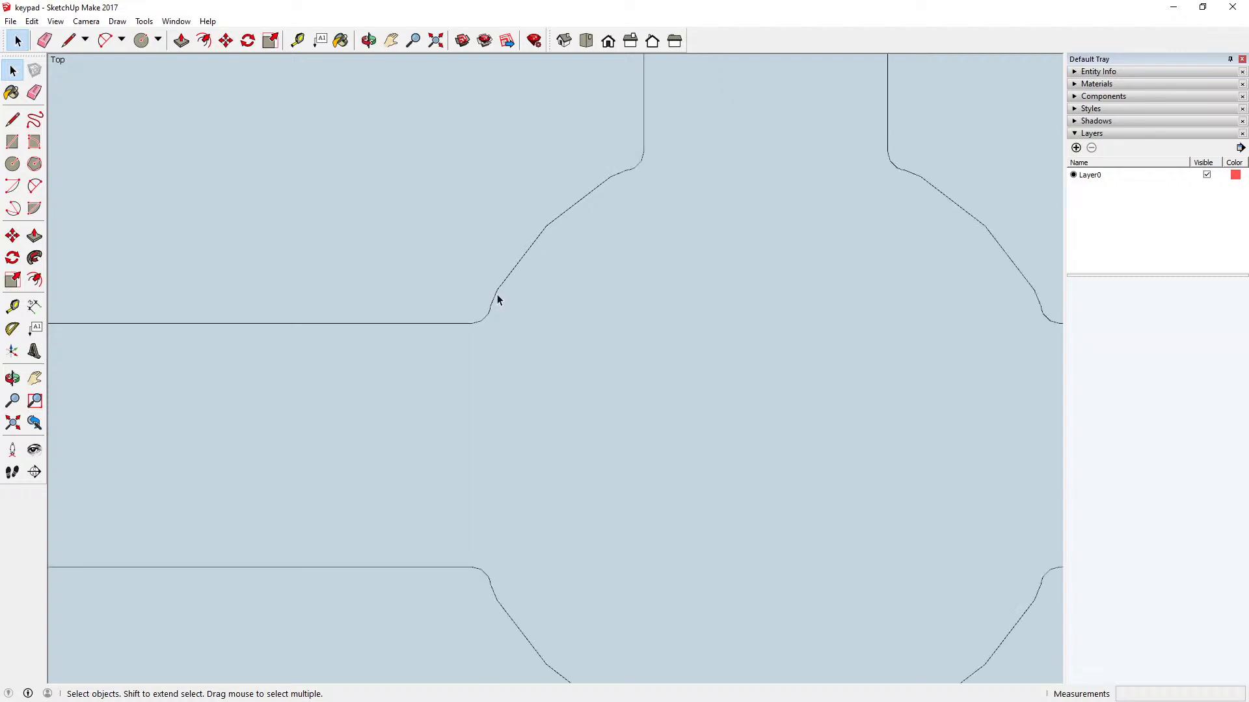
scroll(497, 298, down, 1)
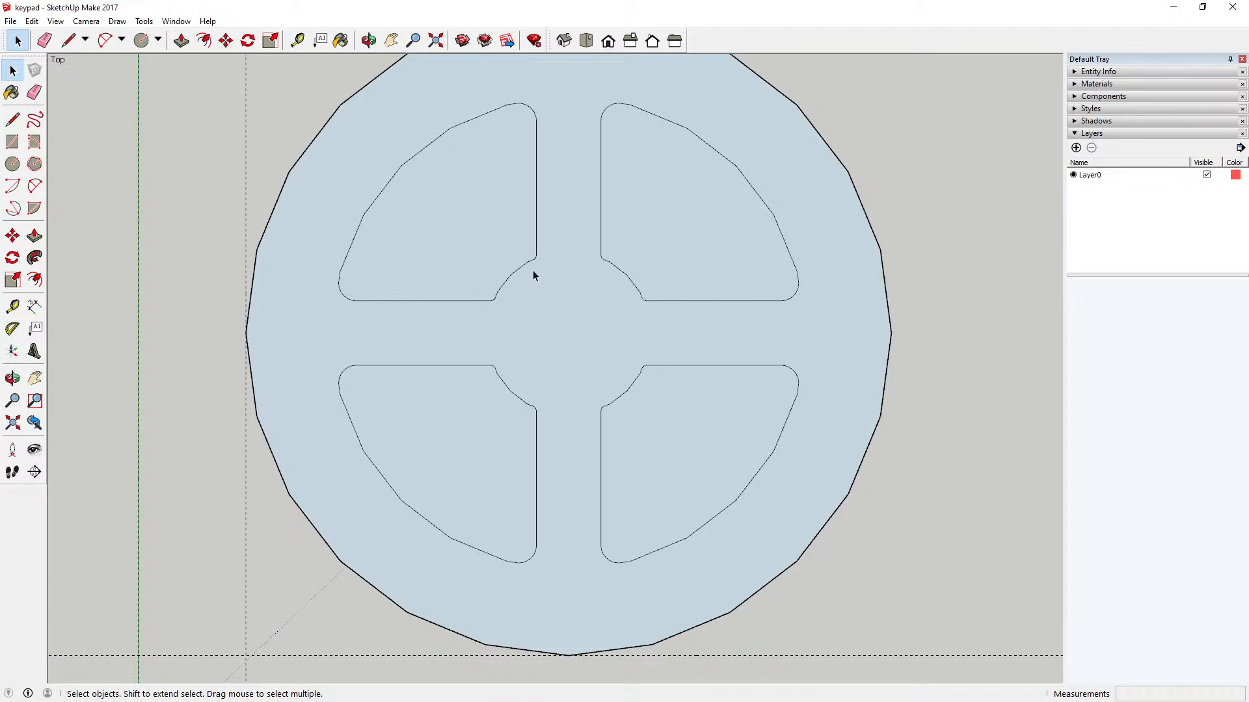
scroll(548, 278, up, 3)
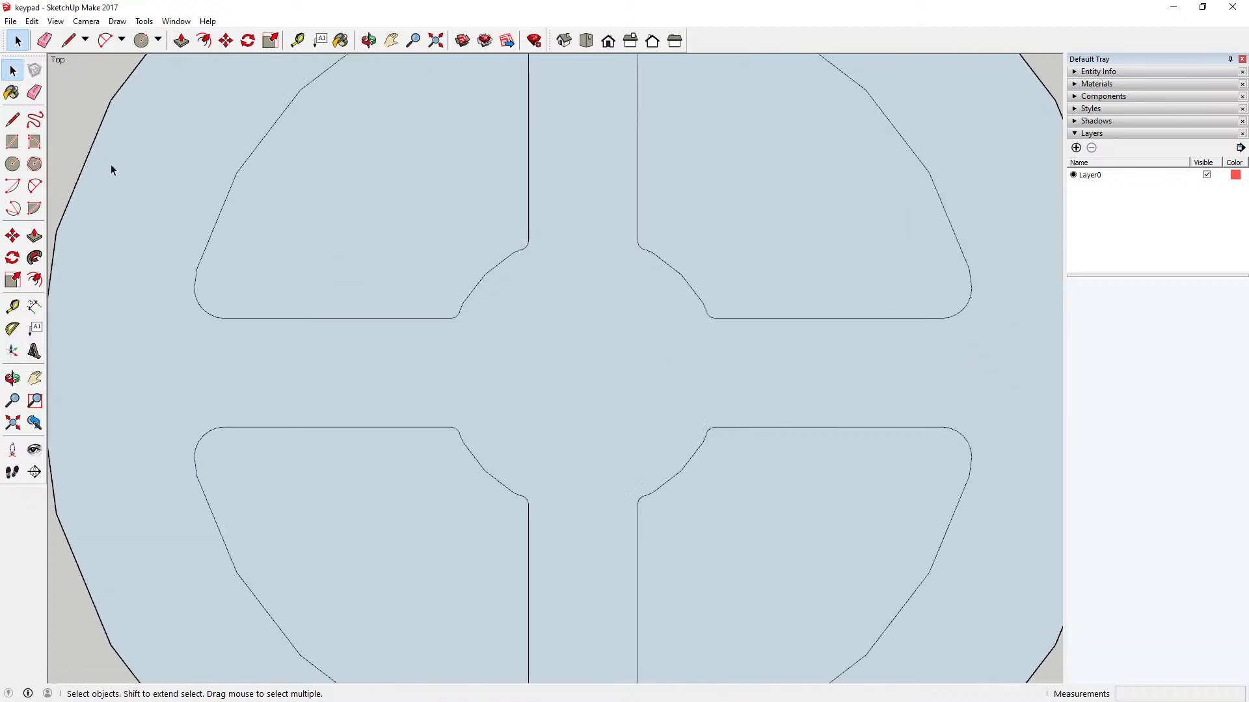
key(a)
scroll(465, 310, up, 2)
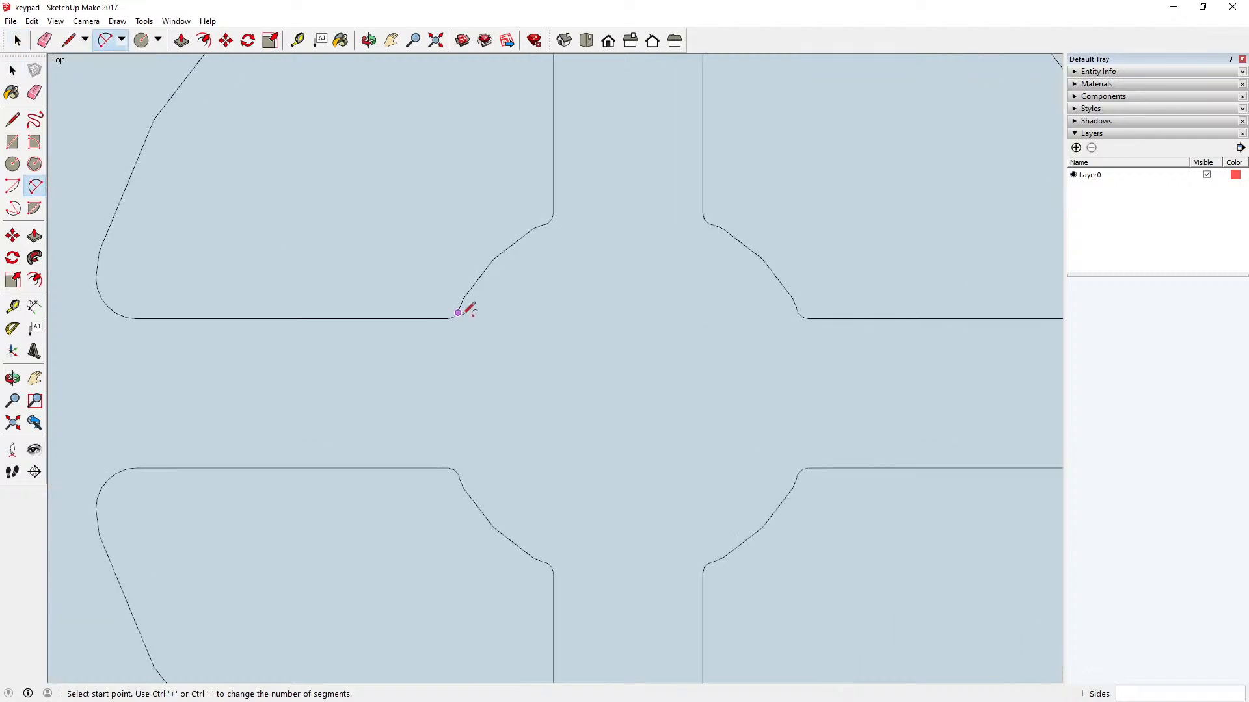
scroll(465, 312, up, 3)
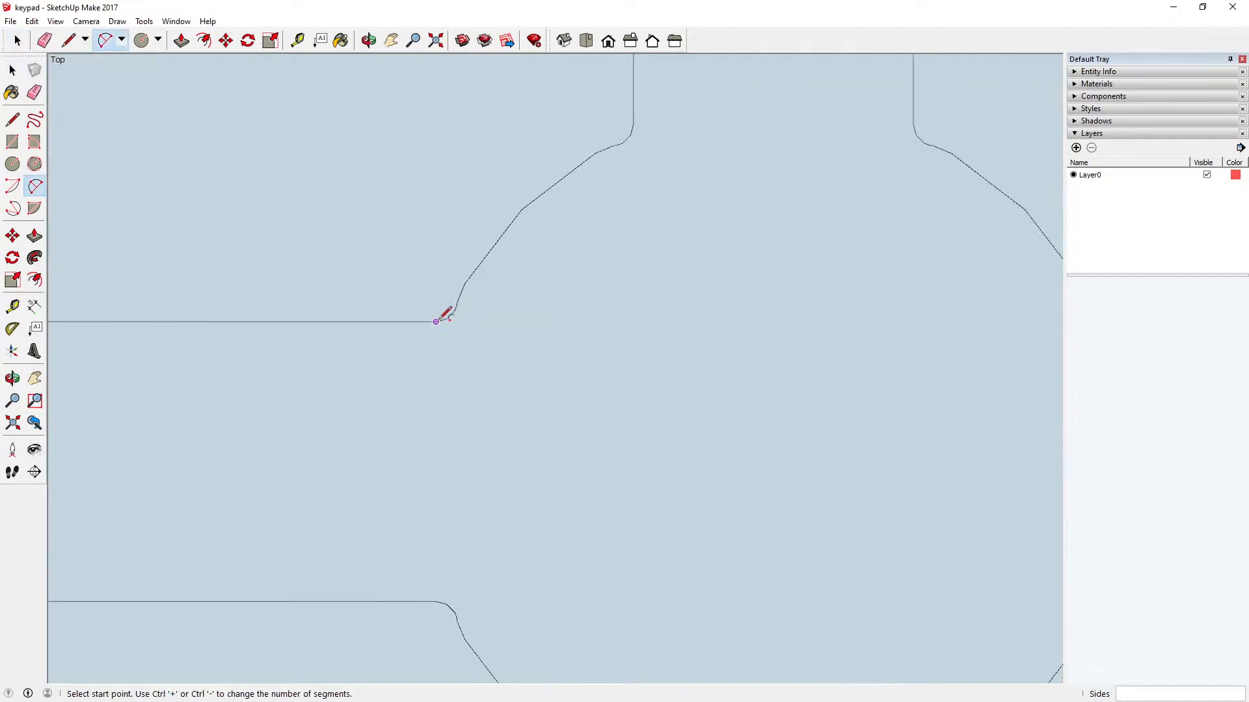
click(435, 322)
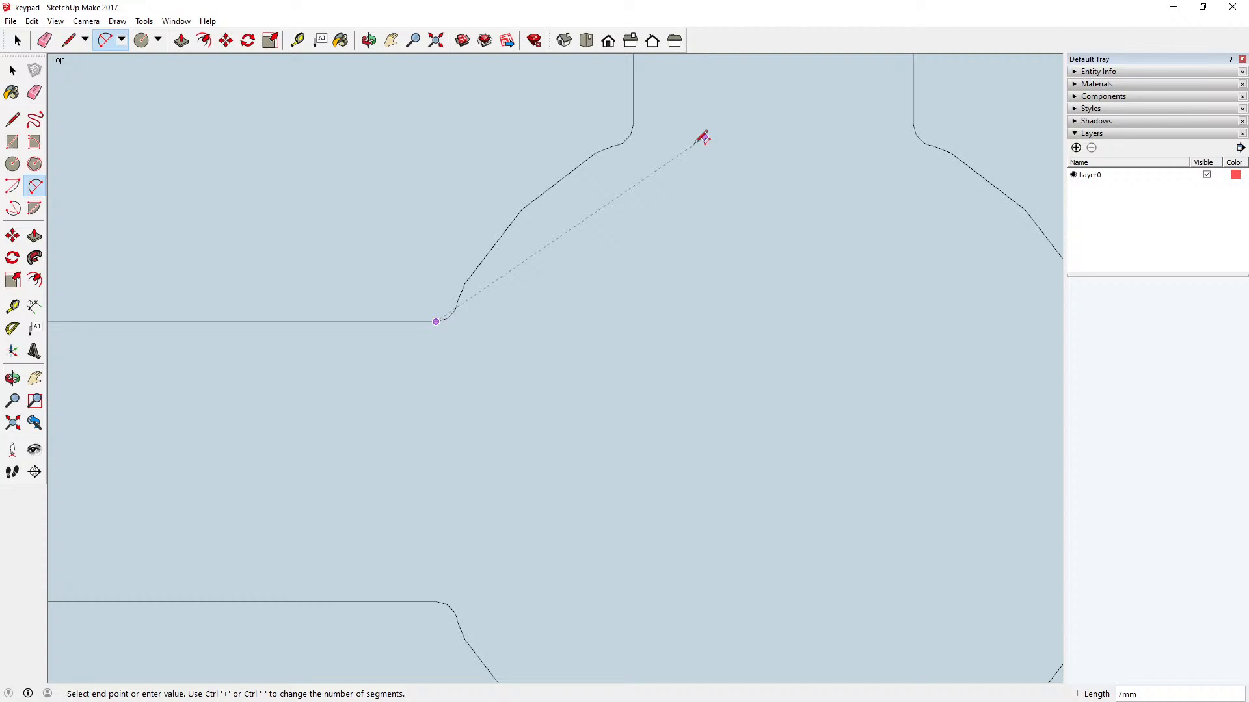
click(633, 124)
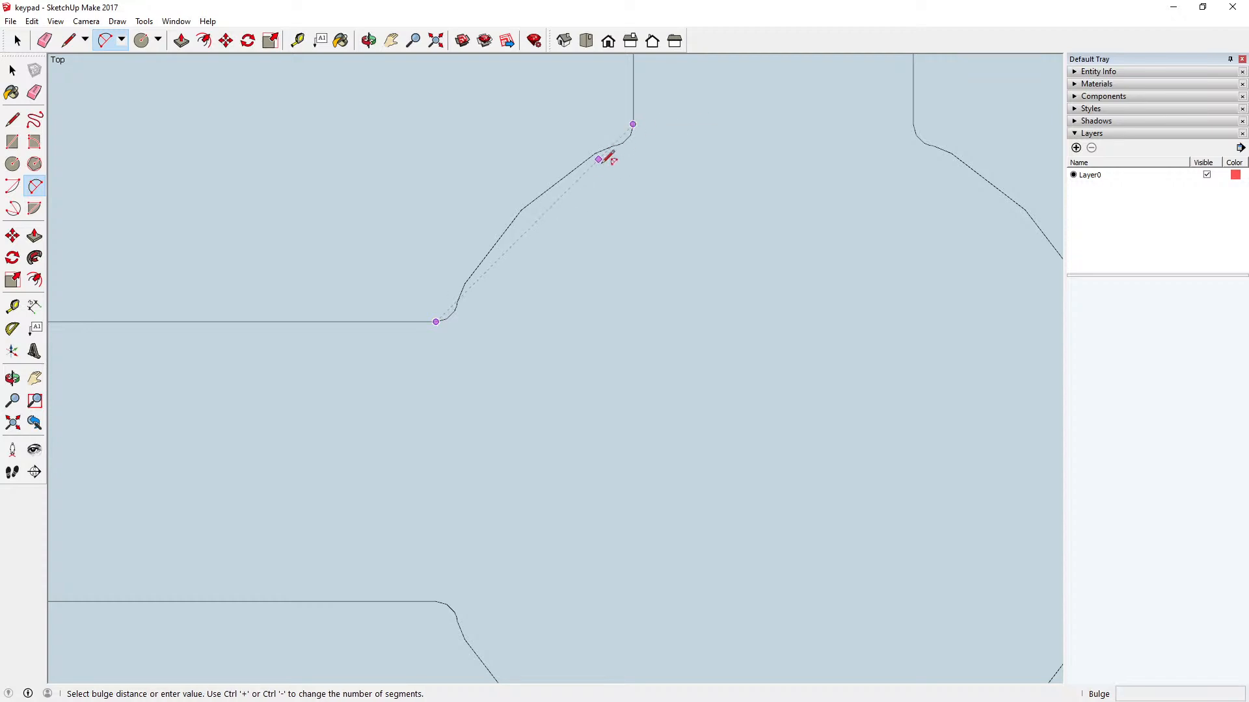
click(565, 232)
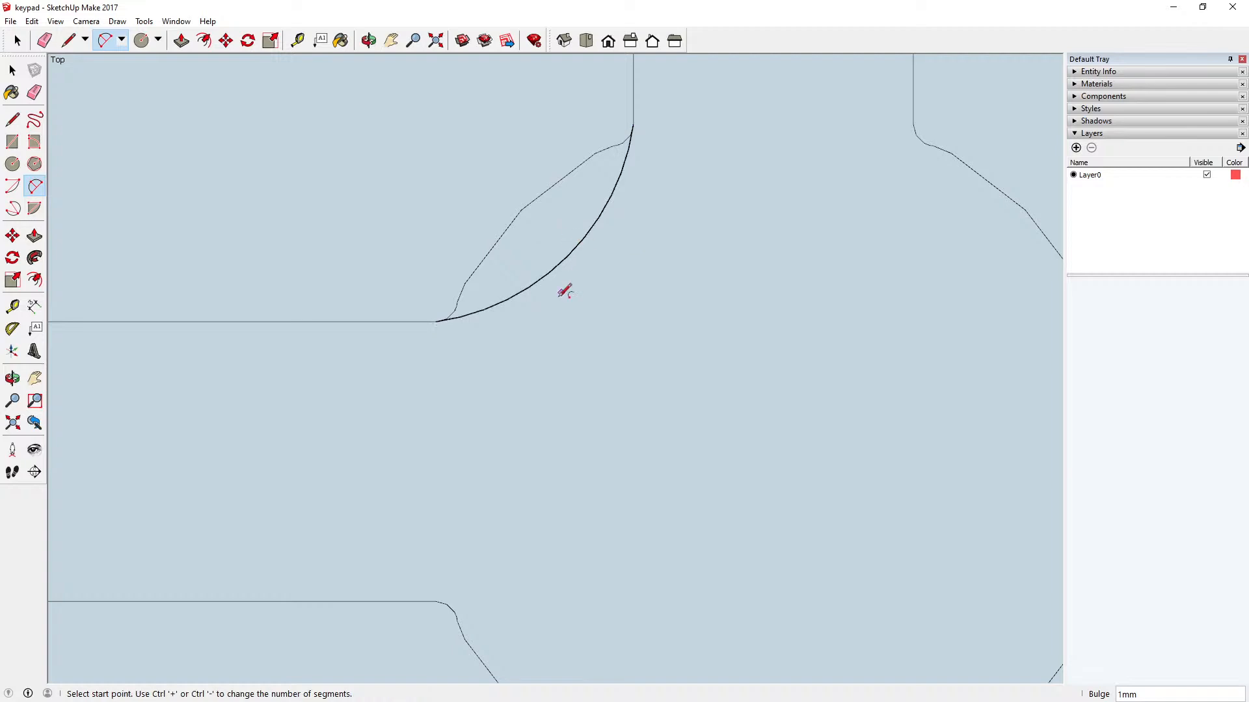
Step: Draw an arc along the upper-left sector's outer edge between its rounded corners, about 24 mm across with a bulge of about 4 mm
scroll(561, 291, down, 3)
scroll(558, 293, down, 3)
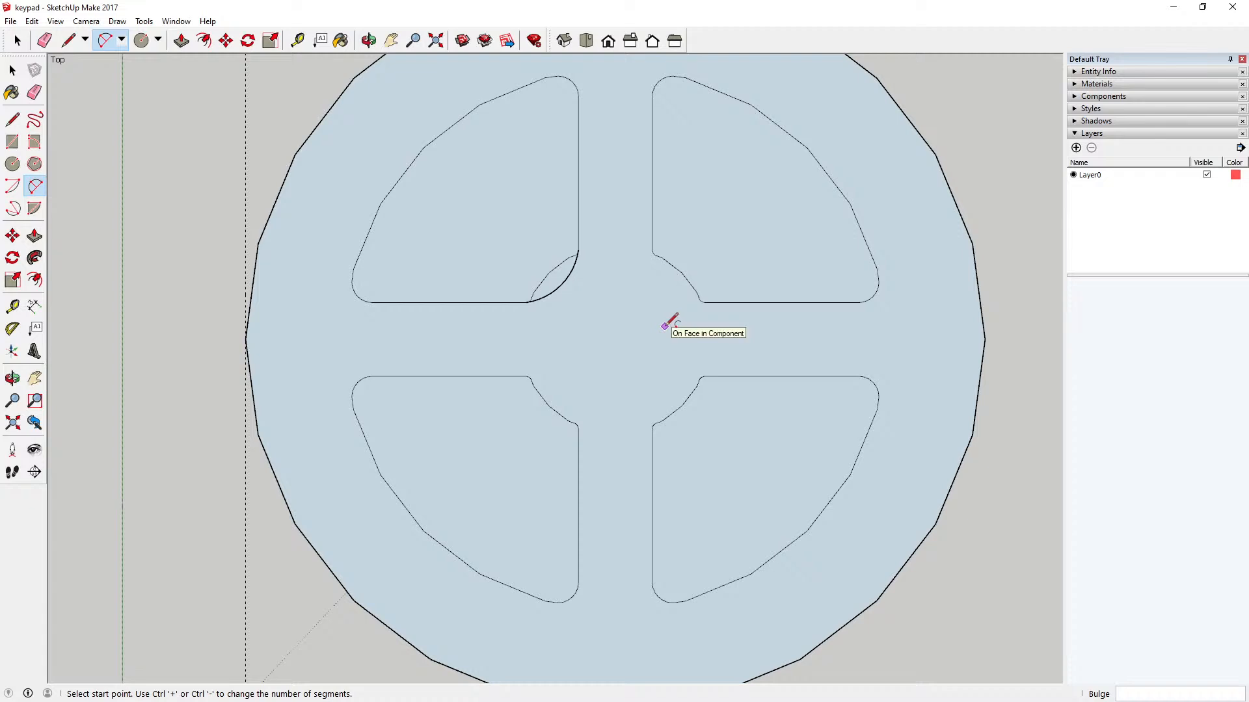
scroll(594, 280, up, 3)
scroll(530, 272, up, 3)
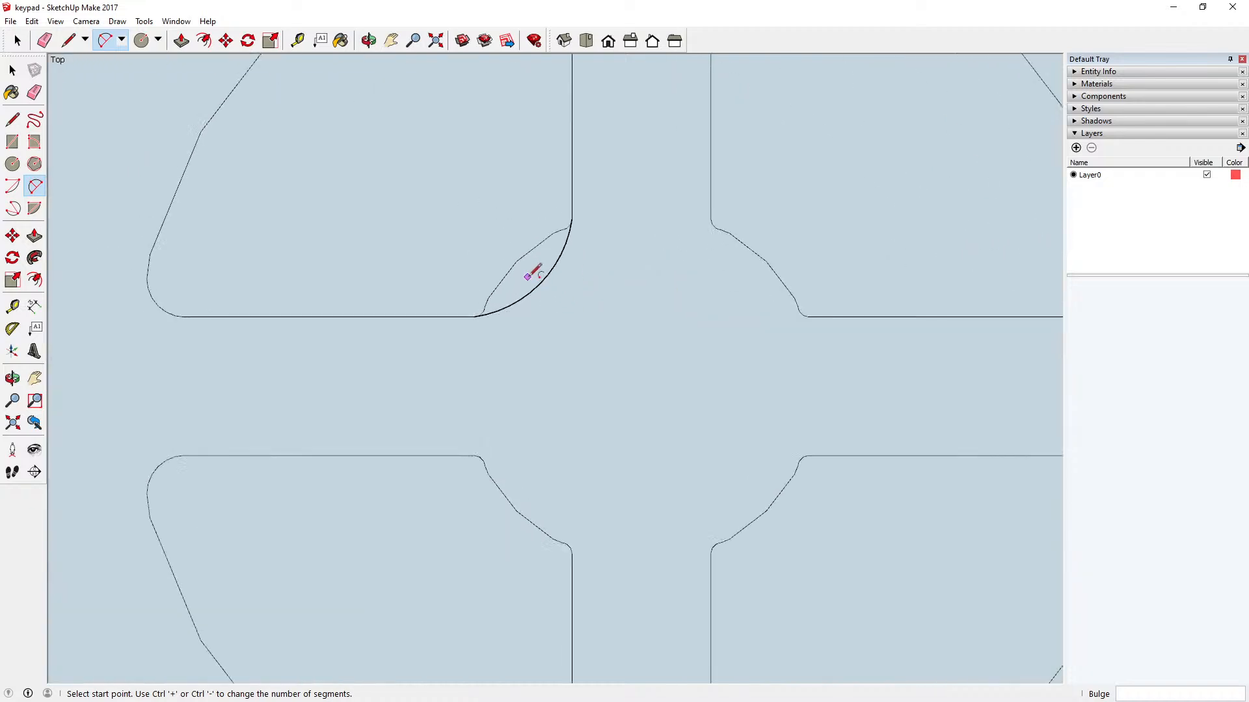
click(12, 71)
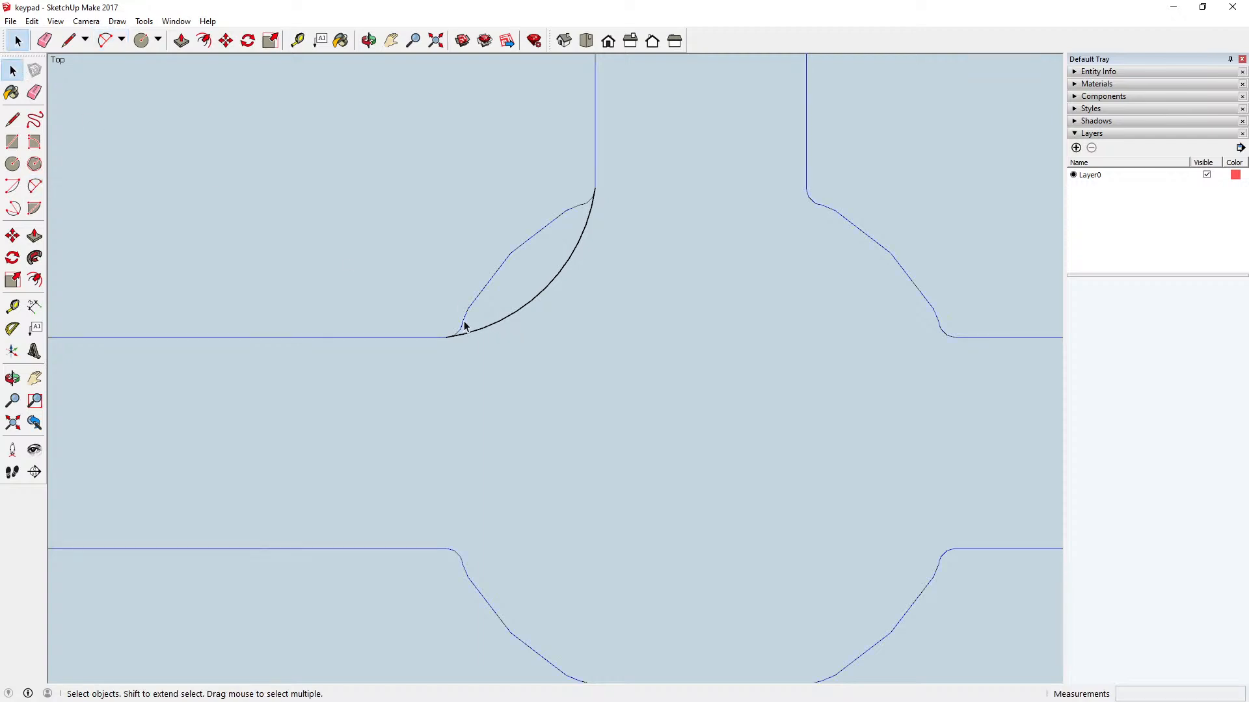
scroll(566, 395, down, 4)
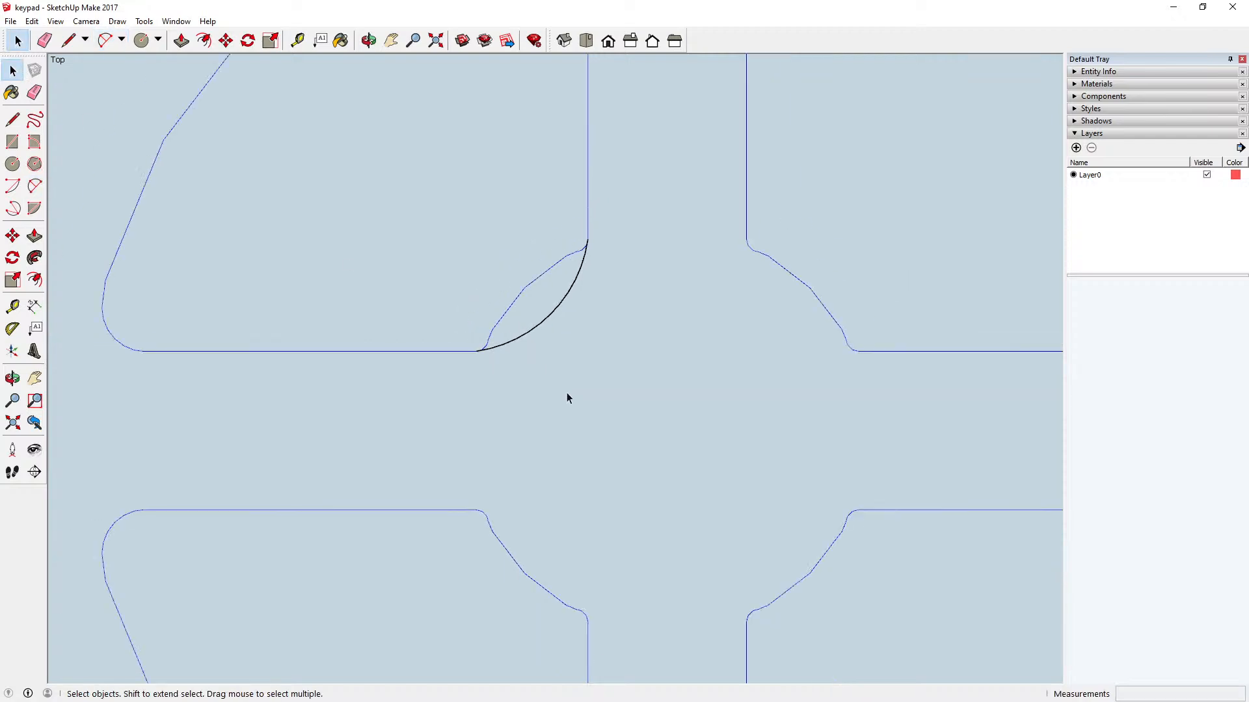
click(35, 186)
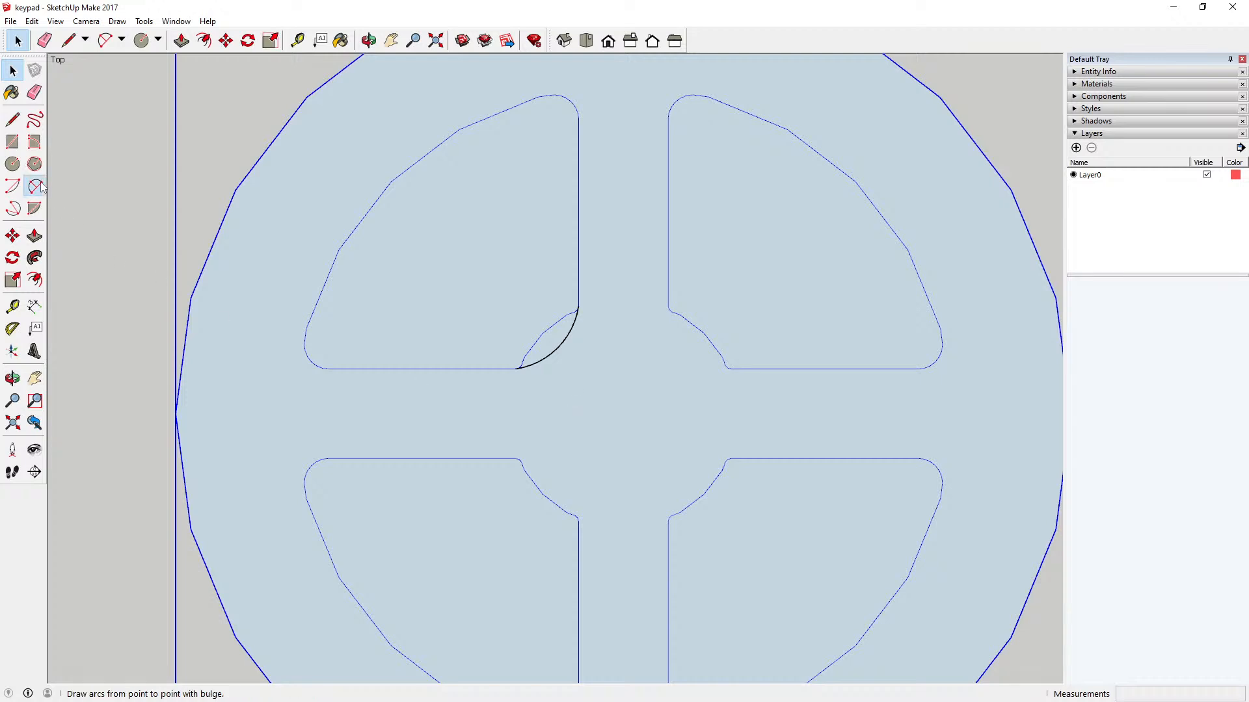
scroll(294, 333, up, 5)
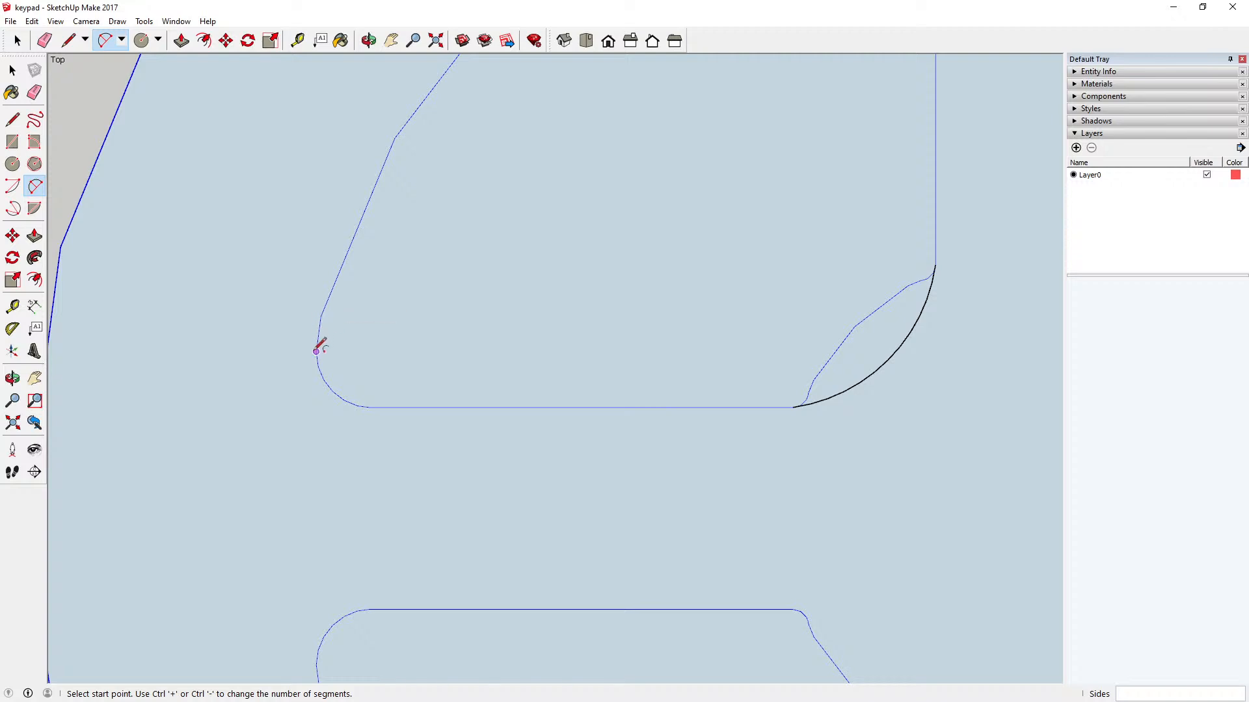
click(316, 350)
scroll(316, 350, down, 5)
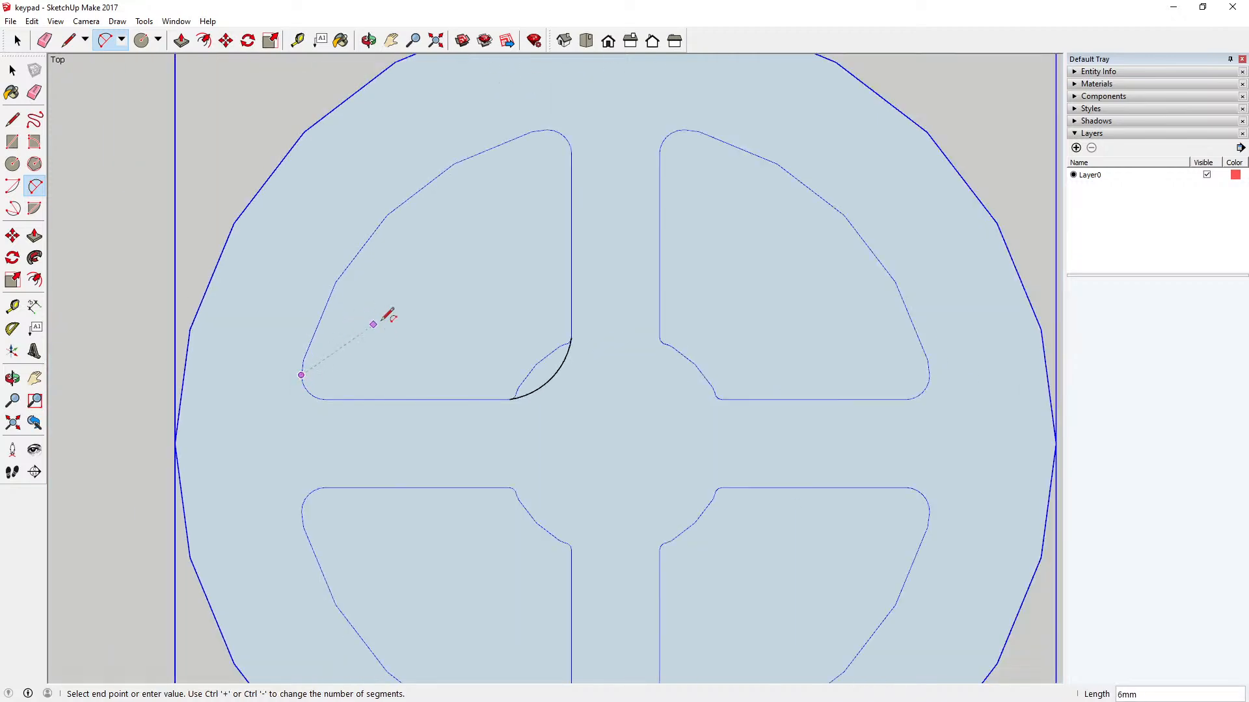
click(553, 130)
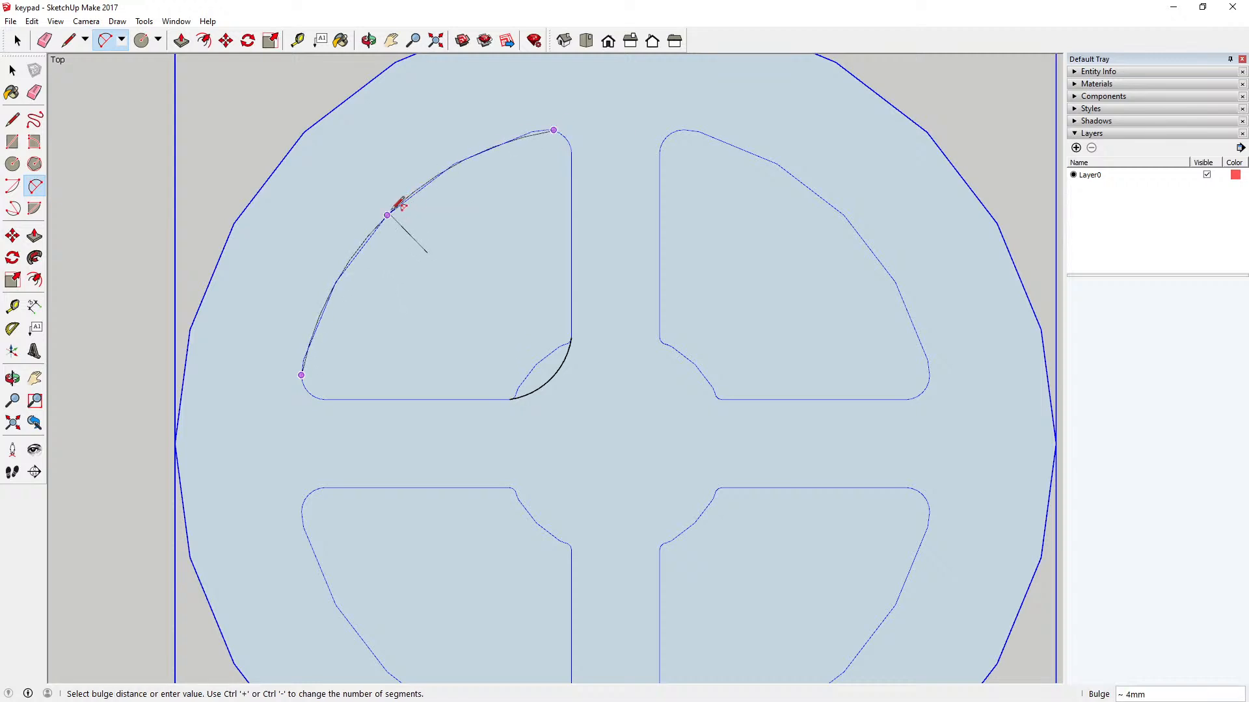
scroll(402, 207, up, 4)
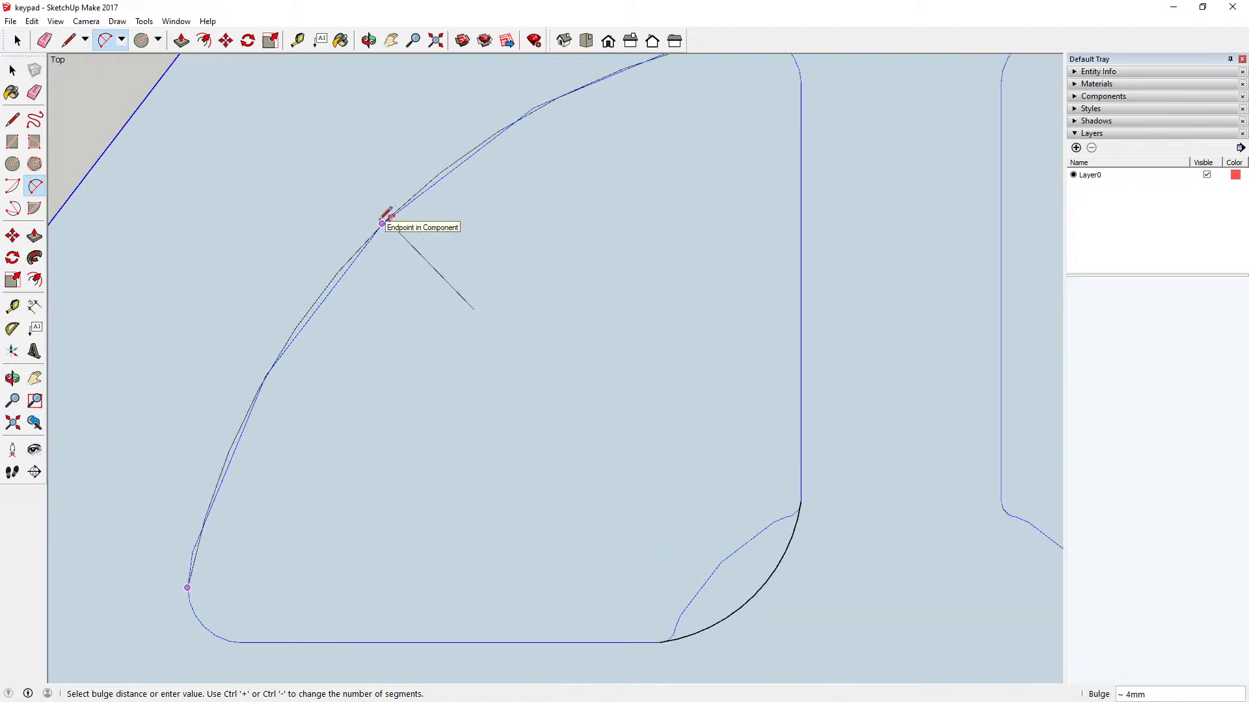
click(382, 223)
scroll(487, 259, down, 3)
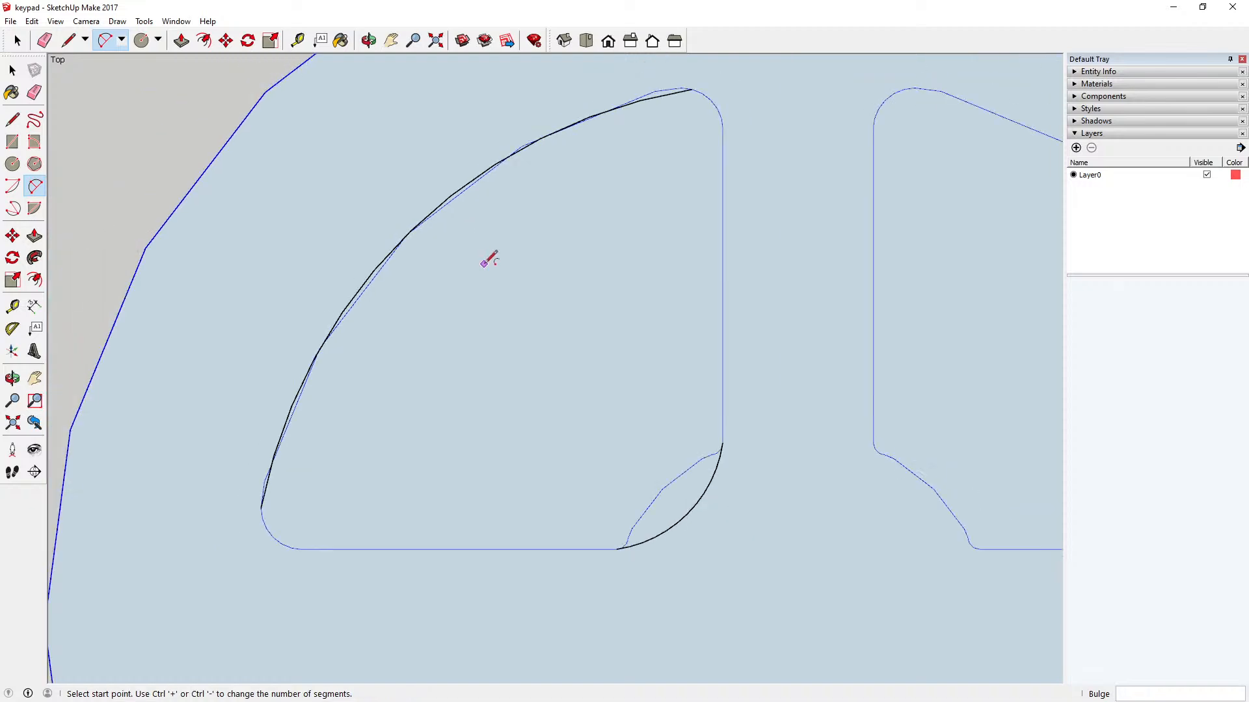
scroll(489, 247, down, 1)
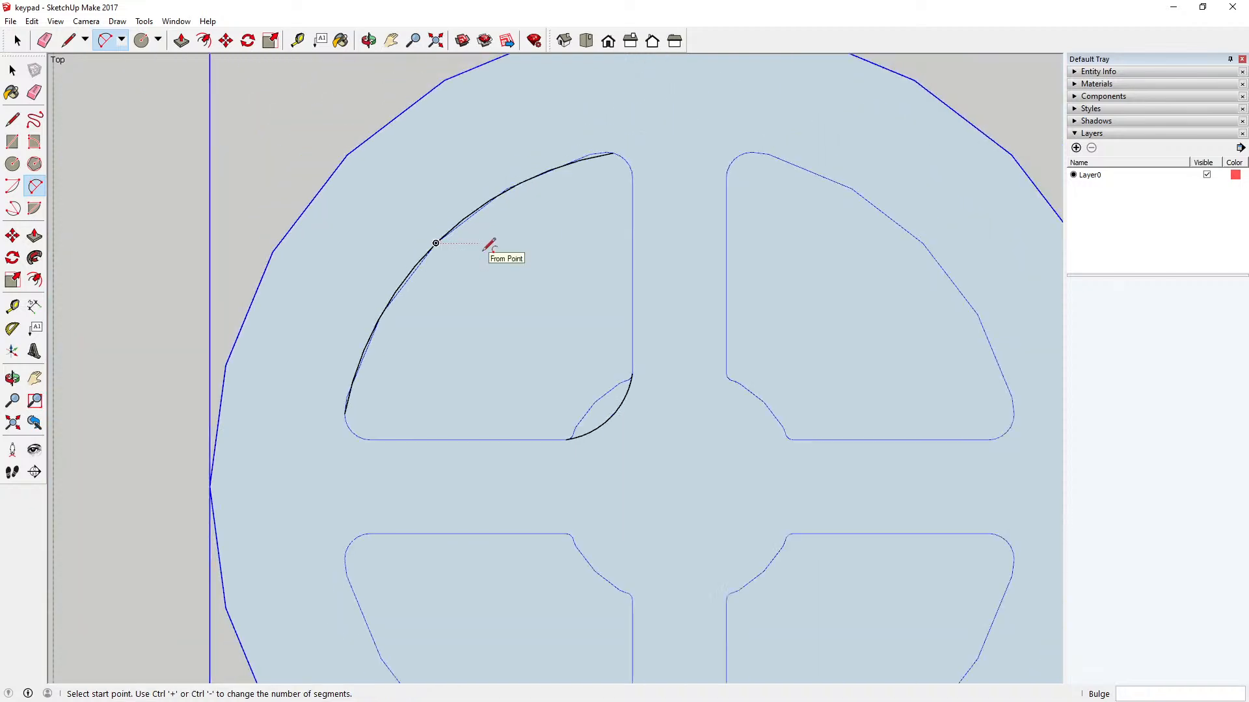
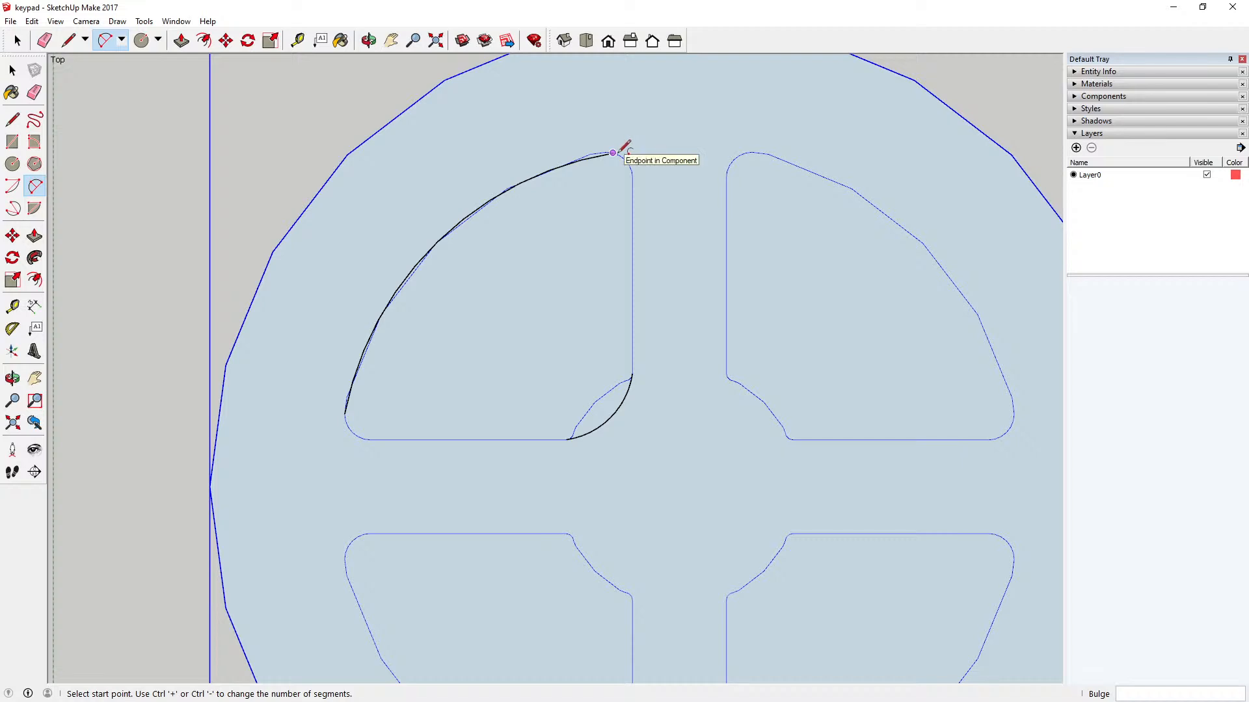
Step: Undo the outer arc and redraw it between the ends of the upper-left sector's faceted edge, with a bulge of about 3 mm
click(32, 21)
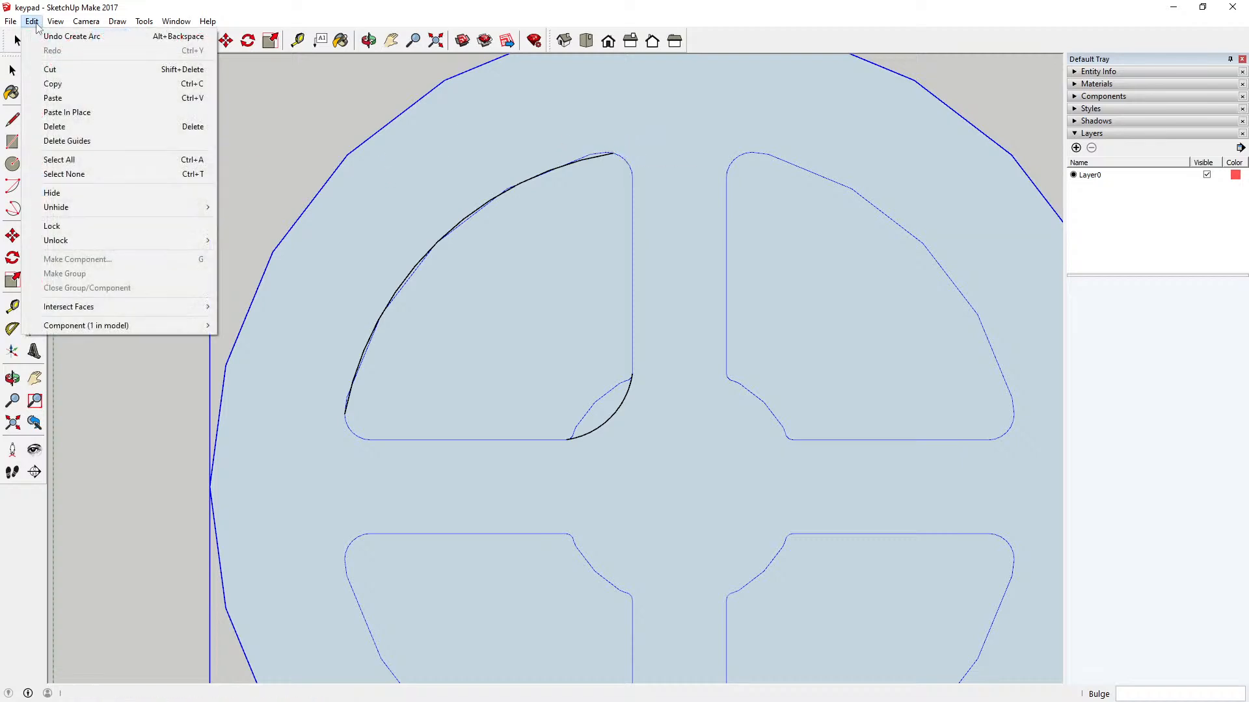
click(65, 36)
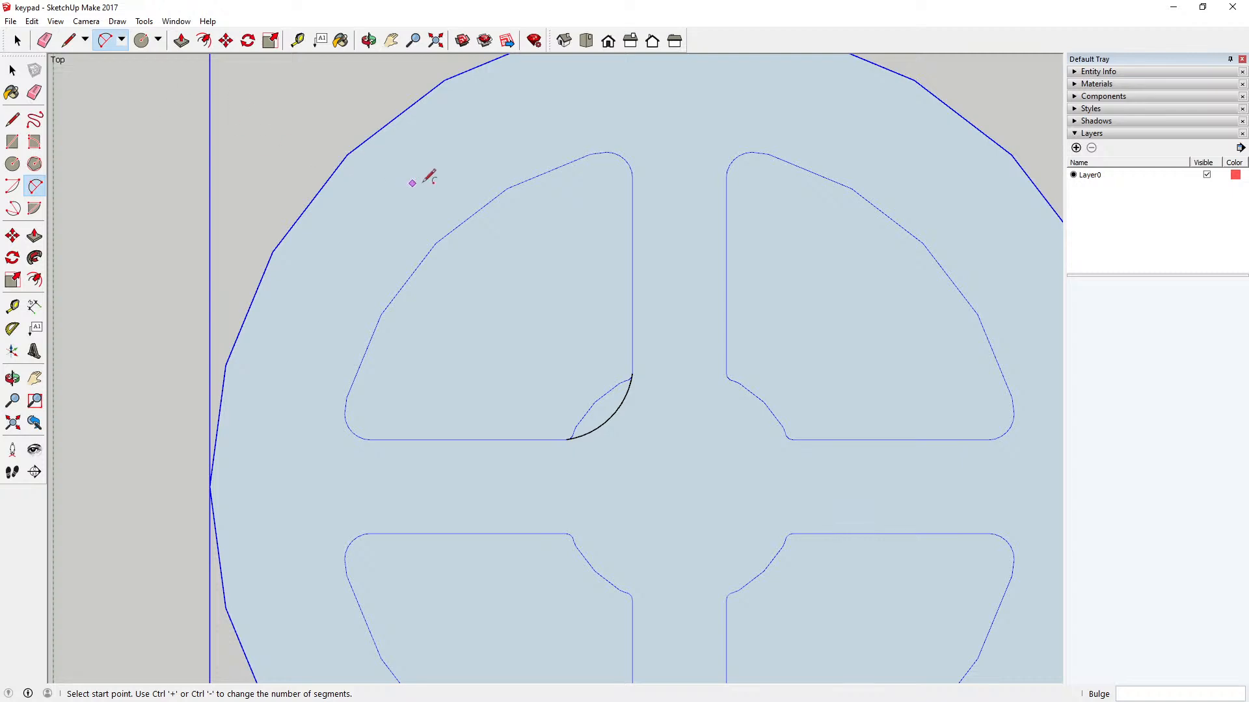
click(590, 154)
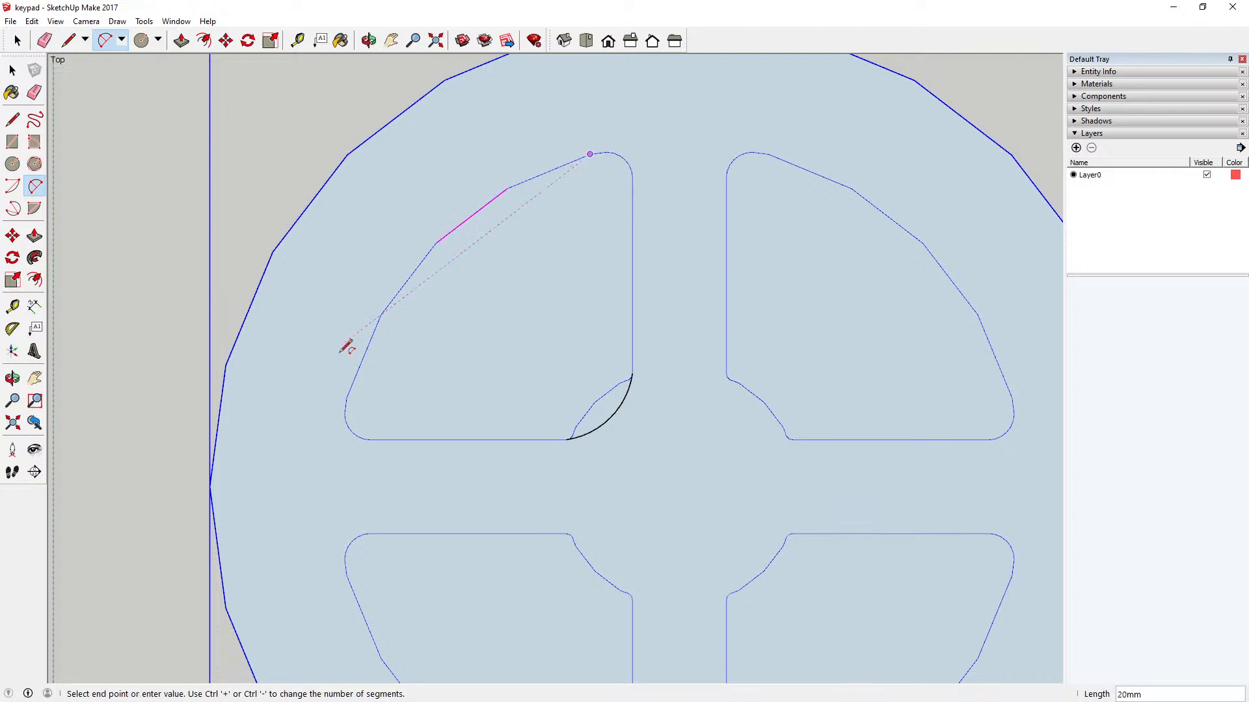
click(346, 396)
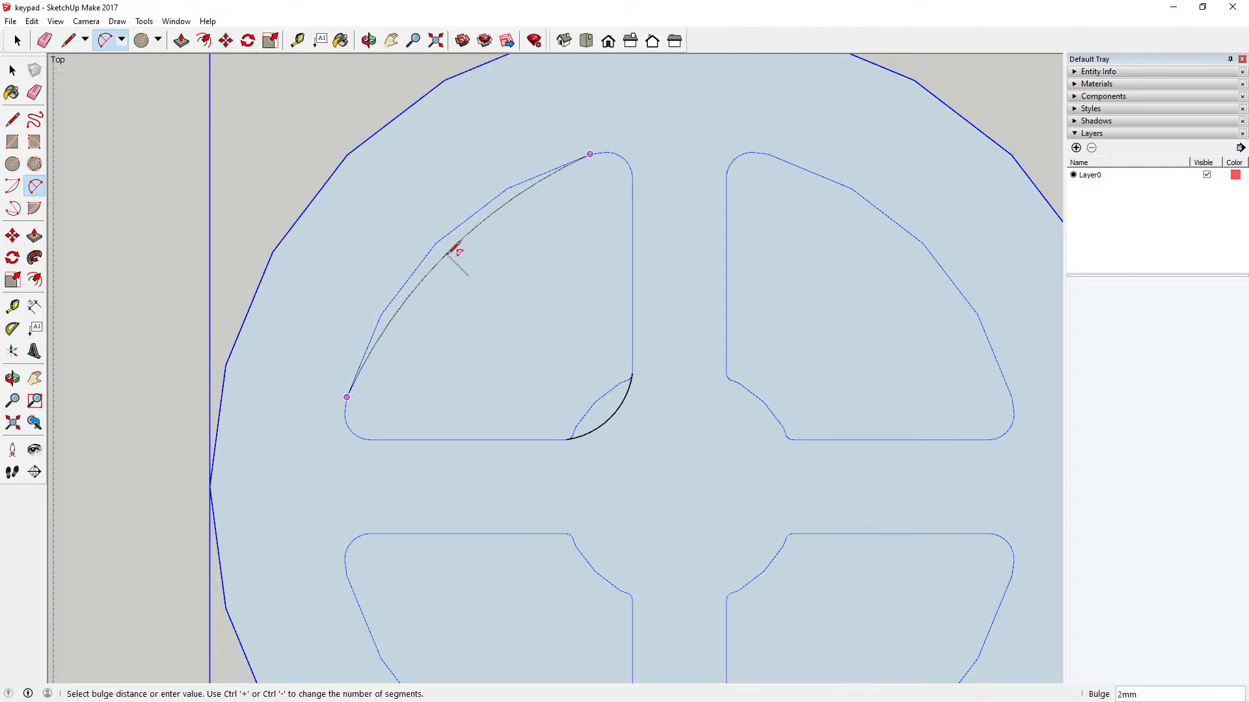
click(440, 240)
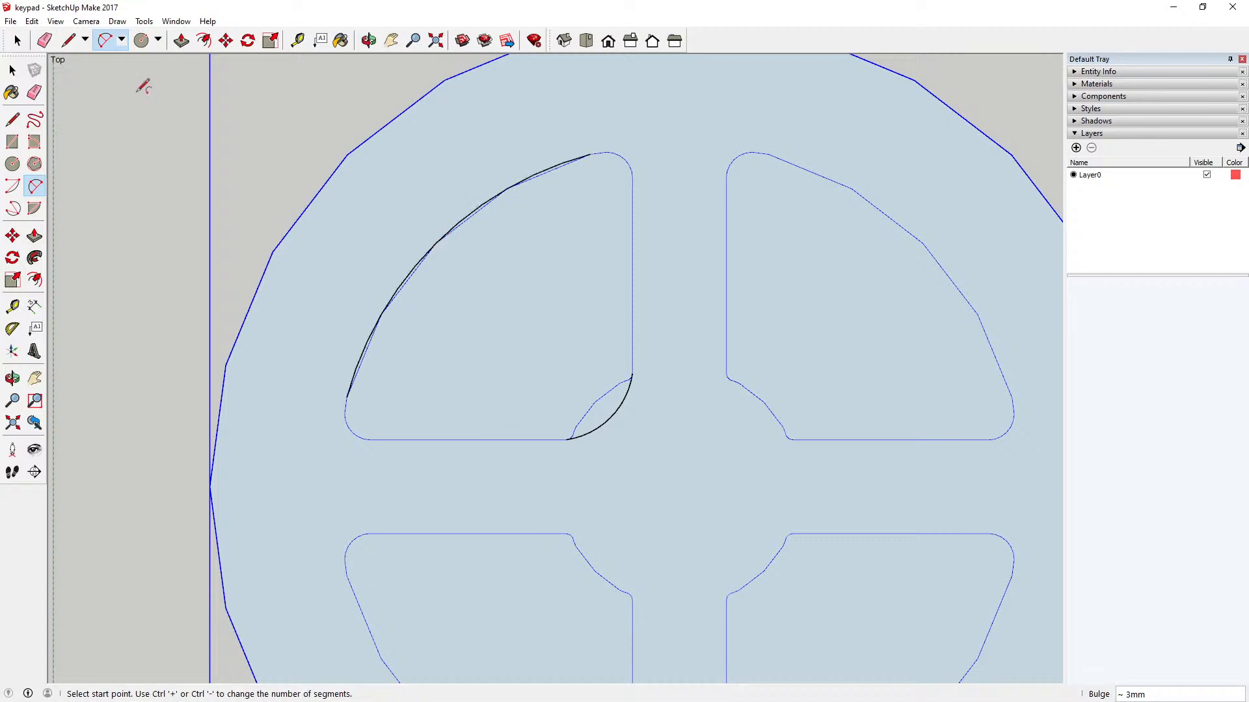
Step: Open the circular key component and delete the four straight facets of the upper-left sector's outer edge
click(12, 70)
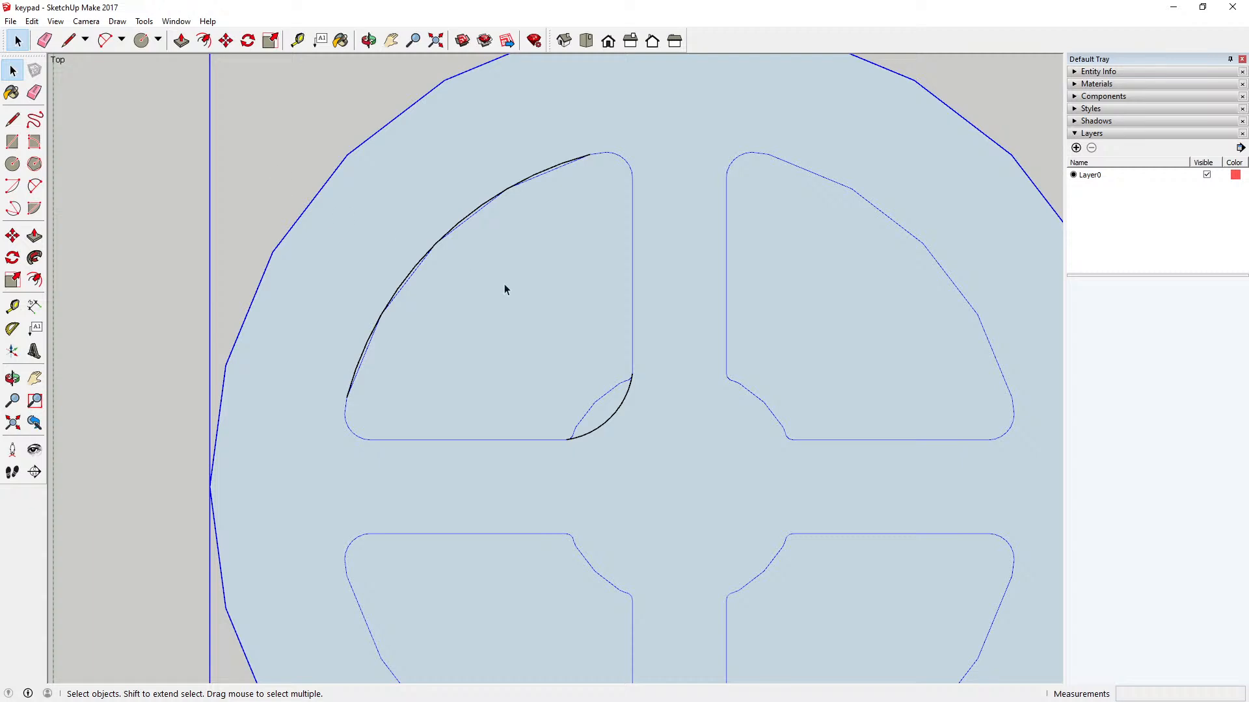
double_click(658, 284)
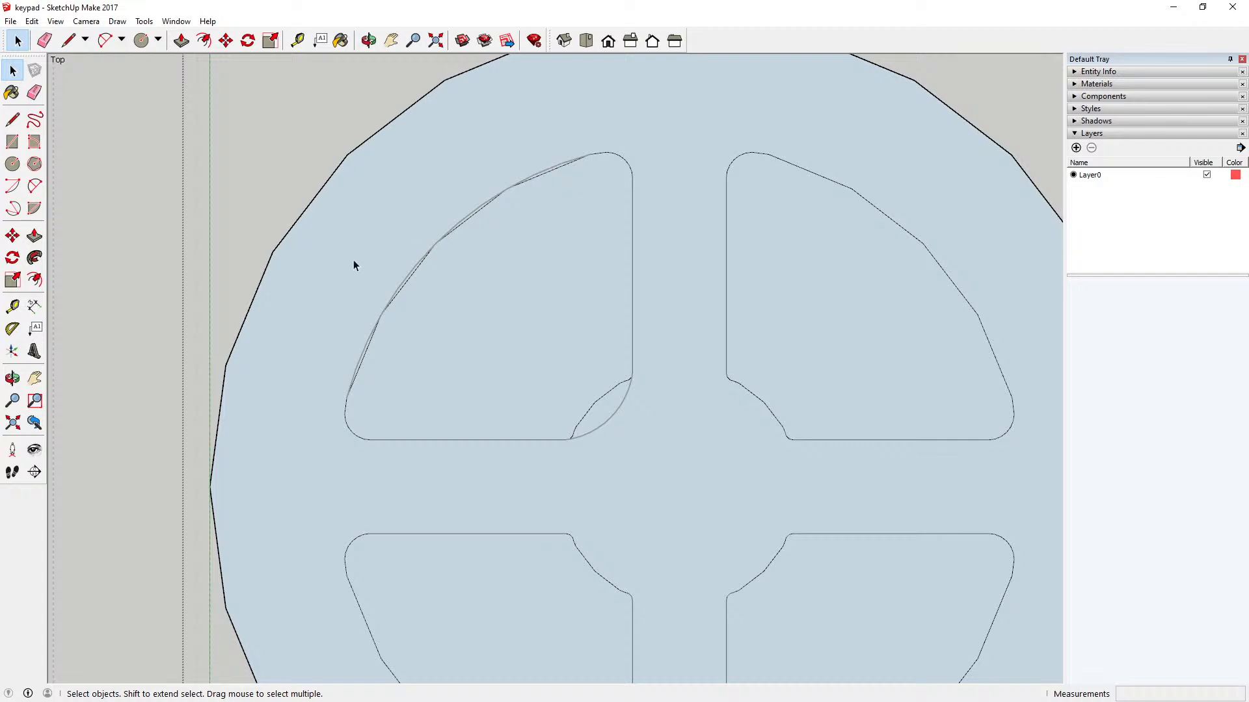
drag(421, 120, 618, 255)
click(597, 210)
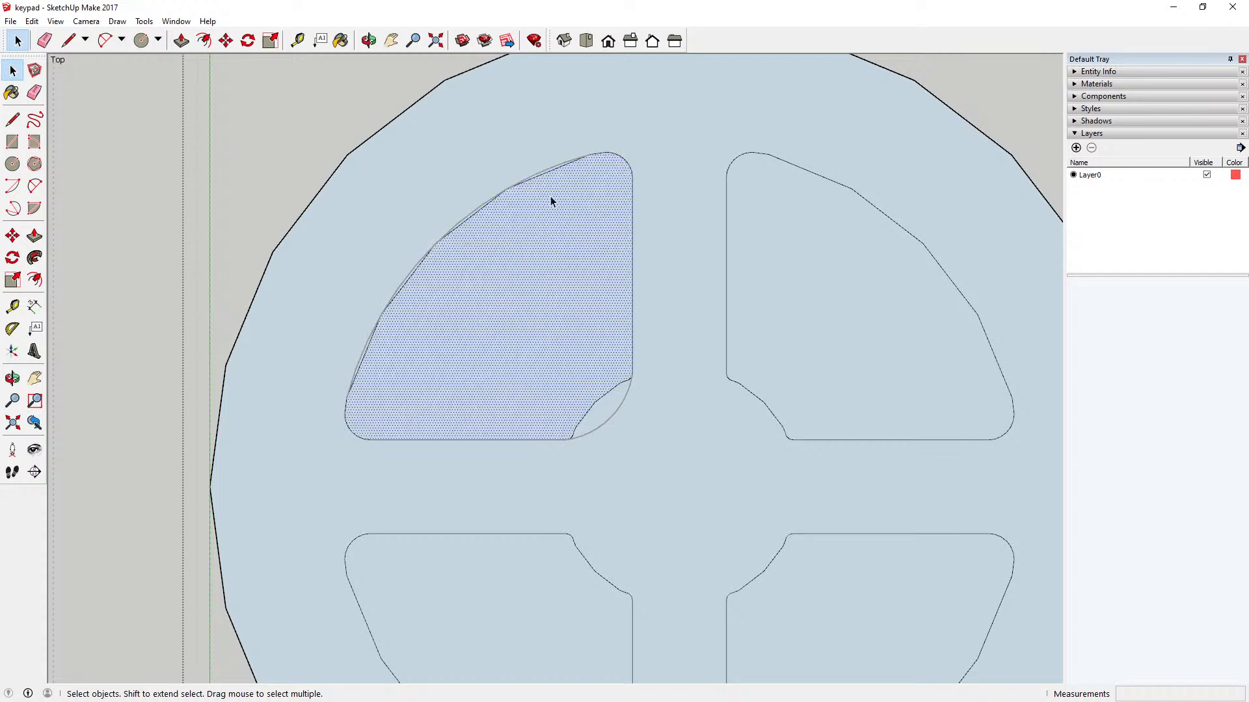
click(548, 174)
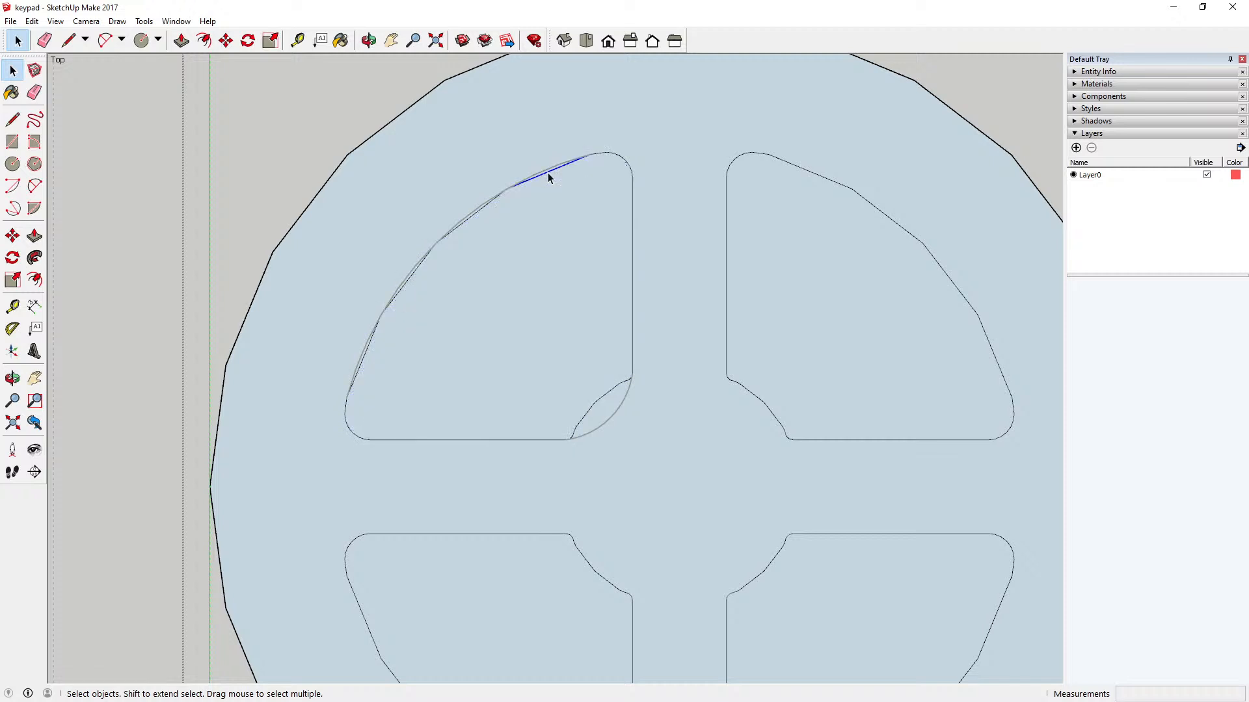
key(Delete)
click(491, 206)
key(Delete)
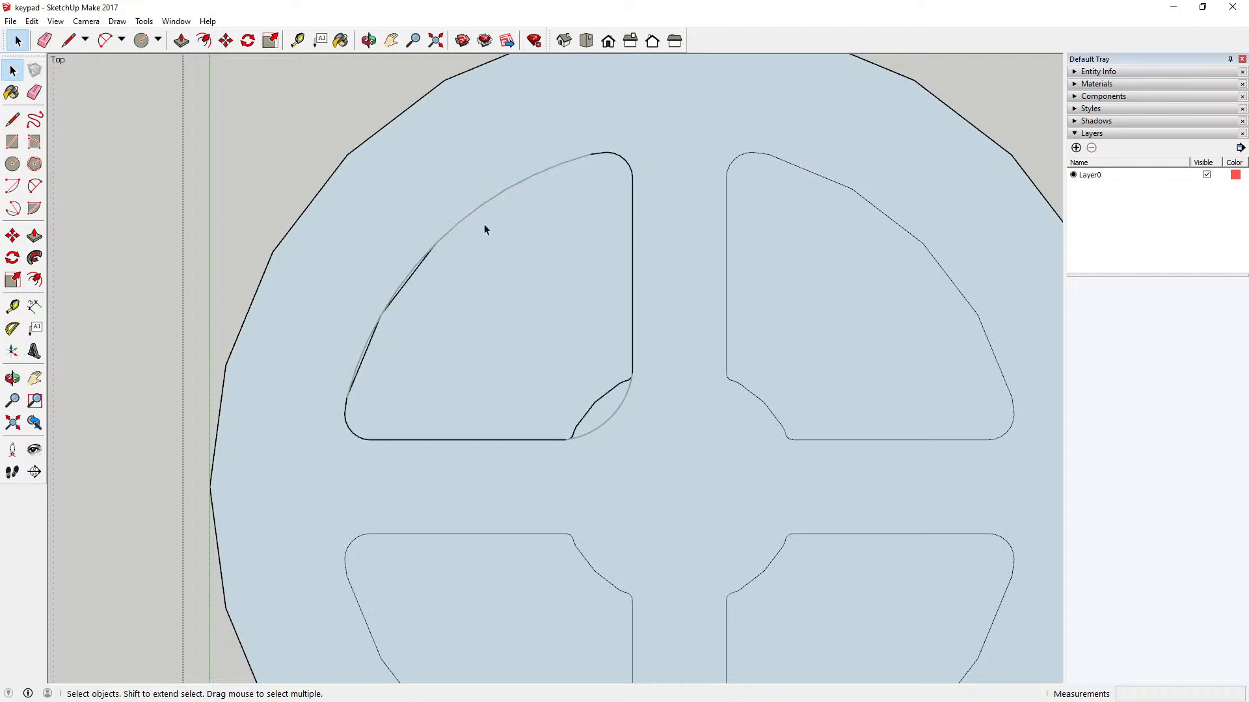
click(427, 259)
key(Delete)
click(376, 333)
key(Delete)
Step: Delete the old facets at the upper-left sector's inner corner and the leftover edges near its vertical side
click(582, 428)
key(Delete)
click(601, 398)
key(Delete)
scroll(626, 382, up, 4)
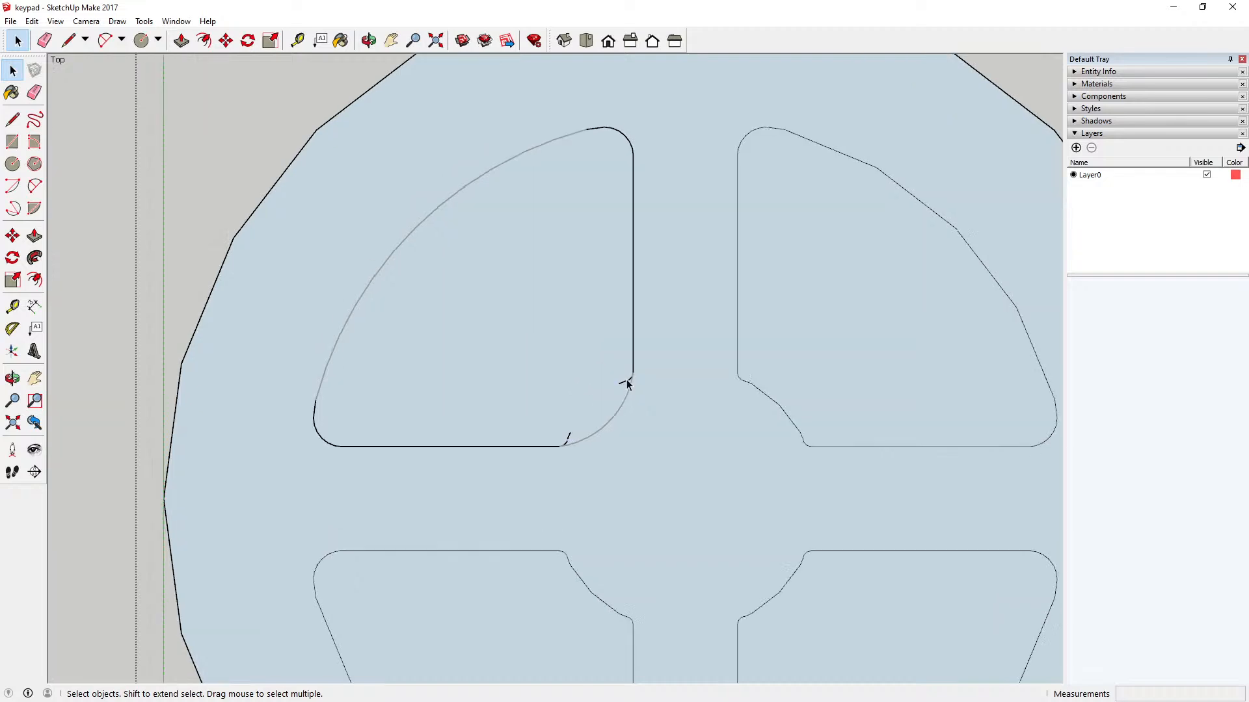
click(628, 381)
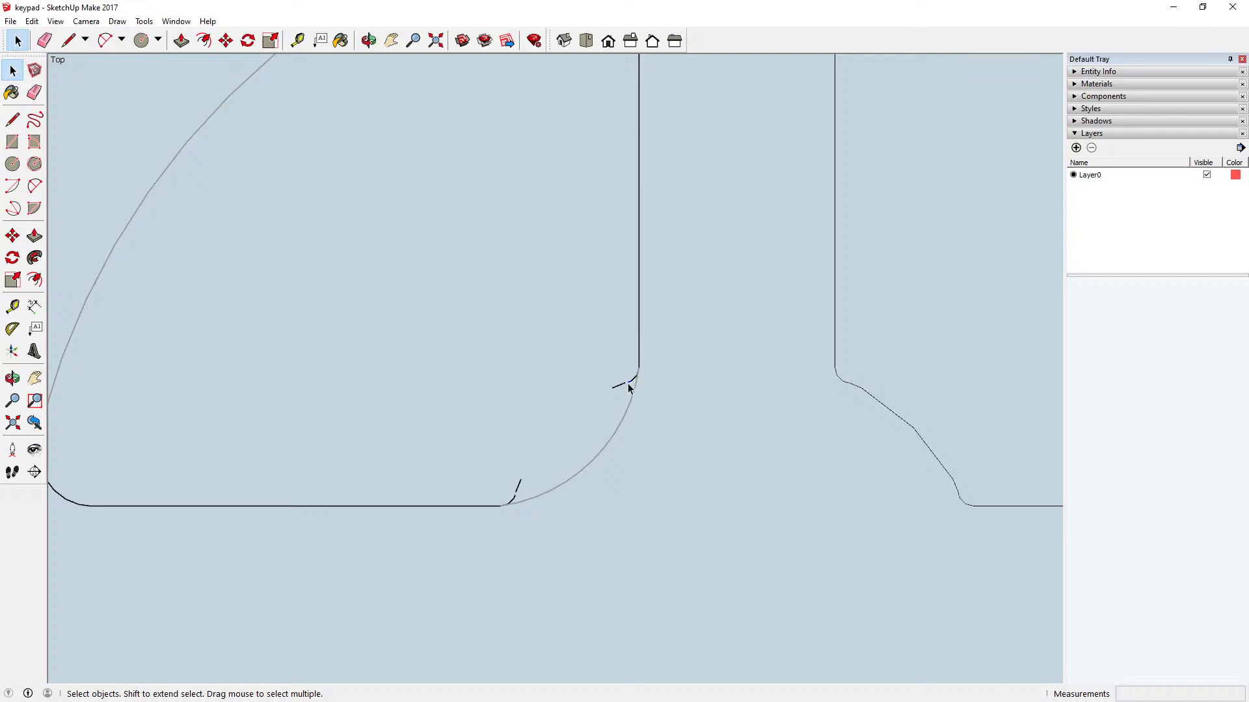
key(Delete)
key(Delete)
click(619, 386)
Step: Delete the leftover edges of the old inner corner where the new arc meets the sector's horizontal side
key(Delete)
click(518, 488)
key(Delete)
click(514, 498)
key(Delete)
click(511, 501)
key(Delete)
scroll(518, 506, up, 3)
scroll(505, 511, up, 3)
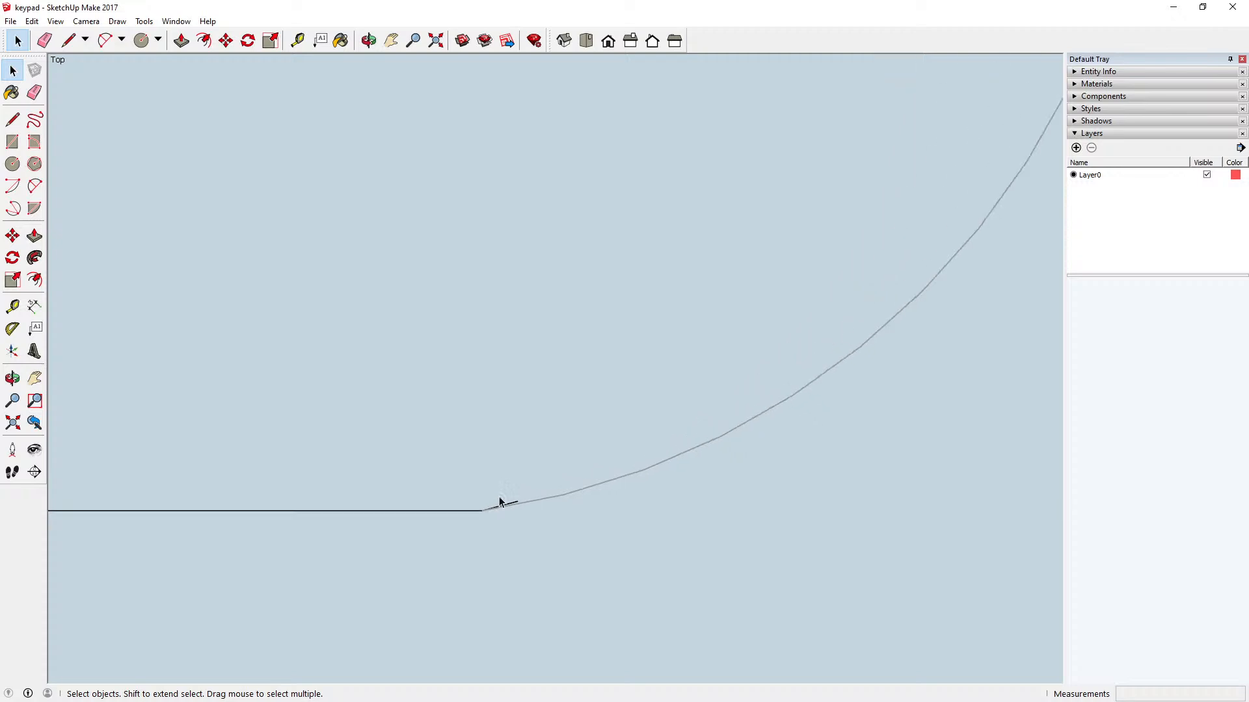
click(507, 508)
key(Delete)
Step: Delete the last leftover edge where the inner arc meets the sector's vertical side
scroll(485, 510, down, 4)
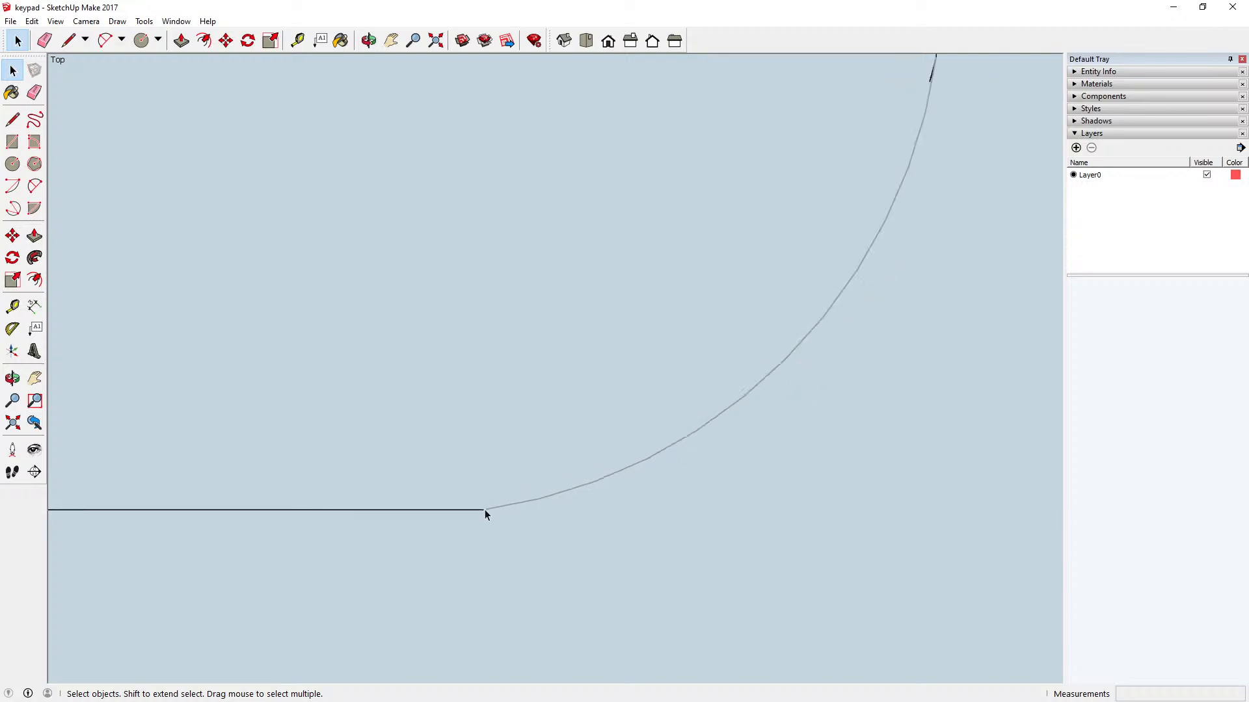
scroll(817, 167, up, 4)
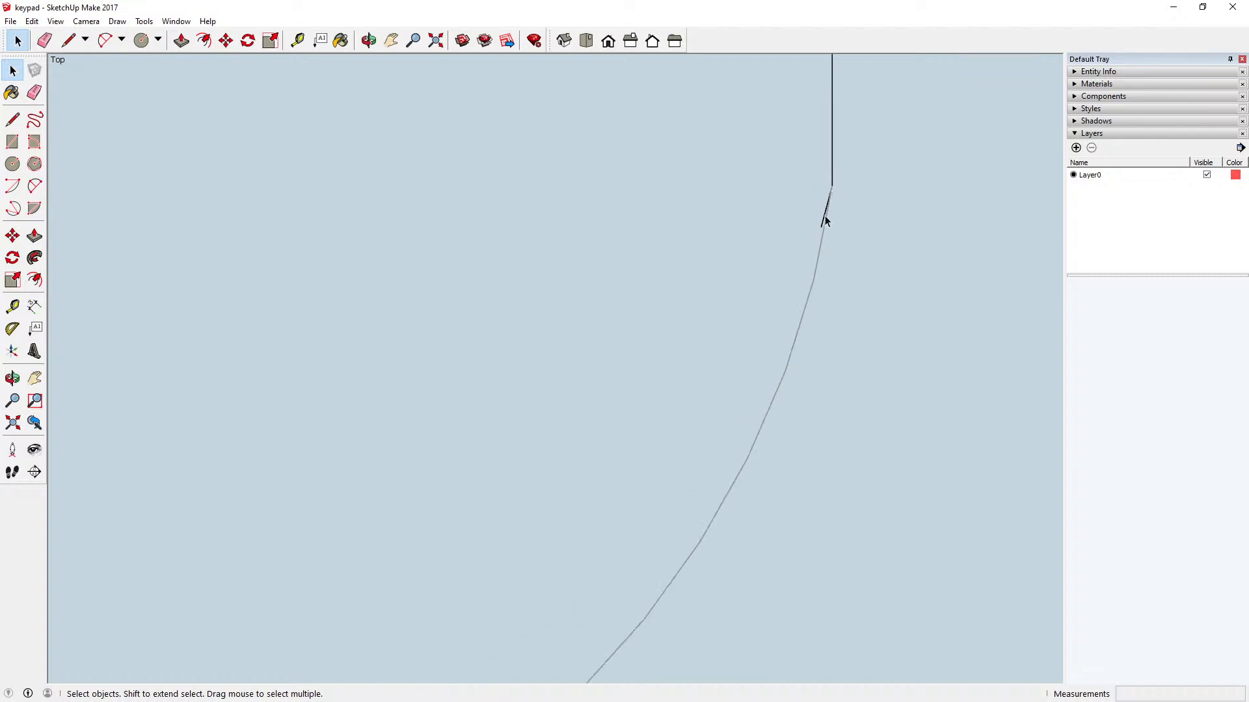
click(824, 216)
key(Delete)
Step: Examine the joints between the new arcs and the upper-left sector's straight sides and rounded corners
scroll(786, 268, down, 2)
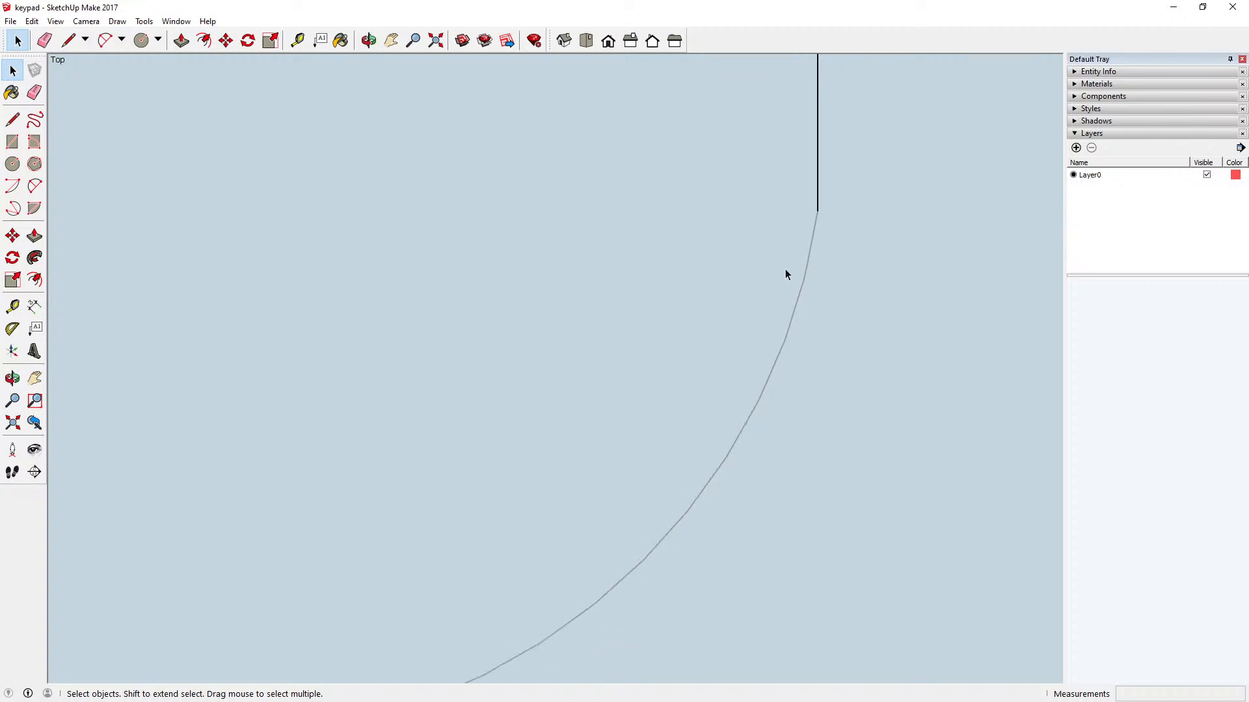
scroll(824, 430, down, 5)
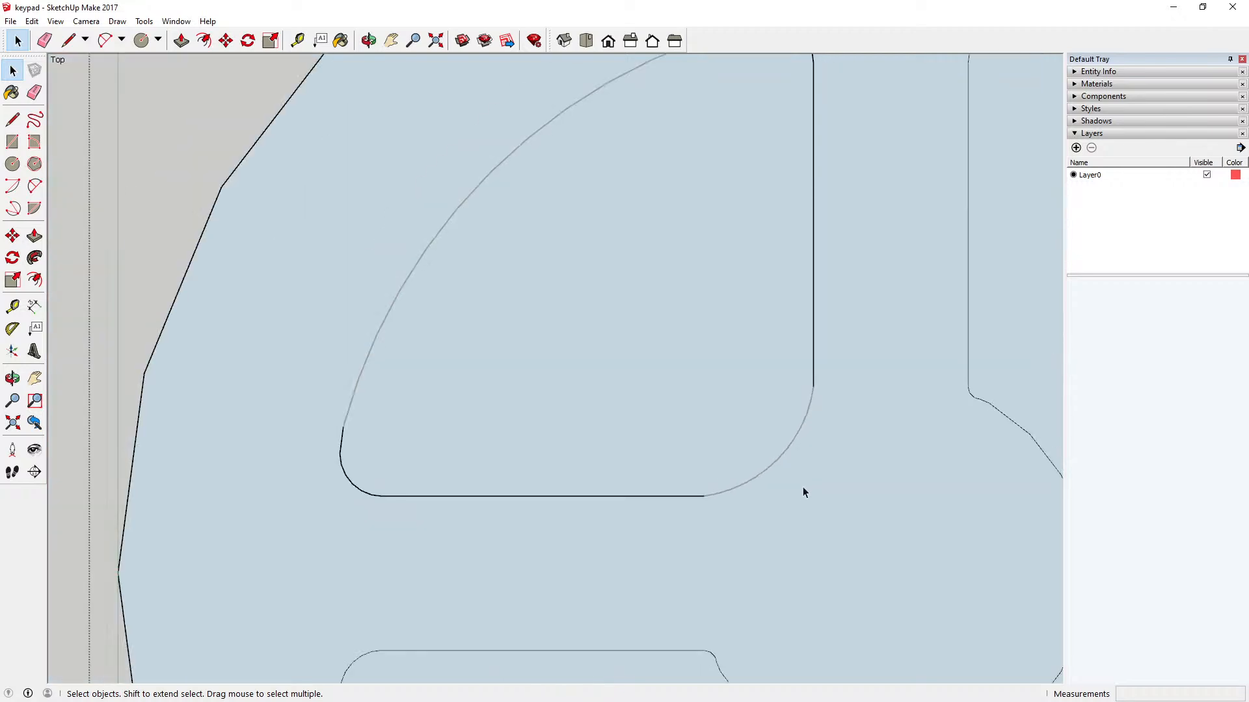
scroll(453, 443, up, 5)
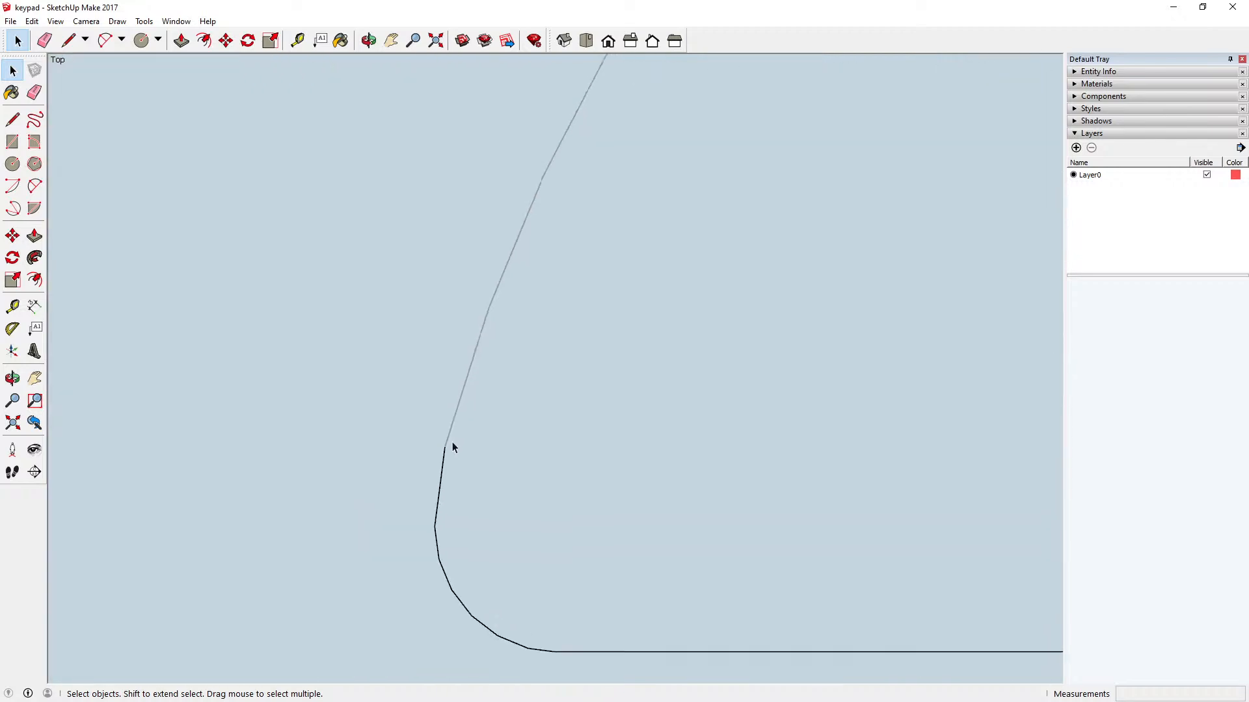
scroll(385, 572, down, 5)
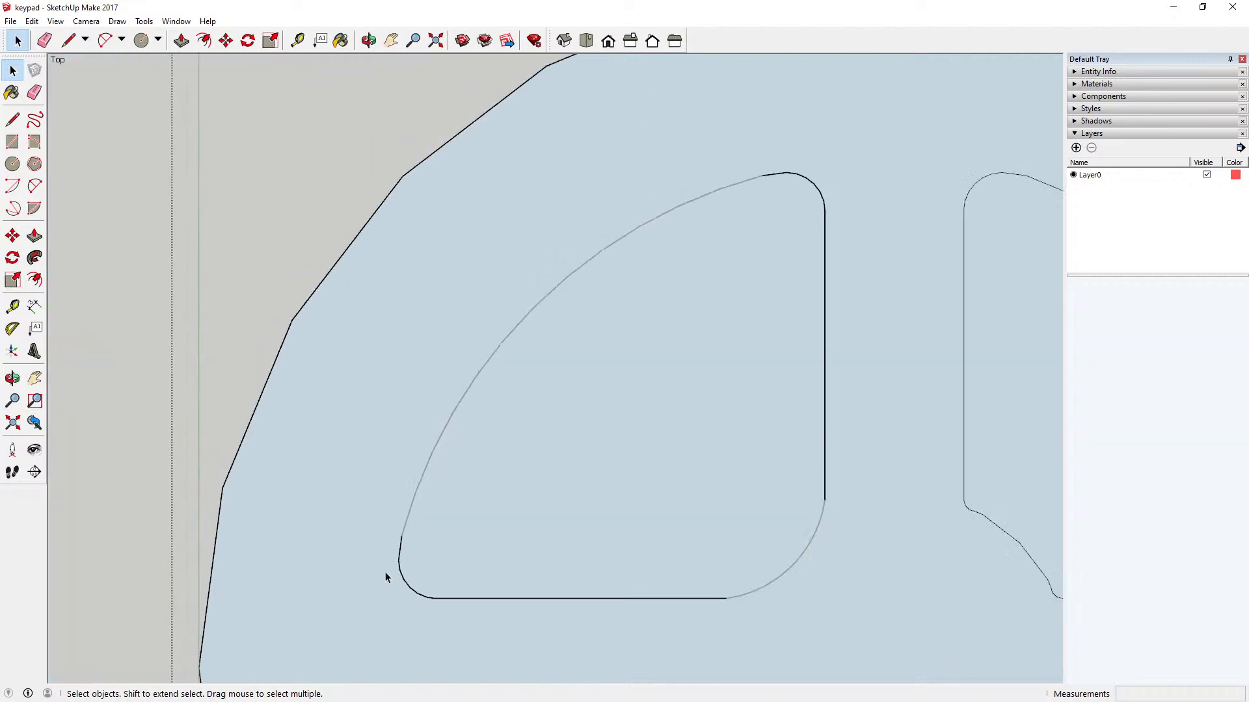
scroll(775, 187, up, 3)
scroll(776, 182, down, 4)
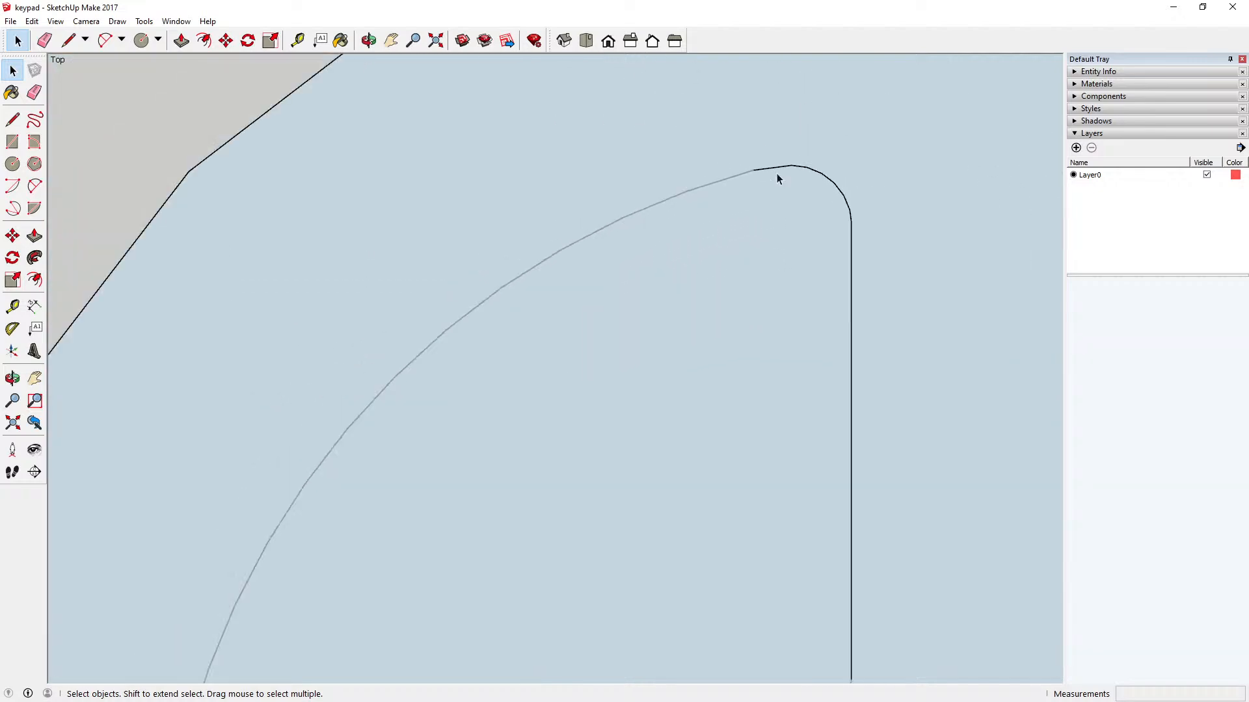
scroll(777, 174, down, 1)
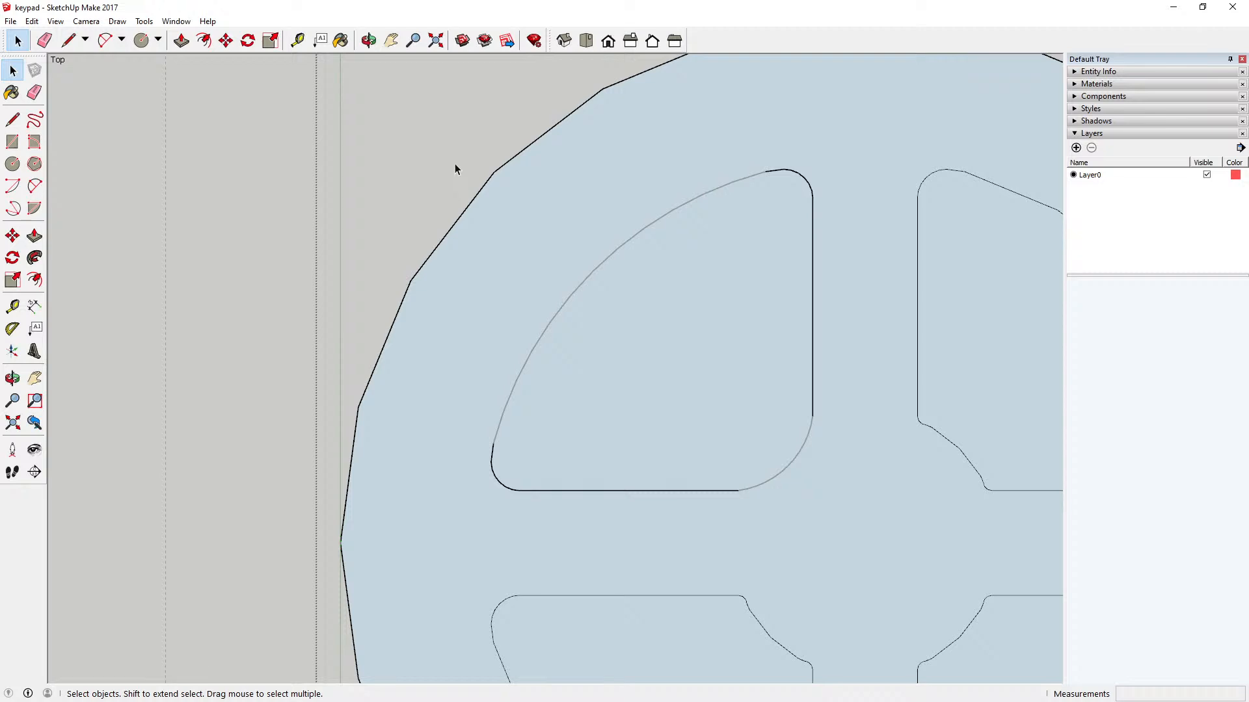
Step: Cut the two new arcs from outside the circular key component and paste them in place inside it
scroll(406, 180, down, 1)
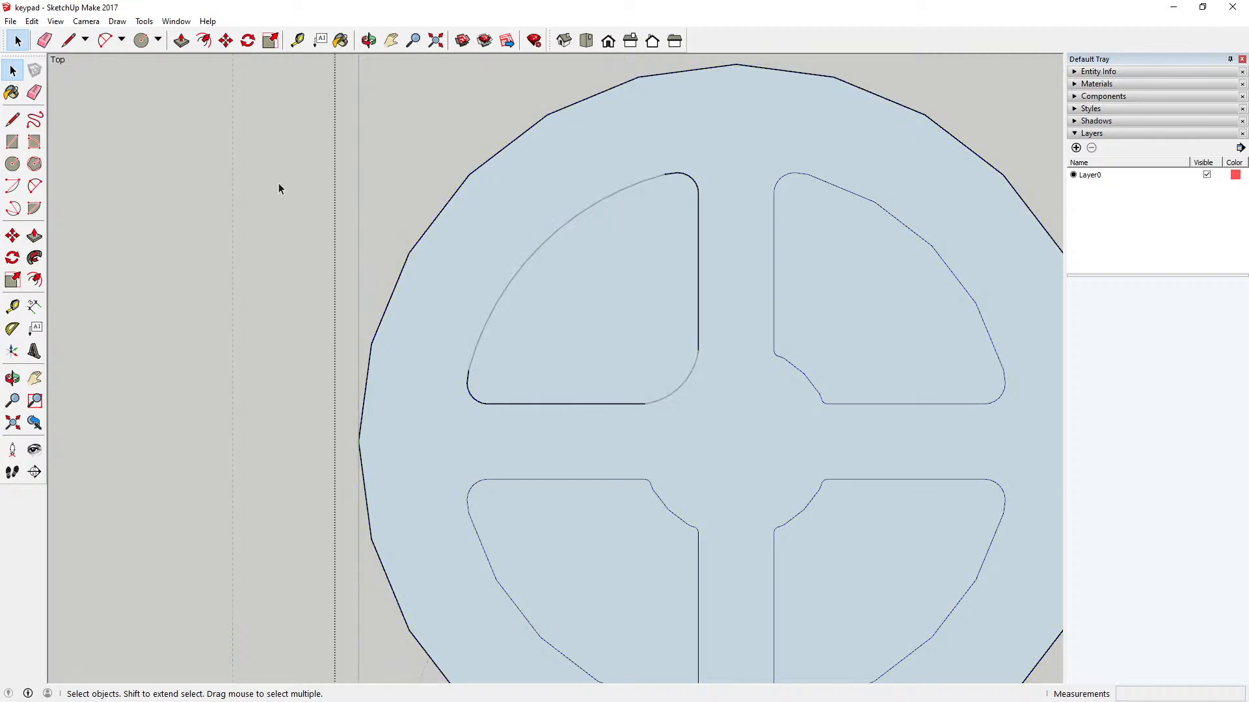
drag(424, 135, 716, 439)
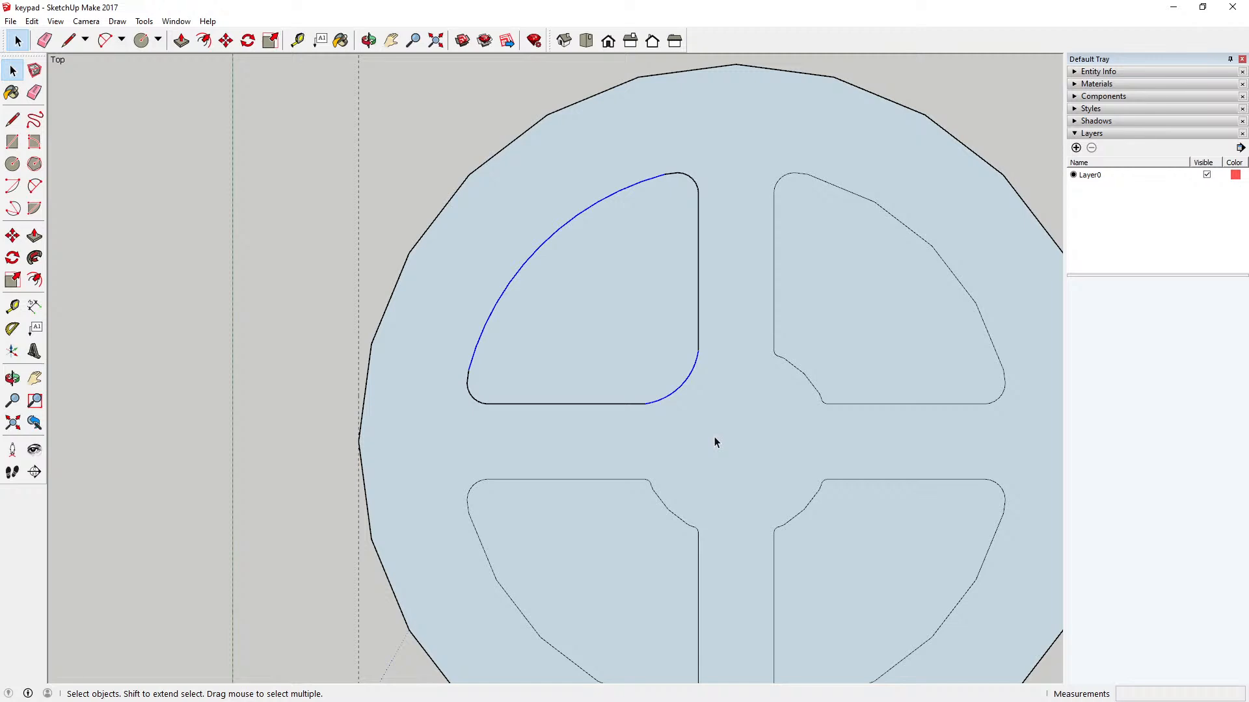
click(31, 21)
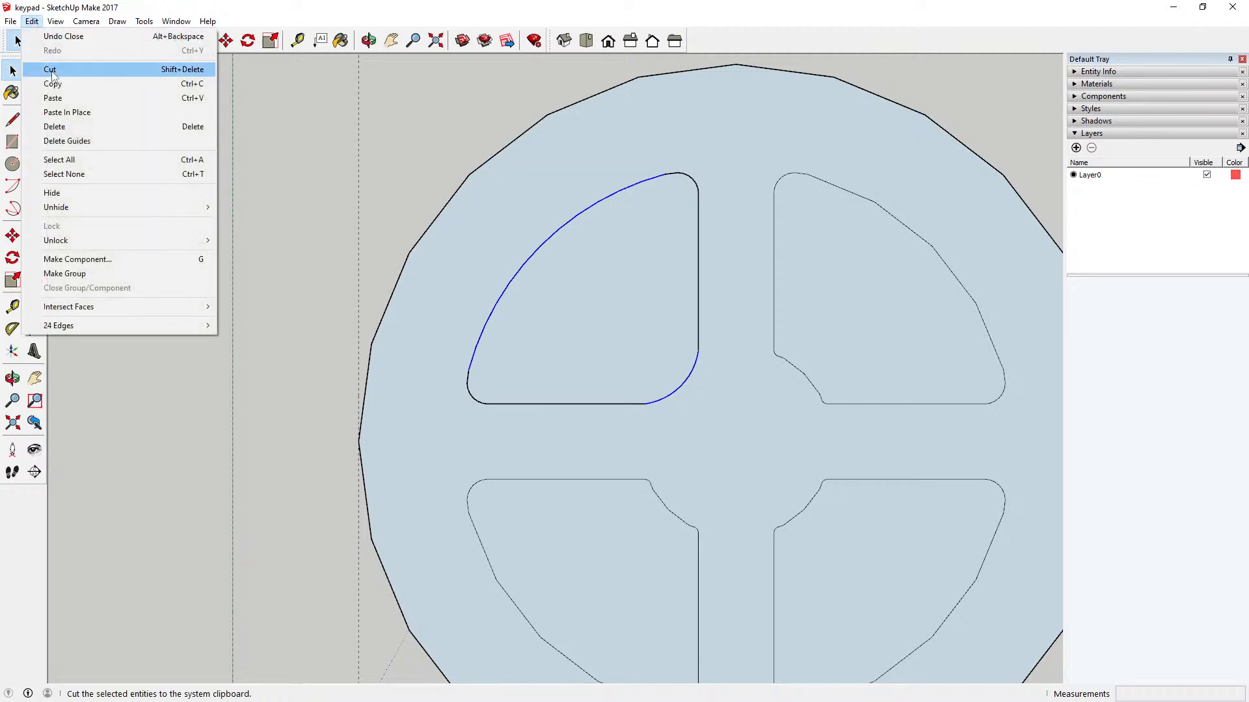
click(97, 70)
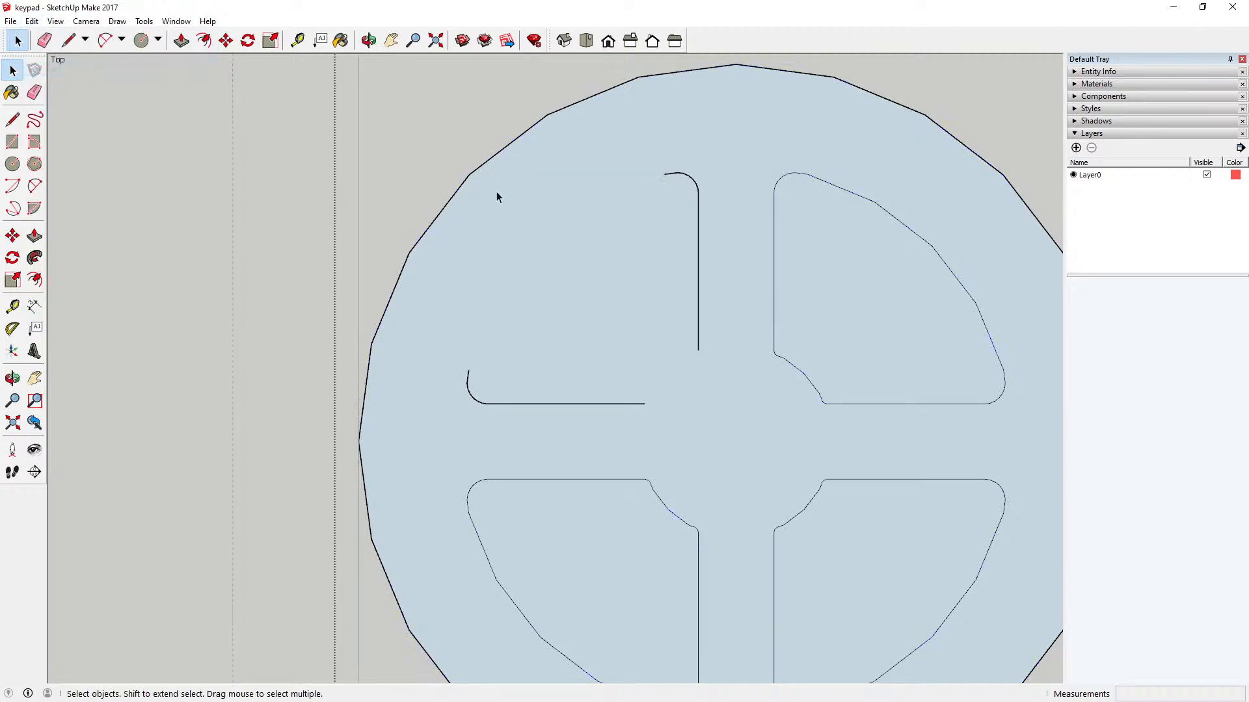
click(31, 21)
click(88, 112)
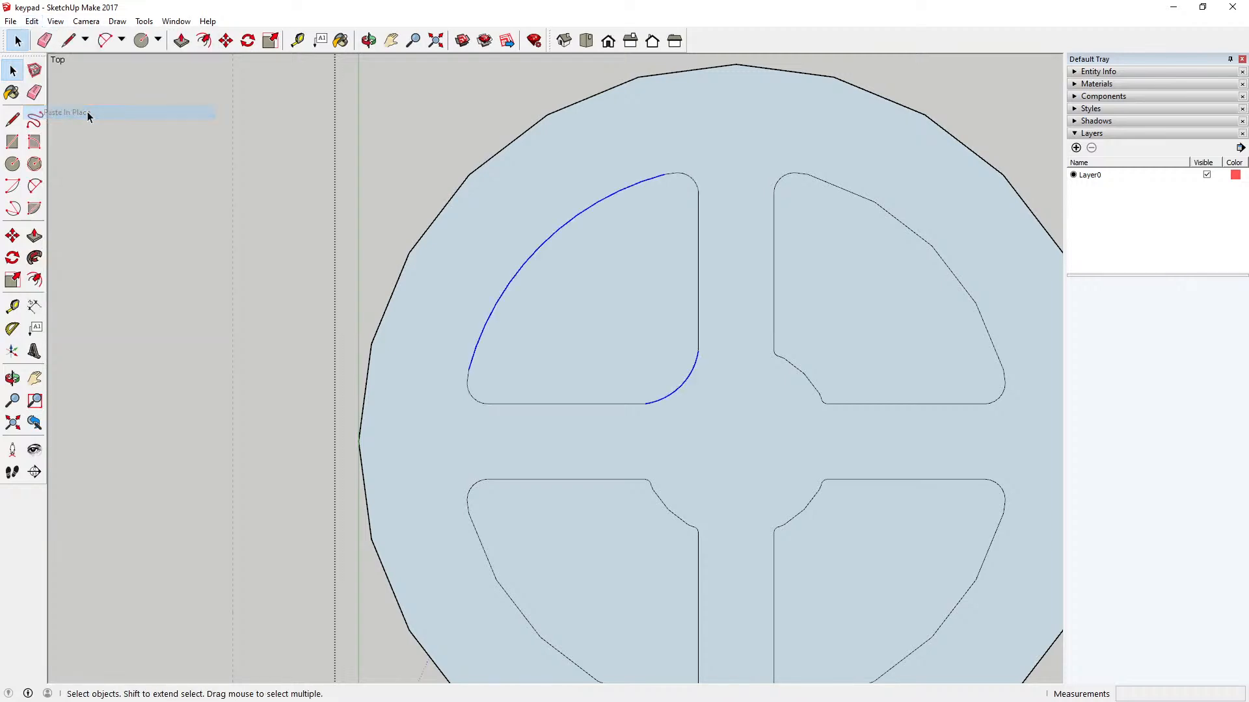
click(388, 142)
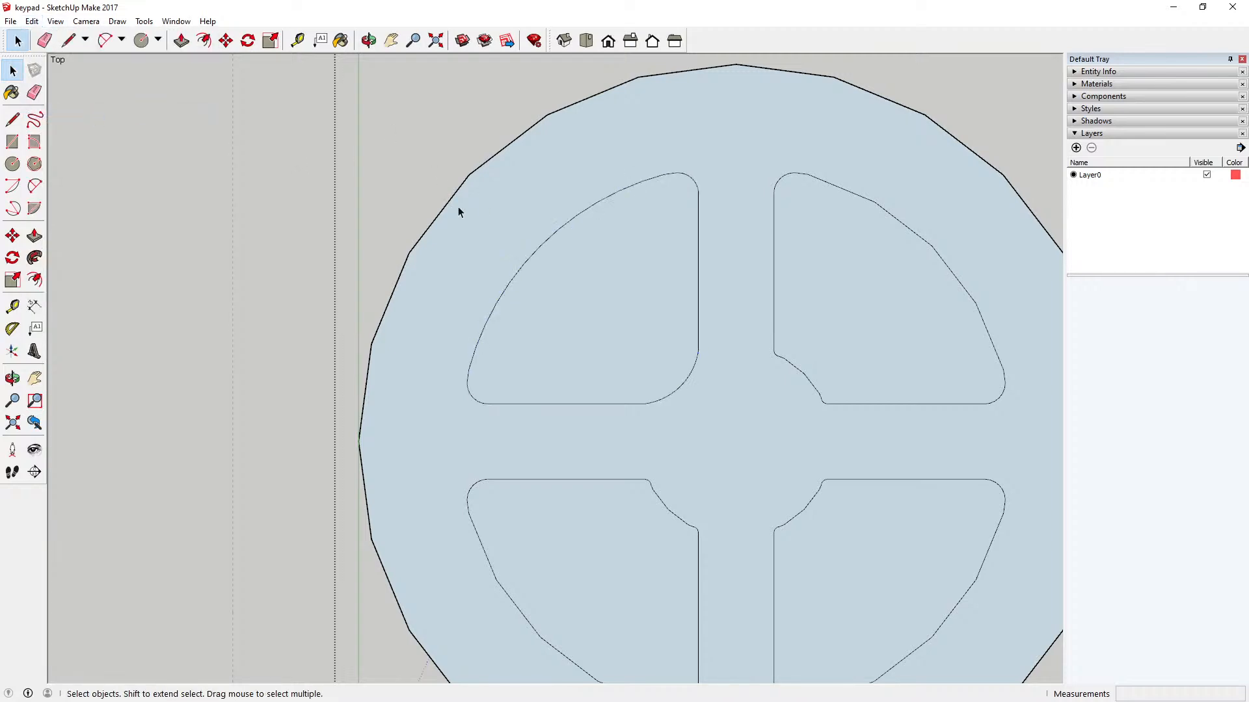
Step: Delete the other three faceted sectors from the circle, keeping only the reworked upper-left one
scroll(551, 333, down, 3)
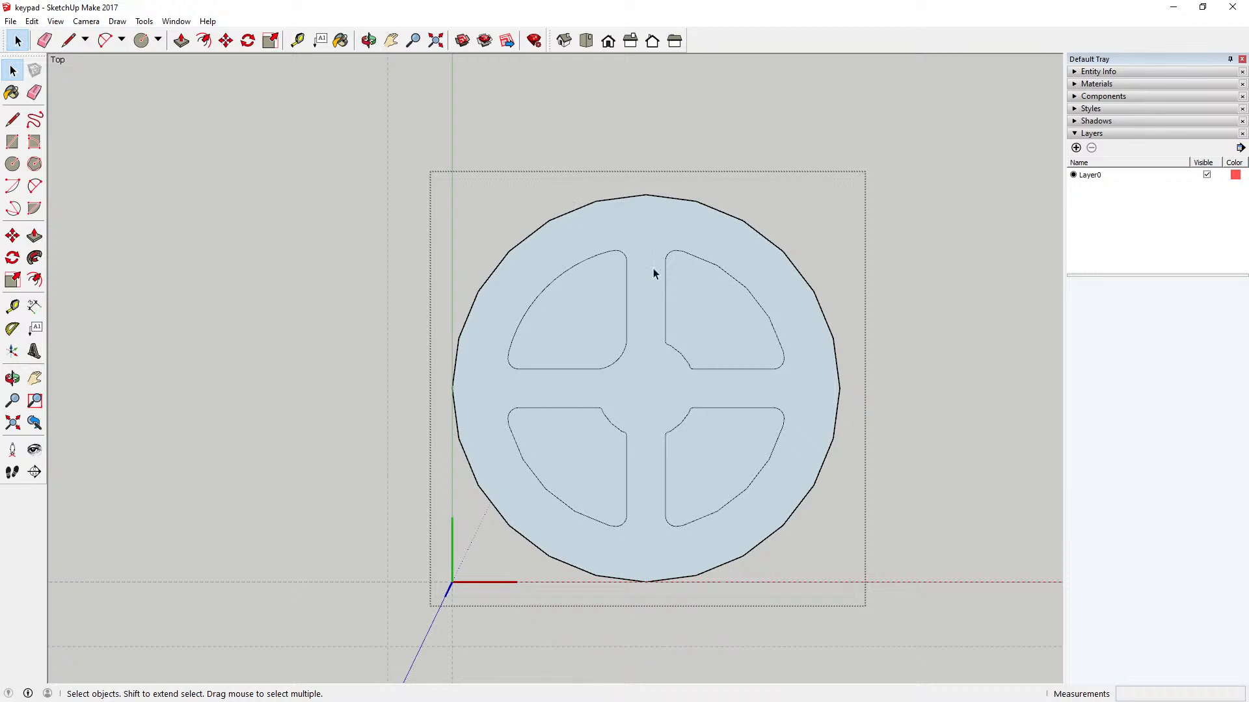
drag(638, 235, 791, 539)
key(Delete)
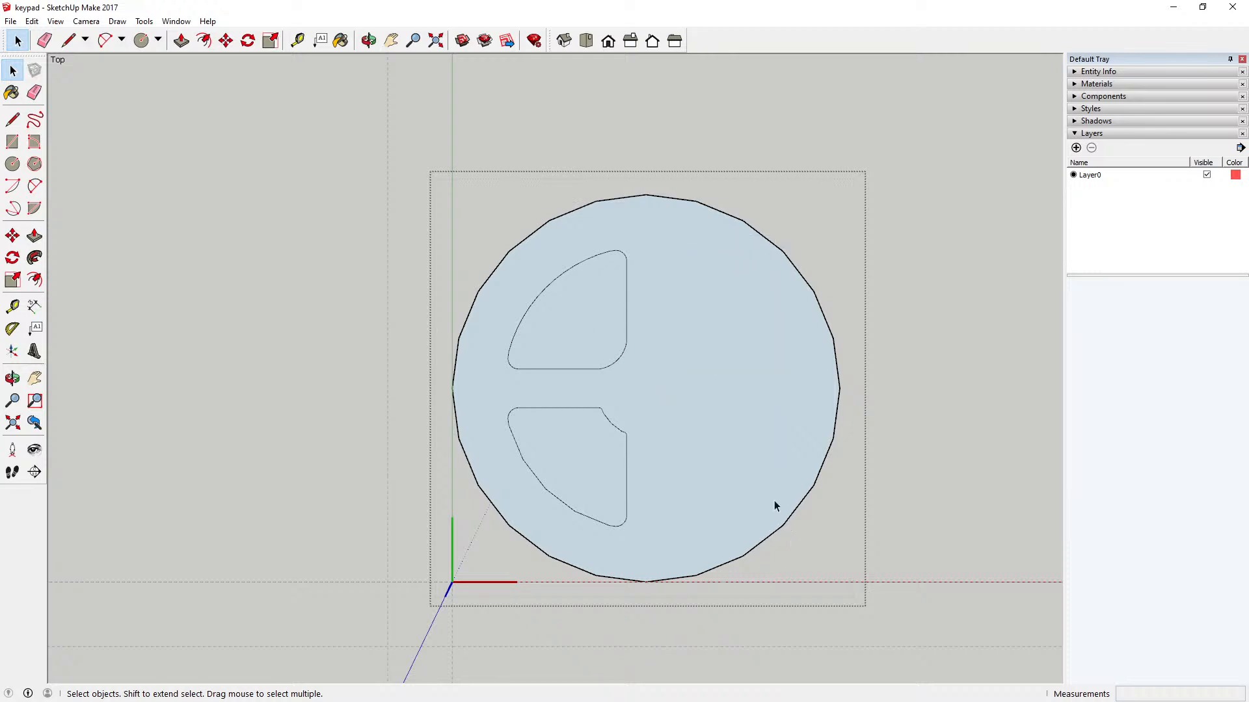
drag(500, 399, 655, 535)
key(Delete)
Step: Copy the remaining upper-left sector, close the circular key component, and paste the sector in place outside it
drag(503, 248, 638, 381)
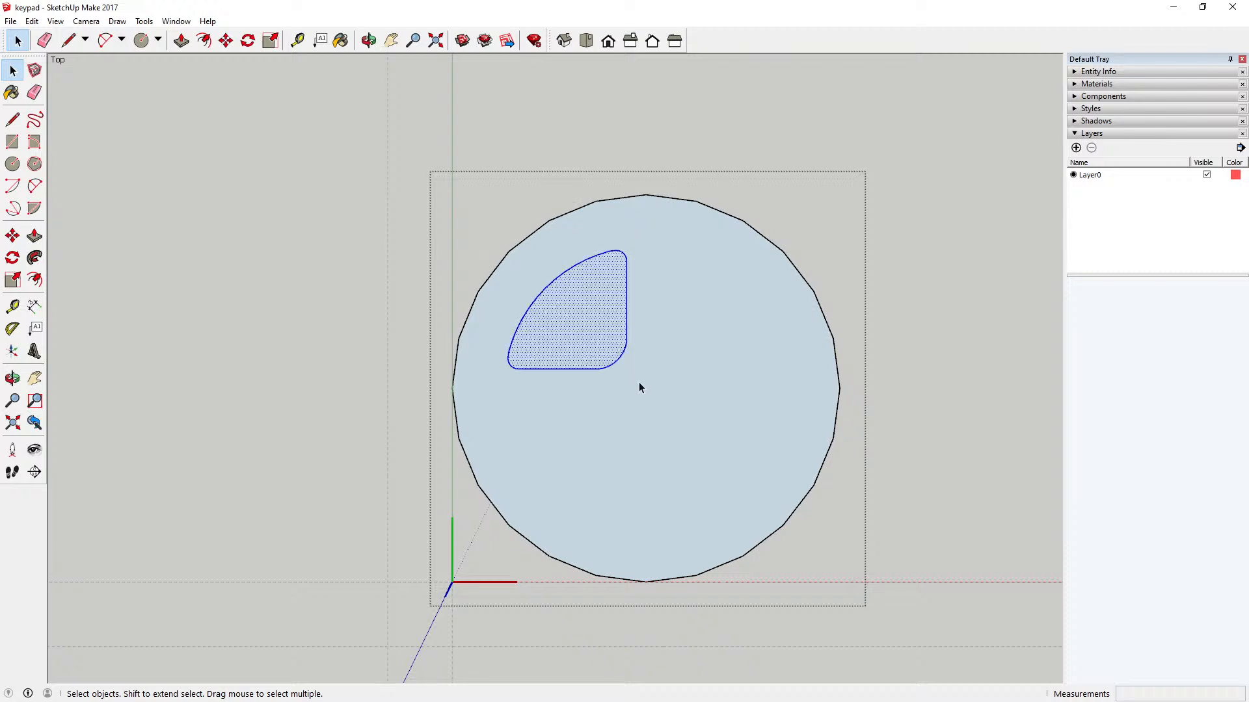
click(32, 21)
click(57, 83)
click(186, 128)
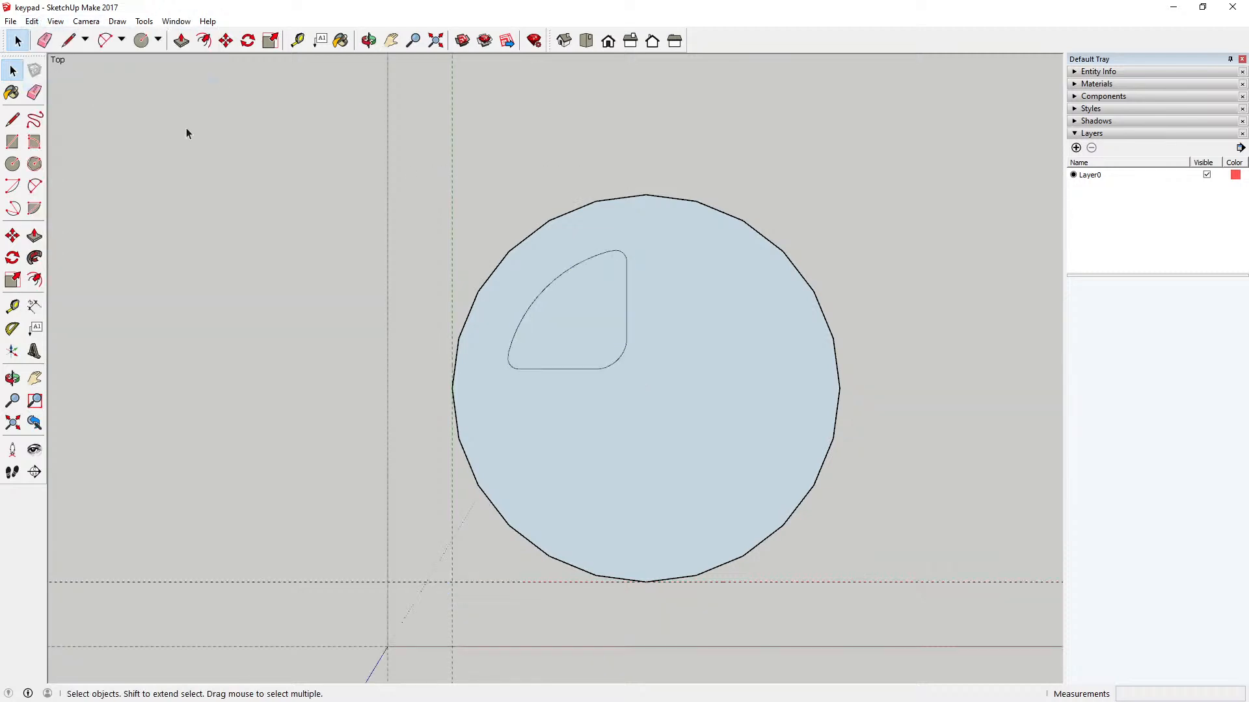
click(31, 21)
click(52, 112)
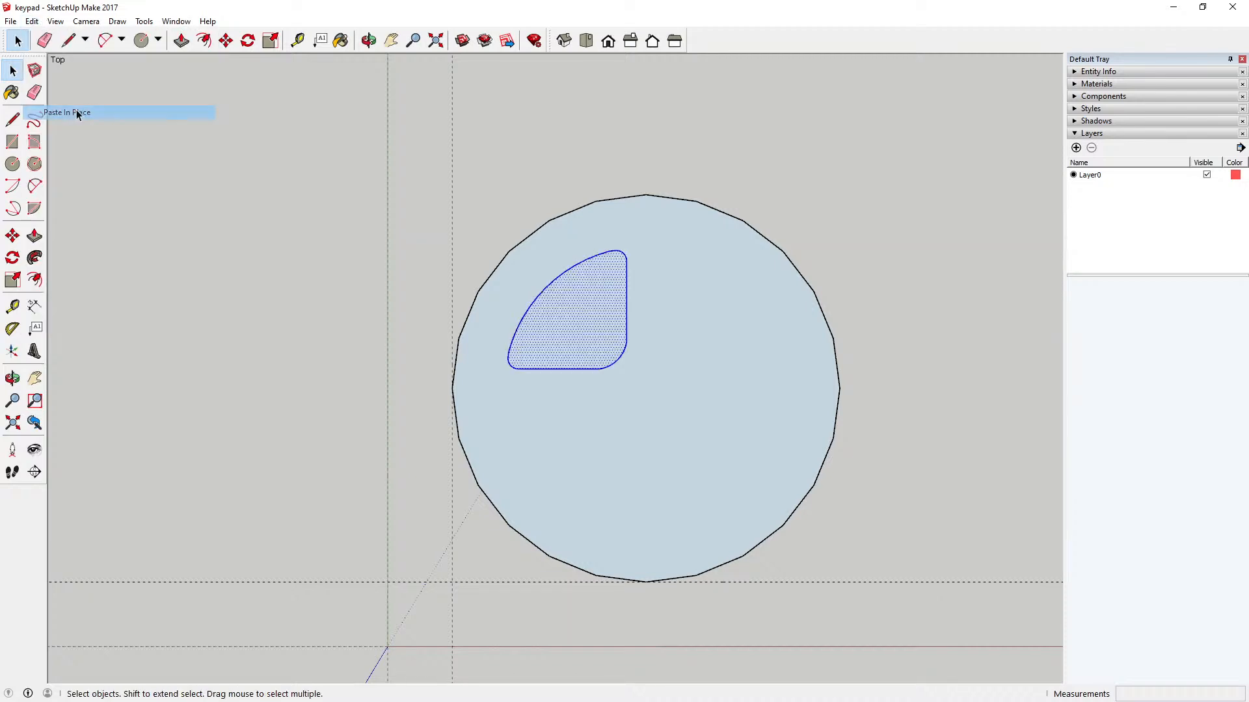
Step: Rotate the pasted upper-left sector 180 degrees about the circle's centre into the lower-right quadrant
click(248, 40)
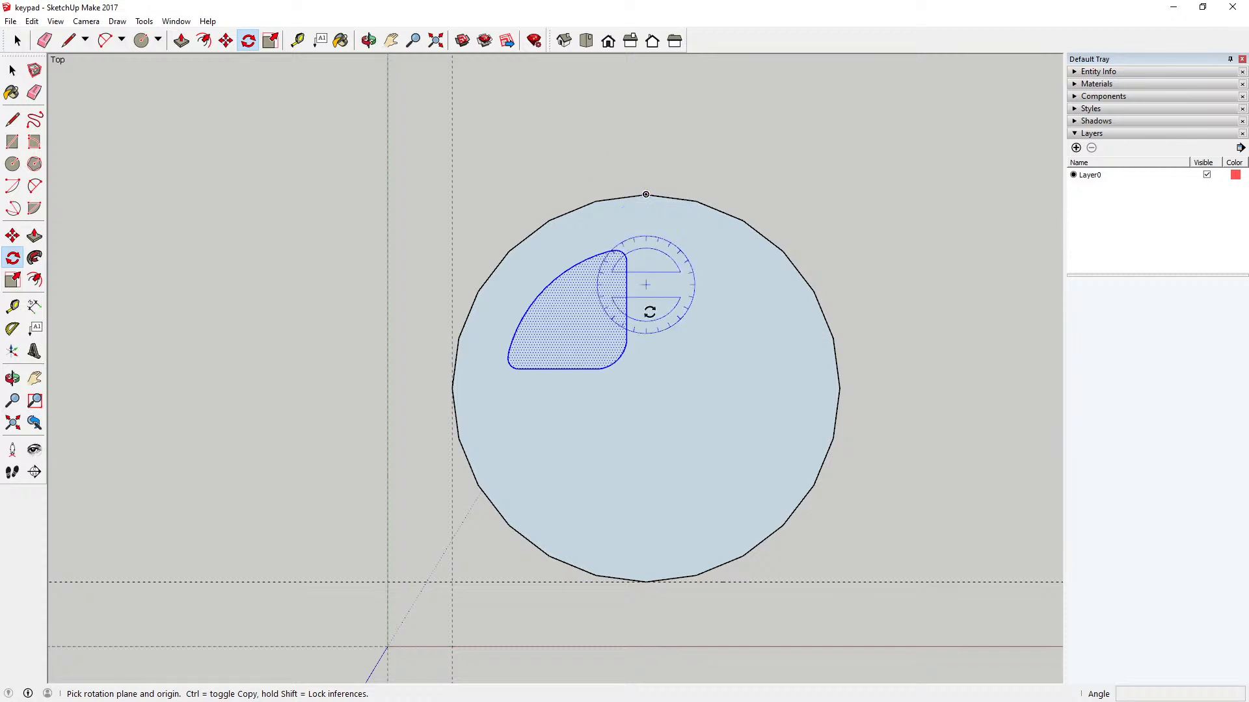
click(645, 388)
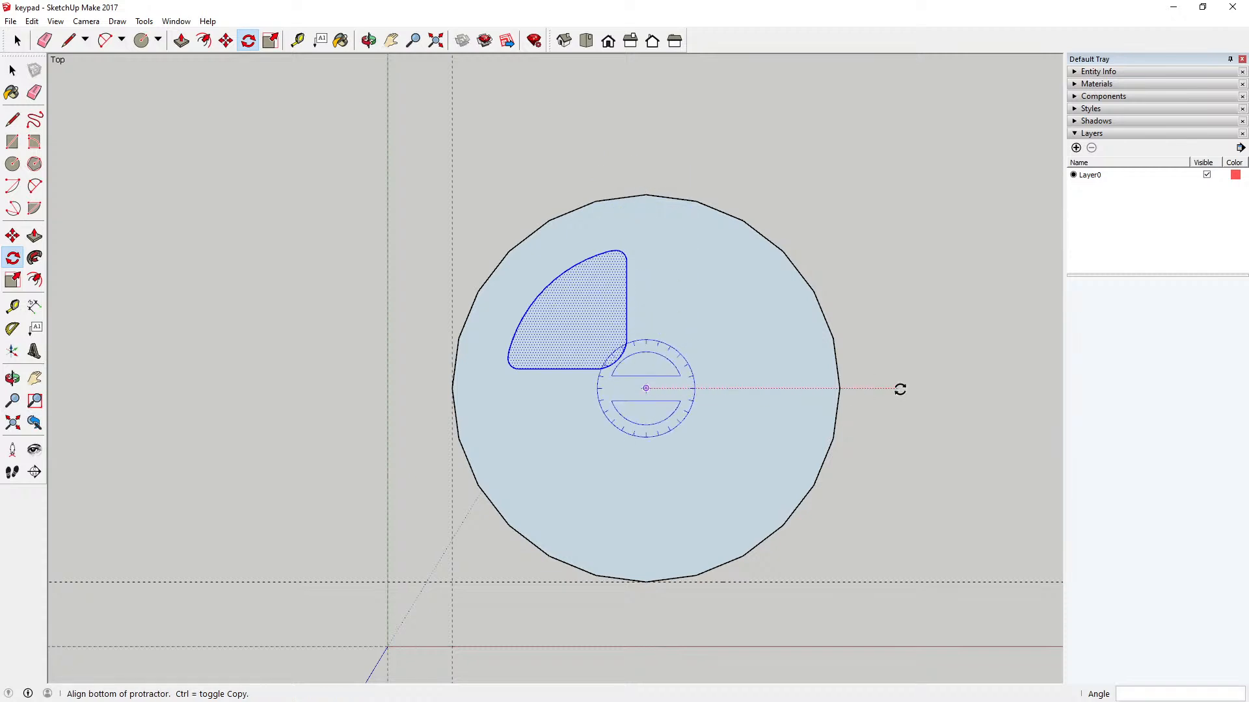
click(897, 388)
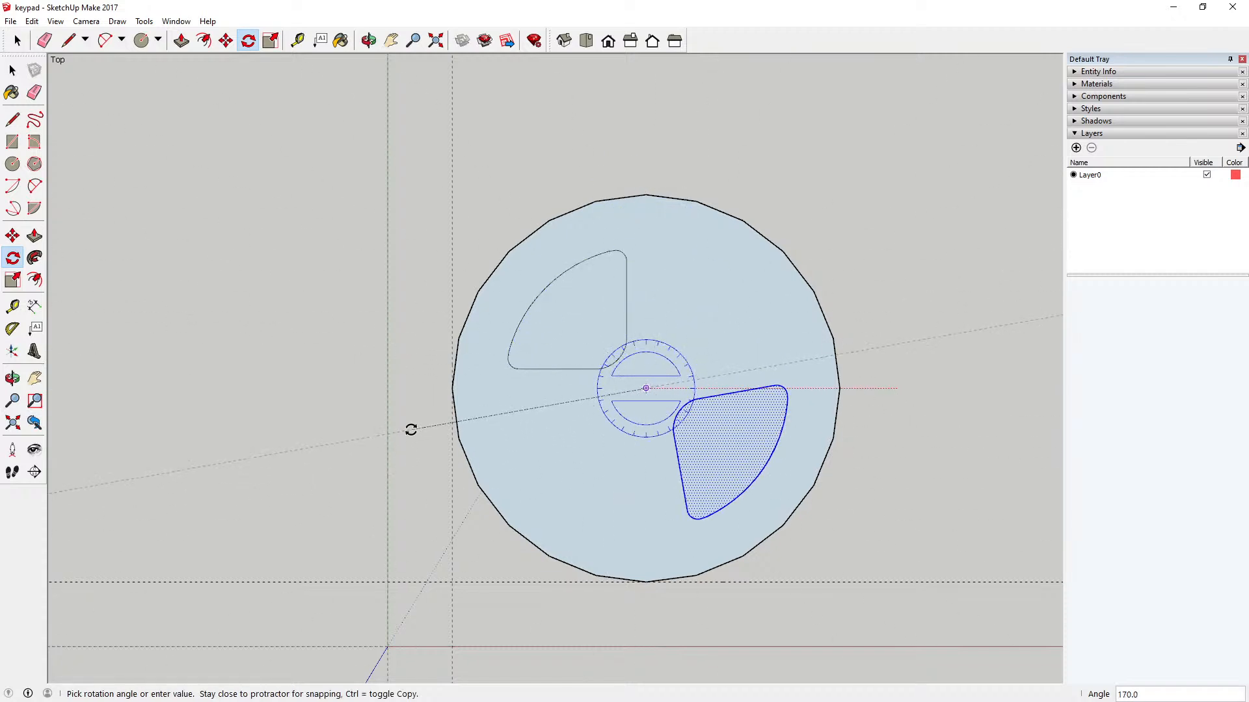
click(397, 390)
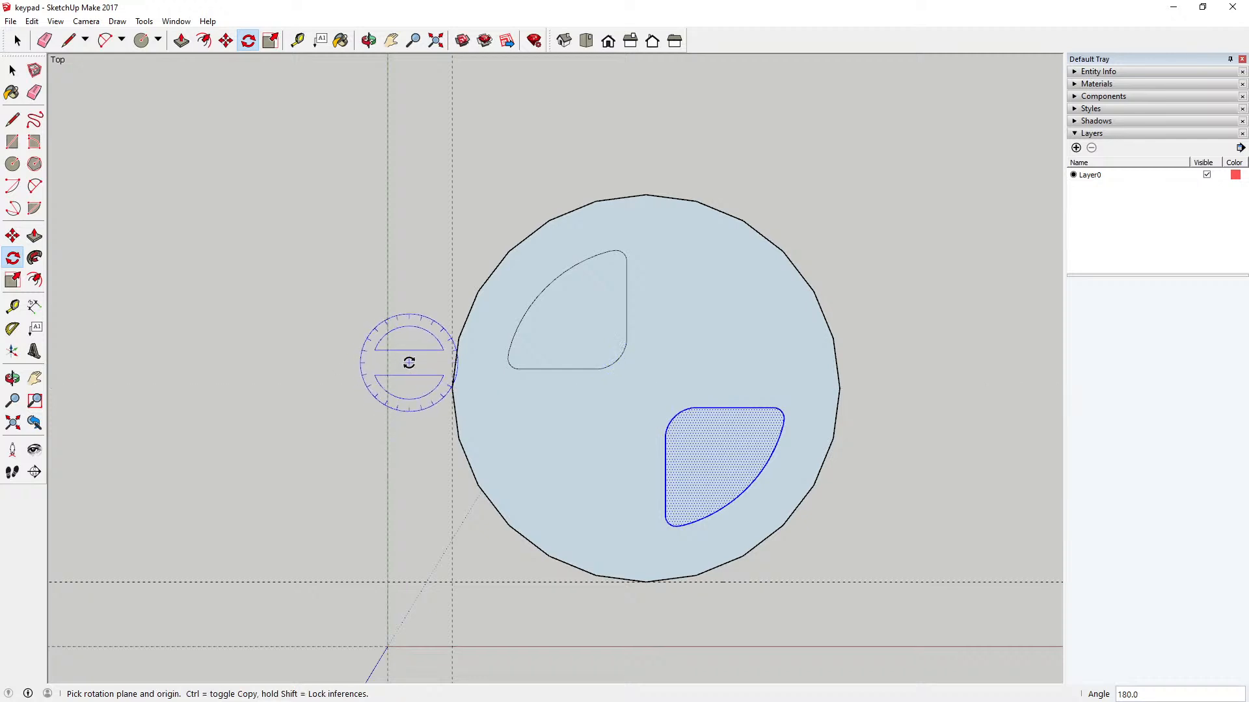
Step: Paste another copy of the sector in place and rotate it 90 degrees about the circle's centre into the upper-right quadrant
click(31, 21)
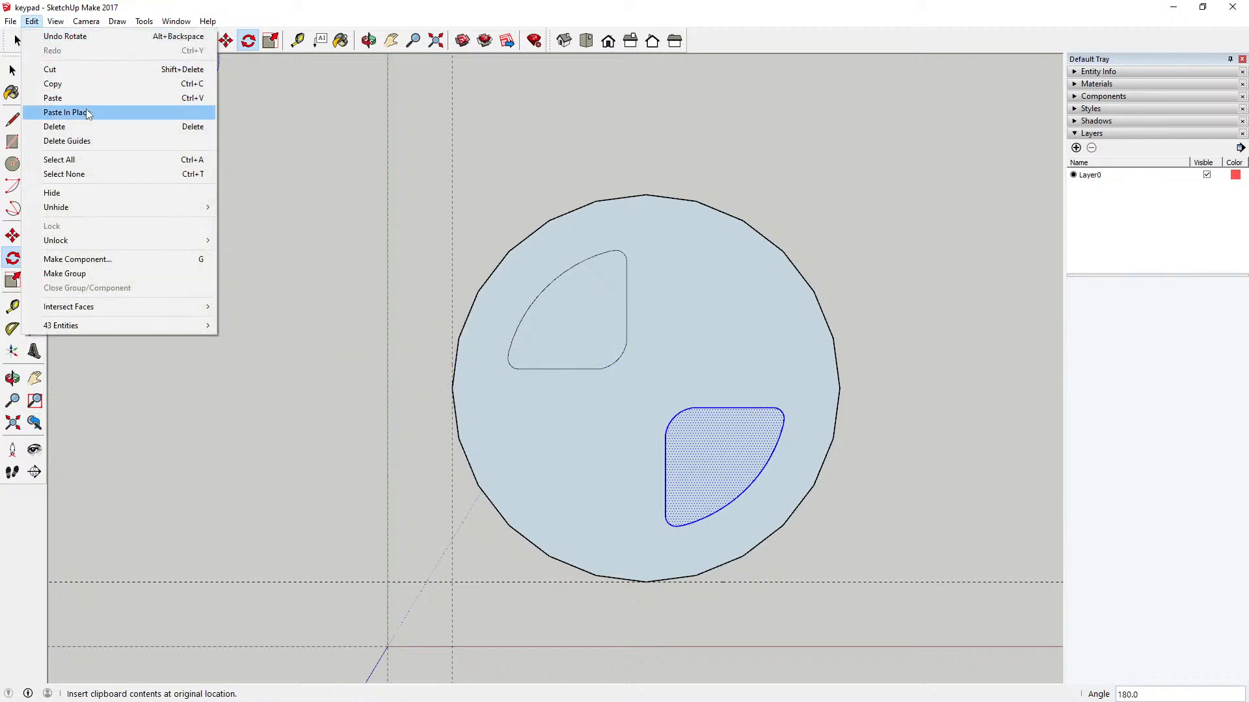
click(52, 107)
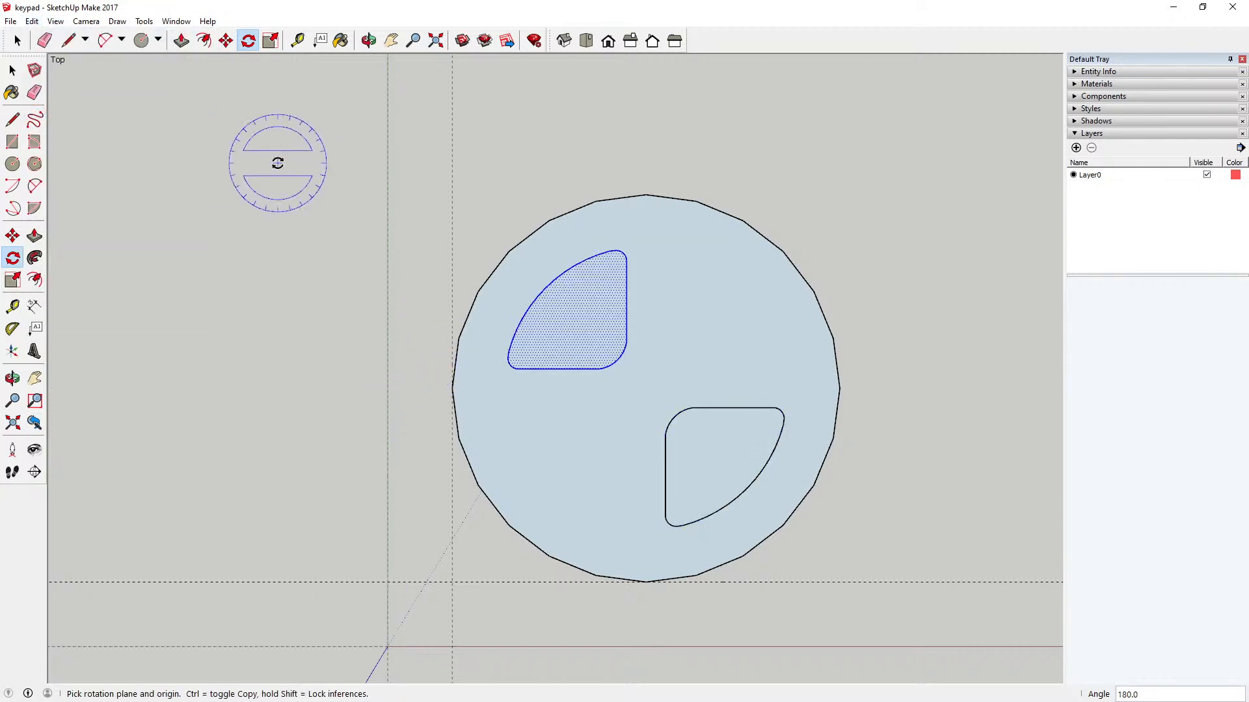
click(645, 388)
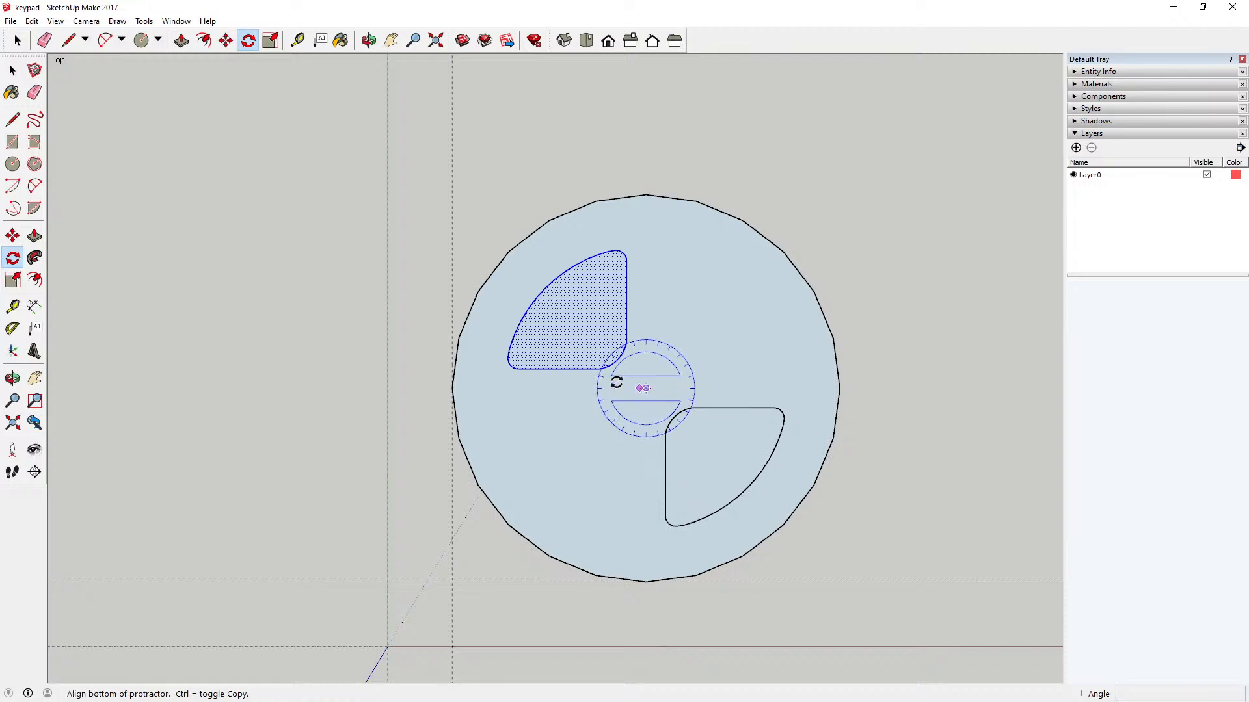
click(400, 383)
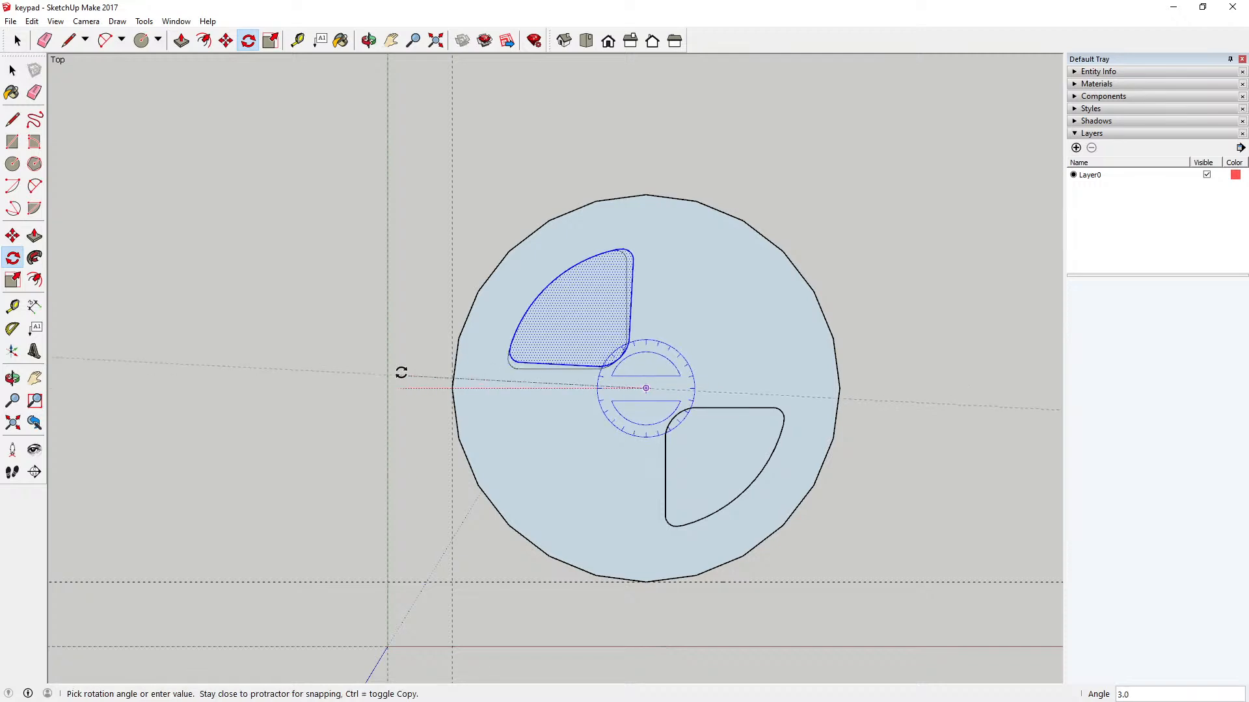
click(647, 189)
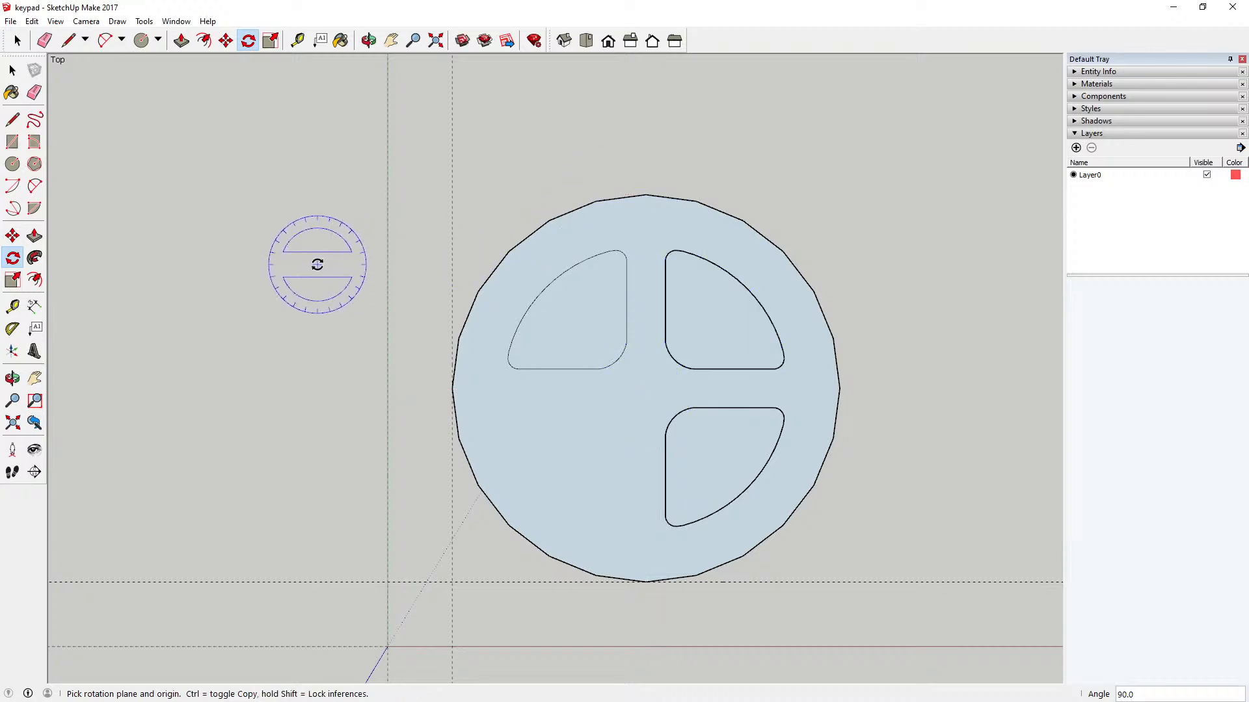
Step: Paste a third copy of the sector in place and rotate it 90 degrees about the circle's centre into the lower-left quadrant
click(32, 21)
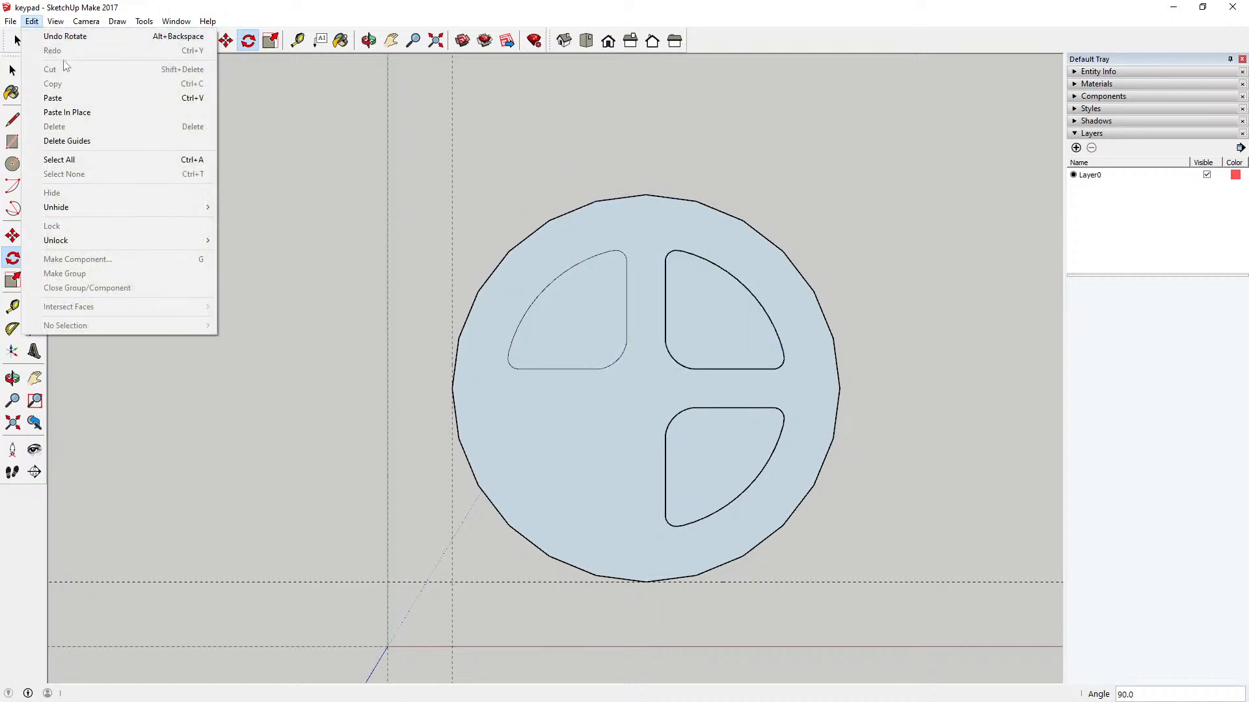
click(67, 112)
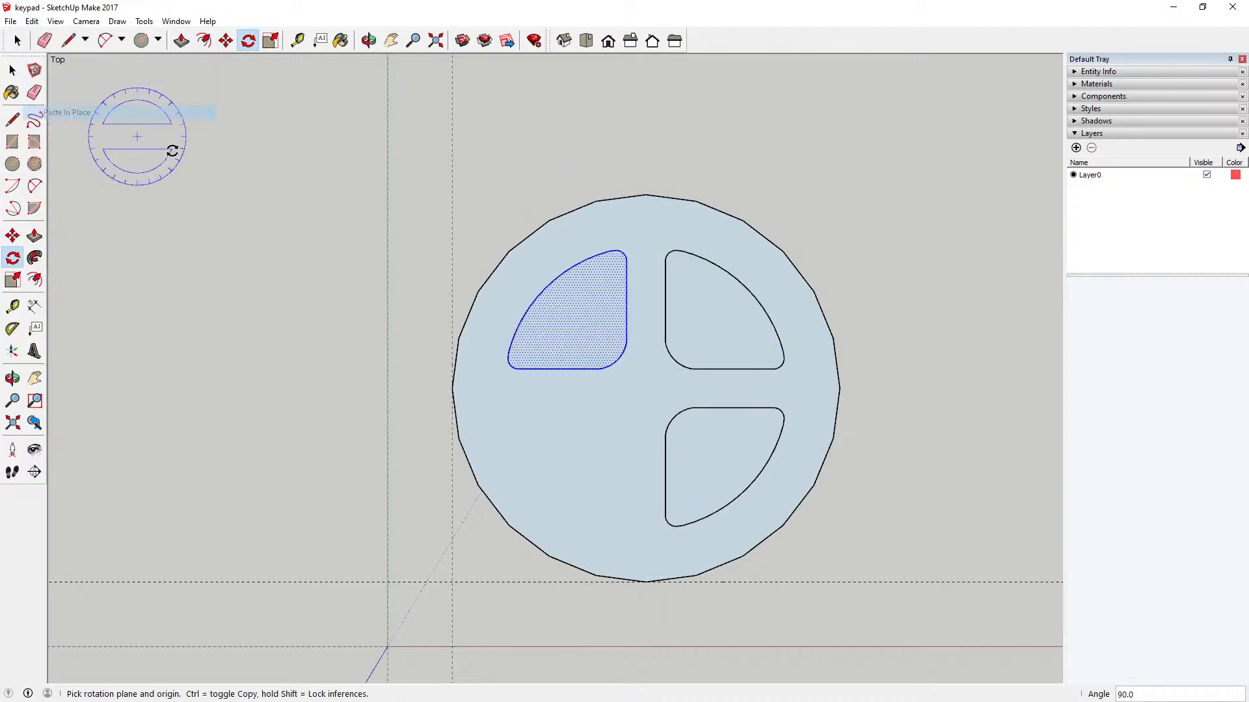
click(647, 388)
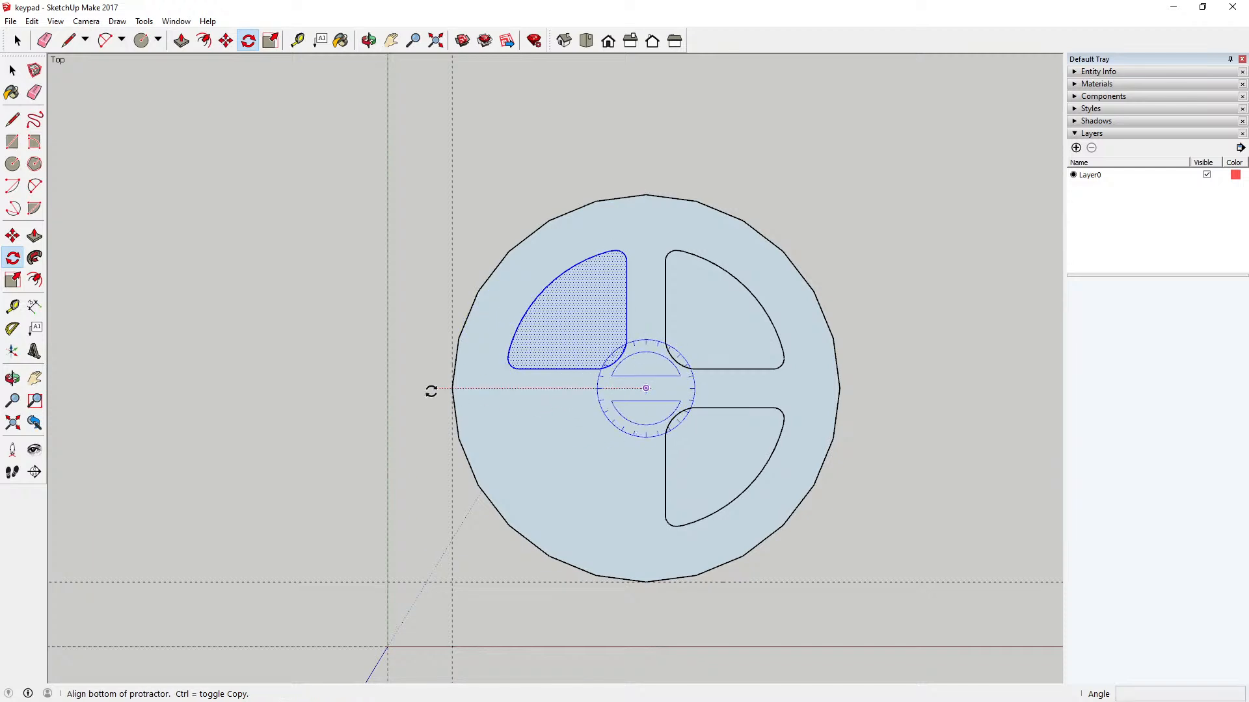
click(387, 389)
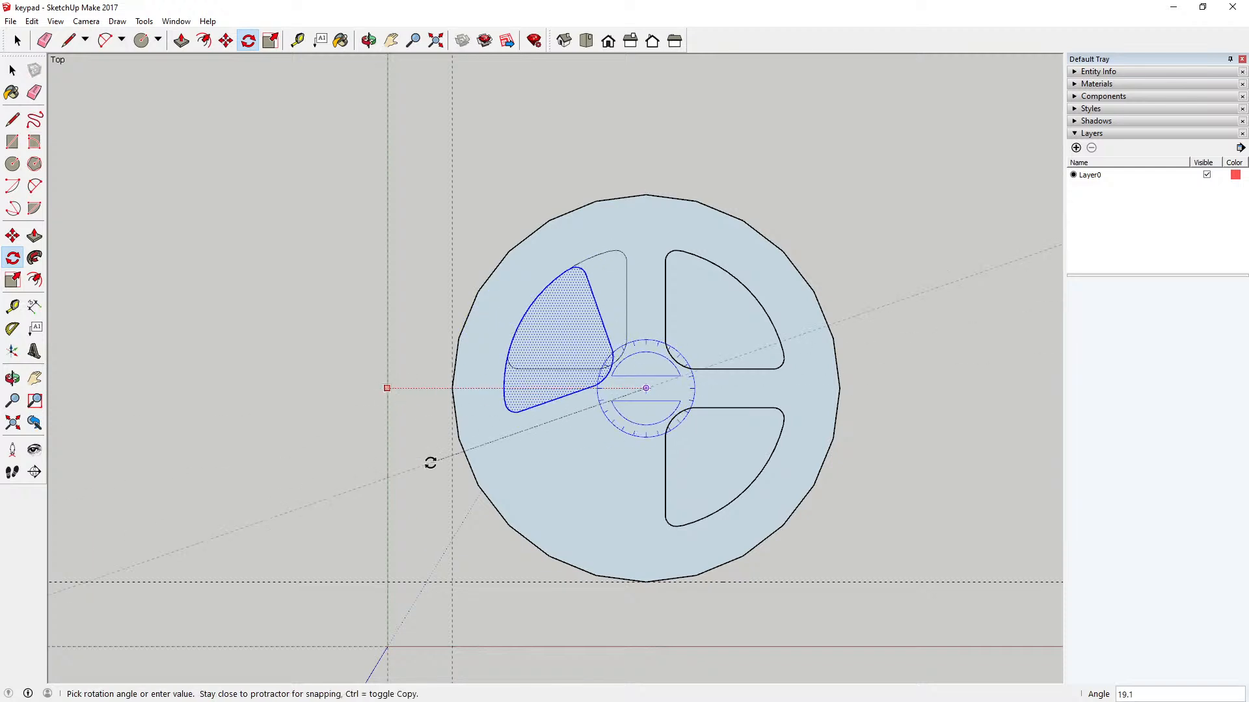
click(646, 612)
key(space)
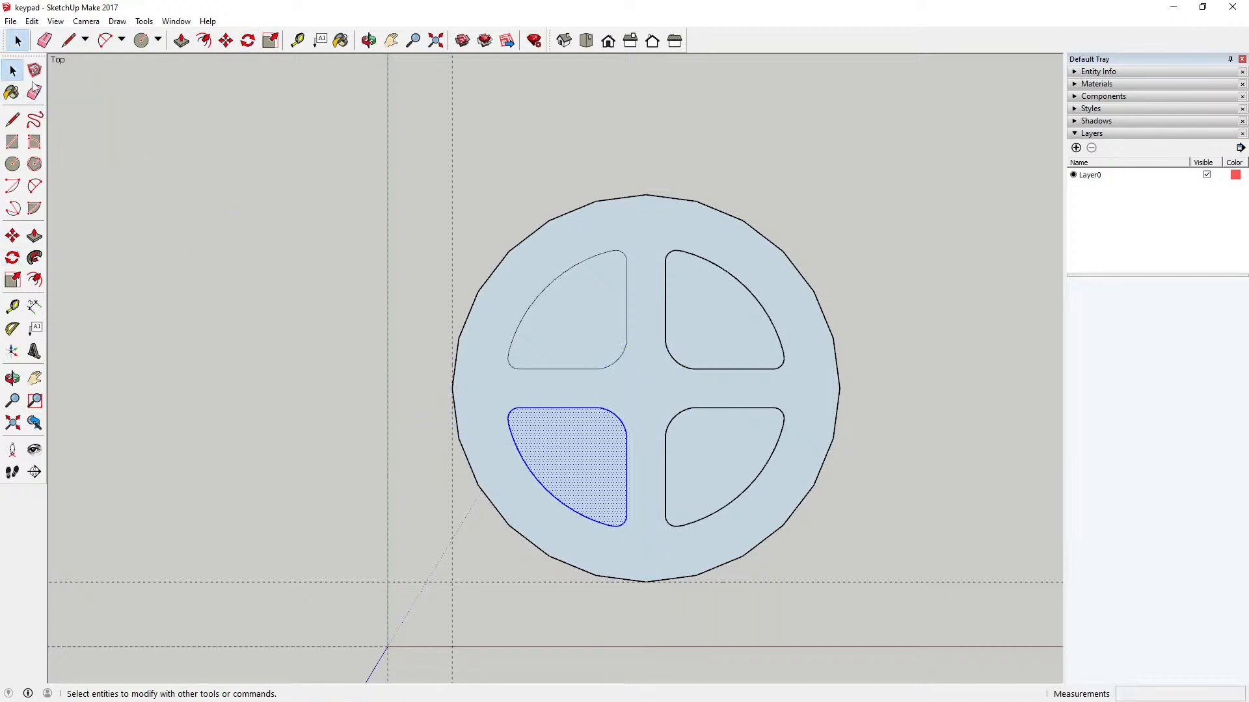
click(196, 167)
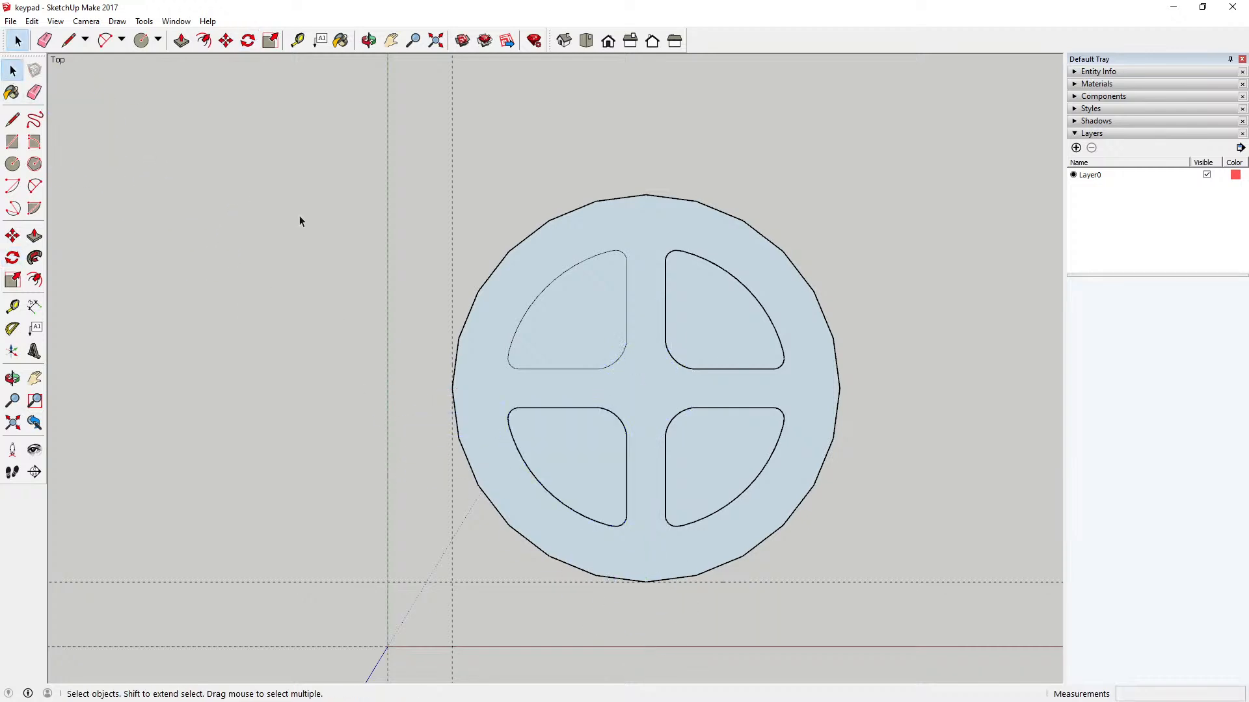
Step: Select the three rotated sectors outside the circular key component and cut them
scroll(450, 199, down, 2)
drag(421, 167, 735, 463)
click(759, 323)
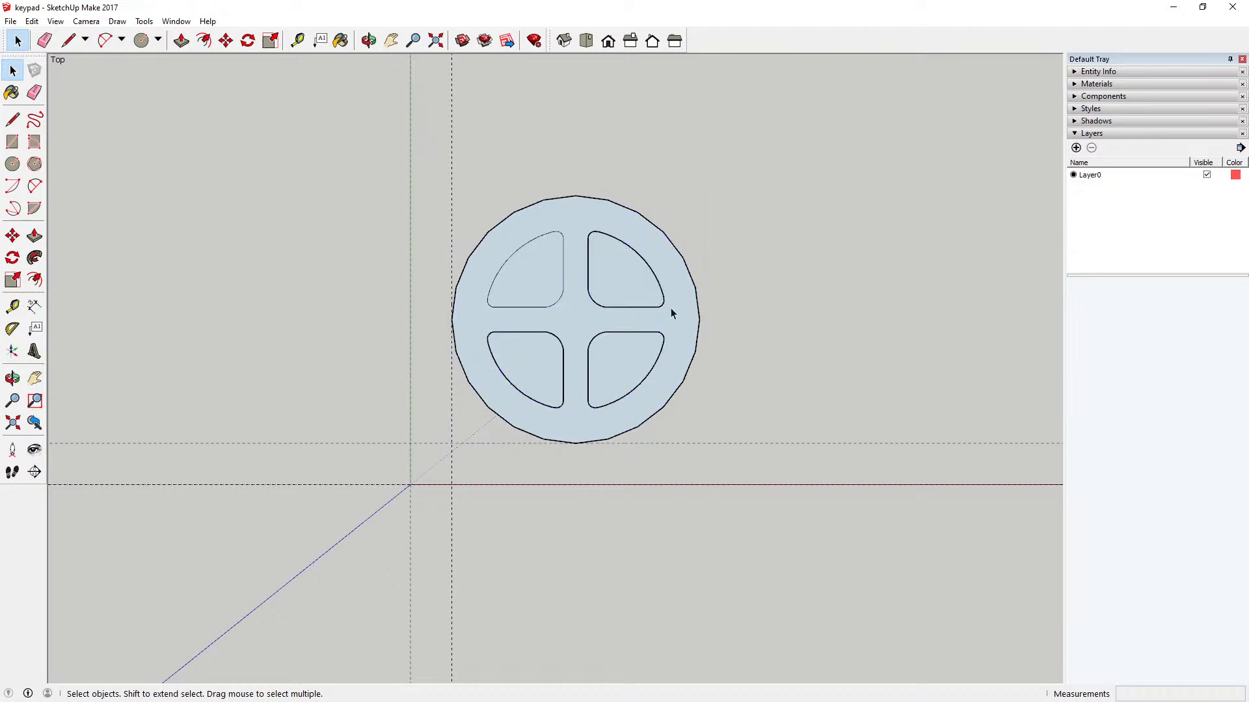
click(552, 235)
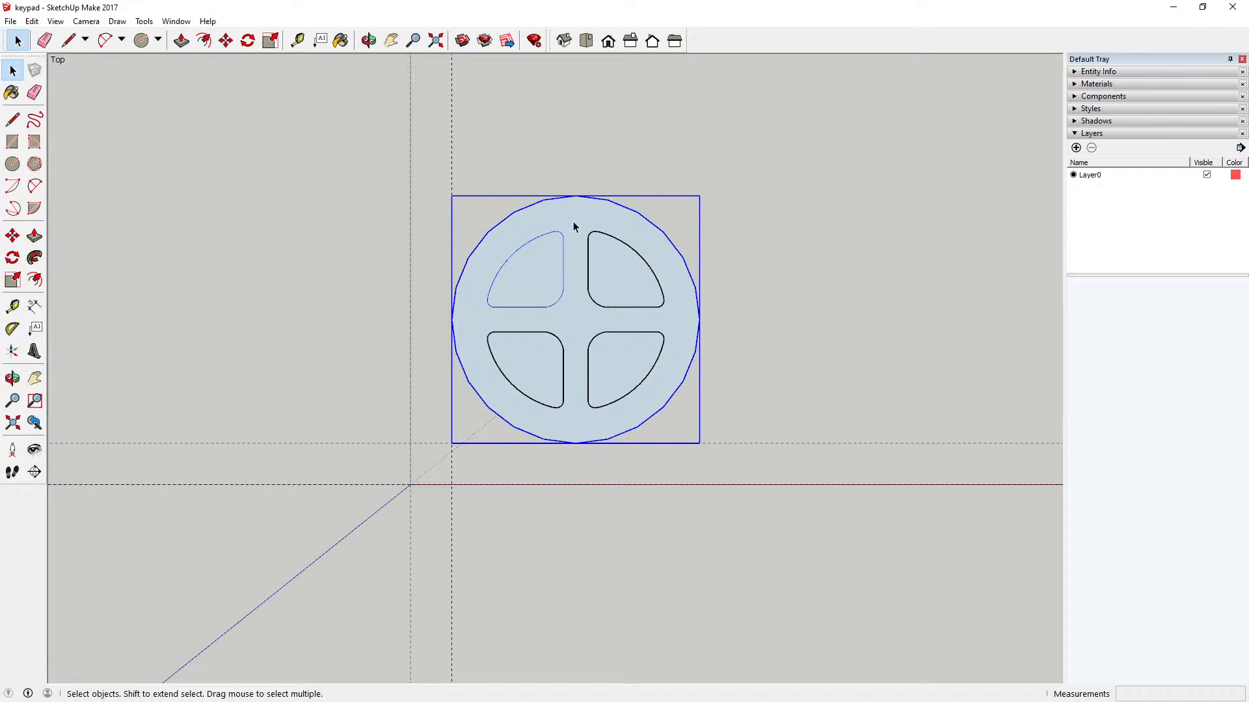
drag(573, 222, 678, 418)
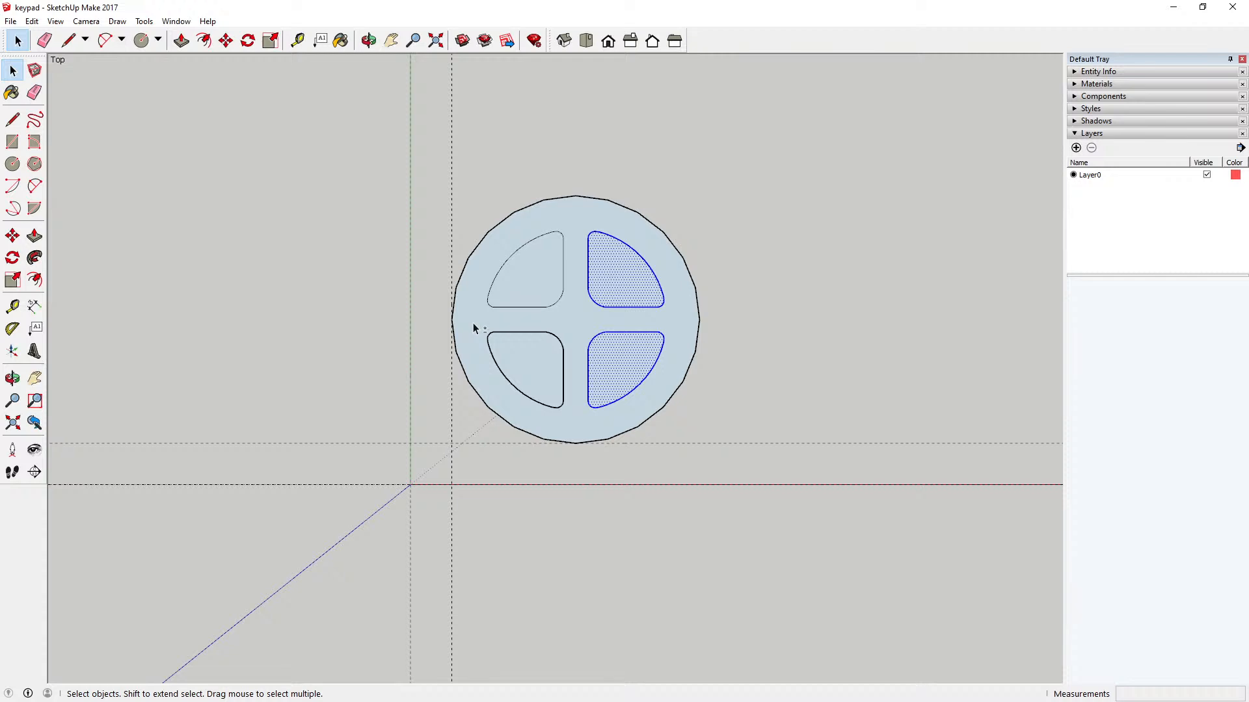
shift+drag(474, 329, 575, 423)
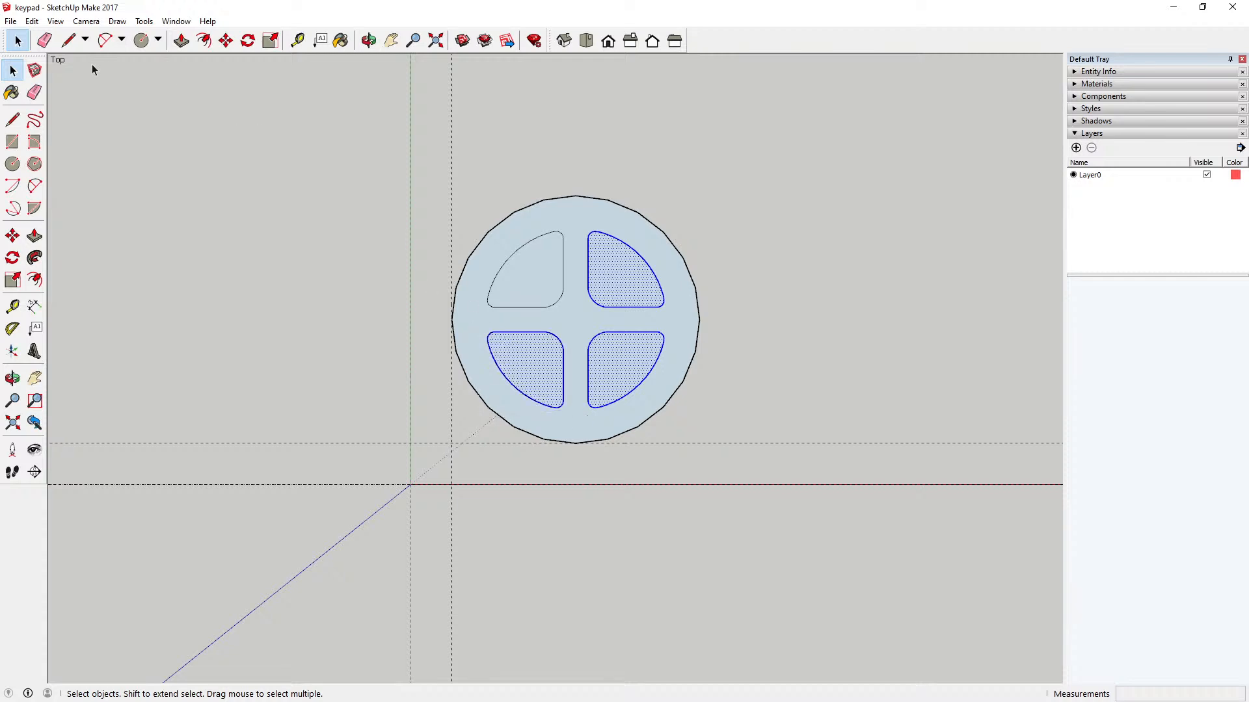
click(31, 21)
click(49, 67)
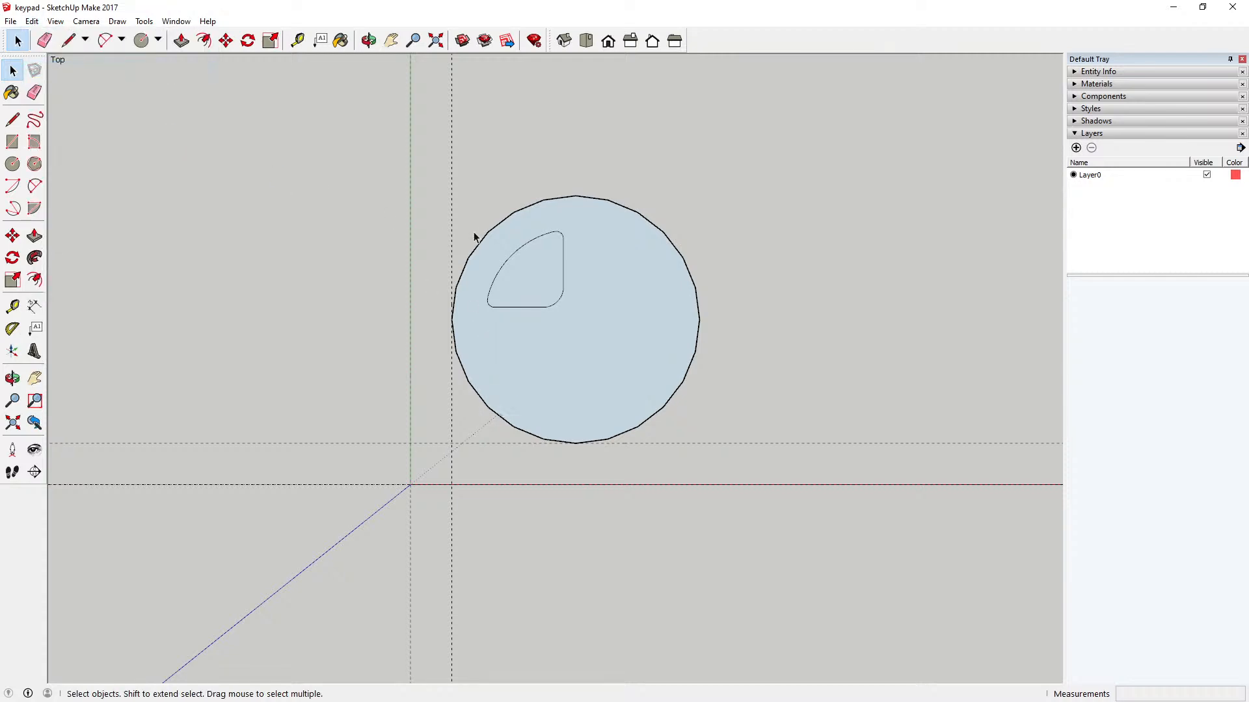
Step: Open the circular key component, paste the three cut sectors in place inside it, and close the component
click(588, 245)
double_click(587, 241)
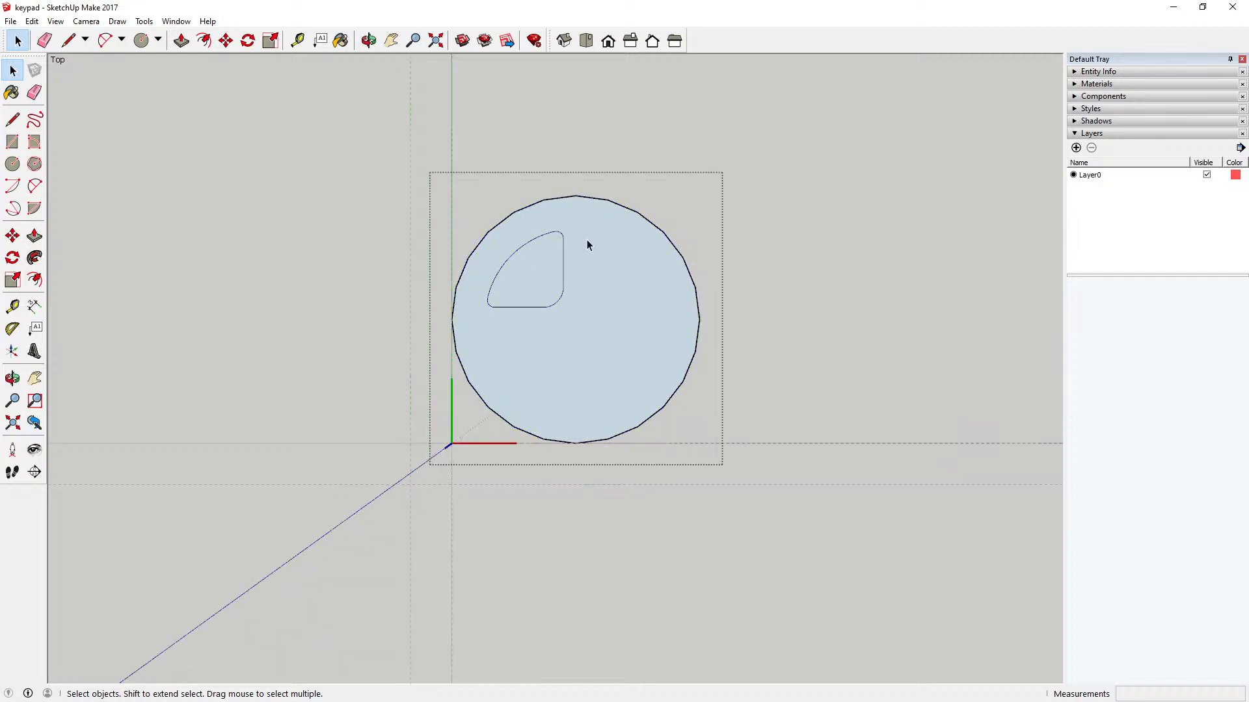
click(32, 21)
click(91, 112)
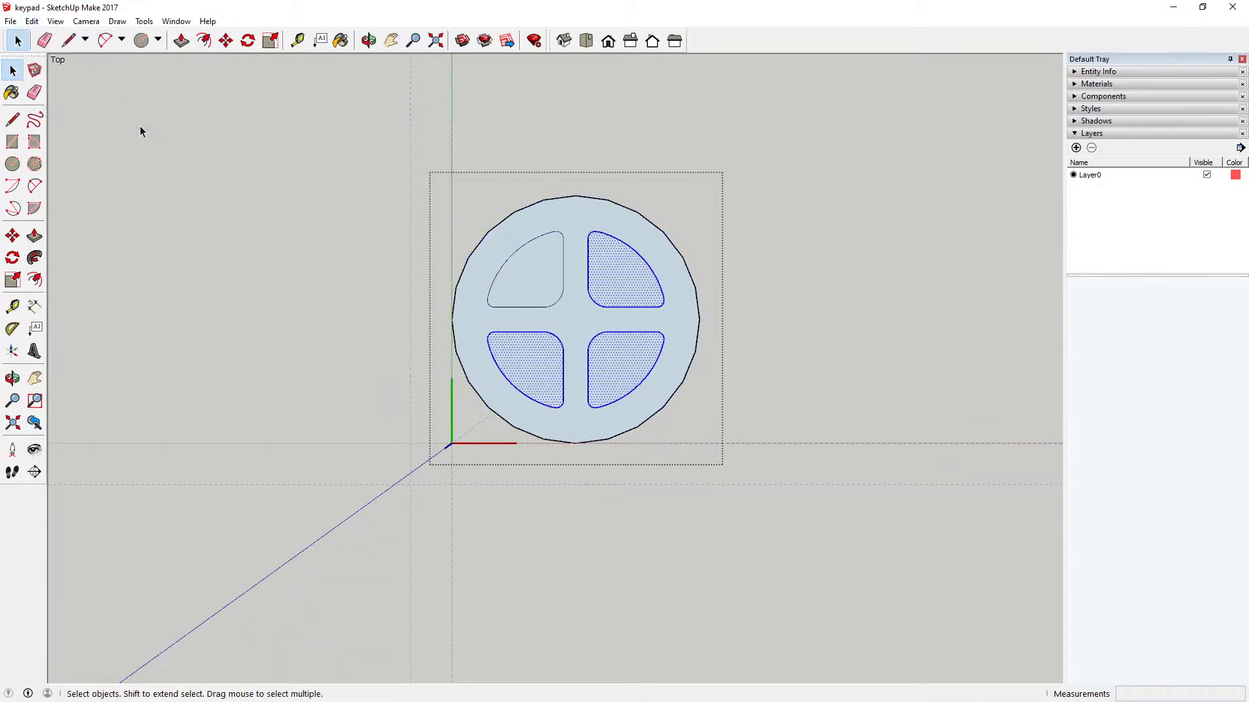
click(242, 156)
Step: Check inside the circular key component that each of the four sectors is a separately selectable face
click(536, 272)
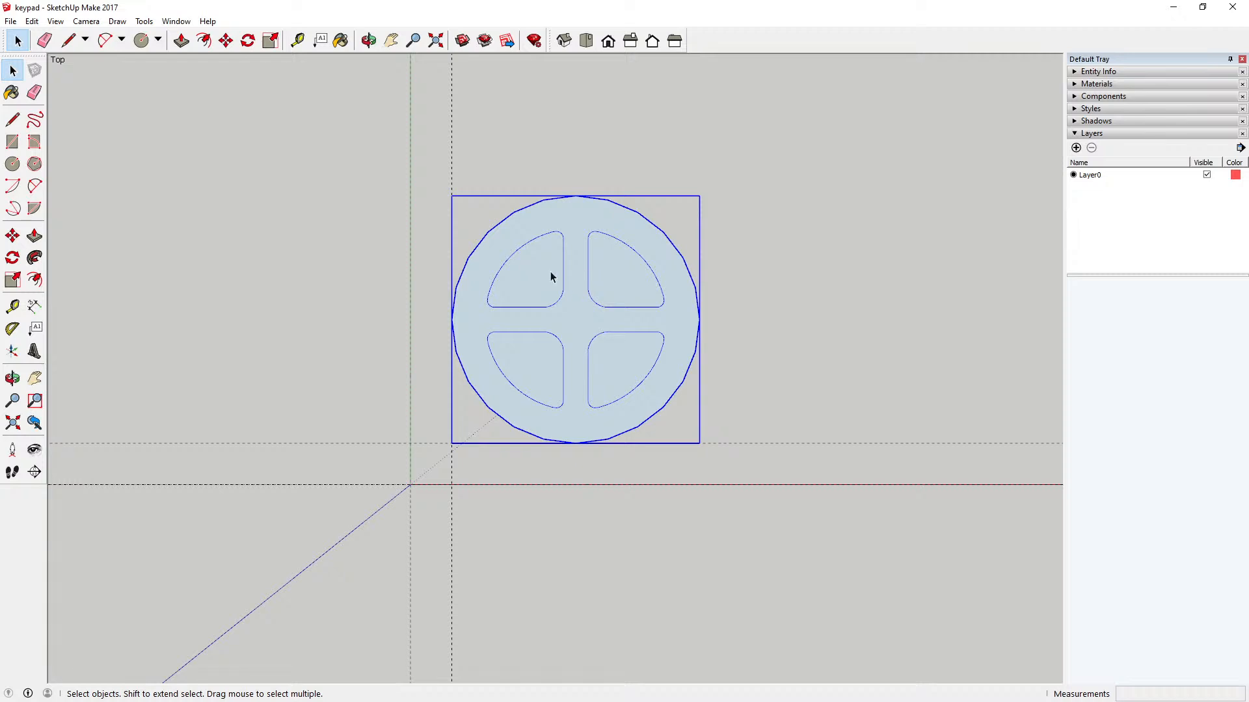
double_click(543, 271)
click(541, 271)
click(621, 299)
click(637, 369)
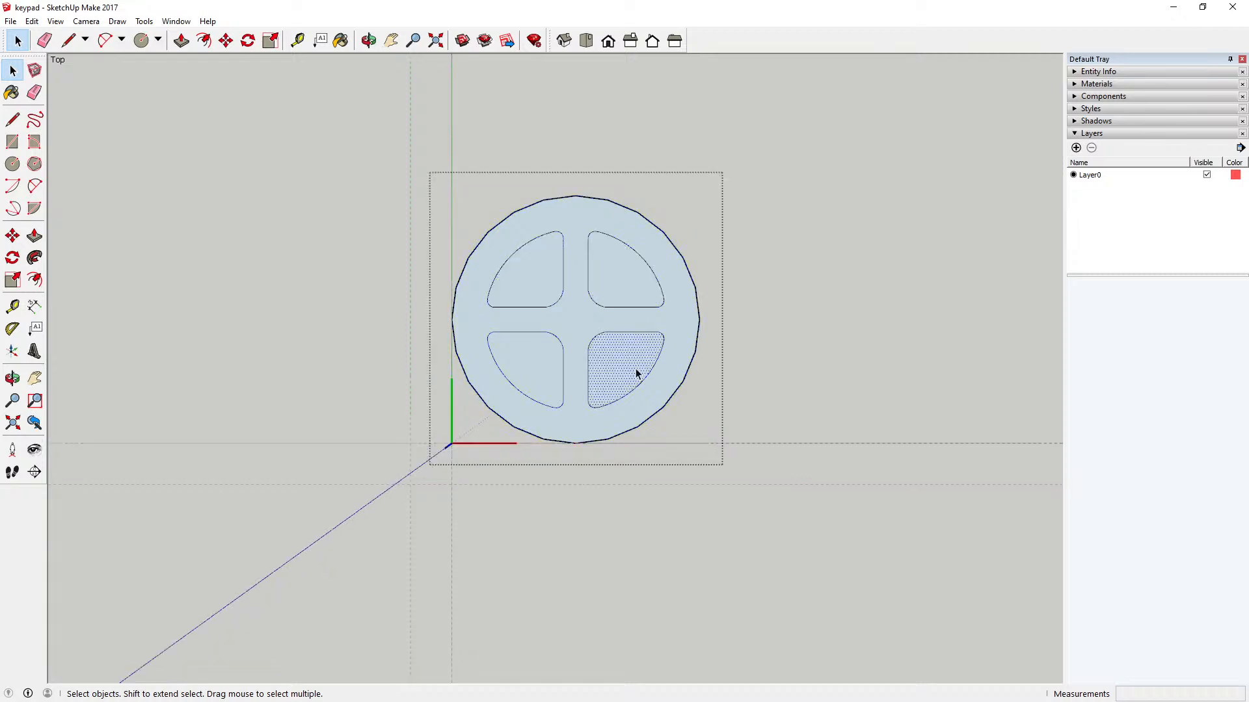
click(542, 366)
click(805, 249)
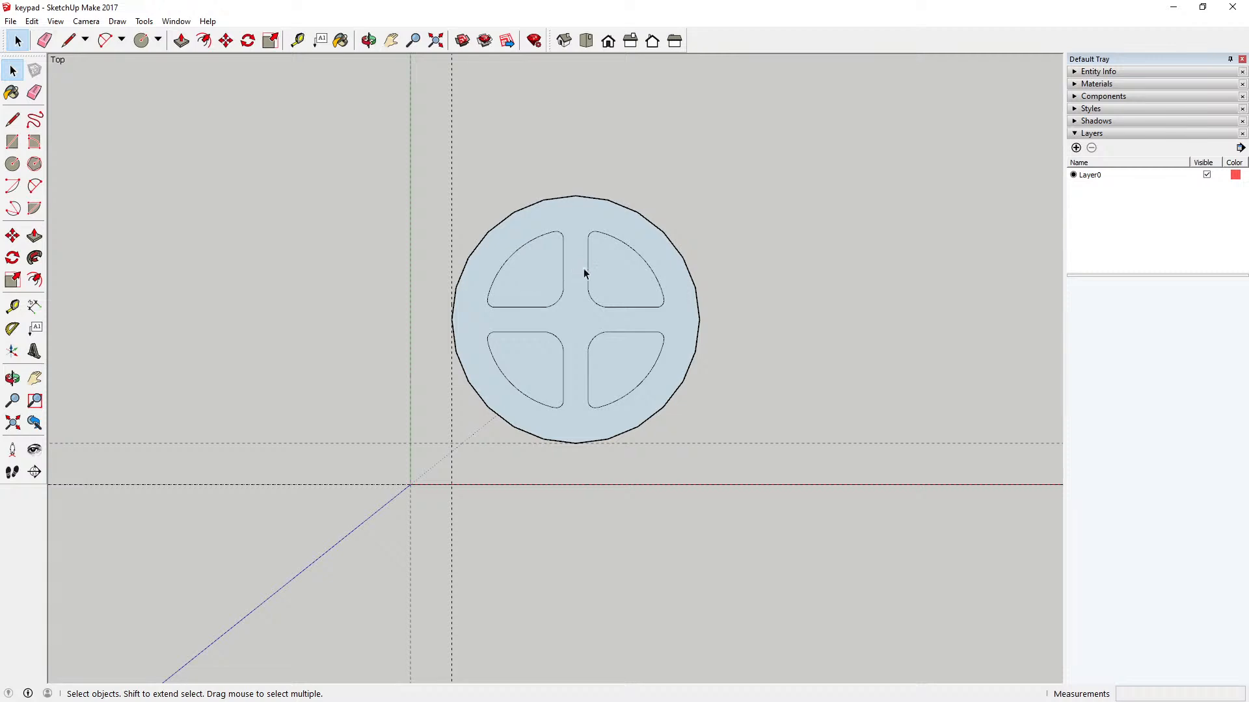
Step: Measure the gaps between the upper-left sector and its lower-left and upper-right neighbours
scroll(580, 328, up, 4)
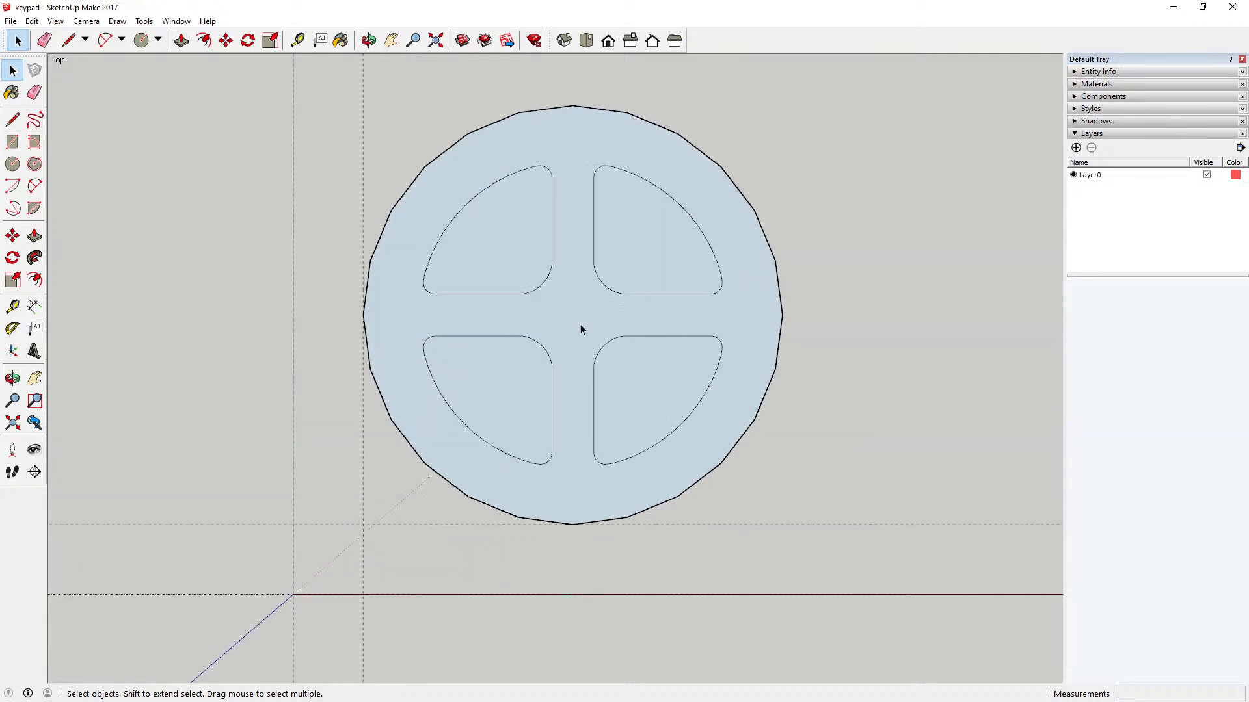
scroll(572, 331, down, 1)
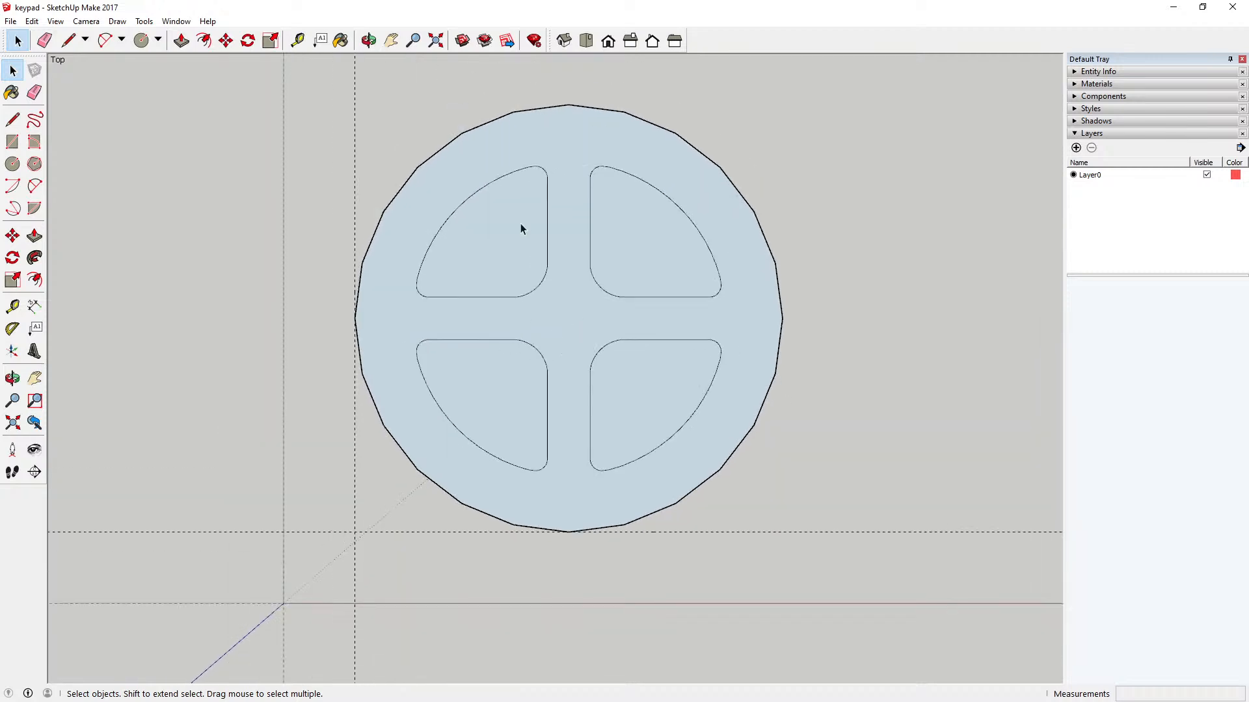
click(437, 43)
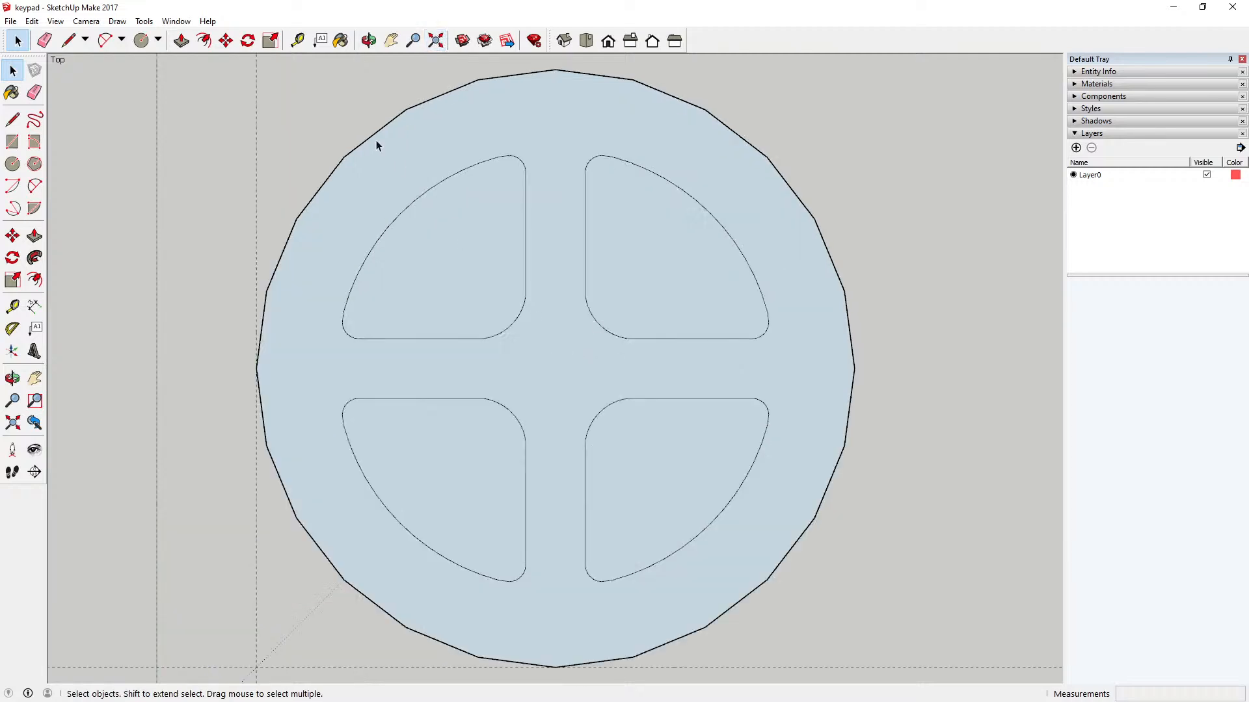
click(298, 41)
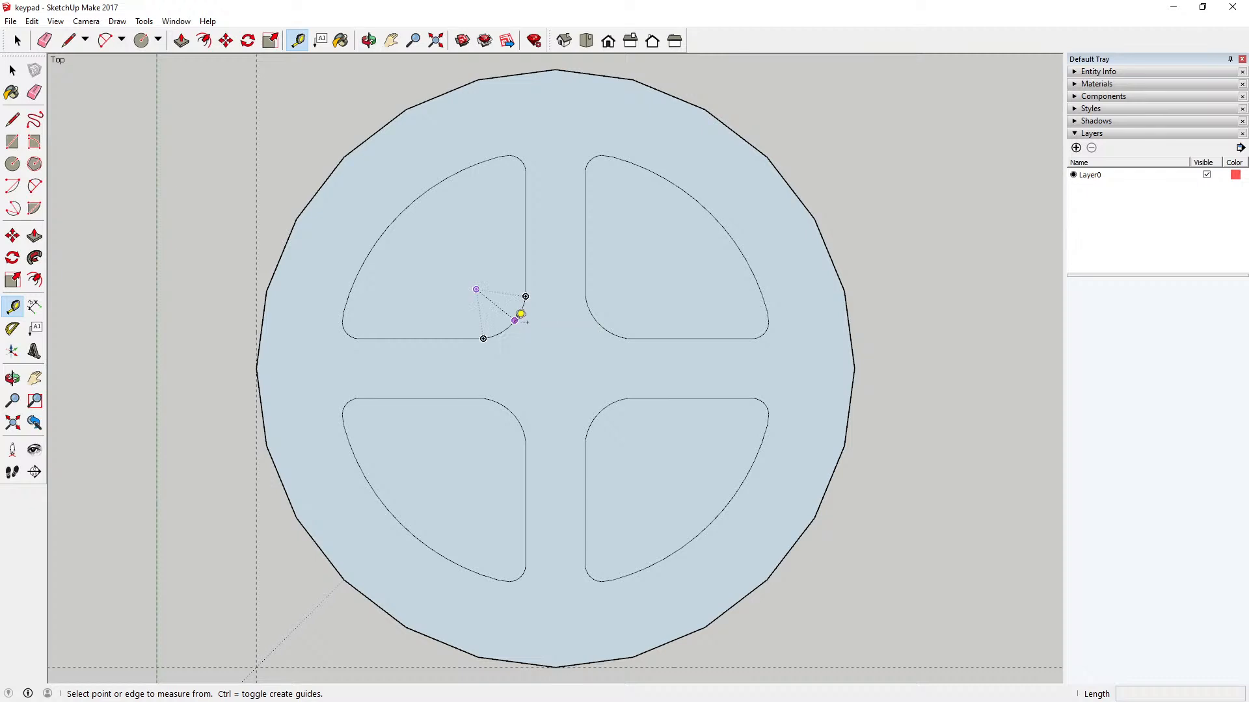
click(514, 320)
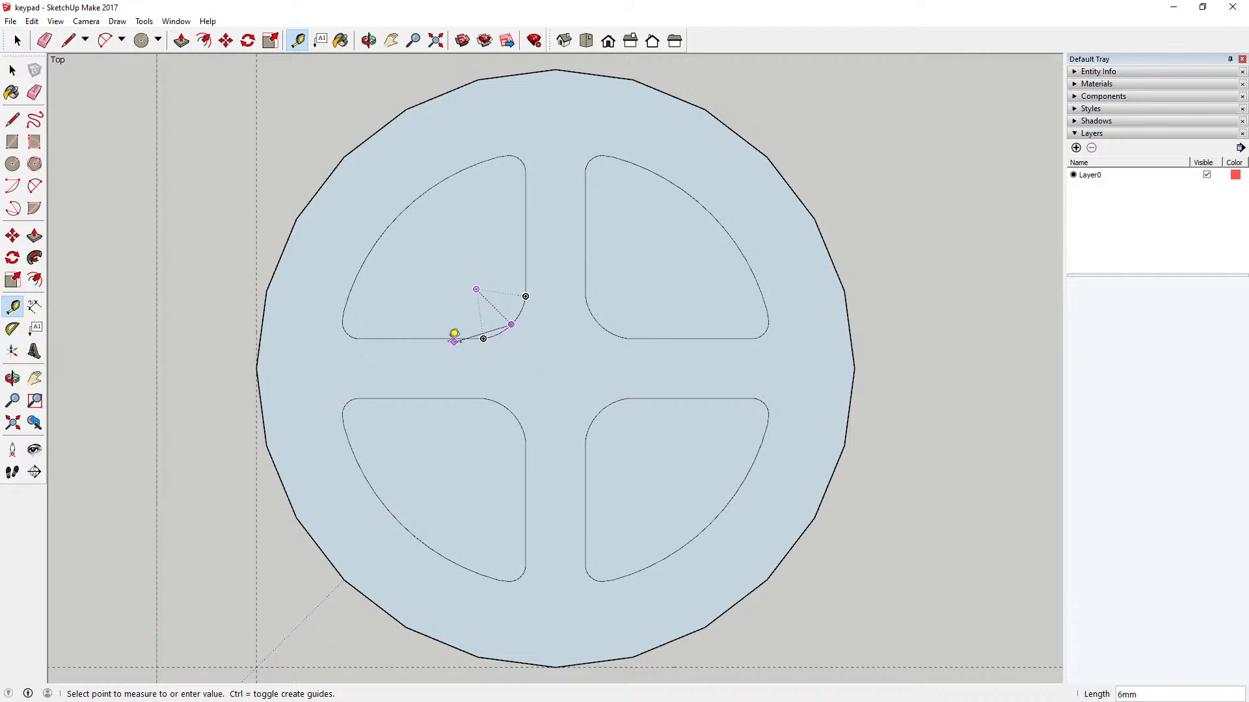
click(454, 336)
click(432, 339)
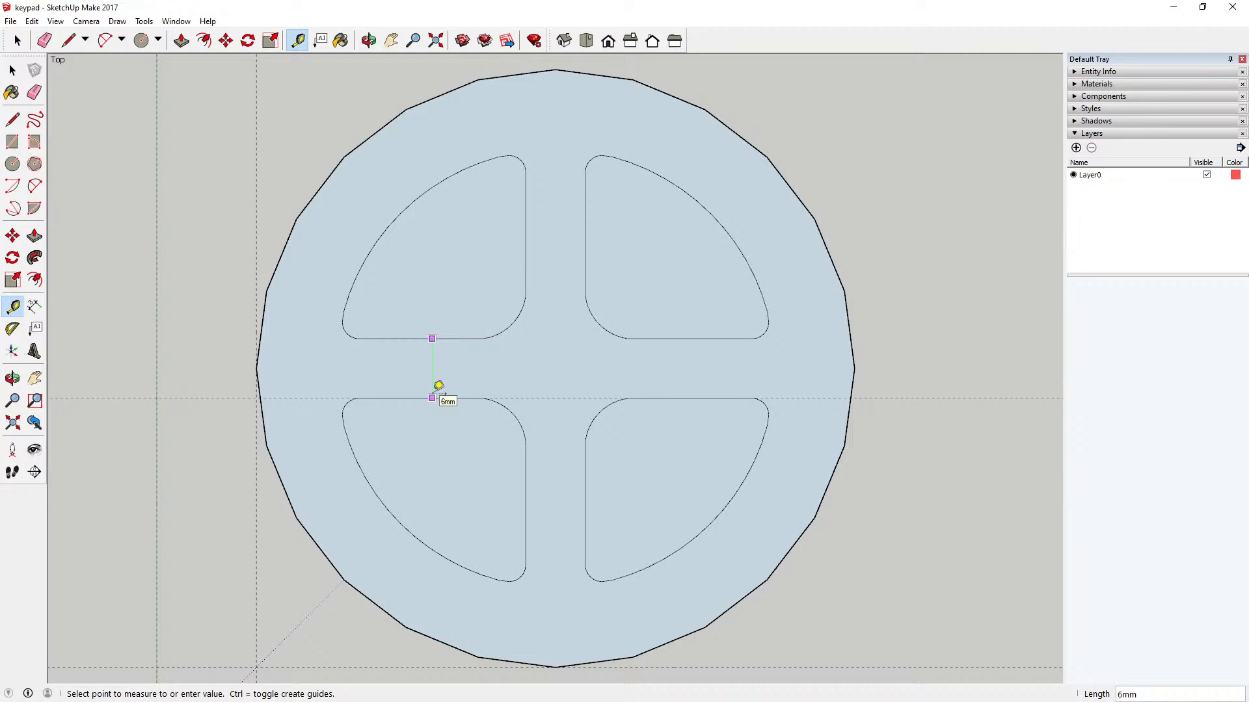
click(438, 387)
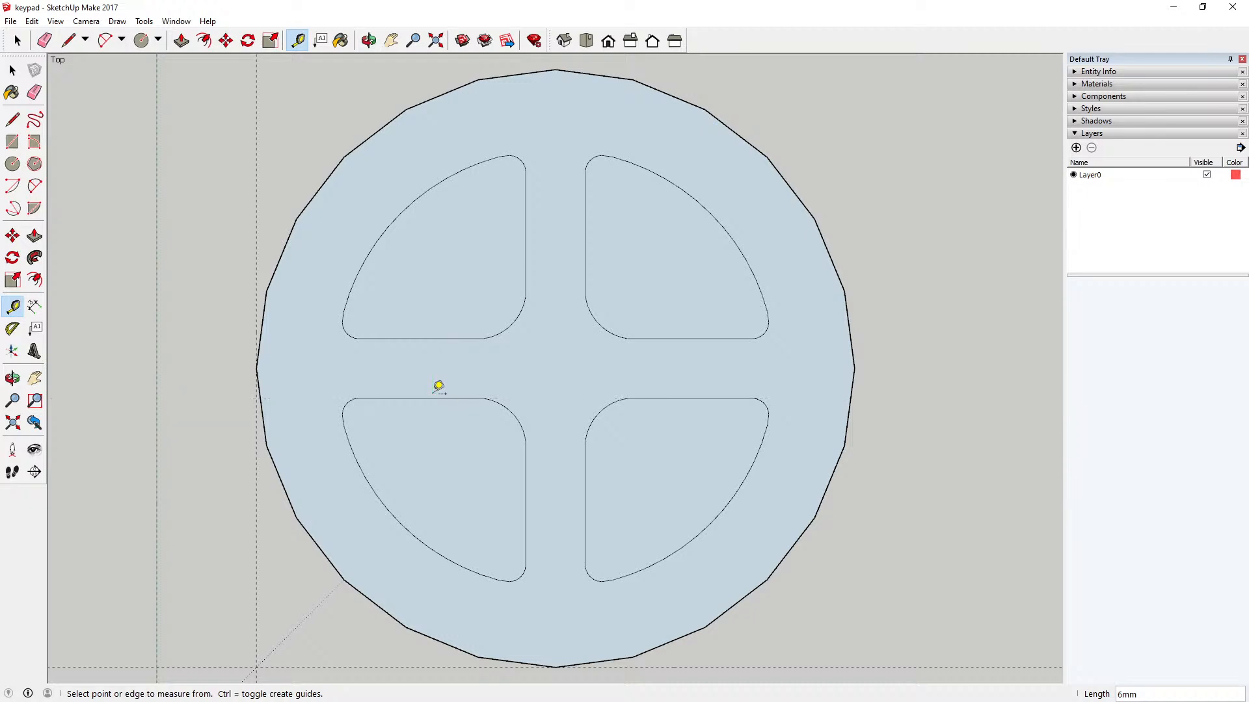
click(525, 255)
click(588, 252)
click(17, 73)
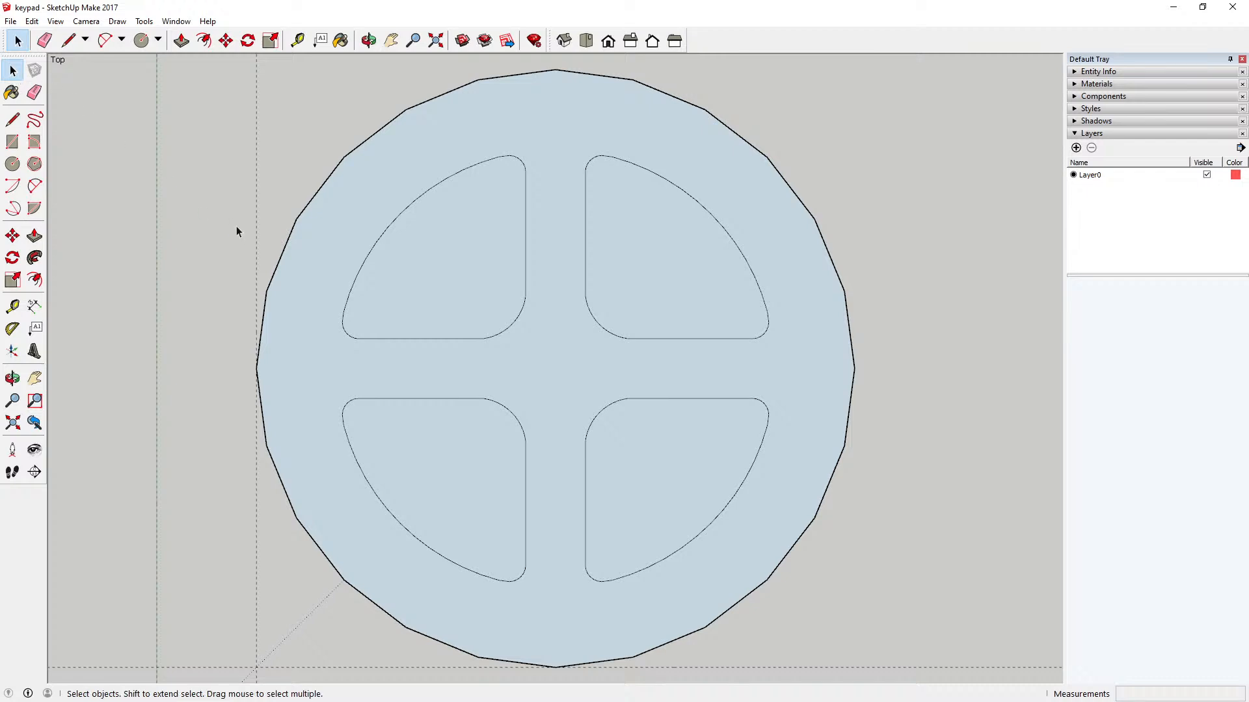
Step: Save the keypad model with its rebuilt four-sector key component
scroll(571, 363, down, 3)
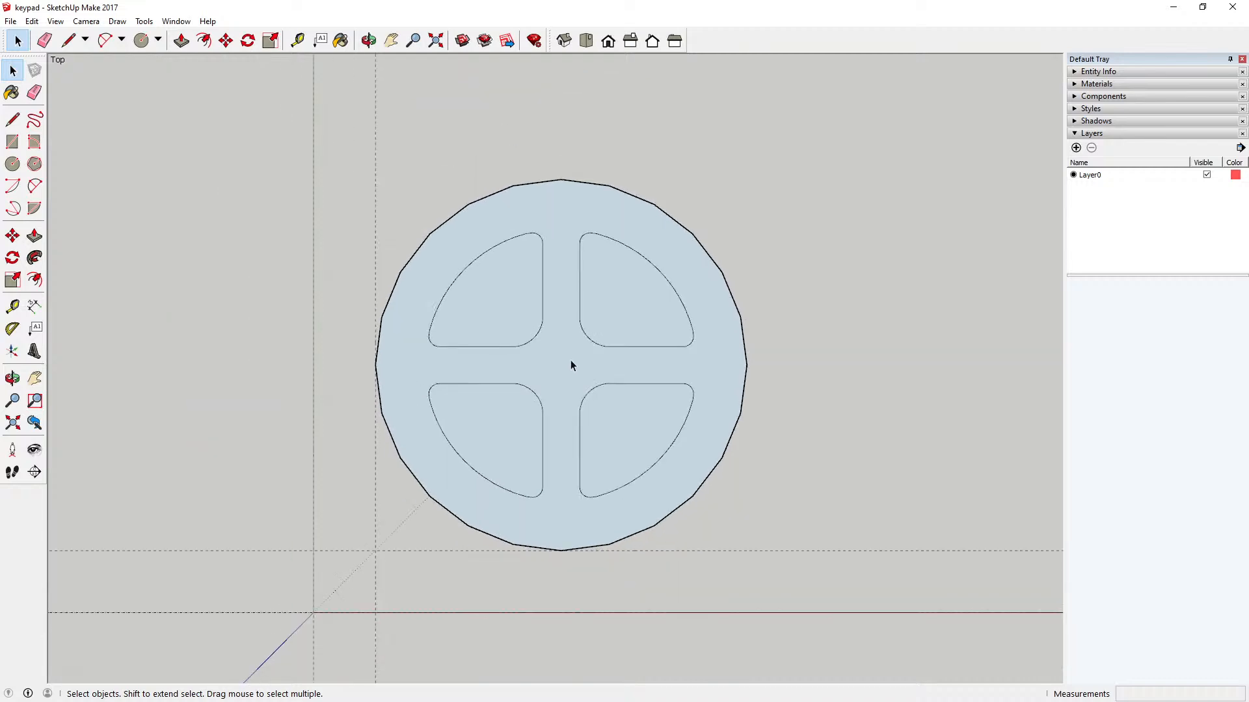
click(10, 21)
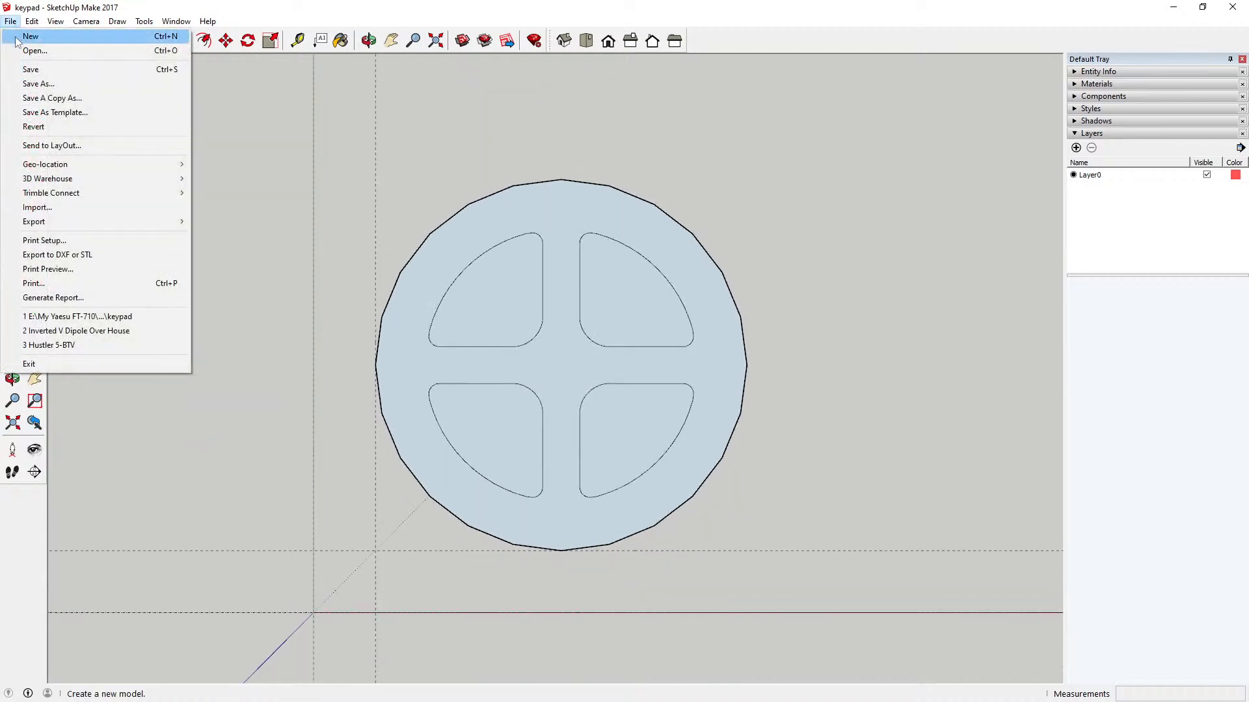
click(39, 71)
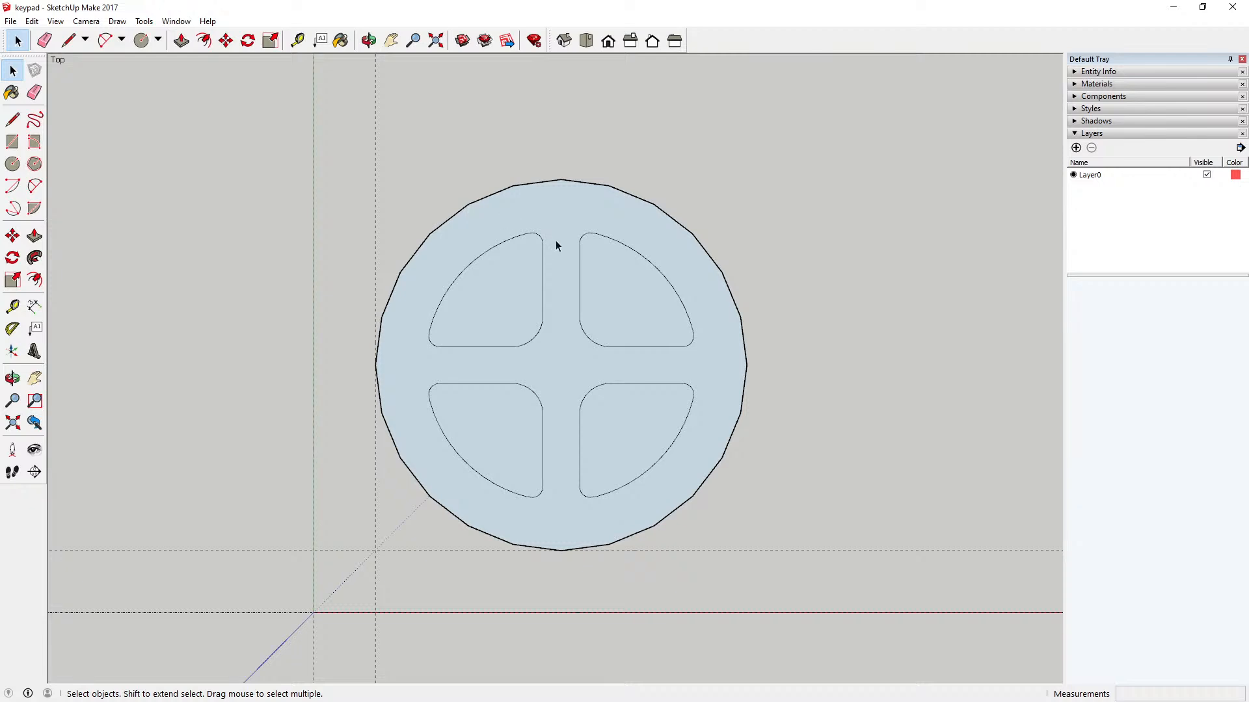
scroll(564, 270, up, 2)
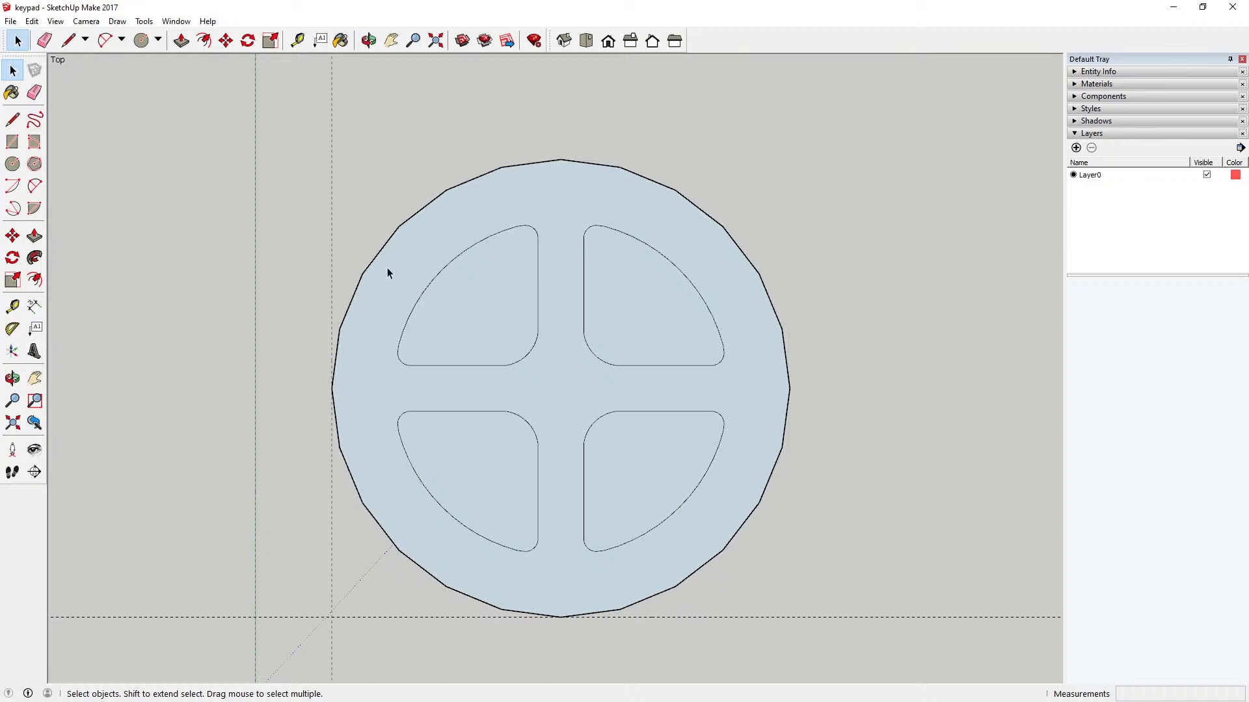
scroll(393, 349, down, 2)
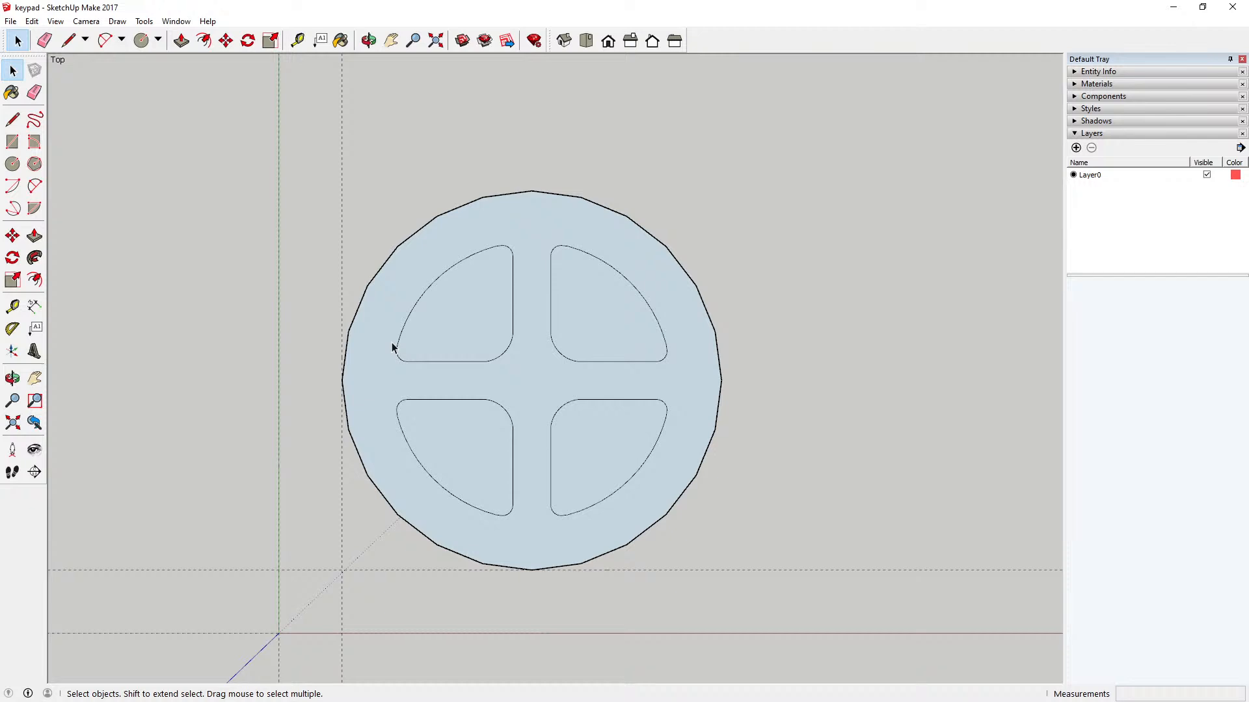
scroll(480, 276, up, 2)
scroll(480, 279, down, 1)
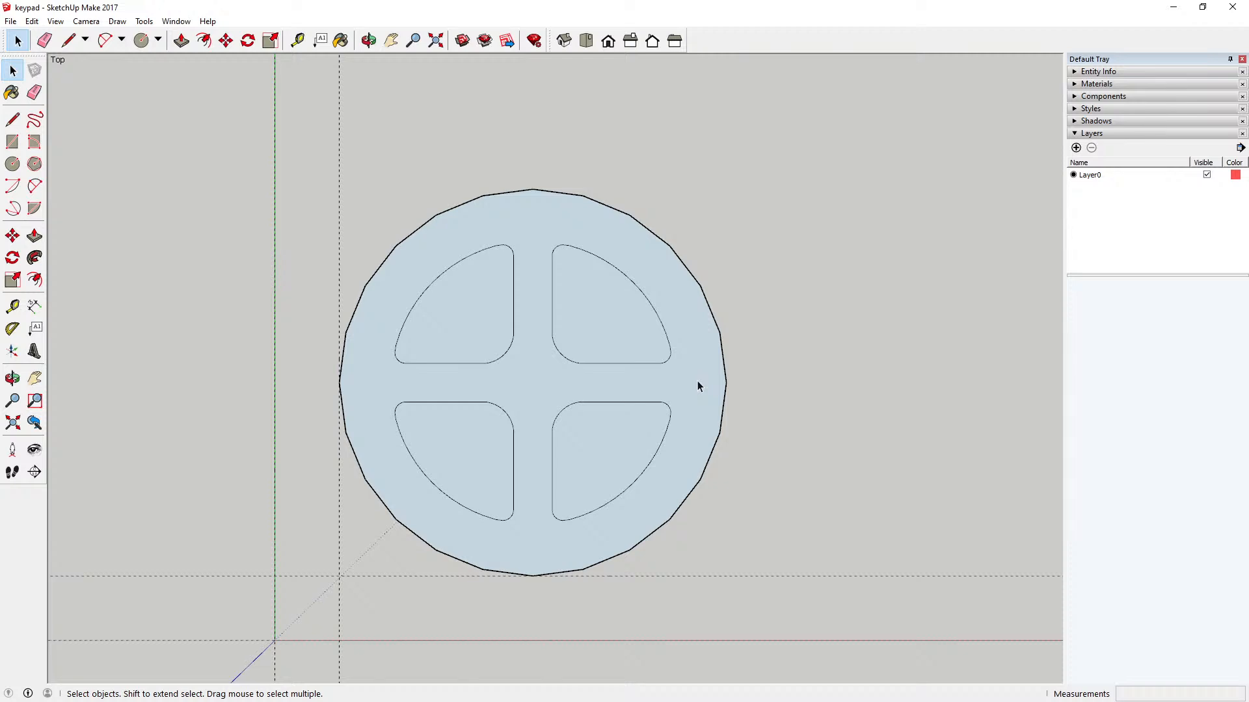
Step: Draw a circle with a 3.5 mm radius just below the circular key's topmost vertex, vertically aligned with it
scroll(512, 210, up, 6)
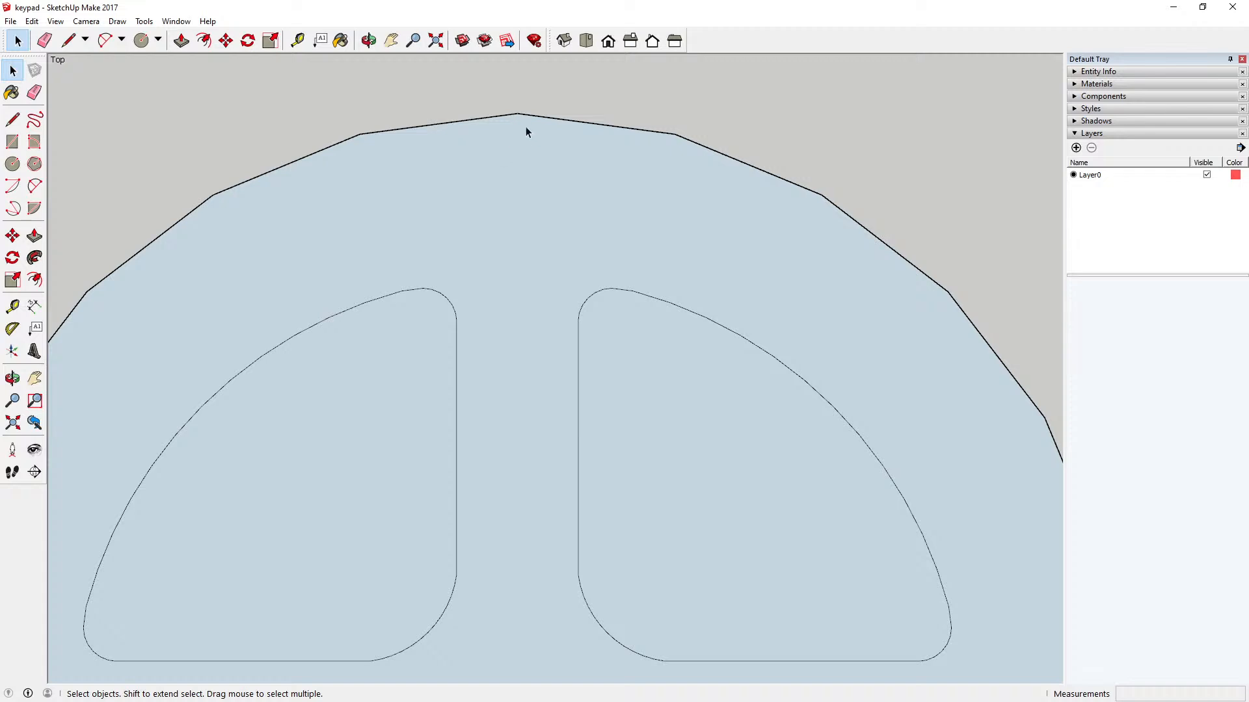
click(13, 163)
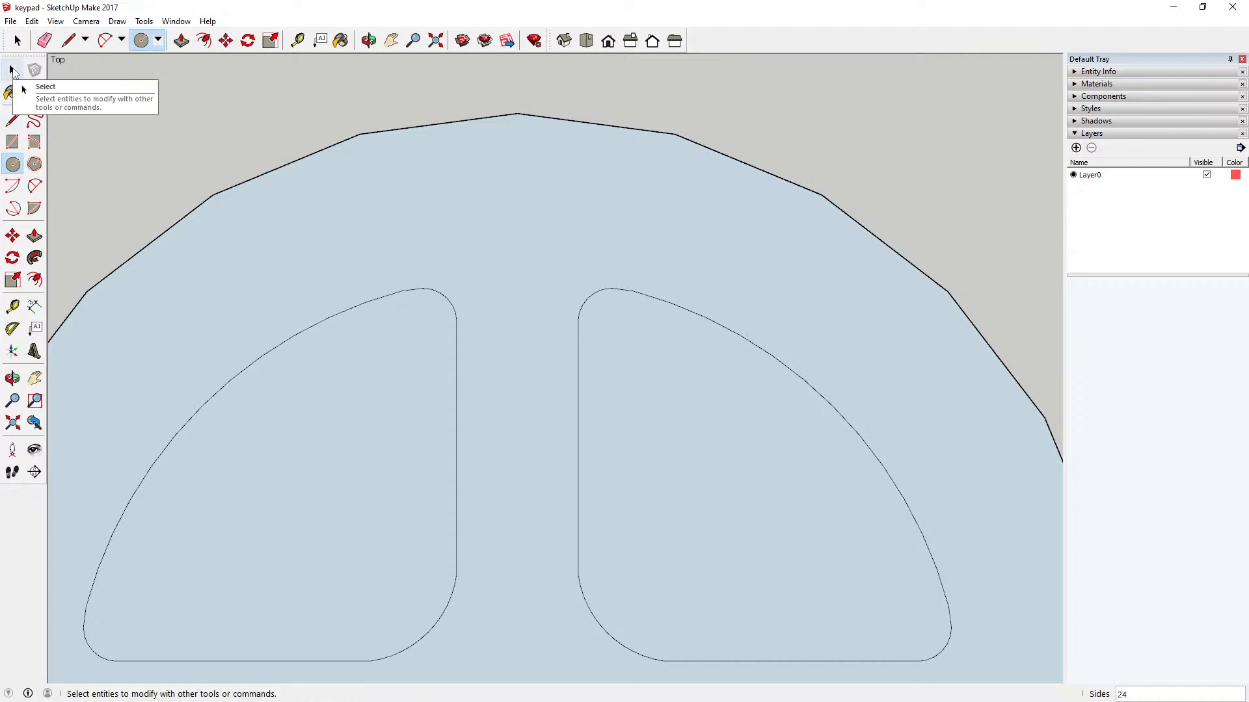
scroll(384, 306, down, 4)
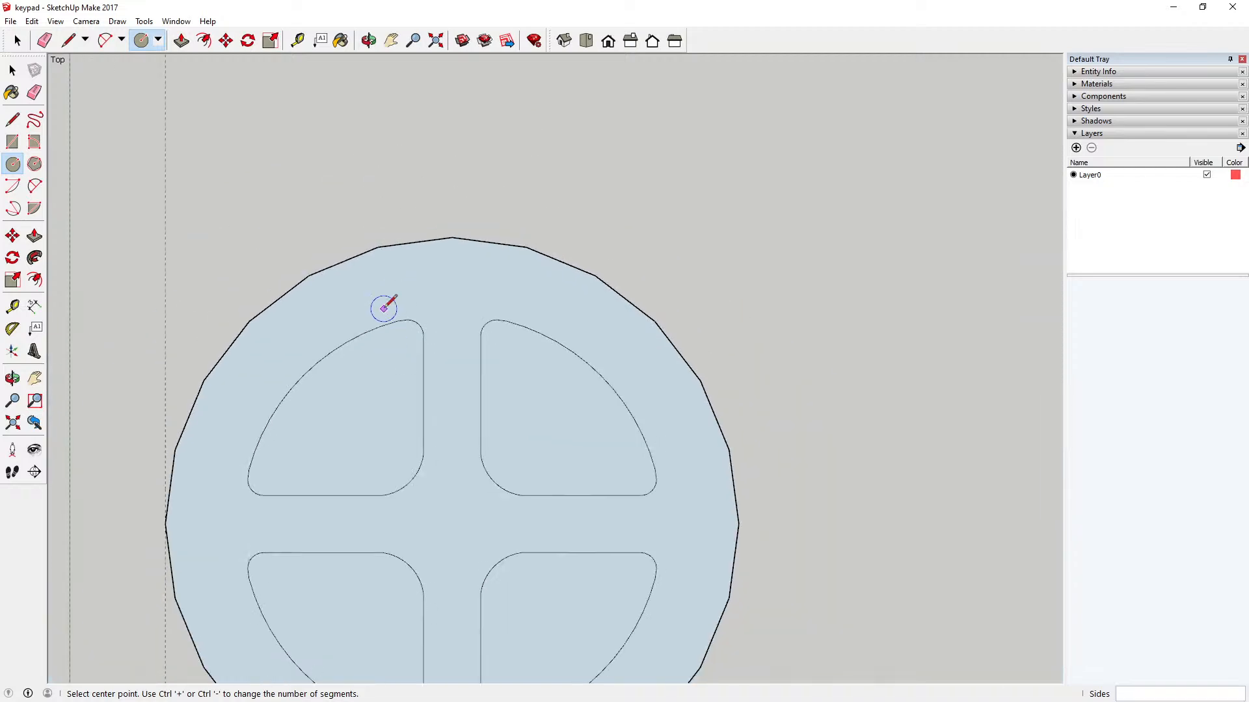
click(452, 278)
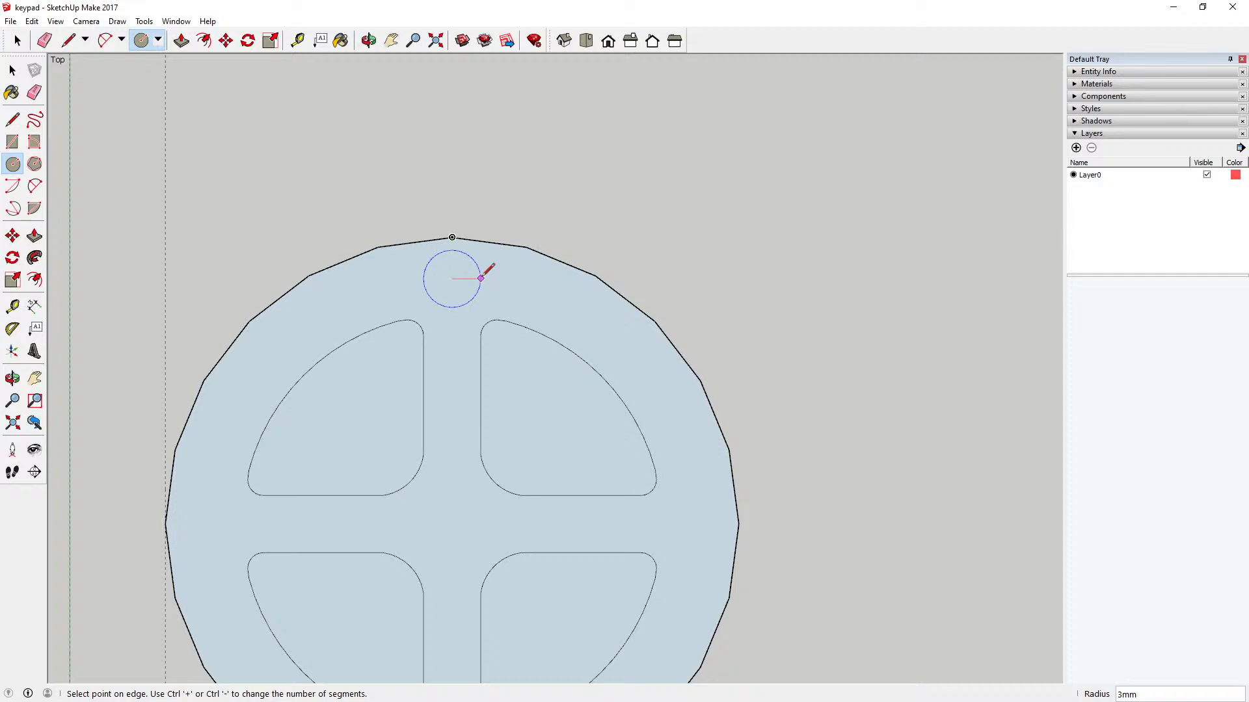
text(3.5)
key(Return)
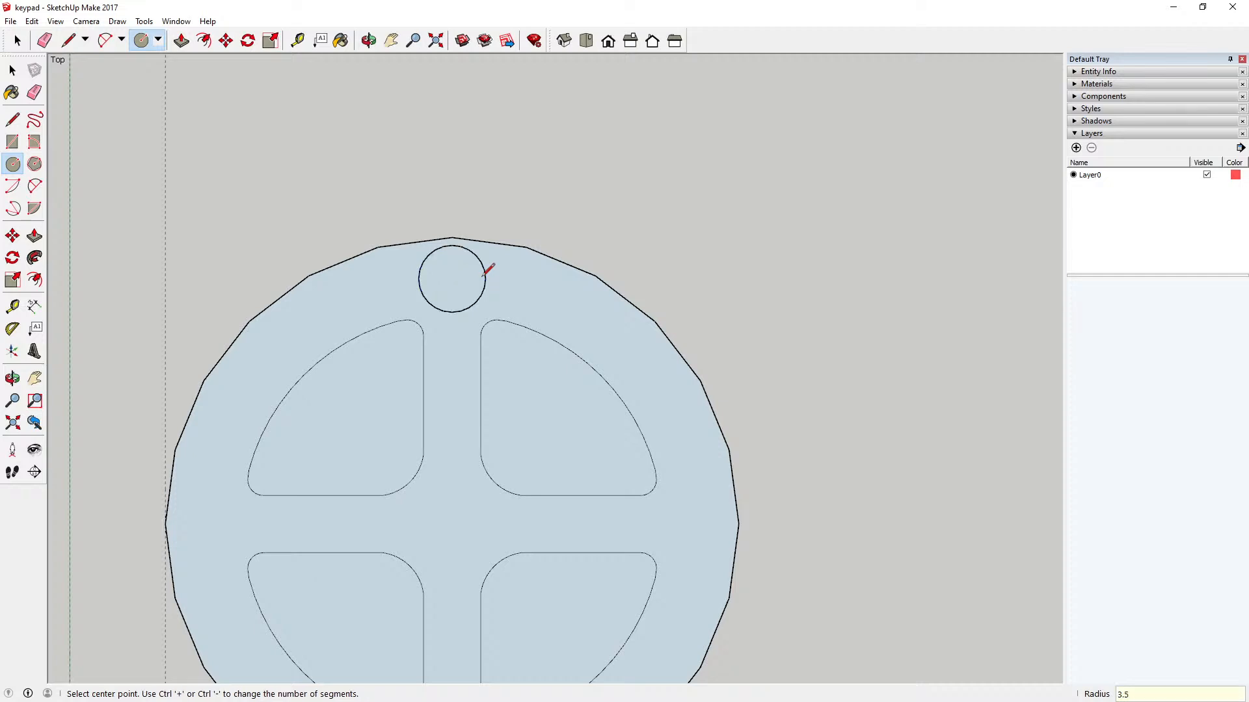
Step: Draw a concentric circle with a 2.5 mm radius inside the small circle near the key's upper edge
scroll(535, 233, down, 2)
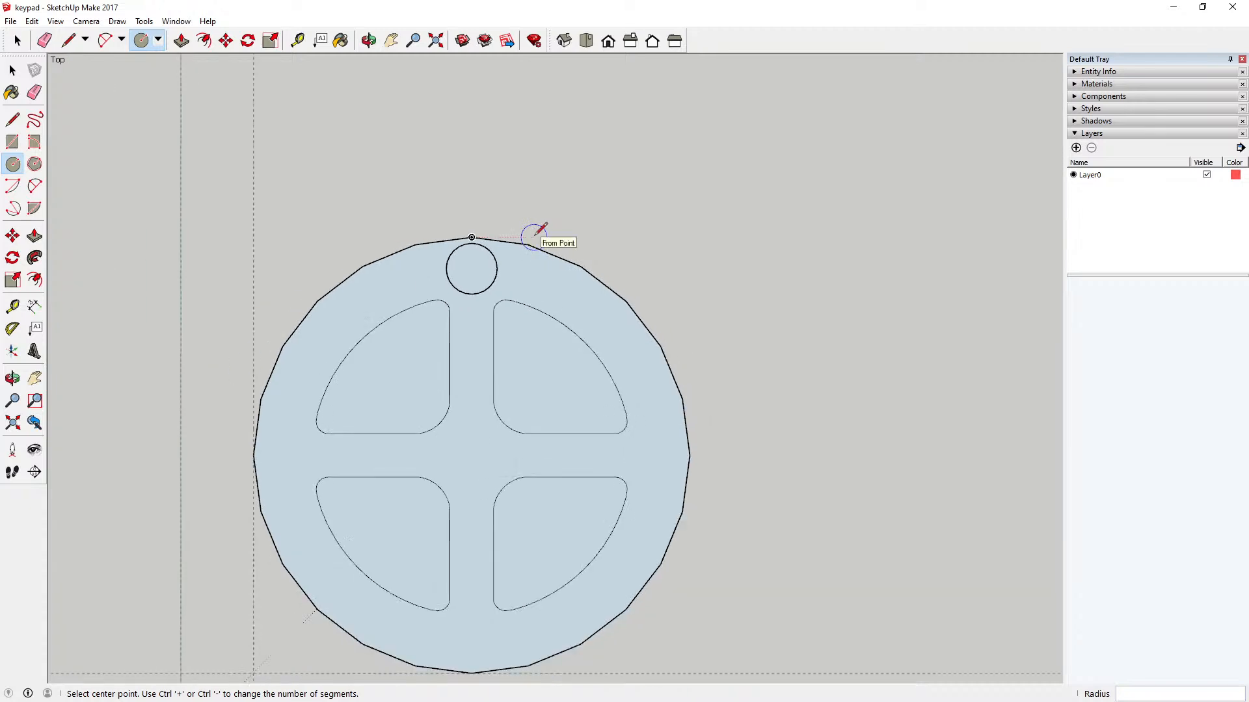
scroll(535, 233, up, 2)
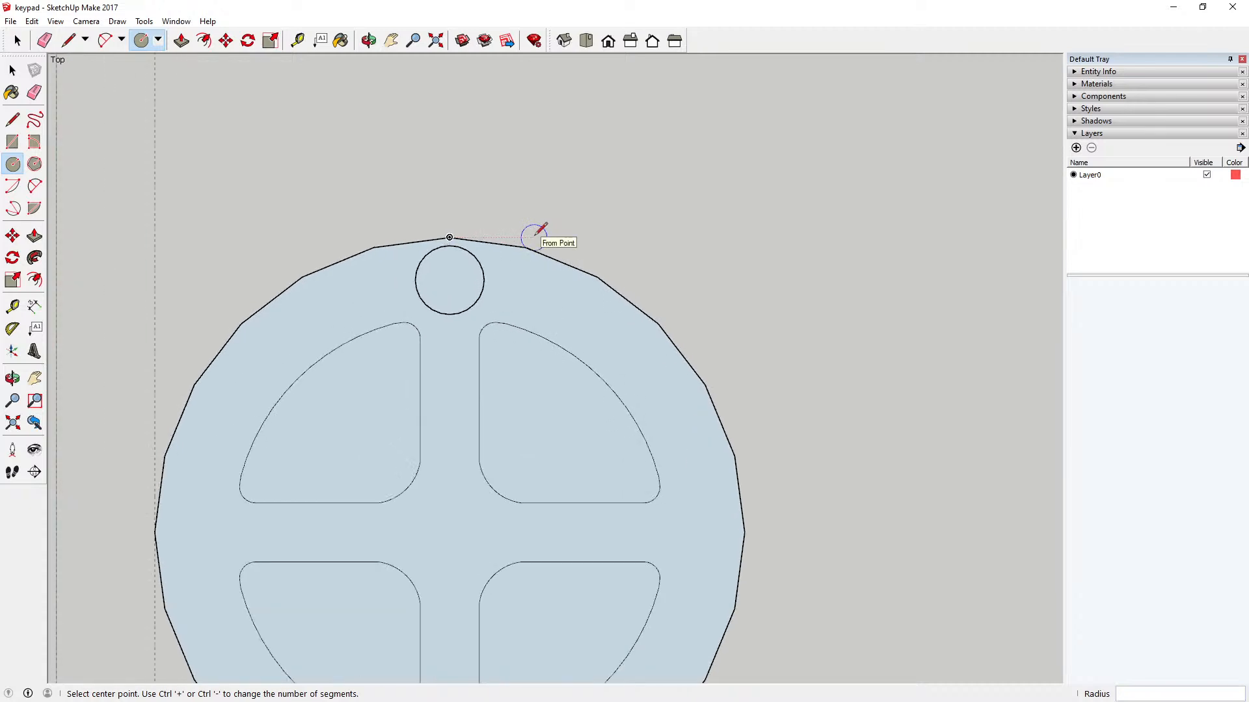
scroll(535, 233, up, 1)
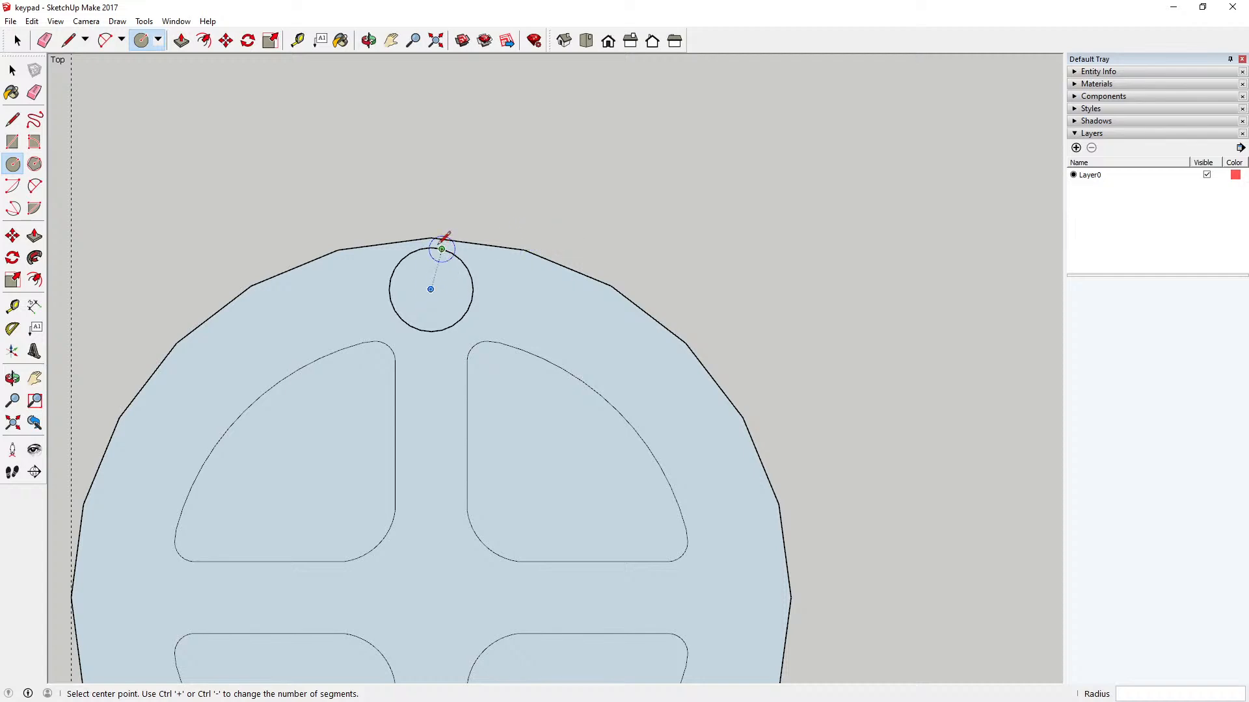
click(430, 289)
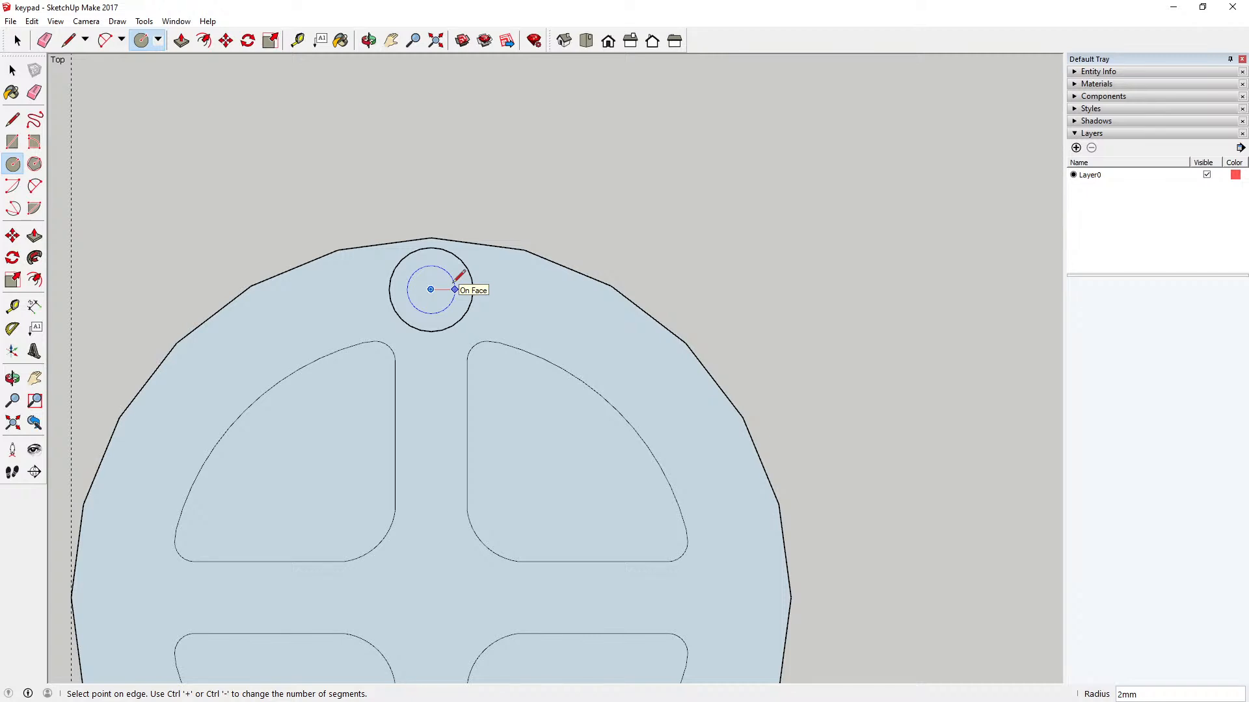
text(2.5)
key(Return)
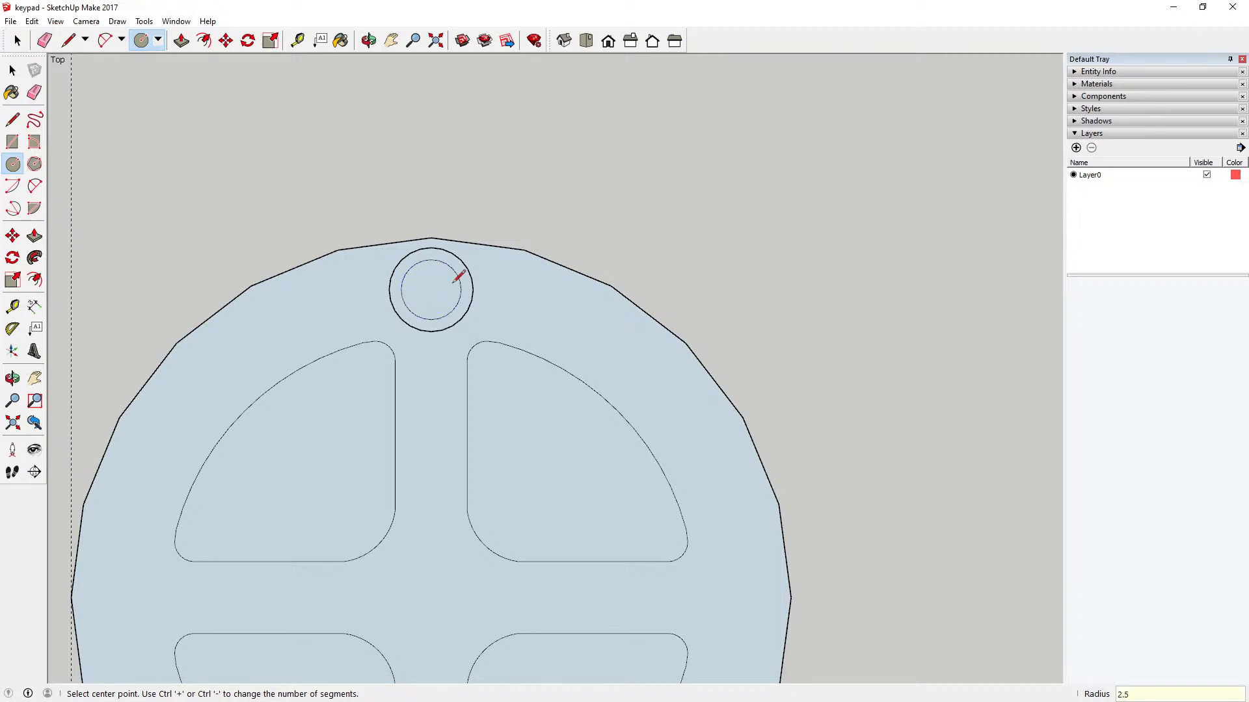
Step: Measure the inner circle's diameter, then undo that inner circle
key(space)
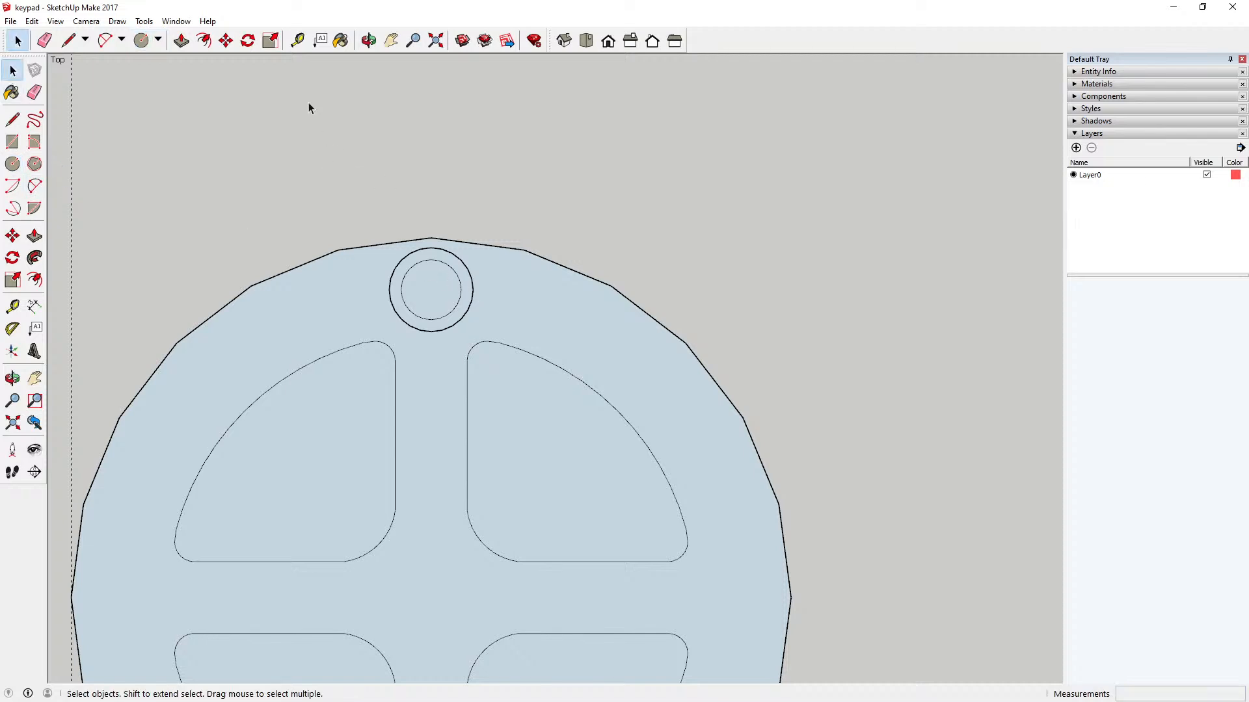
key(t)
click(401, 289)
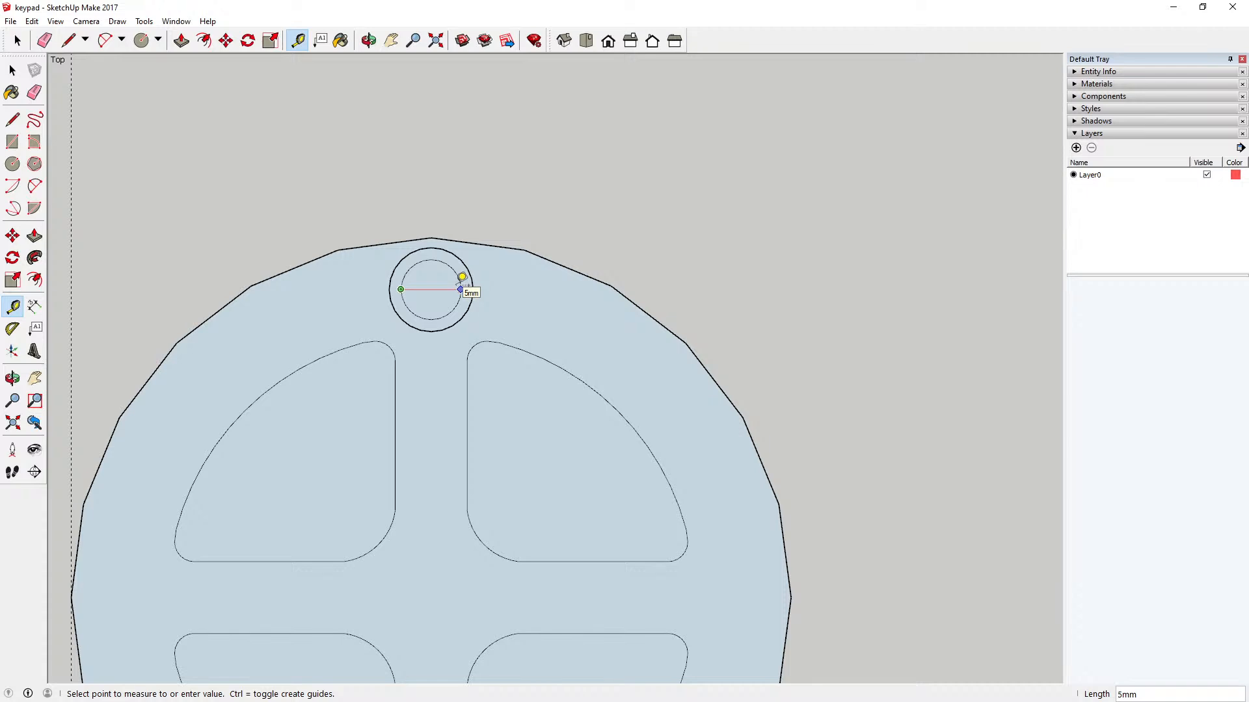
click(12, 70)
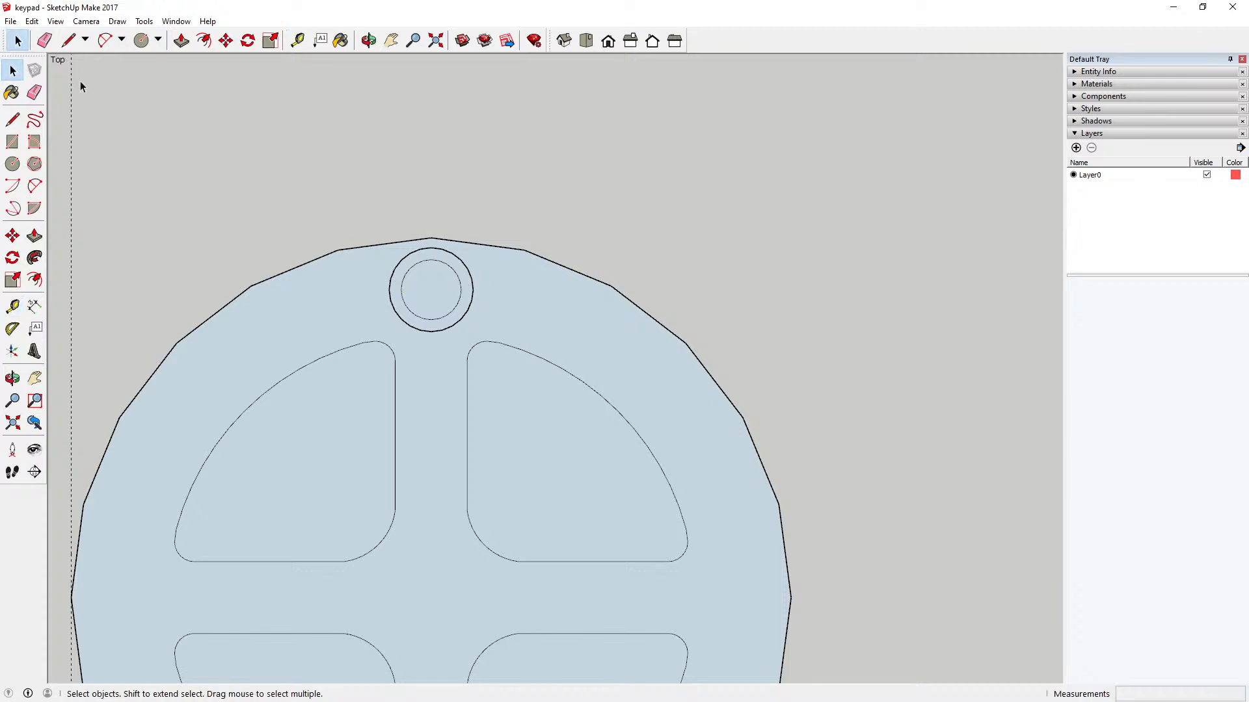
click(32, 21)
click(47, 37)
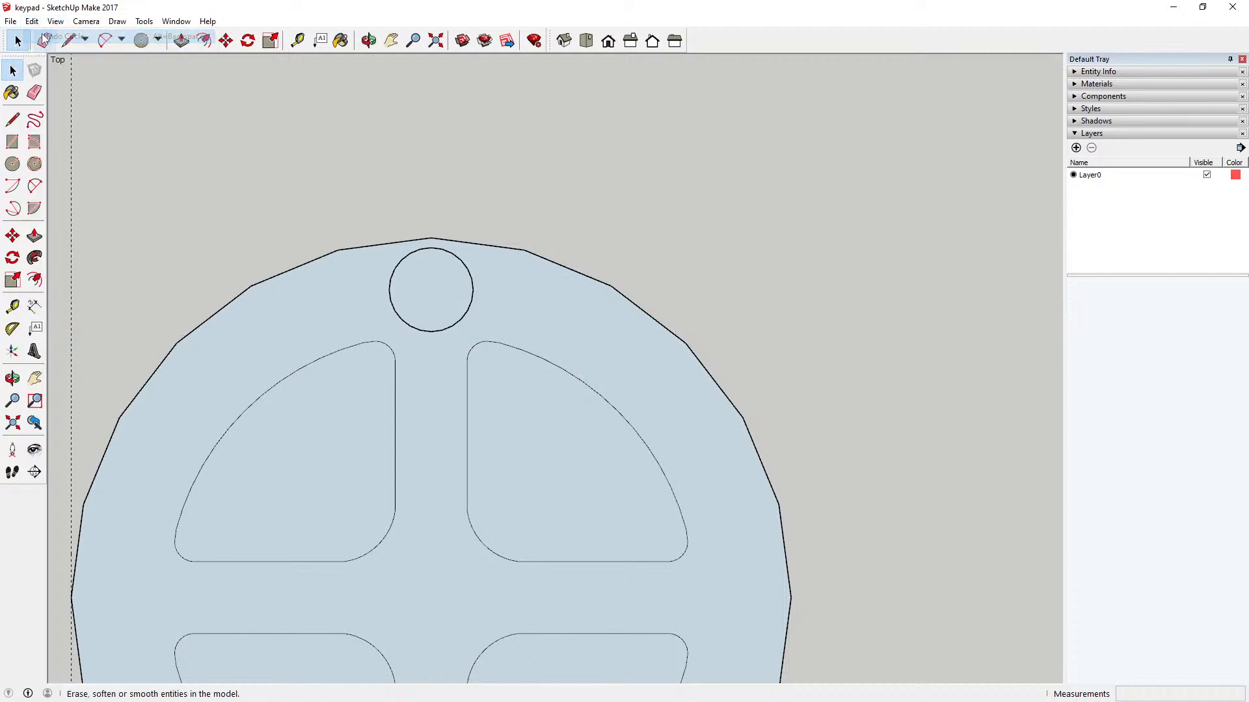
Step: Draw a concentric circle with a 2 mm radius inside the 3.5 mm radius circle
click(12, 164)
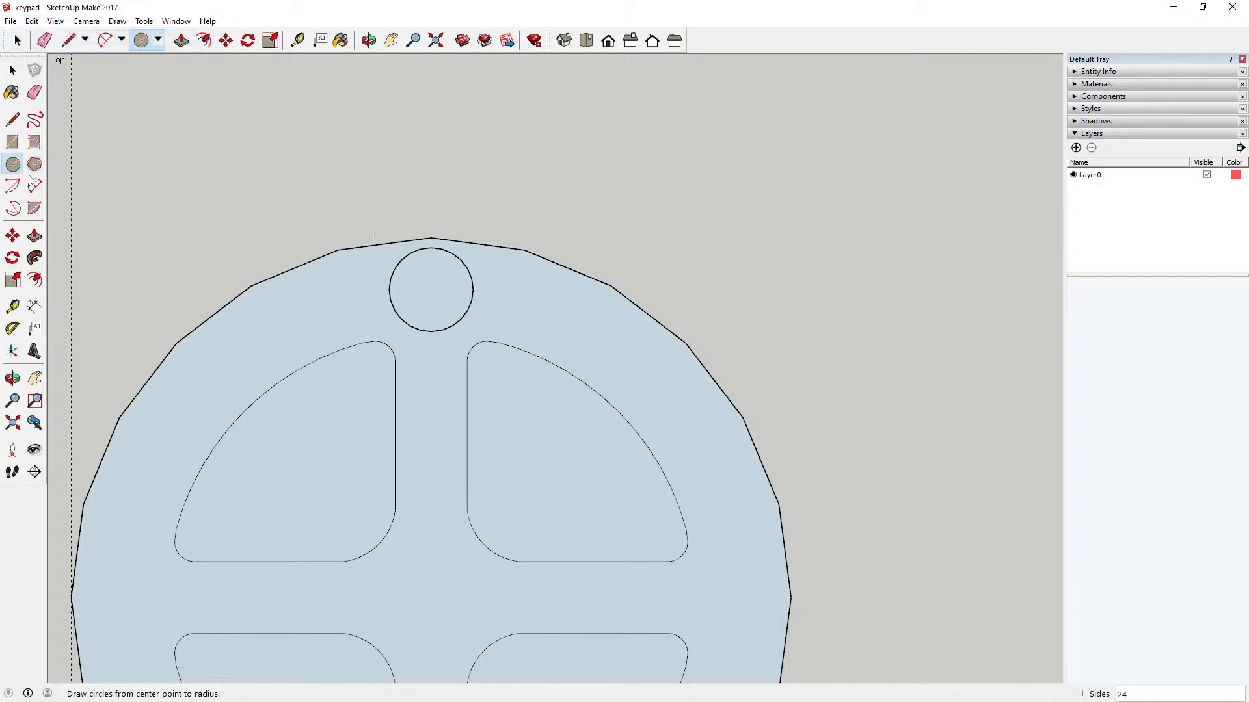
click(431, 289)
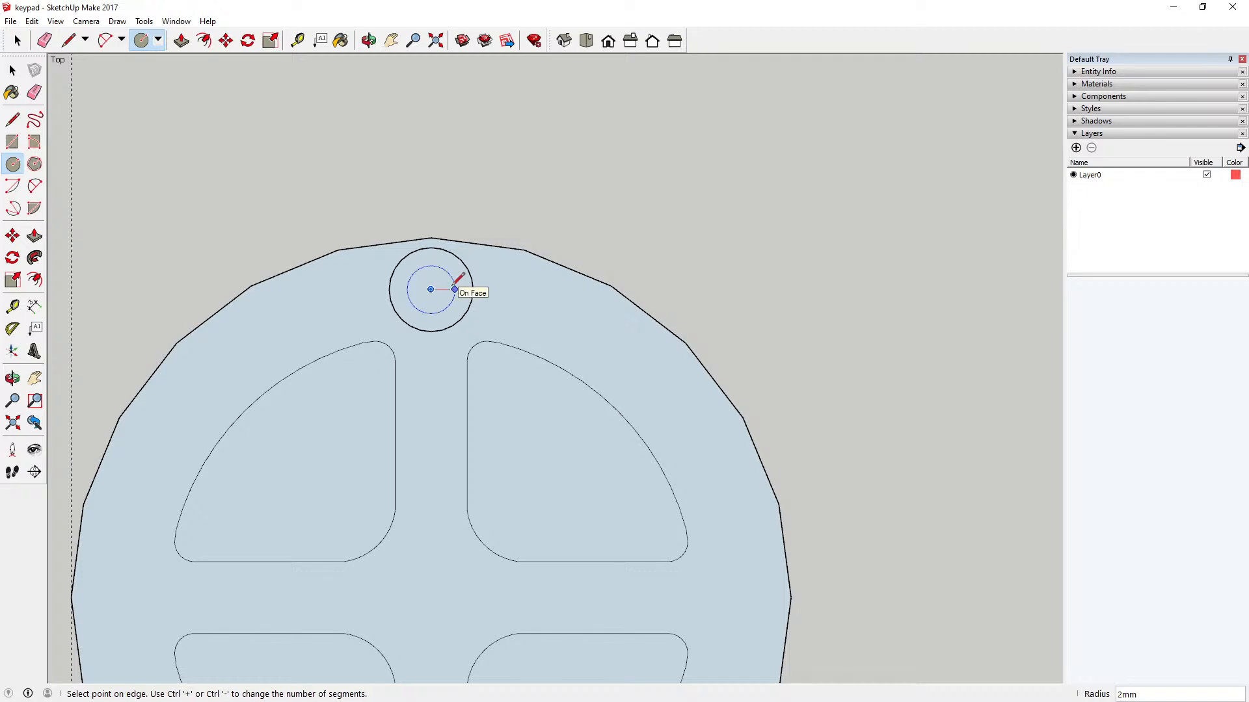
text(2)
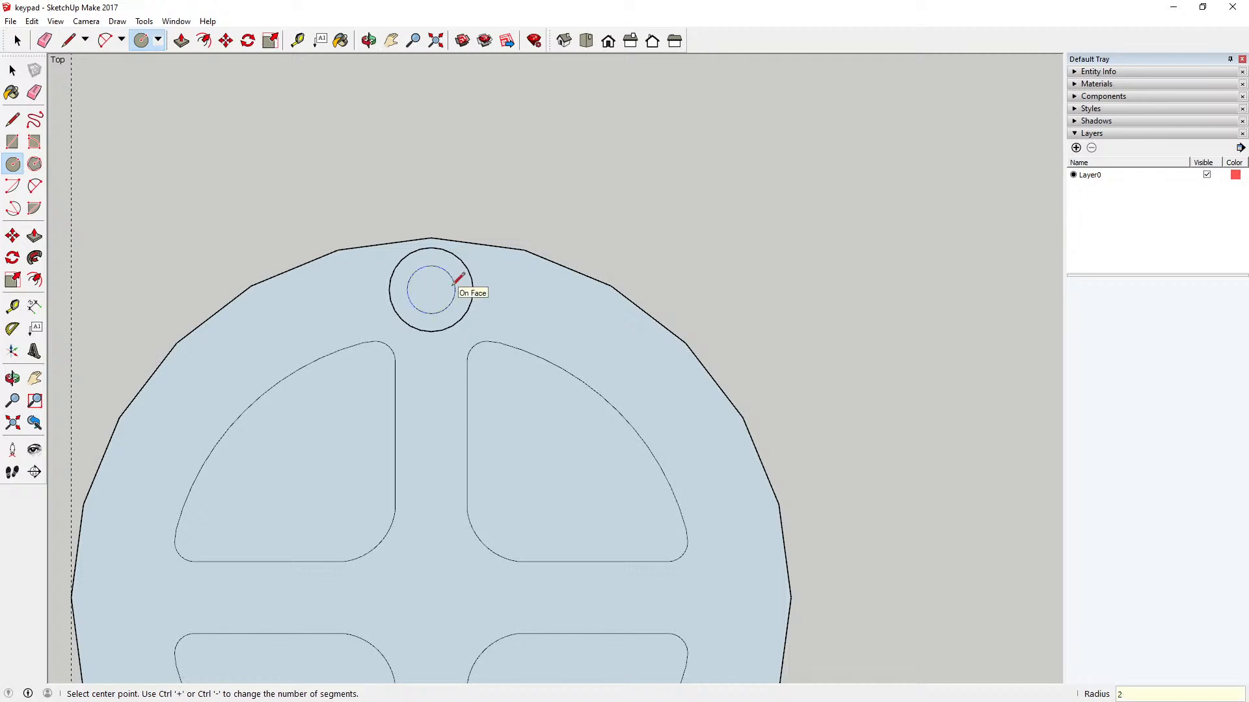
click(12, 70)
Step: Select both concentric circles near the key's upper edge together with their faces
scroll(579, 256, down, 3)
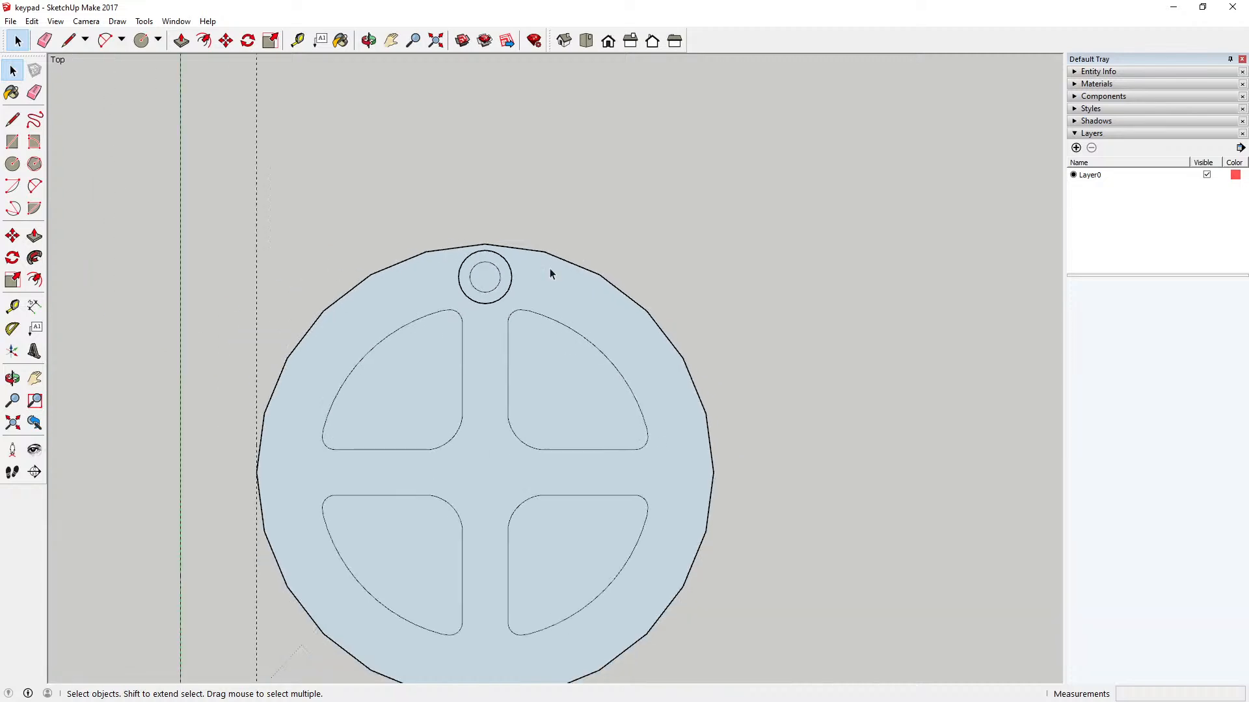
scroll(536, 277, up, 5)
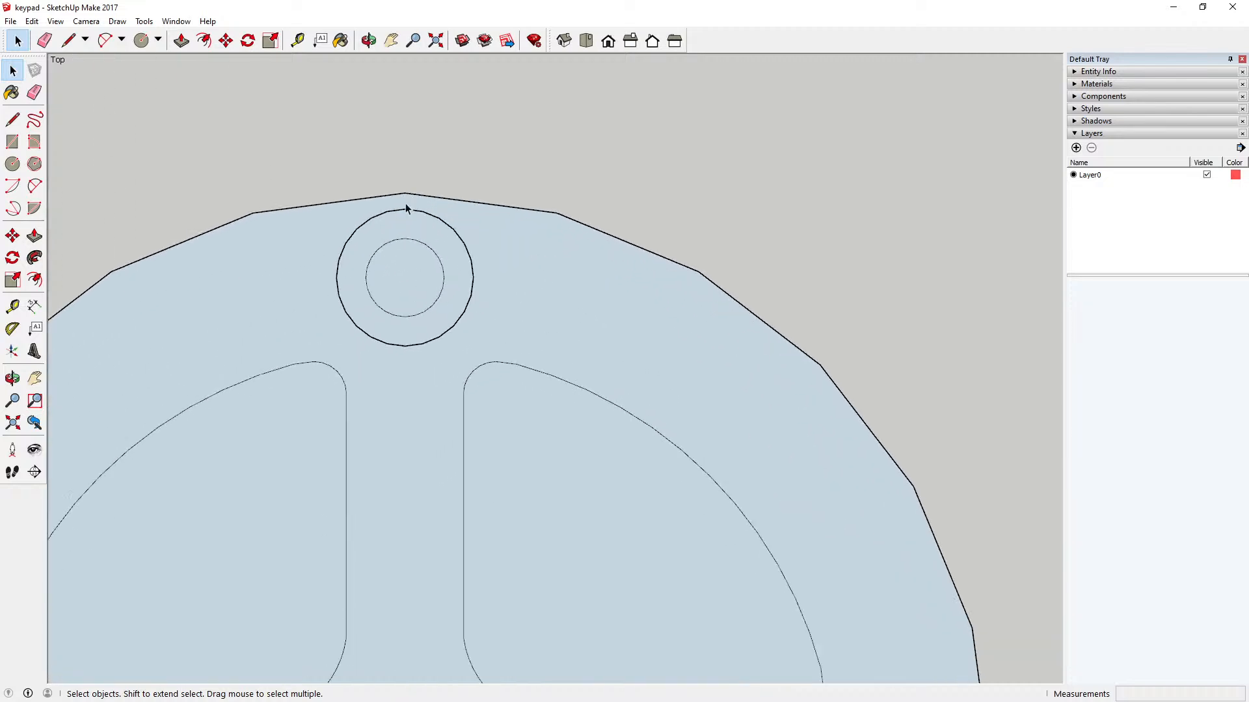
scroll(410, 203, down, 2)
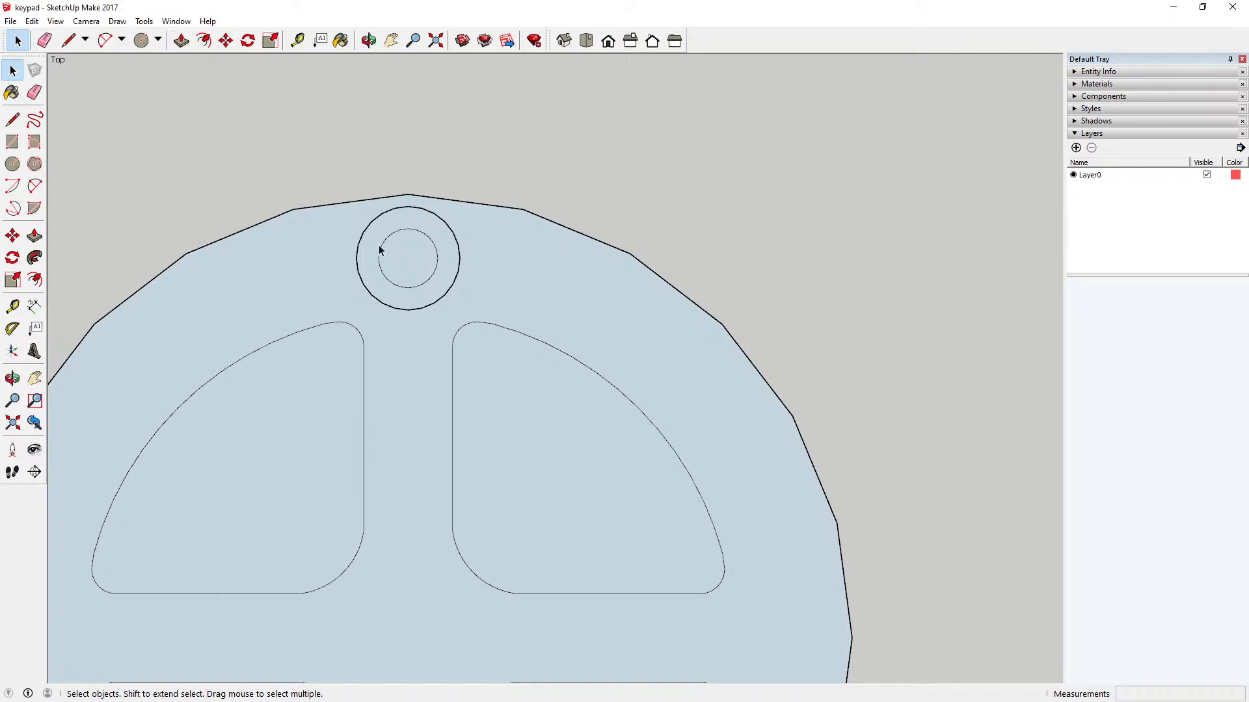
drag(329, 195, 483, 327)
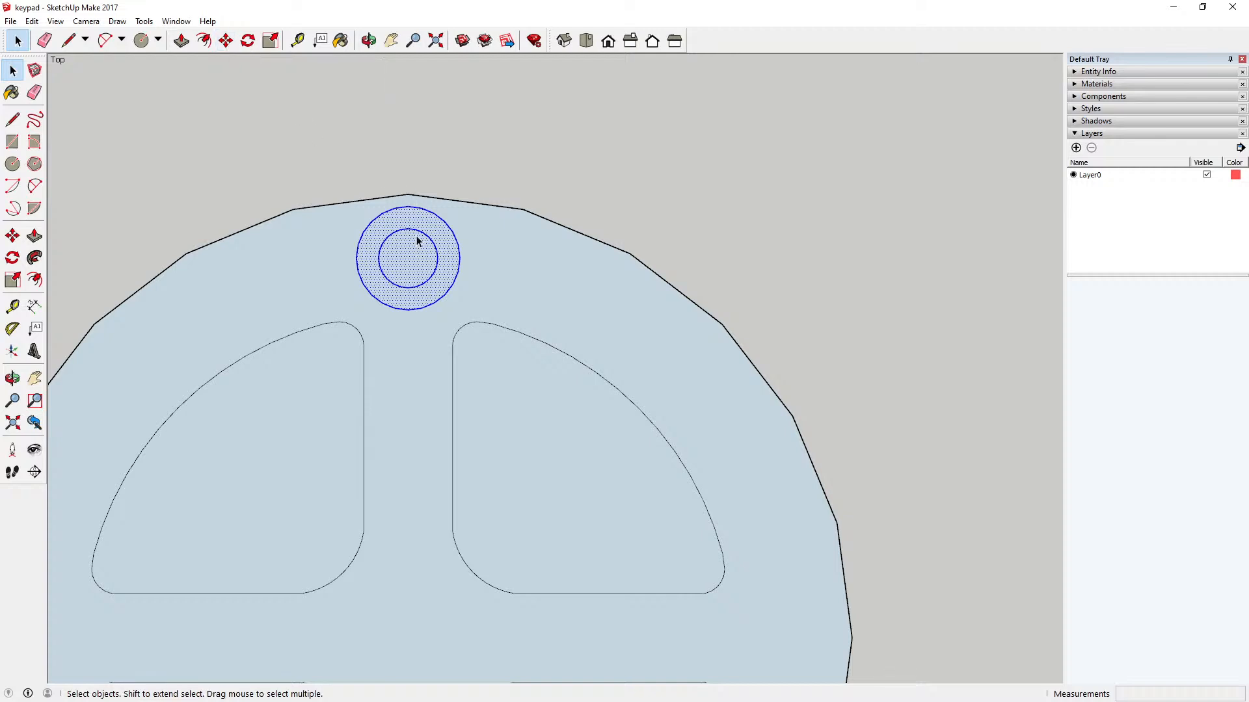
Step: Place a guide 4 mm down from the circular key's topmost vertex towards its centre, then undo the guide
click(296, 43)
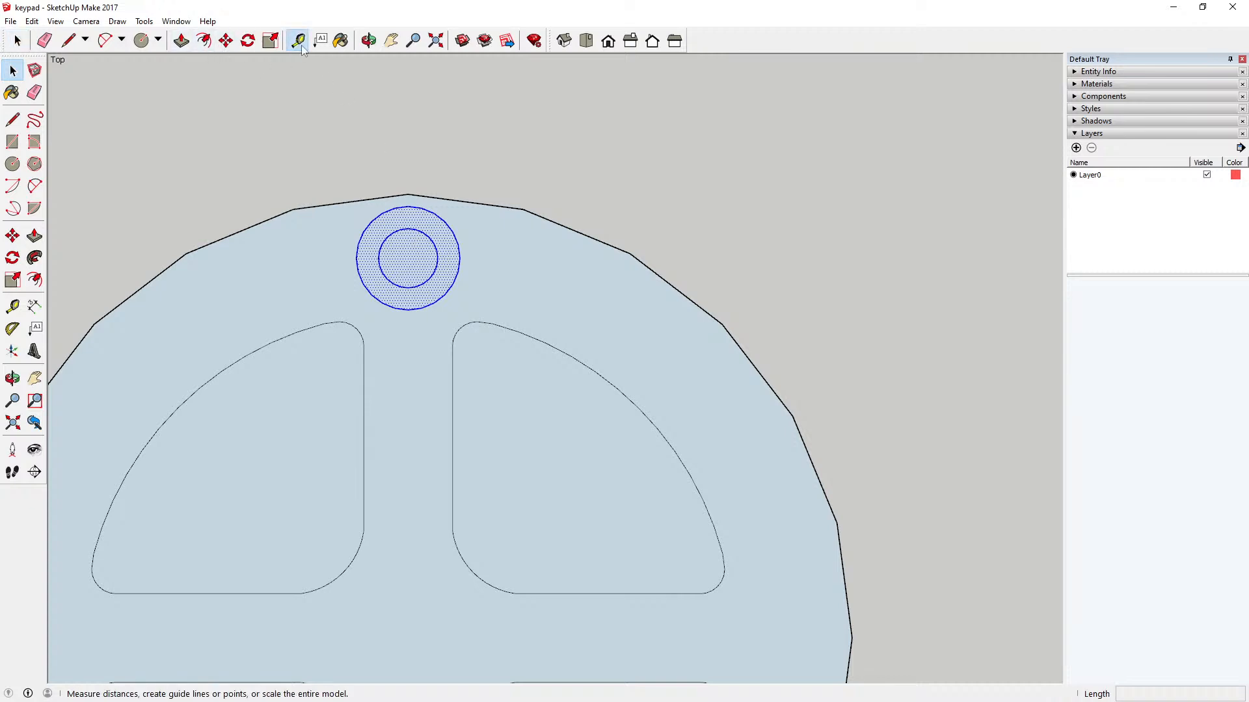
click(723, 322)
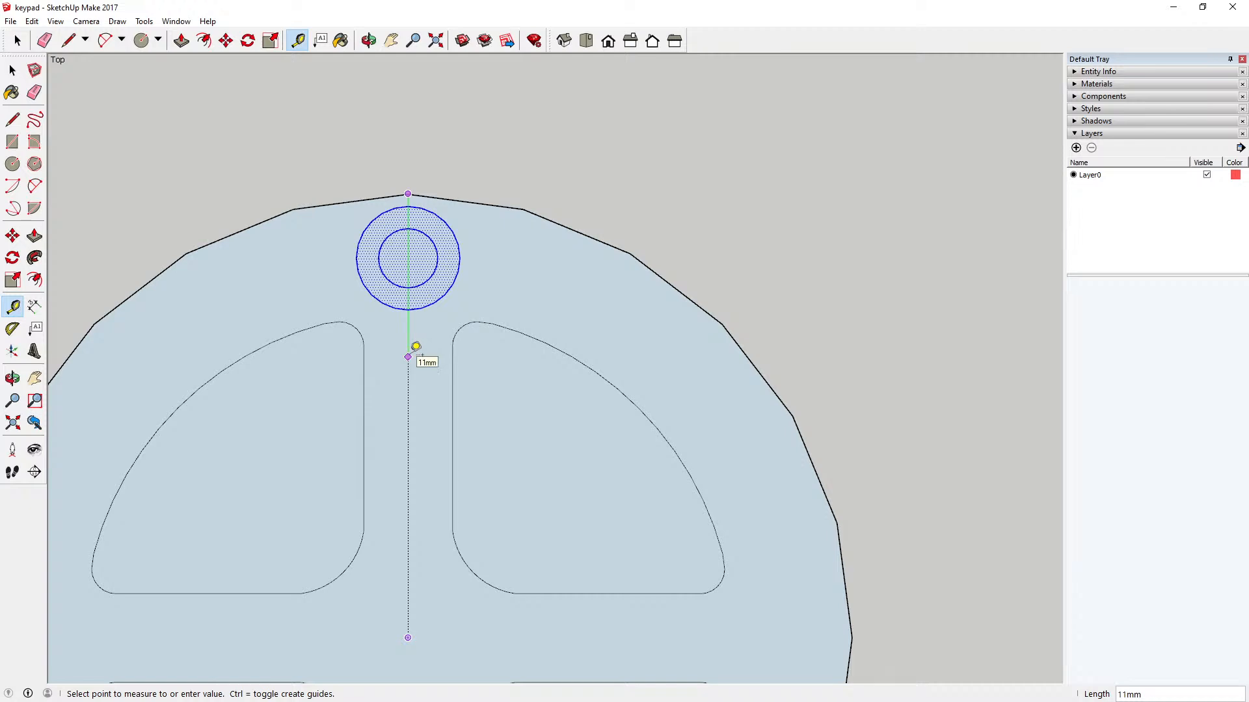
text(4)
key(Return)
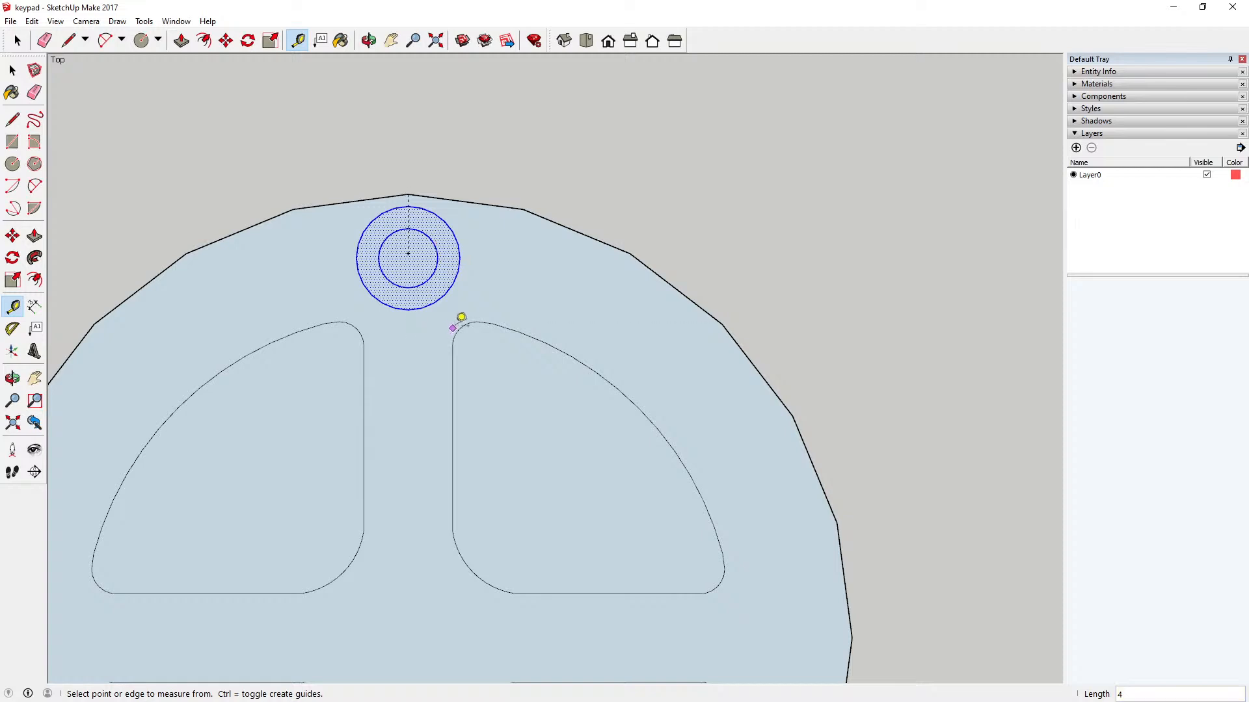
click(31, 21)
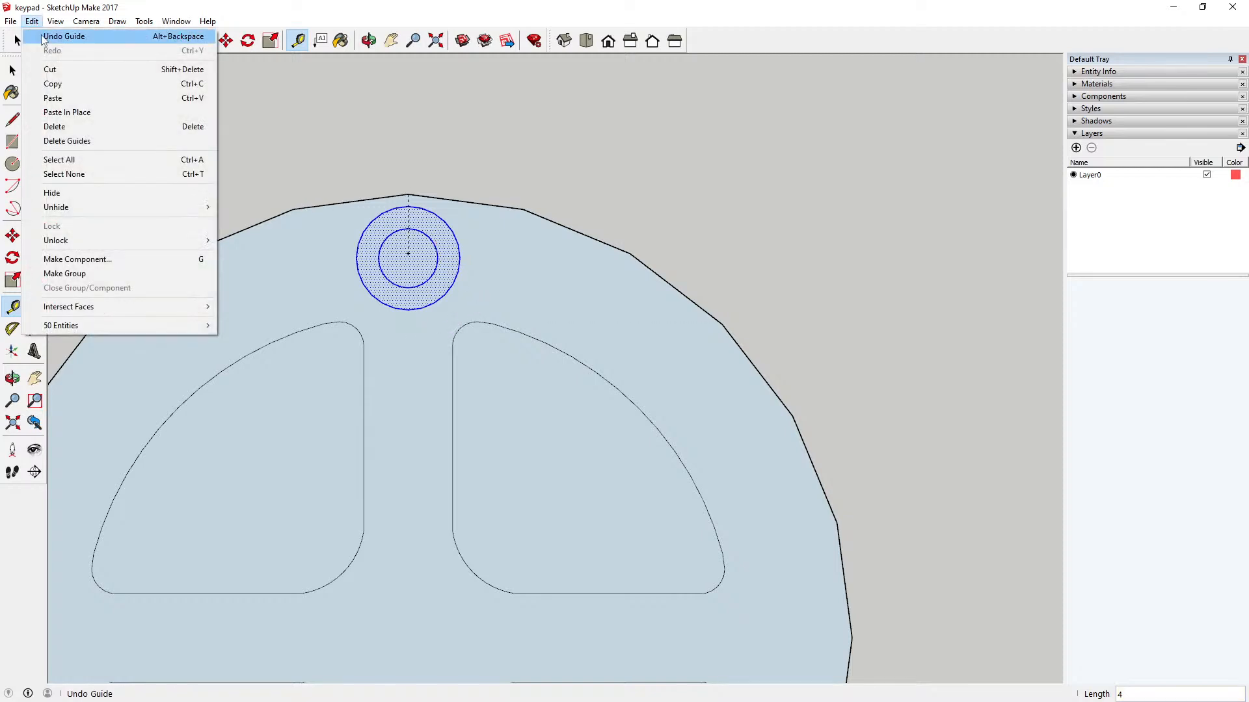
click(39, 33)
Step: Measure from the circular key's topmost vertex down towards the centre of the concentric circles
click(409, 194)
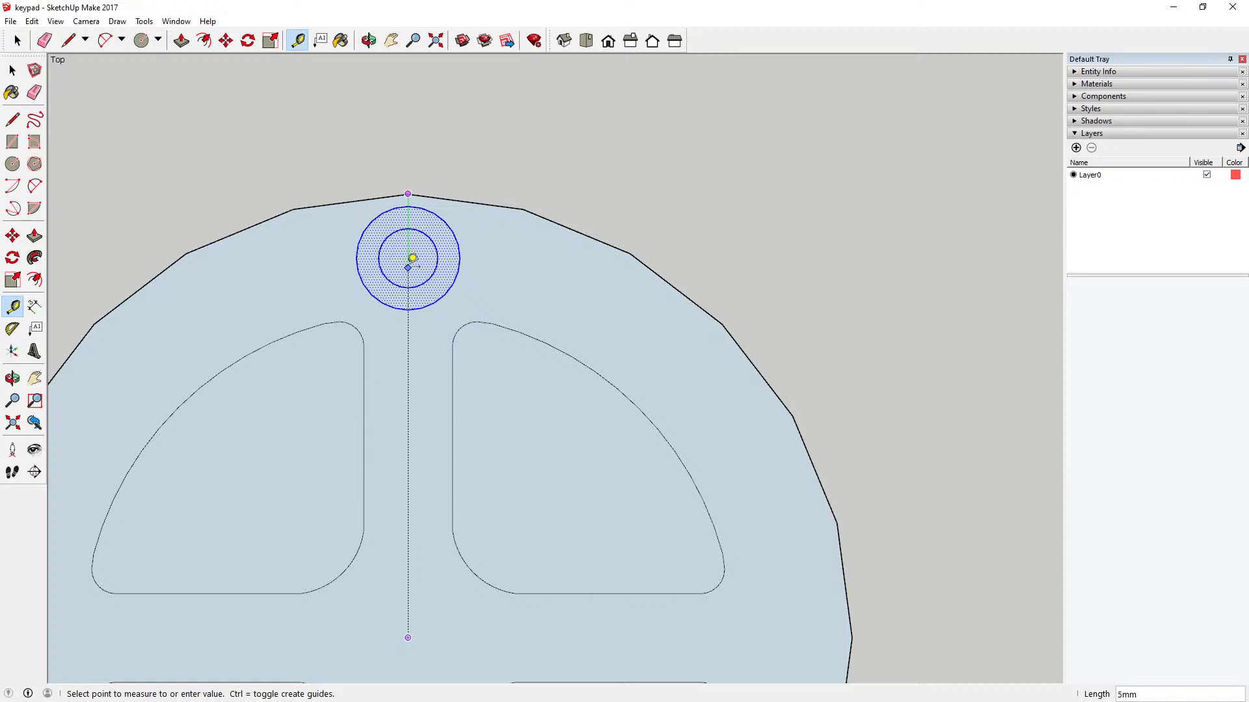
key(Escape)
key(space)
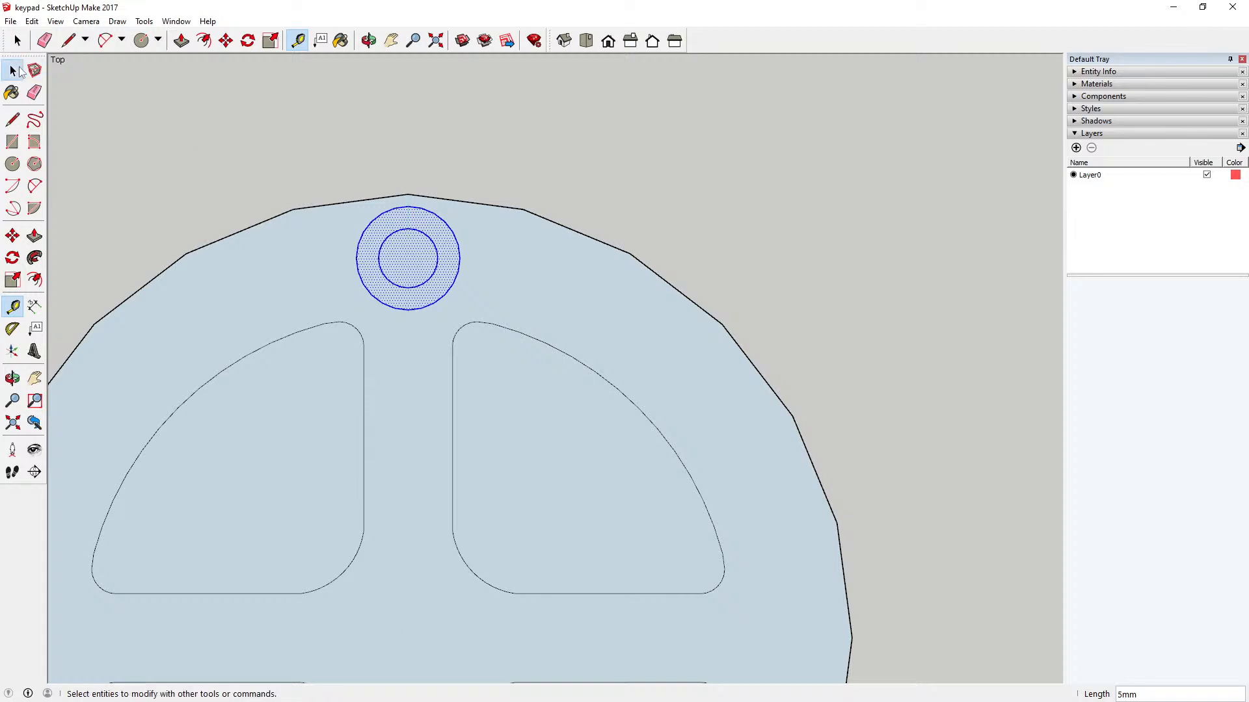
Step: Move the concentric circles by their centre onto the key's topmost vertex and from there 5 mm down towards the key's centre
click(225, 41)
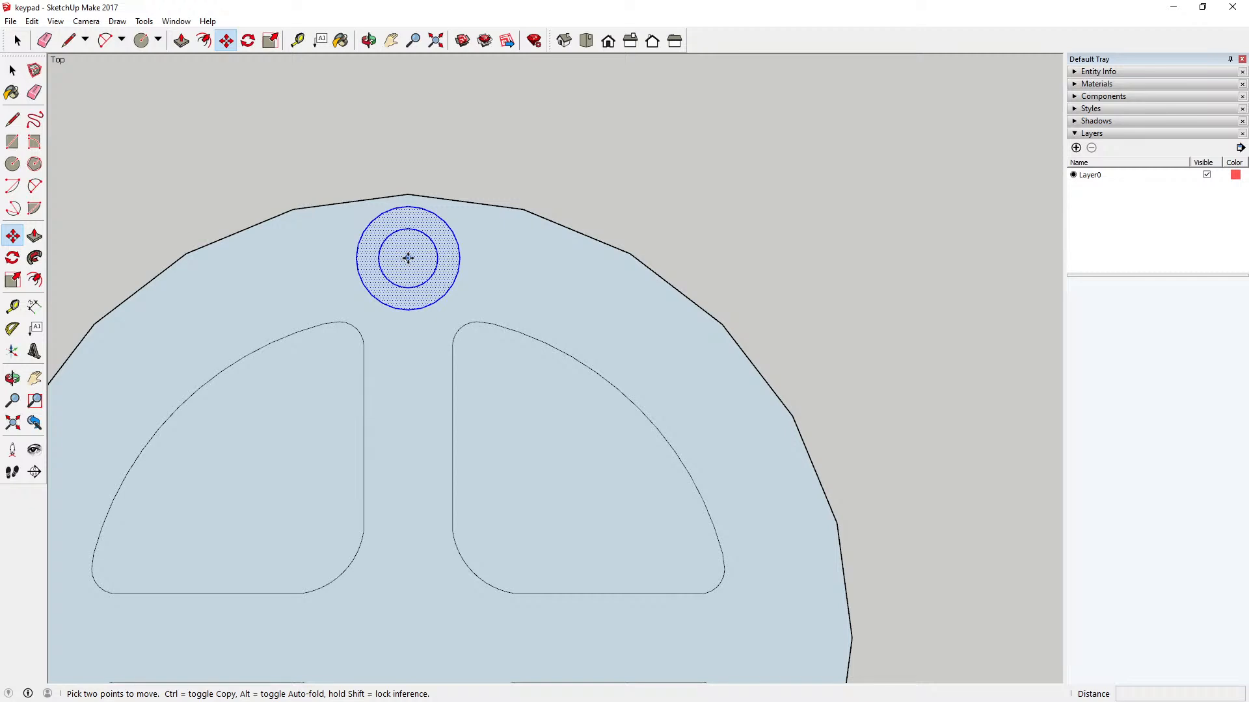
click(408, 257)
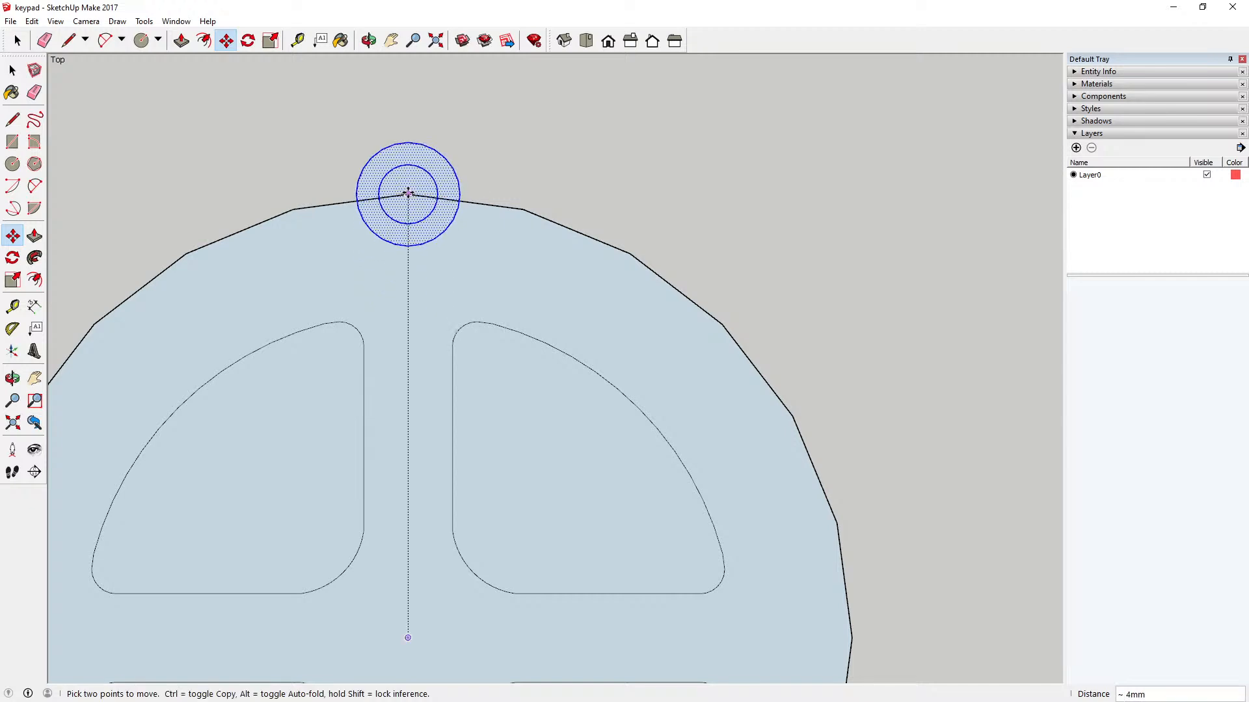
click(408, 194)
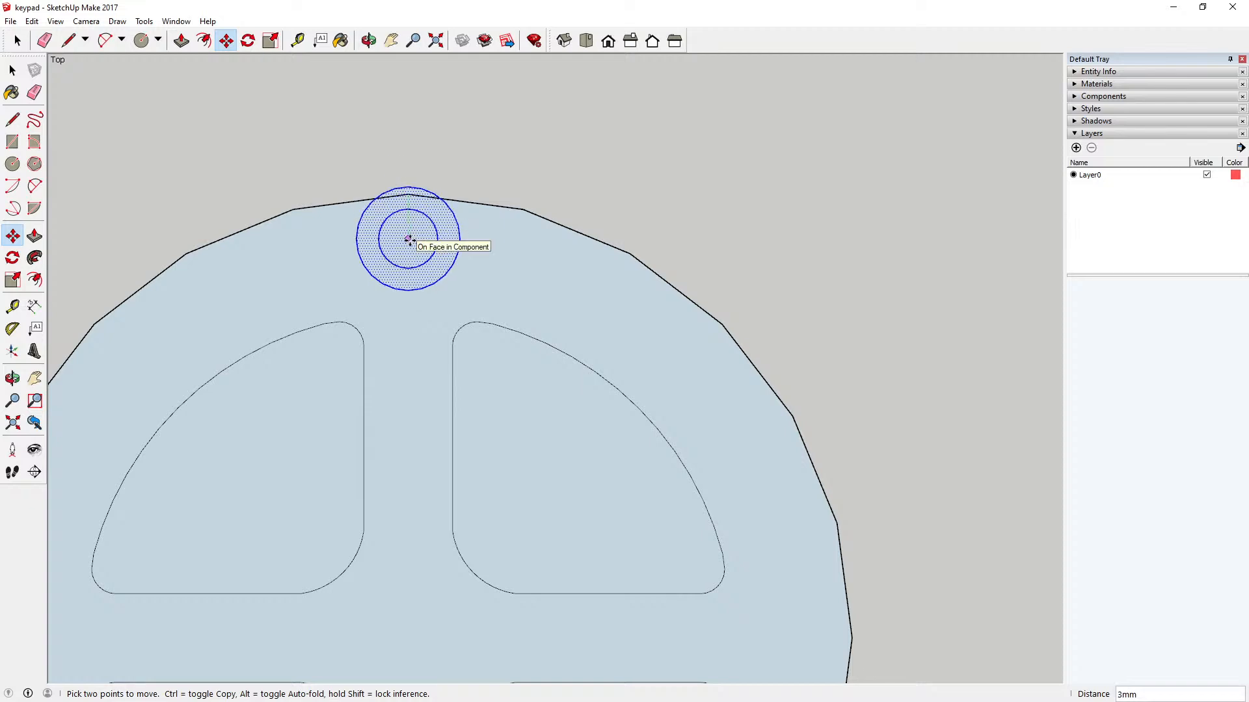
text(5)
key(Return)
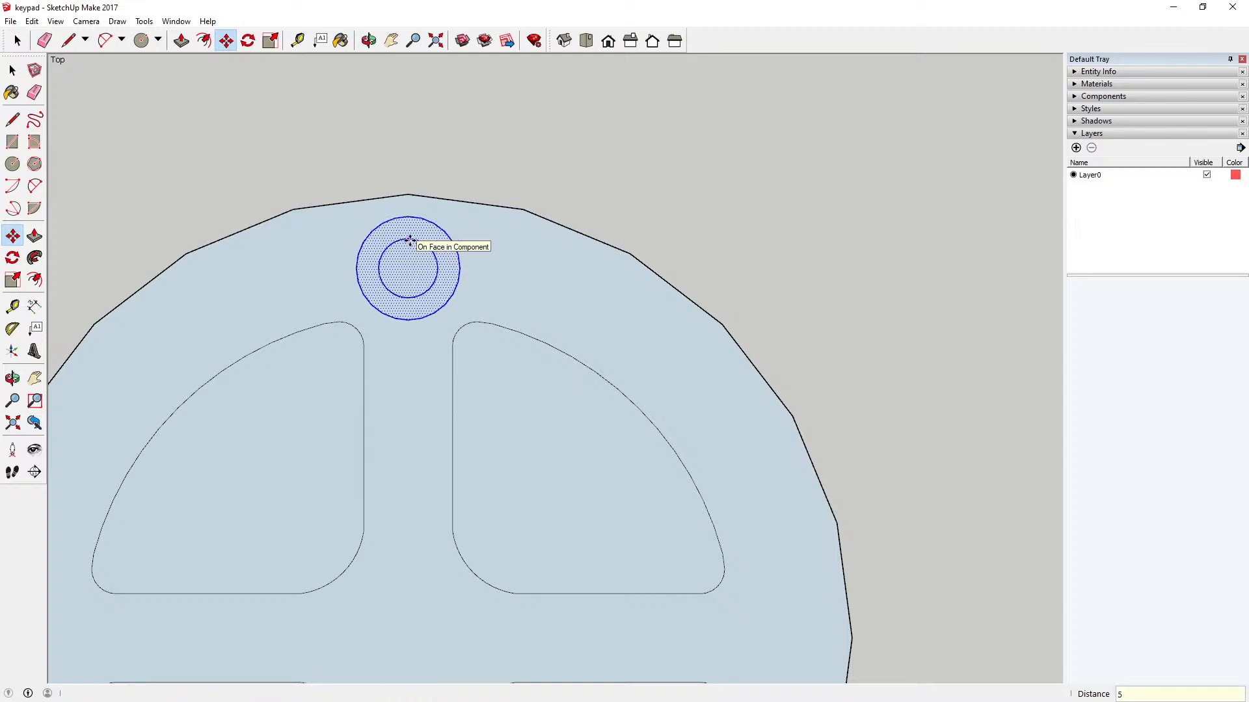
click(12, 70)
click(314, 134)
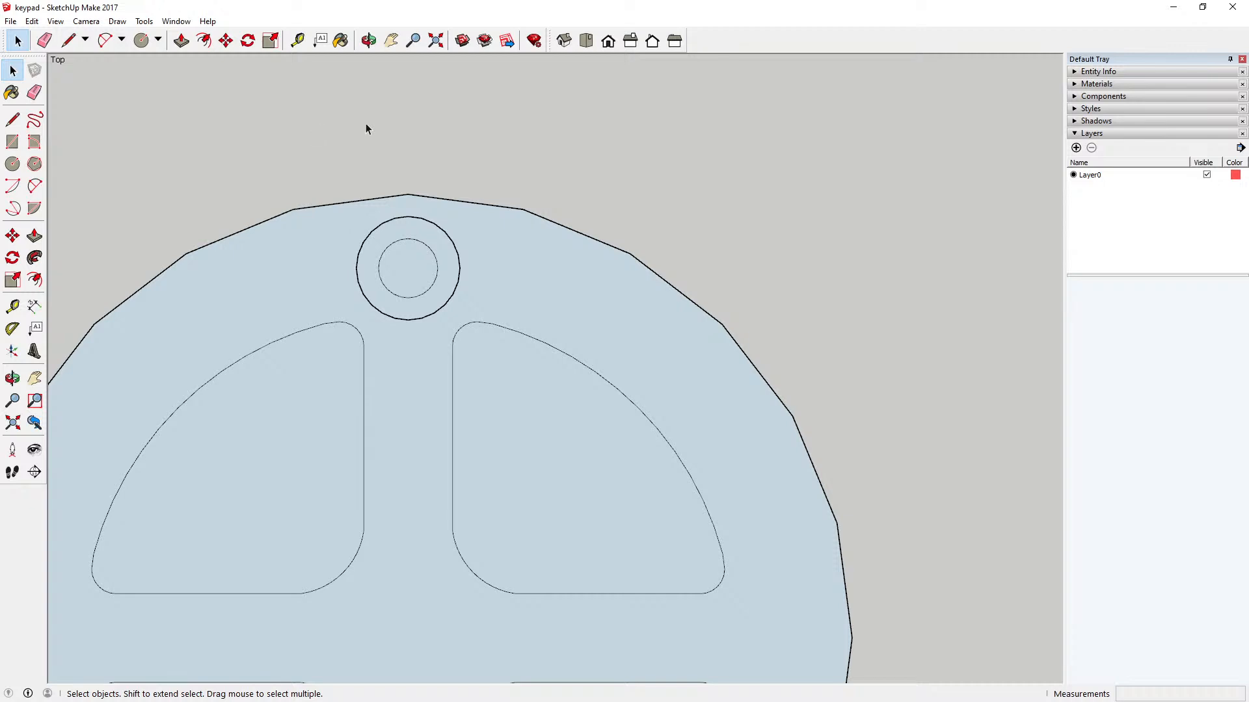
scroll(474, 156, down, 3)
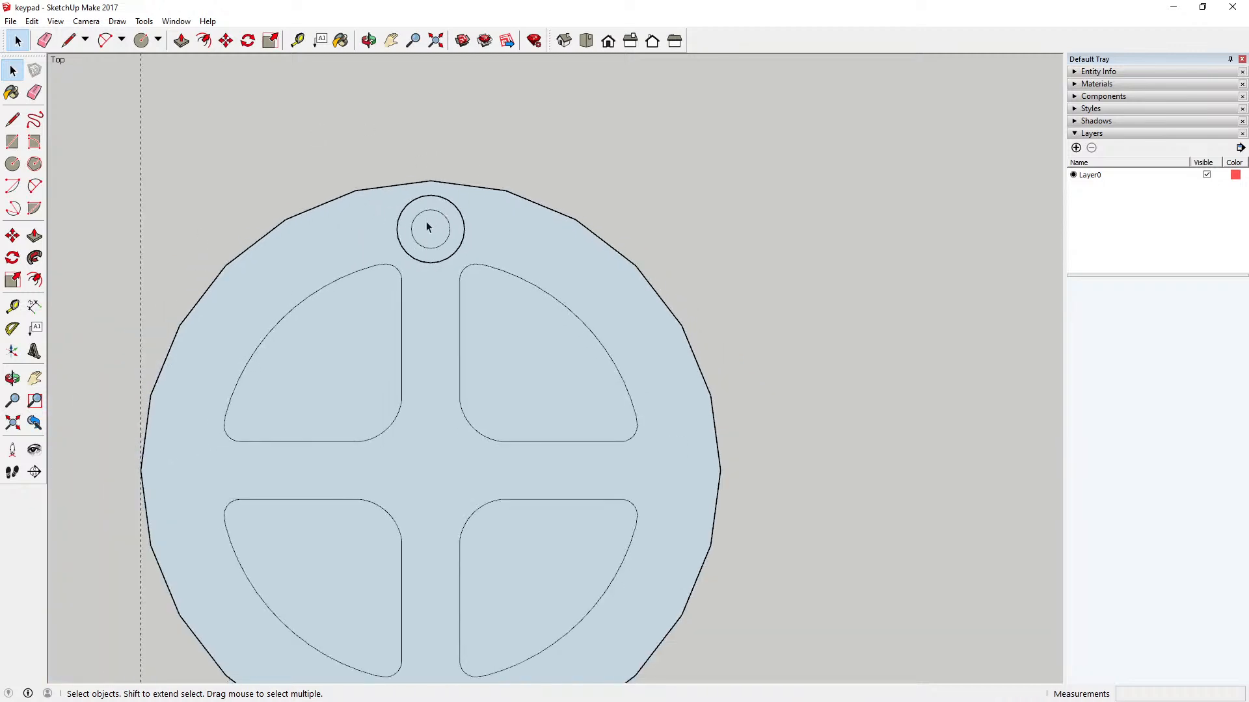
scroll(463, 260, up, 4)
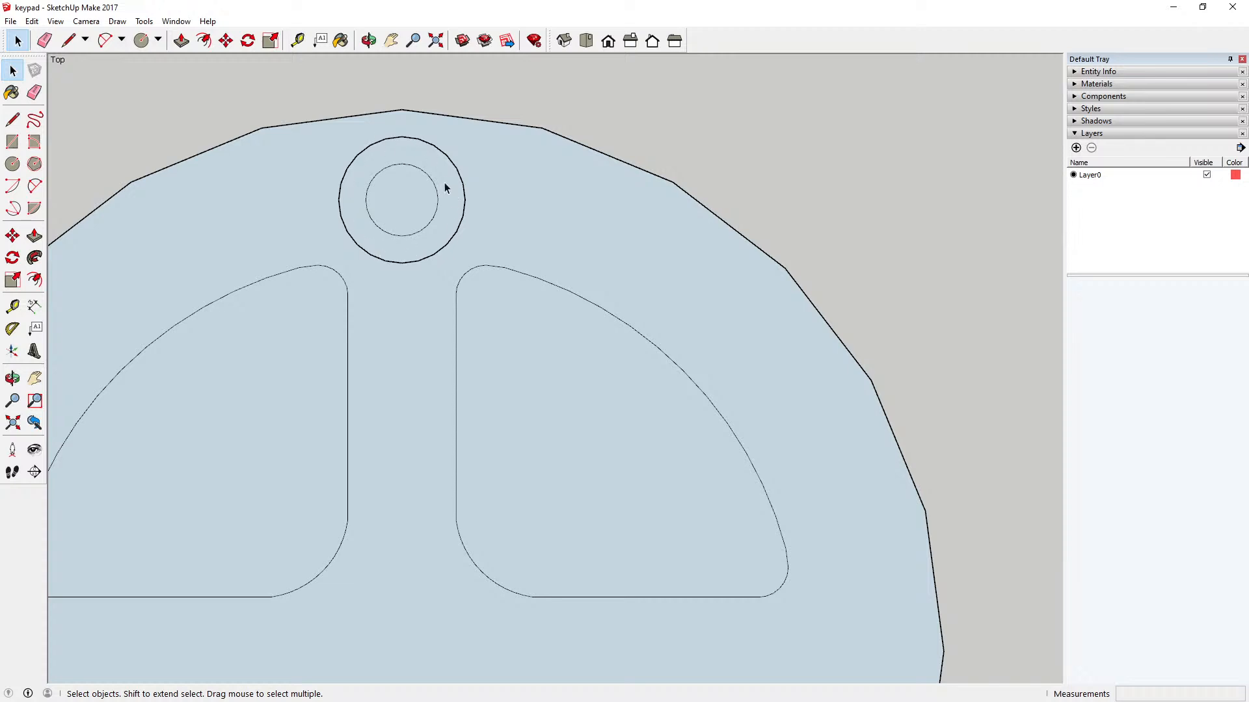
scroll(498, 225, down, 4)
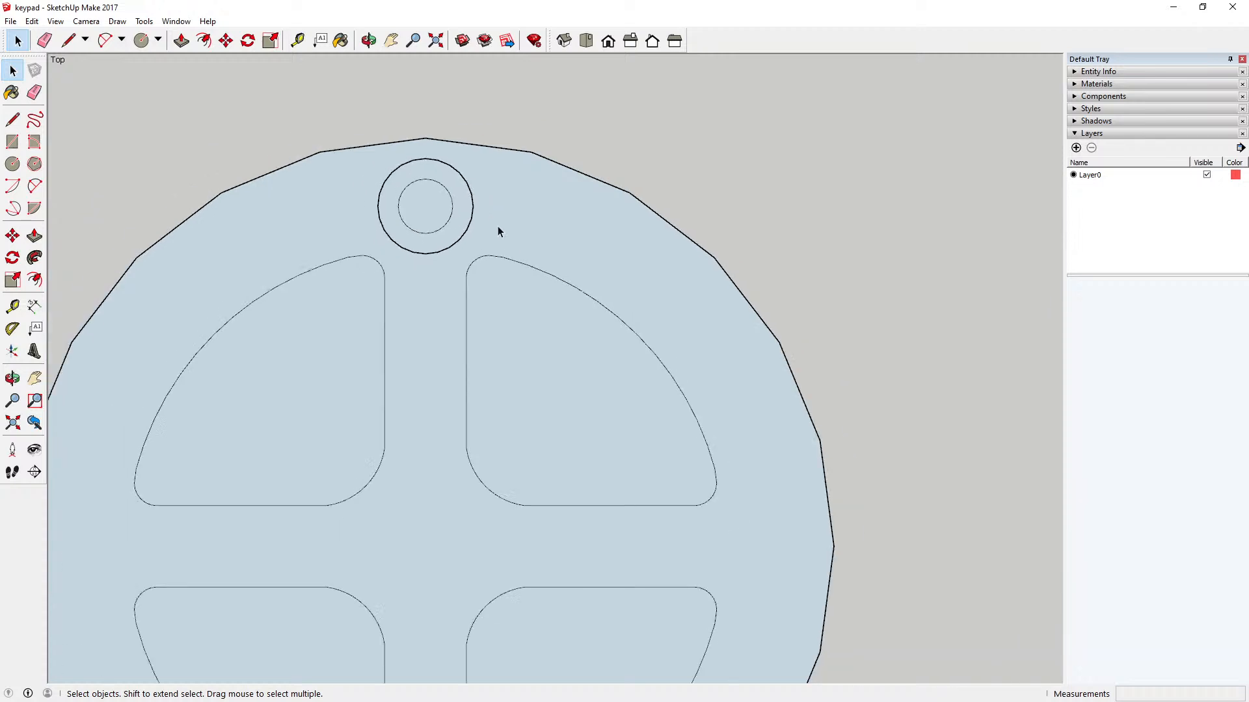
Step: Copy both concentric circles with their faces by their centre onto the circular key's bottommost vertex
drag(404, 172, 496, 258)
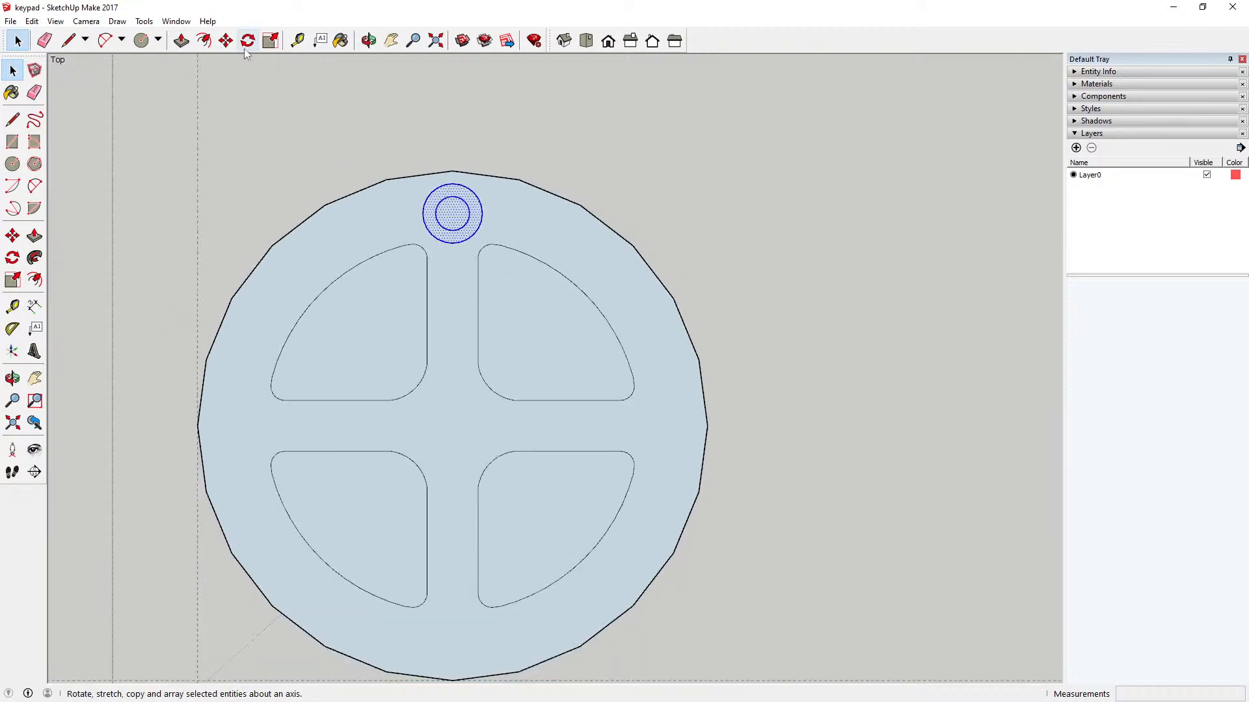
click(225, 41)
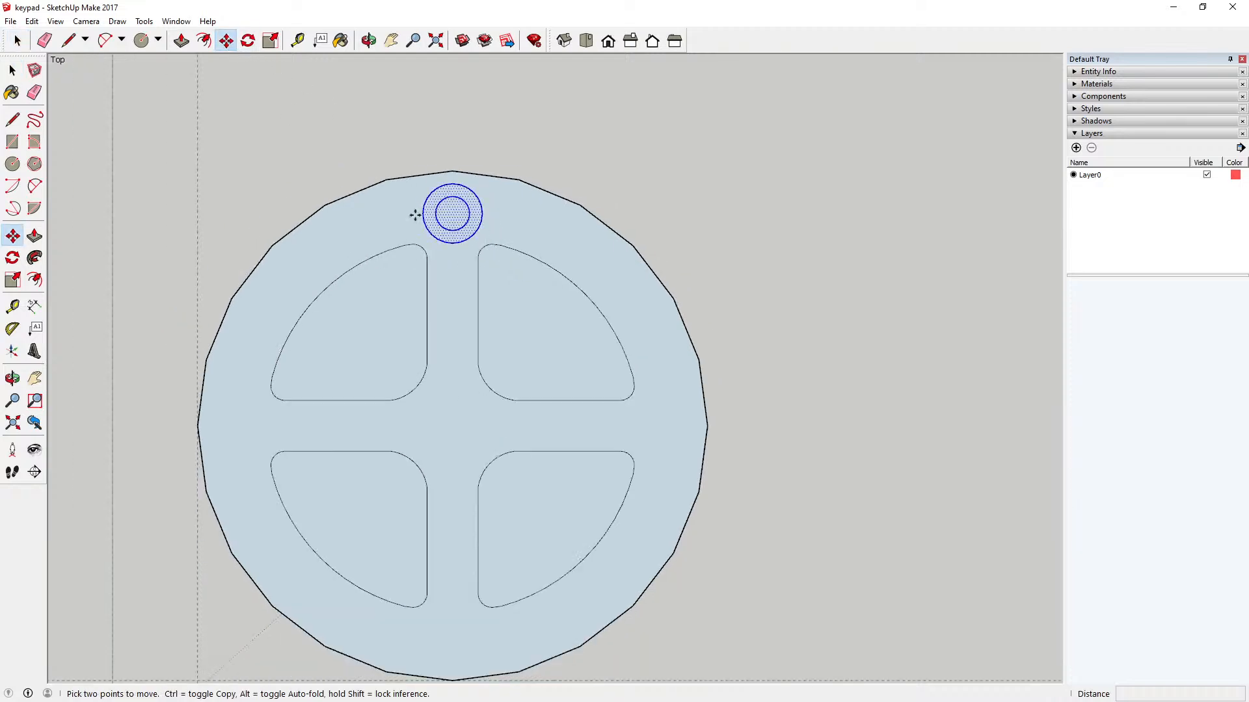
key(ctrl)
click(453, 212)
scroll(452, 463, down, 2)
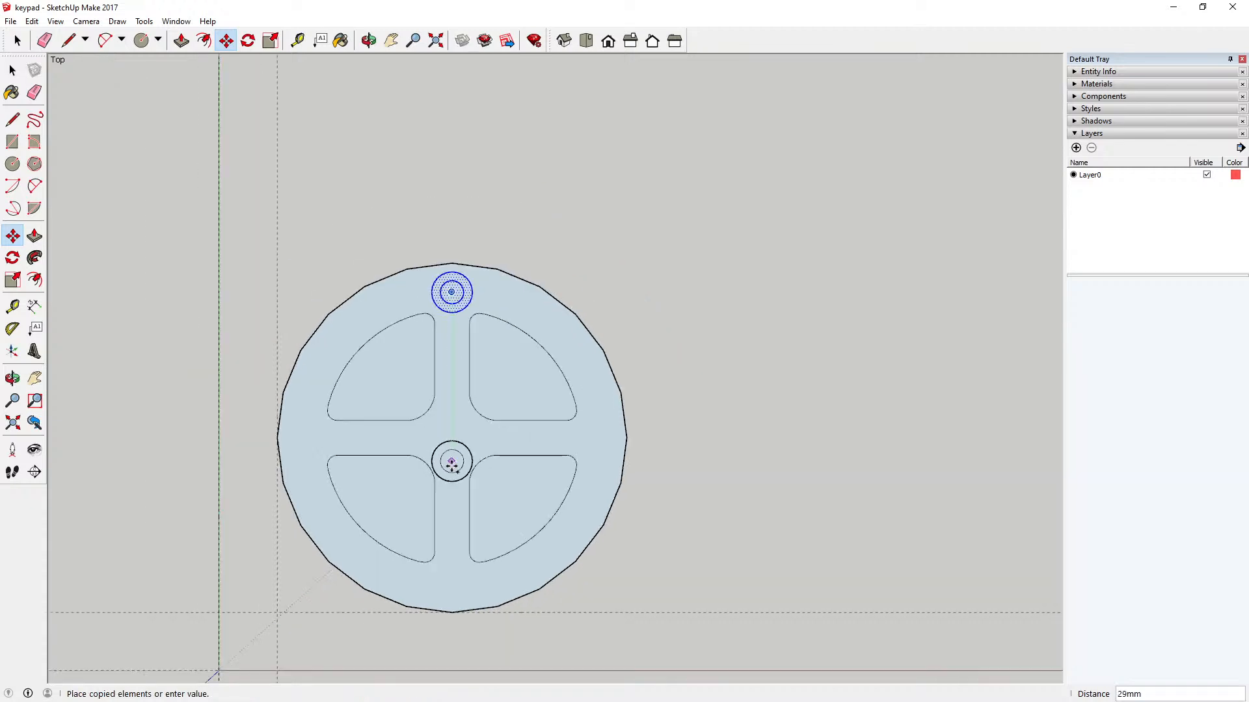
scroll(451, 647, up, 3)
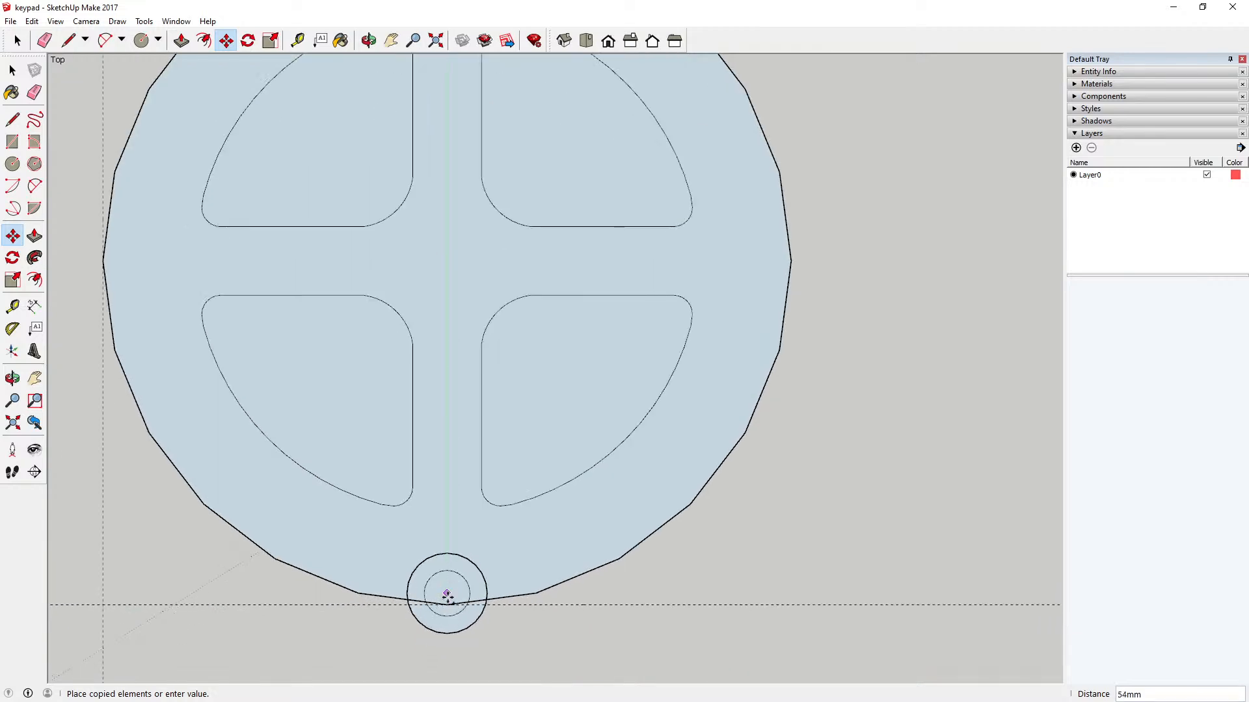
click(447, 604)
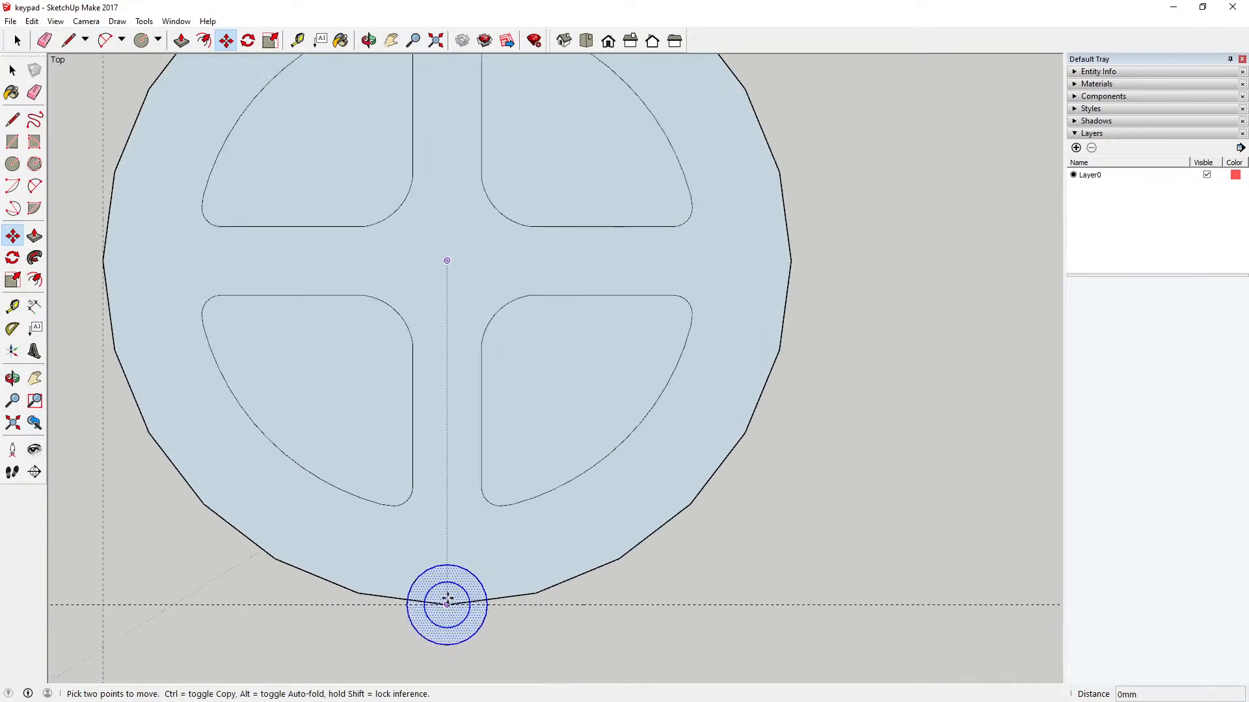
Step: Move the copied concentric circles 5 mm up from the bottommost vertex towards the key's centre
click(447, 600)
text(5)
key(Return)
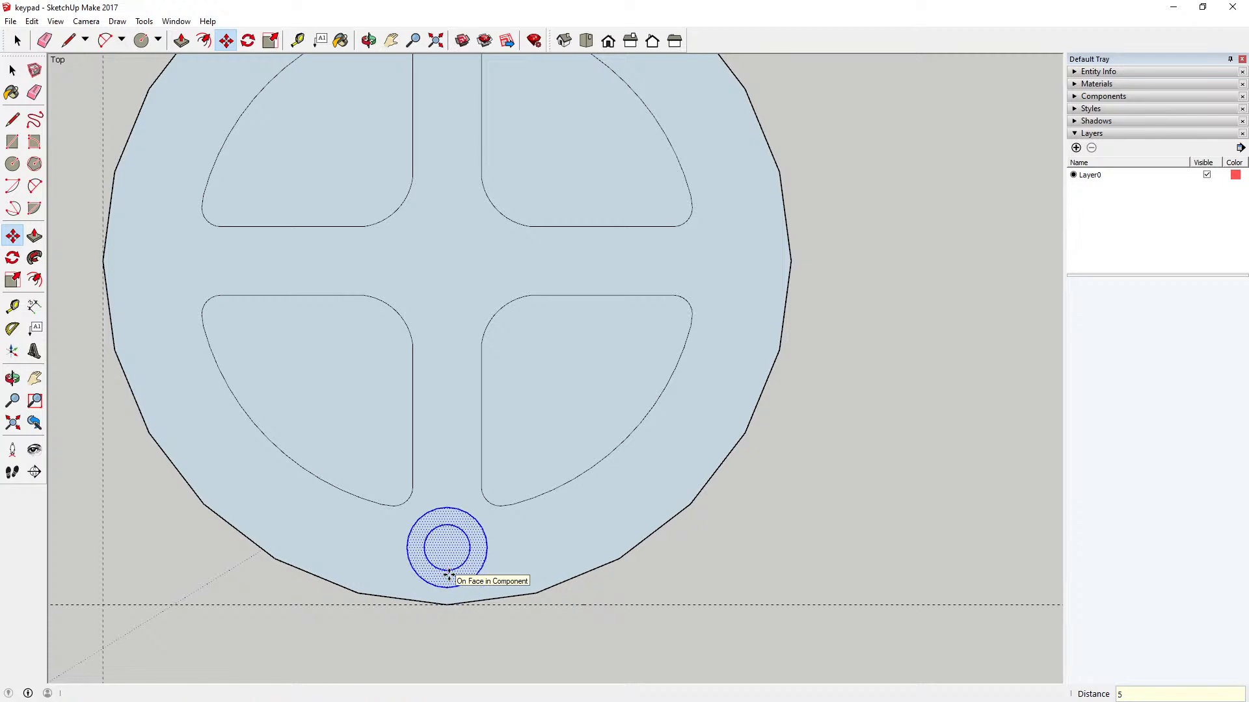
scroll(520, 611, down, 3)
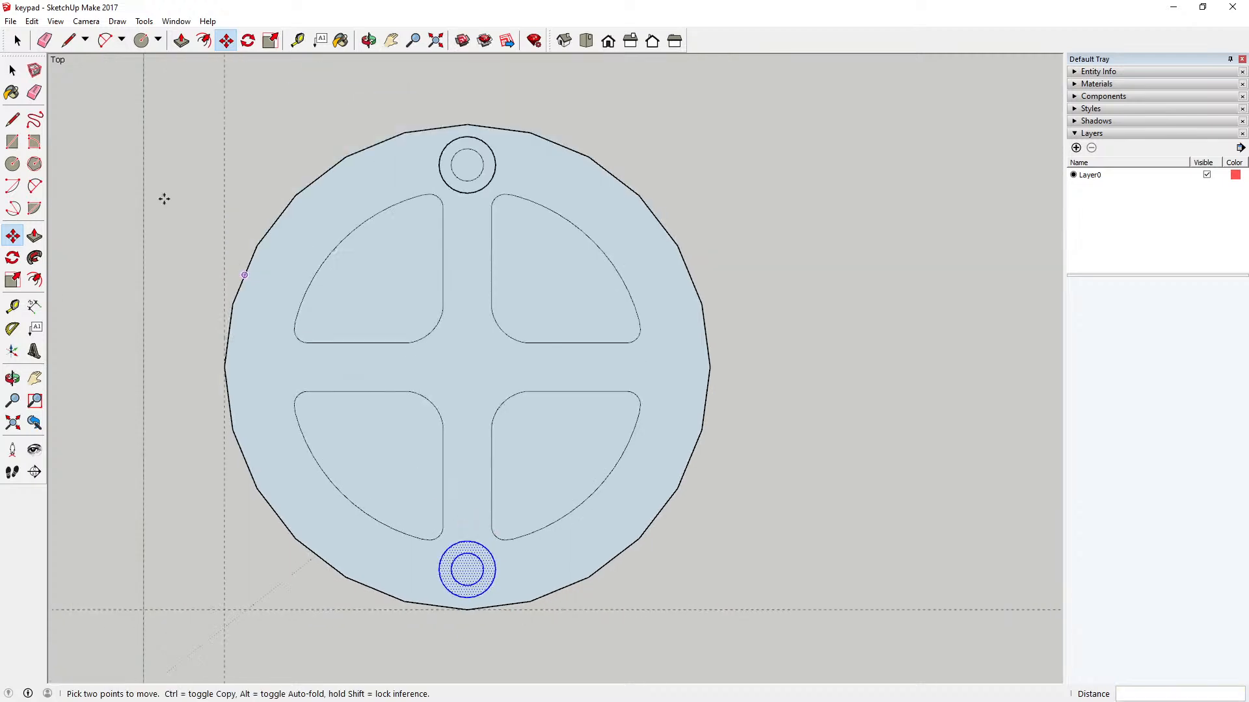
Step: Cut the upper and lower pairs of concentric circles and paste them in place inside the circular key component
click(12, 69)
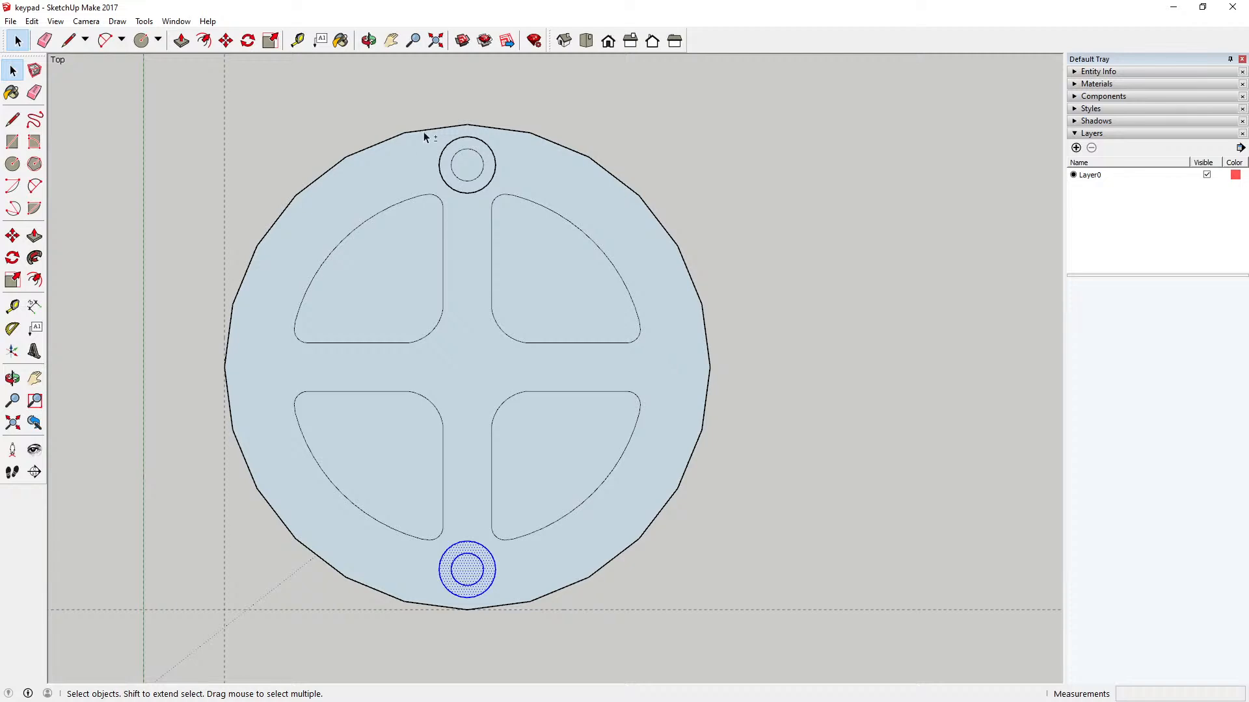
shift+drag(423, 132, 501, 209)
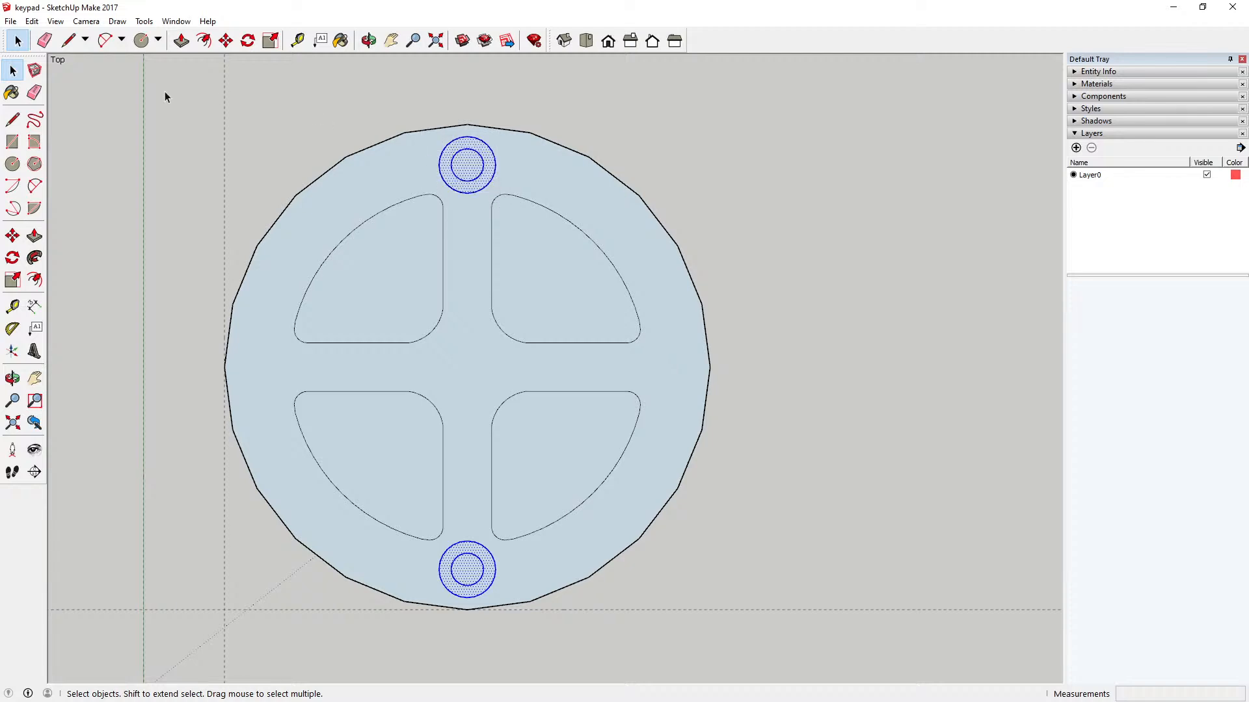
click(31, 20)
click(68, 87)
click(31, 20)
click(51, 69)
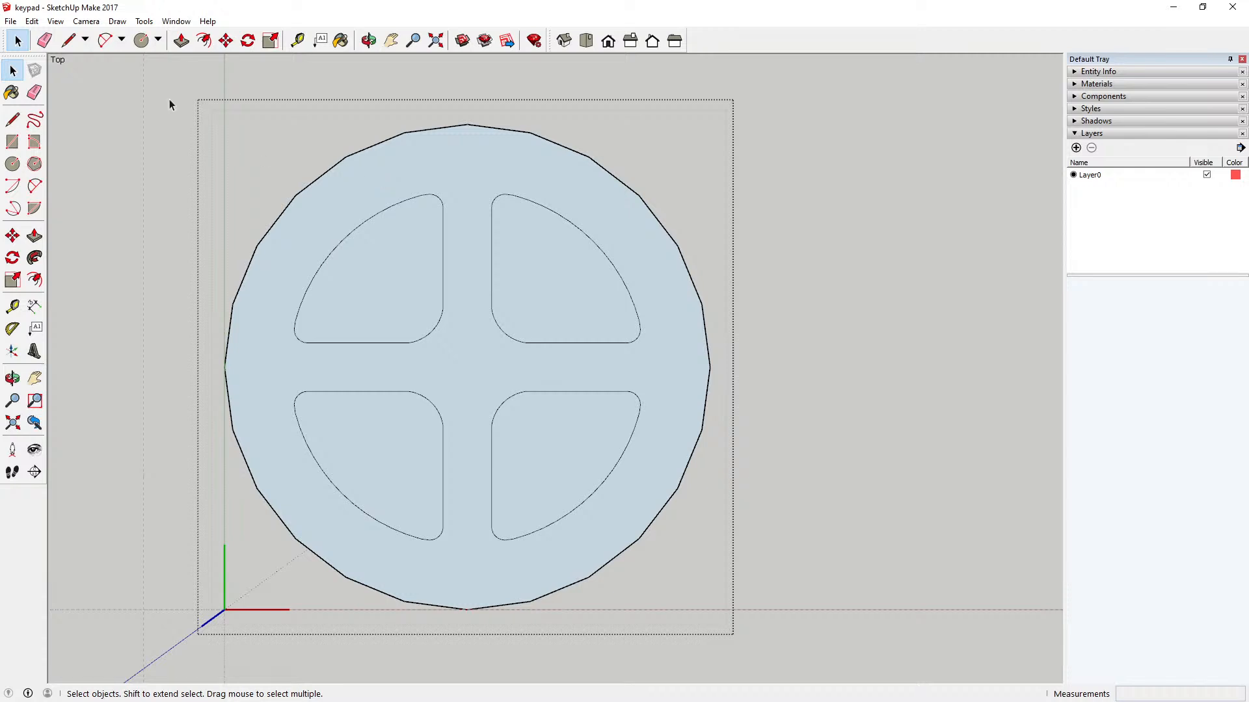
click(31, 21)
click(82, 111)
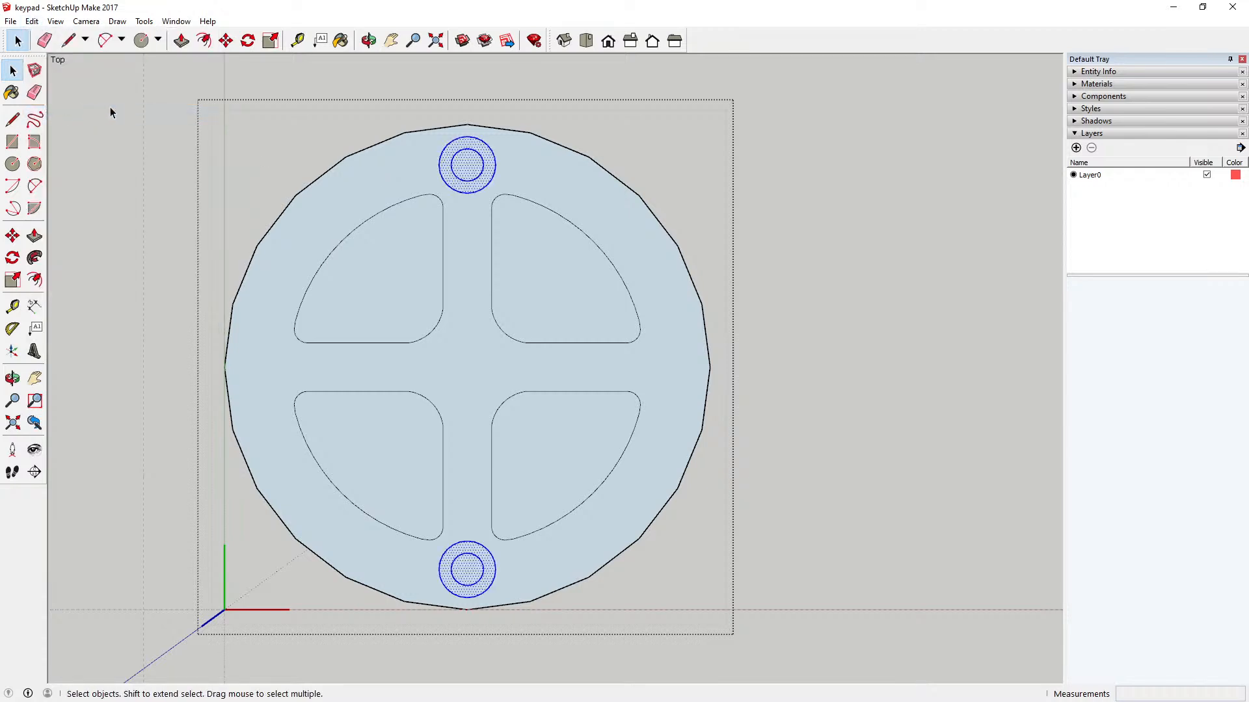
Step: Close the key component and paste the two circle pairs in place again outside it
click(113, 105)
click(31, 21)
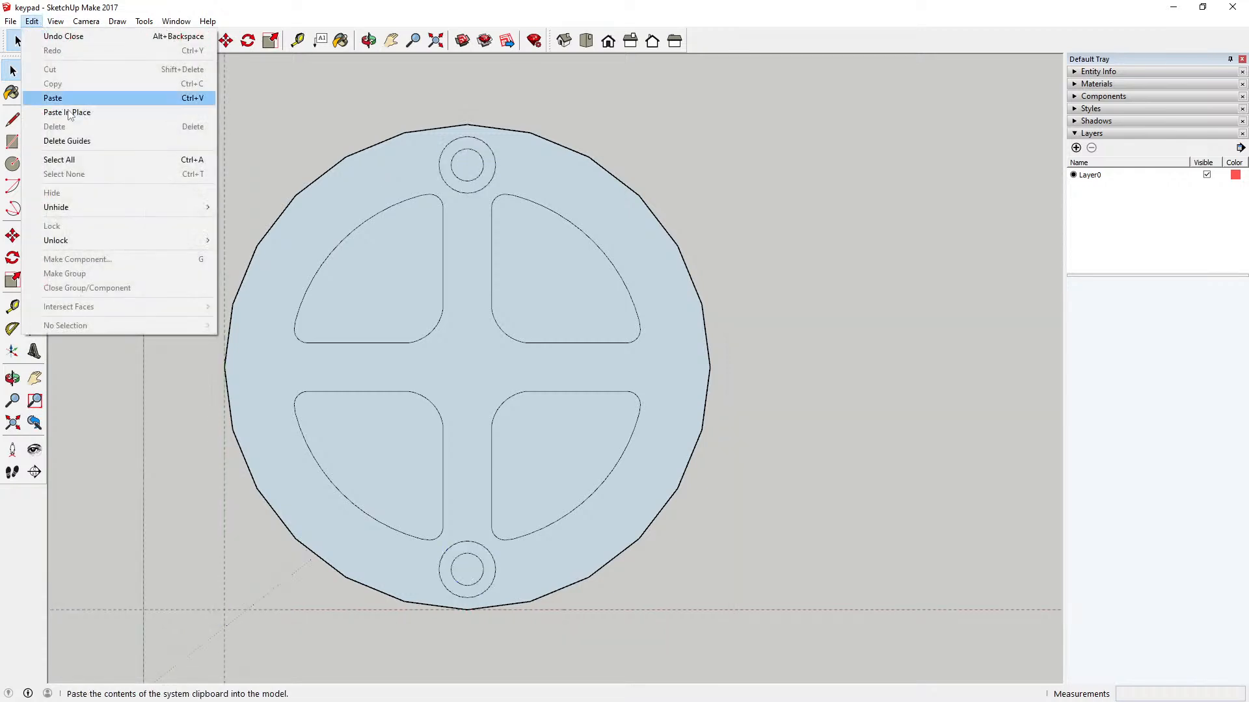
click(73, 115)
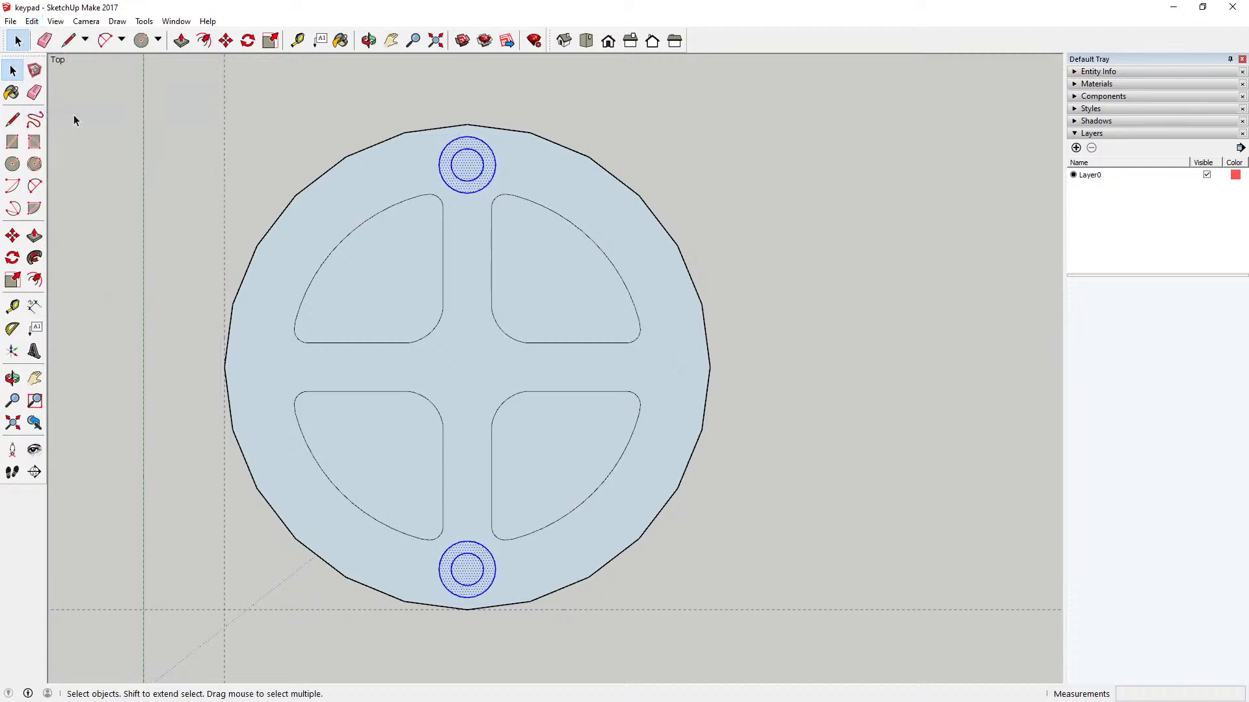
Step: Rotate the pasted circle pairs 90 degrees about the circular key's centre and deselect them
click(248, 40)
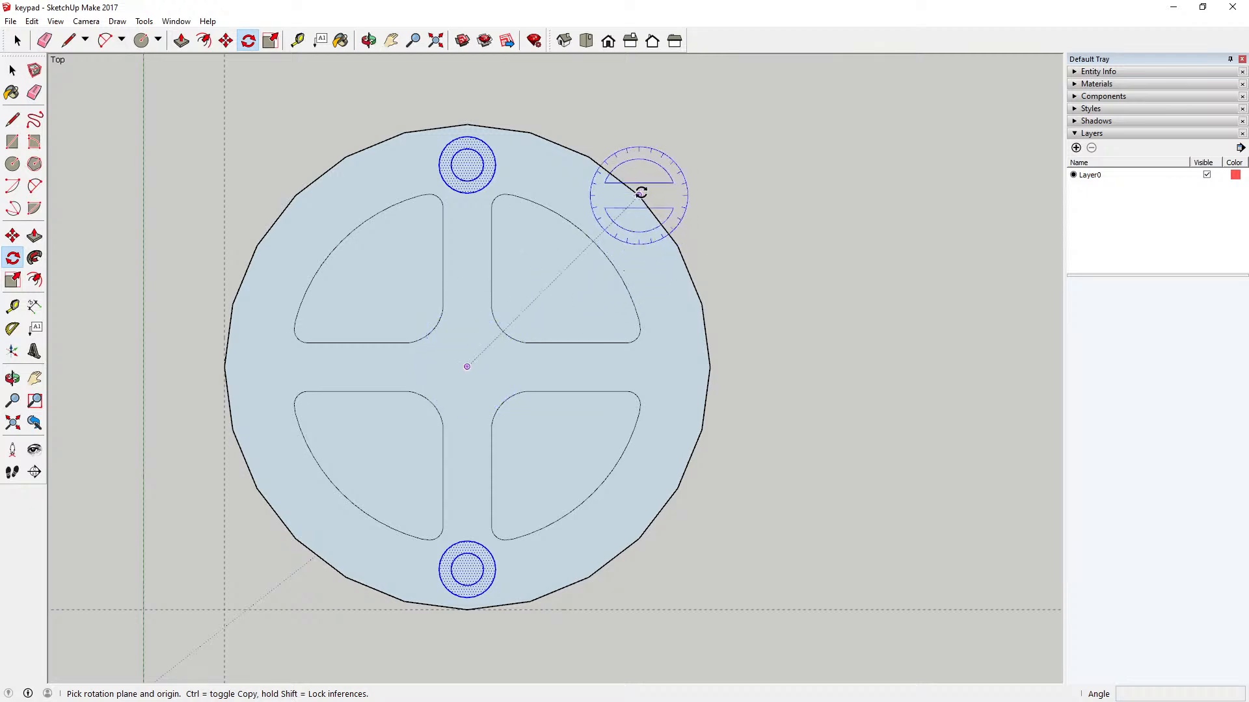
click(466, 367)
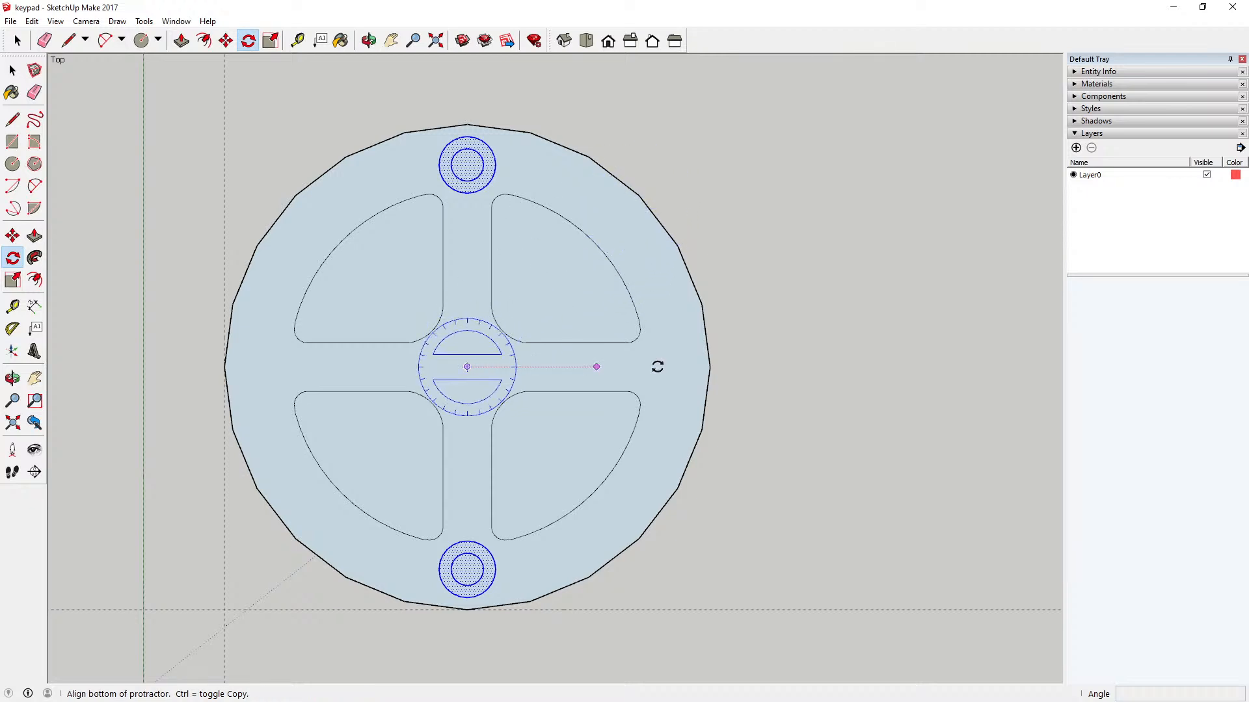
click(788, 366)
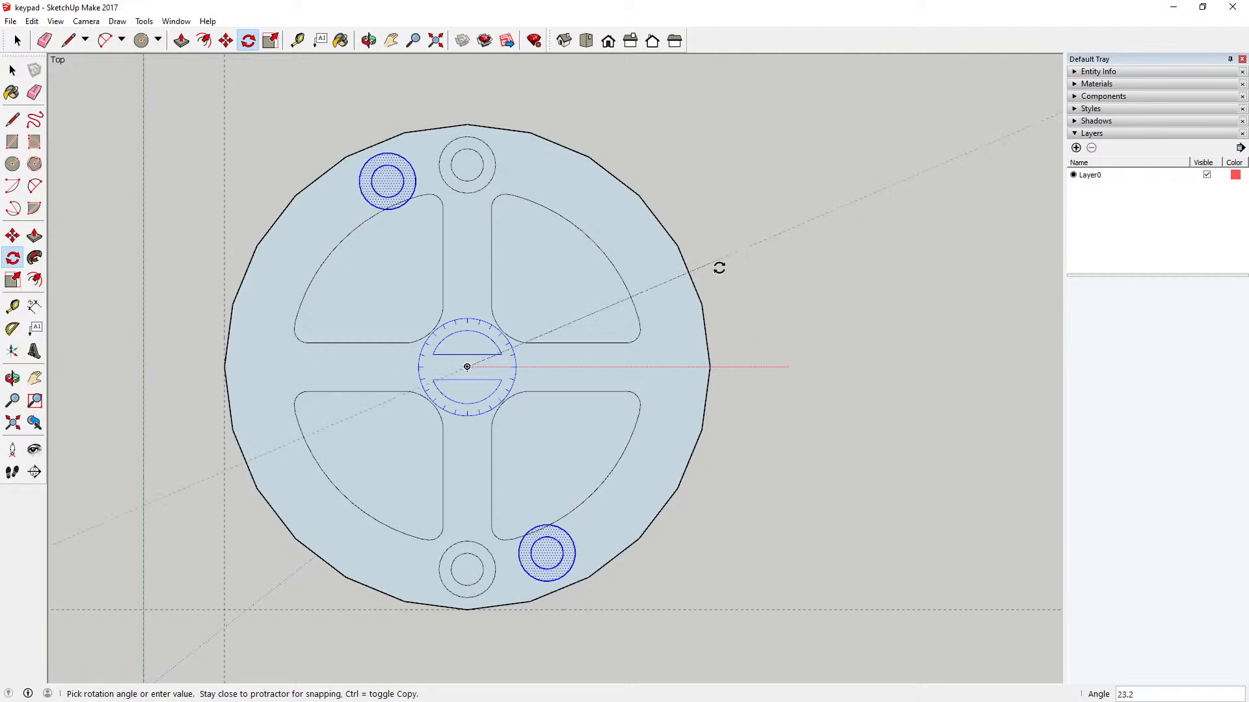
click(472, 96)
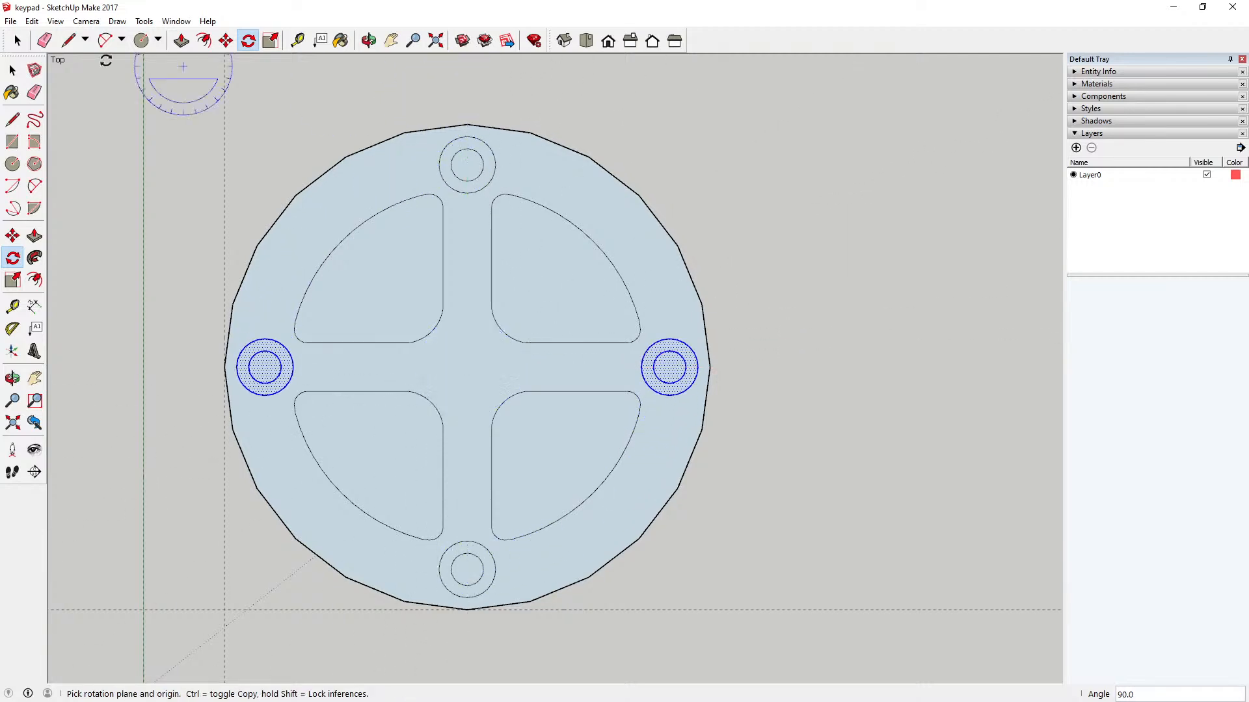
key(space)
click(393, 76)
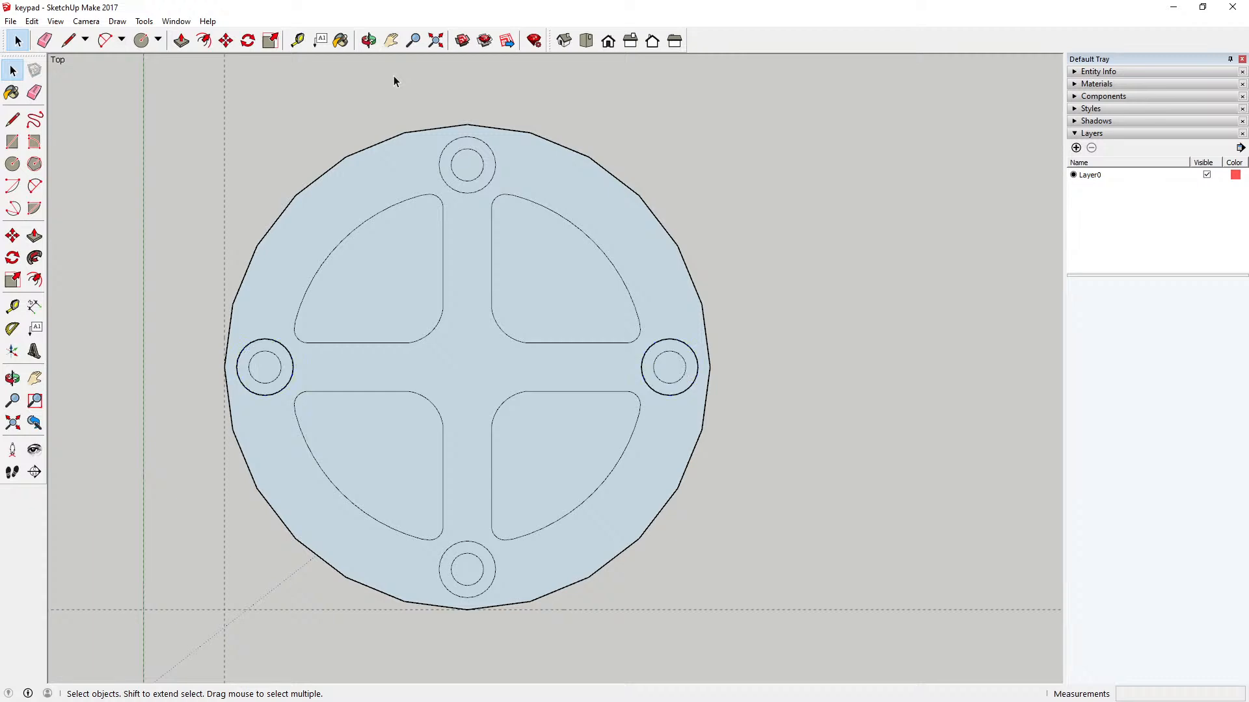
Step: Cut the two rotated circle pairs at the key's left and right edges
drag(184, 312, 746, 463)
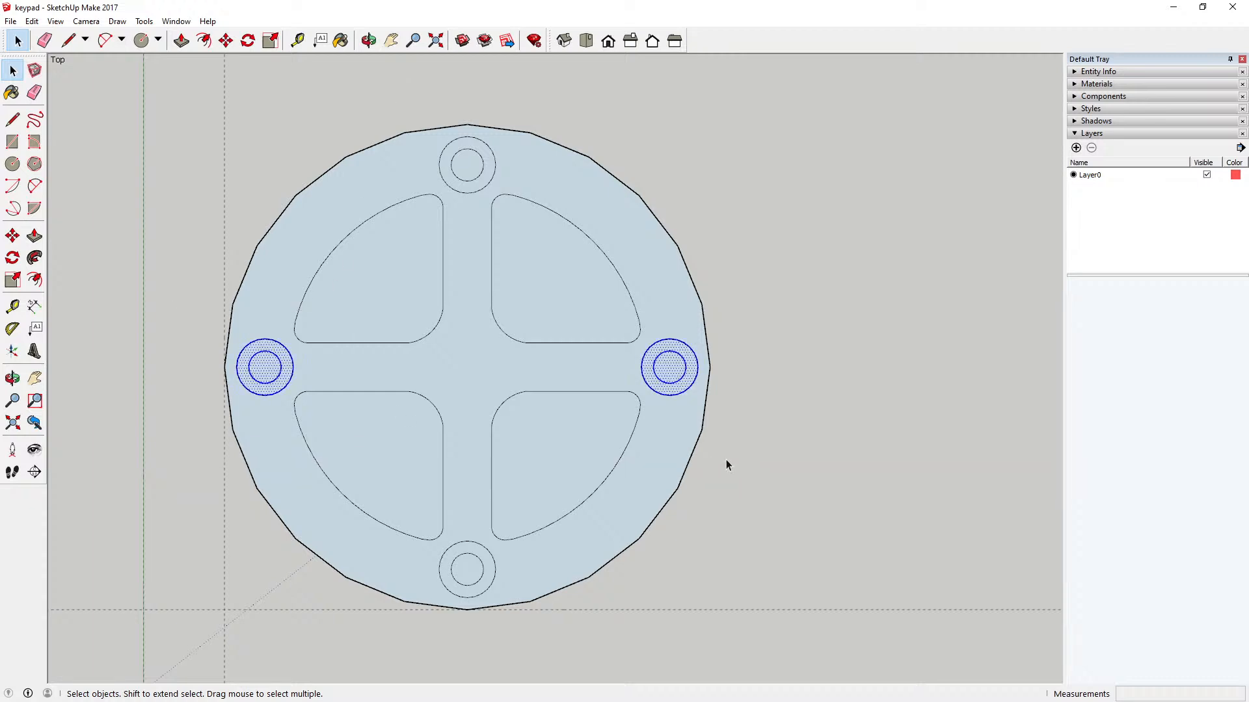
click(31, 20)
click(52, 69)
Step: Try to paste the cut left and right circle pairs in place inside the key component and close it
double_click(361, 234)
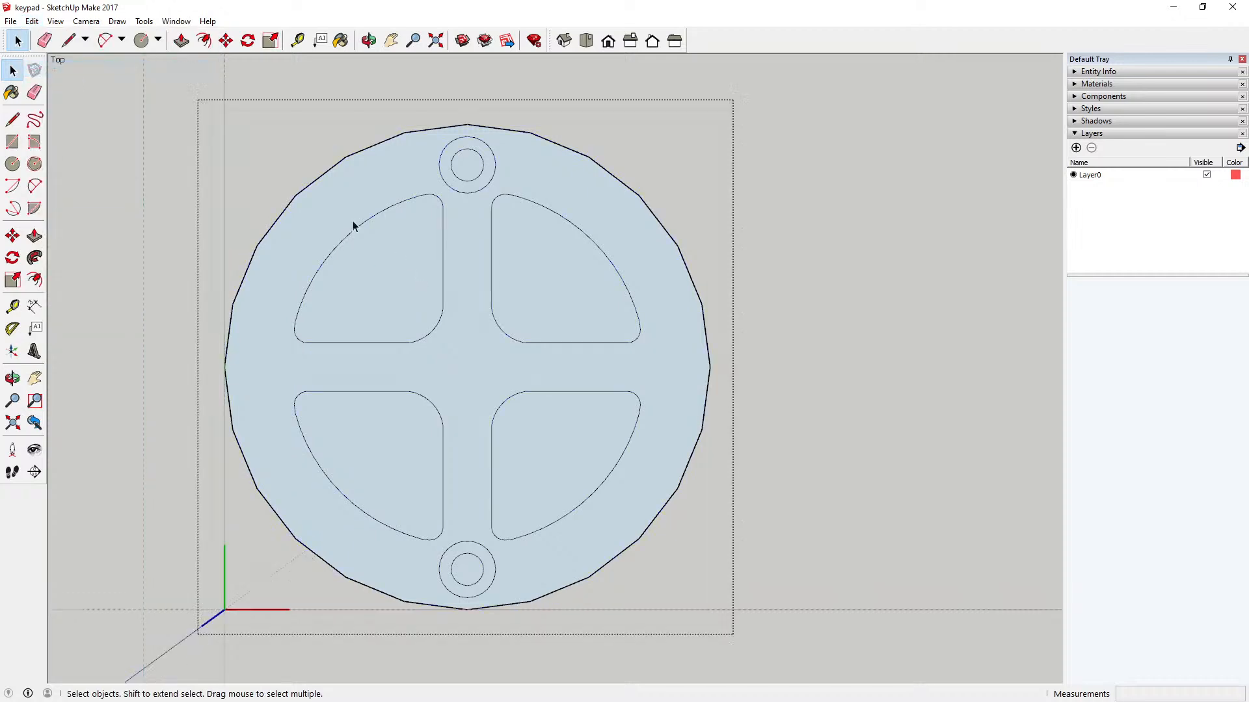
click(31, 21)
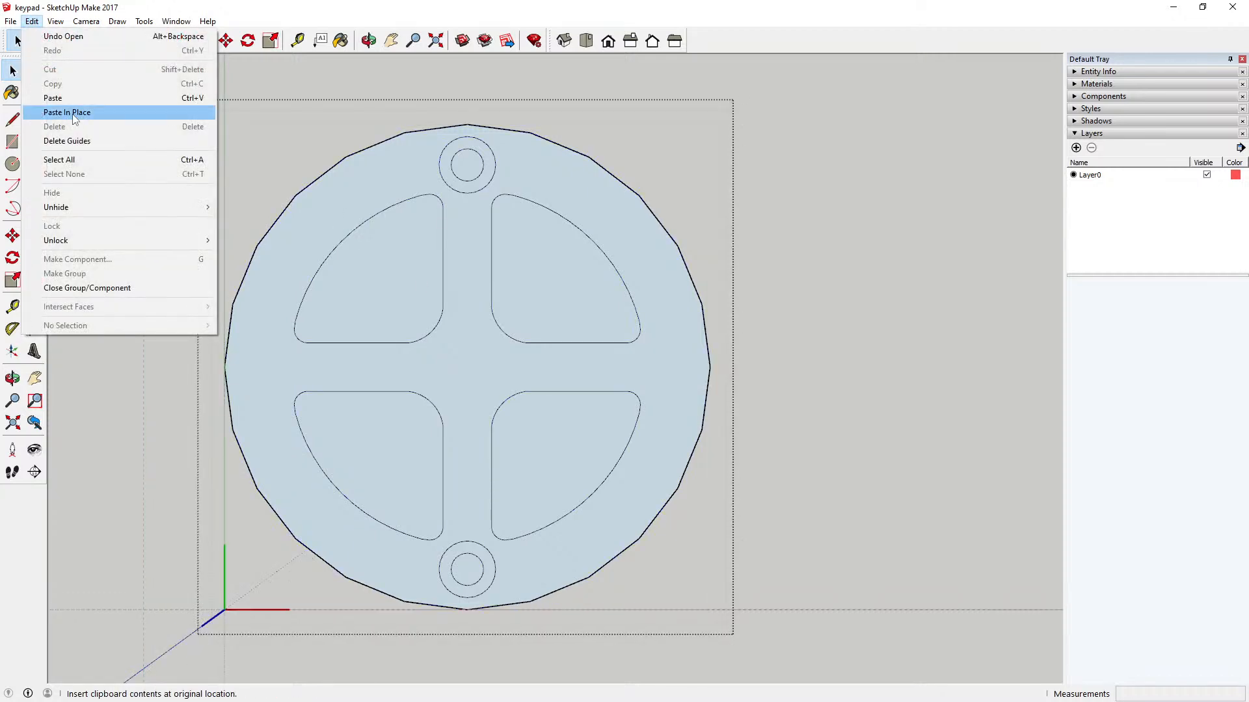
click(67, 113)
click(142, 167)
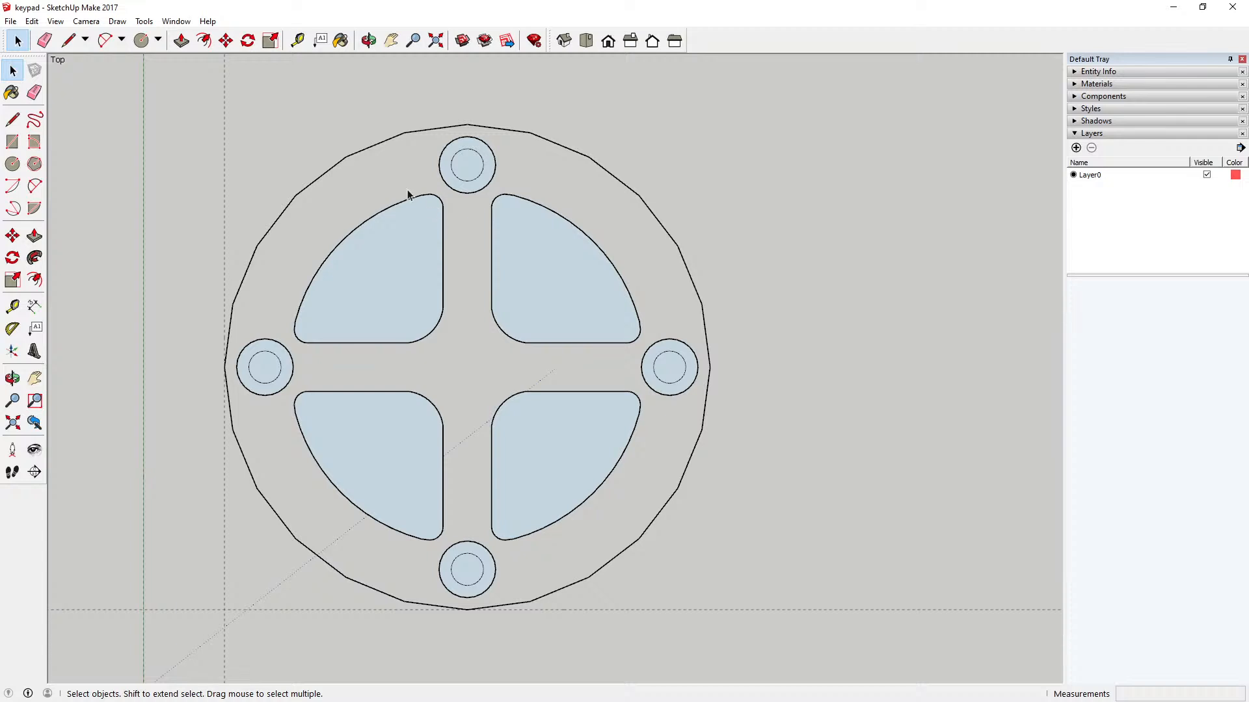
Step: Undo closing the key component, the in-place paste of the side circles and the opening of the component
click(32, 21)
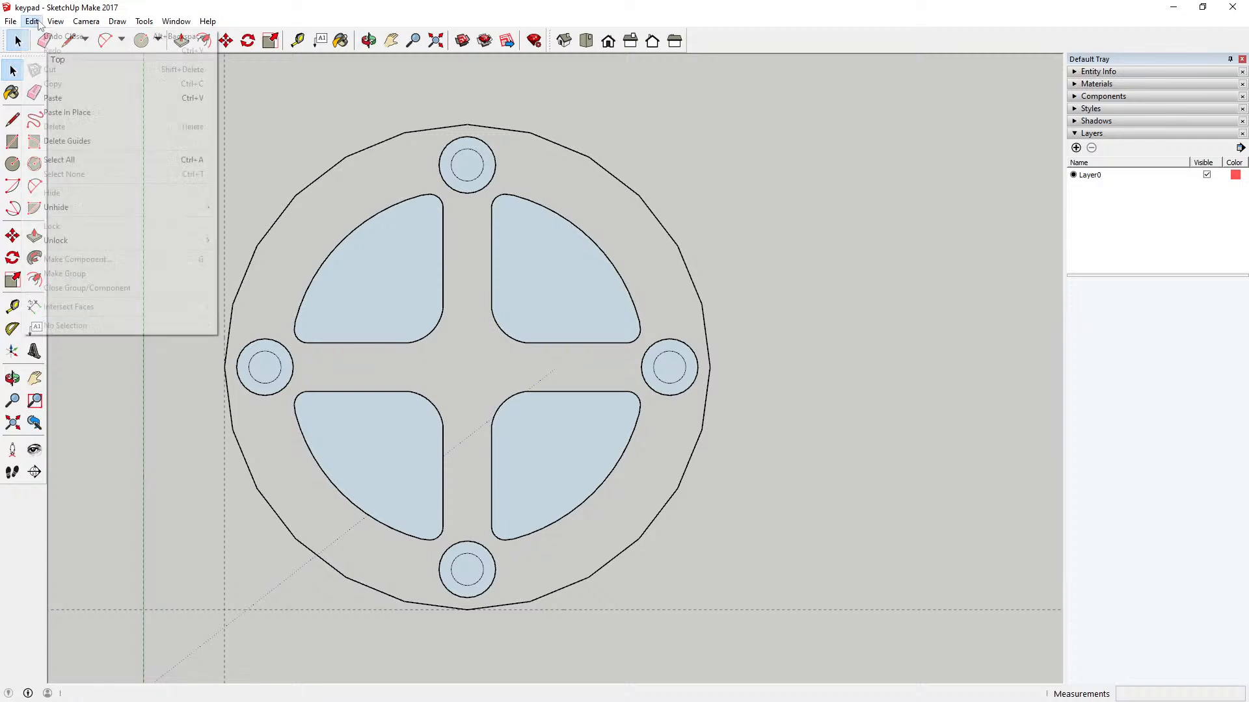
click(43, 37)
click(31, 21)
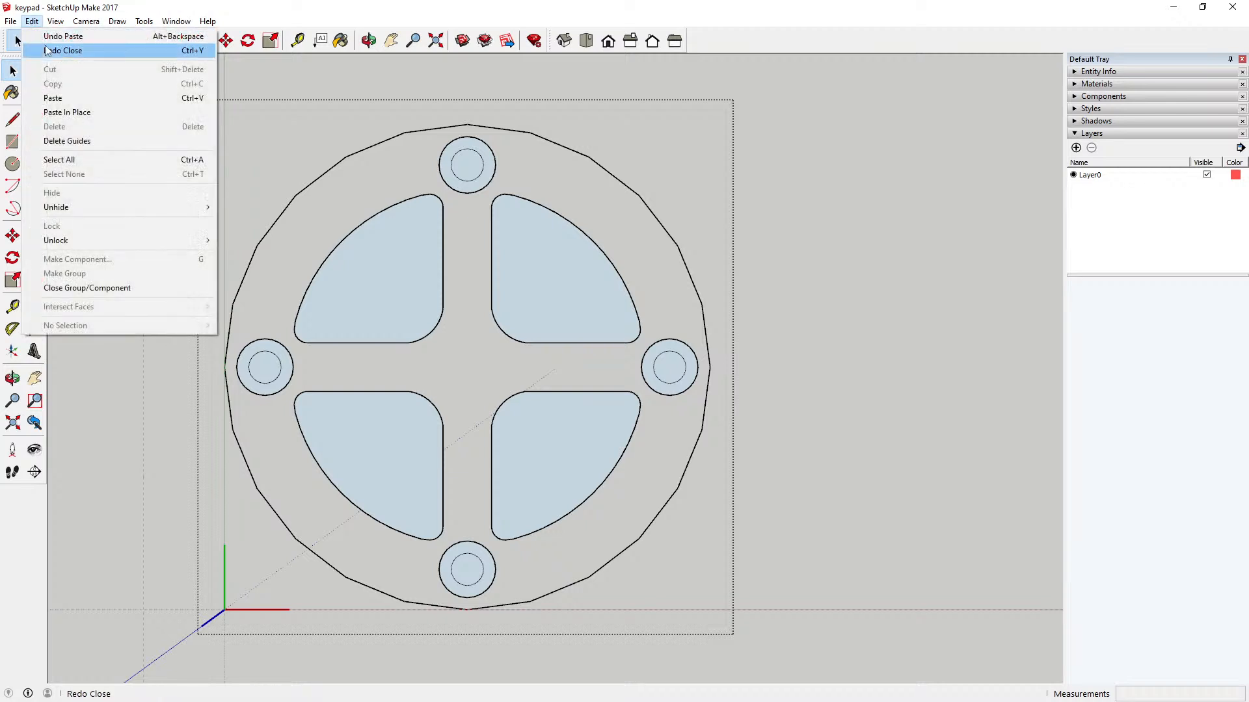
click(52, 37)
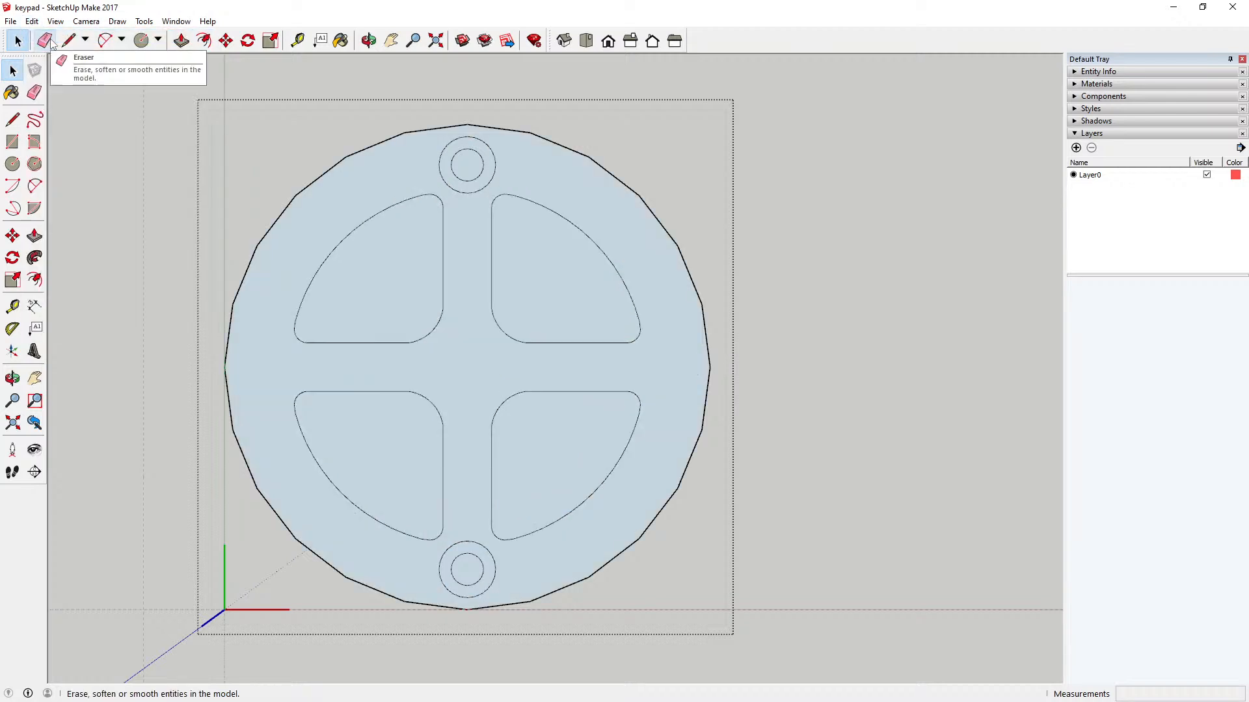
click(30, 22)
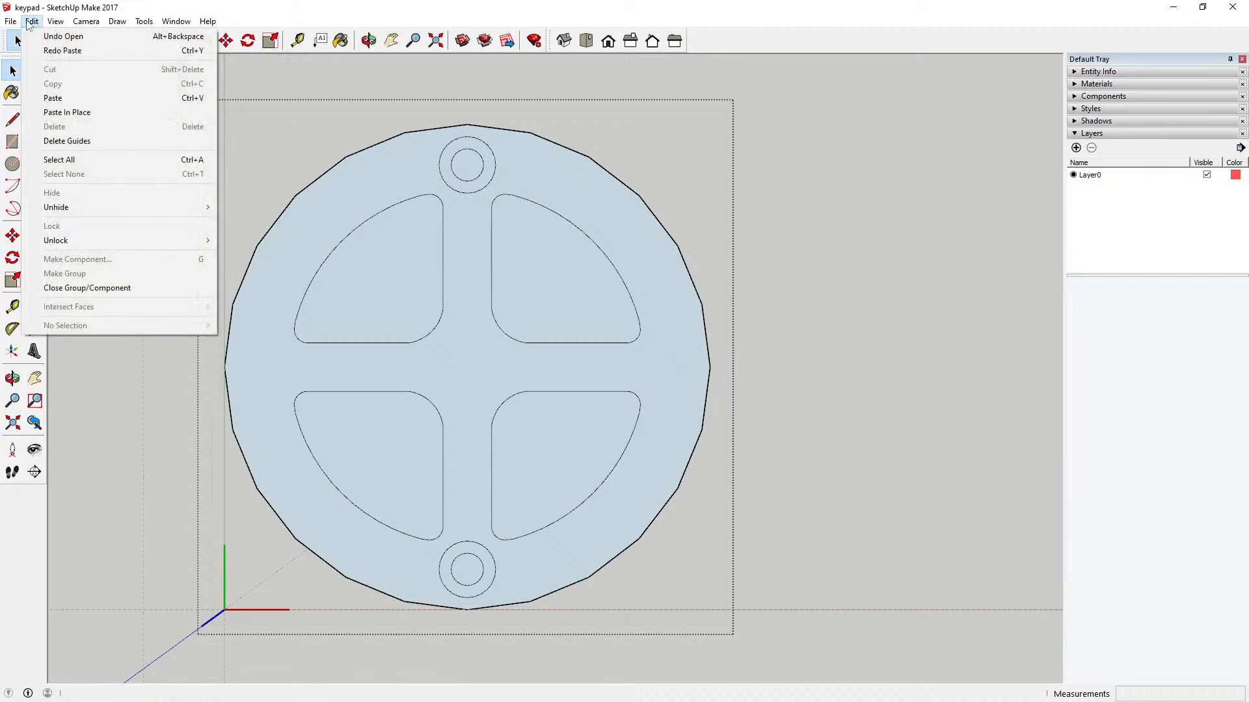
click(54, 36)
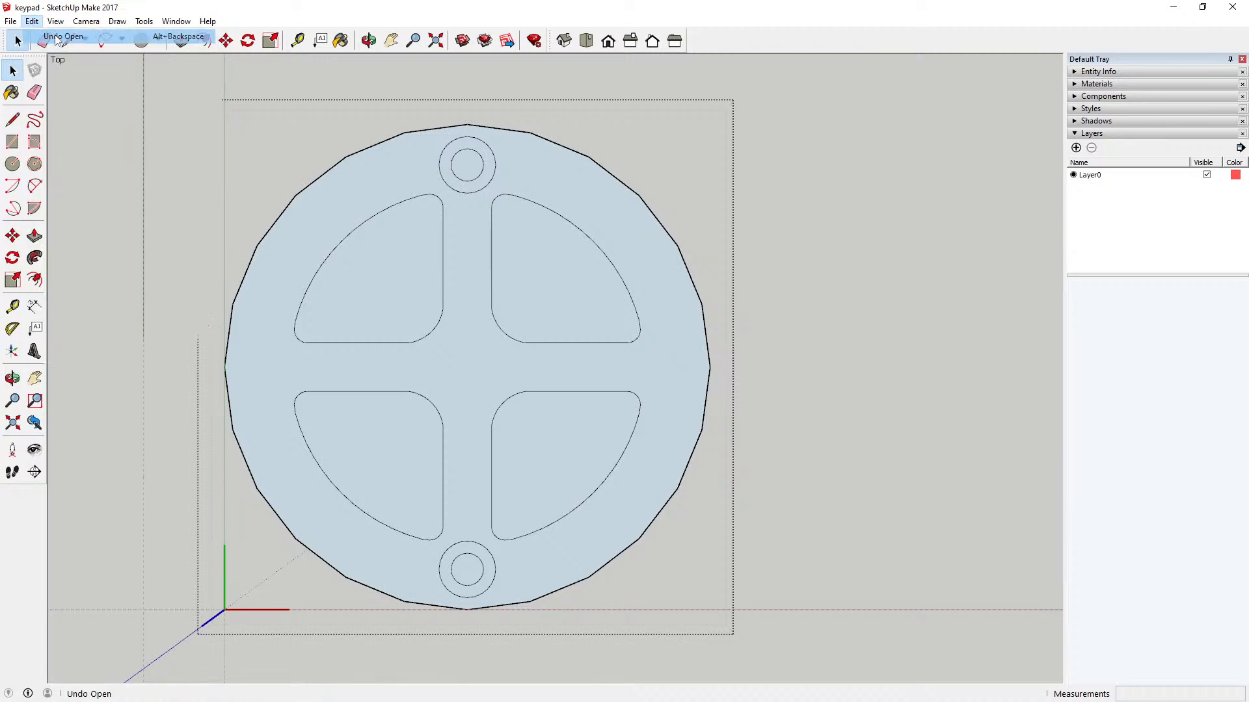
Step: Undo the earlier cut of the left and right circle pairs, and cut both pairs again
click(31, 21)
click(53, 38)
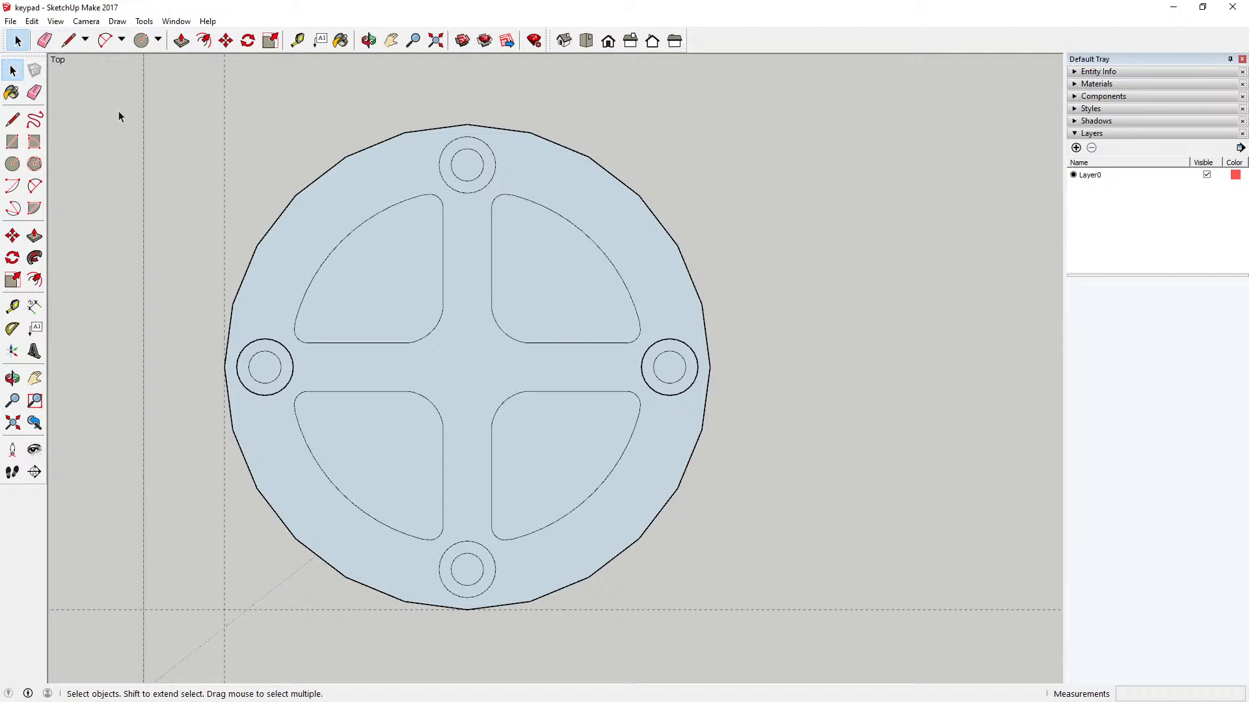
drag(202, 323, 741, 442)
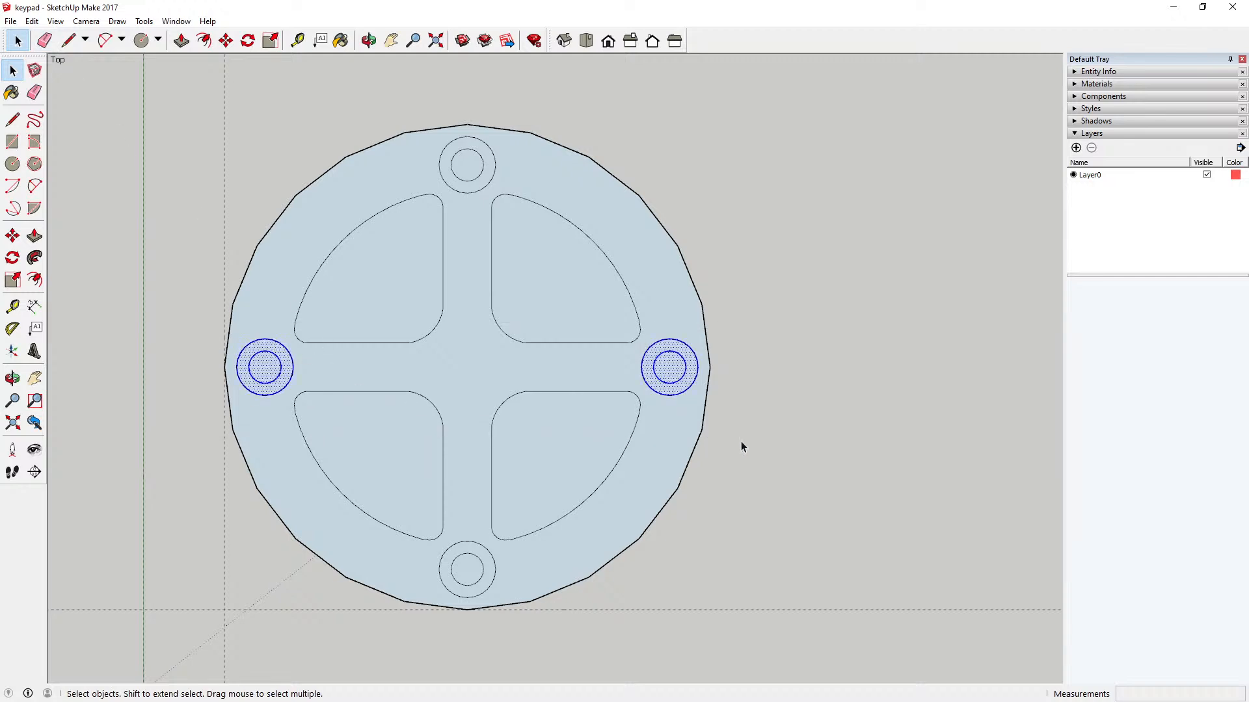
click(32, 20)
click(51, 69)
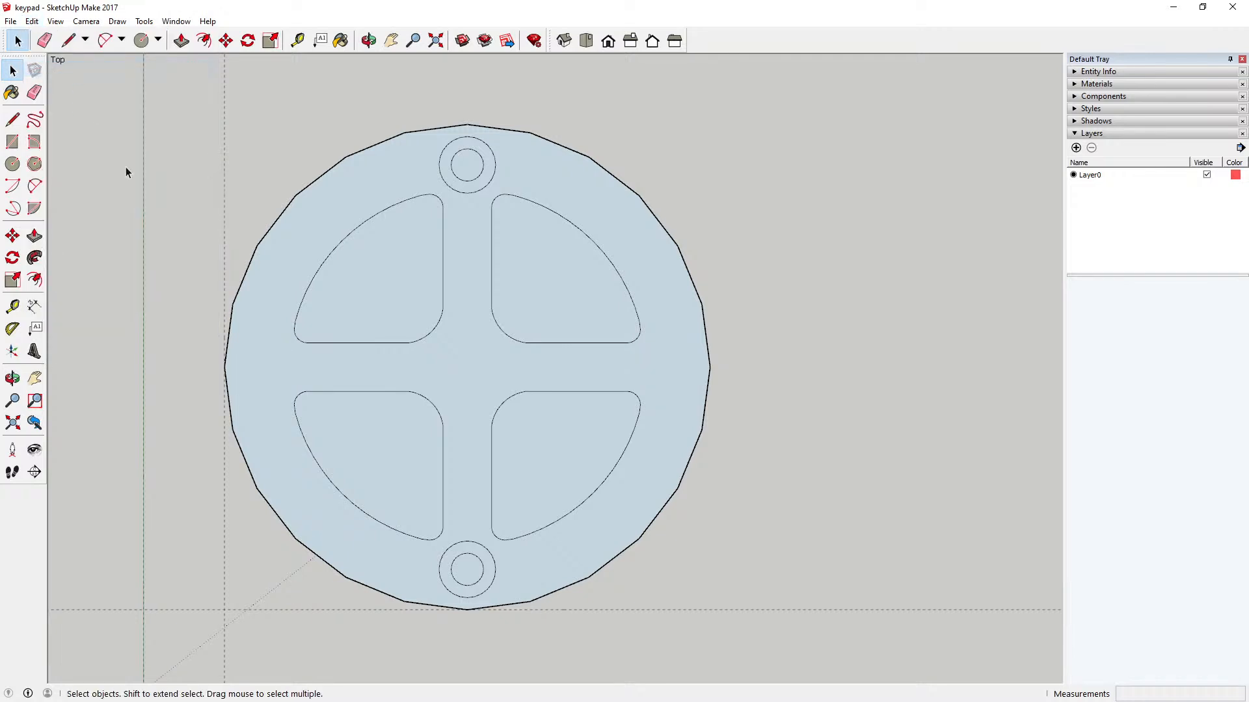
Step: Paste the cut left and right circle pairs in place inside the circular key component and close the component
double_click(333, 205)
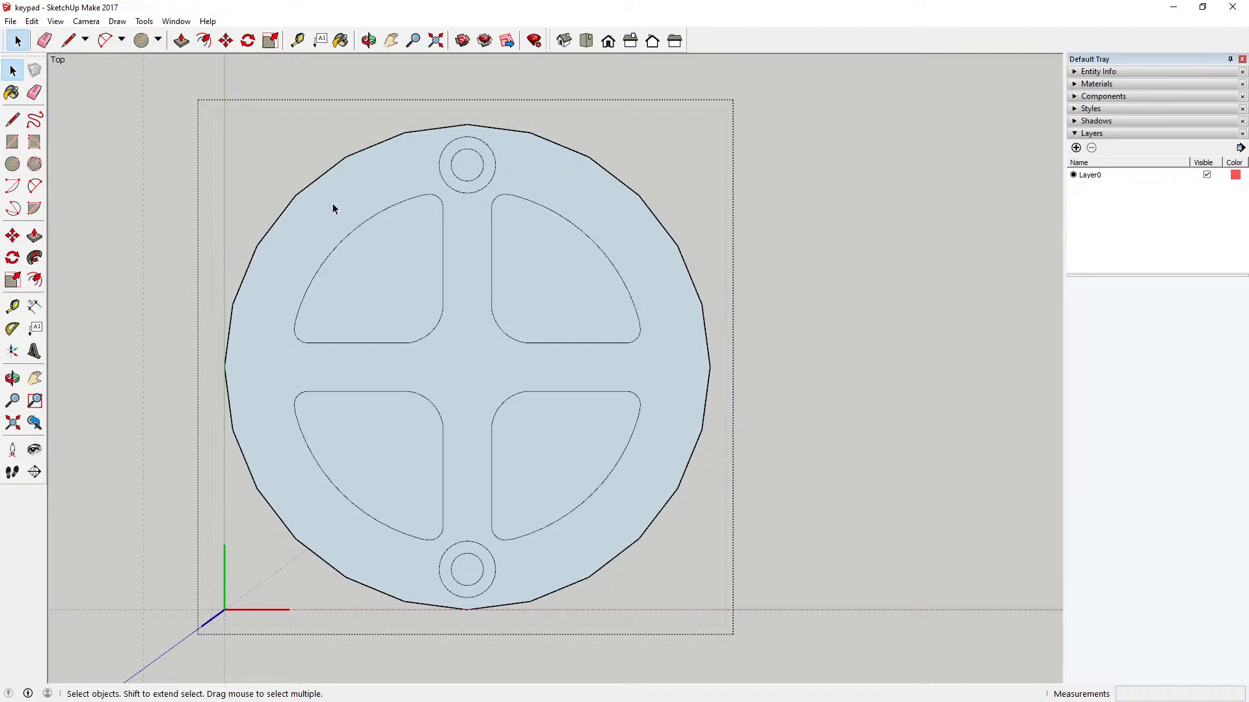
click(32, 21)
click(60, 115)
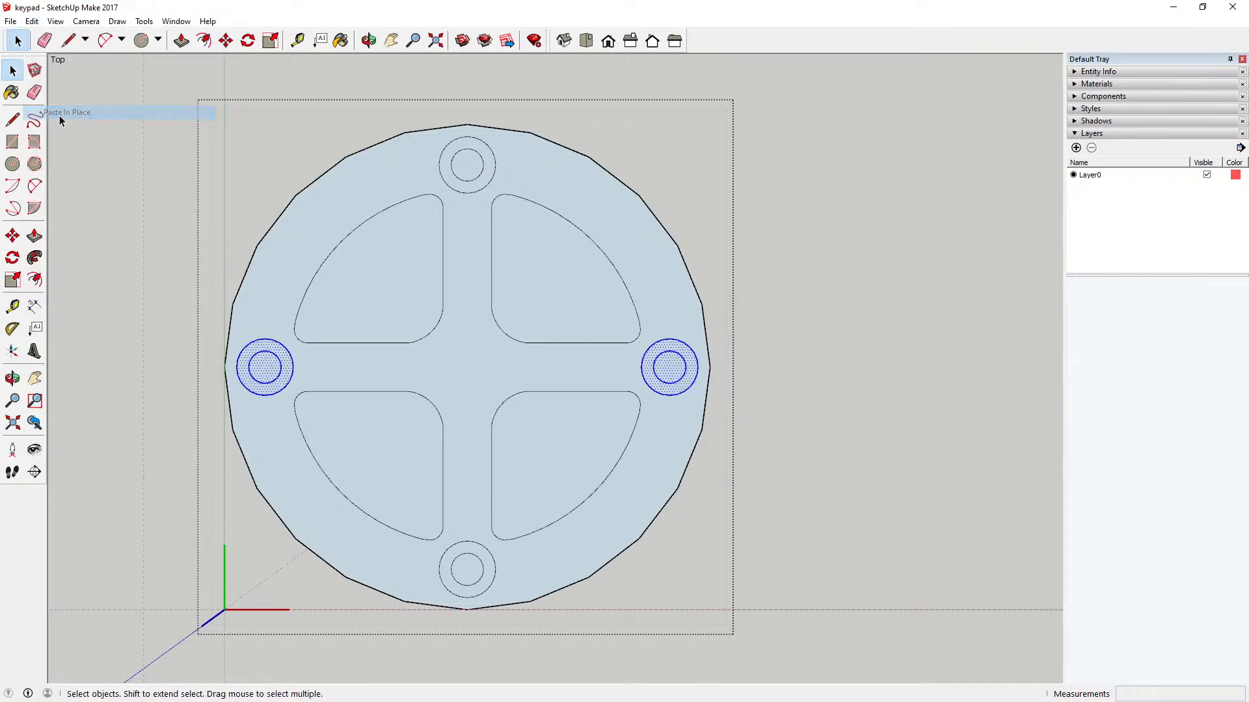
click(134, 145)
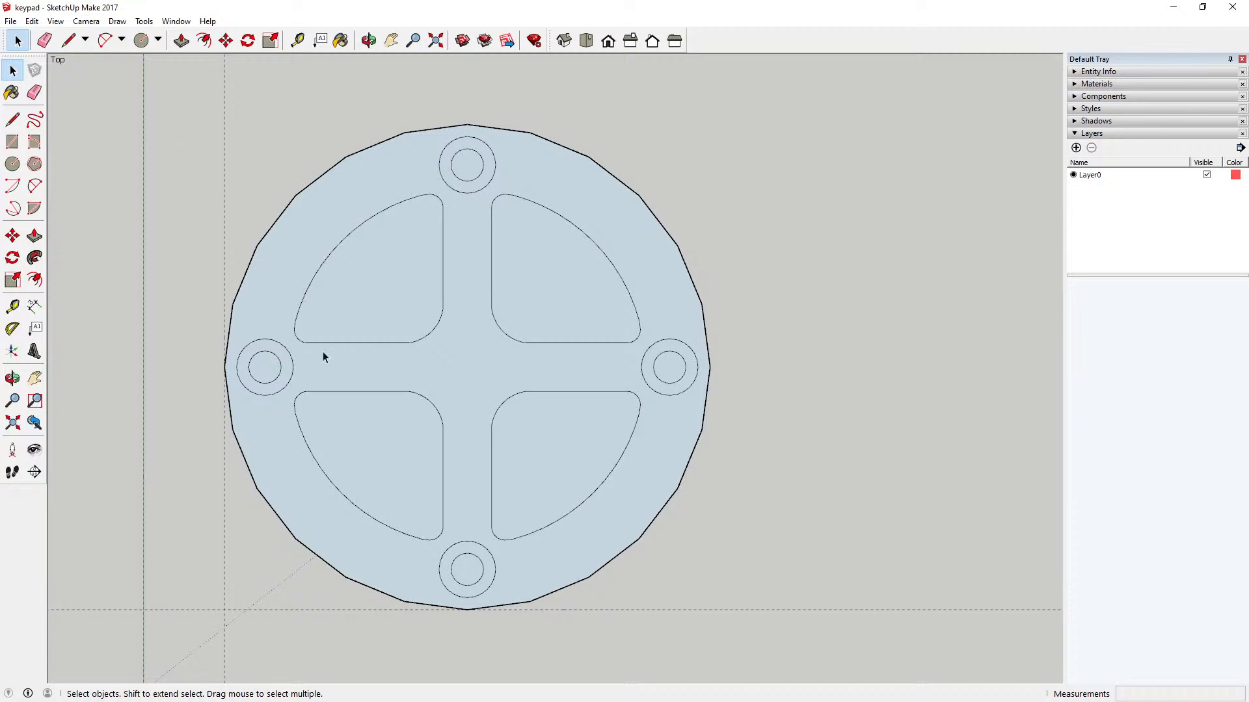
click(270, 372)
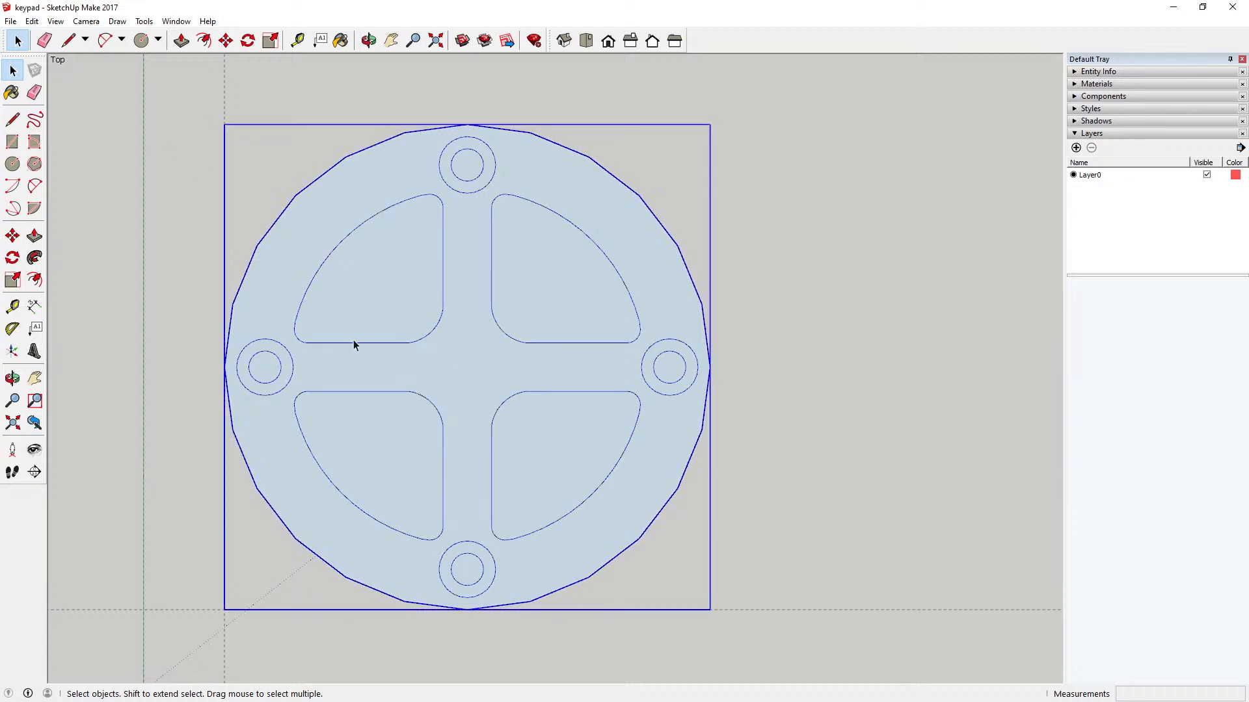
Step: Open the key component to check its contents, and save the model before closing the component
scroll(474, 179, up, 2)
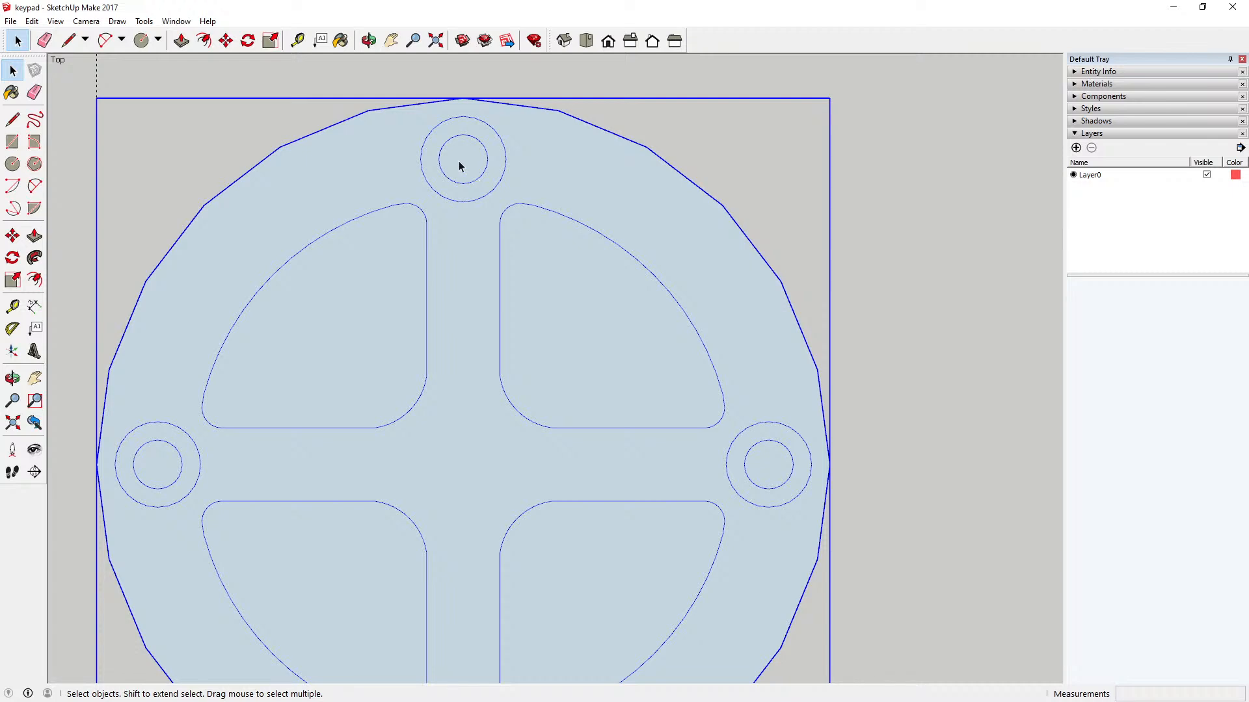
double_click(459, 161)
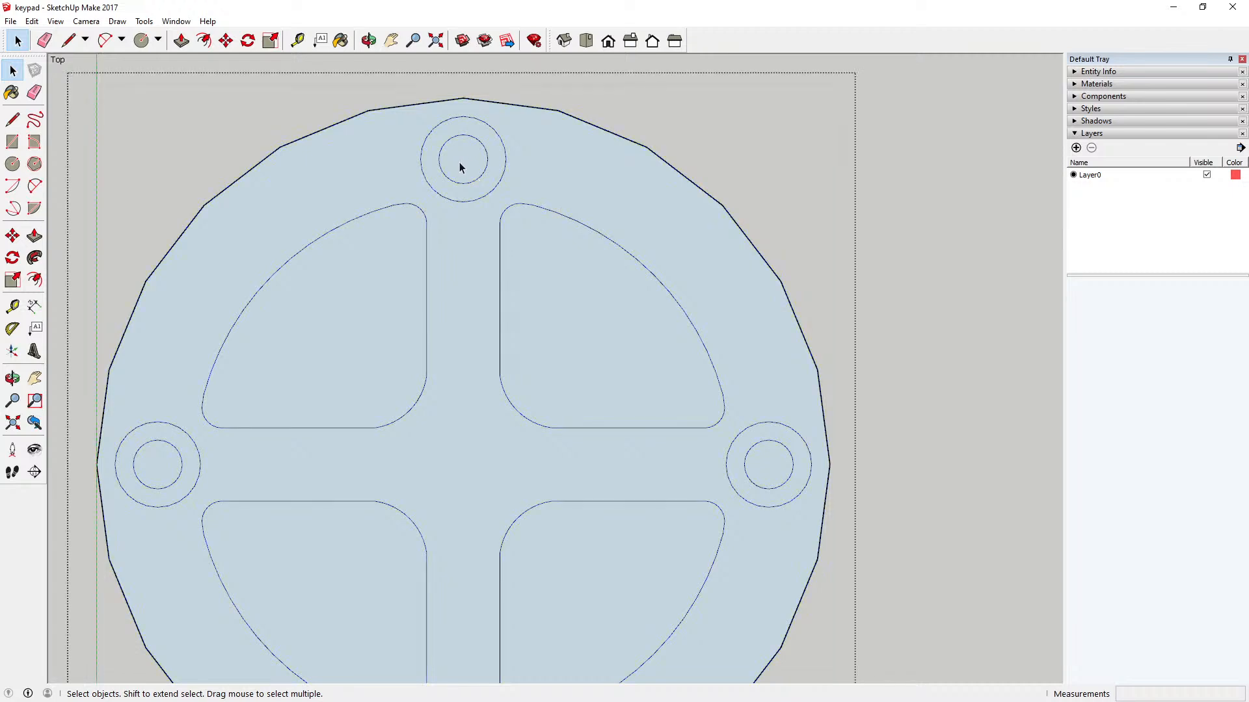
scroll(515, 262, down, 5)
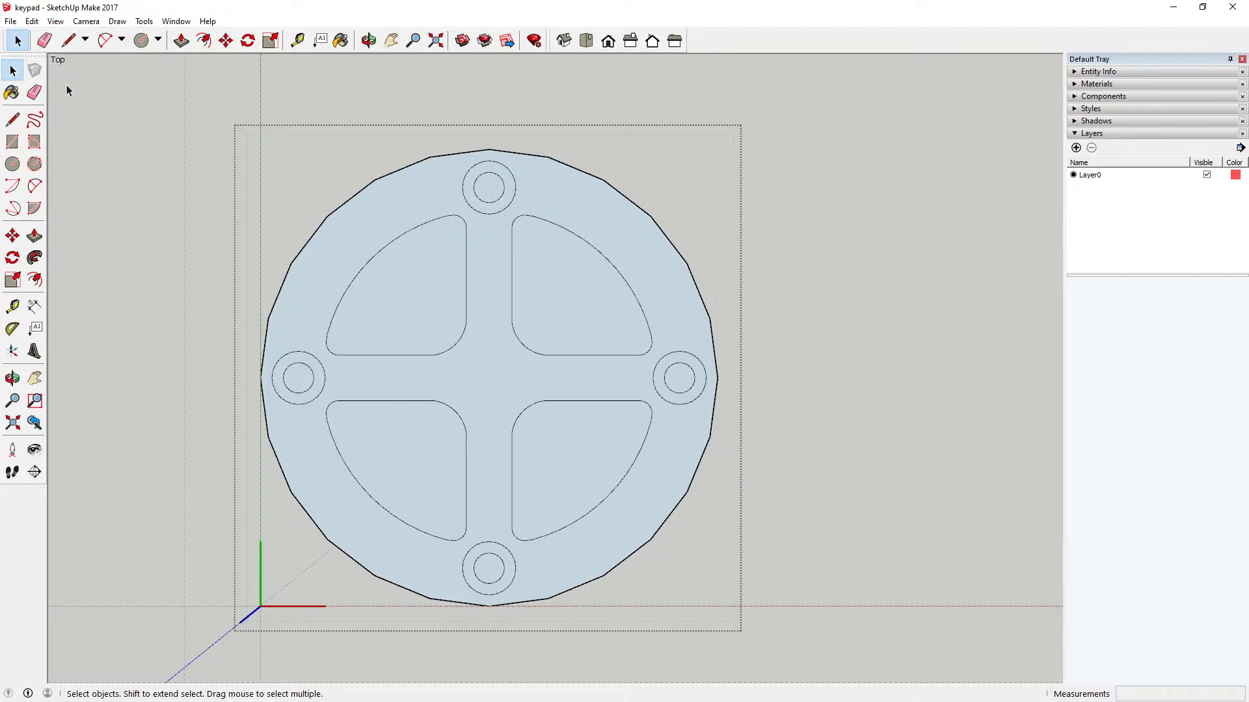
click(10, 20)
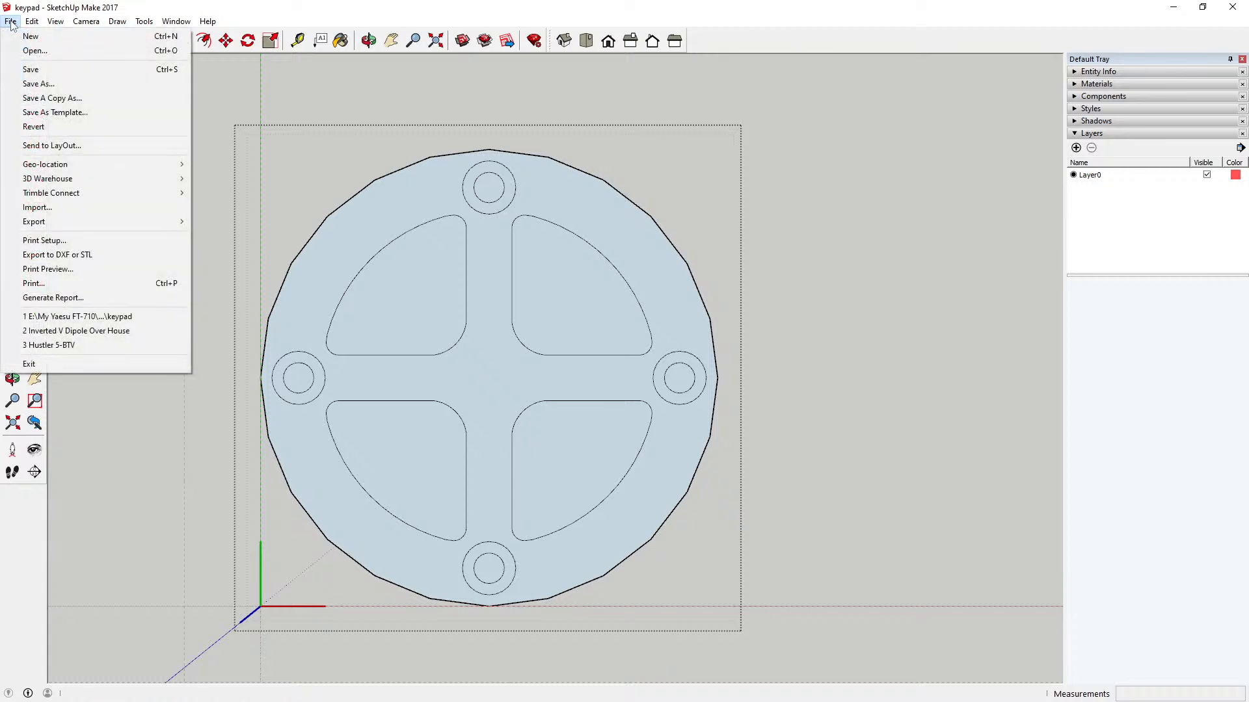
click(39, 69)
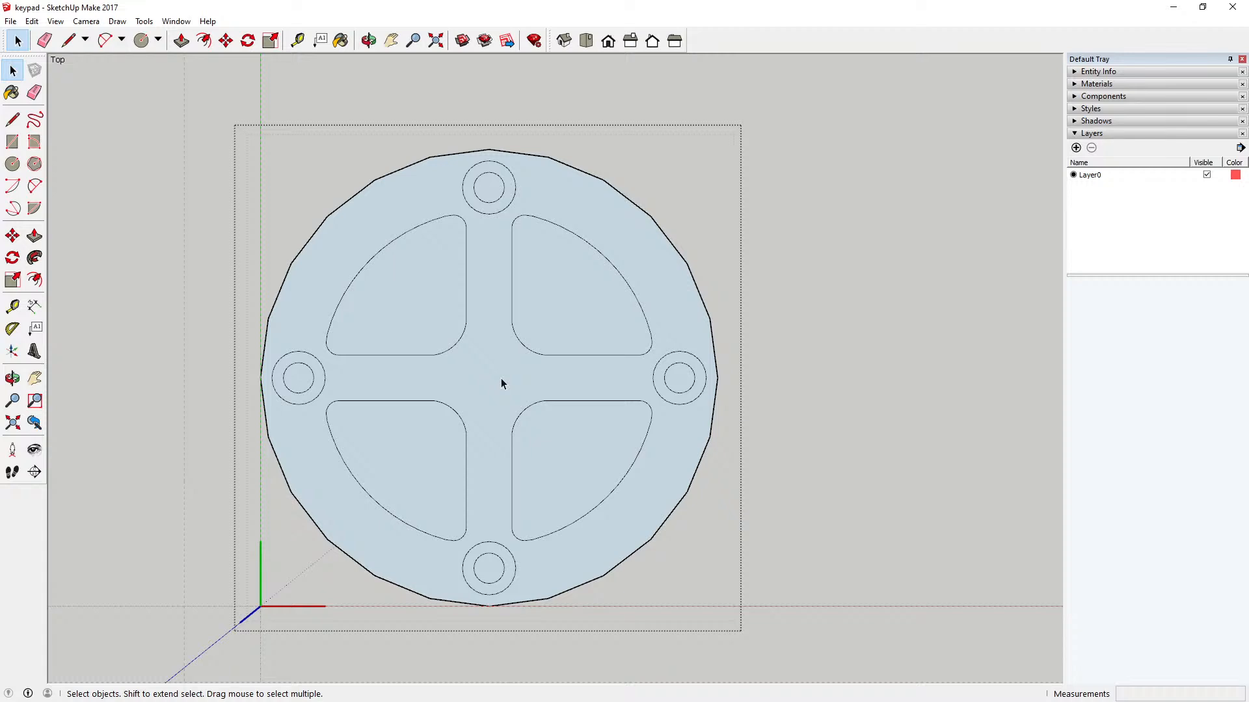
click(373, 85)
Step: Inspect the circular key and its surrounding guides from an angled perspective view
key(o)
drag(472, 283, 440, 493)
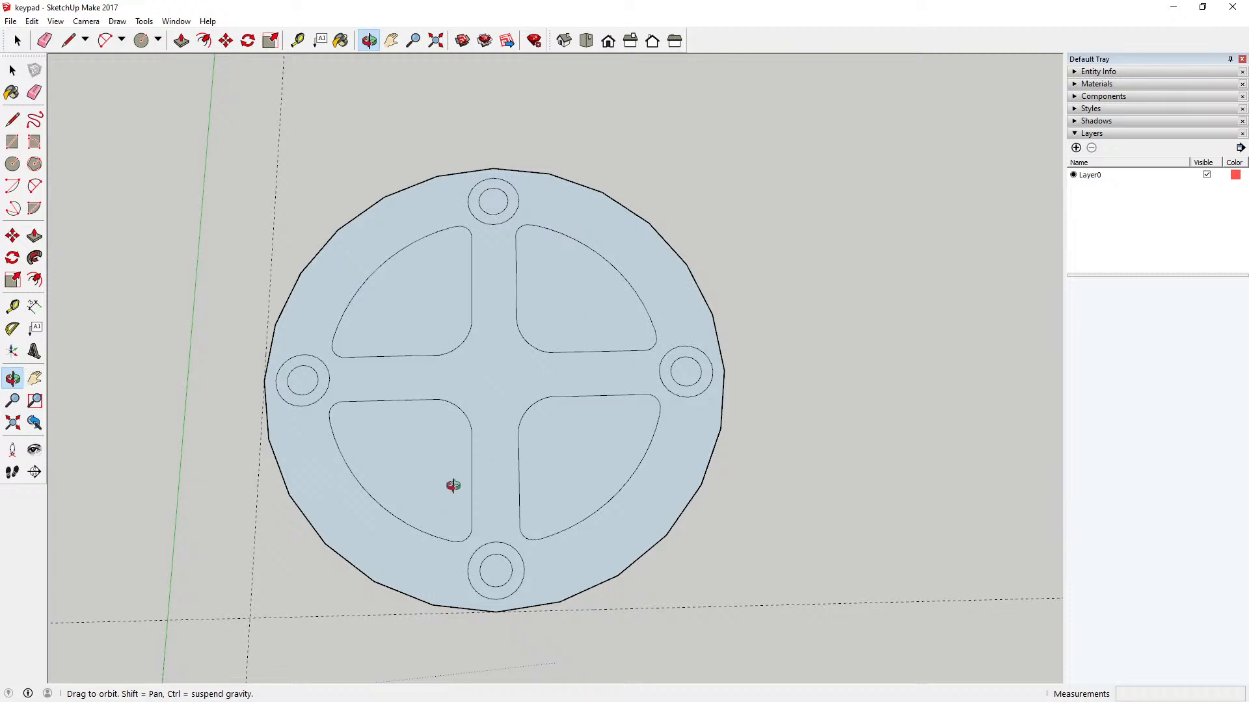
scroll(419, 505, down, 3)
scroll(419, 505, down, 1)
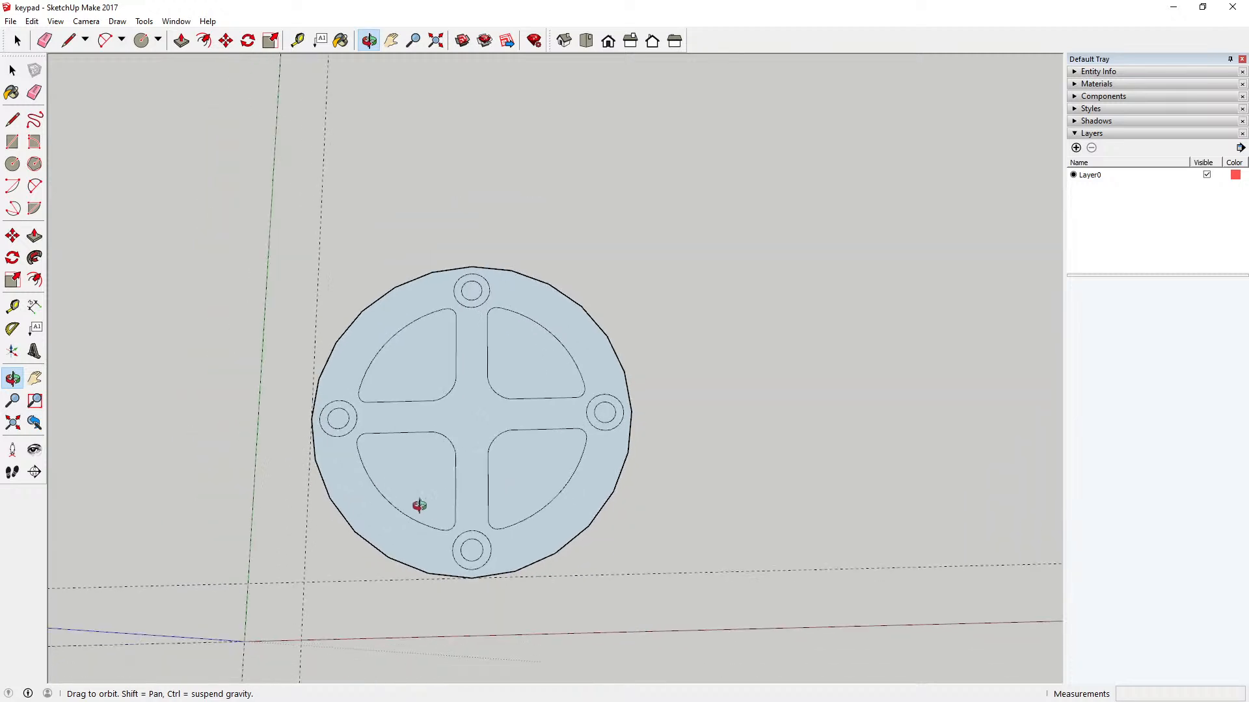
scroll(419, 505, up, 4)
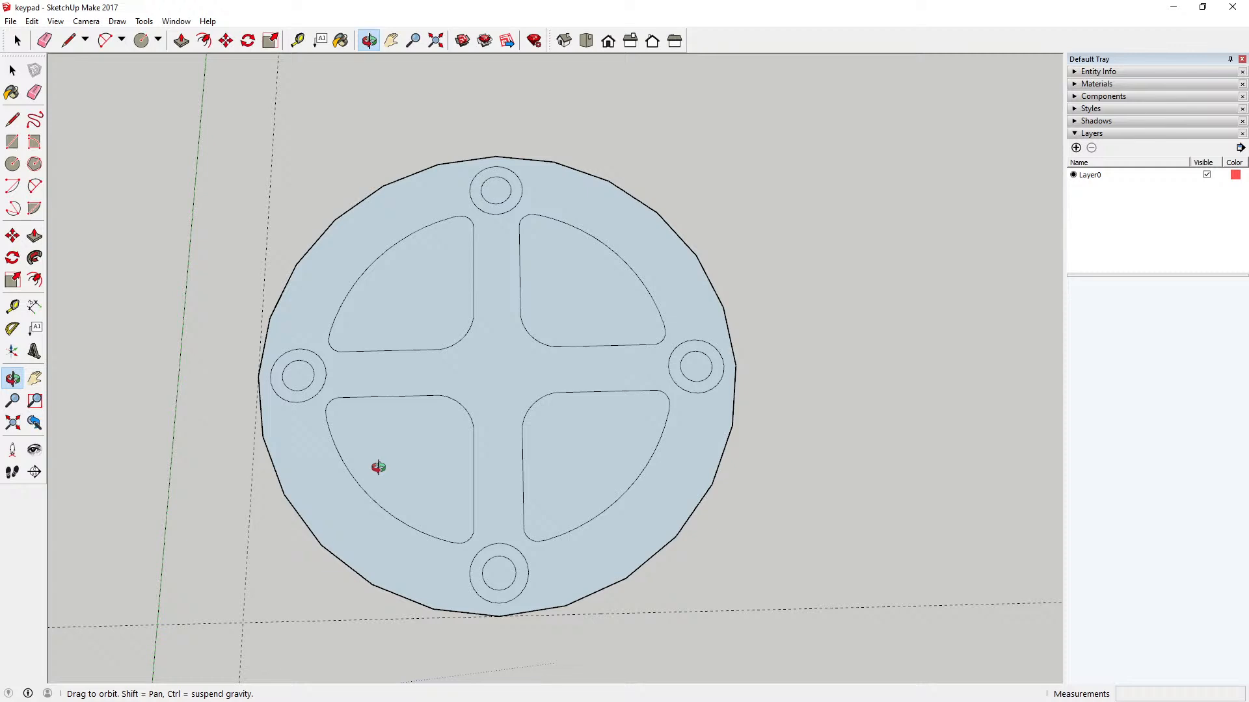
drag(416, 474, 403, 506)
scroll(403, 506, down, 5)
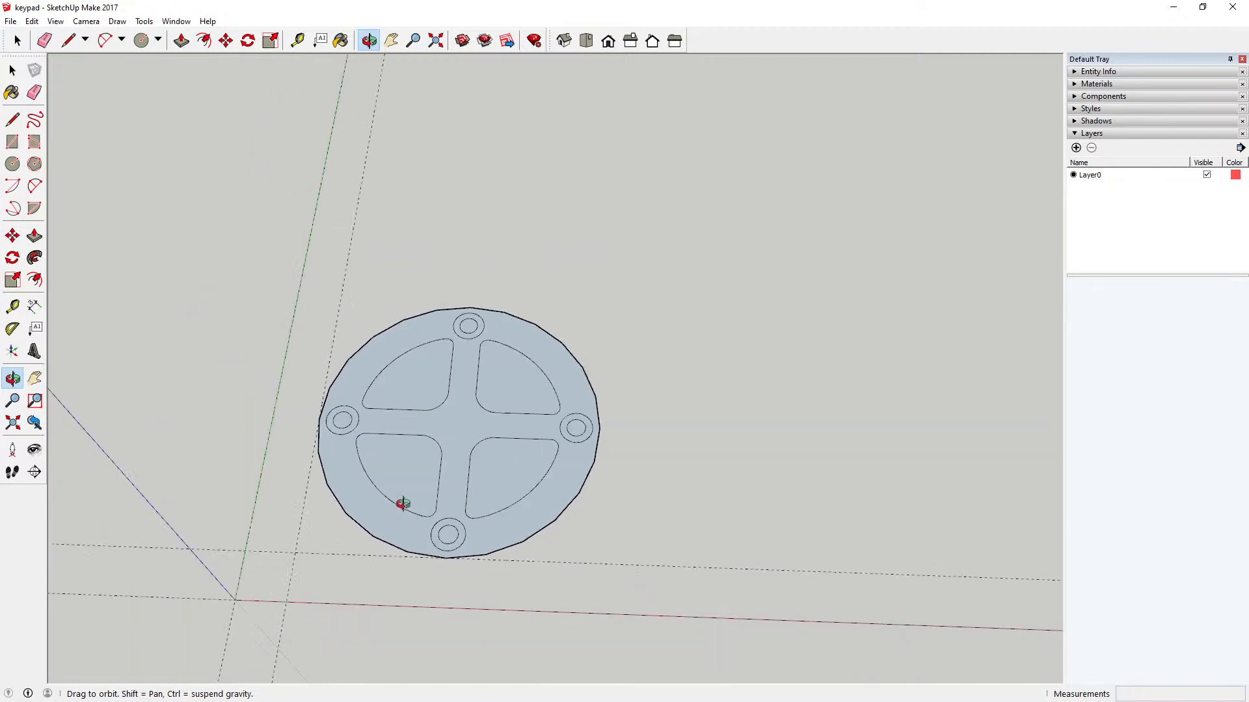
Step: Set the camera to the top view with parallel projection
click(586, 42)
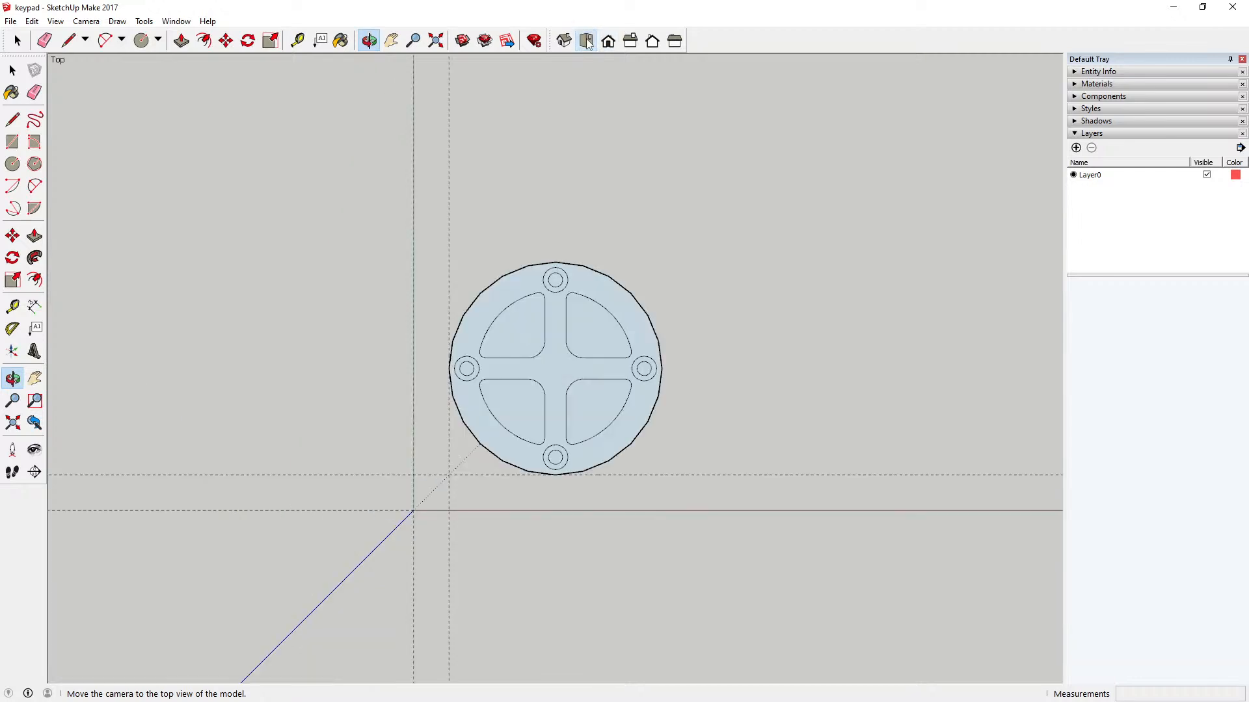
click(84, 21)
click(110, 84)
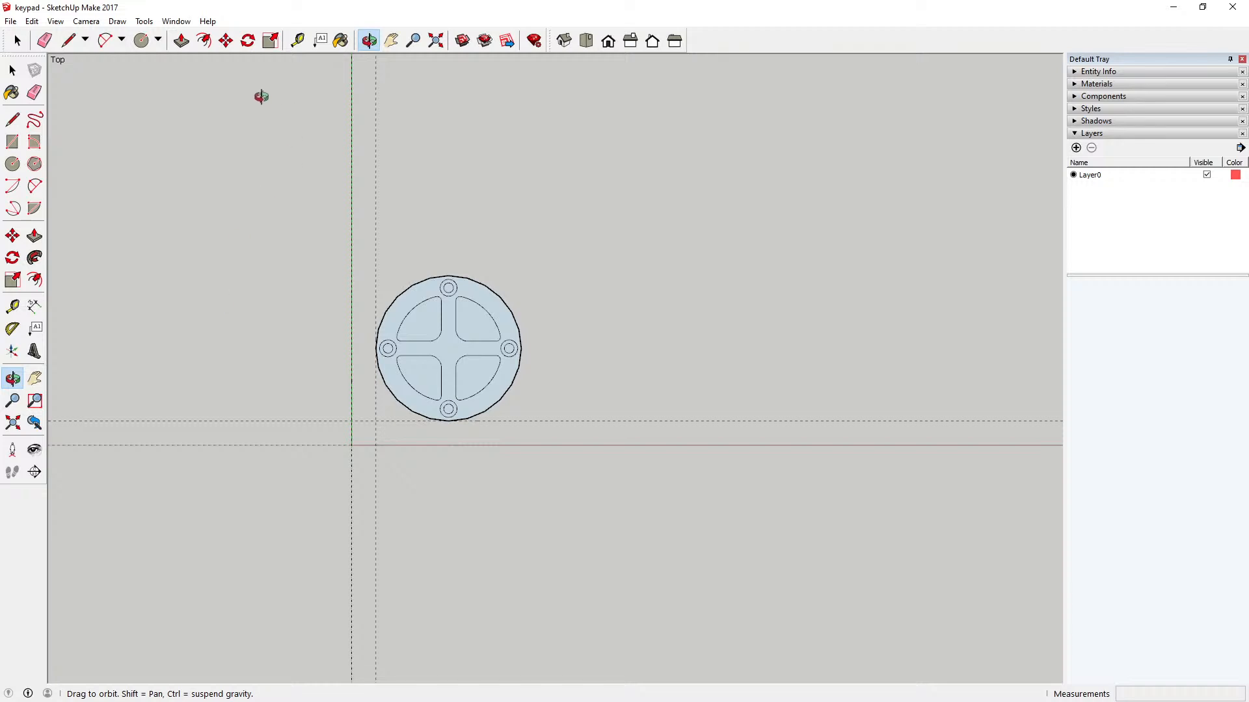
Step: Place a vertical guide 80 mm right of the guide at the key's left edge, and another 10 mm further right
click(297, 40)
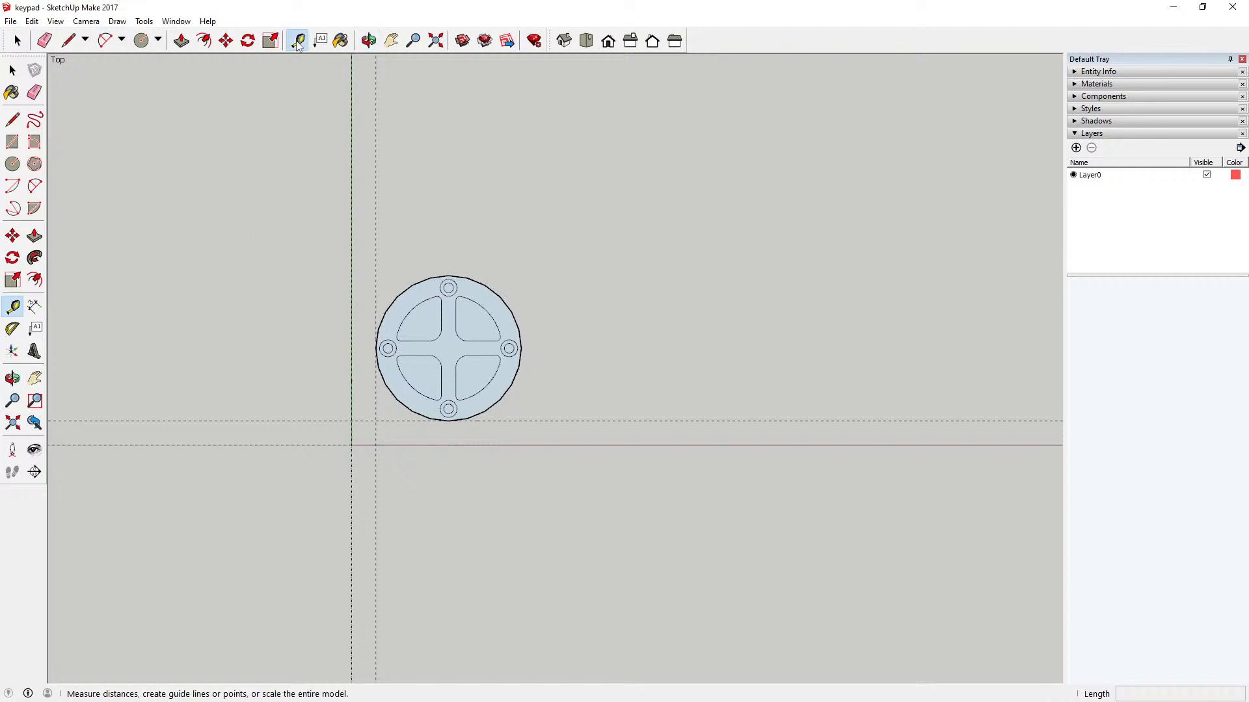
click(375, 221)
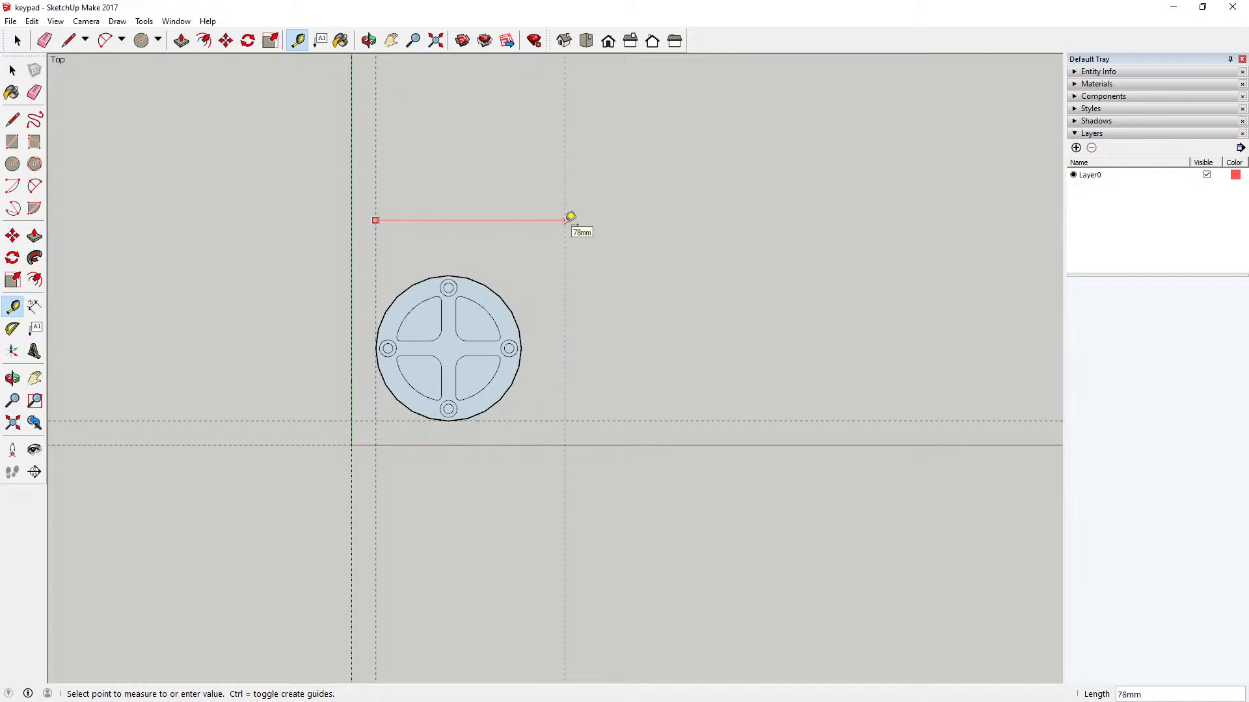
text(80)
key(Return)
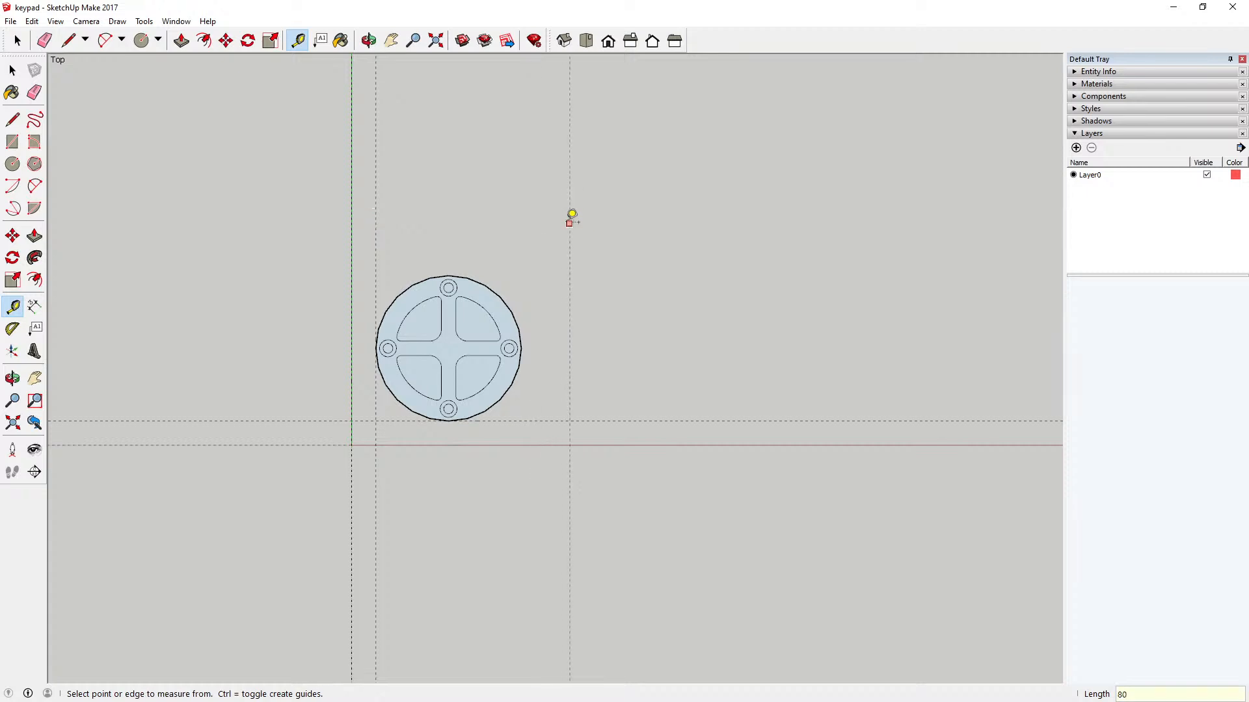
click(570, 217)
text(10)
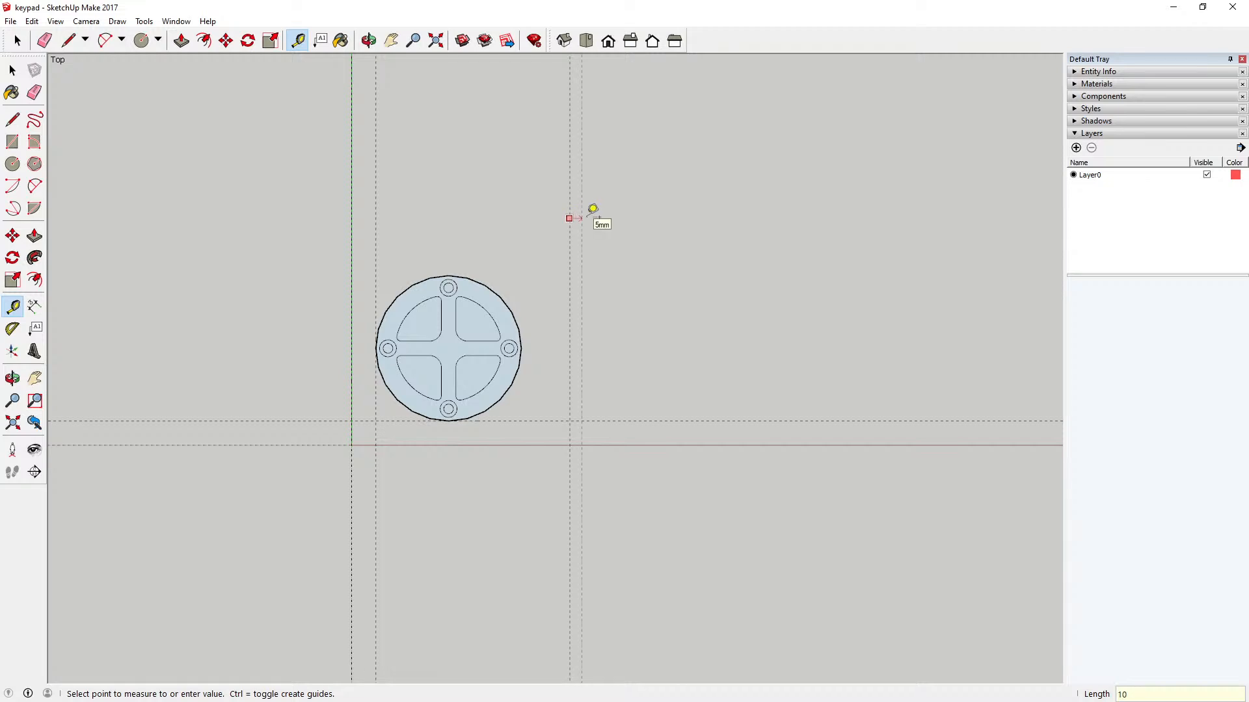
key(Return)
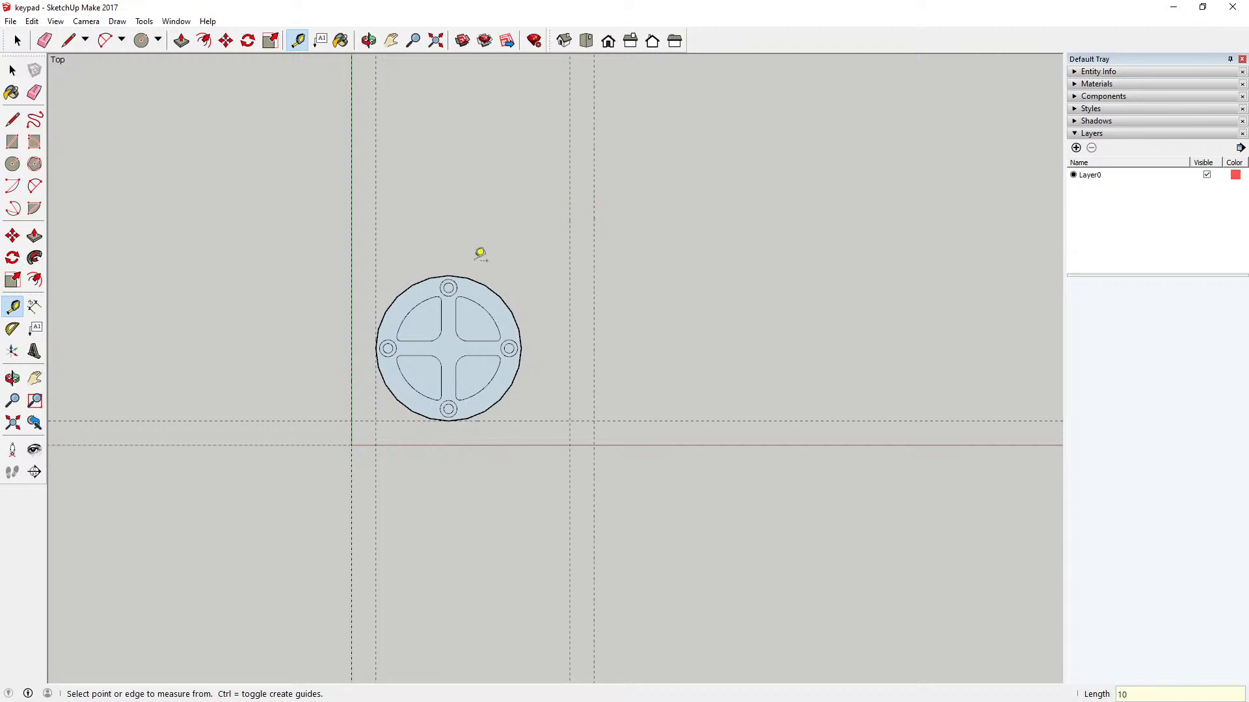
Step: Copy the circular key 90 mm to the right, placing its left extreme on the outermost vertical guide, and deselect it
click(13, 71)
click(417, 288)
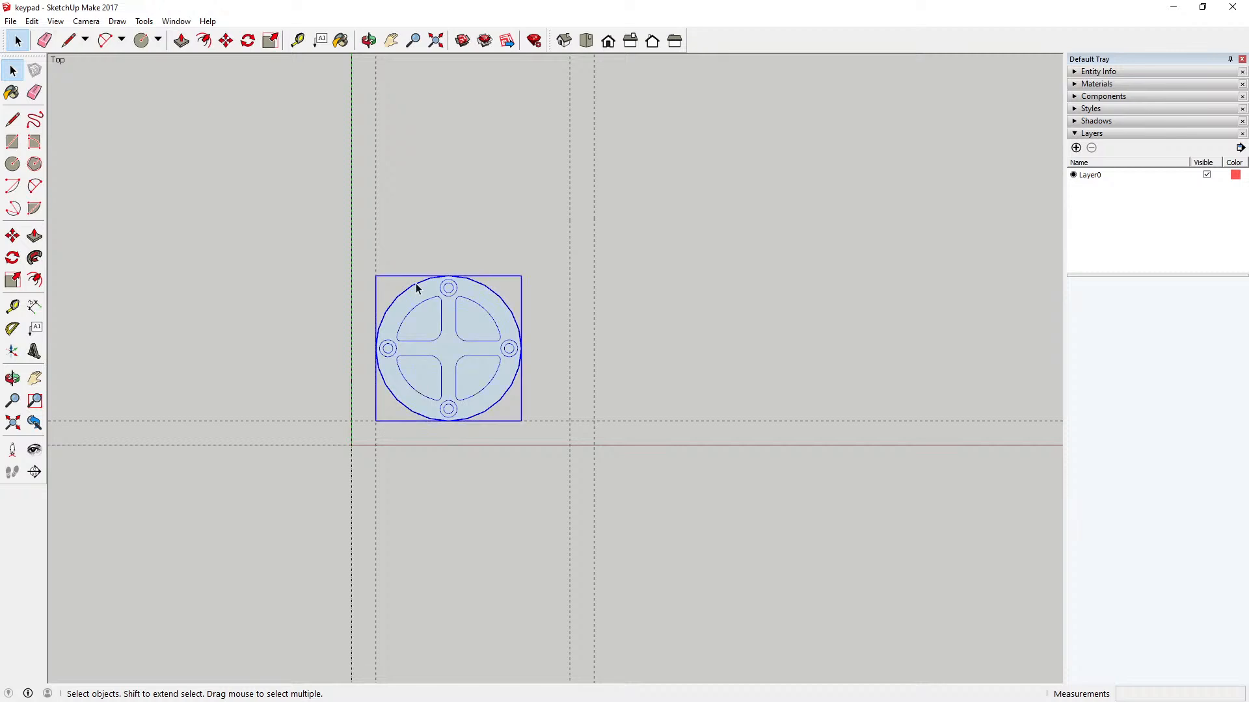
click(226, 48)
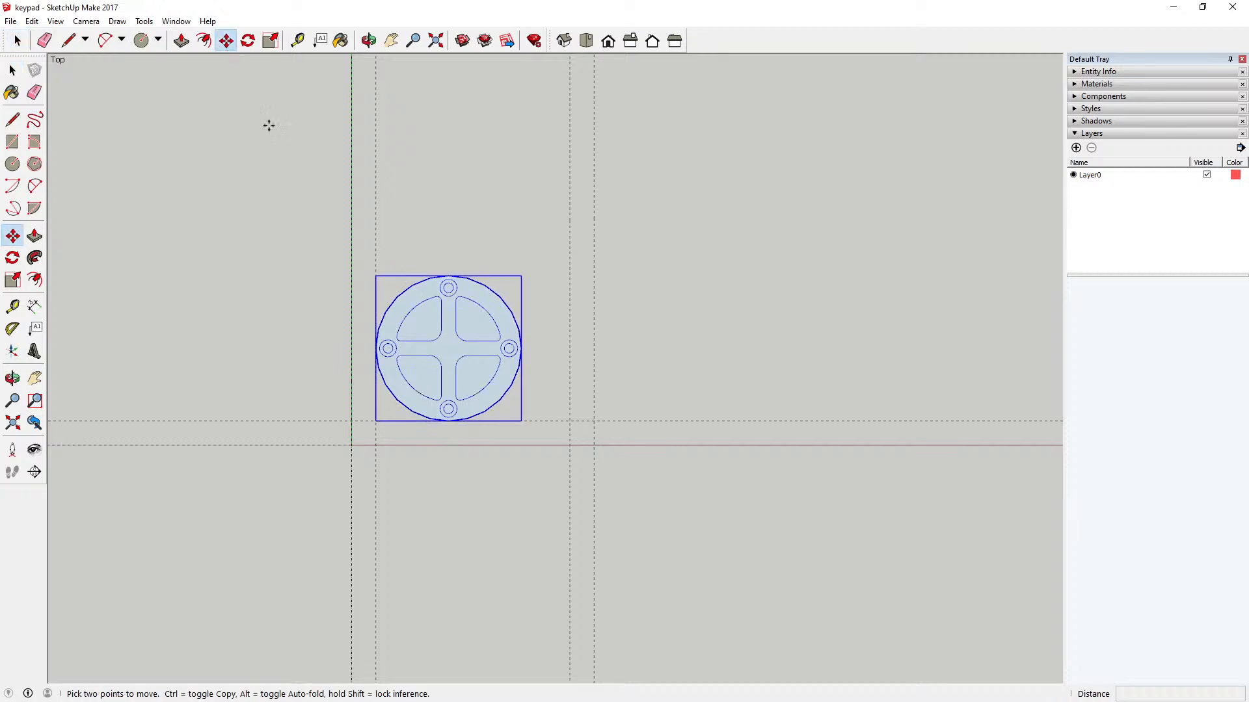
click(376, 349)
key(ctrl)
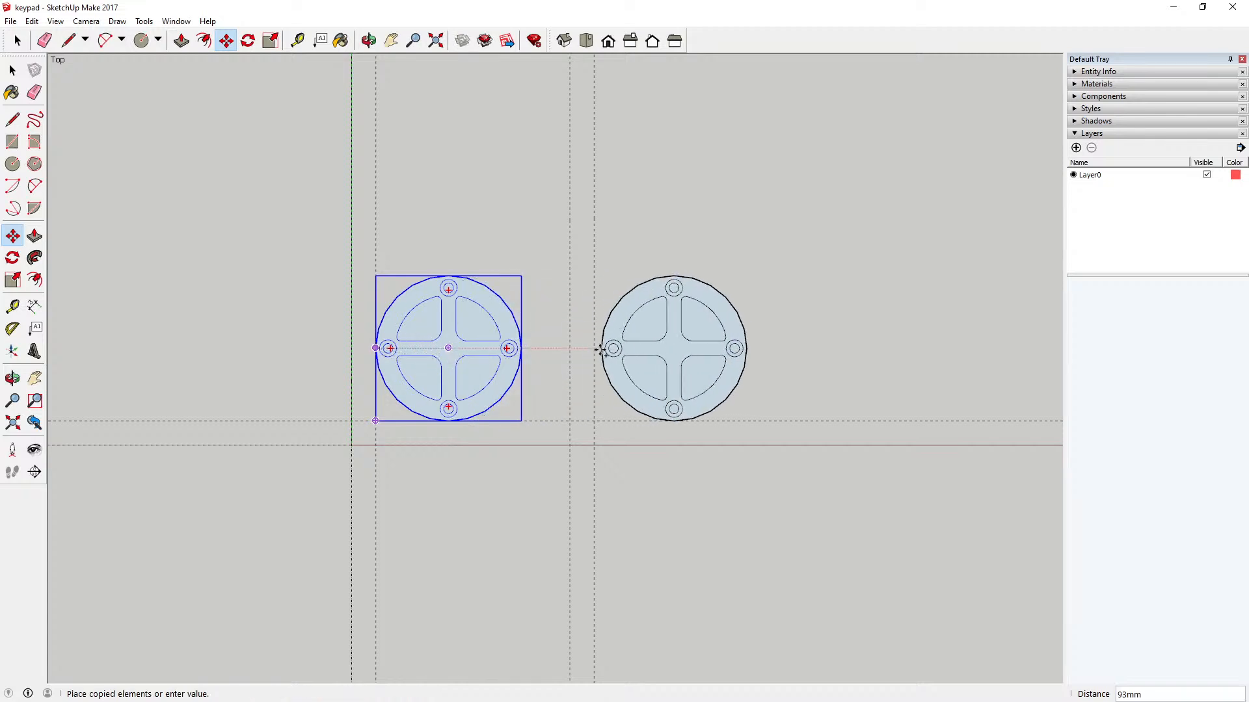
click(594, 349)
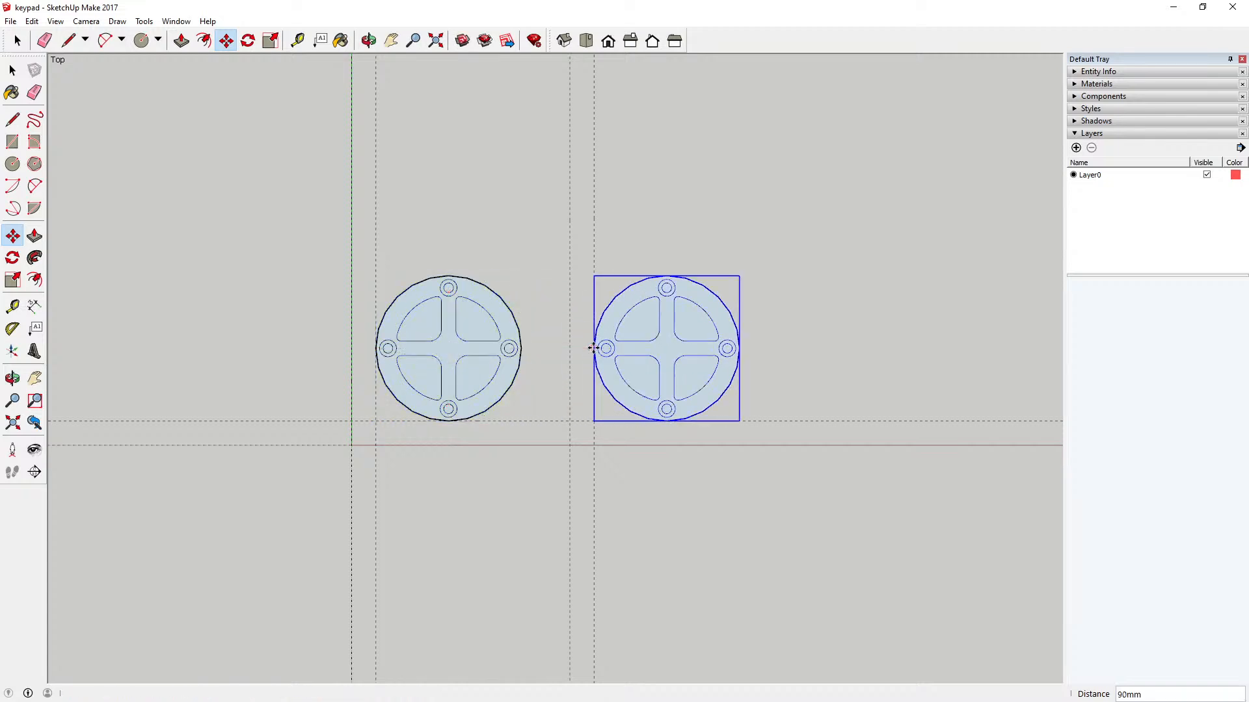
click(20, 70)
click(159, 115)
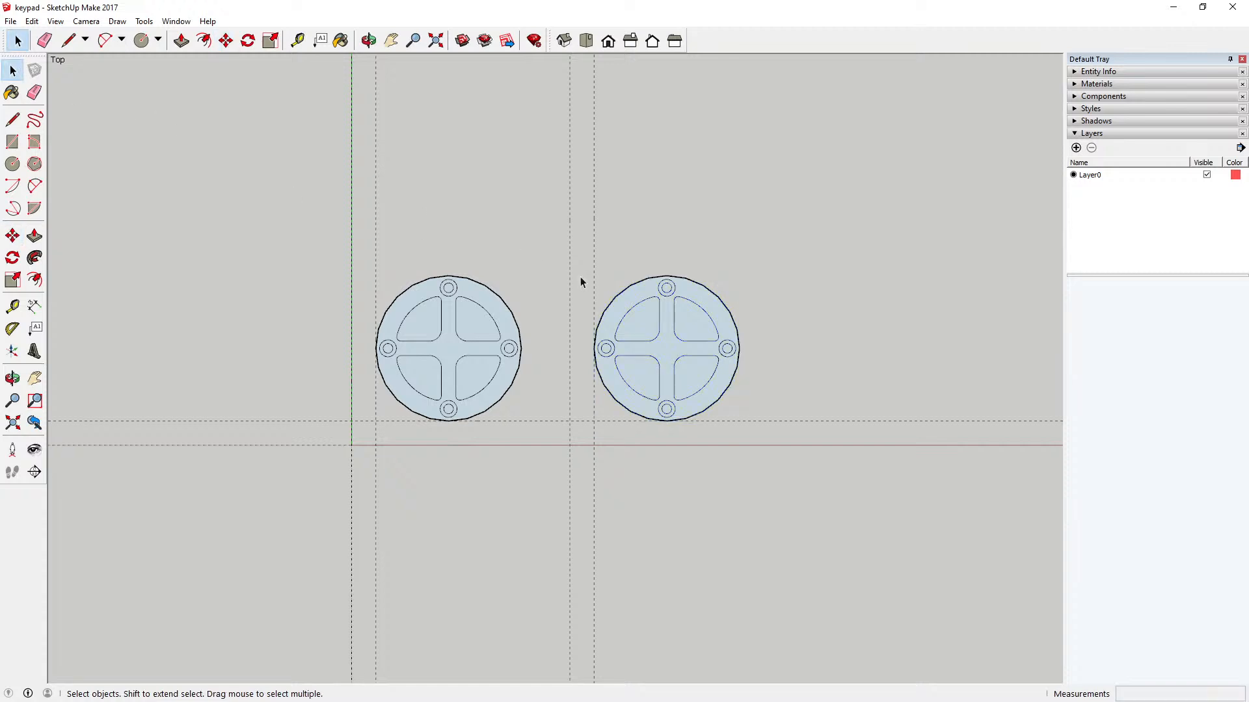
Step: Make the copied right-hand key a unique component and deselect it
click(627, 296)
right_click(627, 298)
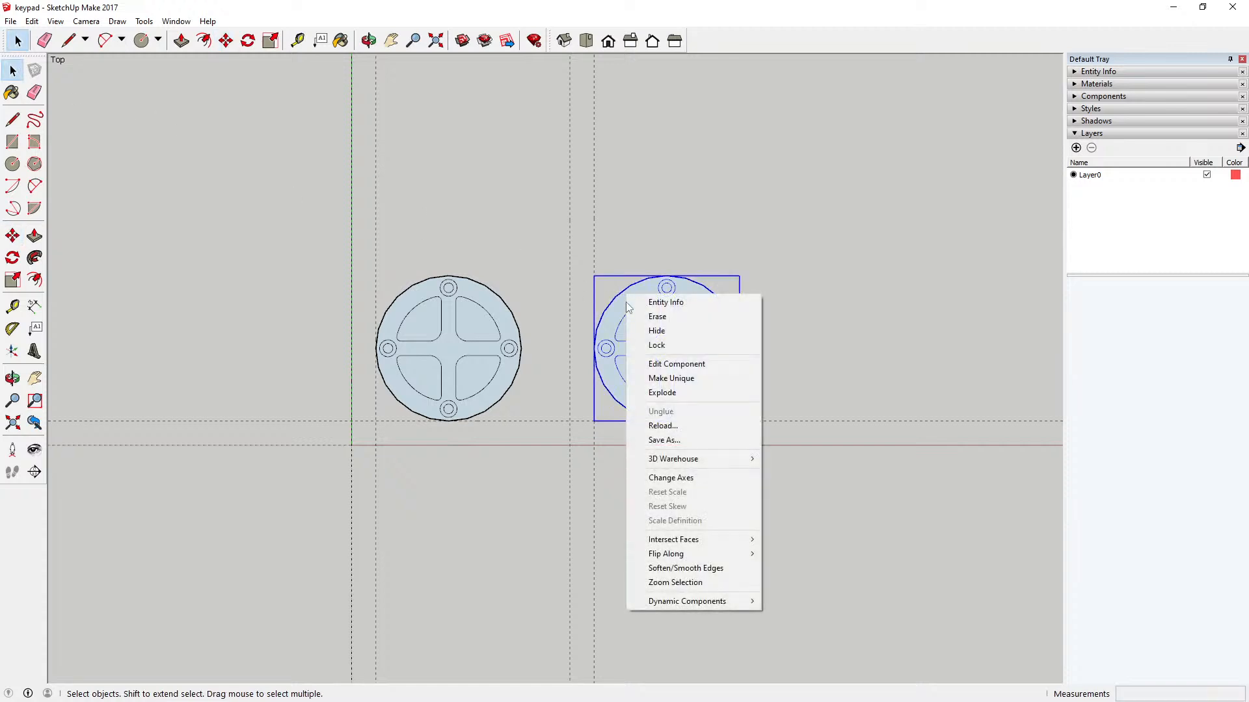
click(691, 379)
click(775, 344)
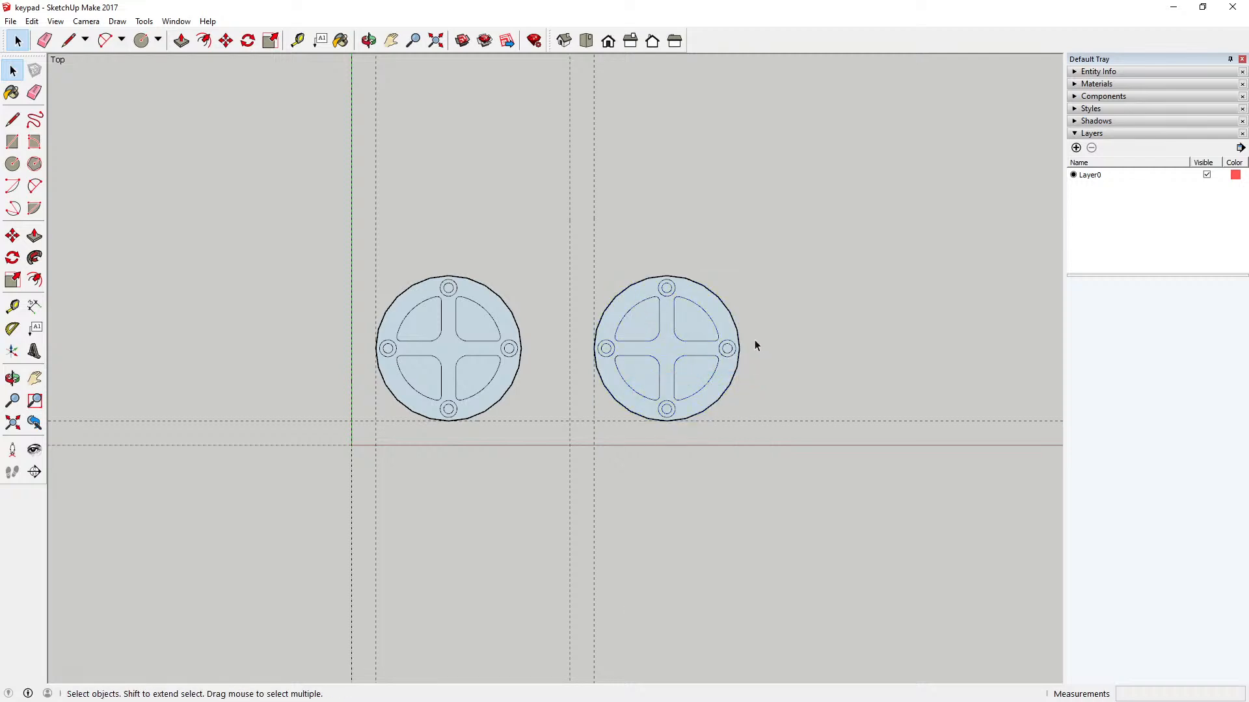
Step: Look over both circular keys and switch the camera to perspective projection
scroll(450, 383, up, 3)
scroll(450, 384, up, 1)
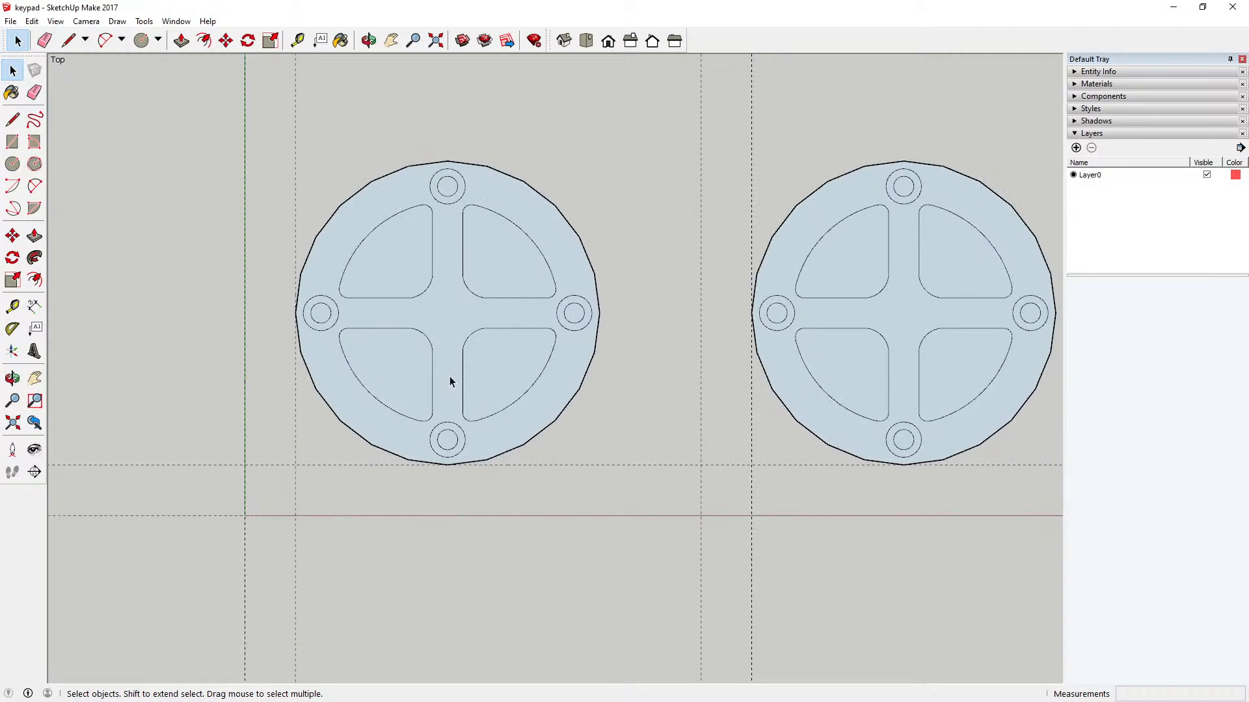
scroll(450, 377, down, 2)
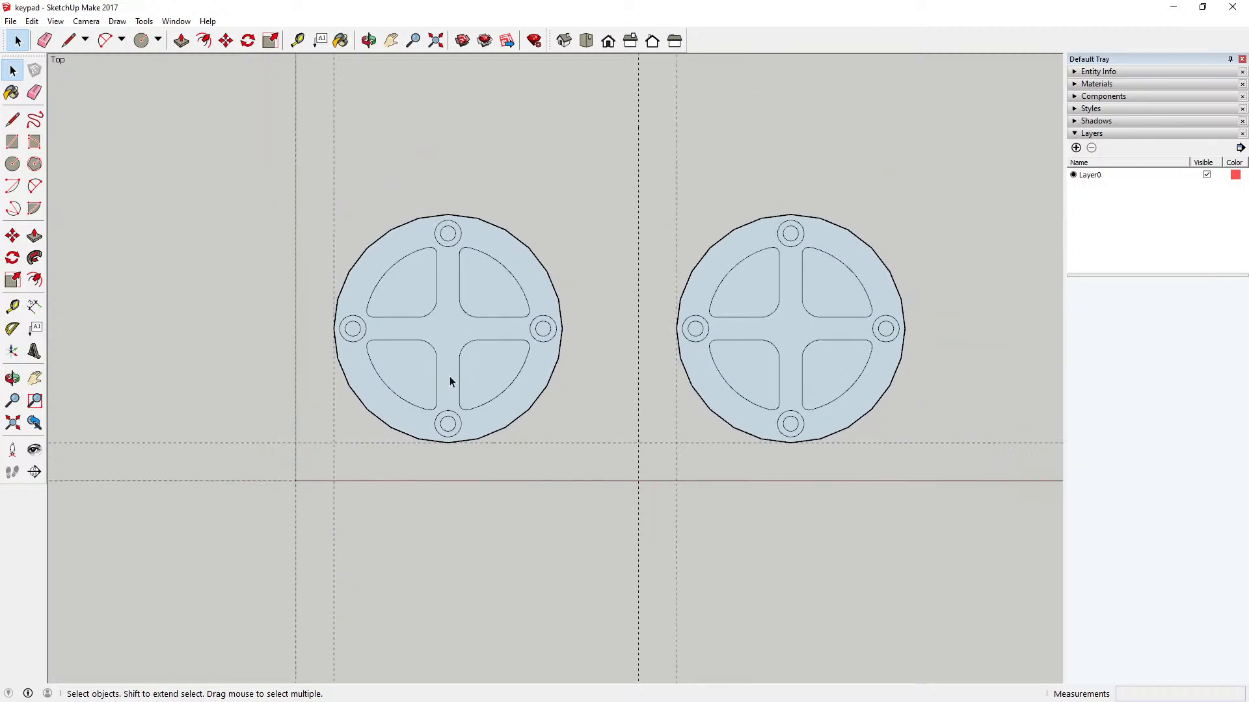
scroll(450, 377, down, 1)
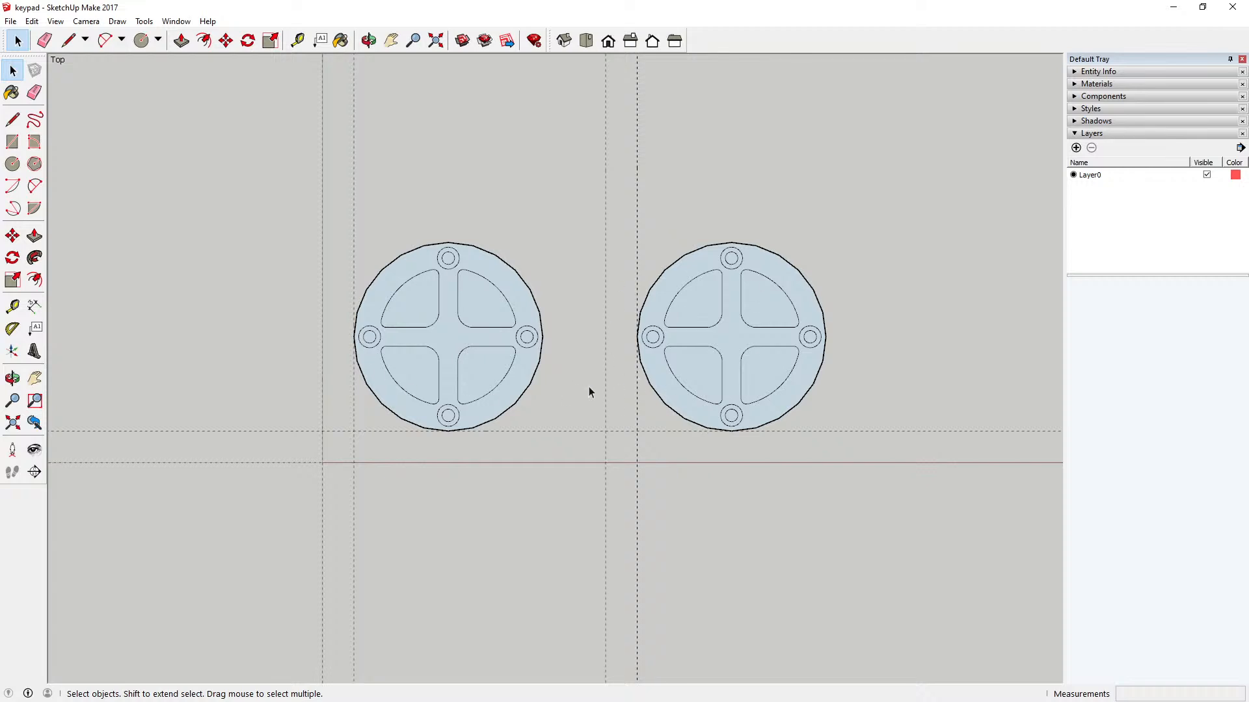
scroll(586, 384, down, 1)
scroll(702, 357, up, 4)
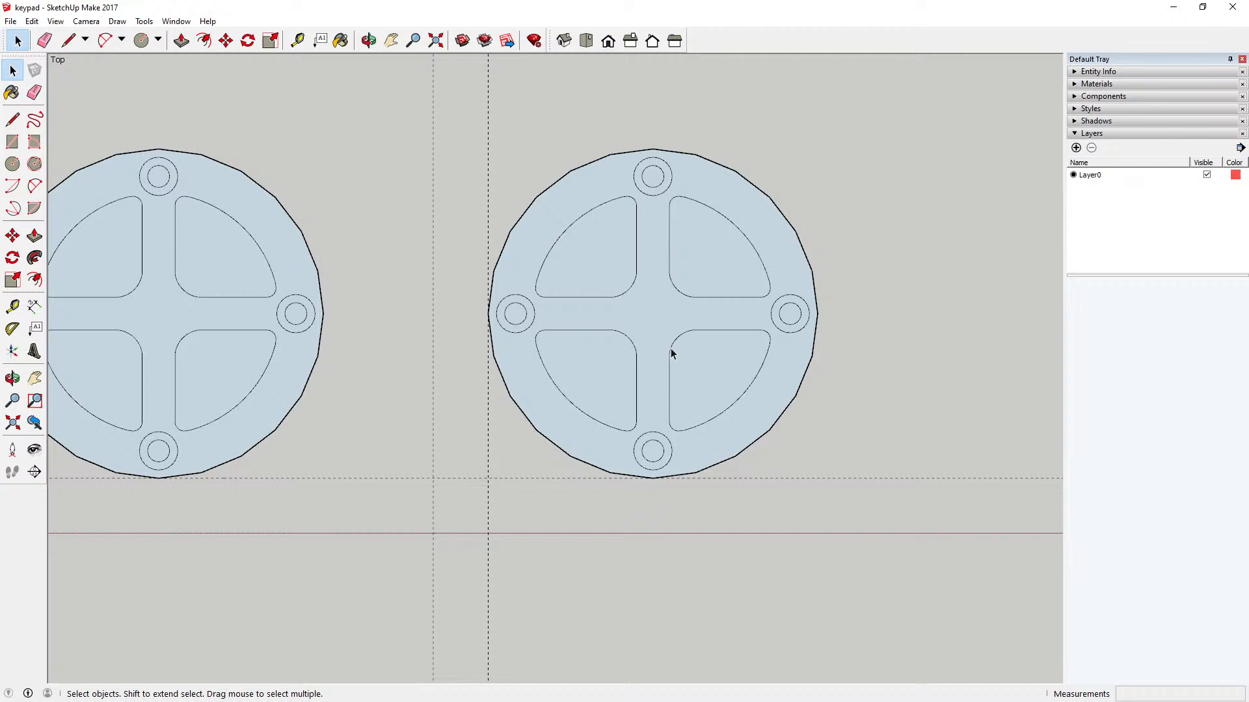
click(86, 21)
click(105, 97)
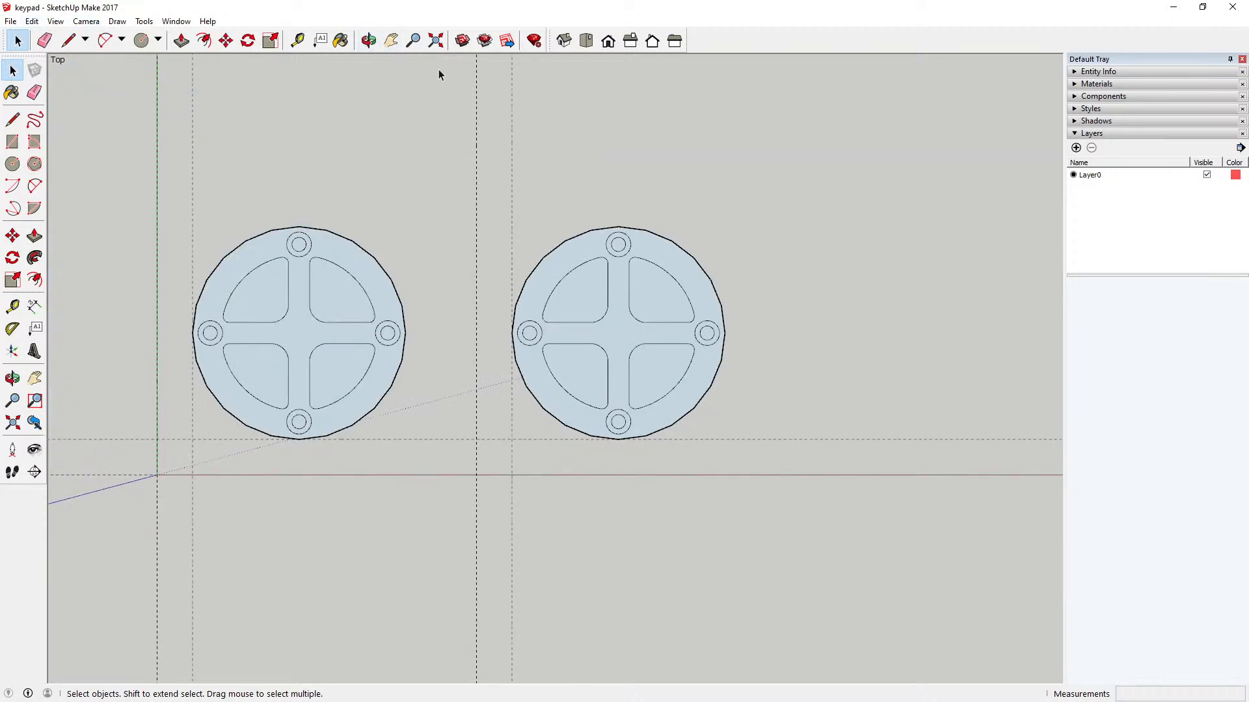
Step: Open the right-hand circular key component for editing
click(368, 40)
drag(543, 343, 568, 367)
scroll(605, 362, up, 4)
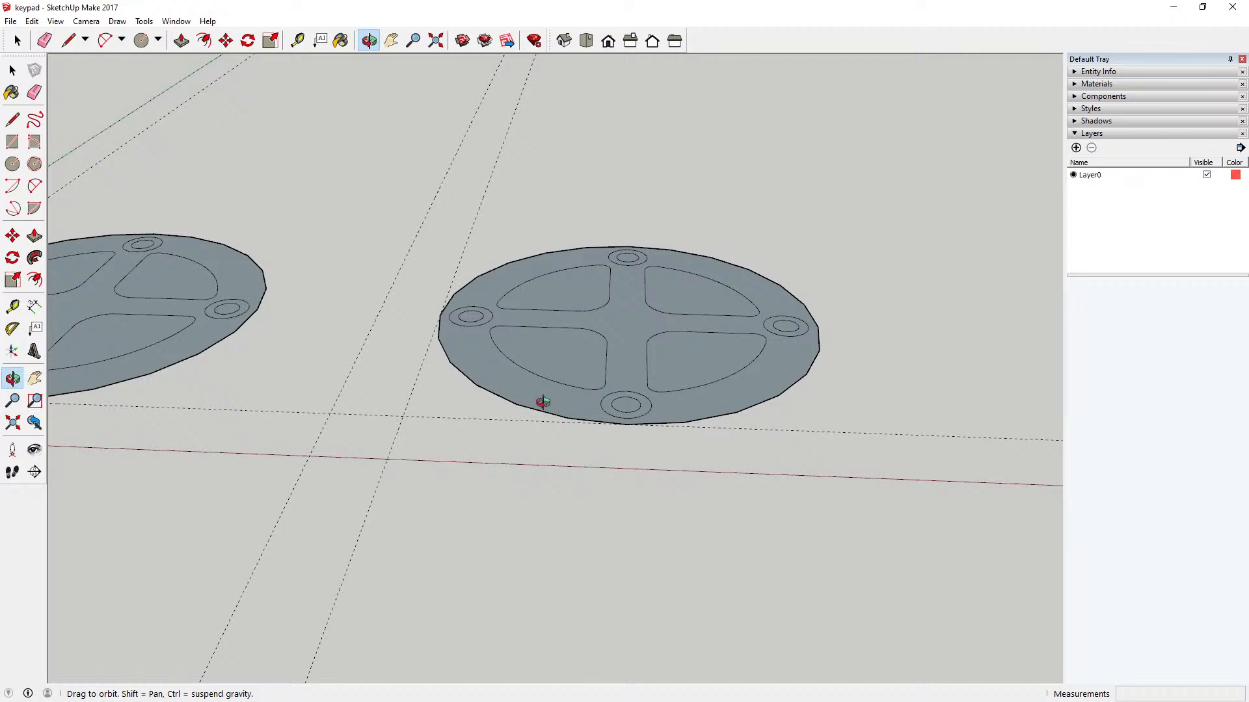
scroll(543, 401, up, 3)
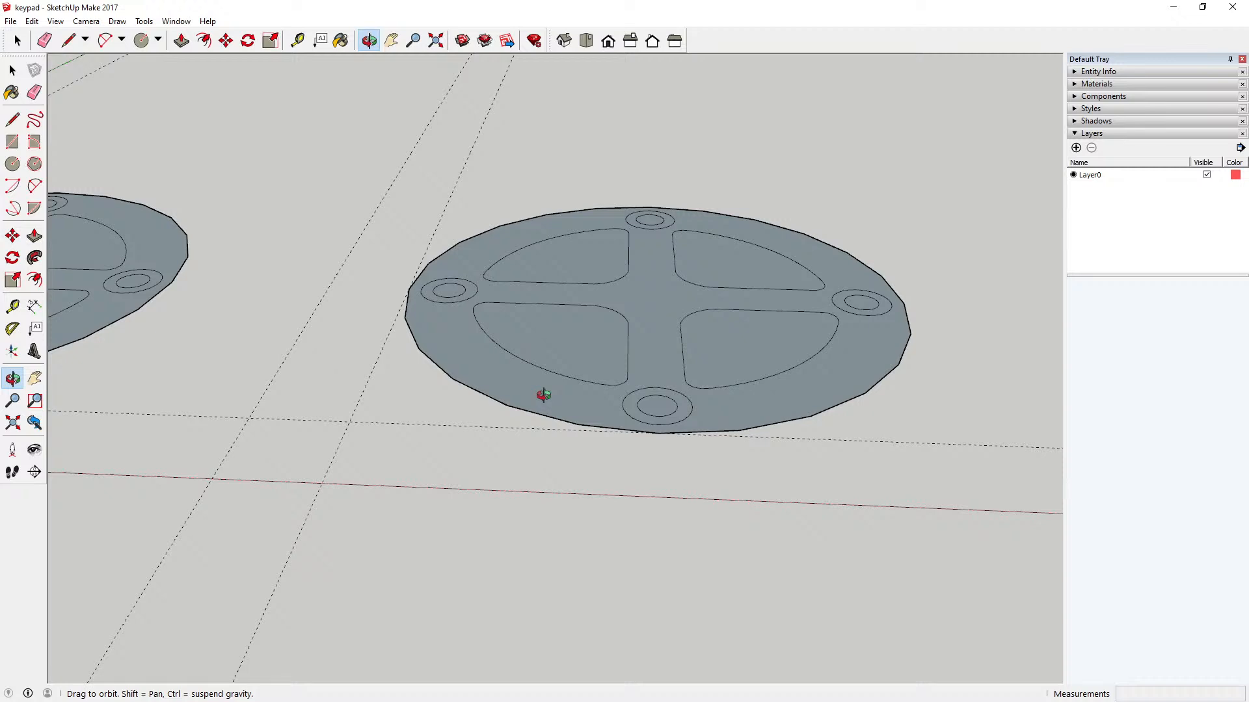
scroll(584, 396, up, 2)
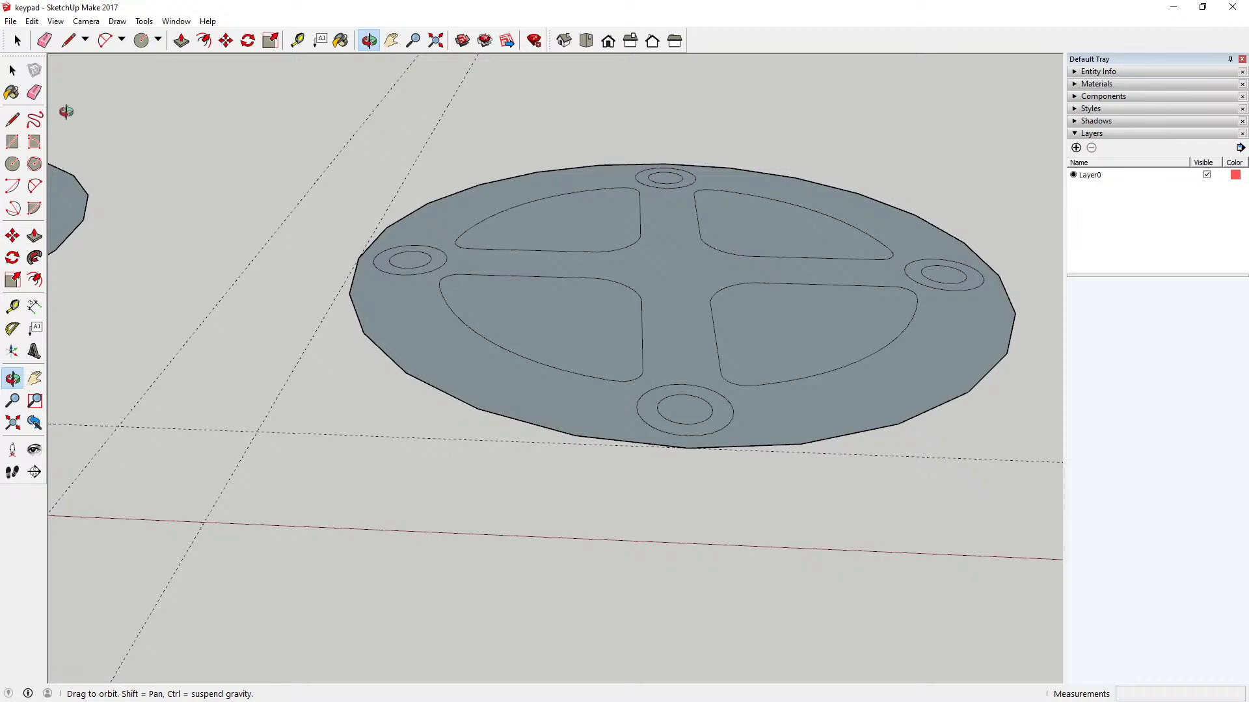
click(12, 69)
click(414, 303)
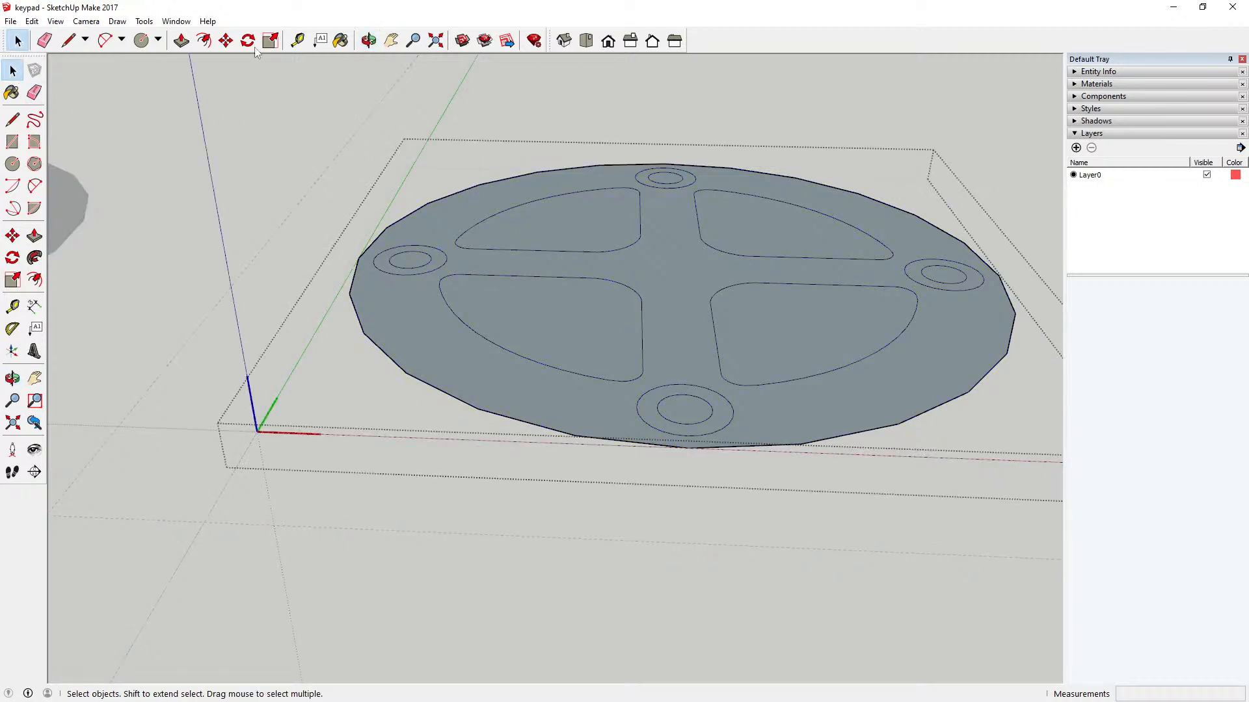
click(181, 40)
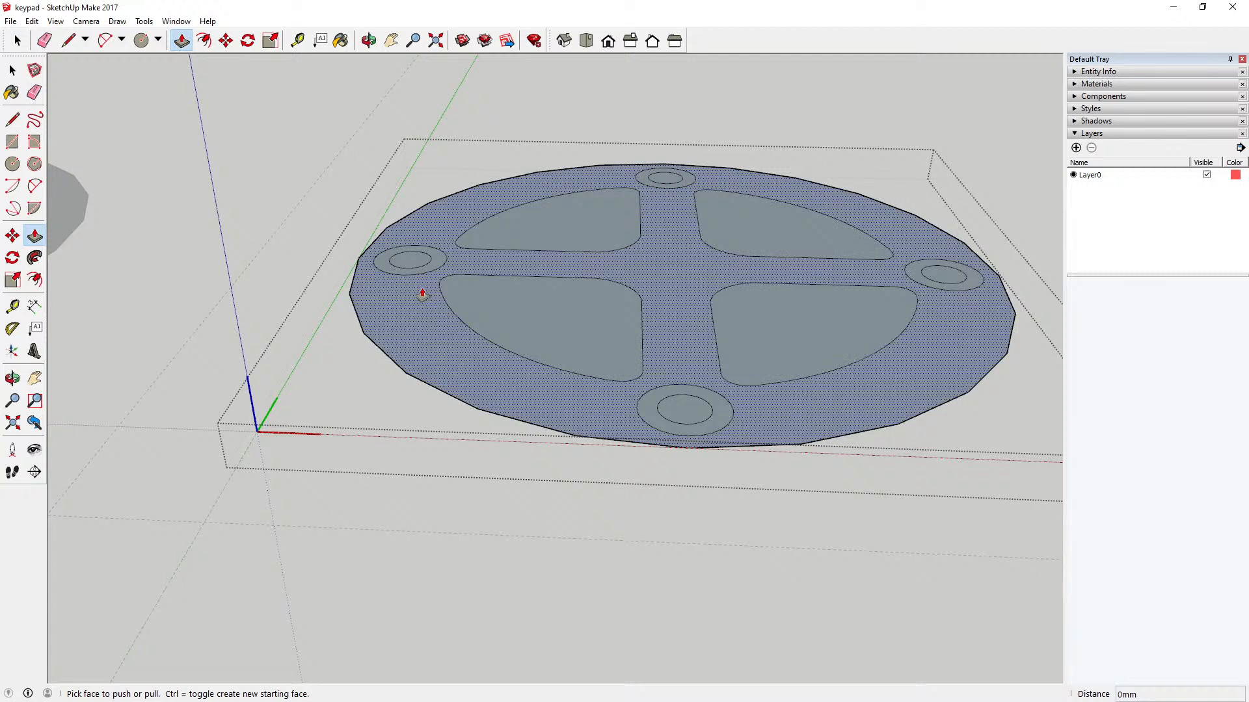
click(423, 305)
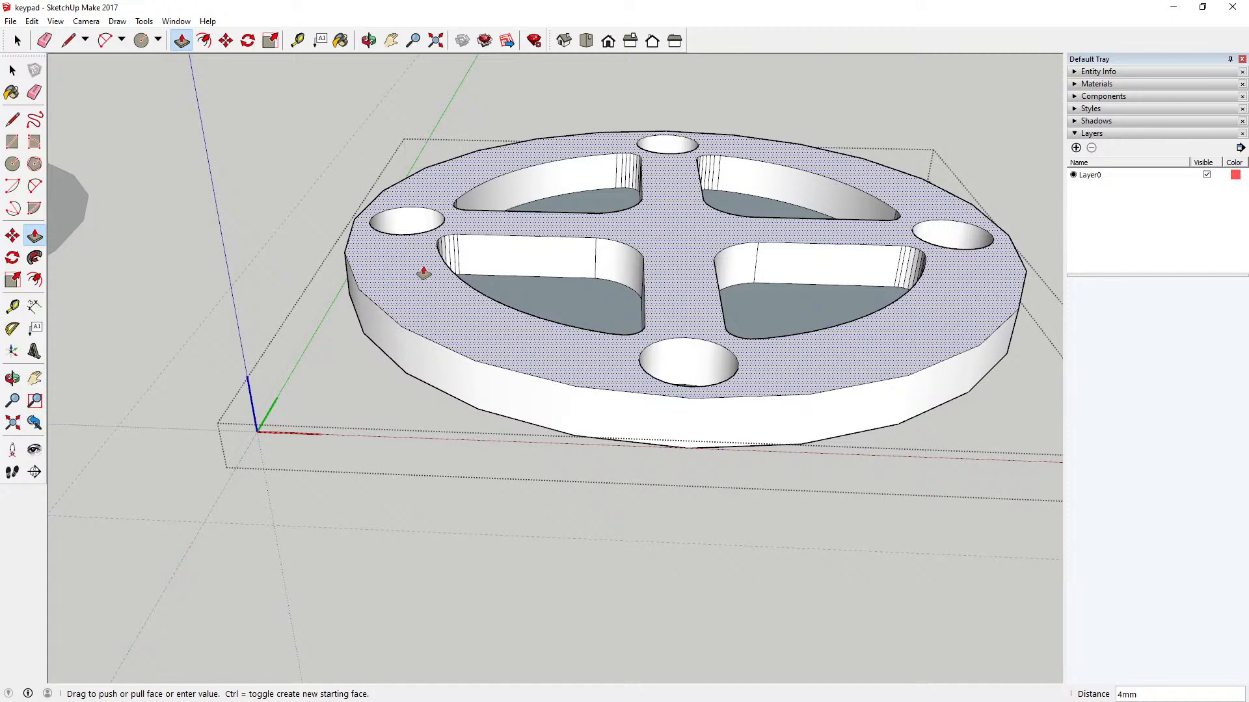
key(Escape)
Step: Delete the inner circle faces of all four concentric pairs to open up the small holes
key(o)
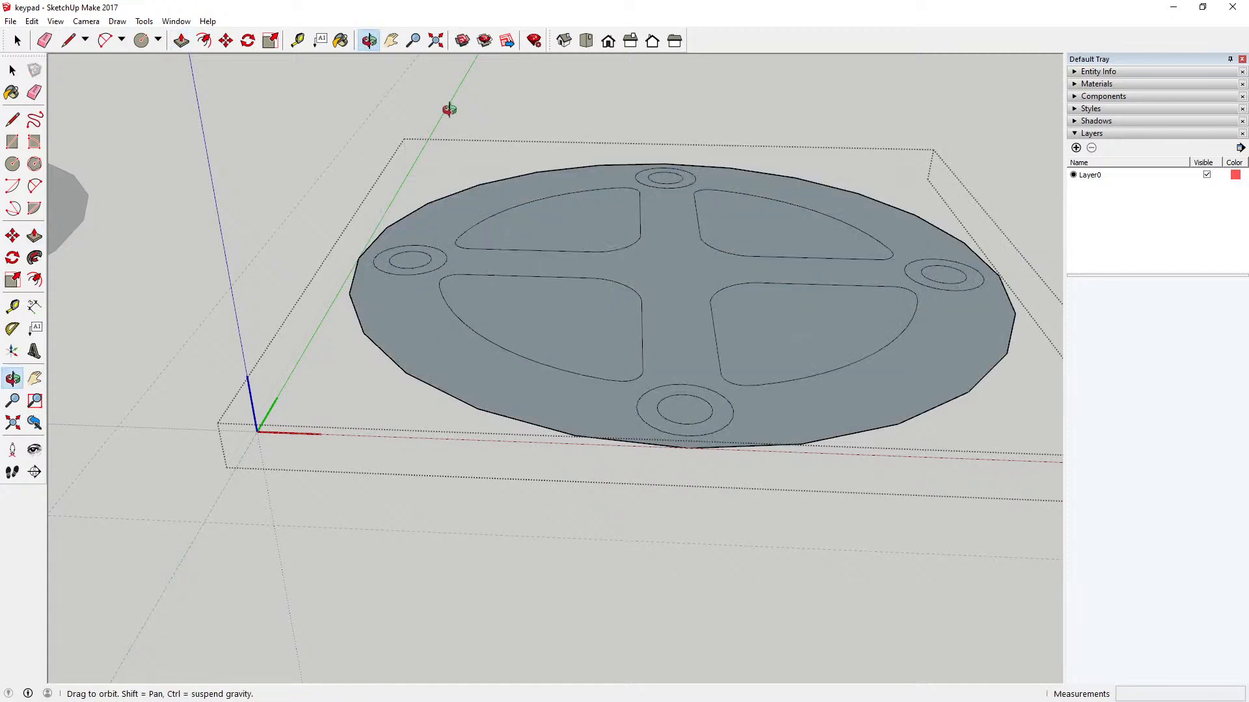
drag(449, 109, 442, 174)
key(space)
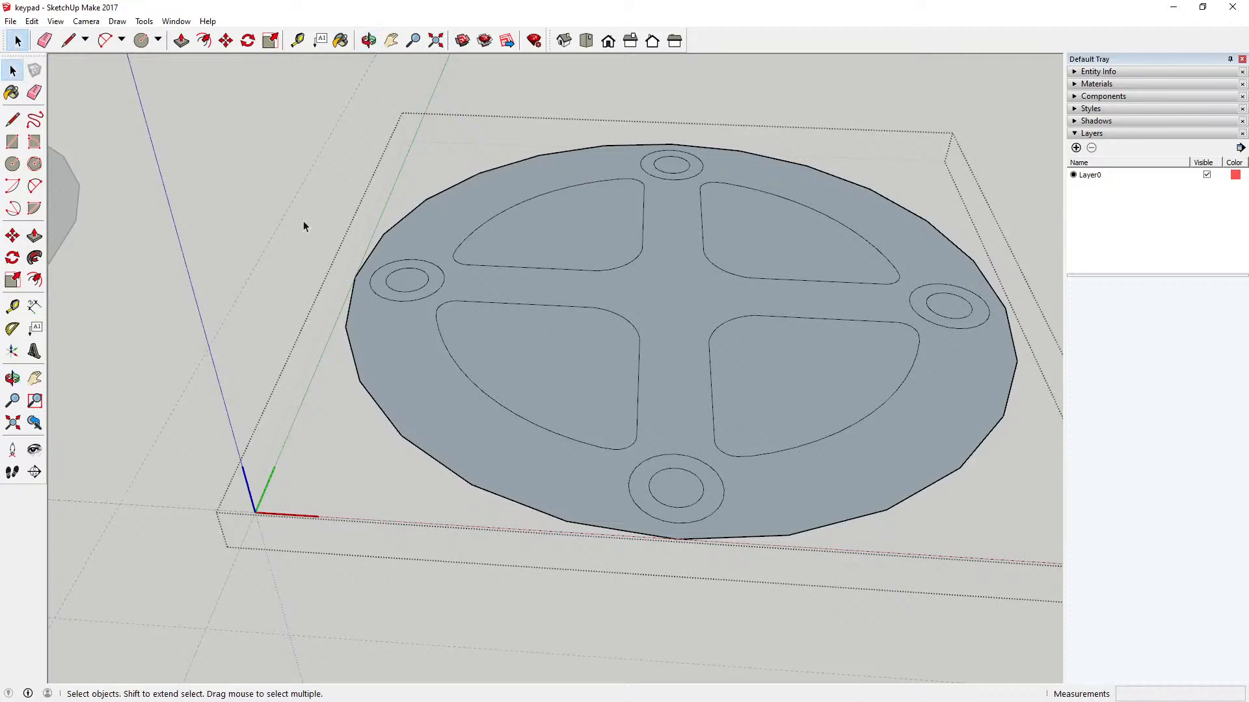
click(403, 284)
key(Delete)
click(671, 166)
key(Delete)
click(956, 307)
key(Delete)
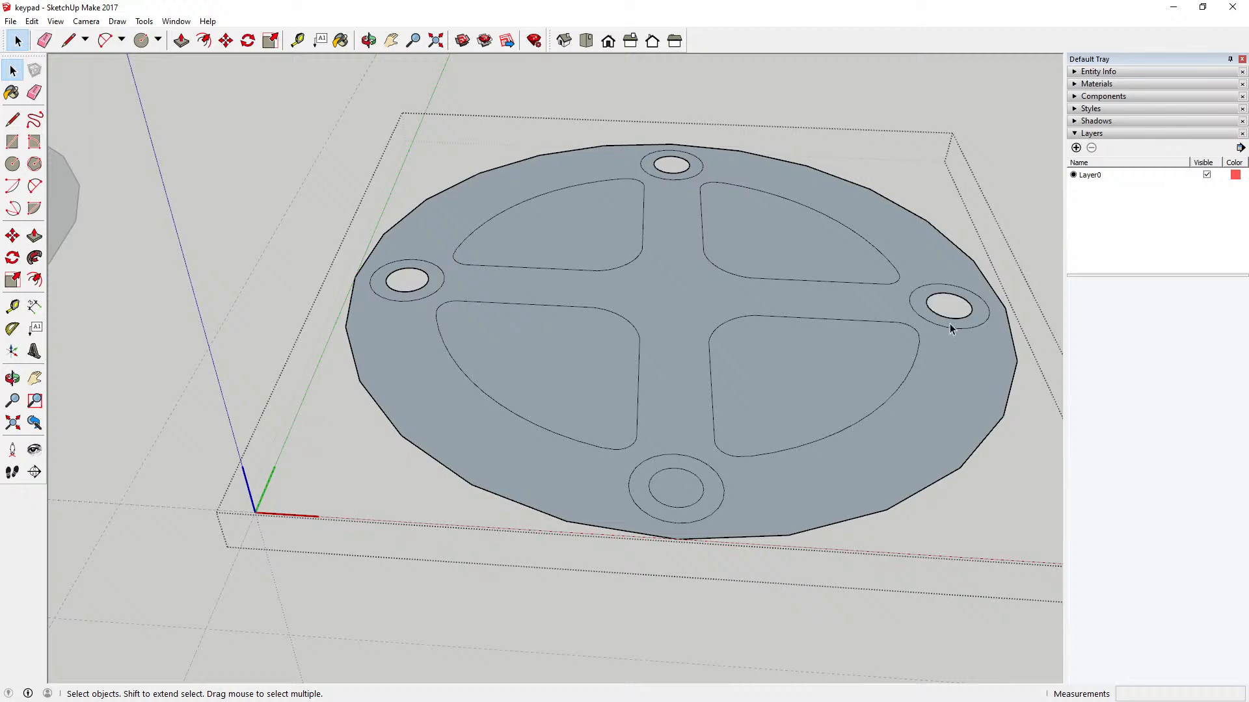
click(677, 492)
key(Delete)
Step: Delete the four rounded sector faces so that only the ring and cross remain
click(783, 384)
key(Delete)
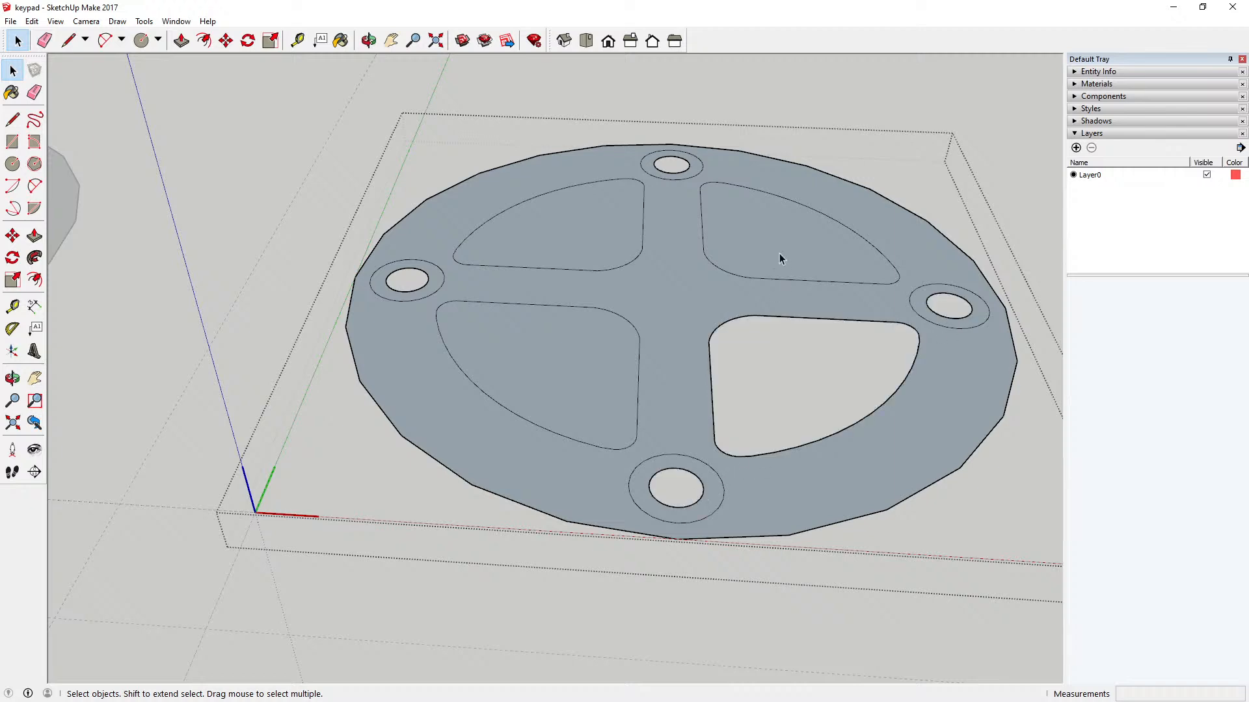
click(773, 243)
key(Delete)
click(599, 236)
key(Delete)
click(577, 364)
key(Delete)
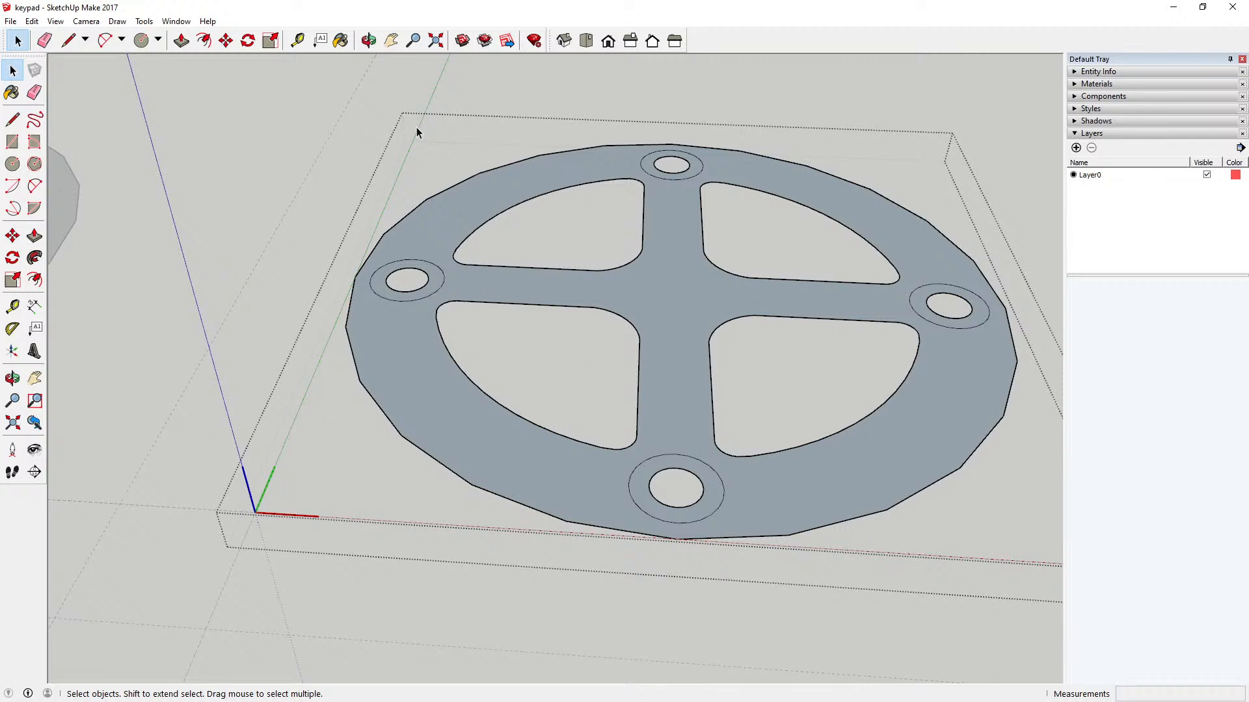
Step: Extrude the key's ring-and-cross face upward 12 mm with Push/Pull
click(182, 40)
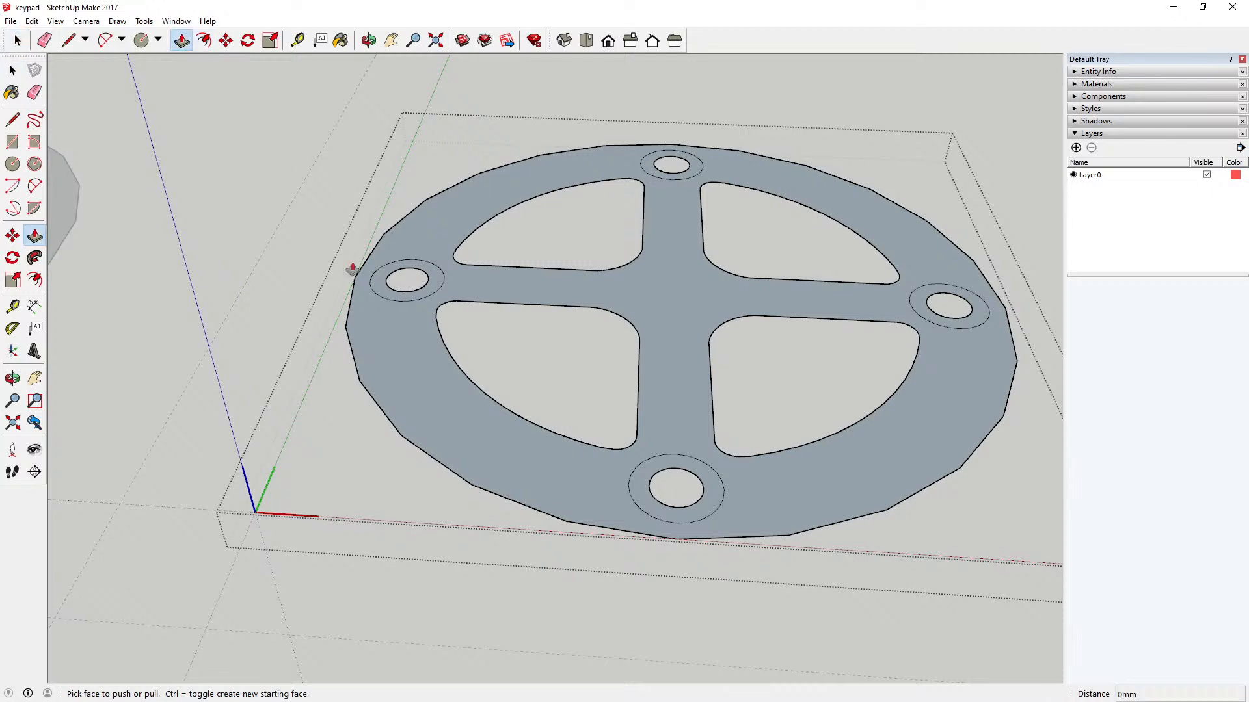
drag(385, 337, 391, 313)
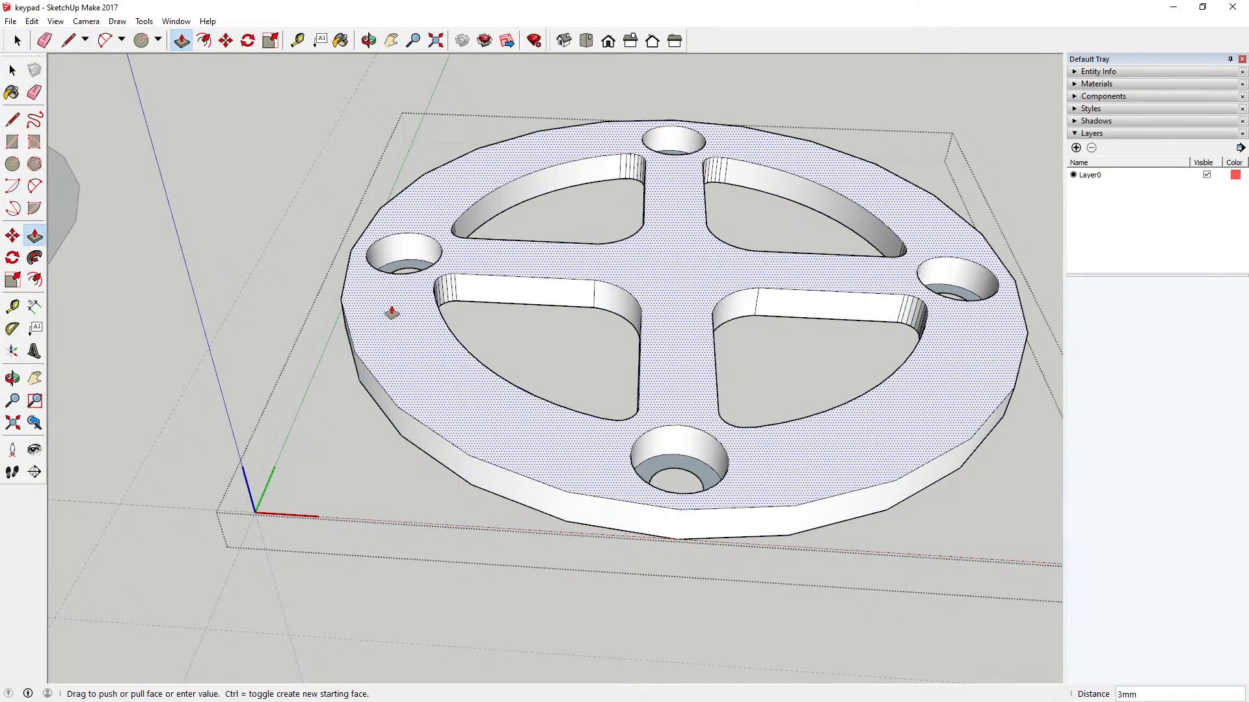
text(12)
key(Return)
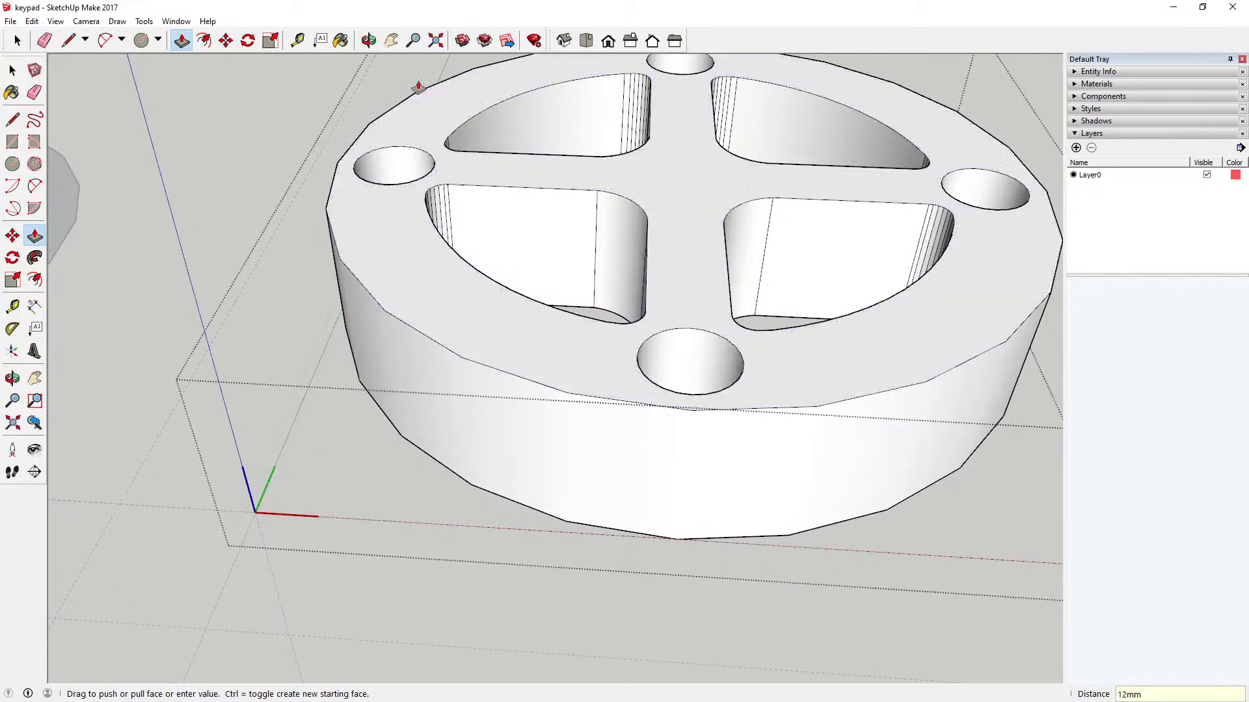
Step: Measure the extruded key's height from its front bottom edge to the top edge
click(368, 40)
scroll(498, 260, down, 4)
drag(505, 311, 561, 362)
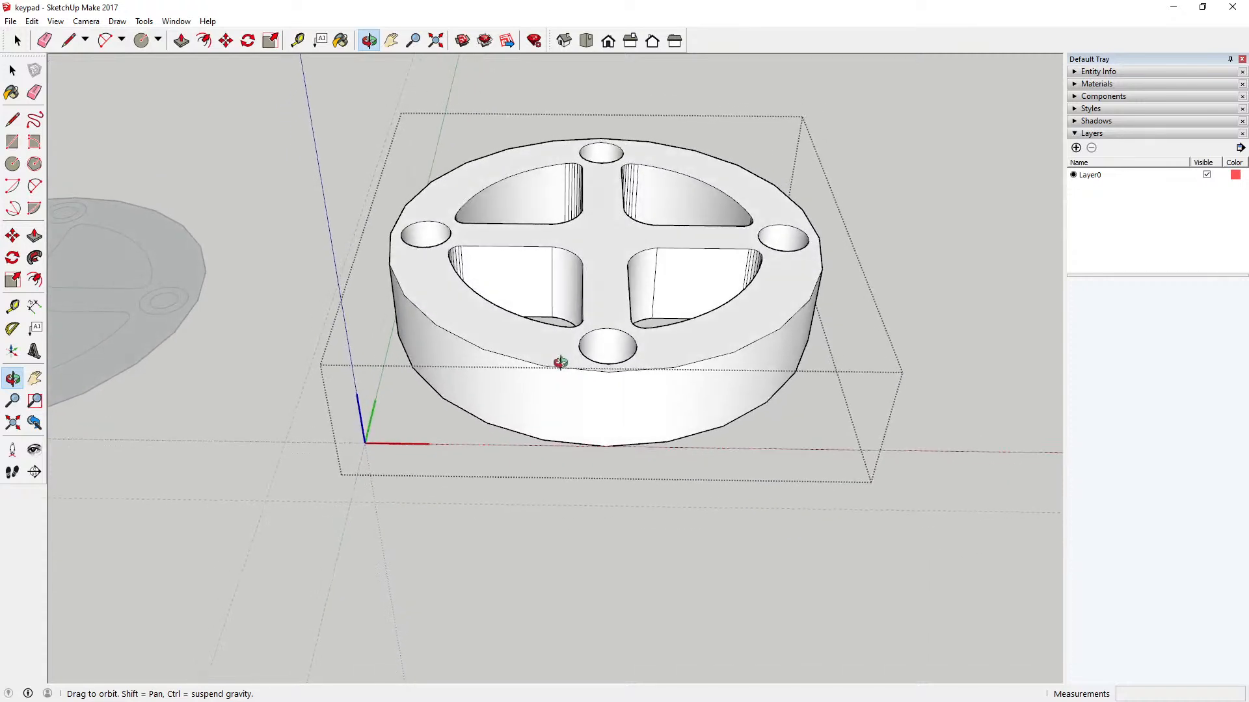
click(297, 40)
click(606, 446)
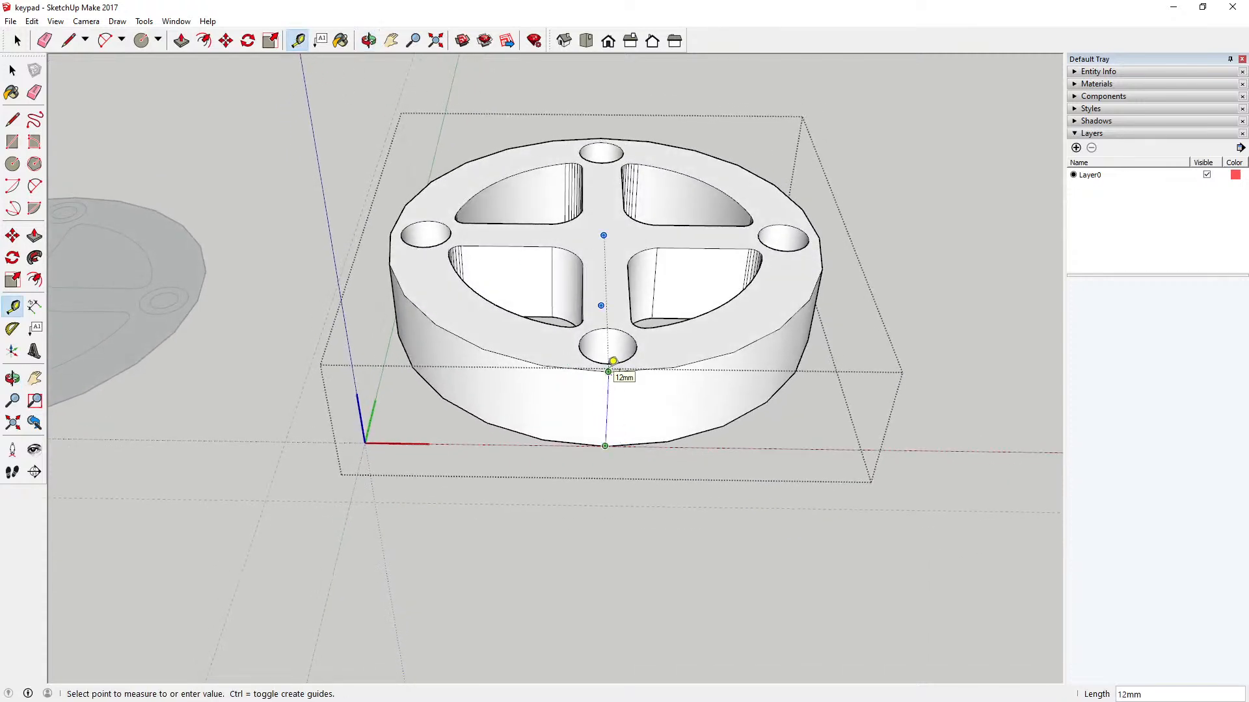
key(Escape)
key(space)
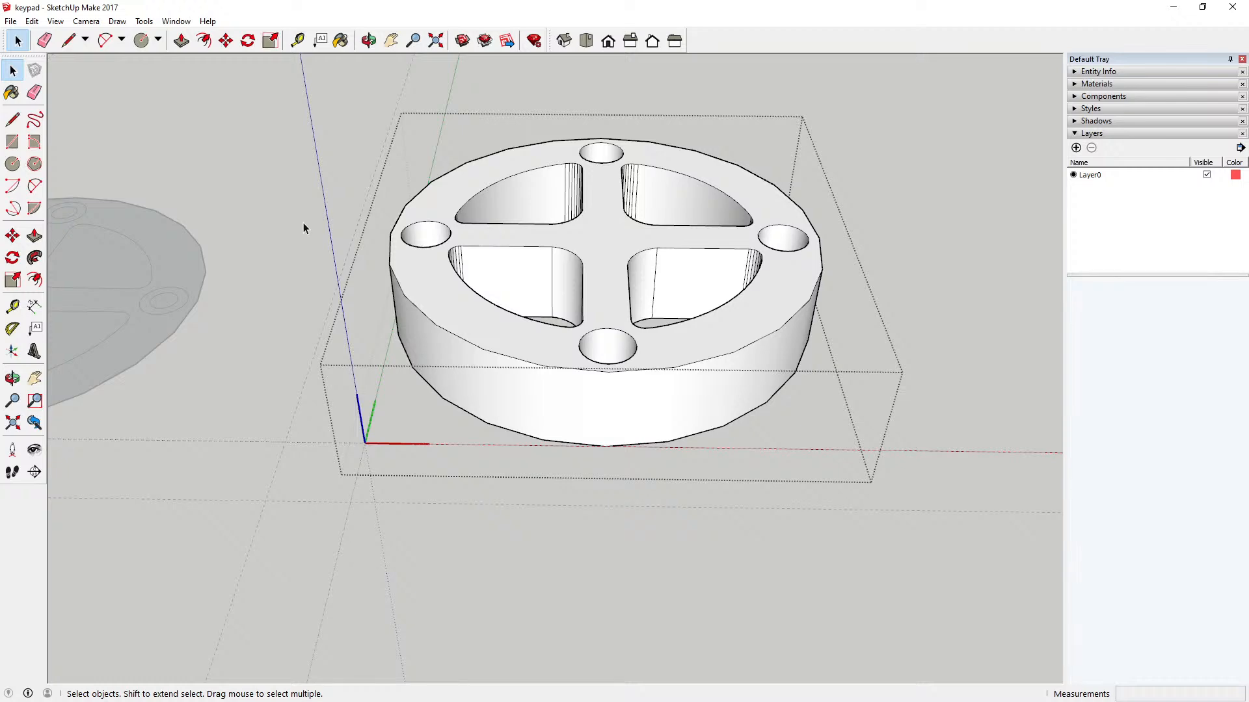
Step: Try to raise the annular face inside the left hole 12 mm to the level of the key's top face
click(368, 41)
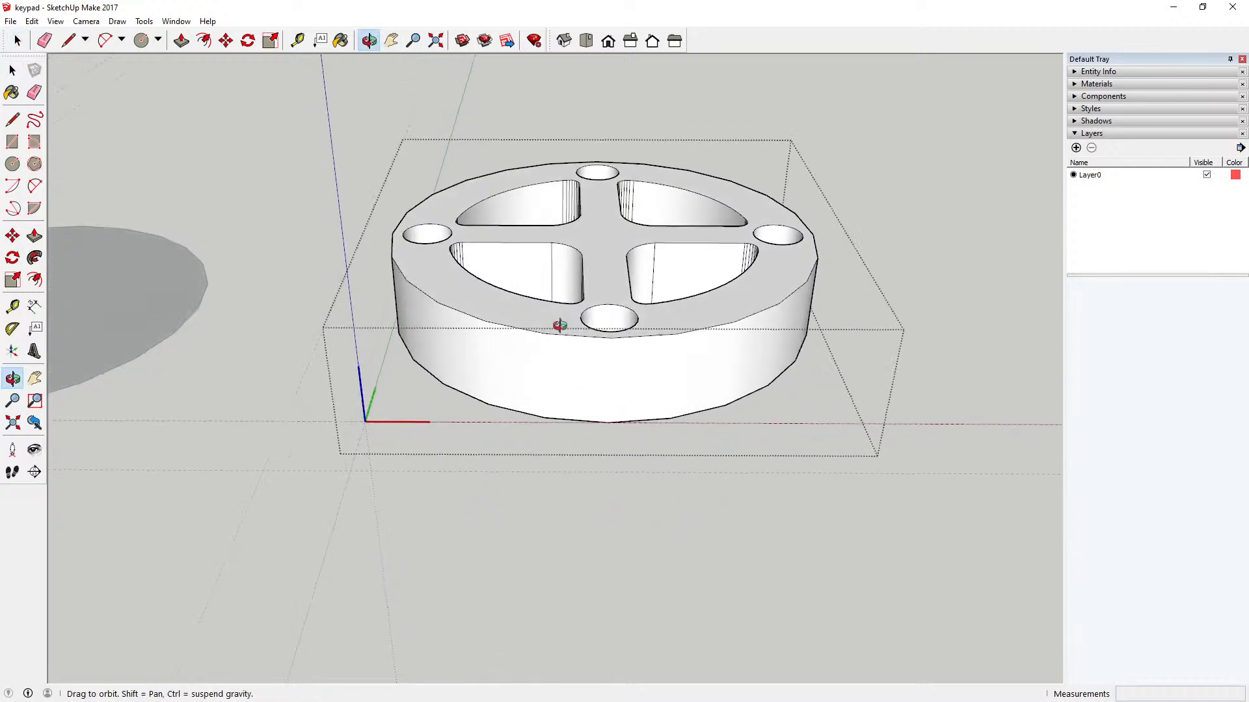
drag(557, 323, 512, 511)
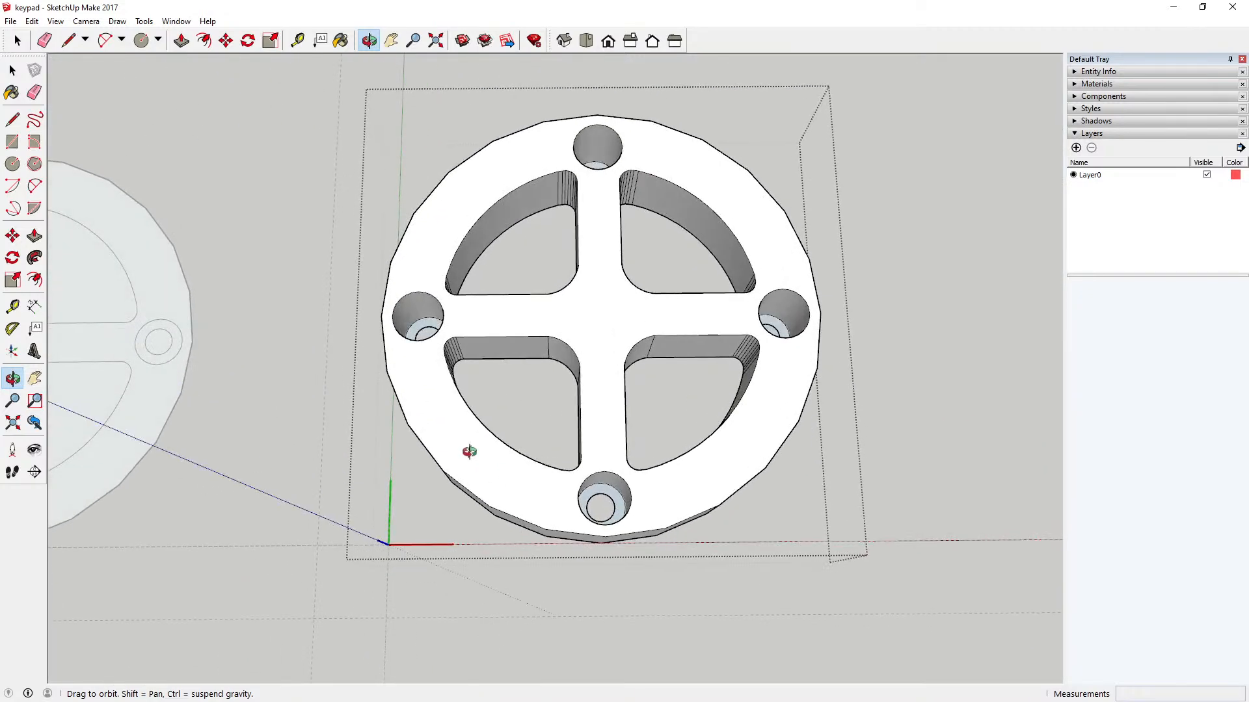
drag(468, 440, 529, 432)
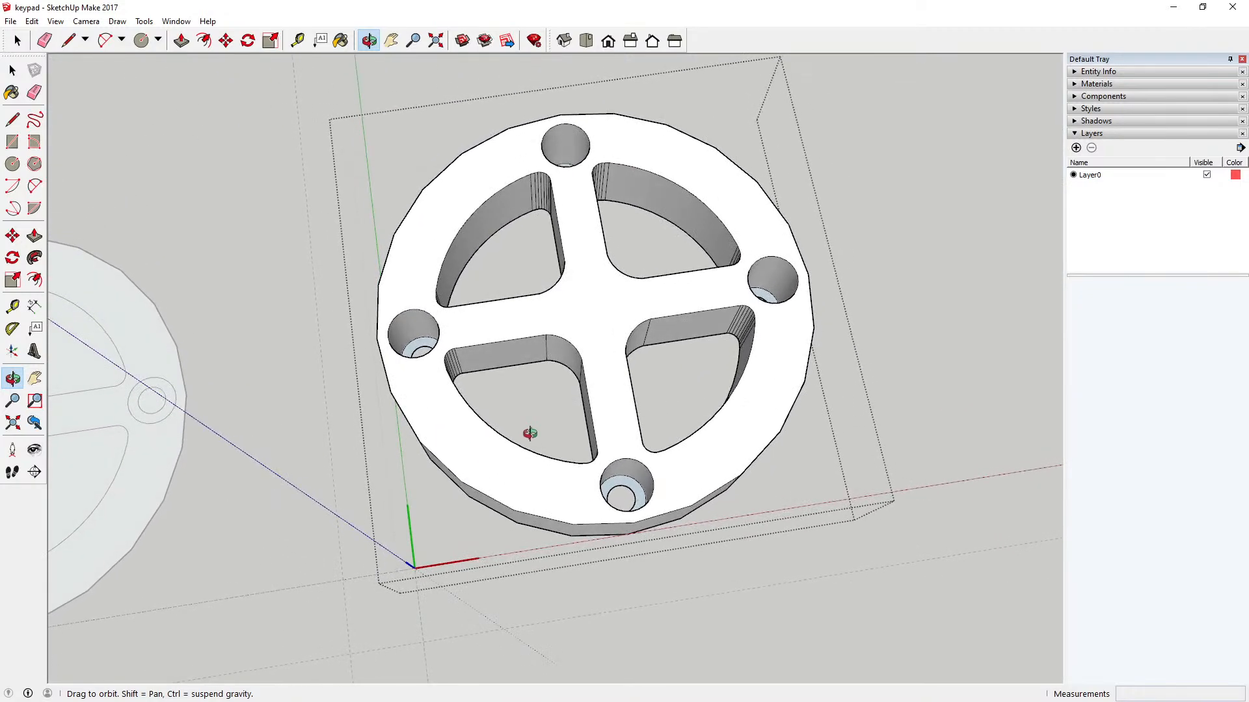
click(181, 40)
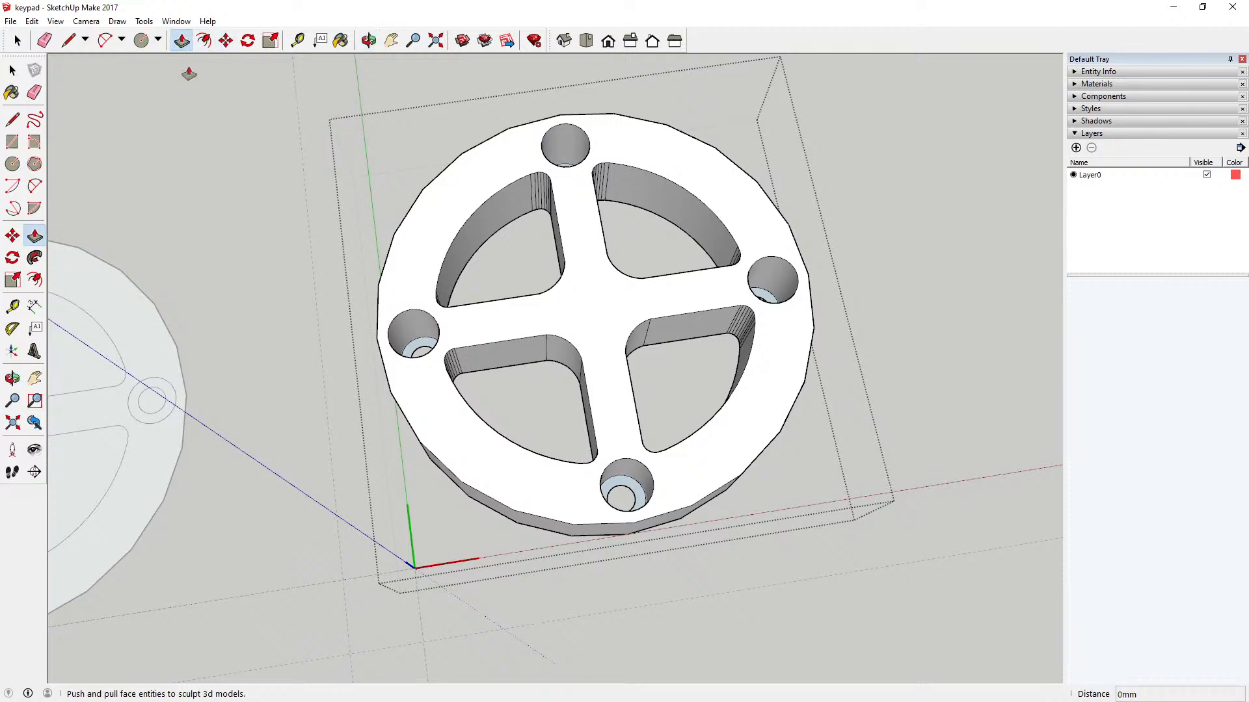
click(419, 346)
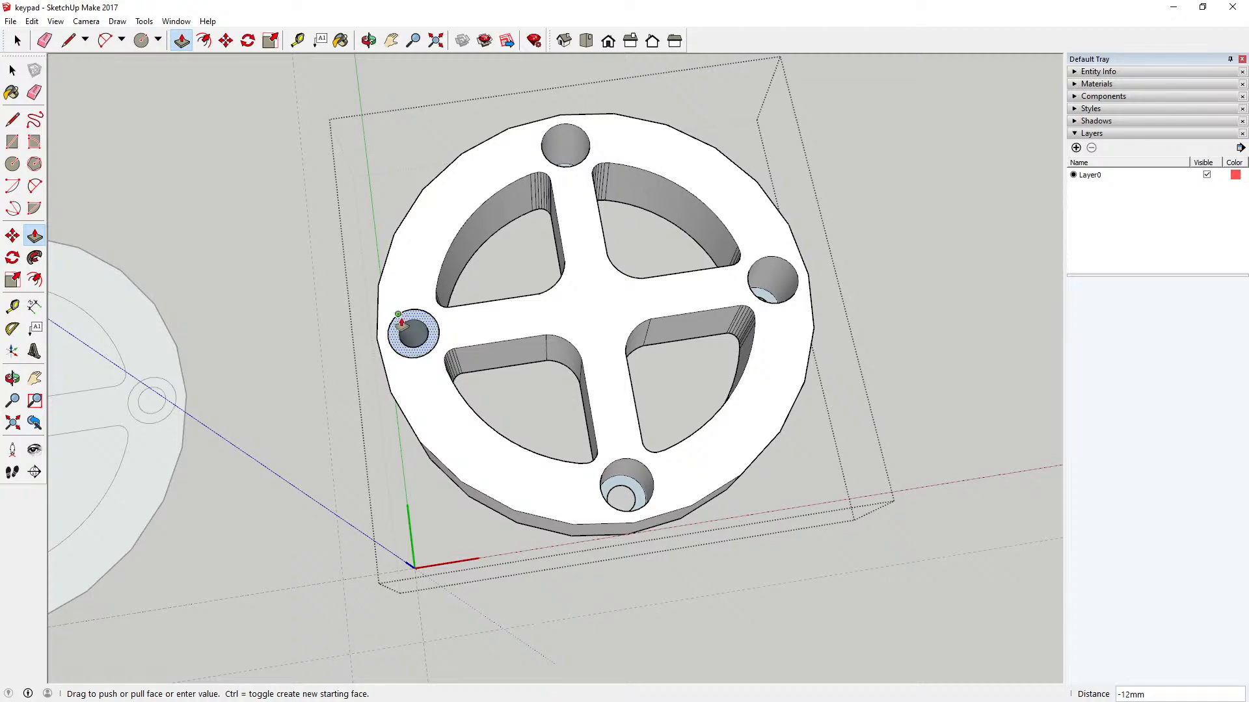
click(388, 331)
Step: Undo the last Push/Pull of the left hole's annular face
click(369, 40)
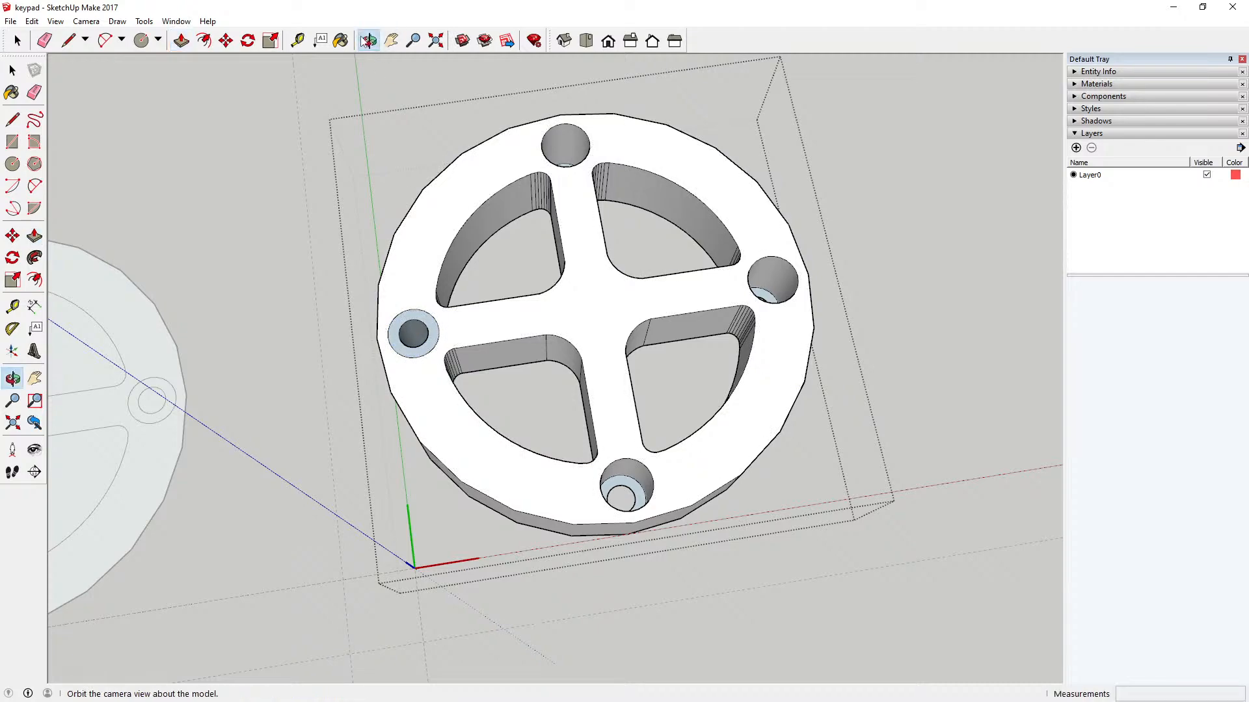
drag(390, 72, 403, 584)
click(31, 21)
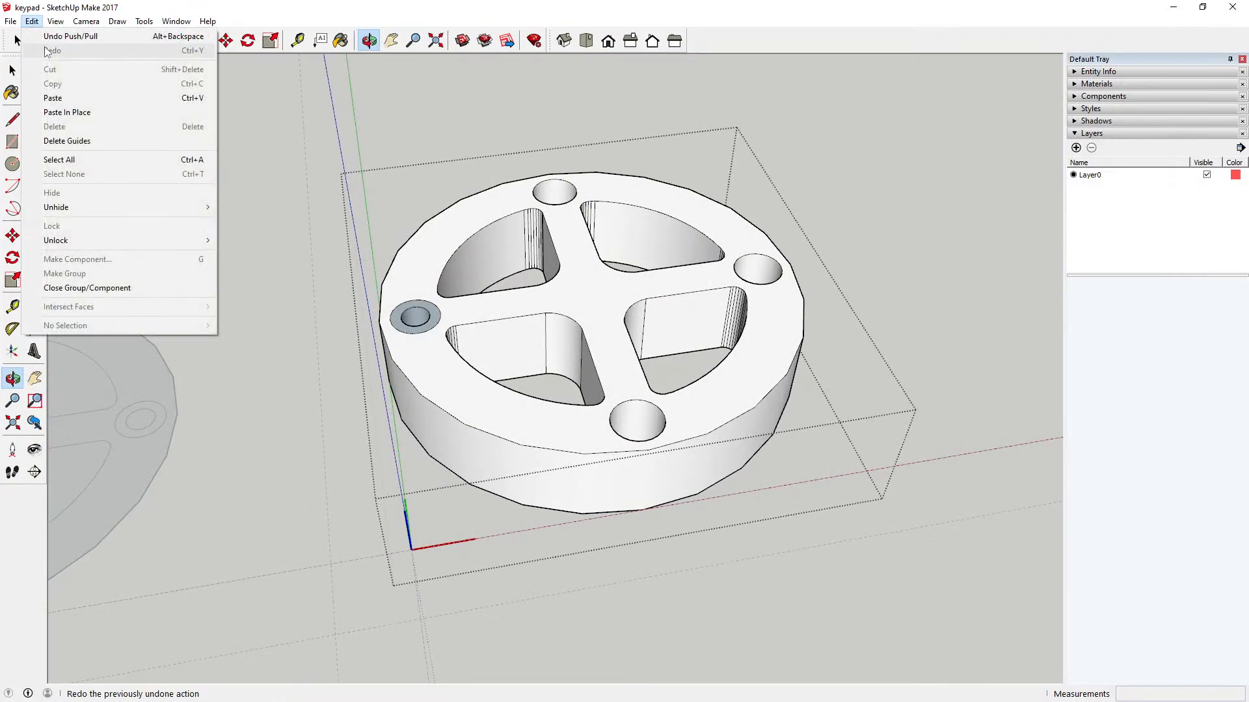
click(48, 39)
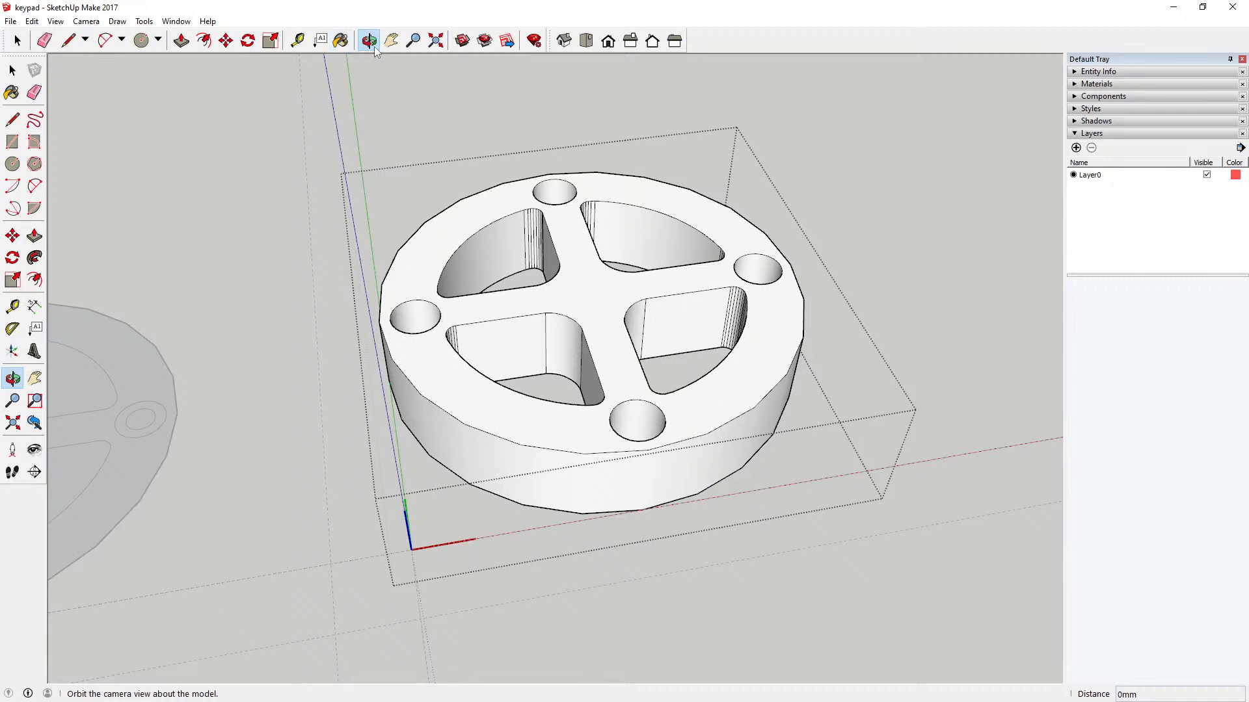
Step: Try to draw a circle of about 3 mm radius over the left hole on the top face, and undo it
drag(417, 130, 407, 410)
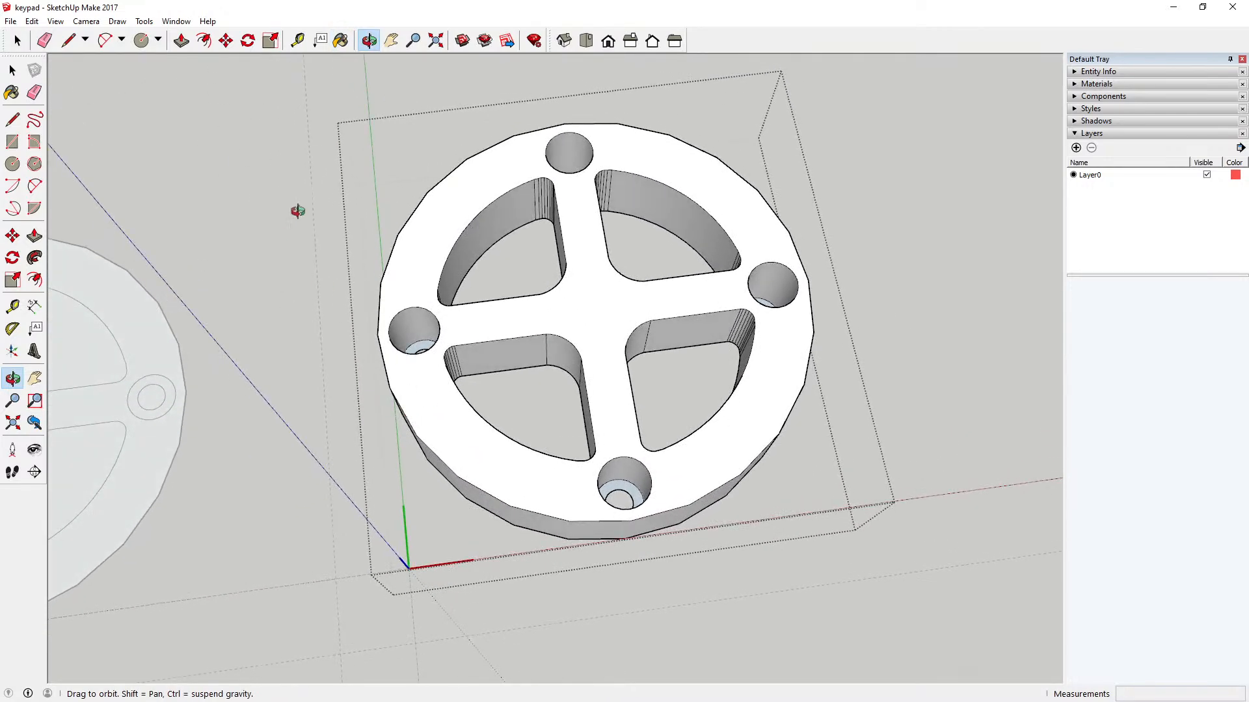
click(12, 164)
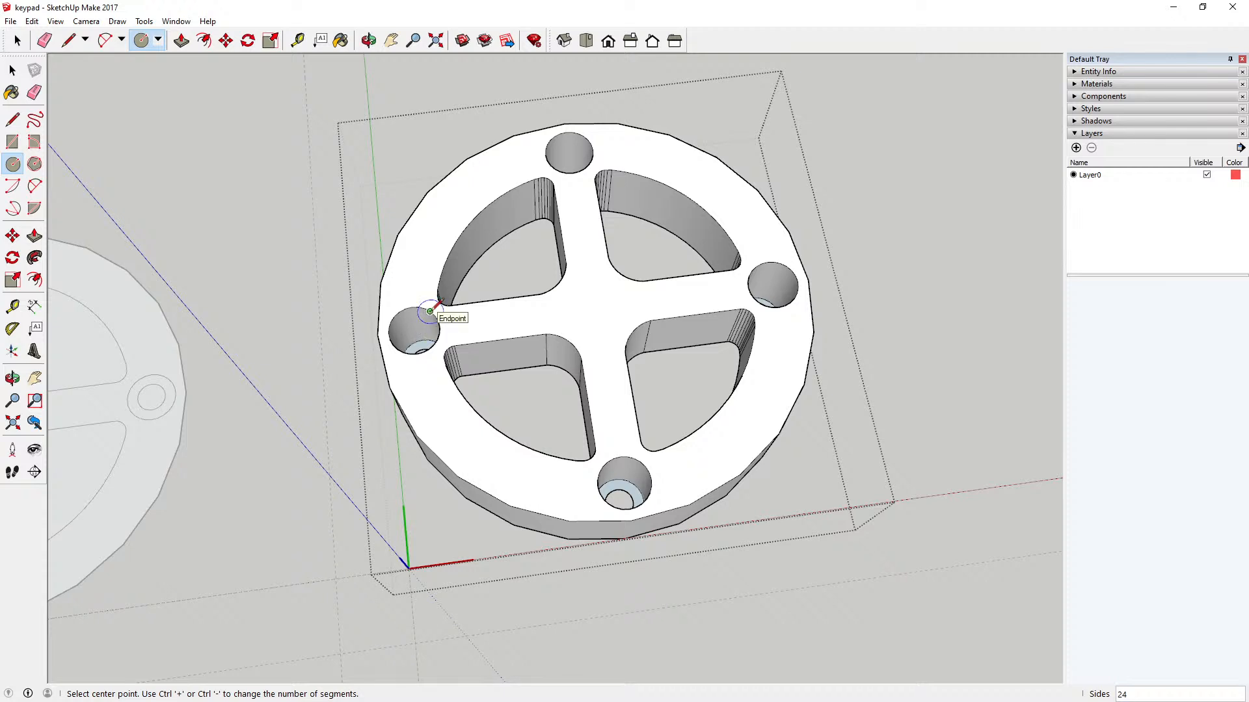
click(418, 333)
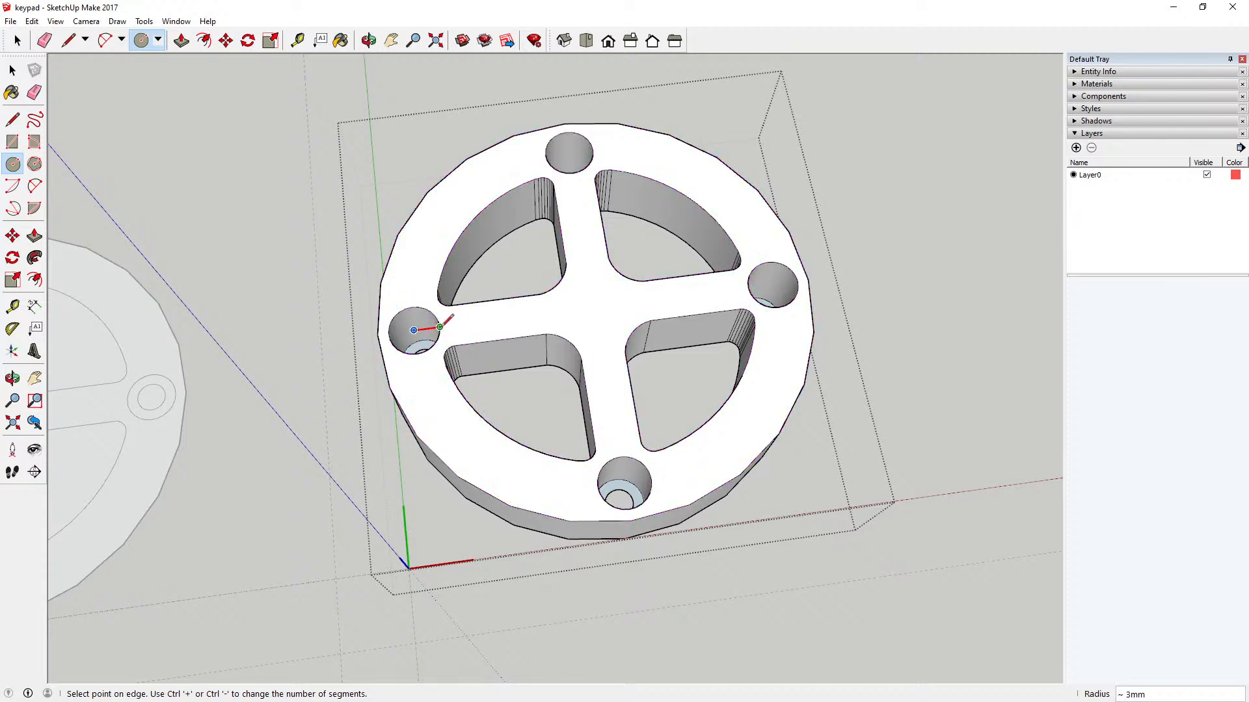
click(437, 322)
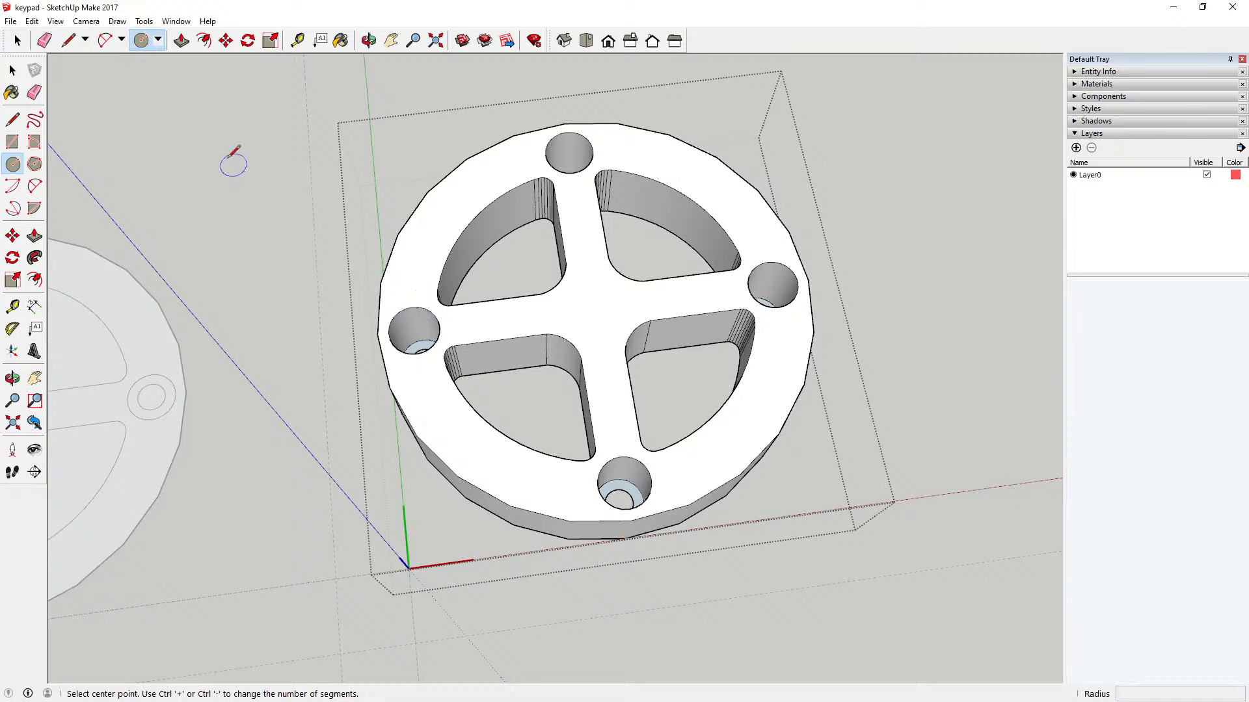
click(32, 20)
click(43, 37)
Step: Undo the key's 12 mm extrusion
click(368, 41)
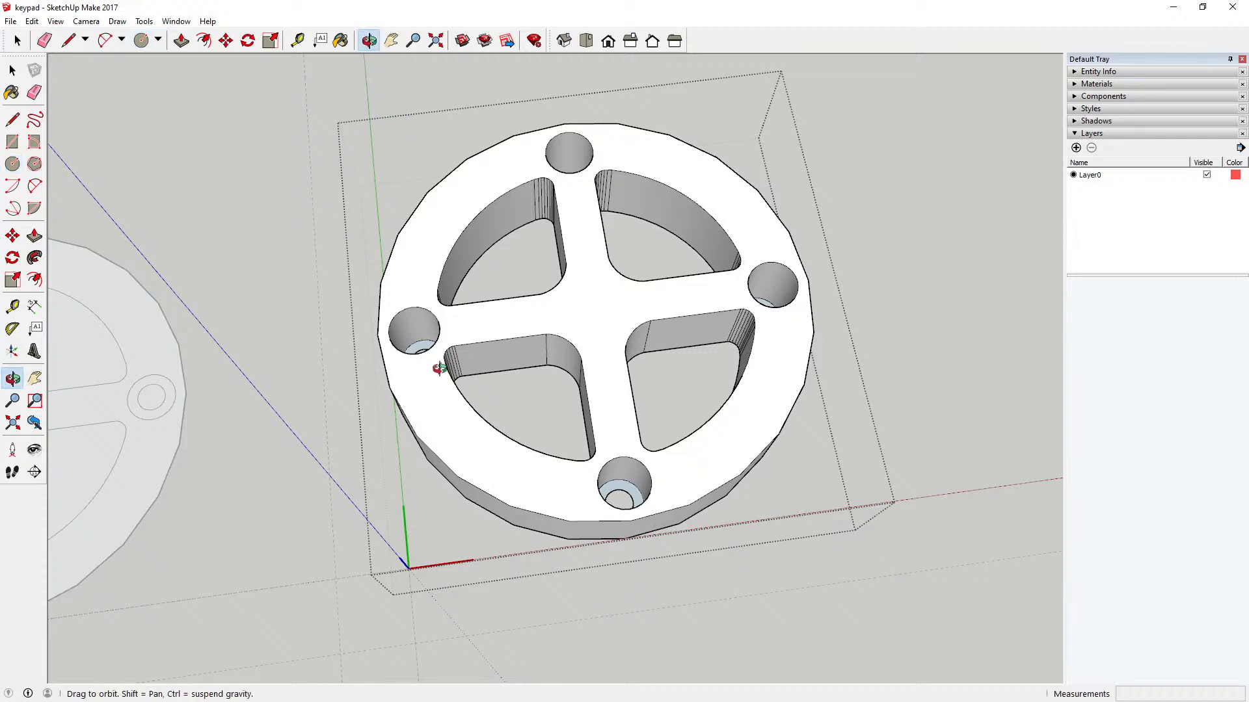
drag(424, 373, 300, 385)
click(31, 21)
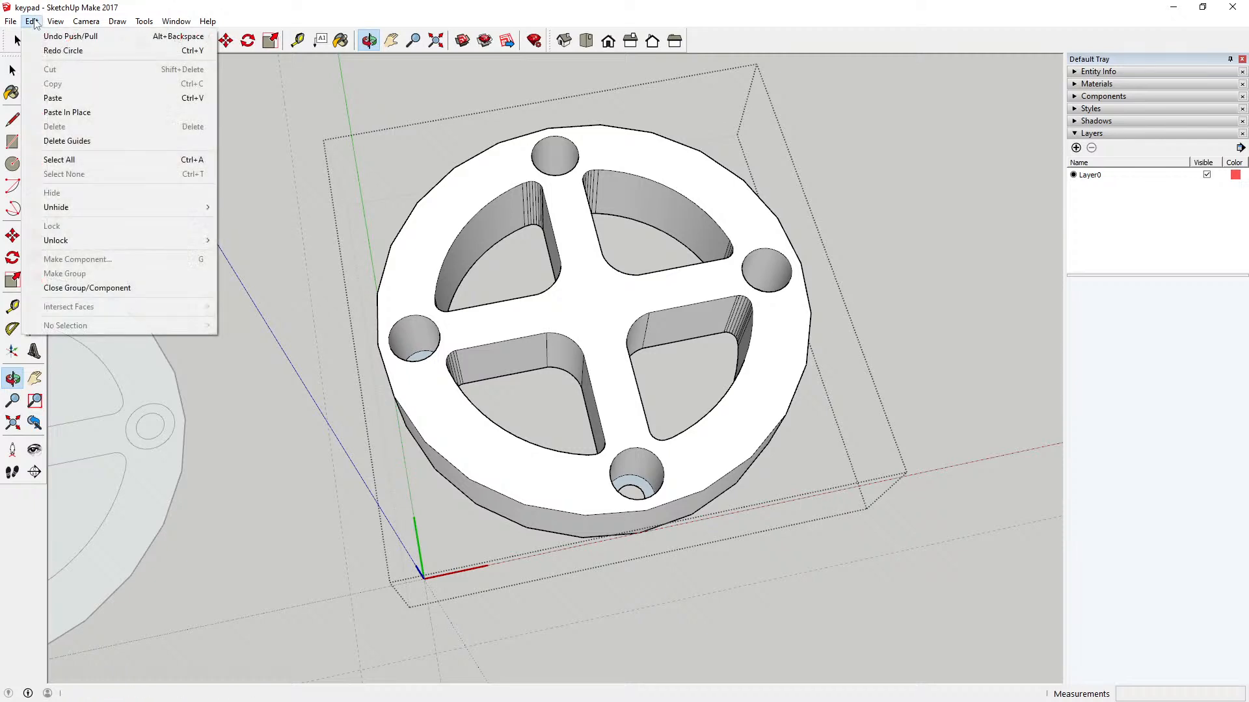
click(40, 34)
key(space)
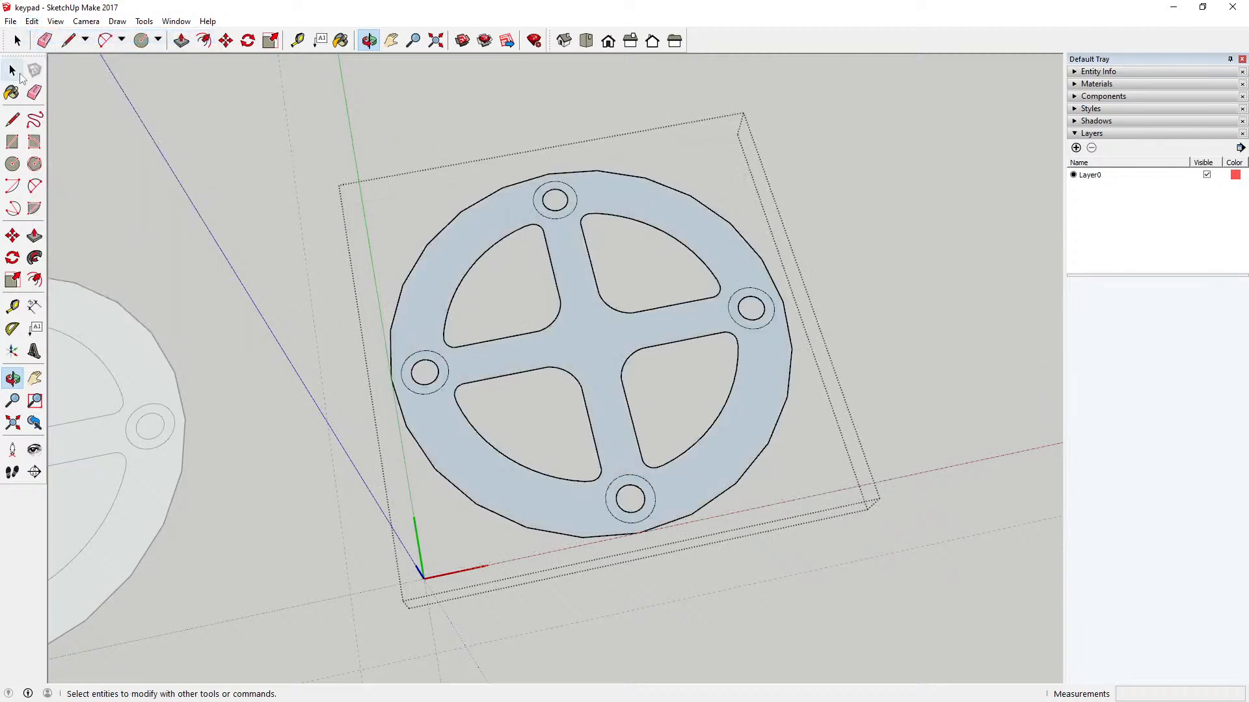
Step: Cut the four outer circles around the small holes out of the flat key component
scroll(448, 368, up, 3)
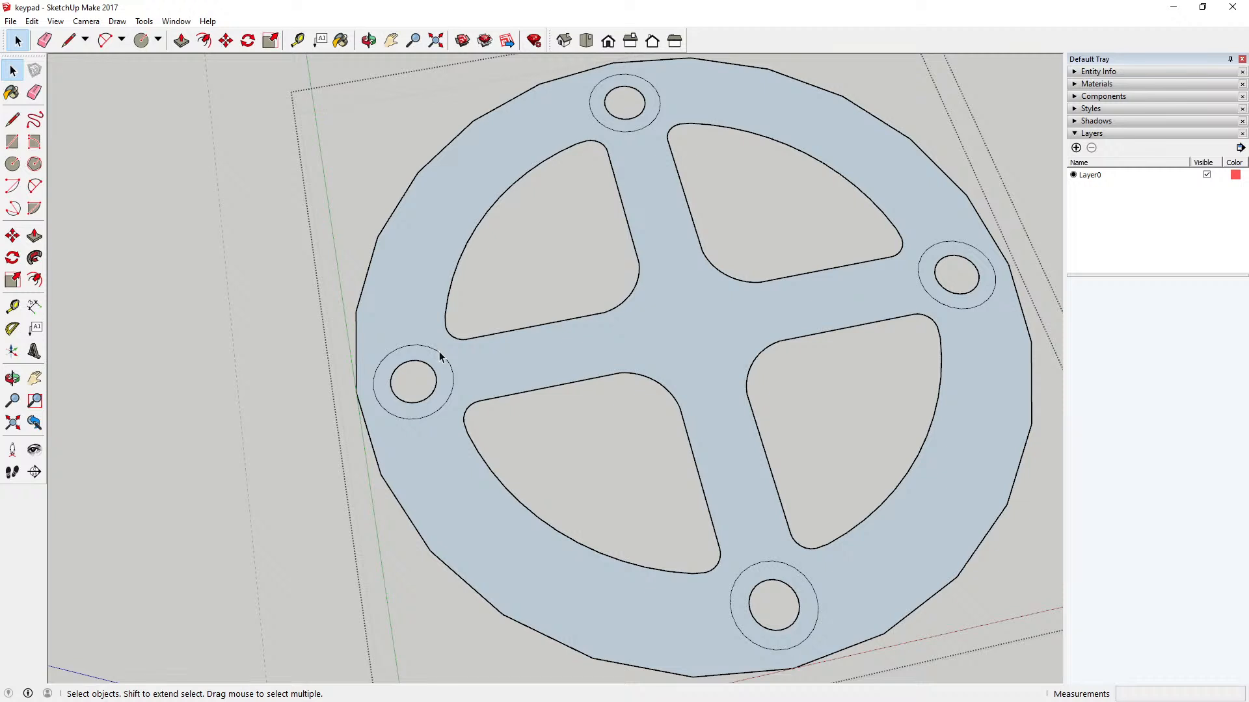
click(439, 356)
scroll(297, 370, down, 4)
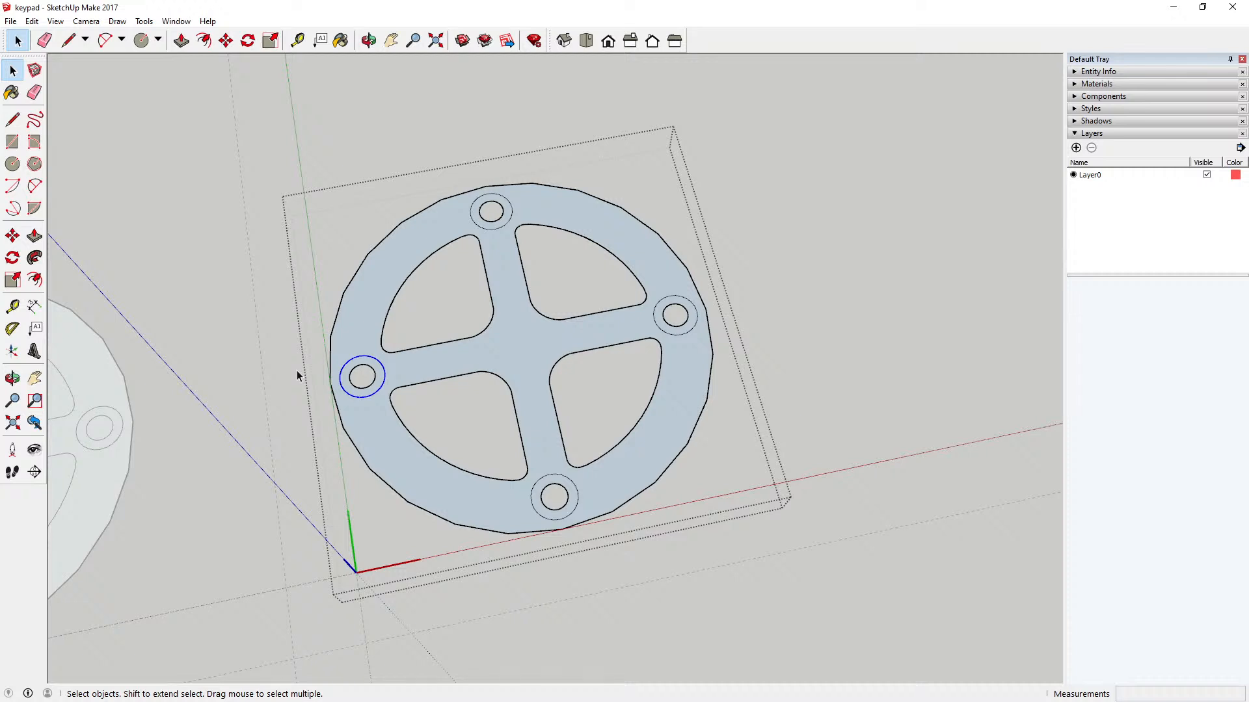
shift+click(489, 233)
shift+click(578, 497)
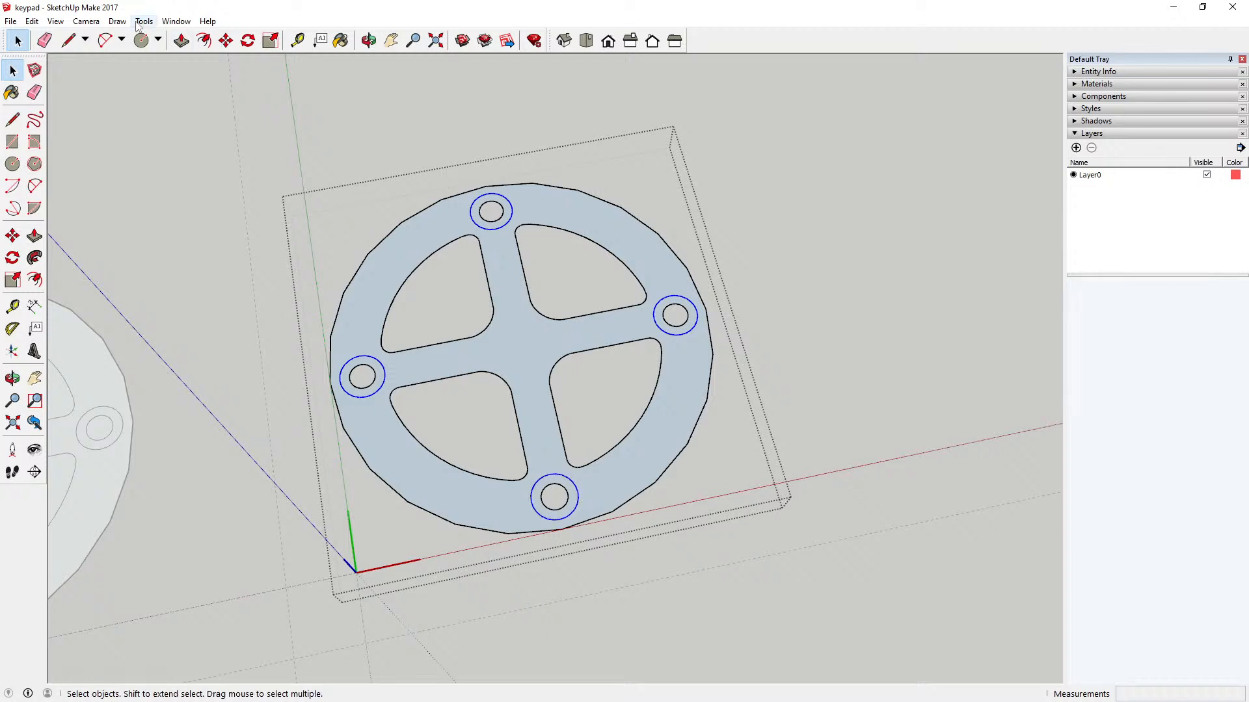
click(32, 20)
click(57, 69)
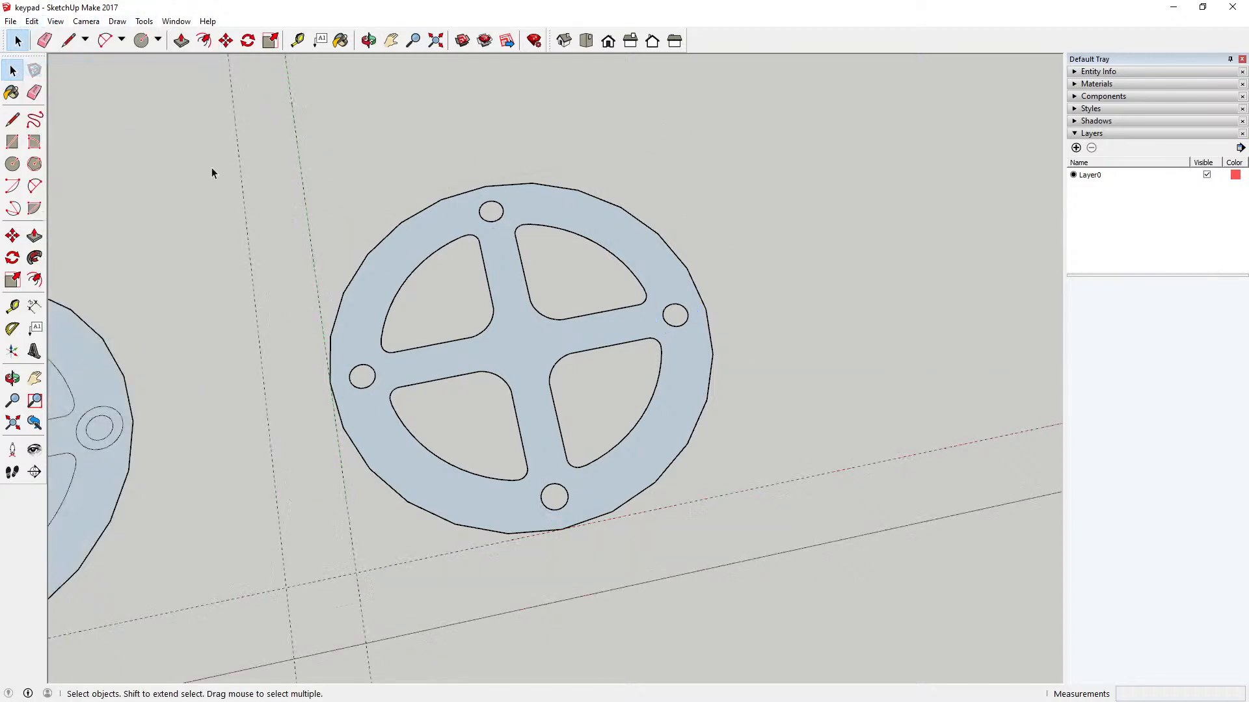
Step: Paste the four circles in place outside the key component and move them up 24 mm along the blue axis
click(33, 21)
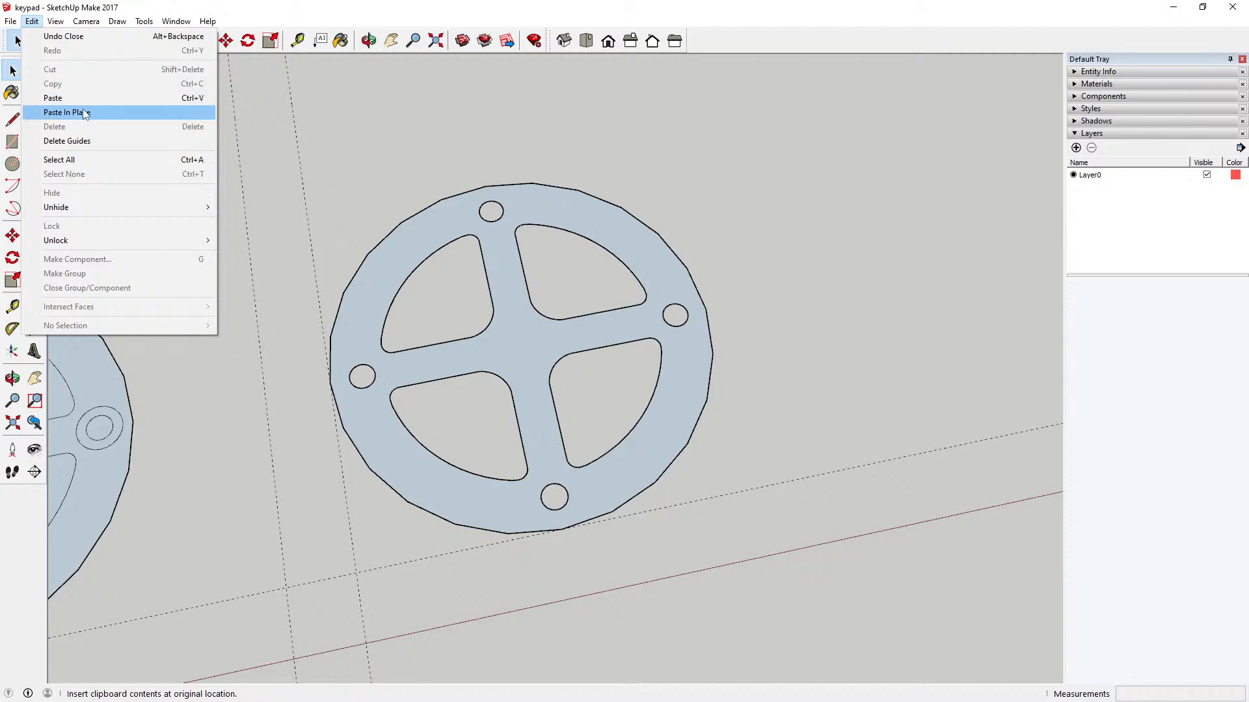
click(83, 113)
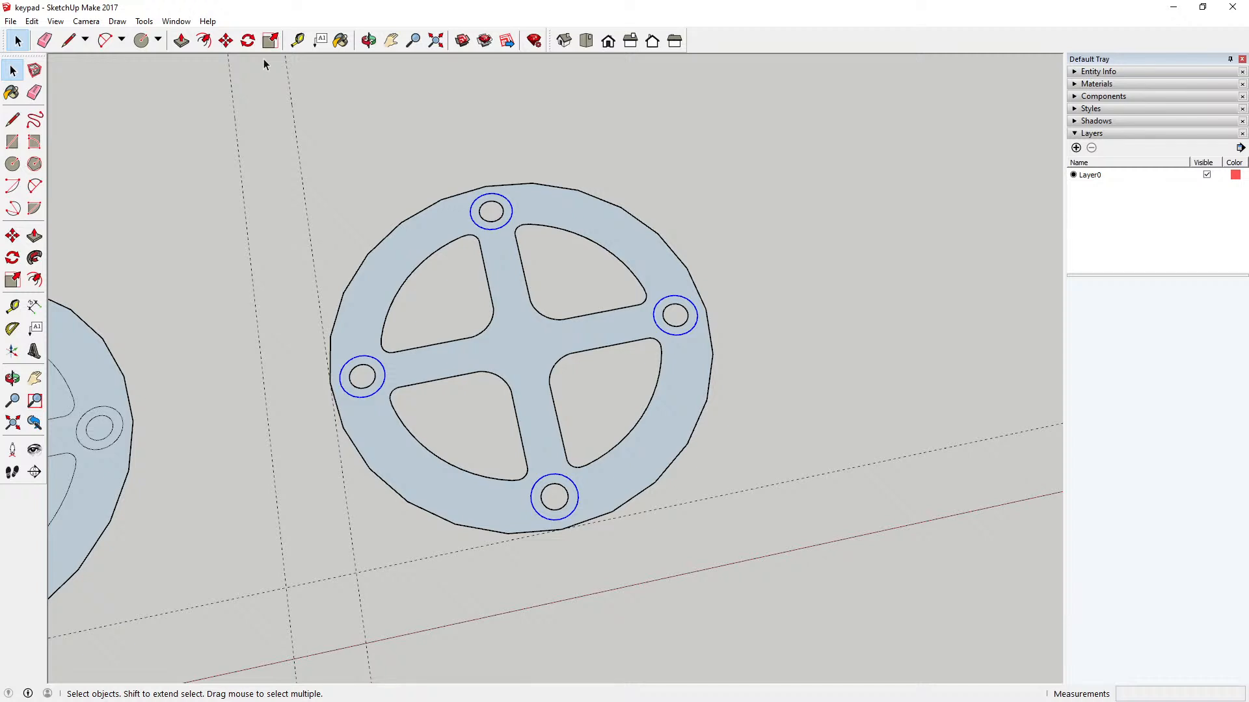
key(o)
drag(379, 61, 341, 100)
click(225, 49)
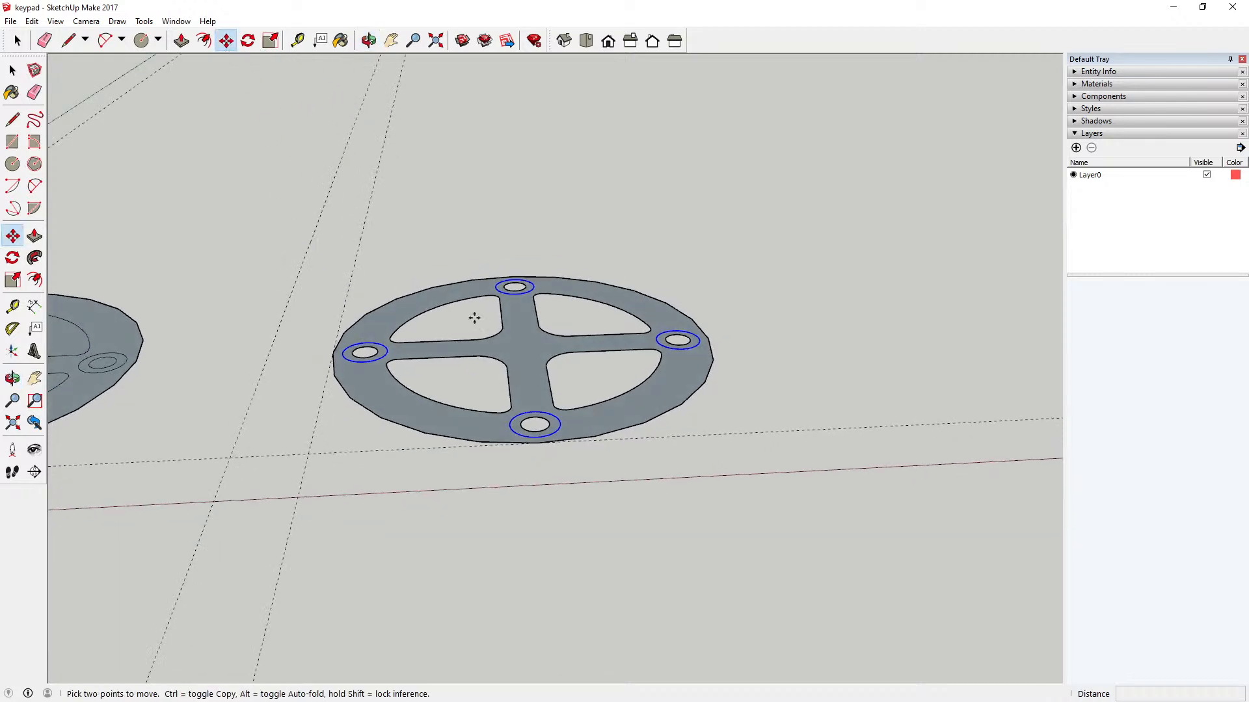
click(538, 420)
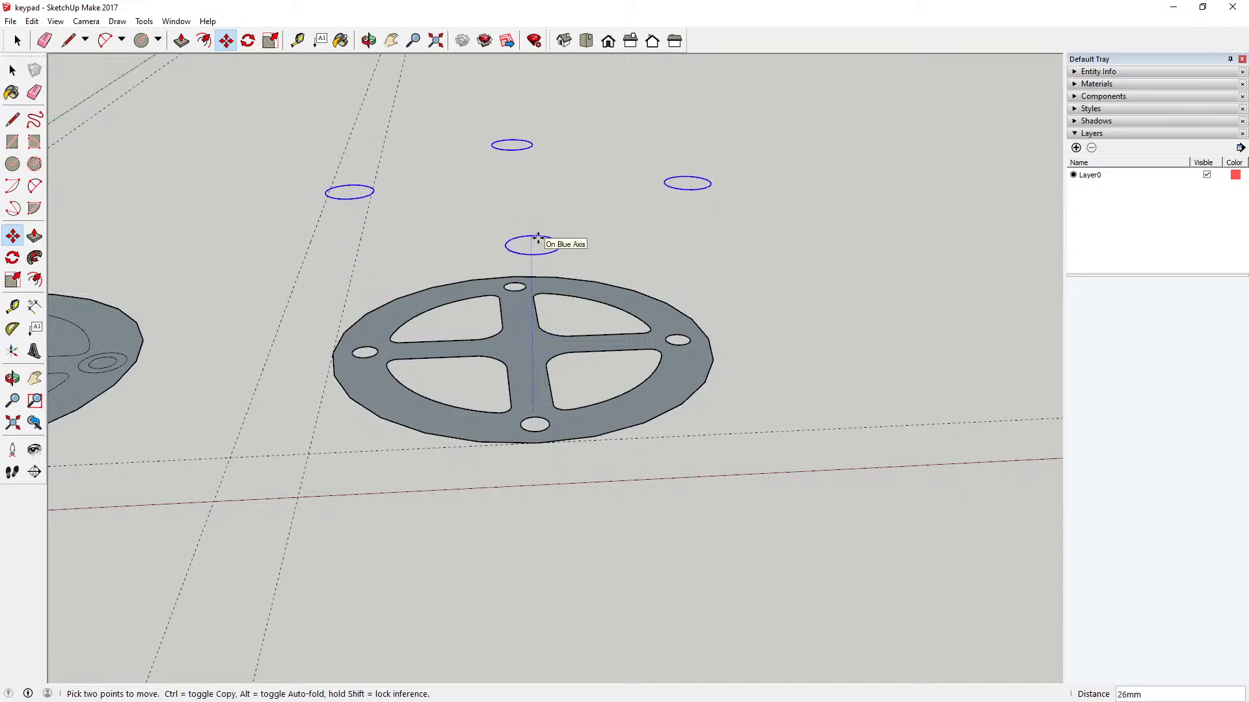
text(24)
key(Return)
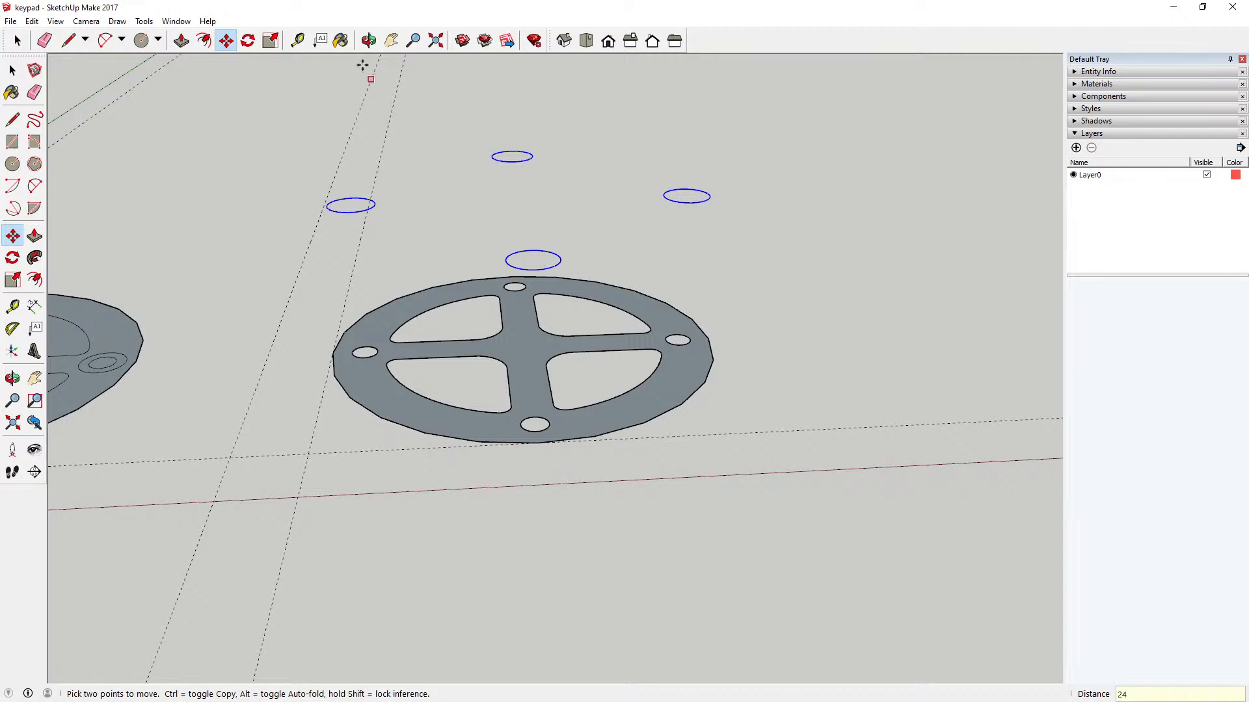
Step: Open the key component for editing and extrude its face upward 12 mm with Push/Pull
click(12, 70)
double_click(396, 310)
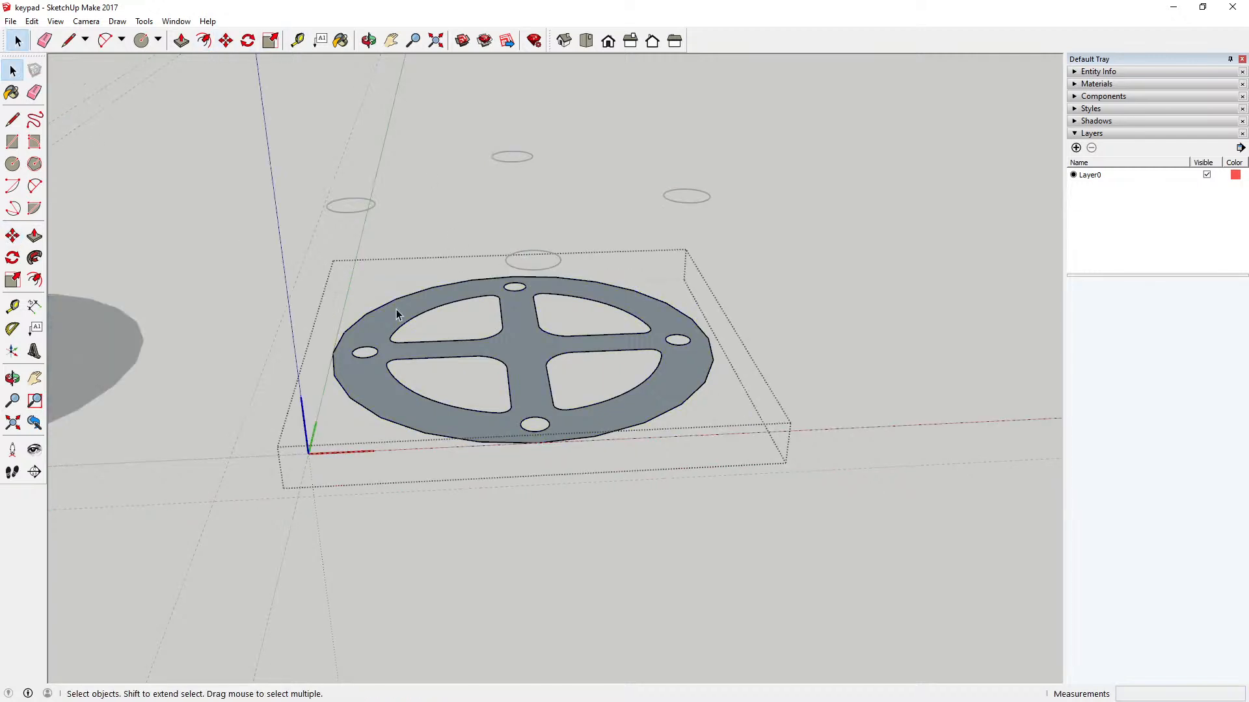
click(181, 41)
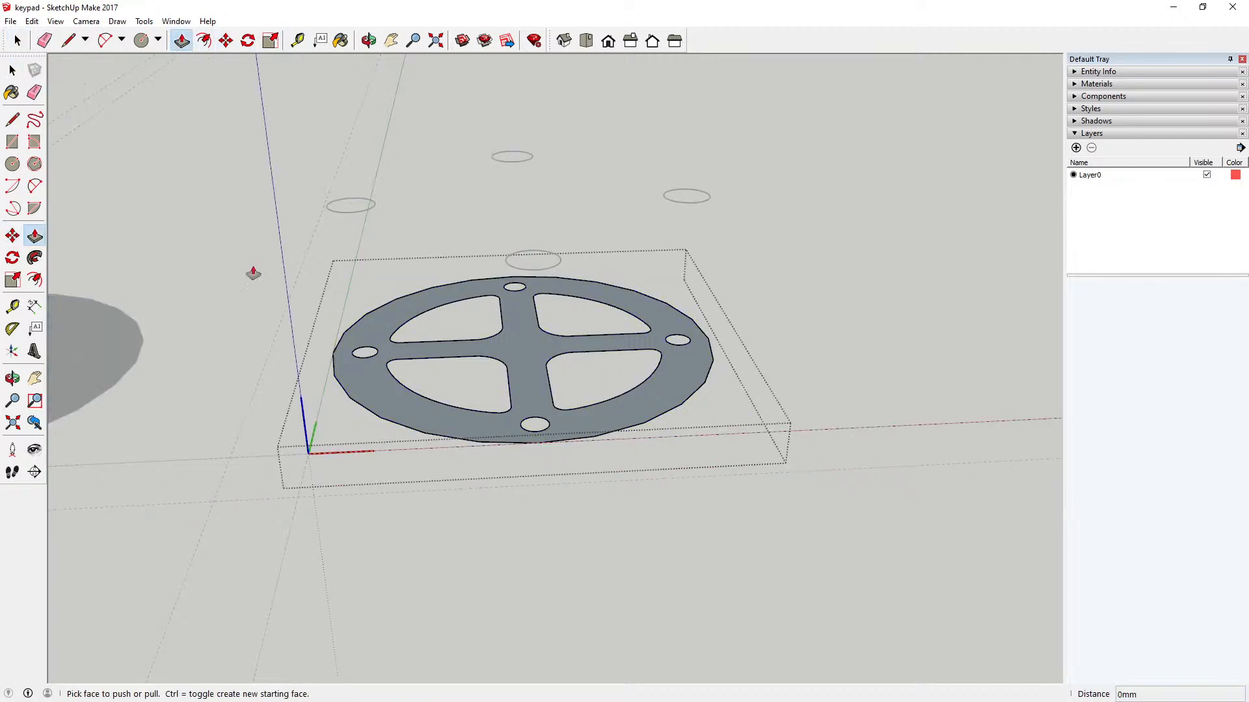
click(367, 331)
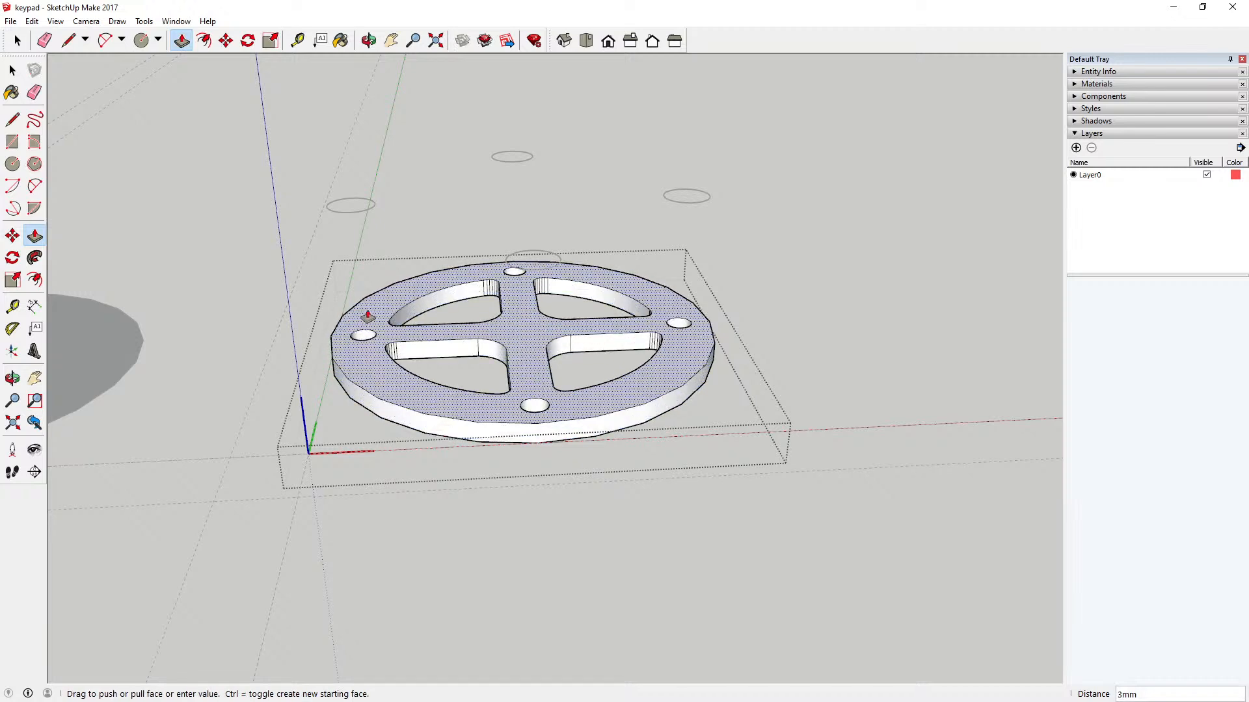
text(12)
key(Return)
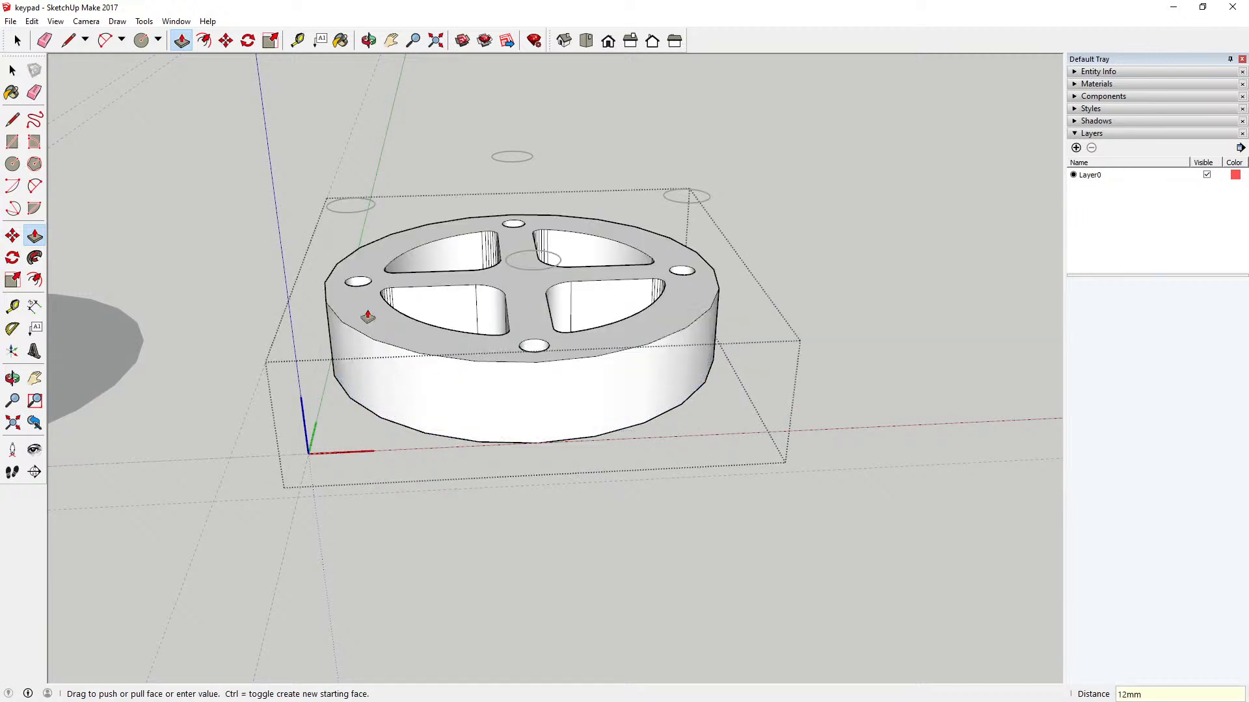
Step: Leave the key component and move the four floating circles down 12 mm along the blue axis onto the key's top face
click(368, 40)
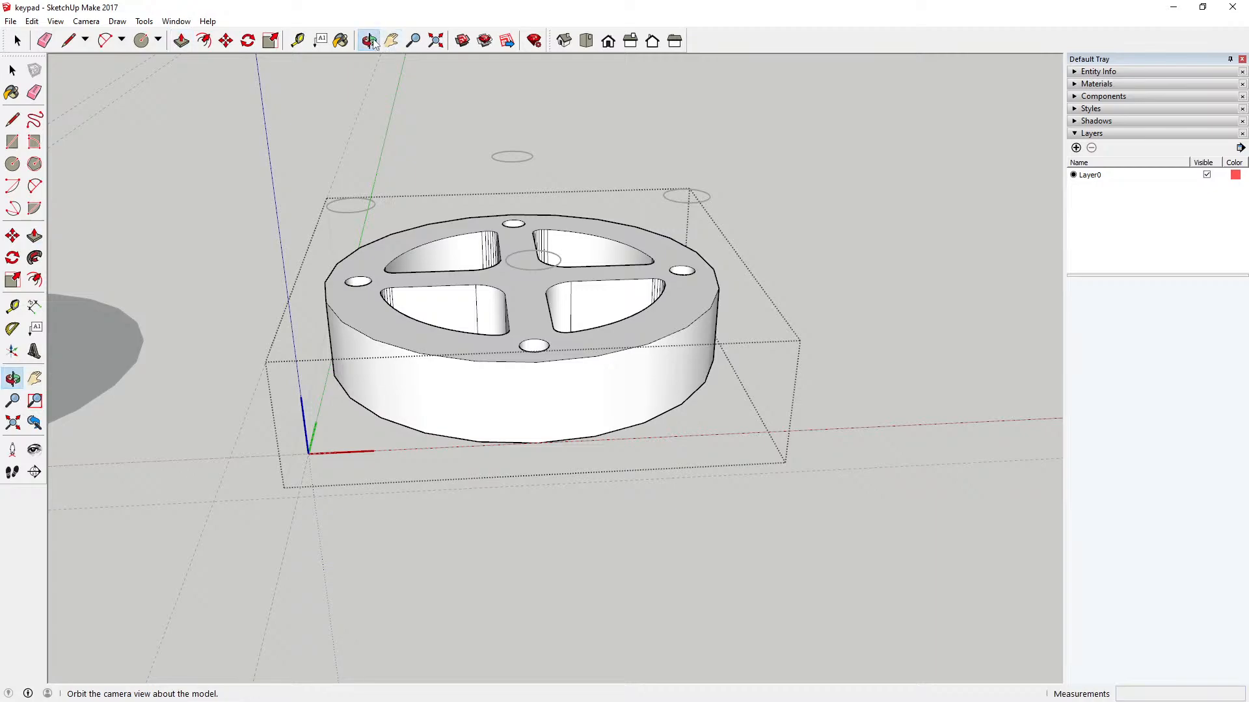
drag(426, 195, 426, 243)
mouse_move(430, 150)
mouse_down()
mouse_move(574, 365)
mouse_move(513, 455)
mouse_move(424, 373)
mouse_move(412, 125)
mouse_move(427, 131)
mouse_up()
click(13, 70)
click(13, 71)
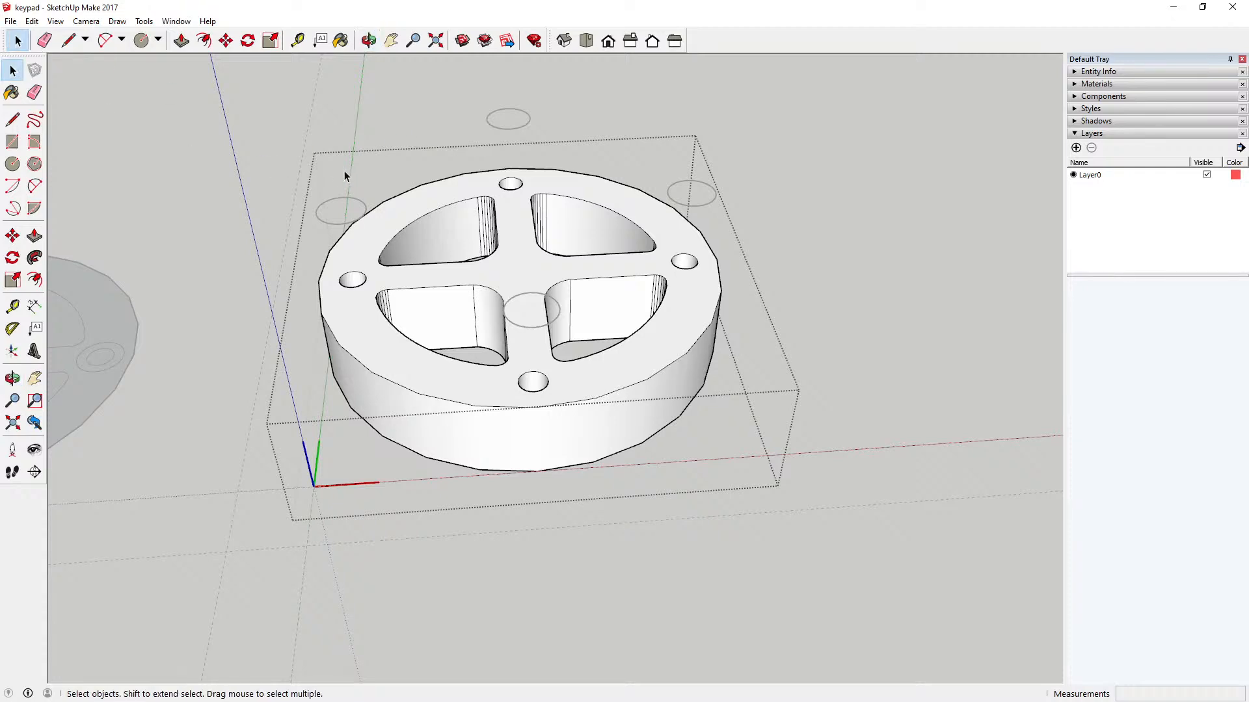
click(184, 147)
drag(271, 87, 742, 365)
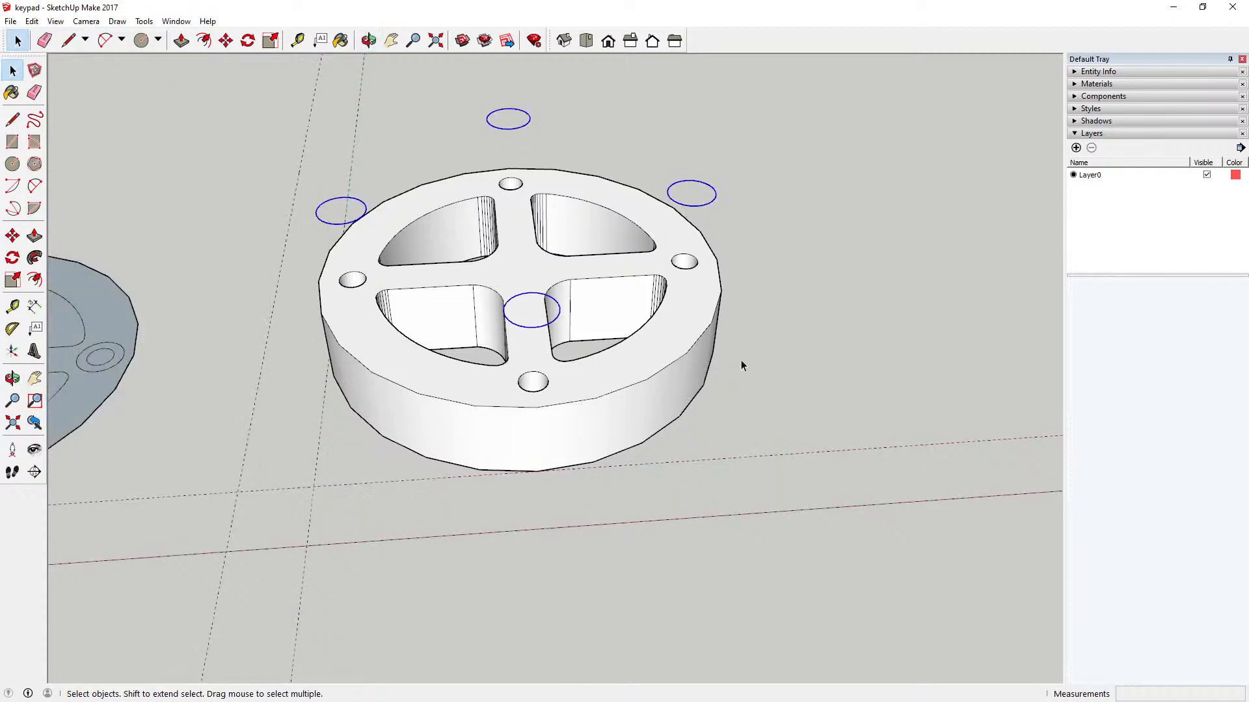
click(225, 41)
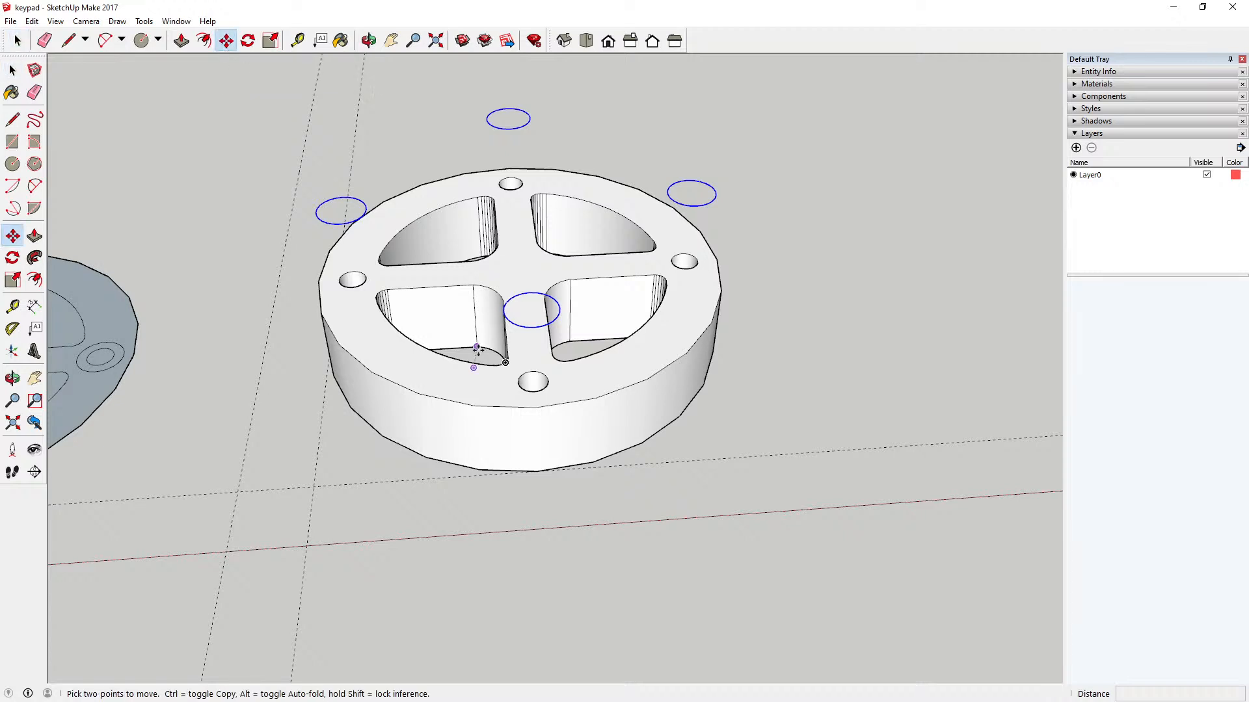
click(530, 329)
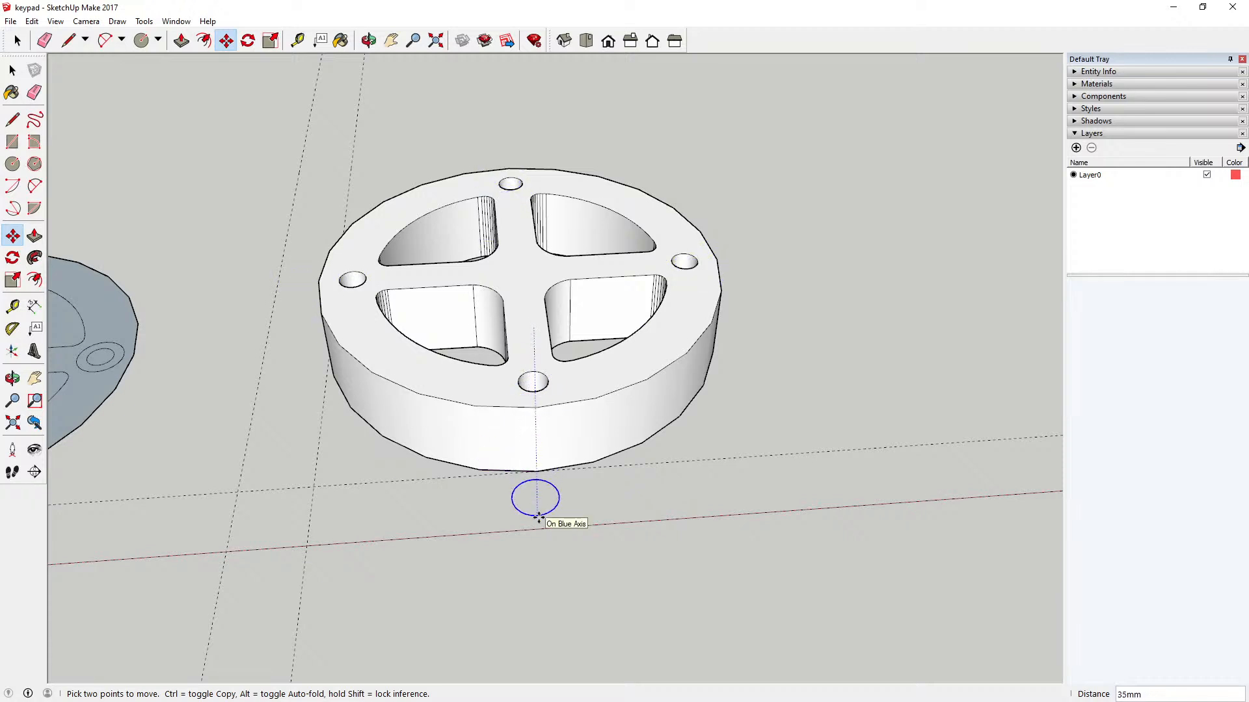
key(Return)
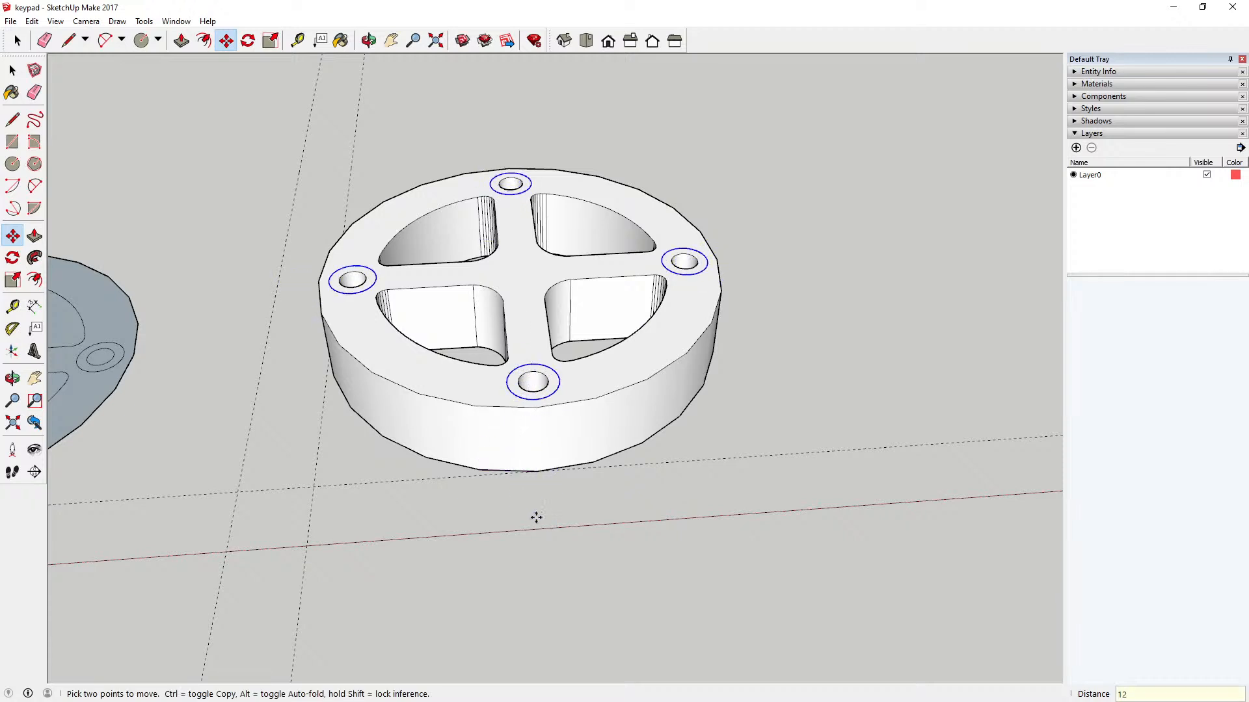
Step: Cut the four circles and paste them in place inside the key component on its top face
click(31, 21)
click(59, 171)
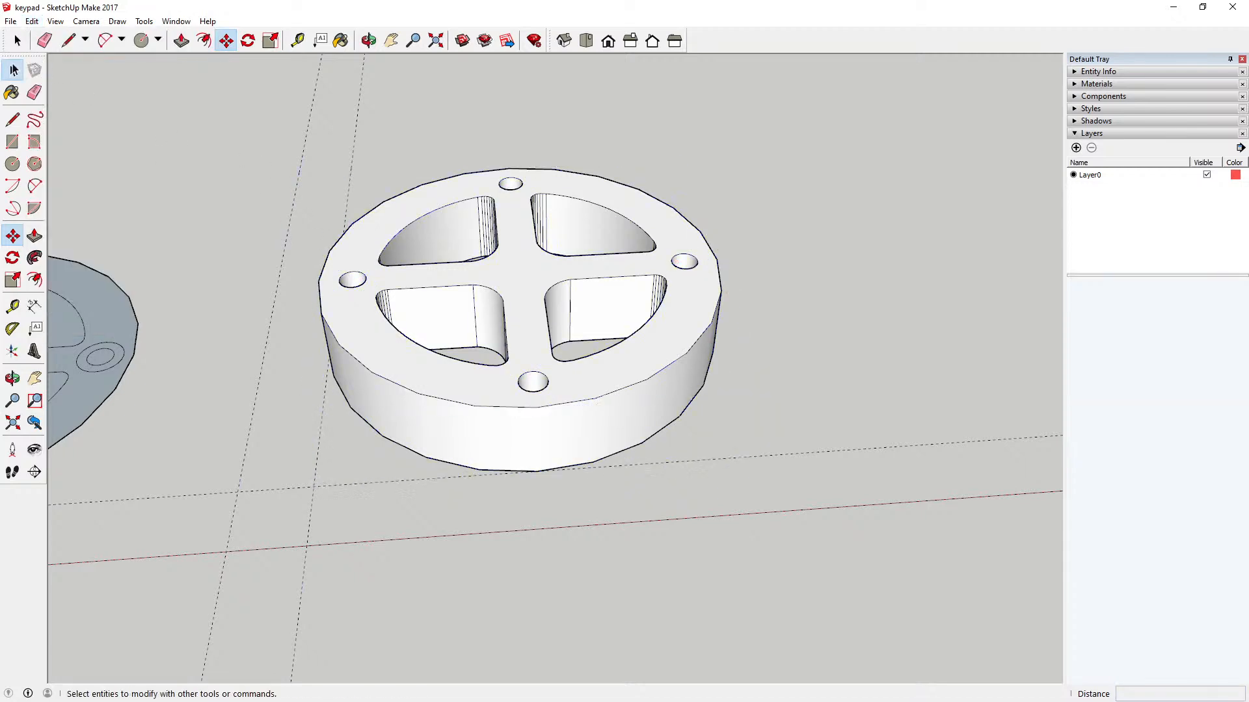
click(12, 70)
double_click(365, 224)
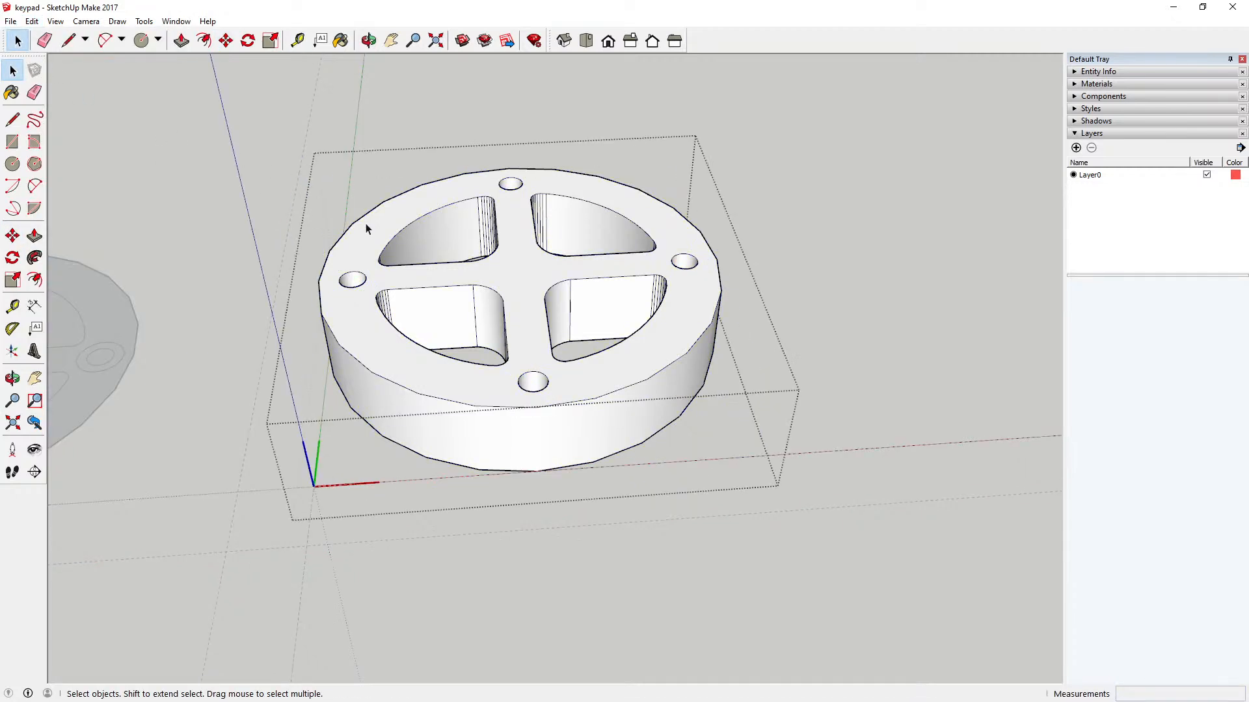
click(31, 21)
click(67, 113)
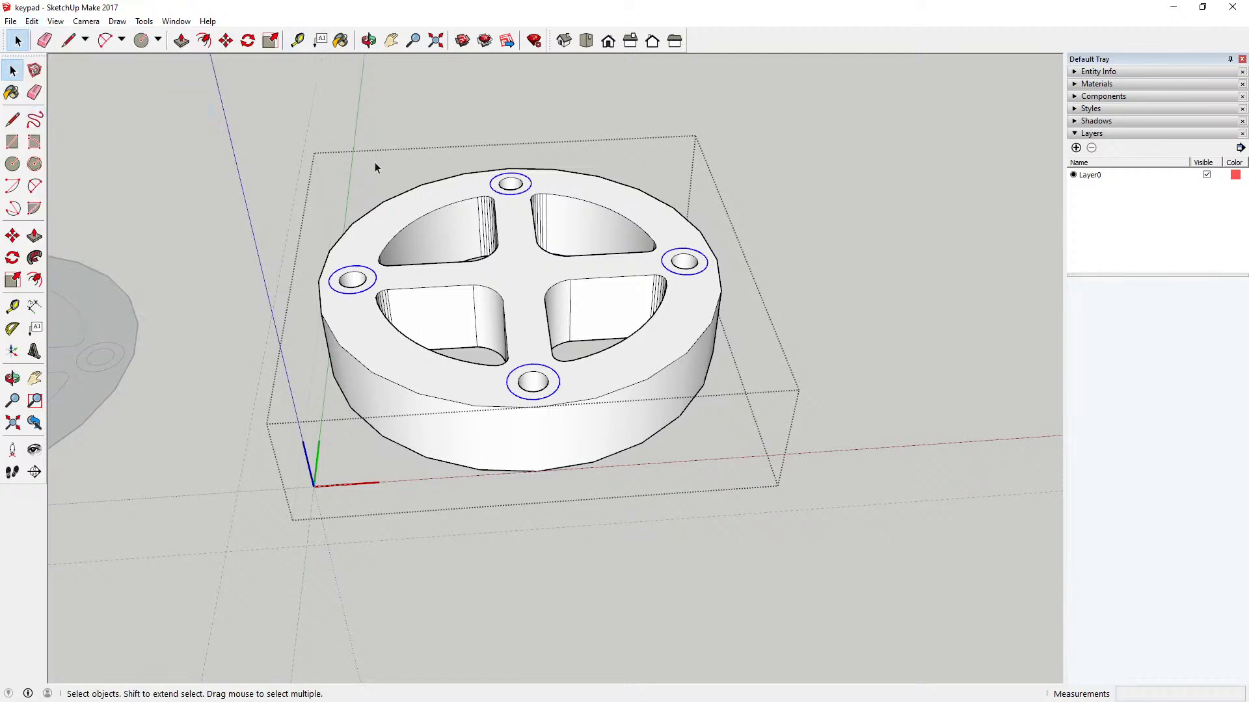
Step: Select the top edge of the left hole and start moving it from a point on its rim
click(368, 40)
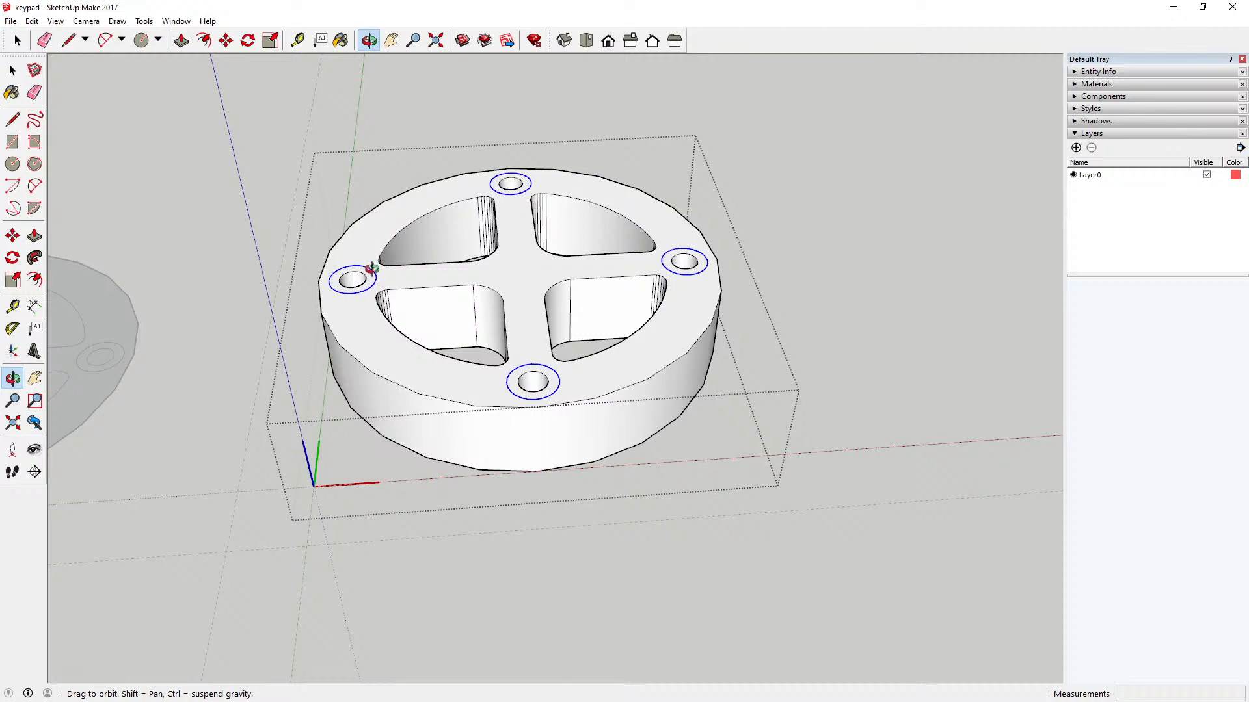
scroll(364, 281, up, 3)
drag(368, 282, 368, 349)
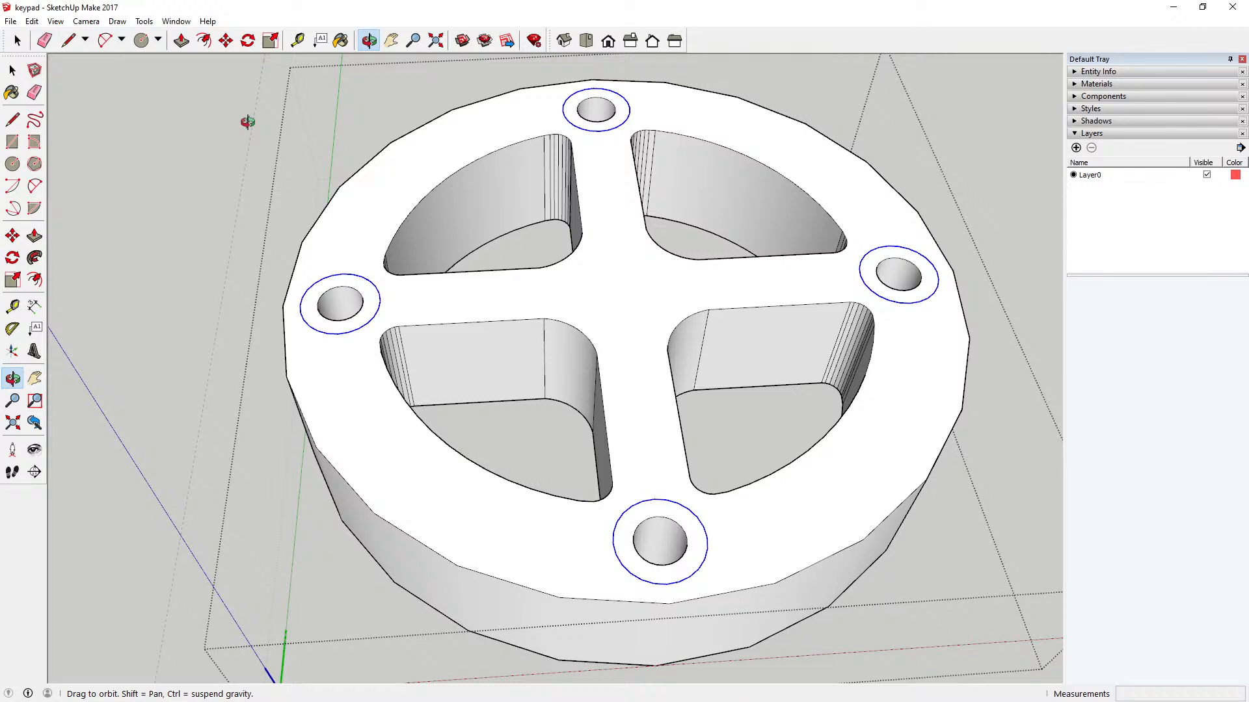
click(226, 40)
key(space)
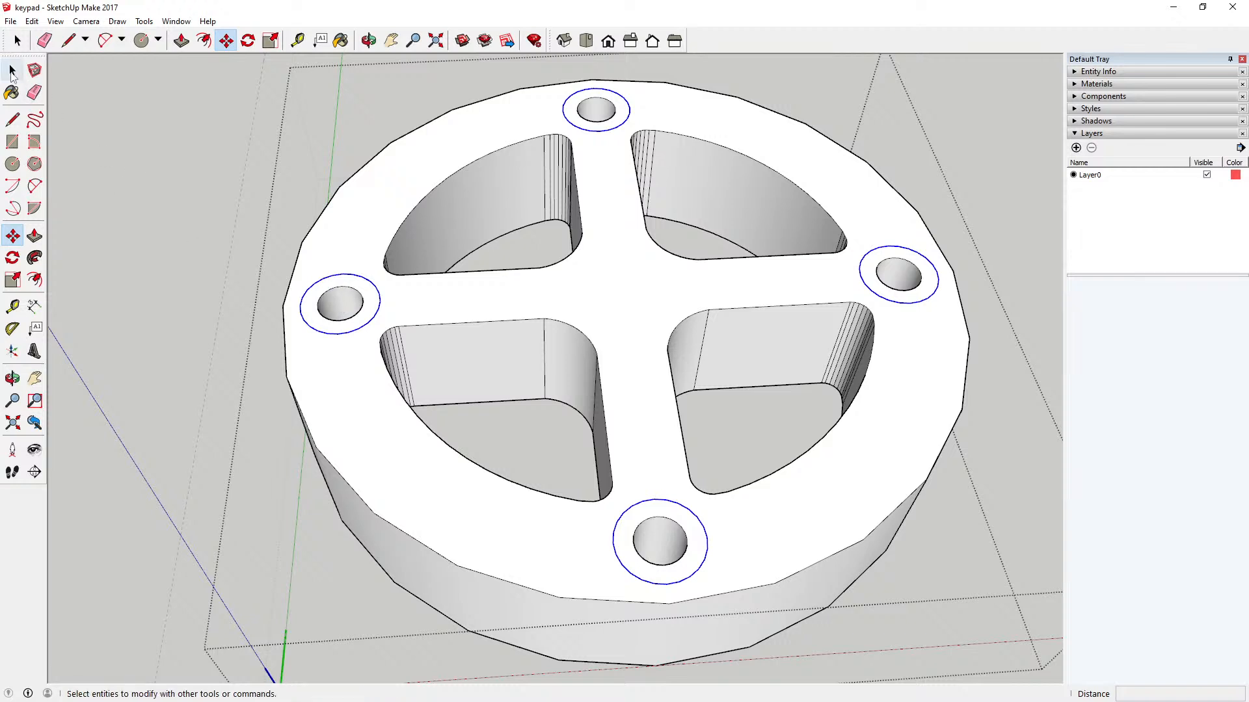
click(331, 295)
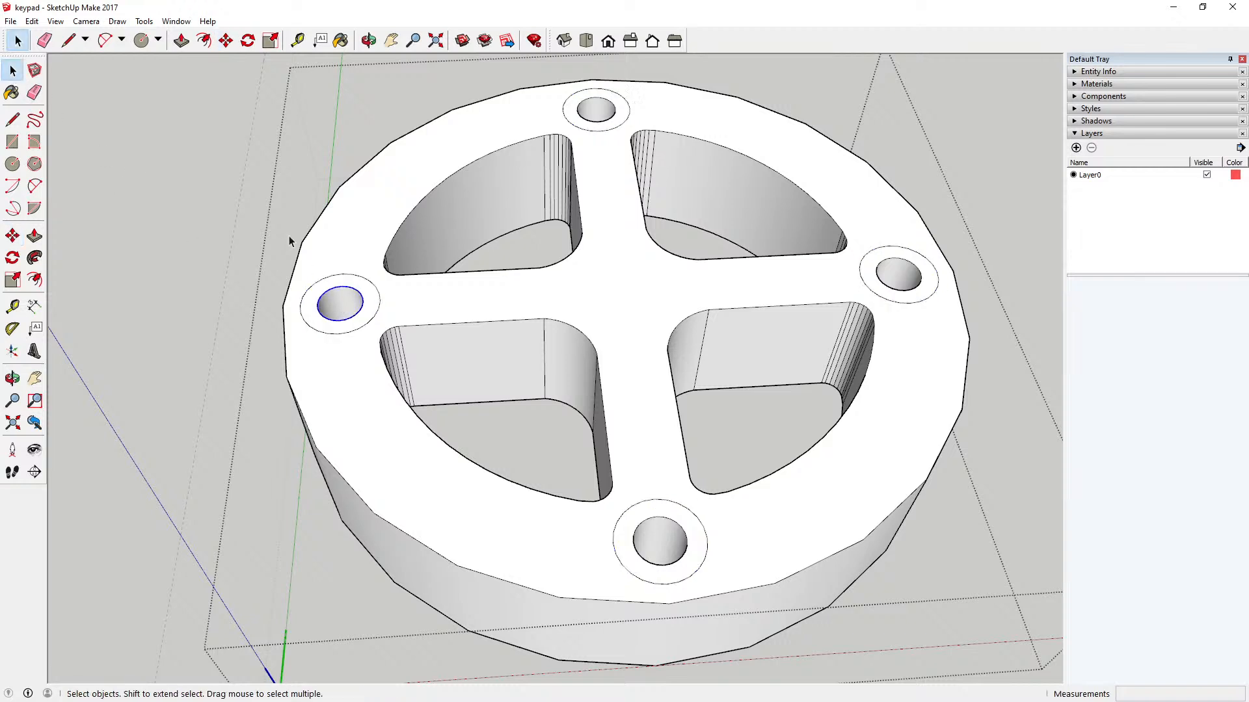
click(12, 235)
scroll(338, 301, up, 5)
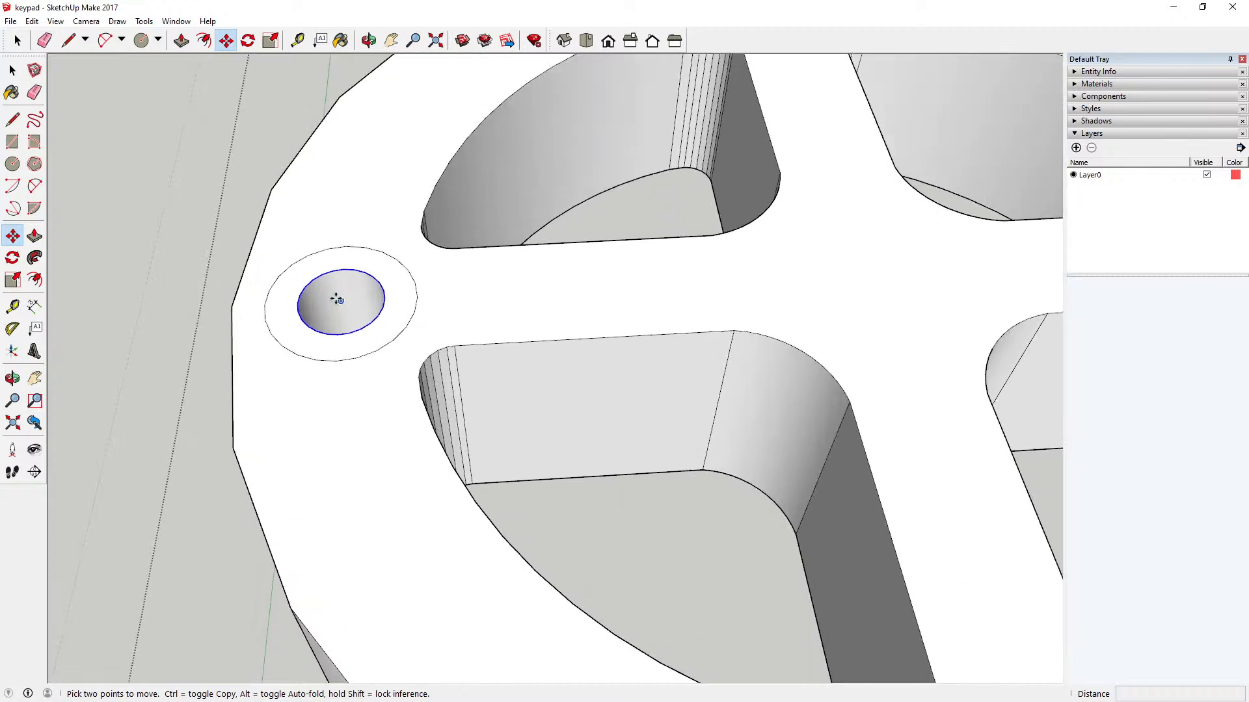
click(332, 271)
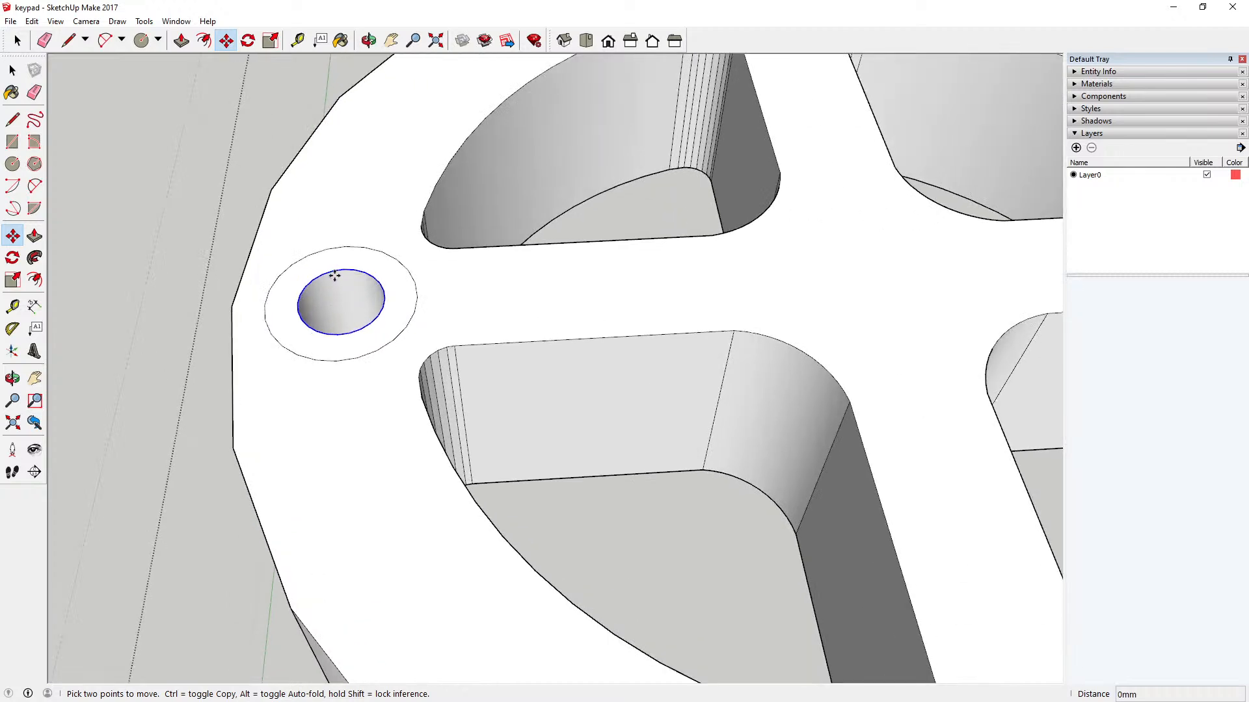
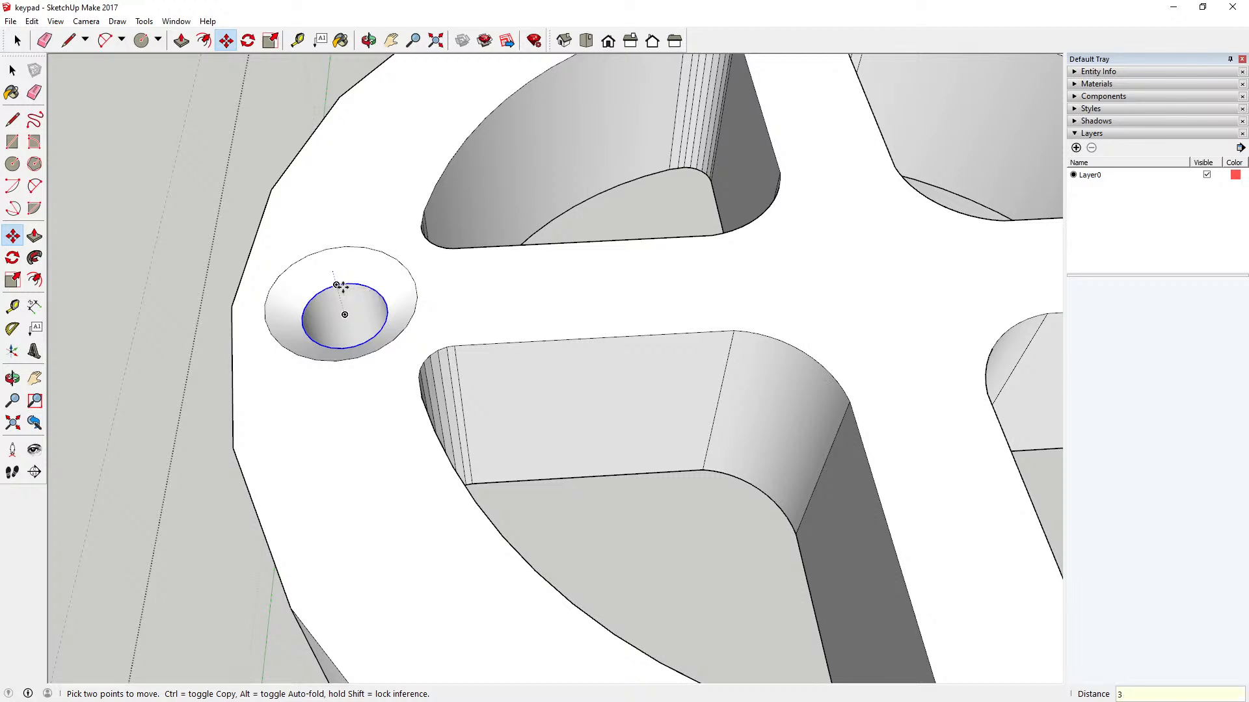
Step: Lower the left hole's top edge by 3 mm to shape a countersink
key(Return)
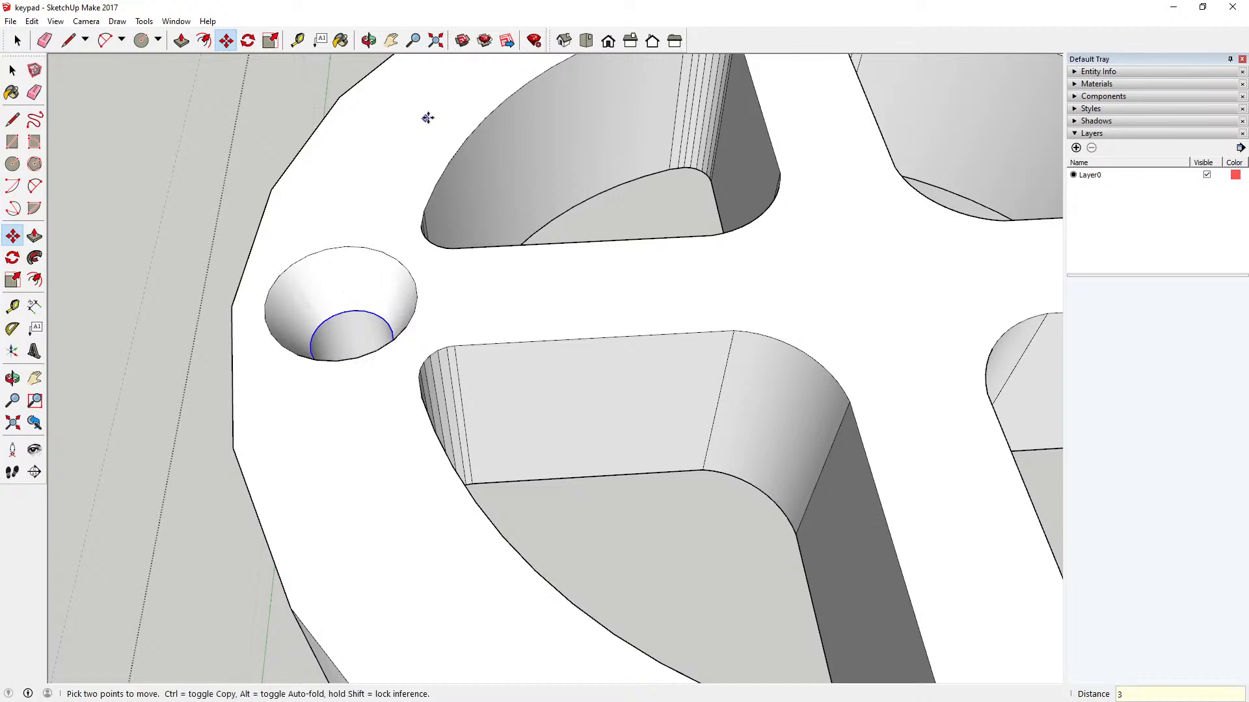
click(12, 378)
drag(265, 156, 241, 227)
scroll(252, 221, down, 5)
scroll(259, 279, down, 6)
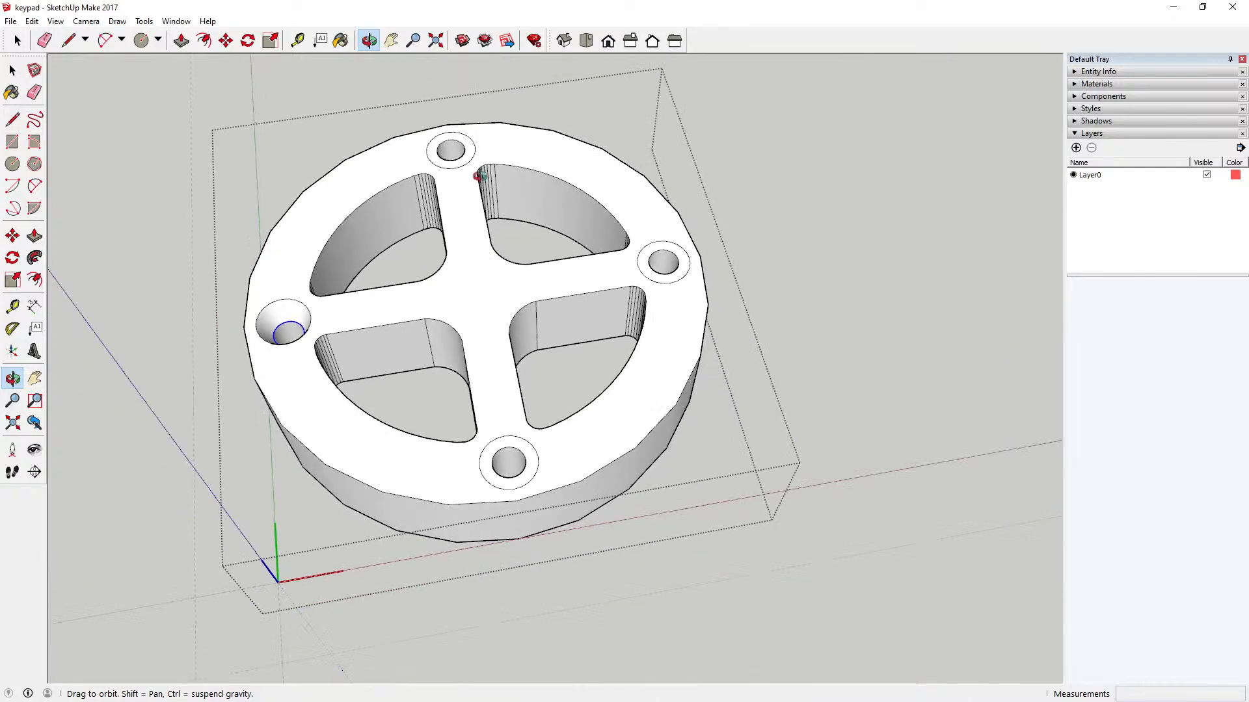
Step: Try to lower the back hole's top edge by moving it 3 mm from a point on its rim
scroll(485, 154, up, 3)
scroll(485, 154, up, 2)
scroll(424, 135, down, 2)
scroll(457, 164, up, 5)
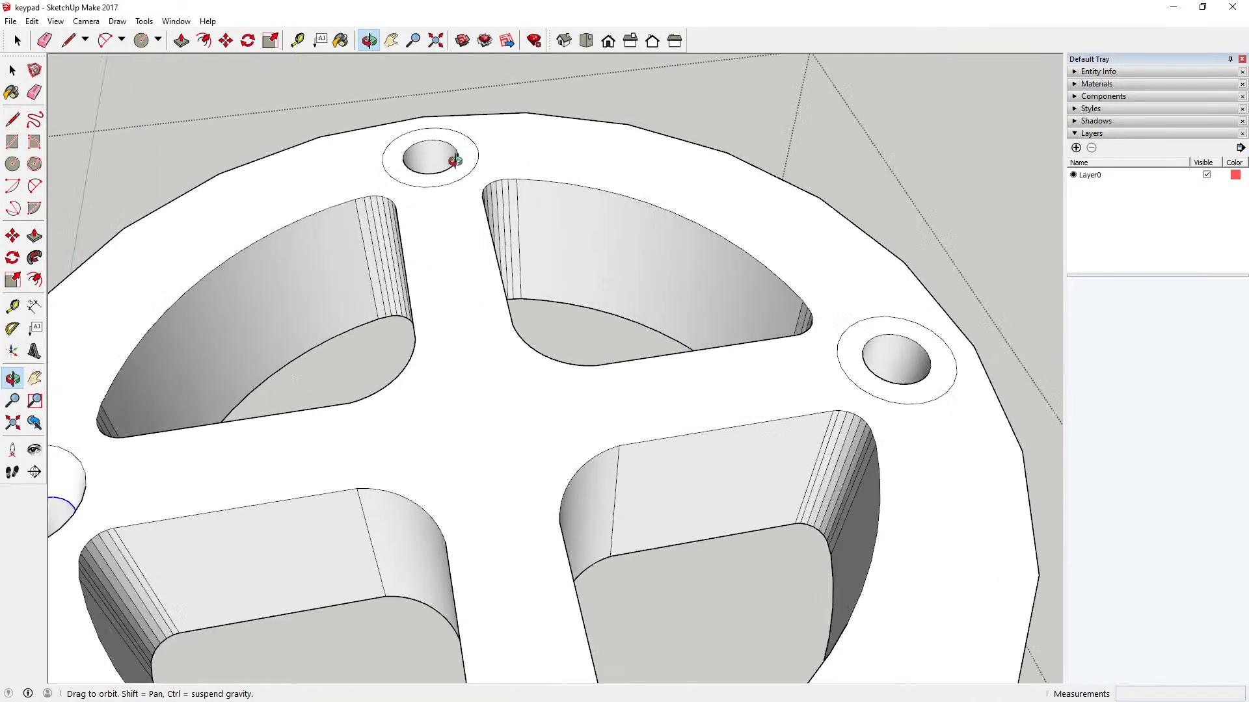
click(225, 40)
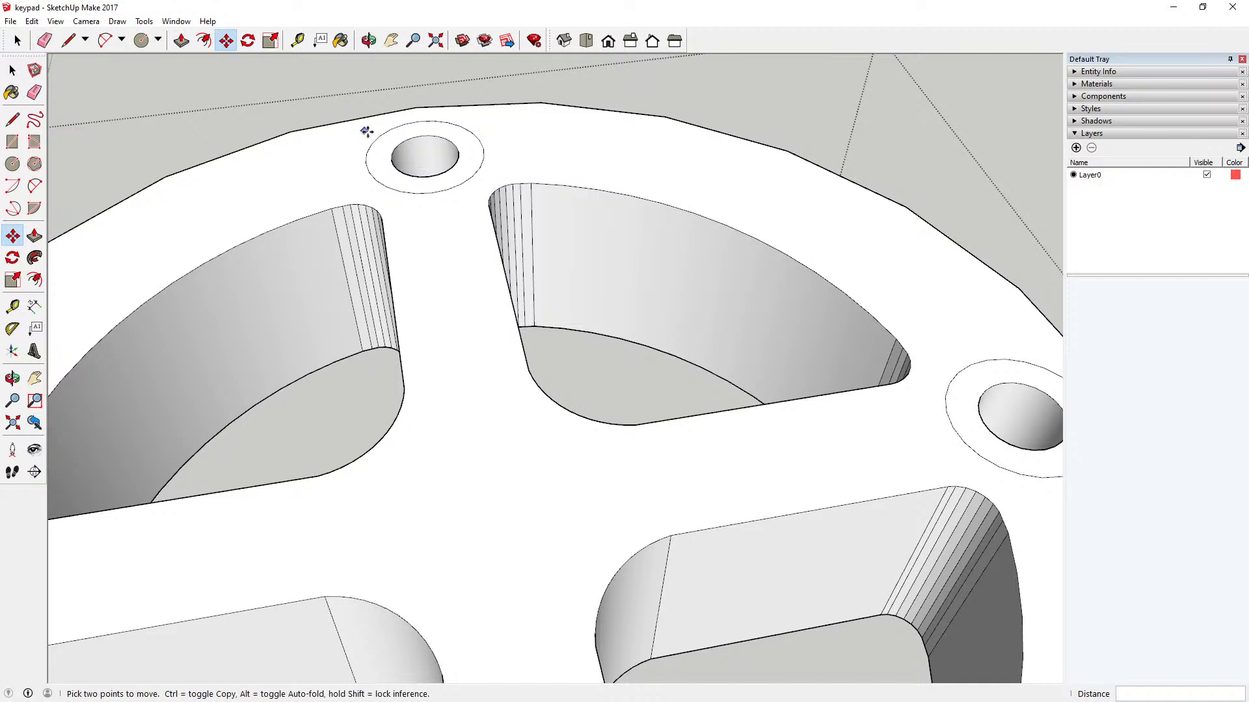
key(space)
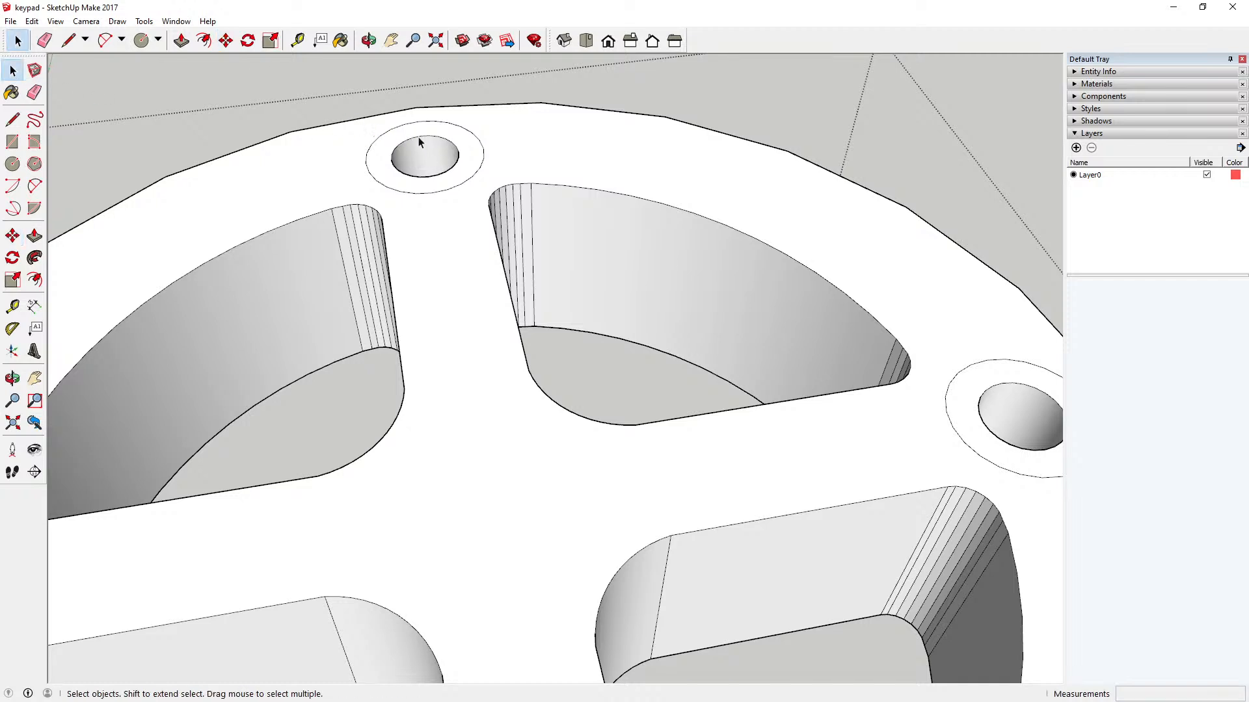
click(226, 40)
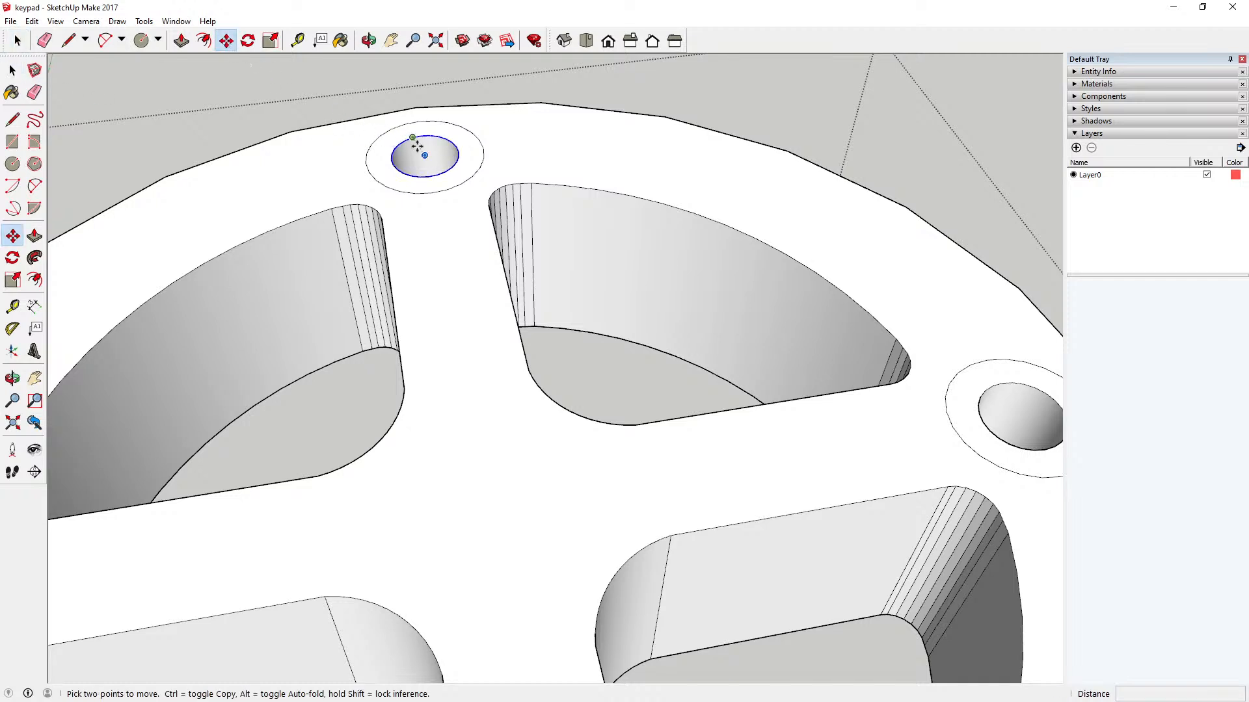
click(422, 141)
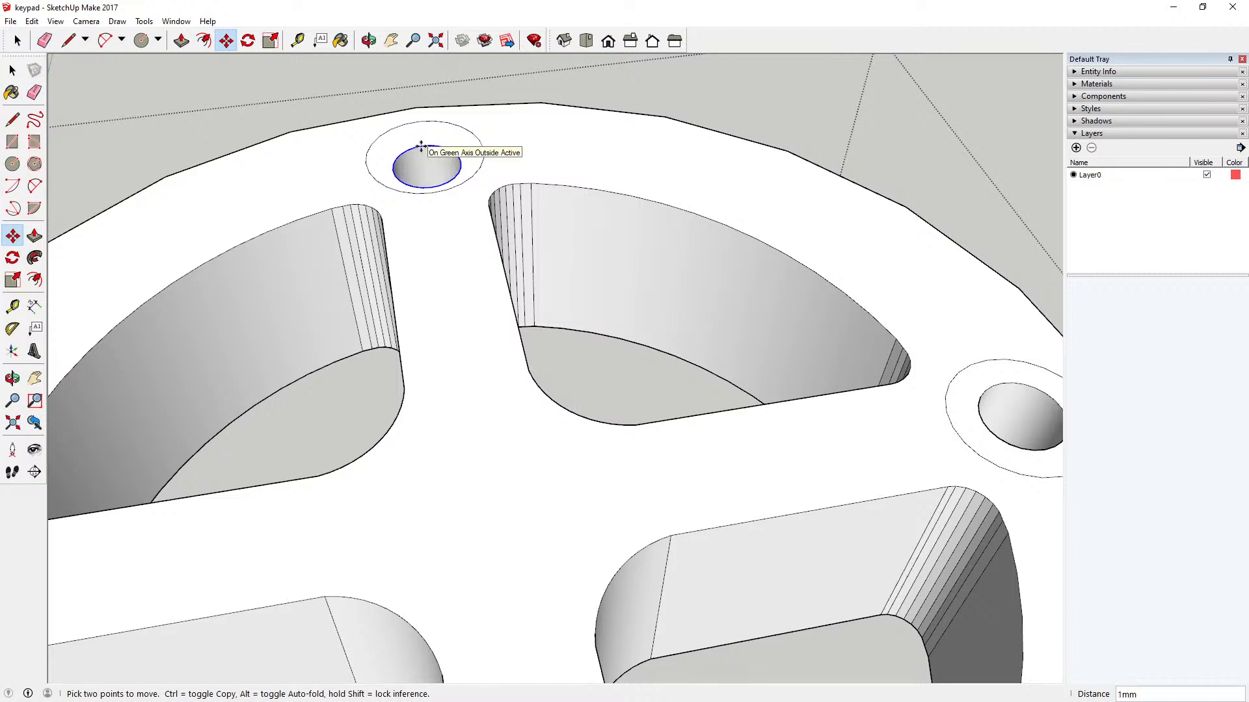
key(Return)
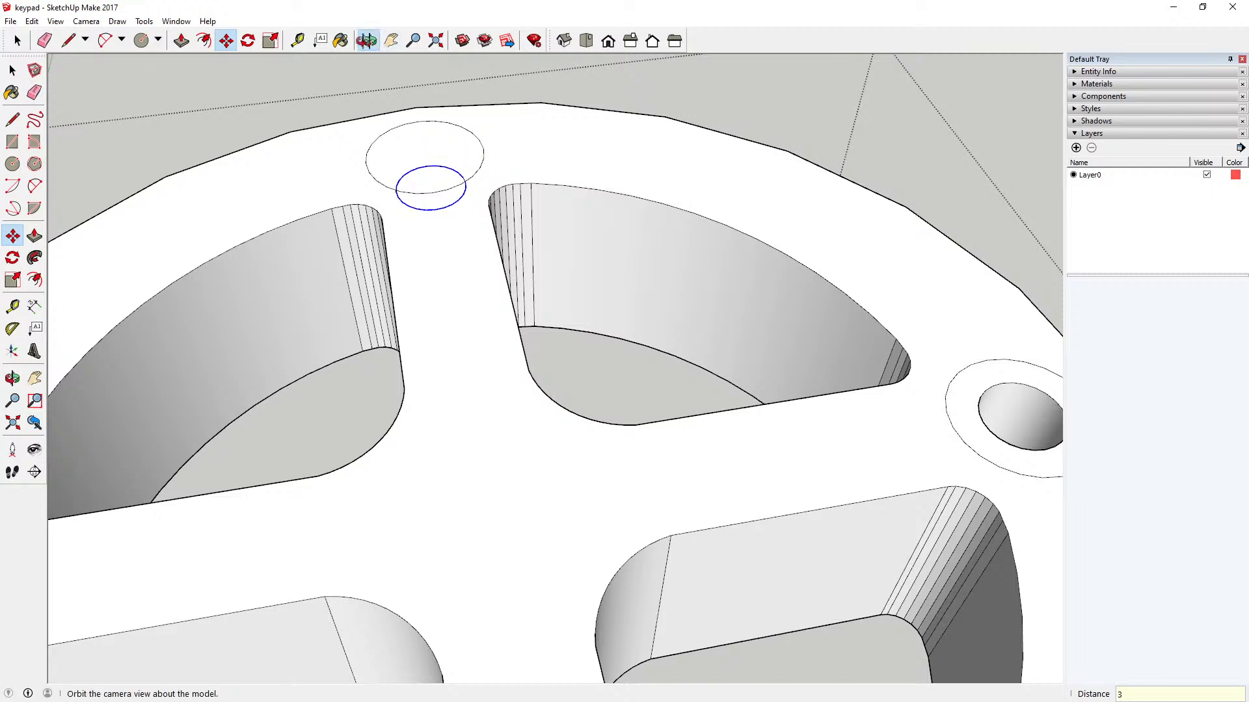
Step: Check the moved edge of the back hole from above and undo the move
click(368, 40)
drag(306, 117, 501, 269)
click(32, 20)
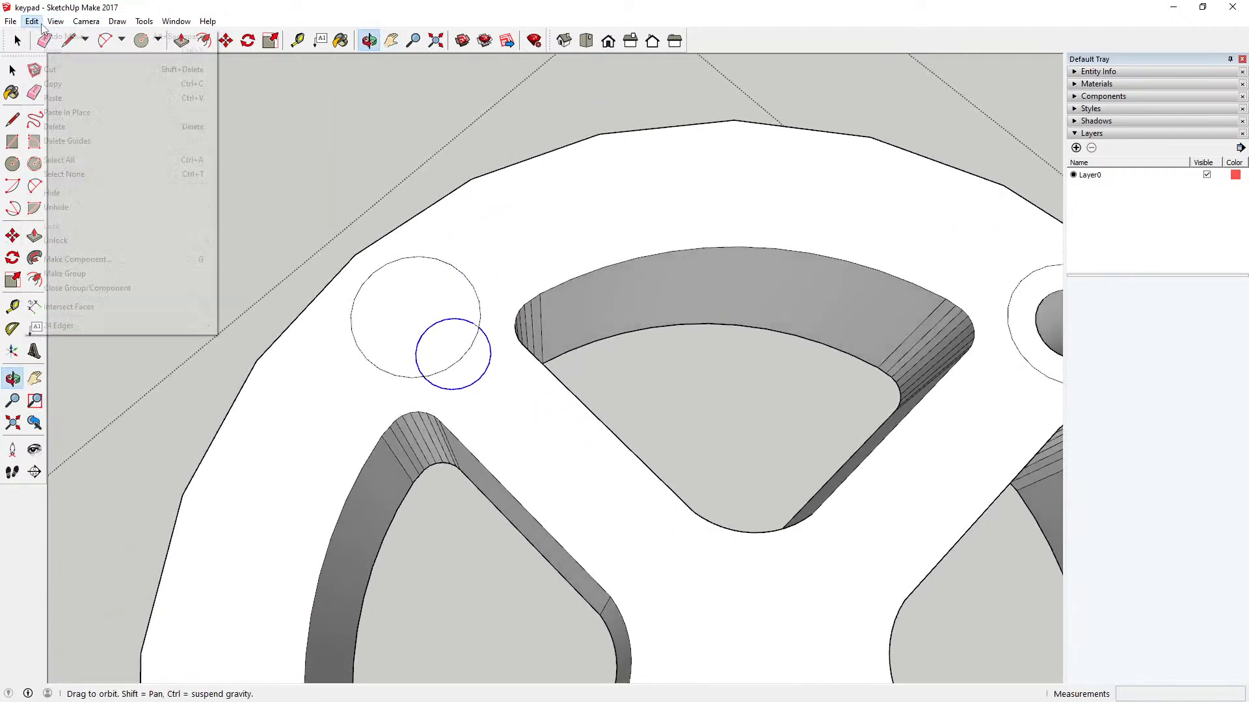
click(30, 36)
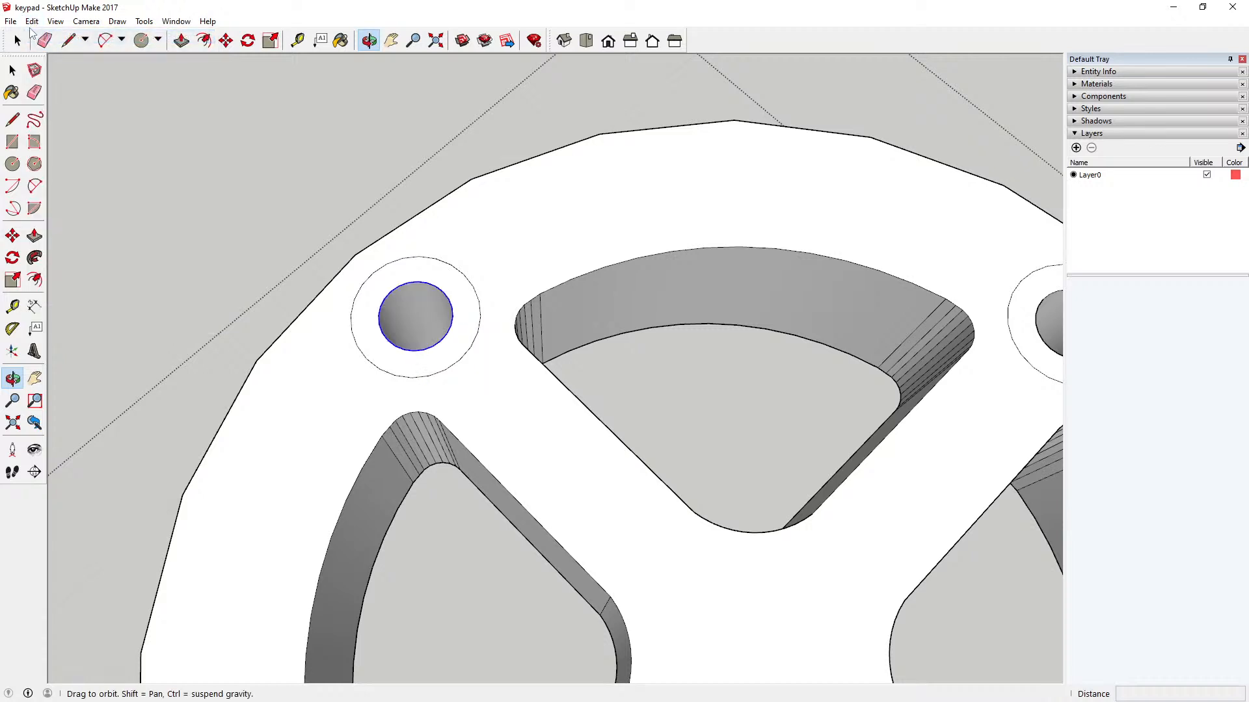
Step: Retry moving the back hole's top edge 3 mm from a rim endpoint, and undo that move
click(369, 42)
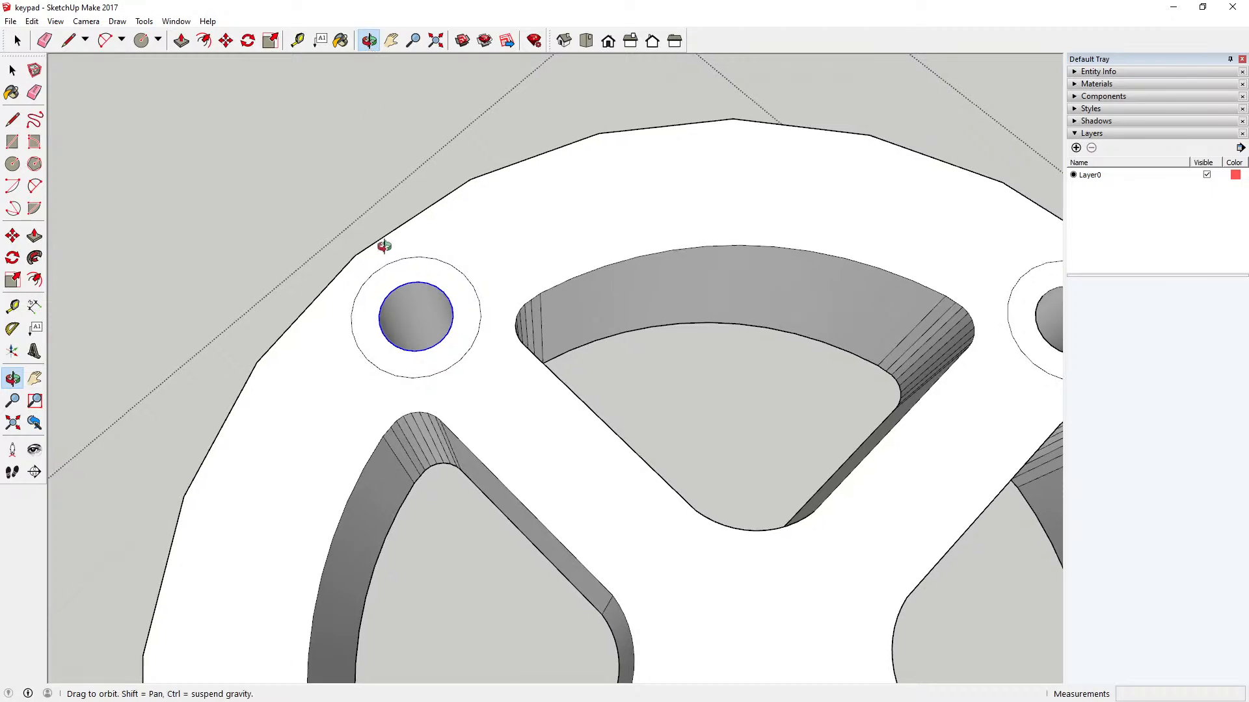
drag(382, 245, 577, 181)
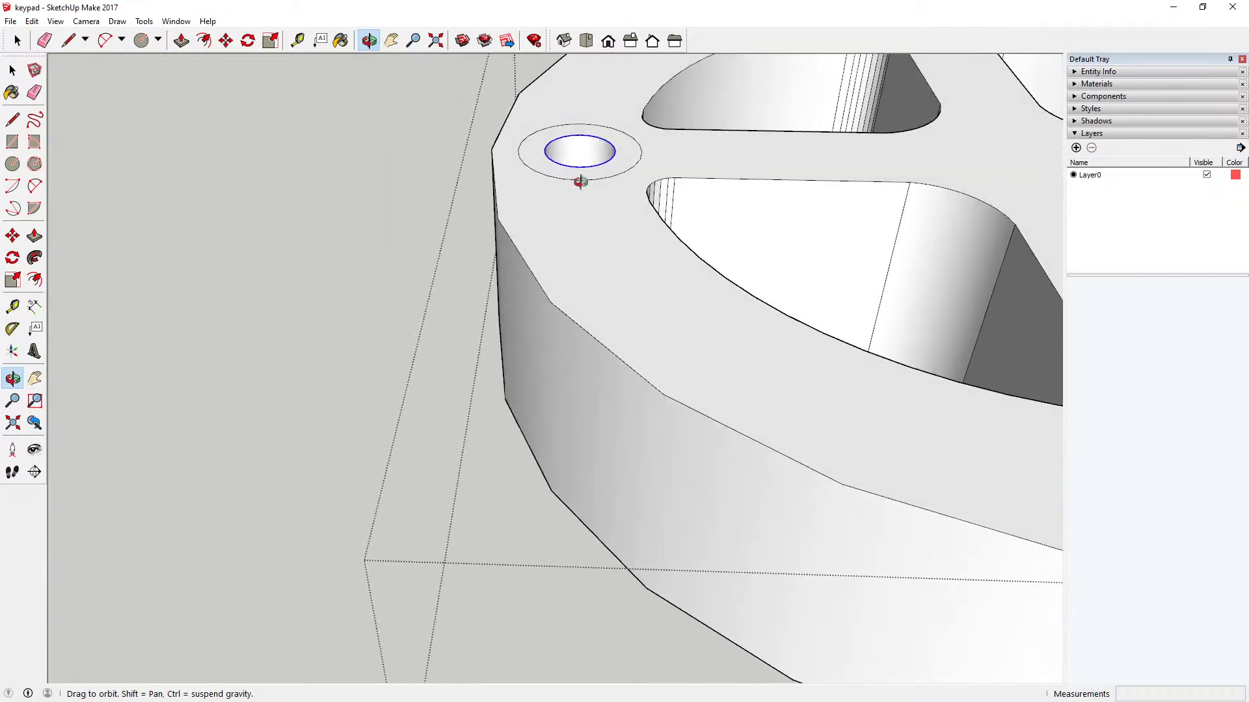
drag(390, 394, 375, 393)
scroll(375, 393, down, 5)
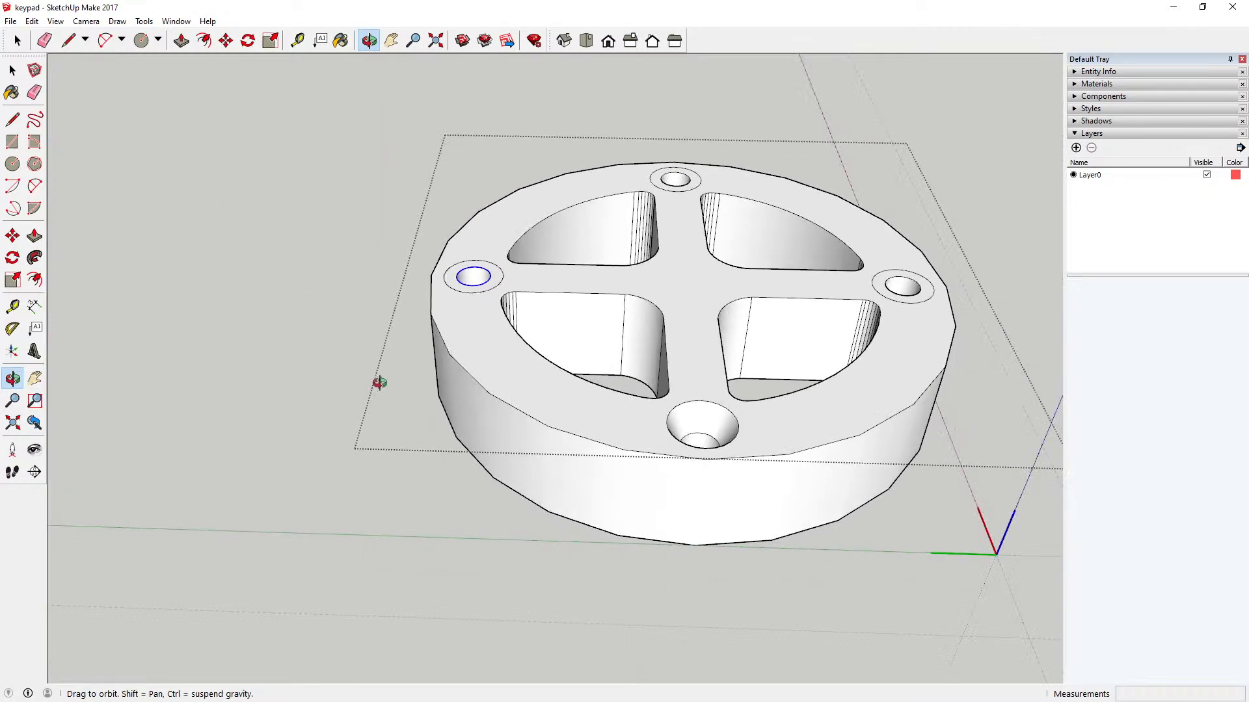
drag(453, 351, 508, 262)
scroll(484, 287, up, 5)
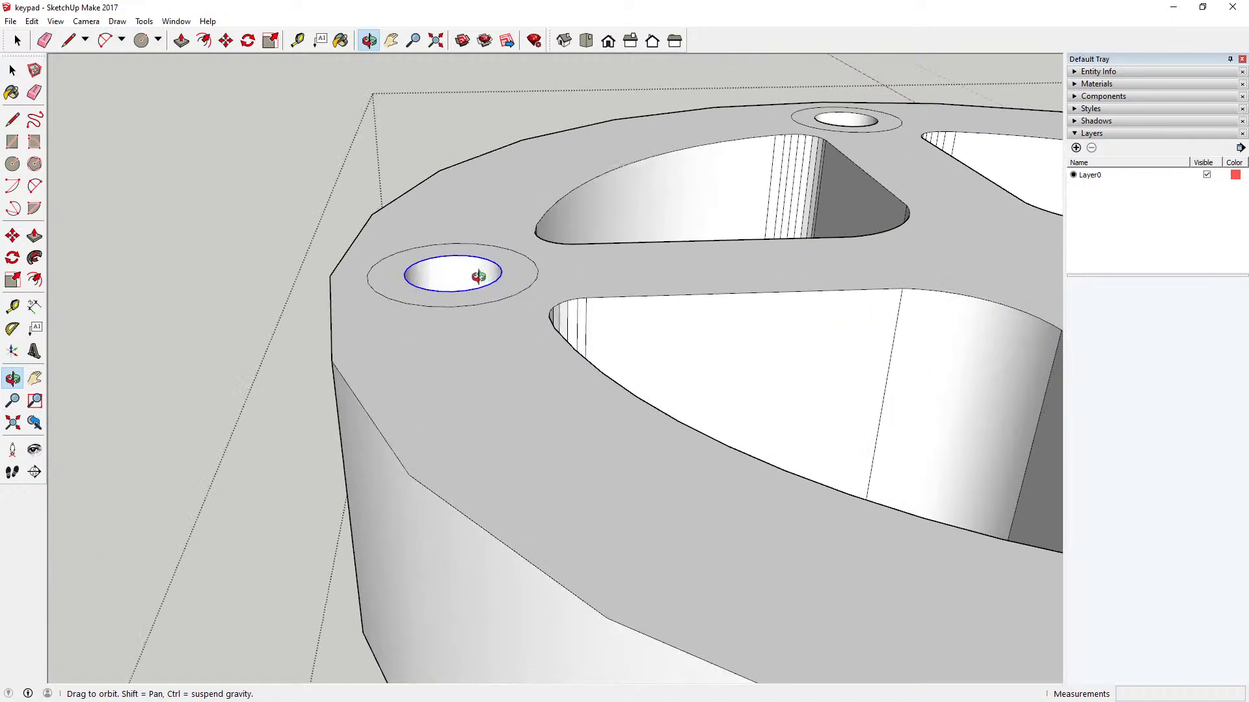
click(225, 41)
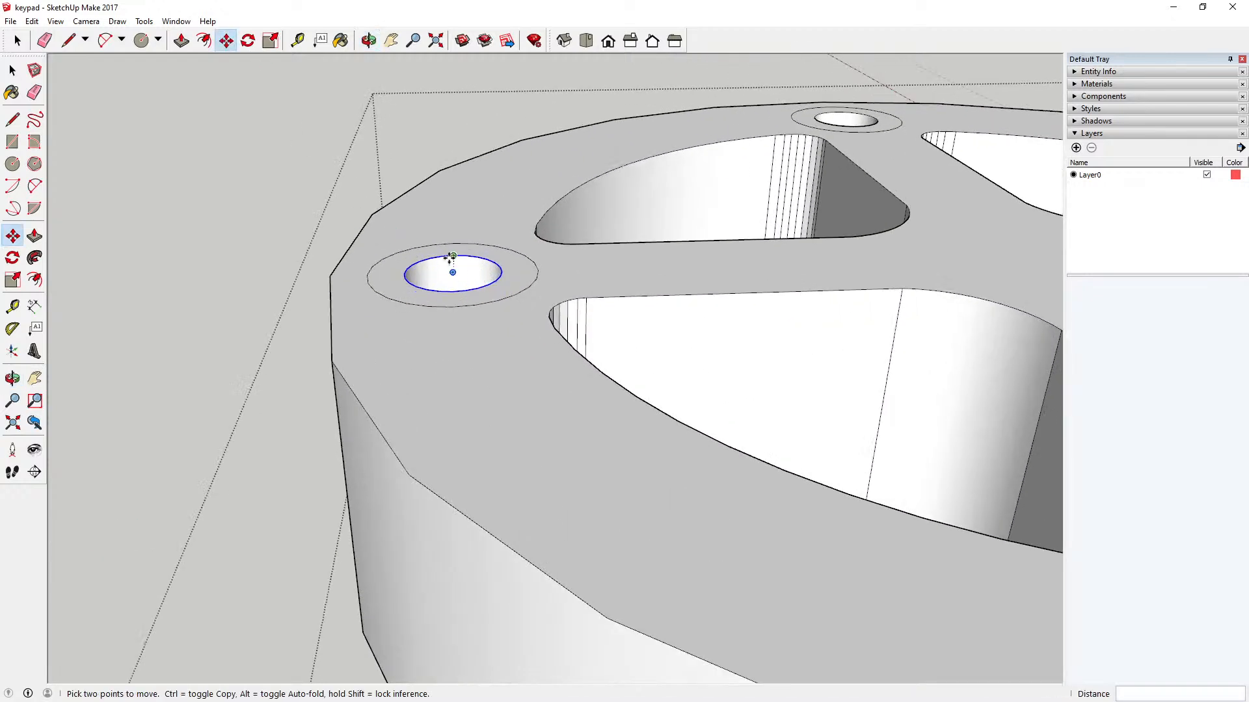
click(452, 256)
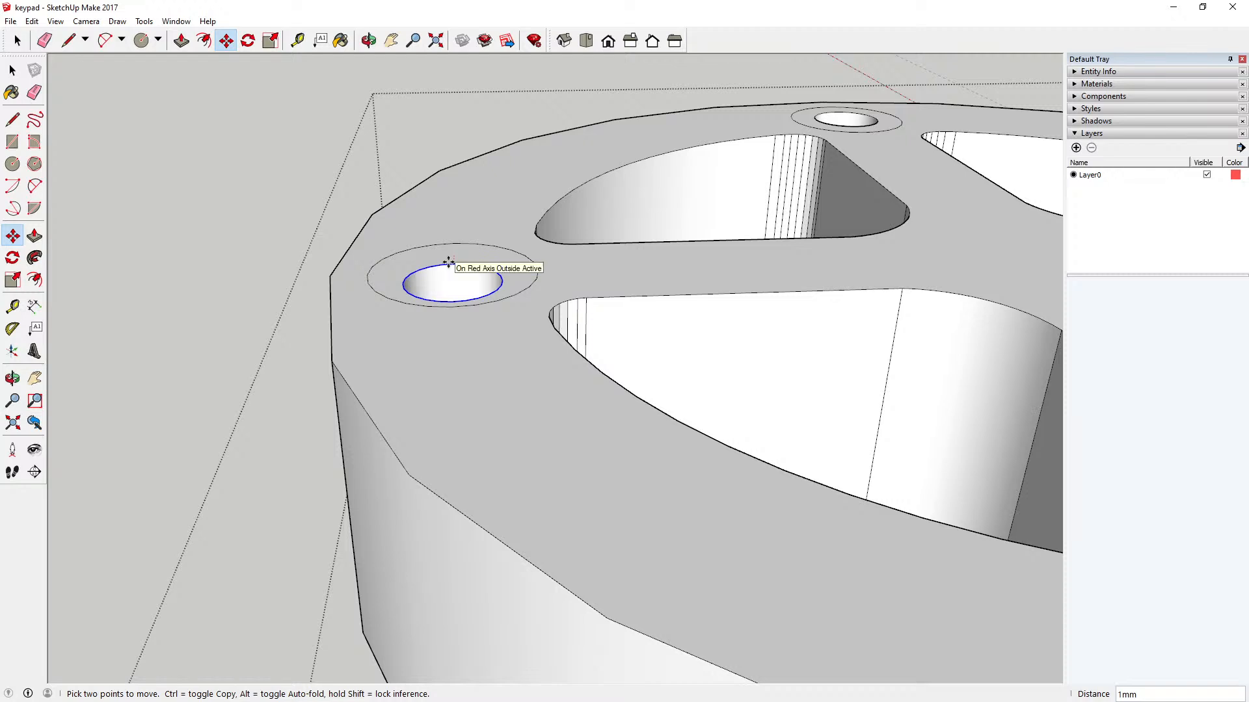
key(Return)
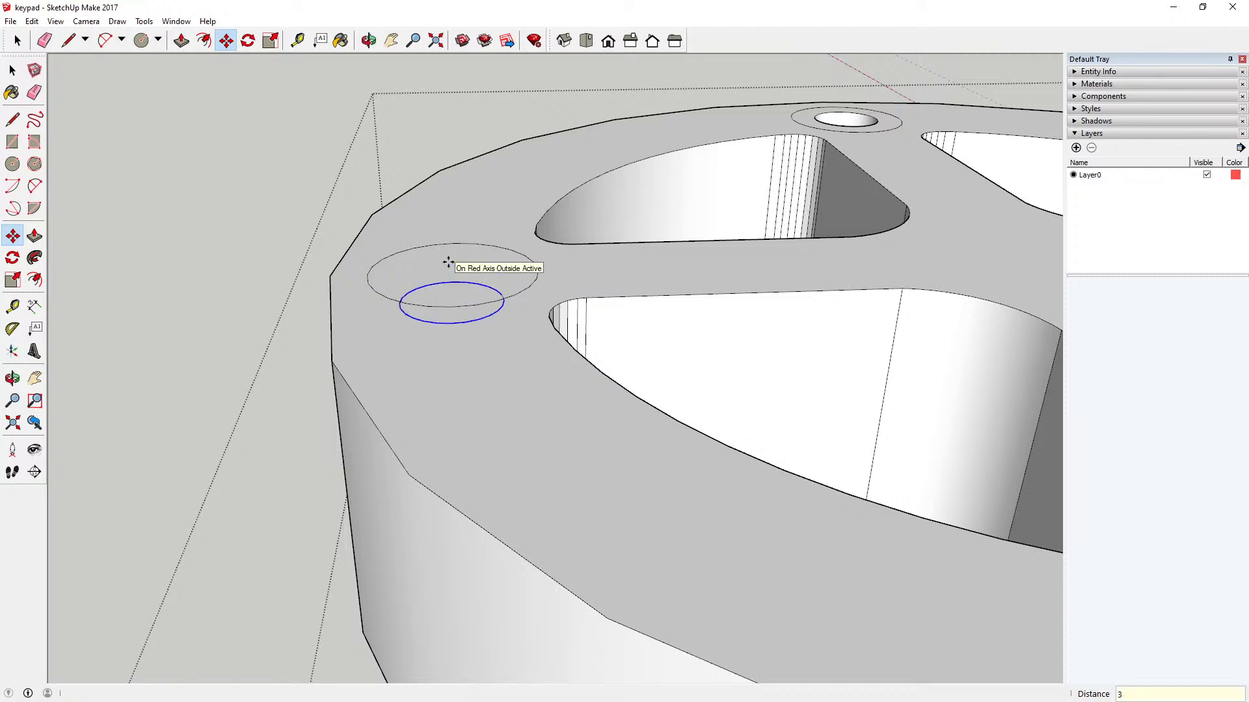
click(32, 21)
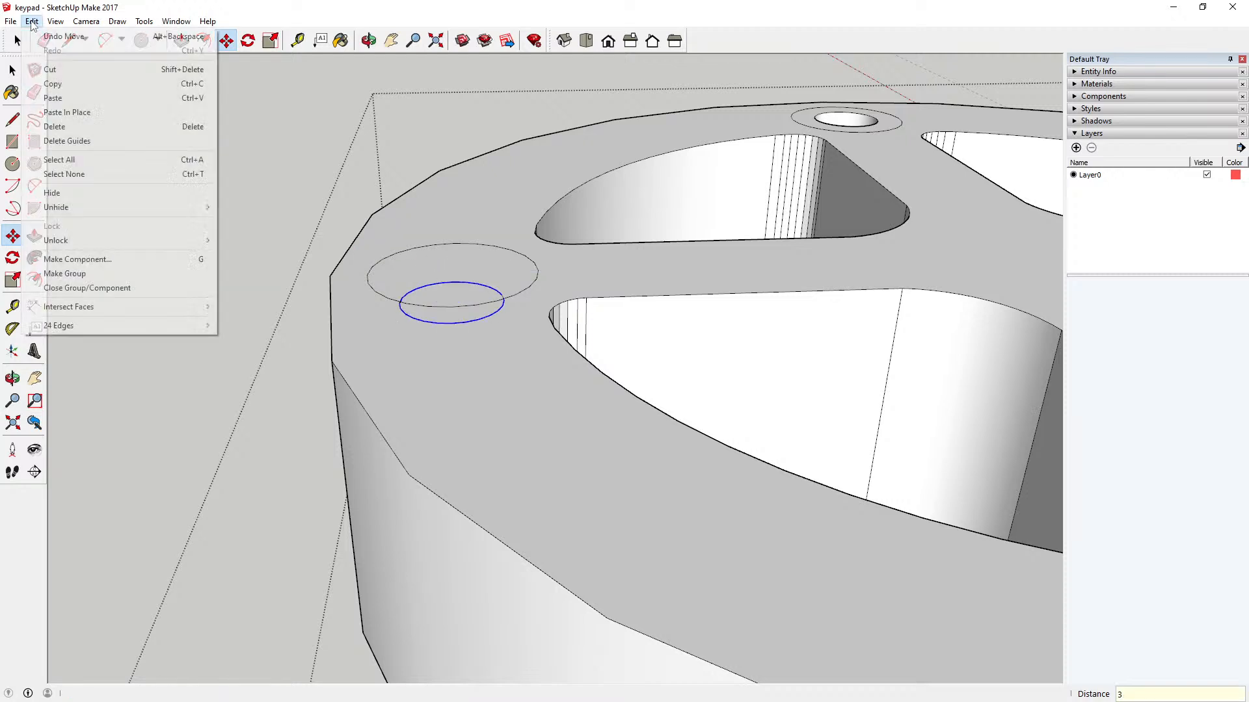
click(63, 36)
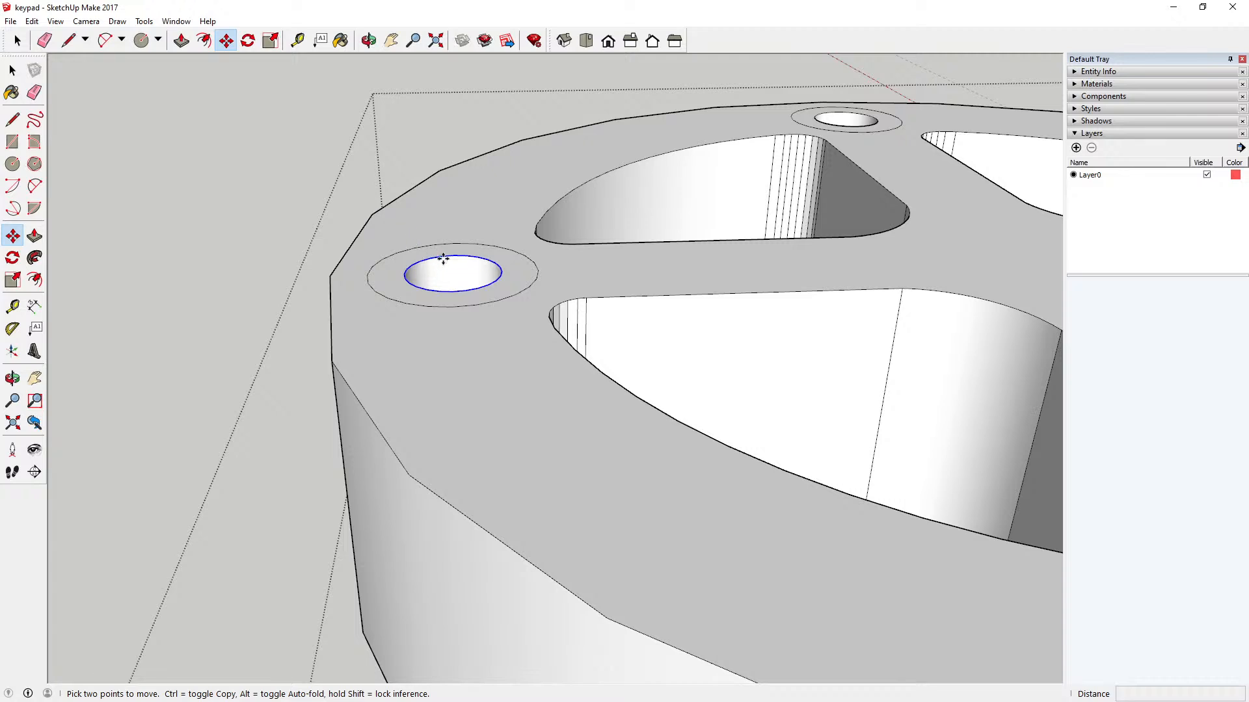
Step: Try the 3 mm move of the back hole's top edge again from a different rim point, and undo it
click(442, 258)
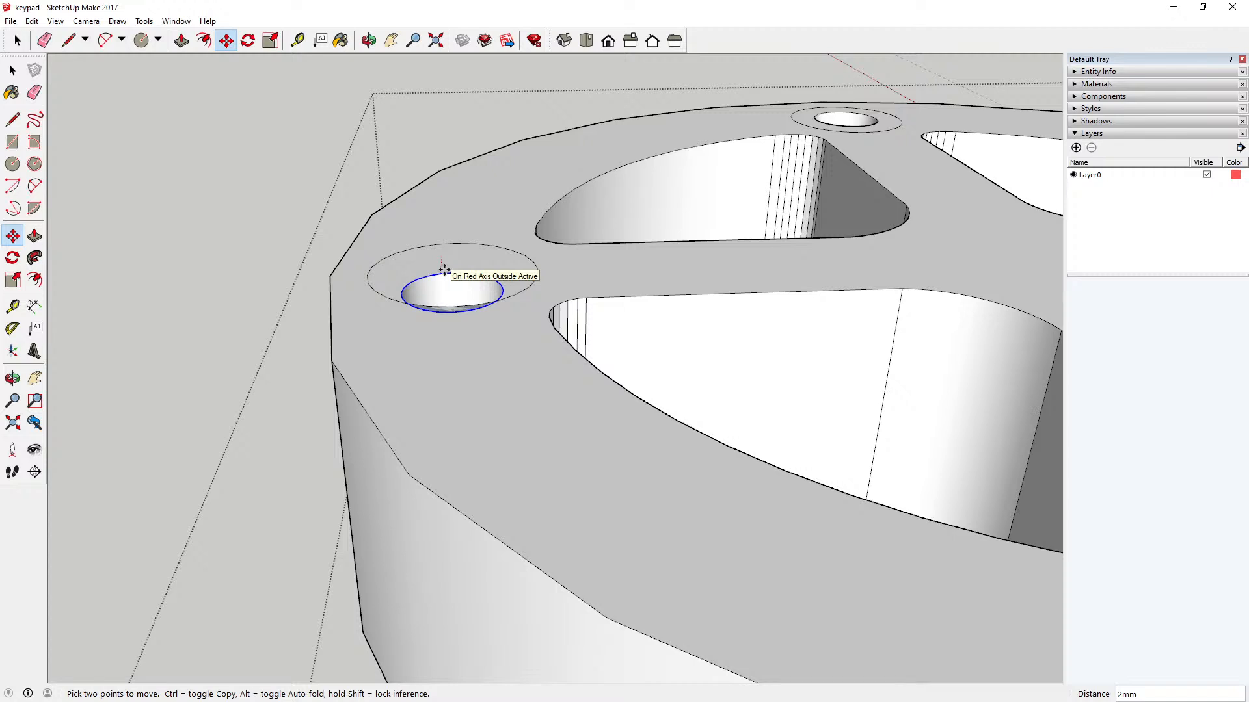
text(3)
key(Return)
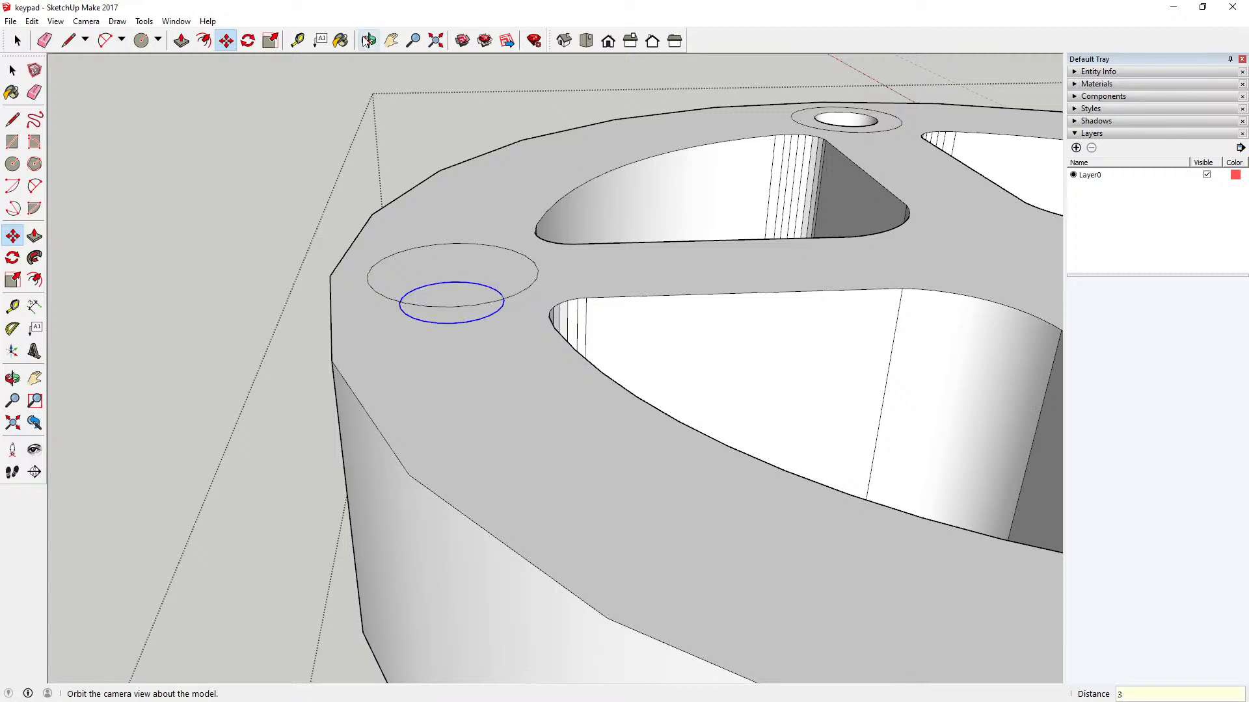
click(369, 40)
drag(332, 130, 380, 215)
click(32, 21)
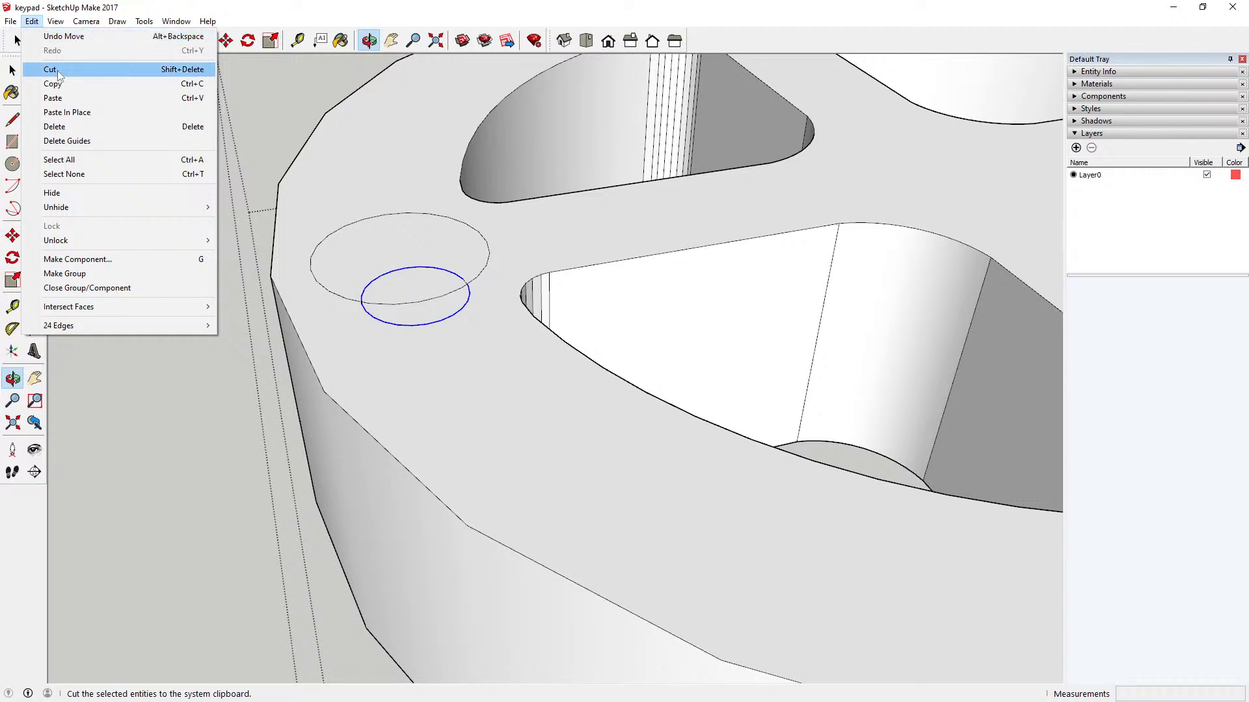
click(130, 37)
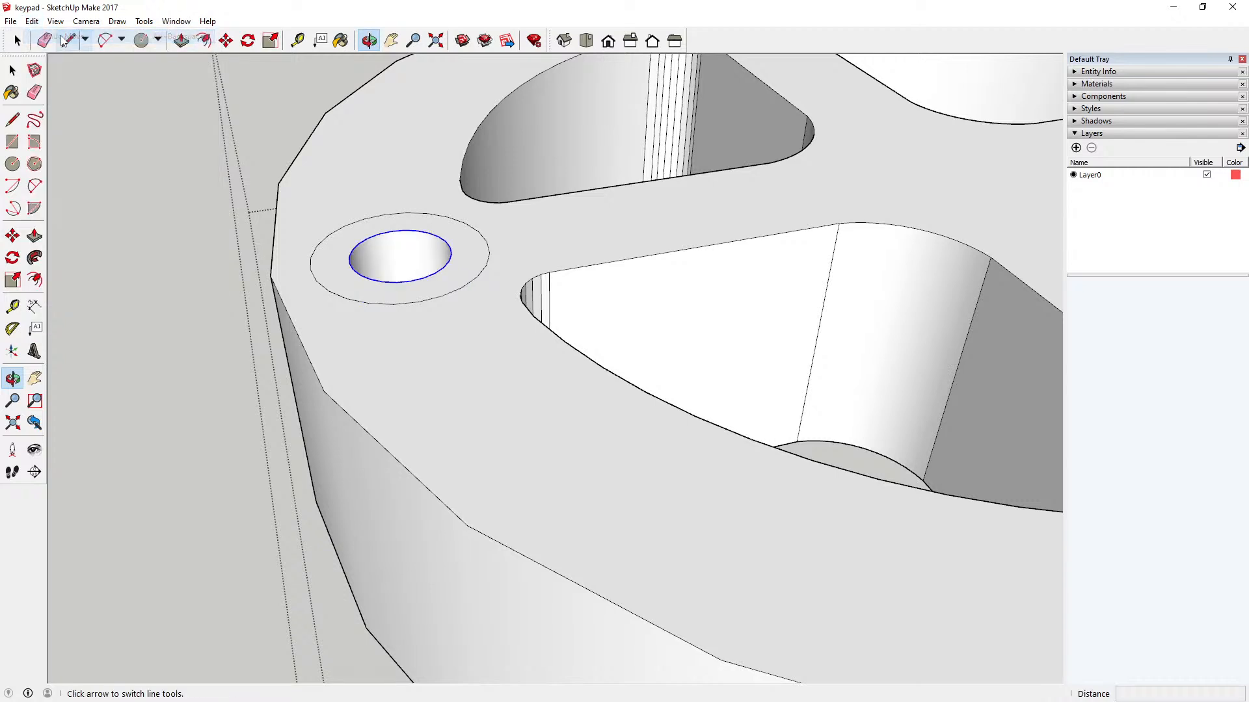
Step: Examine the key in top view and compare the countersunk left hole with the remaining holes
click(13, 69)
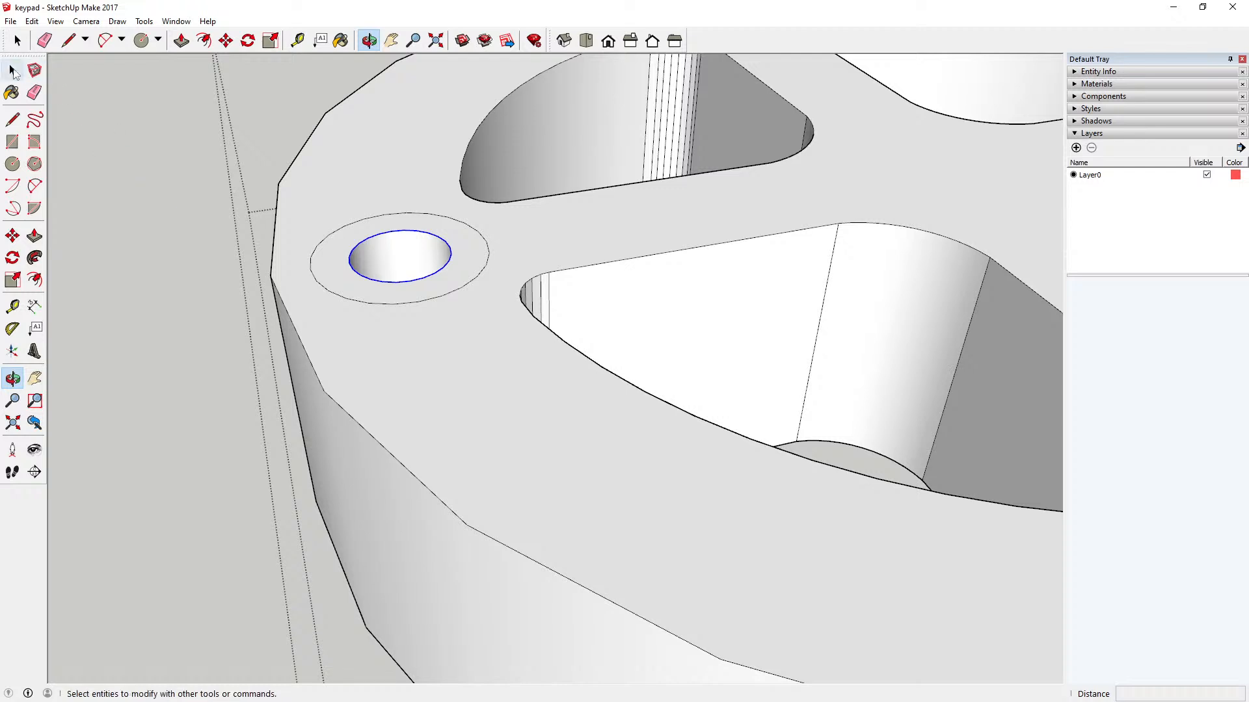
click(576, 45)
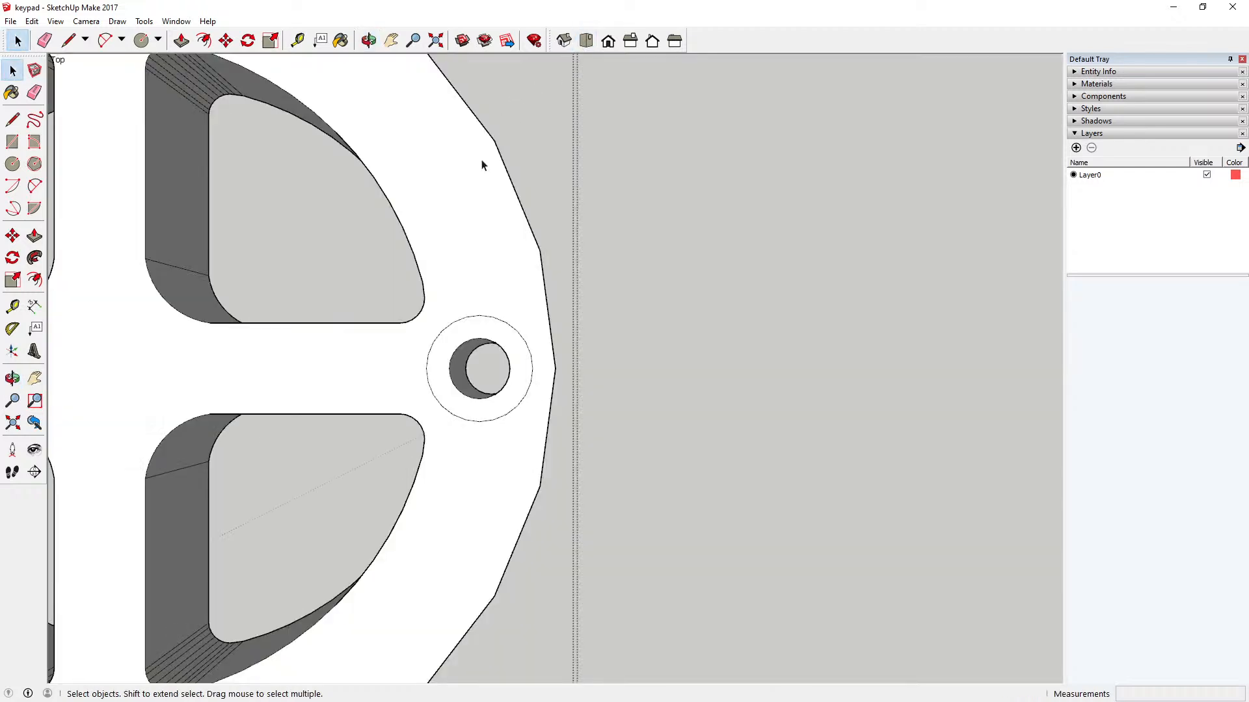
click(436, 41)
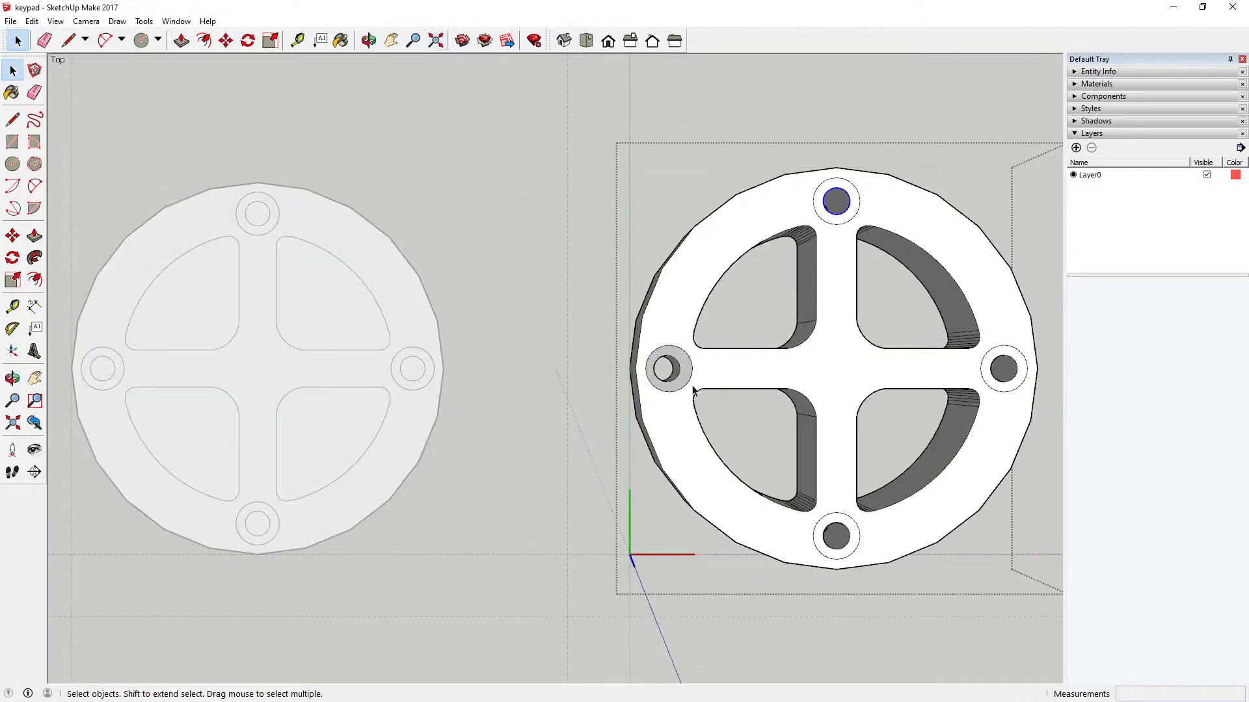
scroll(694, 391, up, 3)
key(o)
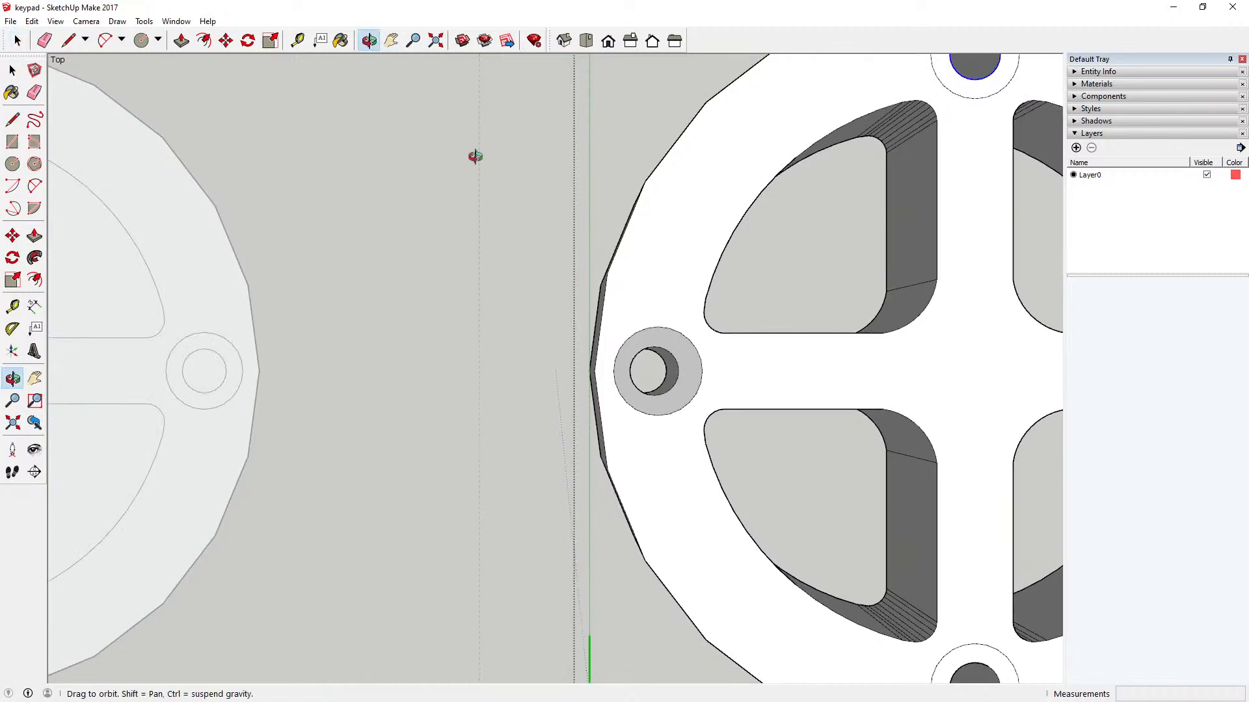
drag(475, 156, 696, 451)
scroll(627, 440, down, 2)
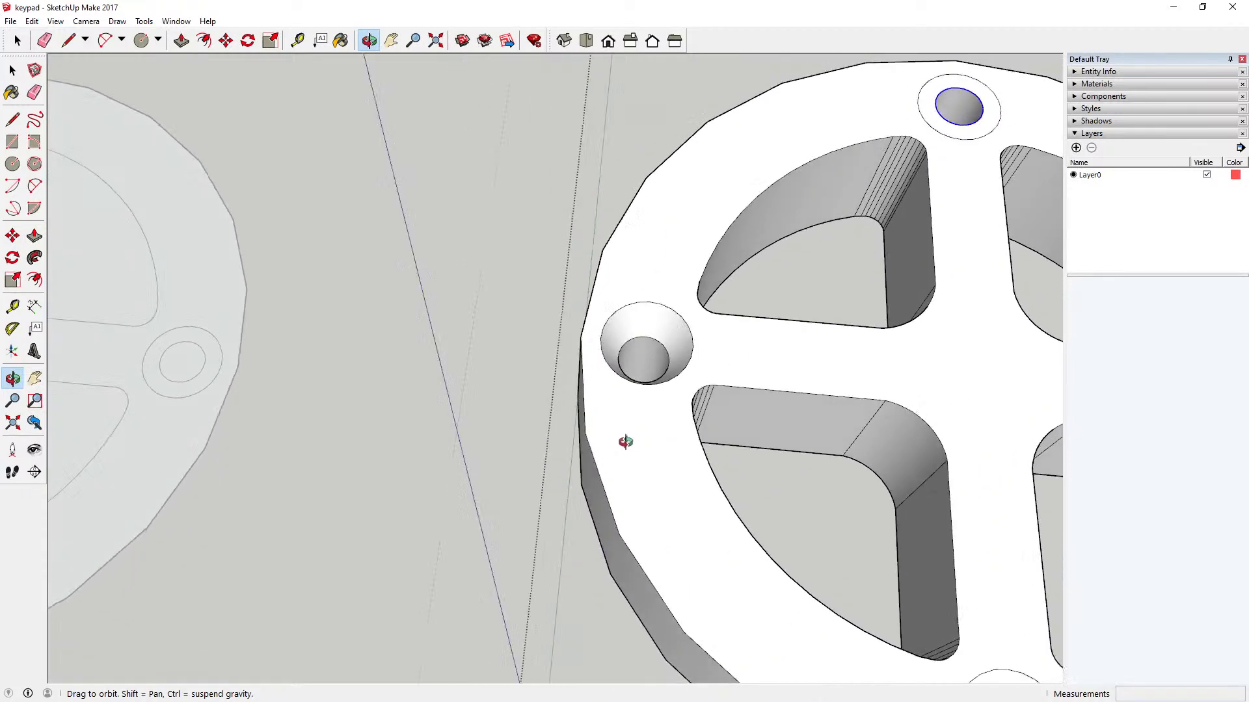
scroll(374, 368, down, 4)
Step: Try to lower the front hole's top edge by moving it 3 mm from a point on its rim
drag(683, 539, 510, 362)
scroll(604, 391, up, 6)
scroll(529, 399, up, 4)
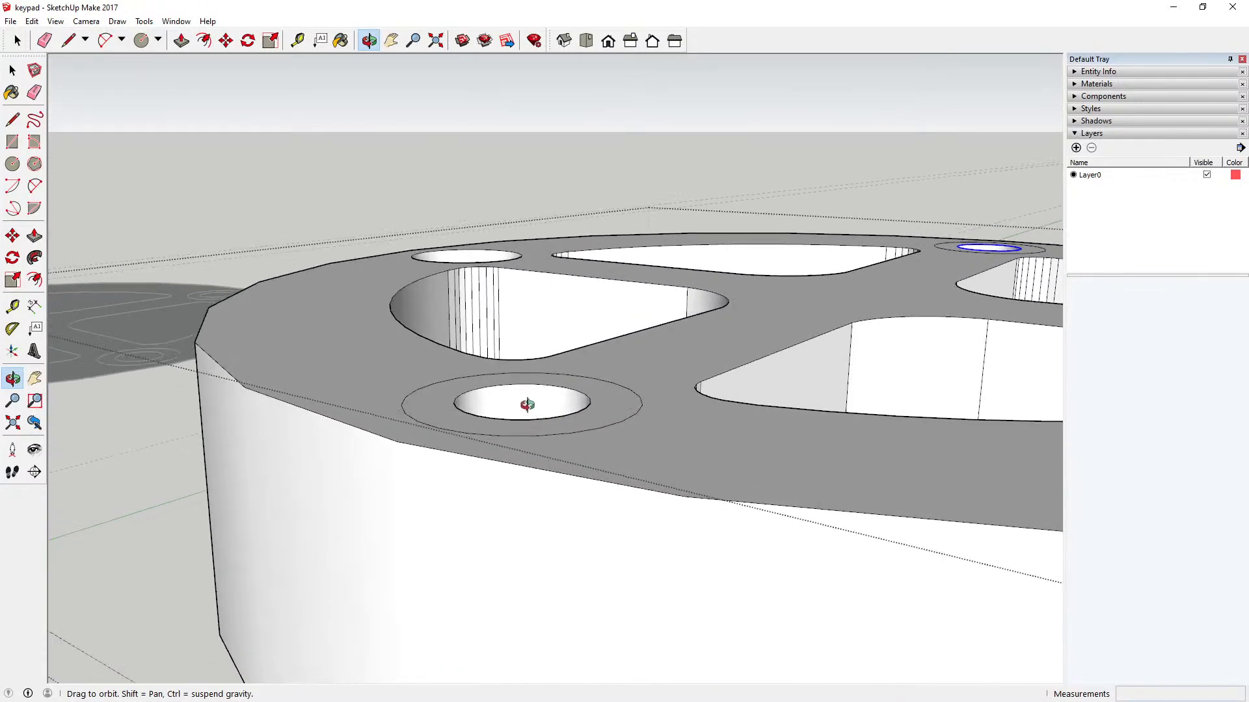
click(12, 71)
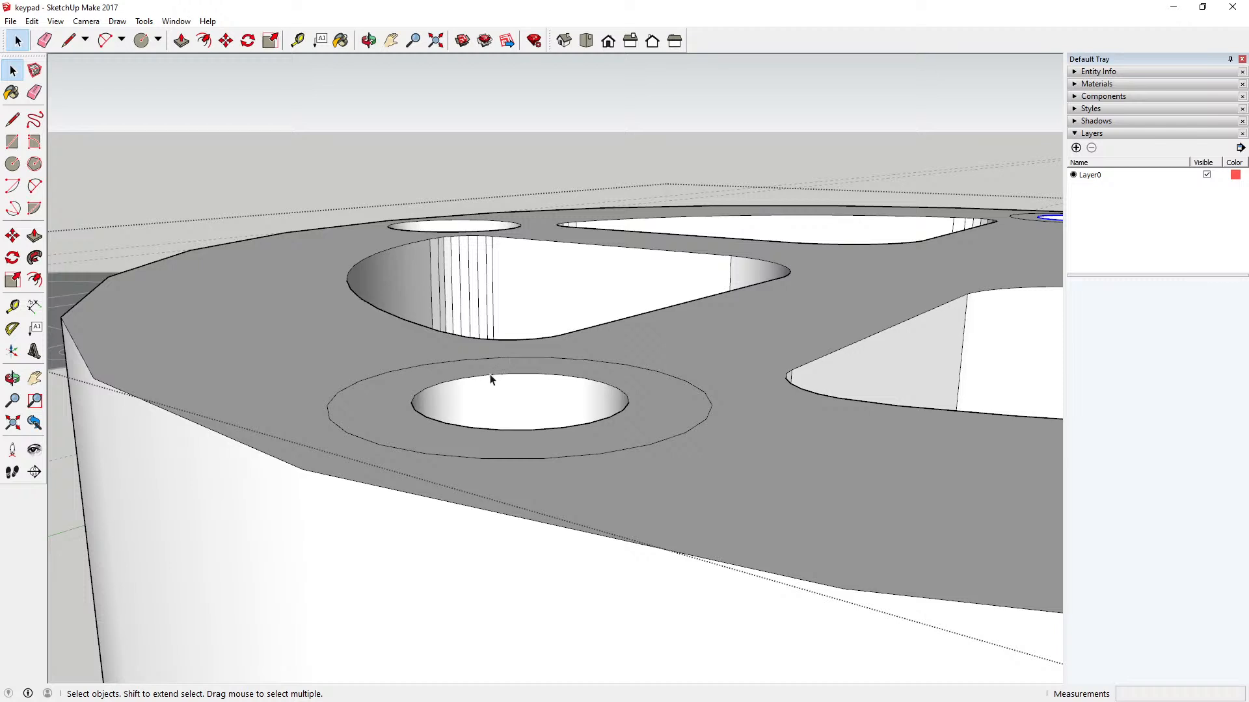
click(490, 380)
key(m)
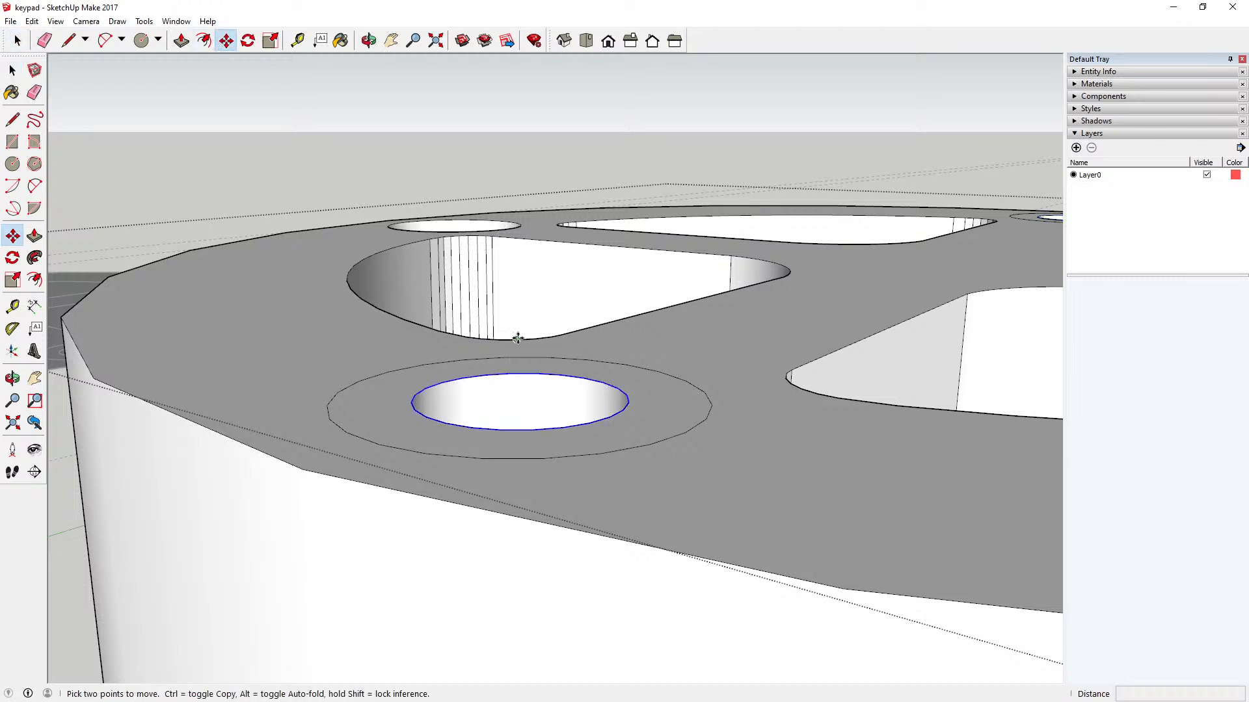
click(520, 375)
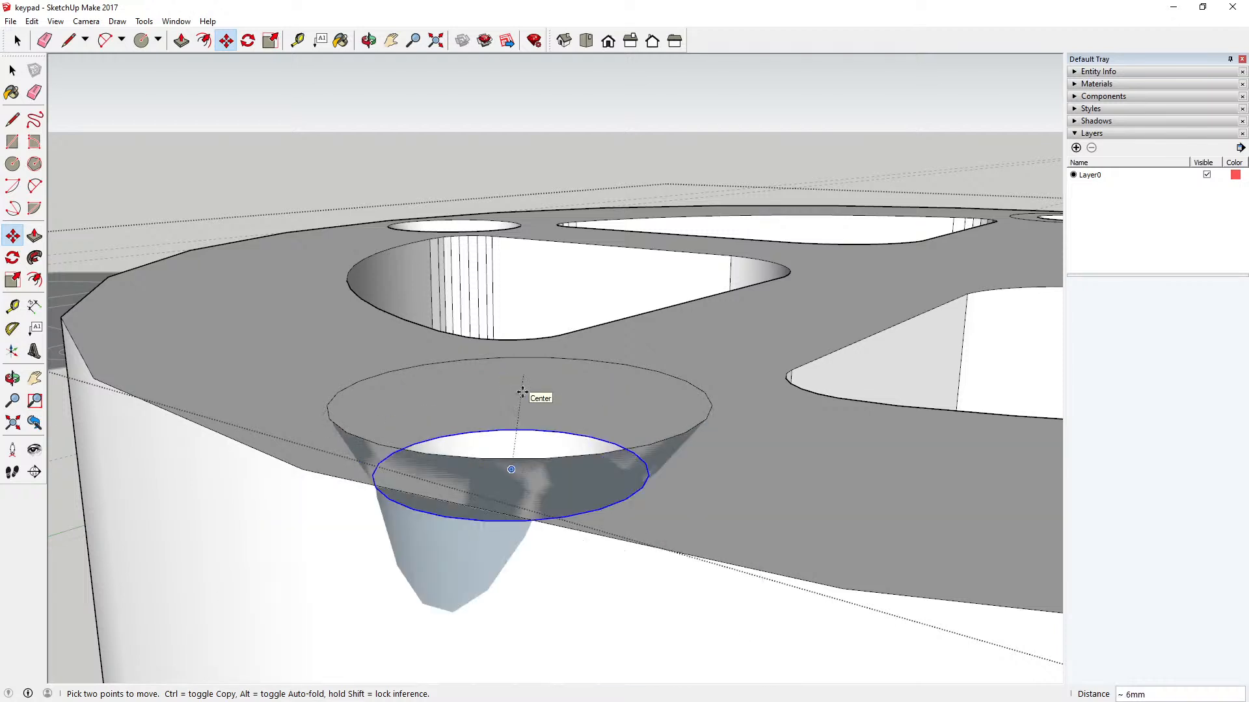
key(Return)
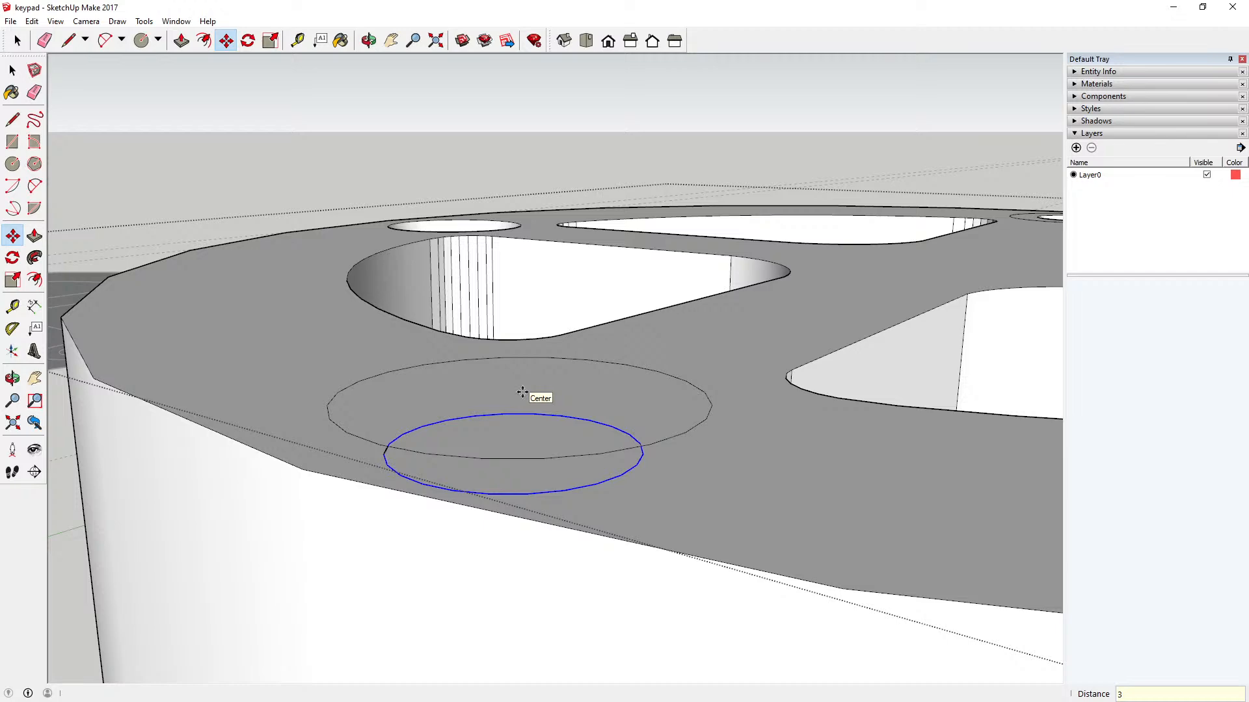
Step: Inspect the front hole's moved edge from above and undo the move
click(368, 40)
drag(403, 169, 311, 225)
click(32, 21)
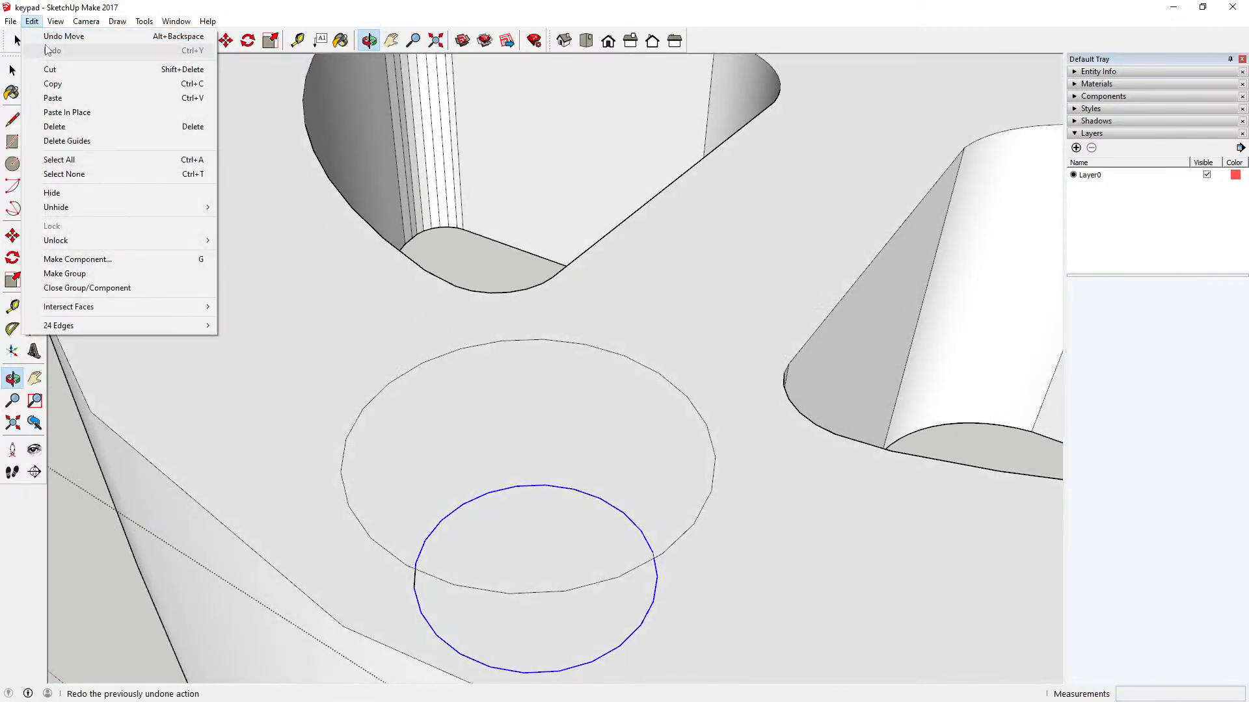
click(63, 35)
scroll(524, 290, down, 5)
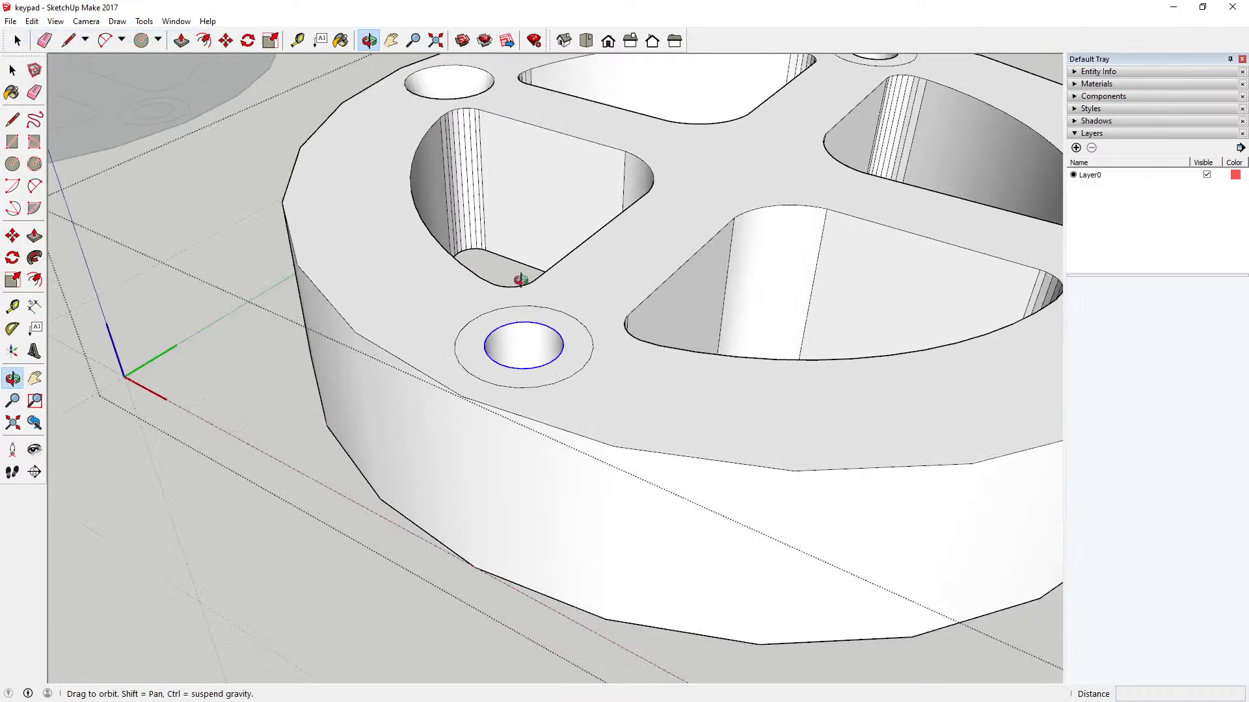
Step: Lower the front hole's top edge 3 mm straight down along the blue axis to form its countersink
click(369, 42)
drag(458, 238, 454, 176)
click(226, 41)
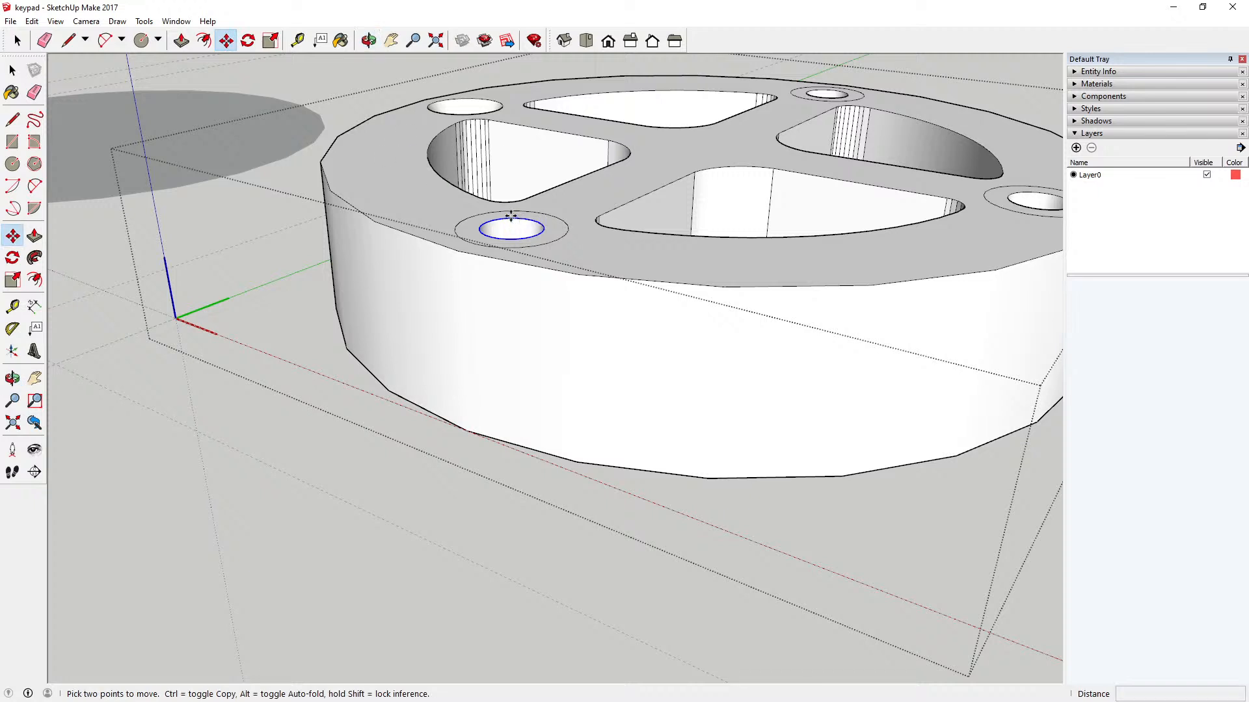
click(511, 217)
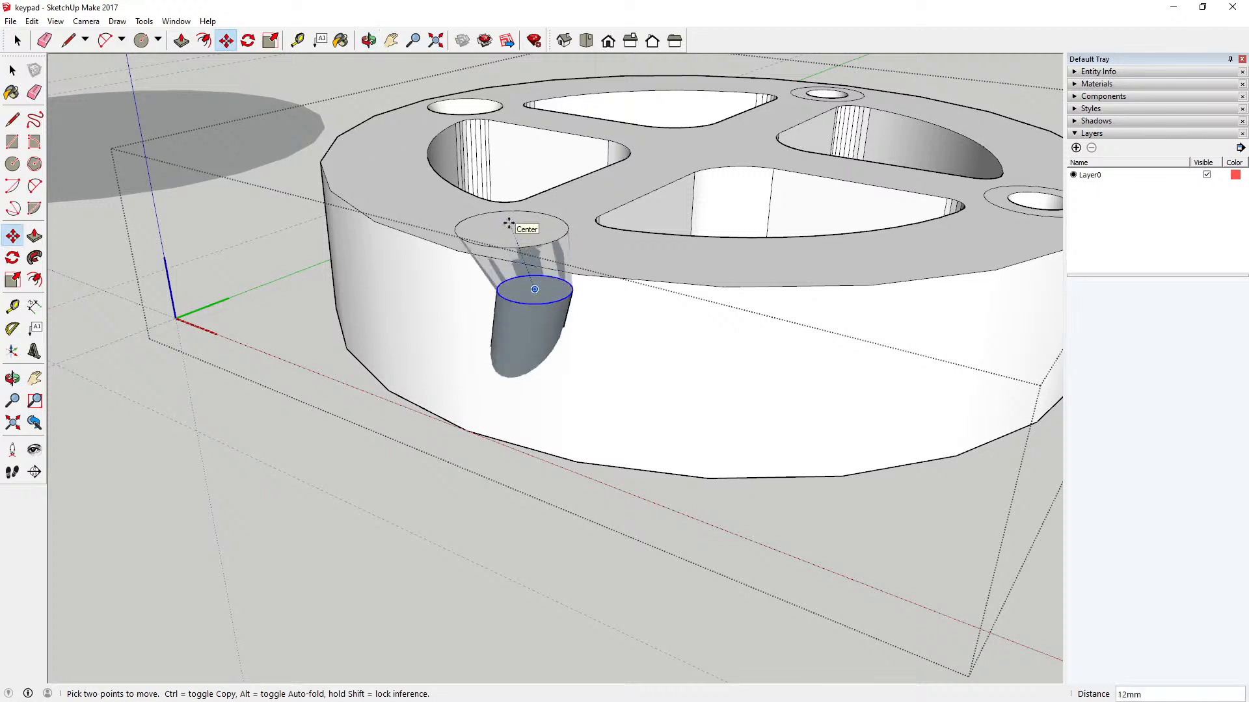
key(shift)
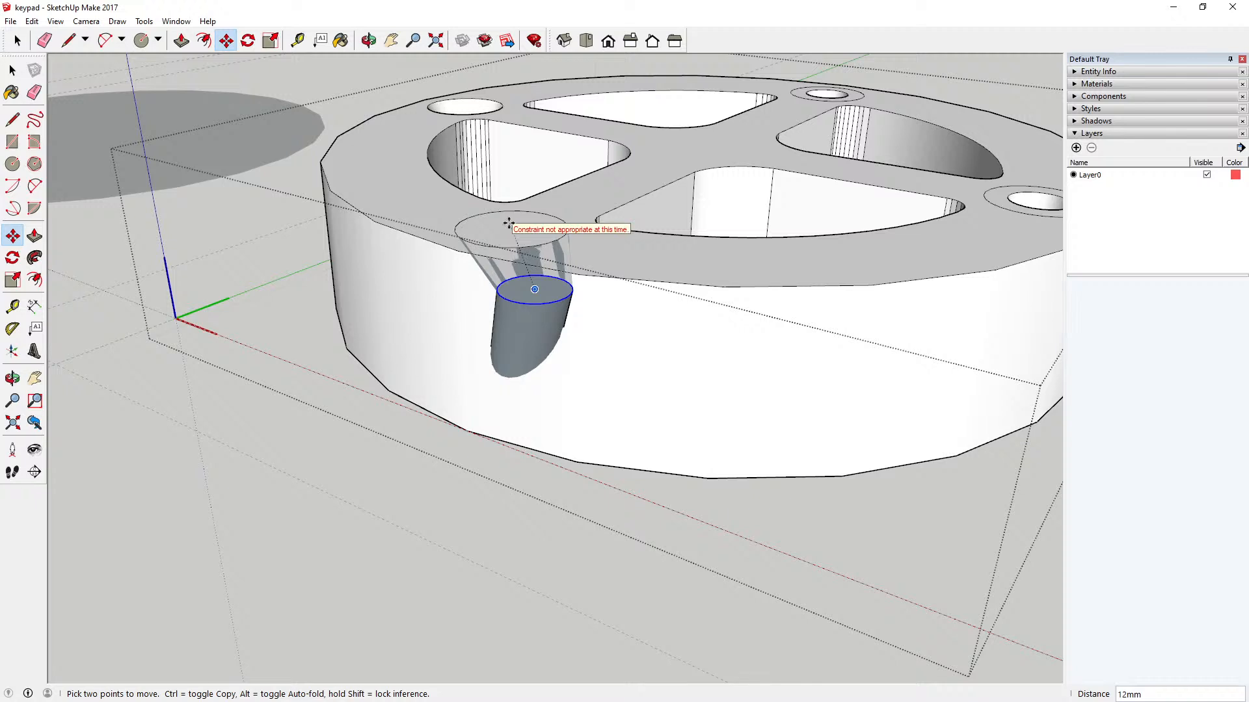
key(Left)
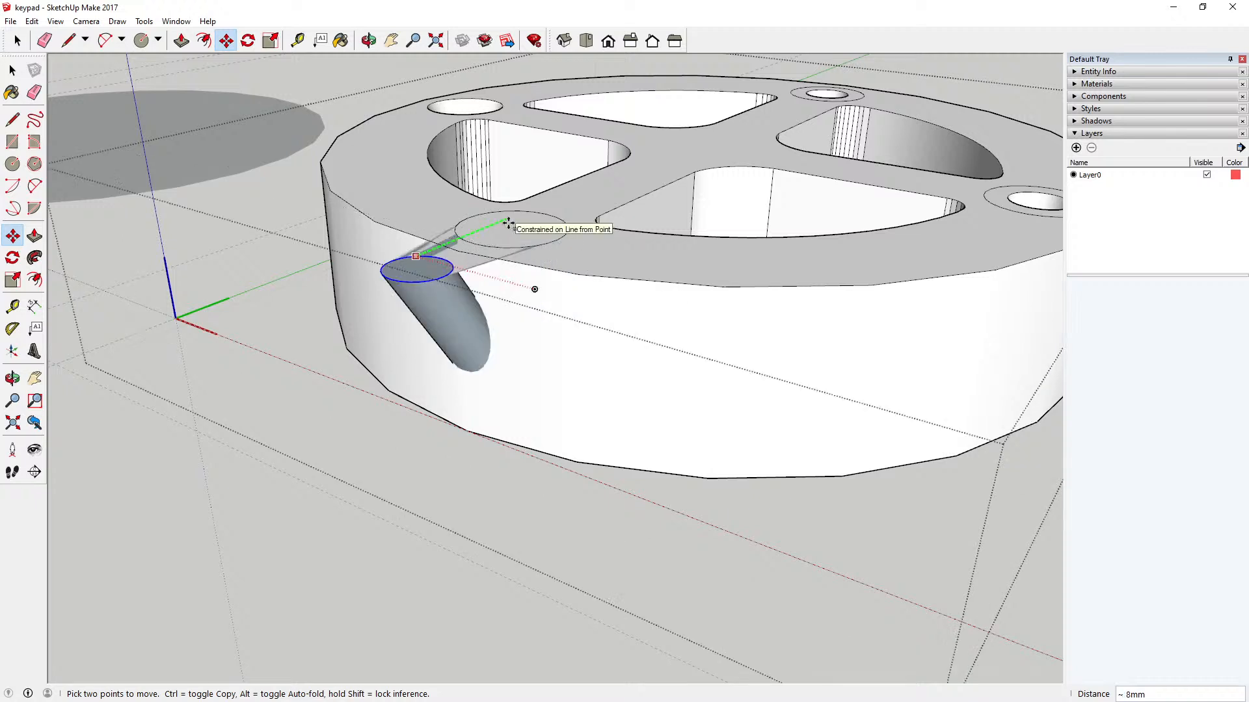
key(alt)
key(shift)
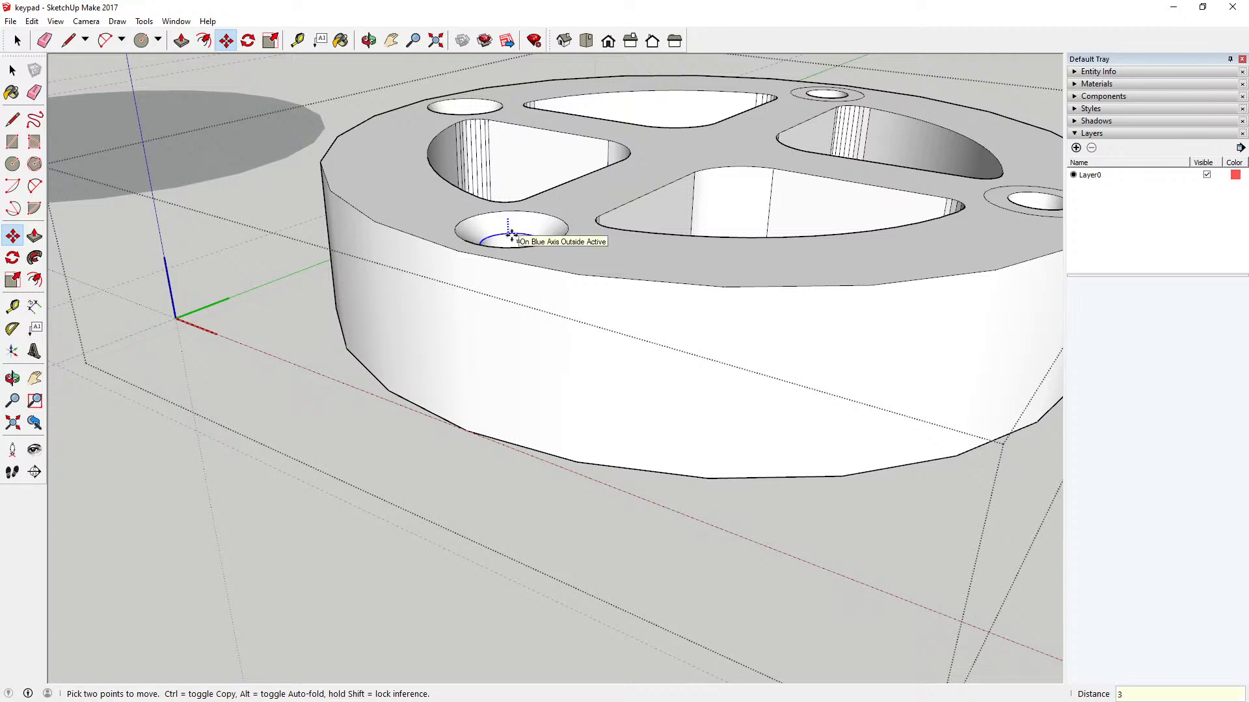
Step: Countersink the next hole by moving its top edge 3 mm down along the blue axis from a rim endpoint
click(368, 41)
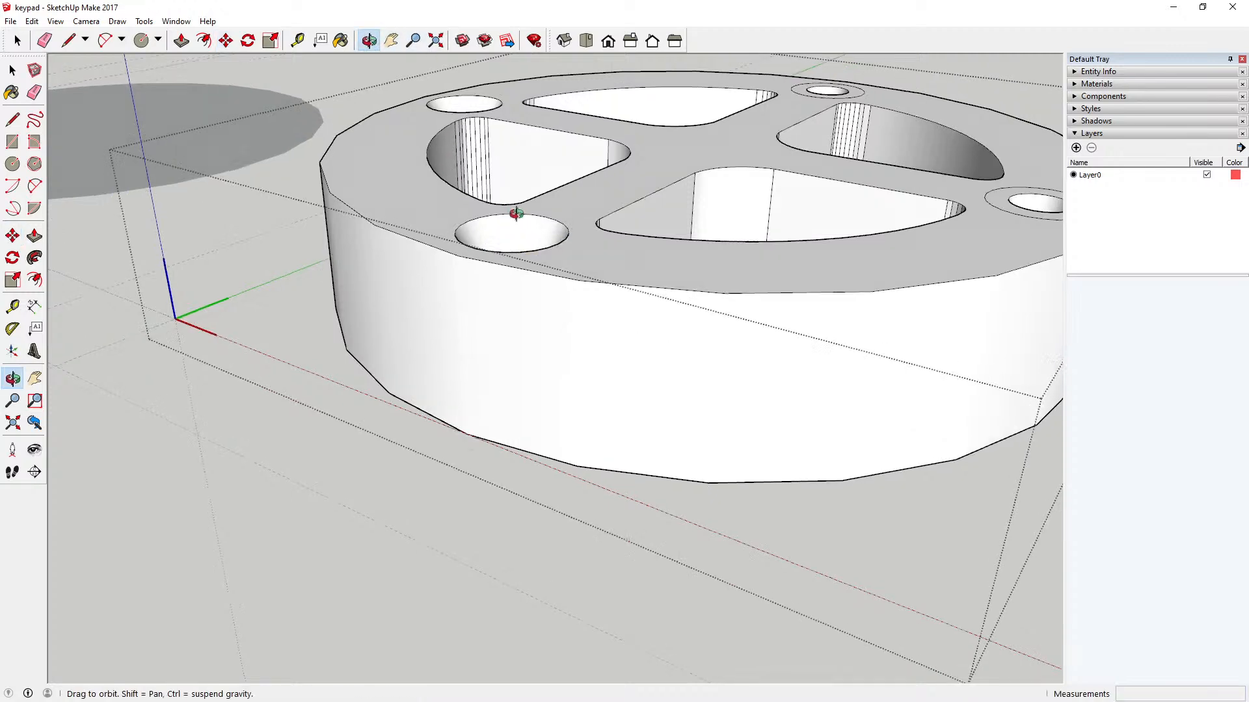
drag(516, 213, 357, 444)
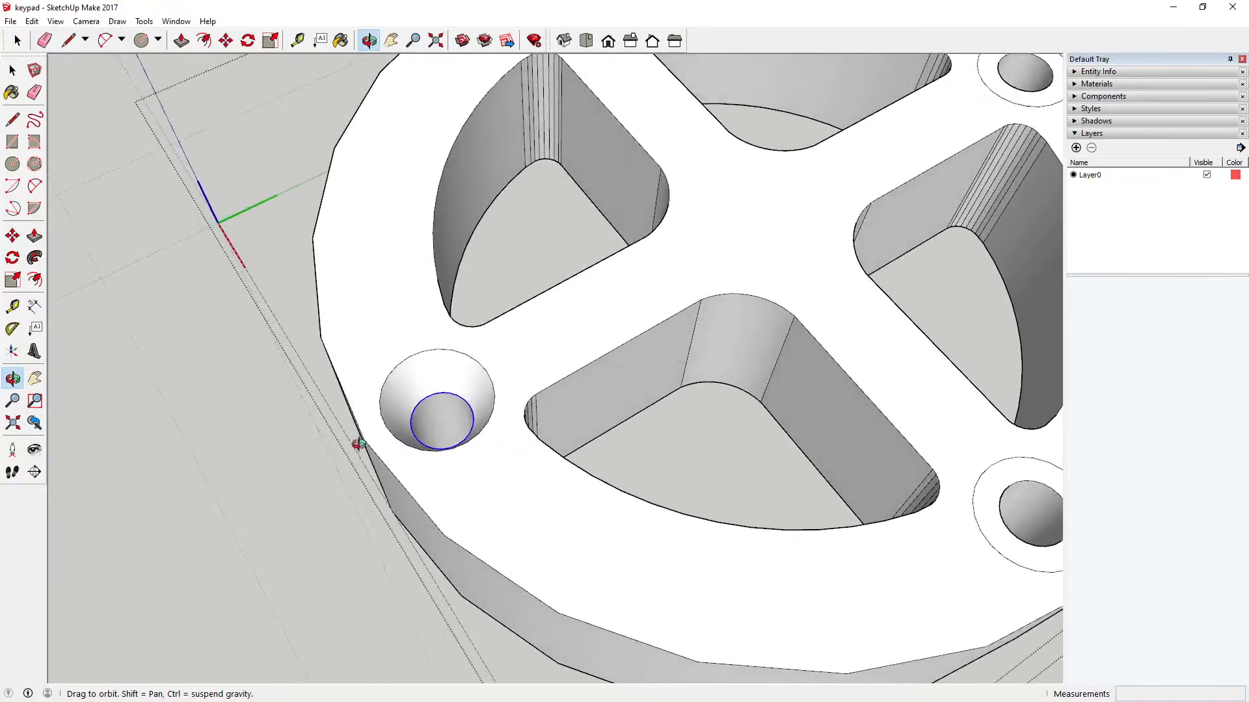
scroll(633, 339, down, 5)
drag(560, 326, 377, 282)
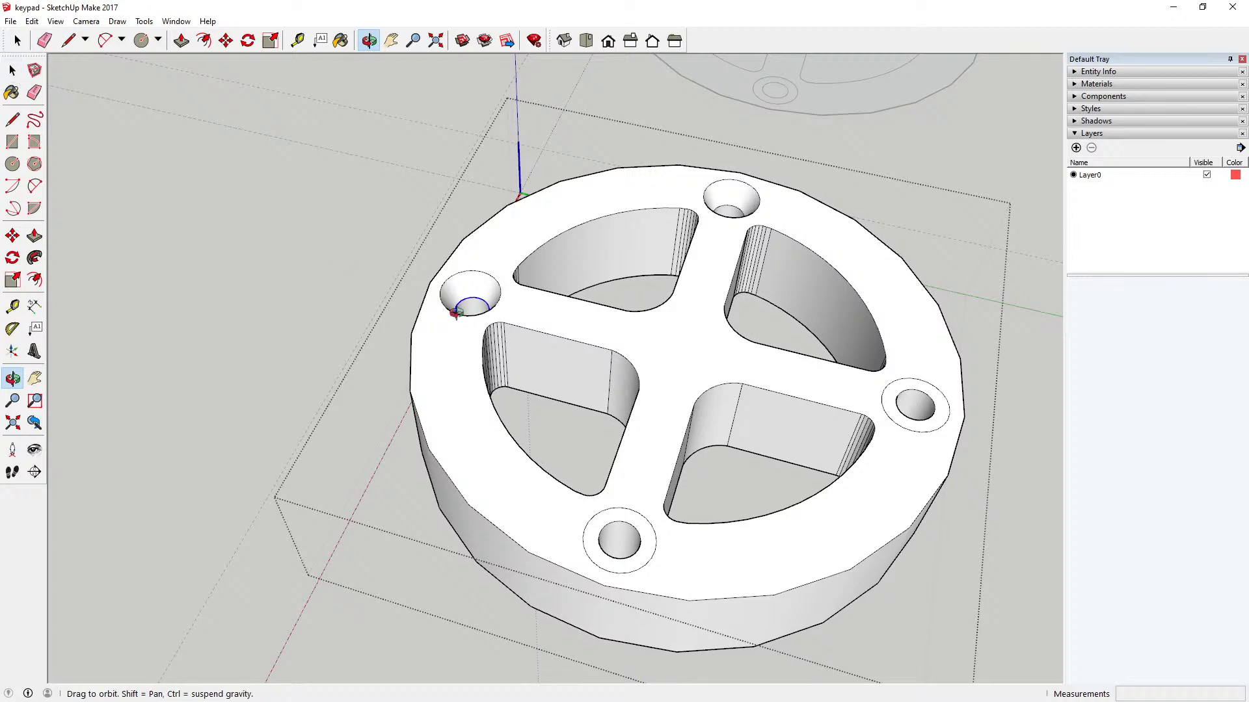
drag(97, 163, 427, 117)
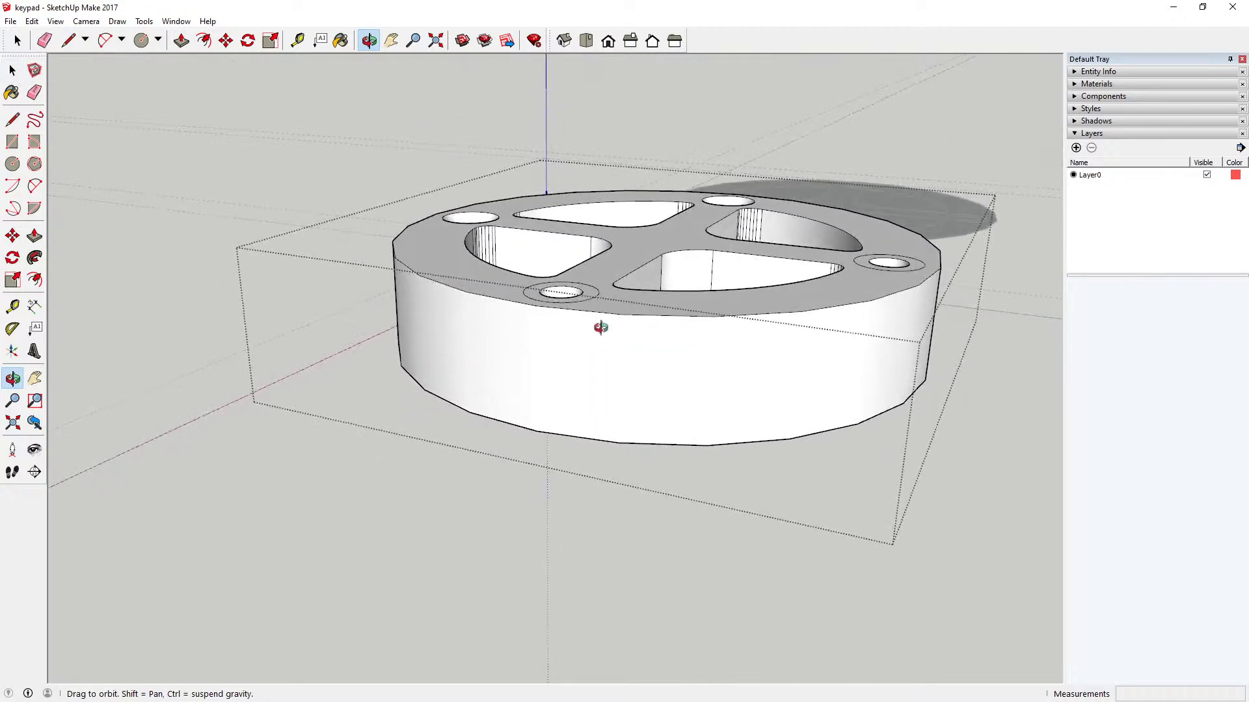
scroll(577, 291, up, 5)
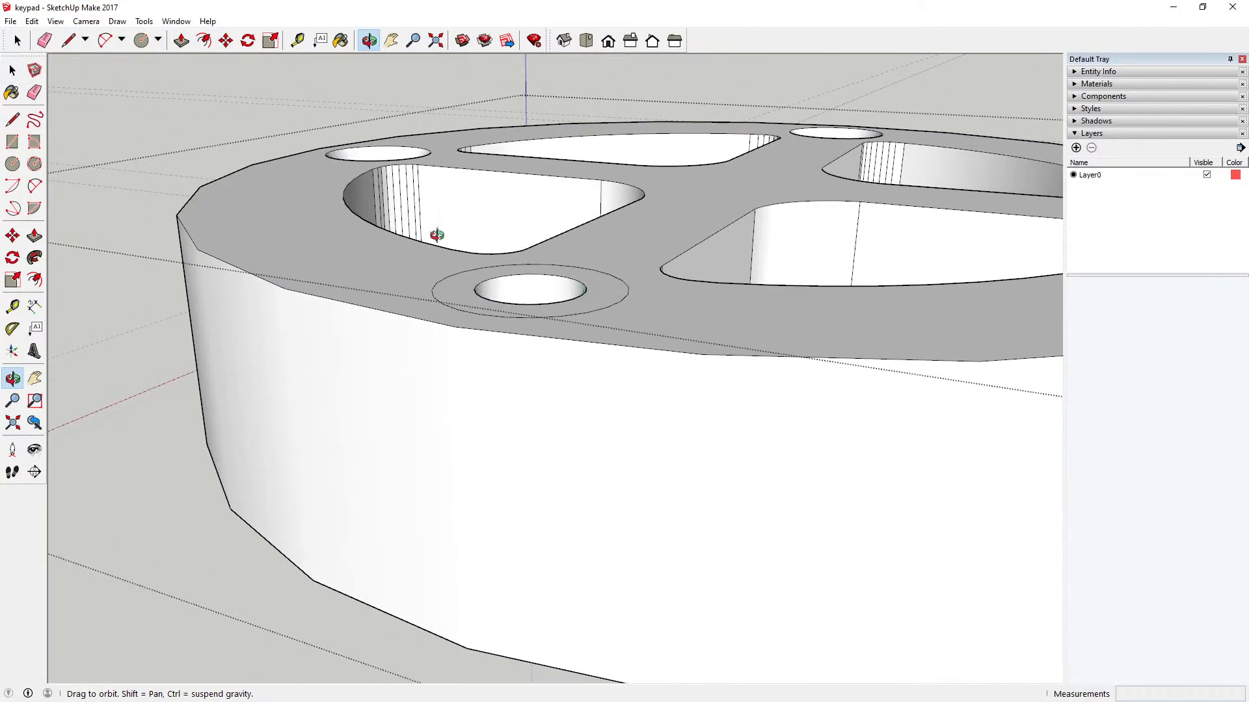
click(12, 70)
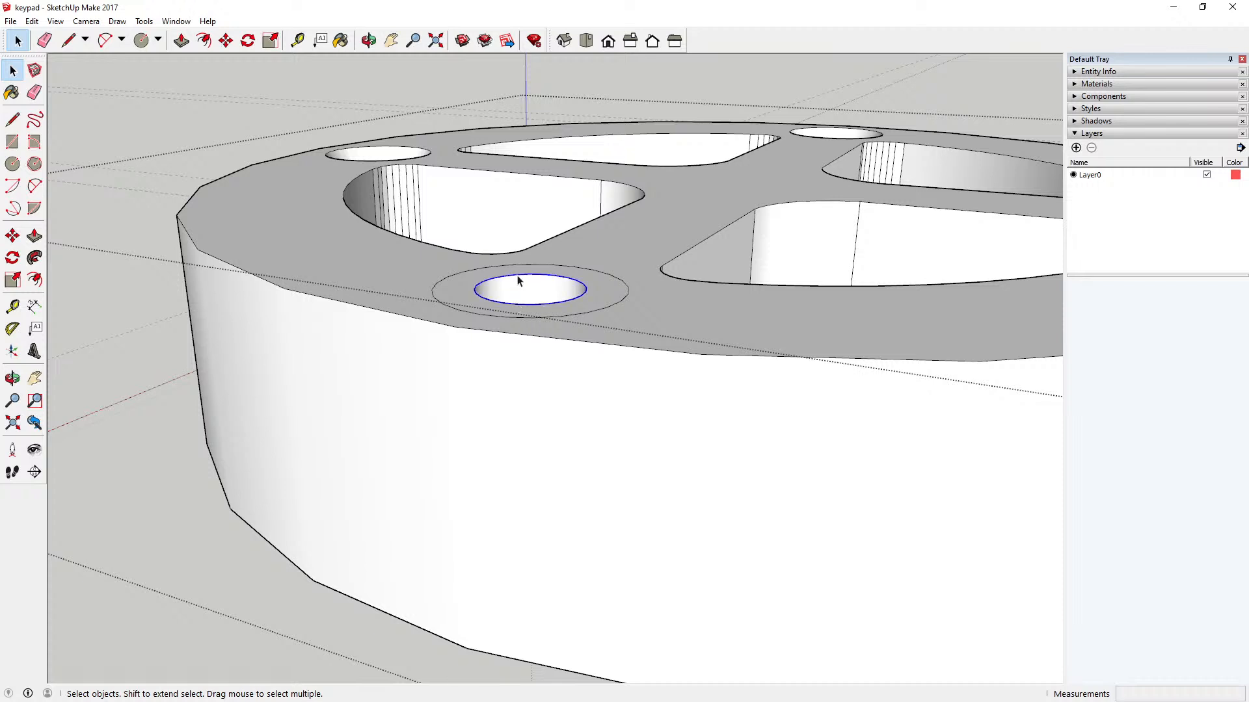
click(225, 41)
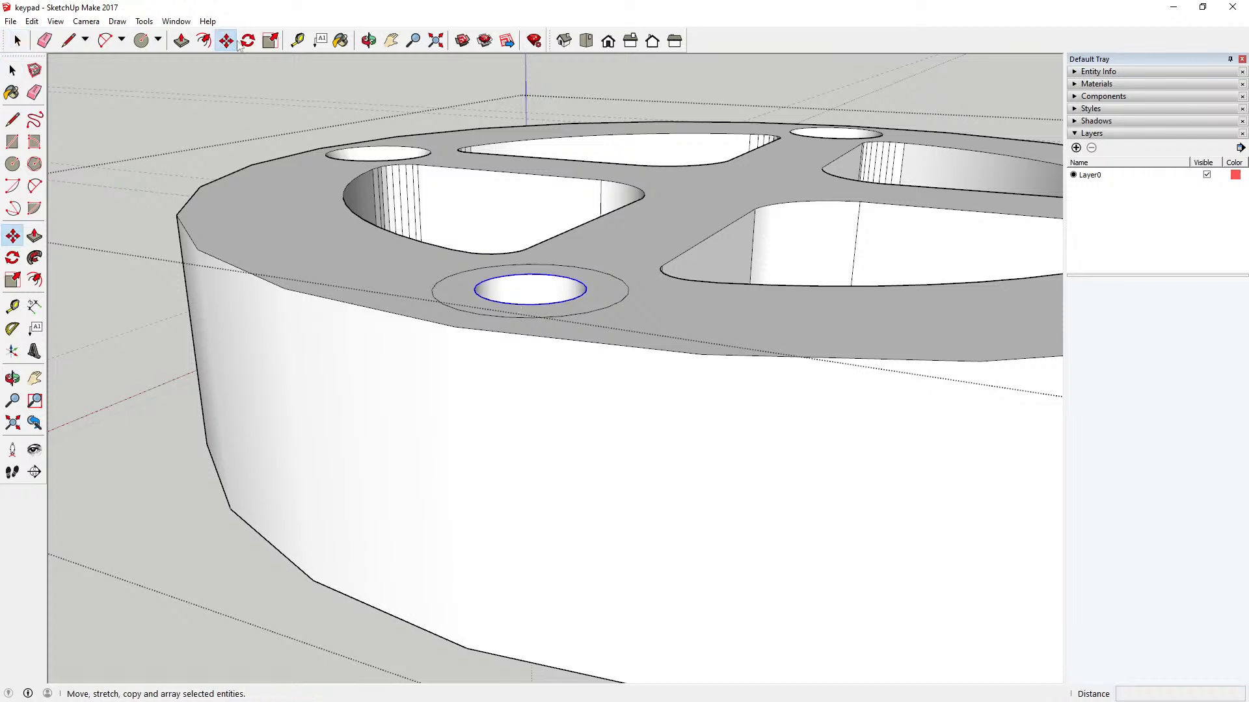
click(527, 273)
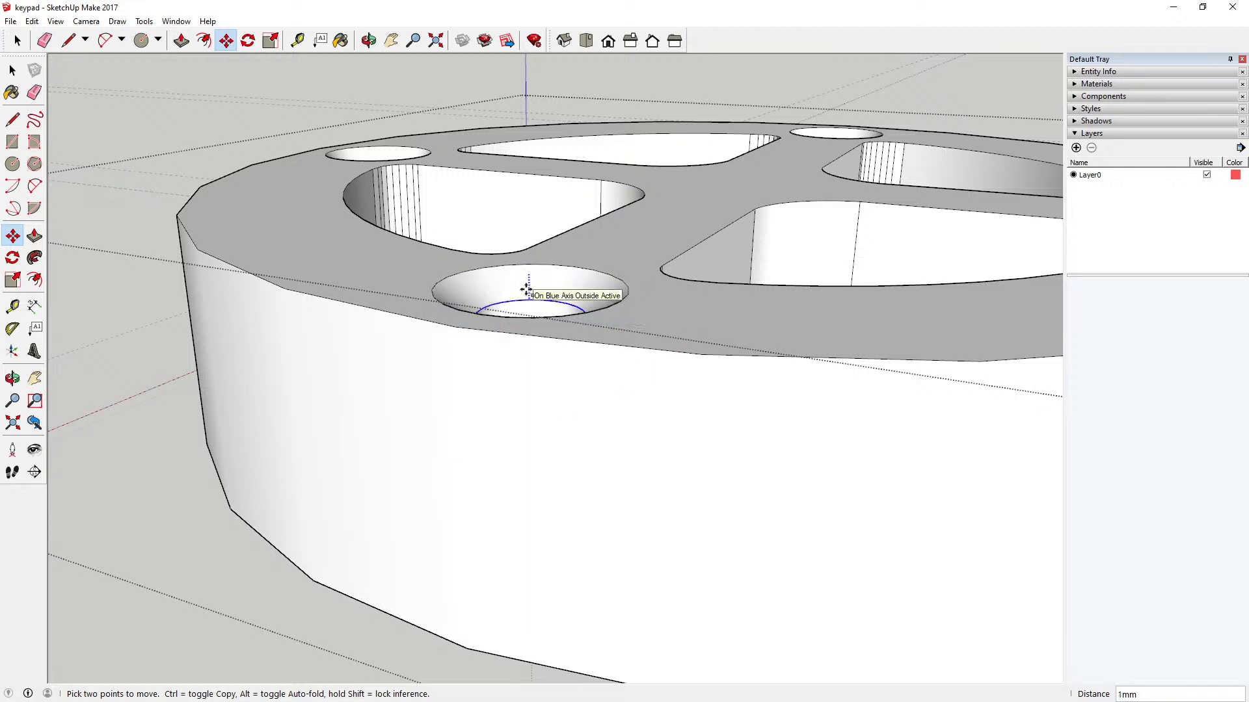
text(3)
key(Return)
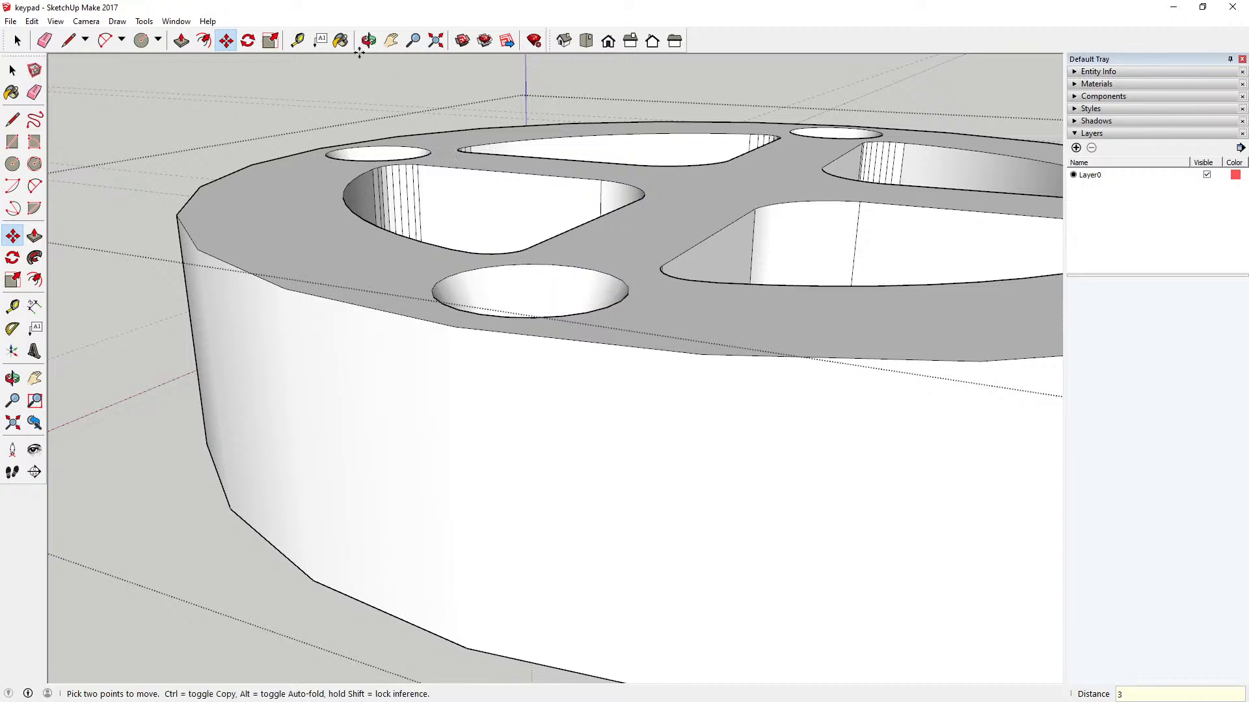
Step: Move the top edge of the last flat hole 3 mm down along the blue axis to countersink it
click(368, 40)
drag(424, 131, 431, 382)
scroll(585, 333, down, 5)
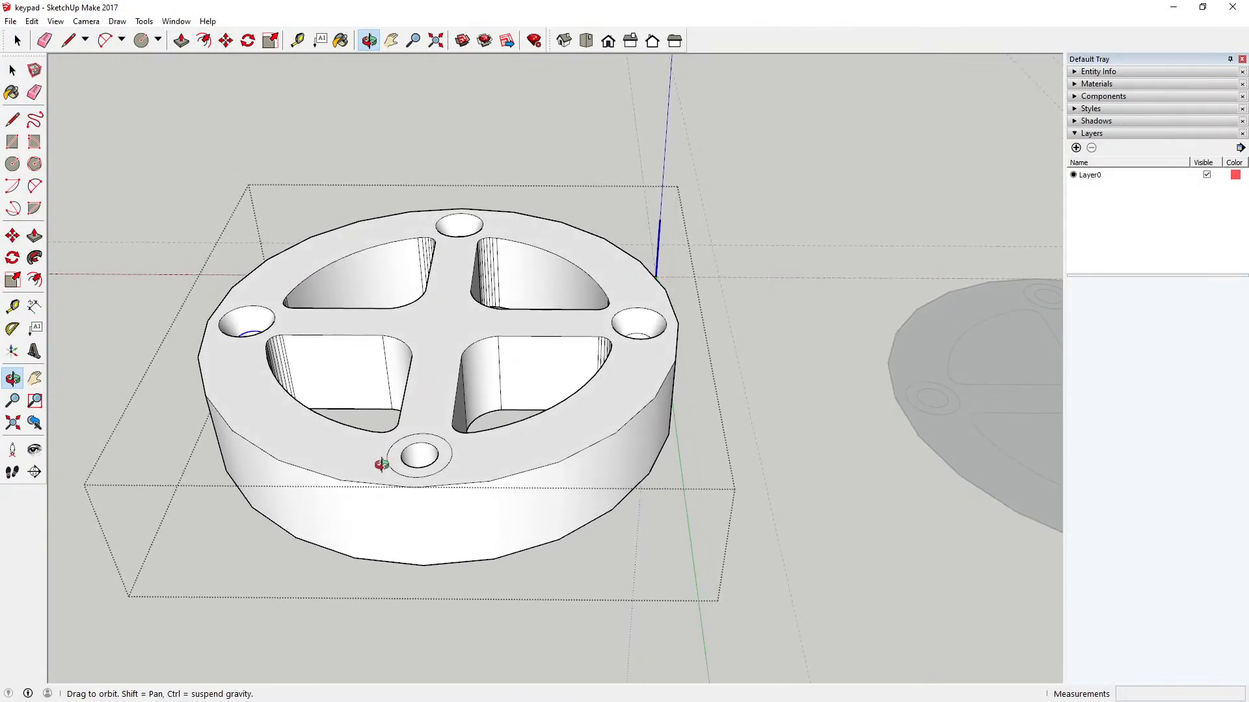
scroll(407, 457, up, 6)
drag(407, 451, 418, 368)
scroll(427, 340, up, 1)
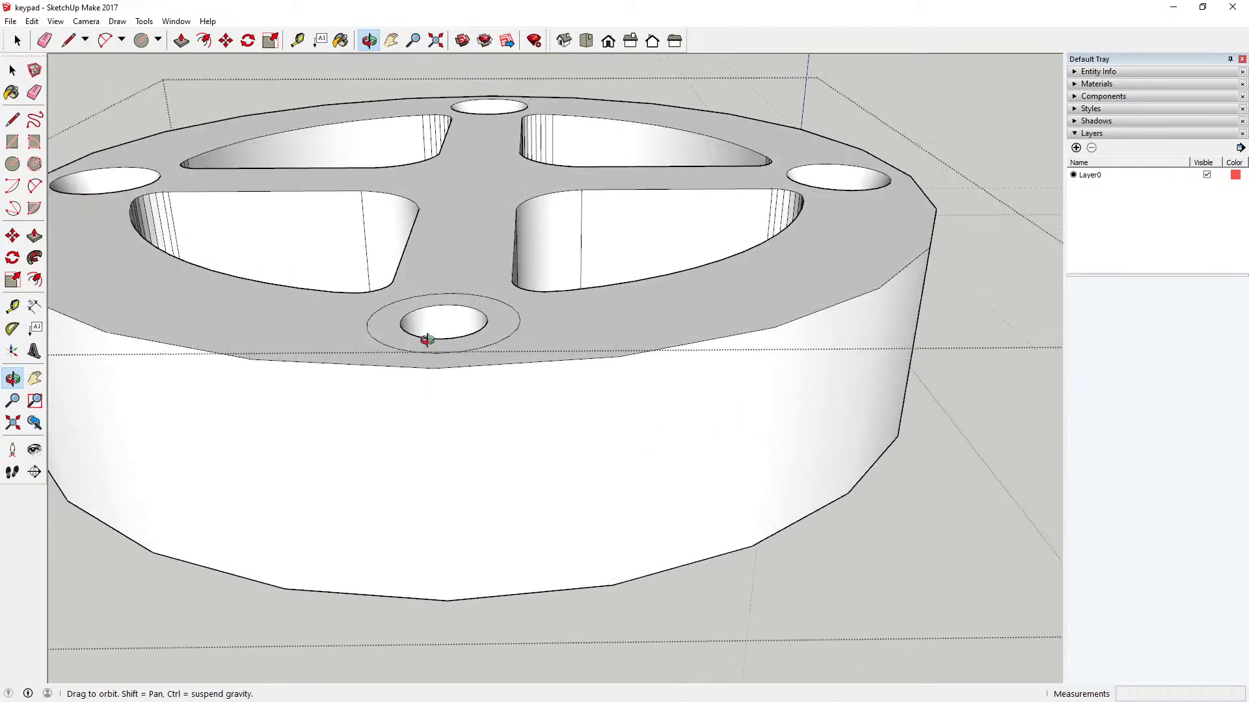
scroll(427, 340, up, 2)
click(12, 70)
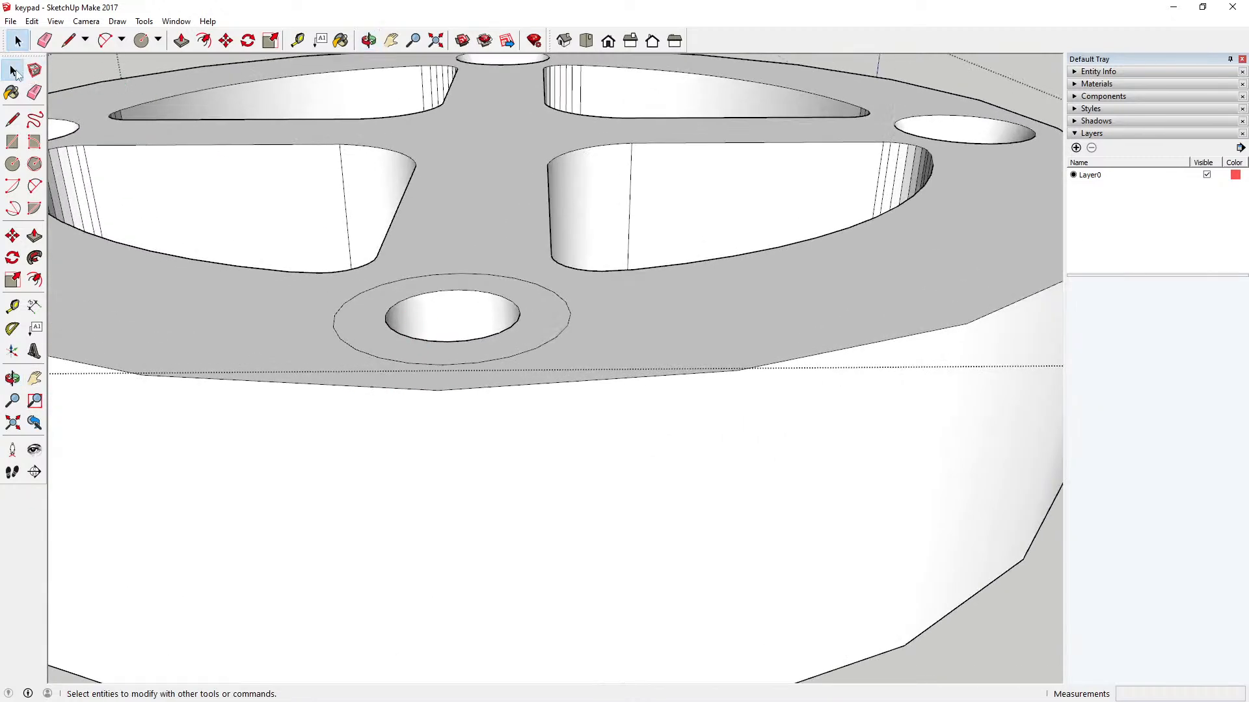
click(423, 294)
click(226, 40)
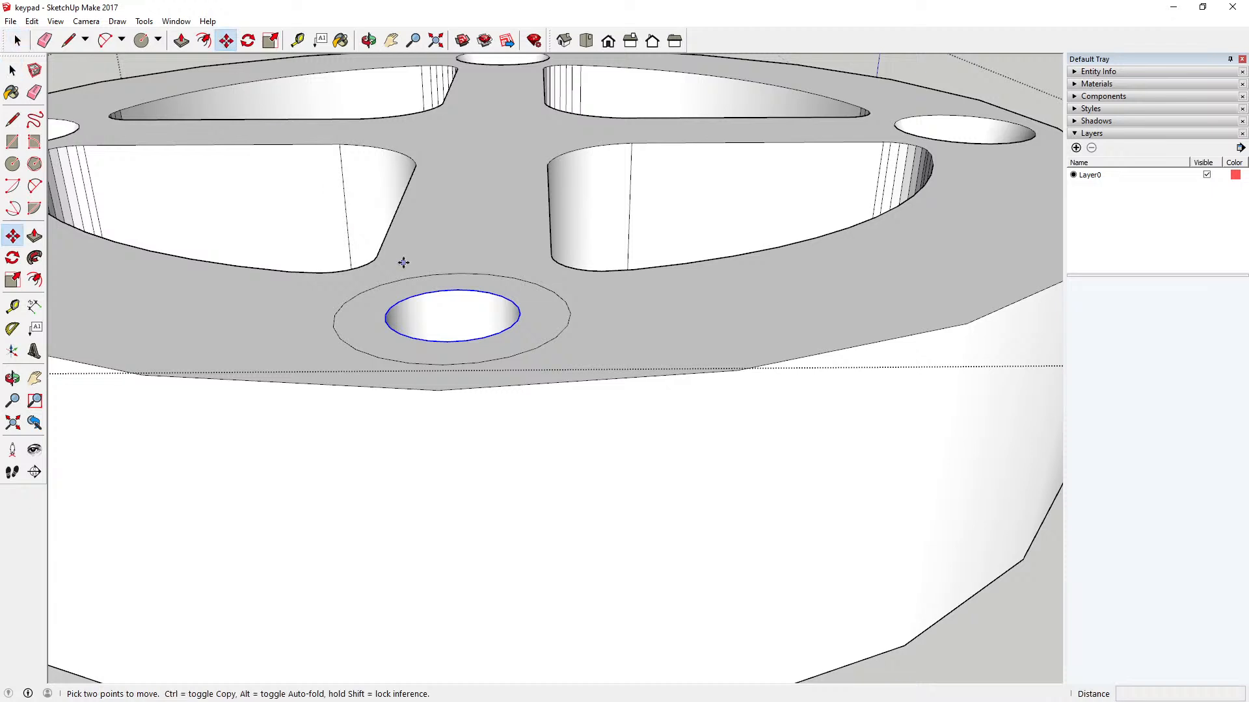
click(455, 289)
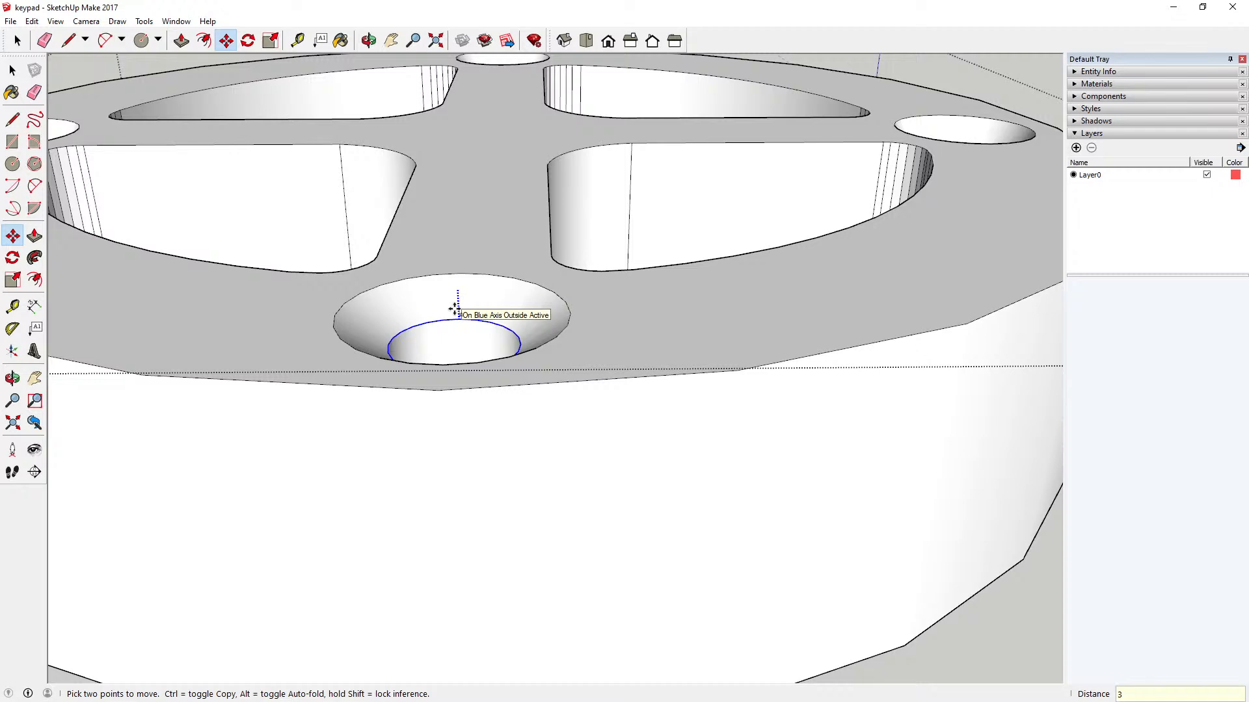
key(Return)
Step: Finish editing the extruded key and save the keypad model
key(o)
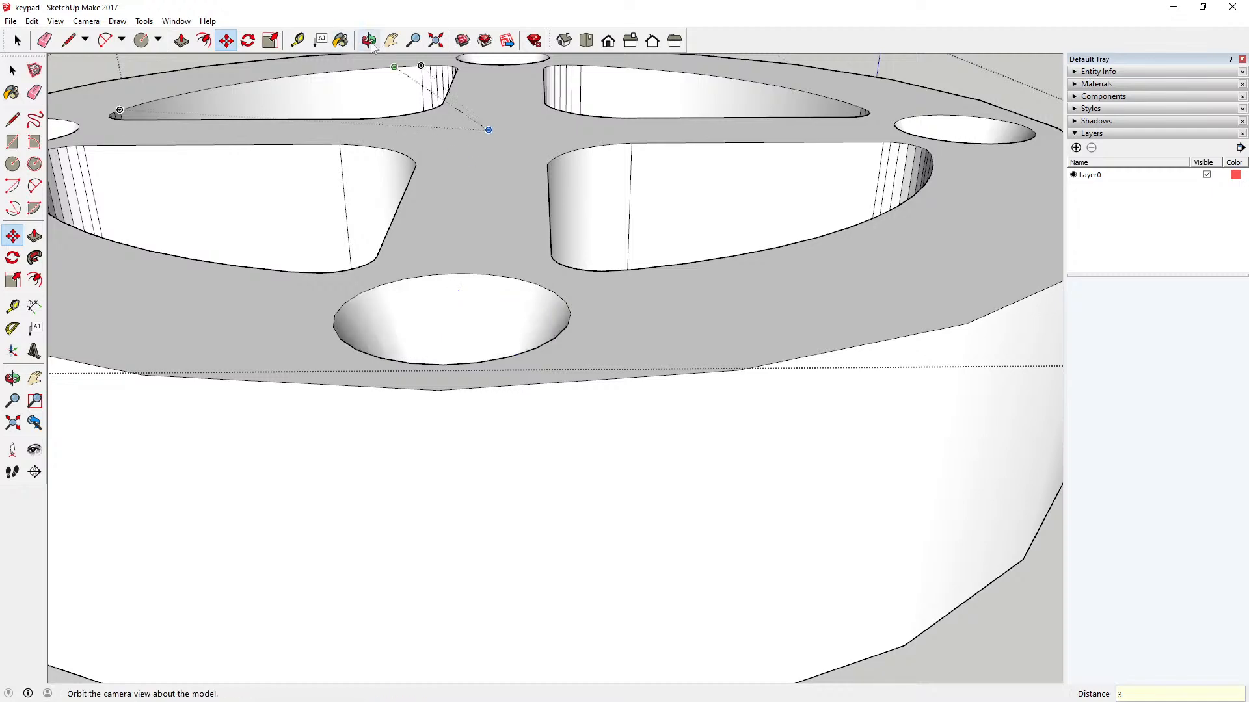
drag(482, 126, 488, 344)
scroll(487, 344, down, 2)
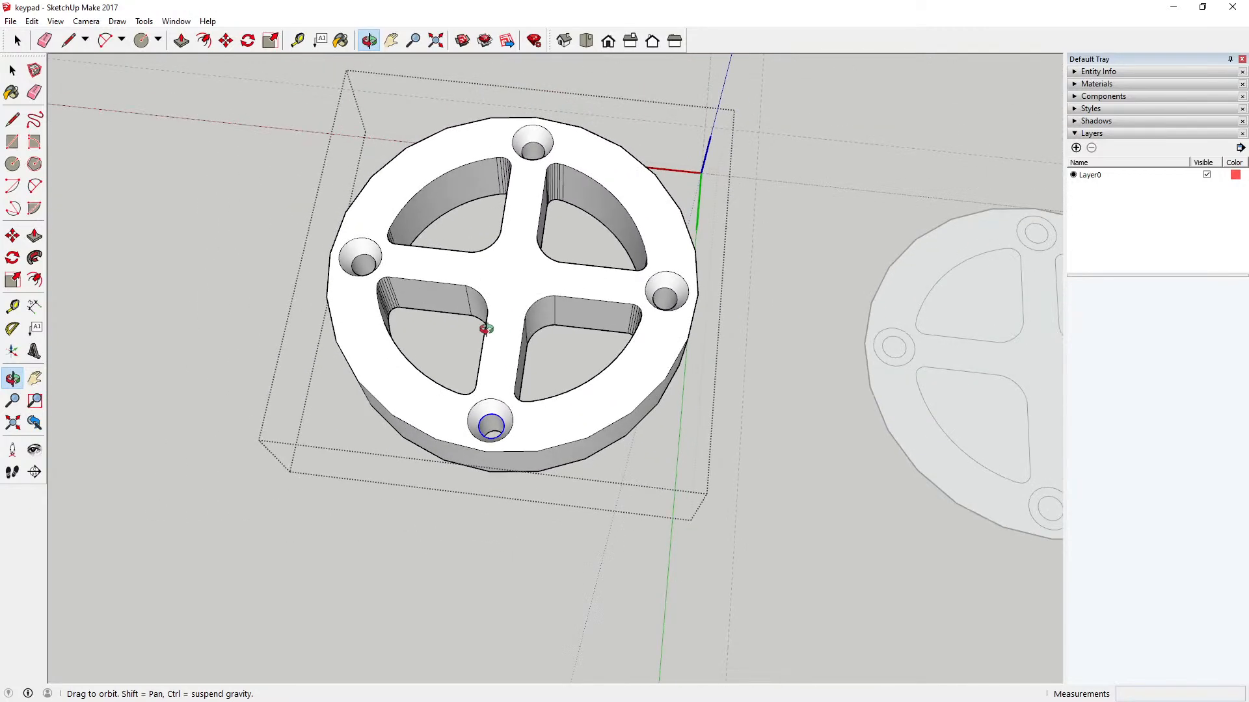
key(space)
click(114, 164)
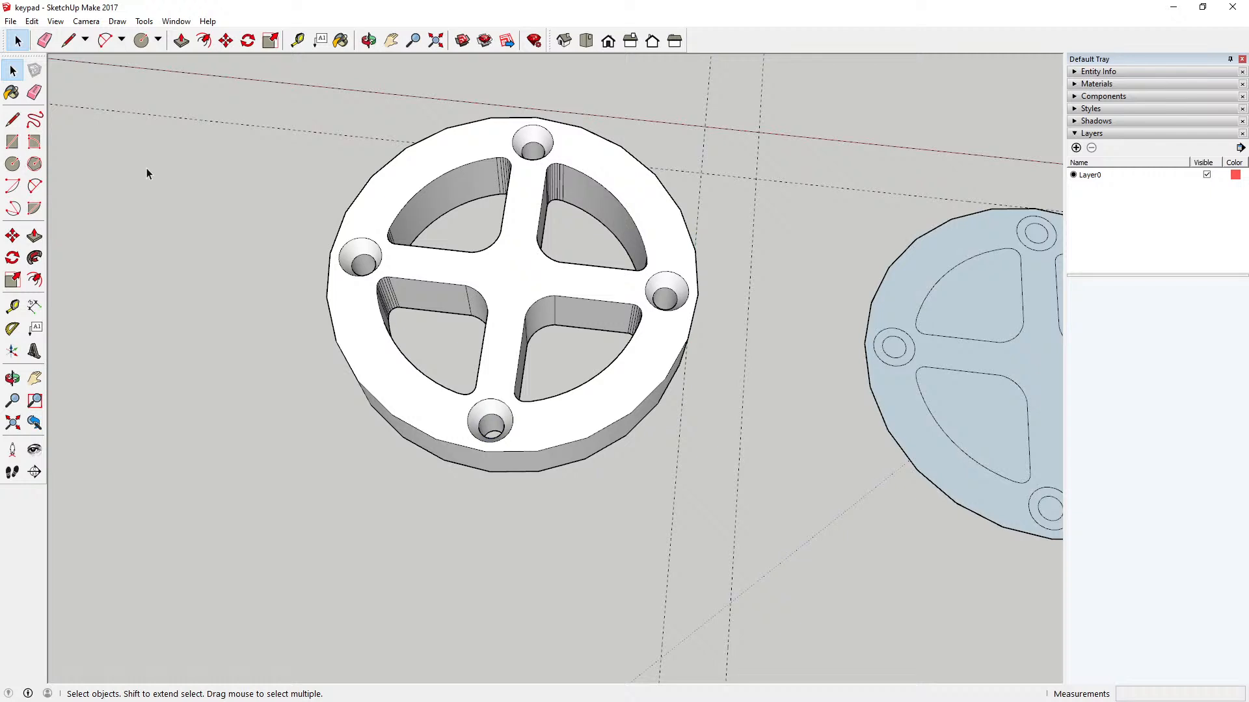
click(10, 20)
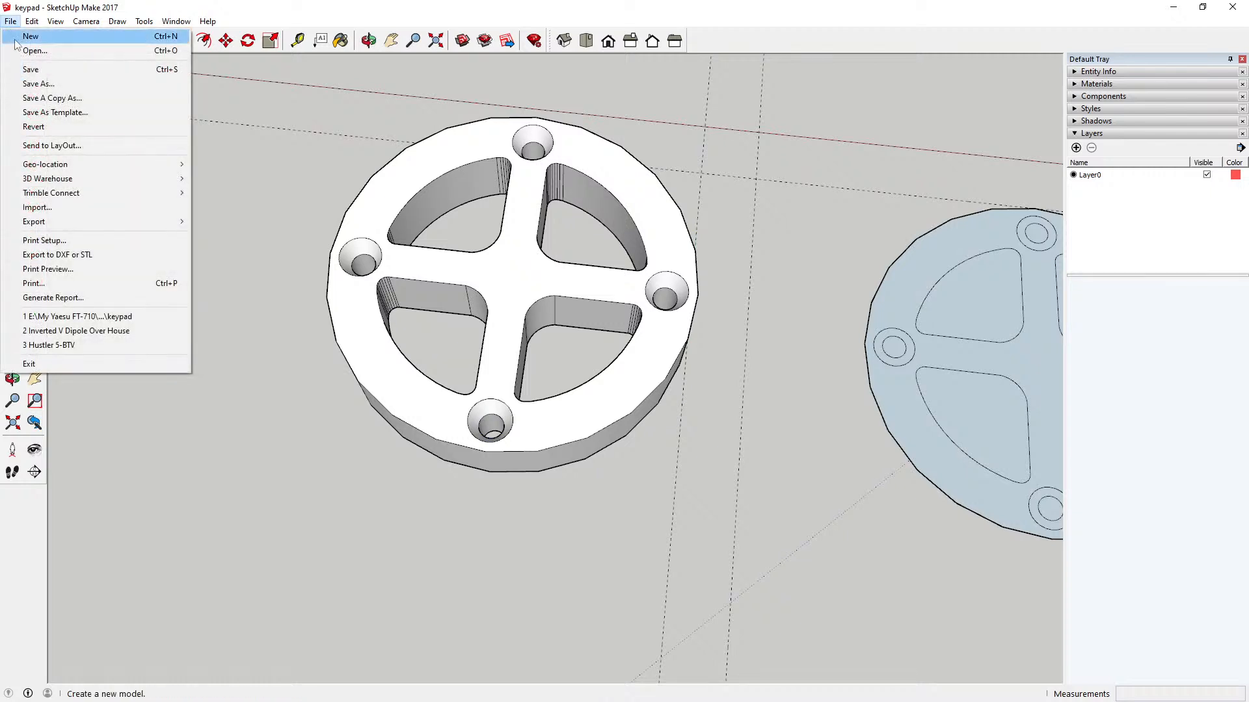
click(38, 68)
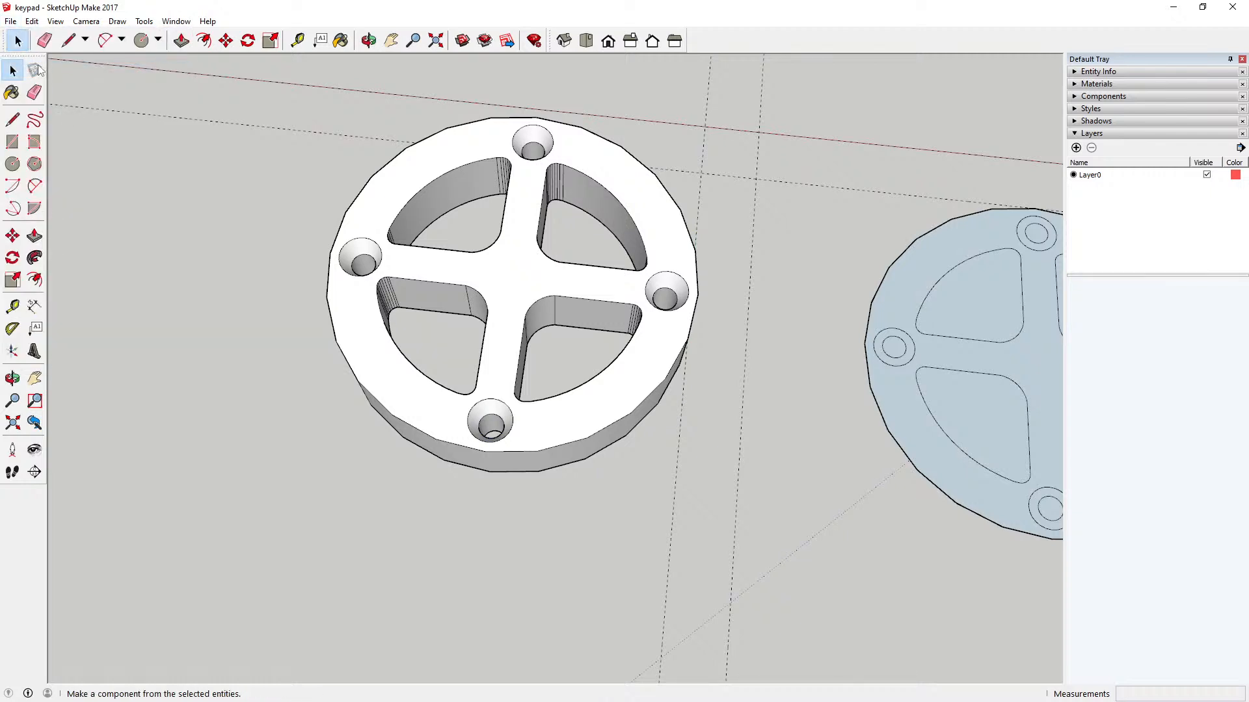
Step: Examine the countersunk key beside the flat key in top view and inspect its four holes from several angles
click(584, 39)
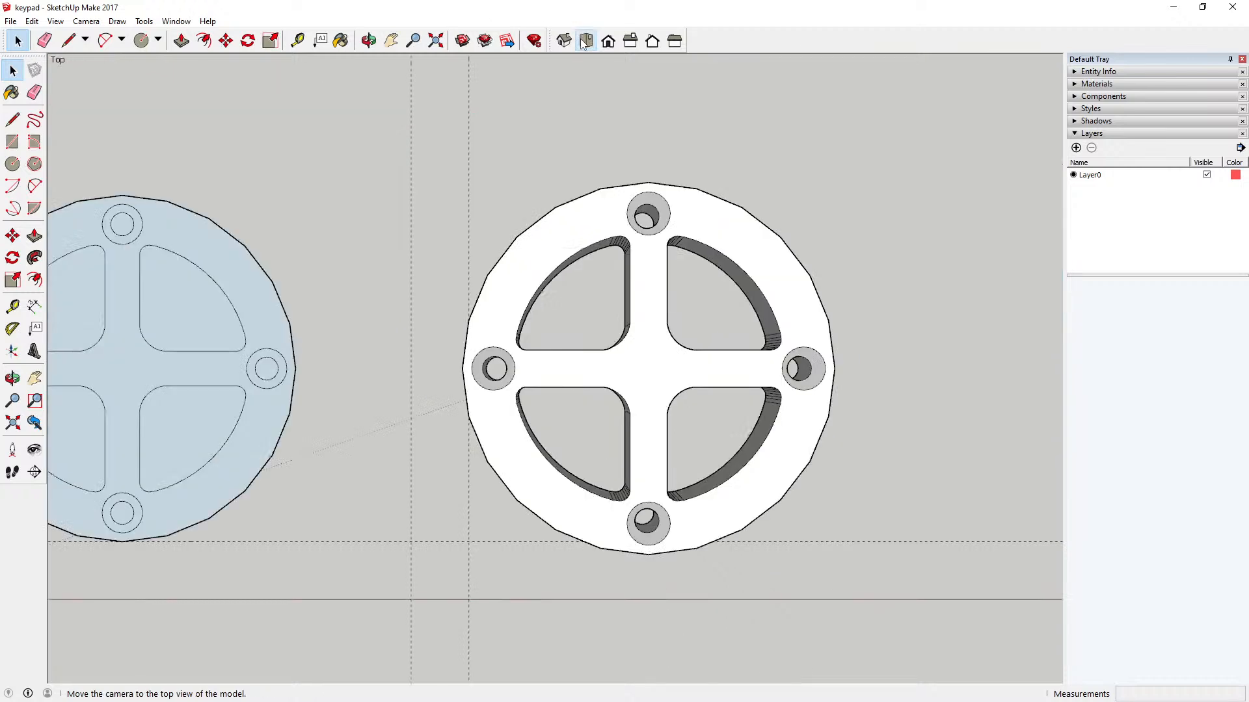
click(437, 41)
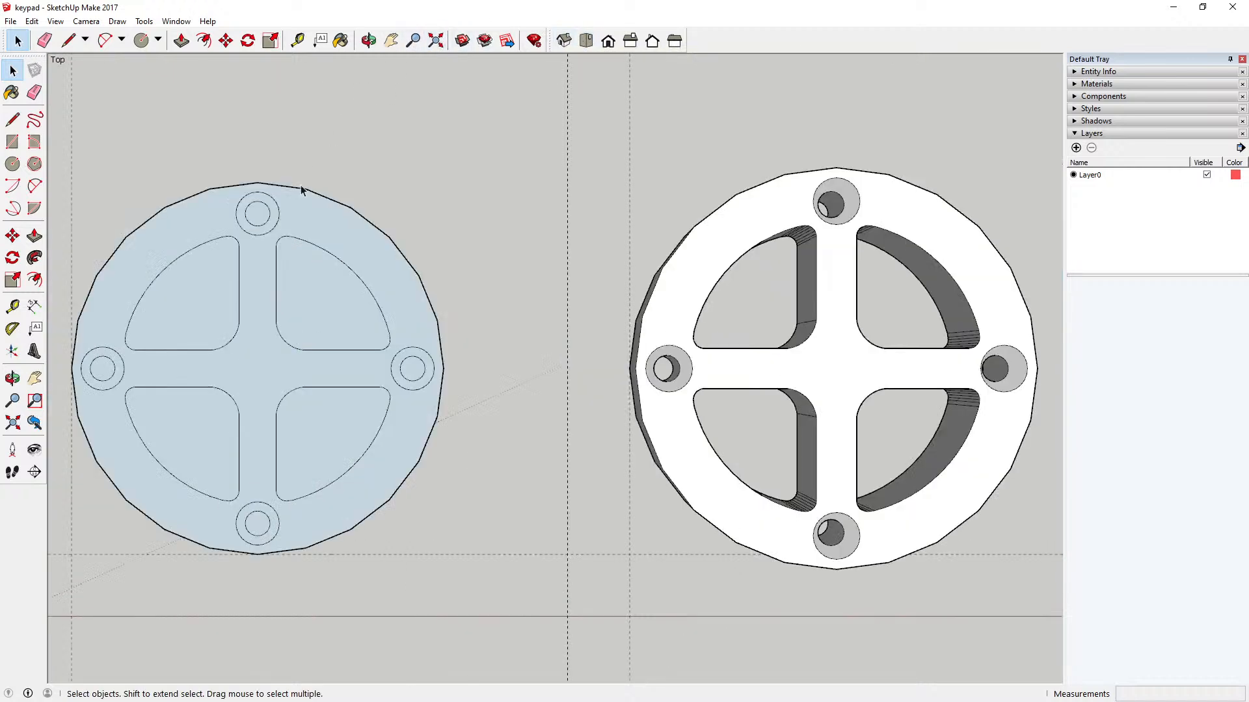
scroll(289, 199, down, 3)
click(369, 40)
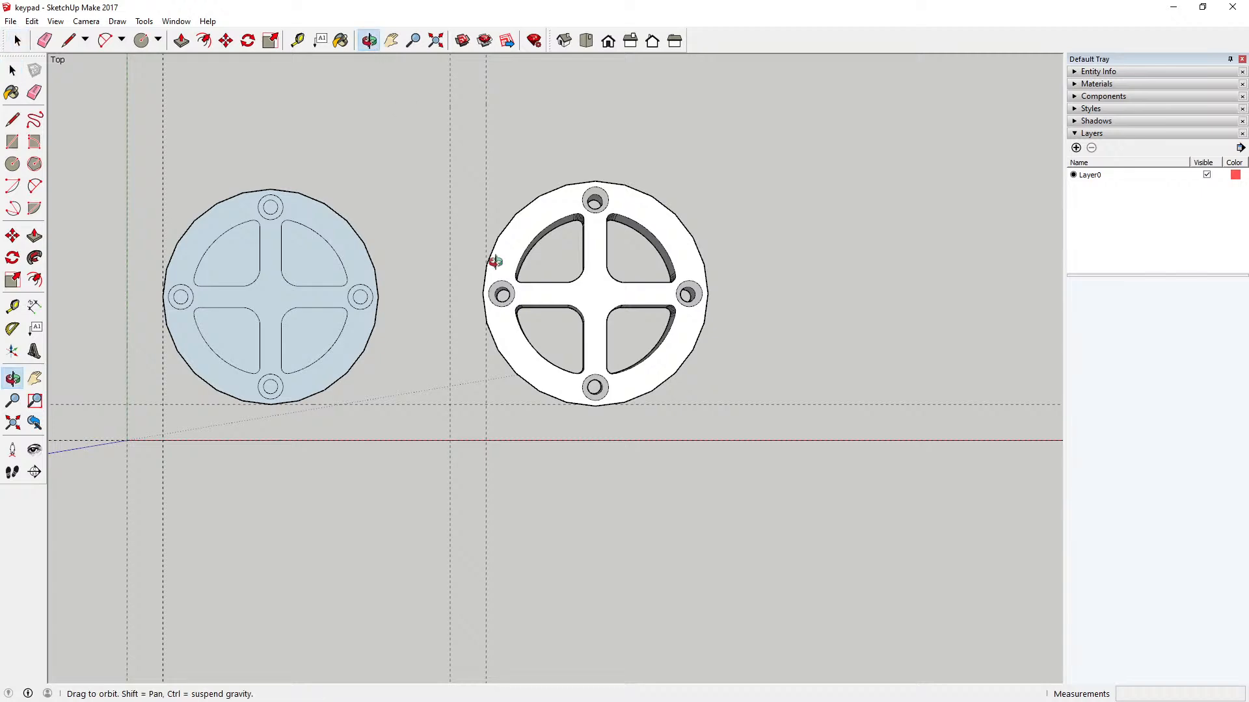
drag(496, 260, 611, 301)
scroll(611, 301, up, 3)
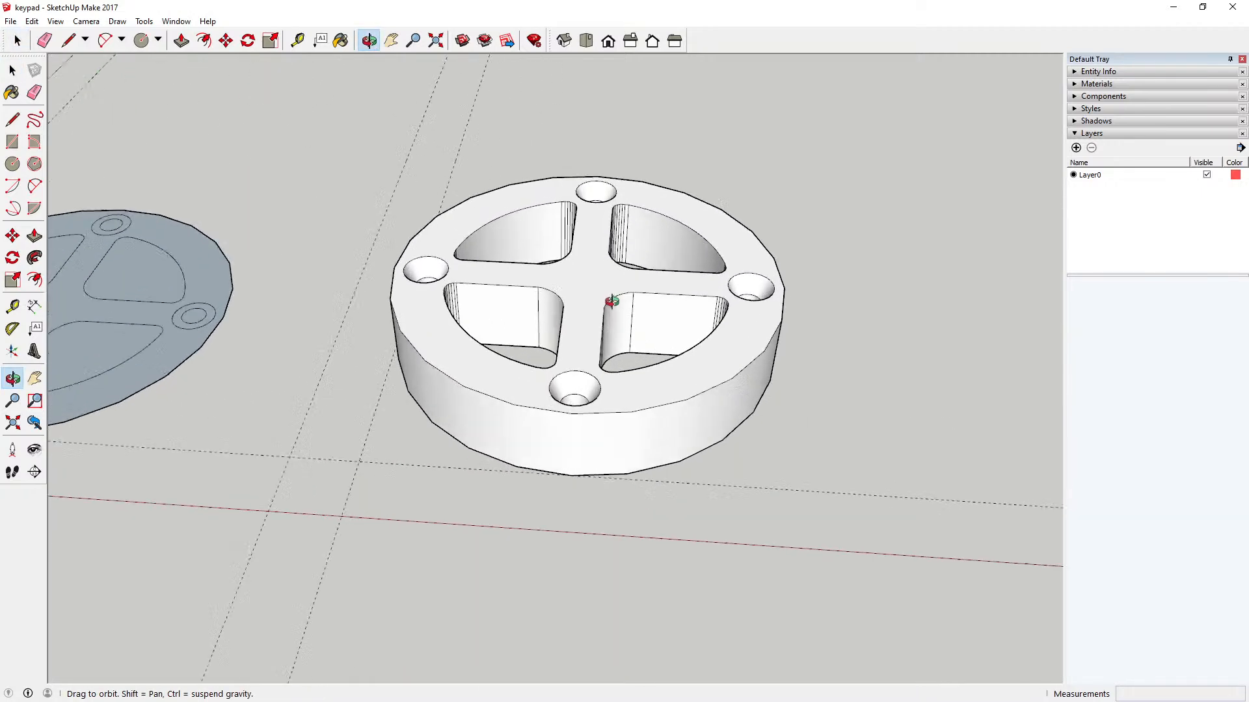
scroll(569, 331, up, 4)
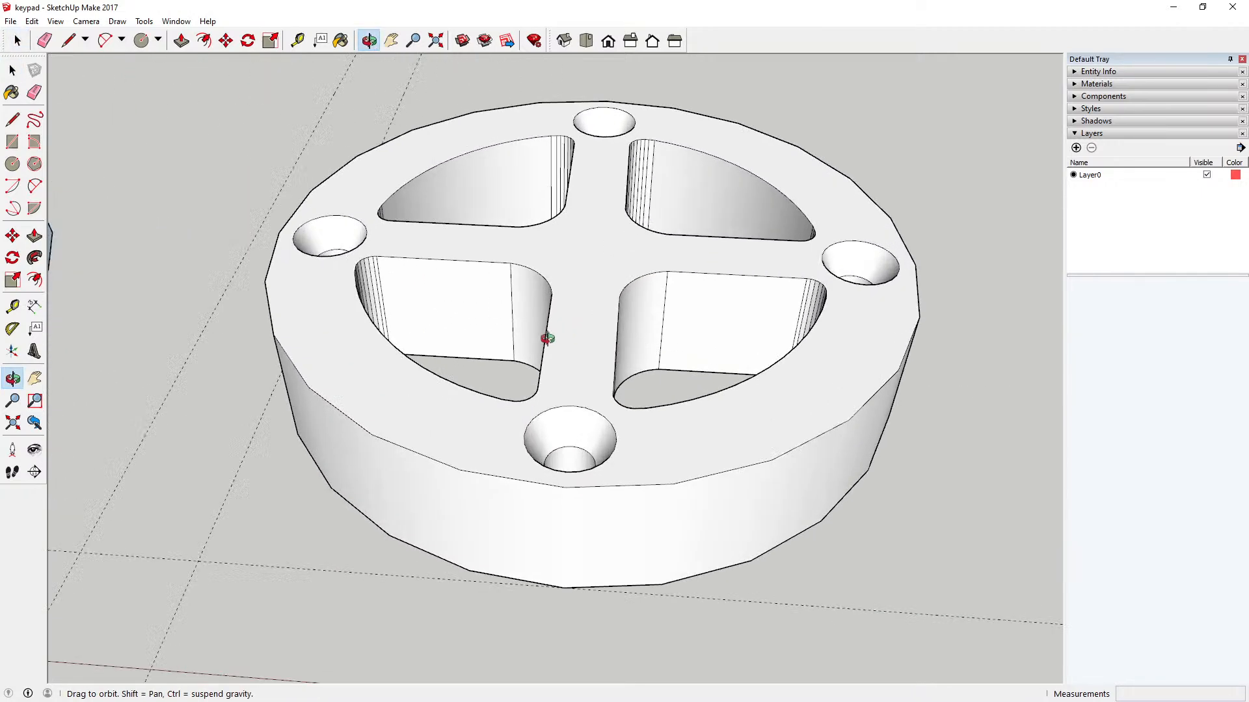
drag(546, 338, 594, 243)
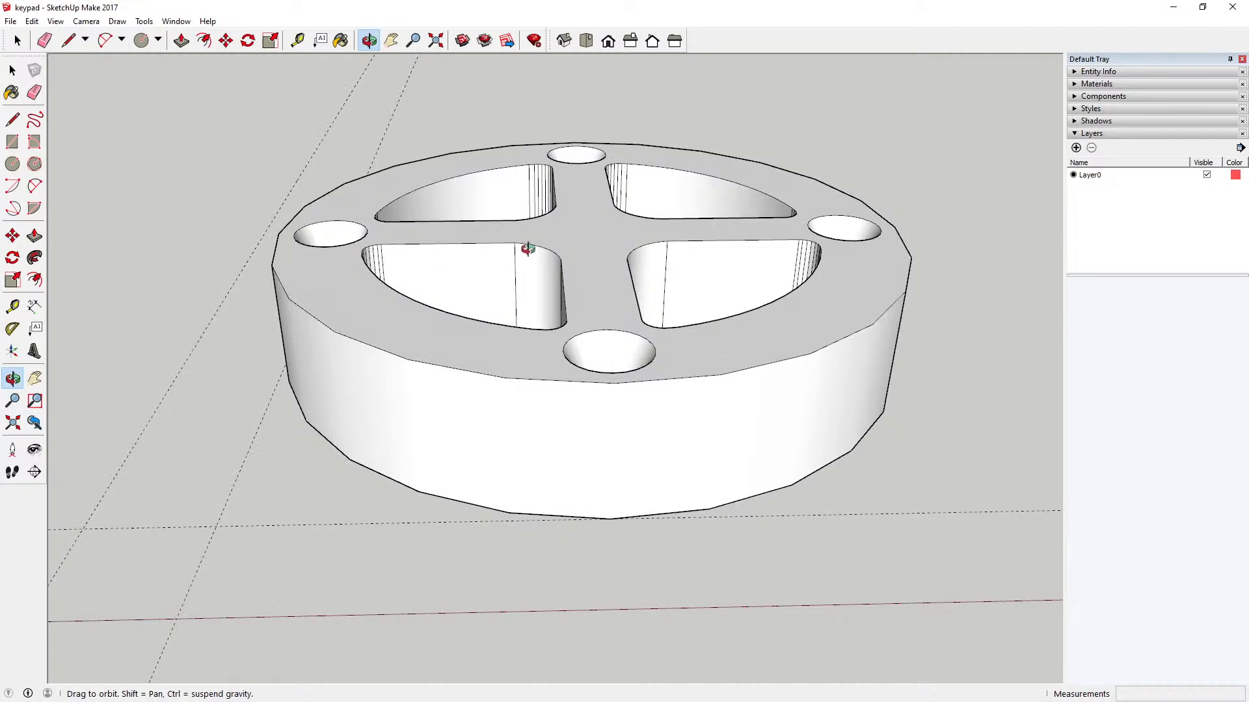
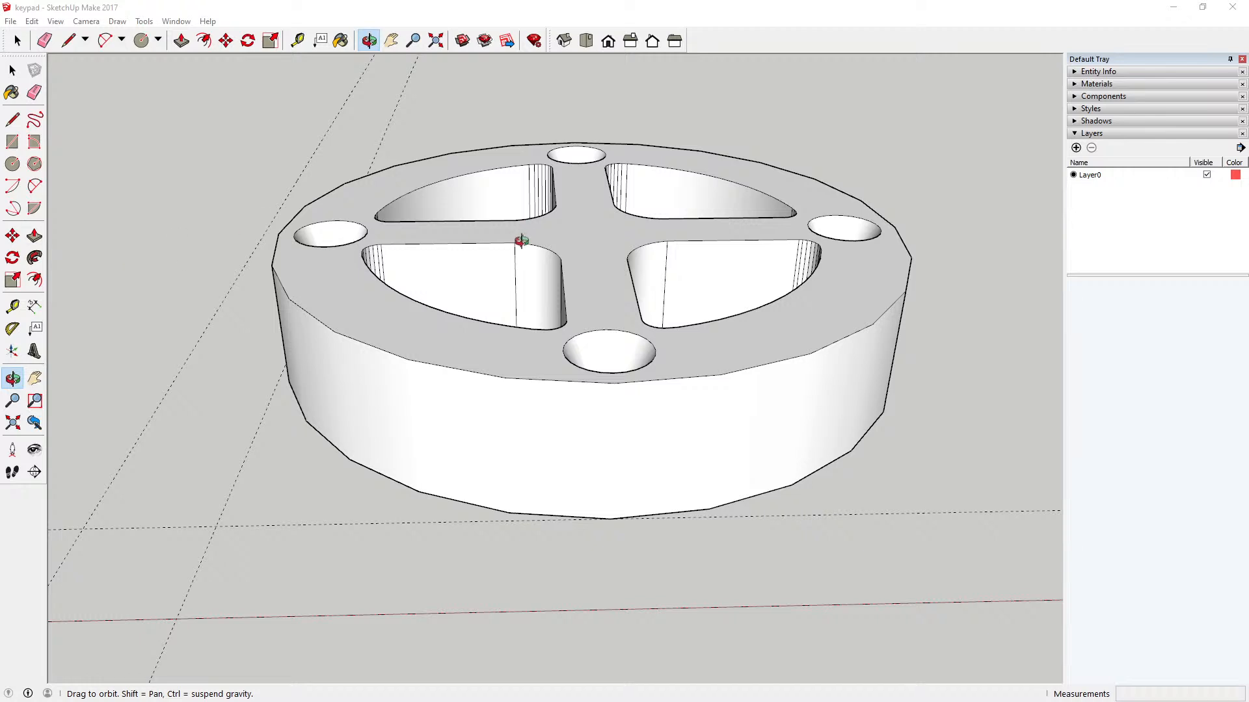
Step: Examine the extruded key's countersunk face beside the flat key from several angles and distances
drag(574, 204, 594, 333)
scroll(572, 316, down, 3)
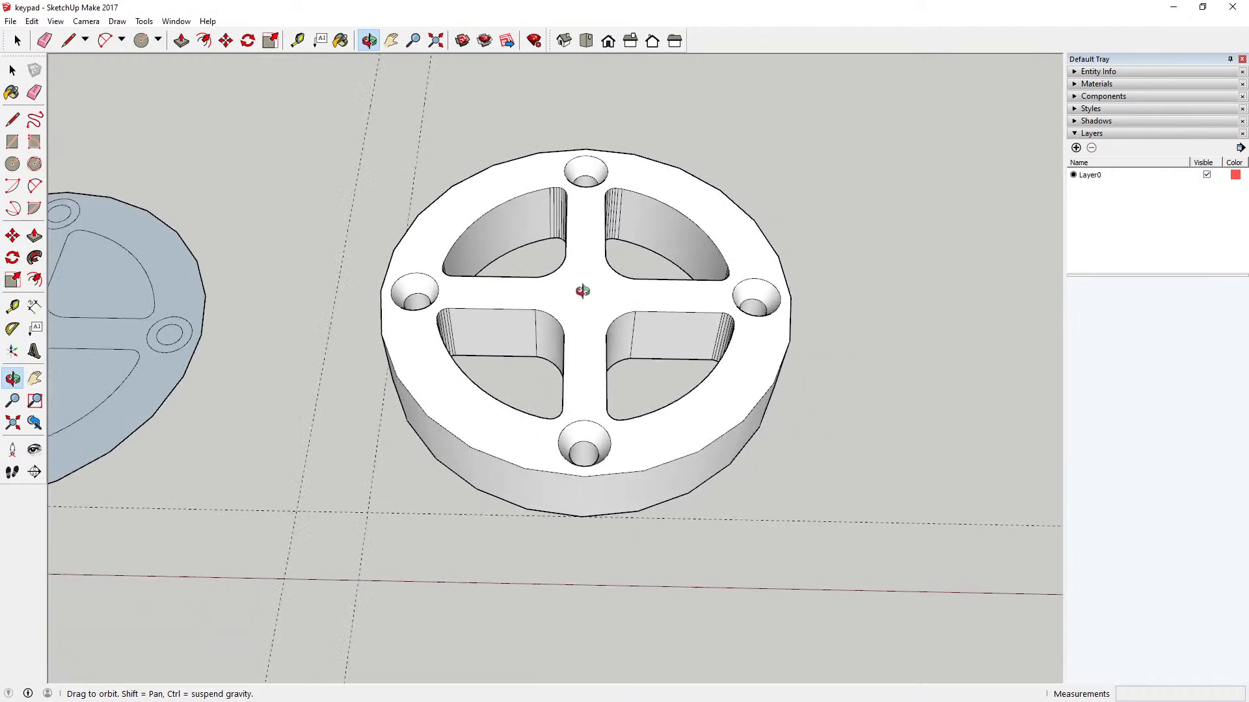
scroll(560, 298, down, 2)
scroll(571, 274, down, 3)
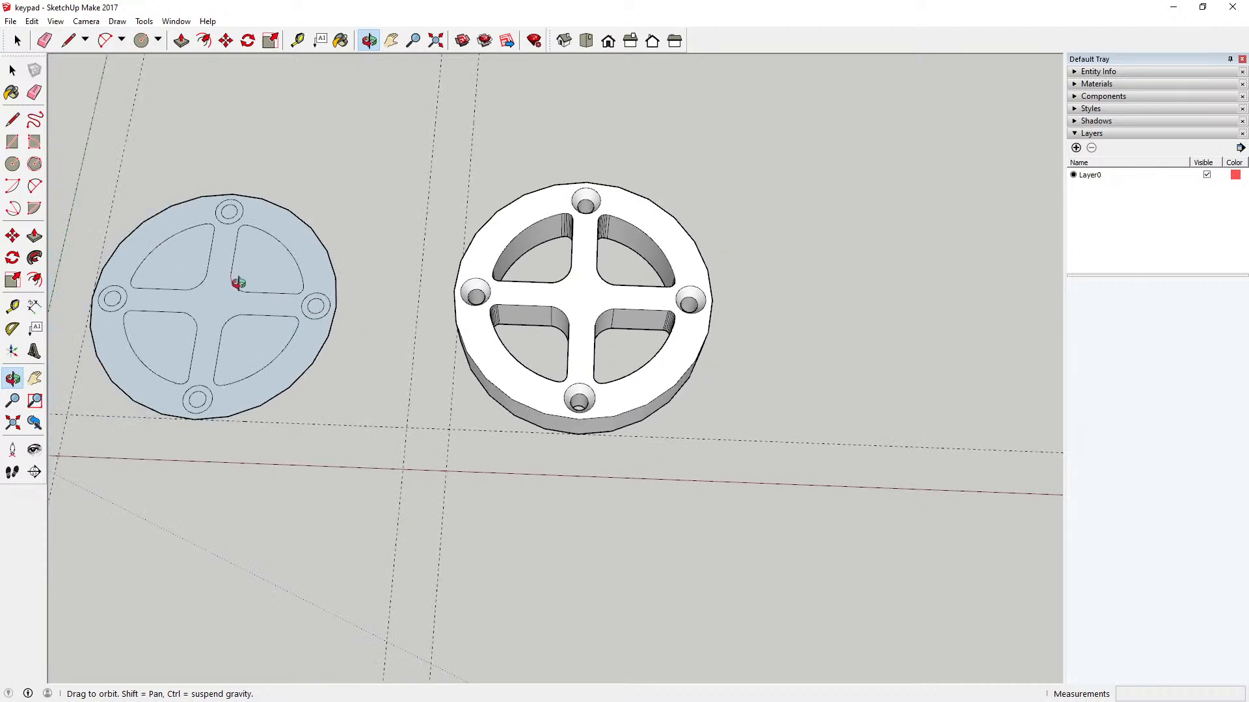
drag(572, 296, 580, 262)
mouse_move(572, 324)
mouse_down()
mouse_move(586, 270)
mouse_move(560, 335)
mouse_move(572, 307)
mouse_up()
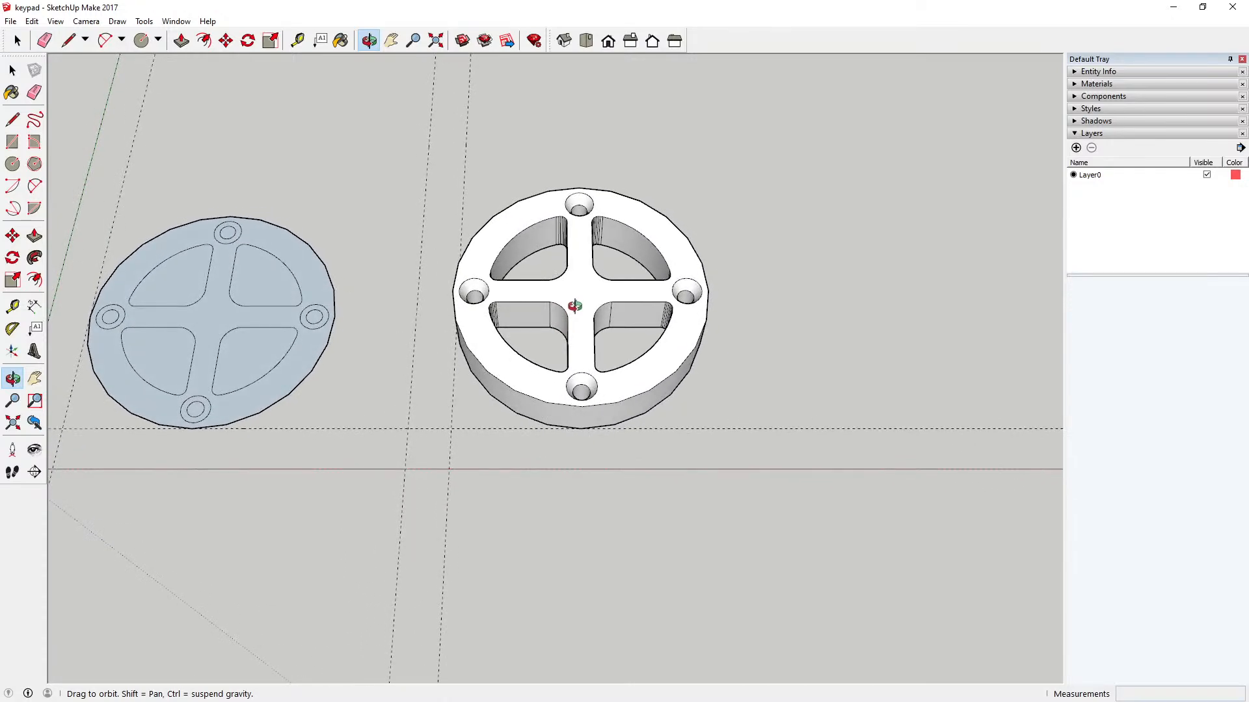
scroll(560, 255, up, 3)
scroll(560, 254, down, 5)
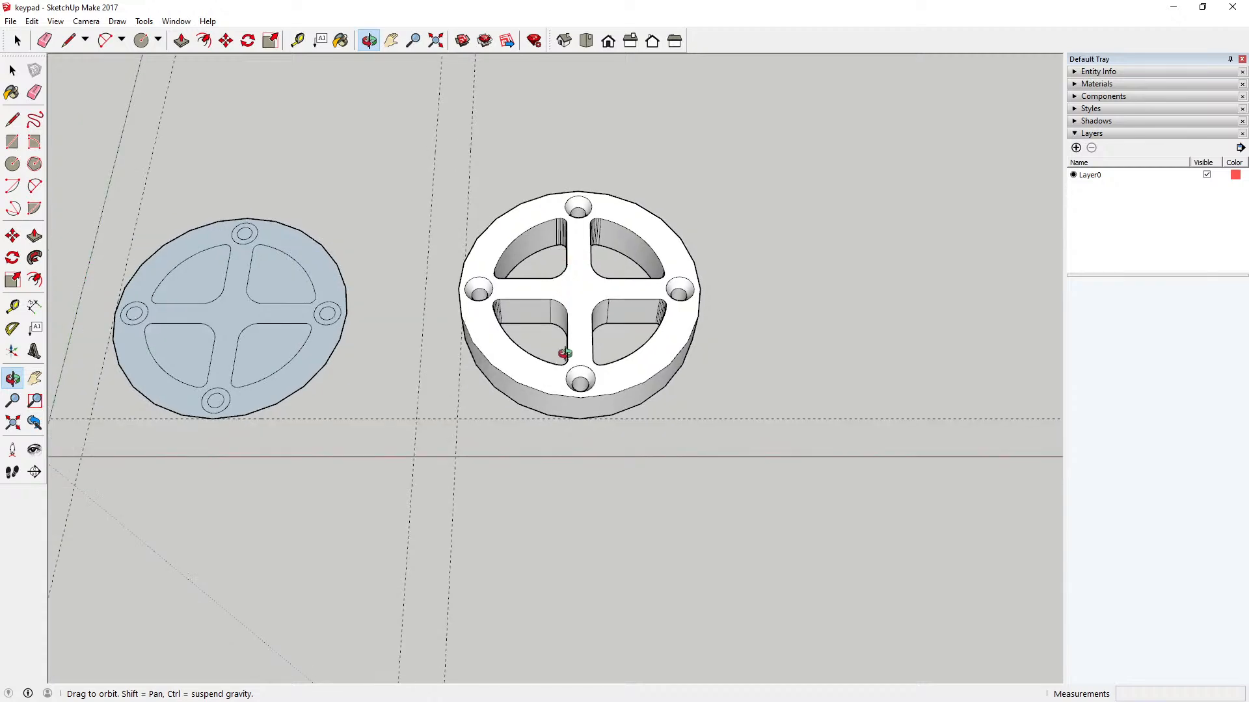
drag(569, 338, 579, 368)
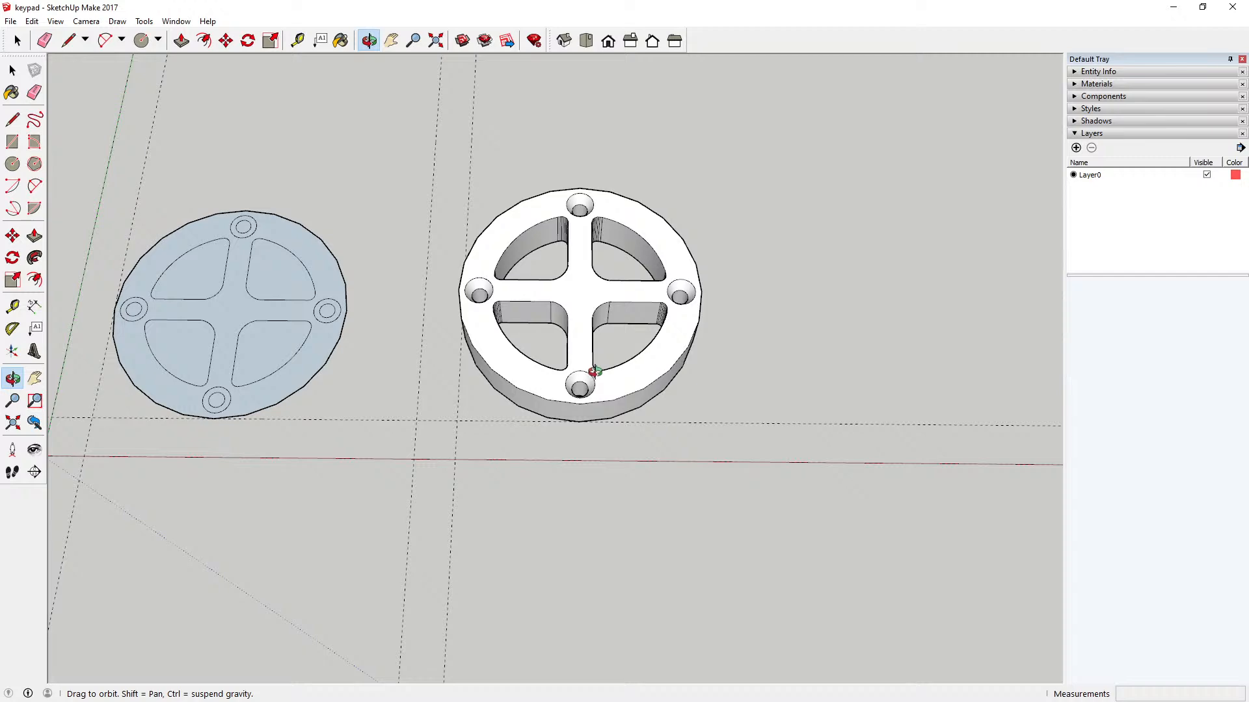
Step: Inspect the extruded key's underside with the plain holes from several angles and distances
drag(593, 370, 525, 272)
drag(664, 375, 474, 381)
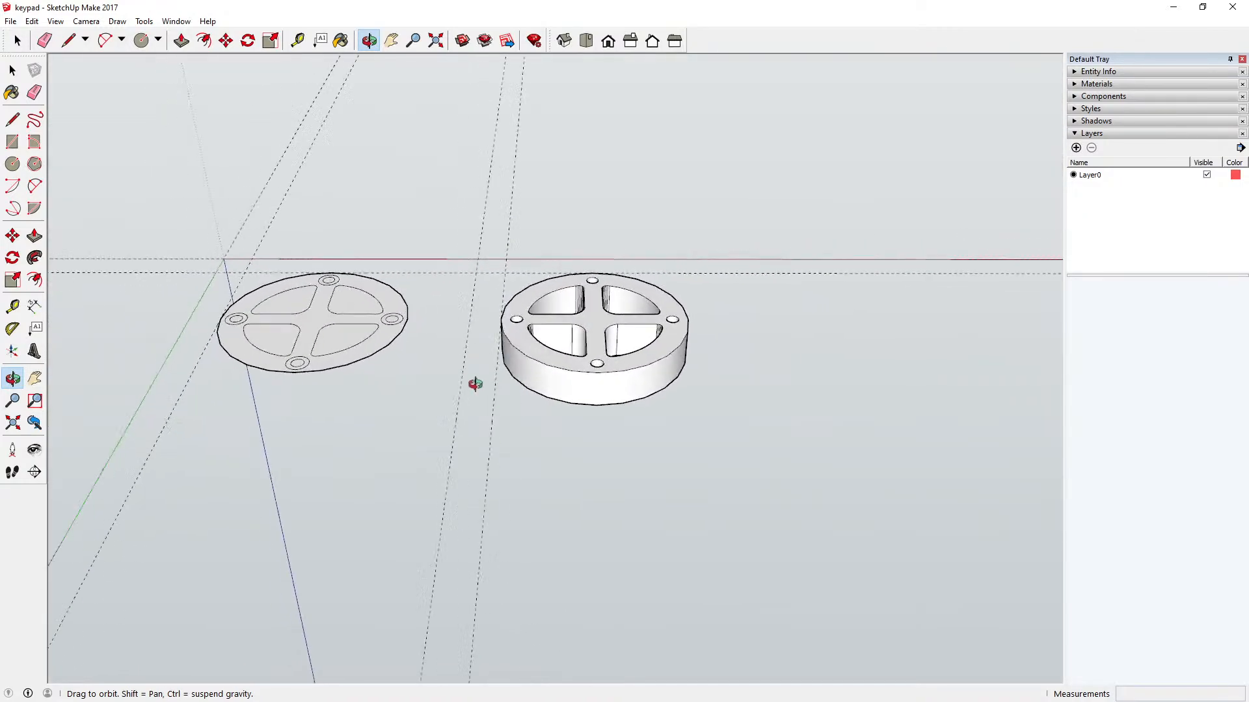
scroll(612, 329, up, 2)
scroll(611, 328, up, 3)
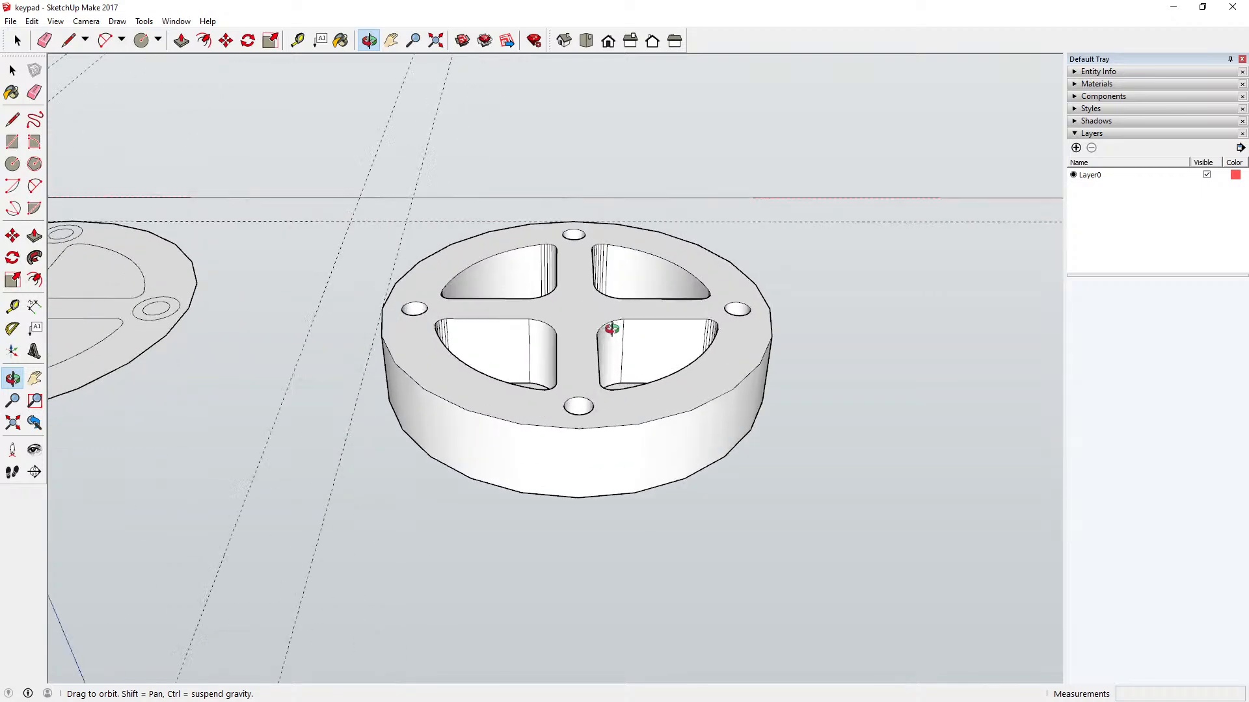
scroll(595, 380, down, 4)
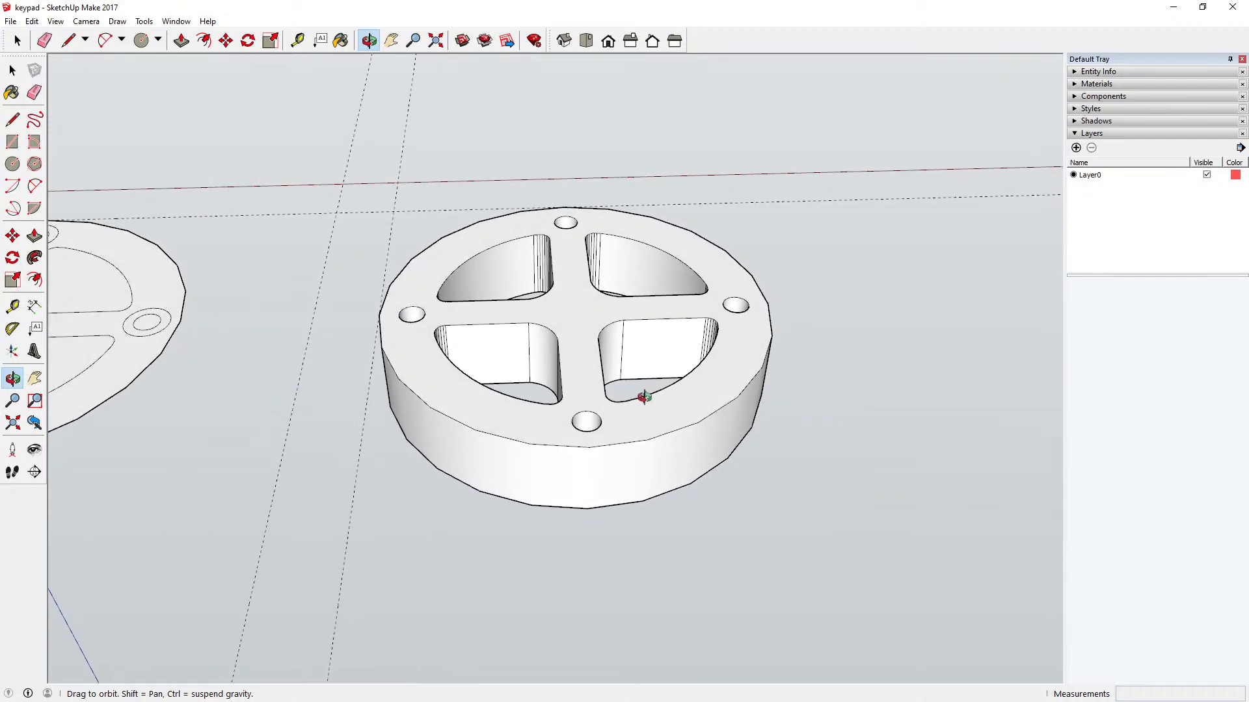
drag(625, 388, 563, 408)
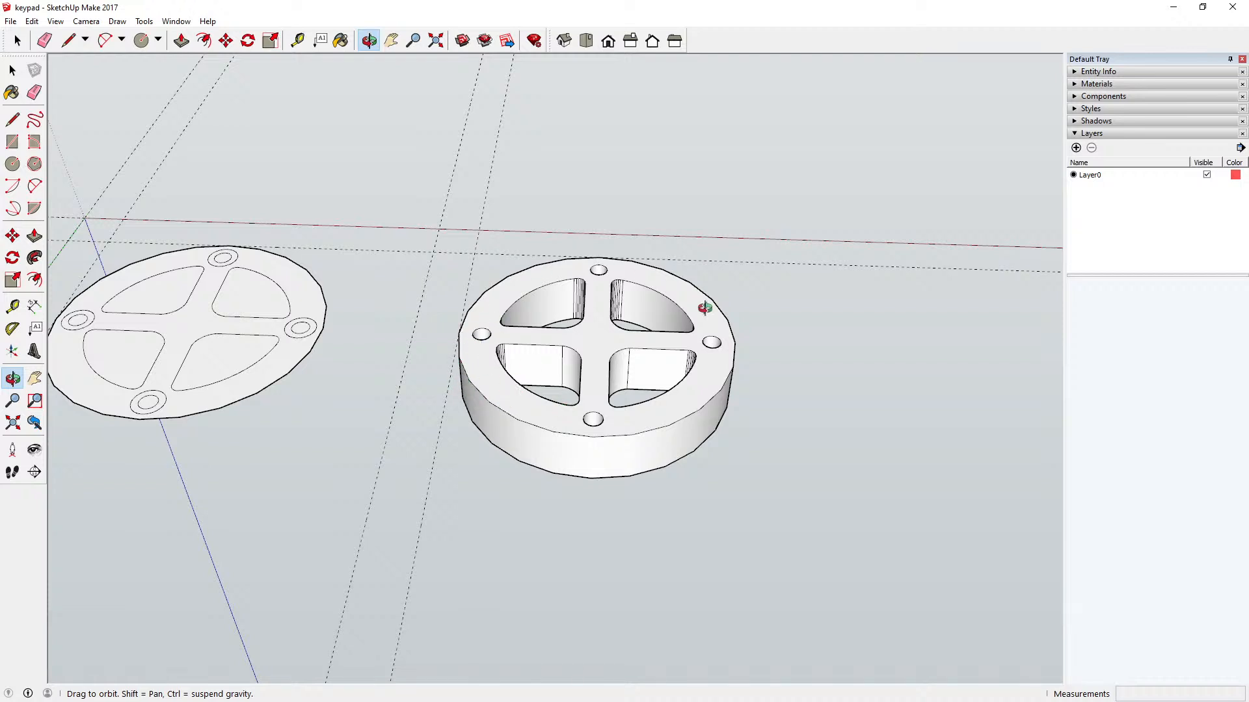
scroll(604, 424, up, 3)
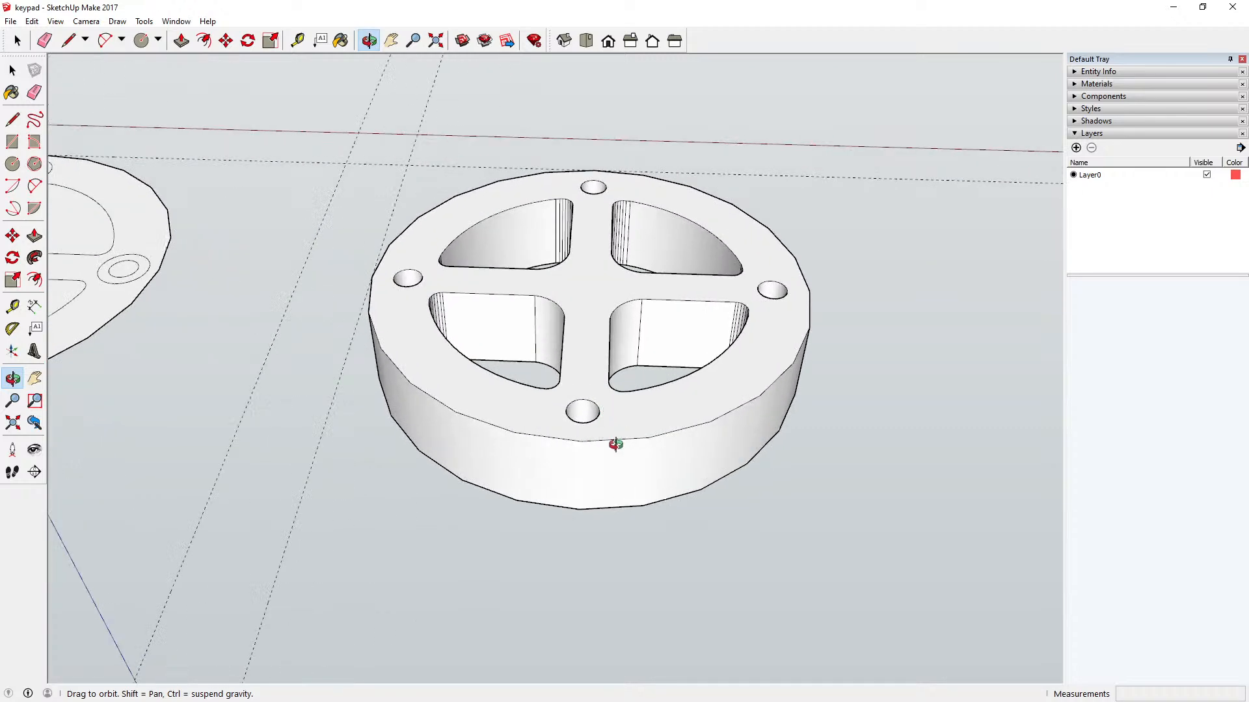
drag(611, 439, 619, 371)
mouse_move(594, 455)
mouse_down()
mouse_move(618, 448)
mouse_move(647, 409)
mouse_move(640, 254)
mouse_move(618, 175)
mouse_move(622, 388)
mouse_move(599, 437)
mouse_up()
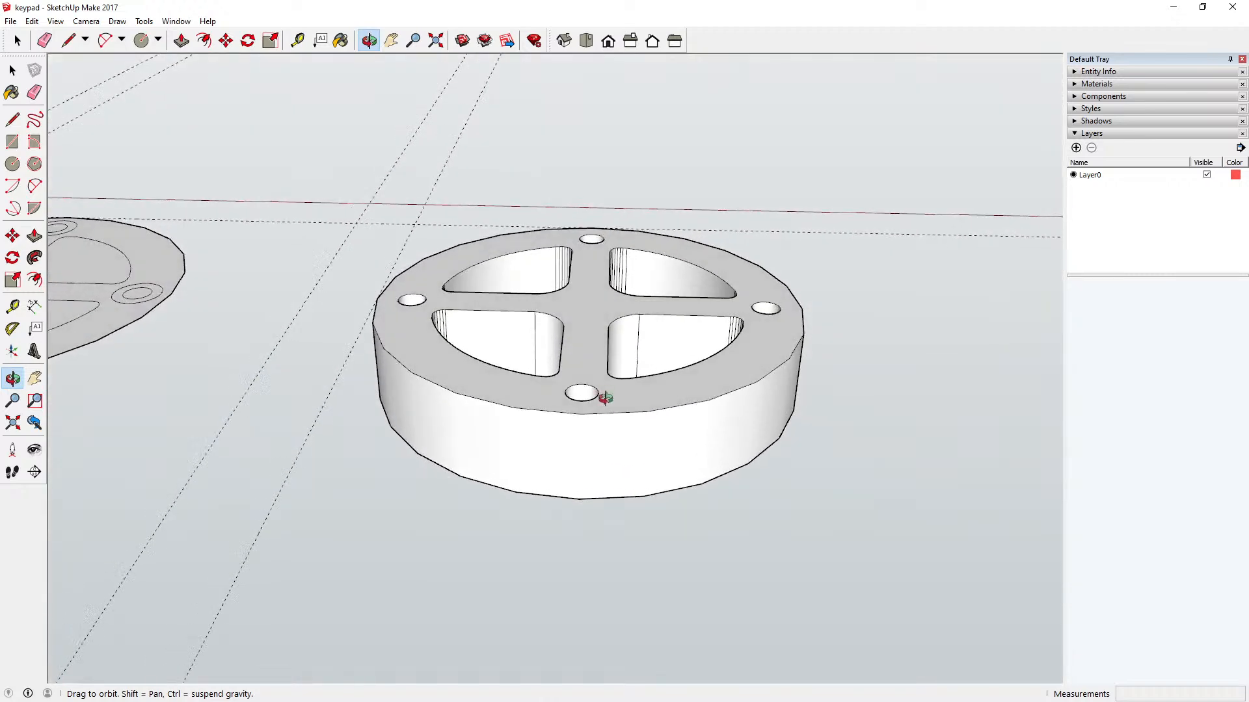
drag(594, 393, 595, 502)
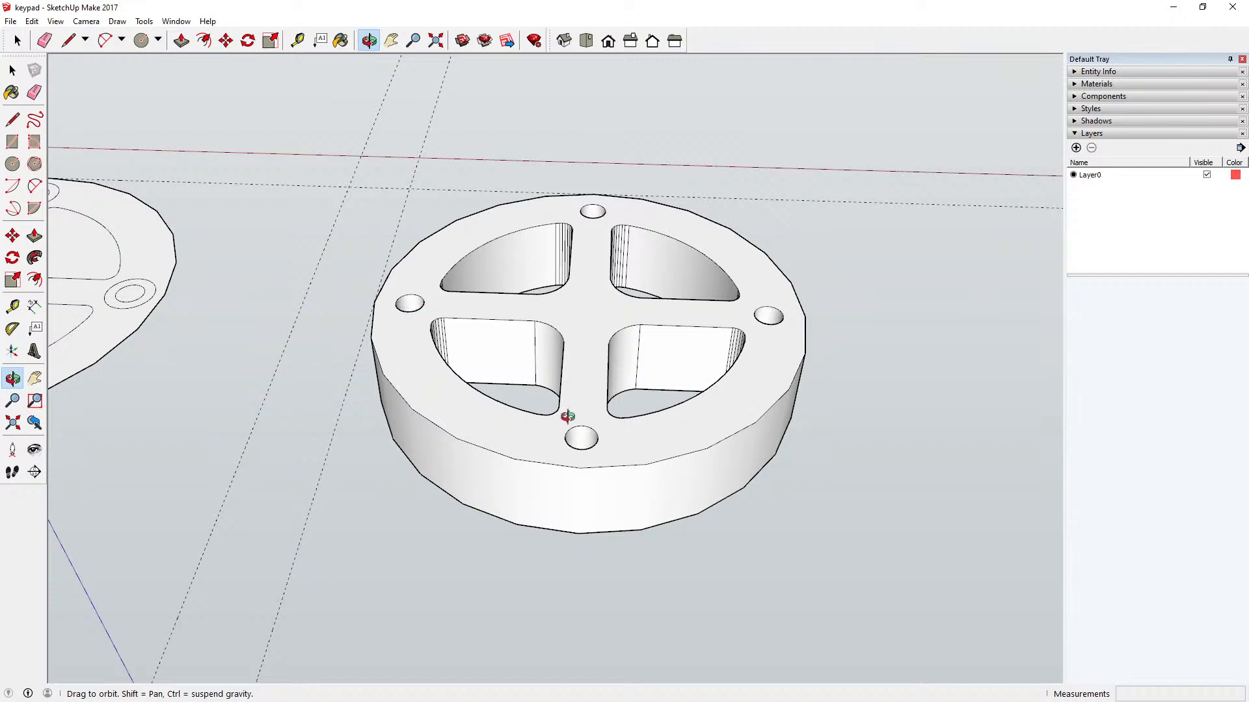
scroll(565, 418, up, 2)
scroll(567, 415, down, 2)
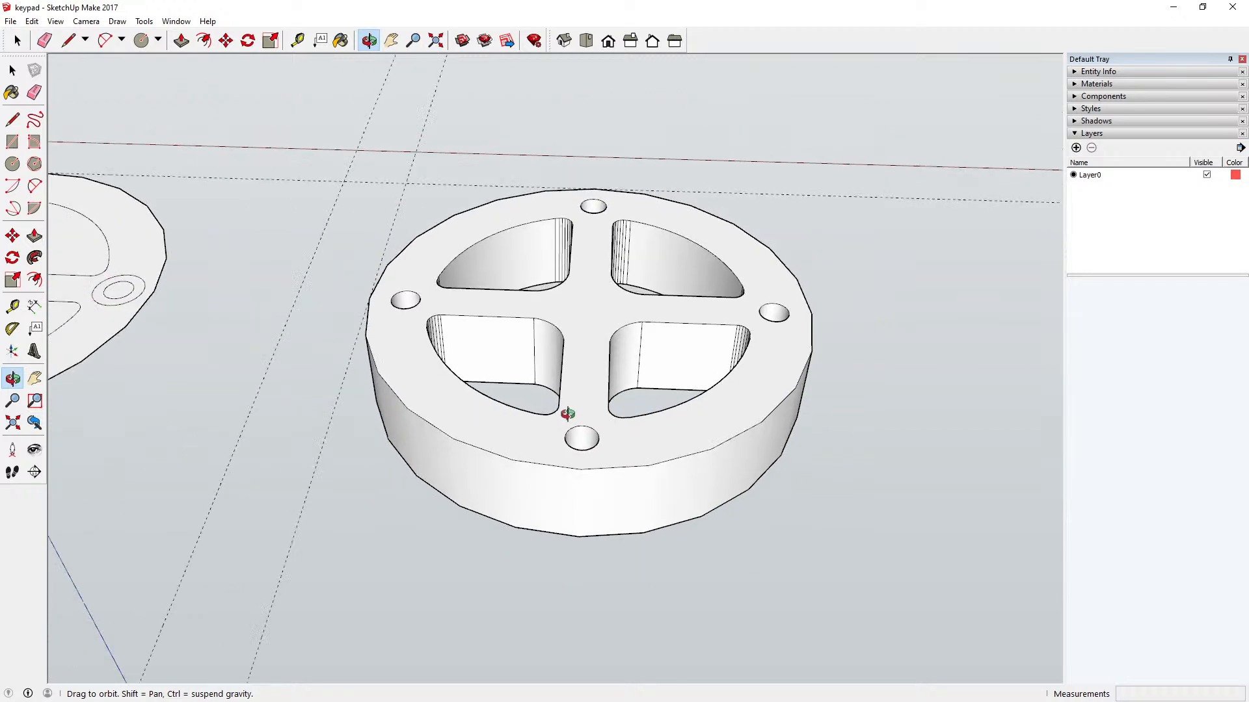
scroll(567, 414, down, 1)
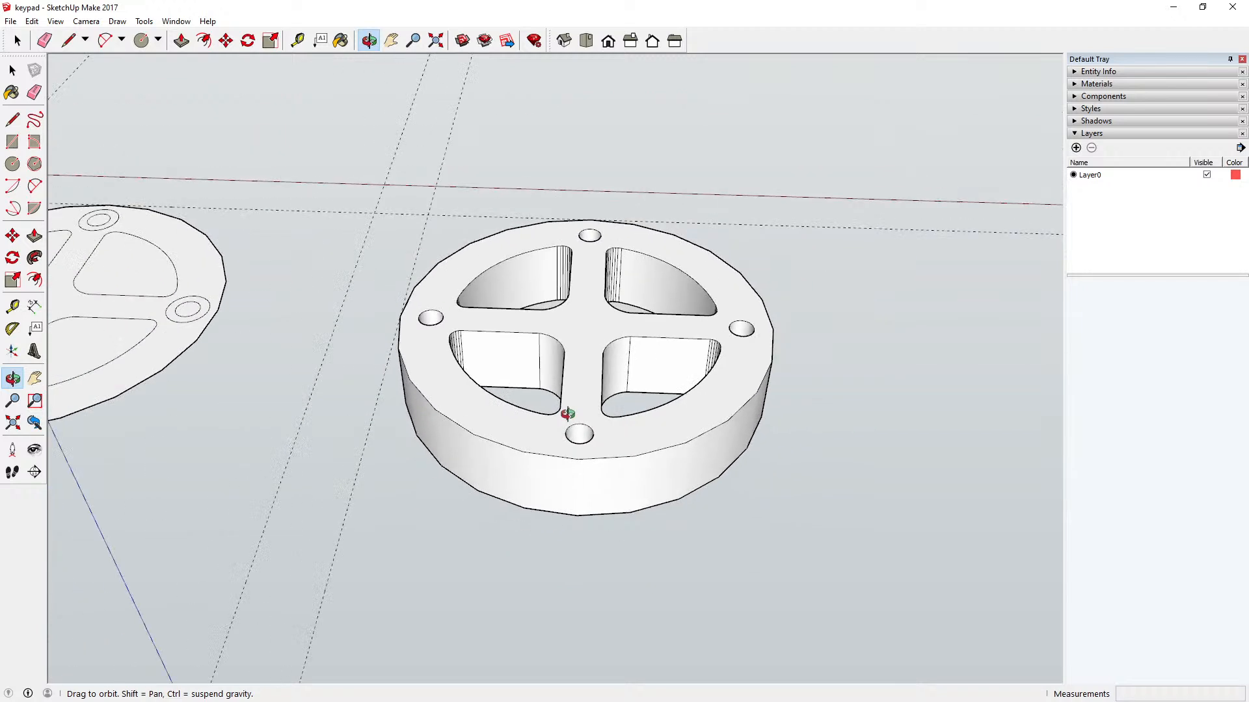
scroll(550, 417, up, 1)
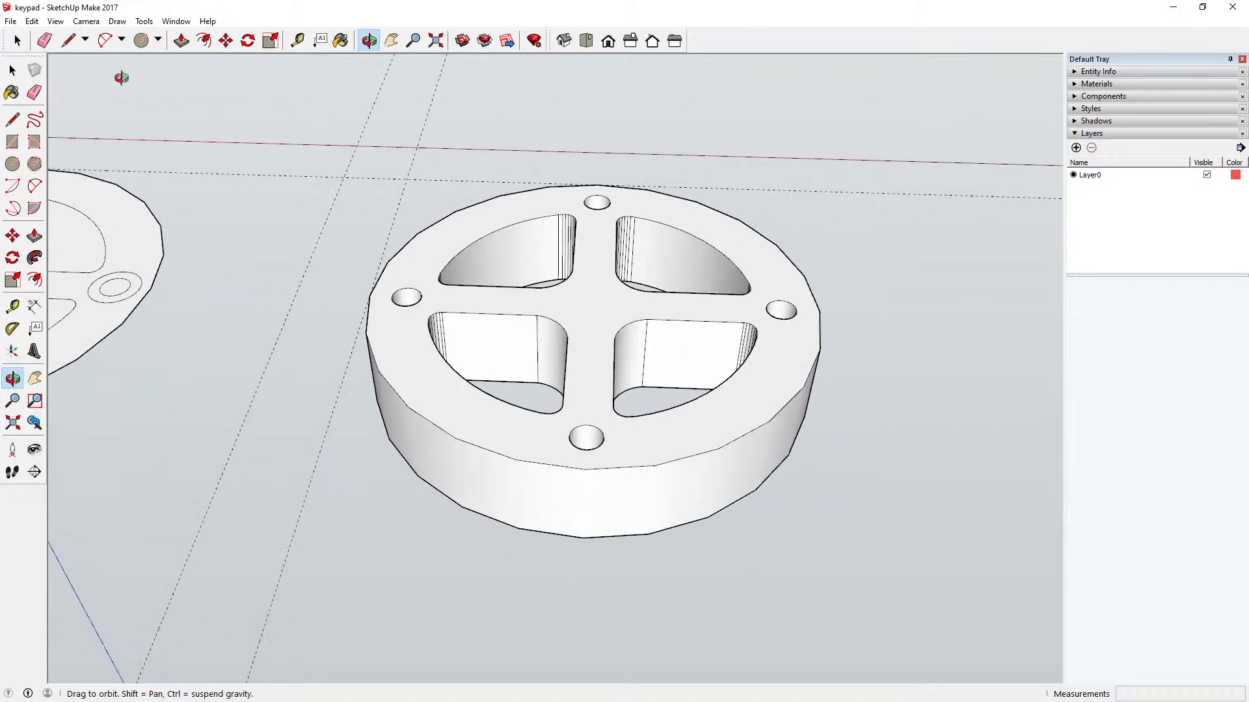
Step: Open the extruded key for editing from its underside so its individual faces and edges can be modified
click(203, 40)
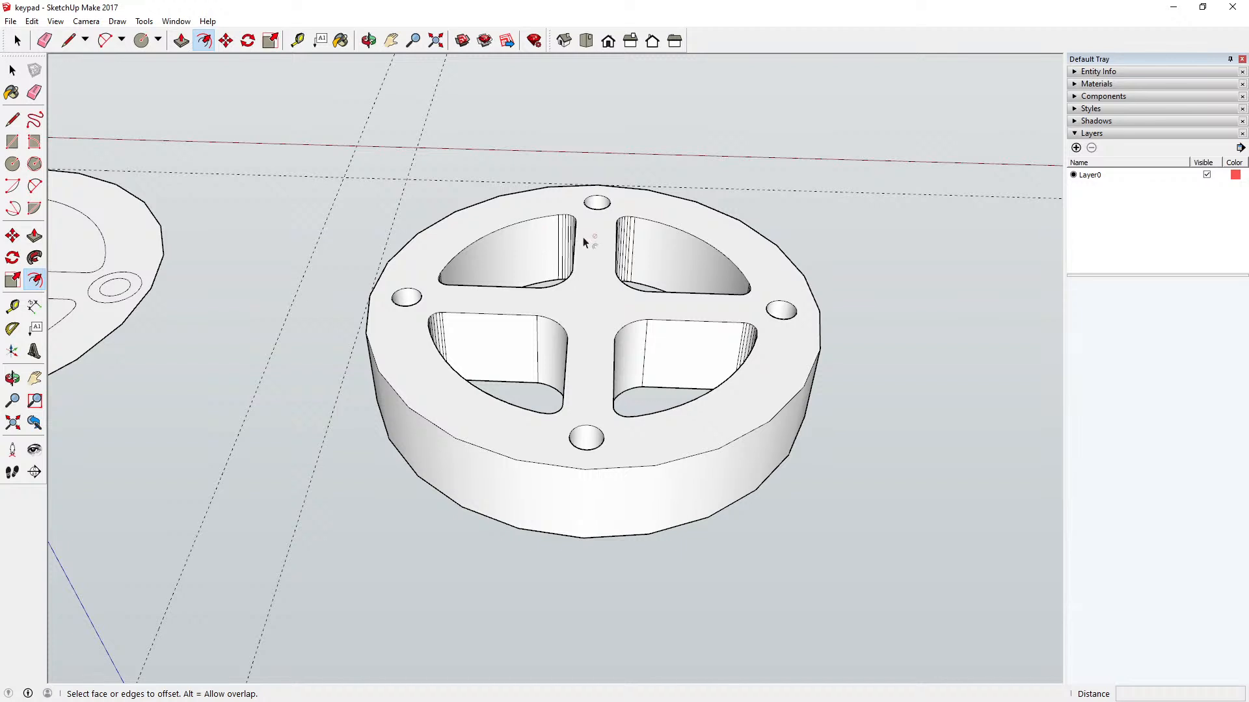
click(12, 69)
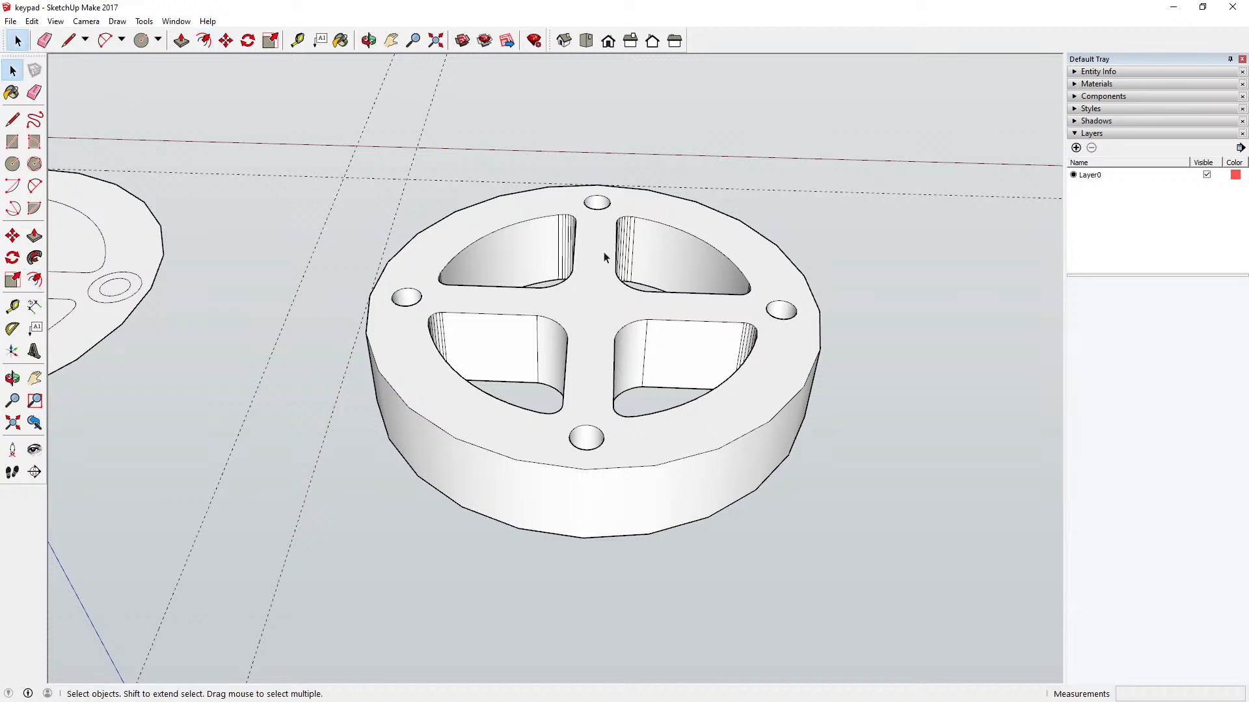
click(600, 256)
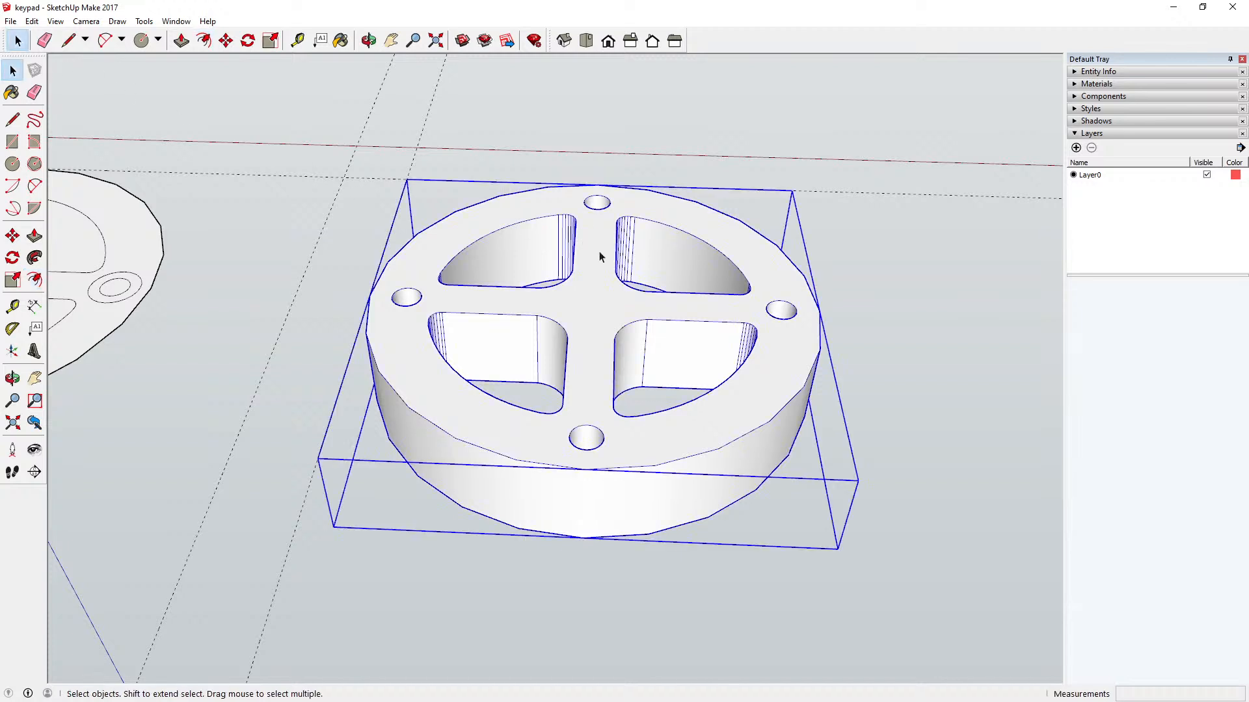
click(203, 41)
click(12, 71)
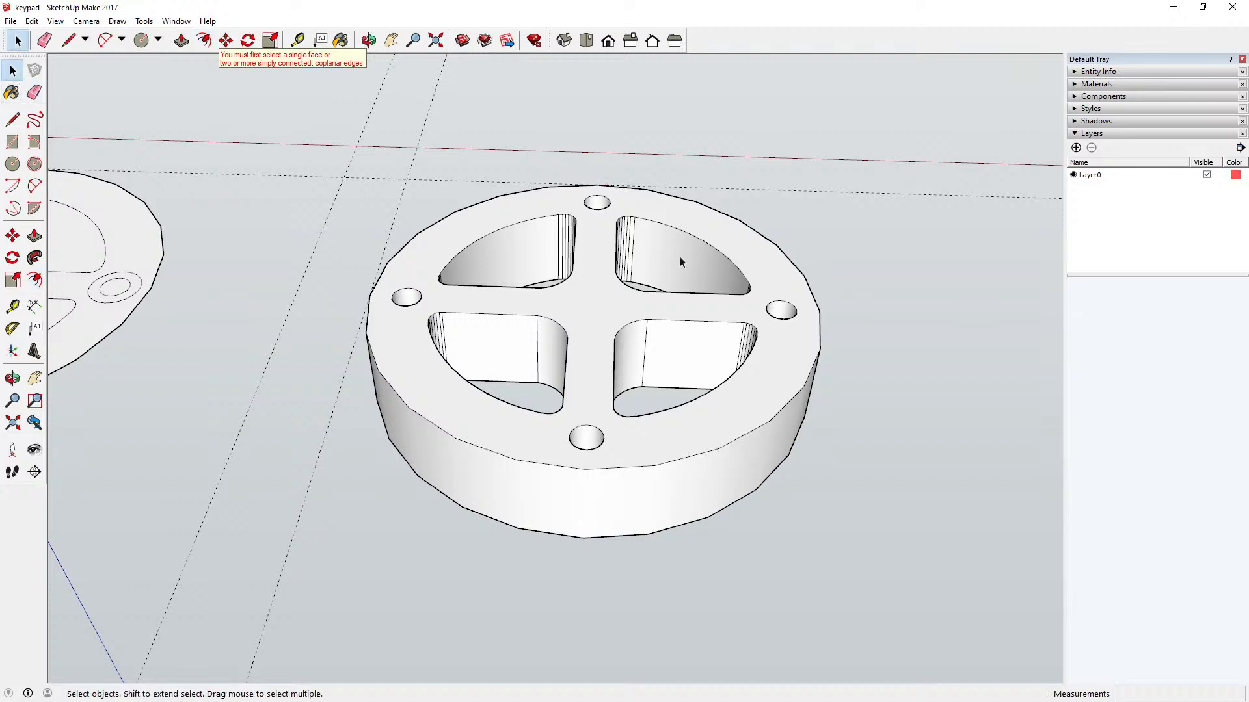
double_click(602, 237)
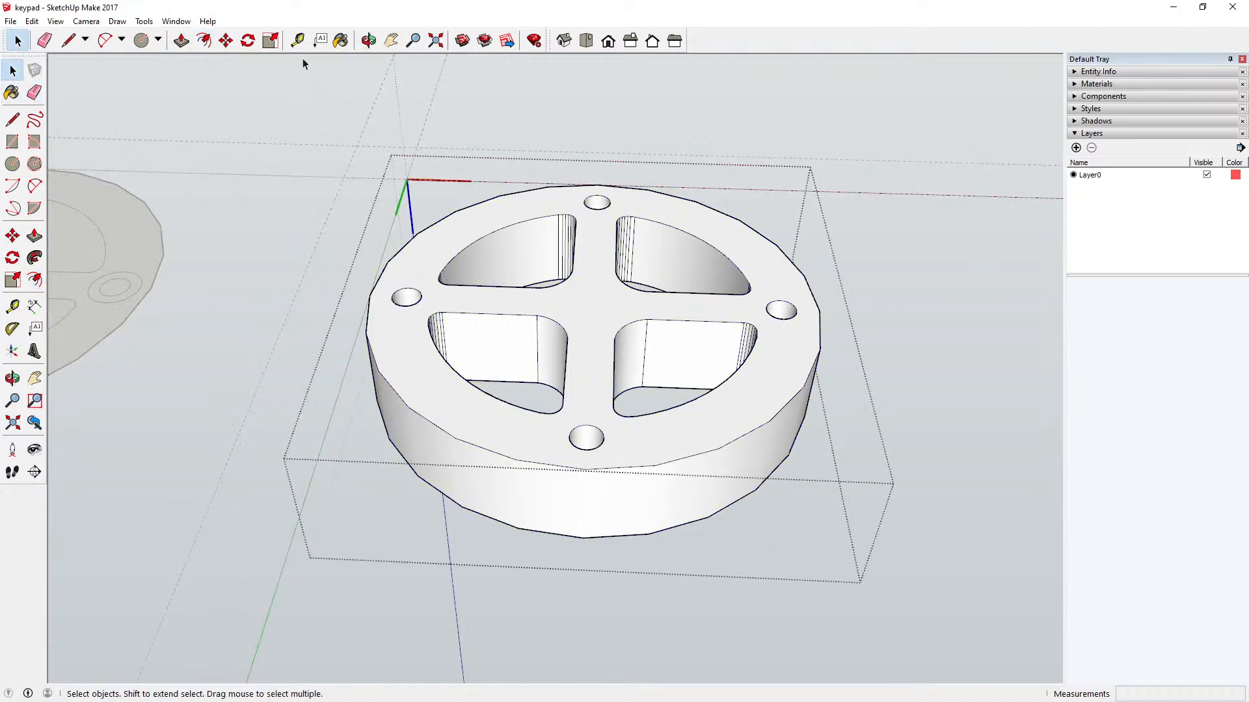
click(203, 40)
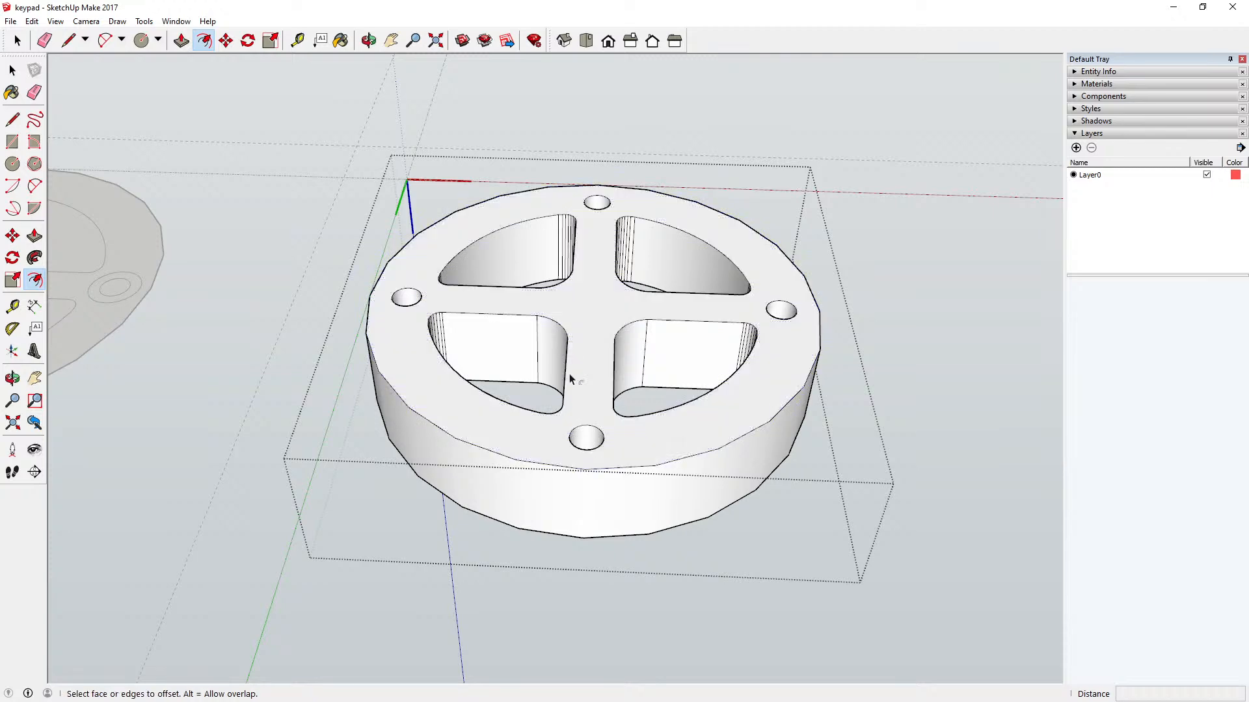
click(584, 469)
key(Escape)
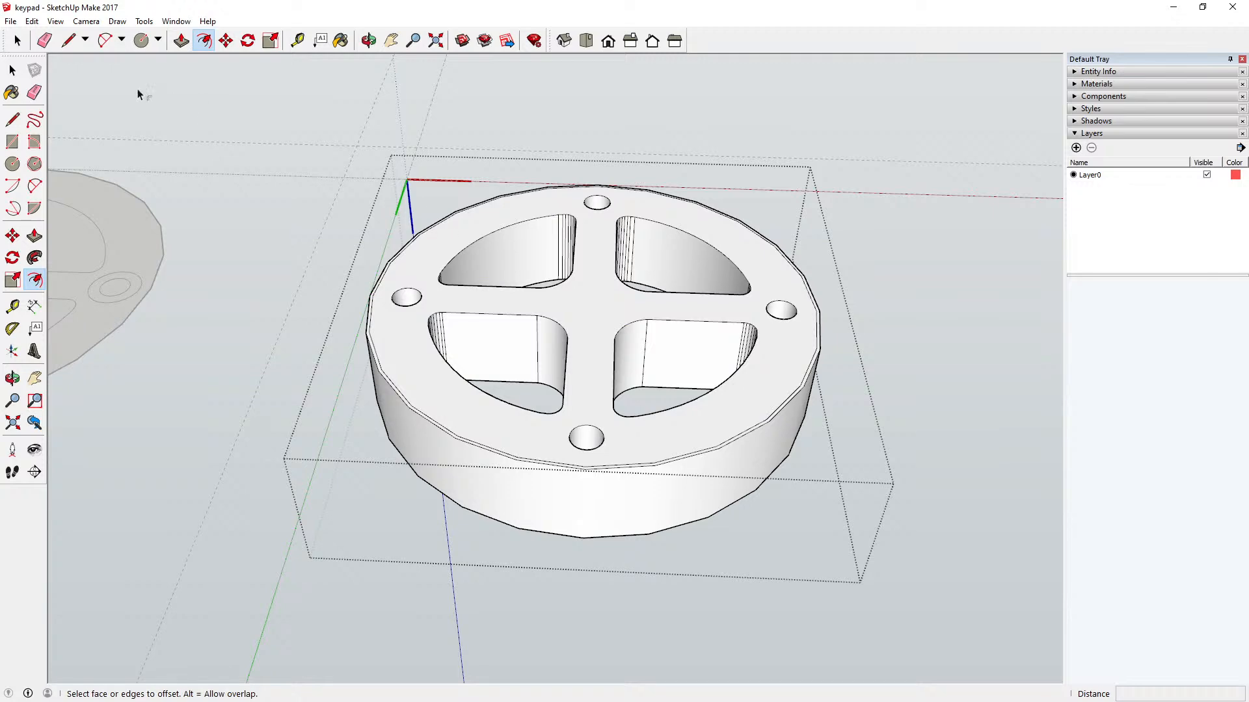
click(32, 21)
click(56, 34)
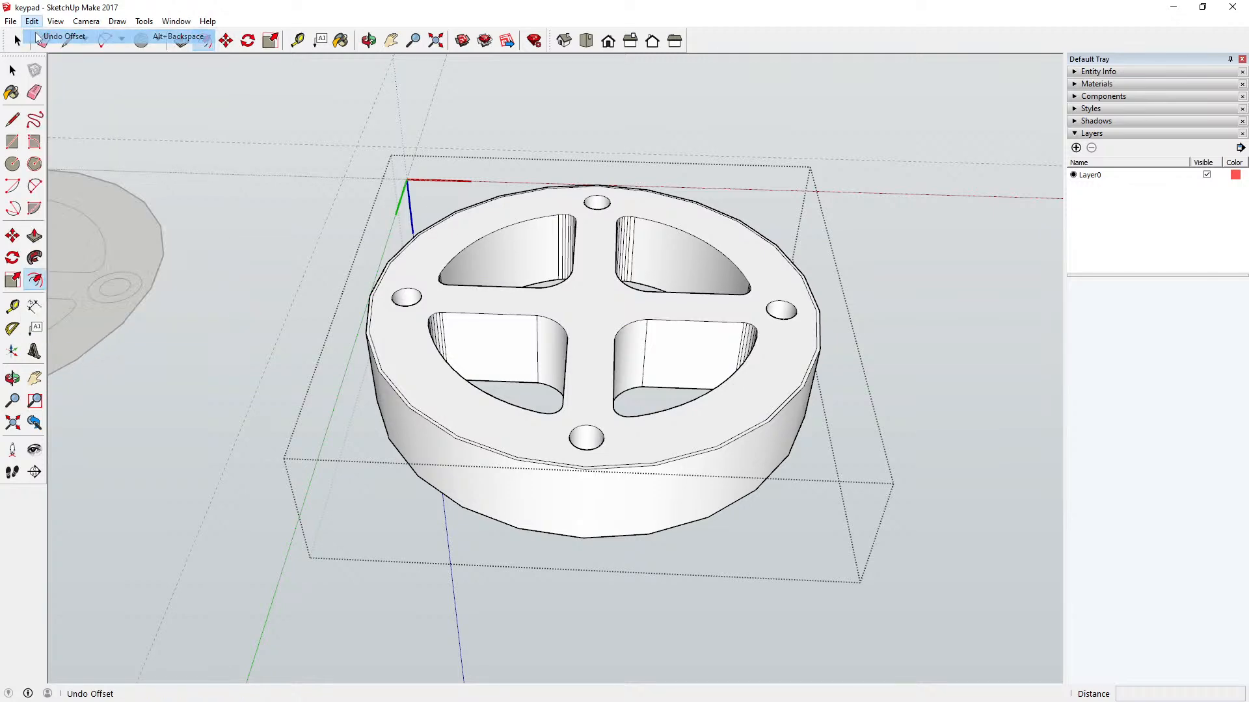
Step: Offset the outer circular edge of the key's underside 2.5 mm inward
click(584, 469)
key(Escape)
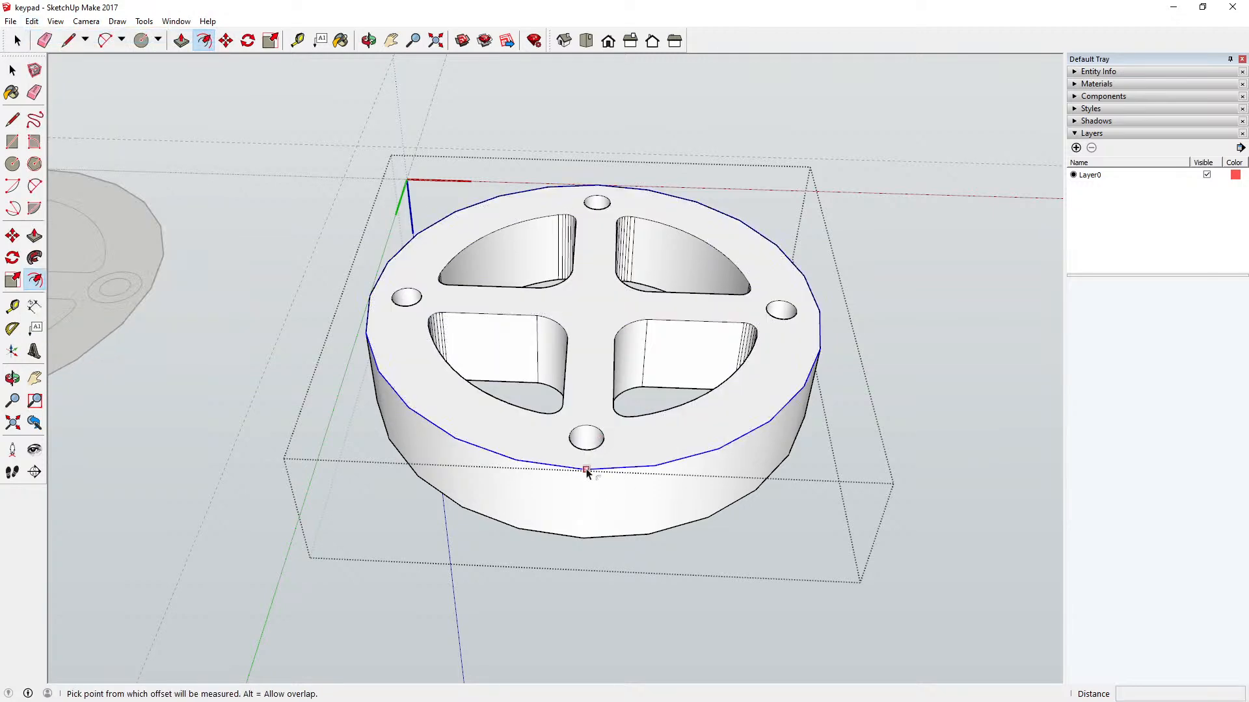
click(586, 471)
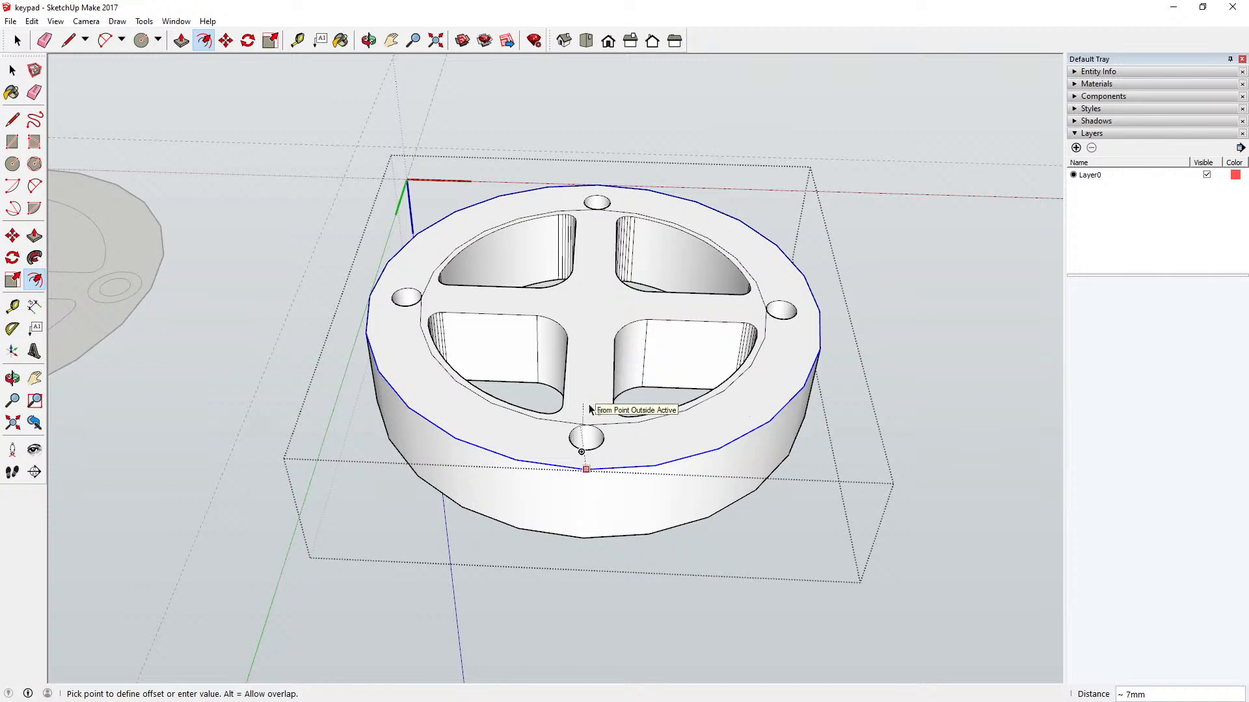
text(2.5)
key(Return)
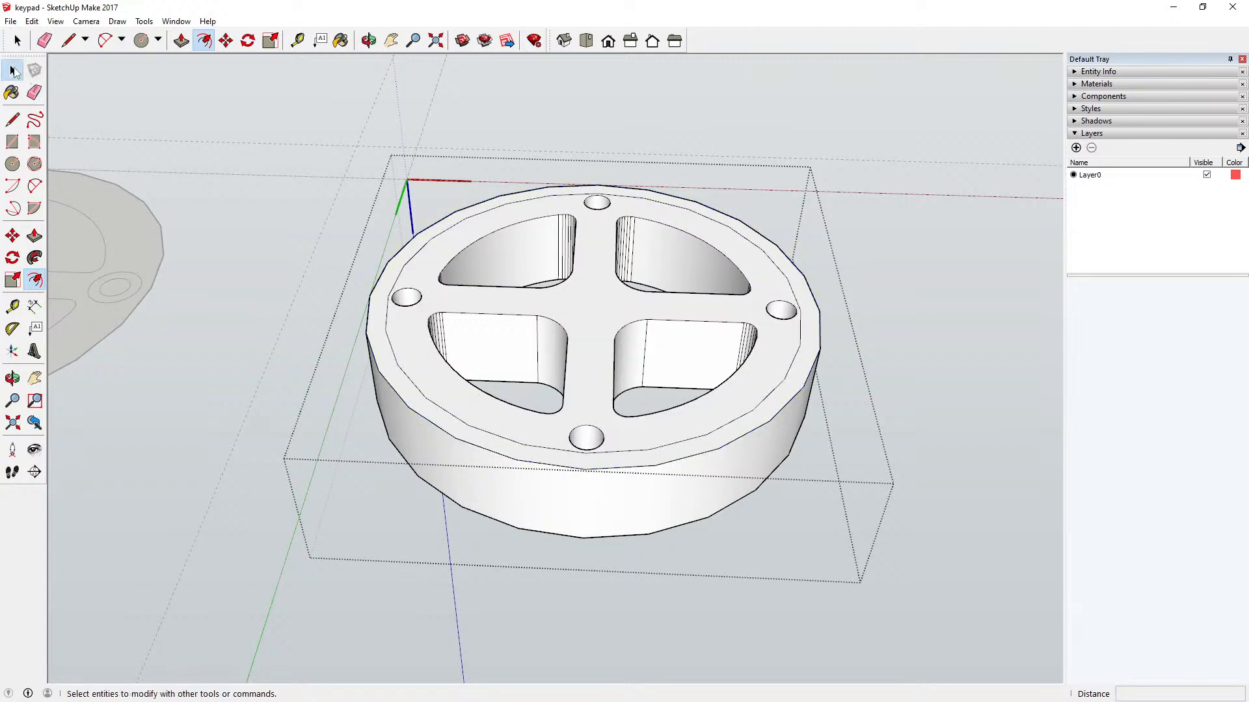
click(12, 70)
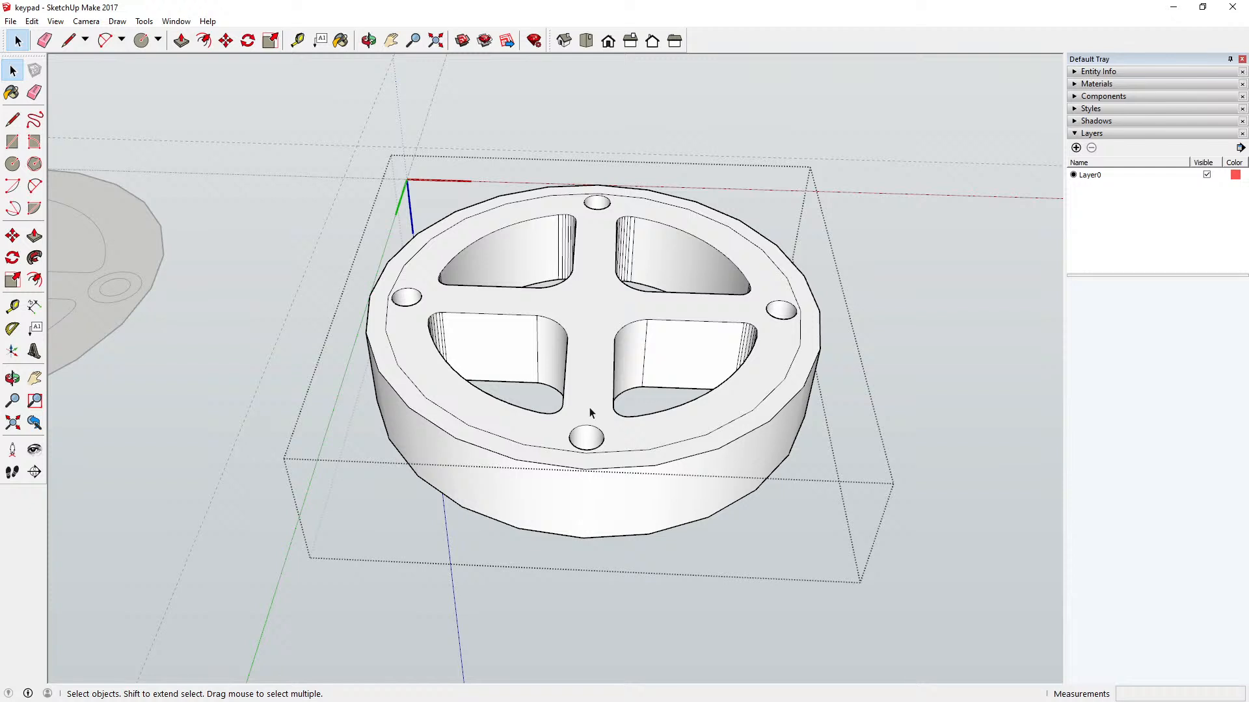
Step: Measure the key's thickness along its outer wall and the width of a cross bar between two sectors
click(298, 40)
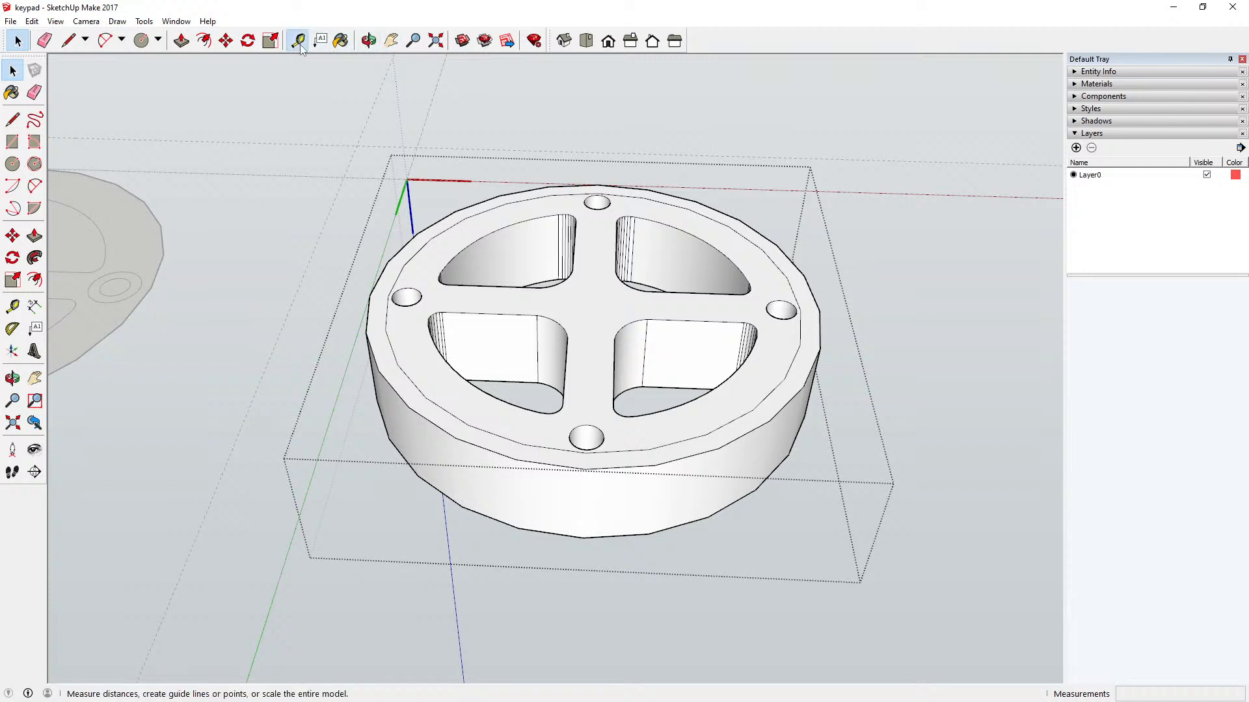
click(584, 537)
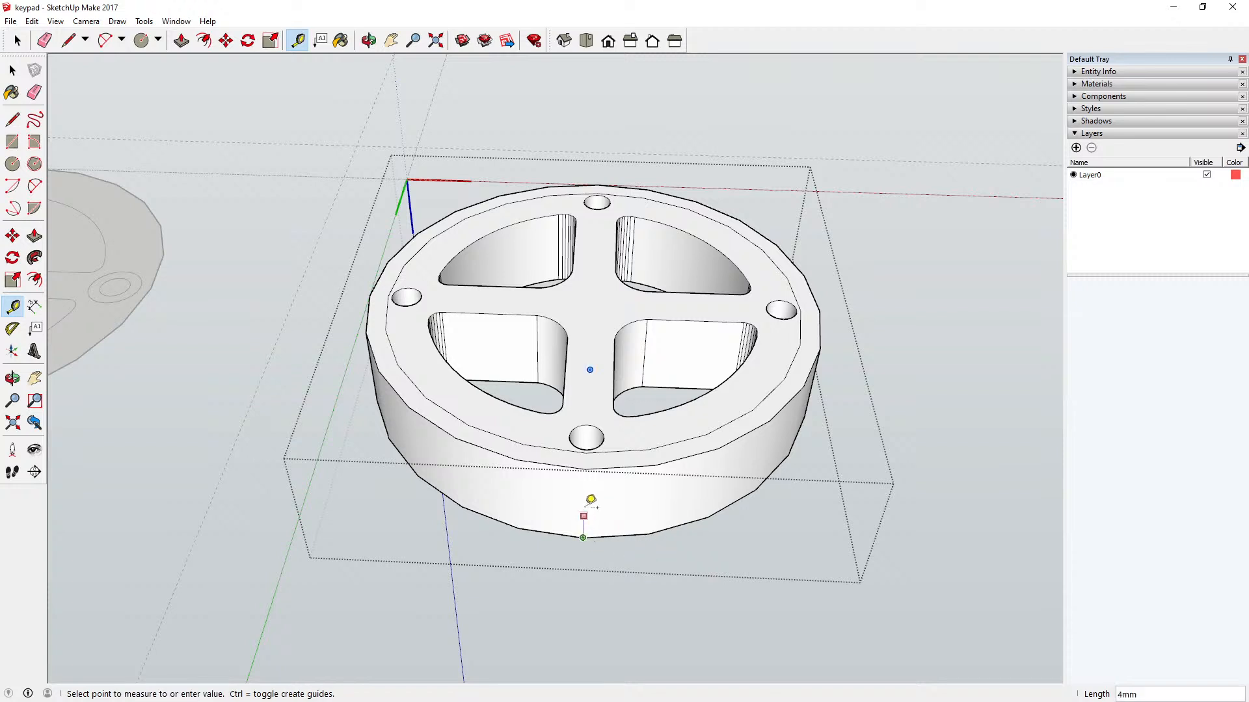
click(584, 468)
click(490, 313)
click(498, 283)
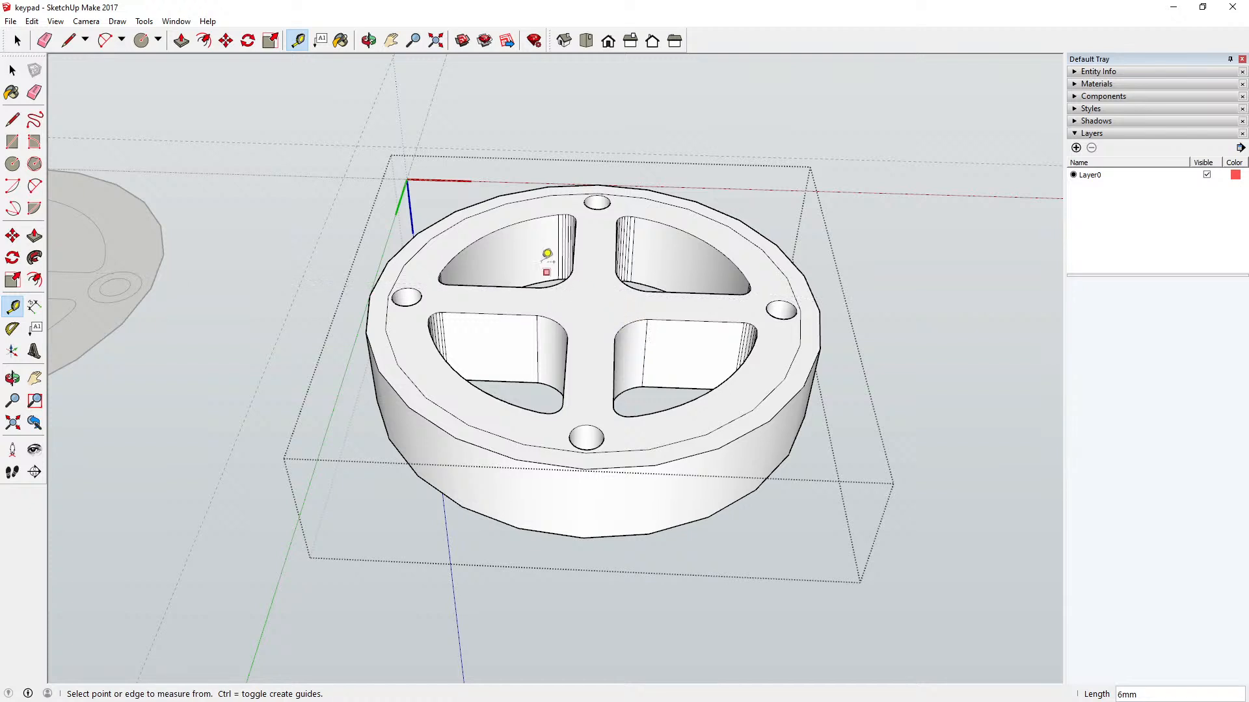
click(13, 70)
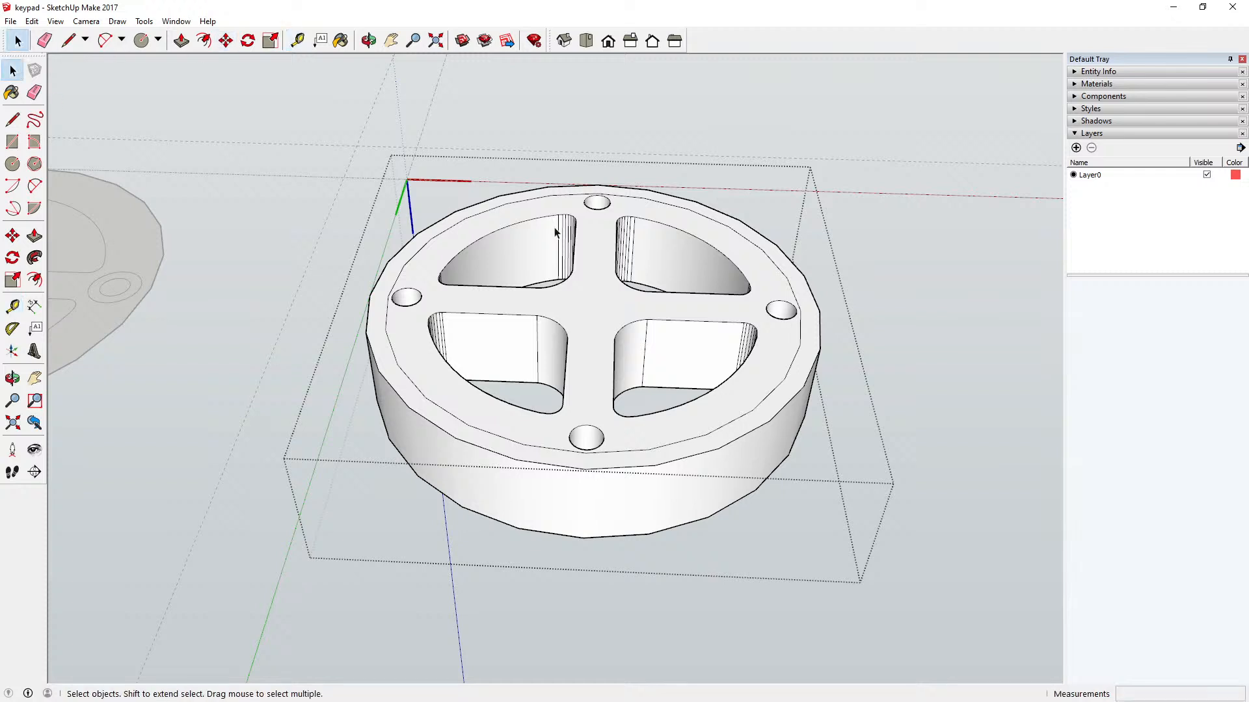
Step: Push the underside face inside the offset edge 6 mm into the key, leaving the outer rim standing
click(577, 304)
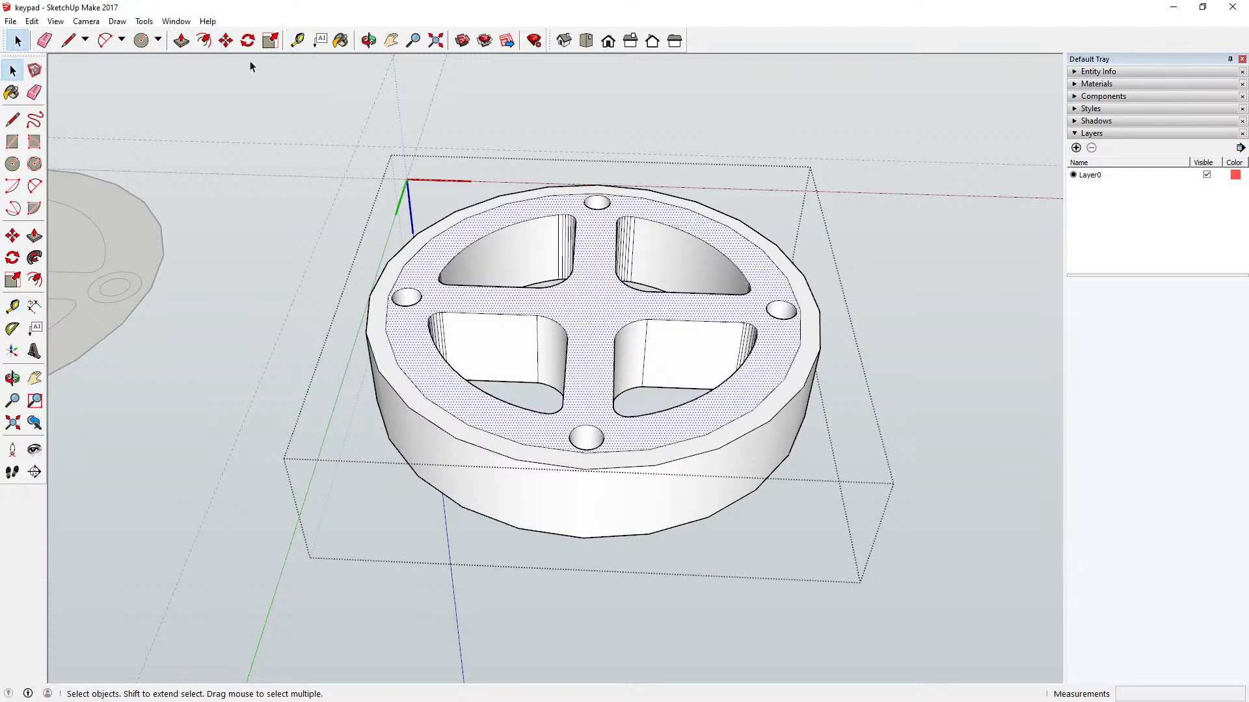
click(181, 41)
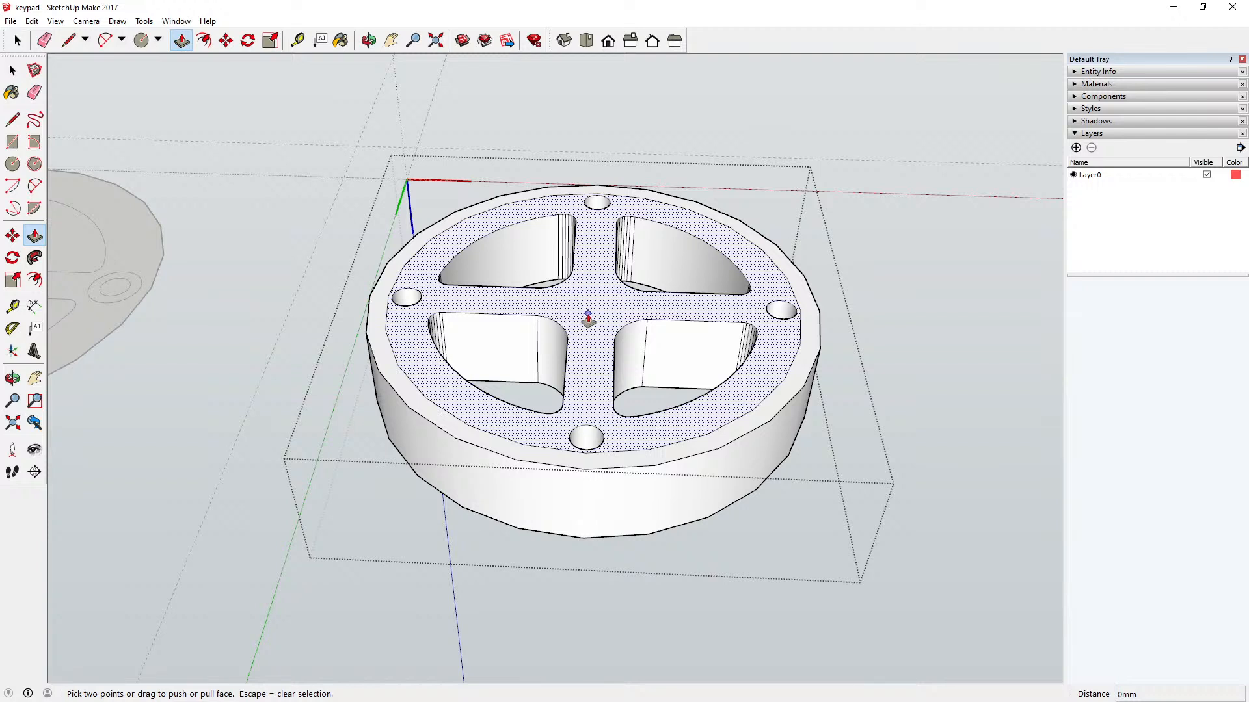
click(588, 319)
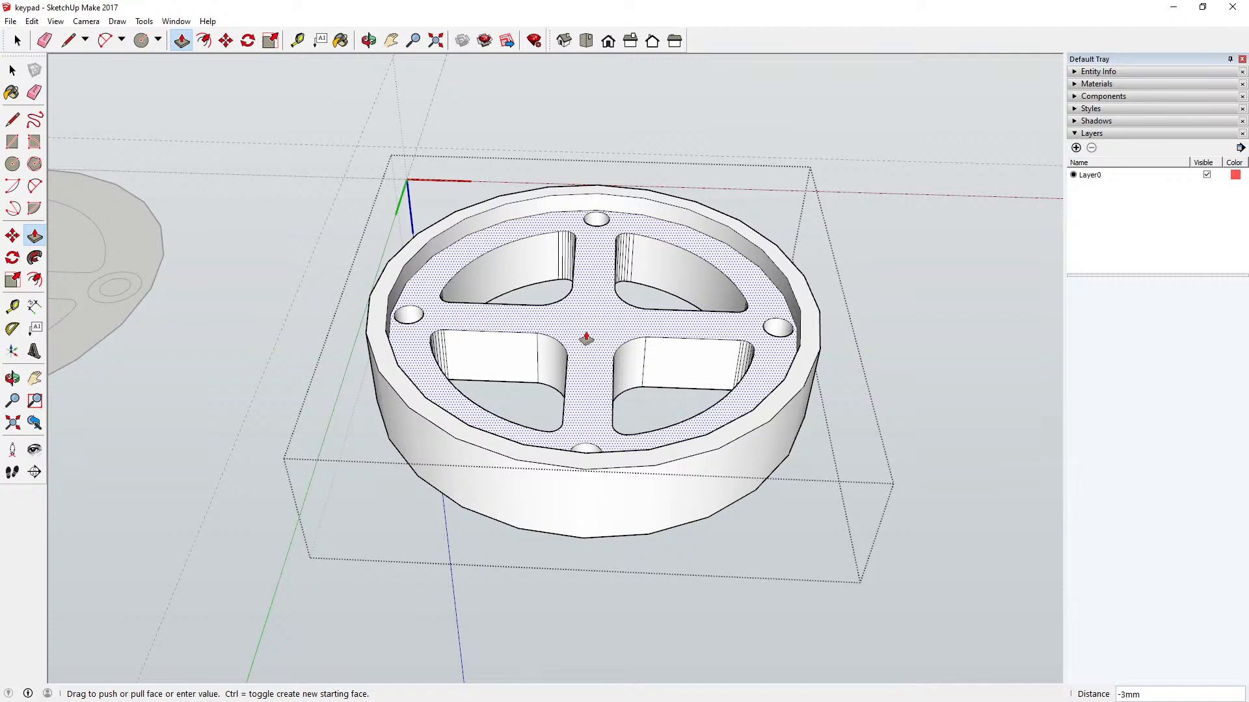
key(Return)
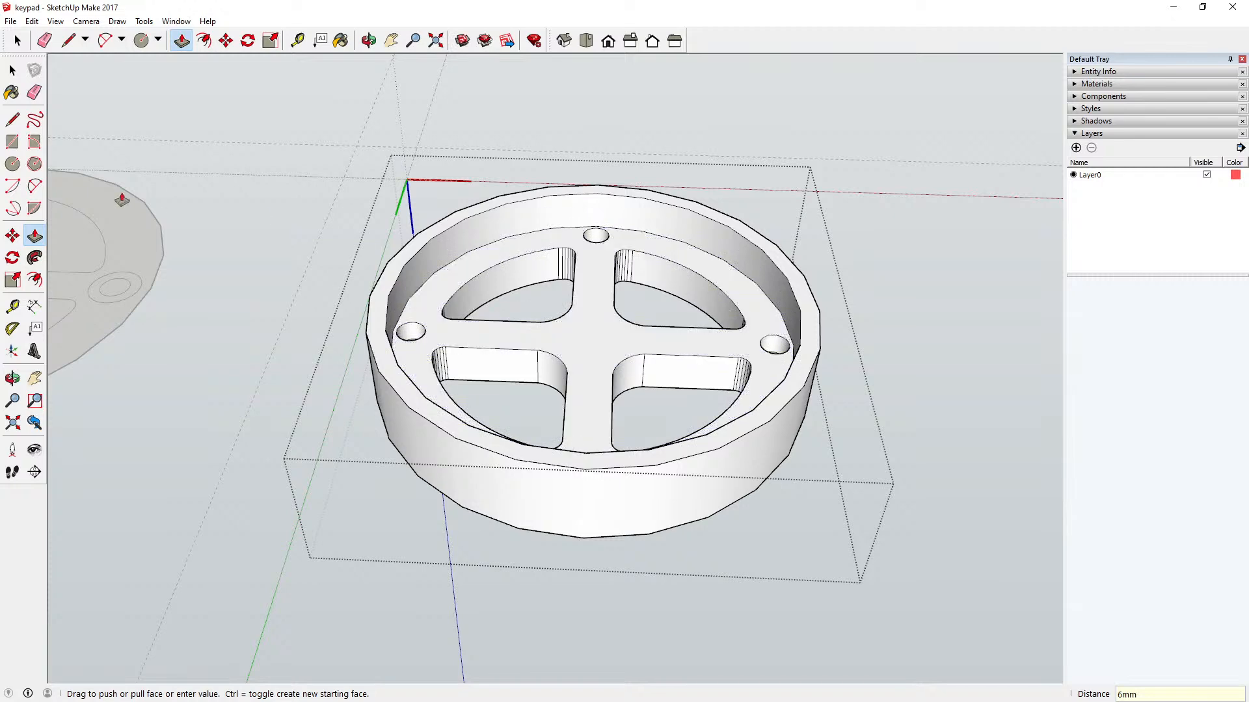
click(13, 69)
click(369, 40)
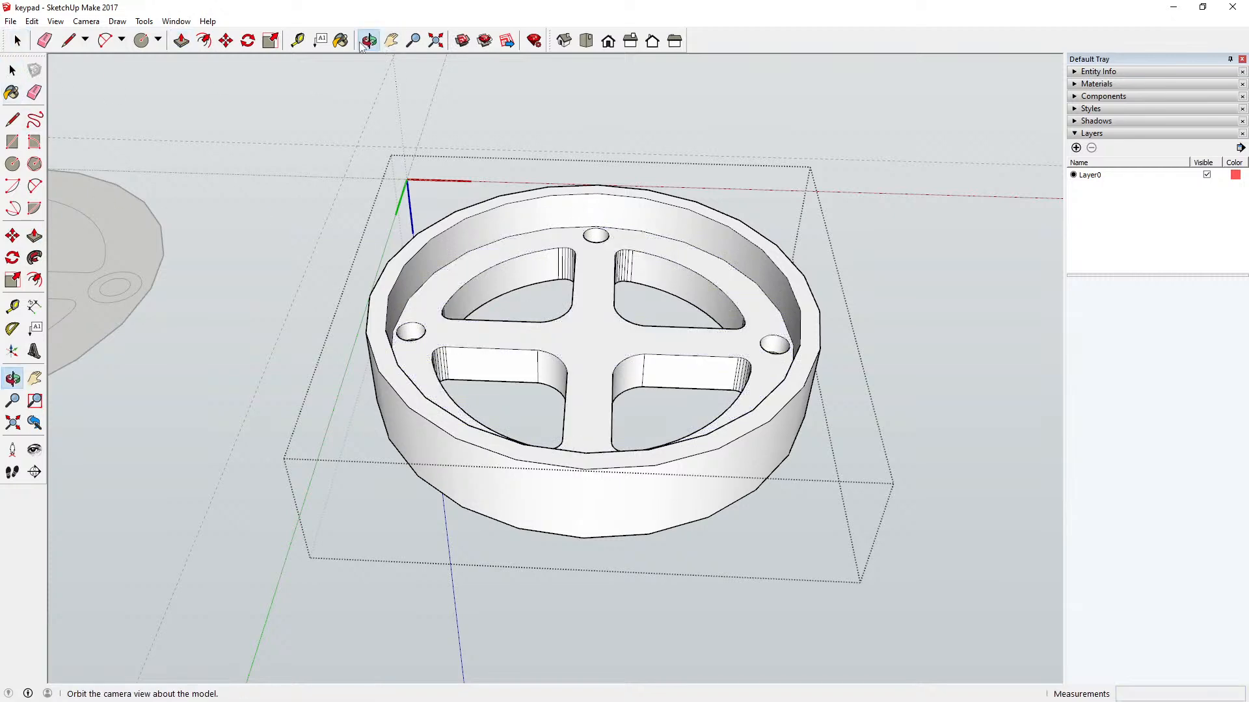
Step: Examine the extruded key from its underside and top, checking the recess, outer rim and countersunk holes
drag(521, 172, 424, 389)
scroll(425, 389, up, 5)
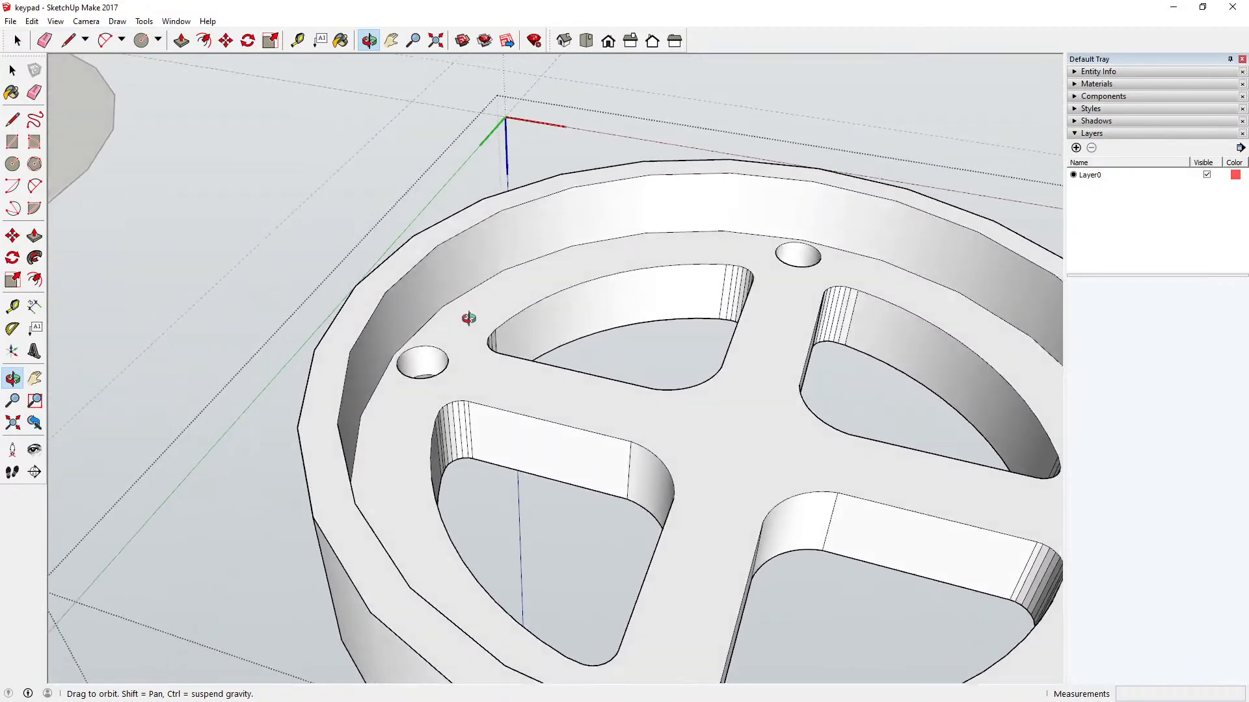
drag(468, 318, 558, 449)
scroll(454, 285, down, 6)
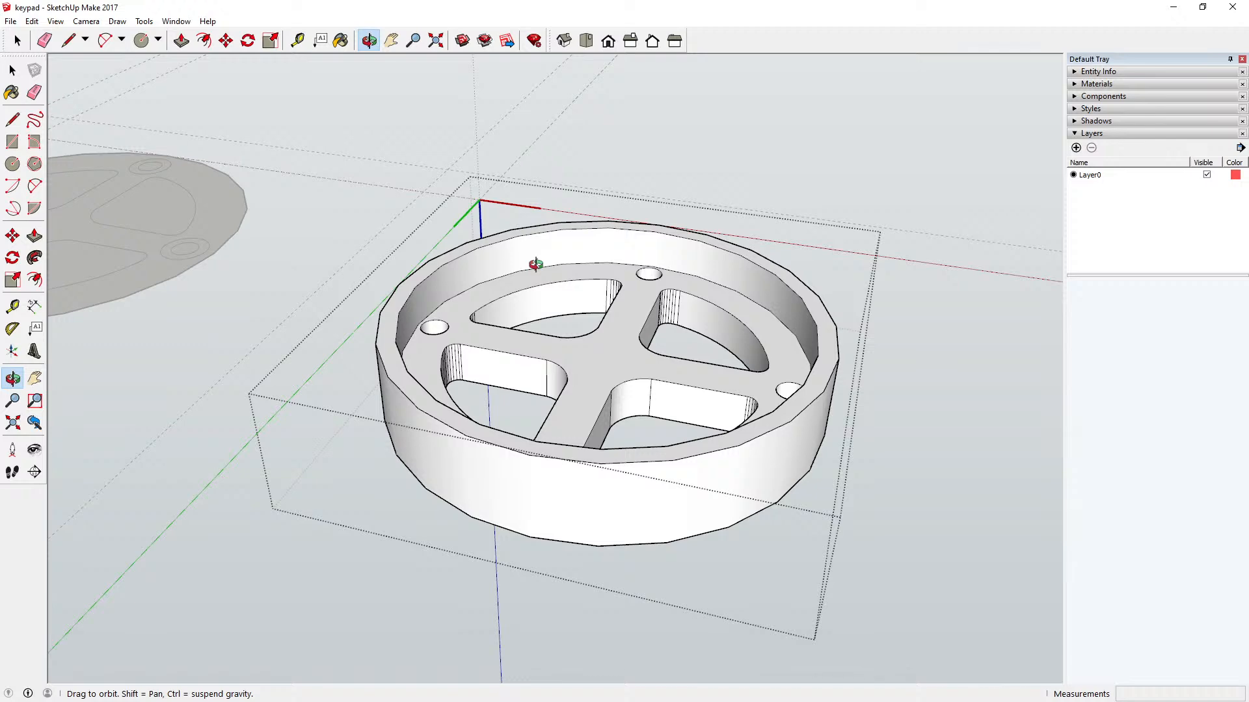
drag(535, 264, 587, 156)
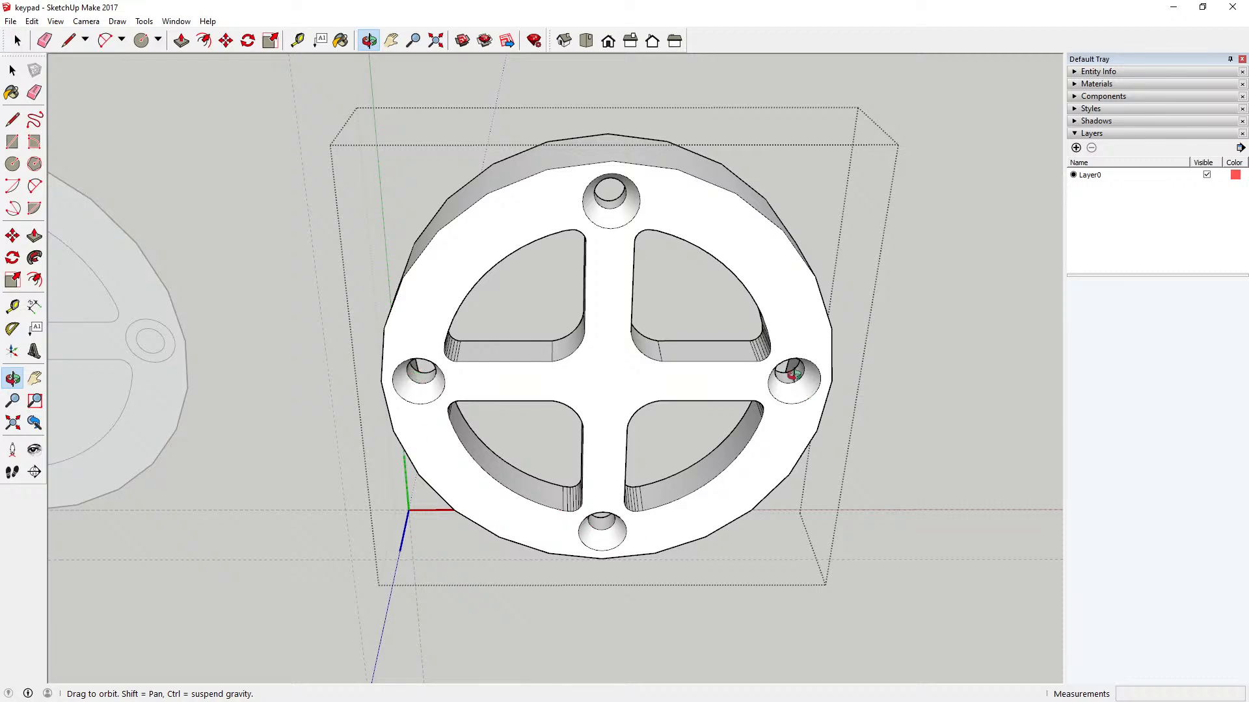
drag(554, 203, 554, 306)
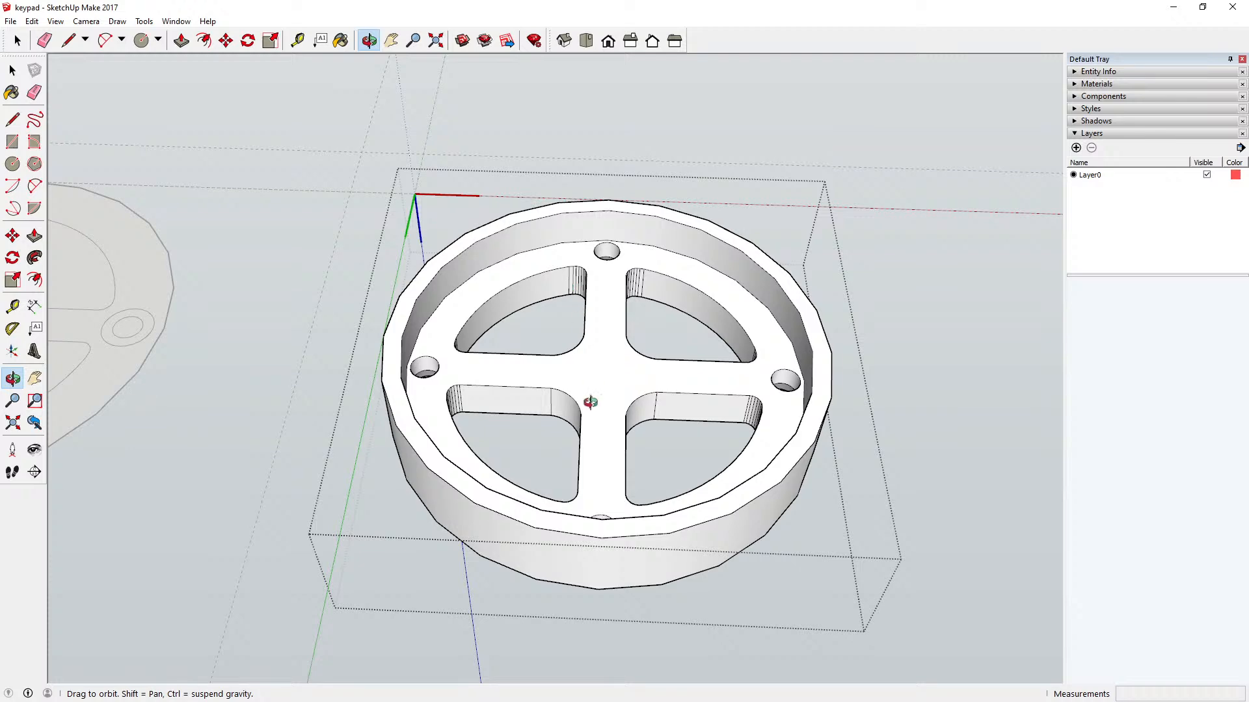
drag(591, 395, 518, 270)
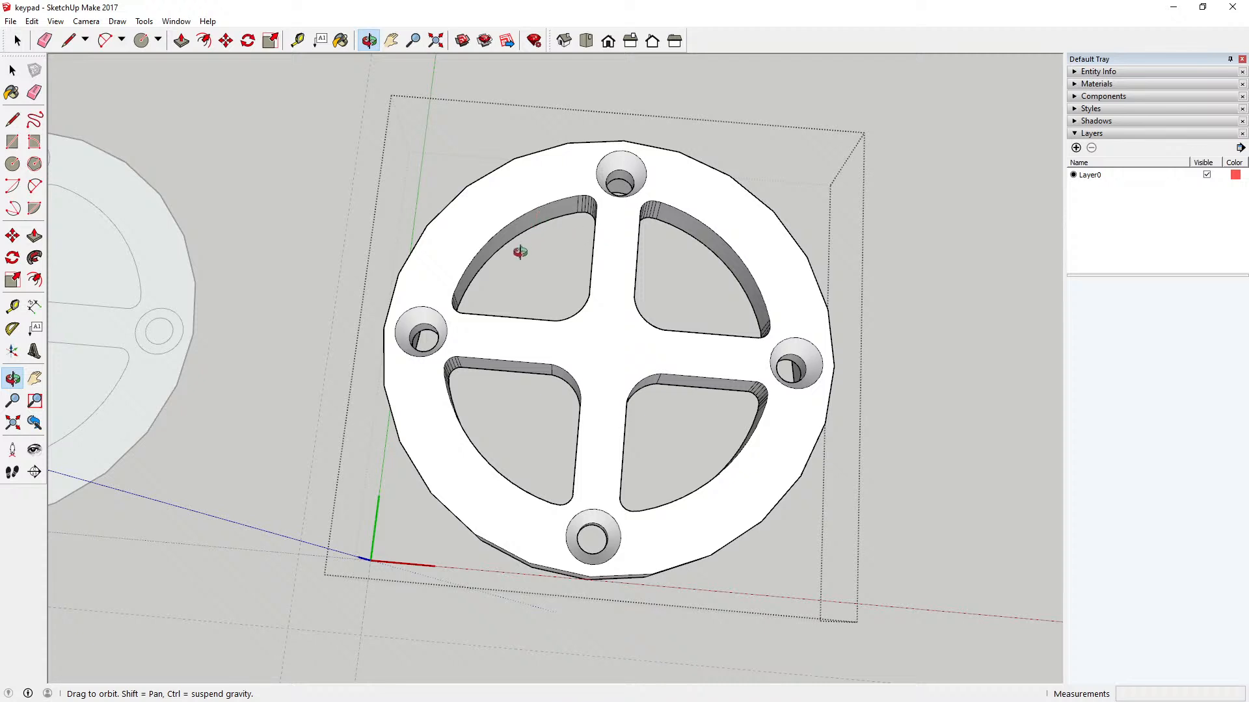
drag(438, 314, 477, 188)
mouse_move(474, 325)
mouse_down()
mouse_move(455, 241)
mouse_move(472, 227)
mouse_move(468, 260)
mouse_up()
drag(517, 426, 577, 504)
scroll(555, 438, down, 4)
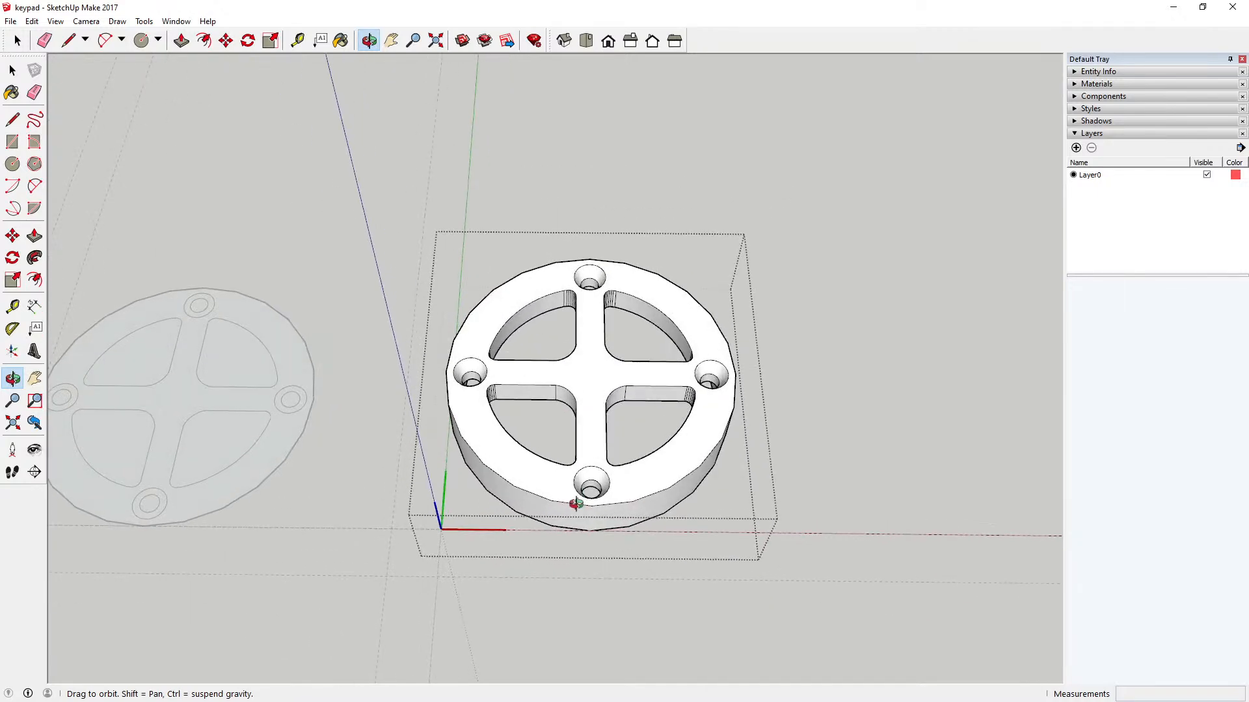
scroll(591, 455, down, 5)
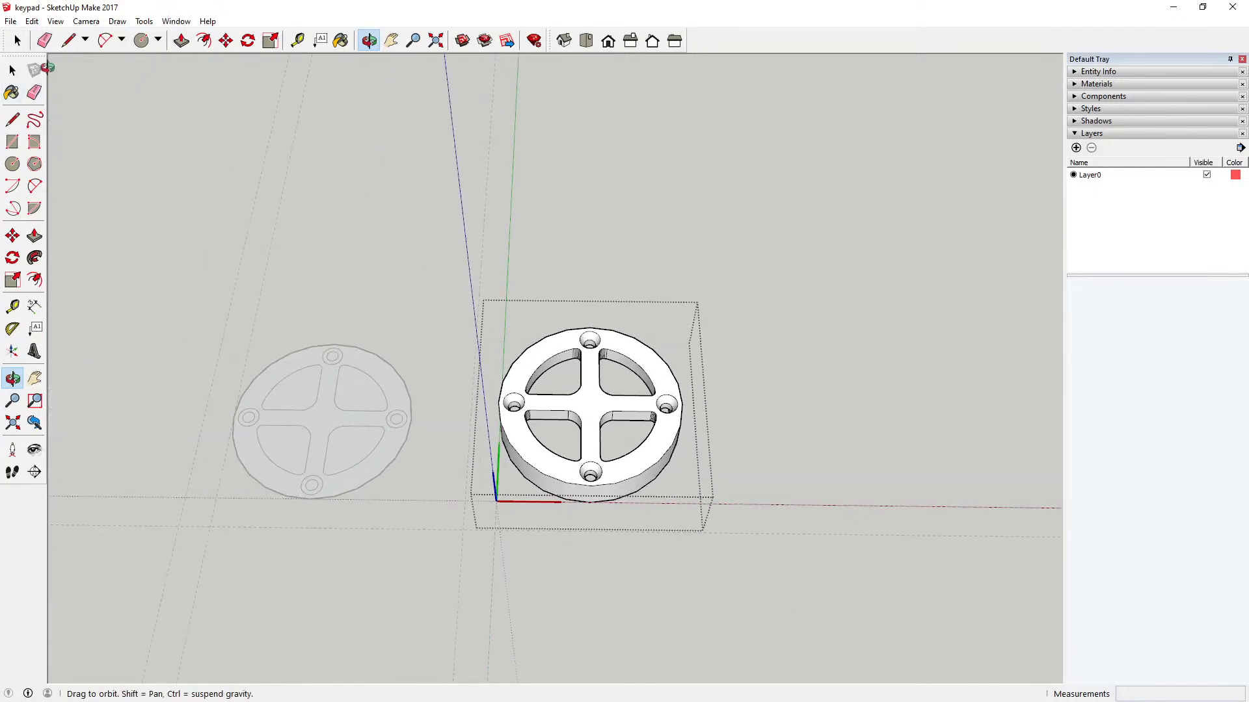
Step: Finish editing the extruded key and save the model
click(13, 70)
click(89, 134)
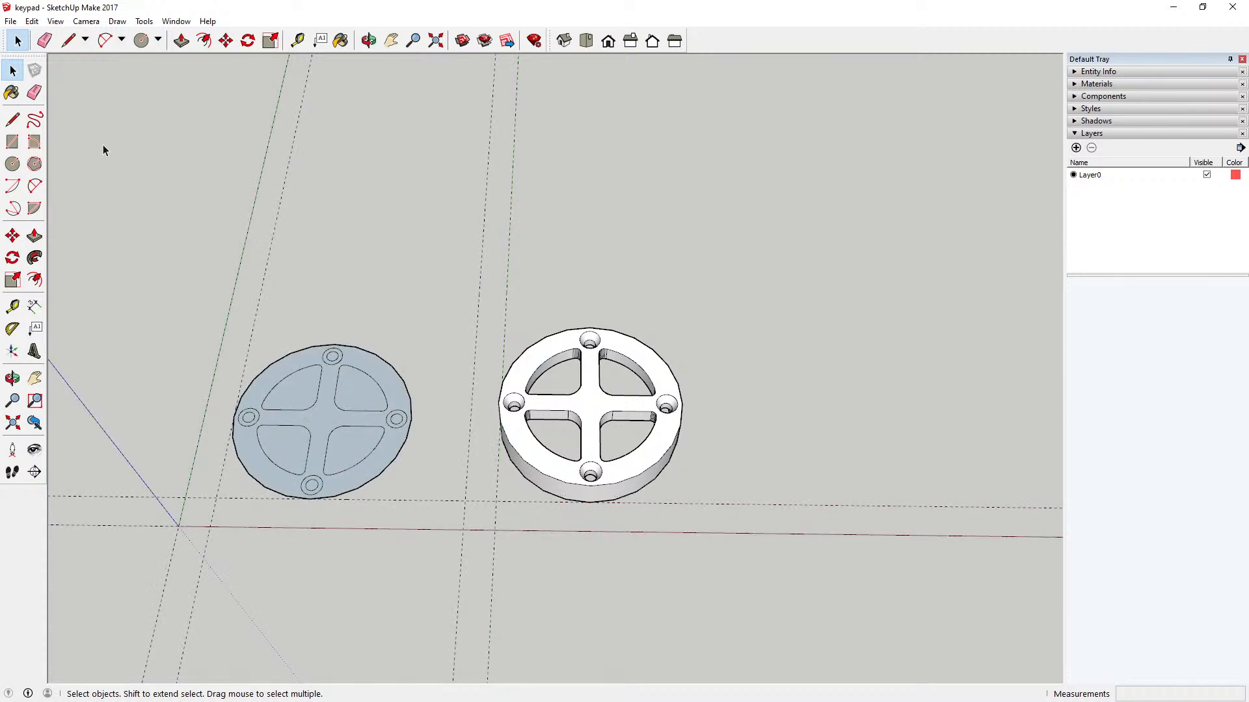
click(10, 21)
click(39, 76)
Step: Open the flat key for editing and copy its upper-left sector face together with its boundary edges
click(294, 383)
double_click(295, 381)
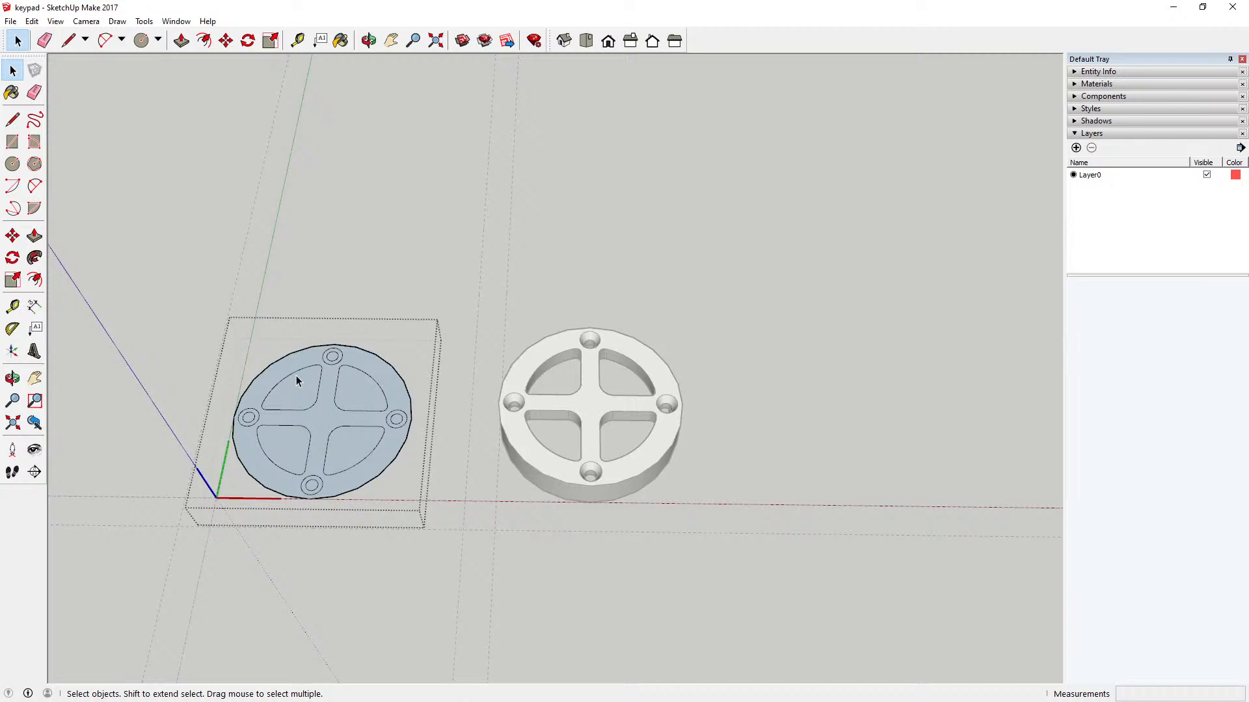
click(295, 376)
scroll(292, 385, up, 3)
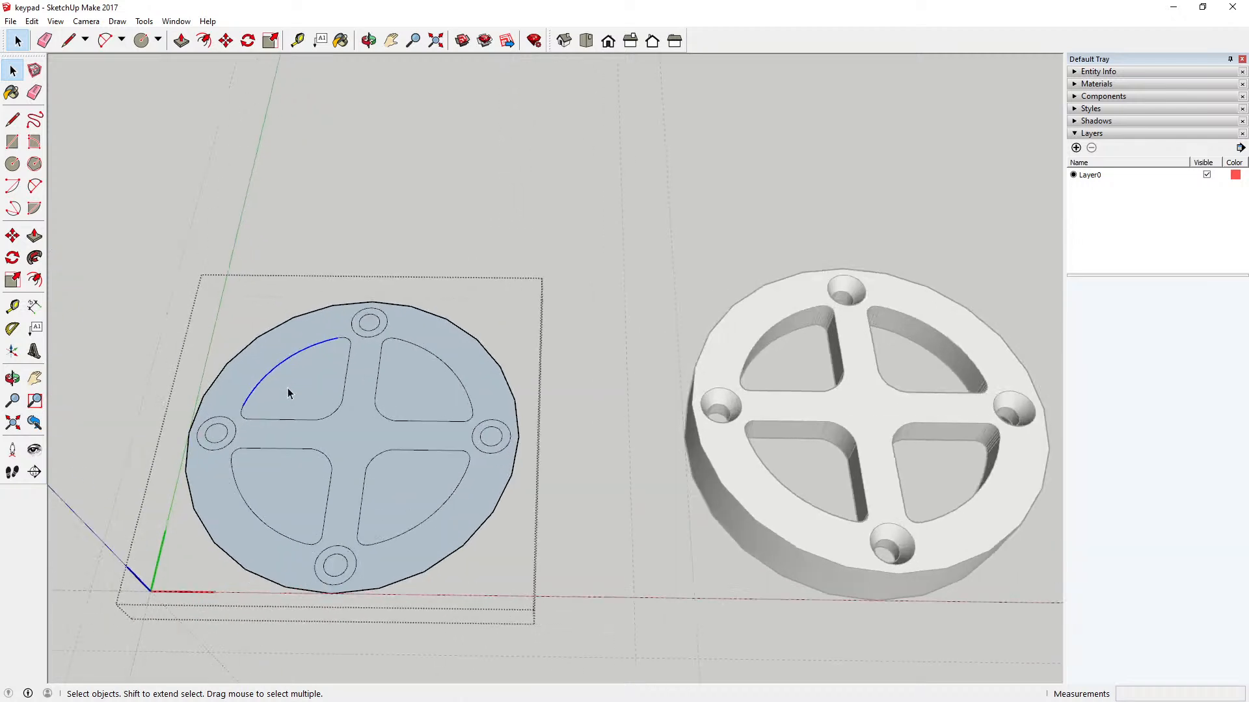
drag(221, 315, 361, 439)
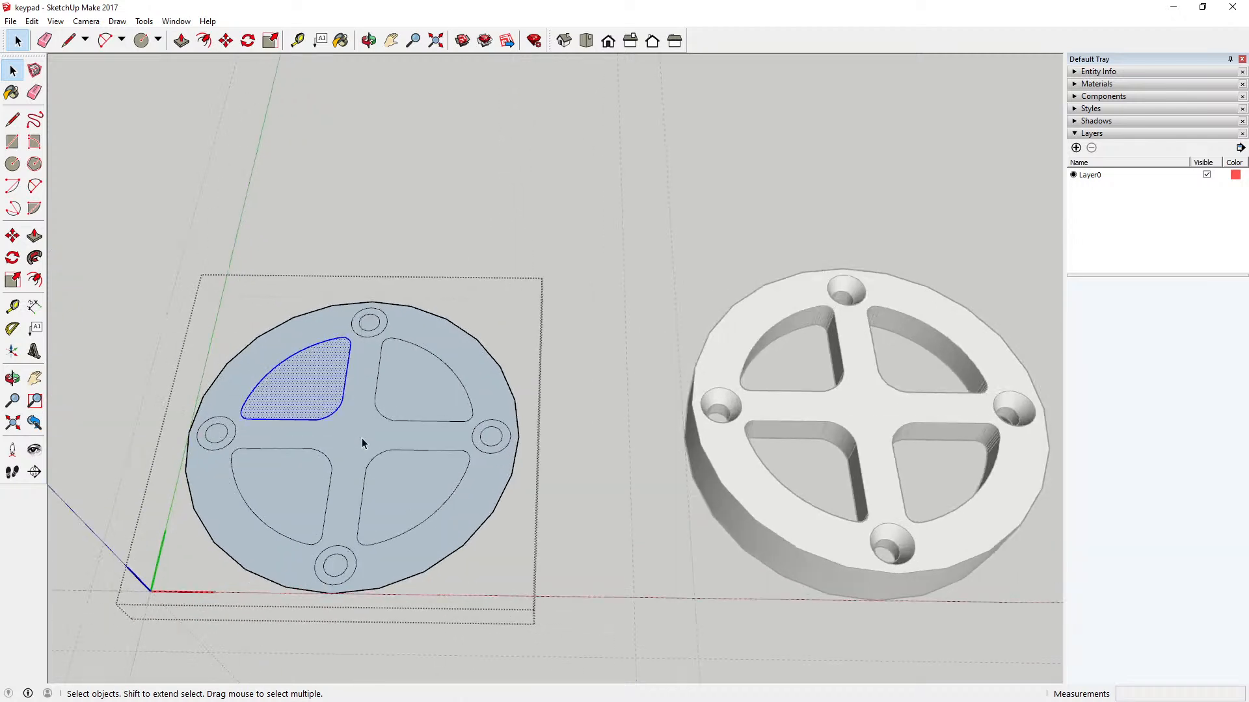
scroll(348, 439, up, 1)
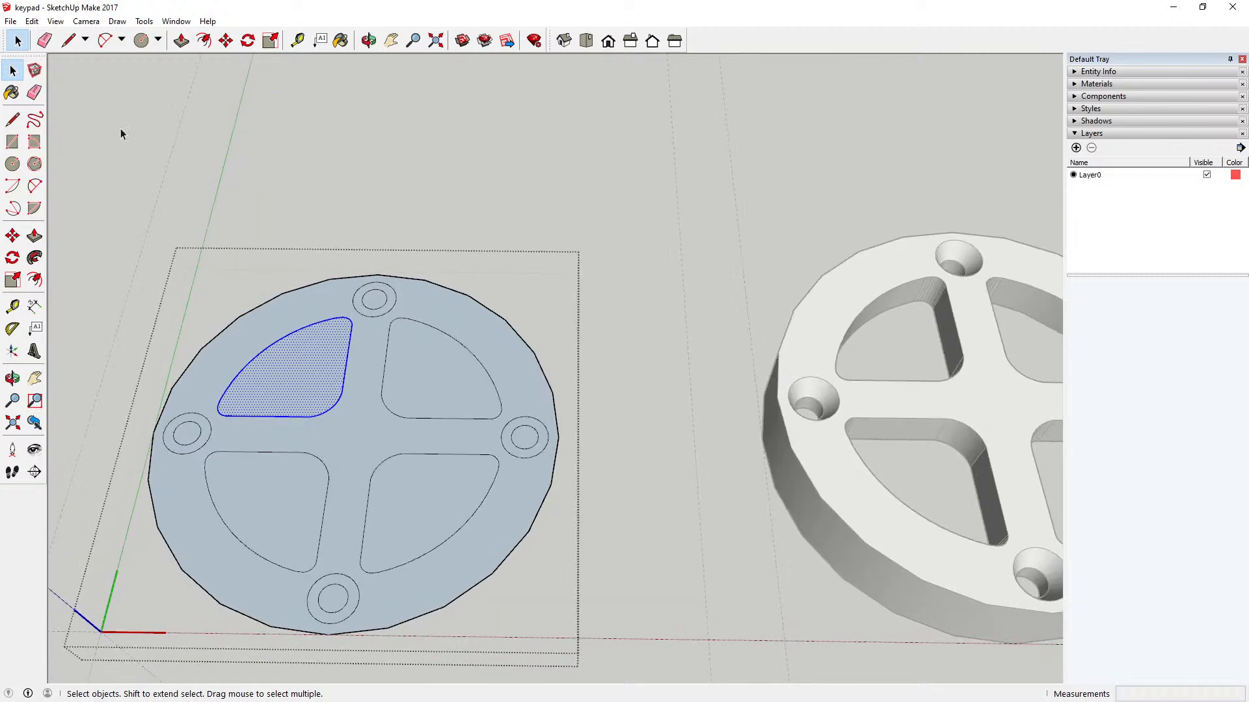
click(32, 20)
click(58, 84)
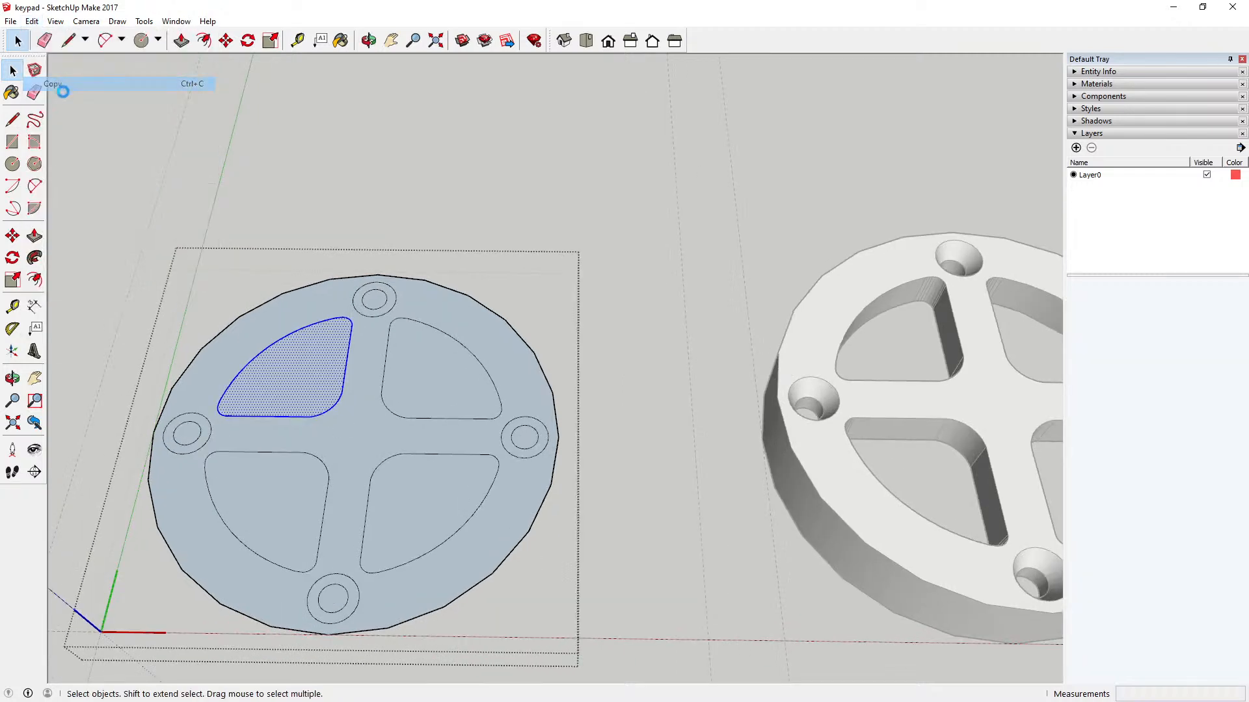
Step: Close the flat key and paste the copied sector onto the ground beside the extruded key, opposite the flat key
click(372, 210)
scroll(320, 227, down, 6)
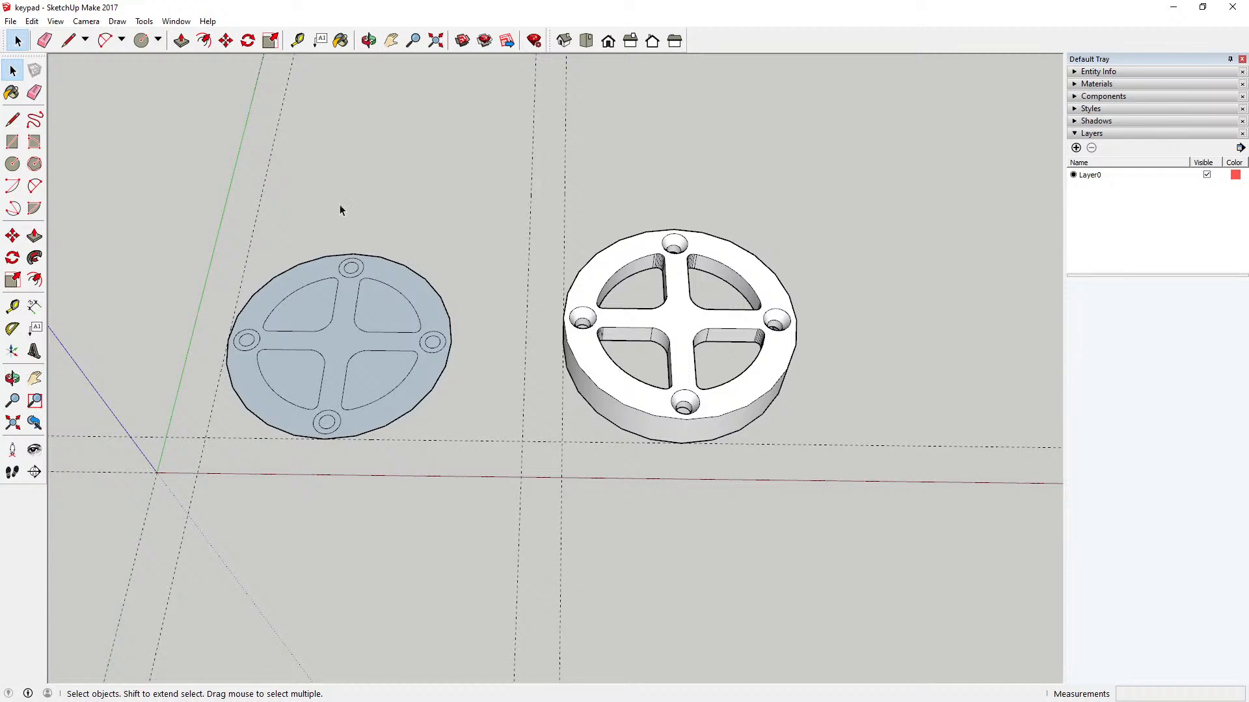
click(31, 21)
click(79, 99)
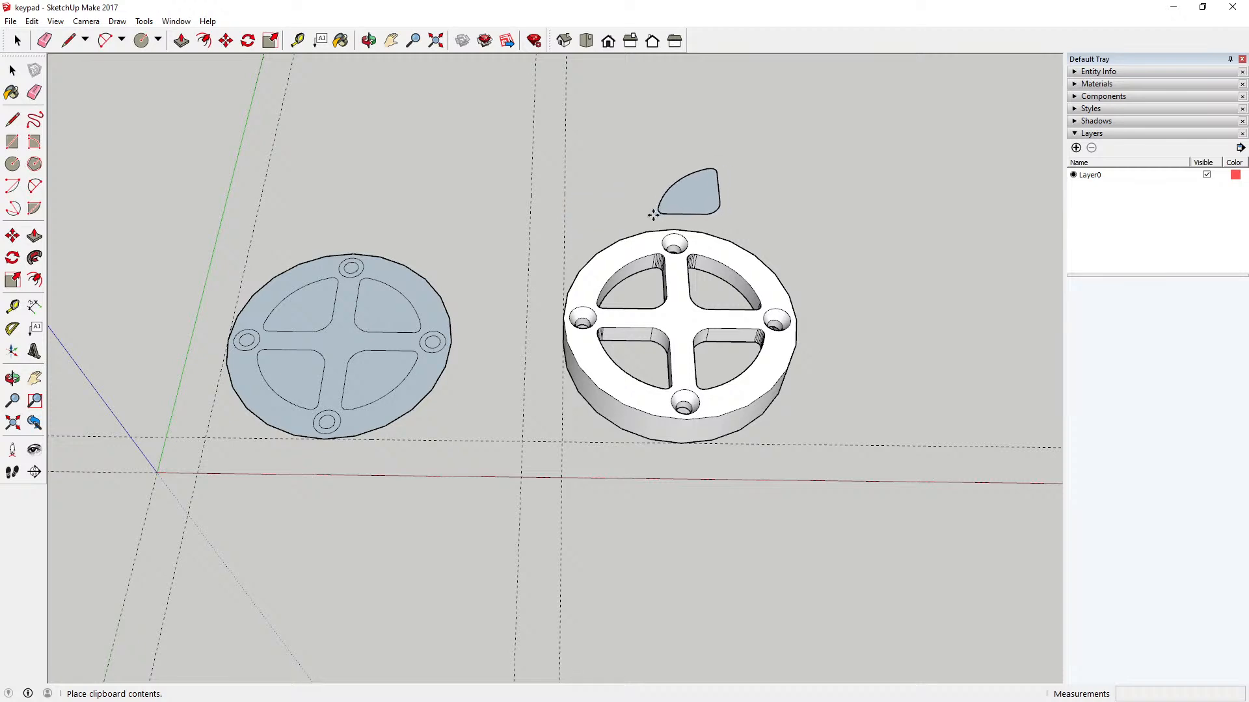
scroll(217, 334, down, 2)
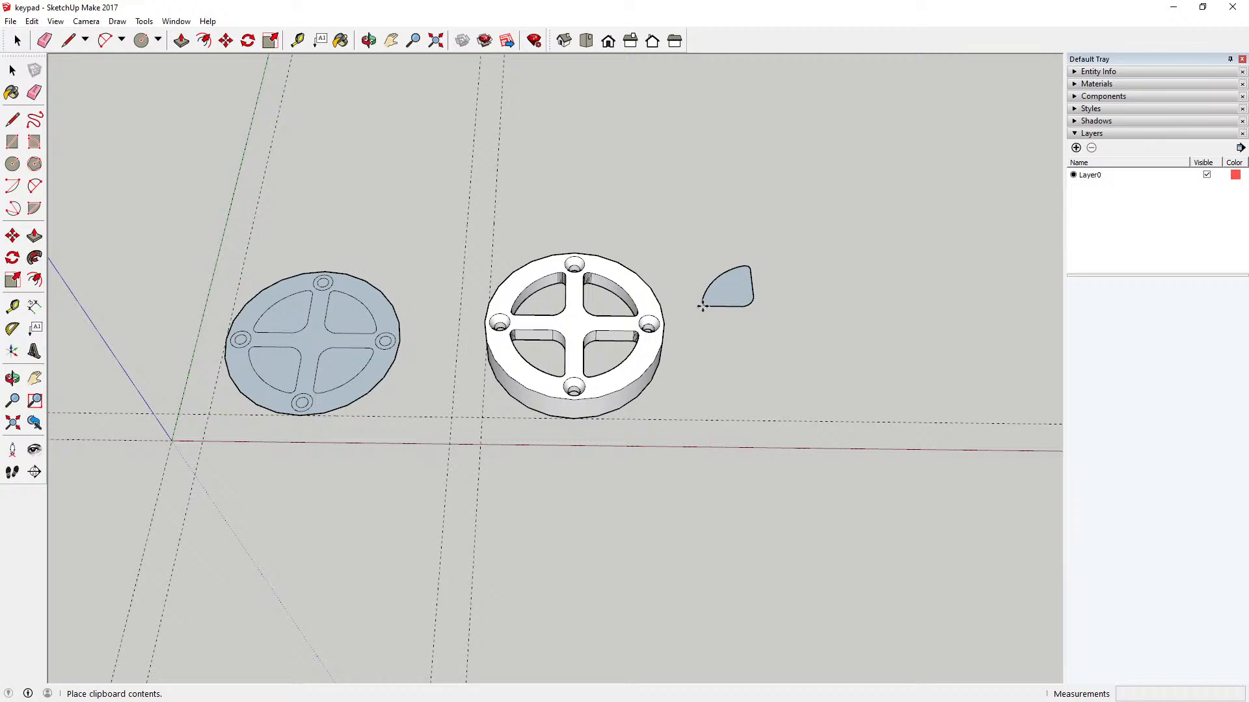
click(703, 305)
Step: Move the pasted sector by its rounded inner corner onto the matching corner of the extruded key's upper-left opening
scroll(751, 324, up, 3)
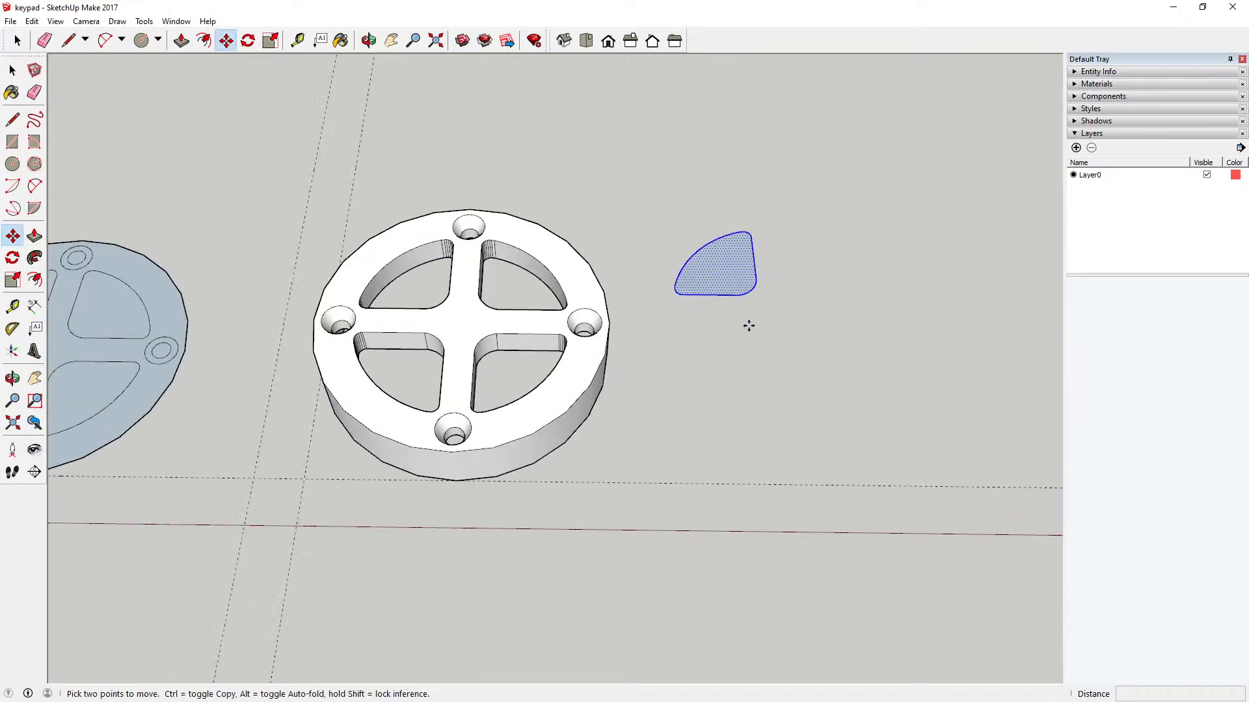
scroll(749, 325, up, 2)
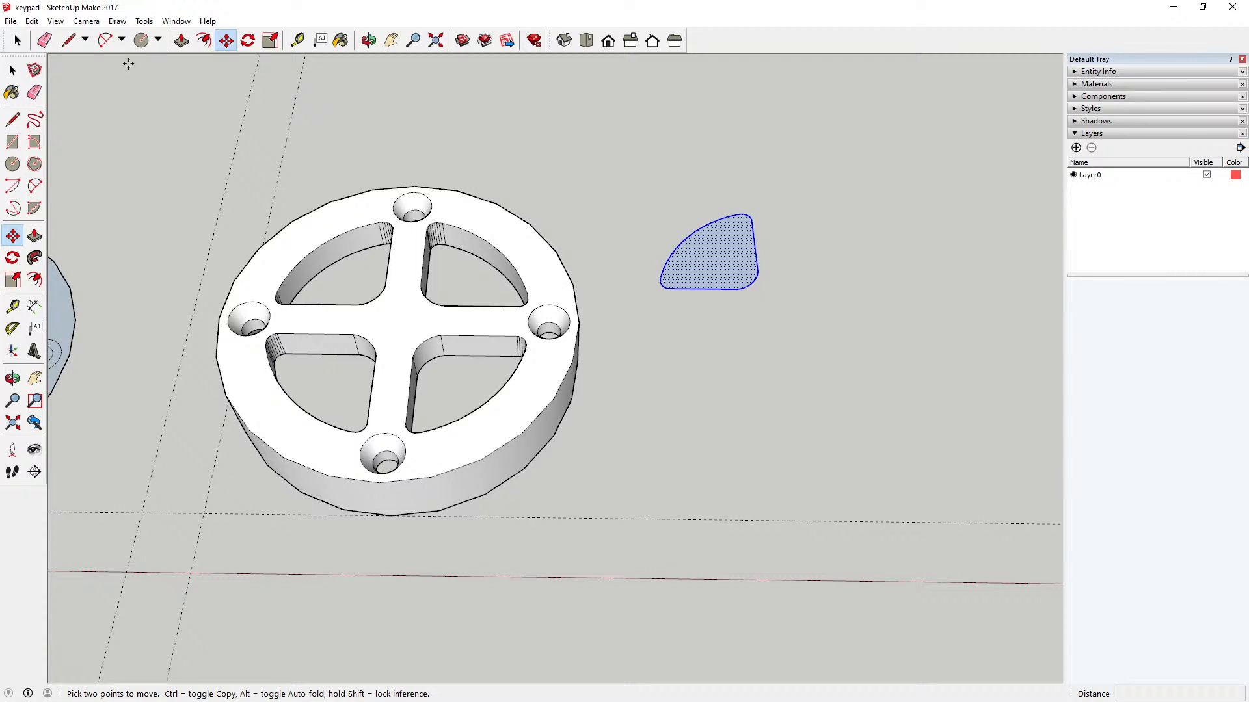
click(752, 285)
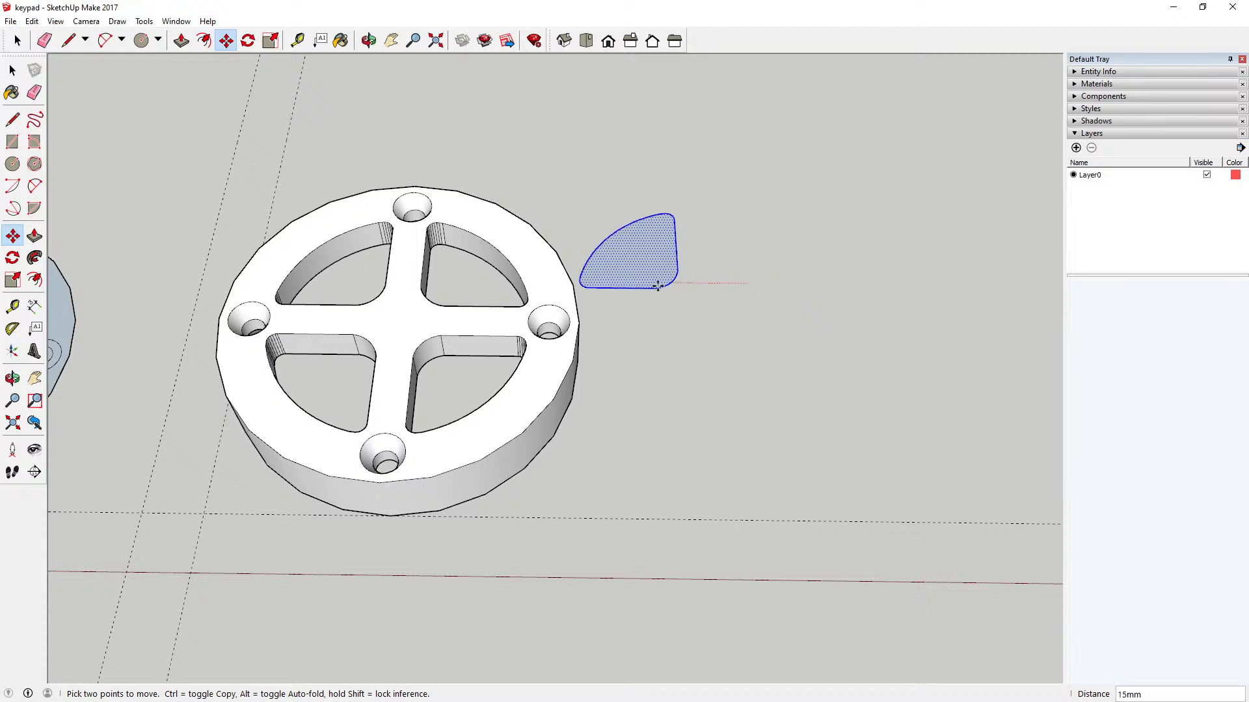
scroll(377, 296, up, 5)
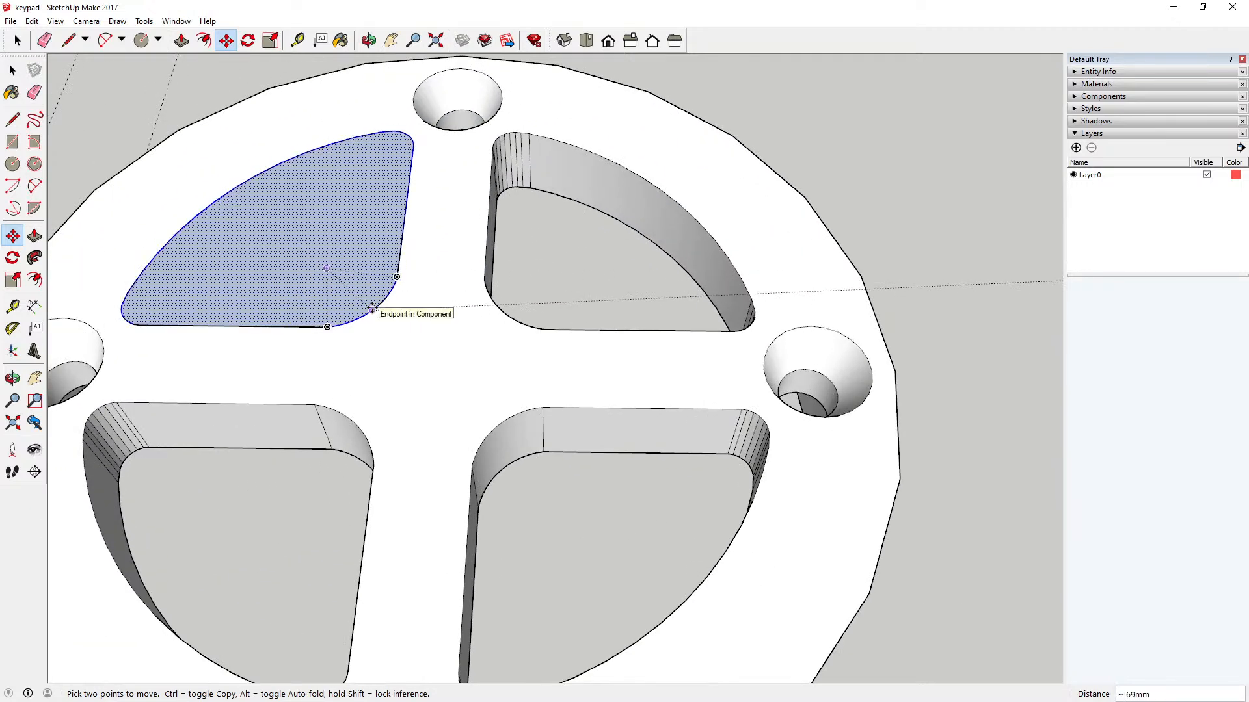
click(372, 303)
scroll(576, 349, down, 8)
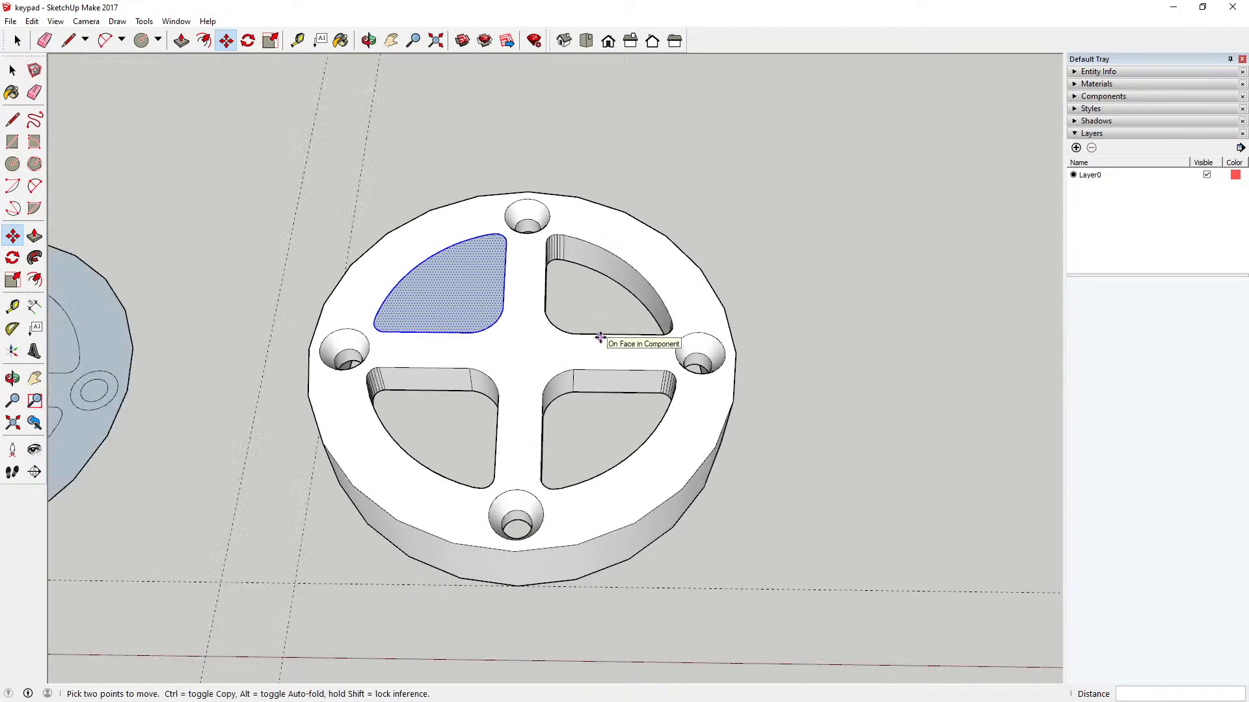
key(space)
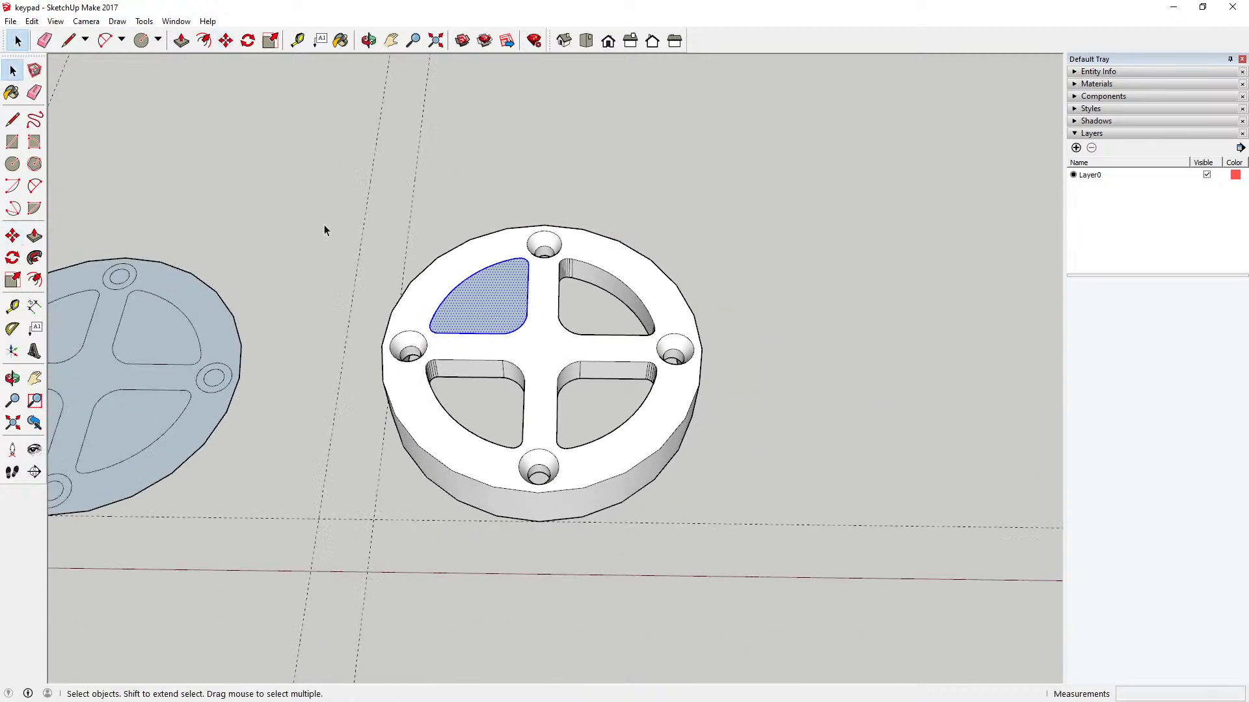
Step: Extrude the sector face upward by 8 mm
scroll(519, 335, up, 6)
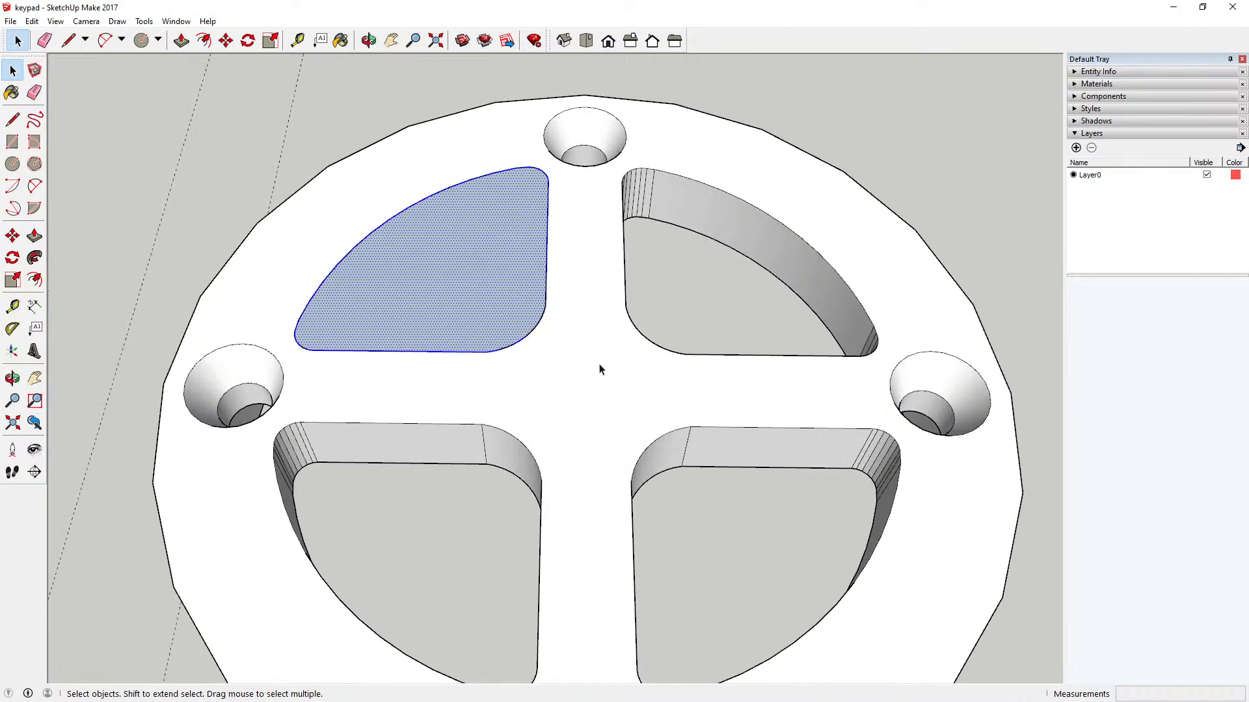
scroll(633, 374, down, 2)
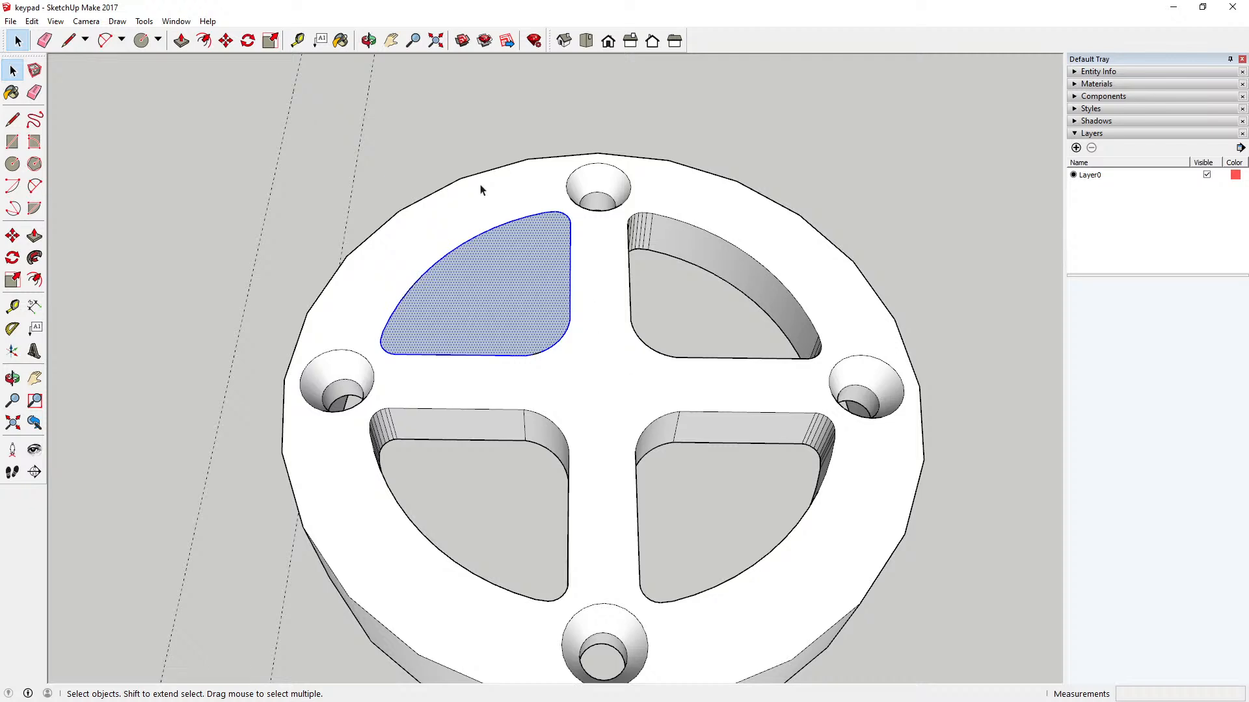
click(182, 40)
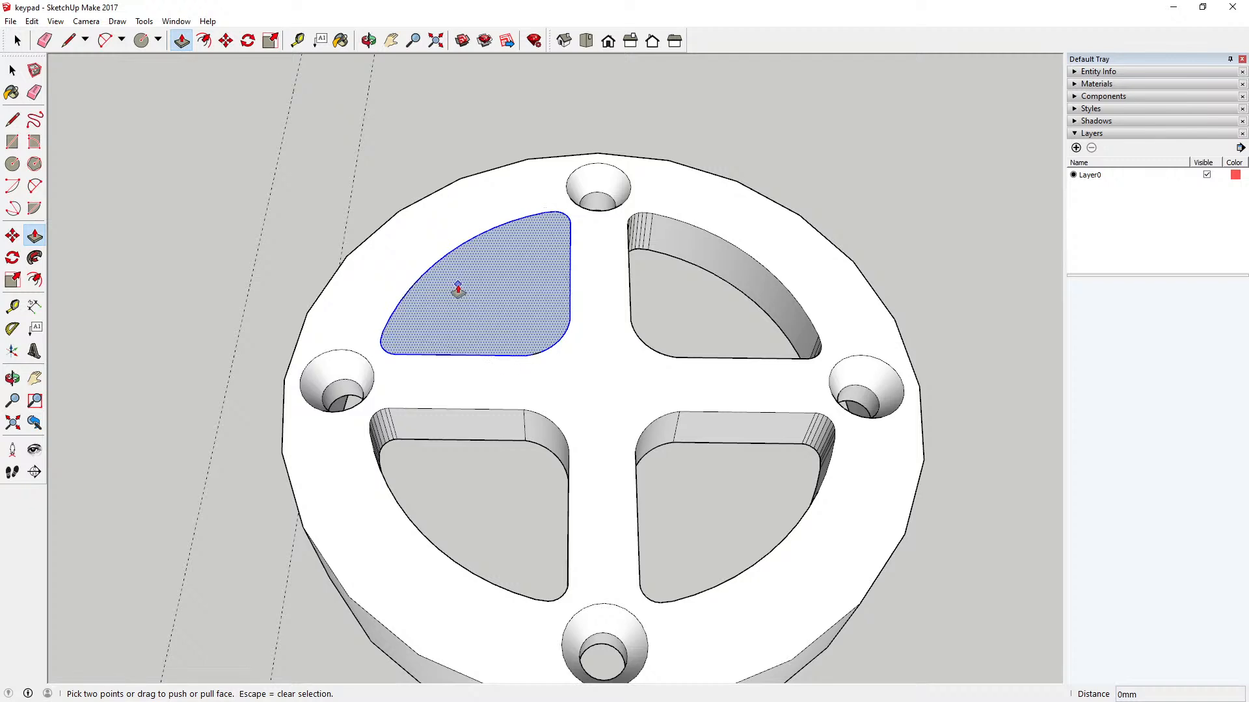
click(458, 290)
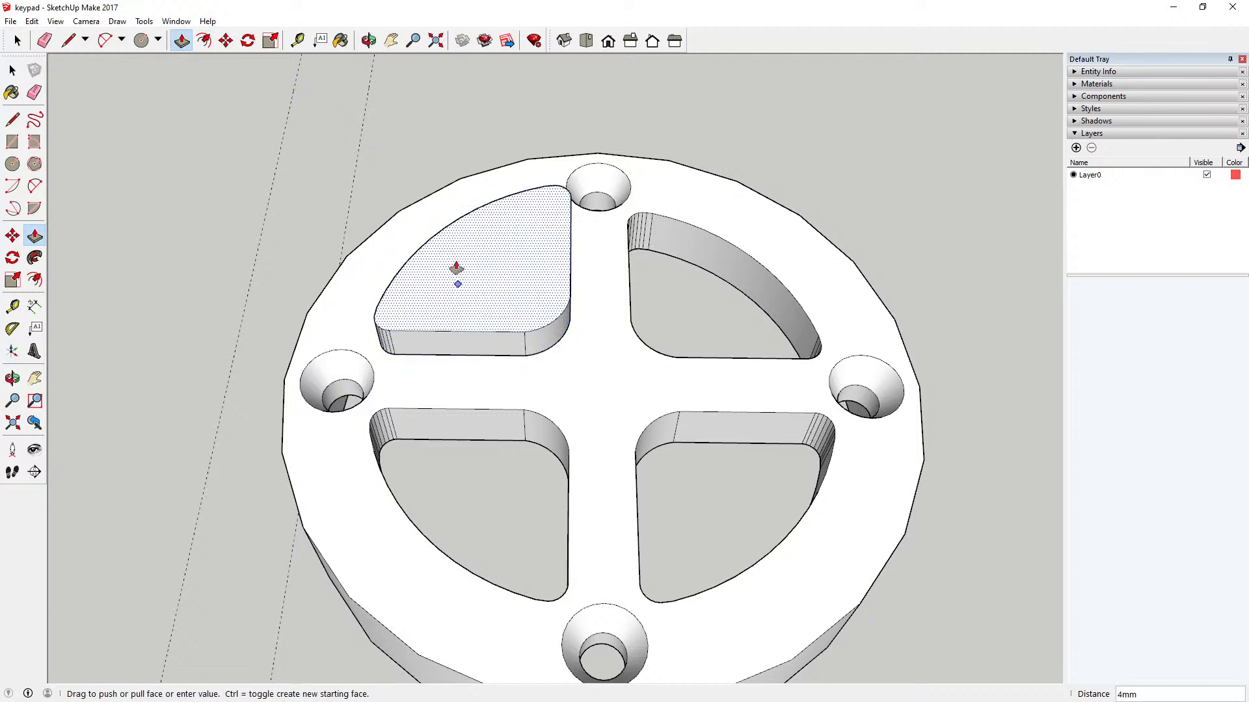
text(8)
key(Return)
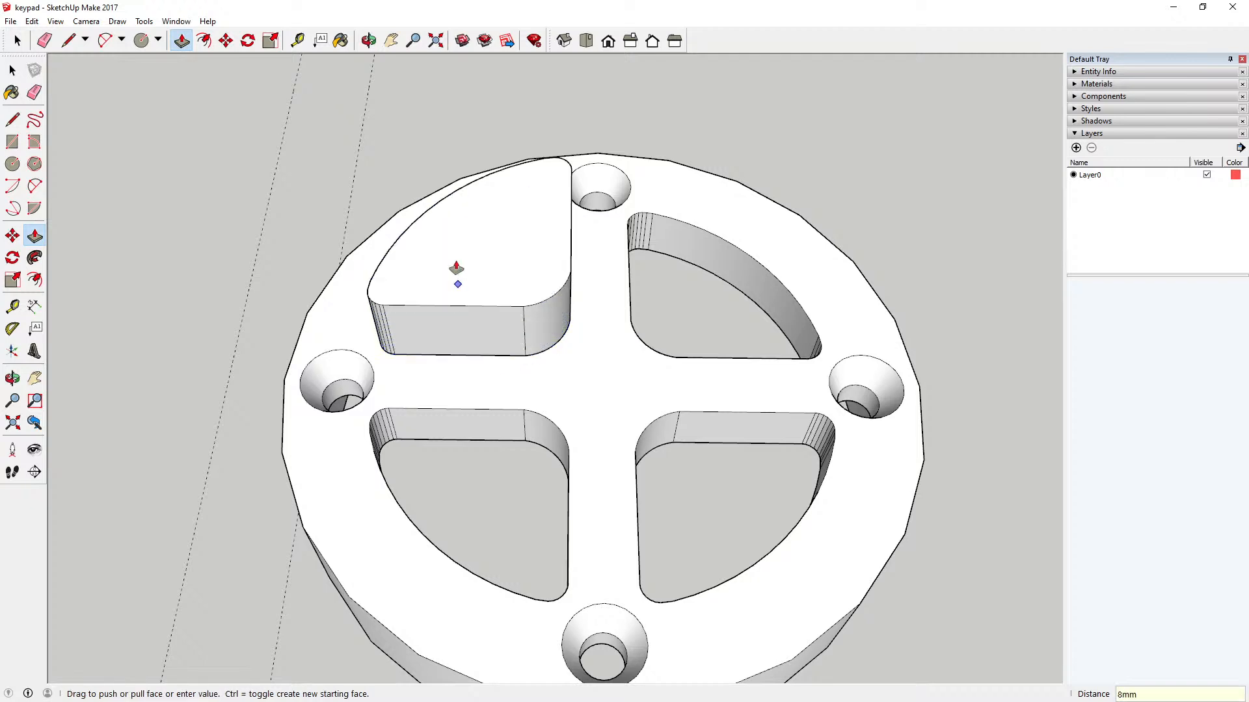
Step: Select the entire extruded sector and turn it into a component with the default definition settings
click(12, 70)
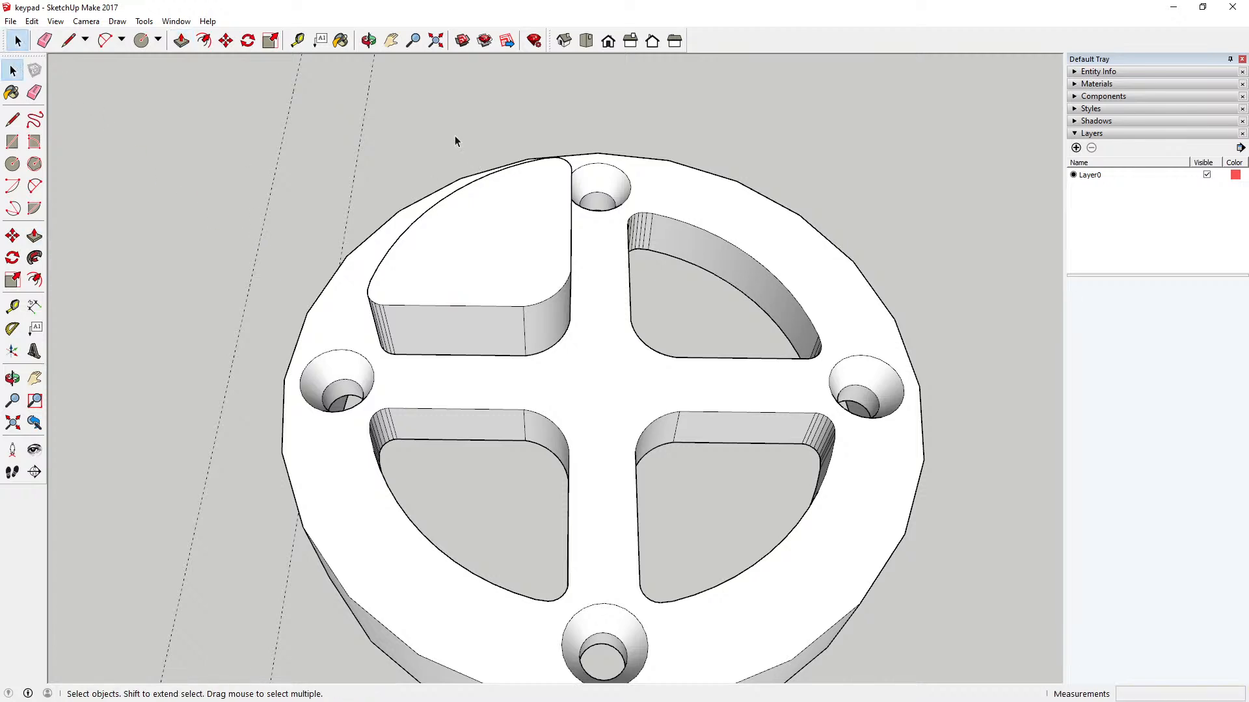
scroll(454, 136, down, 3)
click(478, 206)
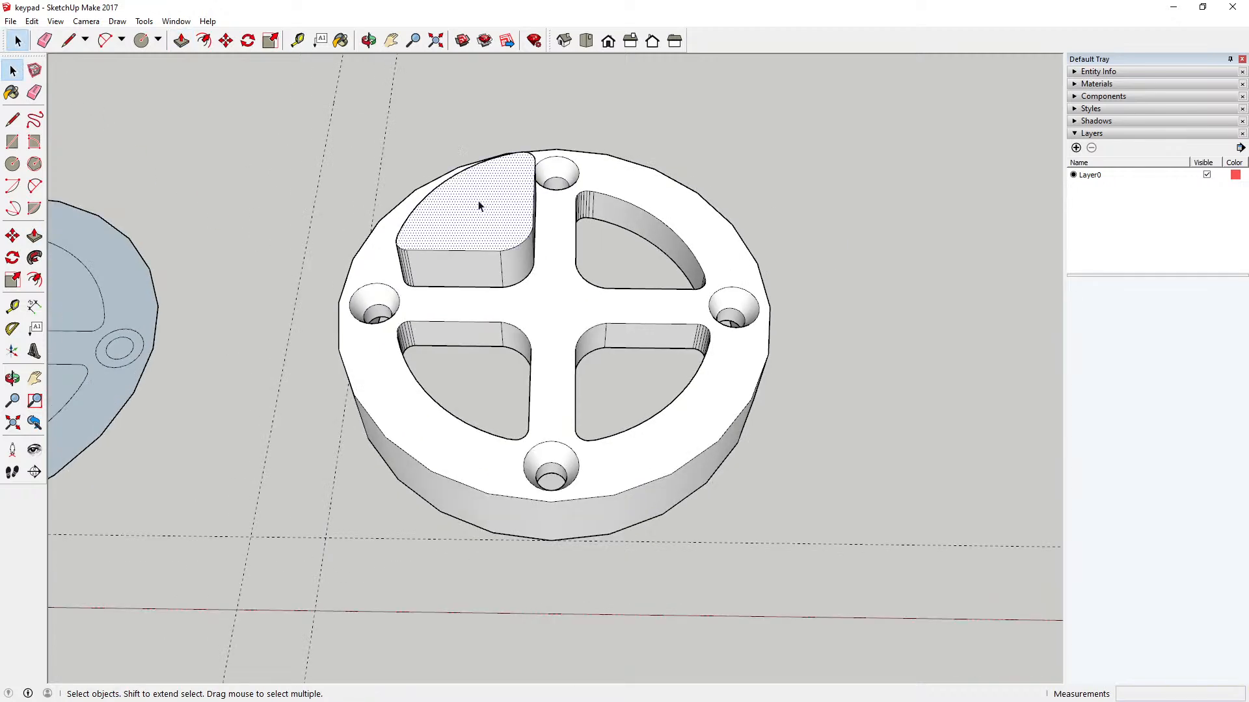
click(432, 119)
drag(563, 295, 563, 306)
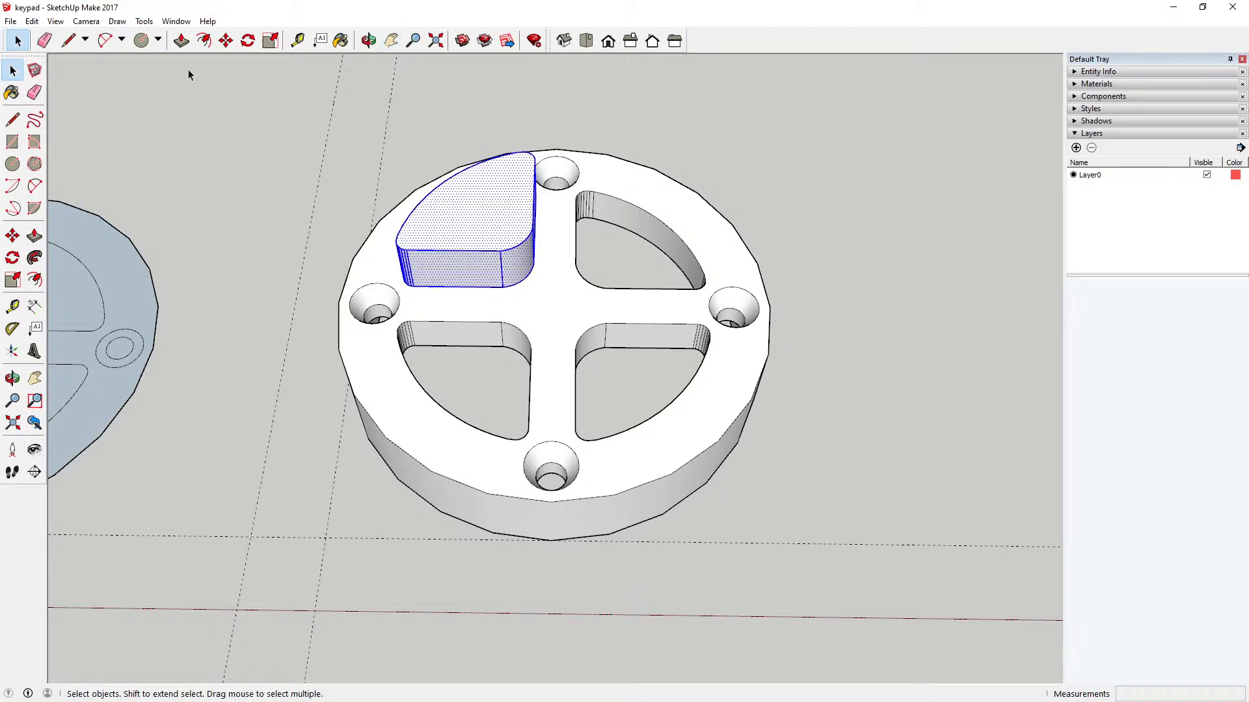
right_click(463, 250)
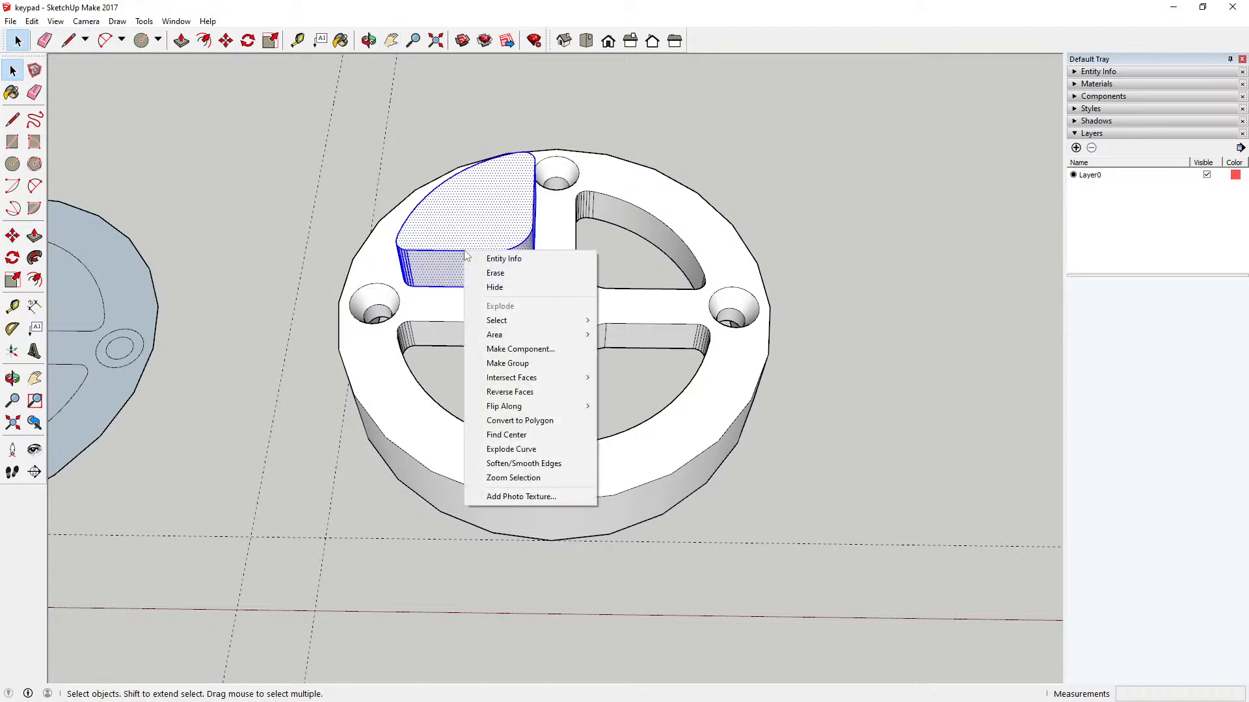
click(557, 347)
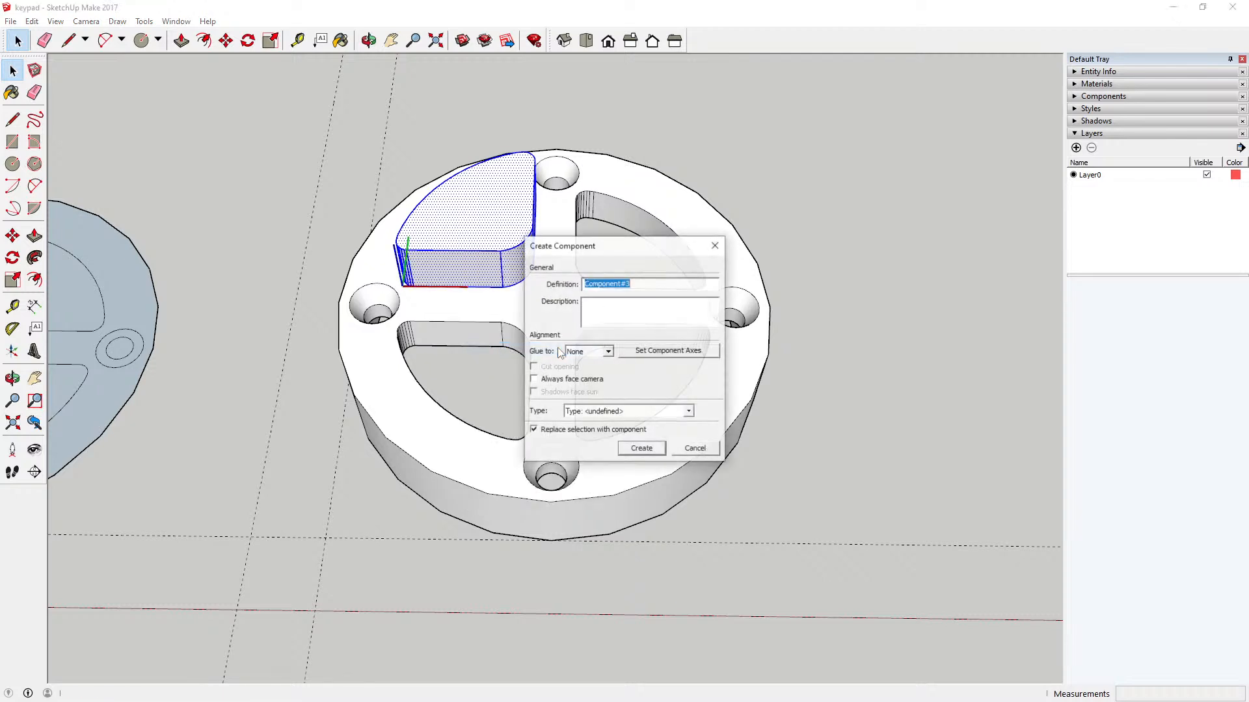
click(642, 449)
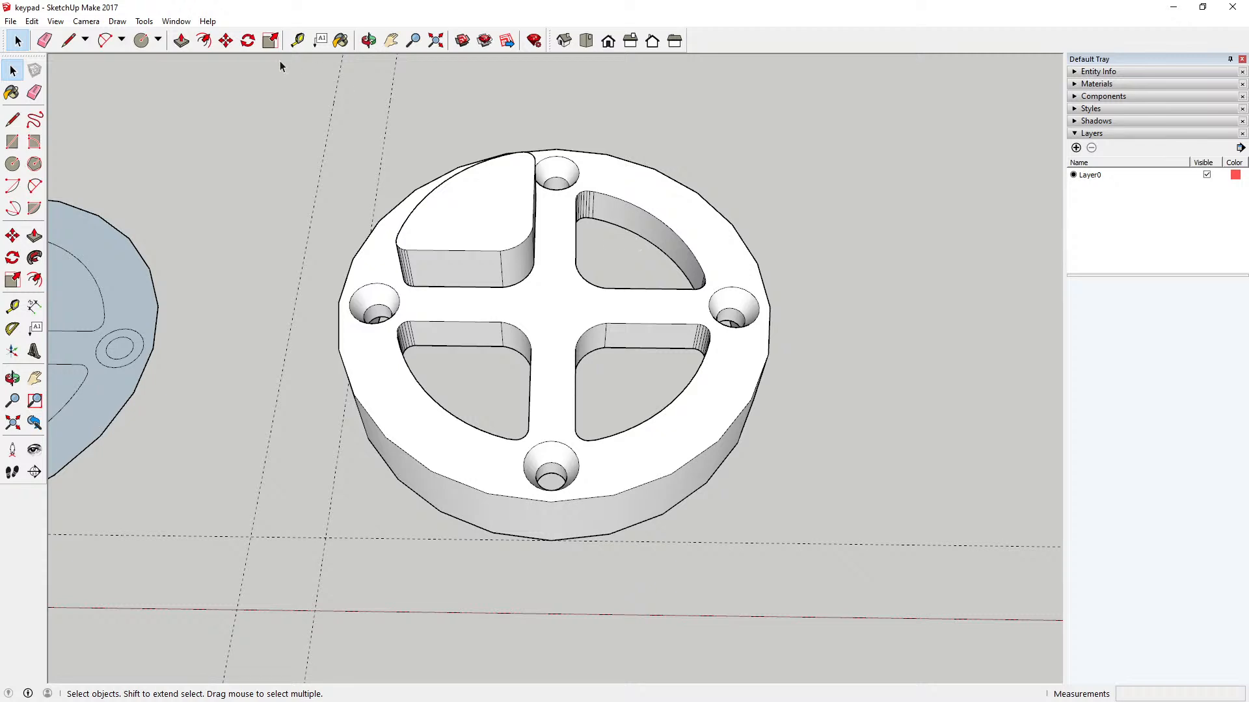
Step: Move the sector component 8 mm down into the upper-left opening, so its top is flush with the body's face
click(226, 40)
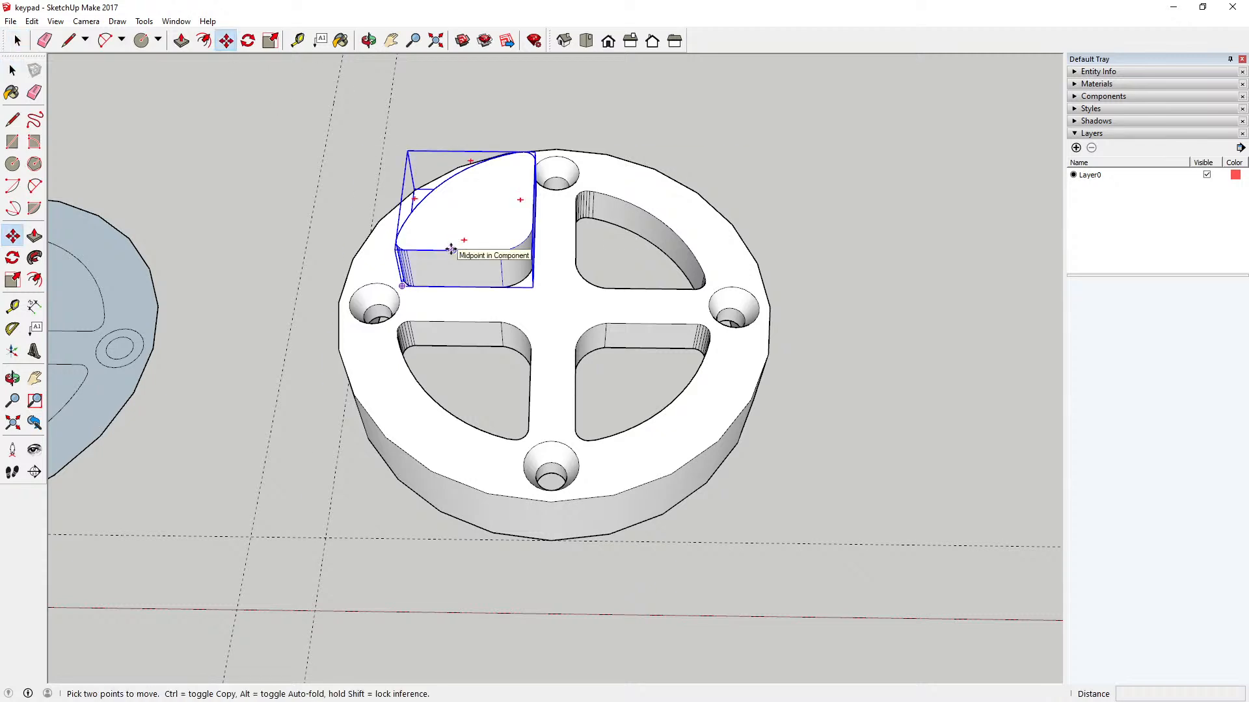
click(452, 246)
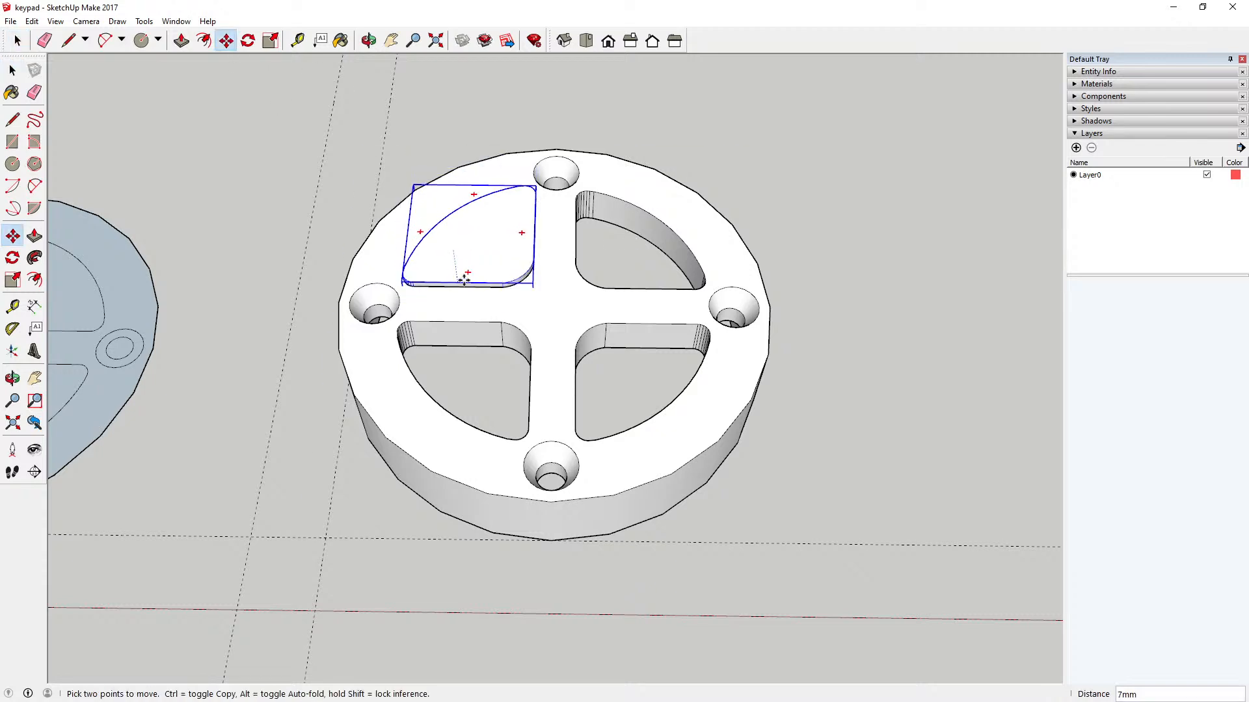
click(462, 286)
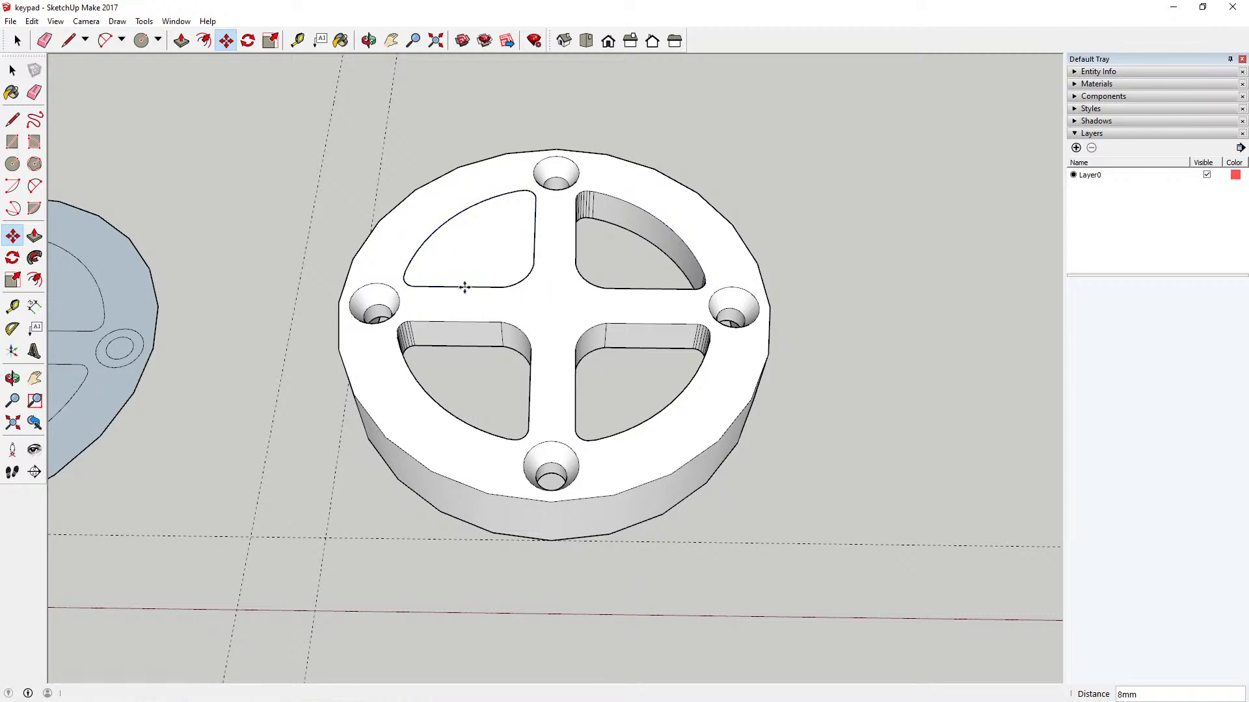
click(12, 70)
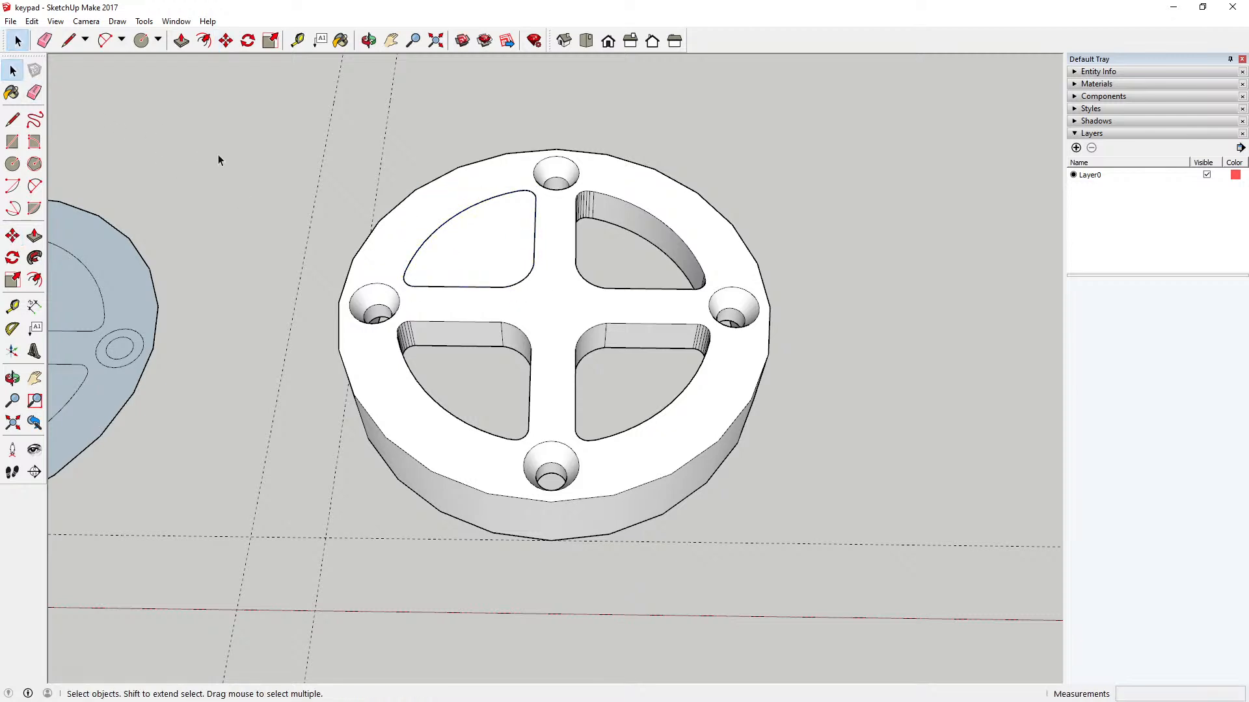
Step: Examine from the recessed underside how the sector button sits in its opening and protrudes past the recess floor
click(369, 40)
drag(551, 345, 530, 325)
scroll(529, 325, up, 3)
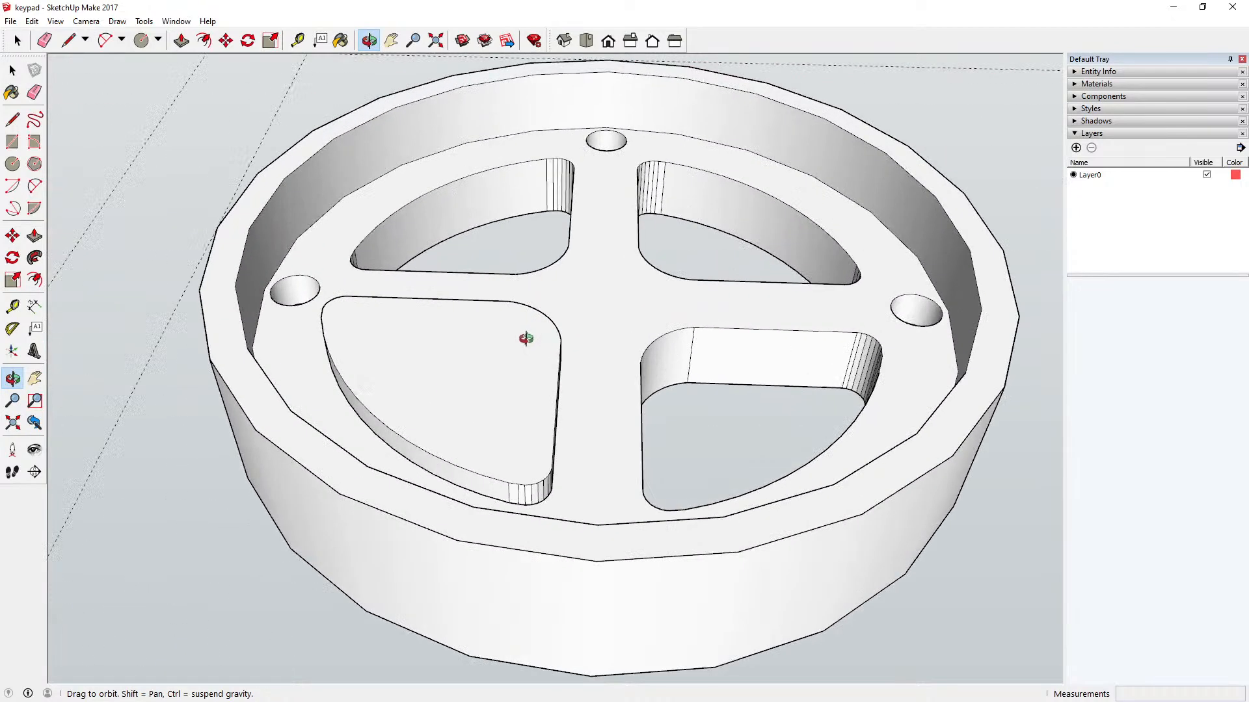
scroll(509, 358, up, 4)
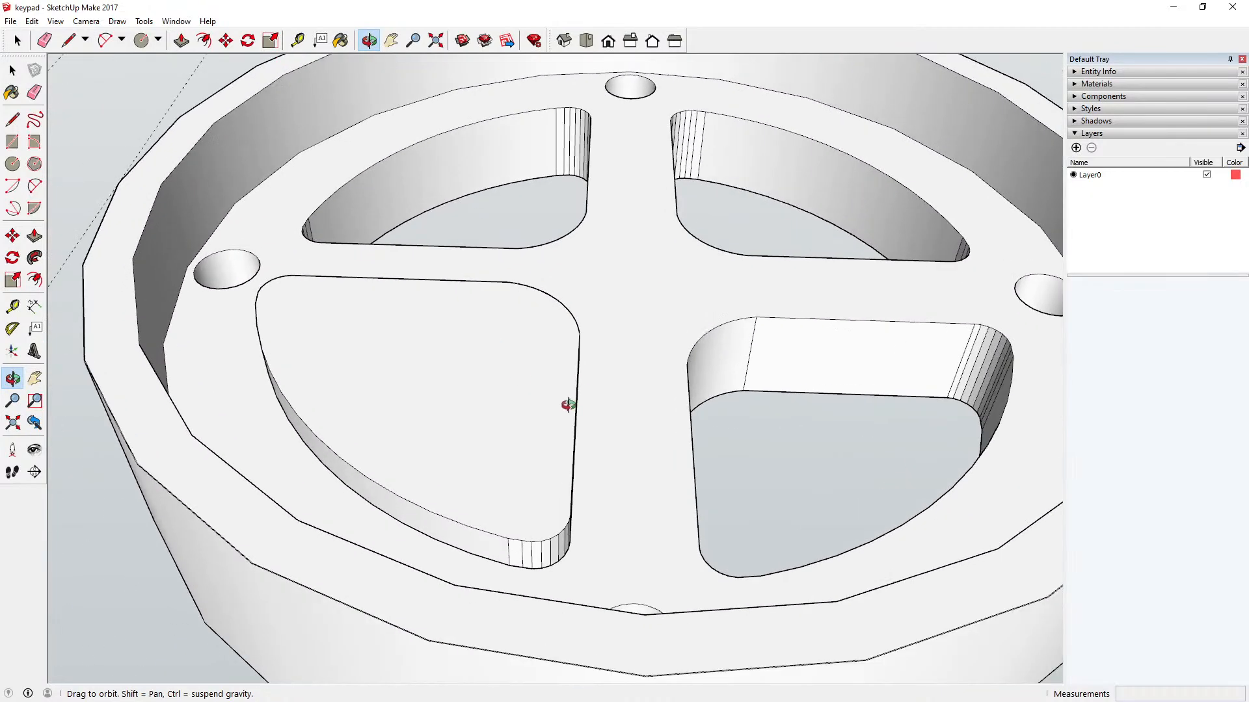
drag(585, 467, 350, 424)
middle_drag(350, 424, 351, 424)
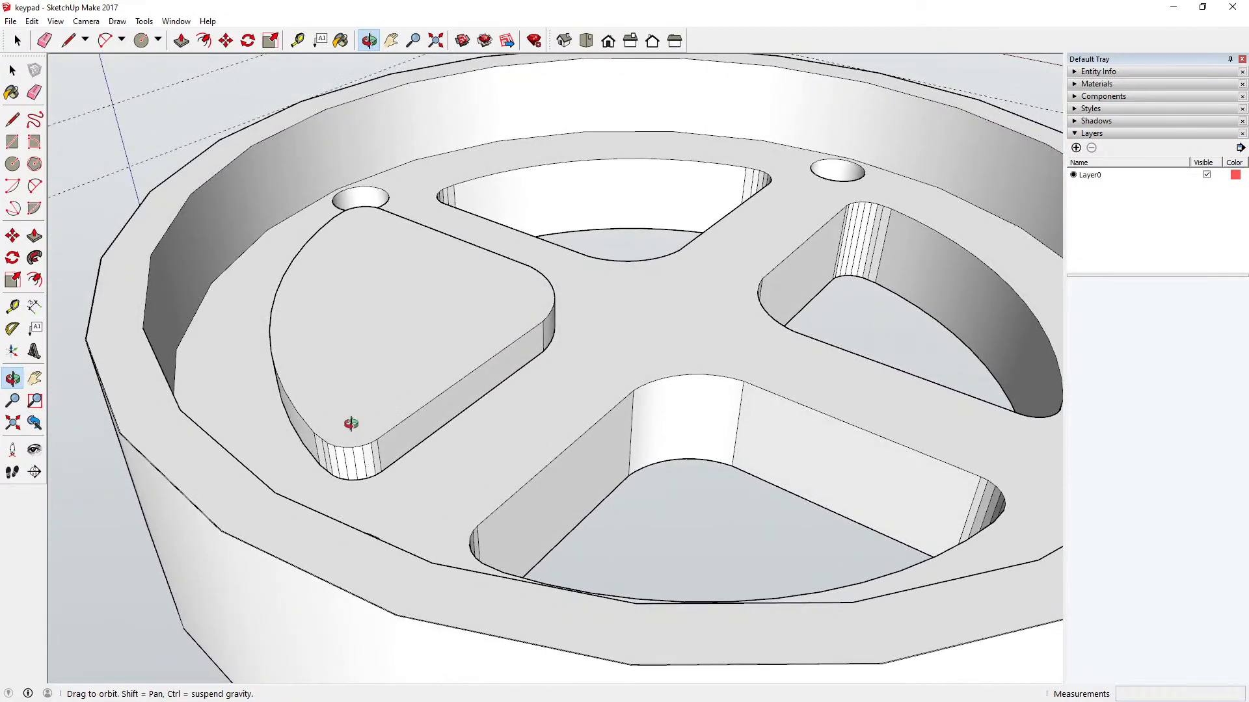
drag(351, 424, 468, 463)
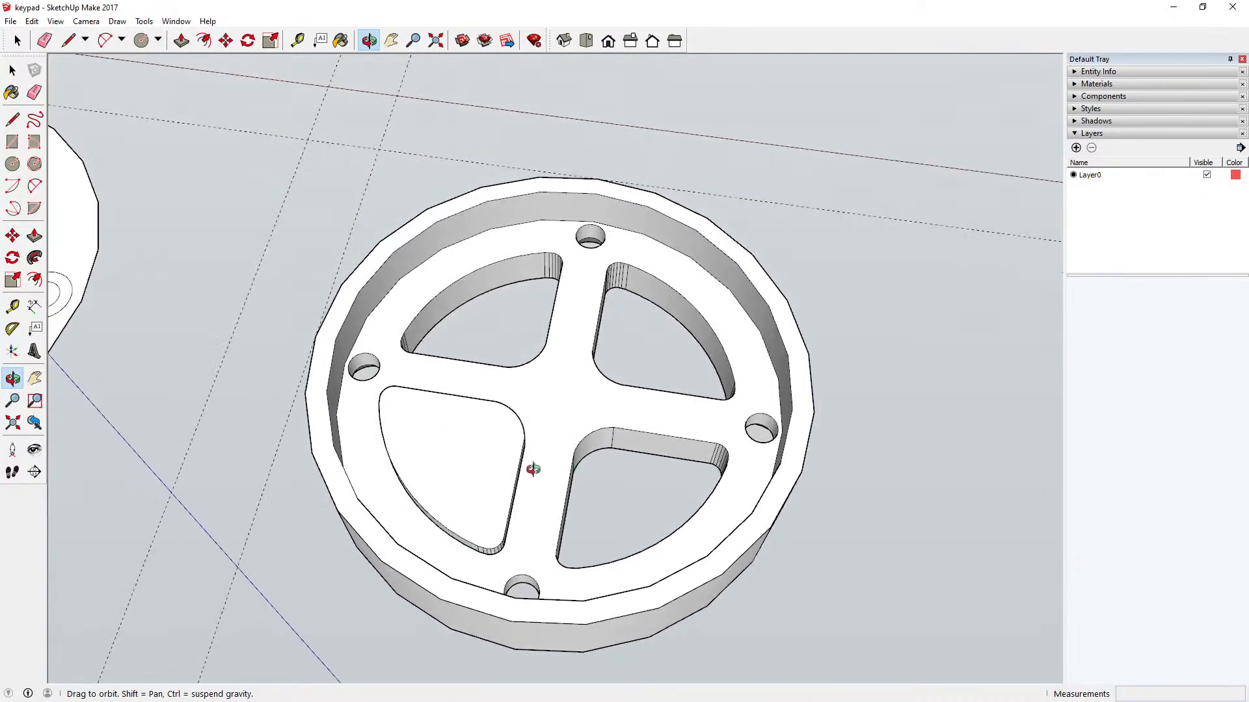
scroll(533, 468, up, 2)
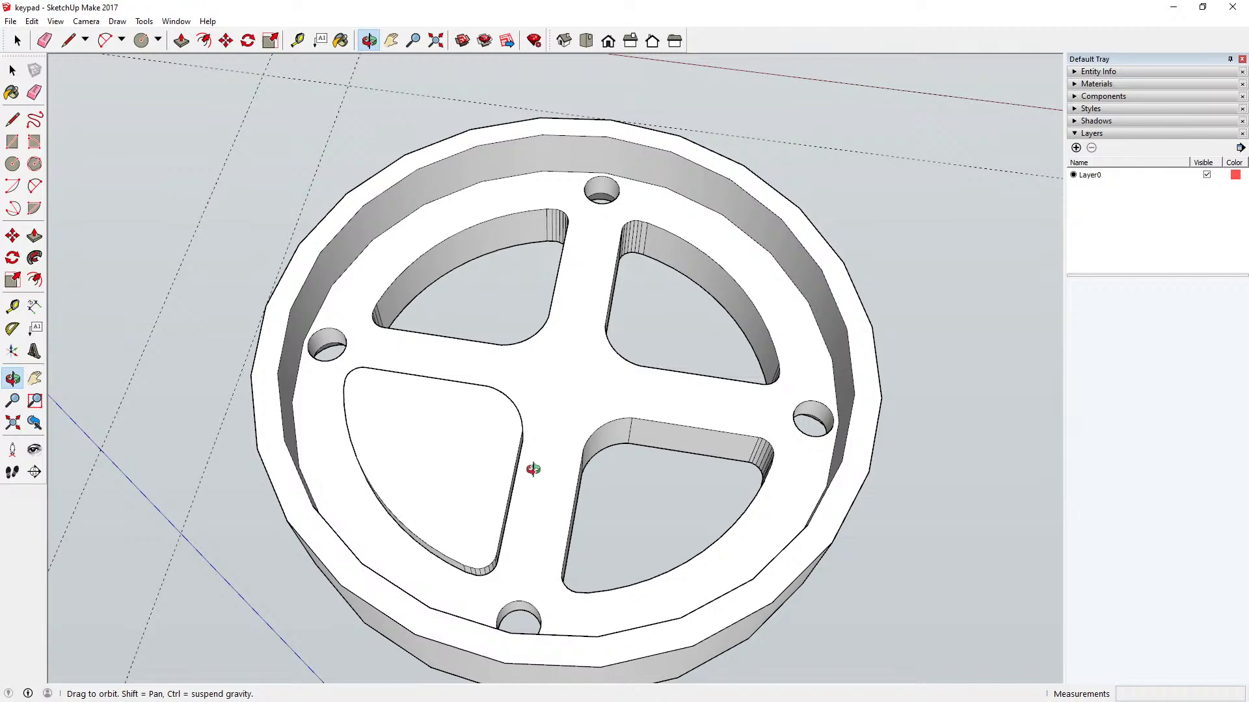
scroll(527, 467, down, 3)
scroll(496, 477, up, 5)
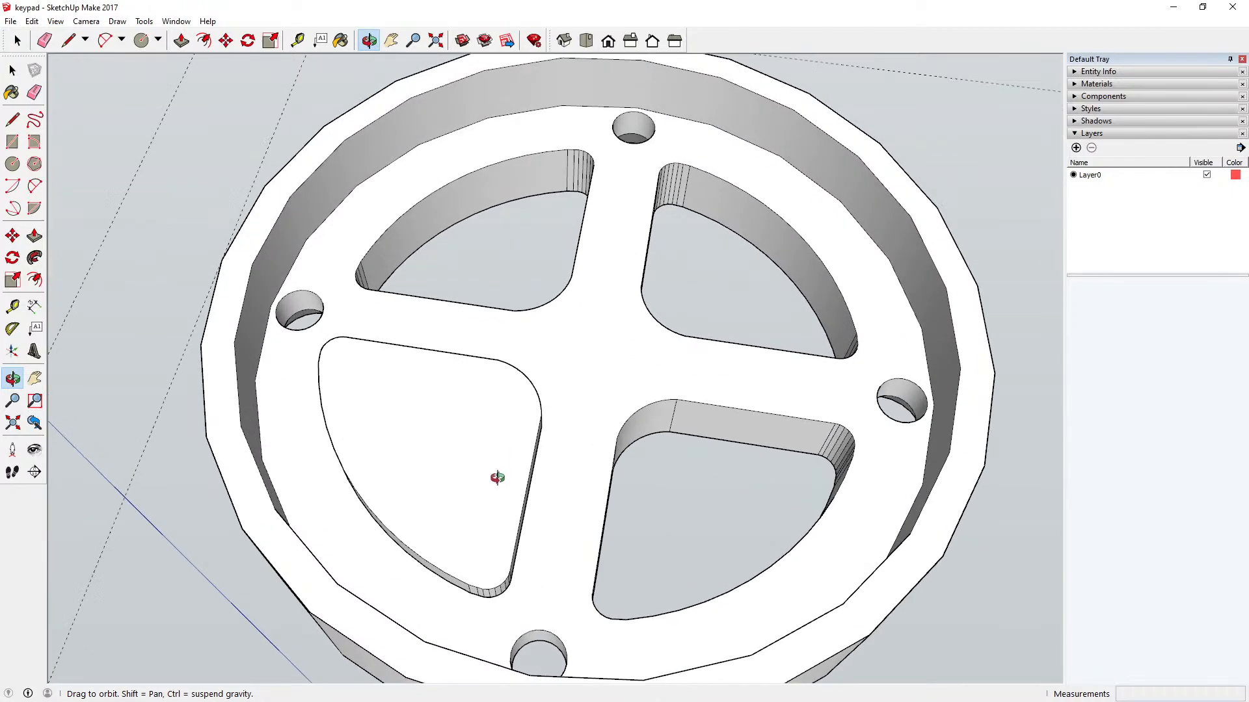
scroll(497, 478, down, 3)
drag(474, 474, 354, 312)
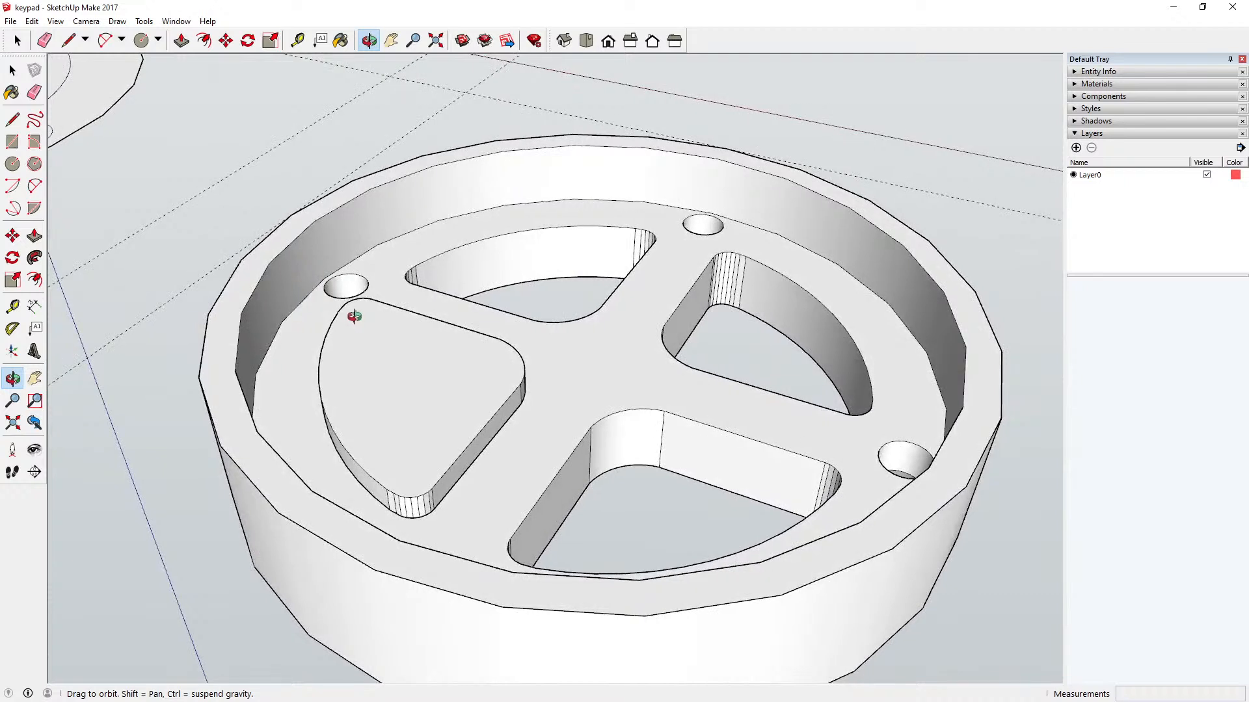
Step: Open the sector component for editing and push its underside face in by 2 mm, flush with the recess floor
click(182, 41)
key(space)
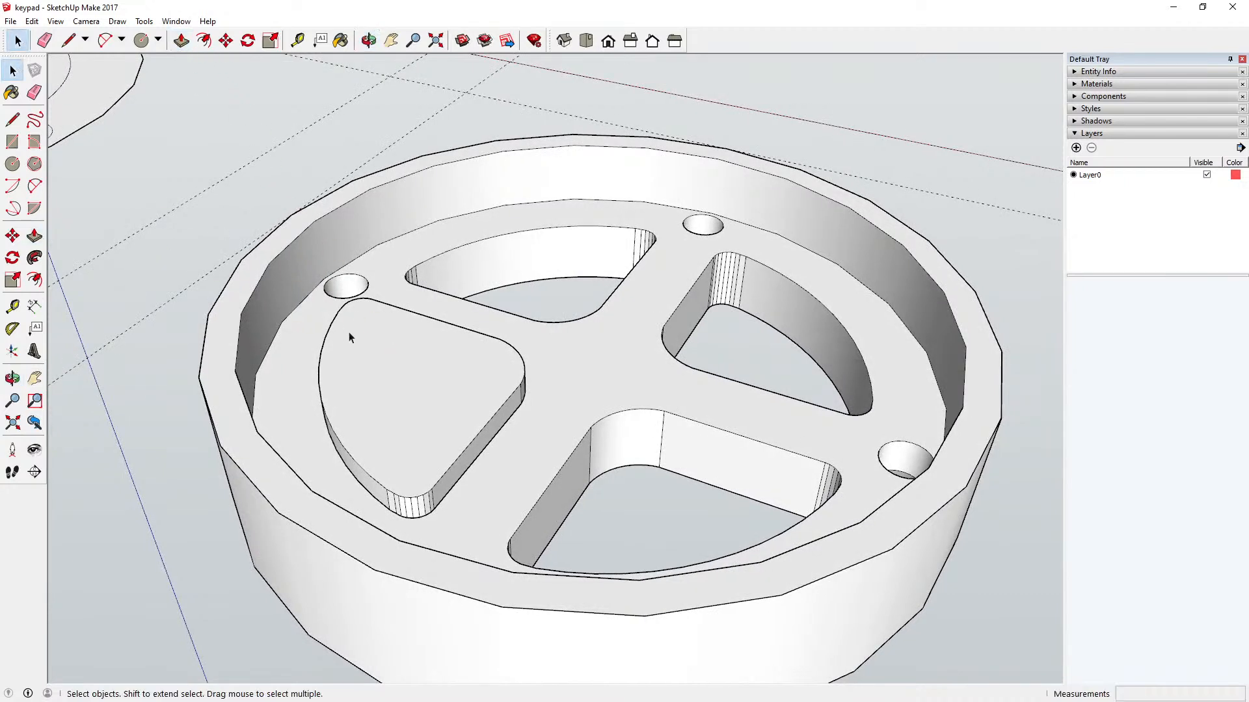
click(353, 338)
double_click(381, 339)
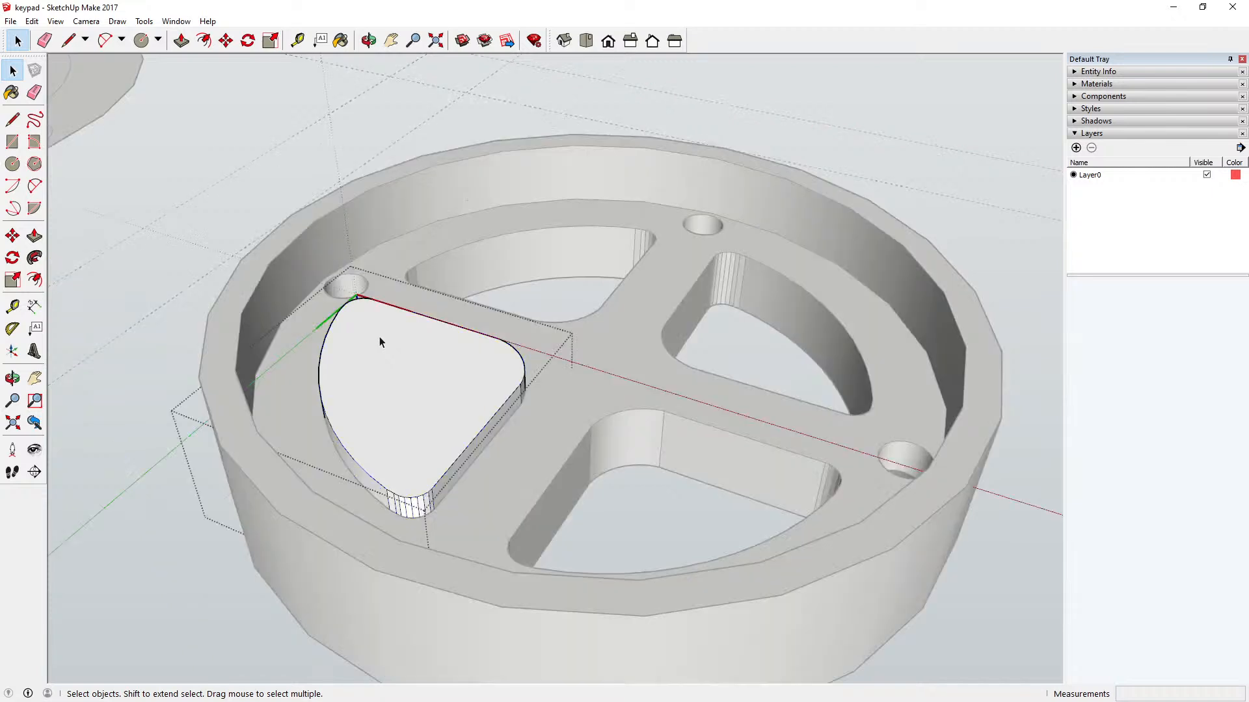
click(181, 40)
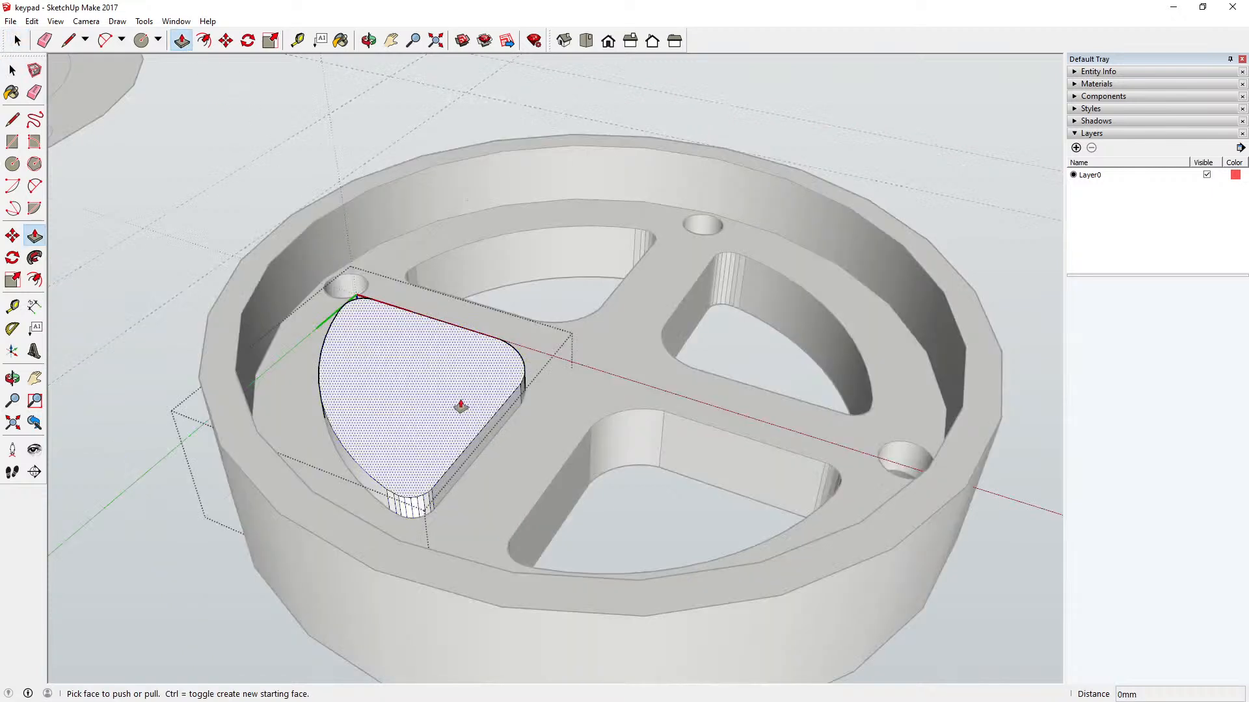
click(462, 411)
click(479, 459)
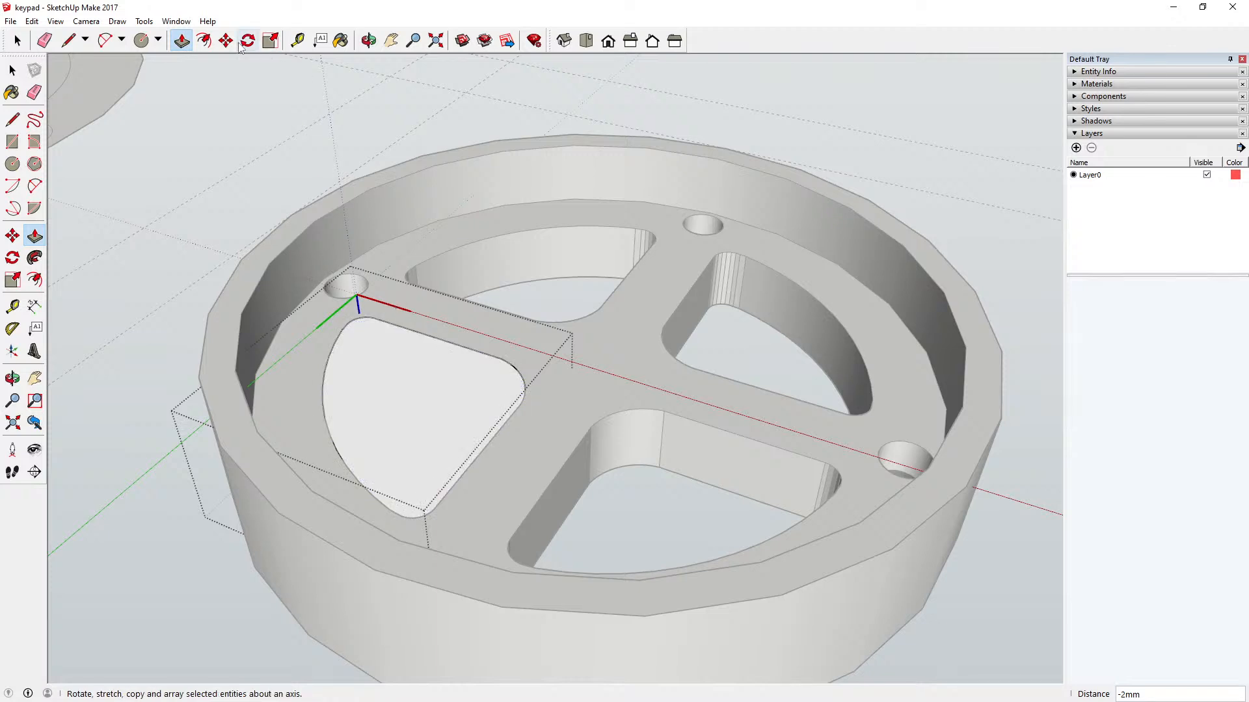
Step: Offset the outline of the sector's underside face outward by 2 mm
click(203, 40)
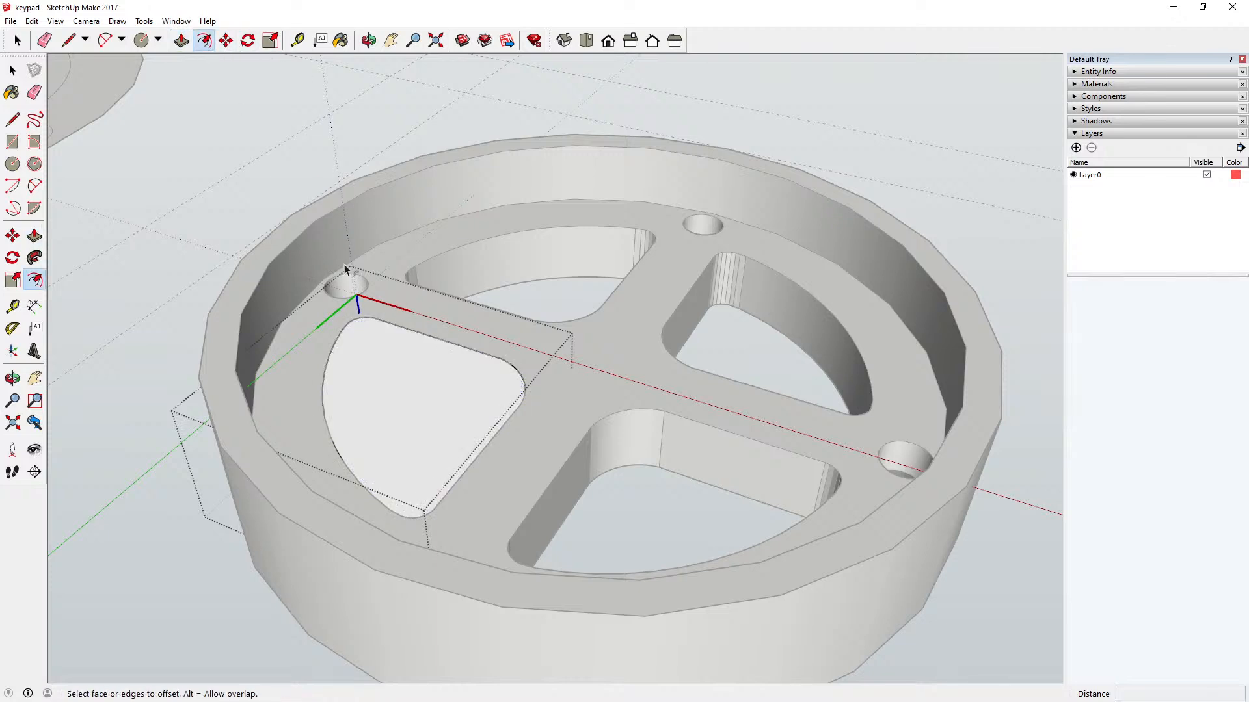
click(402, 331)
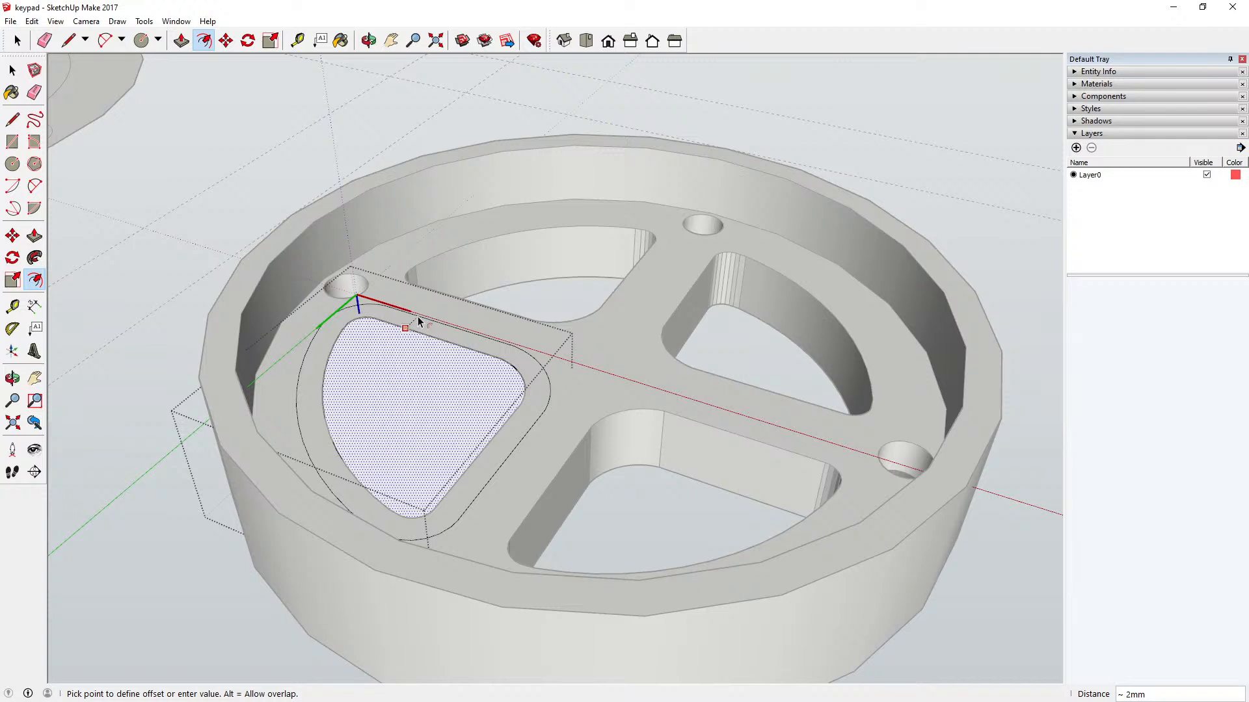
text(2)
key(Return)
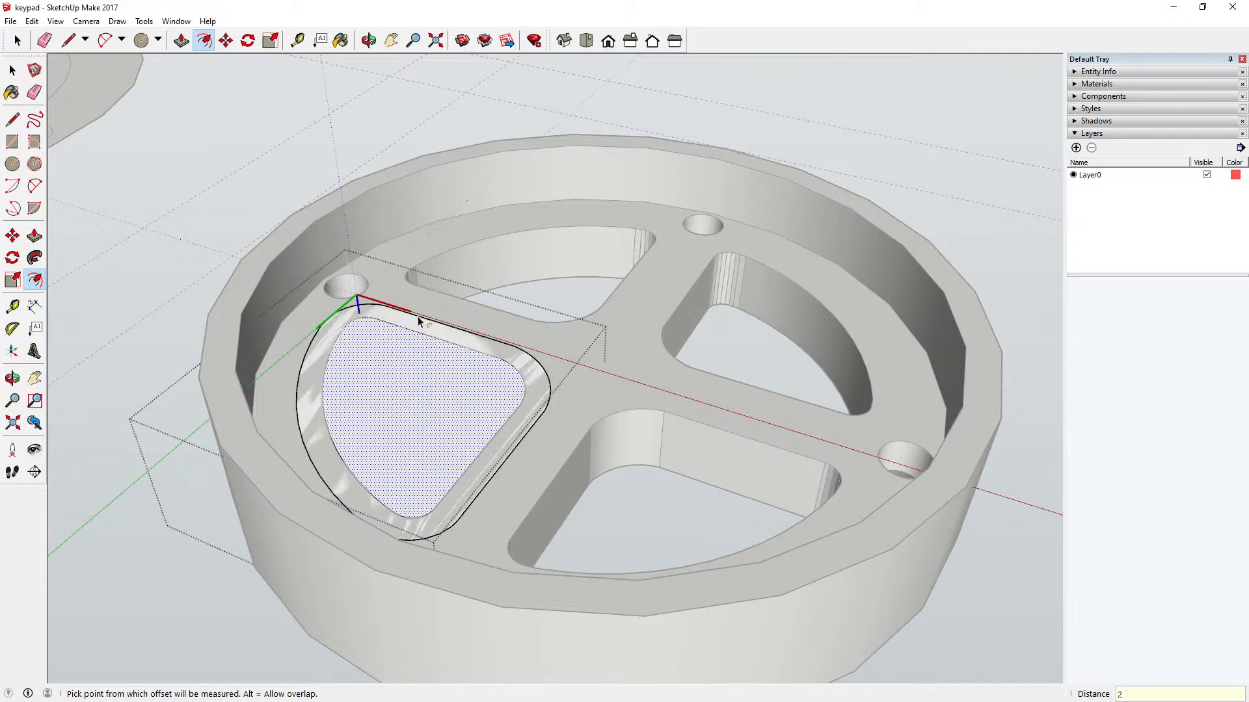
Step: Delete edges of the original inner outline that divide the enlarged sector face, starting with the outer arc and neighbouring sides
click(13, 70)
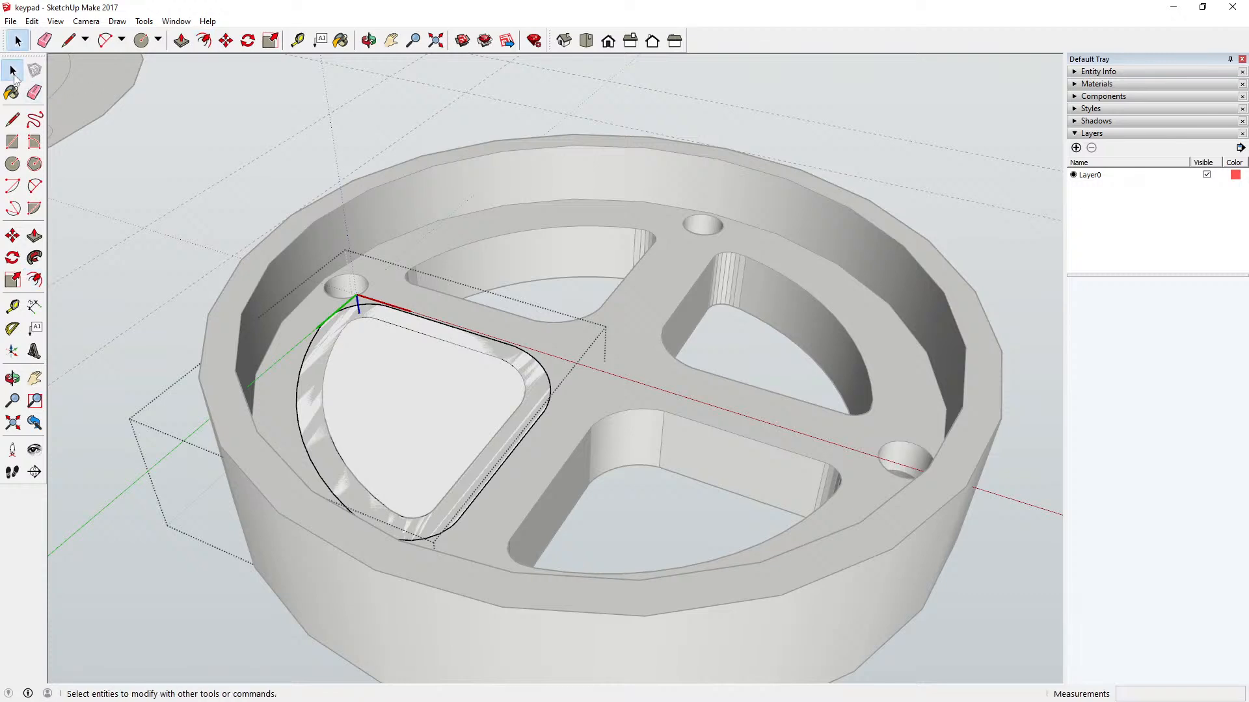
key(p)
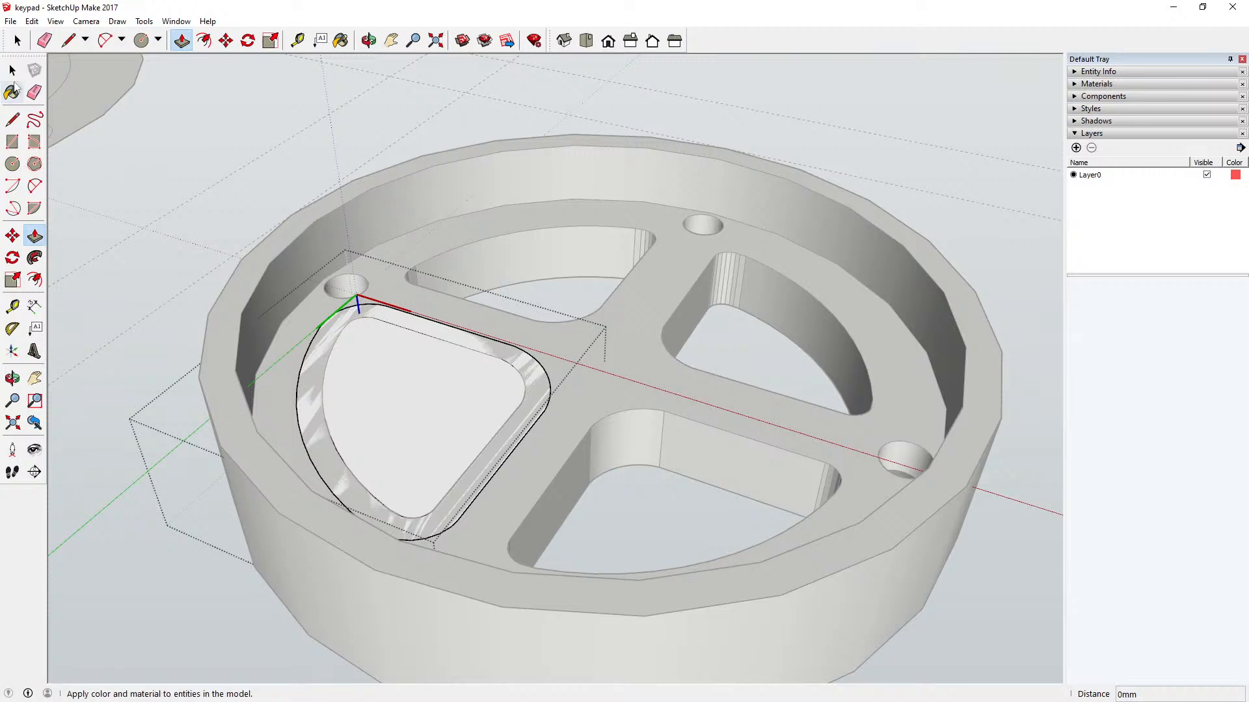
click(12, 70)
click(338, 339)
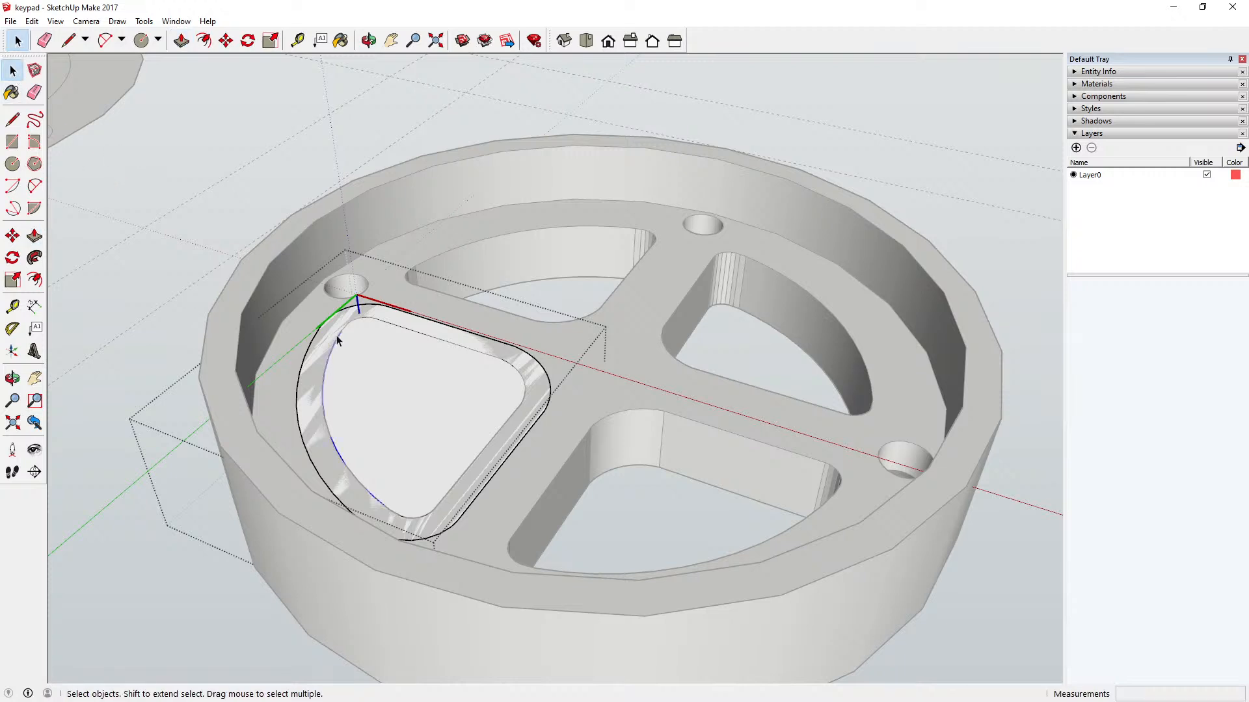
click(456, 265)
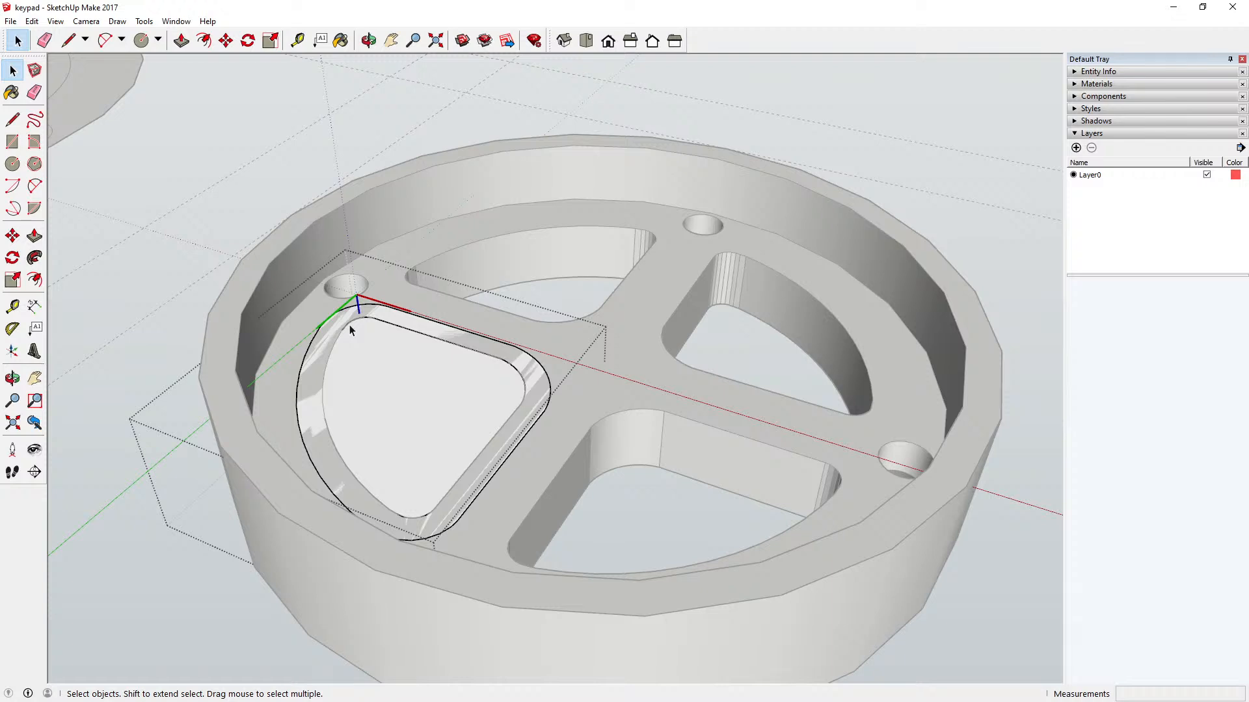
drag(338, 314, 525, 391)
click(439, 366)
drag(537, 404, 537, 404)
click(516, 368)
click(525, 407)
click(513, 413)
key(Delete)
click(424, 517)
key(Delete)
Step: Delete the remaining straight edge and rounded corner of the inner outline to merge the sector face into one
click(368, 40)
drag(521, 195, 647, 468)
scroll(707, 312, up, 5)
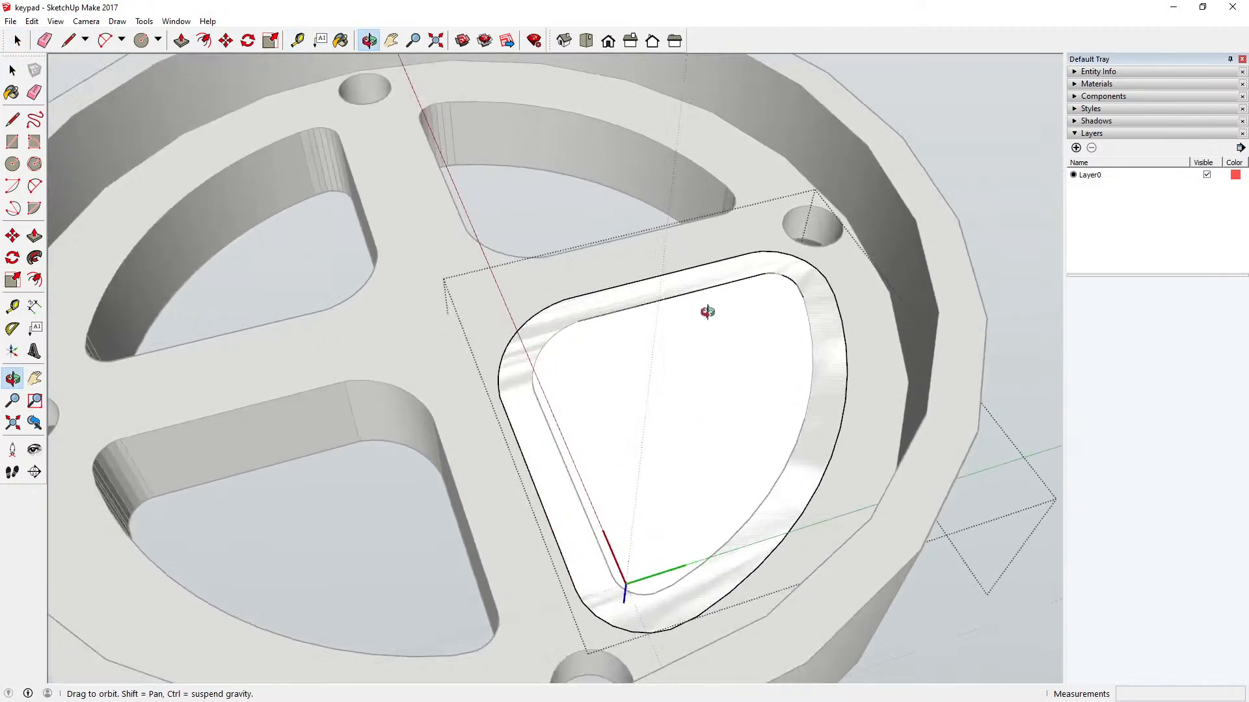
scroll(708, 312, up, 2)
click(13, 70)
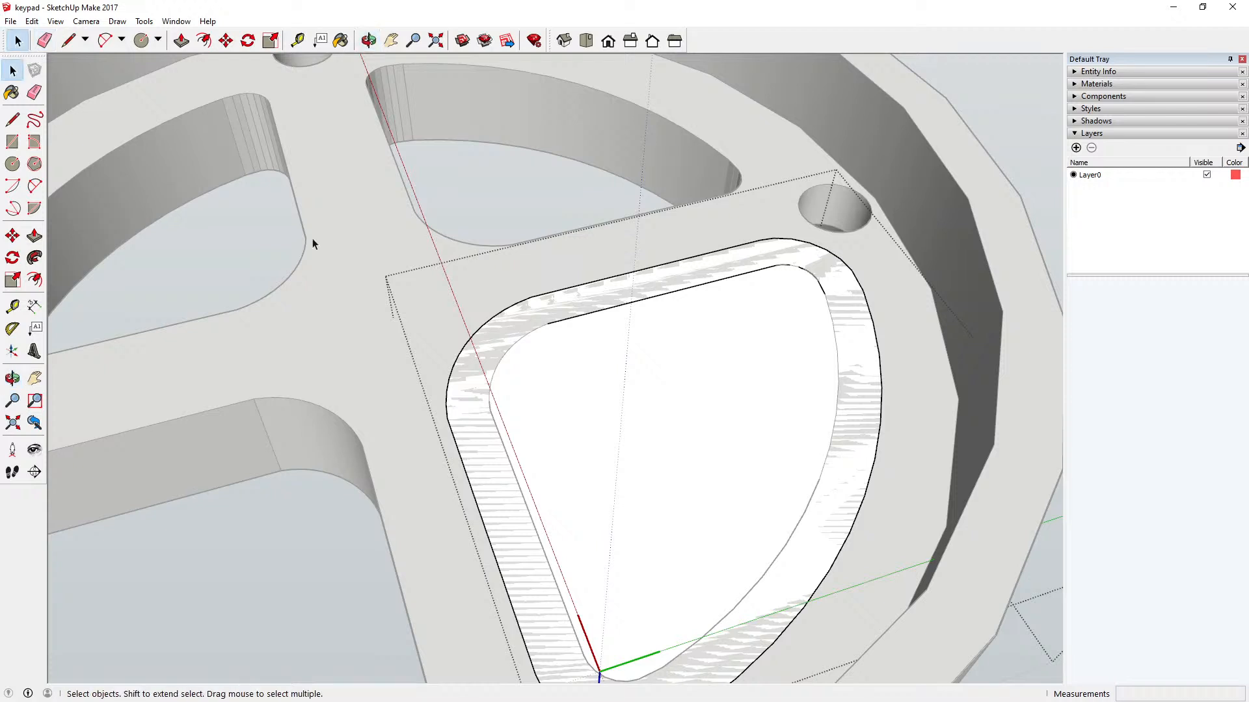
click(553, 326)
click(752, 304)
click(782, 269)
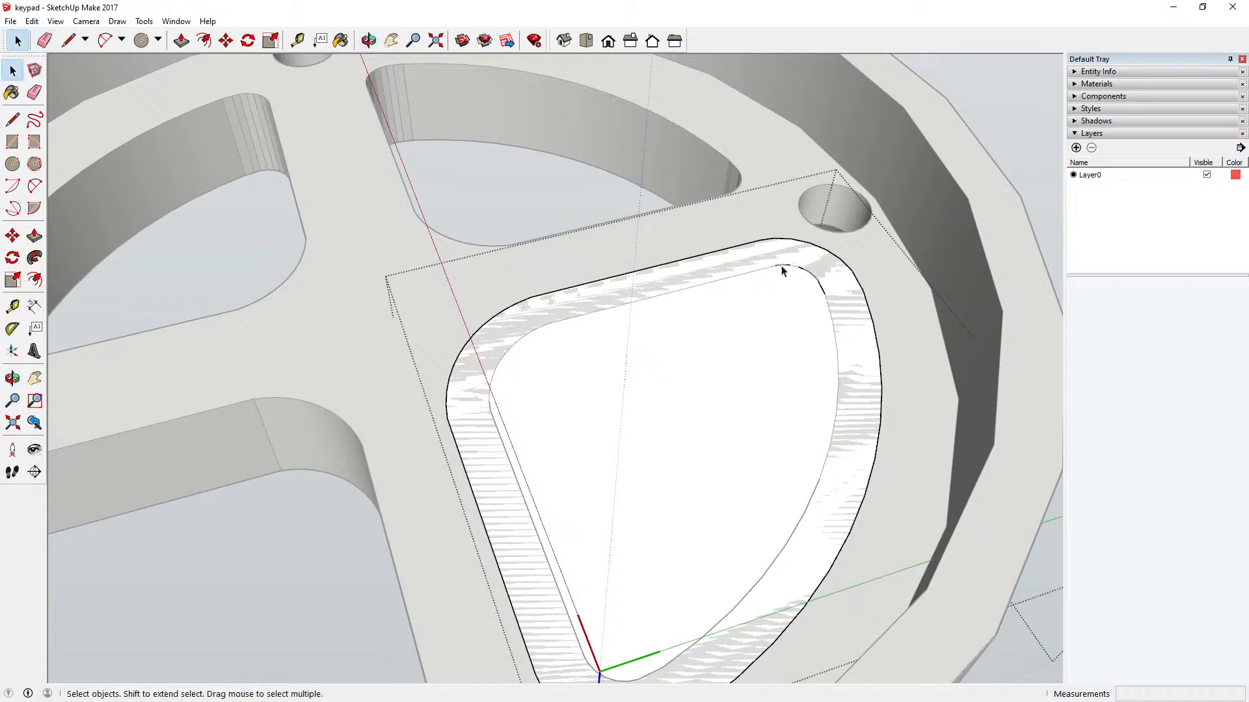
drag(769, 257, 830, 307)
key(Delete)
scroll(734, 309, down, 3)
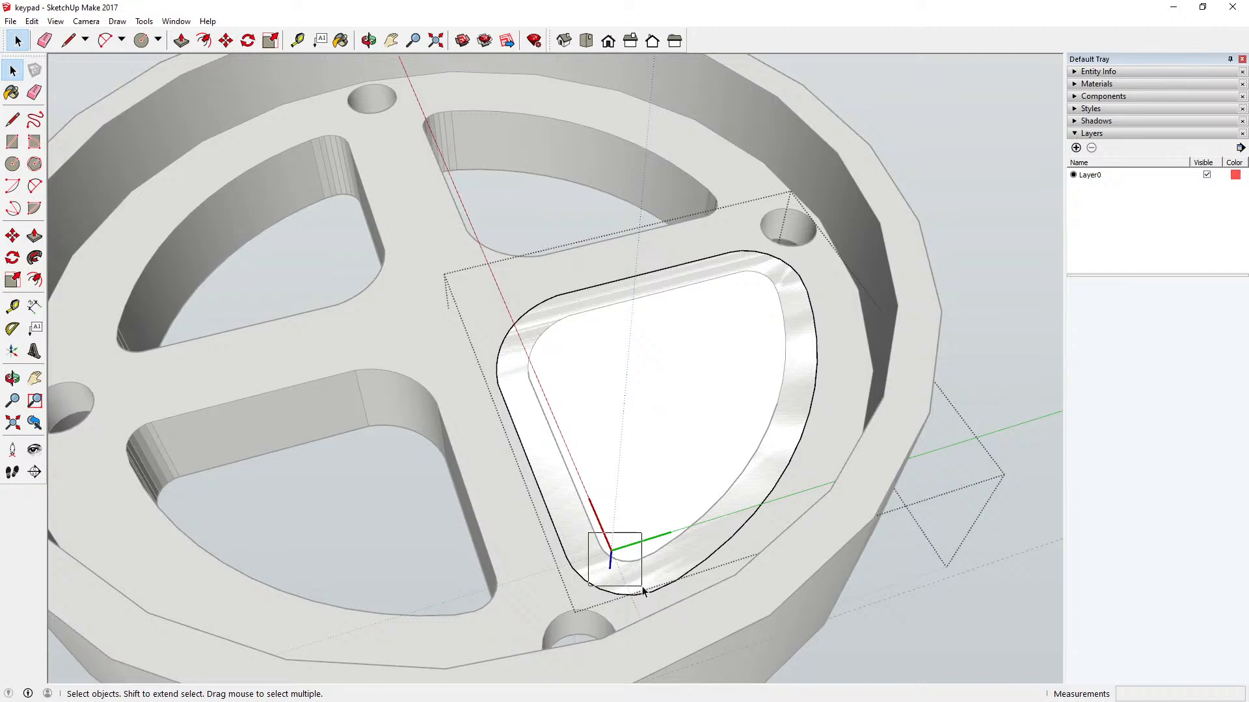
Step: Extrude the merged sector face by 2 mm to form a retaining flange, and close the component
click(534, 395)
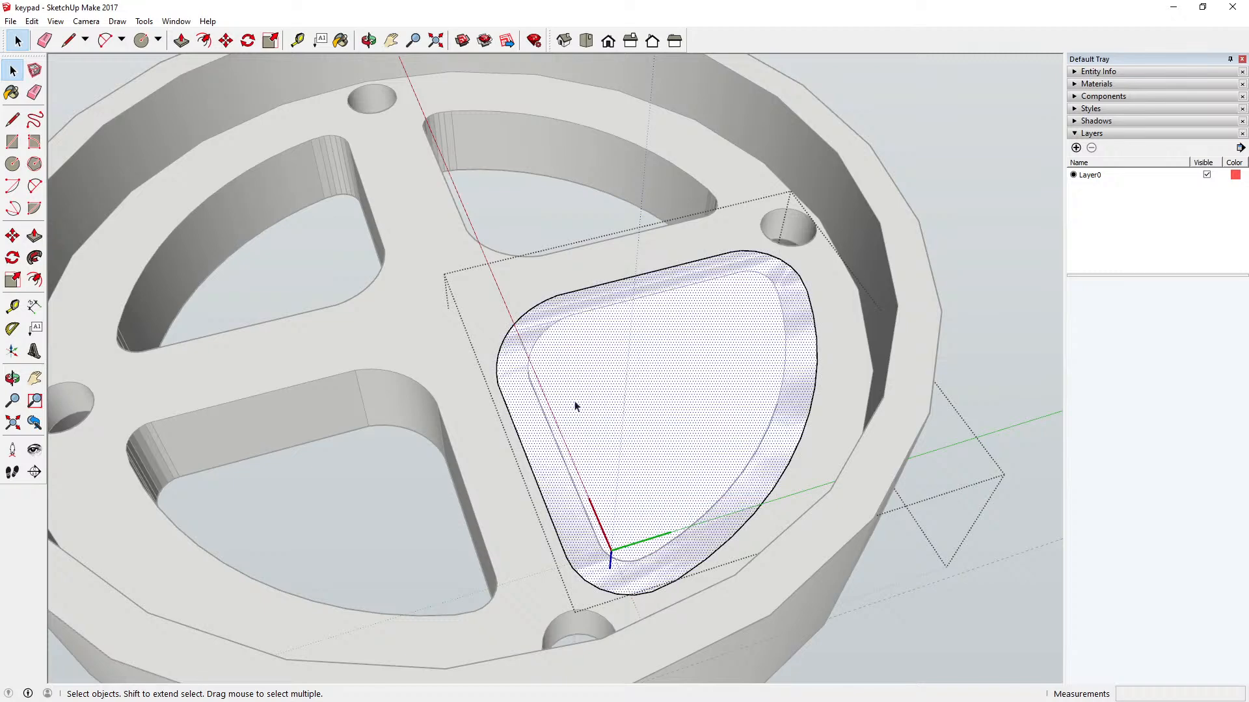
click(369, 40)
drag(539, 208, 283, 334)
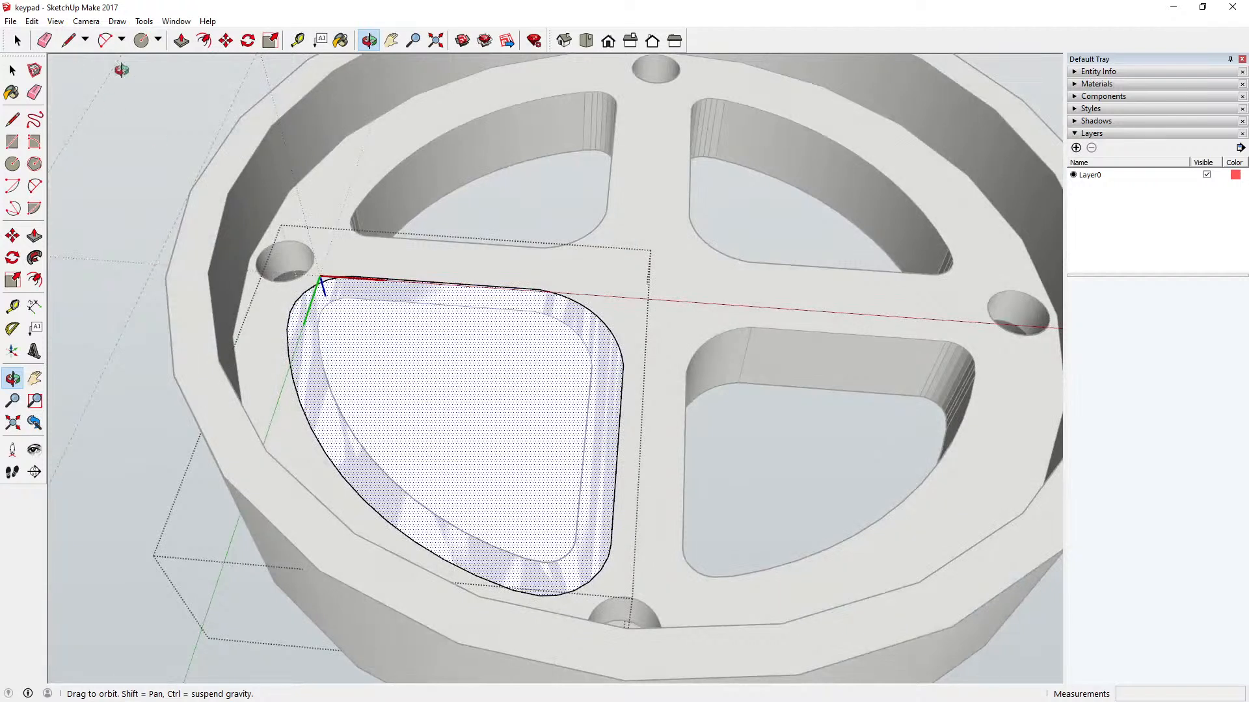
click(181, 41)
click(419, 344)
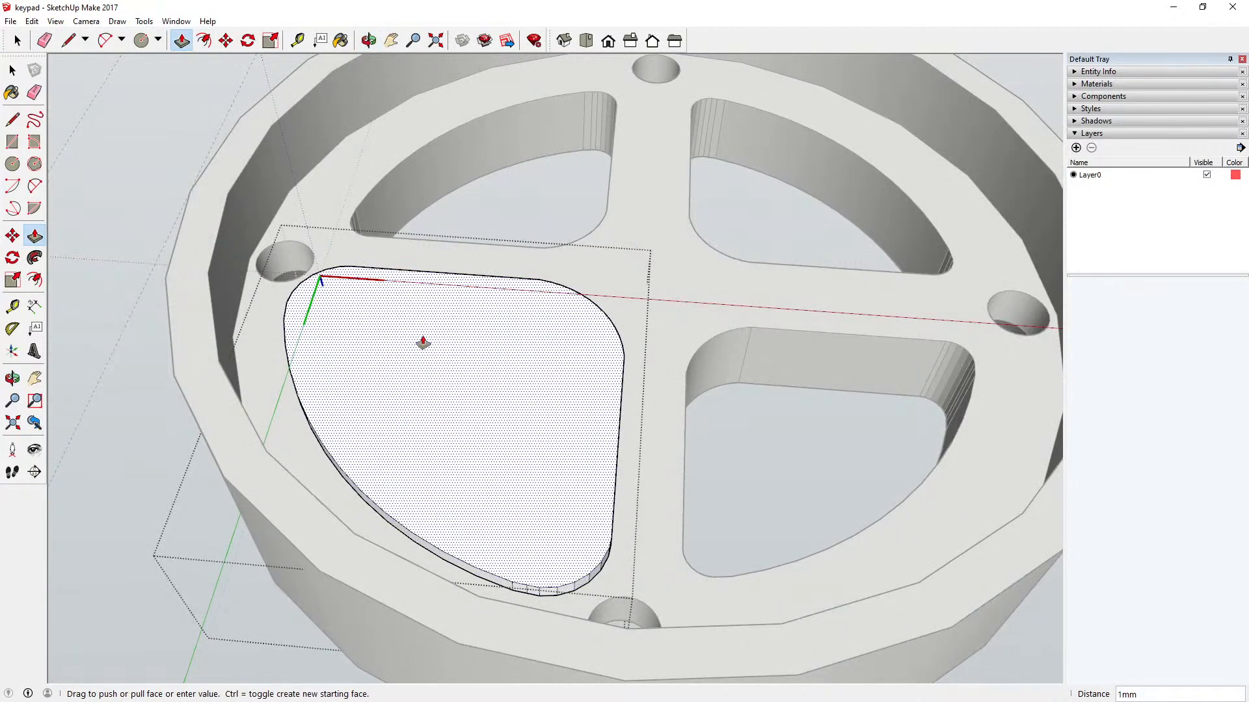
text(2)
key(Return)
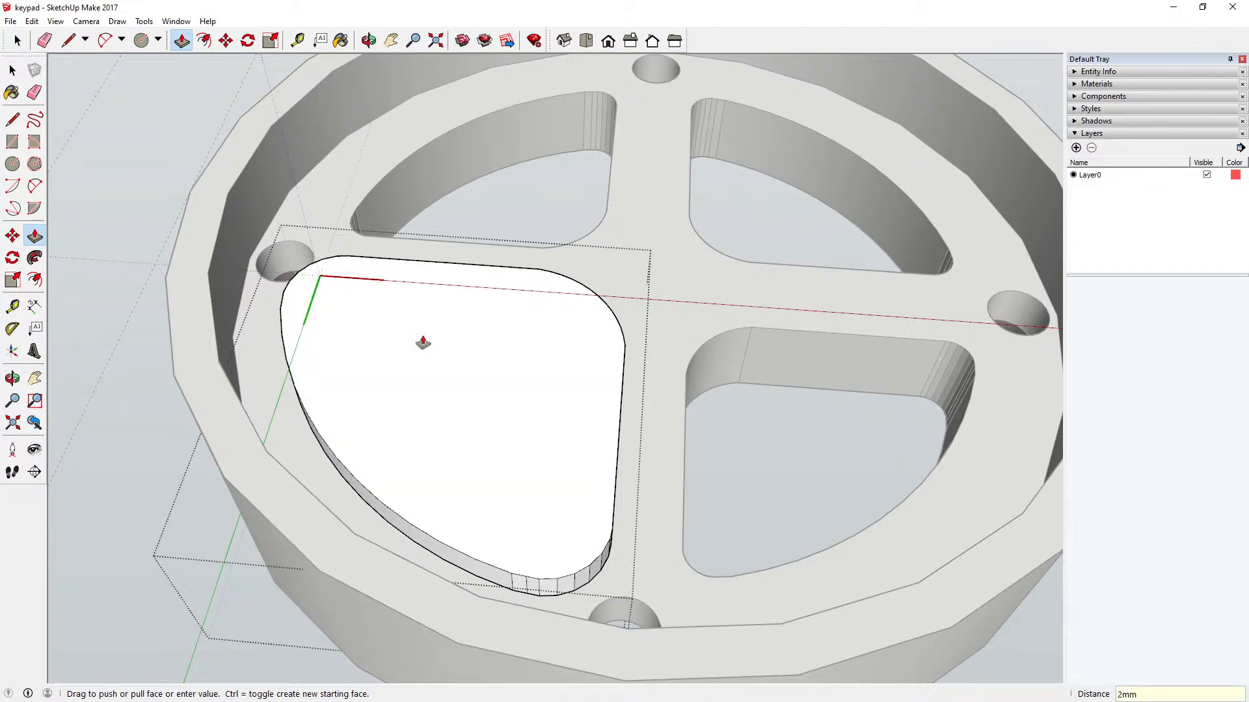
key(space)
click(138, 112)
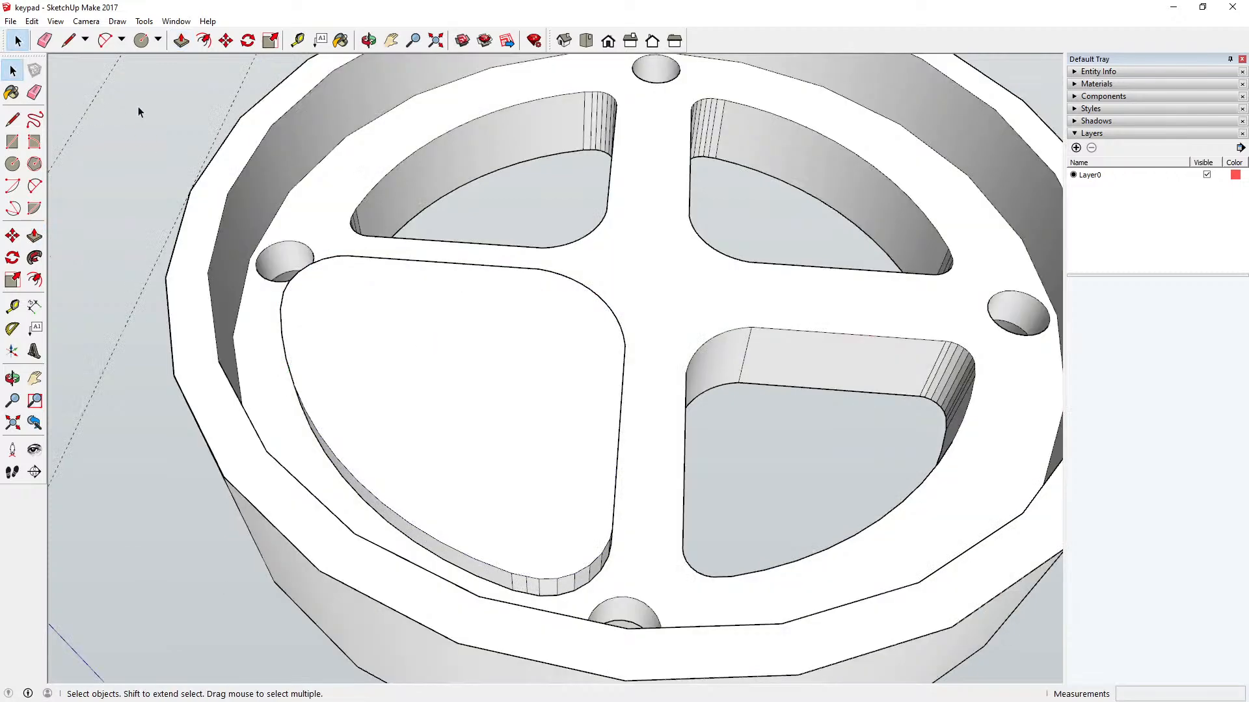
Step: Examine how the sector button sits in its opening from the countersunk side of the body
click(368, 40)
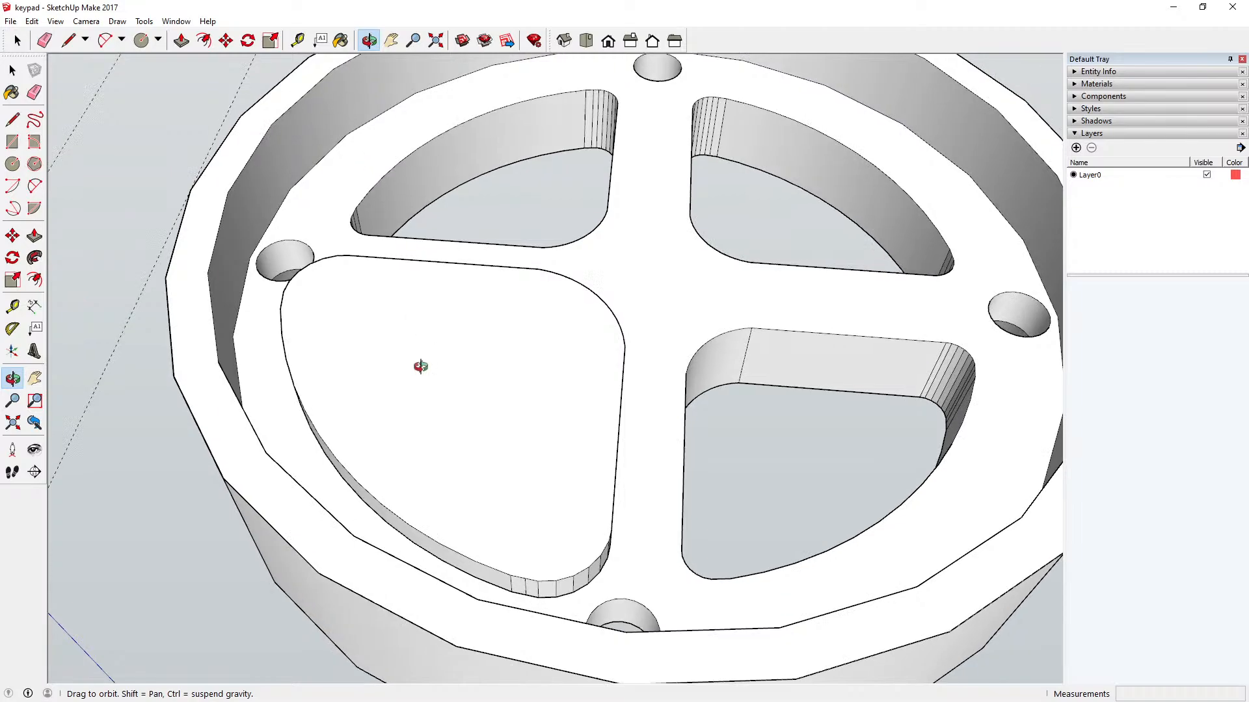
drag(418, 362, 516, 145)
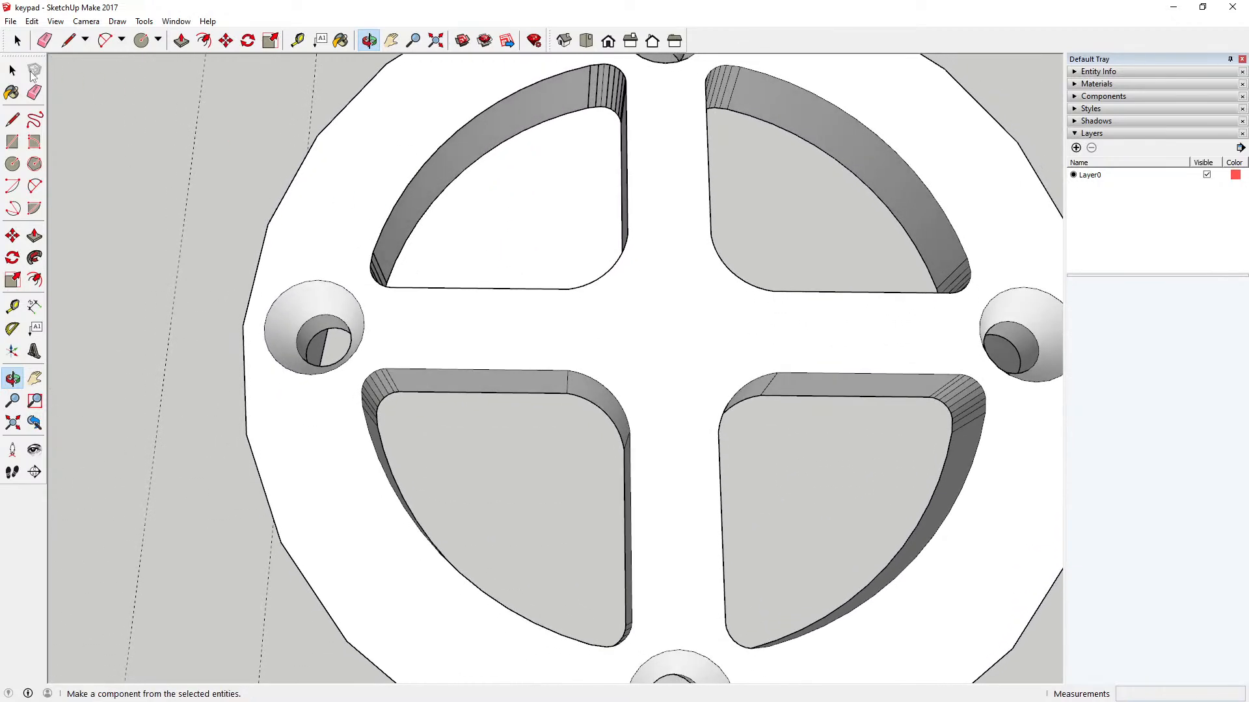
click(12, 69)
click(533, 232)
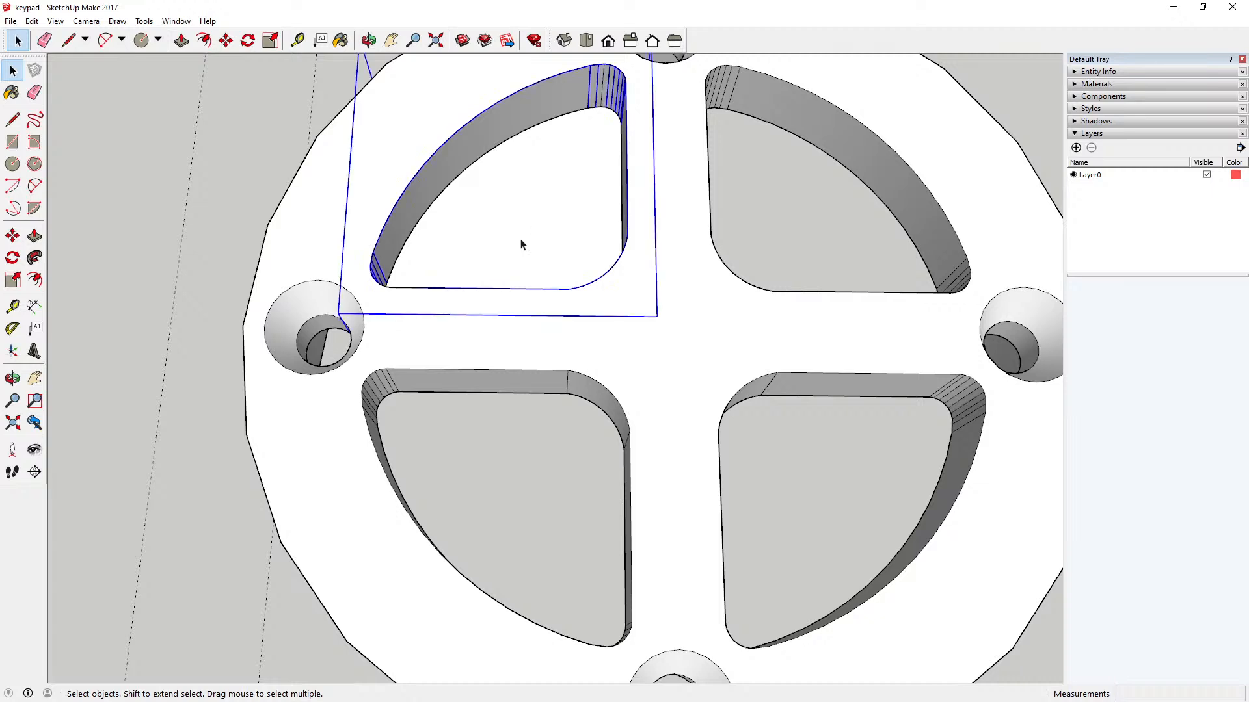
scroll(474, 311, down, 5)
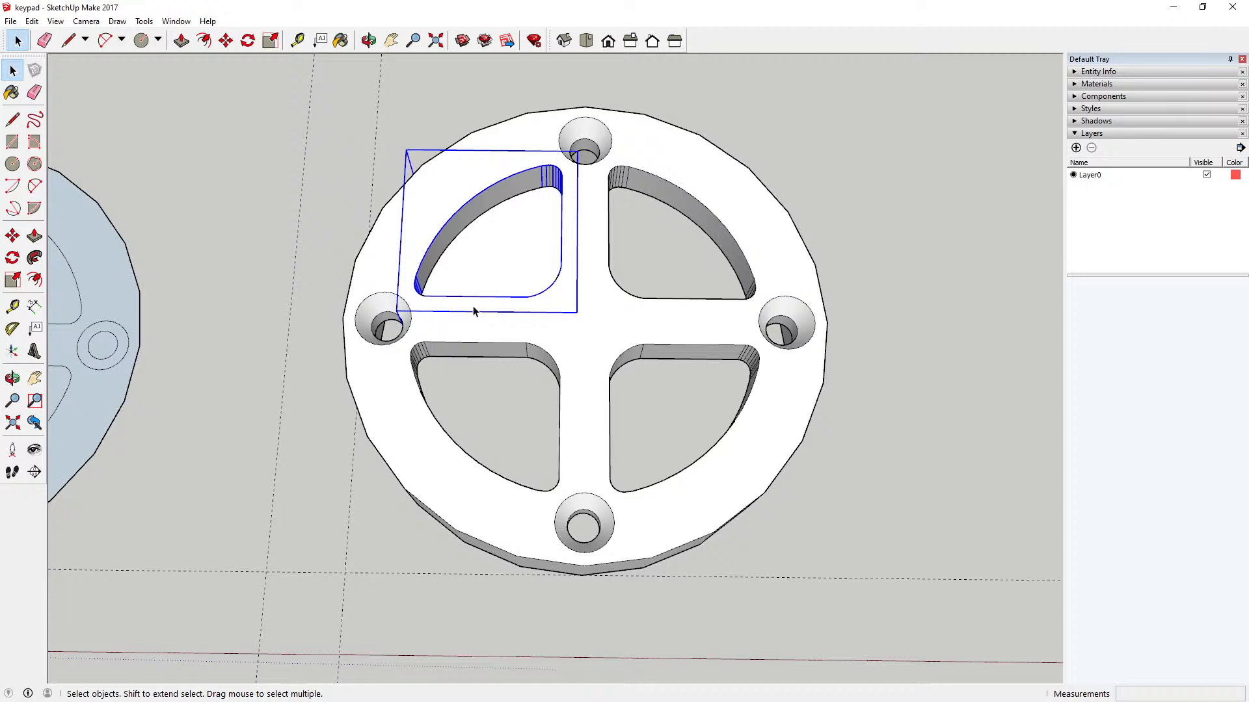
scroll(483, 301, up, 3)
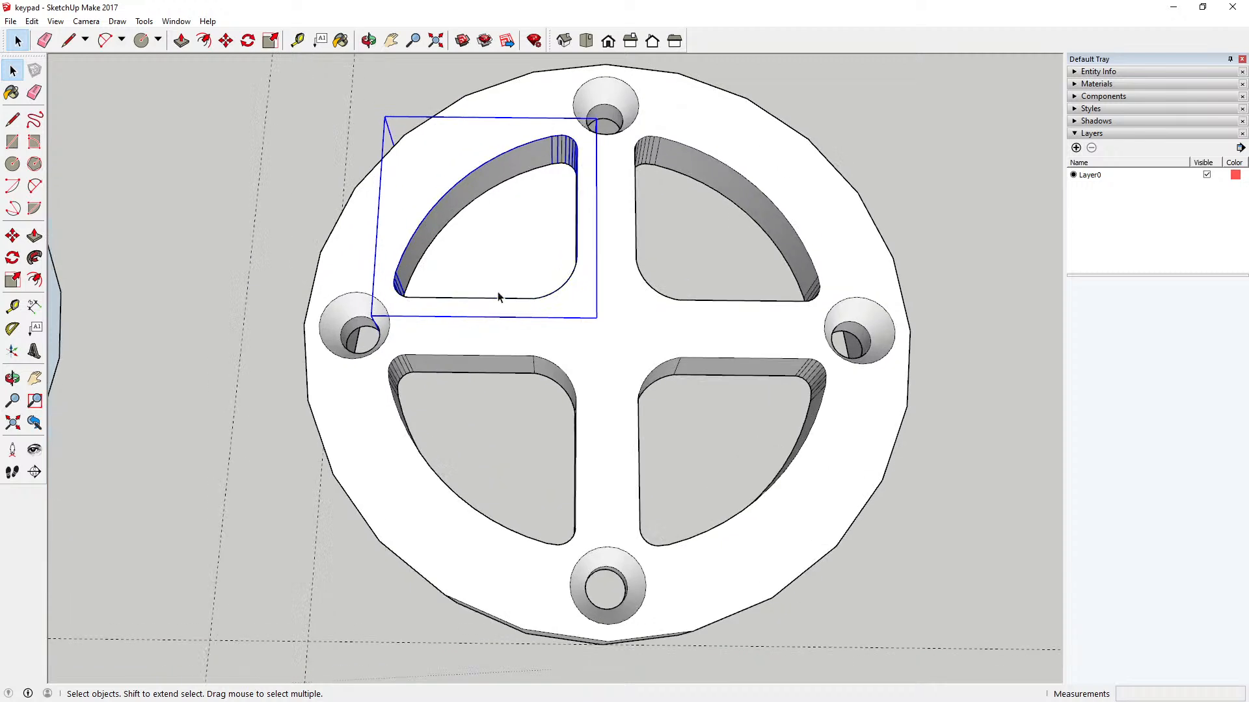
double_click(480, 304)
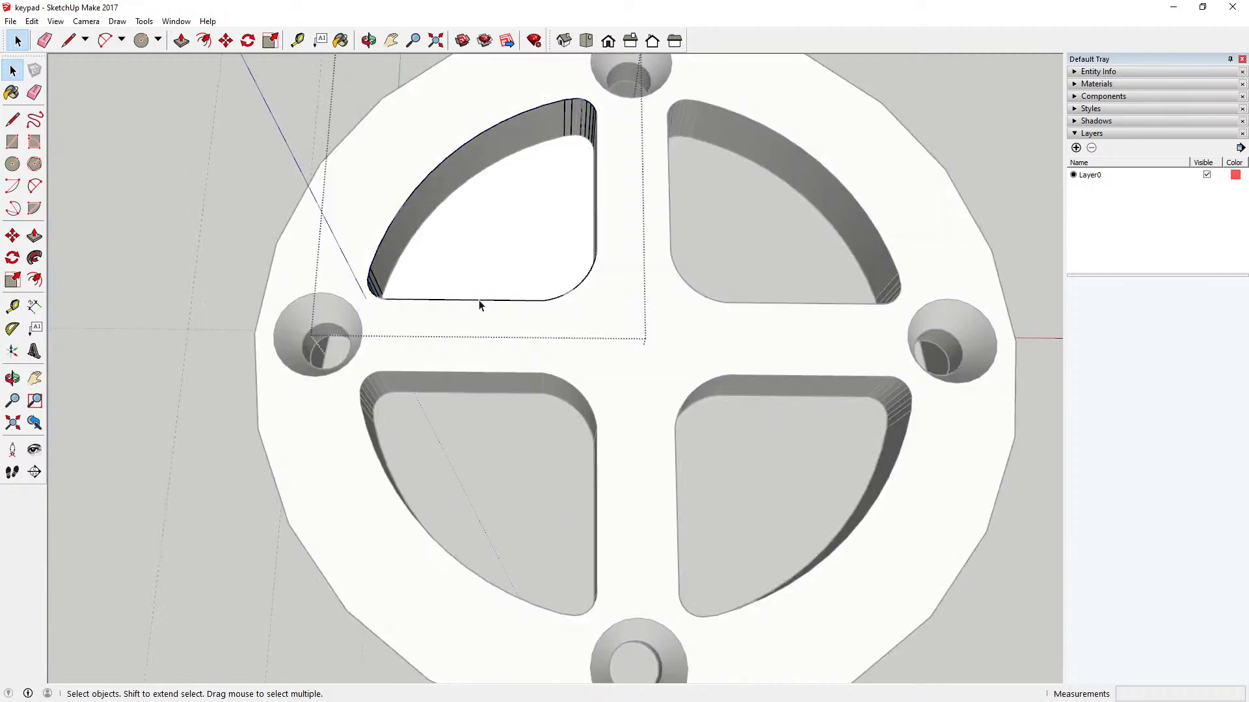
double_click(472, 317)
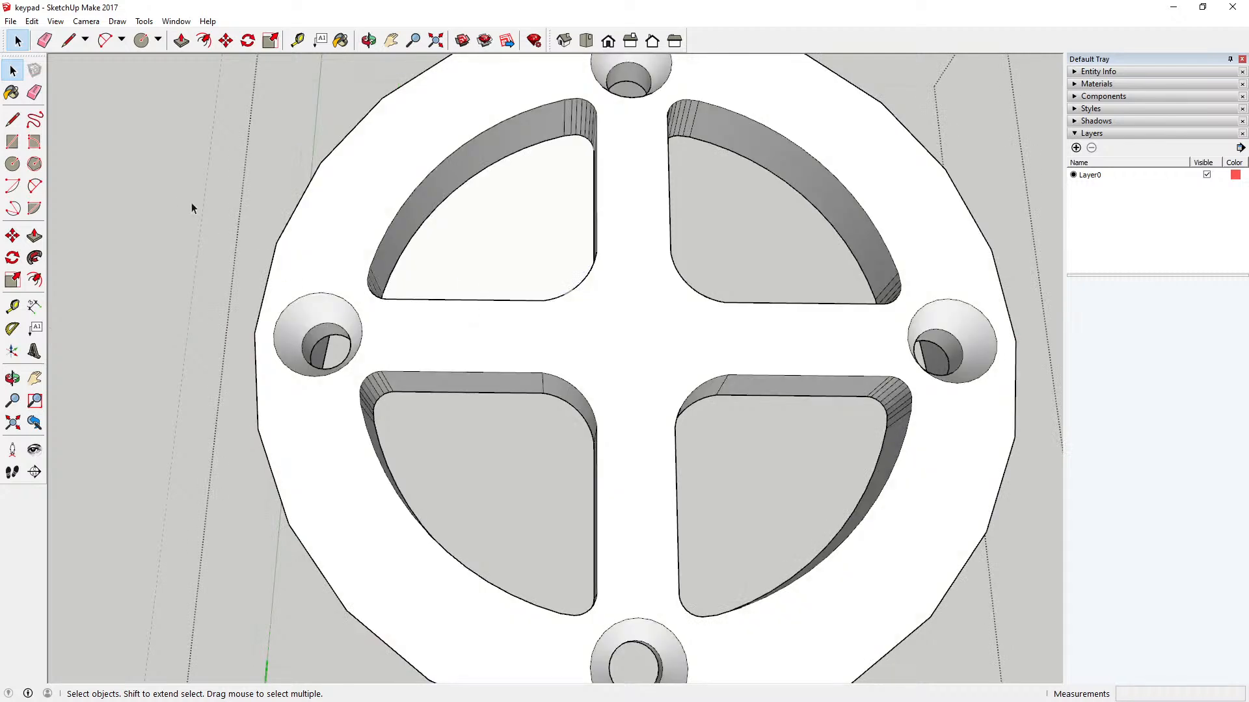
click(178, 196)
click(480, 252)
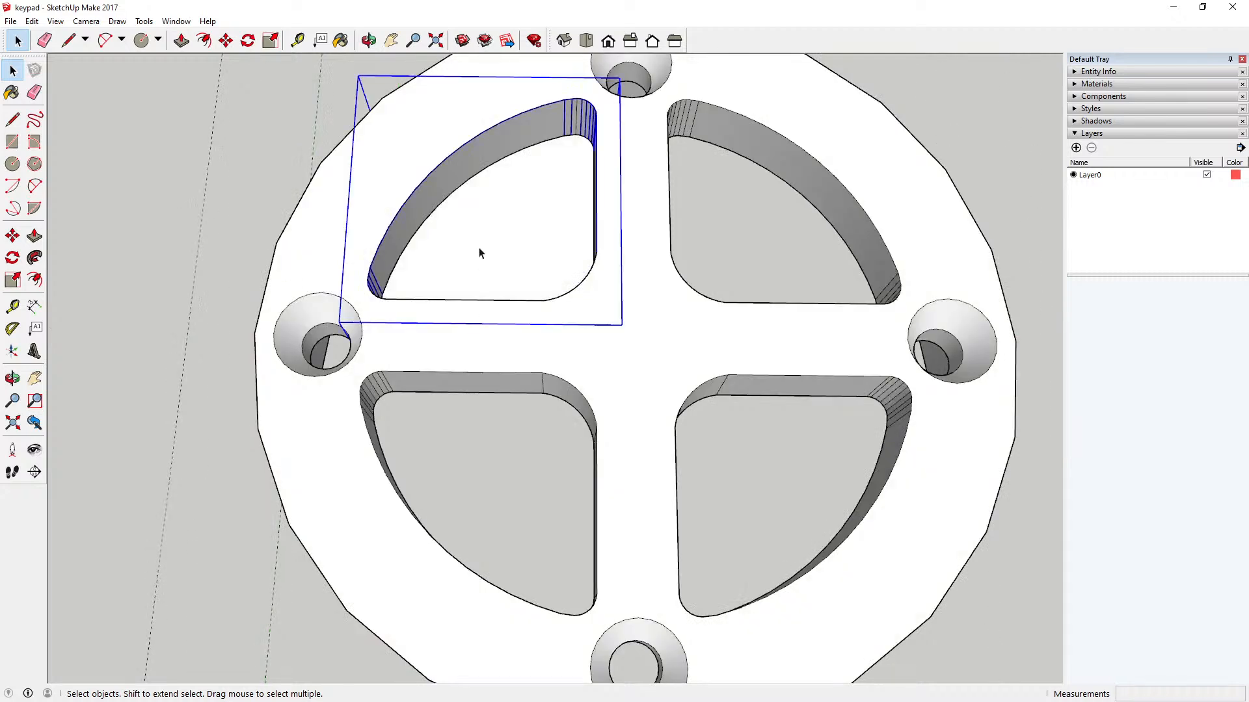
Step: Try to rebuild the sector button's outer face by deleting its straight edge and redrawing it between the same endpoints
double_click(478, 254)
click(457, 302)
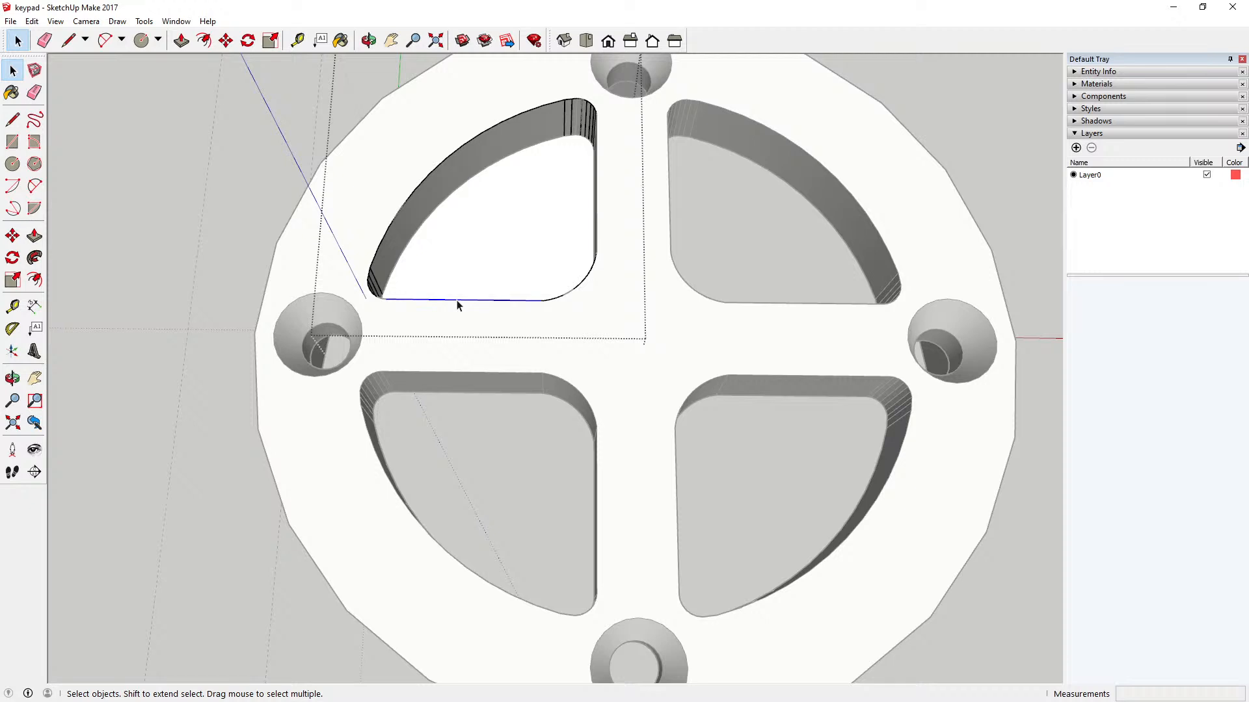
key(Delete)
key(l)
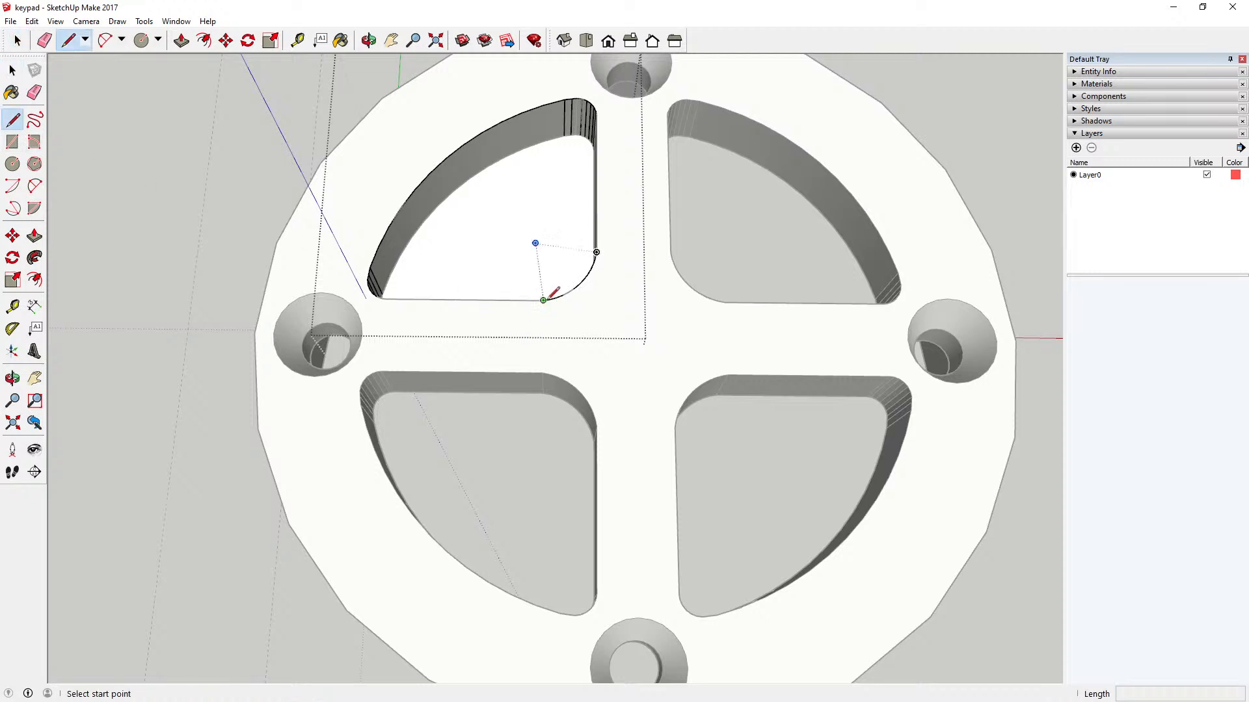
click(543, 300)
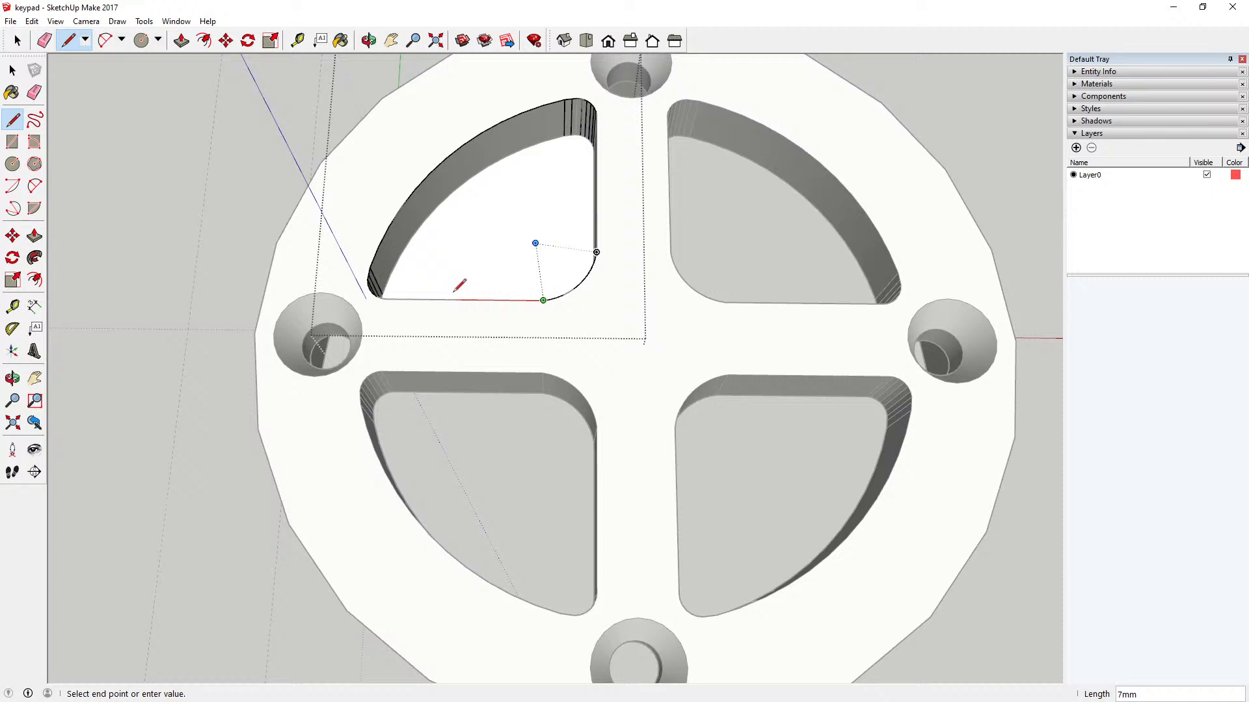
click(387, 297)
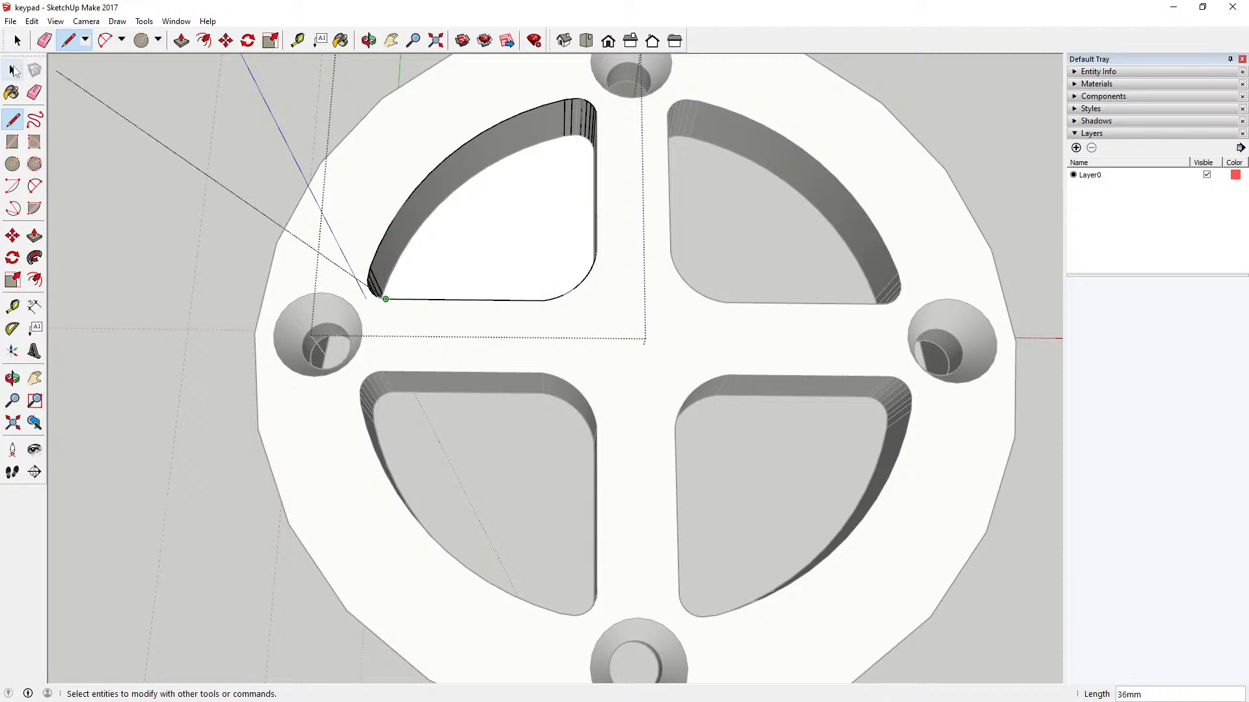
Step: Undo the redrawn line and the edge deletion in the sector component, and close the component
click(12, 70)
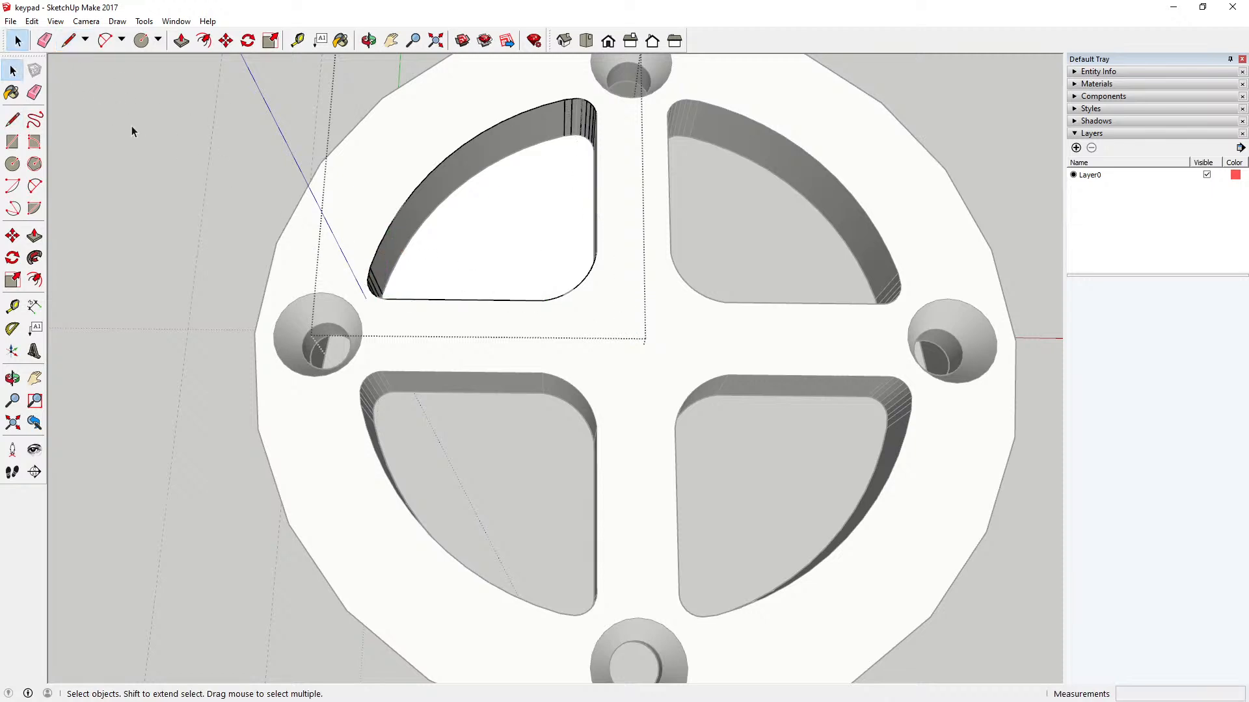
click(32, 20)
click(41, 37)
click(31, 21)
click(41, 37)
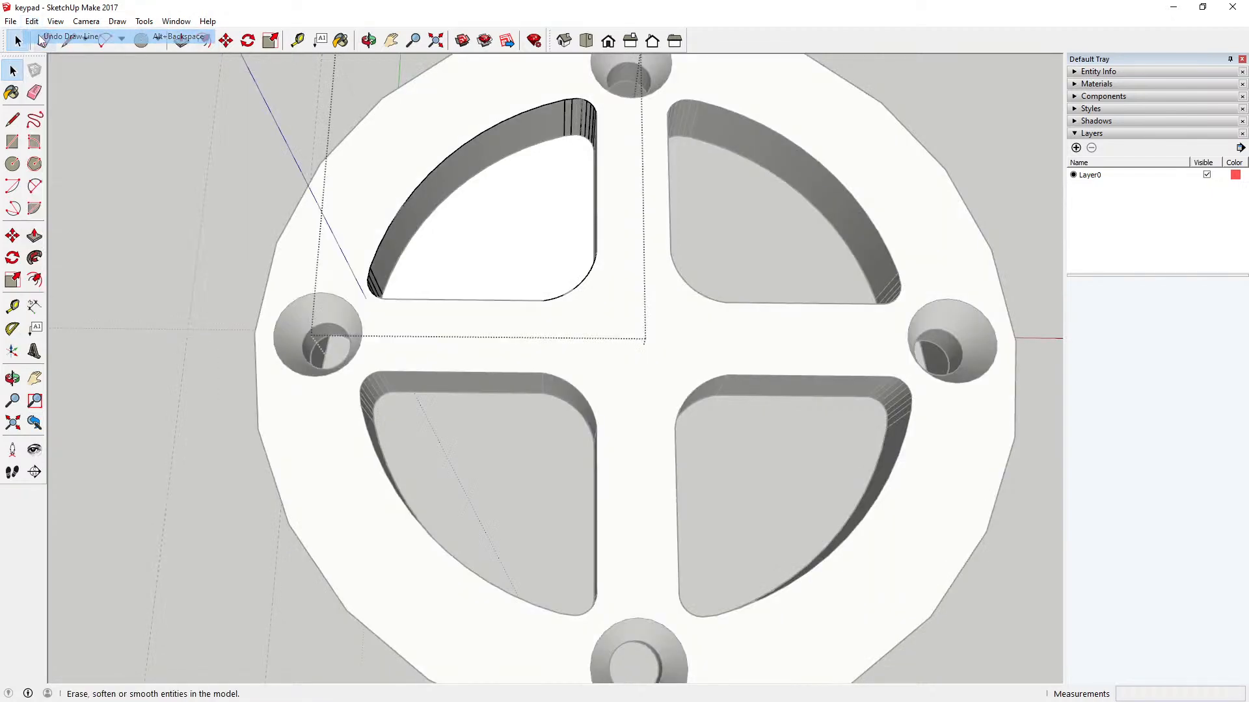
click(32, 21)
click(38, 37)
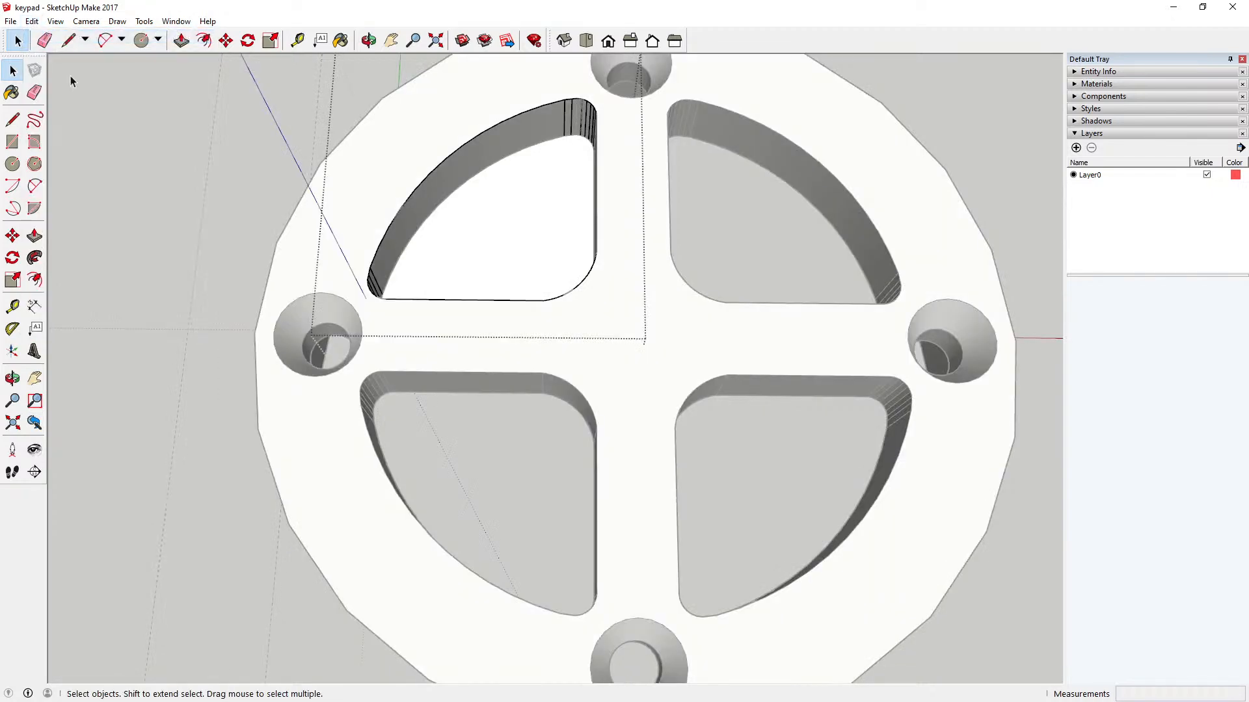
click(125, 123)
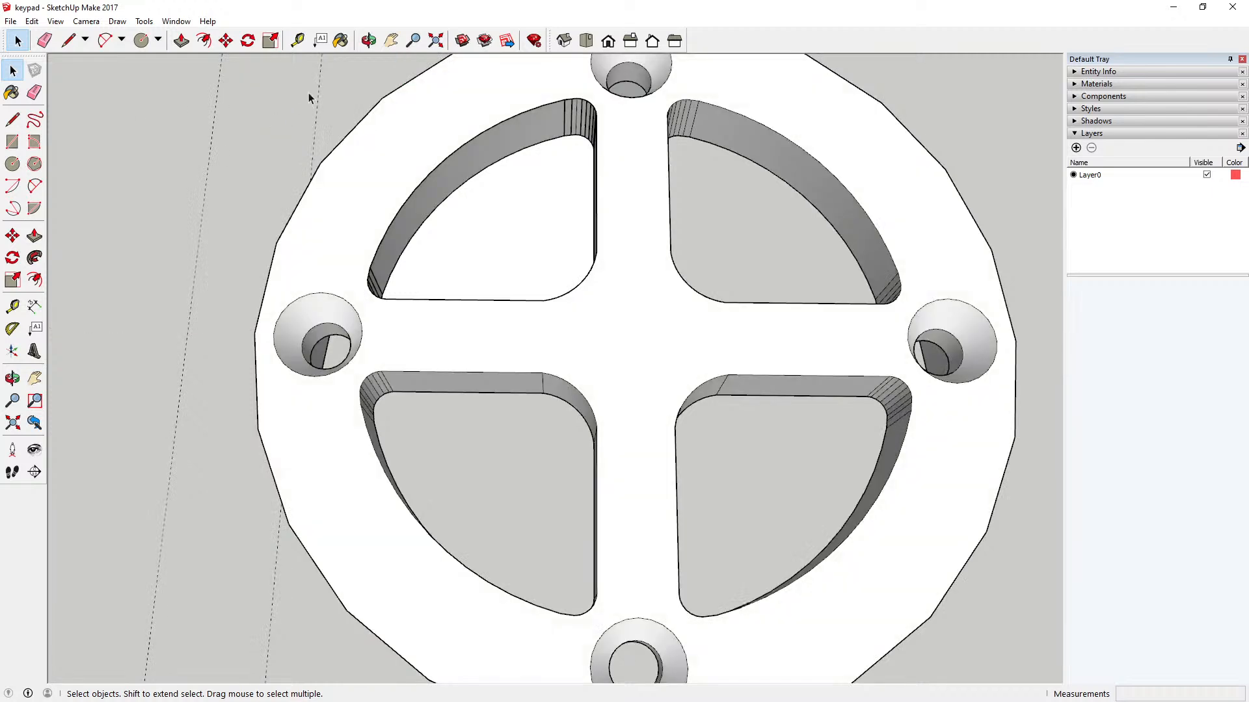
Step: Move the sector button 22 mm straight up out of its opening and inspect its sides
click(369, 40)
drag(480, 283, 427, 183)
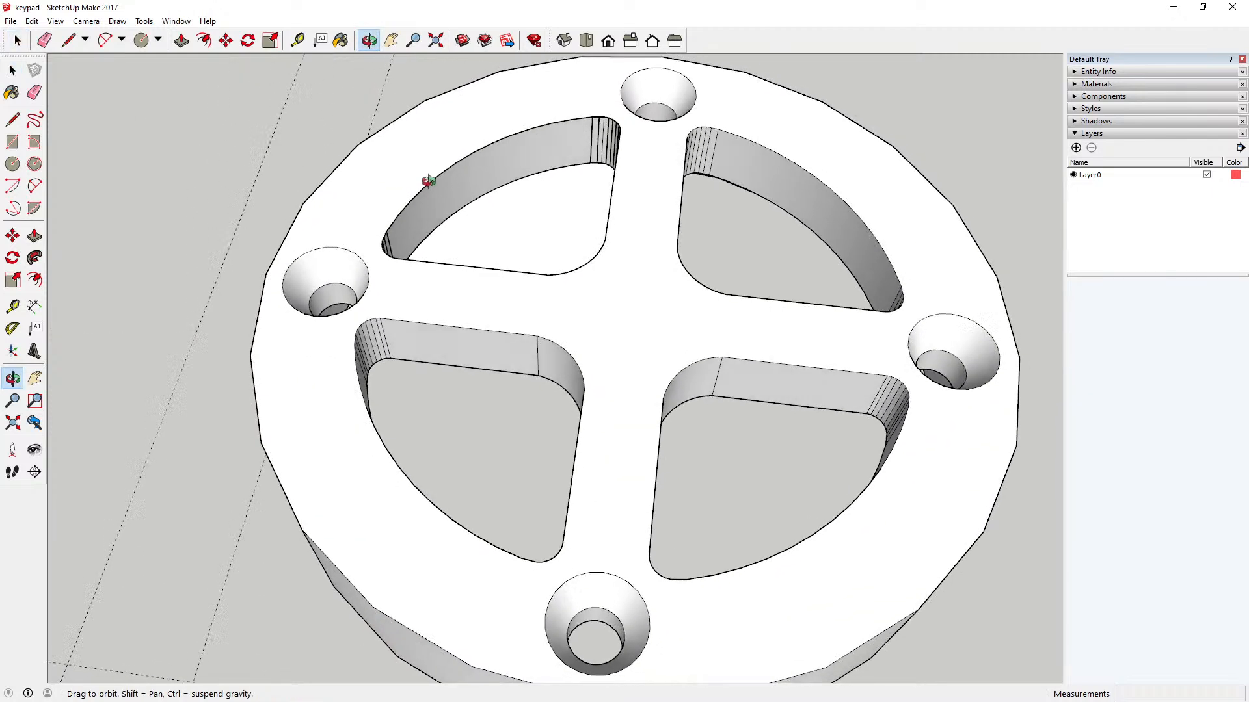
click(501, 249)
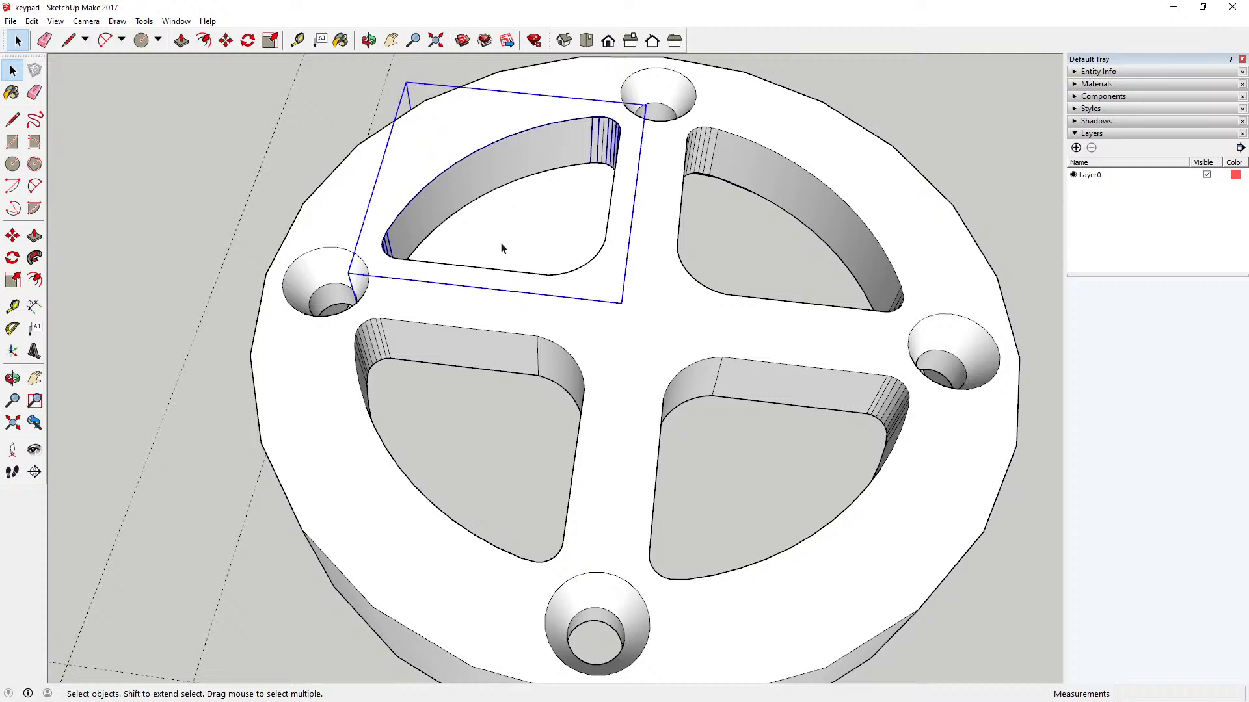
click(368, 40)
scroll(565, 445, down, 3)
drag(565, 445, 593, 222)
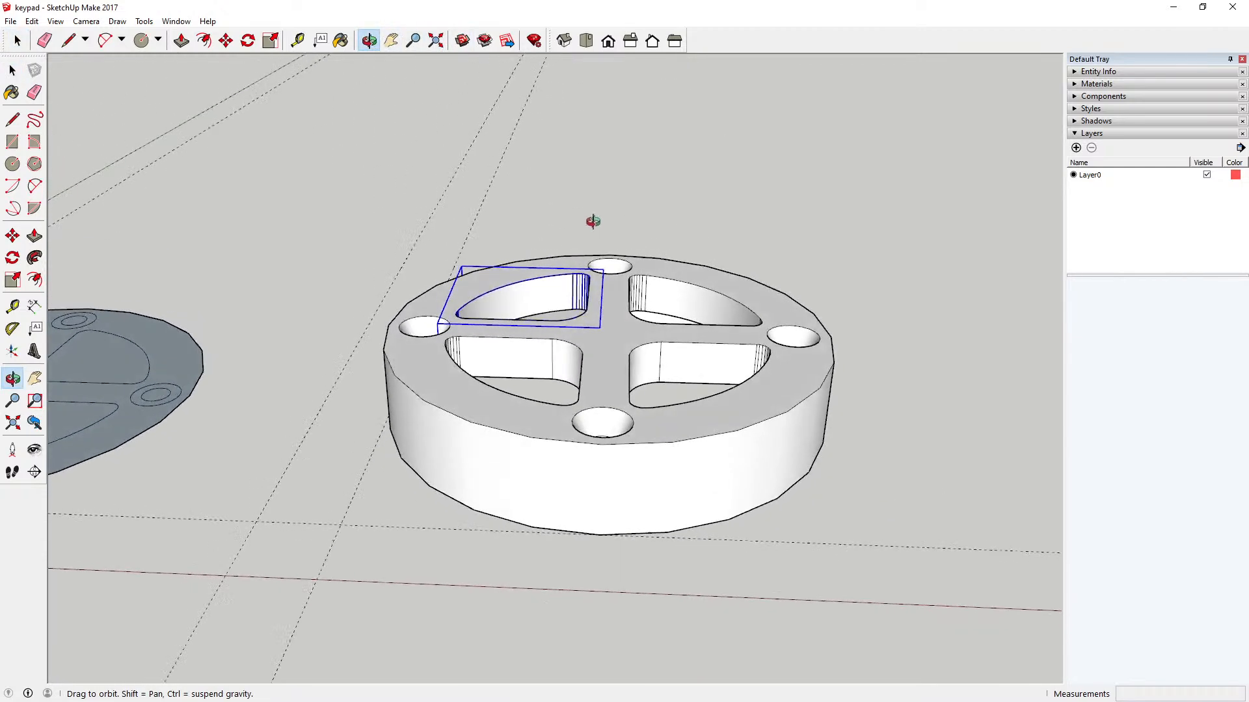
click(226, 40)
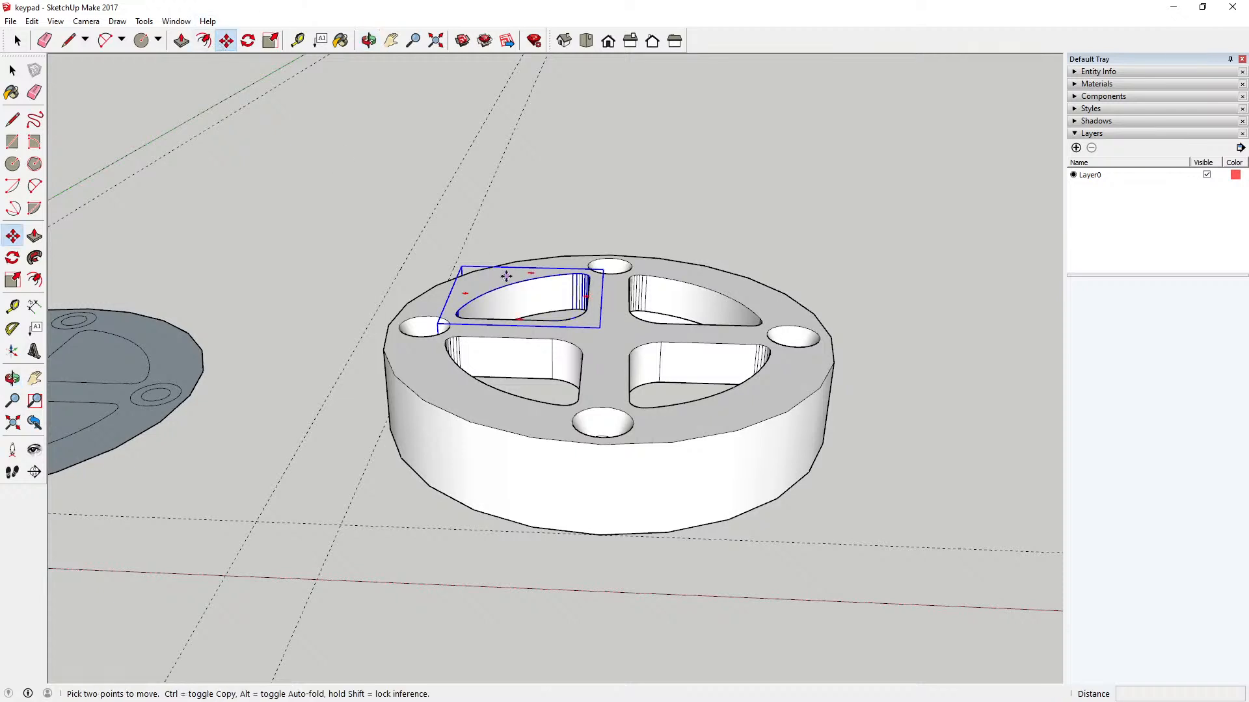
click(509, 324)
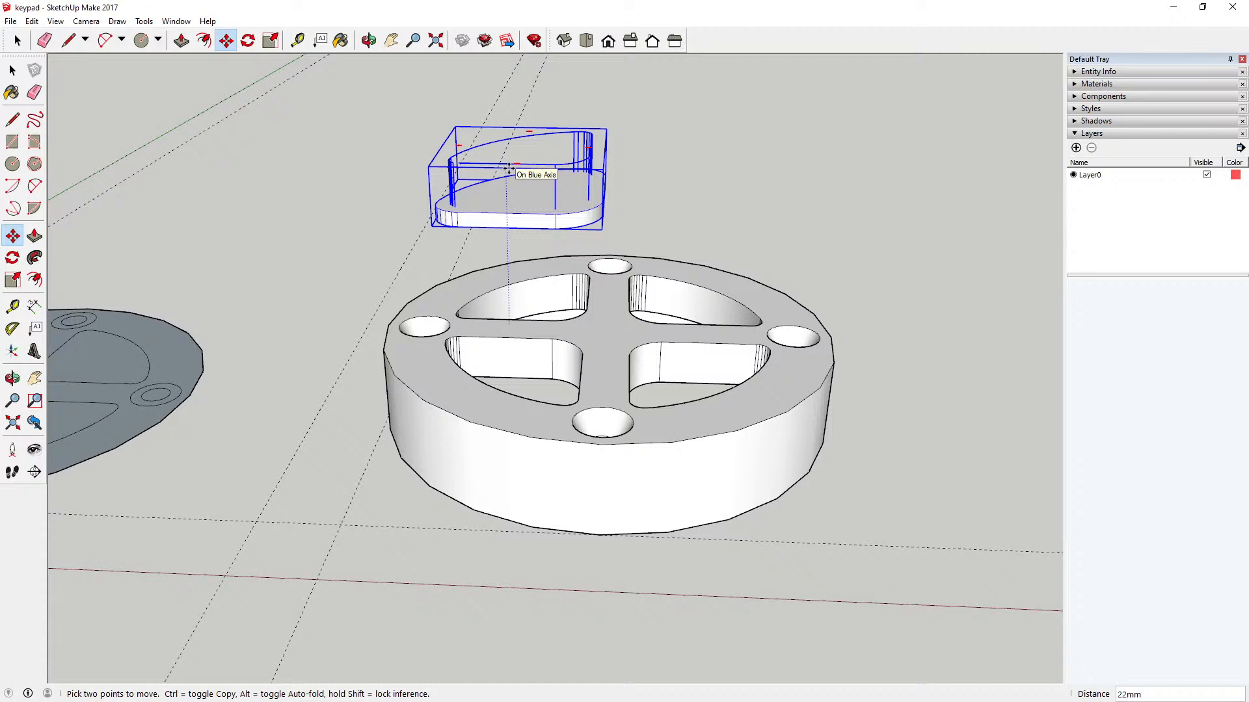
click(509, 169)
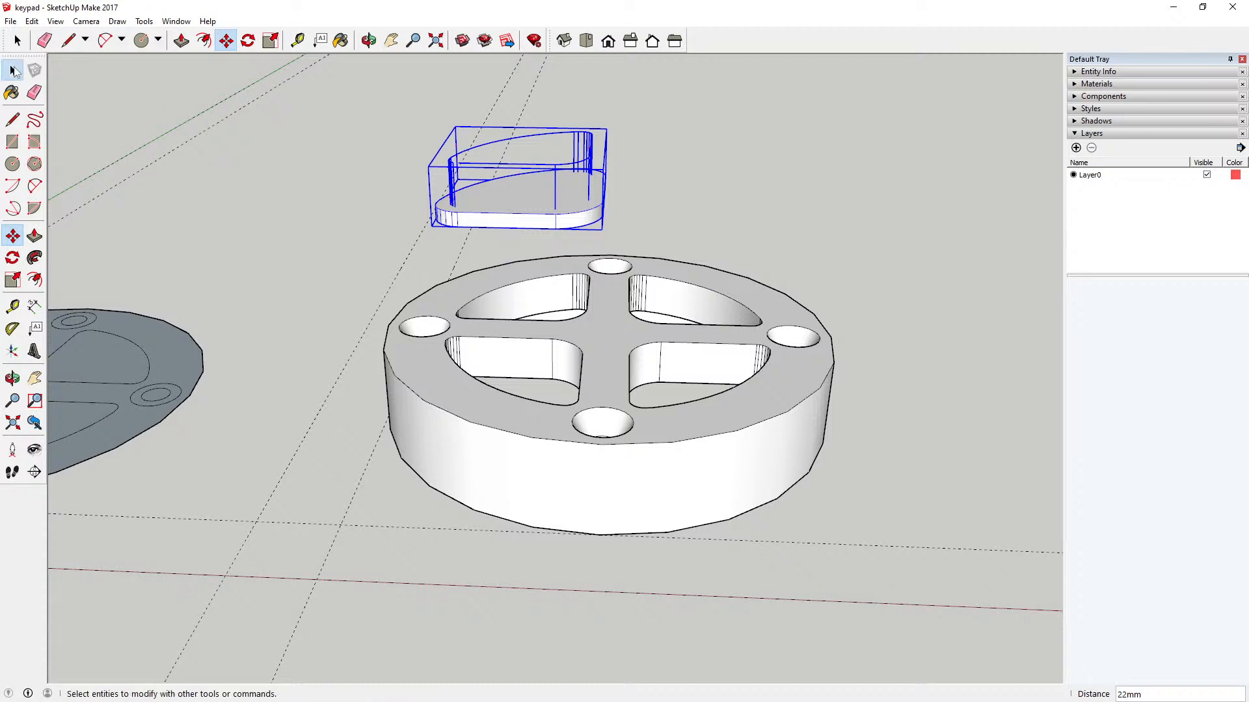
click(13, 71)
click(279, 141)
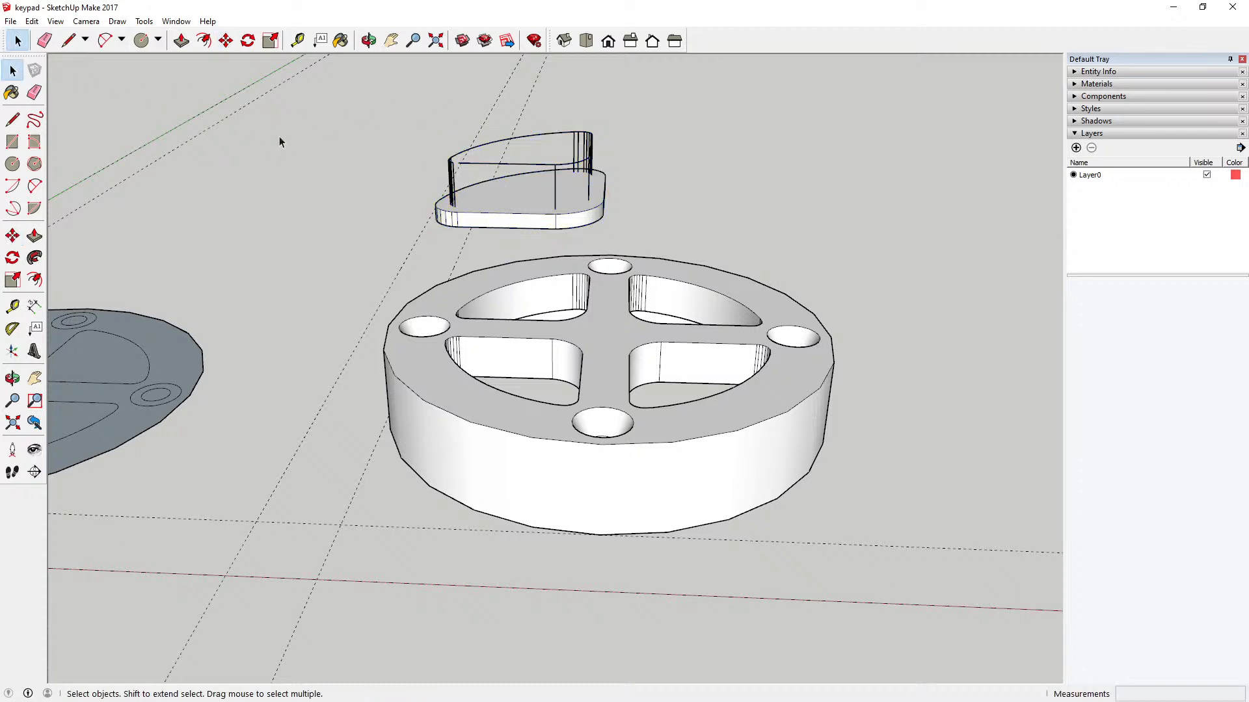
click(369, 40)
drag(481, 140, 708, 218)
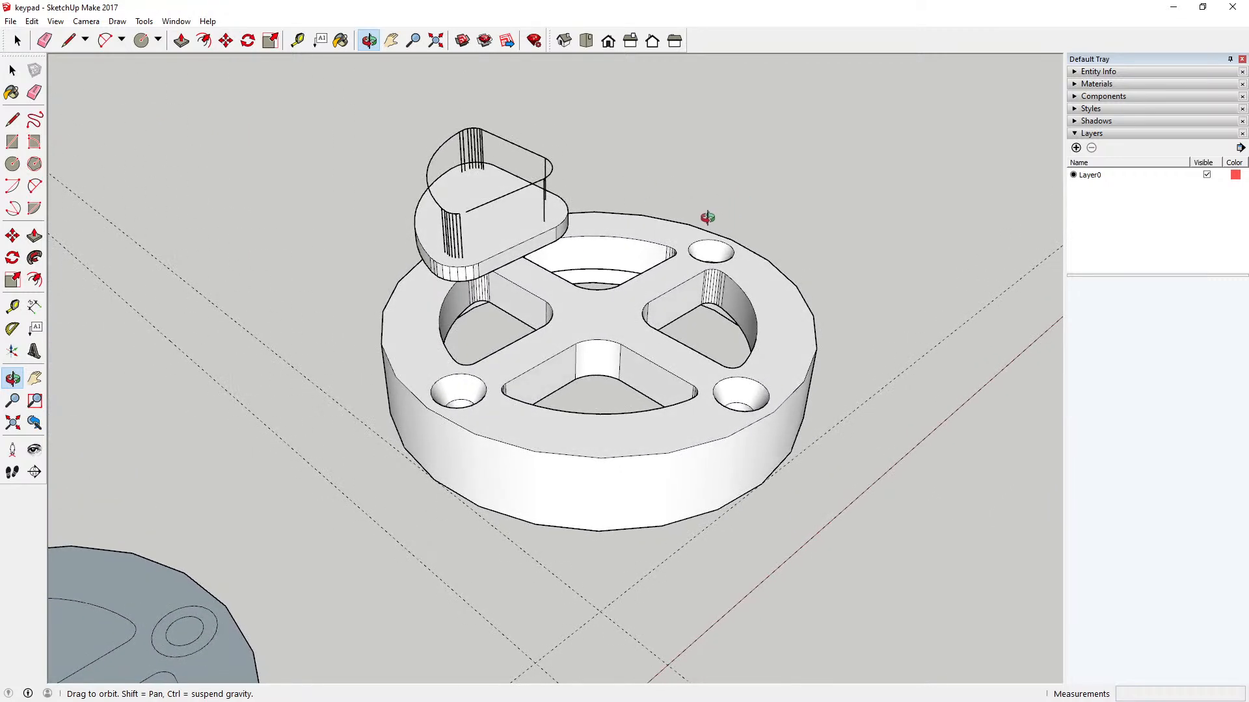
drag(708, 218, 489, 179)
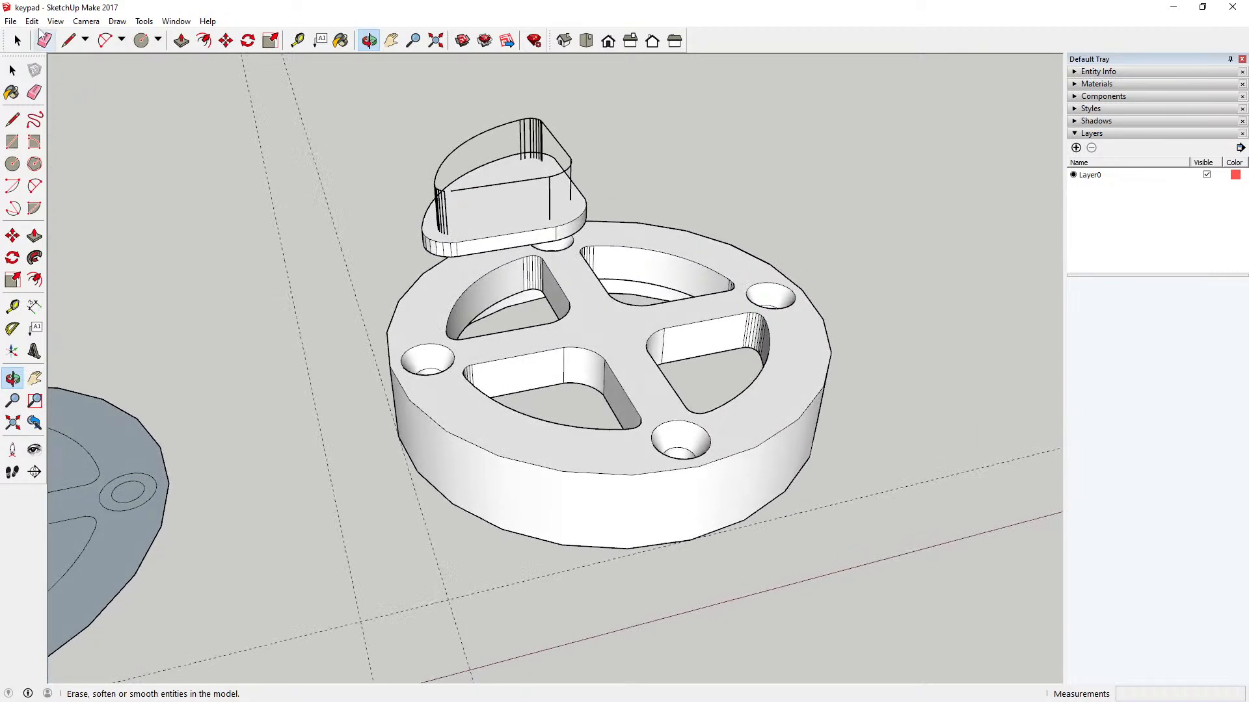
Step: Undo the sector button's upward move and step back through the earlier edits to before its flange extrusion
click(31, 23)
click(41, 37)
click(31, 21)
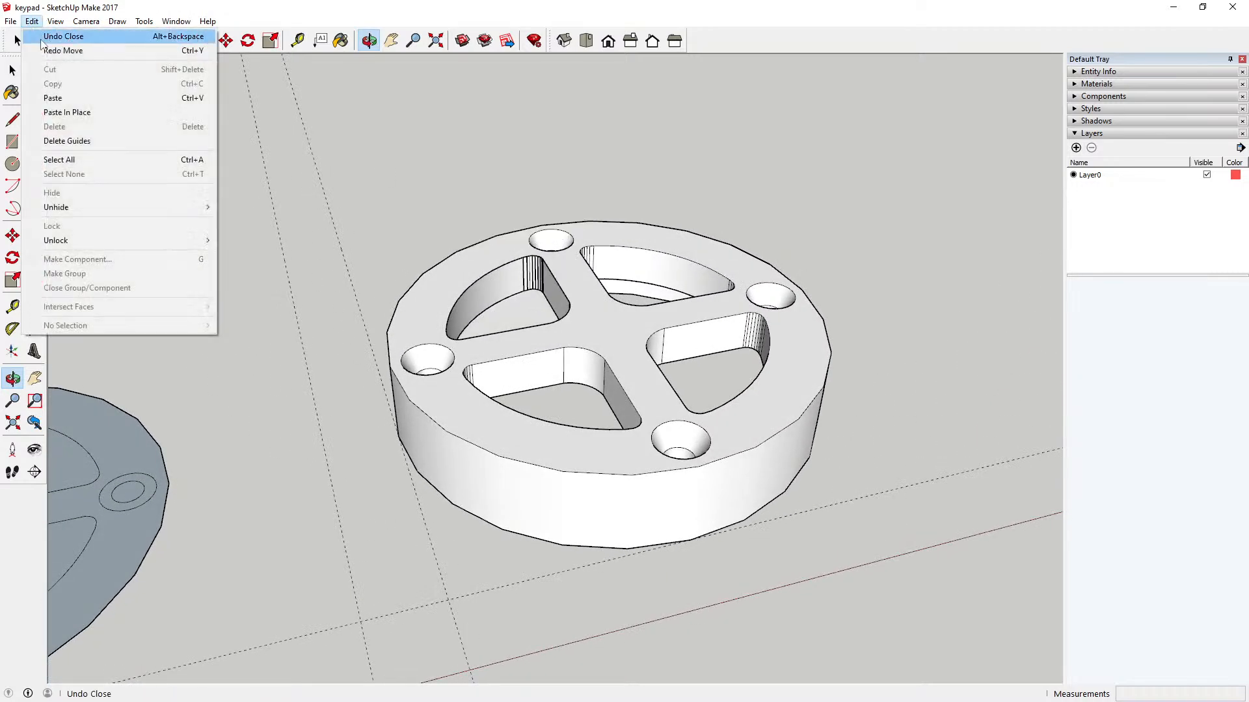
click(42, 37)
click(31, 22)
click(42, 37)
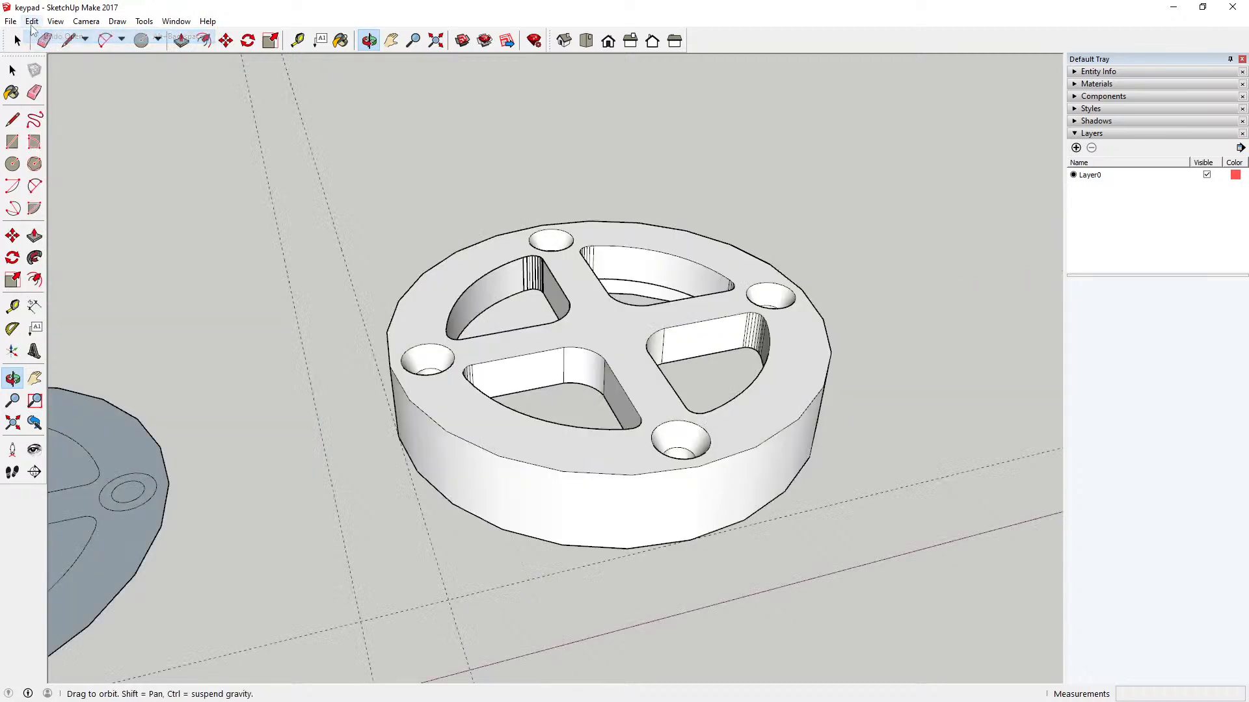
click(31, 21)
click(42, 36)
click(31, 22)
click(42, 36)
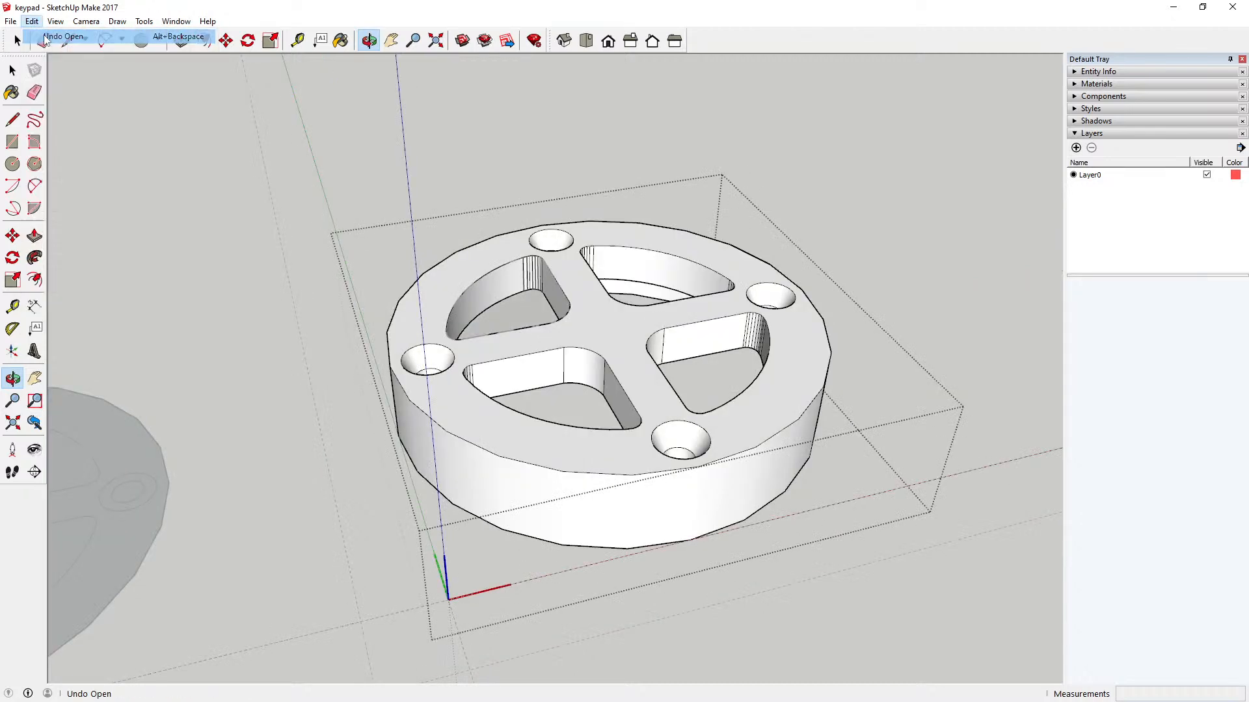
click(31, 21)
click(41, 36)
click(31, 21)
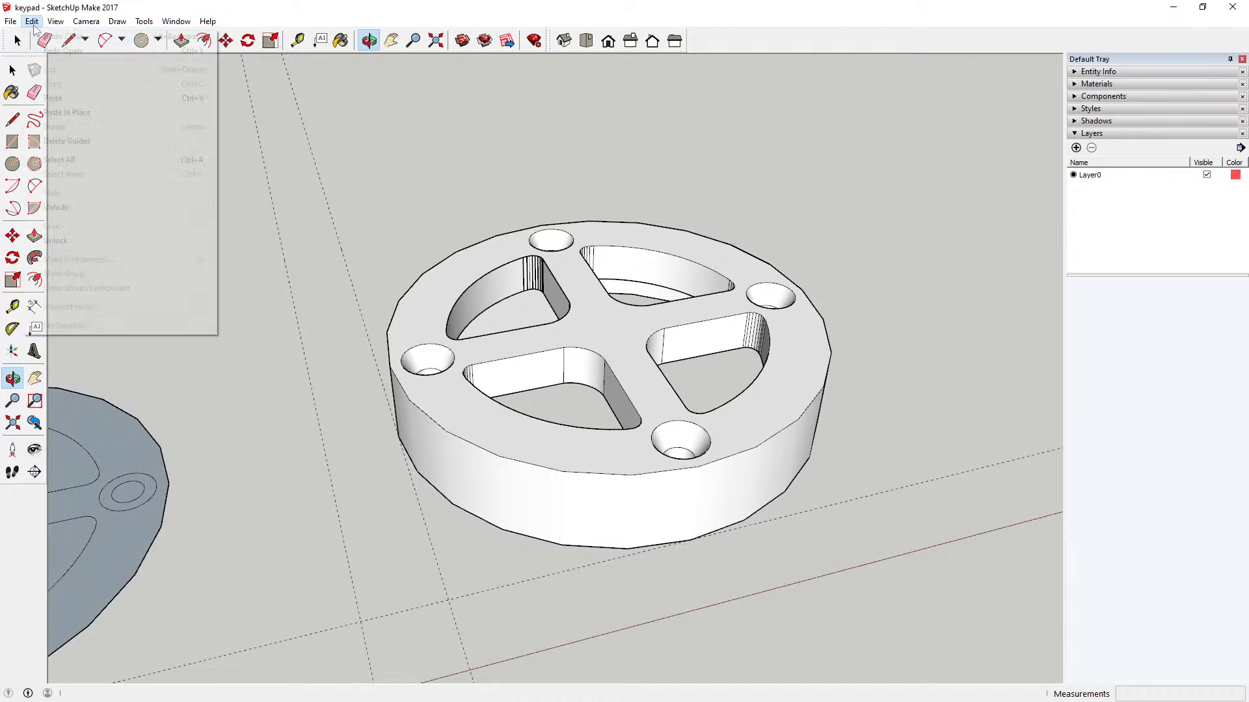
click(41, 37)
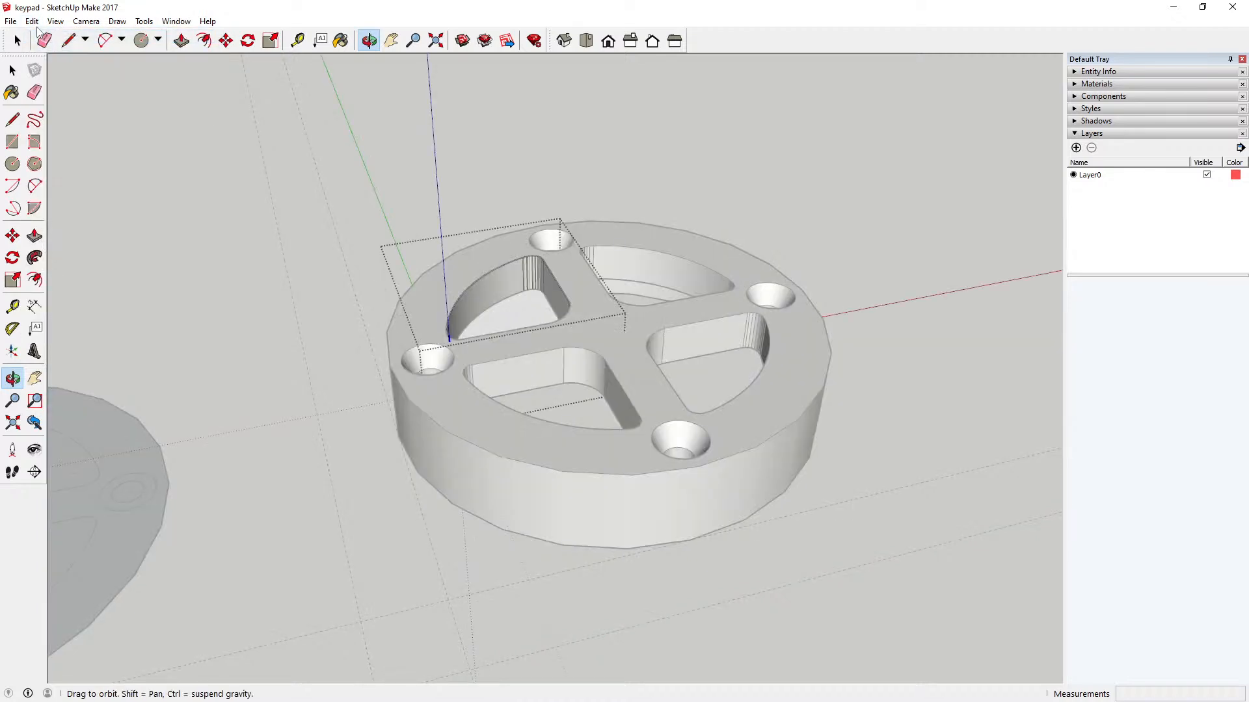
click(32, 21)
click(41, 37)
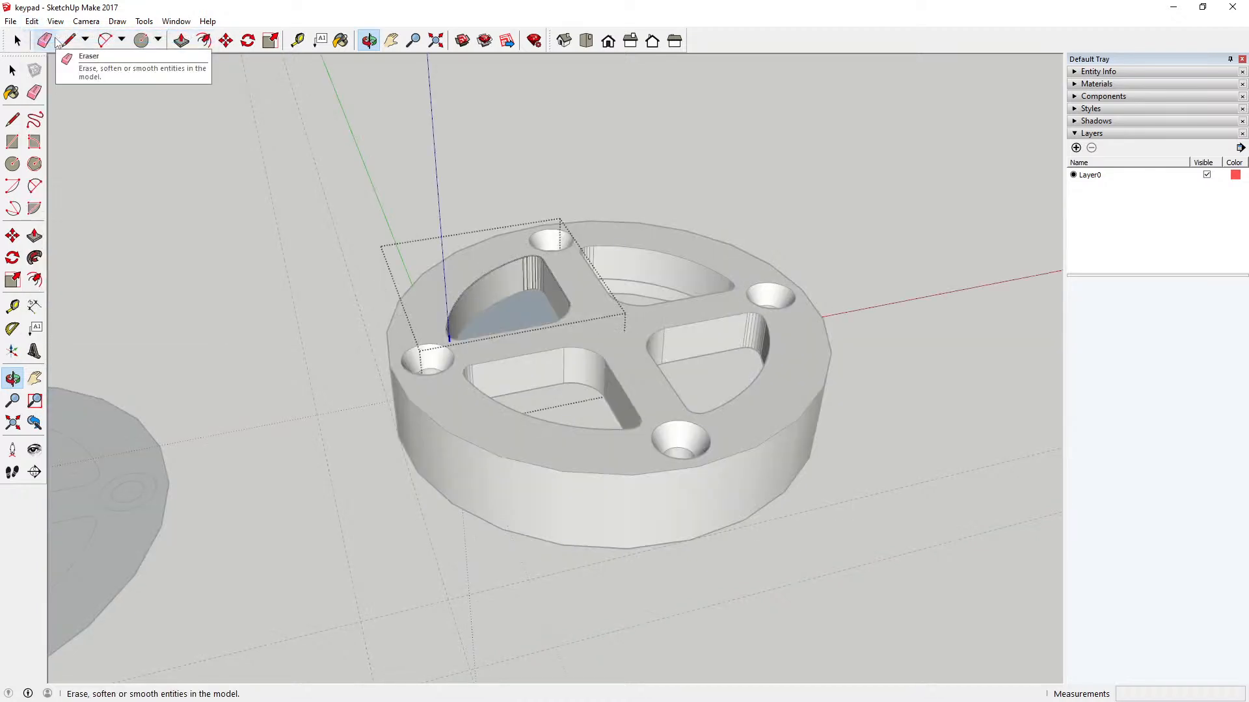
Step: Undo the edge erasures in the sector component one after another, through to the flange offset
drag(532, 345, 465, 418)
drag(288, 184, 277, 278)
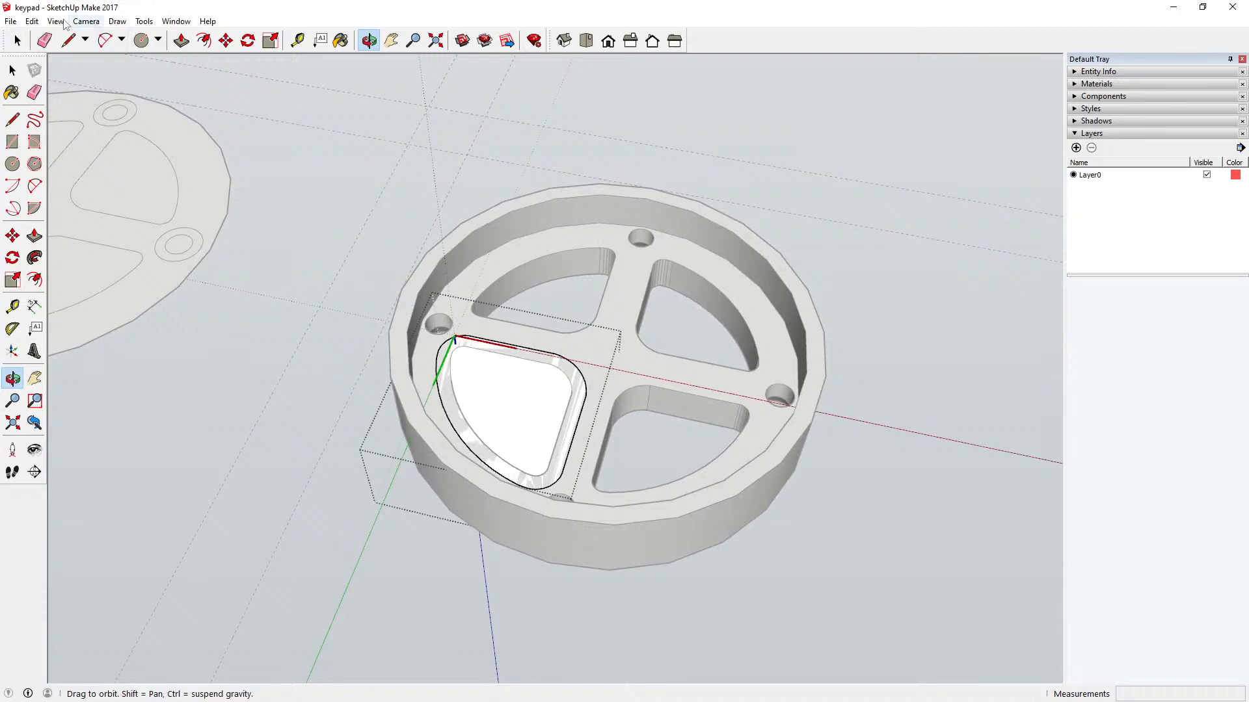
click(32, 22)
click(50, 41)
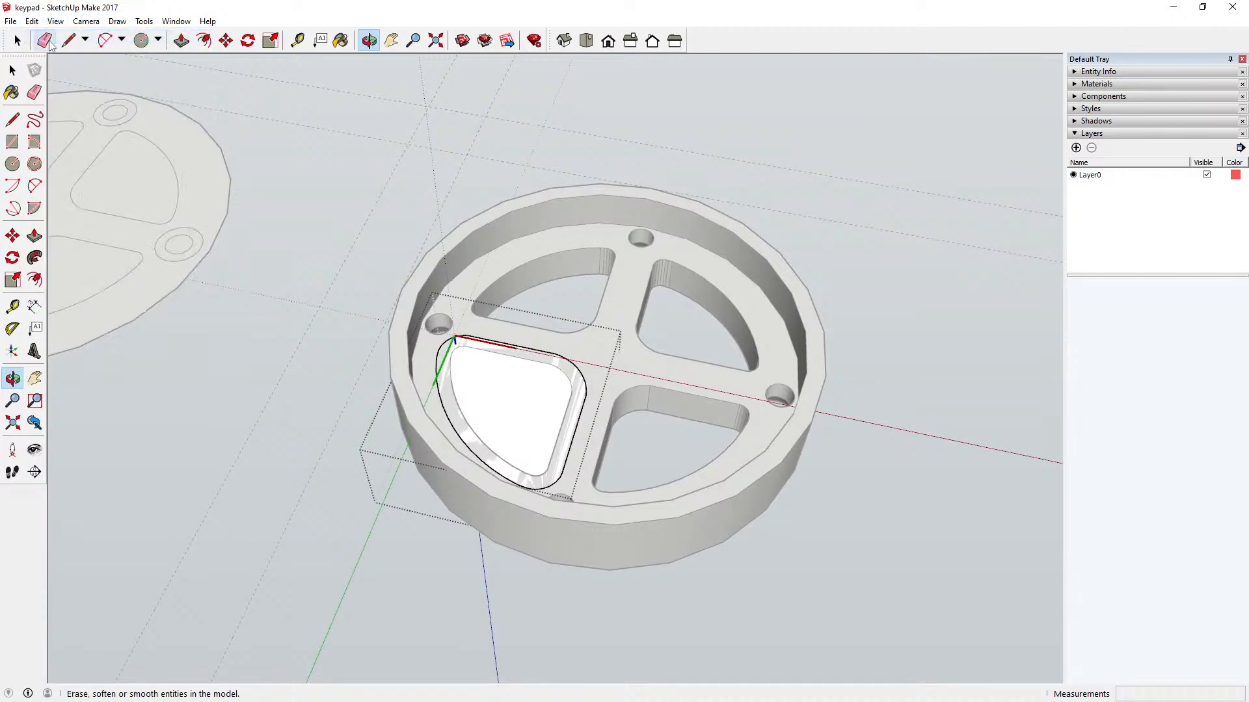
click(32, 22)
click(48, 38)
click(32, 22)
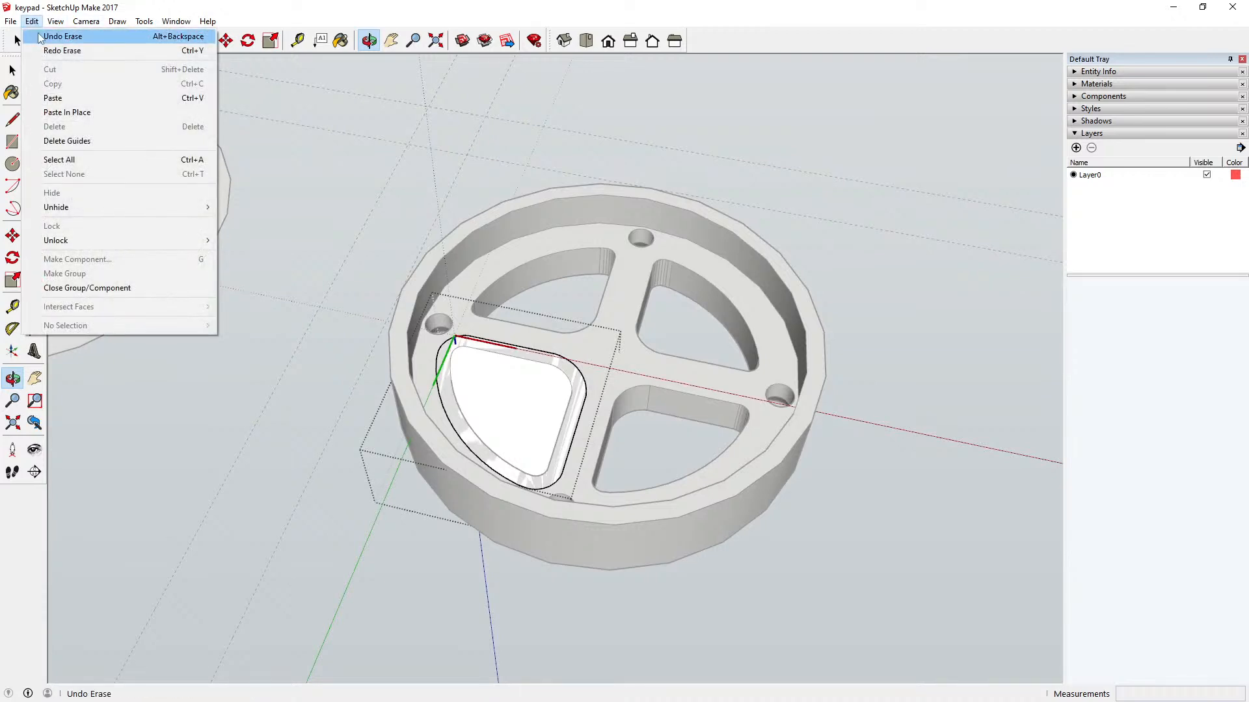
click(45, 39)
click(33, 23)
click(45, 40)
click(32, 23)
click(44, 37)
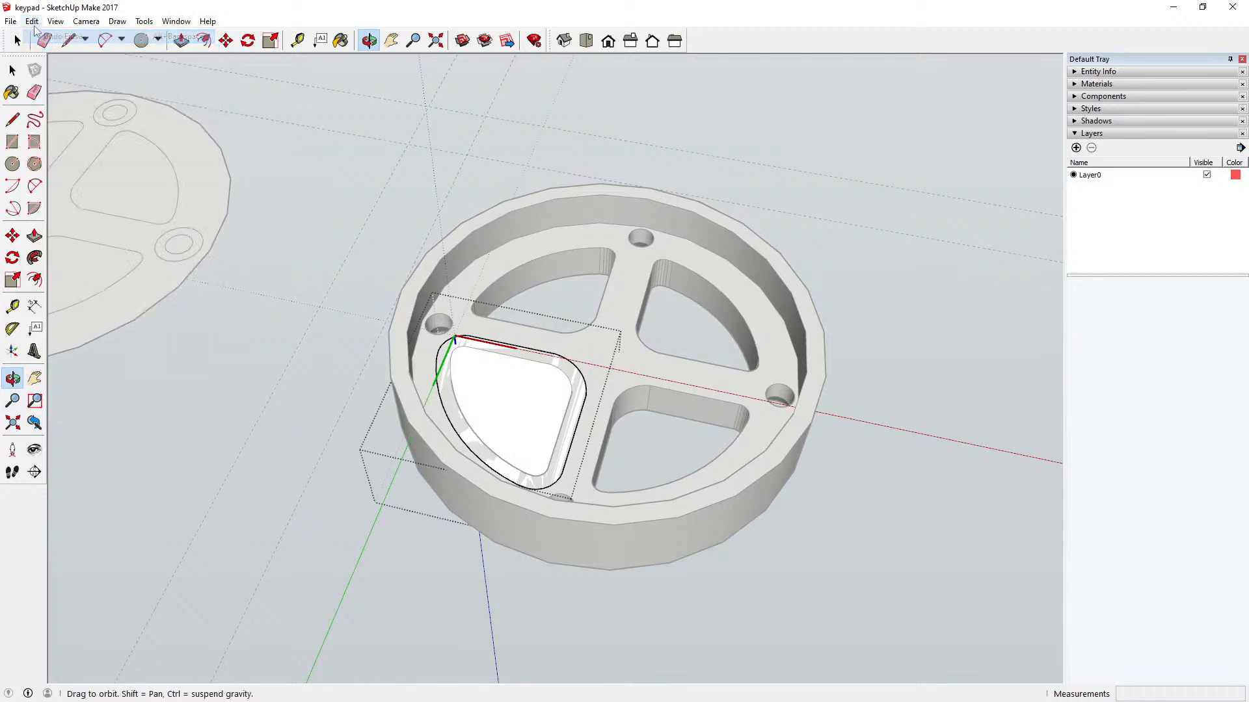
click(32, 21)
click(43, 37)
click(32, 22)
click(43, 36)
click(32, 21)
click(43, 37)
click(33, 22)
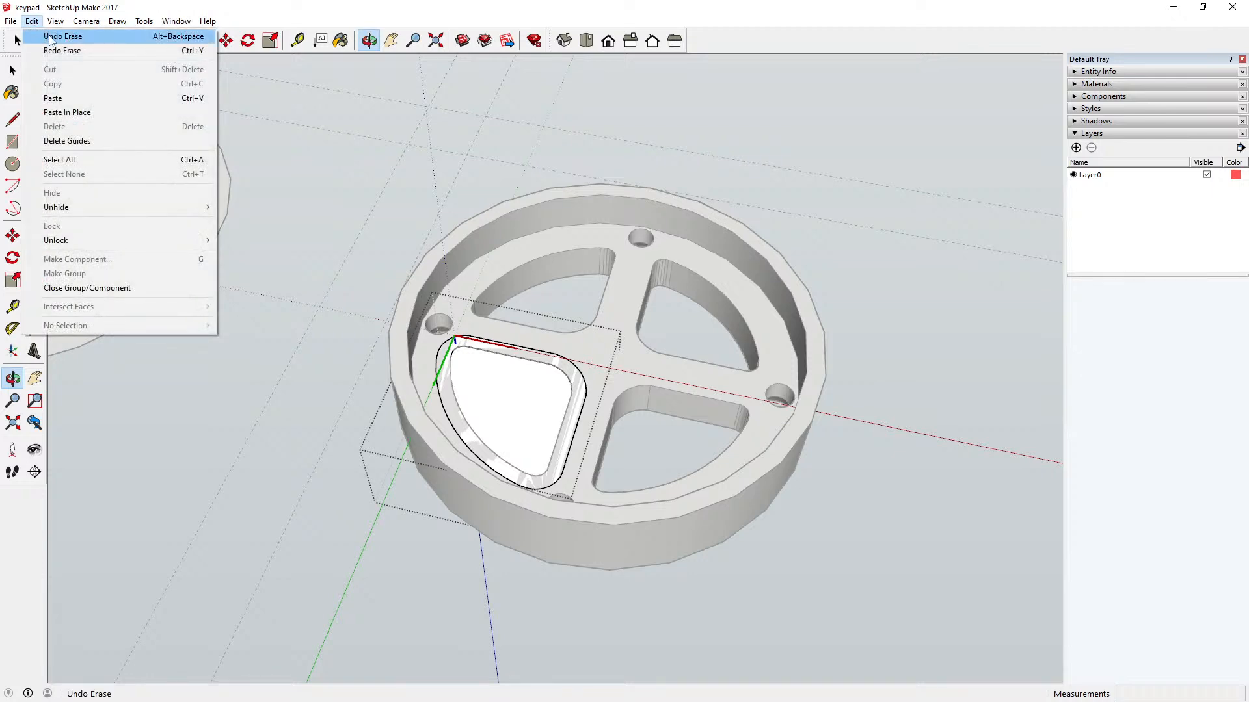
click(44, 36)
click(32, 21)
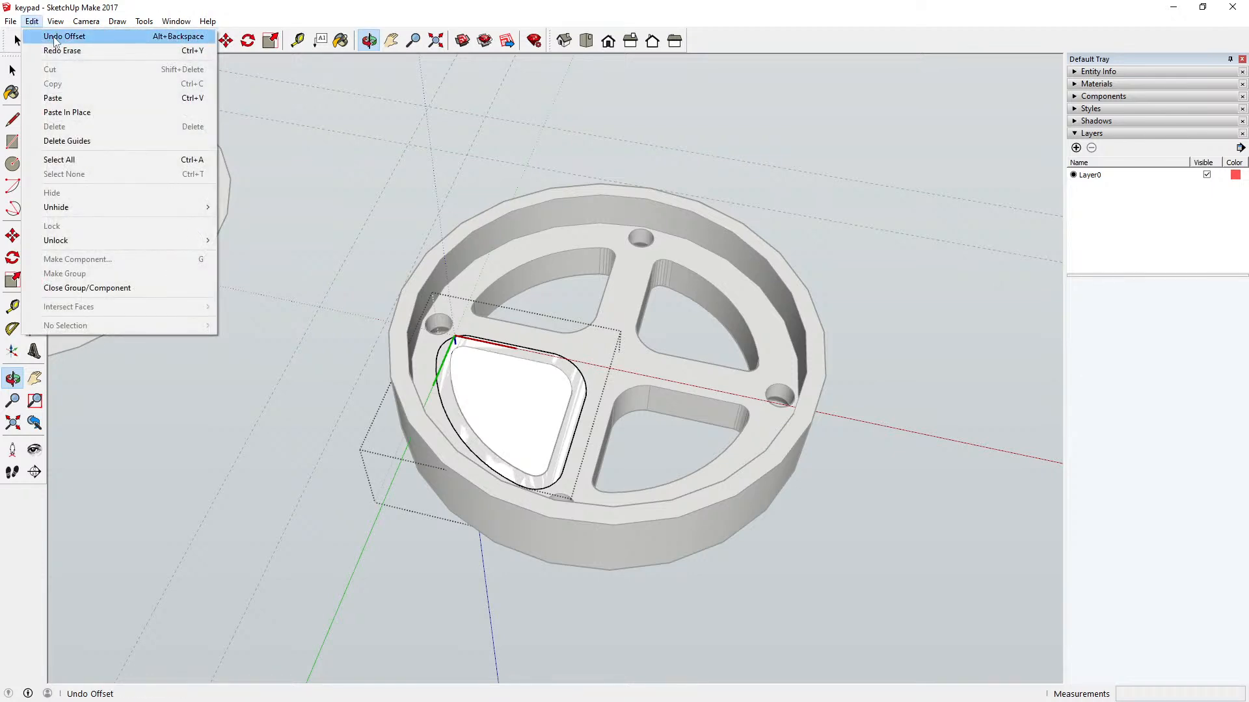
click(54, 37)
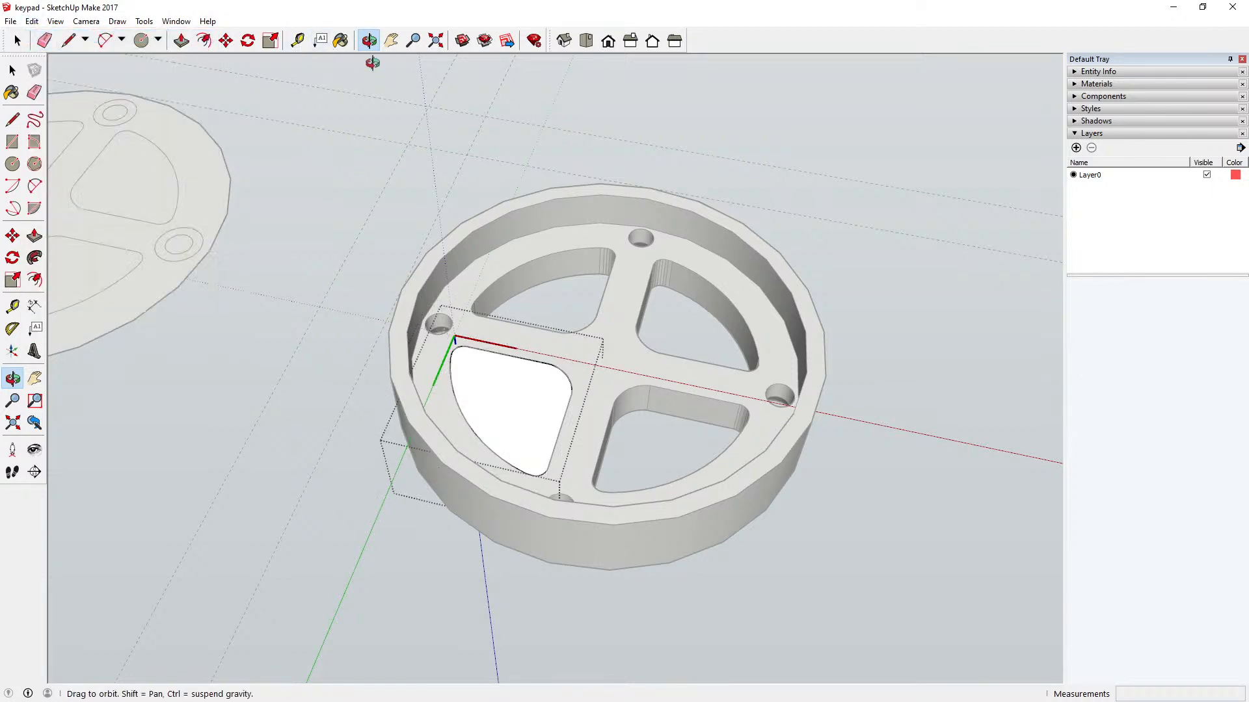
Step: Close the sector component and move the sector button 36 mm straight up out of its opening
drag(416, 215, 420, 473)
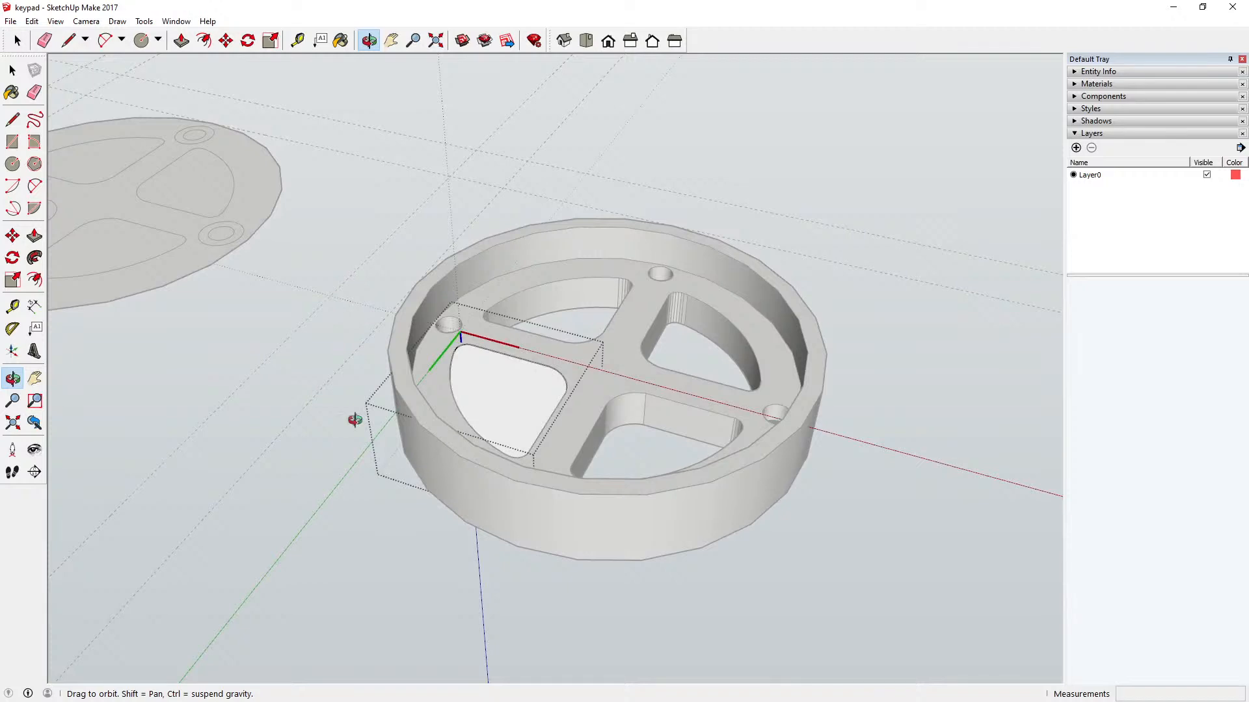
click(13, 70)
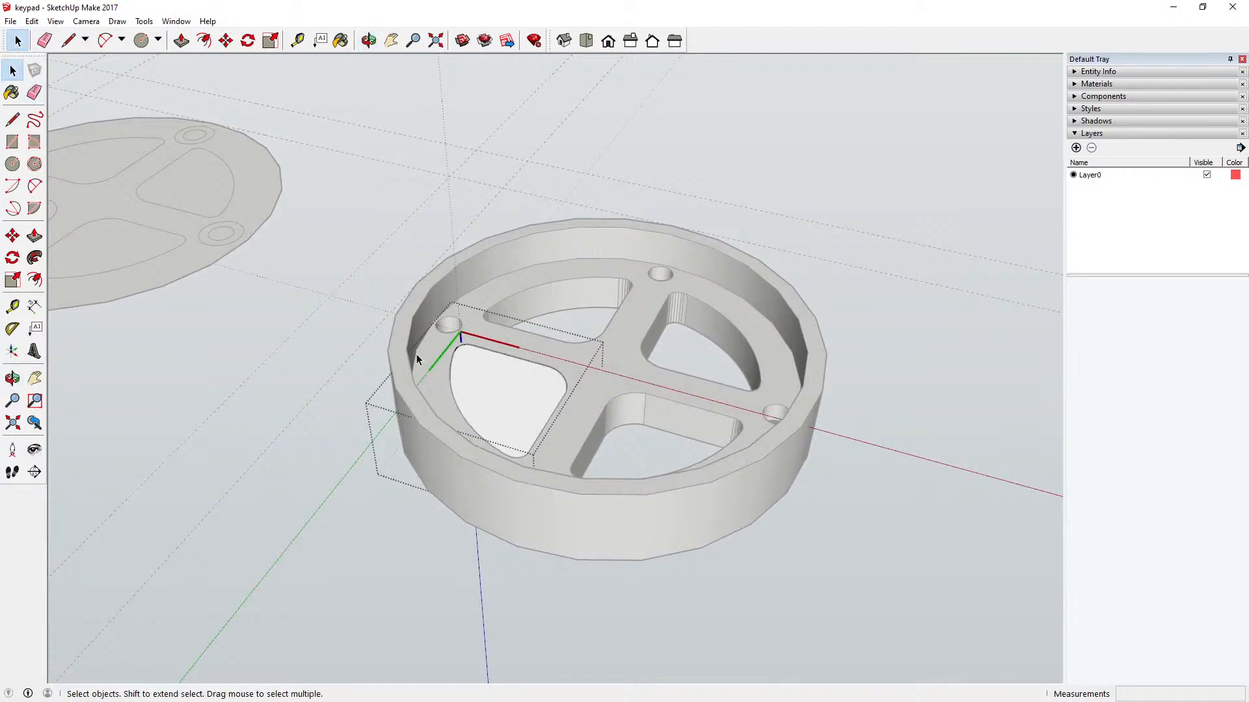
click(511, 383)
click(338, 323)
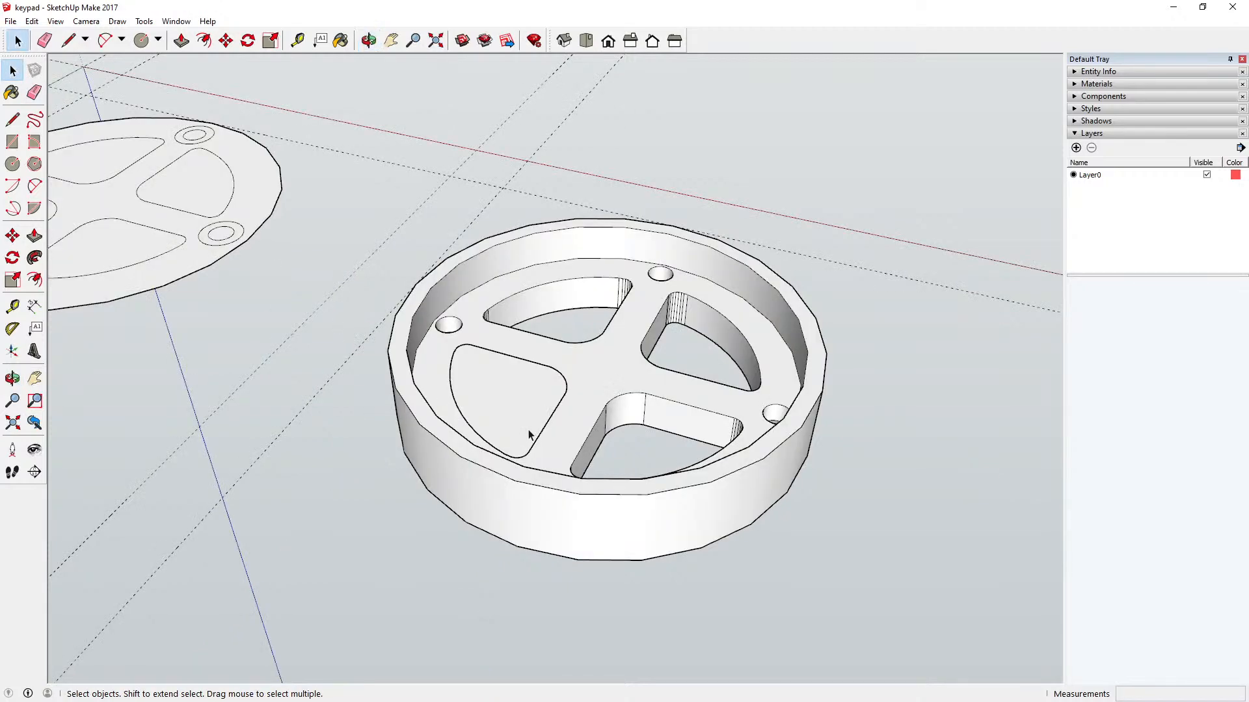
click(514, 415)
click(225, 41)
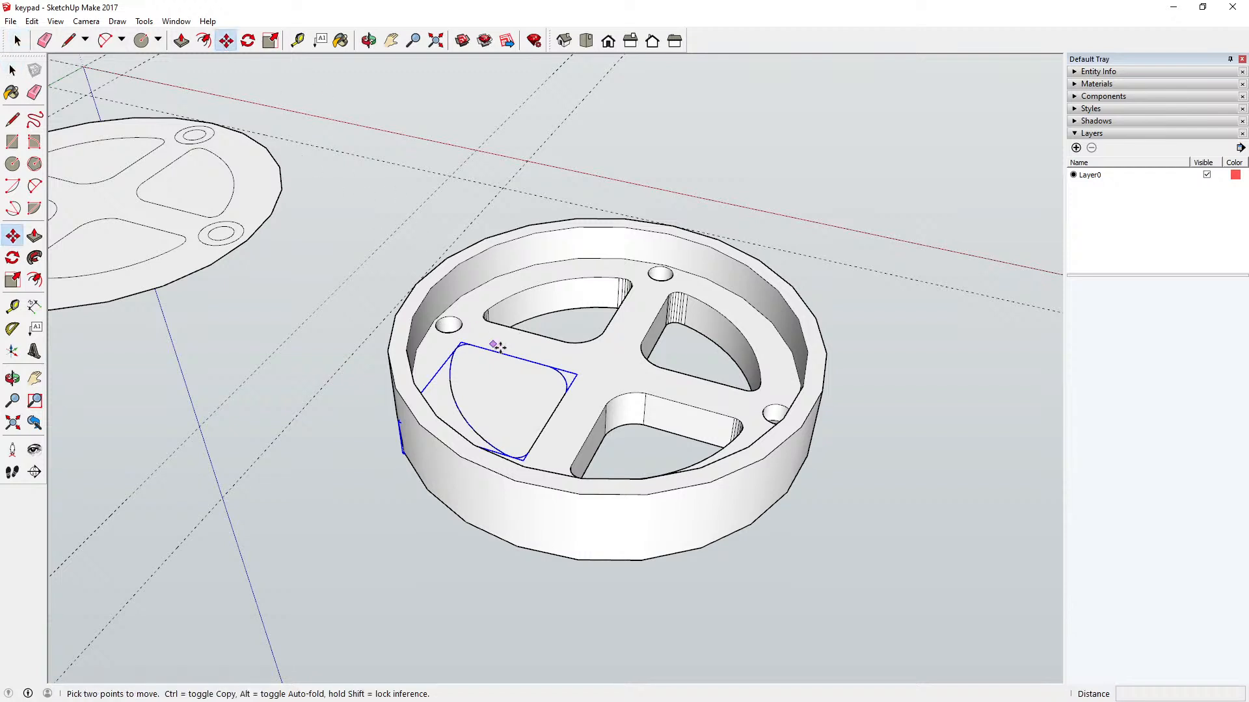
click(504, 355)
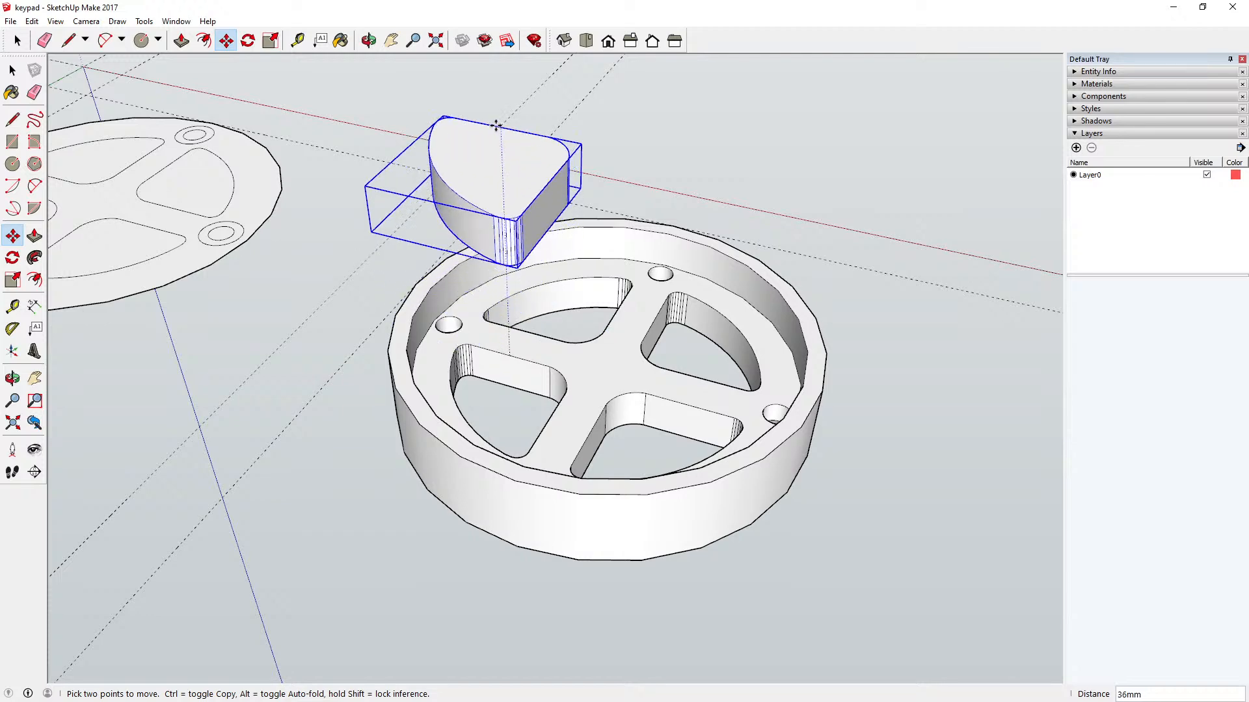
click(496, 125)
Step: Open the raised sector component and offset its top face outline outward to form the flange ring
click(369, 40)
drag(455, 273, 497, 116)
drag(495, 209, 476, 286)
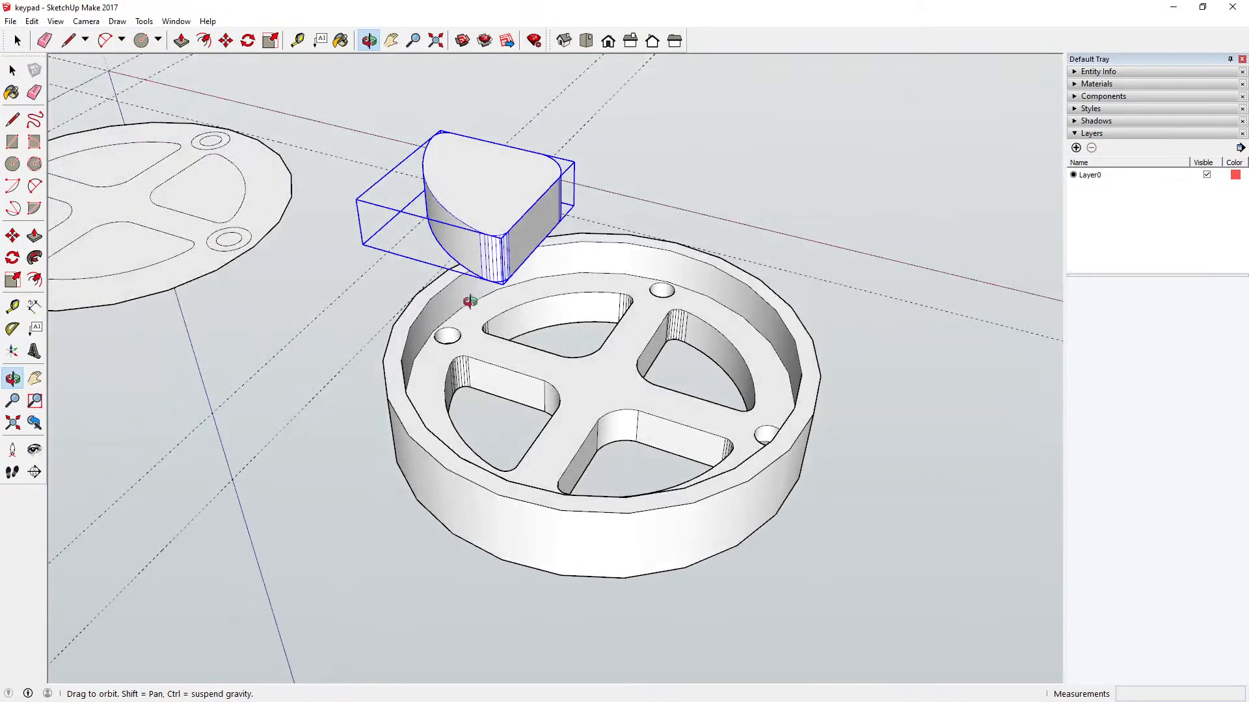
click(13, 70)
scroll(467, 173, up, 3)
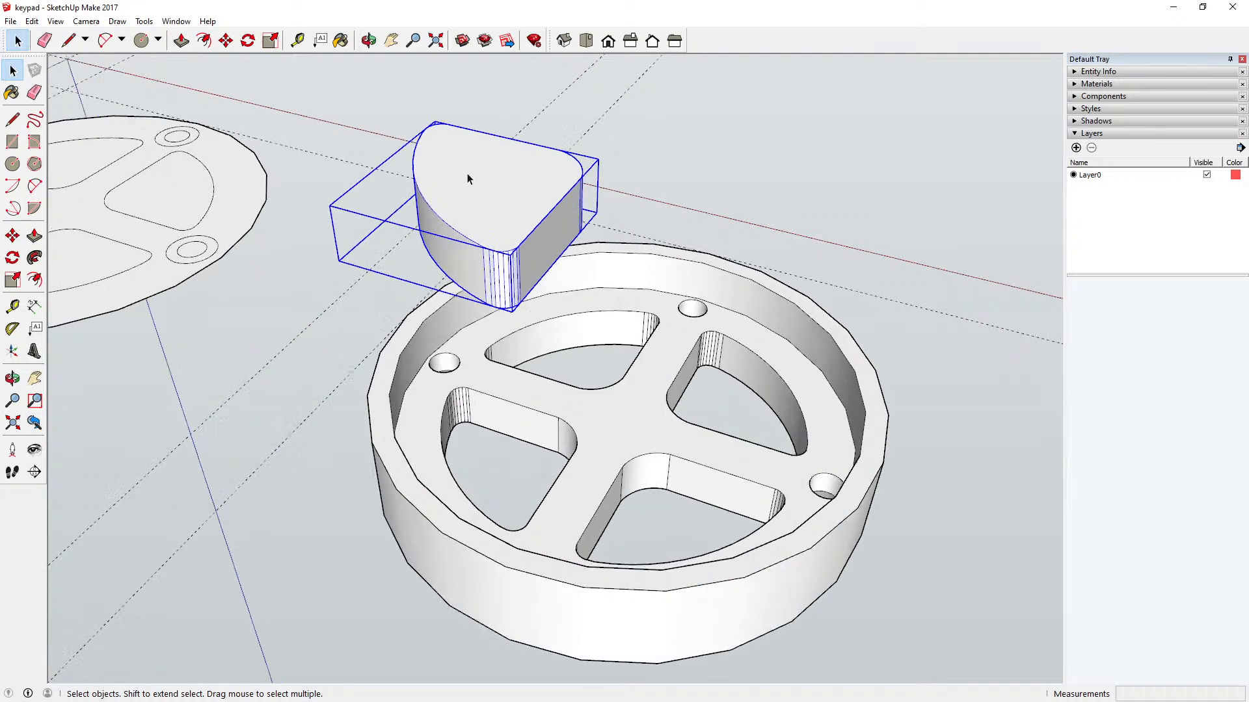
click(512, 91)
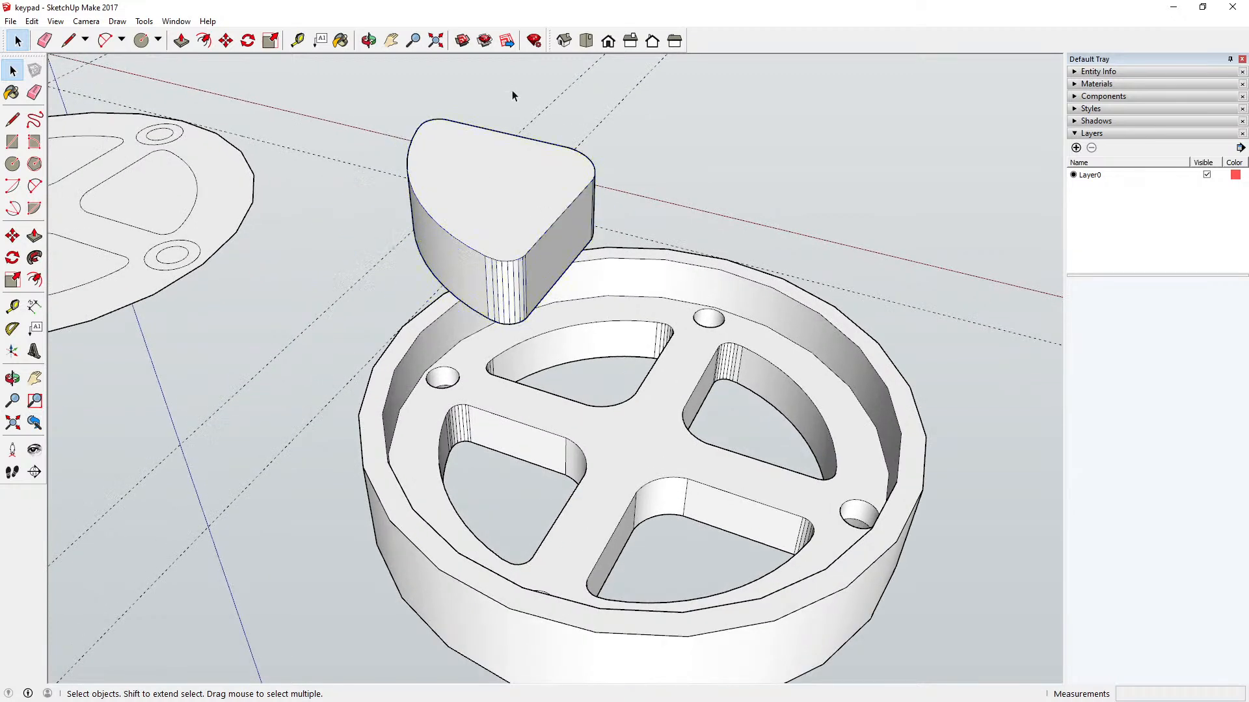
click(485, 189)
double_click(485, 191)
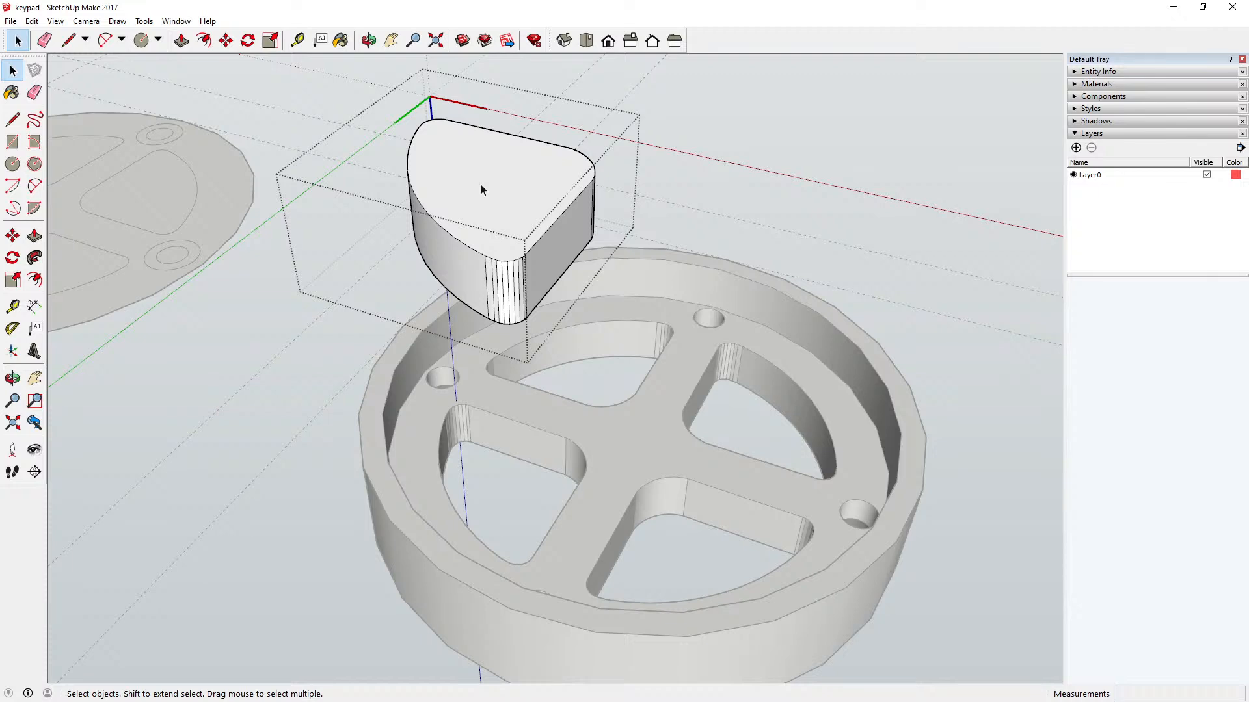
click(204, 40)
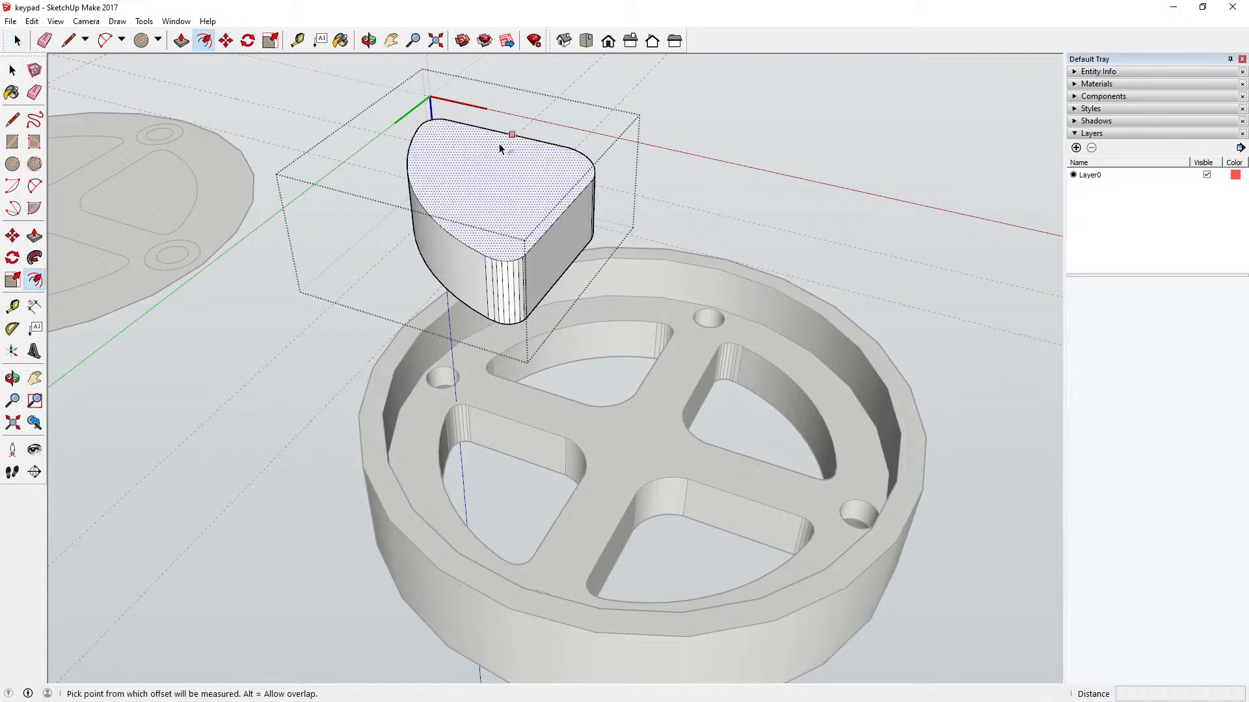
click(497, 133)
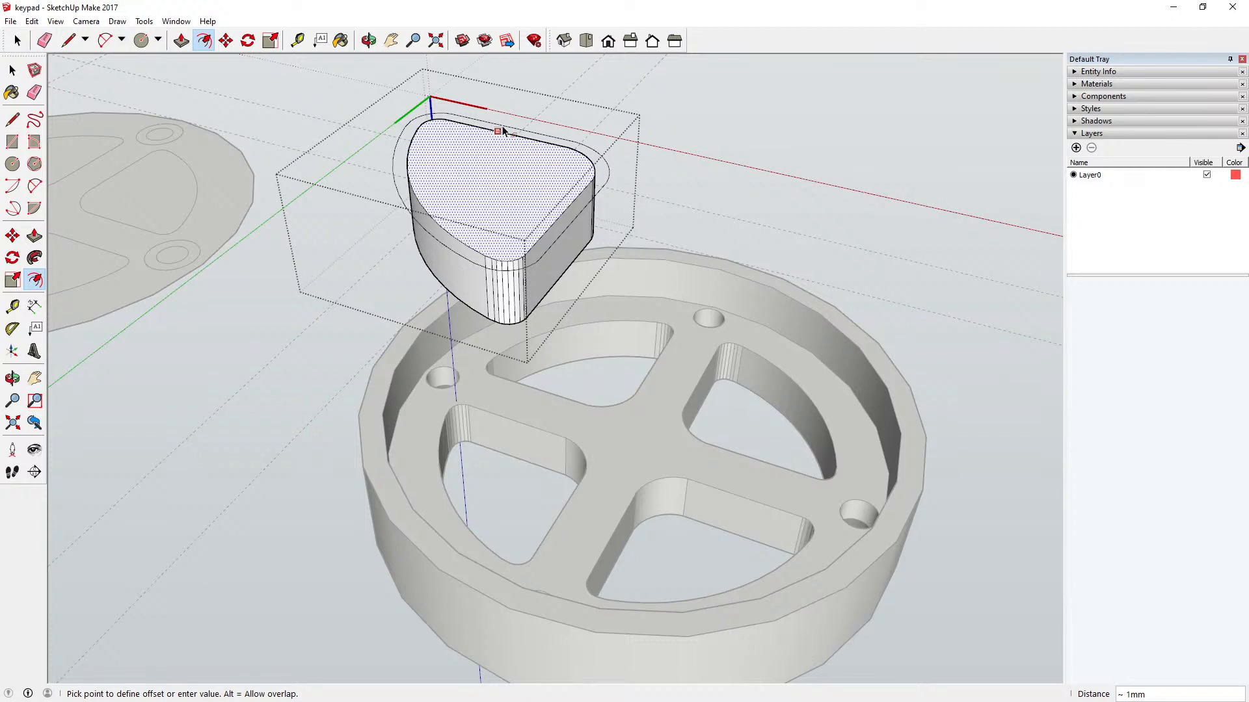
key(Return)
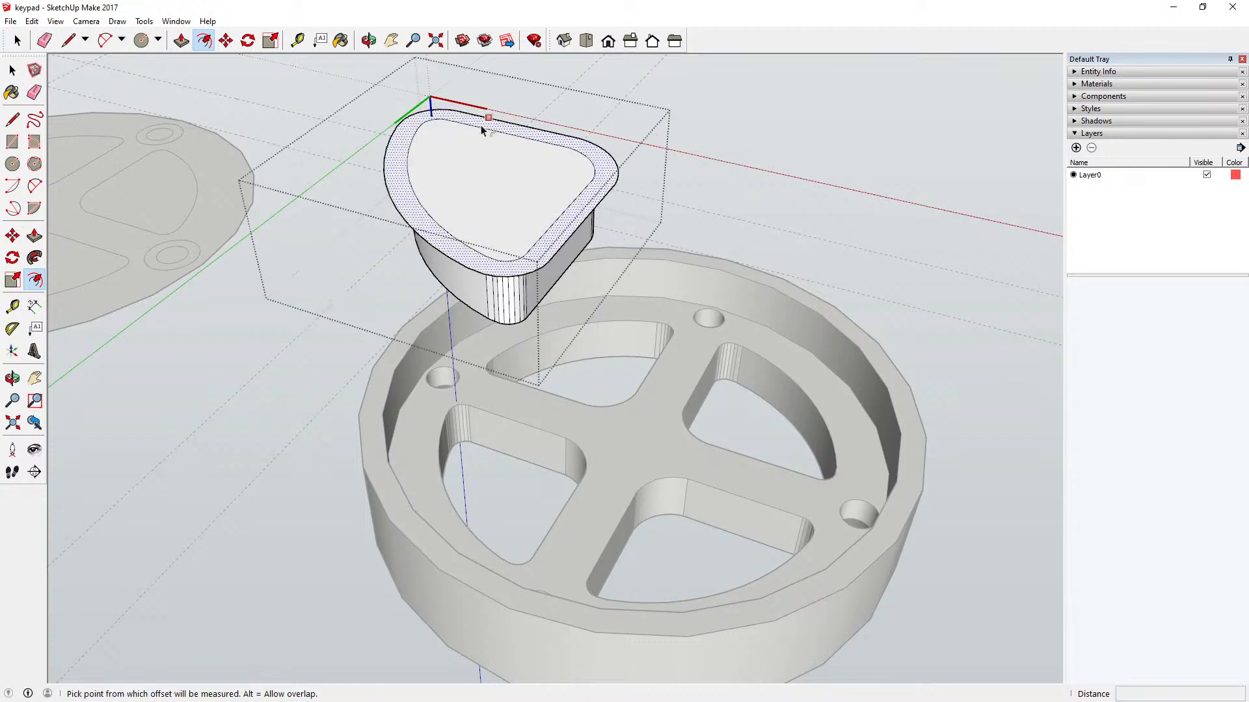
Step: Try to delete the curved edge of the inner outline on the sector's top face, and undo the deletion
key(space)
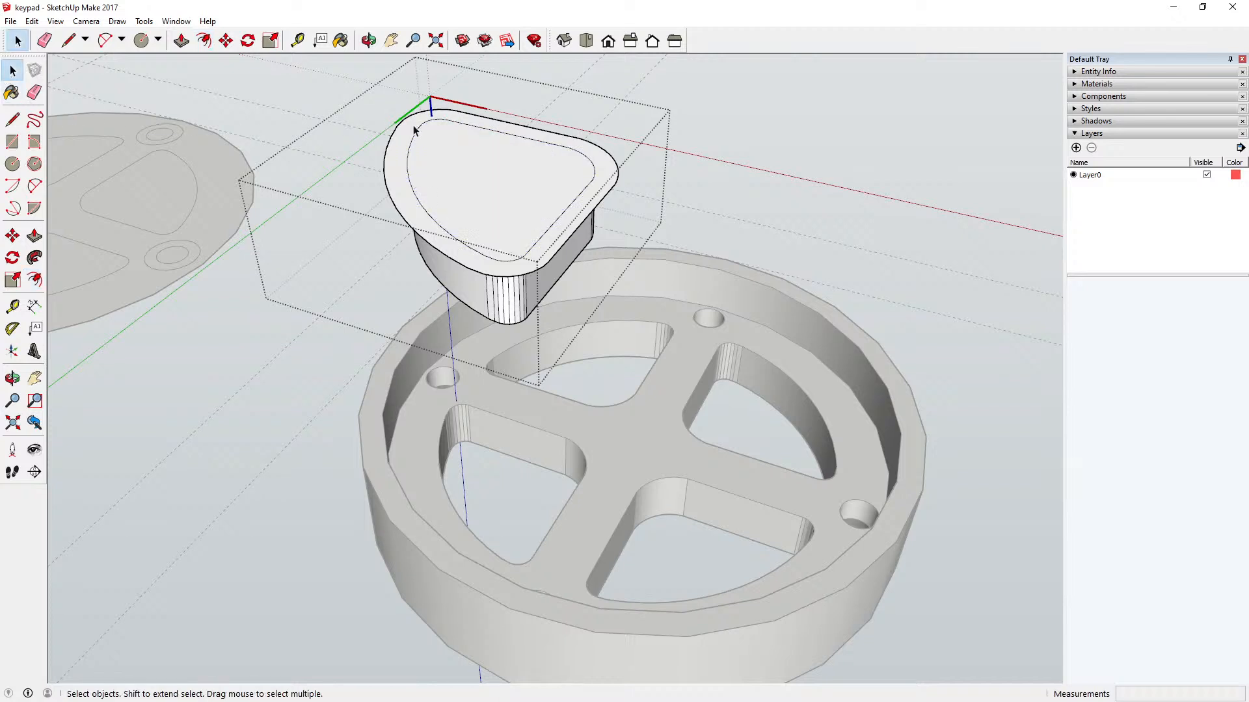
click(460, 127)
drag(362, 93, 611, 293)
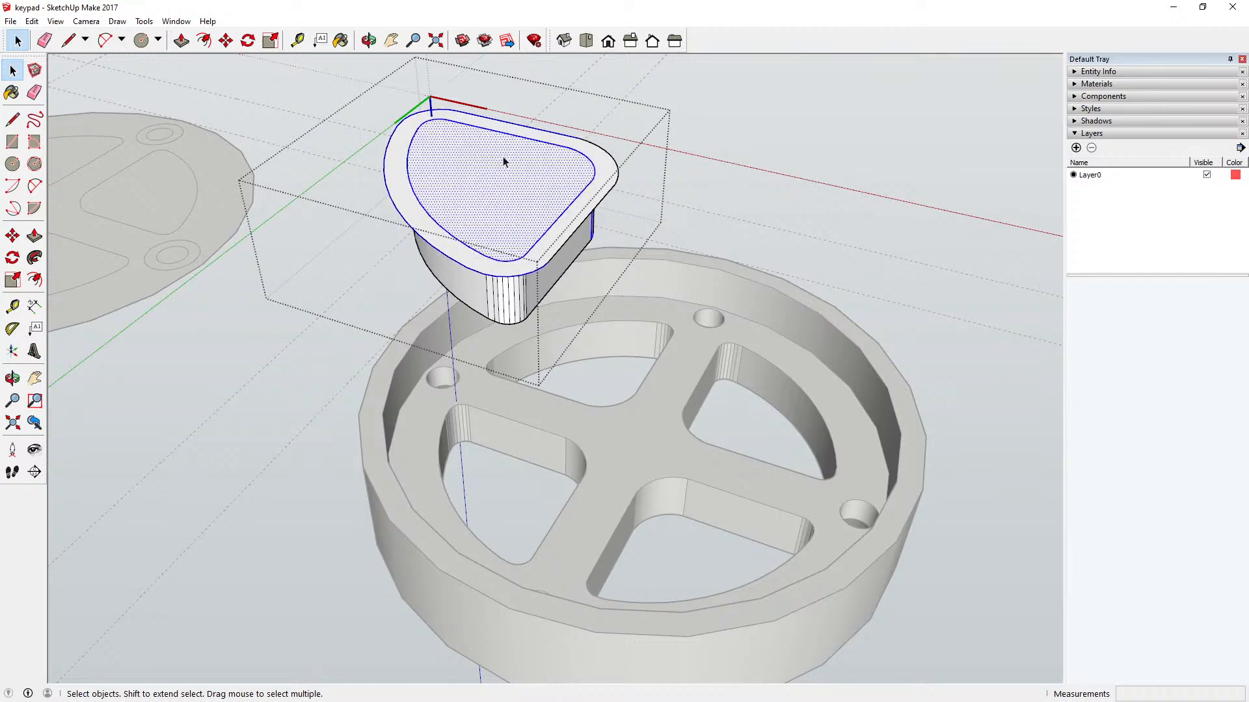
click(409, 153)
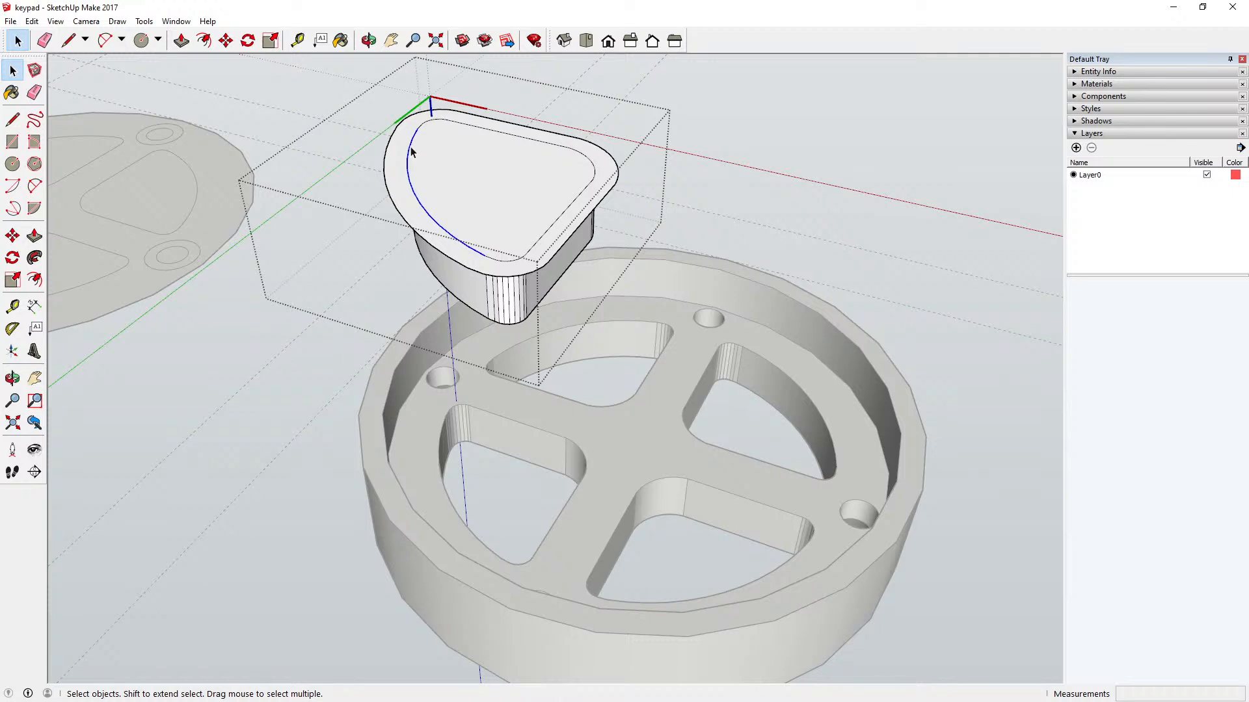
key(Delete)
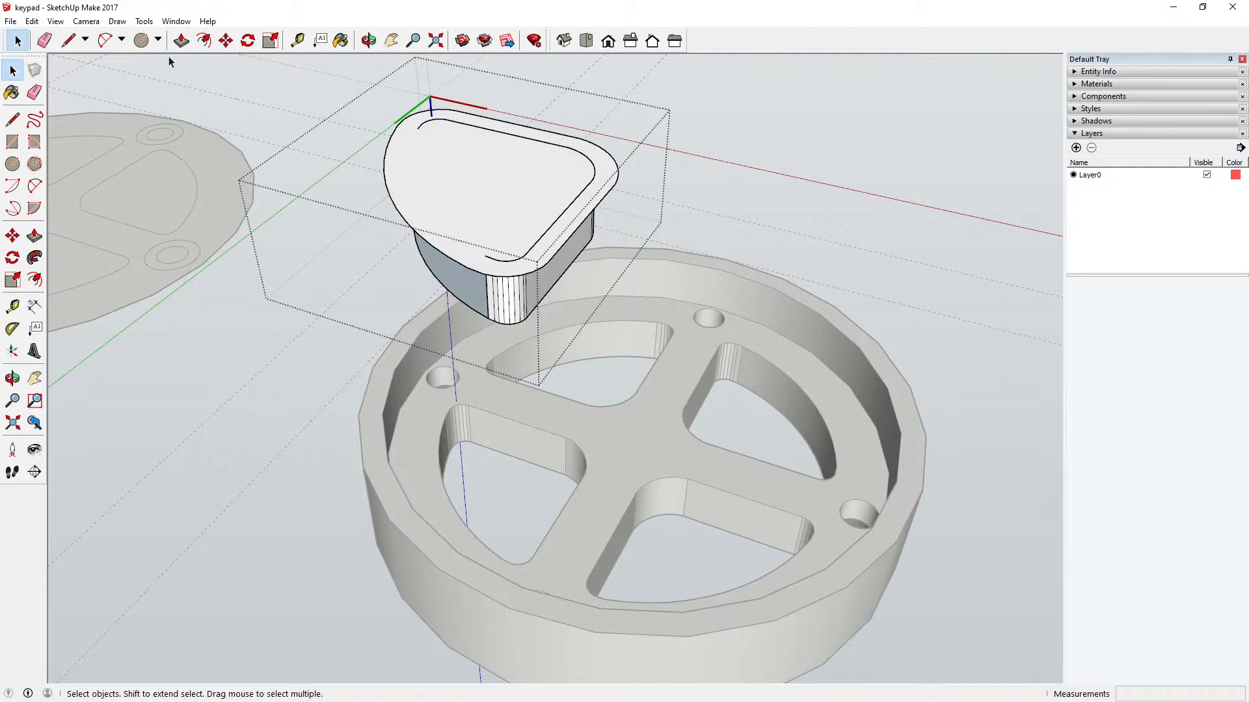
click(39, 23)
click(52, 31)
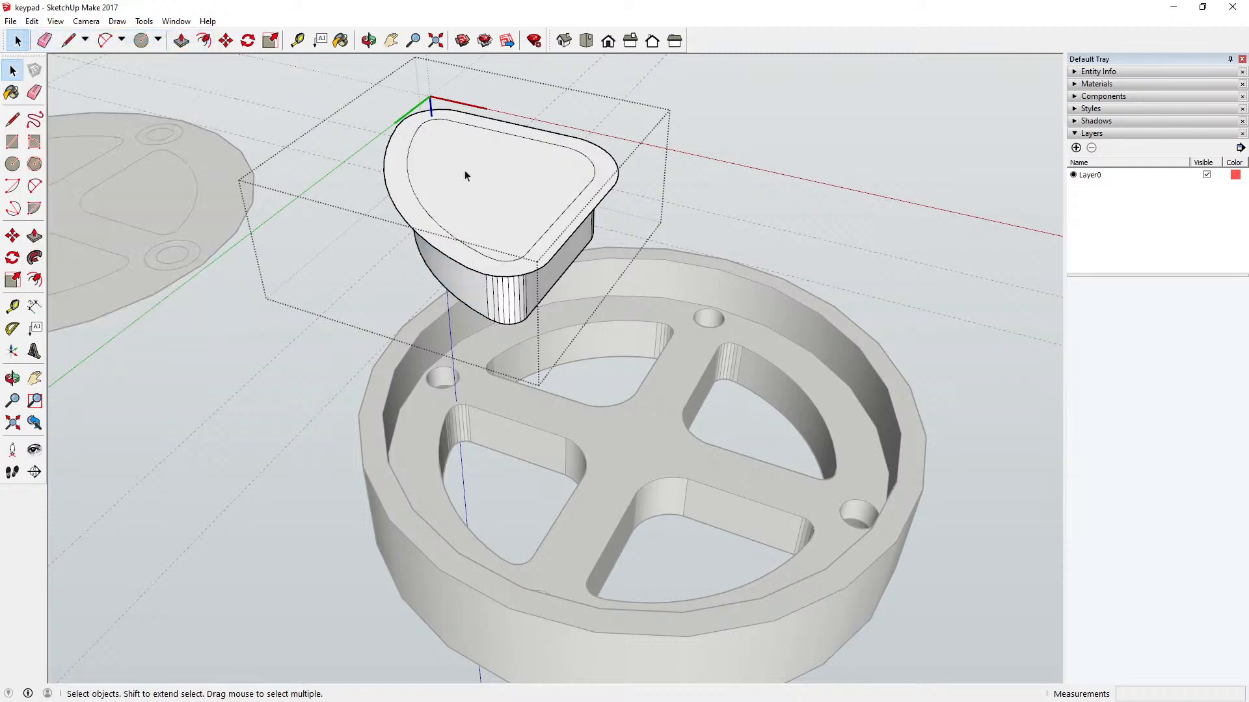
Step: Extrude the flange ring 2 mm upward and raise the inner face flush with its top
click(182, 40)
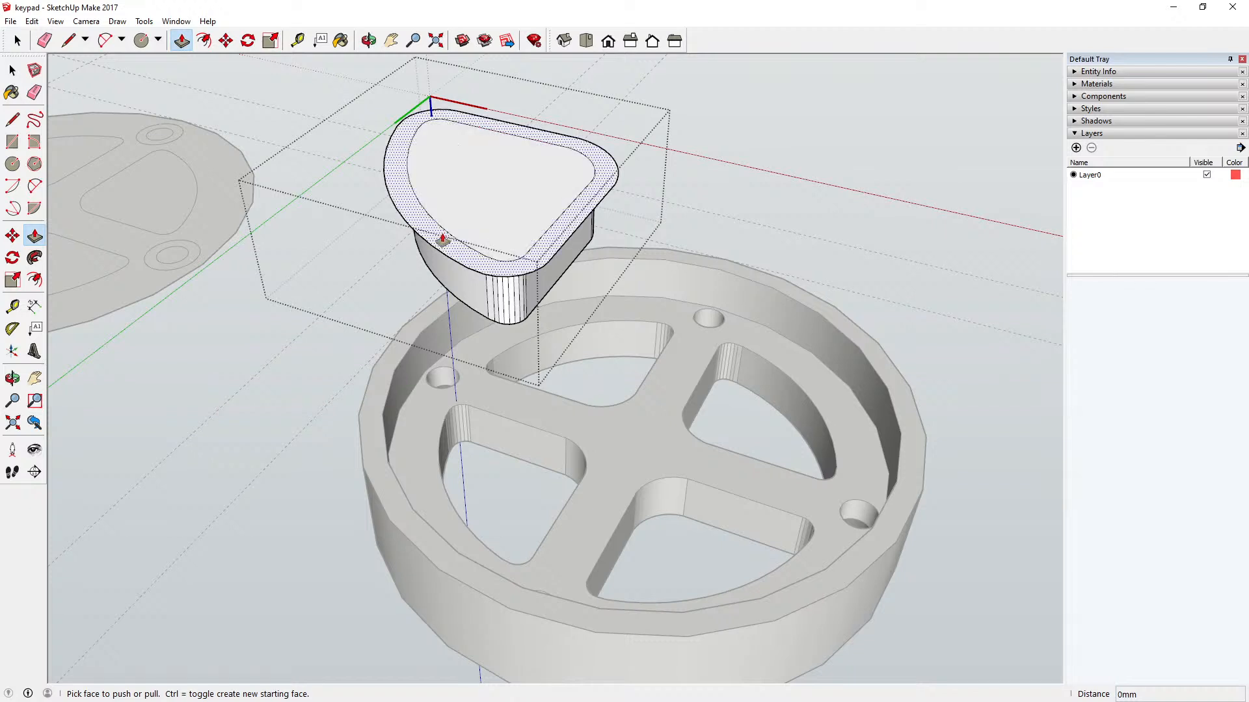
click(442, 239)
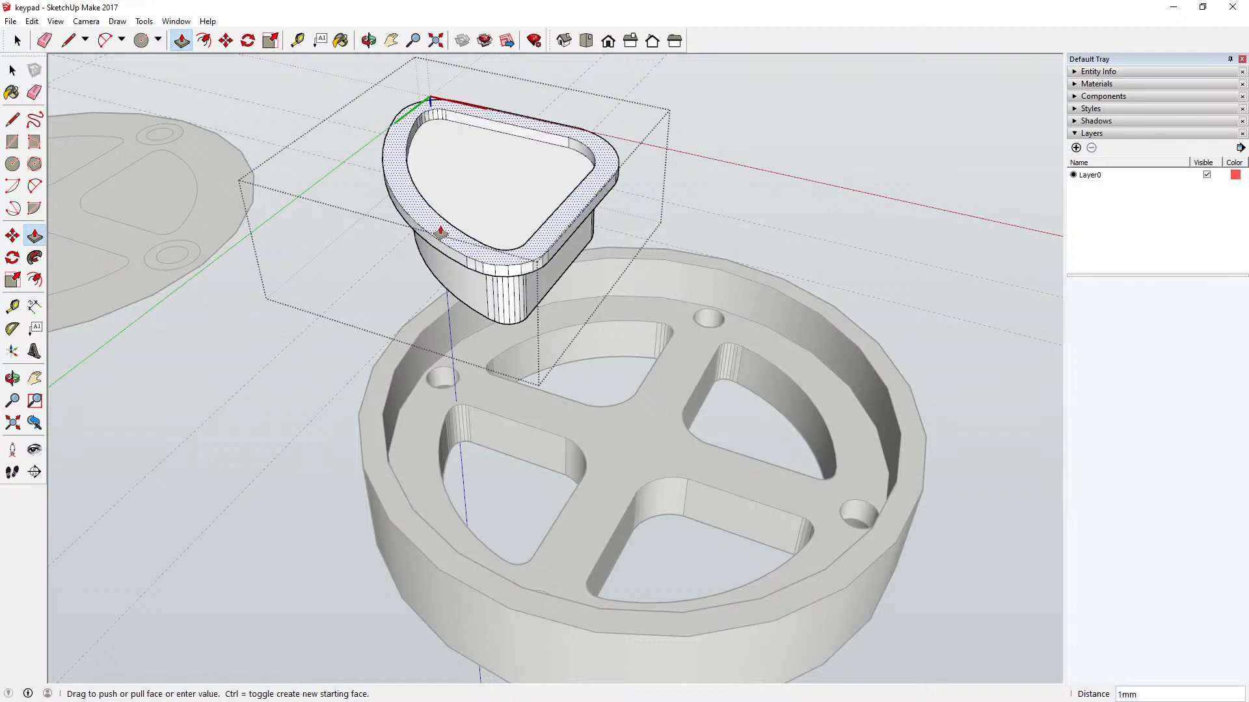
click(440, 233)
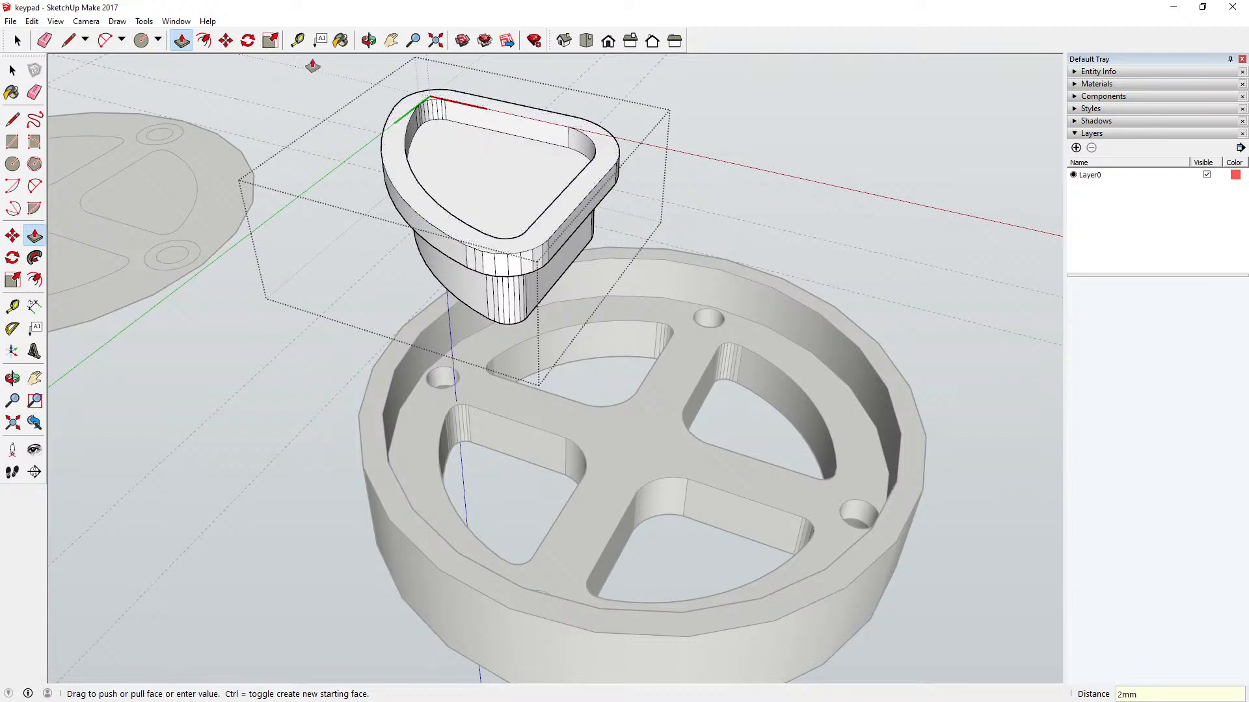
click(423, 144)
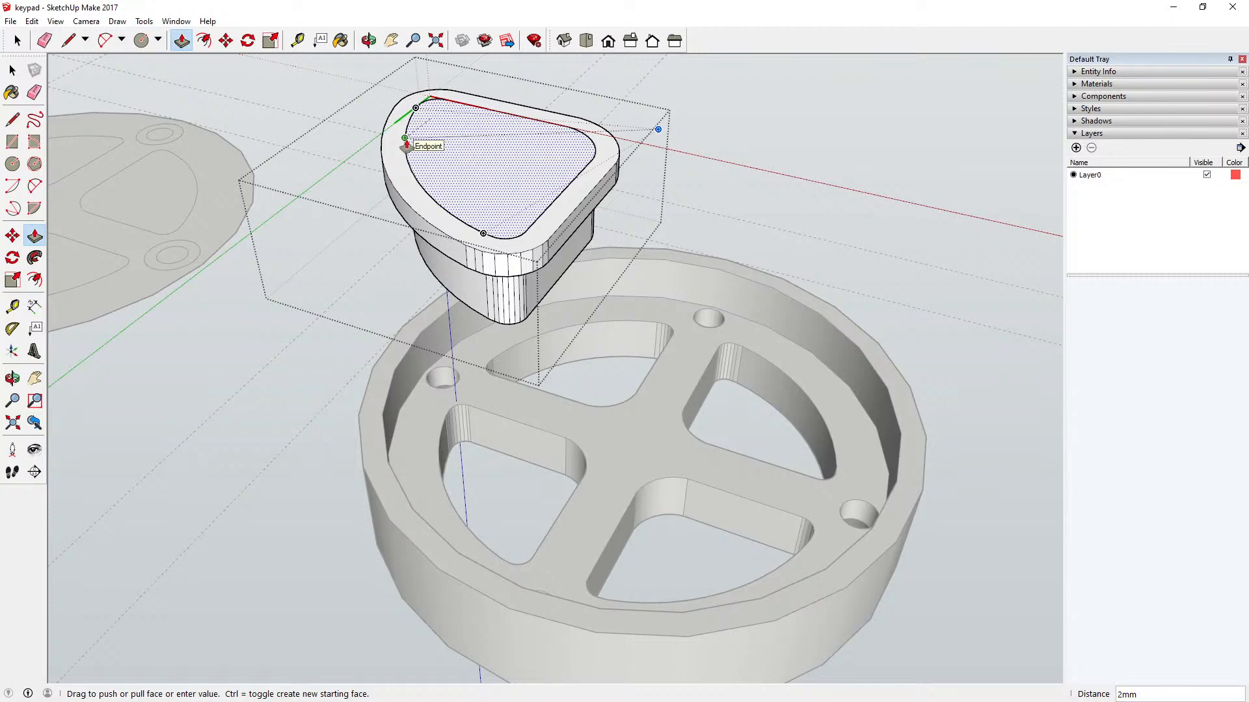
click(406, 144)
Step: Delete the inner outline's curved, straight and rounded corner edges from the sector button's top face
key(o)
drag(413, 176, 408, 256)
key(space)
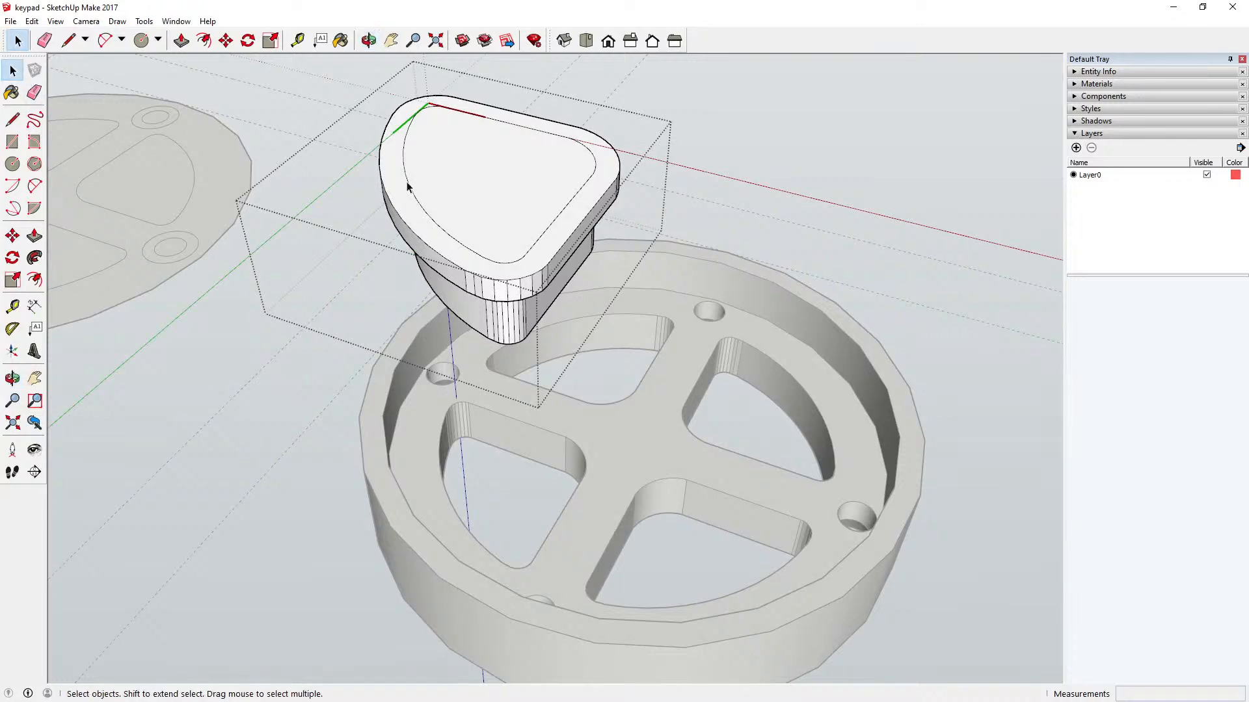
click(408, 188)
key(Delete)
click(496, 260)
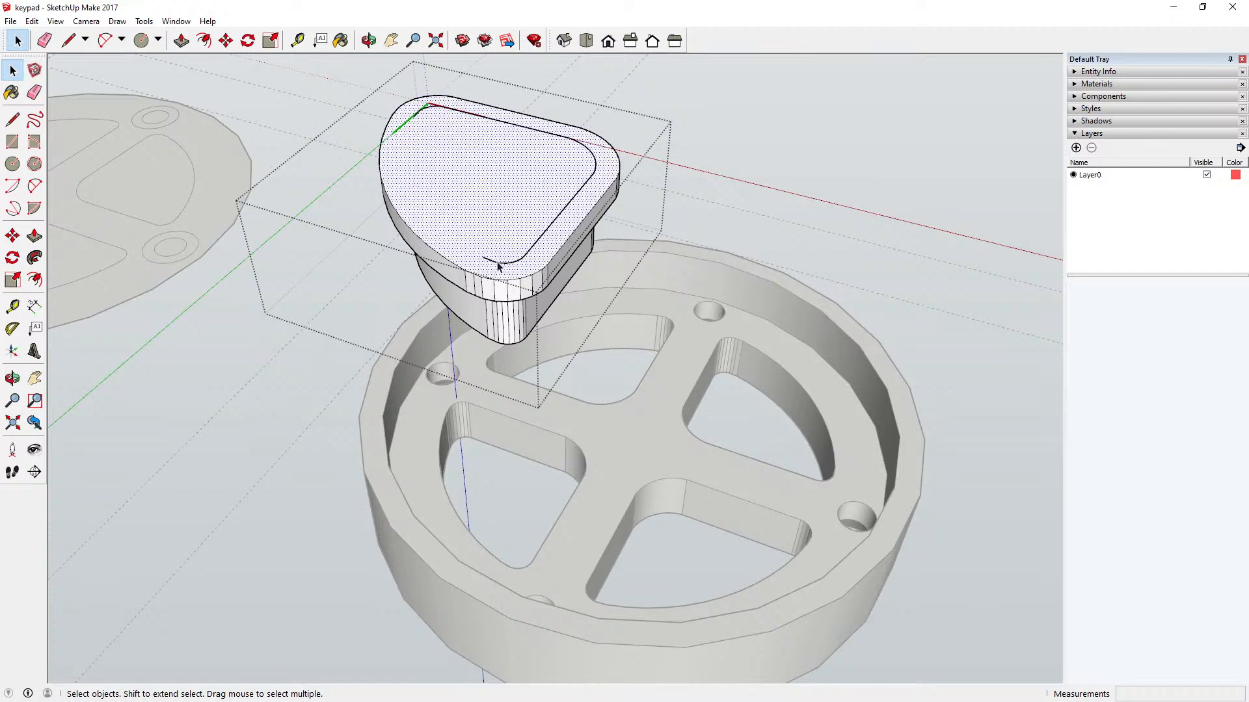
click(497, 263)
drag(472, 246, 532, 269)
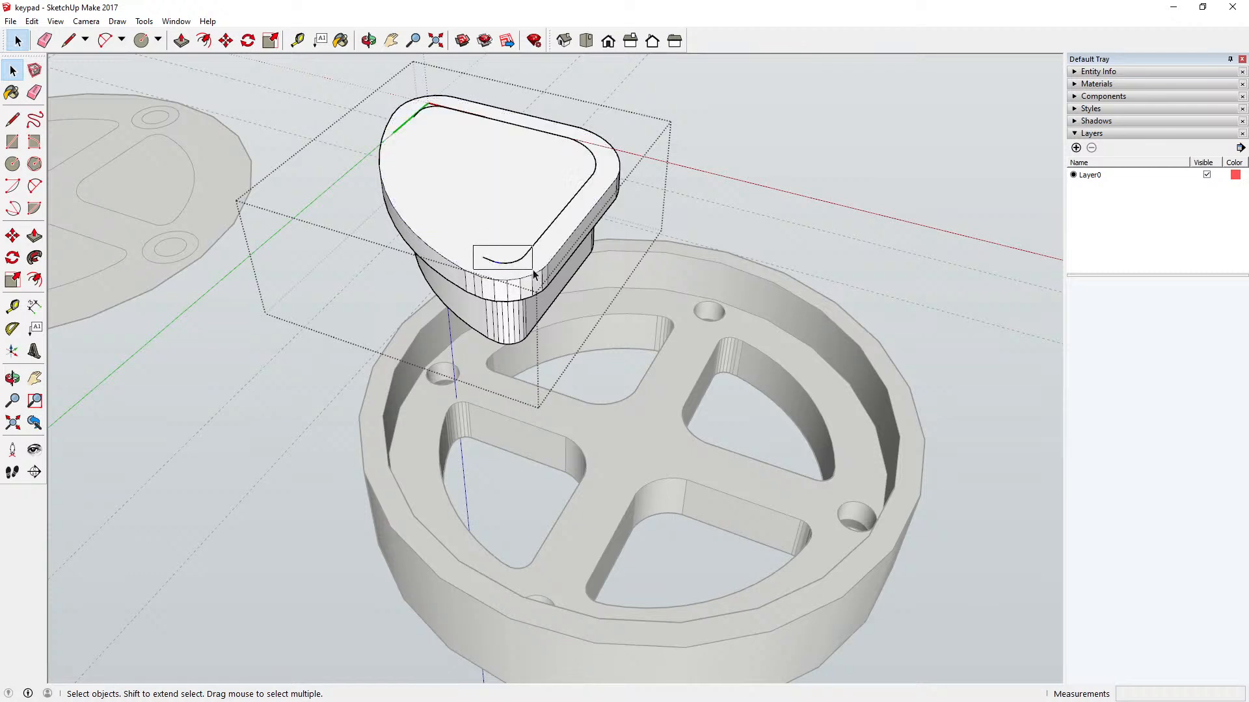
key(Delete)
key(Delete)
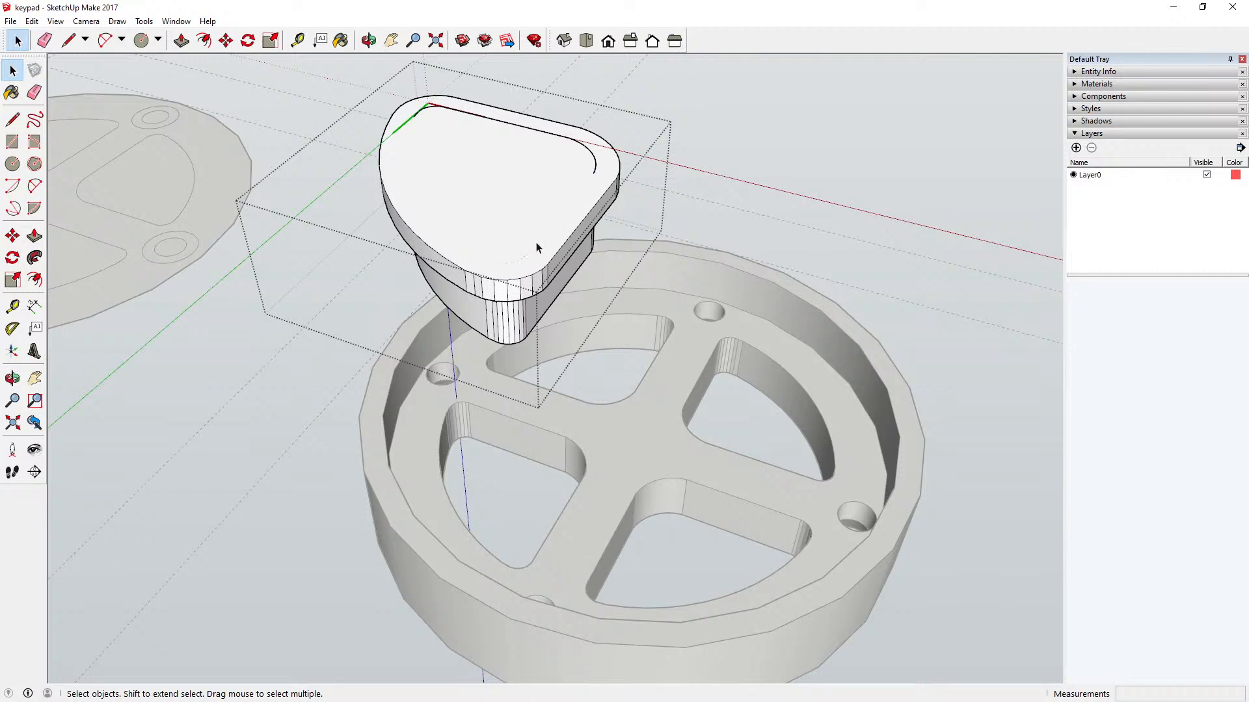
click(594, 166)
key(Delete)
key(Delete)
Step: Undo the erasures of the inner outline's edges on the sector button's top face and close the component
click(368, 41)
drag(443, 169, 619, 26)
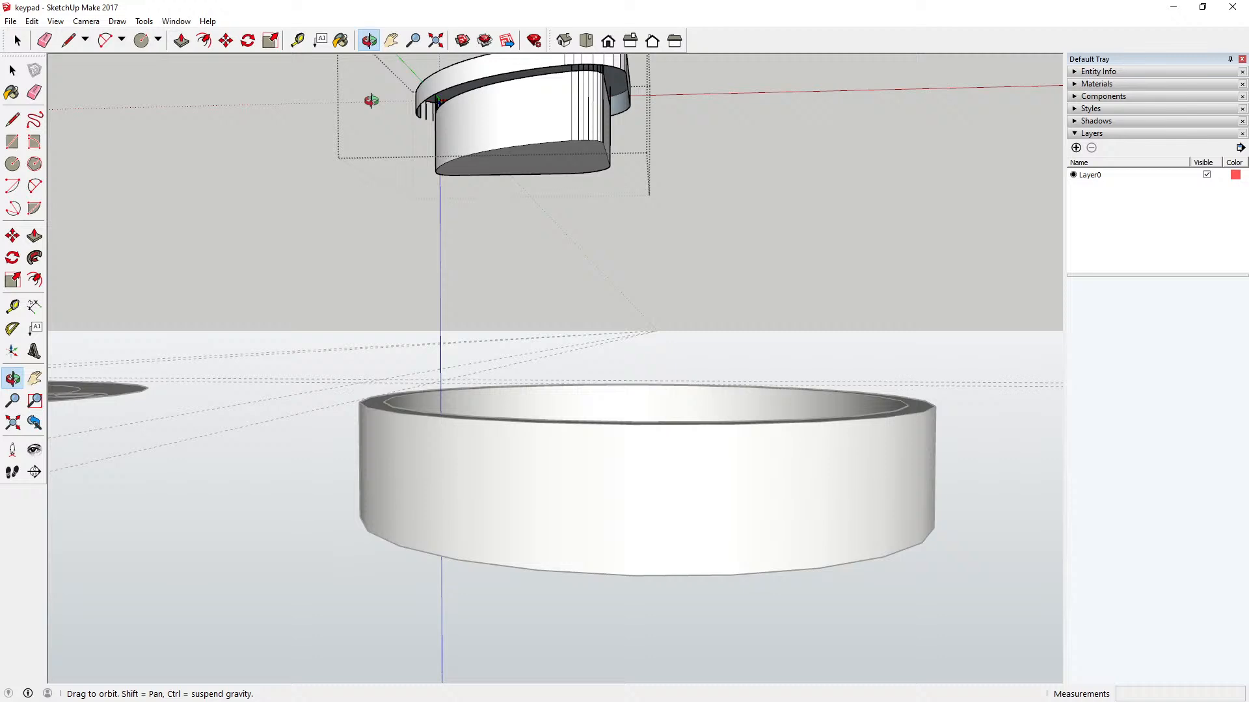
click(32, 21)
click(32, 21)
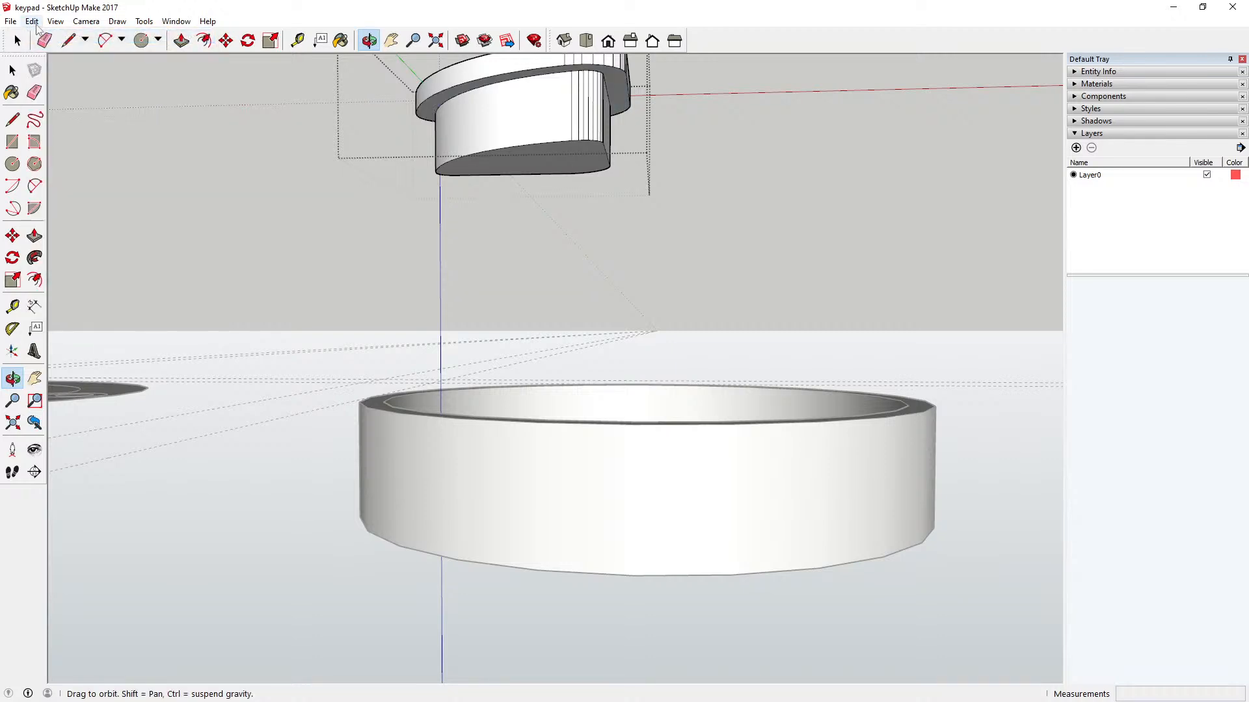
drag(441, 142, 393, 401)
drag(452, 277, 485, 255)
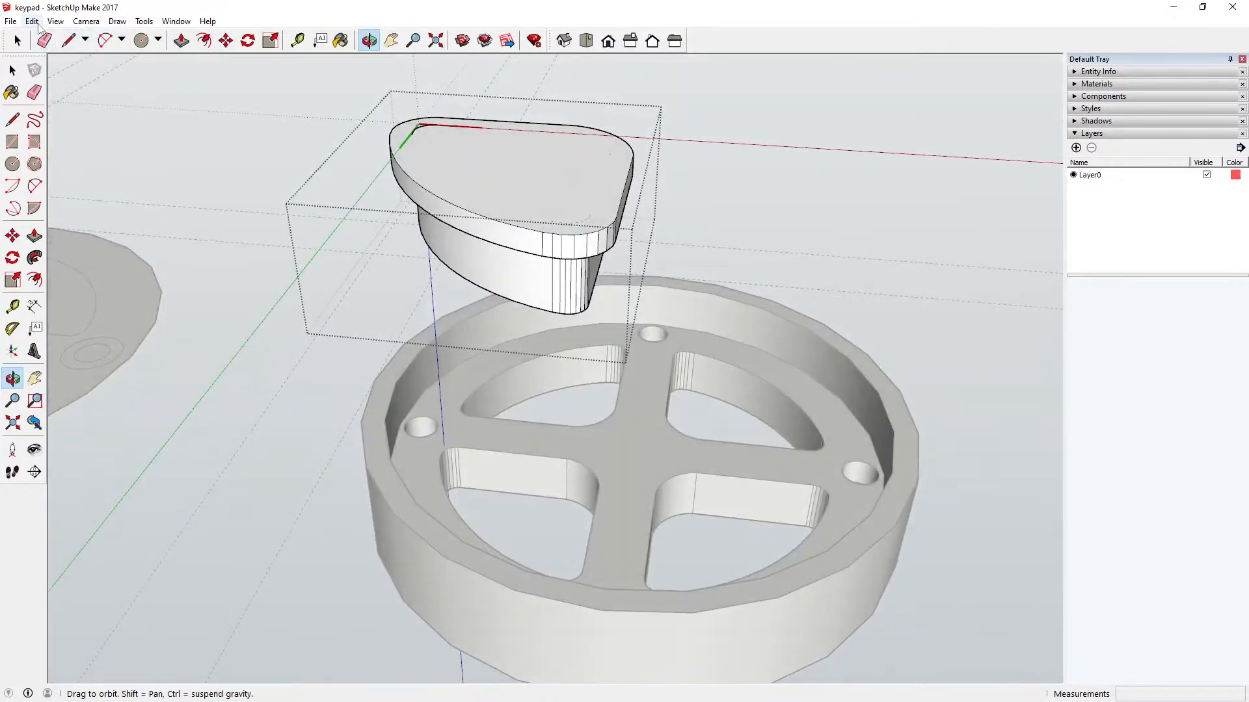
click(32, 21)
click(42, 39)
click(32, 21)
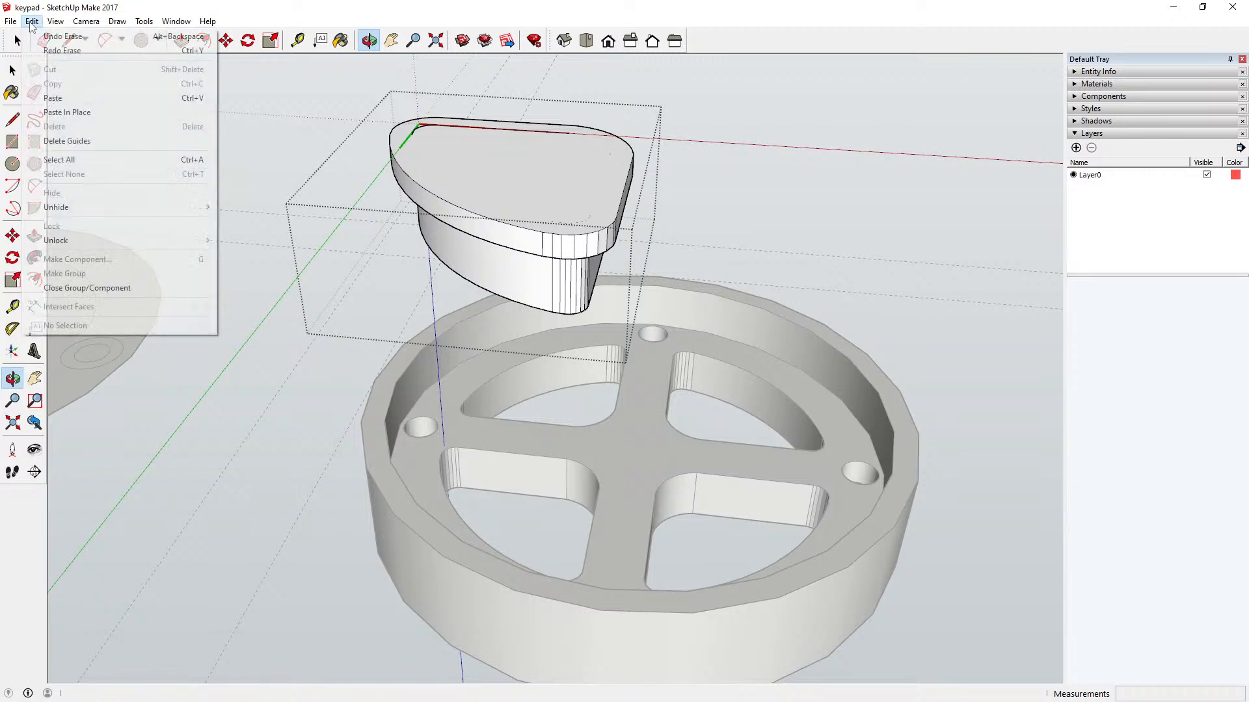
click(52, 37)
click(32, 21)
click(45, 36)
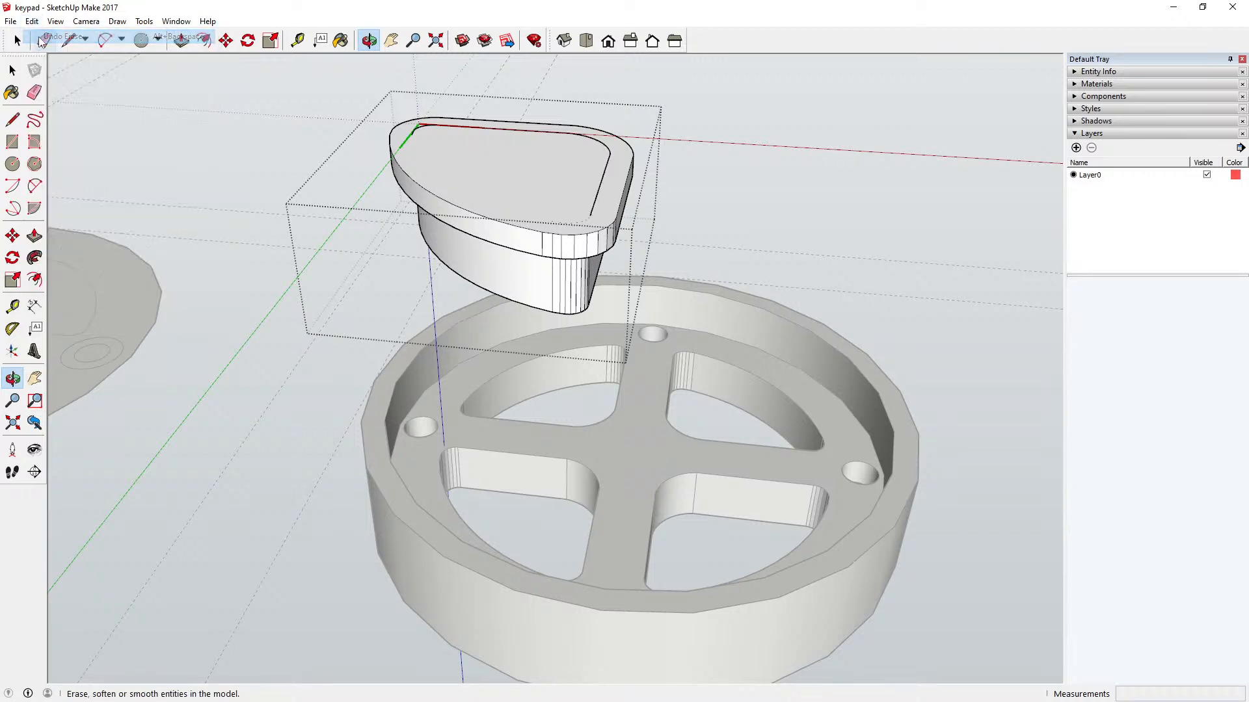
click(32, 21)
click(45, 37)
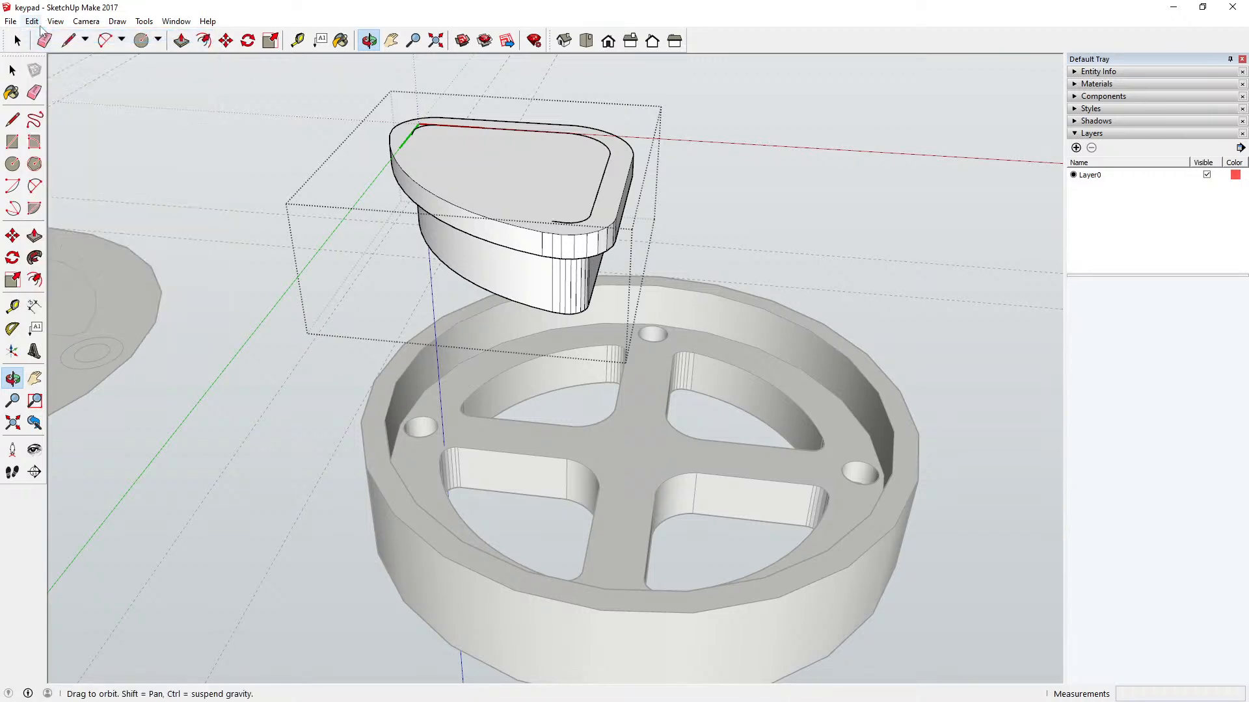
click(32, 21)
click(47, 37)
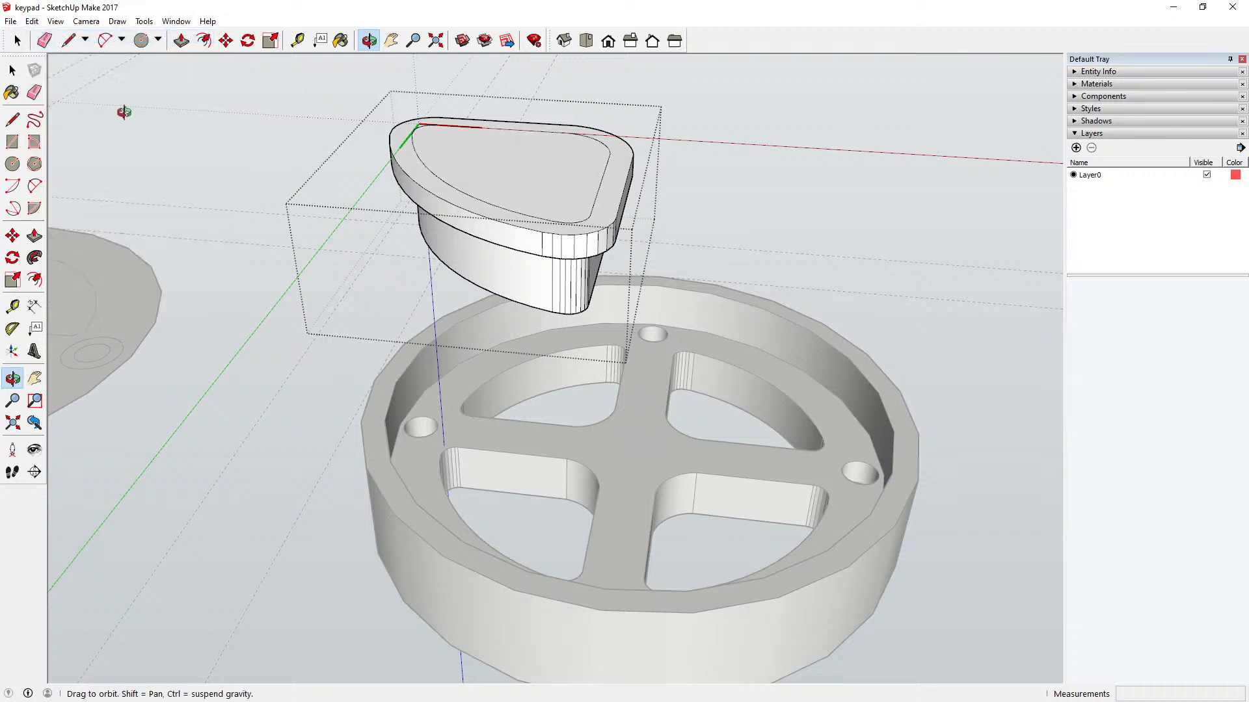
click(32, 21)
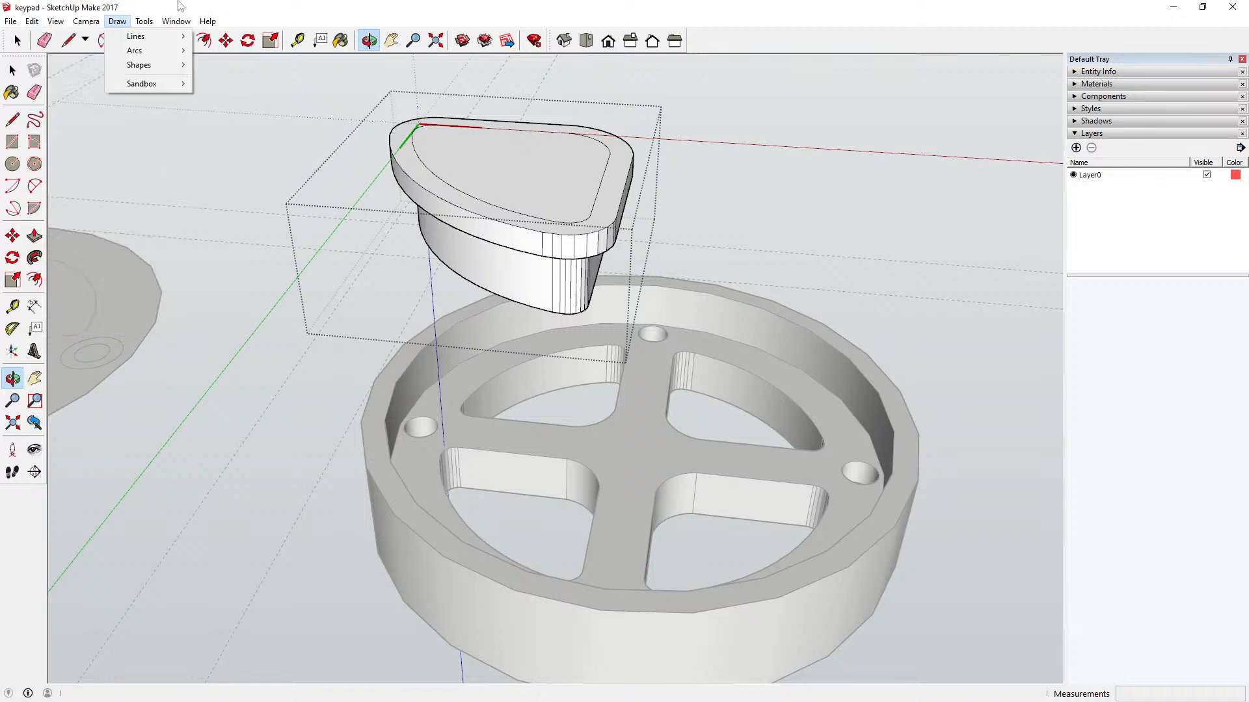
click(181, 5)
click(13, 71)
click(153, 147)
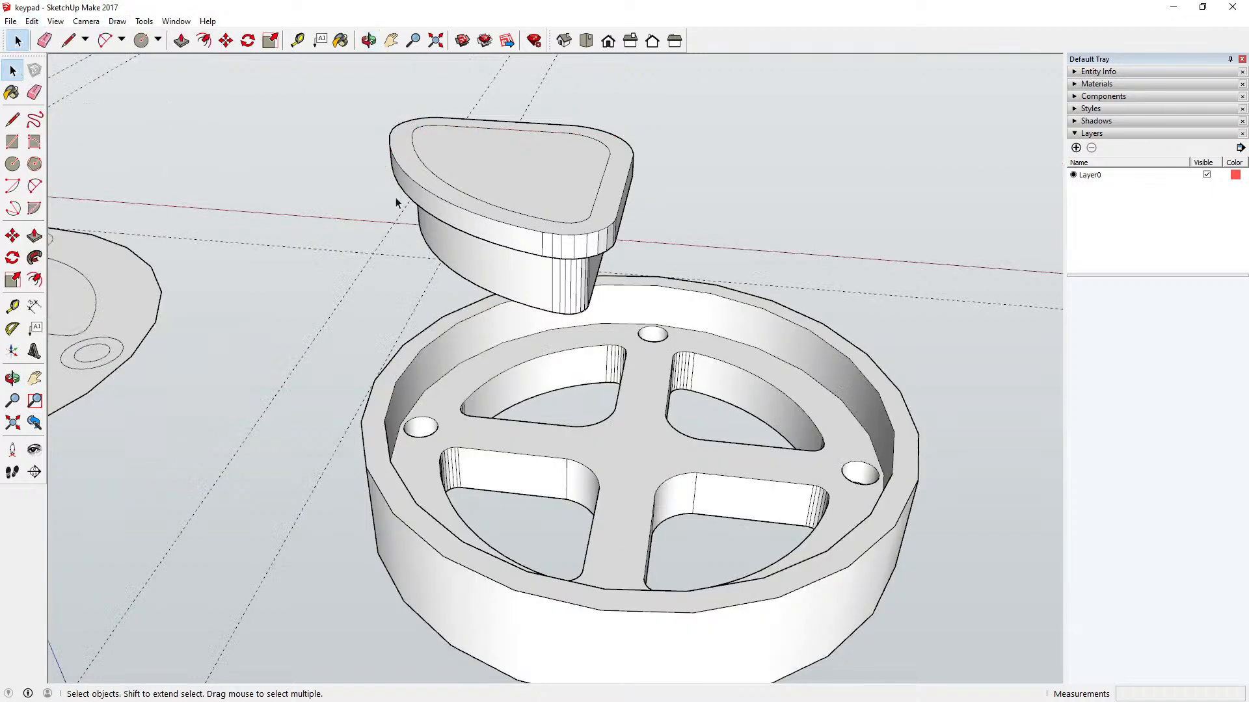
Step: Choose the Translucent Glass Blue material from the Glass and Mirrors collection for painting
key(o)
drag(404, 77, 449, 328)
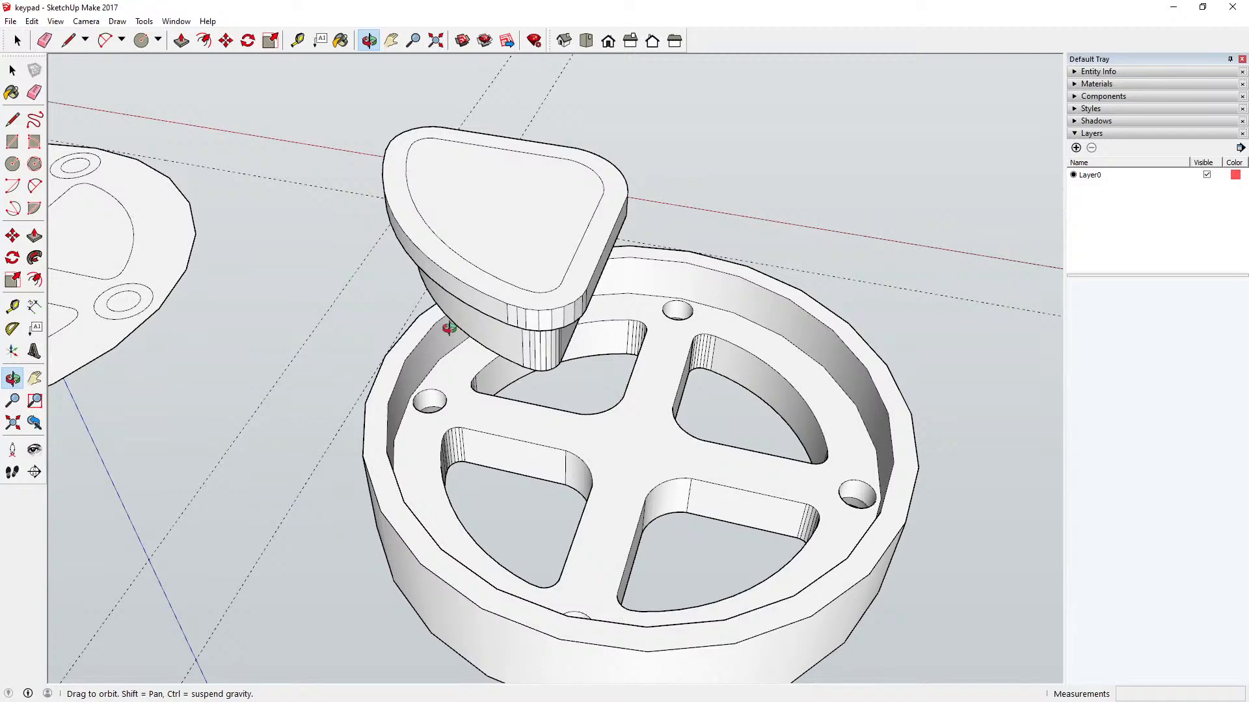
drag(448, 329, 584, 102)
mouse_move(529, 323)
mouse_down()
mouse_move(518, 329)
mouse_move(541, 347)
mouse_move(603, 309)
mouse_move(577, 325)
mouse_move(528, 324)
mouse_up()
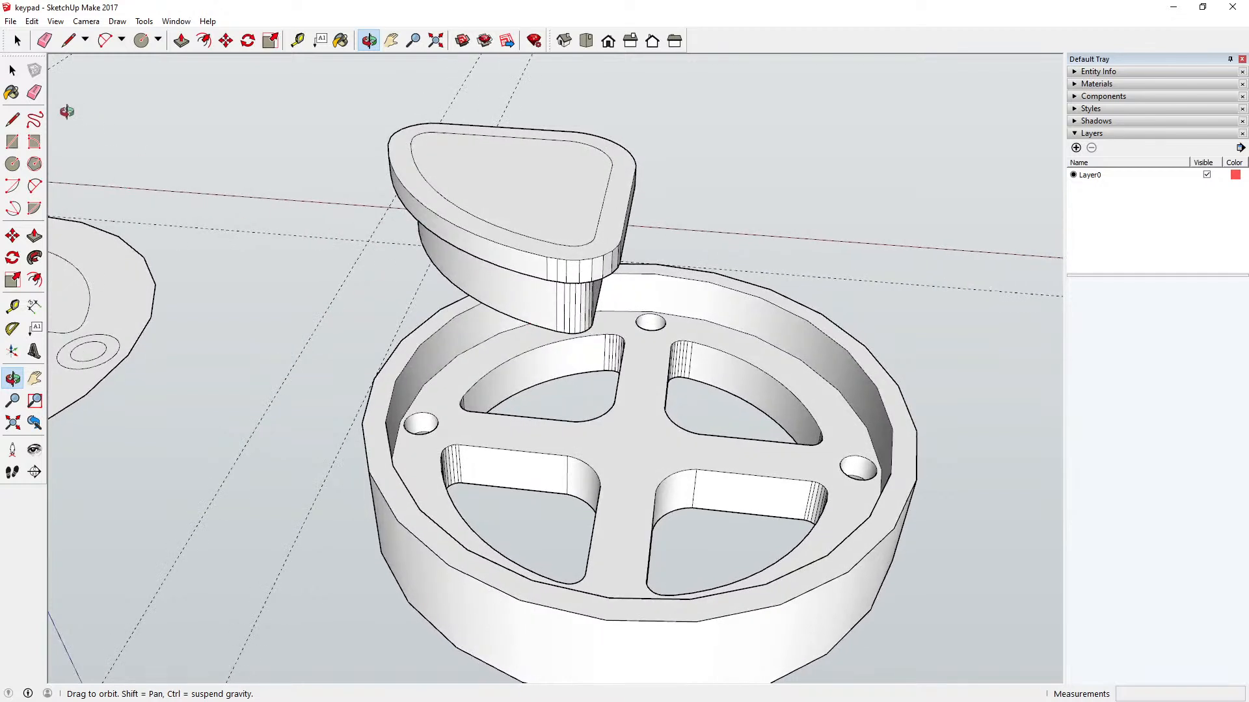
click(13, 70)
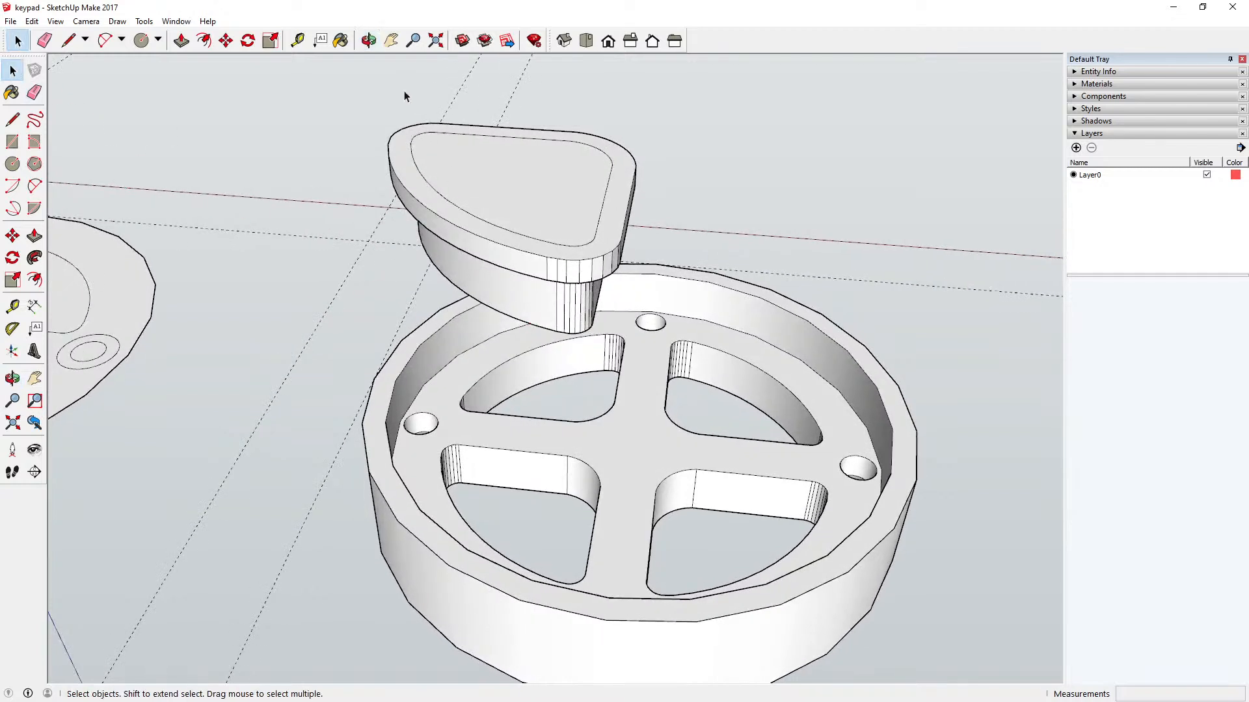
click(341, 40)
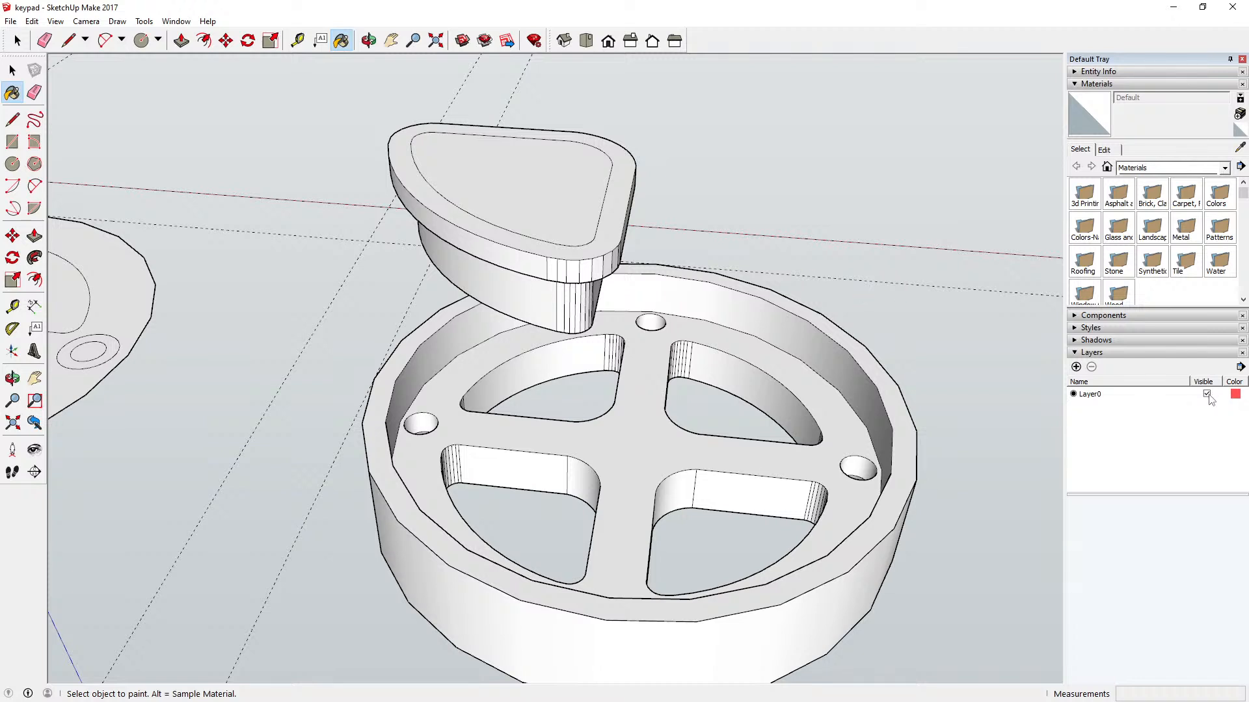
click(1225, 169)
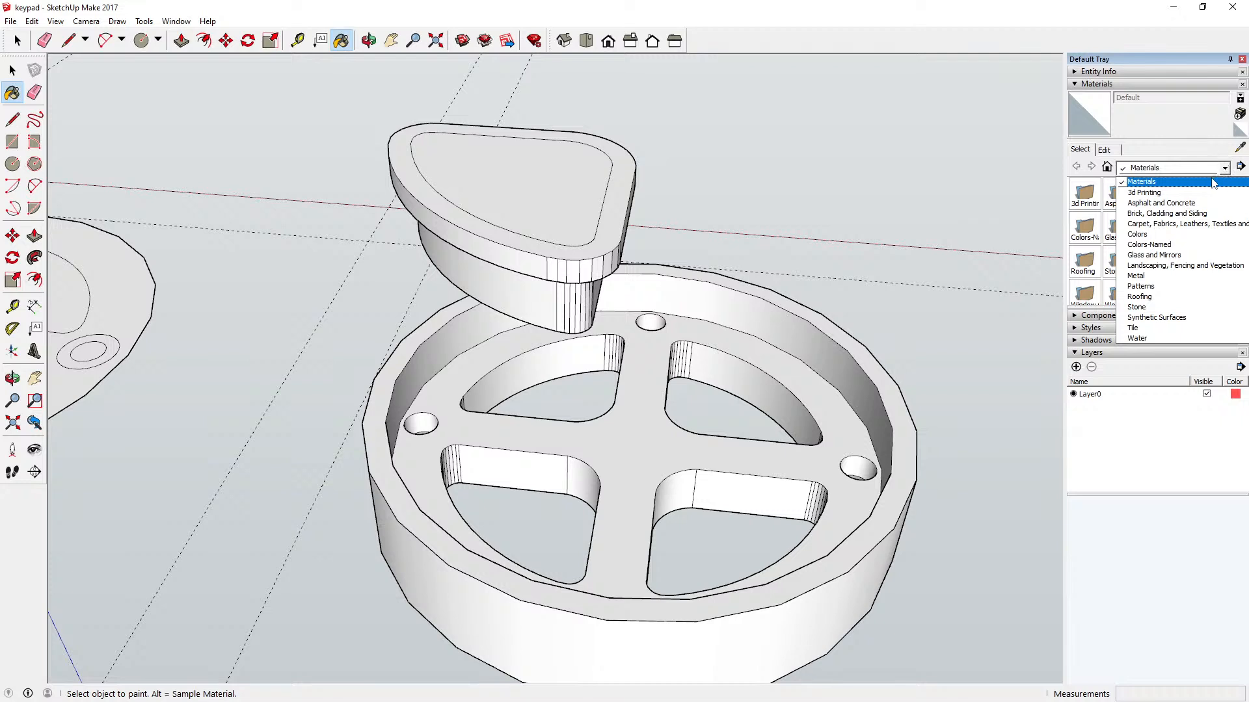
click(1173, 260)
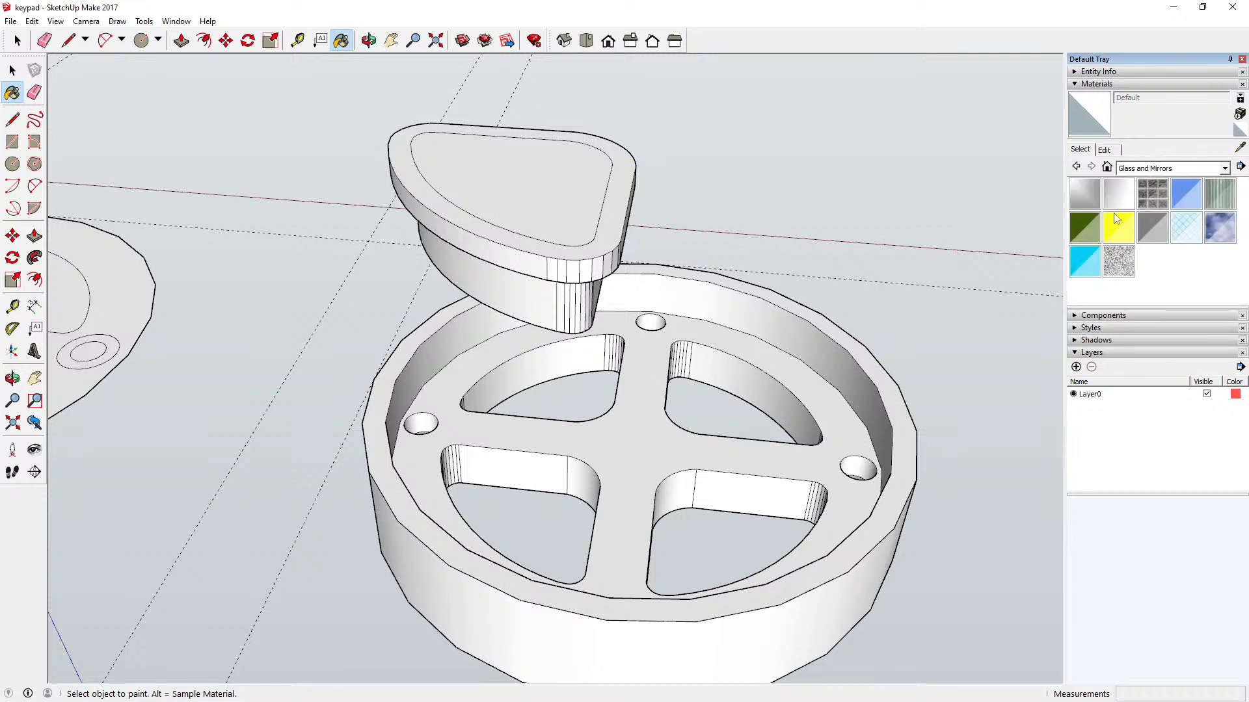
click(1185, 194)
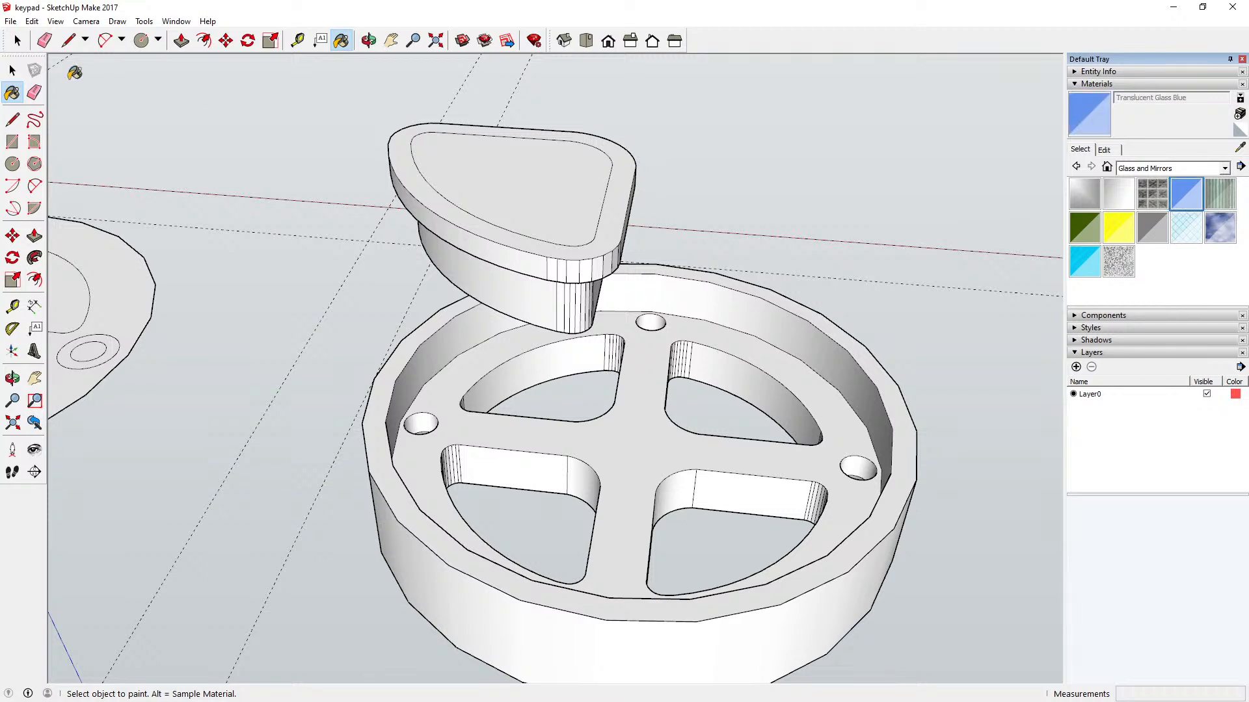
Step: Open the sector button component and paint its flange ring and inner top face Translucent Glass Blue
click(13, 70)
click(514, 188)
double_click(515, 190)
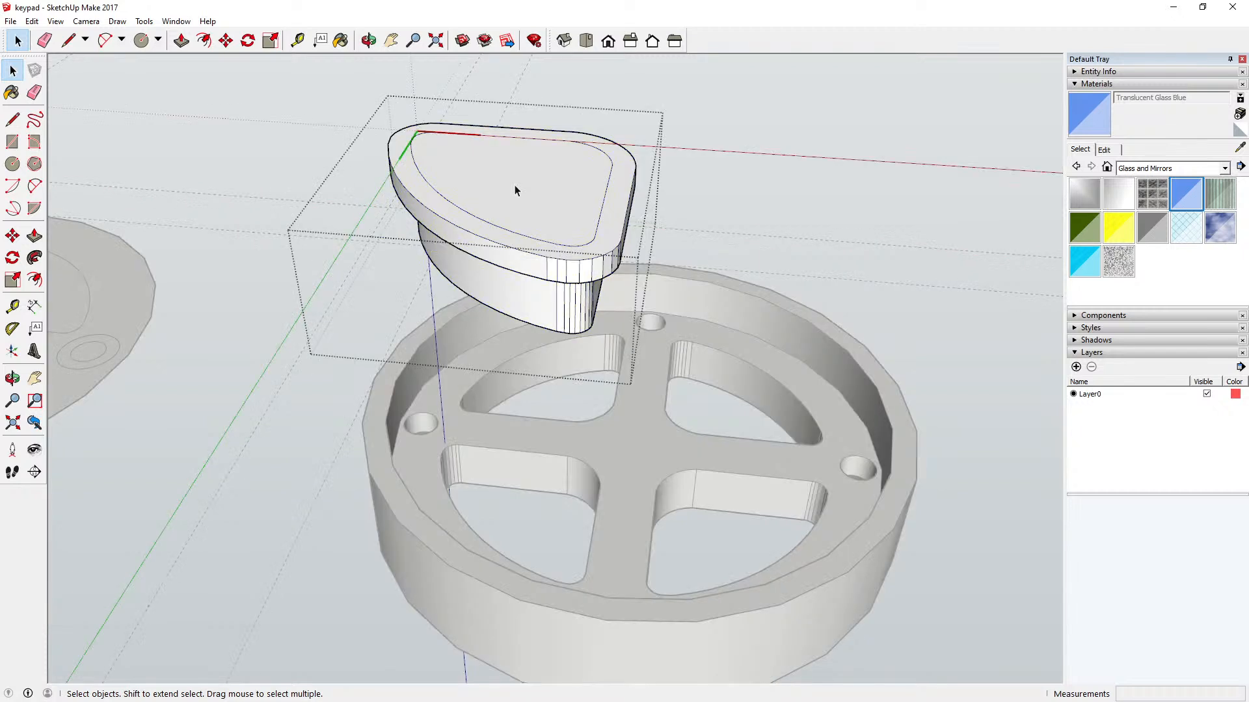
click(1201, 200)
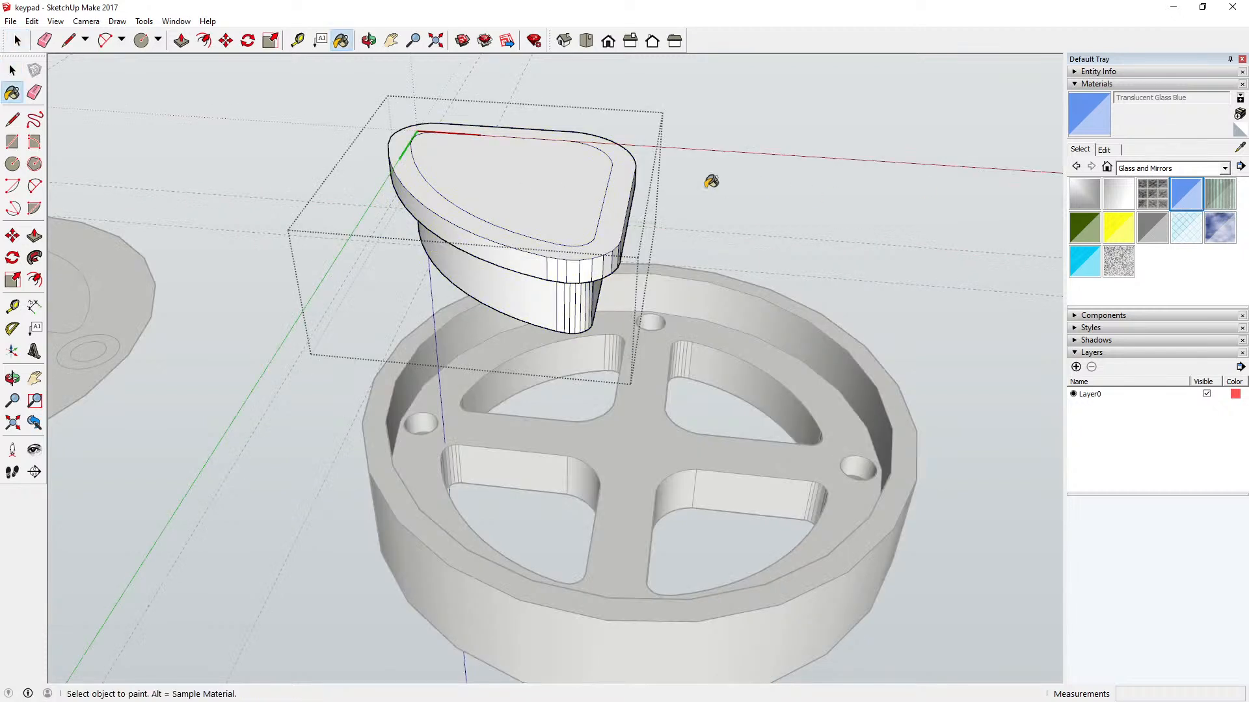
click(624, 180)
click(572, 172)
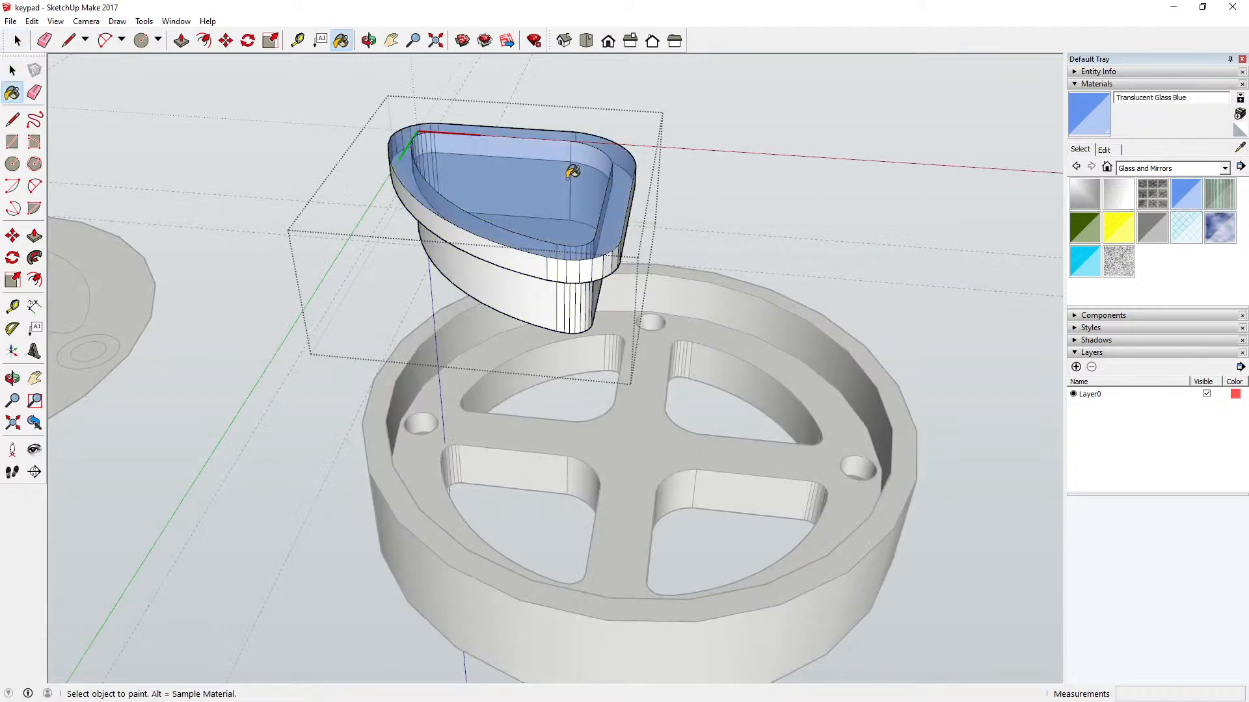
Step: Paint the curved outer walls of the body and flange and the flange's adjoining rounded corner facets Translucent Glass Blue
click(531, 286)
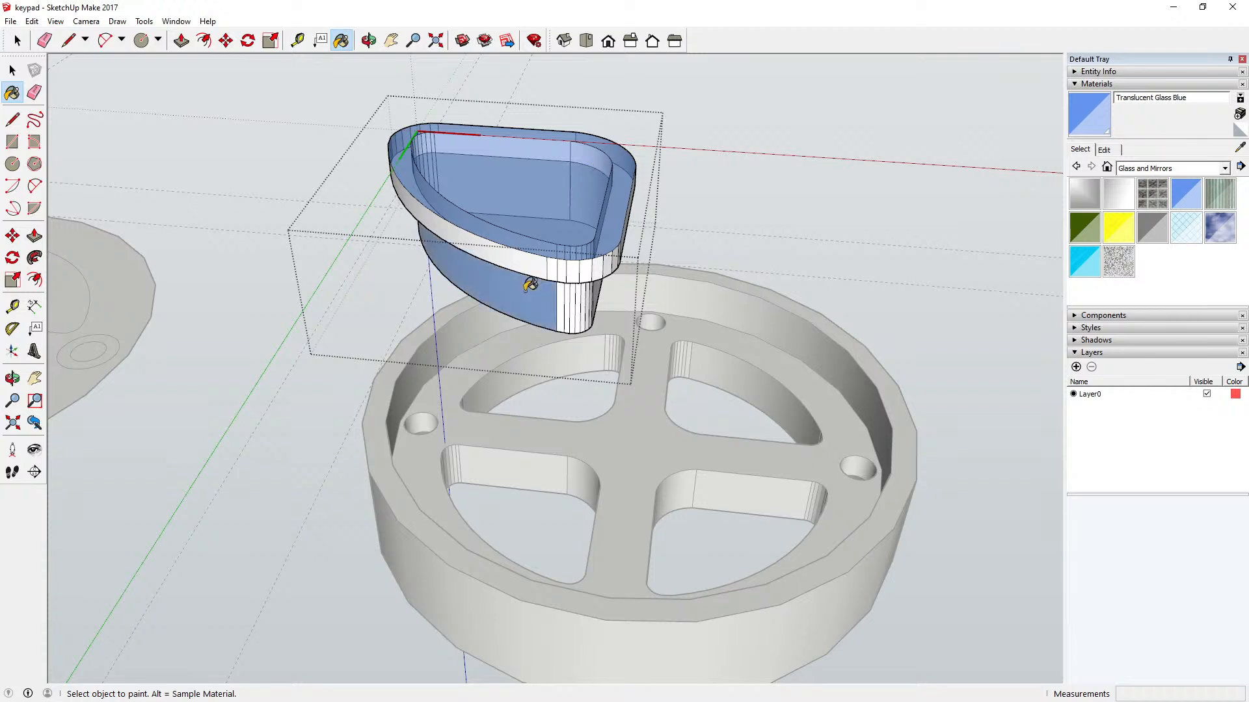
click(523, 256)
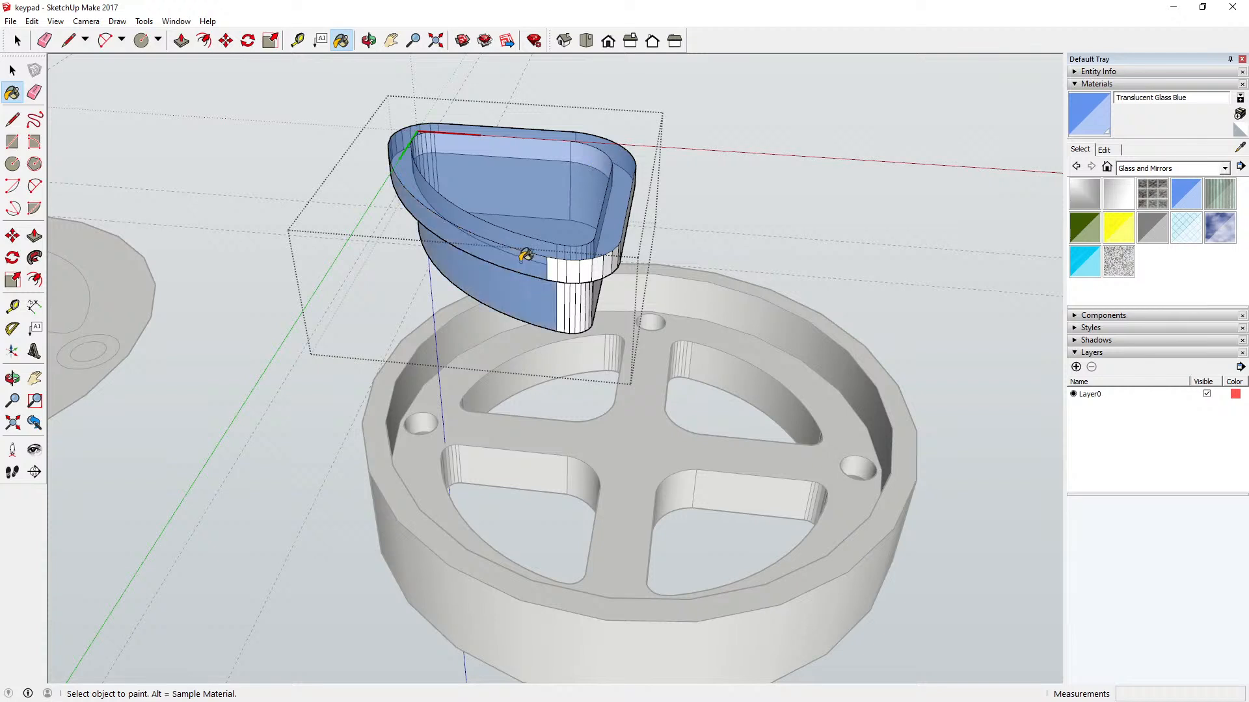
click(555, 262)
click(563, 265)
click(581, 261)
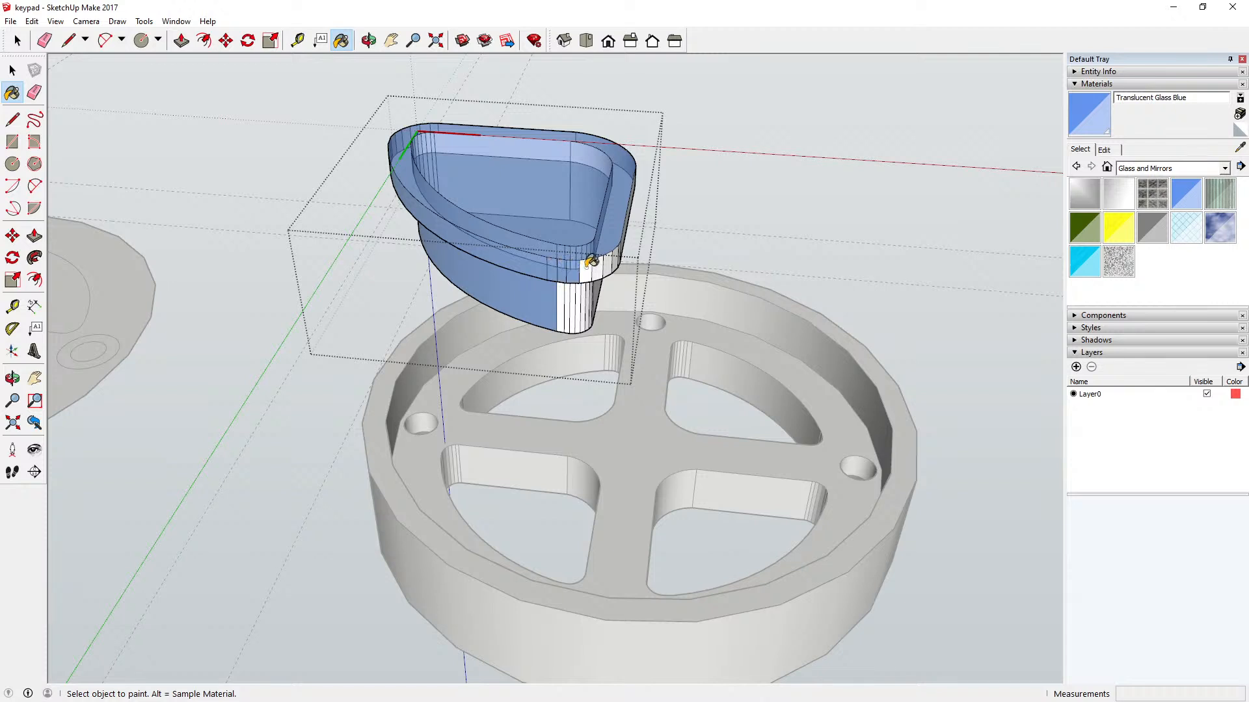
click(594, 260)
click(606, 261)
click(612, 257)
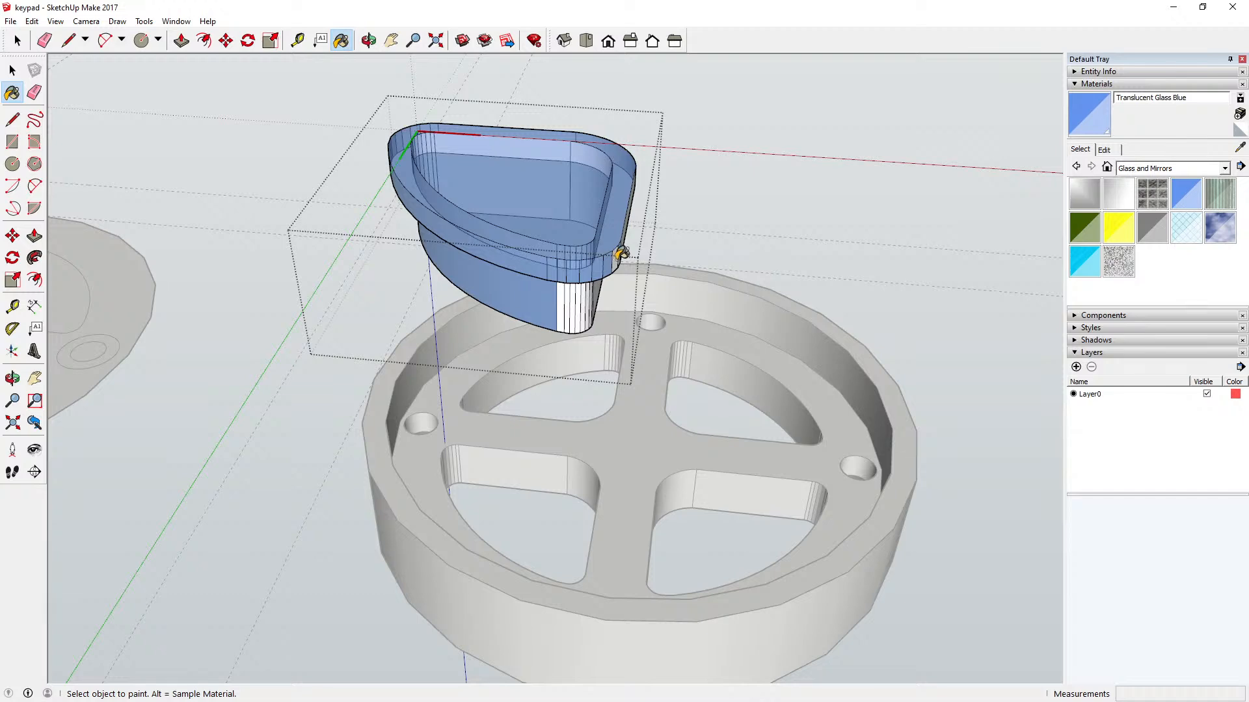
Step: Paint the facets of the lower body's rounded corner and its adjoining straight wall Translucent Glass Blue
click(562, 303)
scroll(566, 303, up, 3)
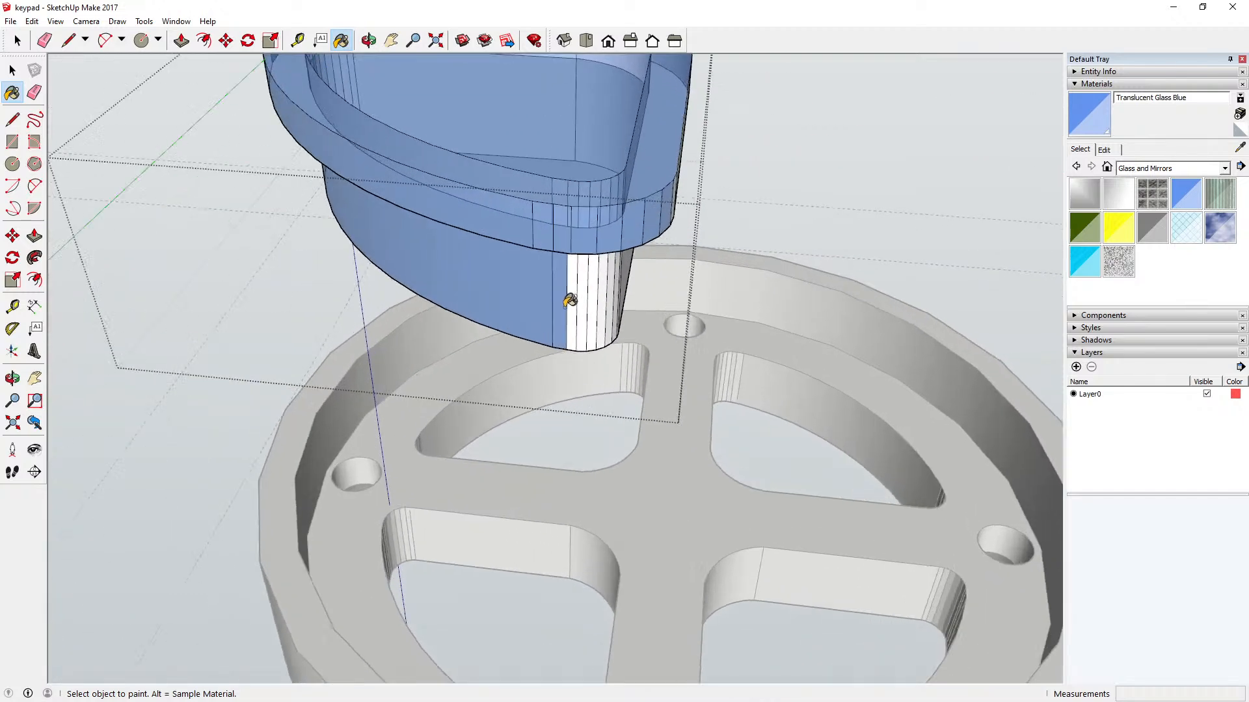
scroll(569, 301, up, 1)
click(573, 272)
click(587, 268)
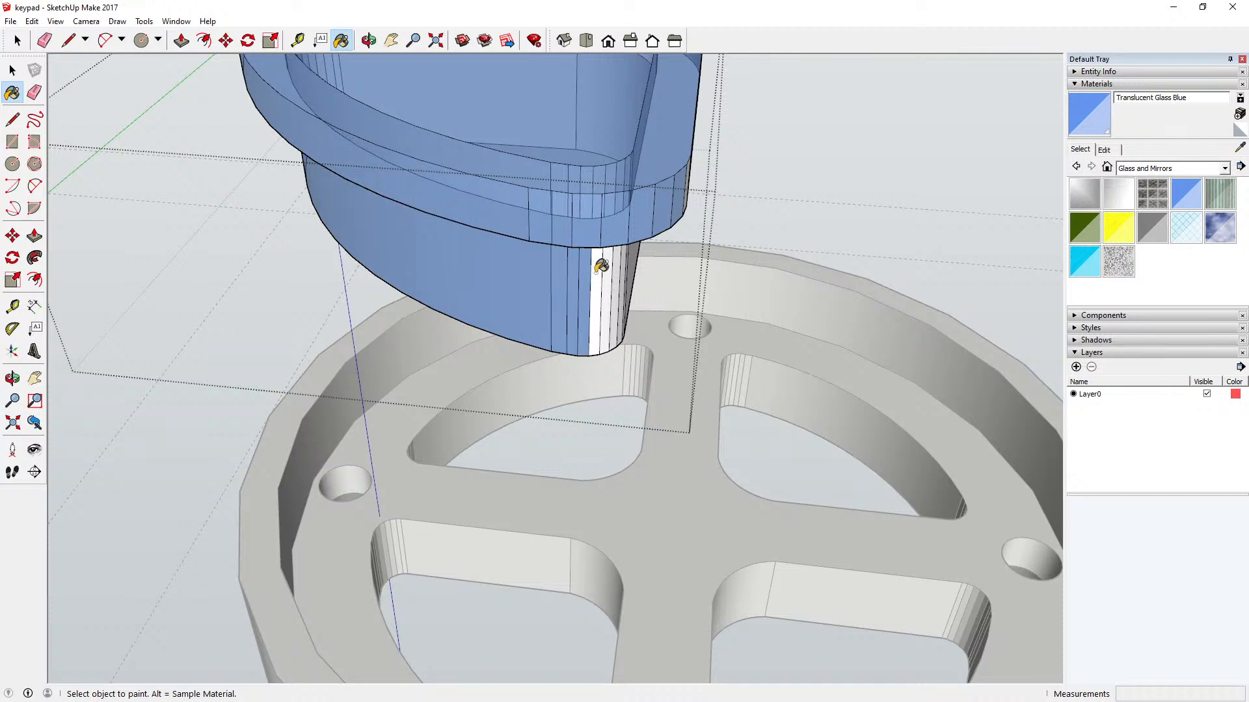
click(597, 270)
click(613, 270)
click(622, 263)
scroll(623, 263, up, 3)
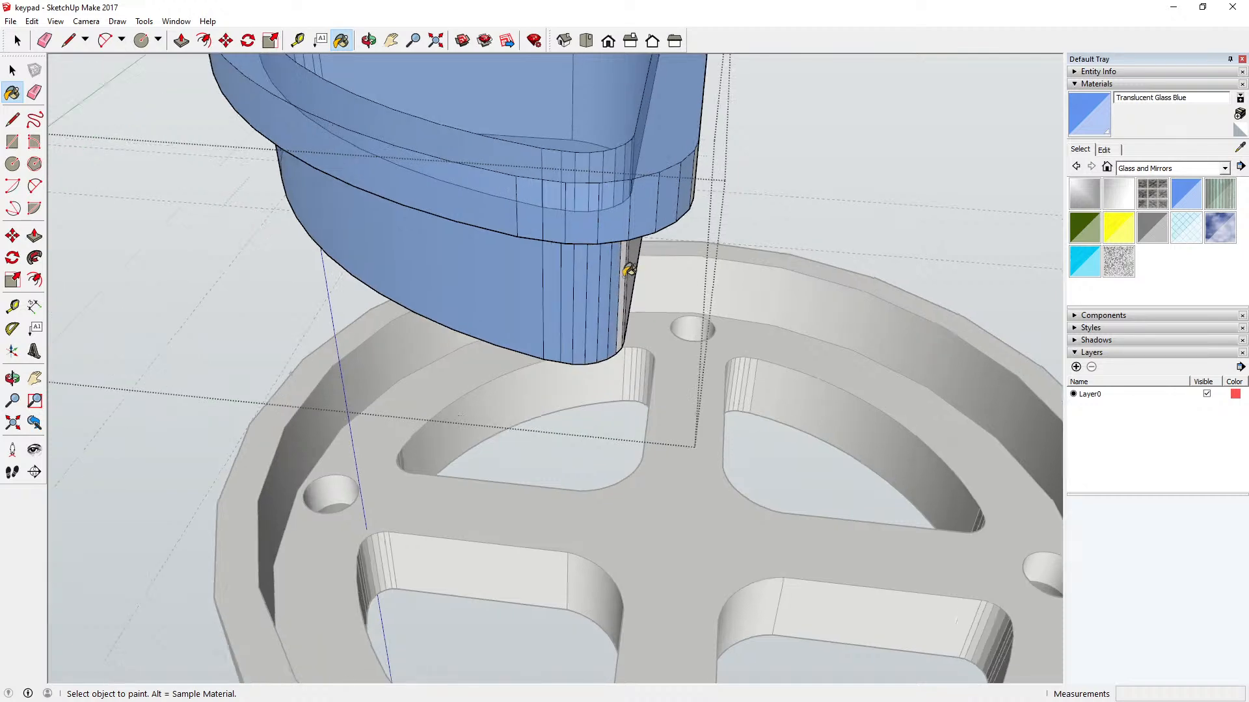
click(628, 264)
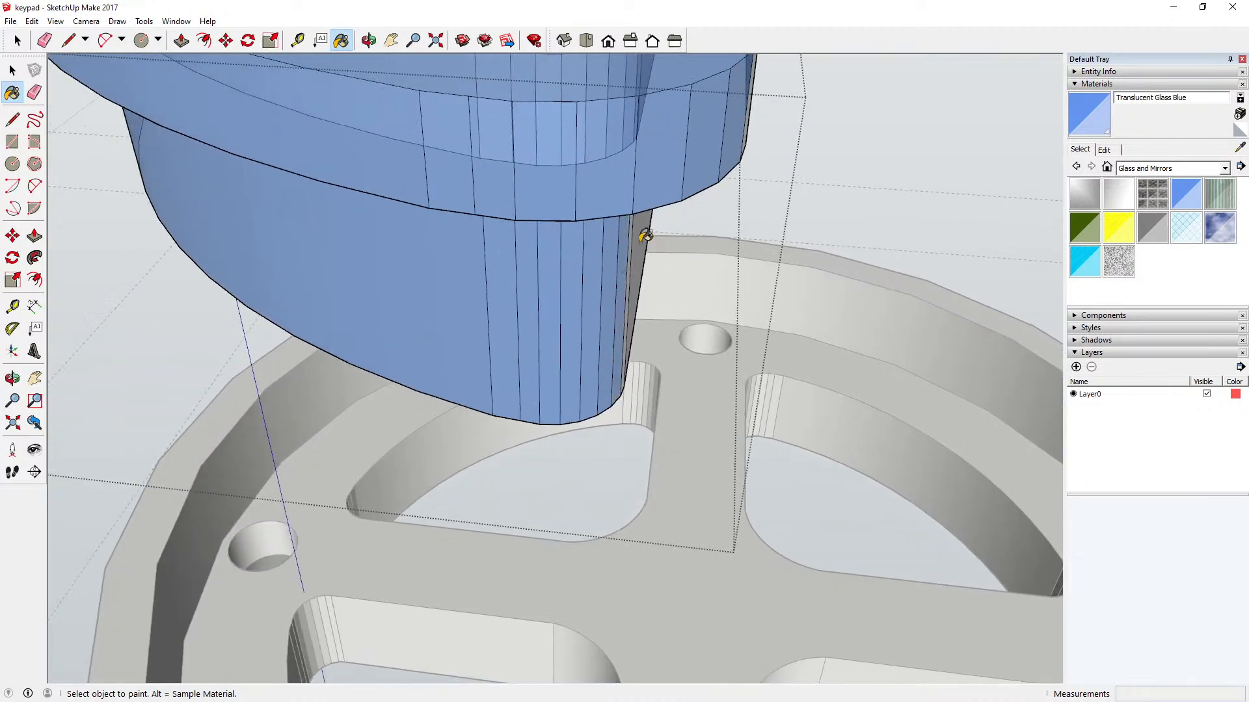
click(638, 247)
scroll(638, 264, up, 4)
click(622, 263)
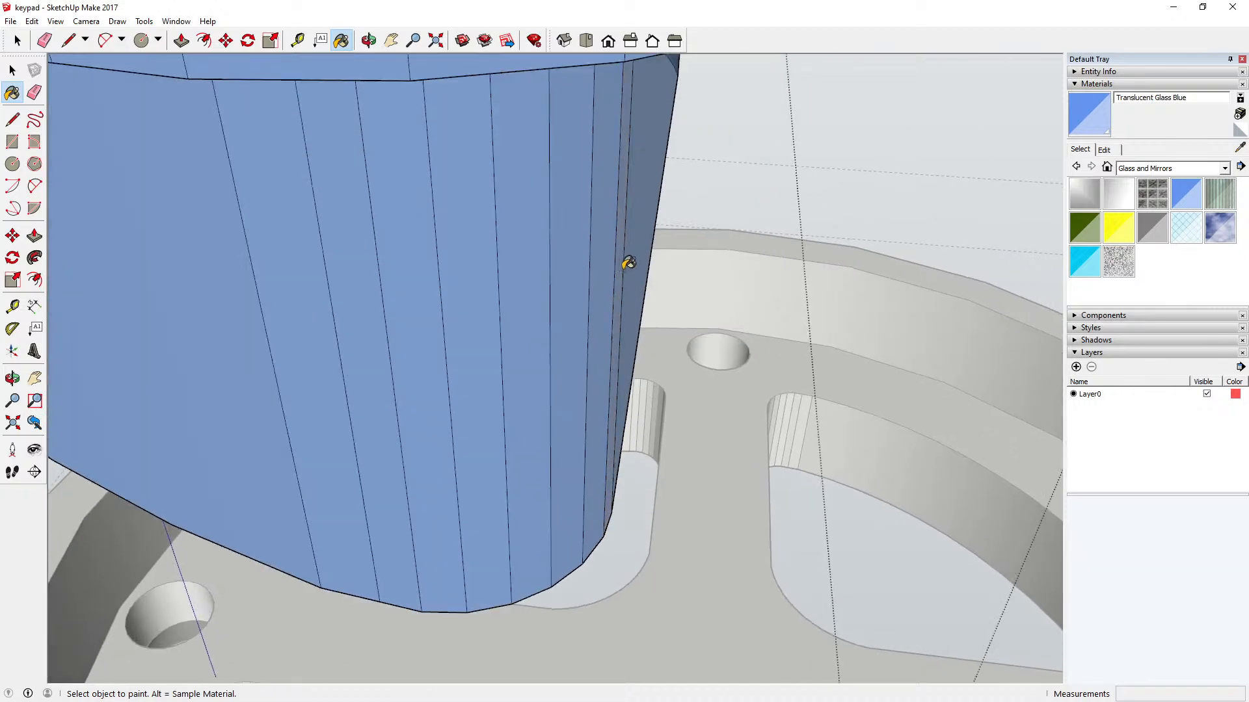
scroll(532, 311, down, 5)
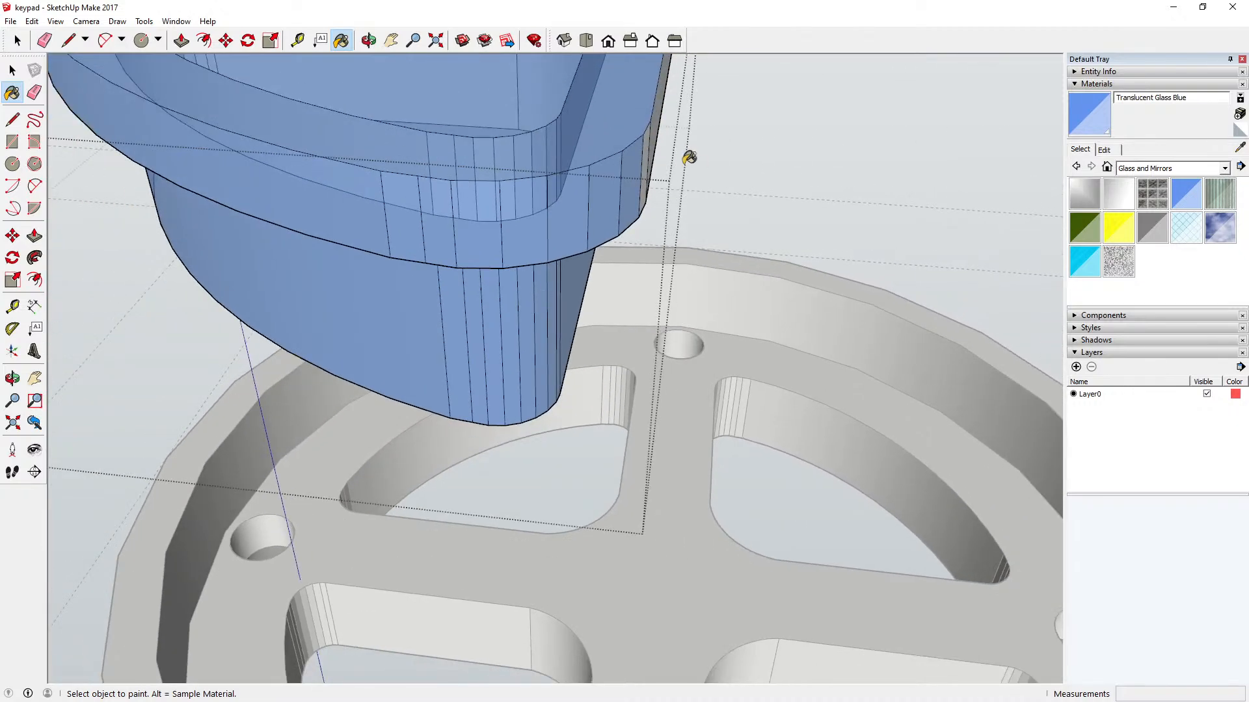
Step: Paint the flange's remaining straight sides, the large rounded corner on body and flange, and the body's other straight wall Translucent Glass Blue
click(650, 136)
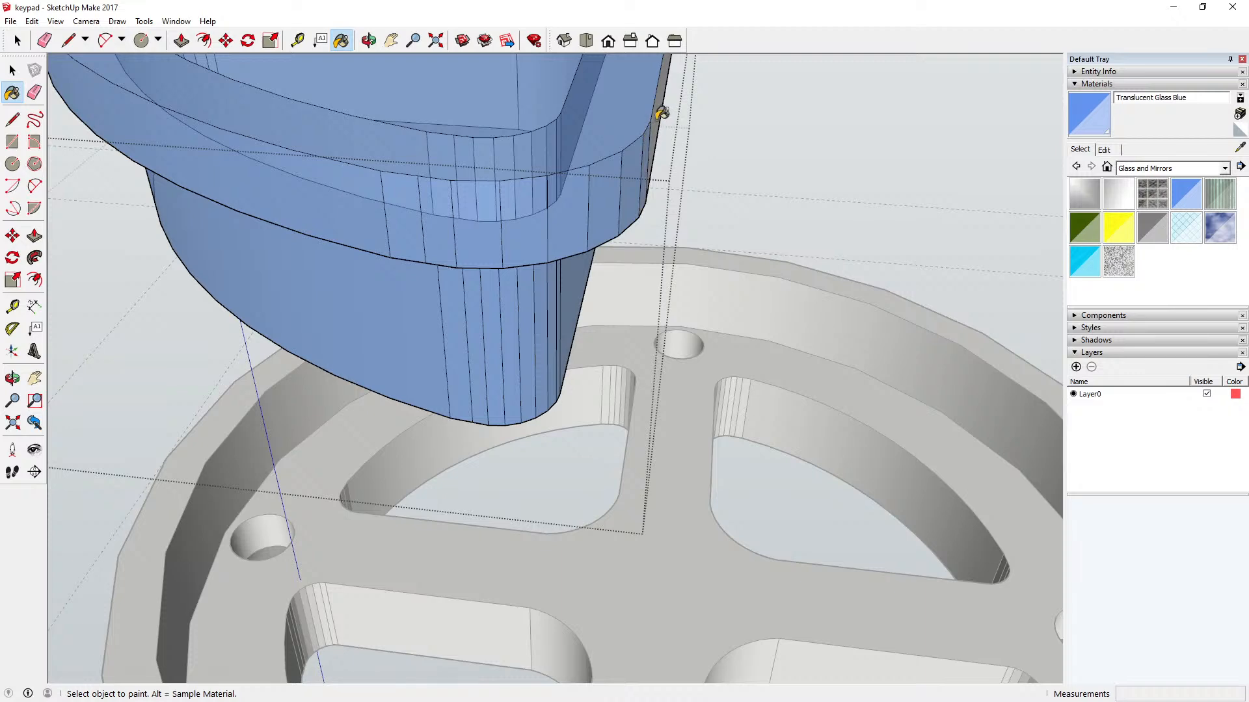
click(663, 111)
click(370, 41)
drag(546, 169, 267, 137)
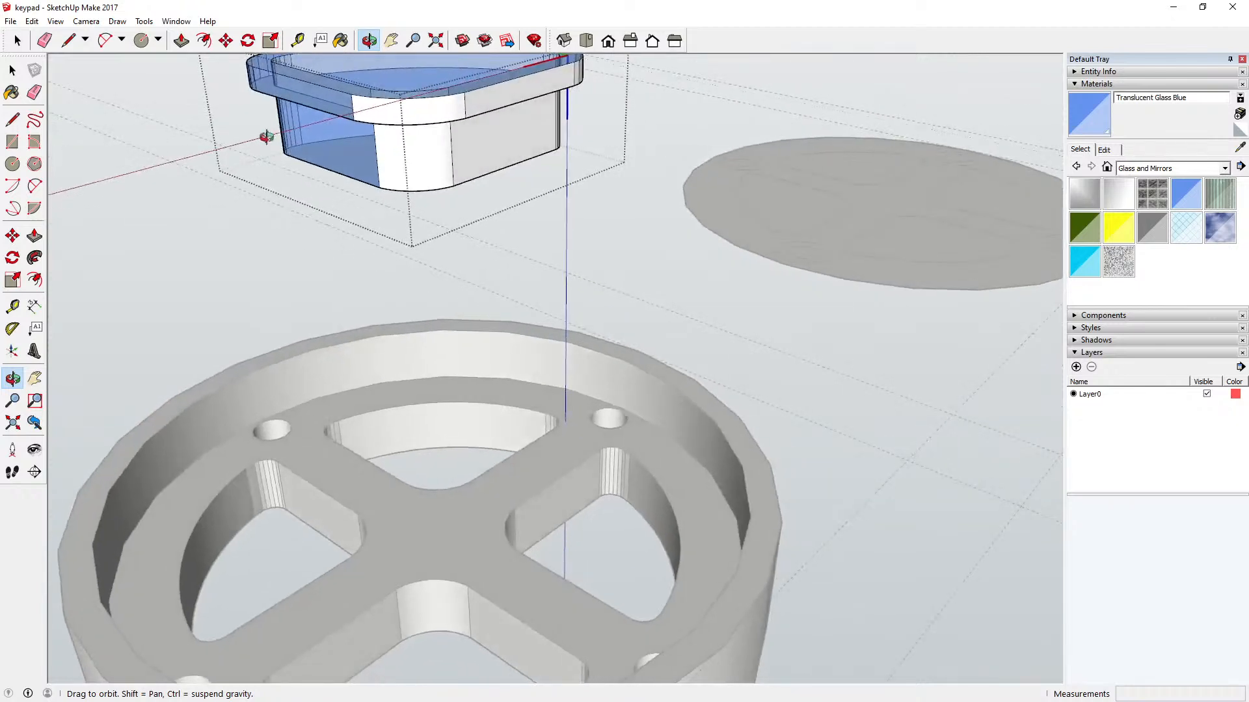
click(340, 40)
click(423, 130)
click(448, 107)
click(484, 97)
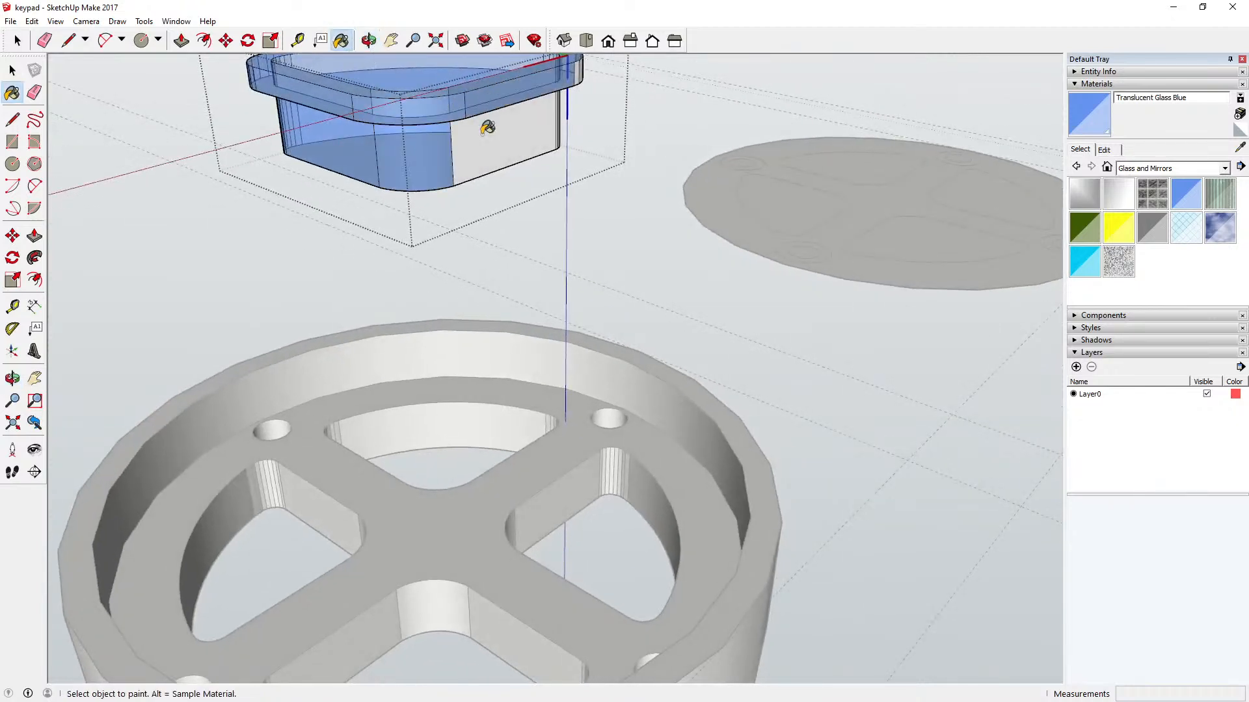
click(488, 128)
Step: Paint the facets of the flange's remaining rounded corner Translucent Glass Blue
click(370, 40)
drag(562, 129, 426, 156)
scroll(413, 328, down, 4)
scroll(497, 199, up, 10)
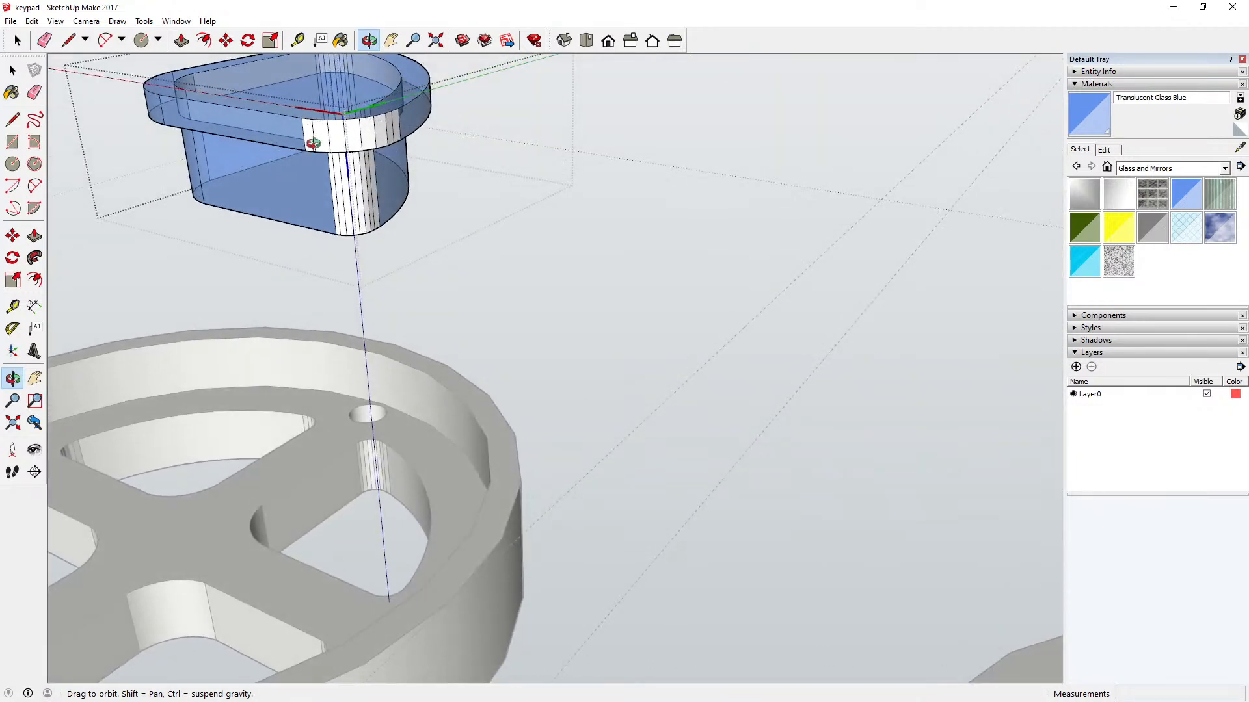
scroll(322, 146, up, 2)
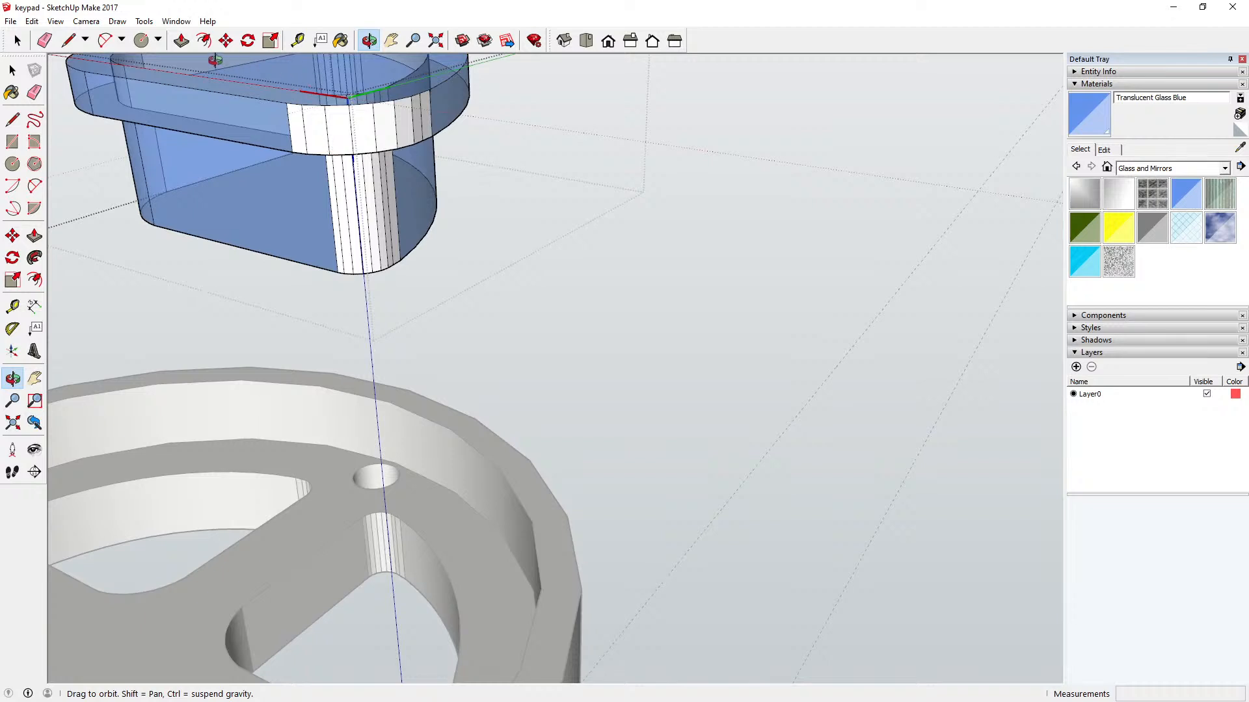
click(340, 40)
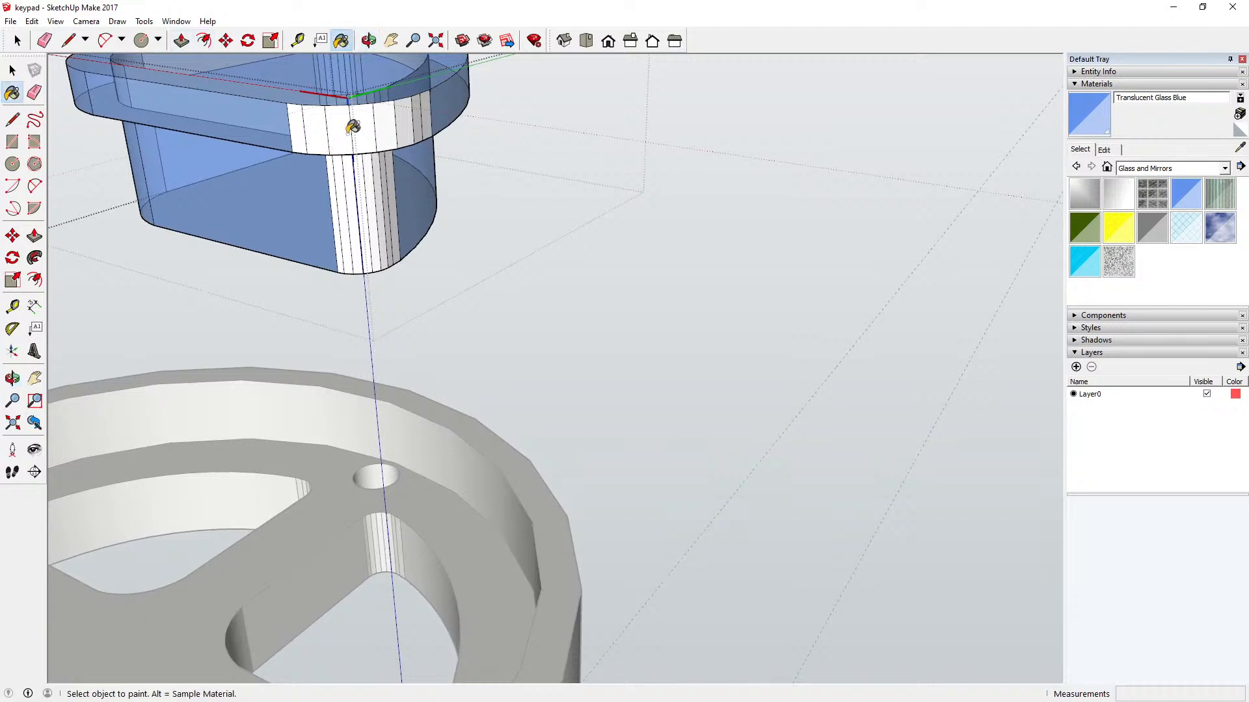
click(299, 116)
click(320, 117)
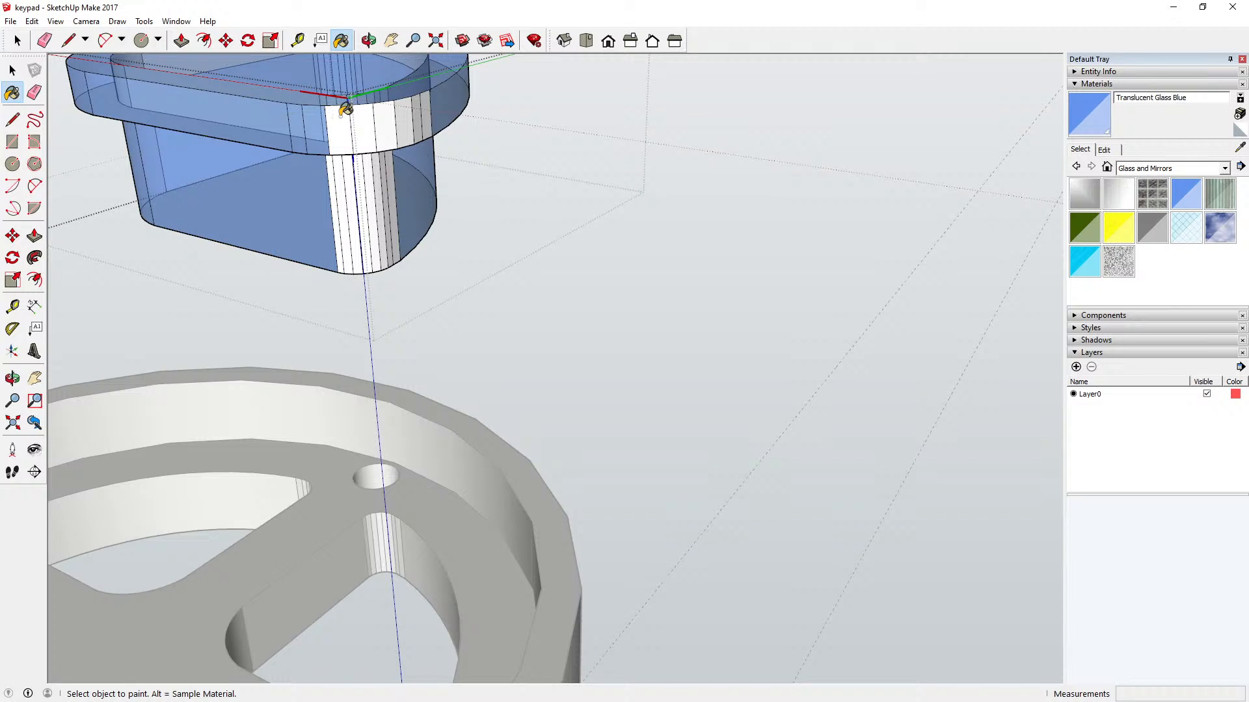
click(345, 111)
click(365, 111)
click(386, 110)
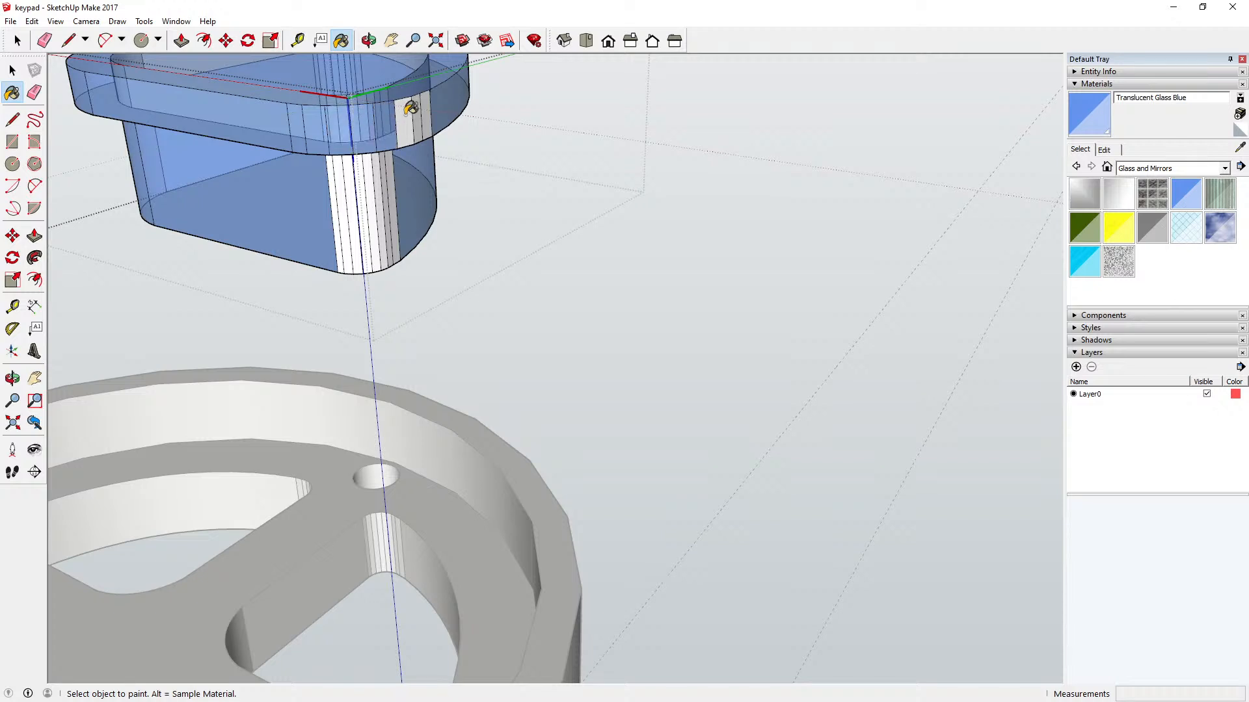
click(410, 110)
click(420, 109)
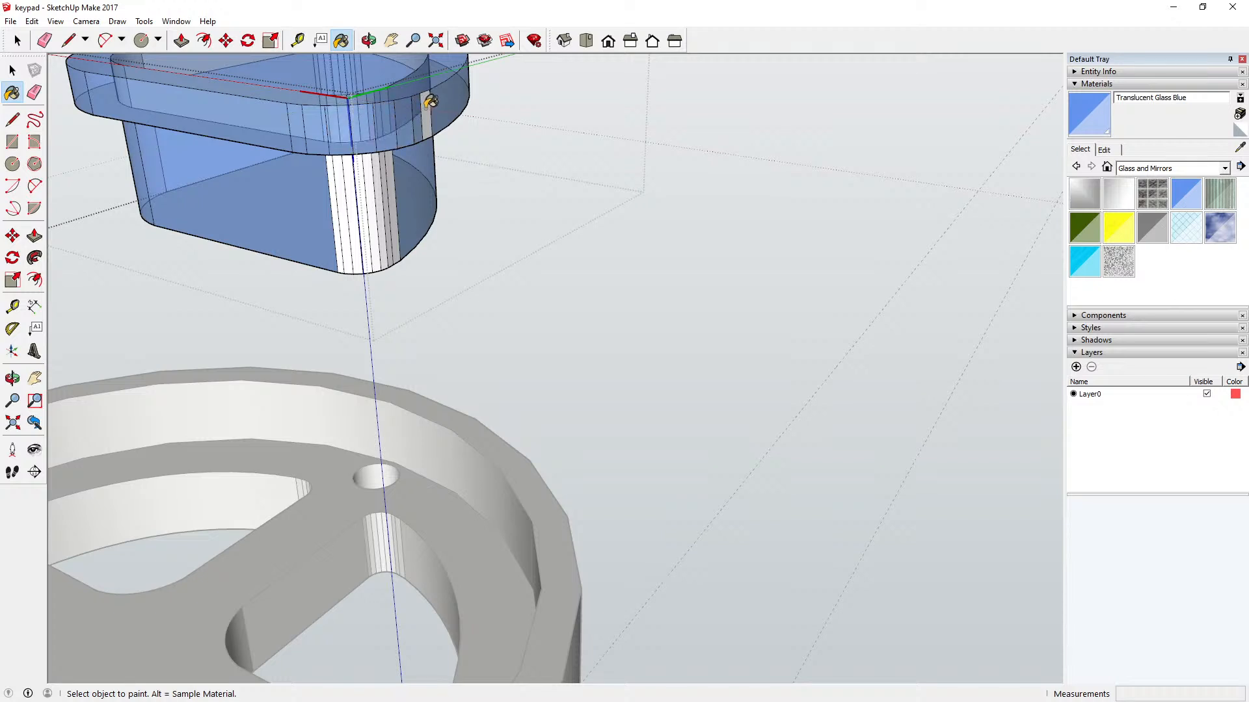
click(429, 104)
Step: Paint the unpainted facets of the lower body's rounded corner below the flange Translucent Glass Blue
scroll(337, 183, up, 3)
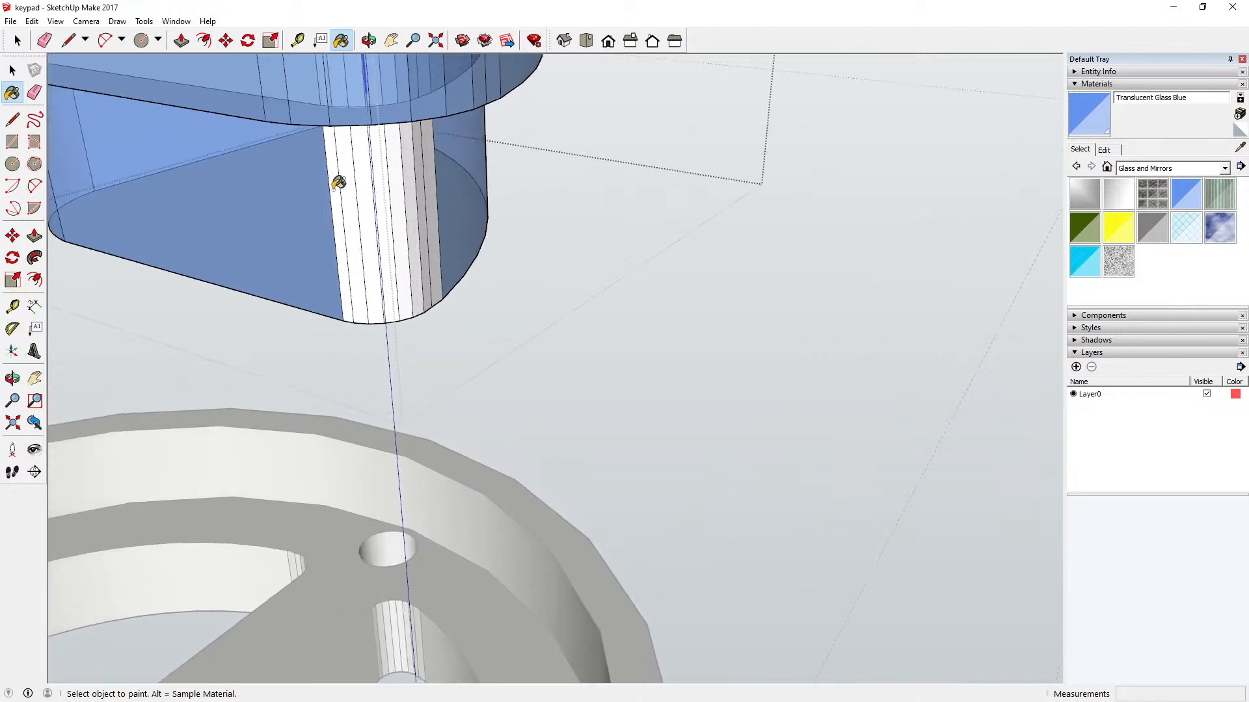
click(345, 177)
click(364, 164)
click(370, 160)
scroll(384, 168, up, 1)
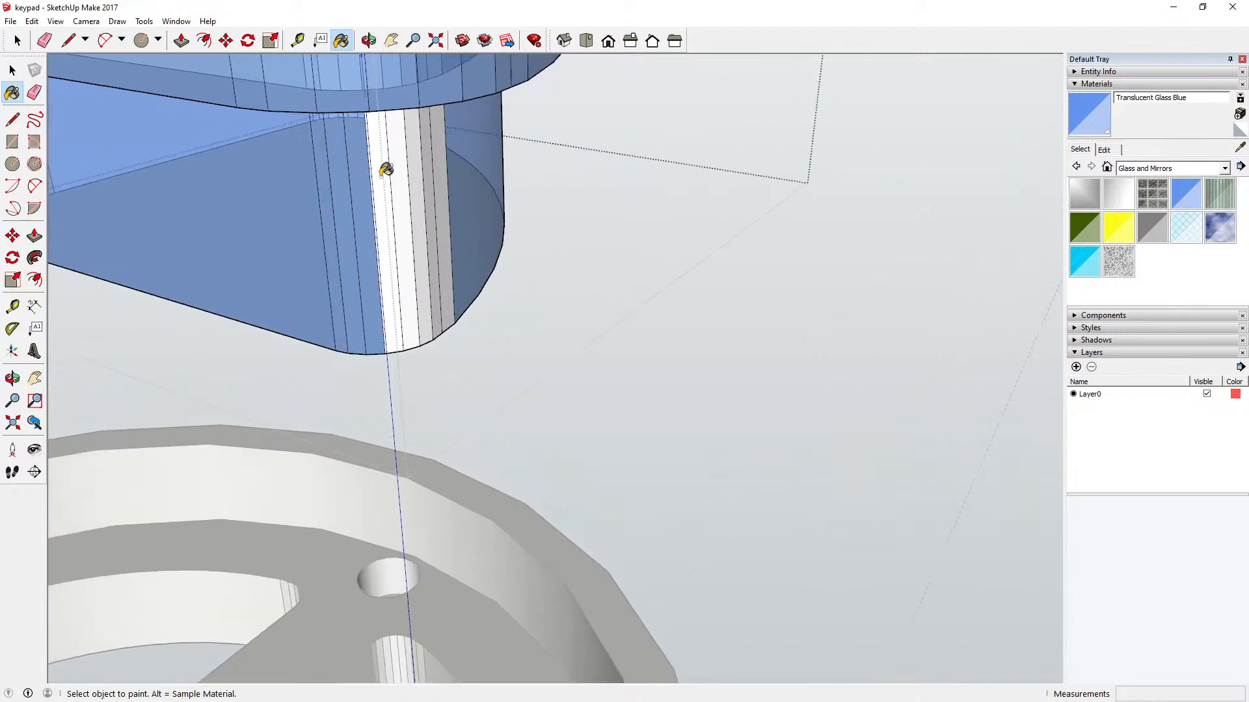
scroll(386, 169, up, 2)
click(384, 167)
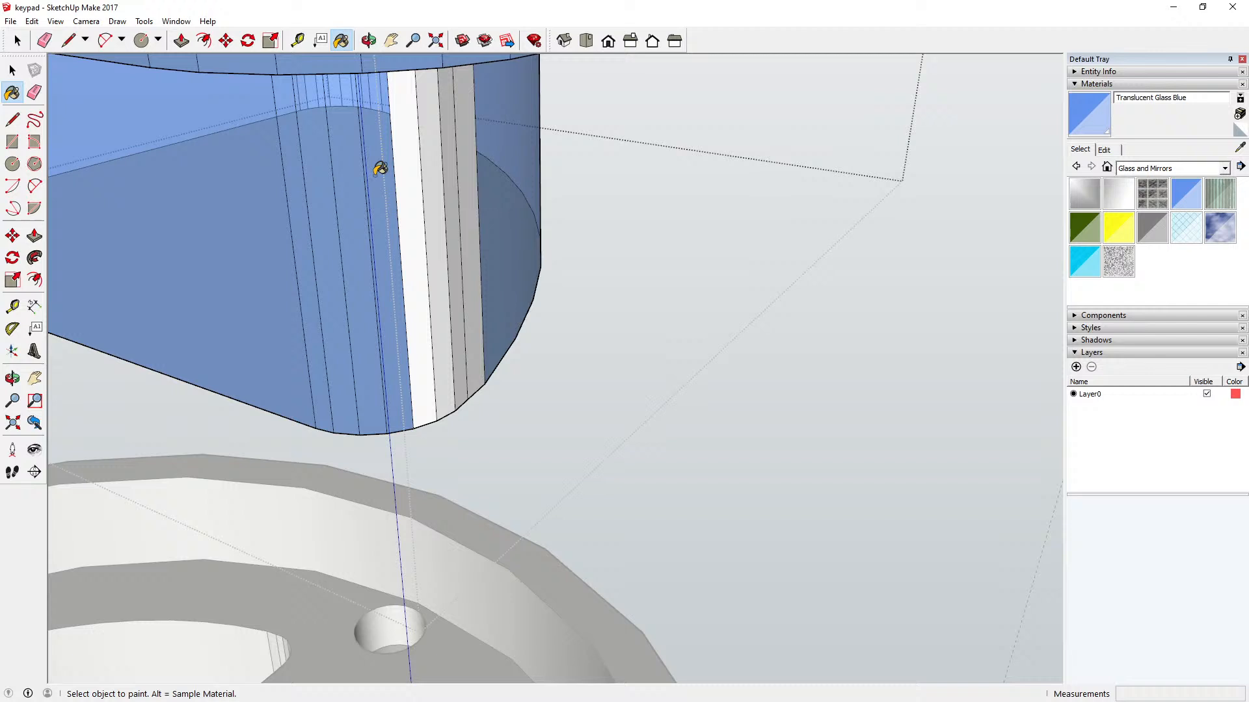
click(420, 153)
click(432, 150)
click(454, 147)
click(469, 136)
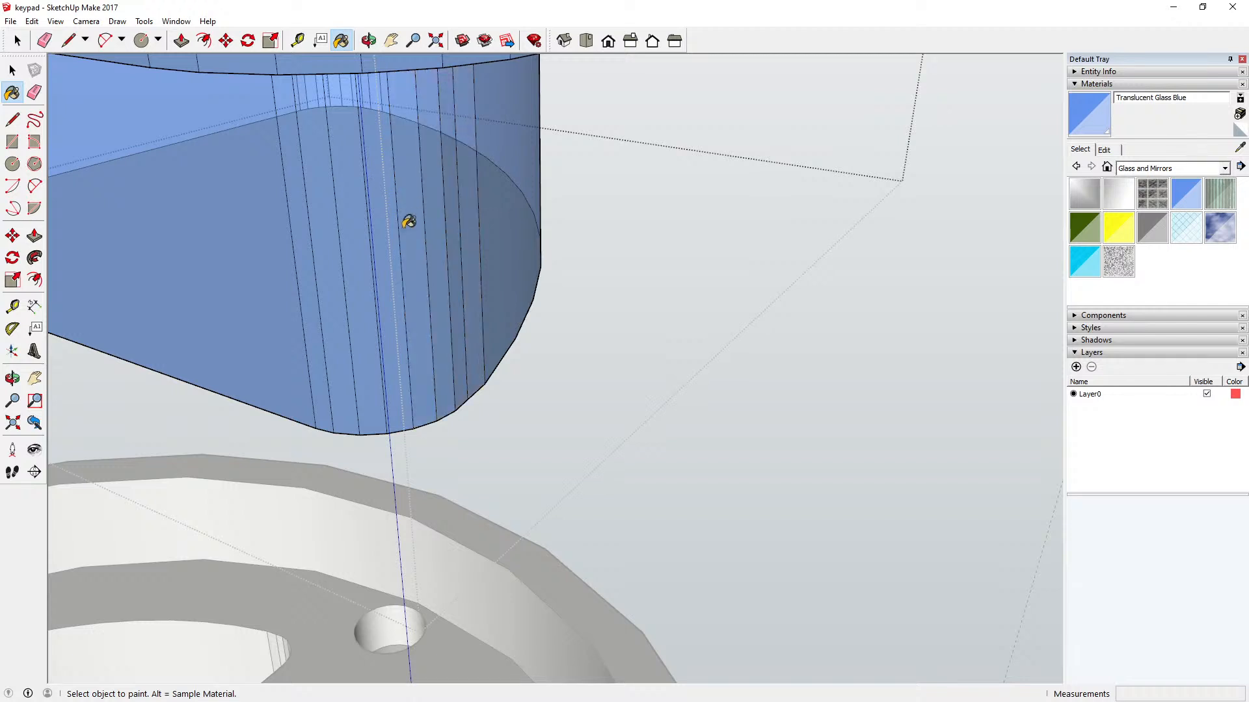
scroll(407, 222, down, 2)
scroll(399, 228, down, 4)
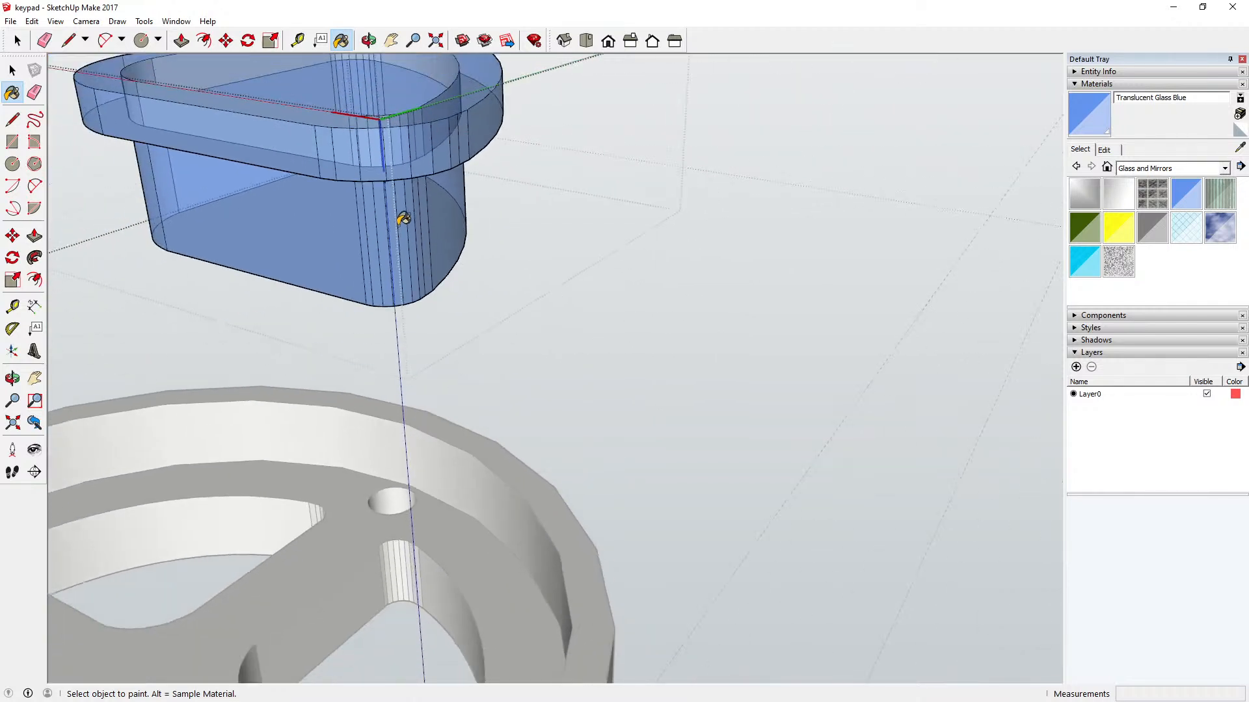
Step: Paint the bottom face of the sector button's body and the underside of its flange Translucent Glass Blue
click(368, 40)
drag(306, 150, 224, 276)
scroll(351, 239, down, 5)
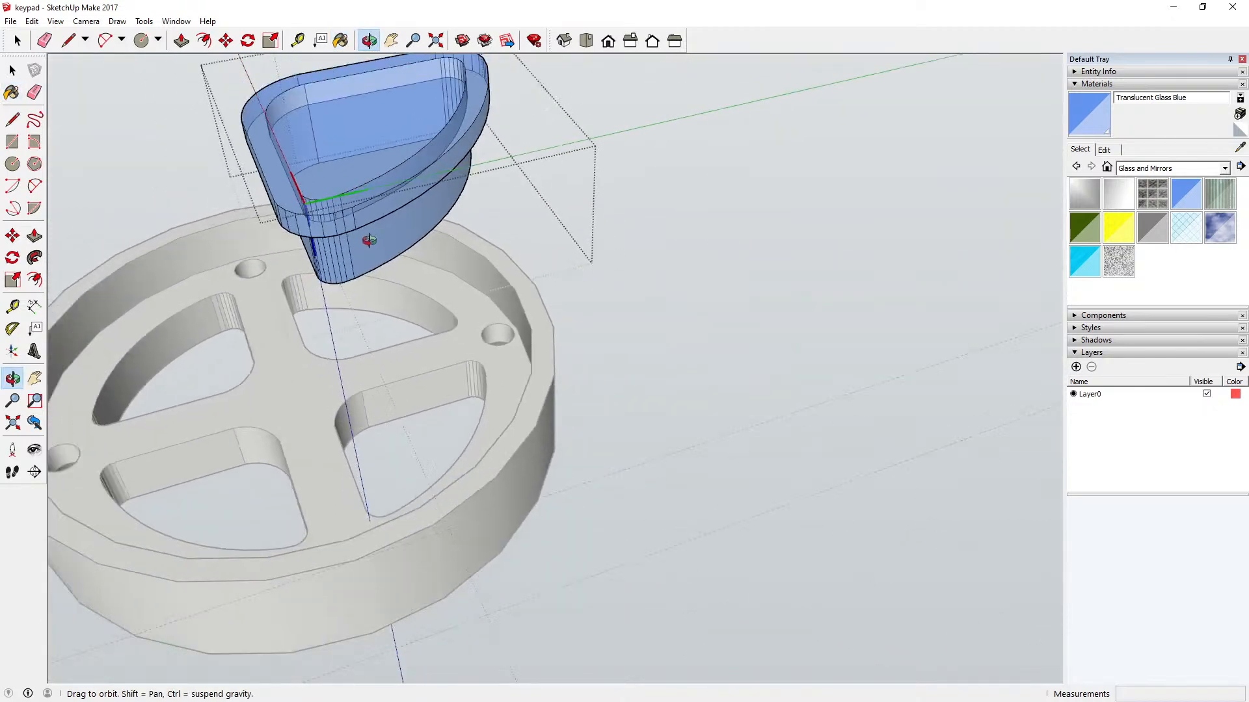
drag(357, 245, 353, 114)
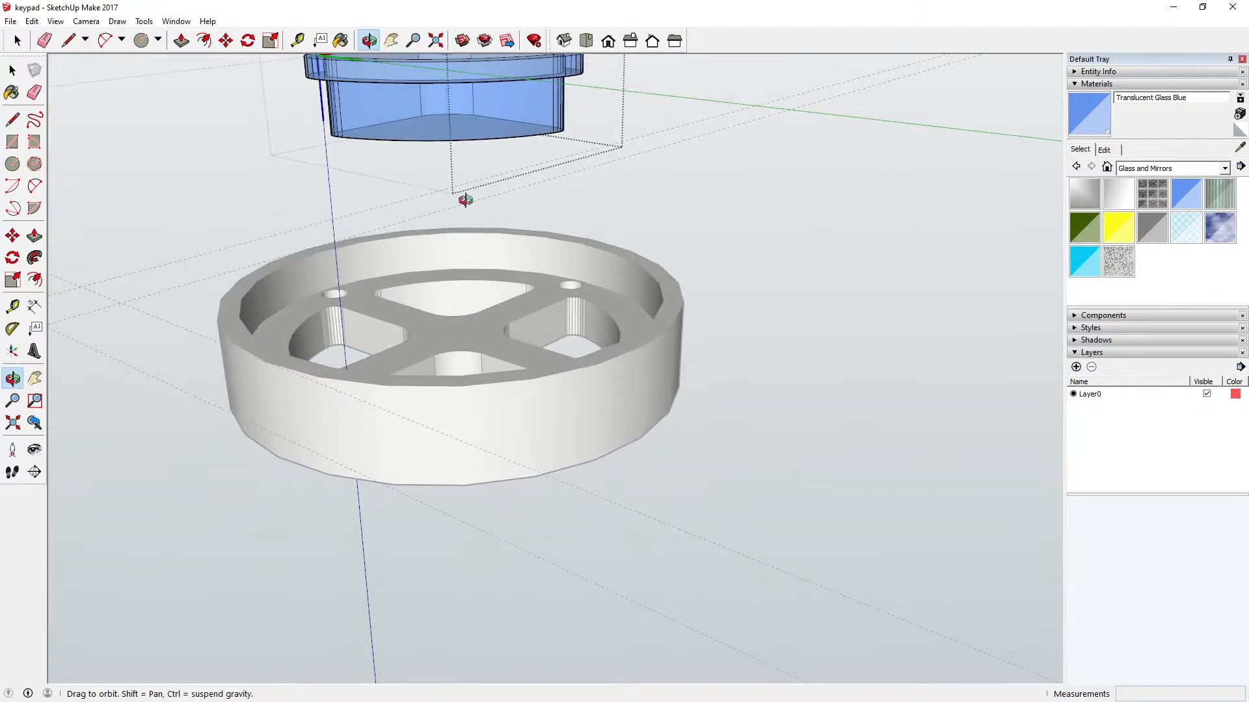
scroll(433, 270, down, 4)
drag(471, 246, 466, 91)
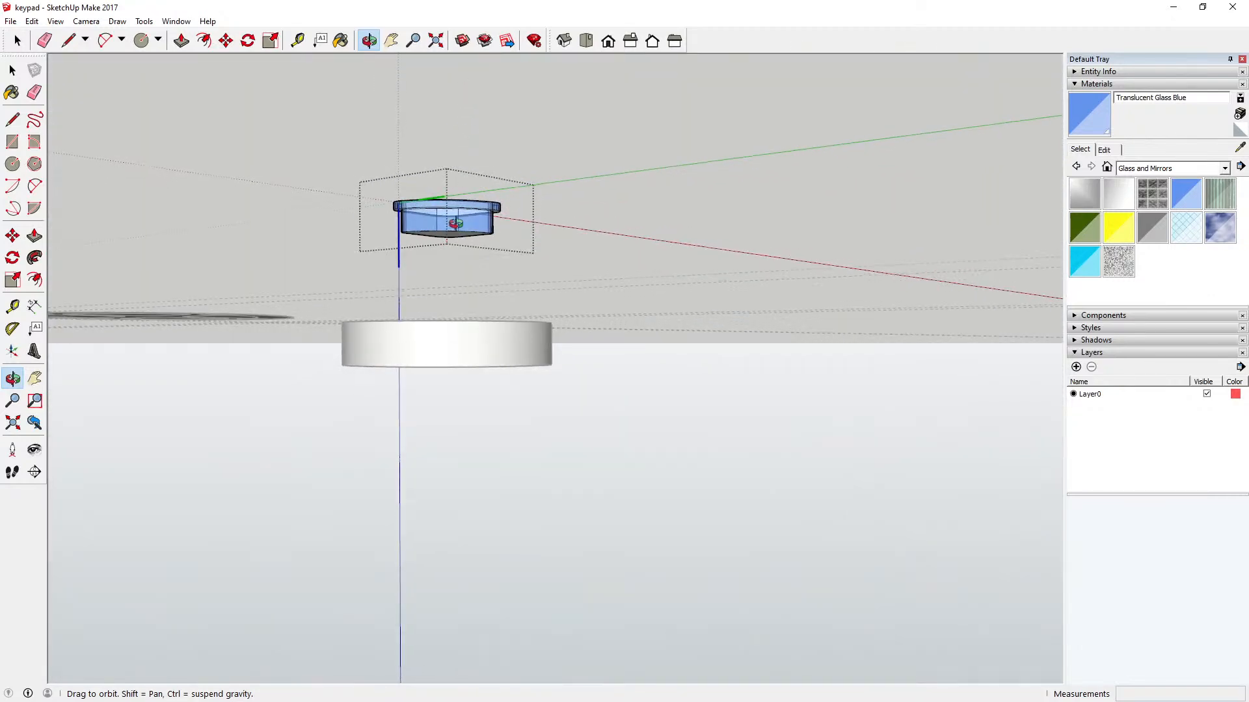
drag(454, 282, 414, 173)
scroll(449, 263, up, 3)
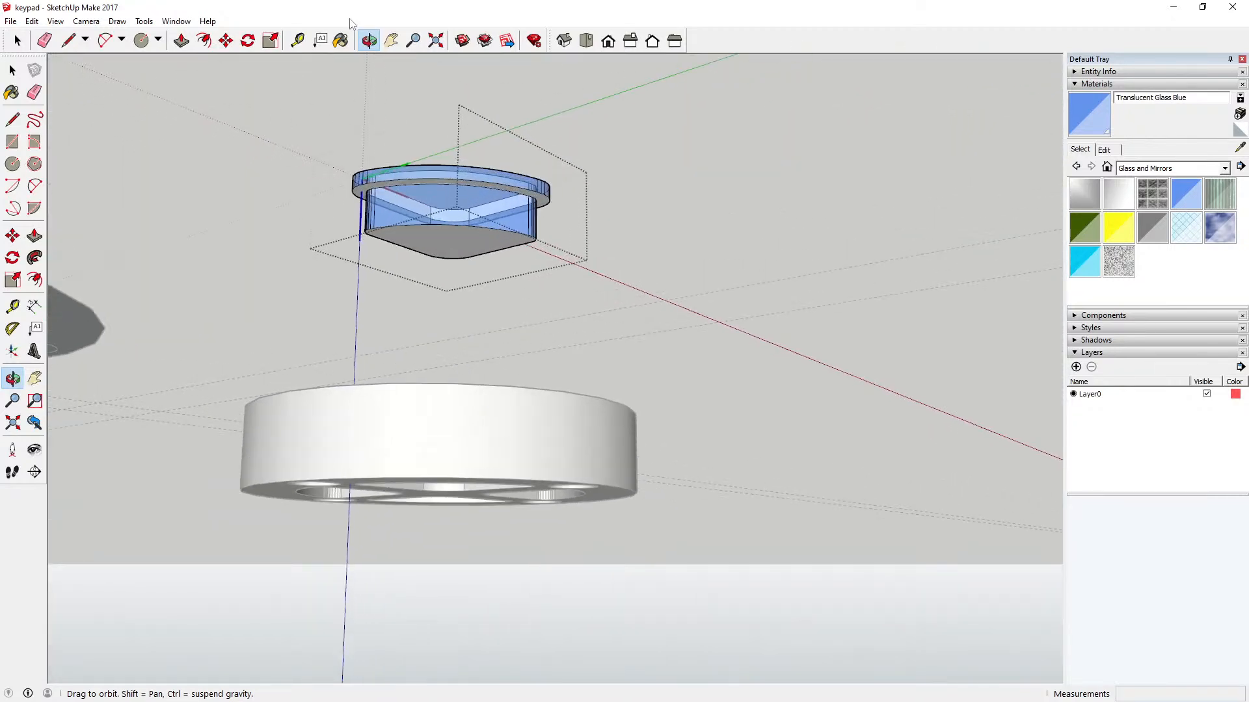
click(340, 40)
click(450, 242)
scroll(424, 179, up, 2)
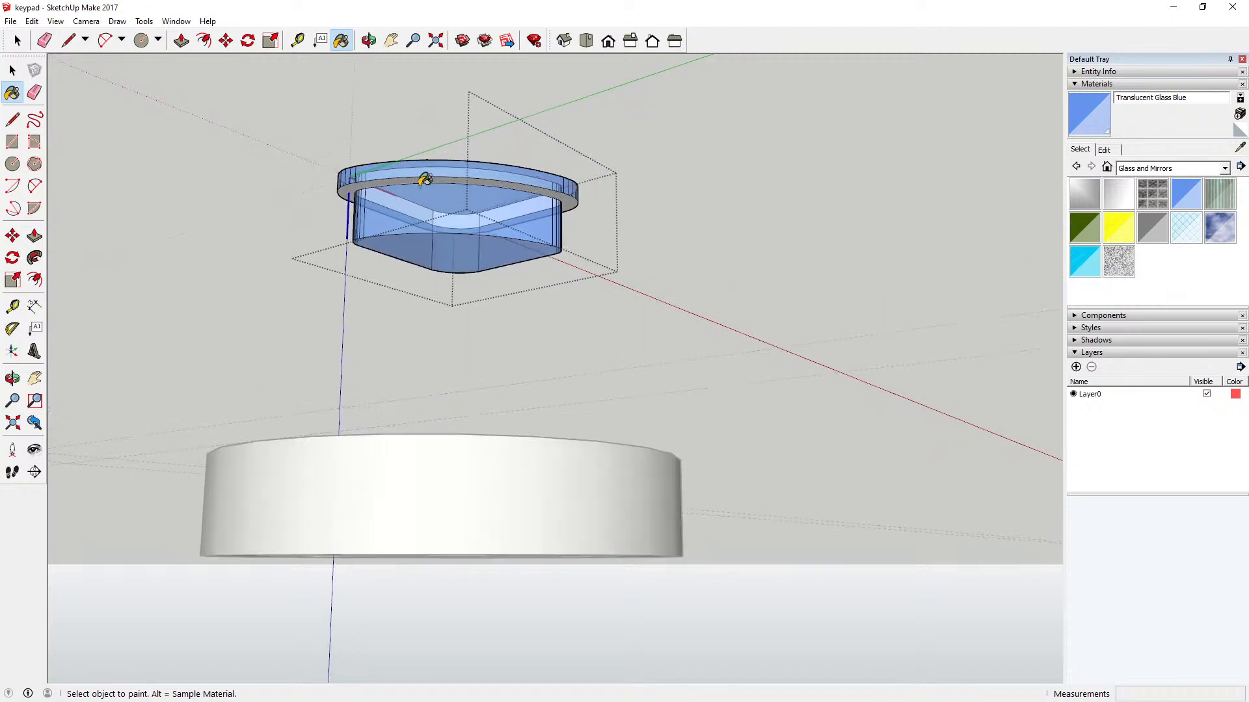
scroll(424, 179, up, 2)
click(425, 172)
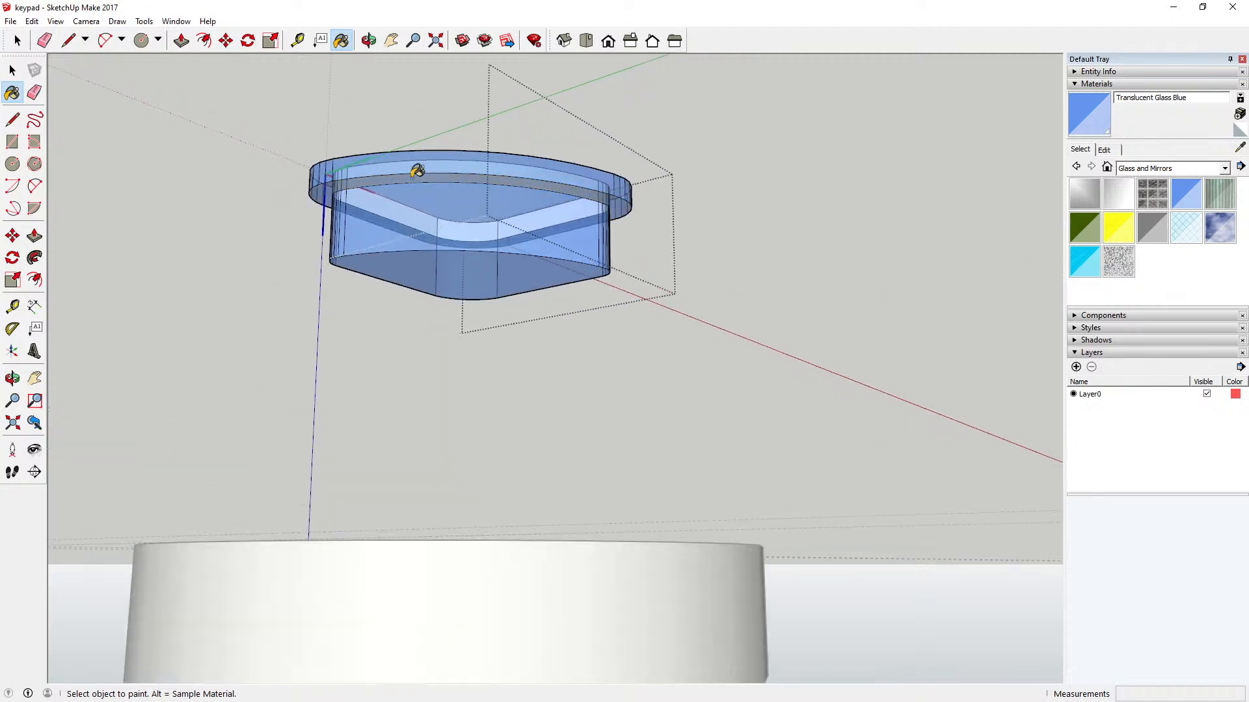
Step: Close the sector button component and inspect the painted button from above and around
click(368, 40)
drag(449, 62, 437, 380)
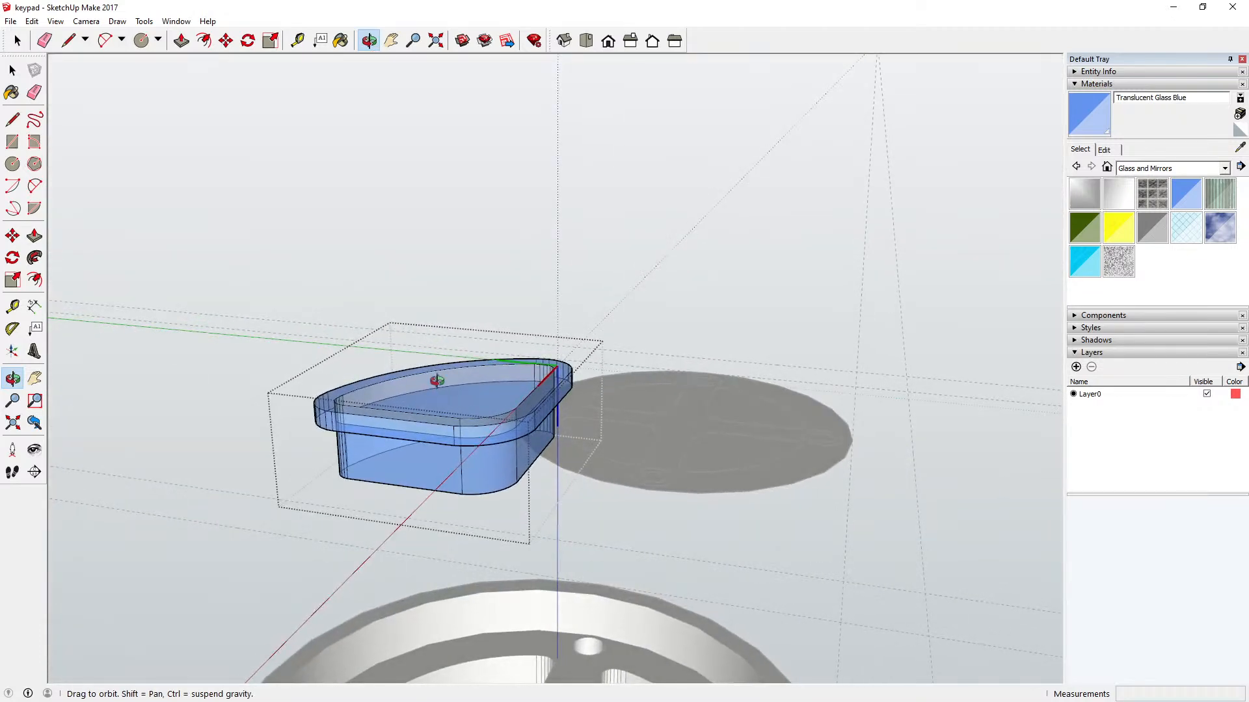
scroll(437, 381, up, 4)
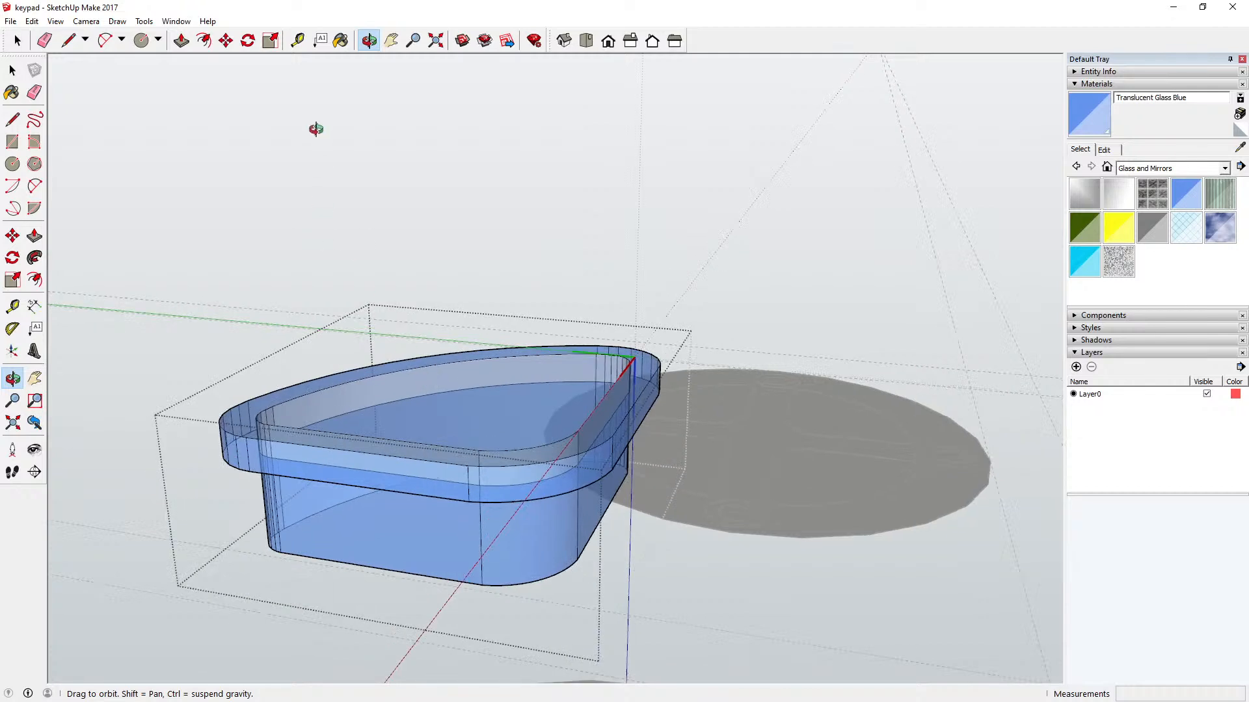
click(340, 40)
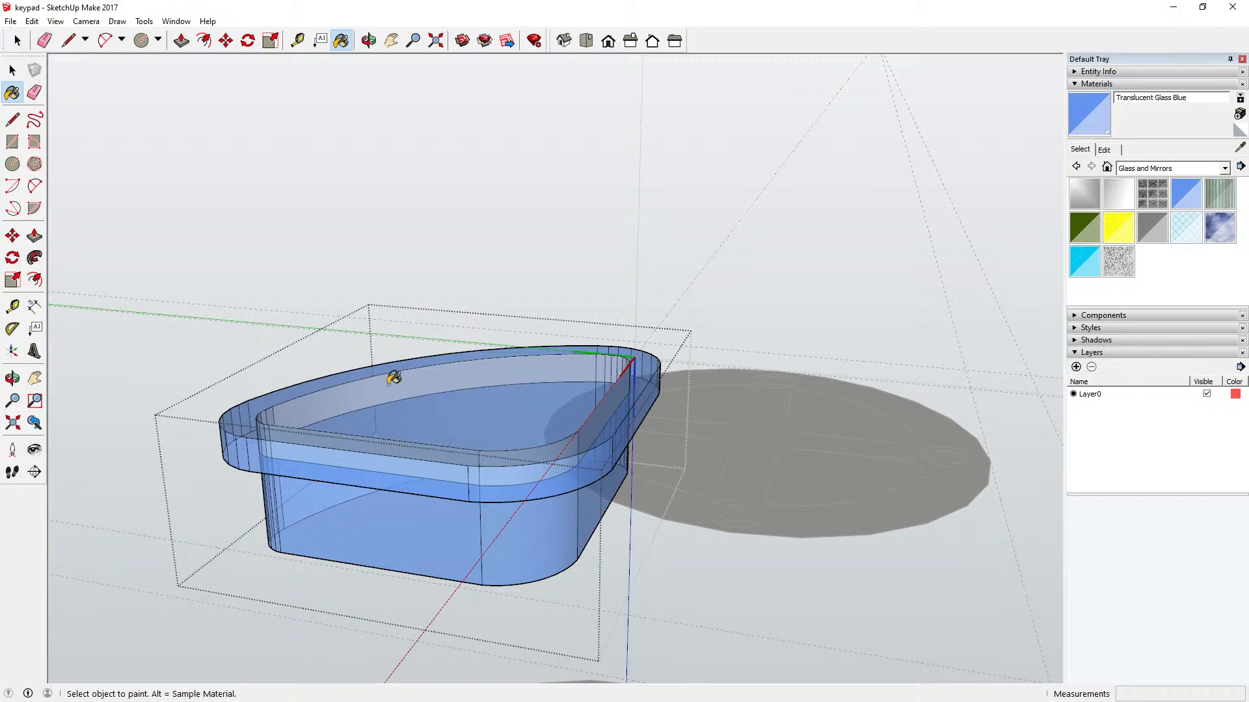
key(space)
click(253, 166)
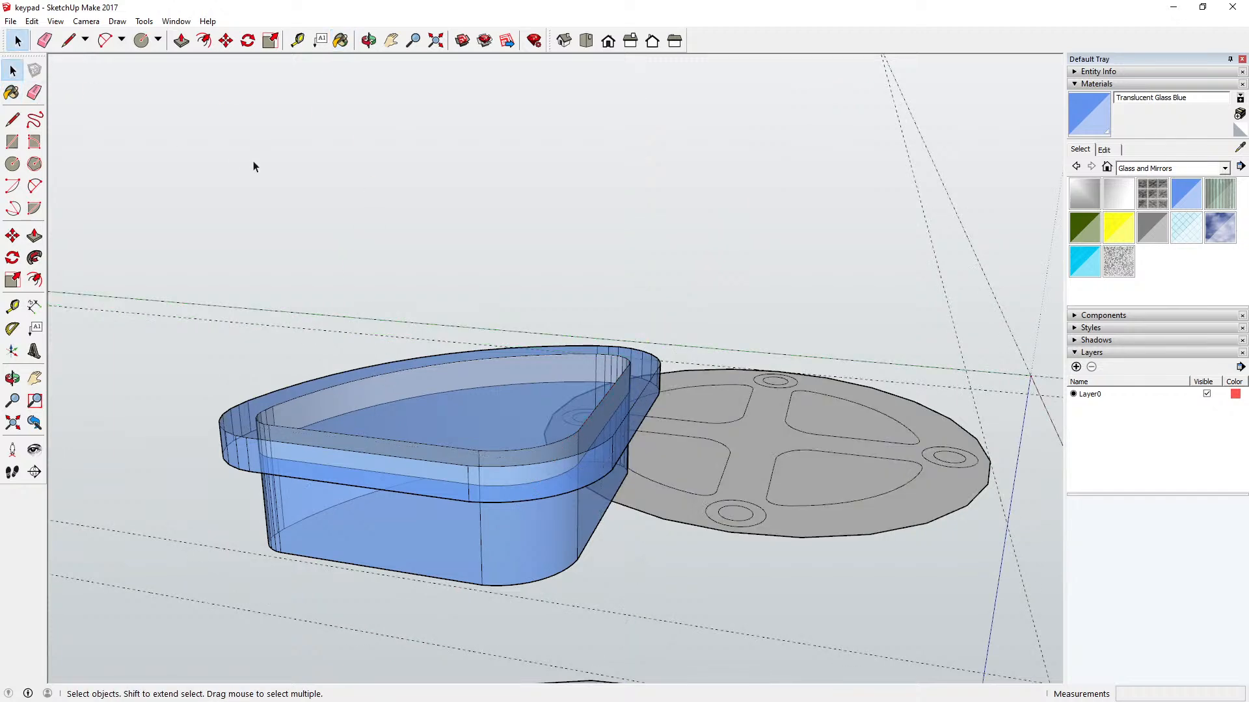
click(368, 41)
drag(217, 114, 428, 267)
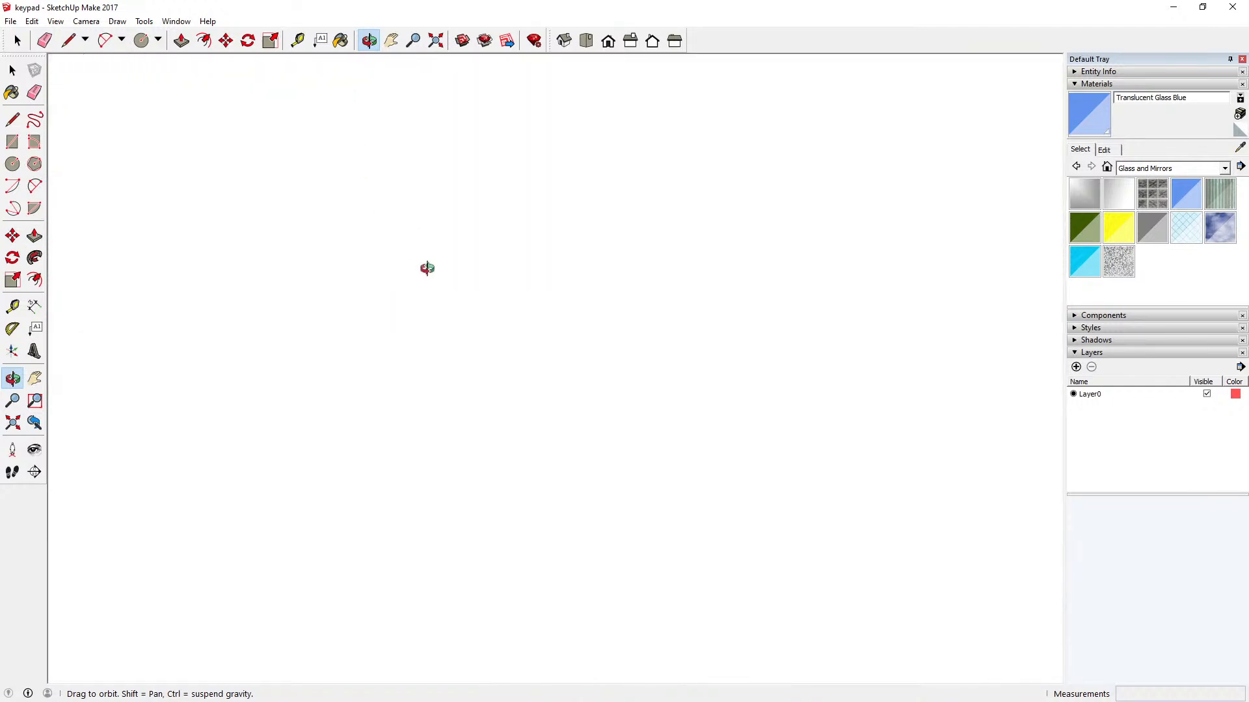
click(436, 41)
drag(314, 234, 505, 268)
key(space)
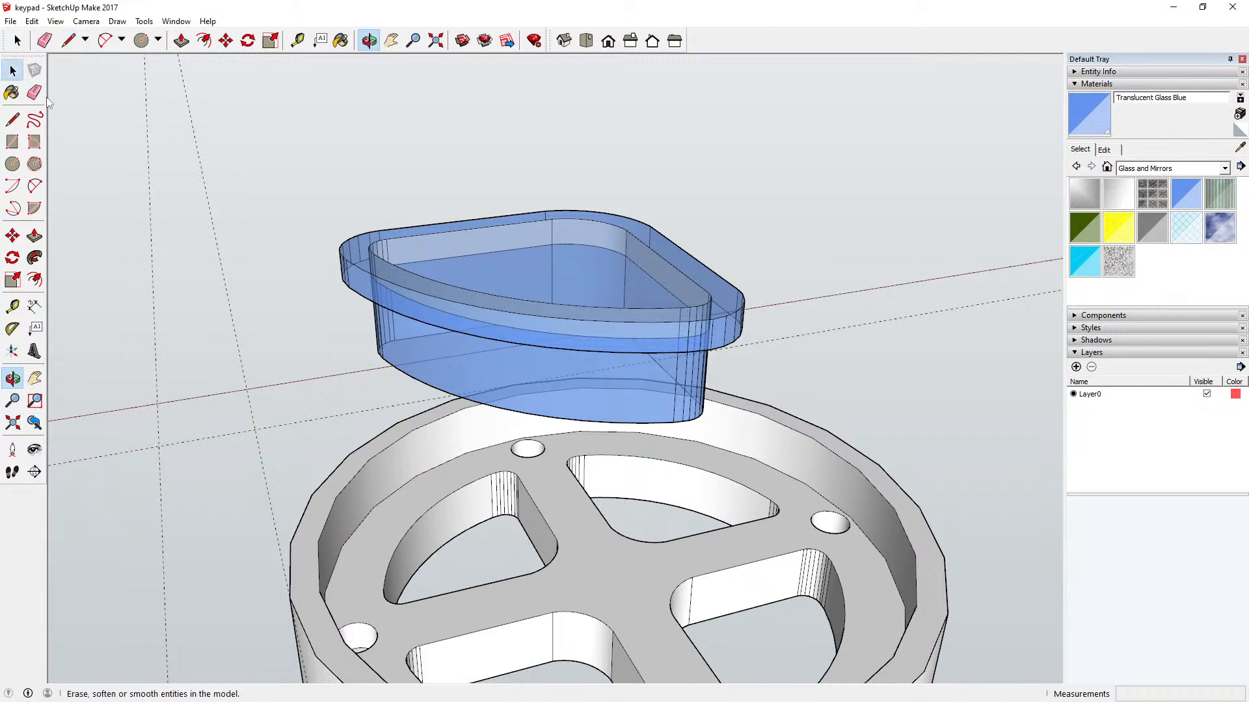
Step: Open the sector button component and delete the top edges of its inner wall along the curved side, both straight sides and the large rounded corner
click(416, 274)
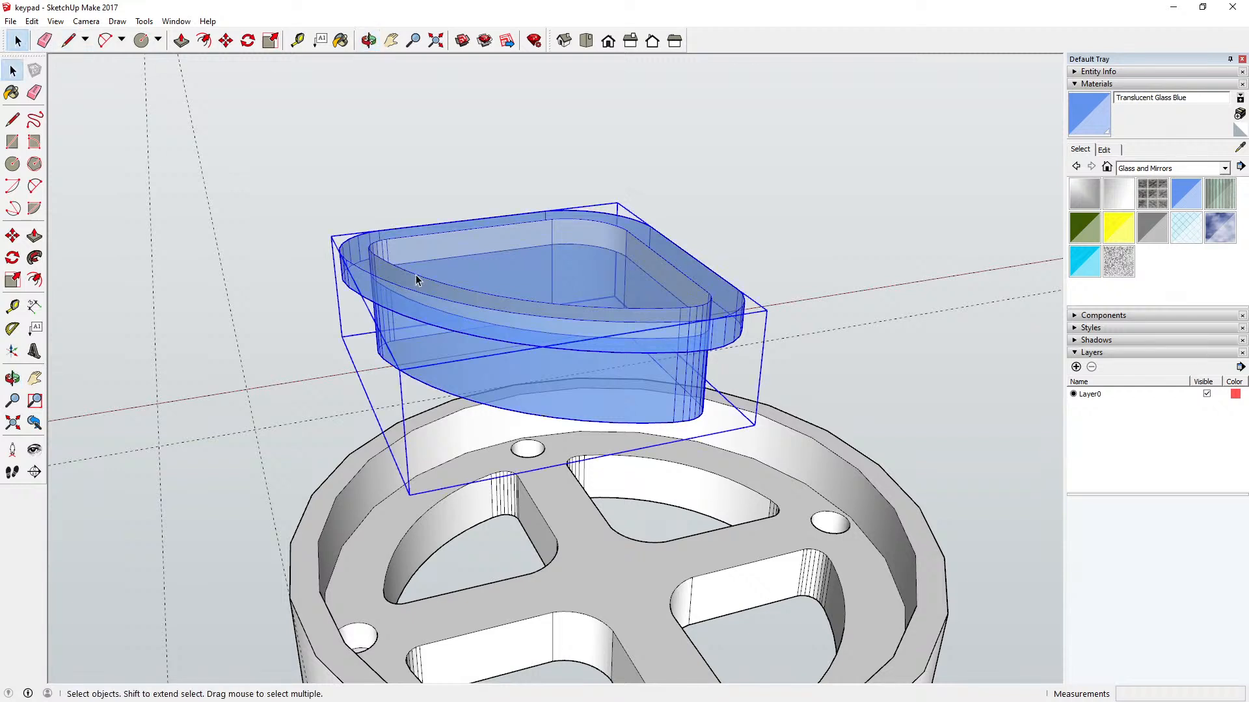
double_click(413, 278)
click(409, 278)
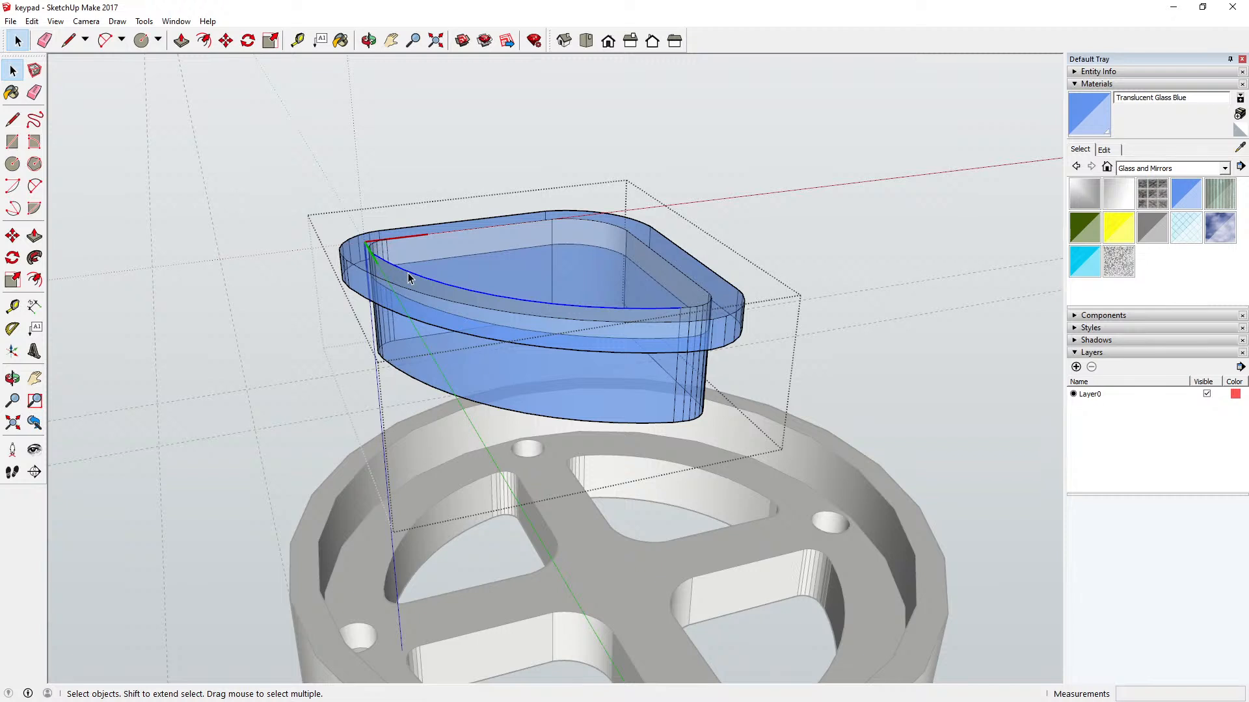
key(Delete)
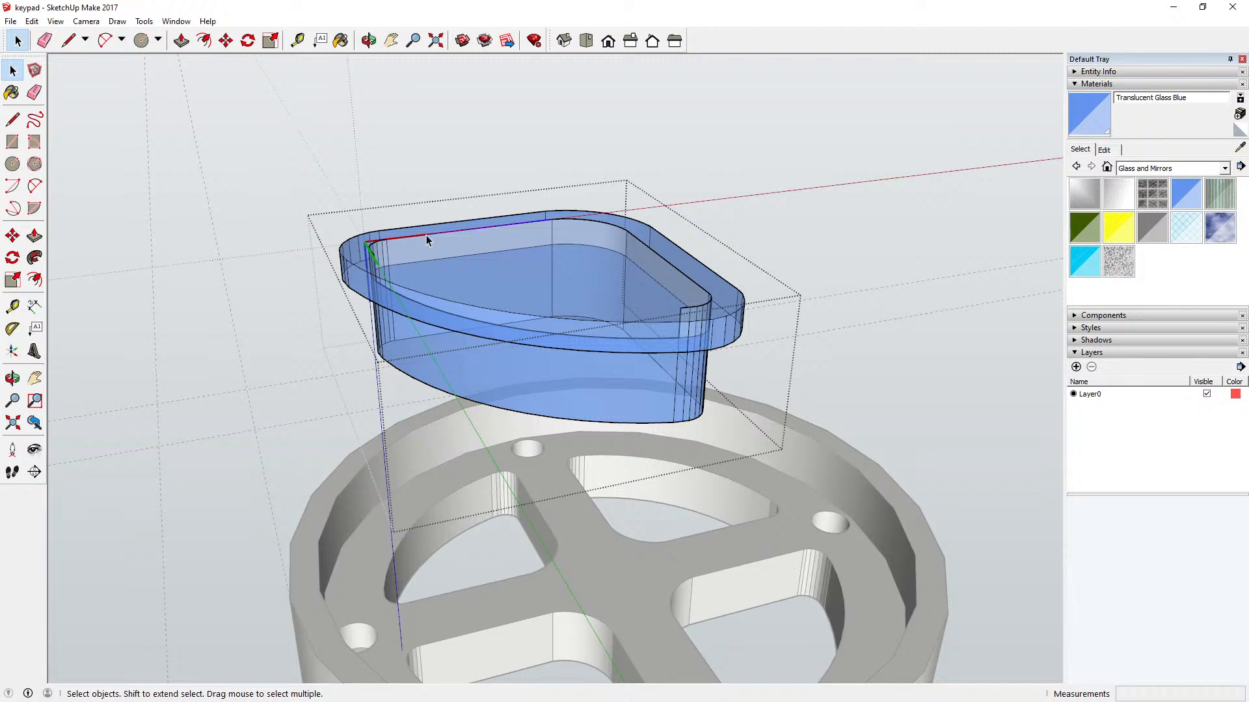
key(Delete)
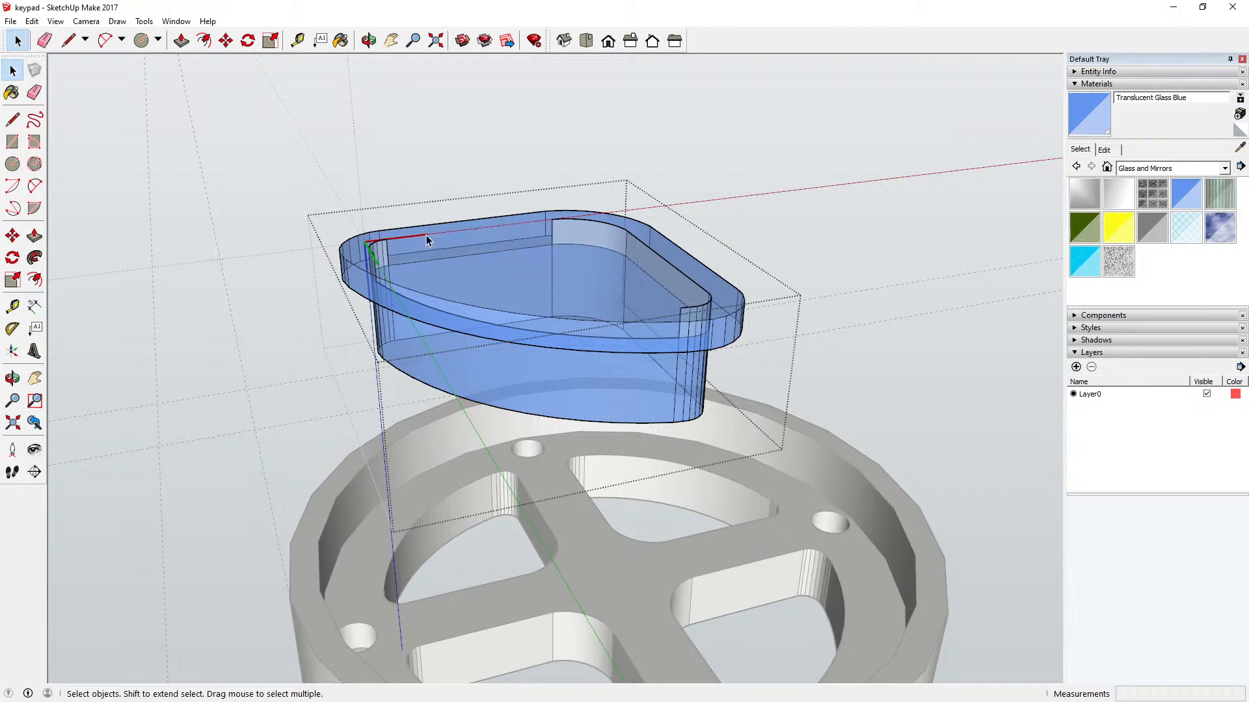
click(571, 222)
key(Delete)
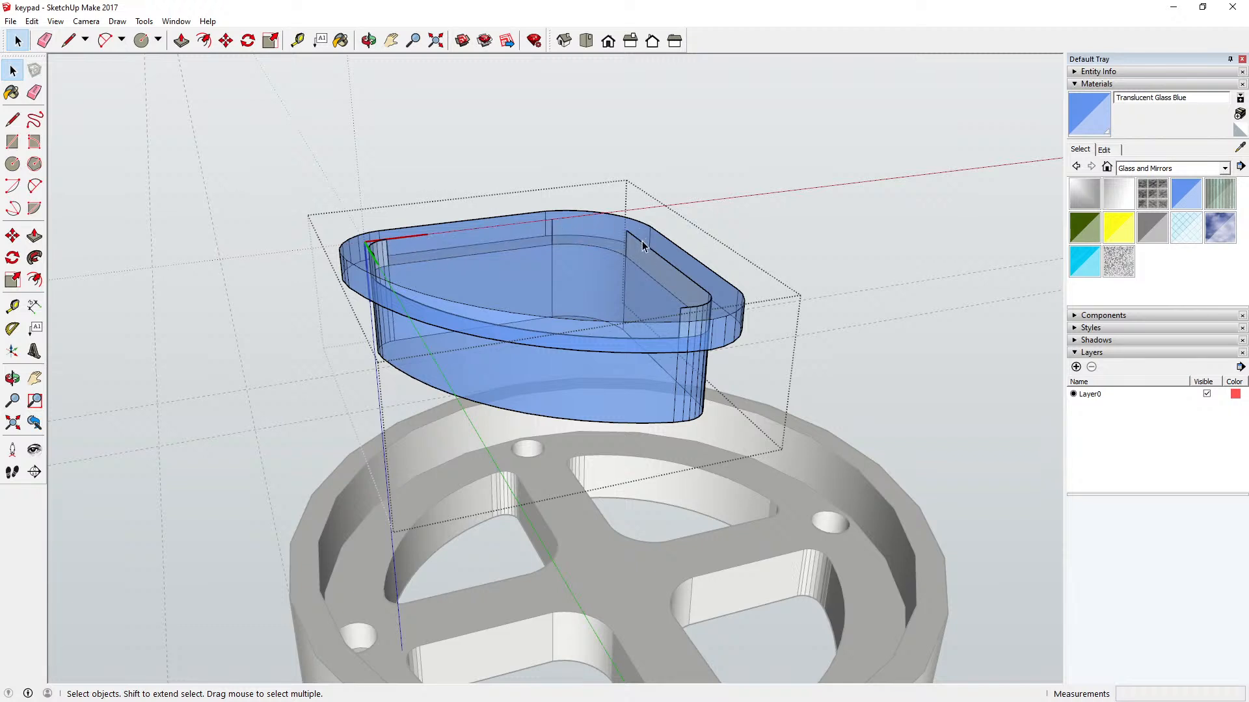
key(Delete)
Step: Examine the leftover wall facets at the button's small rounded corners and switch the face style to X-ray
scroll(714, 300, up, 4)
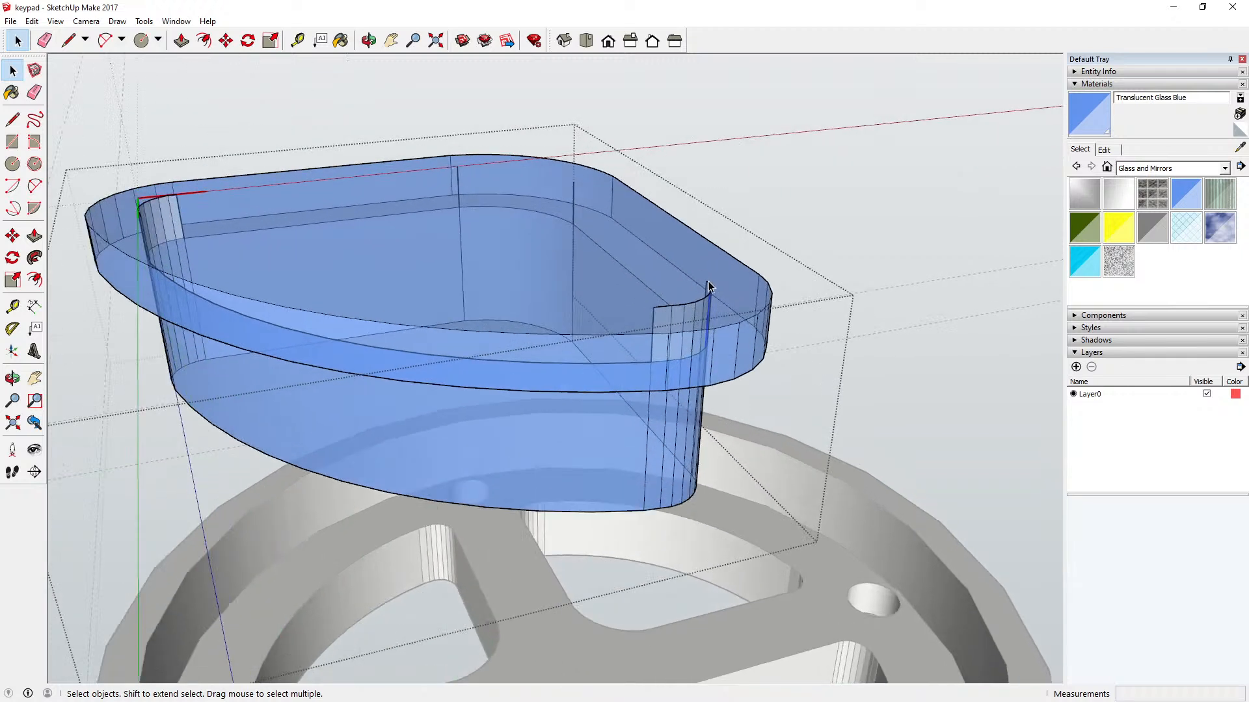
click(714, 291)
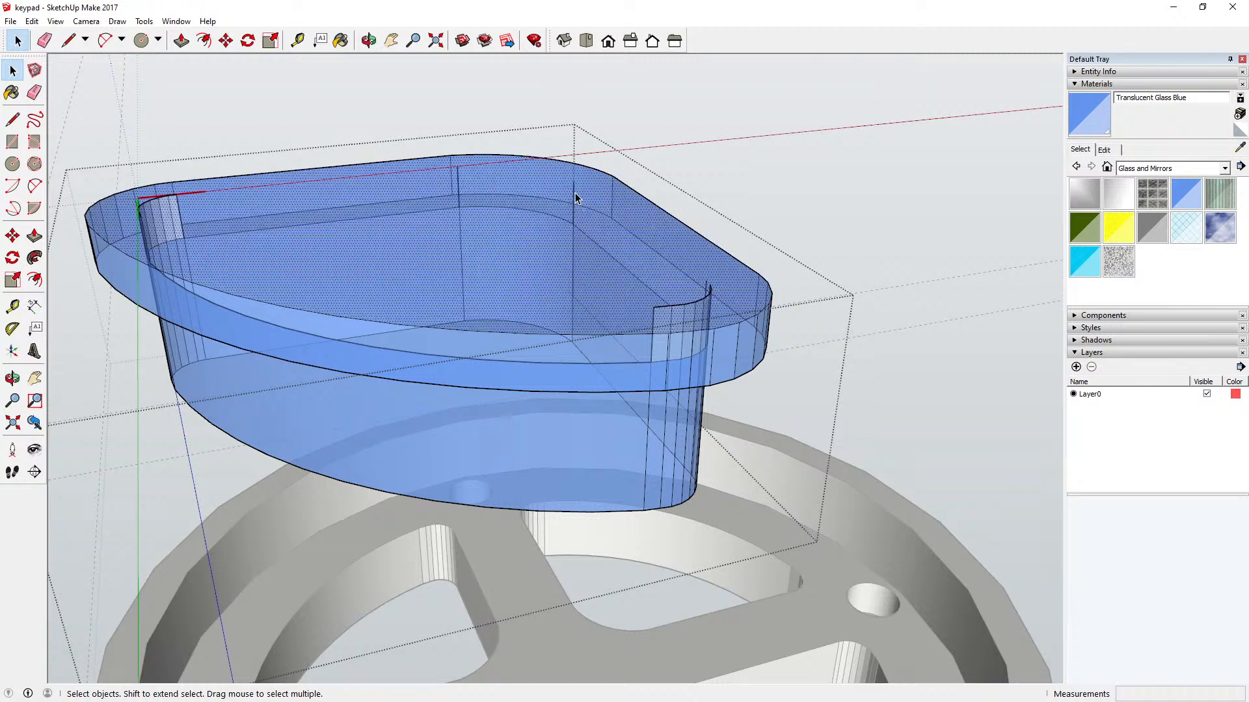
scroll(549, 323, down, 1)
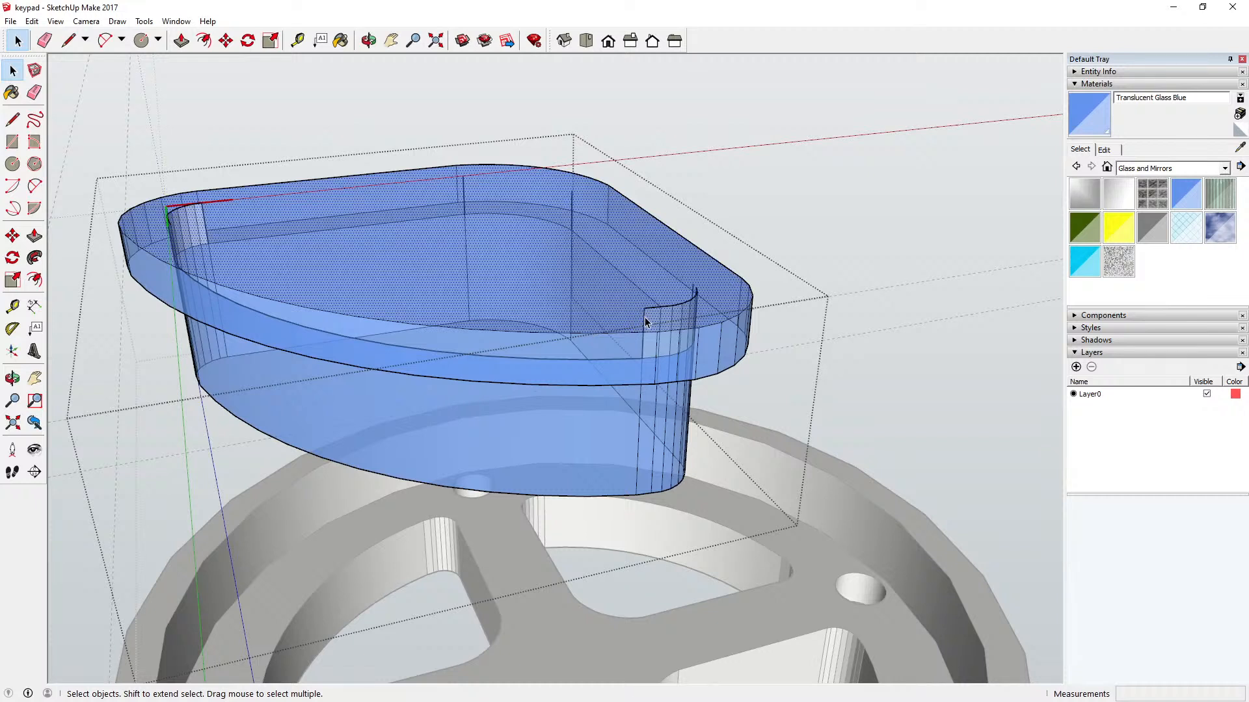
click(55, 21)
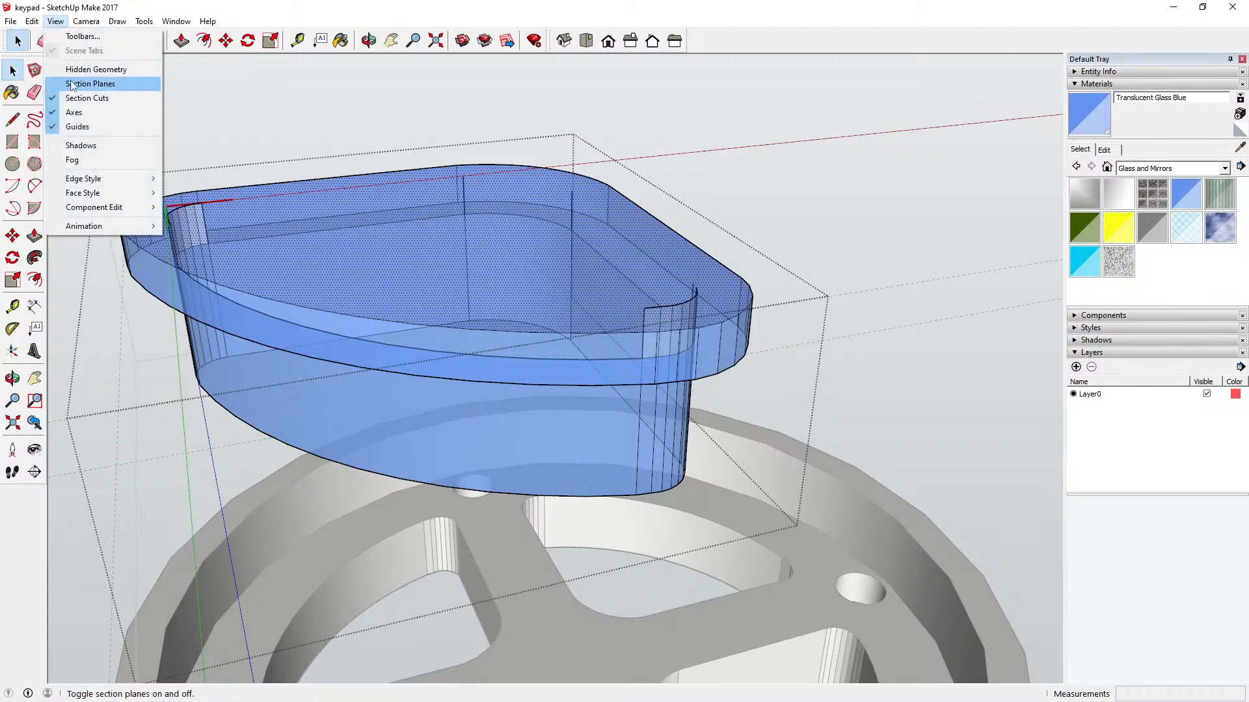
mouse_move(114, 197)
click(190, 194)
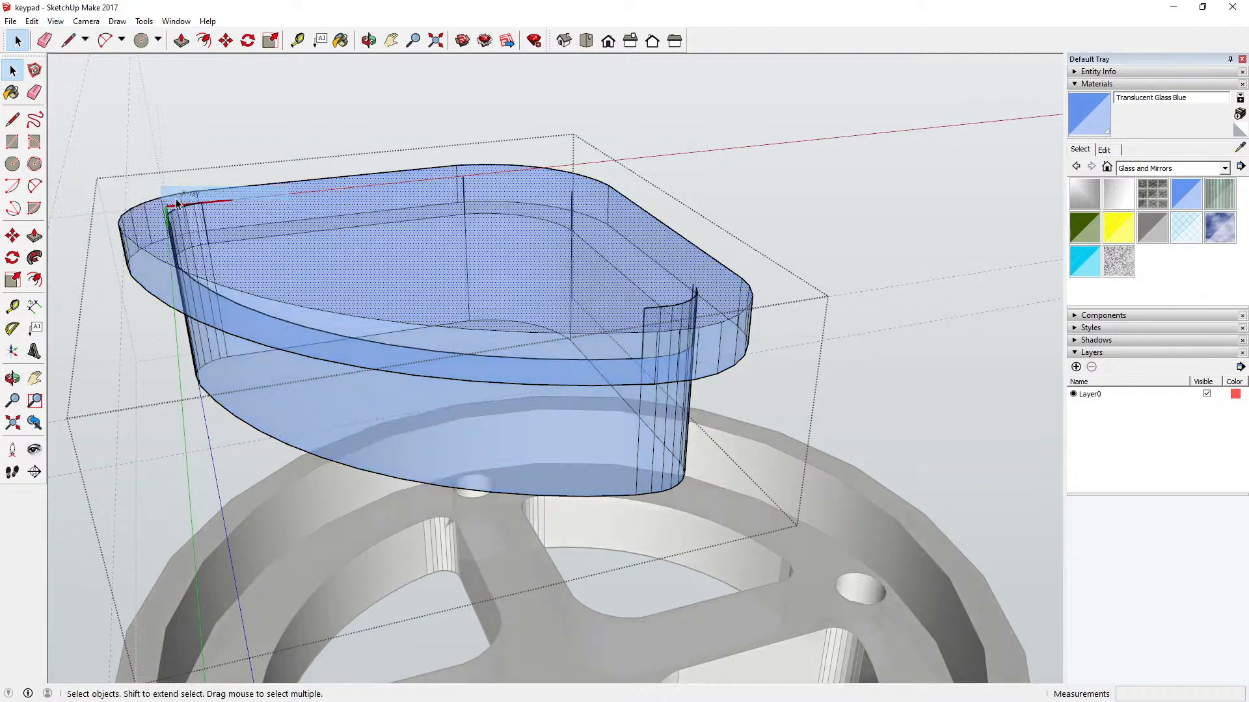
Step: Turn off the X-ray face style to check the leftover wall facets at the sector button's small rounded corner
scroll(646, 337, up, 2)
scroll(645, 300, up, 1)
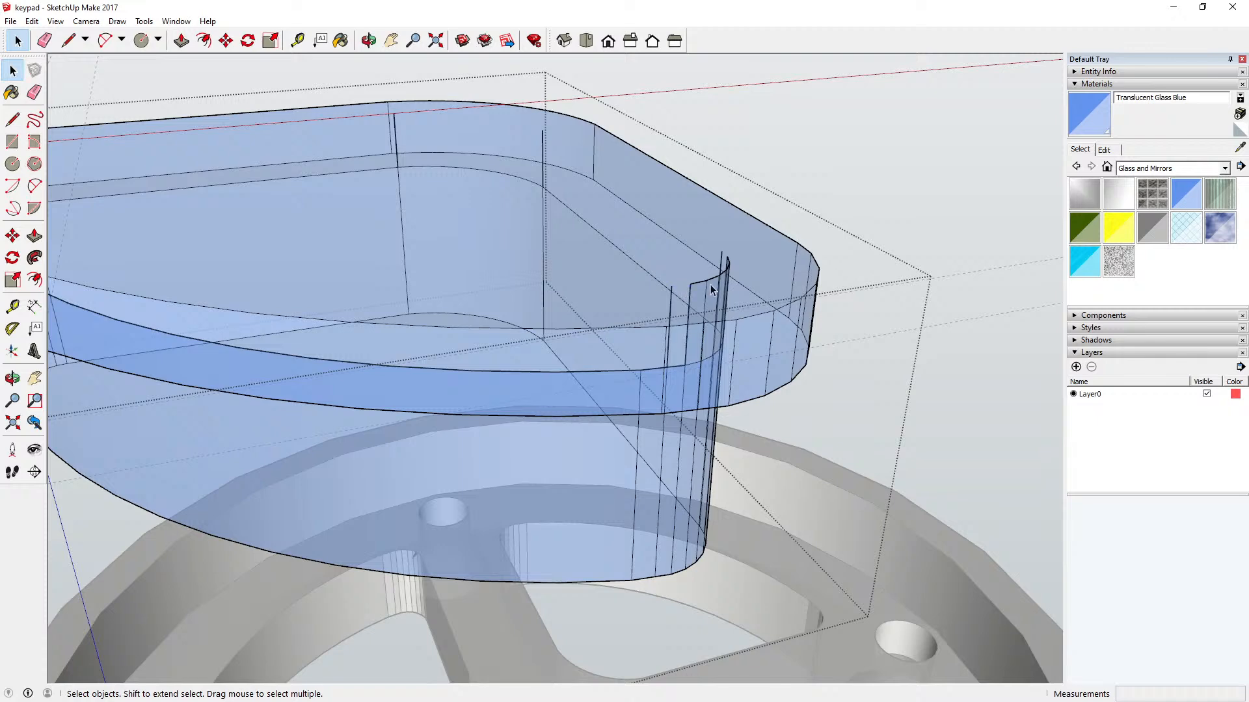
click(368, 40)
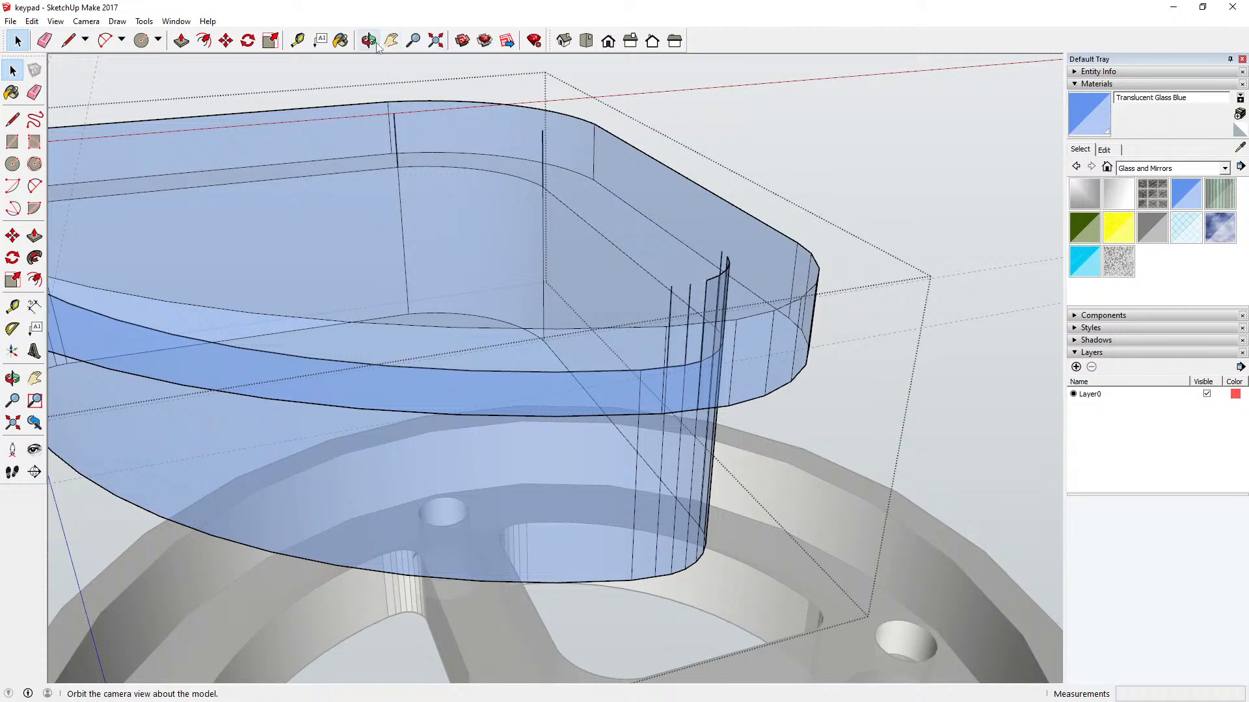
drag(572, 214, 318, 125)
click(55, 20)
mouse_move(107, 198)
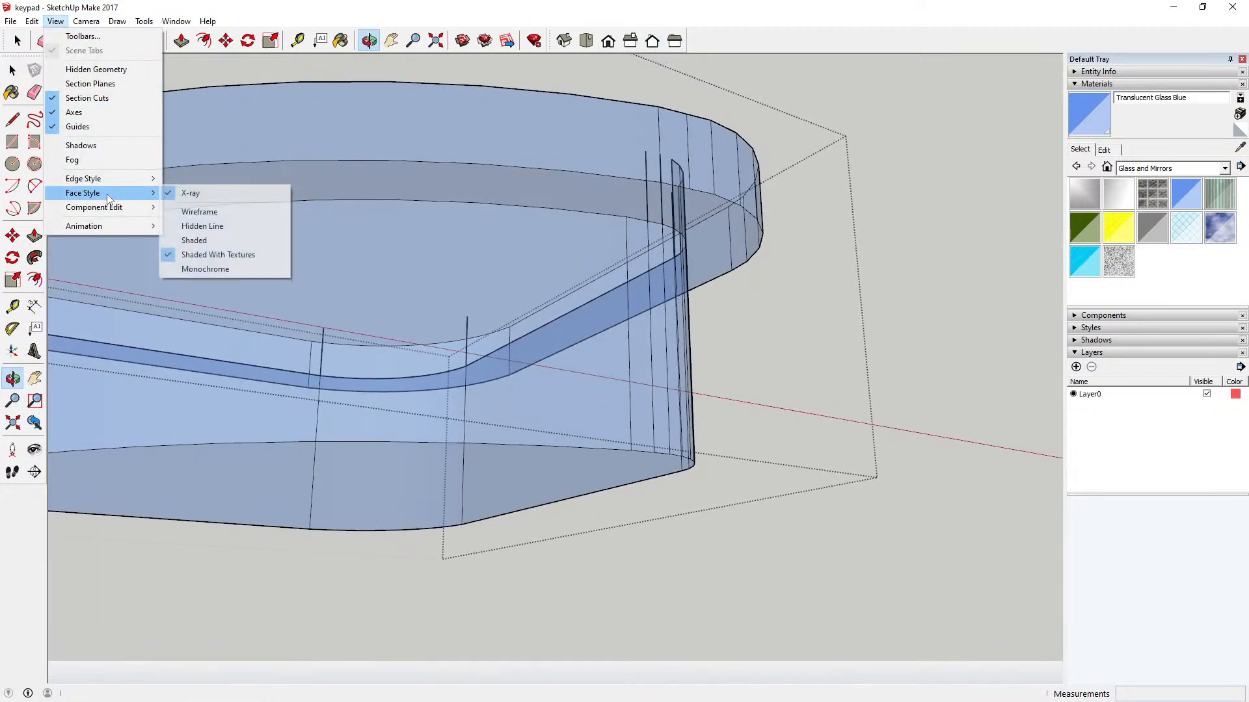
click(185, 195)
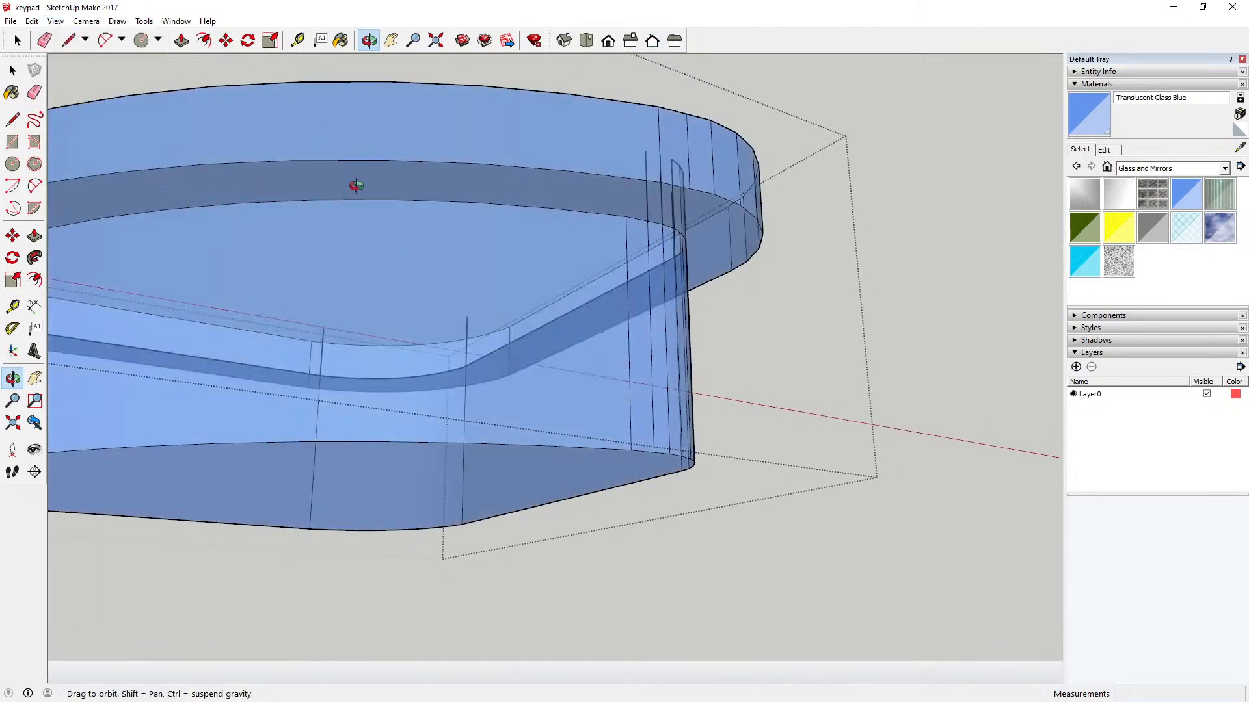
Step: Examine the hollow side of the sector button and switch the face style back to X-ray
drag(357, 185, 455, 275)
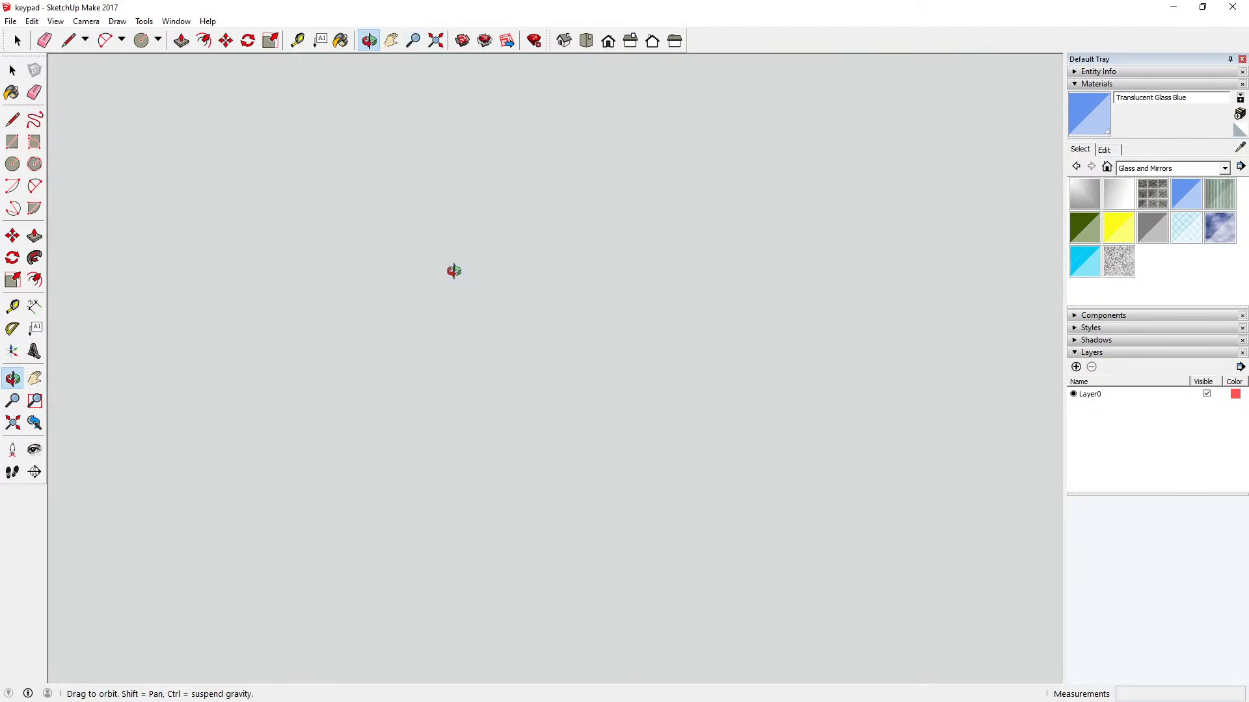
click(436, 40)
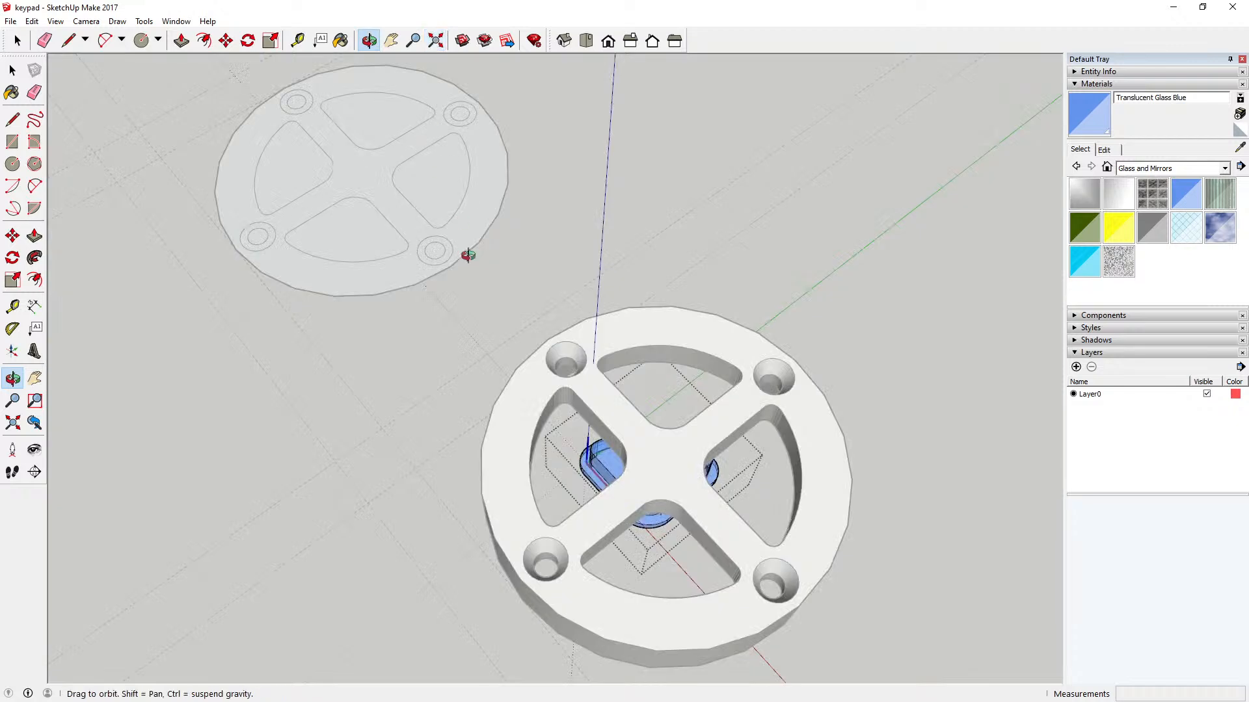
drag(581, 385, 494, 426)
drag(625, 480, 550, 164)
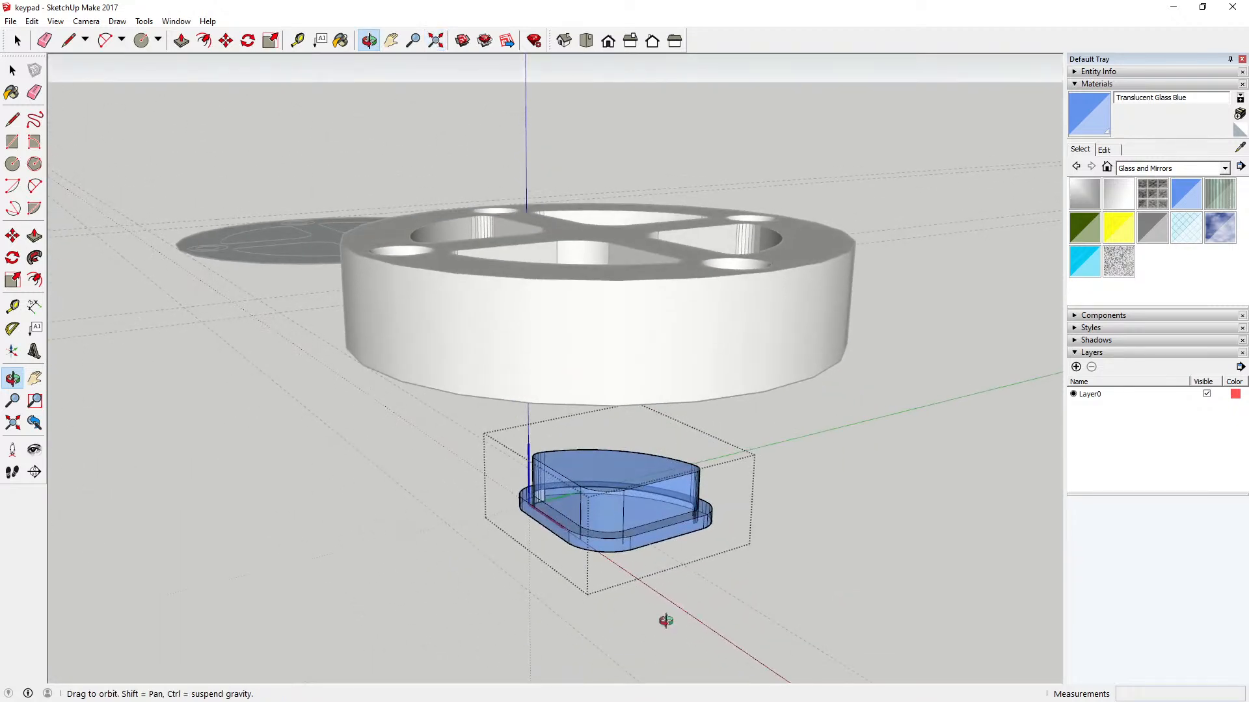
scroll(621, 514, up, 6)
drag(617, 511, 424, 195)
key(space)
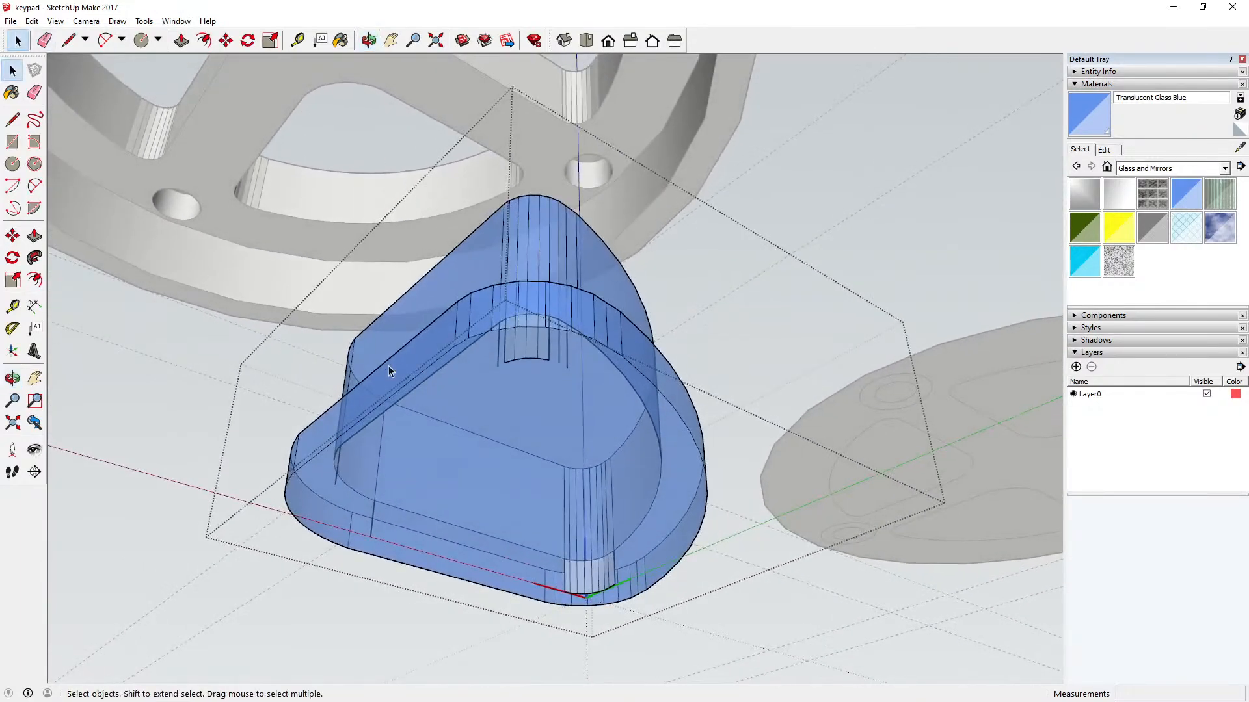
click(399, 466)
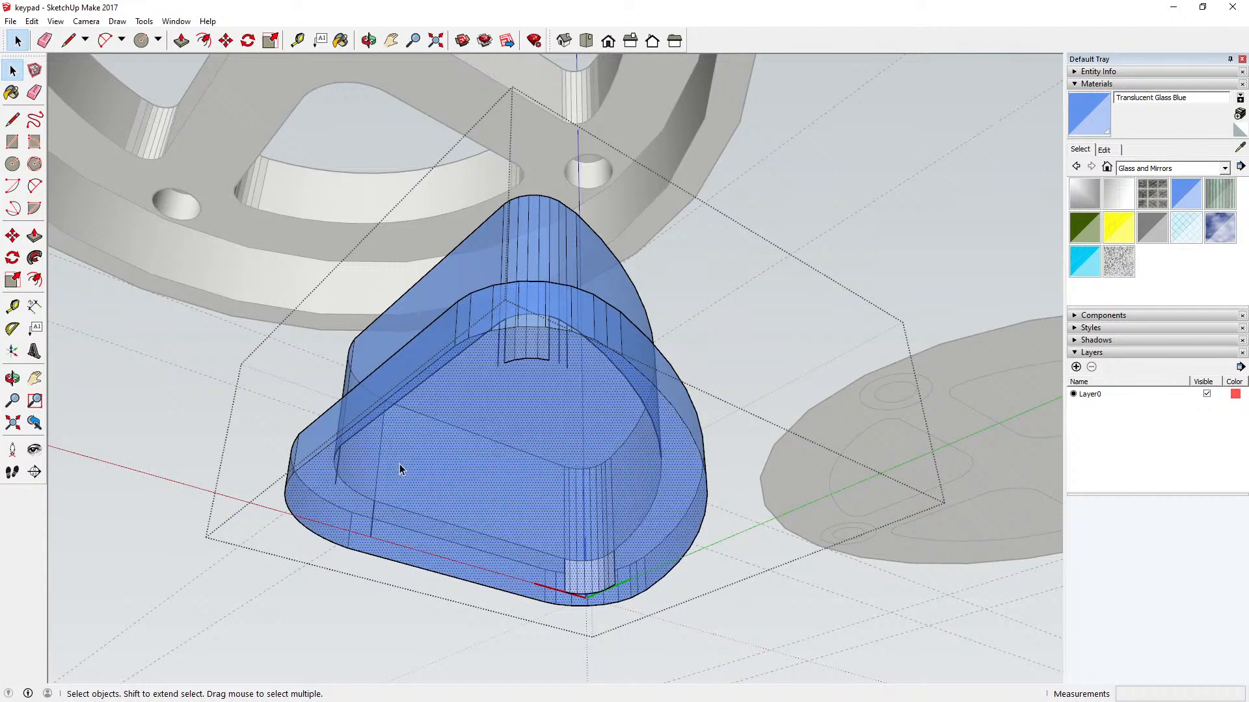
click(55, 20)
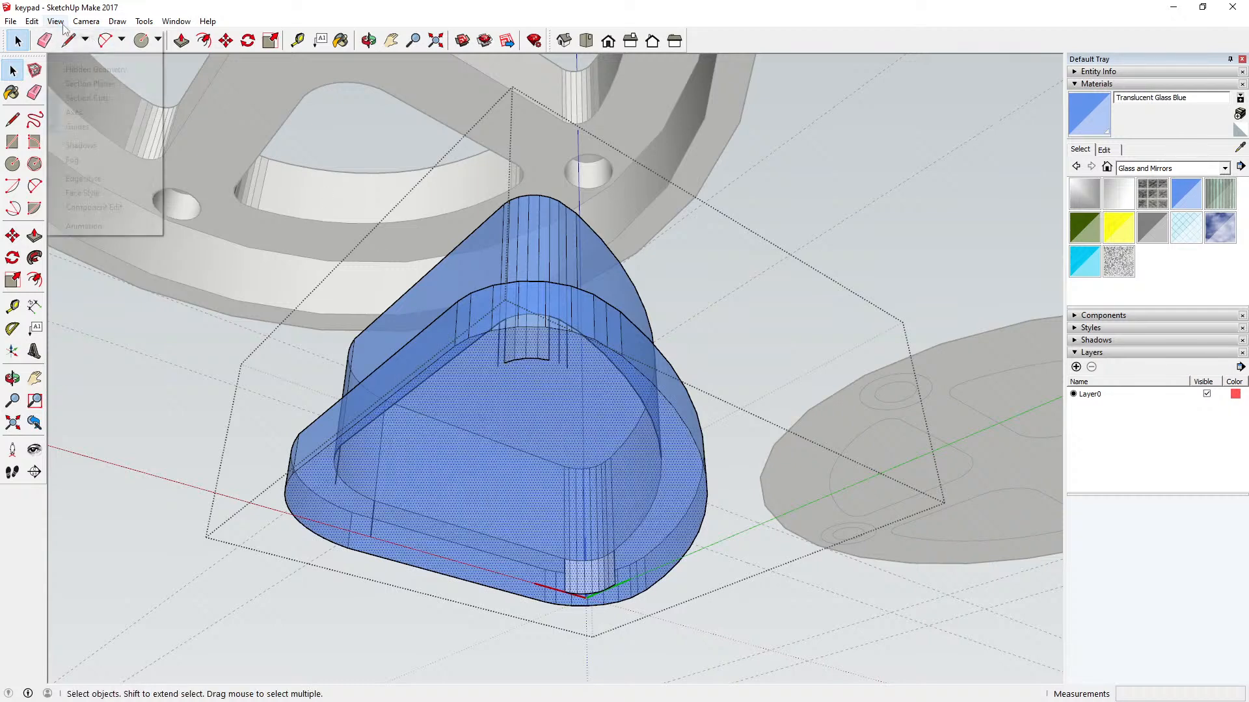
mouse_move(122, 194)
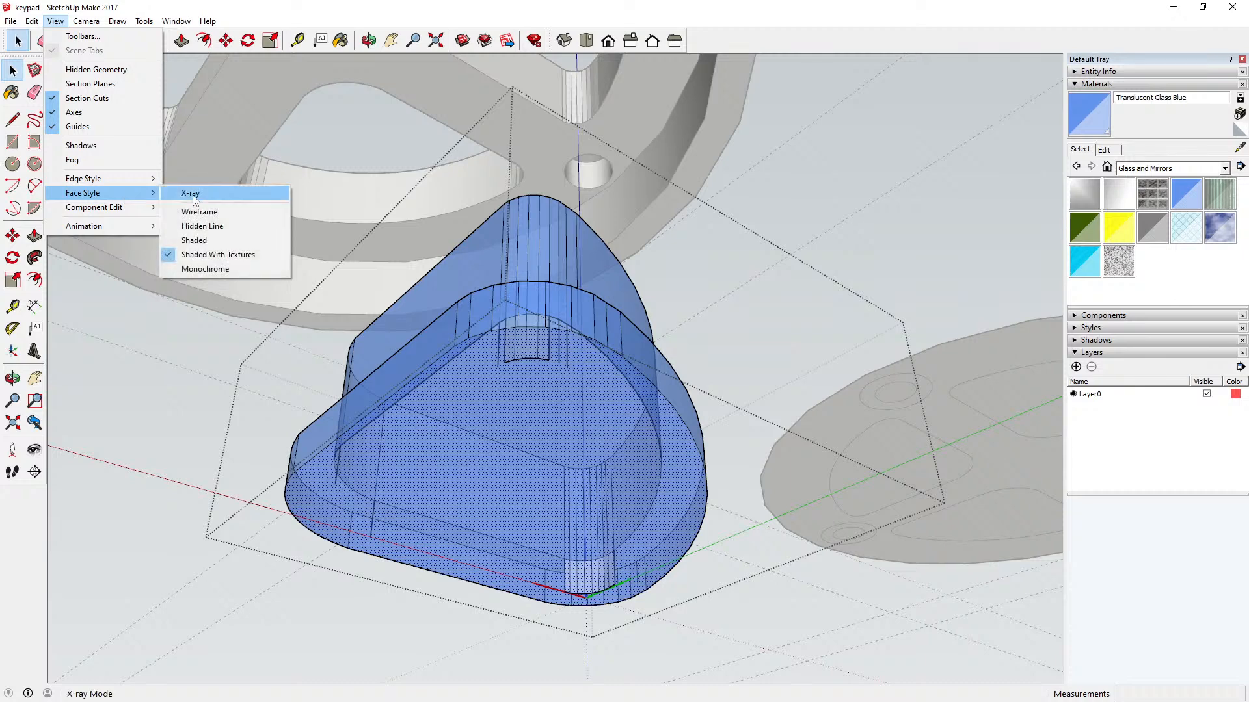
click(194, 195)
Step: Delete the leftover inner wall facets and their edges at the sector button's small rounded corner farther from the component origin
scroll(484, 345, up, 5)
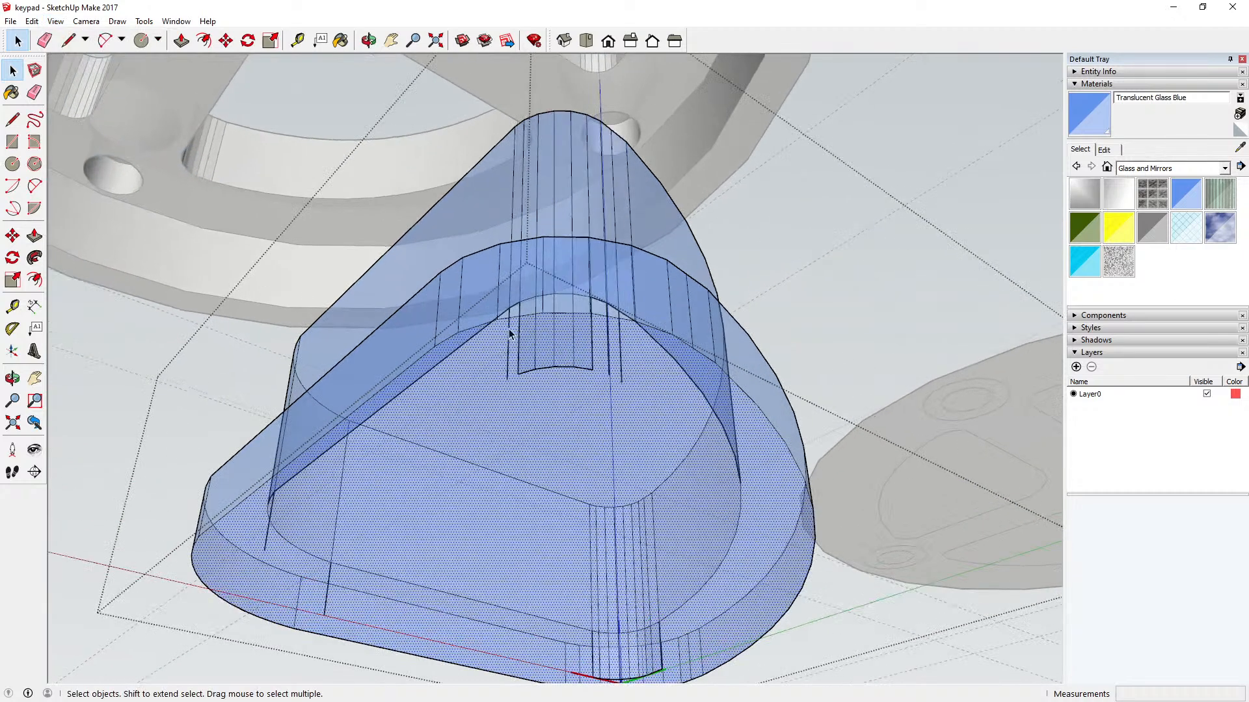
click(508, 329)
key(Delete)
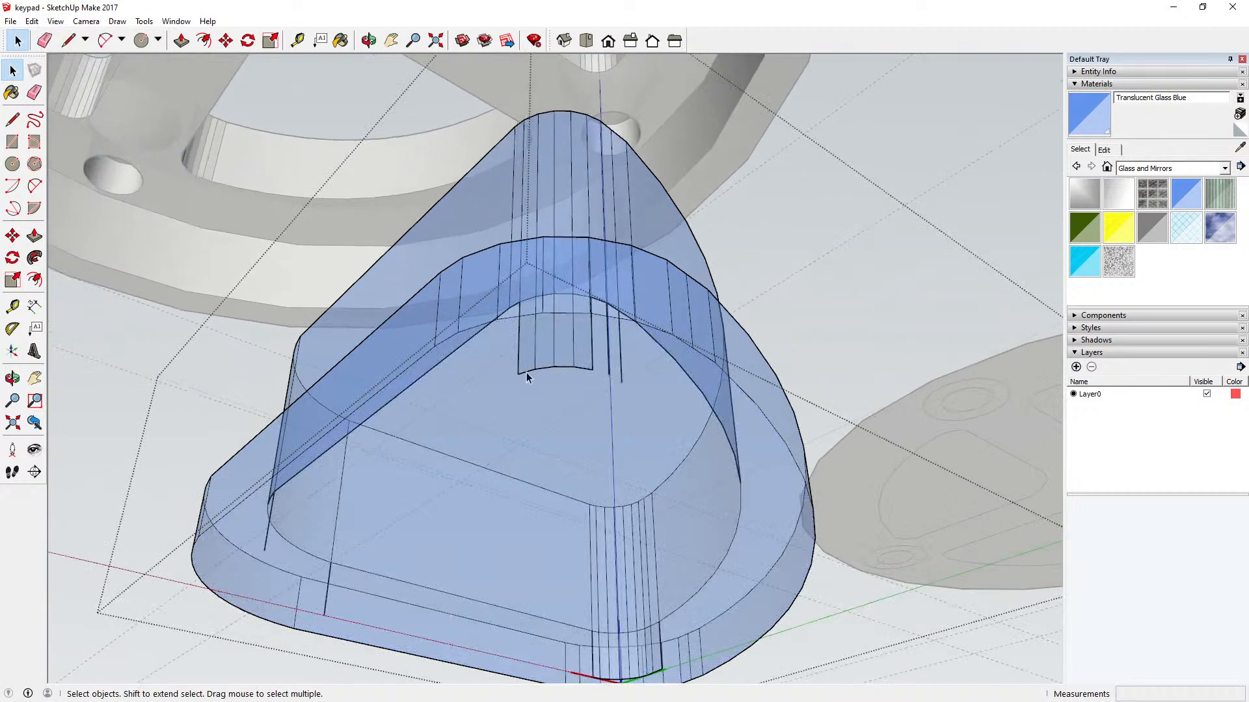
click(525, 372)
key(Delete)
click(538, 366)
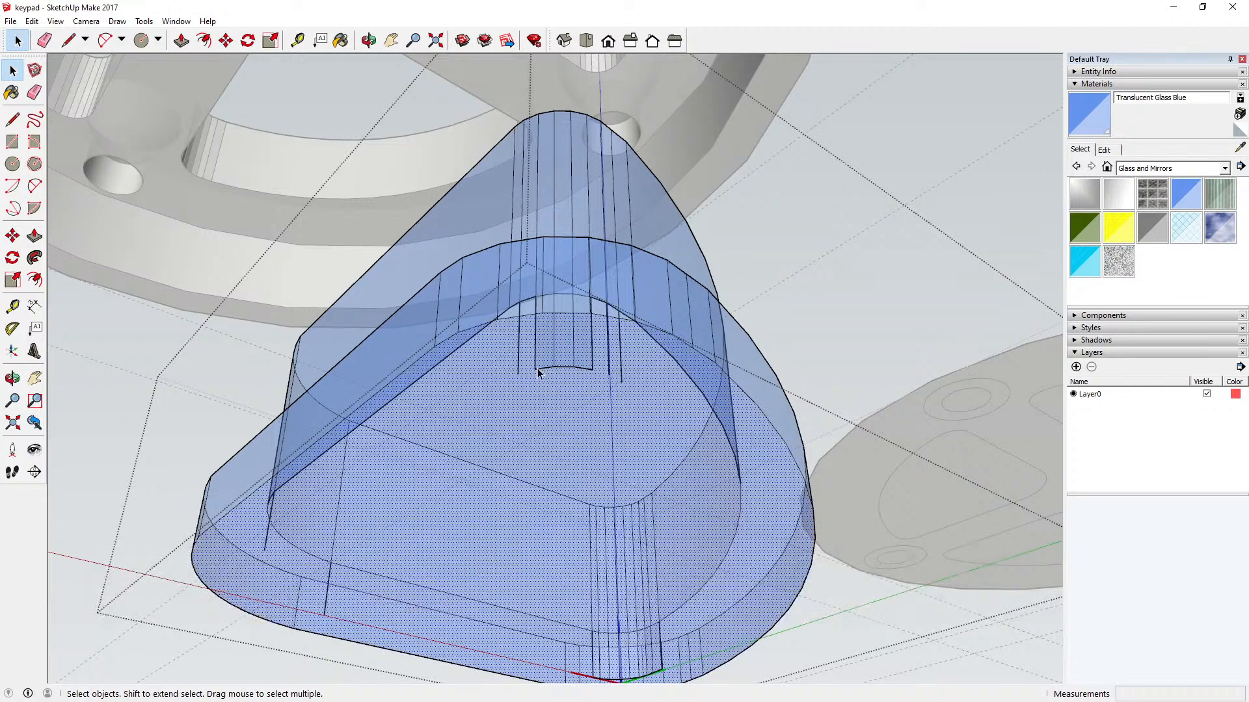
key(Delete)
click(535, 362)
key(Delete)
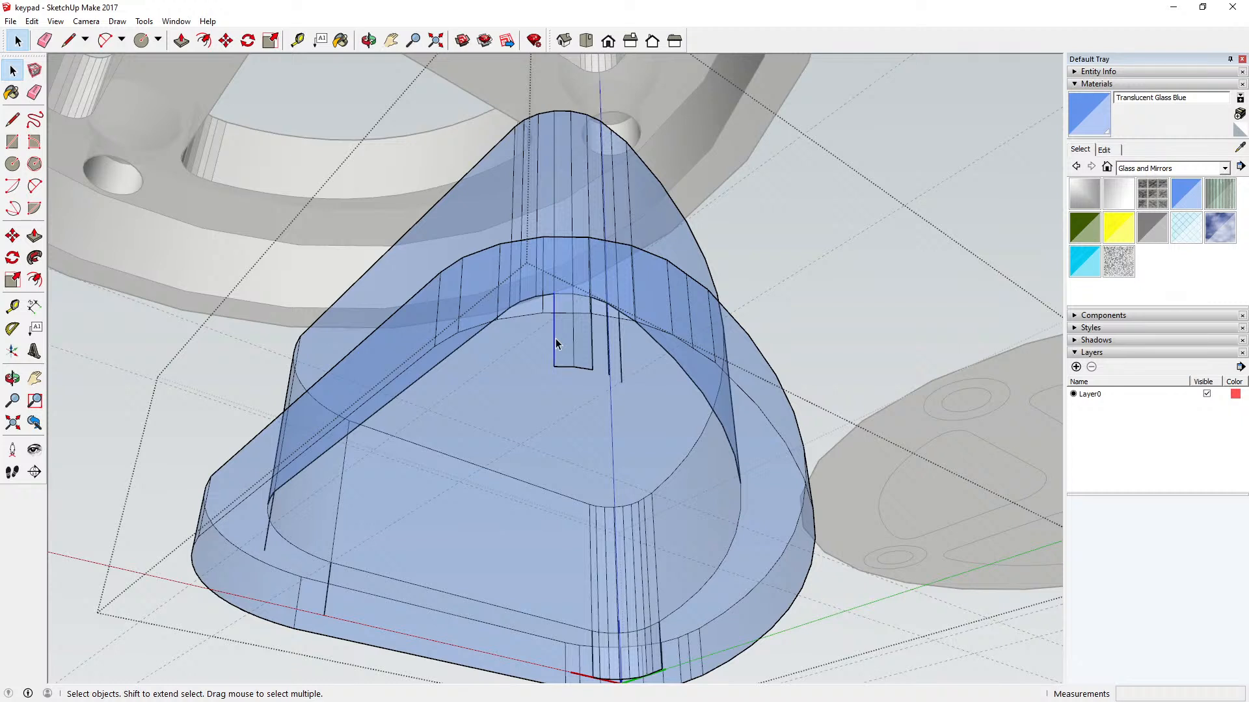
key(Delete)
click(560, 368)
key(Delete)
click(573, 359)
key(Delete)
click(591, 359)
key(Delete)
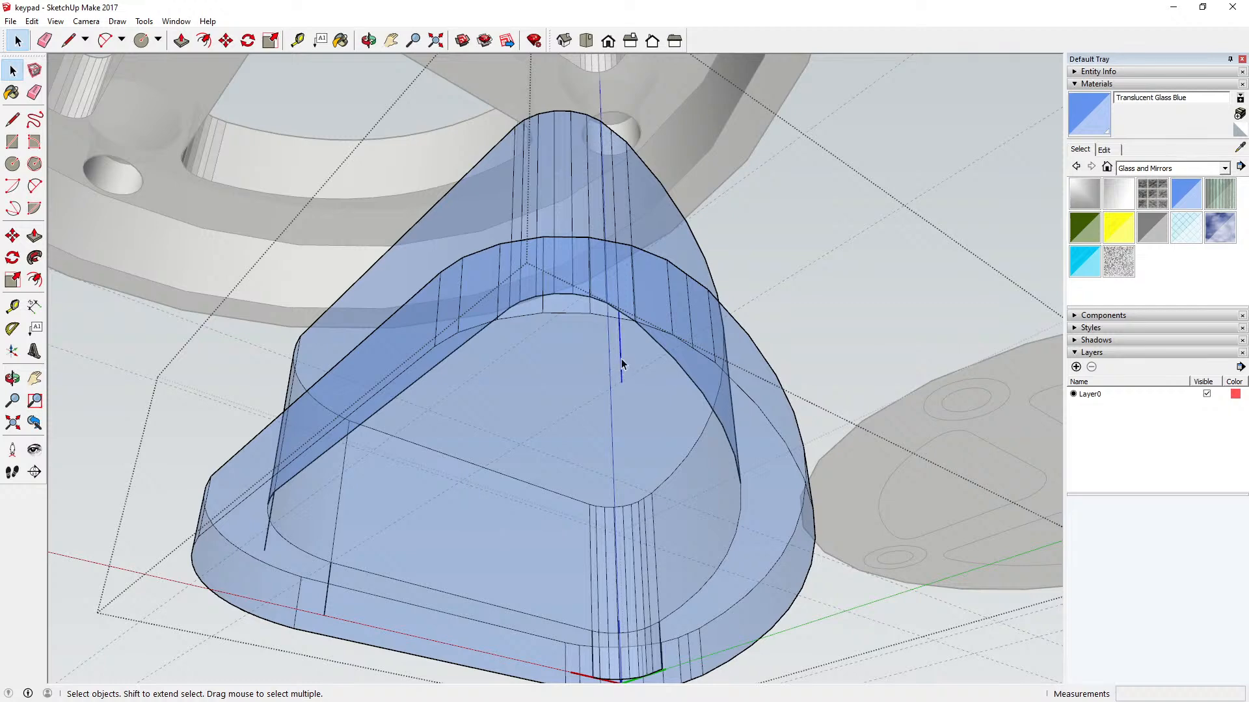
Step: Delete the leftover inner wall edges at the sector button's other small rounded corner, beside the component origin
click(368, 40)
drag(455, 188, 504, 262)
scroll(504, 262, down, 5)
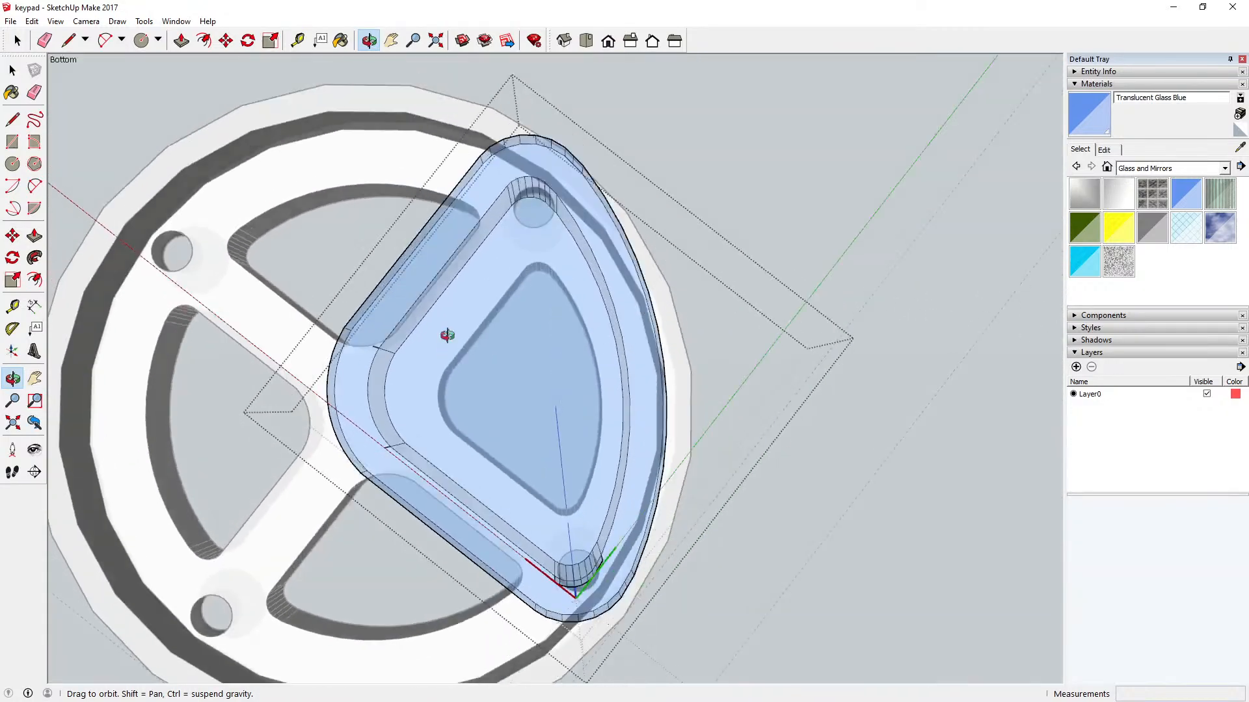
drag(447, 335, 327, 208)
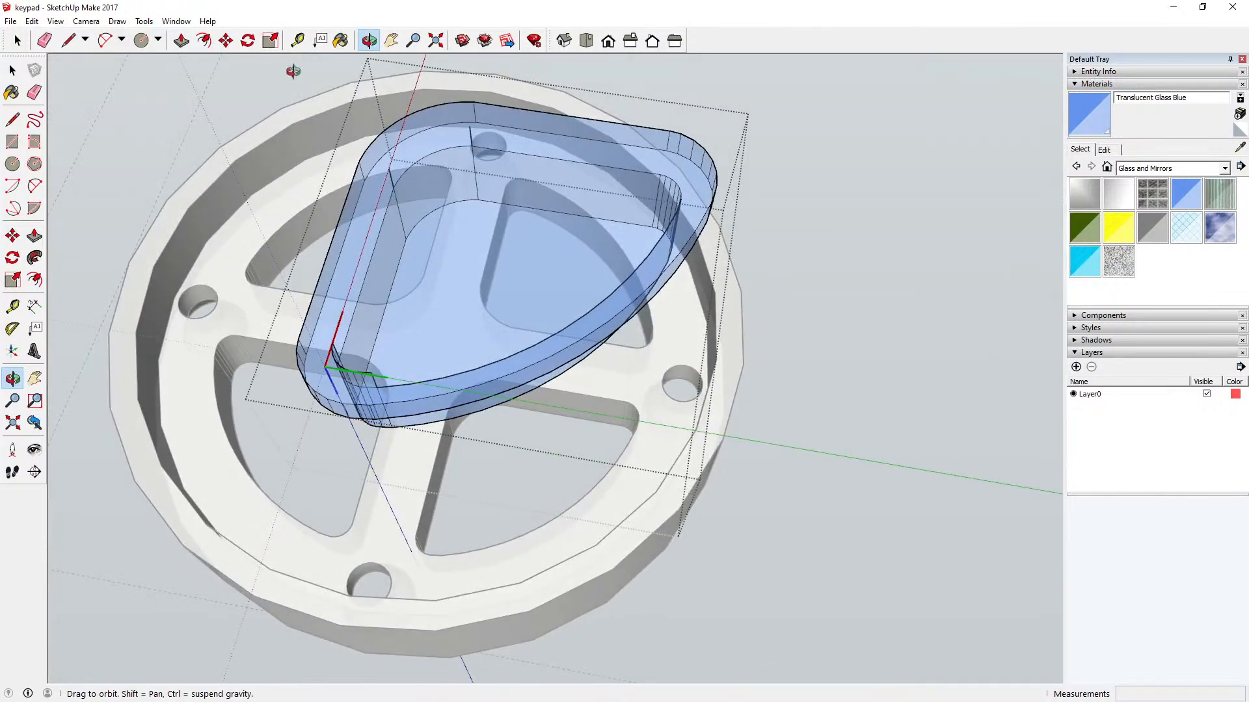
key(space)
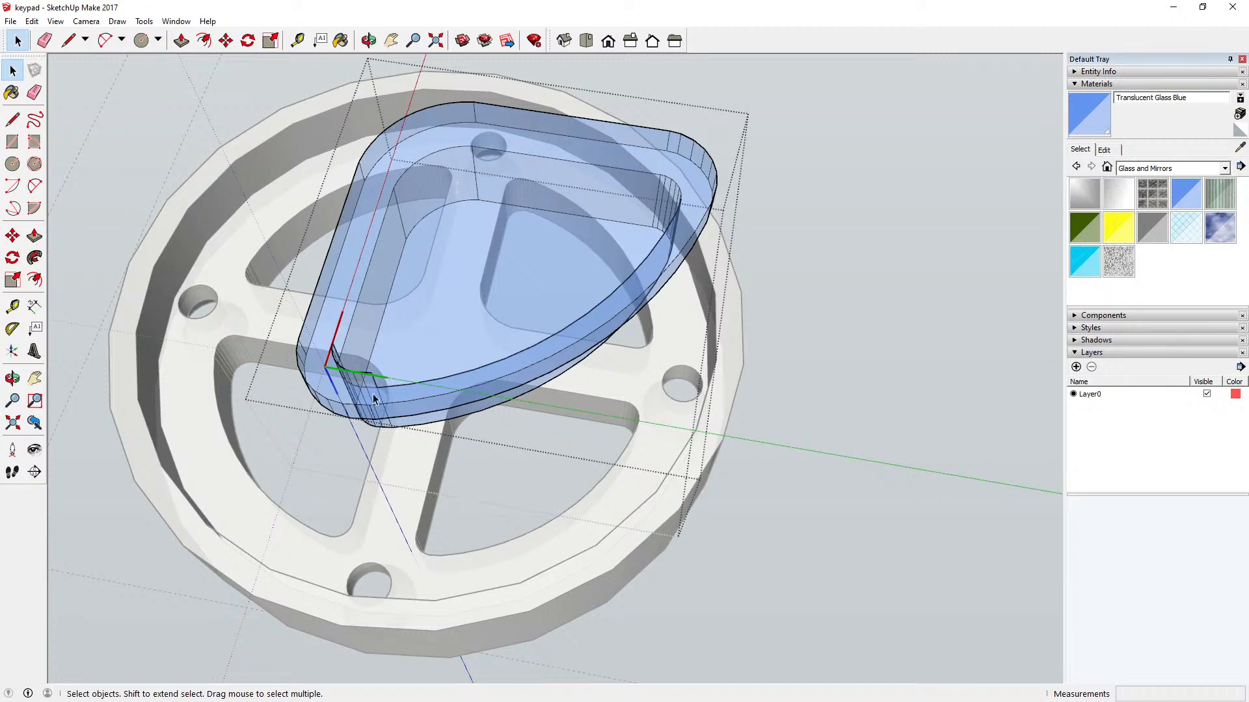
scroll(374, 398, up, 5)
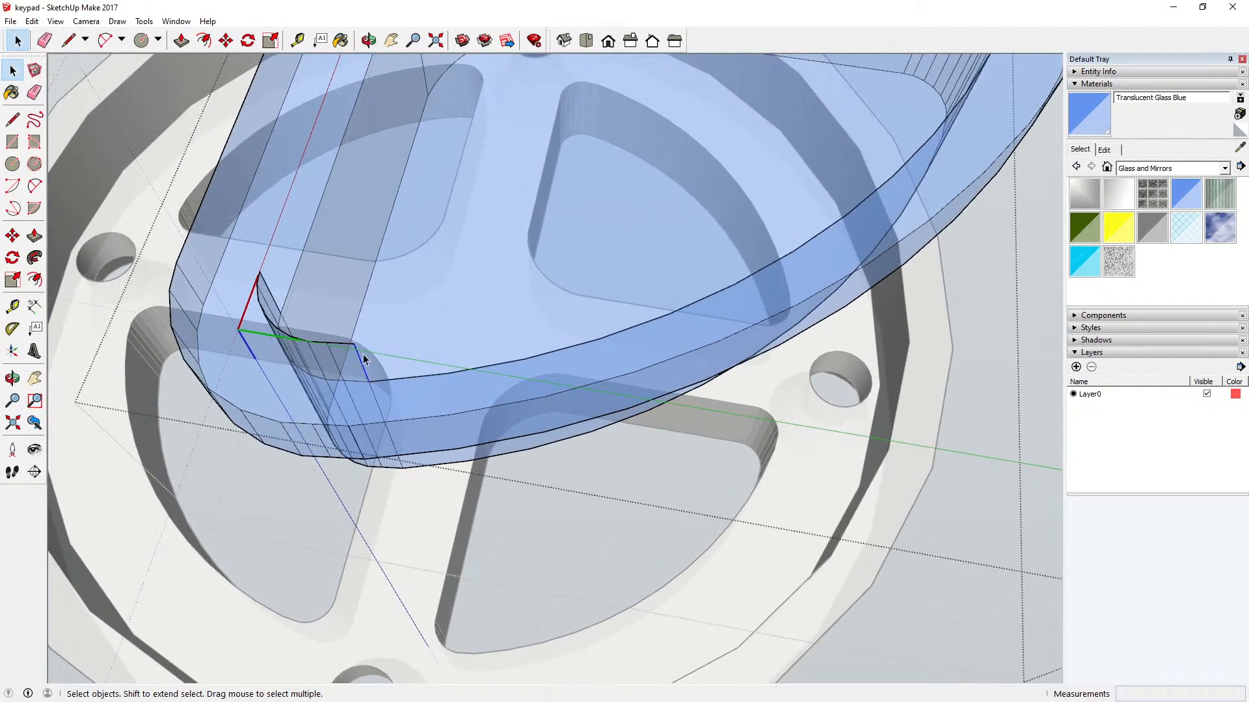
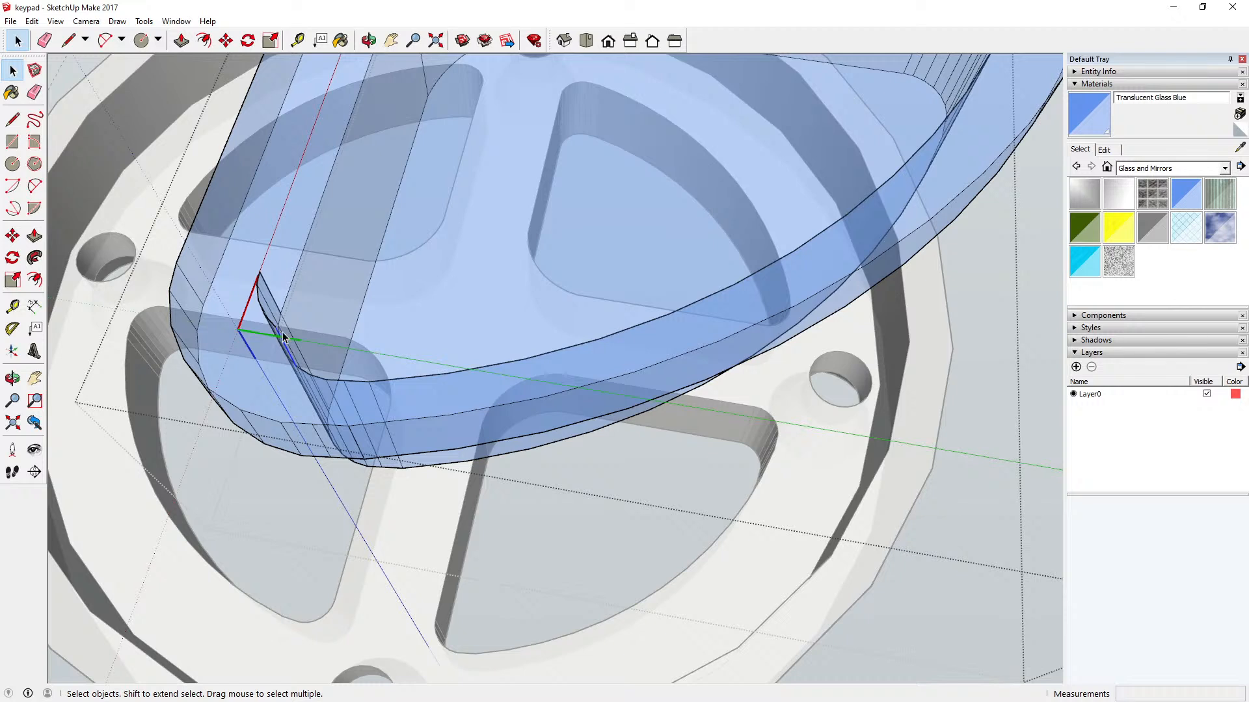
Step: Delete the stray faces and edges left over at the rounded corner inside the blue key group
key(Delete)
key(Delete)
key(Delete)
click(257, 279)
click(260, 279)
key(Delete)
click(263, 296)
key(Delete)
click(263, 309)
key(Delete)
Step: Hide the model axes and close the blue key group
click(368, 40)
drag(509, 209, 295, 224)
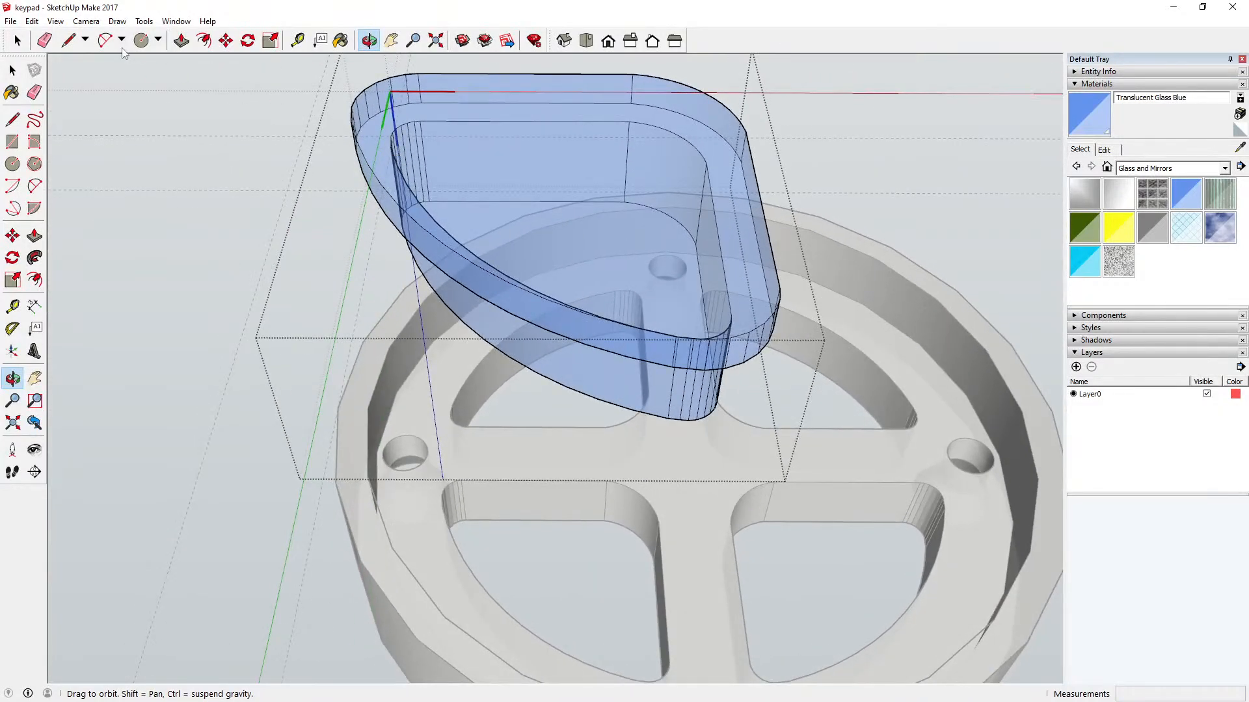
click(55, 21)
click(98, 111)
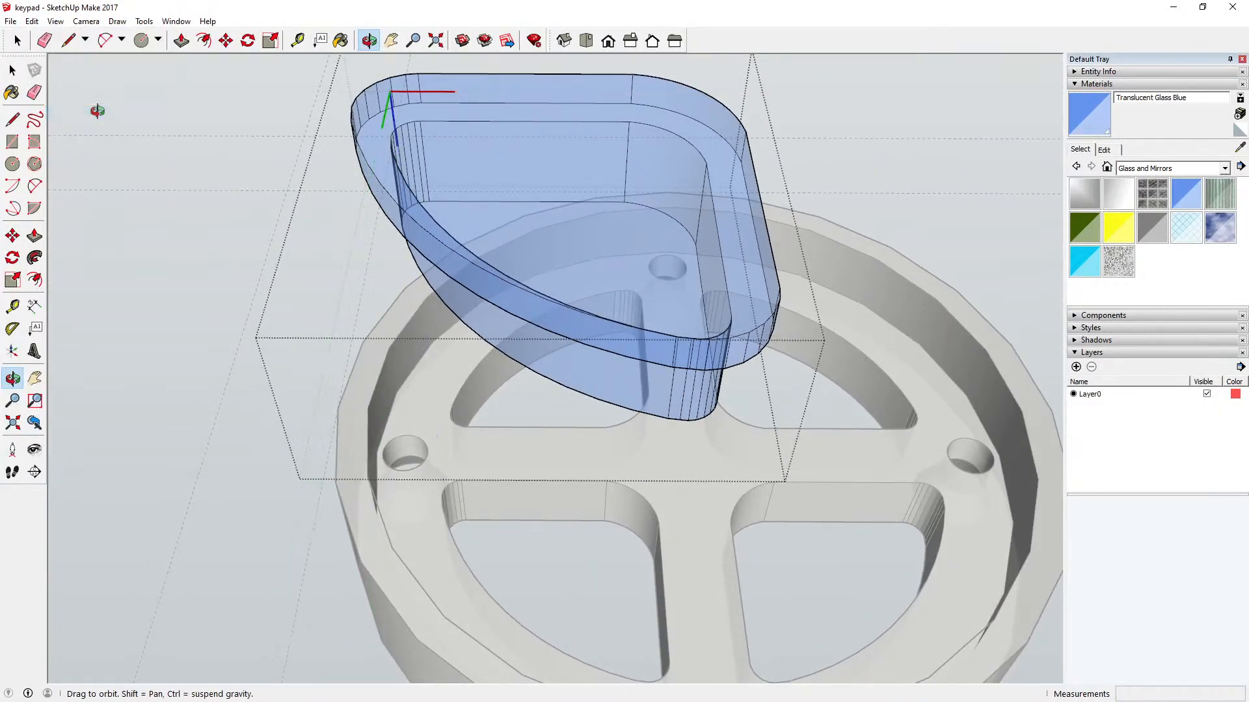
key(space)
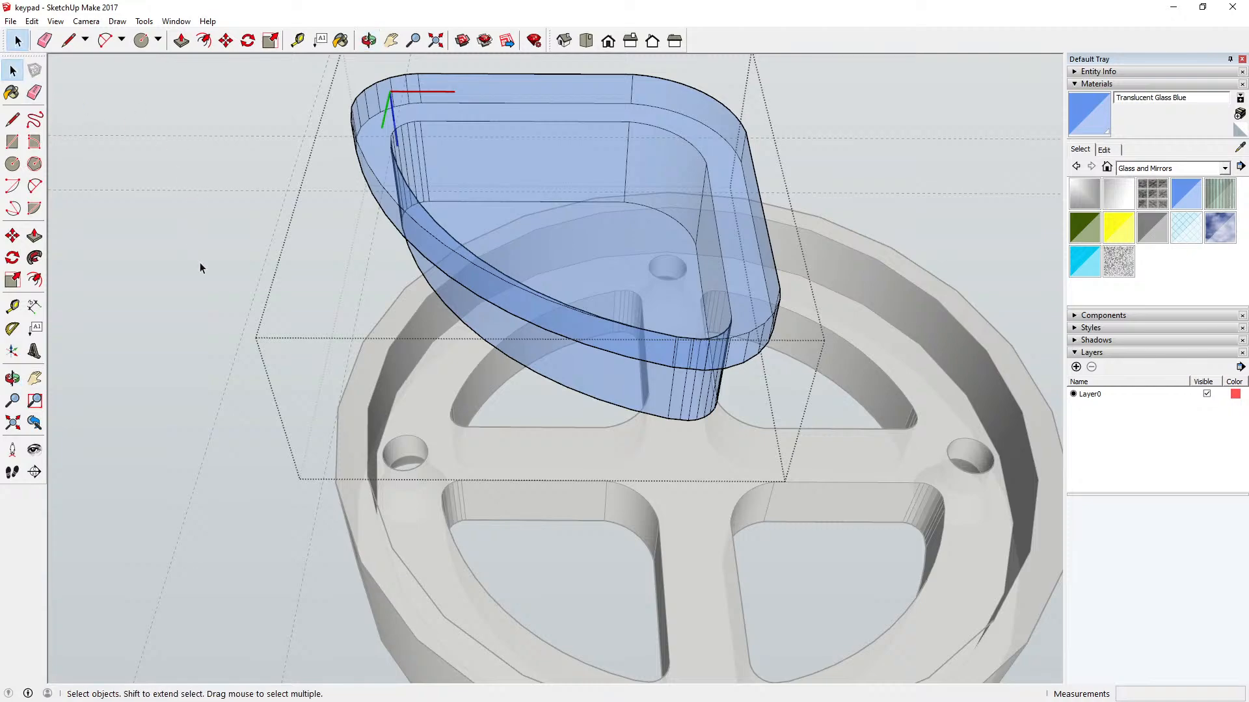
click(201, 266)
Step: Open the blue key group, inspect its top, flange and side-wall faces individually from several angles, and close the group
key(o)
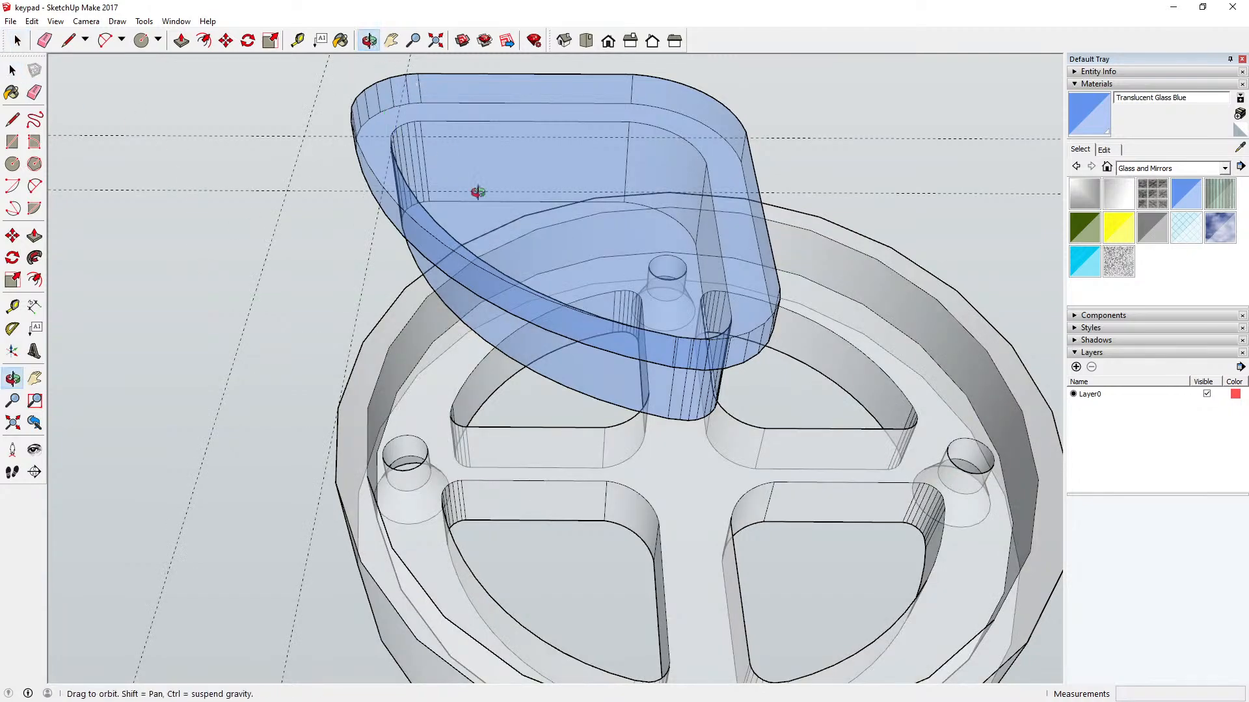
drag(479, 189, 324, 260)
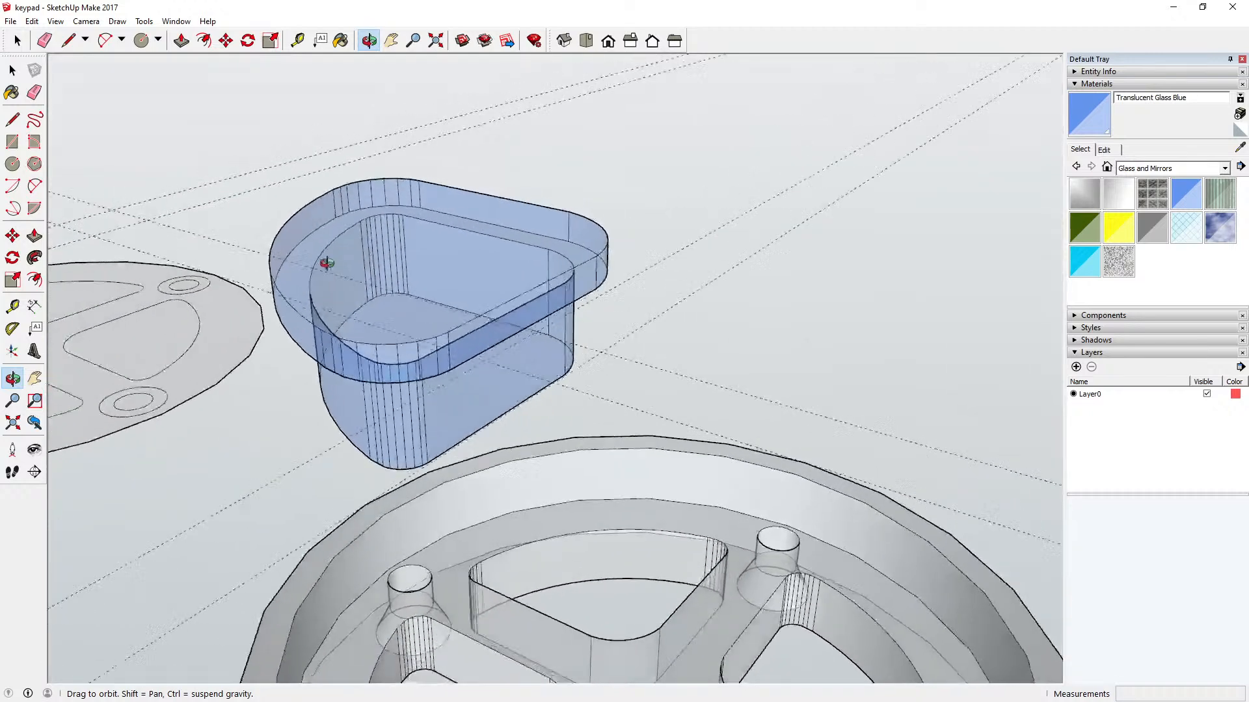
click(12, 70)
double_click(408, 252)
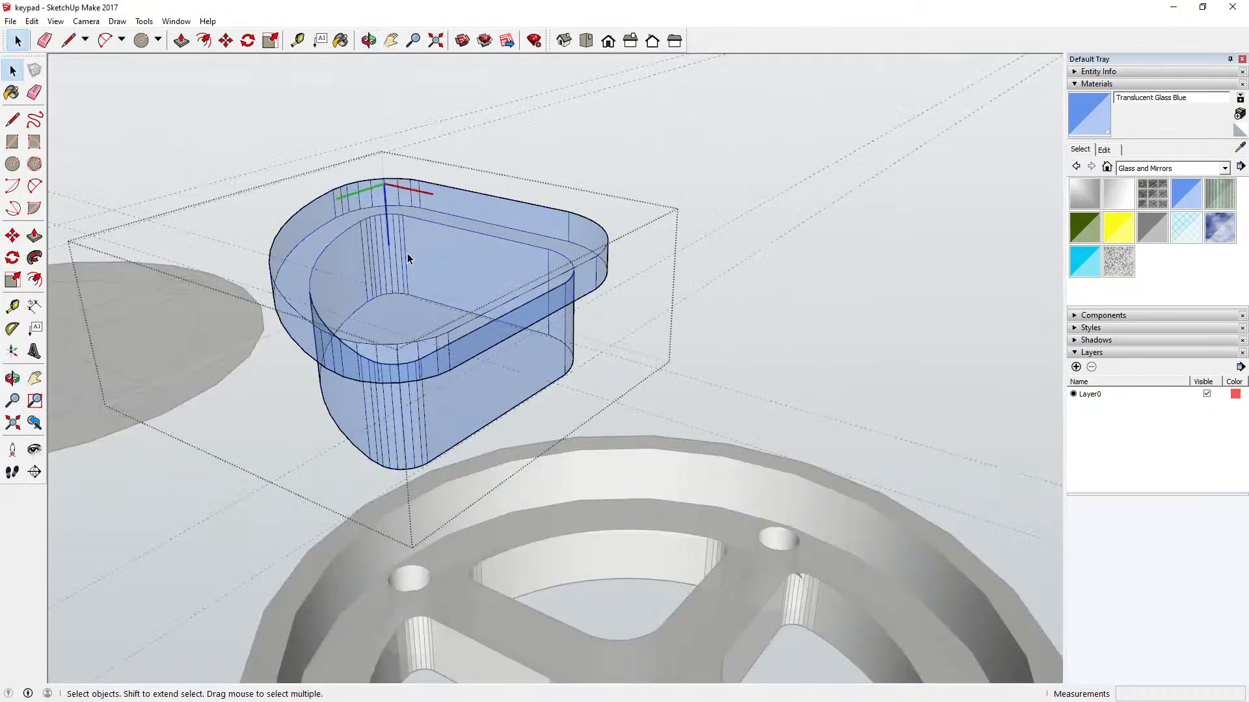
click(424, 247)
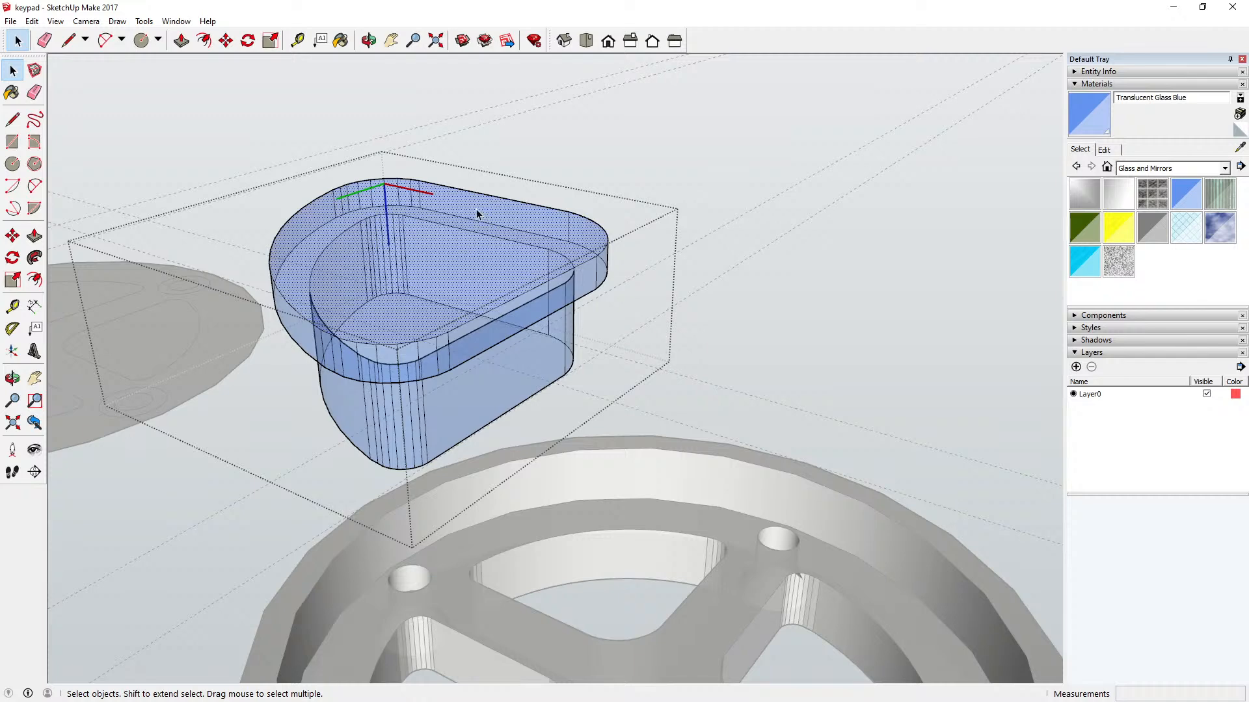
key(o)
drag(463, 232, 468, 90)
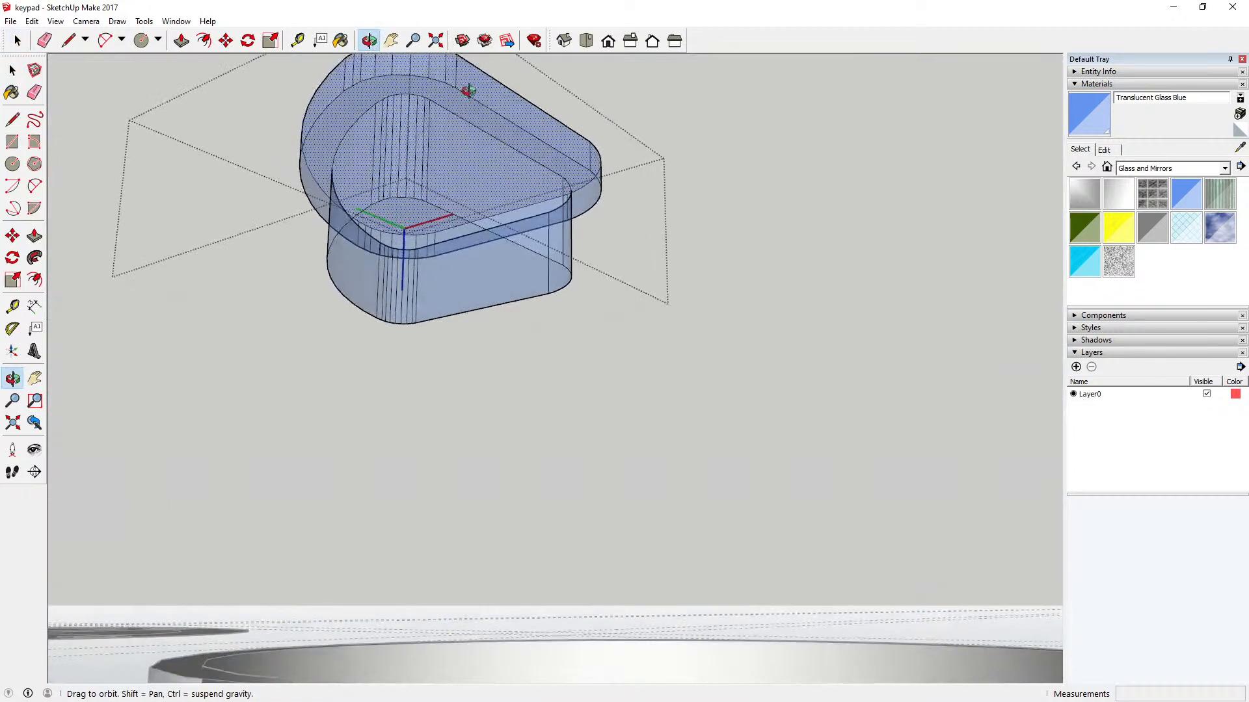
key(space)
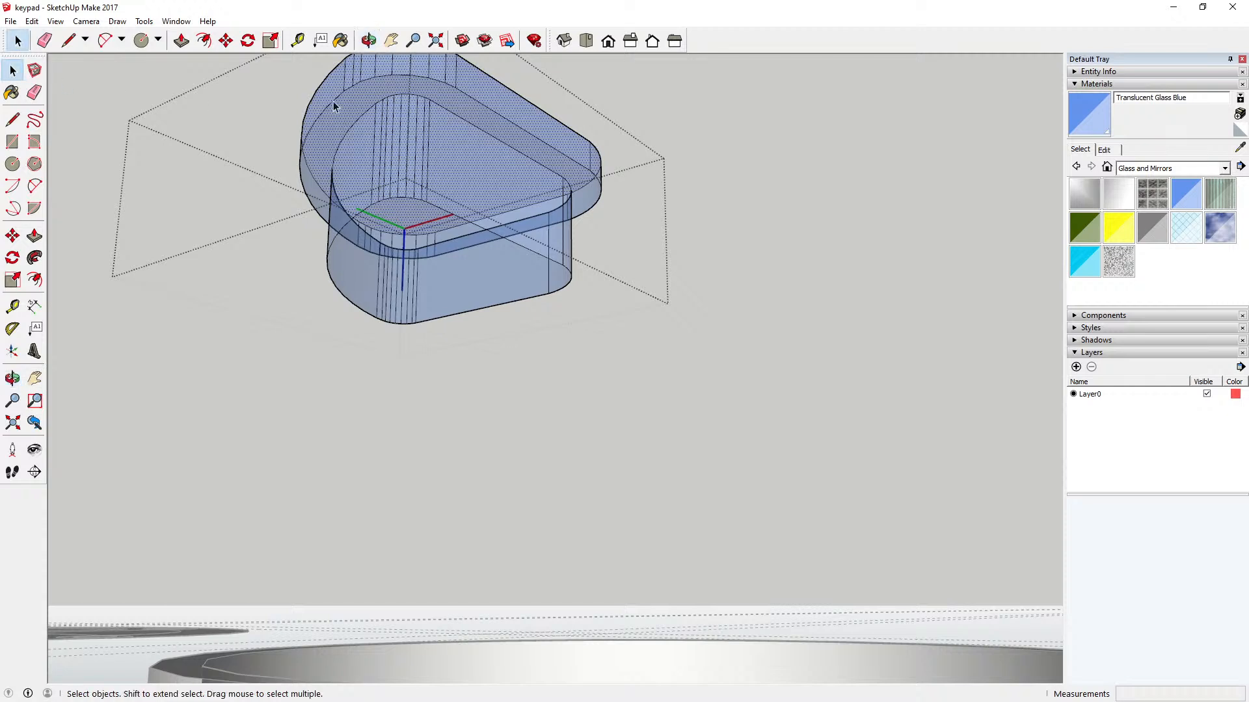
click(340, 104)
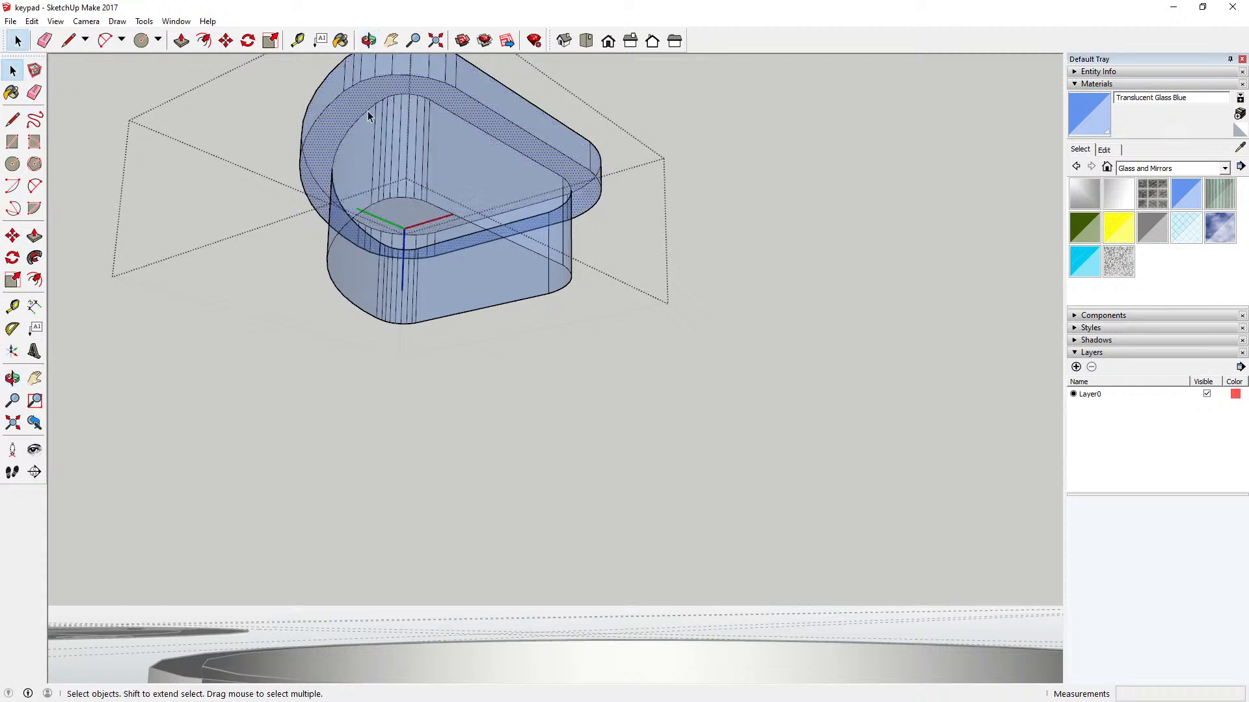
click(459, 142)
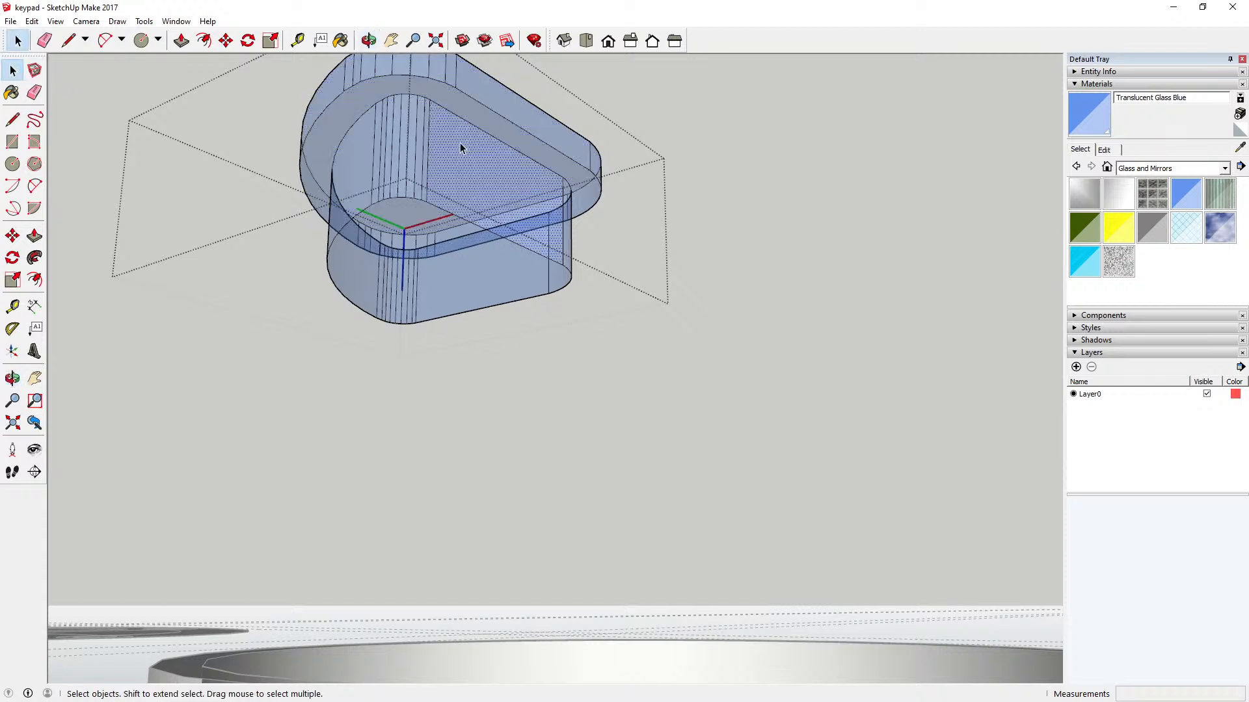
click(367, 40)
drag(359, 65, 369, 214)
click(17, 40)
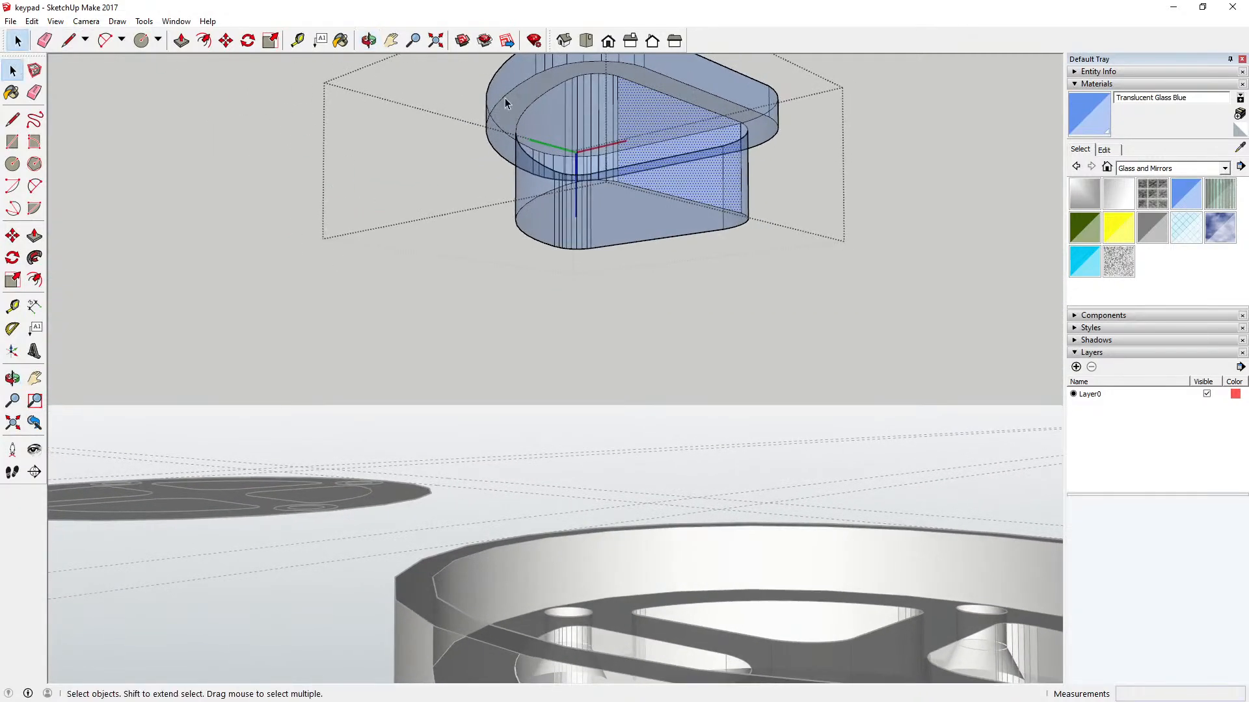
click(518, 105)
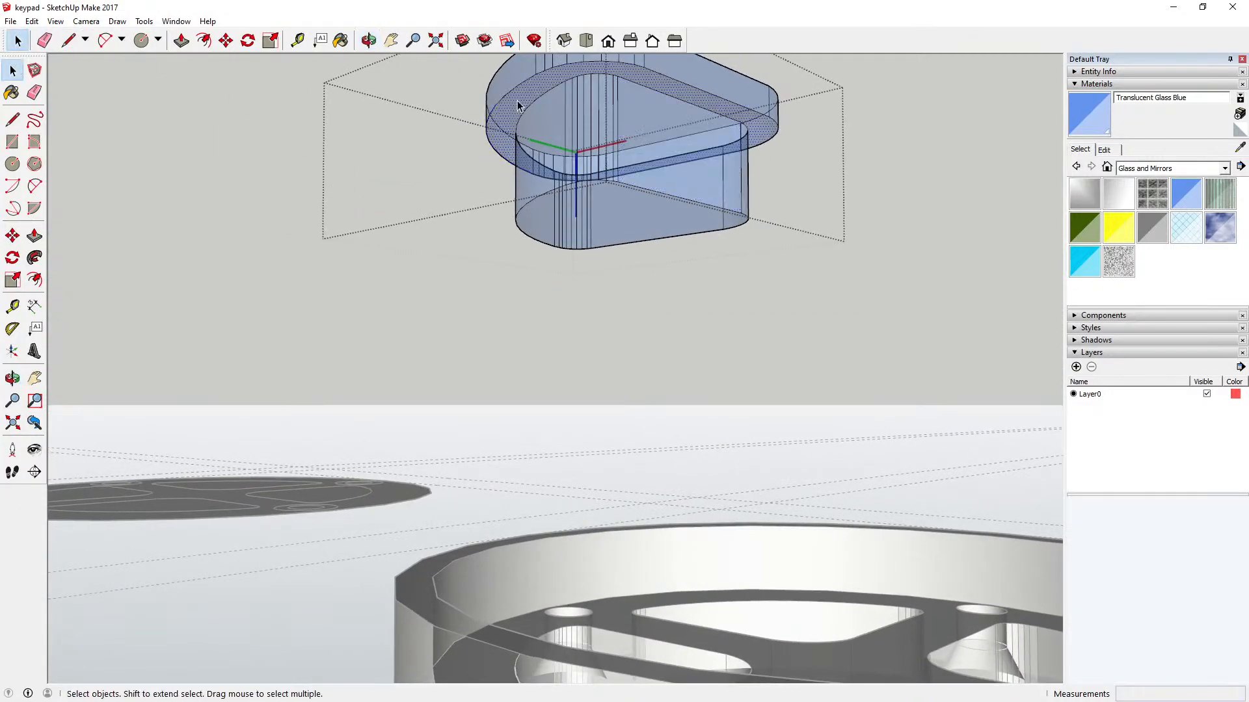
click(639, 209)
click(643, 121)
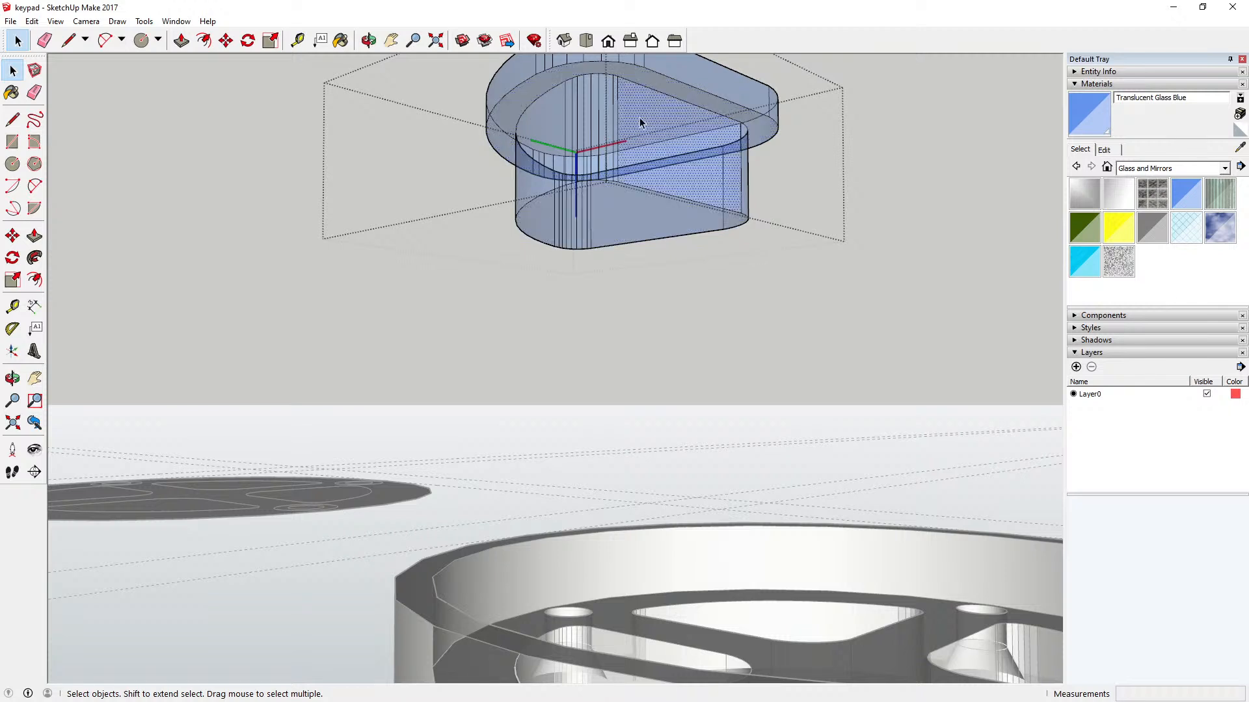
click(508, 104)
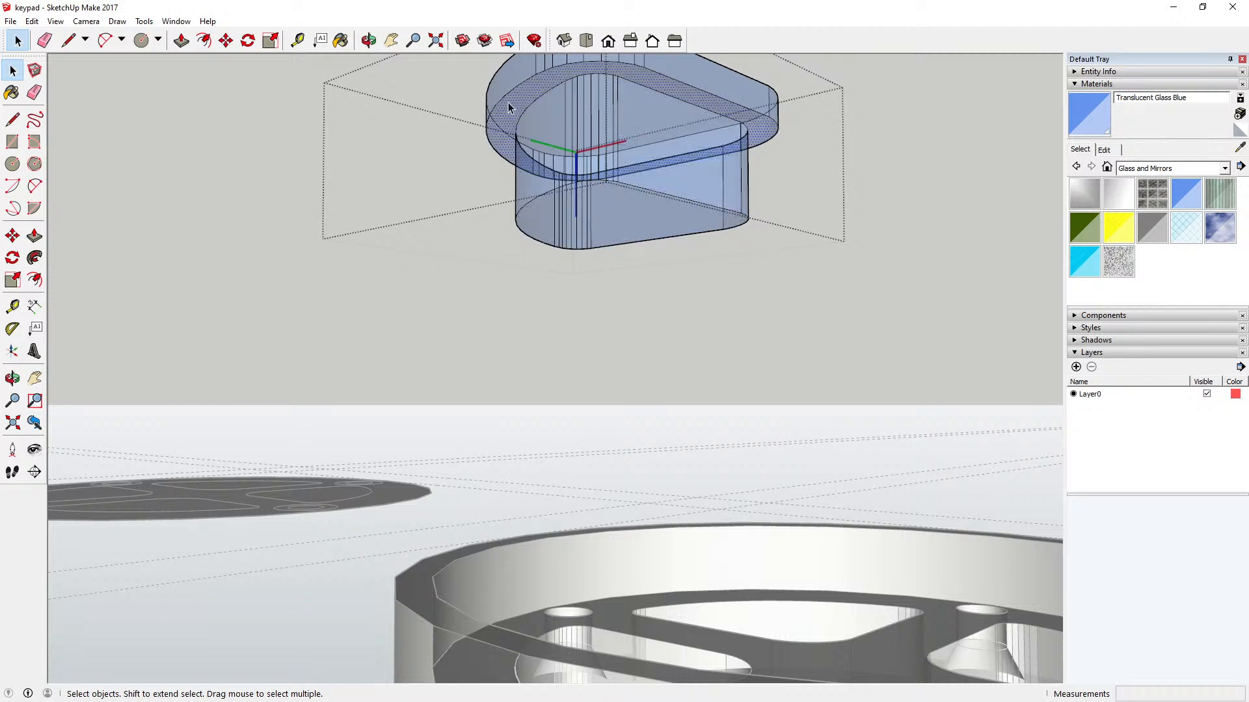
click(259, 123)
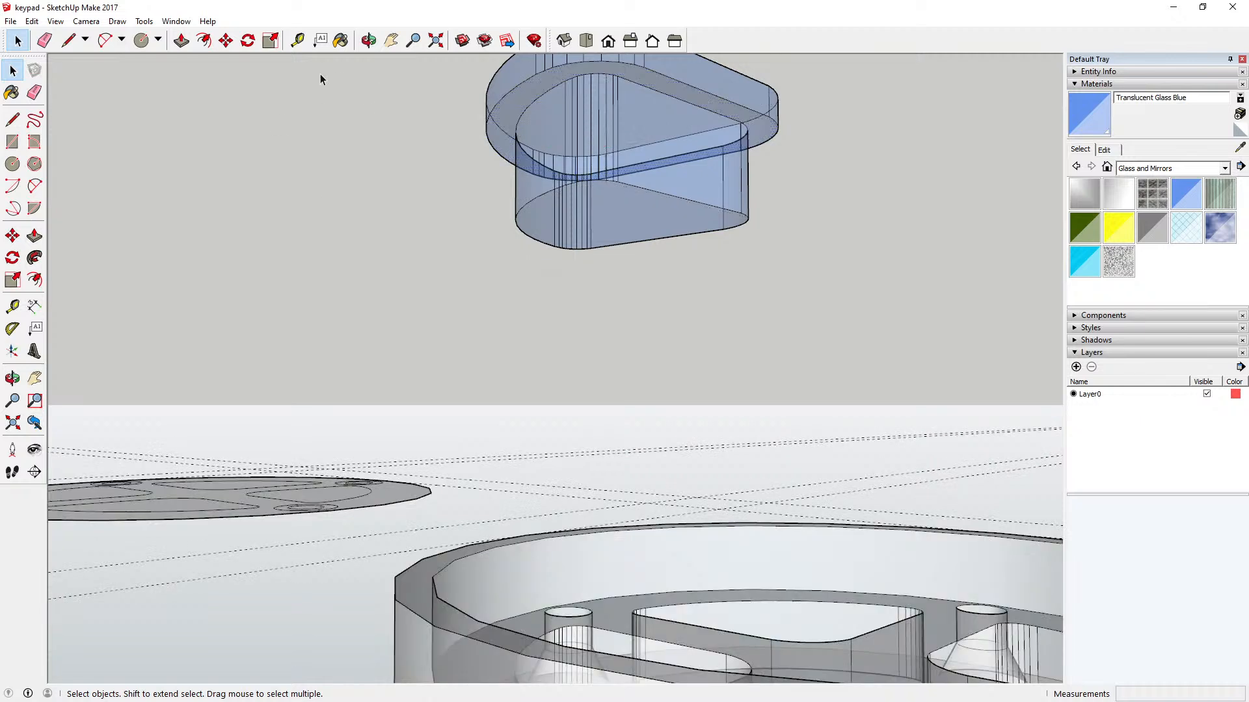
Step: Turn off the X-ray face style to show the ring and disc with opaque faces
click(55, 21)
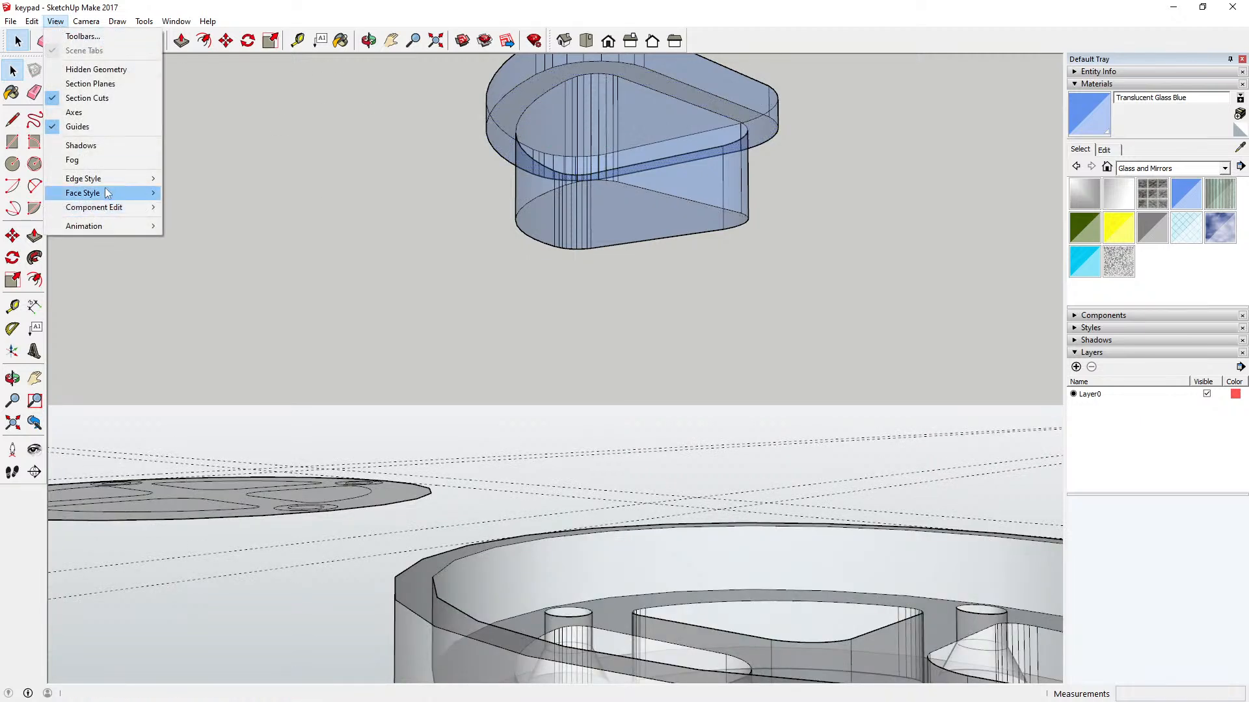
mouse_move(107, 193)
click(190, 193)
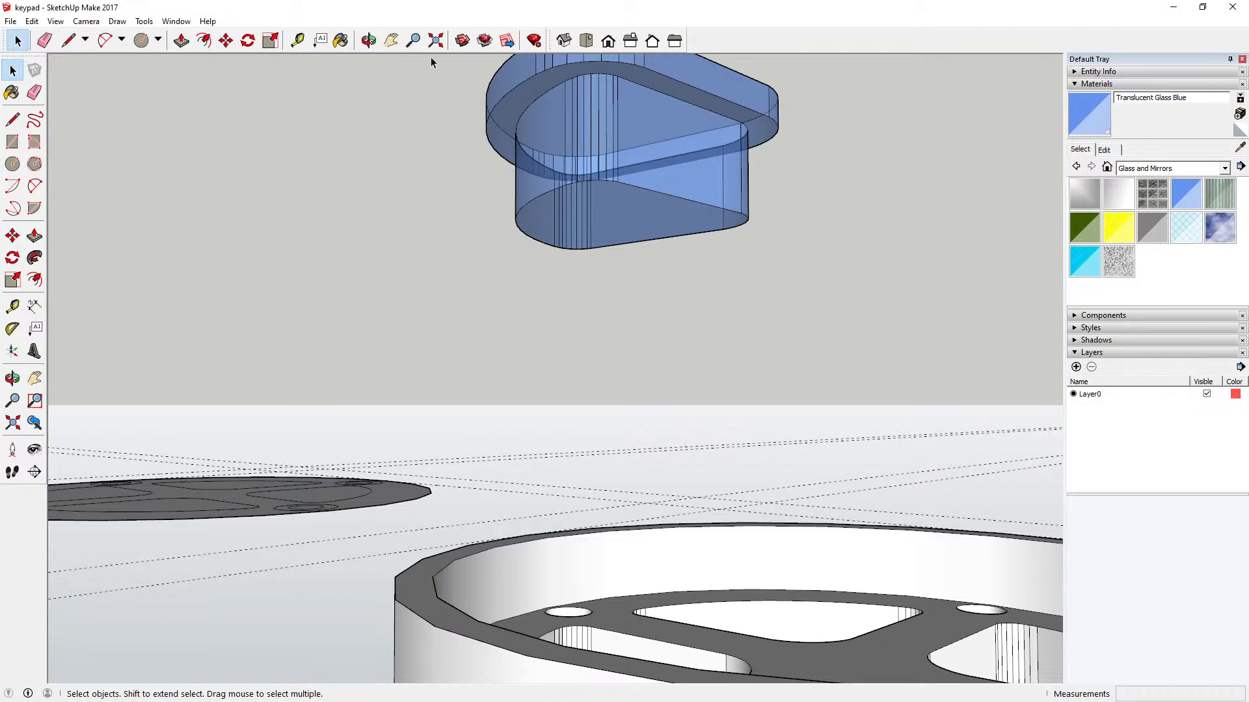
click(369, 40)
drag(510, 201, 521, 389)
scroll(460, 325, down, 3)
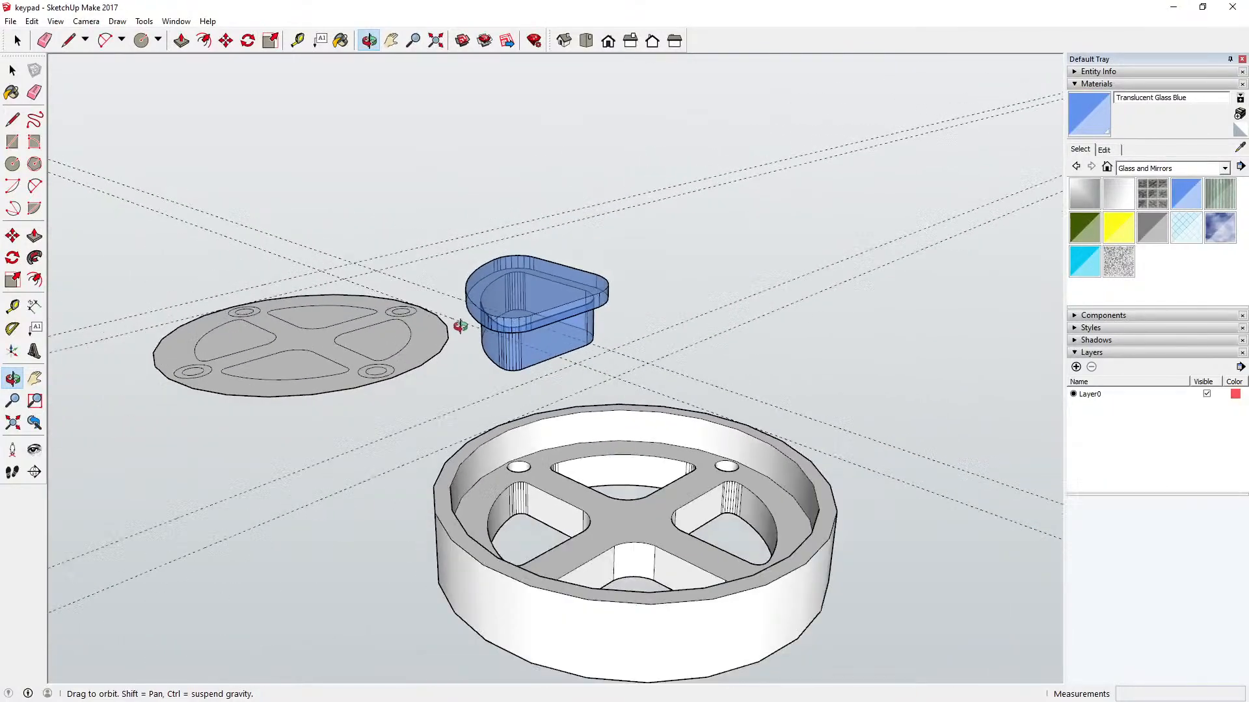
Step: Move the blue key about 36 mm vertically along the blue axis into the ring's matching opening
click(13, 70)
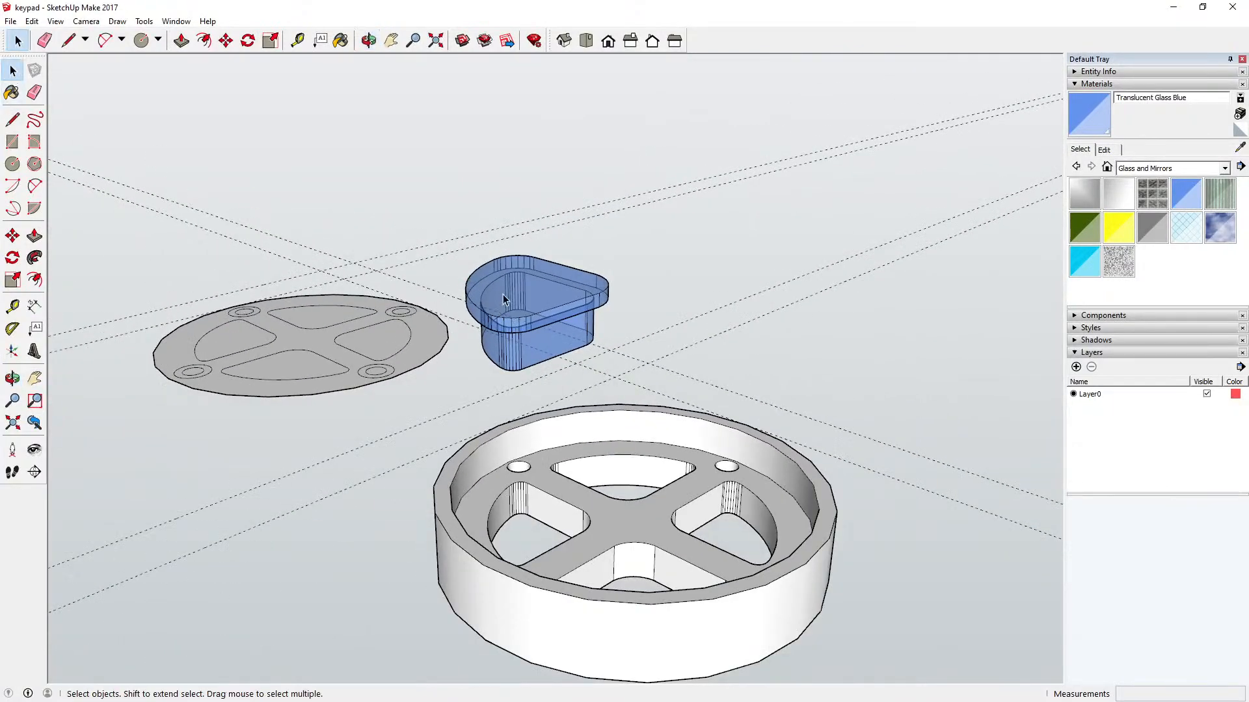
click(502, 296)
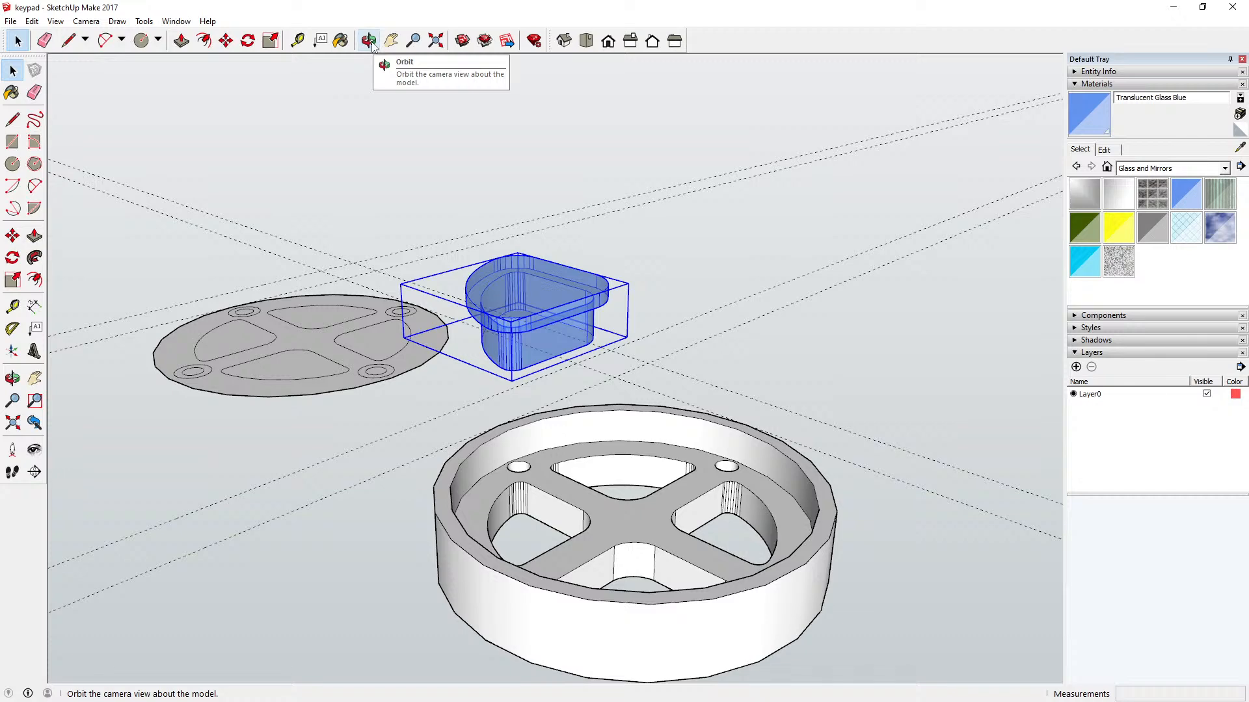
click(439, 47)
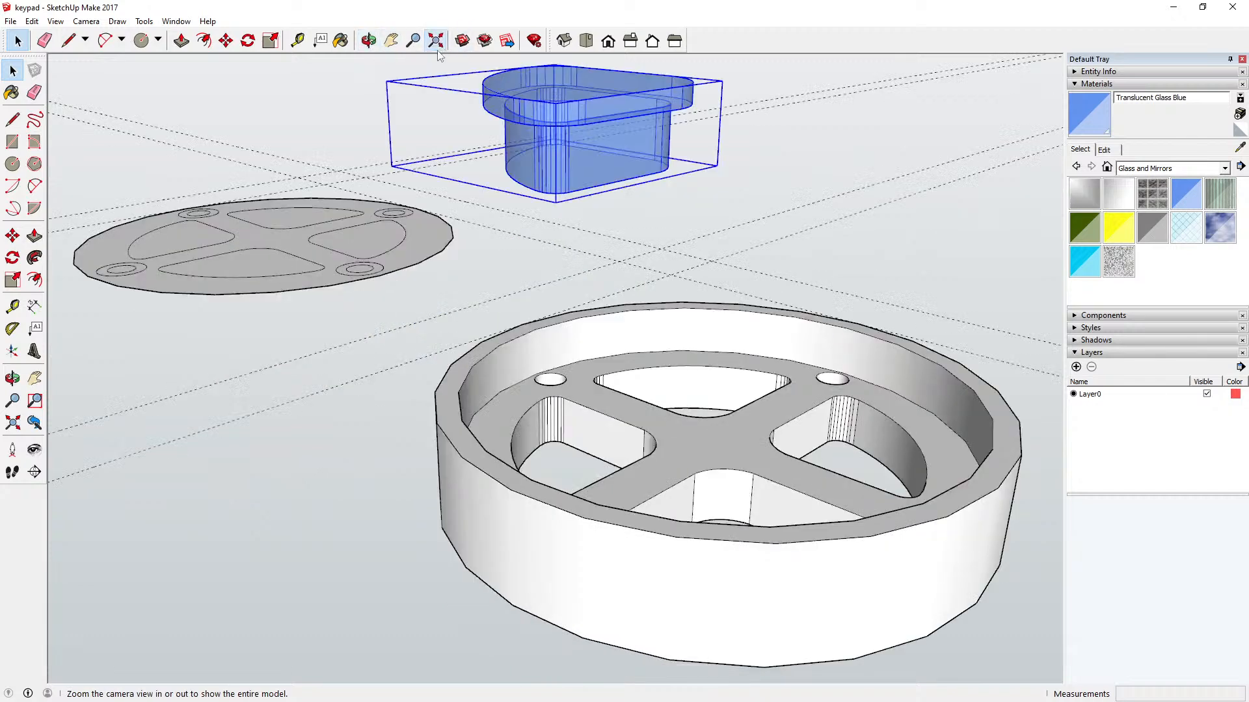
click(584, 41)
scroll(426, 301, down, 3)
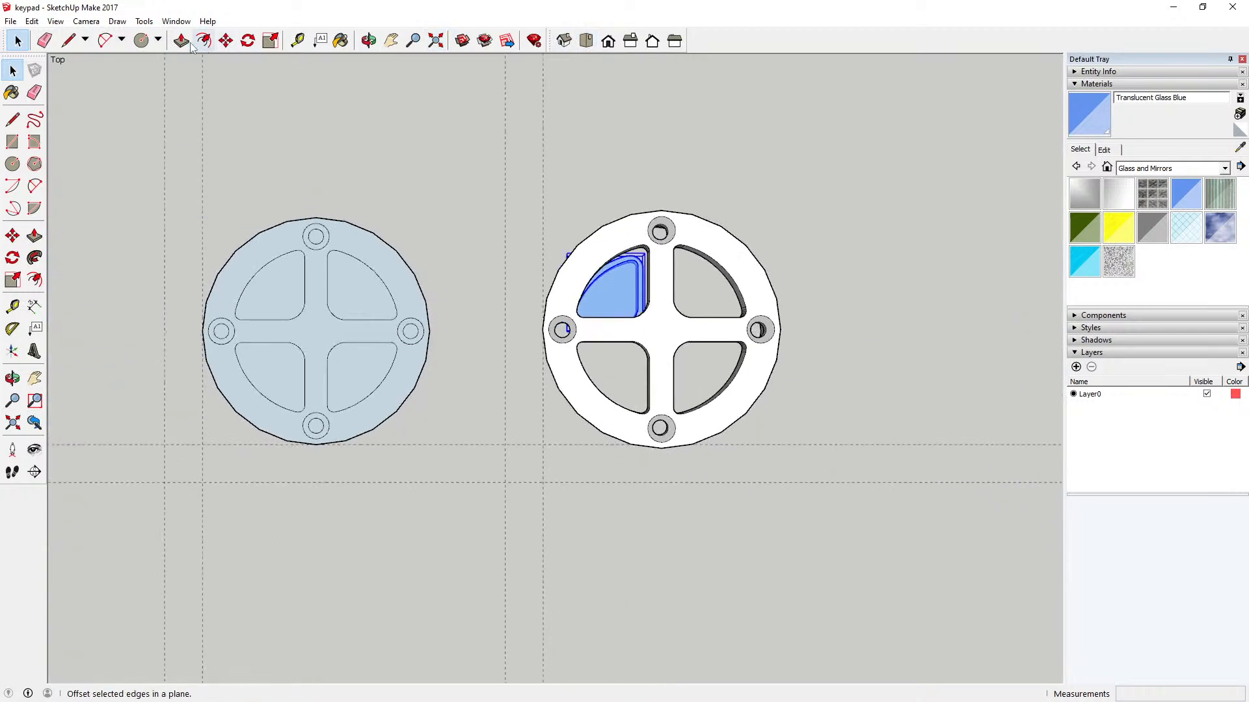
click(369, 43)
drag(494, 72, 574, 193)
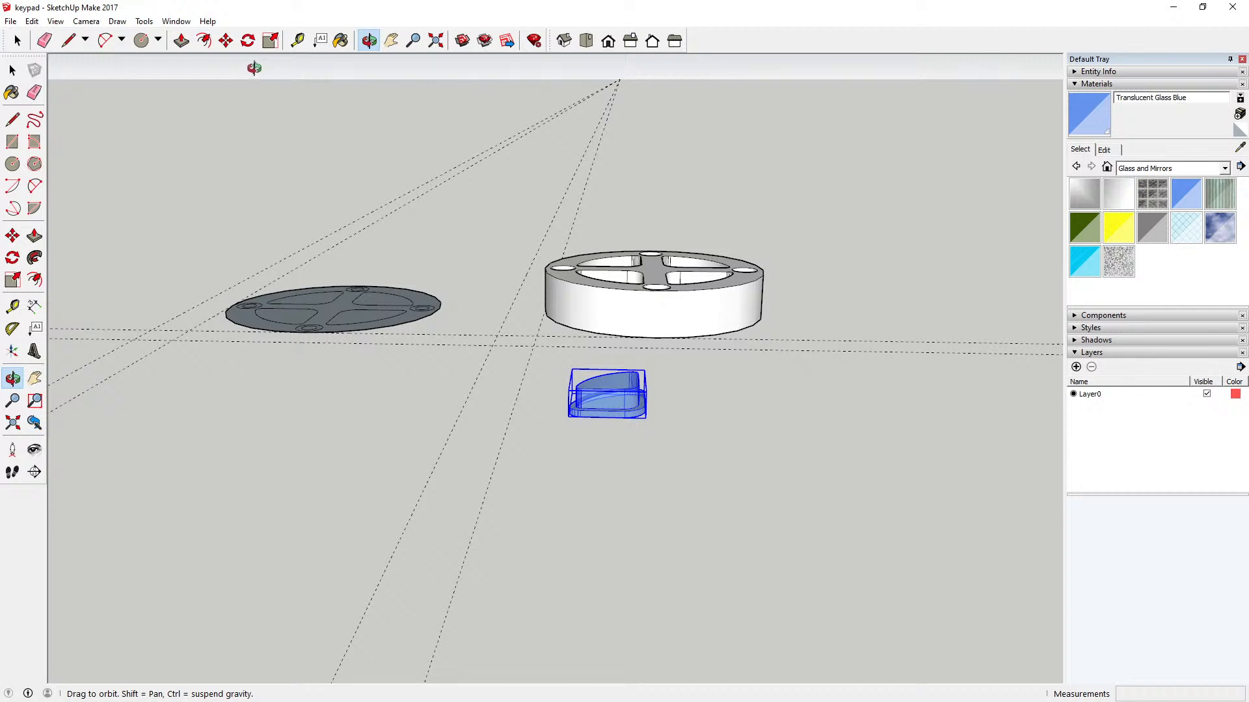
click(225, 41)
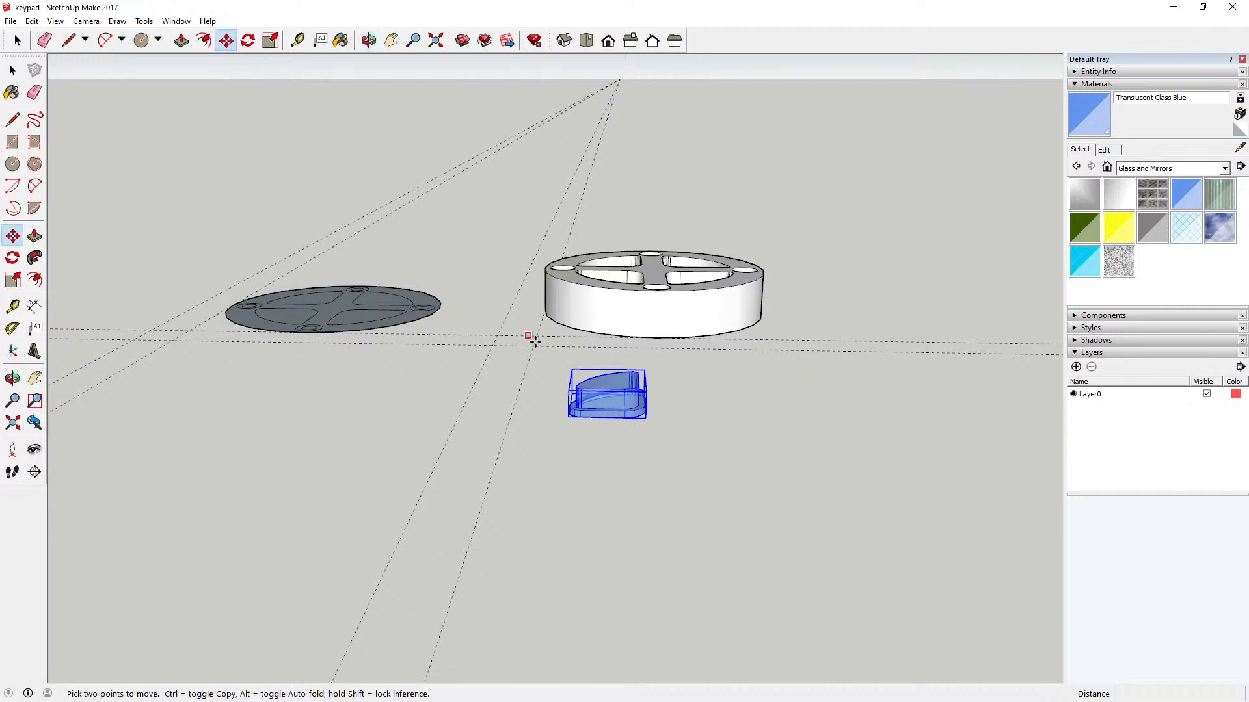
click(593, 388)
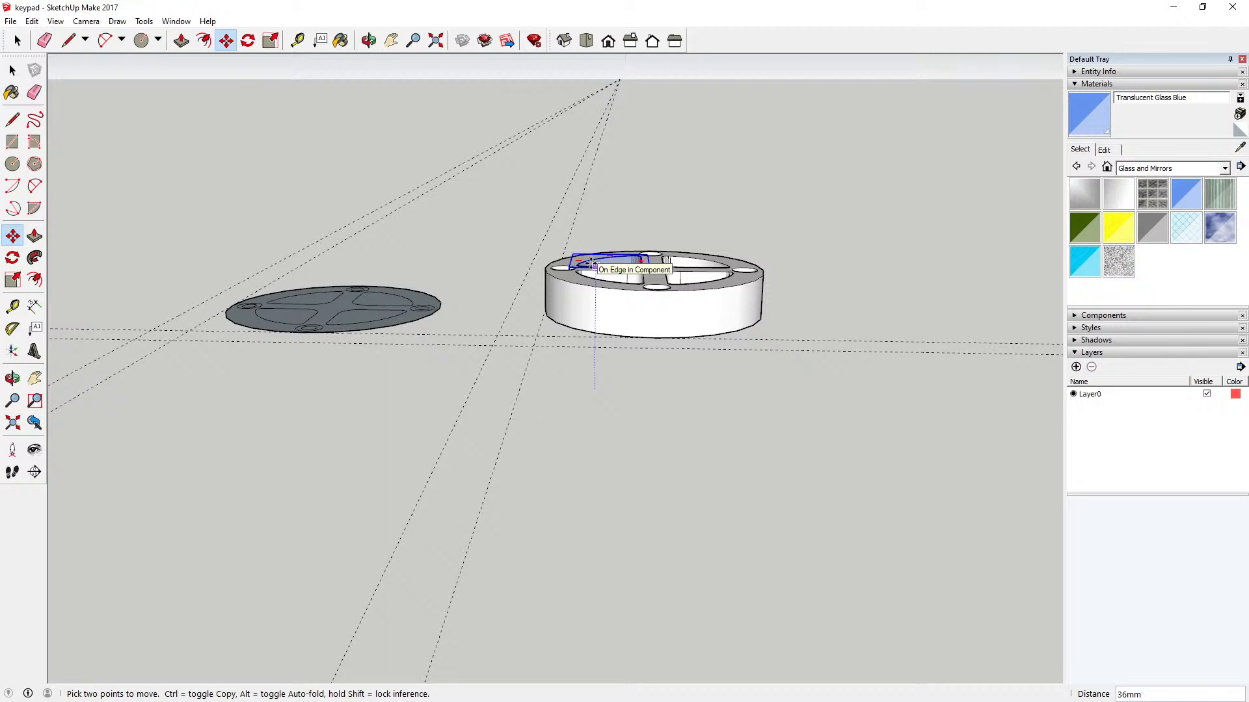
click(590, 263)
click(368, 40)
drag(579, 209, 575, 608)
drag(552, 407, 543, 569)
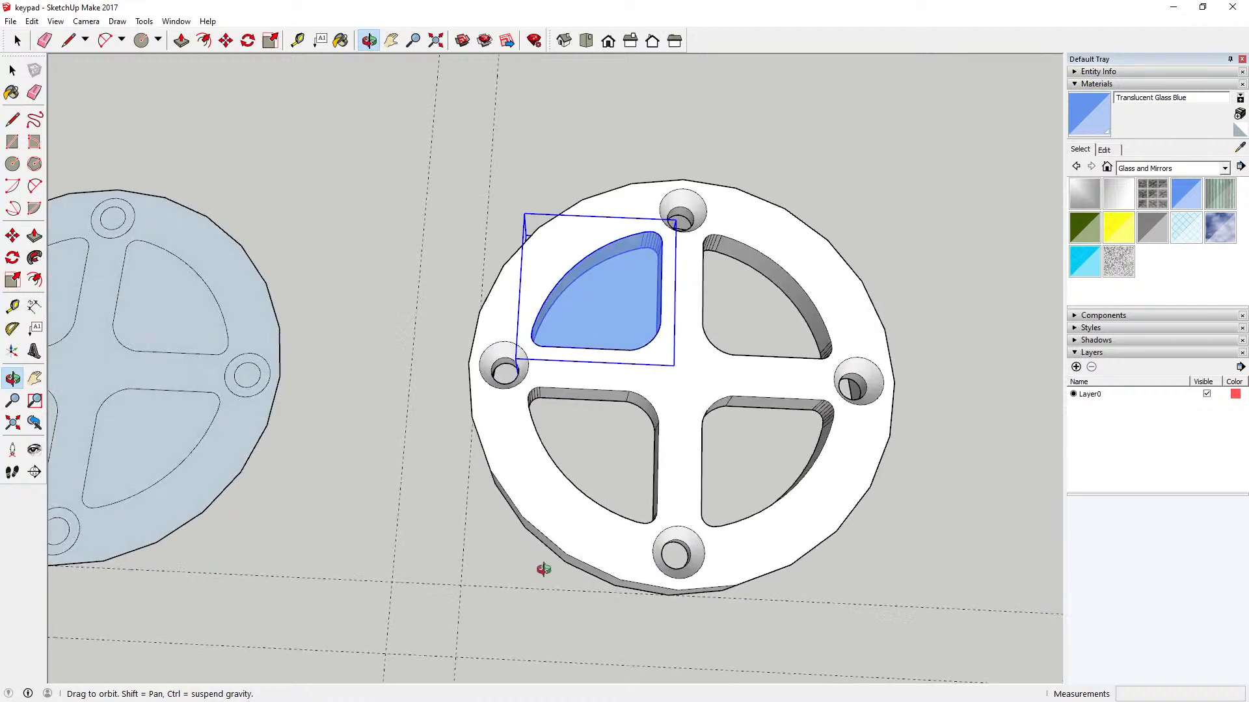
click(19, 72)
click(289, 205)
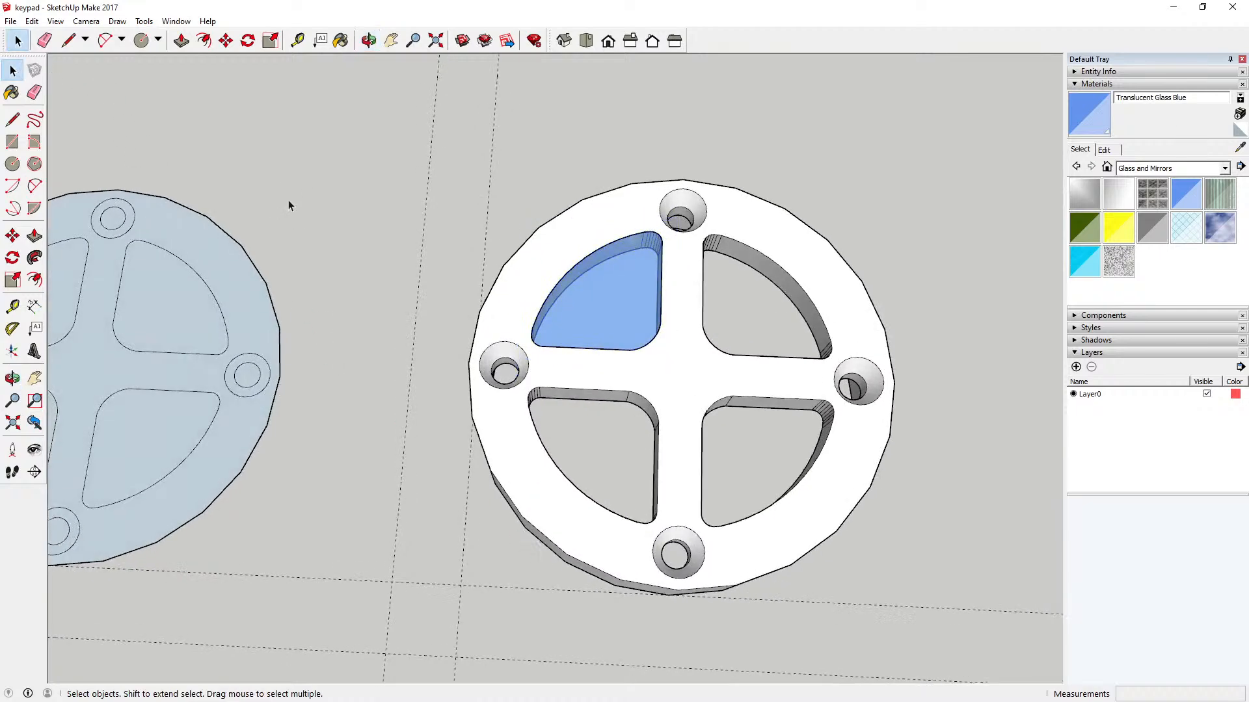
Step: Select the blue key seated in the ring's upper-left opening as the object for the Move tool
click(368, 41)
mouse_move(409, 187)
mouse_down()
mouse_move(441, 268)
mouse_move(407, 198)
mouse_up()
click(19, 70)
click(20, 71)
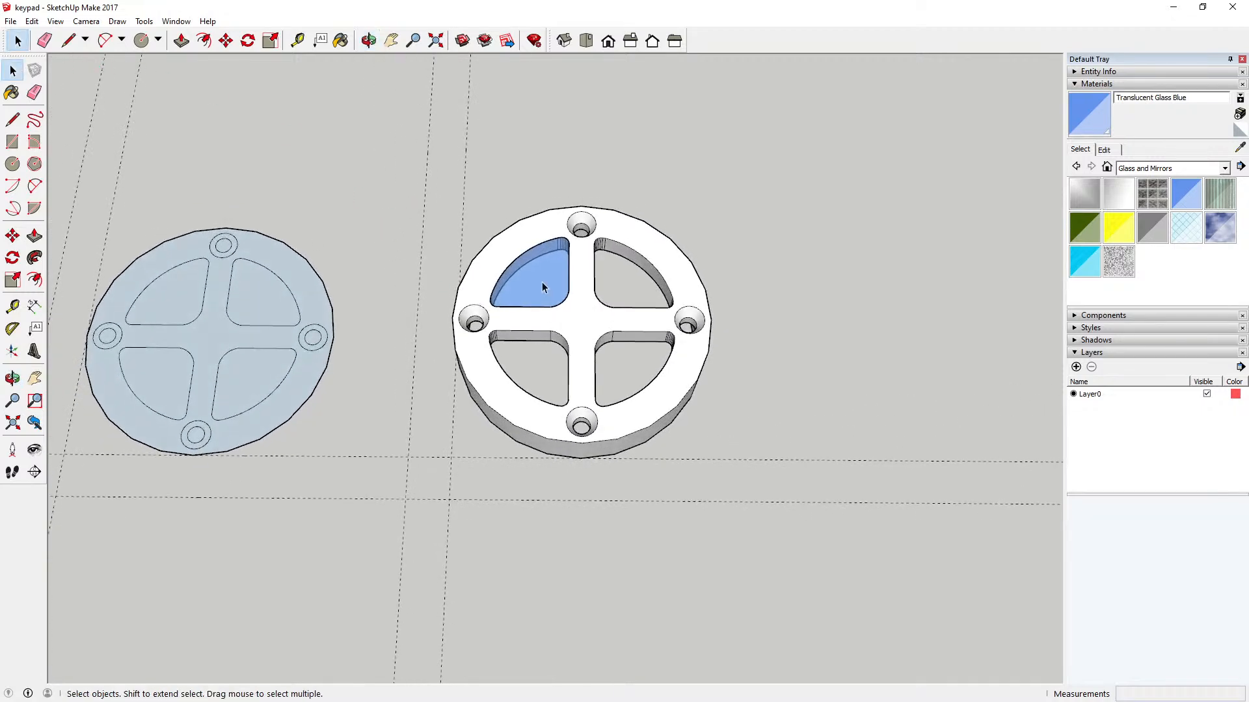
click(541, 285)
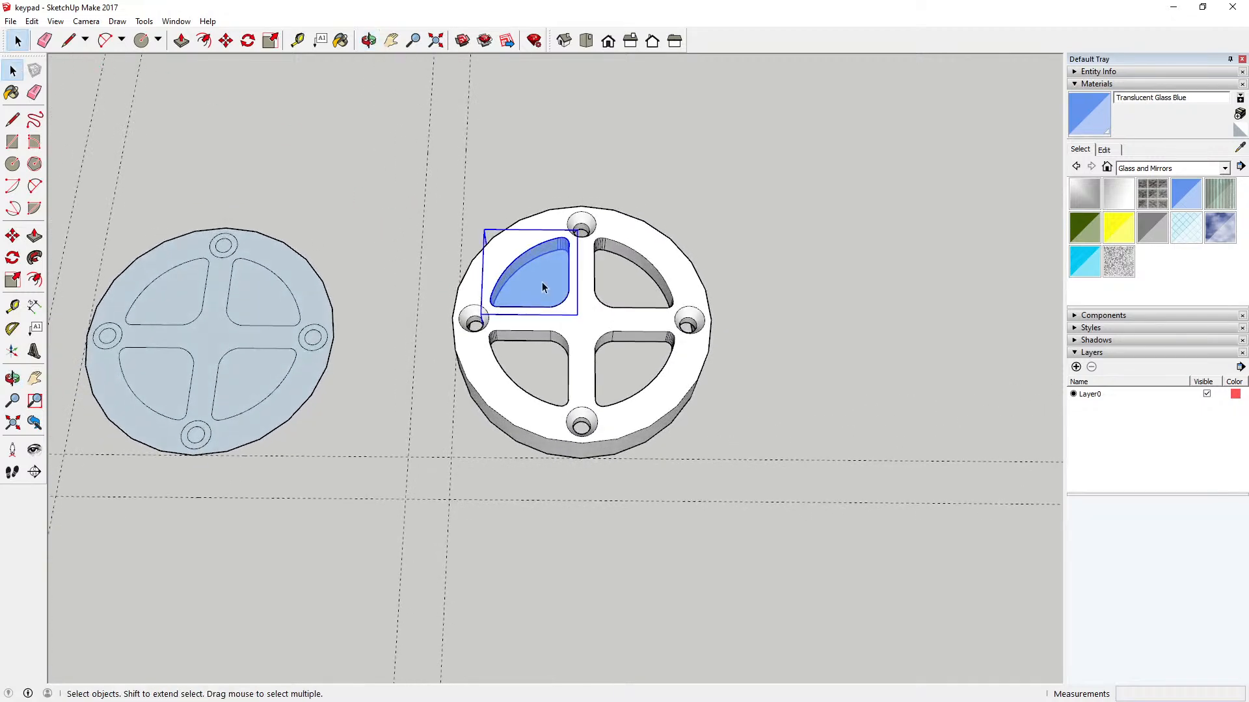
click(225, 40)
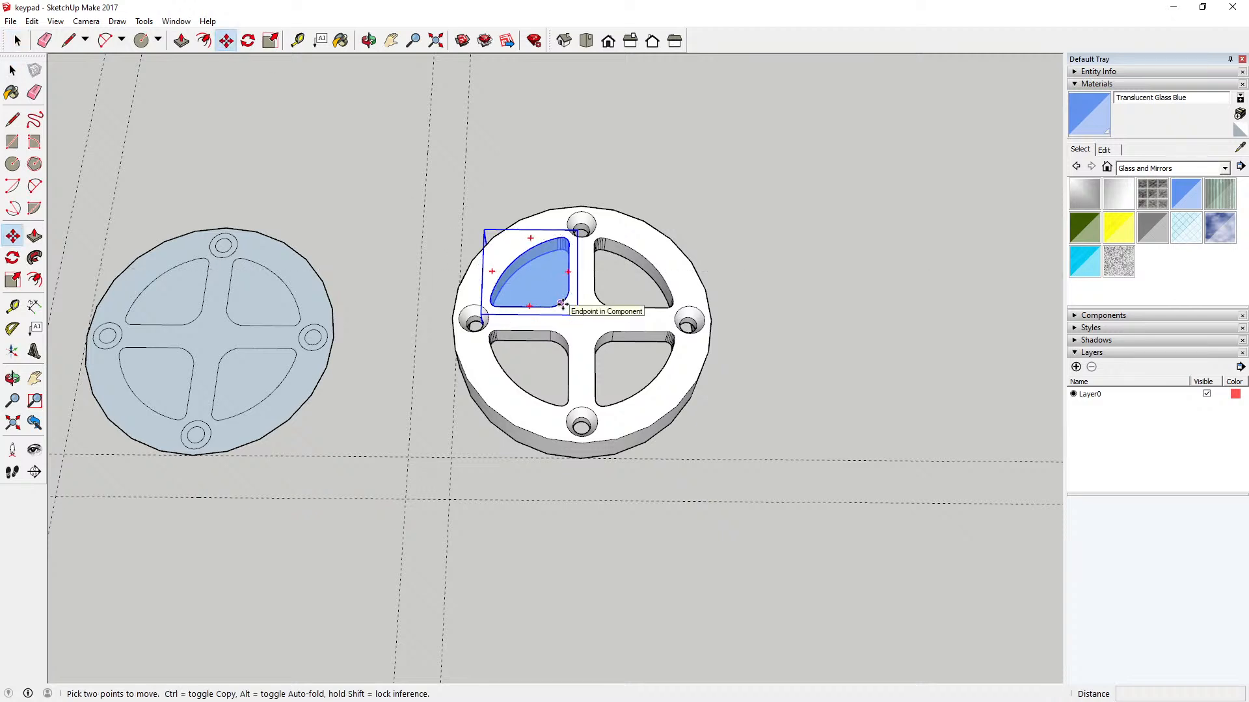
key(q)
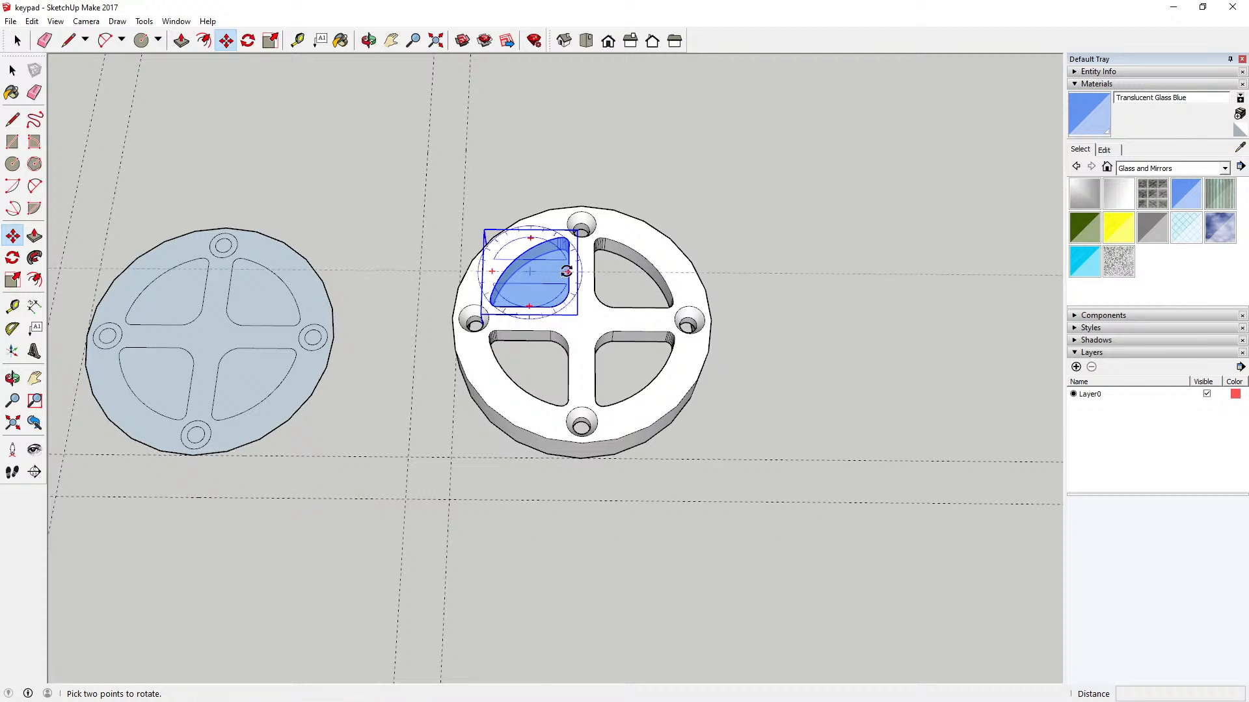
click(566, 271)
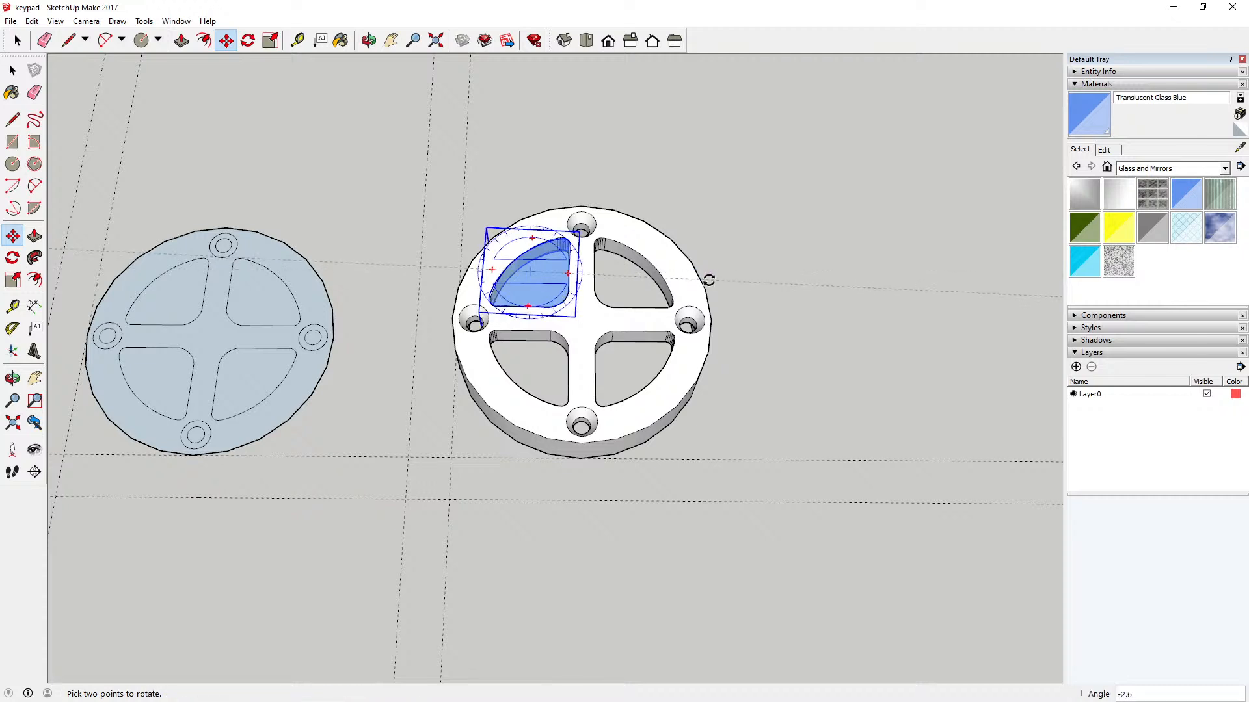
key(m)
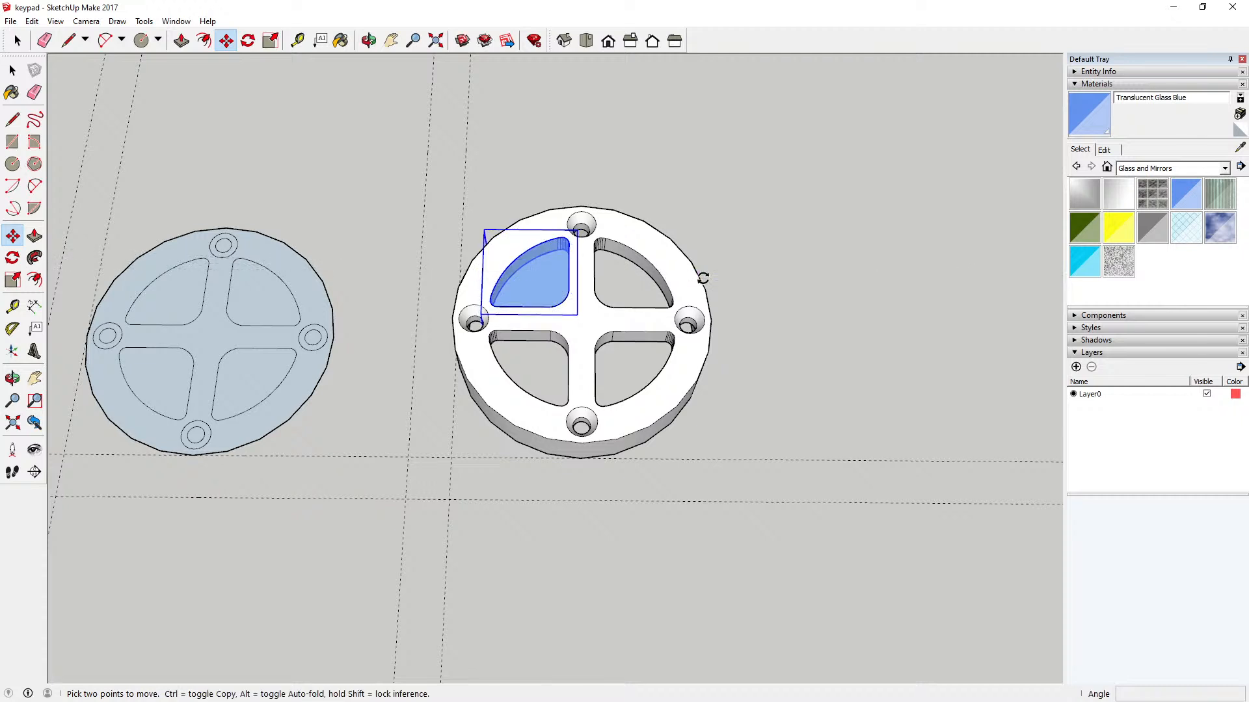
Step: Copy the blue key about 59 mm along the red axis outside the ring, and copy that one about 30 mm further
click(567, 291)
key(ctrl)
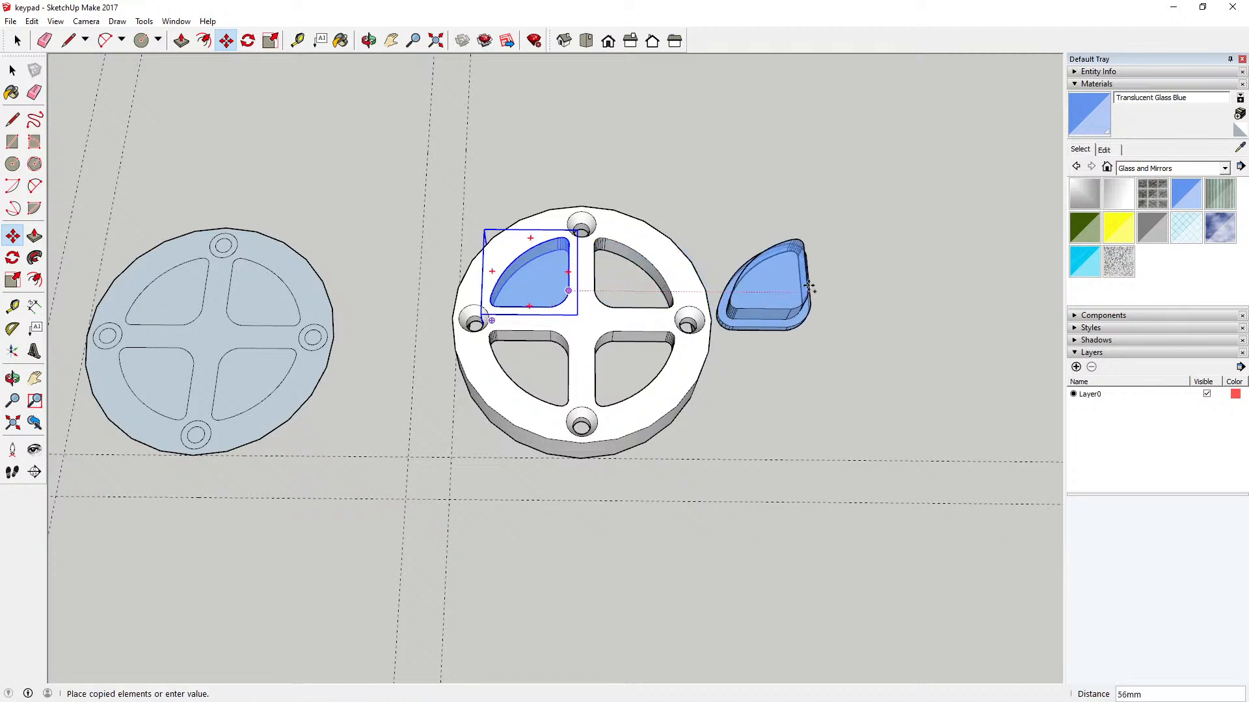
click(823, 286)
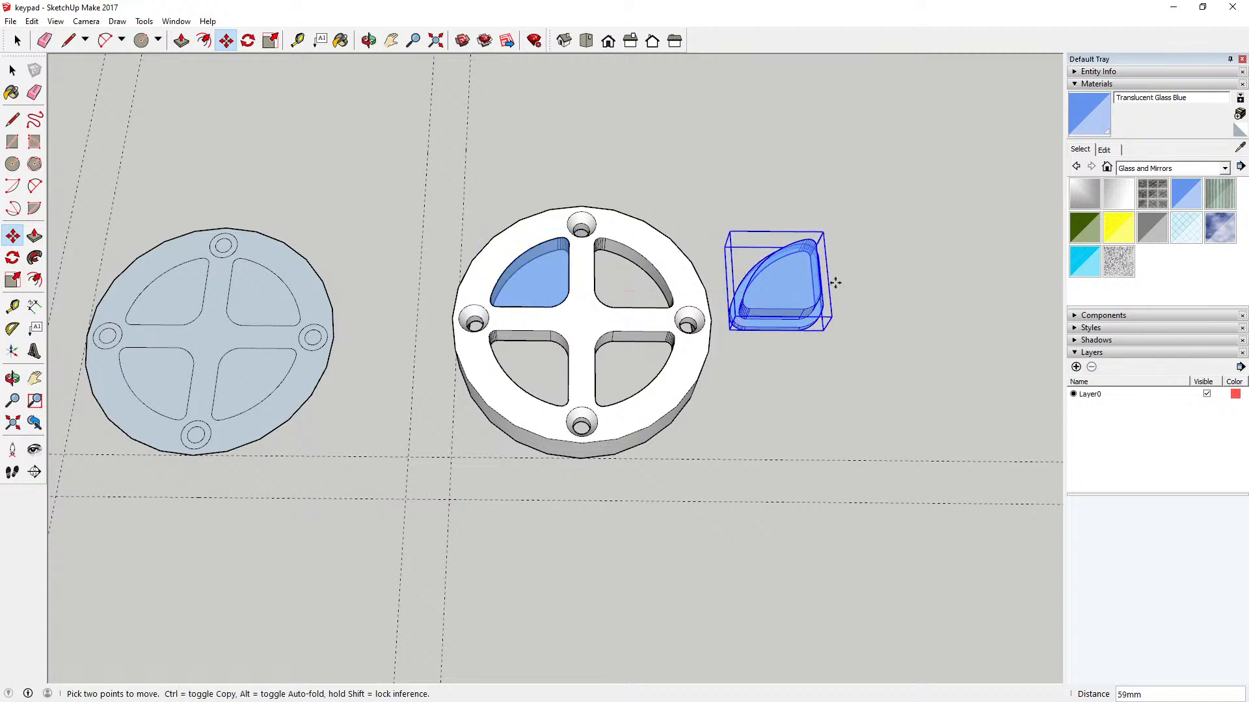
click(737, 323)
key(ctrl)
click(862, 323)
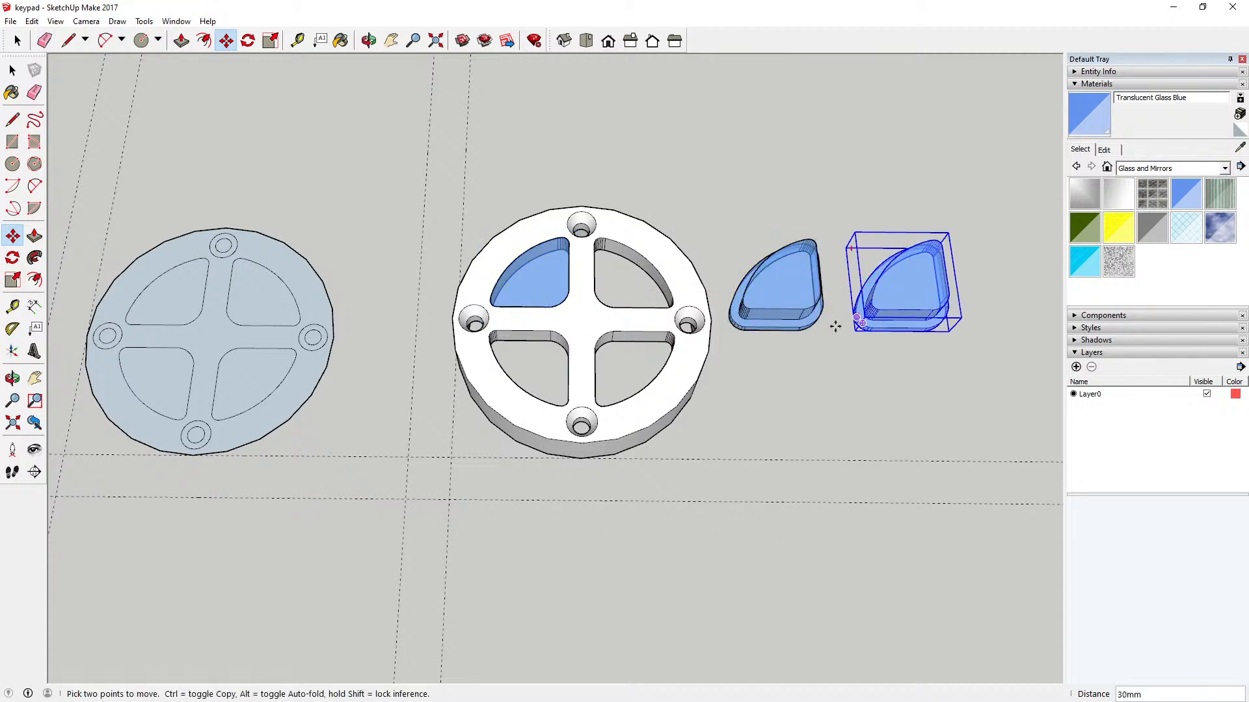
Step: Make a third key copy about 27 mm along the green axis below the outermost copy, and clear the selection
click(888, 328)
key(ctrl)
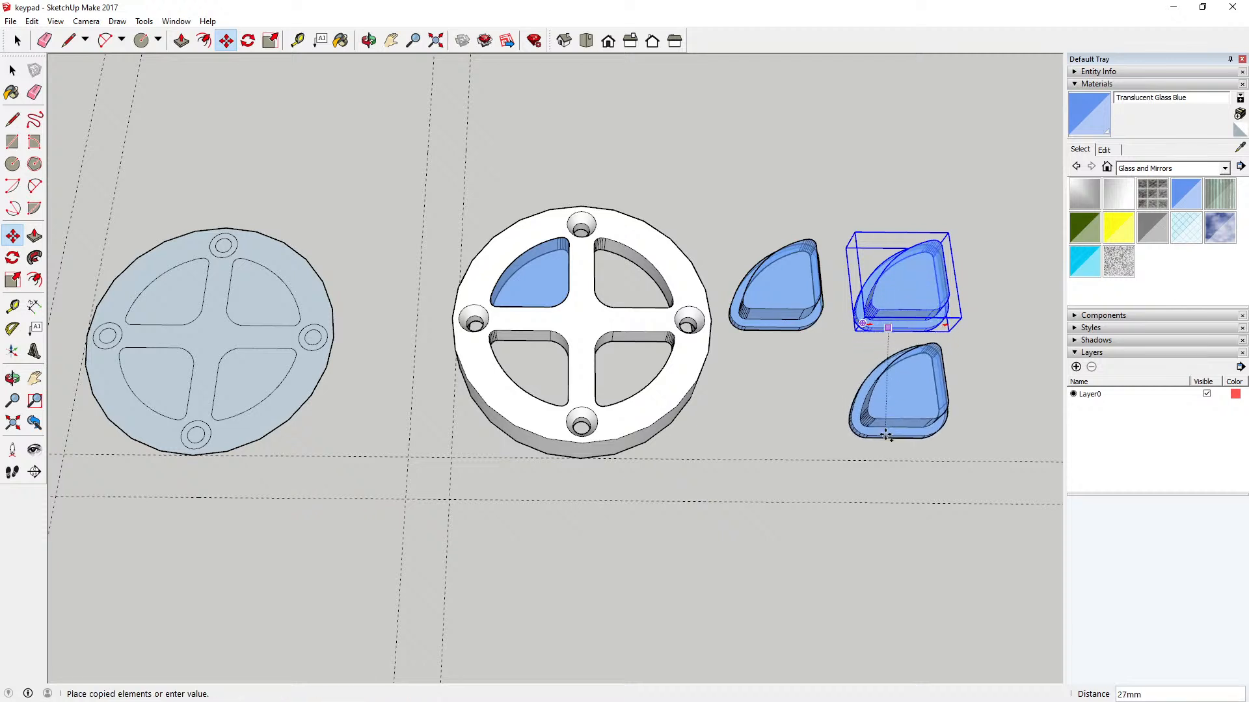
click(886, 424)
click(12, 71)
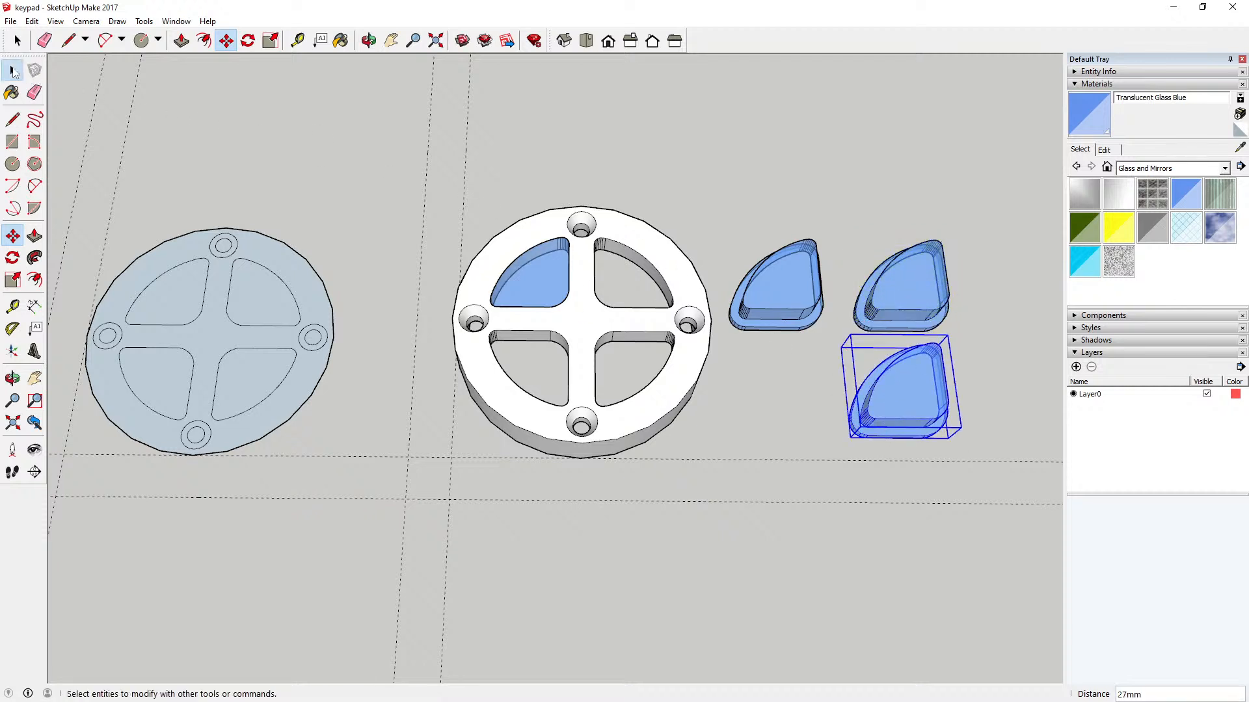
click(255, 133)
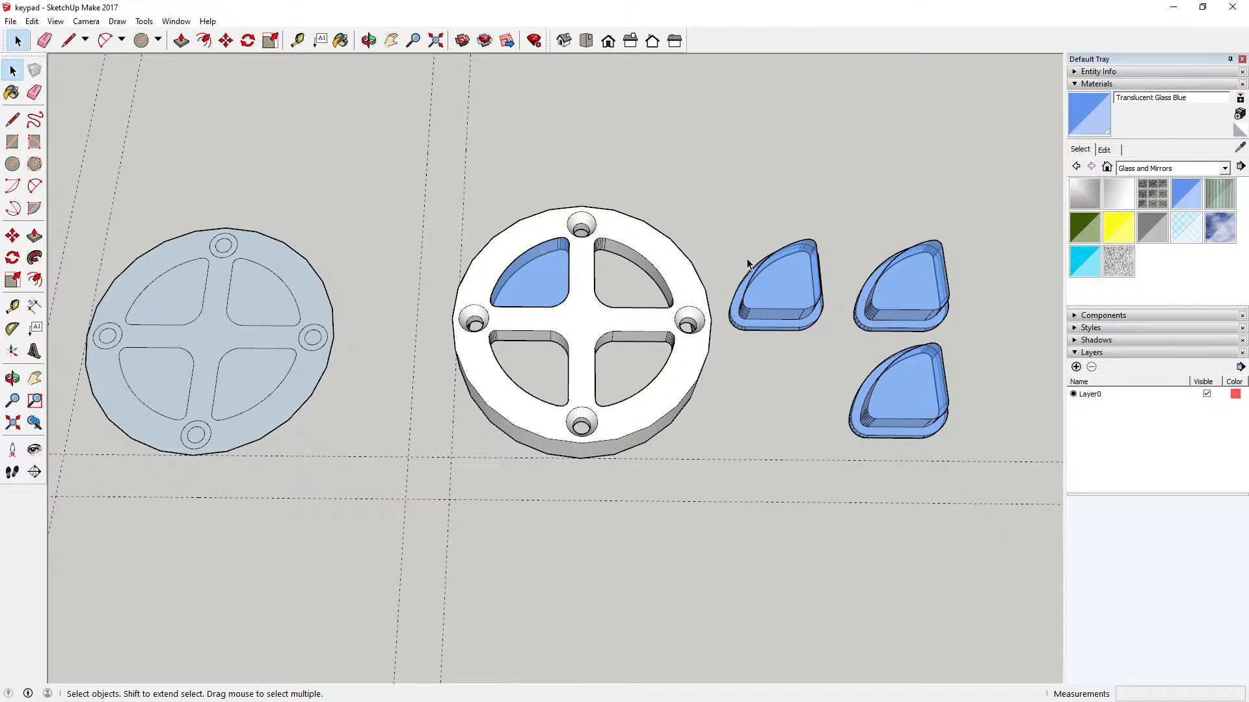
Step: Rotate the key copy nearest the ring 90 degrees clockwise in the horizontal plane
key(q)
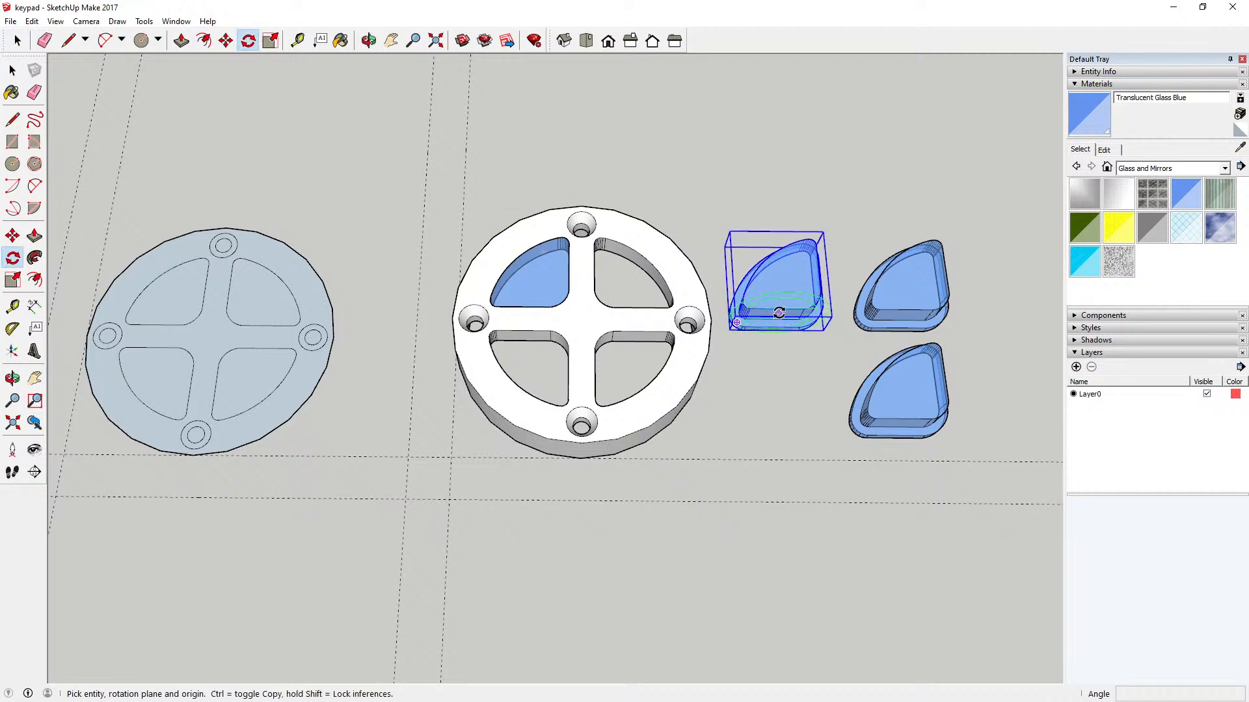
click(786, 282)
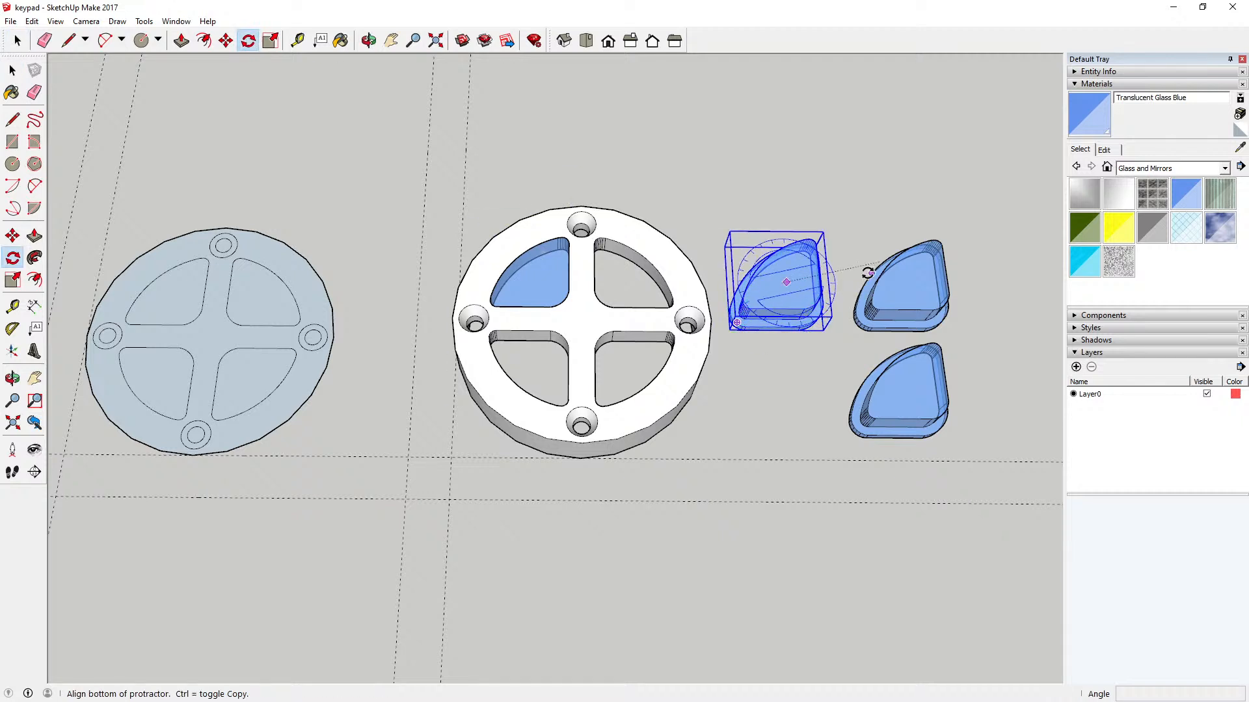
click(986, 285)
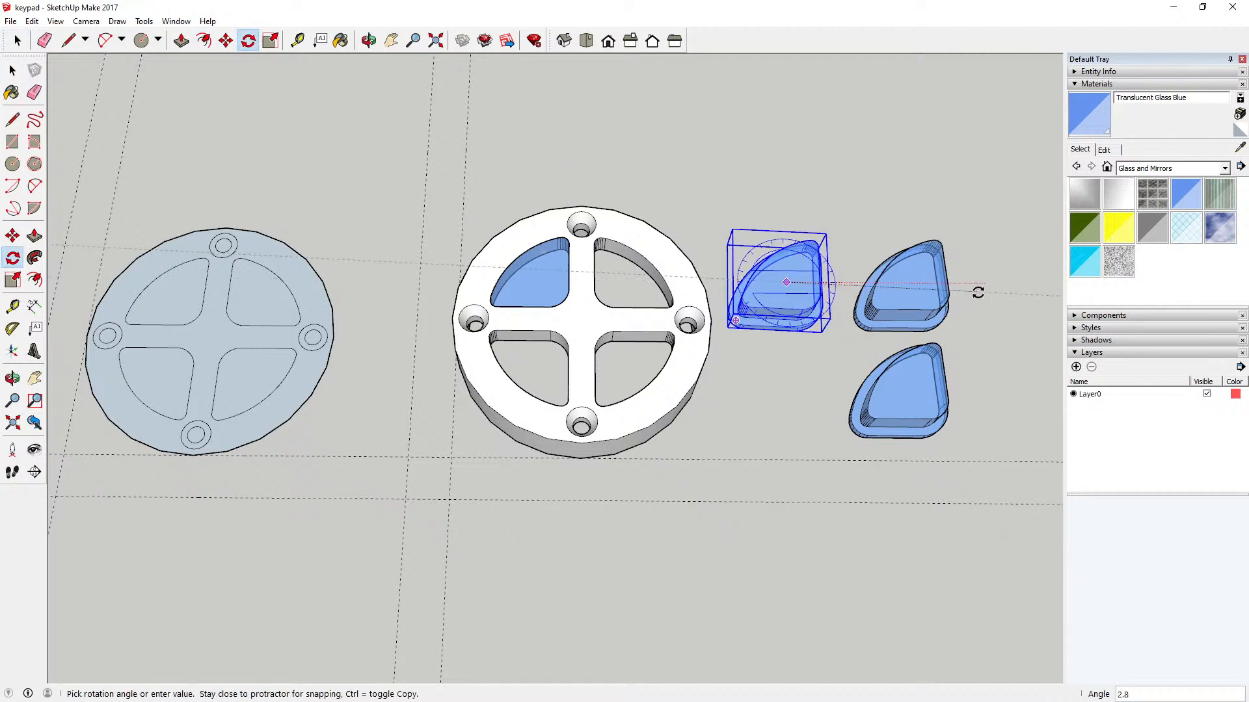
click(793, 404)
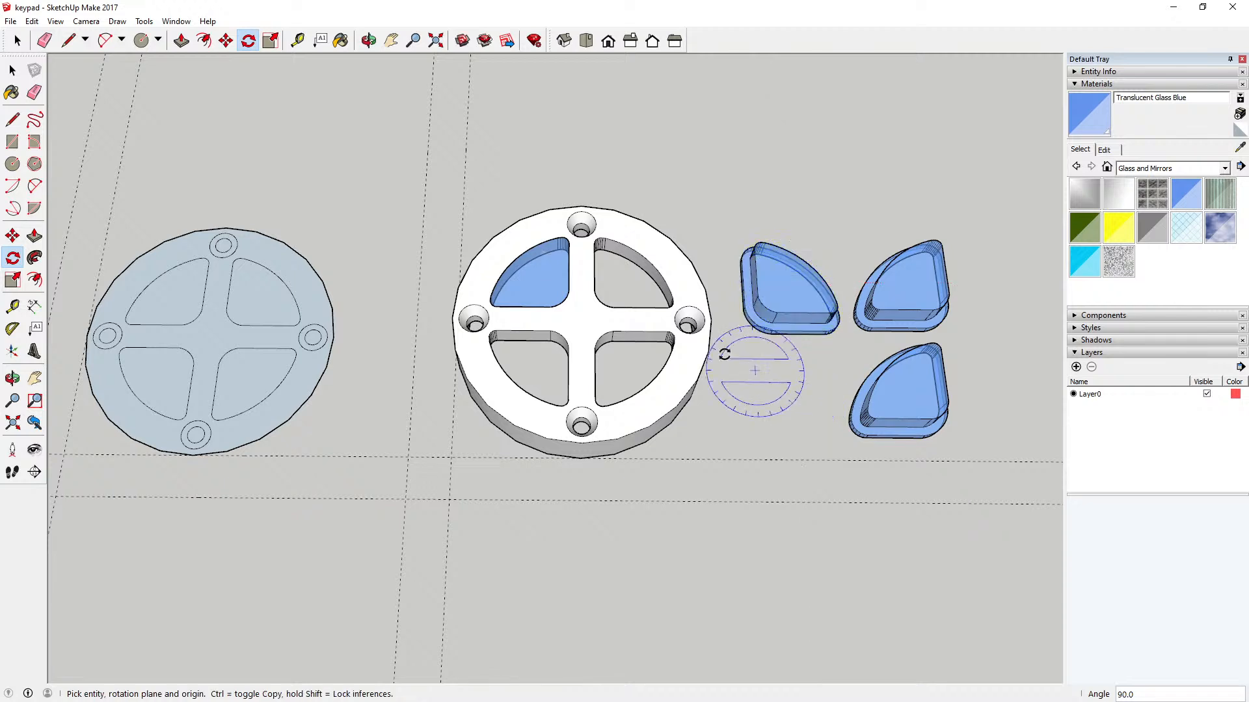
Step: Move the rotated key into the ring's upper-right opening and align its rounded inner corner with the opening's corner
click(226, 41)
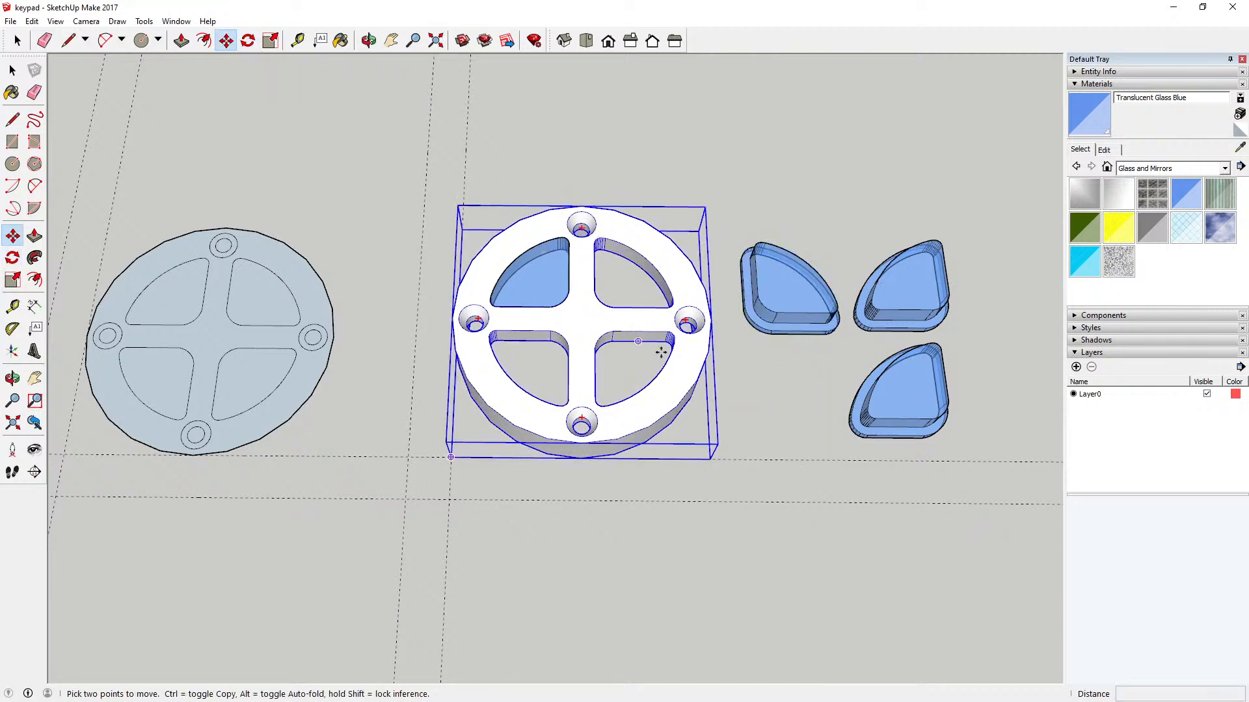
click(777, 313)
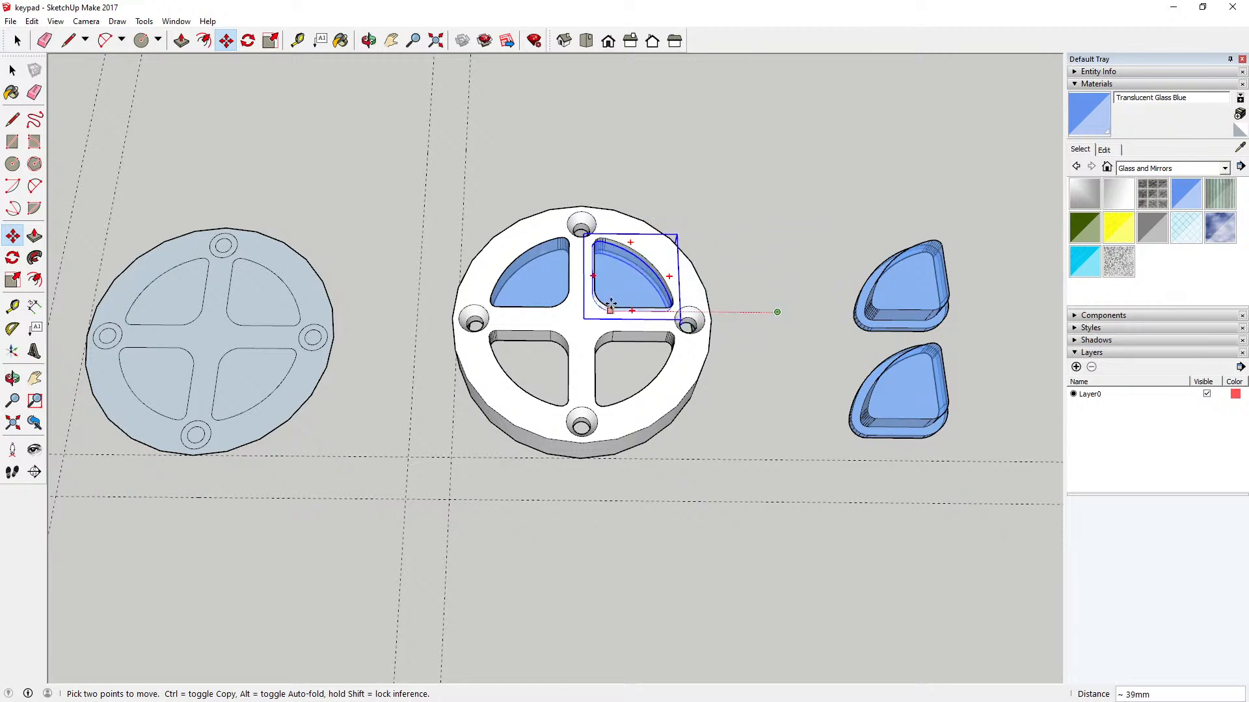
click(615, 303)
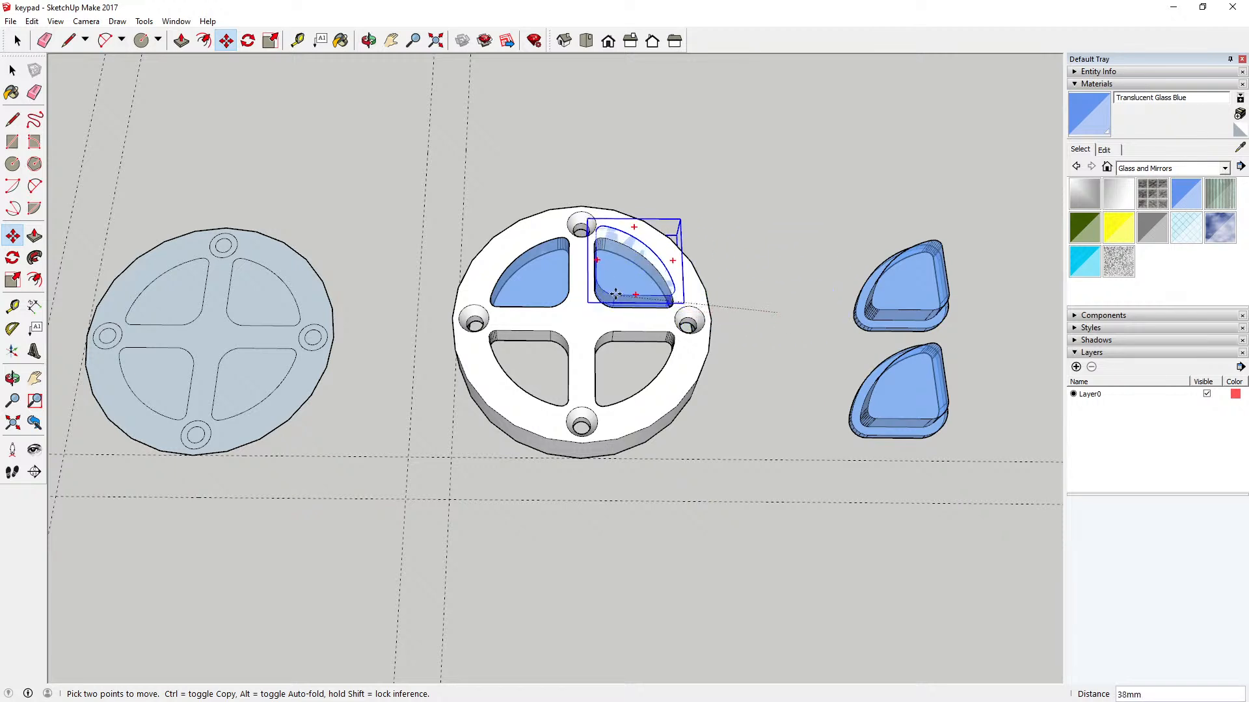
click(618, 285)
click(617, 287)
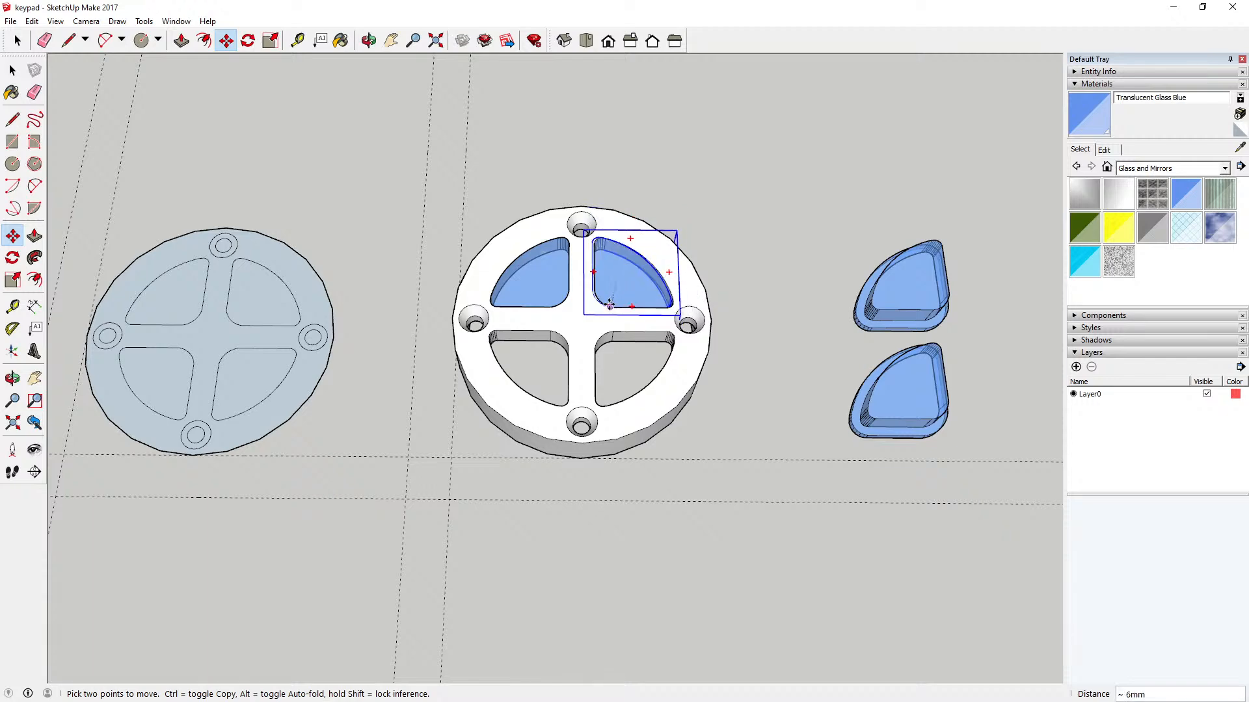
scroll(609, 306, up, 6)
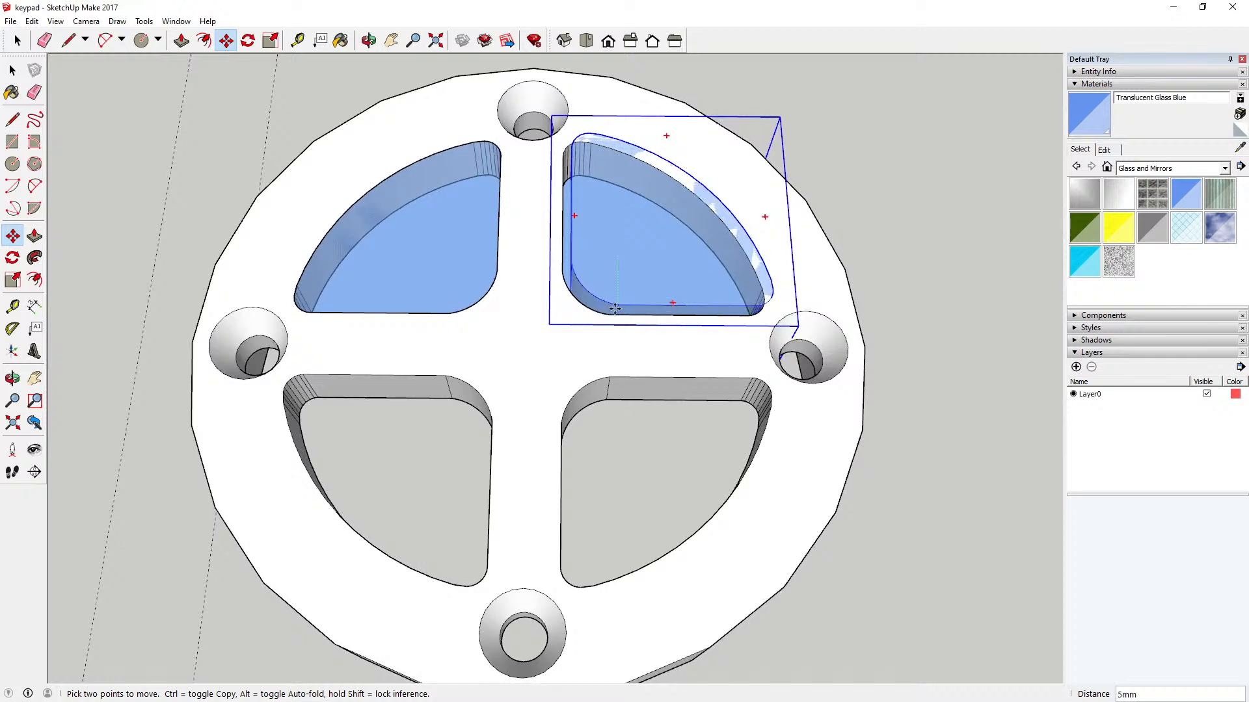
click(614, 307)
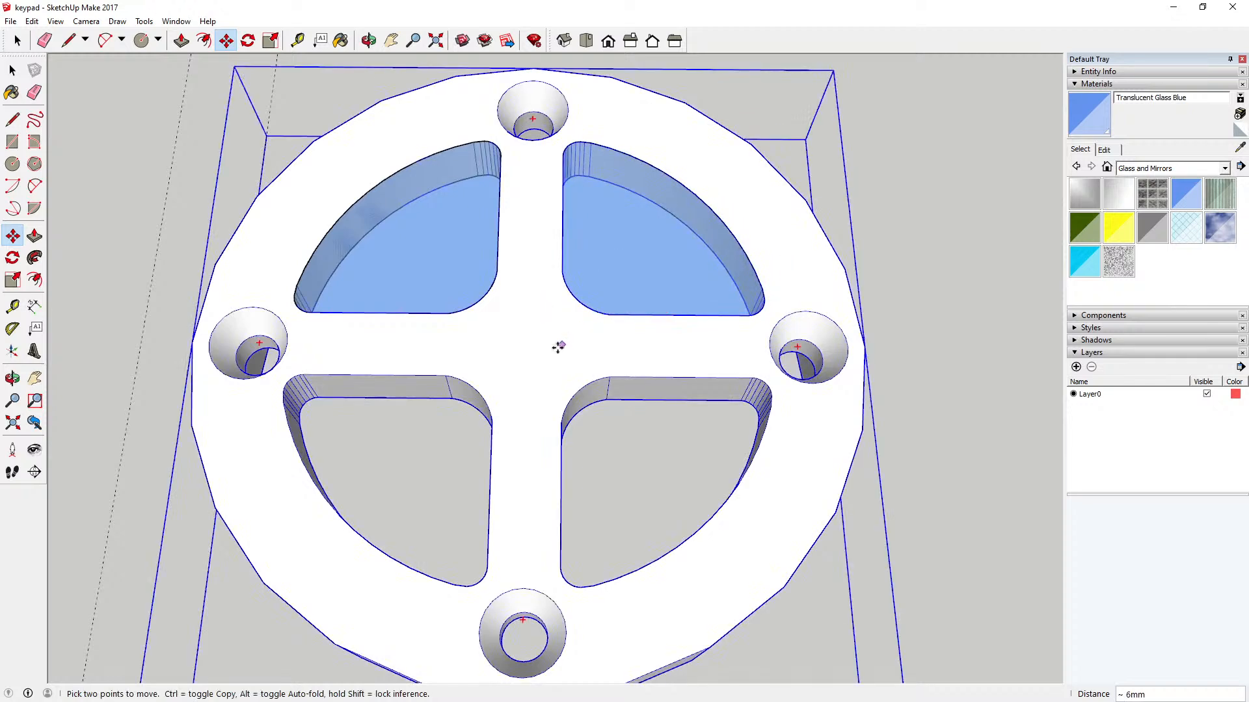
Step: Rotate the upper of the two remaining key copies 180 degrees in the horizontal plane
scroll(558, 346, down, 6)
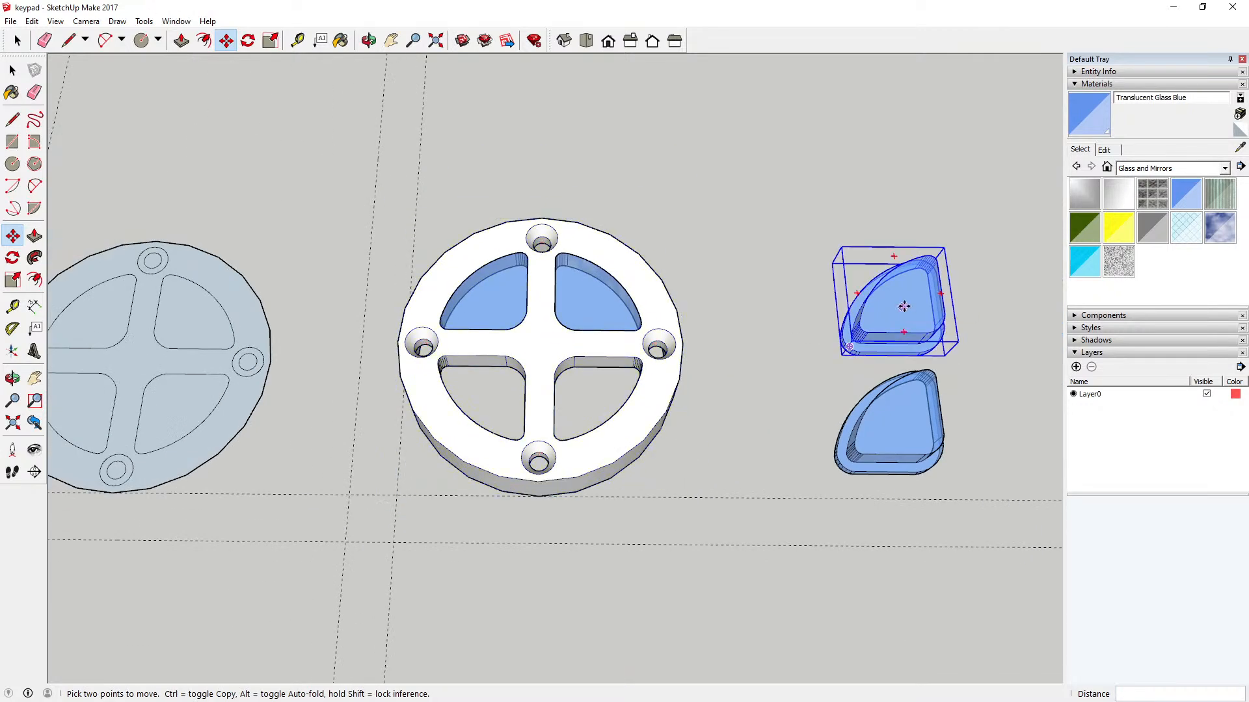
click(247, 40)
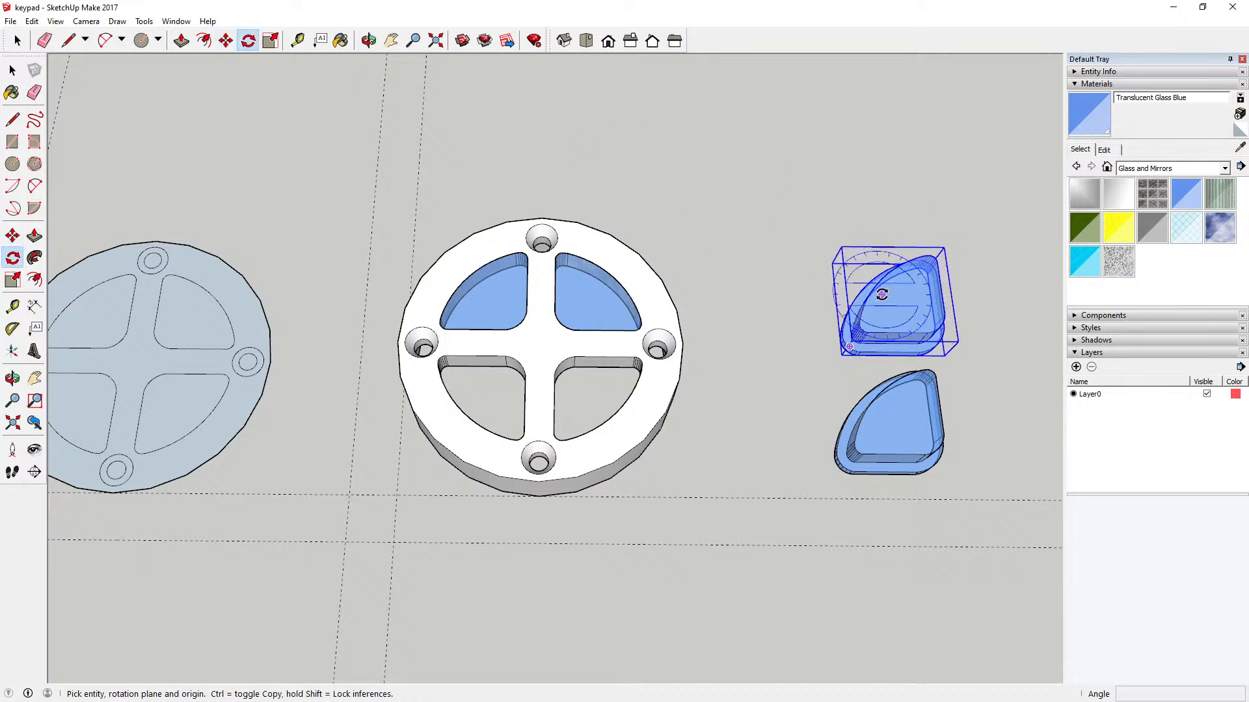
click(895, 299)
click(1007, 298)
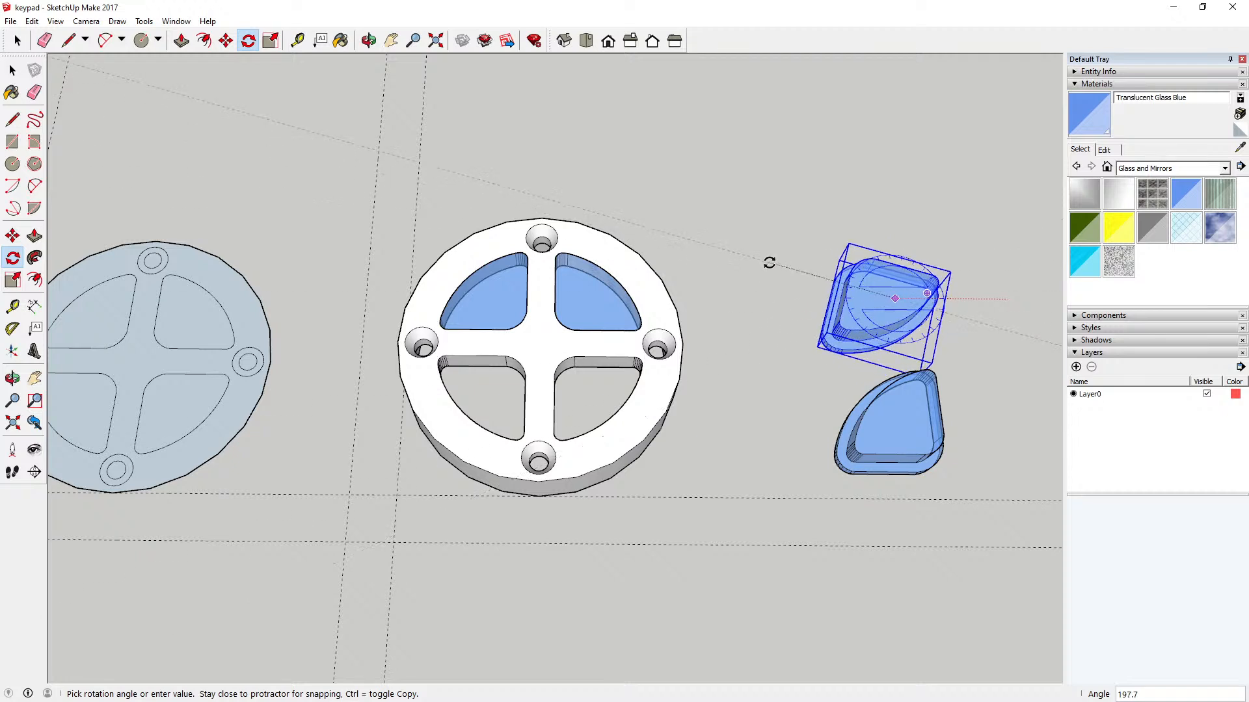
click(762, 298)
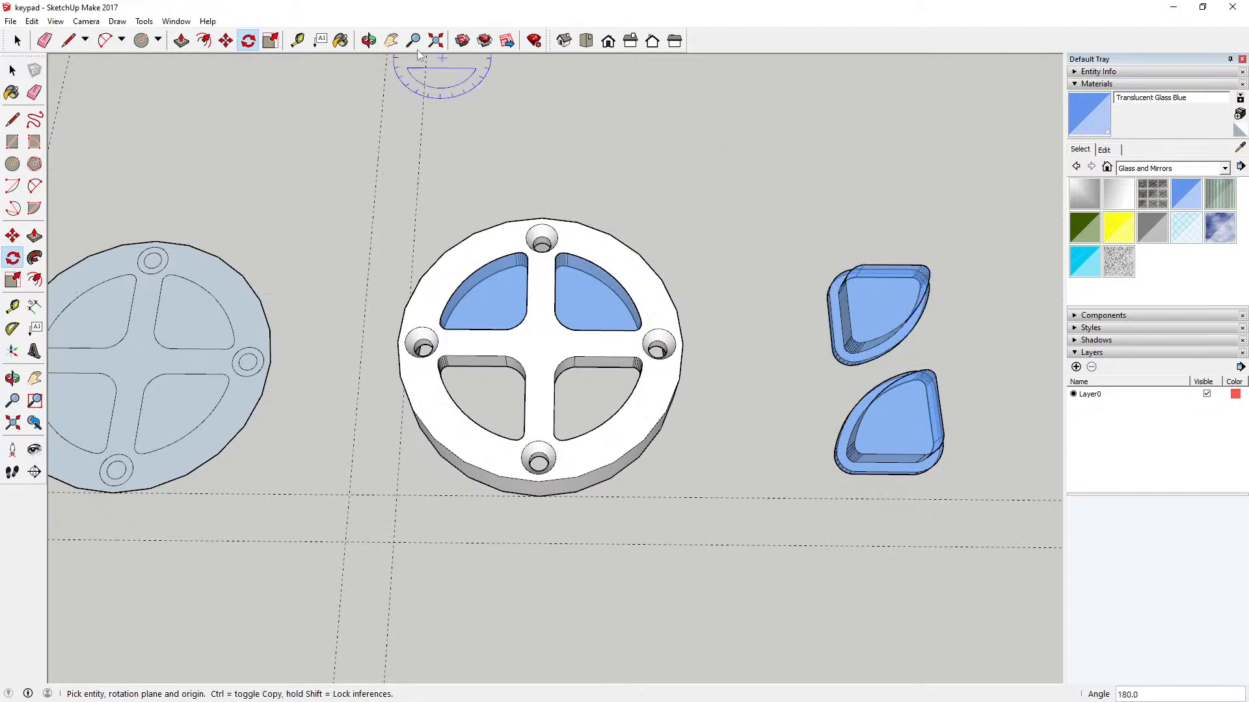
Step: Move the 180-degree-rotated key about 66 mm into the ring's lower-right opening, matching the rounded inner corners
click(227, 43)
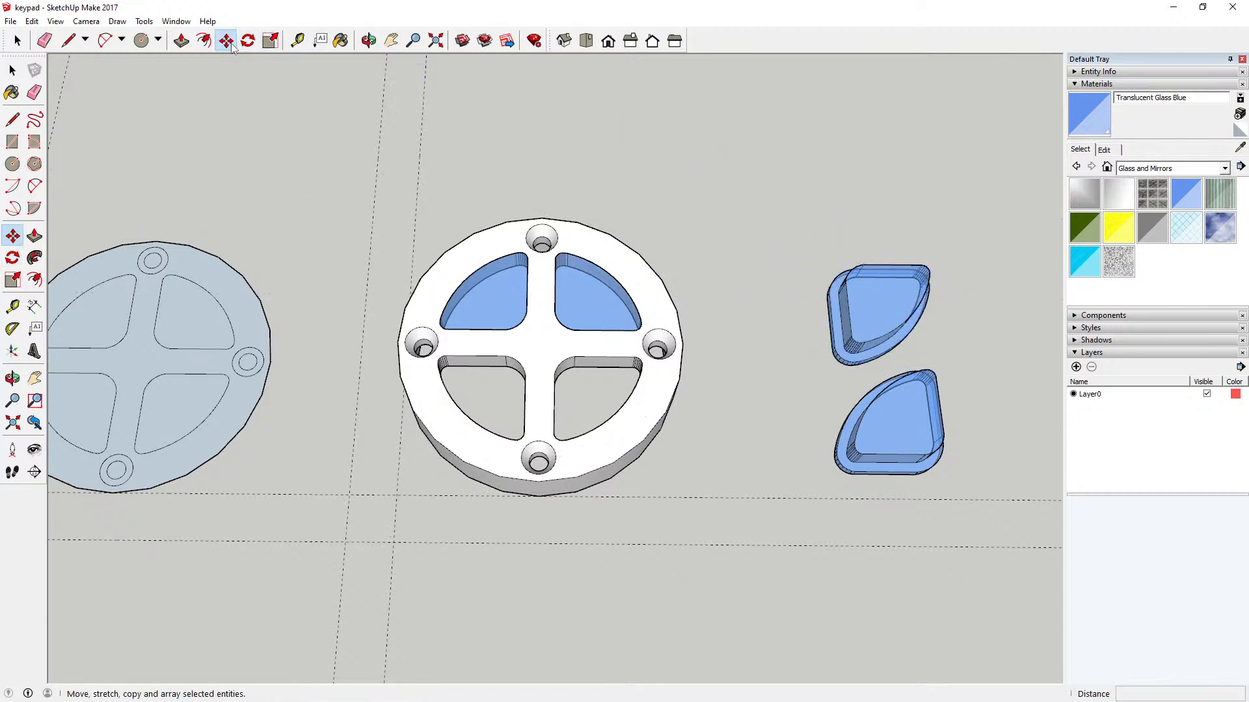
click(853, 269)
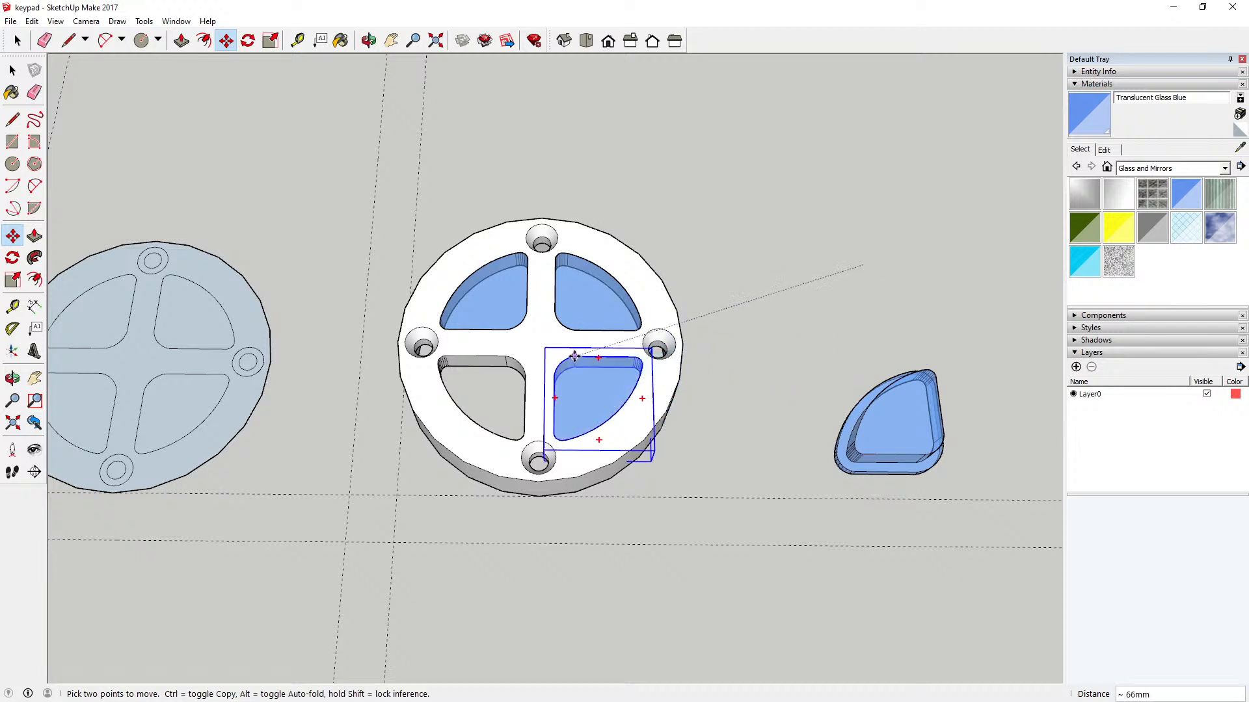
click(575, 356)
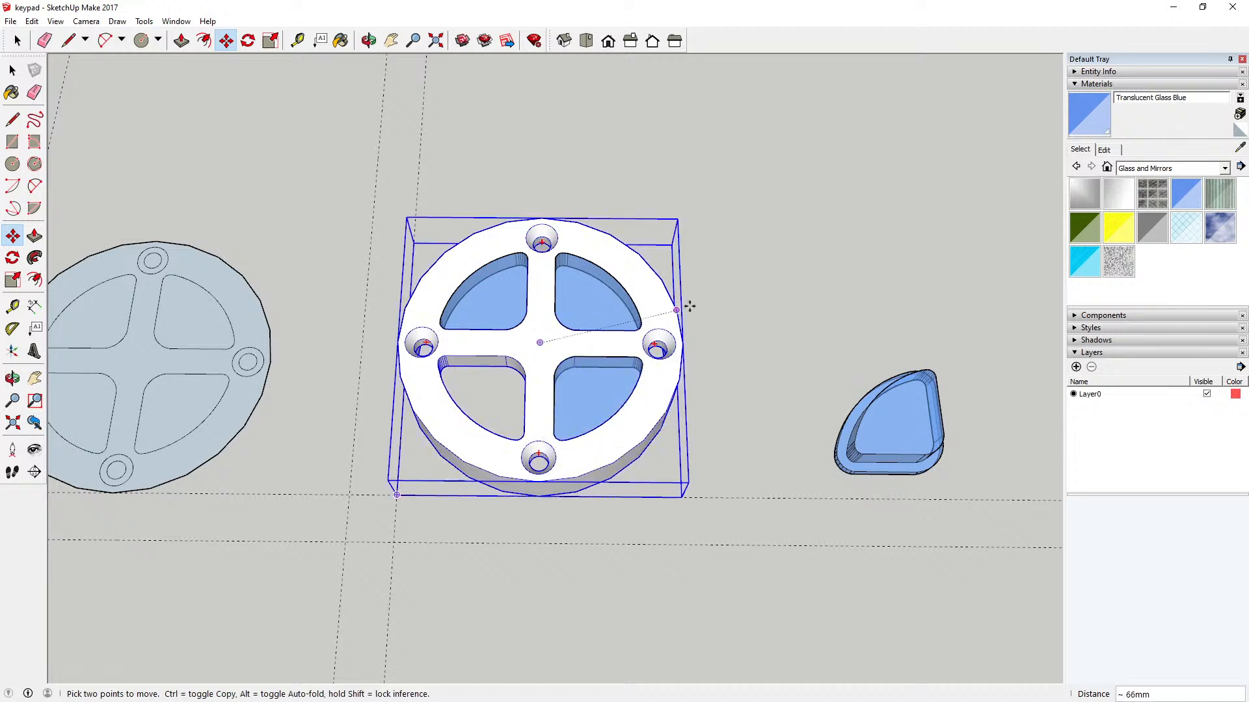
Step: Rotate the last loose key copy 90 degrees counterclockwise in the horizontal plane
click(247, 43)
click(909, 417)
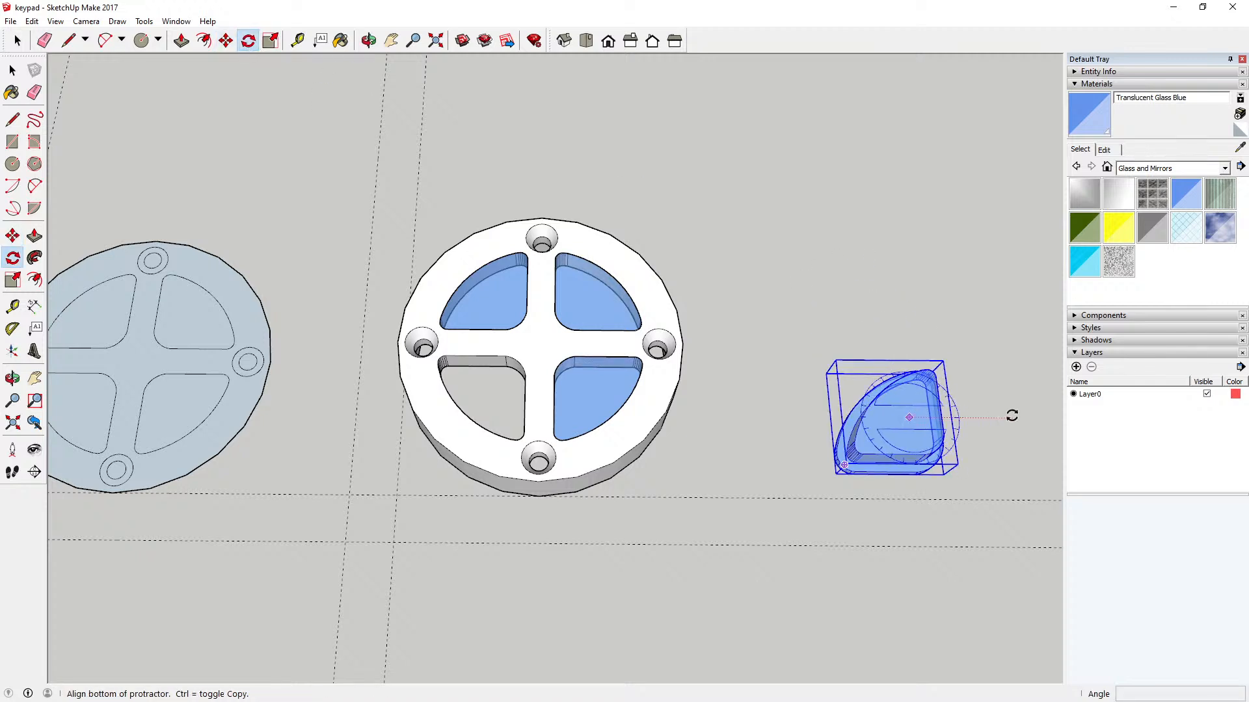
click(1012, 416)
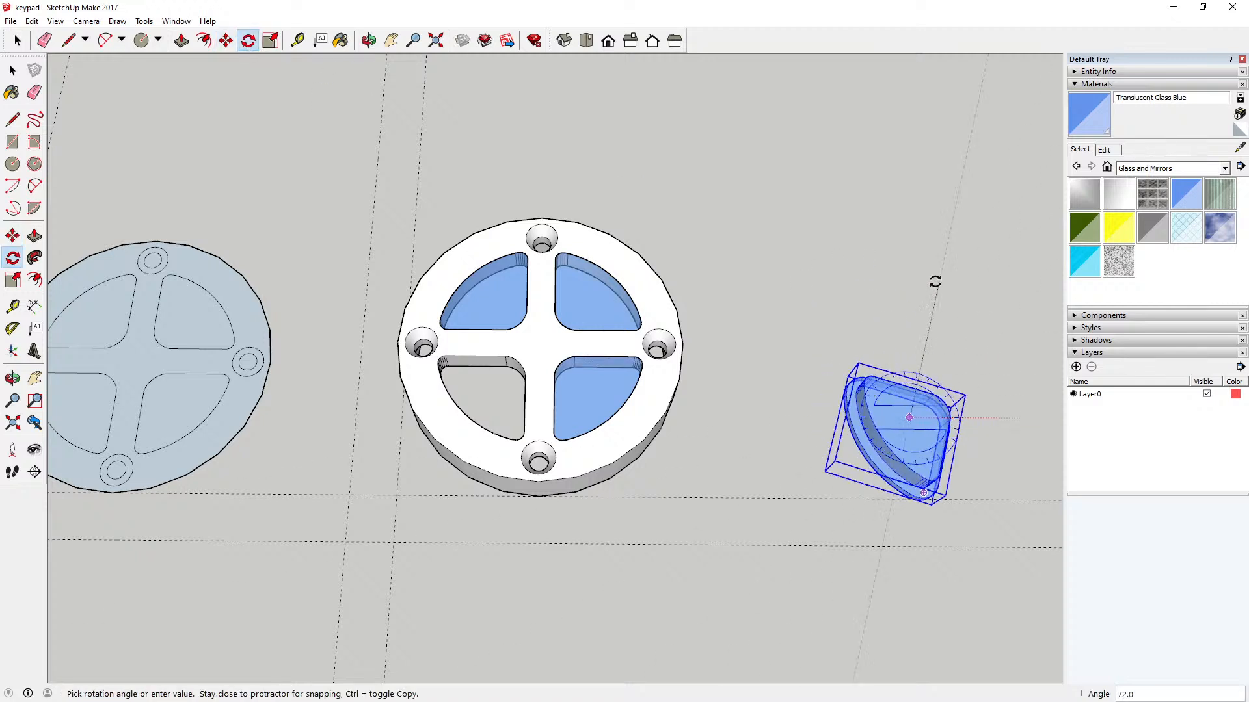
click(894, 266)
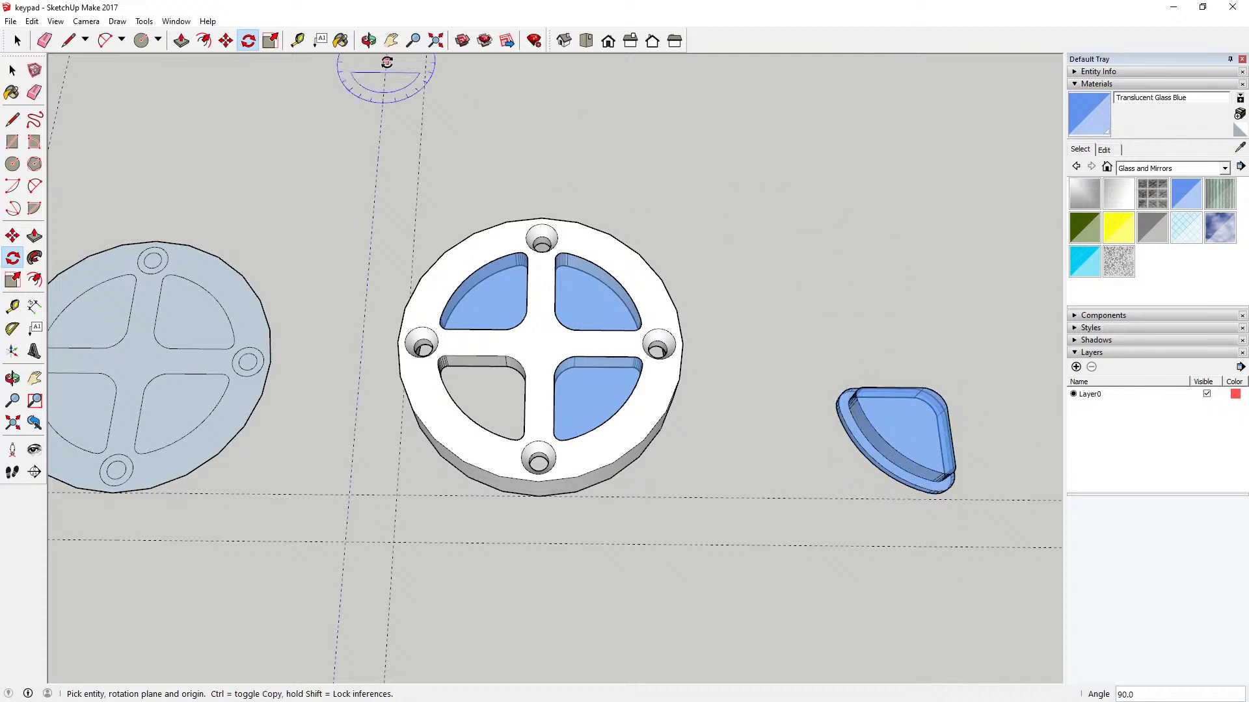
Step: Move the last key about 87 mm into the ring's lower-left opening, matching the rounded inner corners
click(226, 40)
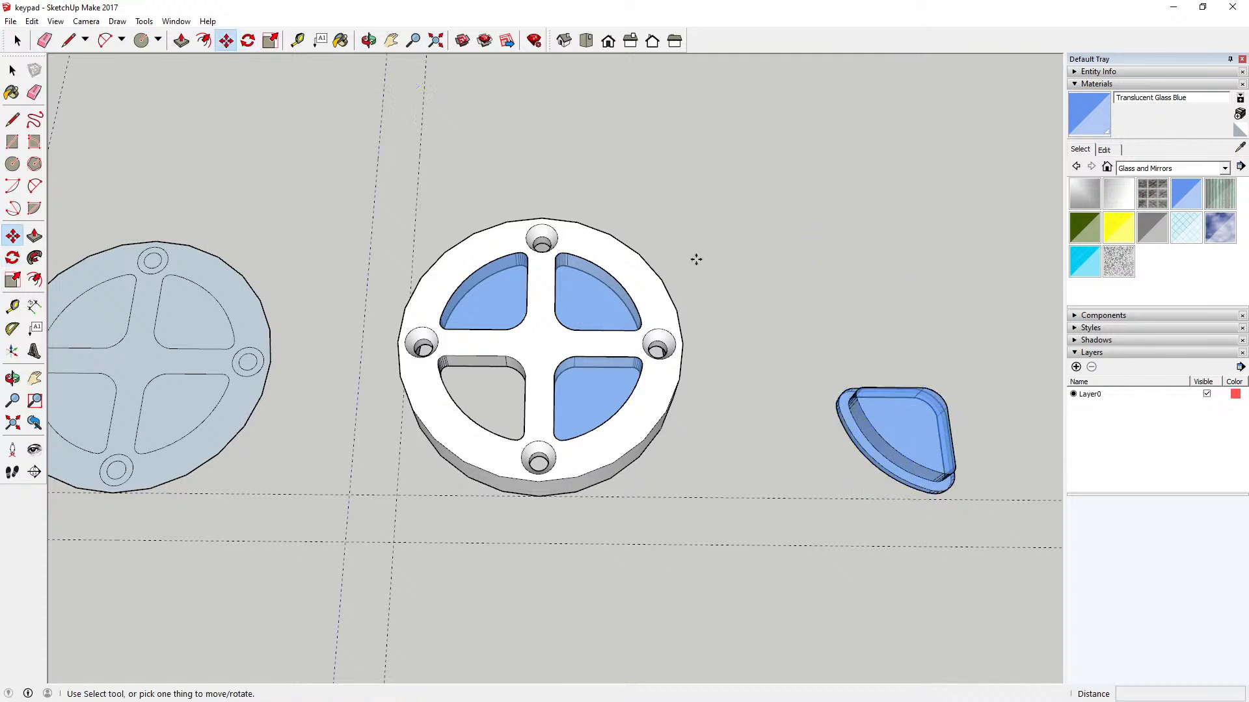
click(923, 388)
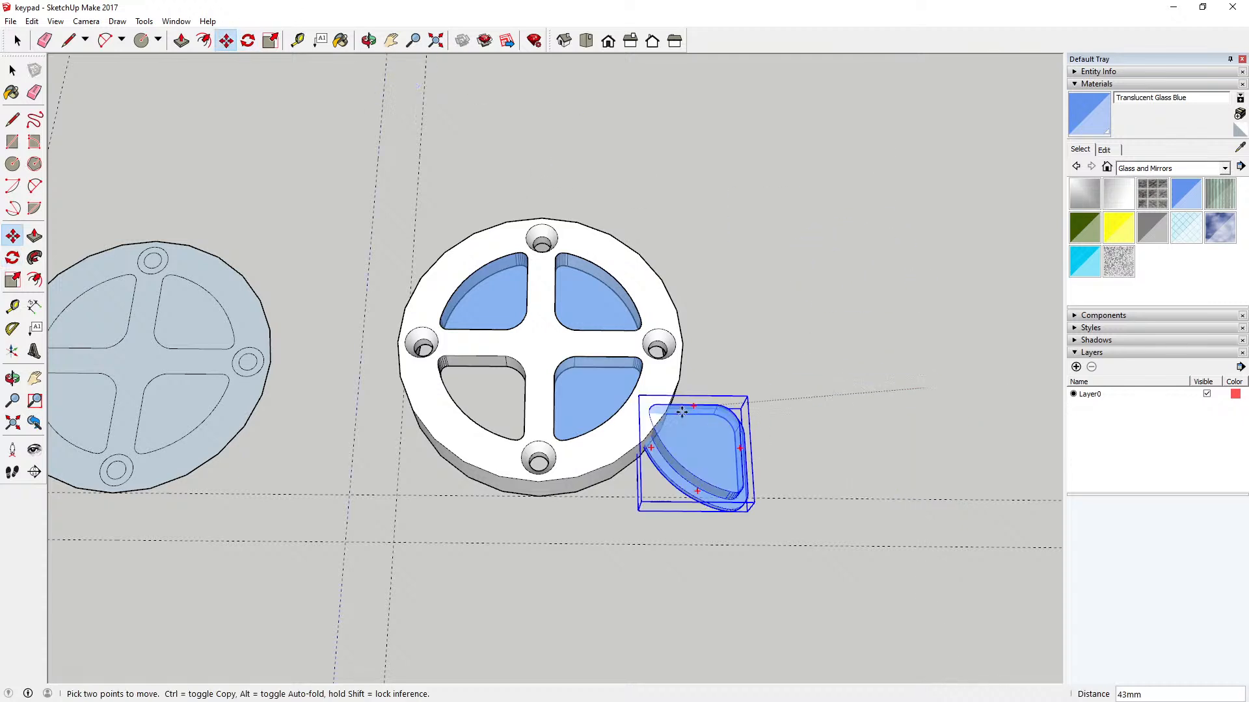
click(505, 355)
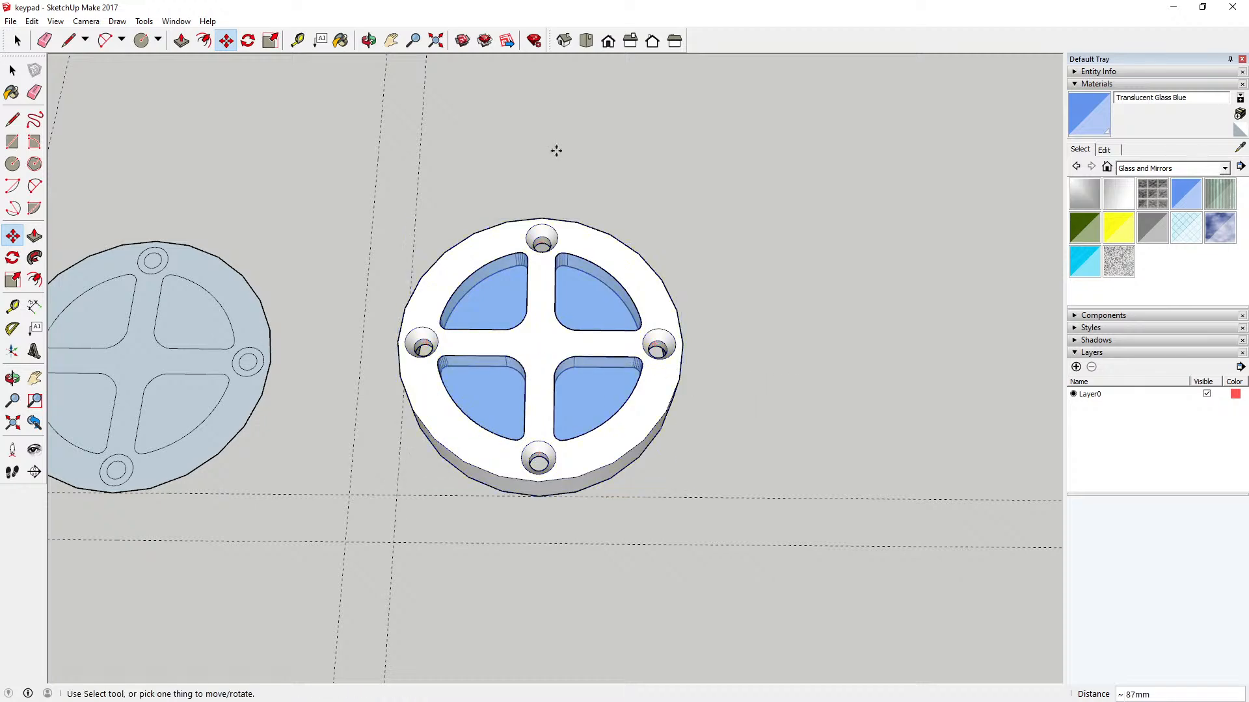
key(o)
drag(431, 83, 593, 398)
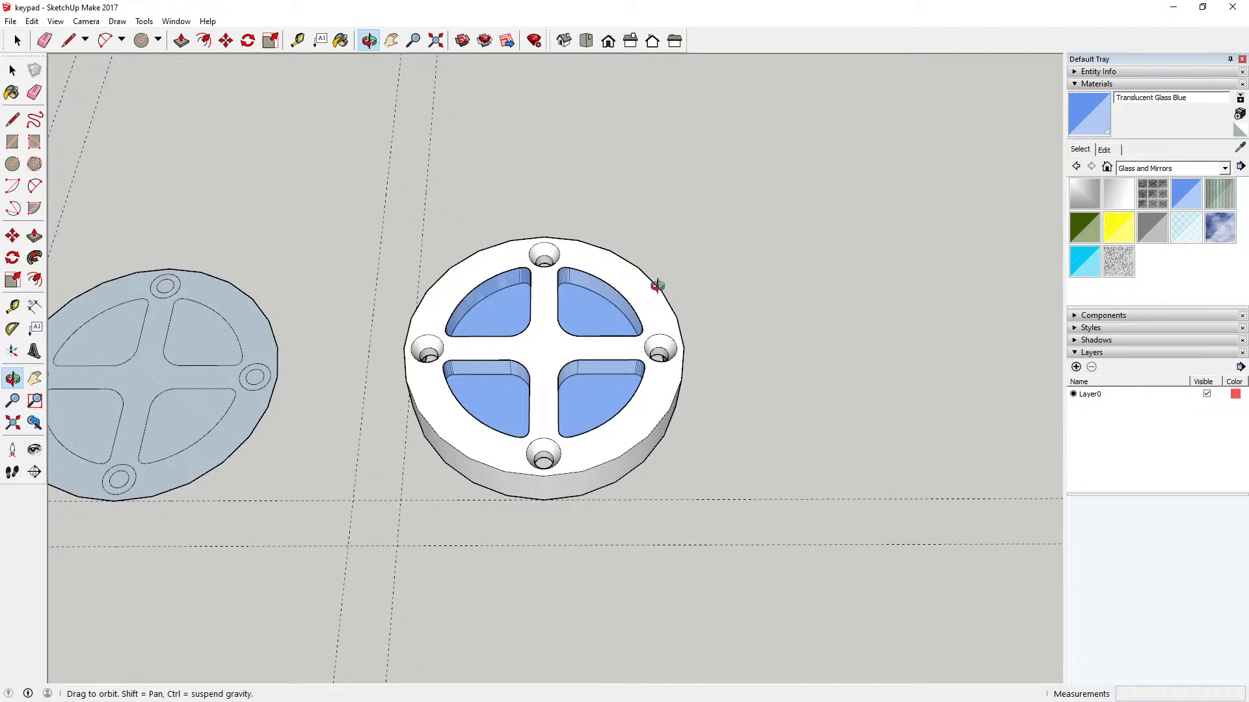
drag(569, 399, 564, 429)
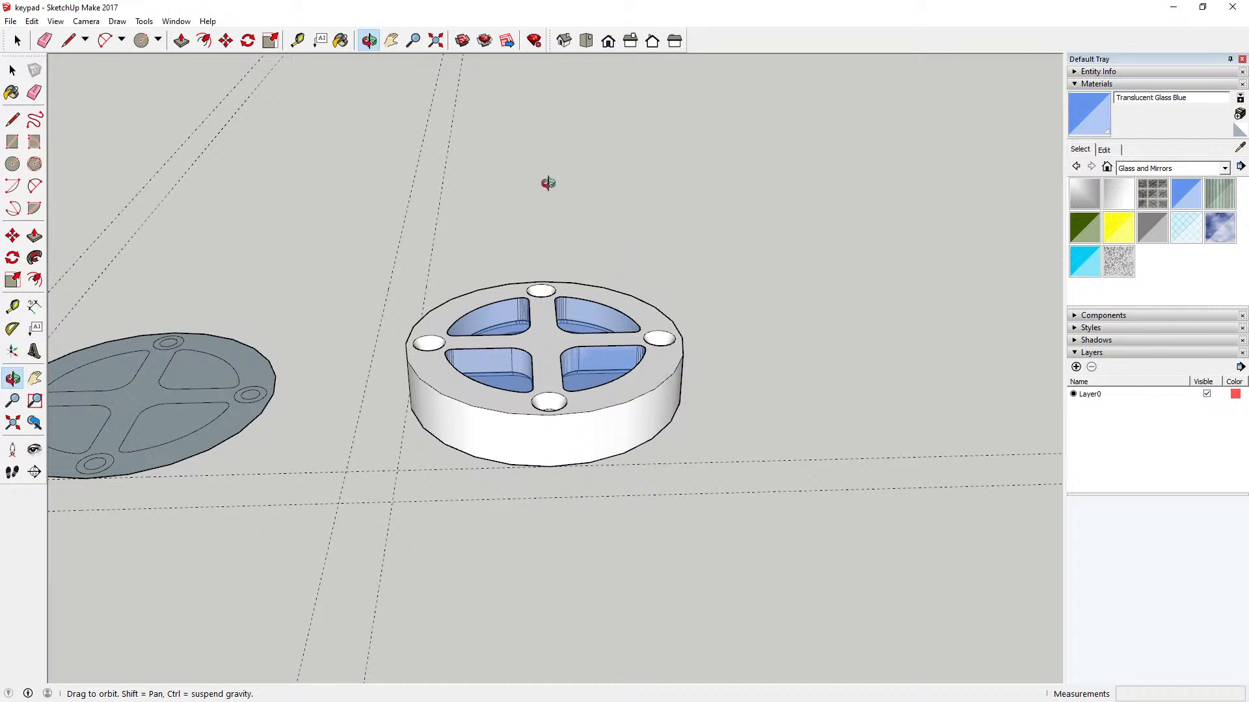
drag(532, 173, 524, 281)
mouse_move(502, 202)
mouse_down()
mouse_move(513, 117)
mouse_move(492, 201)
mouse_up()
Step: Open the round housing for editing and paint its front face with the Metal Corrugated Shiny material
key(space)
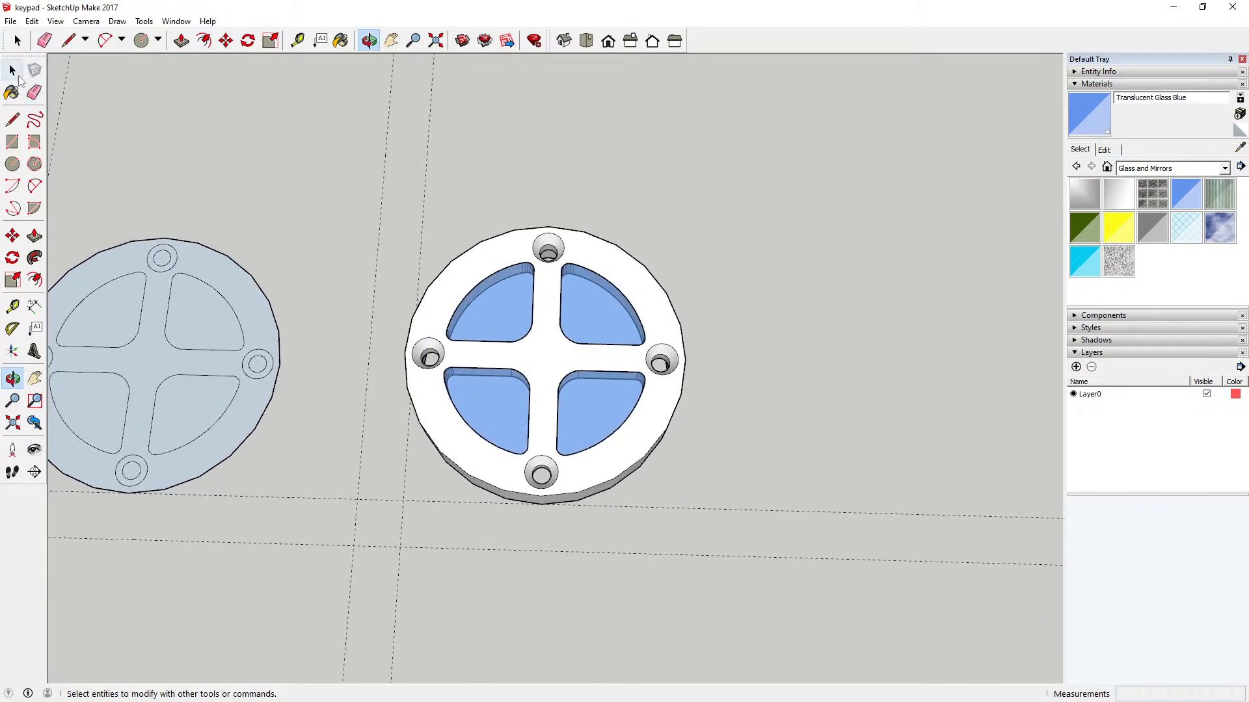
double_click(548, 357)
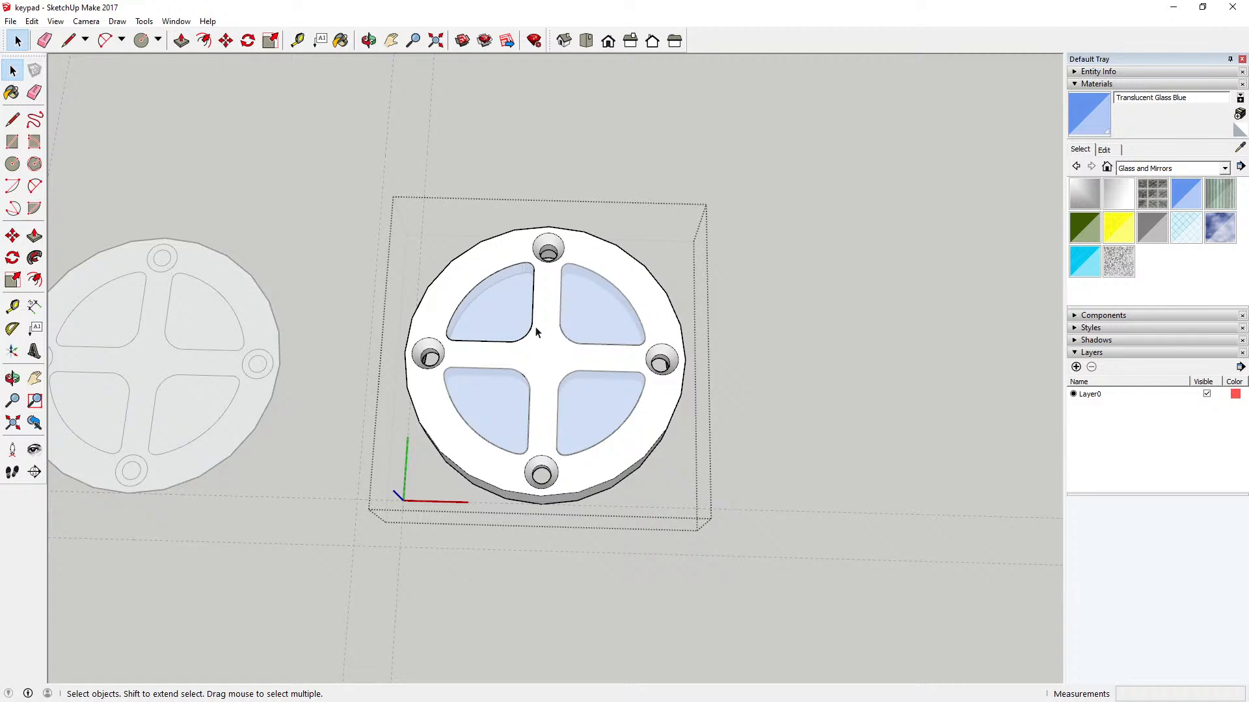
scroll(538, 352, up, 4)
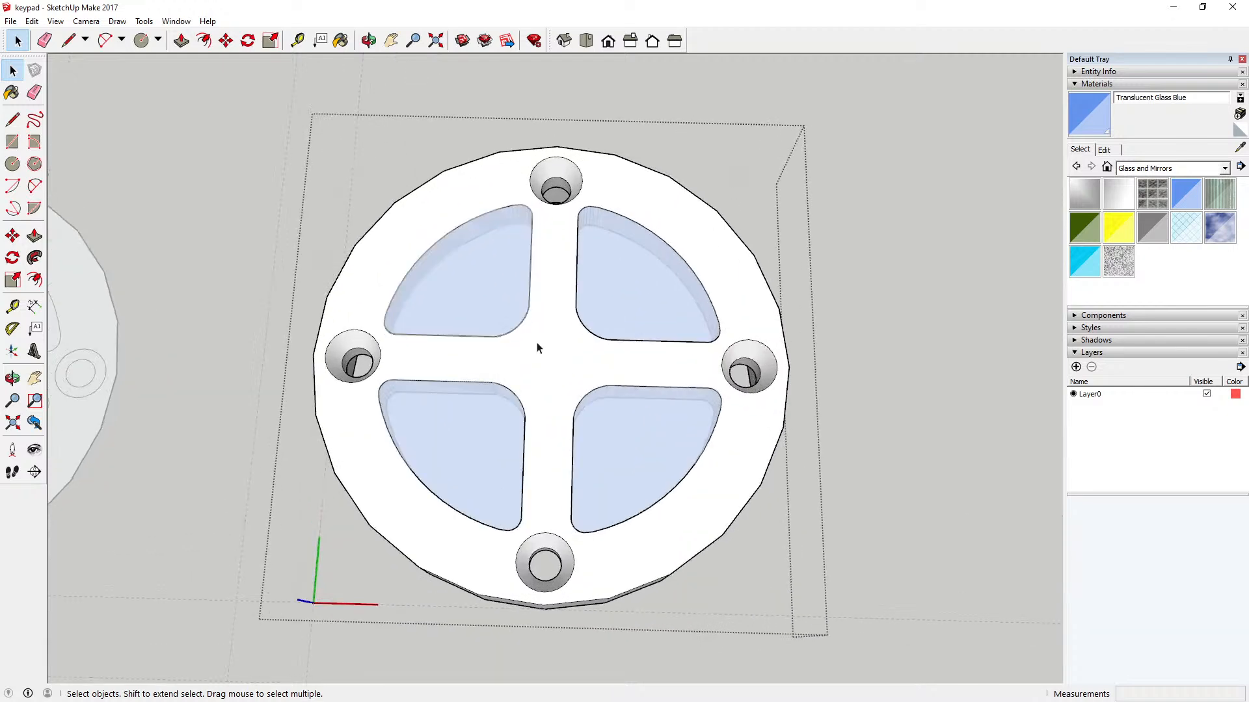
scroll(540, 351, up, 2)
scroll(547, 354, down, 2)
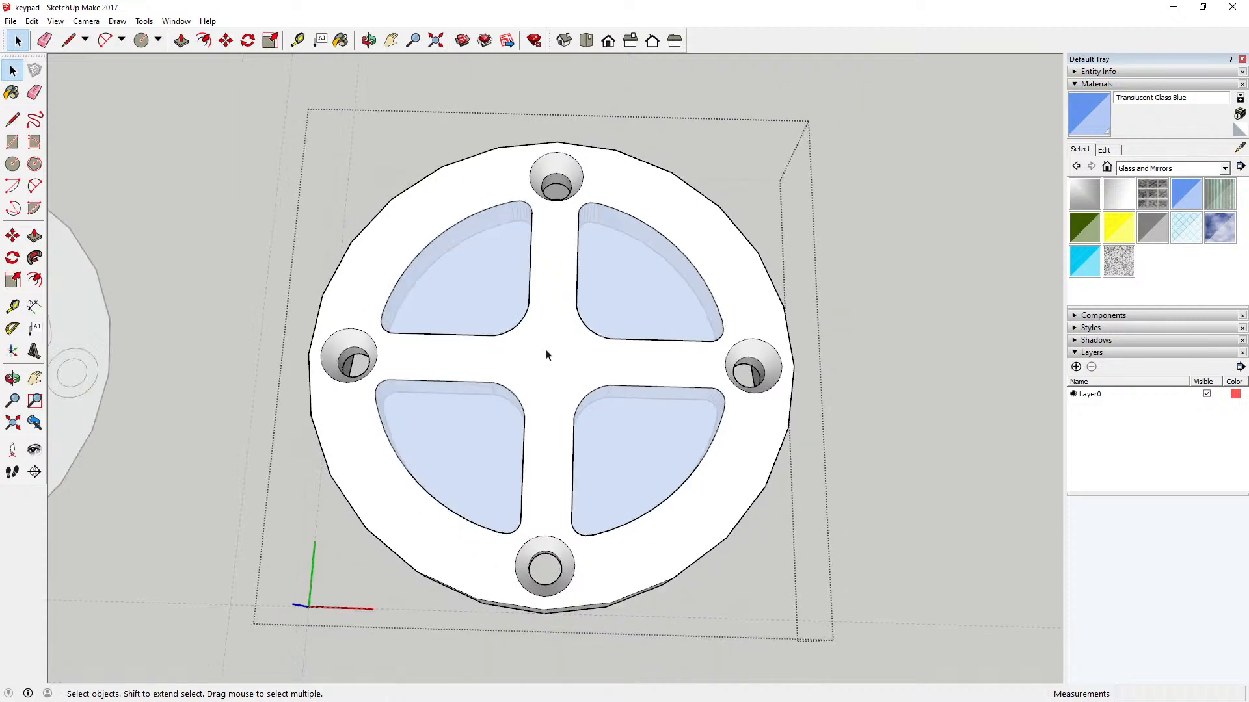
click(1225, 168)
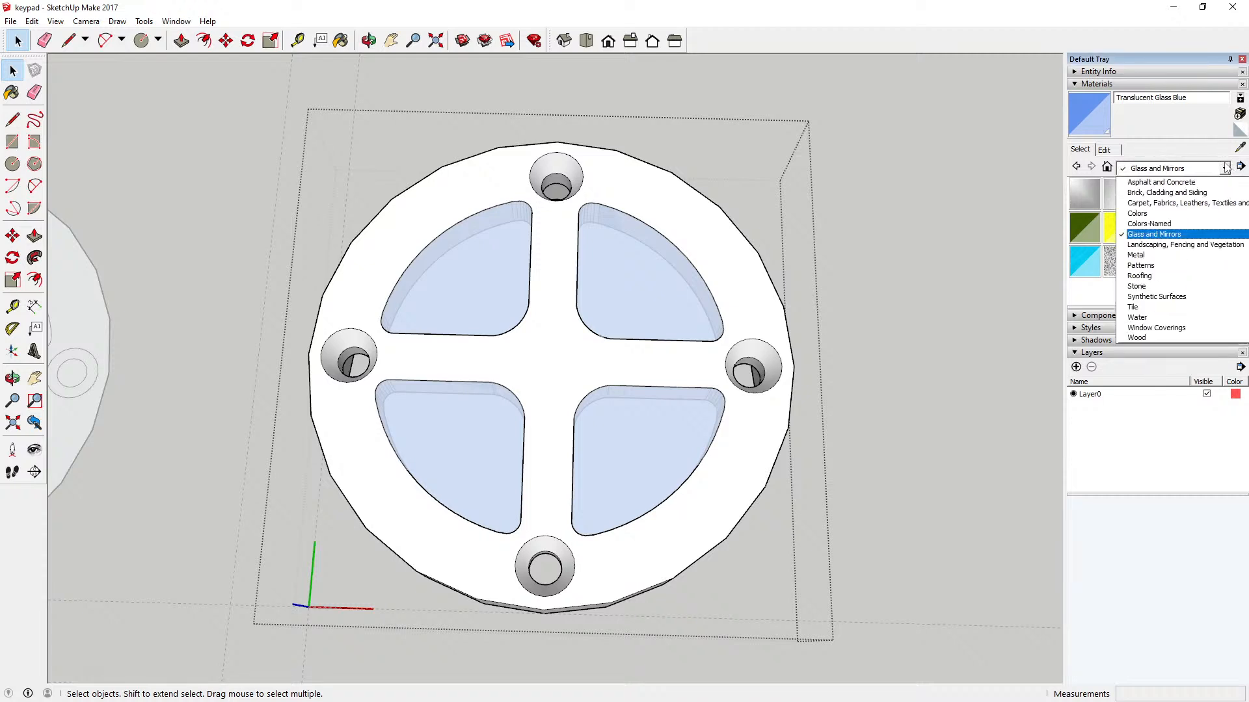
click(1163, 255)
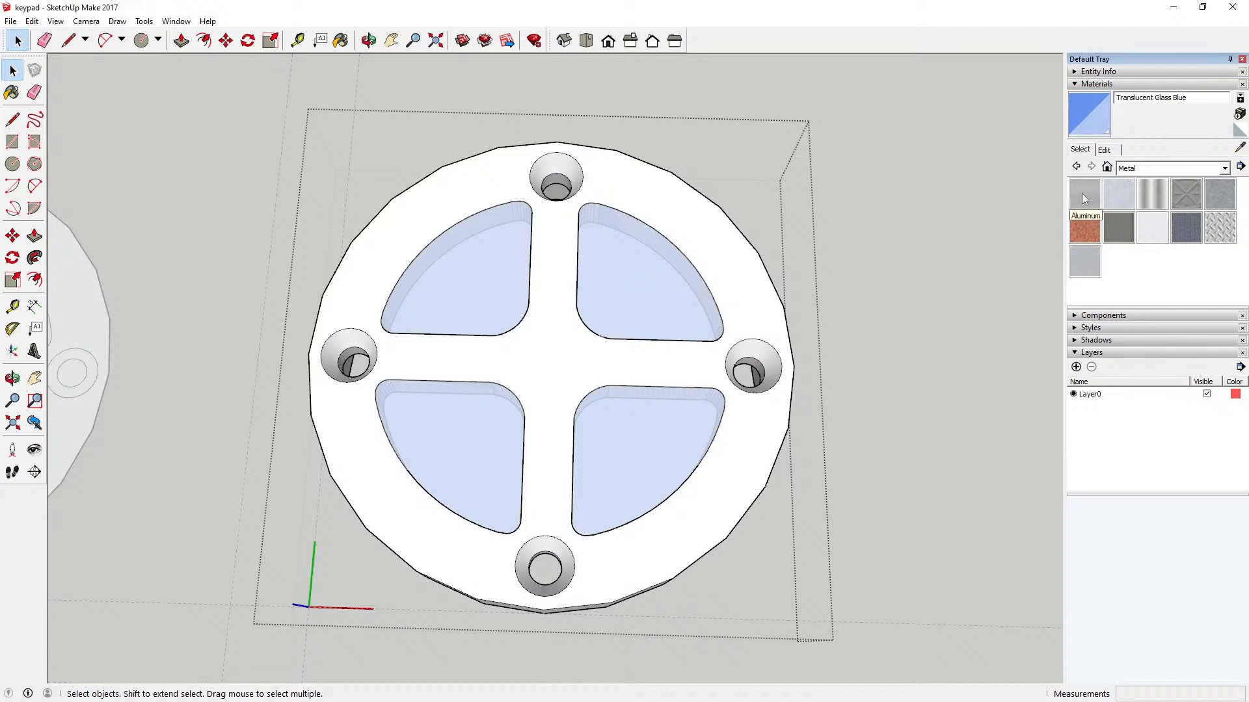
click(1151, 193)
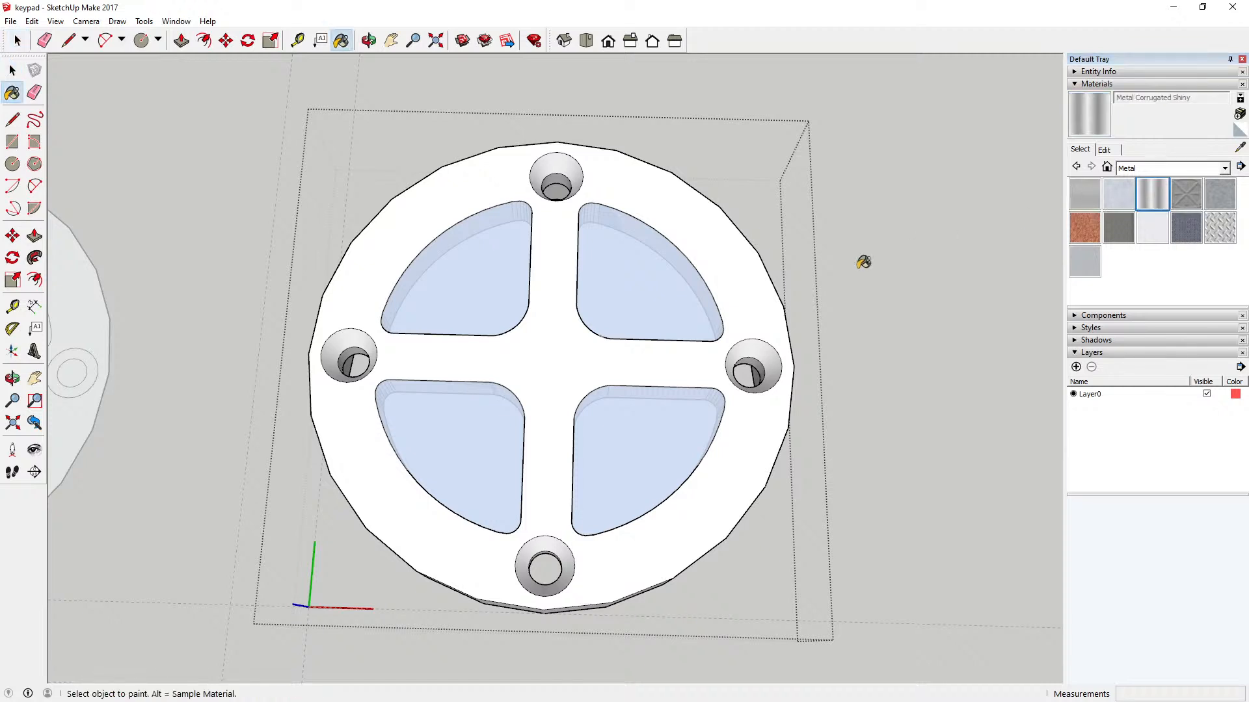
click(739, 267)
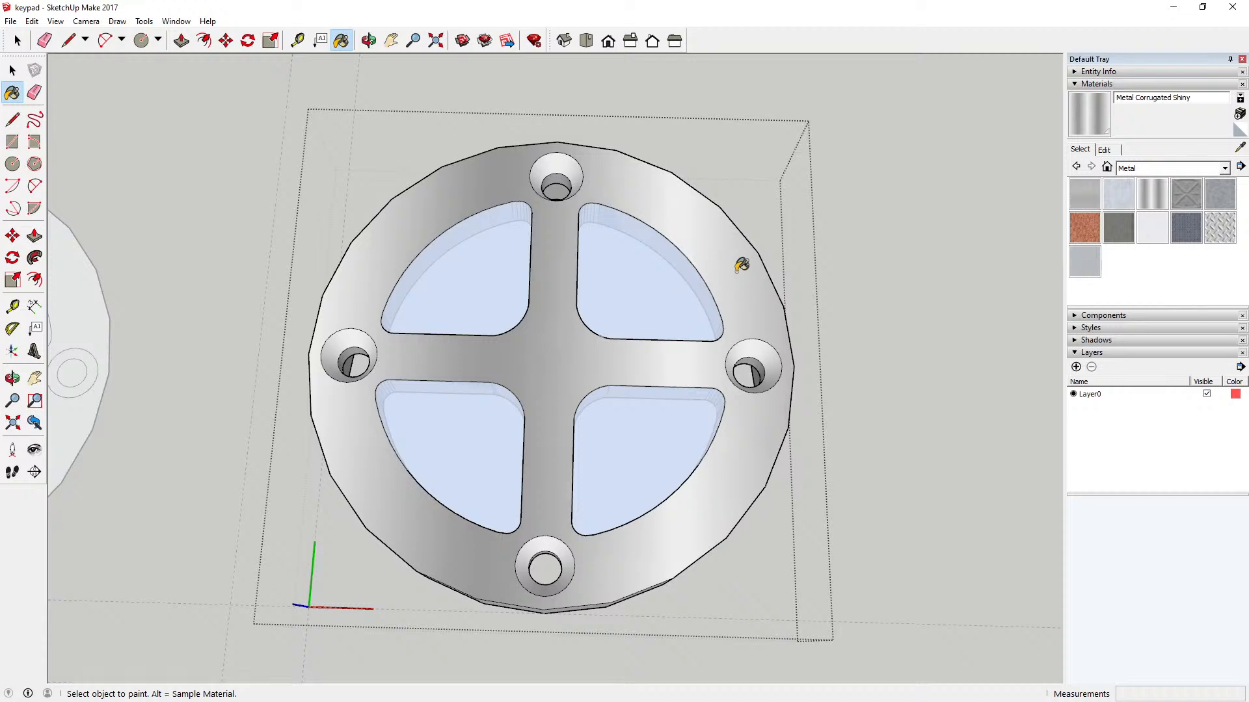
Step: Paint the housing's outer side wall and the countersinks of its four screw holes with Metal Corrugated Shiny
click(369, 40)
drag(564, 307, 572, 167)
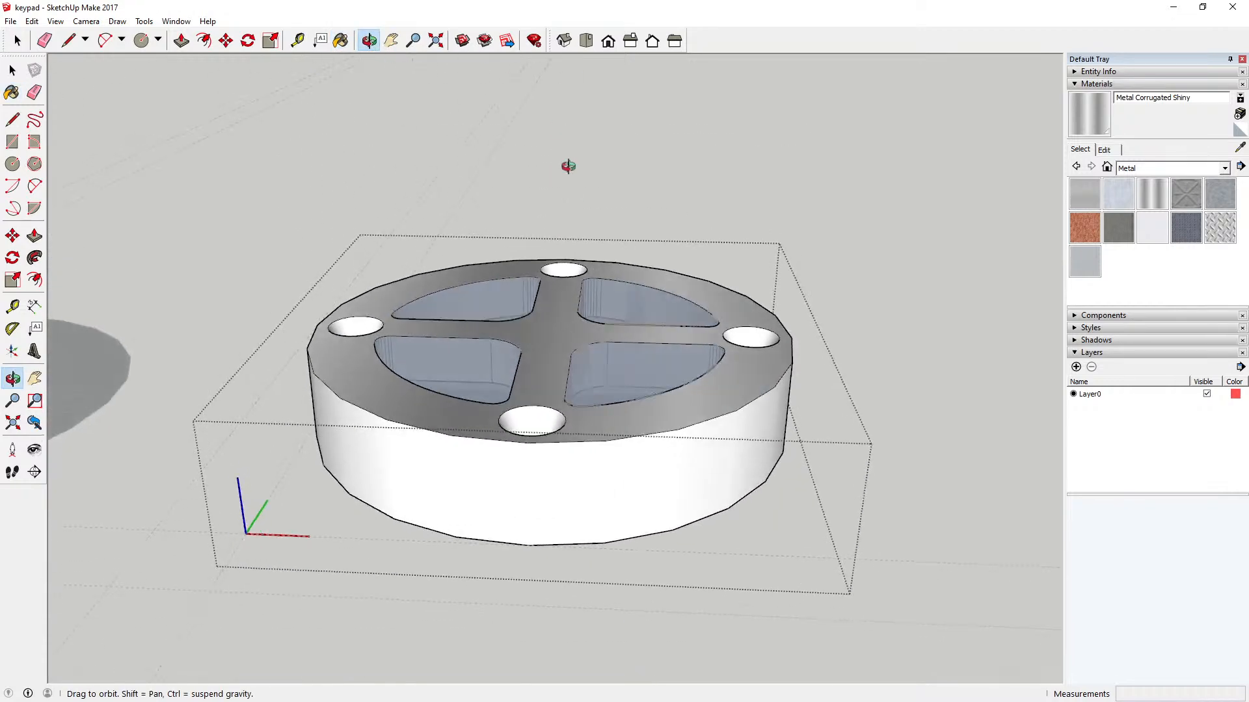
key(b)
click(390, 444)
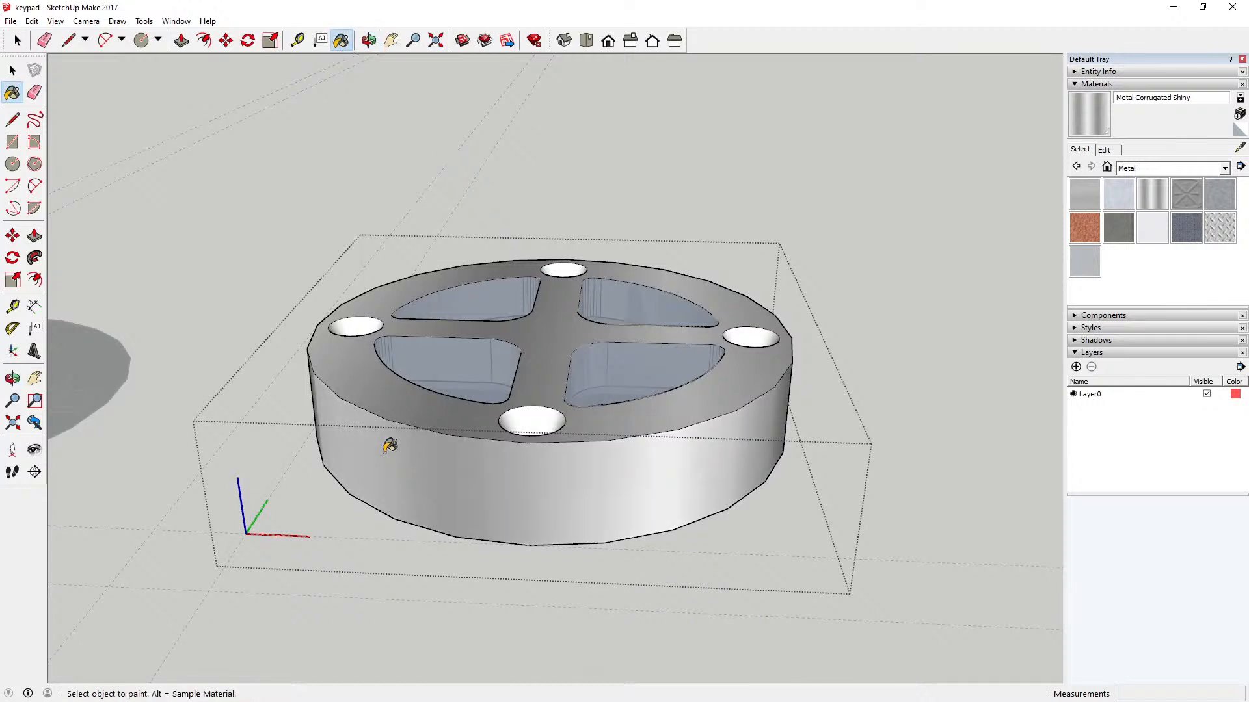
click(537, 415)
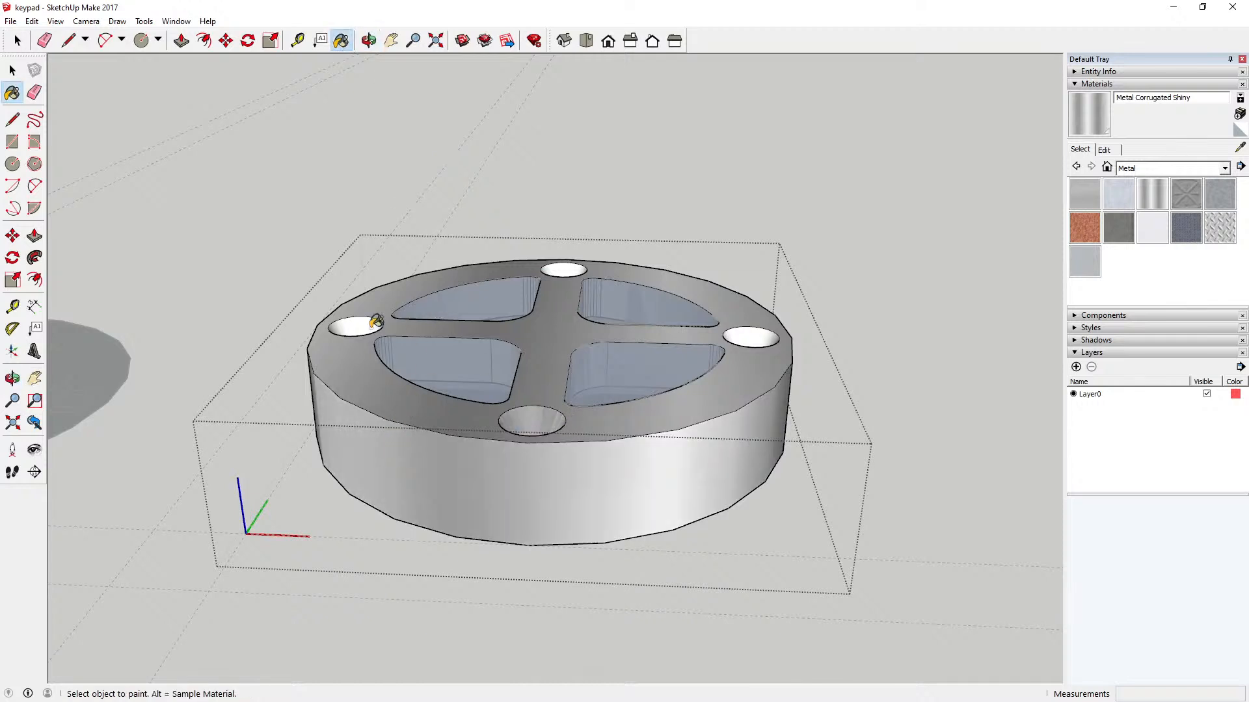
click(372, 320)
click(571, 266)
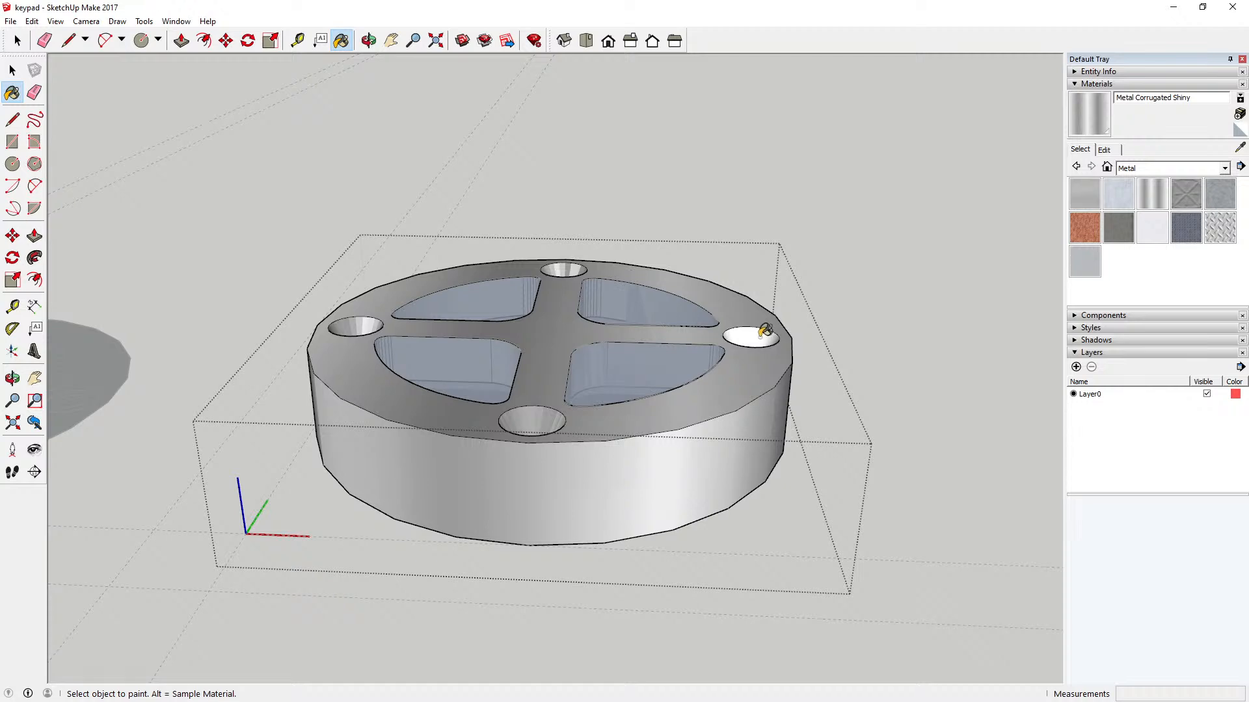
click(765, 332)
Step: Paint the rim, inner wall and recessed floor on the housing's underside with Metal Corrugated Shiny
click(368, 41)
mouse_move(715, 195)
mouse_down()
mouse_move(725, 240)
mouse_move(594, 252)
mouse_move(243, 234)
mouse_move(443, 257)
mouse_move(509, 209)
mouse_move(424, 98)
mouse_move(424, 170)
mouse_move(460, 179)
mouse_move(412, 293)
mouse_up()
click(341, 40)
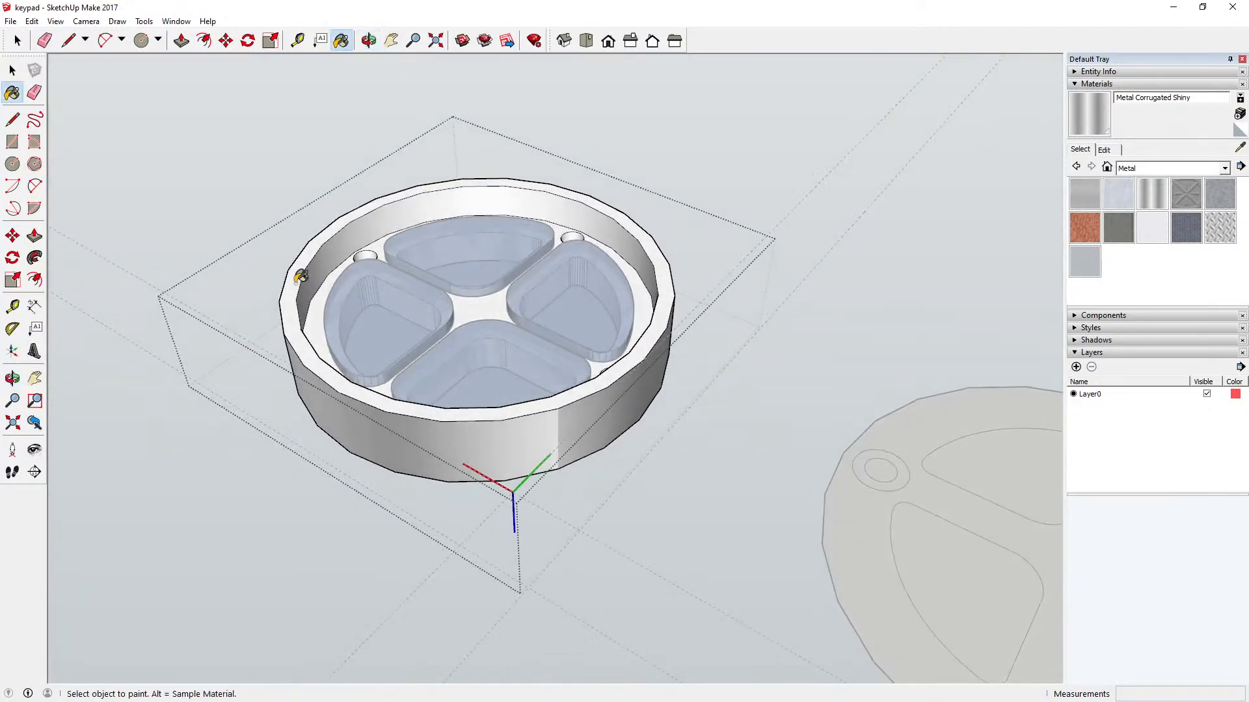
click(299, 276)
click(330, 259)
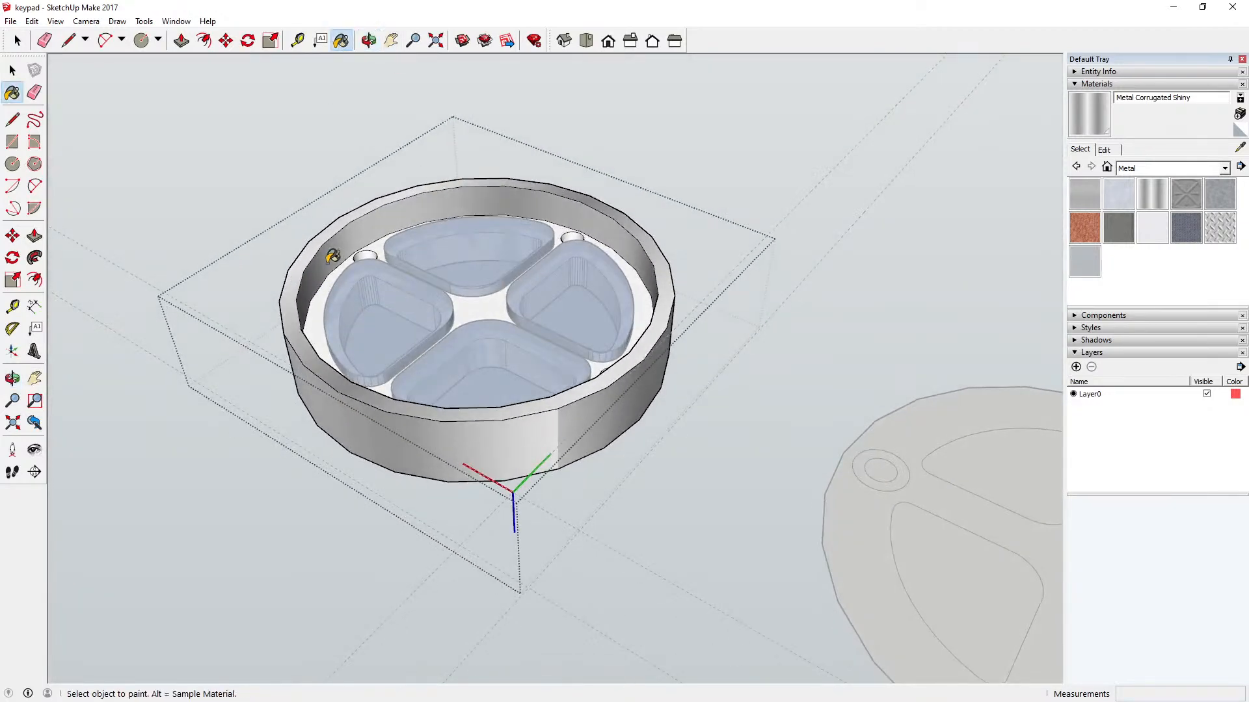
click(322, 301)
Step: Paint the four screw-hole walls seen from the housing's underside with Metal Corrugated Shiny and finish editing the housing
scroll(389, 254, up, 4)
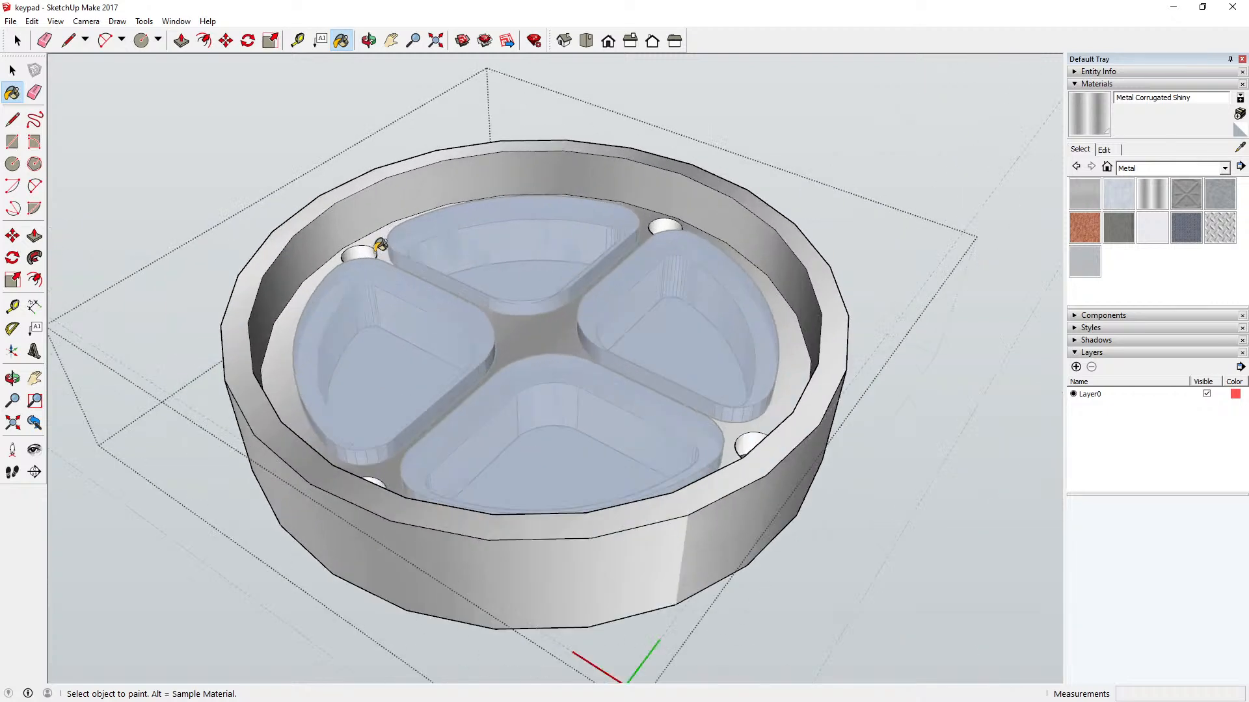
click(662, 228)
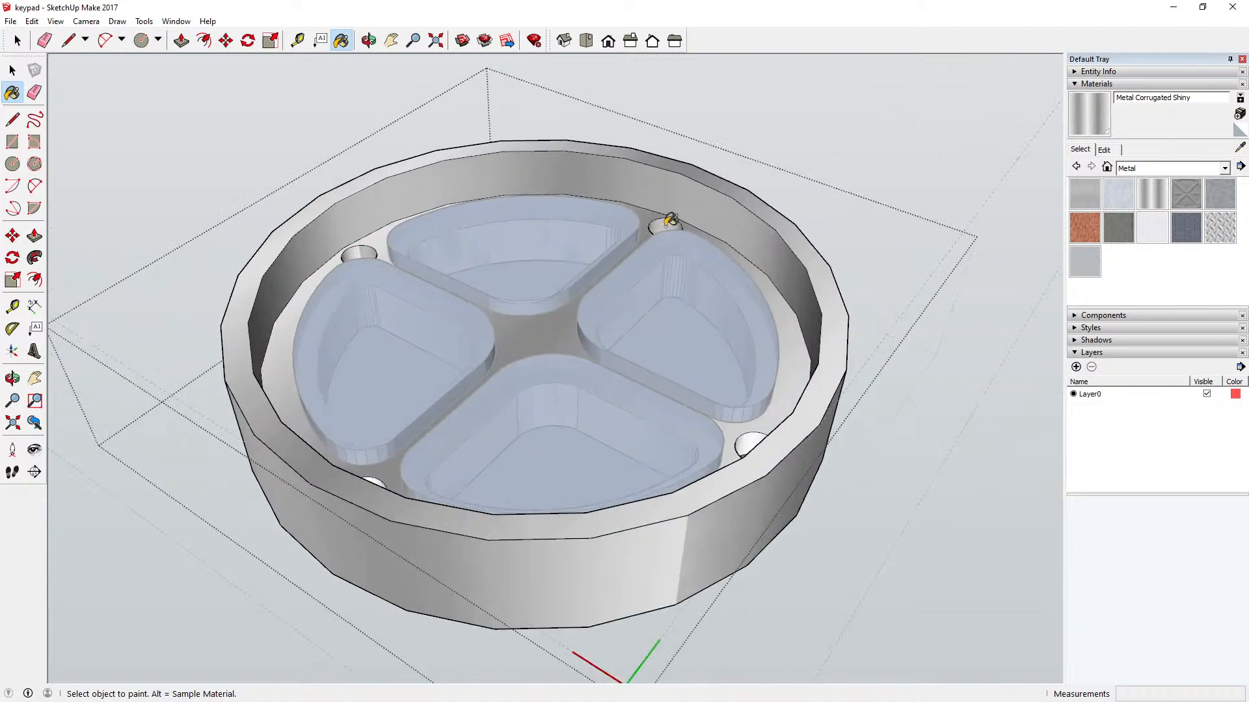
click(749, 442)
scroll(377, 478, up, 5)
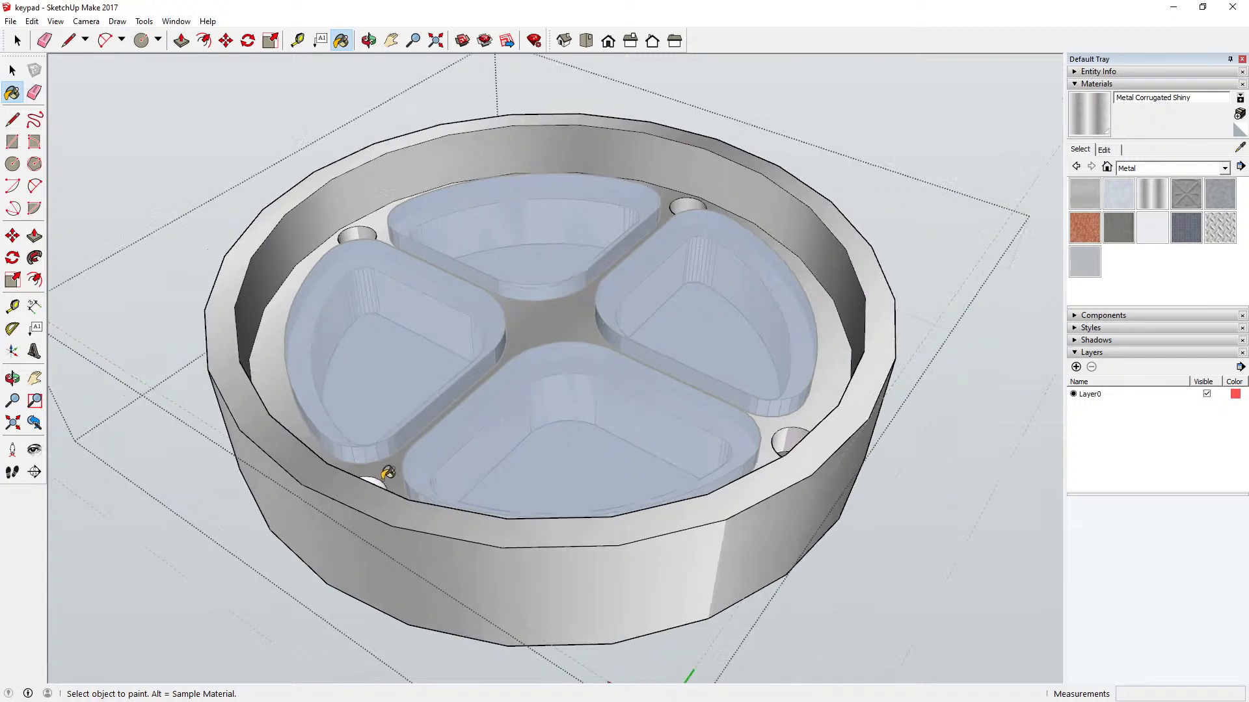
click(378, 478)
scroll(449, 454, down, 5)
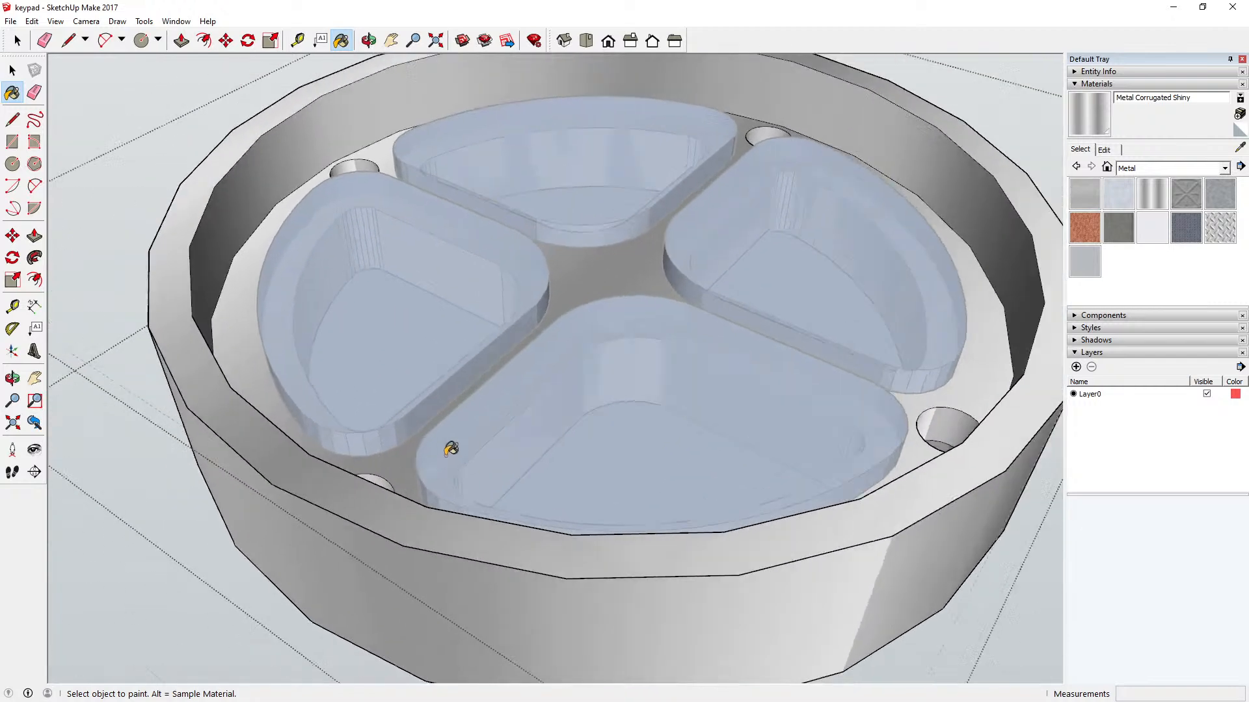
scroll(452, 446, down, 2)
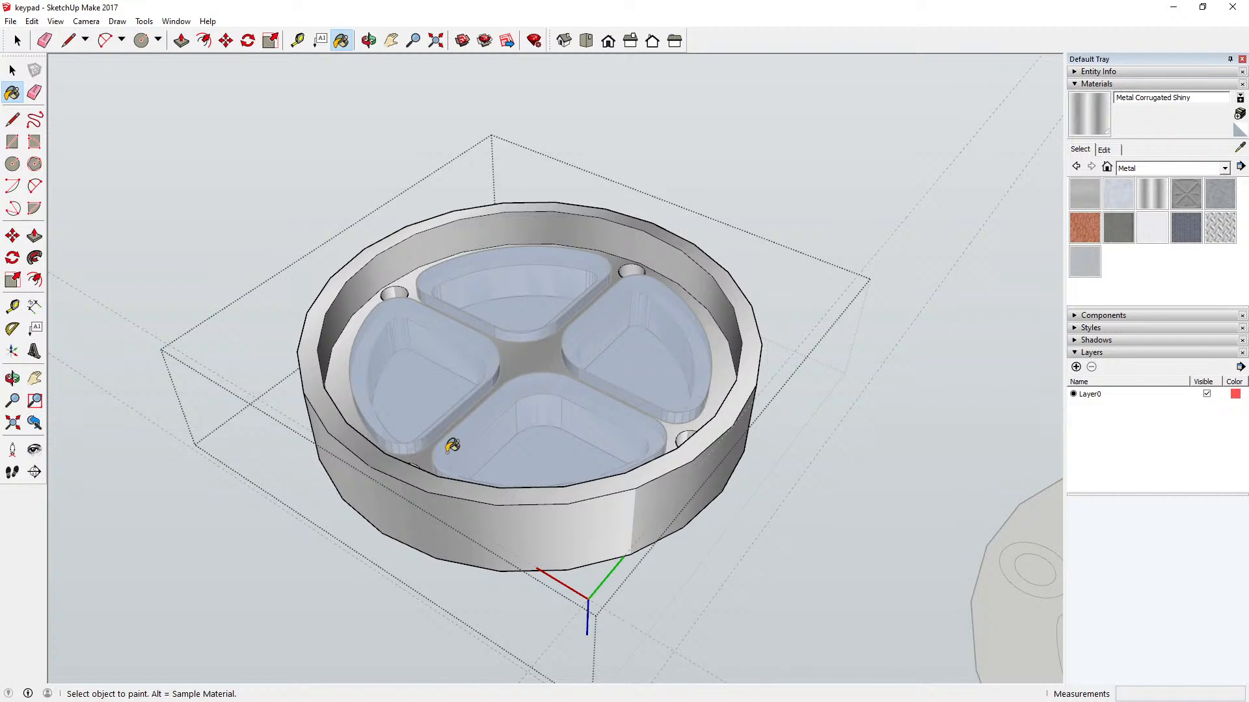
scroll(452, 445, down, 2)
click(12, 70)
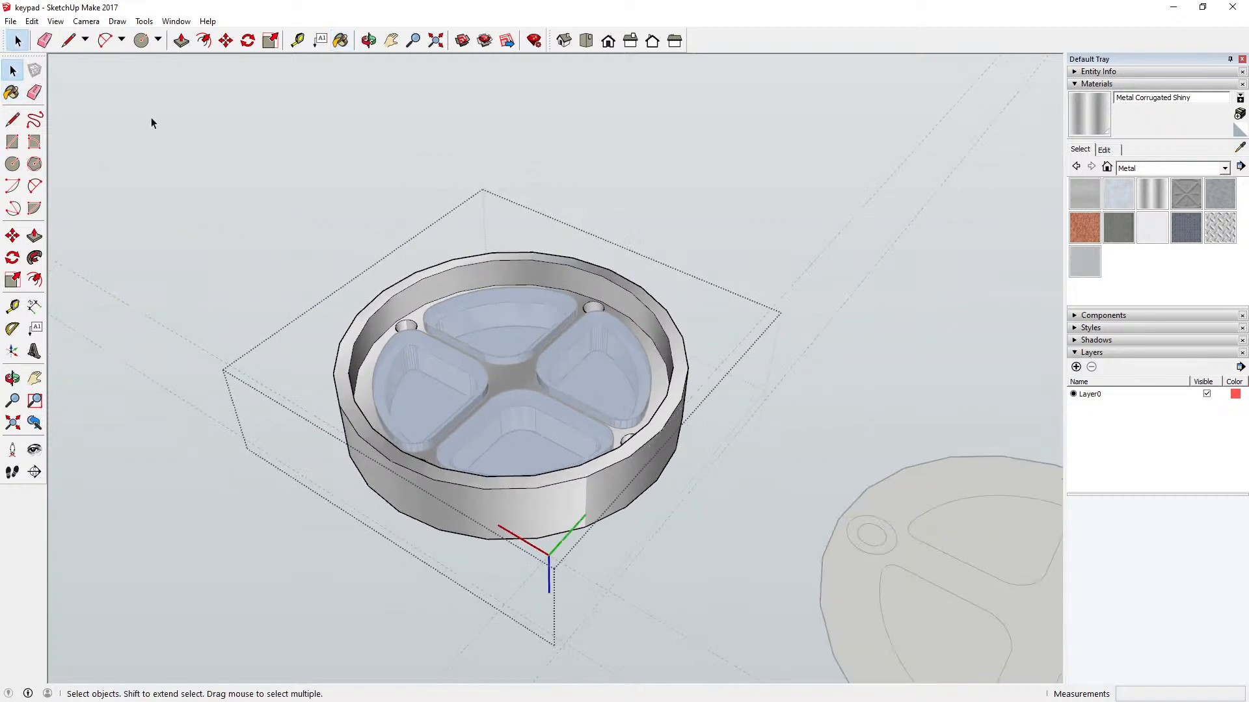
click(156, 125)
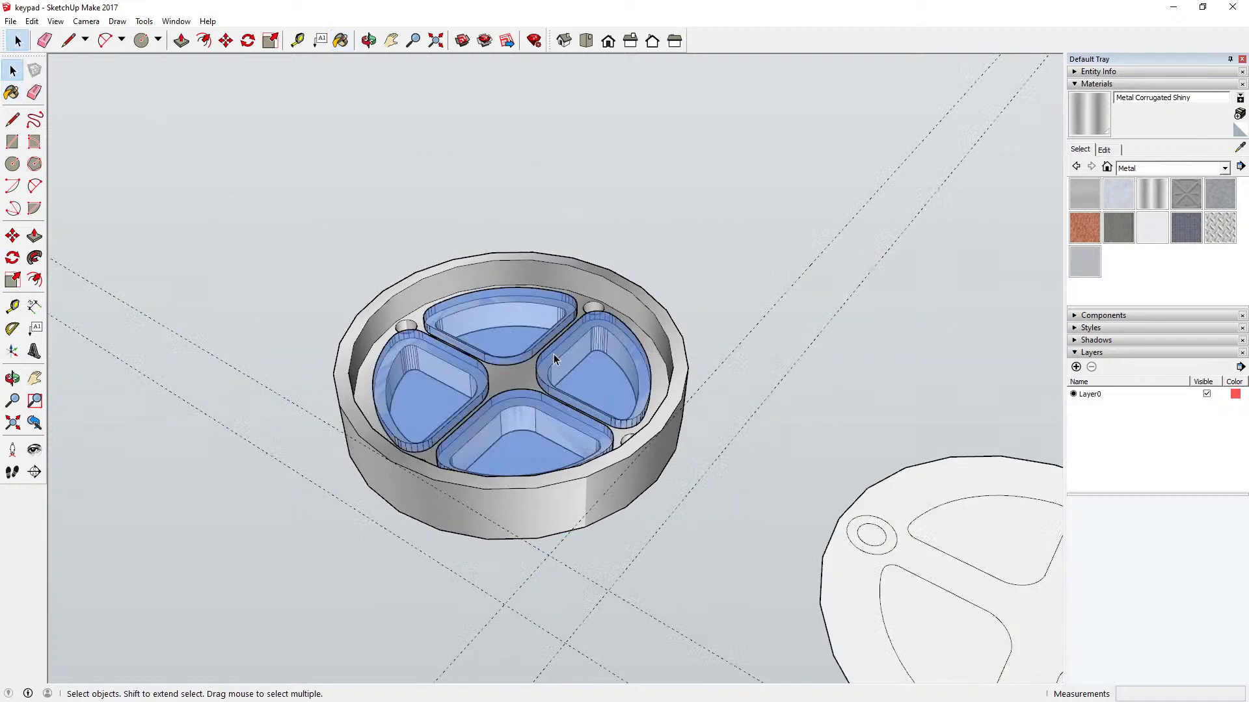
Step: Add a layer named Buttons and assign the four blue keys to it
click(1077, 367)
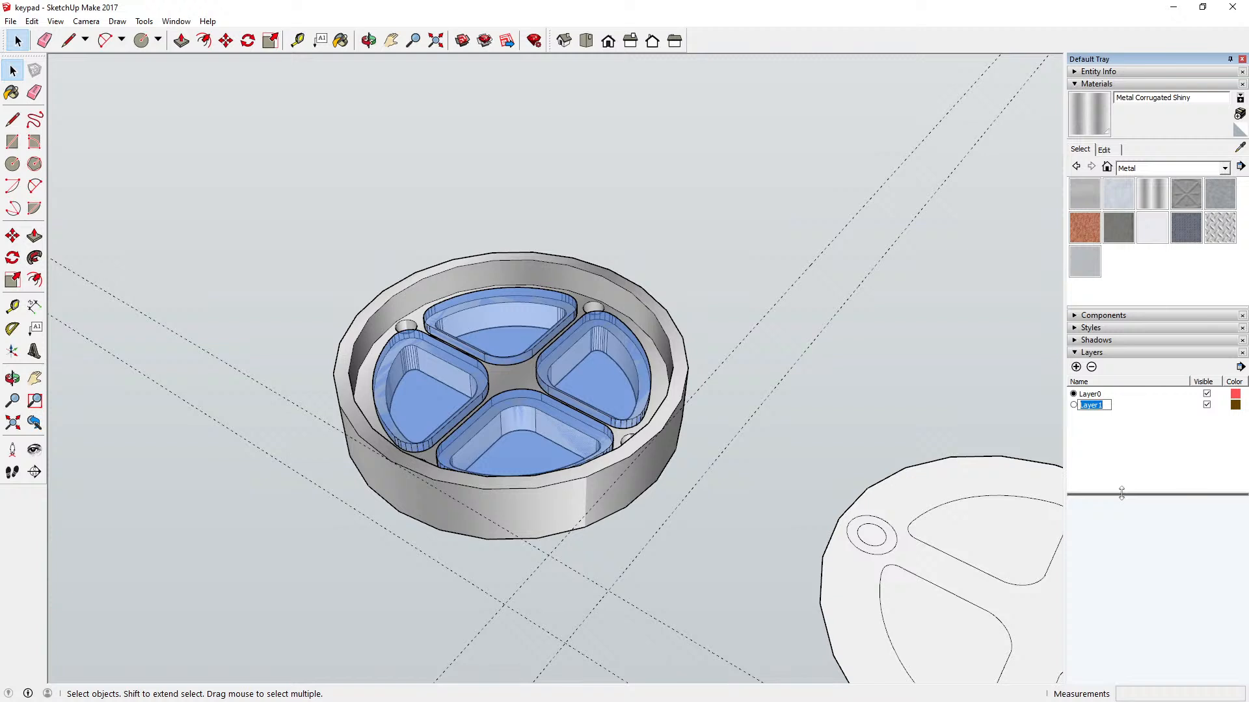
key(Return)
click(459, 311)
shift+click(466, 386)
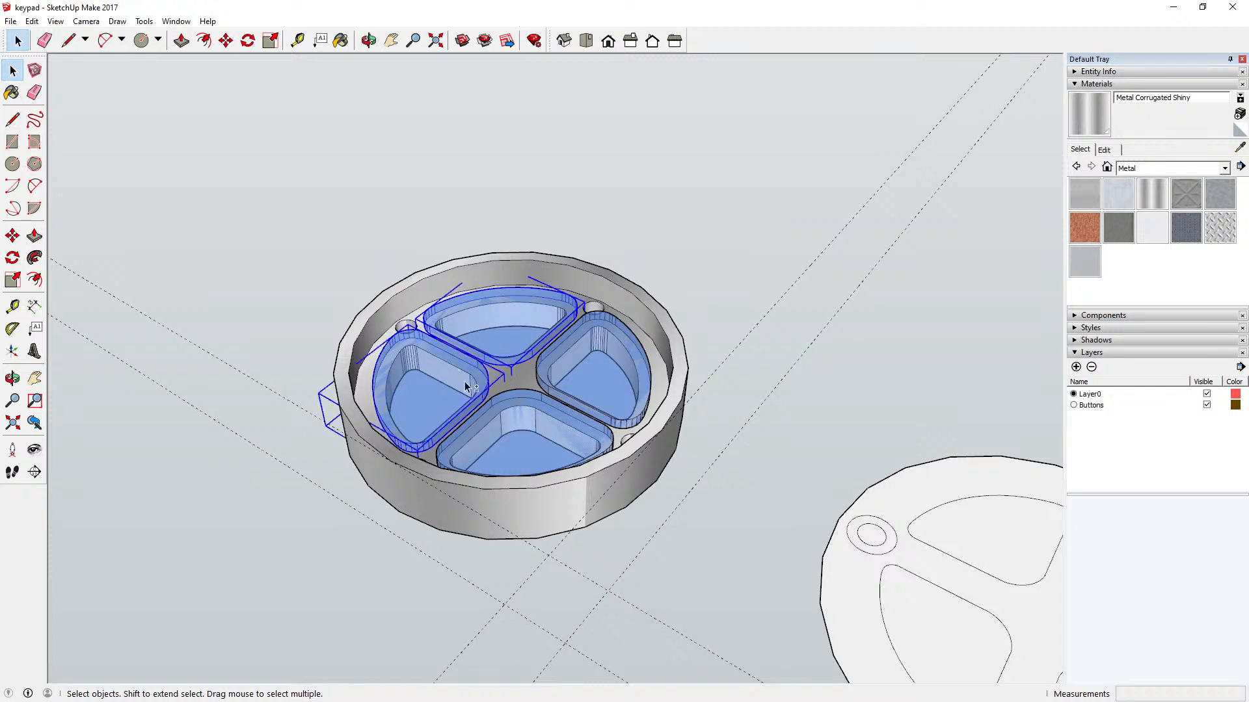
shift+click(628, 389)
shift+click(546, 441)
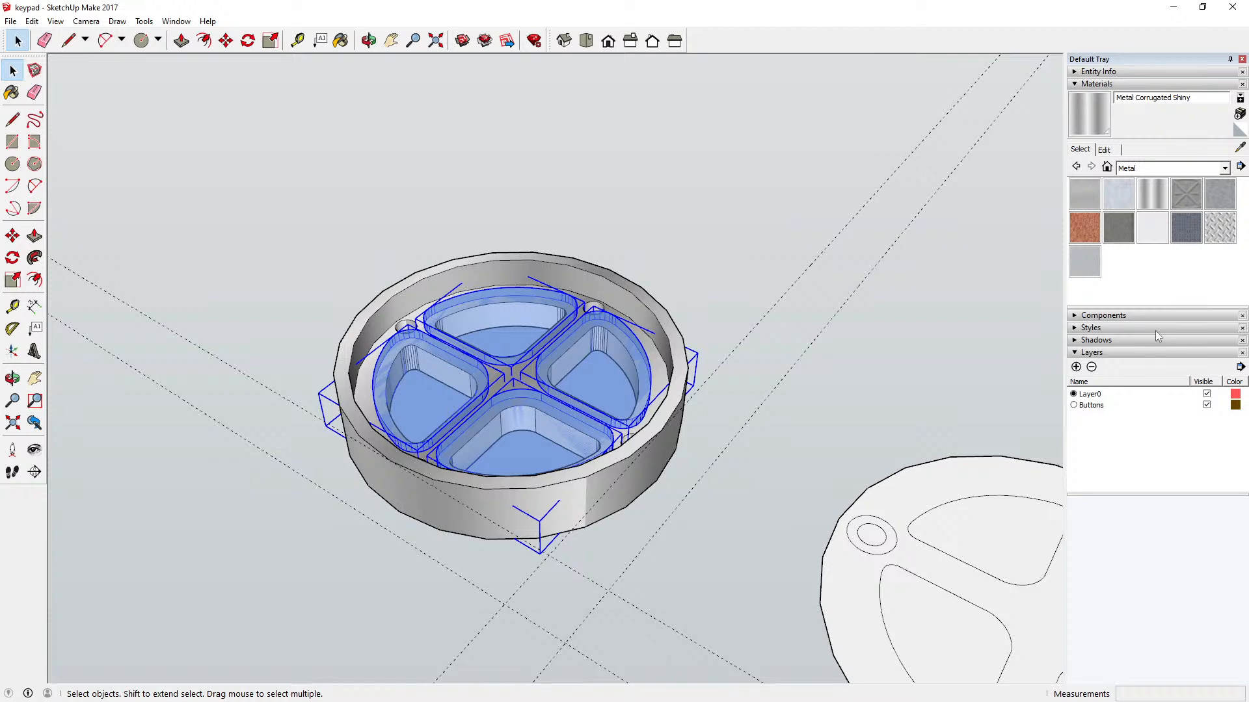
click(1082, 73)
click(1231, 107)
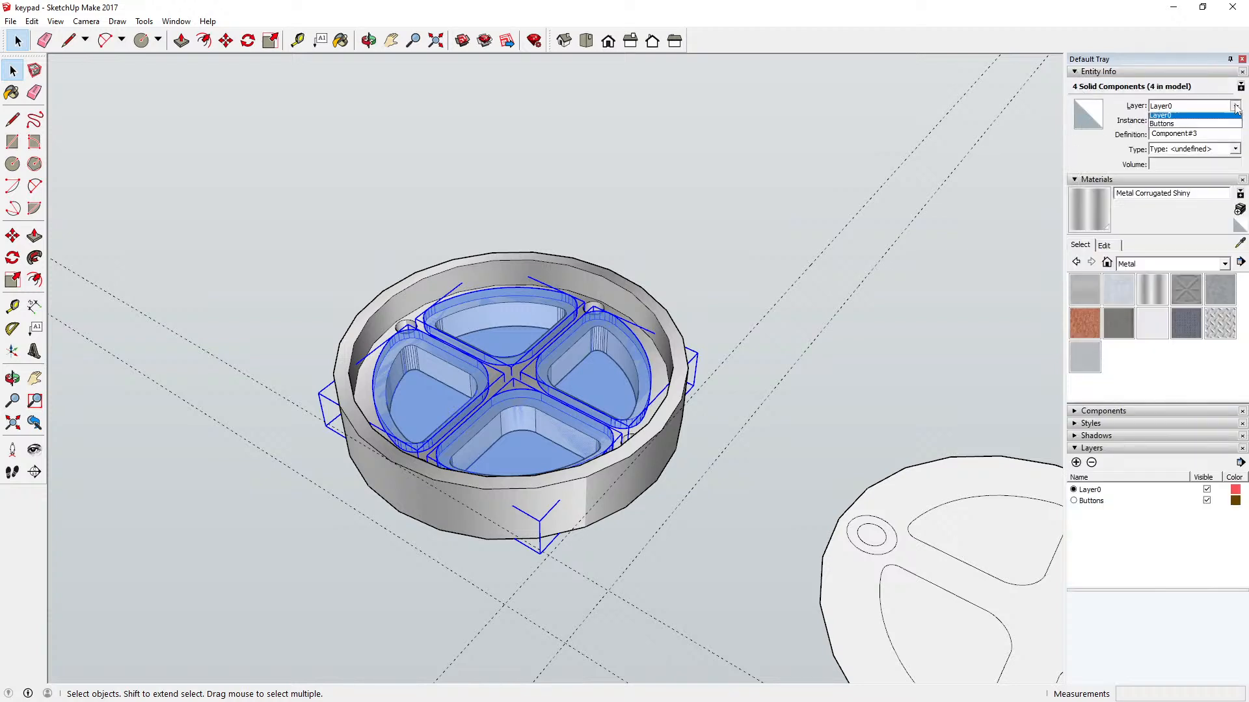
click(1204, 123)
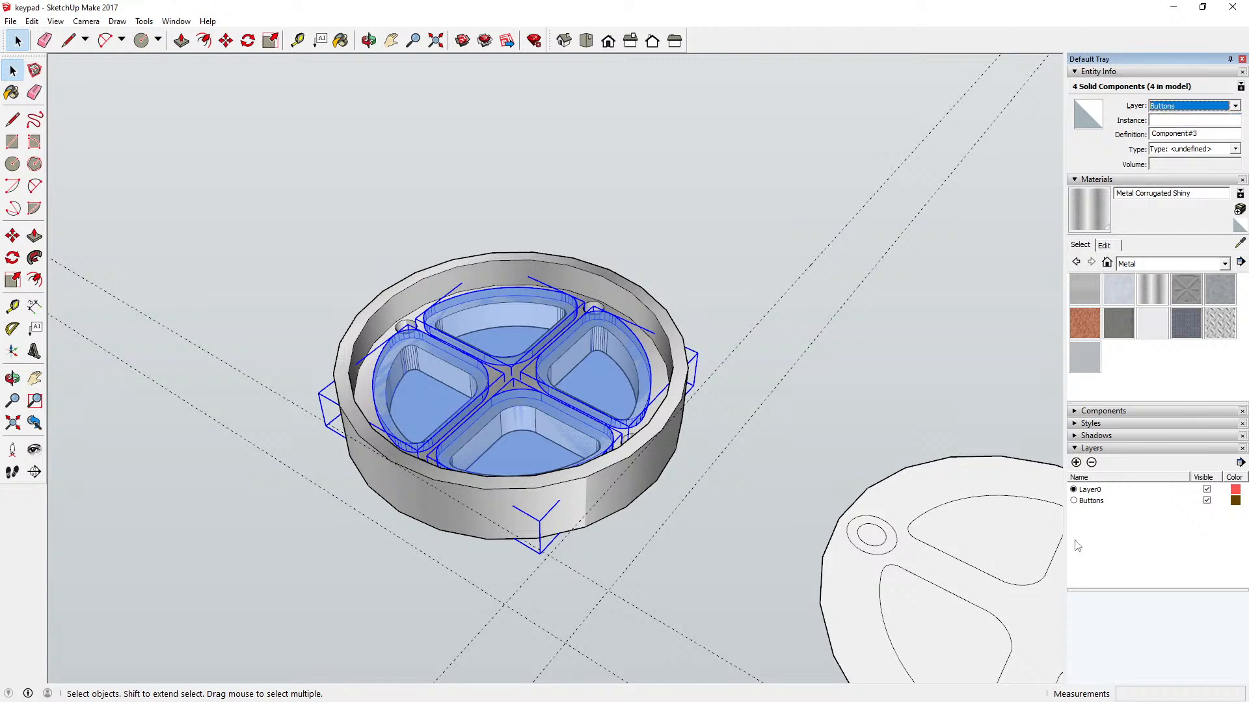
Step: Hide the Buttons layer and open the keypad housing for editing
click(1206, 501)
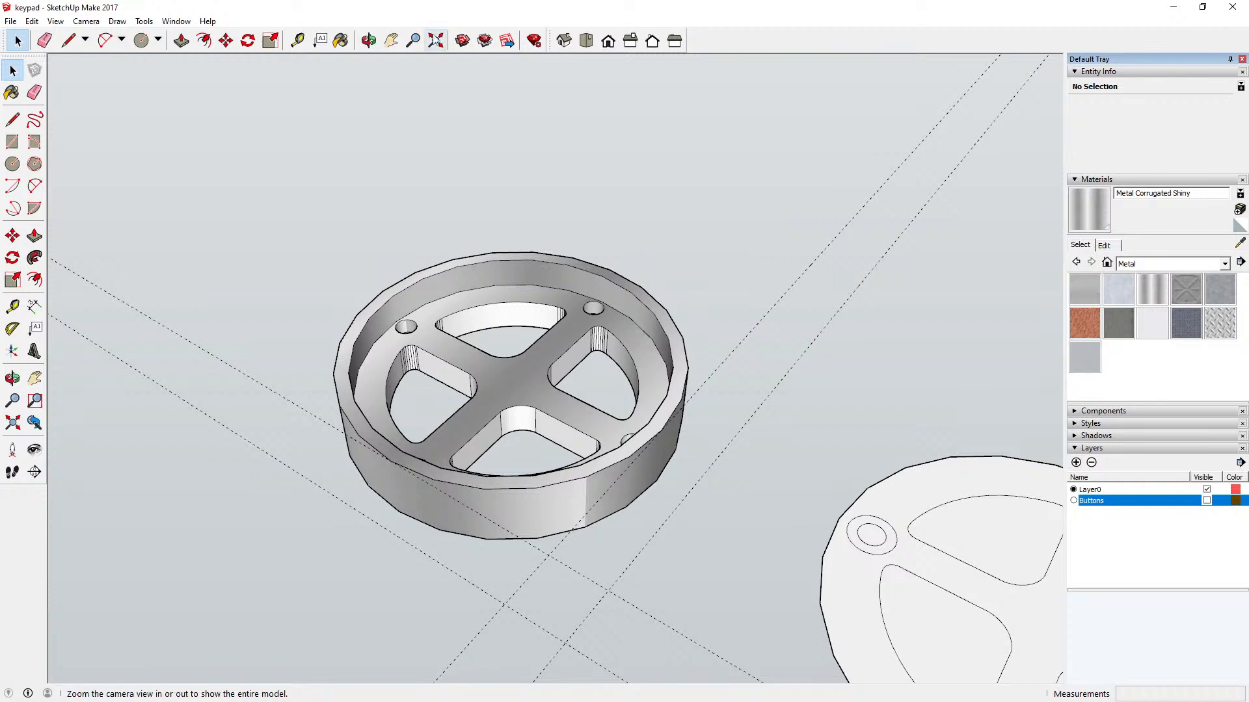
click(341, 40)
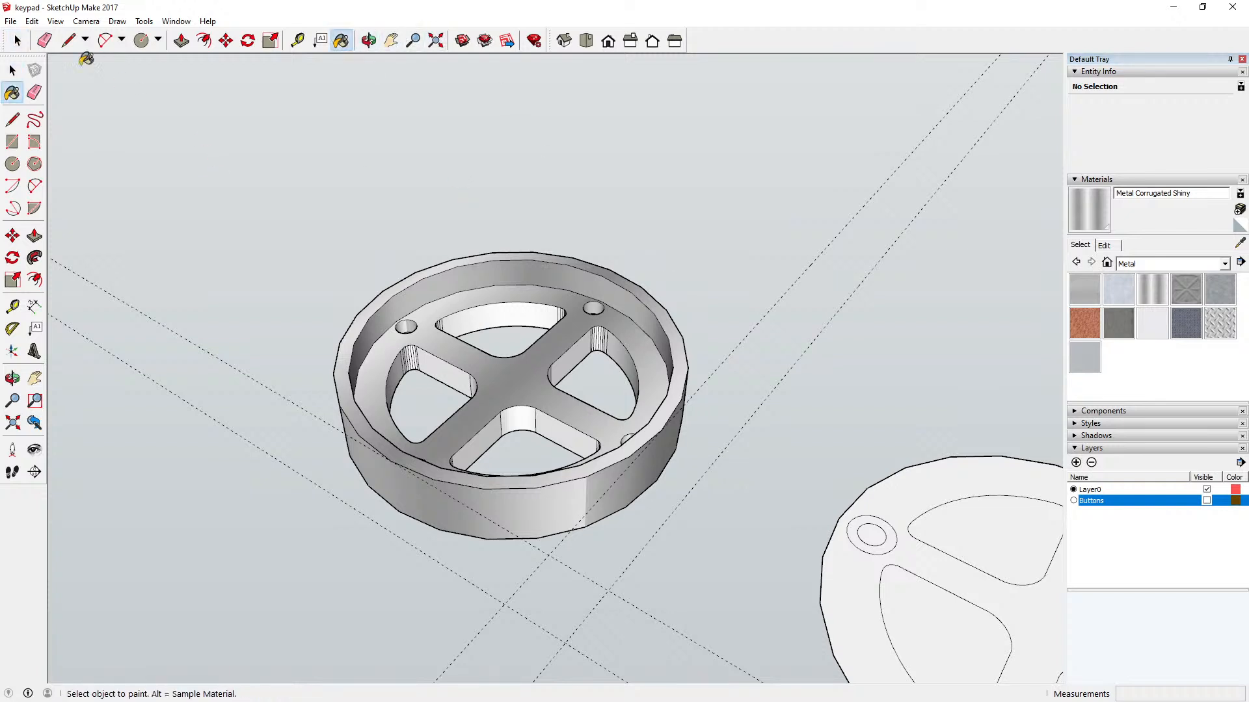
click(13, 70)
double_click(475, 304)
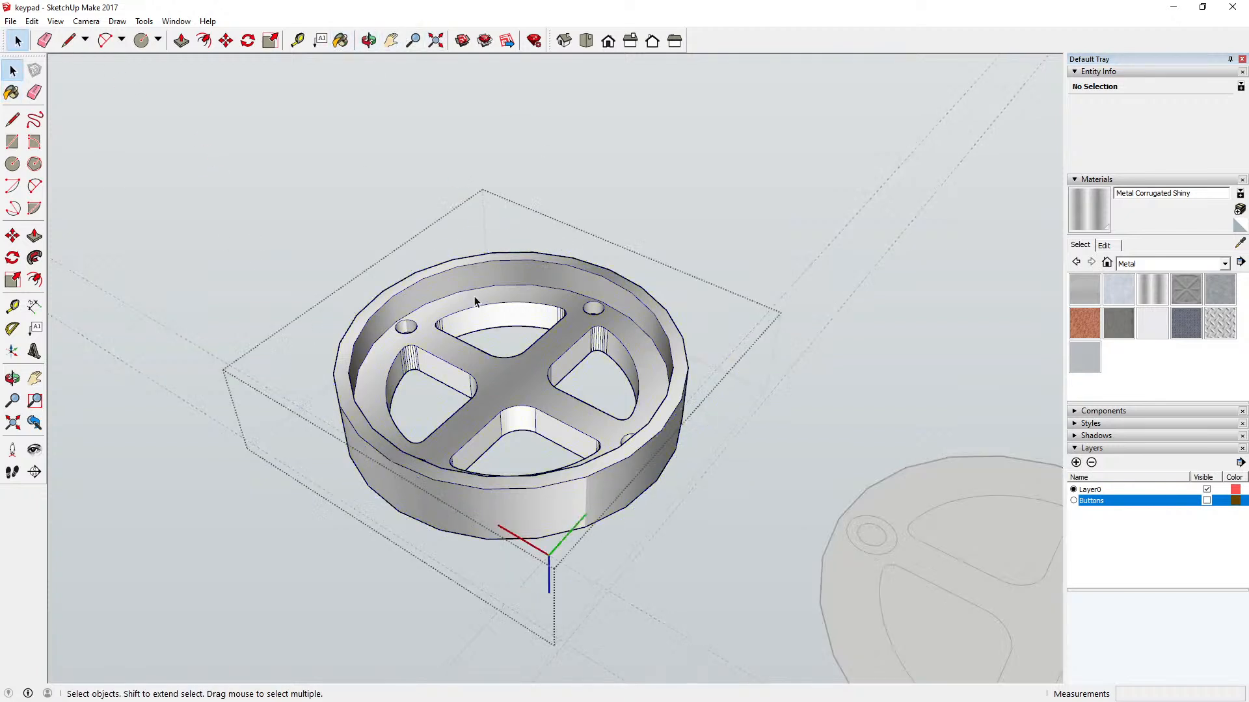
Step: Paint the narrow outer-corner facets and the rounded inner corner of the left key opening with Metal Corrugated Shiny
click(340, 40)
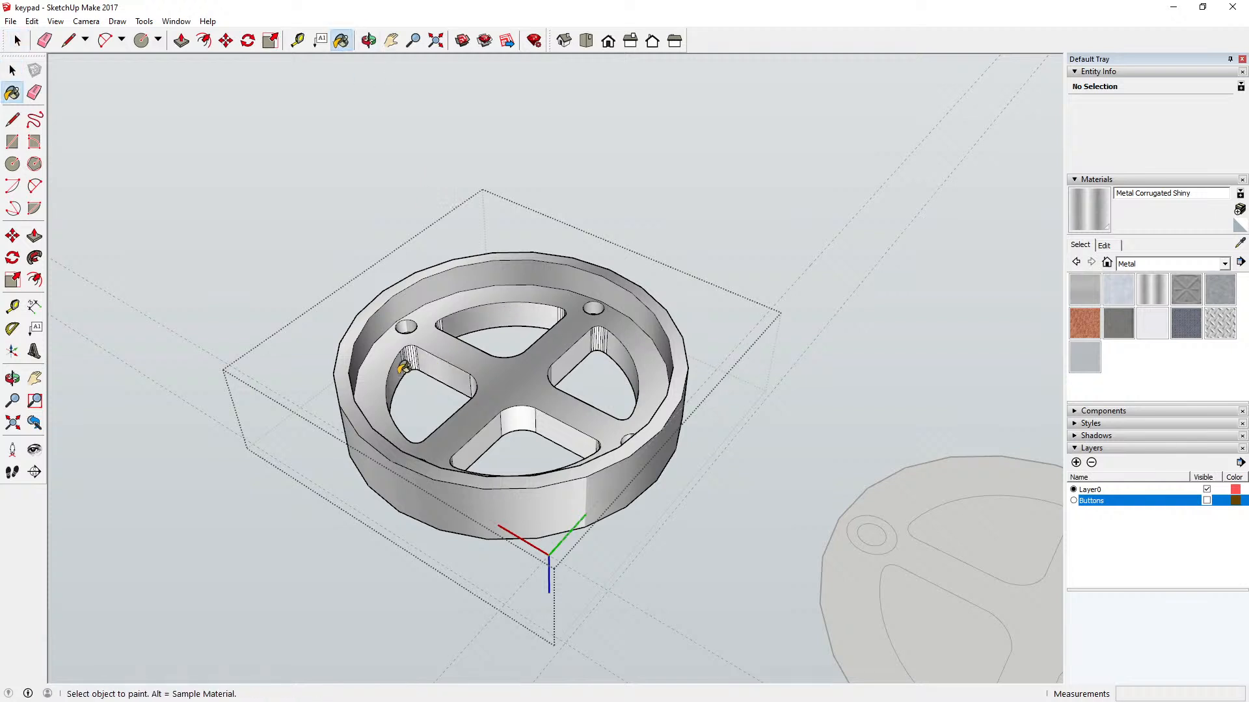
scroll(408, 355, up, 5)
scroll(417, 352, up, 3)
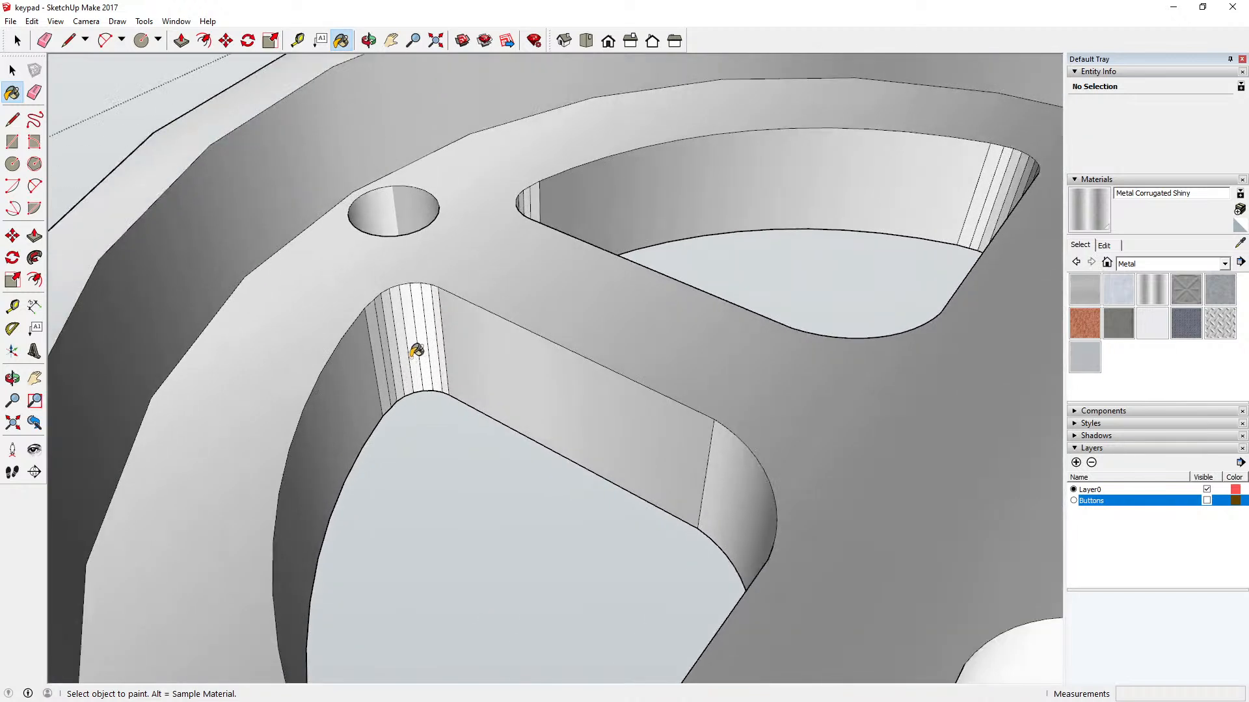
click(376, 324)
click(392, 307)
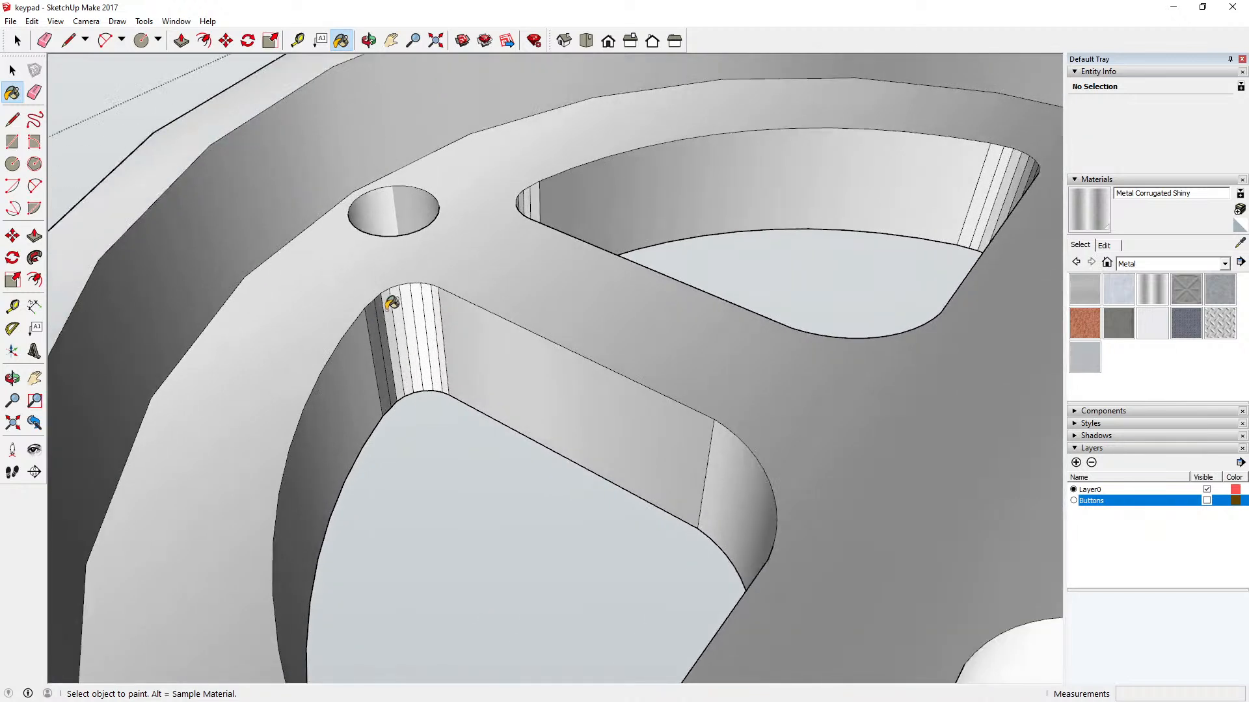
click(391, 303)
click(400, 301)
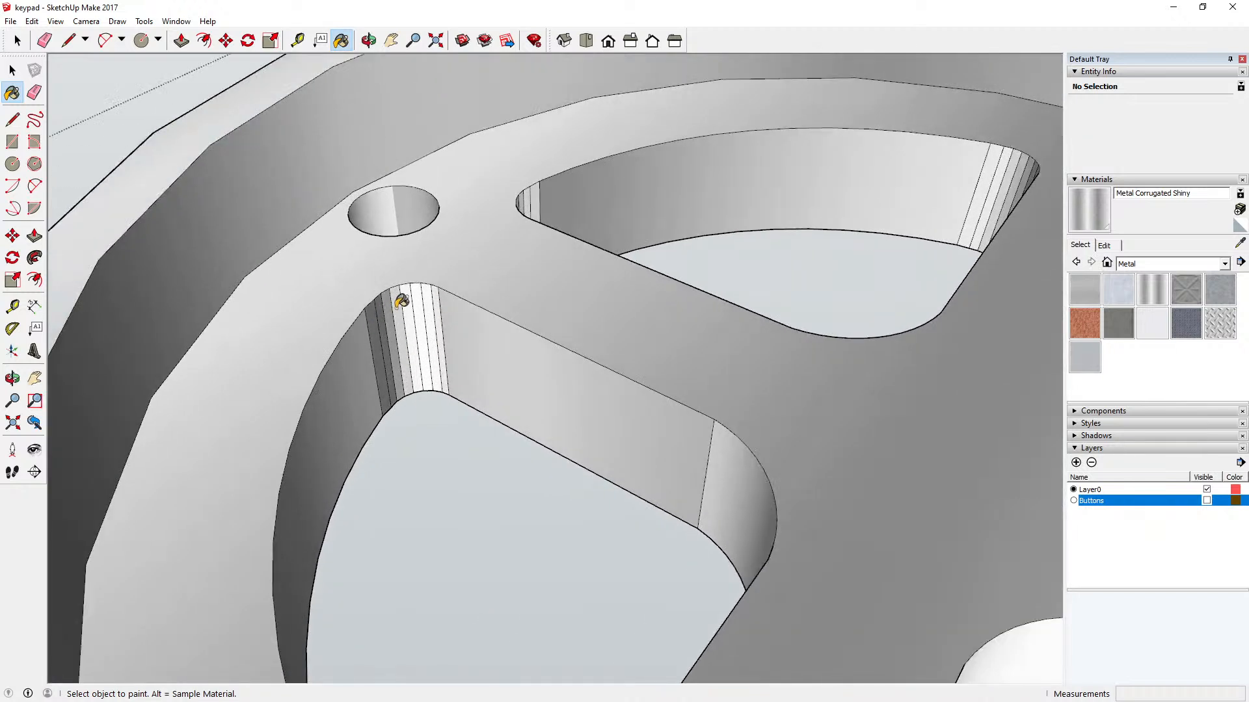
click(412, 296)
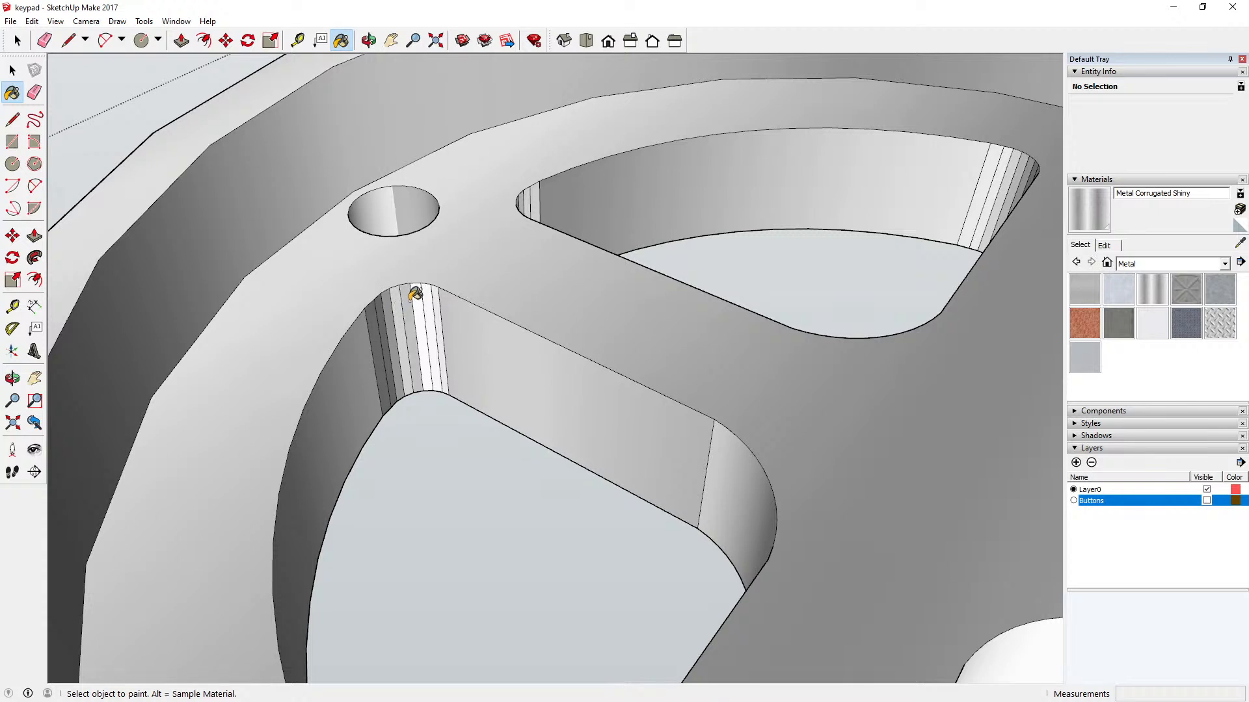
click(421, 294)
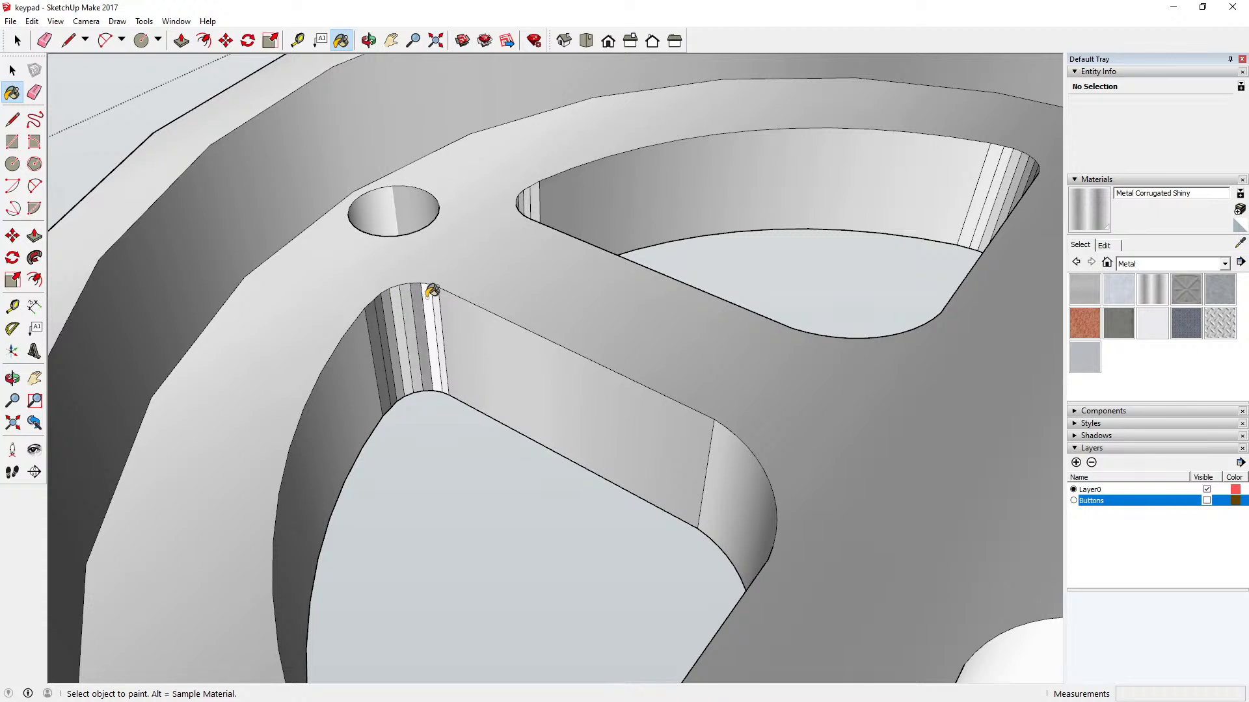
click(431, 292)
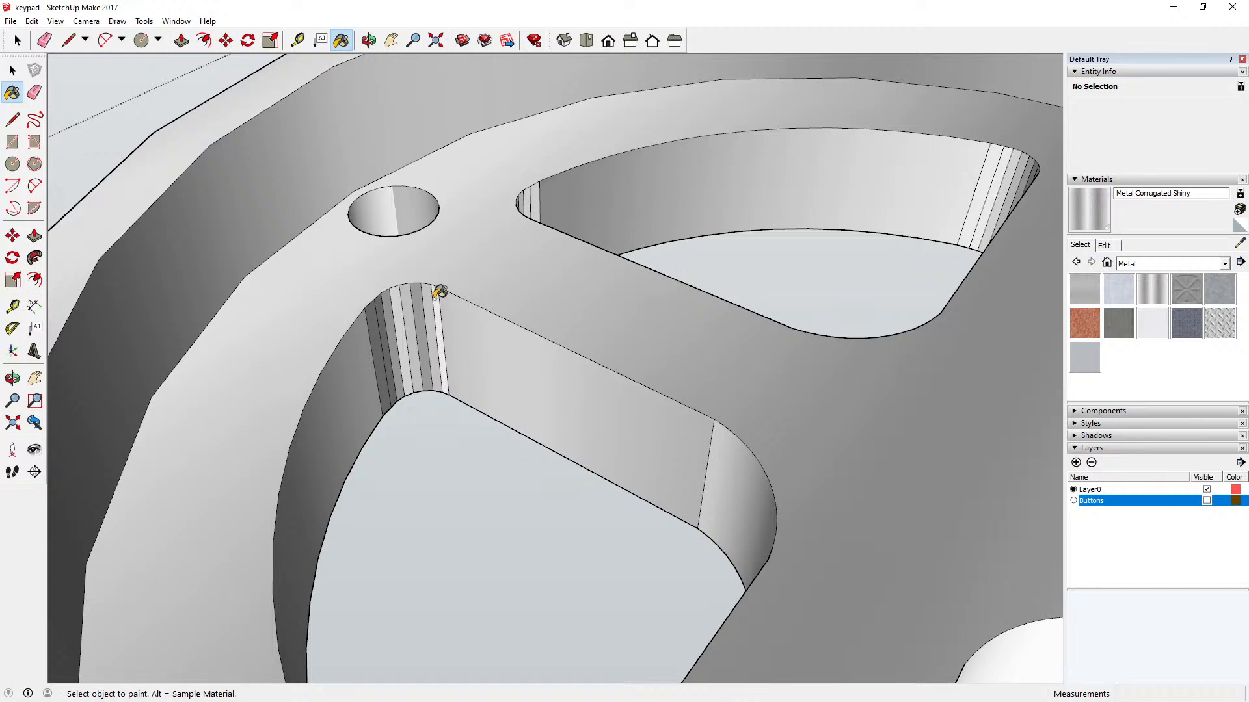
click(440, 293)
click(723, 465)
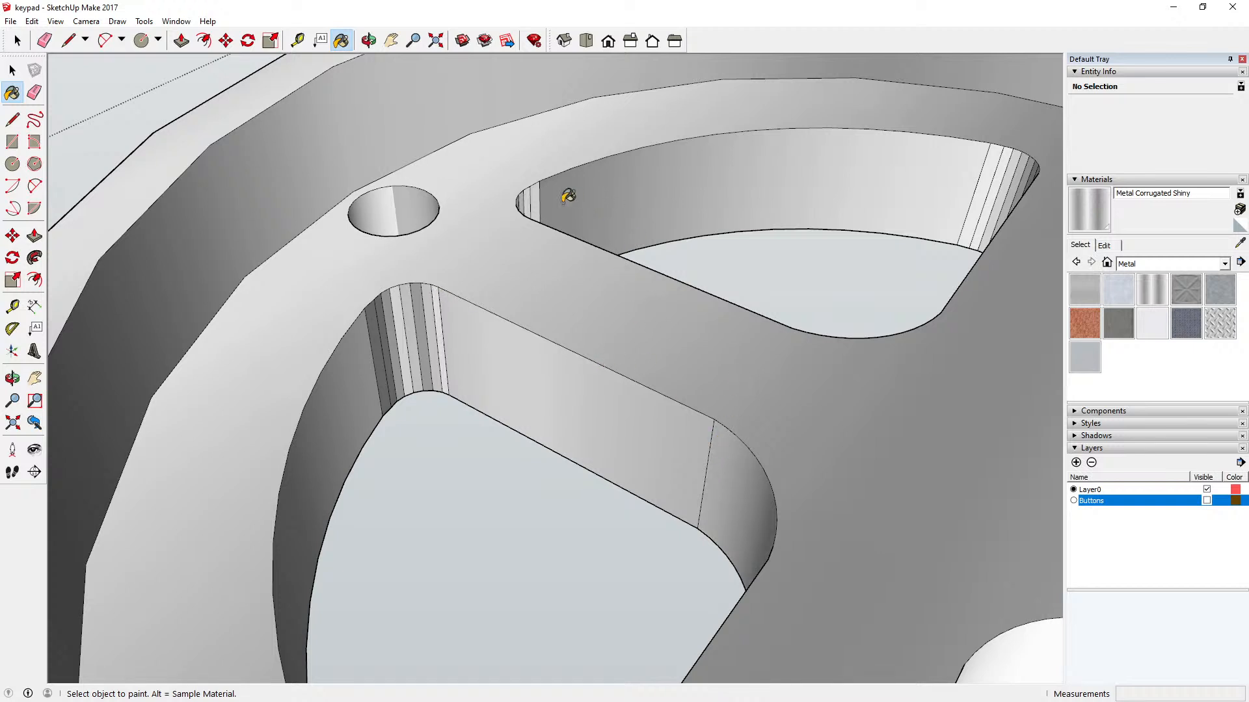
Step: Paint the narrow facets at both outer corners of the rear key opening with Metal Corrugated Shiny
click(538, 190)
click(532, 190)
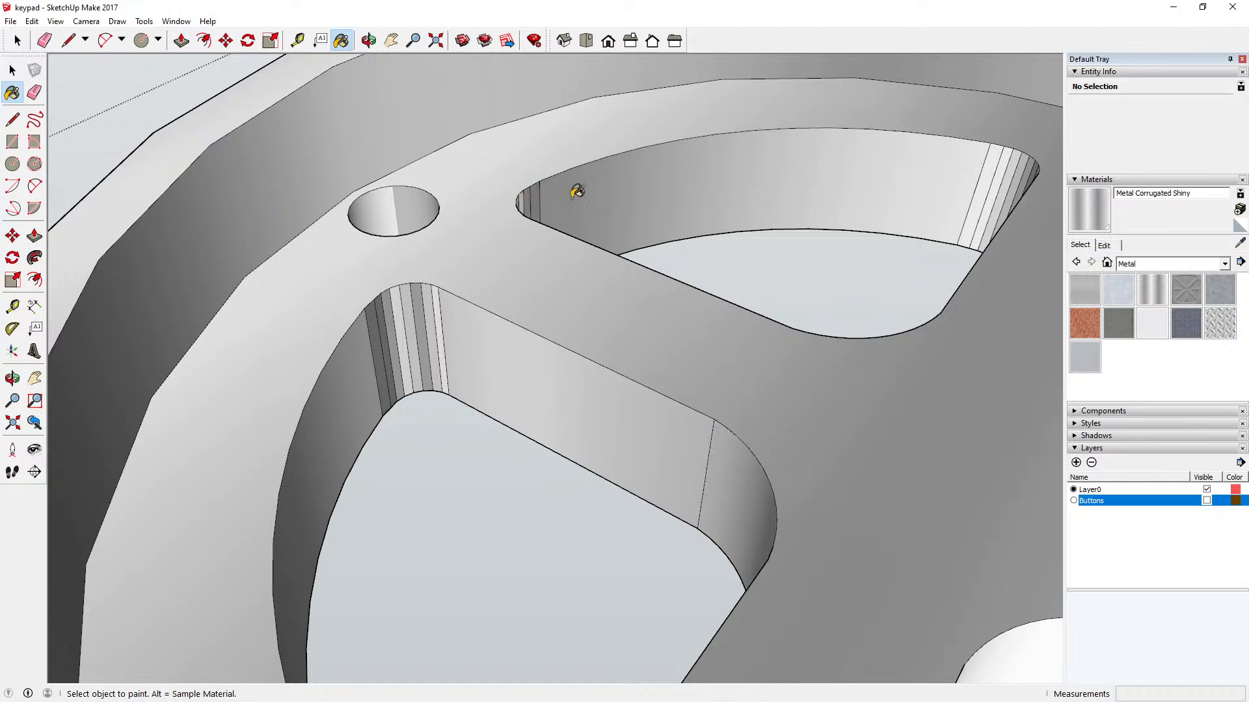
click(985, 176)
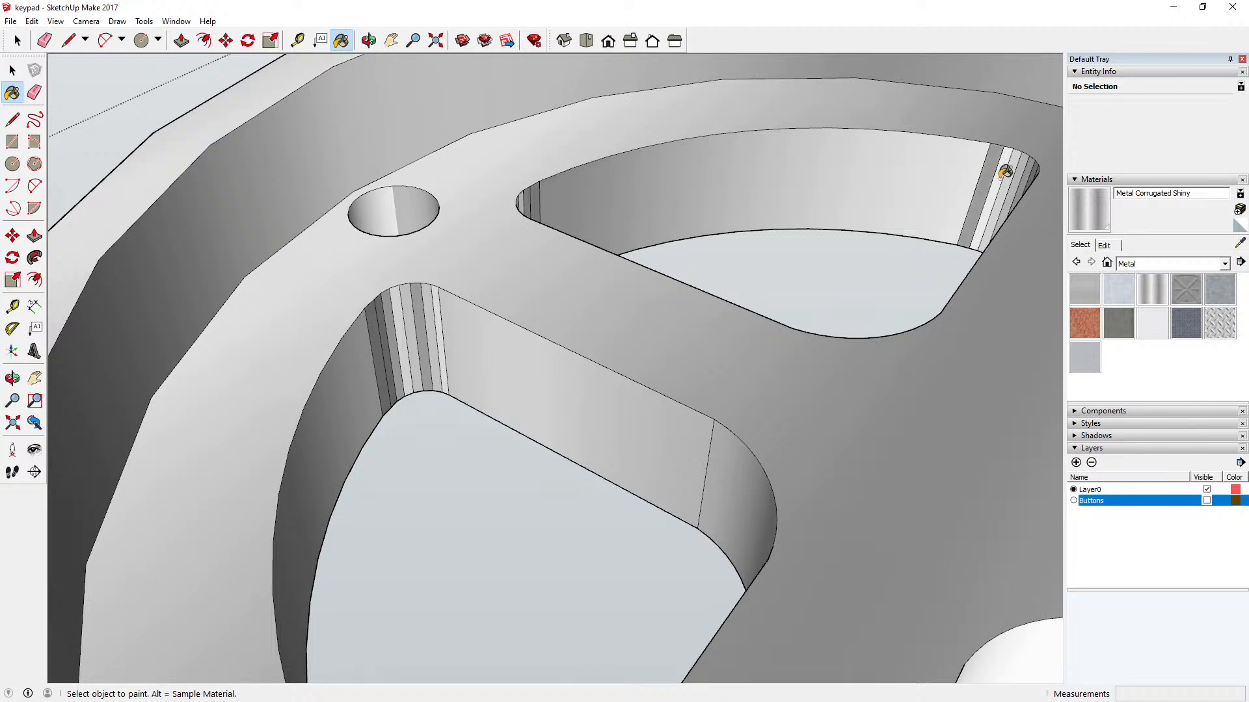
click(1002, 173)
click(1017, 169)
click(1023, 165)
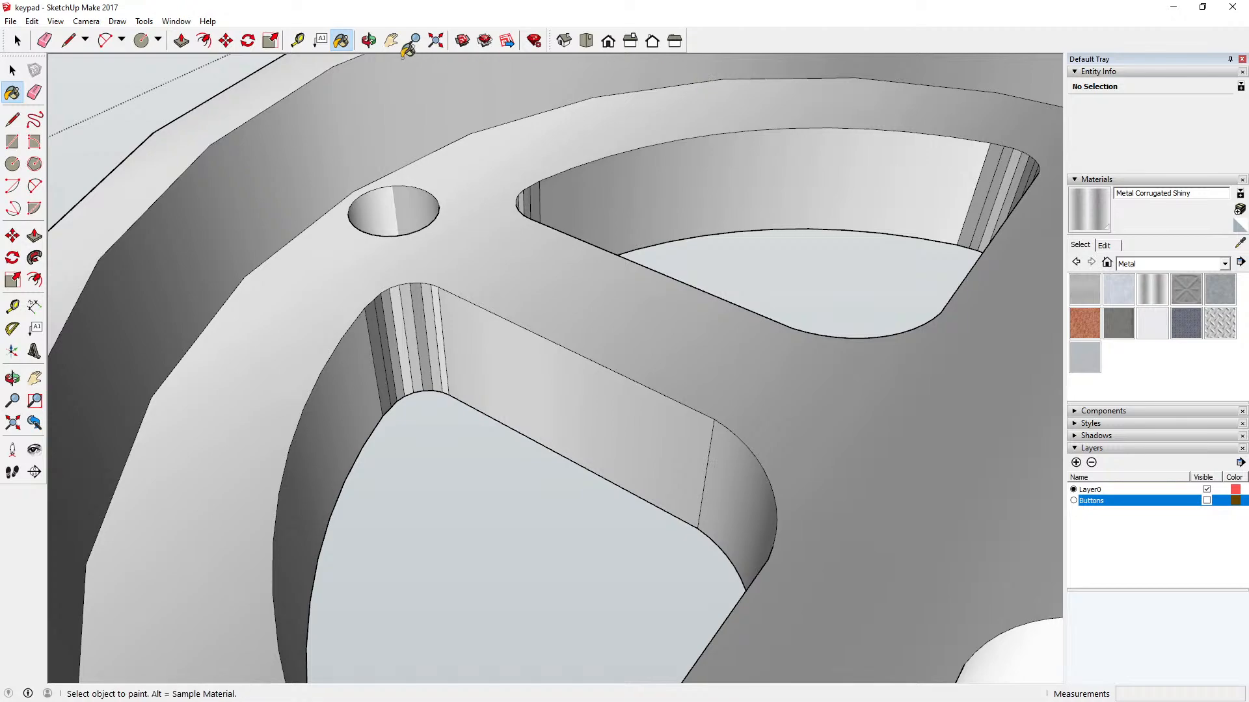
Step: Paint the unpainted bright facets where the straight and curved walls of another key opening meet with Metal Corrugated Shiny
click(369, 41)
scroll(413, 192, down, 3)
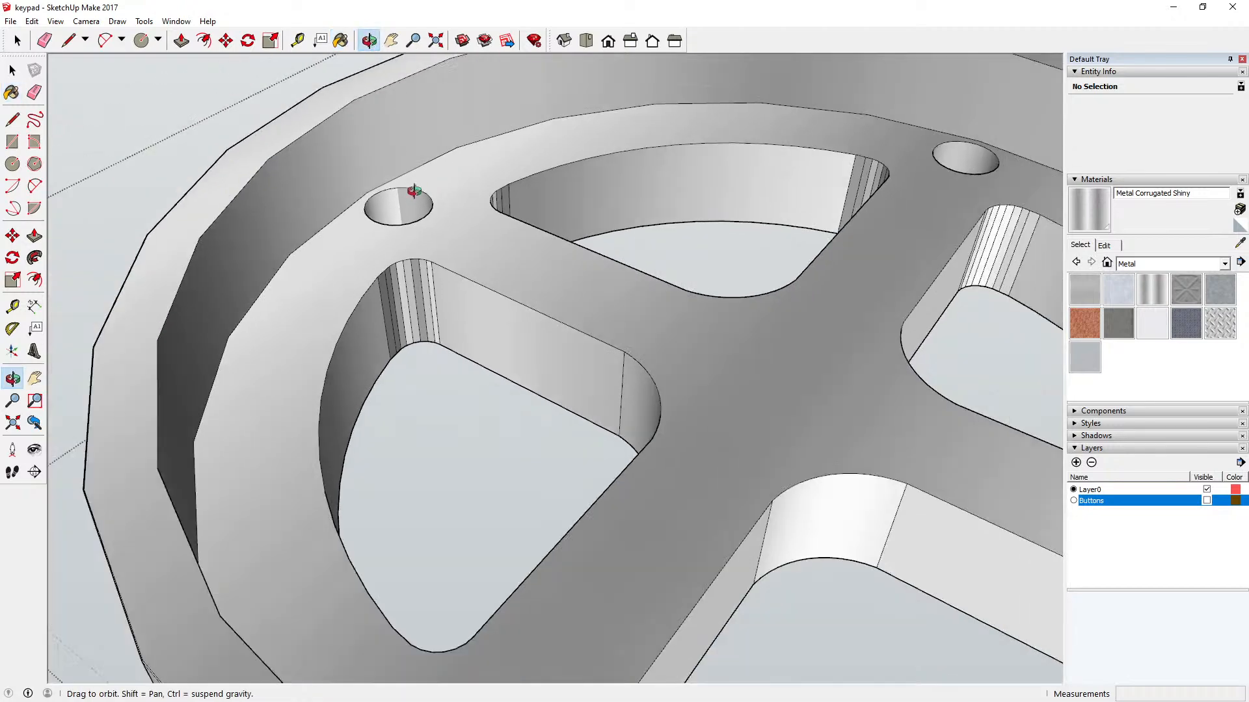
drag(357, 197, 396, 115)
scroll(450, 123, up, 6)
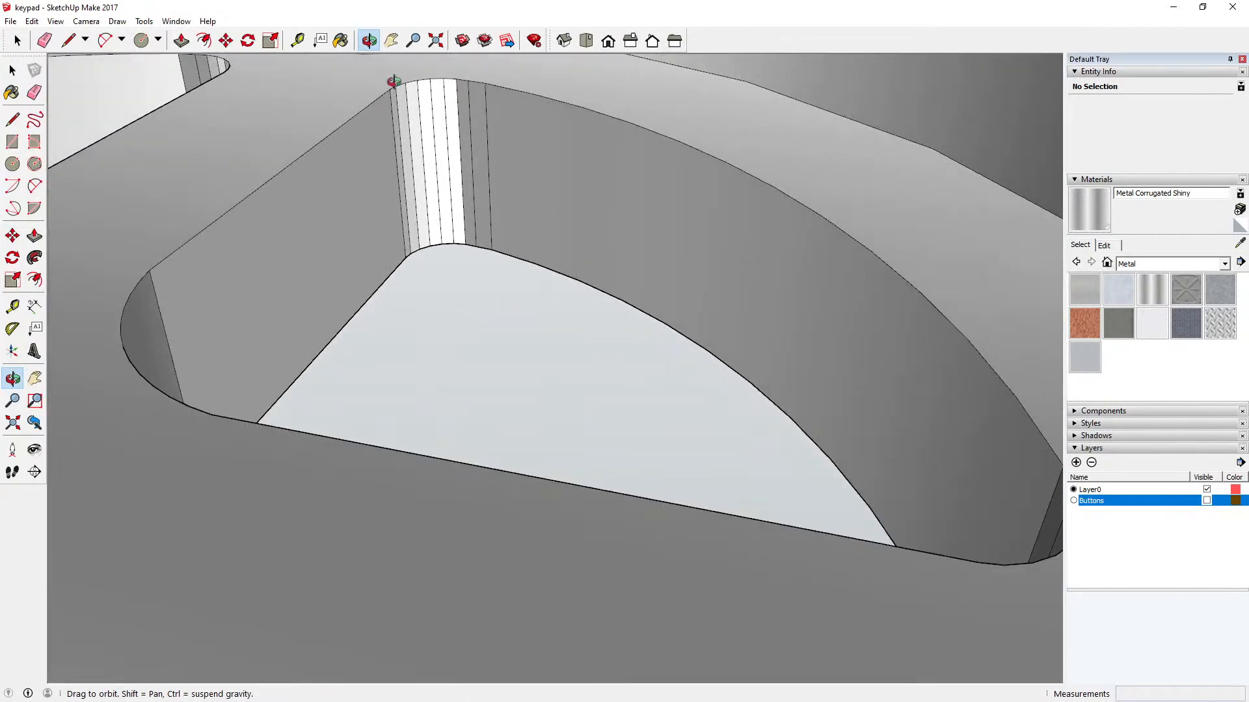
click(341, 41)
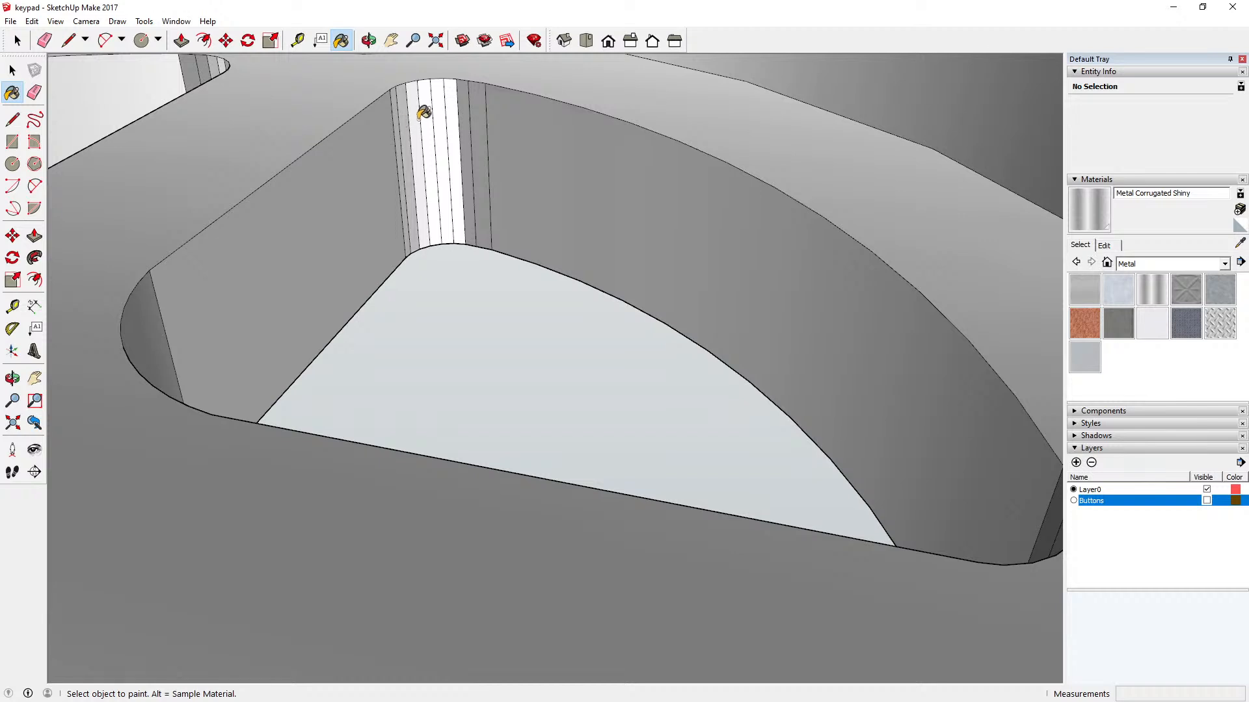
click(421, 112)
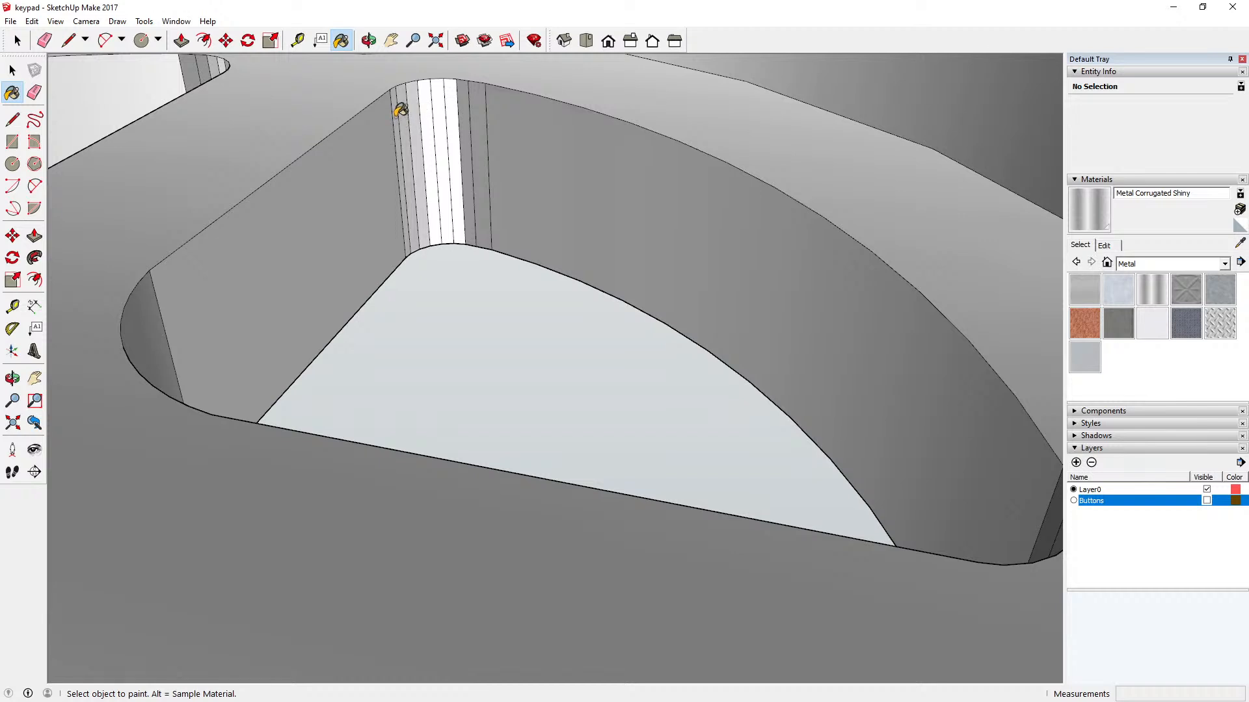
click(401, 110)
click(435, 101)
click(443, 97)
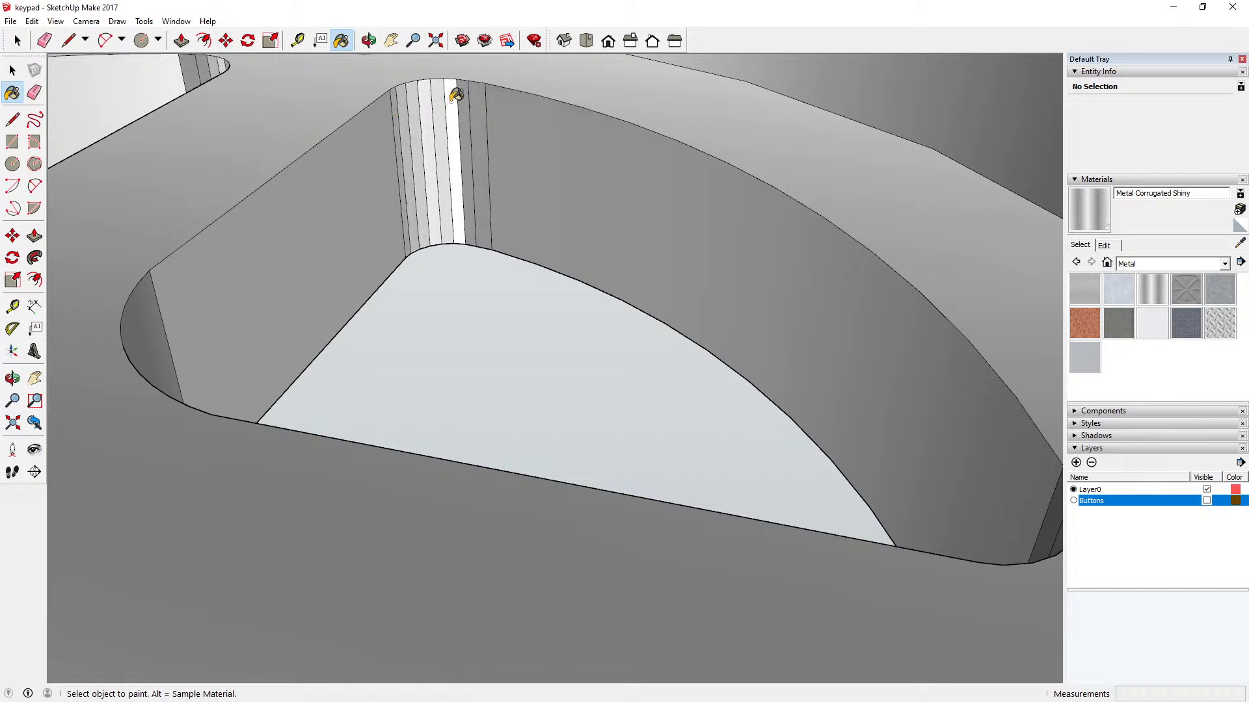
click(459, 96)
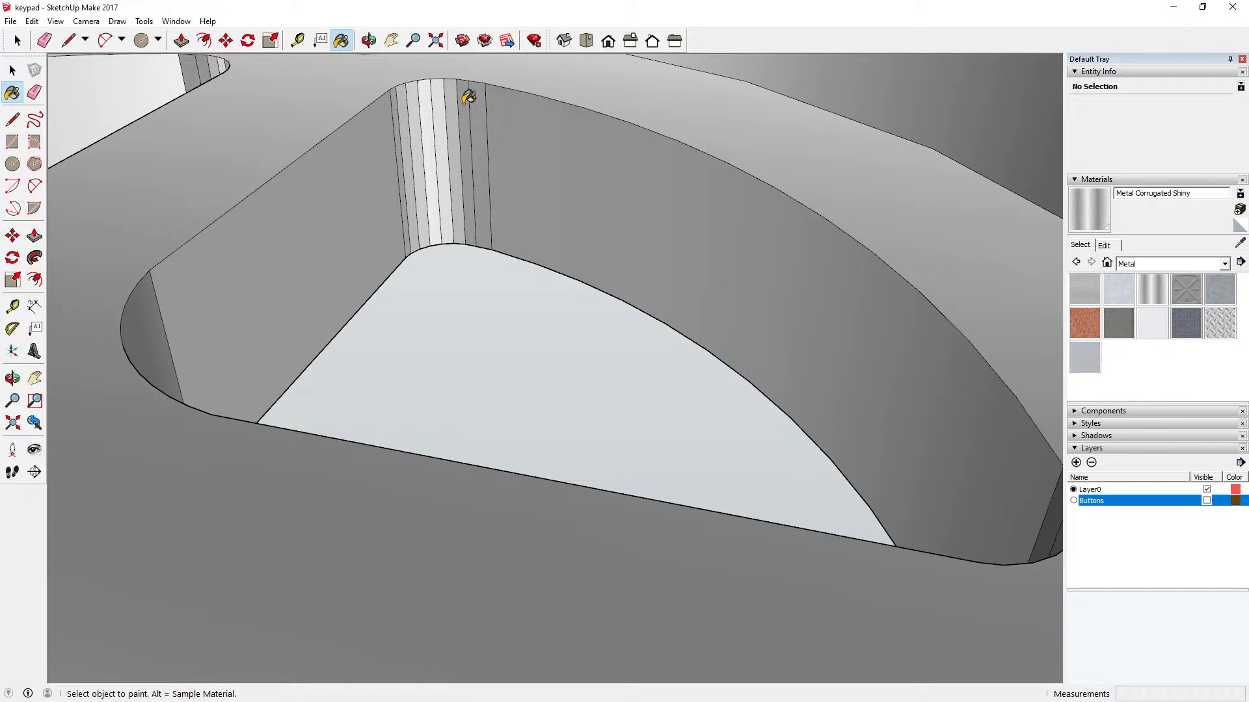
Step: Paint two straight side walls and one curved outer wall of the key openings with Metal Corrugated Shiny
click(370, 42)
scroll(495, 233, down, 5)
drag(500, 229, 323, 154)
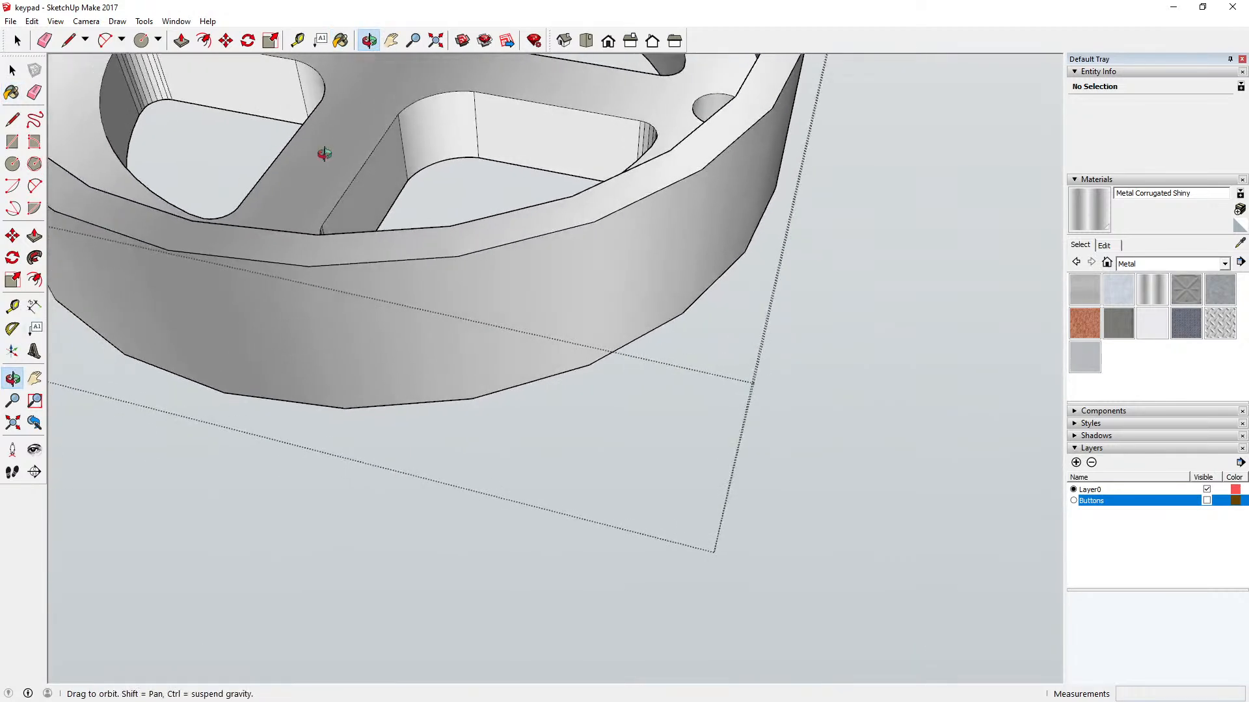
click(341, 40)
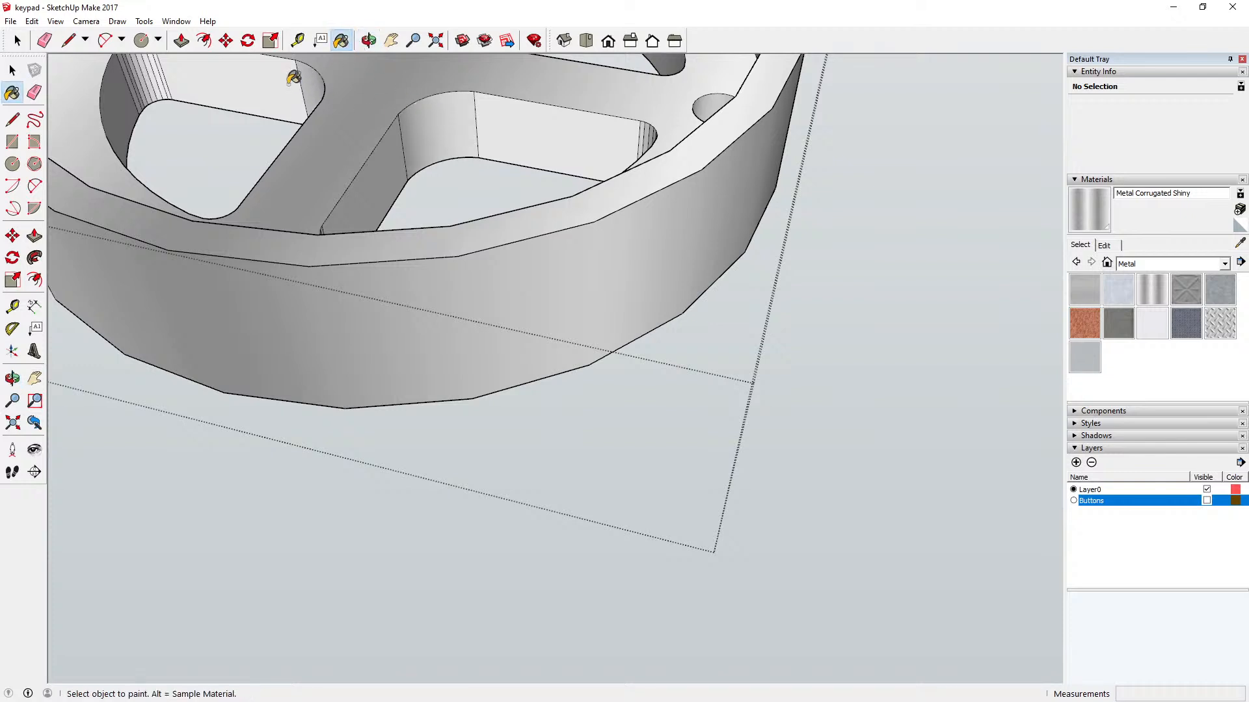
click(263, 97)
scroll(395, 320, down, 5)
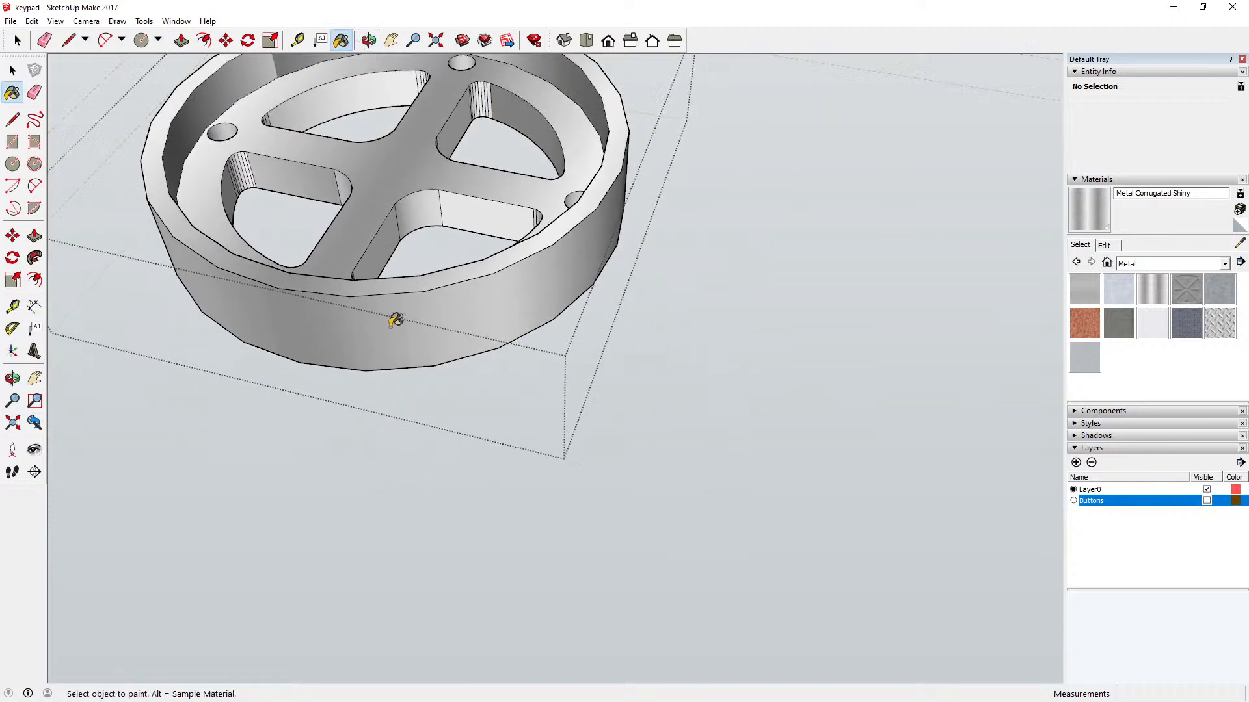
click(357, 88)
scroll(352, 93, up, 3)
scroll(621, 107, up, 6)
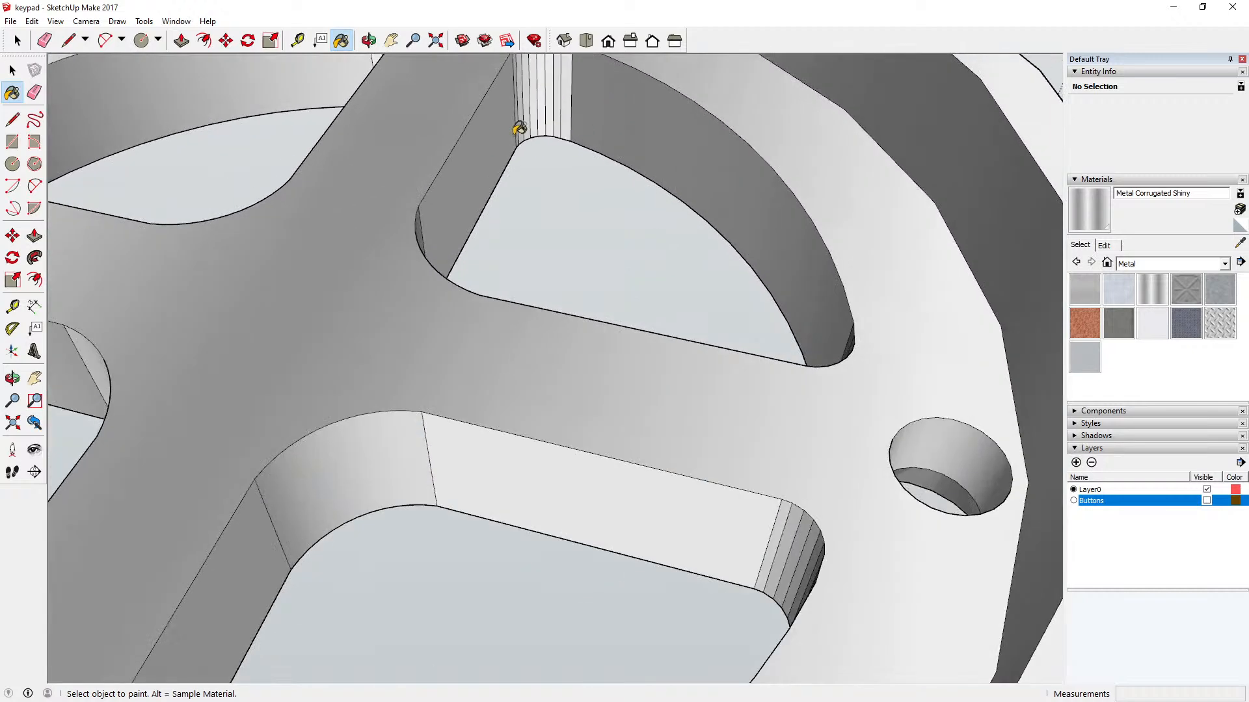
click(496, 135)
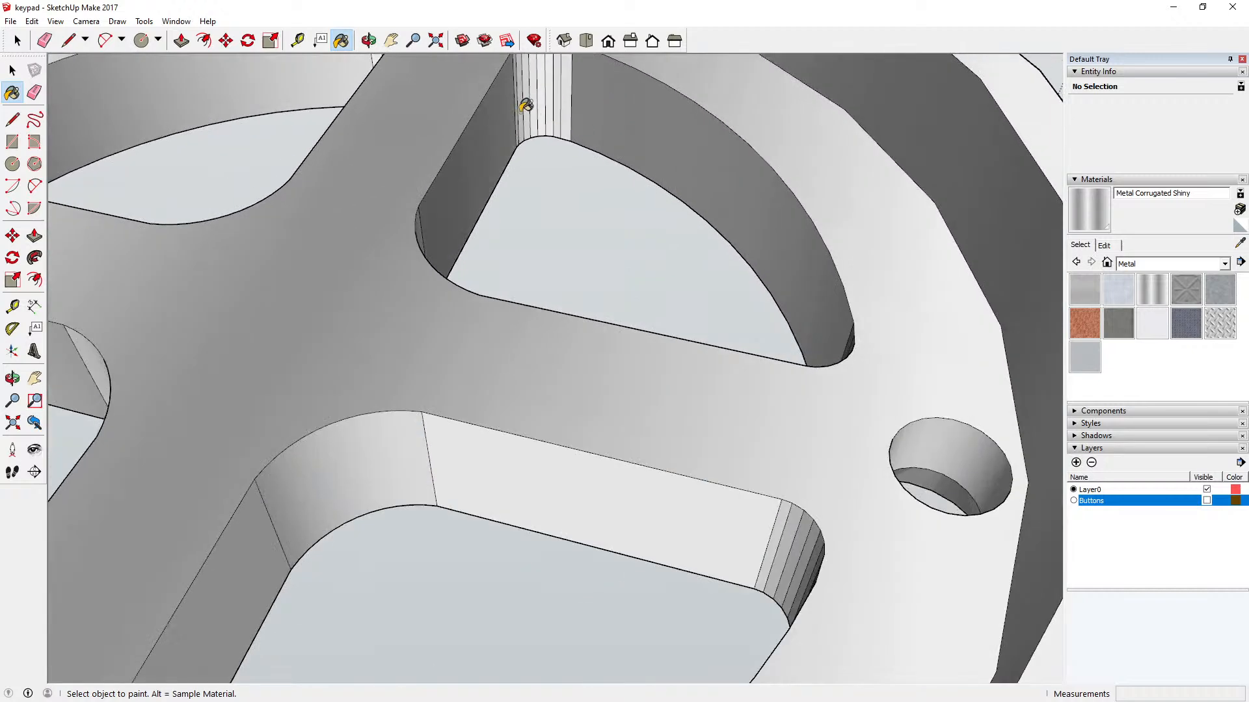
Step: Paint the narrow facets at the far outer corner of the right key opening with Metal Corrugated Shiny
scroll(518, 104, up, 3)
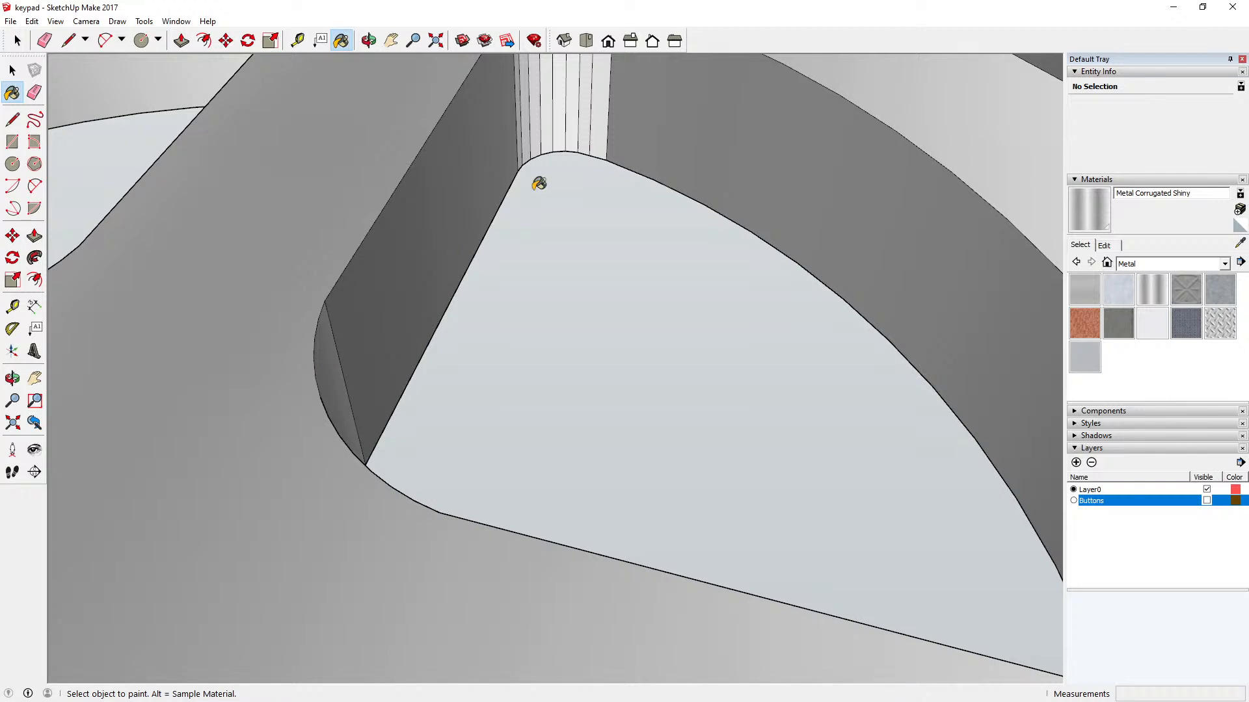
click(530, 91)
click(538, 82)
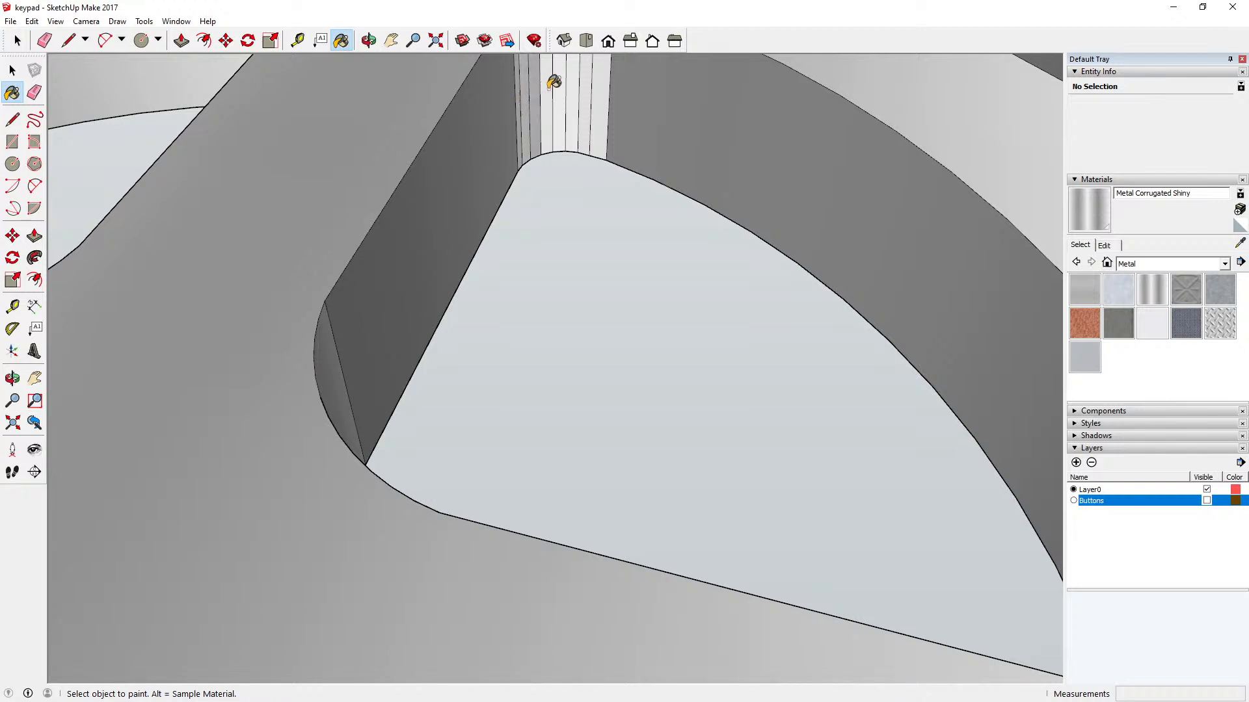
click(548, 81)
click(560, 80)
click(576, 80)
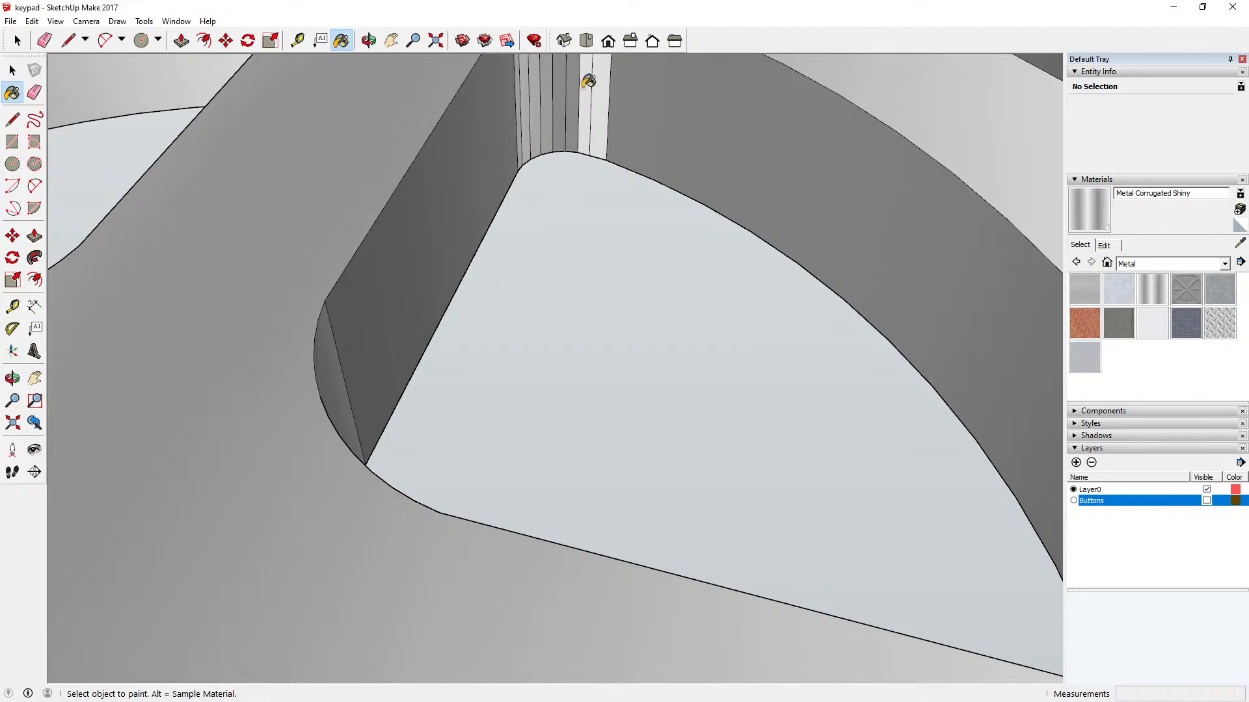
click(588, 77)
click(602, 80)
scroll(602, 212, down, 2)
scroll(603, 212, down, 3)
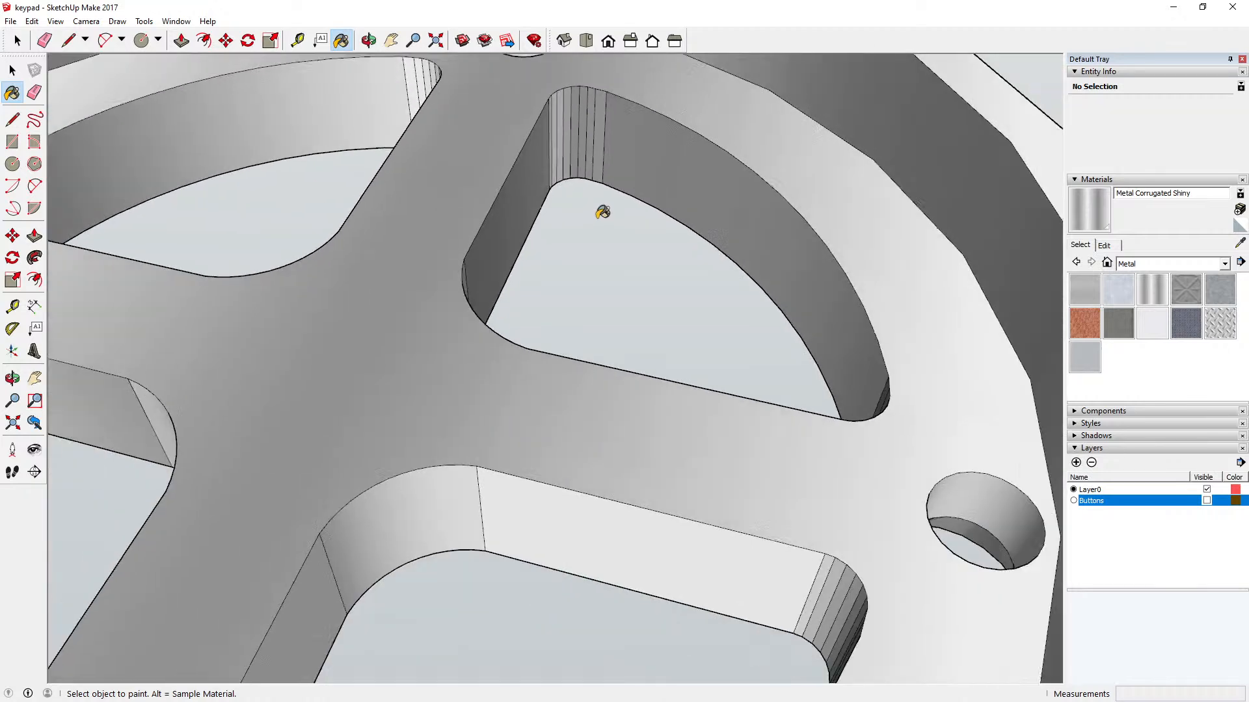
Step: Paint the remaining bright facets in the rear key opening's corner beside the right opening with Metal Corrugated Shiny
scroll(432, 84, up, 5)
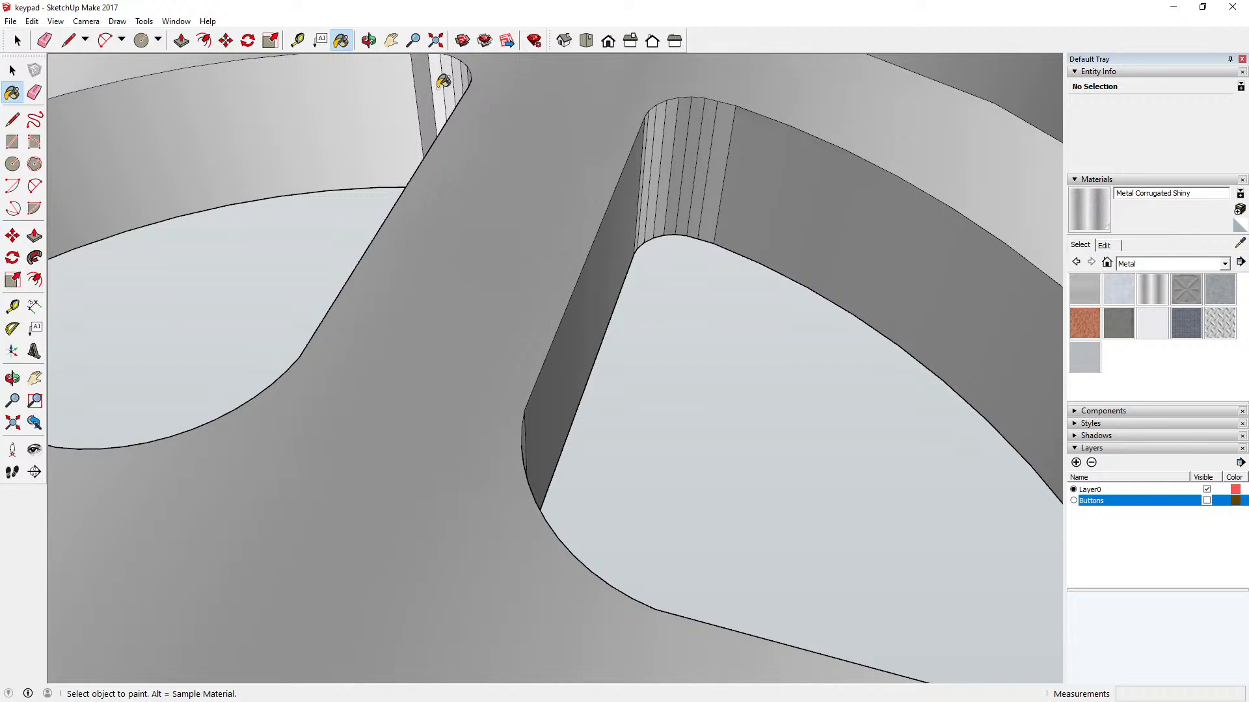
click(437, 83)
click(456, 76)
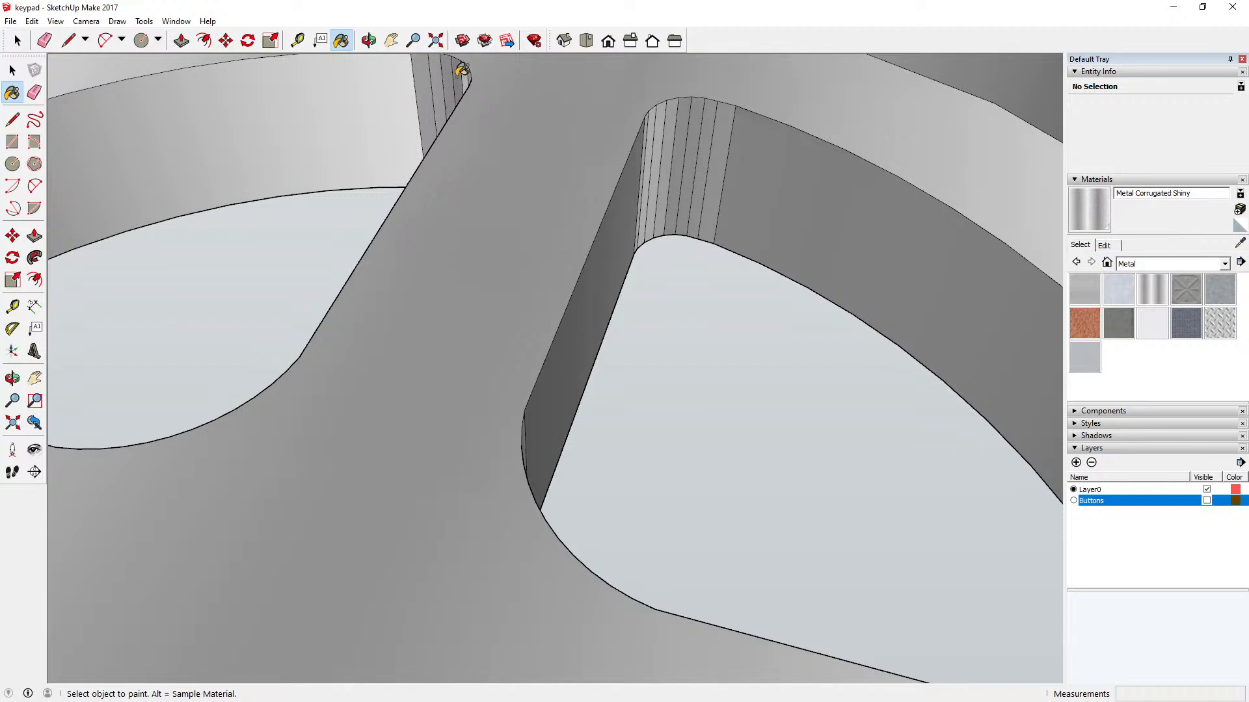
click(468, 74)
scroll(514, 204, down, 5)
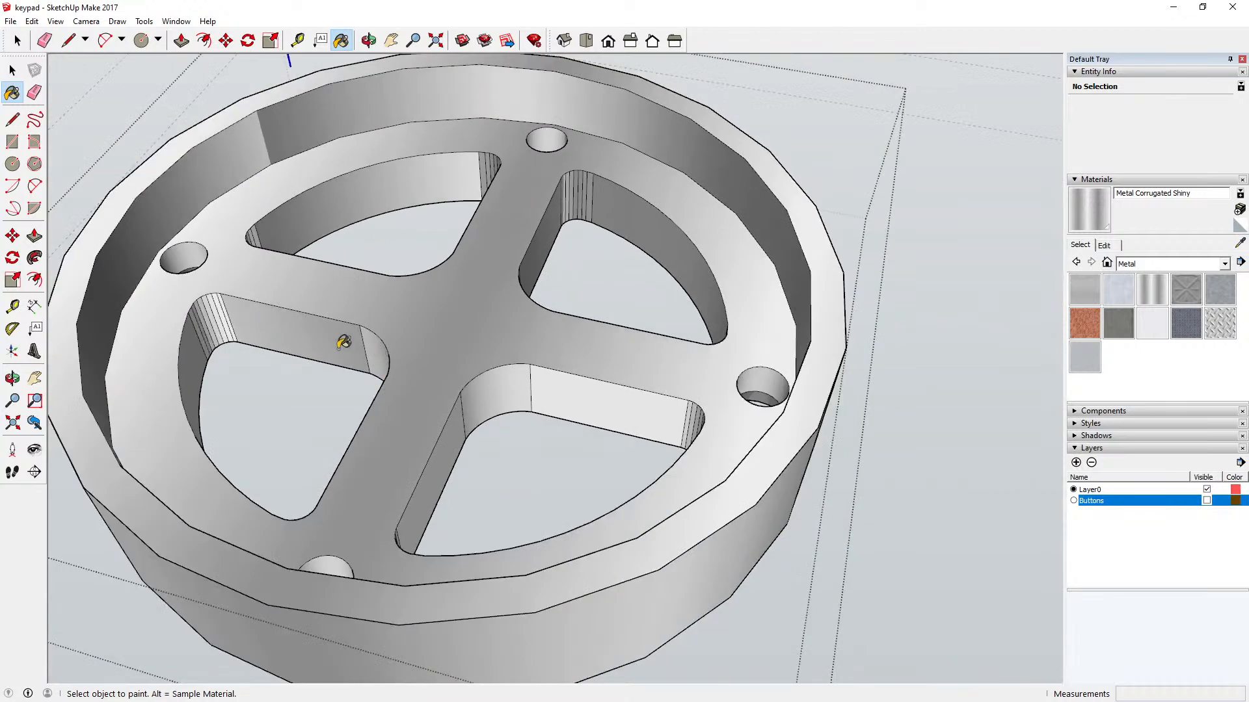
Step: Paint the narrow facets in the left key opening's far outer corner with Metal Corrugated Shiny
scroll(209, 348, up, 6)
click(182, 347)
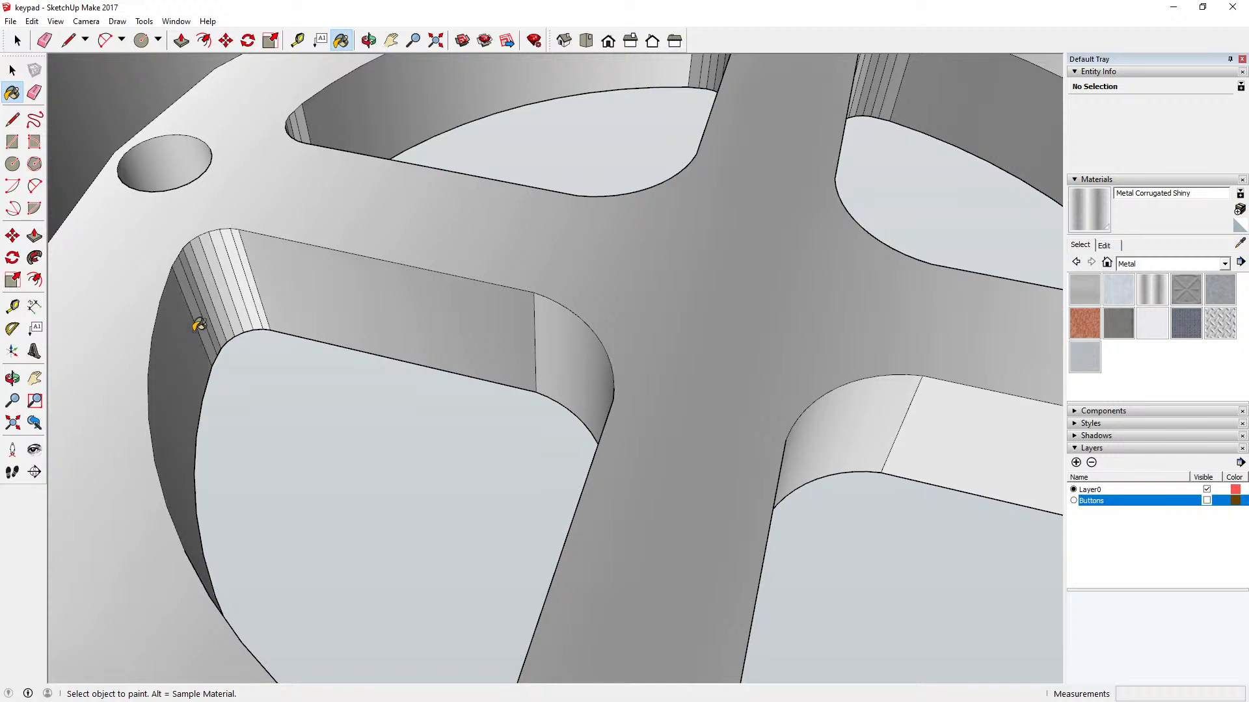
scroll(197, 318, up, 4)
click(209, 289)
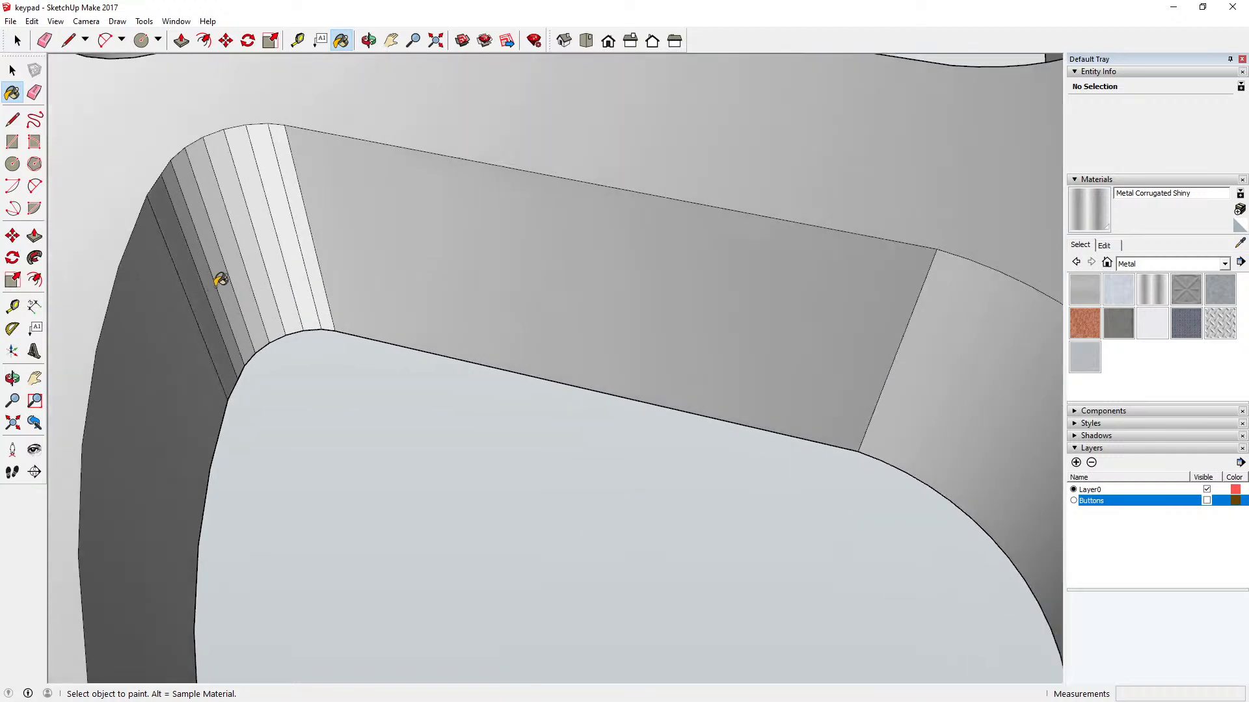
click(217, 280)
click(226, 270)
click(236, 262)
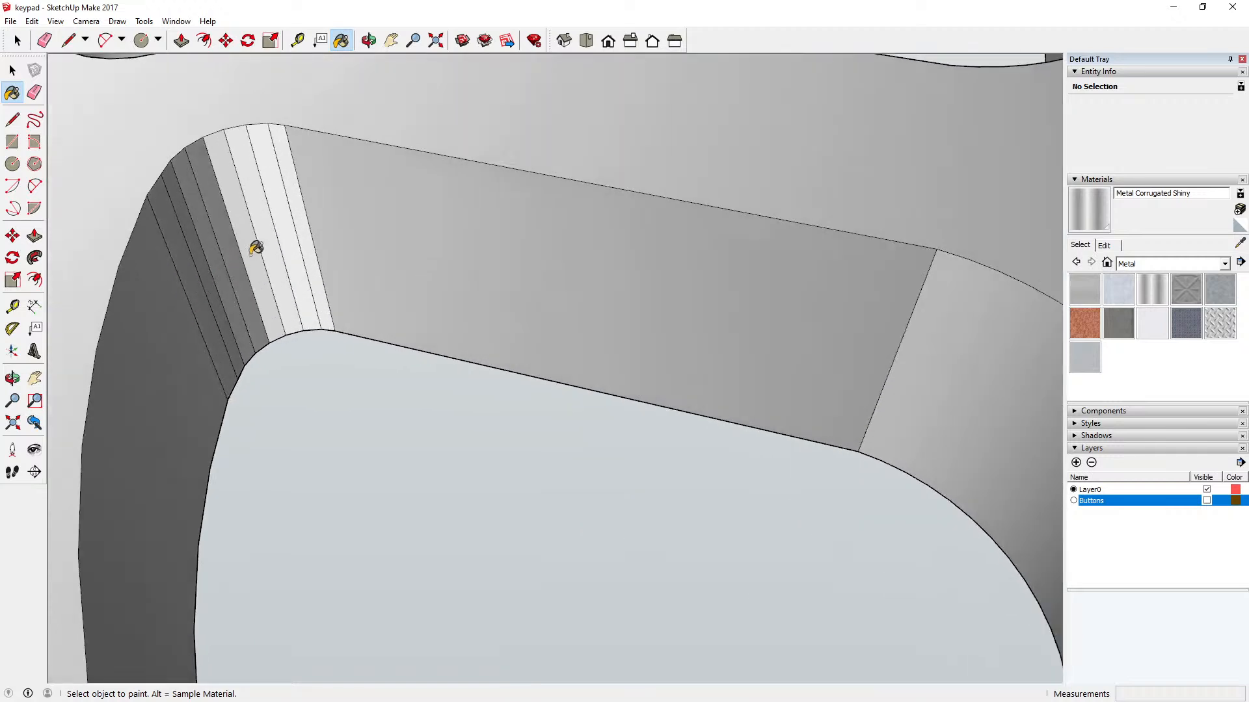
click(253, 246)
click(273, 240)
click(290, 240)
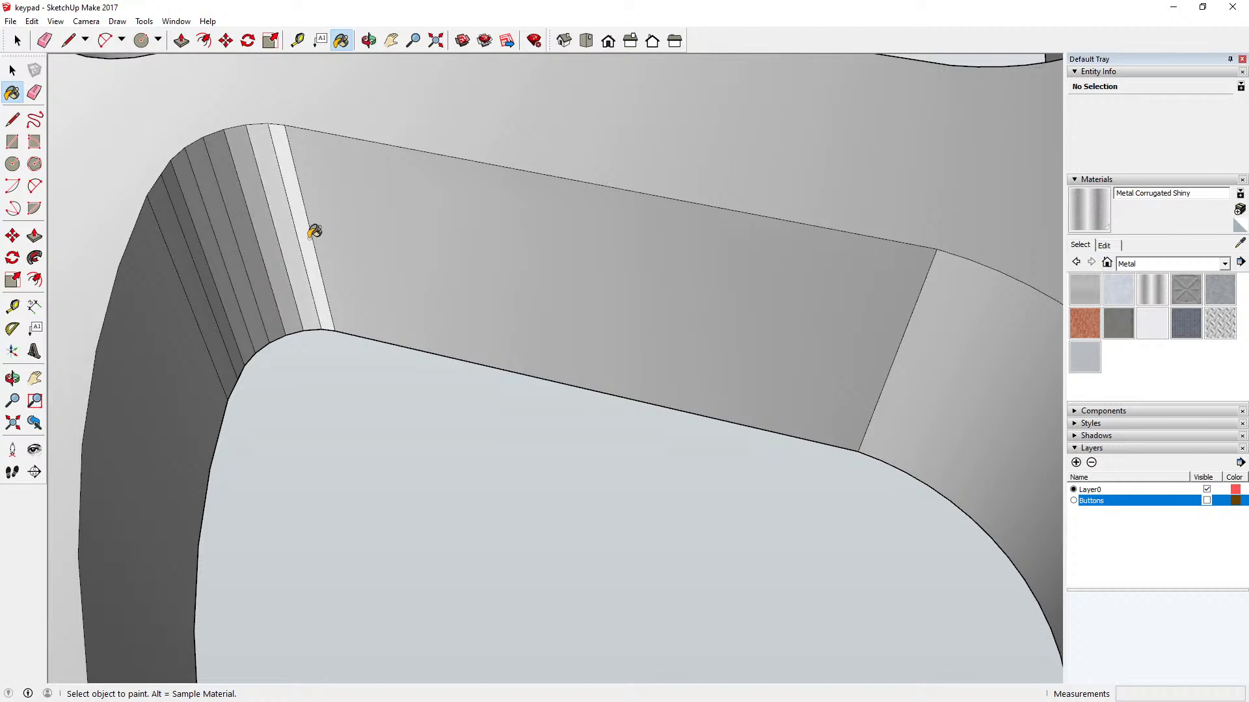
click(315, 232)
scroll(418, 314, down, 5)
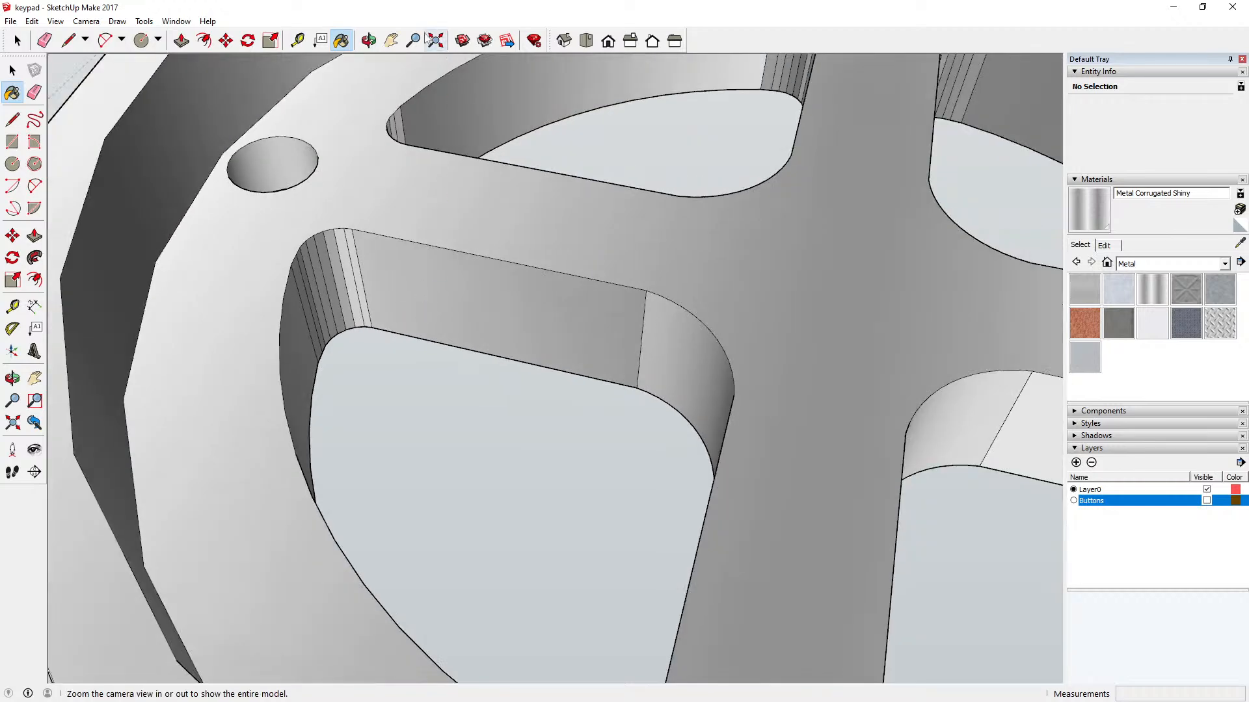
Step: Paint the bright straight side wall of the right key opening with Metal Corrugated Shiny
click(368, 40)
drag(455, 234, 551, 242)
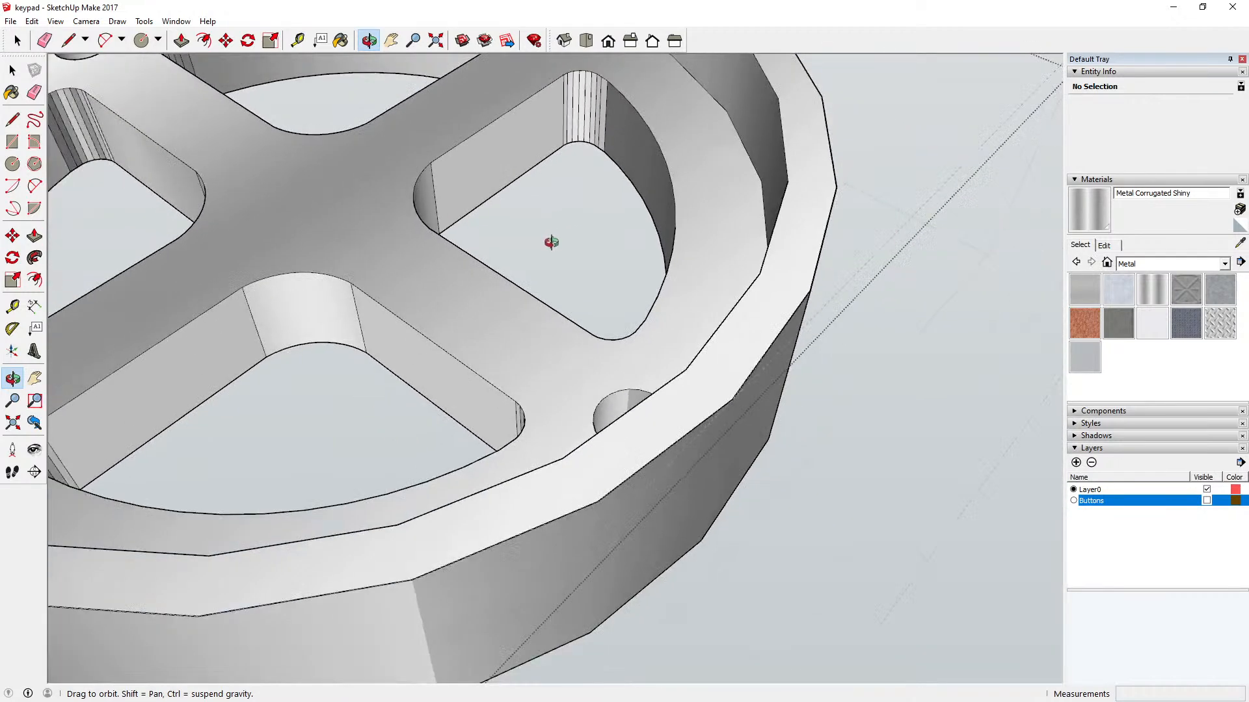
scroll(598, 117, up, 6)
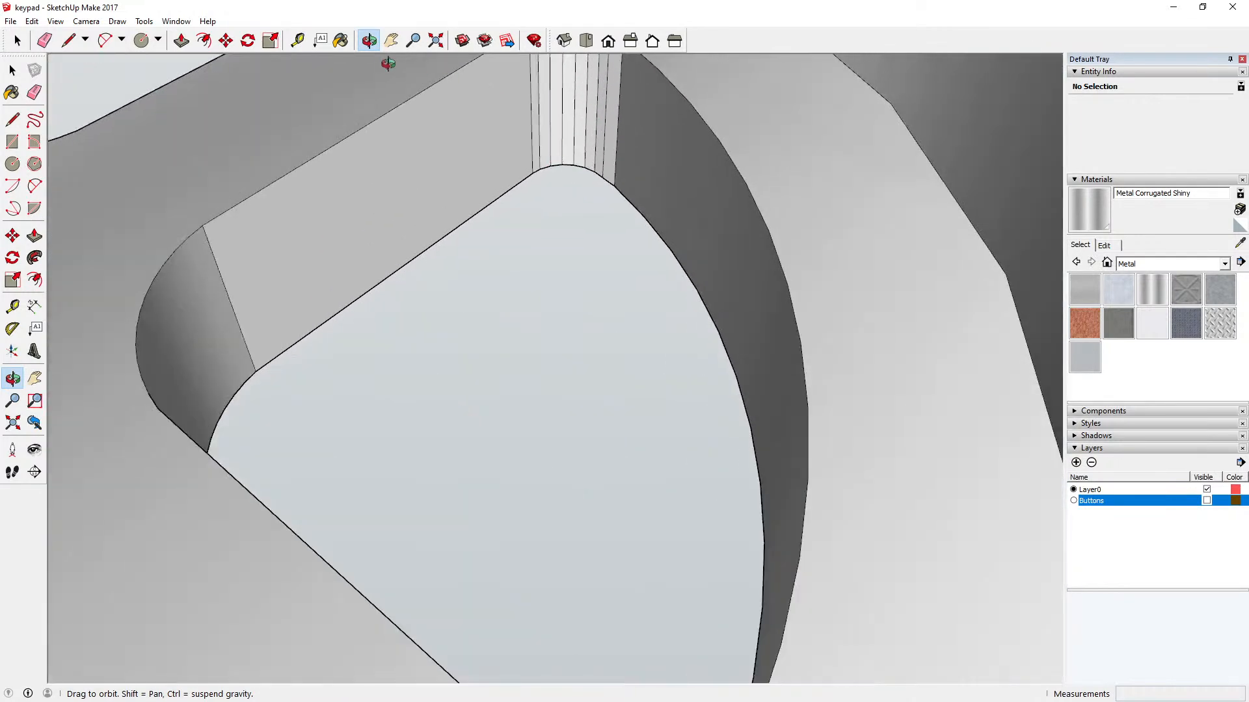
click(341, 41)
click(494, 109)
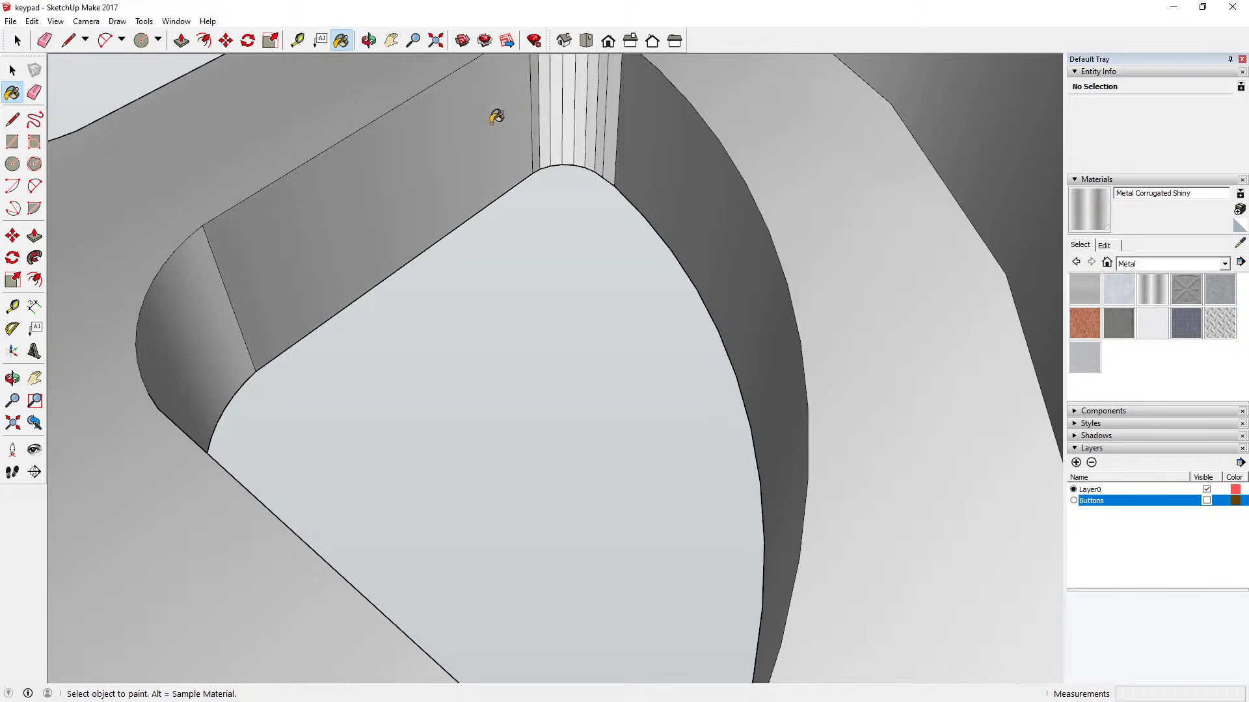
Step: Paint the narrow corner facets between the straight and curved outer walls of the right key opening with Metal Corrugated Shiny
click(545, 122)
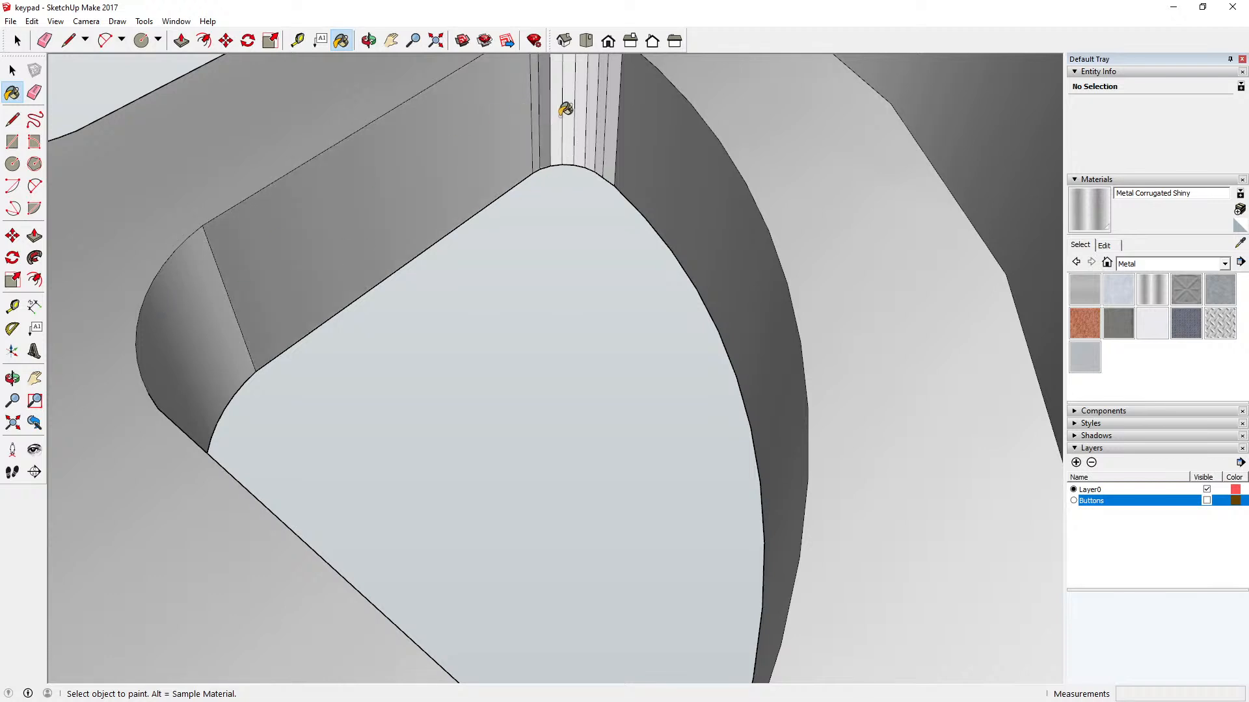
click(558, 111)
click(571, 111)
click(584, 107)
click(591, 108)
click(599, 108)
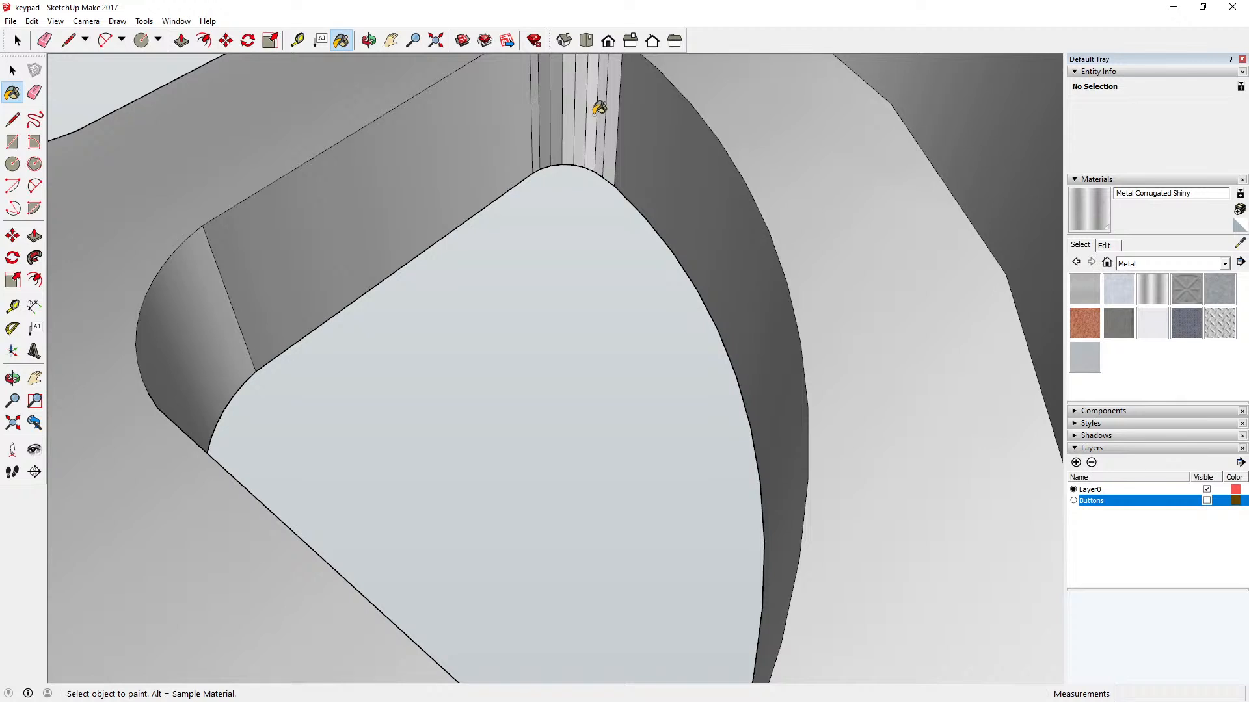
click(603, 107)
click(605, 107)
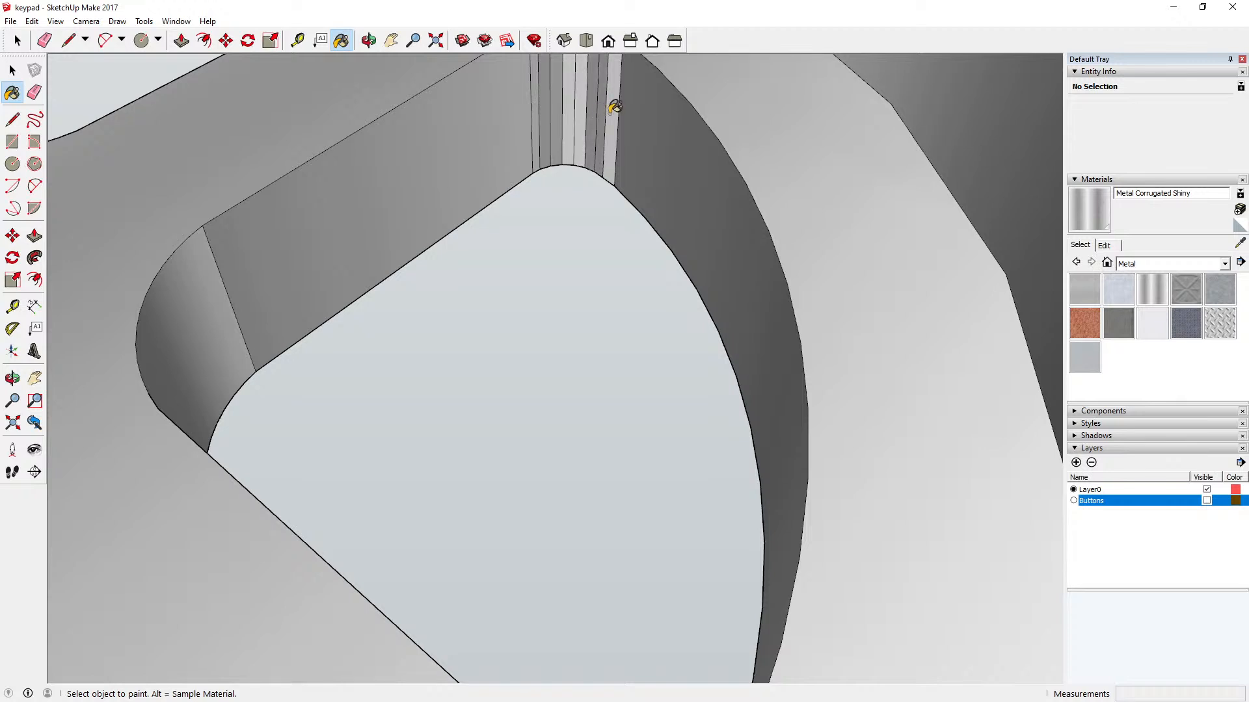
click(614, 107)
scroll(608, 248, down, 4)
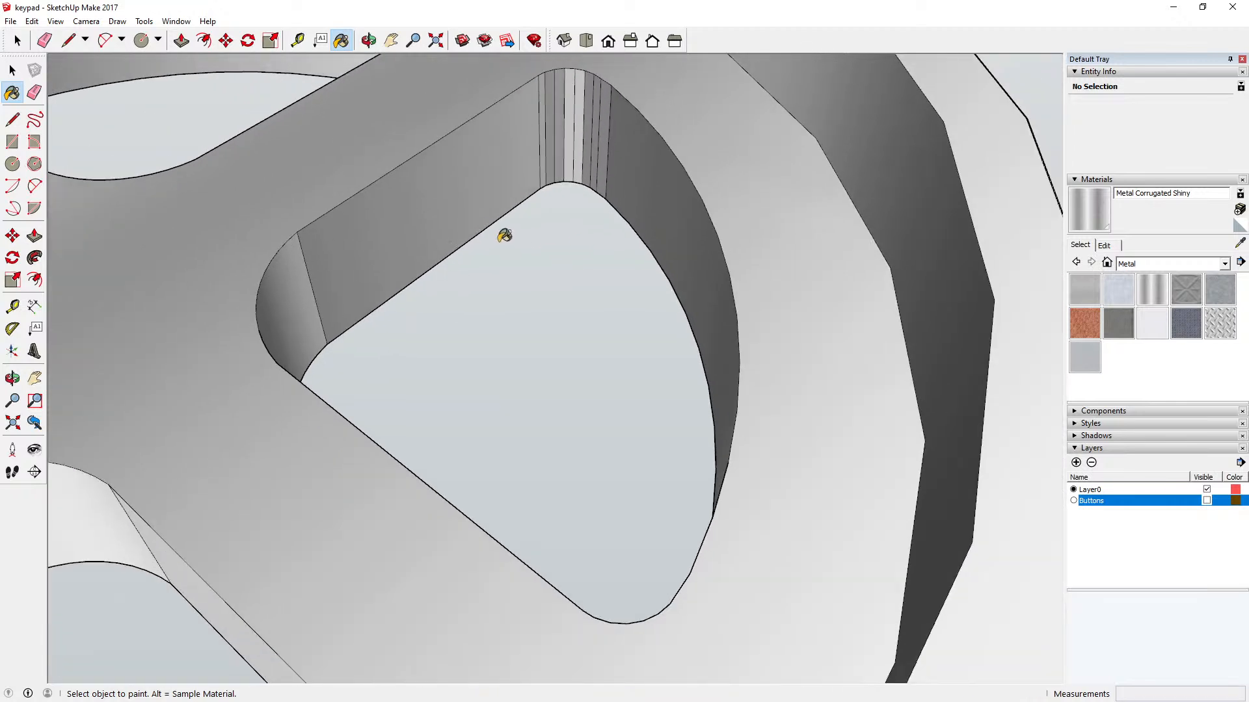
Step: Paint the front key opening's rounded inner corner and both adjoining straight walls with Metal Corrugated Shiny
scroll(504, 235, down, 6)
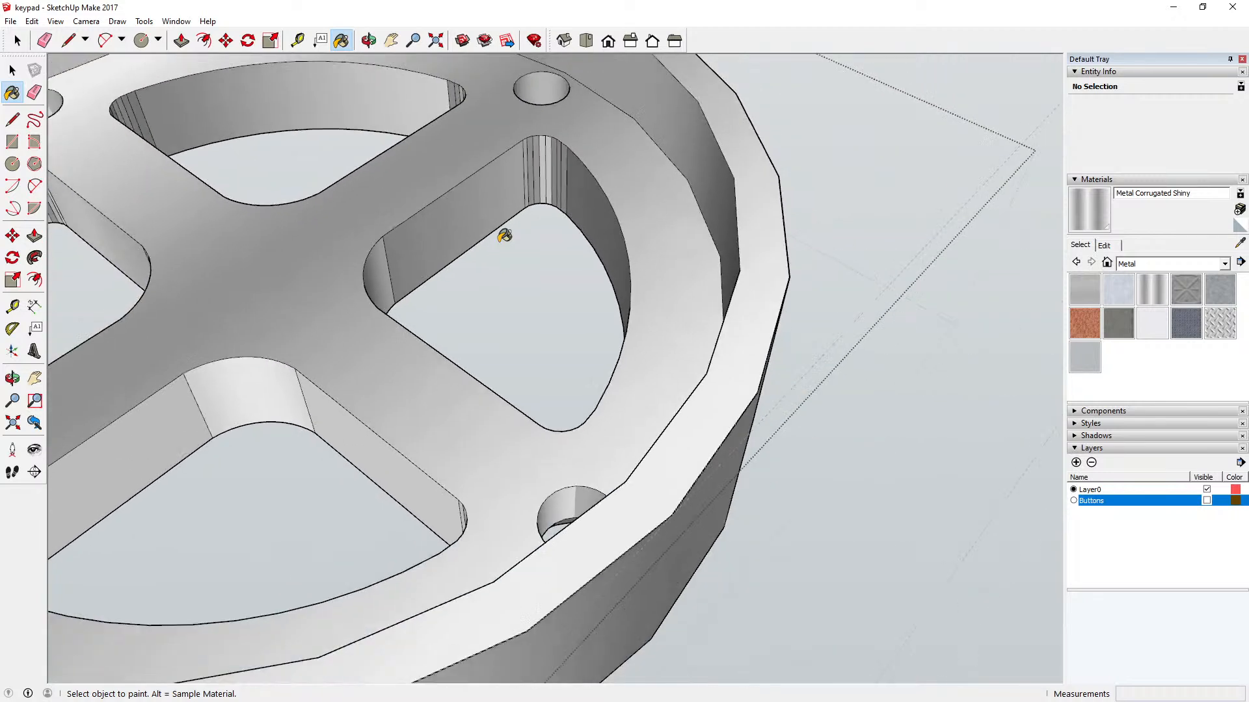
scroll(504, 236, down, 2)
click(291, 357)
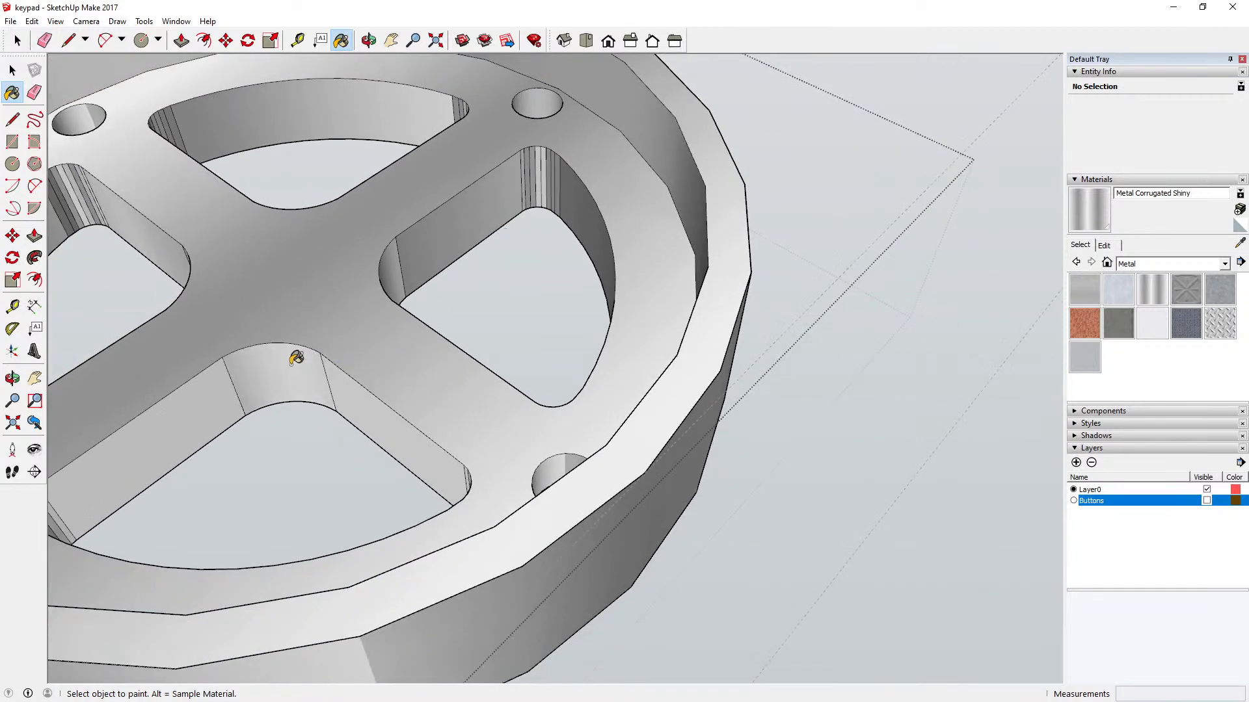
click(364, 402)
click(221, 403)
scroll(390, 417, down, 3)
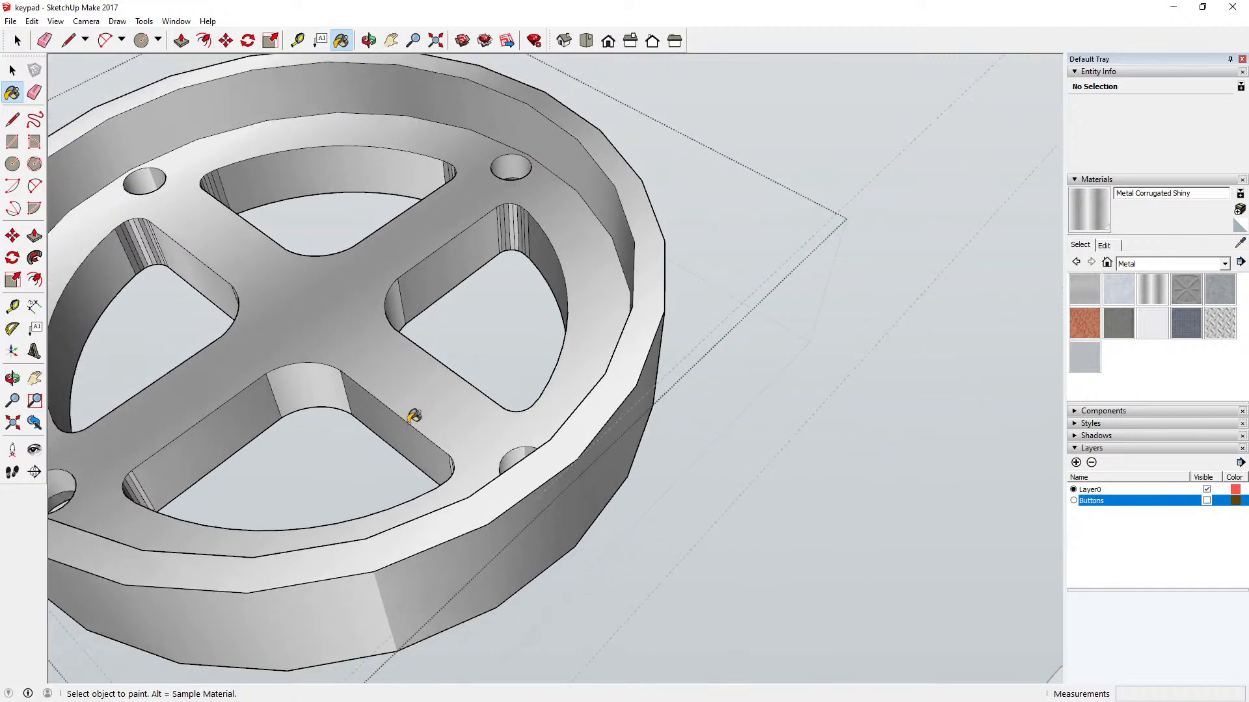
Step: Paint the remaining bright facets in the left key opening's outer corner, beside the screw hole, with Metal Corrugated Shiny
scroll(413, 413, up, 2)
scroll(169, 273, up, 6)
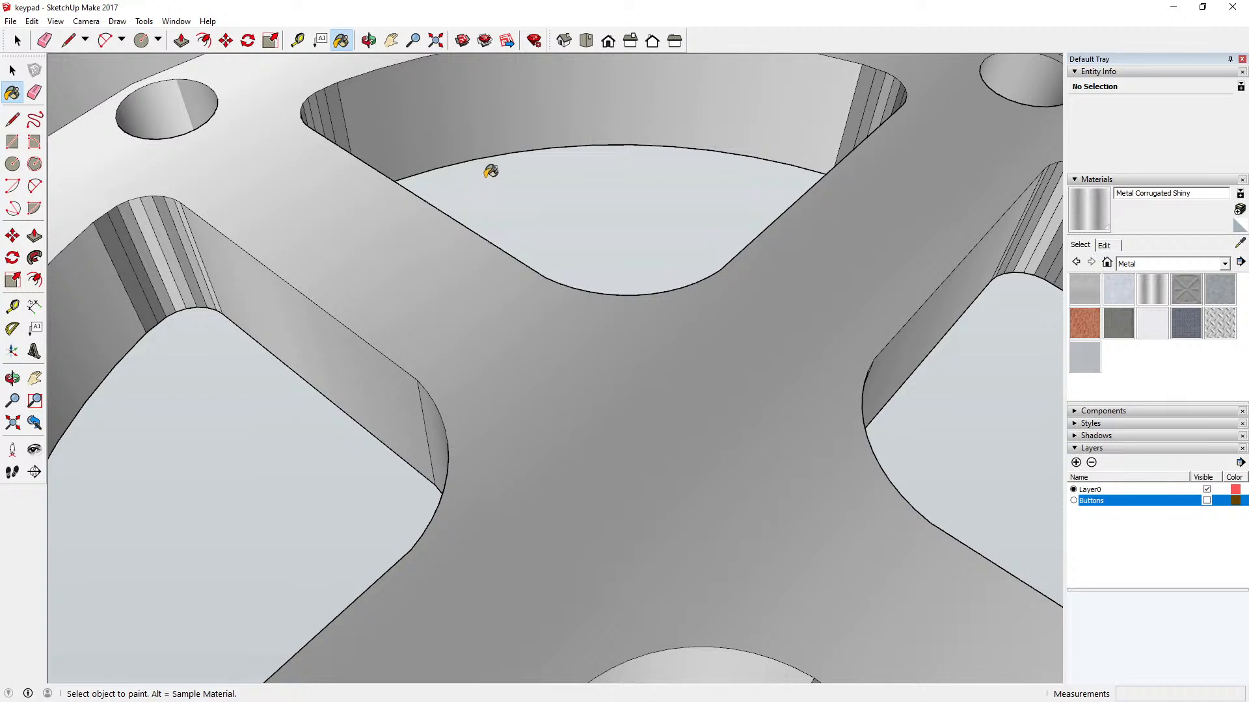
scroll(502, 222, down, 5)
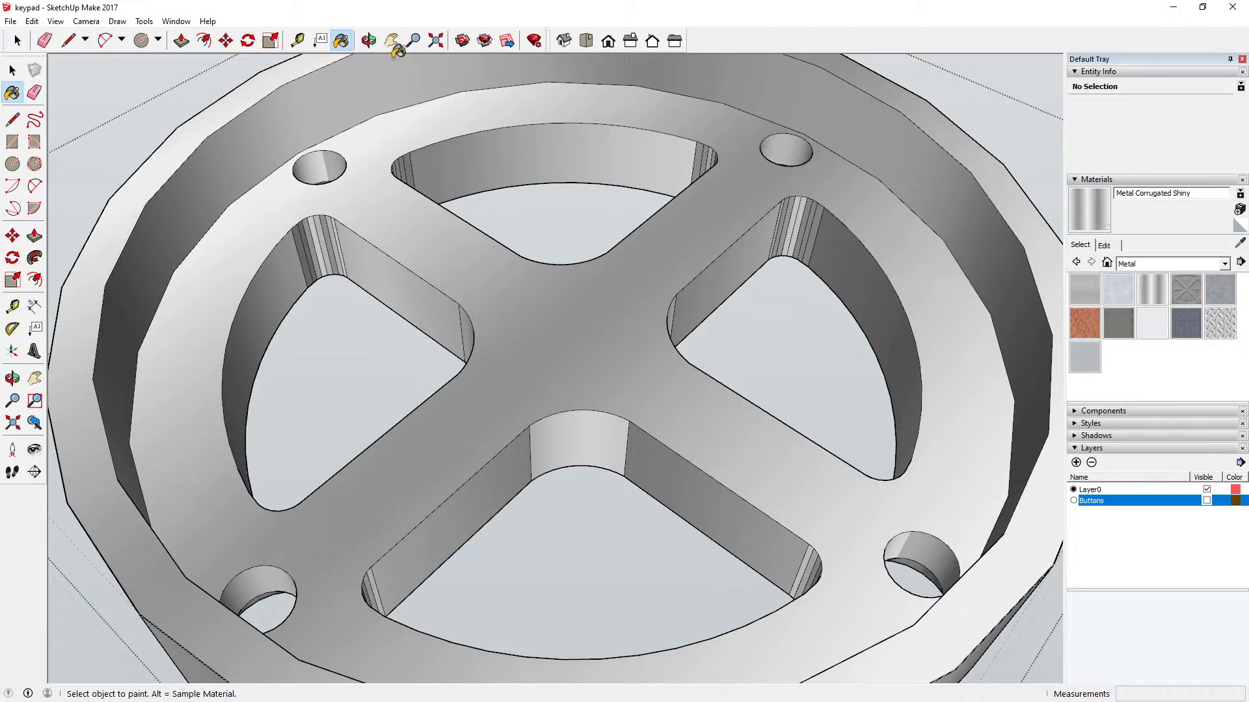
click(368, 40)
drag(479, 159, 383, 313)
scroll(383, 313, up, 5)
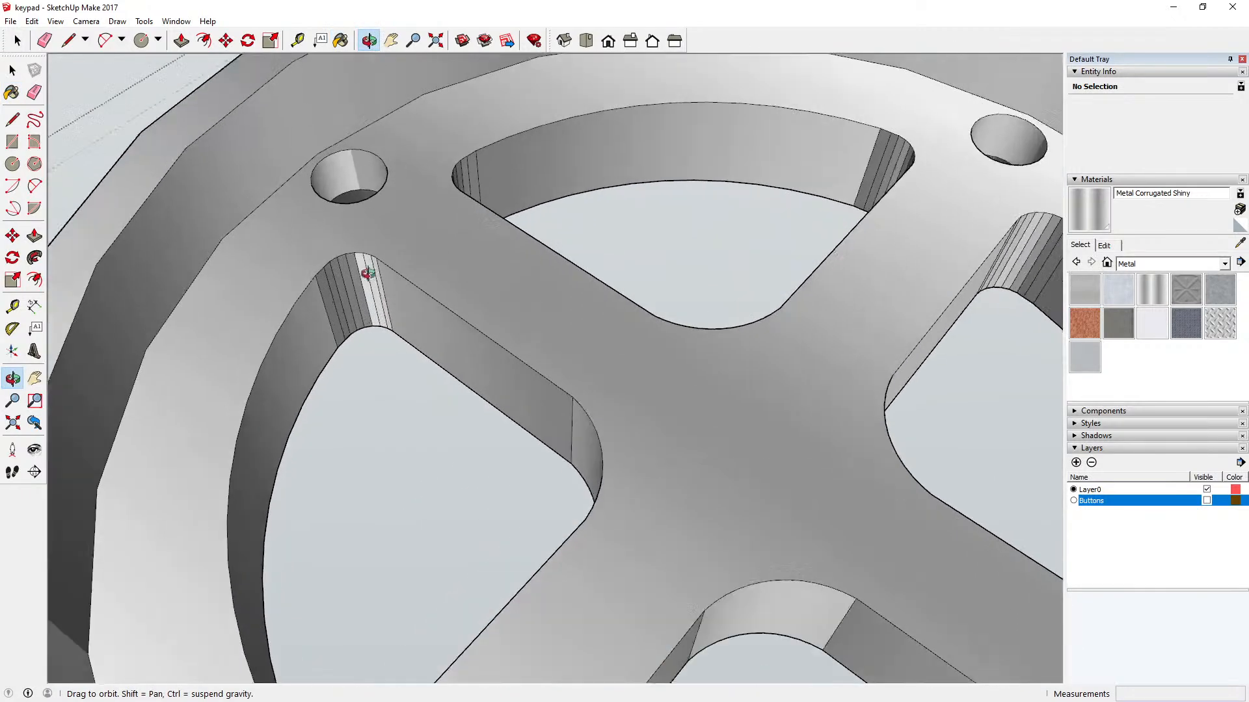
click(340, 40)
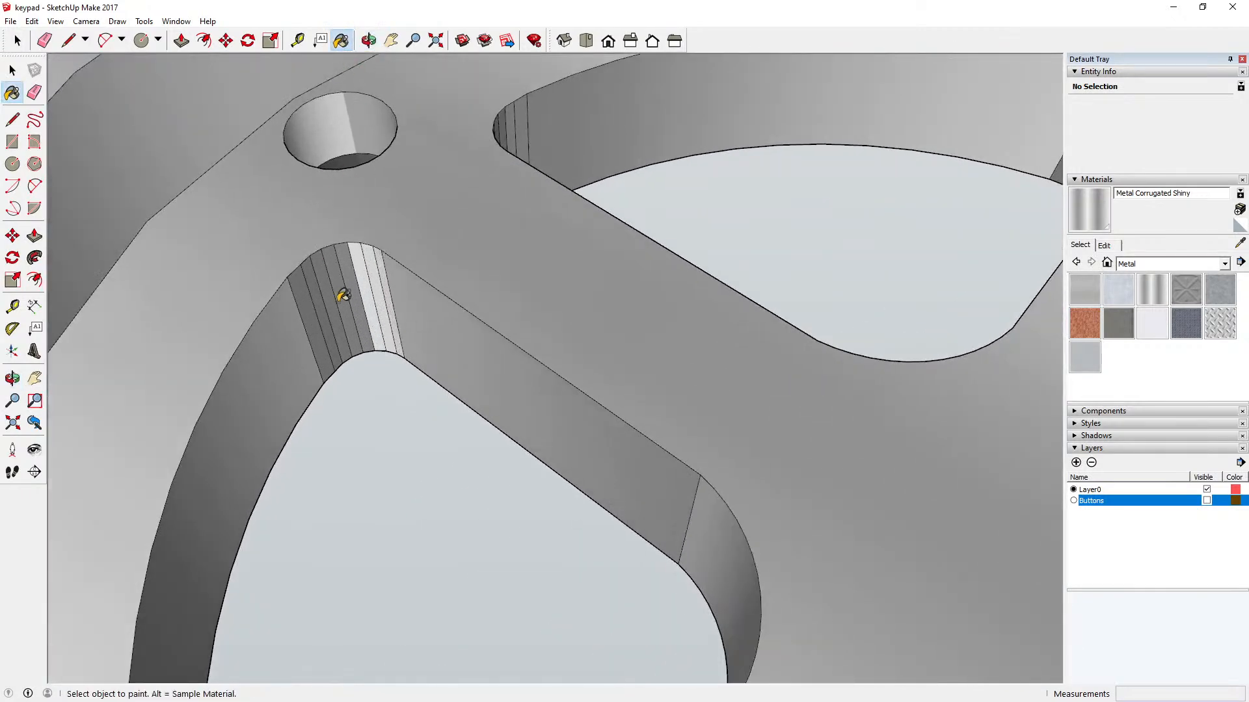
click(371, 264)
click(375, 261)
click(387, 257)
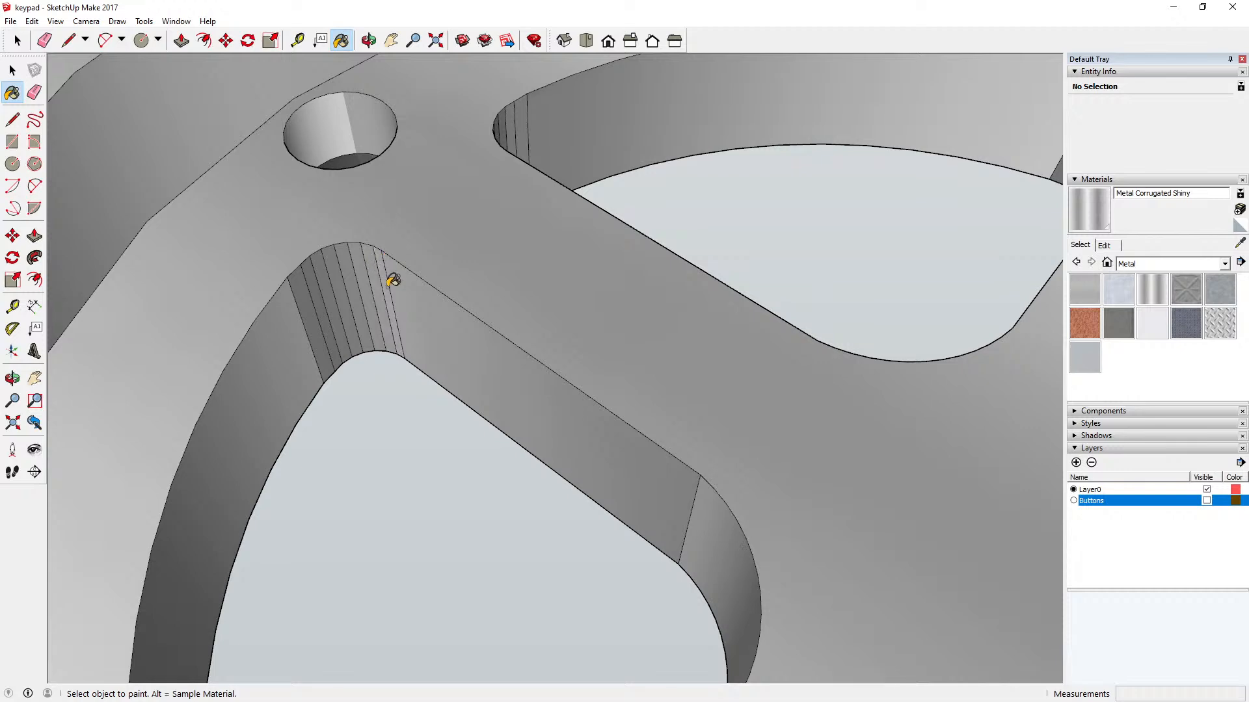
scroll(388, 273, down, 6)
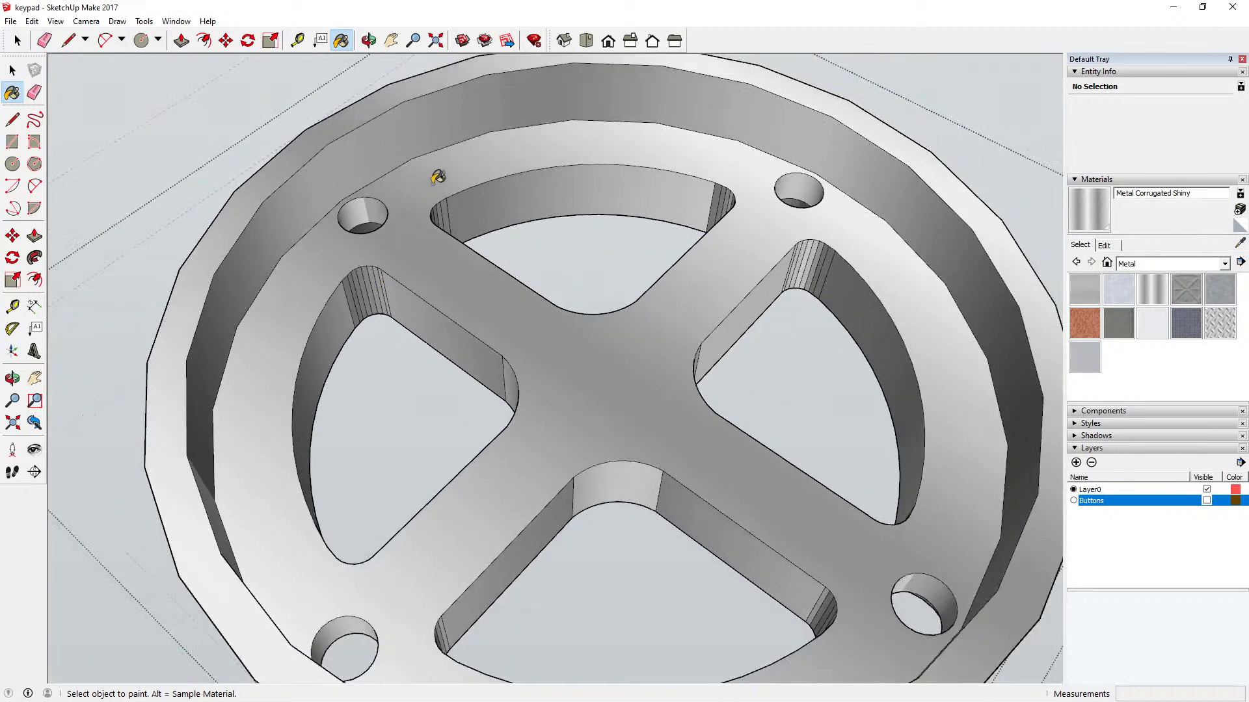
Step: Examine the walls and corners of the key openings from several angles for faces that are still unpainted
scroll(813, 261, up, 4)
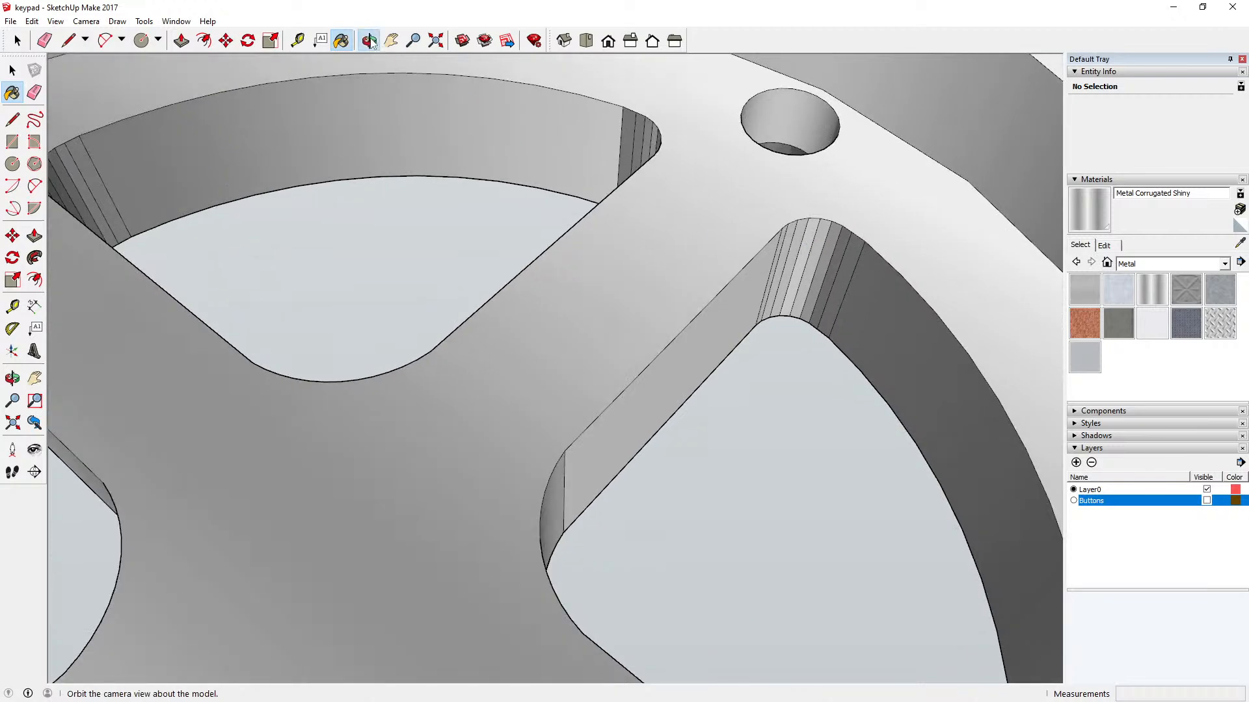
click(369, 41)
mouse_move(462, 189)
mouse_down()
mouse_move(585, 175)
mouse_move(683, 146)
mouse_up()
drag(541, 290, 566, 273)
scroll(573, 260, down, 3)
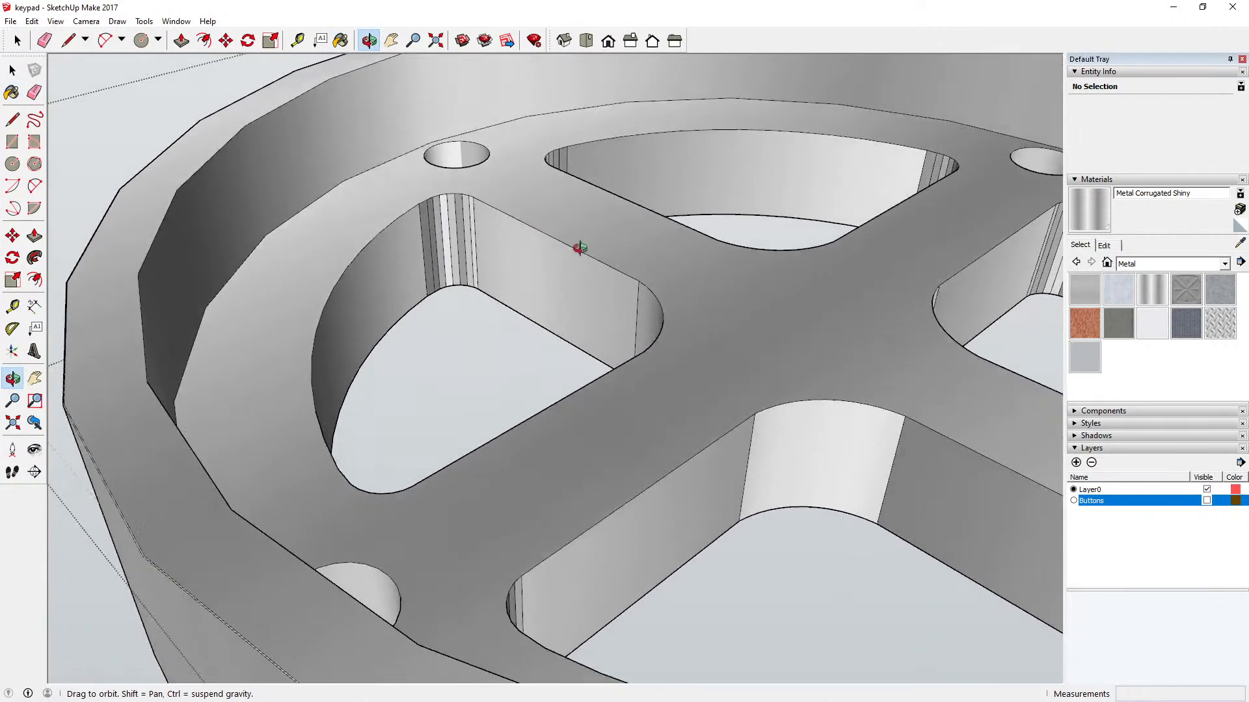
scroll(442, 299, down, 4)
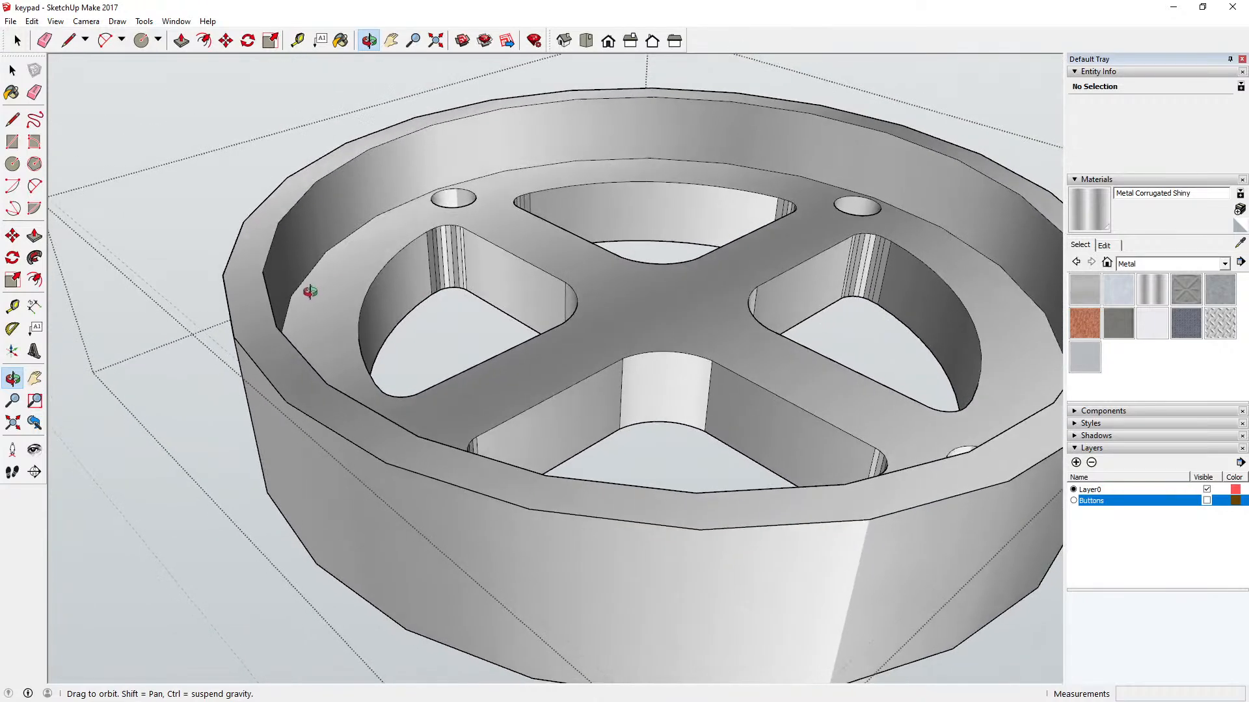
scroll(871, 248, up, 5)
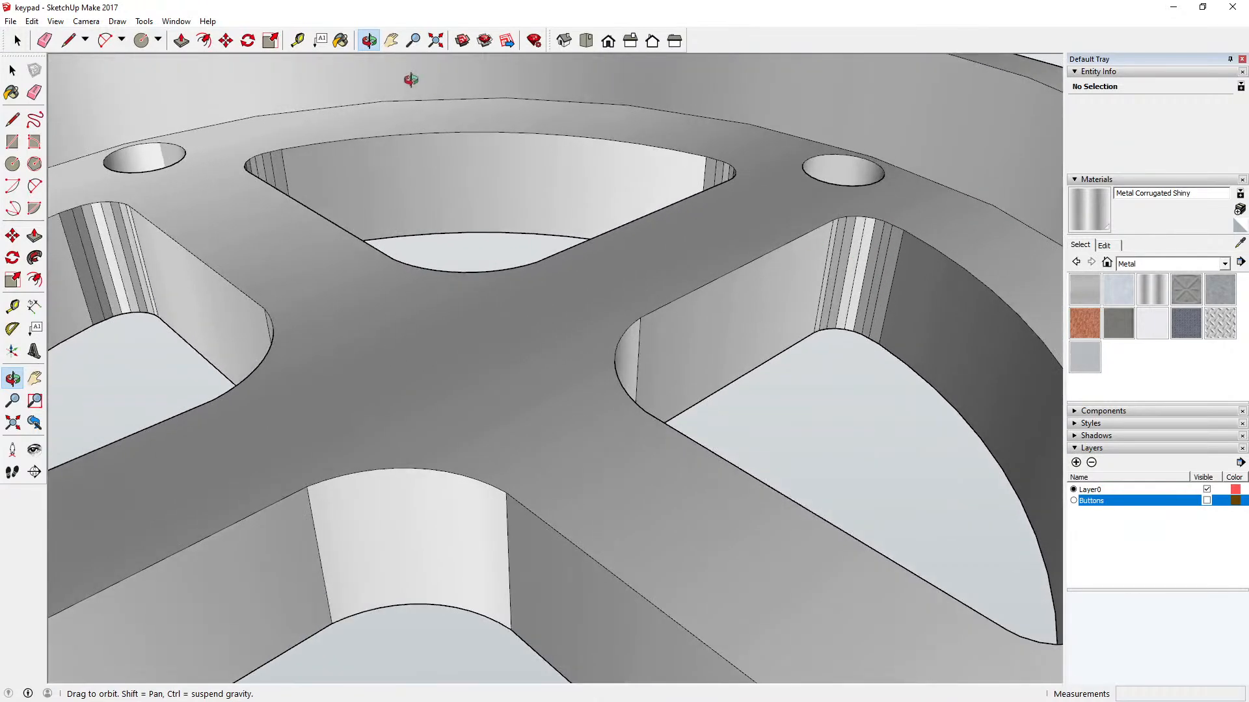
click(341, 40)
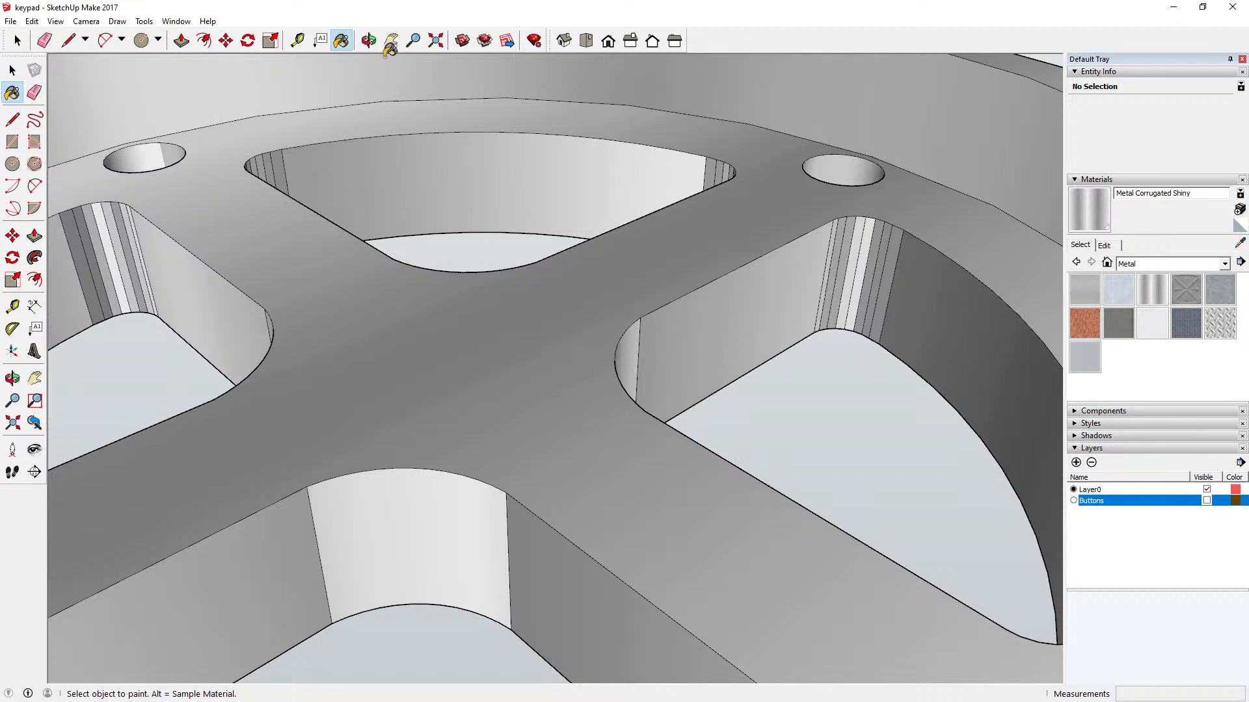
click(368, 41)
drag(364, 65, 402, 281)
scroll(402, 282, down, 6)
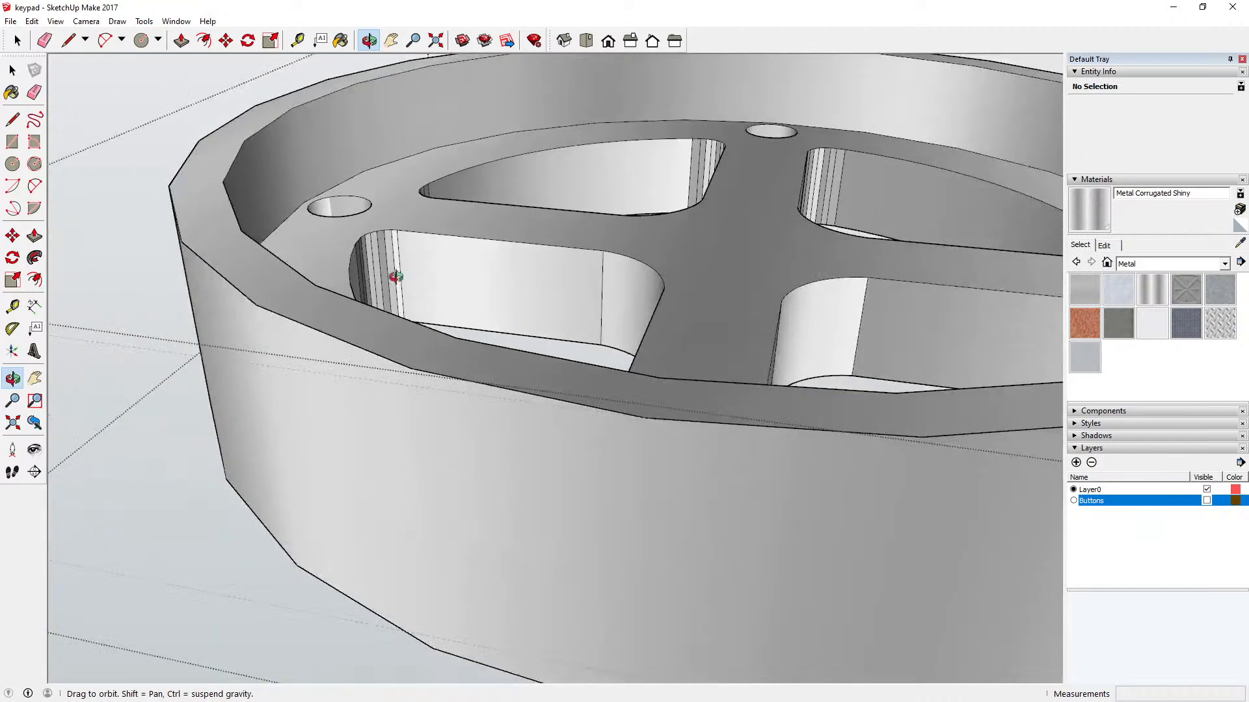
Step: Paint all the white facets in the outer corner of the right key opening seen from the new angle with Metal Corrugated Shiny
drag(416, 140, 729, 157)
scroll(678, 207, up, 10)
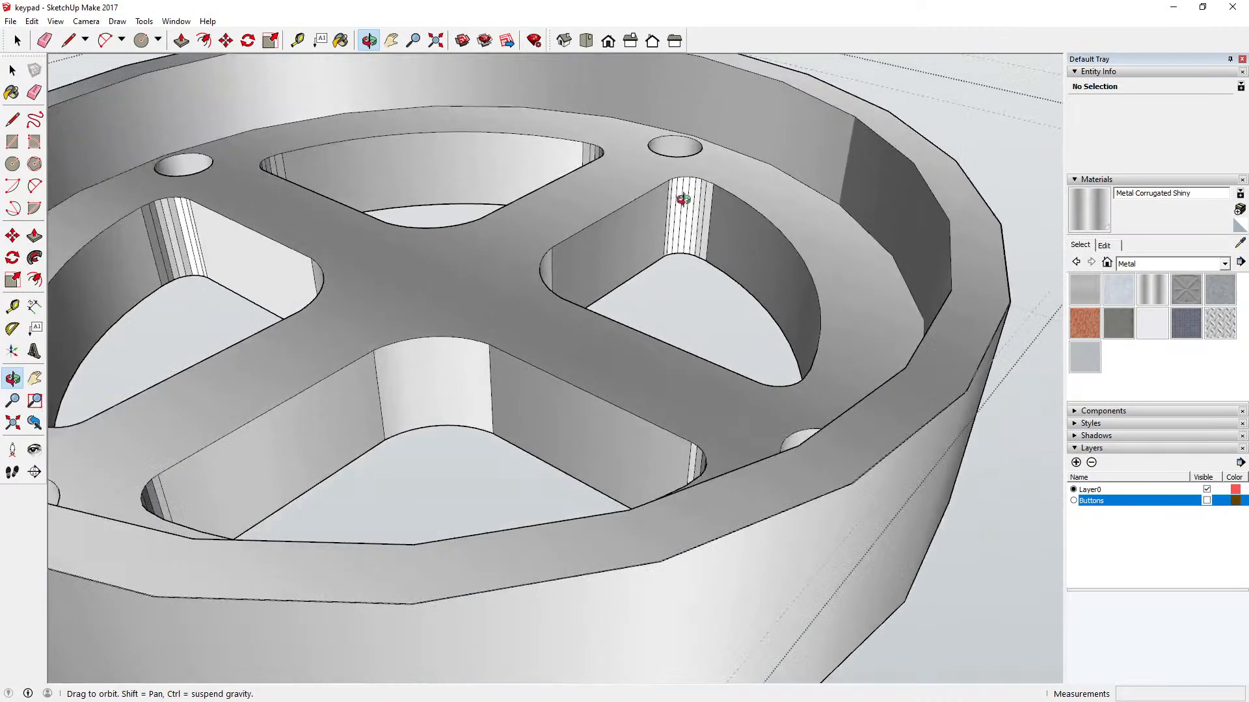
click(341, 41)
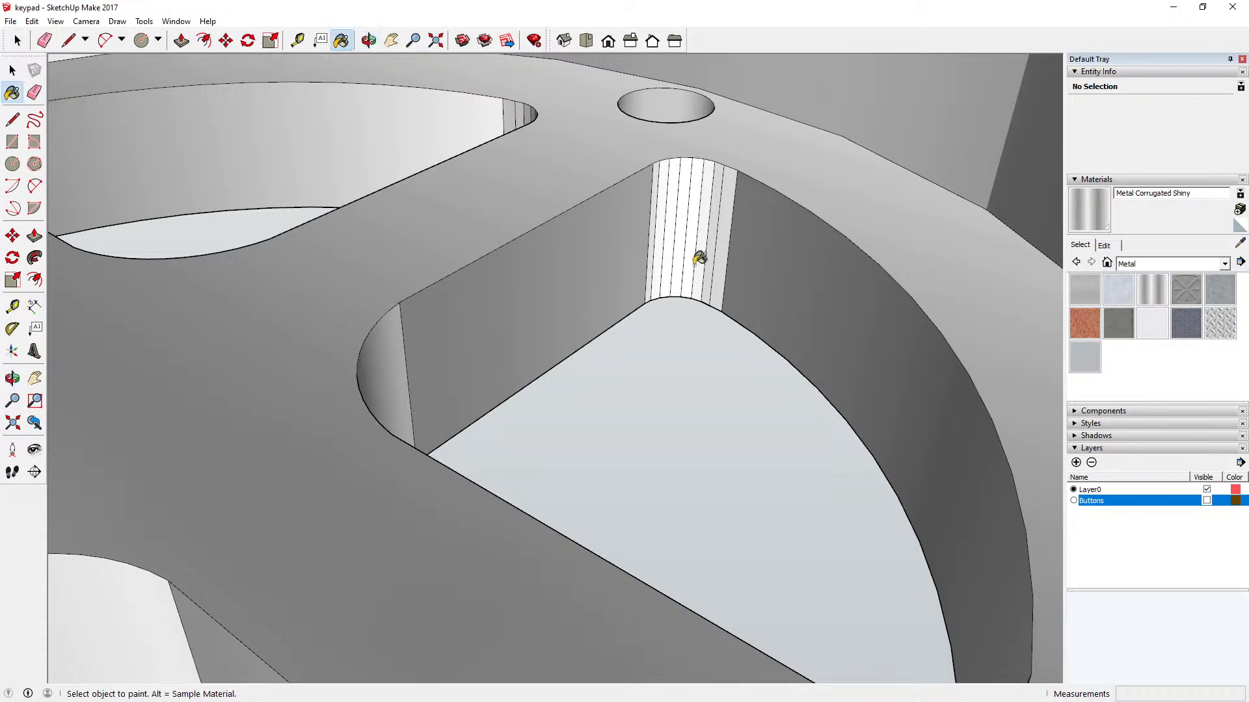
scroll(700, 256, up, 5)
click(636, 224)
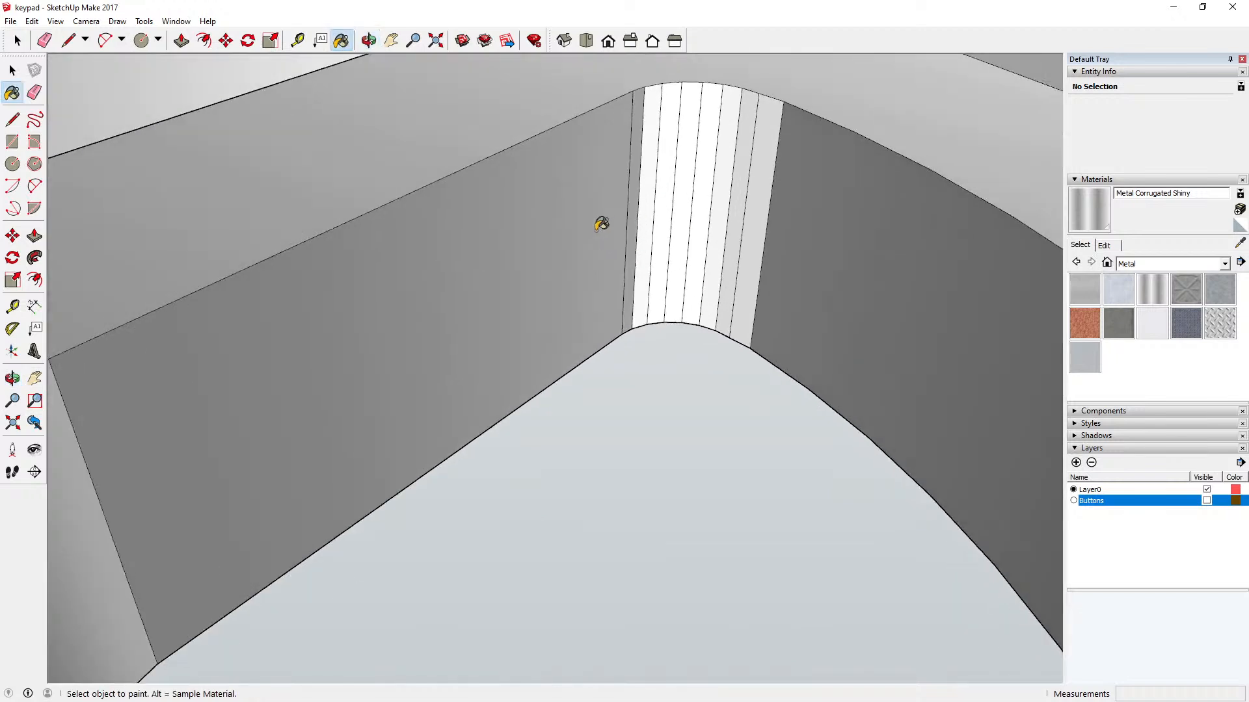
click(653, 212)
click(672, 199)
click(688, 193)
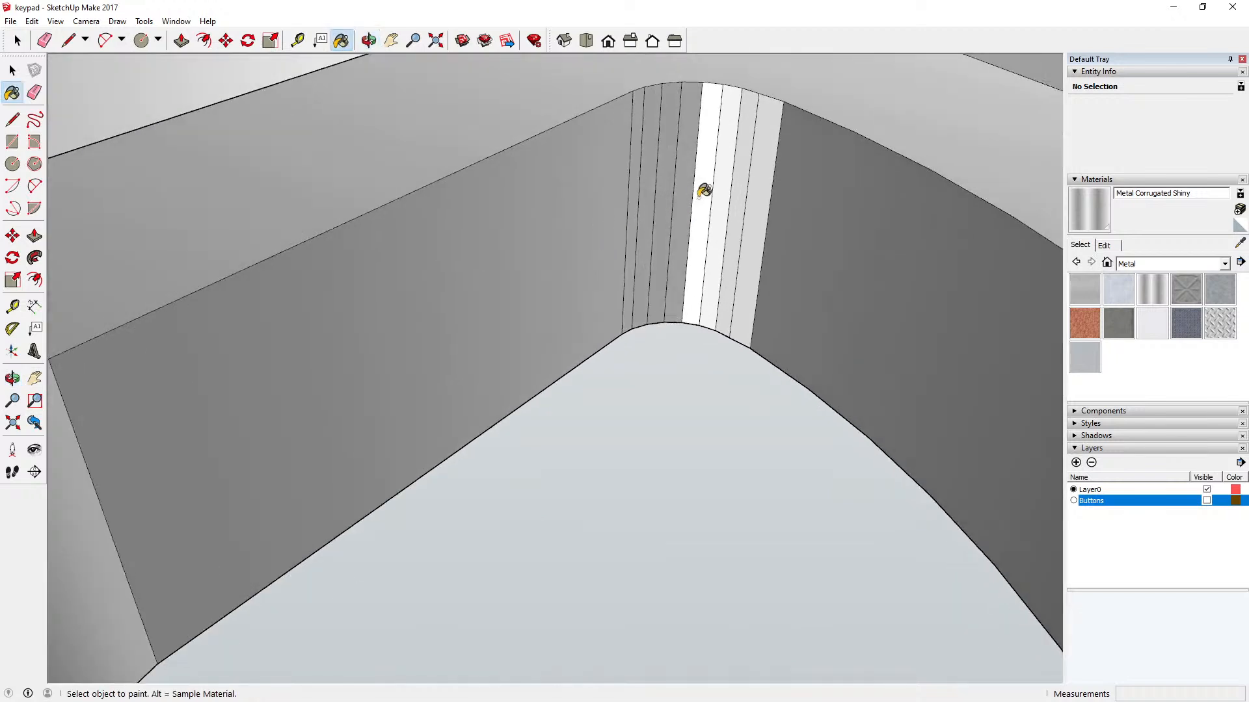
click(710, 190)
click(728, 188)
click(748, 186)
click(761, 184)
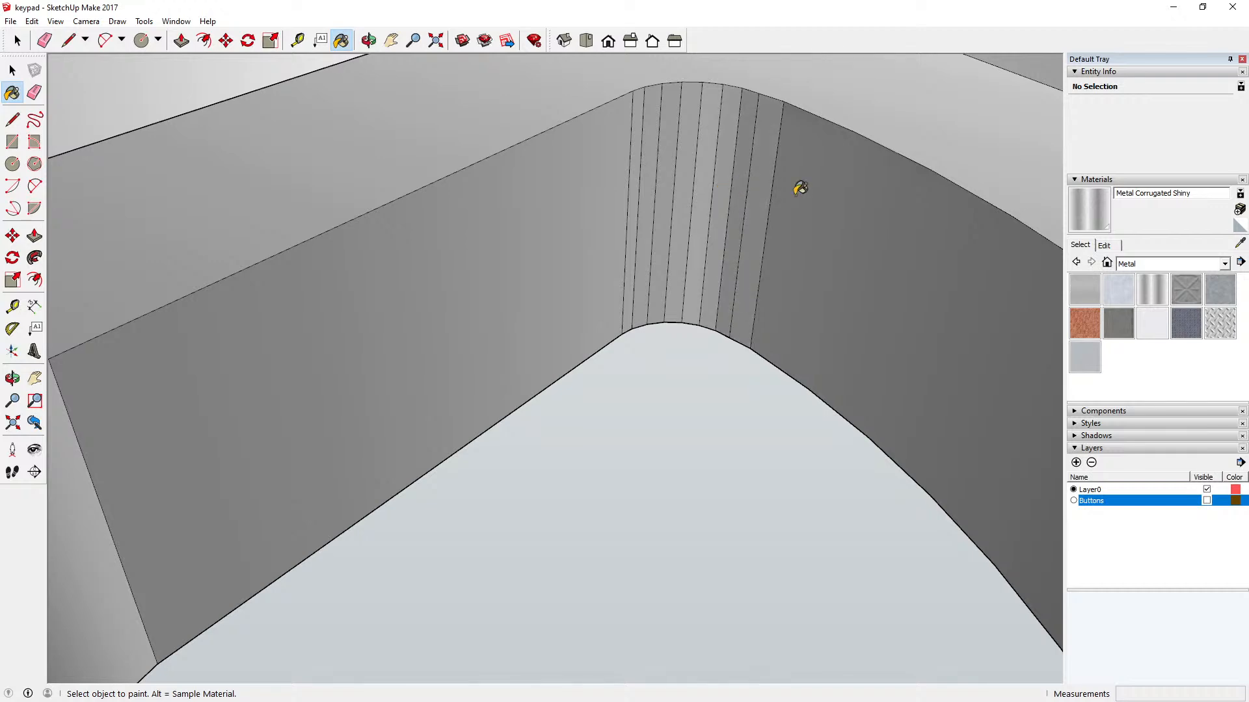
scroll(624, 304, down, 10)
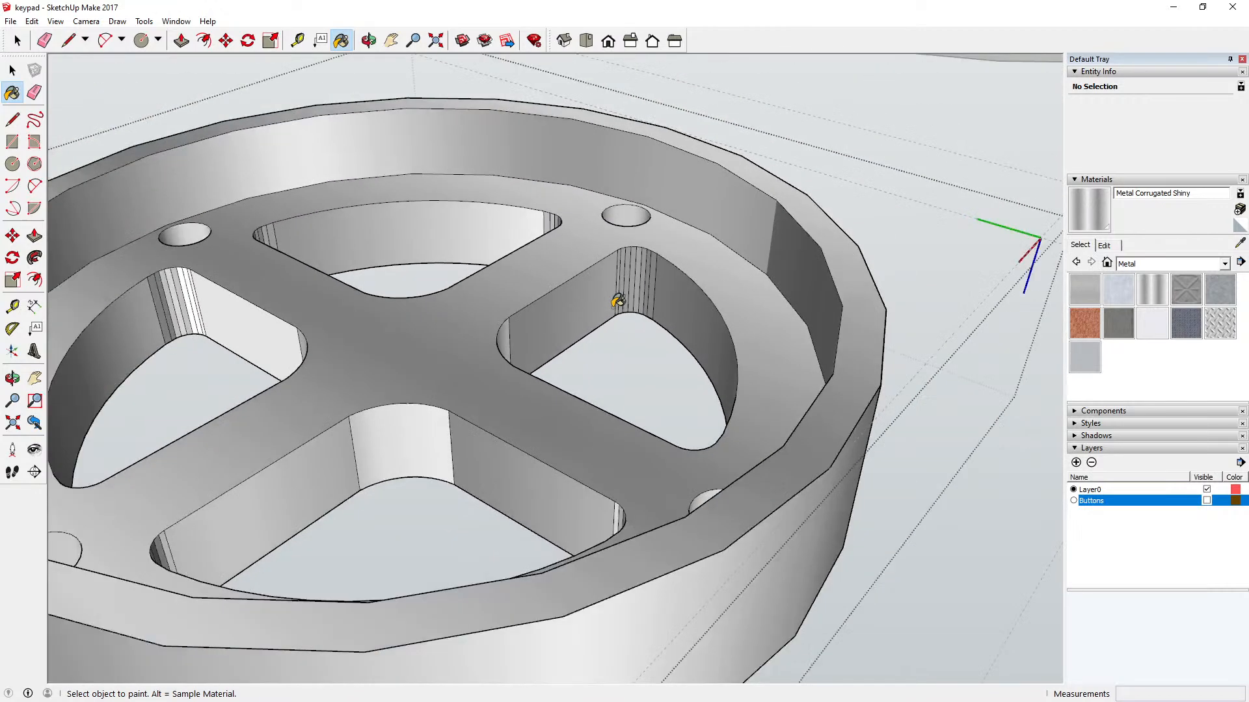
Step: Paint the white facets in the left key opening's outer corner and the adjoining straight wall with Metal Corrugated Shiny
scroll(252, 288, up, 8)
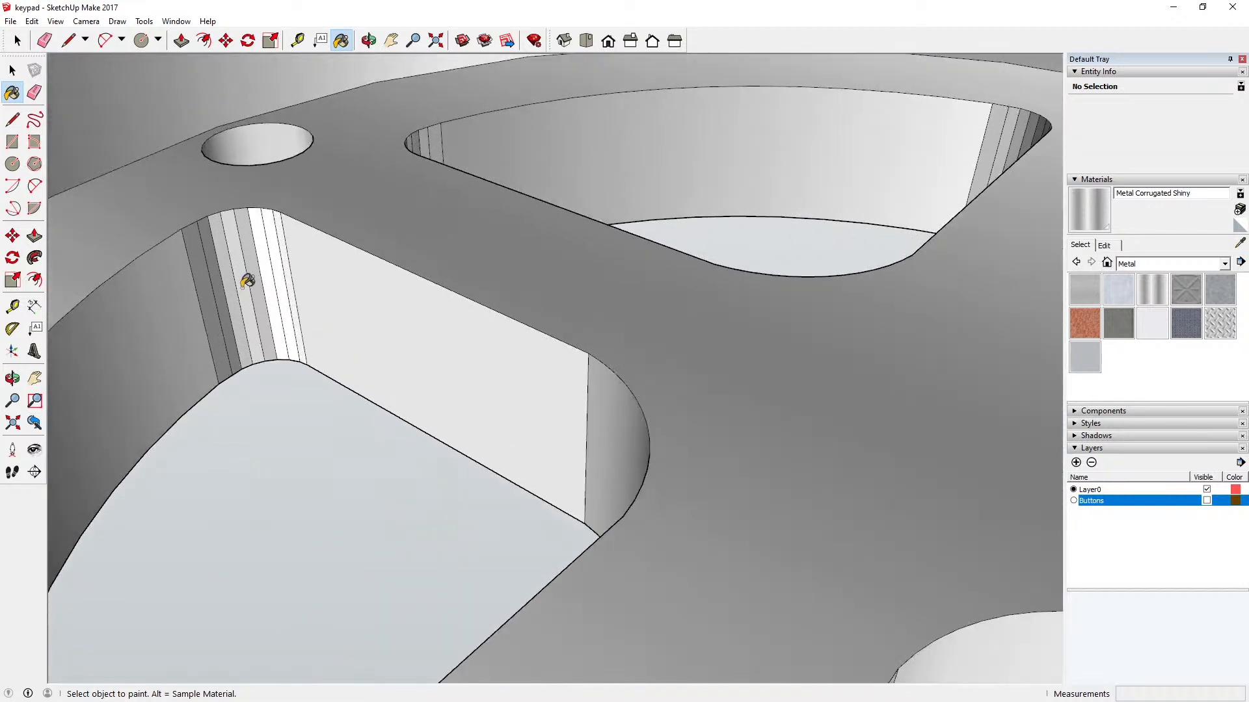
click(265, 253)
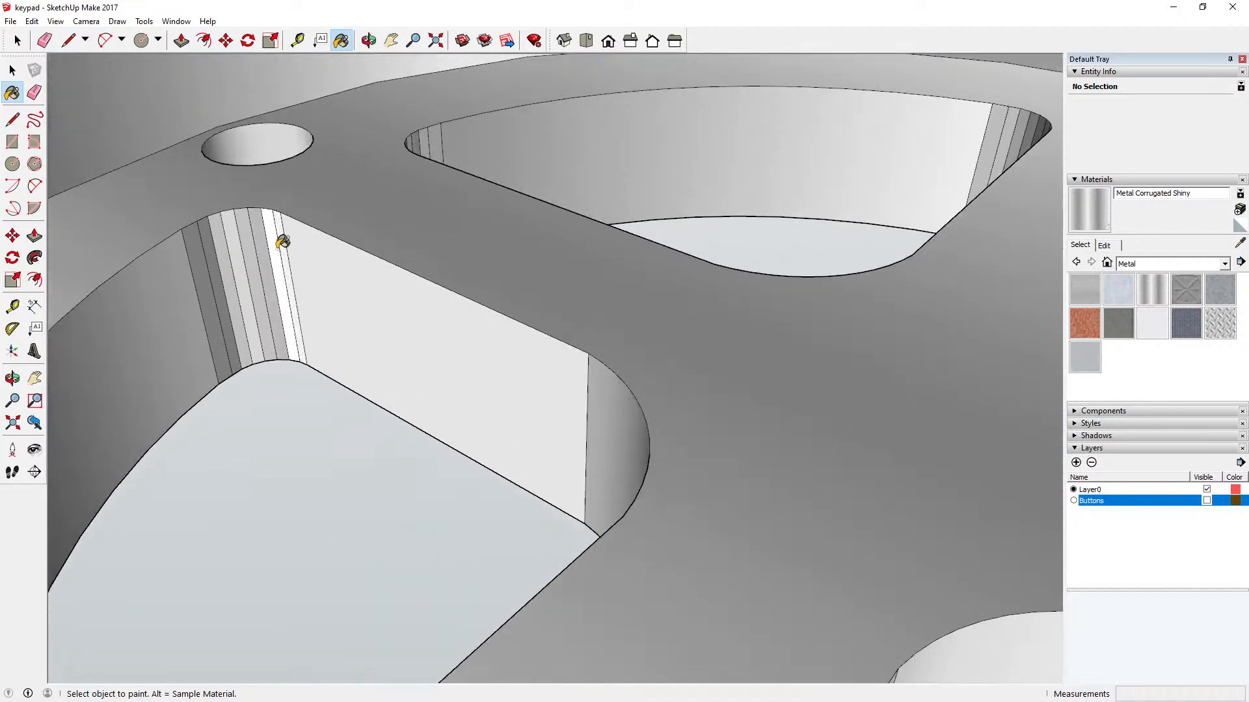
click(282, 243)
click(288, 238)
click(303, 232)
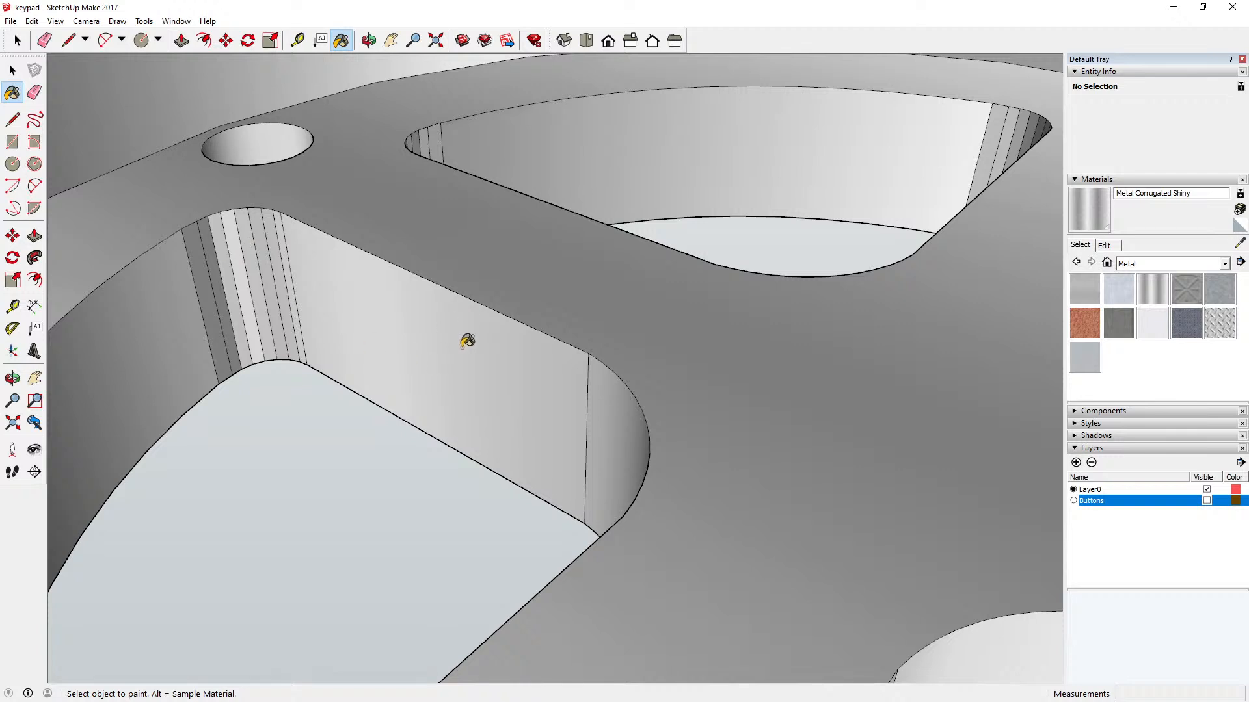
scroll(488, 244, down, 3)
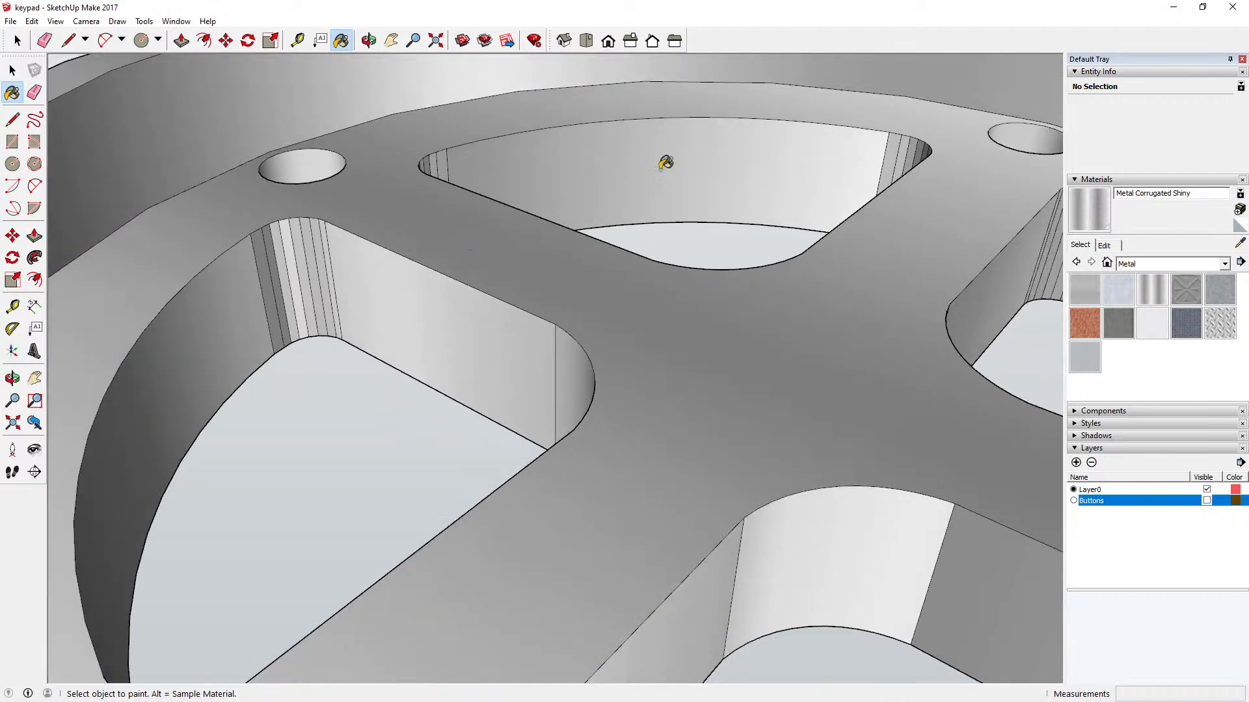
Step: Paint the remaining bright facets in the outer corner of the right key opening with Metal Corrugated Shiny and close the housing component
click(368, 40)
drag(397, 159, 828, 181)
scroll(827, 180, up, 5)
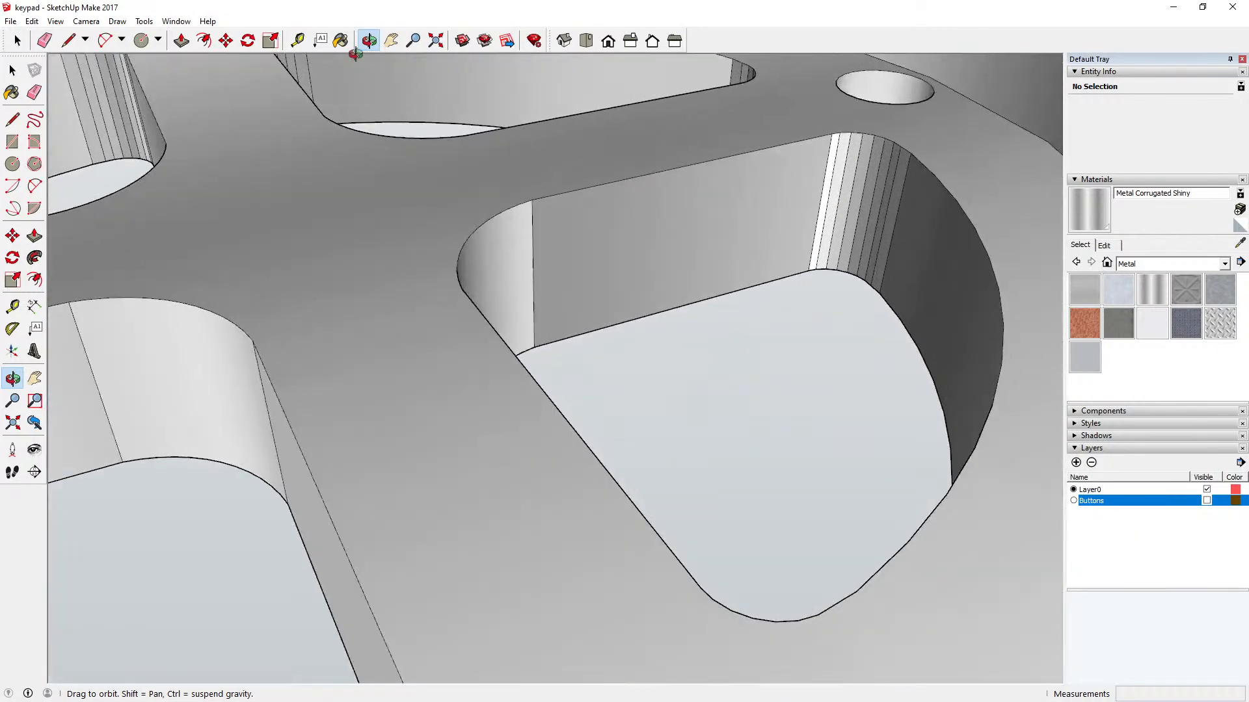
click(340, 41)
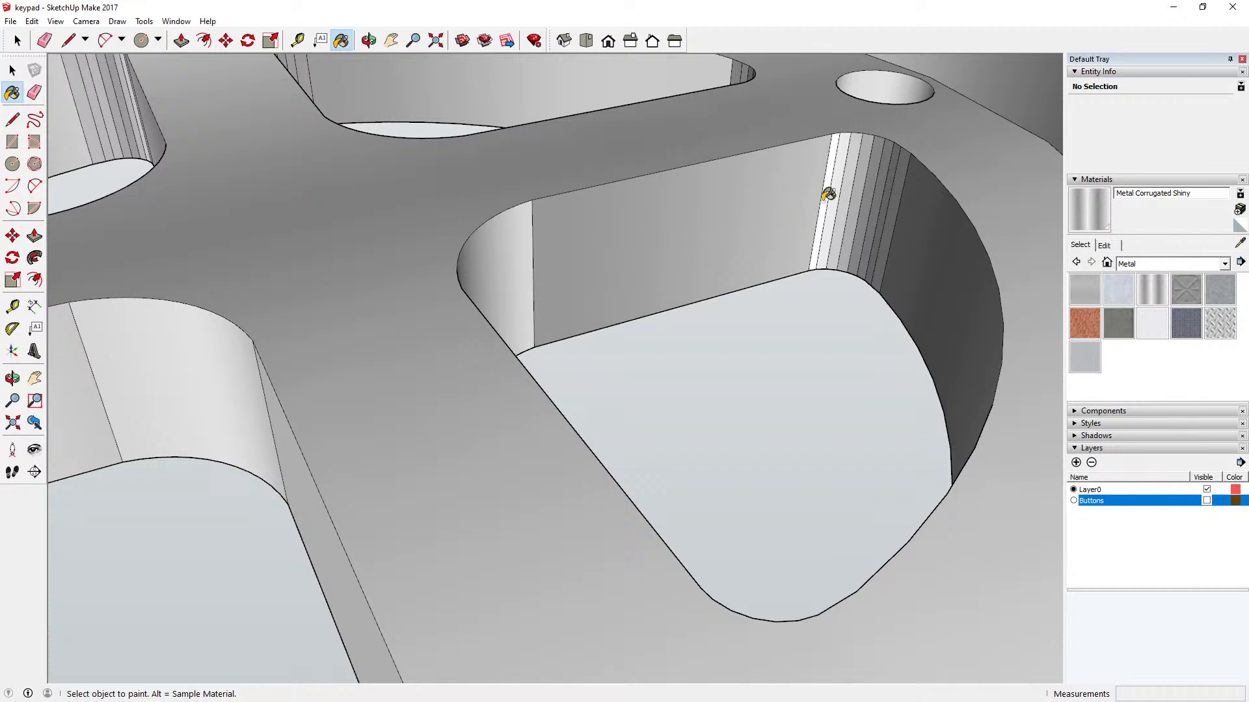
scroll(543, 273, down, 5)
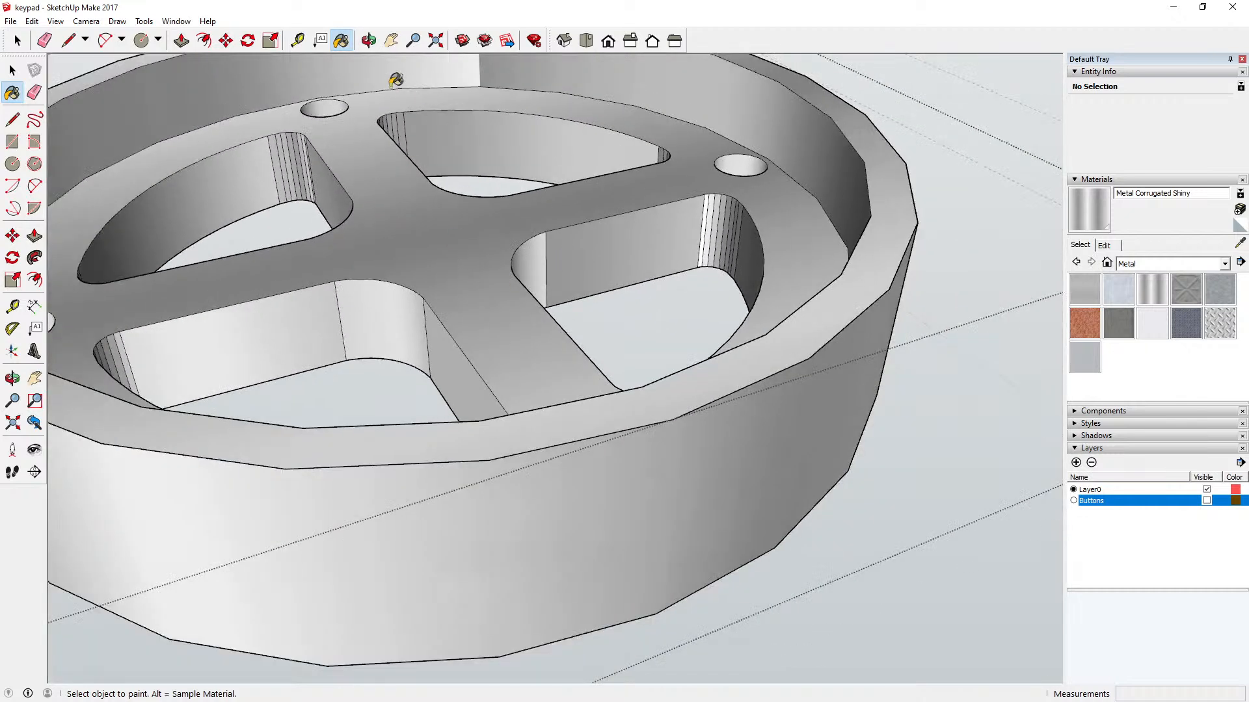
key(o)
drag(351, 158, 388, 329)
middle_drag(387, 330, 6, 391)
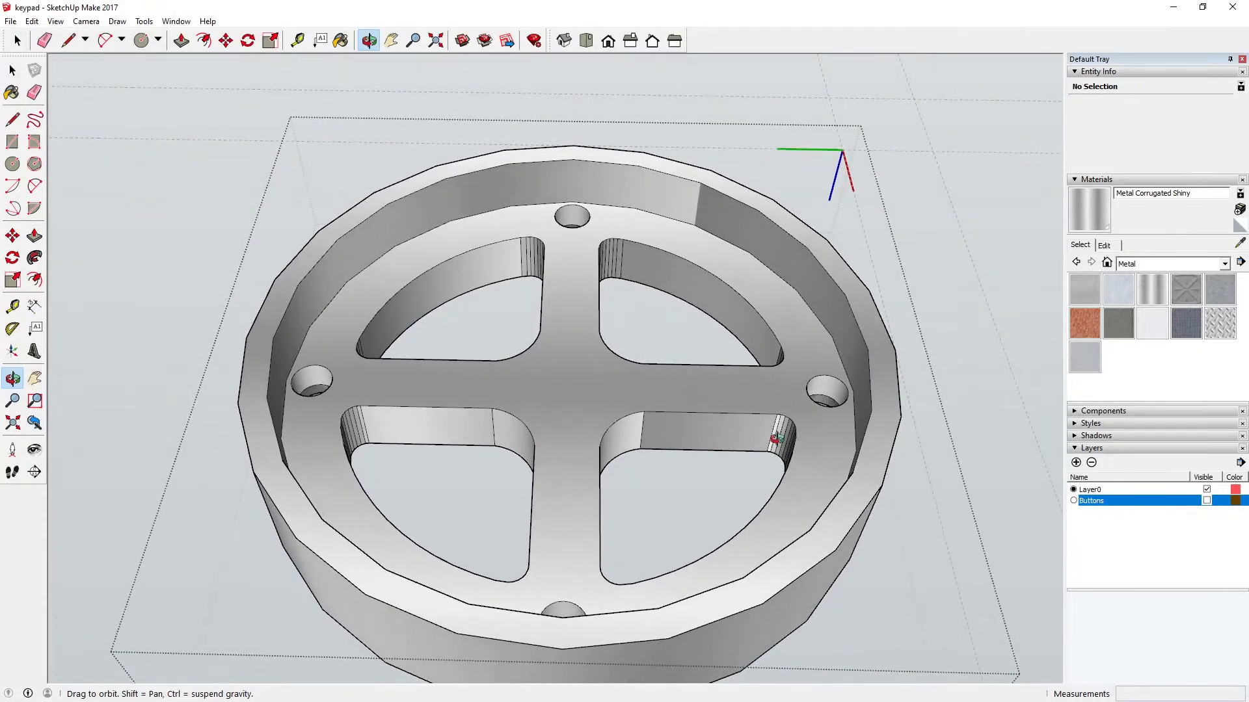
scroll(775, 438, up, 5)
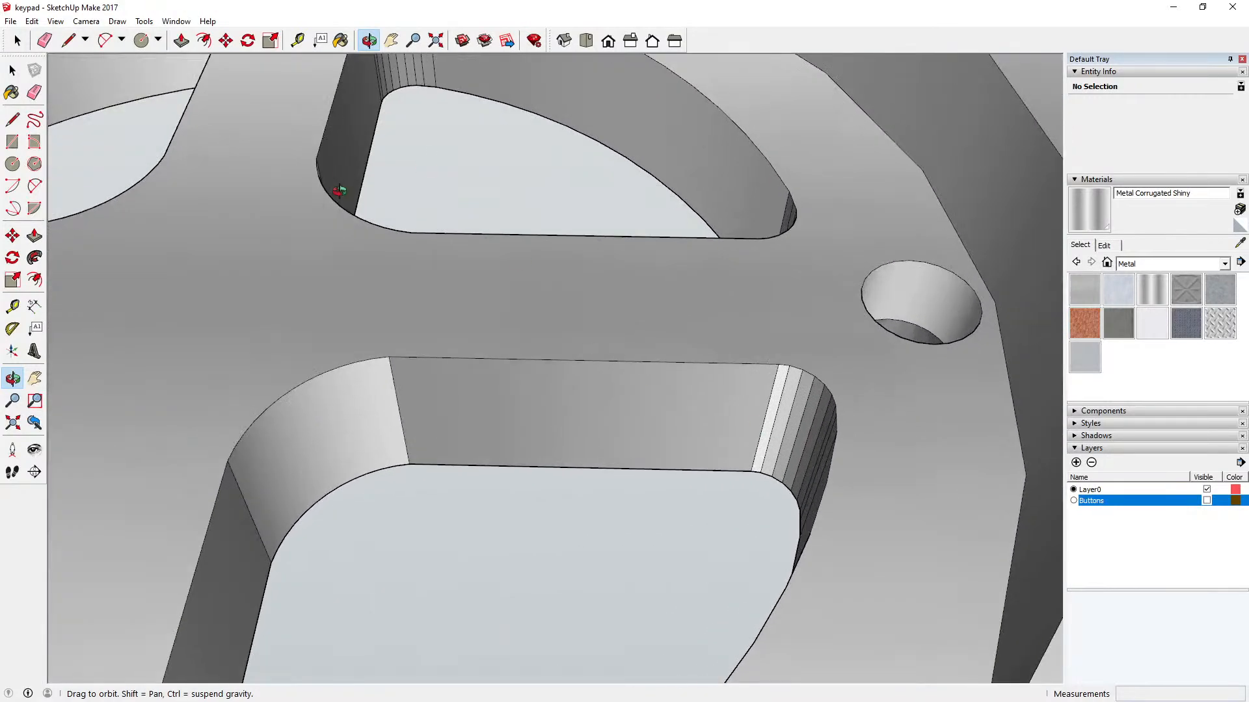
click(340, 41)
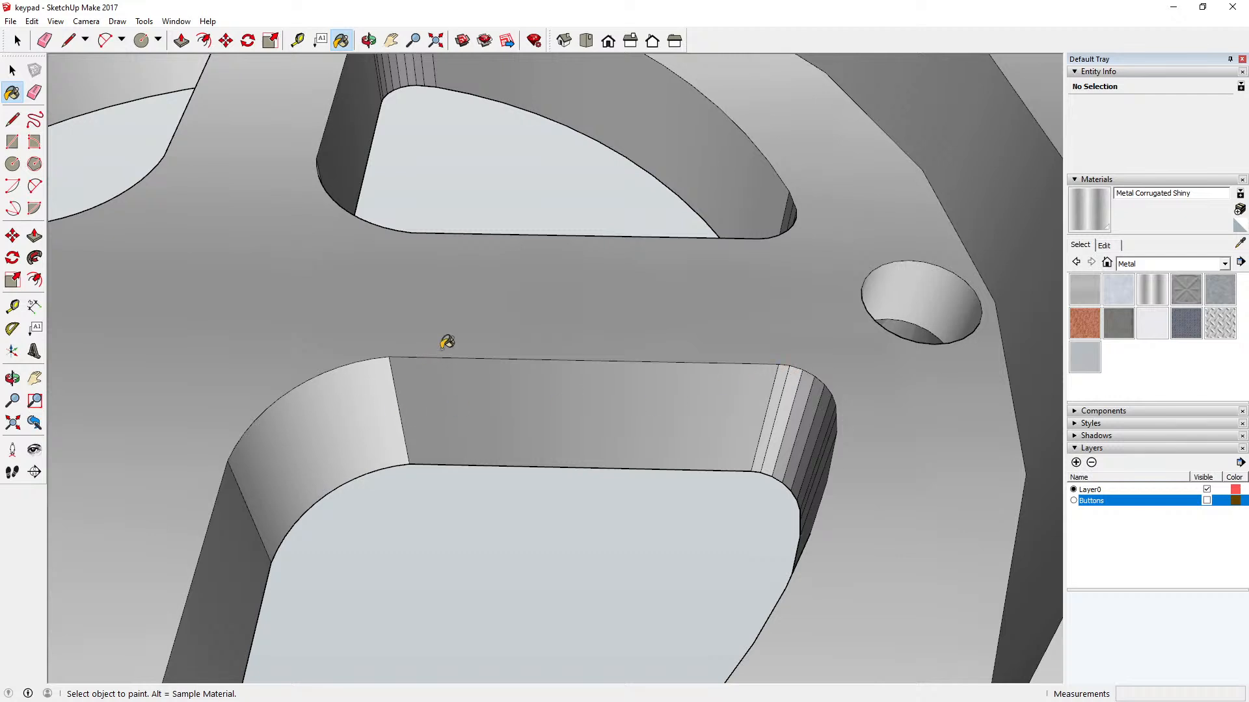
scroll(559, 333, down, 6)
scroll(559, 333, down, 4)
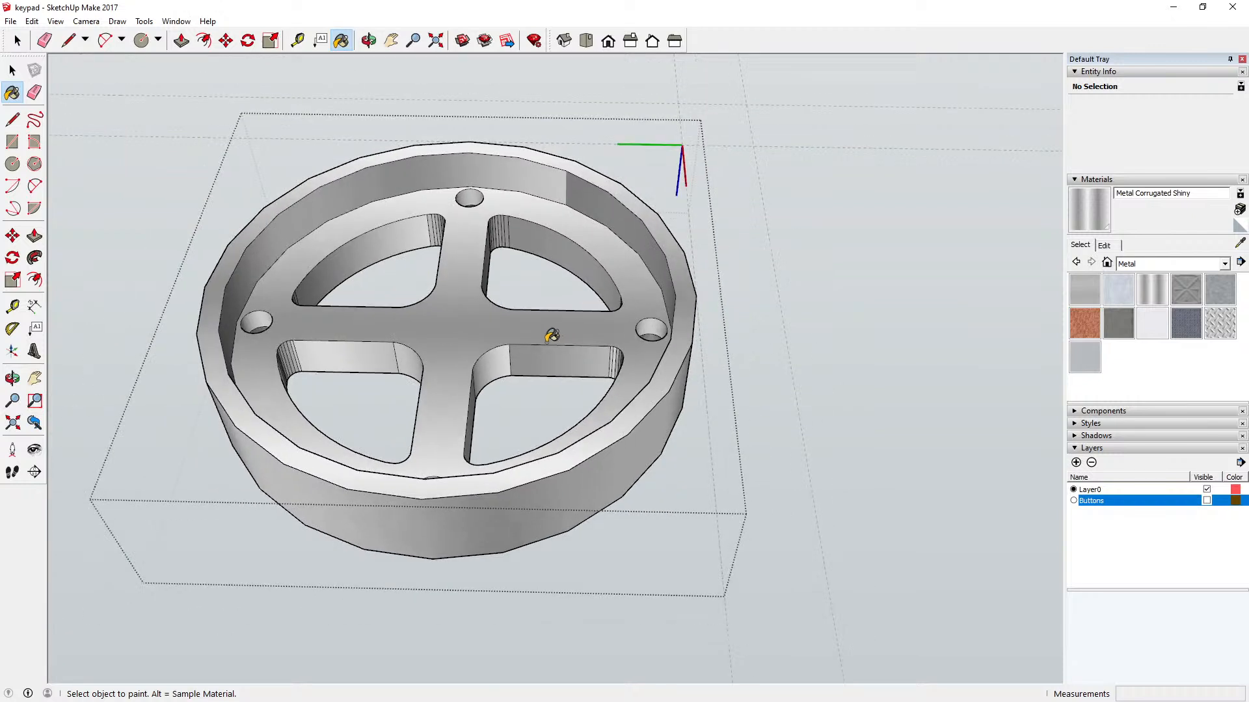
click(13, 71)
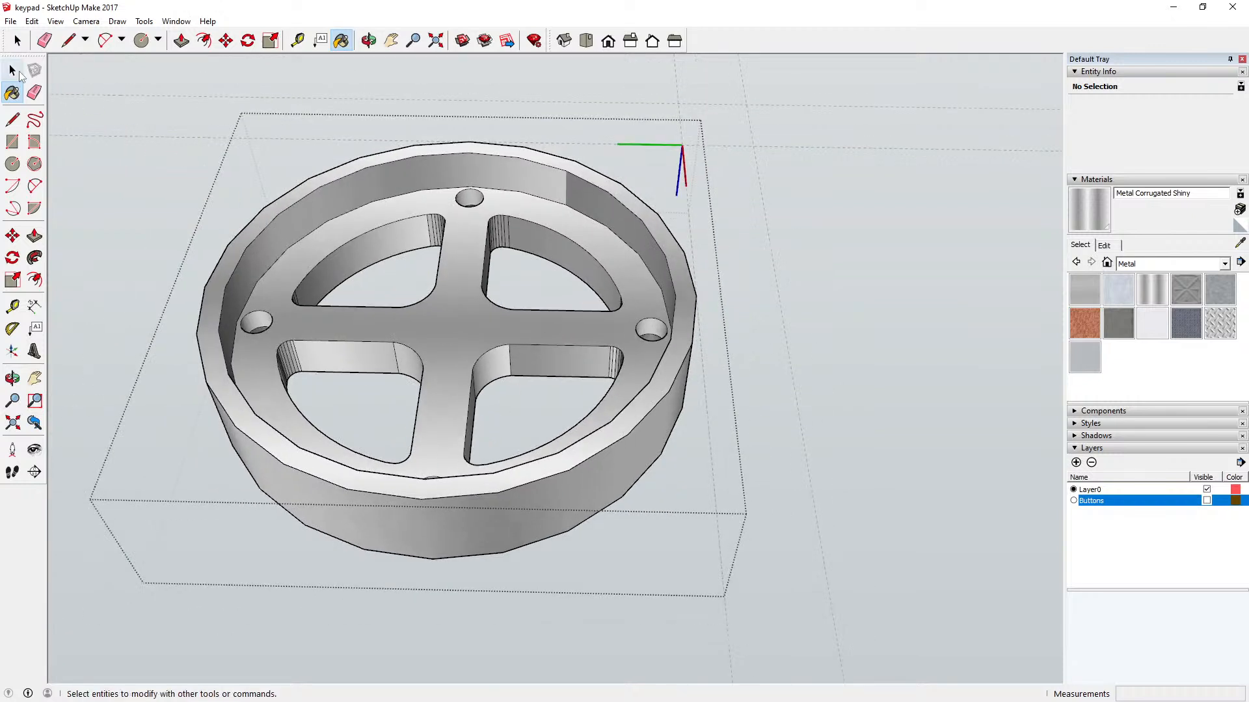
click(14, 72)
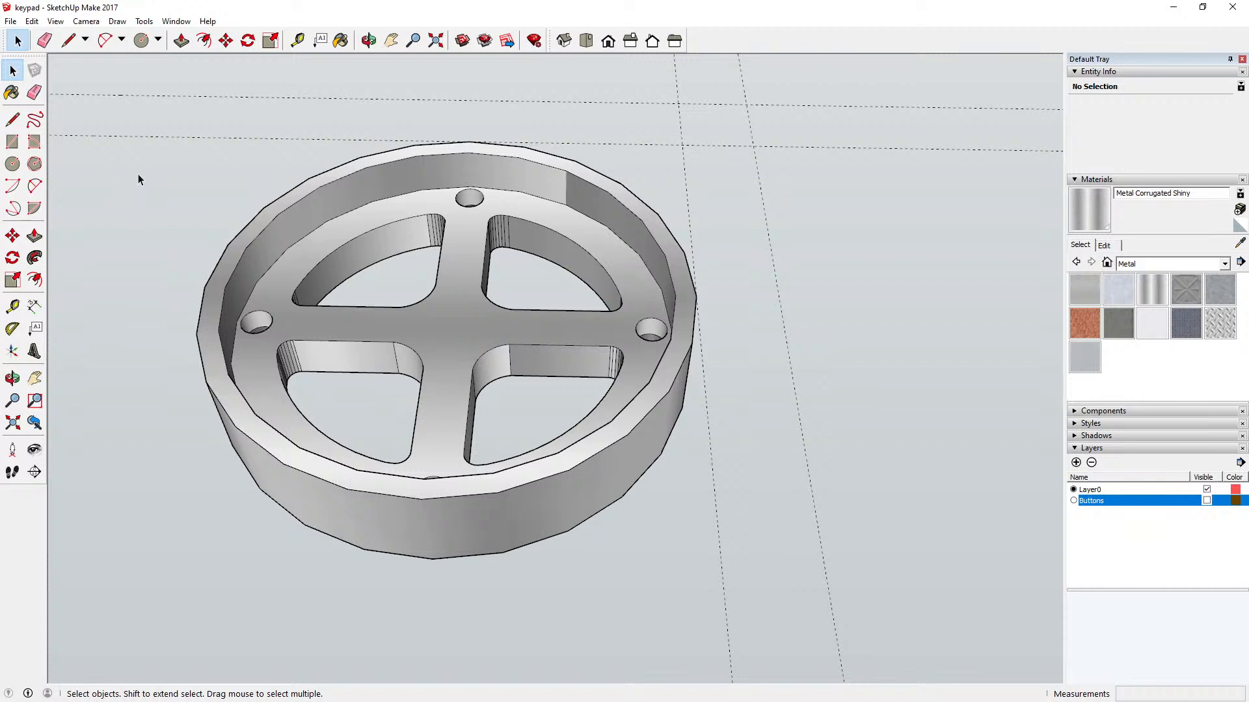
Step: Examine the painted housing from the top and at an angle, with the Buttons layer shown and hidden
click(368, 41)
drag(445, 315, 652, 214)
click(587, 41)
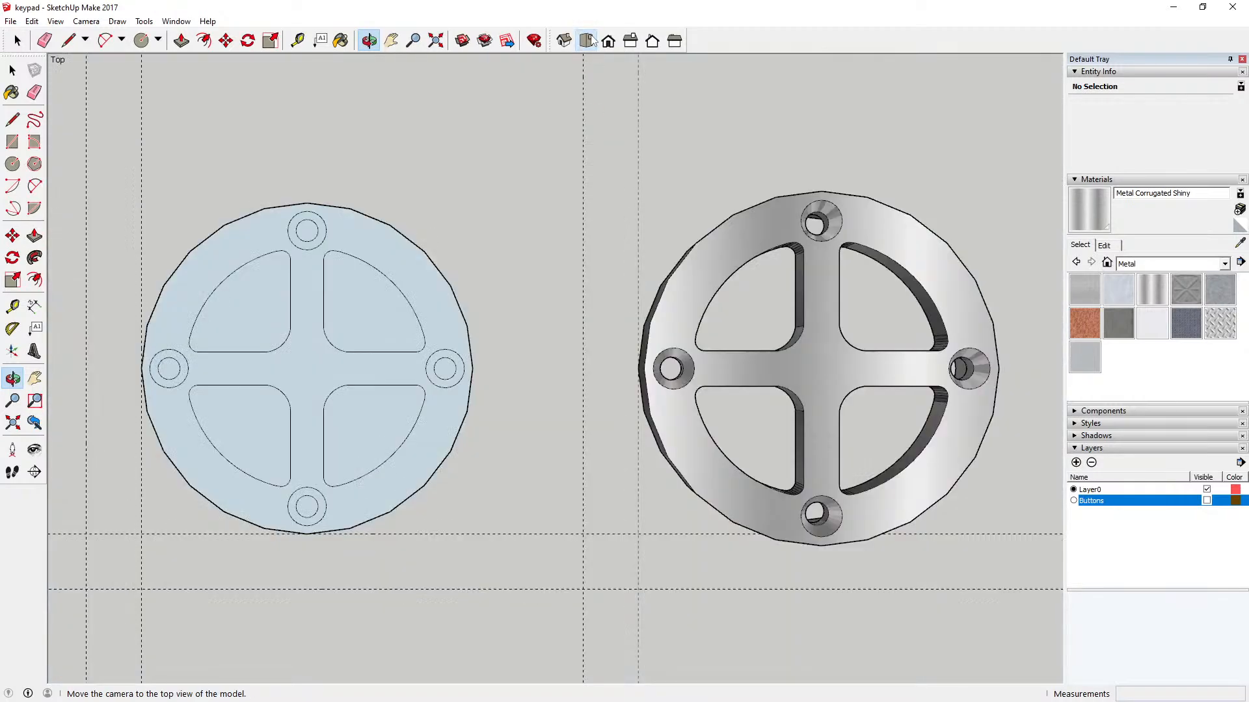
scroll(463, 320, down, 3)
drag(462, 320, 722, 418)
scroll(724, 404, up, 3)
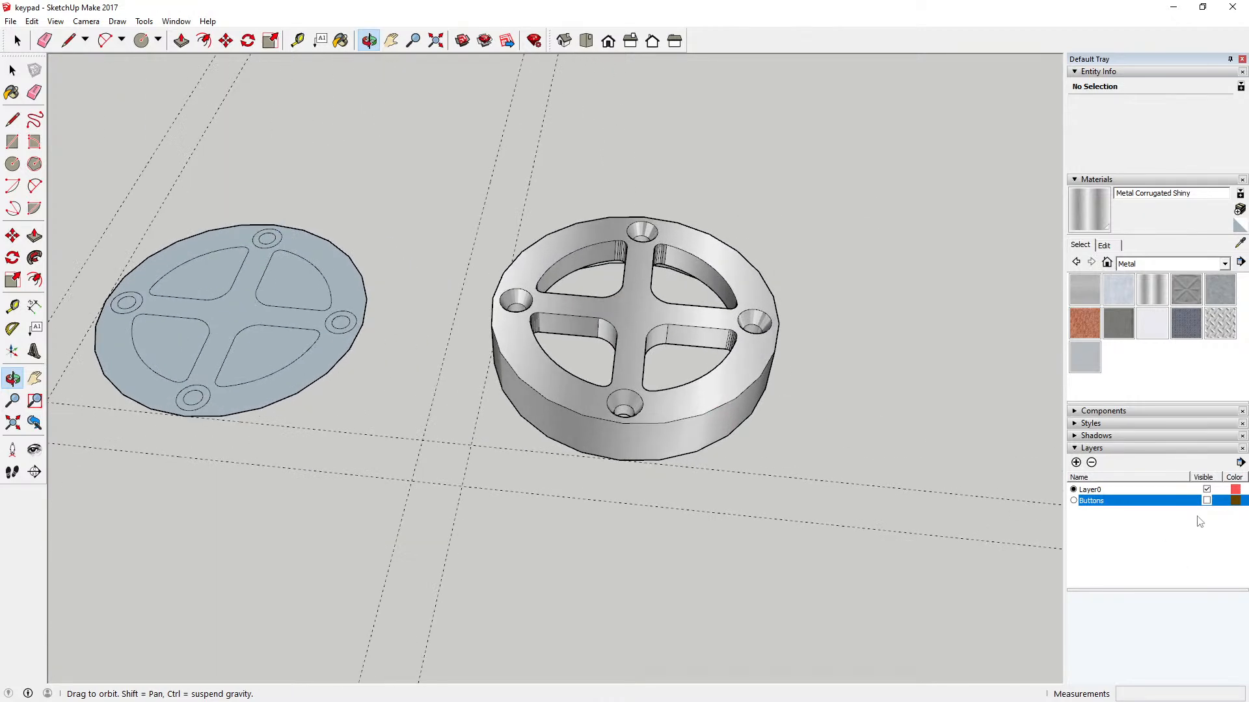
click(1206, 502)
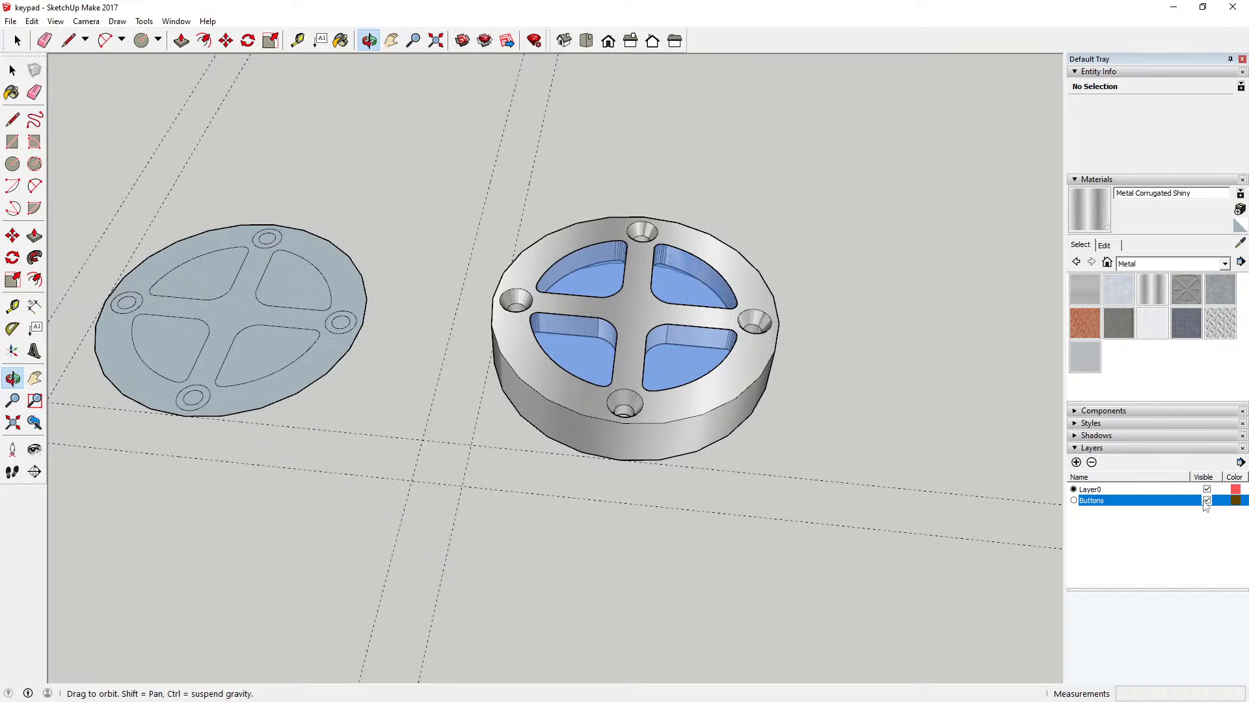
click(1207, 501)
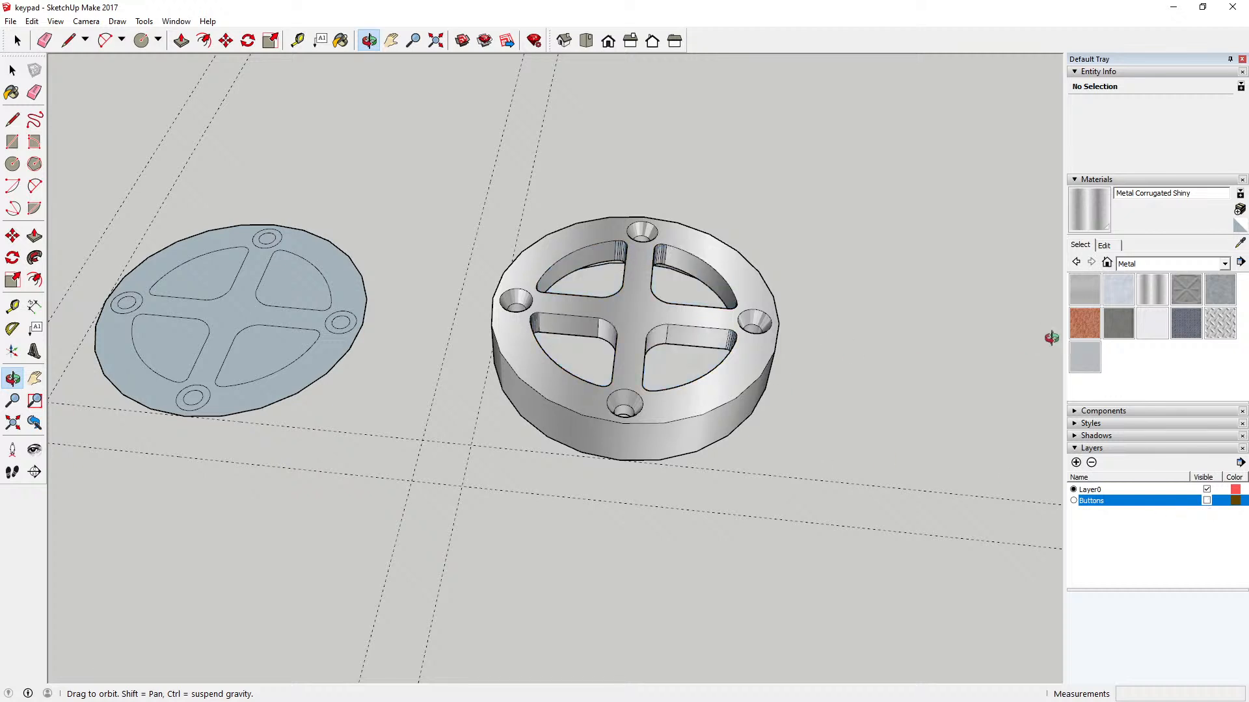
Step: Add a new layer named Top Clam Shell
click(1076, 462)
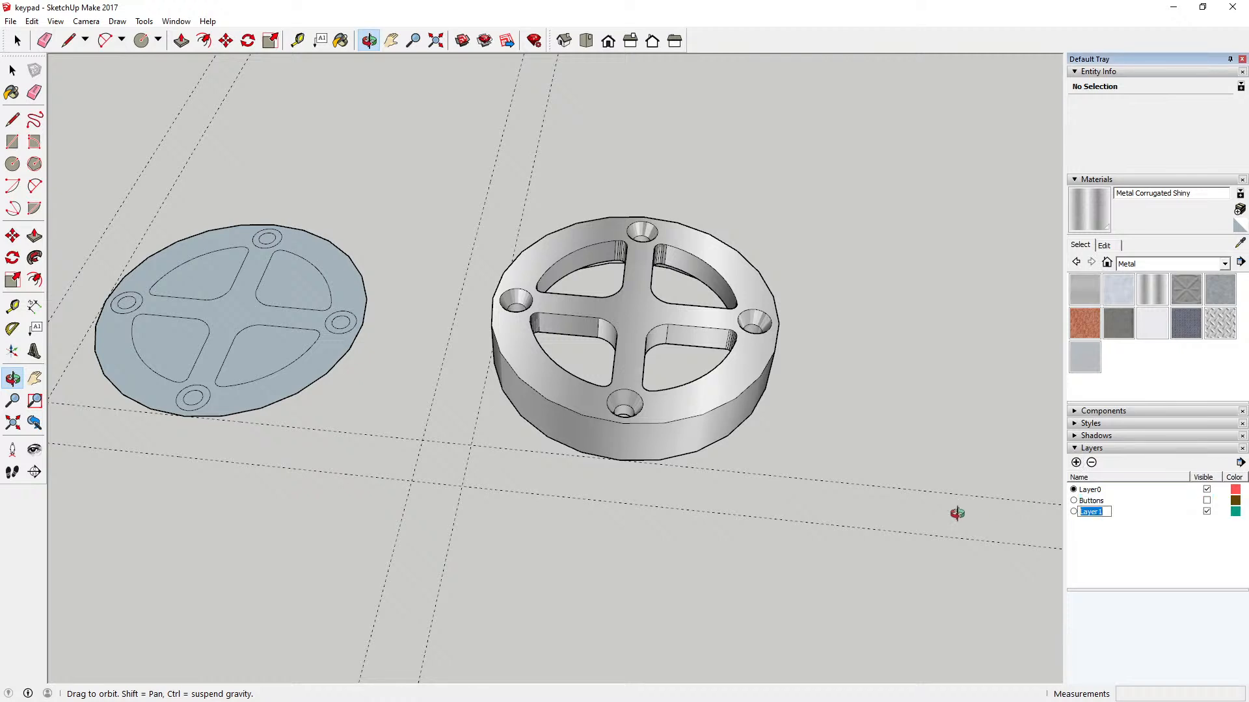
text(Top Clam Shell)
key(Return)
Step: Assign the metal housing component to the Top Clam Shell layer
key(space)
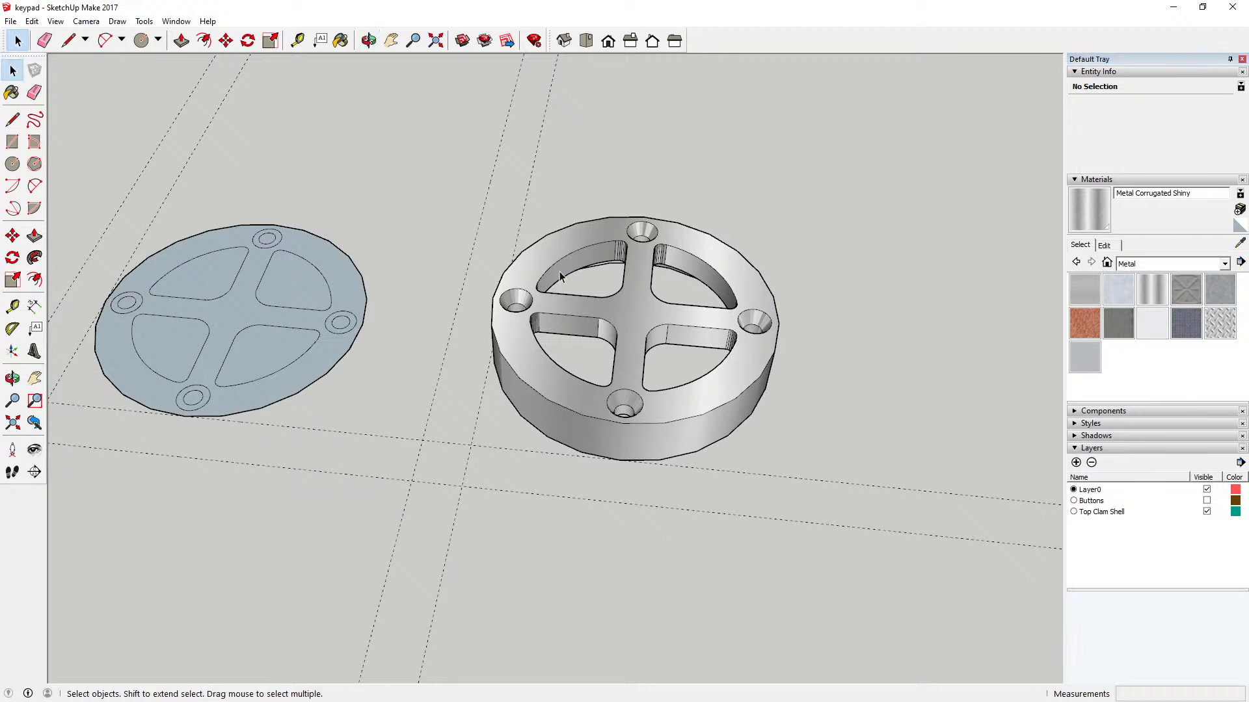
click(530, 258)
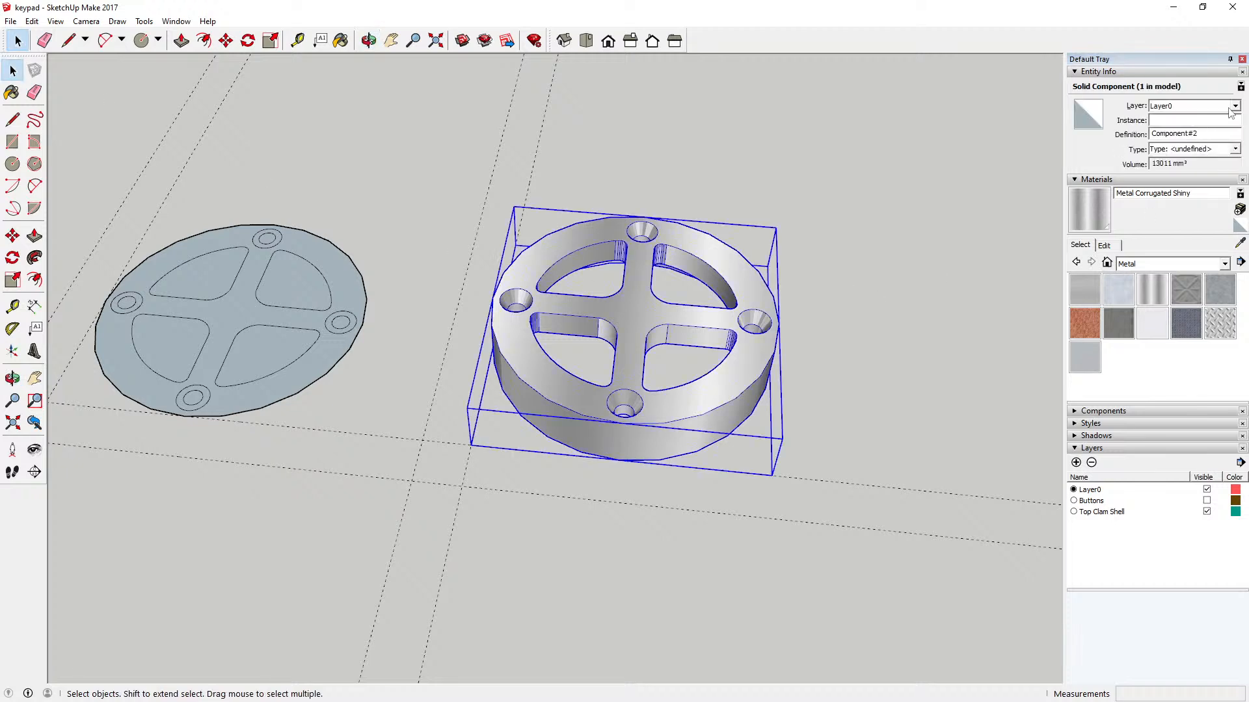
click(1233, 107)
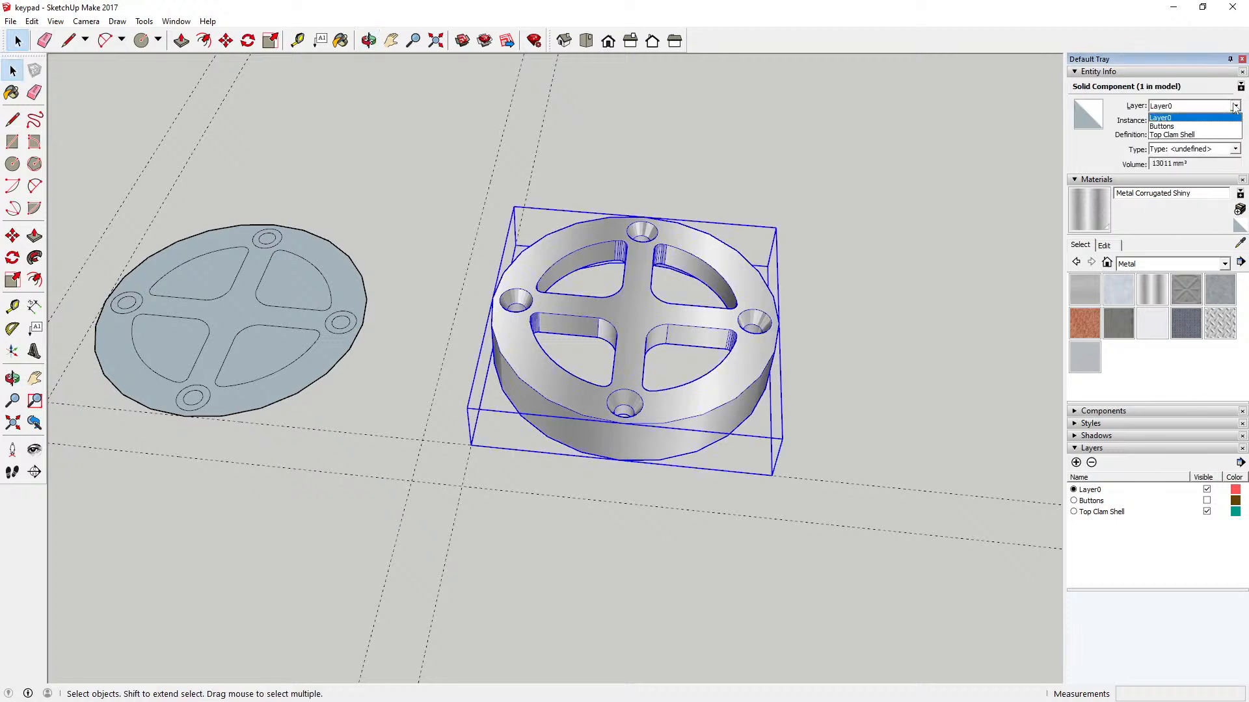
click(1207, 134)
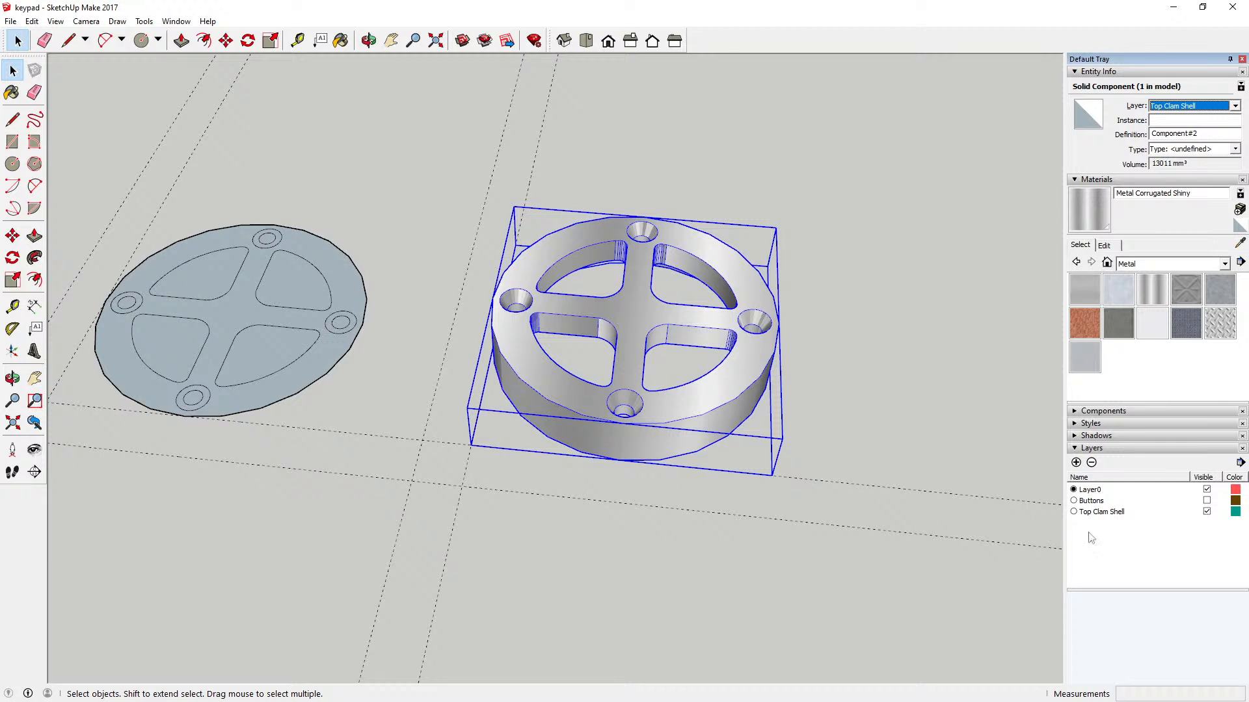
Step: Show the Buttons layer and check the keys alone by hiding and restoring the Top Clam Shell layer
click(1206, 512)
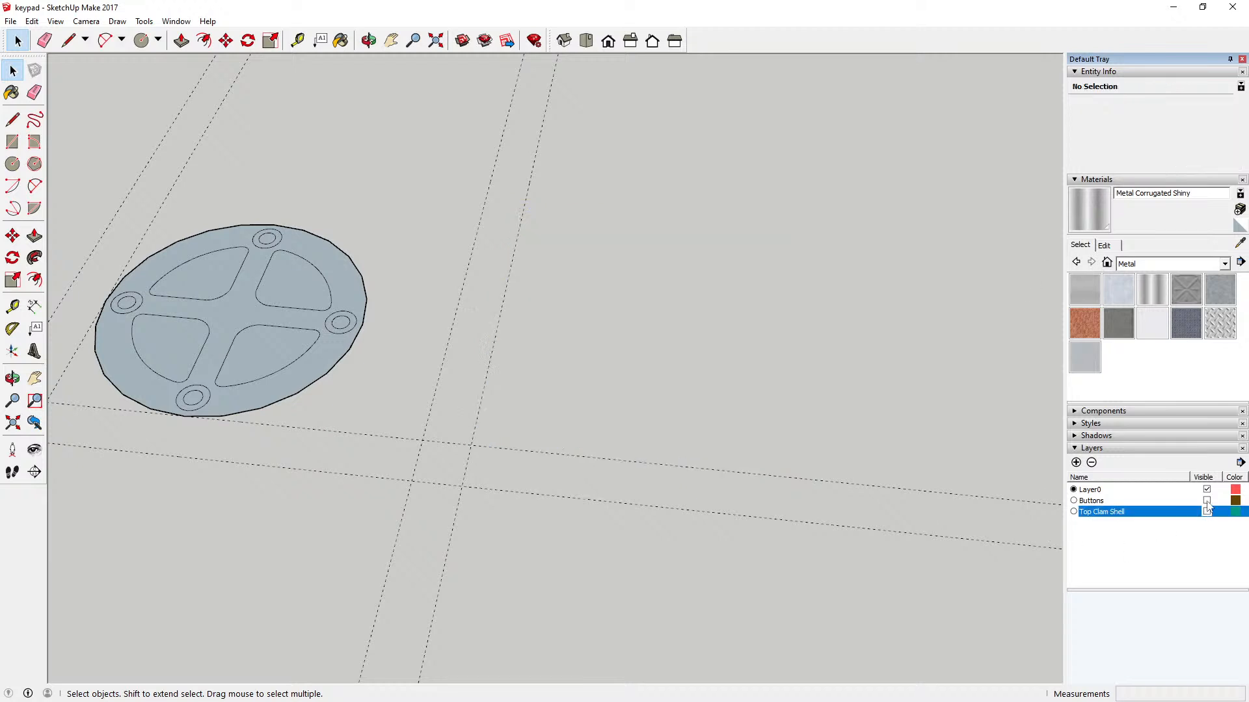
click(1206, 501)
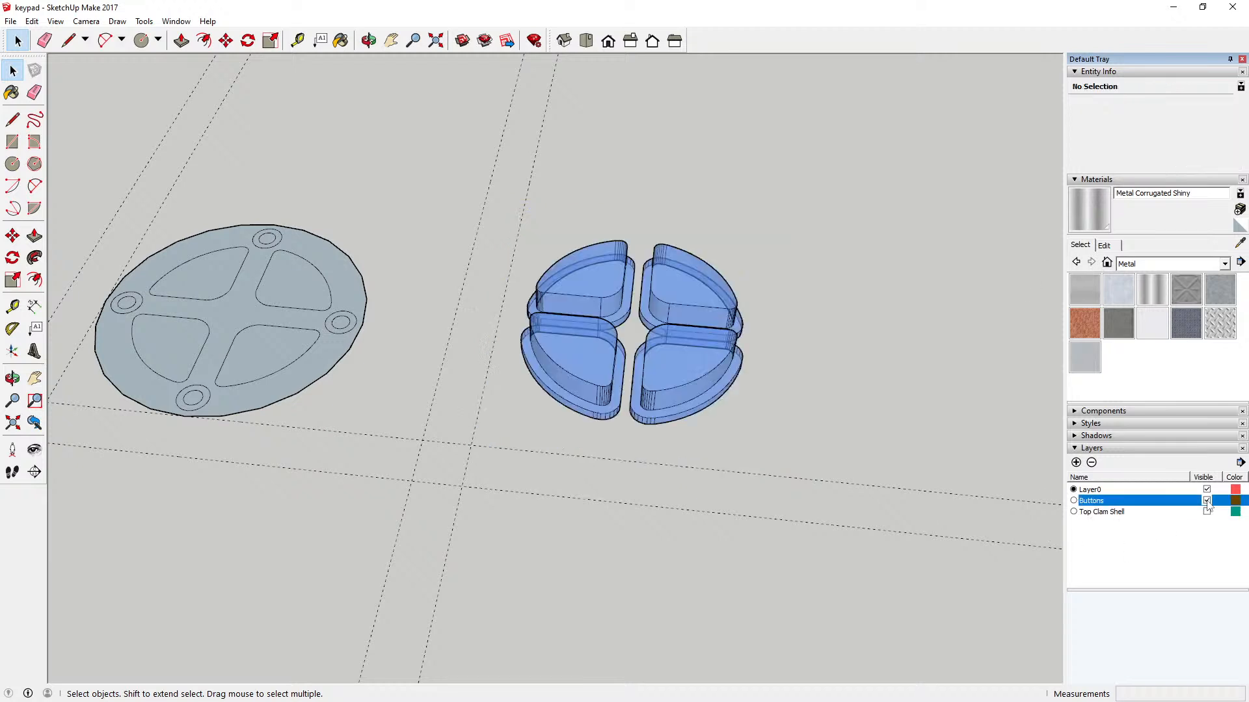
click(368, 40)
drag(501, 208, 652, 460)
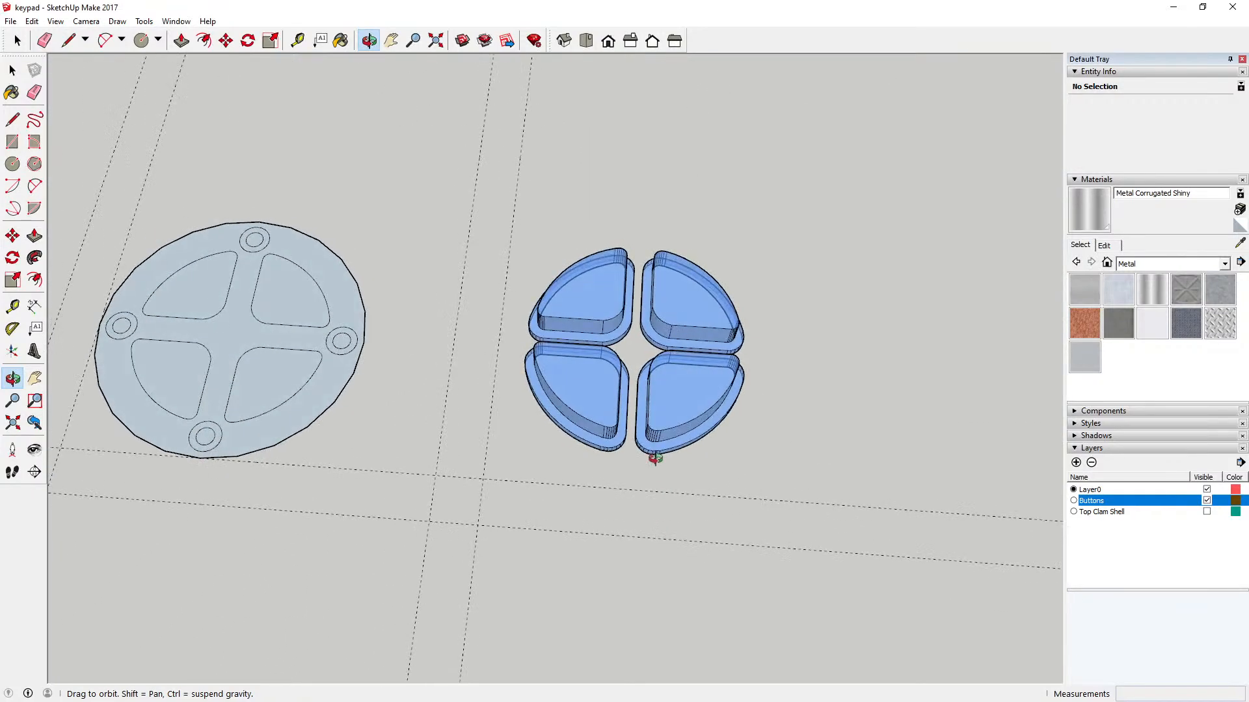
click(1207, 513)
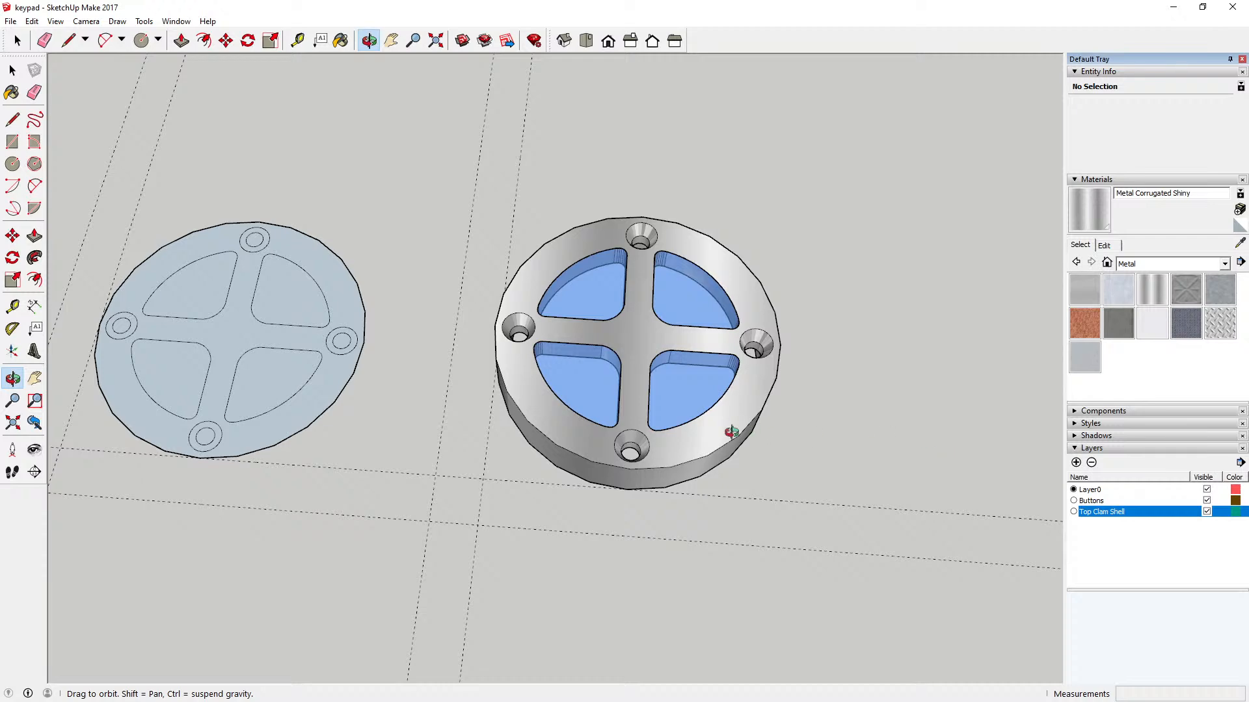
Step: Examine the assembled housing and keys from above, from the side and from underneath
scroll(570, 432, down, 2)
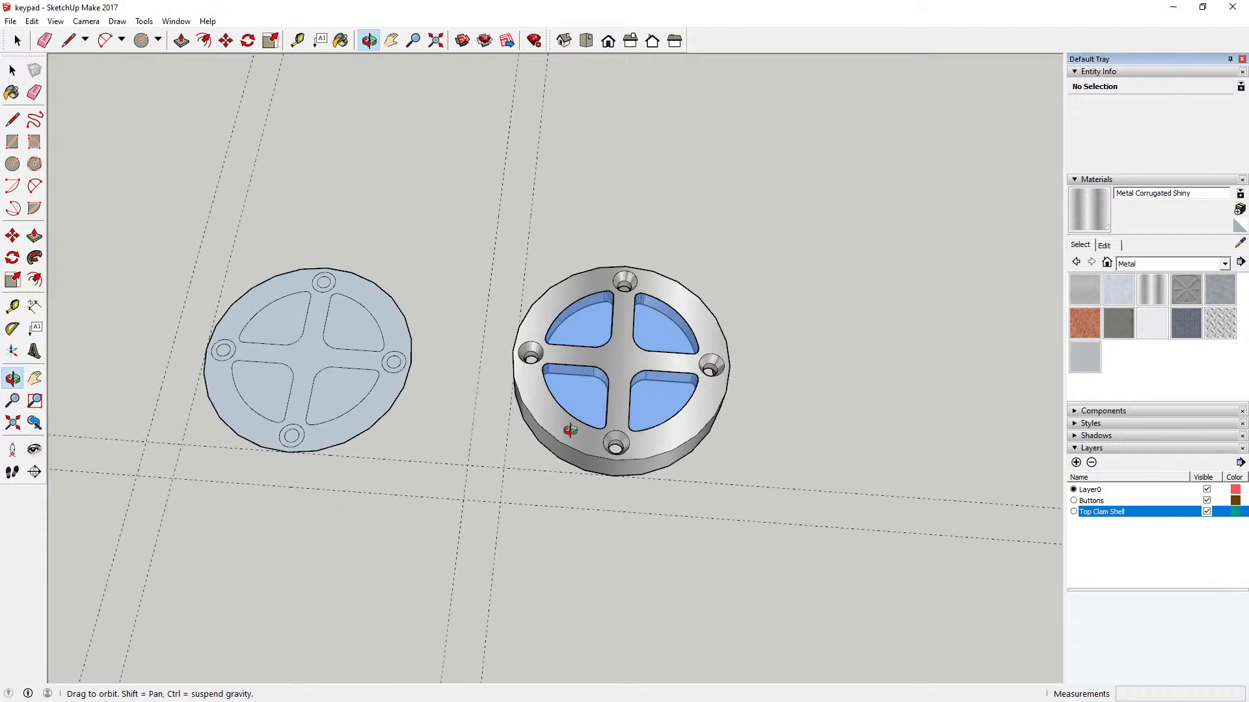
drag(619, 463, 614, 394)
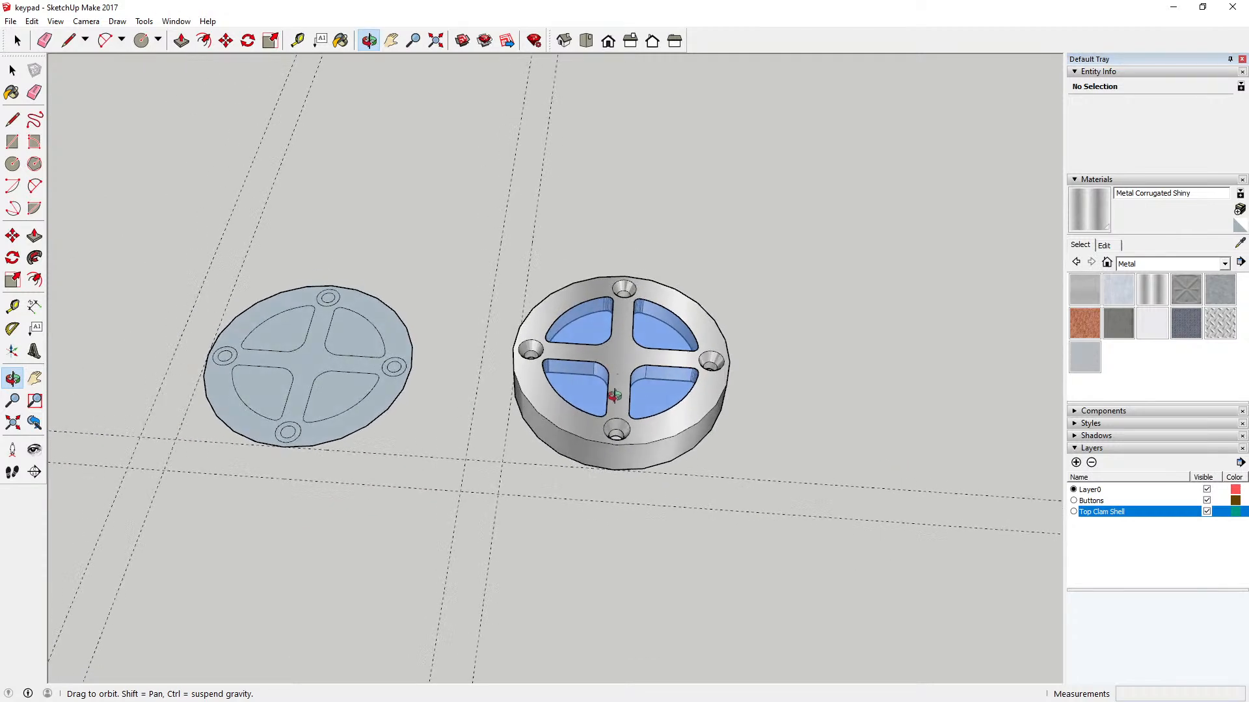
scroll(636, 325, up, 2)
scroll(627, 223, up, 1)
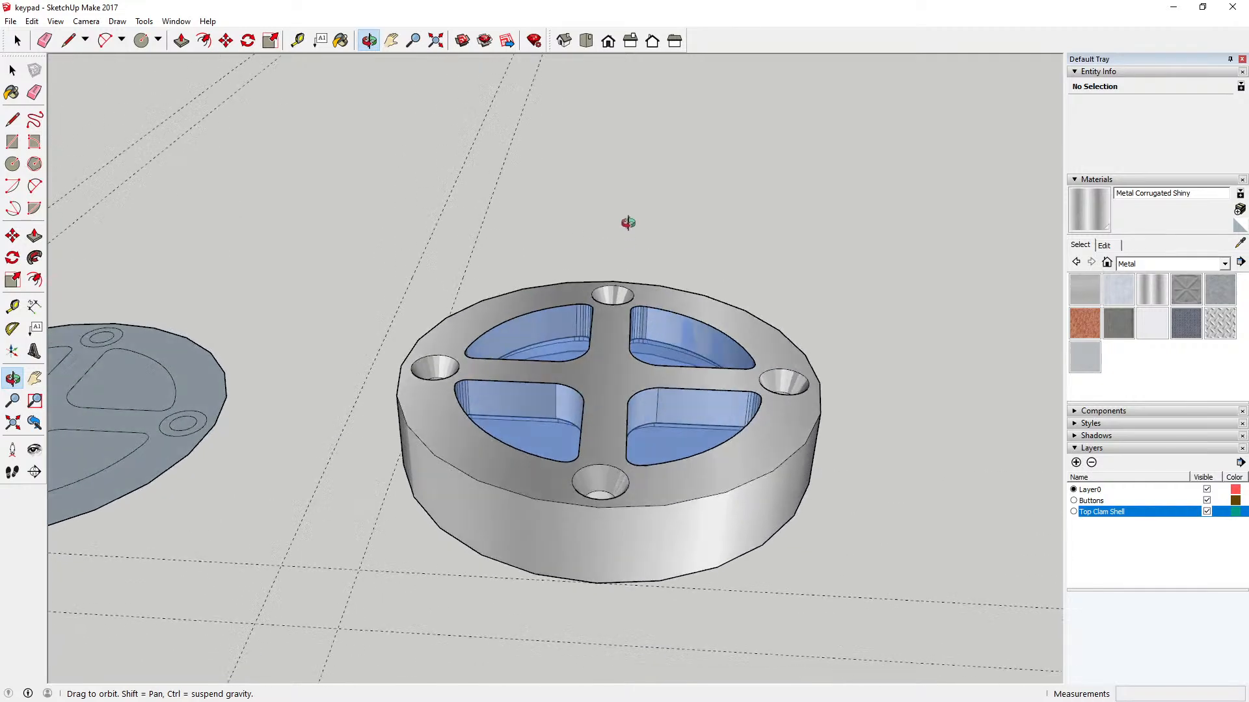
drag(628, 223, 599, 264)
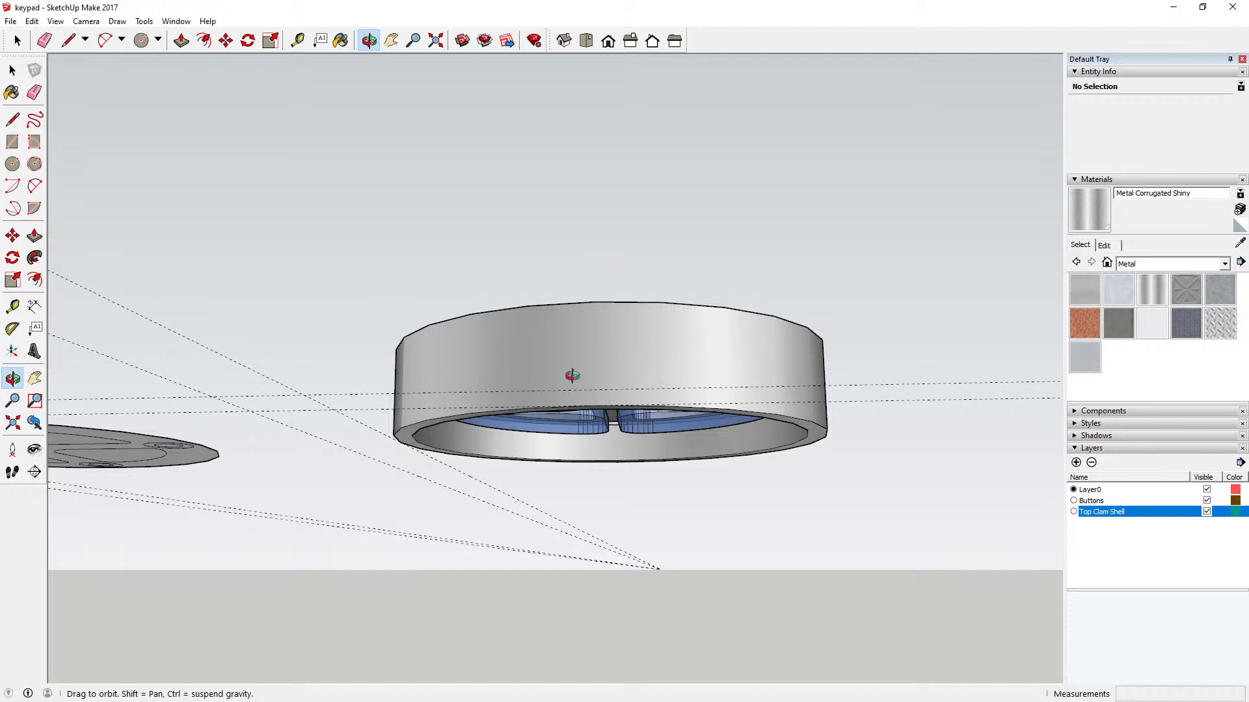
drag(608, 357, 556, 385)
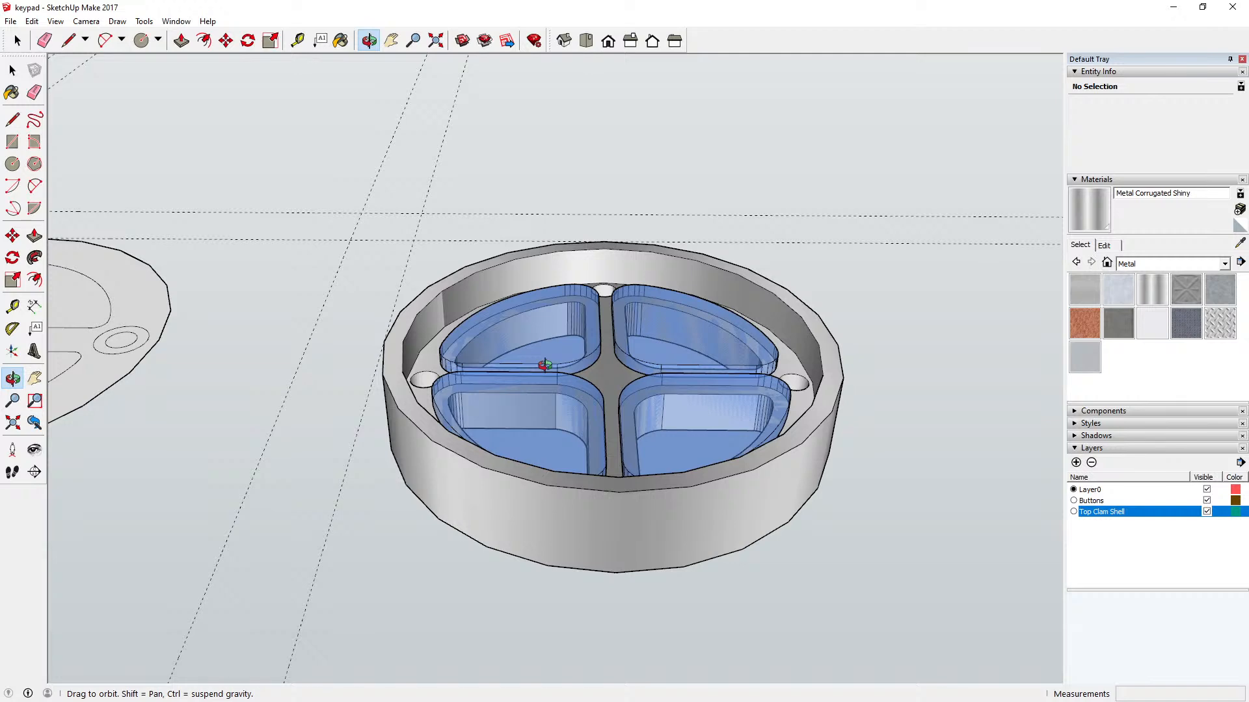
drag(502, 357, 502, 435)
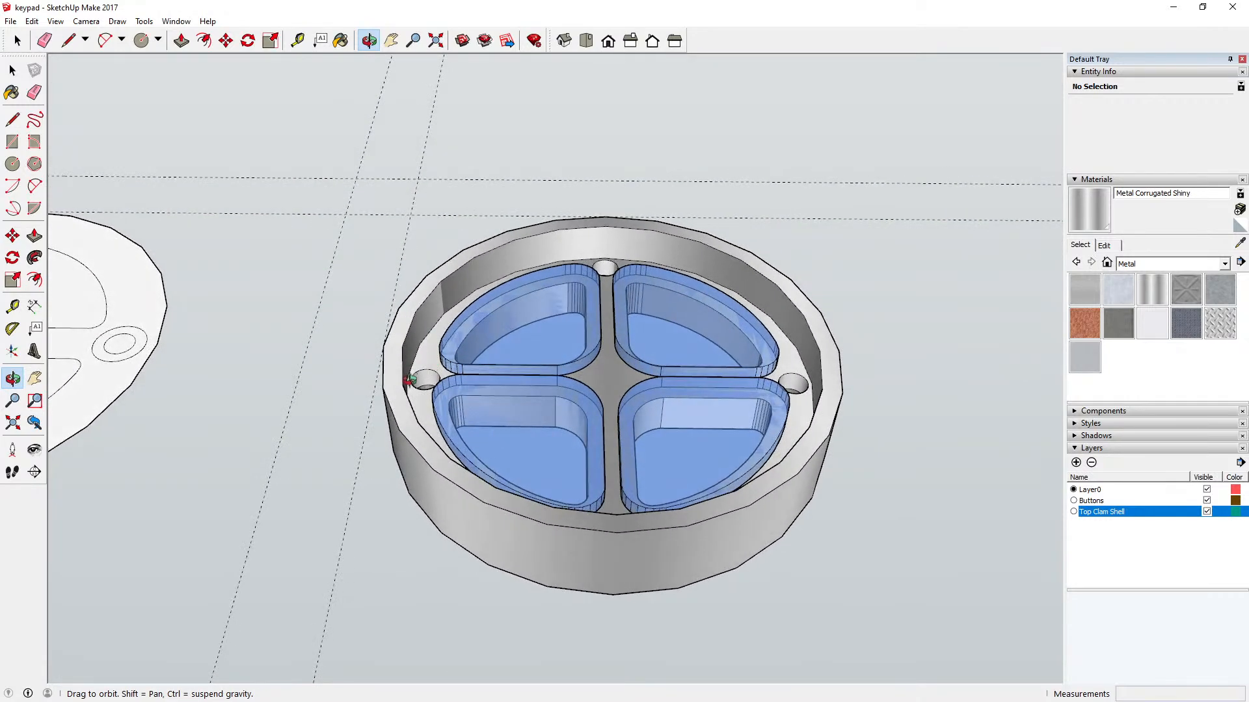
drag(424, 338, 438, 316)
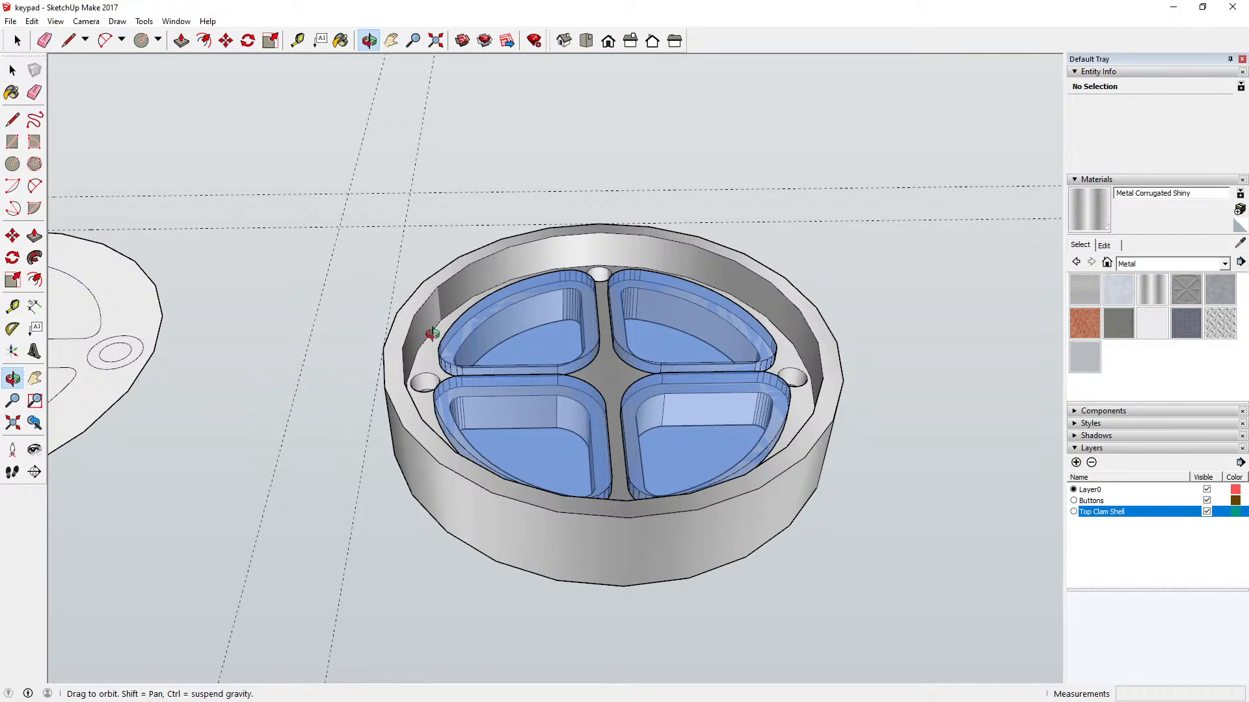
drag(432, 334, 722, 428)
scroll(664, 421, down, 5)
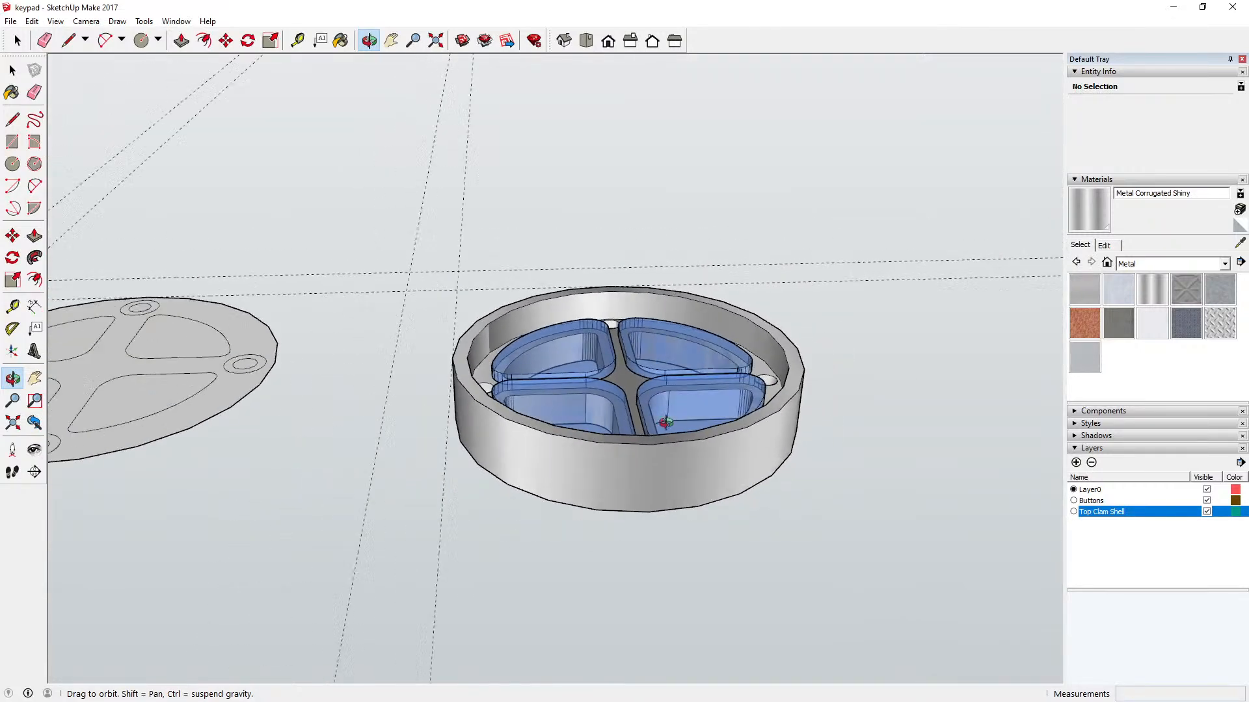
drag(646, 451, 650, 323)
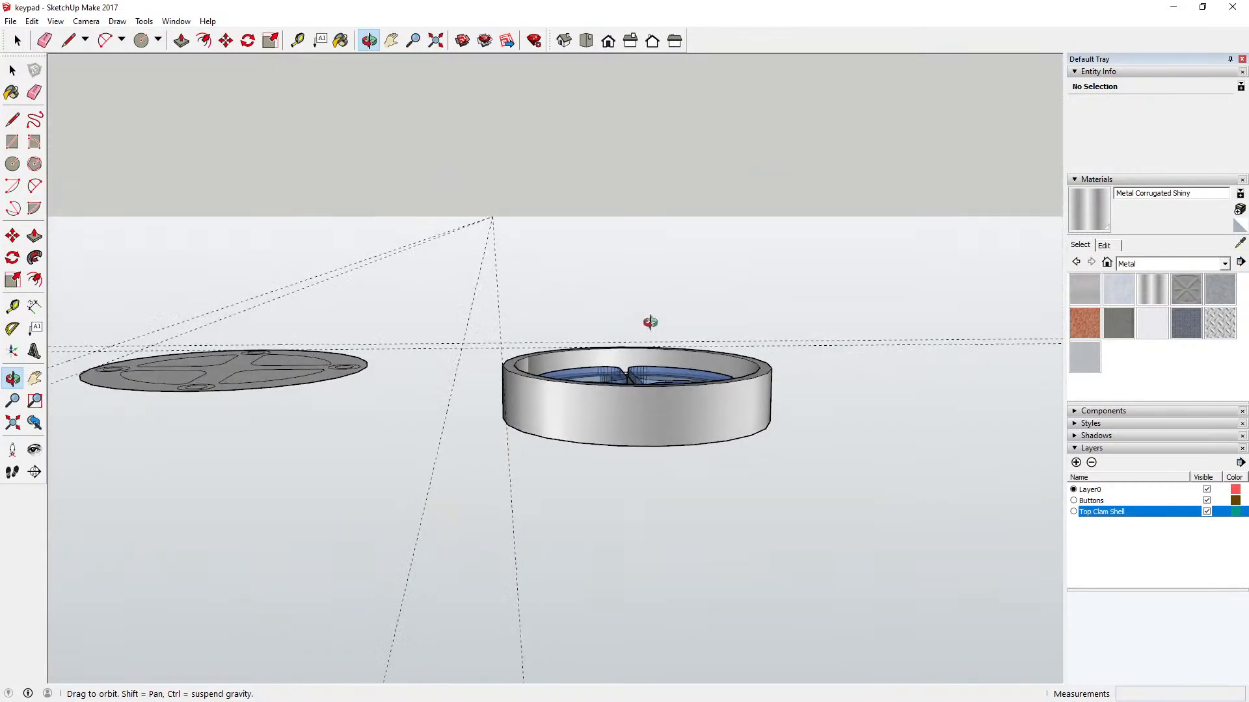
Step: Examine the assembled keypad and the flat outline disc from the side, from above and at close range
drag(638, 423, 623, 370)
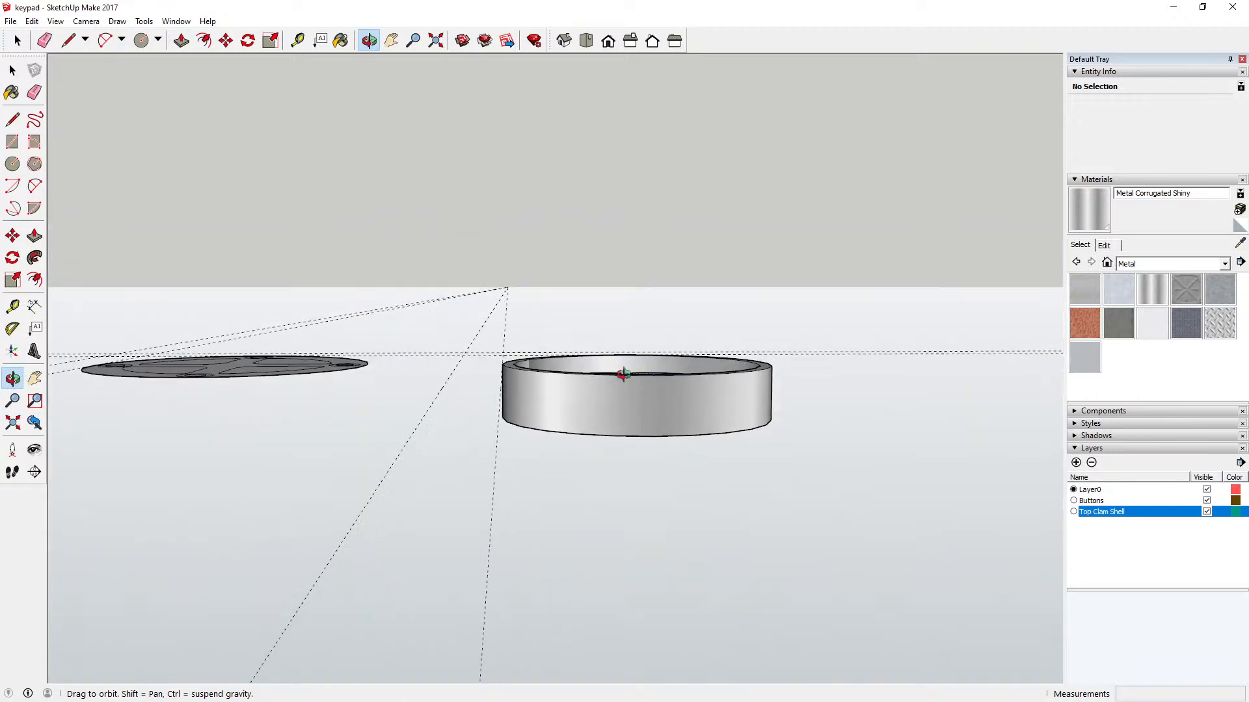
click(586, 40)
drag(593, 416, 589, 301)
click(55, 21)
mouse_move(89, 24)
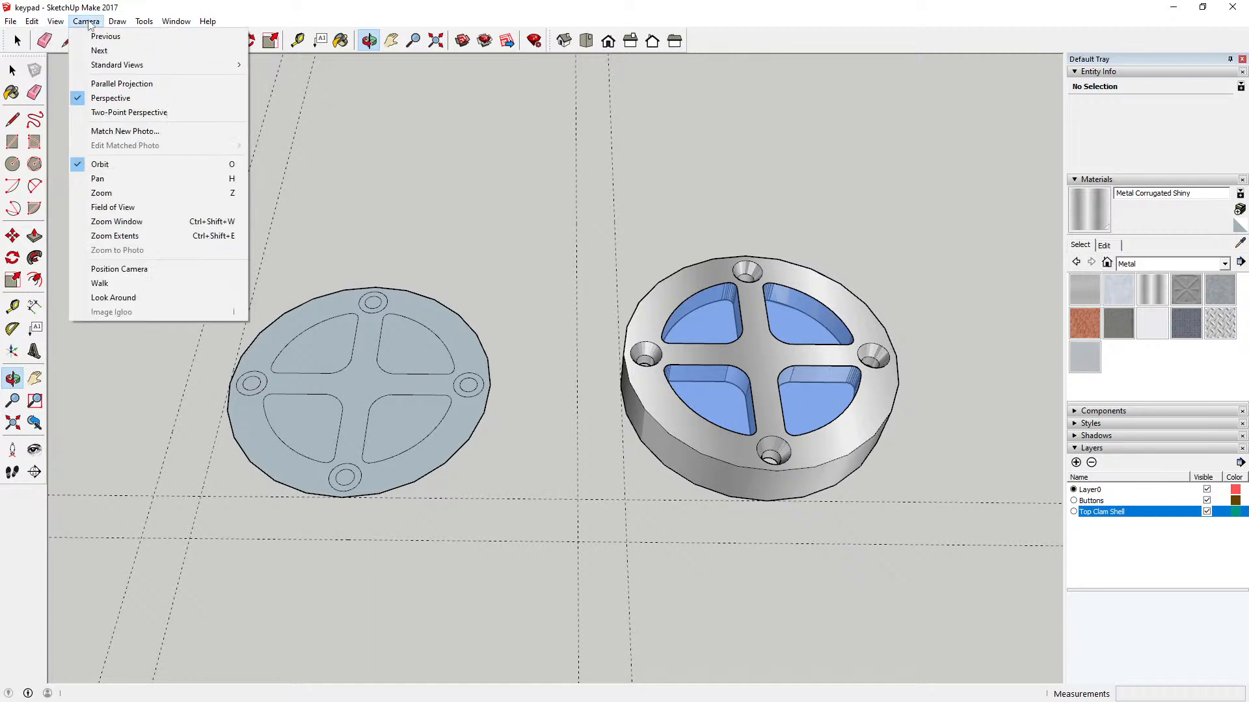
click(195, 3)
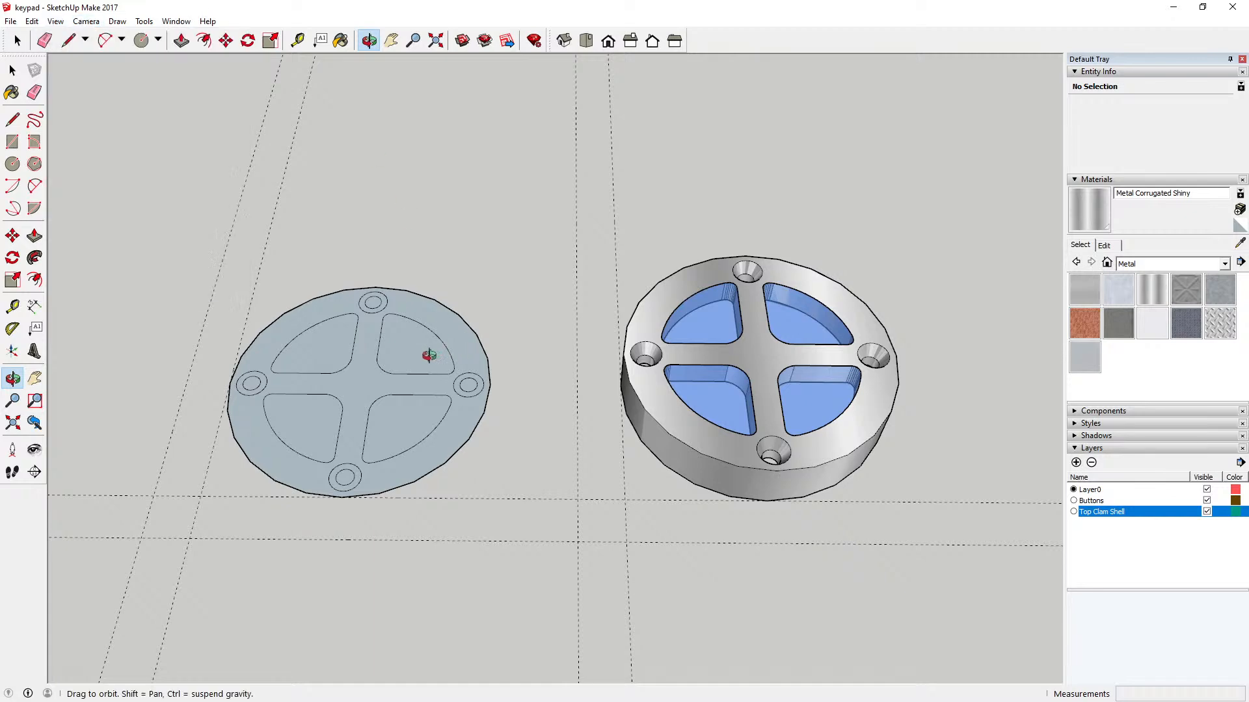
scroll(428, 352, down, 1)
scroll(406, 354, up, 2)
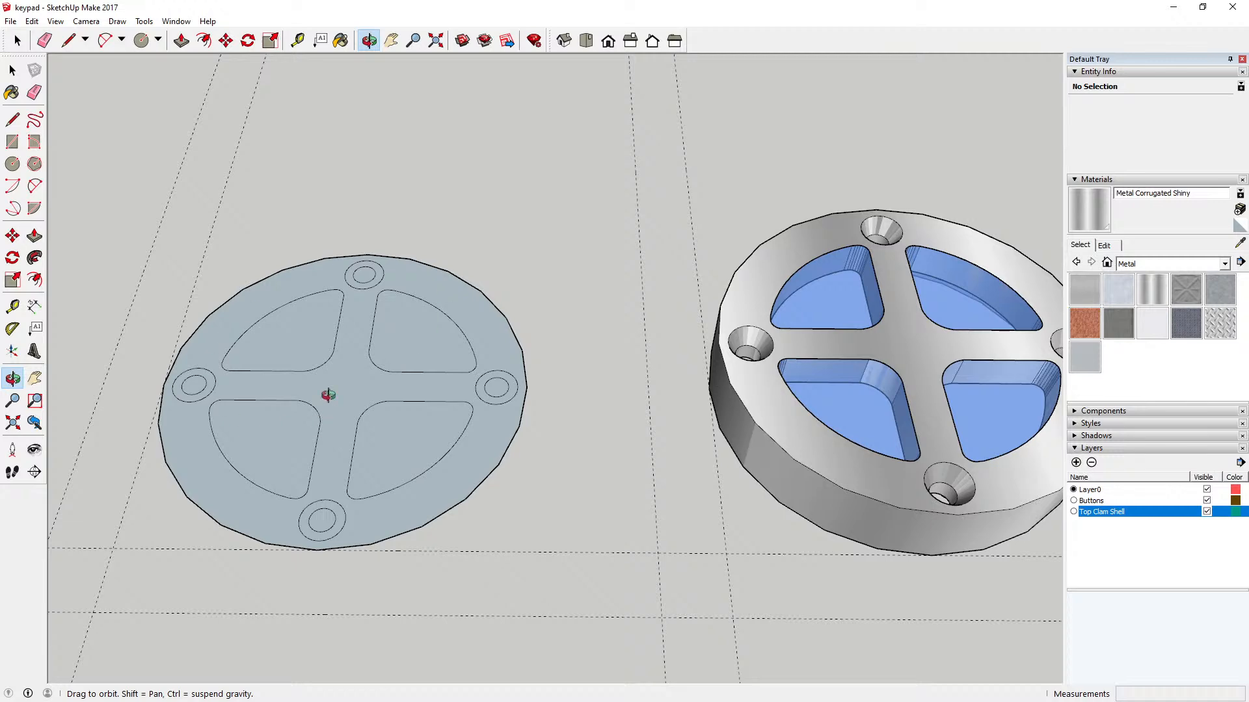
scroll(663, 404, down, 2)
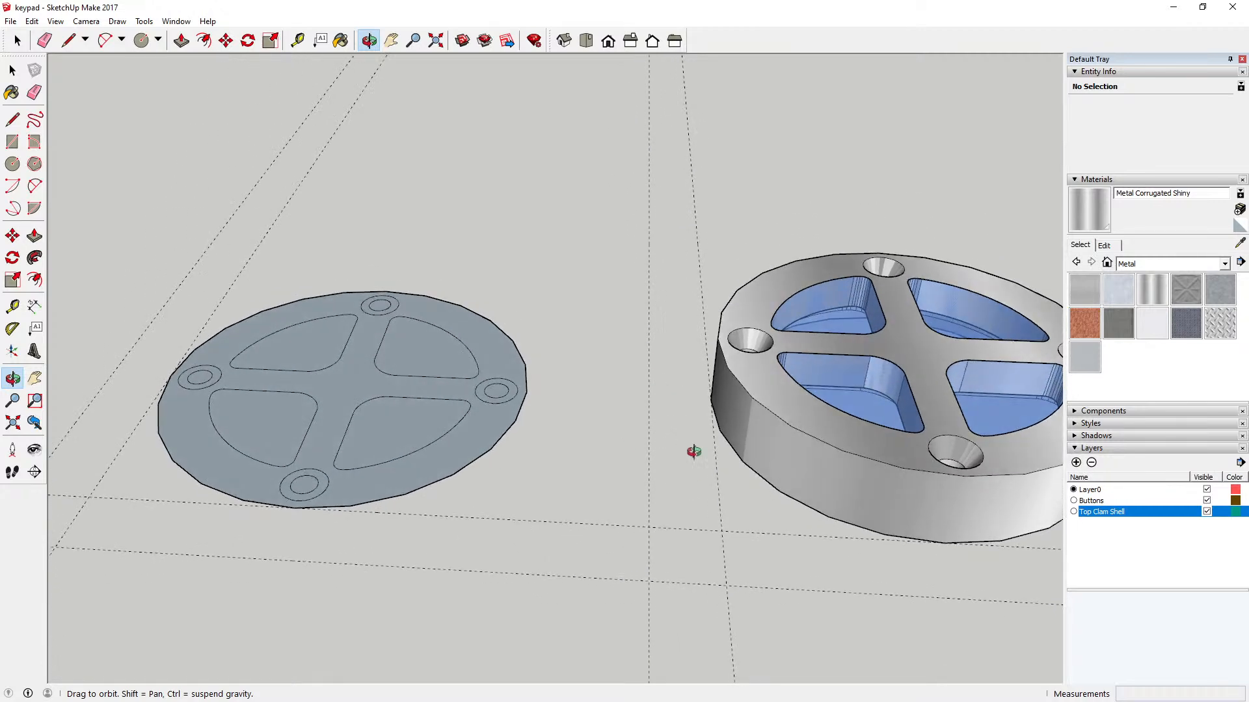
scroll(607, 461, down, 1)
scroll(607, 462, down, 3)
drag(755, 485, 715, 463)
scroll(715, 463, up, 4)
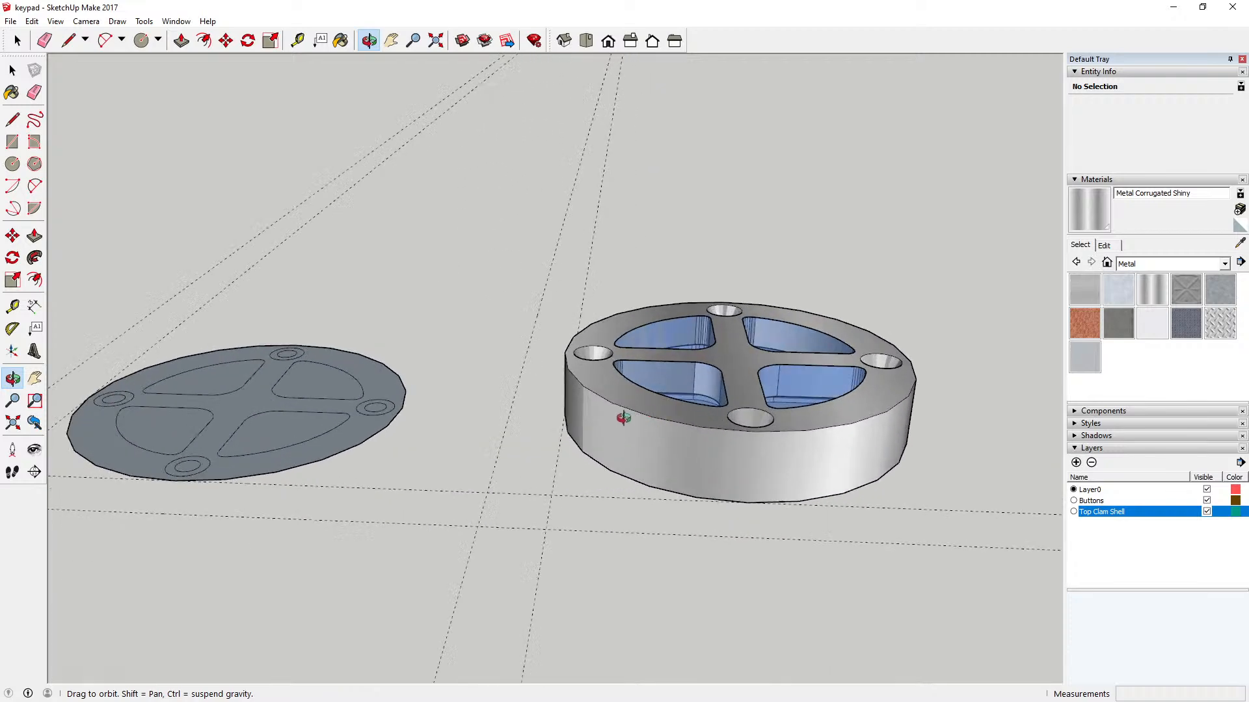
scroll(679, 442, up, 1)
scroll(679, 442, up, 2)
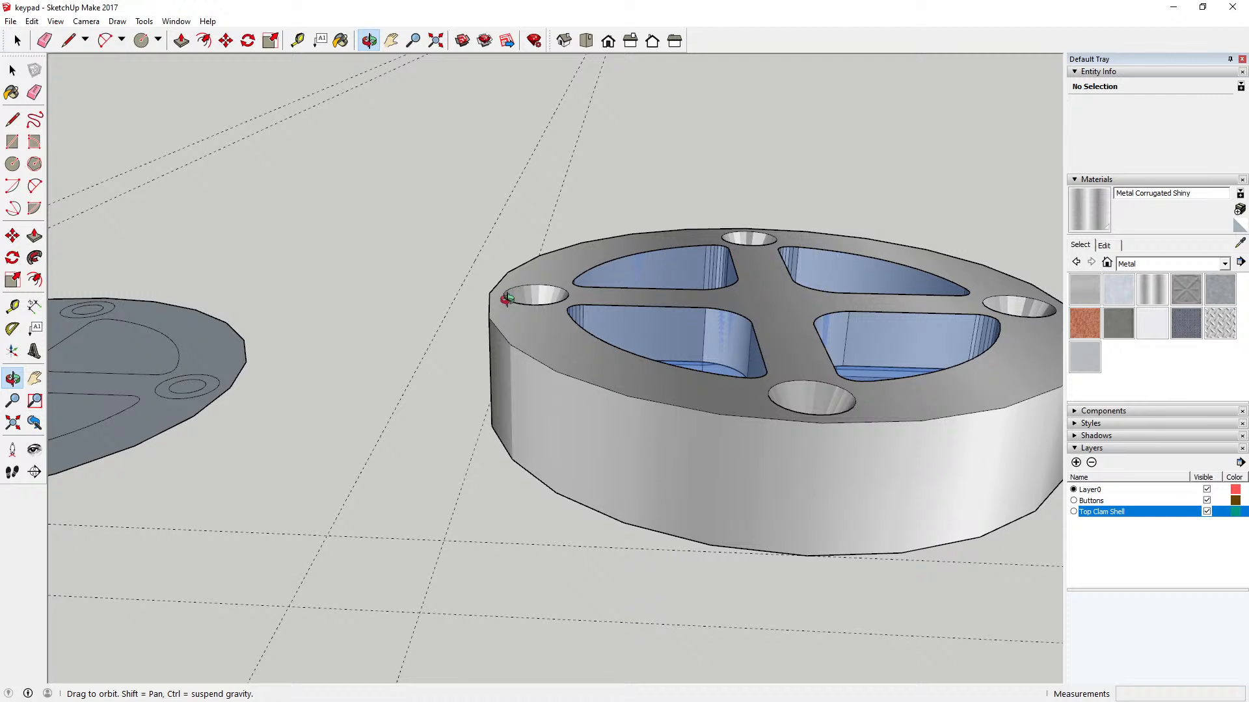
drag(636, 377, 638, 373)
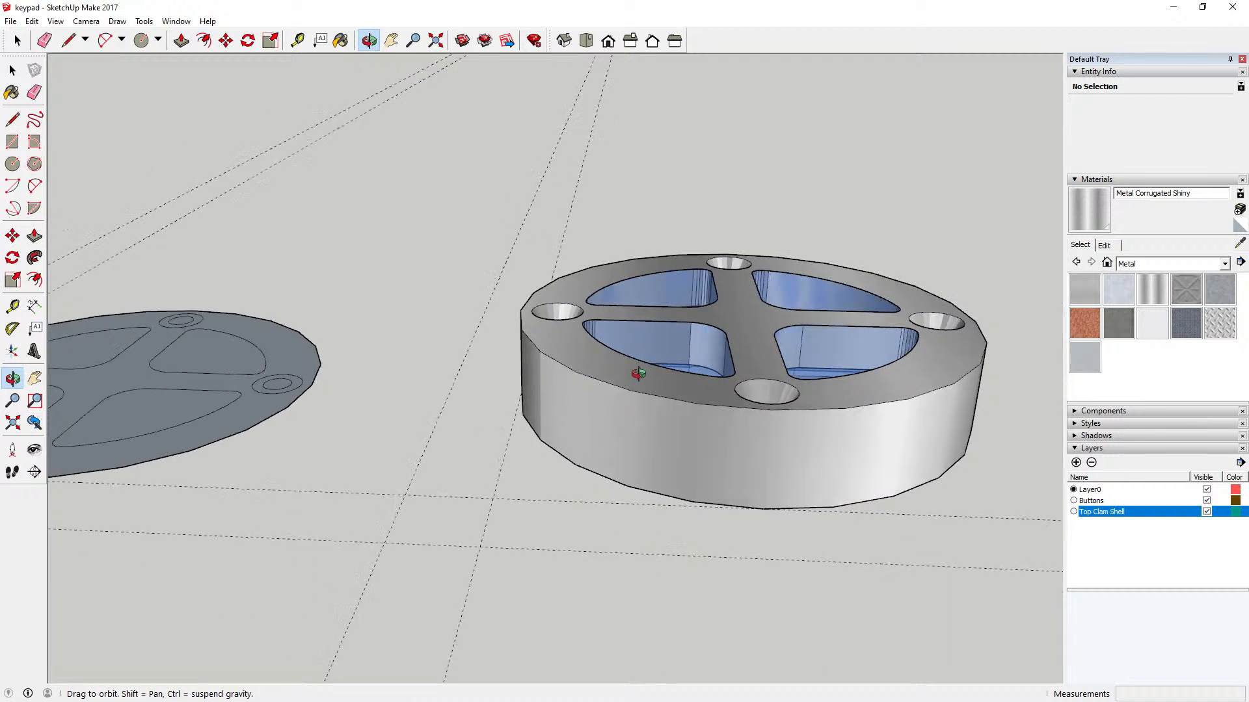
scroll(637, 373, down, 2)
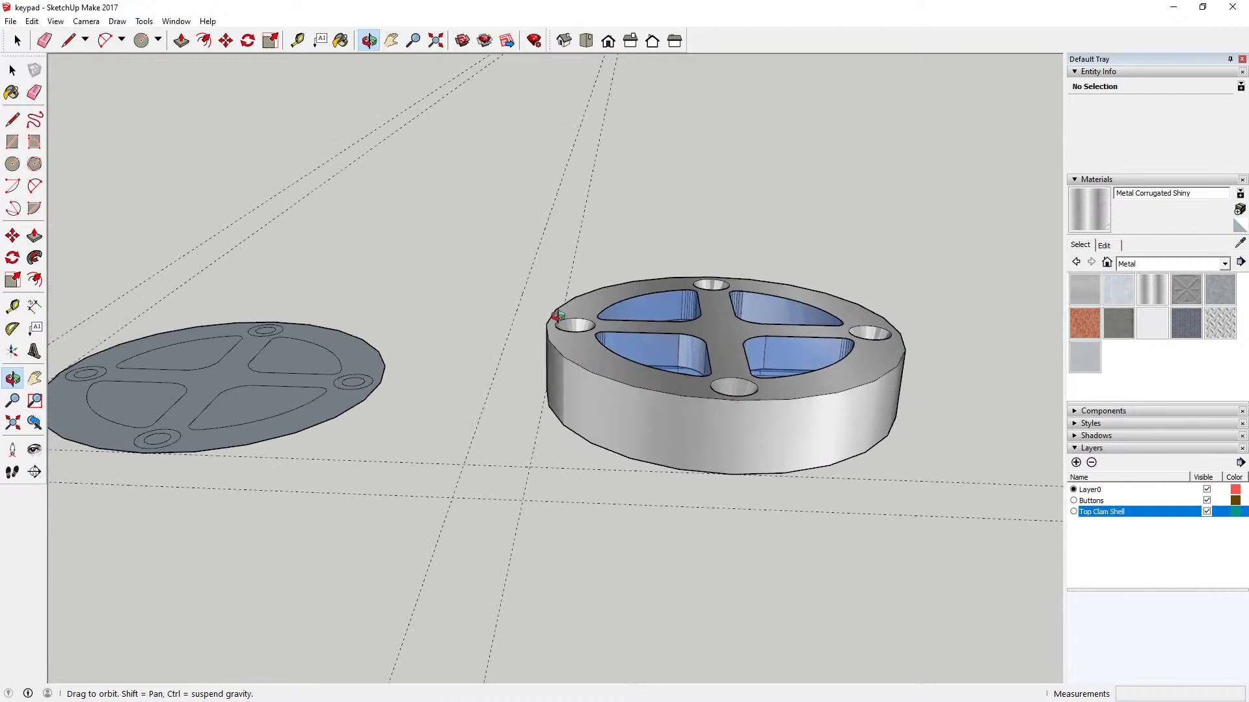
Step: Examine the keypad's top and underside, and the flat disc with its key and screw-hole outlines
drag(519, 370, 597, 504)
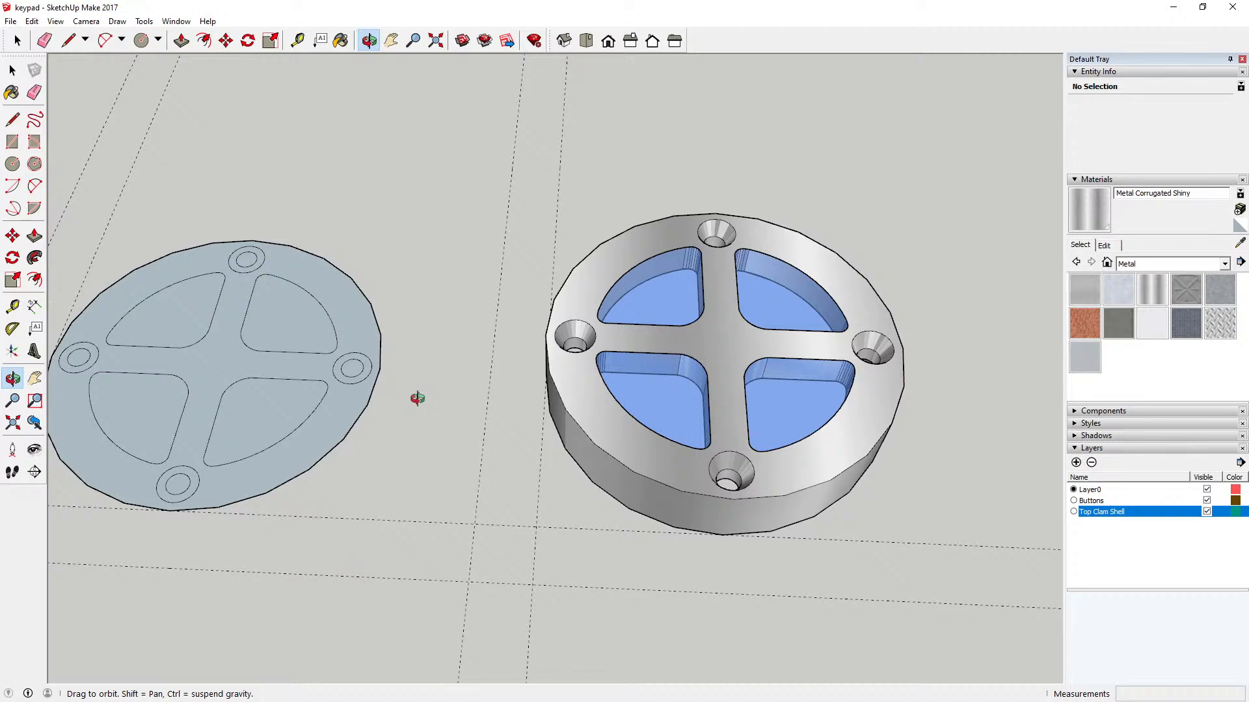
drag(438, 421, 555, 251)
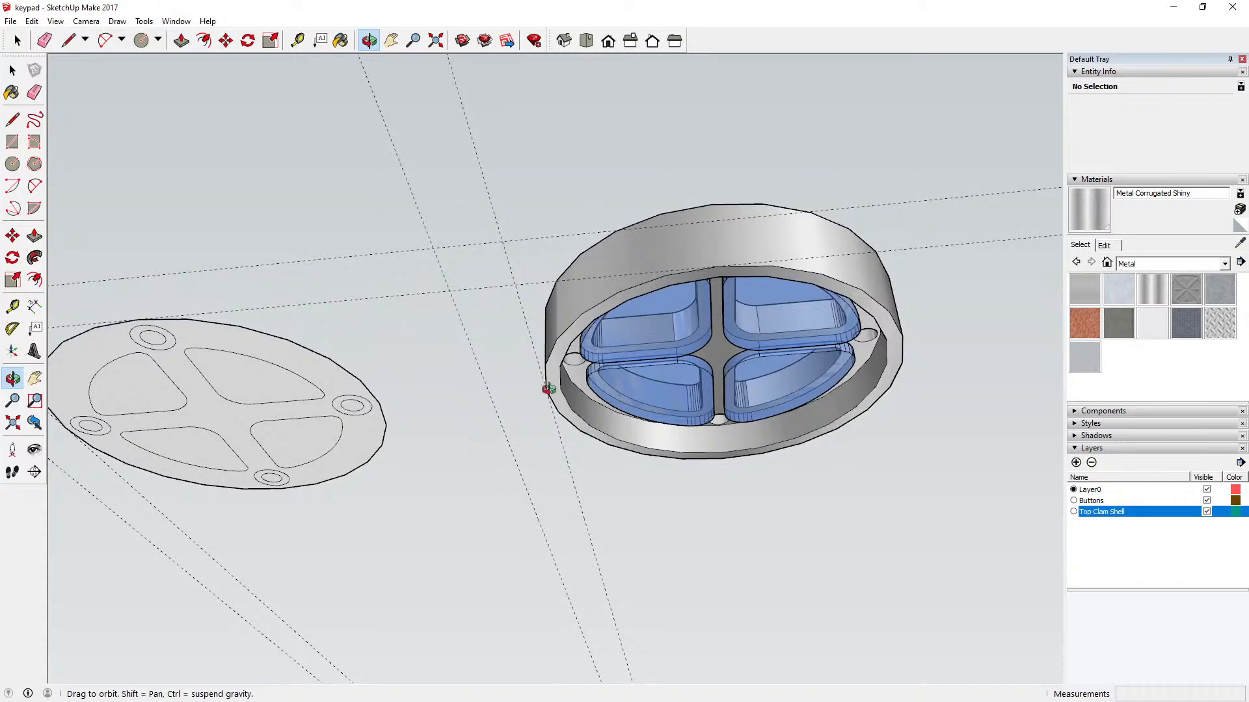
drag(546, 387, 493, 321)
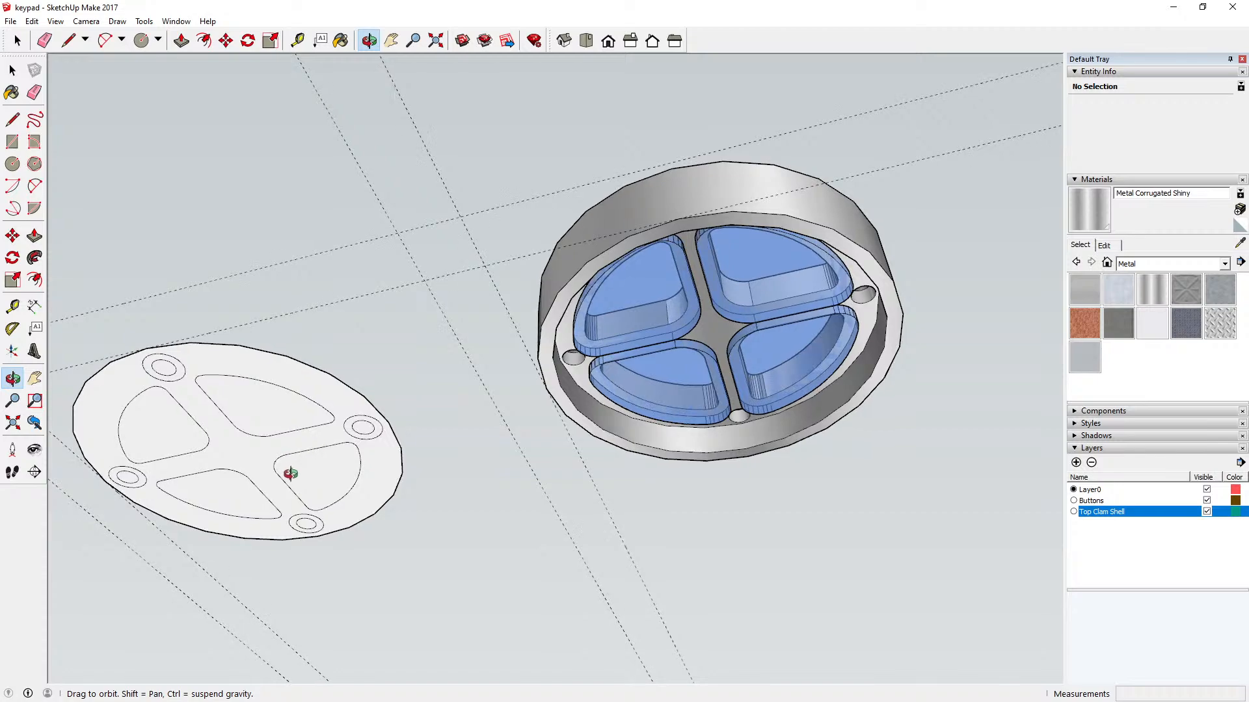
drag(287, 474, 525, 509)
scroll(526, 509, down, 3)
scroll(275, 472, up, 7)
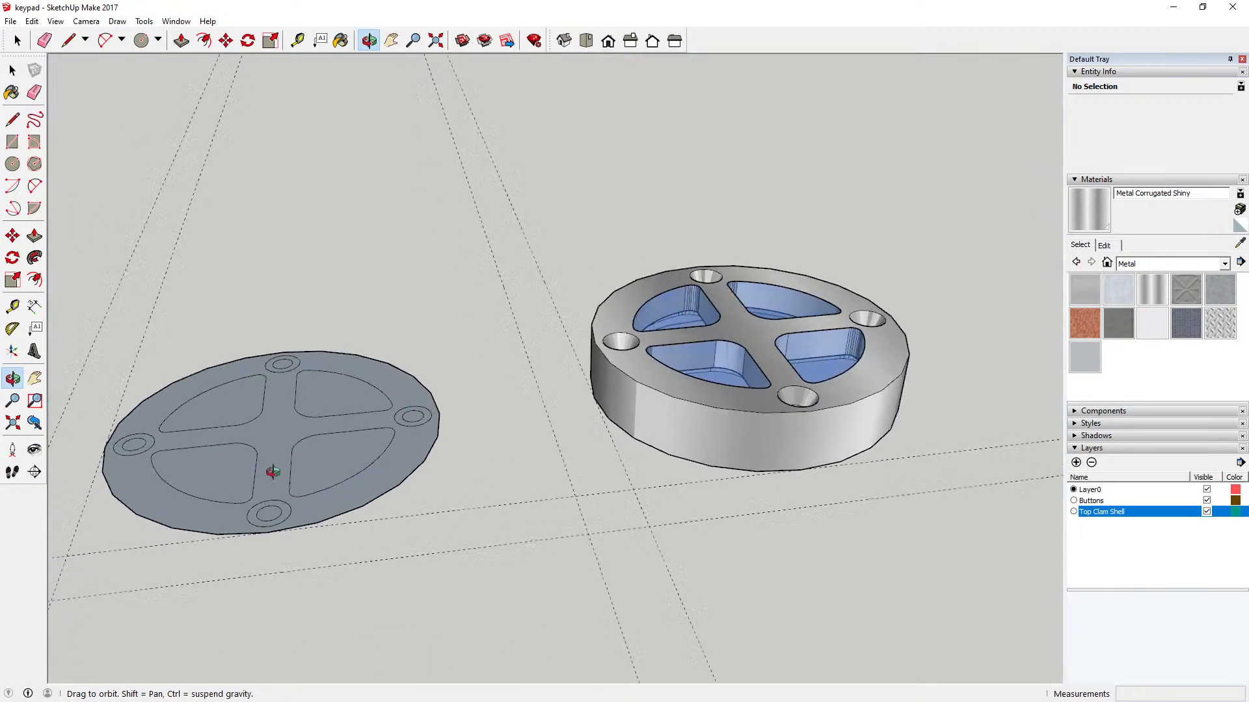
drag(348, 483, 273, 474)
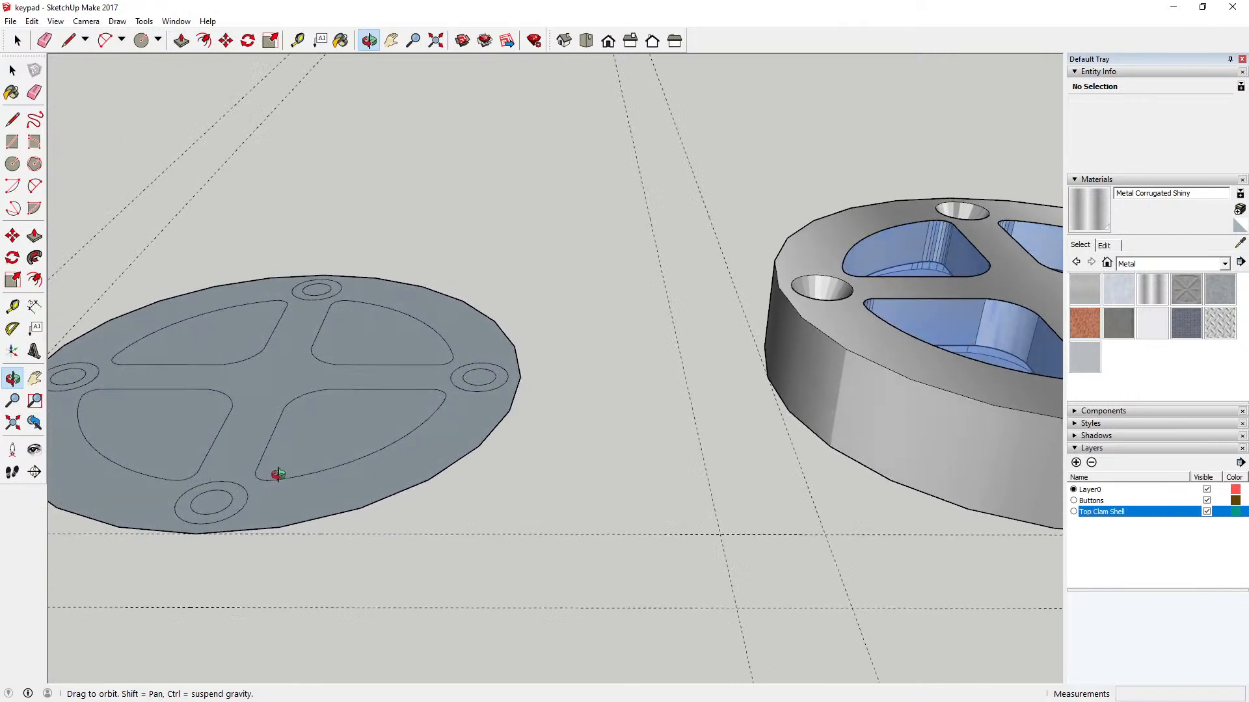
scroll(683, 462, down, 2)
scroll(390, 451, up, 3)
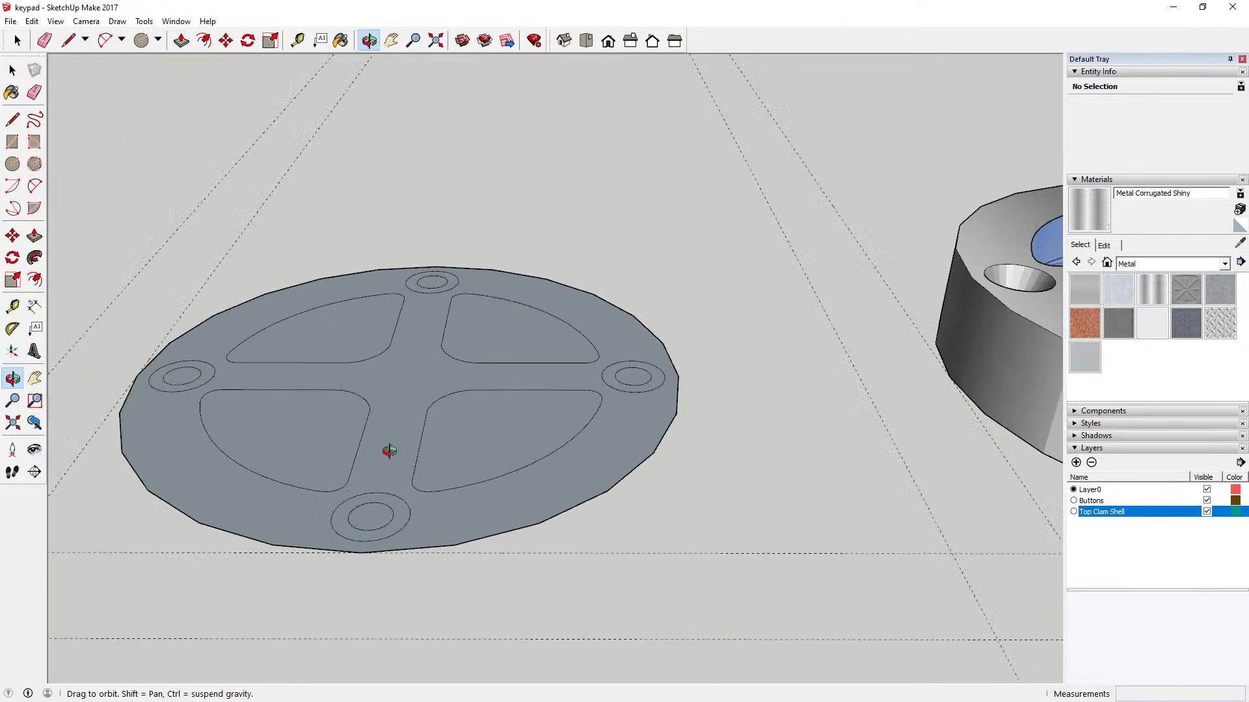
scroll(389, 451, down, 3)
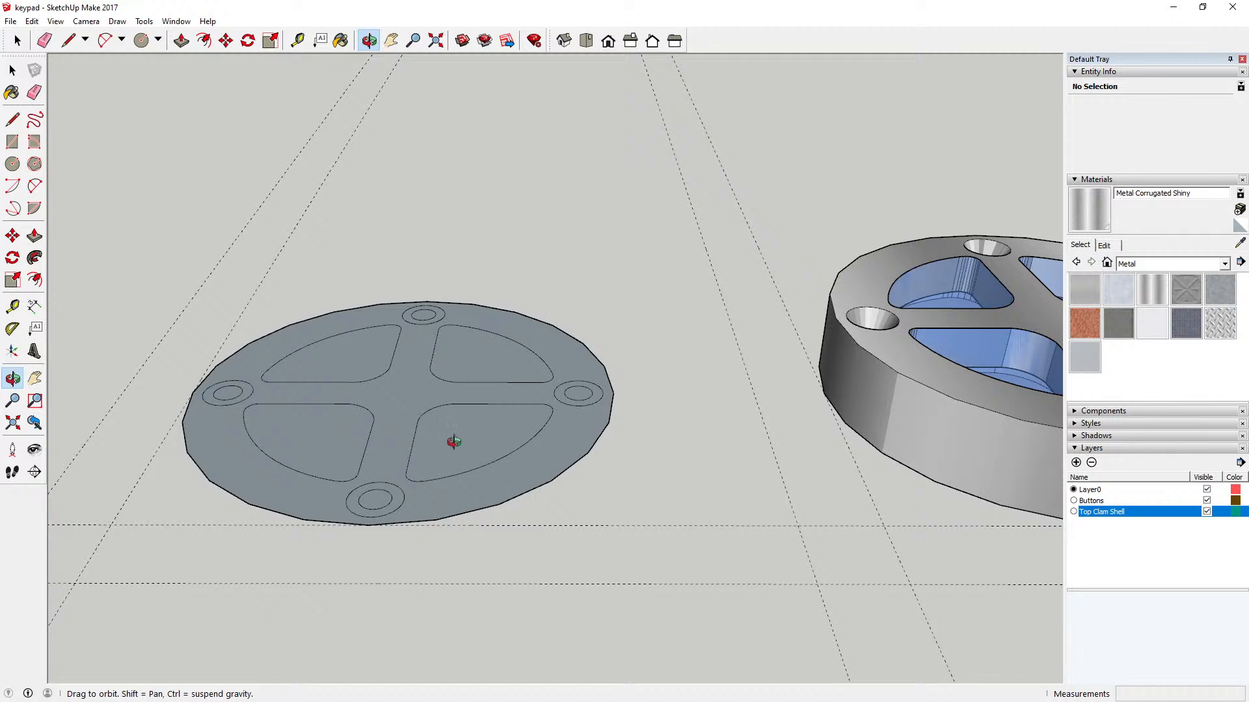
scroll(454, 443, down, 2)
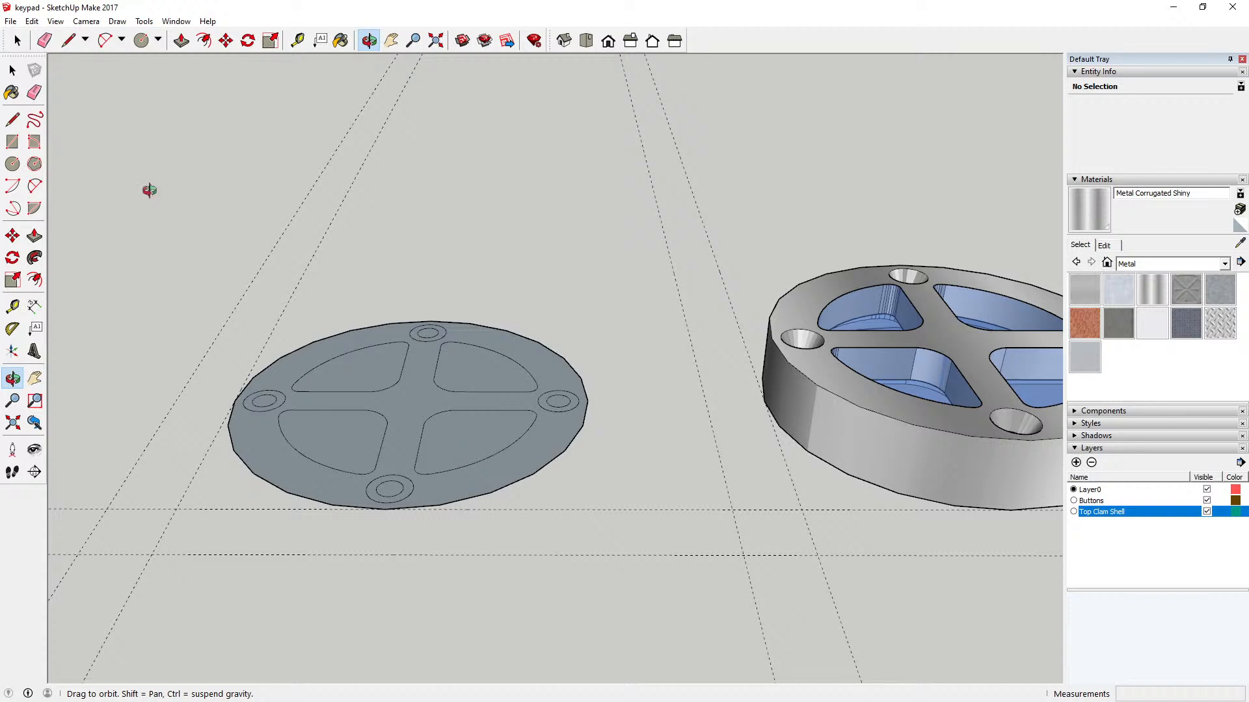
Step: Copy one blue key from the metal housing and paste it over a key outline on the flat disc
key(space)
click(1042, 373)
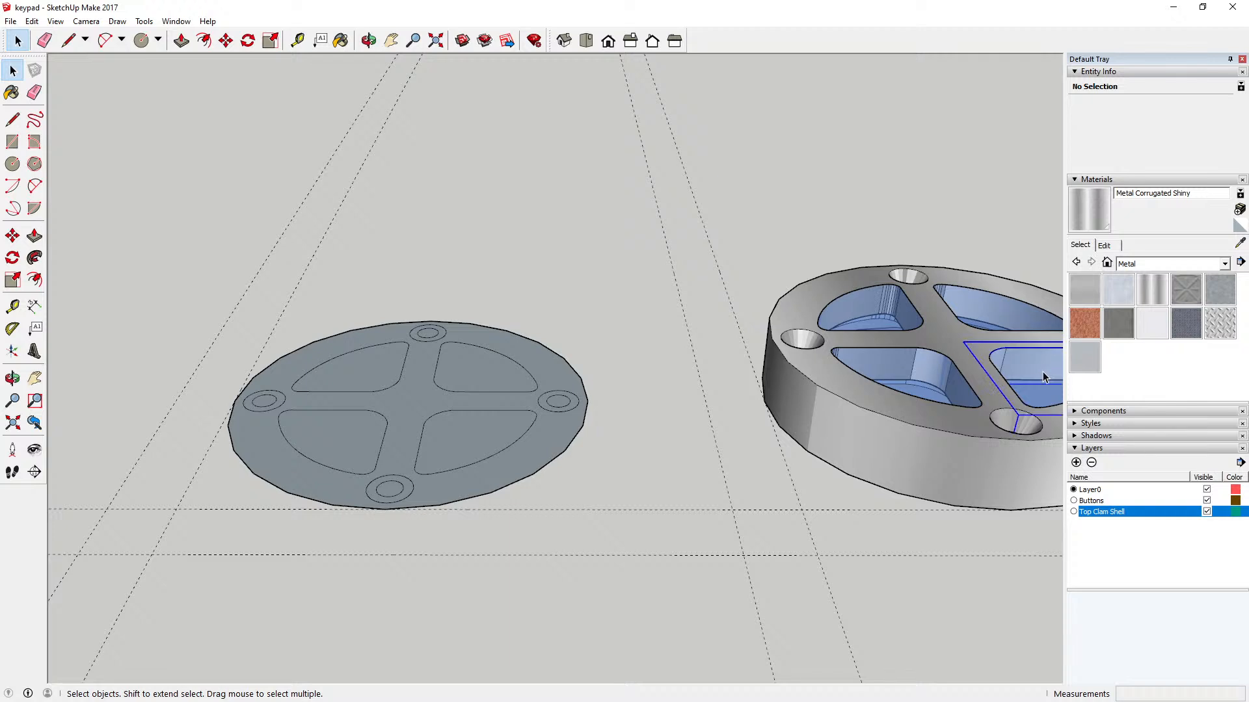
click(32, 21)
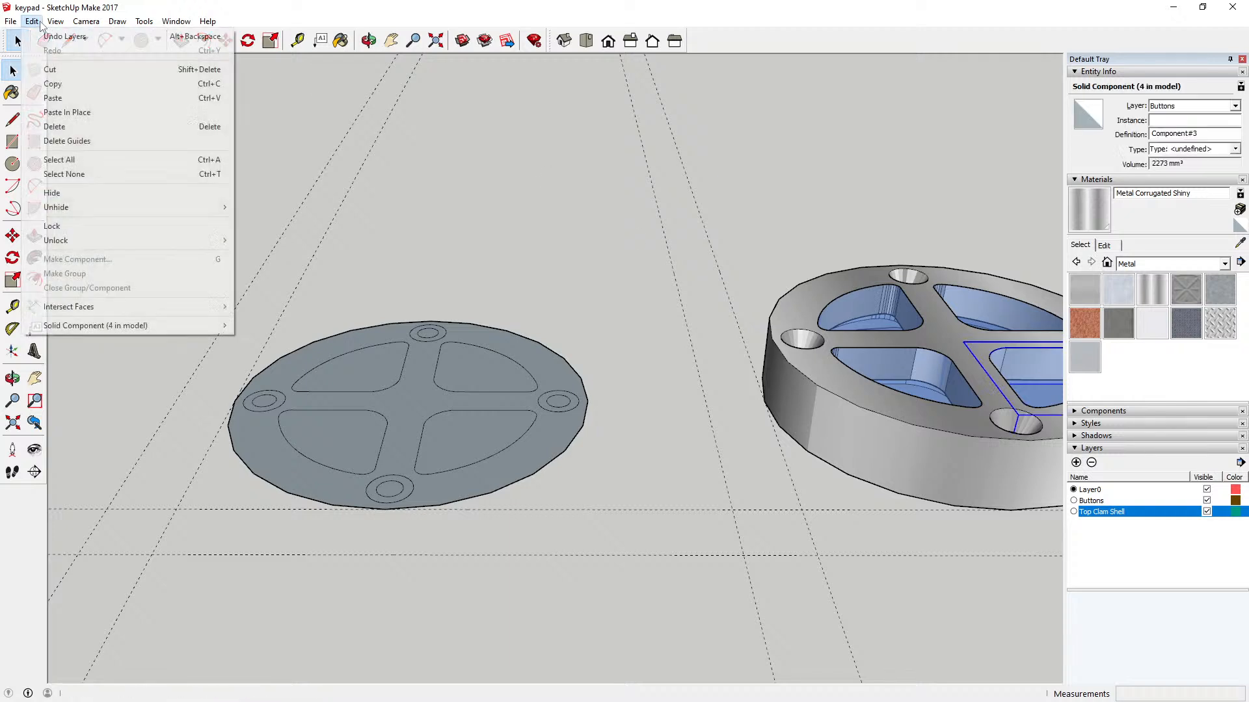
click(64, 84)
click(34, 21)
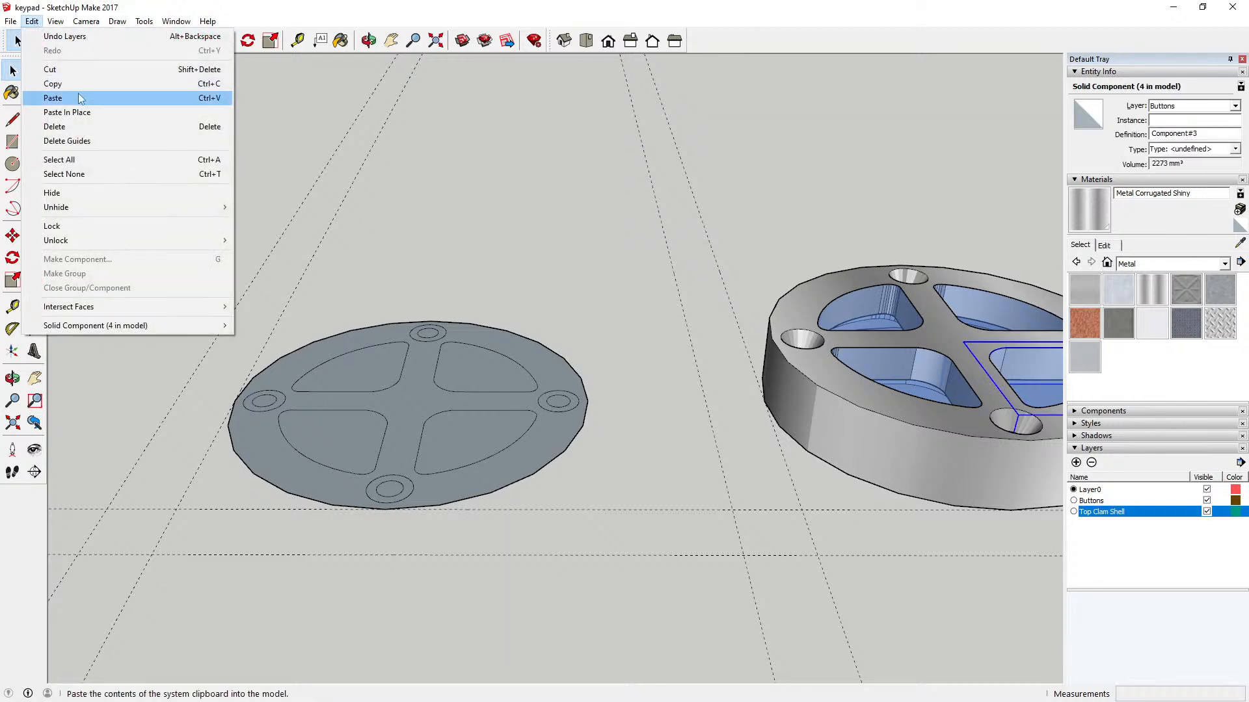
click(76, 98)
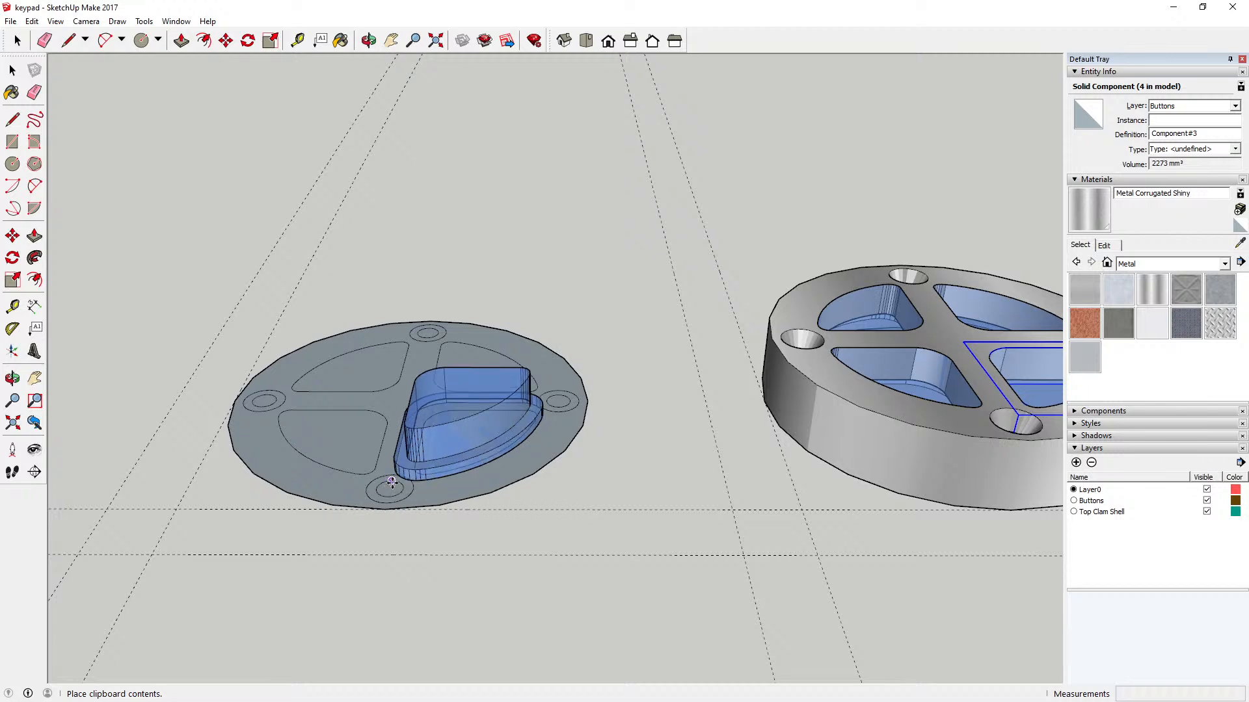
click(392, 484)
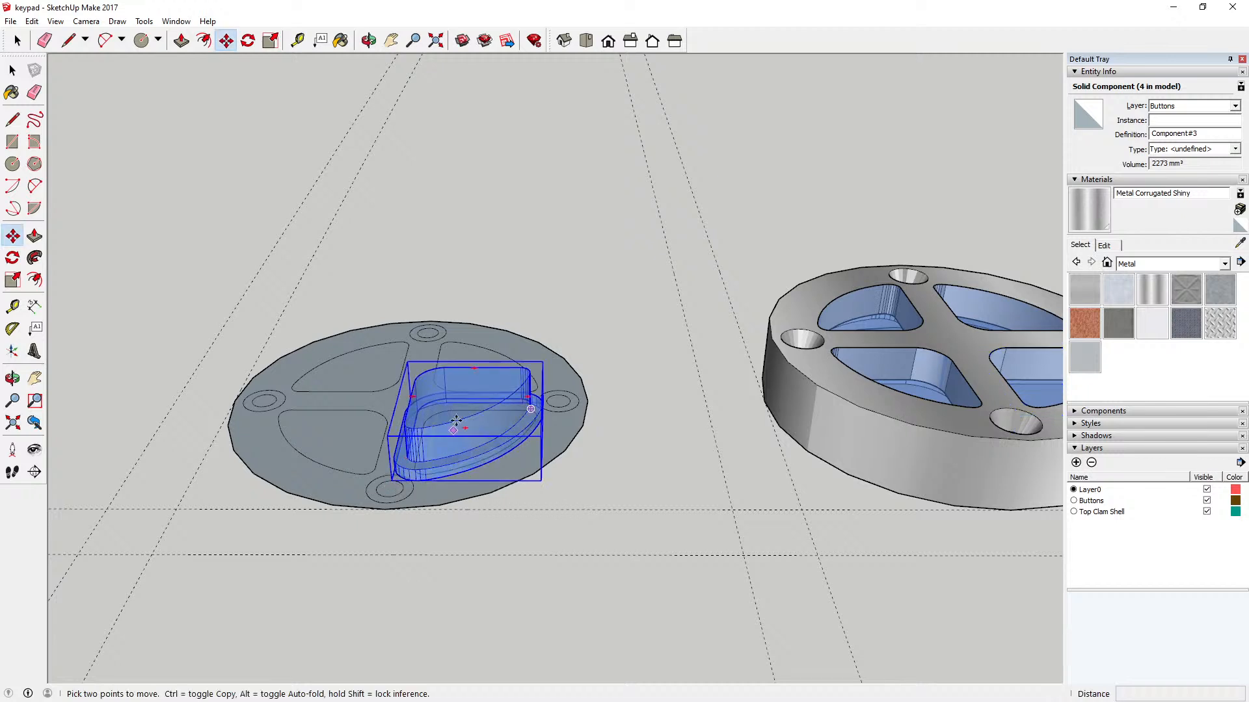
key(space)
click(483, 249)
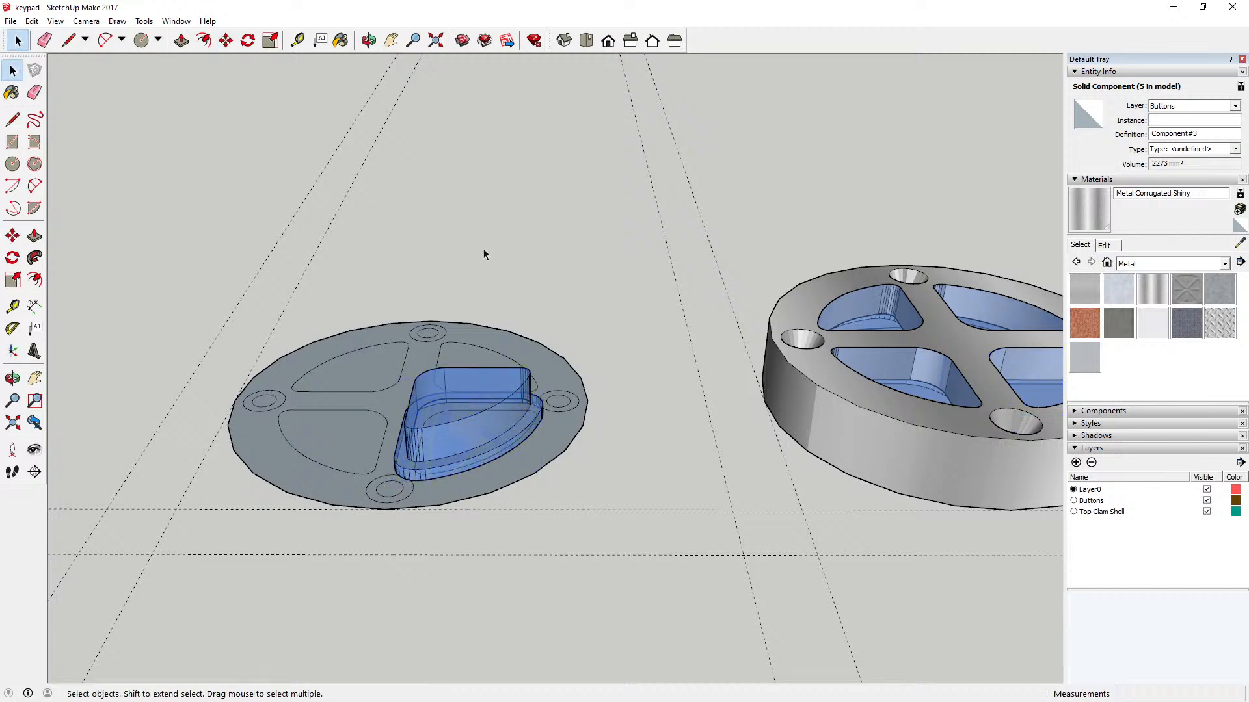
Step: Move the pasted key down about 8 mm so its top face matches the key outline on the flat disc
click(369, 40)
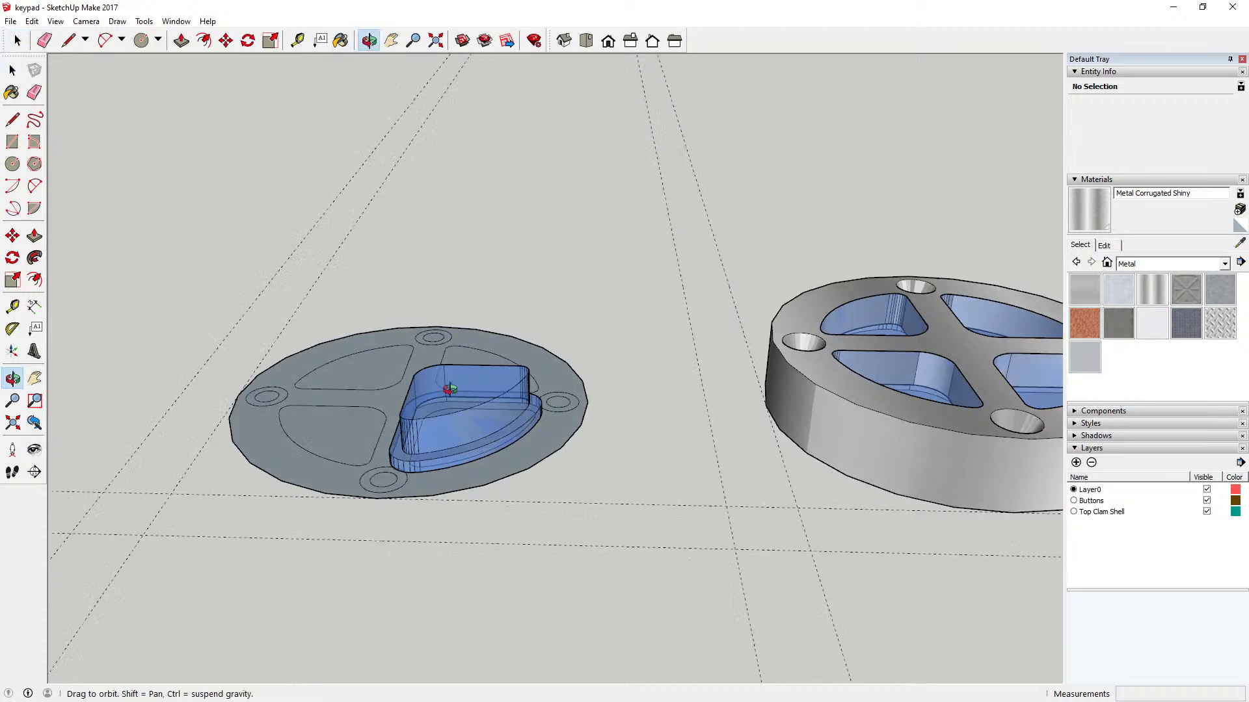
drag(454, 412, 340, 276)
key(m)
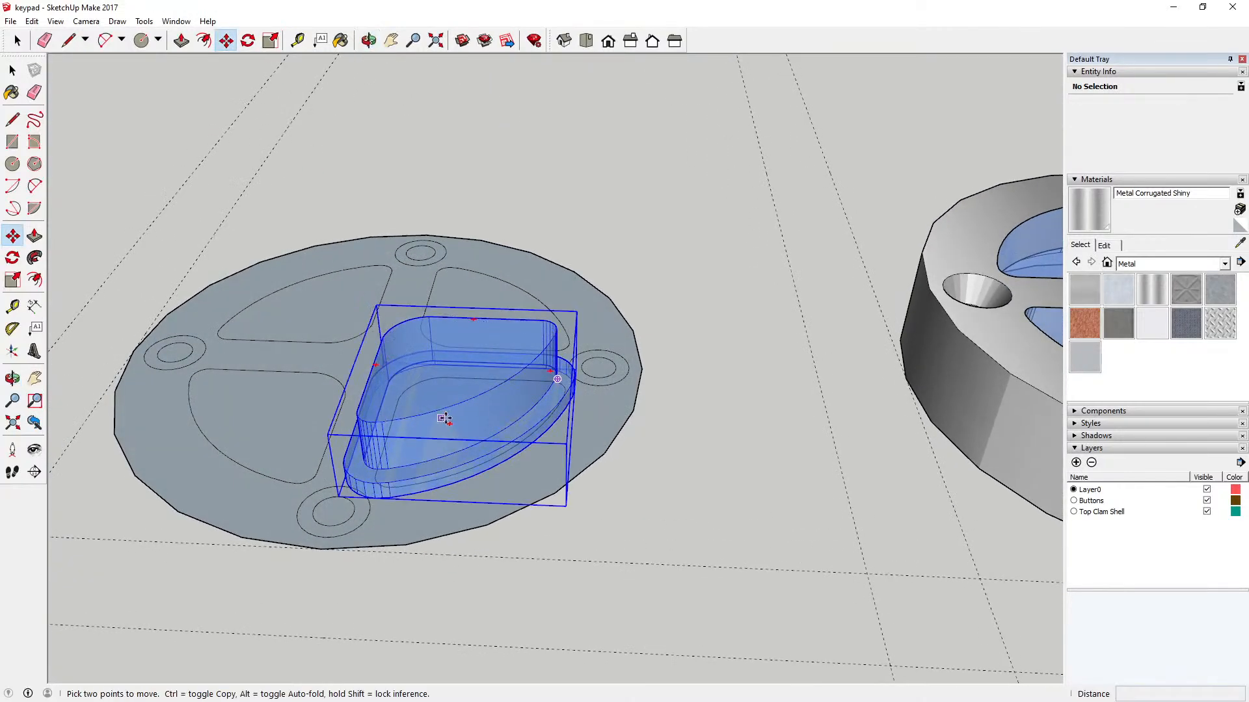
drag(438, 411, 453, 476)
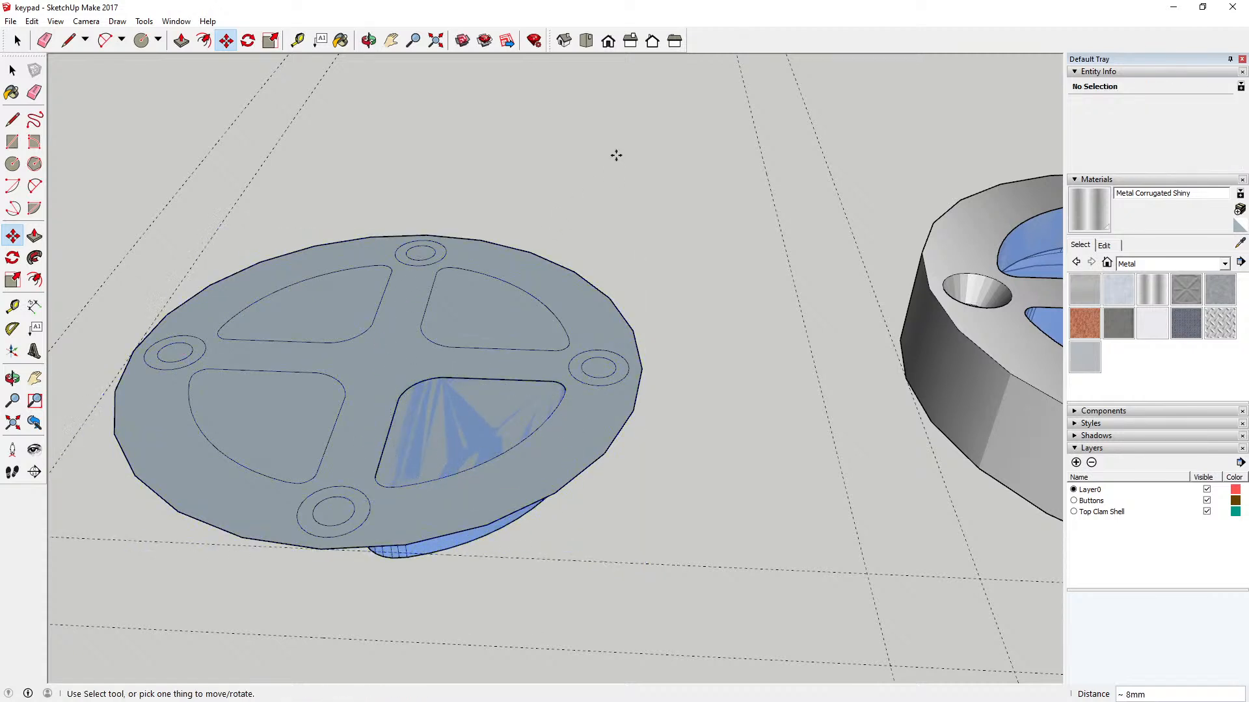
Step: Raise the pasted key 8 mm along the blue axis so its base rests on the flat disc
click(369, 41)
drag(359, 242, 427, 291)
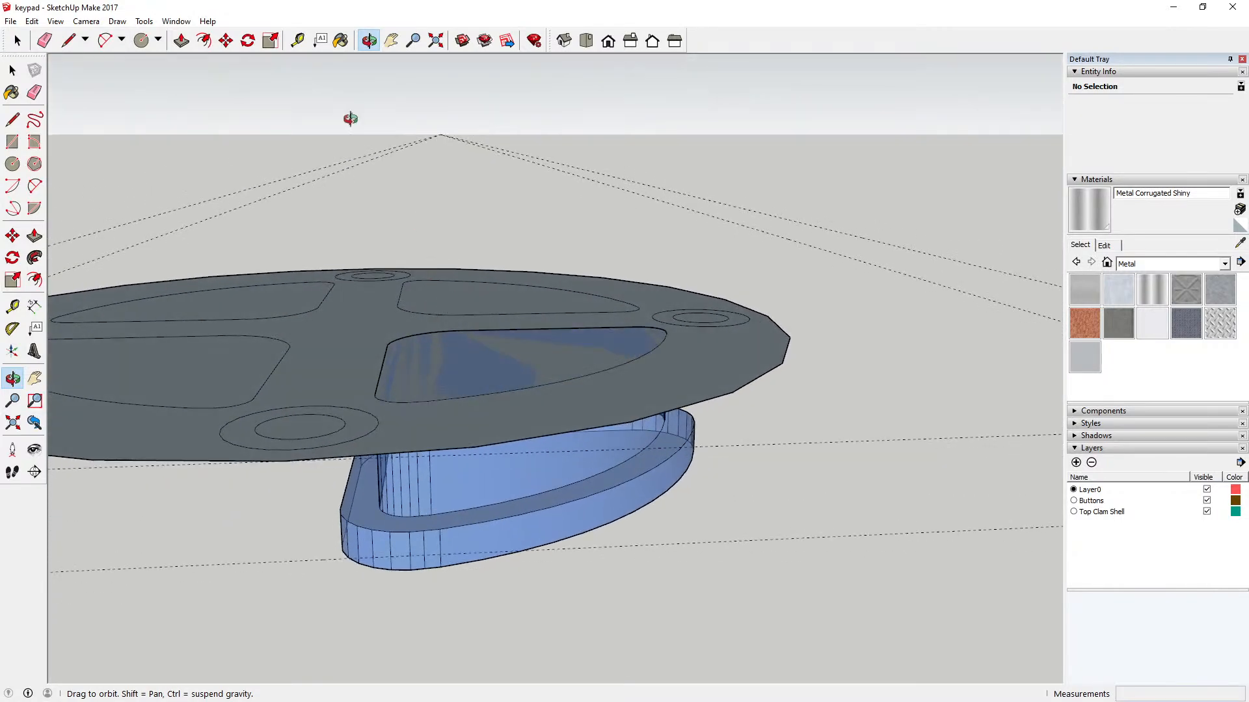
click(226, 40)
mouse_move(474, 560)
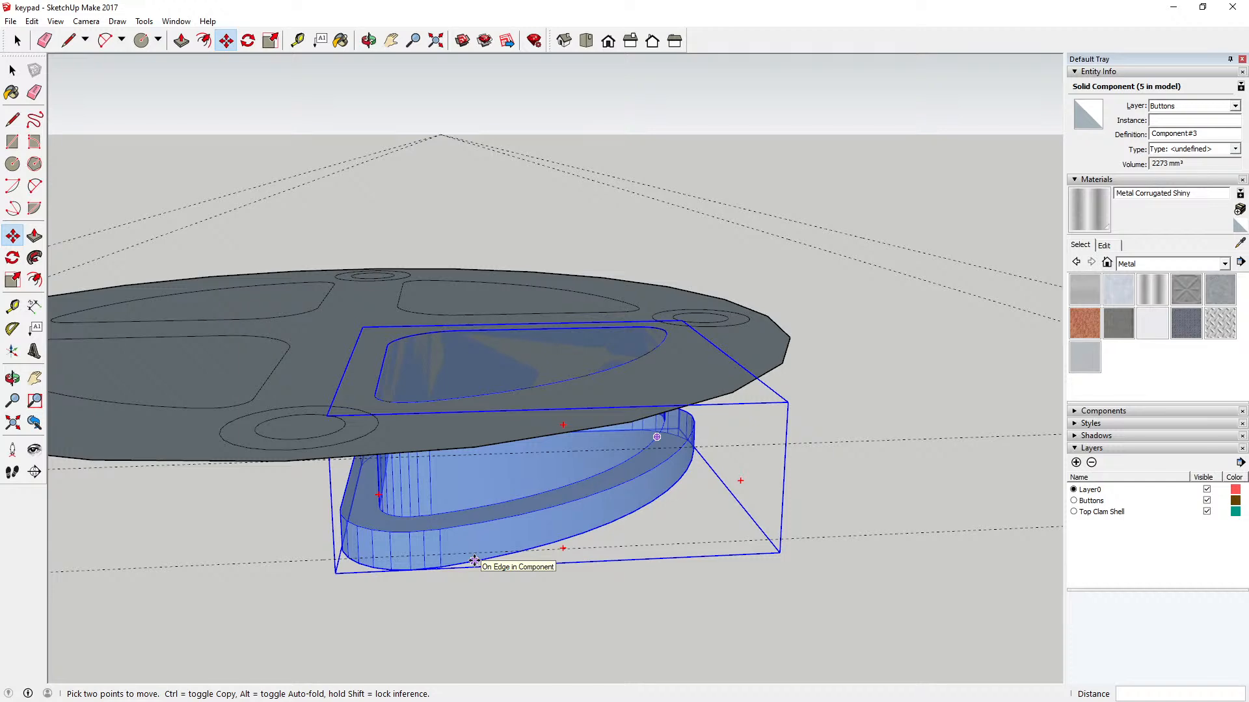
click(474, 560)
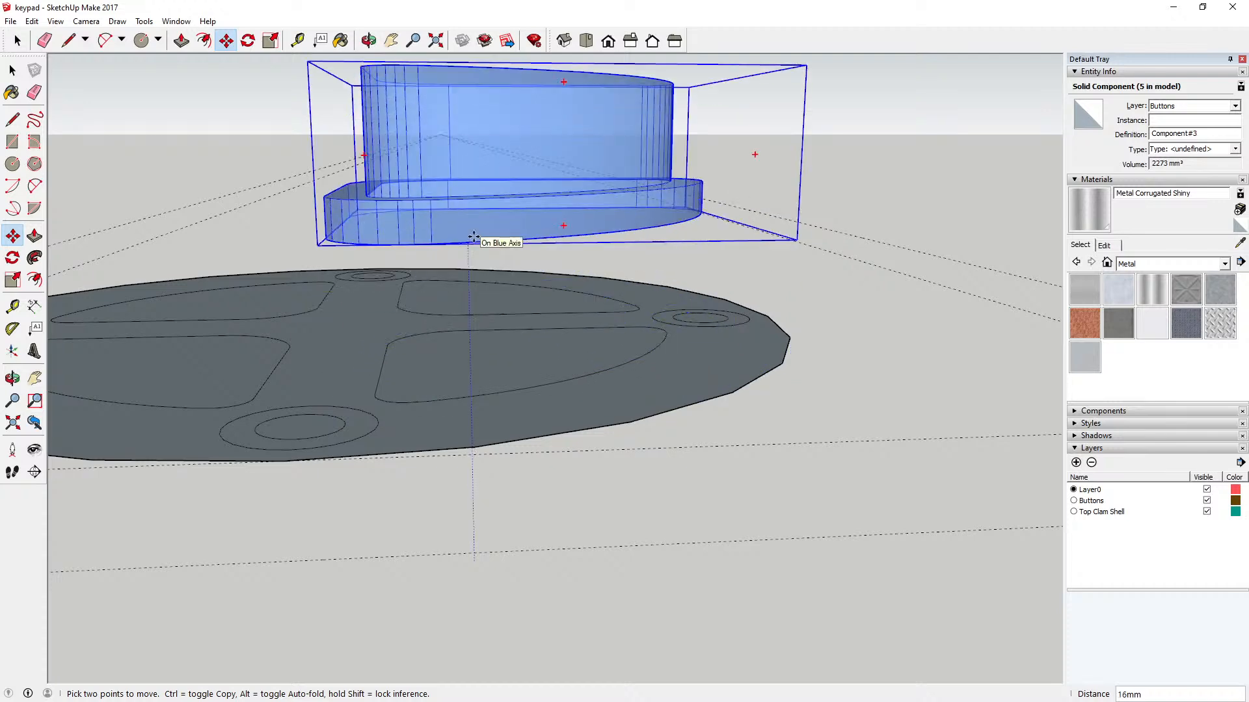
text(8)
key(Return)
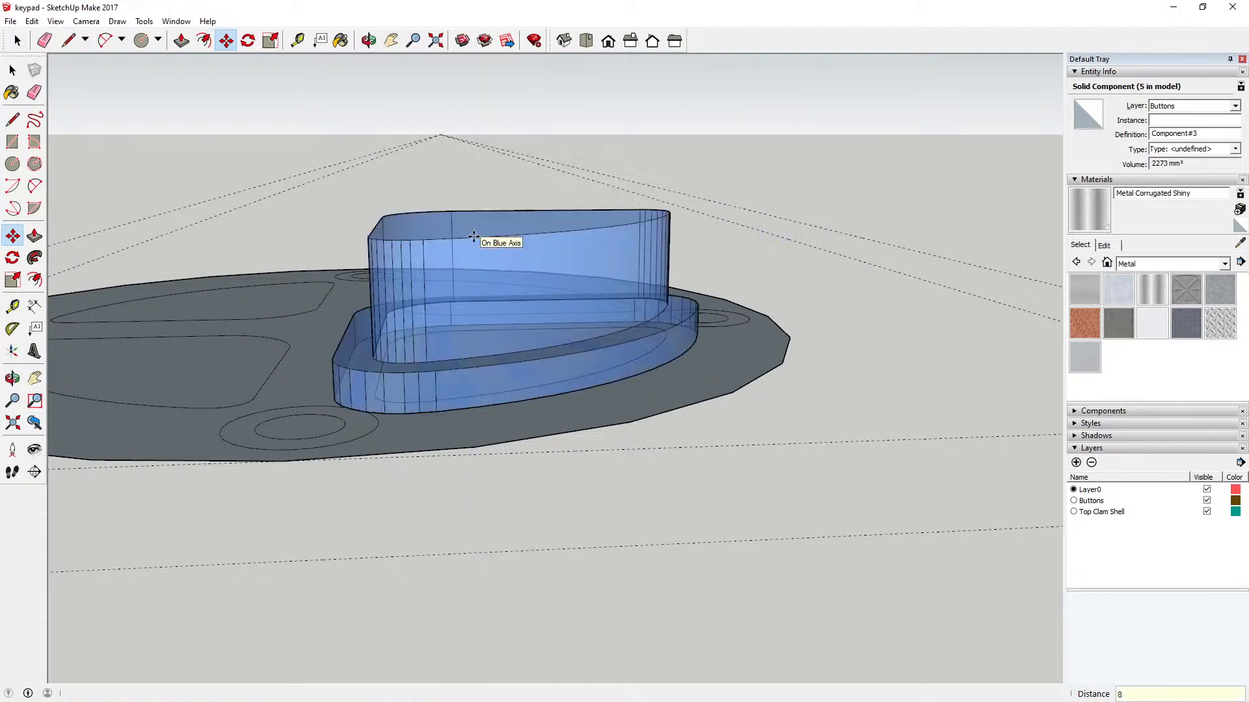
Step: Examine the raised key's position on the flat disc from several angles
key(o)
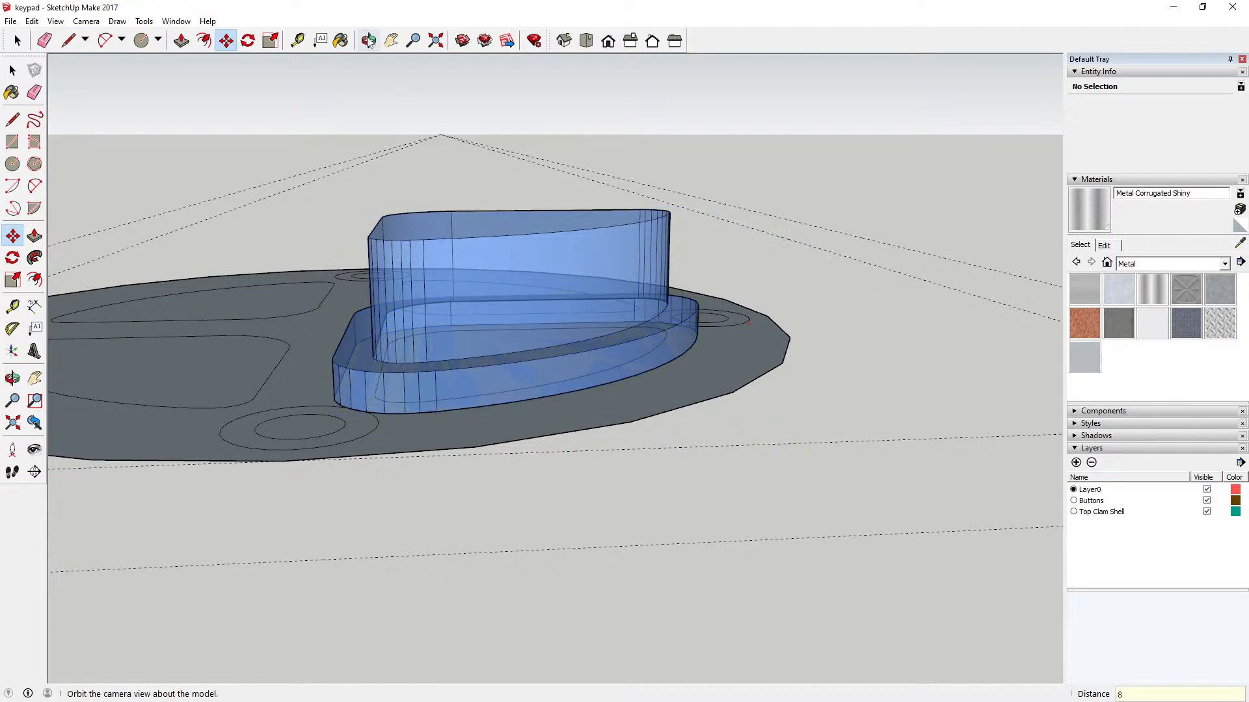
drag(423, 380, 510, 409)
scroll(511, 409, down, 3)
scroll(512, 408, down, 3)
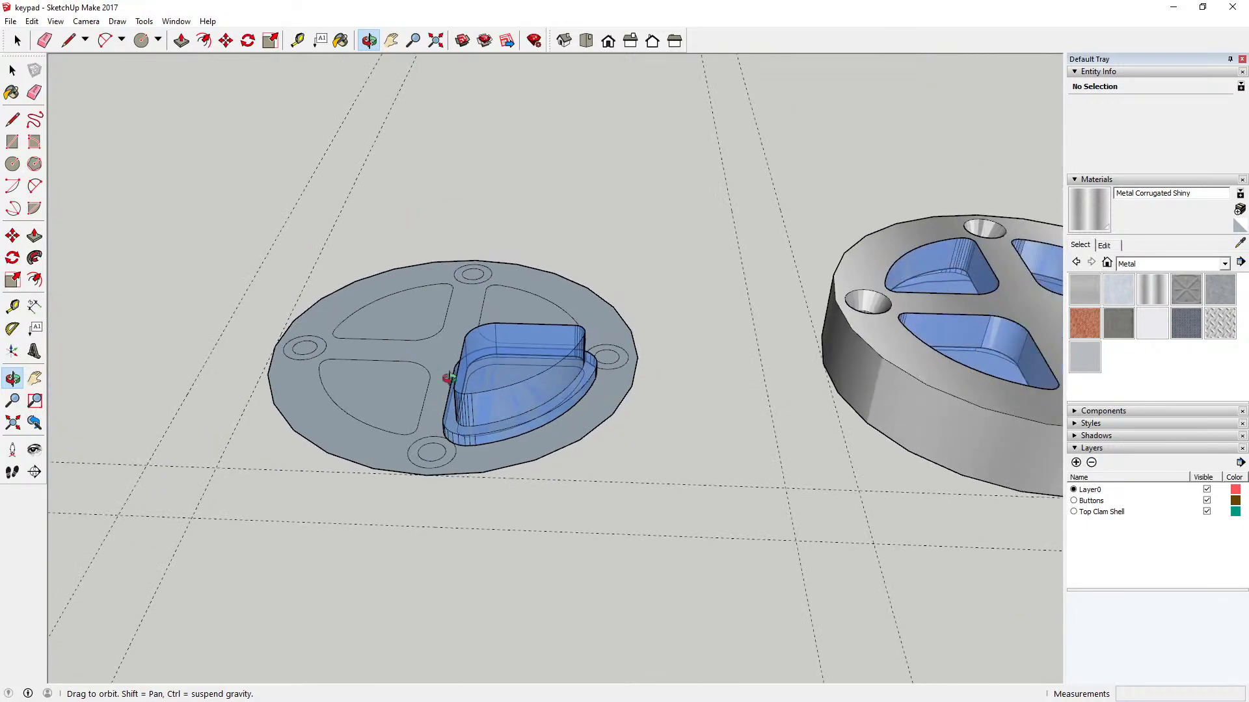
drag(449, 379, 510, 538)
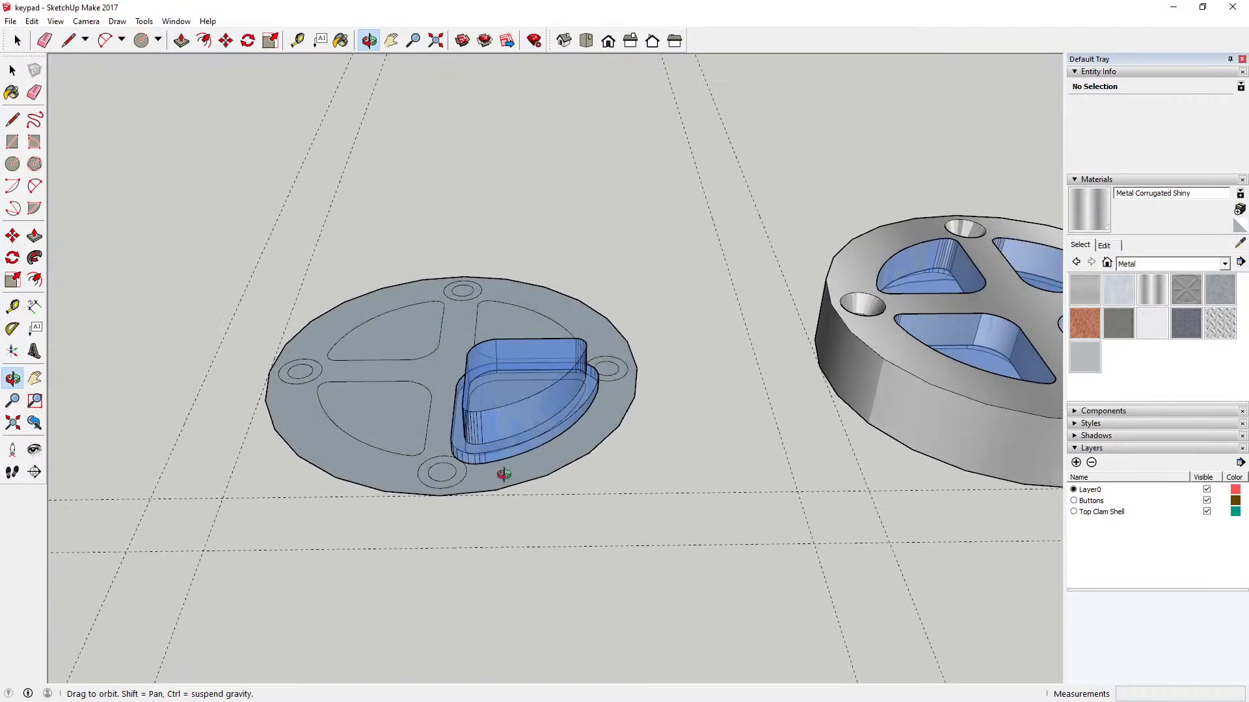
drag(501, 474, 497, 529)
drag(510, 477, 502, 498)
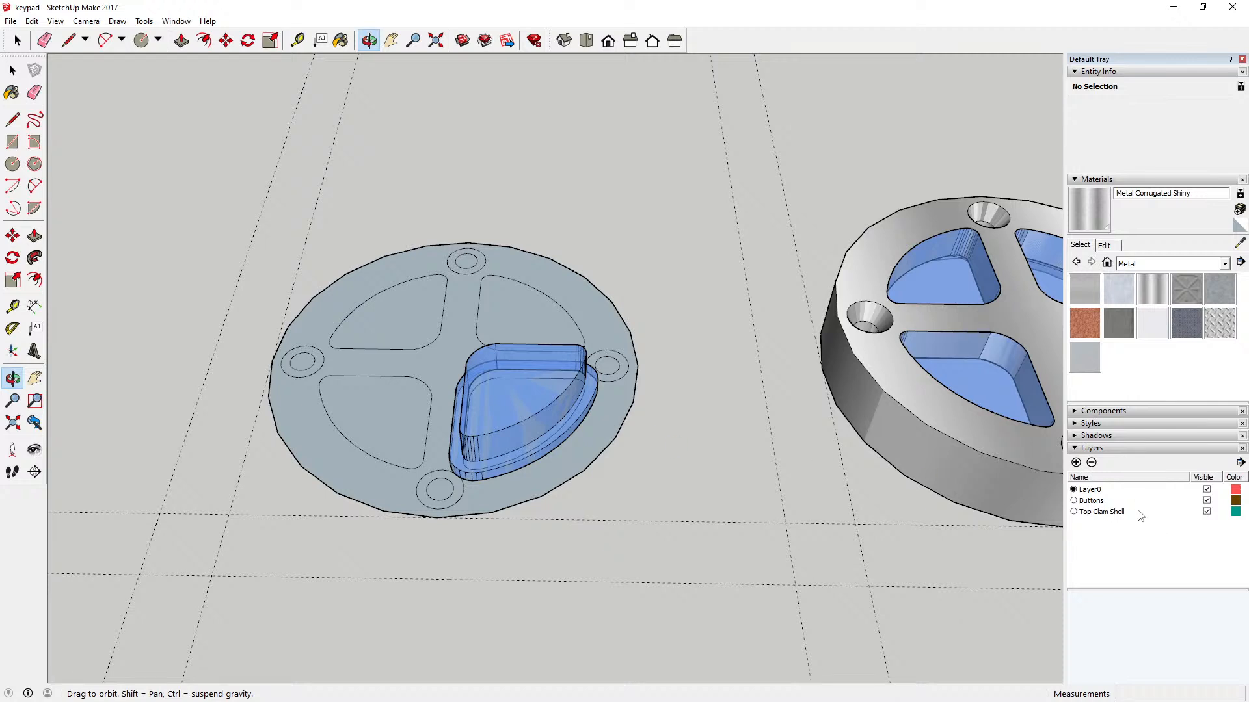
Step: Hide the Buttons layer so the blue keys no longer cover the flat disc and metal housing
click(1207, 500)
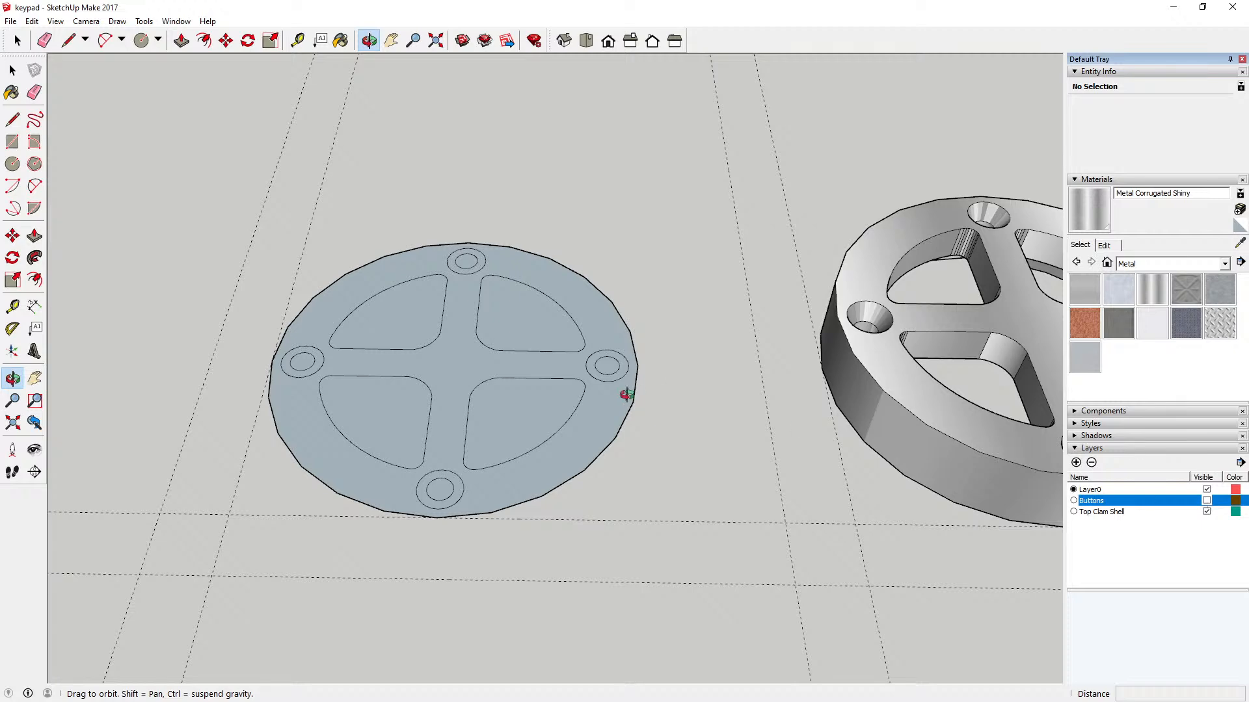
scroll(442, 410, up, 6)
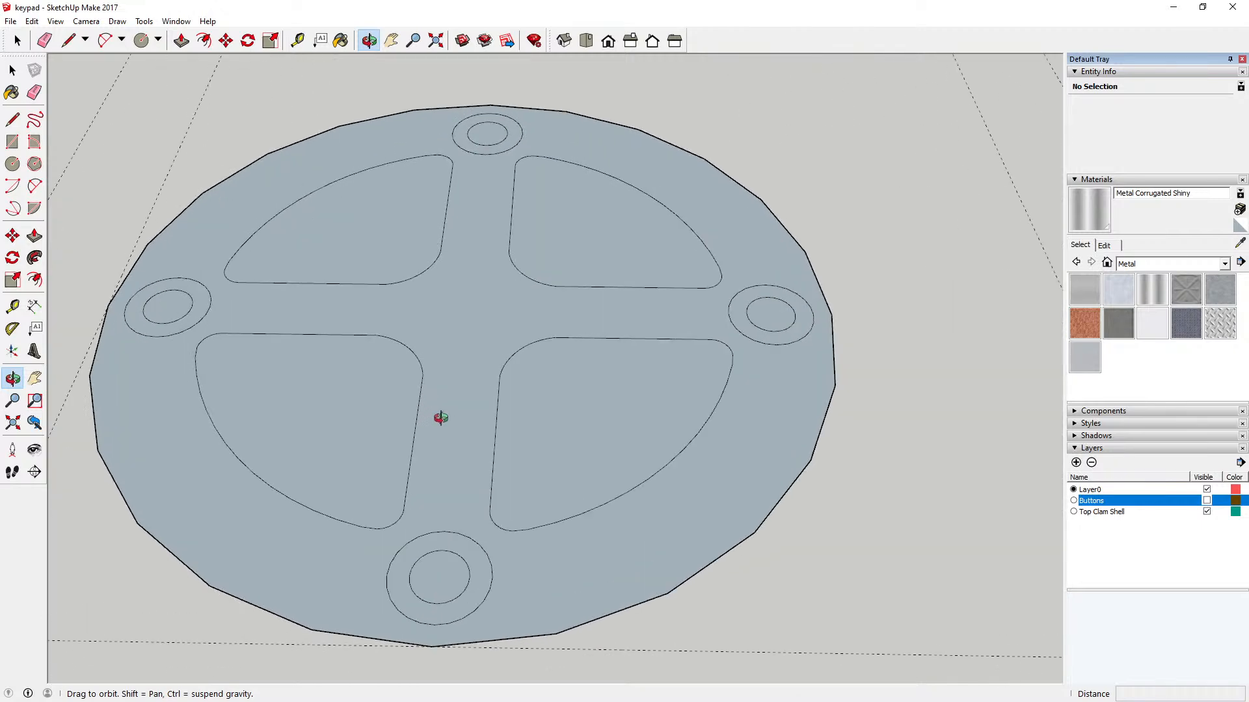
scroll(442, 412, down, 4)
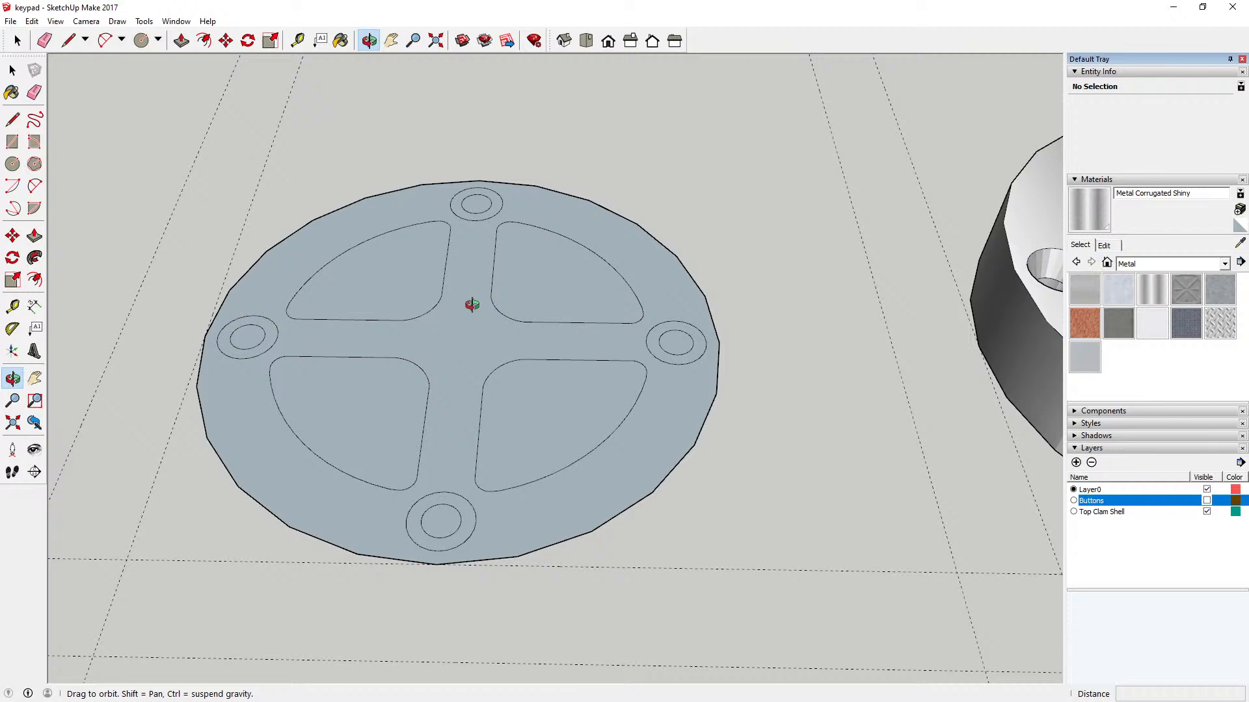
scroll(449, 436, down, 3)
scroll(1020, 333, down, 2)
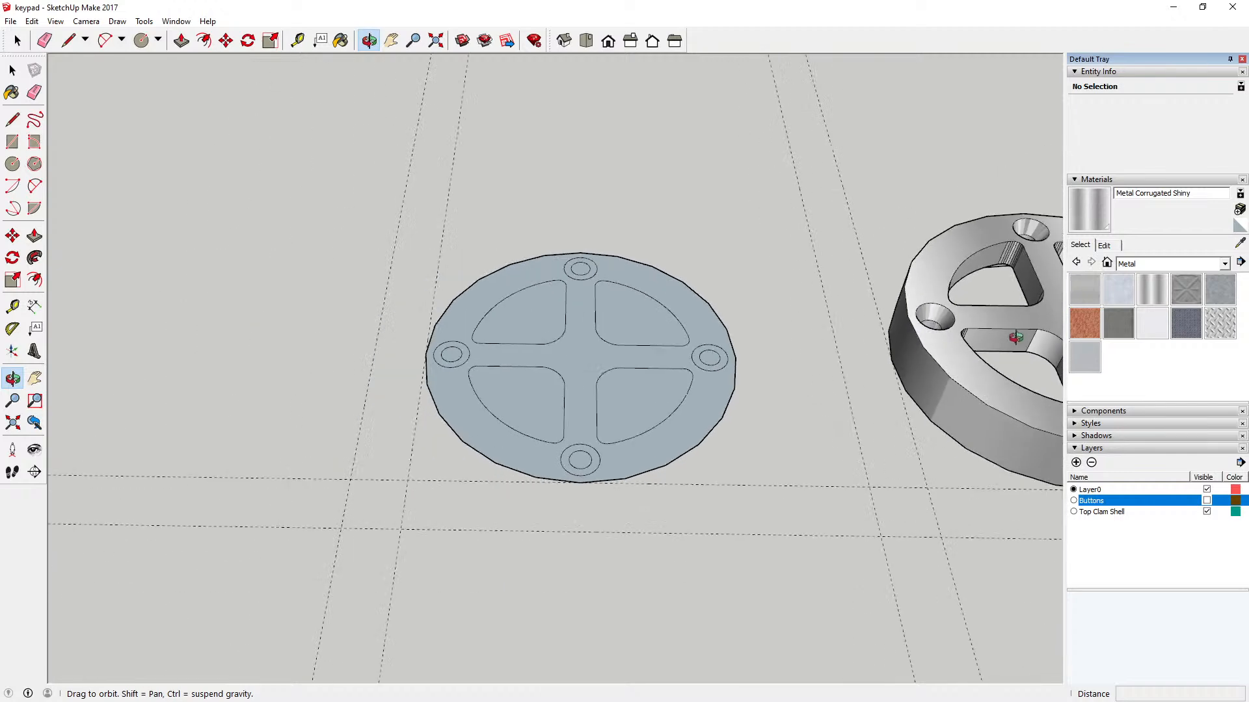
scroll(837, 357, down, 3)
scroll(1011, 357, up, 2)
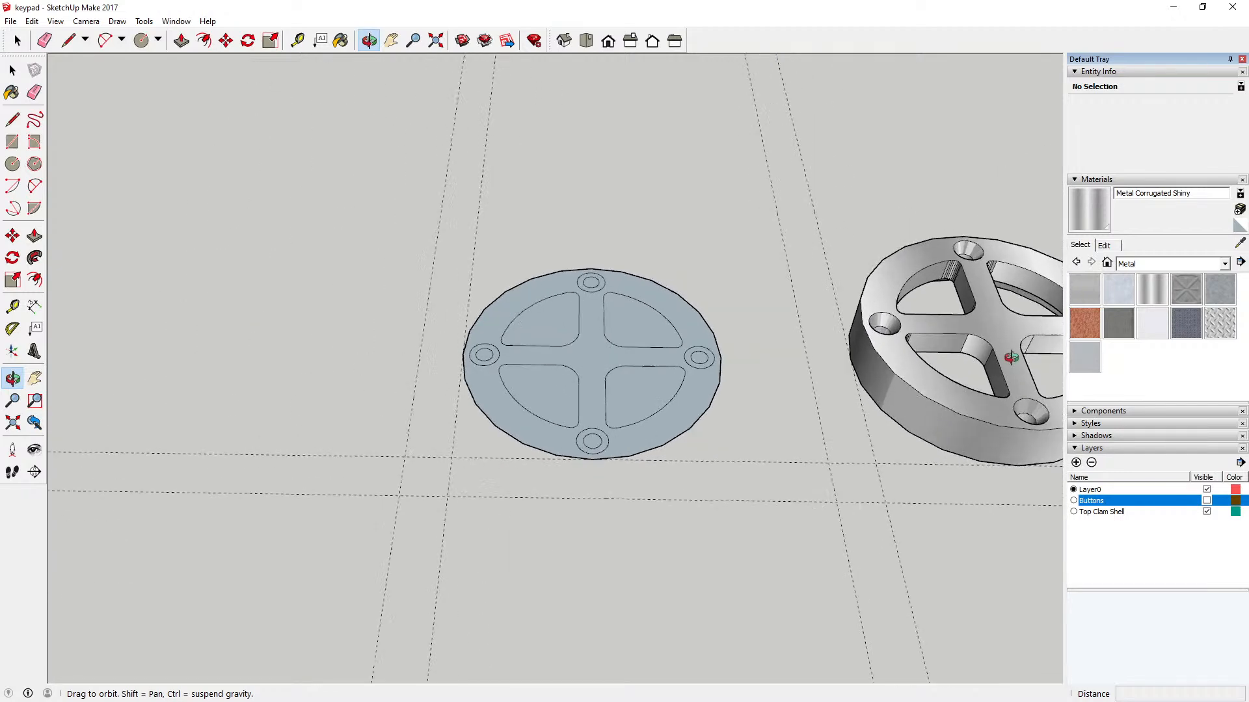
scroll(1011, 357, up, 1)
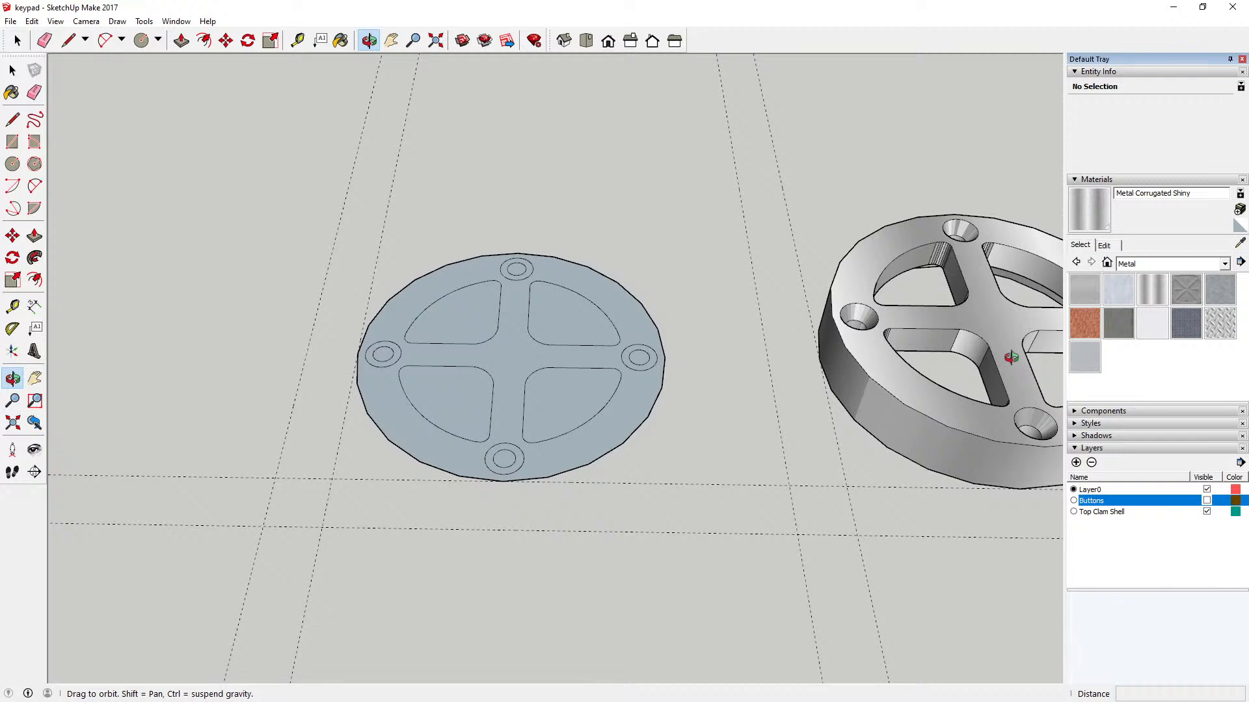
scroll(652, 362, up, 2)
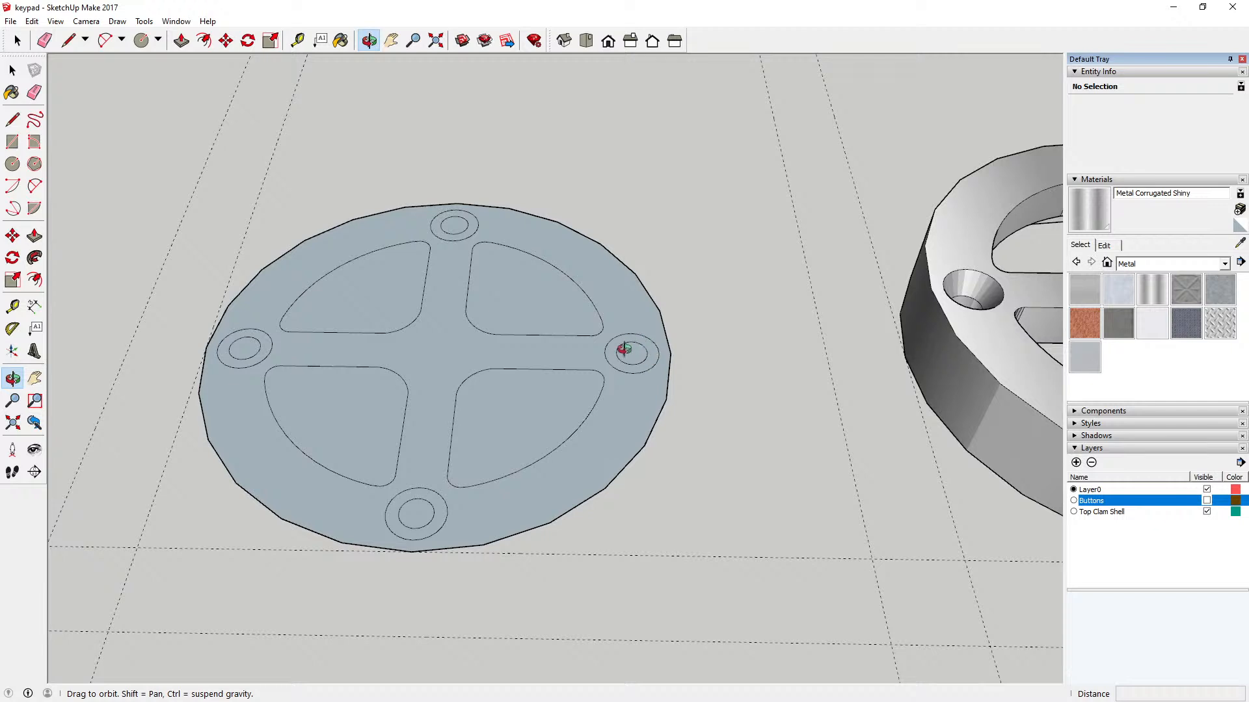
Step: Open the flat disc group for editing and delete the larger outer circle around each of the four screw holes
click(21, 73)
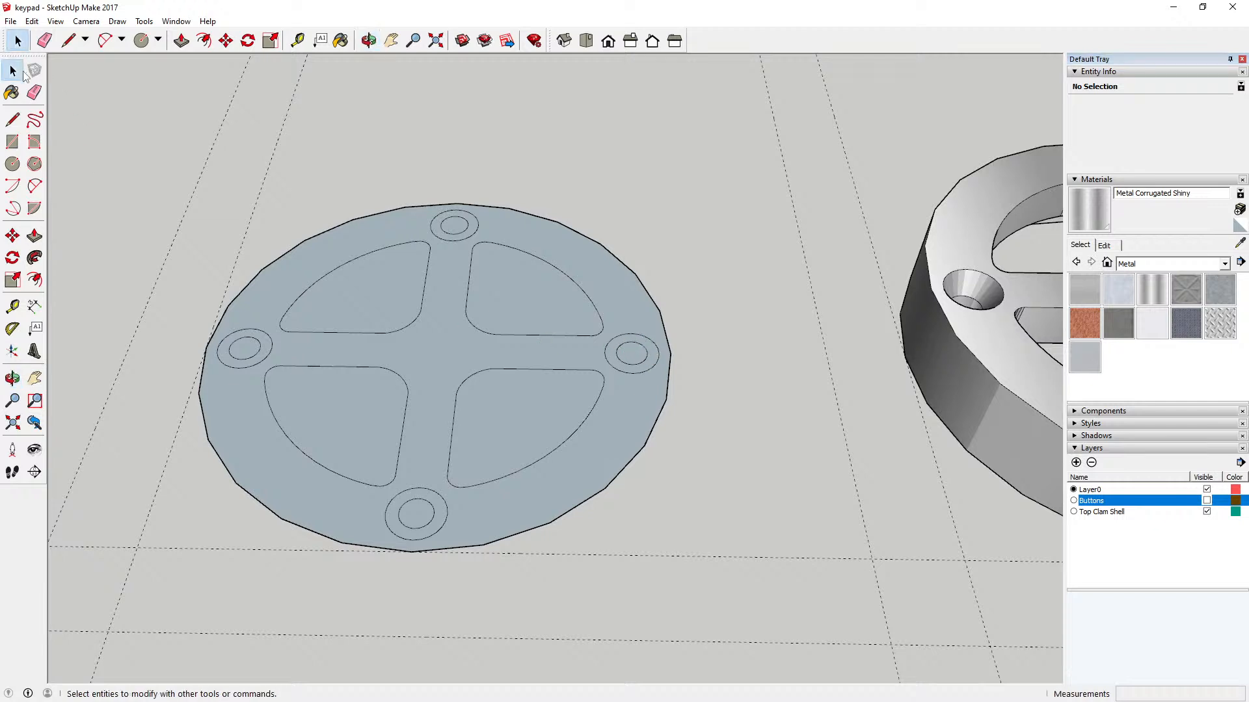
double_click(301, 261)
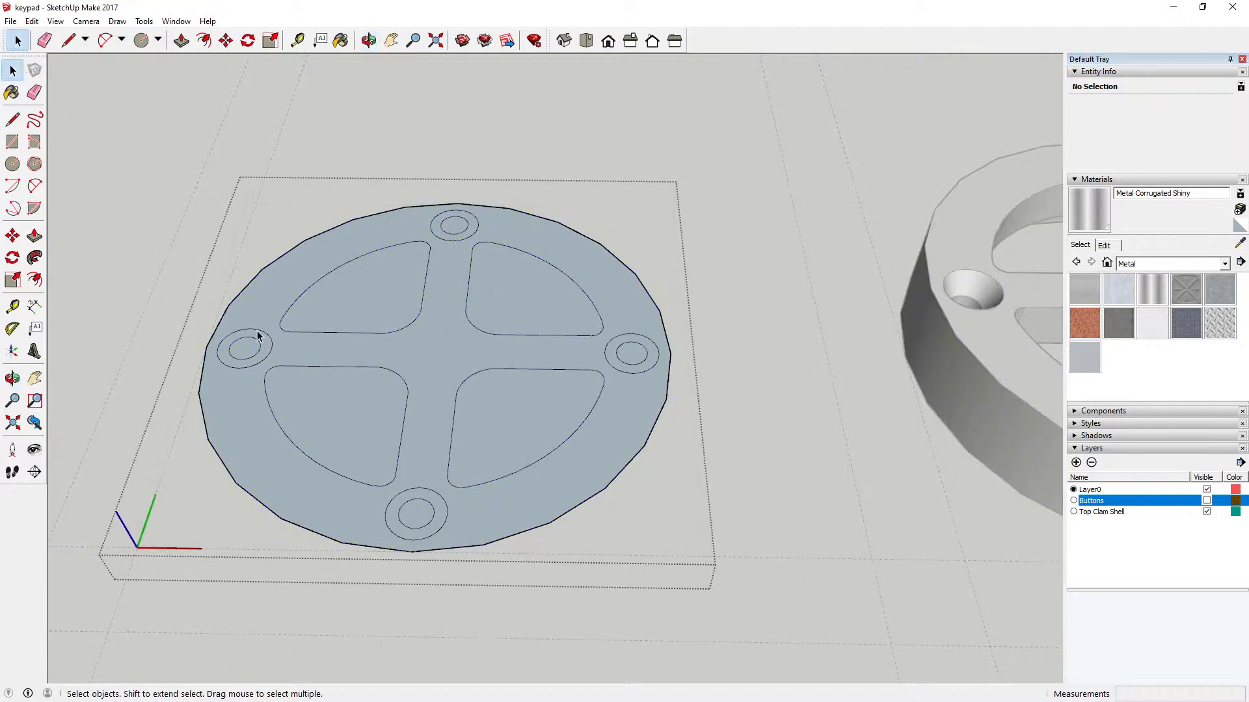
click(258, 333)
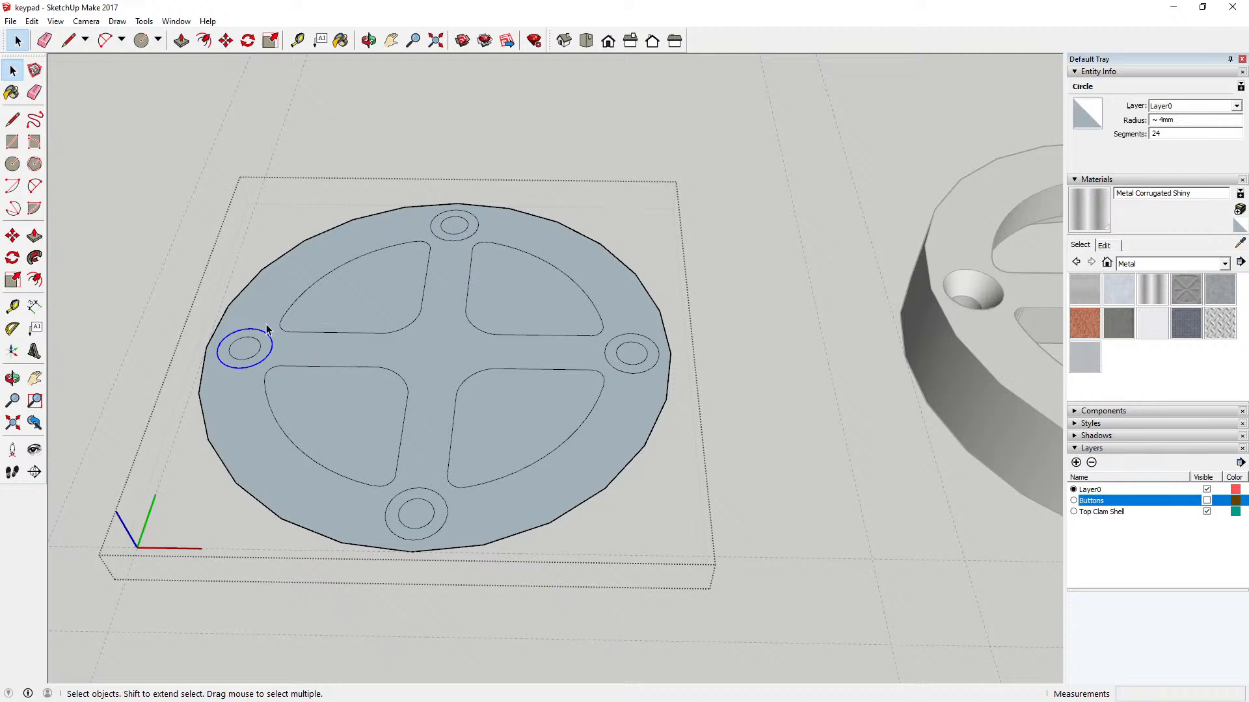
key(Delete)
click(448, 245)
key(Delete)
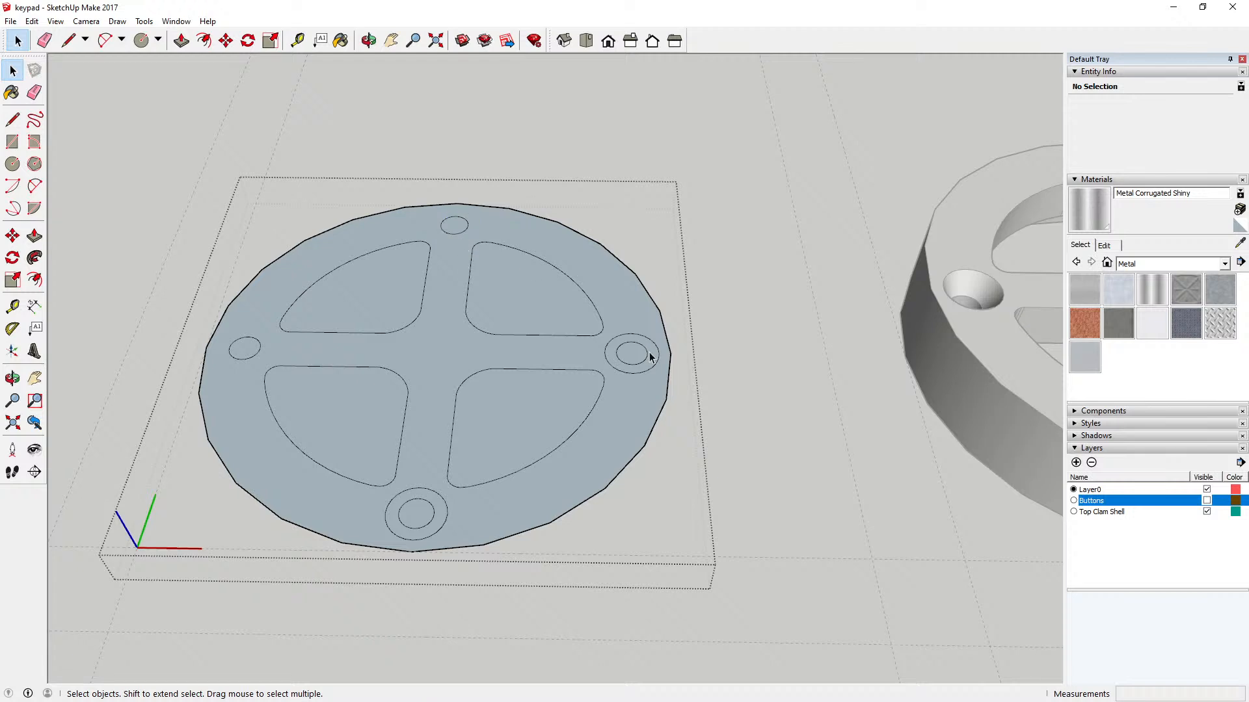
click(636, 374)
key(Delete)
click(446, 502)
key(Delete)
Step: Extrude the disc face surrounding the key outlines and screw holes upward by 12 mm
scroll(572, 413, down, 3)
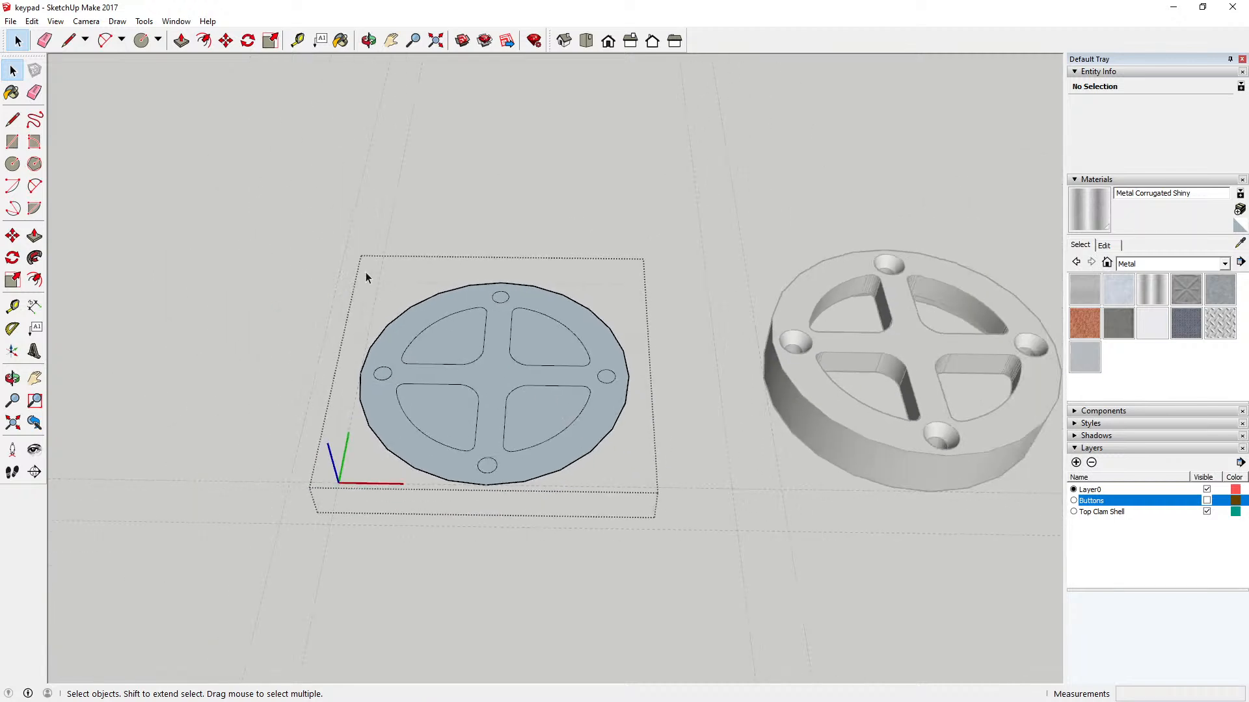
click(181, 41)
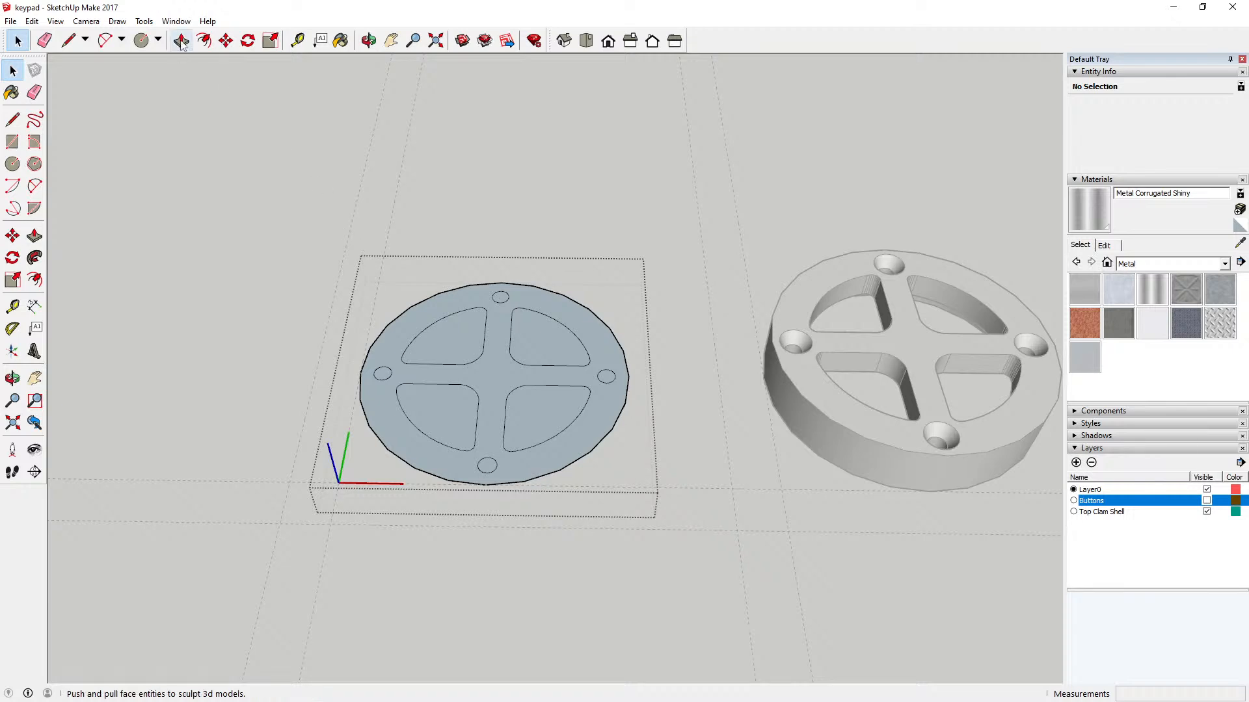
click(398, 343)
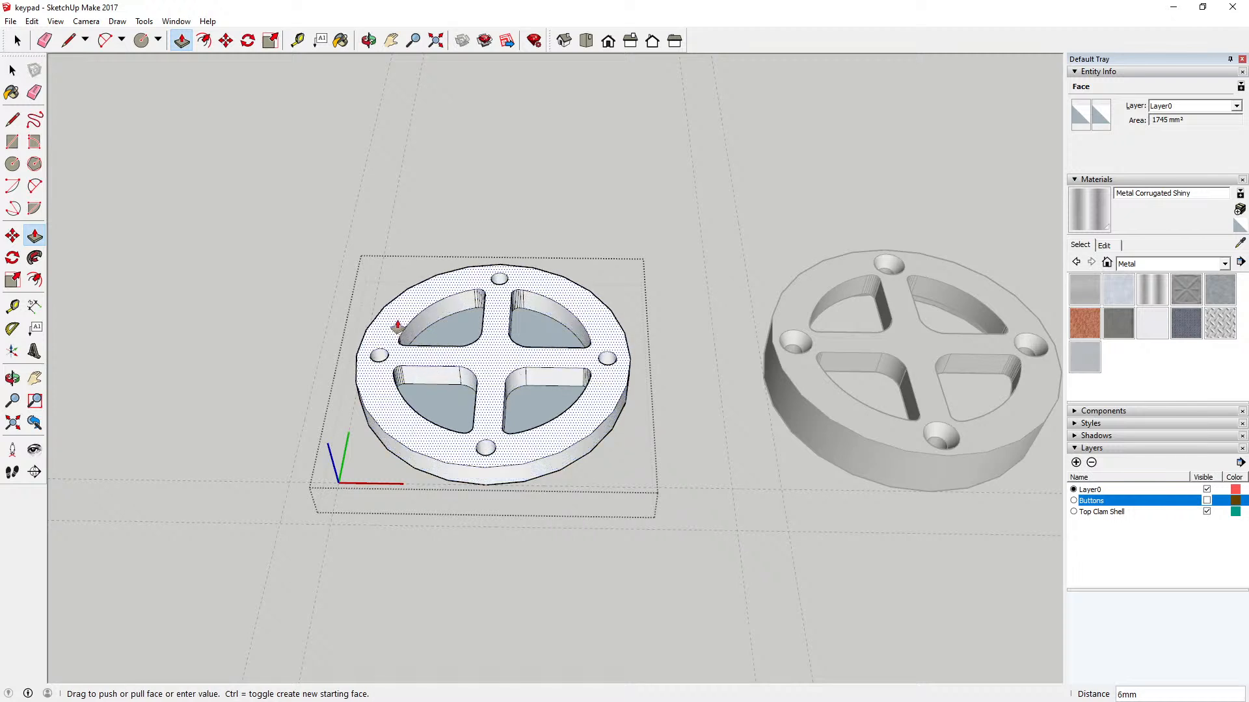
text(12)
key(Return)
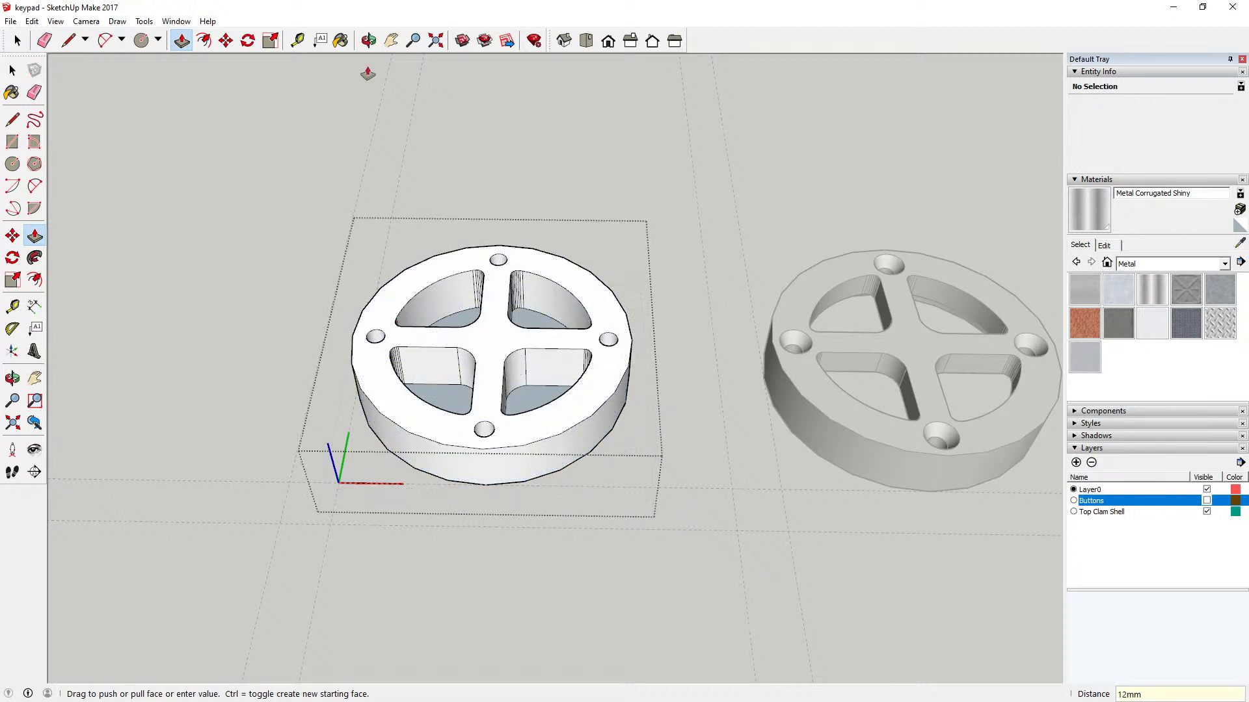
Step: Examine the extruded disc's key pockets, screw holes and underside from above and below
key(o)
drag(412, 162, 467, 521)
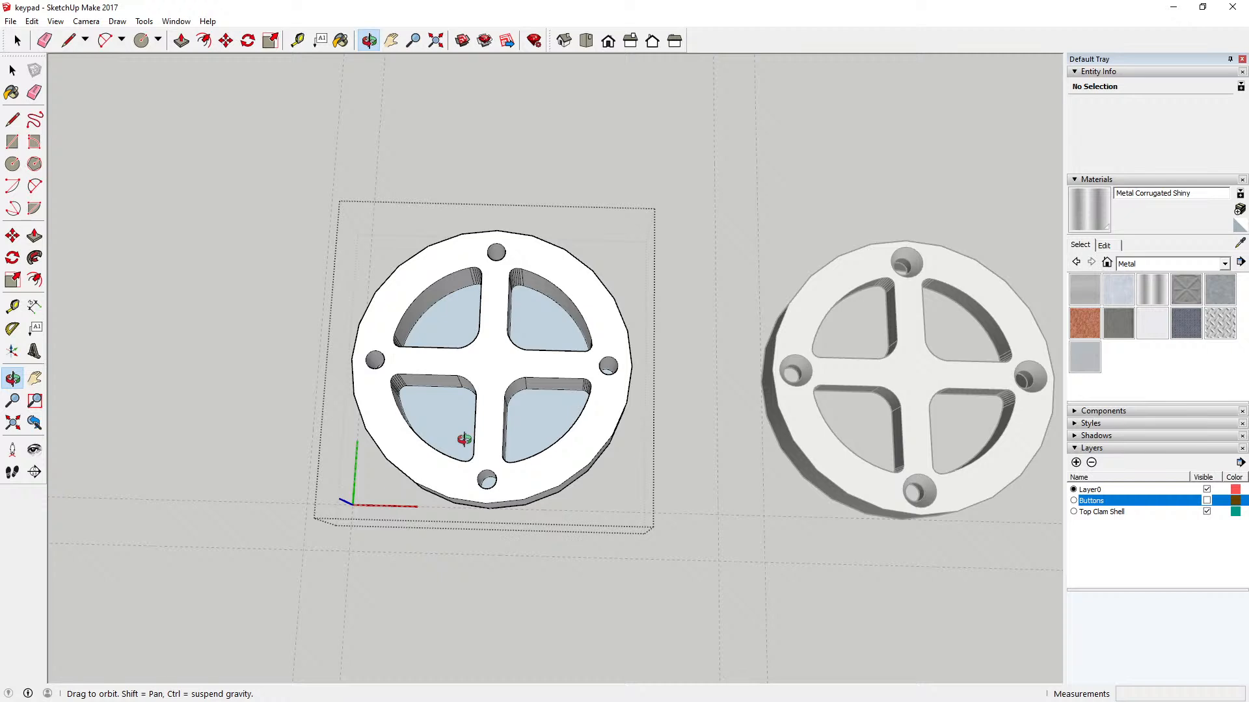
mouse_move(464, 440)
mouse_down()
mouse_move(476, 394)
mouse_move(489, 442)
mouse_up()
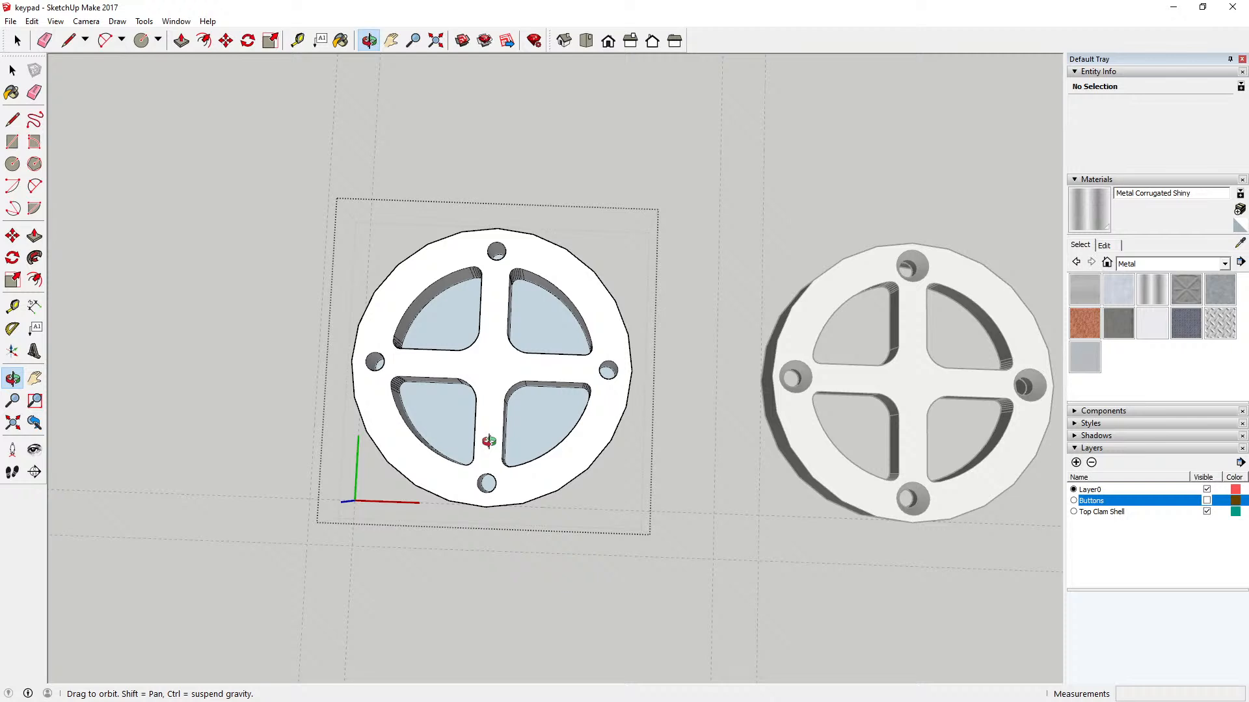
drag(505, 484, 500, 360)
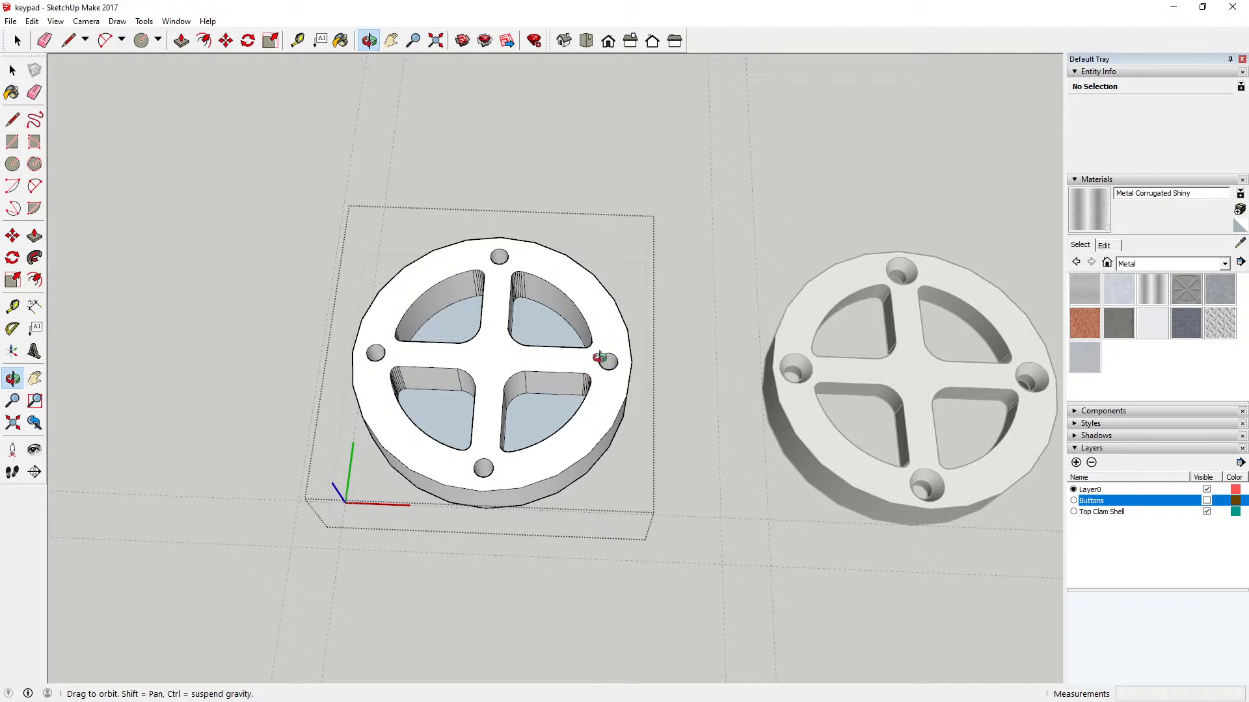
drag(498, 461, 533, 227)
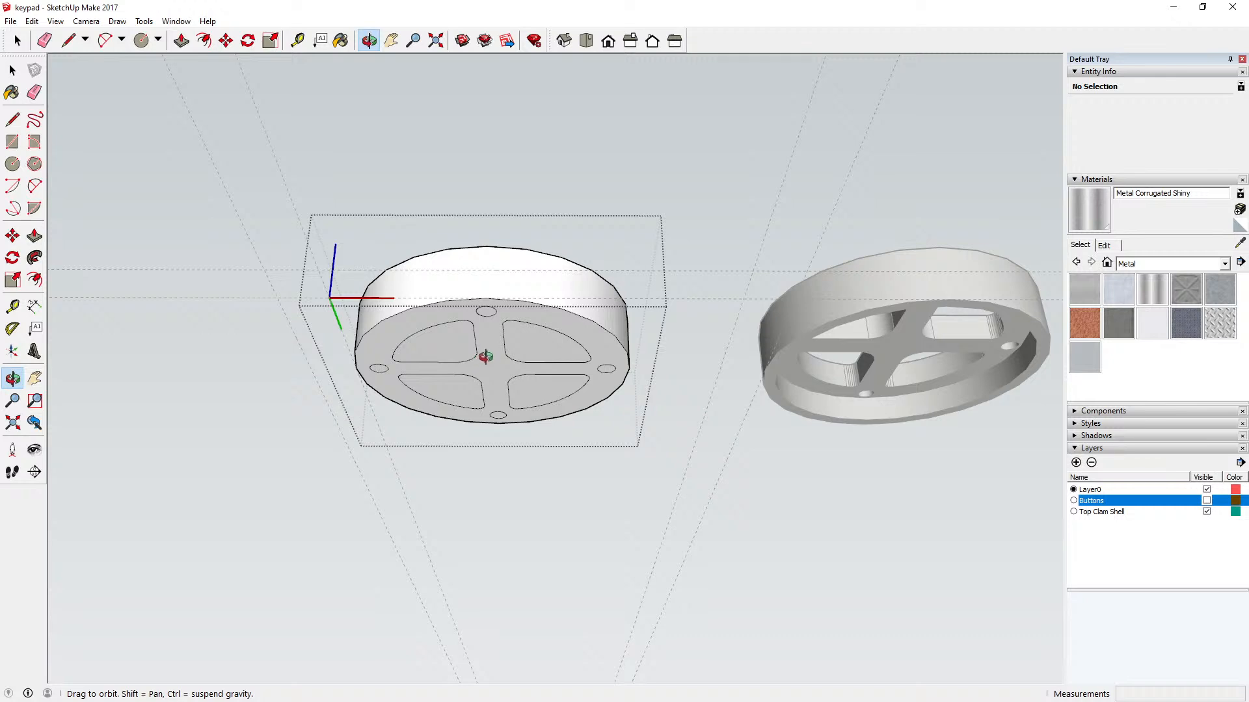
mouse_move(499, 330)
mouse_down()
mouse_move(494, 404)
mouse_move(521, 354)
mouse_move(533, 427)
mouse_move(566, 393)
mouse_up()
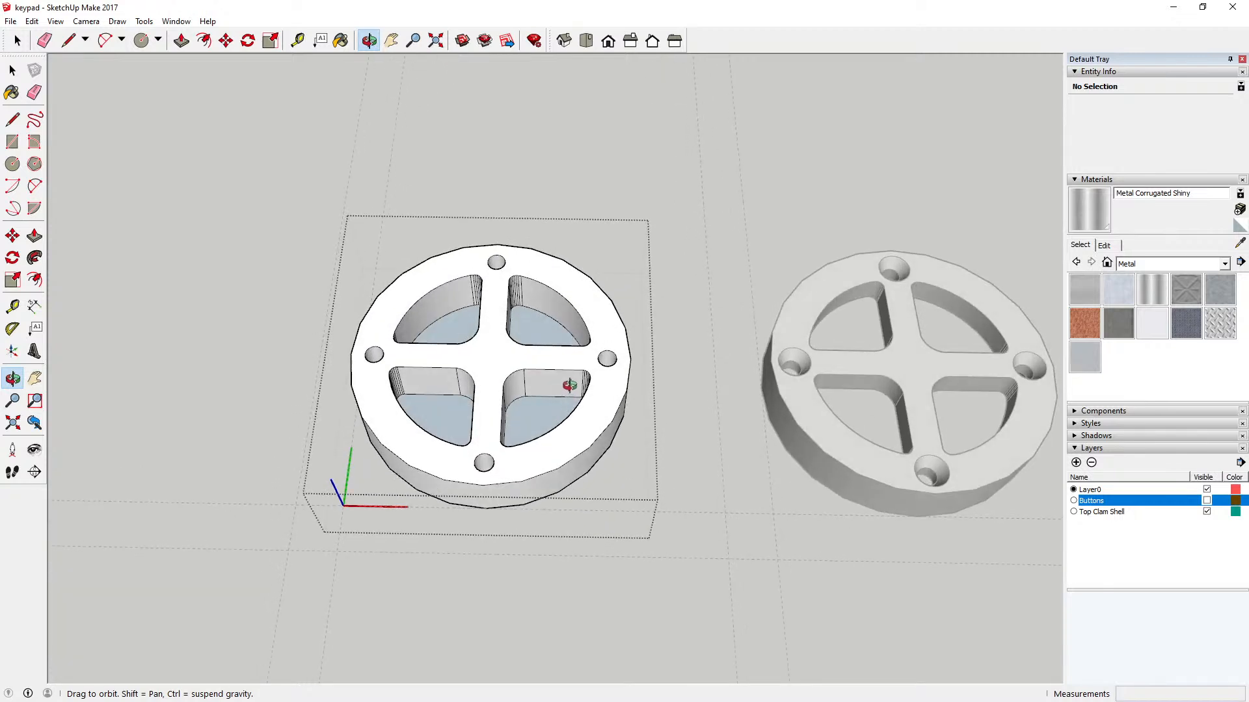
drag(513, 318, 504, 479)
mouse_move(510, 349)
mouse_down()
mouse_move(507, 409)
mouse_move(494, 299)
mouse_move(493, 335)
mouse_up()
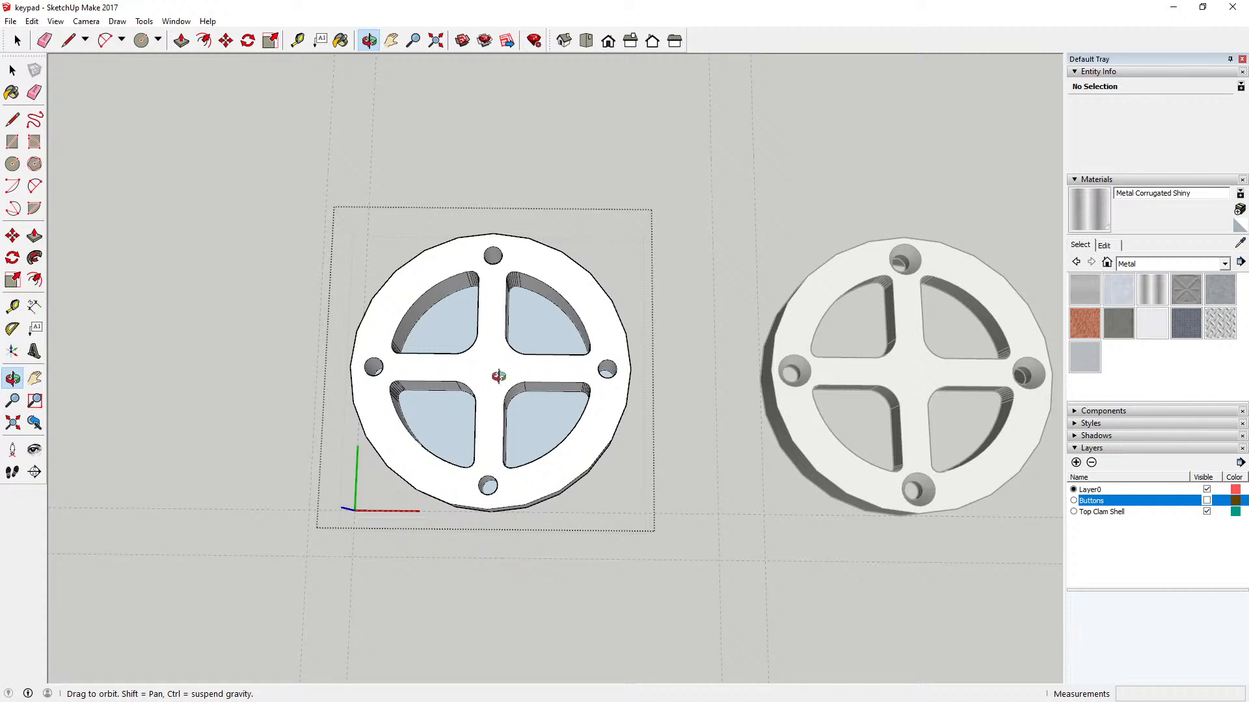
scroll(500, 379, up, 4)
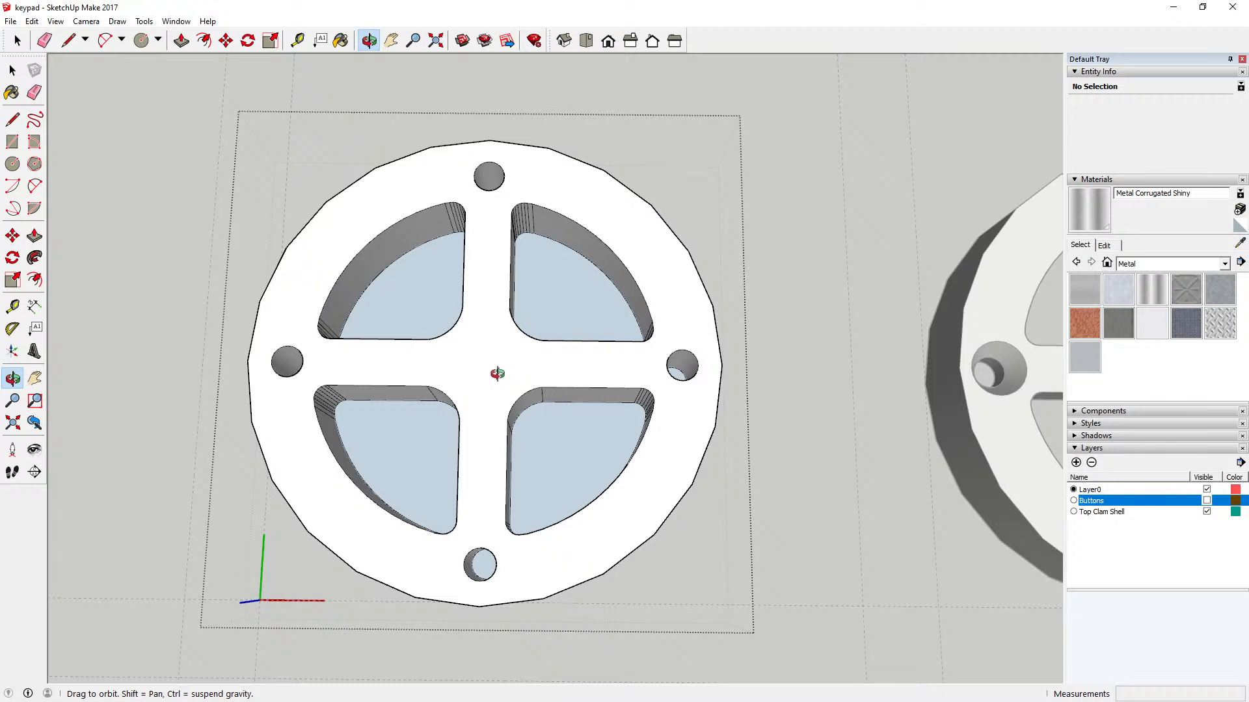
Step: Try to open one key pocket by pushing its floor face 12 mm to the top face, and inspect the underside
click(12, 70)
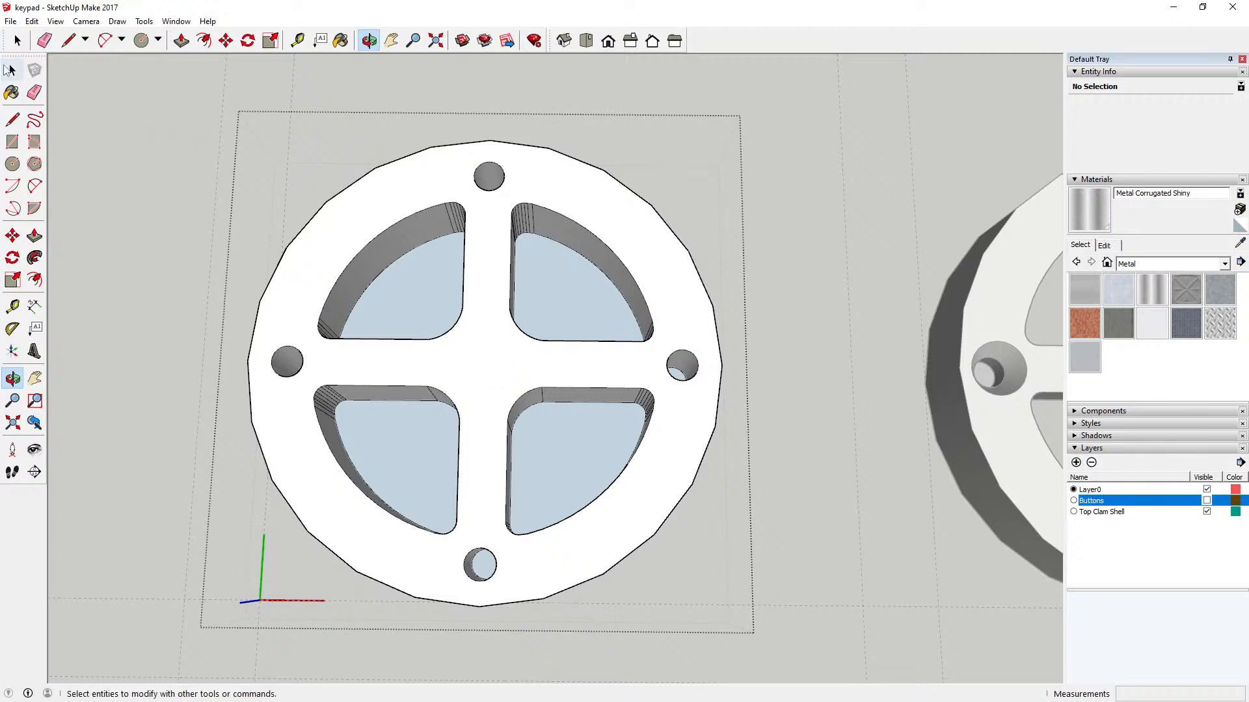
click(409, 275)
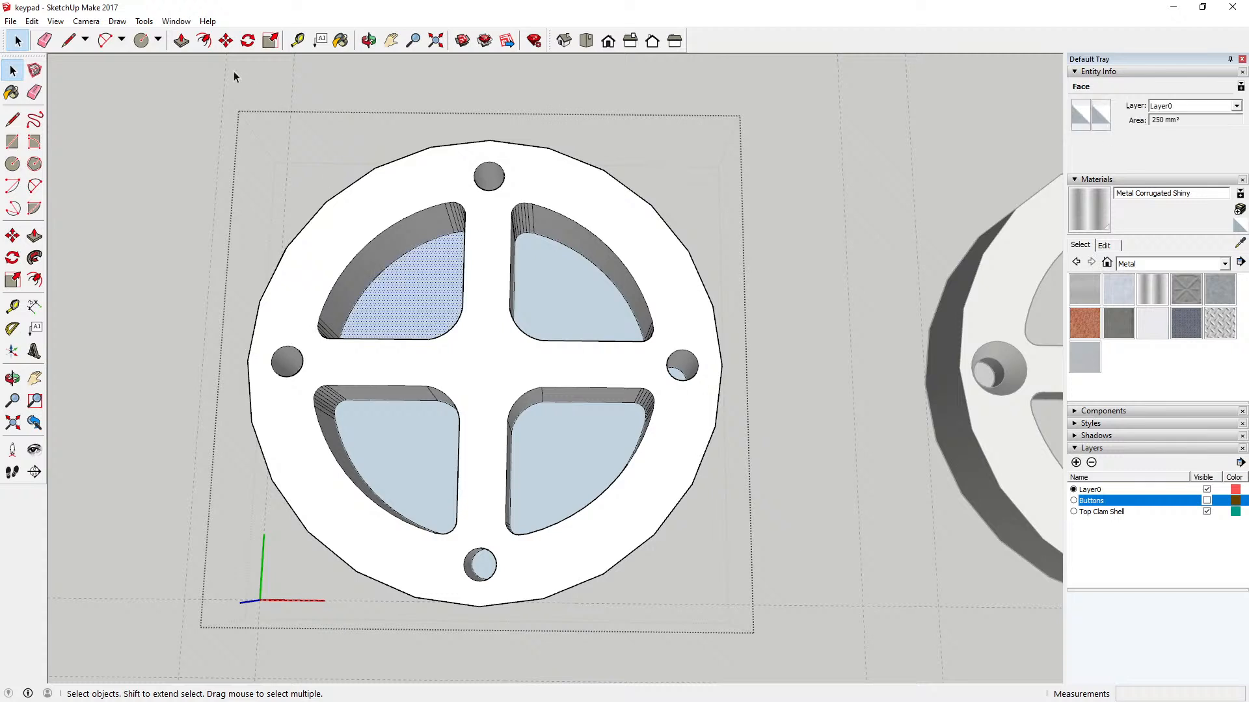
click(182, 41)
click(404, 287)
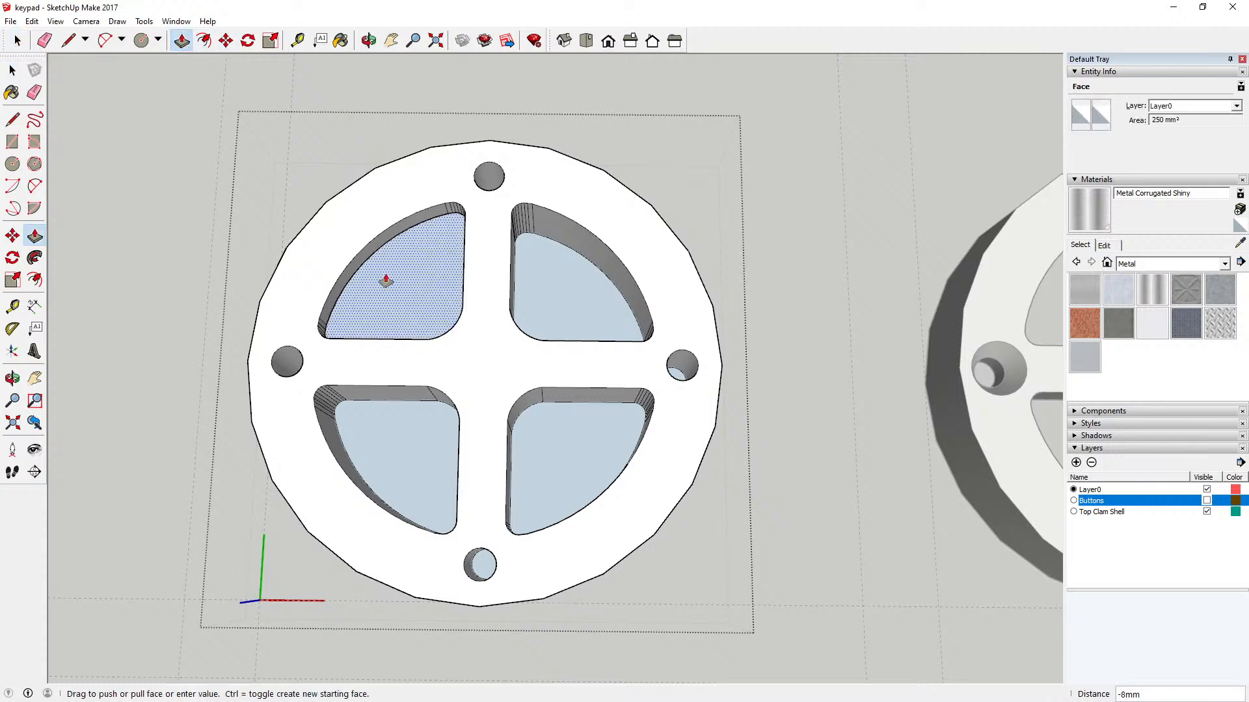
click(330, 343)
click(368, 40)
drag(391, 287, 479, 154)
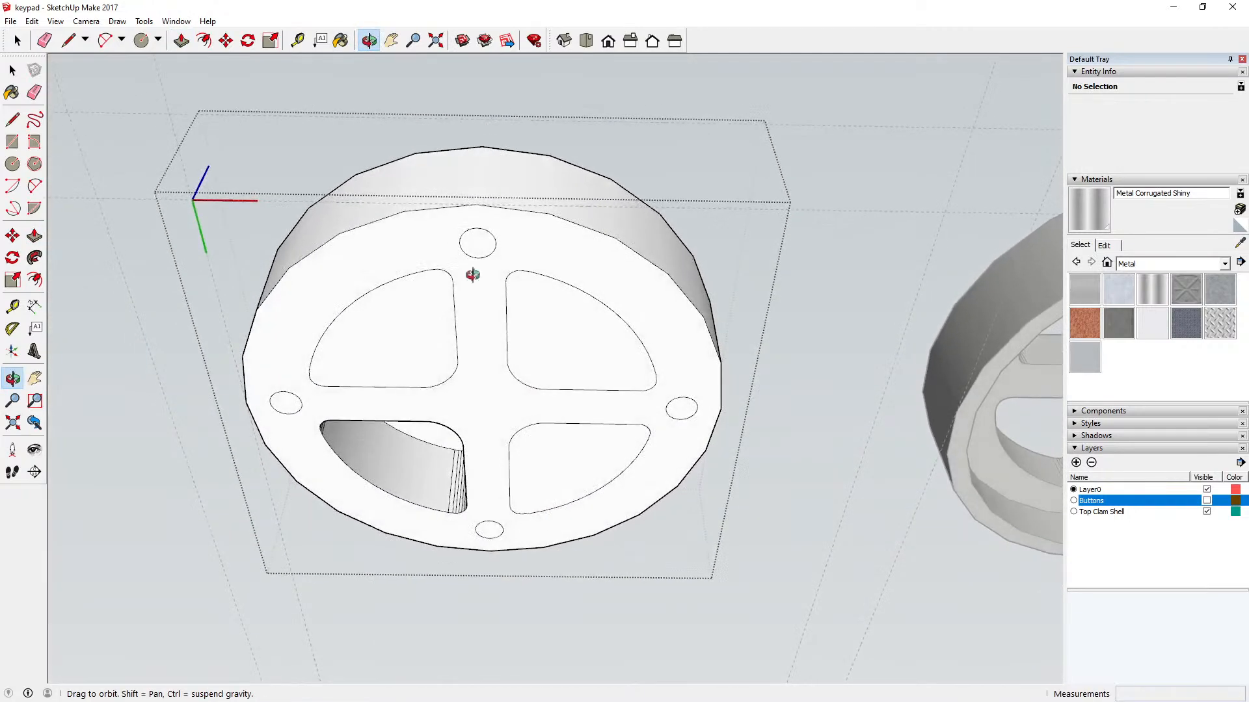
drag(474, 273, 297, 295)
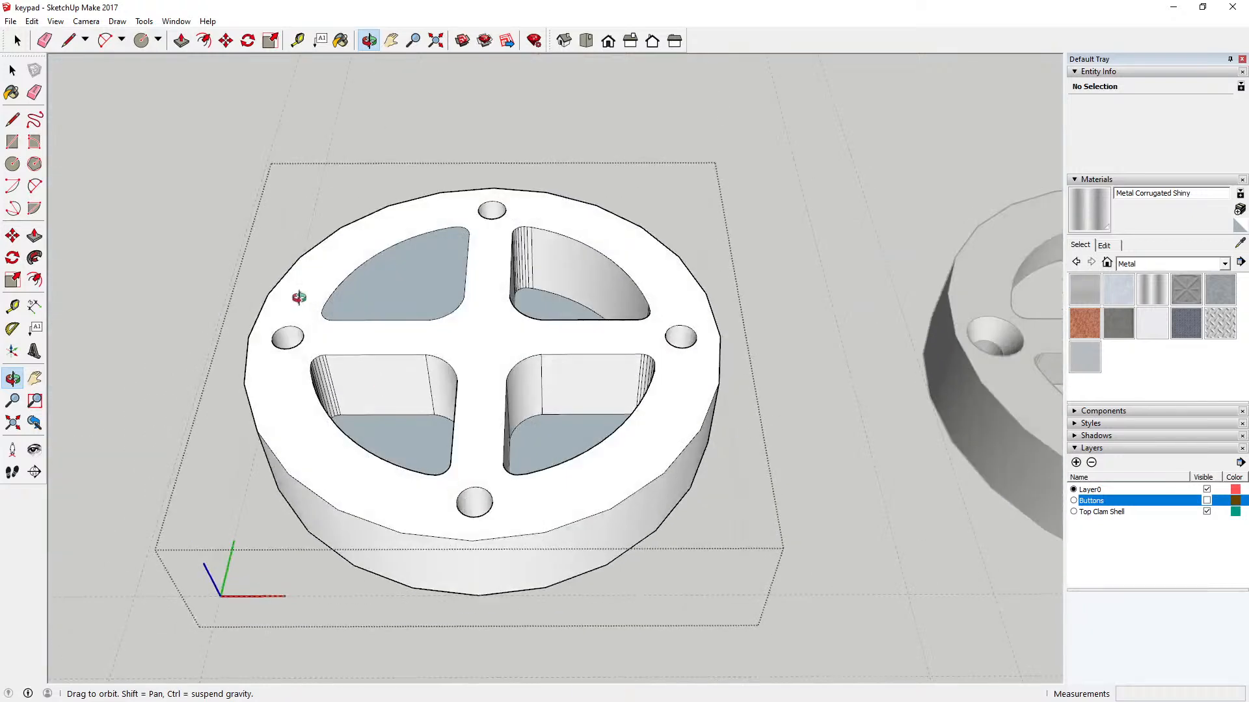
Step: Undo the key pocket push and the 12 mm disc extrusion, keeping the disc group open for editing
click(31, 21)
click(52, 32)
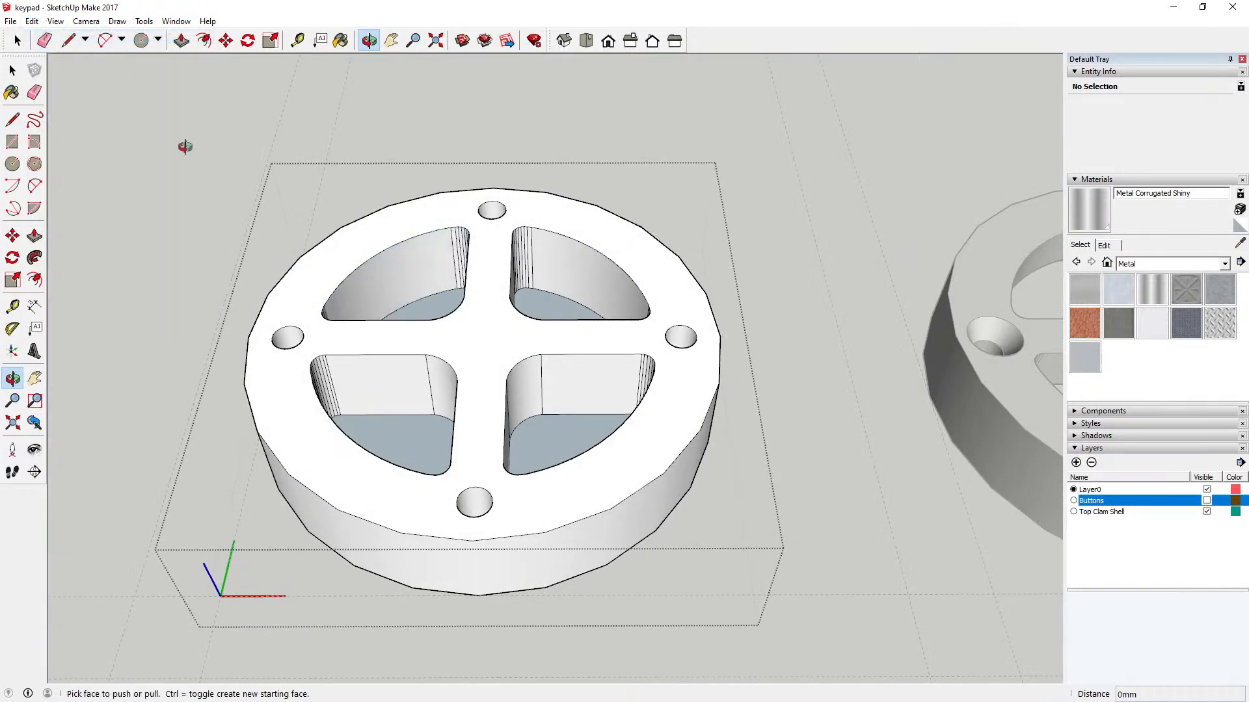
click(13, 70)
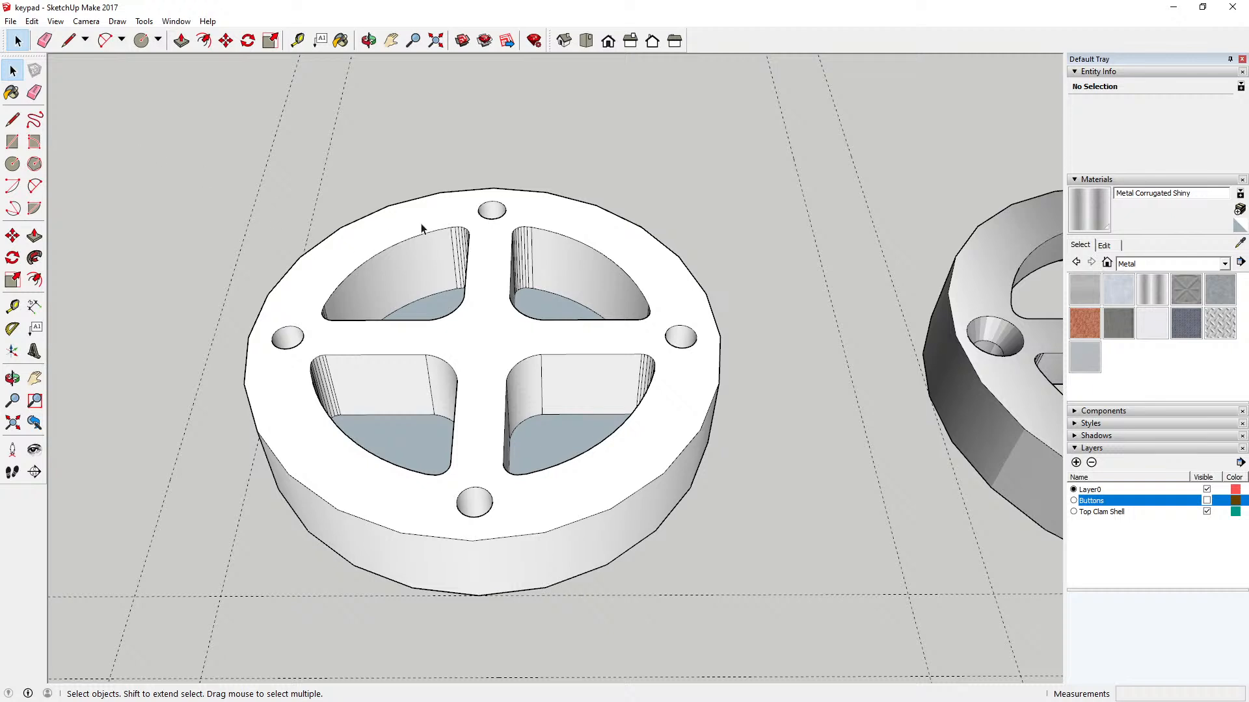
click(32, 20)
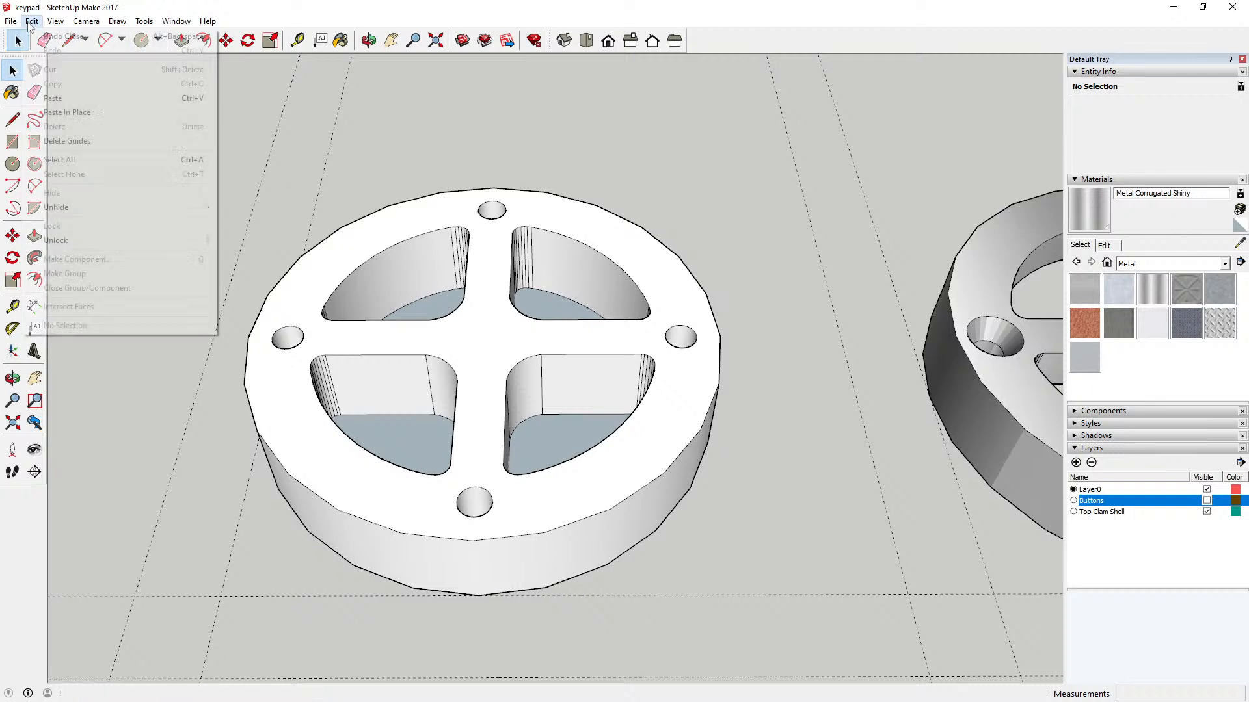
click(39, 36)
click(31, 21)
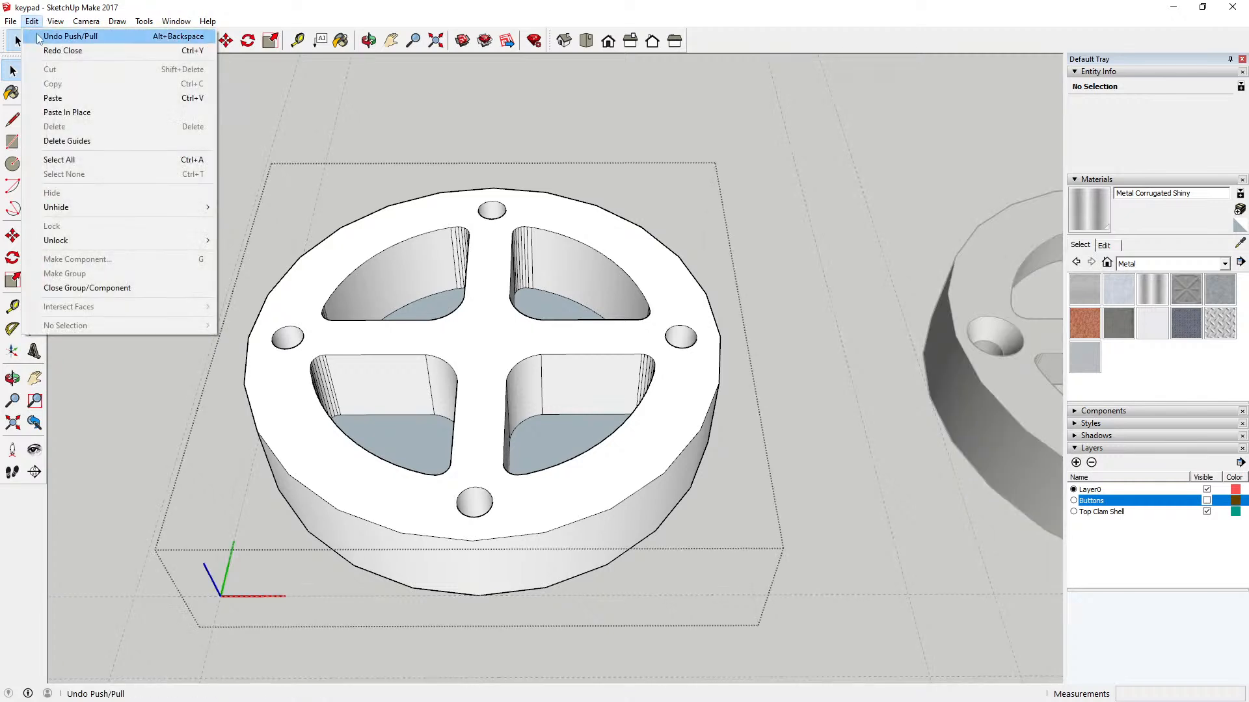
click(39, 36)
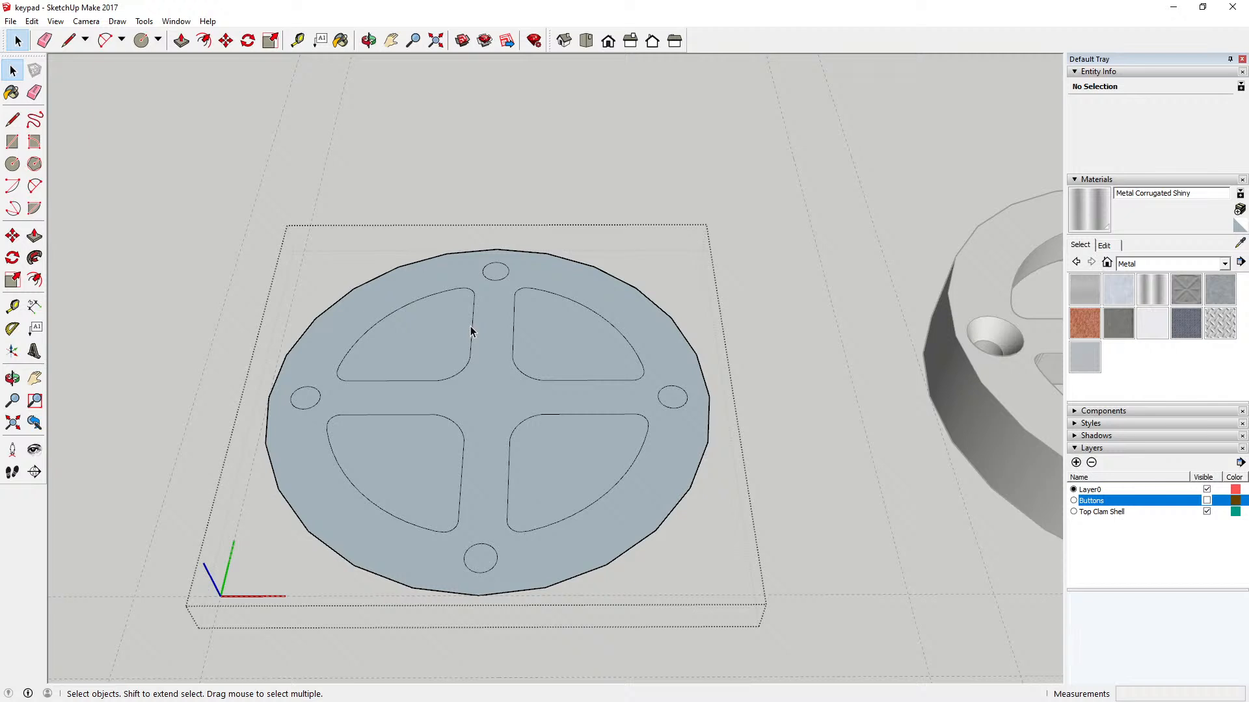
Step: Cut the four key shapes out of the disc component and paste them in place outside it
scroll(474, 350, down, 3)
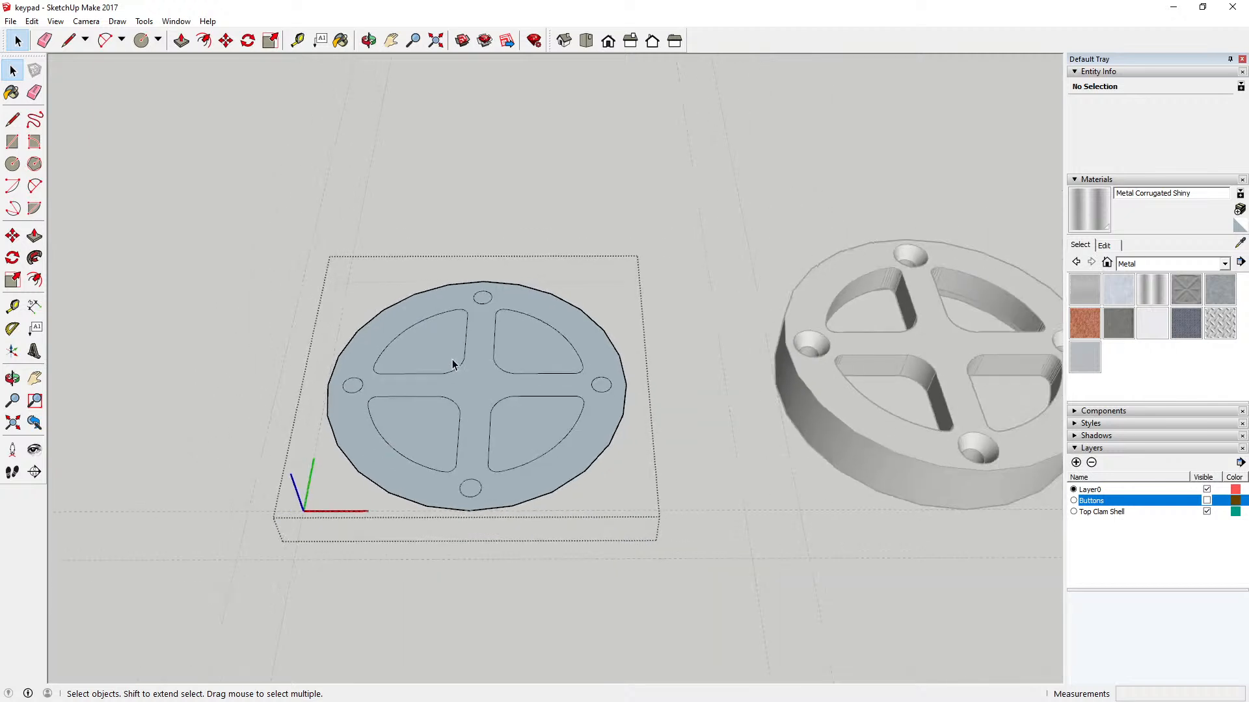
click(429, 374)
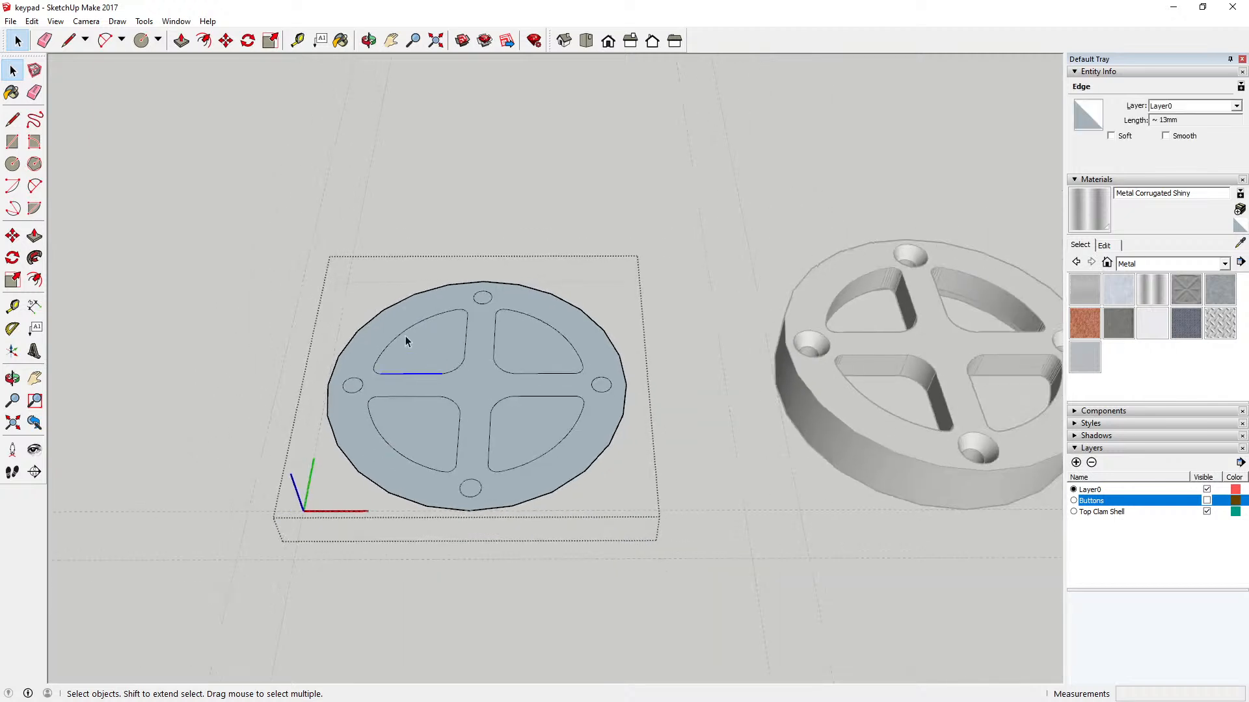
drag(341, 286, 597, 489)
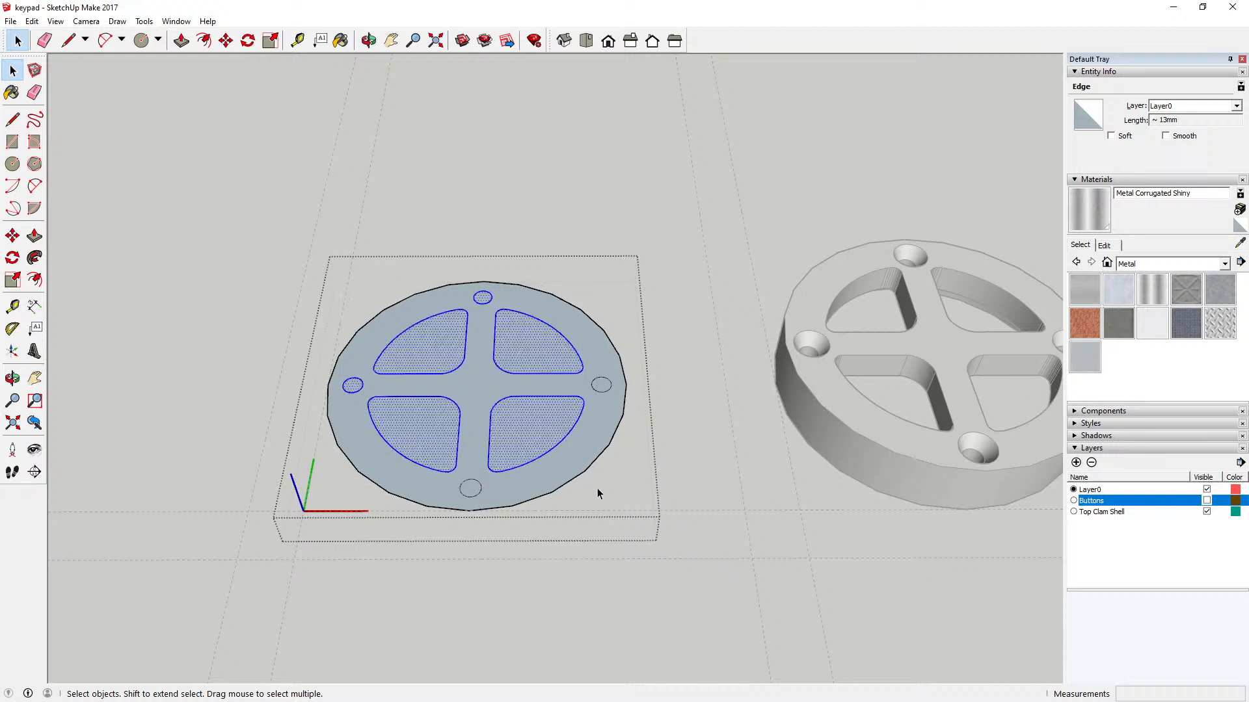
shift+double_click(485, 299)
shift+double_click(361, 387)
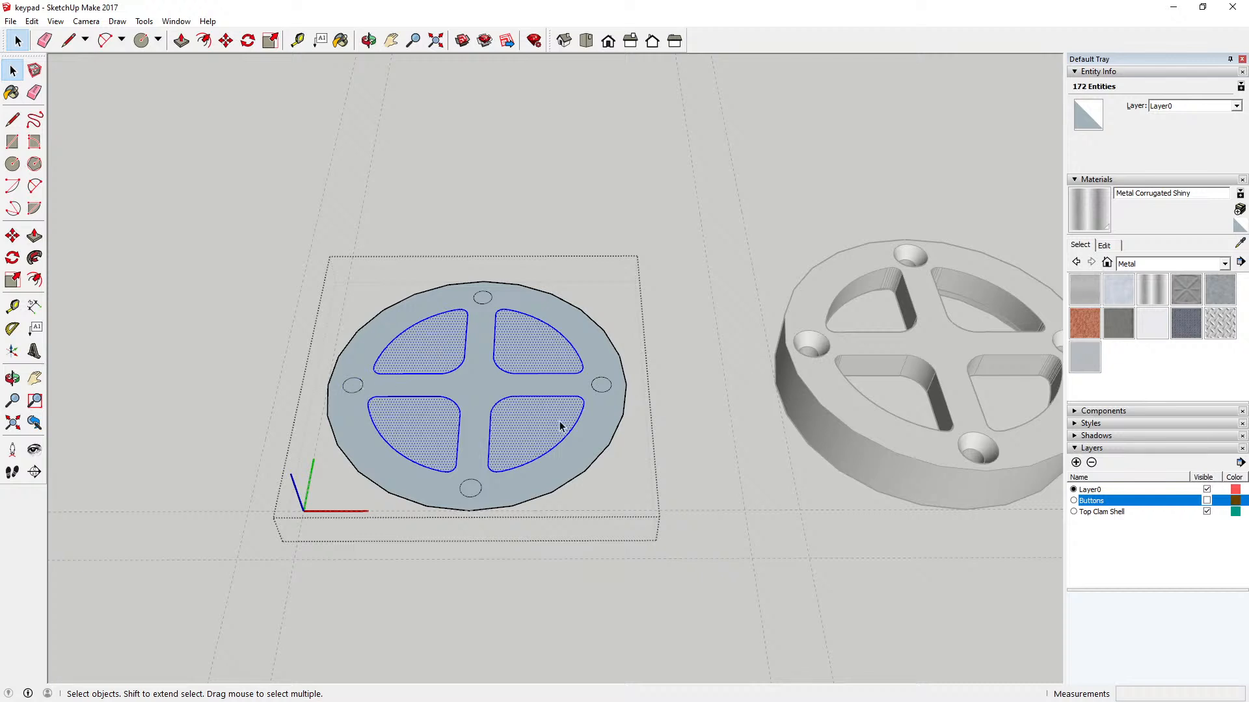
click(31, 21)
click(62, 73)
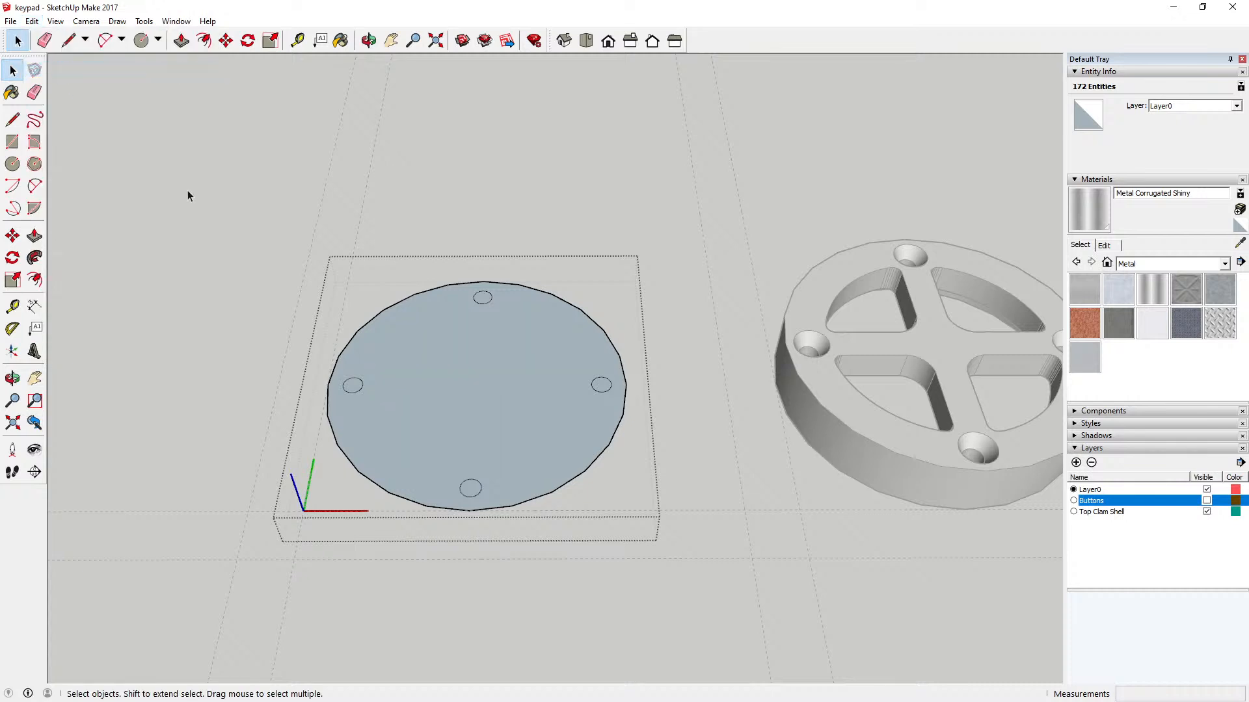
click(31, 21)
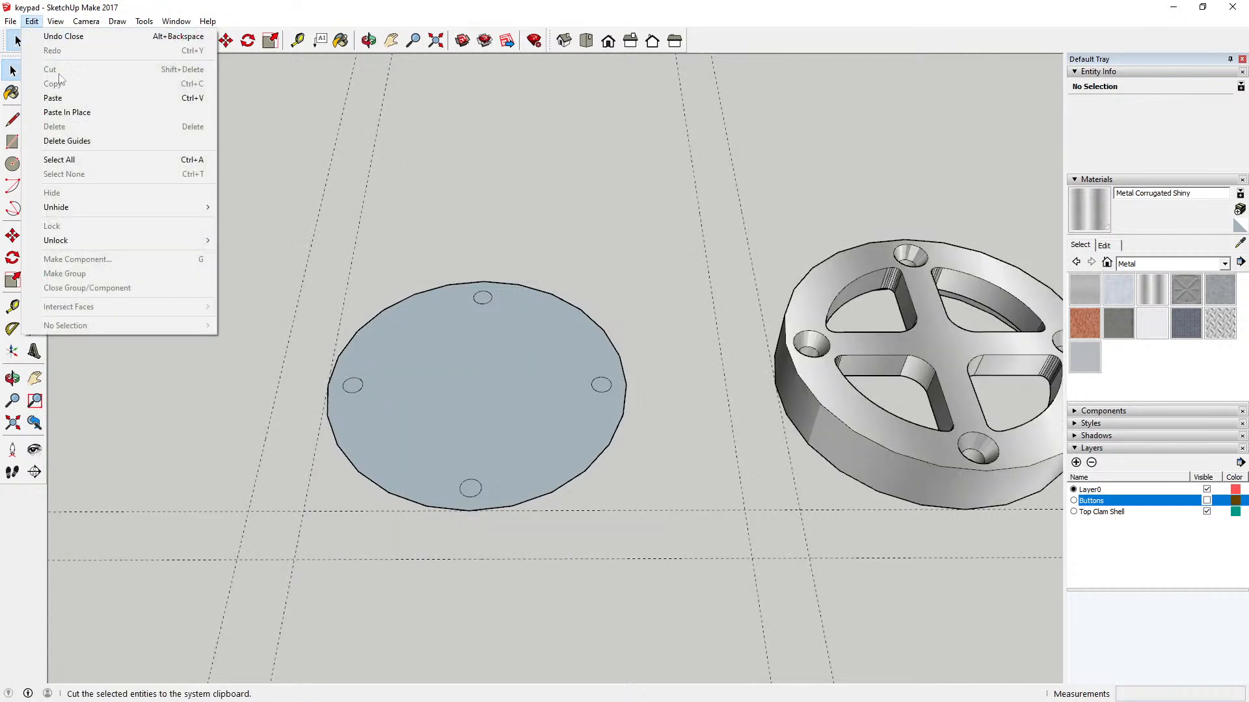
click(82, 114)
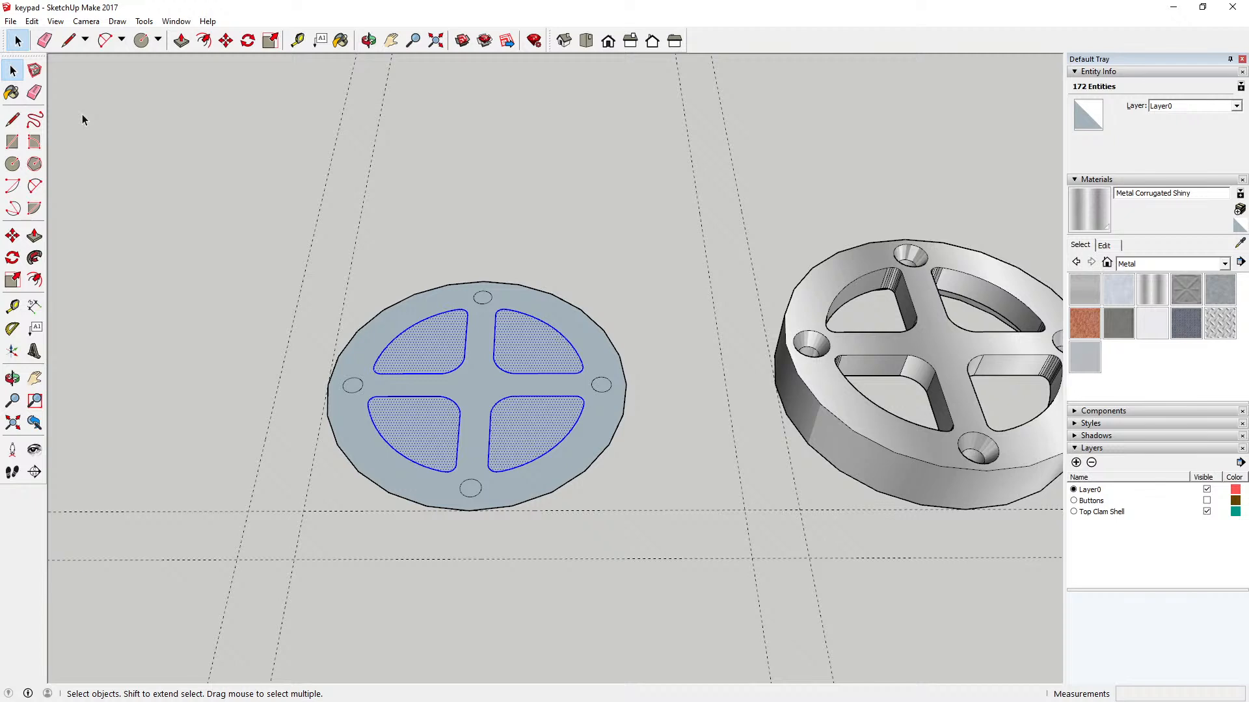
click(317, 257)
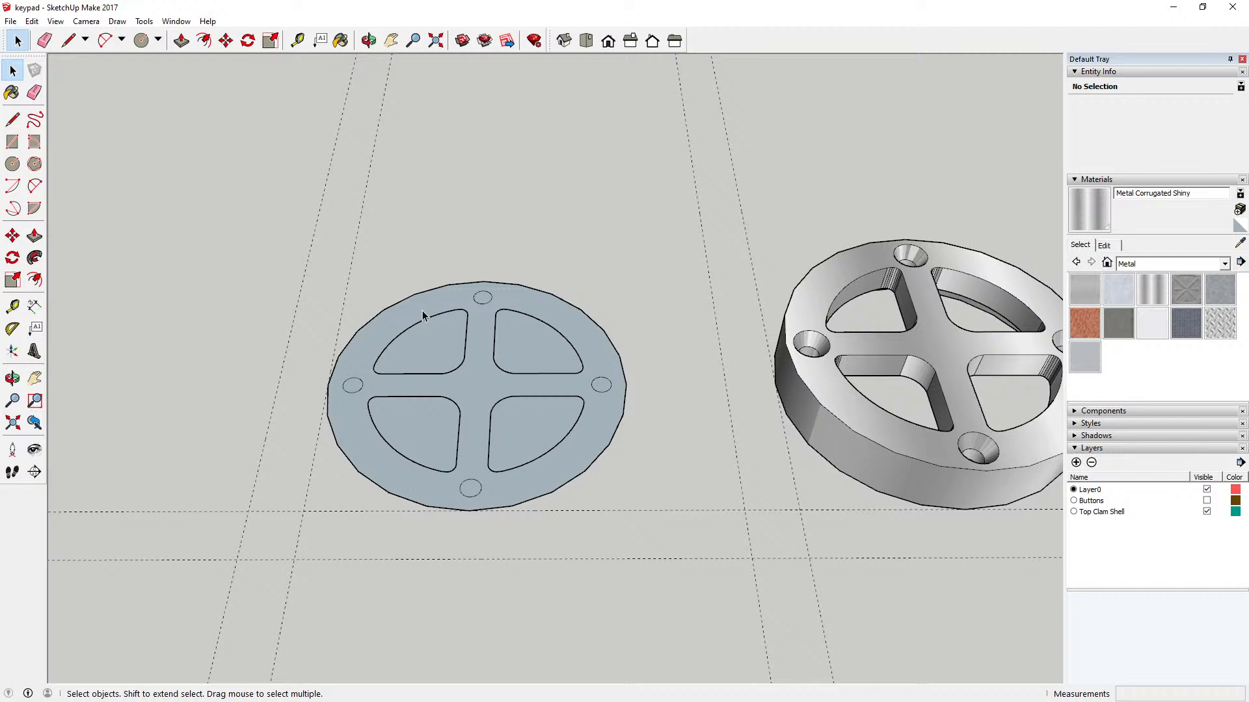
Step: Move the four loose key shapes 24 mm straight up above the disc along the blue axis
key(o)
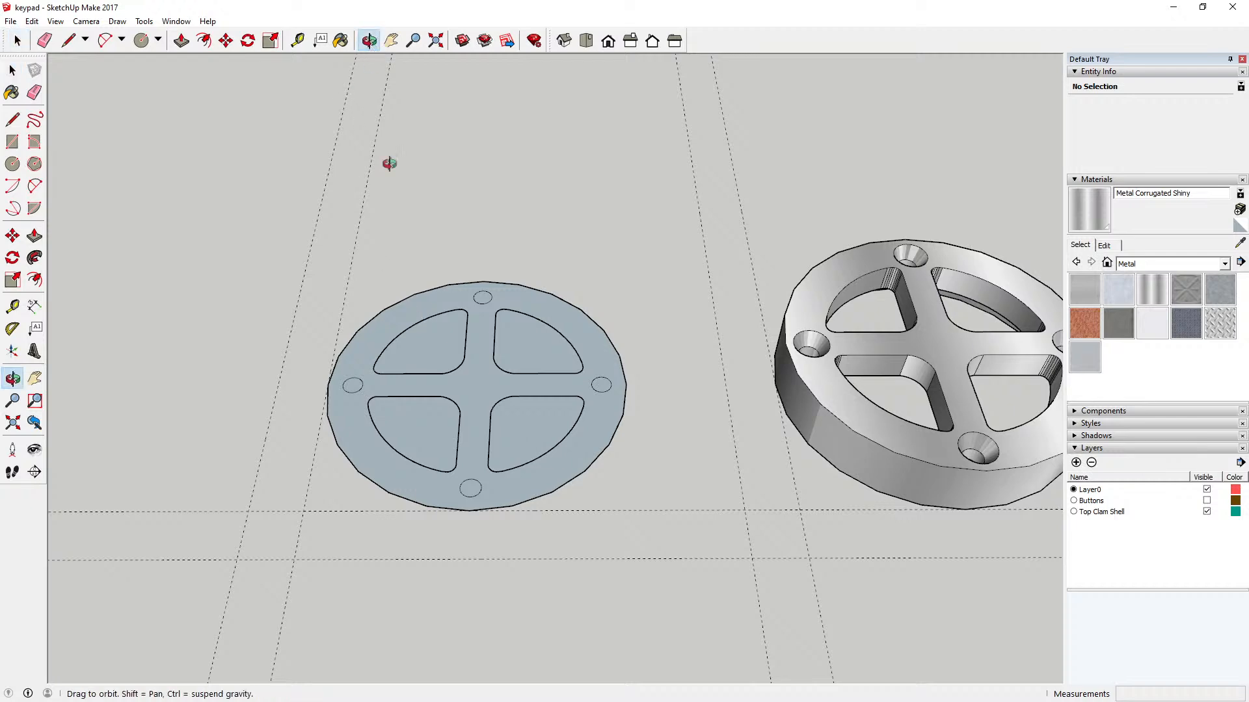
drag(410, 292, 391, 107)
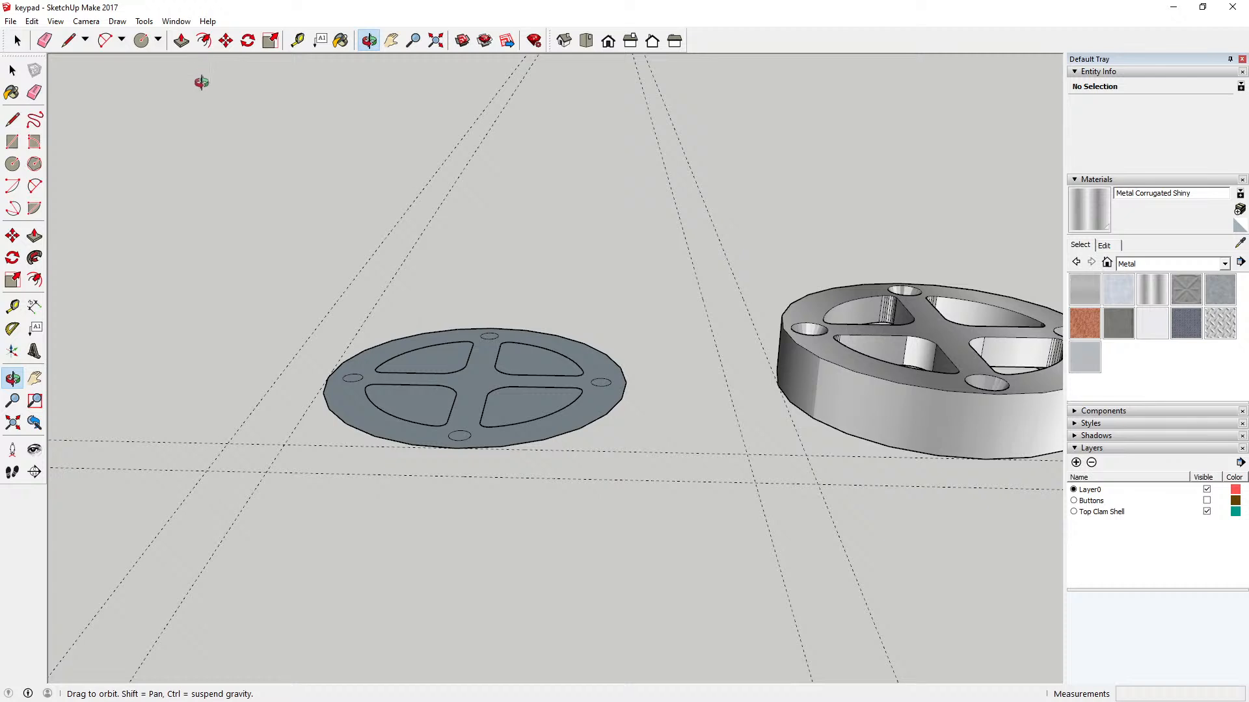
click(13, 71)
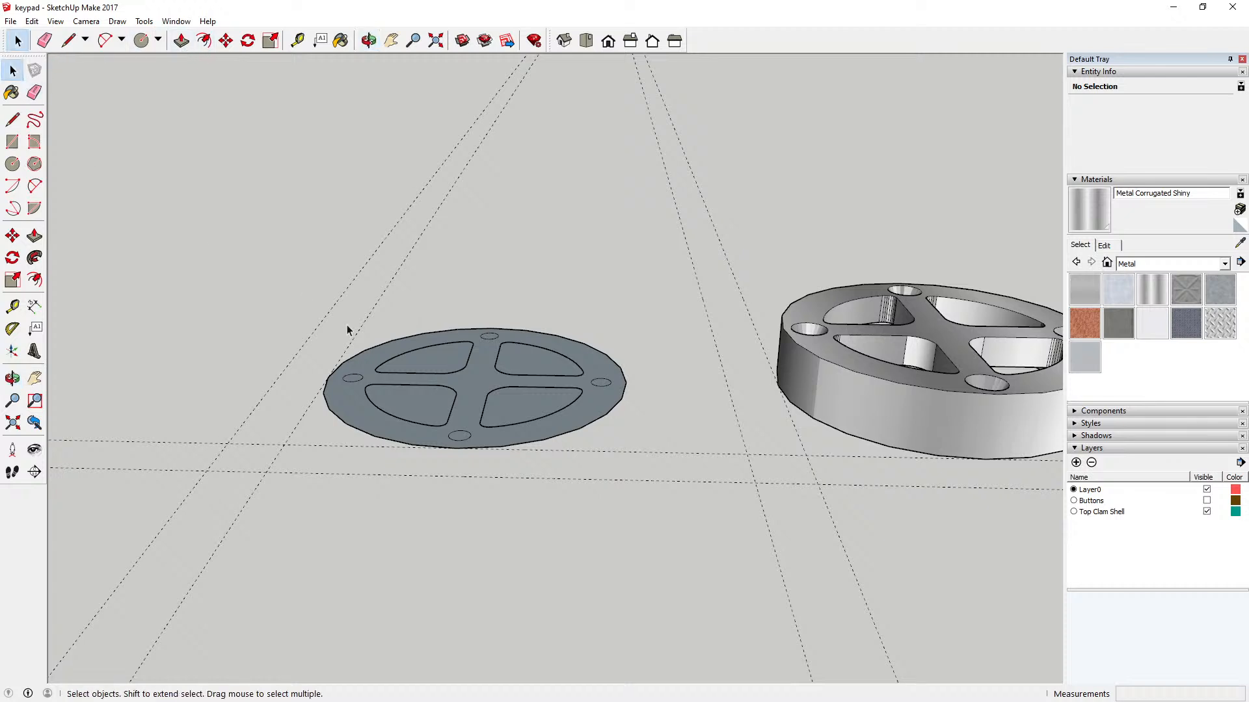
drag(298, 314, 631, 474)
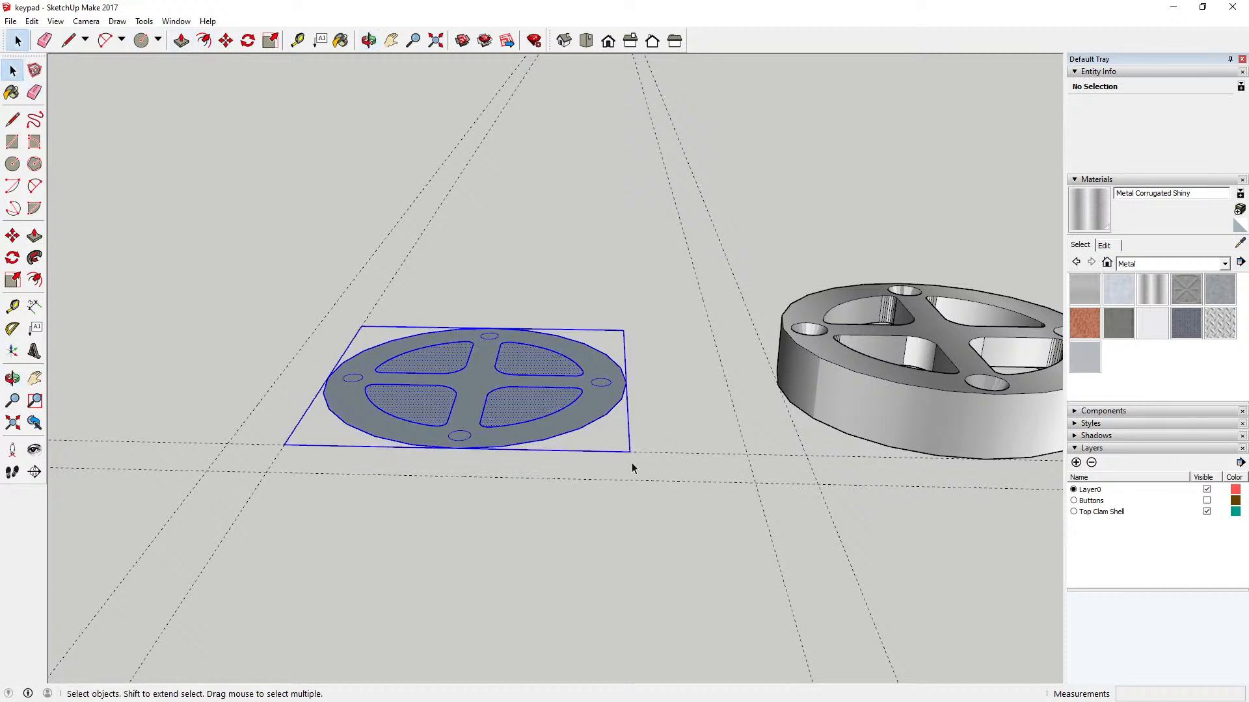
click(634, 332)
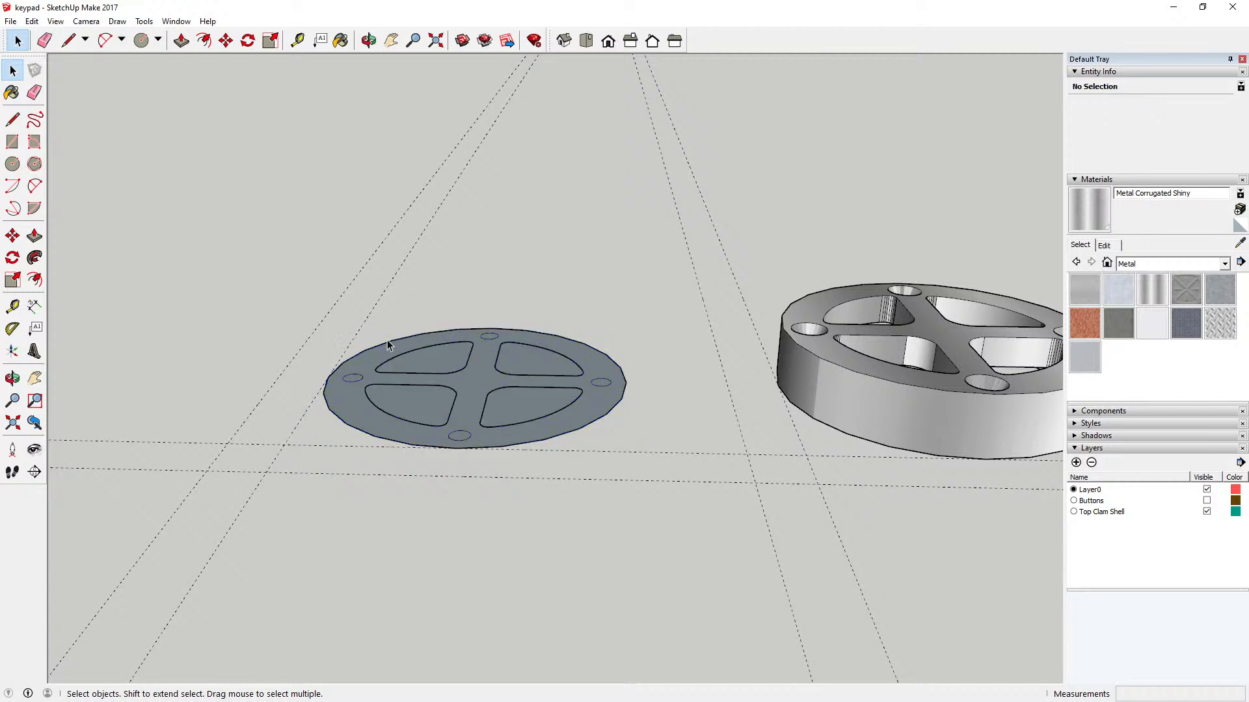
click(410, 360)
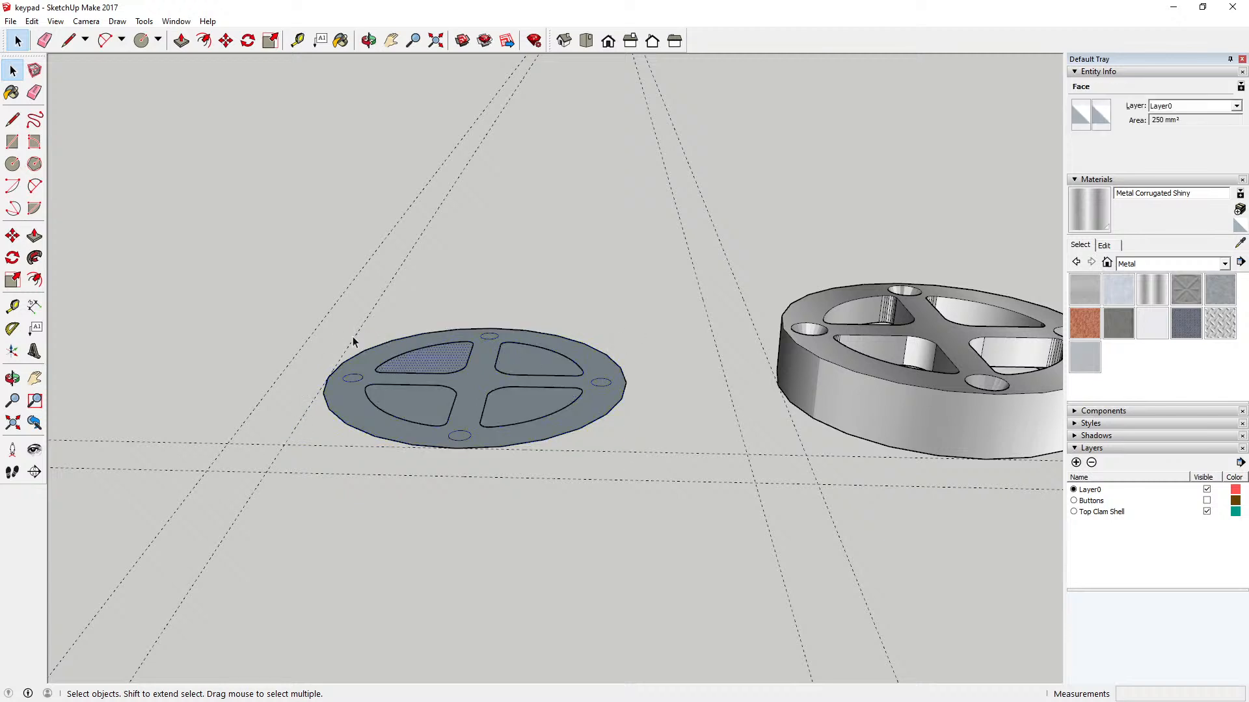
drag(338, 316, 595, 431)
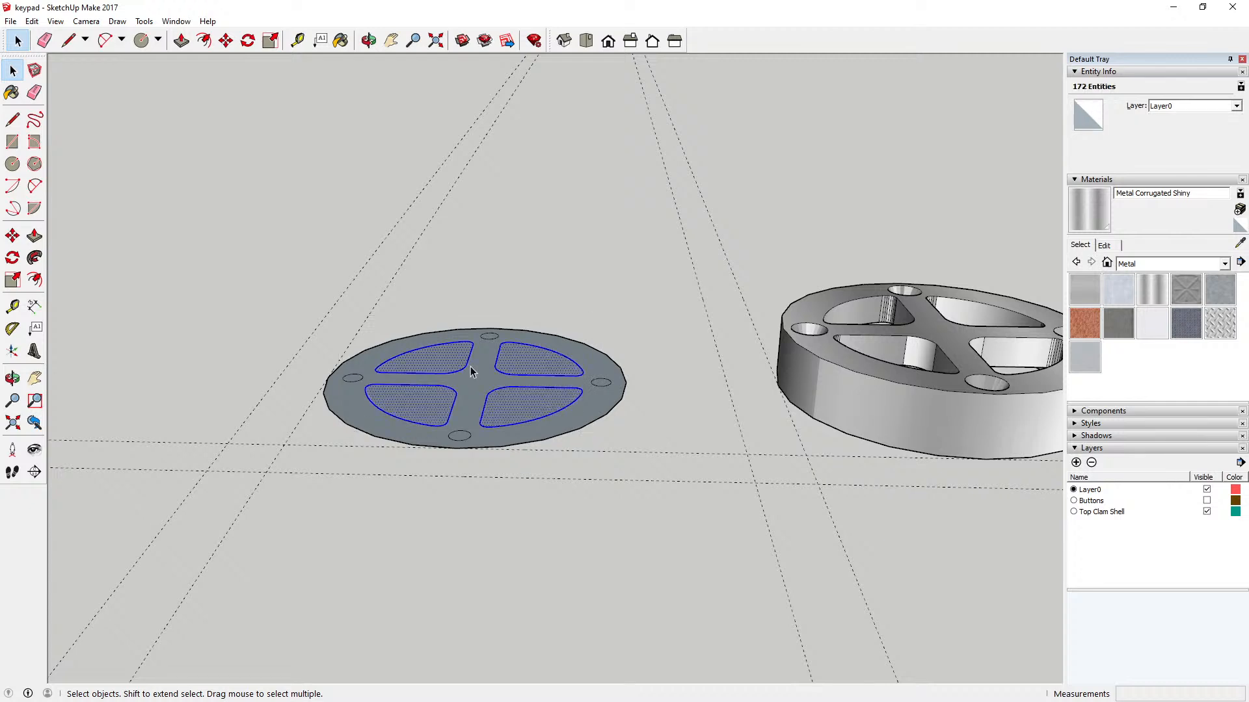
key(m)
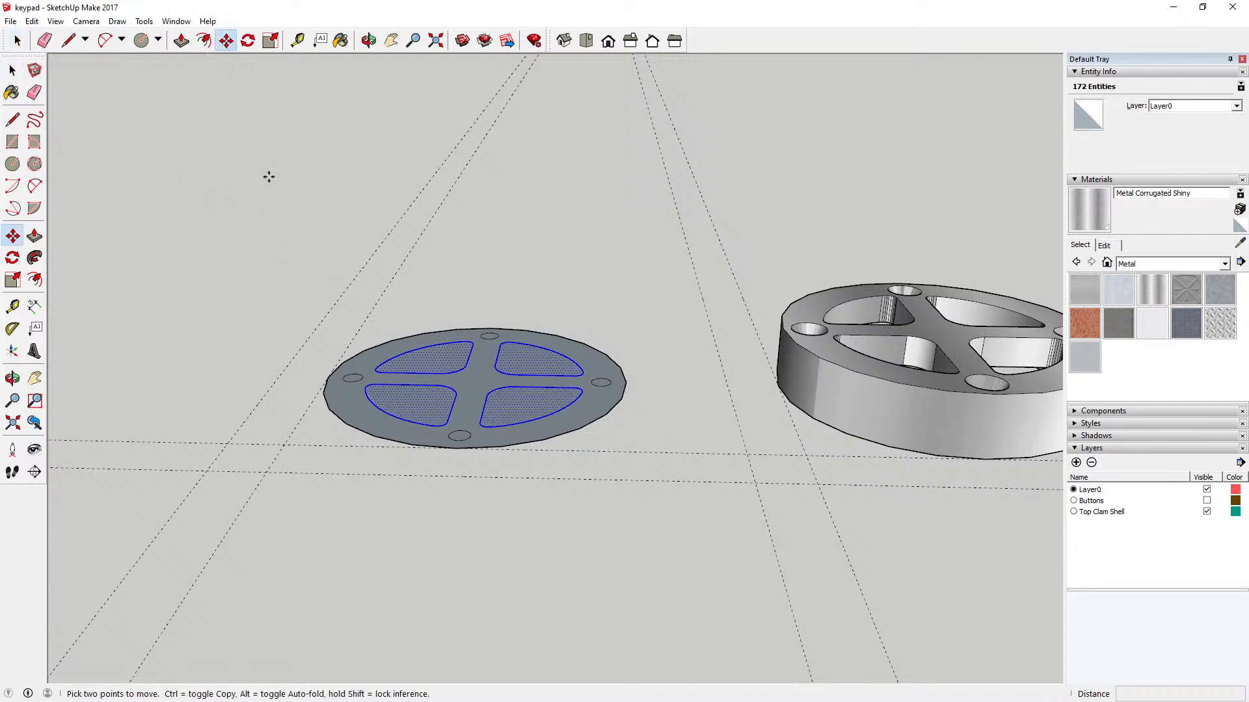
click(450, 387)
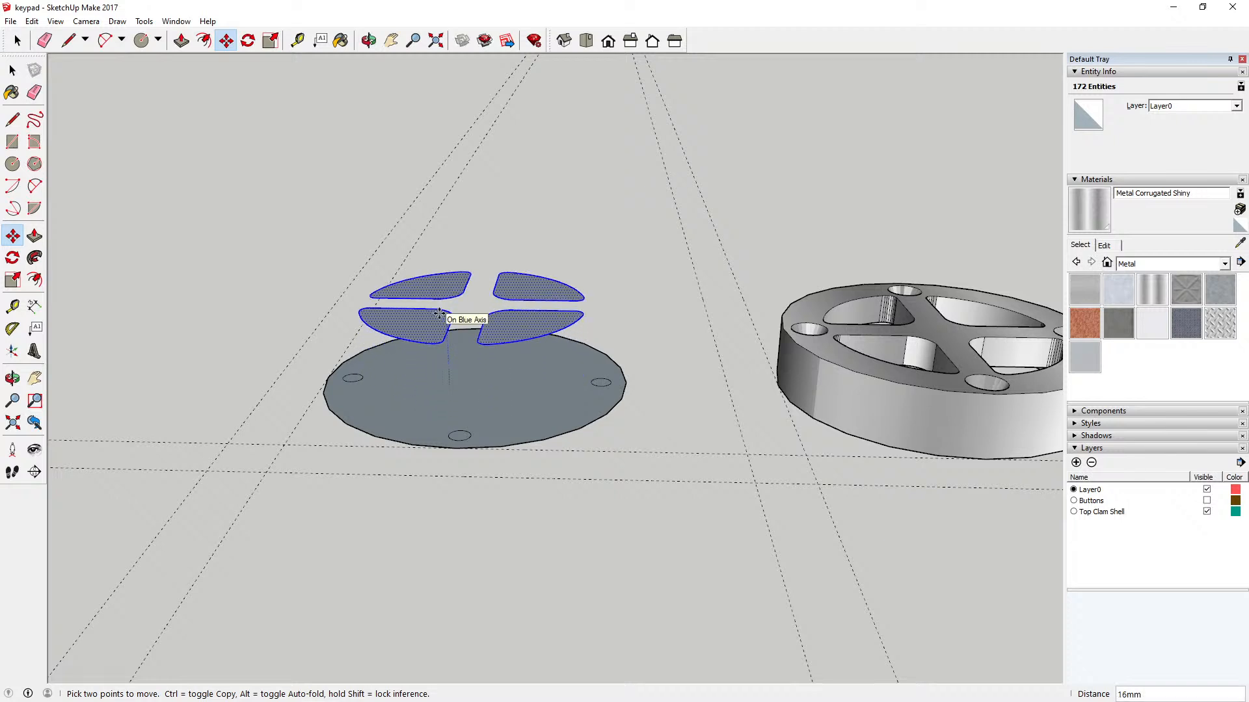
text(24)
key(Return)
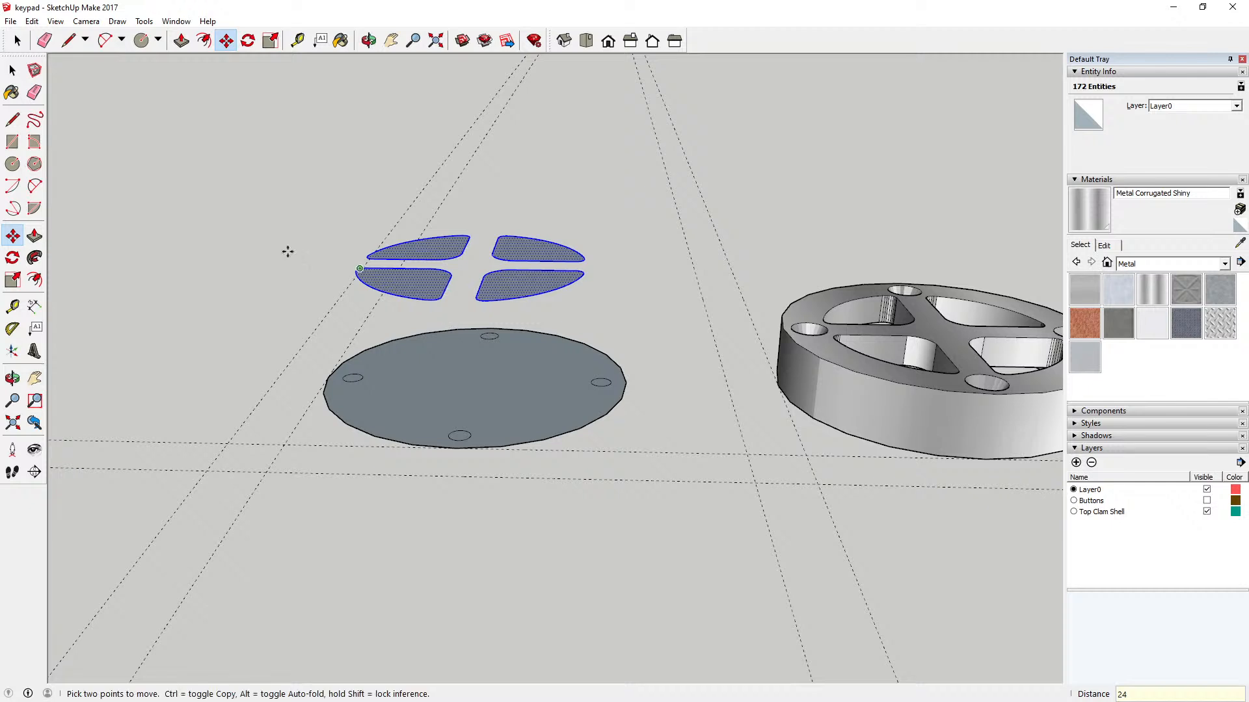
Step: Cut the four screw-hole circles out of the disc component and paste them in place outside it
click(12, 69)
click(424, 344)
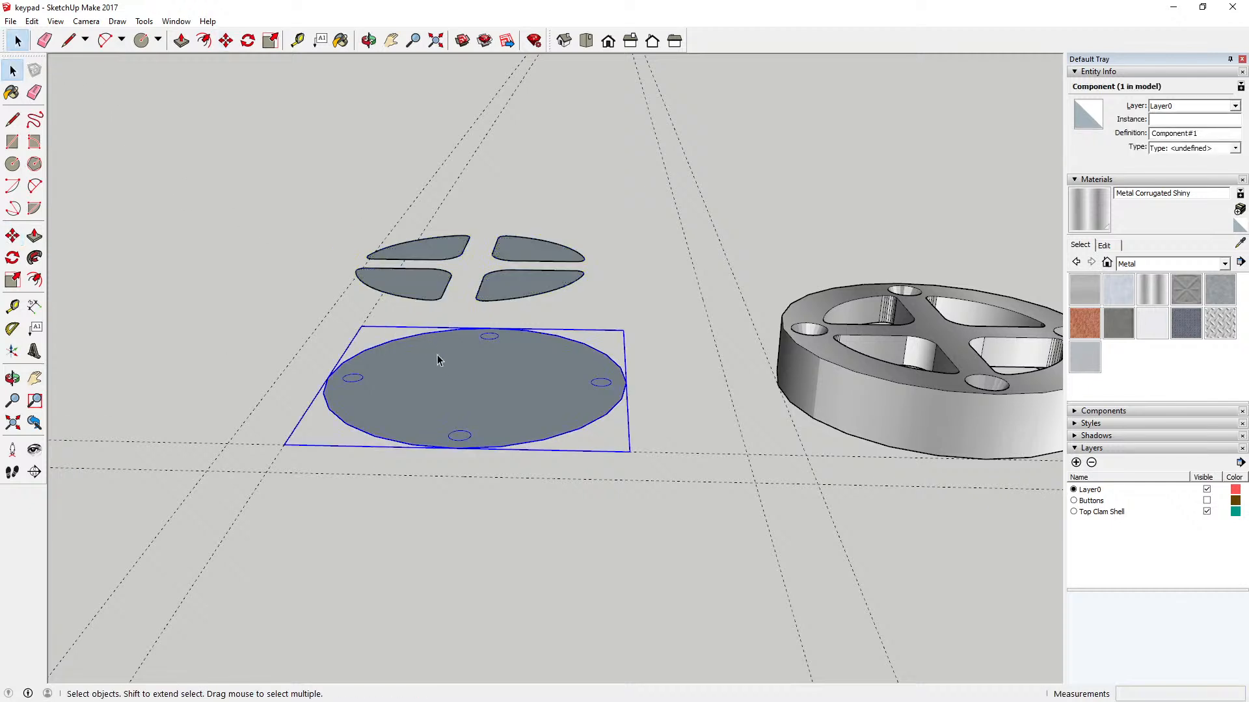
double_click(440, 378)
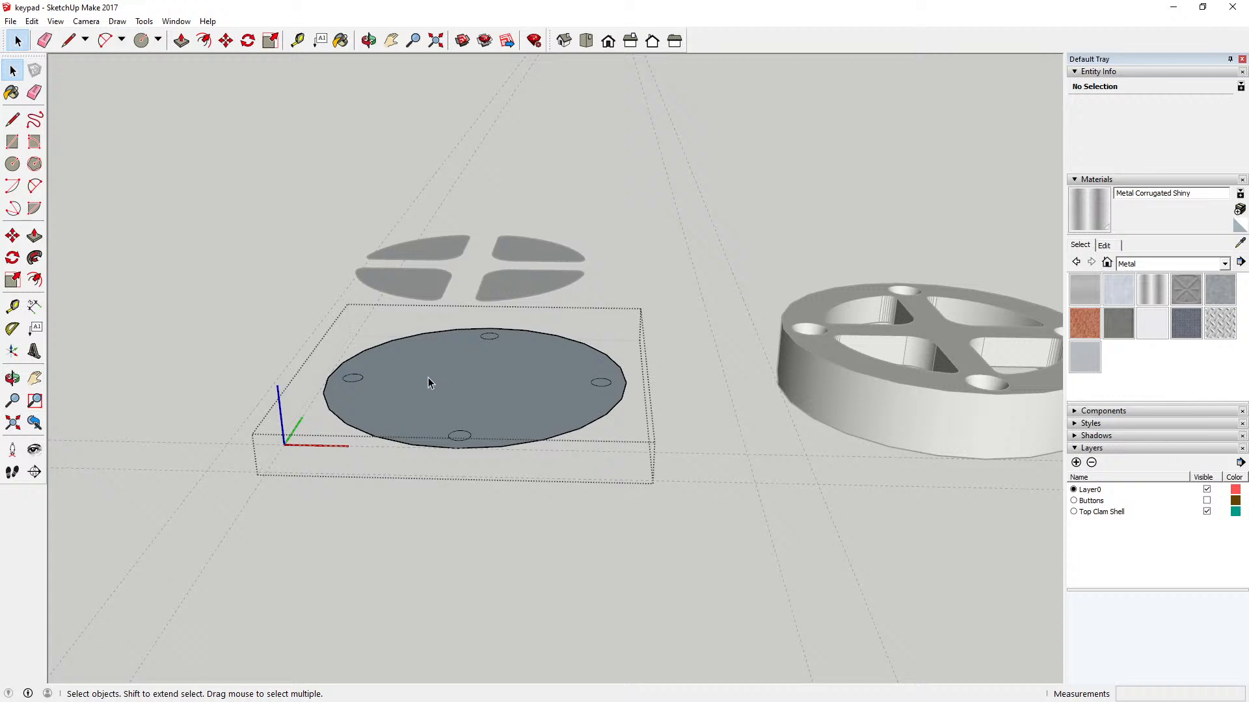
click(354, 382)
shift+click(491, 338)
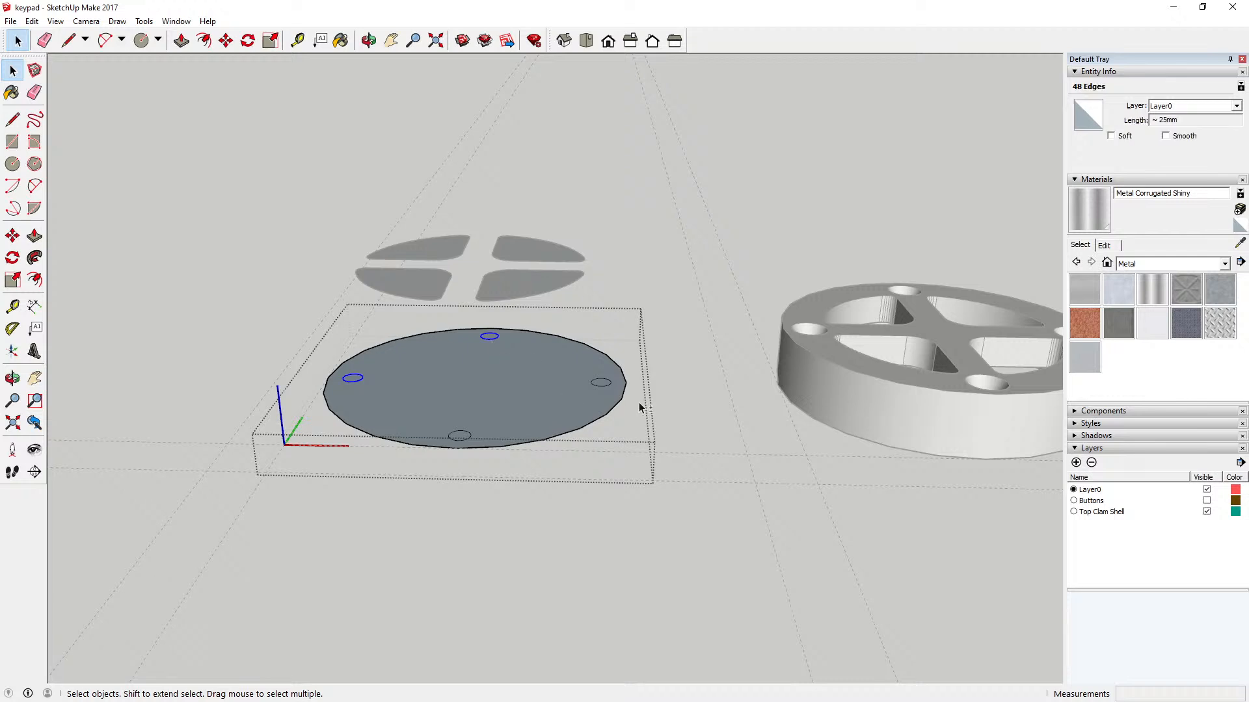
shift+click(603, 385)
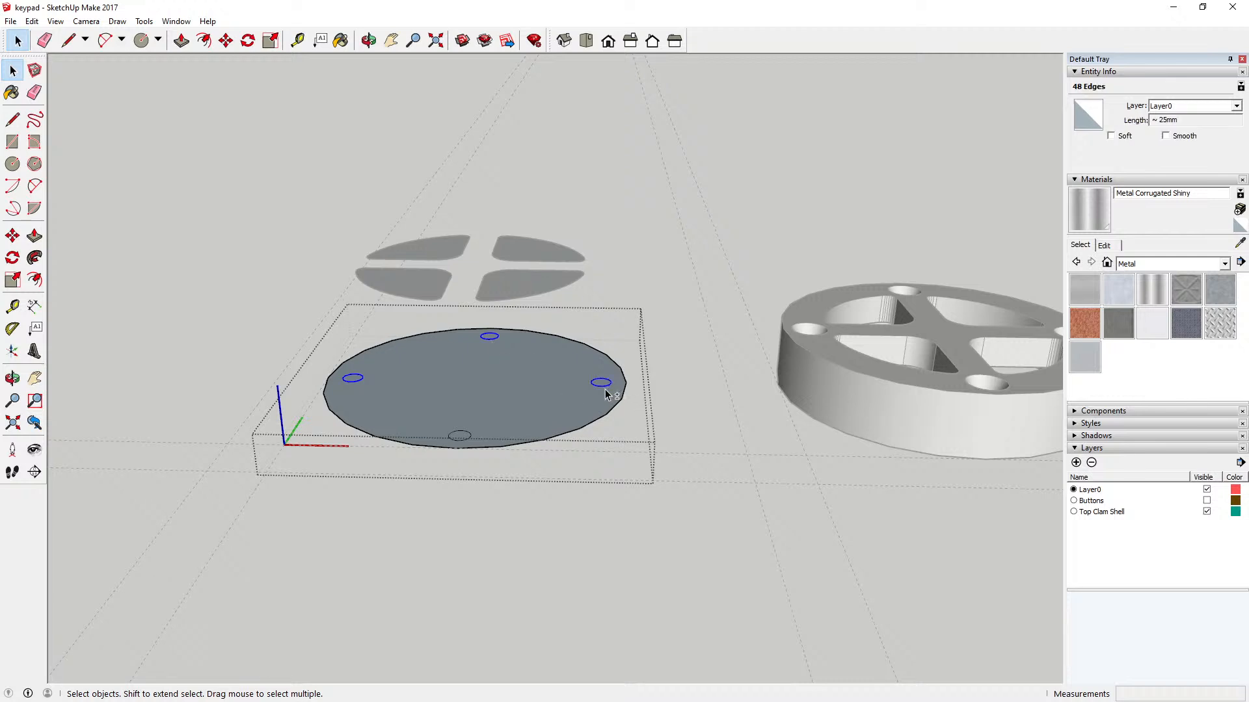
shift+click(466, 436)
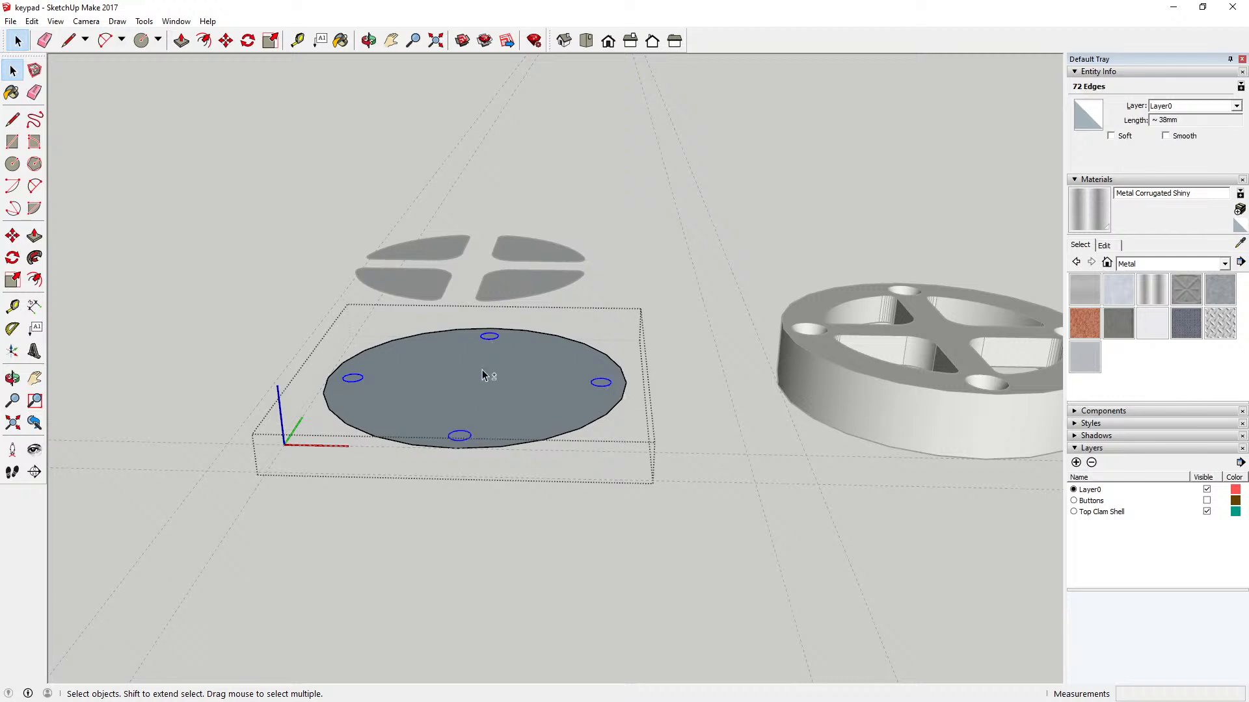
click(32, 21)
click(52, 67)
click(201, 173)
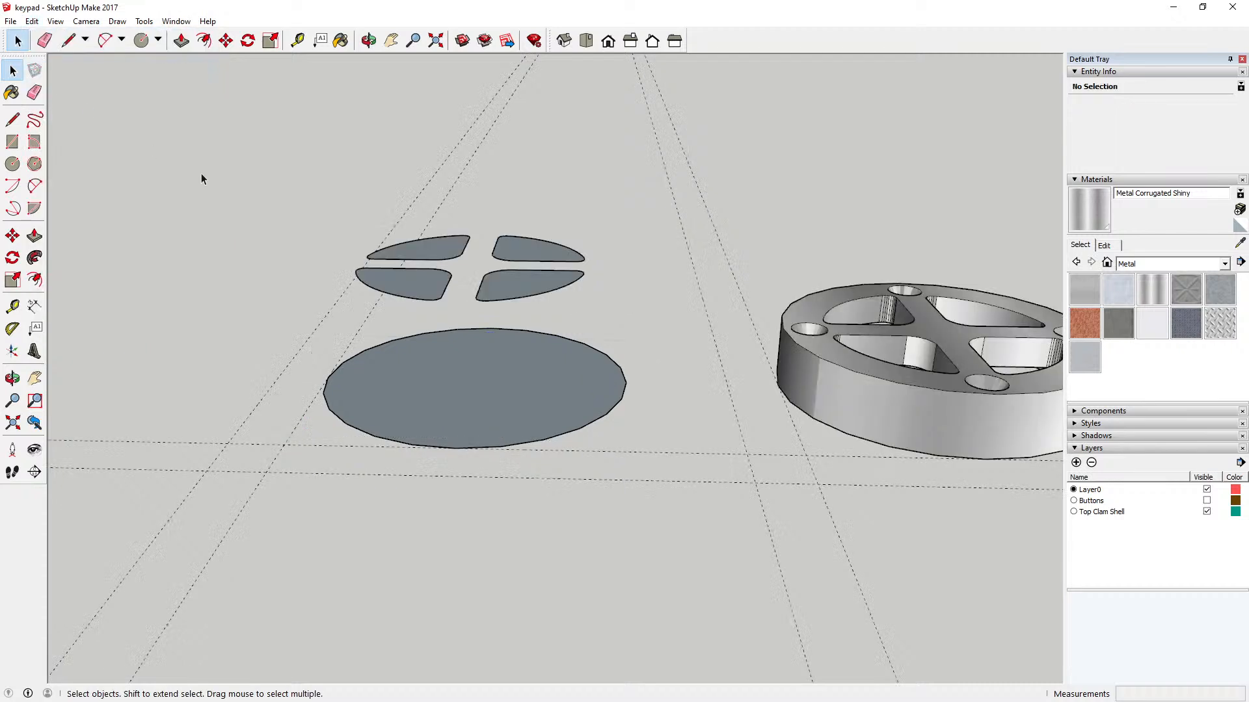
click(32, 21)
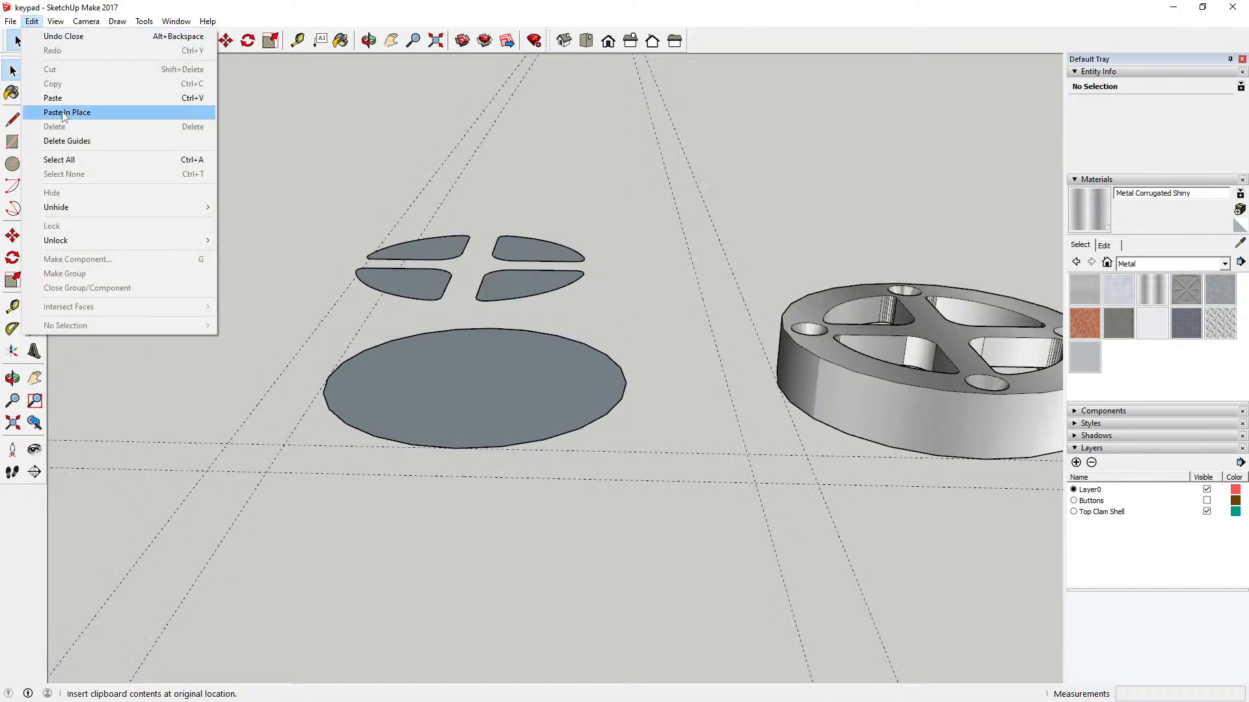
click(65, 113)
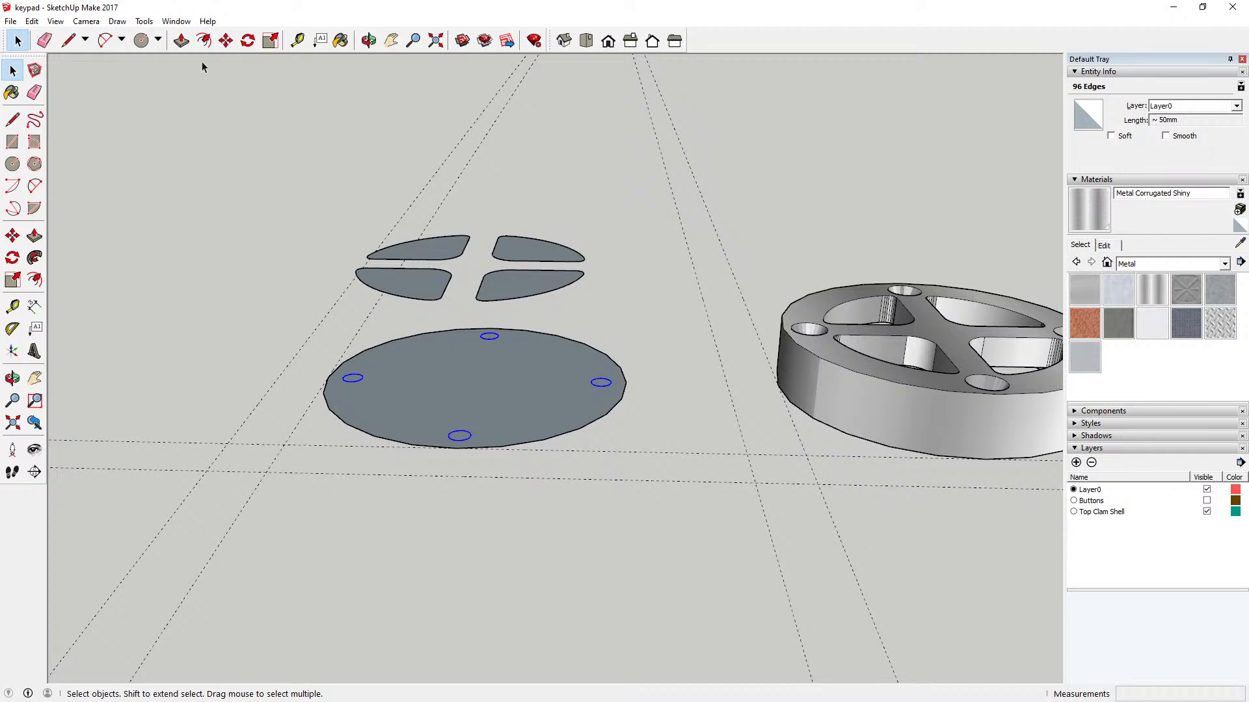
Step: Move the four screw-hole circles 24 mm straight up to the level of the key shapes
click(226, 40)
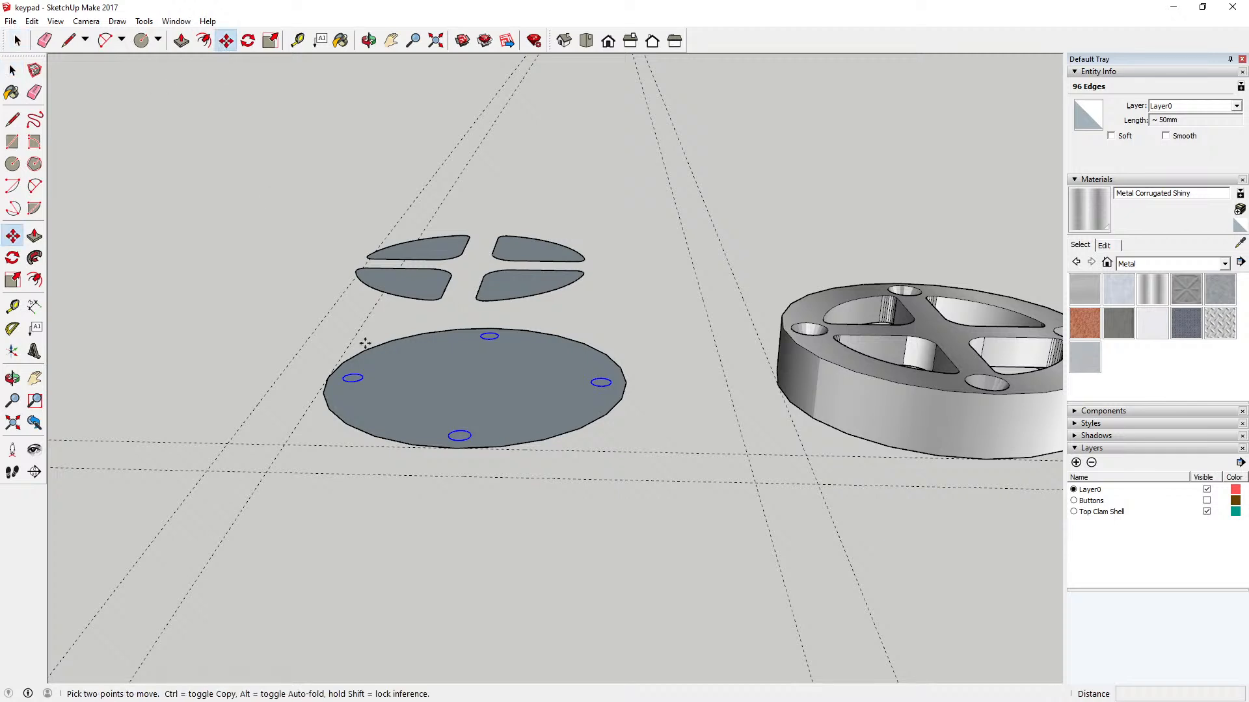
click(463, 436)
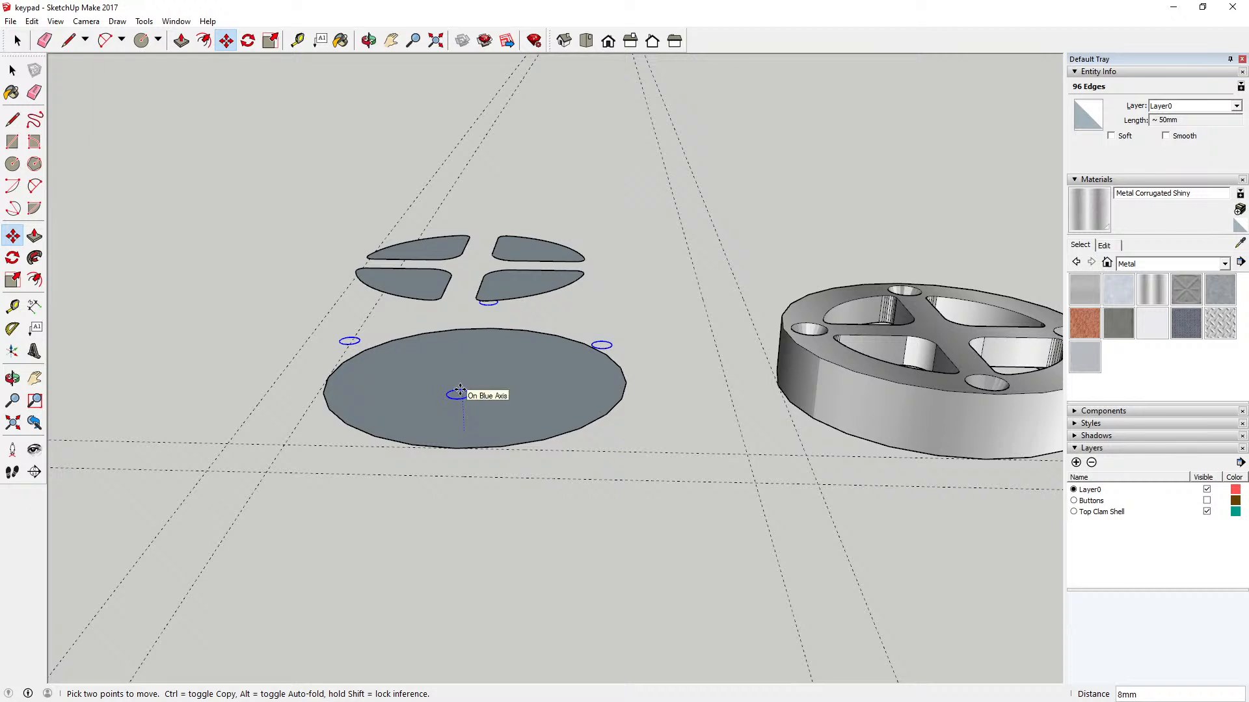
text(24)
key(Return)
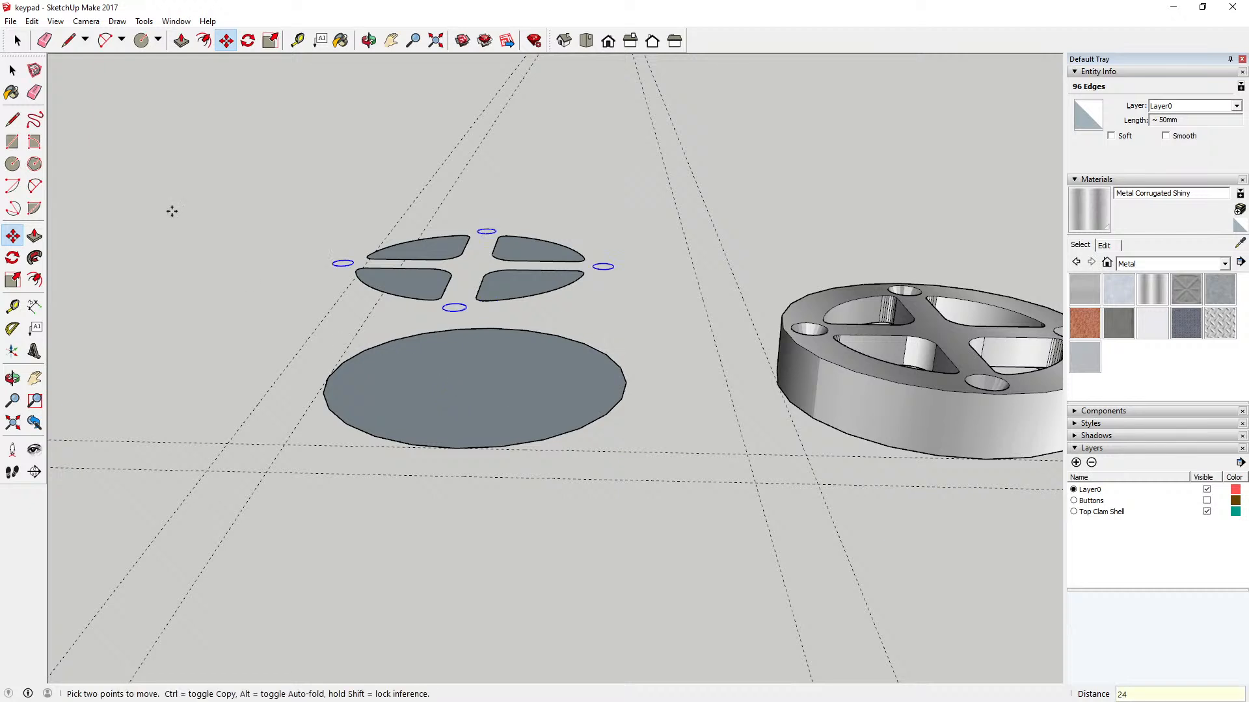
Step: Extrude the plain disc face inside its component upward by 12 mm
click(12, 70)
click(466, 362)
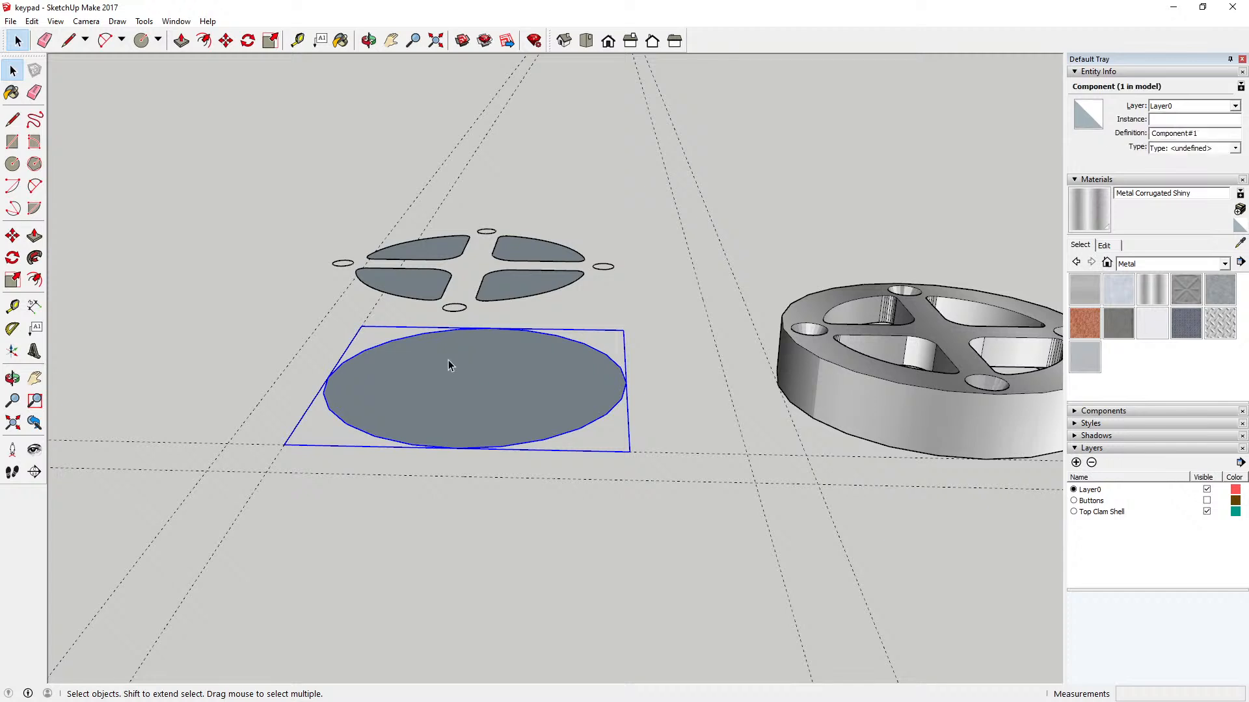
double_click(447, 360)
click(181, 41)
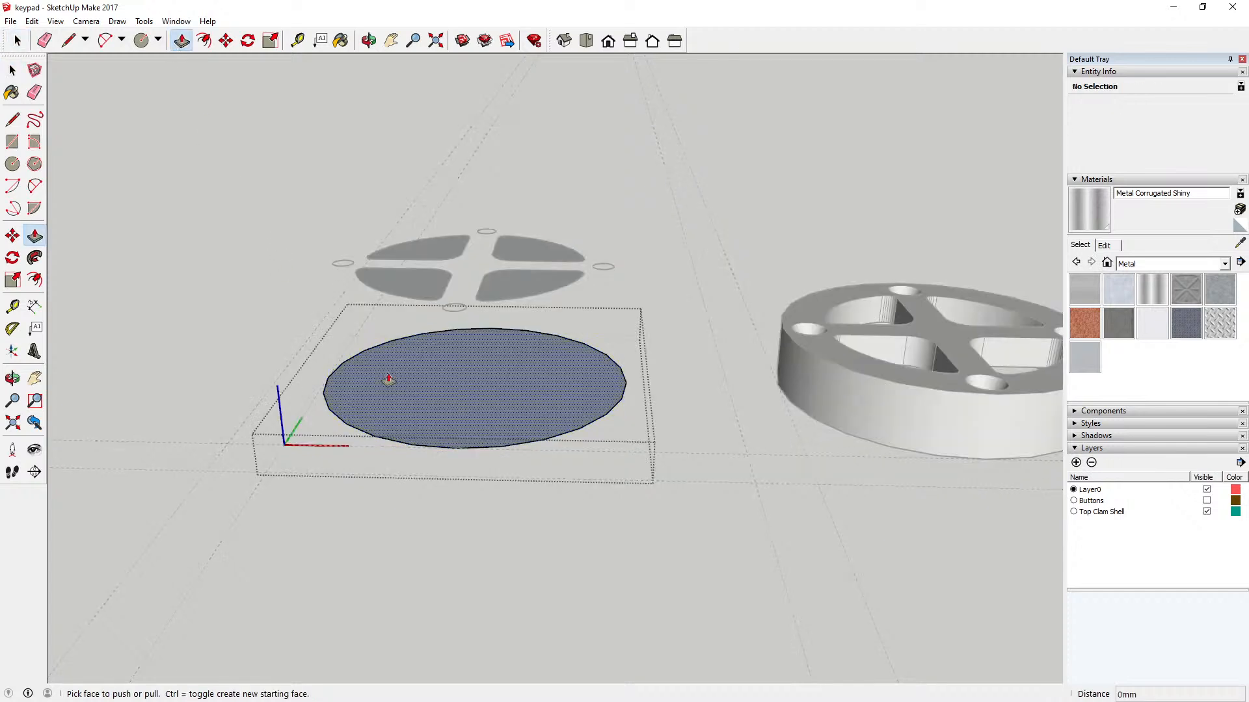
click(387, 377)
text(12)
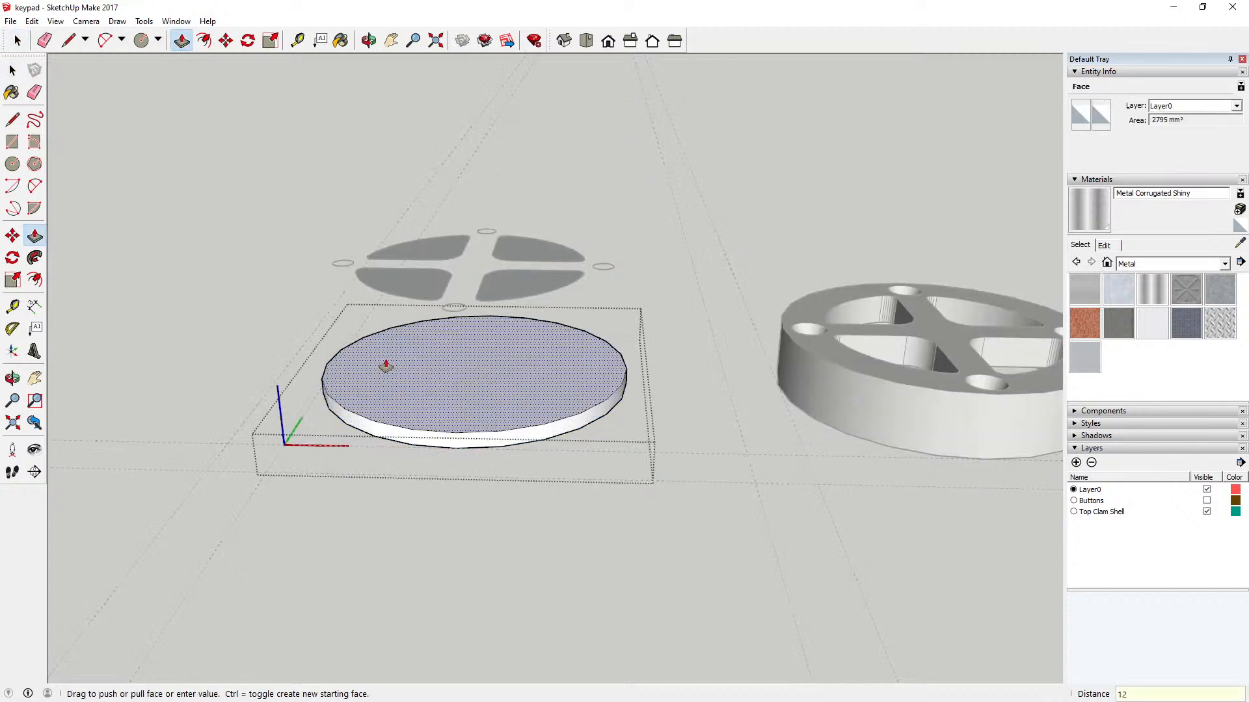
key(Return)
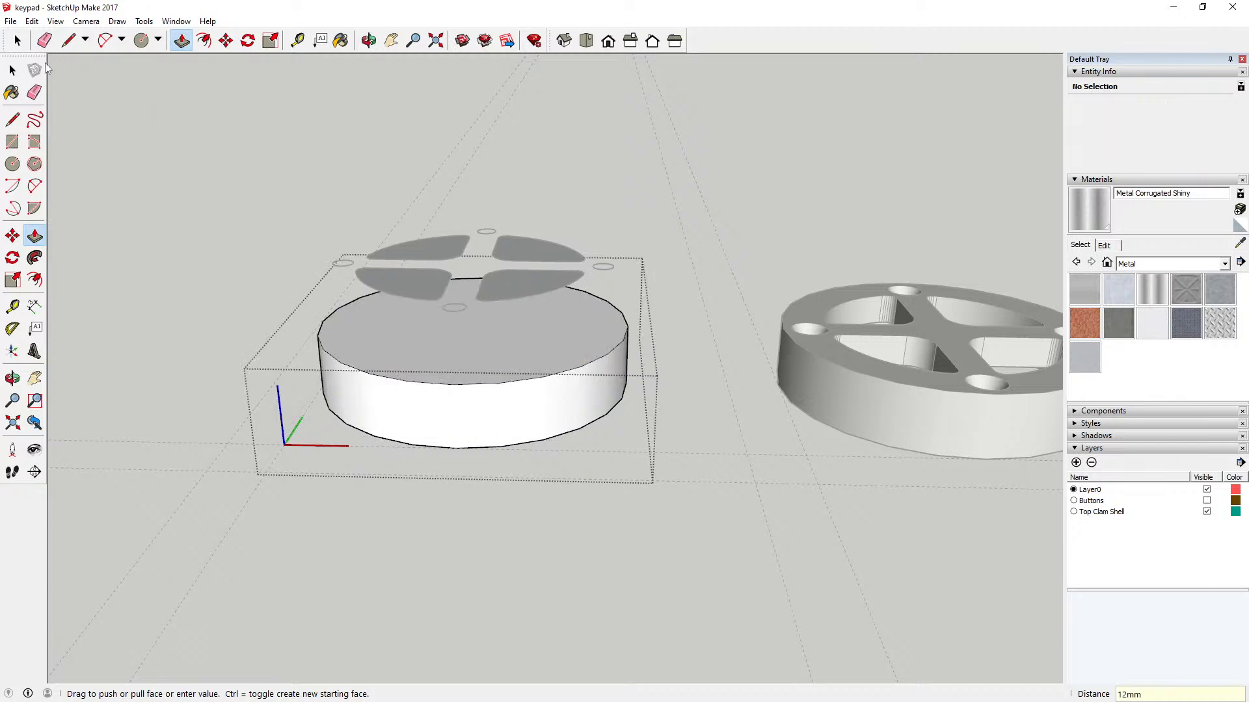
Step: Cut the raised key shapes and screw-hole circles and paste them in place inside the disc component
click(12, 72)
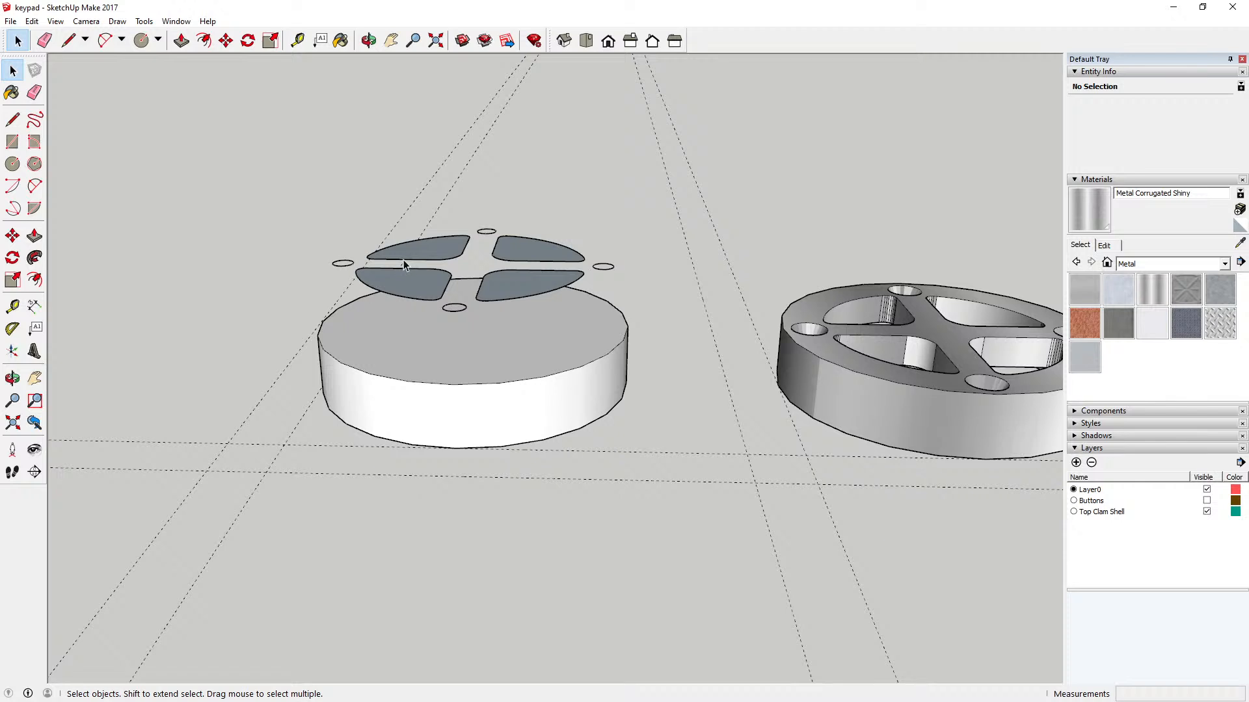
drag(306, 202, 628, 329)
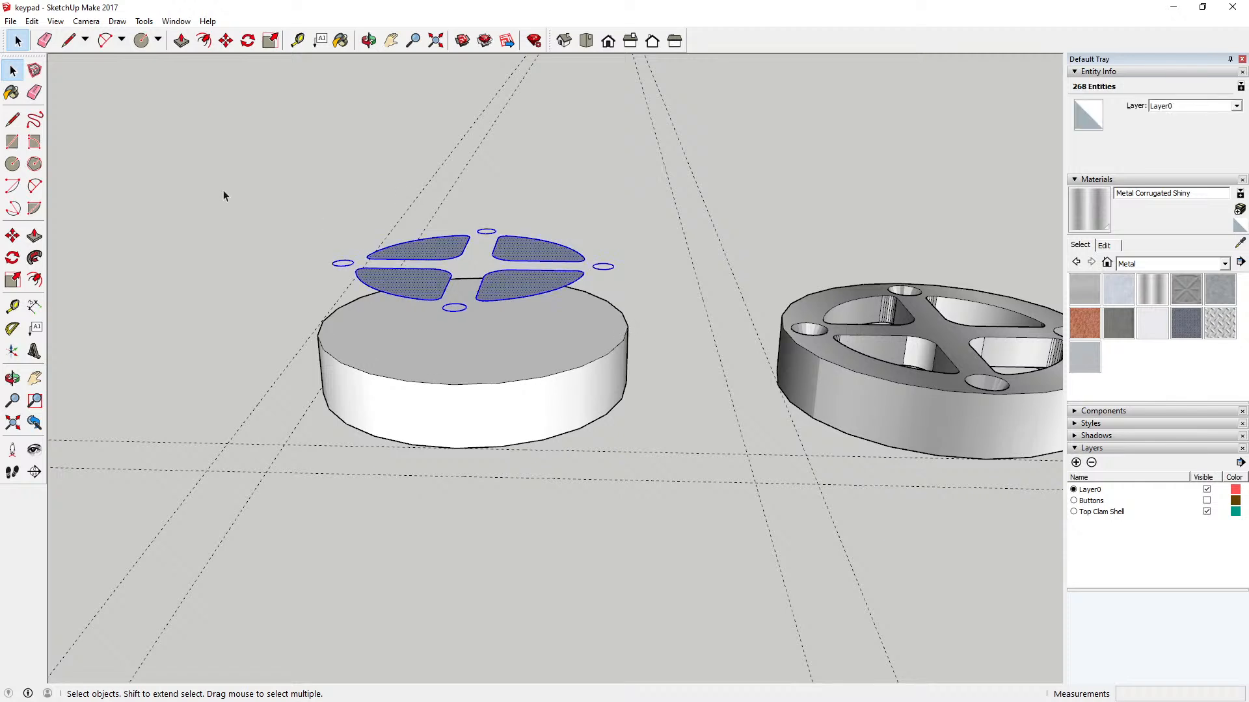
click(31, 21)
click(40, 69)
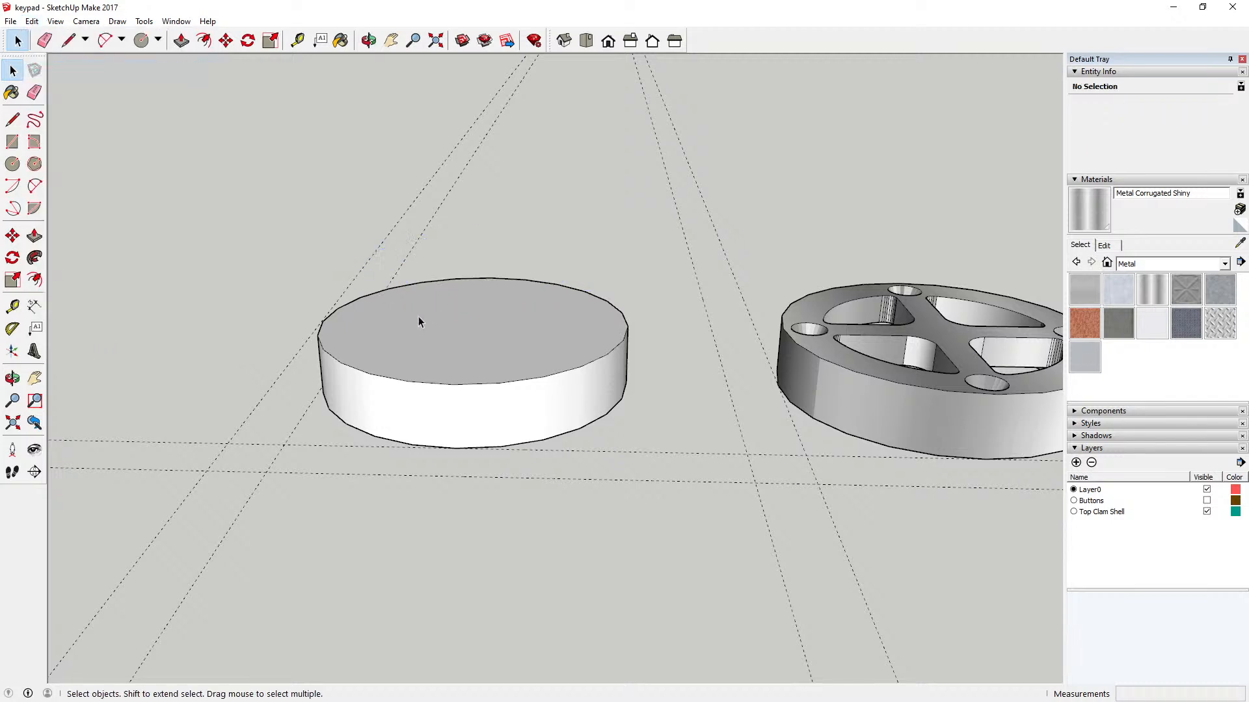
double_click(419, 321)
click(31, 21)
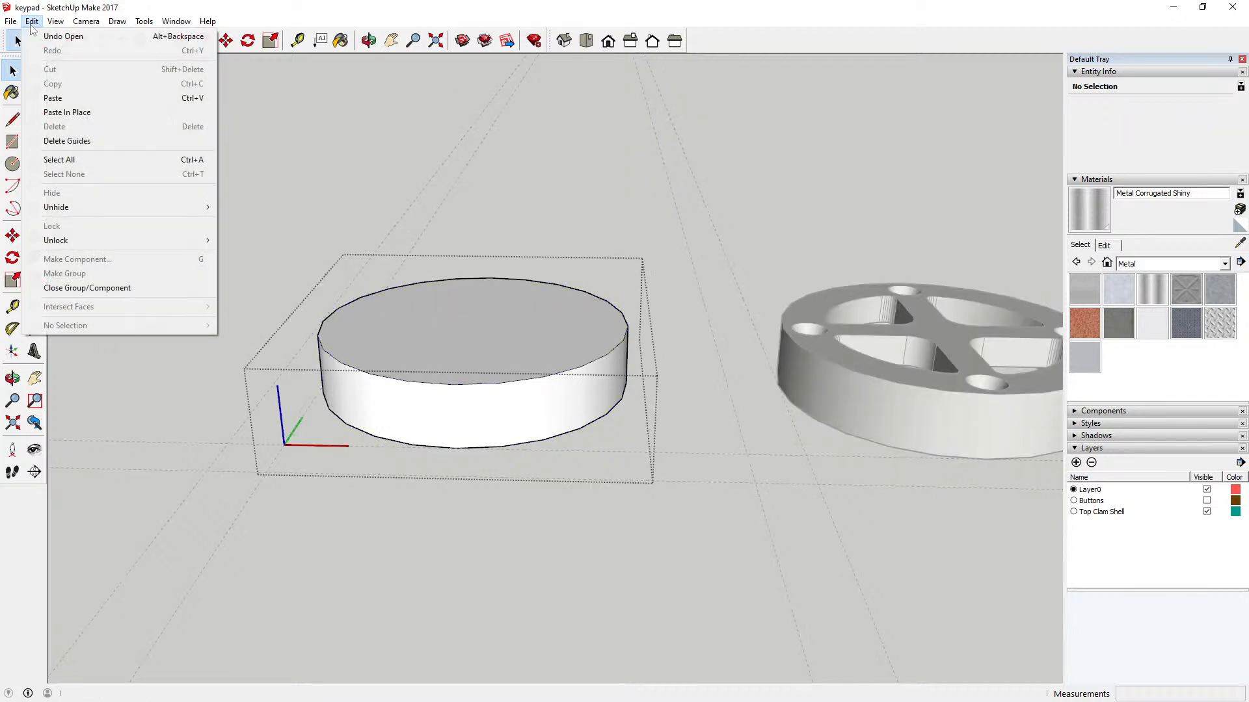
click(73, 113)
Step: Move the pasted key shapes and screw-hole circles 12 mm straight down onto the disc's top face, and select the surrounding face
click(226, 40)
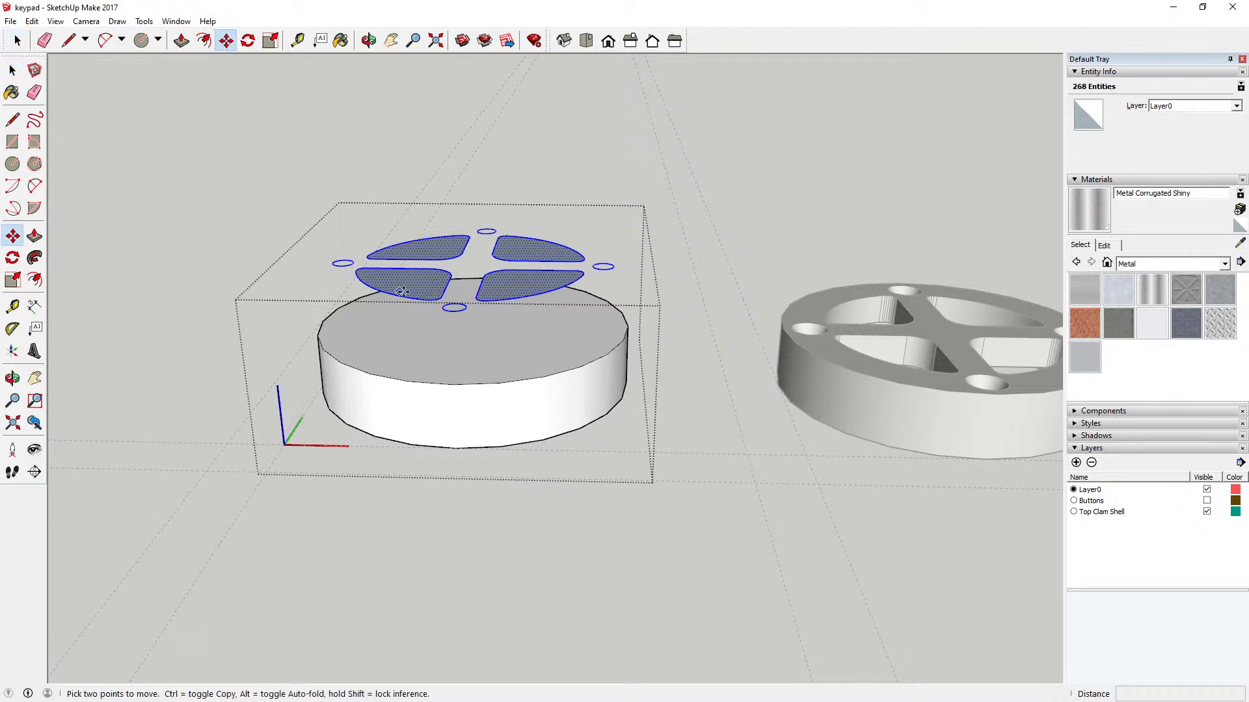
click(453, 313)
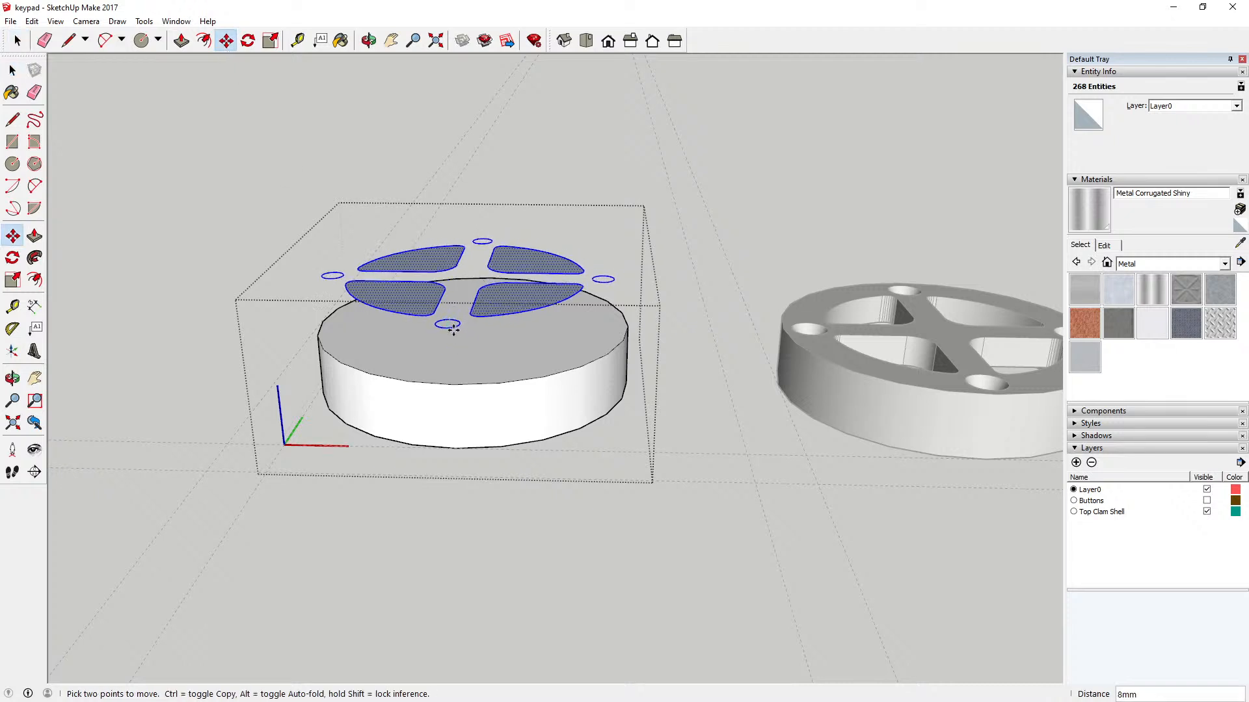
text(12)
key(Return)
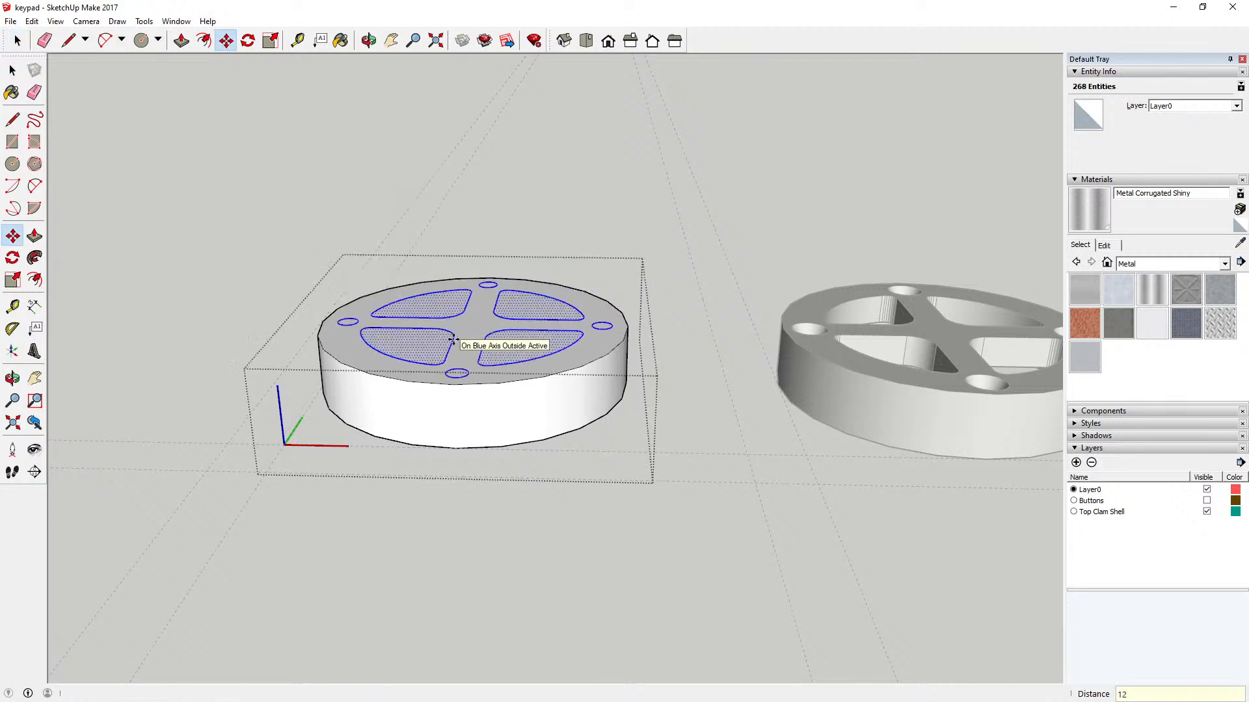
click(13, 70)
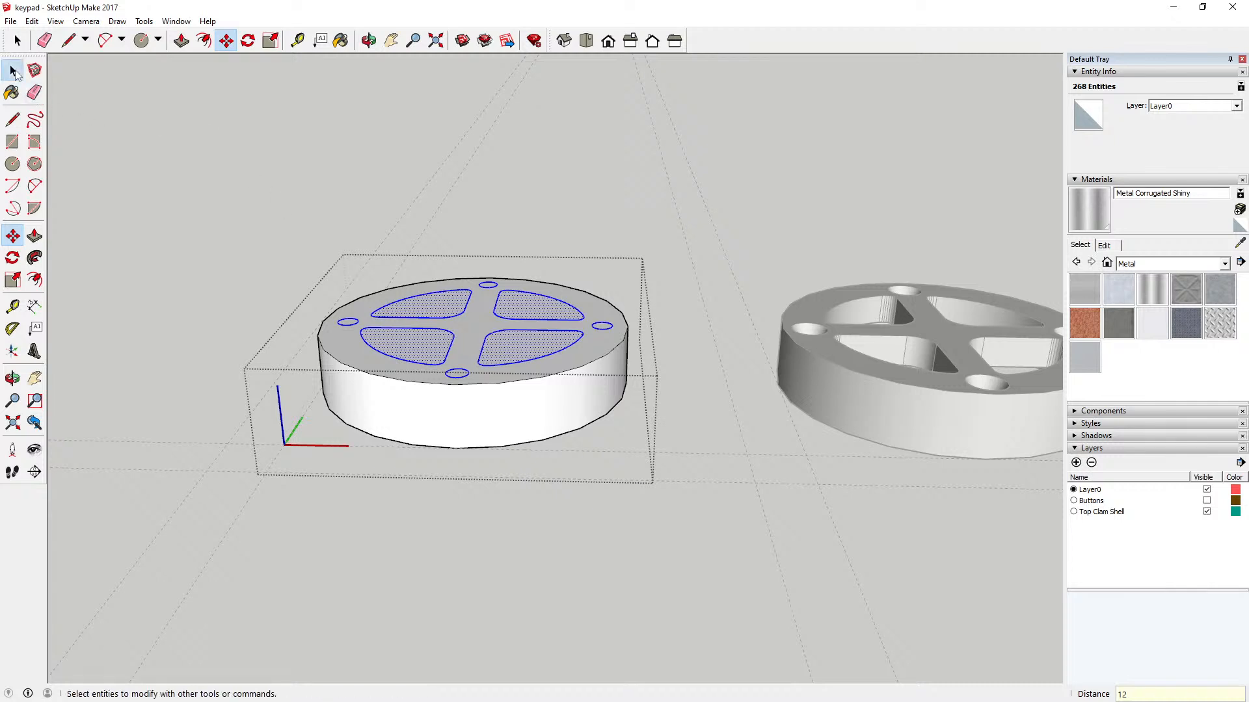
click(467, 328)
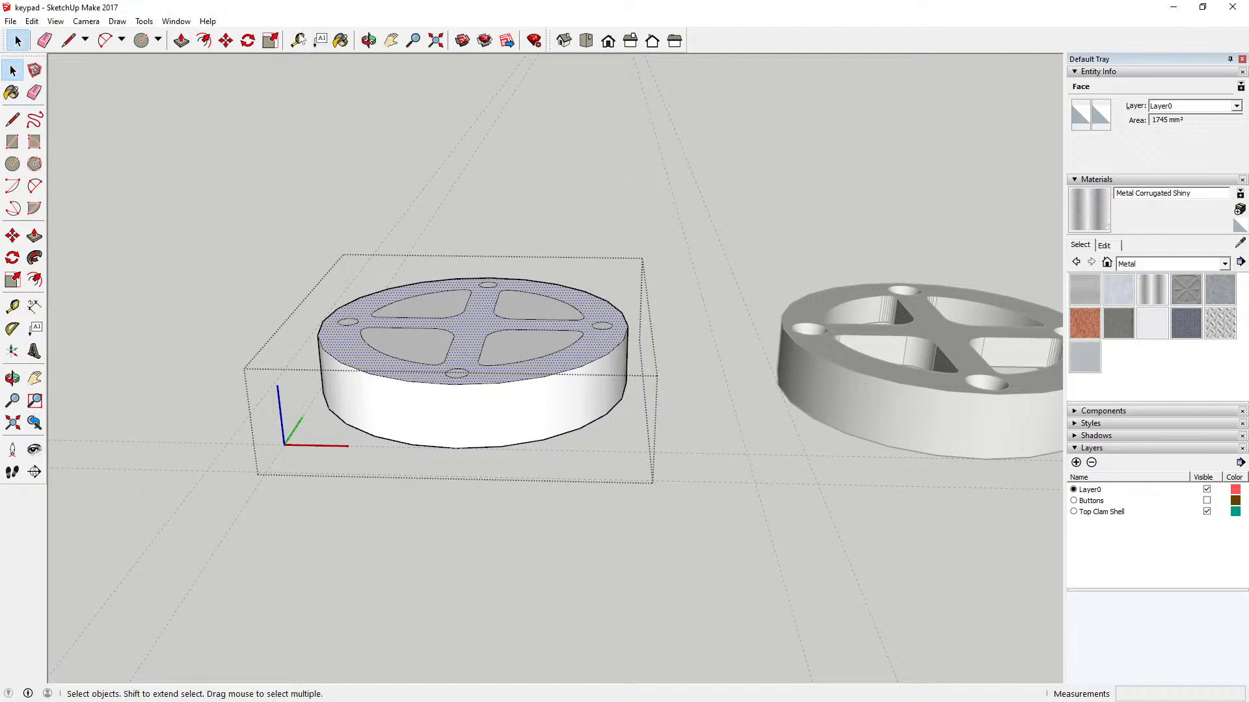
Step: Measure the rim's wall thickness on the underside of the neighbouring clam shell part
click(368, 40)
drag(423, 260, 451, 371)
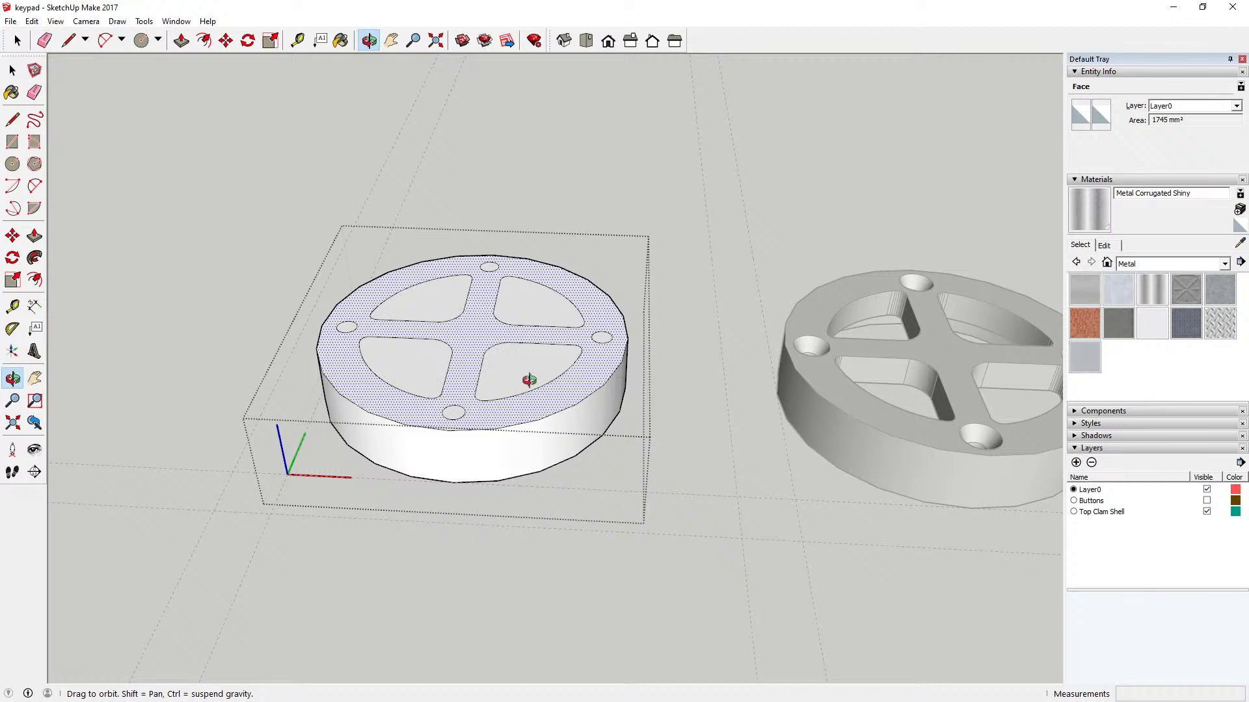
drag(775, 412, 802, 167)
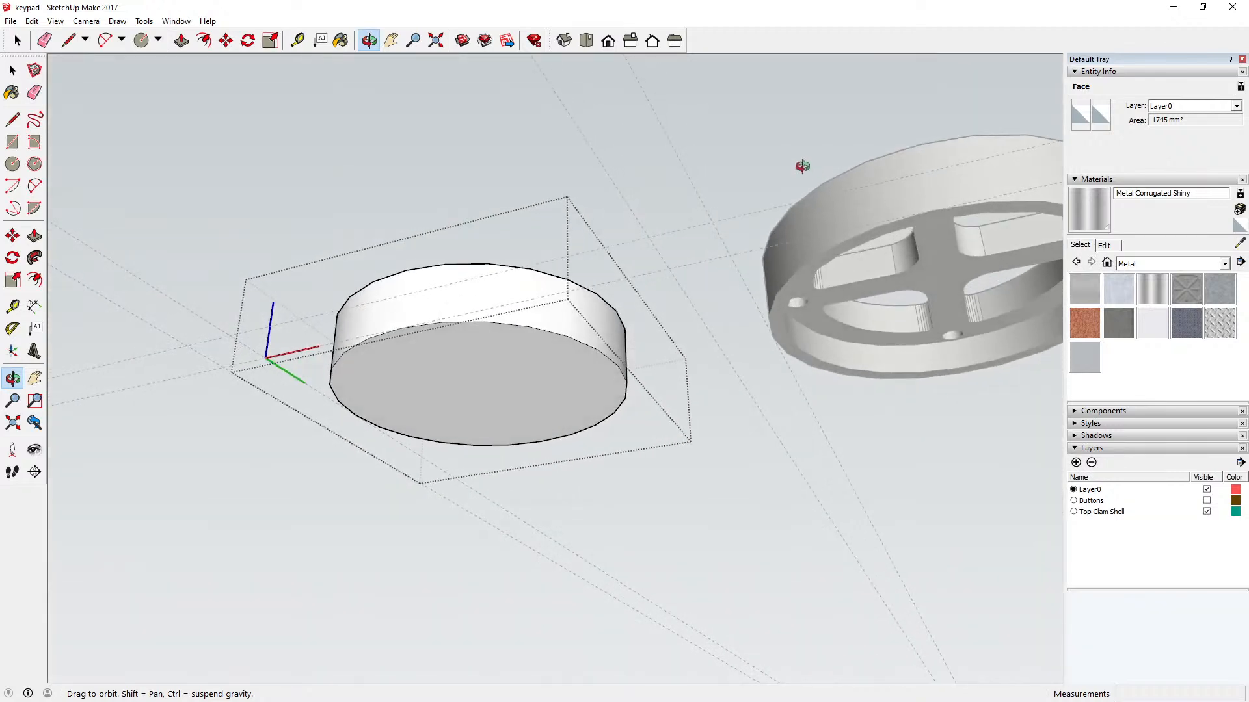
key(space)
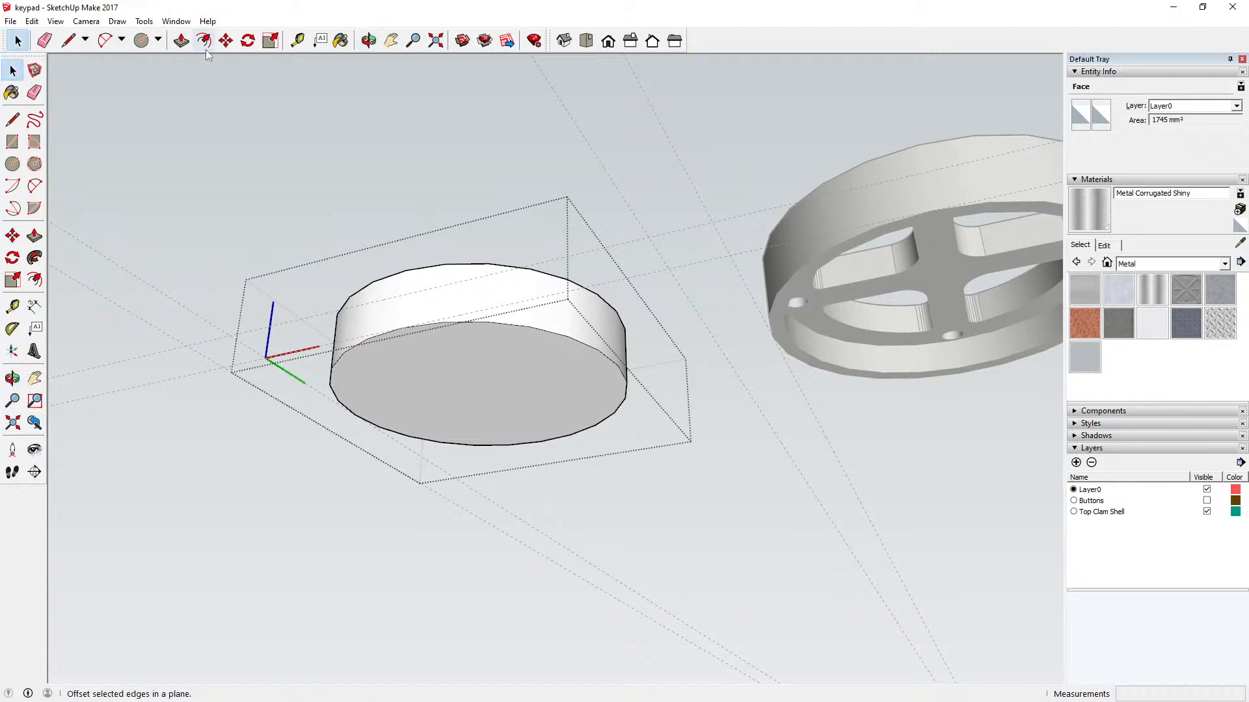
click(297, 41)
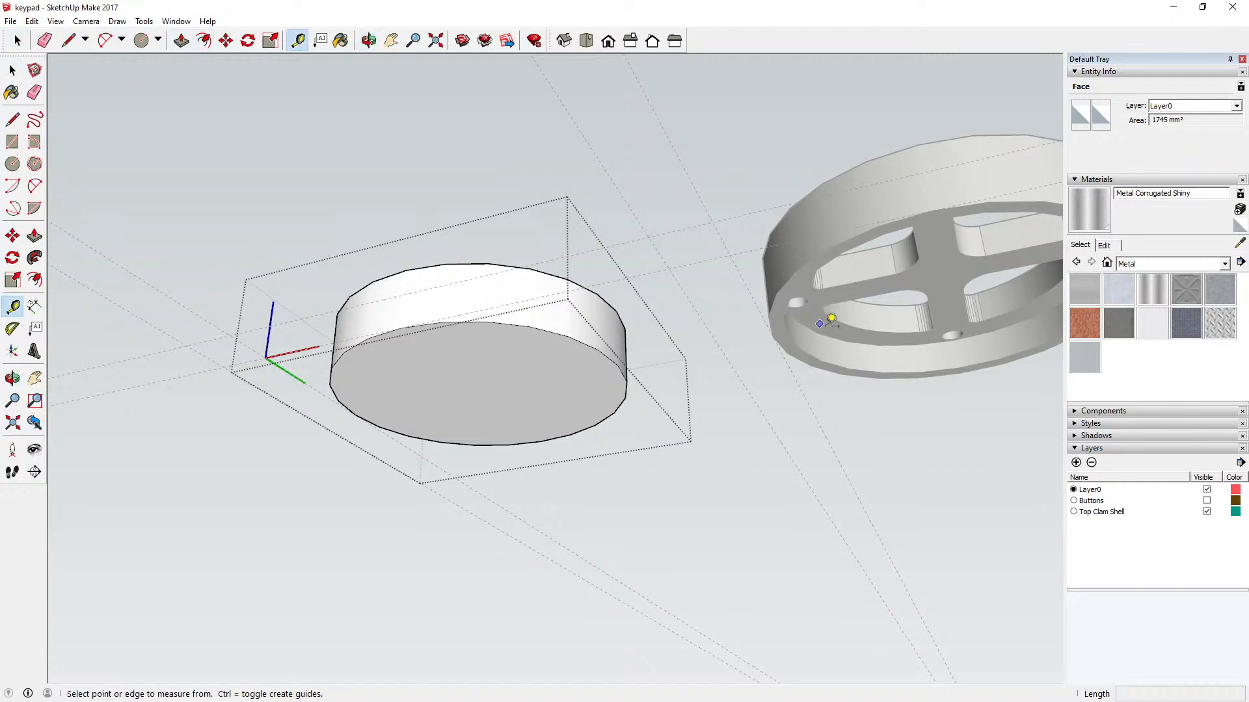
click(768, 317)
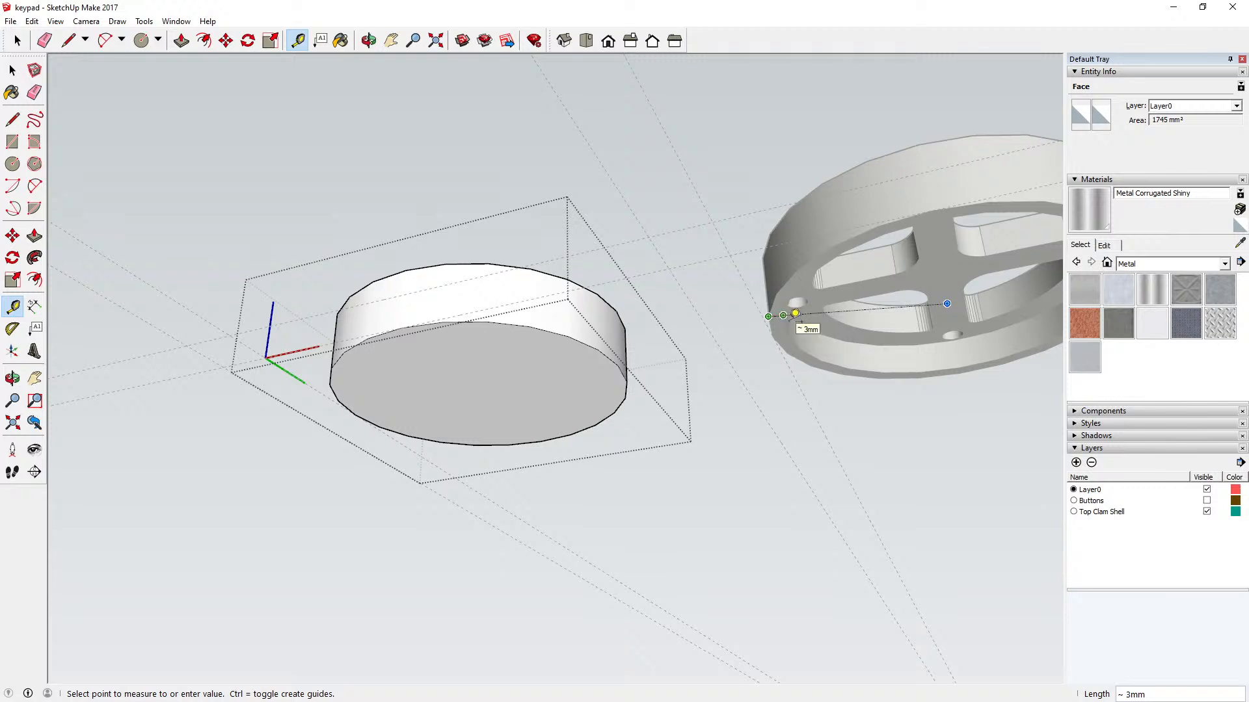
key(Escape)
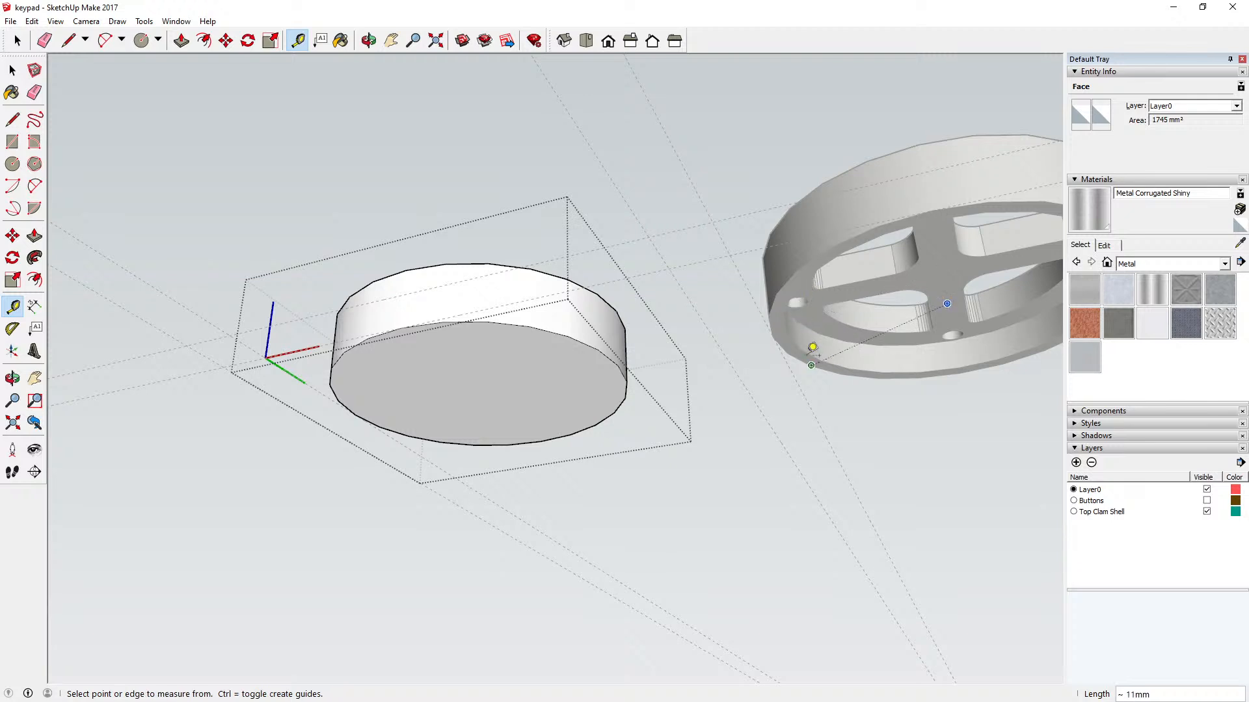
click(798, 349)
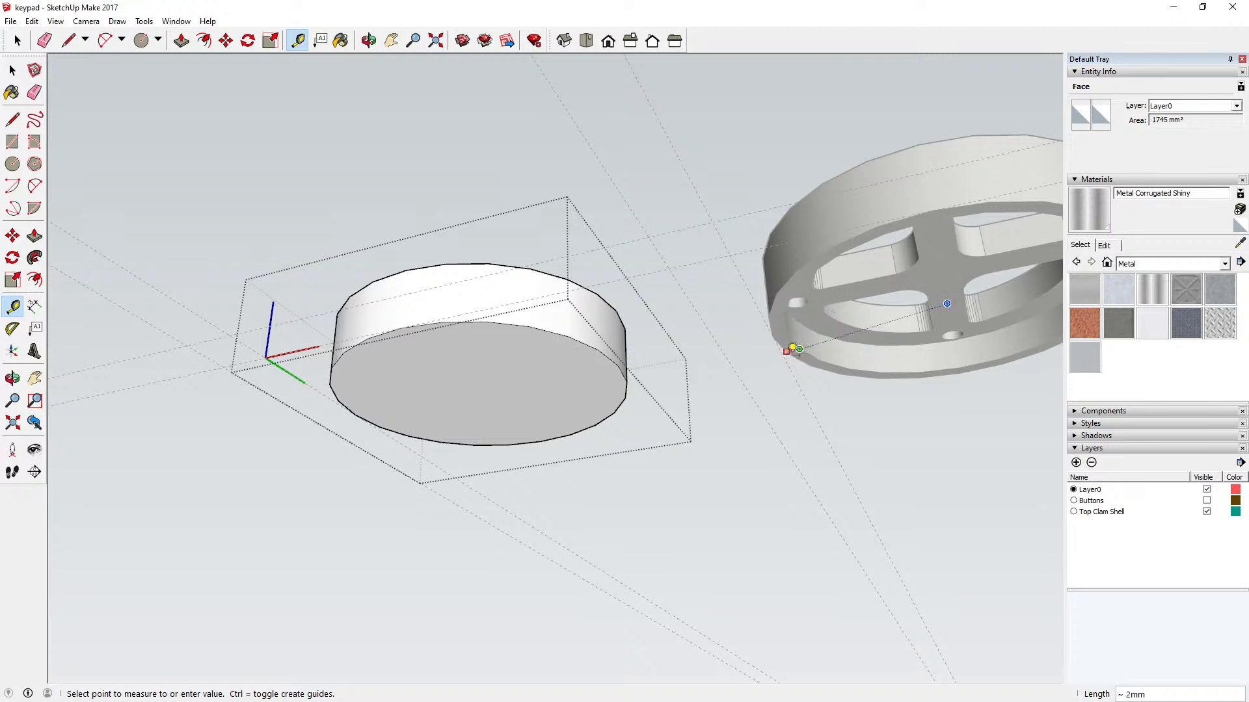
key(Escape)
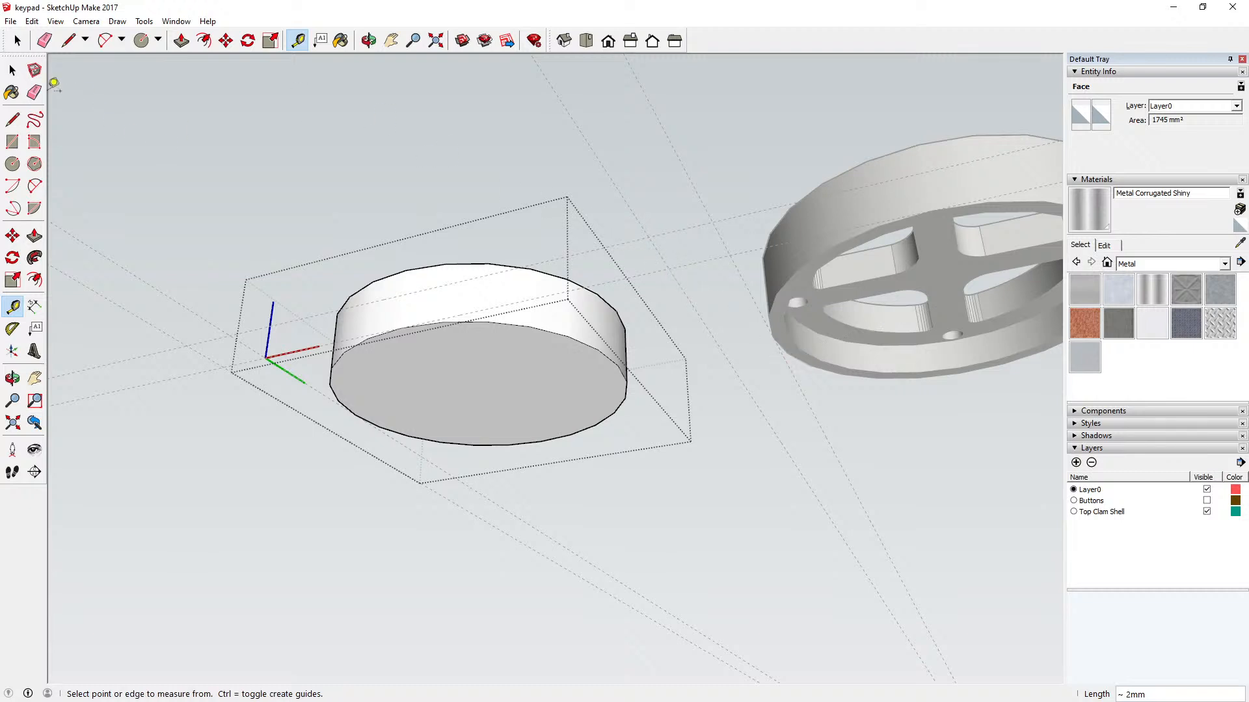
click(12, 70)
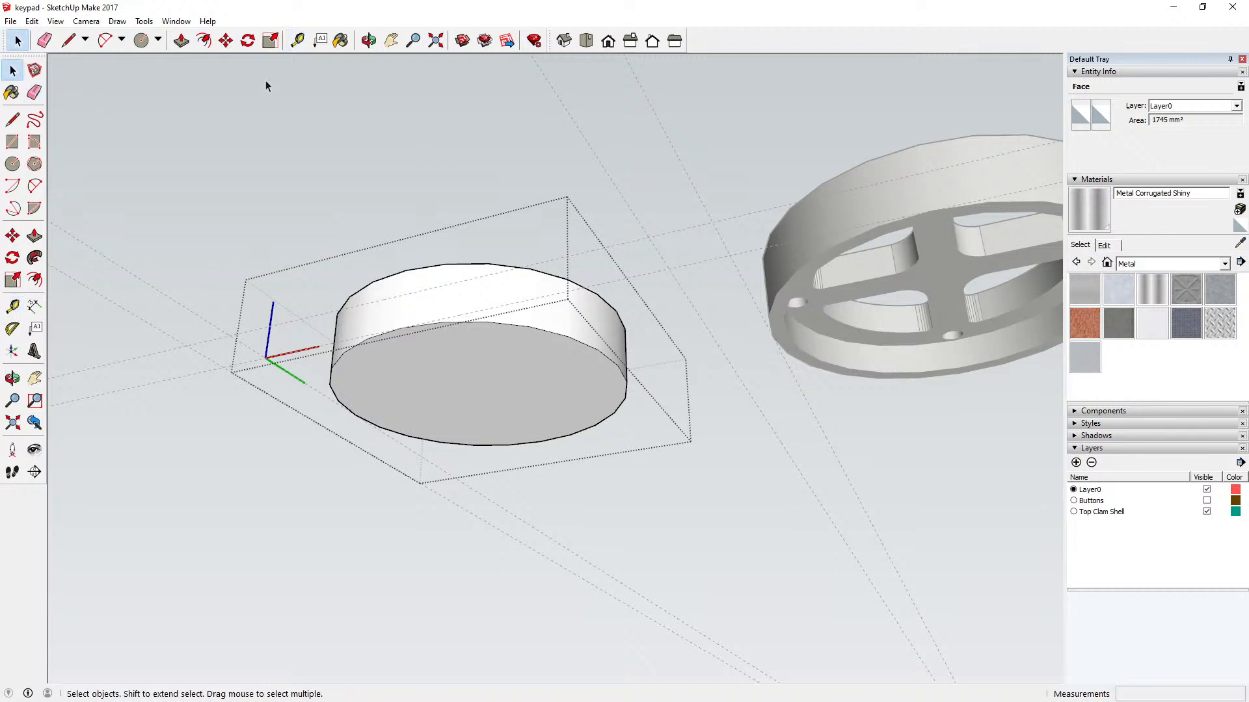
Step: Offset the outer edge of the disc's top face inward by 2 mm
click(368, 41)
drag(398, 201, 459, 395)
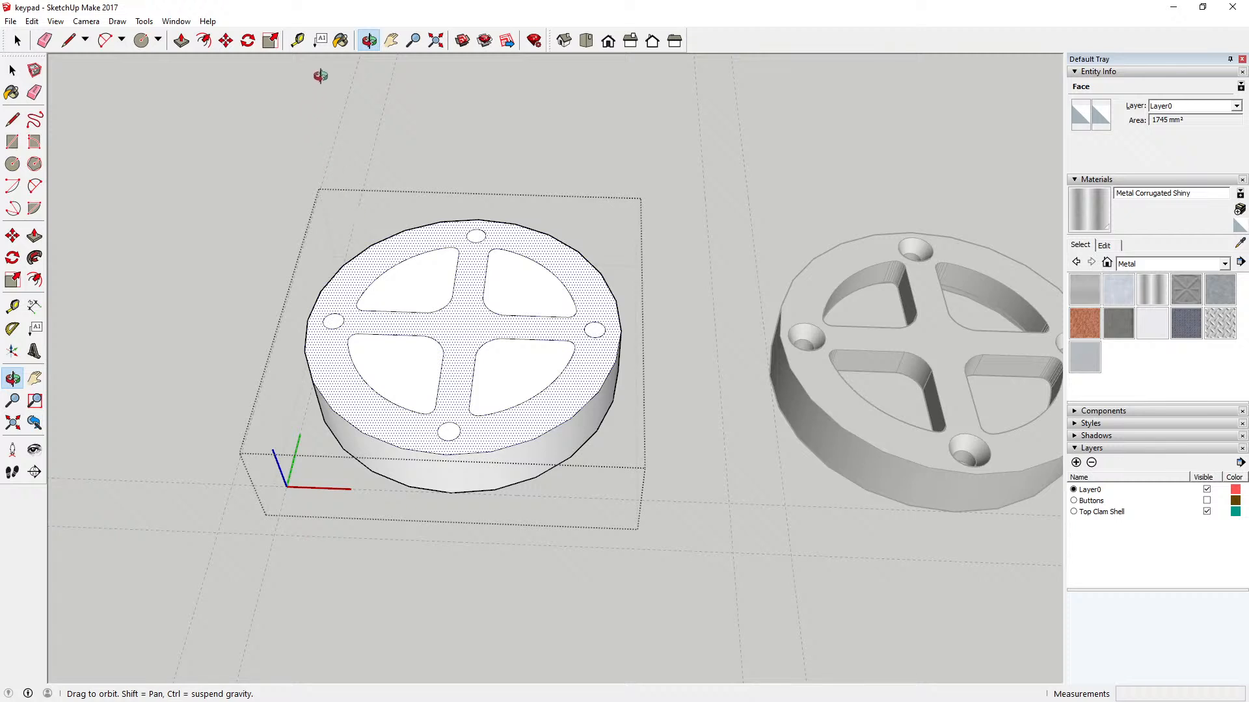
click(203, 40)
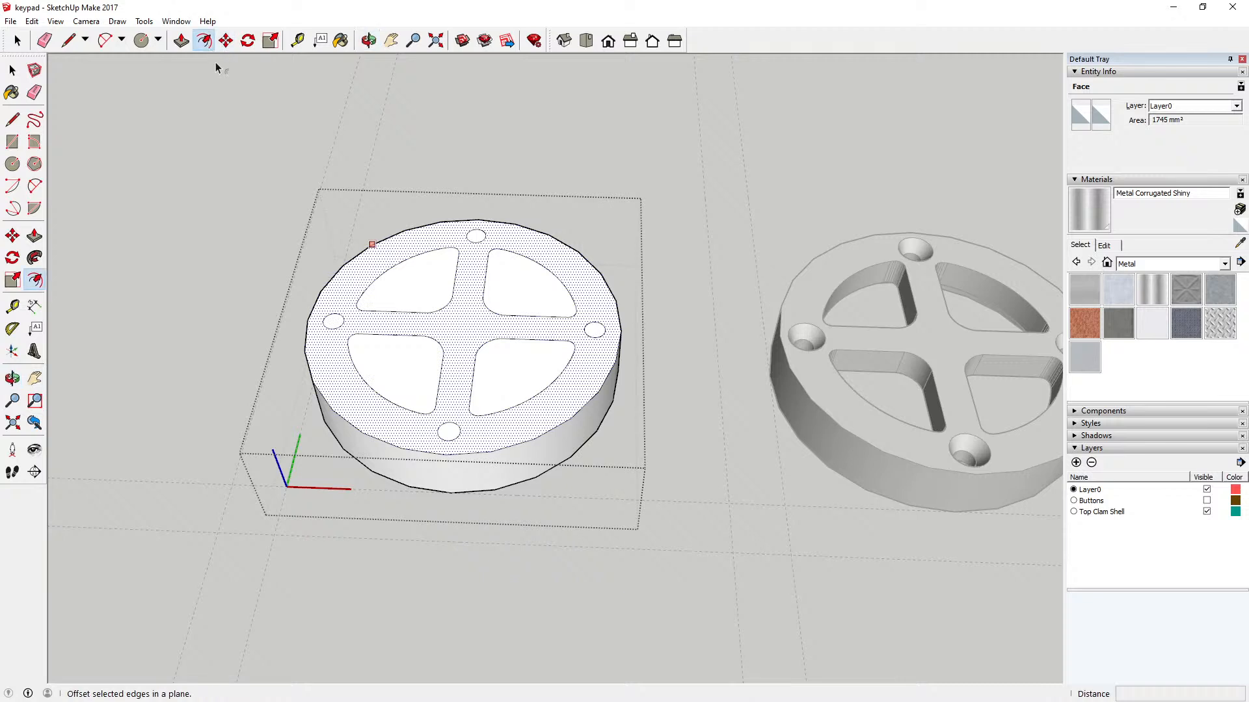
click(446, 453)
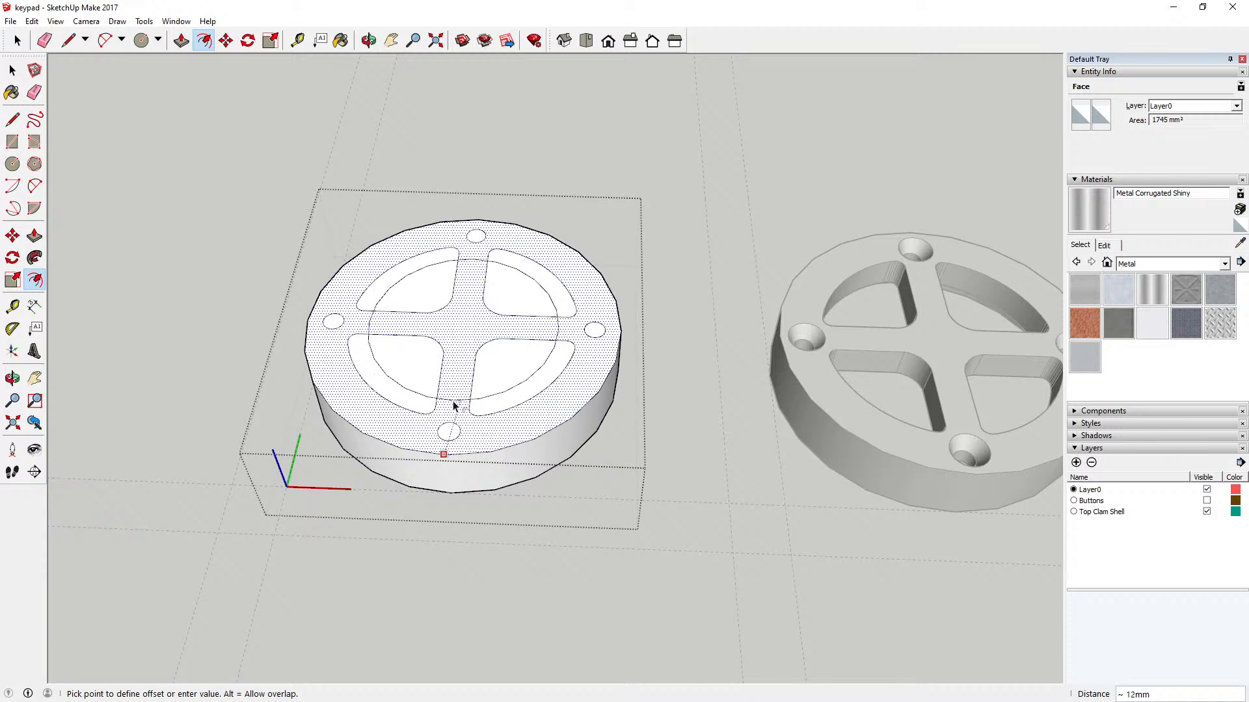
text(2)
key(Return)
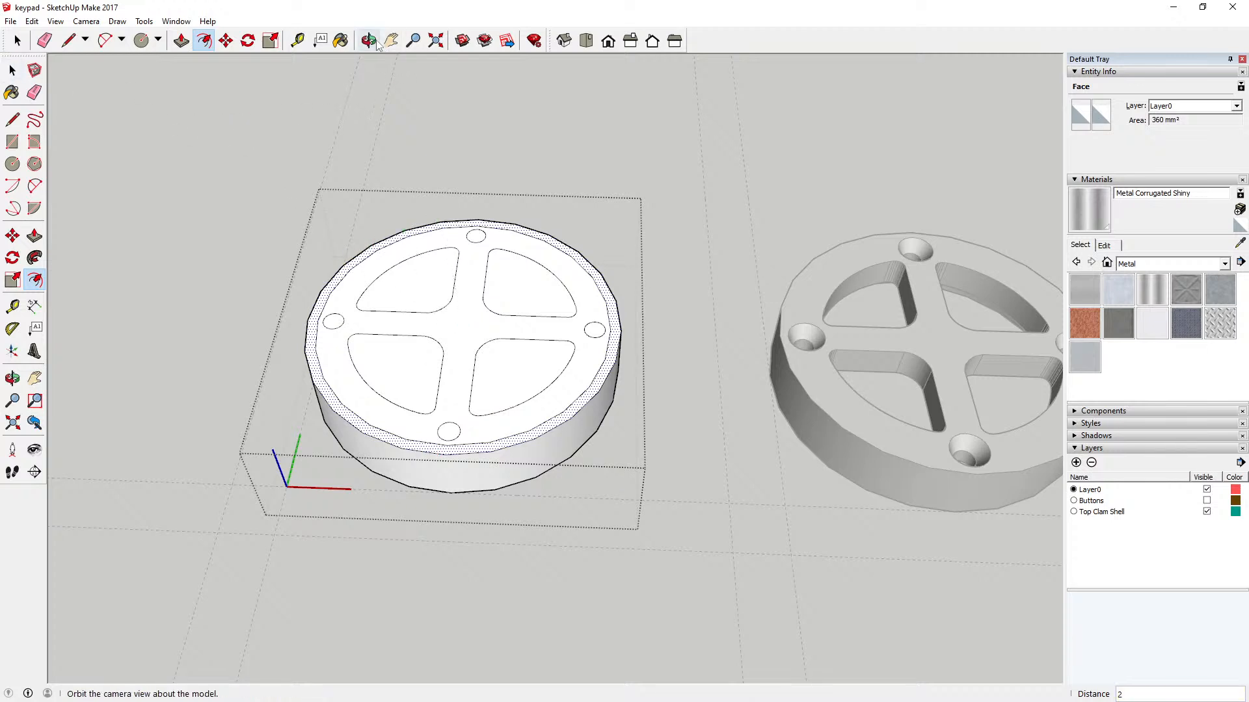
Step: Push the narrow outer ring of the disc's top face down by 6 mm to form a stepped lip
click(369, 41)
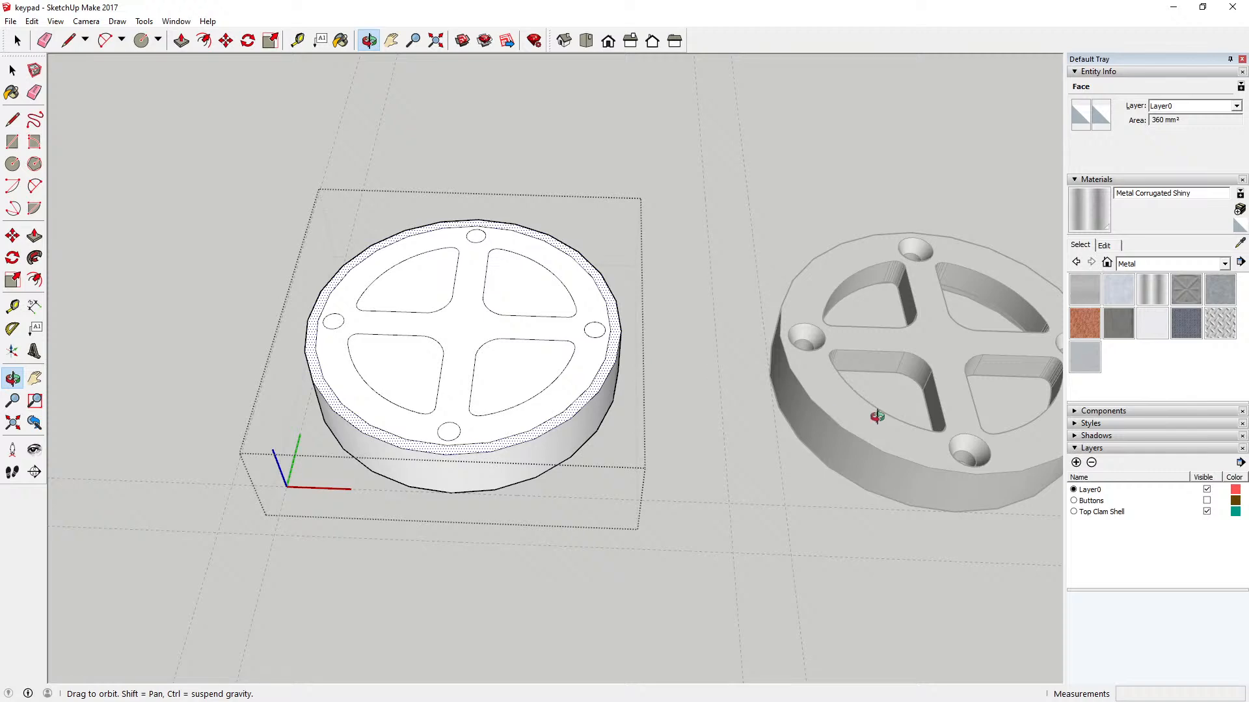
drag(878, 415, 790, 202)
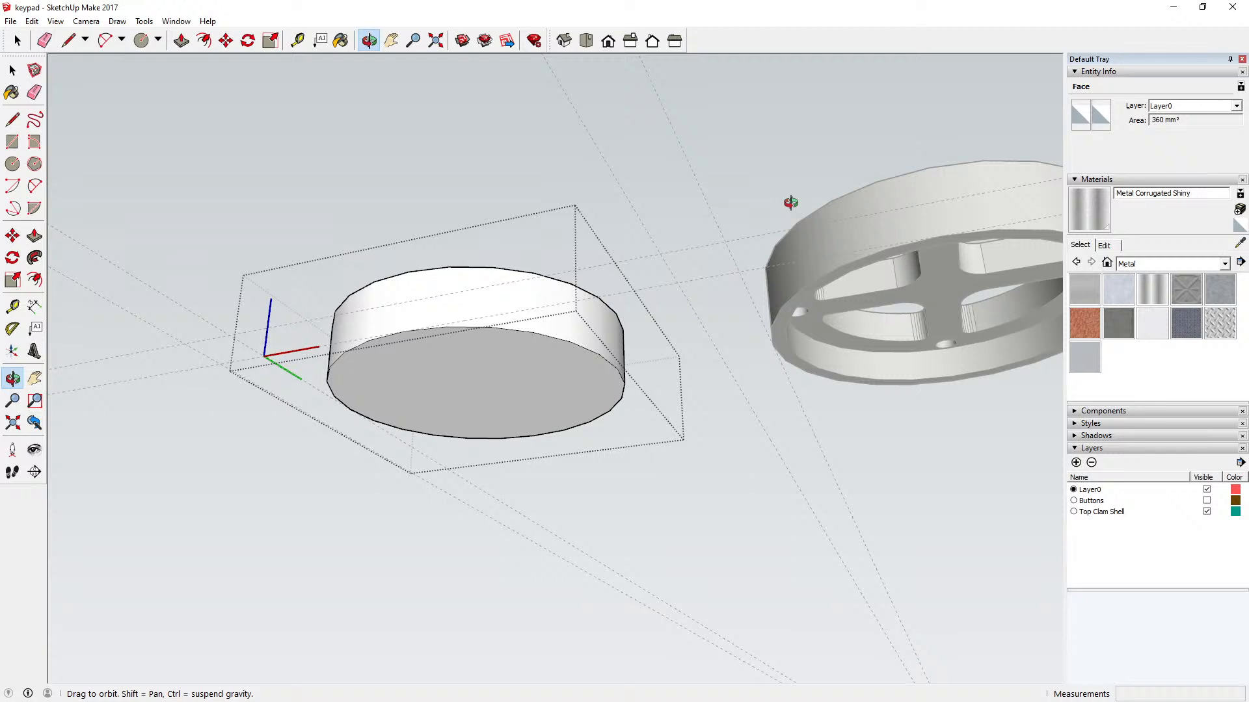
drag(790, 202, 656, 225)
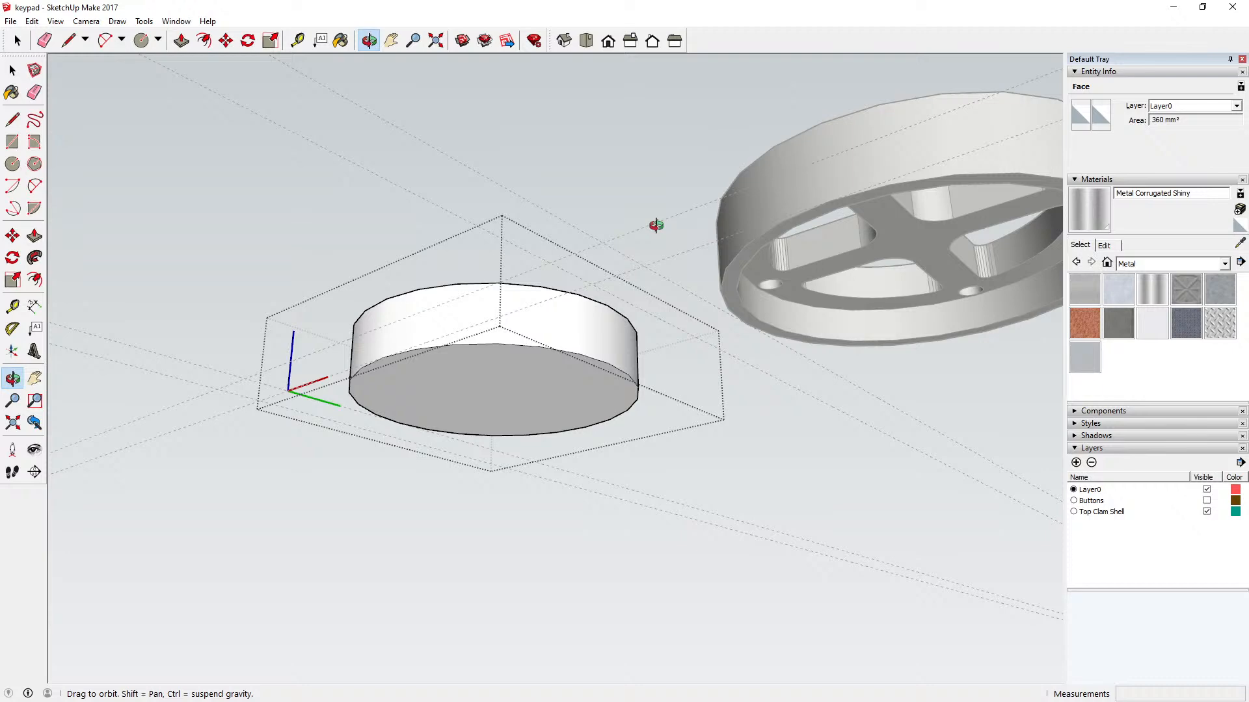
drag(656, 225, 817, 505)
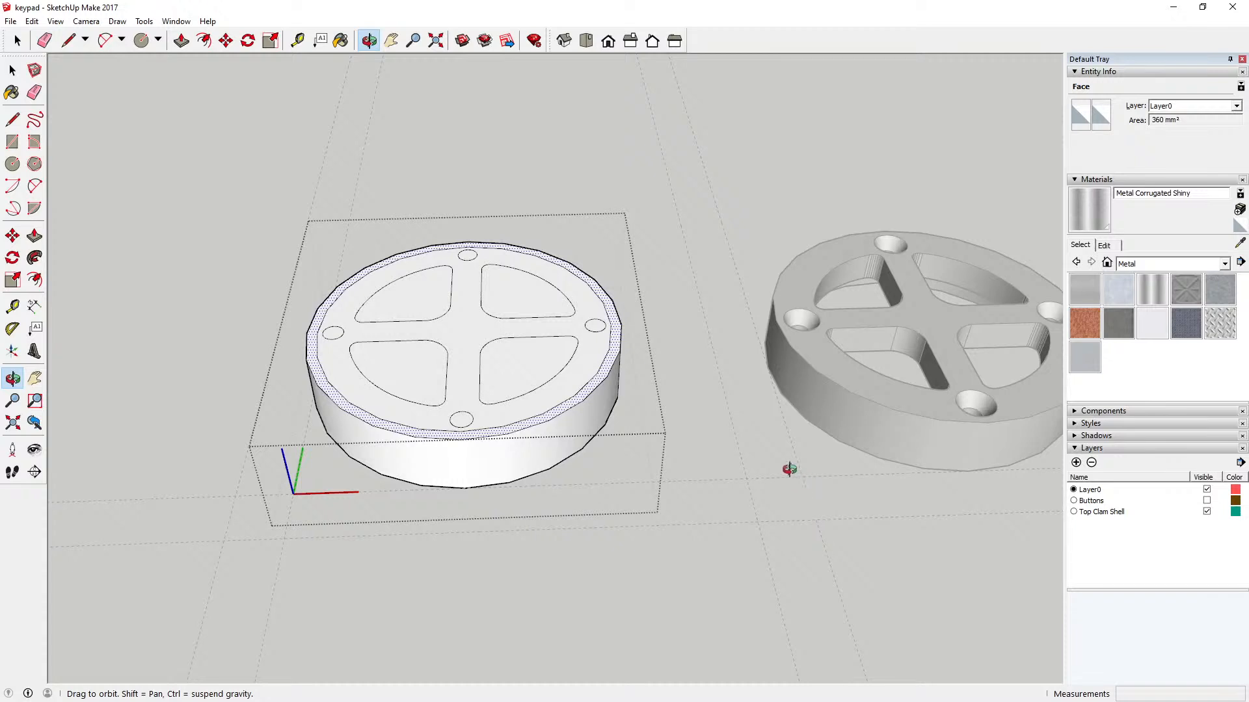
drag(749, 446, 733, 453)
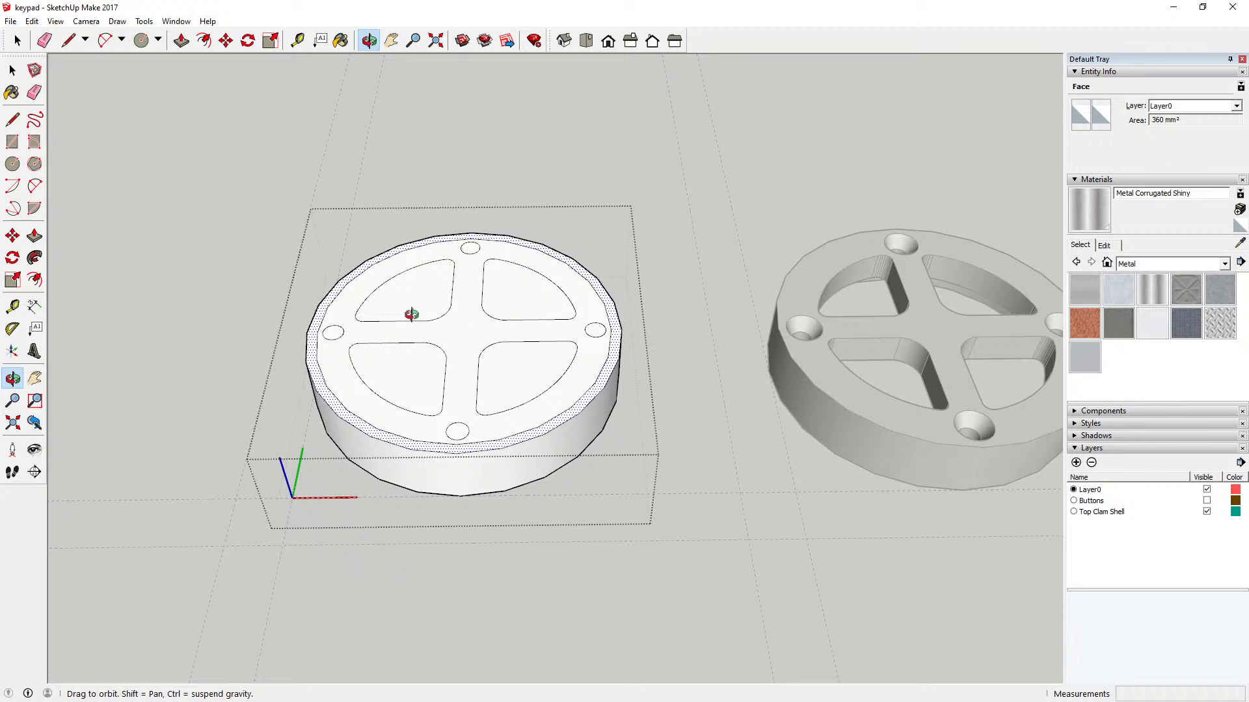
click(182, 40)
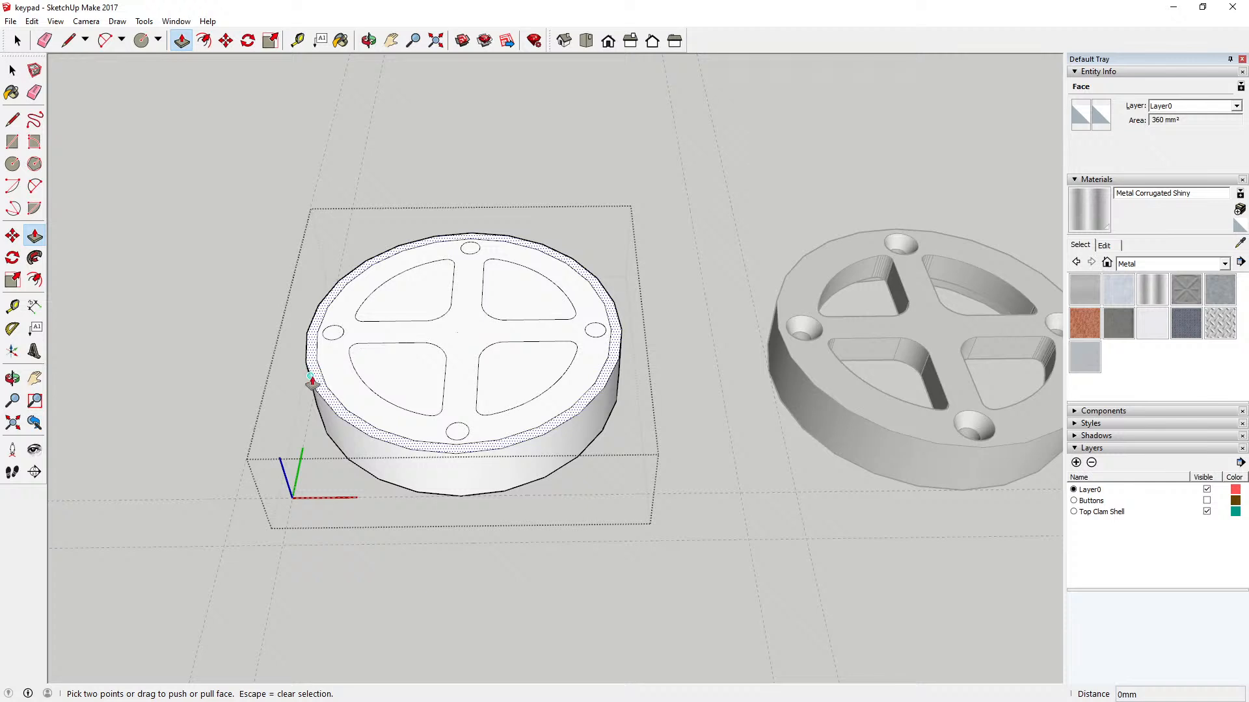
click(314, 379)
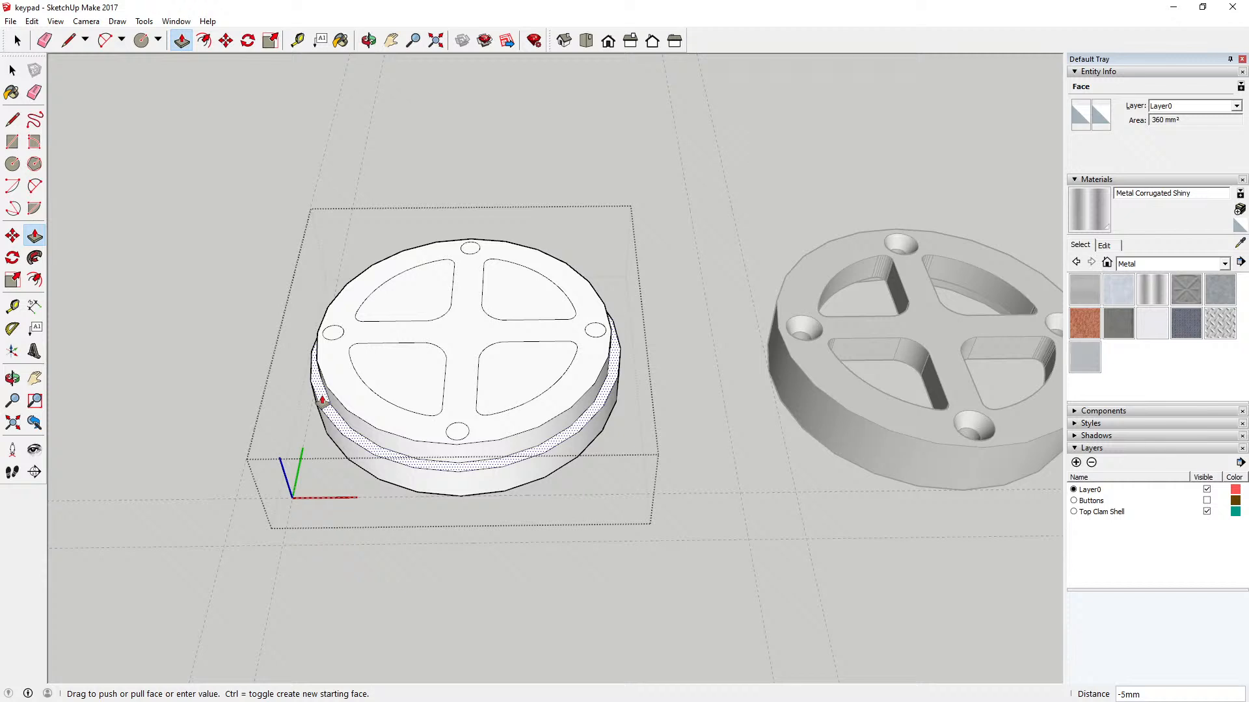
text(6)
key(Return)
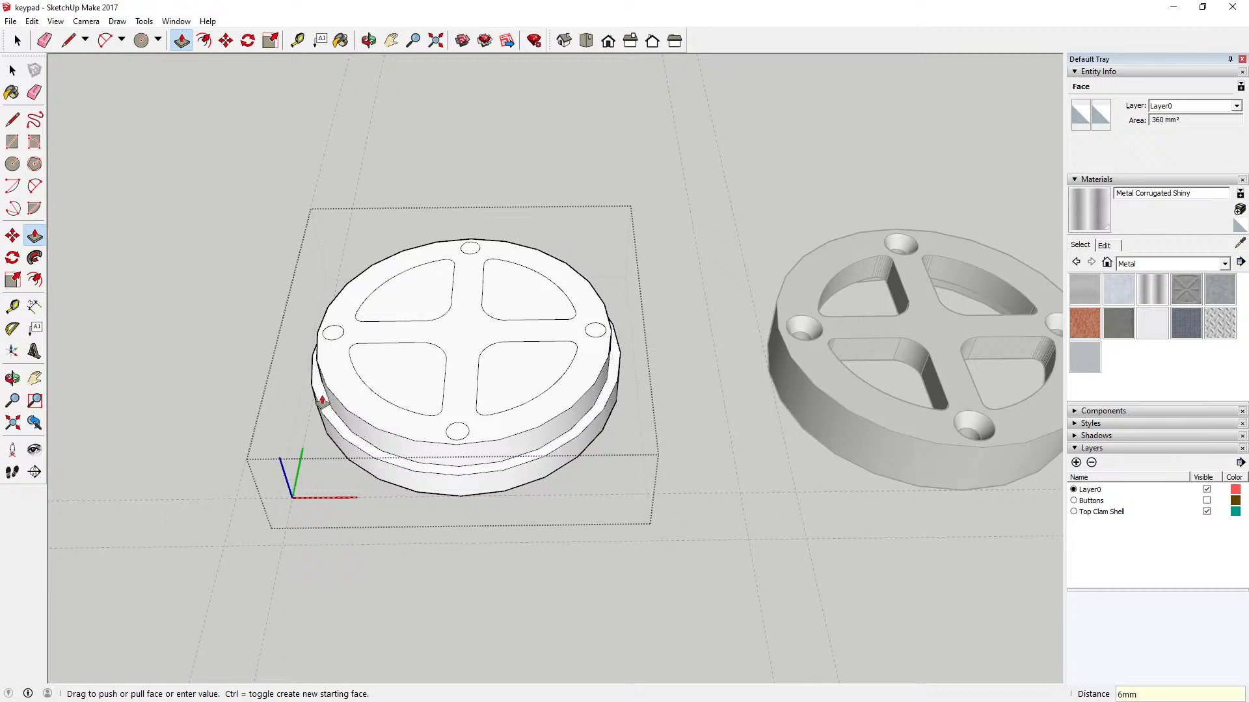
Step: Make the Buttons layer visible
click(369, 40)
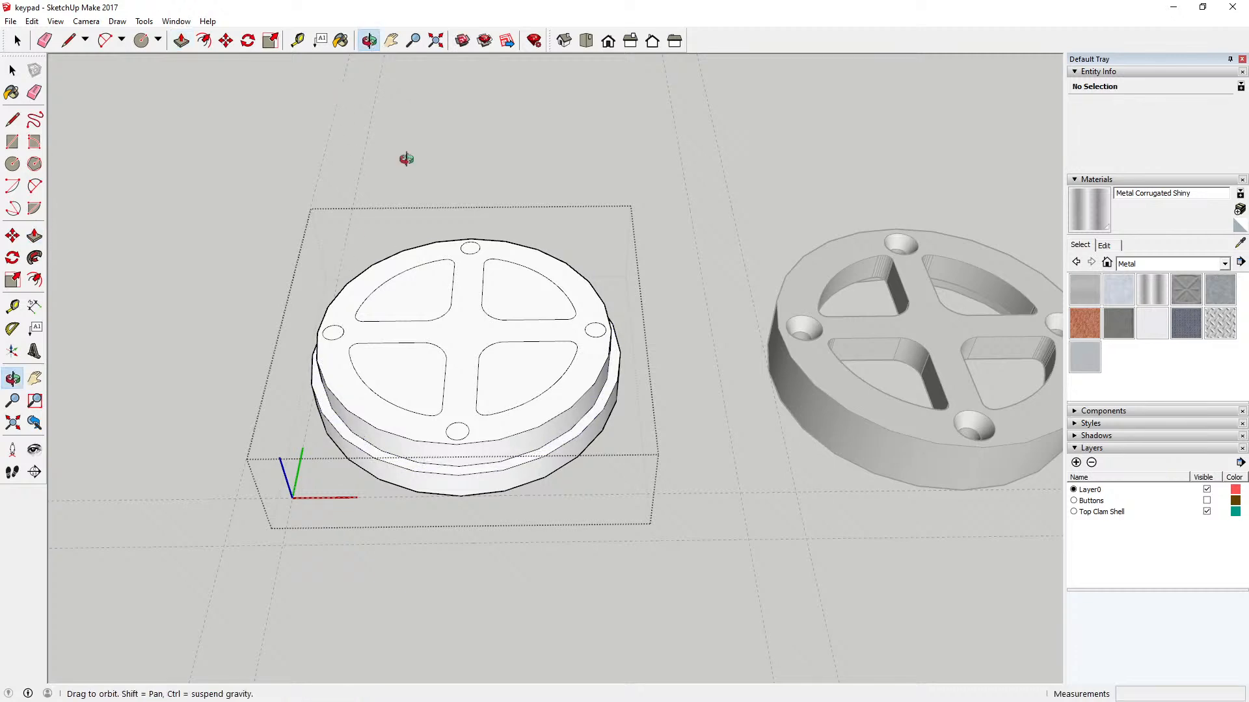
drag(407, 158, 462, 217)
drag(454, 377, 456, 317)
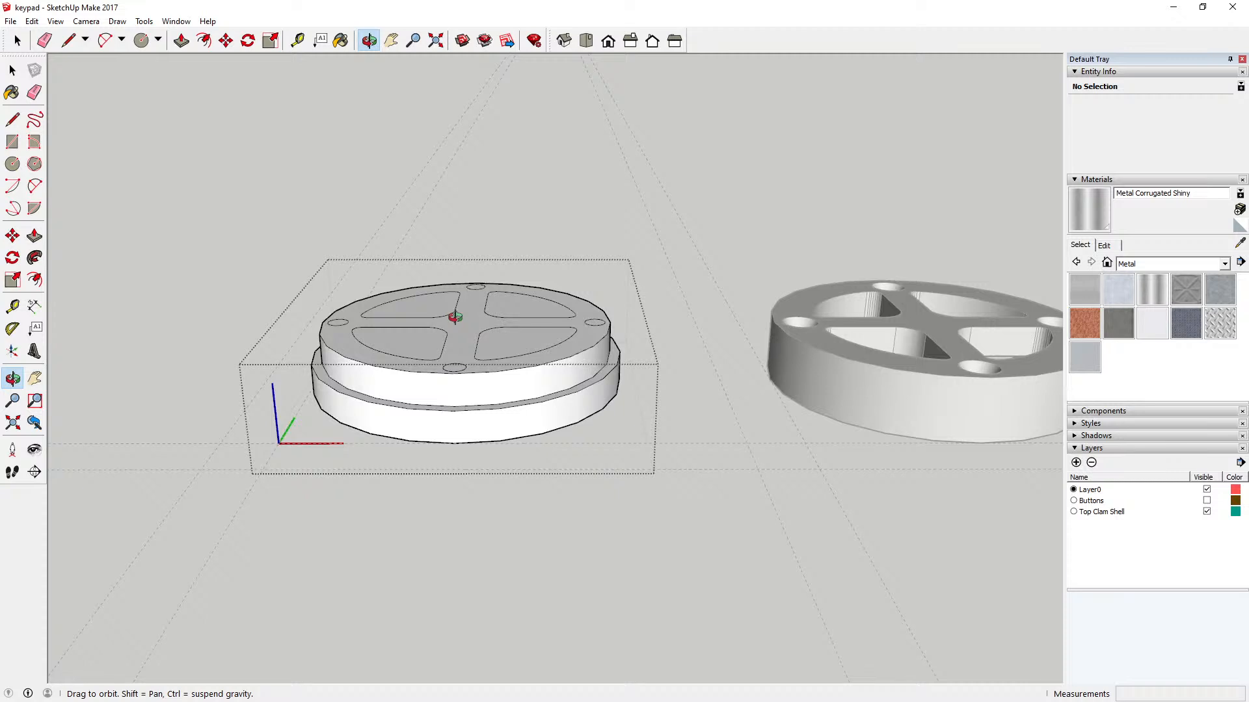
drag(354, 346, 354, 429)
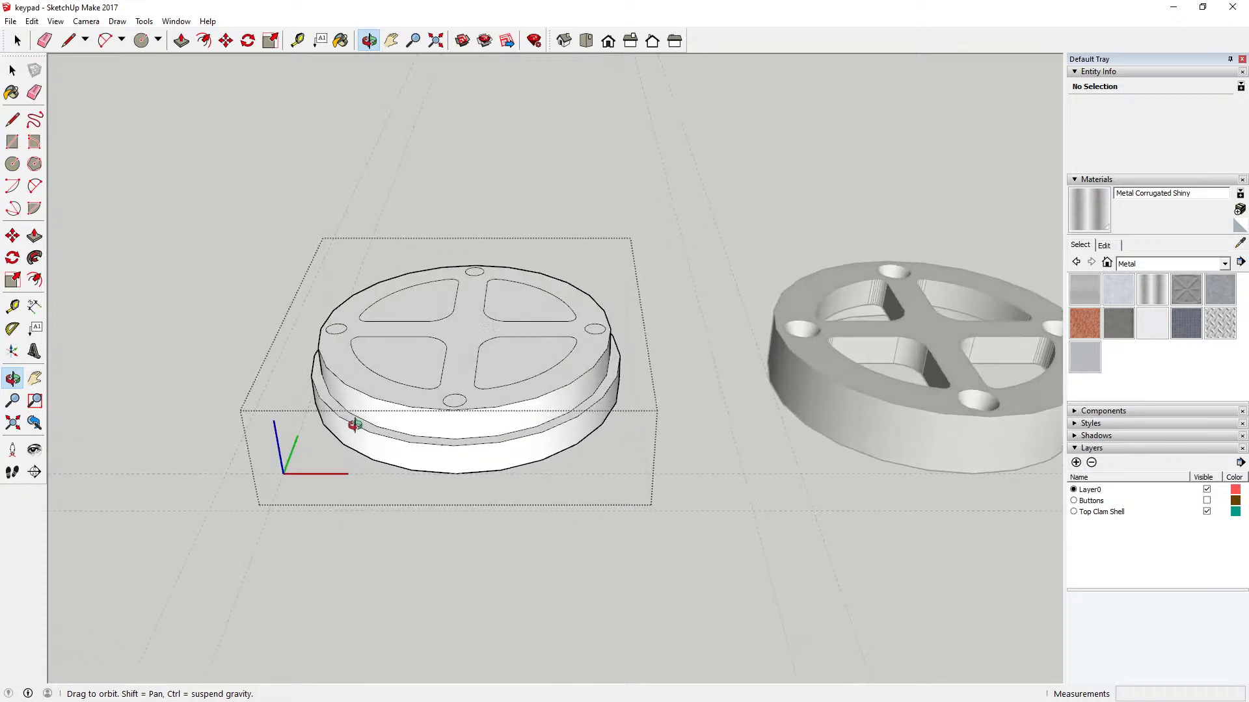
drag(383, 363, 367, 410)
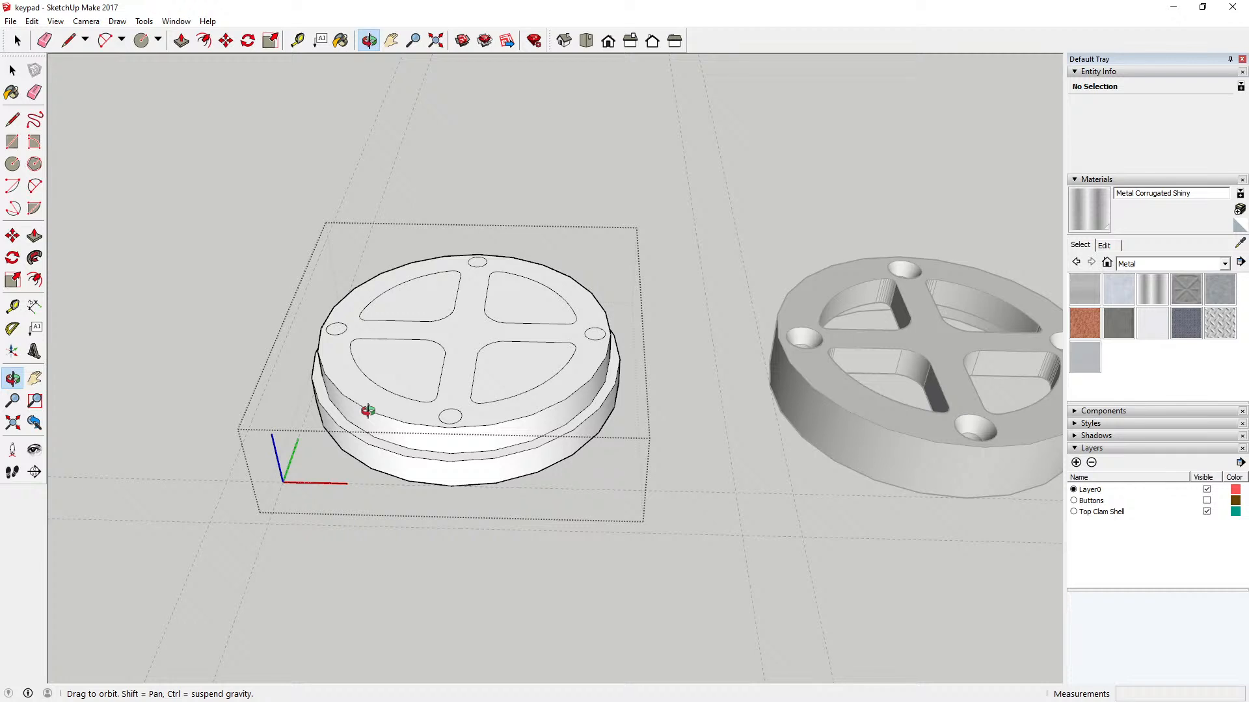
drag(368, 411, 376, 382)
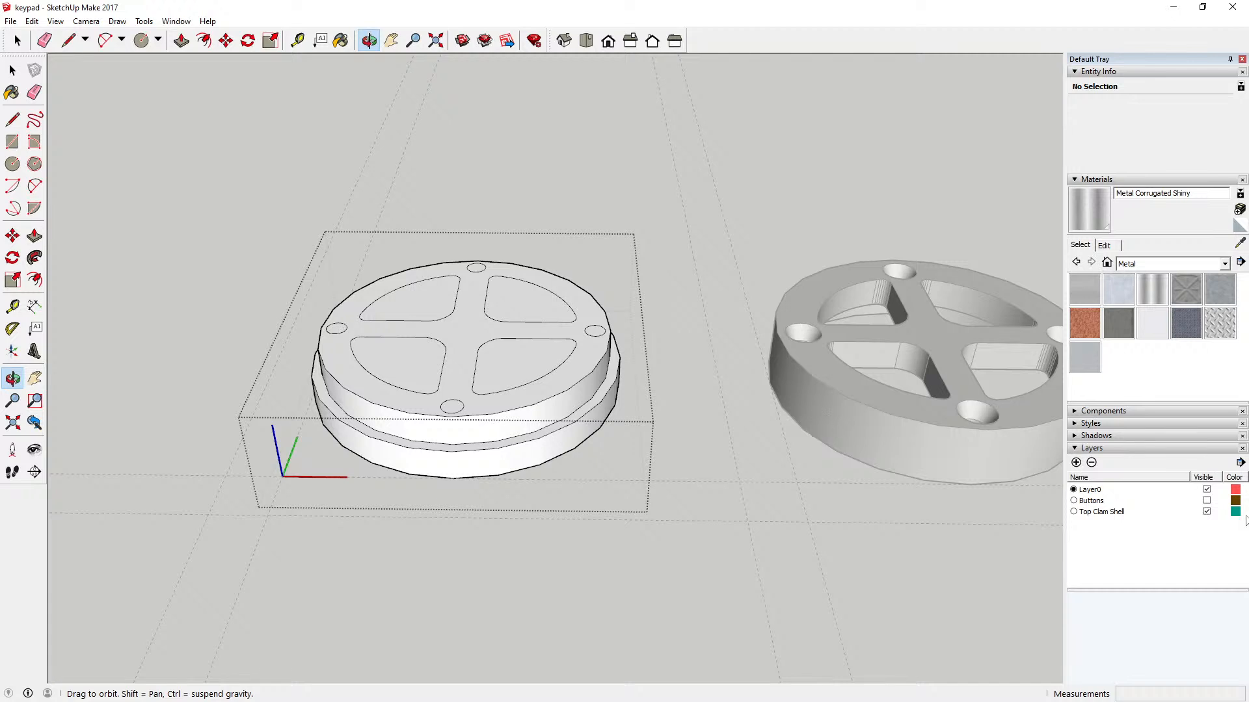
click(1207, 501)
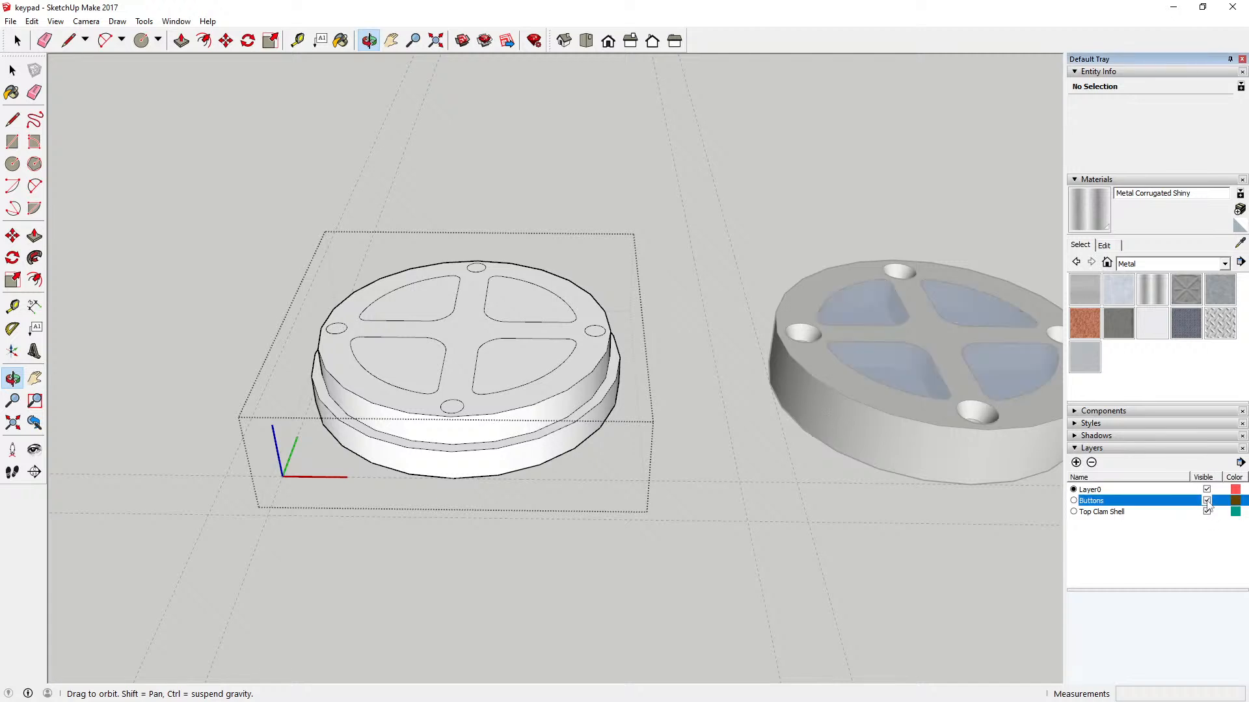
Step: Move the quarter button embedded in the disc straight up 24 mm along the blue axis
drag(681, 457, 664, 290)
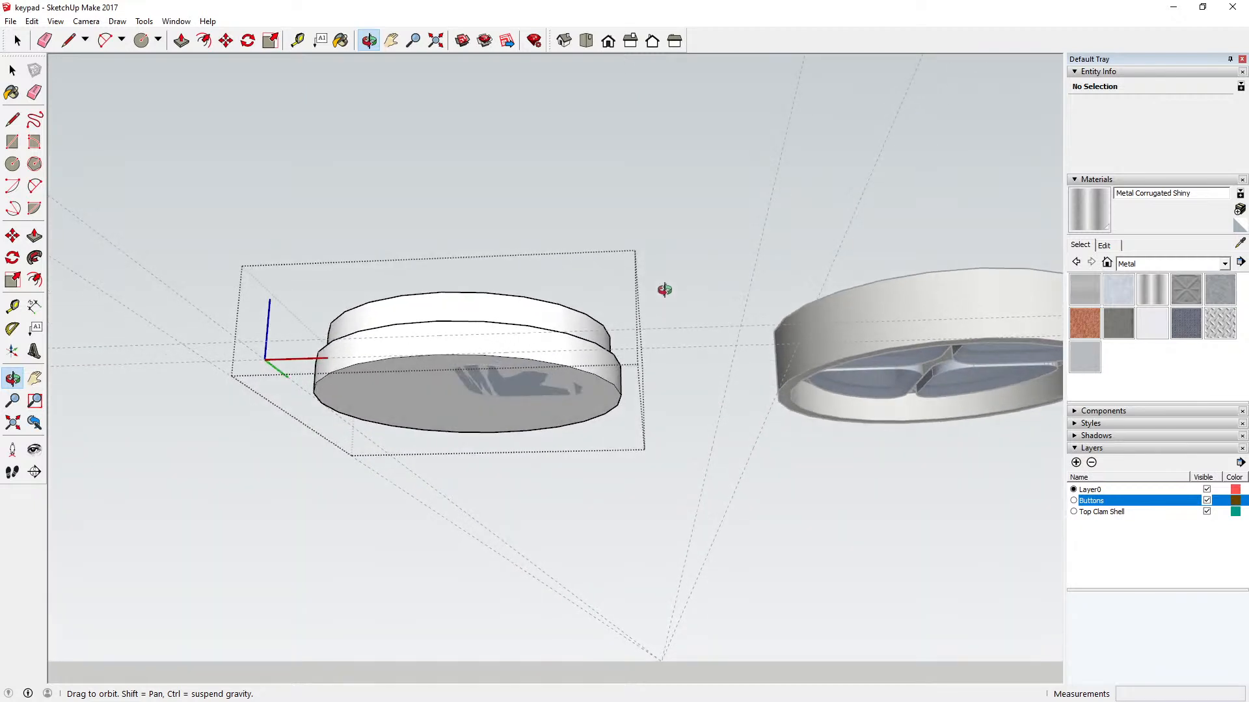
click(12, 70)
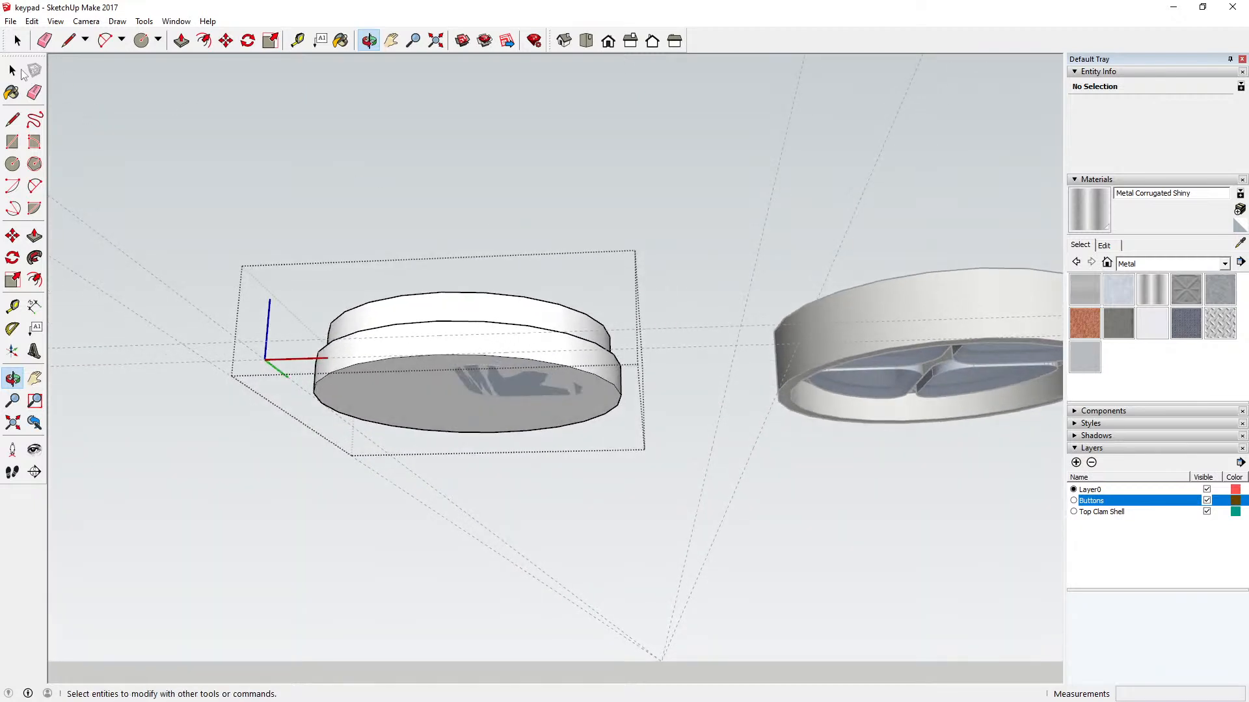
click(208, 113)
click(518, 387)
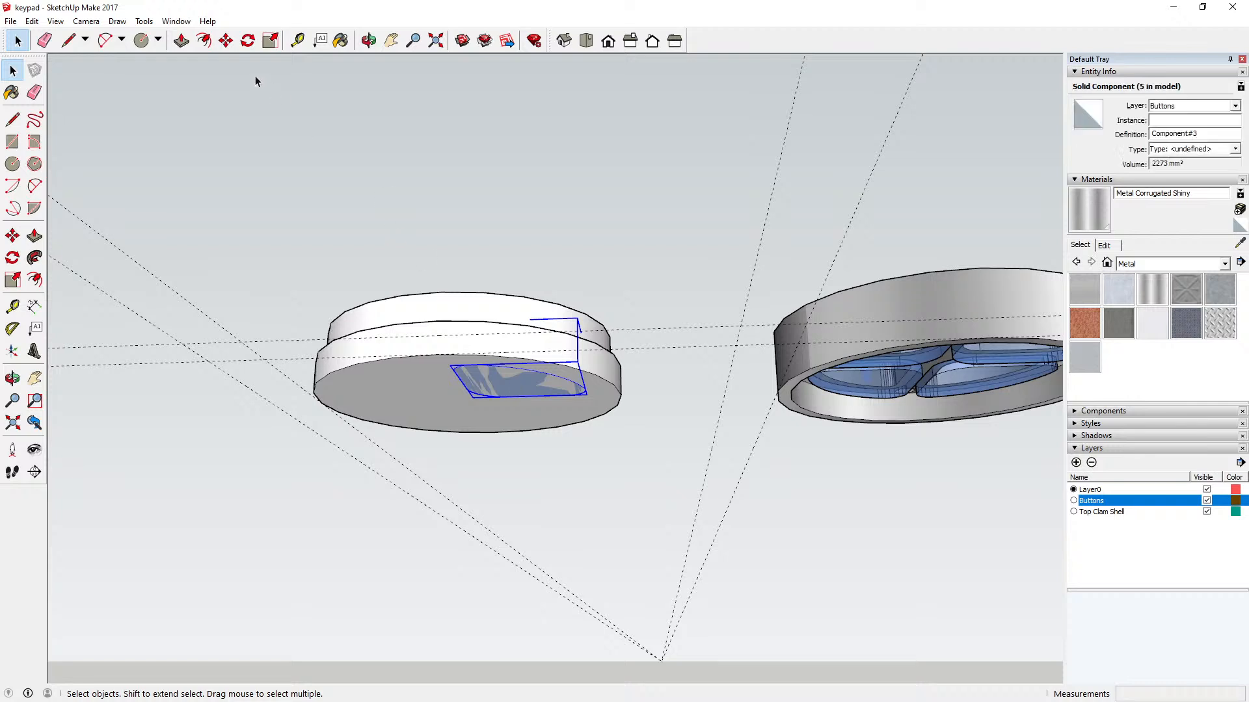
click(225, 40)
click(497, 382)
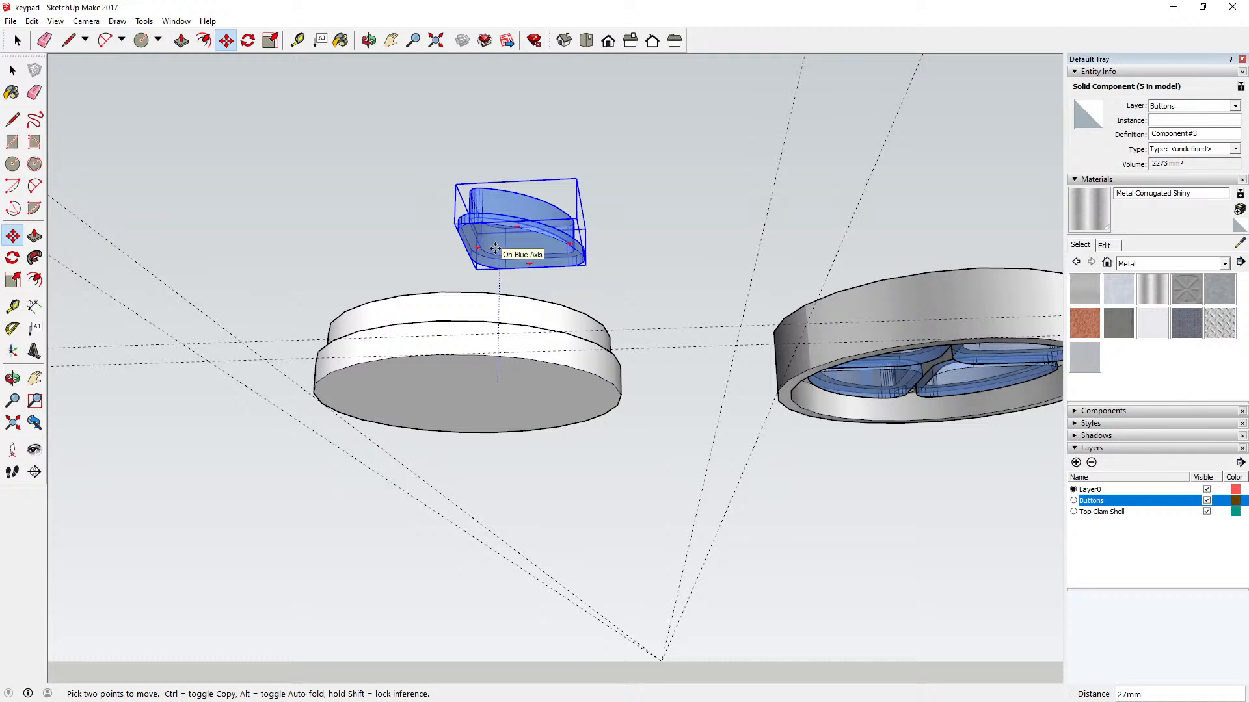
text(24)
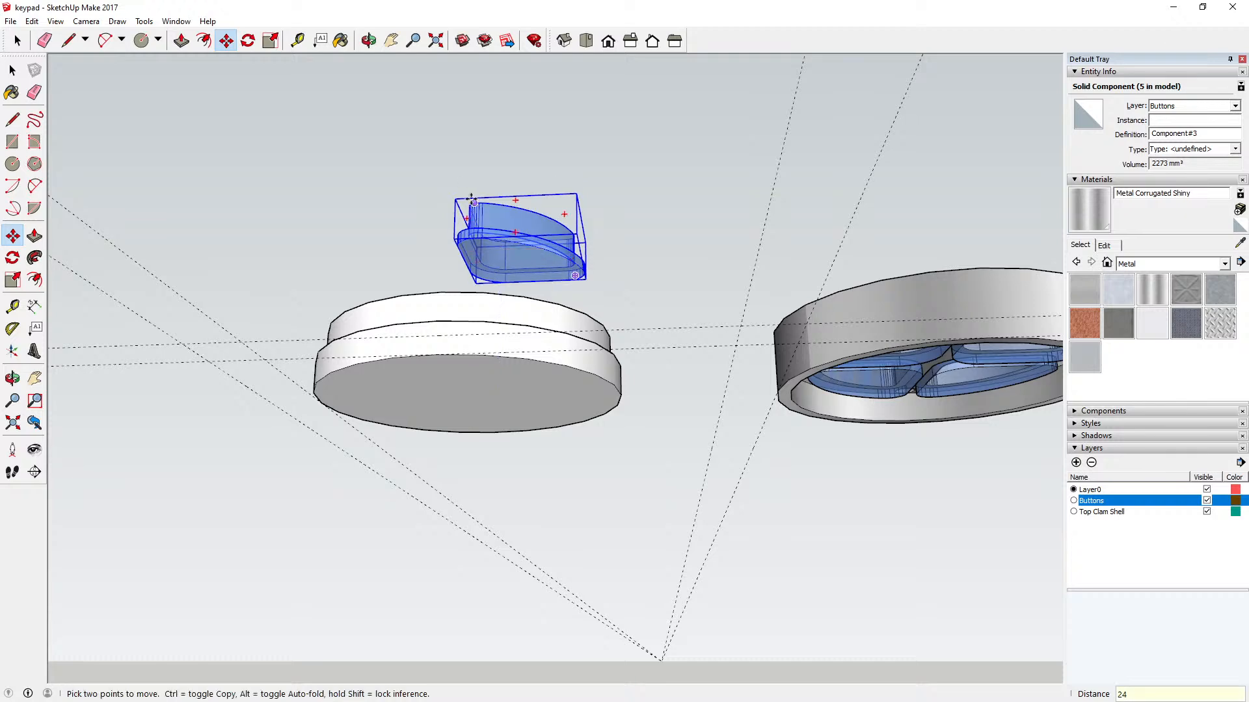
Step: Lower the raised quarter button 12 mm along the blue axis so it sits on the disc's top face
click(369, 40)
drag(506, 278, 511, 324)
drag(492, 264, 523, 271)
key(m)
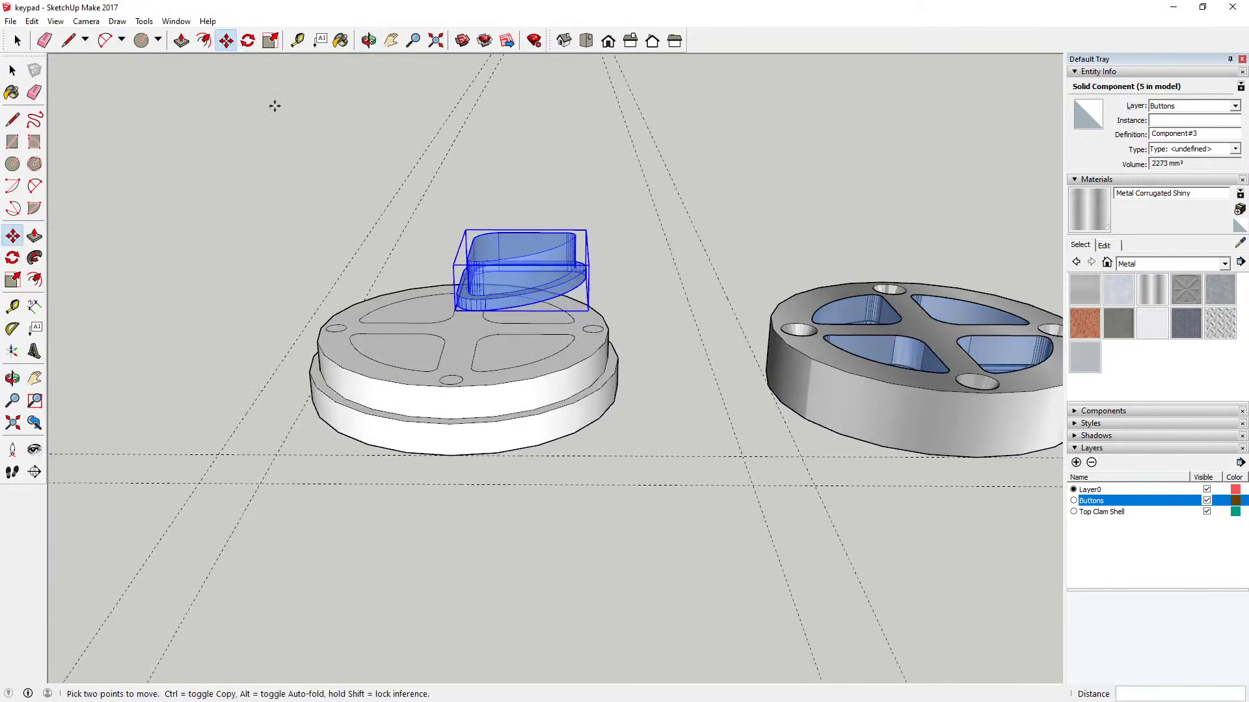
click(505, 315)
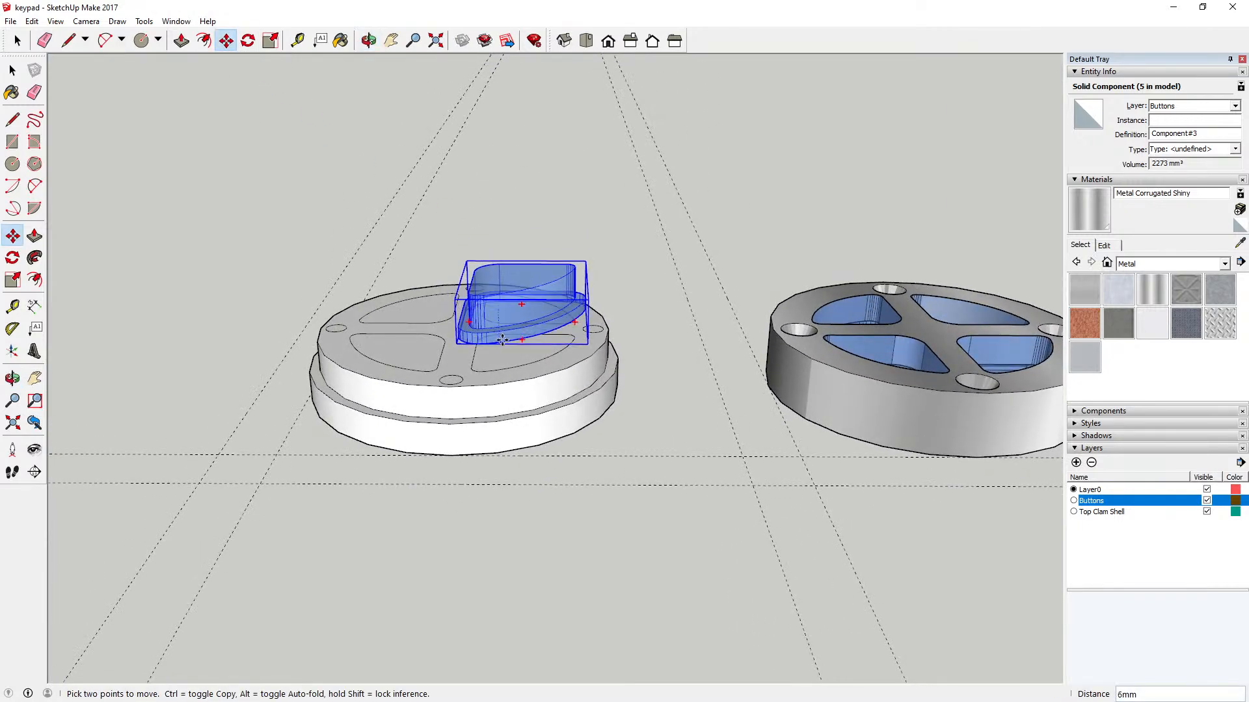
text(12)
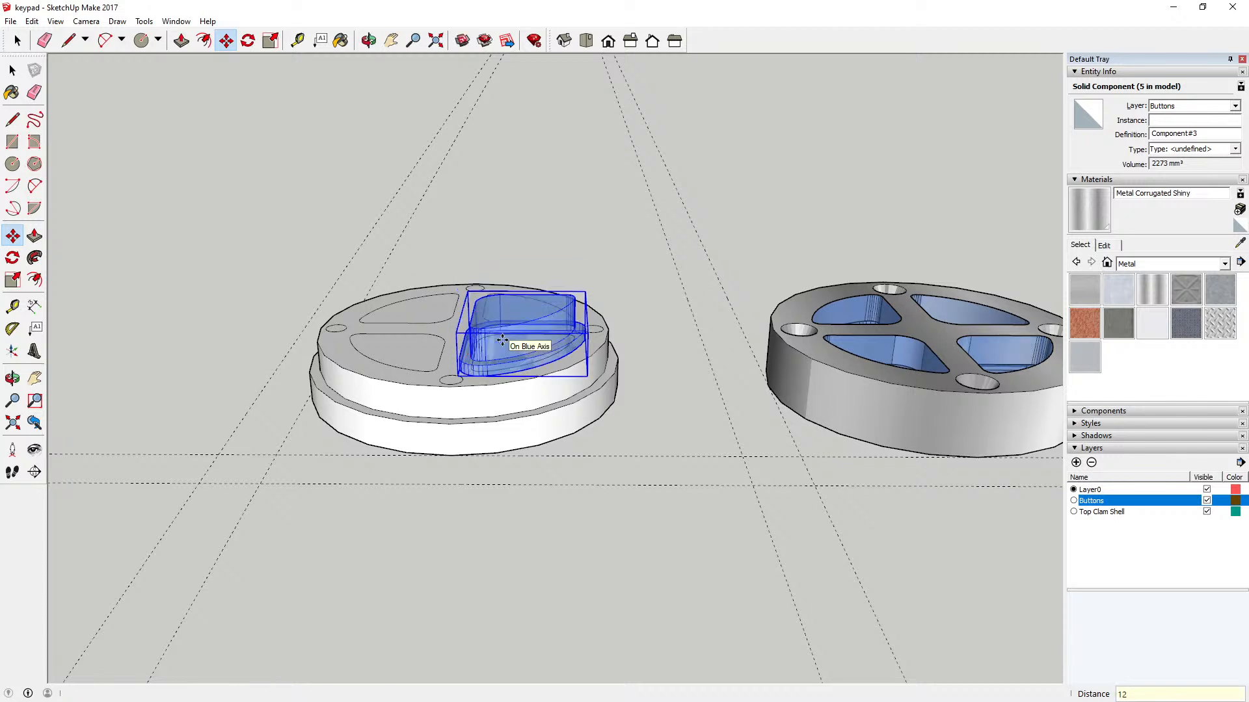
key(Return)
key(space)
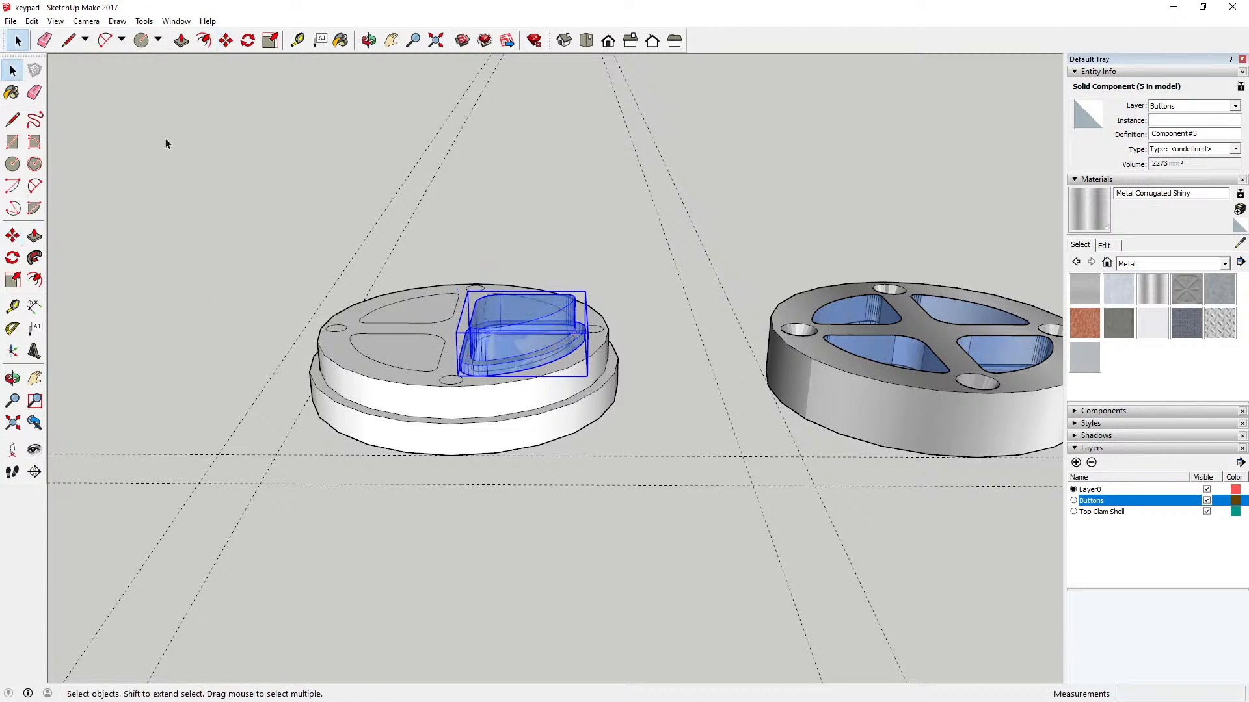
click(167, 139)
Step: Copy the three other buttons from the neighbouring clam shell about 137 mm across, to the far side of the disc
click(368, 41)
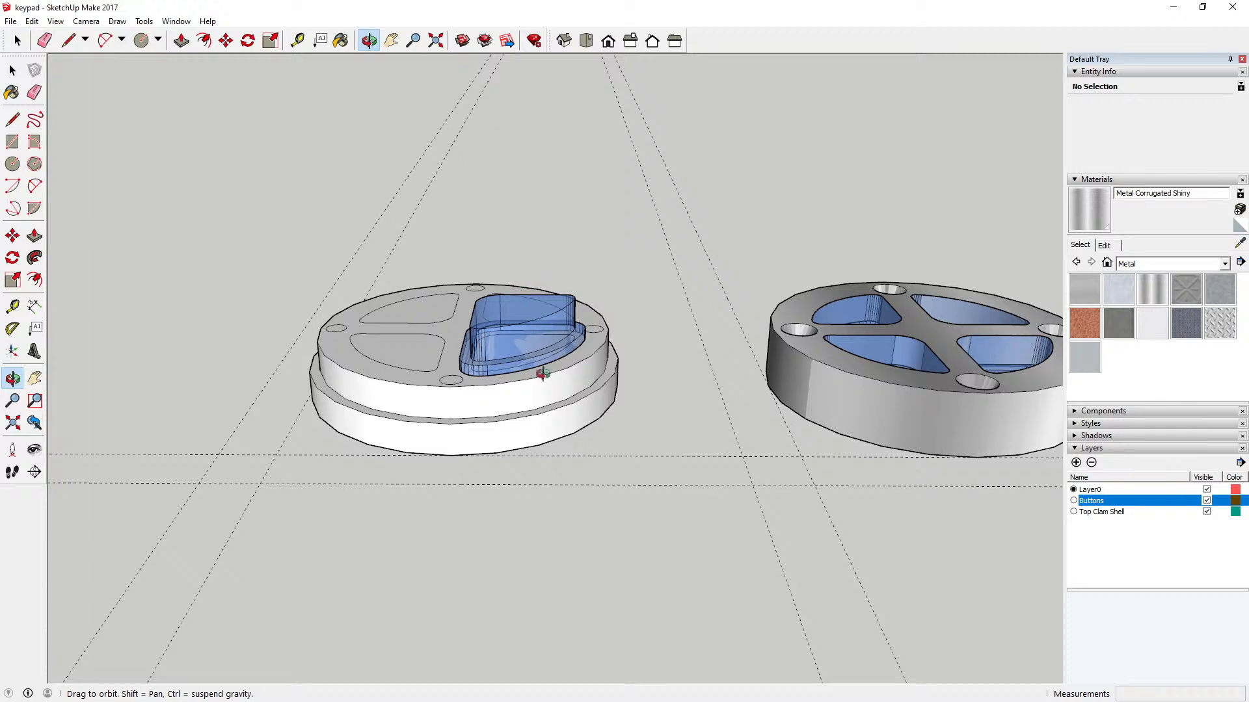
drag(499, 366, 484, 487)
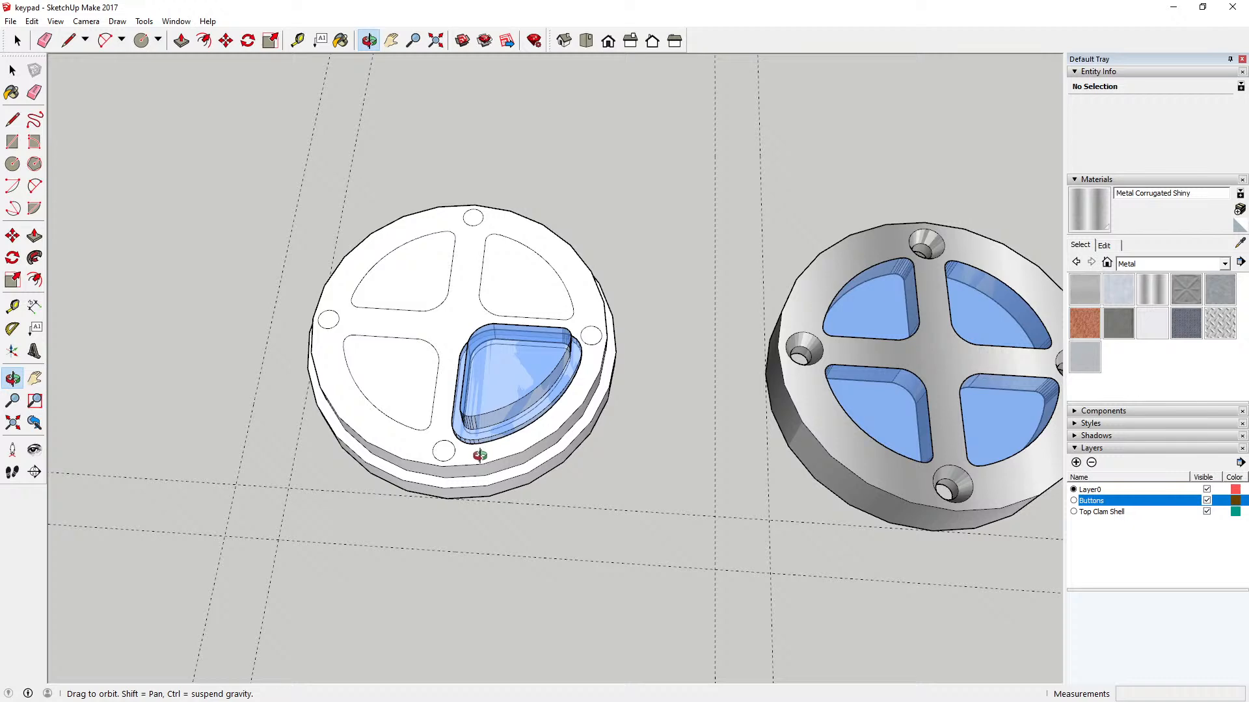
drag(479, 455, 441, 472)
drag(430, 344, 430, 459)
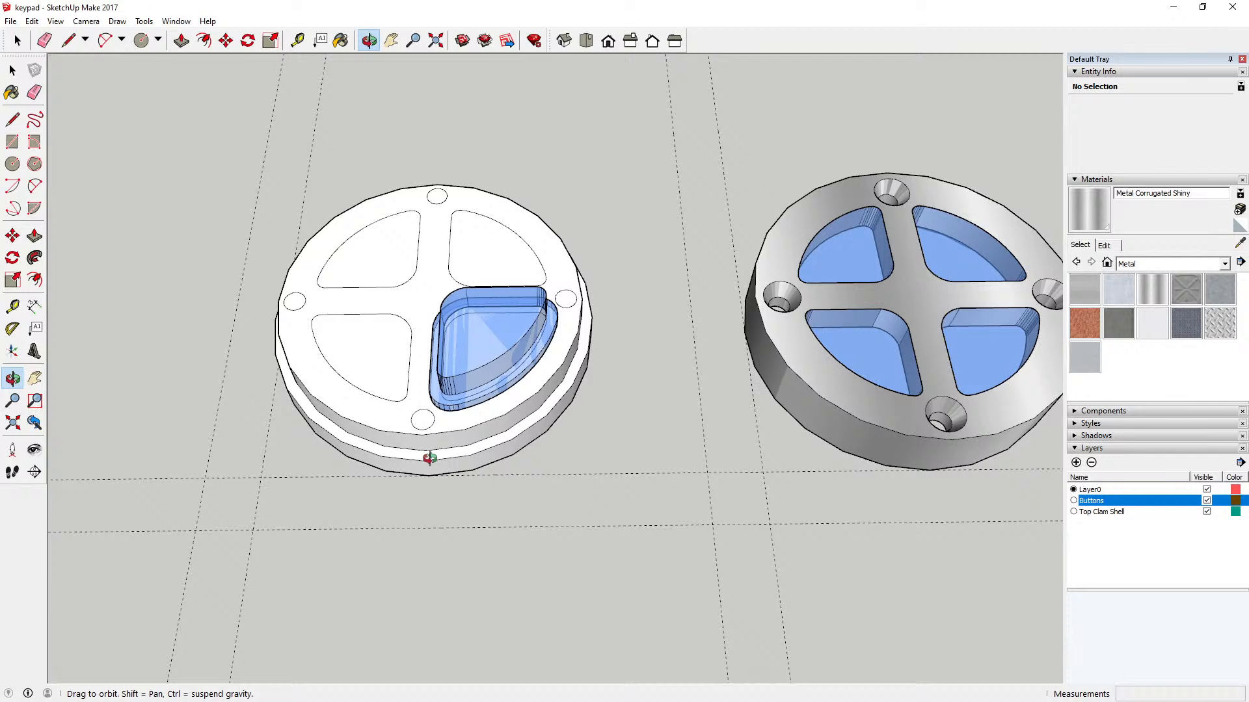
drag(430, 459, 406, 435)
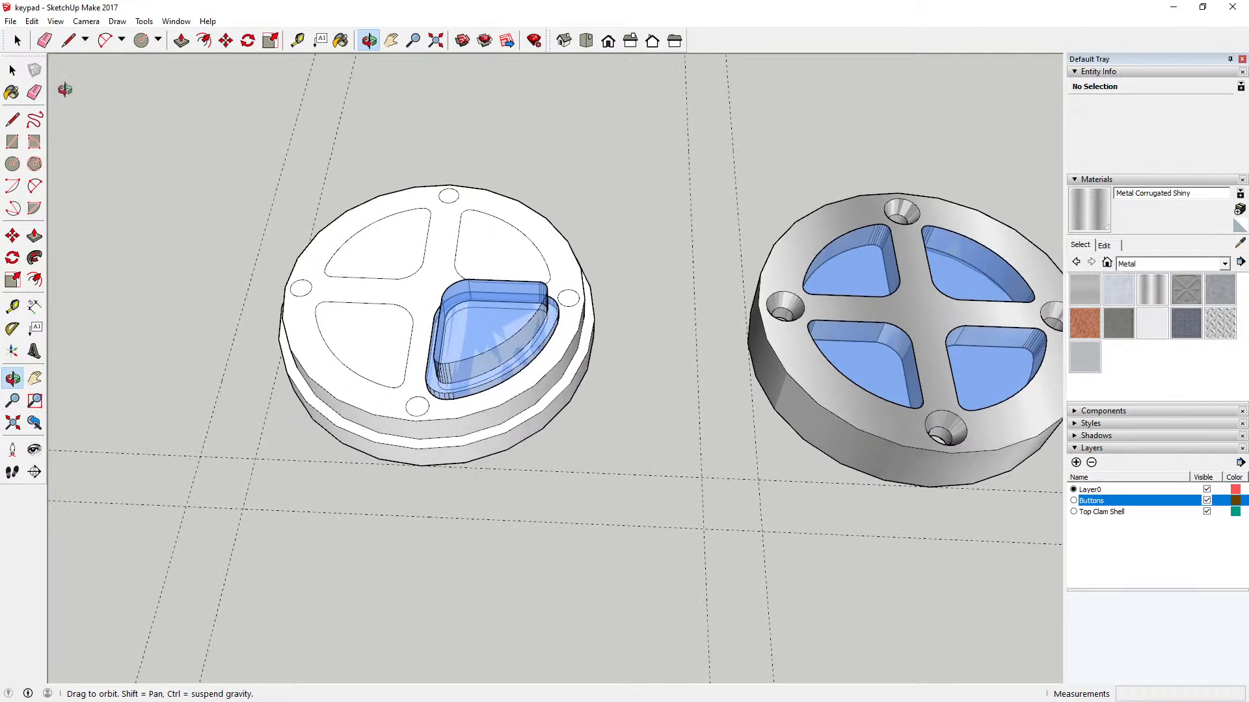
key(space)
click(871, 263)
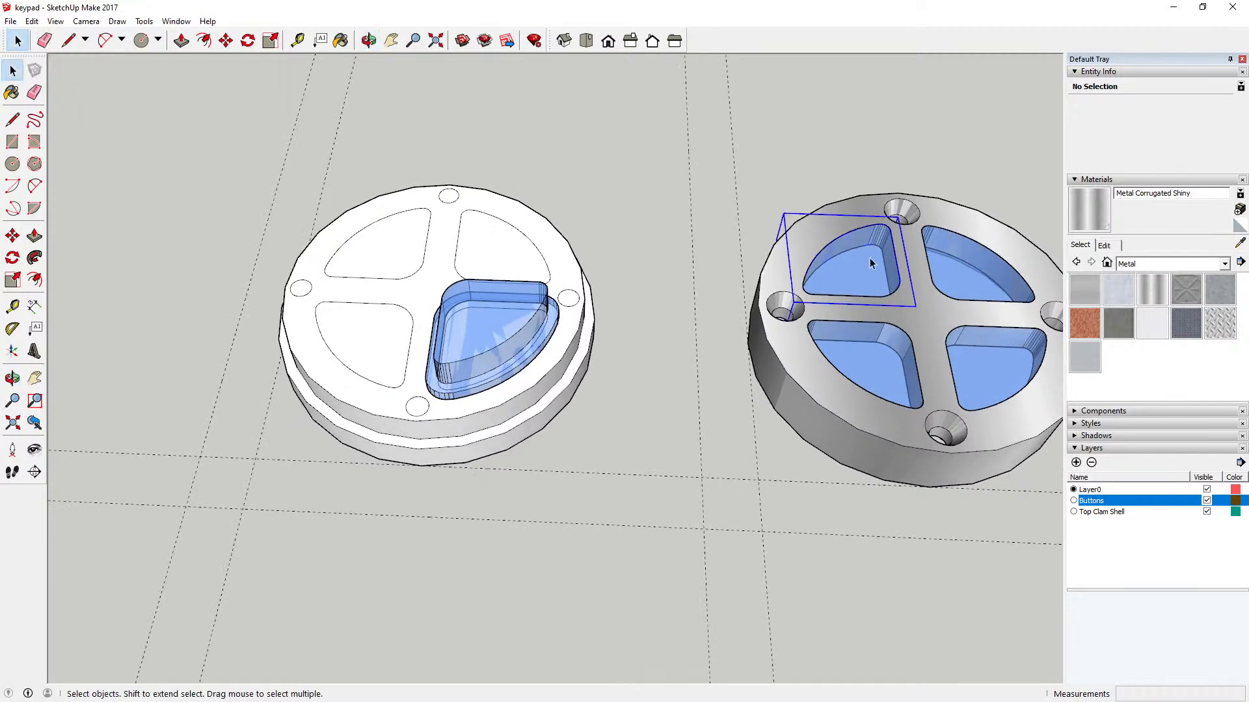
ctrl+click(977, 270)
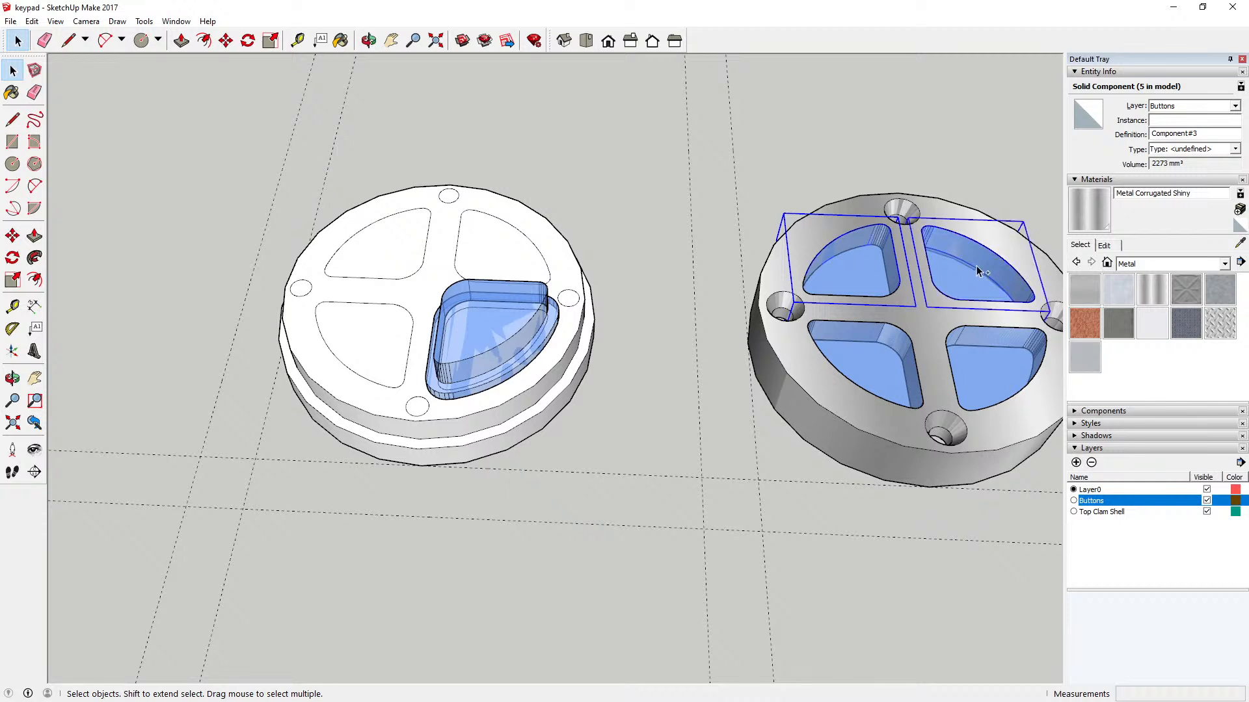
ctrl+click(892, 369)
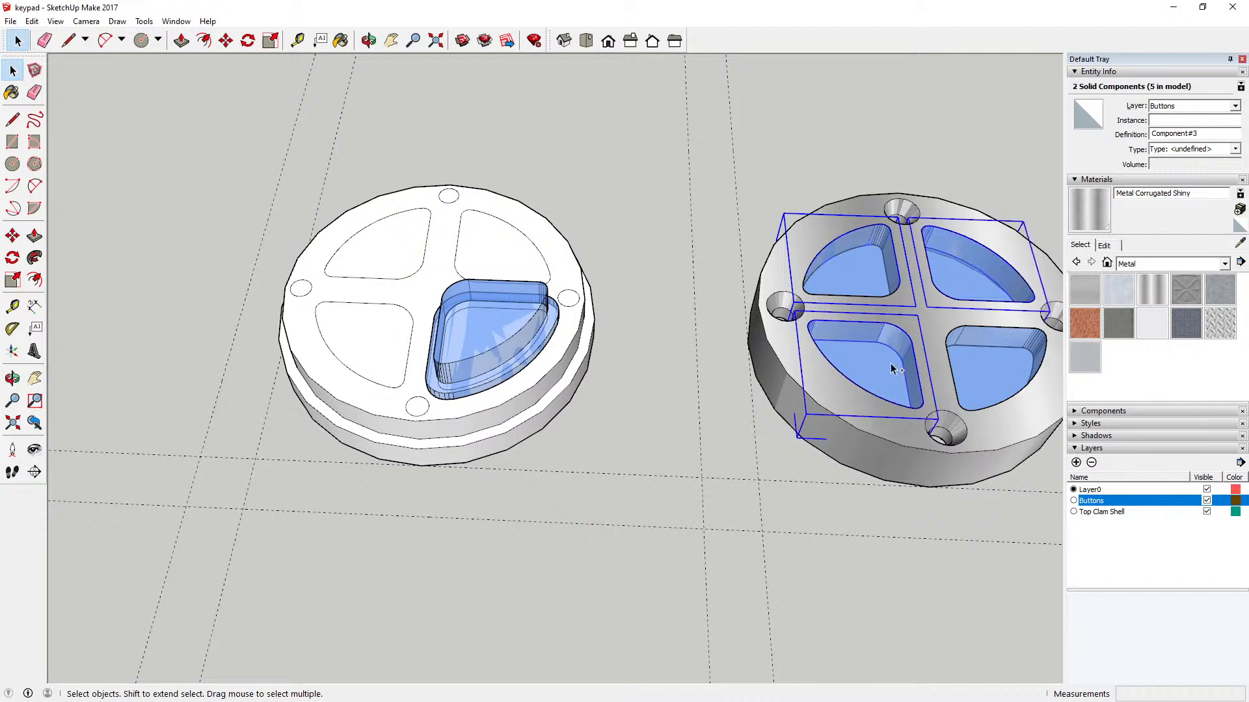
click(225, 41)
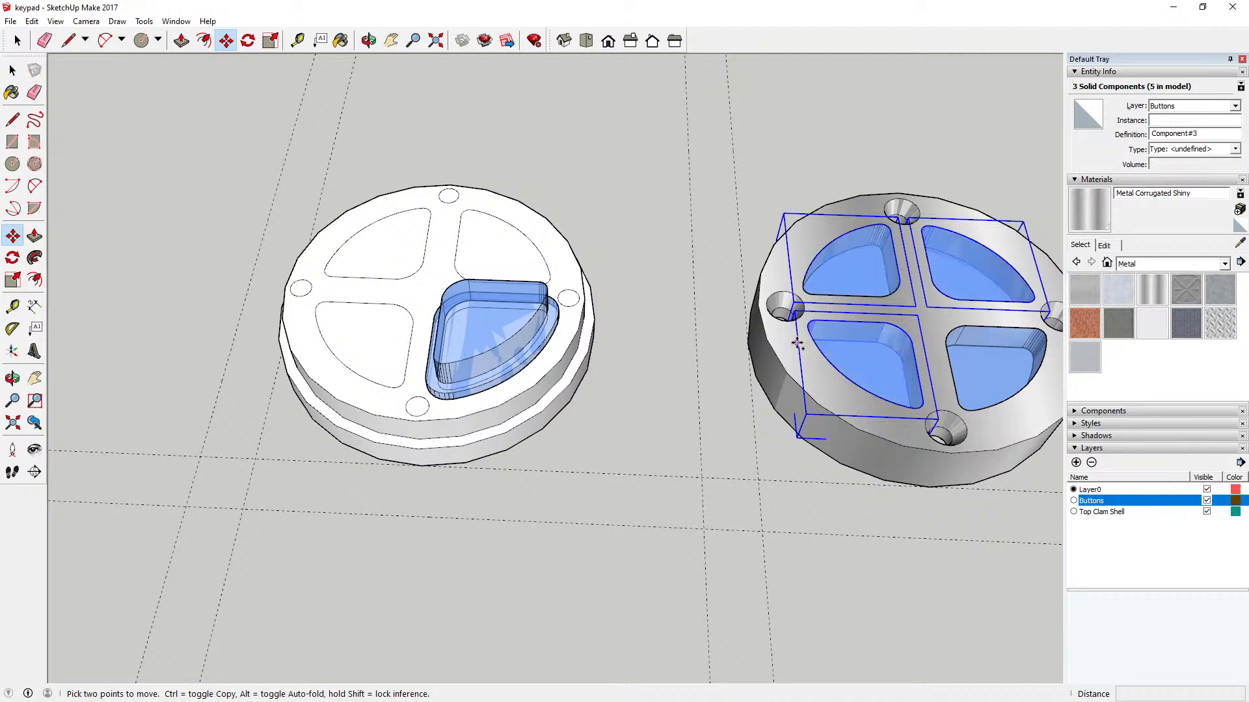
key(ctrl)
click(797, 343)
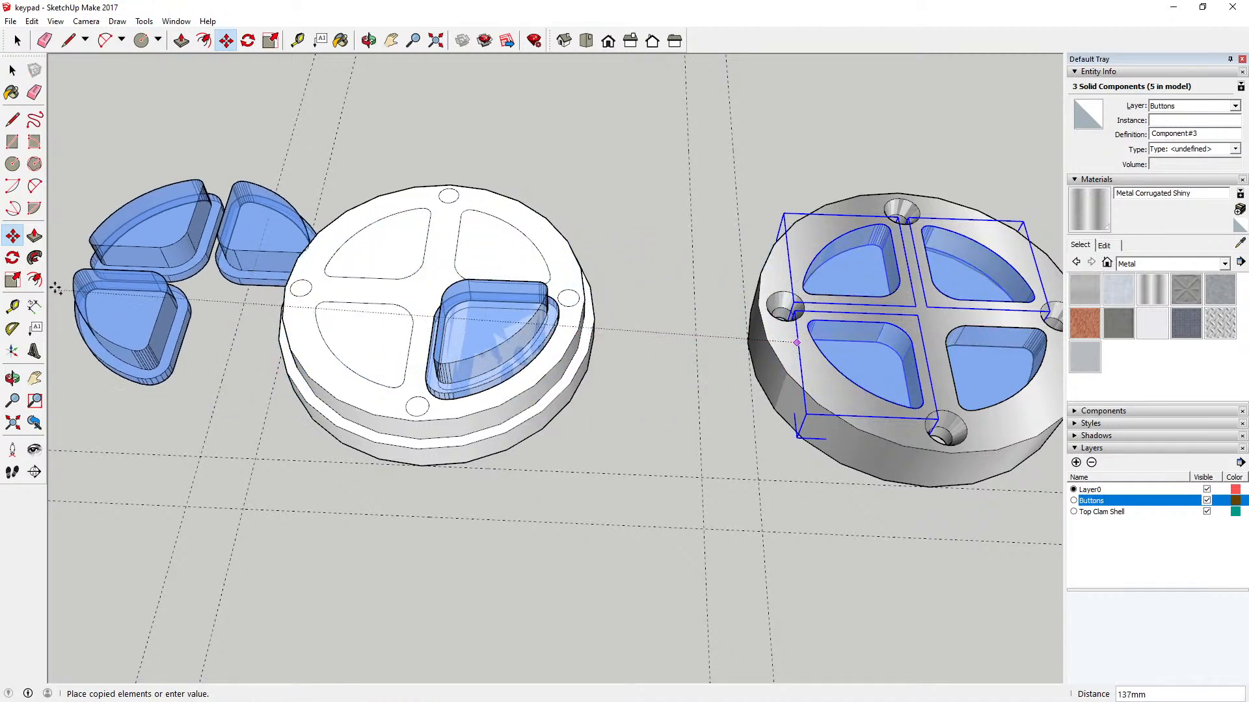
click(64, 279)
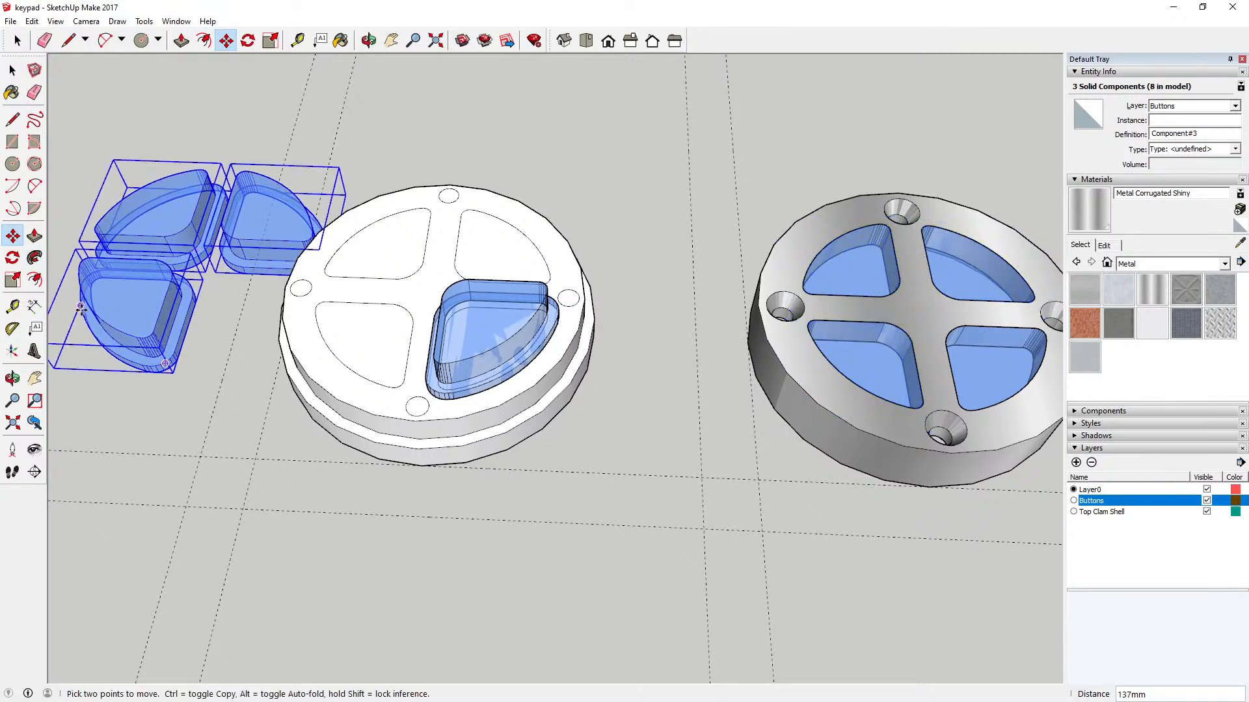
Step: Move the three copied buttons into their matching quadrants of the disc and raise them 8 mm
click(161, 307)
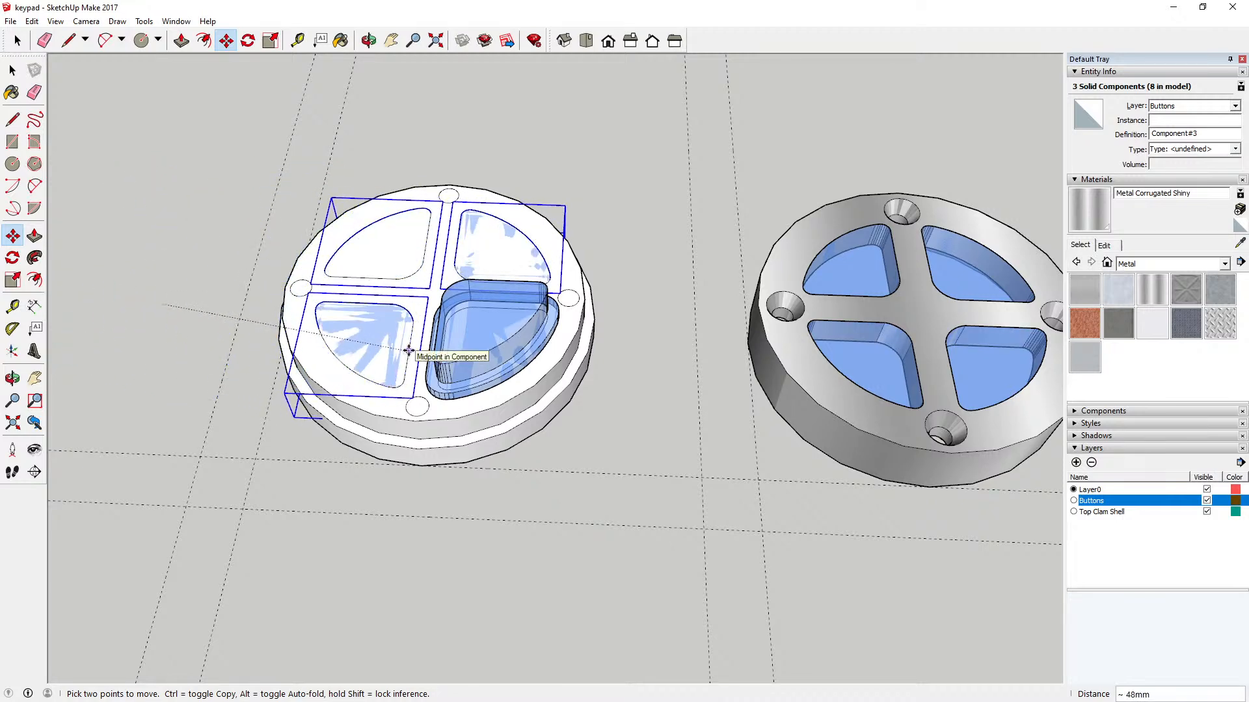
click(409, 351)
click(369, 378)
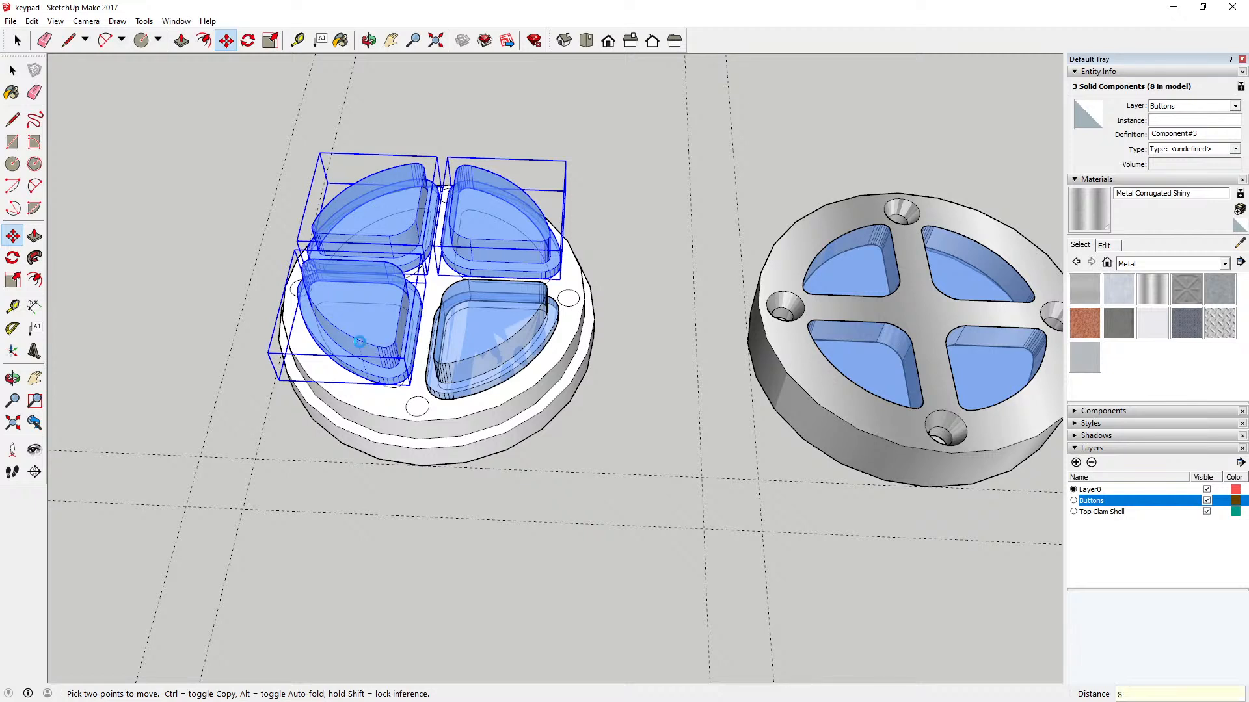
key(Return)
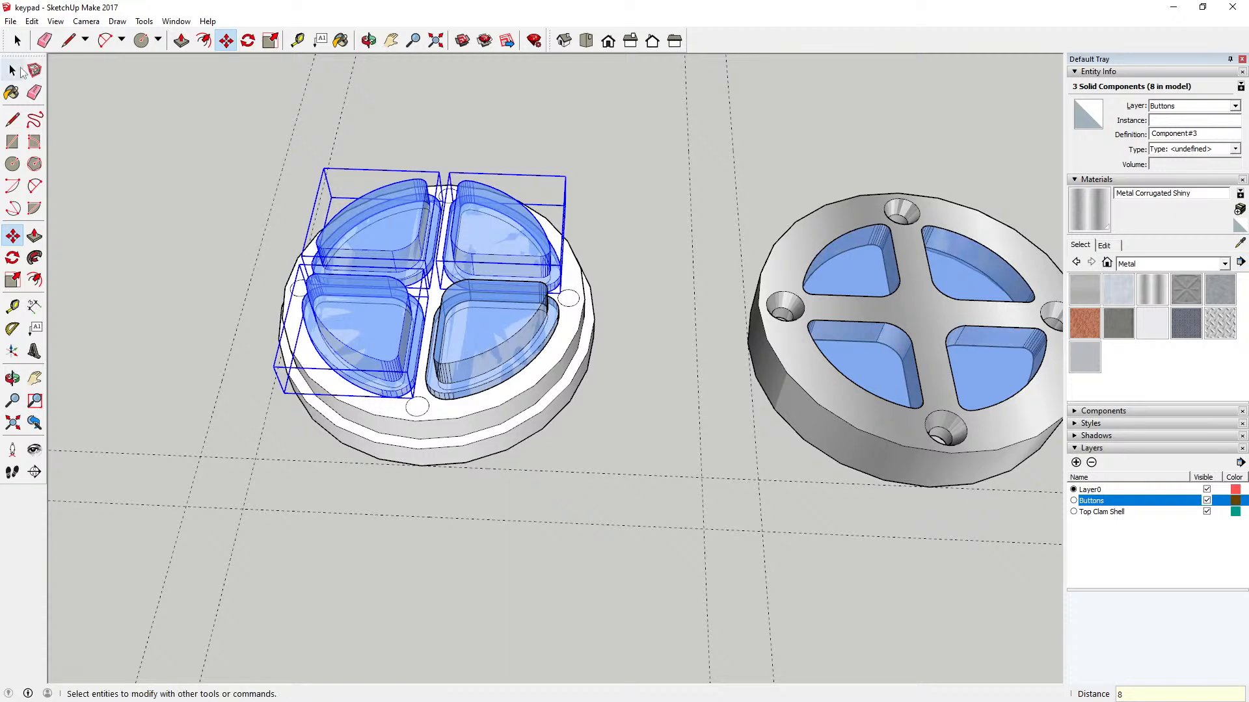
key(space)
click(201, 150)
Step: Open the disc for editing and offset the outer edge of its top face inward by 2 mm
click(369, 40)
drag(465, 259, 375, 309)
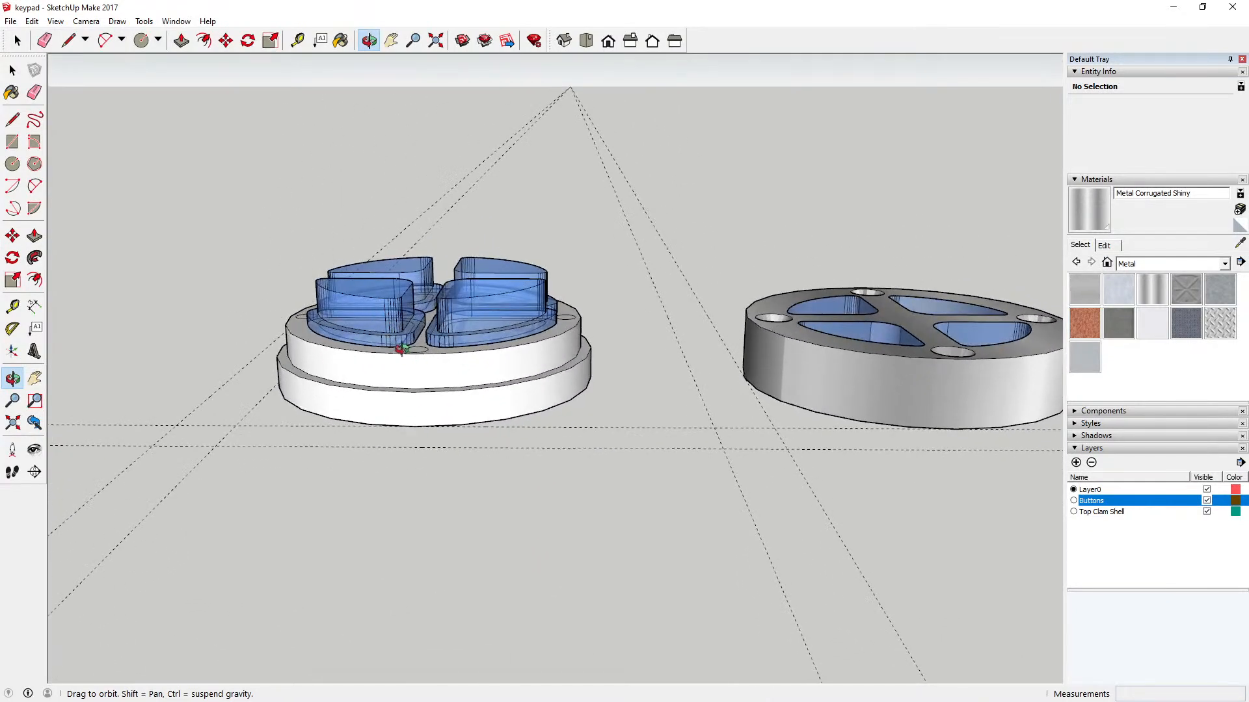
drag(413, 344, 399, 397)
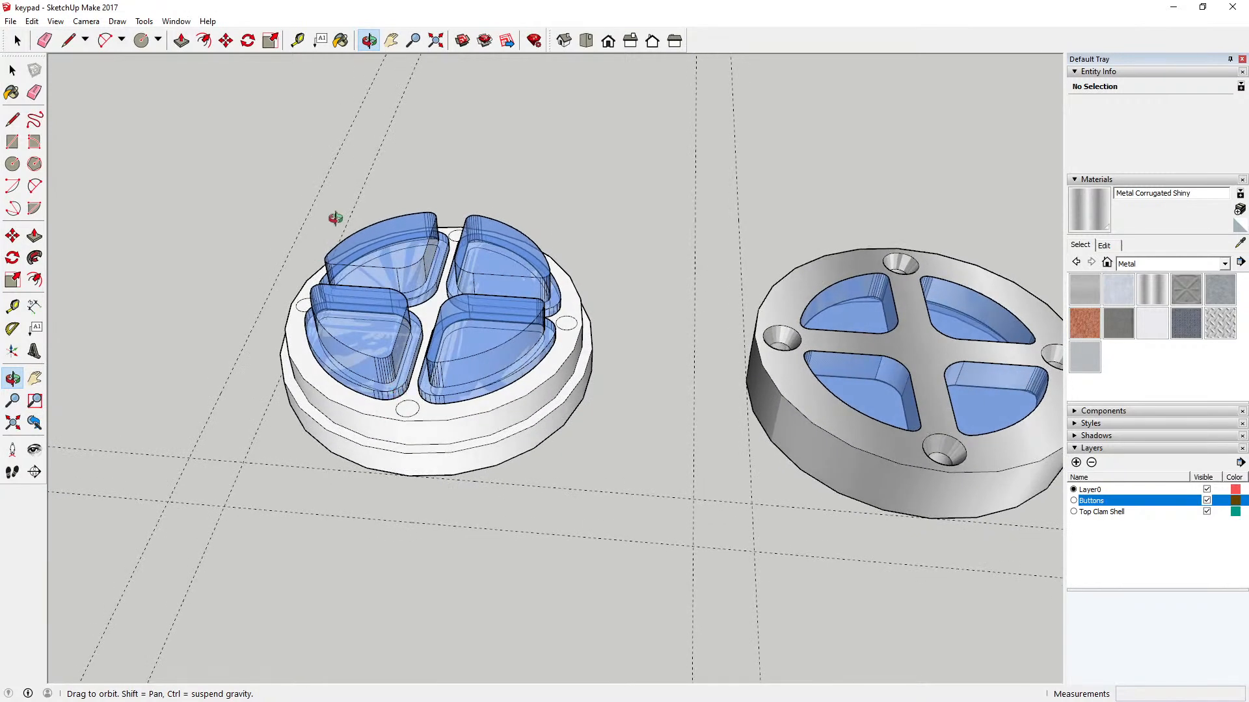
click(12, 70)
double_click(334, 394)
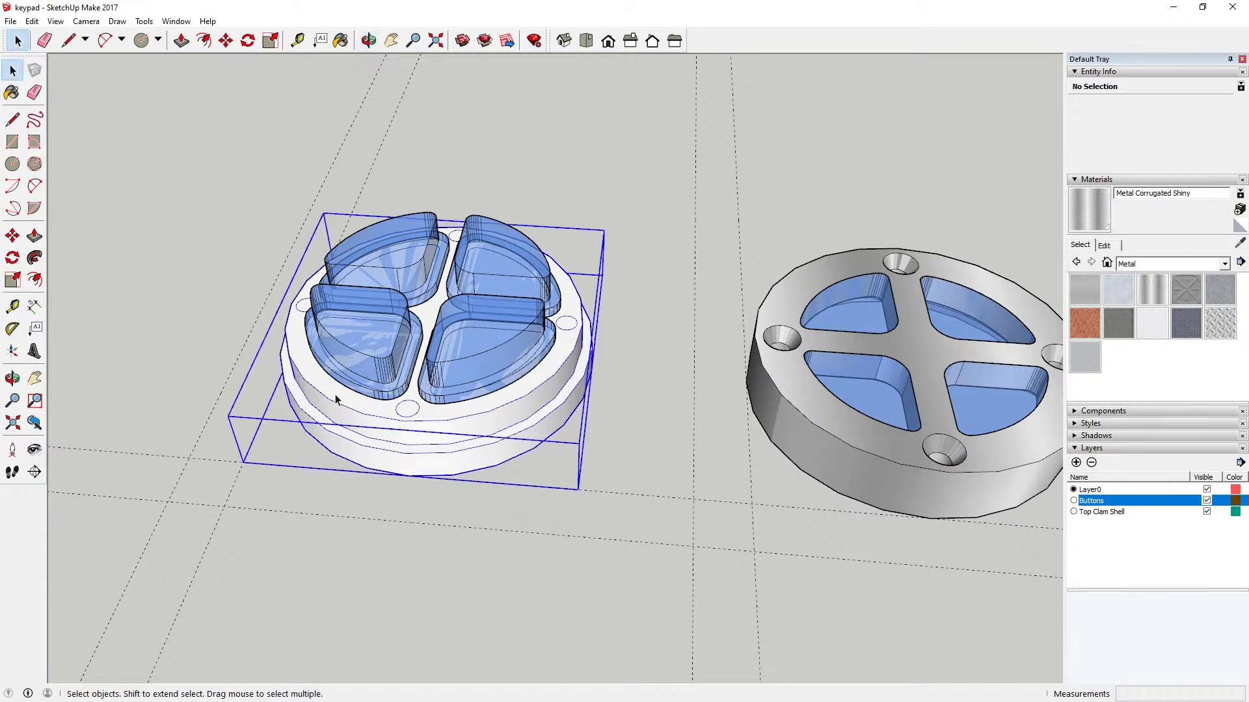
click(203, 40)
click(404, 423)
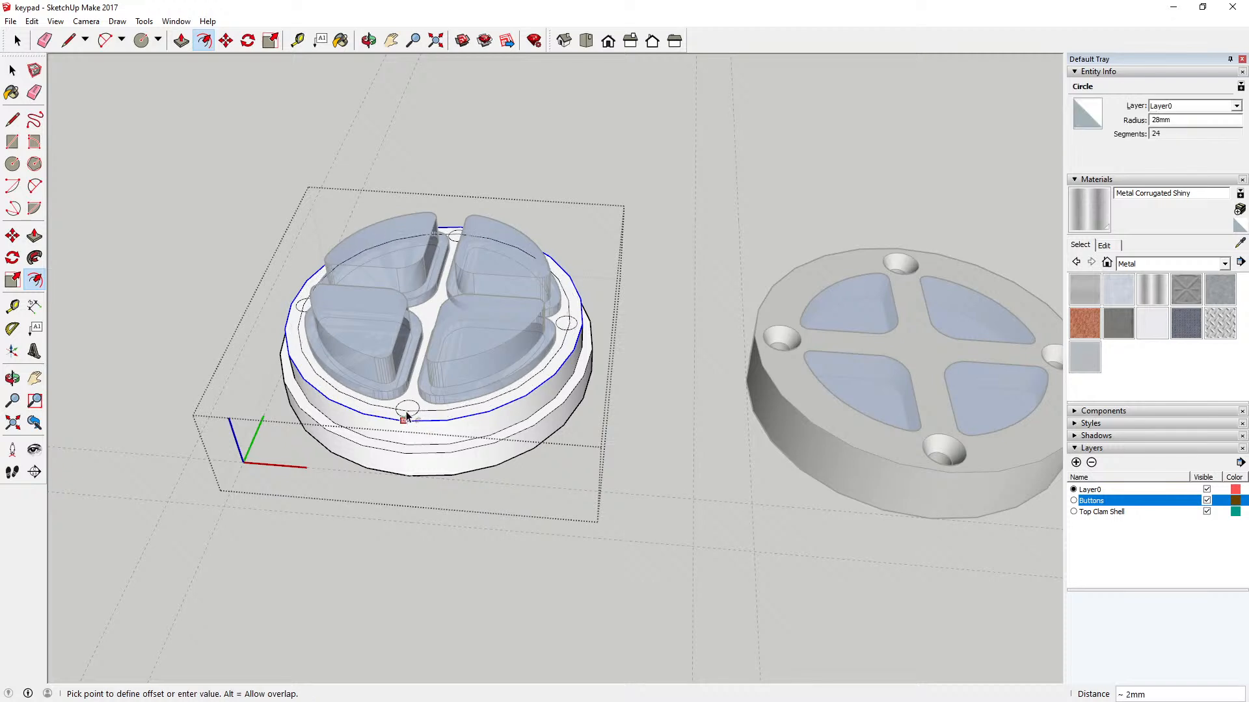
text(2)
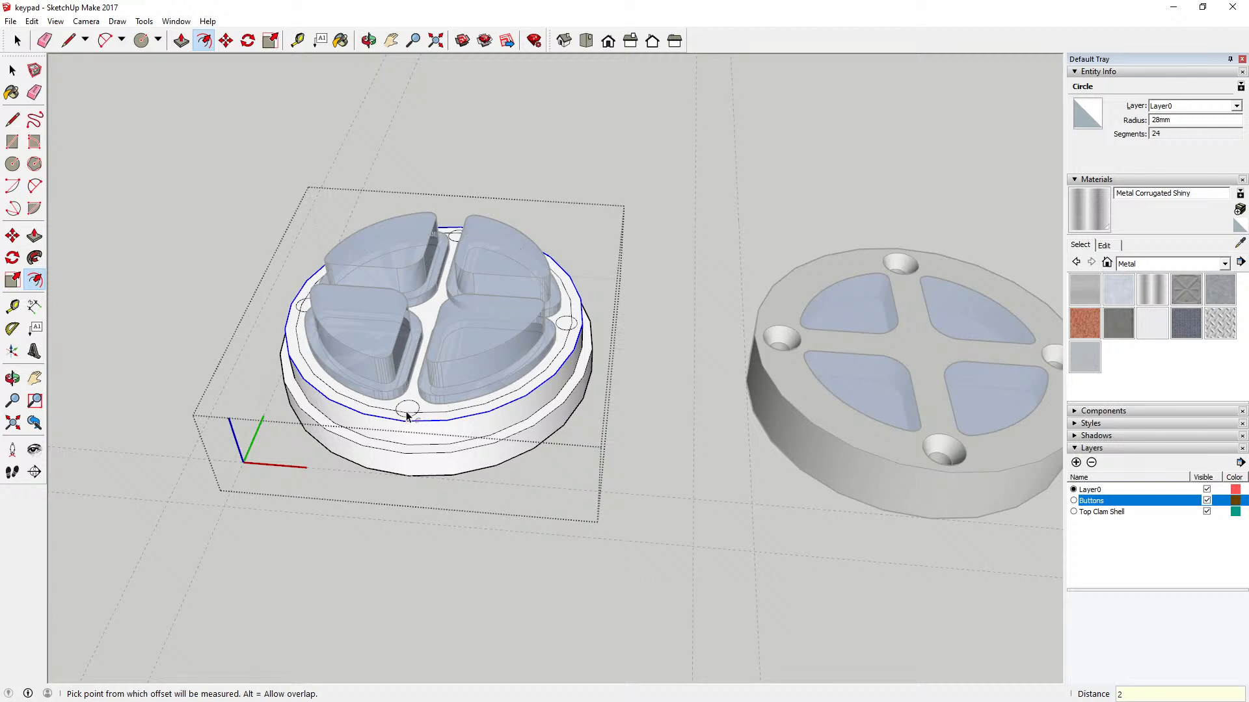
key(Return)
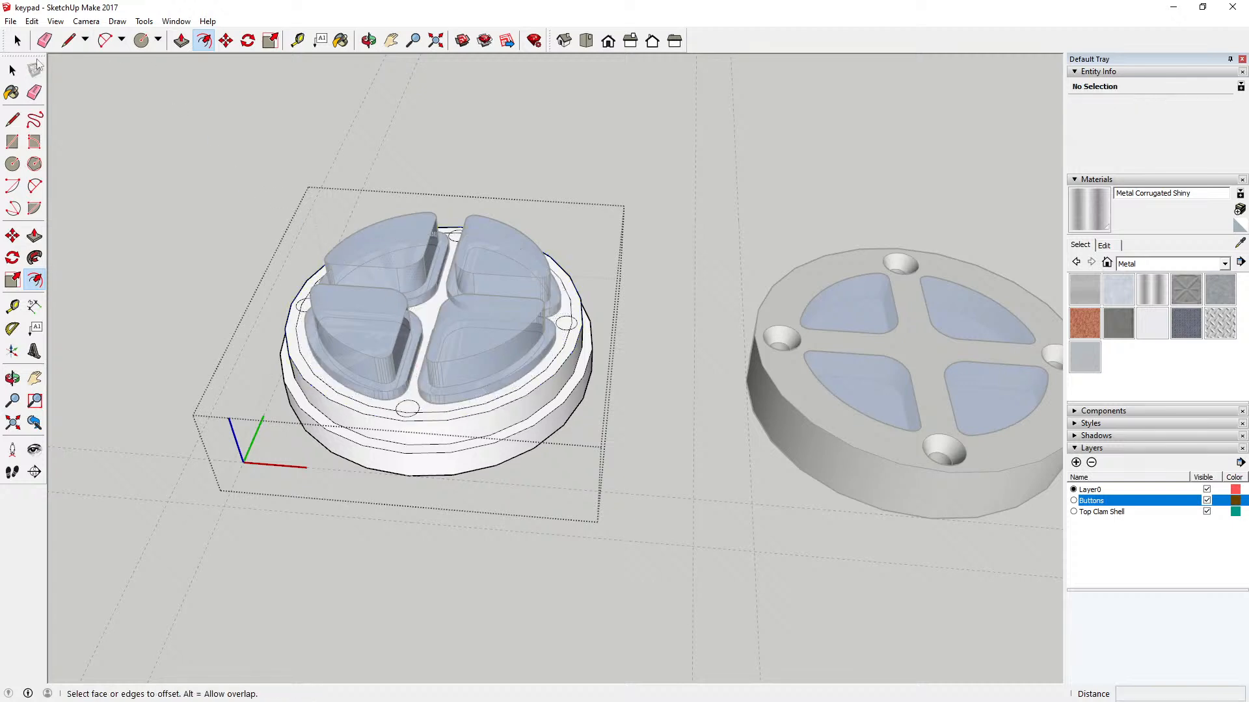
click(13, 70)
Step: Pull the outer ring of the disc's top face up 2 mm as a raised rim and close the disc's editing
click(369, 41)
drag(445, 375, 458, 349)
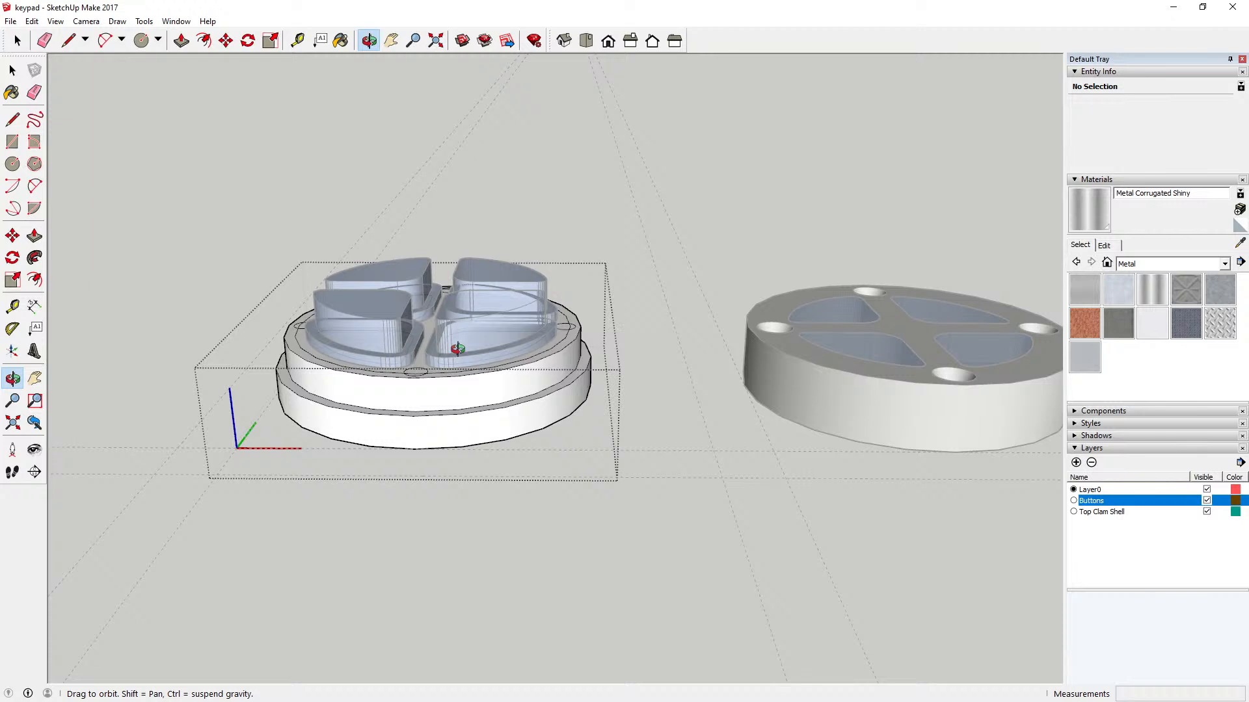
click(181, 41)
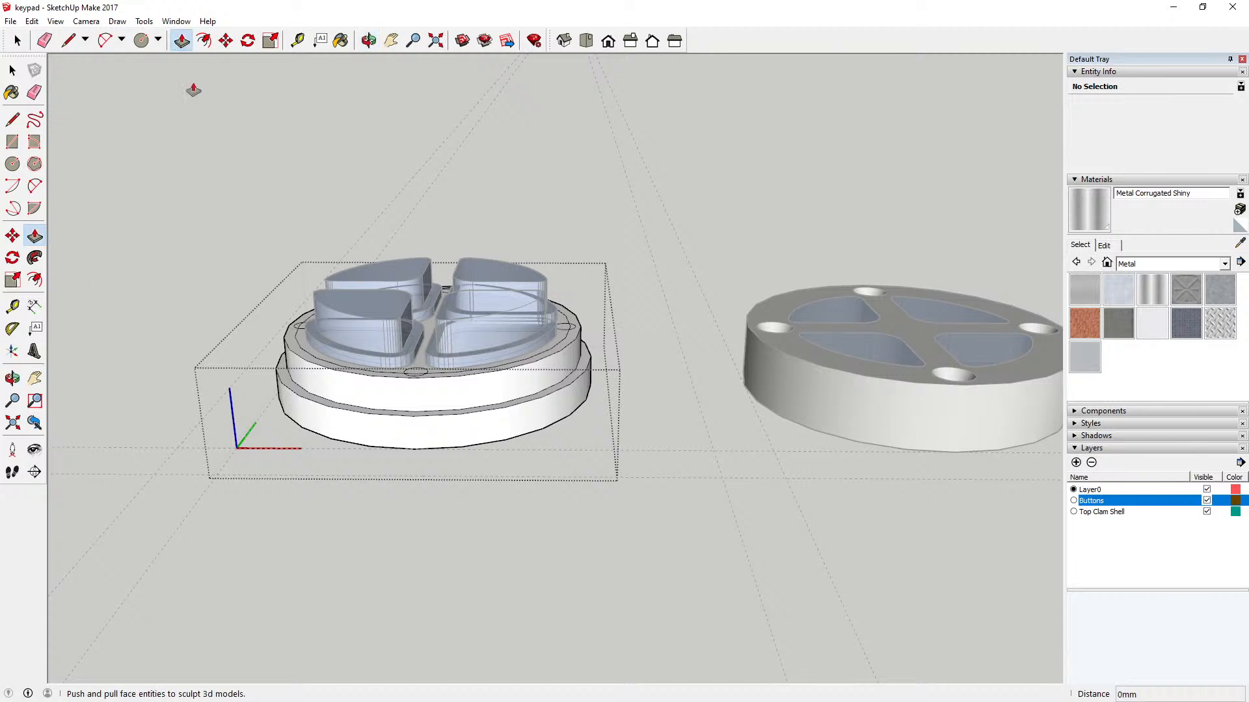
click(295, 351)
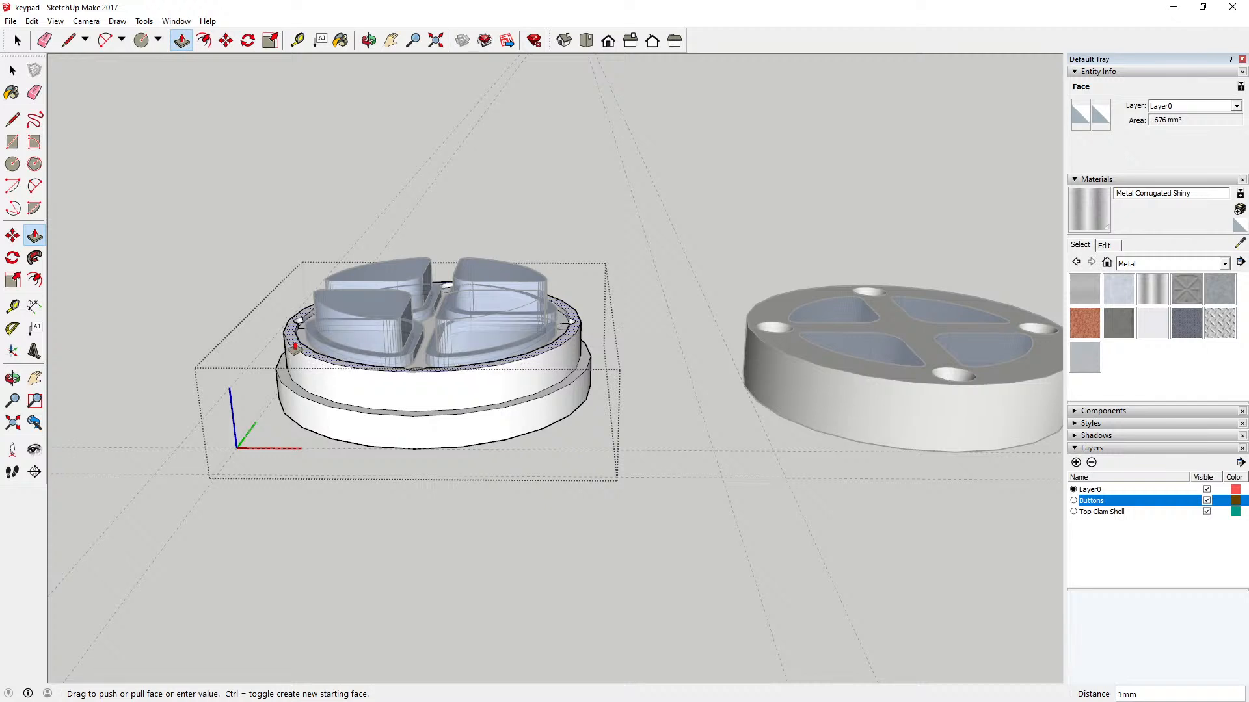
click(295, 347)
key(space)
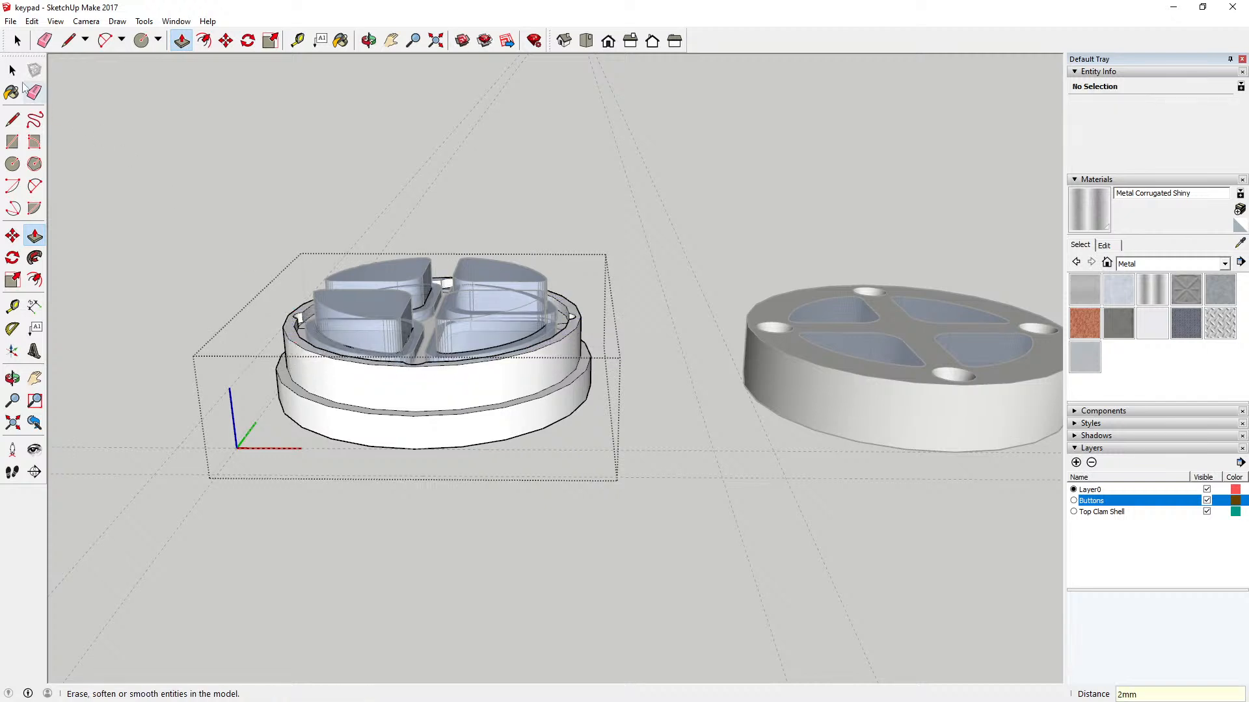
click(224, 180)
click(368, 40)
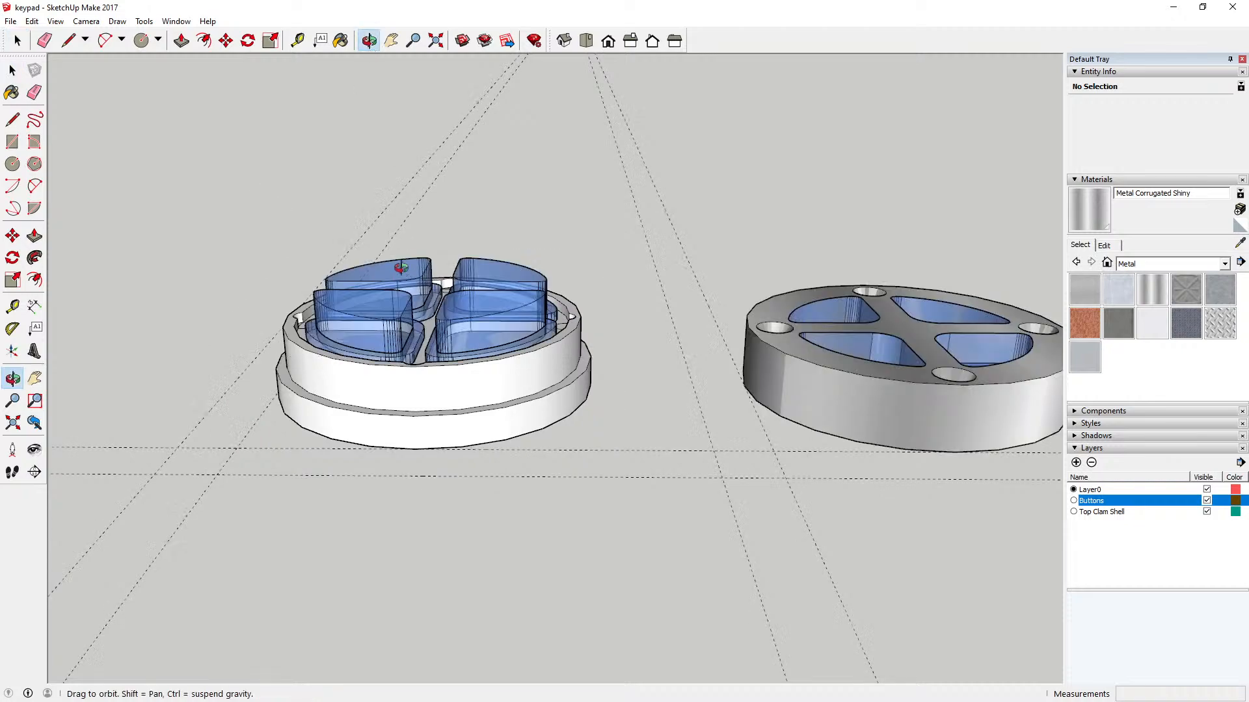
drag(406, 270, 392, 533)
drag(391, 384, 449, 450)
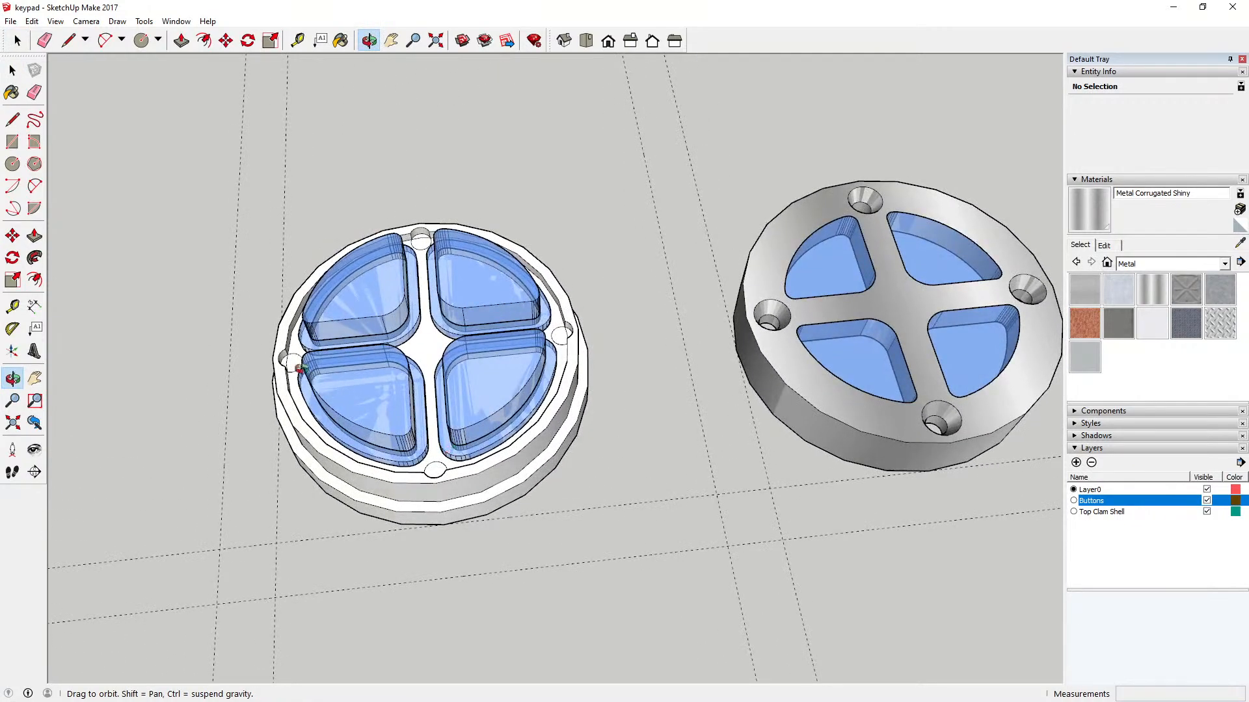
drag(302, 370, 476, 398)
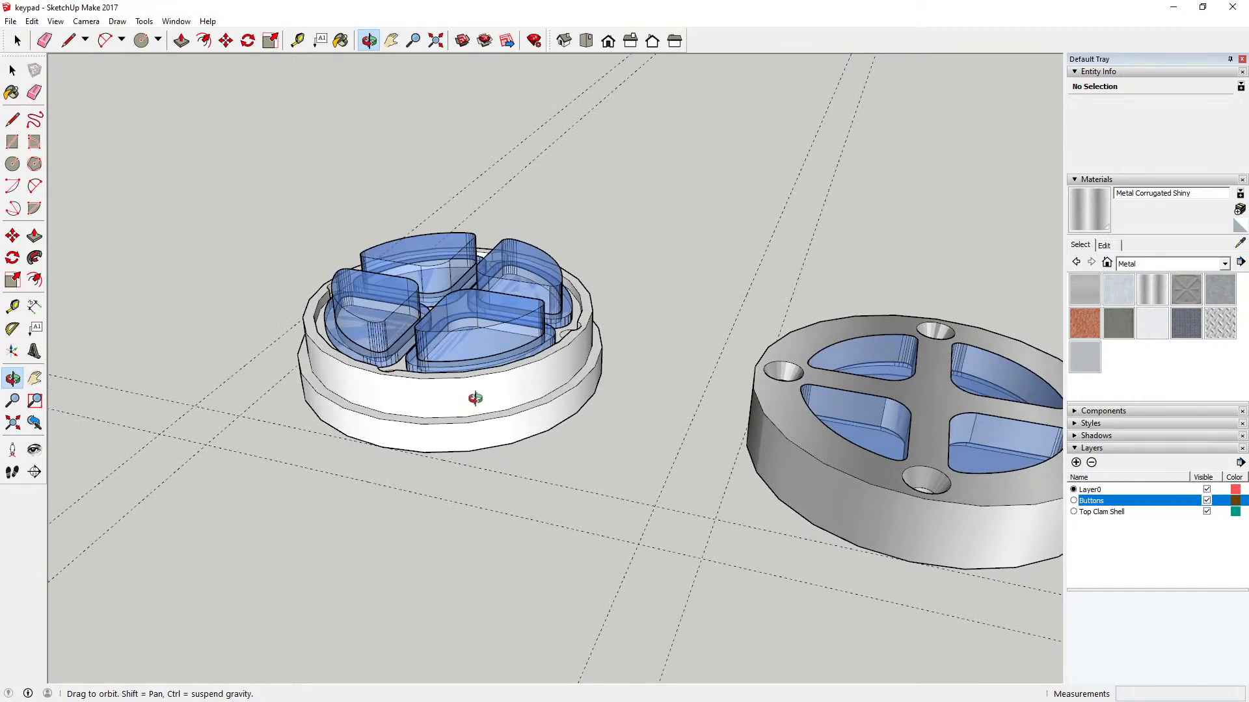
Step: Examine the rimmed disc and its four seated buttons from above and from the side, including the screw-hole notches
drag(476, 398, 438, 499)
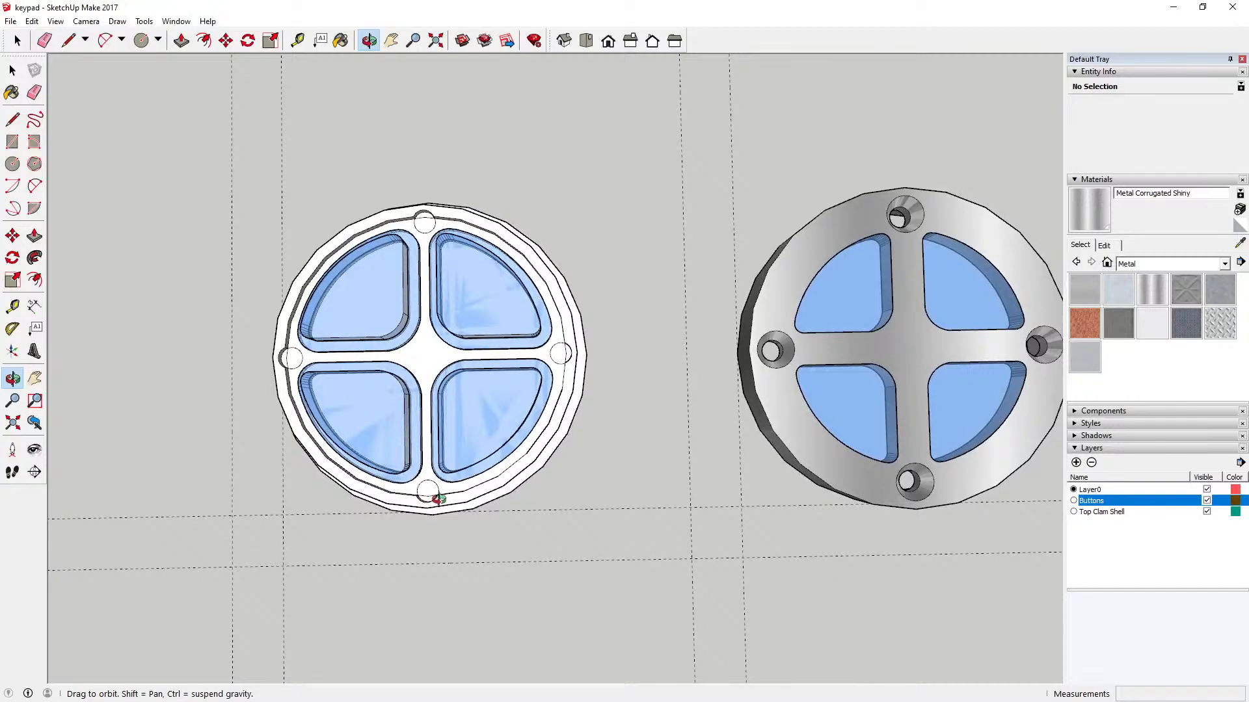
scroll(432, 512, up, 10)
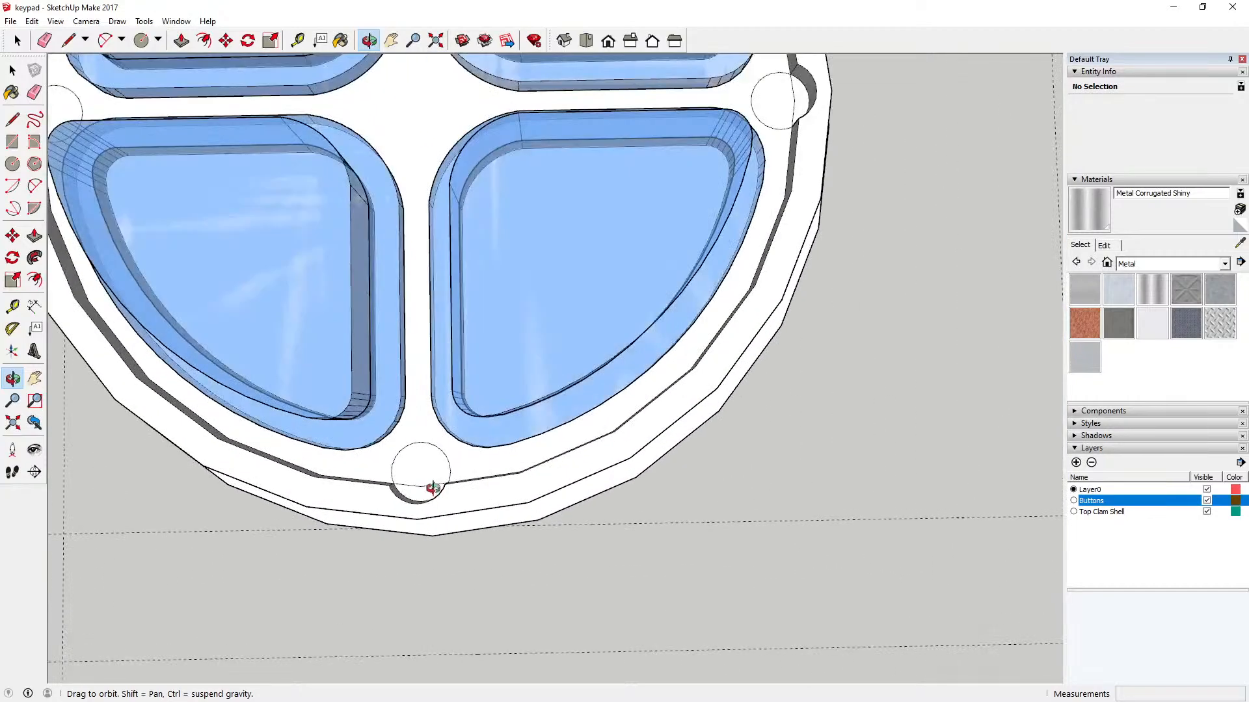
drag(433, 488, 453, 302)
scroll(566, 406, down, 6)
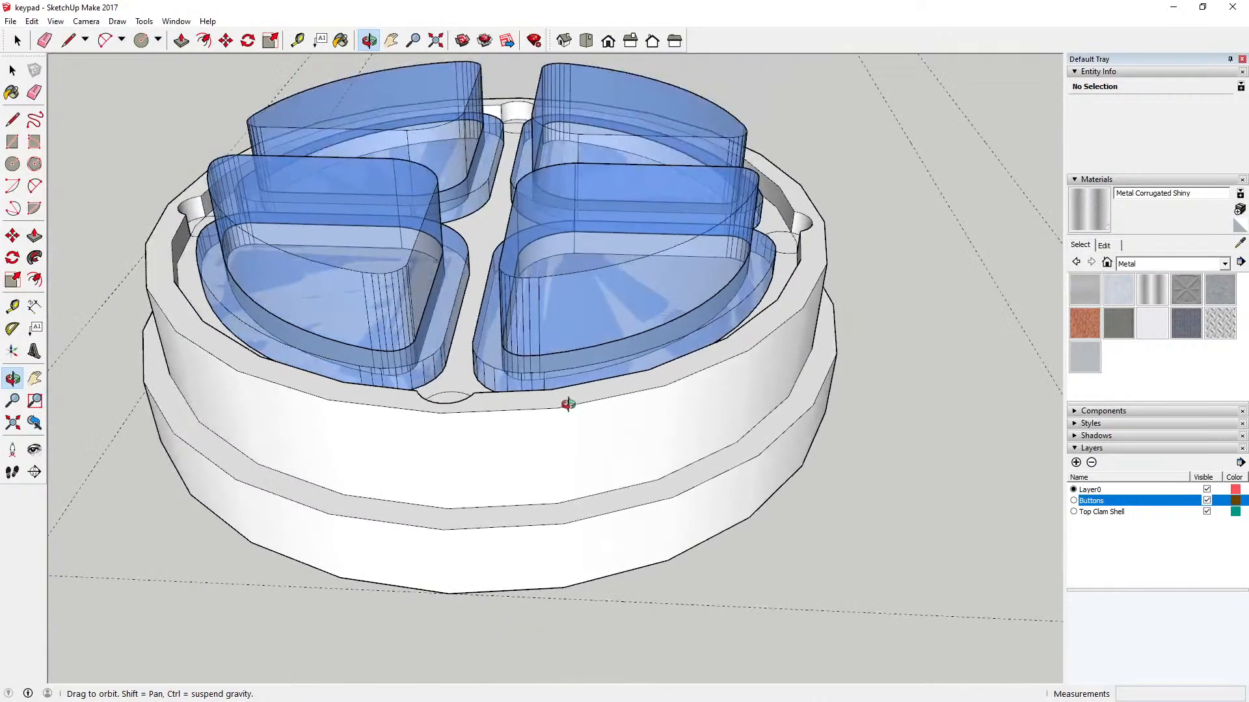
drag(550, 406, 476, 450)
scroll(476, 448, down, 8)
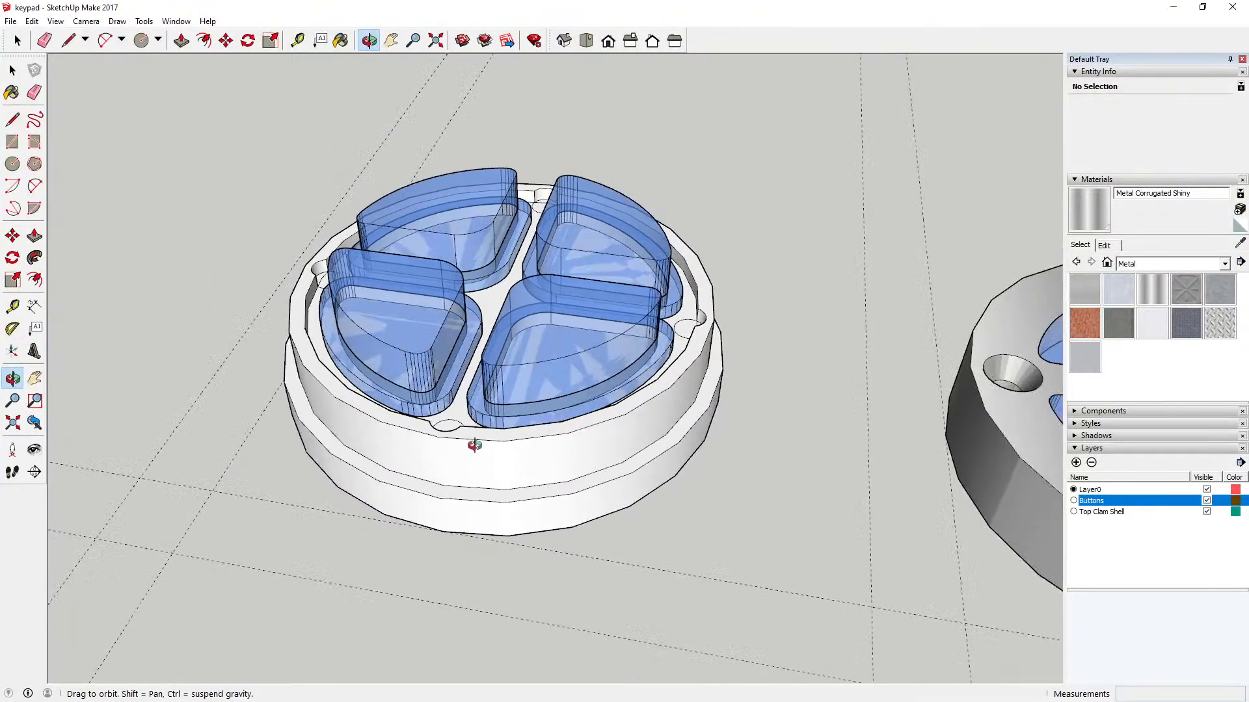
scroll(475, 444, down, 2)
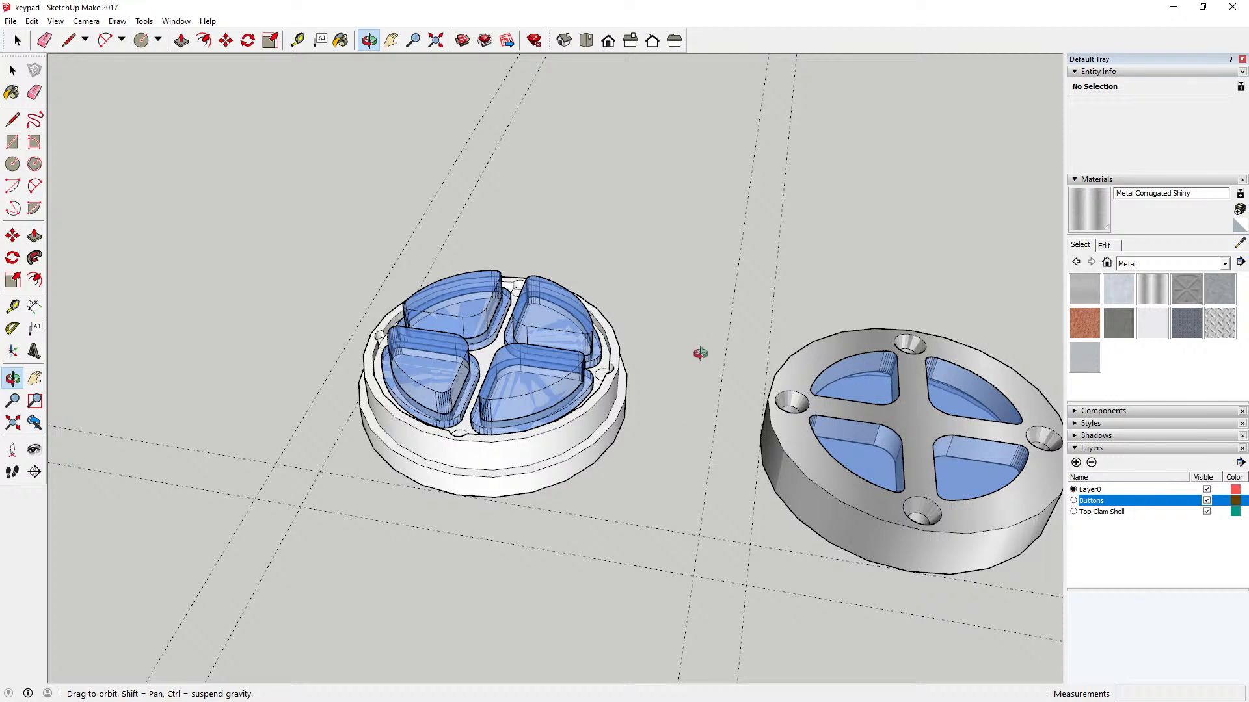
Step: Delete the four original buttons inside the metal top clam shell
click(12, 70)
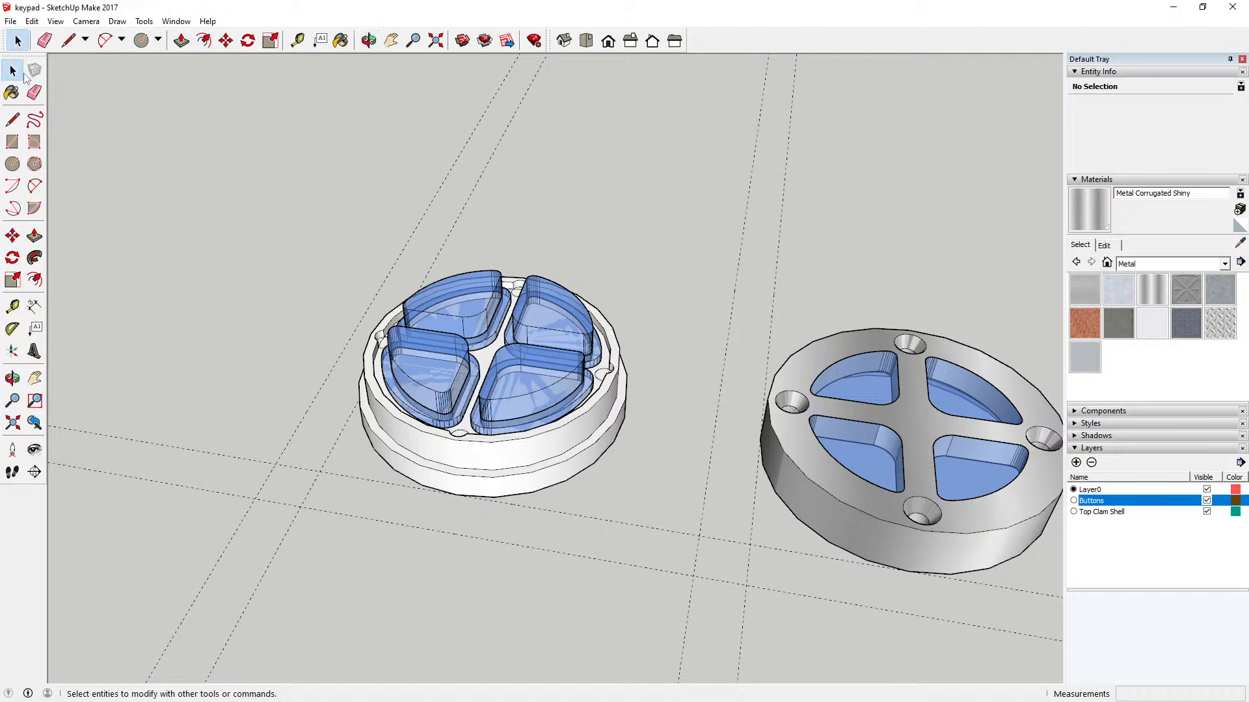
click(872, 385)
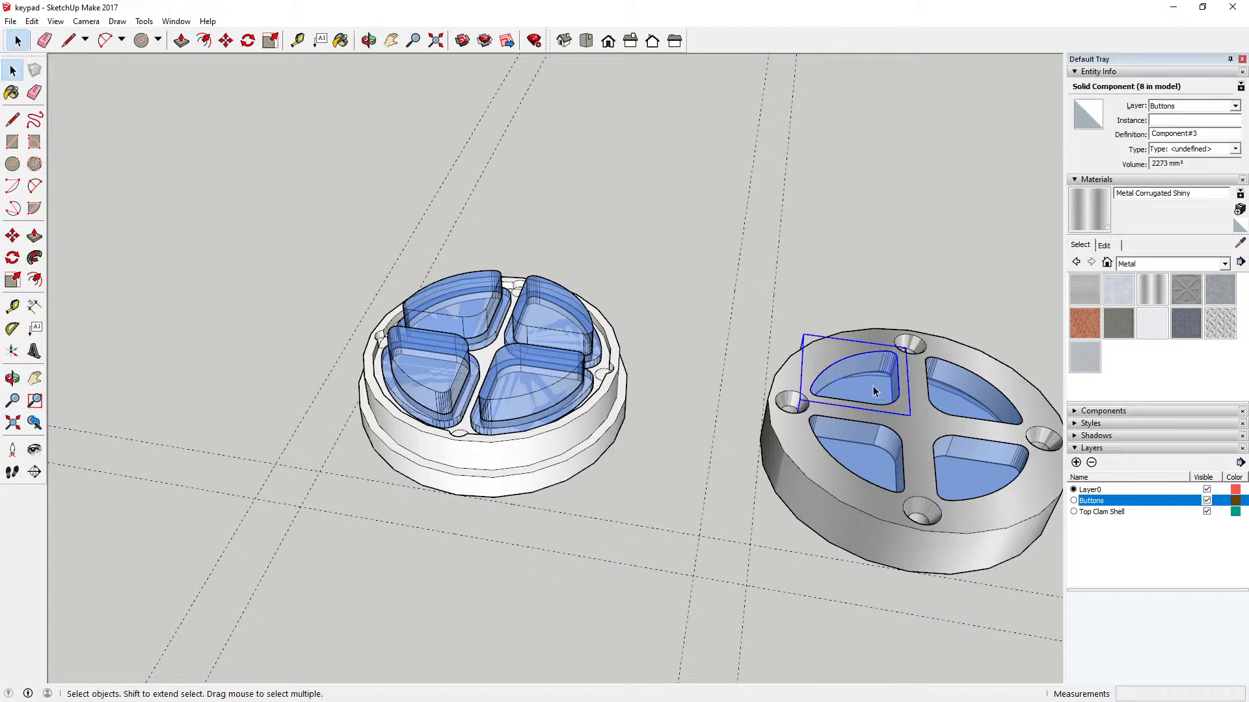
key(Delete)
key(Delete)
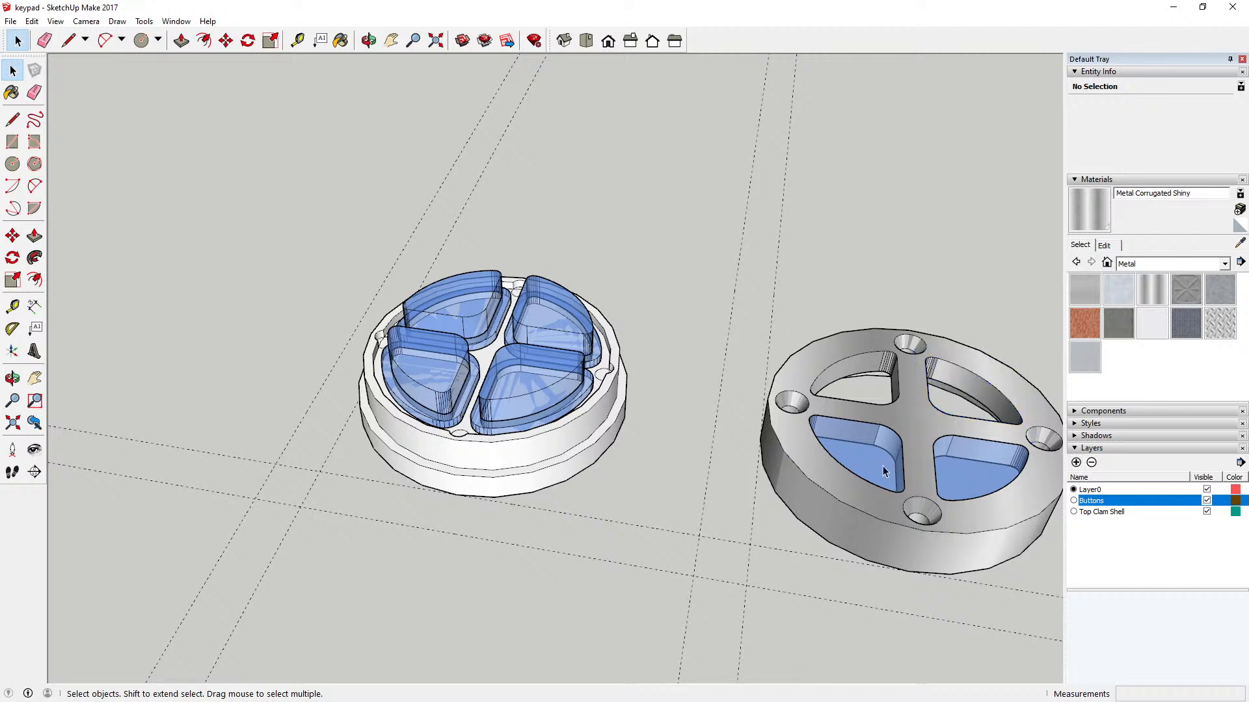
click(883, 470)
key(Delete)
click(968, 465)
key(Delete)
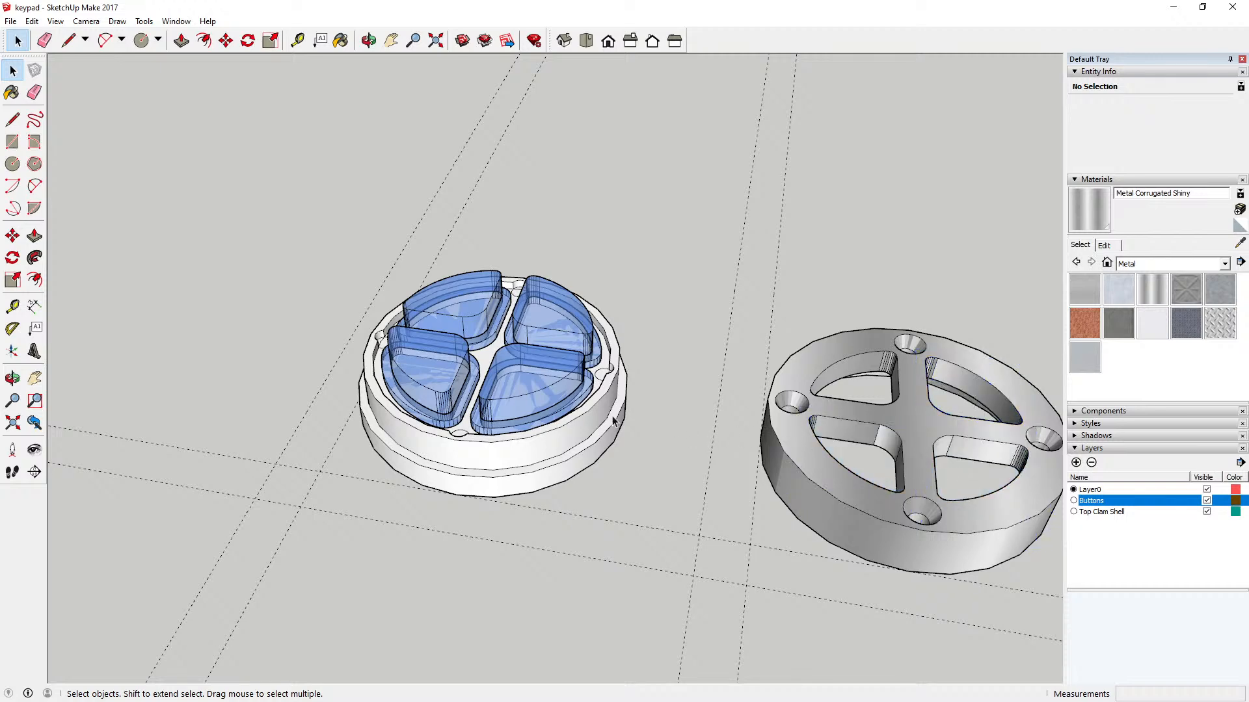
Step: Add a new layer named Bottom Clam Shell
scroll(613, 421, down, 2)
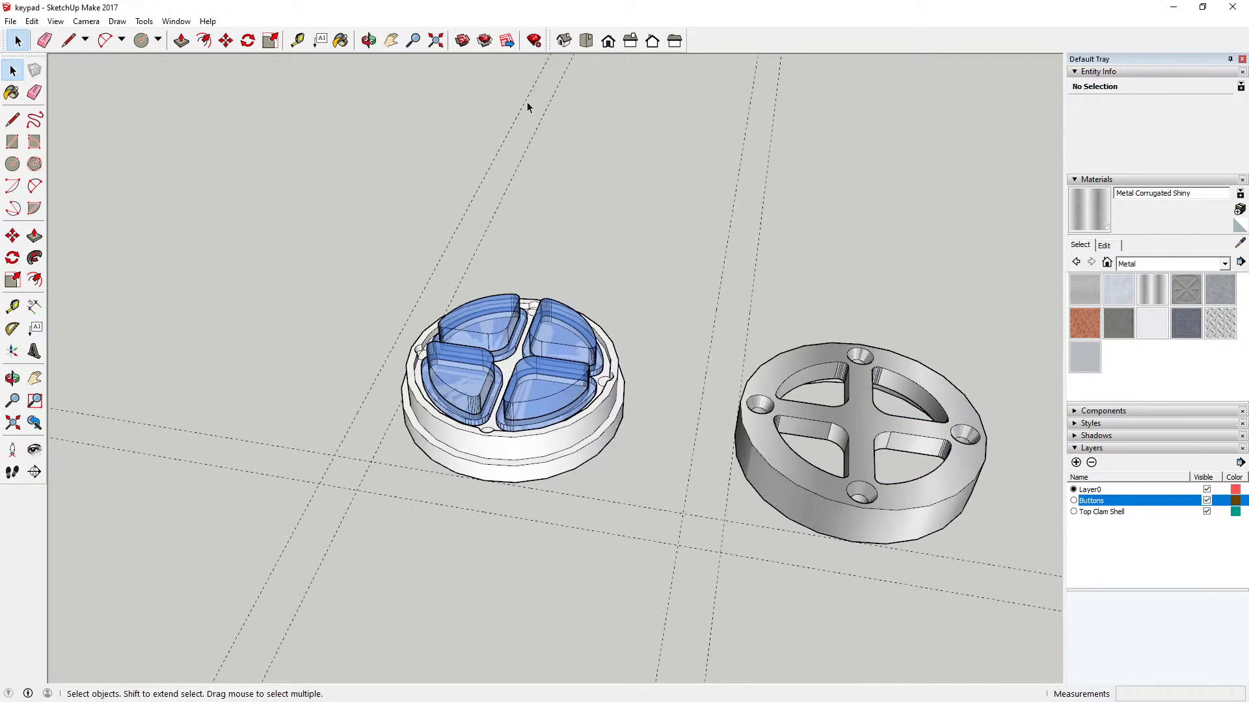
click(369, 41)
drag(735, 303, 736, 491)
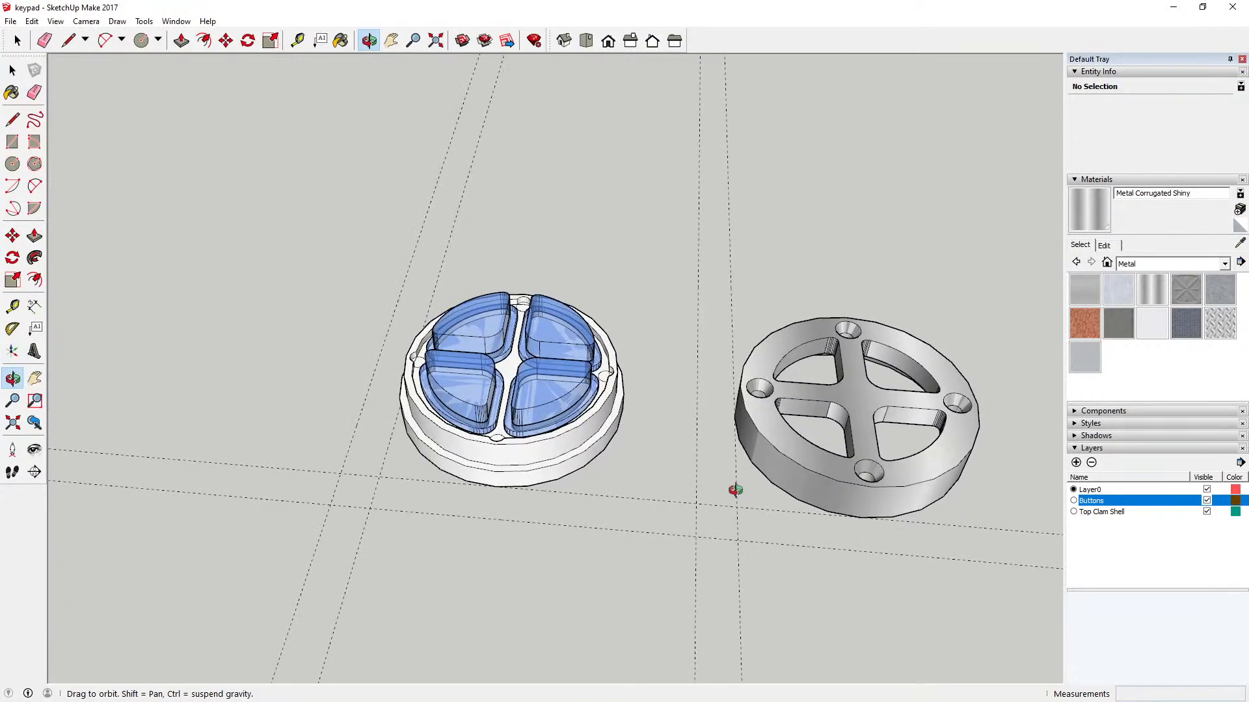
click(15, 70)
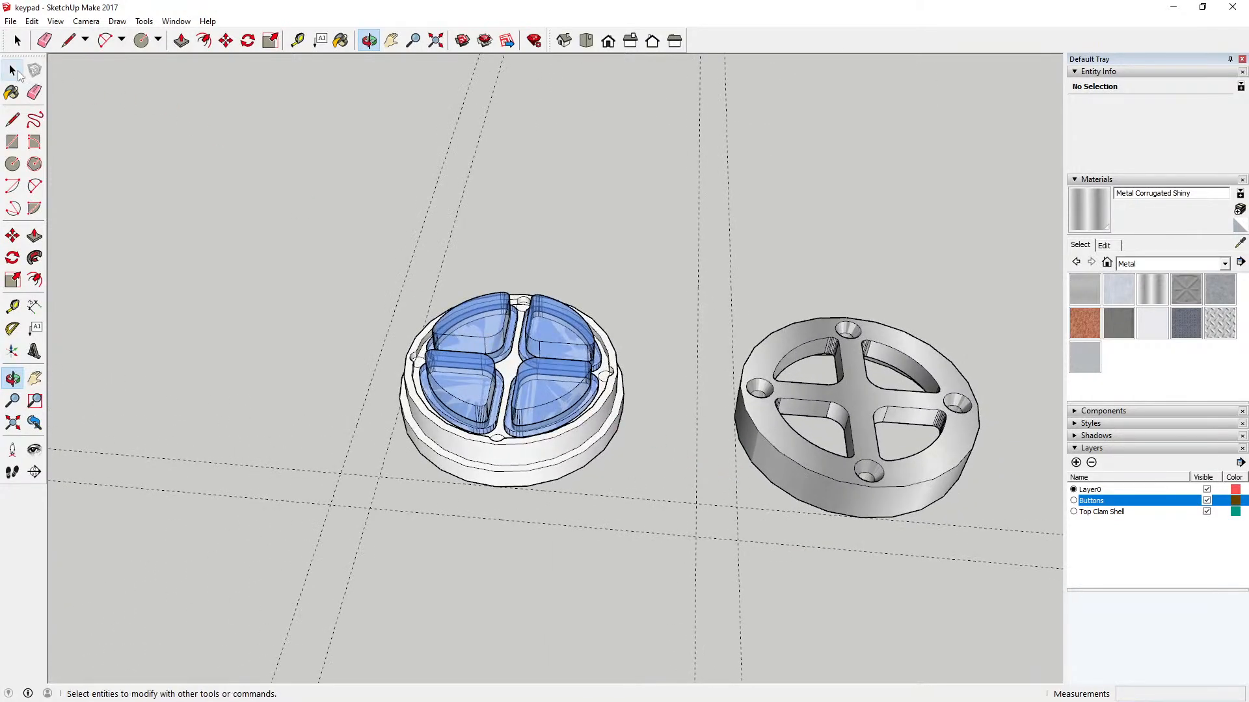
click(495, 452)
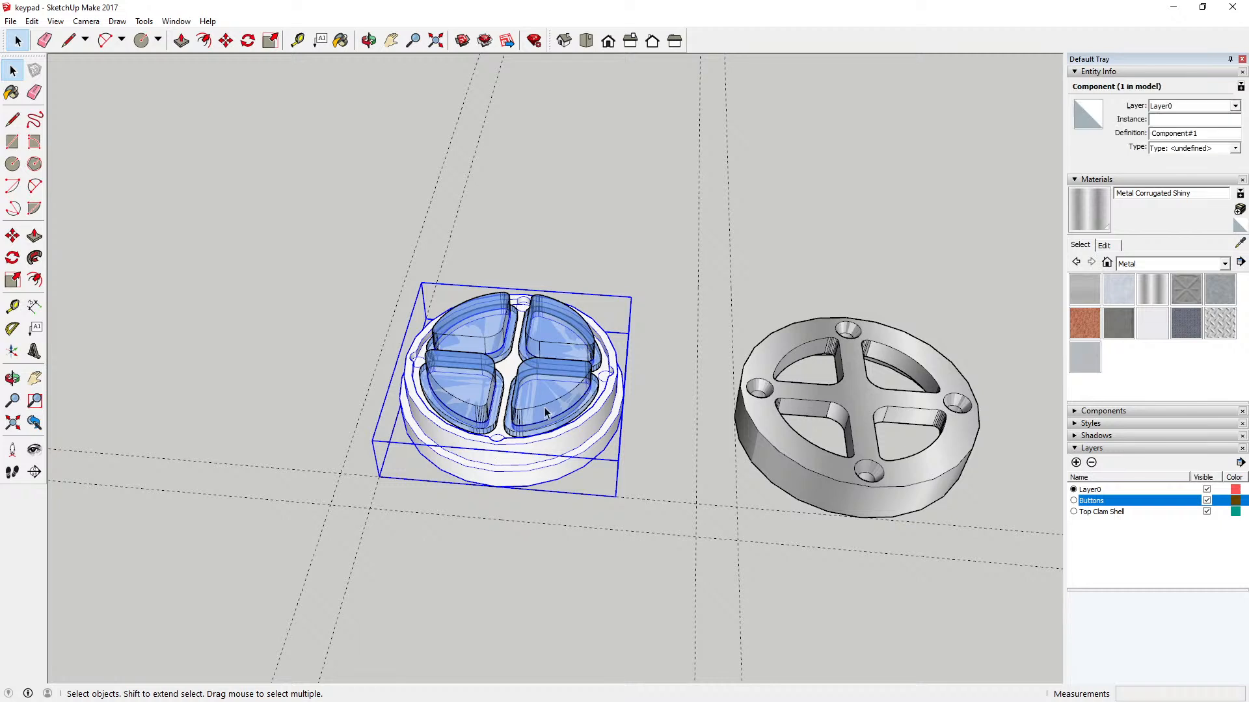
click(669, 393)
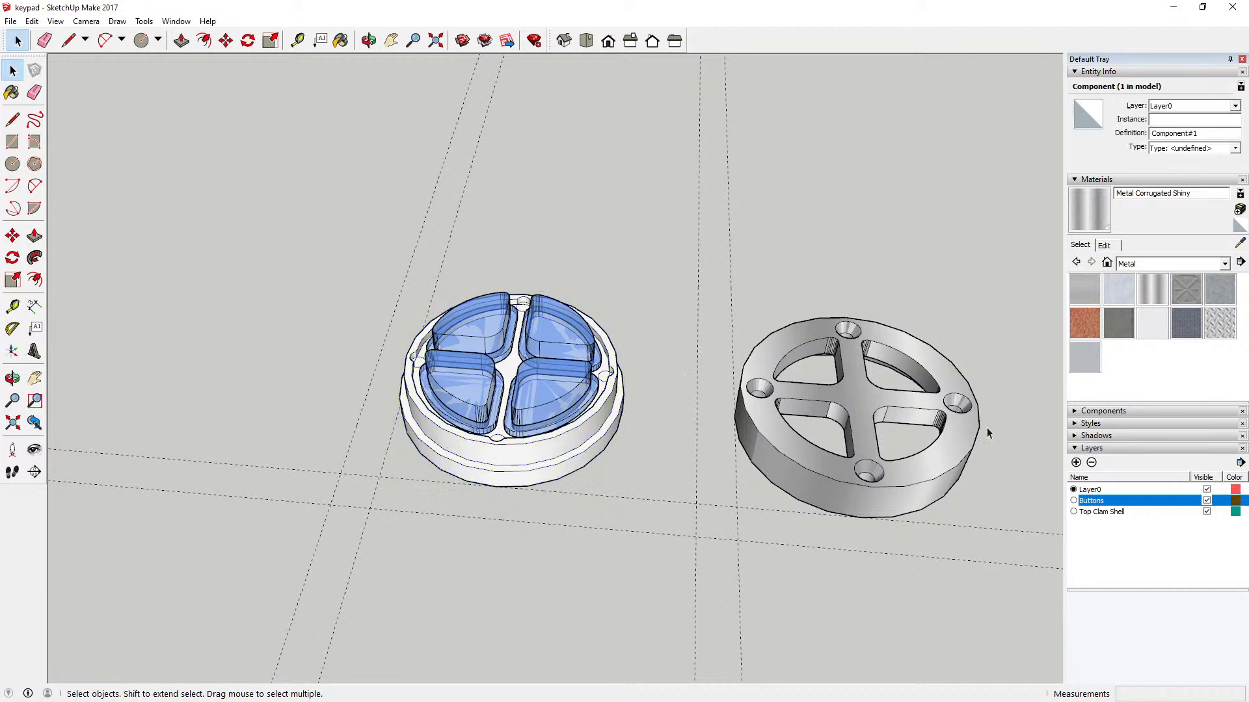
click(1076, 462)
text(Bottom Cl)
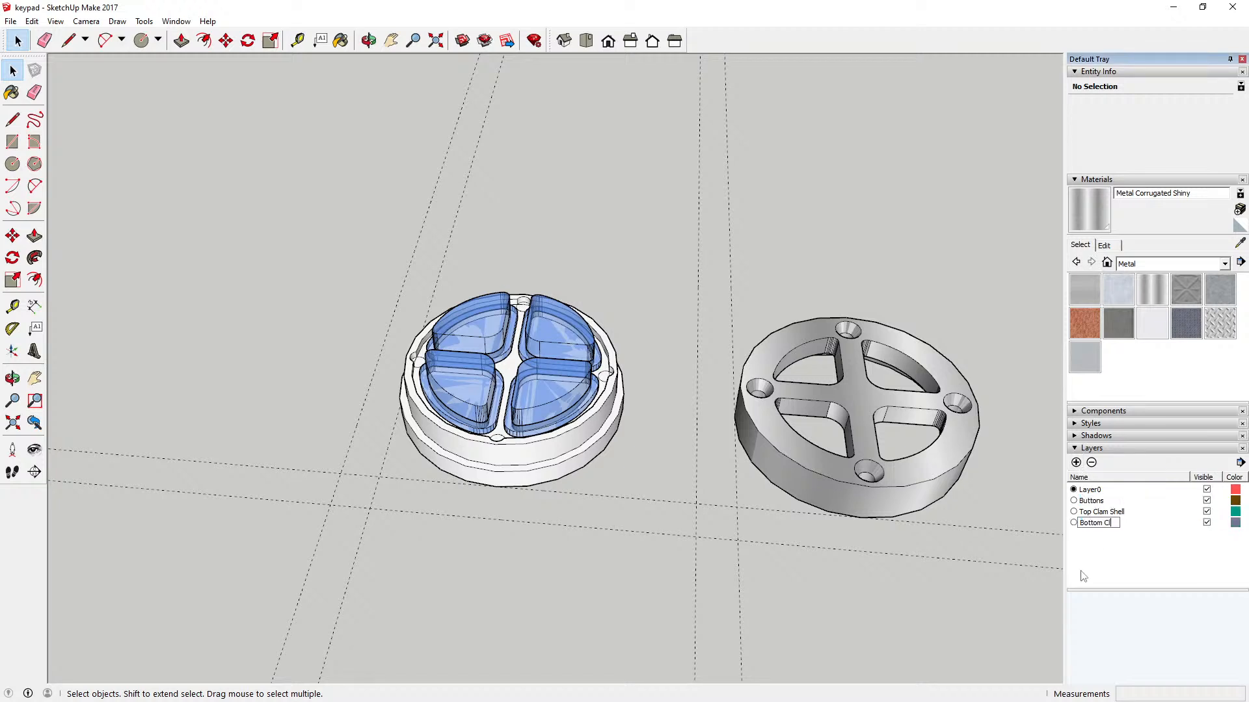
text(am Shell)
key(Return)
Step: Assign the white rimmed disc to the Bottom Clam Shell layer and clear the selection
click(600, 421)
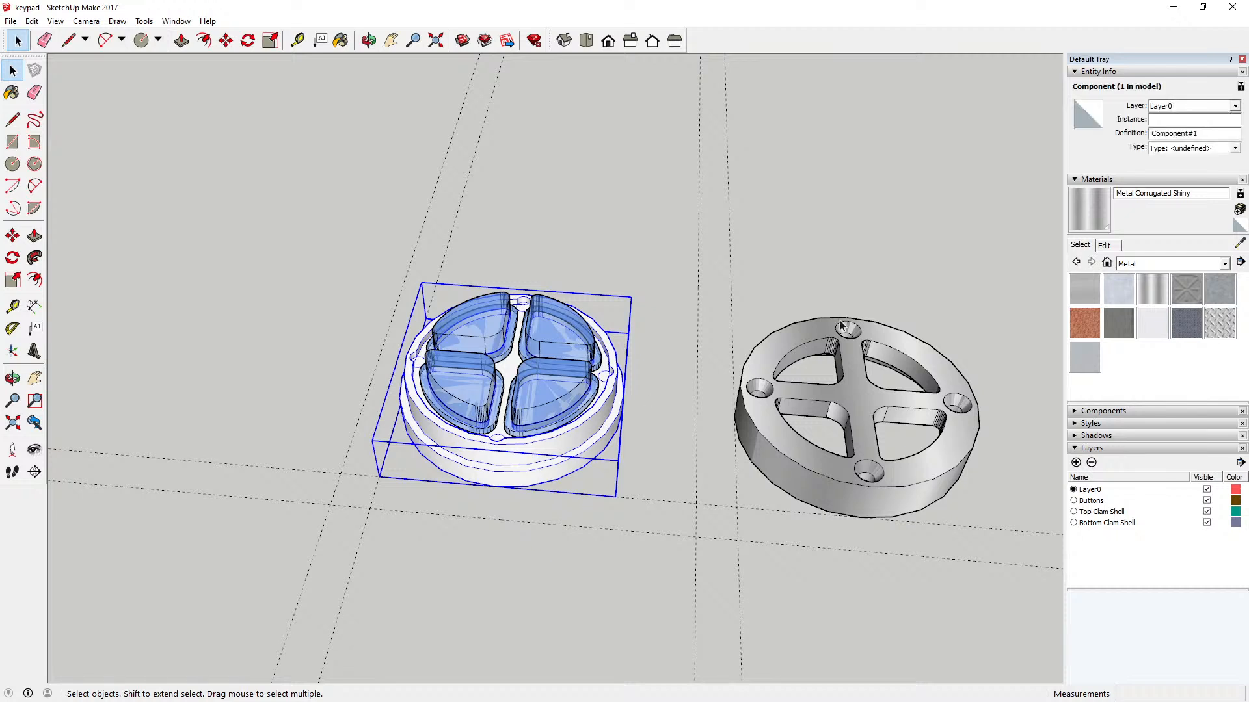
click(1234, 106)
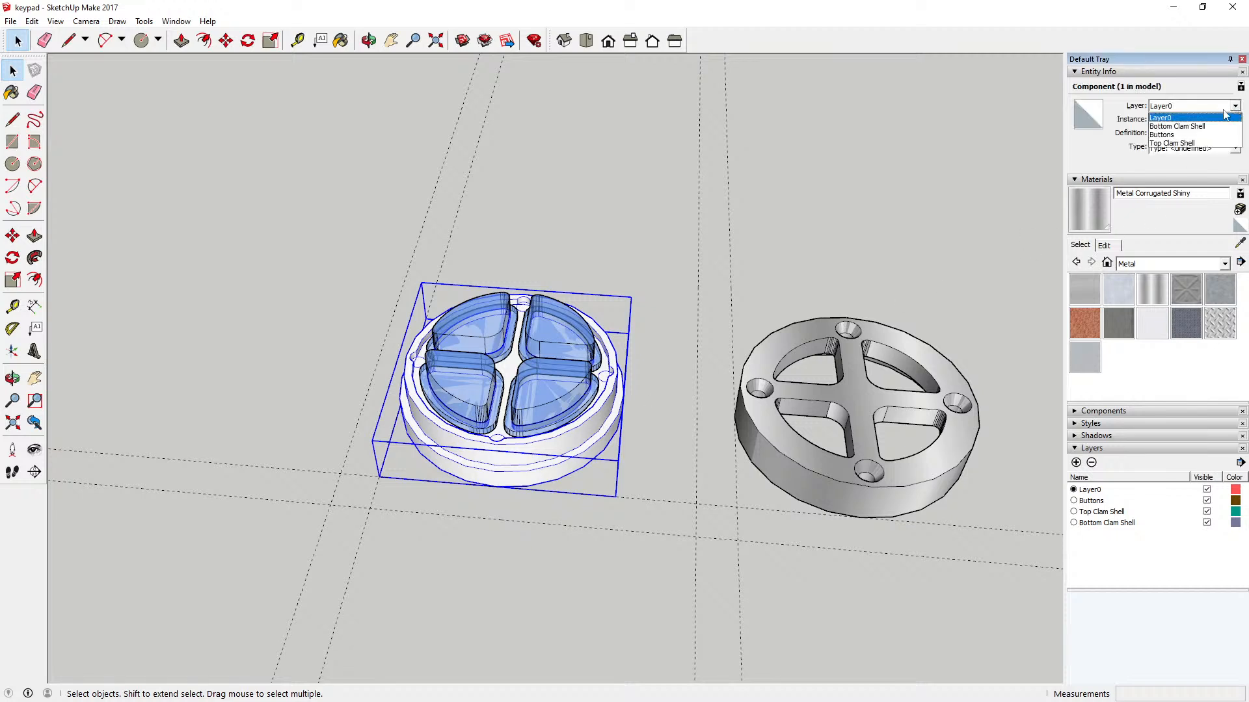
click(1207, 127)
click(707, 266)
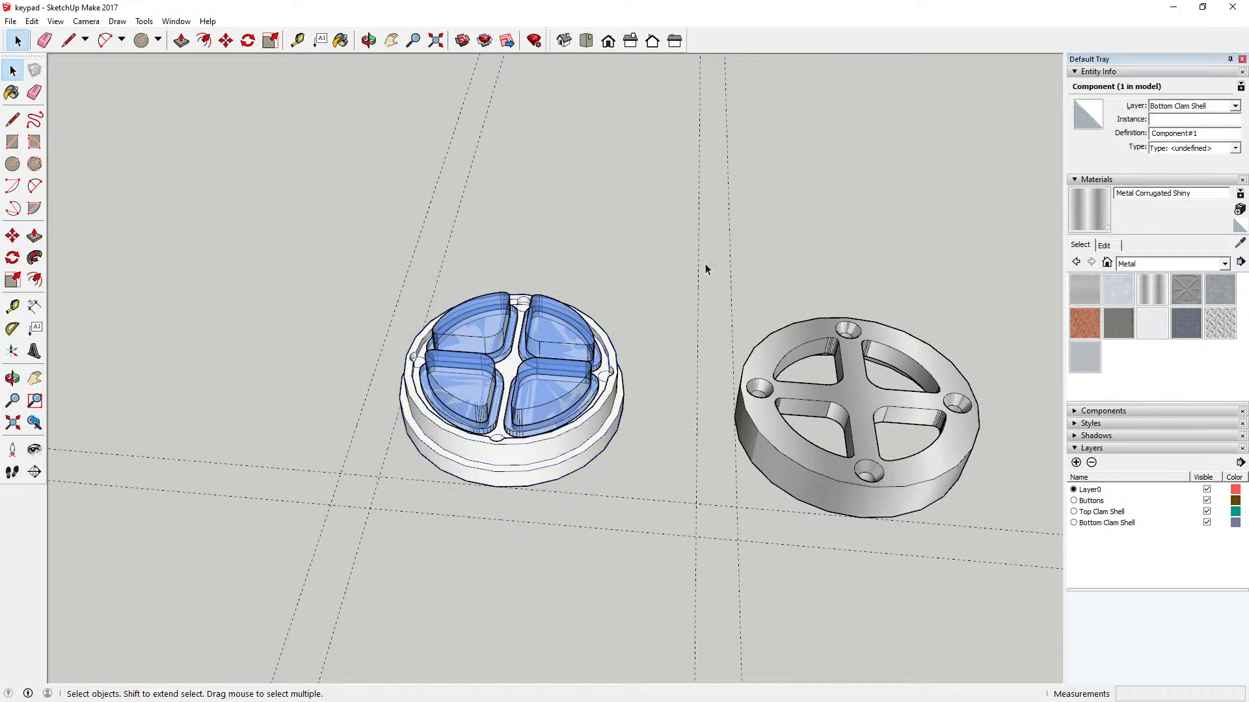
click(551, 375)
click(541, 260)
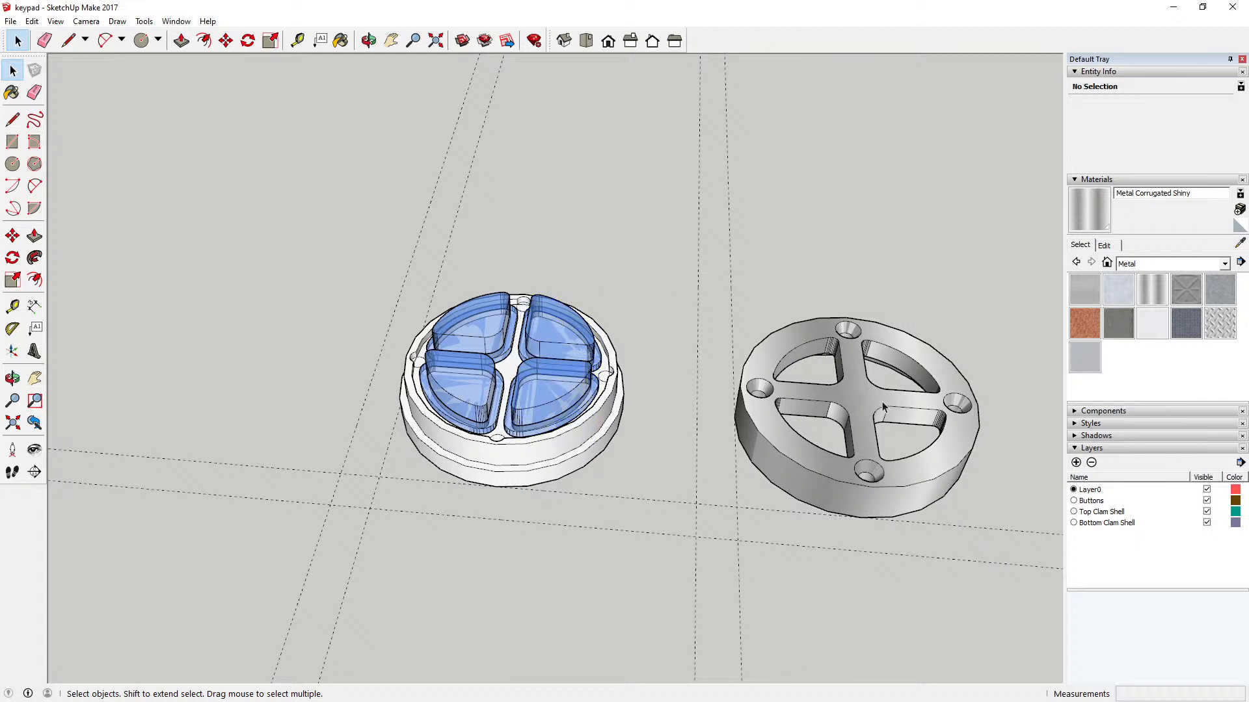
Step: Move the metal top clam shell about 90 mm onto the white disc so it rests on the disc's outer step
click(871, 497)
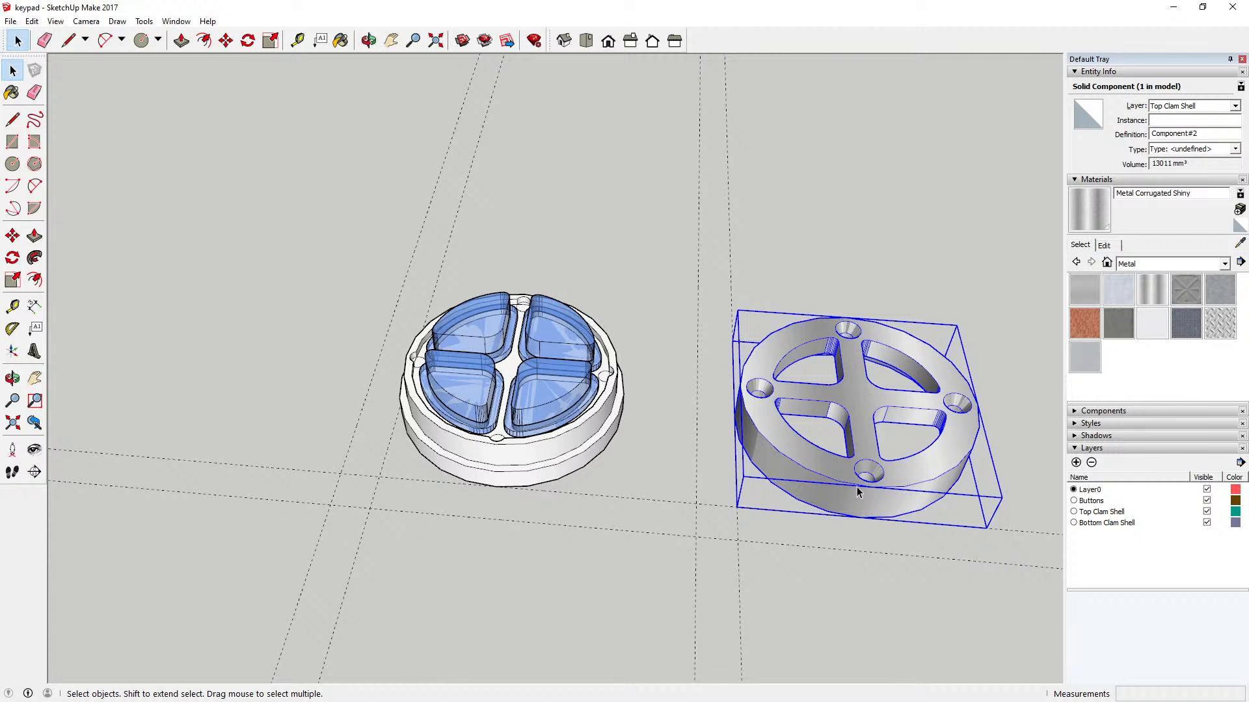
click(226, 46)
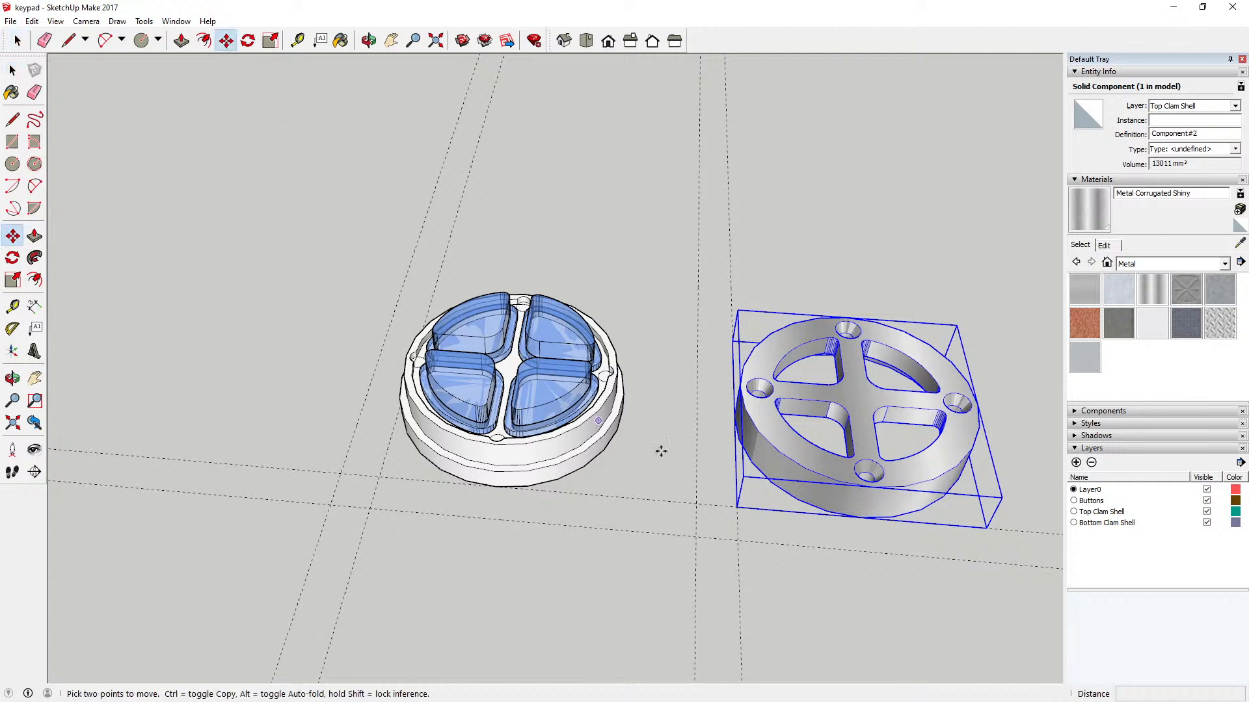
click(862, 517)
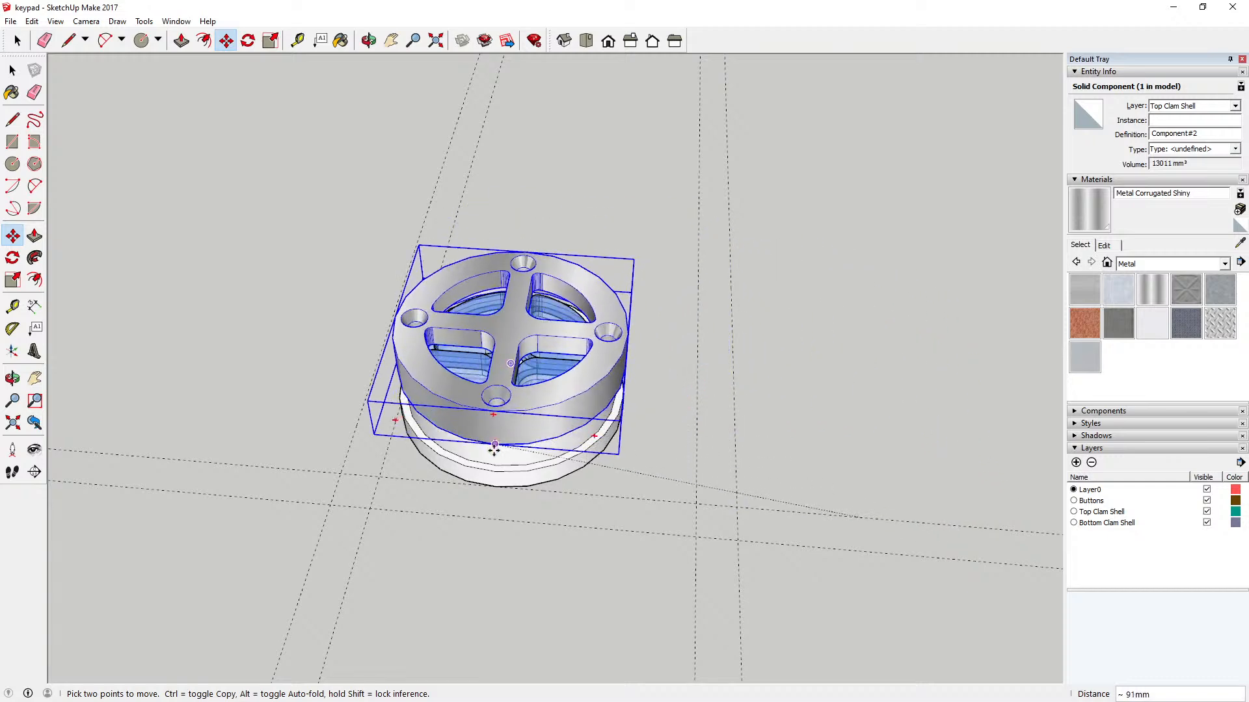
click(496, 472)
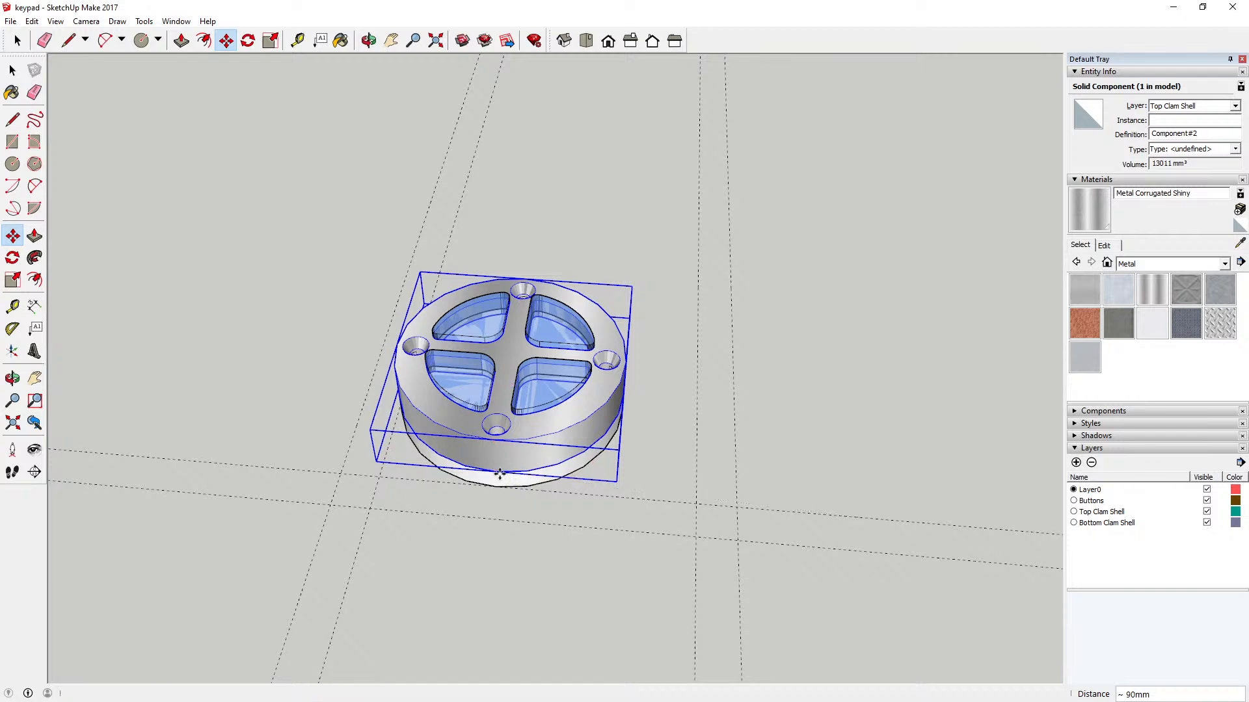
click(12, 71)
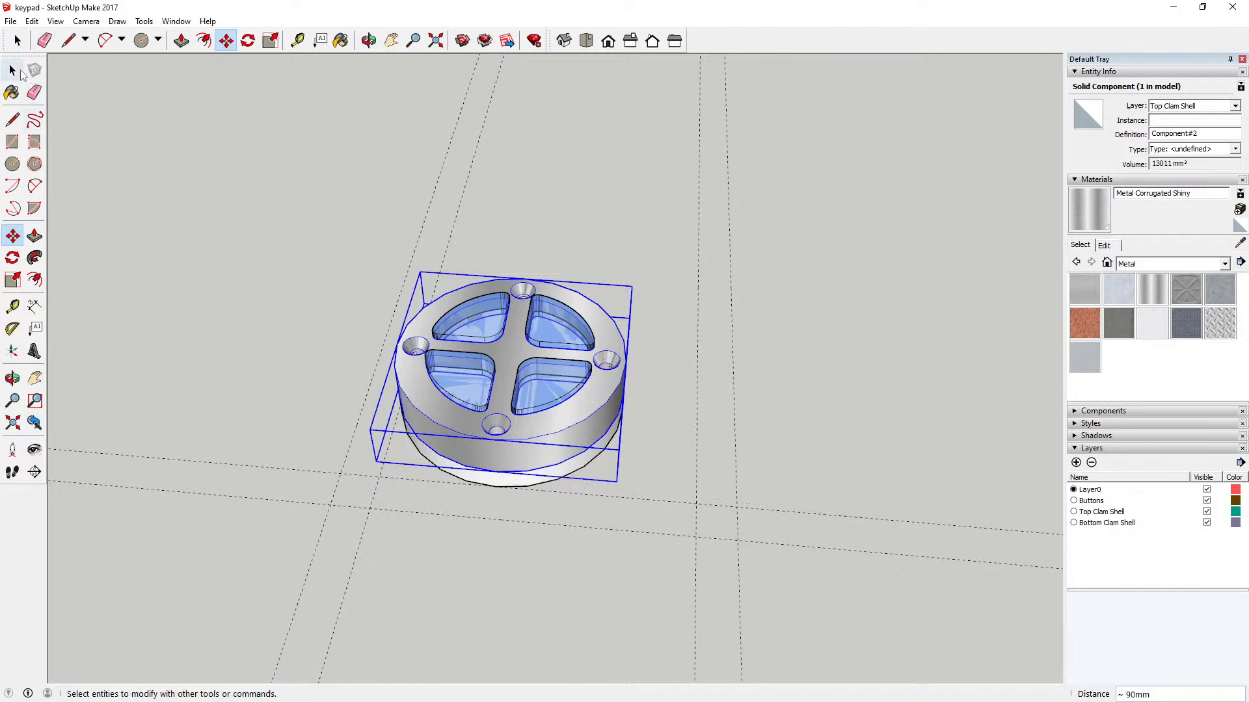
click(226, 183)
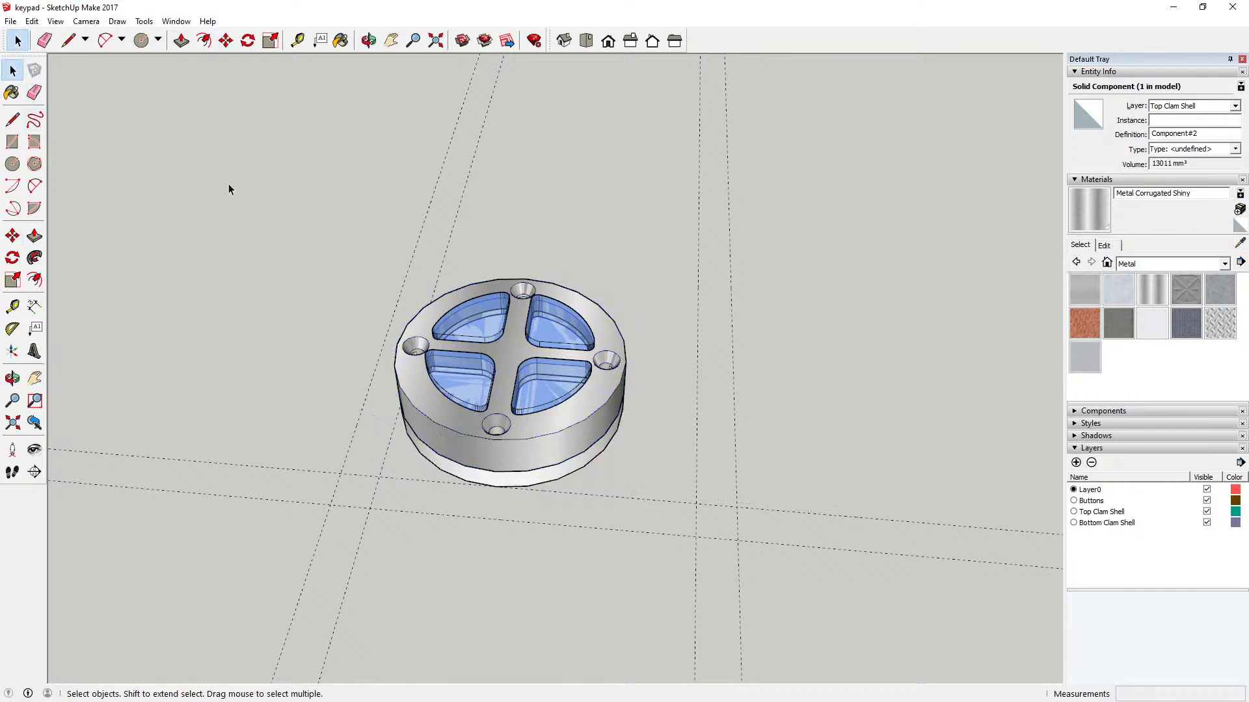
click(369, 40)
drag(526, 211, 393, 437)
key(space)
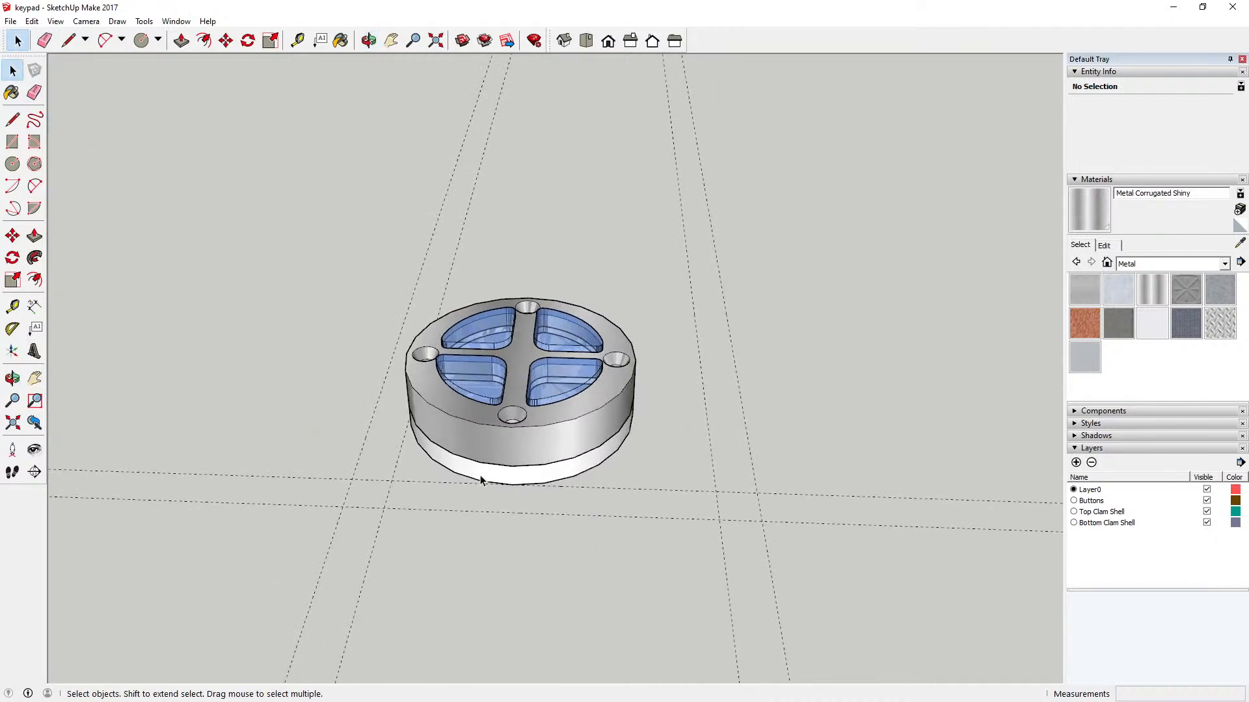
double_click(480, 480)
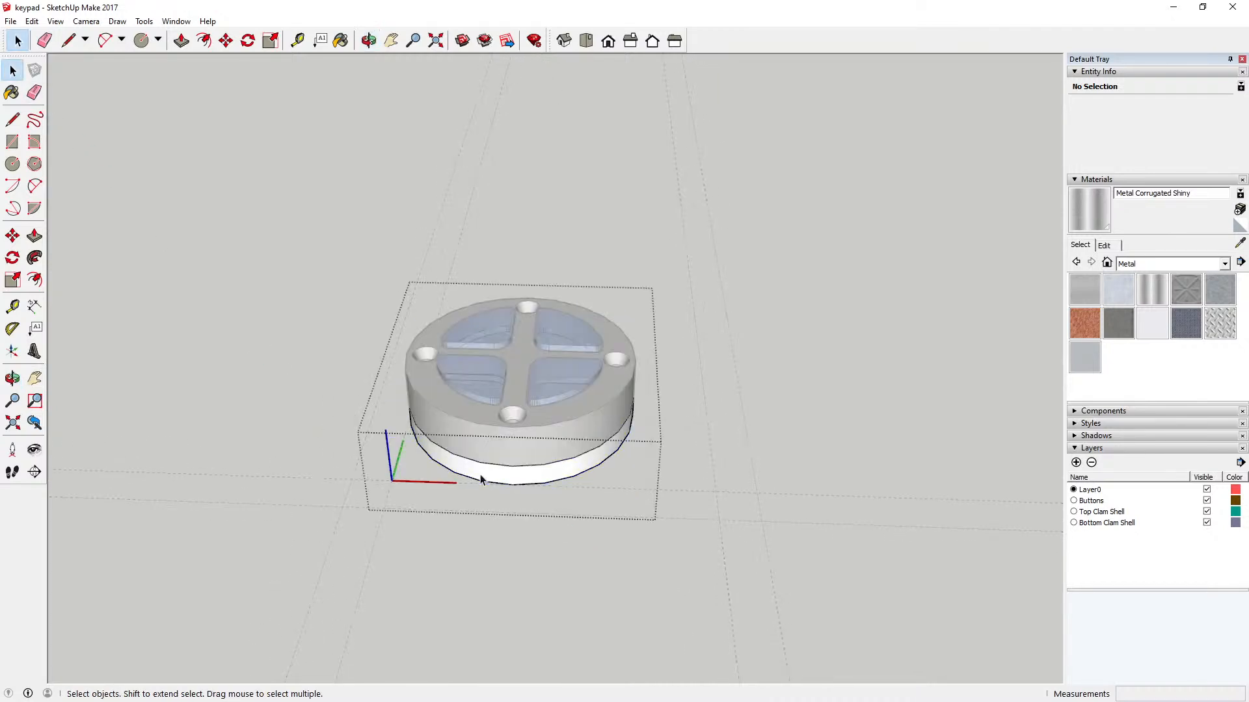
triple_click(495, 468)
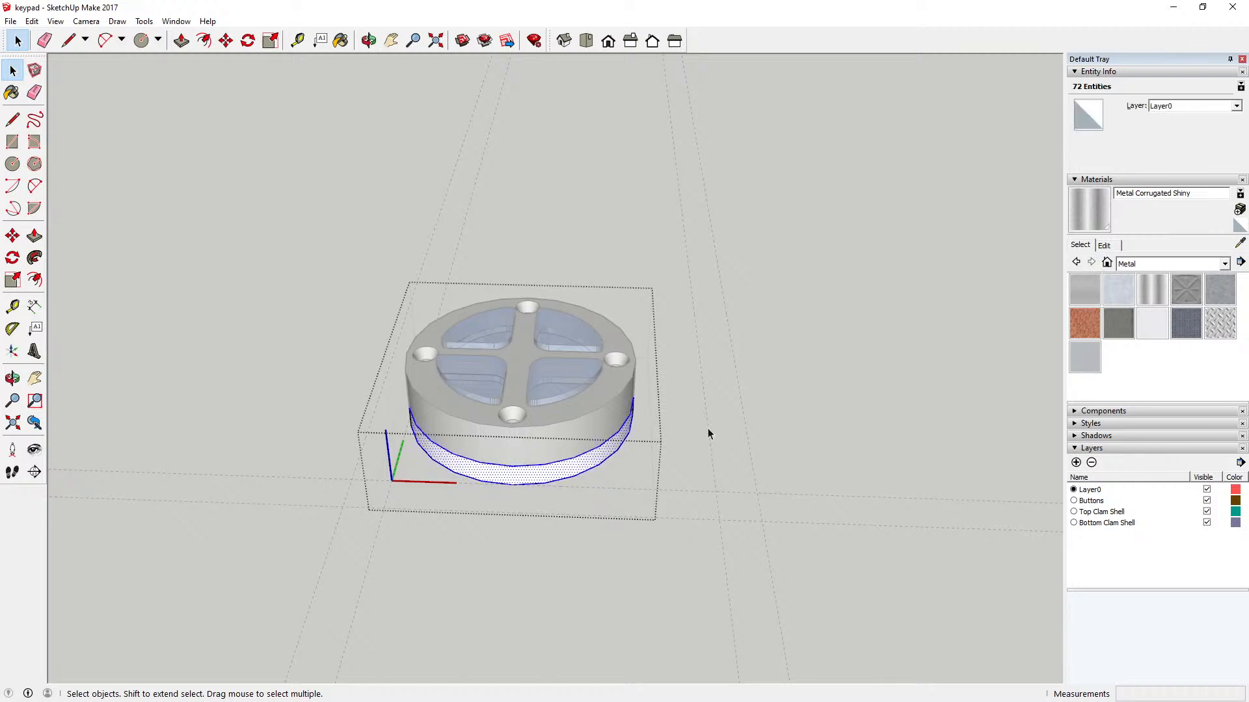
click(788, 390)
double_click(573, 476)
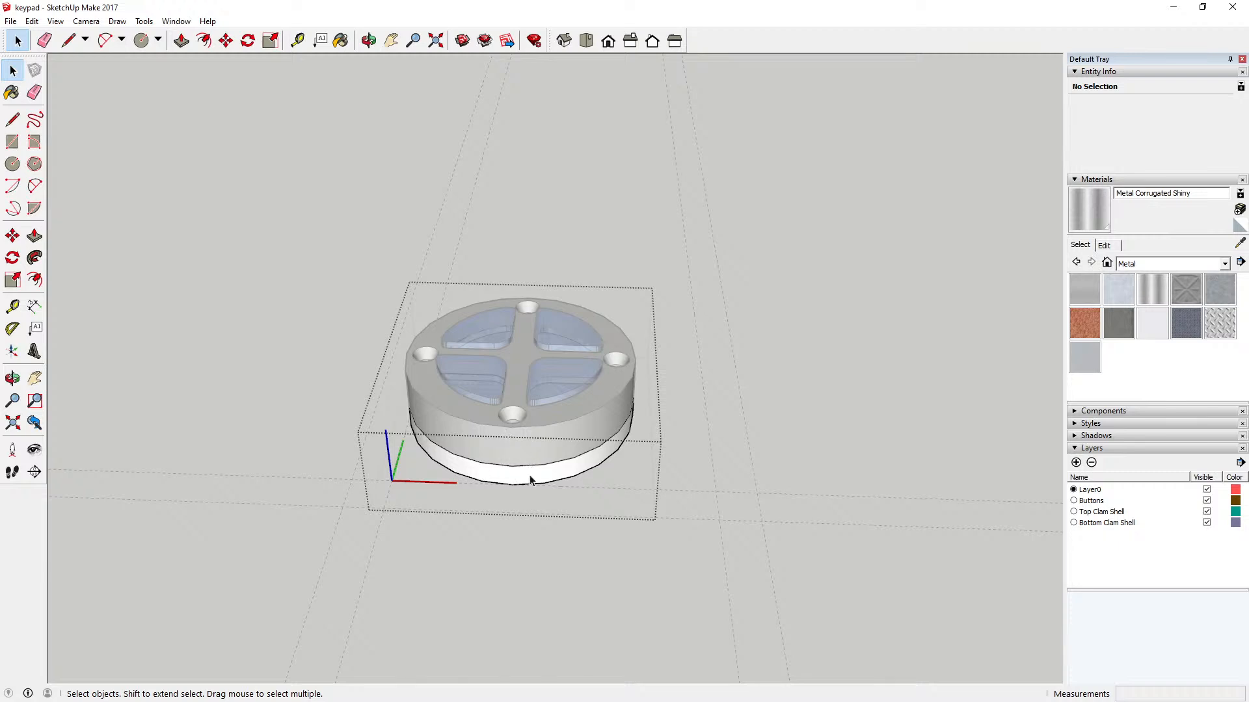
click(176, 22)
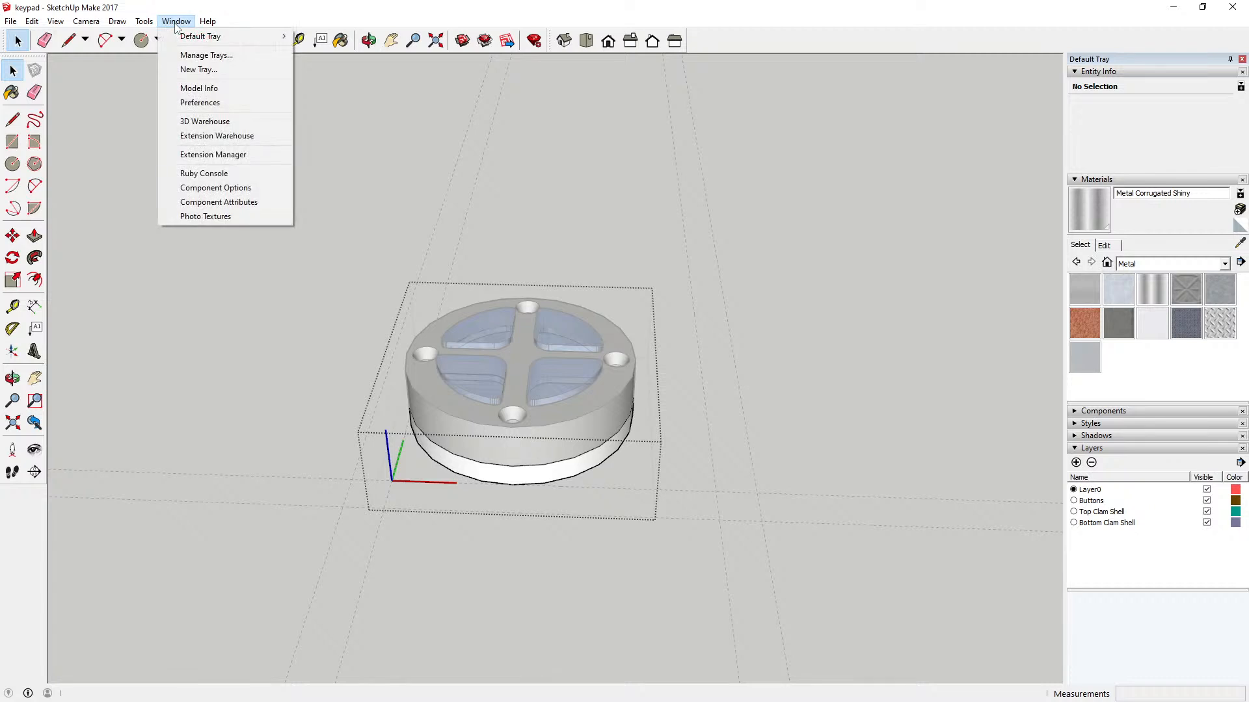
mouse_move(141, 28)
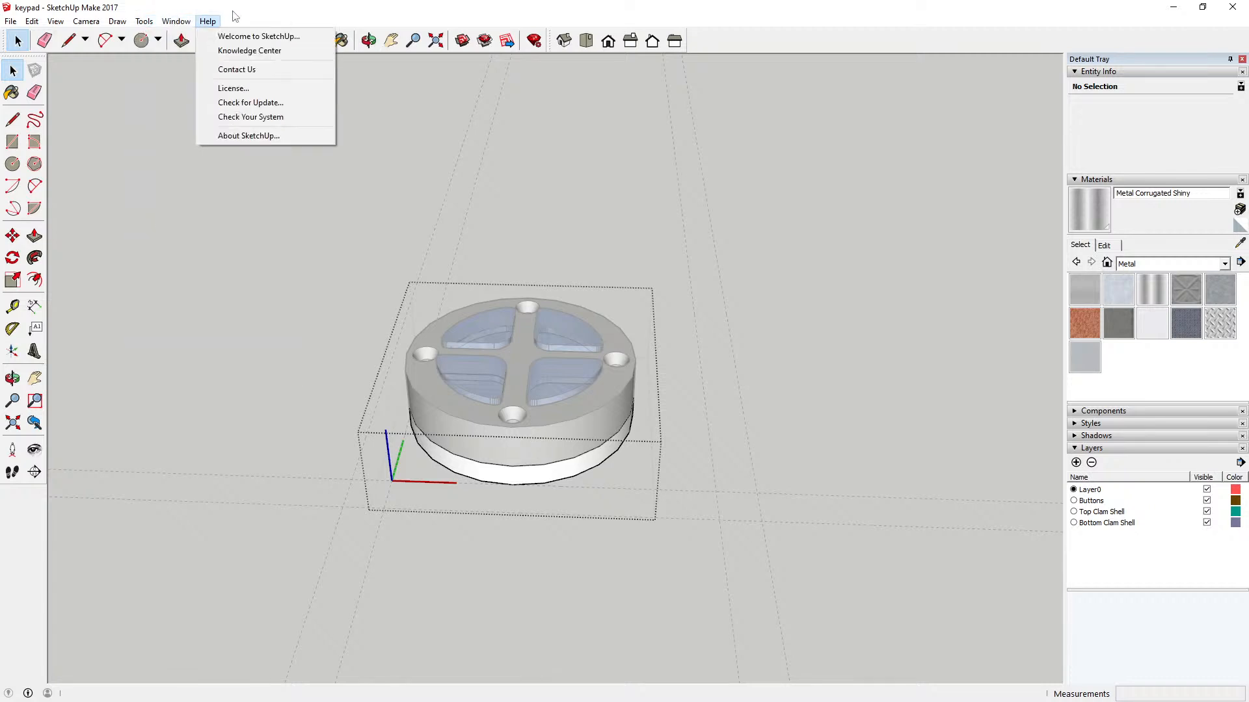
click(235, 10)
Step: Undo the recent opening and closing of the disc component and the move of the metal top clam shell onto it
click(31, 21)
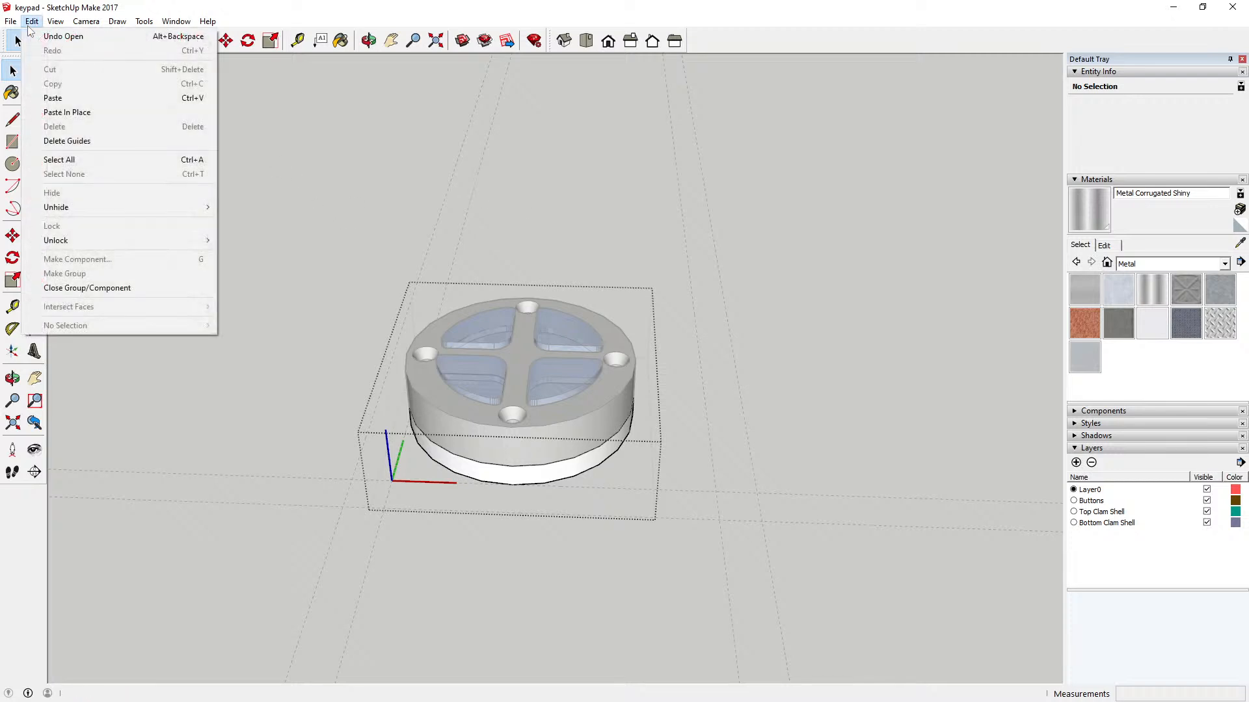
click(63, 36)
click(31, 22)
click(63, 36)
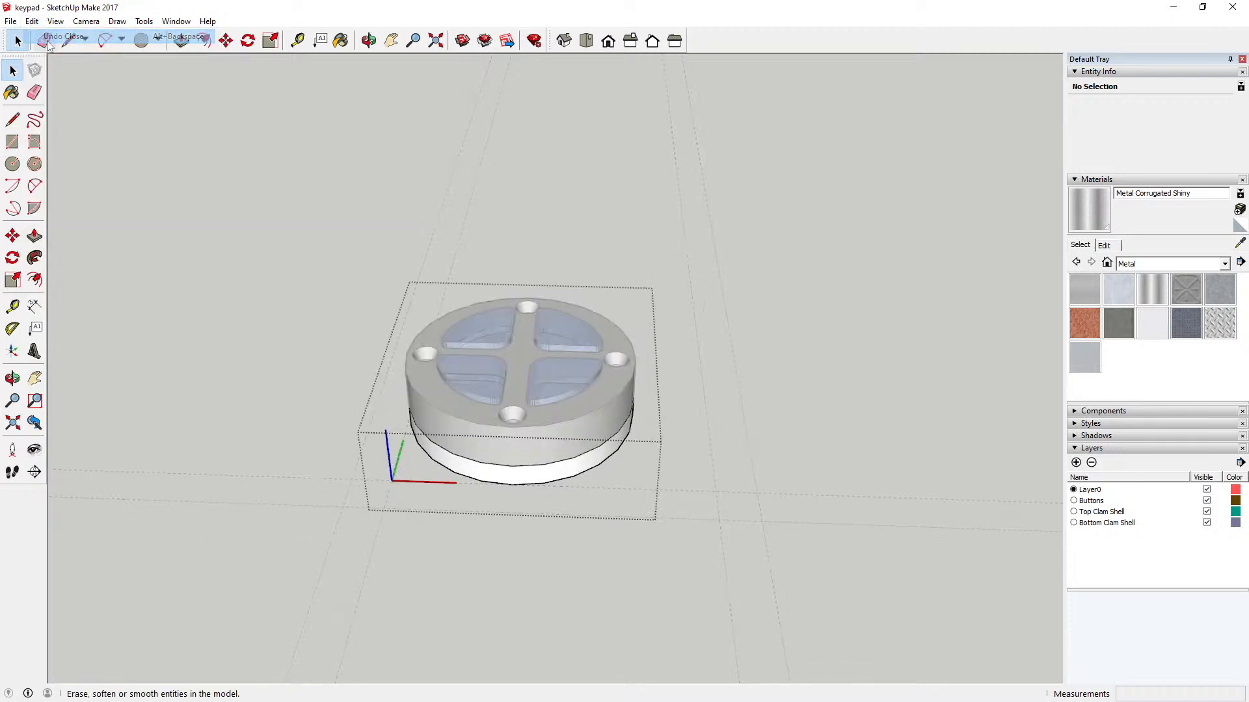
click(31, 21)
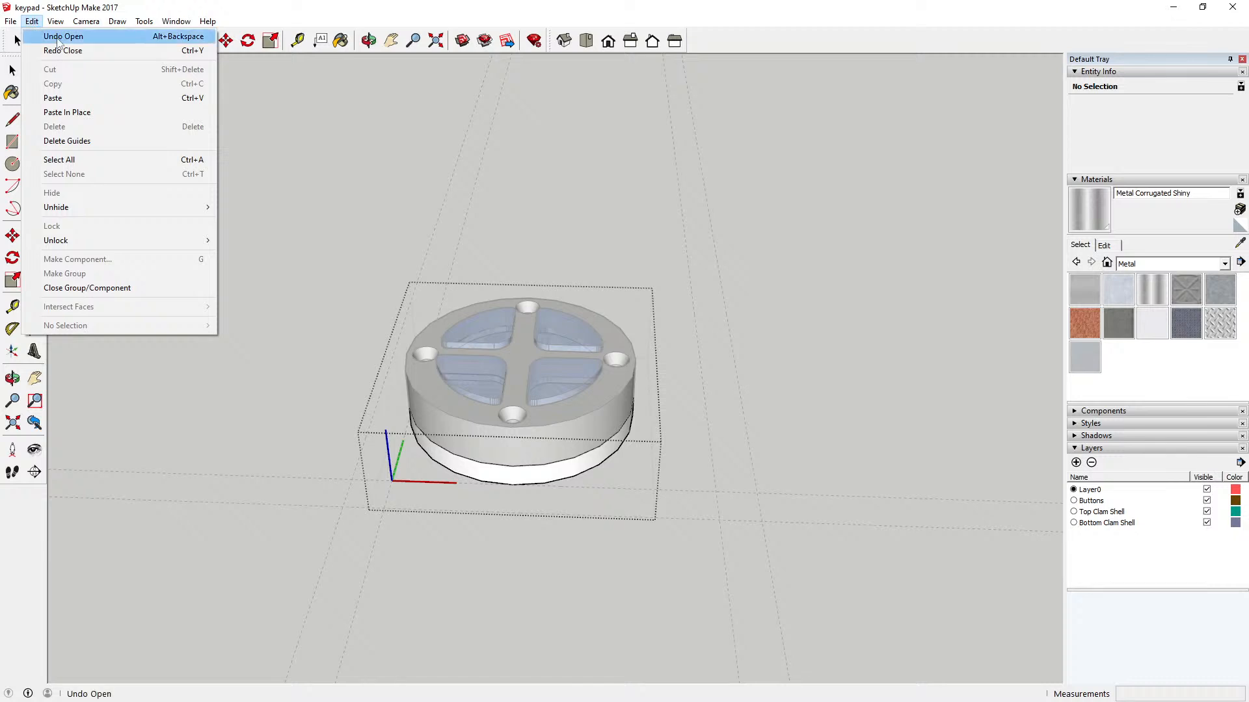
click(59, 38)
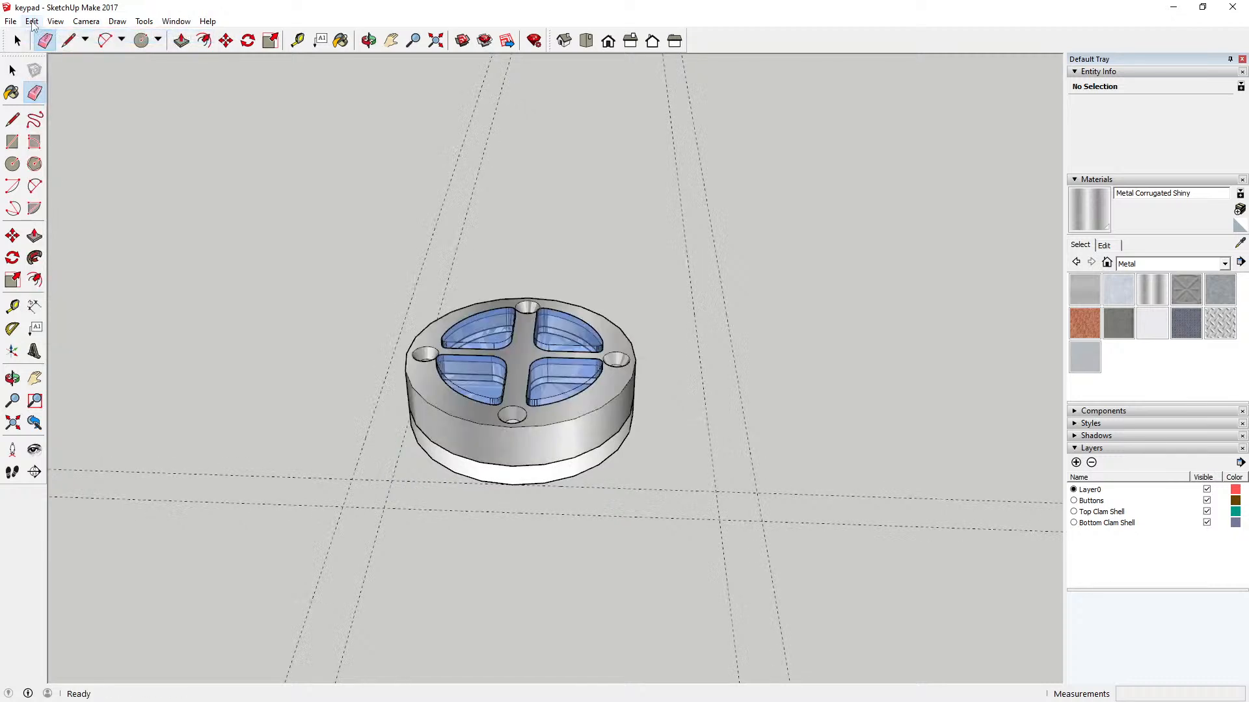
click(31, 22)
click(50, 37)
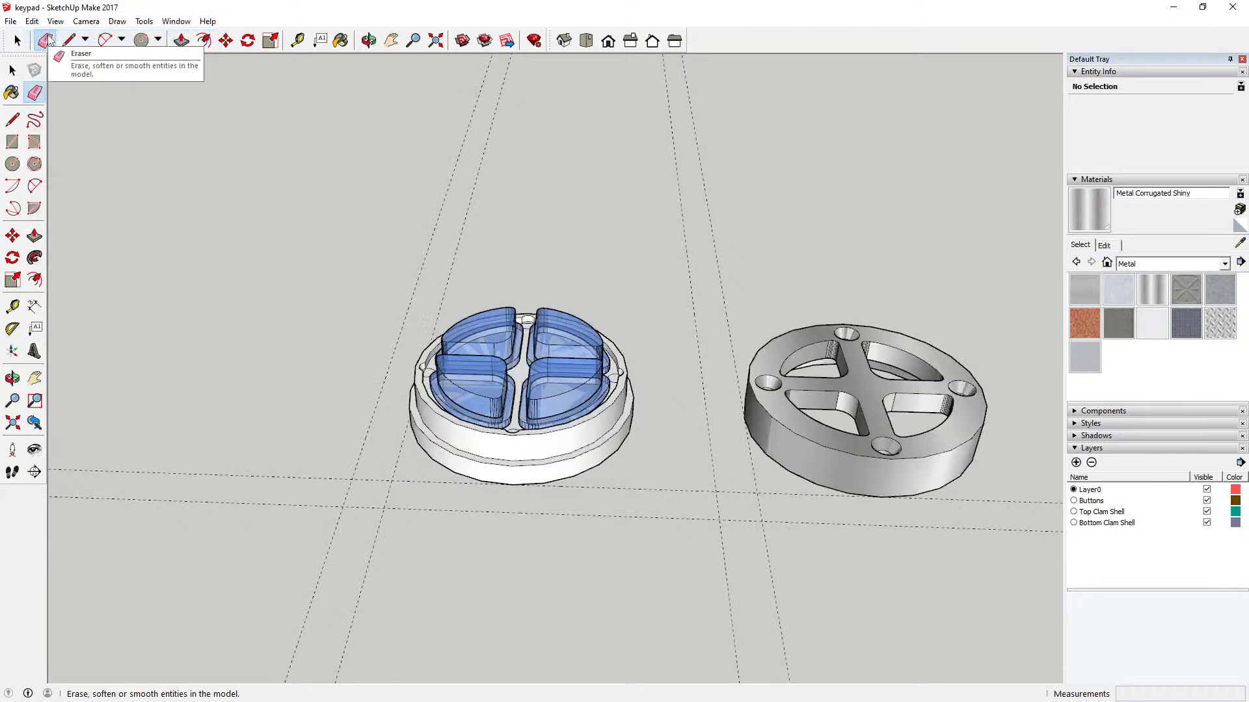
click(45, 41)
key(space)
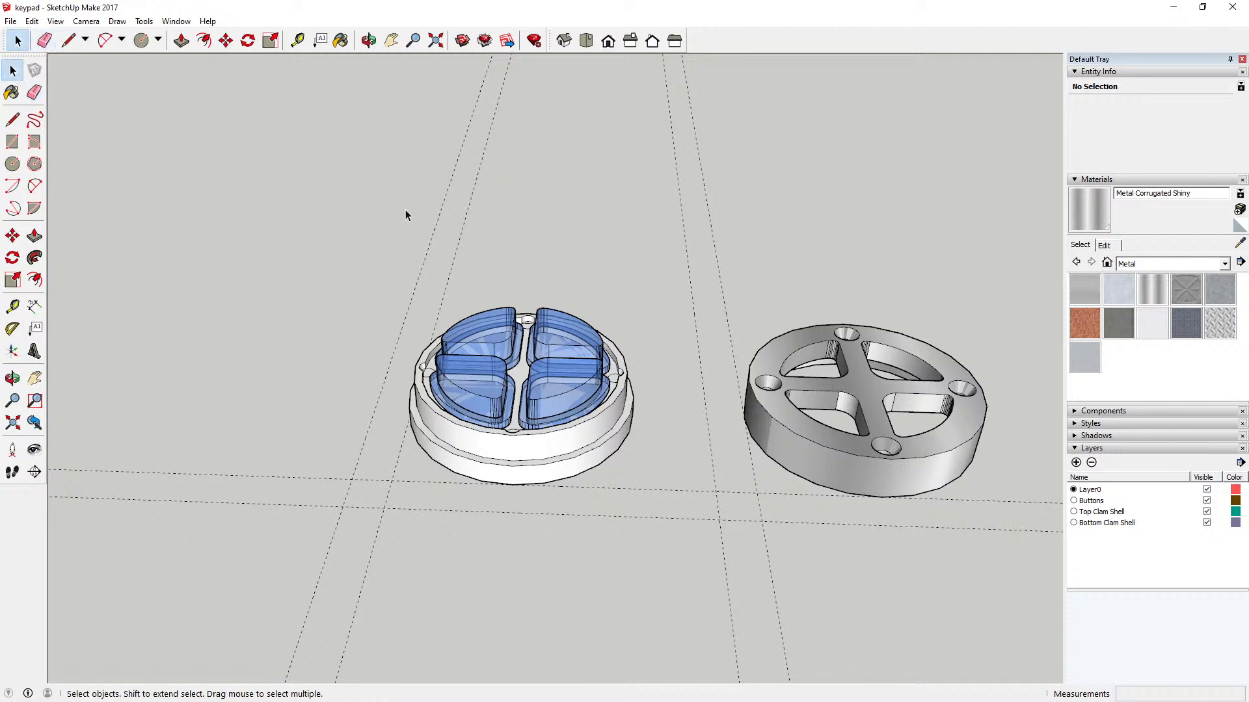
Step: Open the white disc for editing, hide and show the Buttons layer, and close the component
click(570, 445)
double_click(563, 444)
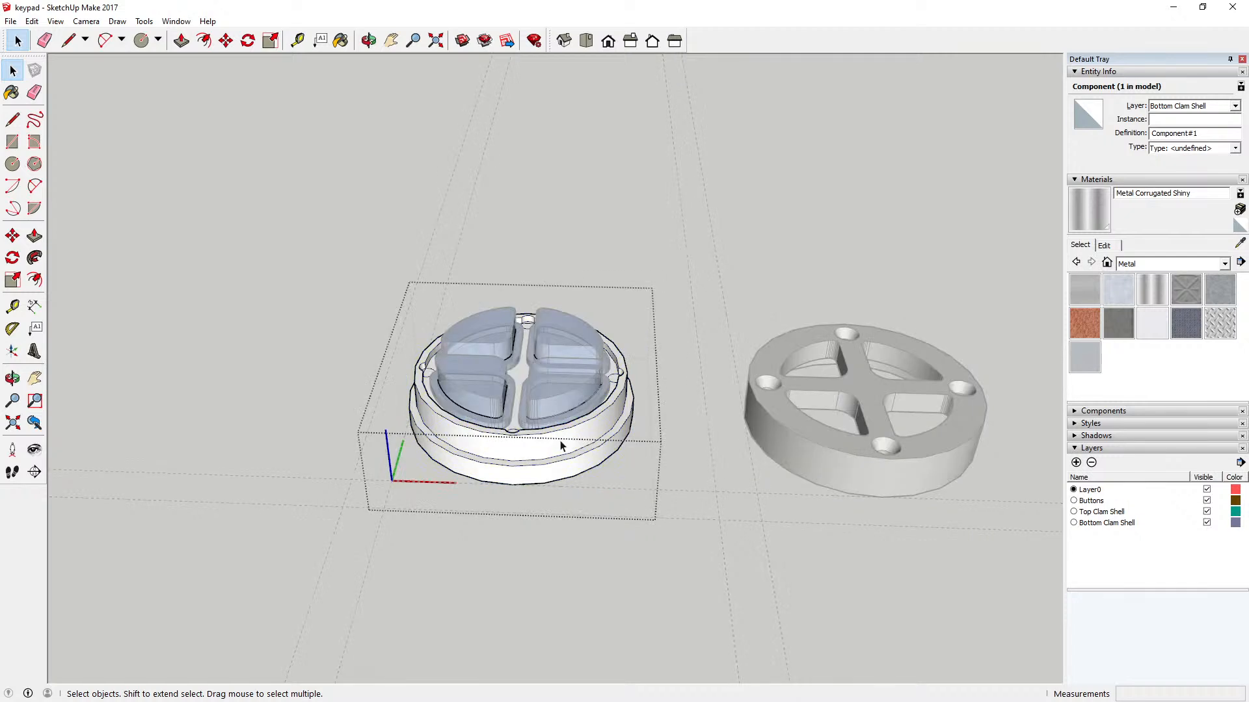
click(1206, 501)
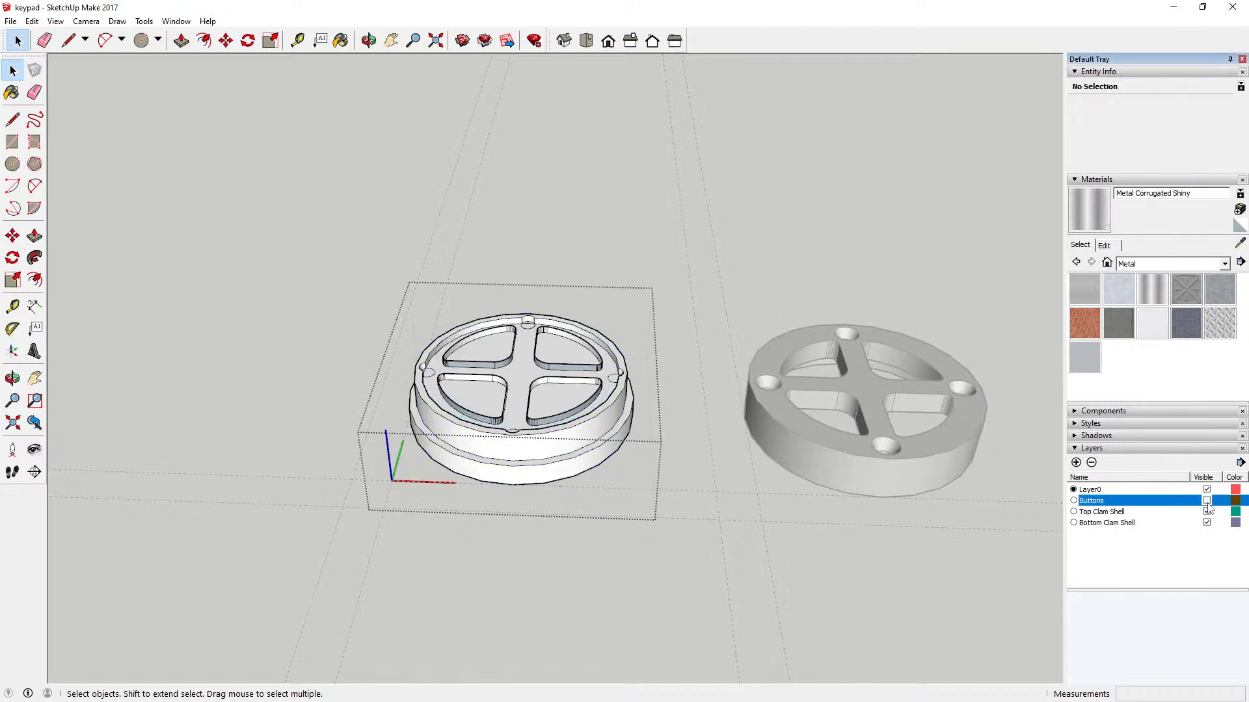
click(1206, 500)
click(727, 490)
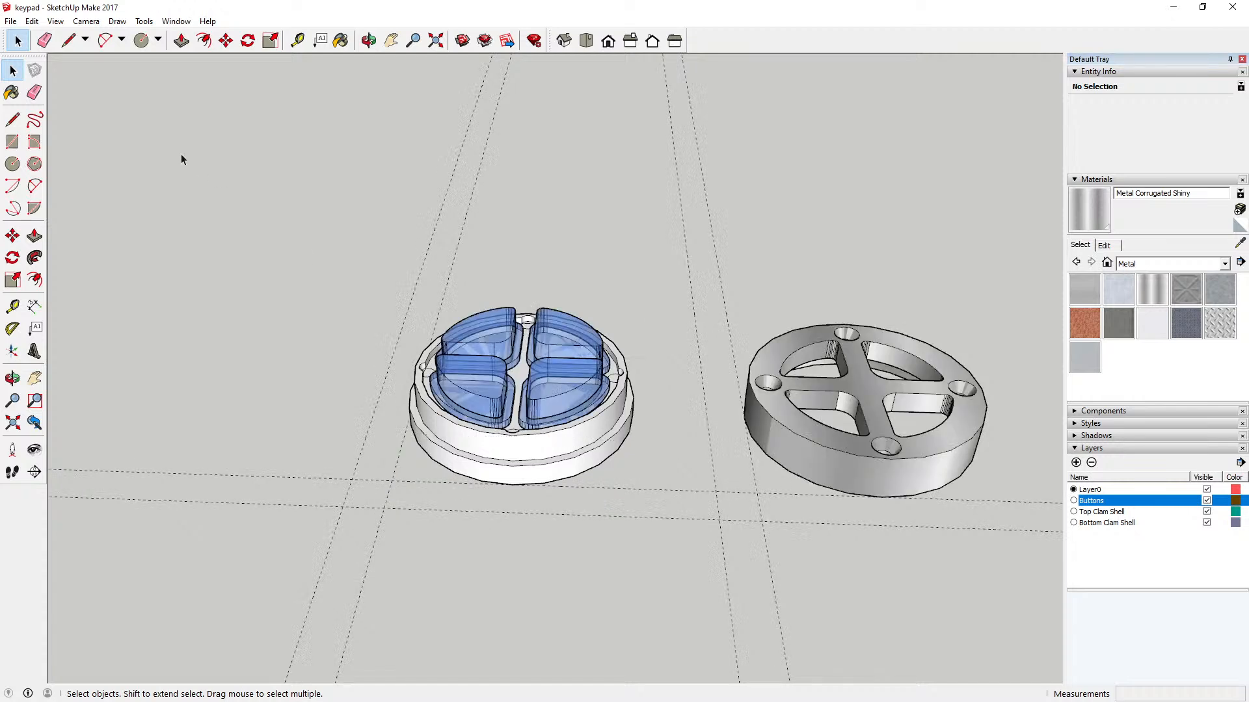
click(31, 20)
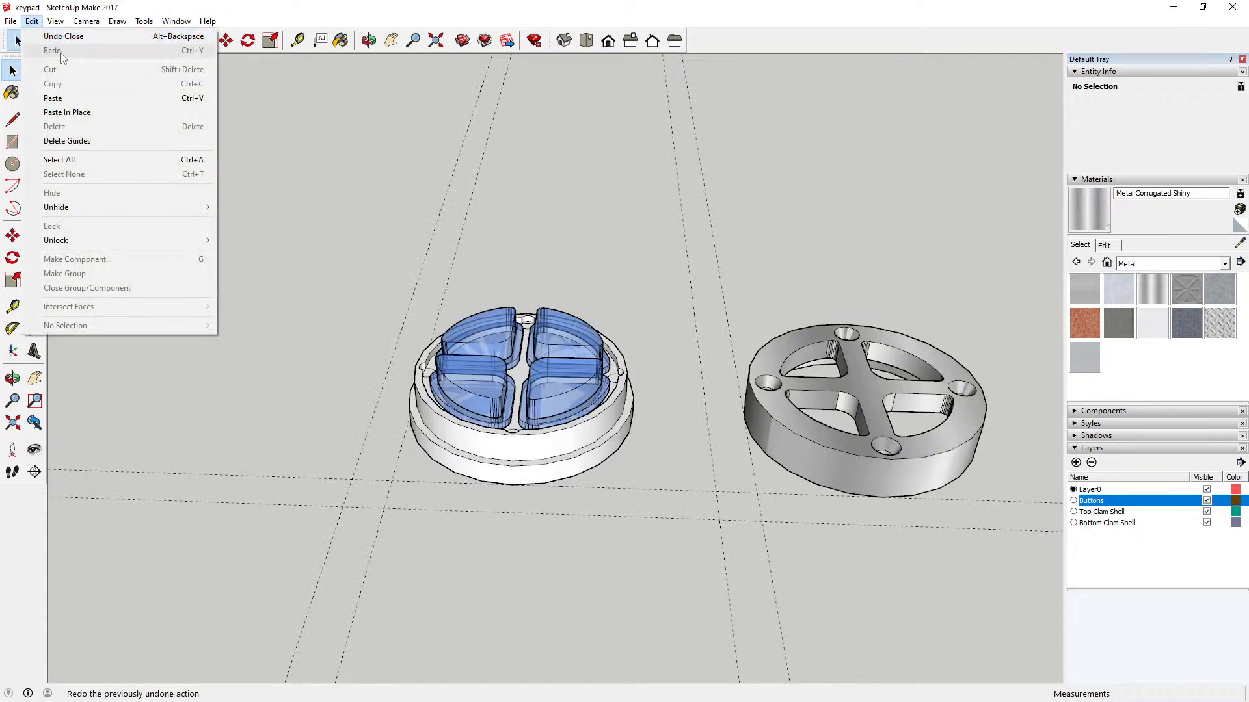
click(49, 37)
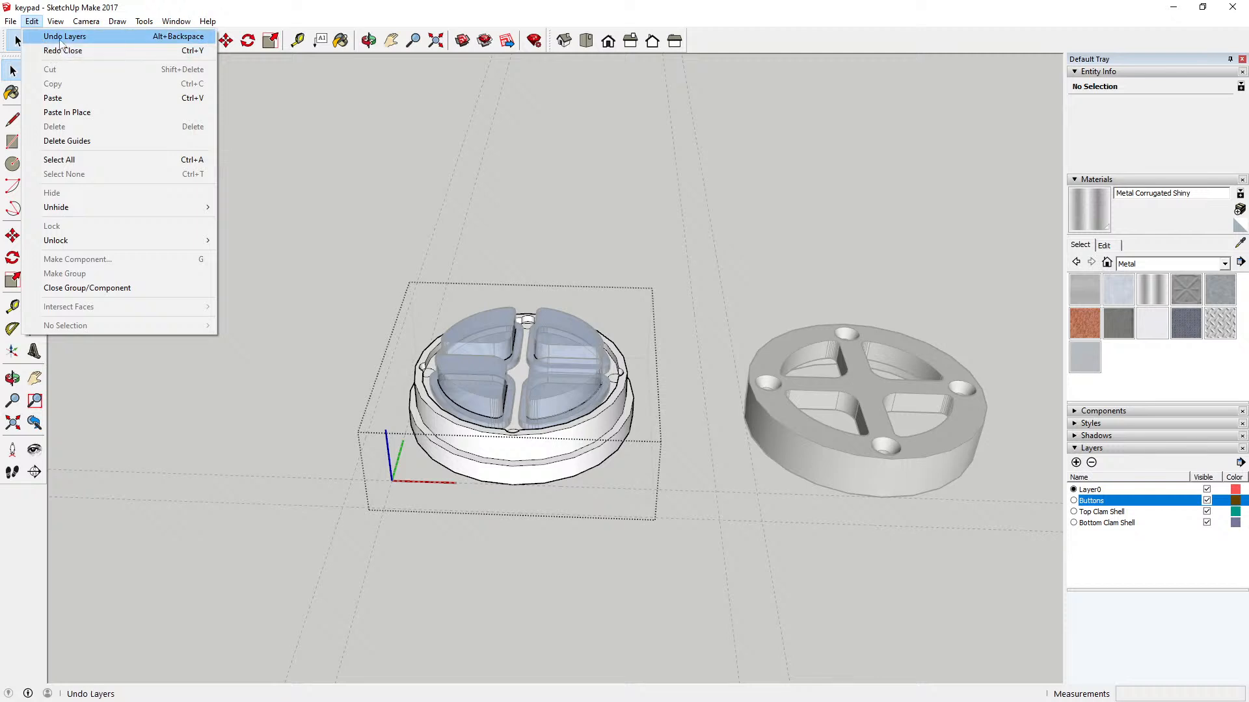
click(63, 50)
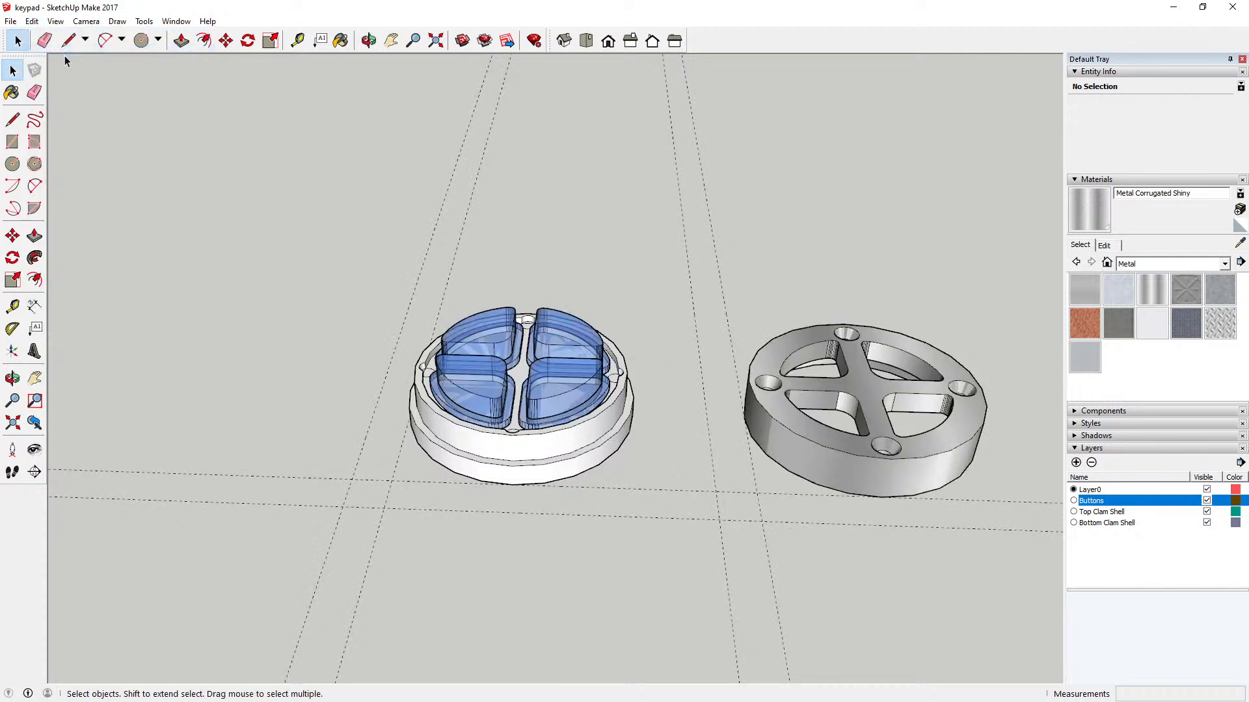
click(31, 21)
click(343, 99)
Step: Move the metal top clam shell about 90 mm so its lower edge rests on the outer step of the white disc
click(225, 41)
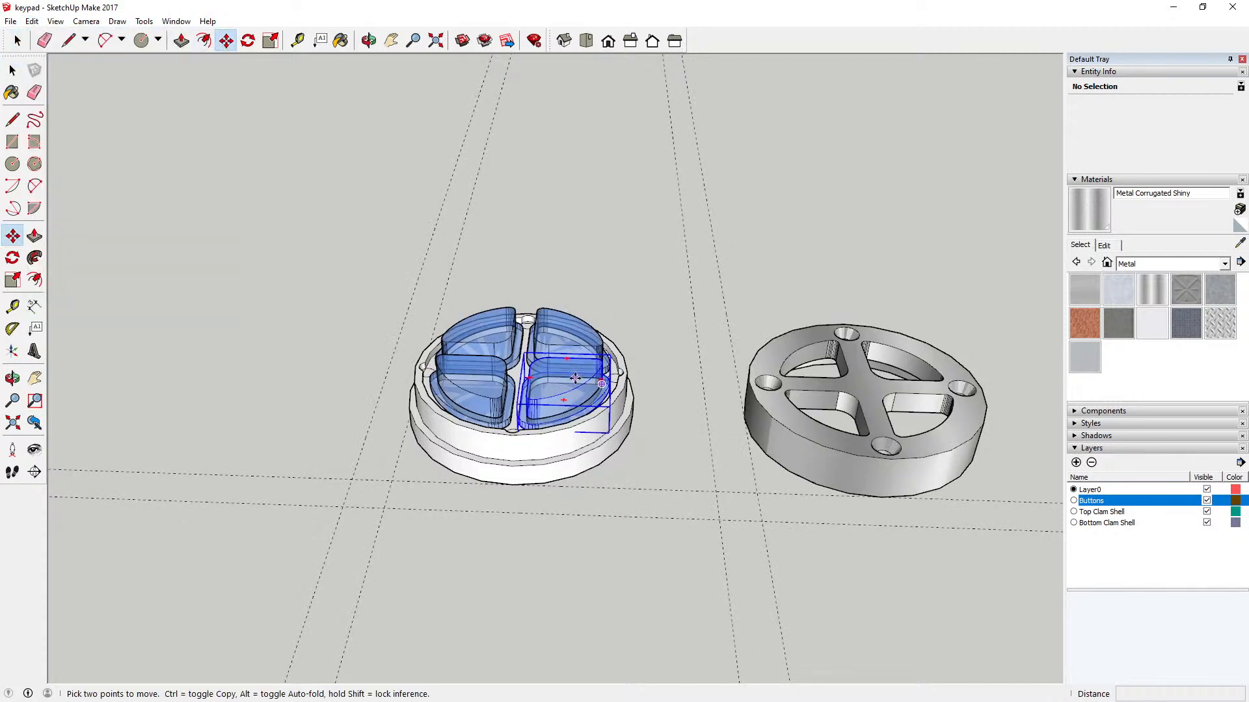
click(884, 499)
click(515, 467)
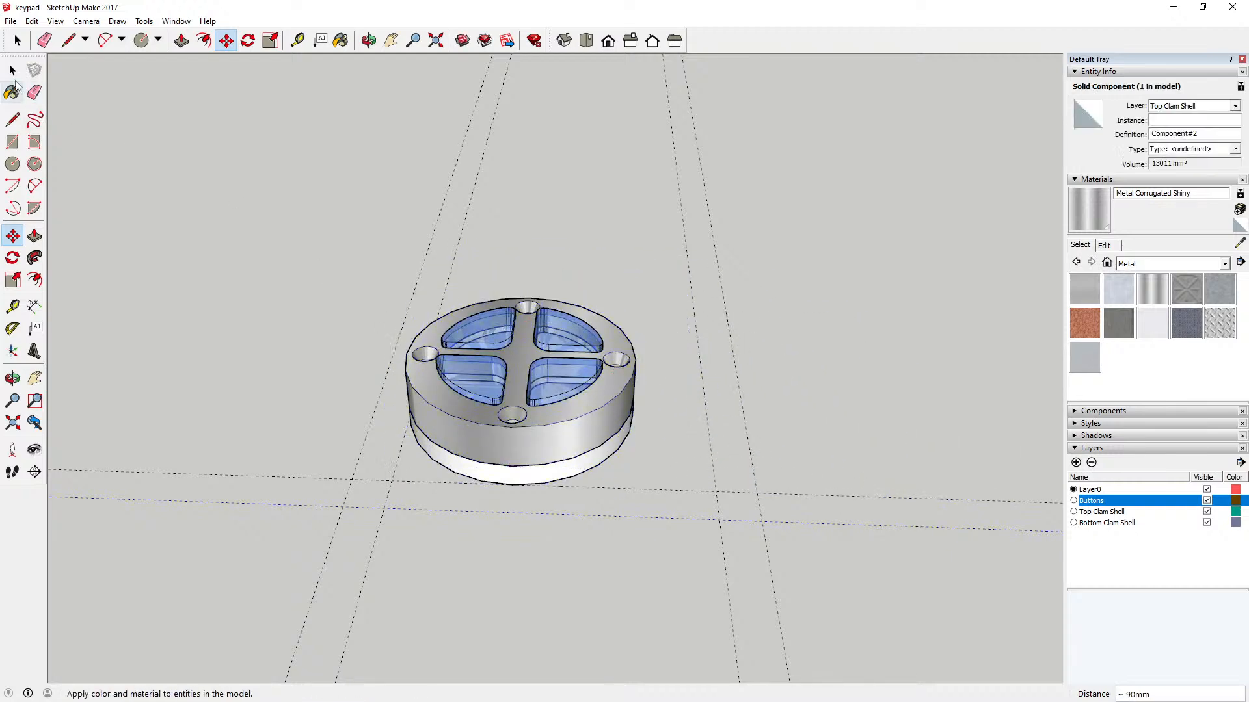
click(13, 73)
Step: Hide the Buttons and Top Clam Shell layers and examine the pockets and rim of the bottom clam shell
click(1207, 501)
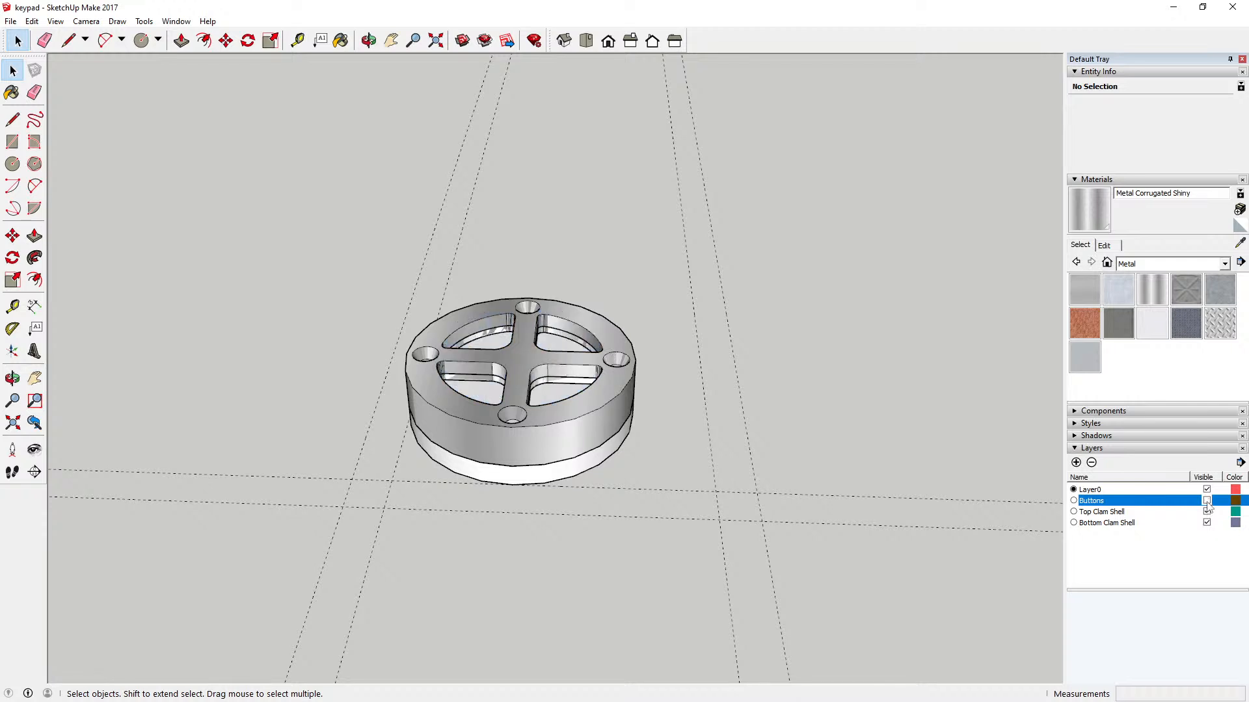
click(1207, 512)
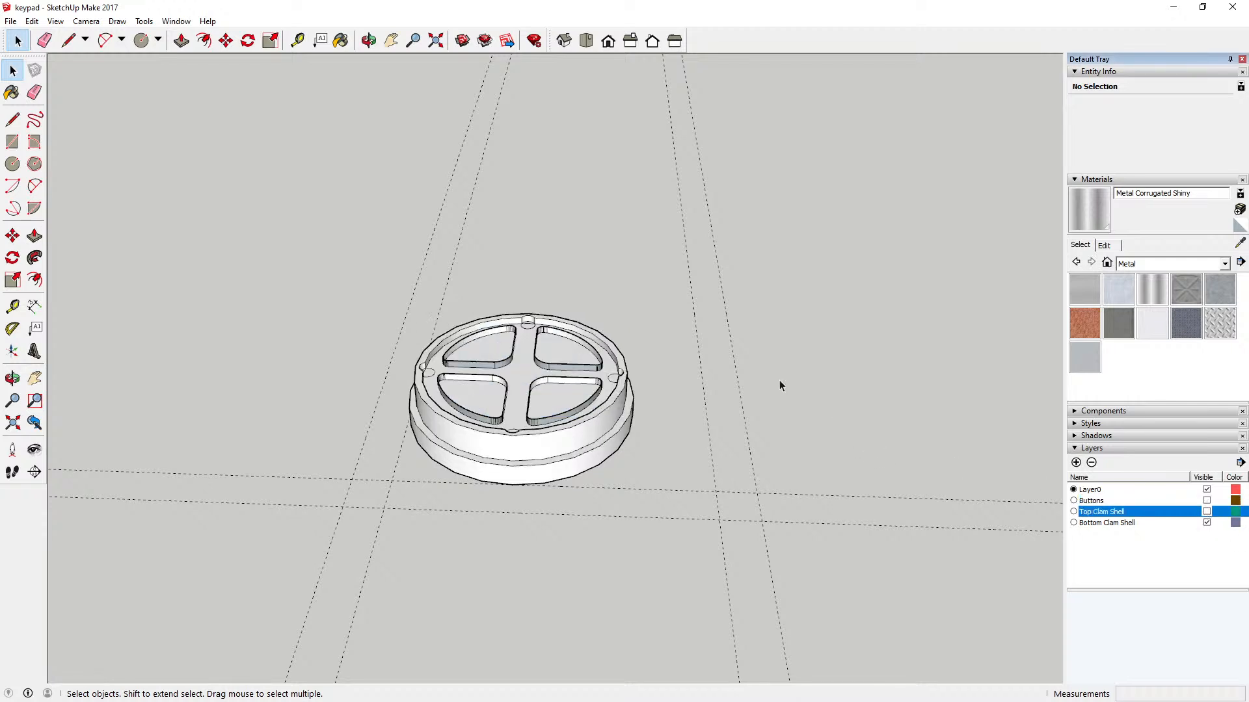
scroll(575, 399, up, 4)
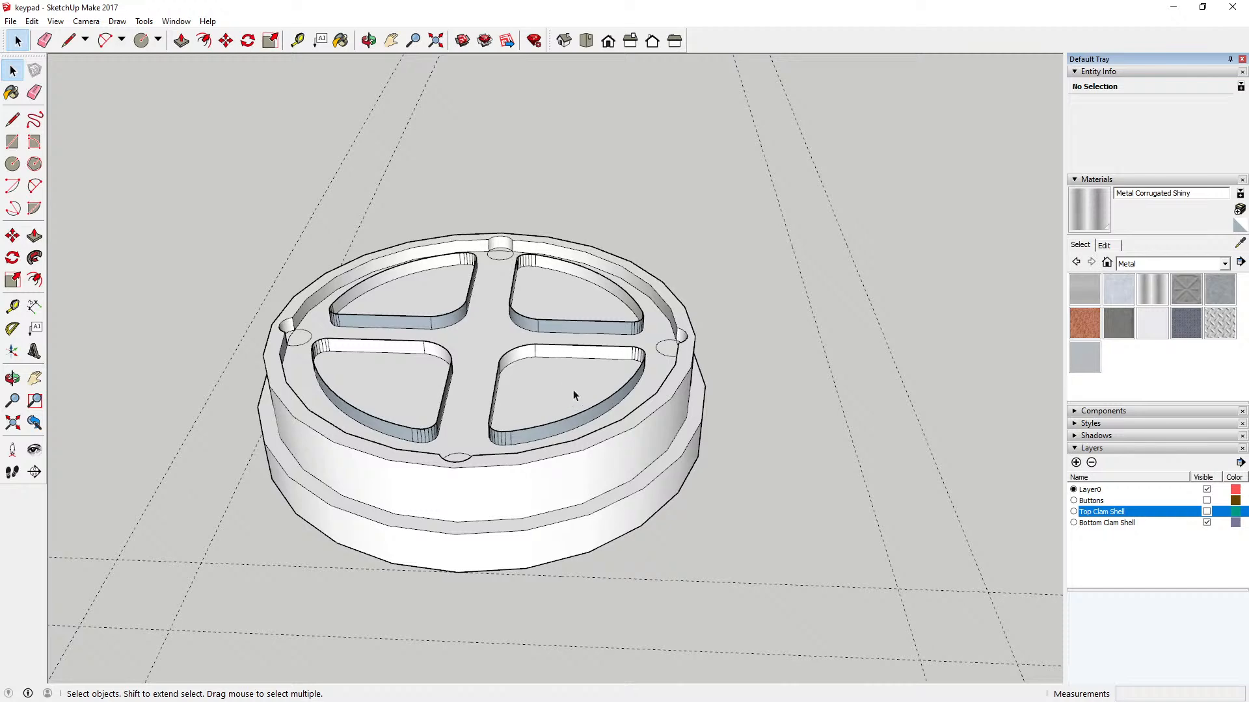
click(368, 41)
drag(426, 301, 418, 521)
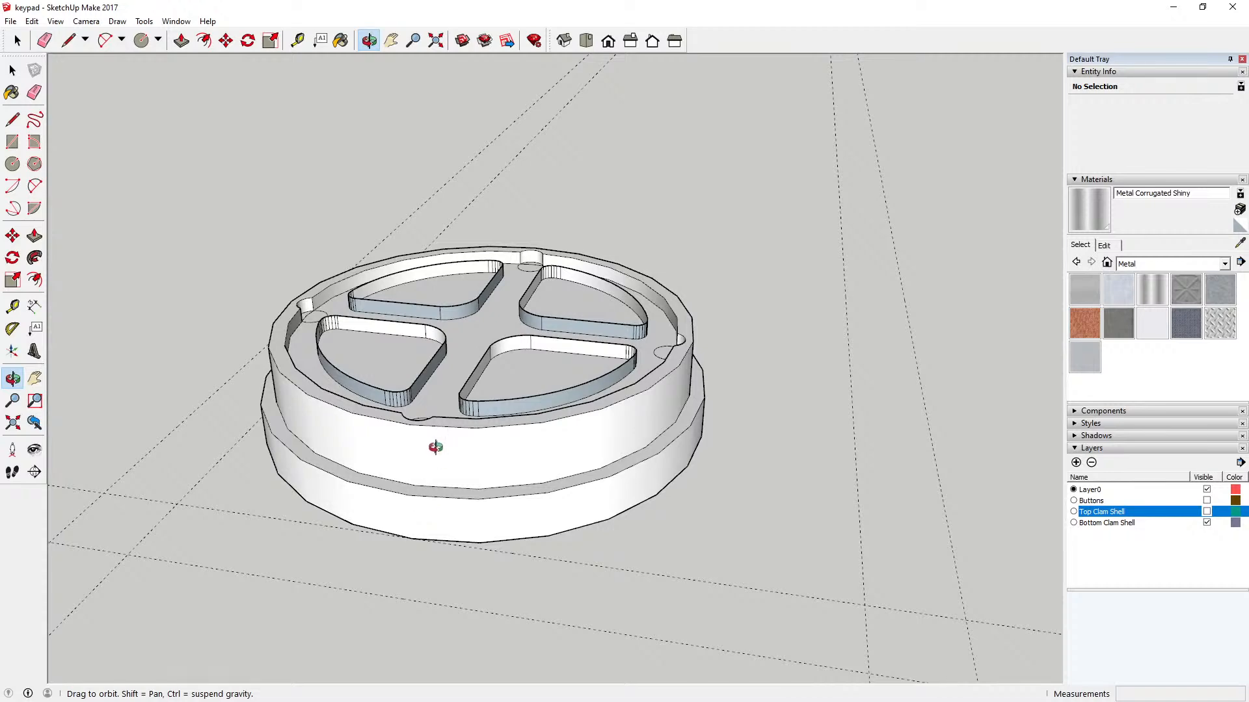
drag(448, 432, 495, 480)
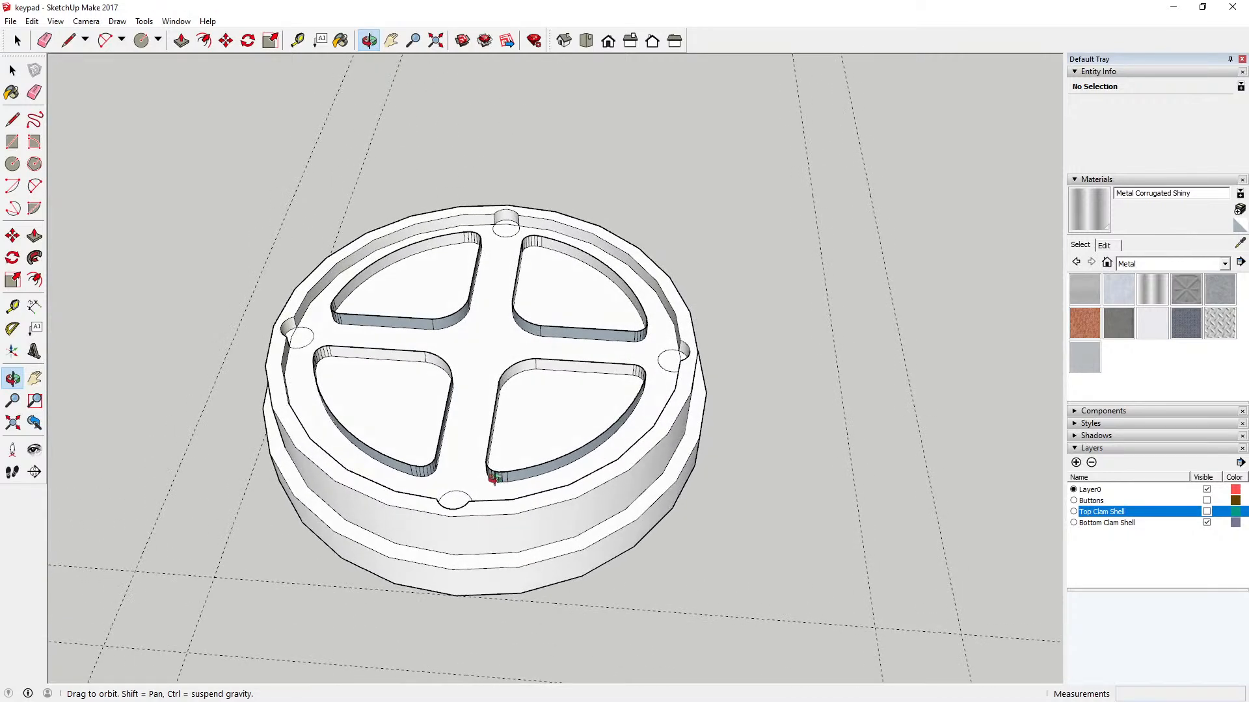
scroll(470, 455, up, 5)
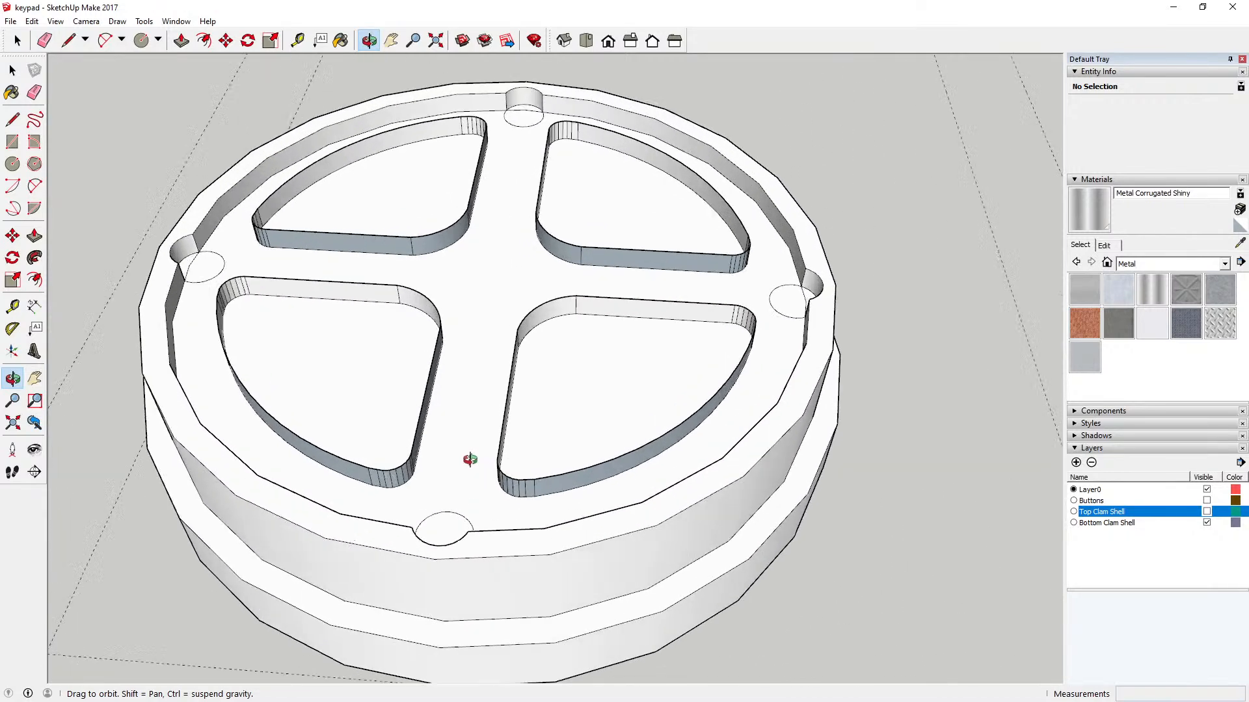
scroll(473, 448, down, 4)
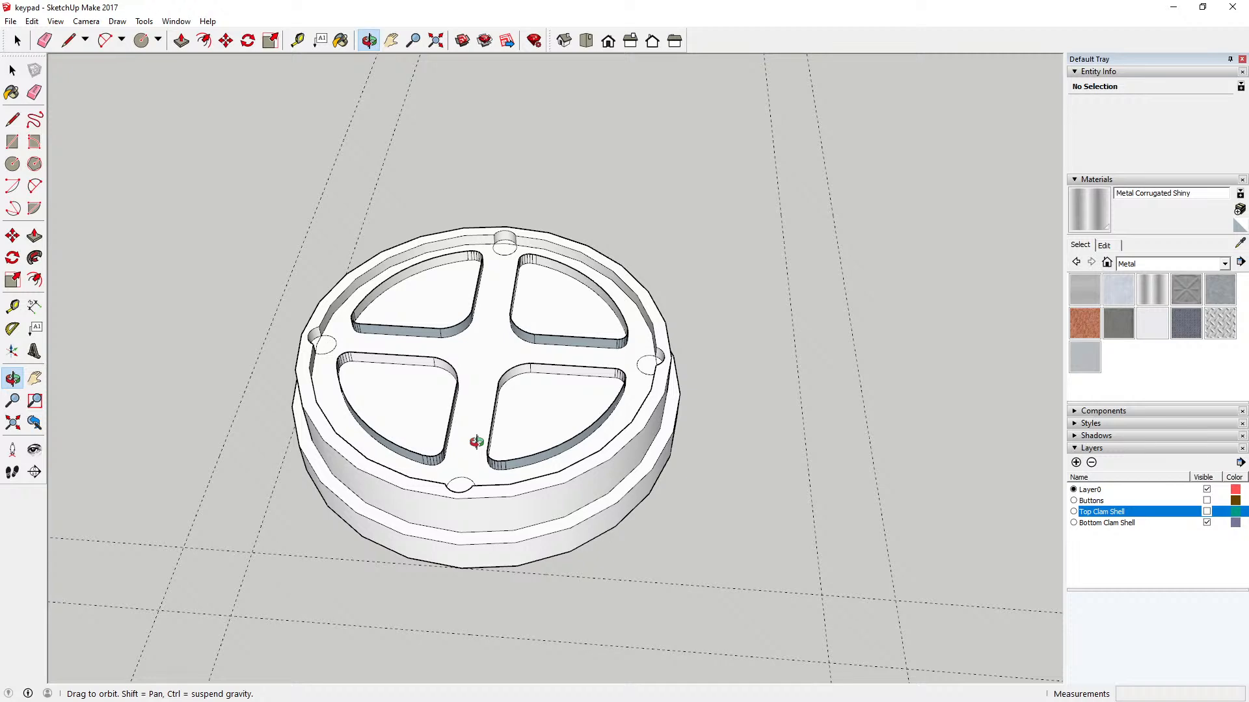
drag(544, 510, 580, 475)
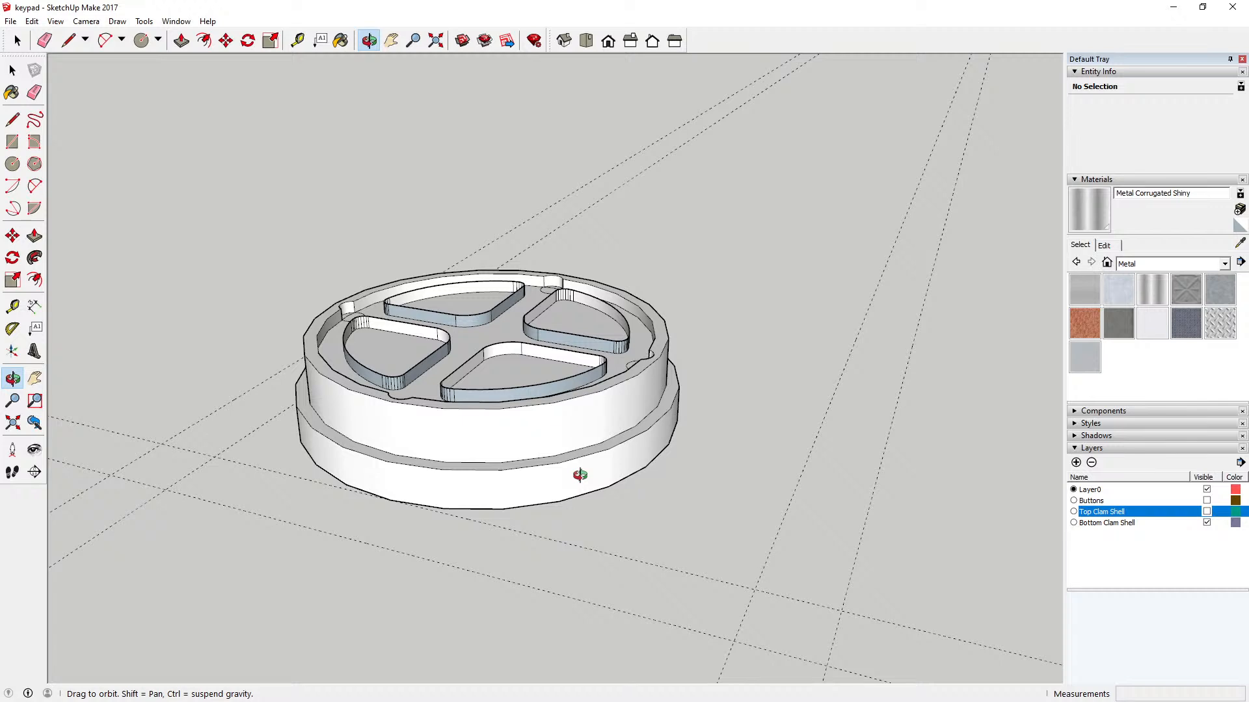
drag(579, 476, 589, 477)
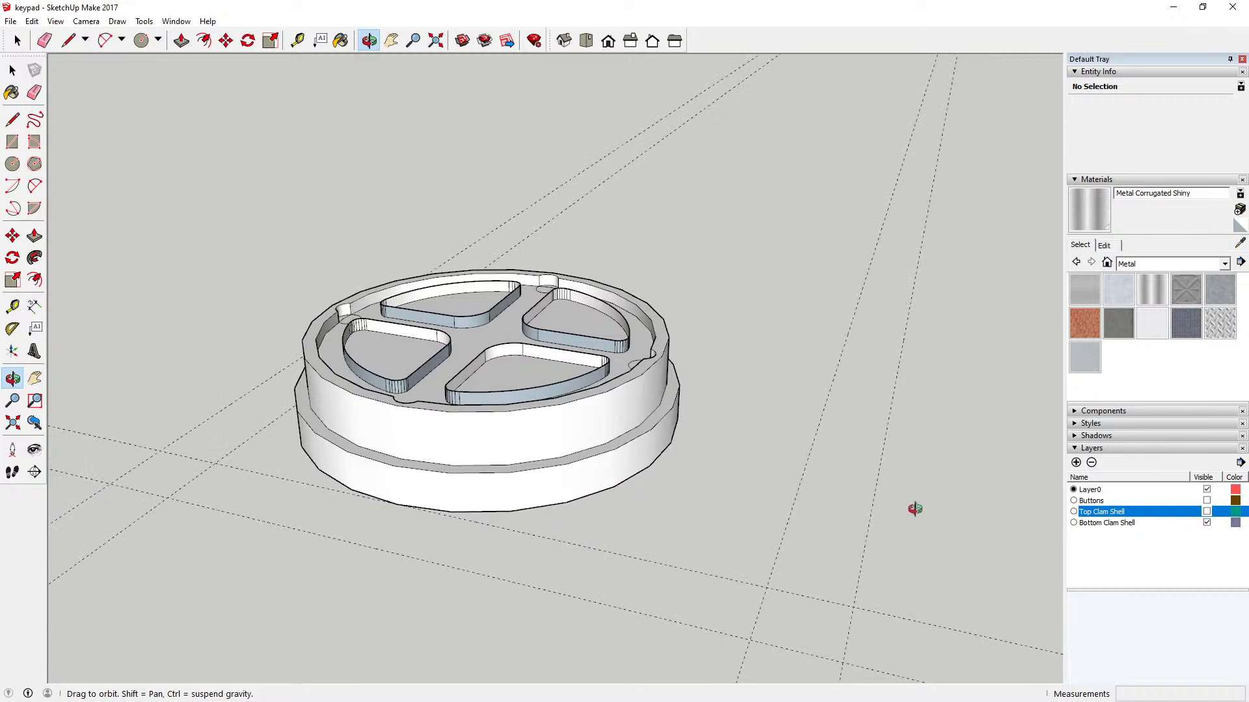
Step: Switch the Buttons layer on and off repeatedly to check how the buttons sit in the bottom clam shell's pockets
click(1207, 501)
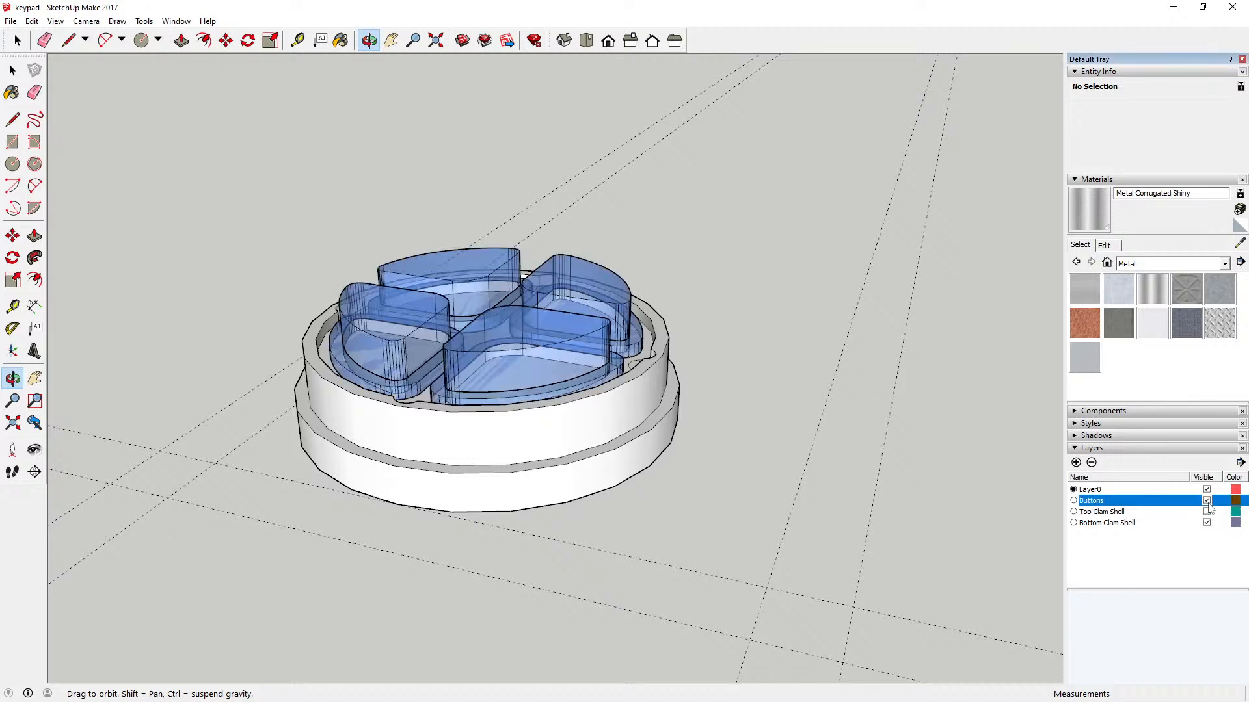
click(1207, 500)
click(1207, 501)
click(1206, 501)
click(1207, 501)
click(1207, 501)
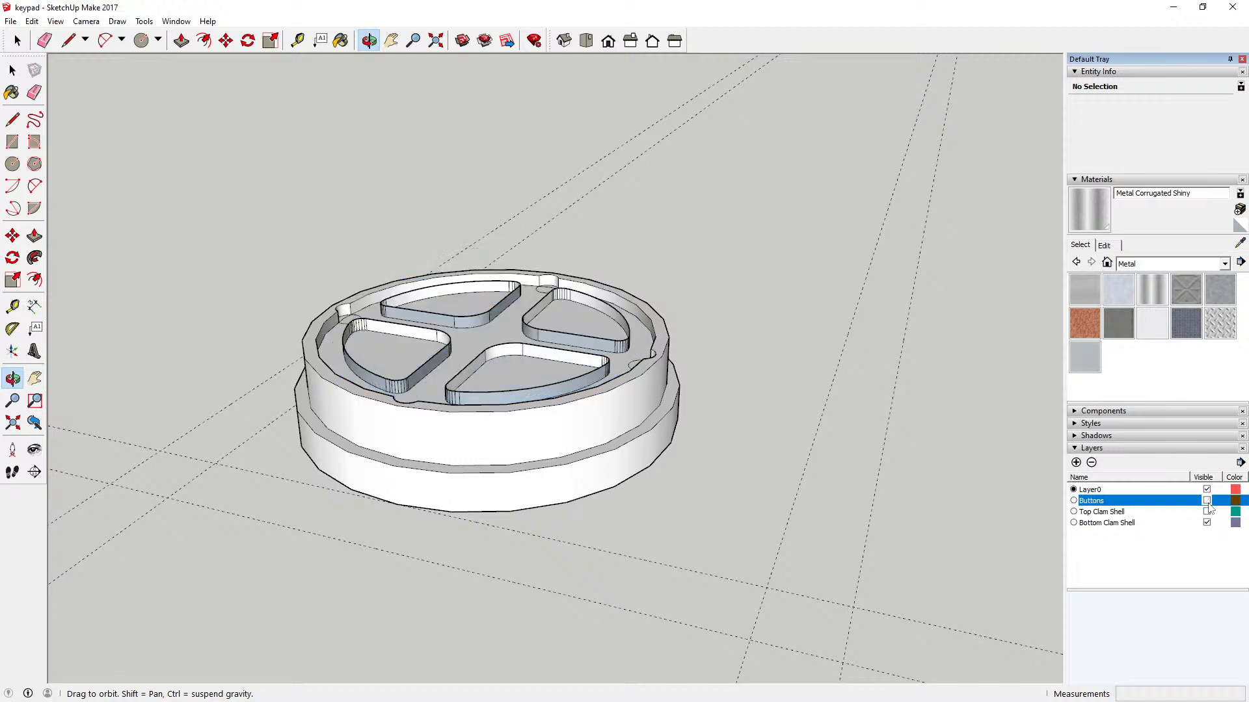
Step: Turn on the X-ray face style to see through the bottom clam shell
scroll(517, 362, up, 5)
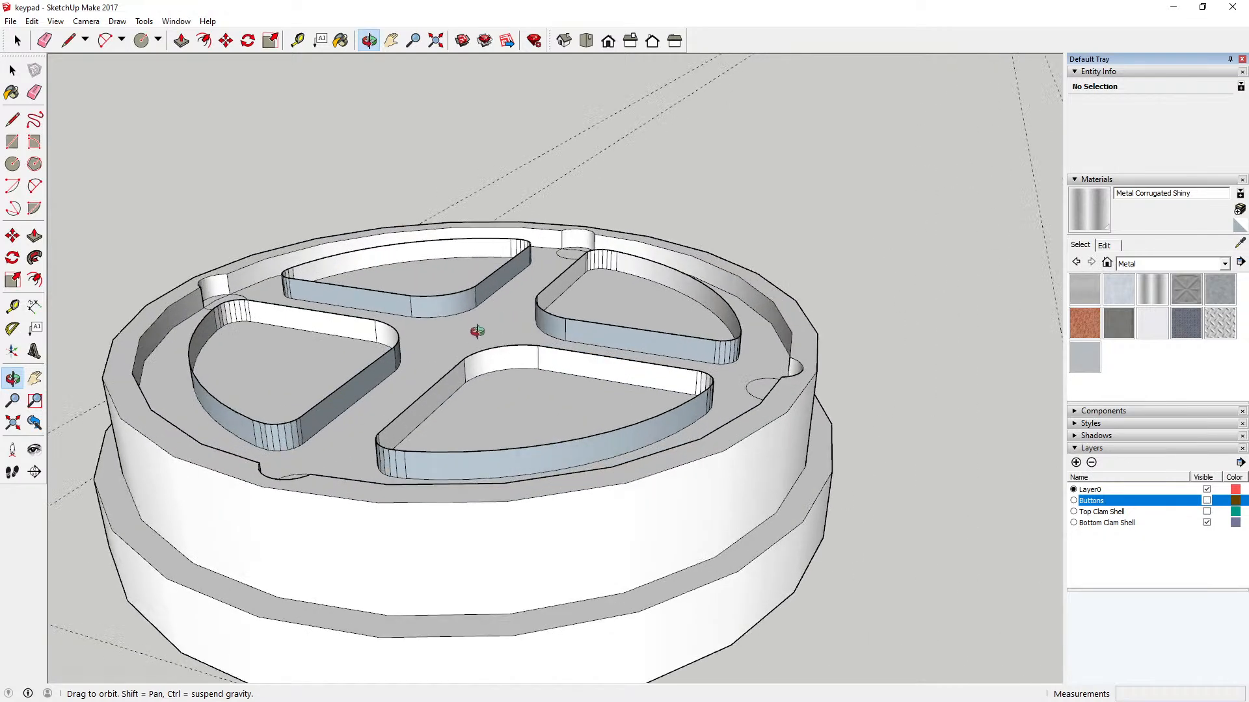
click(56, 21)
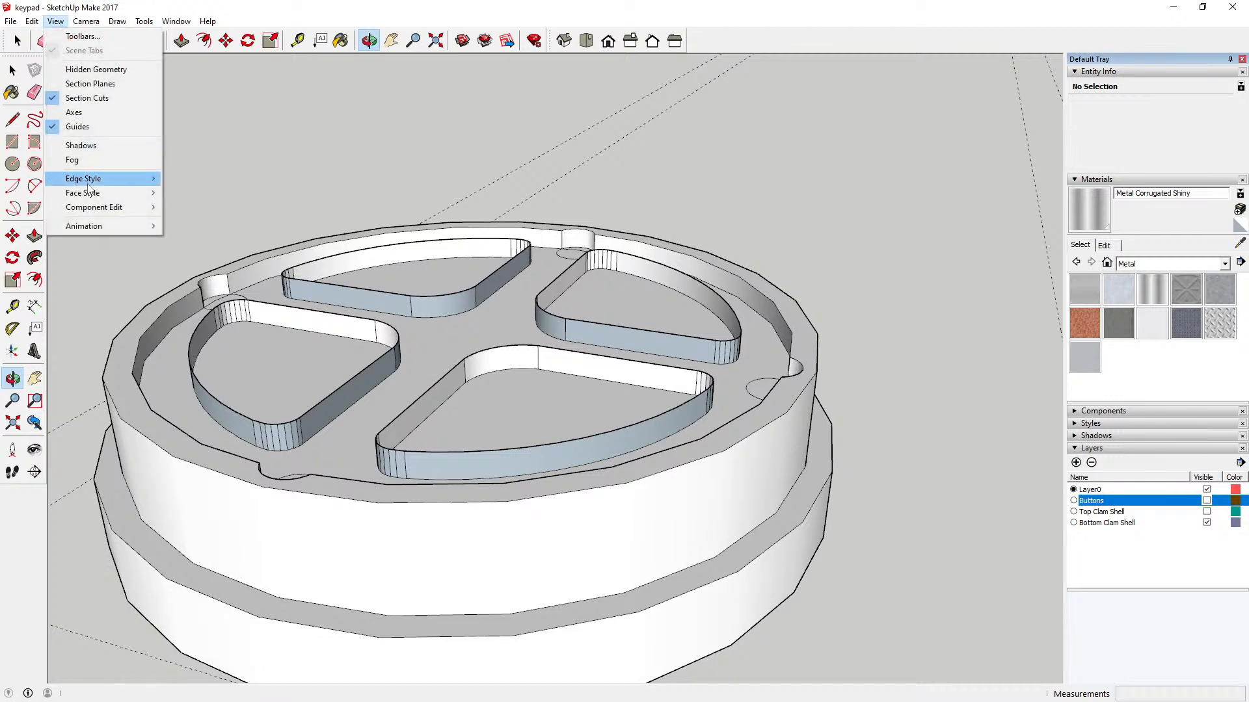
mouse_move(97, 195)
click(191, 193)
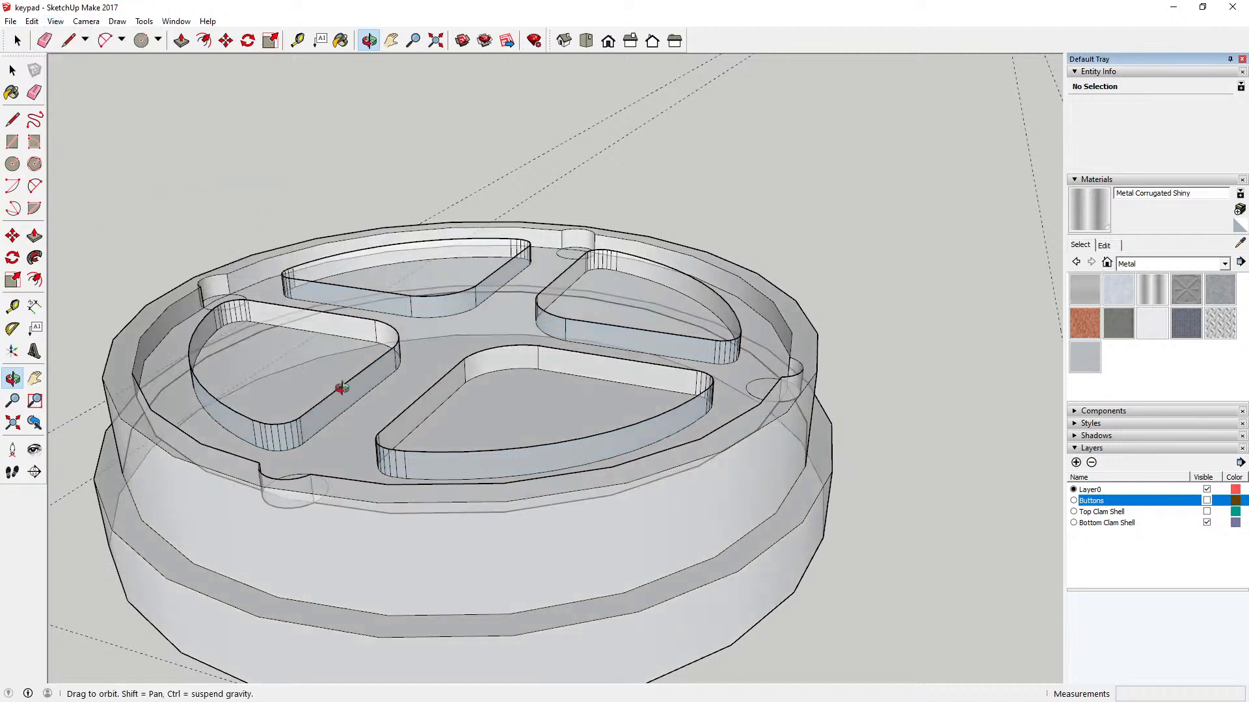
scroll(354, 377, down, 2)
scroll(361, 373, down, 1)
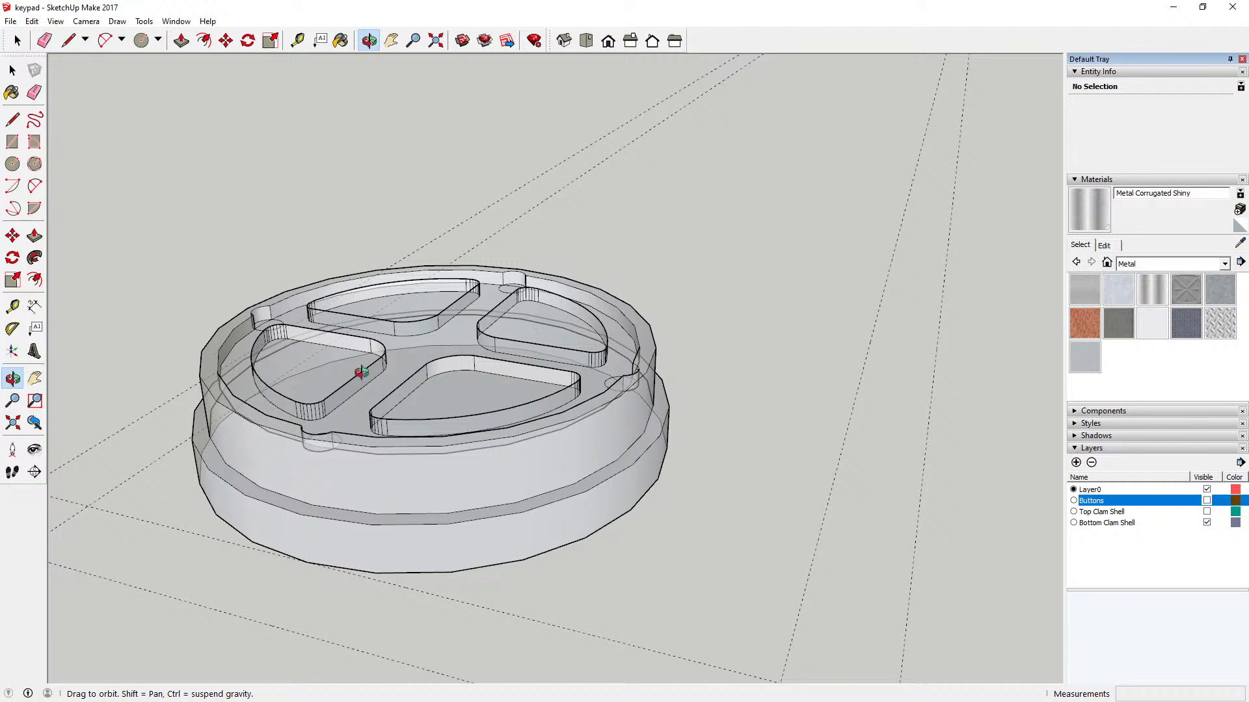
scroll(361, 372, down, 2)
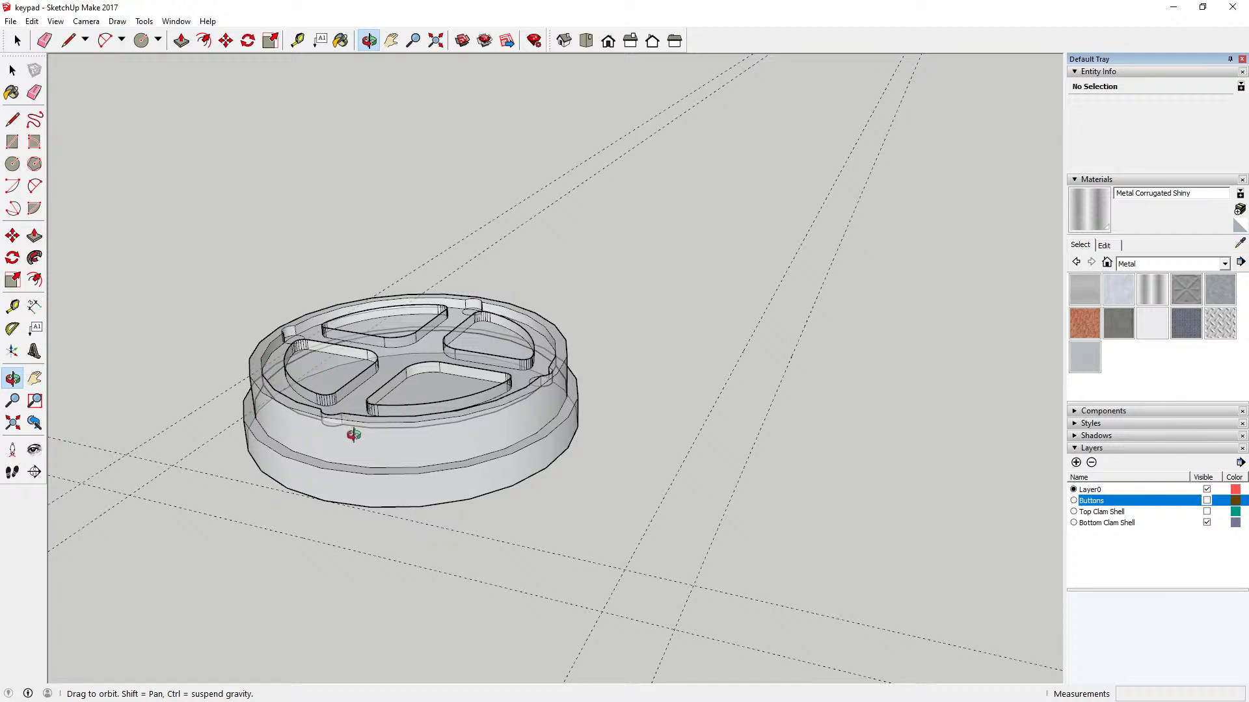
Step: Inside the bottom clam shell component, push the floor face surrounding the four pockets down about 12 mm with Push/Pull
scroll(362, 410, up, 5)
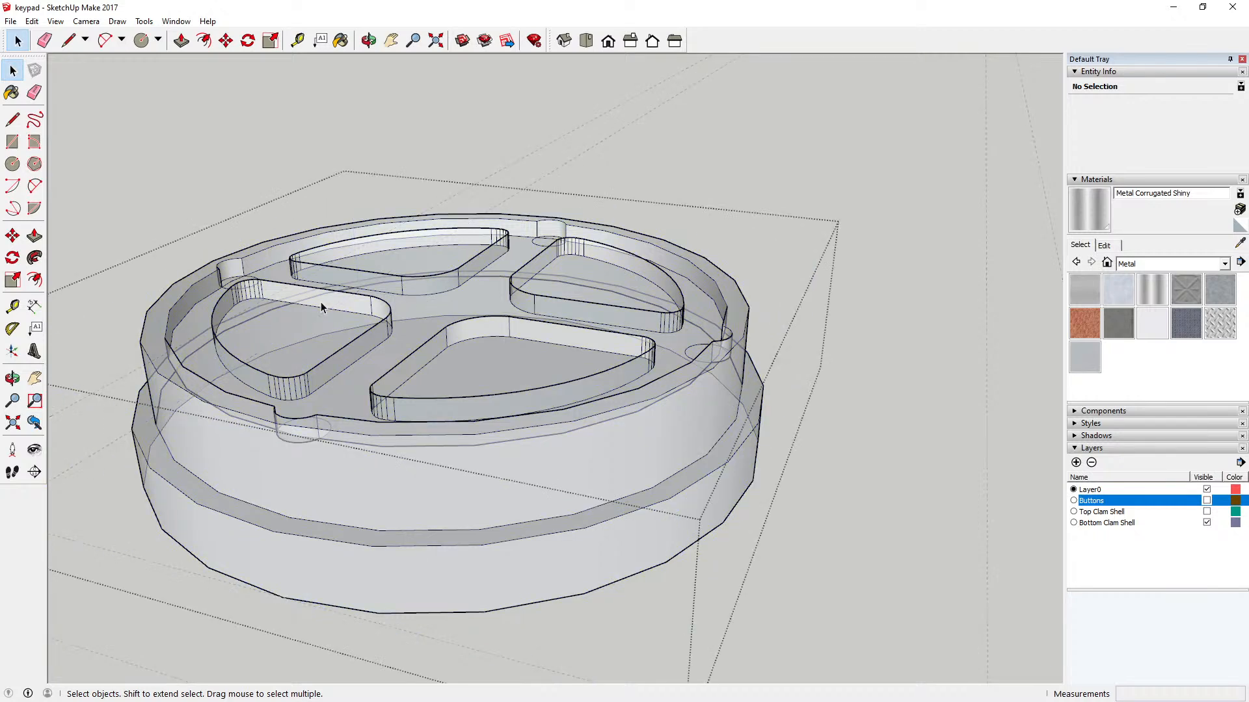
click(183, 41)
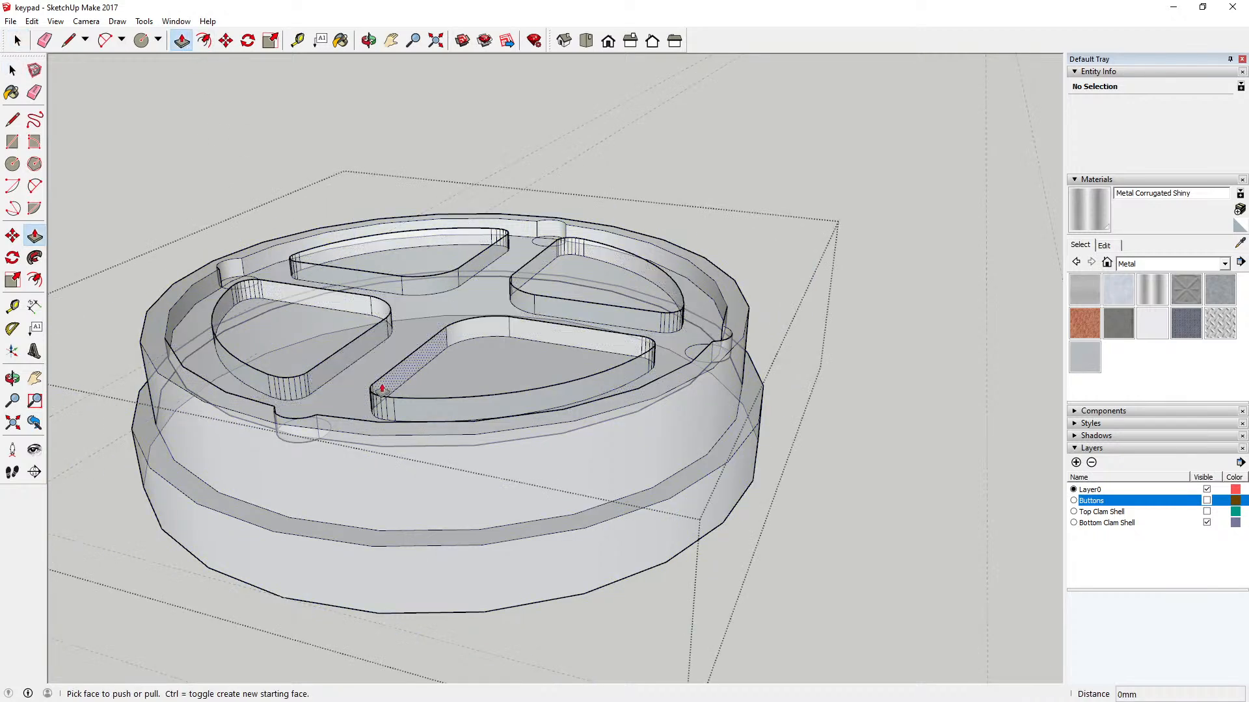
click(361, 398)
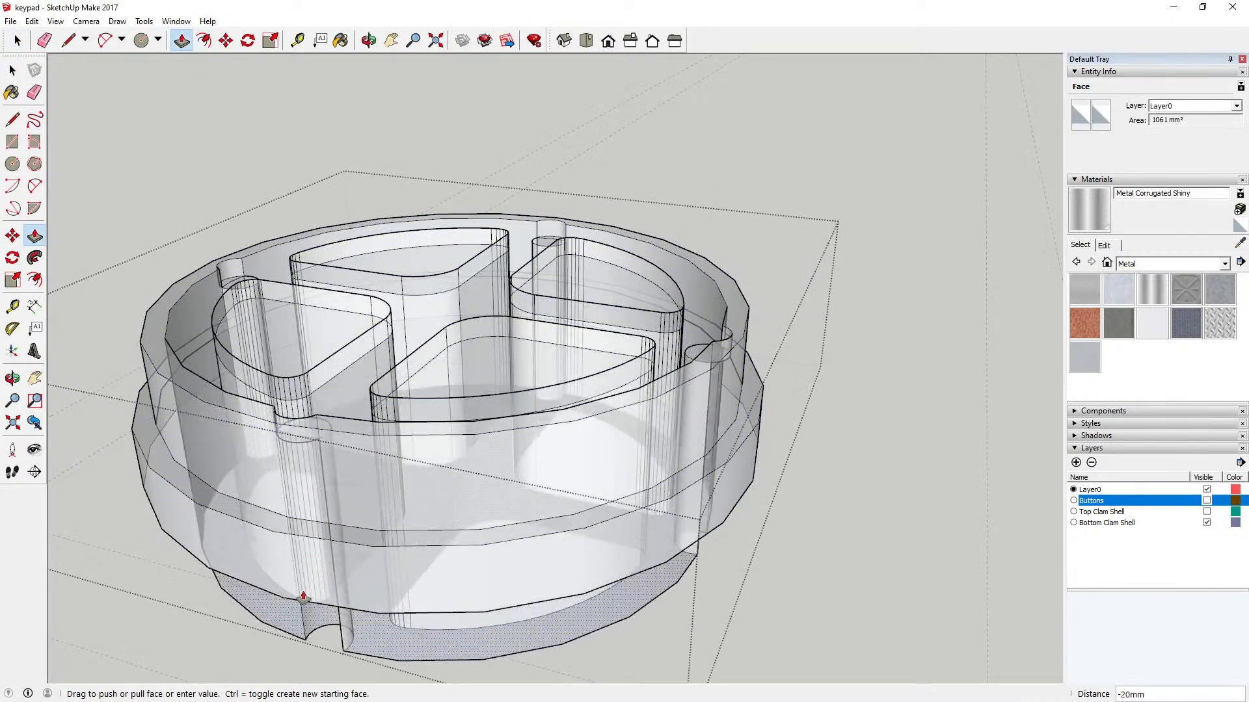
click(296, 605)
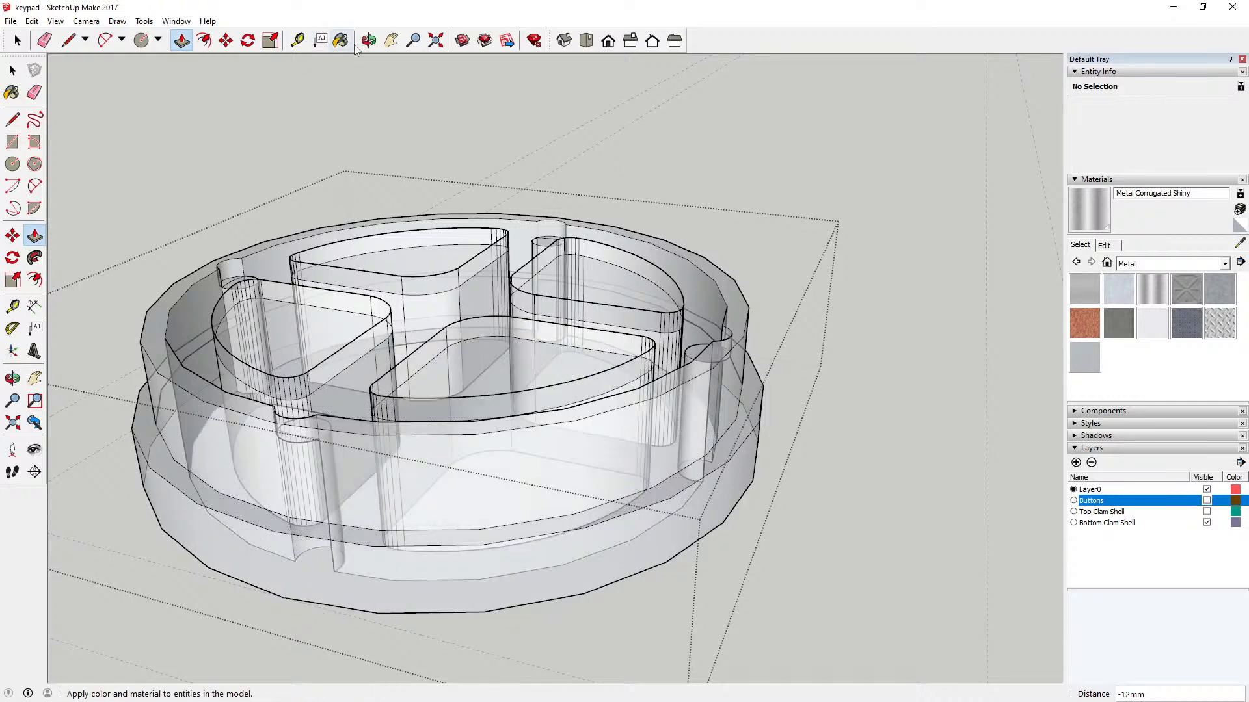
click(368, 41)
drag(372, 110, 432, 280)
scroll(356, 202, down, 5)
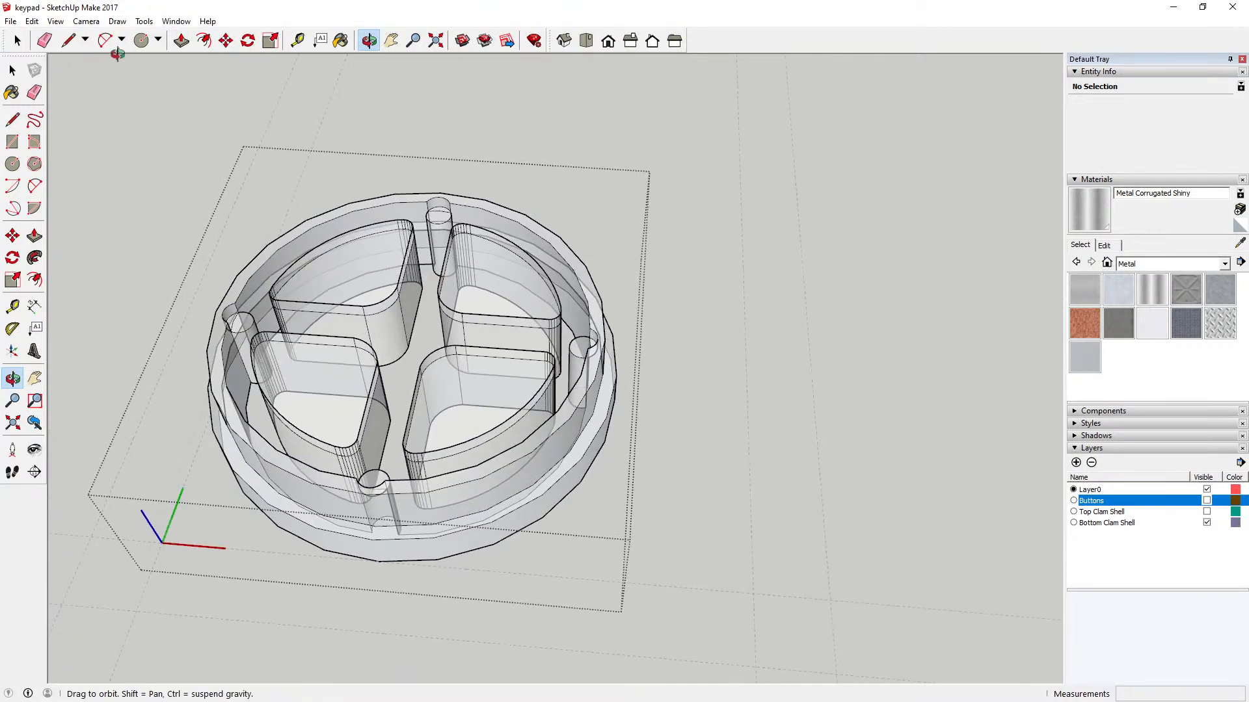
click(182, 41)
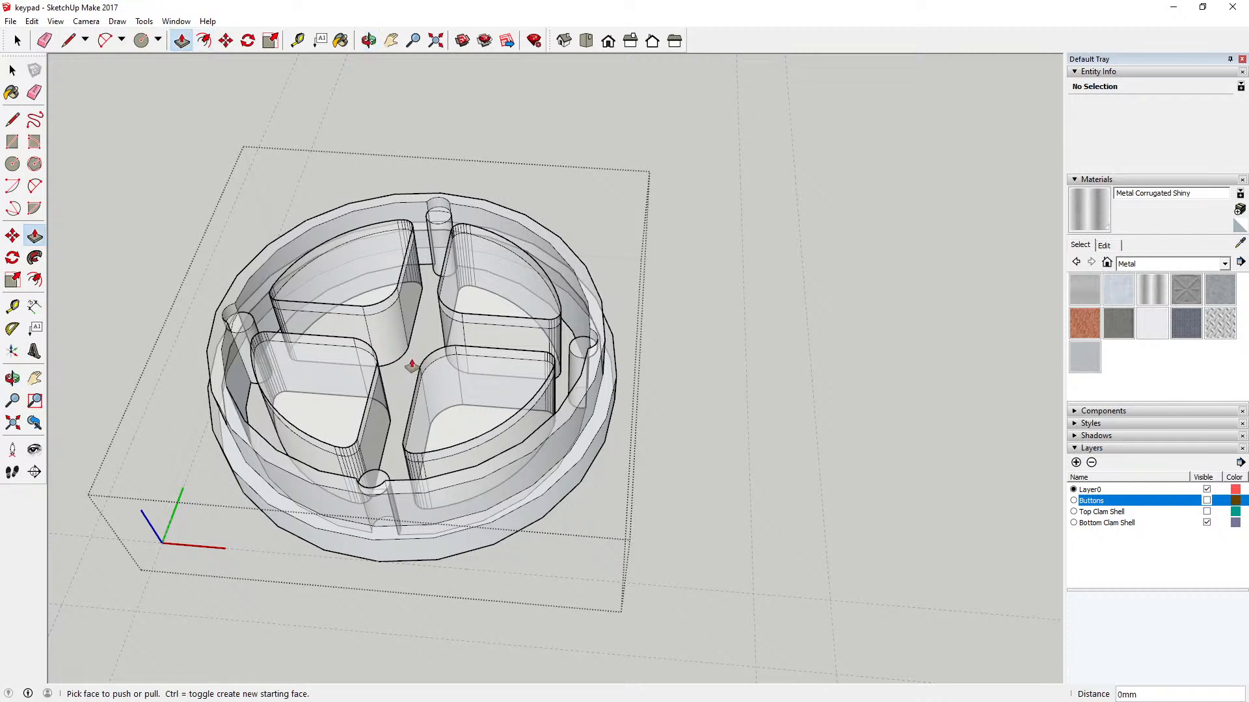
key(space)
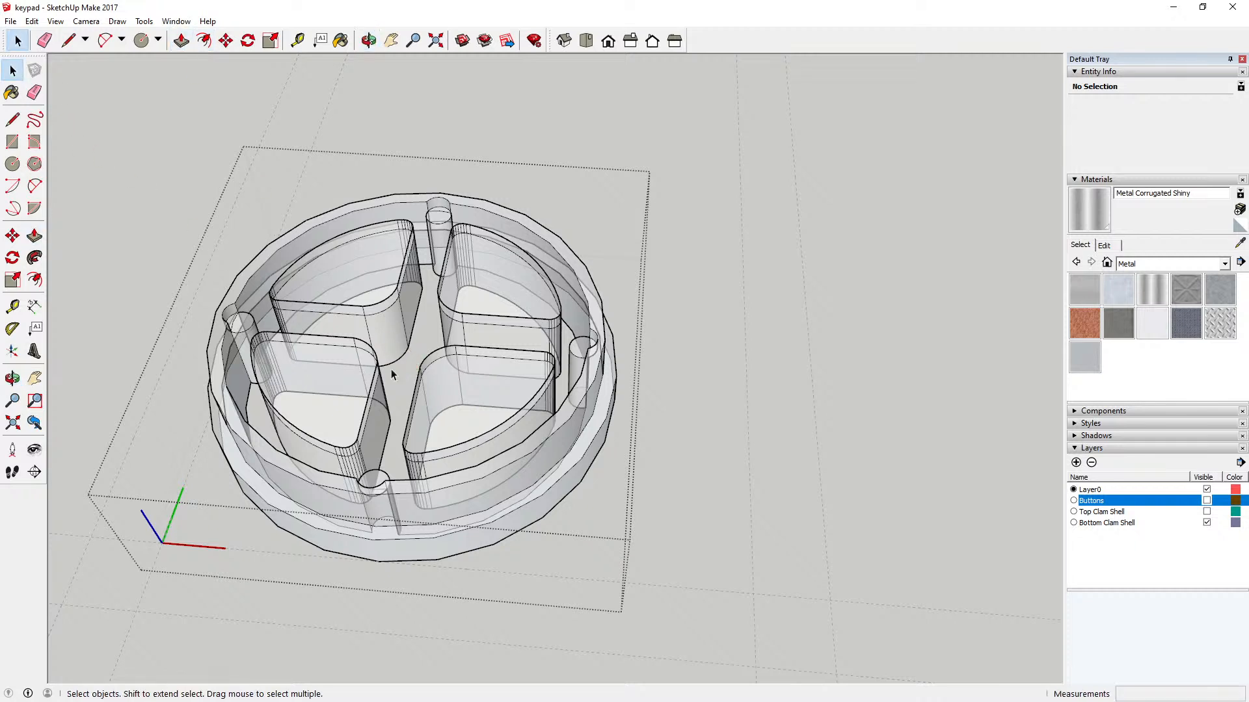
key(Escape)
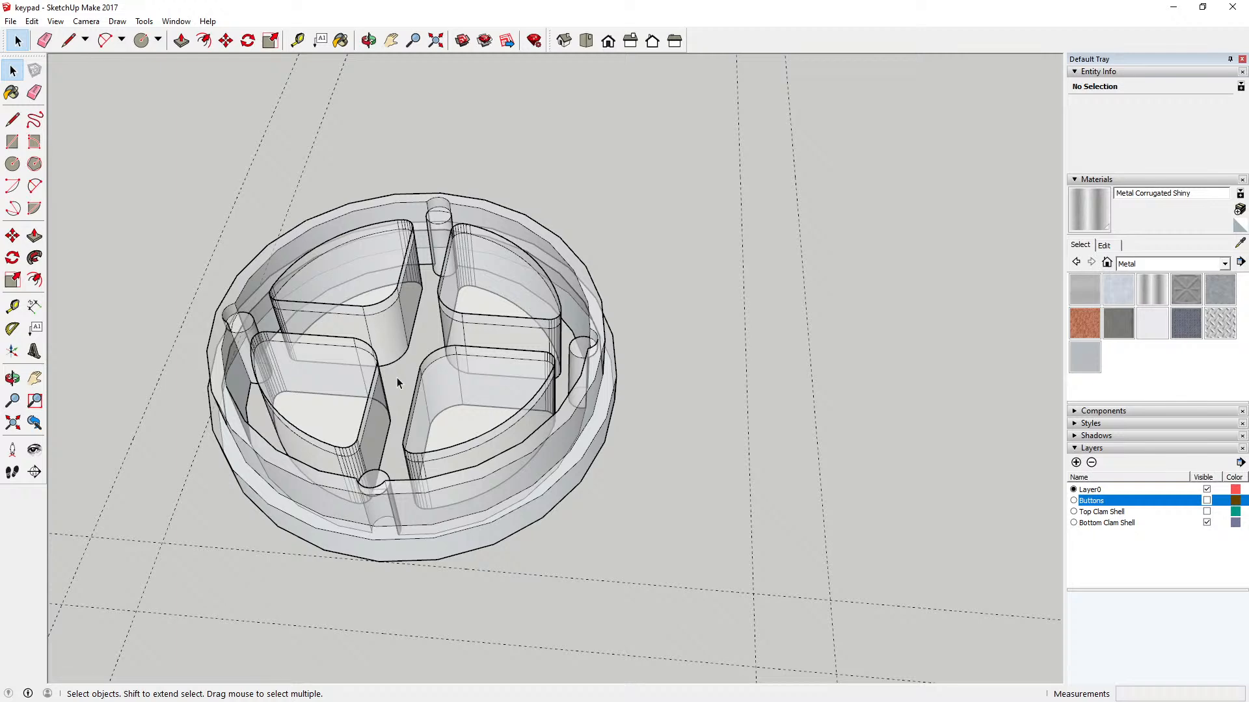
double_click(375, 390)
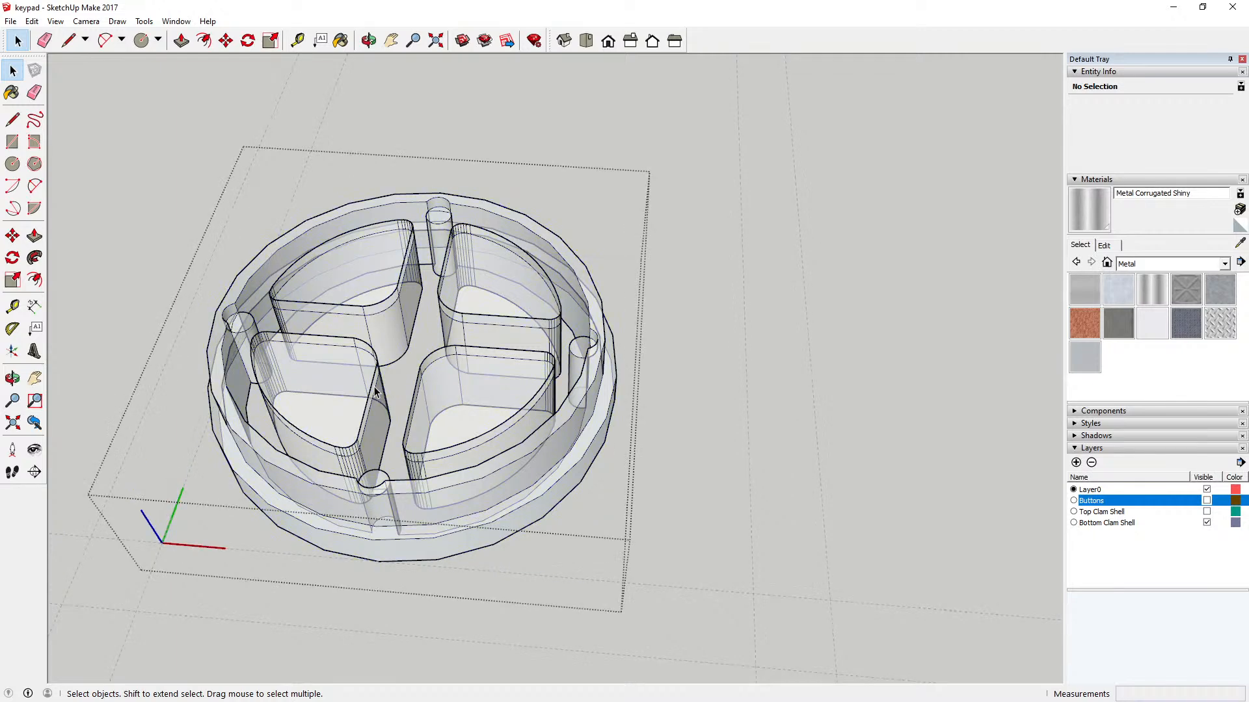
click(182, 41)
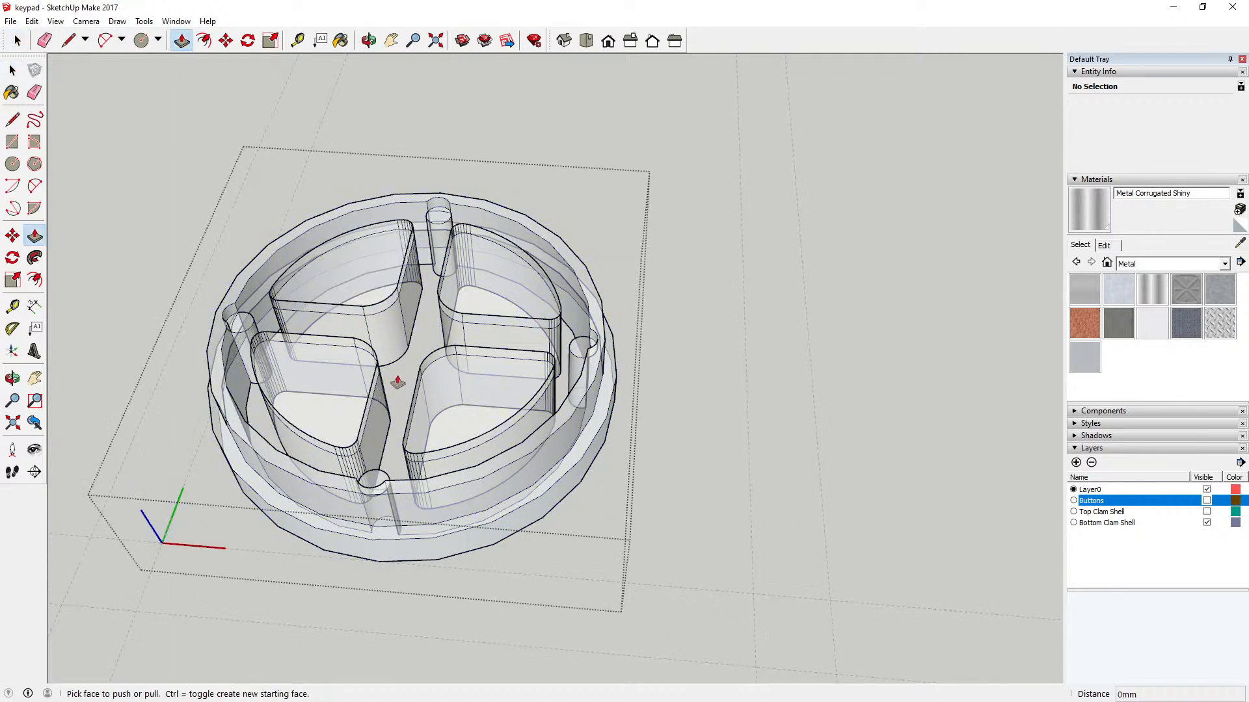
Step: Undo the last Push/Pull of the floor face around the four pockets in the bottom clam shell
click(31, 21)
click(58, 37)
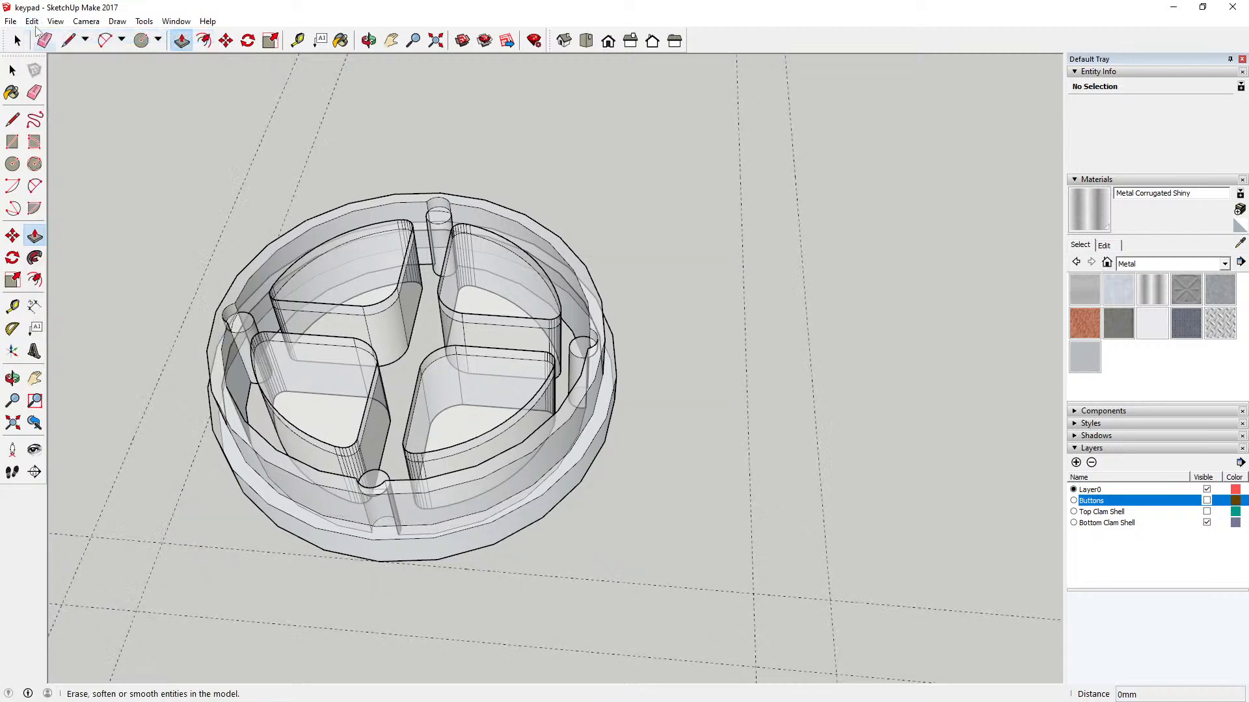
click(31, 21)
click(36, 39)
click(31, 21)
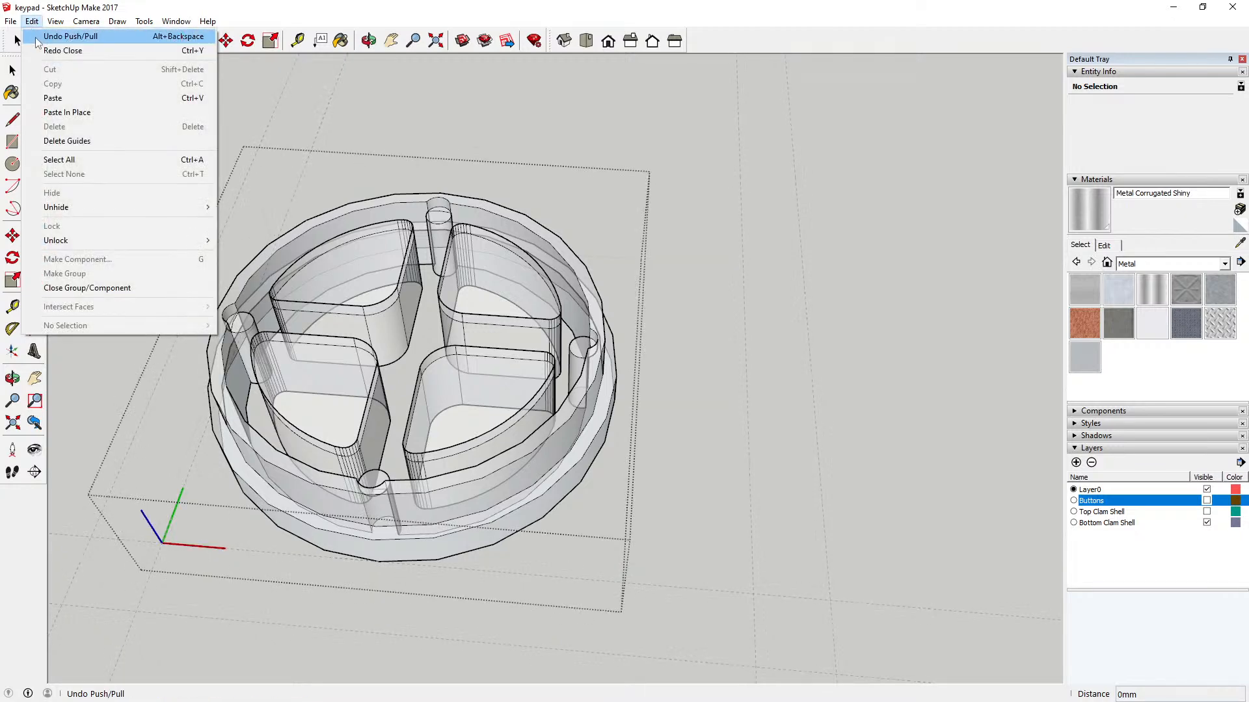
click(38, 36)
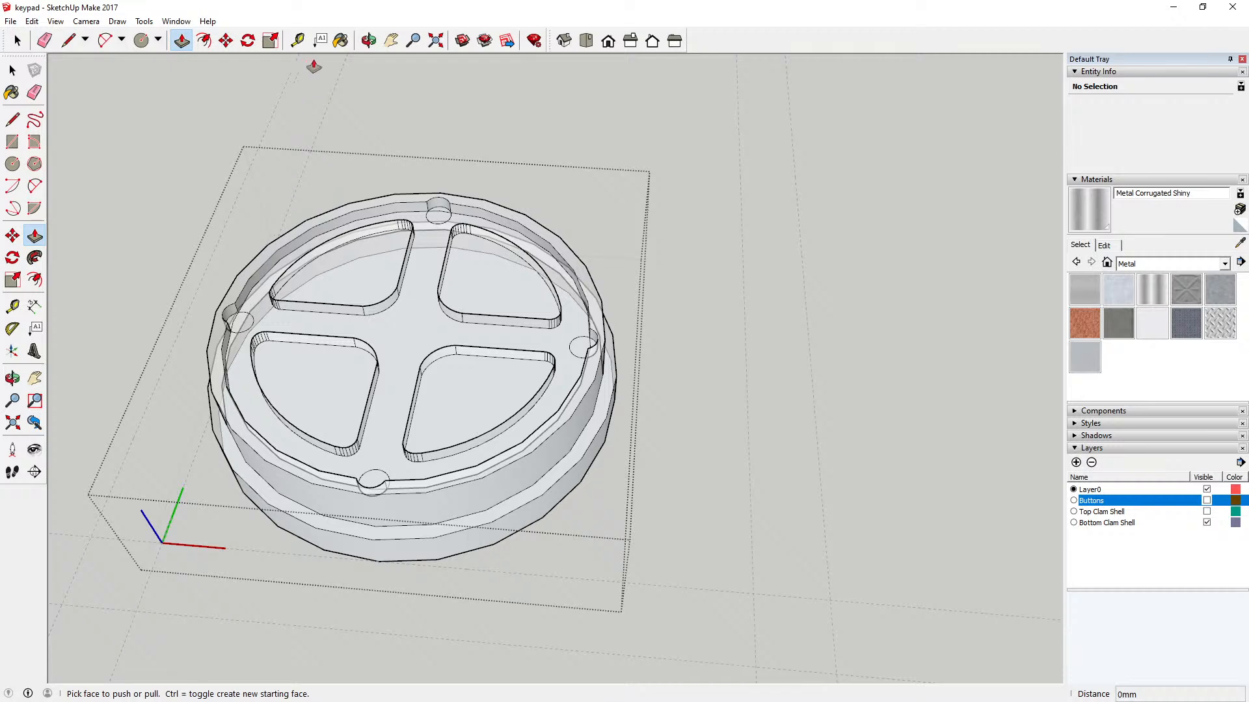
Step: From a low side view, measure the height of the bottom clam shell starting at its base edge
click(368, 42)
drag(392, 171, 339, 27)
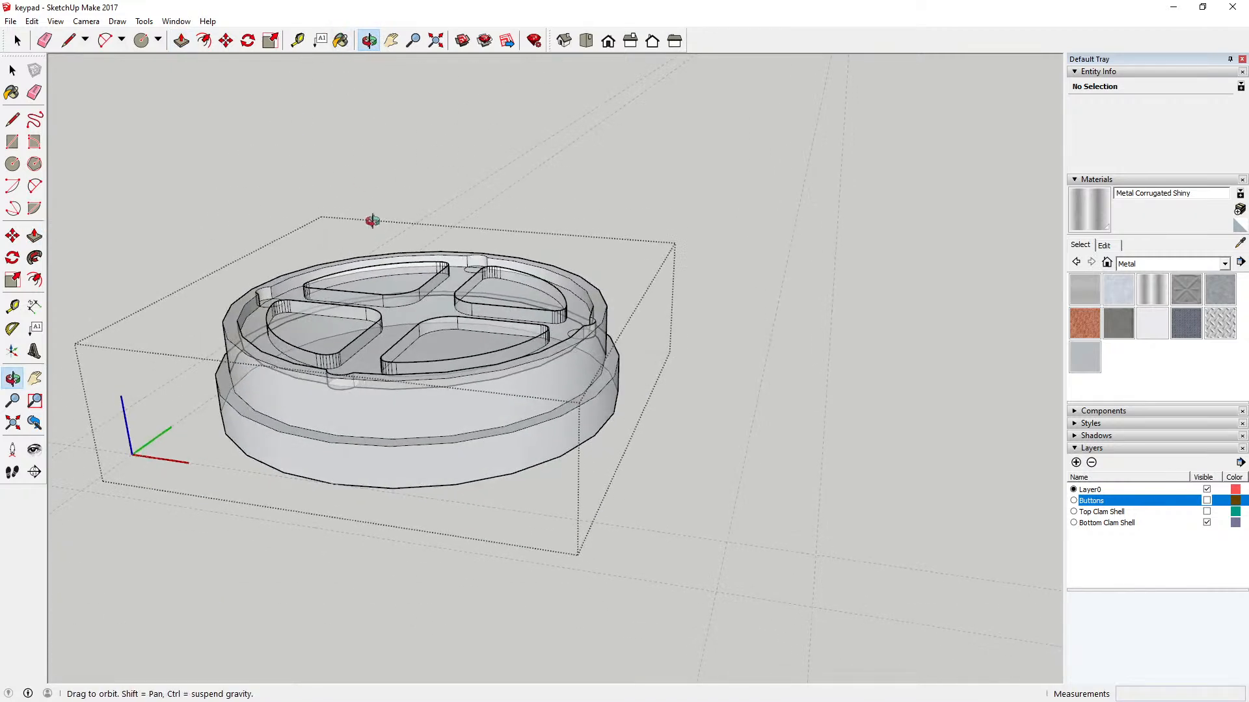
drag(372, 221, 392, 151)
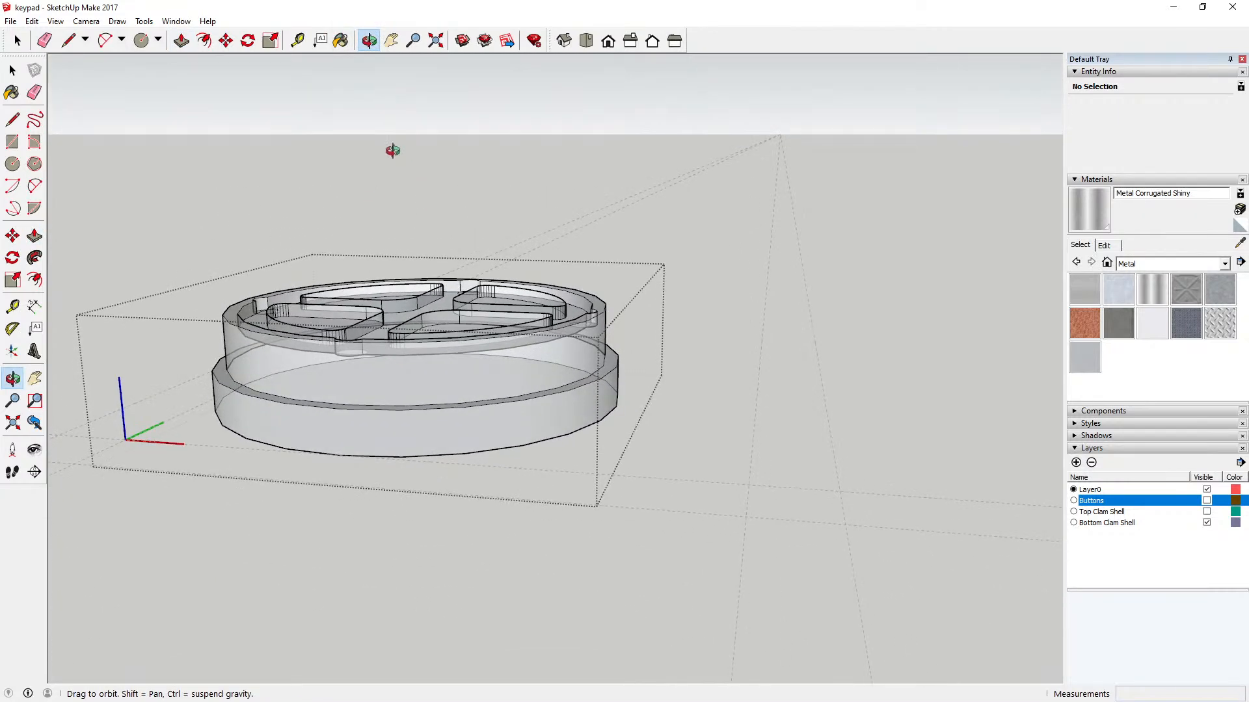
click(299, 46)
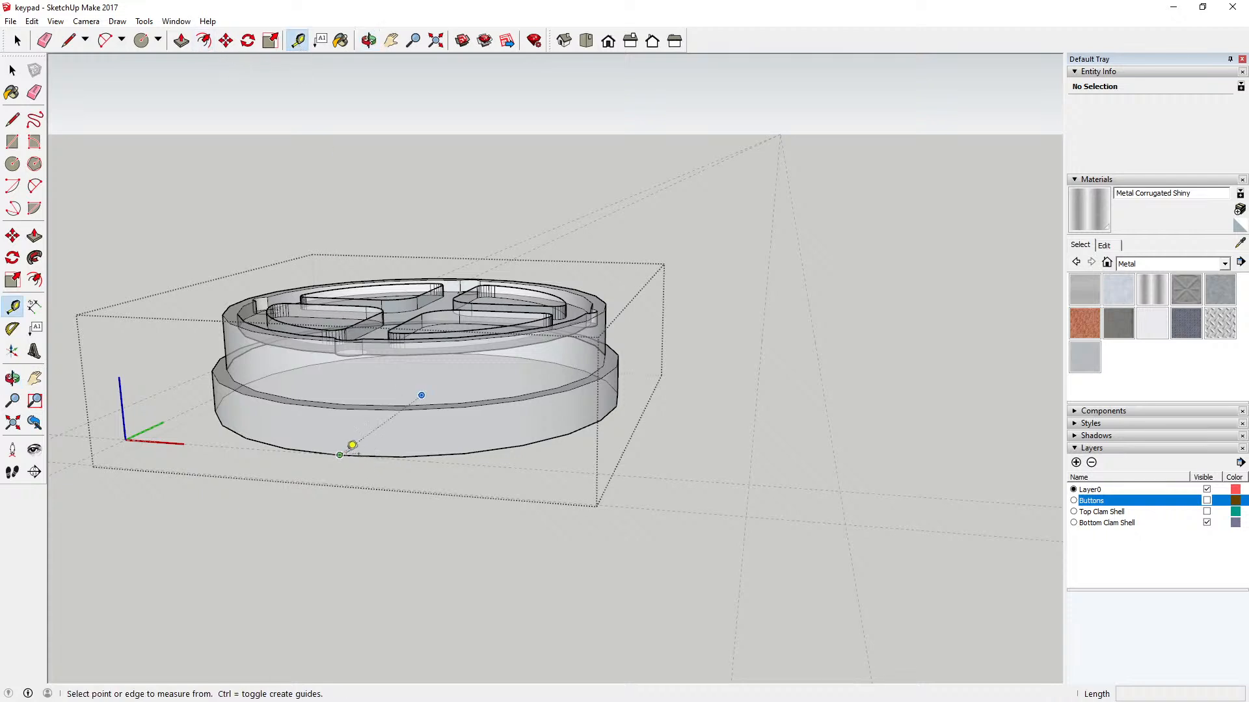
click(340, 455)
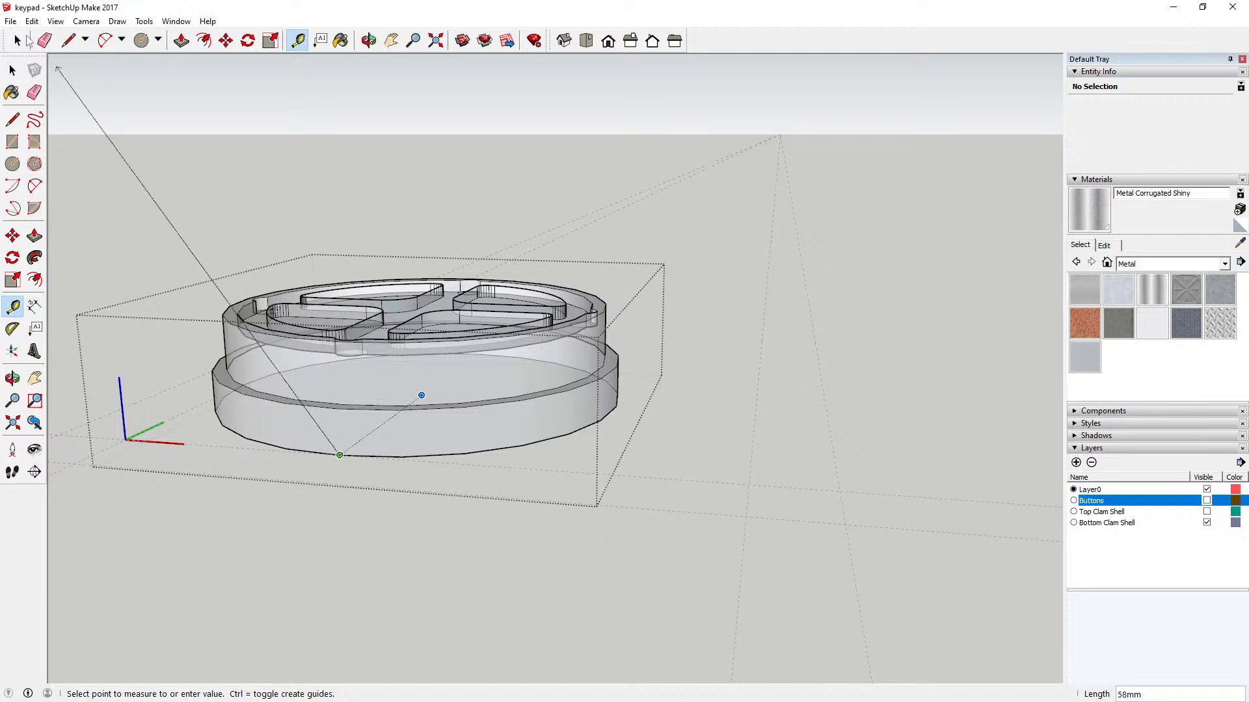
key(space)
Step: Push the floor face surrounding the four pockets down 6 mm with Push/Pull
click(181, 40)
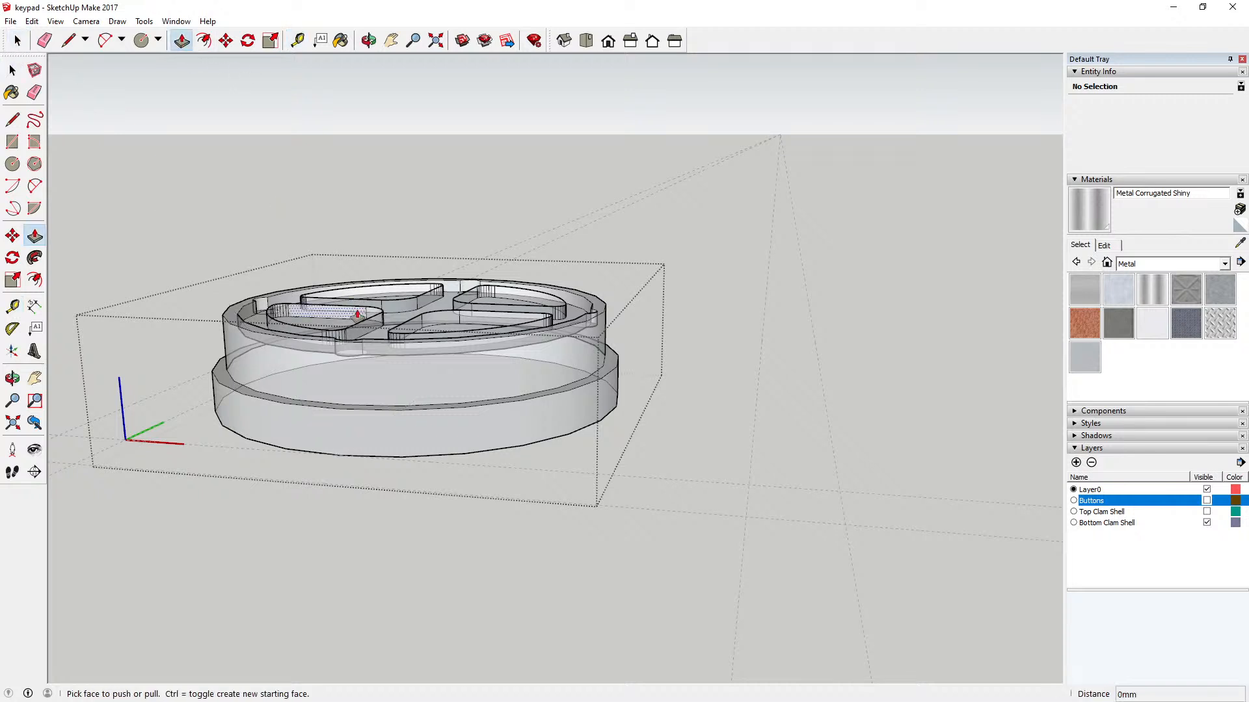
drag(371, 342, 357, 409)
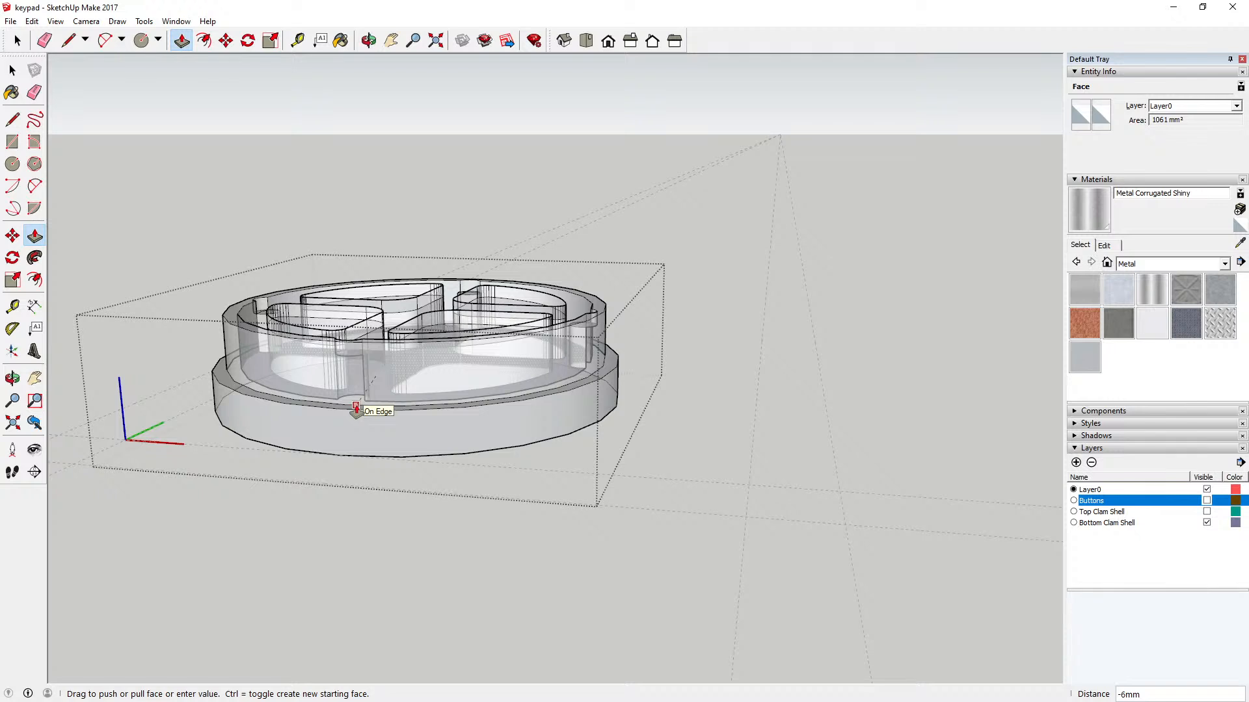
drag(357, 409, 356, 409)
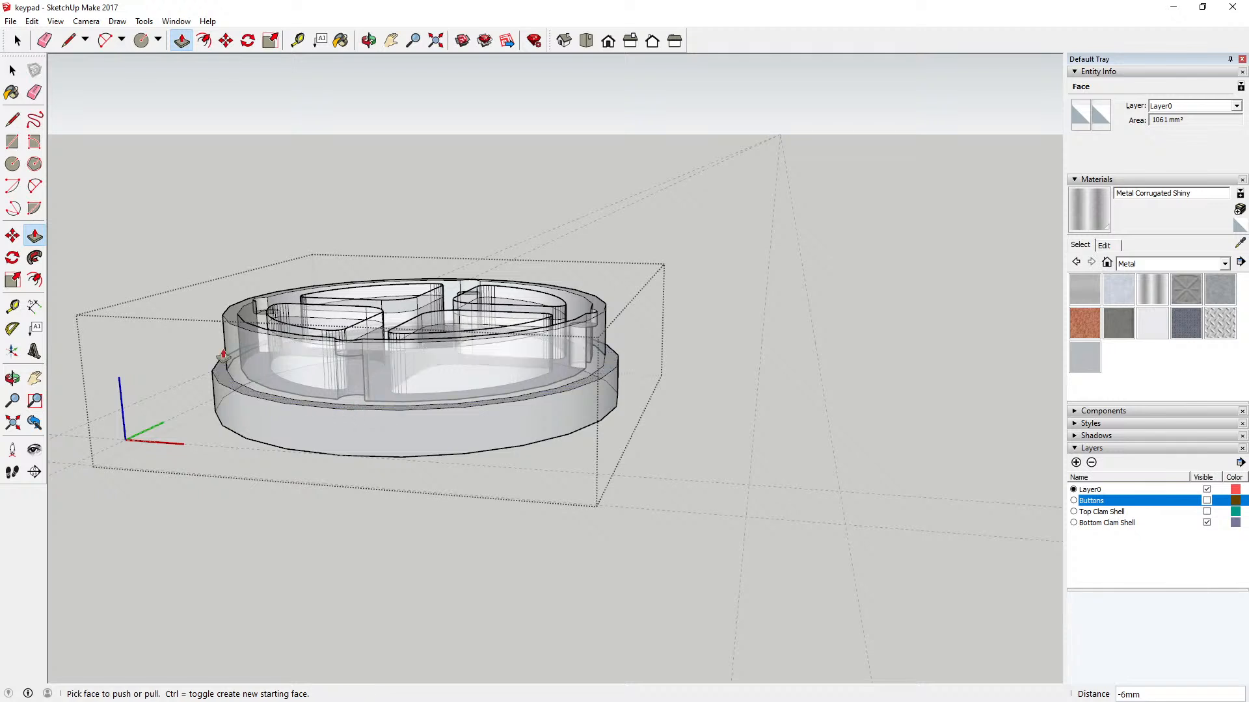
Step: Measure from the bottom clam shell's base edge up to the lowered floor
click(298, 41)
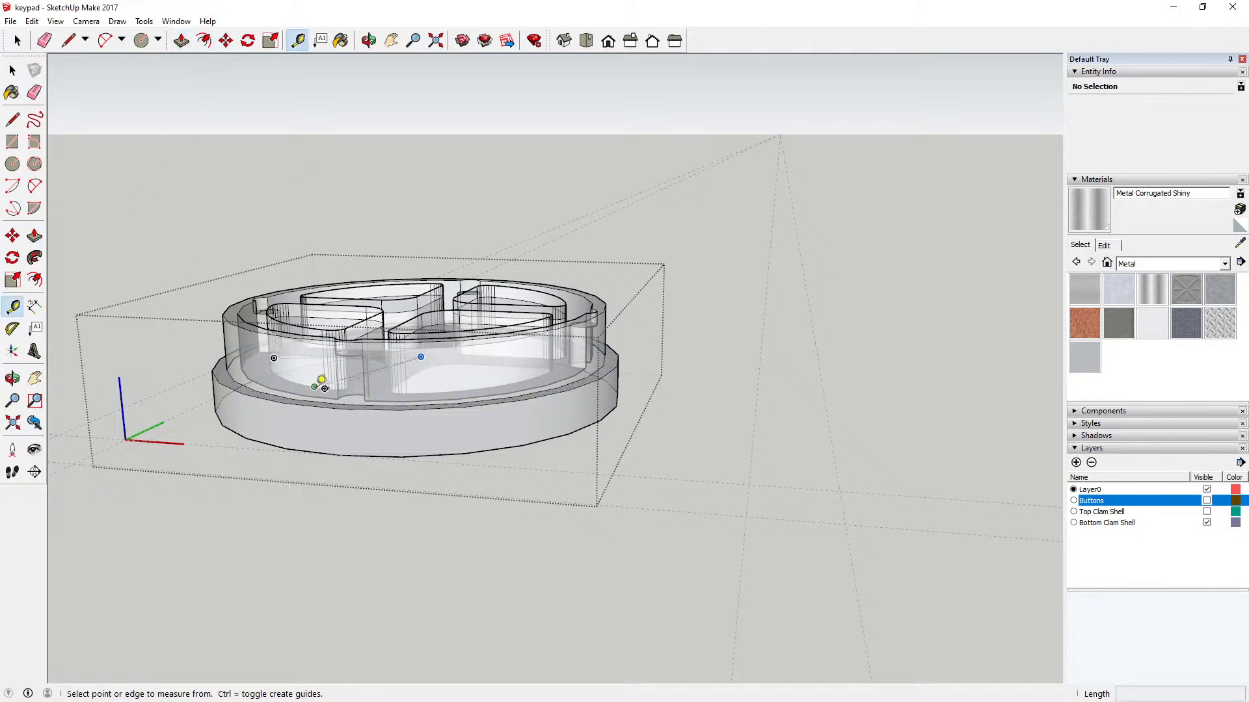
click(340, 453)
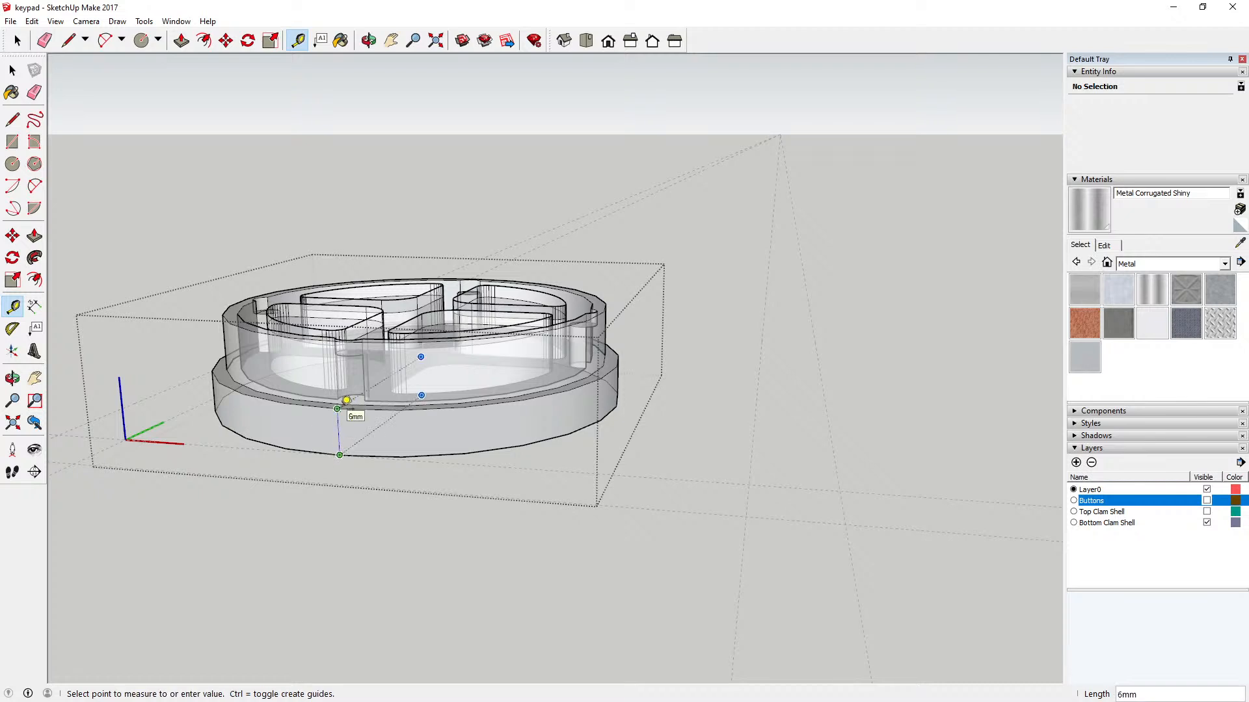
click(12, 71)
Step: Try to select the walls of the button pocket nearest the axes origin with a selection window
click(369, 40)
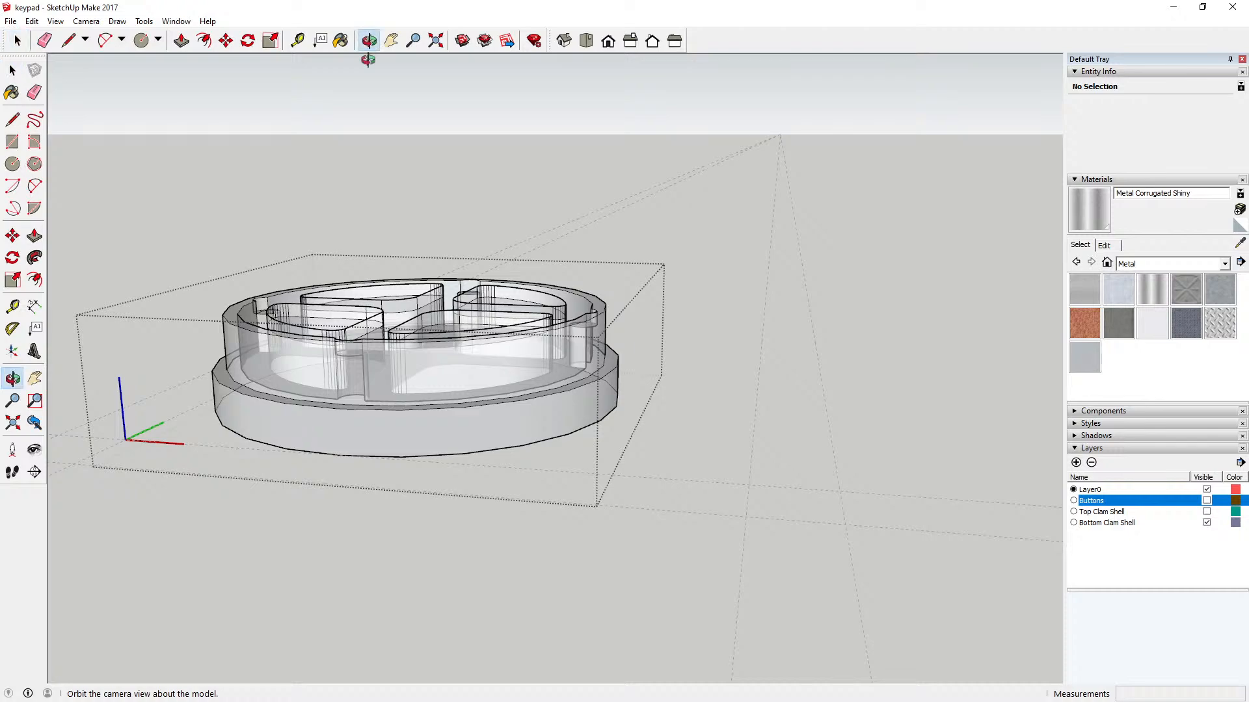
drag(363, 192, 356, 327)
scroll(356, 327, up, 5)
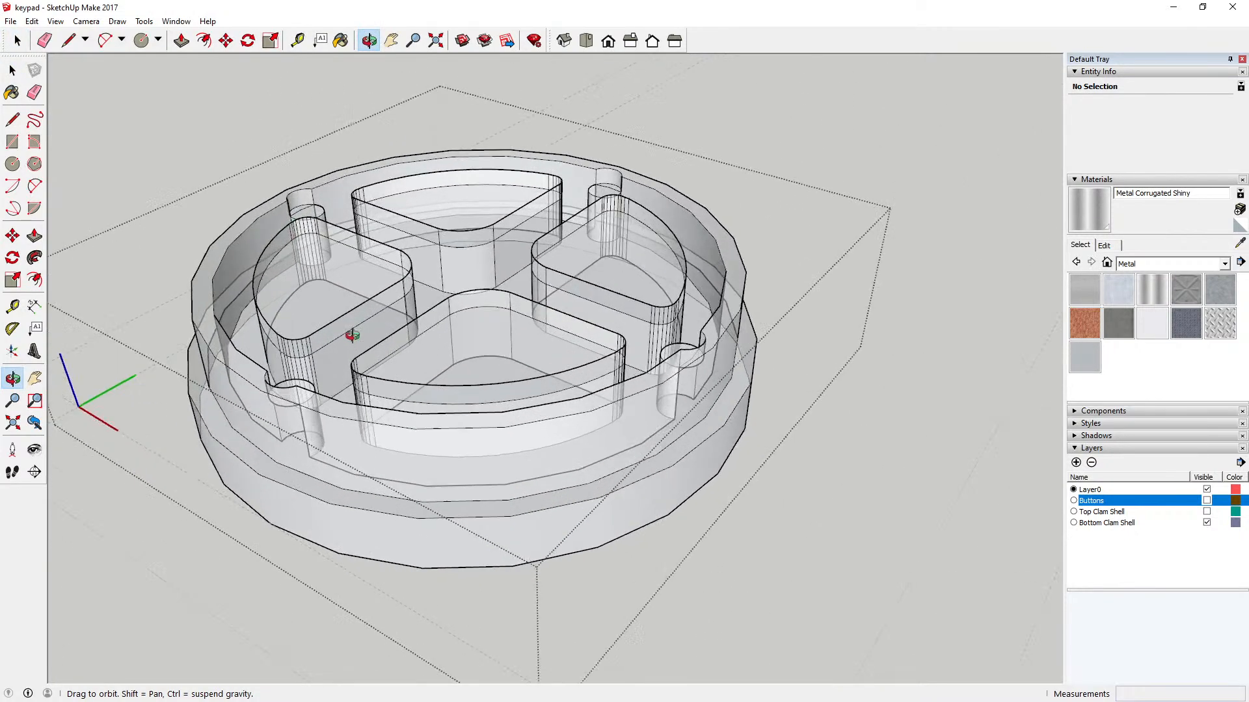
scroll(385, 303, down, 3)
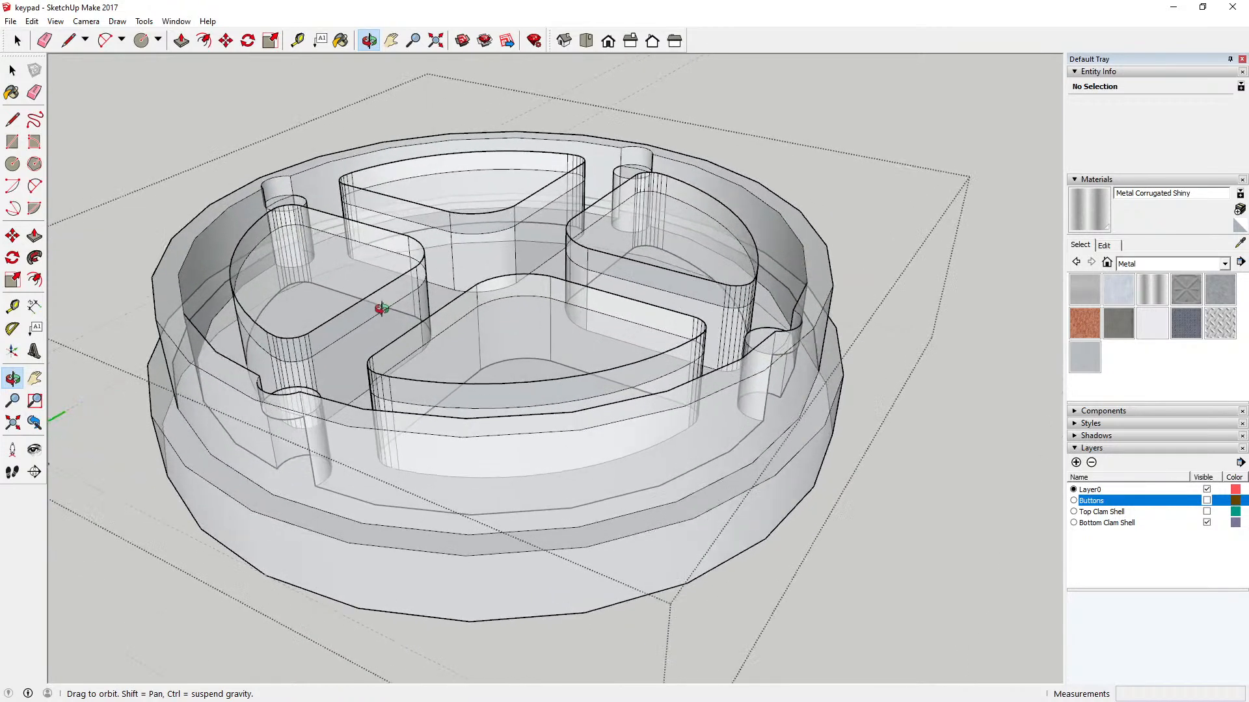
scroll(381, 307, down, 3)
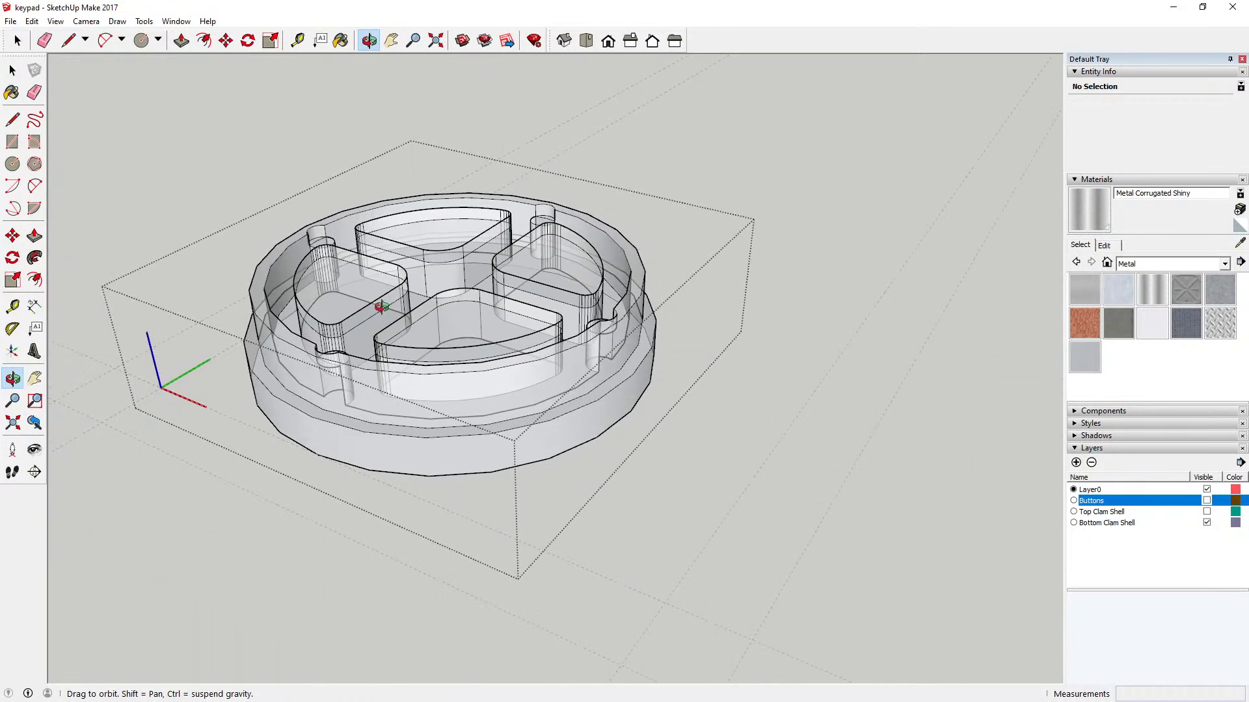
click(12, 70)
click(362, 257)
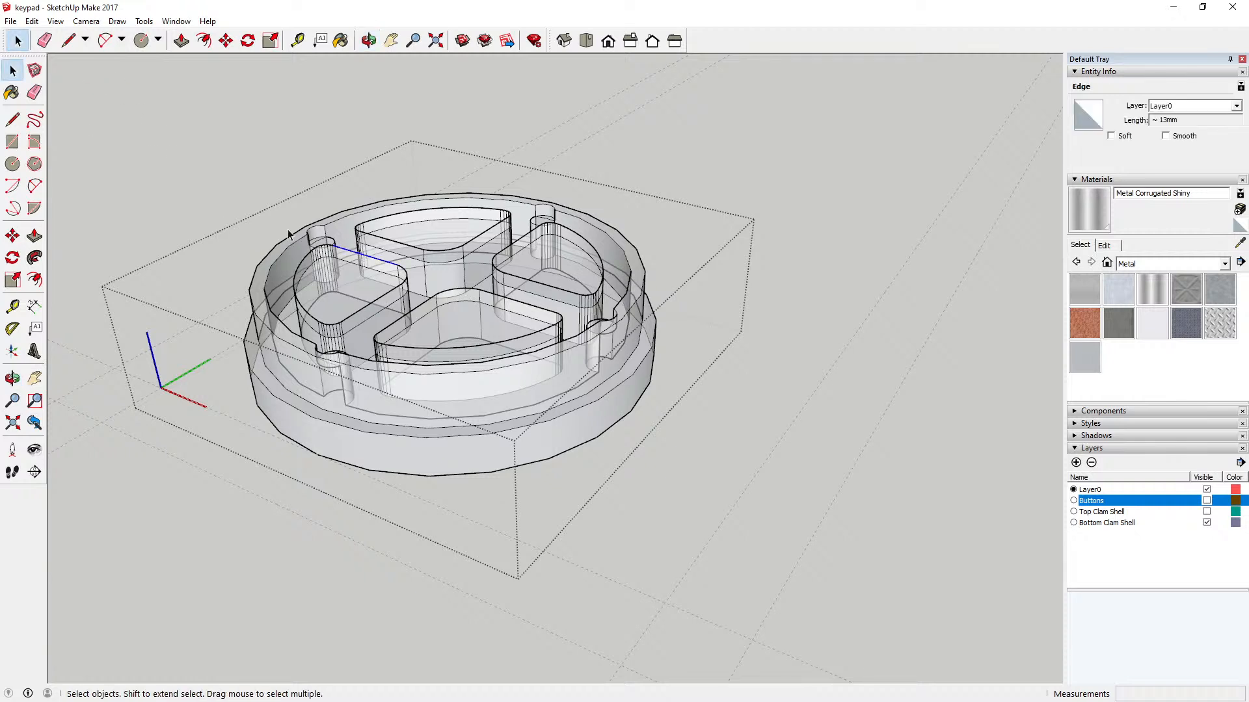
drag(288, 234, 416, 347)
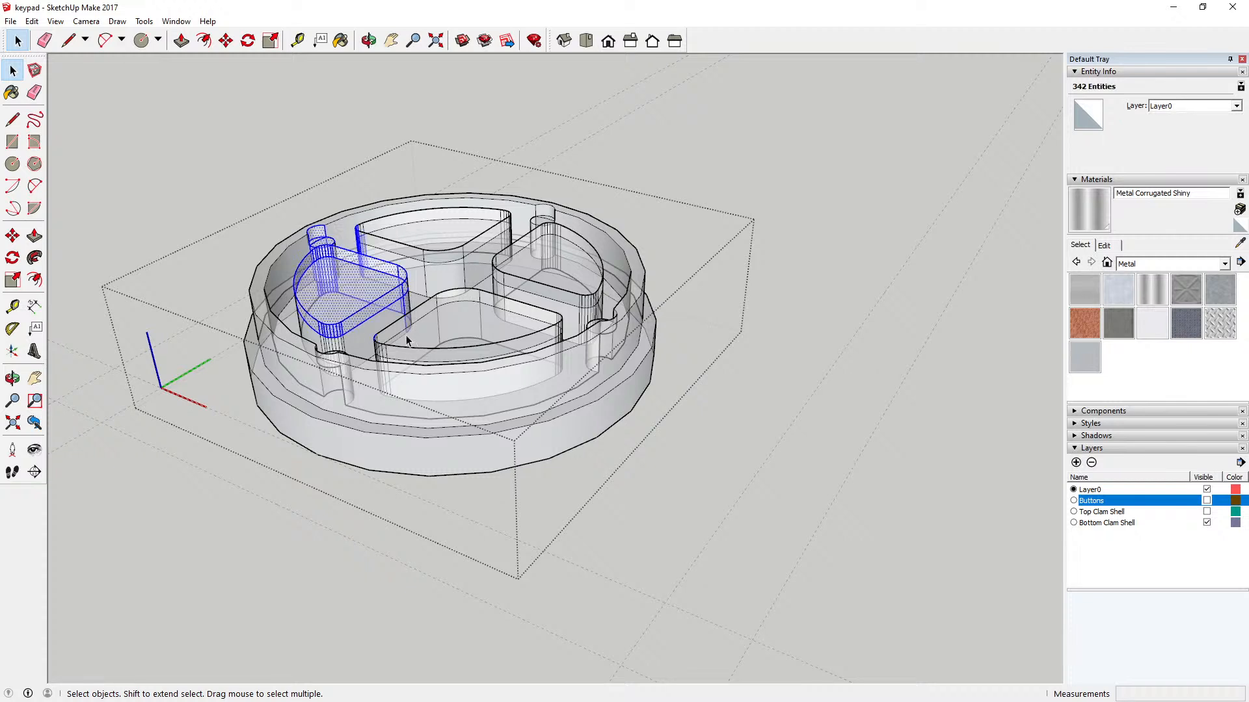
Step: Delete the straight upper edges and a corner rim edge of the button pocket nearest the axes origin
click(400, 305)
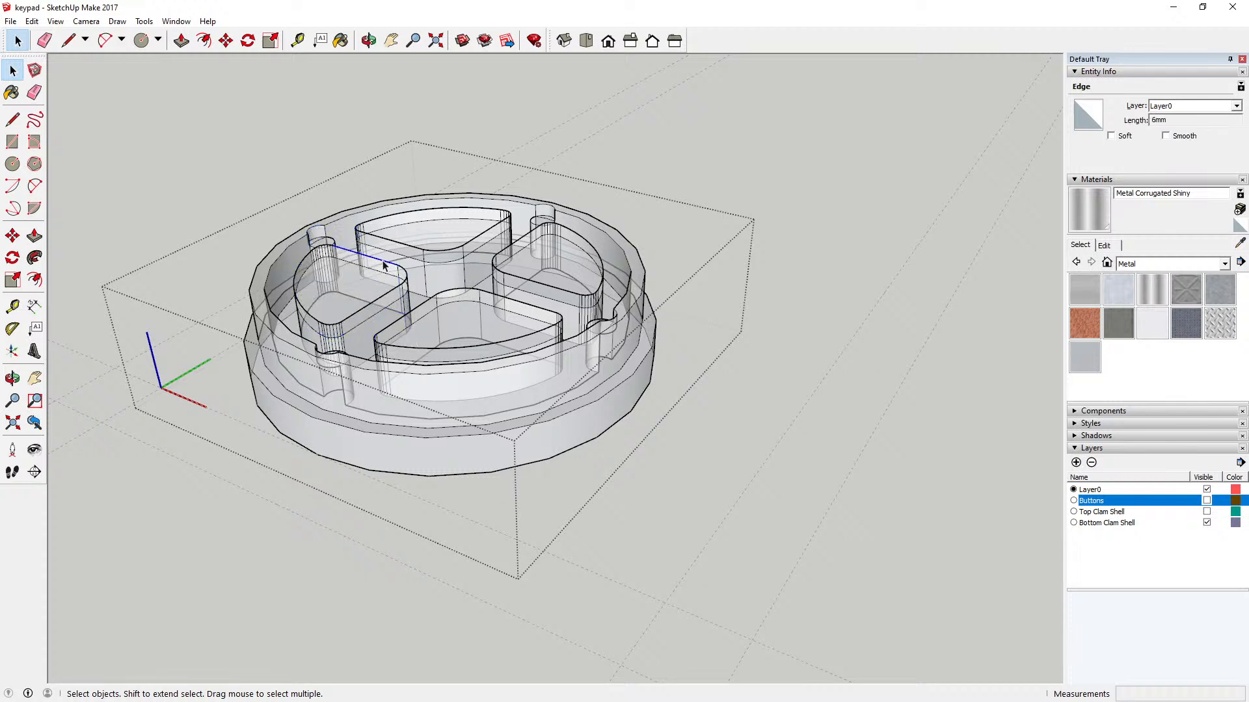
key(Delete)
click(330, 249)
key(Delete)
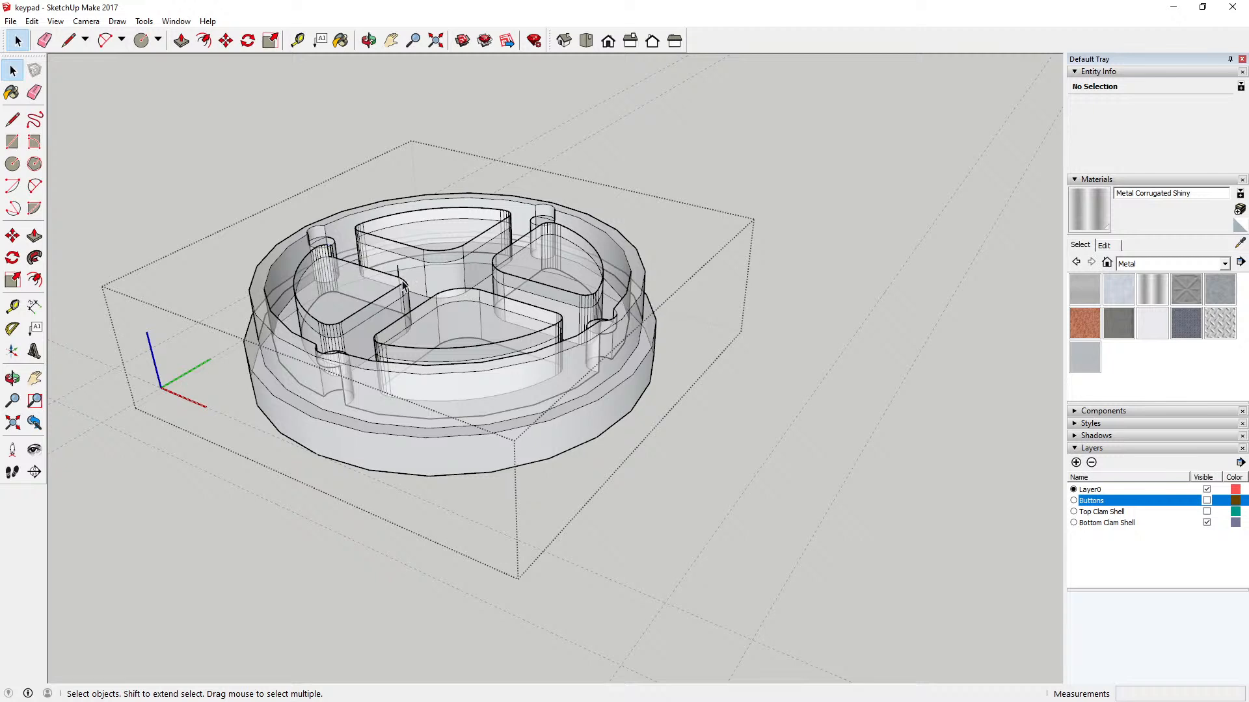
key(Delete)
click(337, 324)
key(Delete)
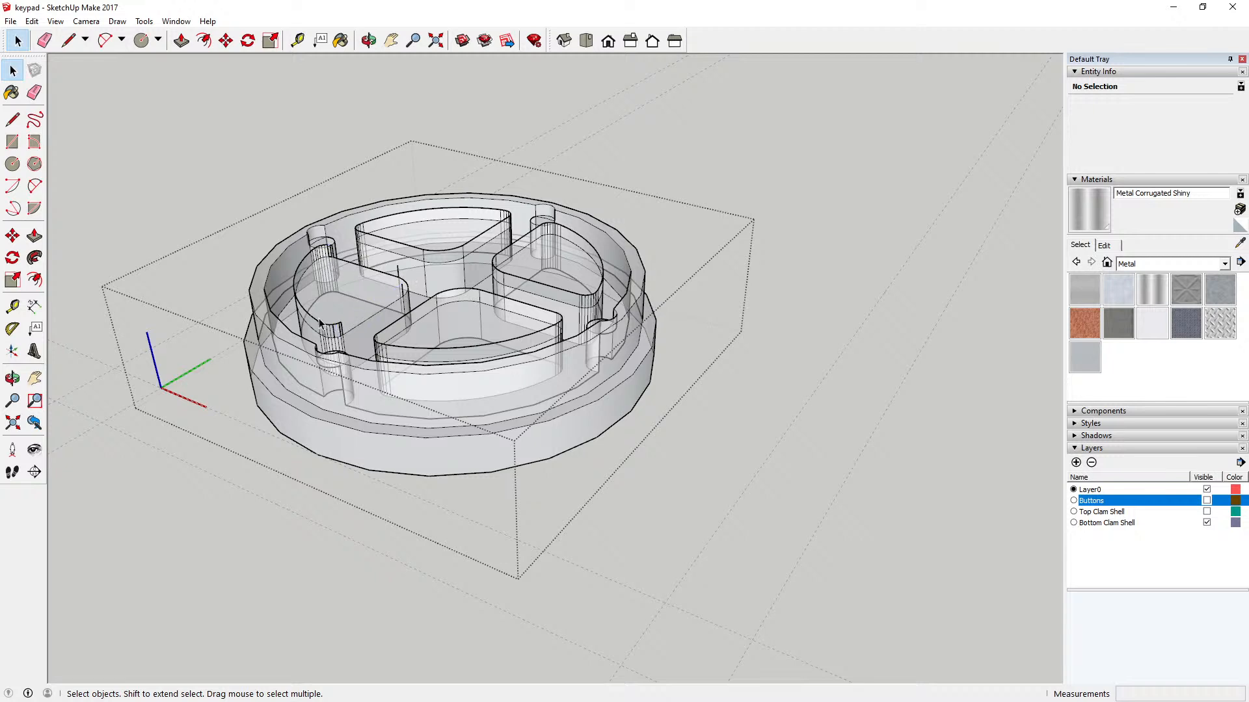
click(333, 324)
key(Delete)
Step: Delete the remaining wall outline of the same pocket, including its curved outer edges and the inner corner's edge
double_click(329, 256)
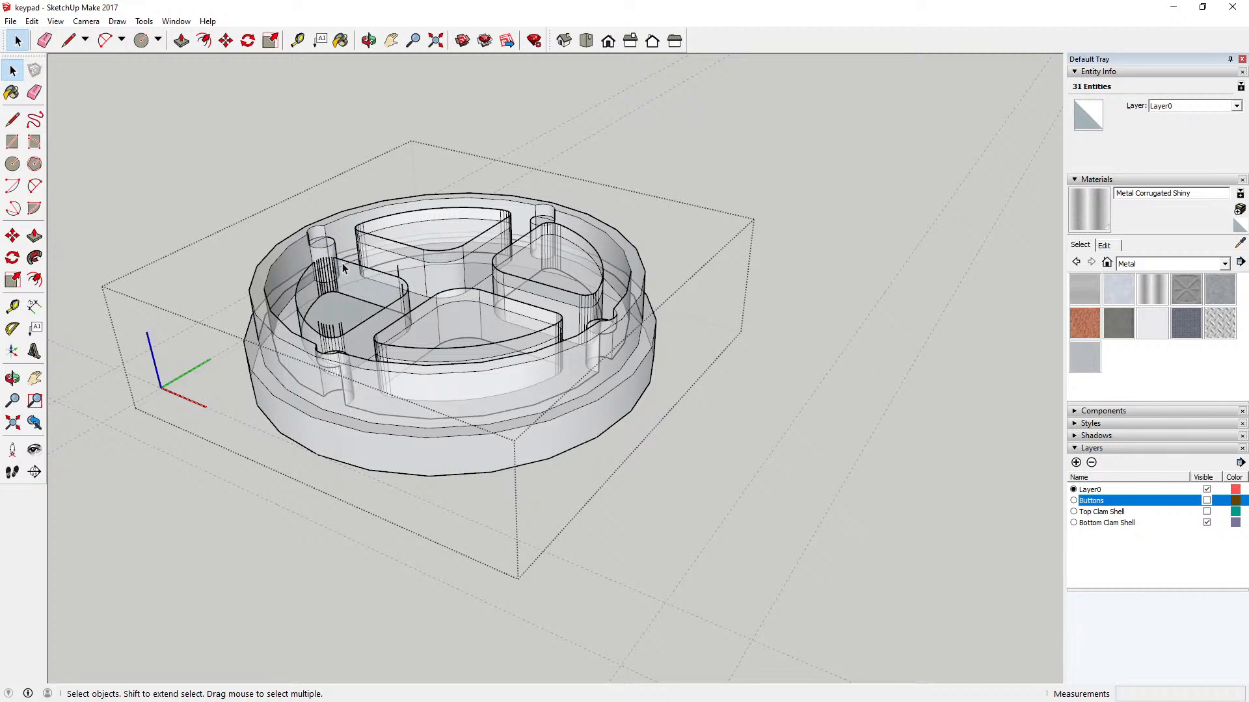
click(337, 260)
key(Delete)
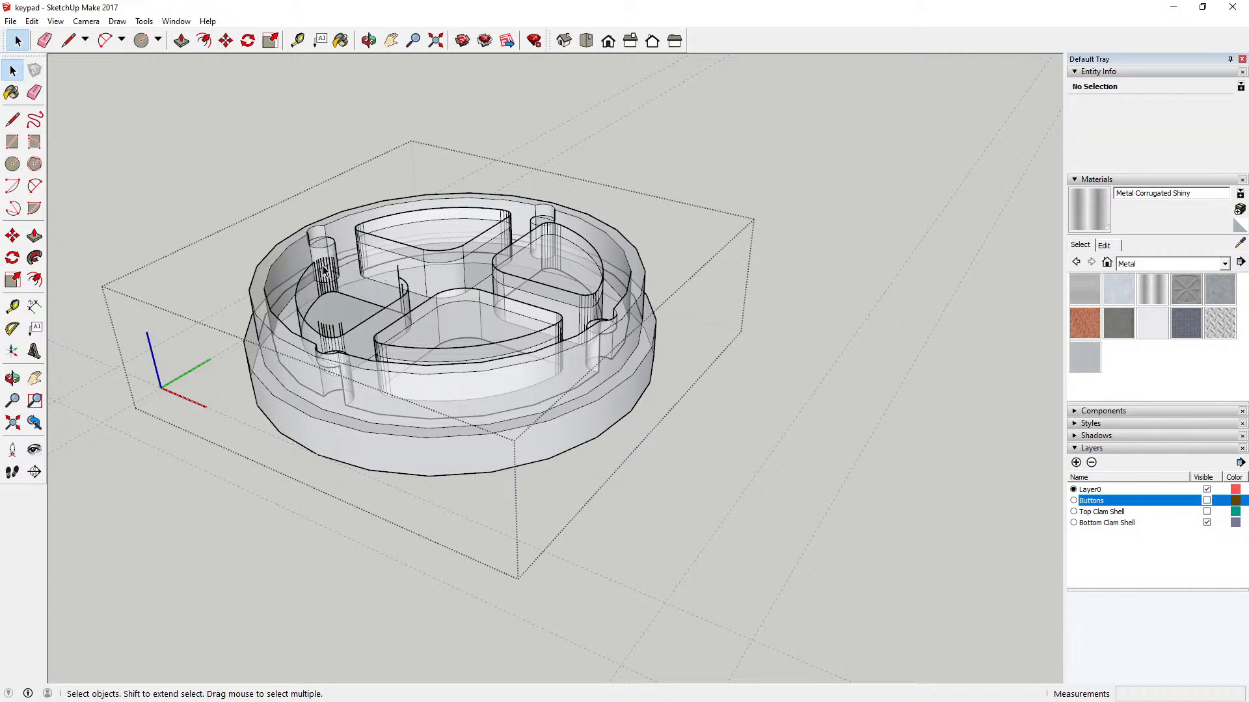
key(Delete)
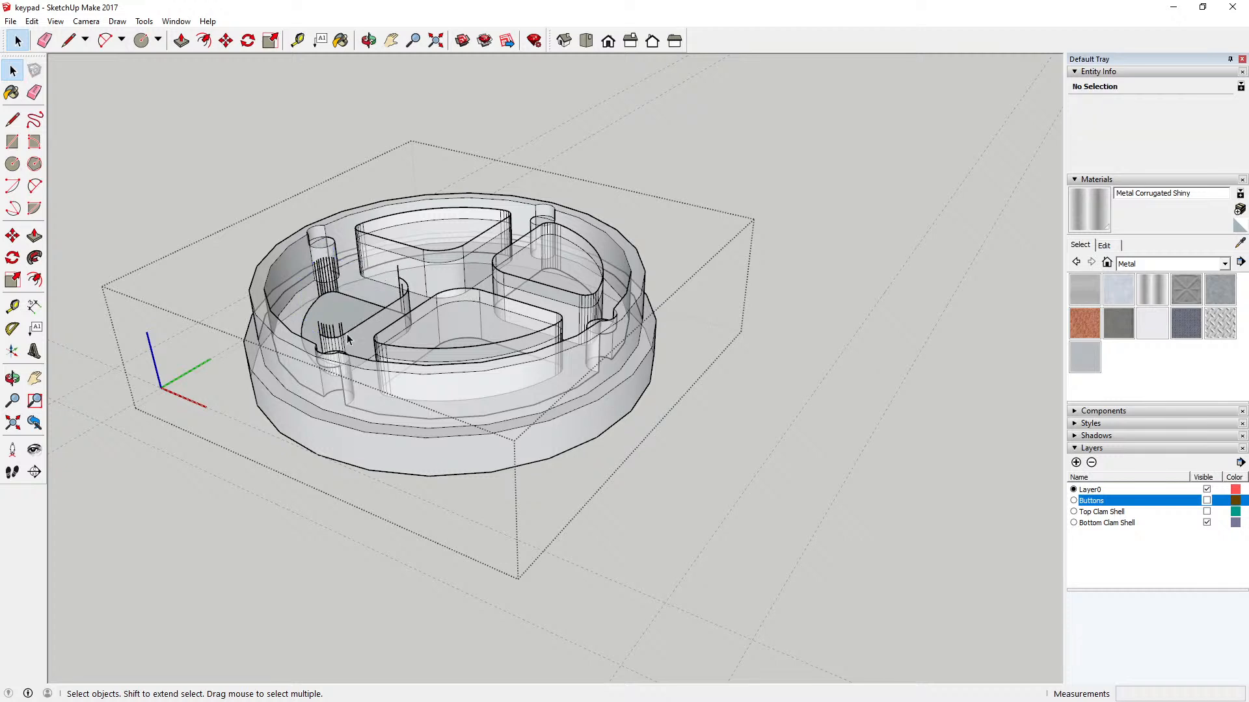
key(Delete)
click(407, 294)
key(Delete)
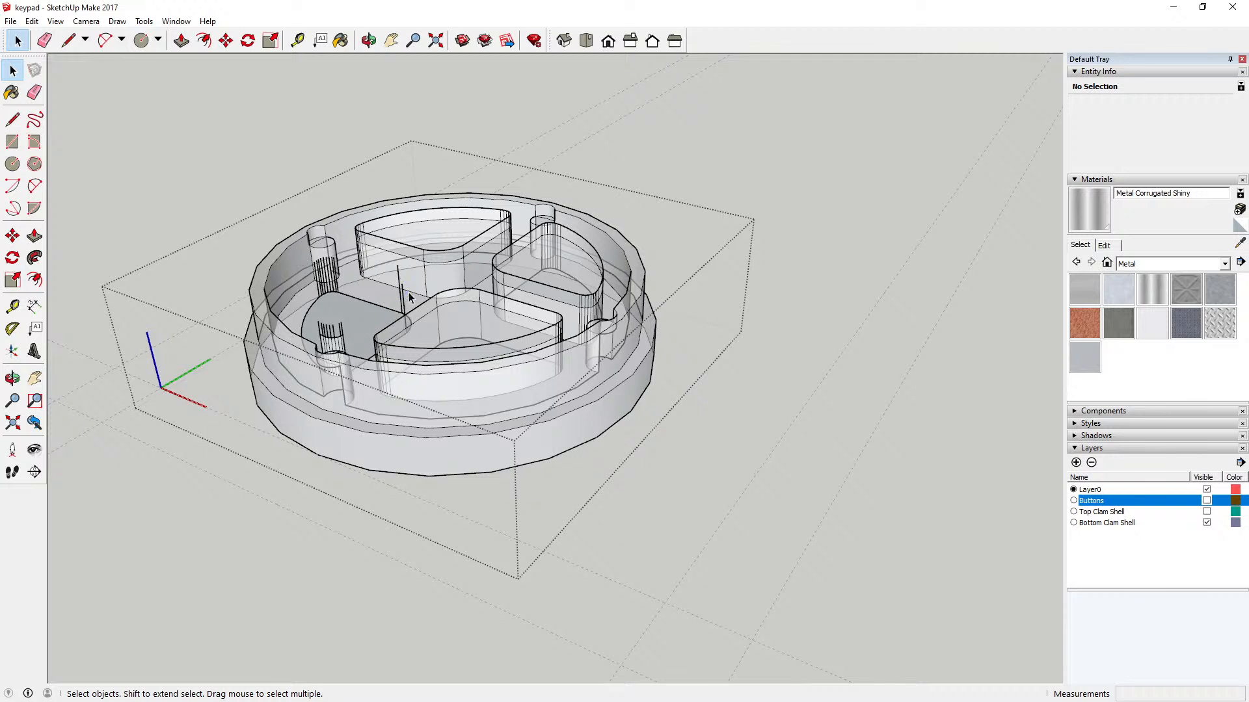
Step: Delete the leftover vertical edge lines at the inner corner and front corner of the removed pocket wall
click(403, 298)
key(Delete)
click(399, 281)
key(Delete)
click(326, 333)
key(Delete)
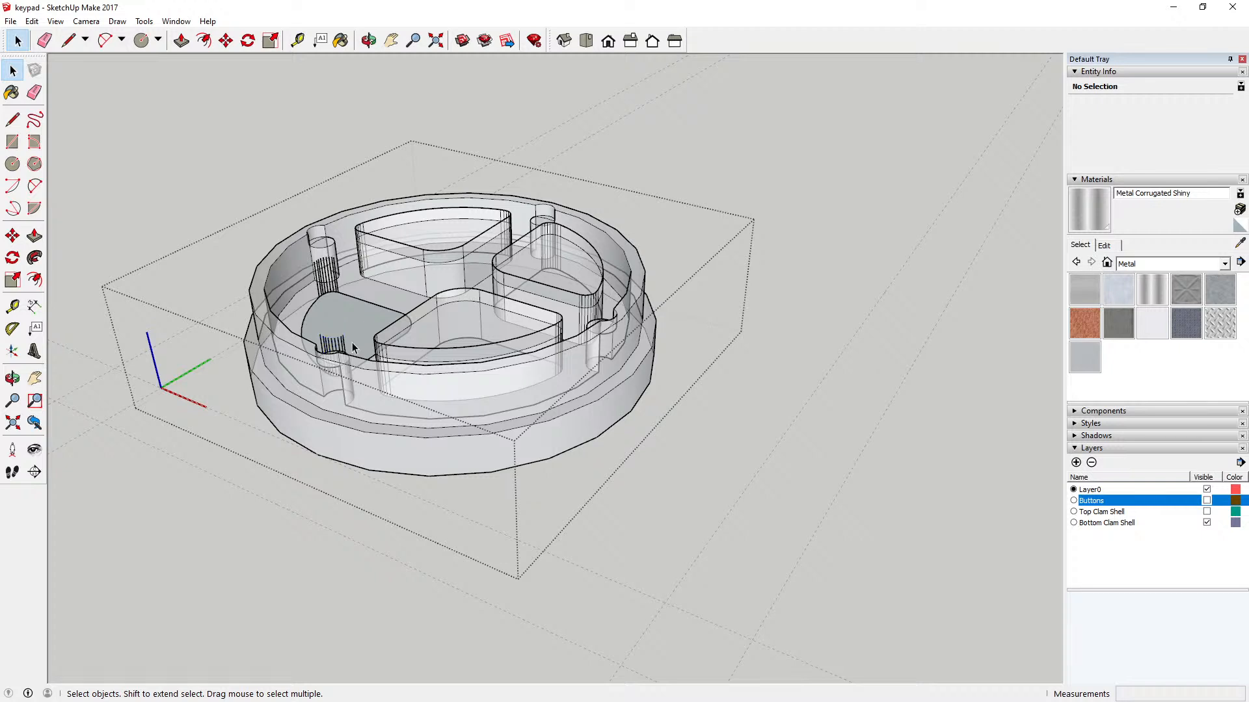
click(343, 353)
click(338, 337)
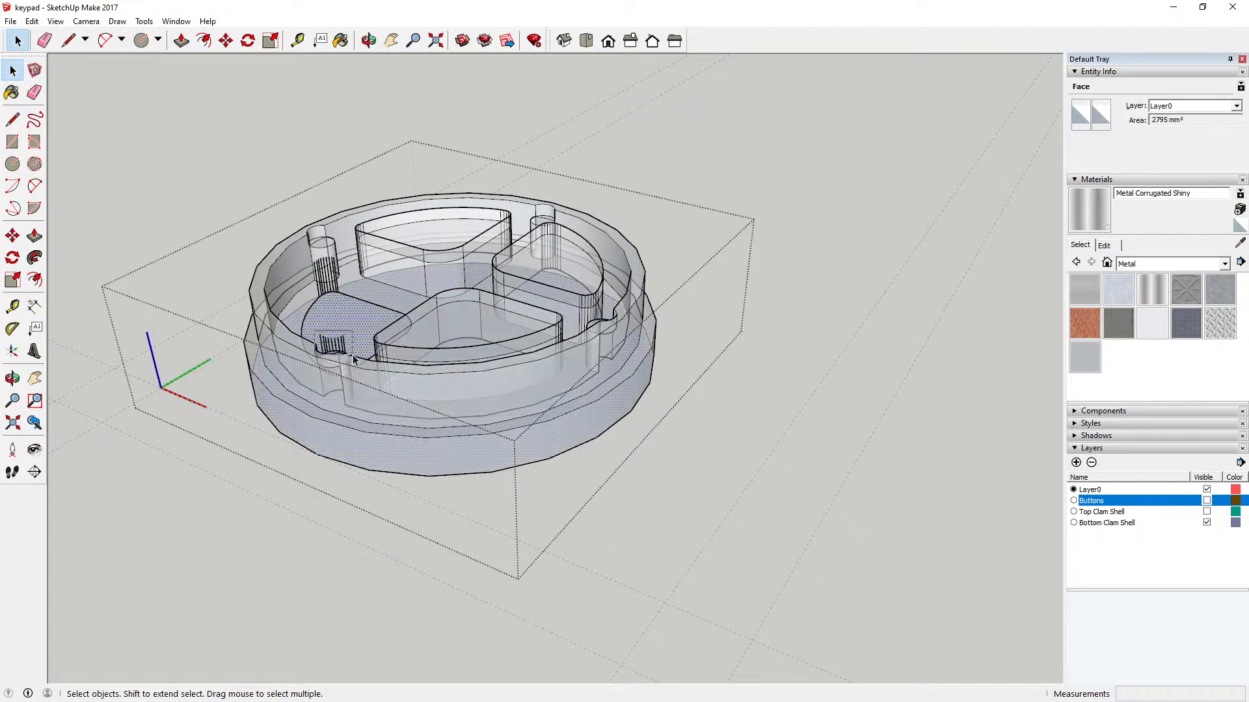
click(342, 353)
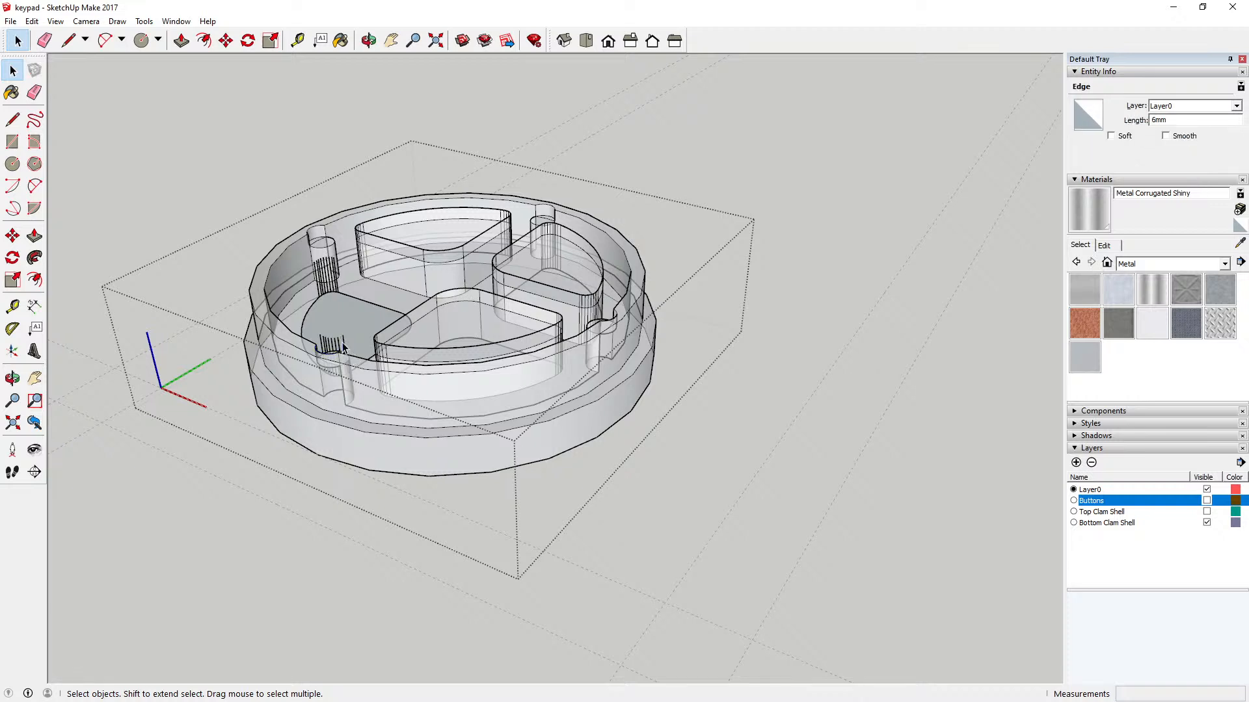
key(Delete)
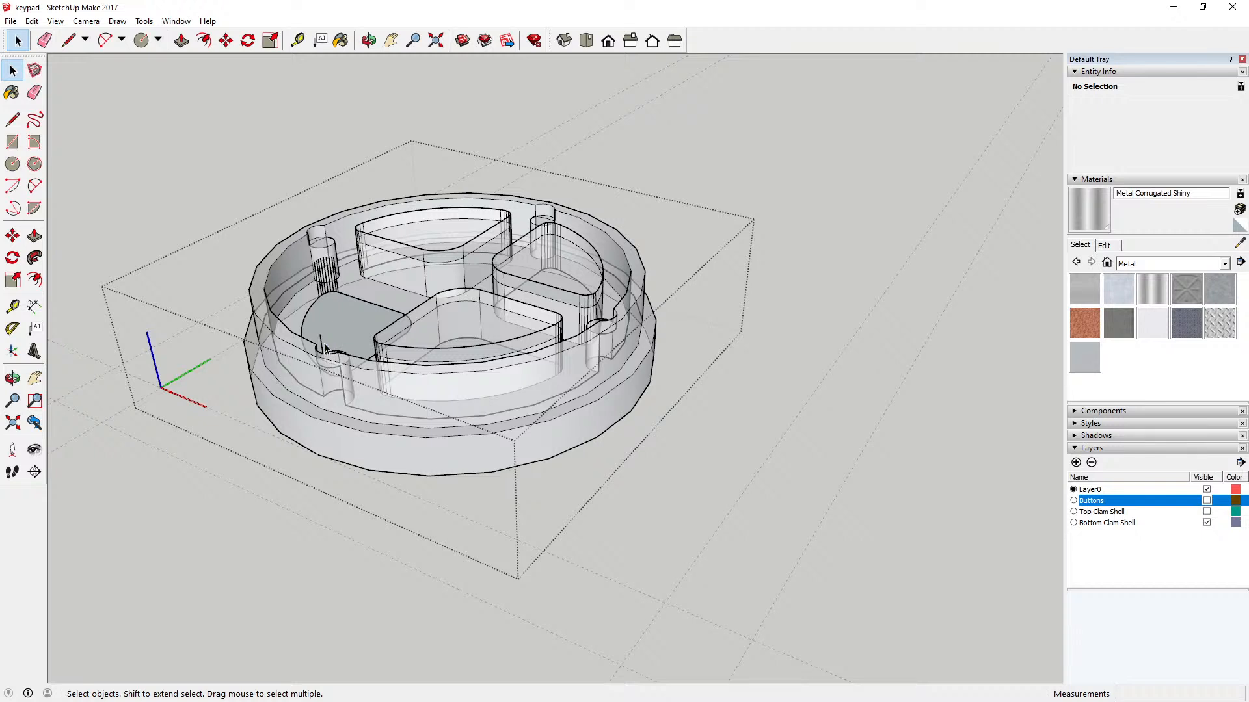
Step: Delete the leftover vertical edge lines at the removed pocket wall's remaining corner, beside the screw post
click(336, 285)
key(Delete)
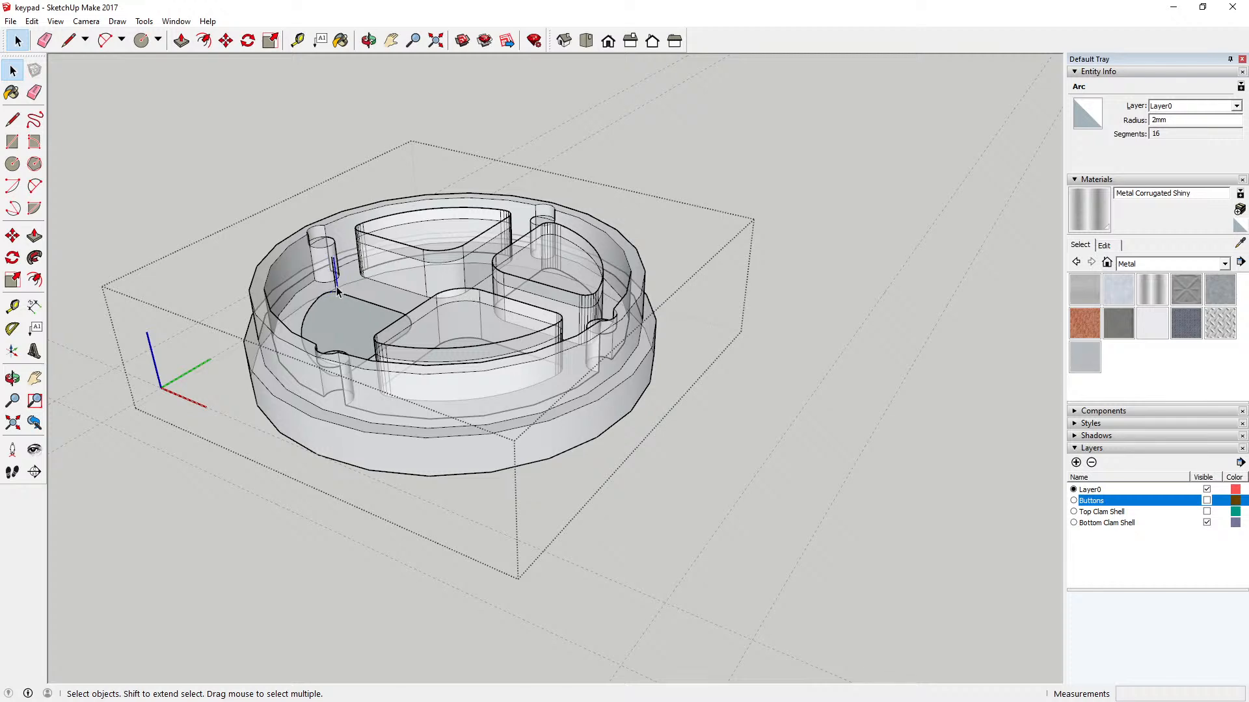
click(338, 289)
key(Delete)
click(341, 291)
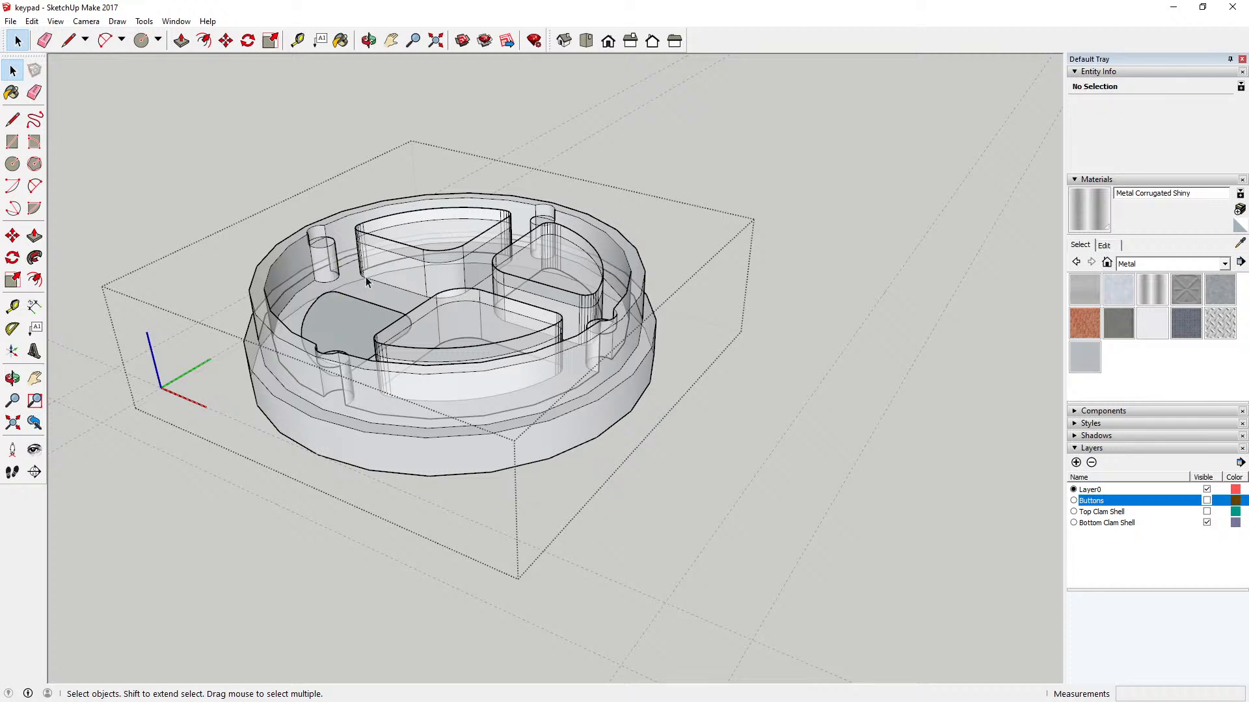
Step: Delete the straight upper edge facing the cleared pocket and the curved outer rim edge of the adjacent button pocket along the green axis
click(369, 40)
drag(455, 449, 411, 525)
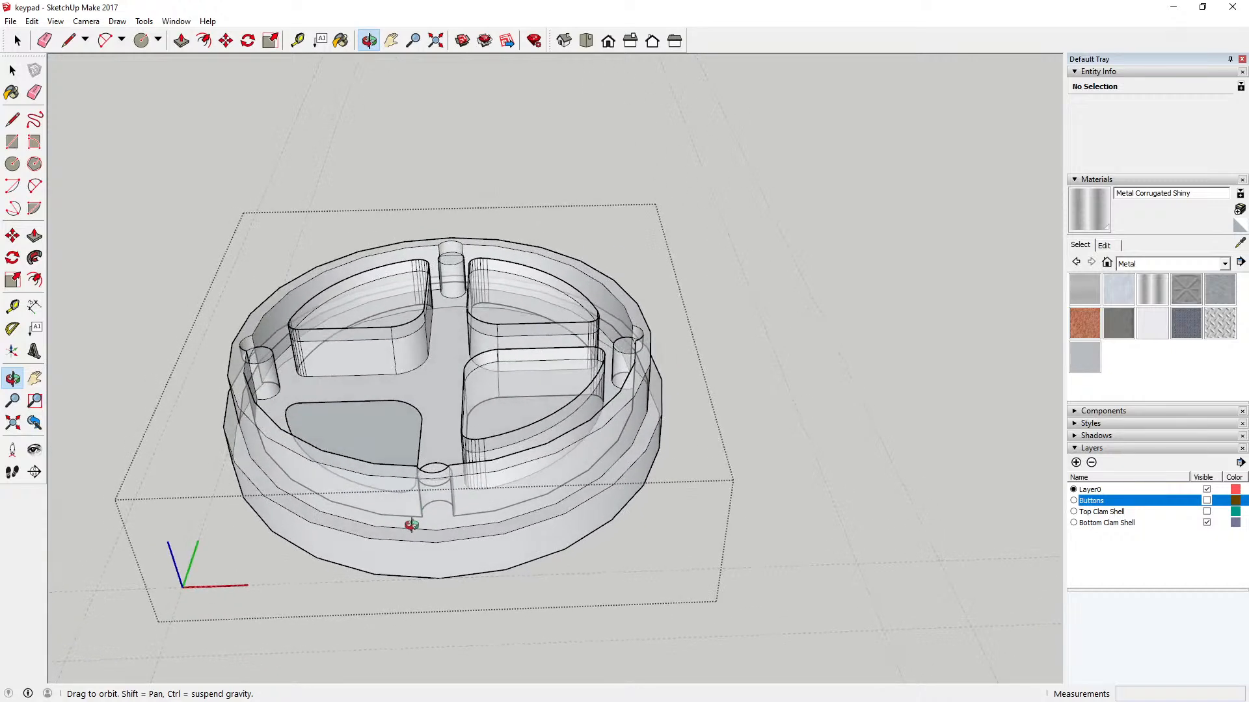
drag(433, 480, 436, 518)
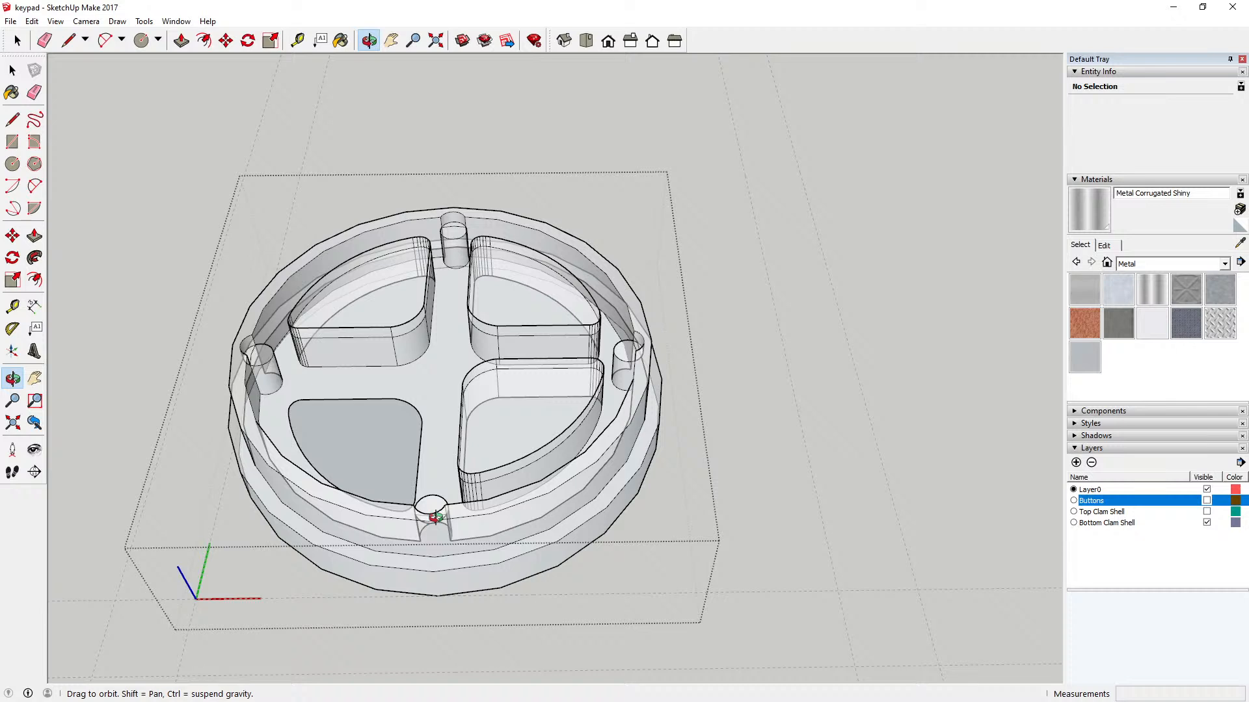
key(space)
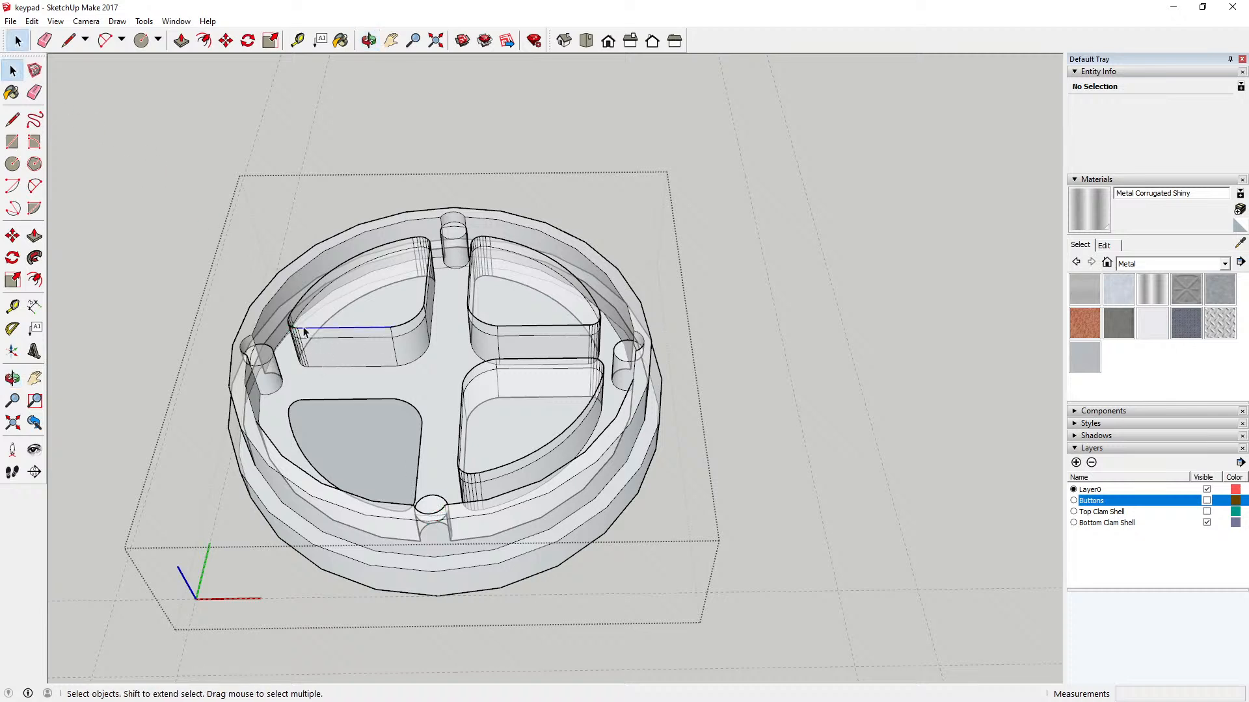
key(Delete)
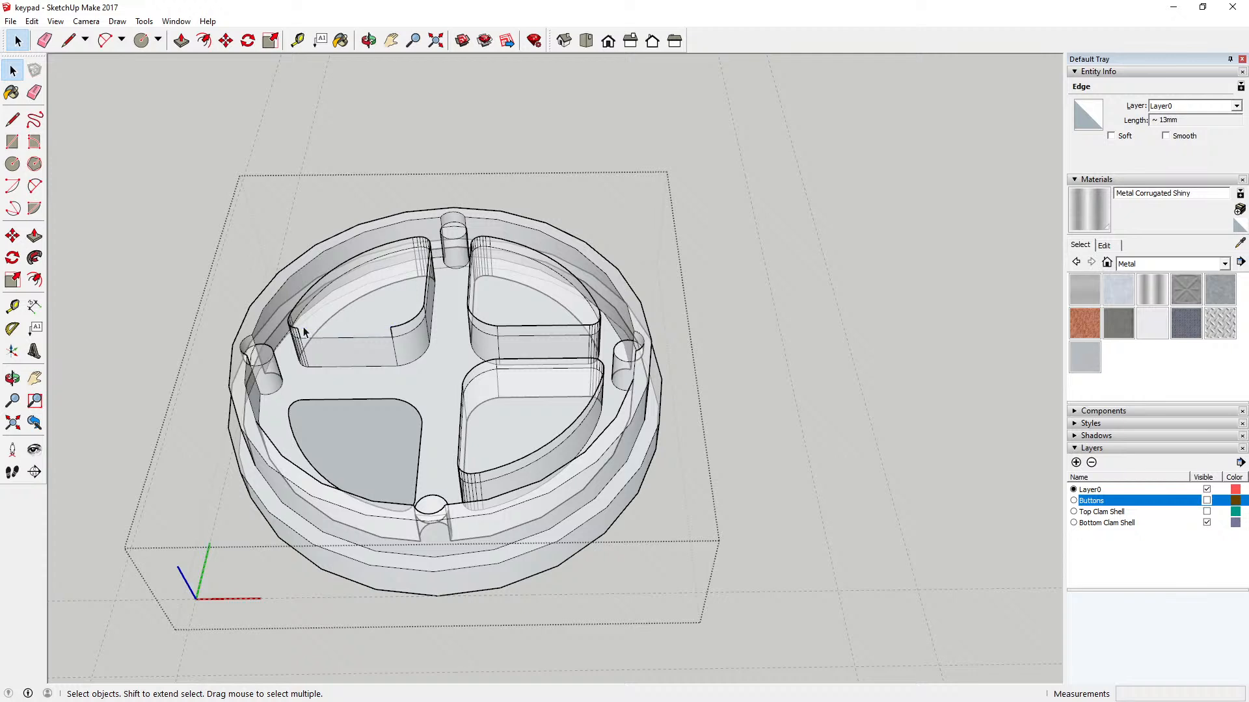
click(310, 299)
key(Delete)
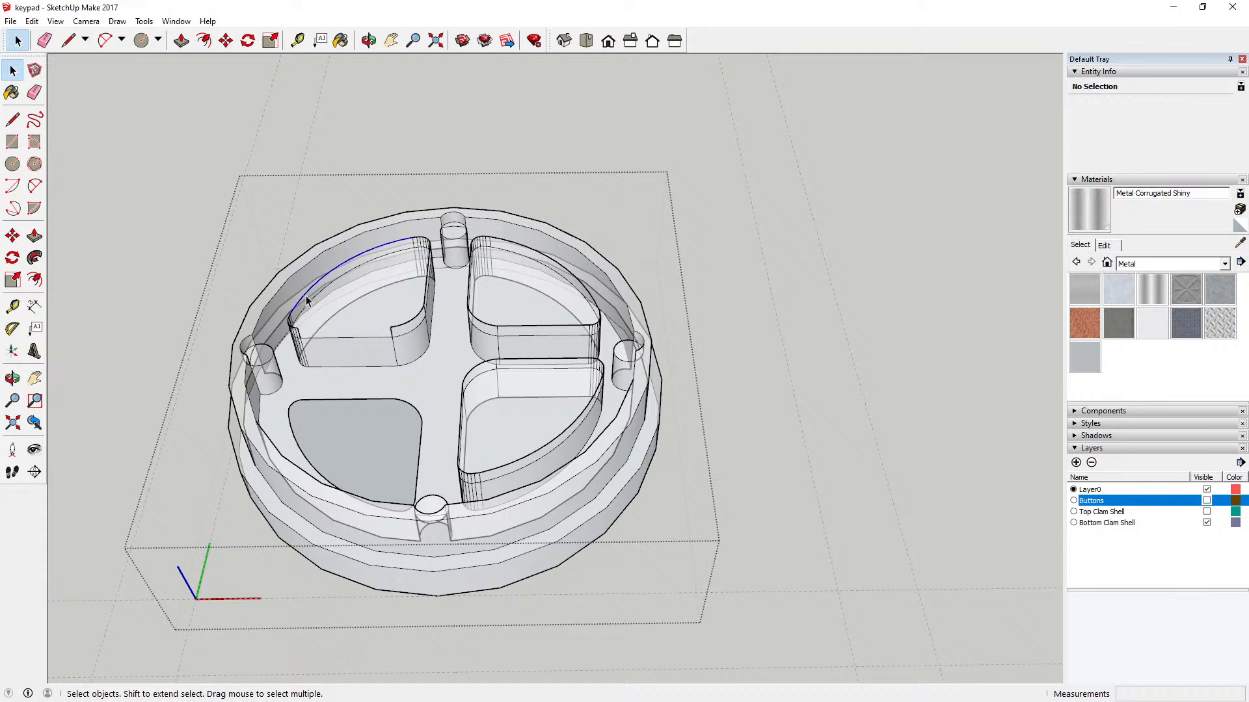
key(Delete)
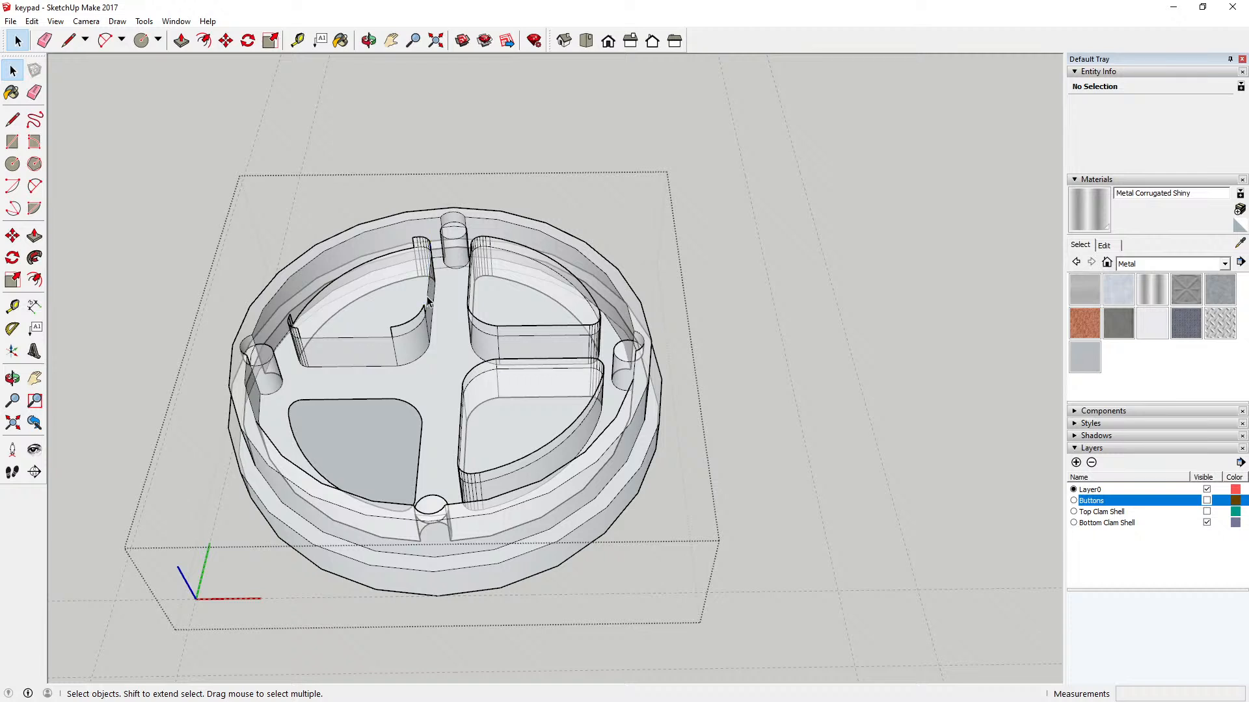
Step: Delete the rest of that pocket's wall outline, including the inner corner, side, curved outer and front straight edges
click(417, 320)
key(Delete)
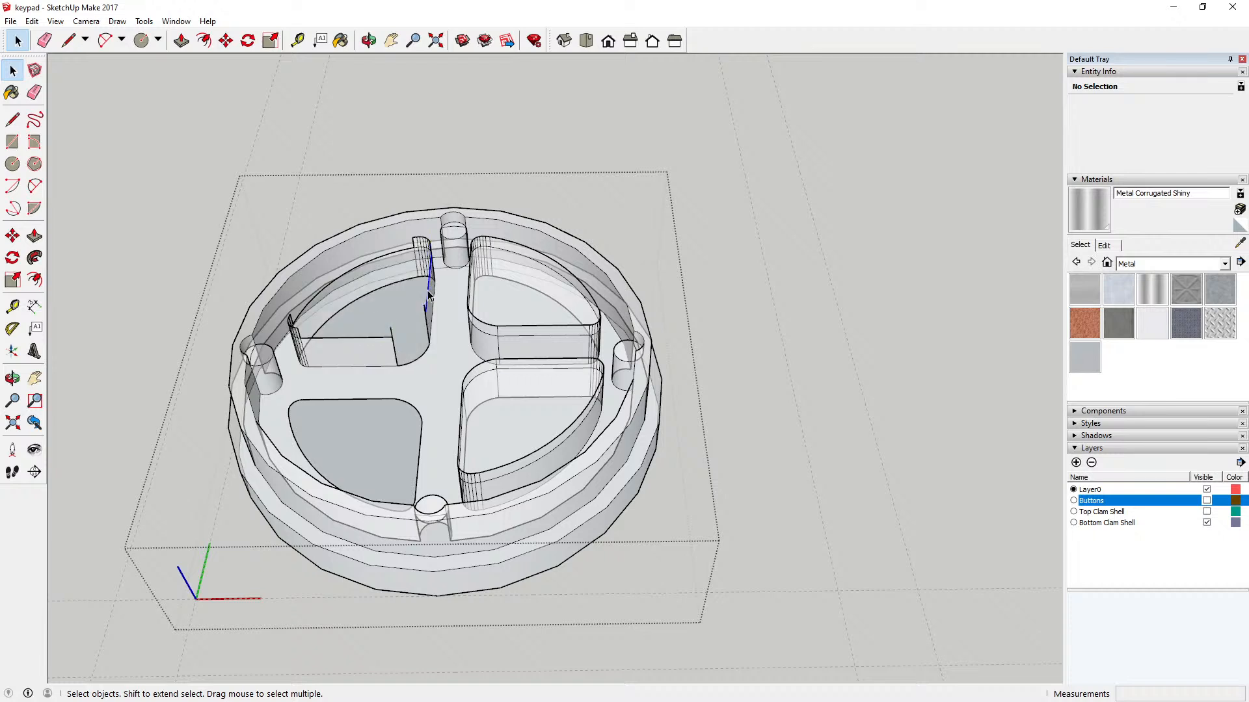
key(Delete)
click(385, 256)
key(Delete)
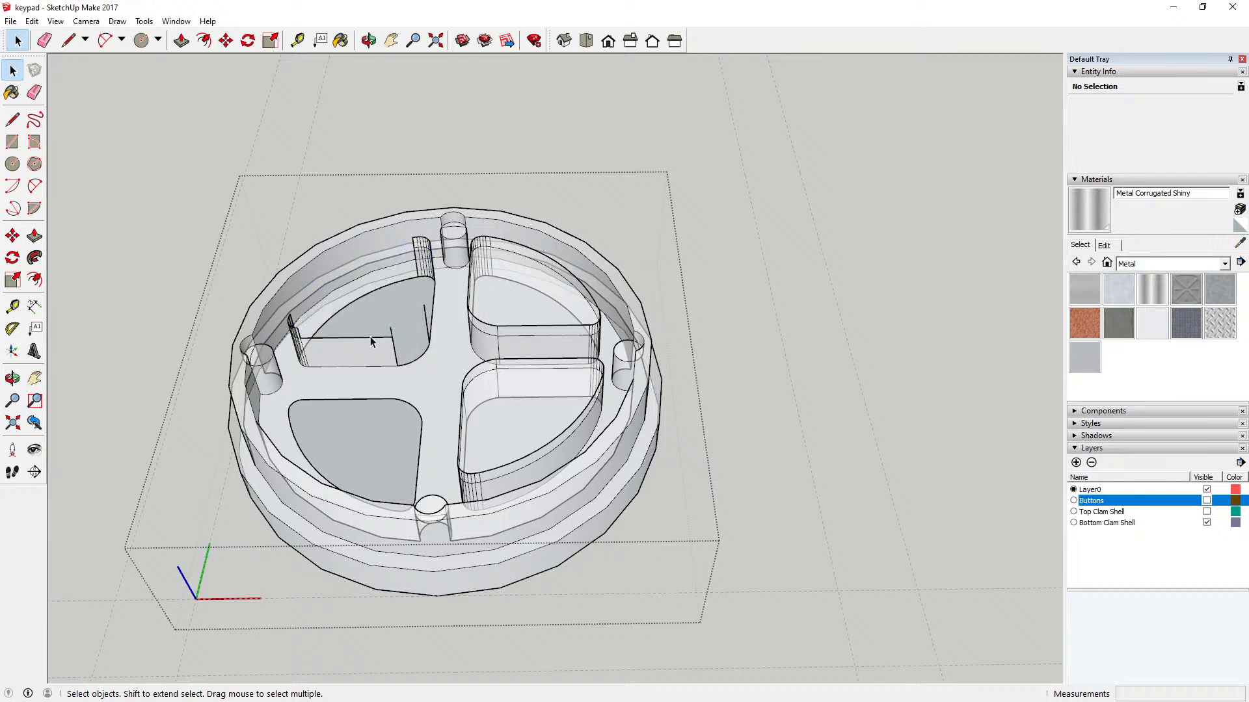
click(372, 338)
key(Delete)
Step: Delete the two leftover vertical edges at the same pocket's rounded inner corner
click(398, 349)
click(395, 351)
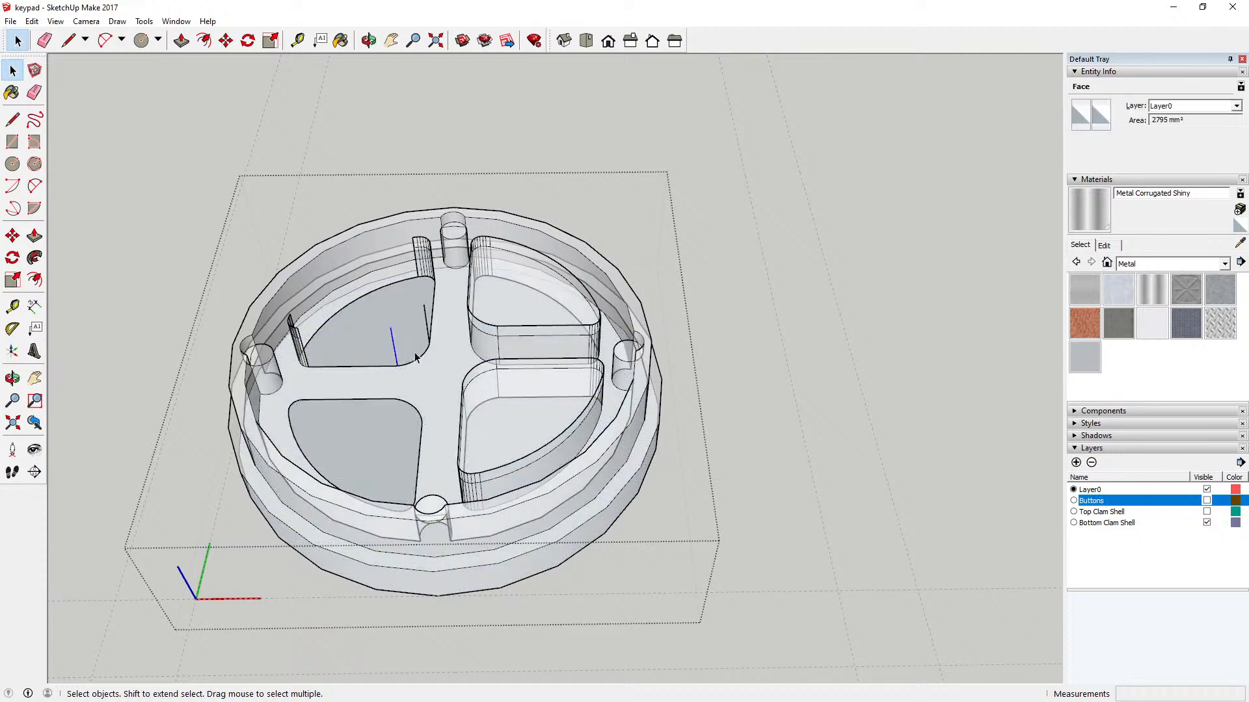
key(Delete)
click(427, 322)
key(Delete)
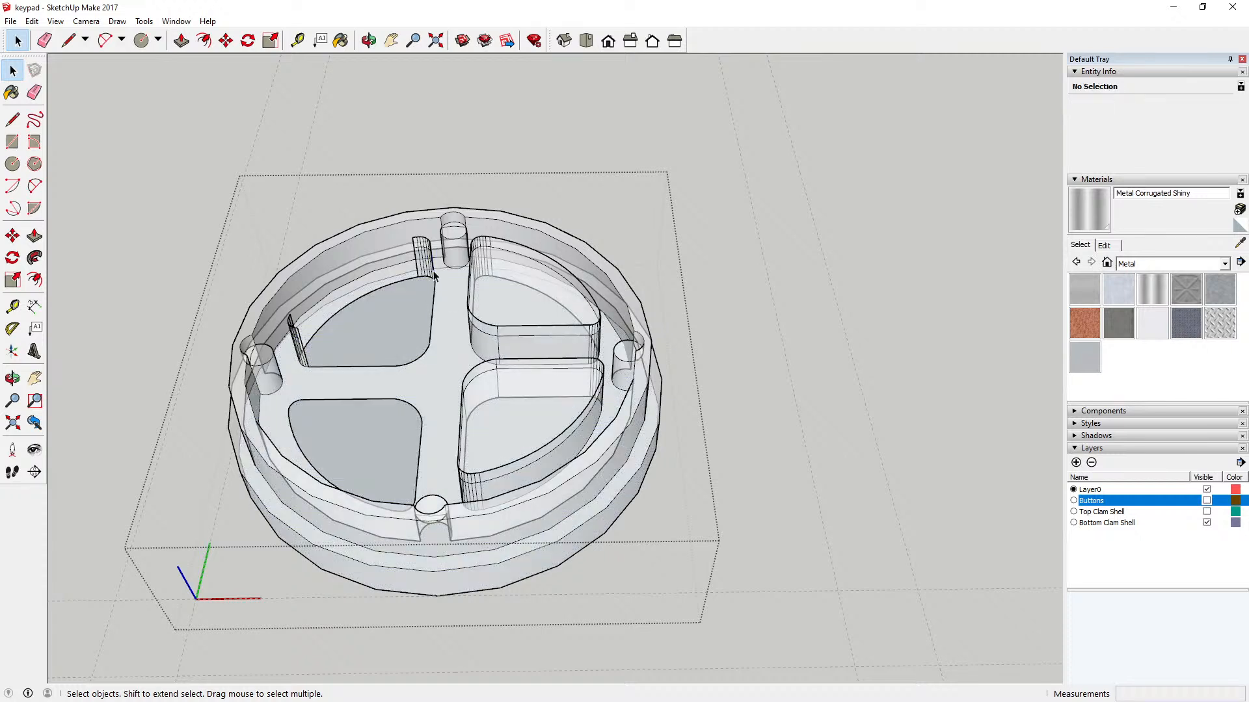
Step: Delete the leftover vertical edge lines at the same pocket's outer corner beside the far screw post
key(Delete)
click(419, 267)
key(Delete)
click(424, 268)
key(Delete)
click(423, 266)
key(Delete)
click(427, 268)
key(Delete)
click(431, 269)
key(Delete)
click(432, 268)
key(Delete)
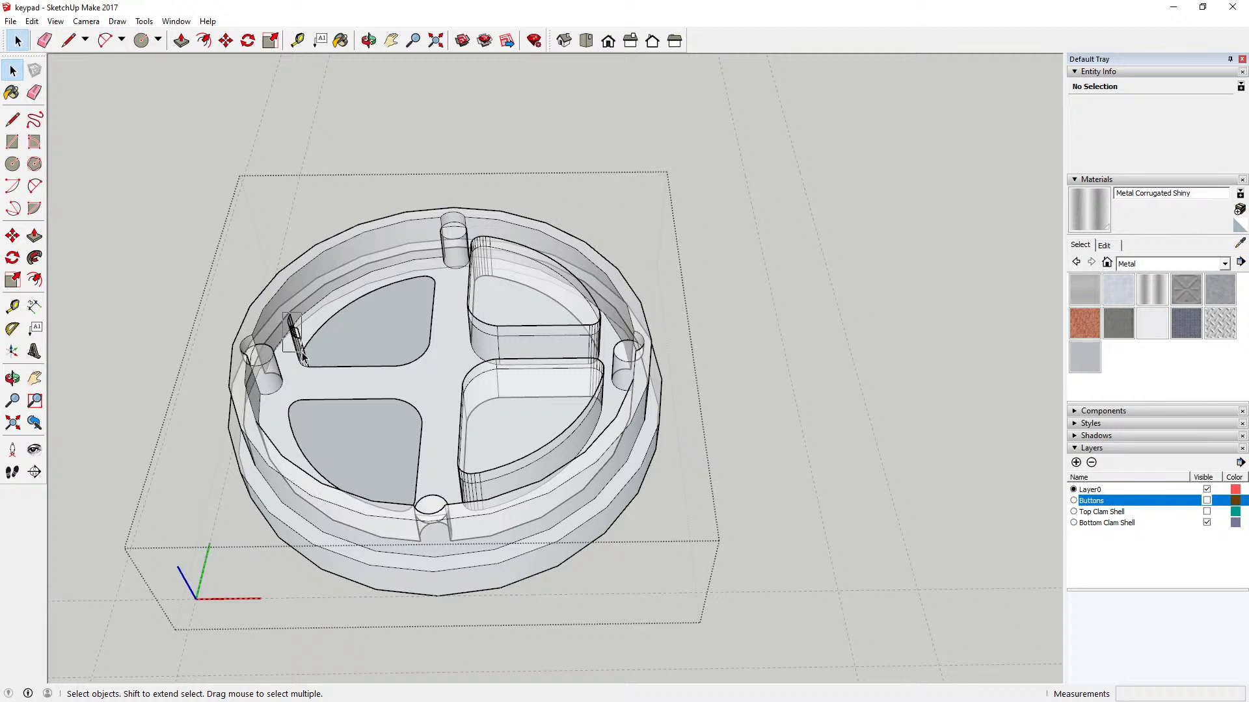
Step: Try to delete the wall remnants at the pocket's last outer corner in one selection, and undo the erase
click(313, 367)
key(Delete)
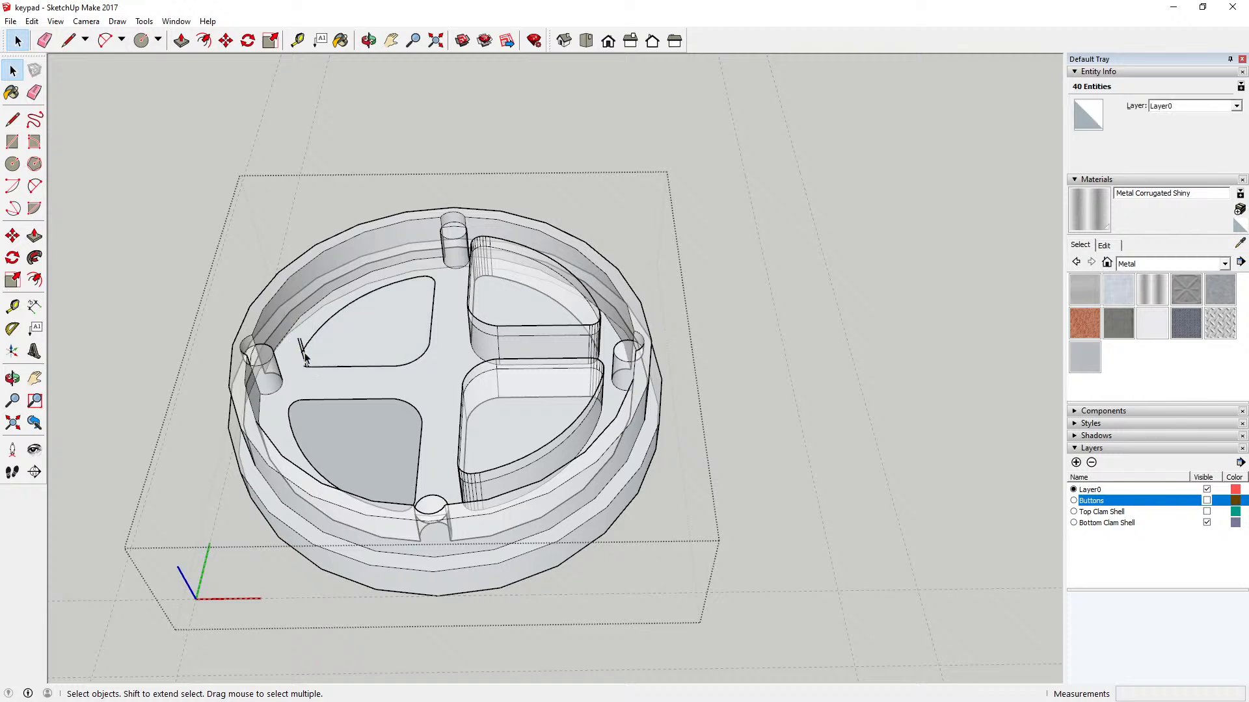
click(303, 350)
click(32, 21)
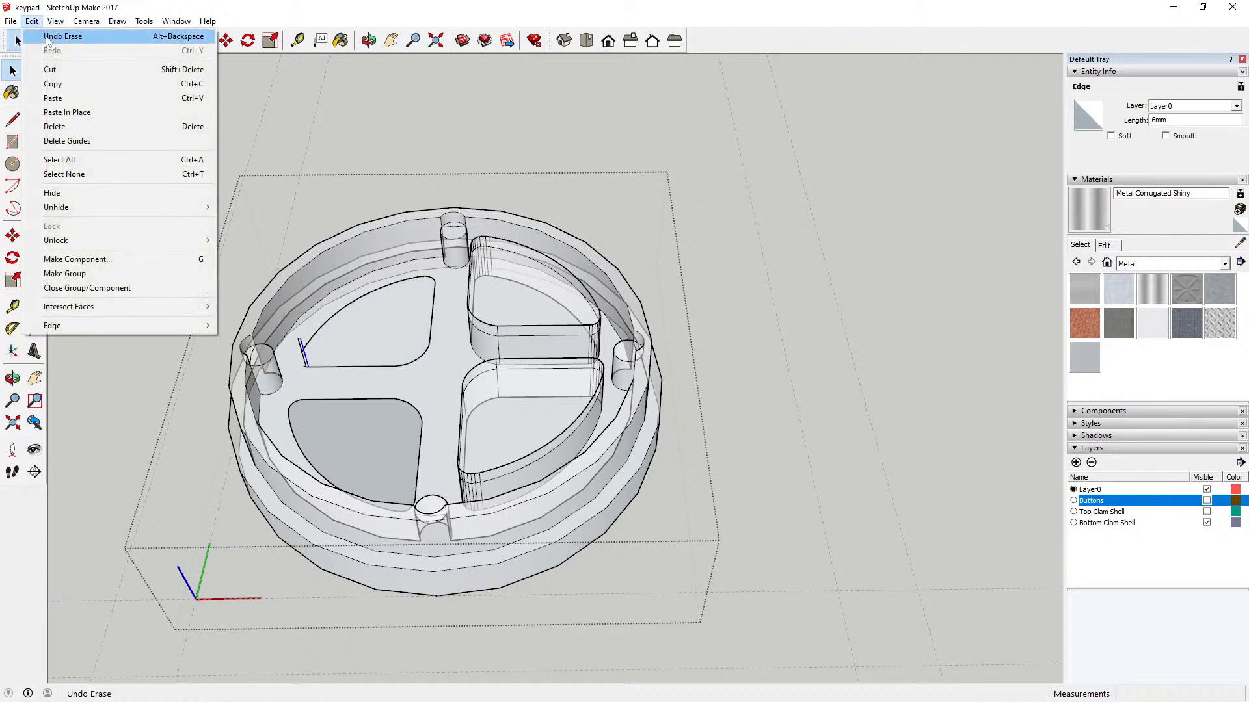
click(51, 40)
Step: Delete the leftover edges at the pocket's last outer corner one by one, keeping the floor outline intact
key(Delete)
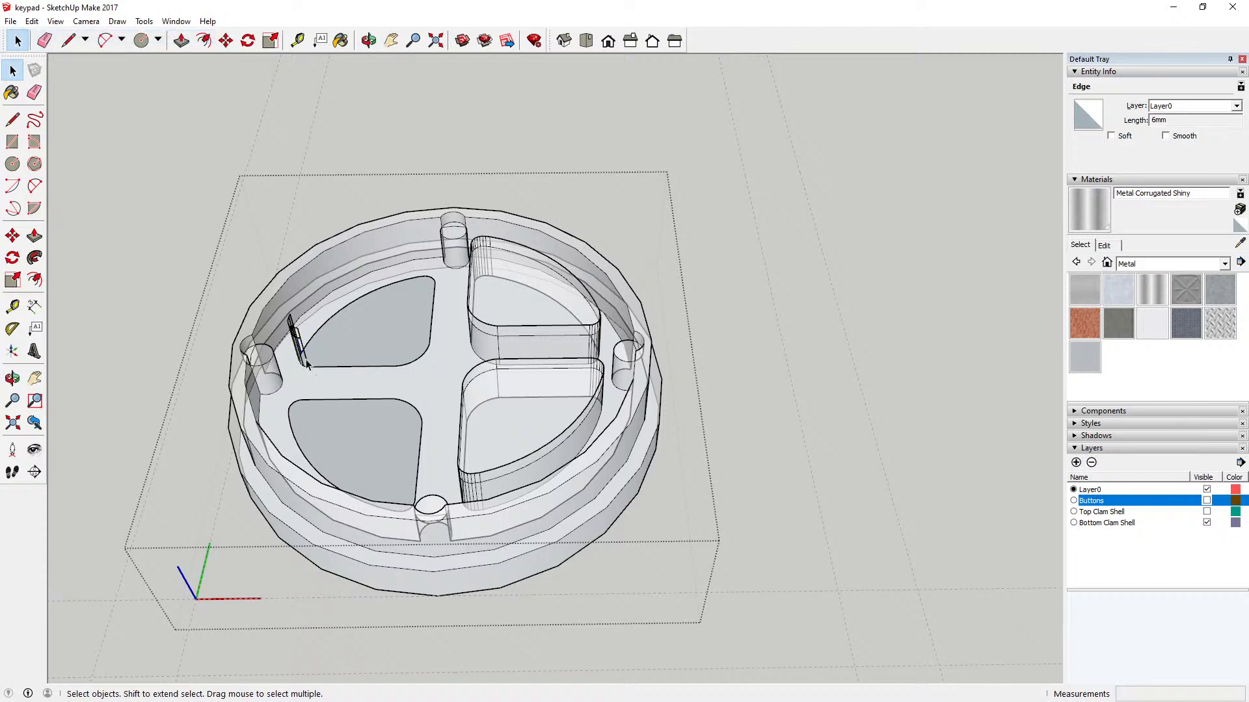
click(299, 347)
key(Delete)
click(298, 344)
key(Delete)
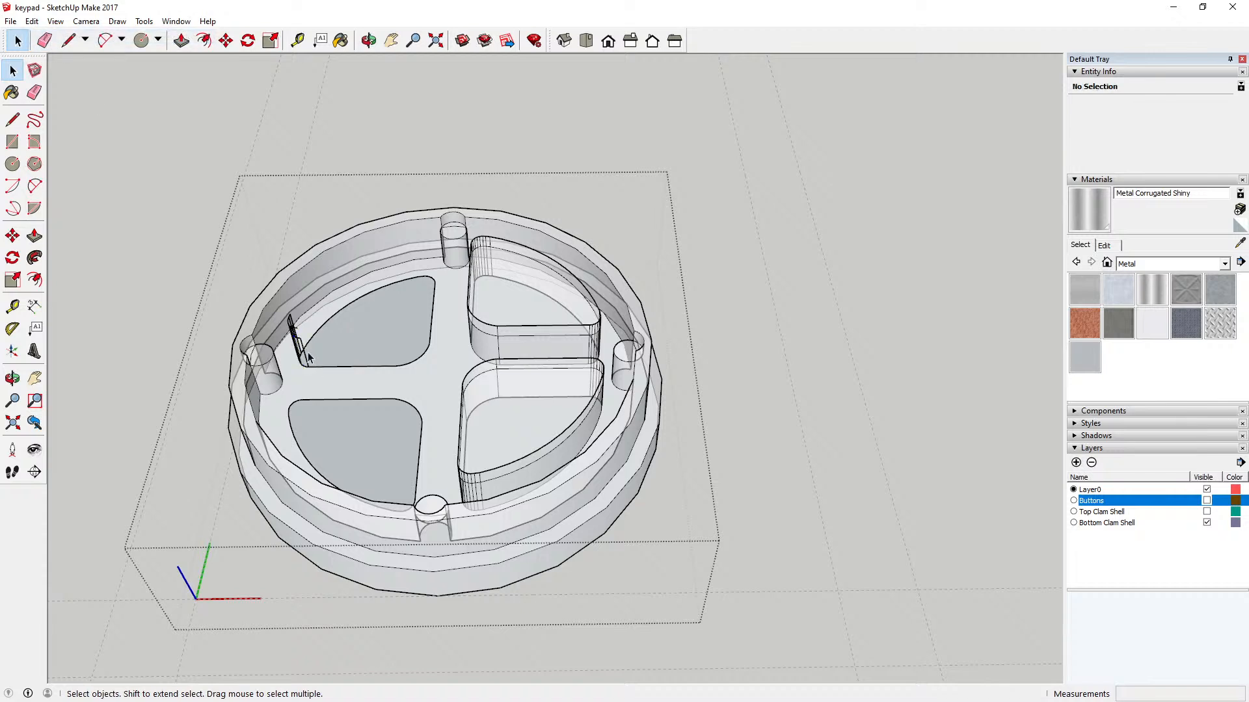
click(286, 318)
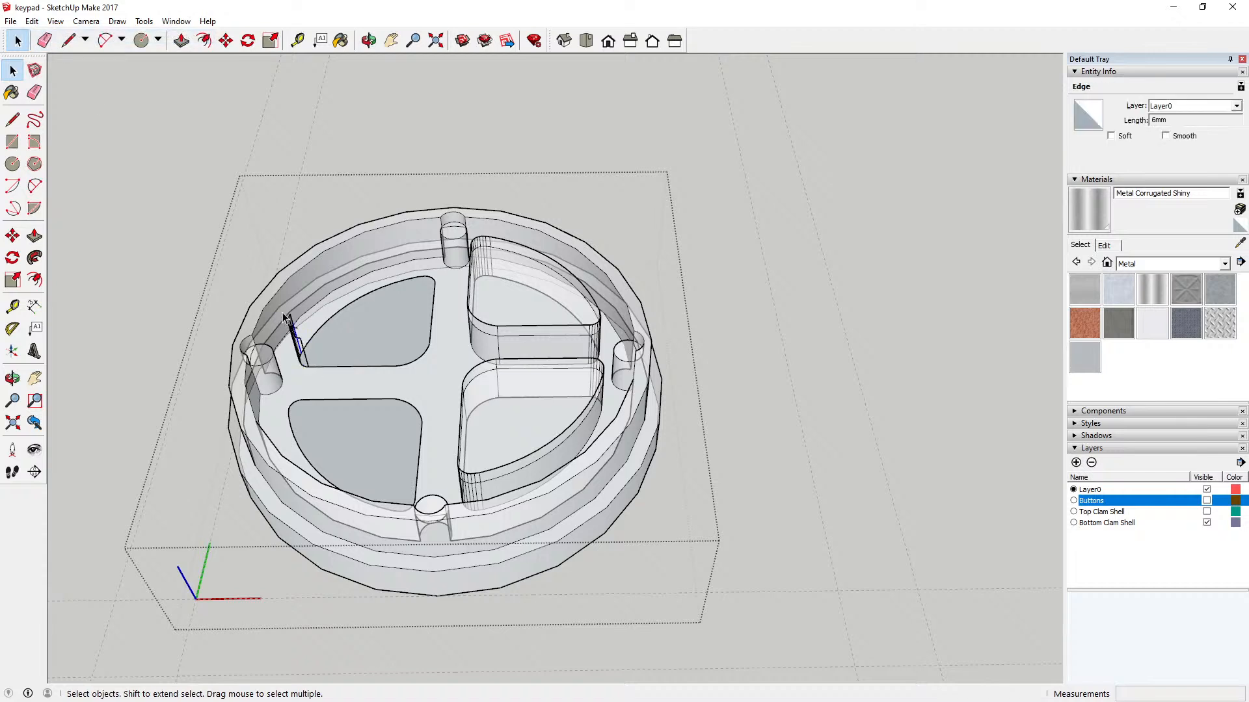
shift+click(303, 350)
key(Delete)
click(299, 345)
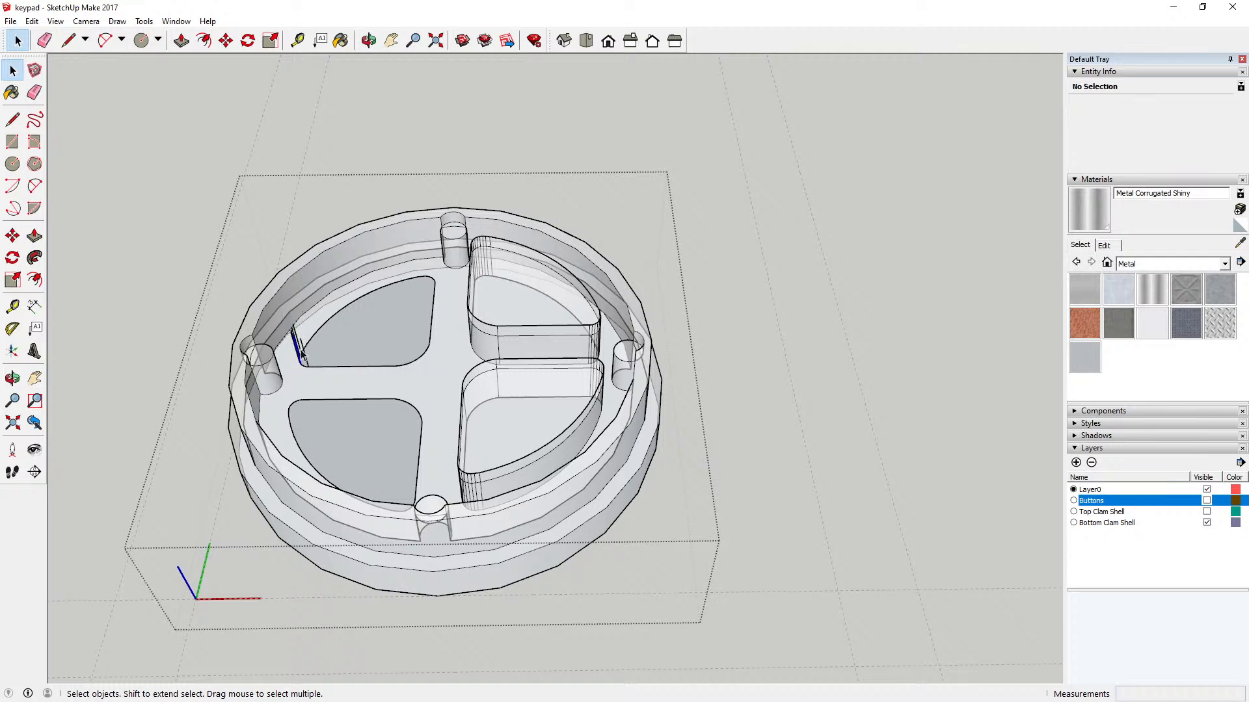
key(Delete)
click(299, 343)
key(Delete)
click(299, 342)
key(Delete)
click(298, 345)
key(Delete)
click(296, 347)
key(Delete)
click(297, 351)
key(Delete)
click(310, 357)
key(Delete)
Step: Save the keypad model
click(368, 40)
drag(332, 228, 522, 140)
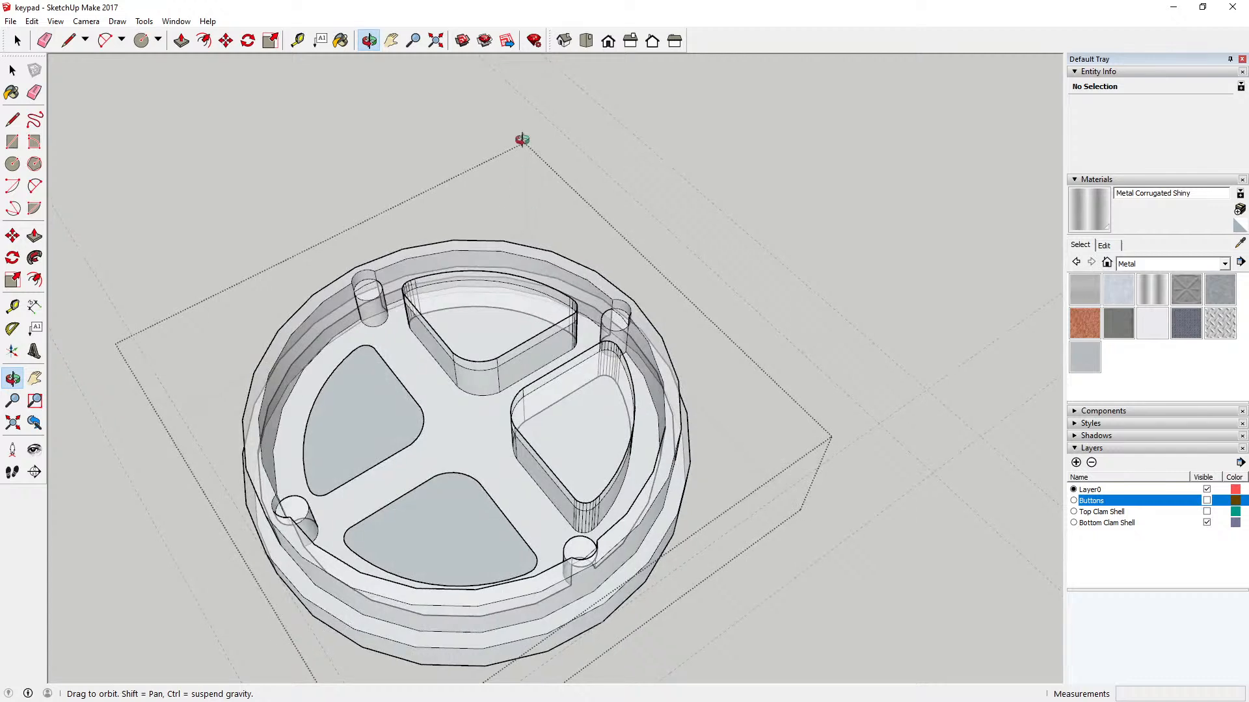
drag(533, 332, 449, 351)
scroll(471, 339, up, 3)
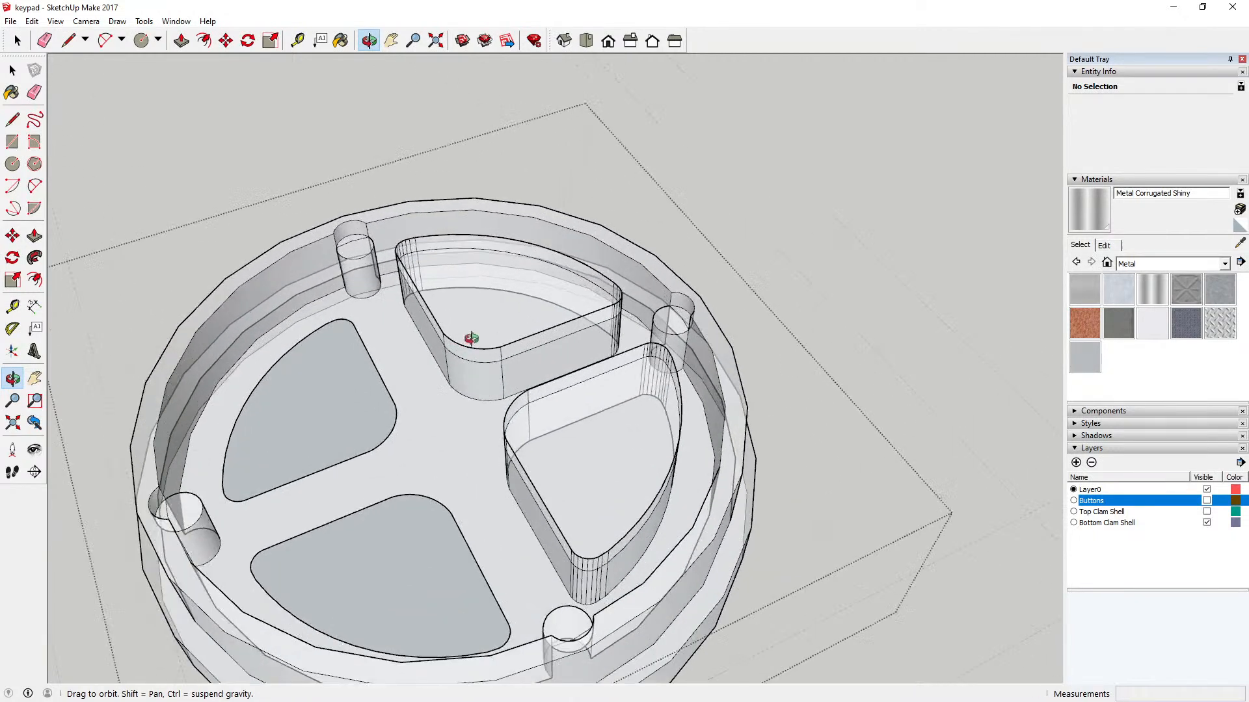
scroll(471, 338, up, 1)
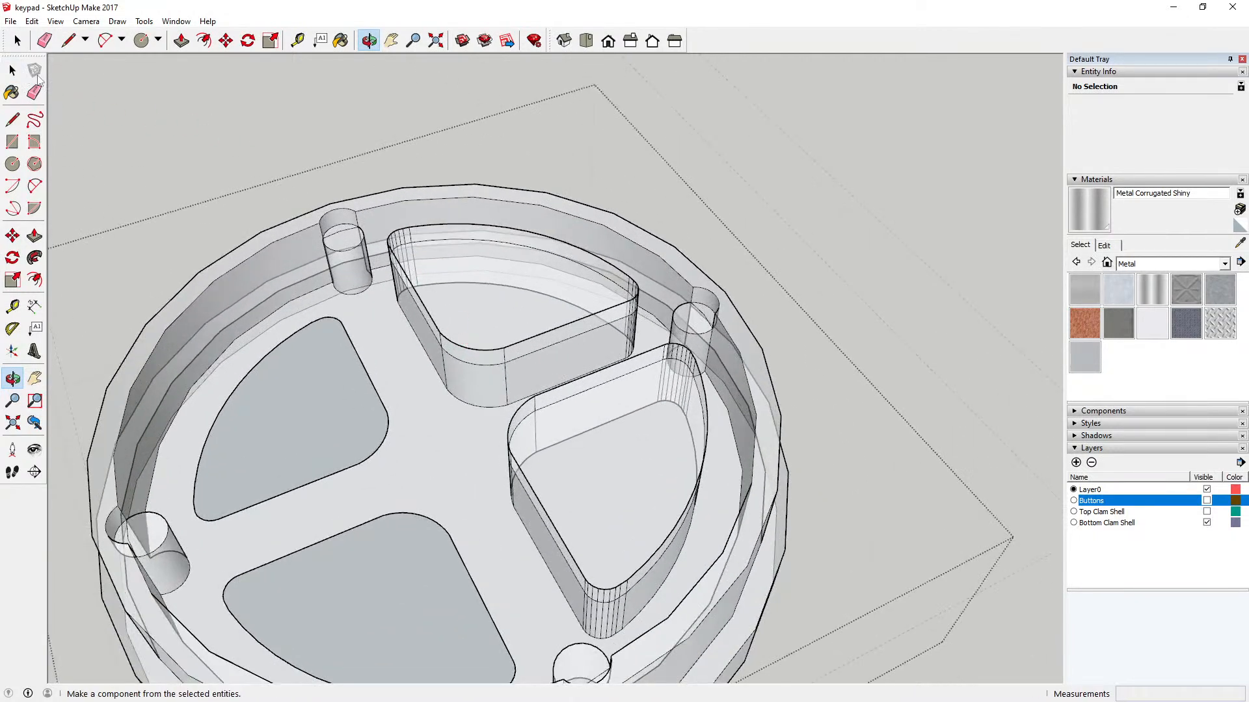
click(10, 22)
click(22, 71)
Step: Delete the upper straight, corner and curved outer edges of the button pocket diagonally opposite the first cleared one
click(12, 70)
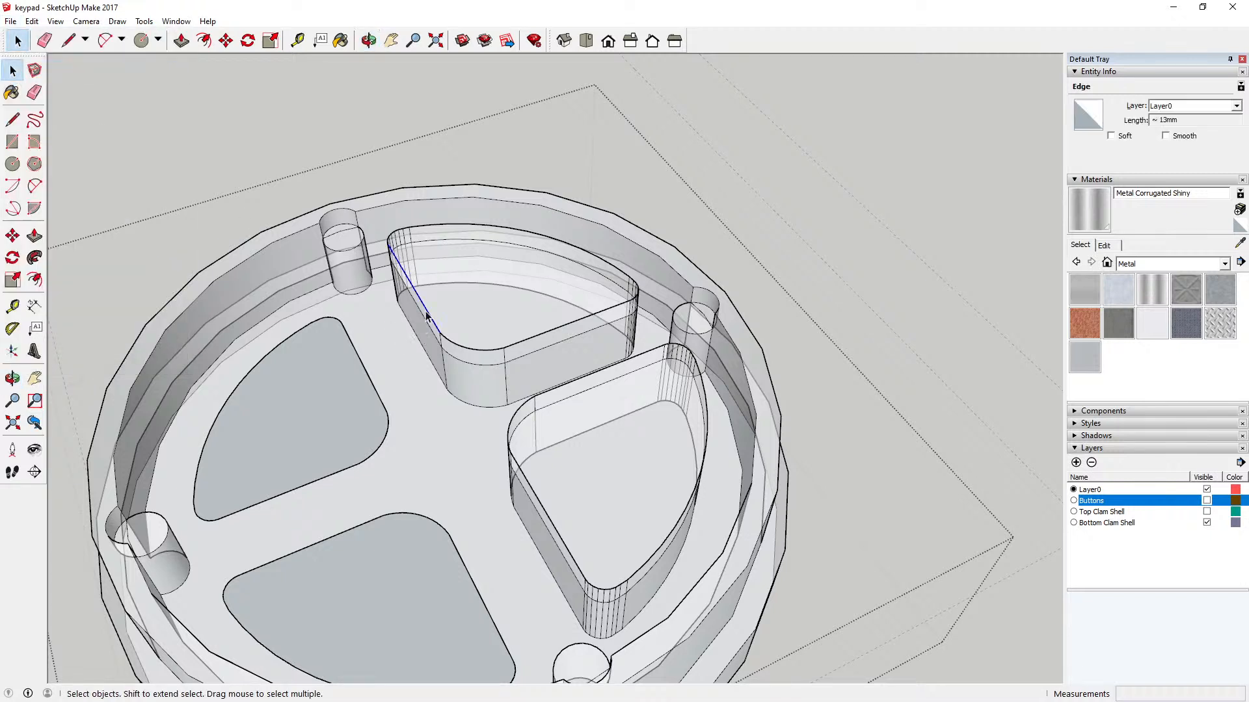
click(532, 338)
key(Delete)
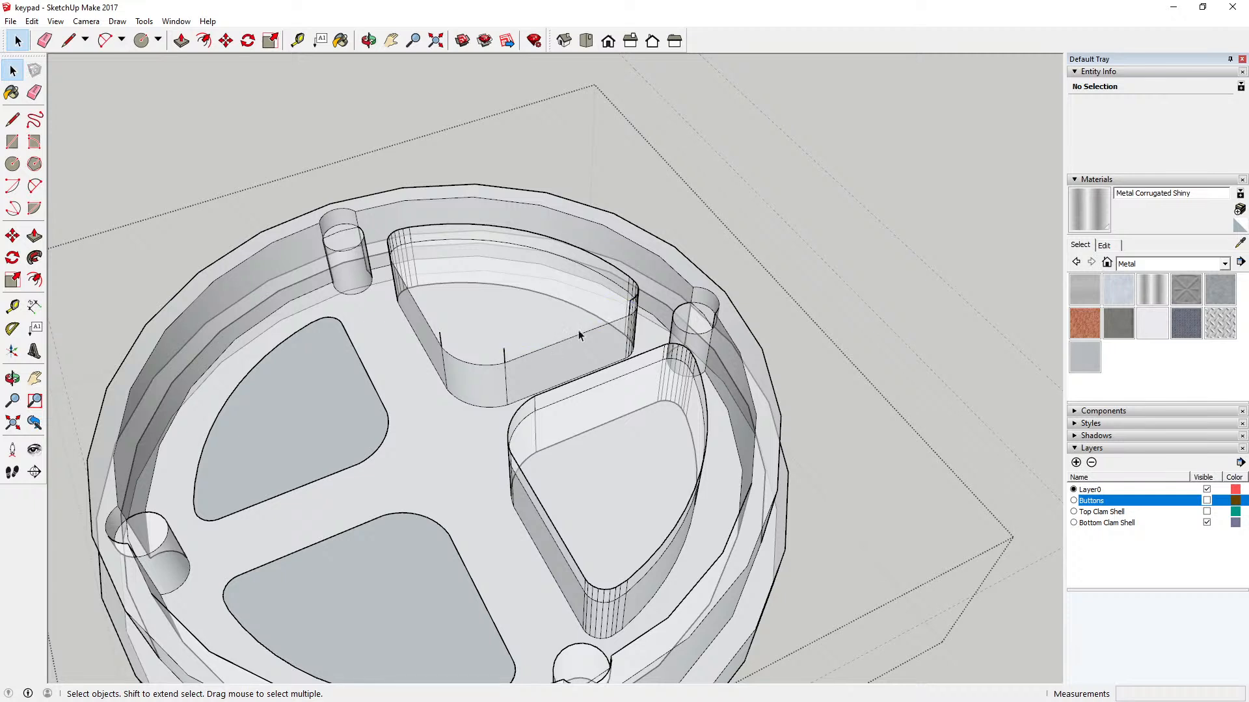
click(638, 299)
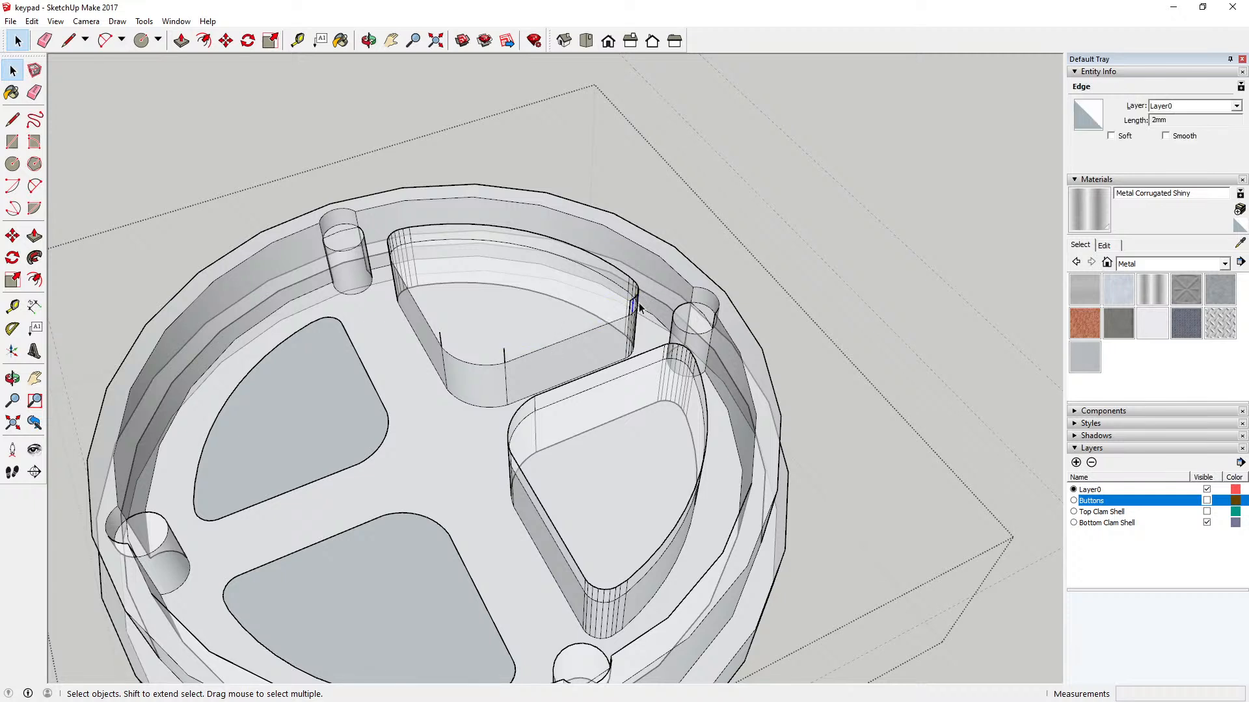
key(Delete)
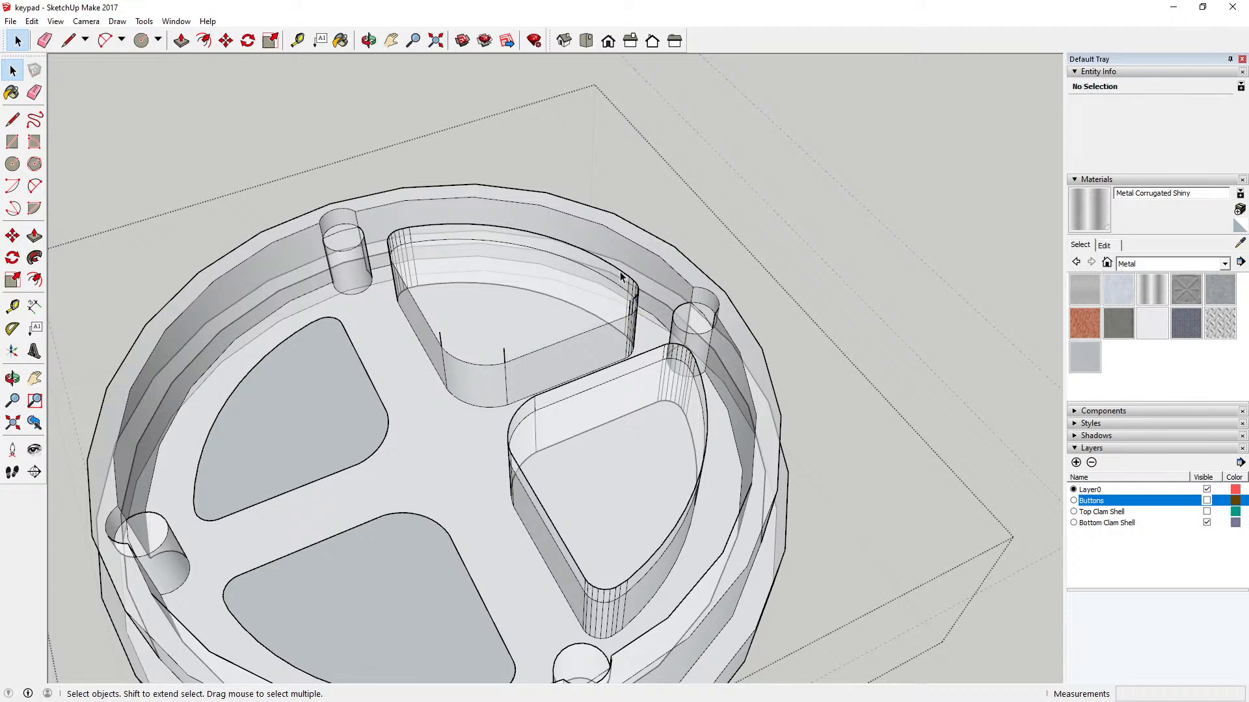
click(430, 242)
key(Delete)
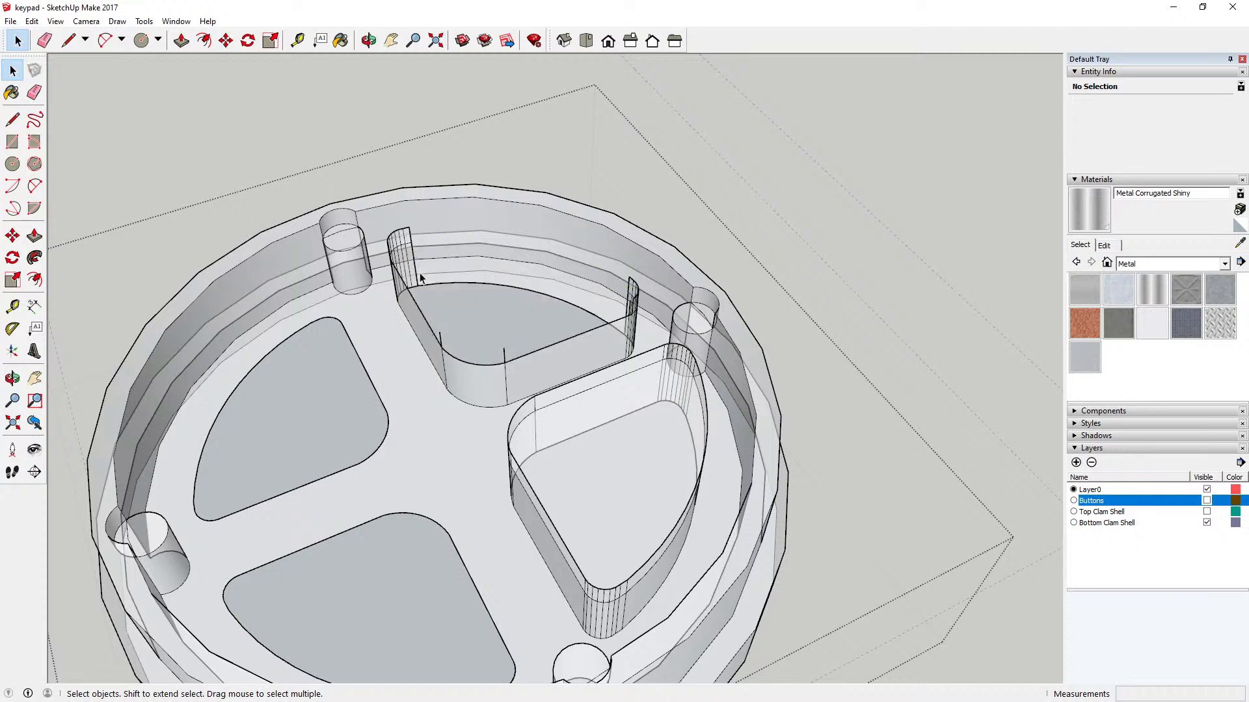
Step: Delete the same pocket's remaining straight wall edges, inner corner arc and vertical inner corner edges
key(Delete)
click(527, 358)
key(Delete)
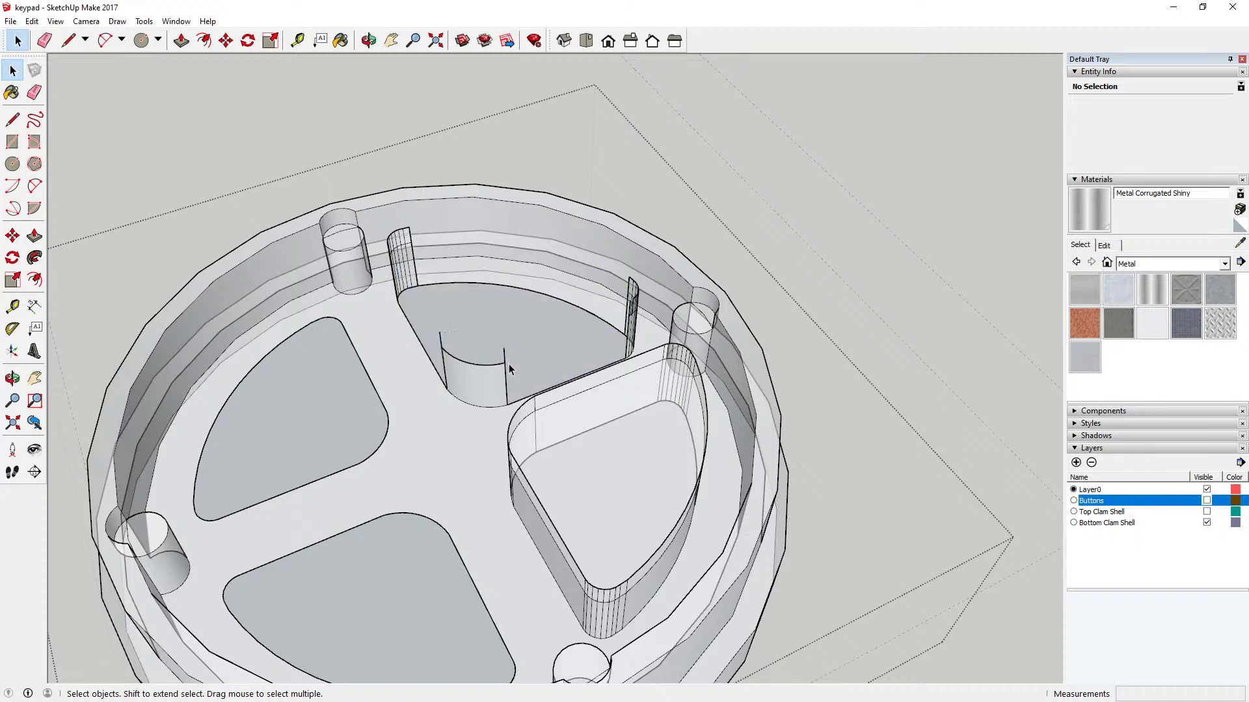
key(Delete)
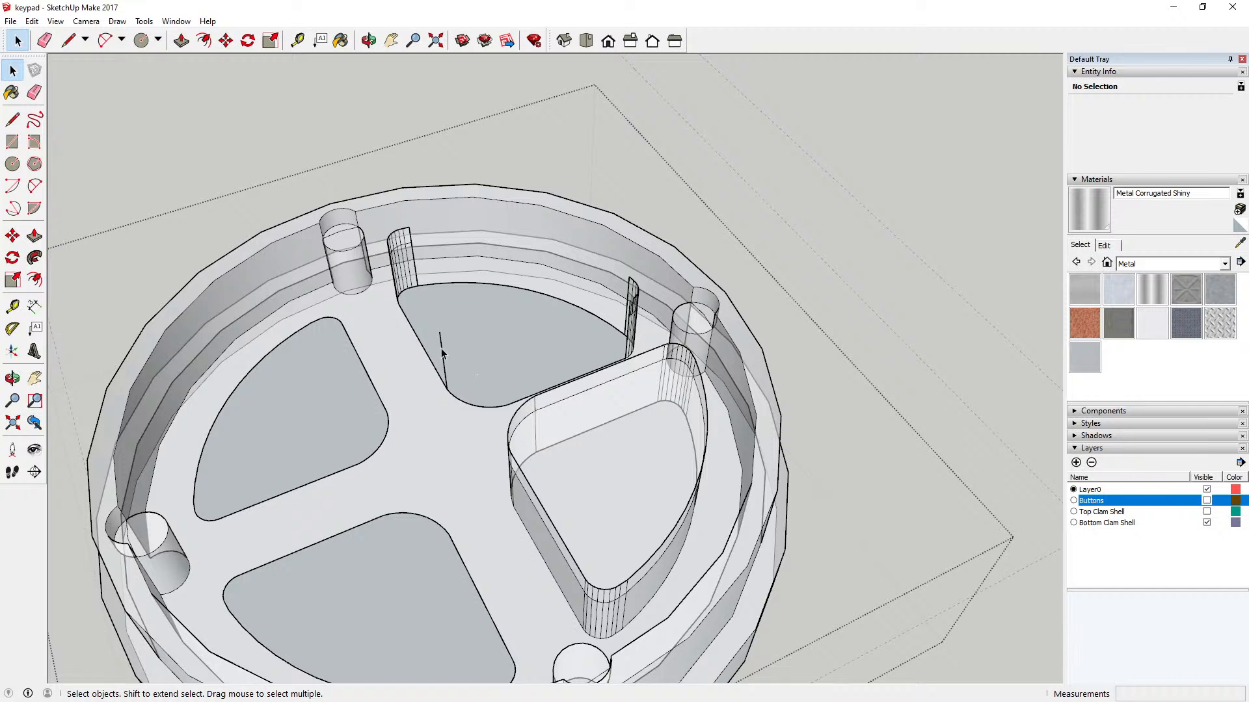
Step: Try to delete the wall remnant at the pocket's outer corner nearest the second cleared pocket, and undo the erase
click(427, 303)
key(Delete)
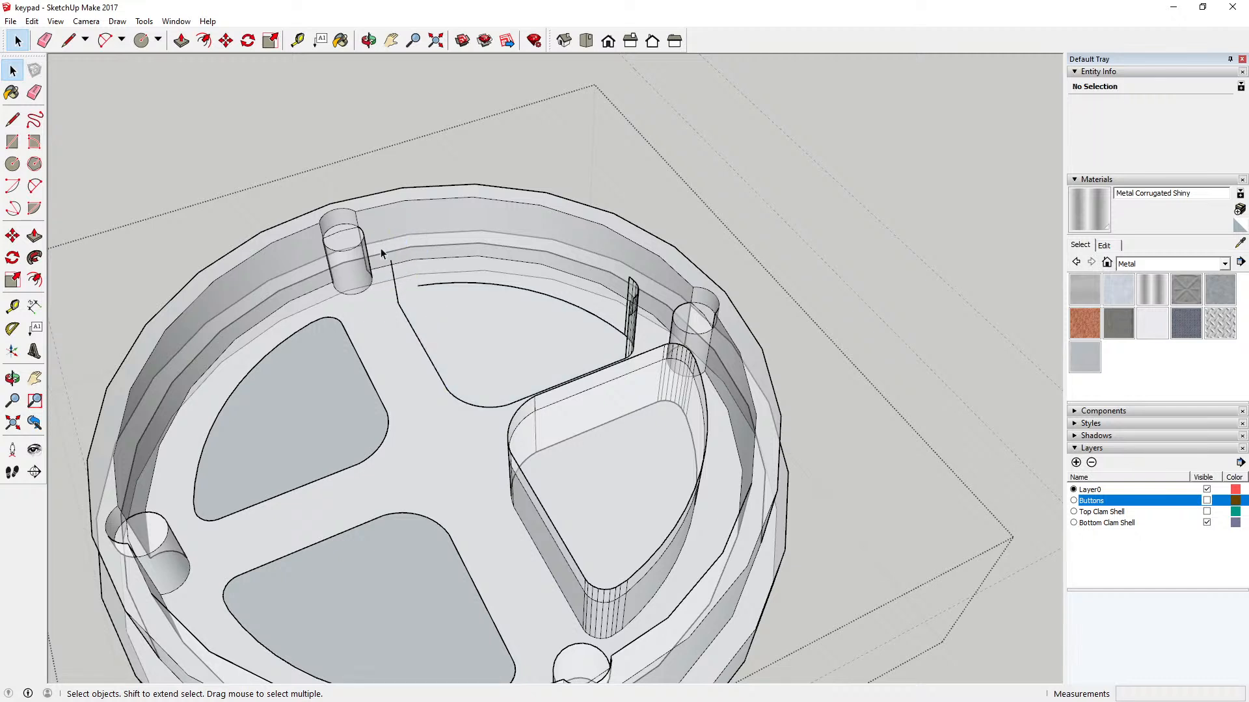
click(32, 21)
click(56, 37)
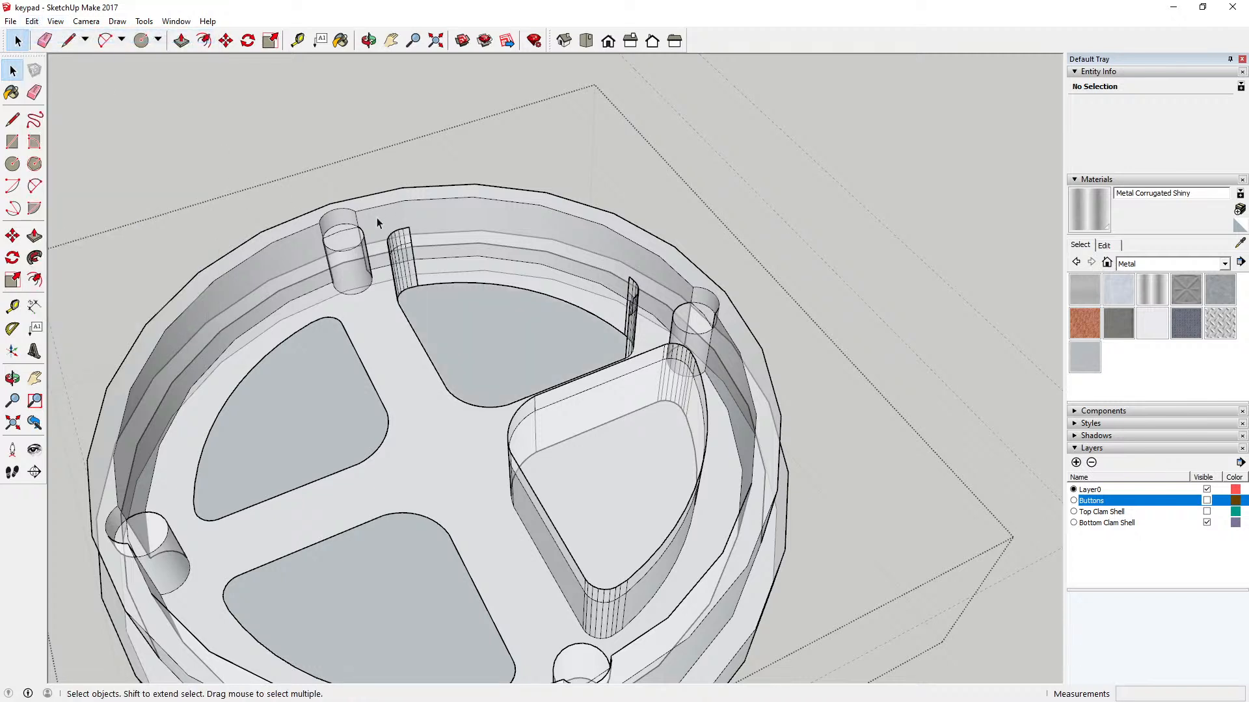
Step: Delete the leftover wall edges at both outer corners of the same pocket, keeping its floor outline
click(429, 277)
key(Delete)
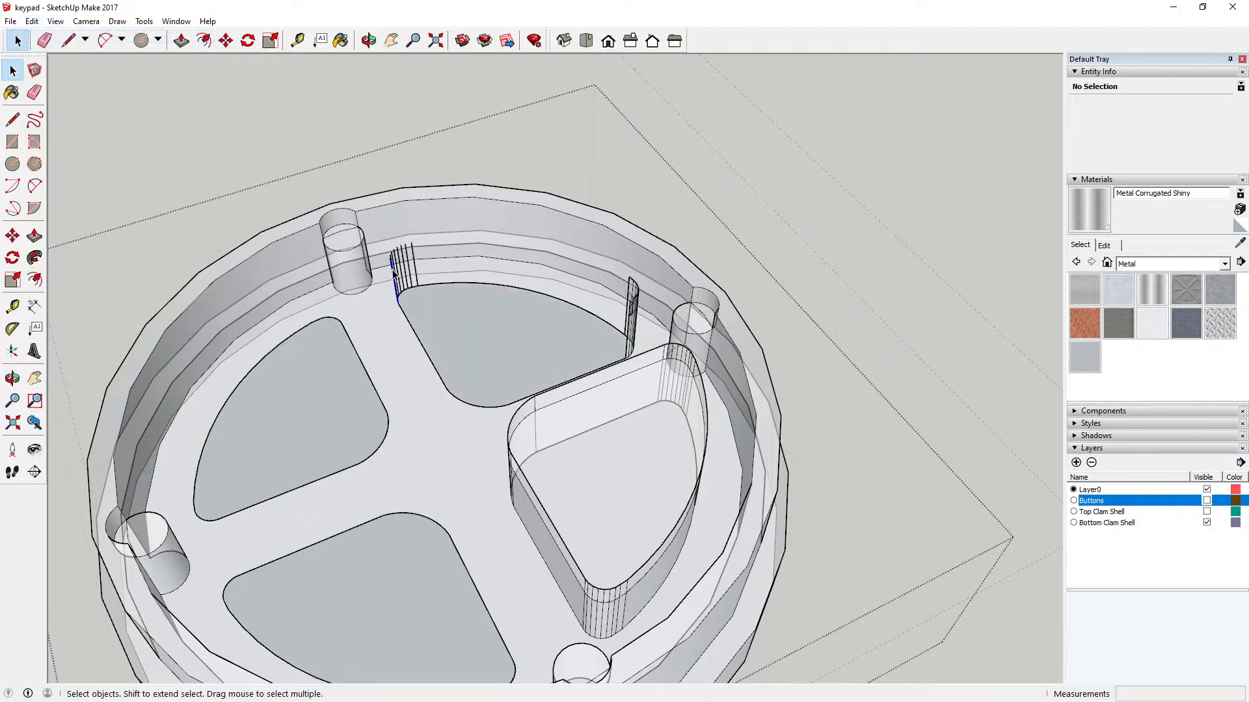
key(Delete)
key(Delete)
click(396, 275)
key(Delete)
key(Delete)
click(407, 273)
key(Delete)
click(414, 273)
key(Delete)
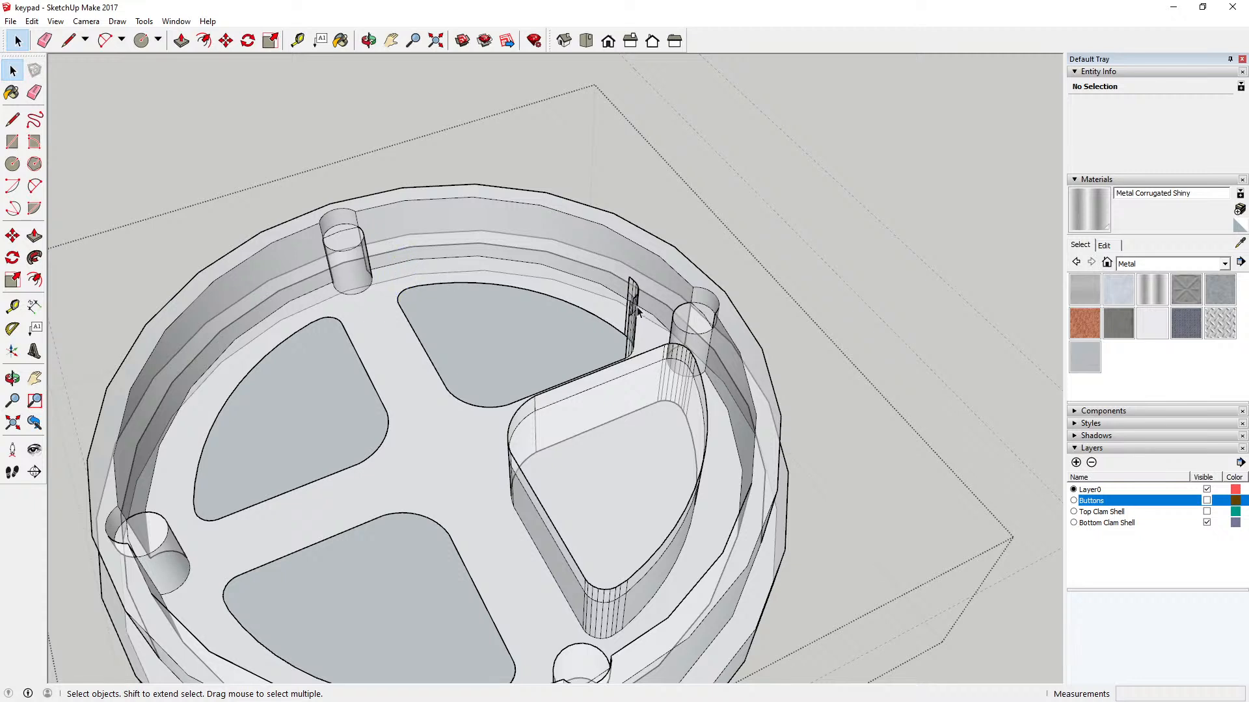
drag(623, 281, 653, 327)
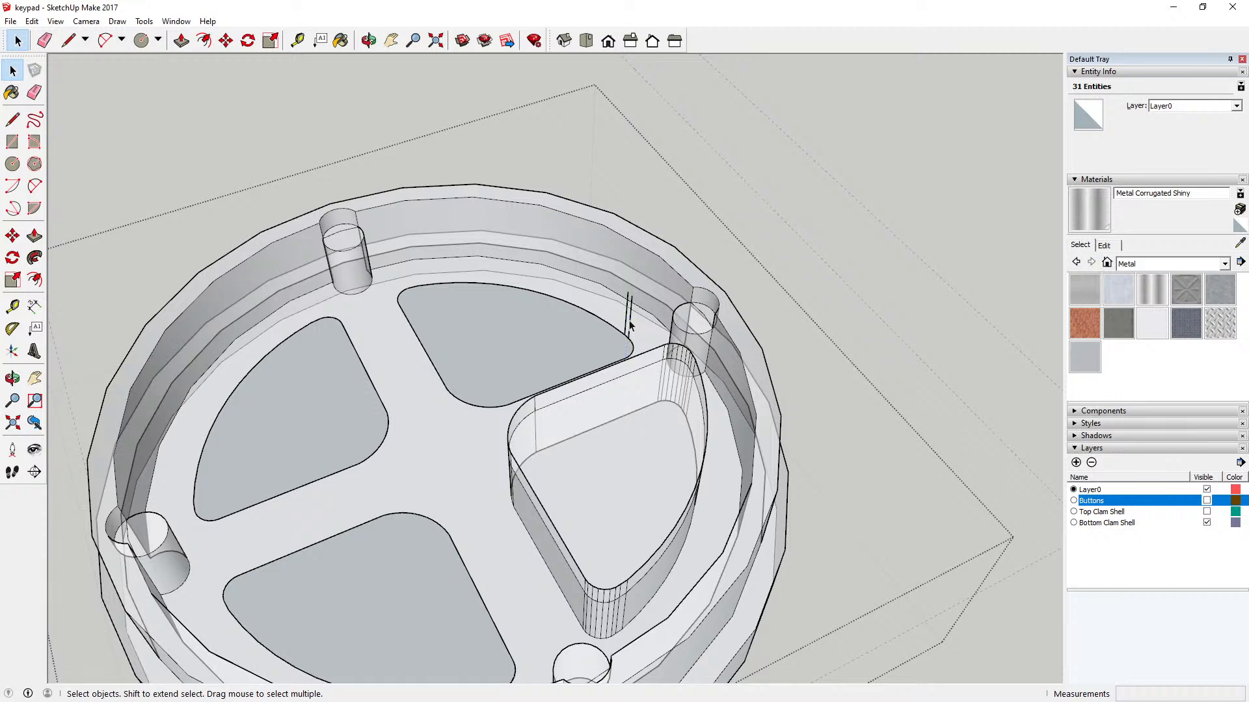
key(Delete)
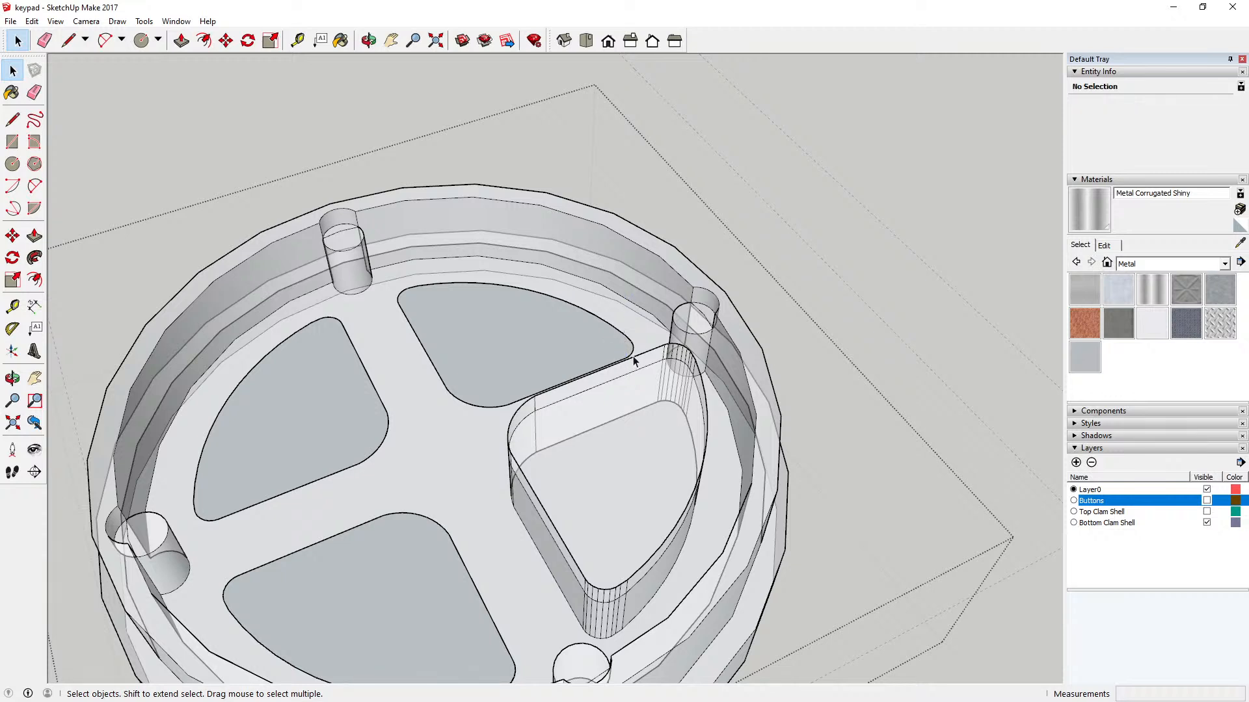
Step: Delete the upper edges of both straight walls and the rounded inner corner of the last remaining button pocket
key(Delete)
key(Delete)
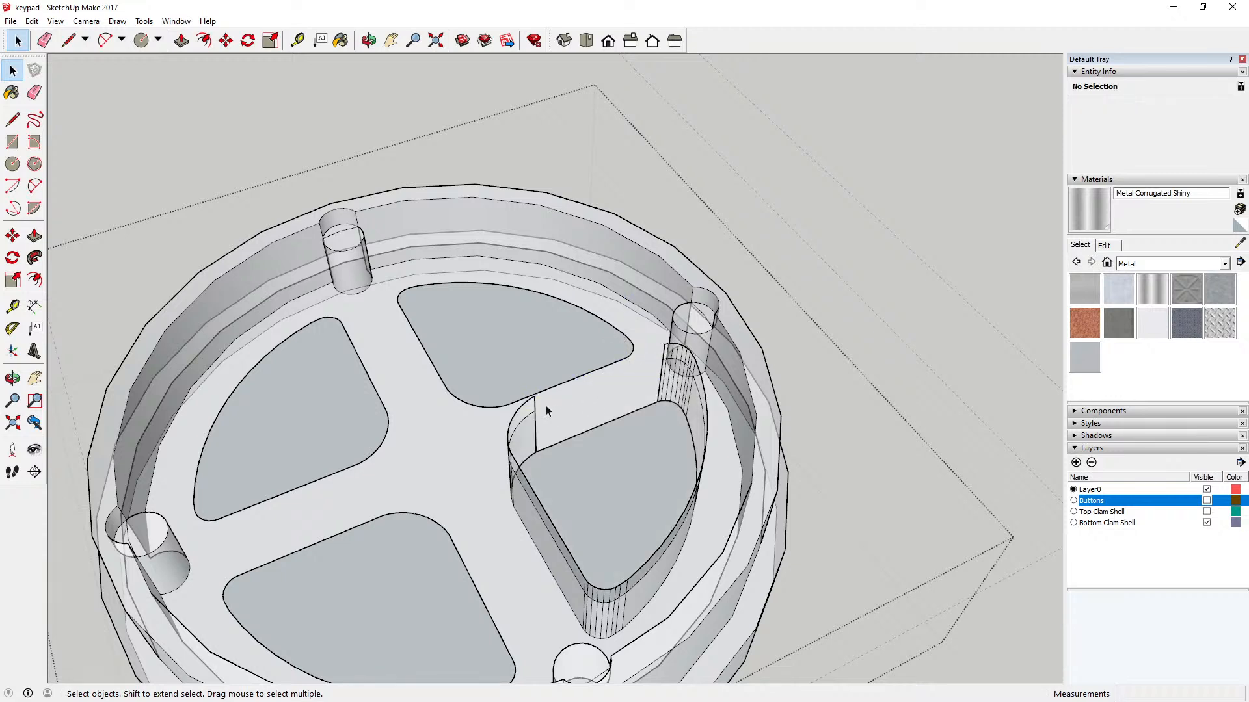
key(Delete)
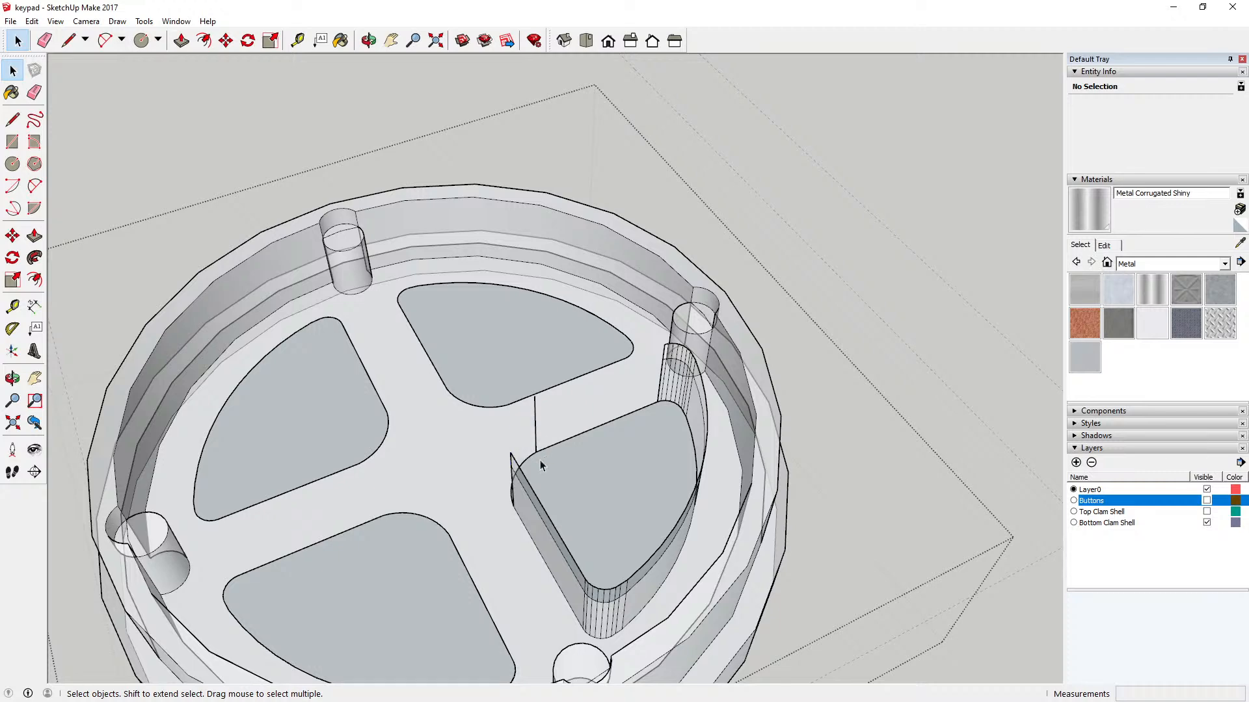
click(526, 484)
key(Delete)
key(Delete)
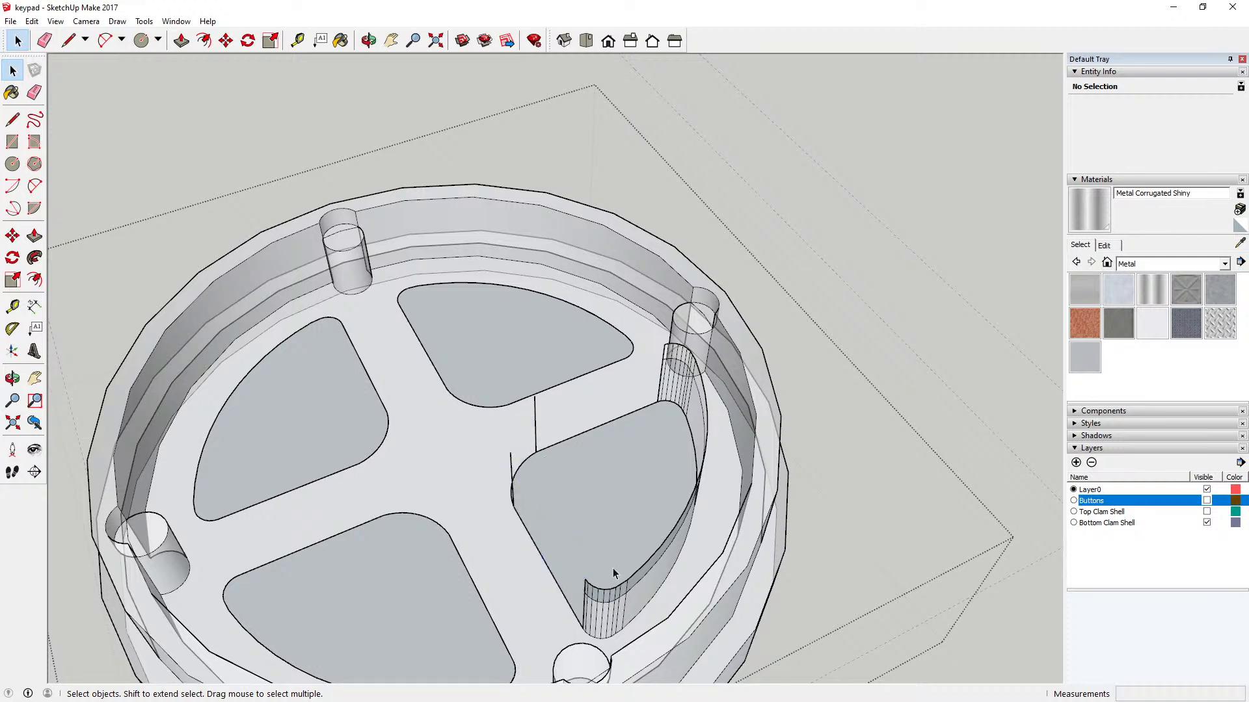
Step: Delete the upper outer arc of that pocket and the curved upper edges at its two outer corners
click(633, 577)
click(644, 574)
click(644, 569)
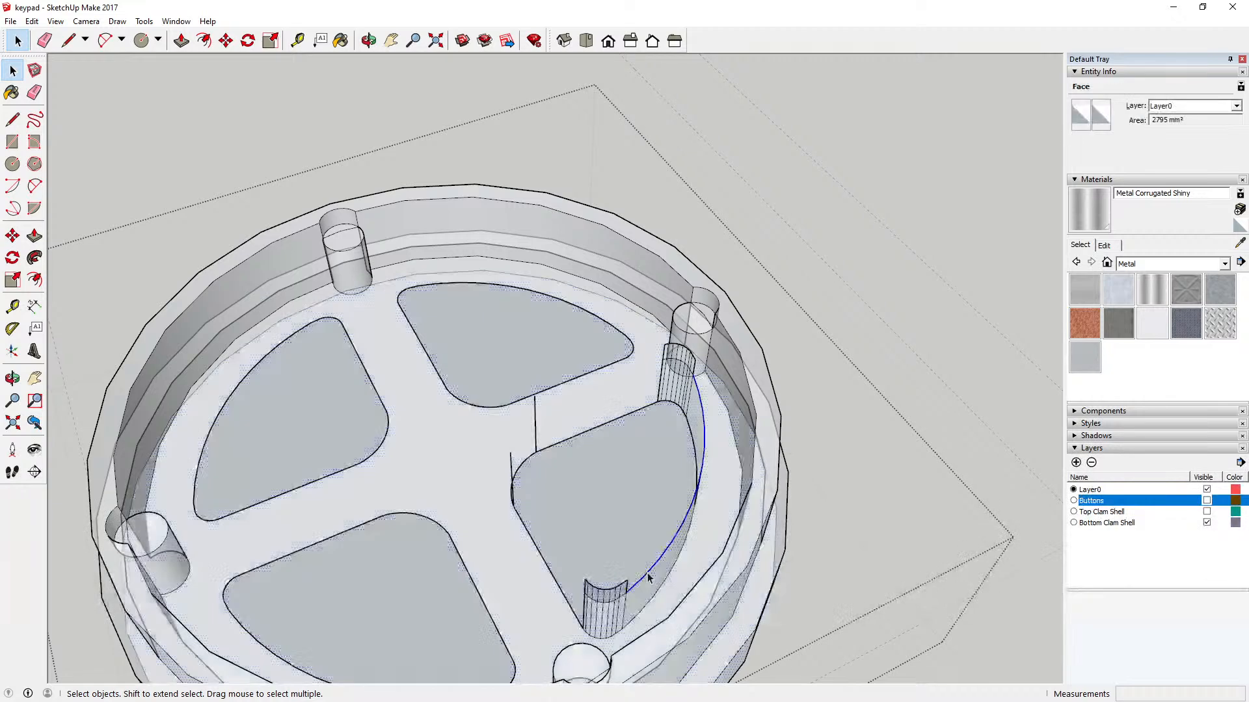
key(Delete)
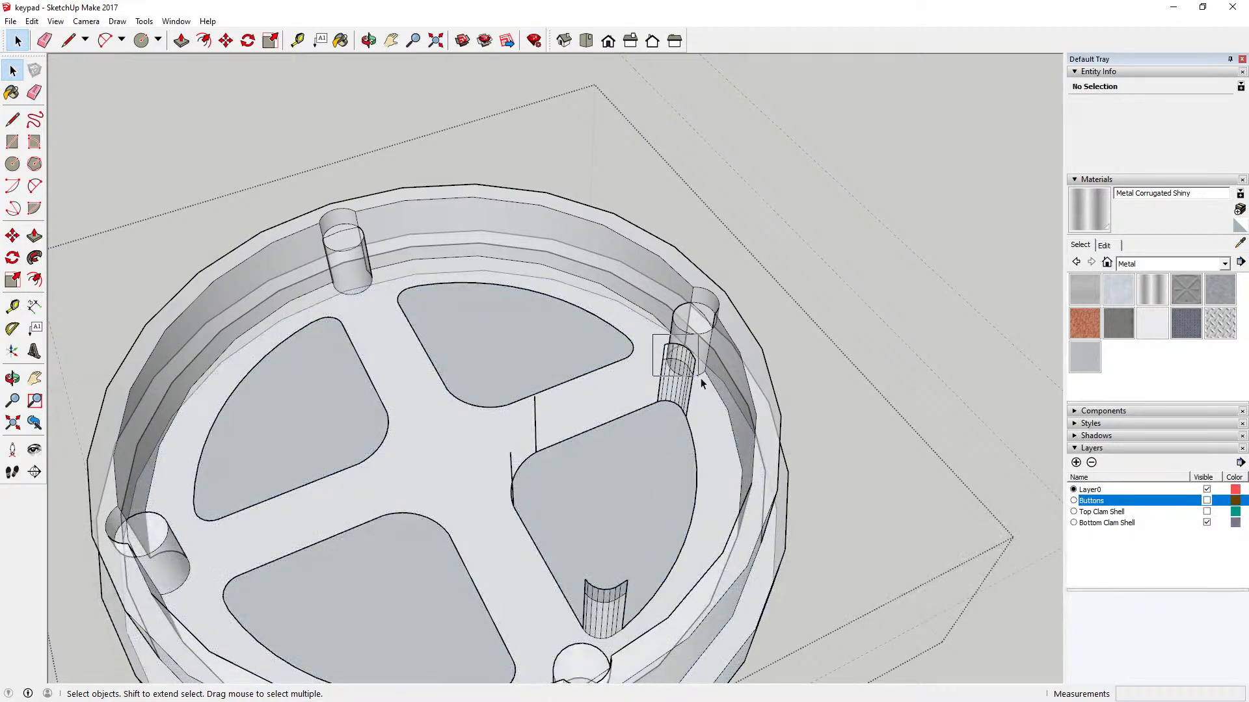
click(702, 379)
key(Delete)
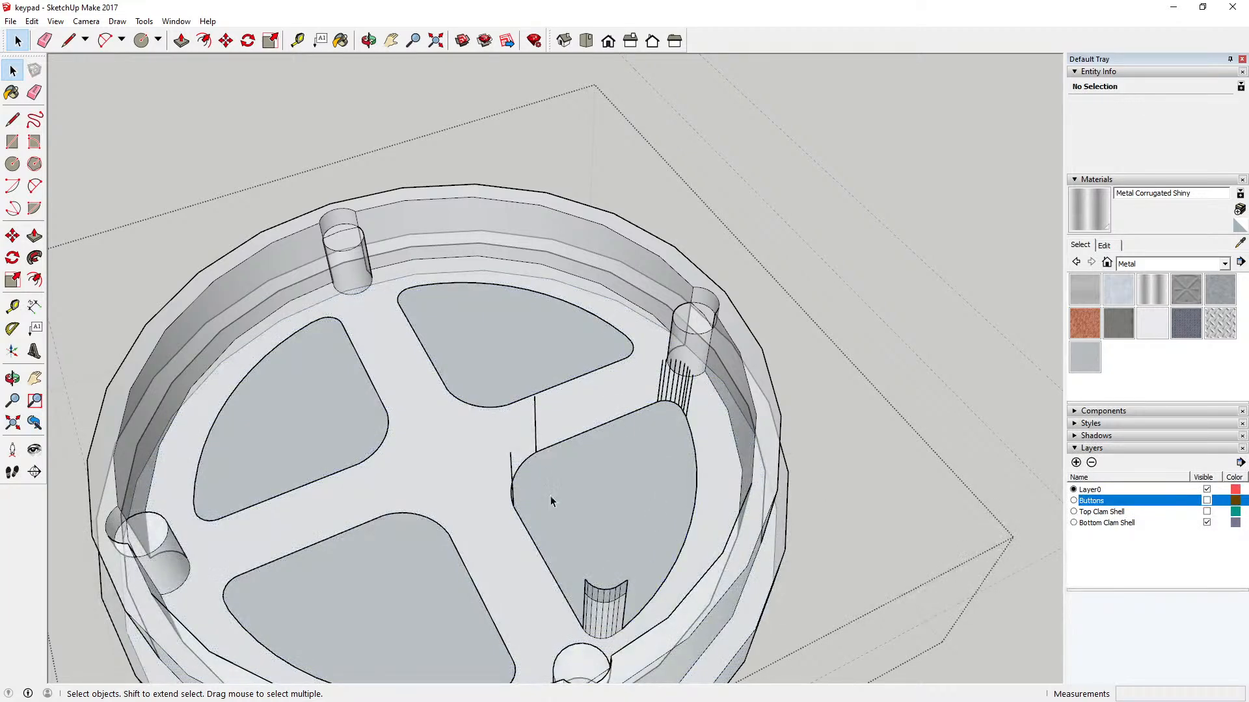
click(619, 608)
key(Delete)
Step: Delete the leftover vertical edges at the pocket's nearer outer corner and at its inner corner
click(588, 607)
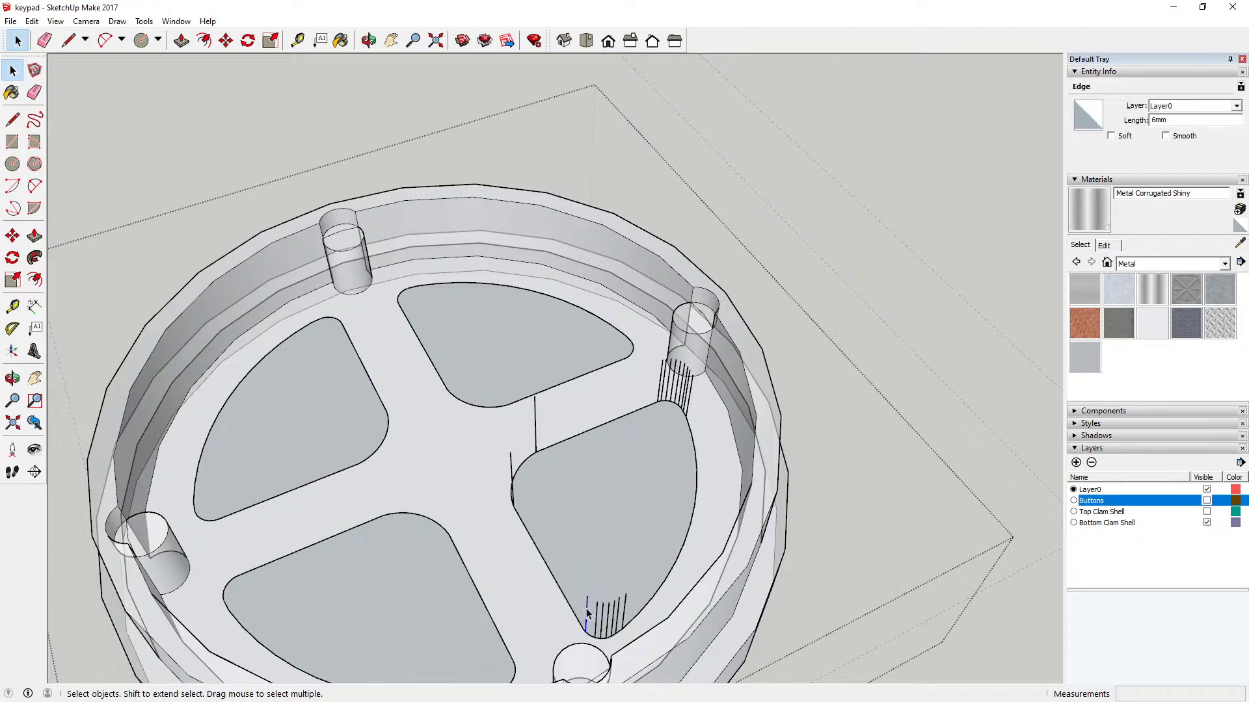
key(Delete)
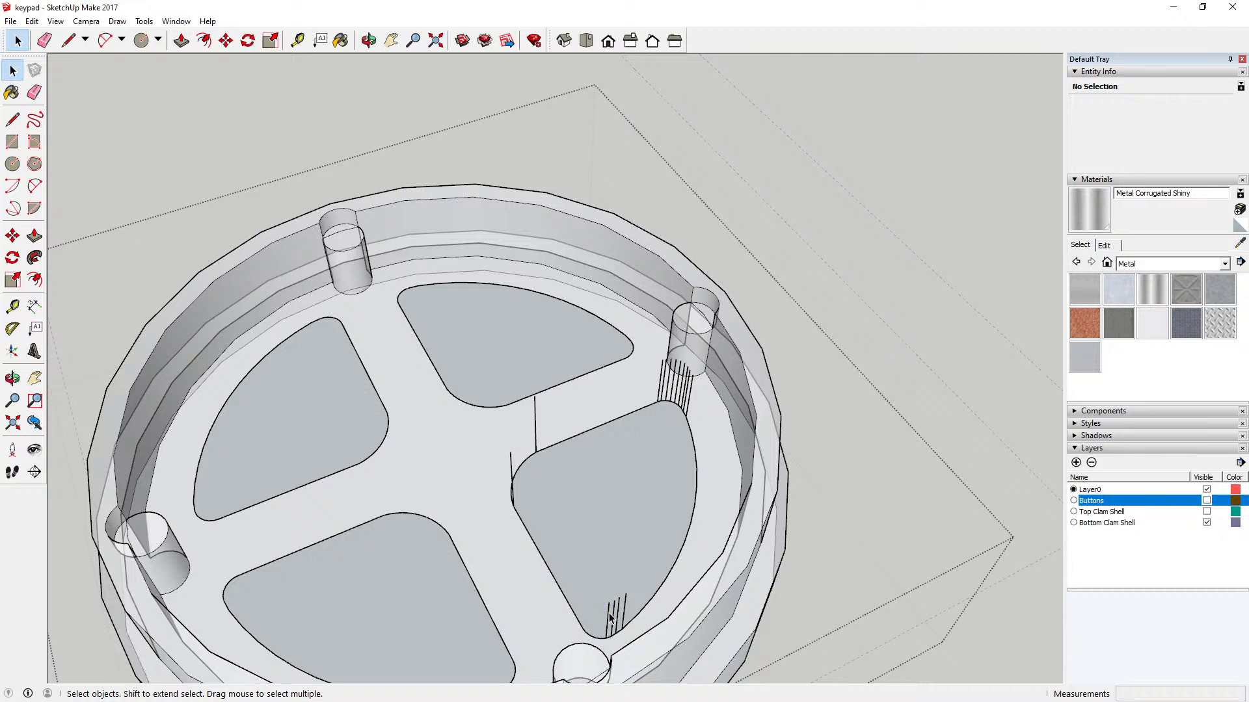
click(610, 615)
key(Delete)
click(614, 614)
key(Delete)
key(Delete)
key(Delete)
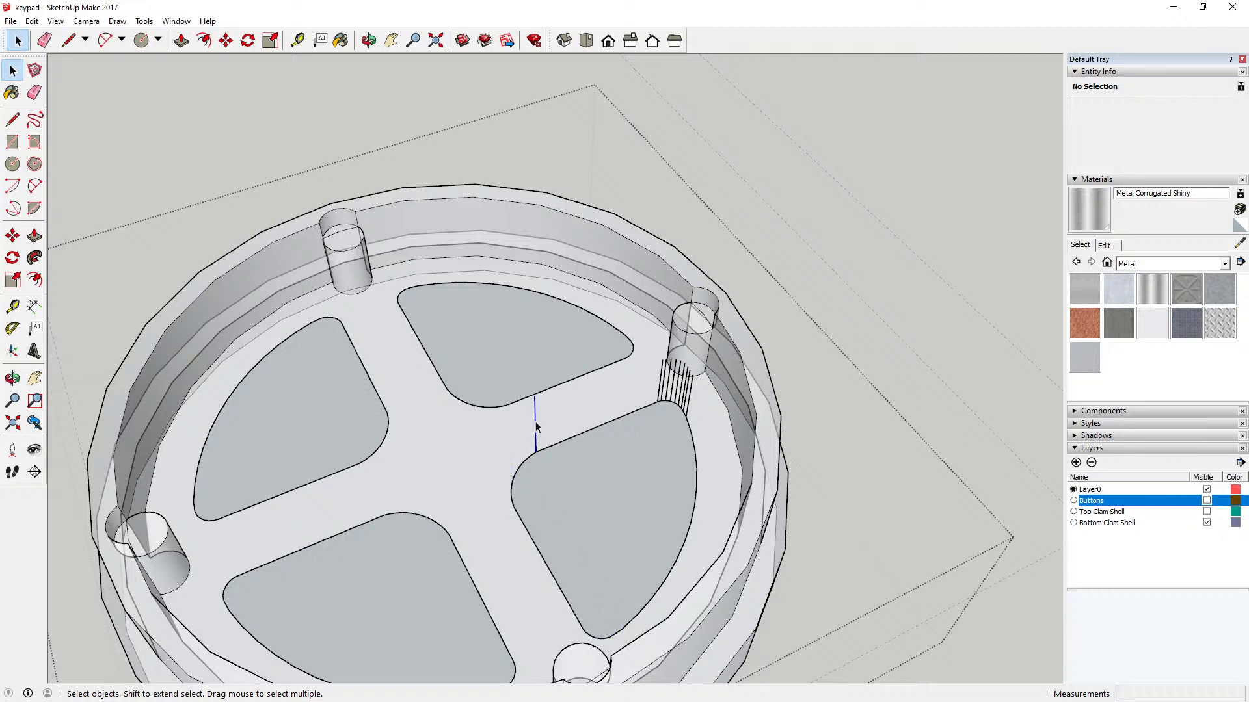
Step: Delete the remaining vertical edges at the pocket's other outer corner, beside the screw post
key(Delete)
key(Delete)
click(664, 378)
key(Delete)
key(Delete)
click(679, 388)
key(Delete)
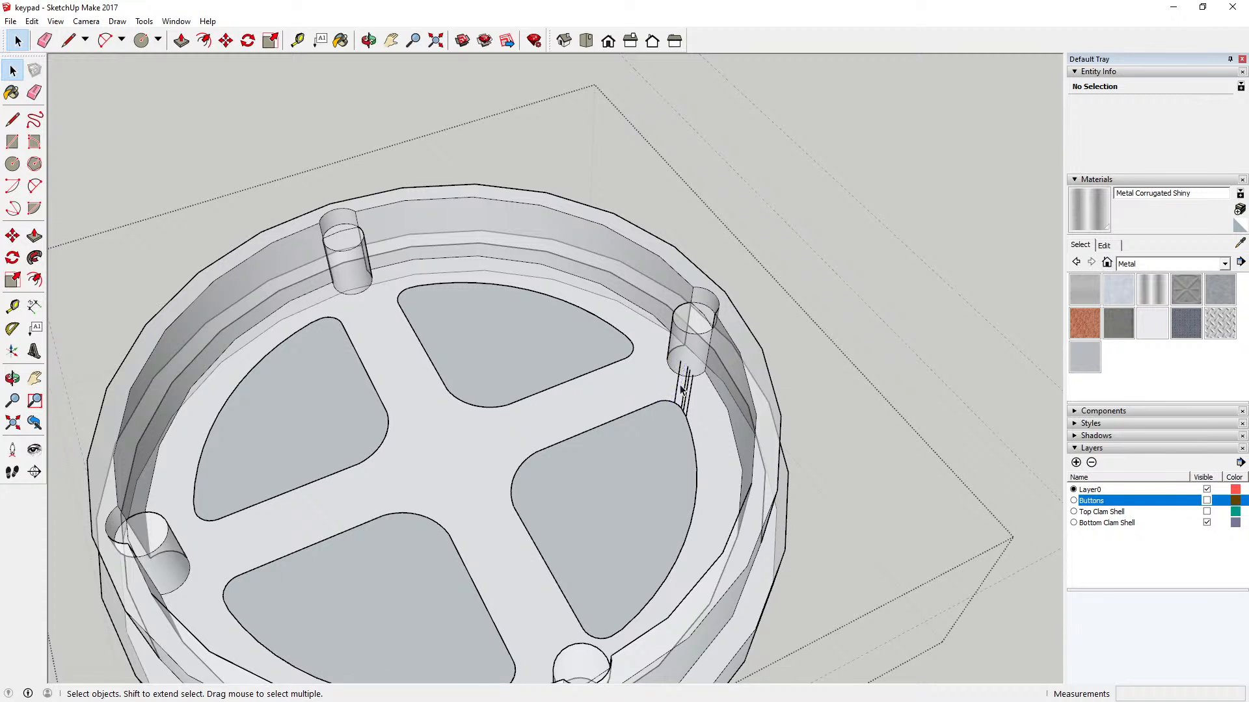
key(Delete)
click(688, 393)
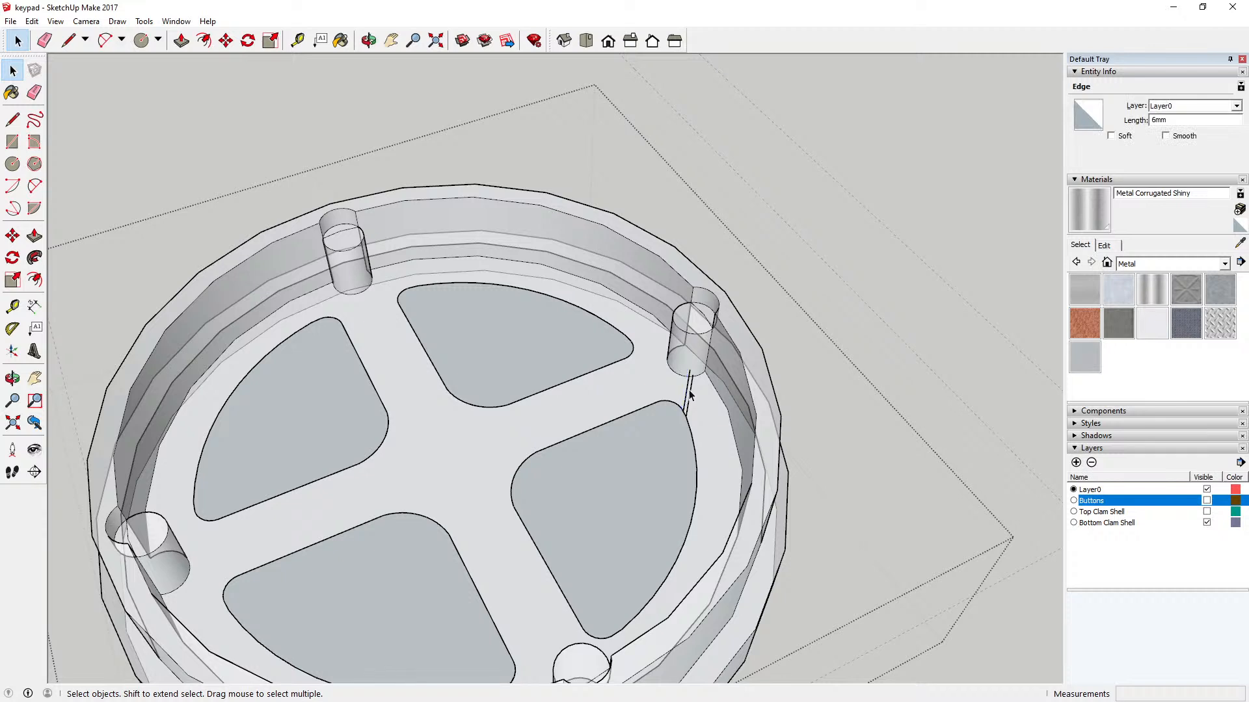
key(Delete)
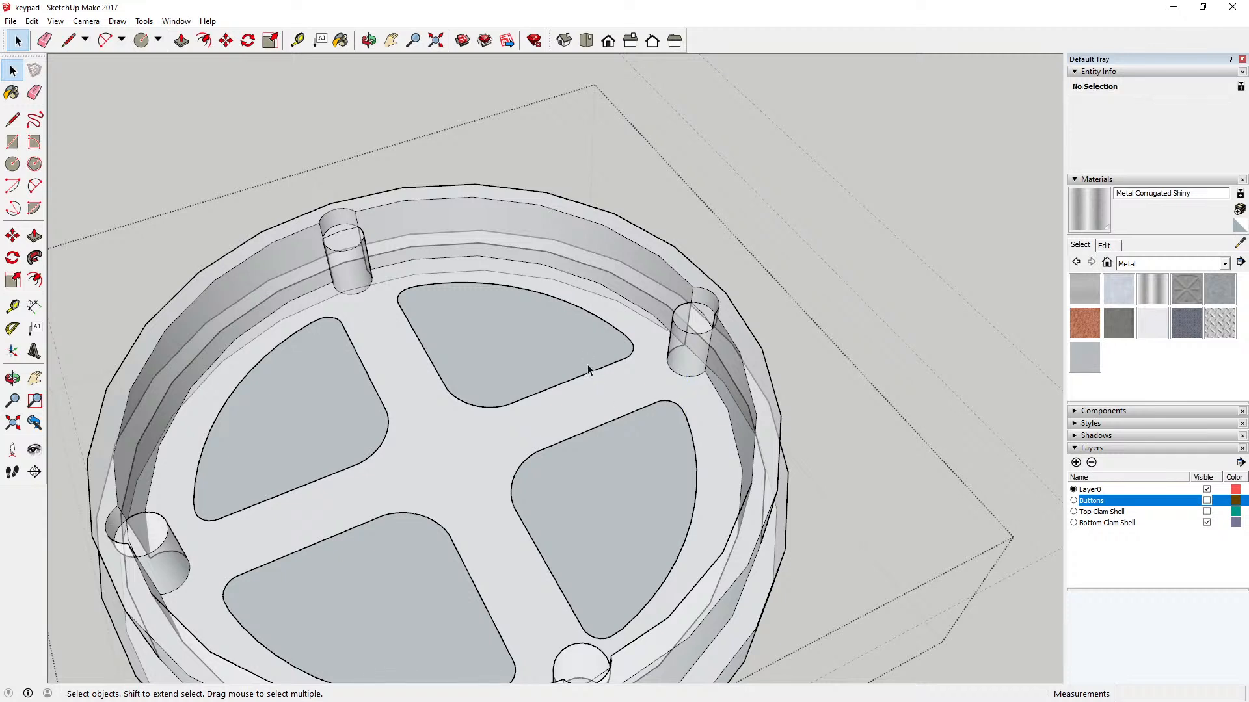
Step: Turn off the X-ray face style so the clam shell is shown with opaque faces
click(370, 43)
drag(549, 246, 477, 258)
scroll(459, 235, down, 4)
drag(521, 317, 390, 322)
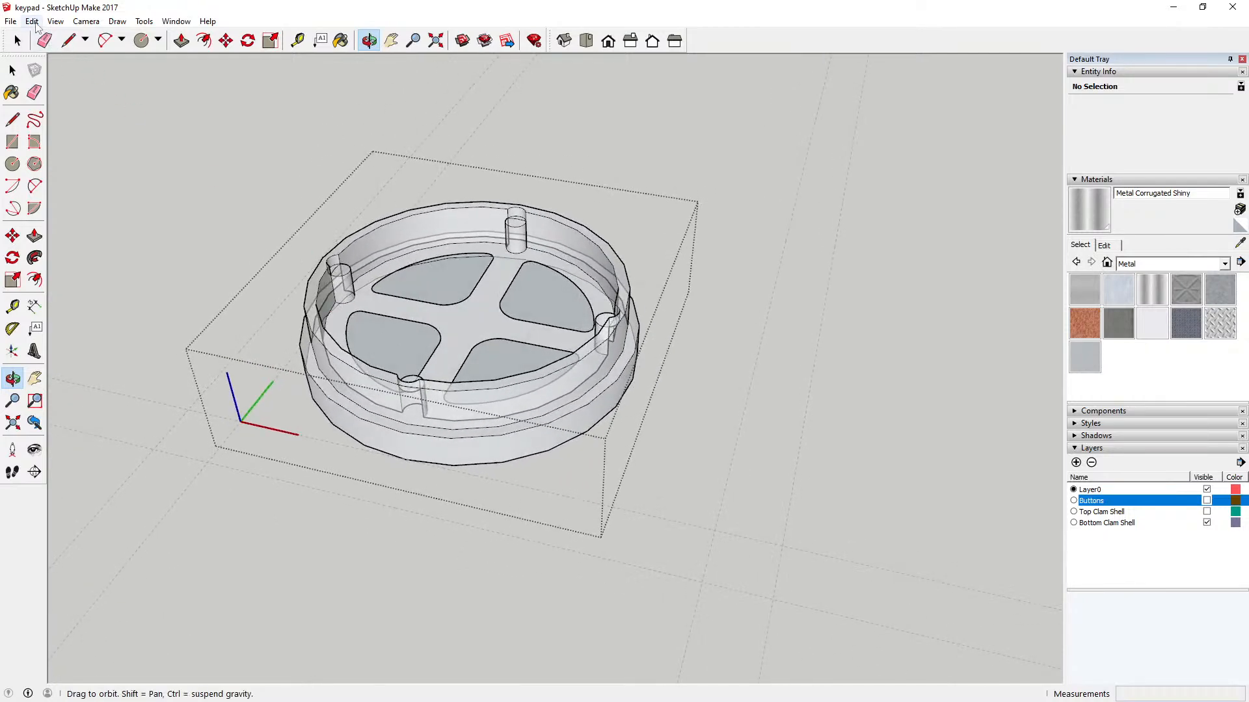
click(55, 20)
mouse_move(107, 190)
click(185, 190)
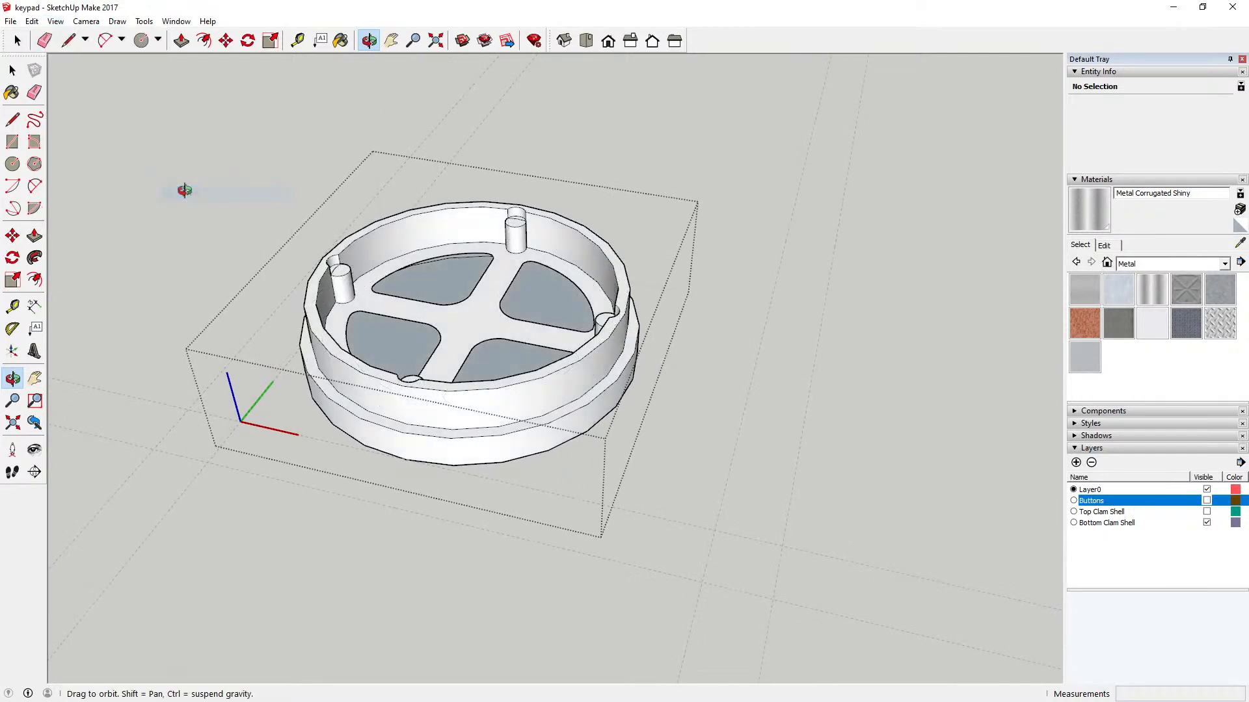
Step: Delete the red-axis straight edge of the back-left pocket outline and redraw it, about 13 mm long, to rebuild its floor face
drag(402, 320, 492, 295)
drag(420, 352, 416, 415)
scroll(440, 370, up, 5)
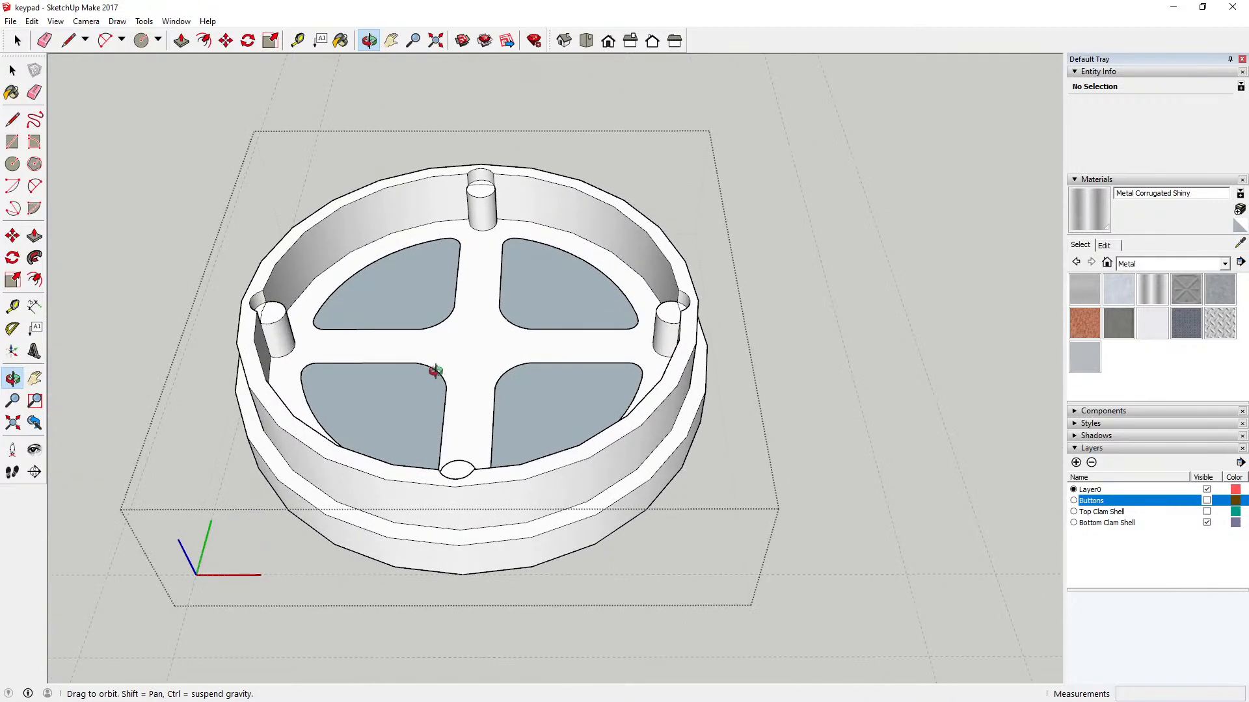
scroll(430, 380, down, 5)
drag(430, 380, 429, 262)
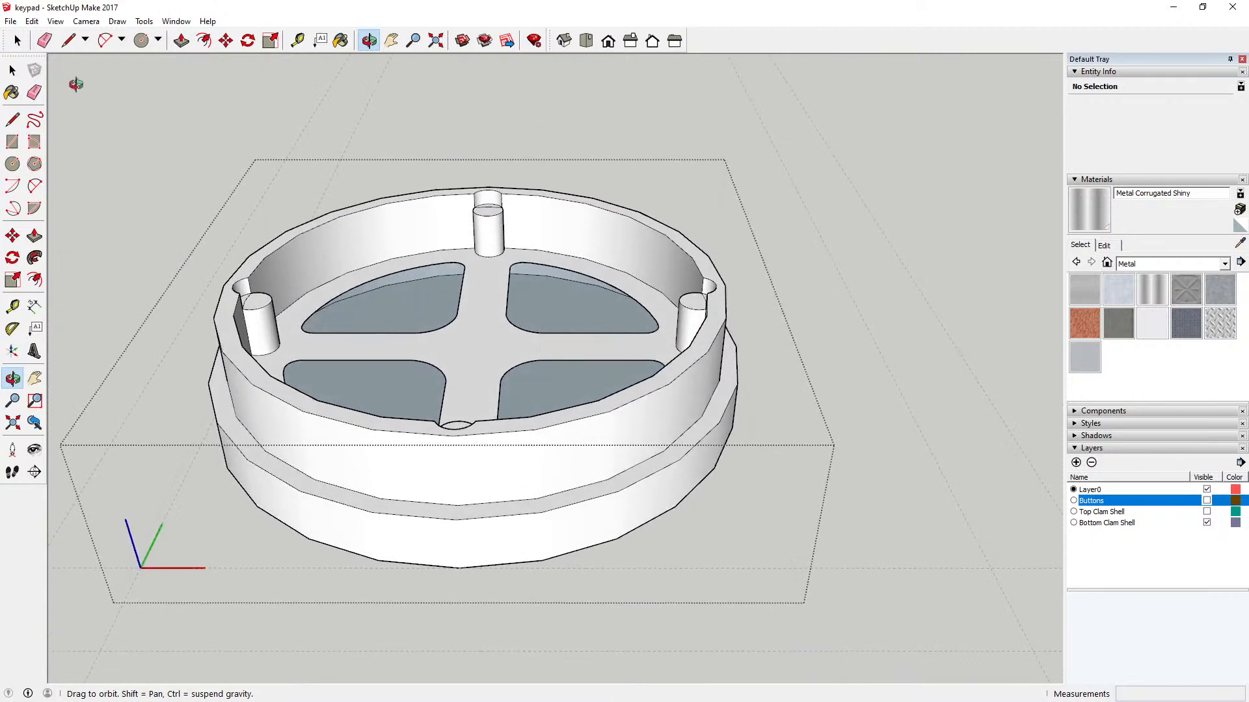
key(space)
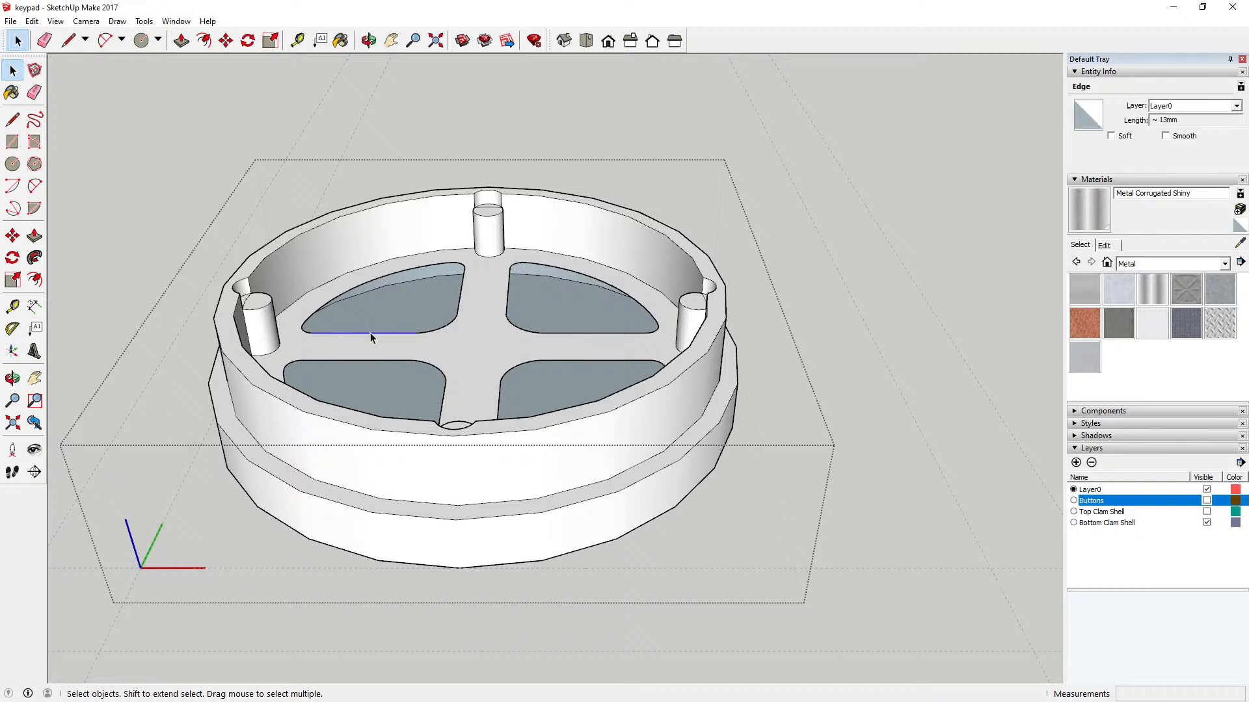
key(Delete)
key(l)
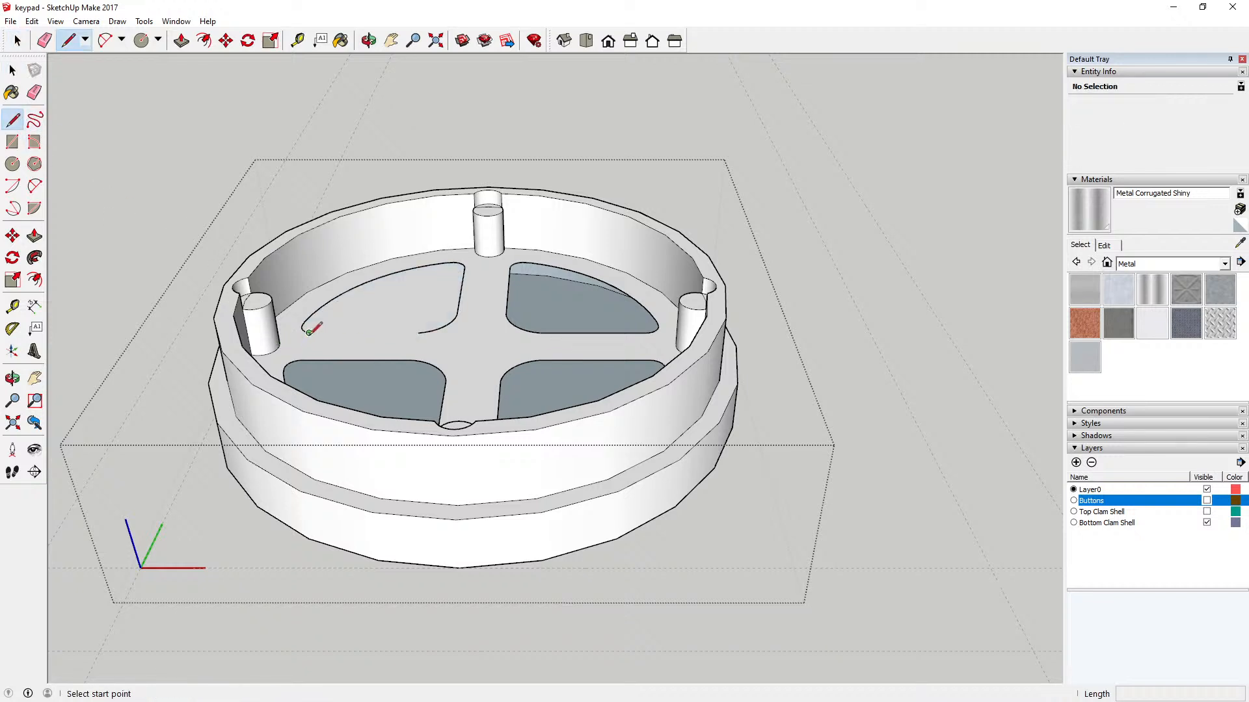
click(305, 333)
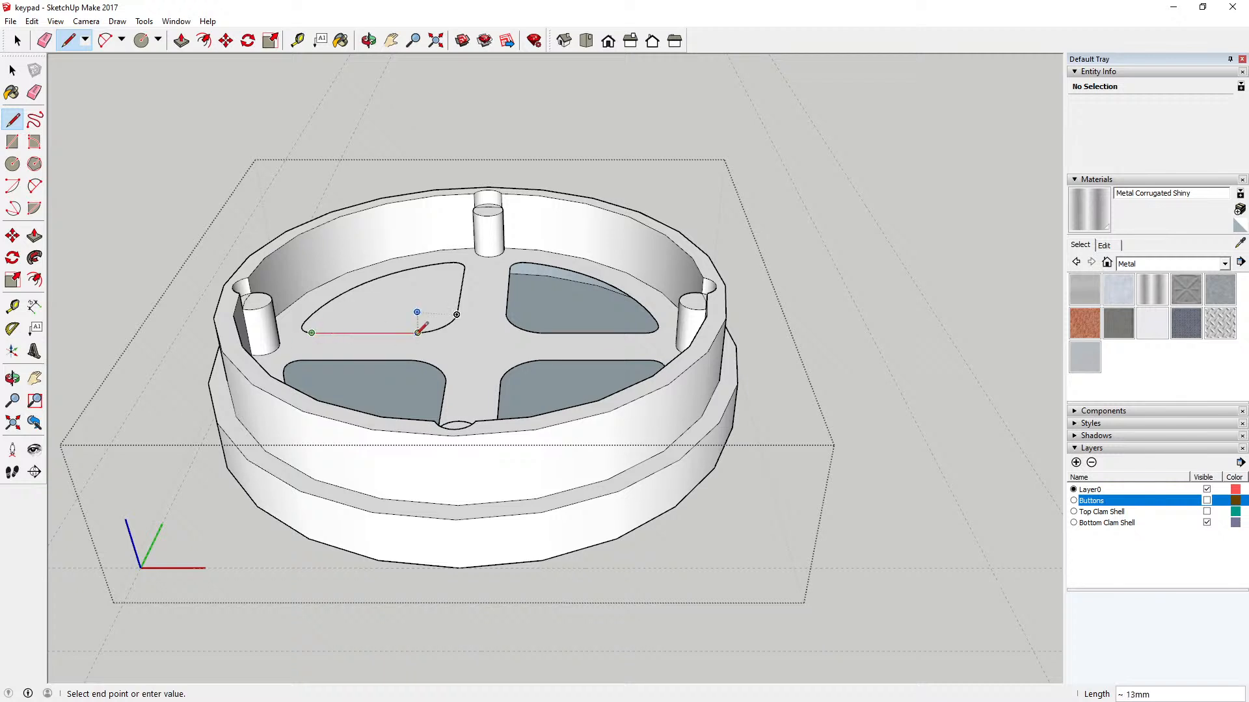
click(419, 333)
key(space)
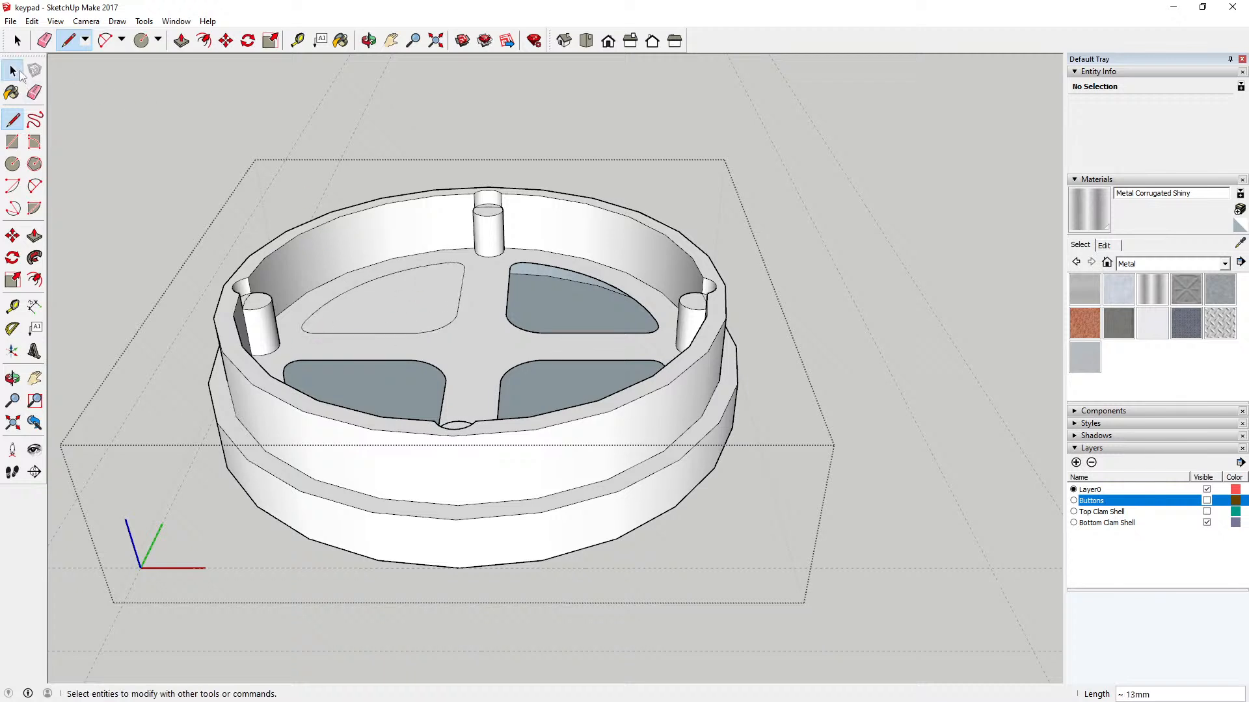
Step: Delete the matching red-axis straight edges of the other three pocket outlines on the floor
key(Delete)
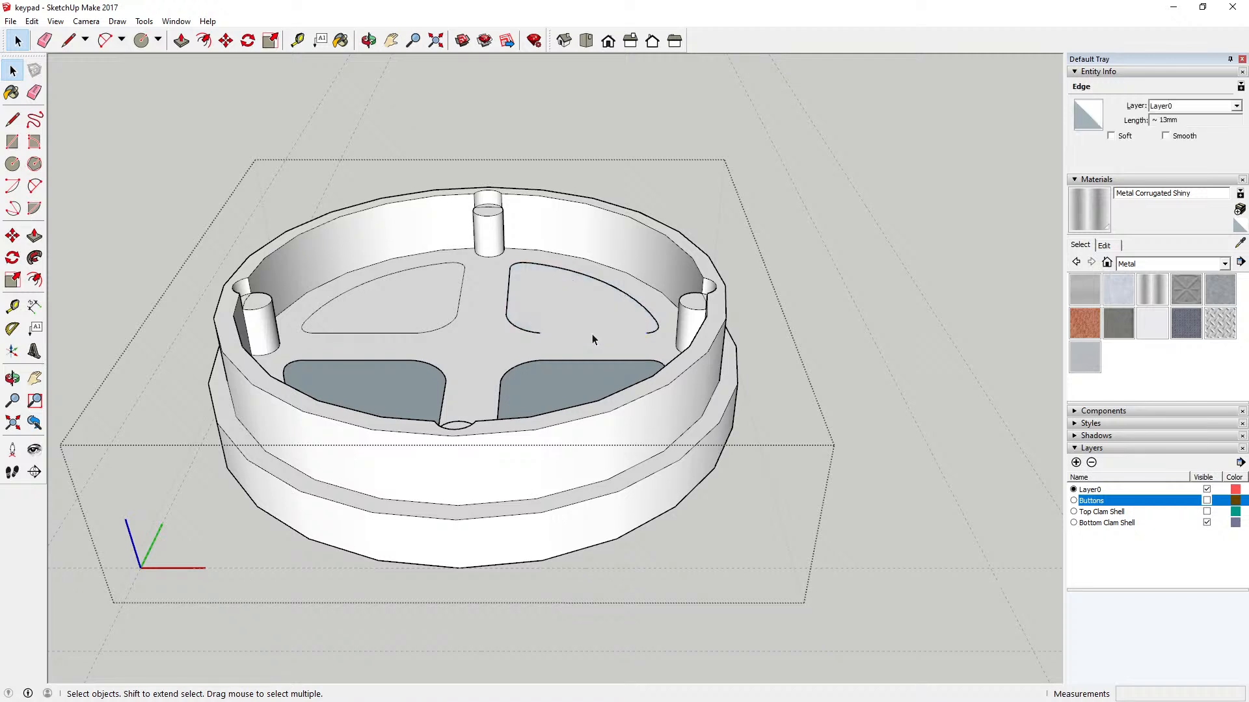
click(565, 362)
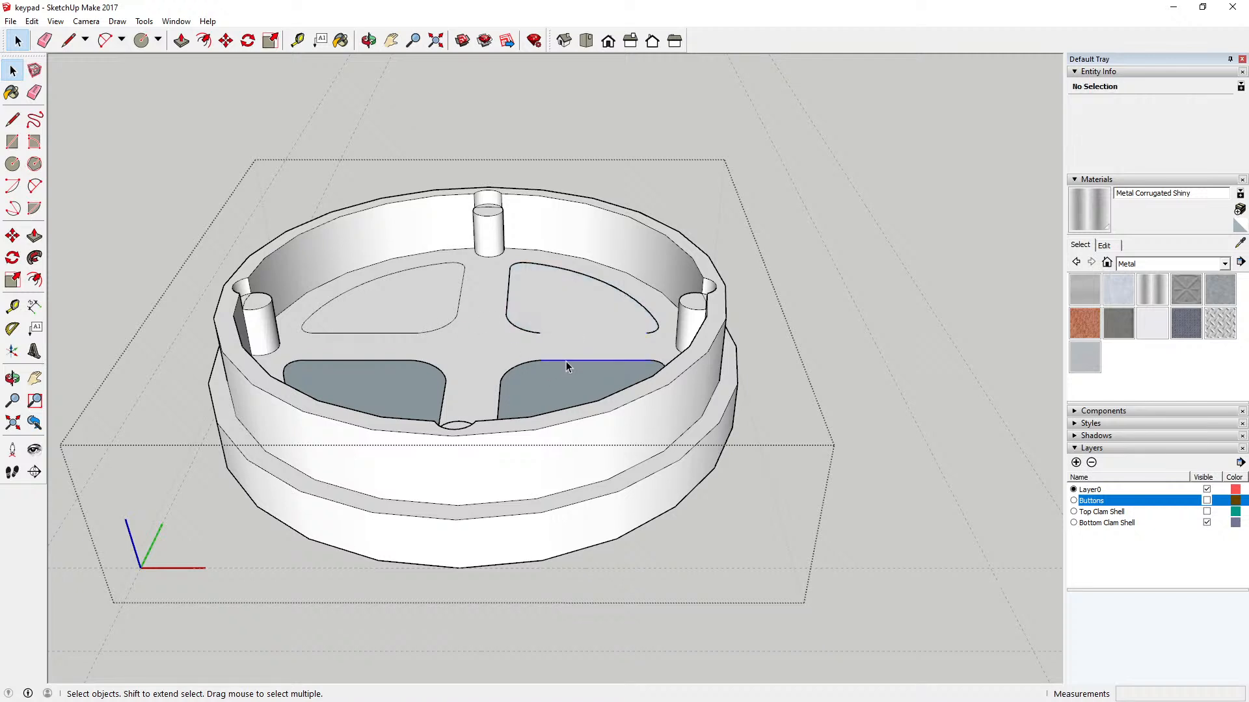
key(Delete)
click(376, 361)
key(Delete)
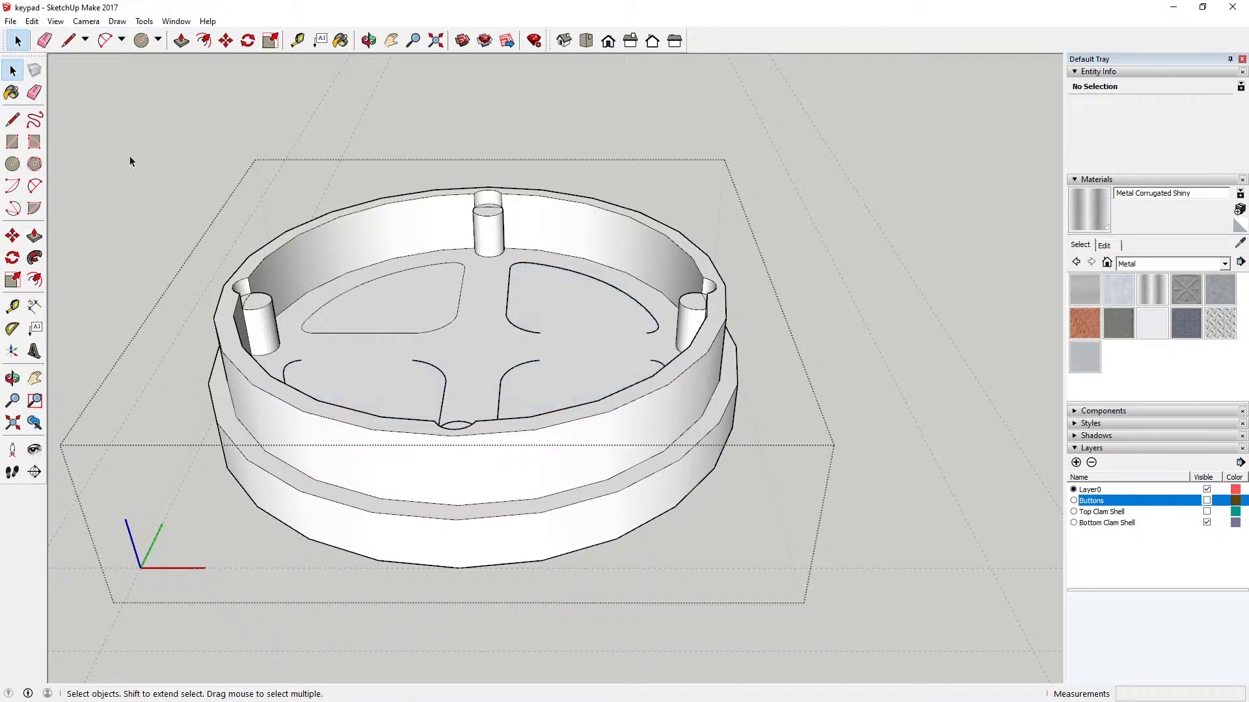
Step: Redraw the three missing straight edges, about 13 mm long each, between the open ends of their pocket outlines
key(l)
click(540, 332)
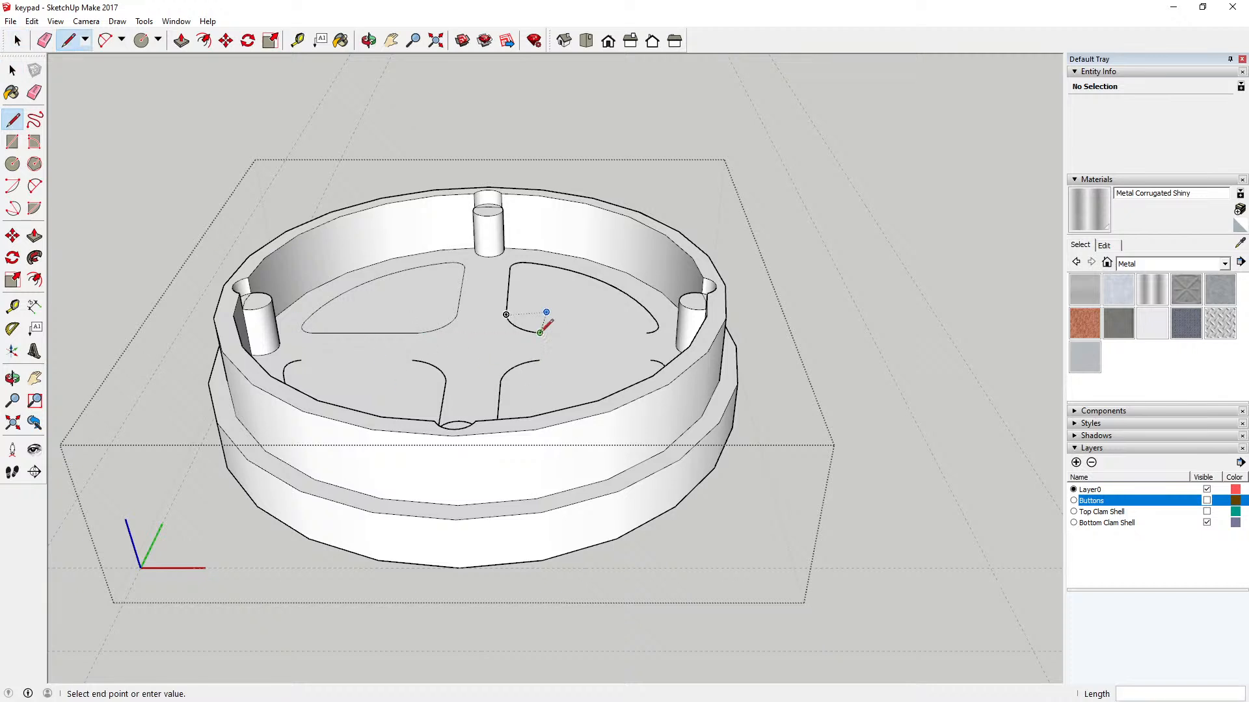
click(646, 333)
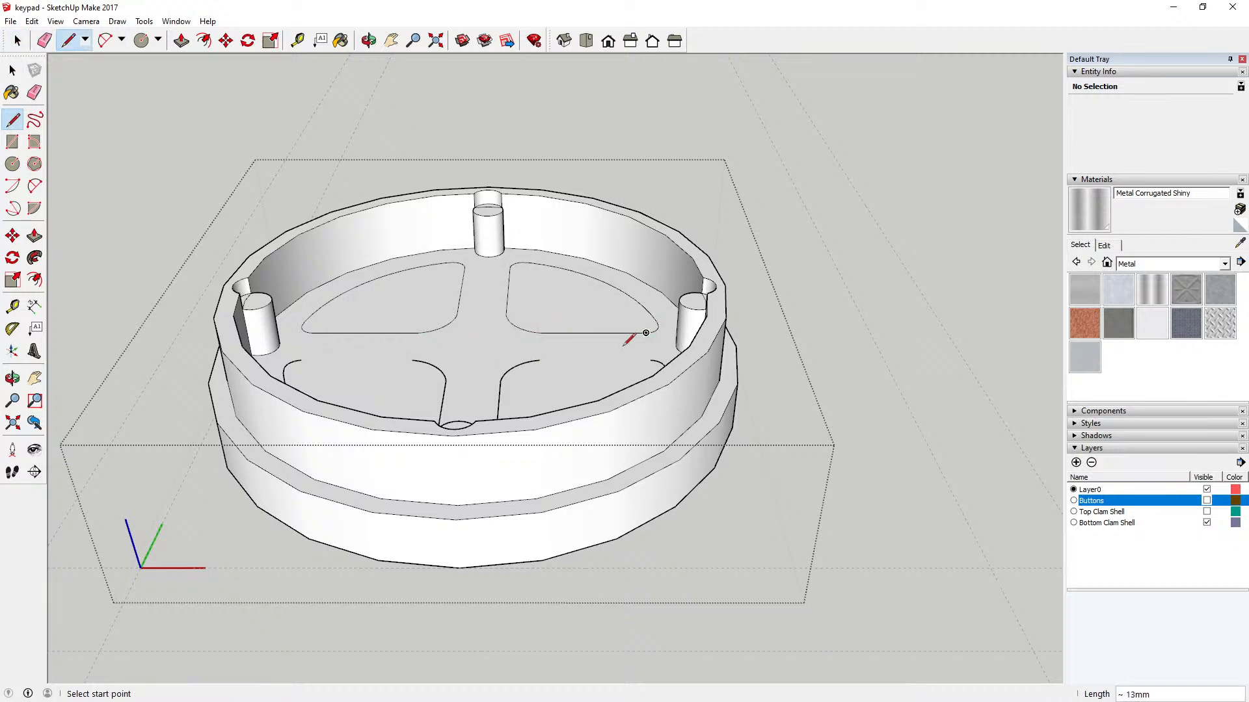
click(545, 360)
click(649, 360)
click(299, 361)
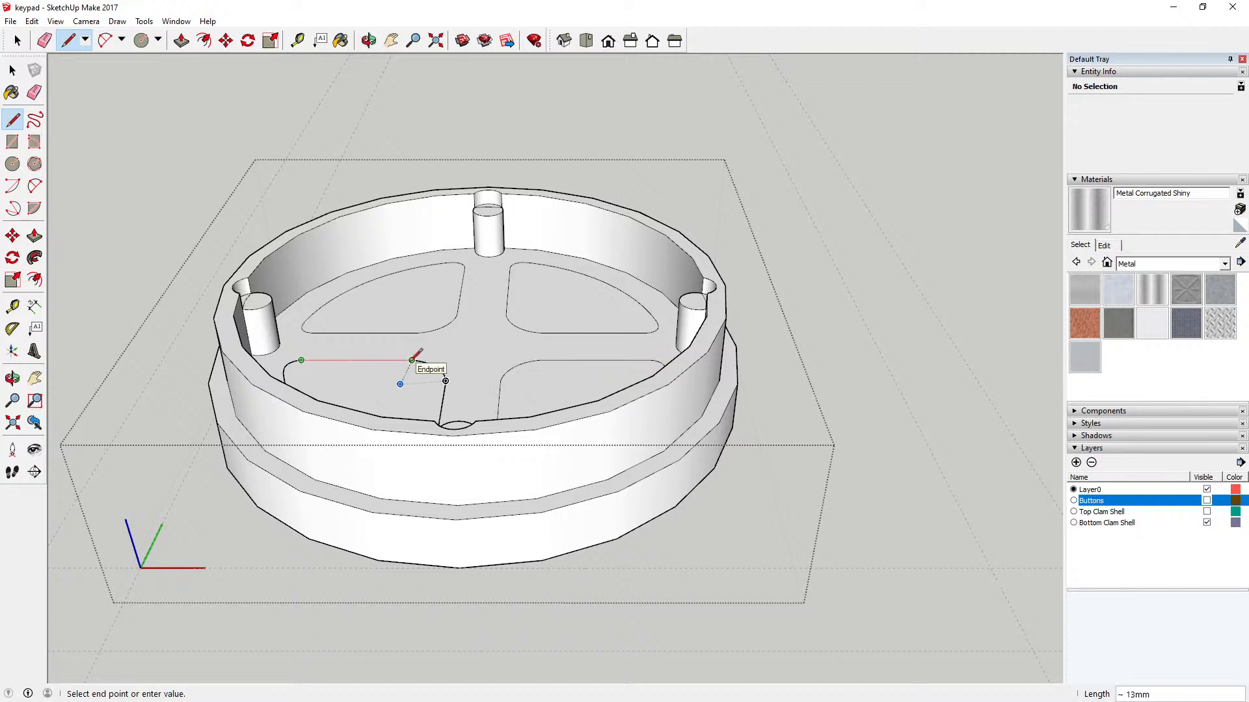
click(412, 360)
key(space)
Step: Select the four pocket floor faces and the surrounding floor one by one to check them, and close the component
click(368, 40)
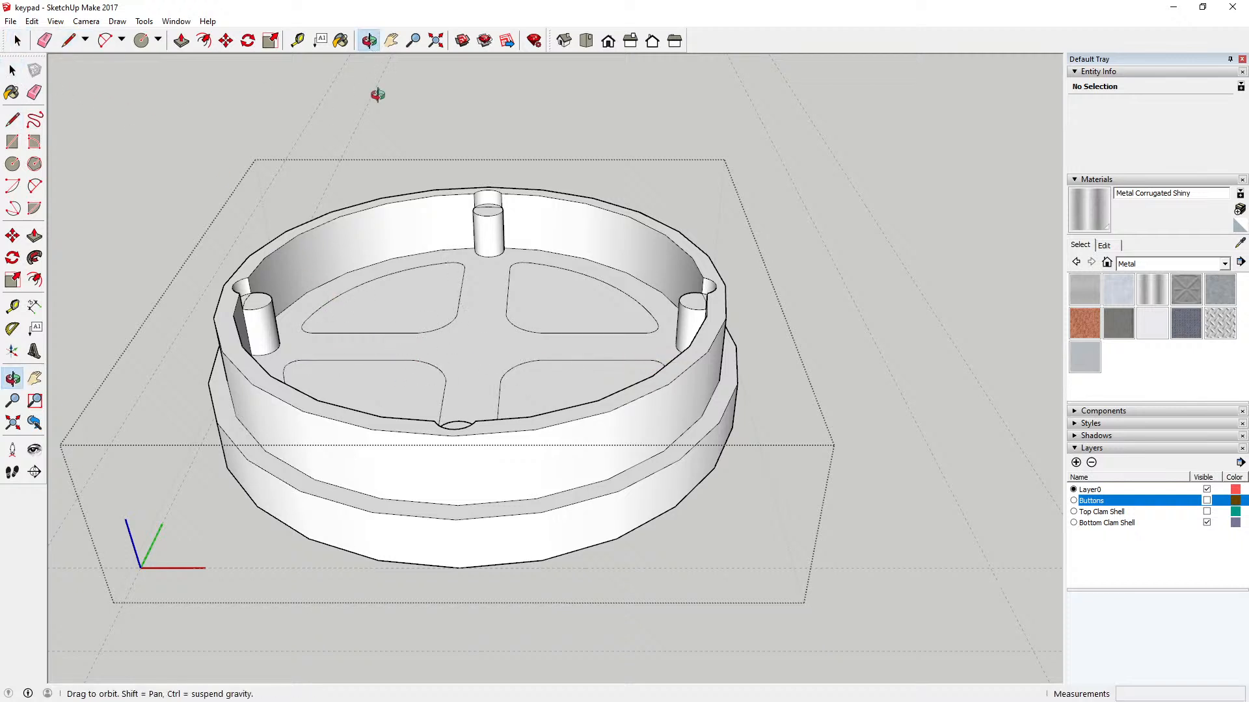
drag(377, 97, 390, 312)
click(12, 71)
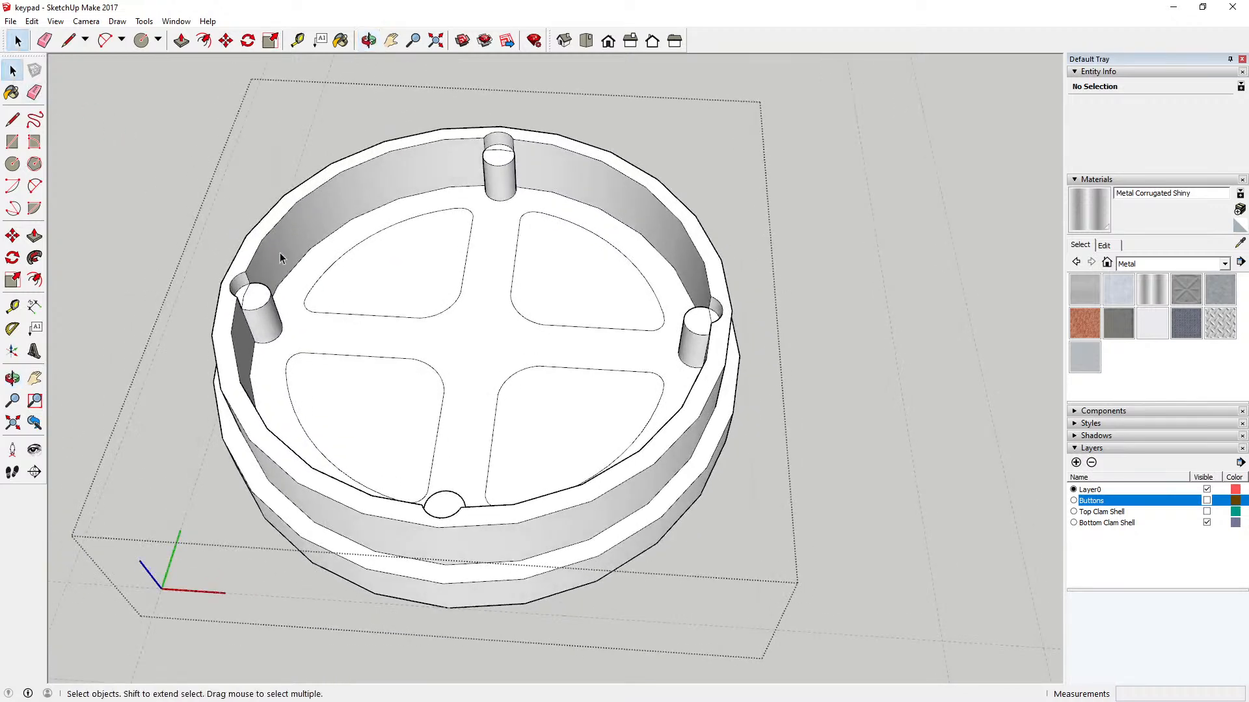
click(404, 303)
click(411, 375)
click(580, 300)
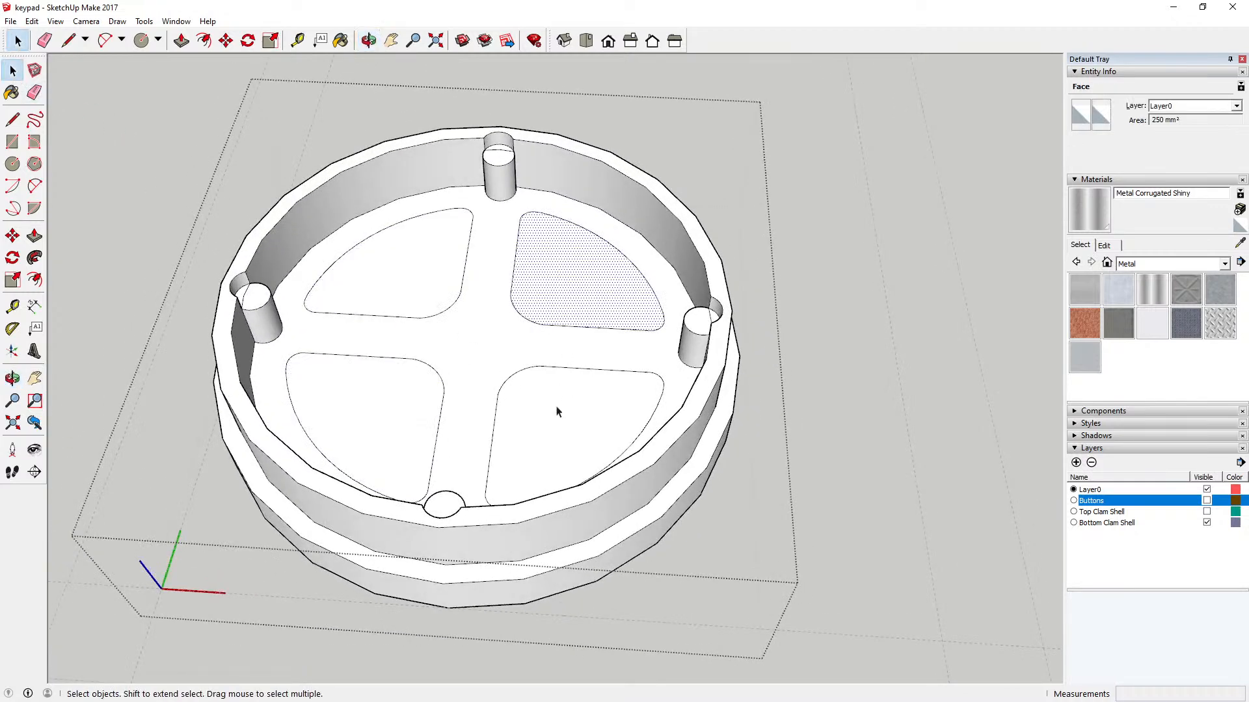
click(558, 413)
click(498, 358)
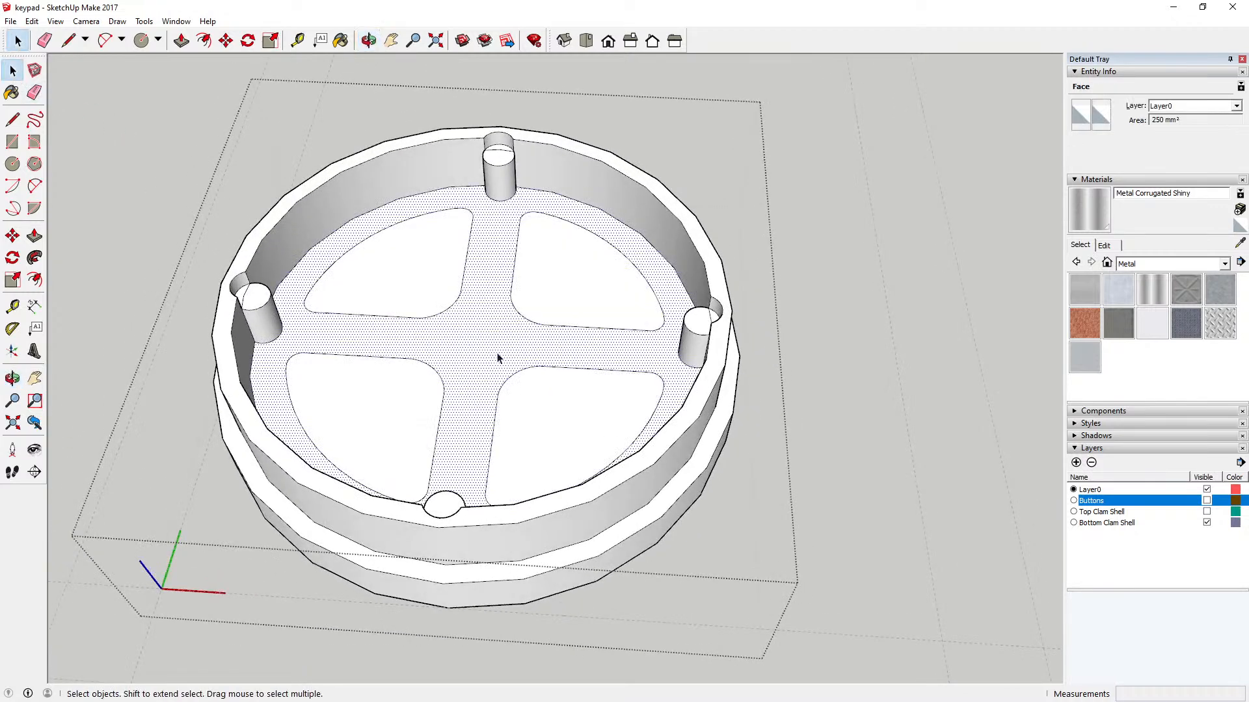
click(171, 136)
Step: Open the bottom clam shell component for editing and delete the arc crossing the top face of its left post
click(12, 378)
drag(416, 306, 414, 455)
drag(338, 418, 401, 455)
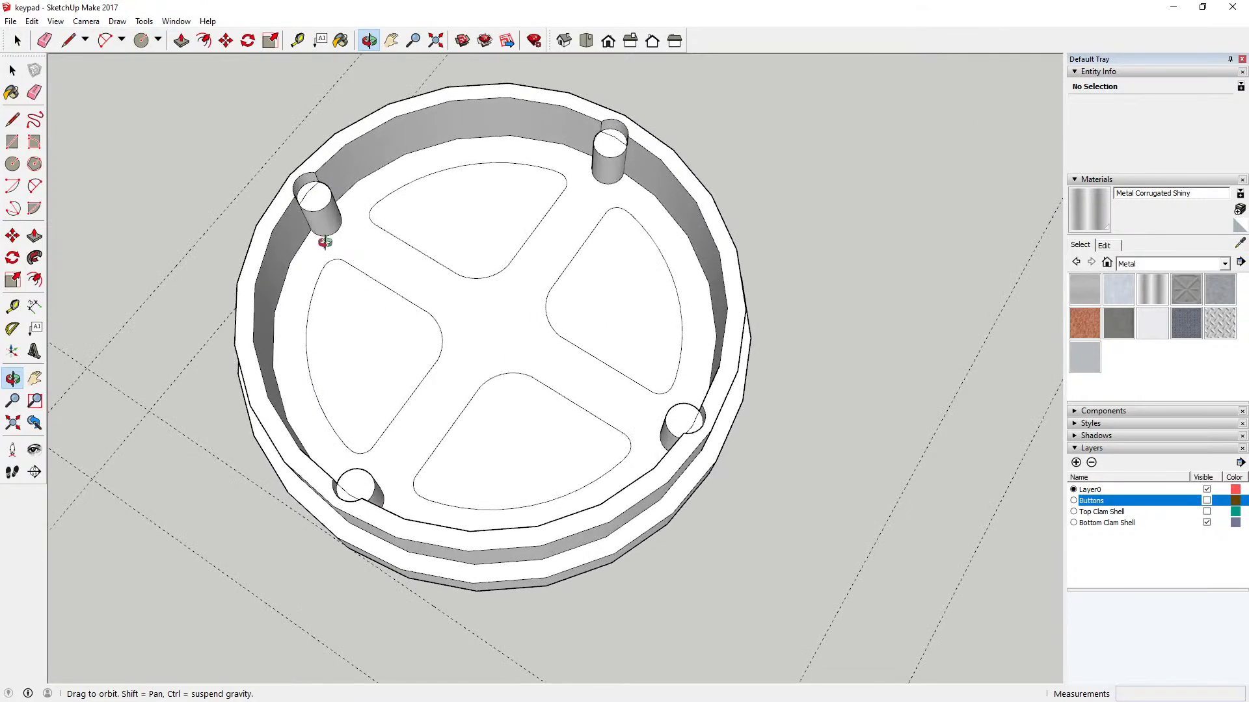
drag(324, 242, 387, 207)
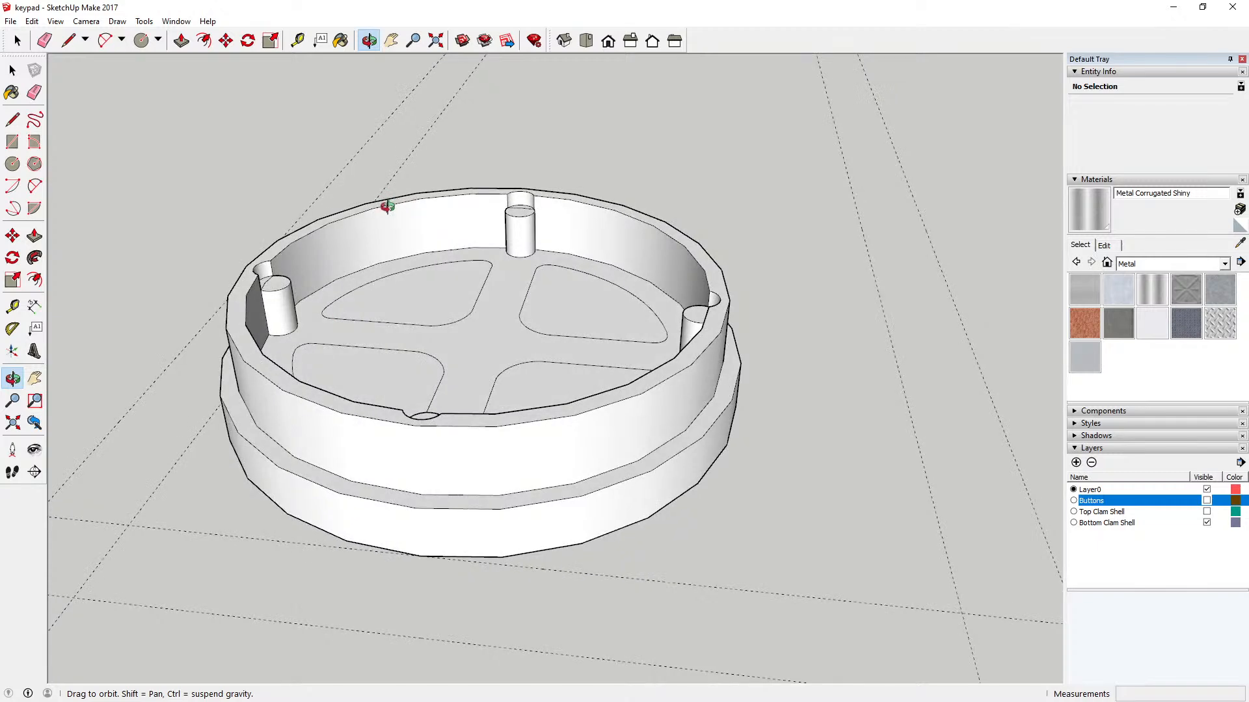
mouse_move(312, 279)
mouse_down()
mouse_move(314, 267)
mouse_move(289, 298)
mouse_move(306, 302)
mouse_up()
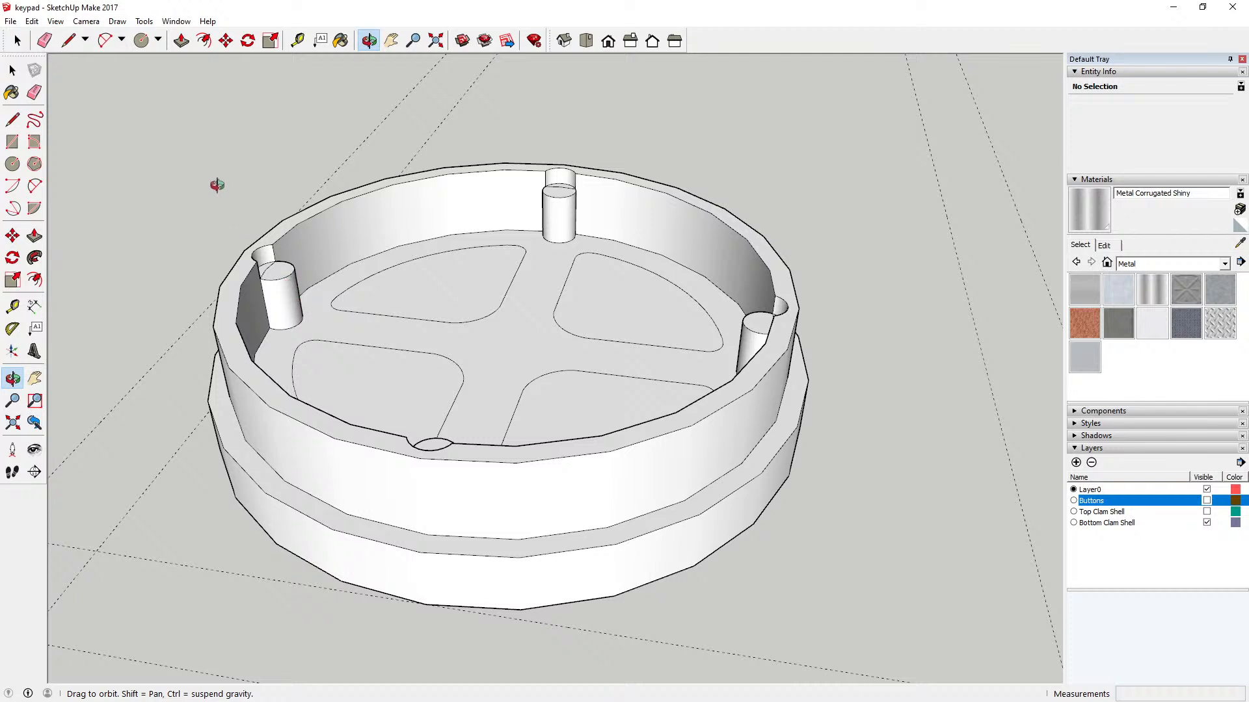
click(181, 41)
key(space)
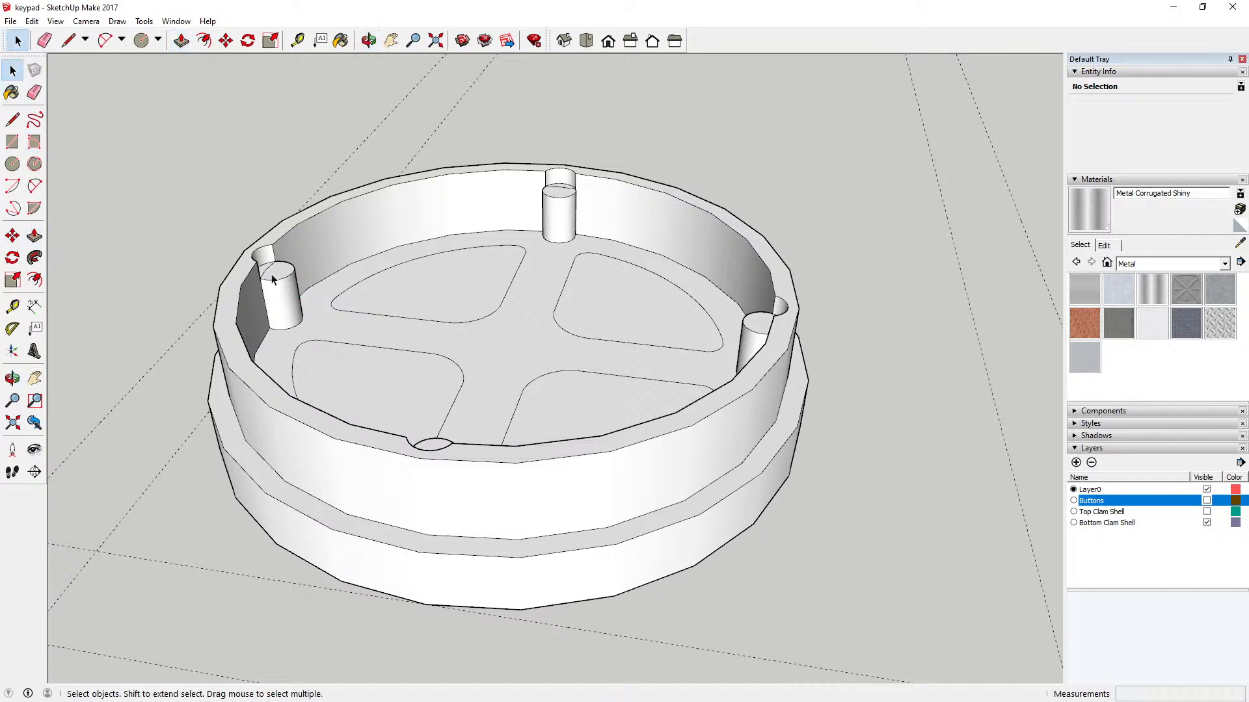
click(269, 272)
triple_click(271, 273)
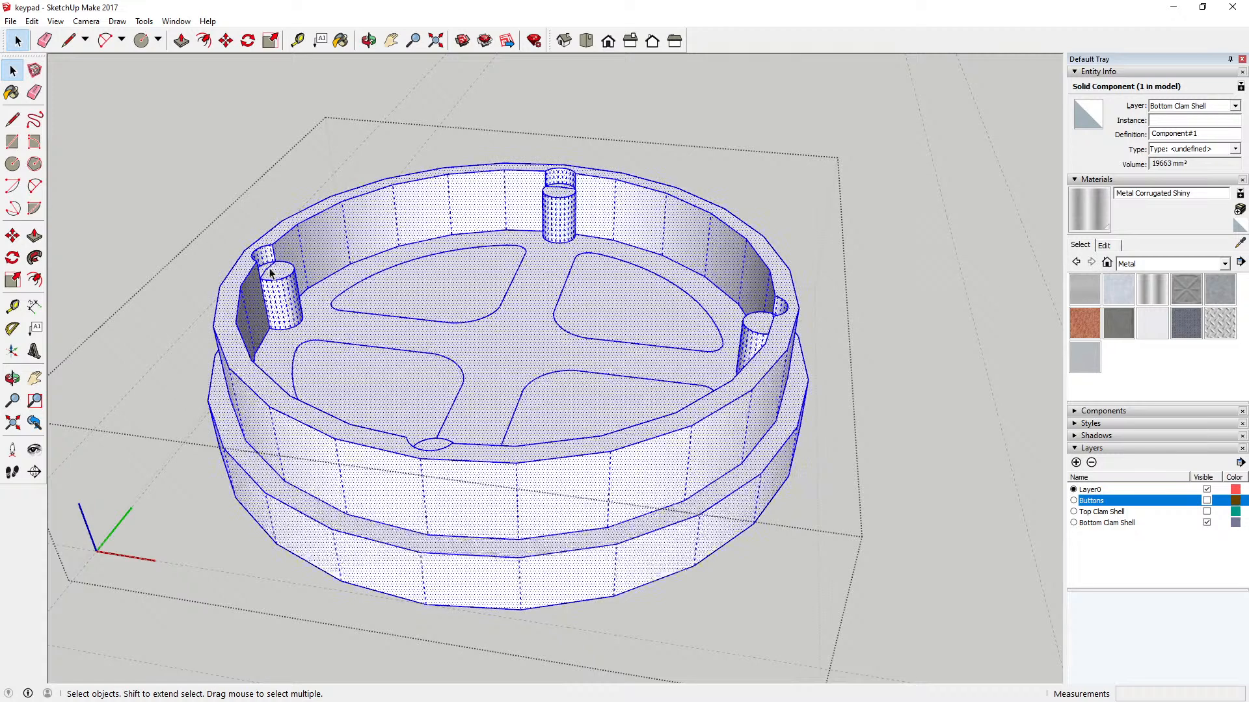
click(271, 274)
key(Delete)
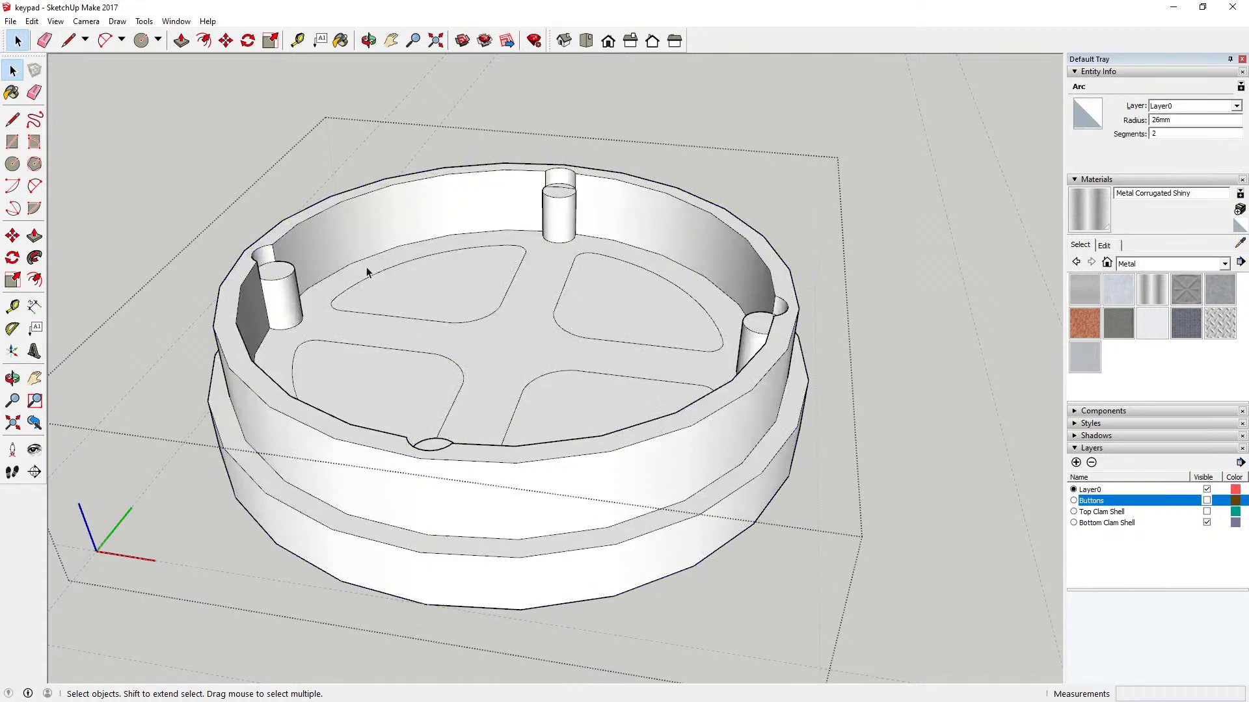
Step: Delete the arcs crossing the top faces of the other three posts
click(556, 189)
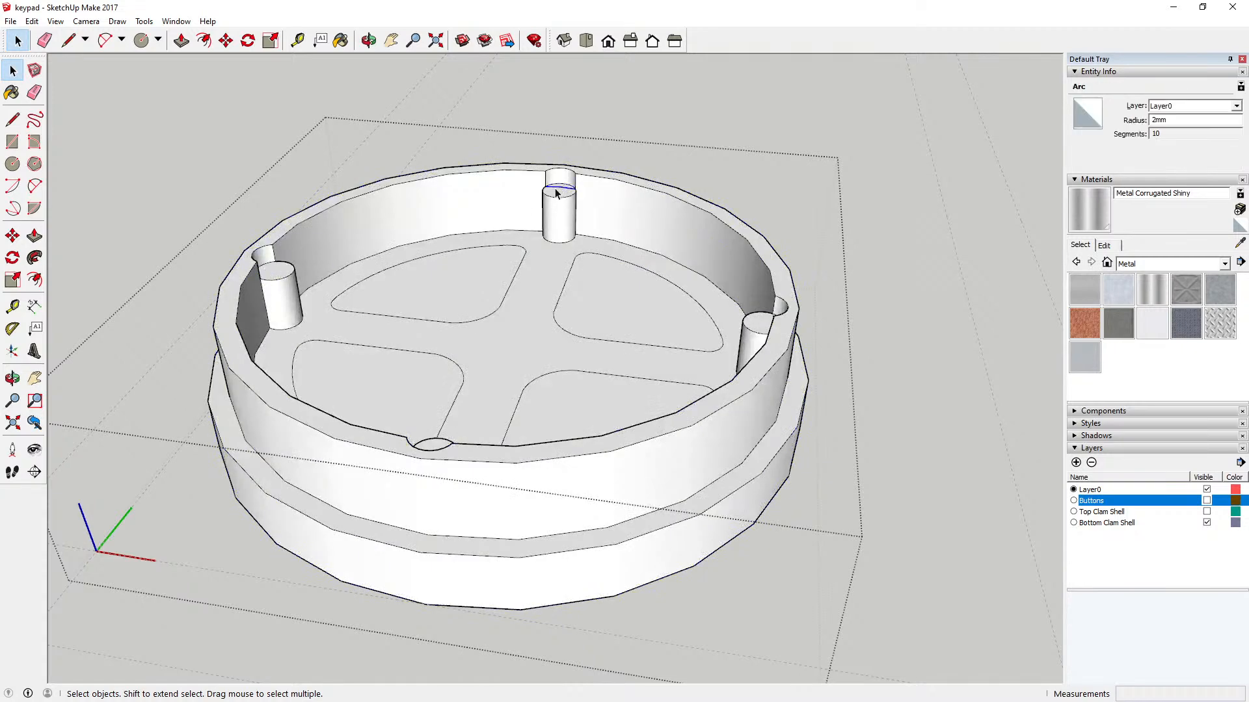
key(Delete)
key(o)
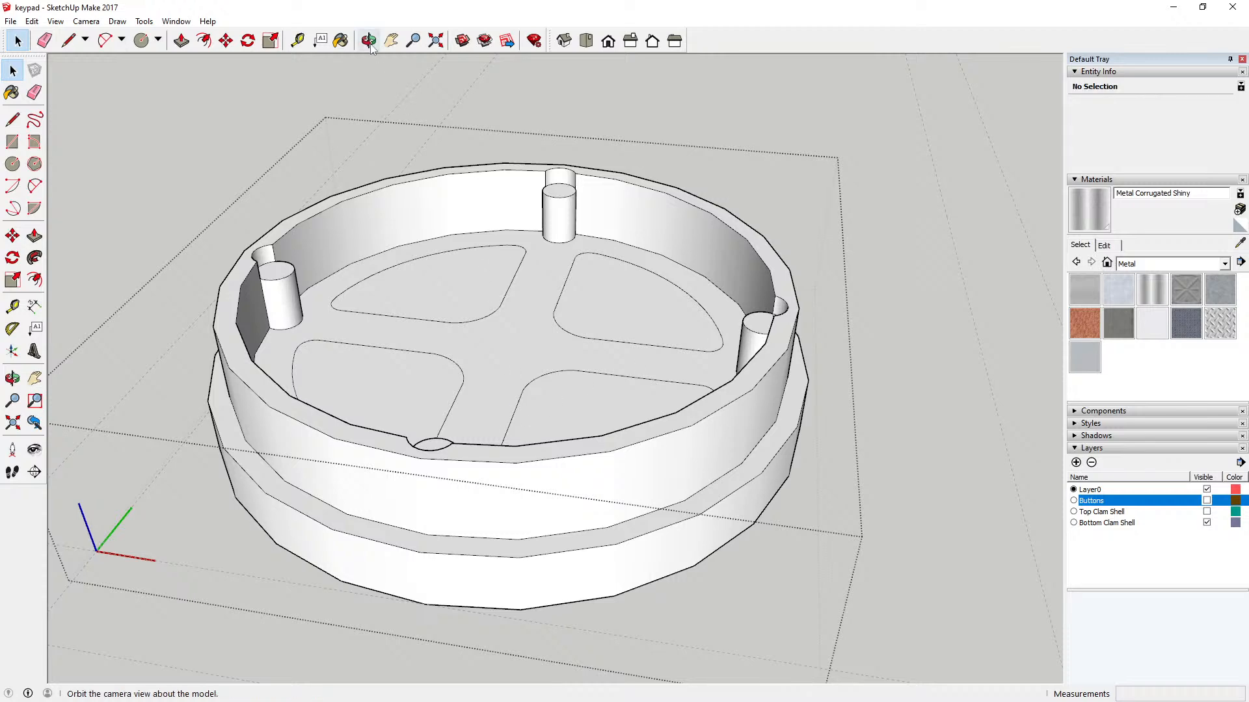
drag(490, 256, 286, 481)
key(space)
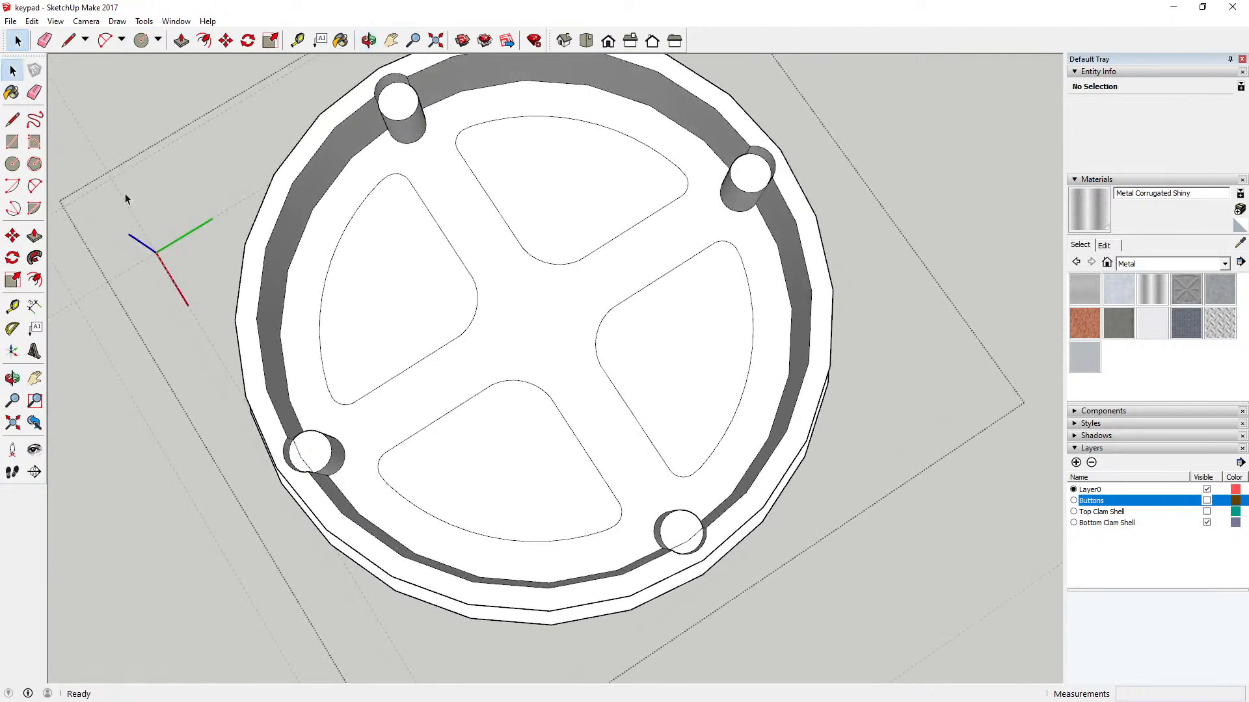
click(305, 467)
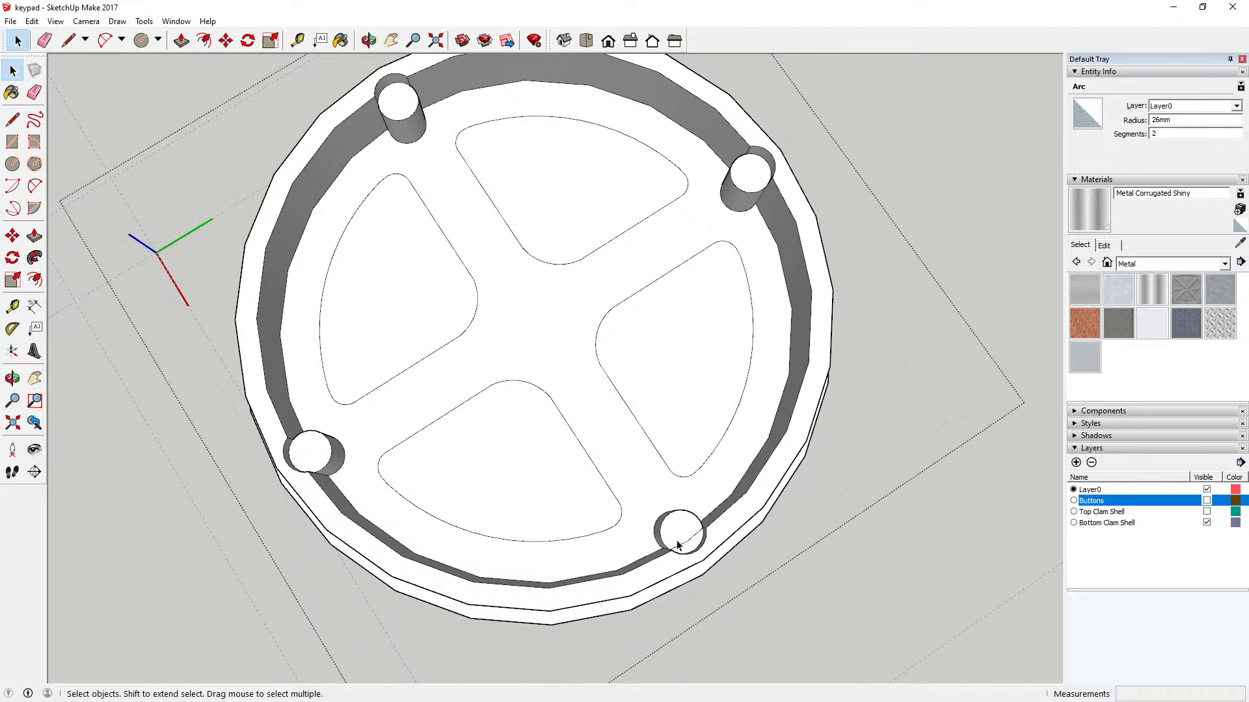
key(Delete)
key(Delete)
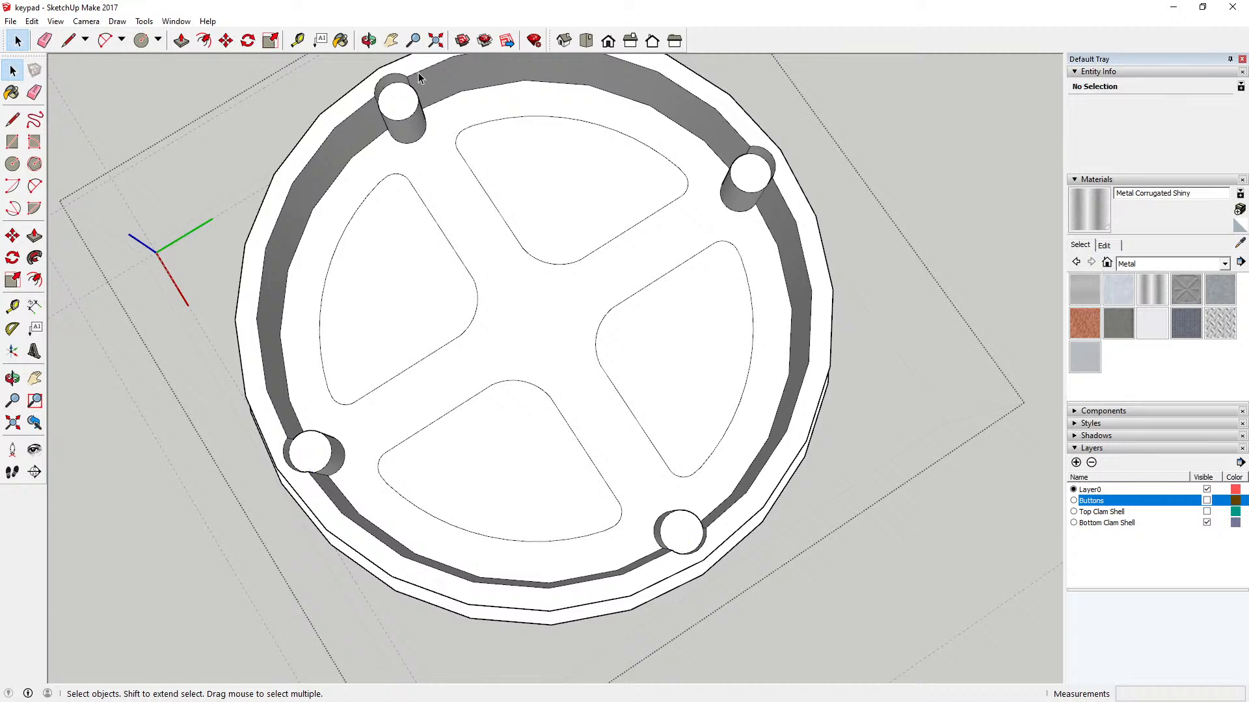
Step: Push the top faces of three of the posts down 6 mm, flush with the shell floor
click(368, 40)
drag(430, 82, 410, 242)
click(182, 40)
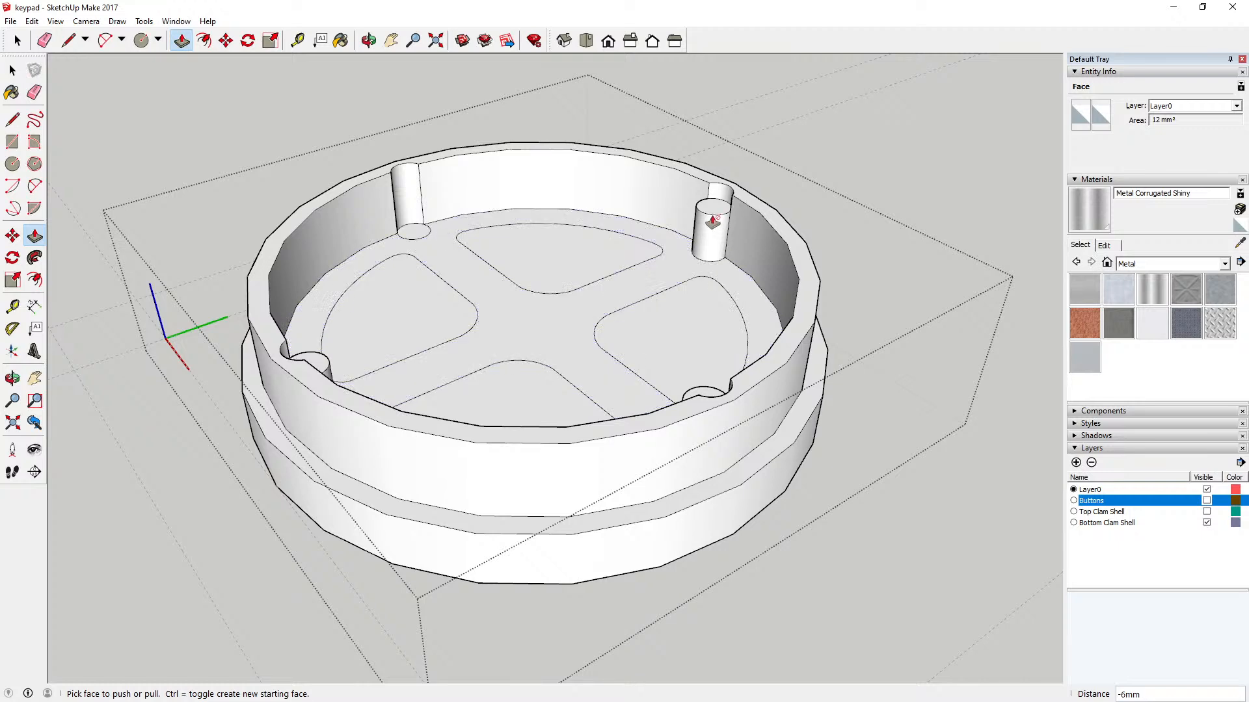
drag(712, 222, 694, 266)
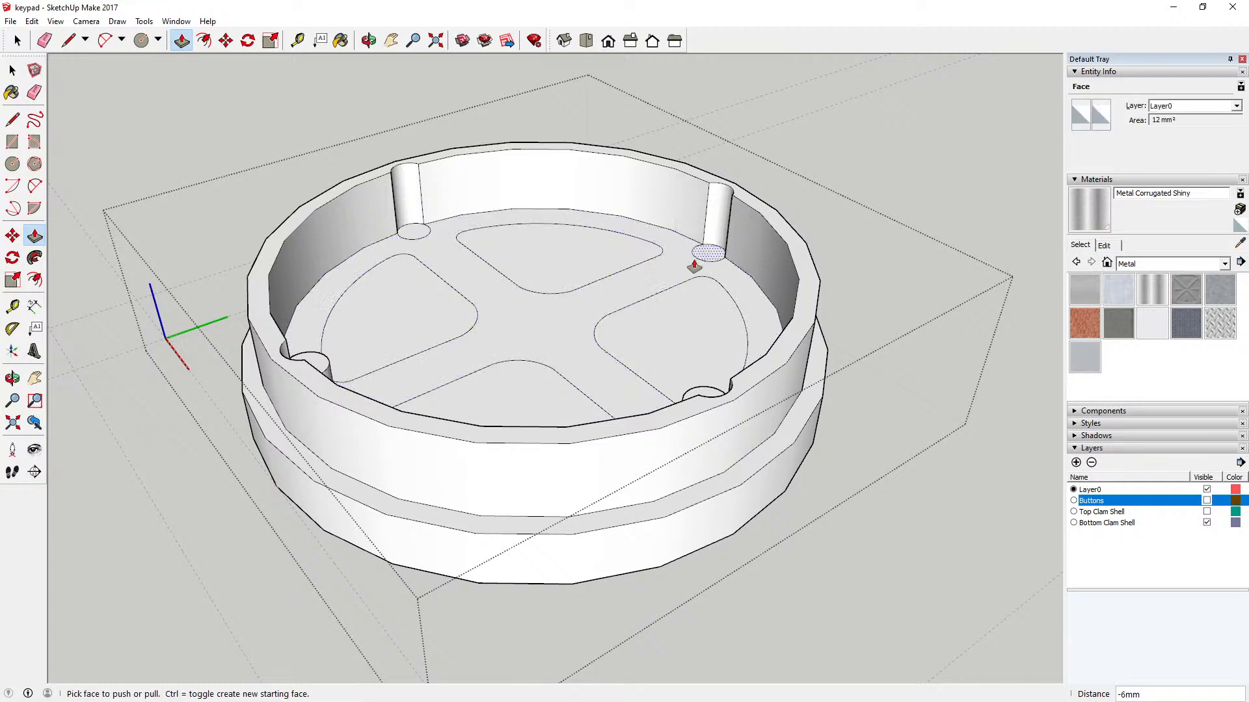
click(369, 41)
drag(608, 182, 234, 221)
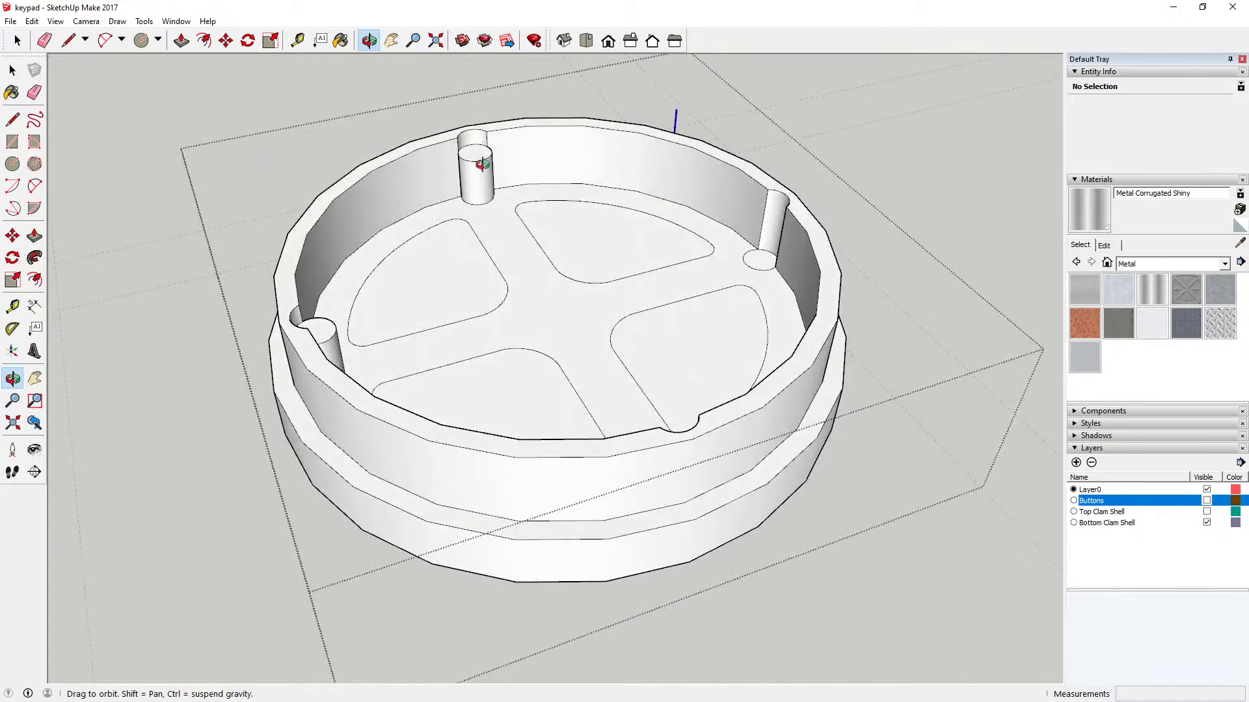
click(182, 41)
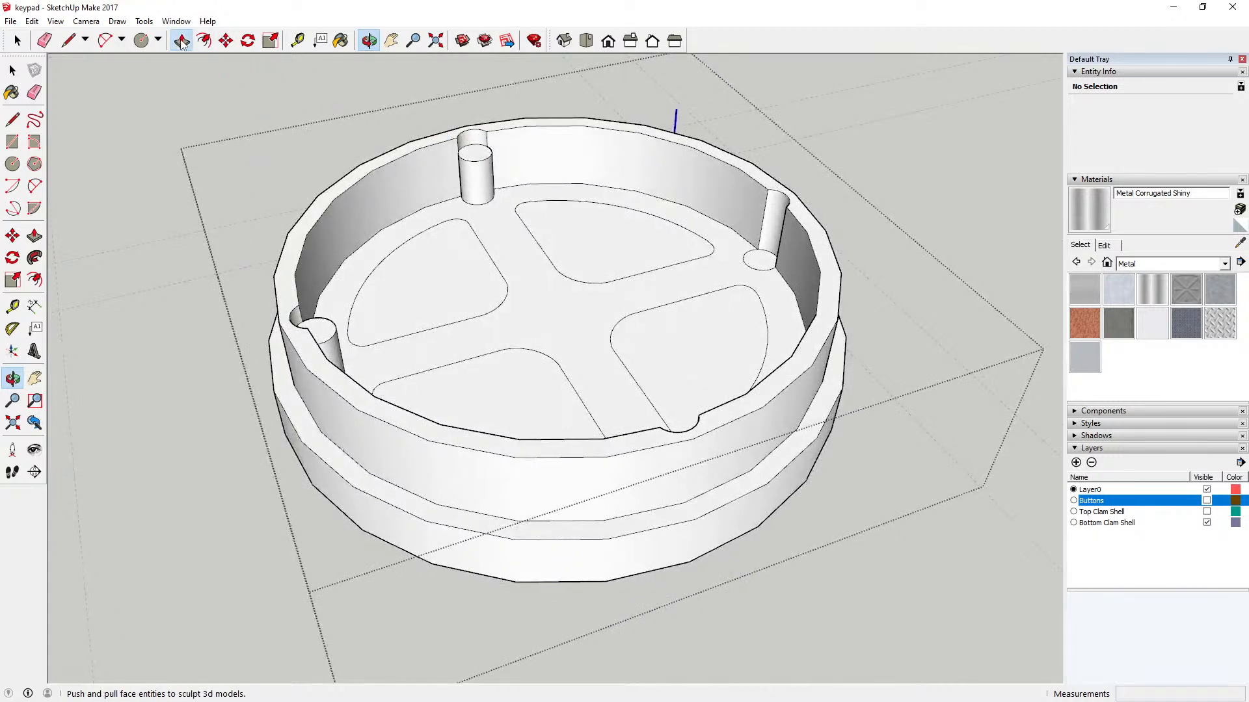
click(470, 161)
click(462, 208)
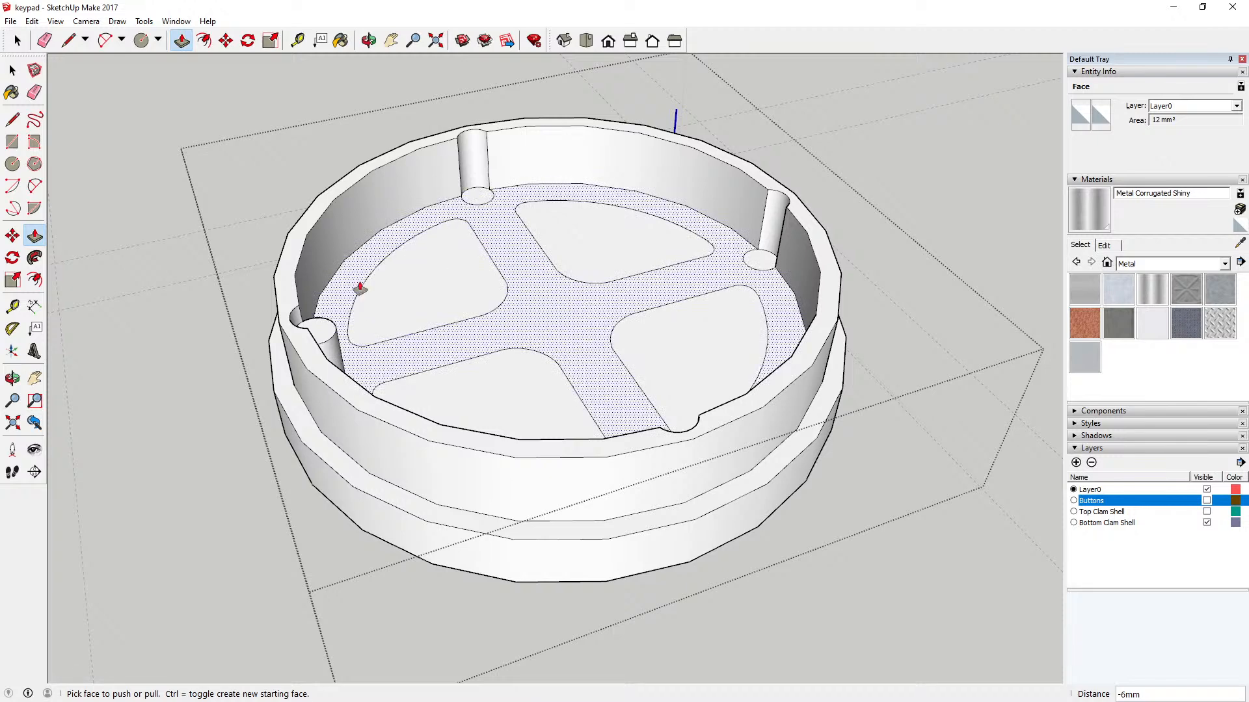
click(326, 339)
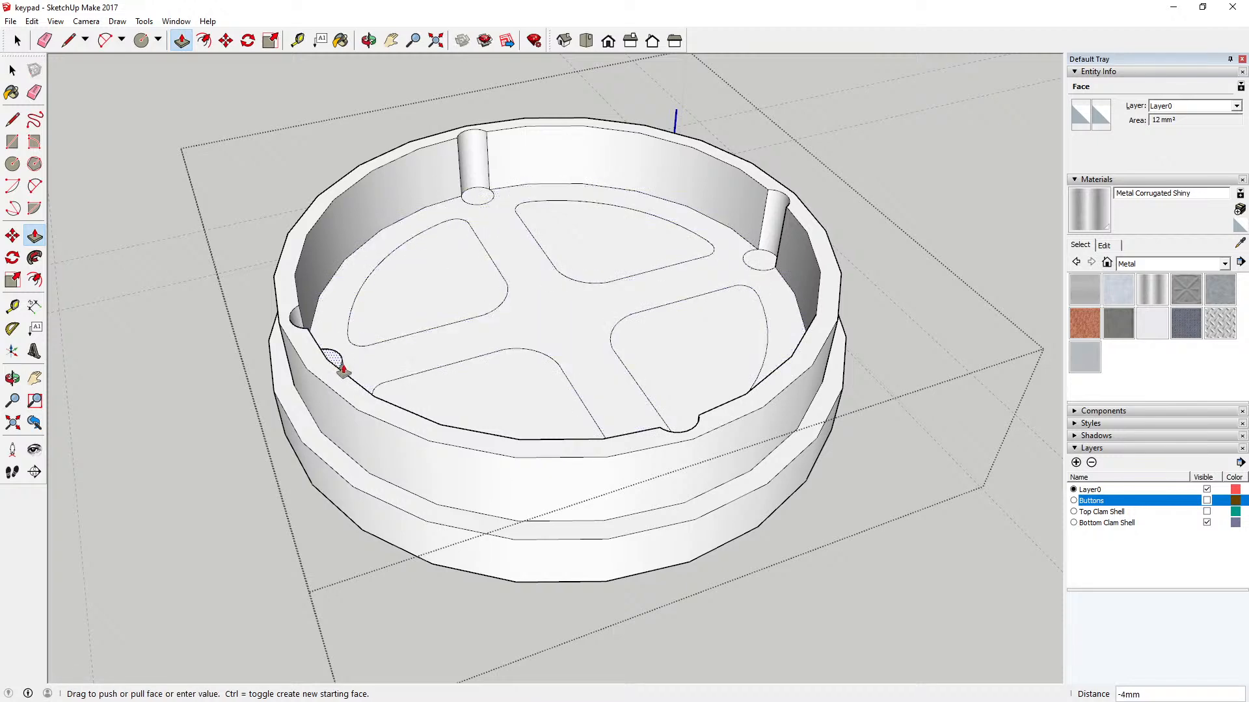
click(369, 41)
key(Escape)
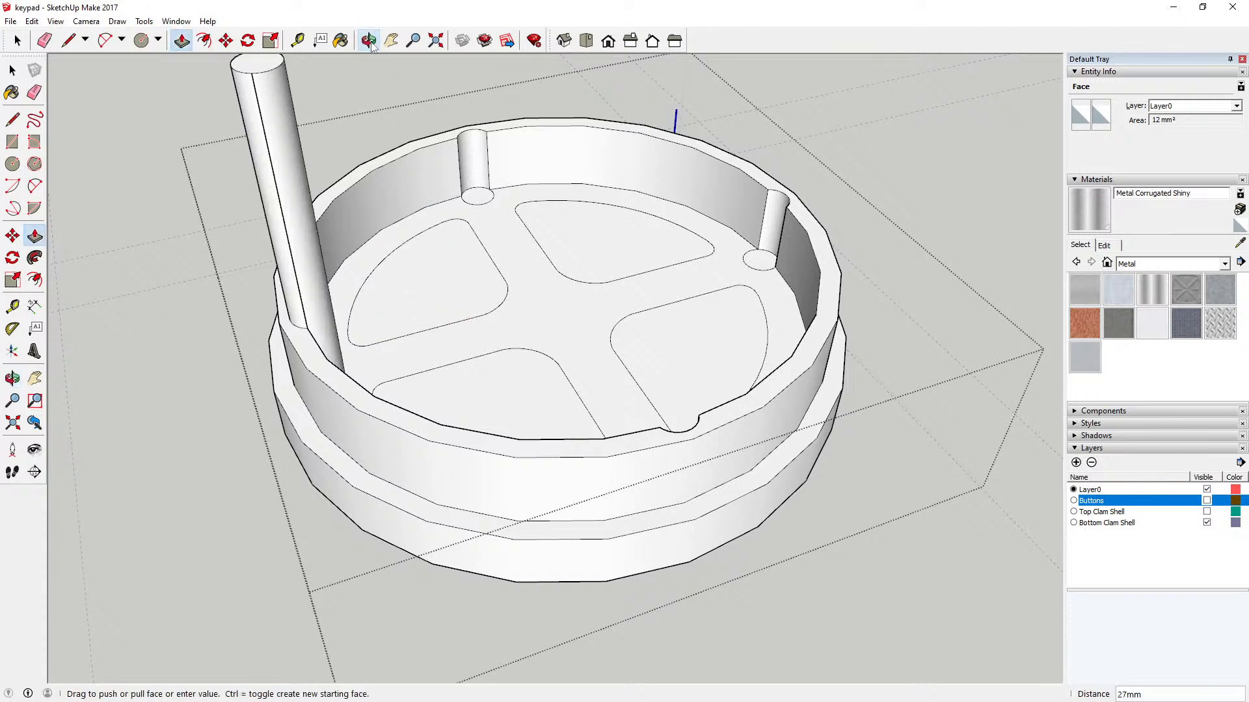
click(14, 70)
click(276, 69)
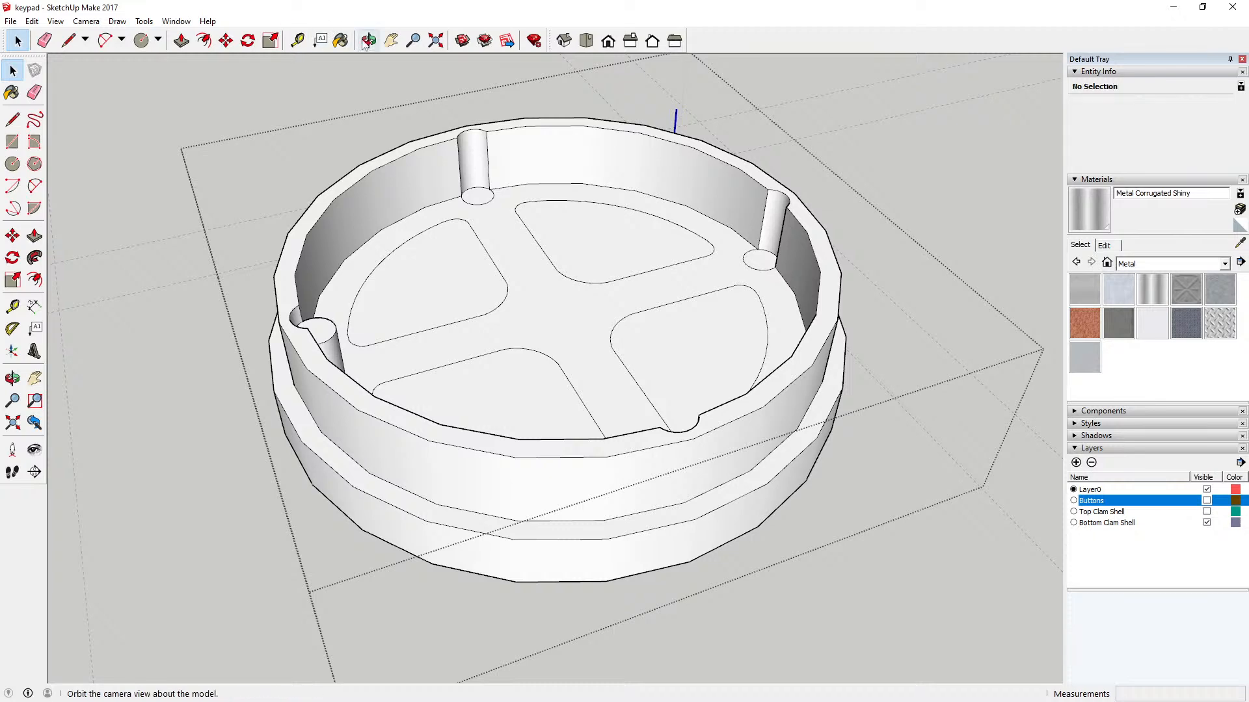
Step: Push the top face of the remaining post down flush with the shell floor
click(369, 41)
drag(480, 184, 31, 257)
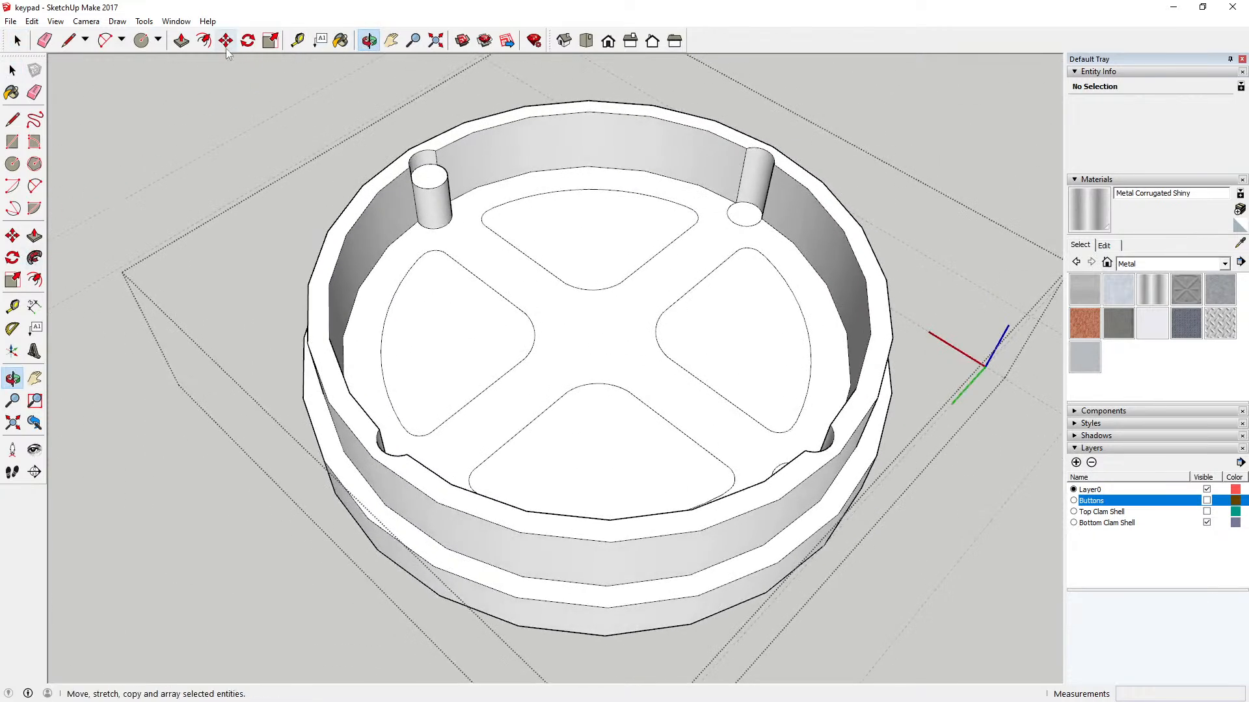
click(181, 41)
drag(430, 185, 423, 235)
click(13, 70)
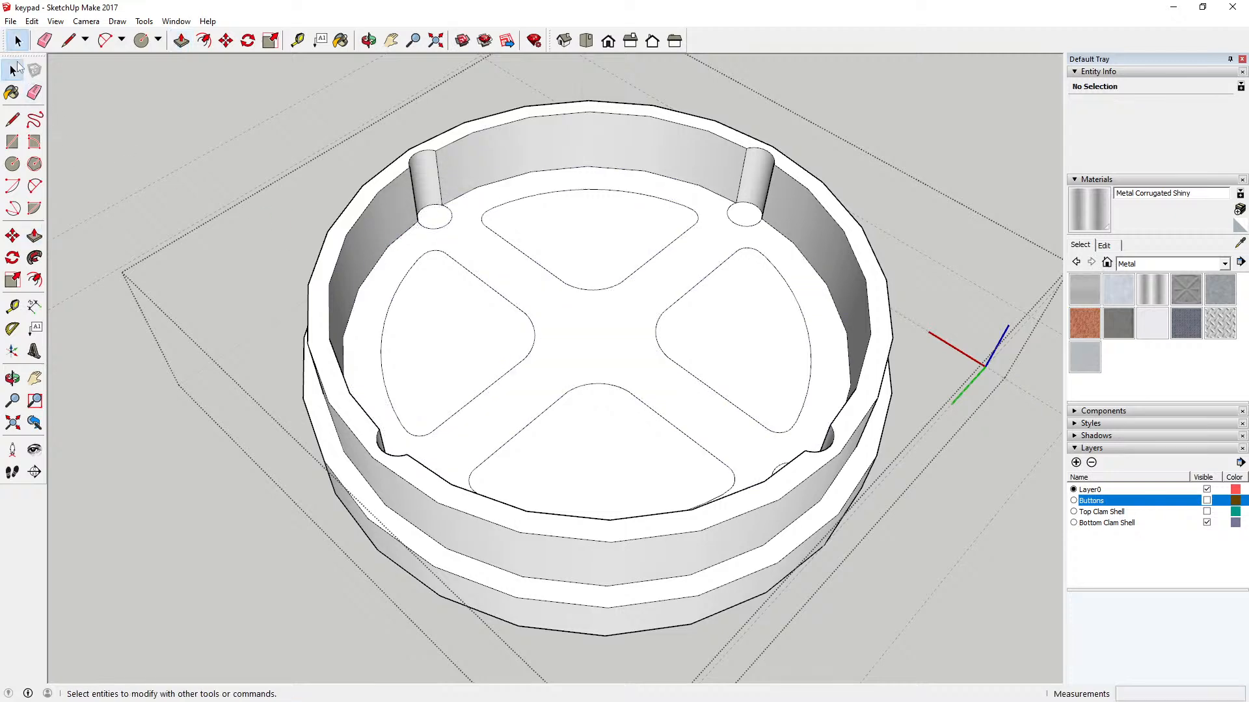
Step: Recess three of the four circular faces left by the posts 3 mm below the shell floor
scroll(427, 296, down, 1)
scroll(428, 297, down, 2)
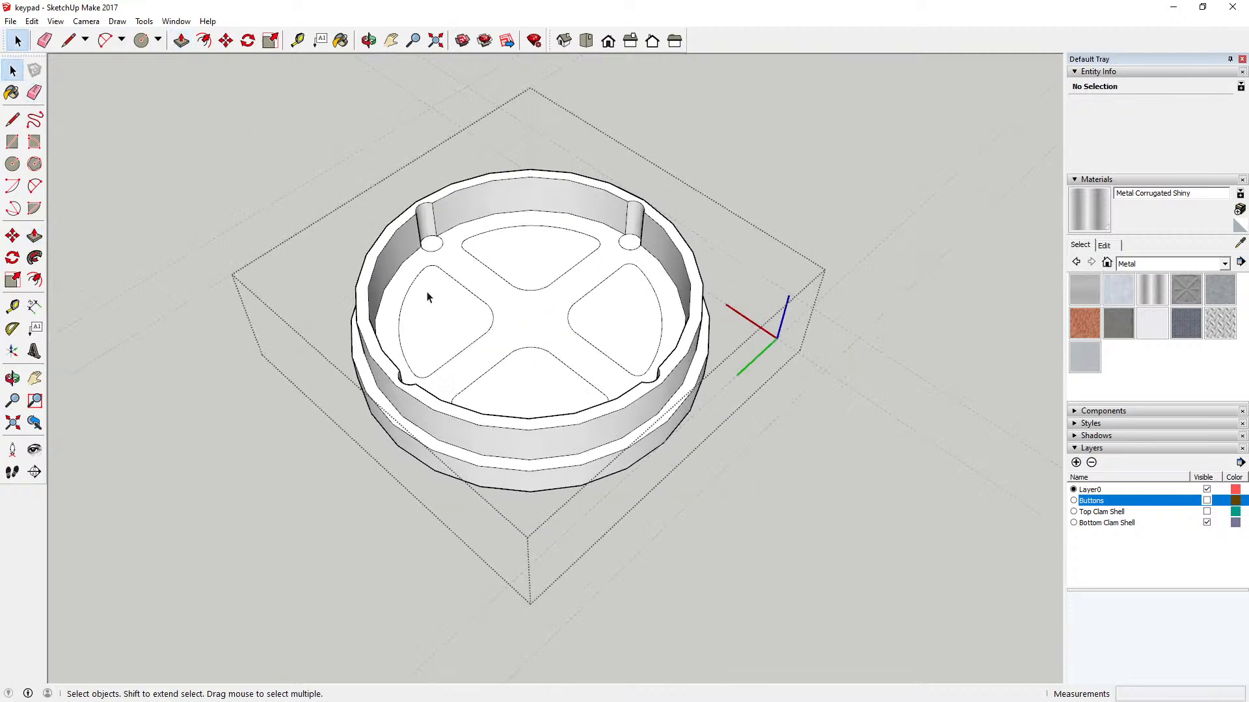
scroll(443, 259, up, 3)
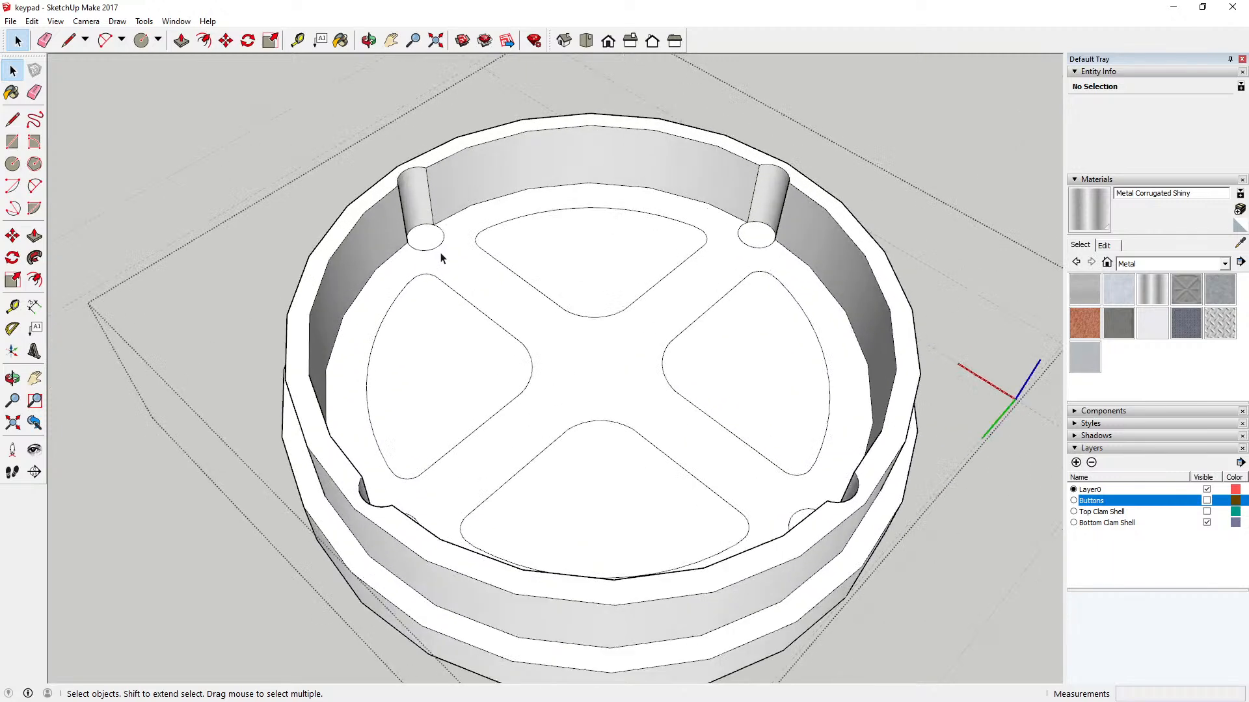
scroll(439, 259, down, 2)
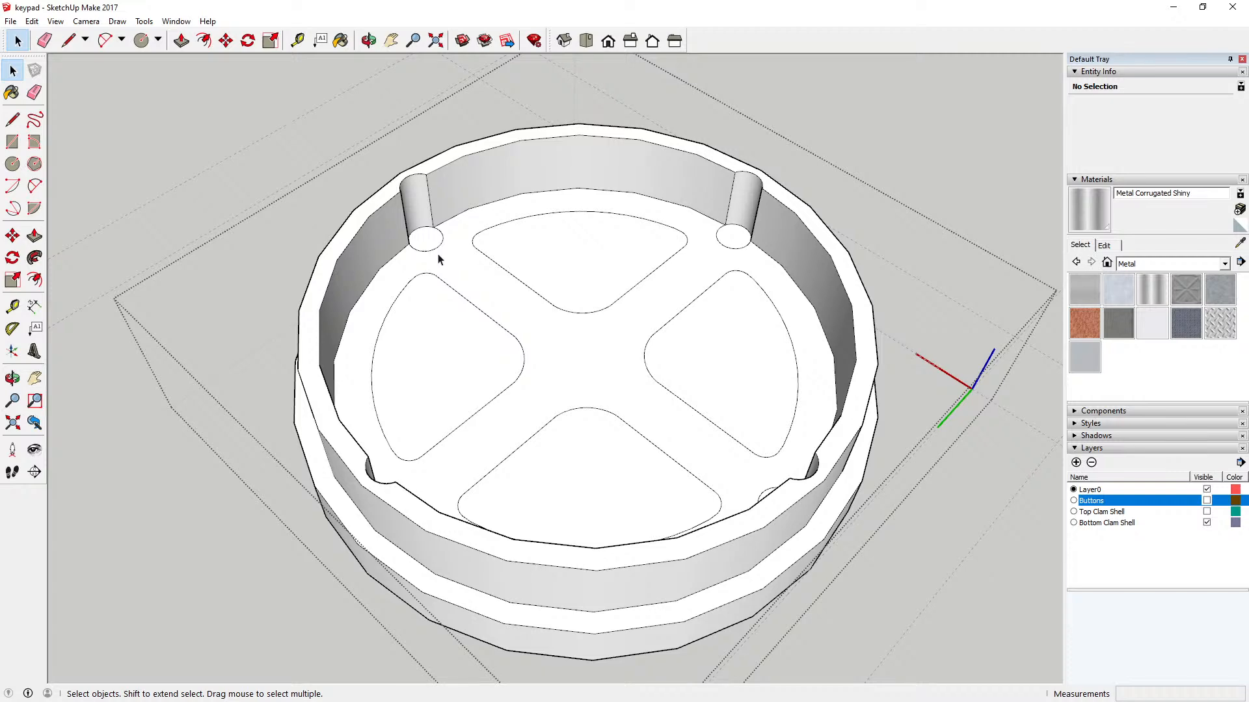
scroll(438, 259, down, 2)
scroll(438, 259, up, 3)
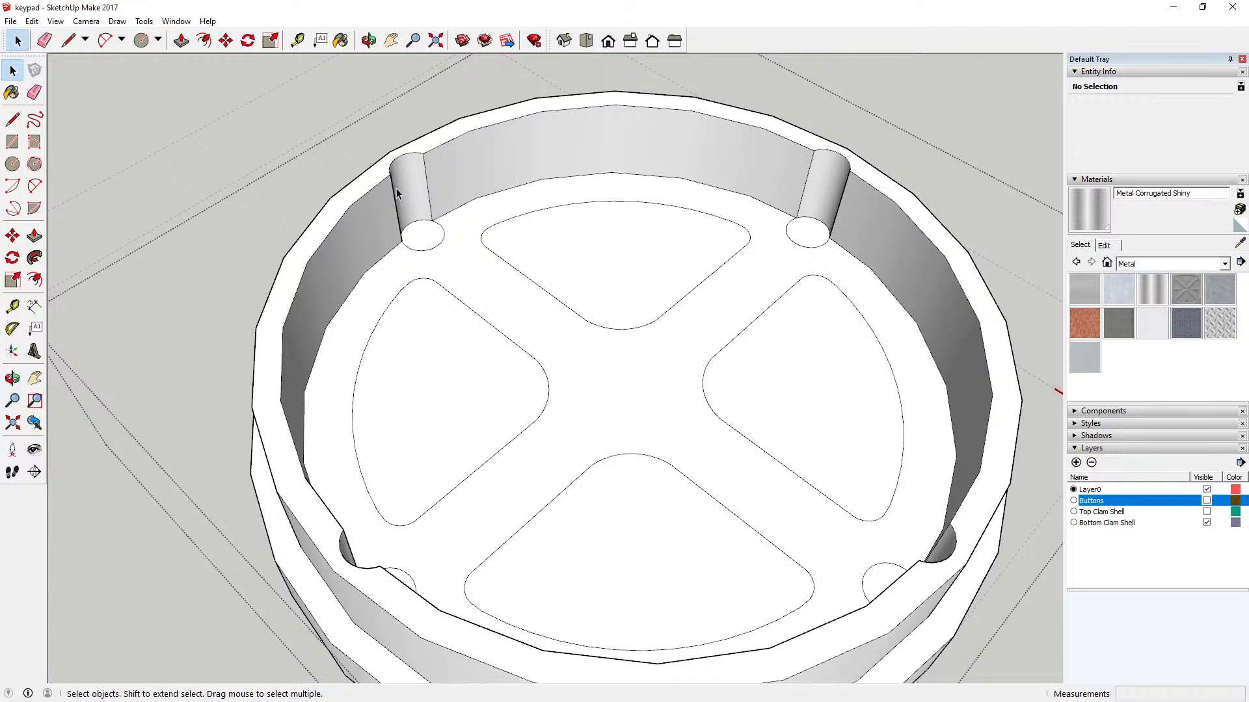
click(181, 41)
click(422, 238)
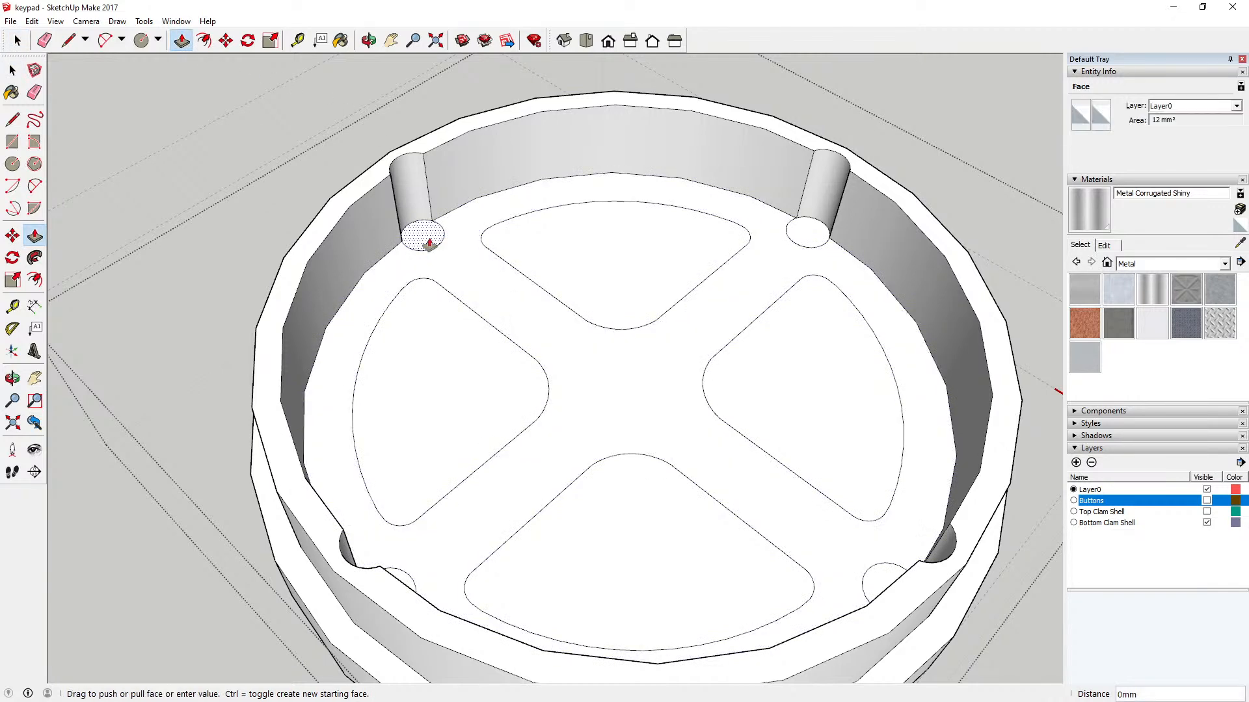
click(431, 256)
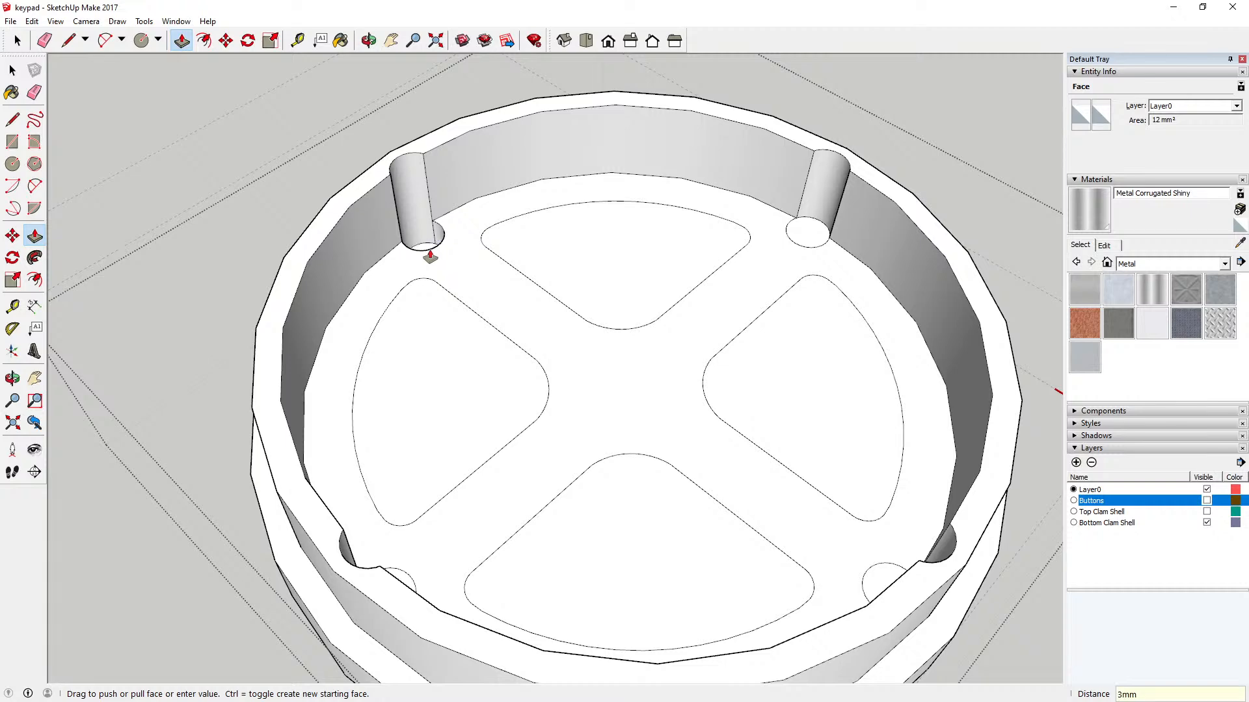
click(794, 243)
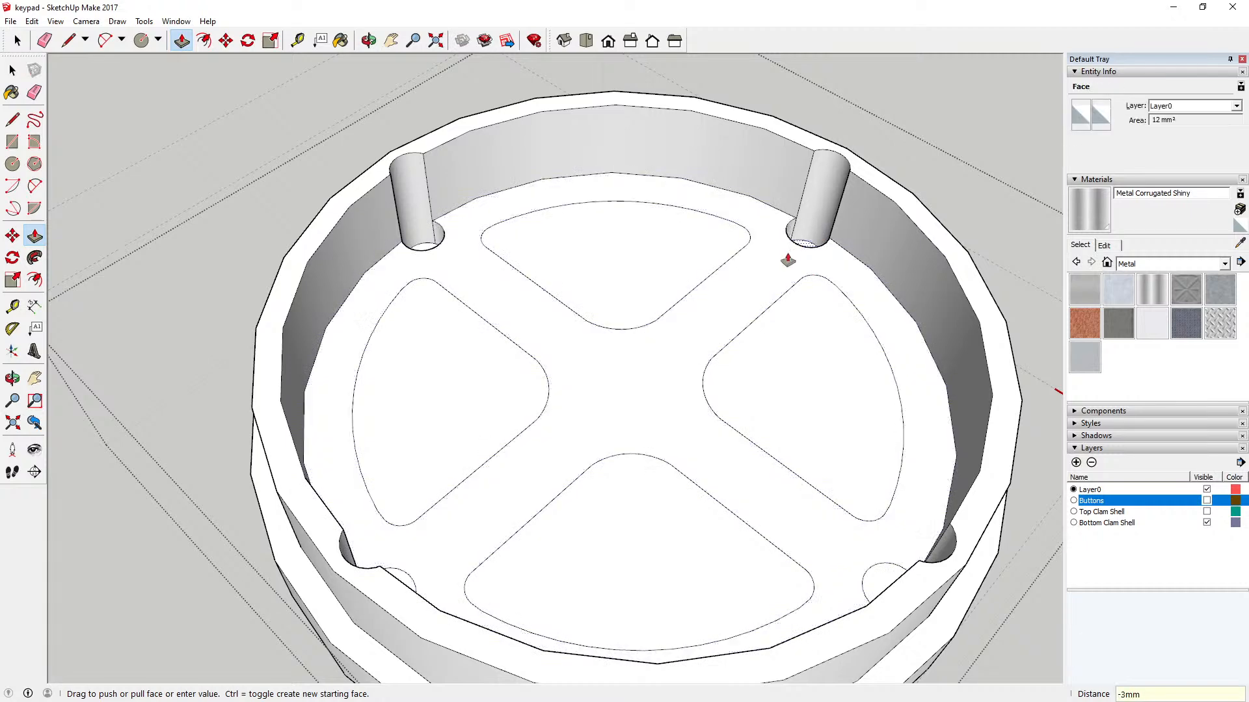
click(788, 260)
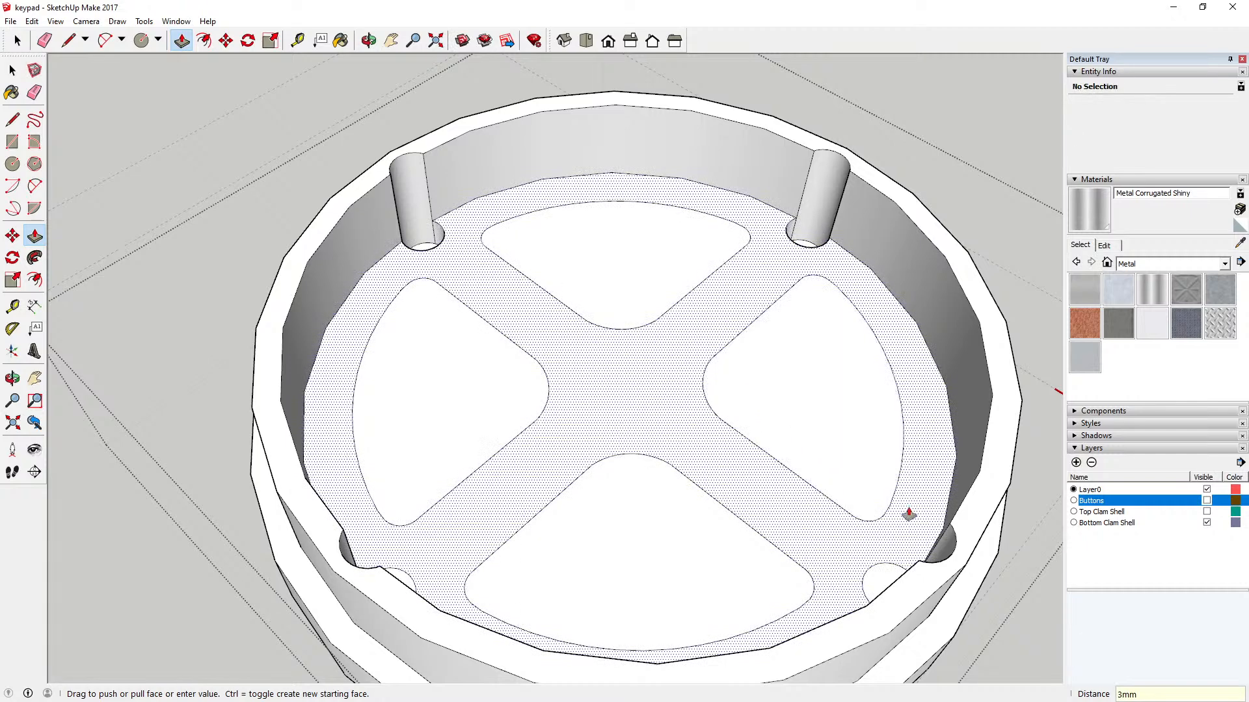
click(872, 579)
key(Return)
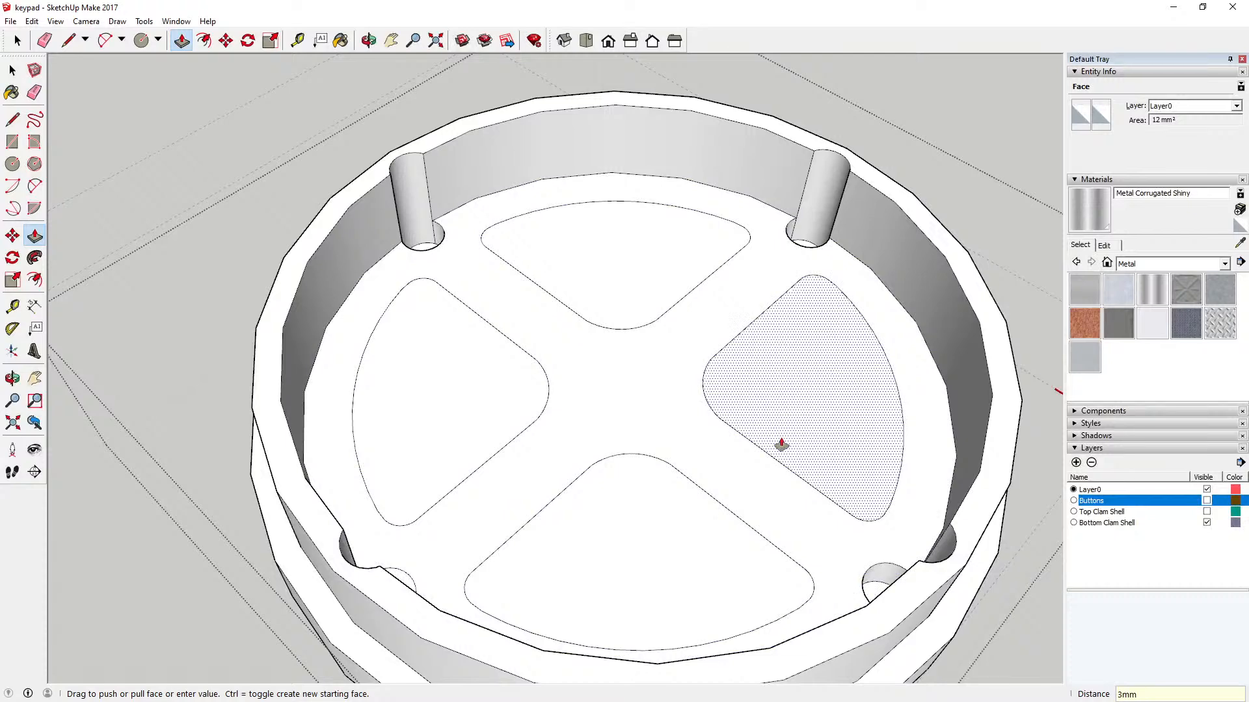
Step: Recess the fourth circular face below the shell floor with Push/Pull, like the other three
click(407, 588)
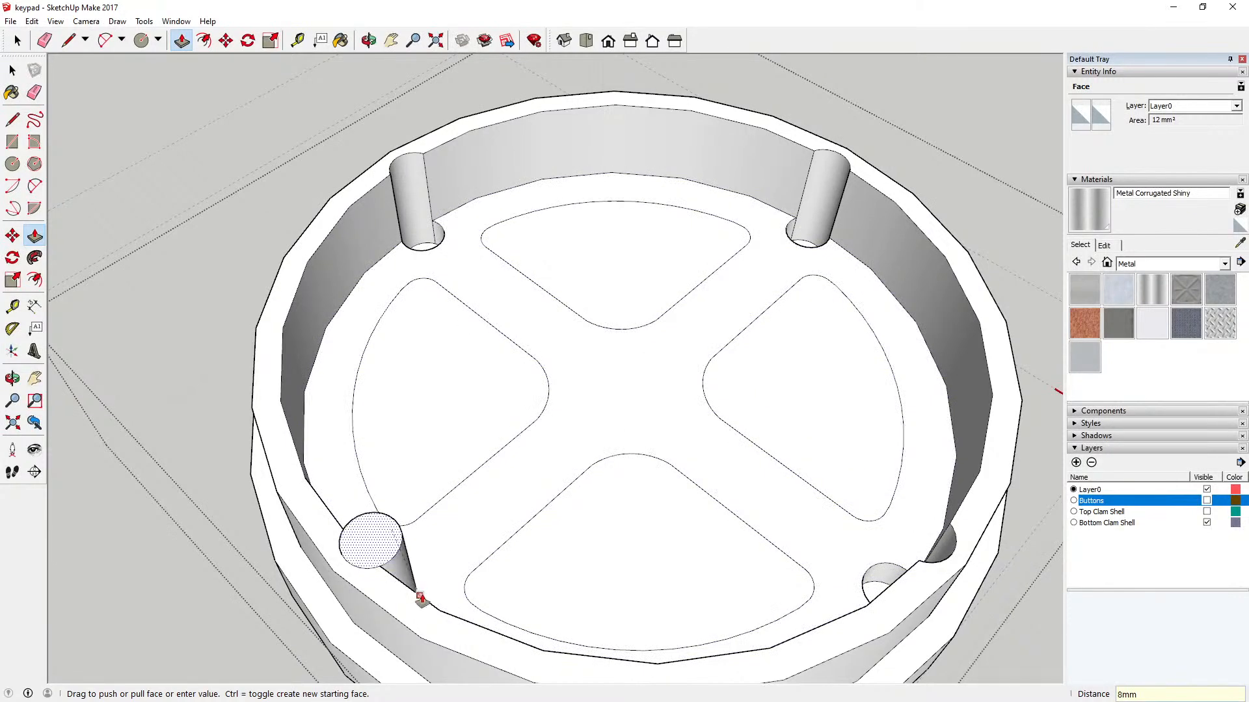
click(427, 610)
key(o)
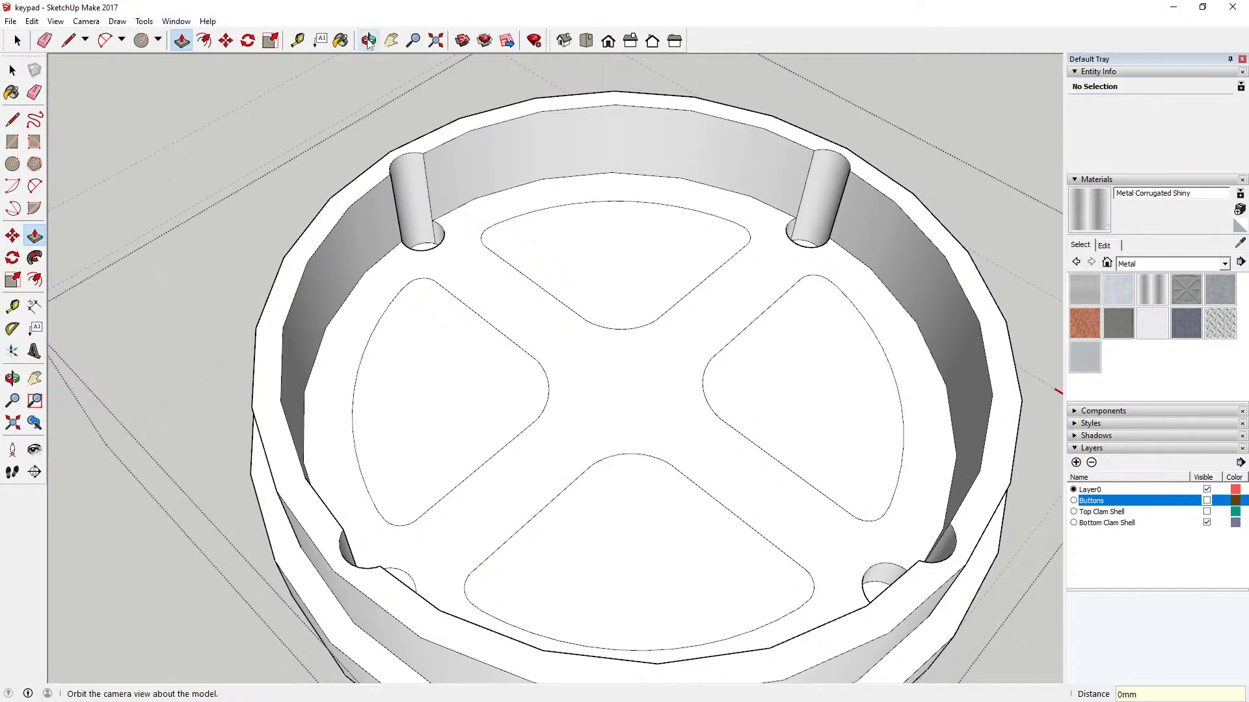
drag(438, 201, 59, 198)
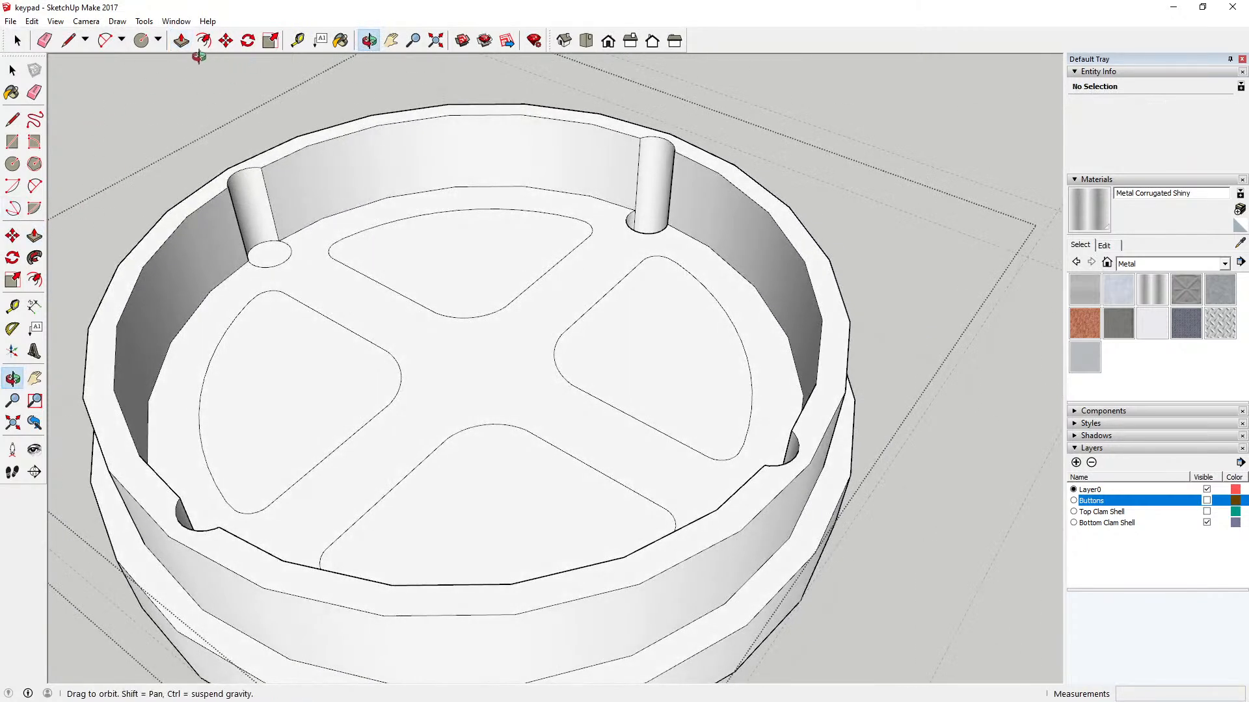
click(182, 40)
click(269, 254)
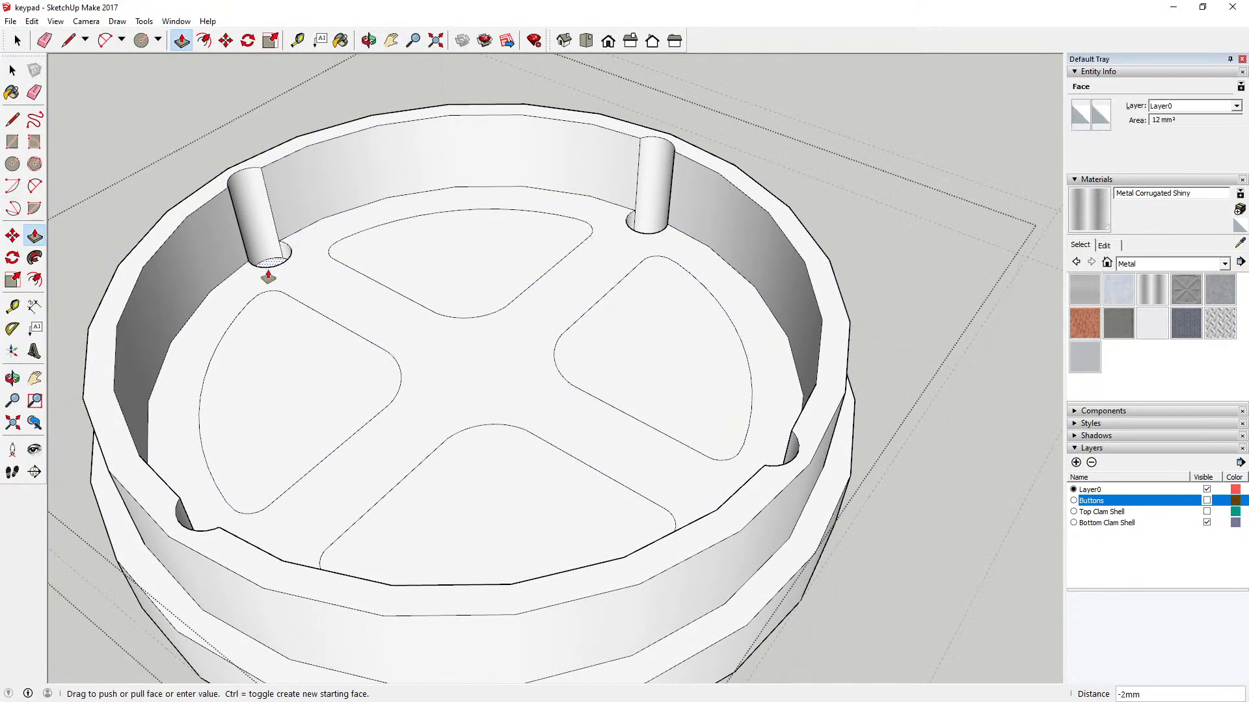
click(17, 41)
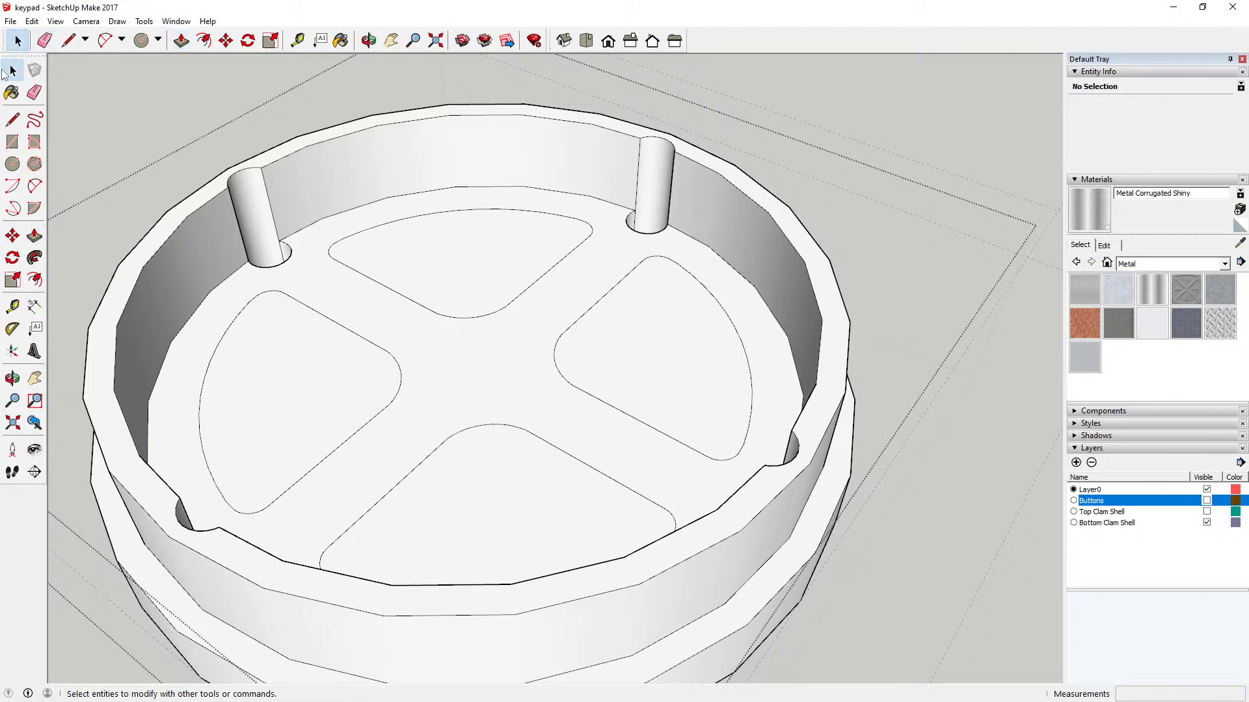
scroll(418, 282, down, 5)
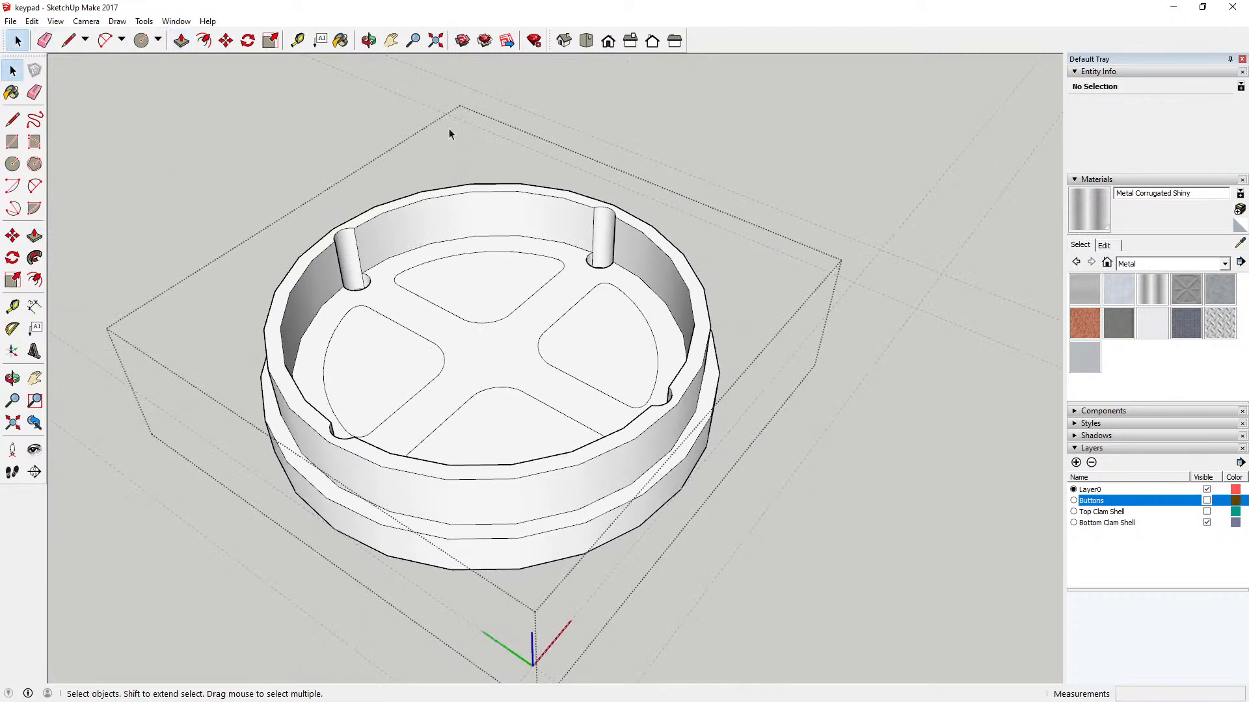
click(369, 40)
drag(371, 134, 301, 271)
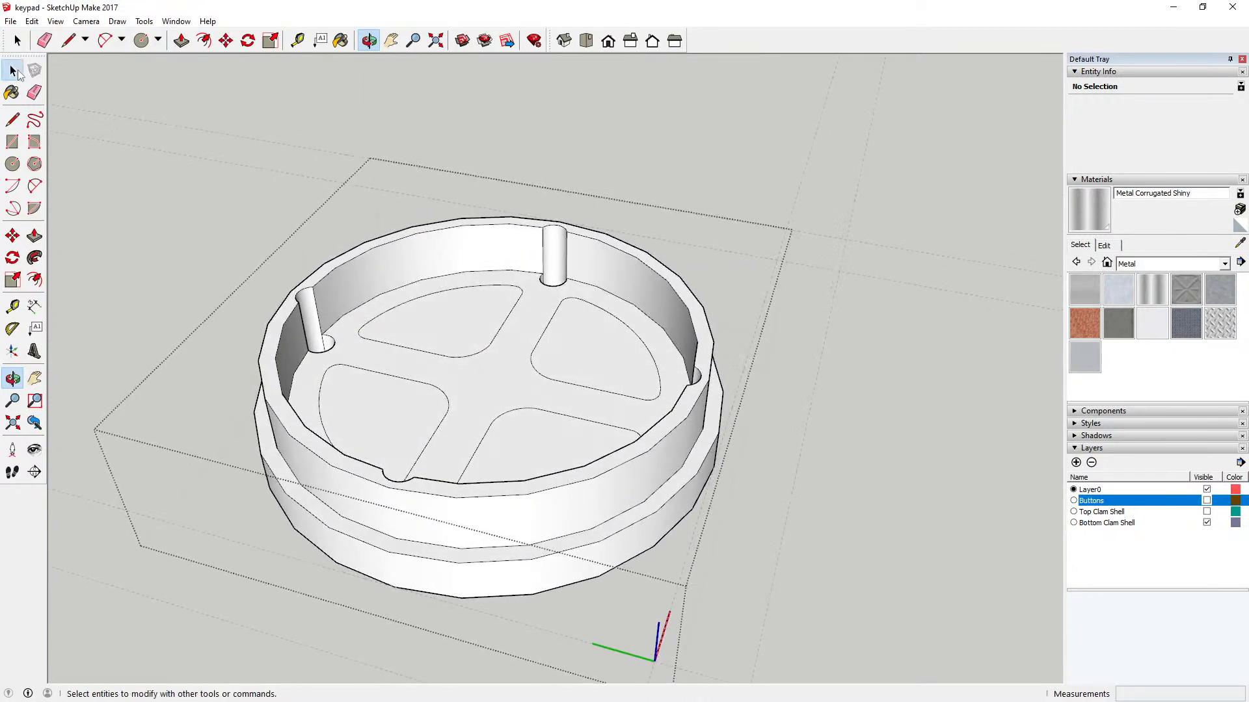
click(12, 69)
click(10, 21)
click(38, 73)
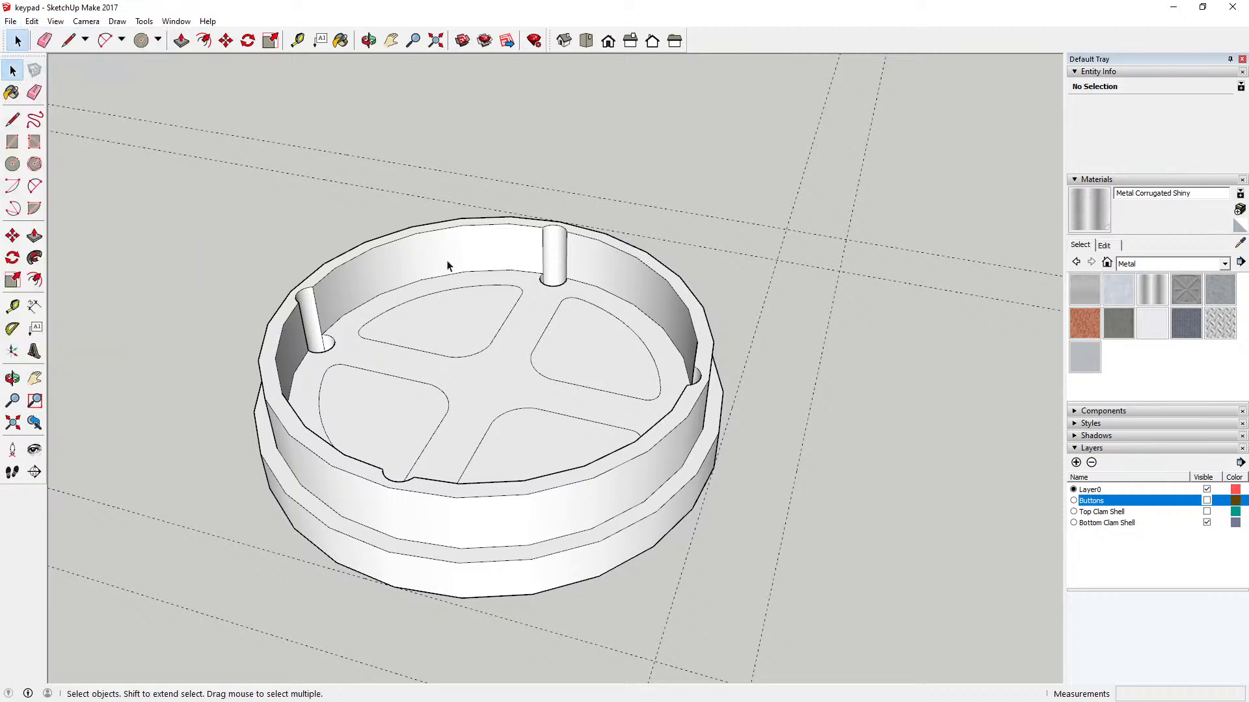
key(ctrl+a)
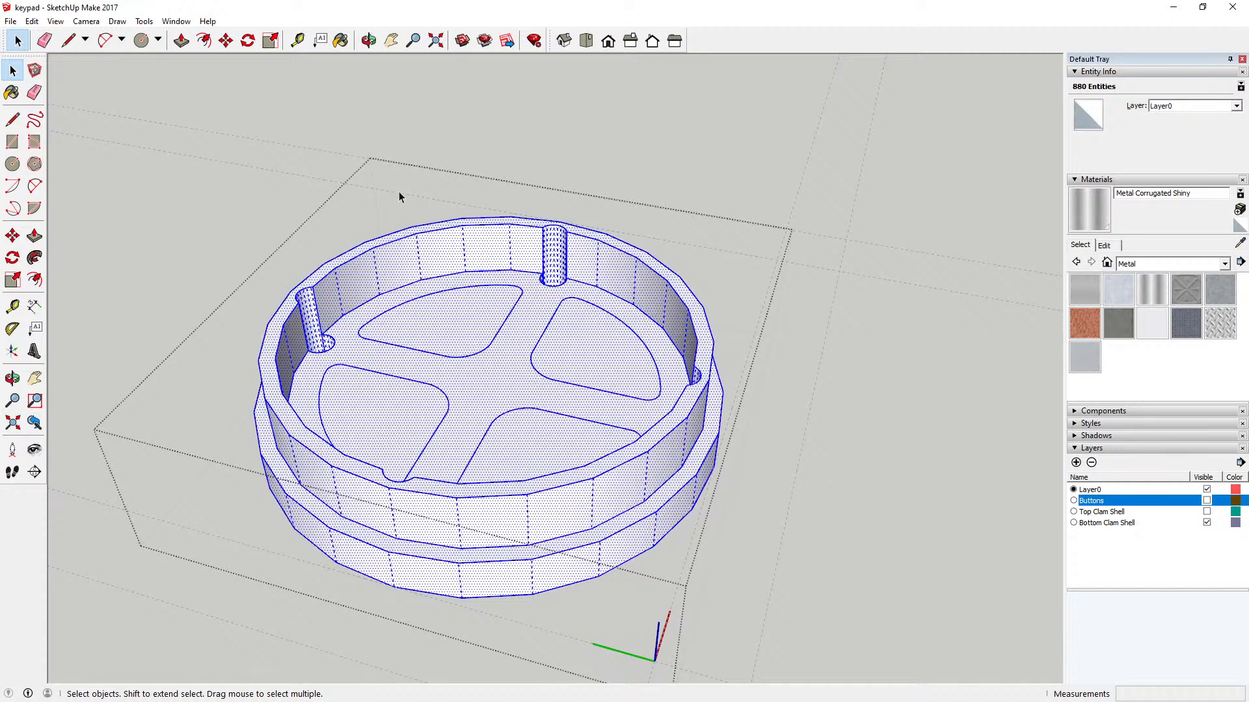
click(399, 195)
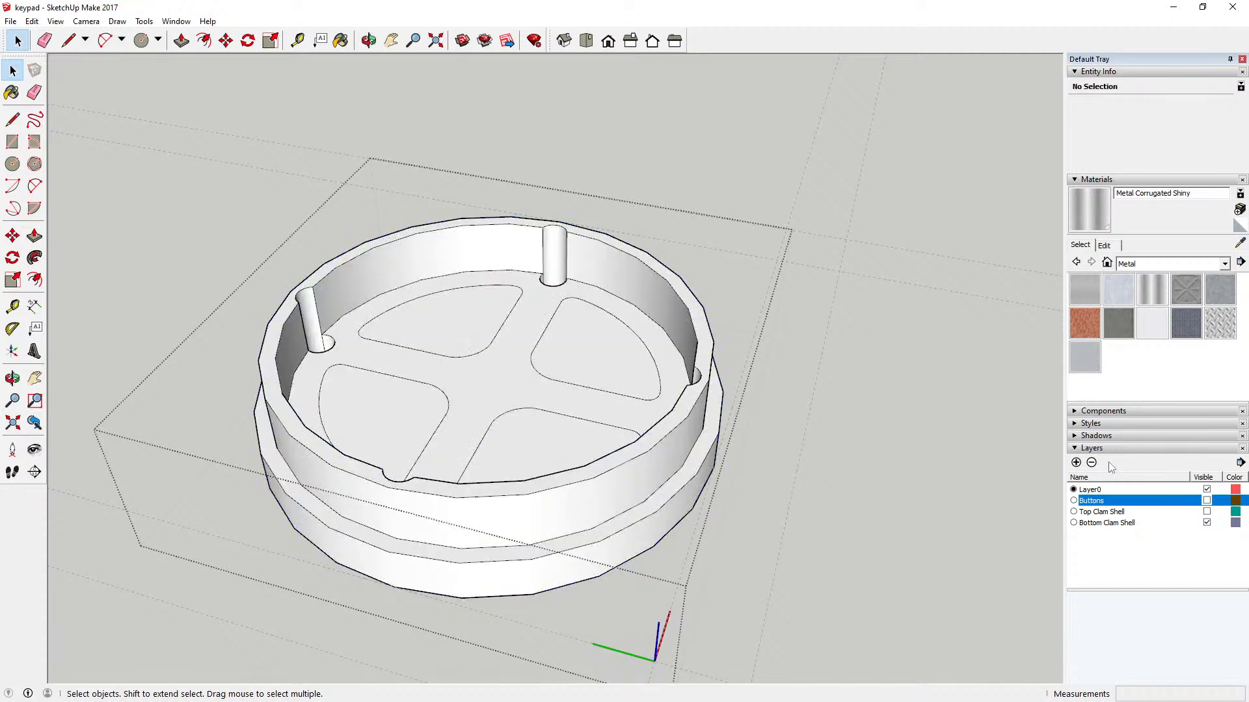
Step: Paint the shell's cross-shaped floor, one inner wall section and two curved hole channels with Metal Corrugated Shiny
click(341, 40)
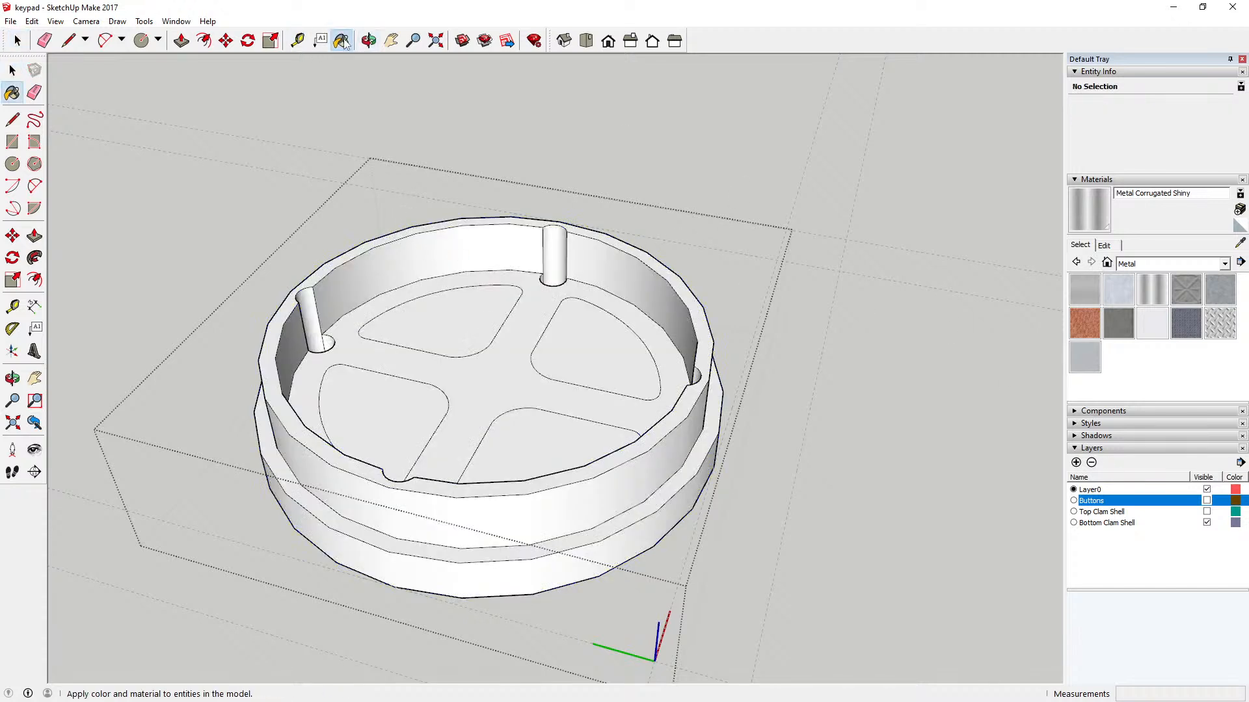
click(520, 330)
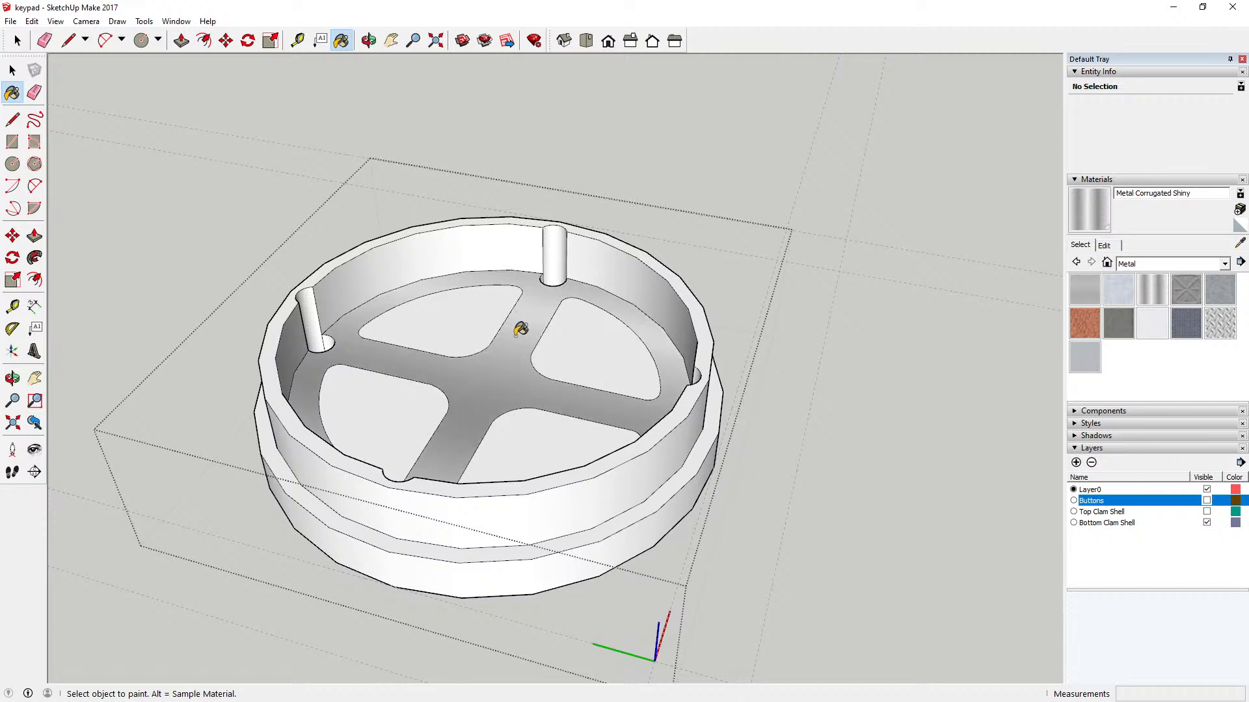
click(492, 239)
click(556, 254)
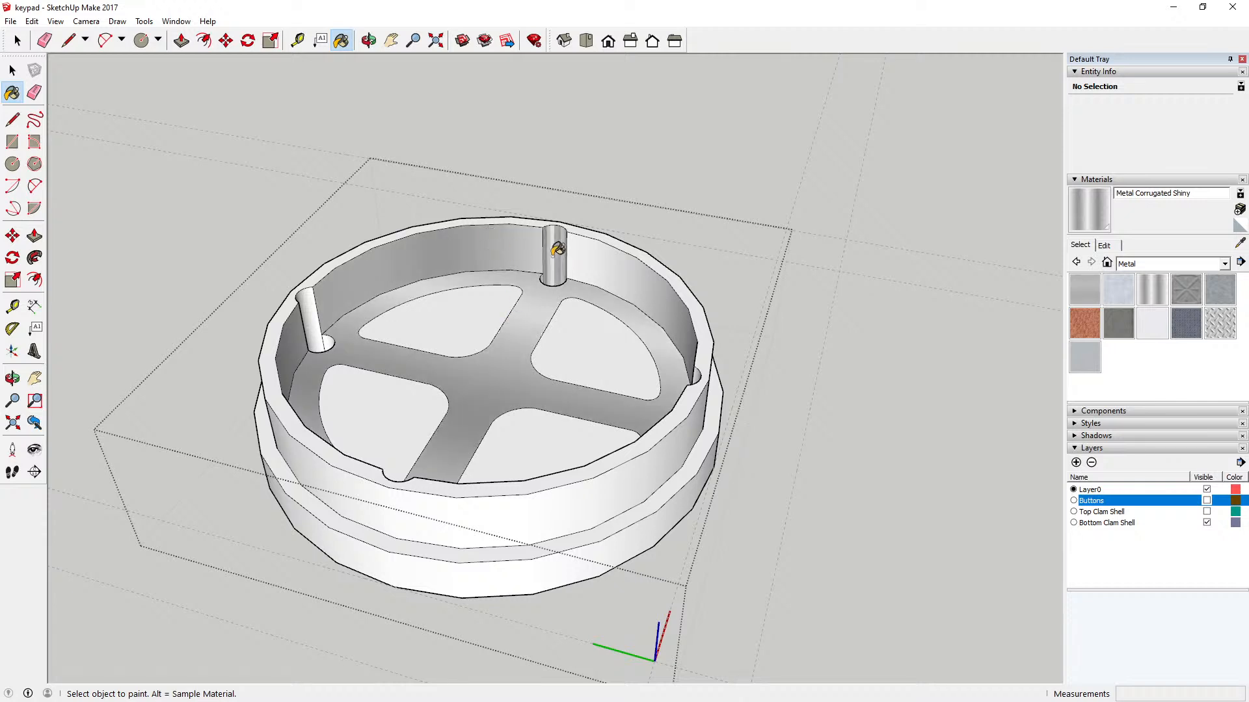
click(311, 303)
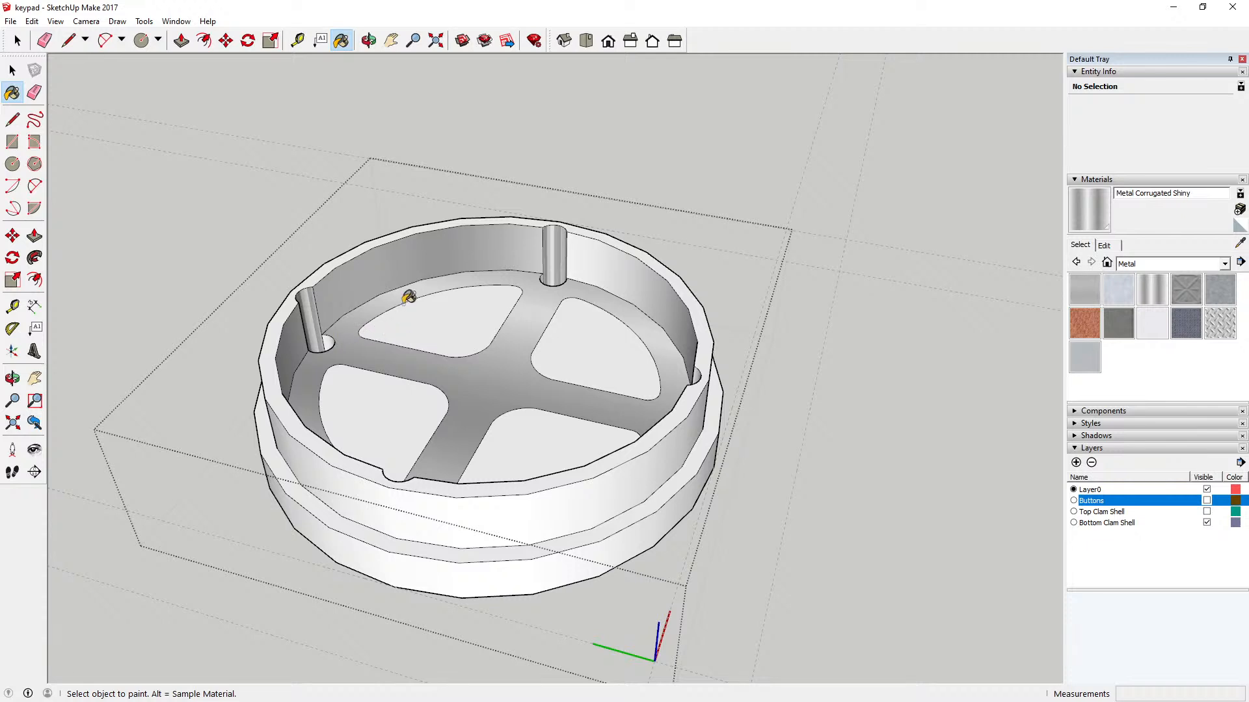
Step: Paint the top rim, the upper outer wall, the ledge and the lower outer wall with the same metal material
click(430, 223)
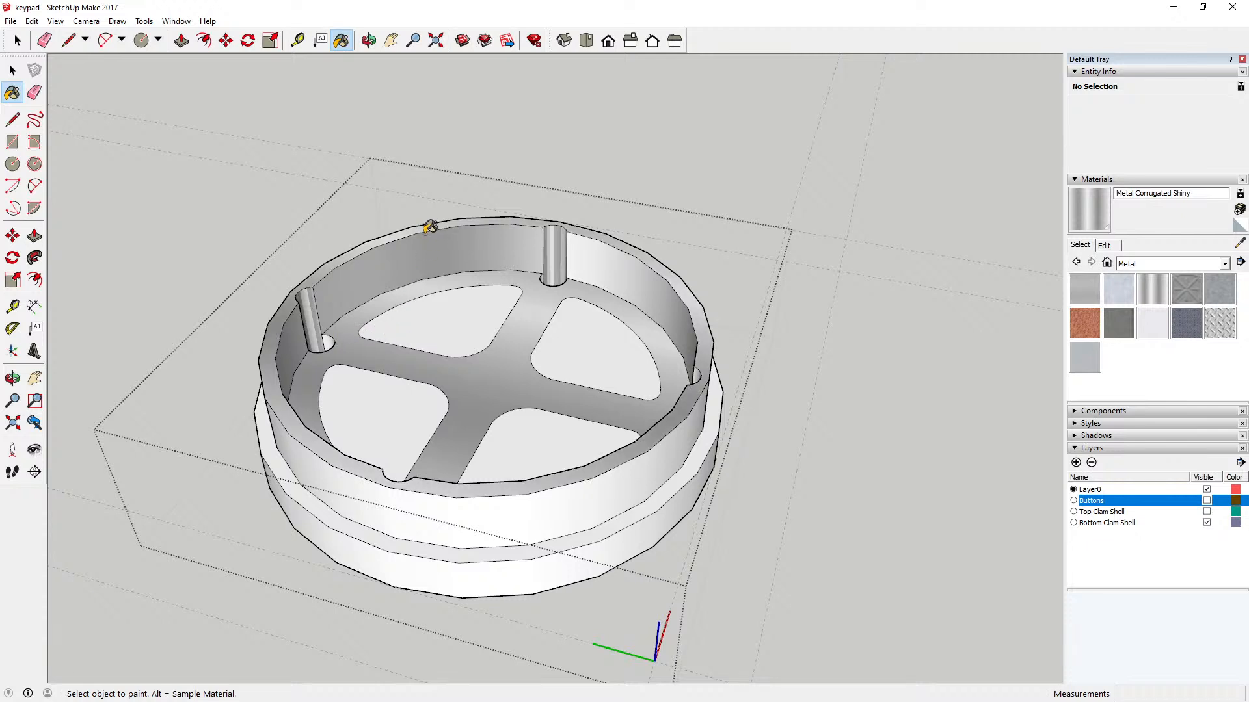
click(506, 515)
click(450, 546)
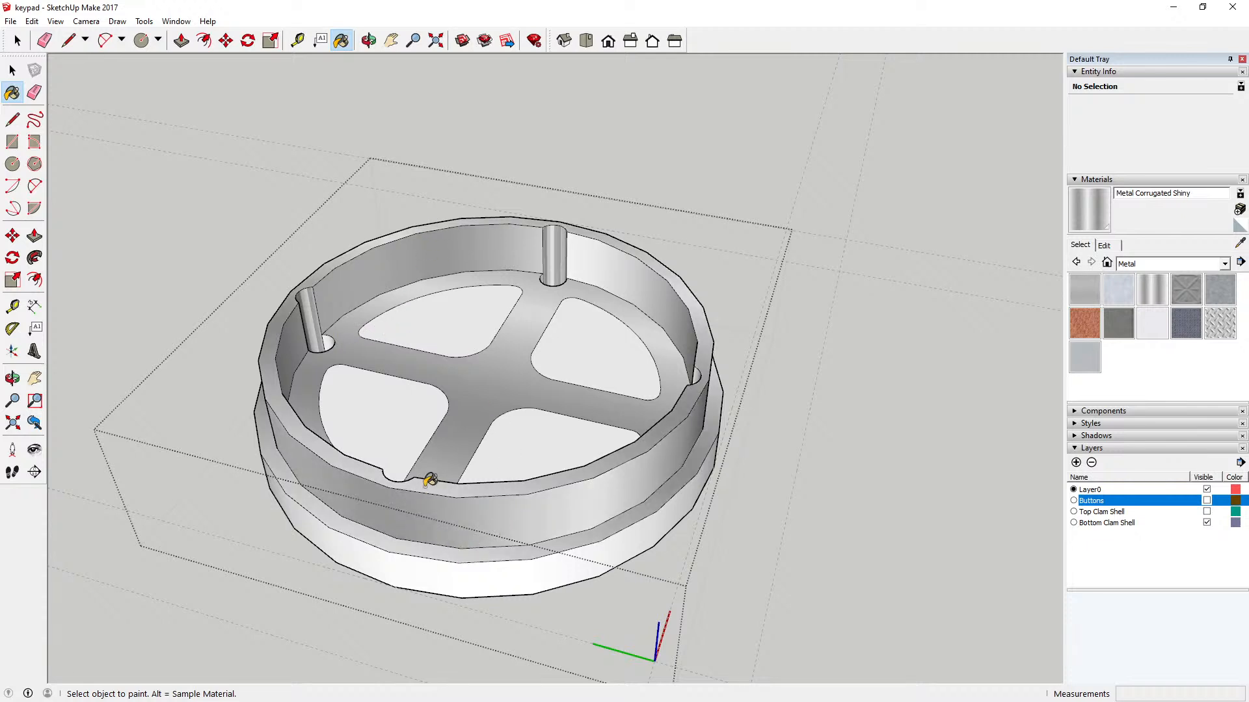
click(414, 560)
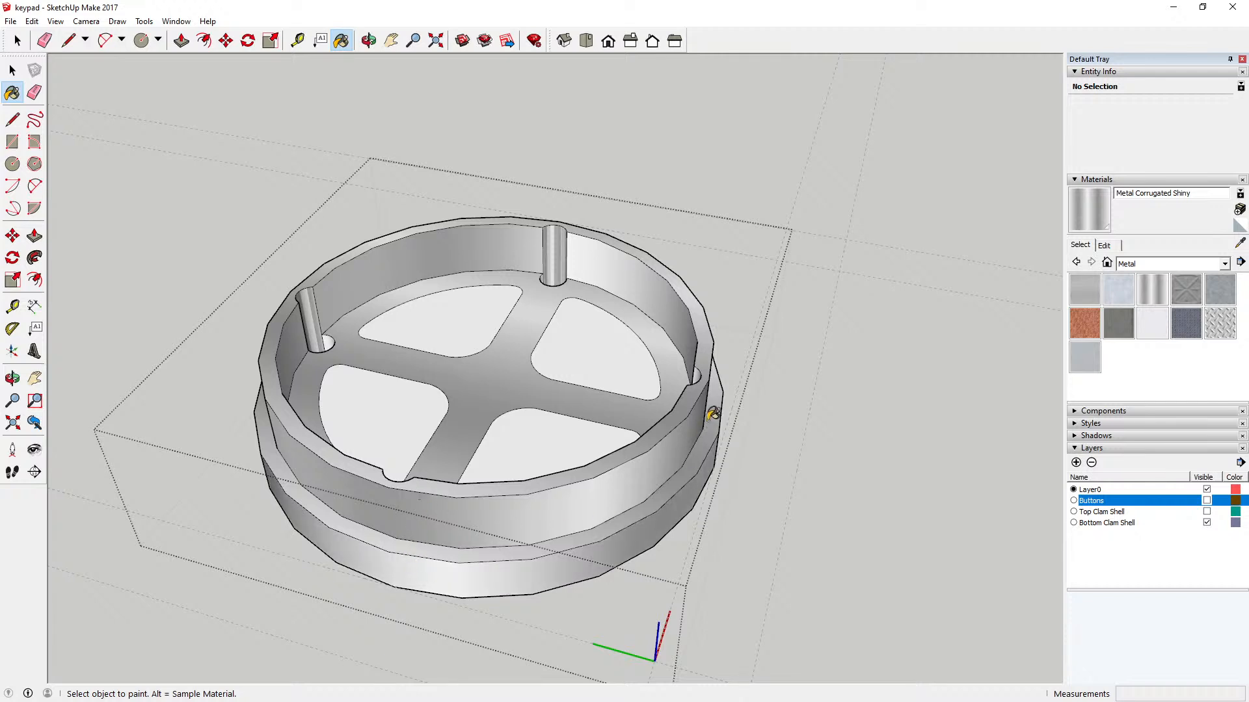
Step: Apply the metal material to the four rounded quadrant faces on the shell floor
click(605, 348)
click(463, 303)
click(395, 408)
click(527, 432)
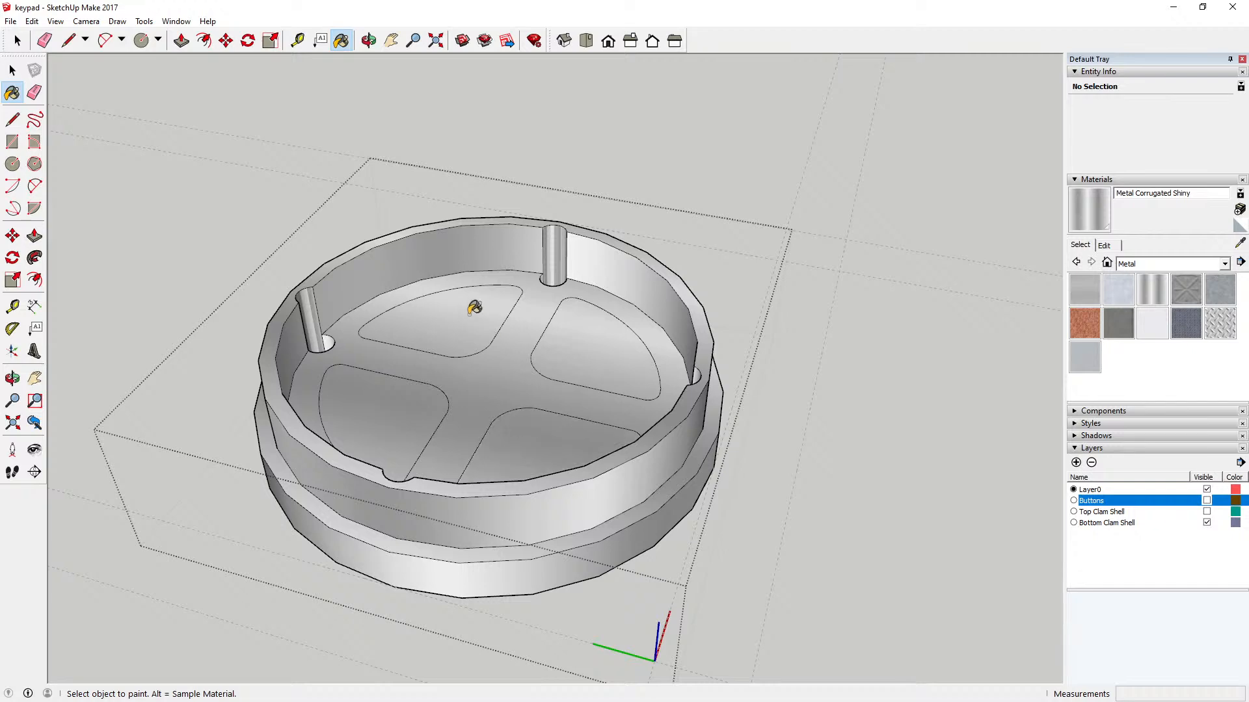
Step: Paint the two remaining curved hole channels and the unpainted inner wall sections with Metal Corrugated Shiny
click(369, 42)
mouse_move(371, 228)
mouse_down()
mouse_move(747, 217)
mouse_move(772, 301)
mouse_move(530, 282)
mouse_up()
click(340, 40)
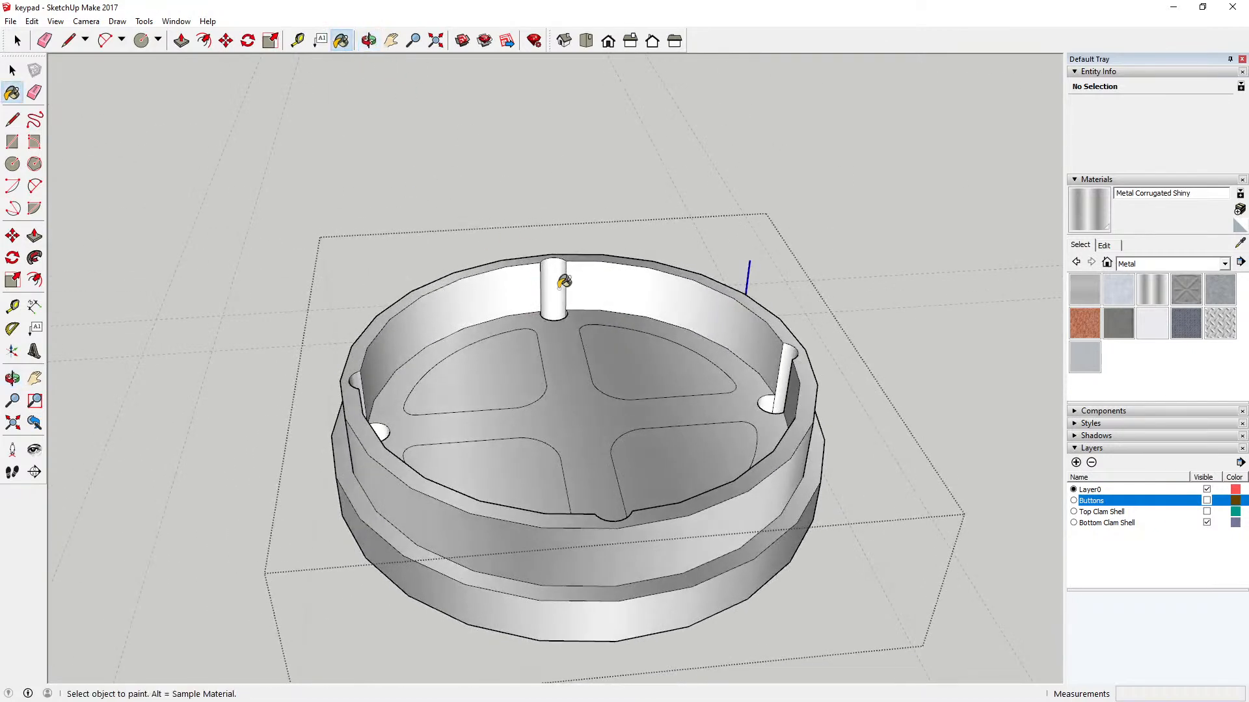
click(558, 309)
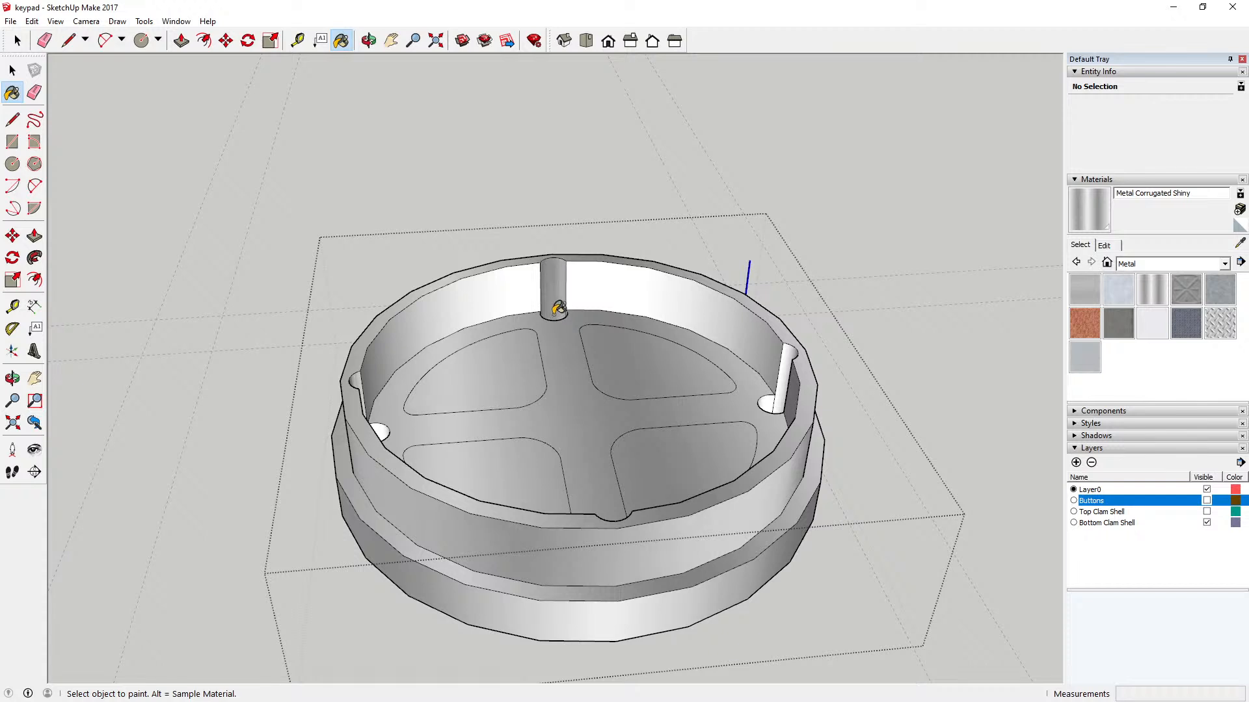
click(783, 388)
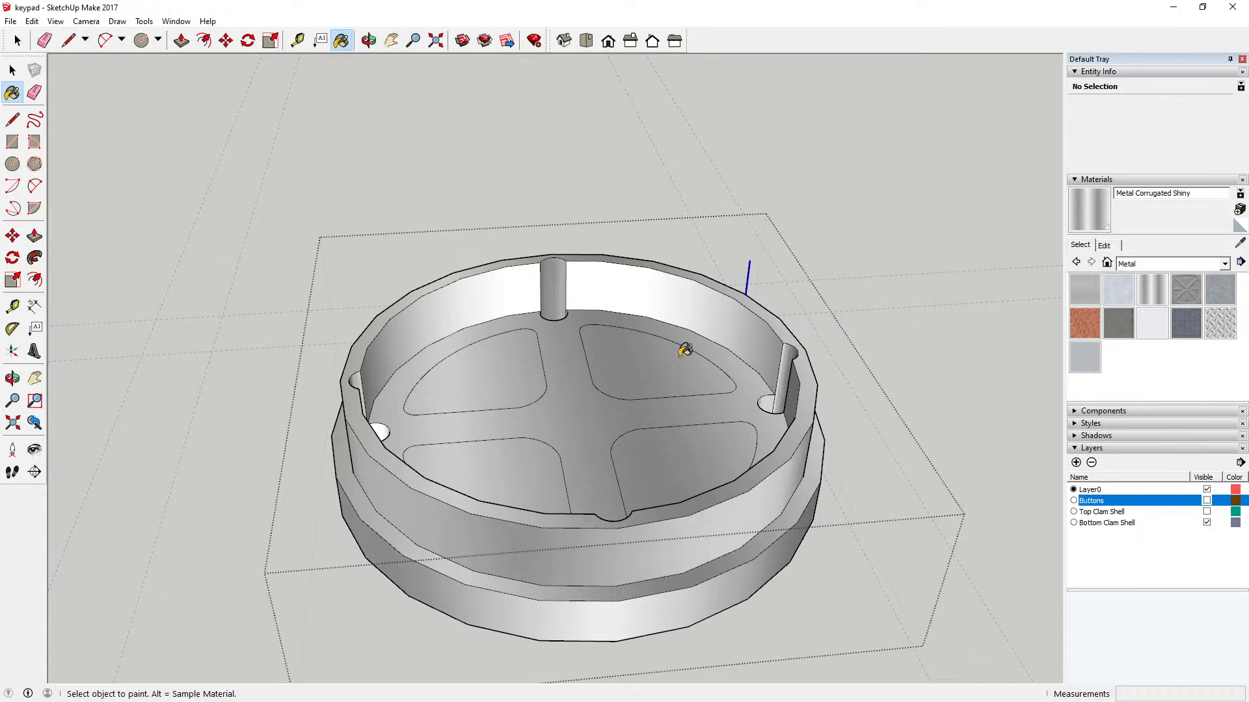
click(509, 290)
click(593, 286)
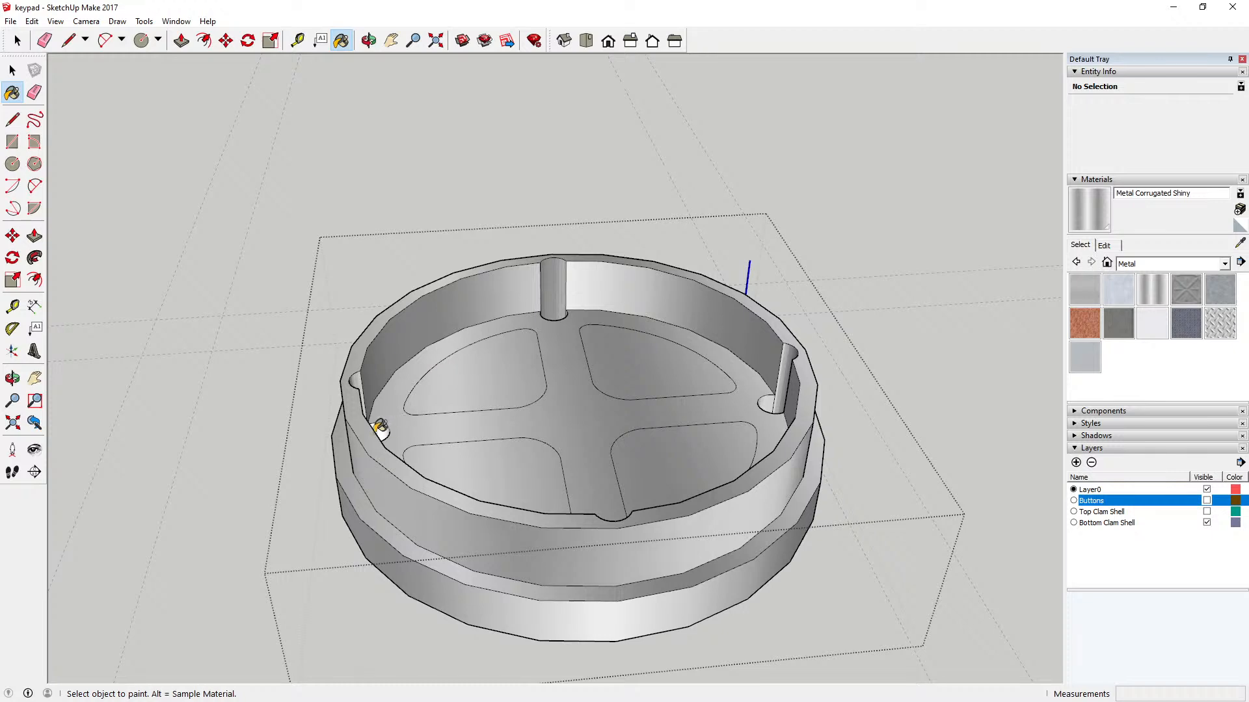
Step: Paint the circular bottom faces of the four recessed holes with Metal Corrugated Shiny
click(369, 41)
mouse_move(287, 368)
mouse_down()
mouse_move(411, 281)
mouse_move(429, 403)
mouse_up()
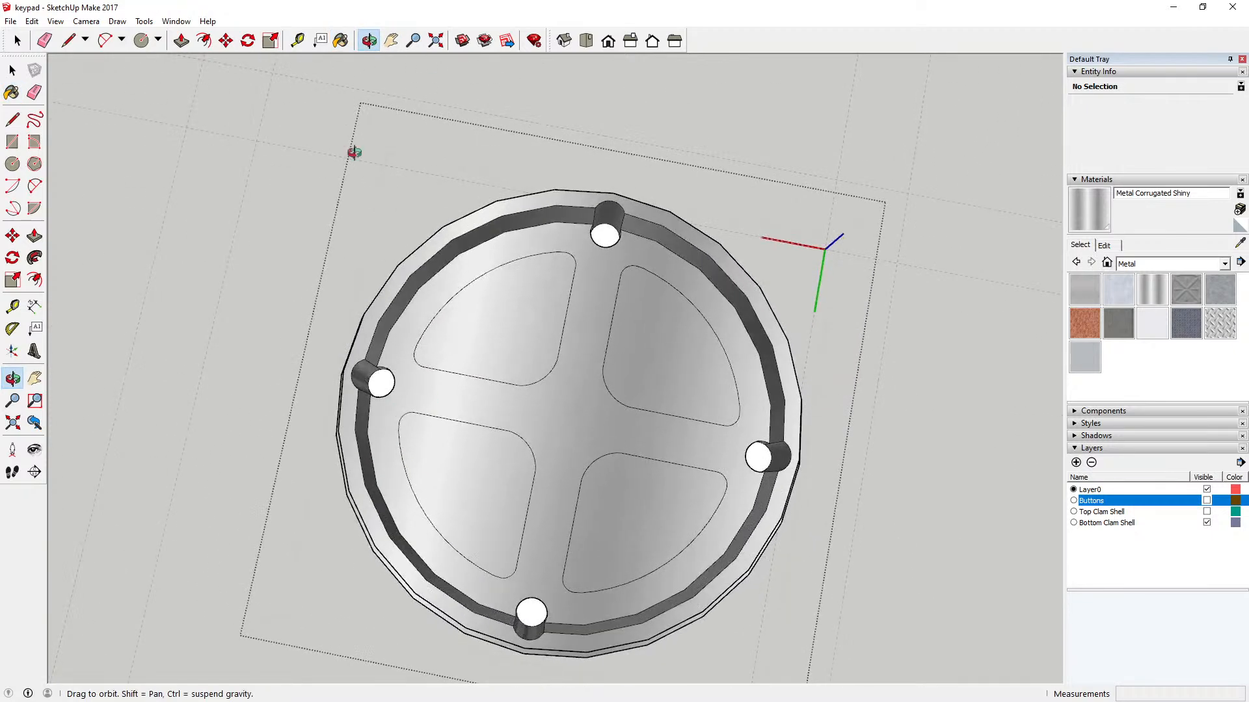
click(341, 40)
click(608, 237)
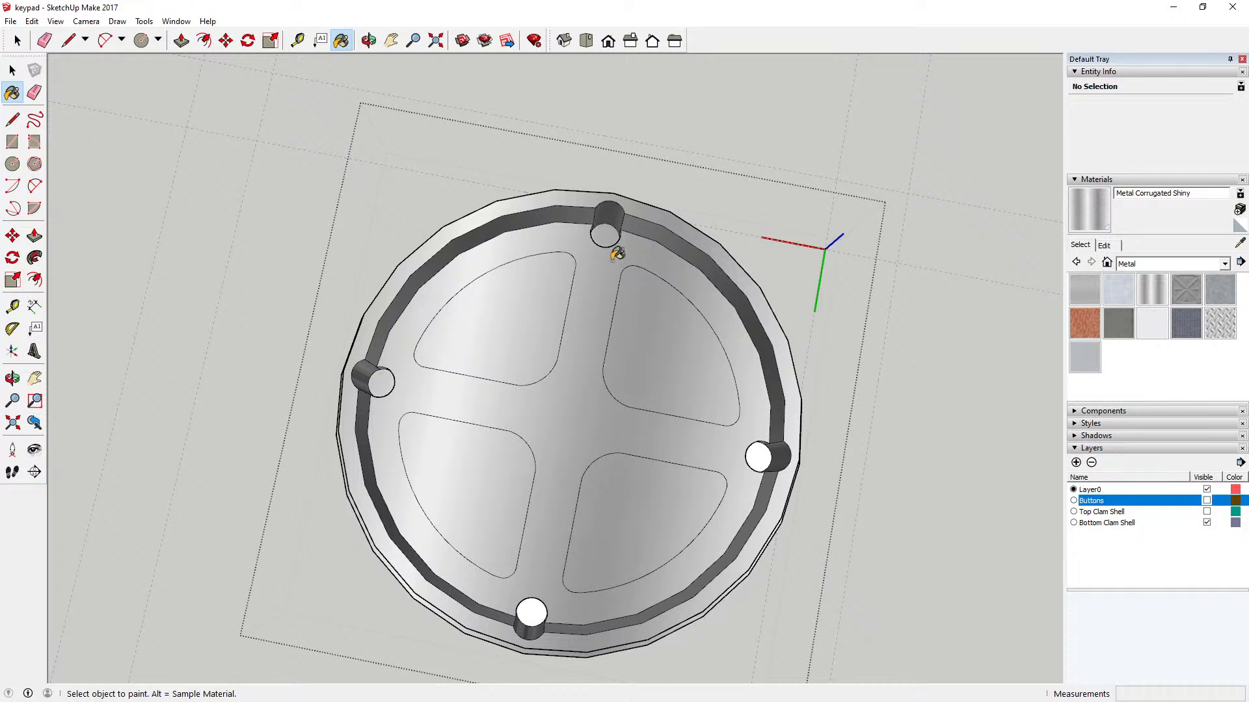
click(765, 450)
click(531, 611)
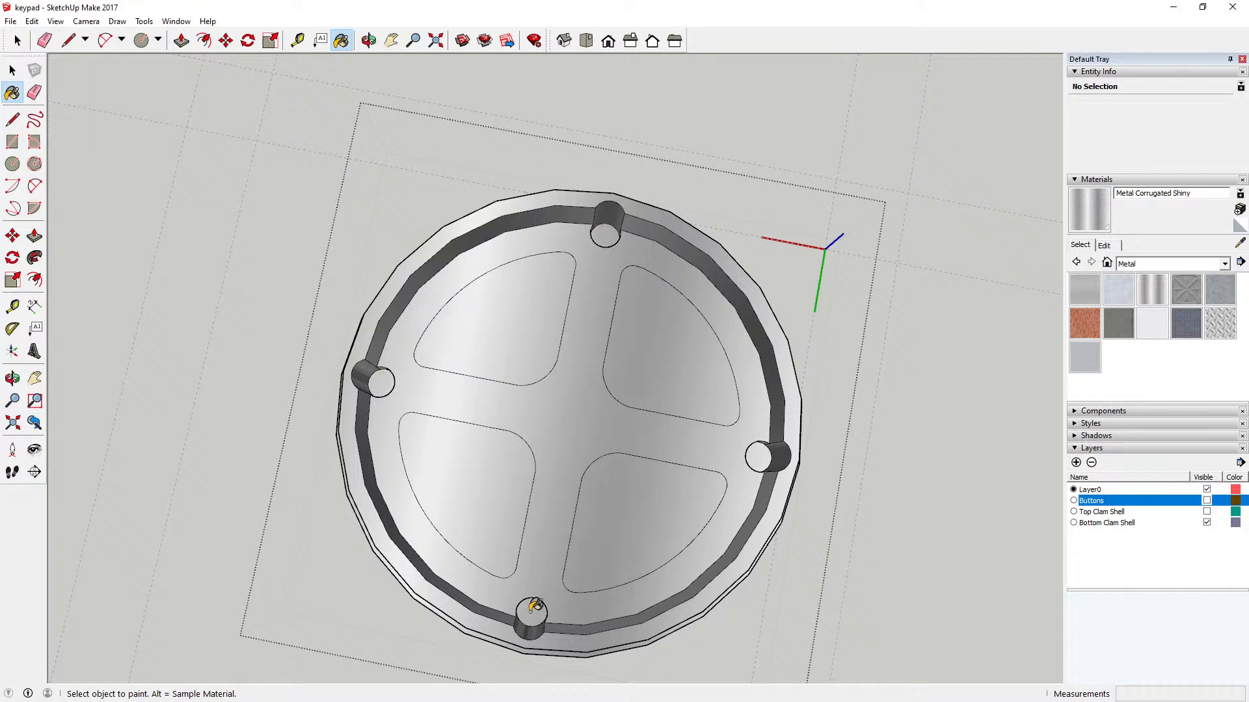
Step: Paint the underside of the bottom clam shell with Metal Corrugated Shiny and close the group
click(369, 41)
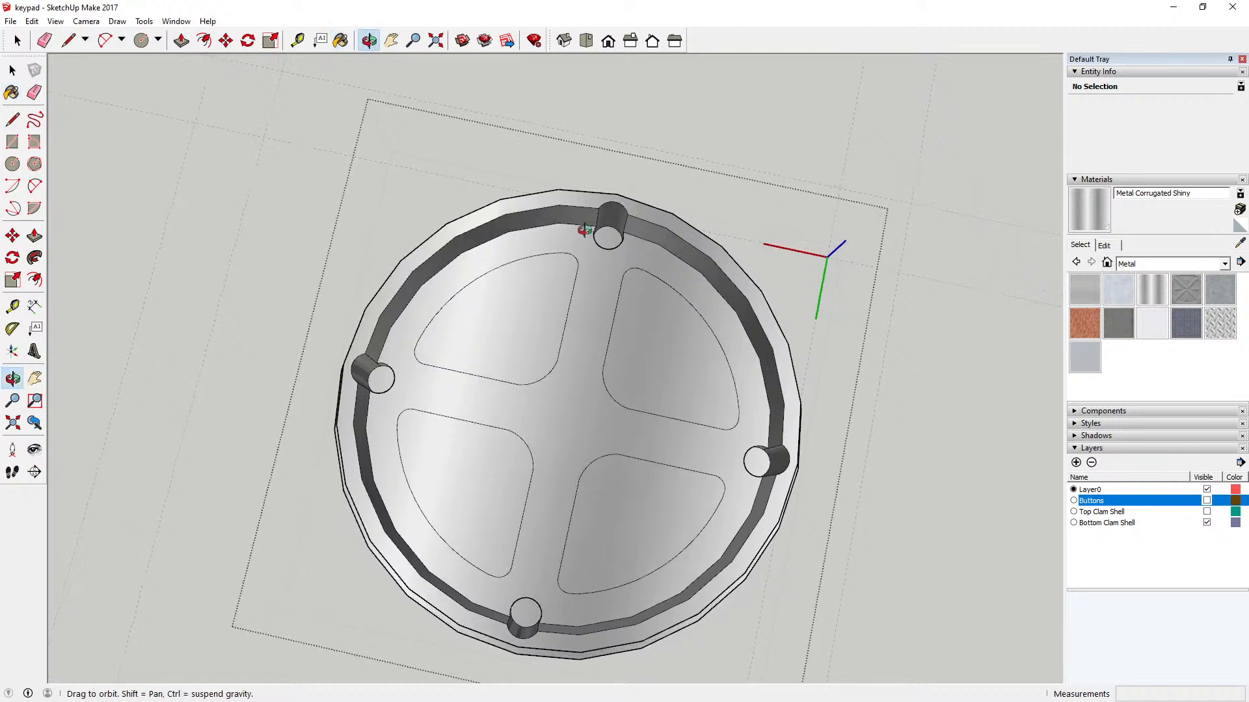
drag(599, 223, 701, 251)
key(b)
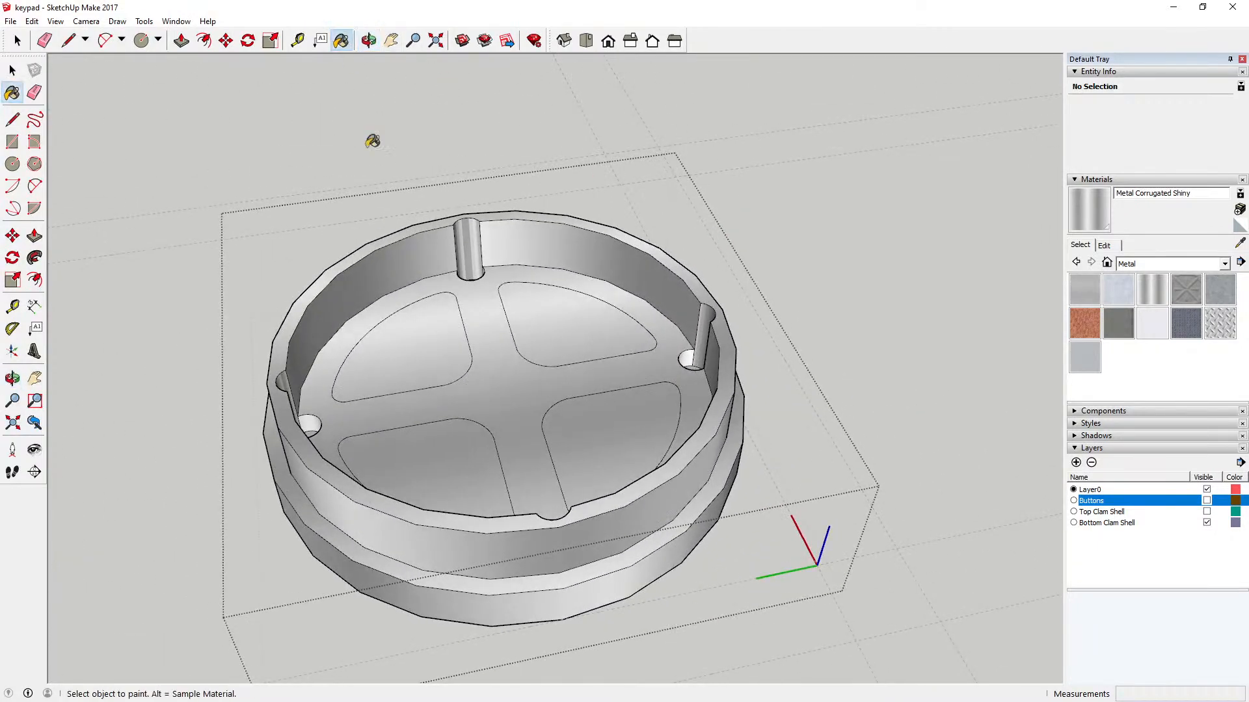
click(369, 40)
drag(607, 279, 489, 169)
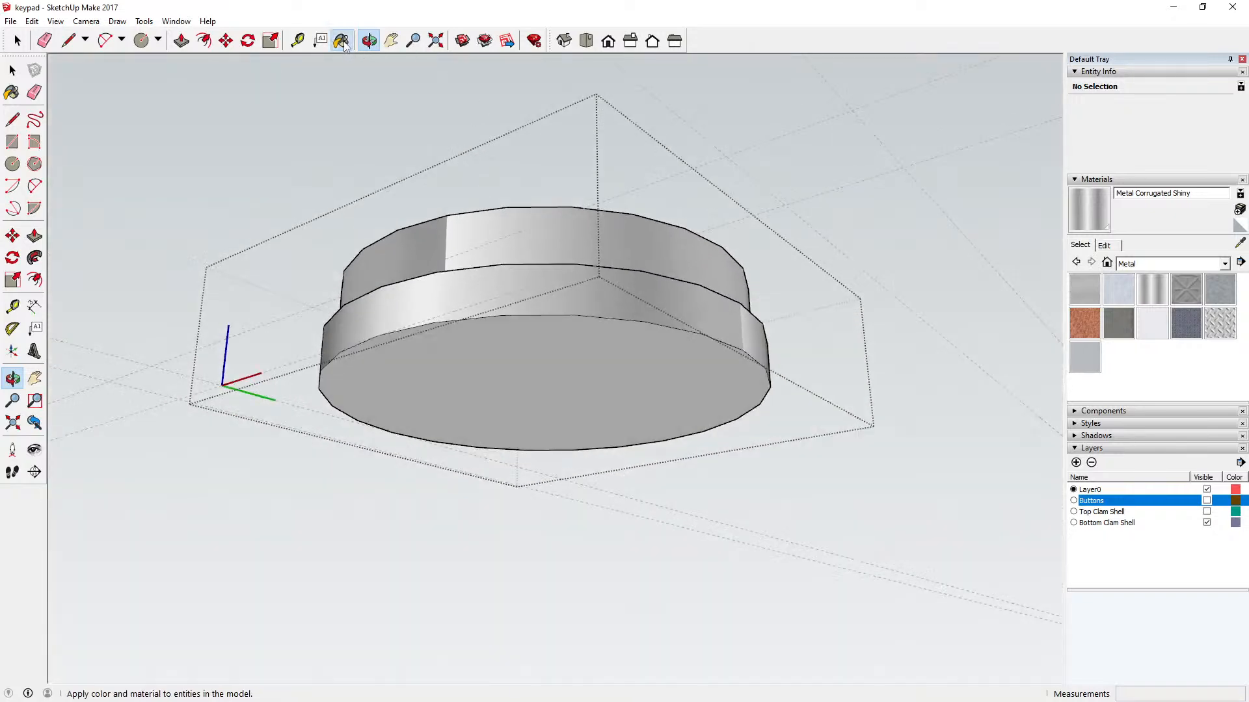
click(340, 41)
click(619, 368)
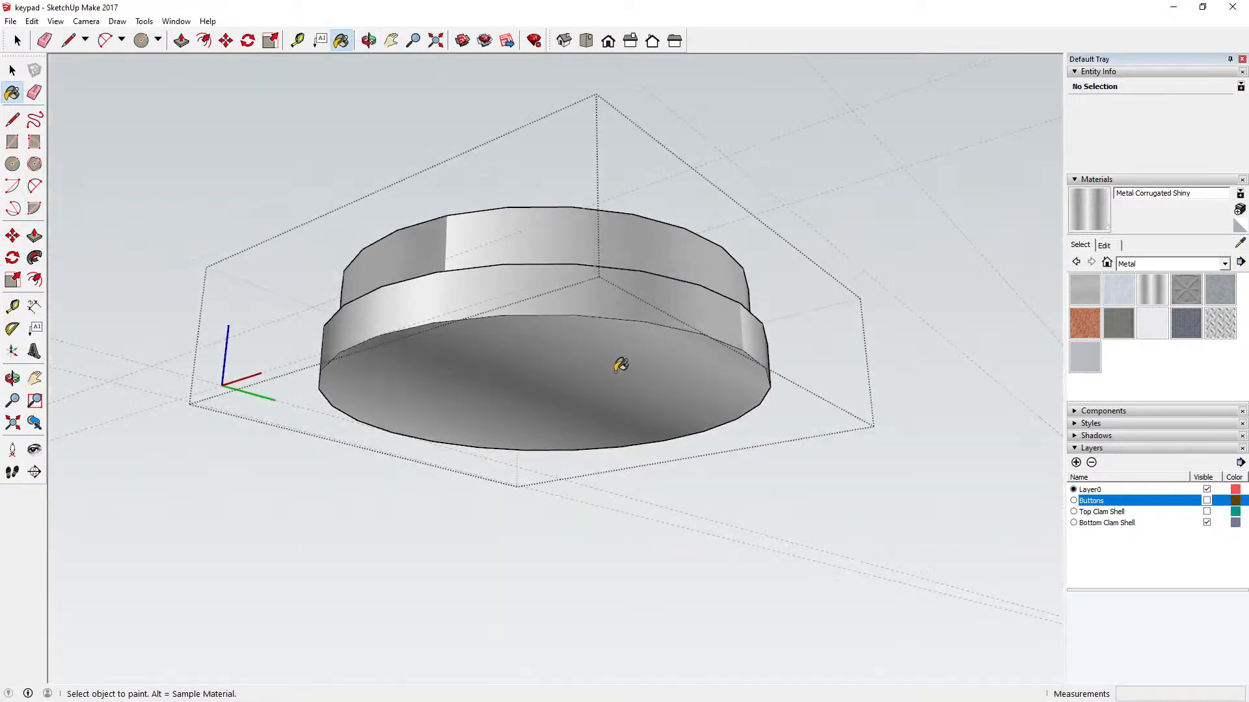
click(368, 40)
drag(669, 306, 563, 468)
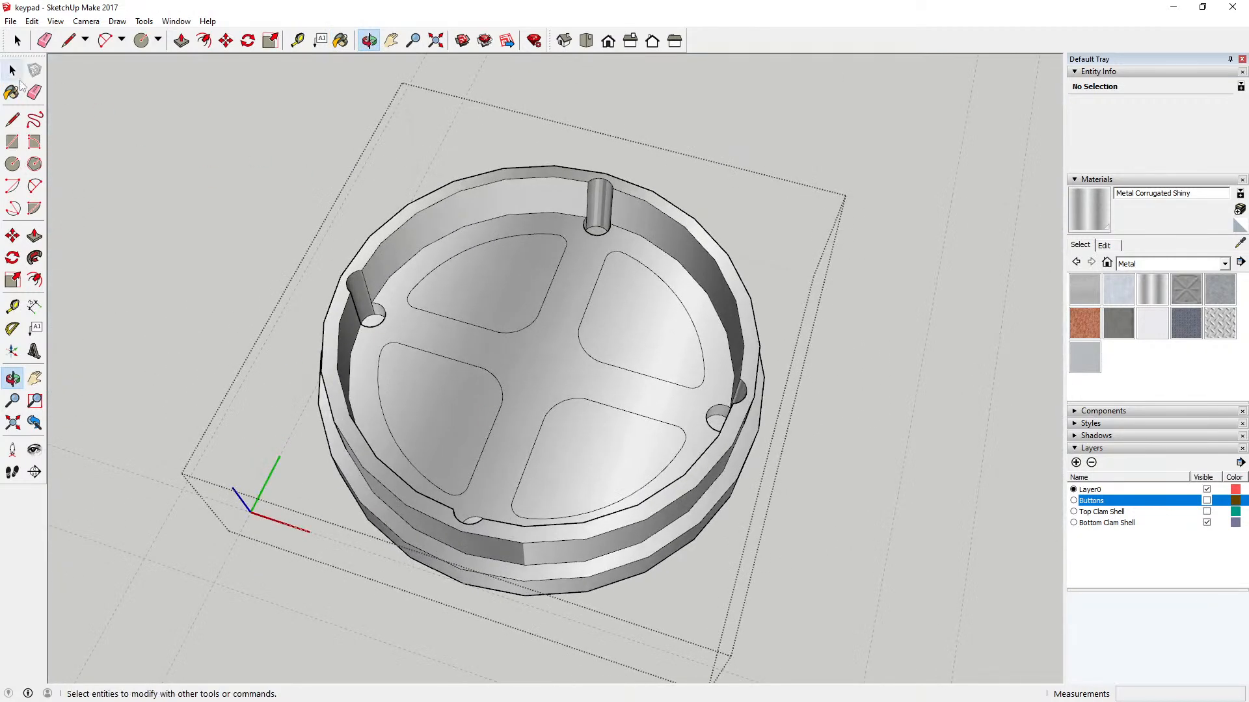
click(12, 71)
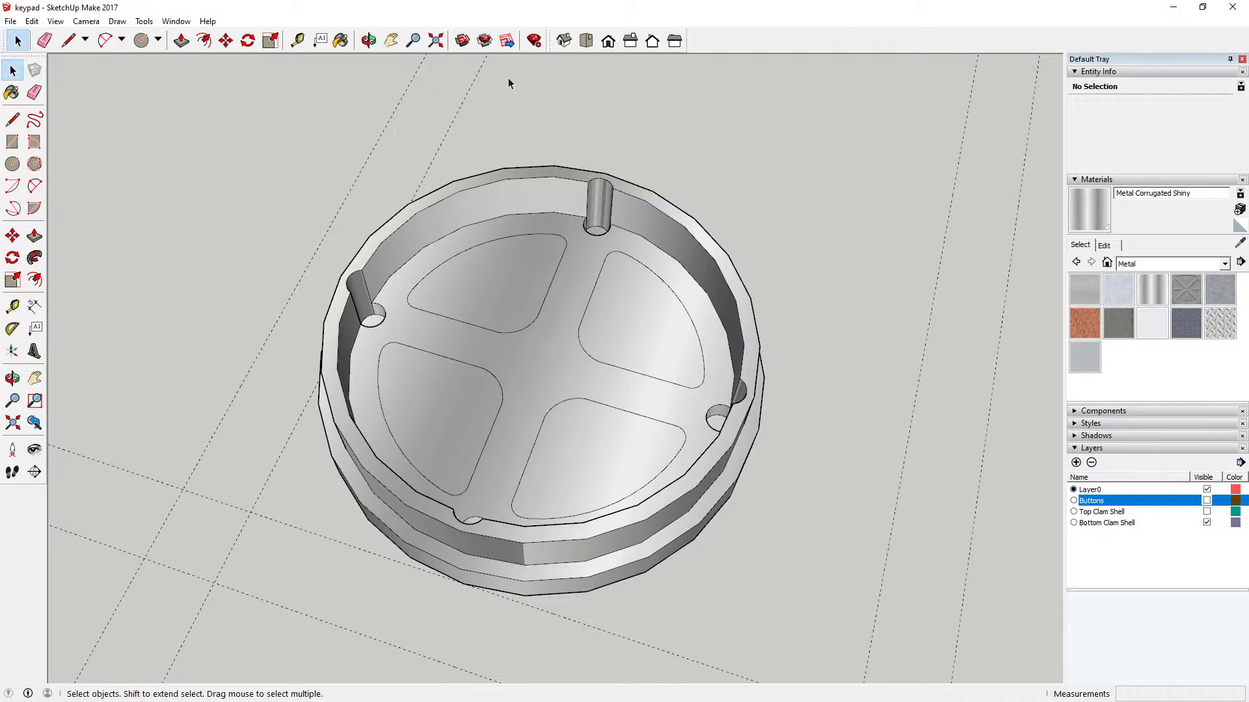
Step: Make the Buttons and Top Clam Shell layers visible together with the bottom clam shell
click(586, 41)
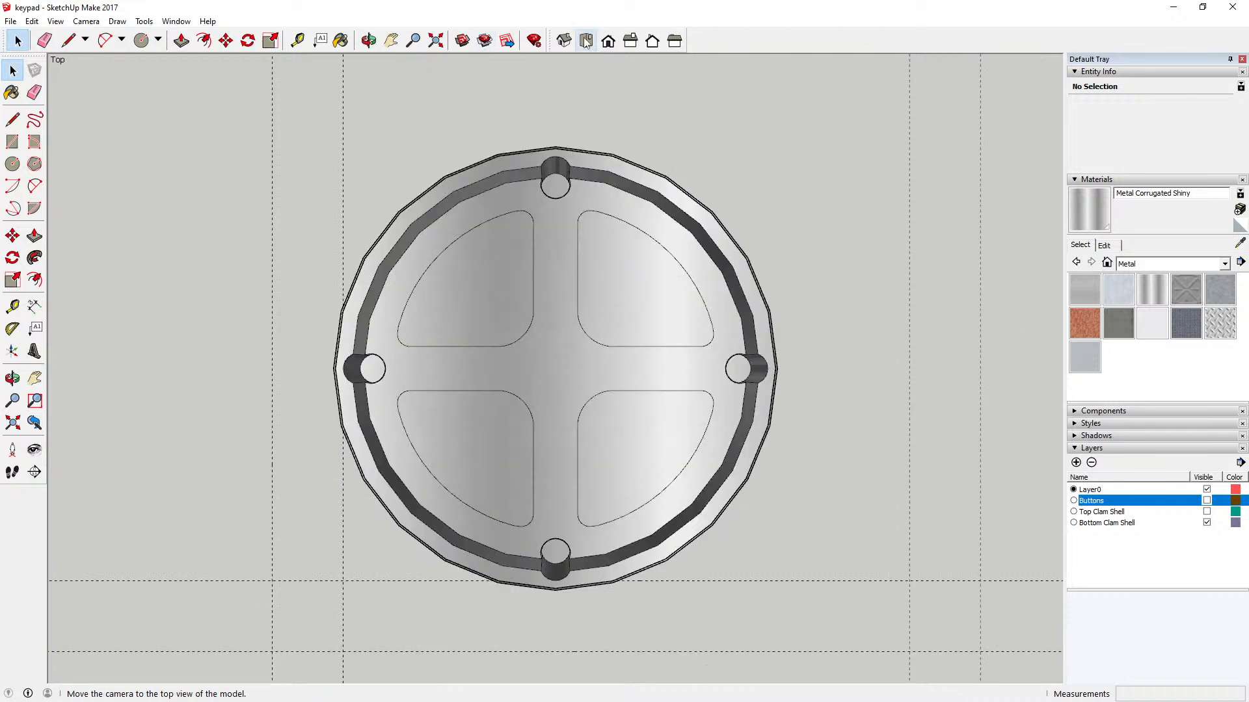
click(435, 41)
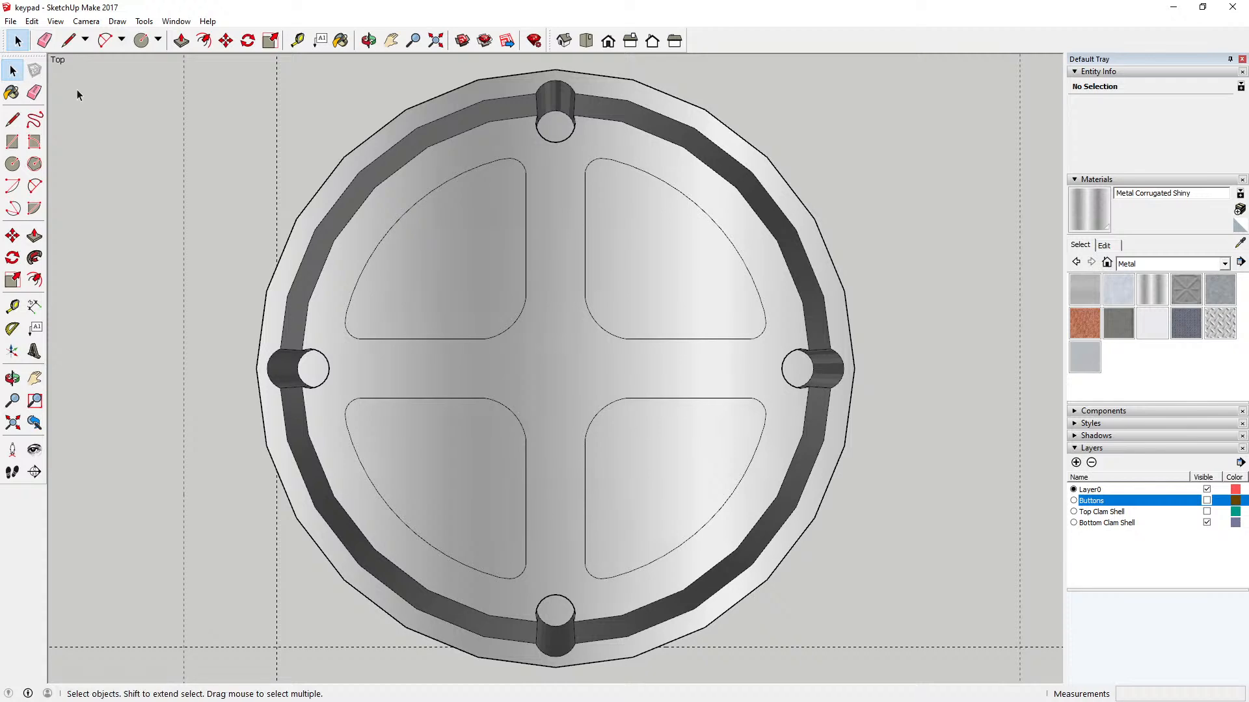
key(o)
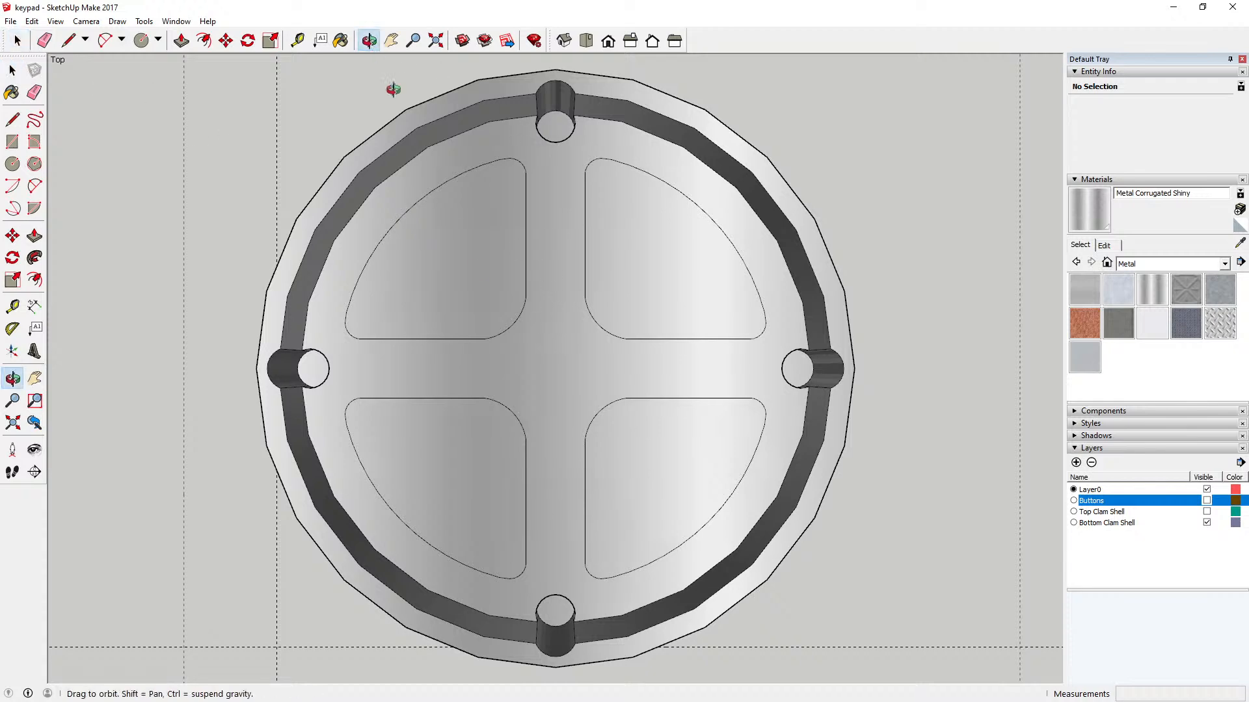
drag(395, 89, 566, 272)
scroll(520, 362, down, 4)
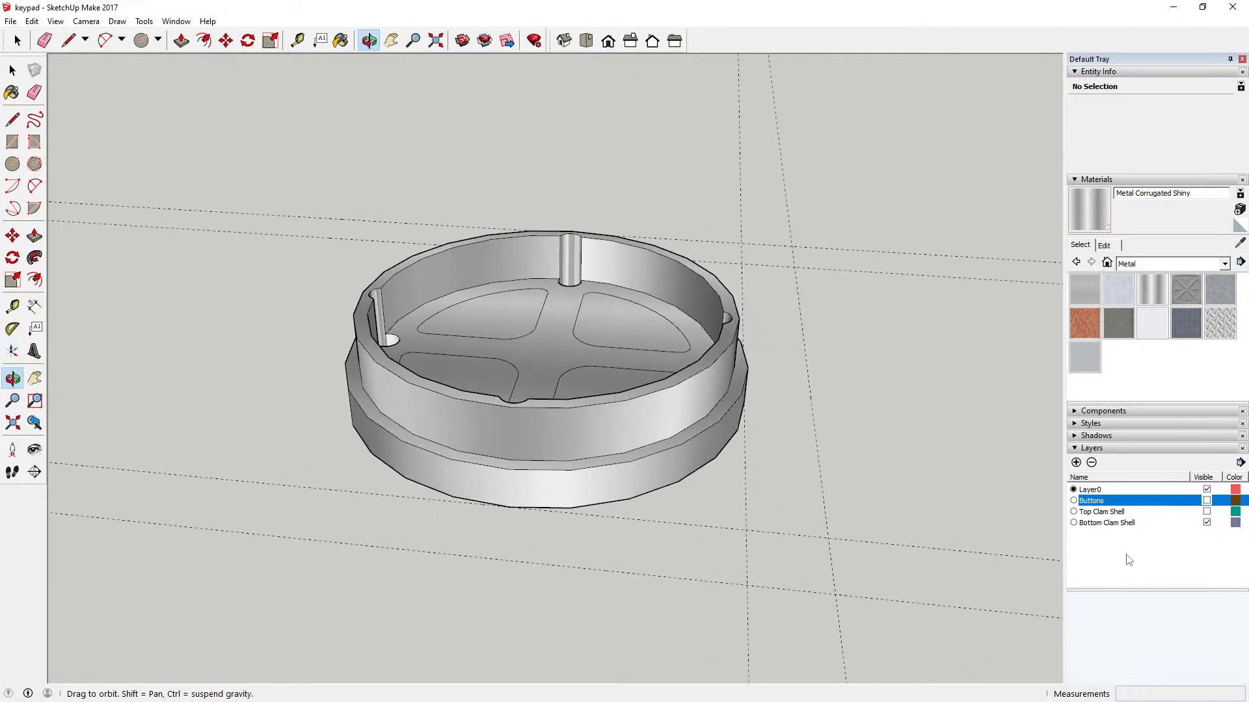
click(1206, 501)
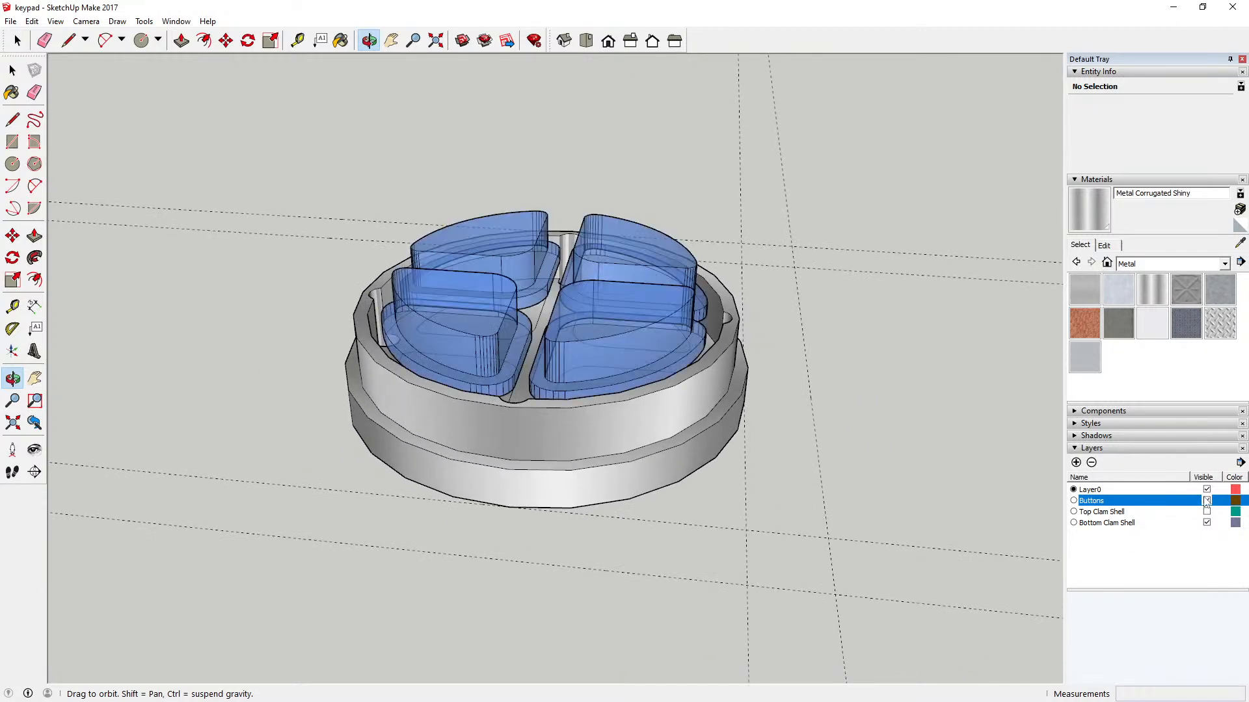
mouse_move(681, 394)
mouse_down()
mouse_move(677, 357)
mouse_move(713, 265)
mouse_move(663, 486)
mouse_move(690, 379)
mouse_up()
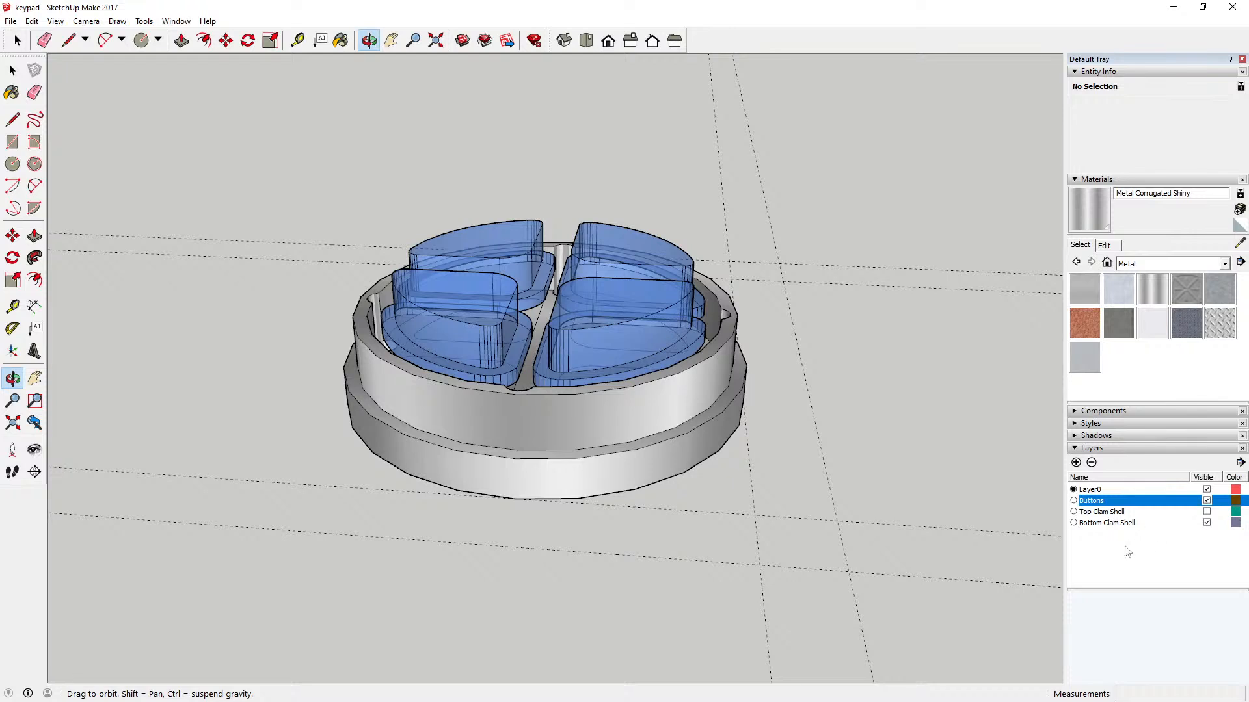
click(1206, 512)
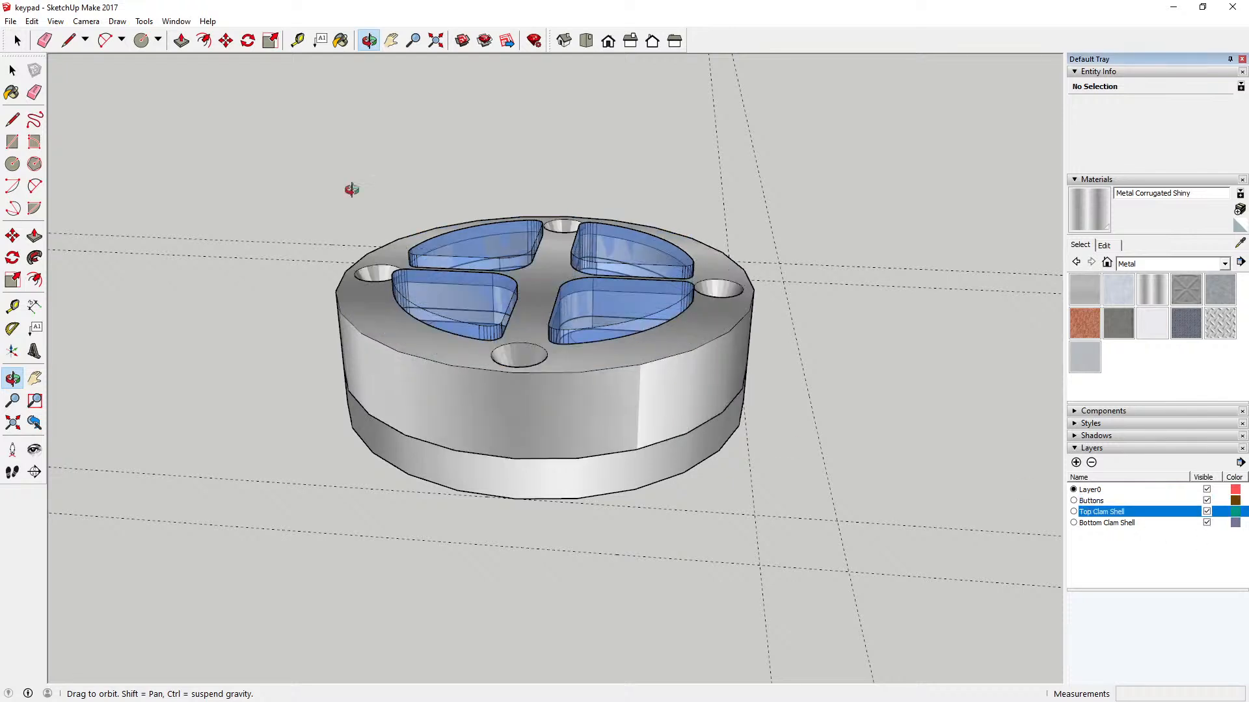
Step: Set the face style to X-ray and examine how the buttons, shells and screw holes fit together inside the keypad
click(55, 21)
mouse_move(114, 190)
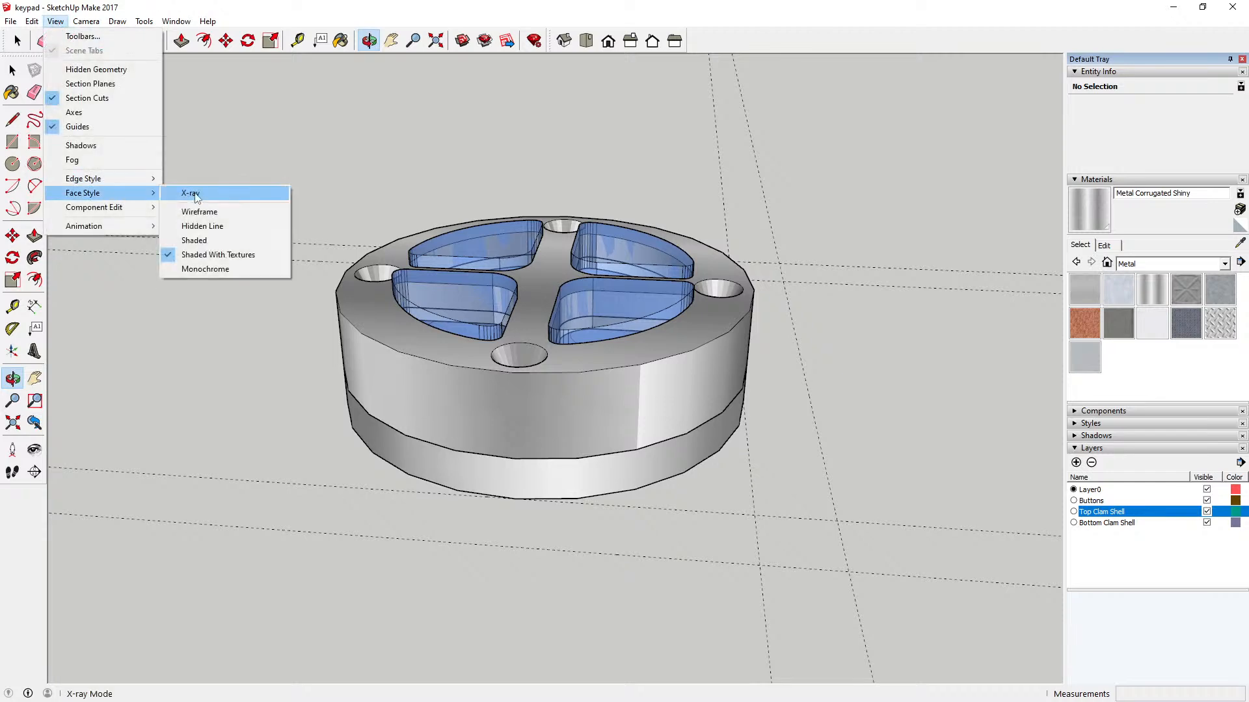
click(195, 192)
drag(551, 322, 450, 251)
scroll(573, 359, up, 4)
drag(569, 331, 553, 225)
drag(585, 286, 481, 348)
drag(841, 403, 1244, 543)
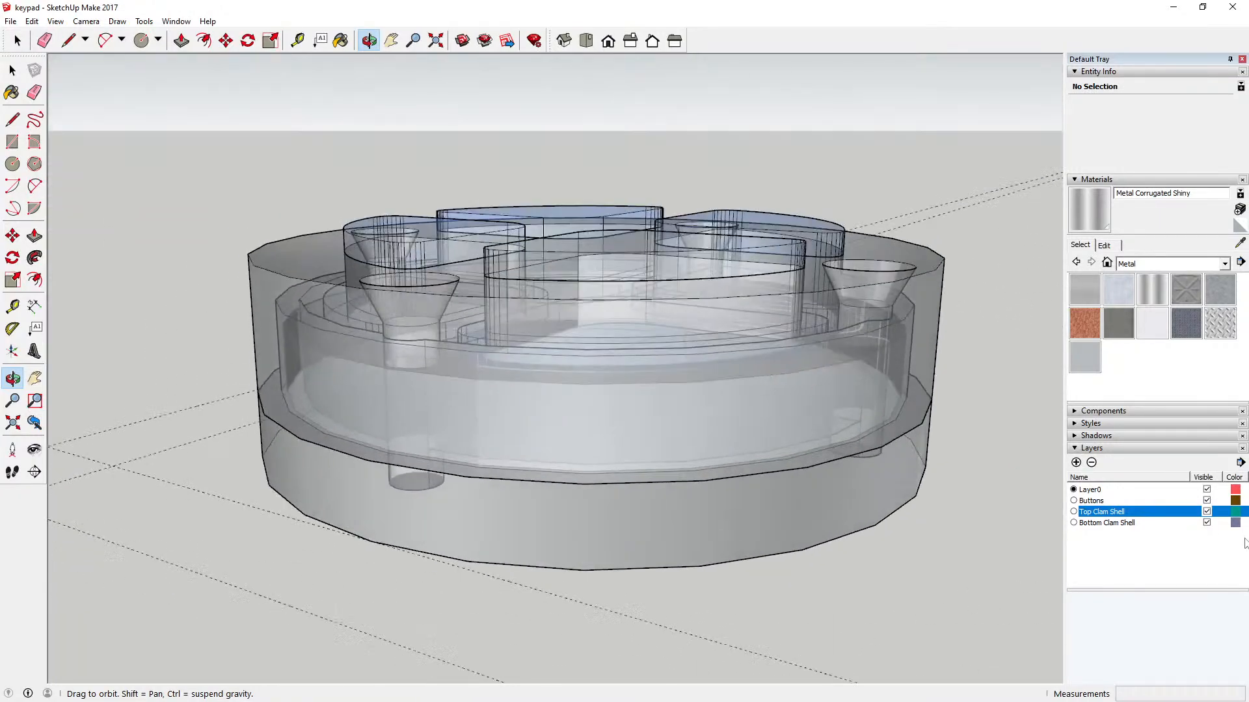
Step: Hide the Buttons layer and turn off the X-ray face style
click(1206, 500)
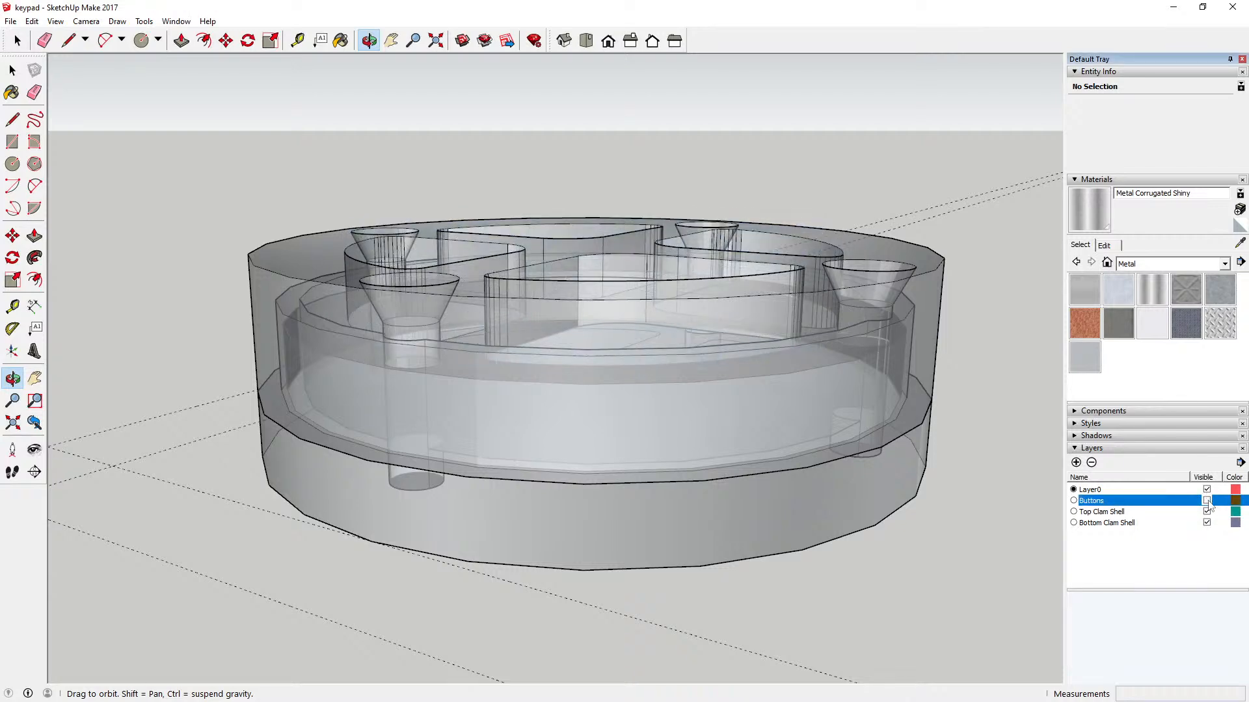
drag(540, 328, 370, 424)
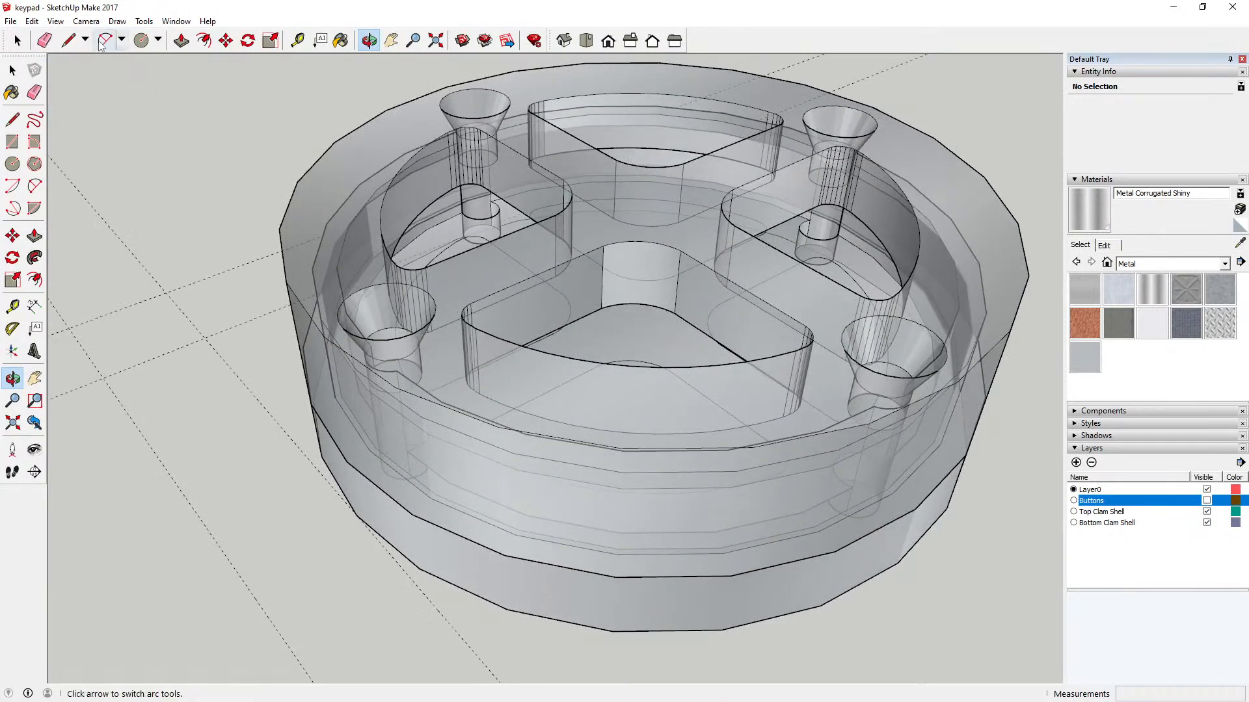
click(56, 21)
mouse_move(98, 193)
click(185, 193)
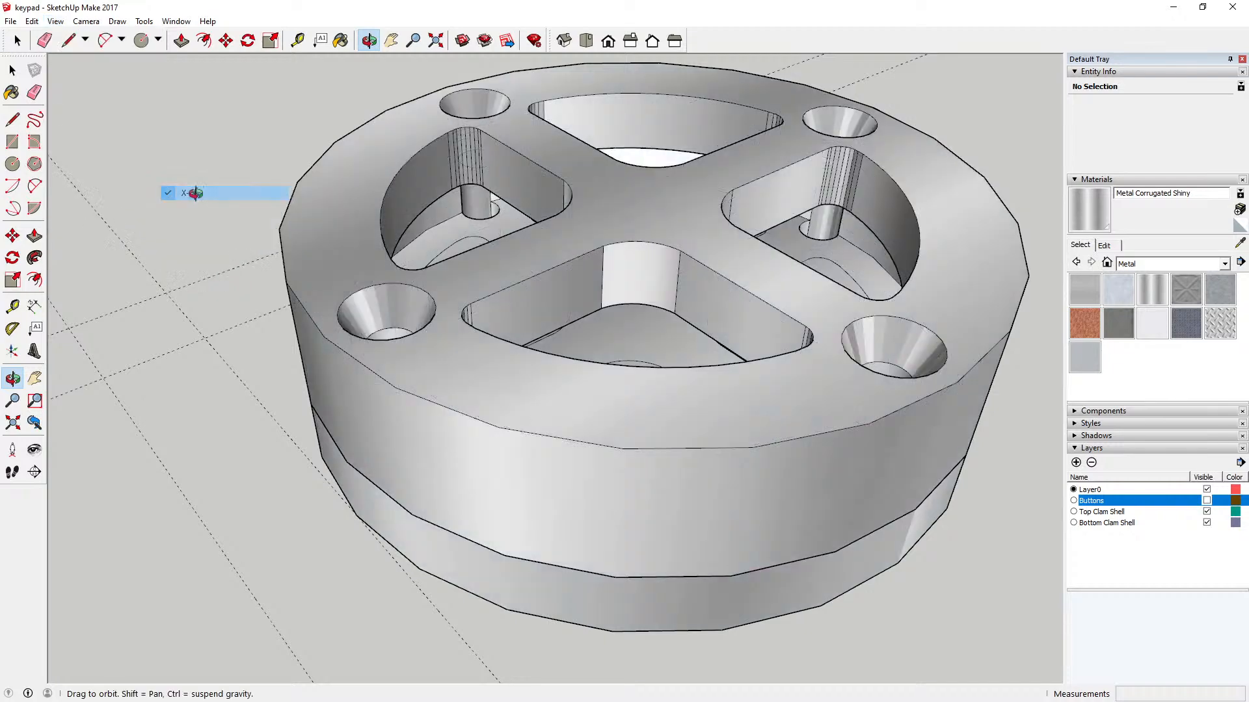
Step: Measure the vertical gap between the lower edge of a button opening and the bottom clam shell's floor
drag(570, 307, 507, 471)
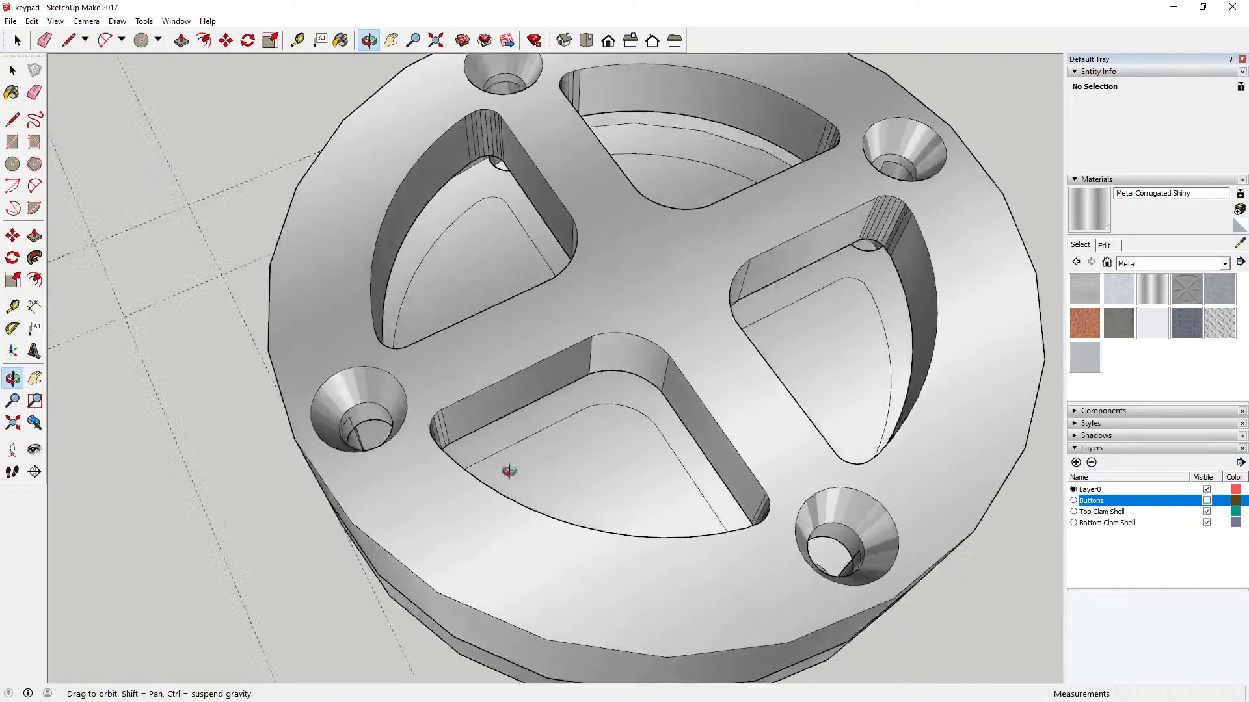
mouse_move(516, 323)
mouse_down()
mouse_move(472, 224)
mouse_move(572, 293)
mouse_move(559, 325)
mouse_move(446, 271)
mouse_move(266, 290)
mouse_move(309, 298)
mouse_move(346, 279)
mouse_move(501, 348)
mouse_move(551, 274)
mouse_move(605, 234)
mouse_move(555, 310)
mouse_move(573, 417)
mouse_move(535, 287)
mouse_move(529, 317)
mouse_up()
scroll(559, 401, up, 2)
scroll(441, 365, down, 3)
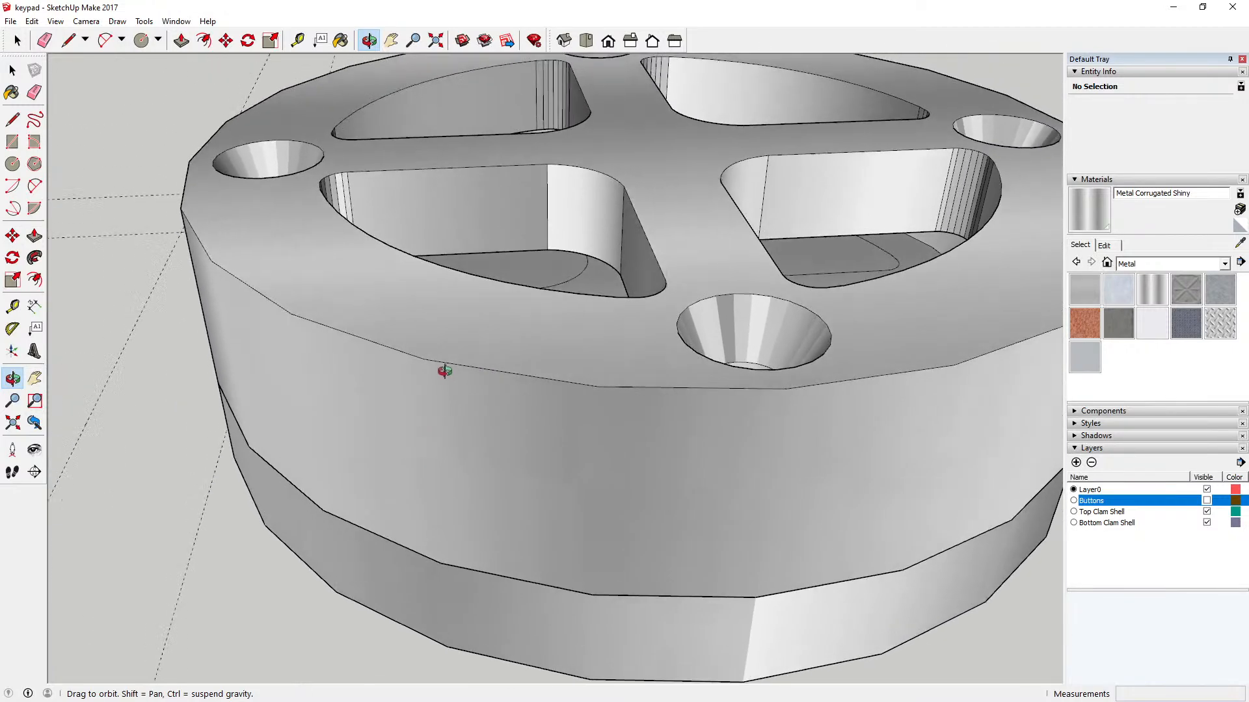
scroll(410, 404, down, 1)
drag(411, 402, 348, 320)
scroll(465, 388, up, 5)
scroll(464, 388, up, 1)
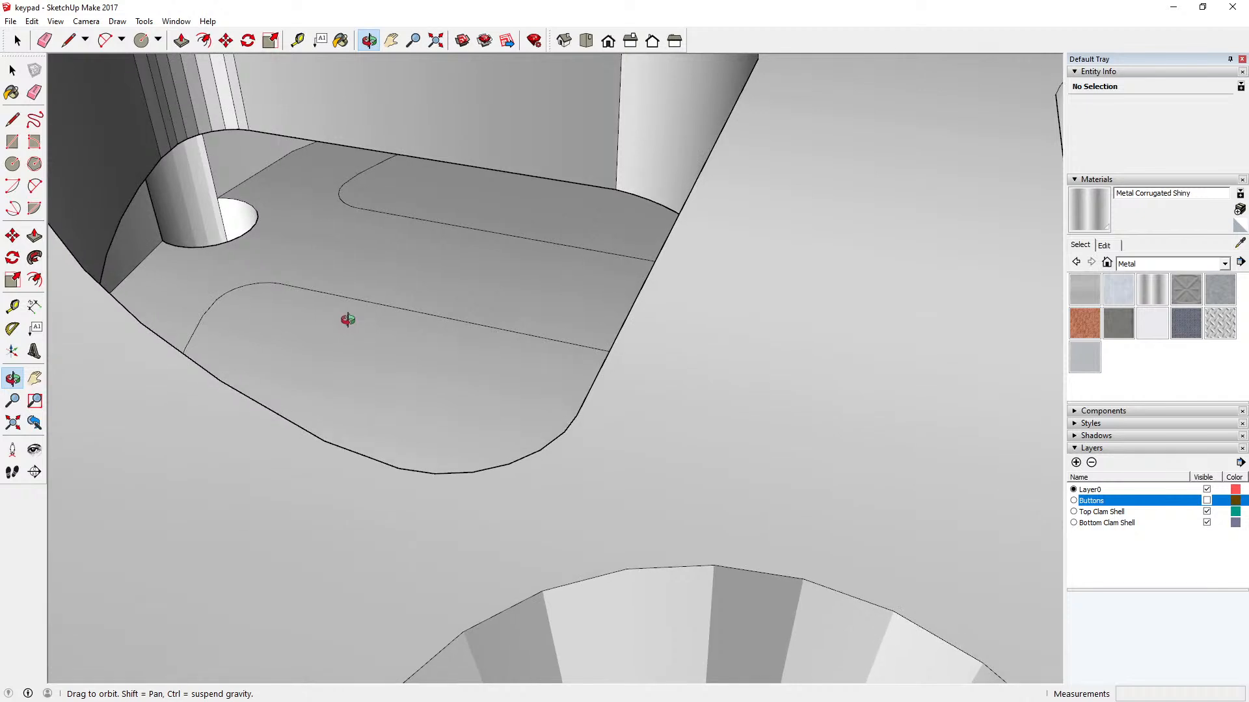
click(297, 40)
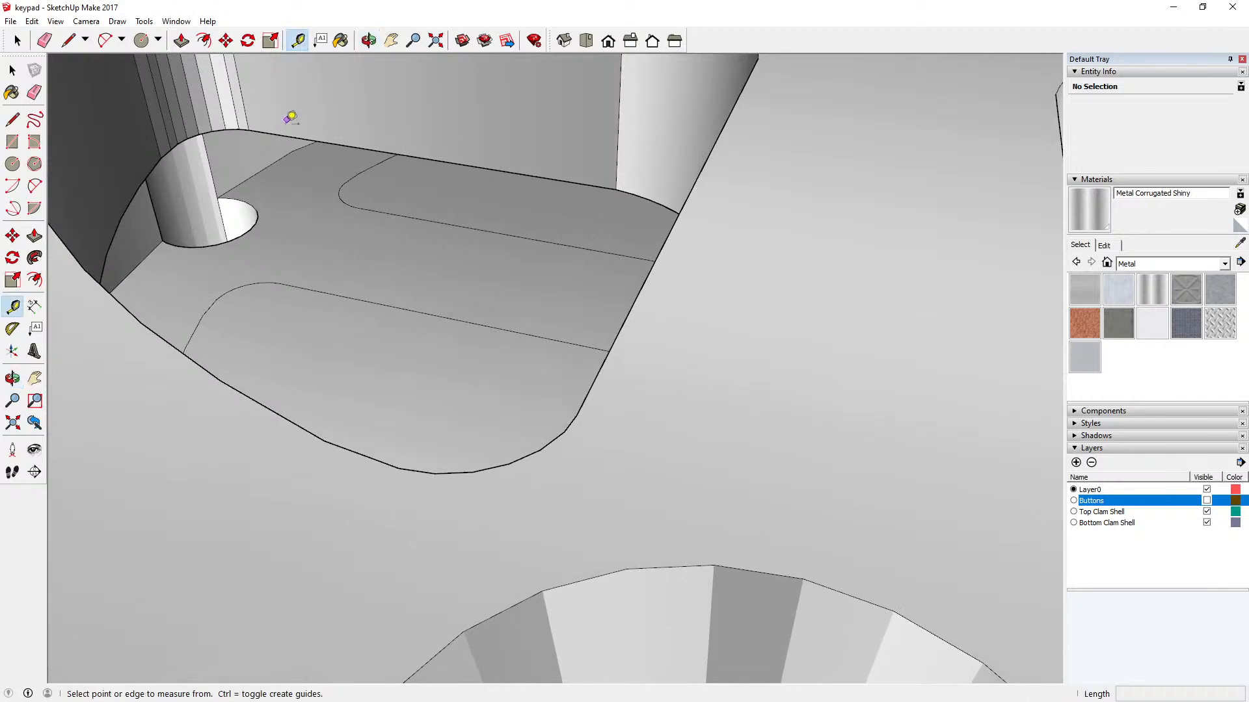
click(288, 125)
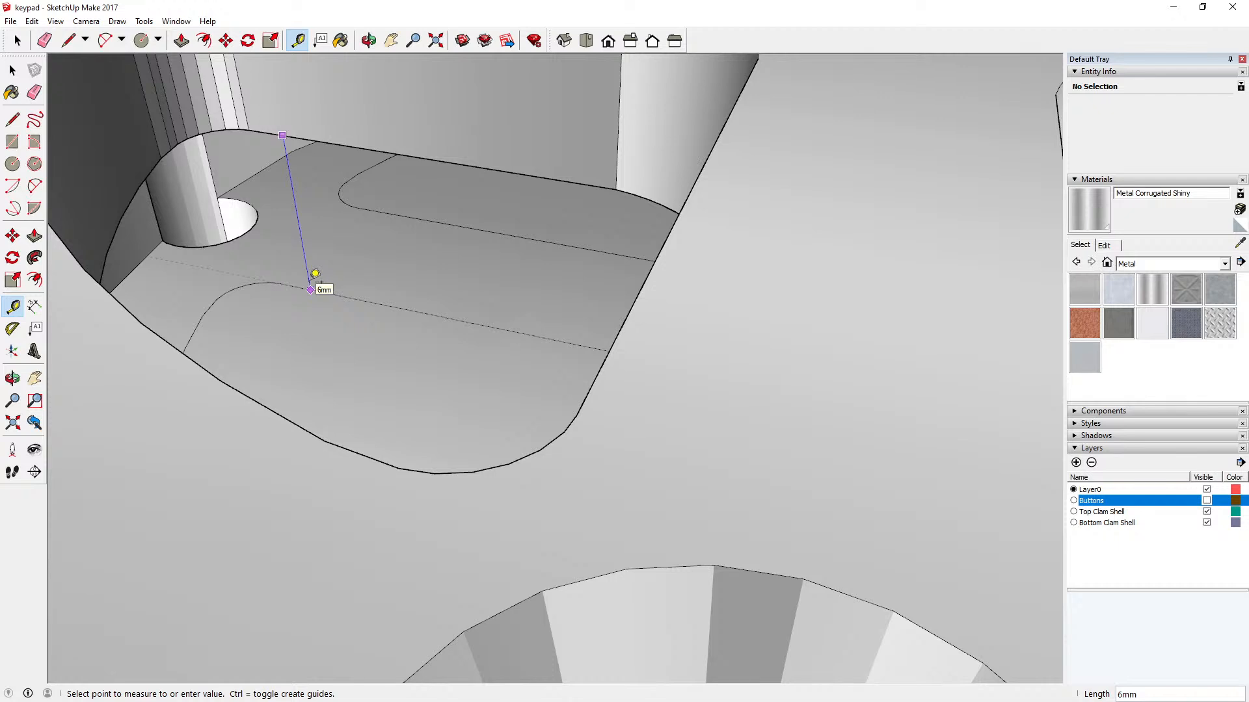
click(18, 40)
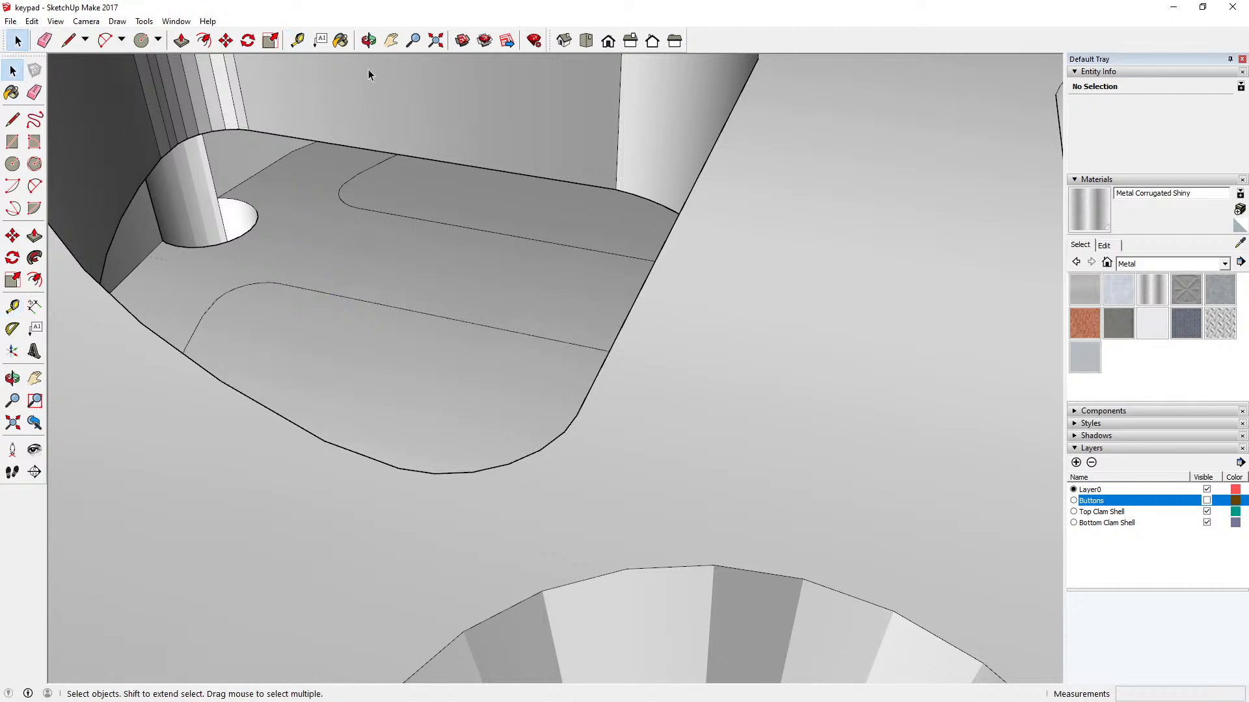
Step: Measure the height of the bottom clam shell's exposed outer wall on the assembled keypad
click(368, 40)
mouse_move(385, 256)
mouse_down()
mouse_move(395, 136)
mouse_move(368, 264)
mouse_up()
scroll(384, 234, down, 5)
scroll(368, 263, down, 4)
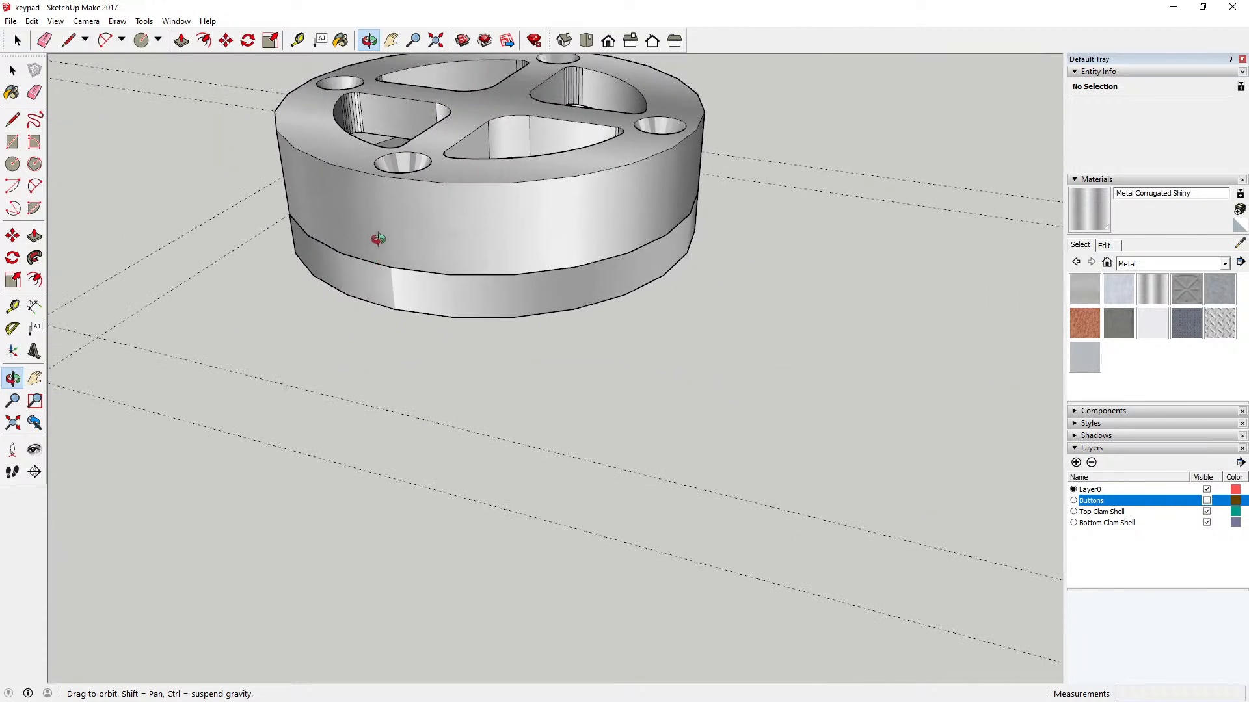
key(t)
click(395, 309)
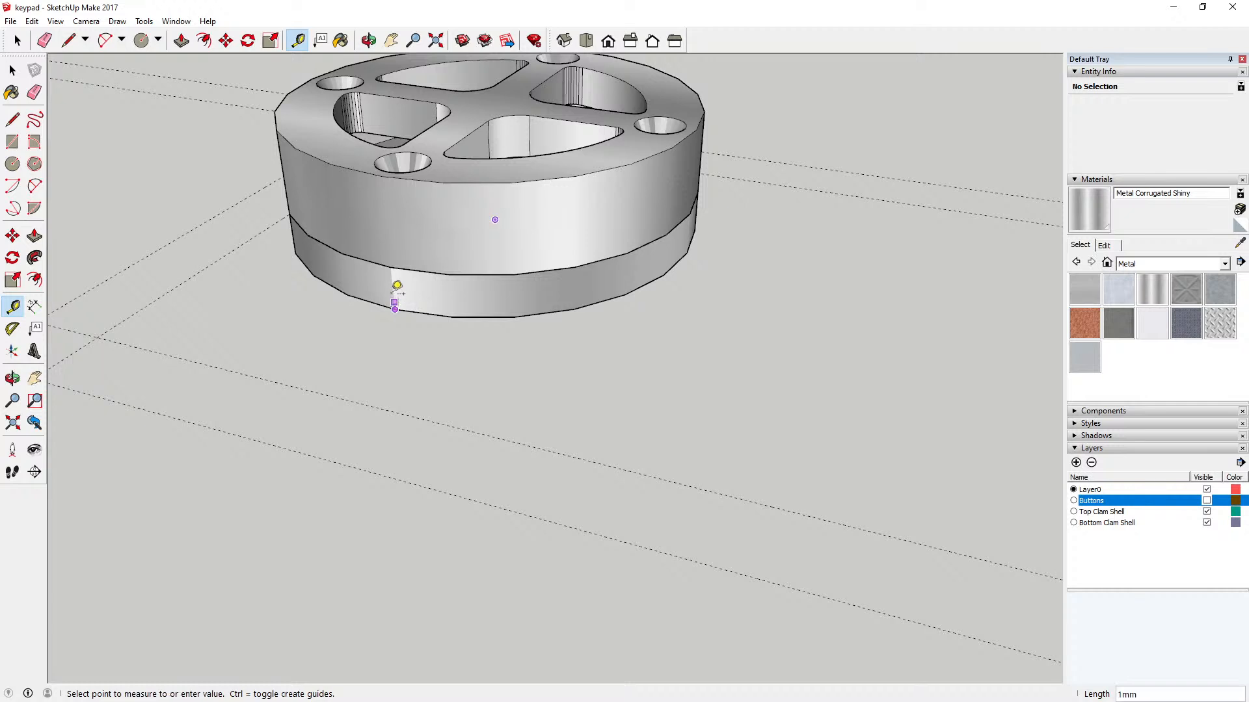
click(391, 265)
Step: Undo the stray guide line and measure the height of the top clam shell's outer wall
click(403, 248)
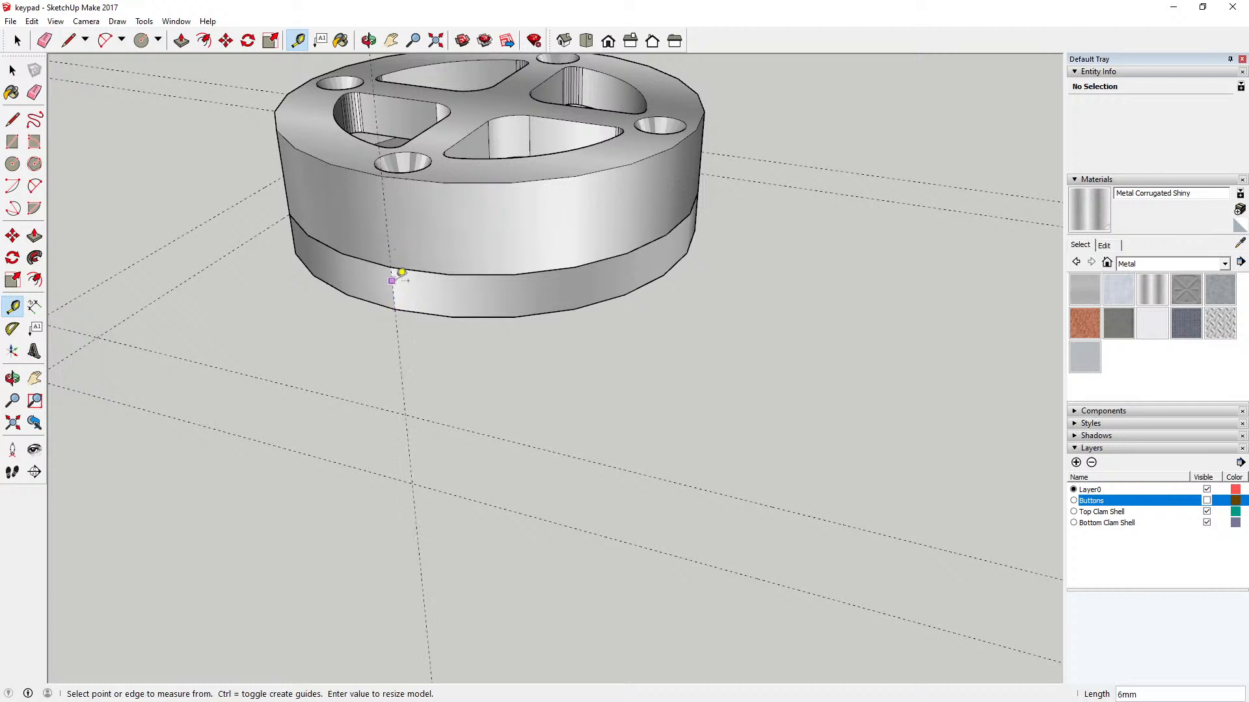
click(32, 20)
click(45, 31)
click(390, 268)
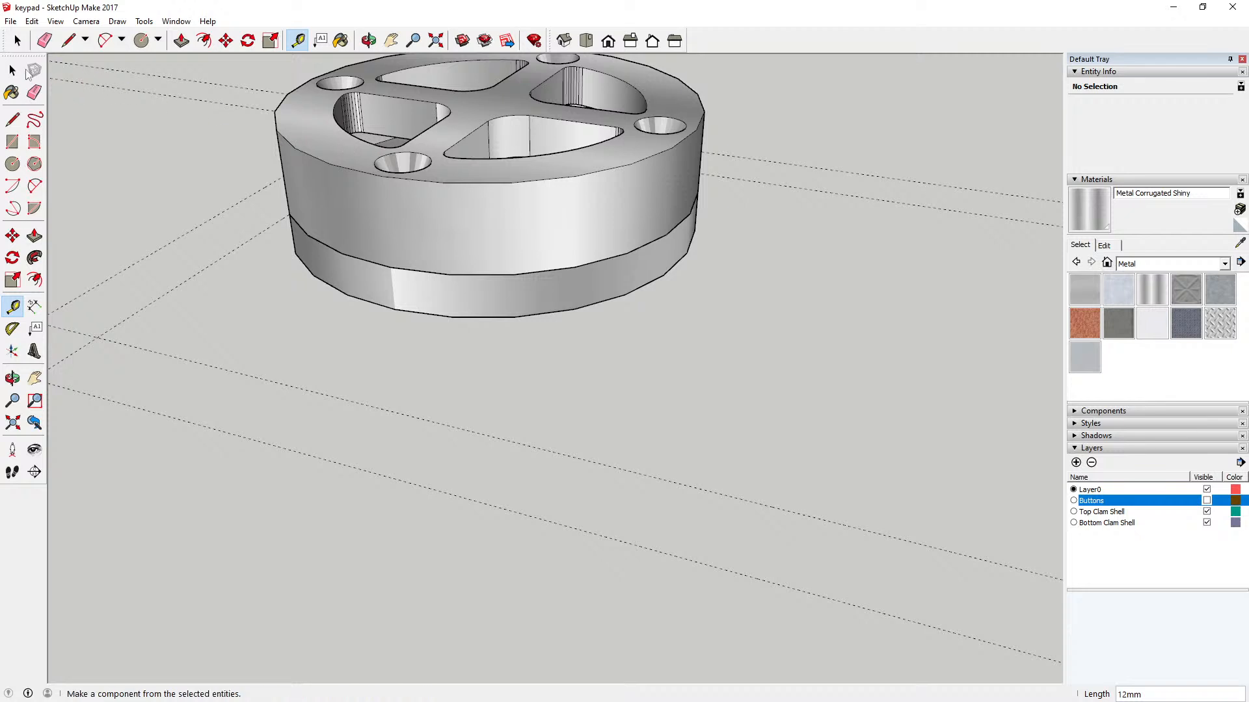
click(15, 71)
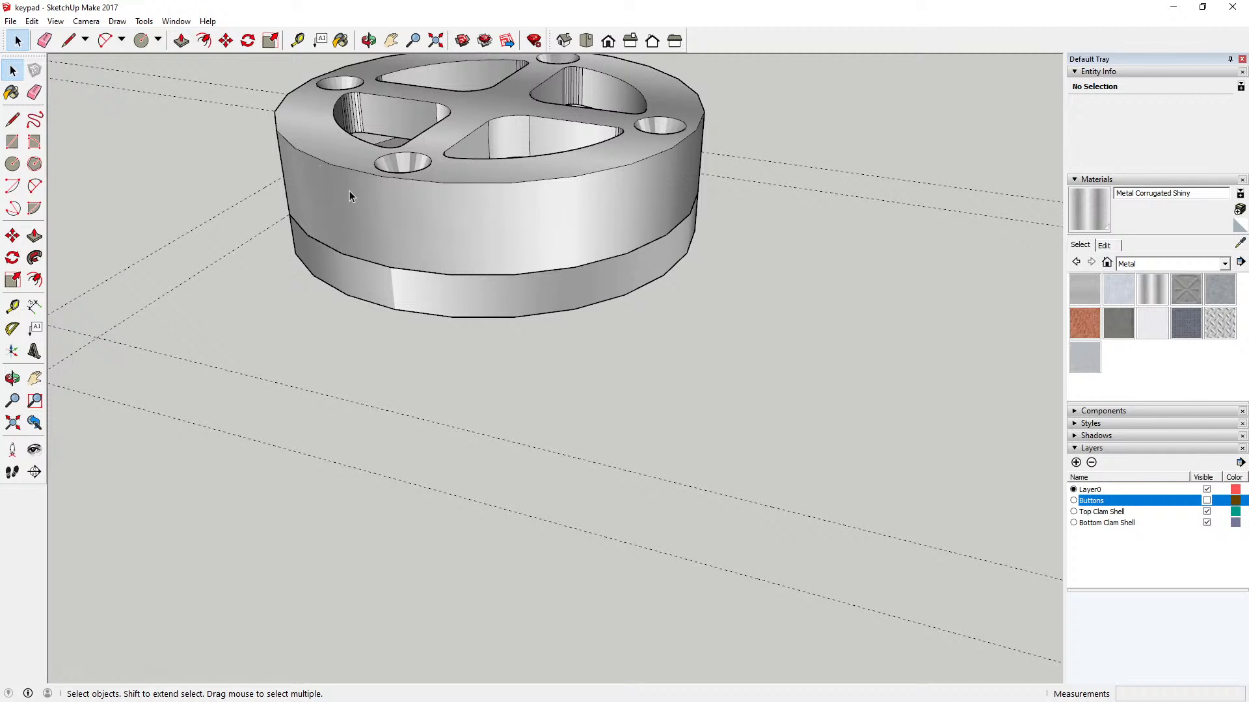
Step: Hide the Top Clam Shell layer so only the bottom clam shell is shown
click(369, 40)
drag(425, 218, 503, 230)
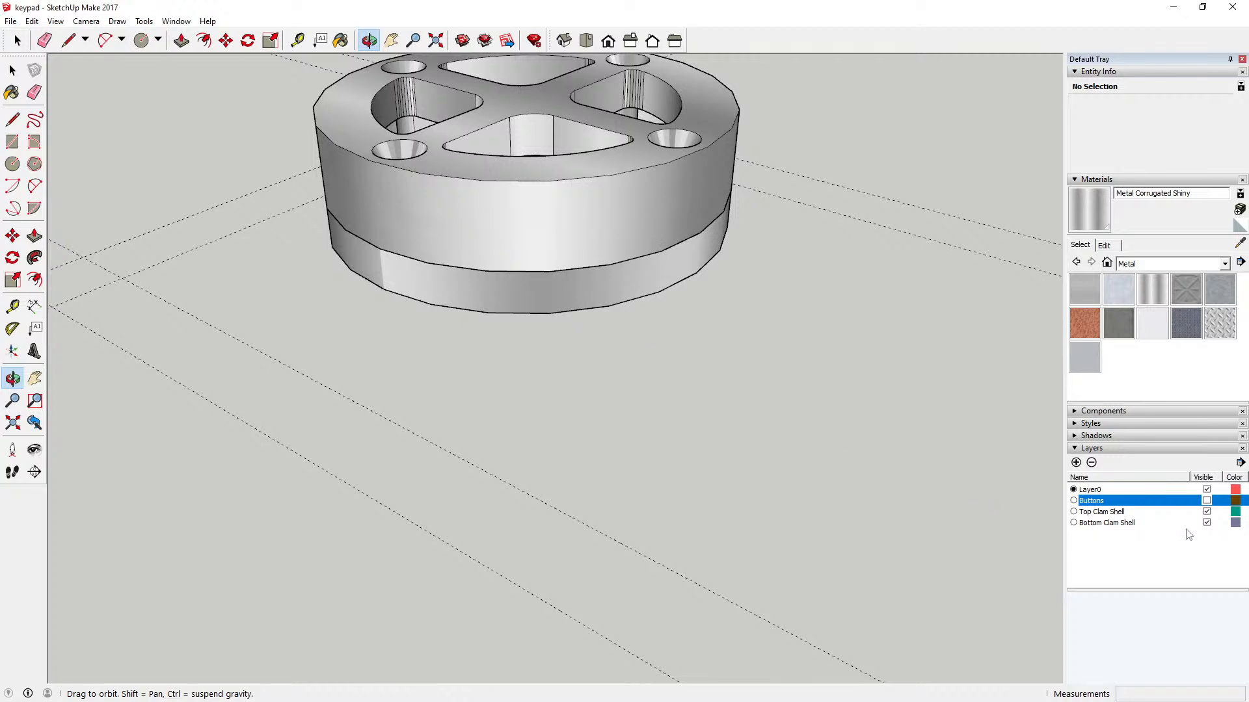
click(1207, 512)
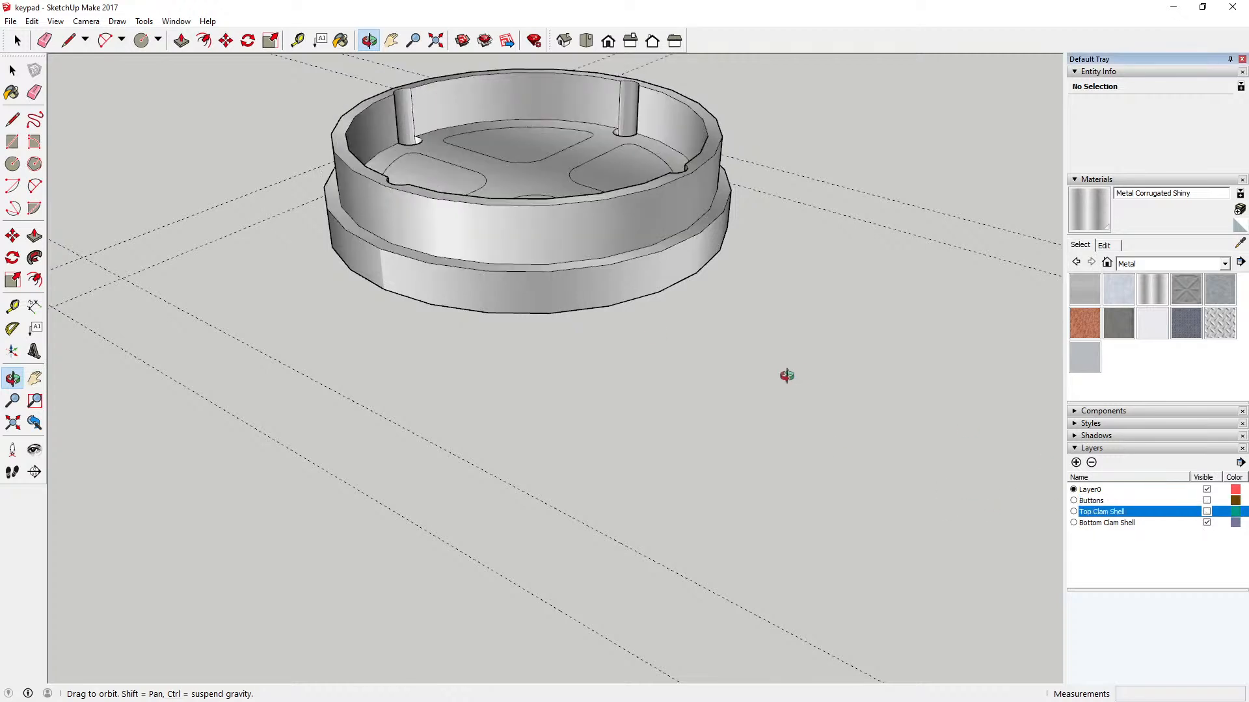
Step: Measure the height of the bottom clam shell's raised inner rim and of its outer base wall
key(t)
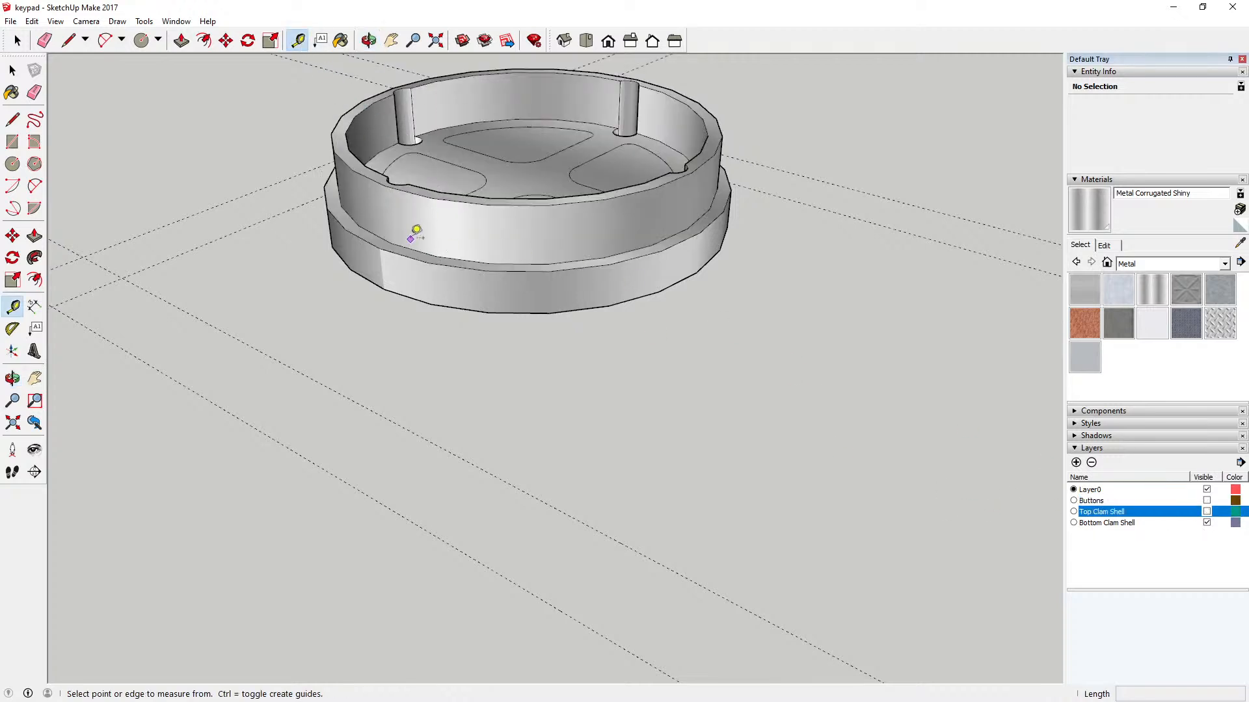
click(390, 243)
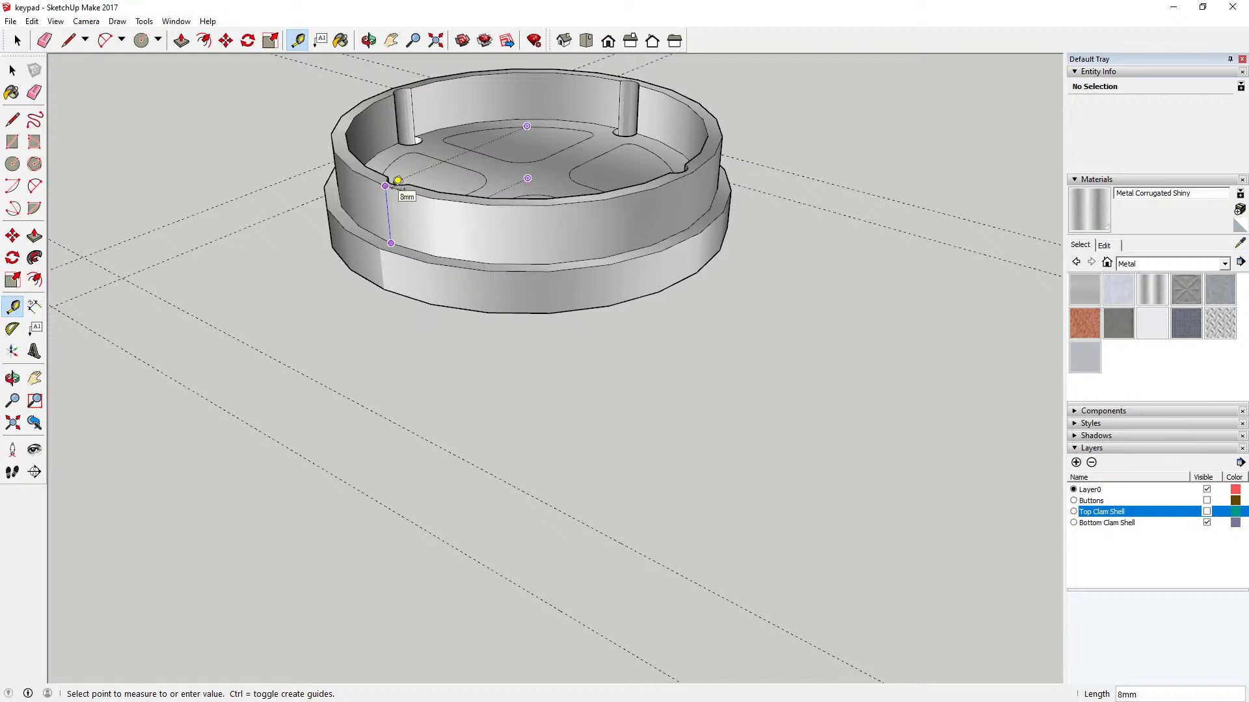
click(397, 180)
click(384, 289)
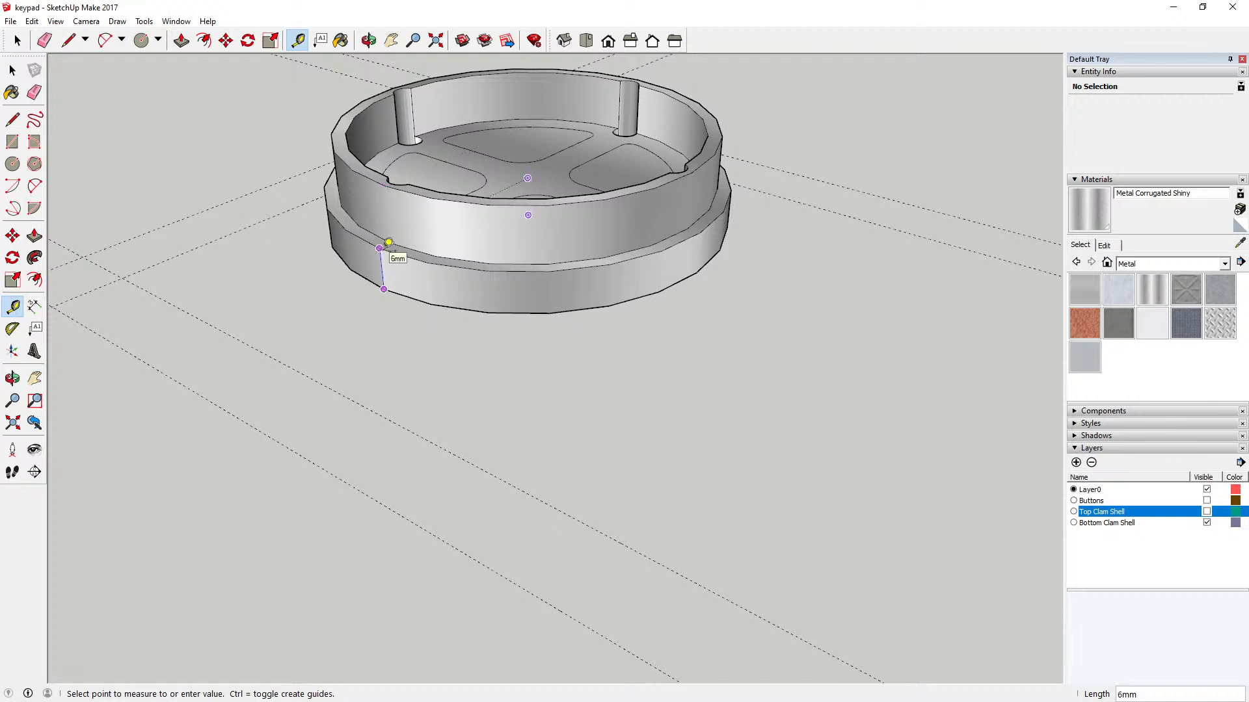
click(388, 242)
click(391, 244)
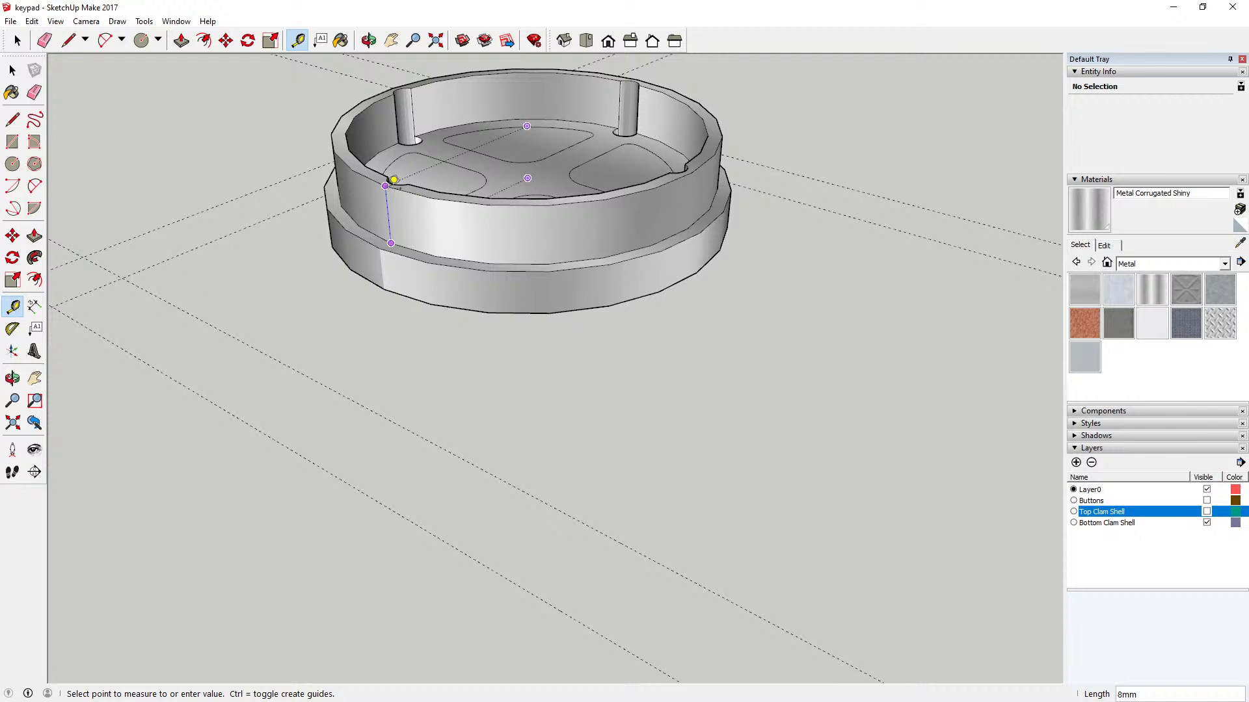
click(12, 70)
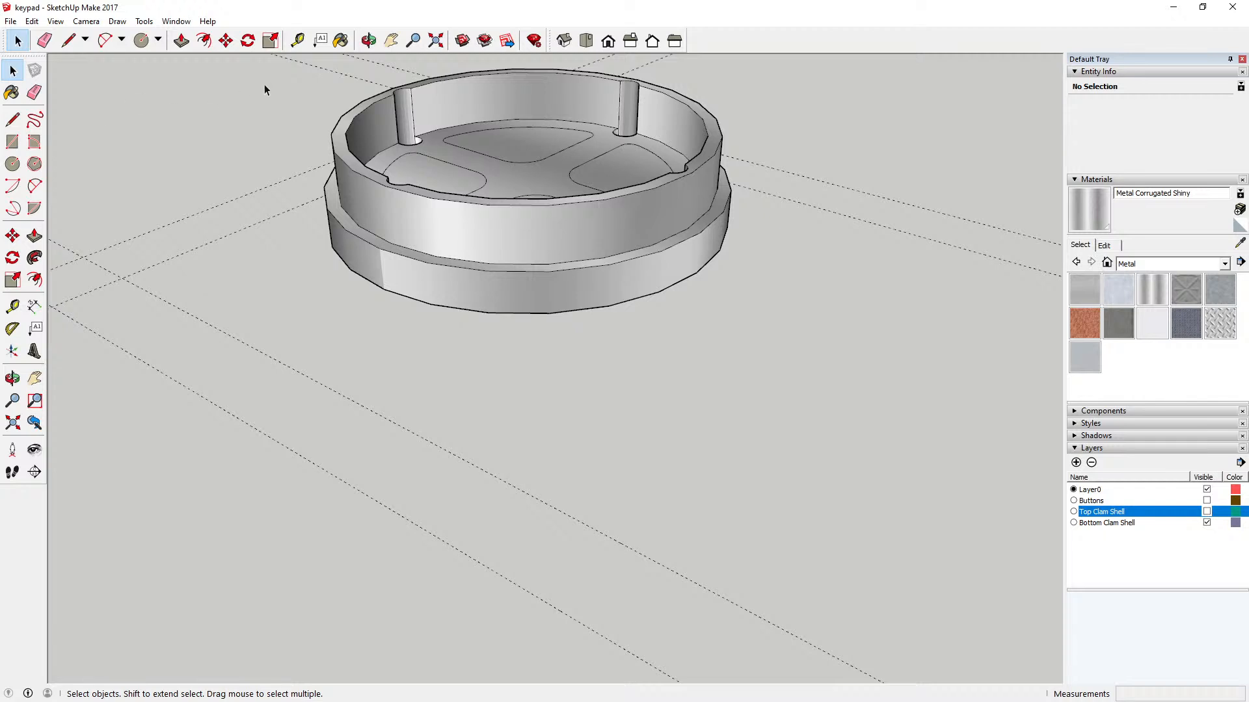
Step: Open the bottom clam shell group, push the rim's top face down 2 mm and close the group
click(372, 203)
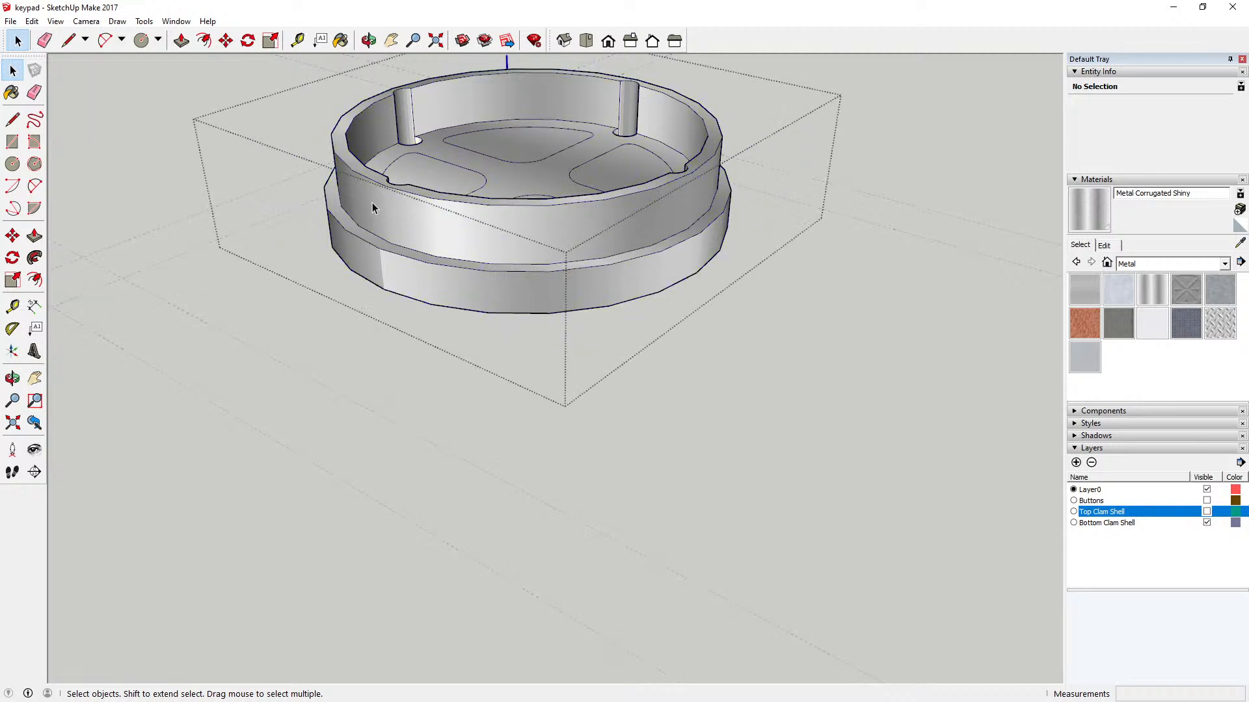
click(181, 42)
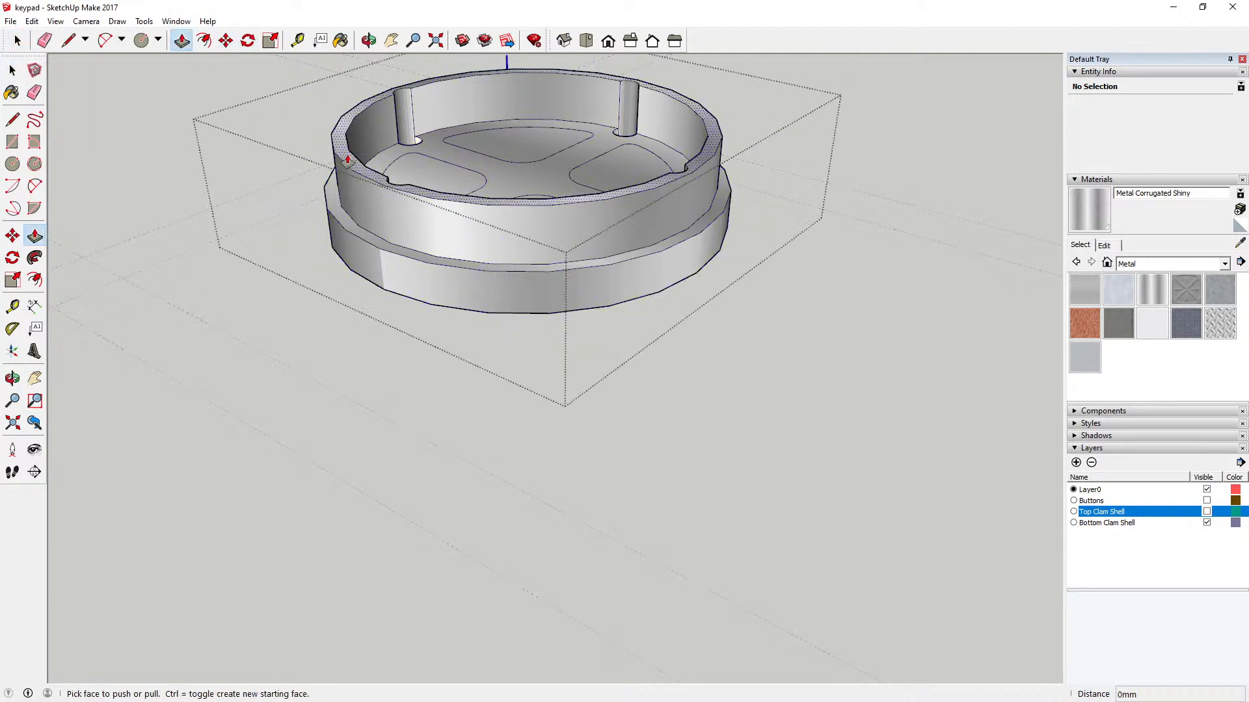
click(347, 160)
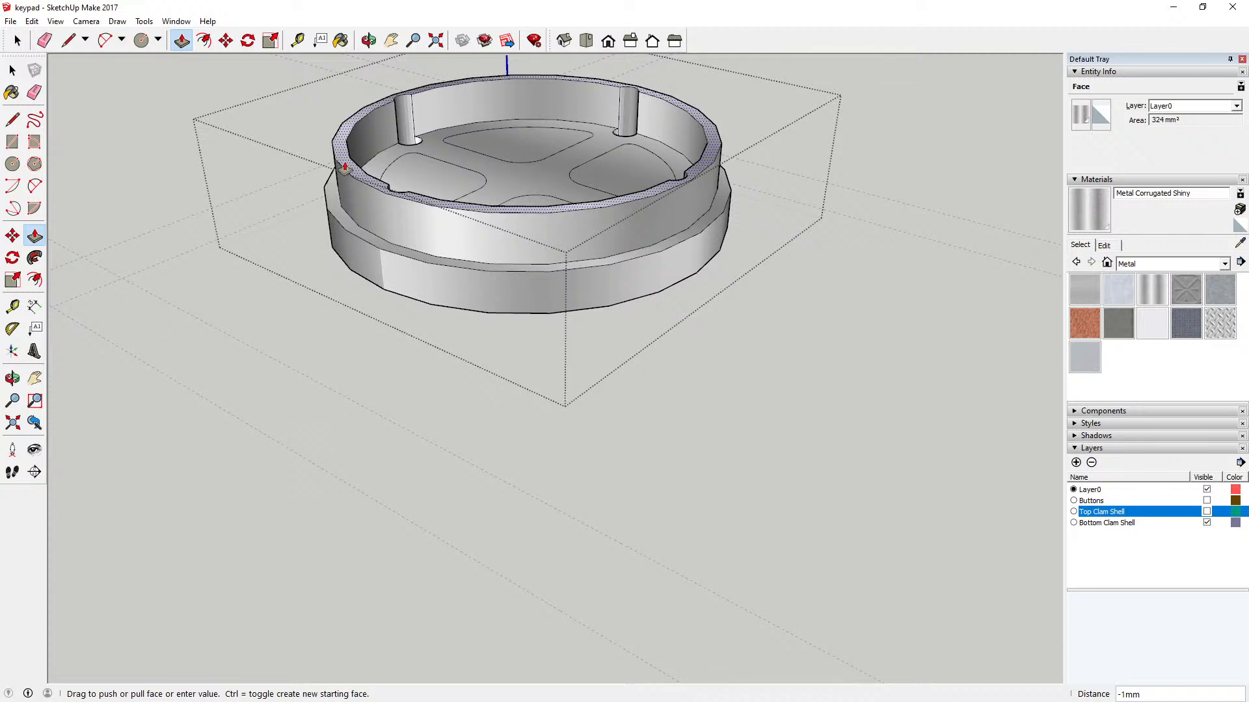
text(2)
key(Return)
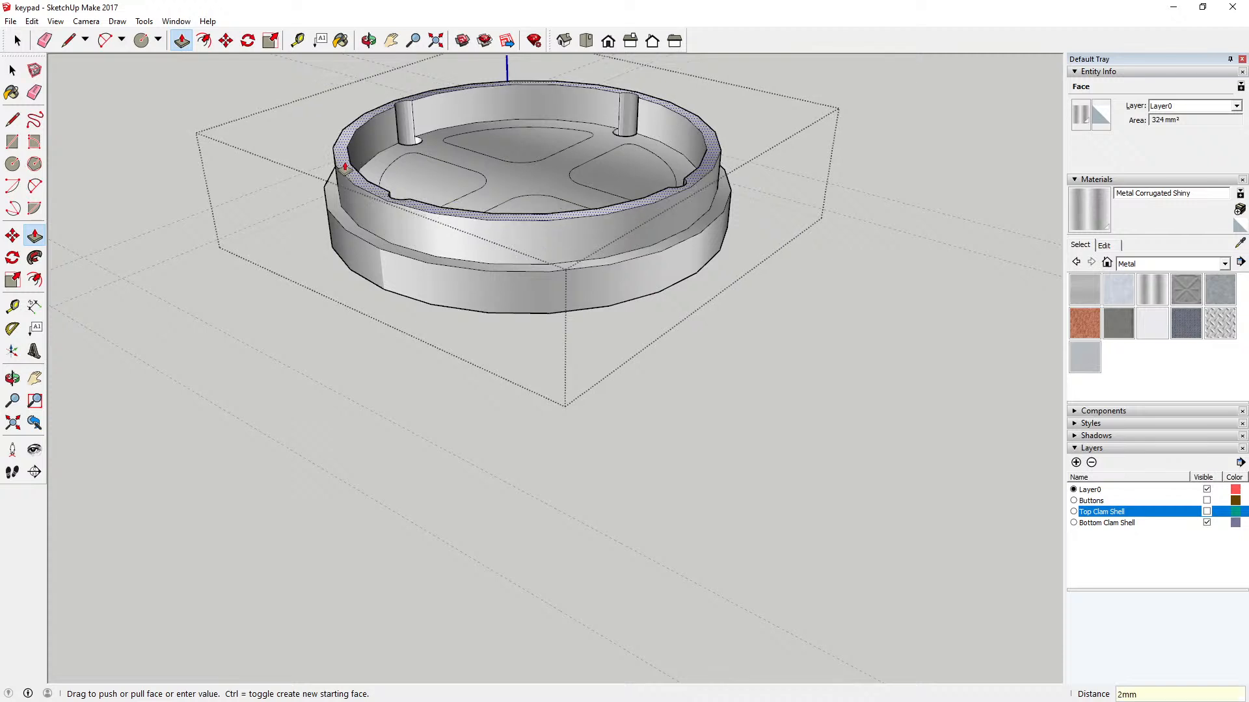
key(space)
click(192, 141)
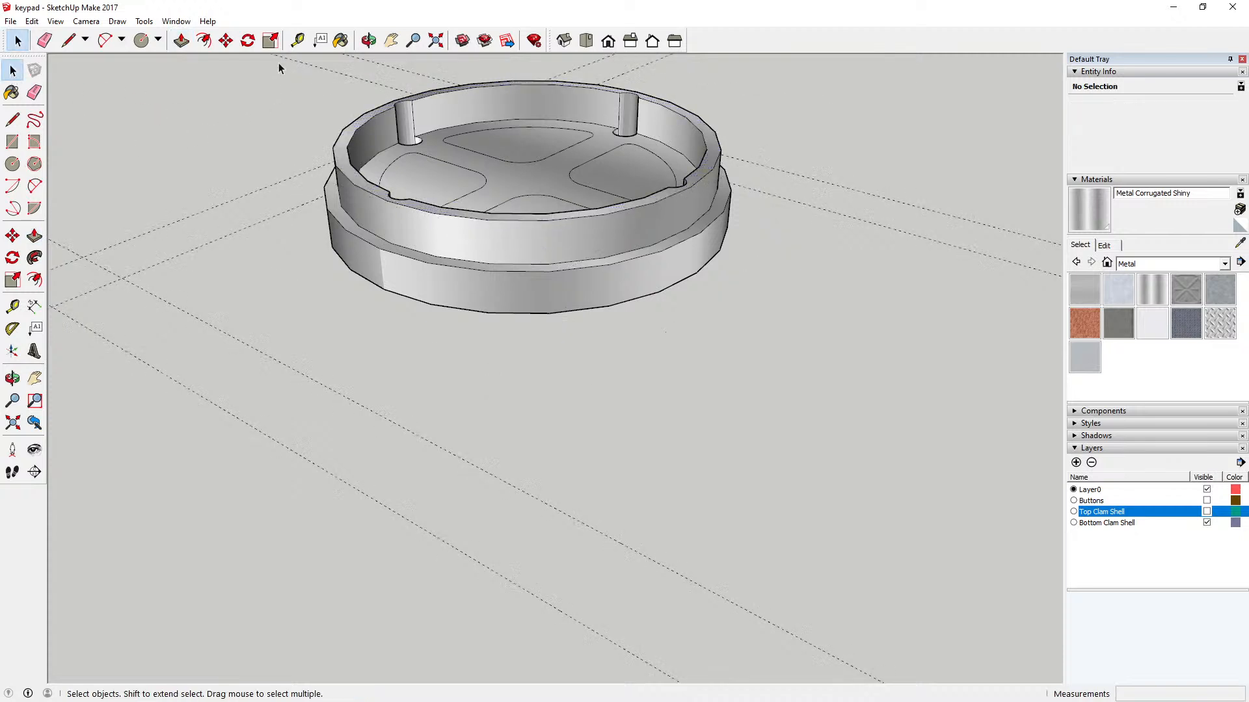
Step: Measure the bottom clam shell's outer base wall and its shortened rim again
key(t)
click(384, 289)
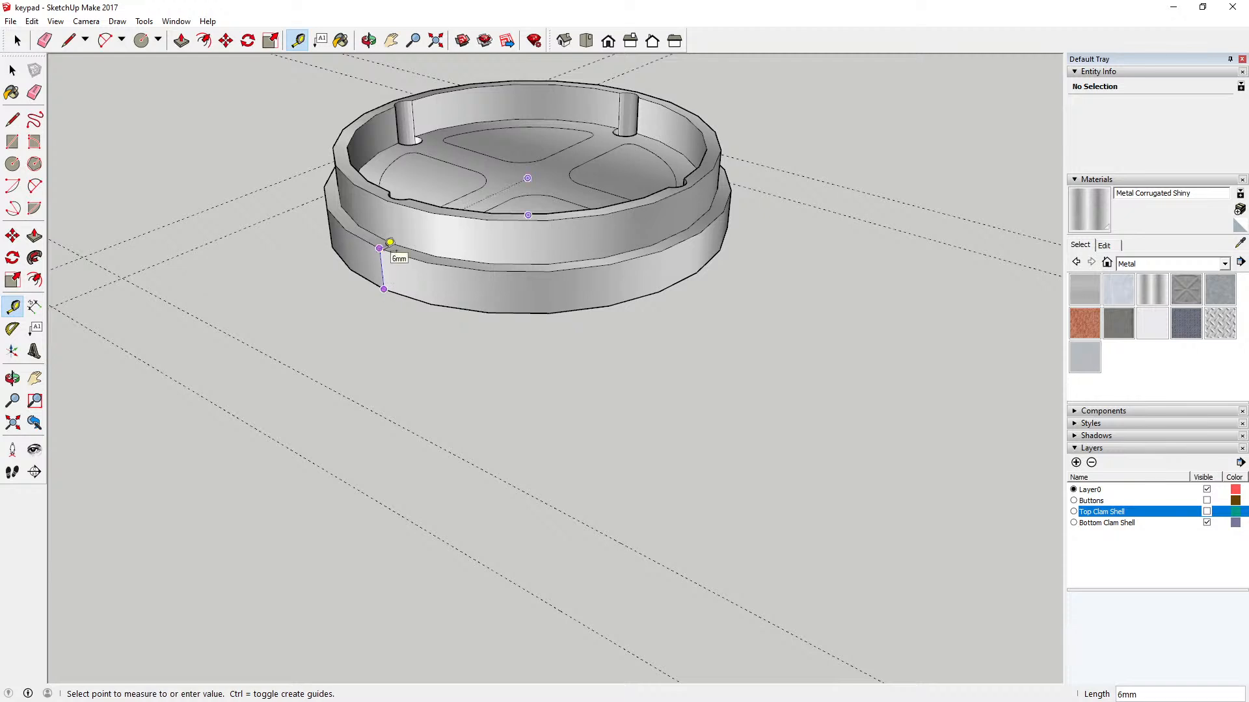
click(380, 248)
click(390, 242)
click(392, 196)
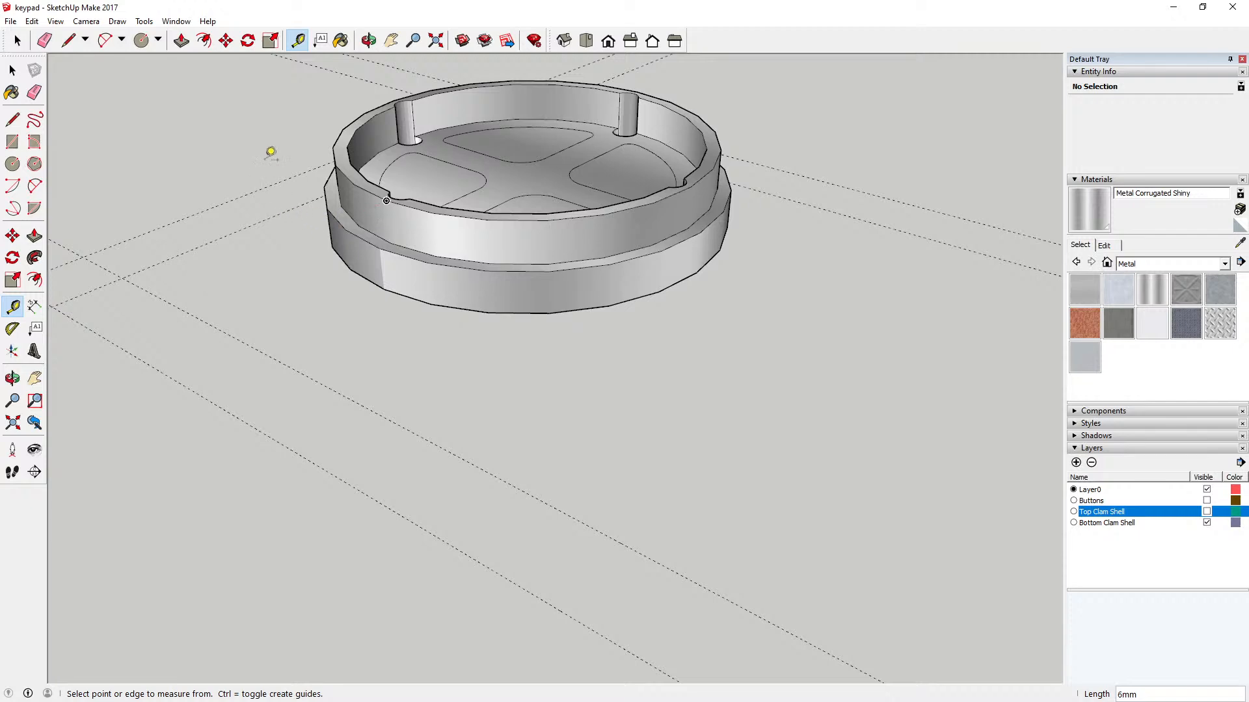
Step: Examine the bottom clam shell's lowered rim, floor recesses and screw holes from several angles
click(368, 41)
drag(369, 82, 284, 232)
scroll(514, 166, up, 5)
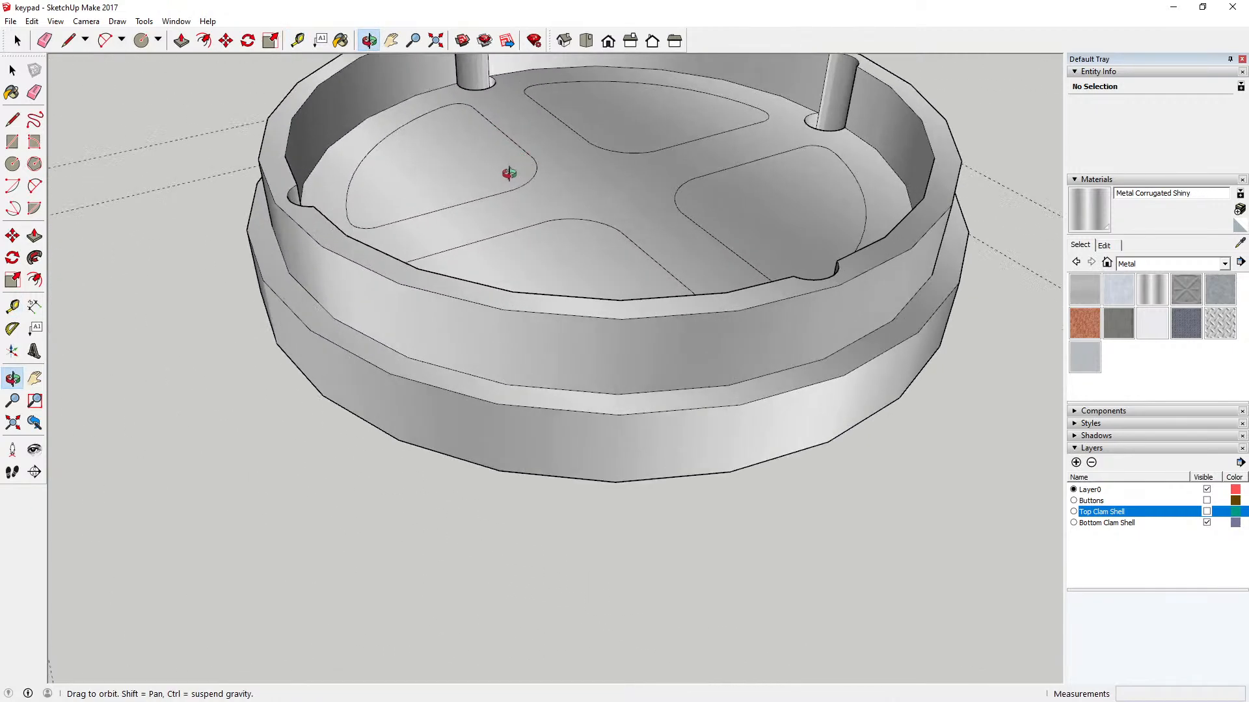
drag(509, 173, 435, 234)
scroll(468, 234, down, 5)
scroll(468, 233, down, 2)
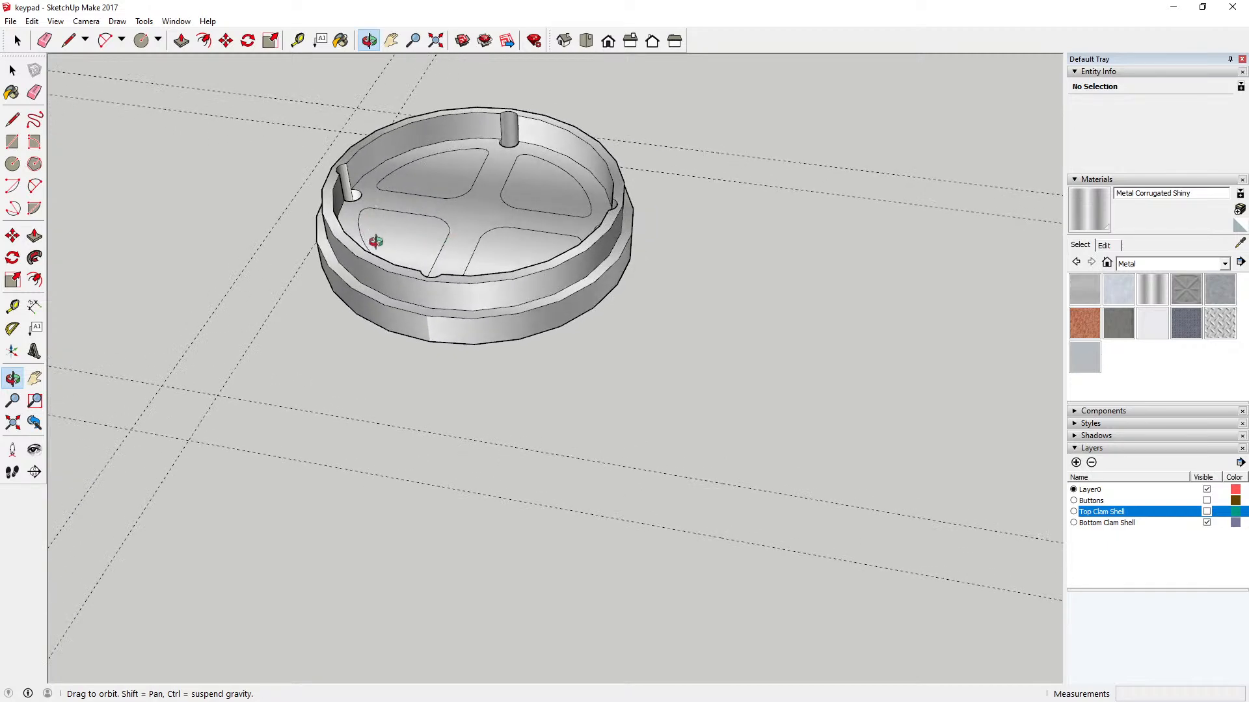
drag(408, 239, 478, 151)
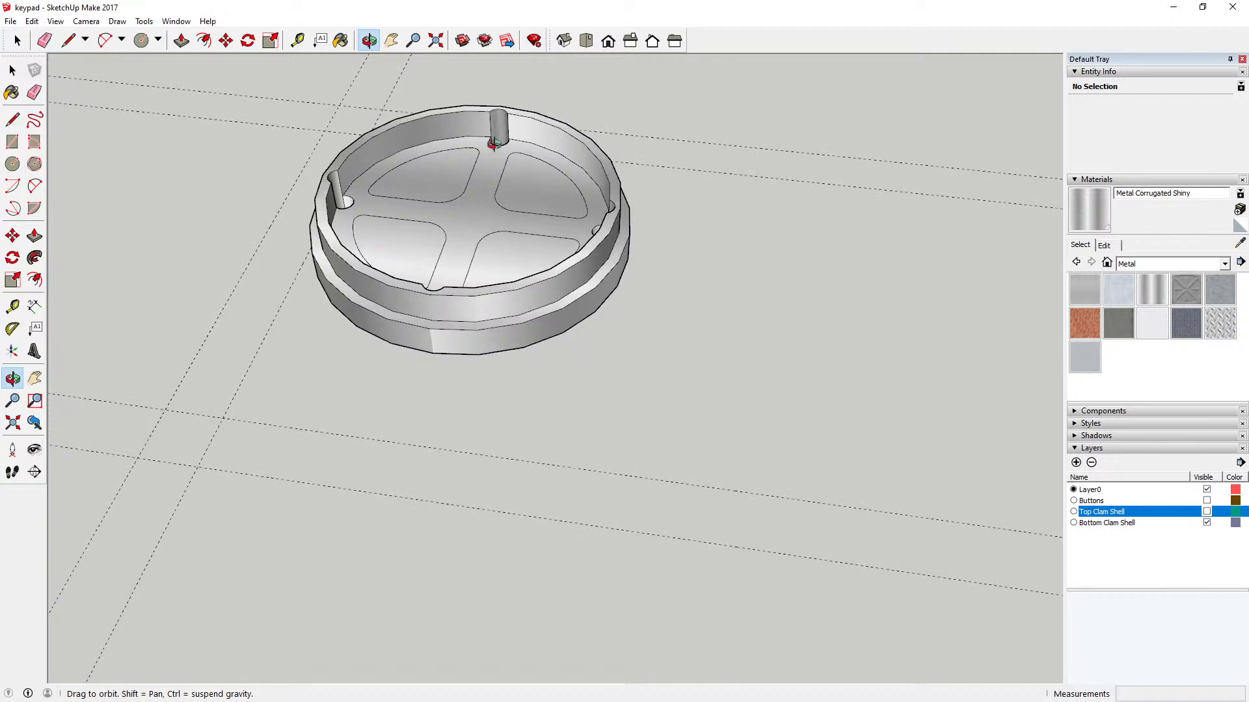
drag(410, 251, 424, 207)
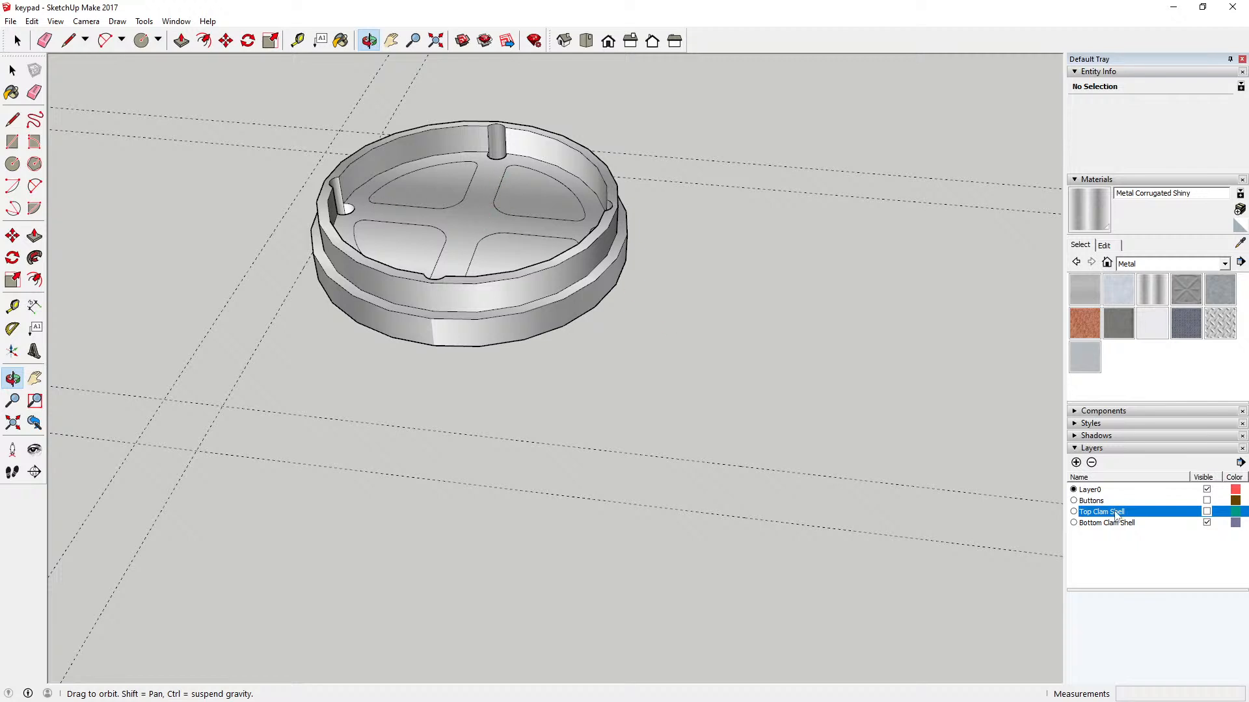
Step: Make the Buttons and Top Clam Shell layers visible again to show the complete keypad assembly
click(1206, 500)
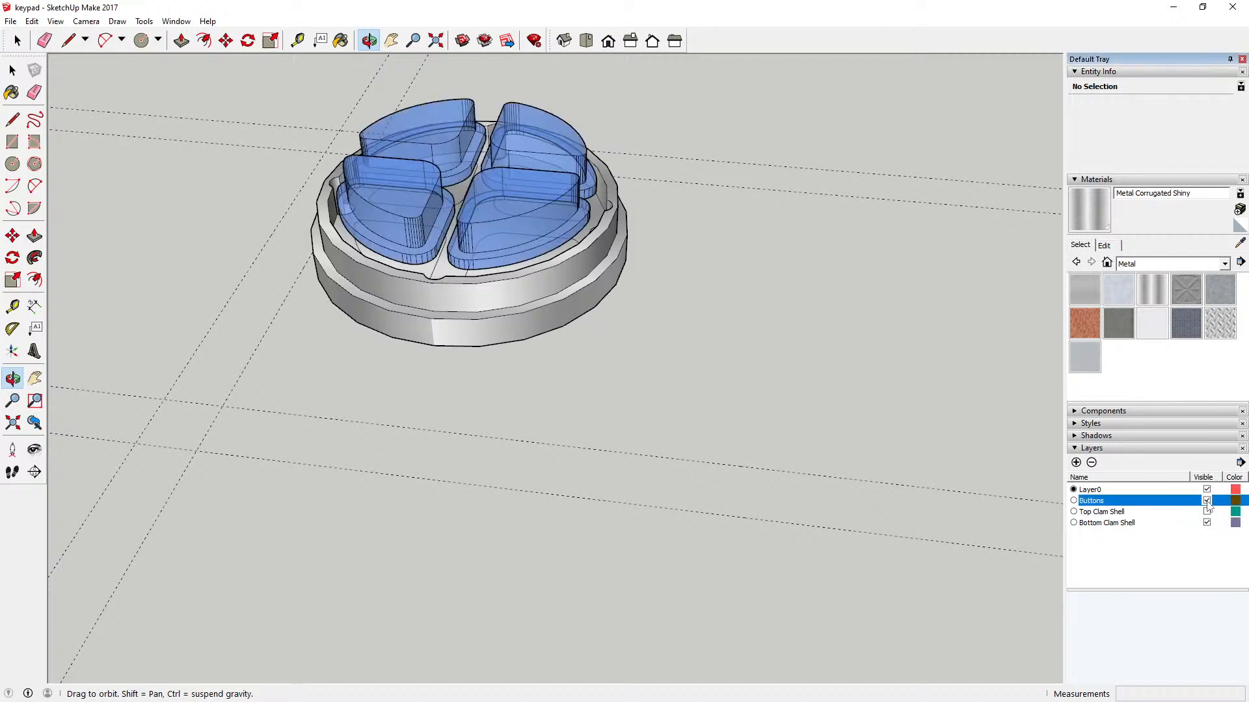
drag(542, 260, 449, 240)
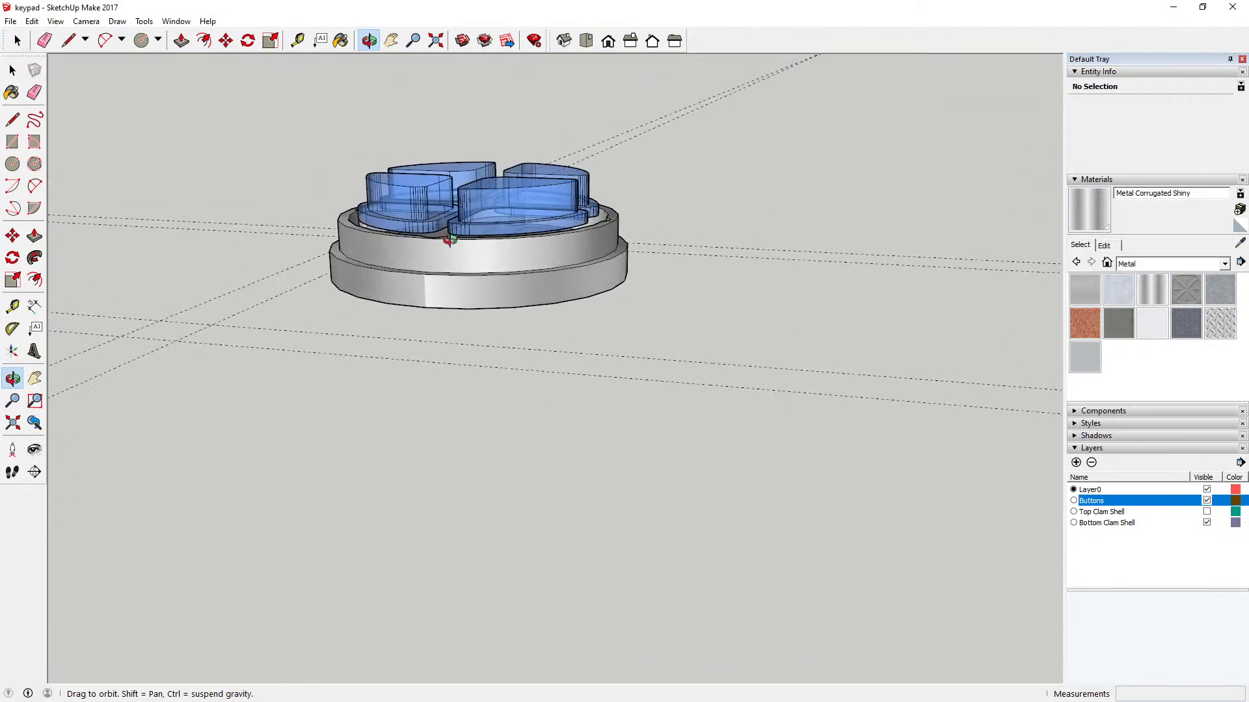
click(1207, 511)
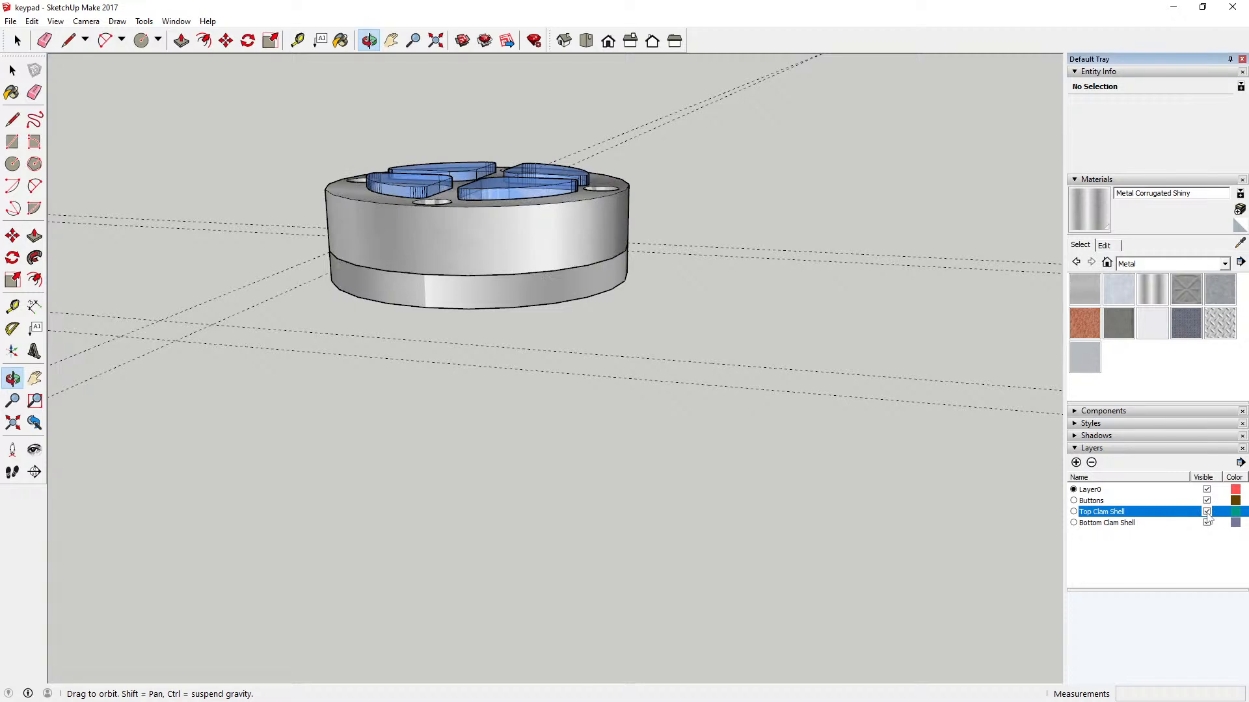
Step: Measure the assembled keypad's overall height from the bottom shell's lower edge to the top shell's upper edge
click(1207, 512)
click(1207, 511)
drag(552, 310, 471, 229)
click(297, 40)
click(391, 309)
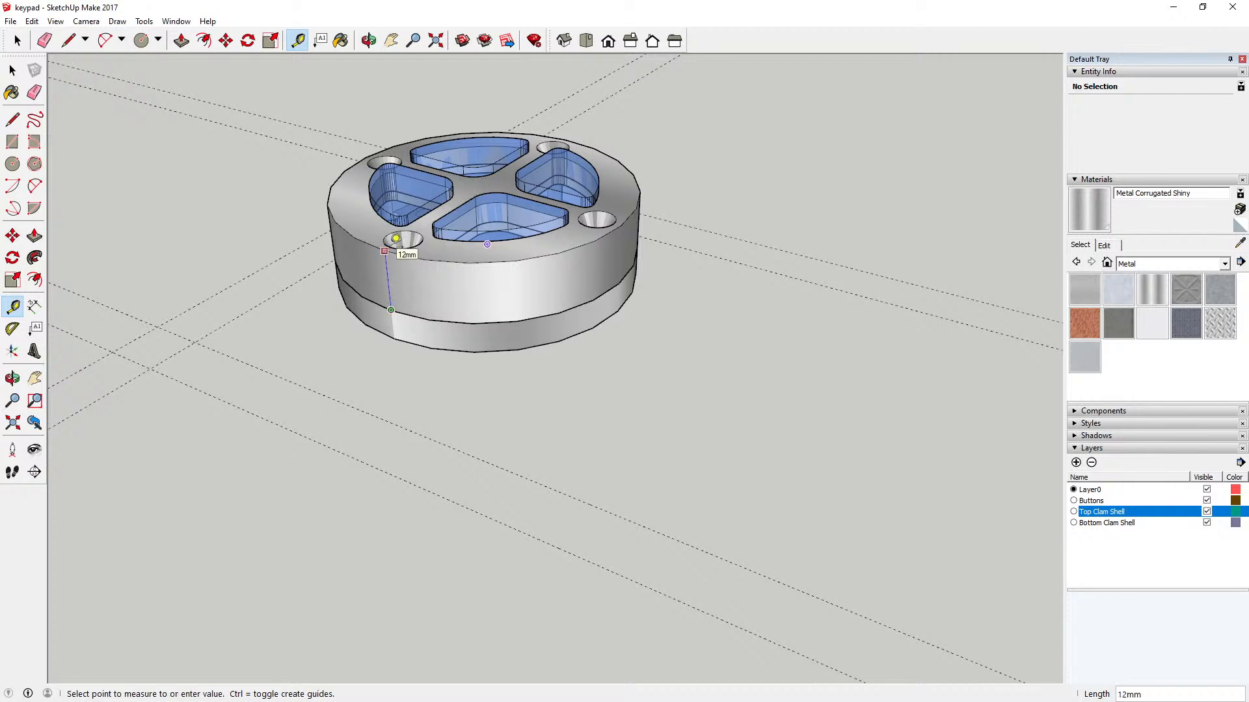
click(13, 70)
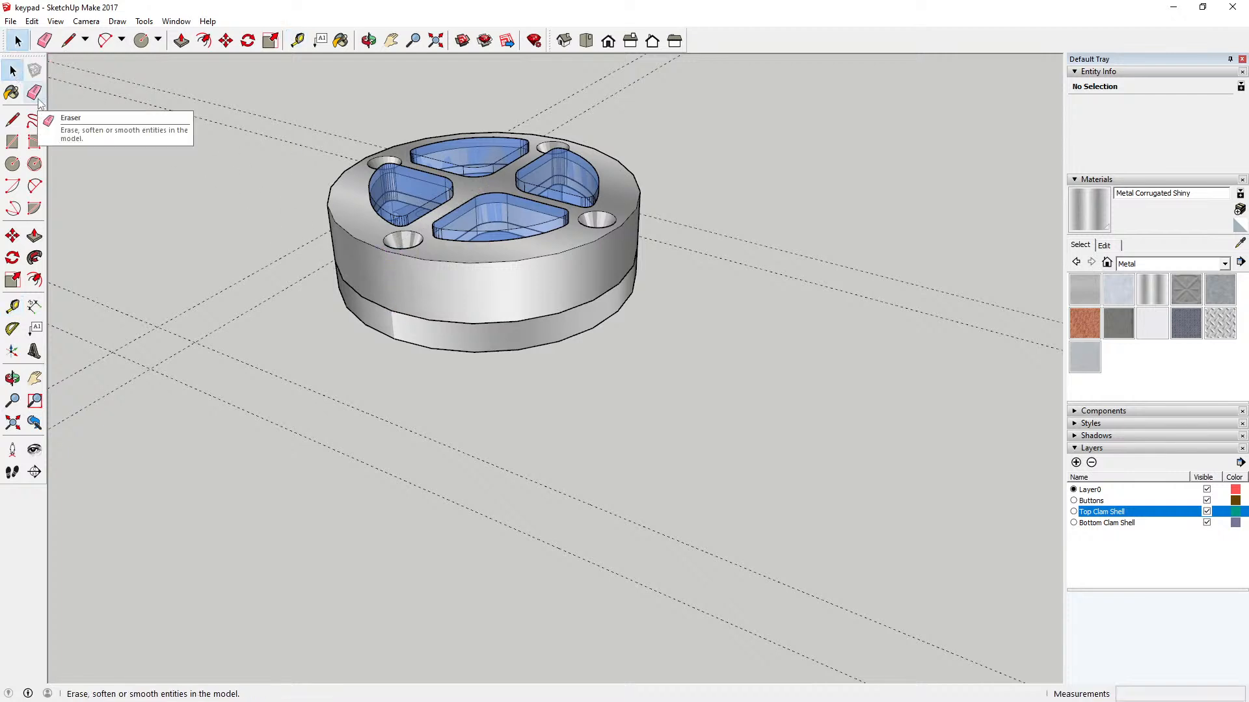
click(297, 40)
click(395, 338)
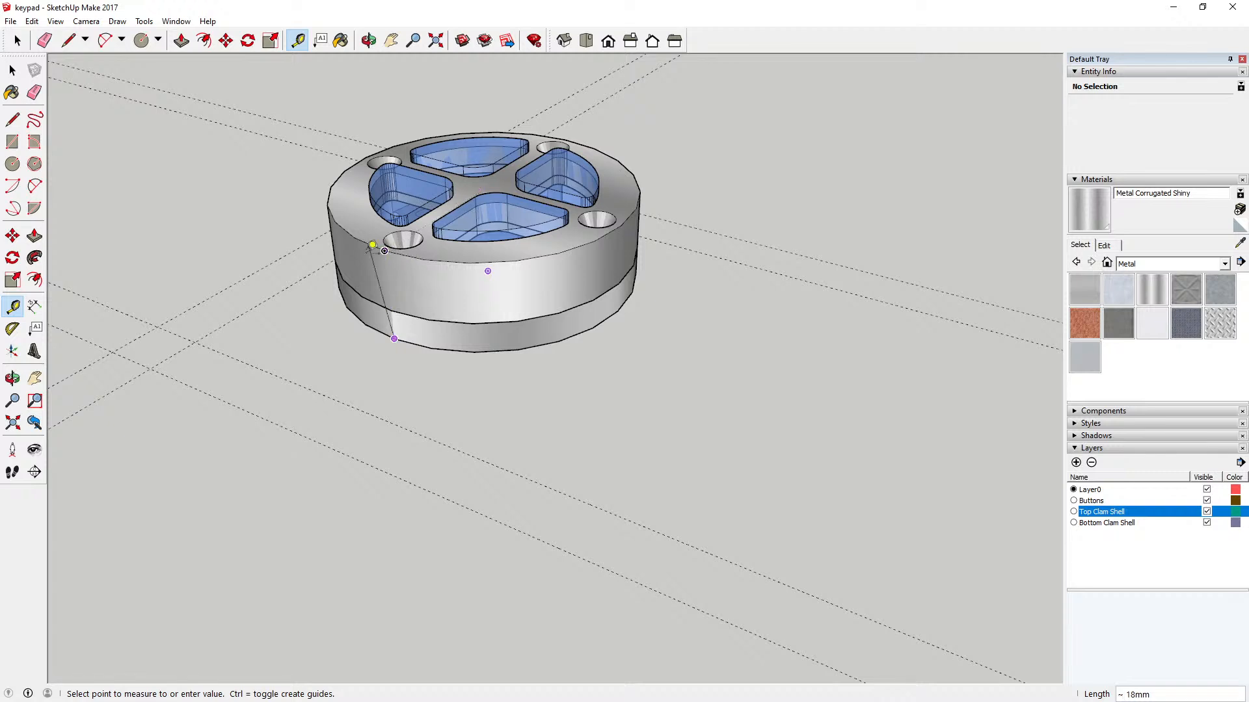
key(space)
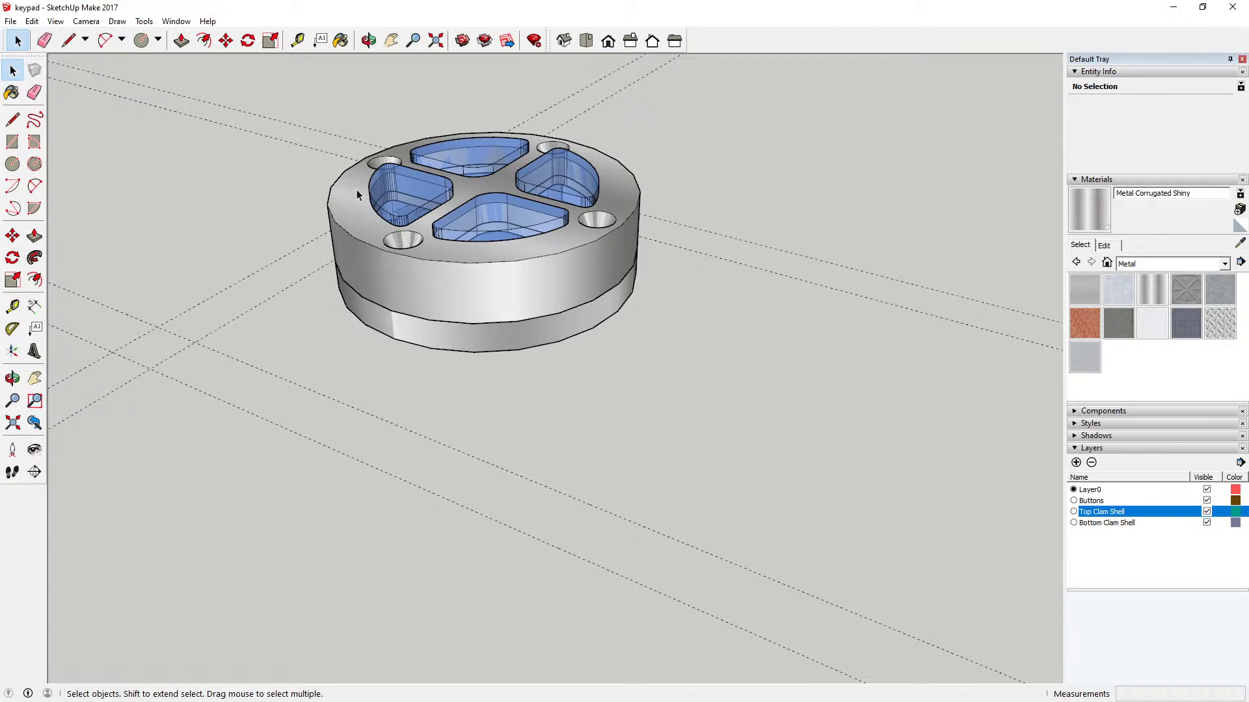
click(297, 41)
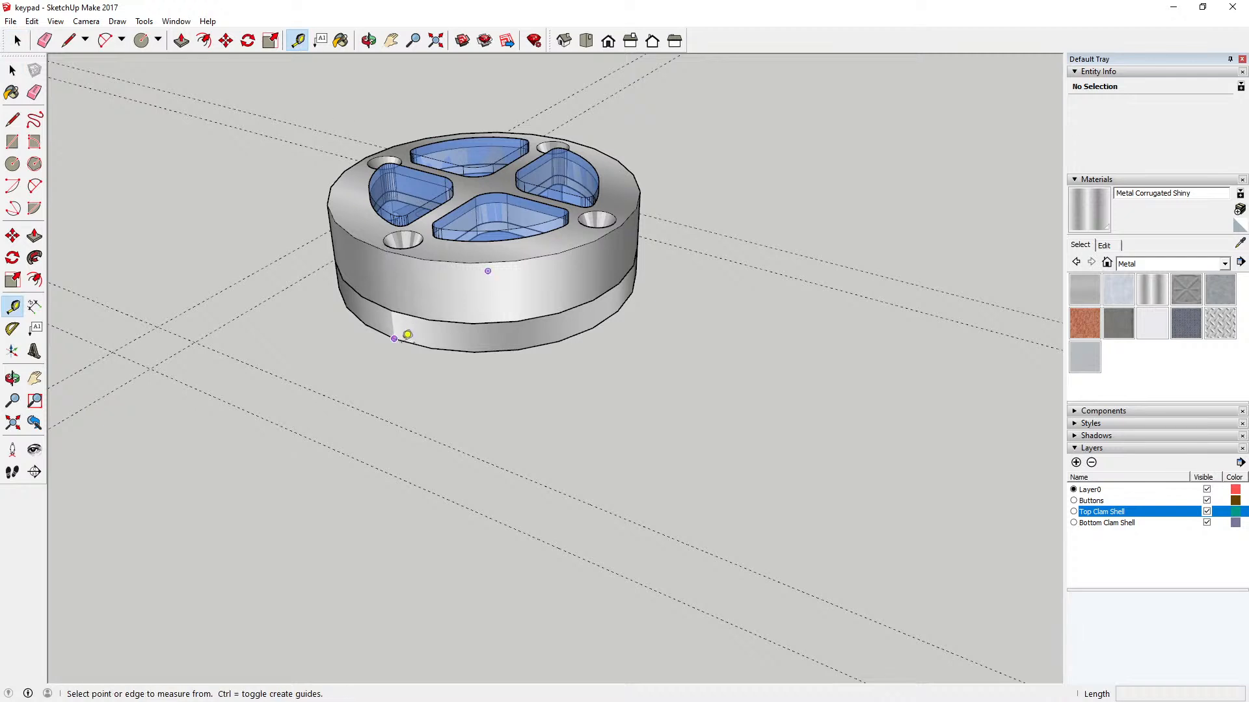
click(394, 338)
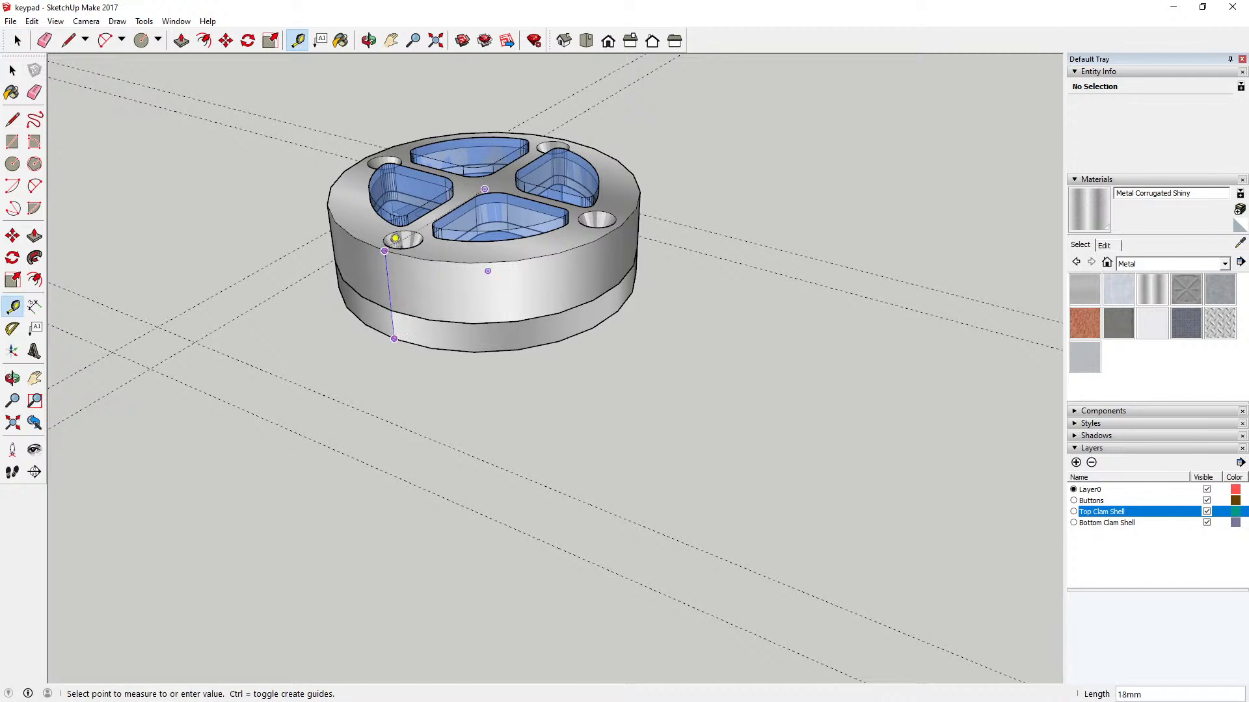
key(space)
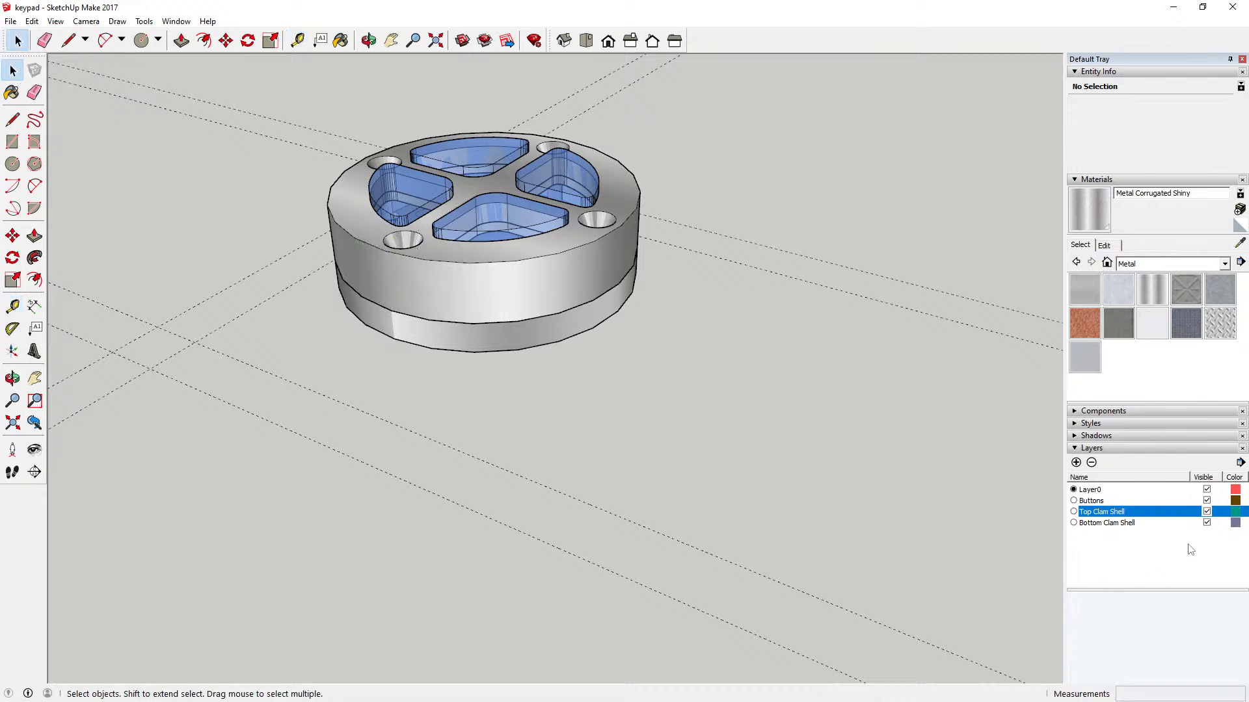
Step: Temporarily hide the Top Clam Shell layer to inspect how the buttons sit on the bottom shell, then show the layer again
click(1207, 512)
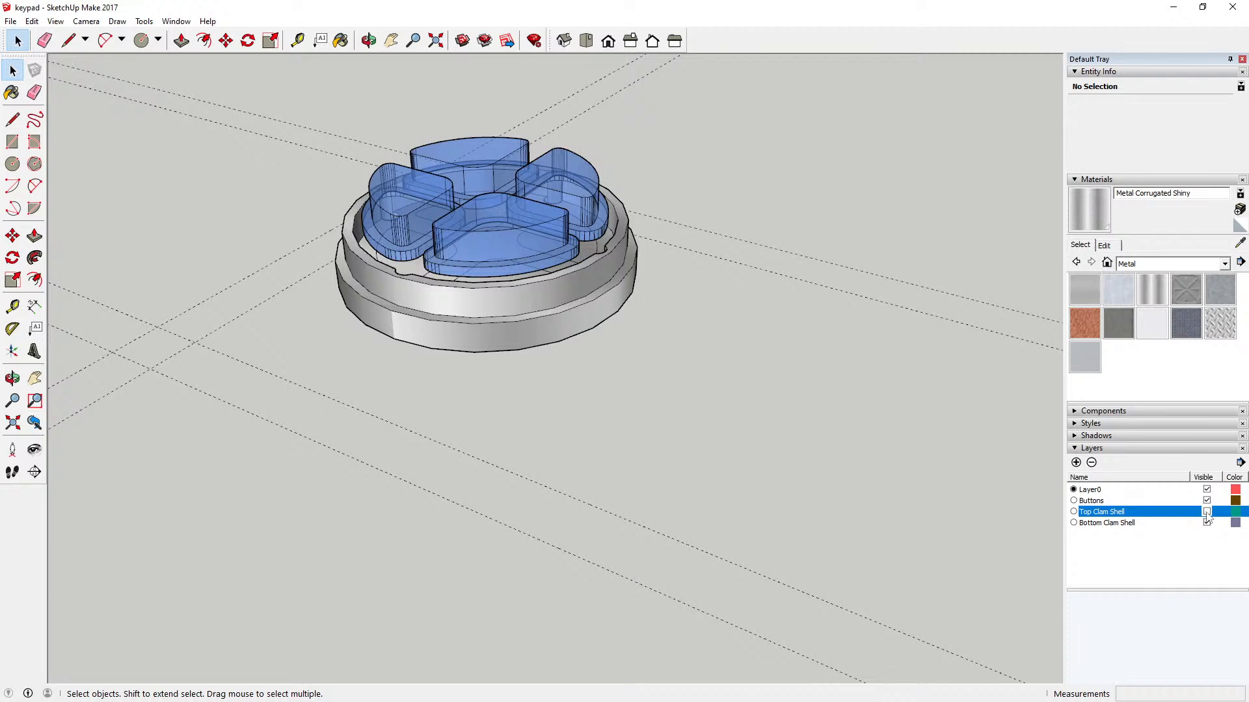
click(368, 40)
drag(429, 312, 428, 221)
scroll(450, 252, up, 4)
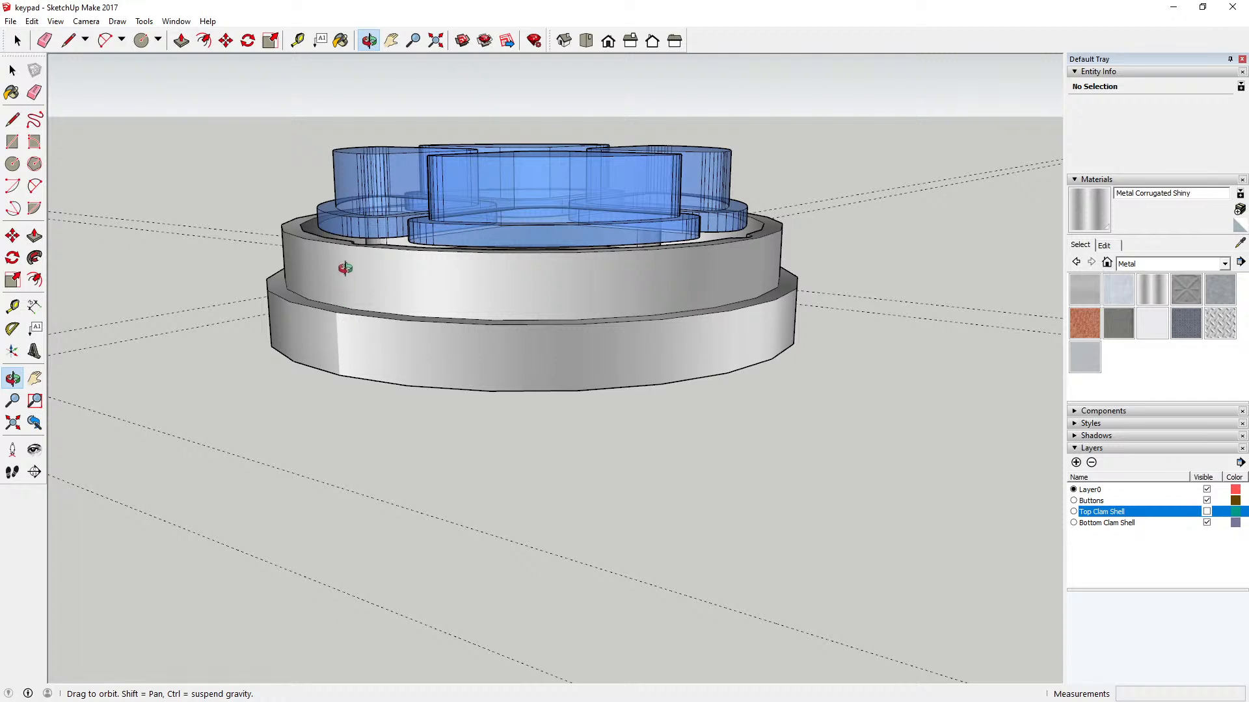
mouse_move(440, 284)
mouse_down()
mouse_move(407, 246)
mouse_move(364, 299)
mouse_move(373, 387)
mouse_move(363, 345)
mouse_move(385, 388)
mouse_move(444, 356)
mouse_move(382, 267)
mouse_move(468, 446)
mouse_move(456, 297)
mouse_up()
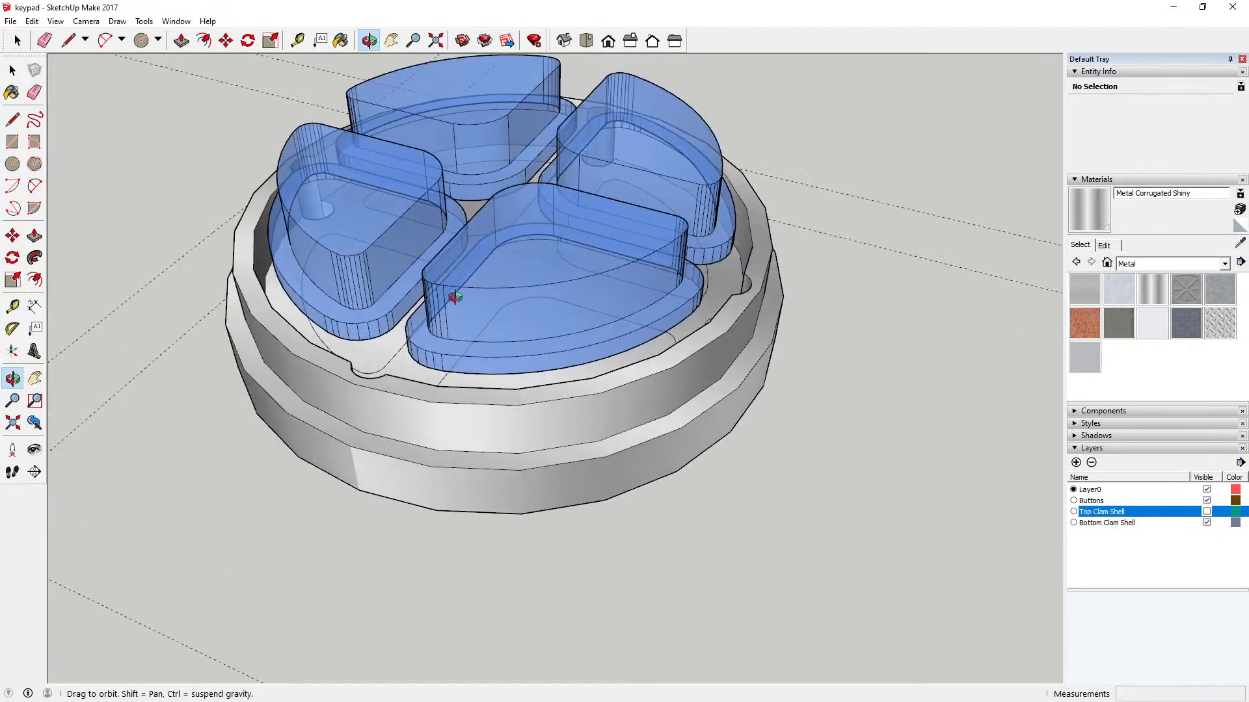
click(1207, 512)
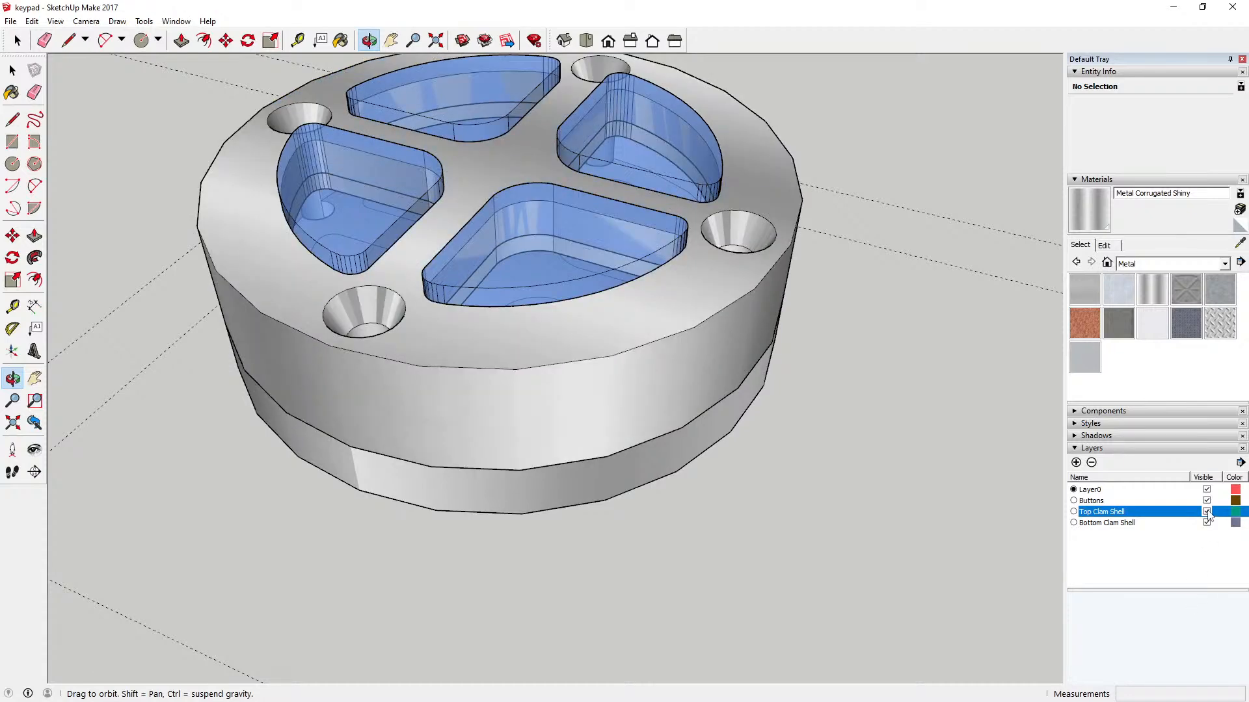
Step: Hide the Buttons layer and inspect the screw holes and nested rims of both shells in Wireframe face style
click(1206, 501)
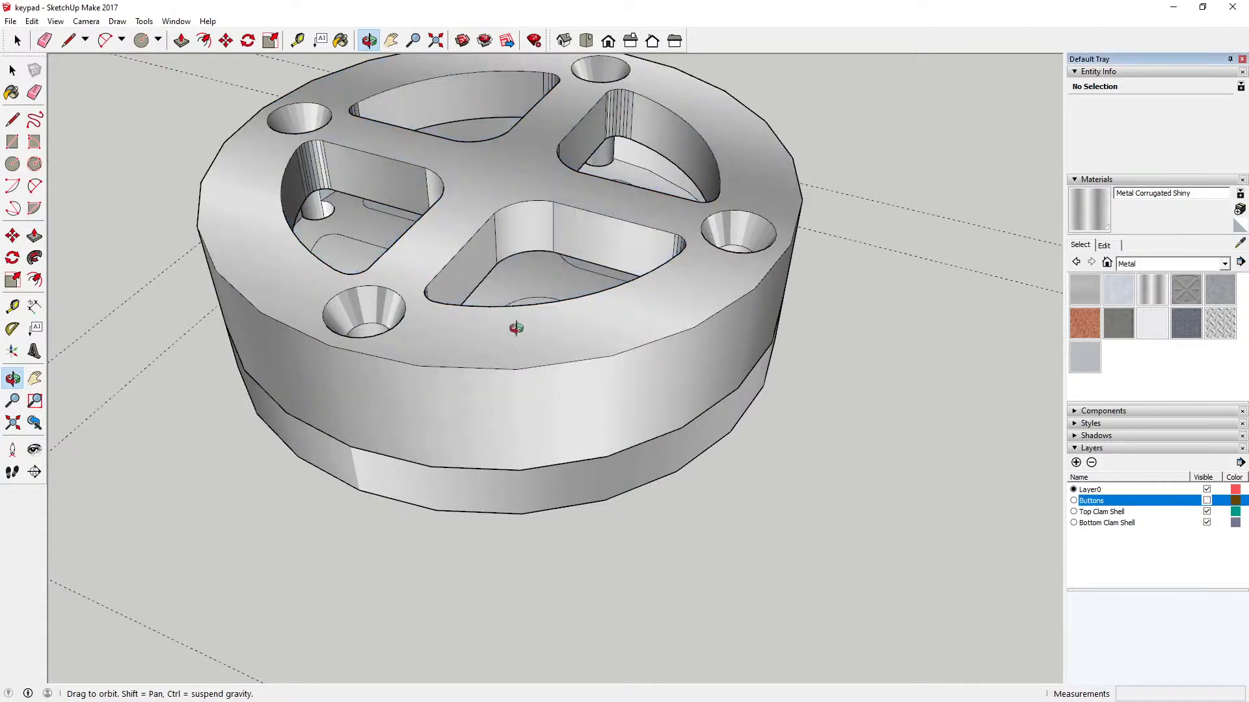
drag(518, 320, 262, 96)
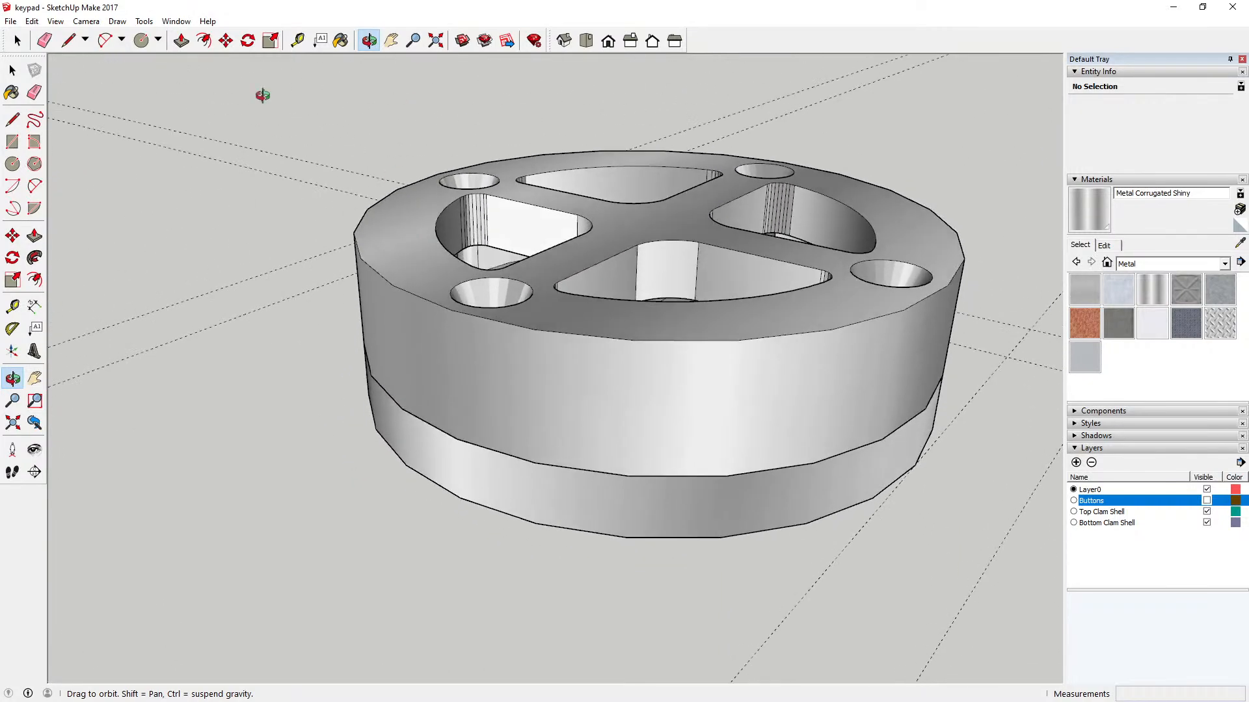
click(56, 21)
mouse_move(104, 208)
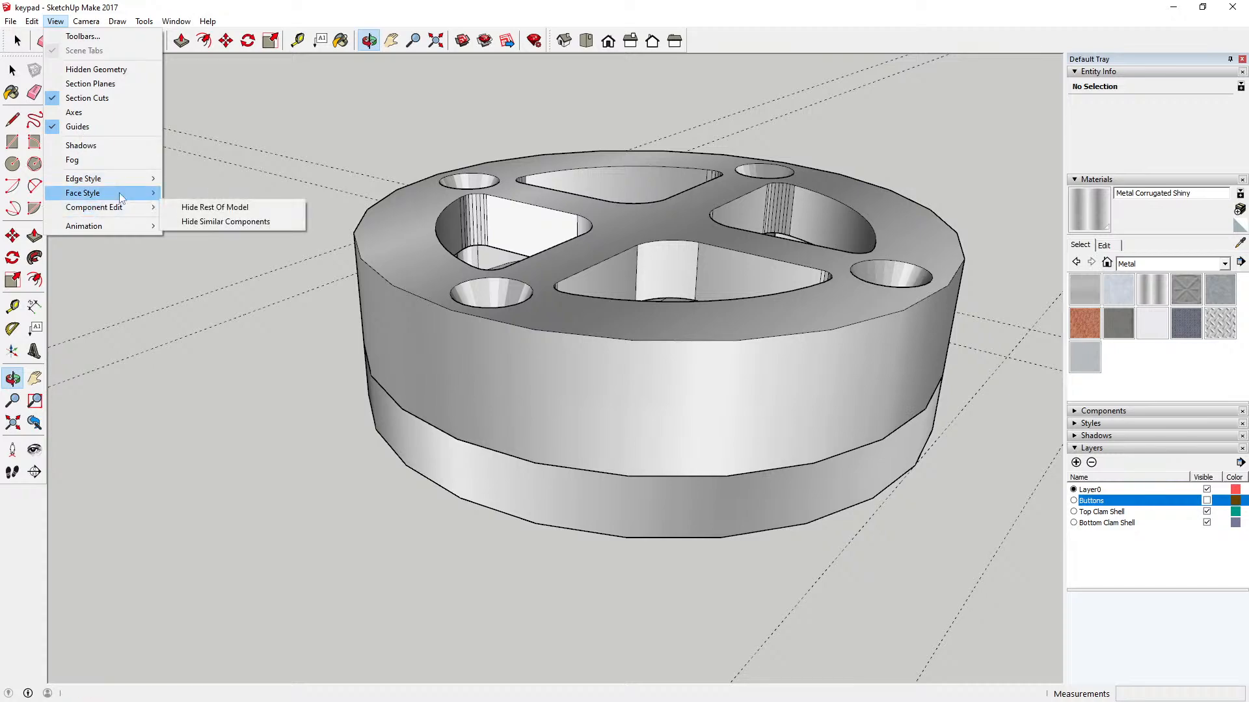
click(196, 211)
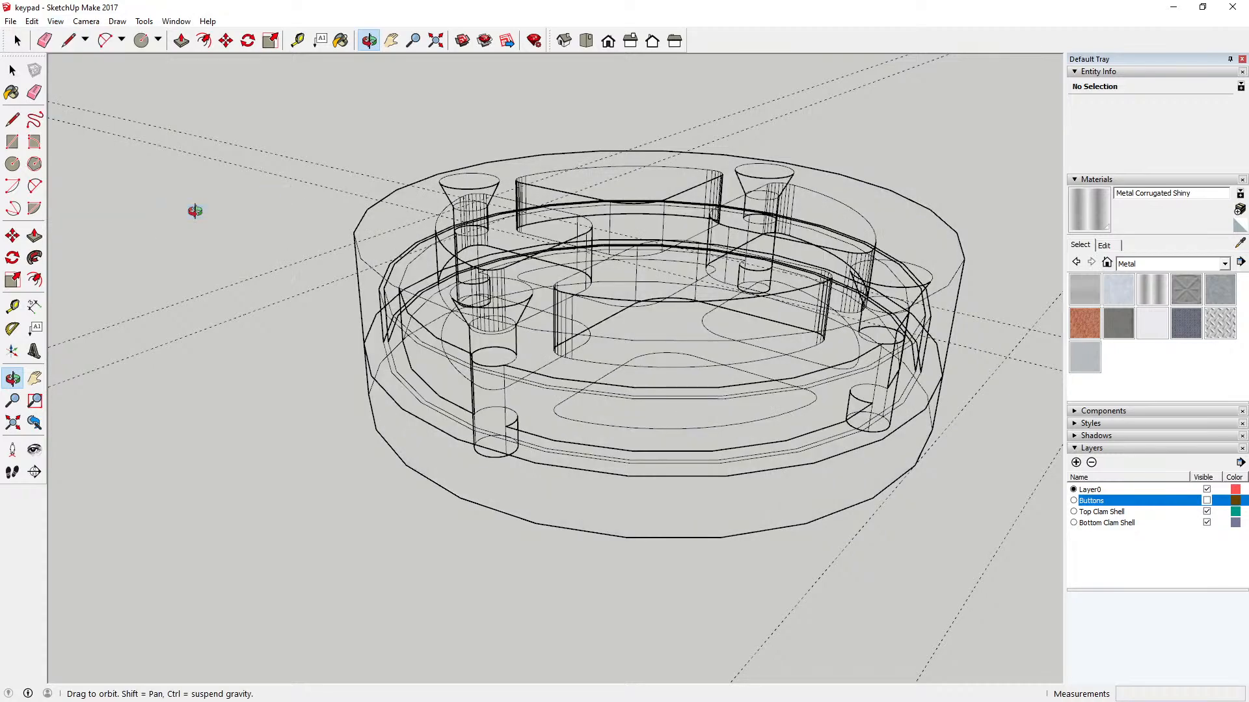
drag(495, 312, 589, 301)
scroll(588, 301, up, 5)
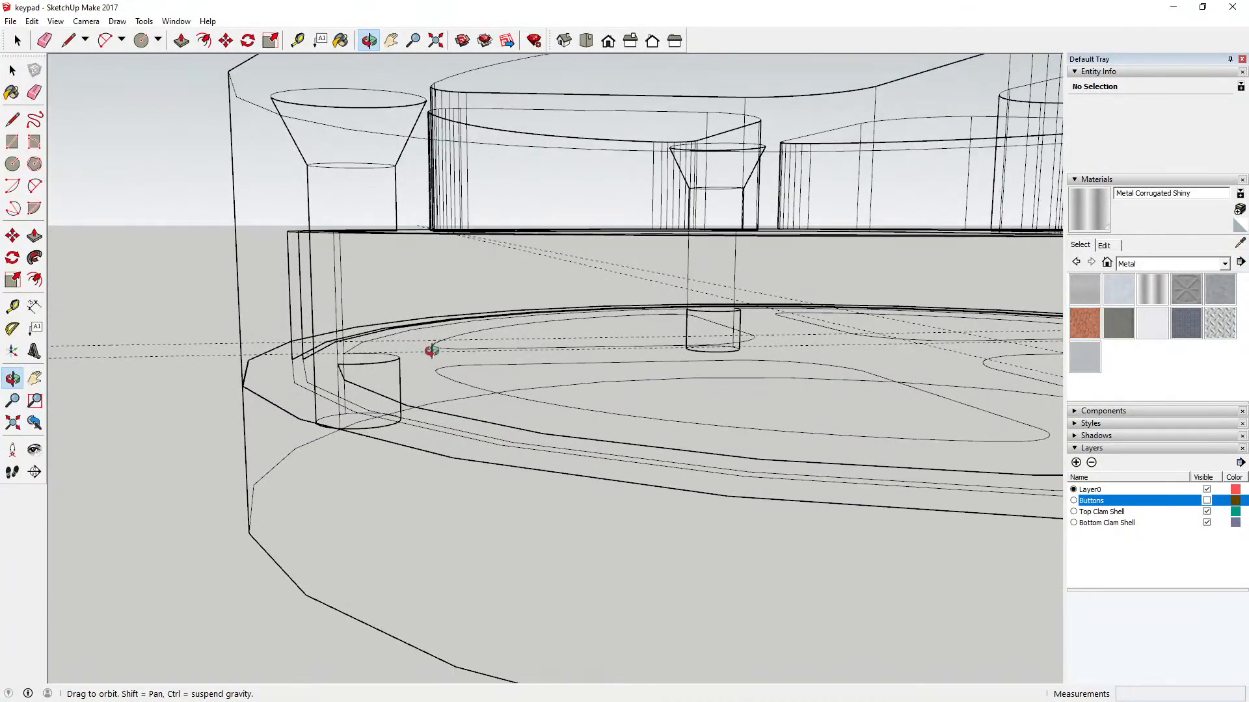
drag(431, 351, 470, 363)
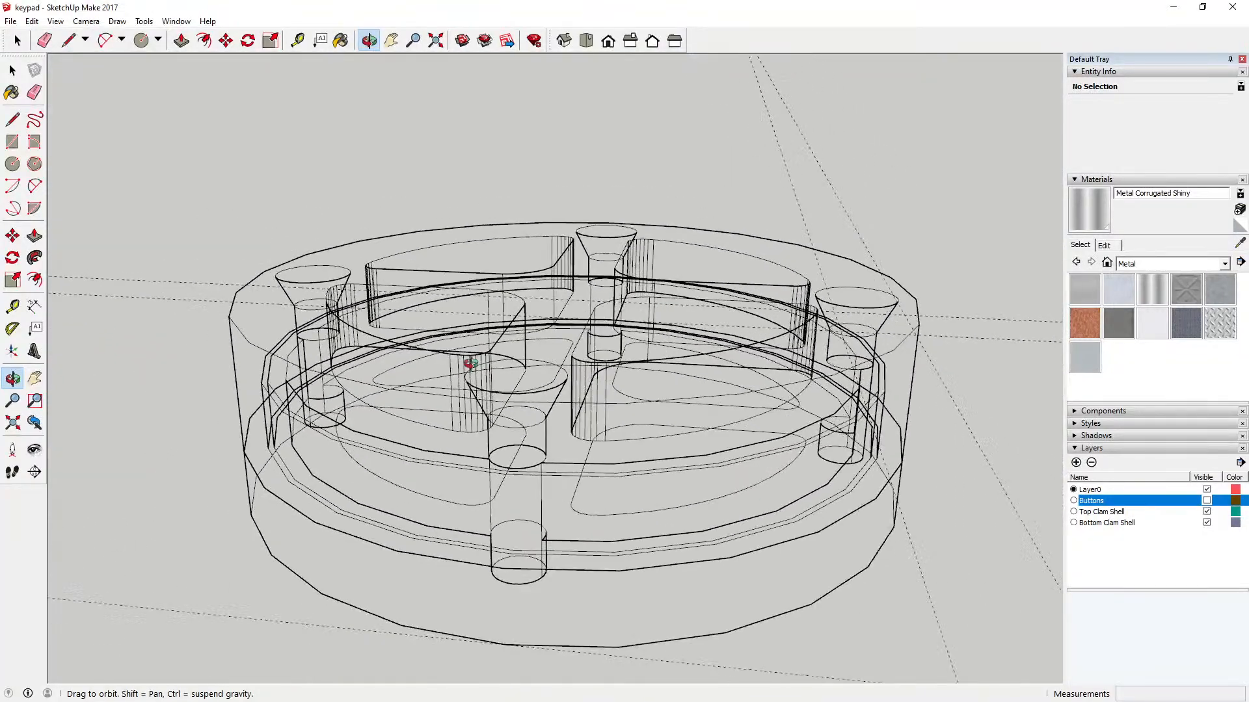
scroll(469, 362, down, 2)
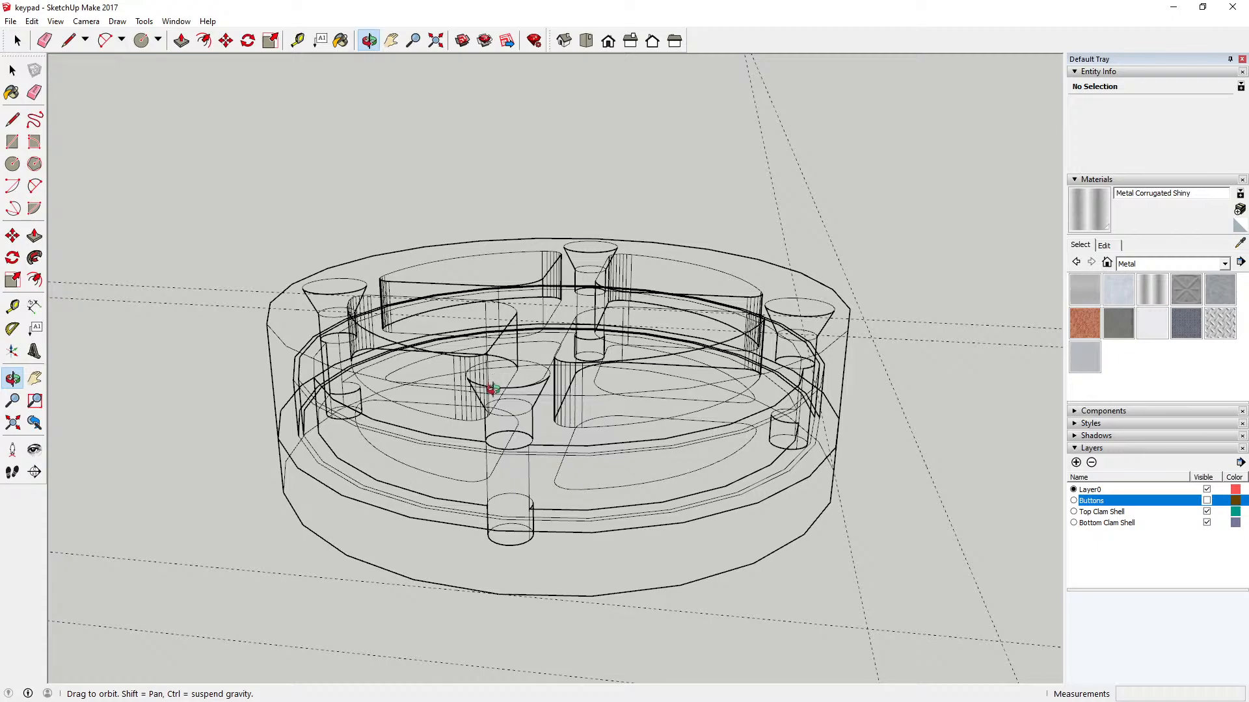
drag(493, 390, 632, 417)
Step: Switch the face style to Monochrome and turn on X-ray to see through both shells
click(55, 20)
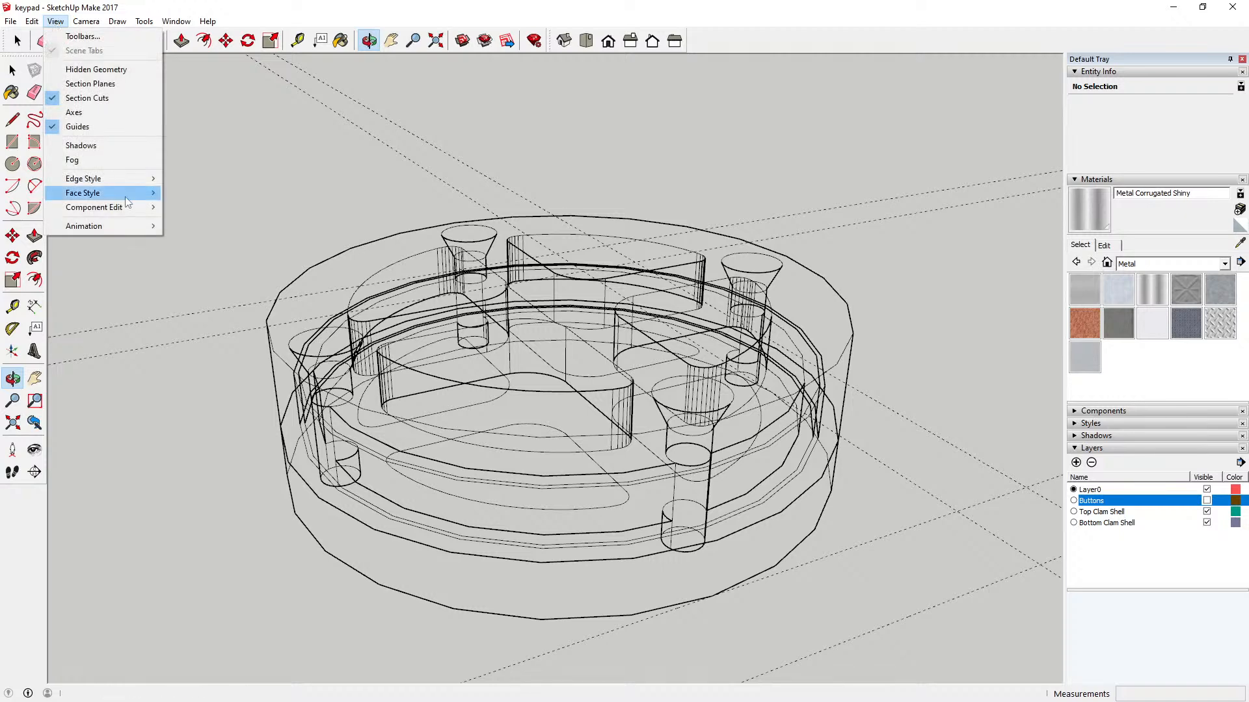
mouse_move(126, 195)
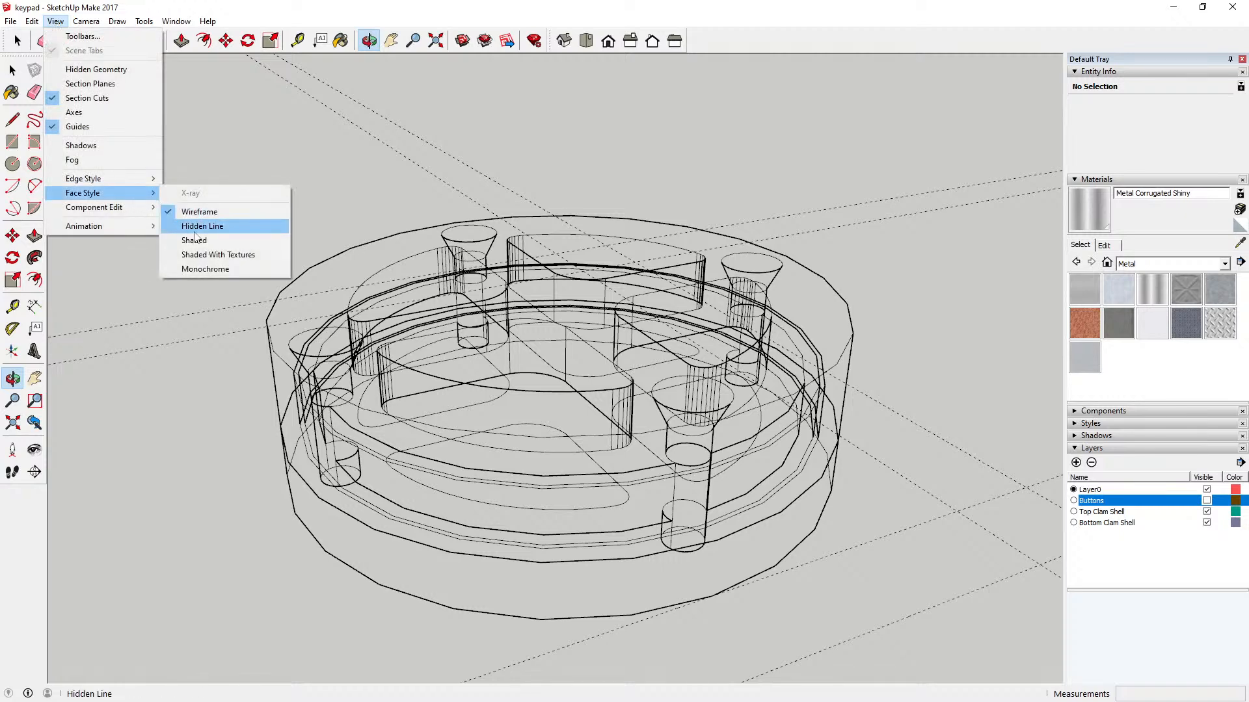
click(216, 270)
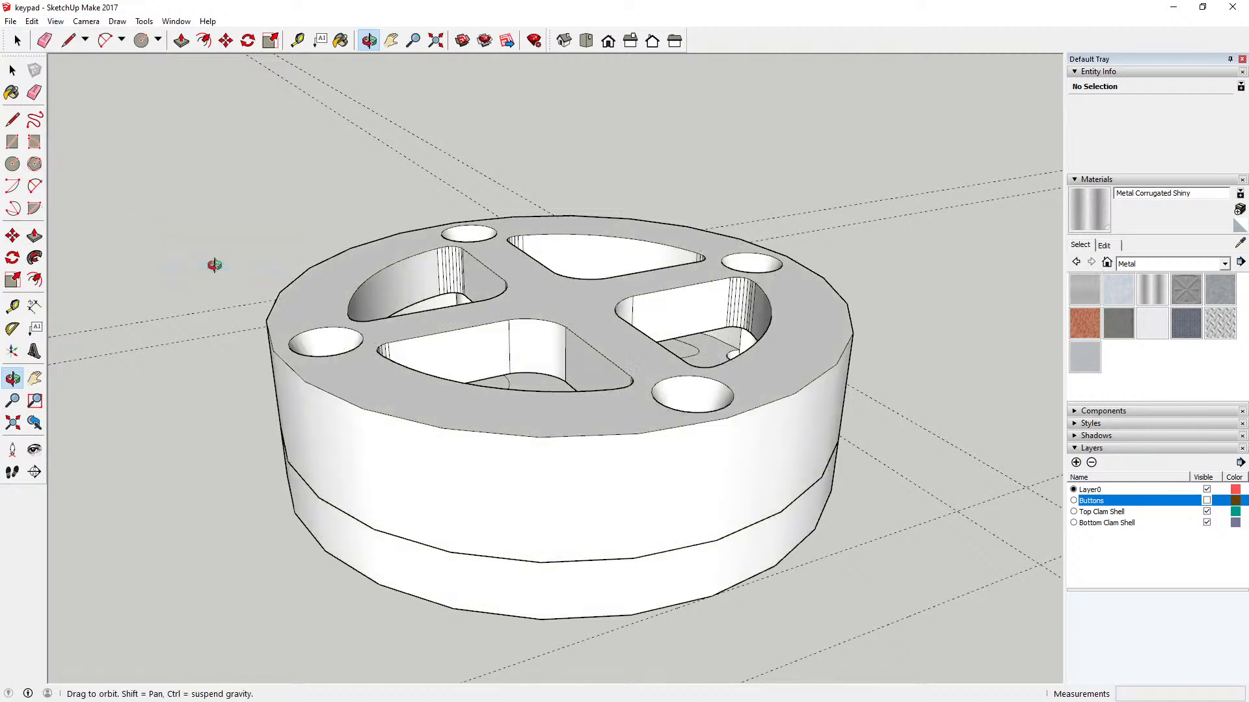
click(31, 21)
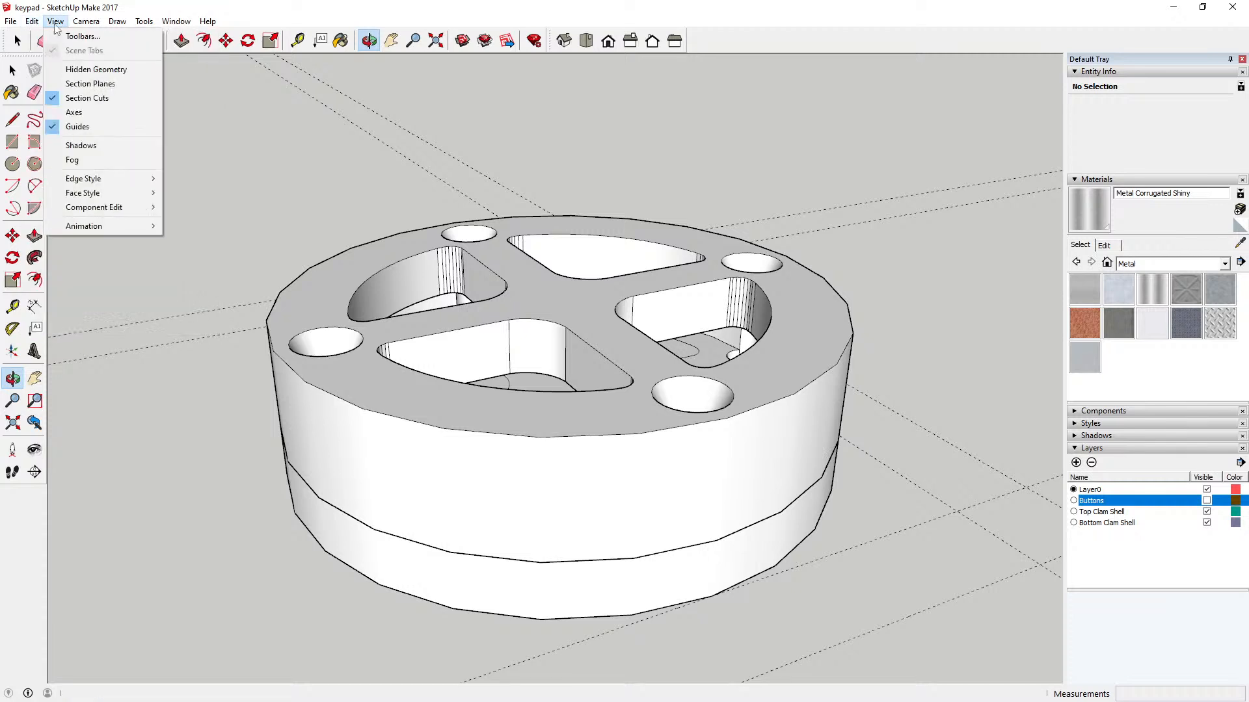
mouse_move(132, 195)
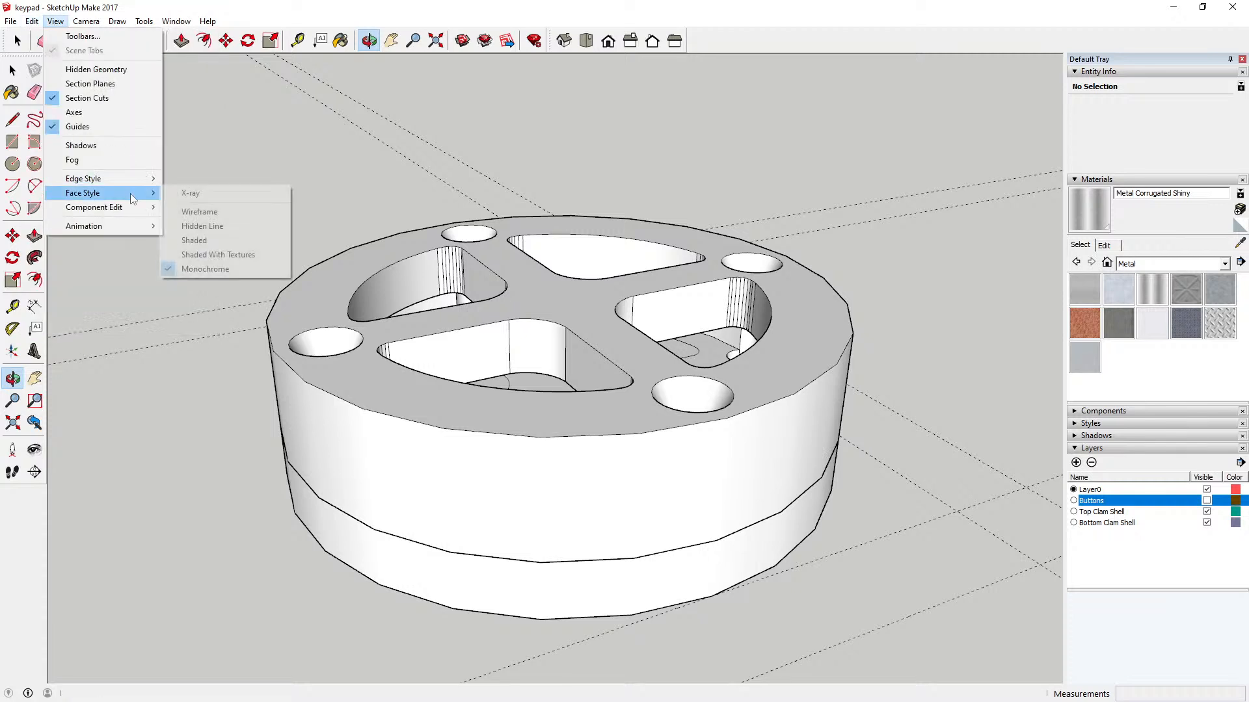
click(191, 194)
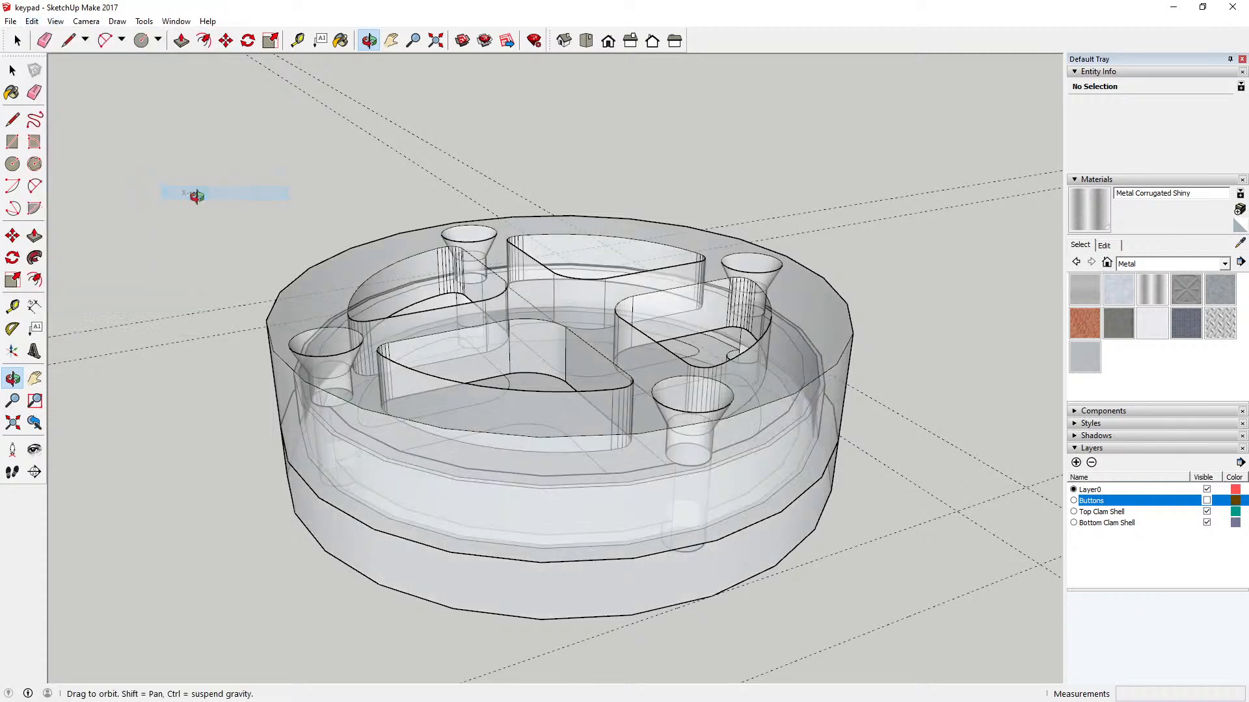
Step: Set the face style to Shaded With Textures and turn X-ray off
click(56, 20)
mouse_move(119, 193)
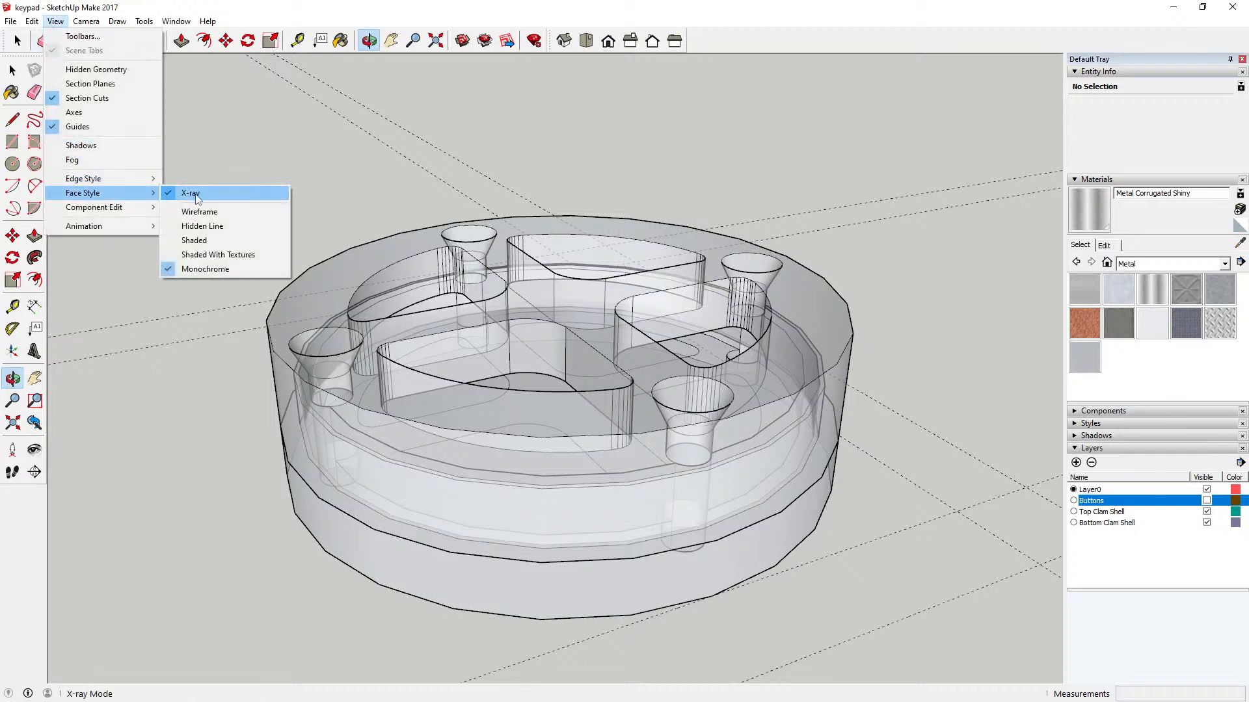
click(219, 254)
click(55, 20)
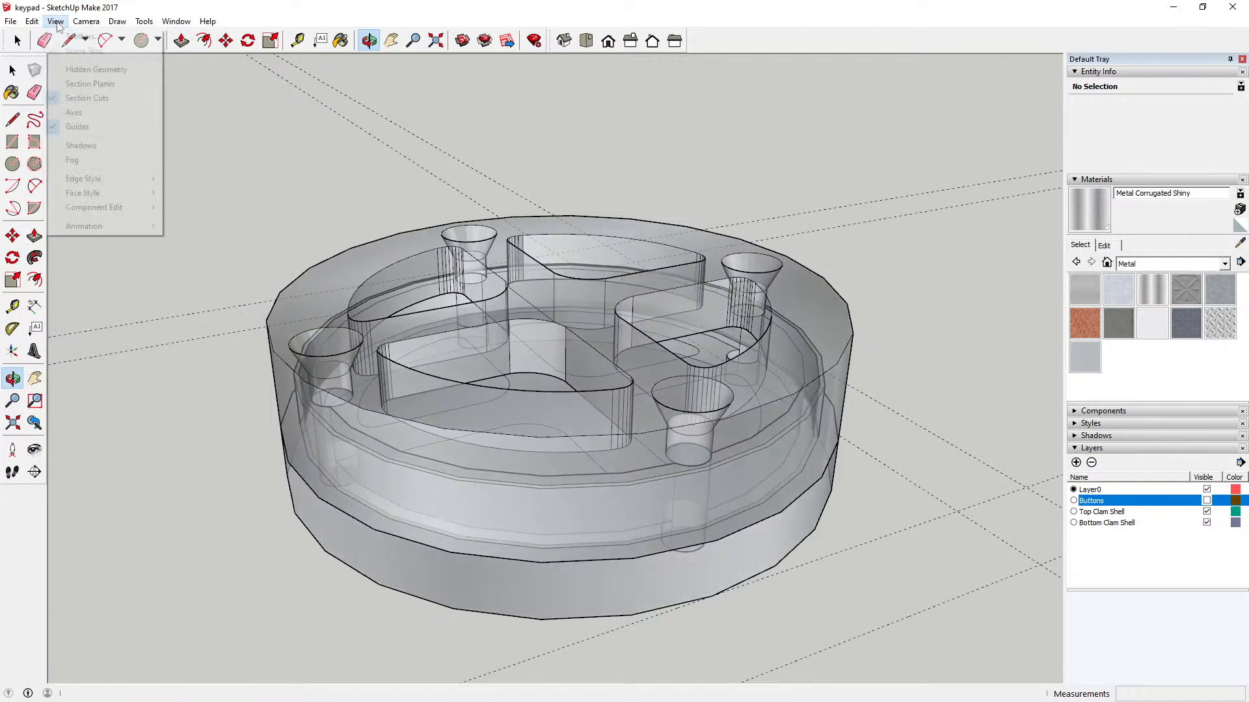
mouse_move(132, 193)
click(217, 192)
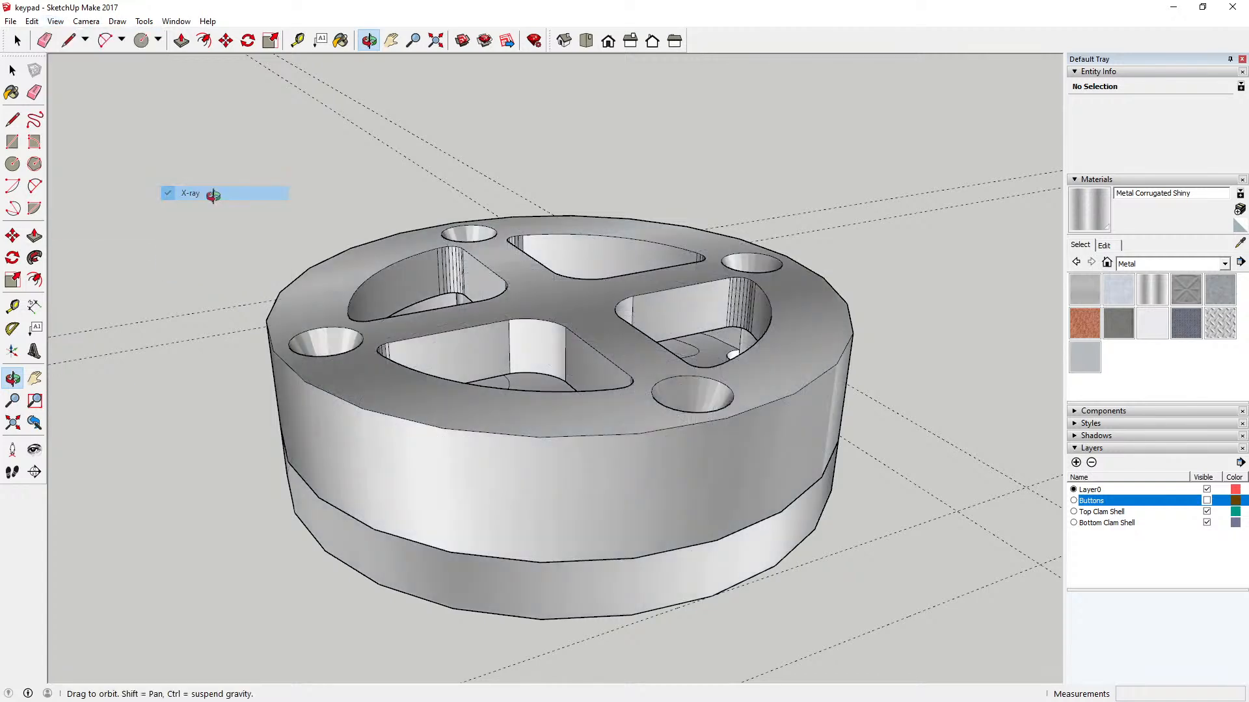
Step: Move the top clam shell 12 mm up along the blue axis, away from the bottom clam shell
drag(460, 321, 483, 500)
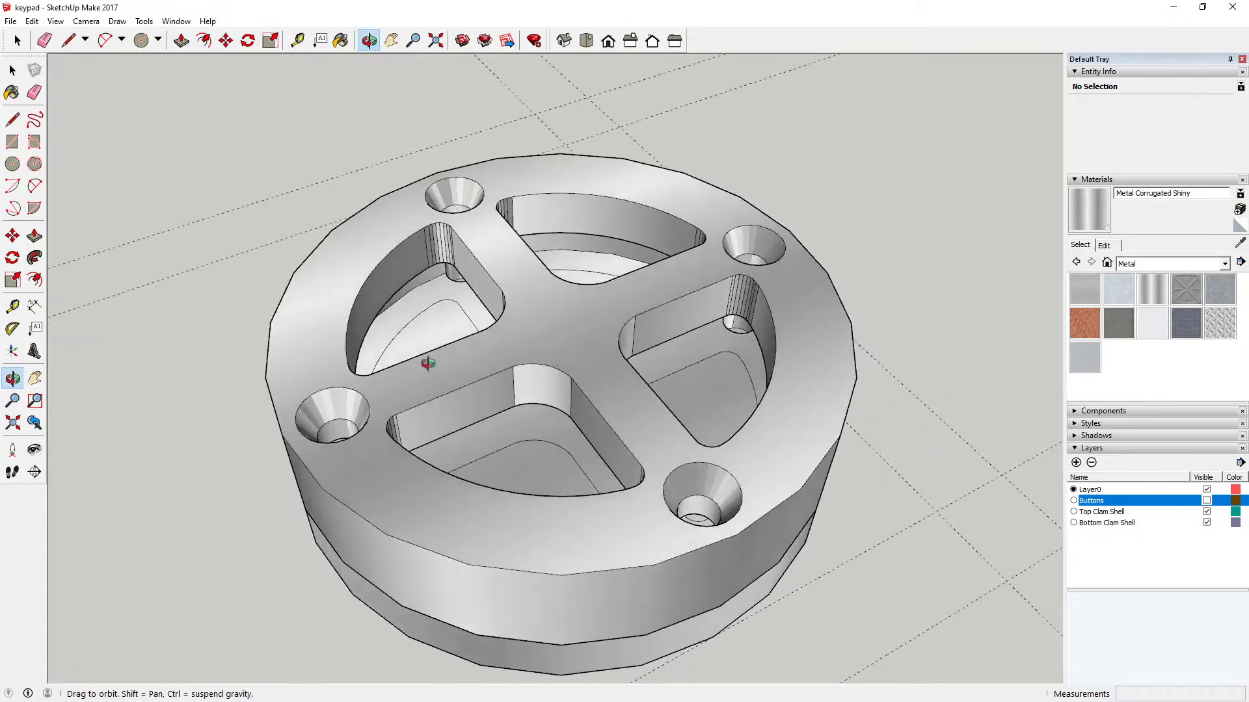
drag(390, 312, 494, 364)
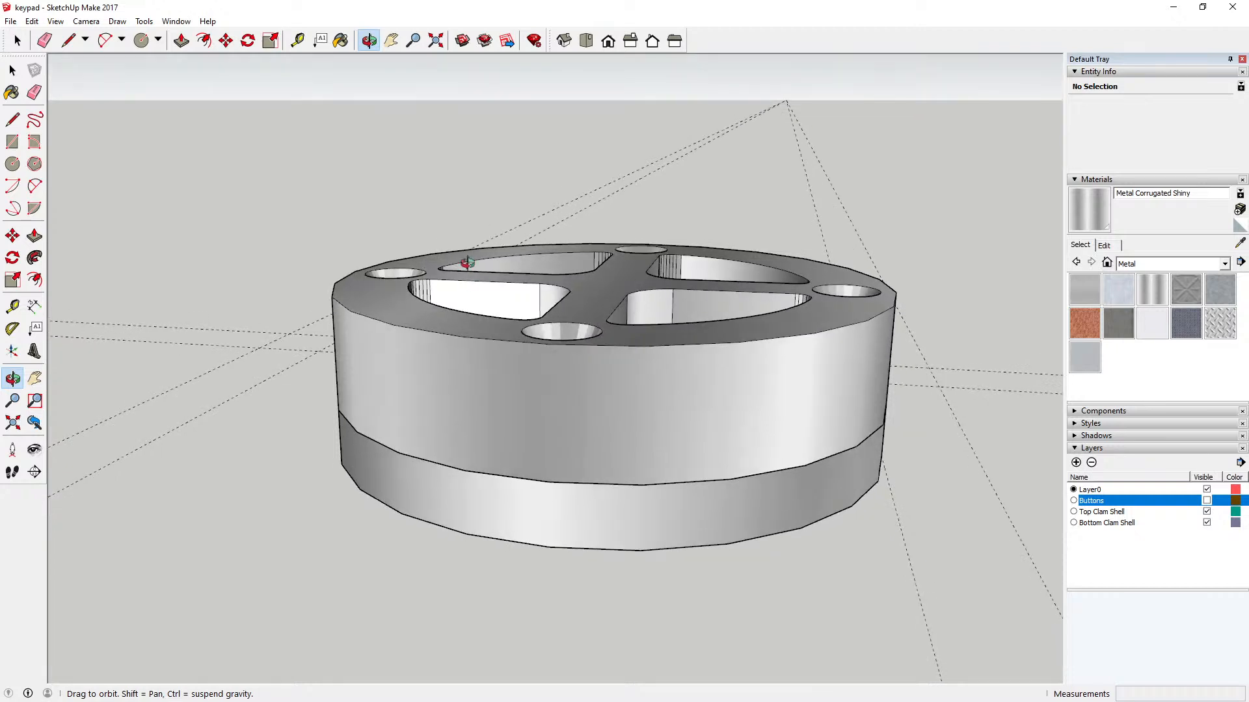
key(m)
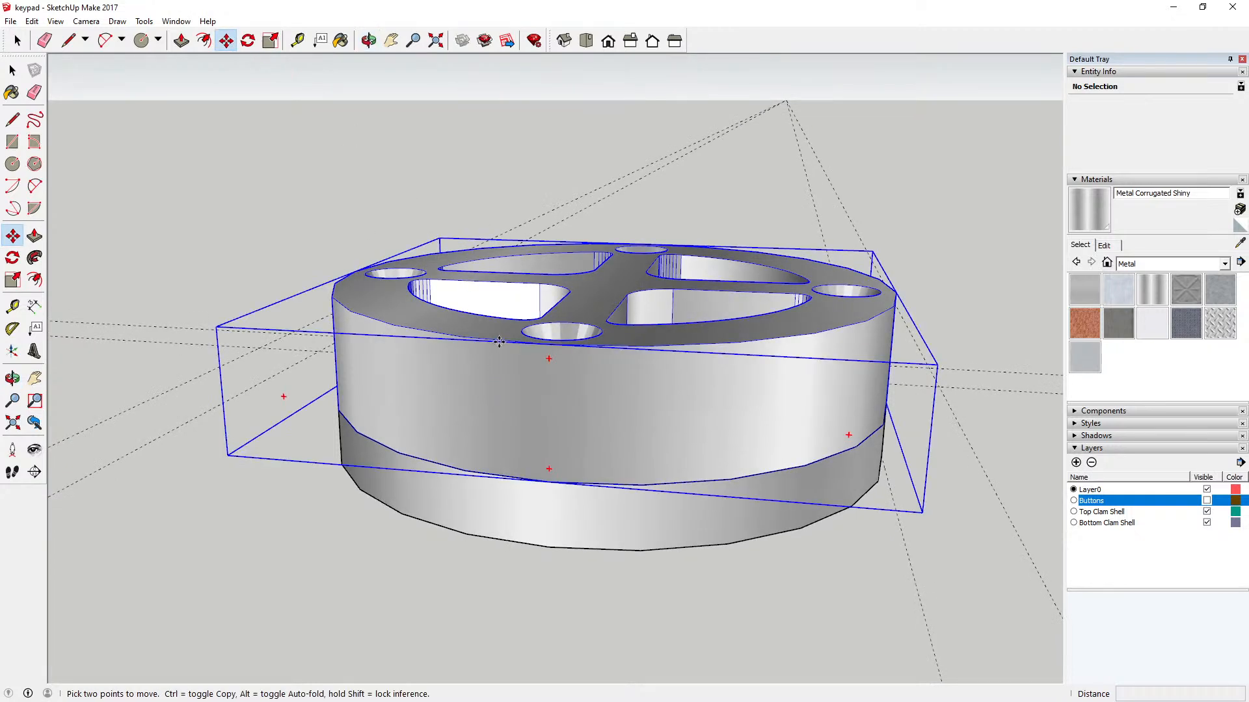
click(502, 338)
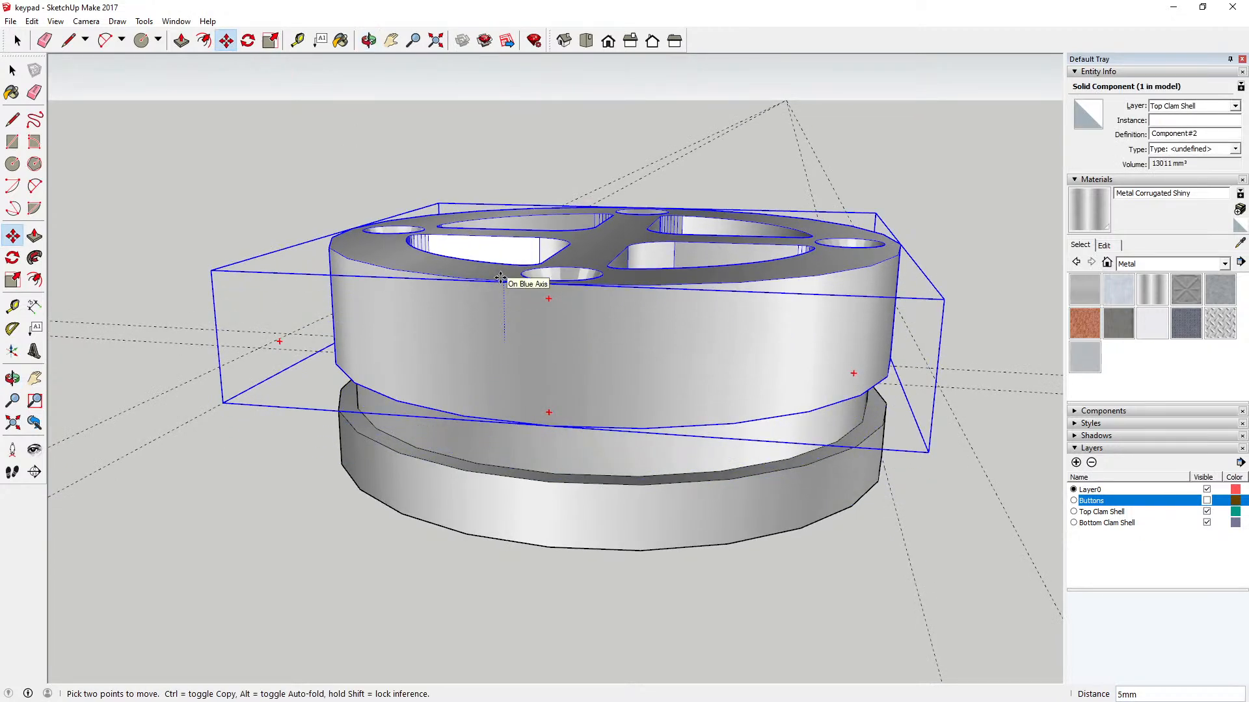
text(12)
key(Return)
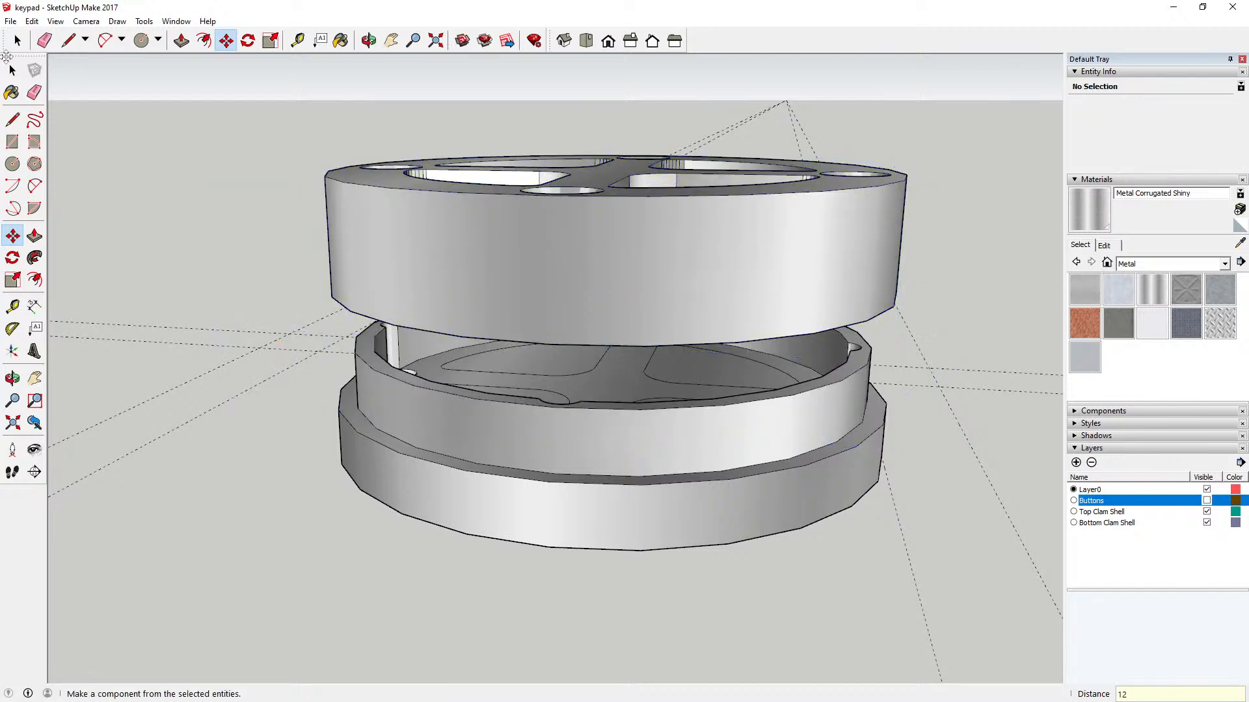
click(11, 70)
Step: Examine the raised top clam shell's underside and the bottom shell's stepped rim from below and from the side
click(369, 41)
drag(415, 231, 404, 100)
scroll(566, 195, up, 5)
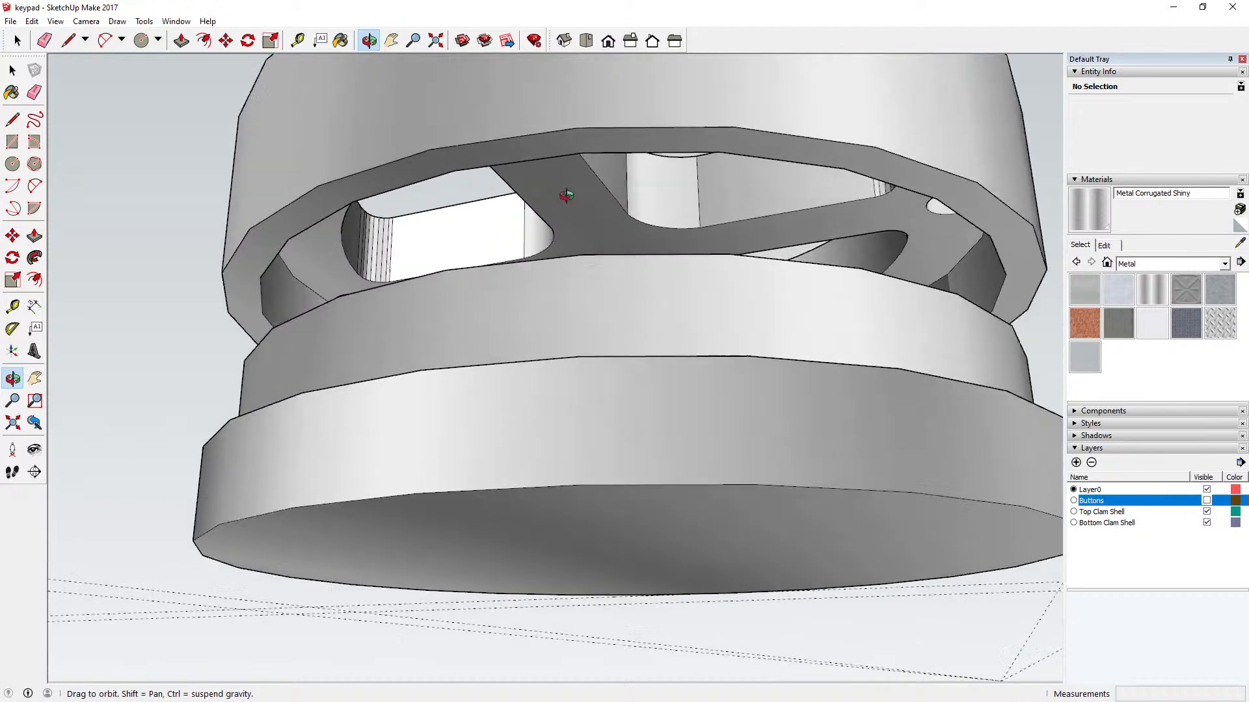
scroll(566, 195, up, 3)
drag(519, 238, 482, 339)
scroll(501, 246, down, 5)
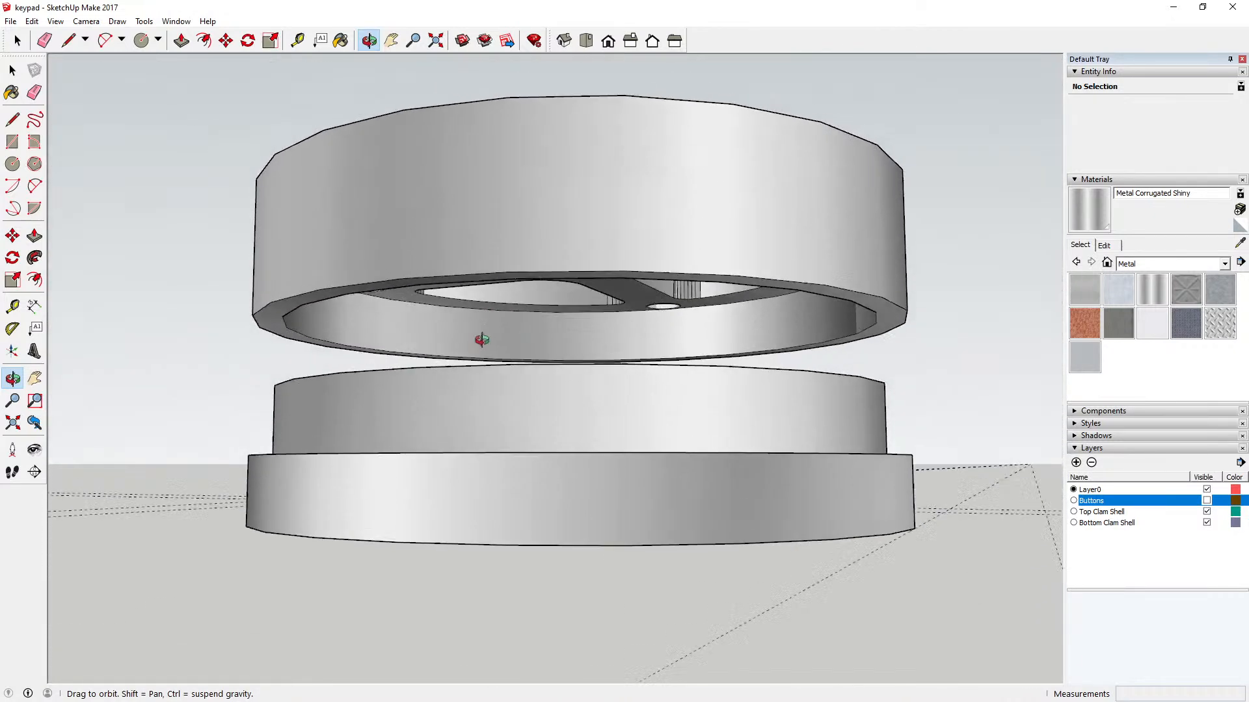
drag(393, 365, 316, 155)
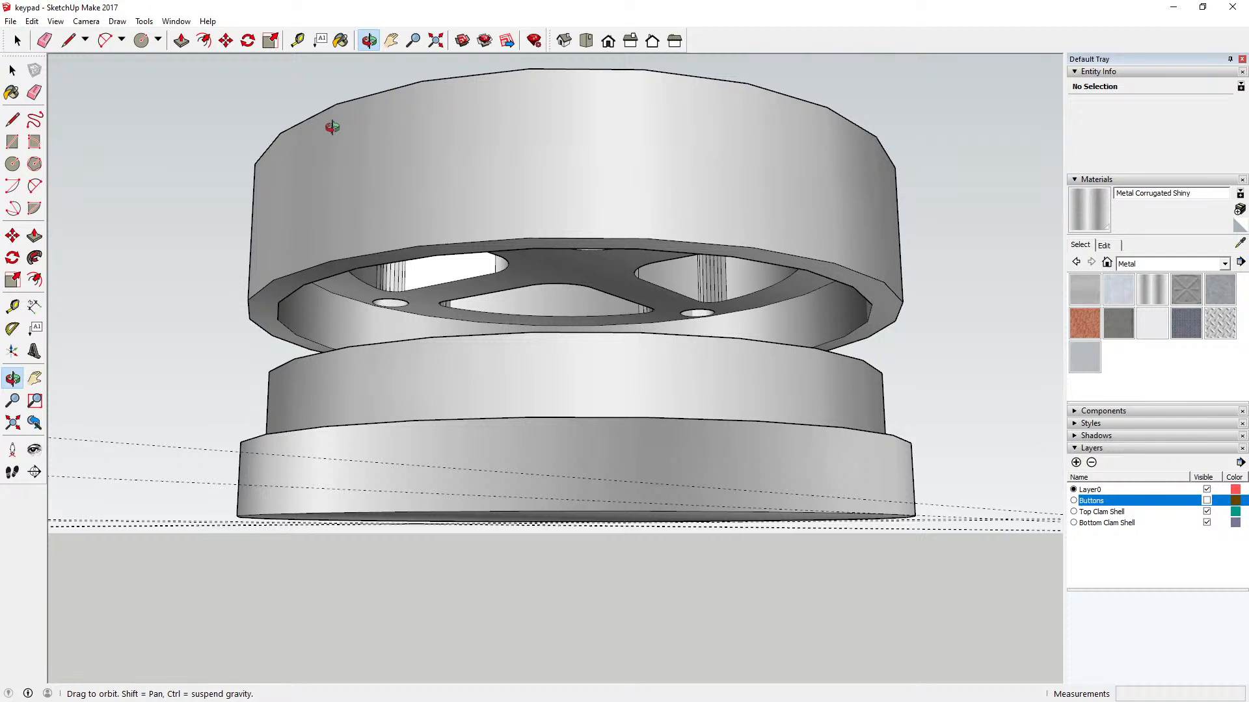
drag(398, 357, 384, 271)
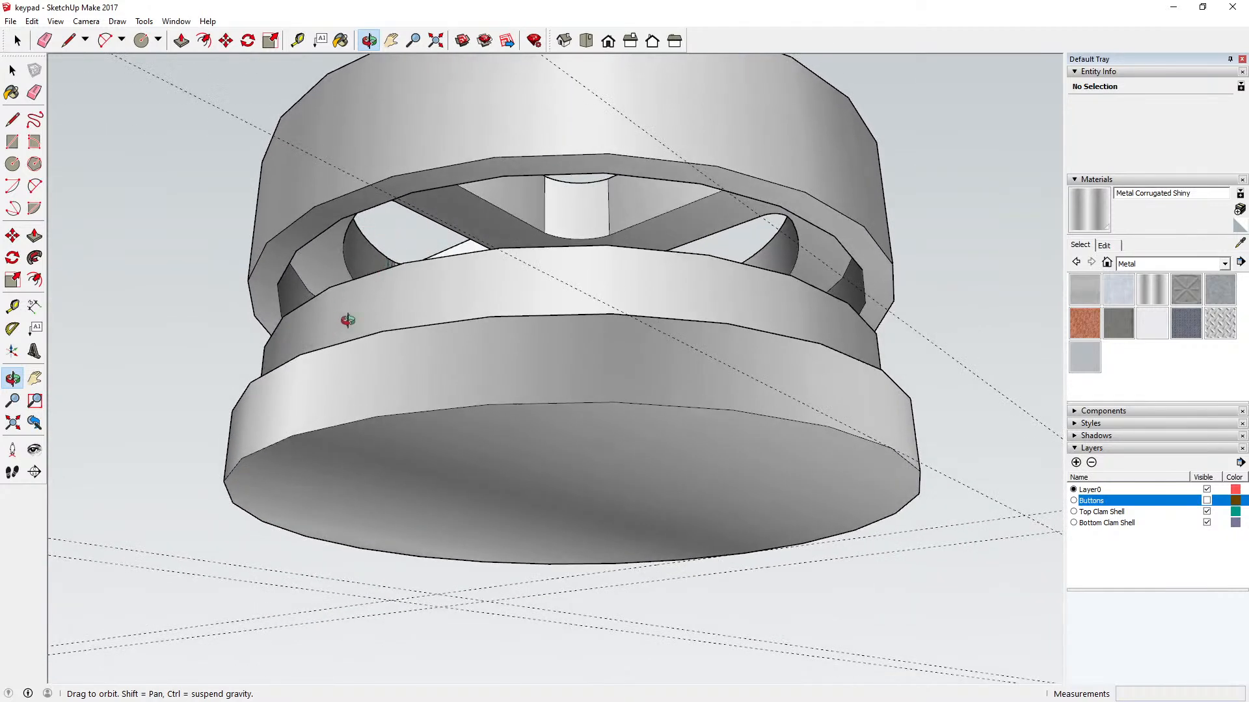
drag(348, 320, 341, 352)
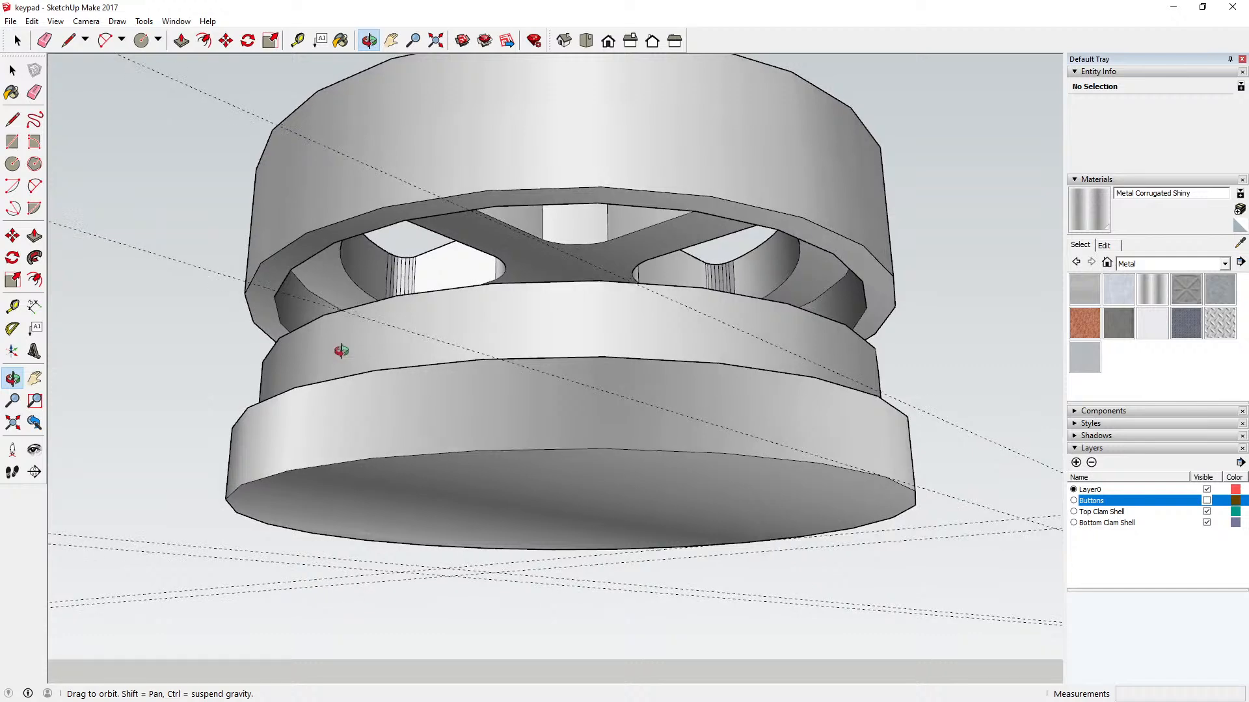
drag(341, 351, 324, 353)
Step: Measure the height of the top clam shell's outer wall
click(298, 40)
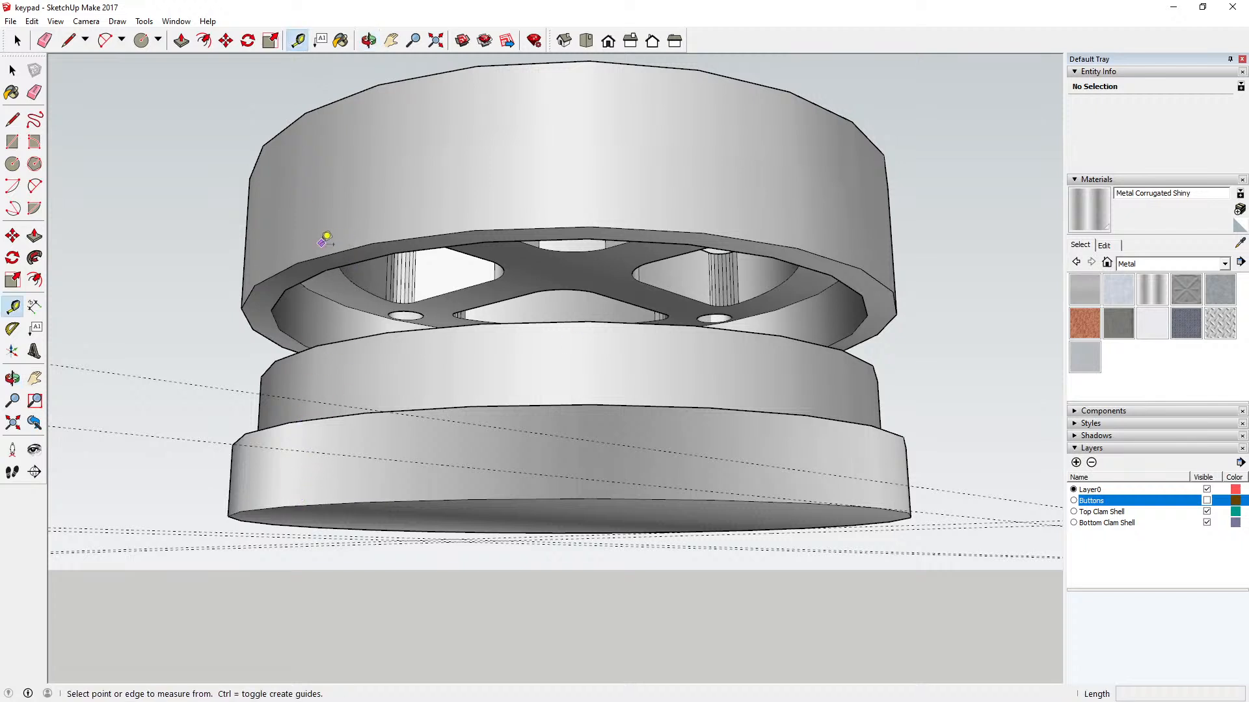
click(297, 263)
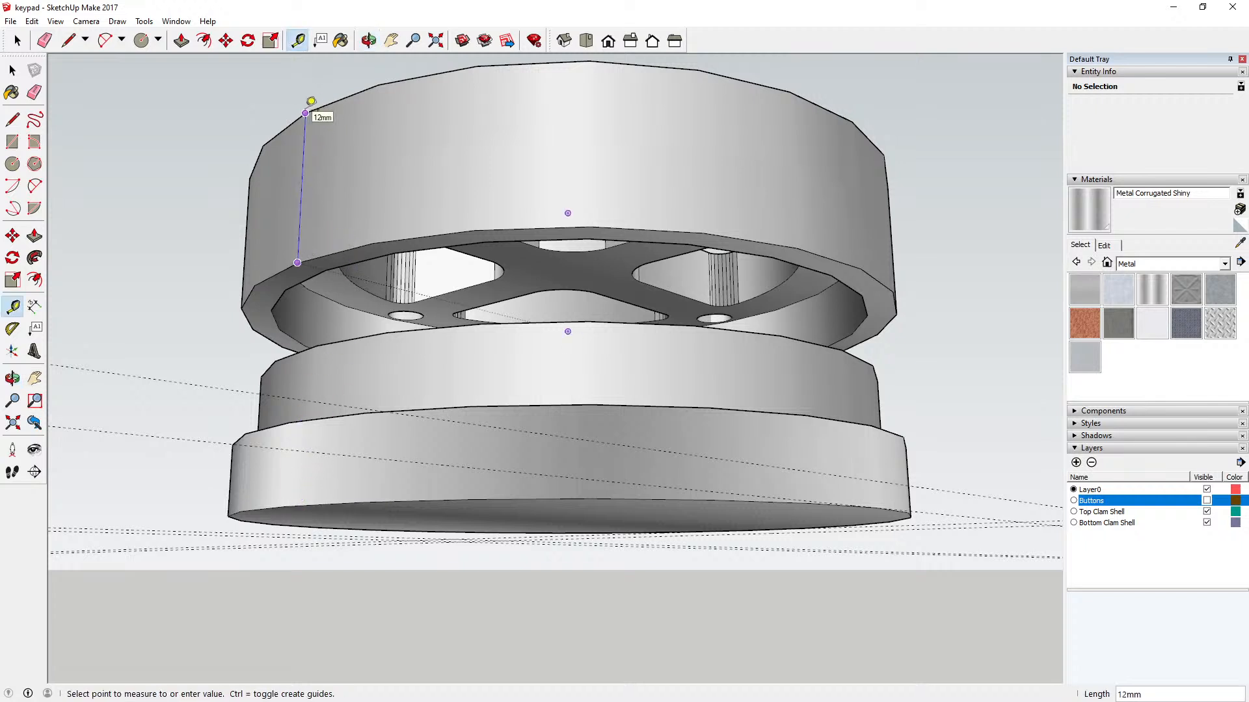
click(12, 70)
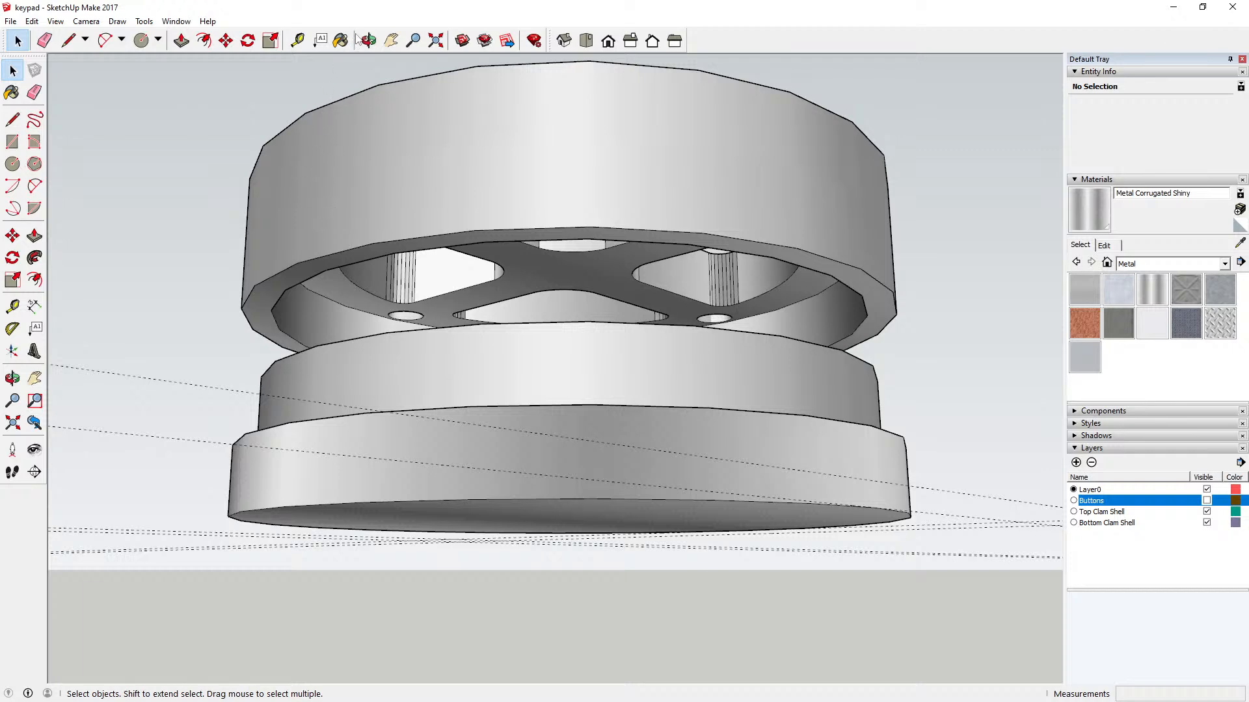
Step: Open the bottom clam shell for editing and push/pull its outer ledge face up 4 mm
click(368, 41)
mouse_move(369, 384)
mouse_down()
mouse_move(382, 329)
mouse_move(359, 369)
mouse_move(364, 396)
mouse_up()
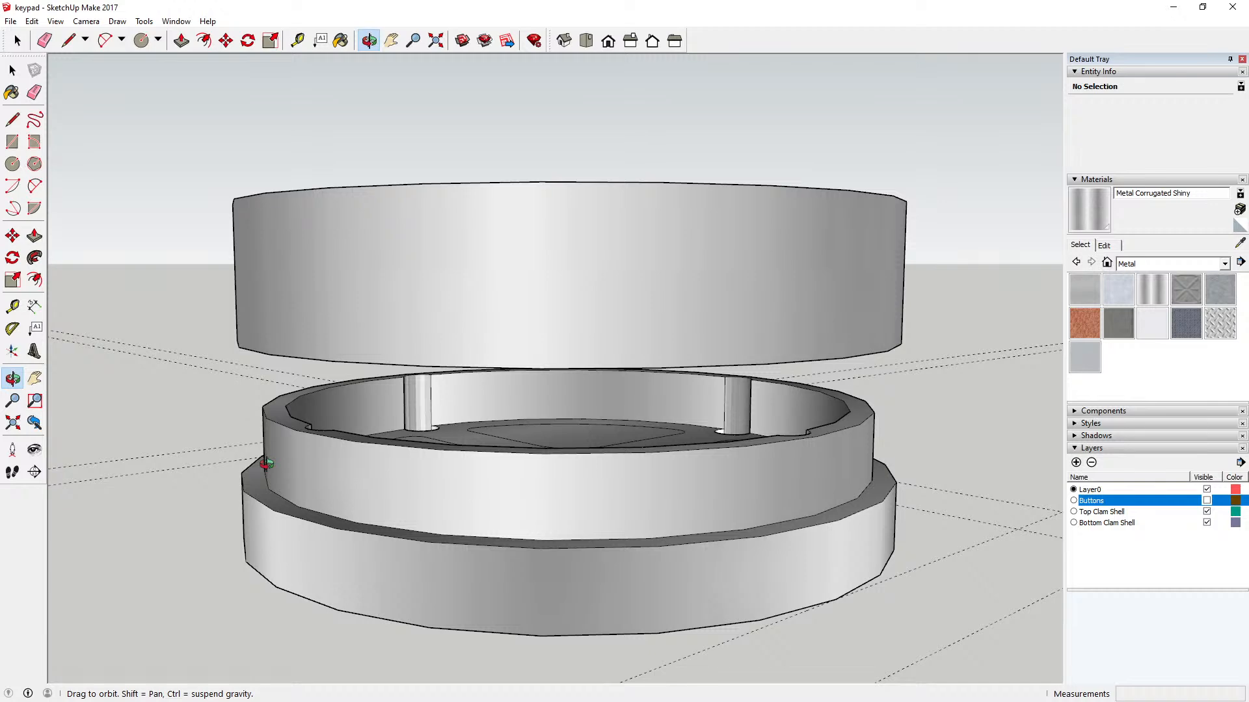
drag(271, 466, 349, 468)
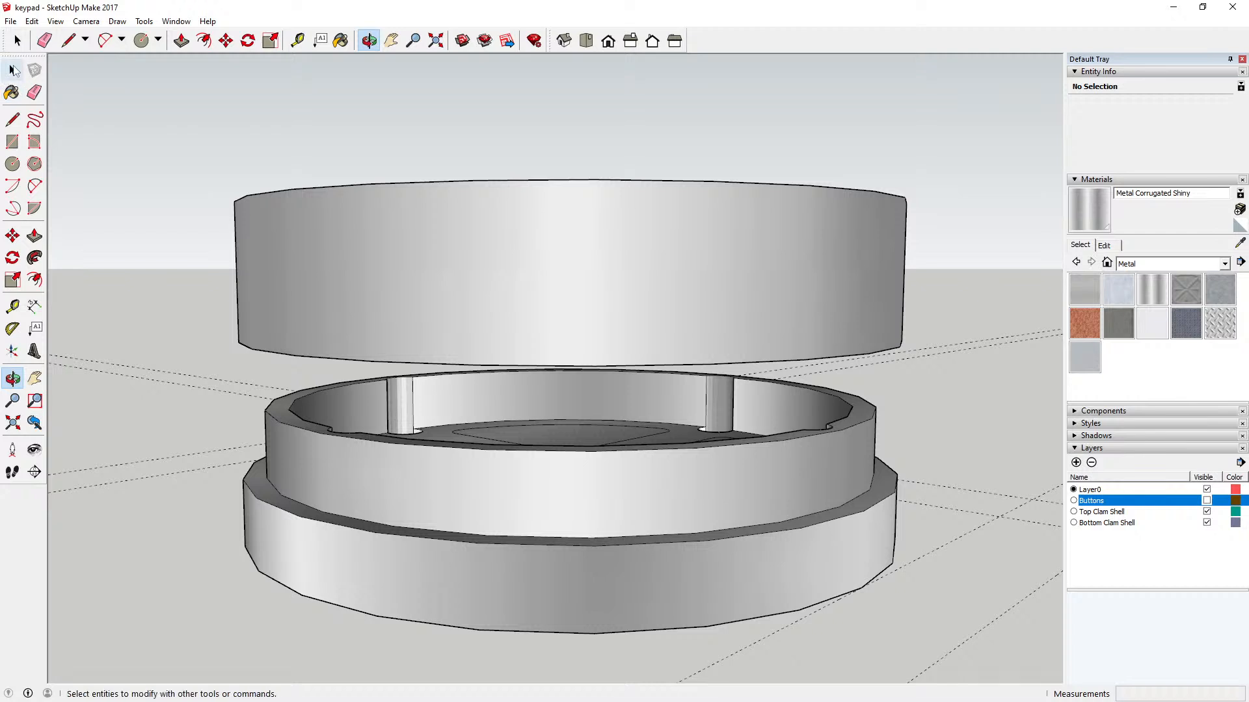
click(13, 70)
double_click(286, 503)
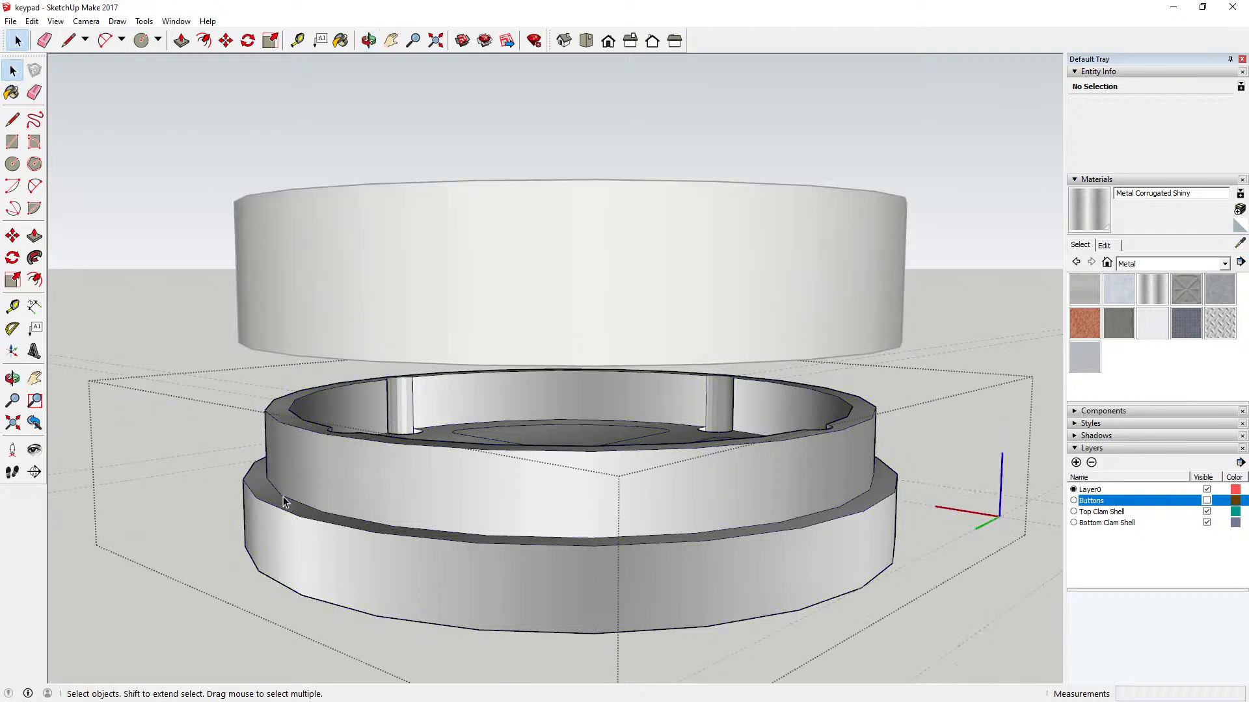
click(181, 41)
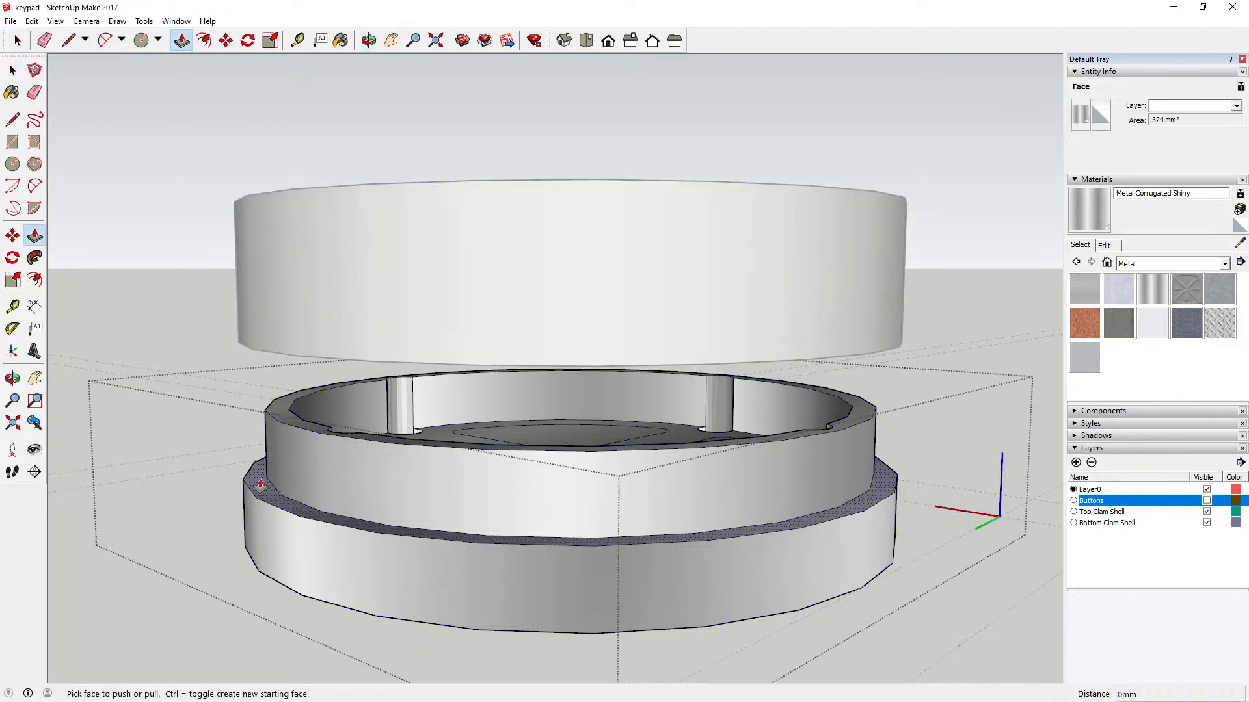
click(260, 481)
drag(259, 481, 258, 470)
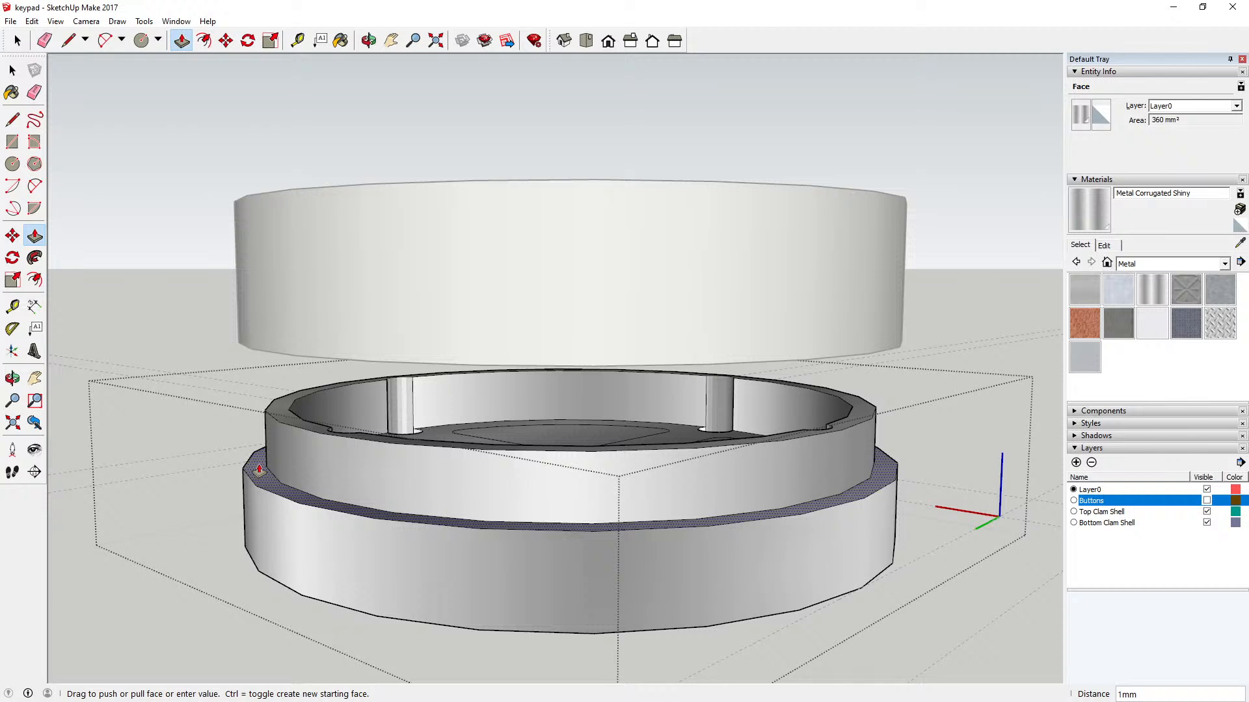
text(4)
key(Return)
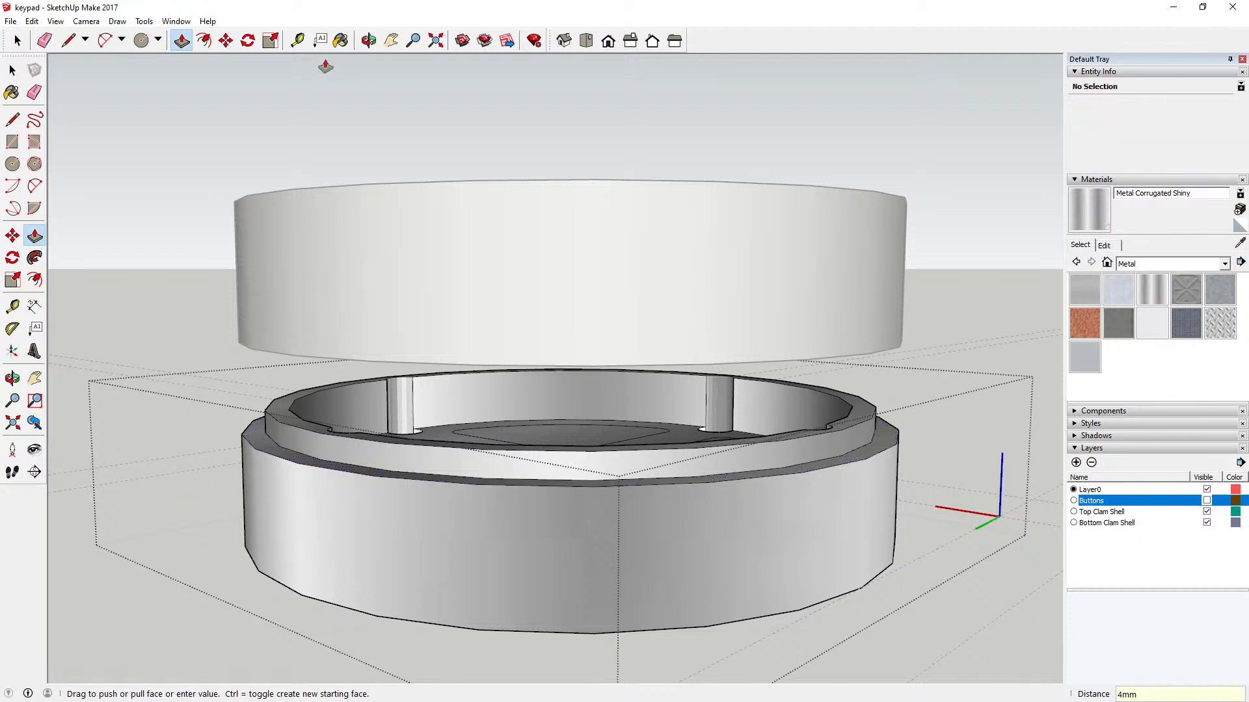
Step: Measure the height of the bottom clam shell's inner lip above the outer ledge, and leave the component
click(297, 41)
click(280, 433)
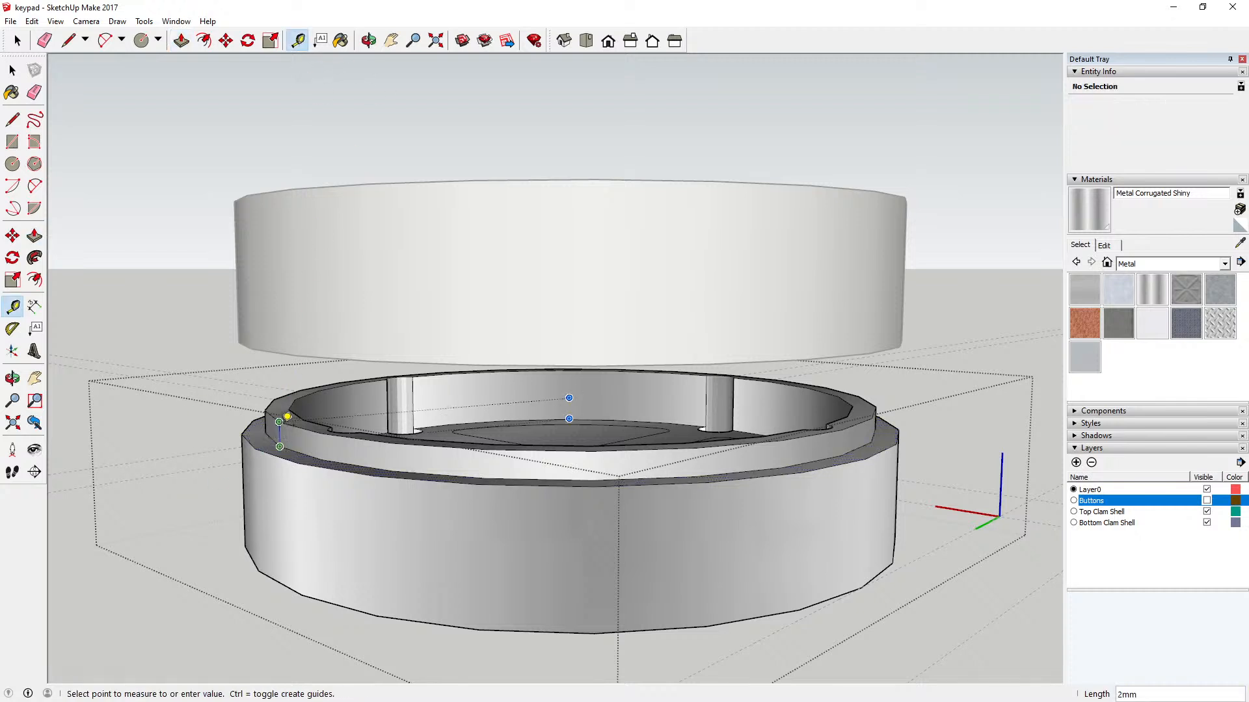
key(Escape)
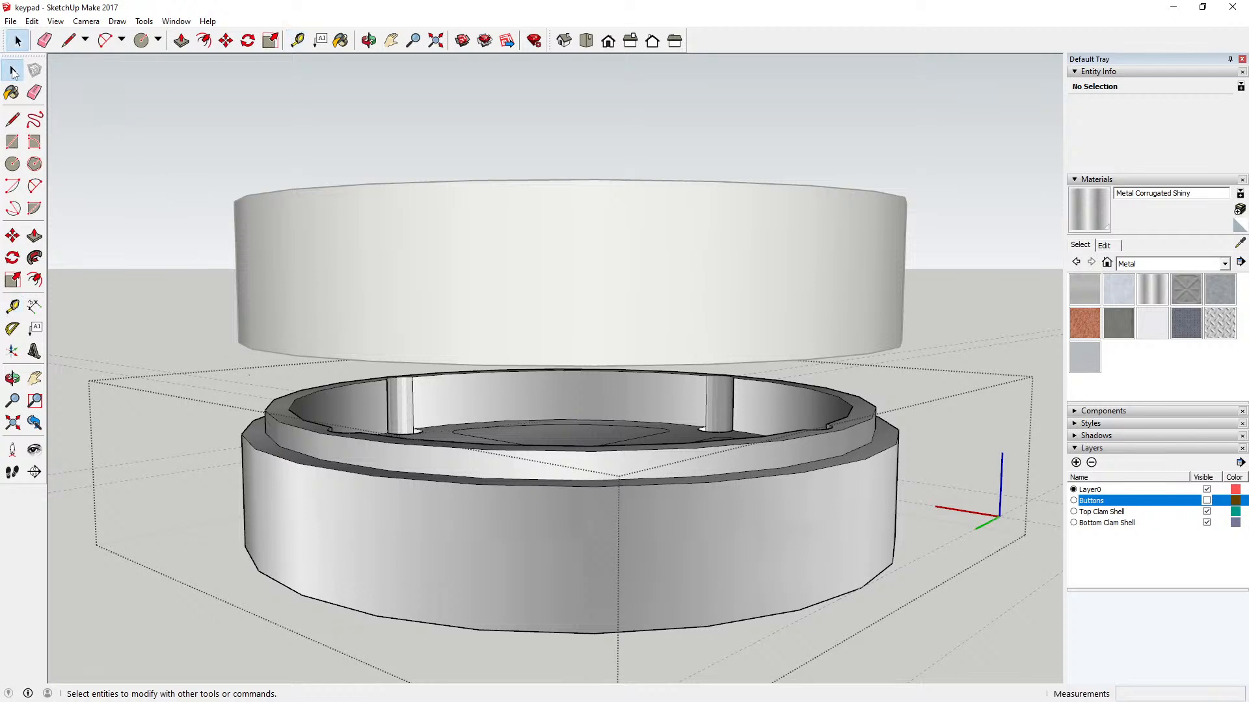
key(space)
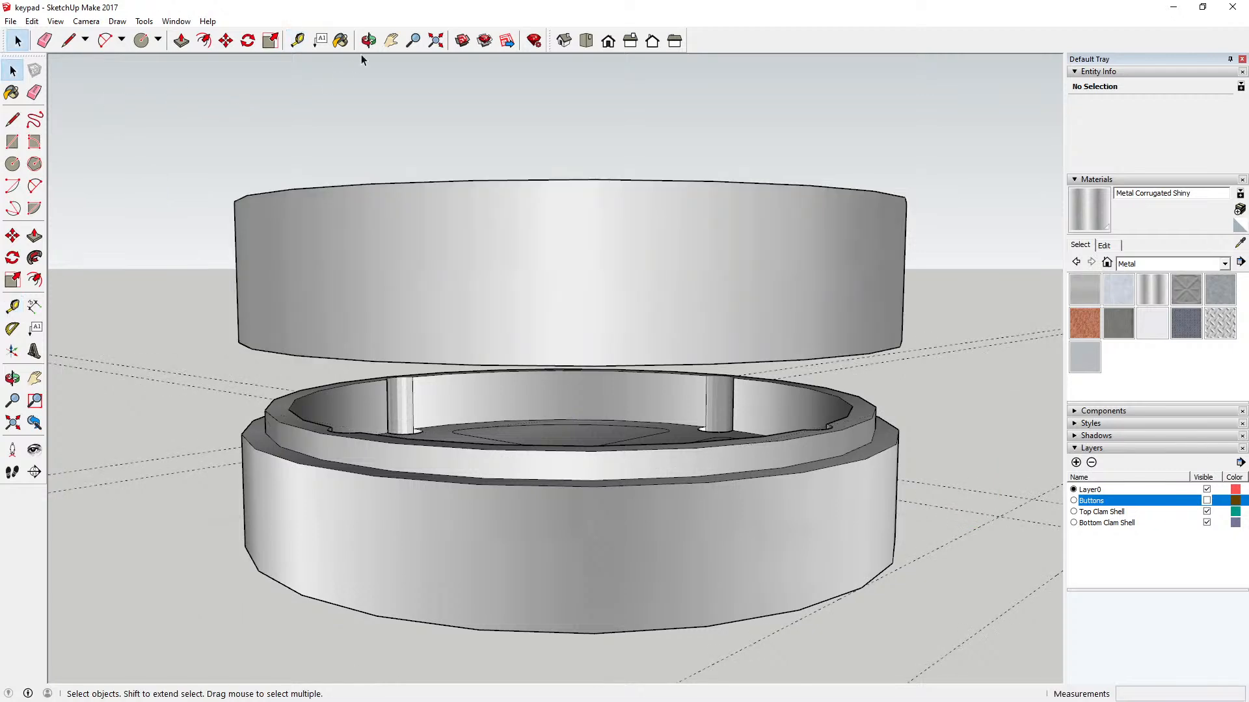
Step: Examine both clam shells from below and measure the height of the bottom shell's outer wall
click(368, 40)
drag(399, 160, 454, 365)
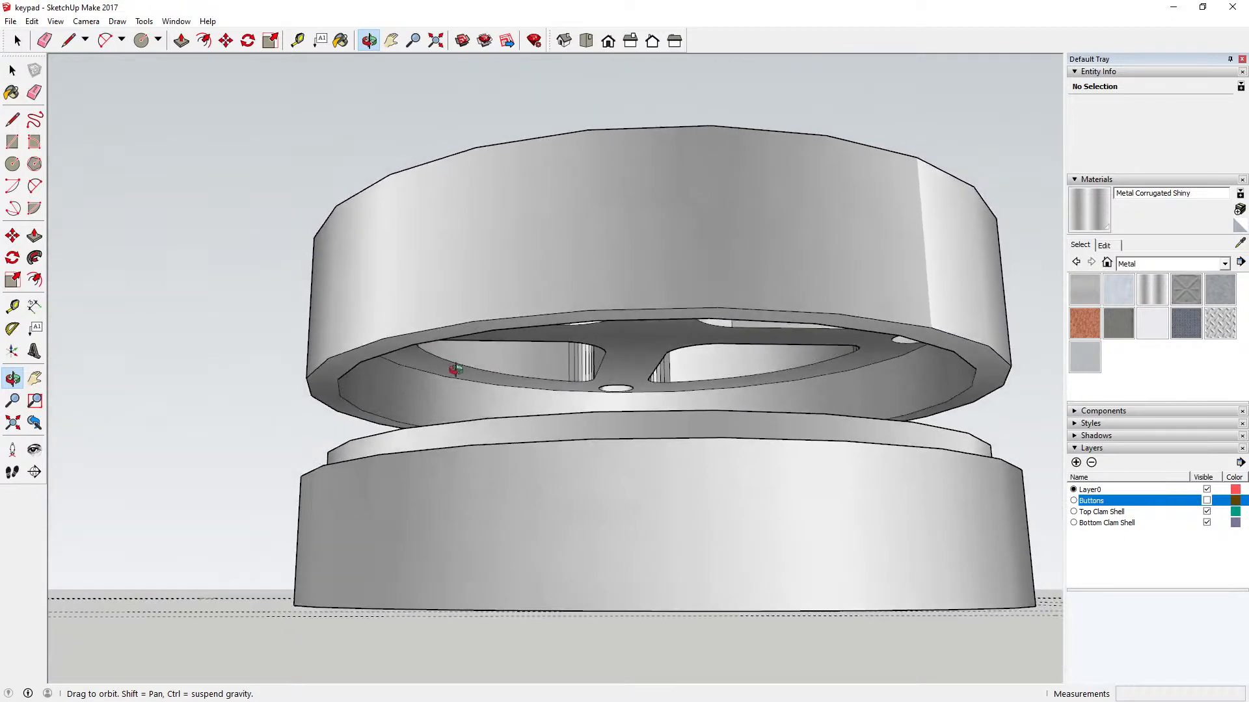
drag(424, 295, 414, 281)
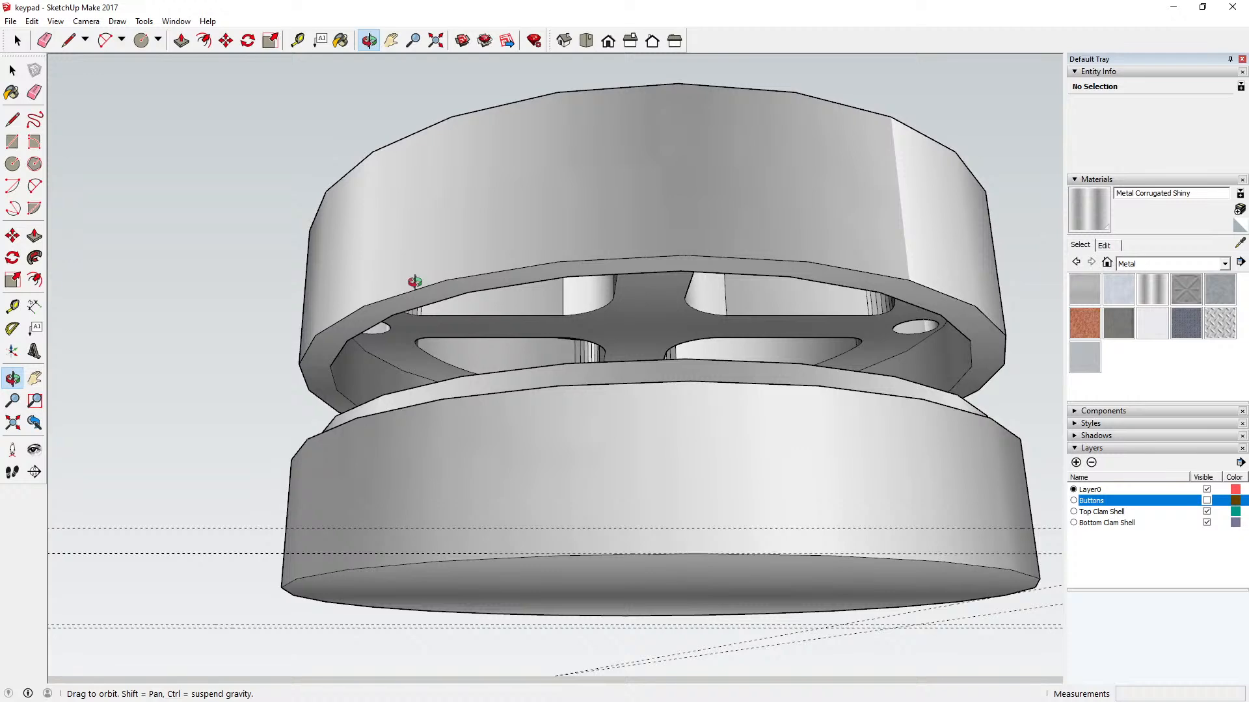
drag(415, 281, 315, 66)
scroll(411, 358, down, 4)
click(297, 40)
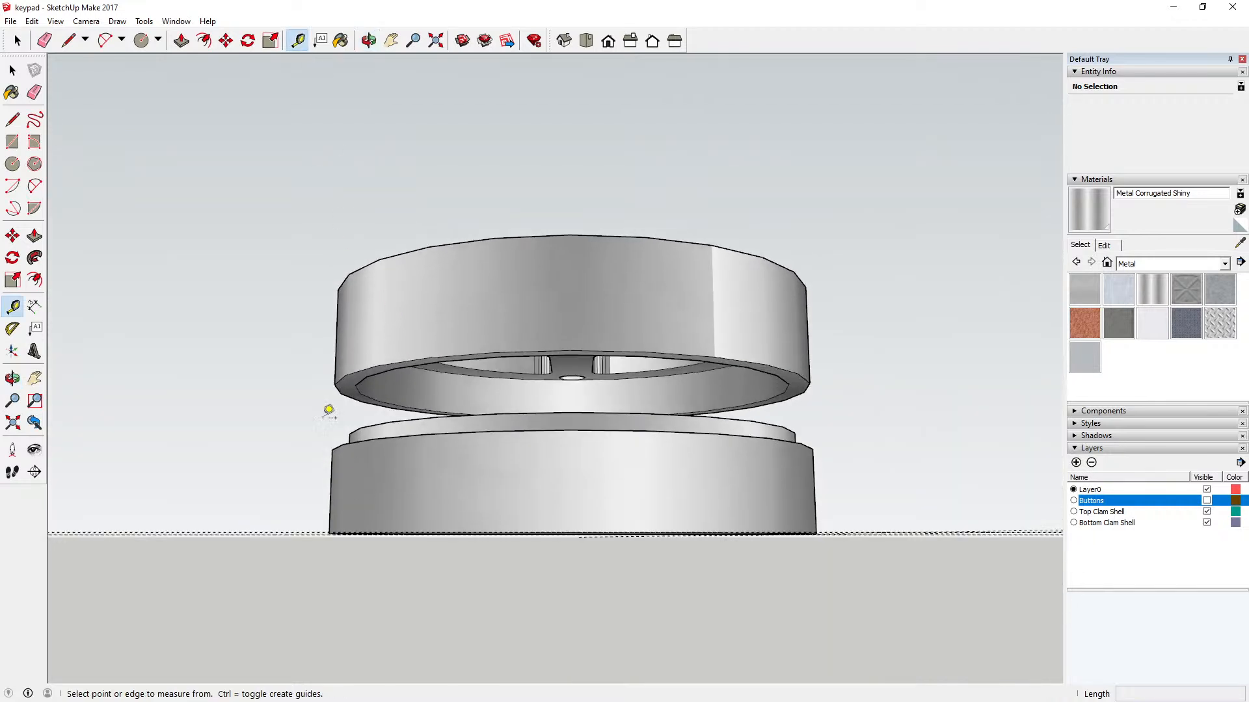
click(354, 532)
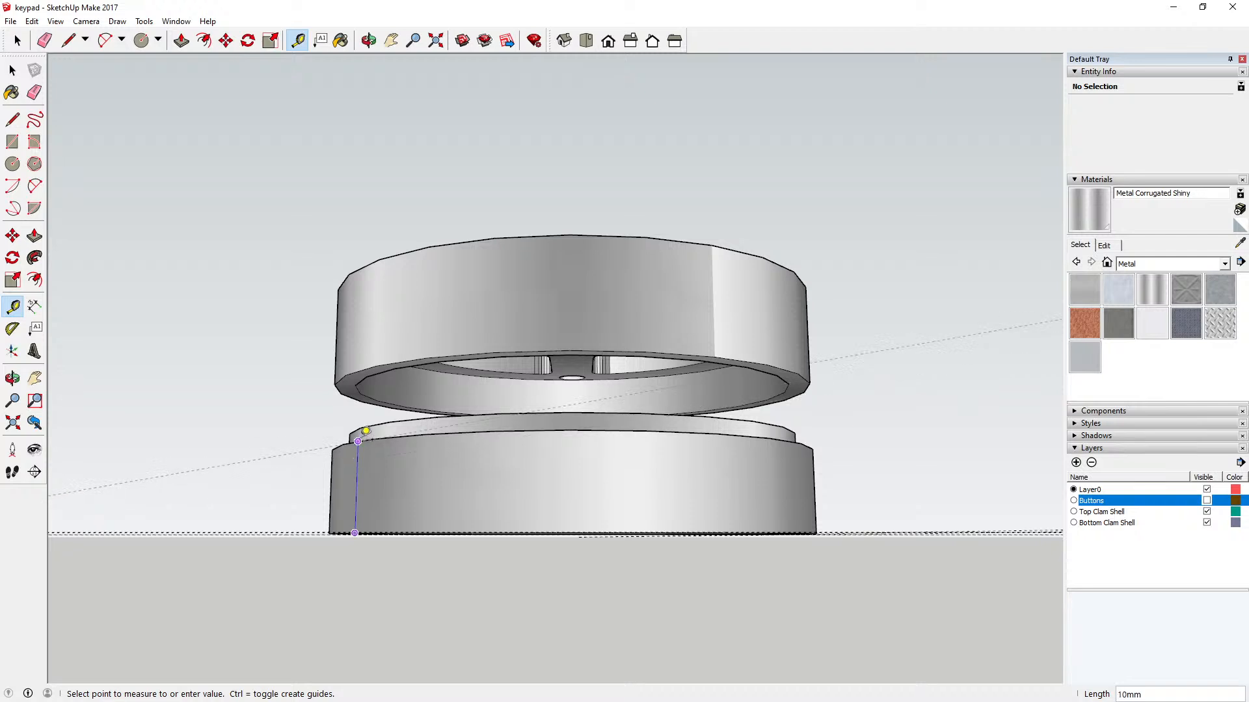
click(12, 69)
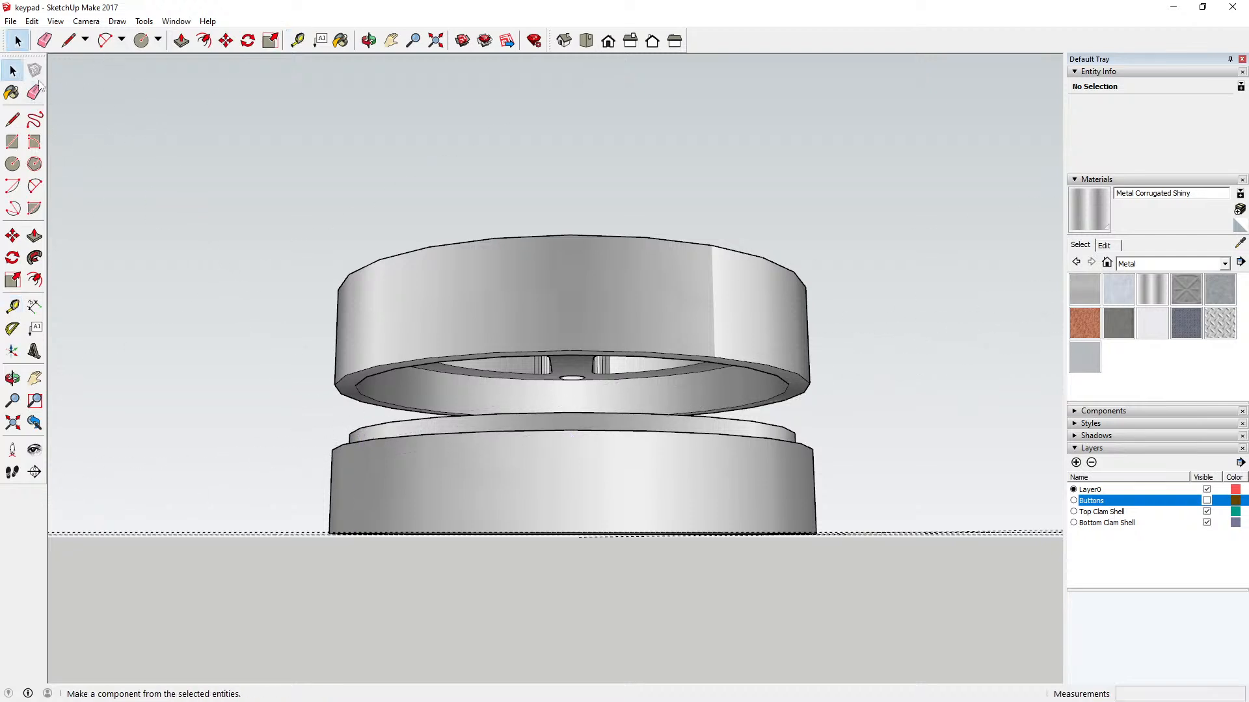
click(297, 40)
click(376, 367)
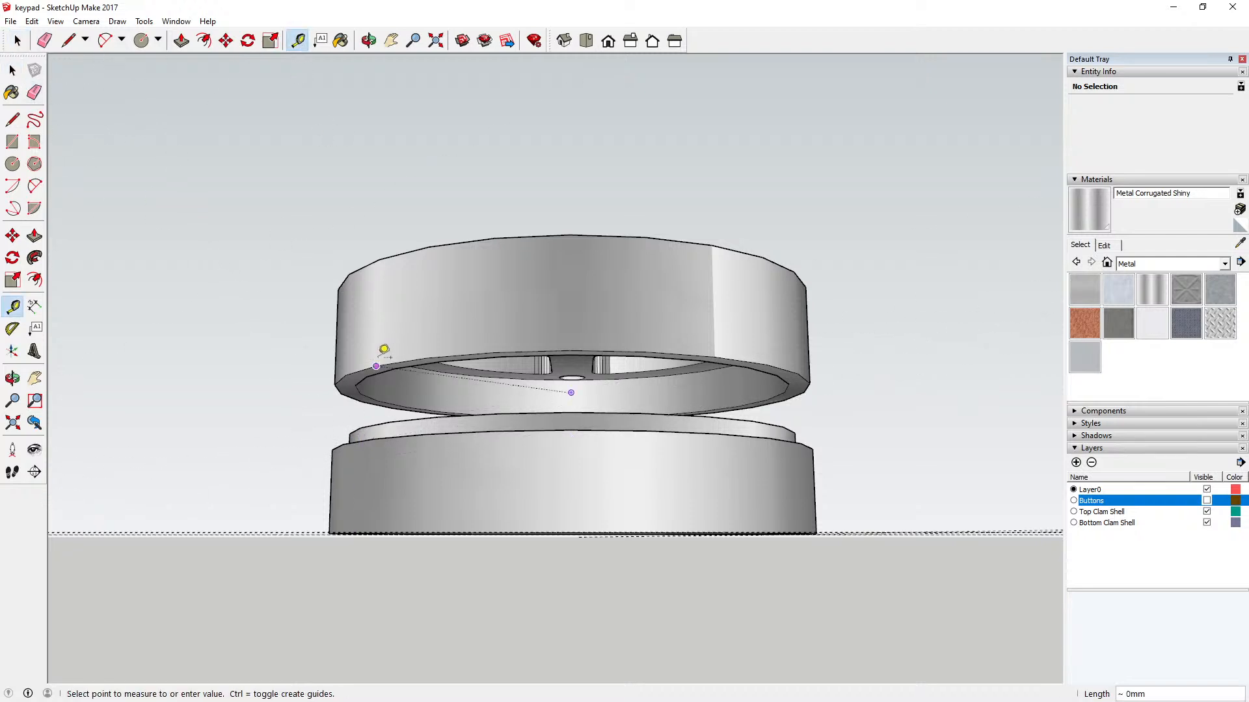
click(13, 69)
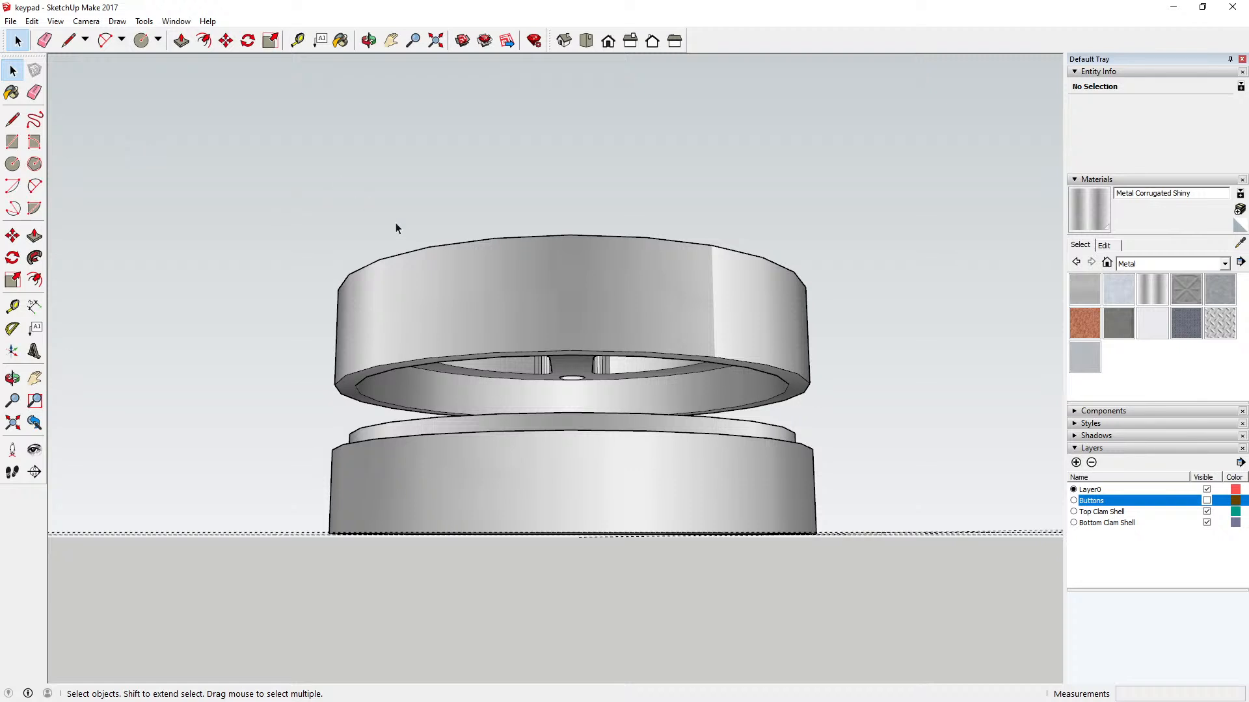
Step: Move the top clam shell another 6 mm up along the blue axis, away from the bottom shell
click(430, 262)
click(226, 41)
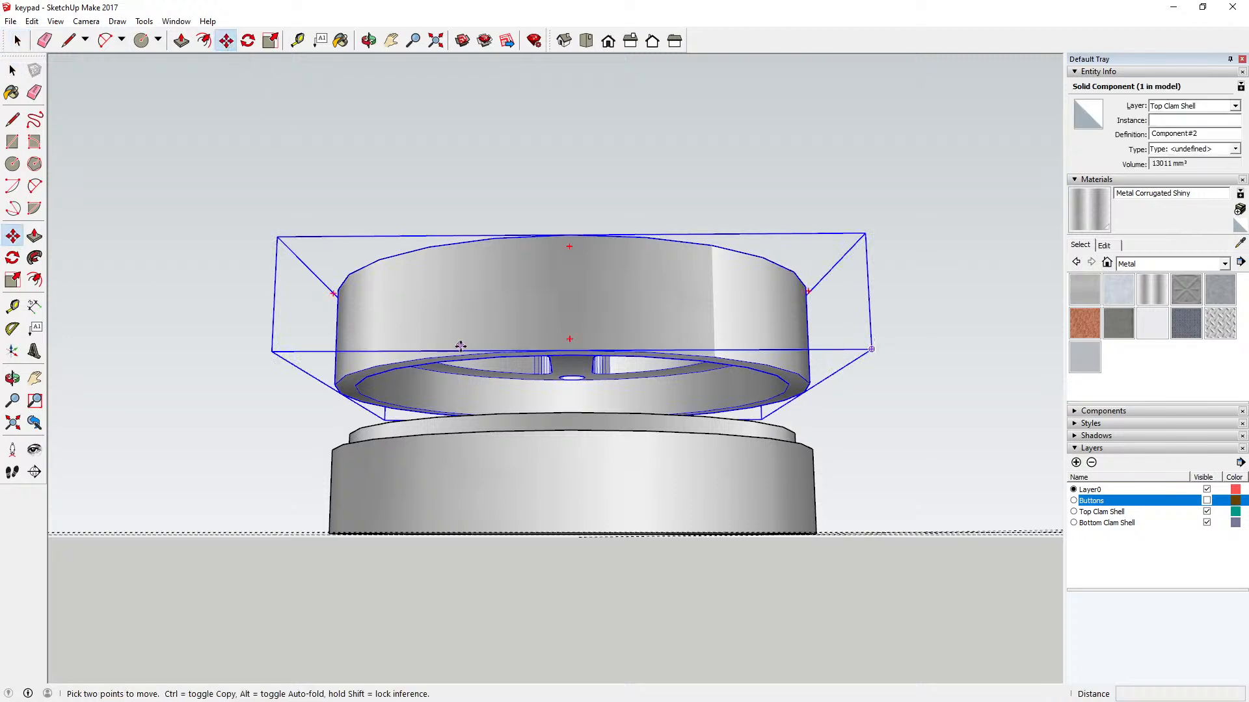
click(469, 355)
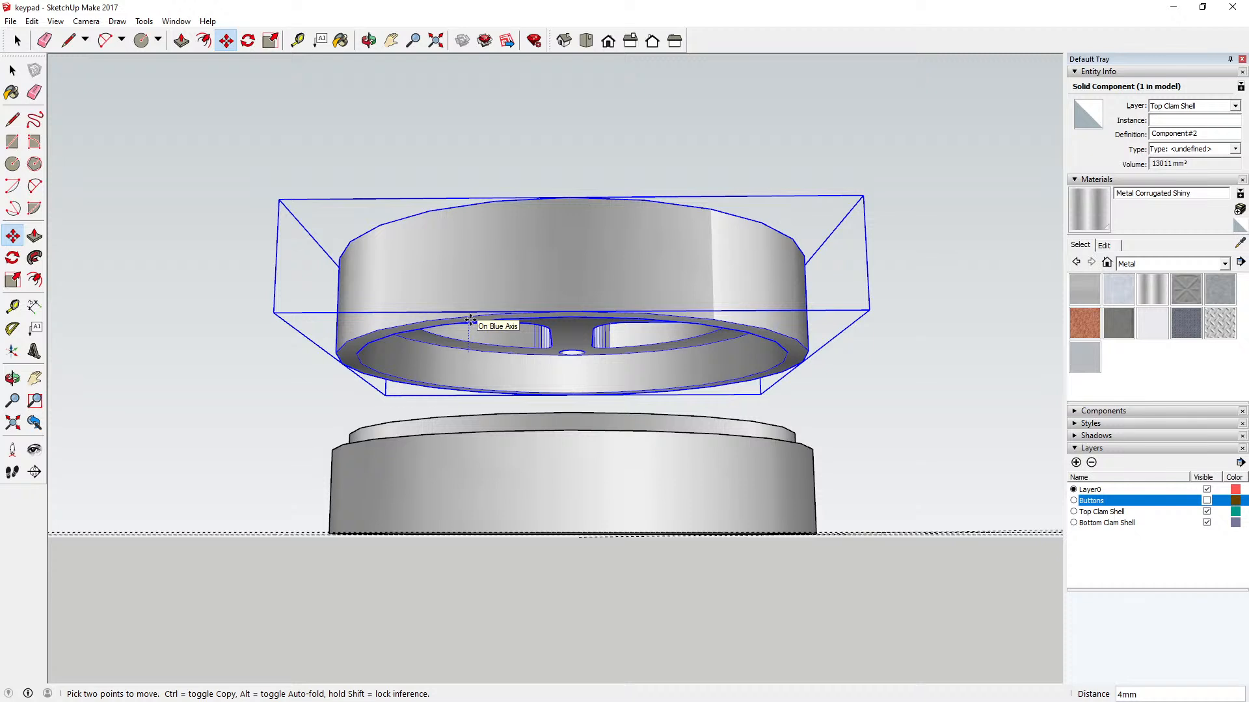
key(Return)
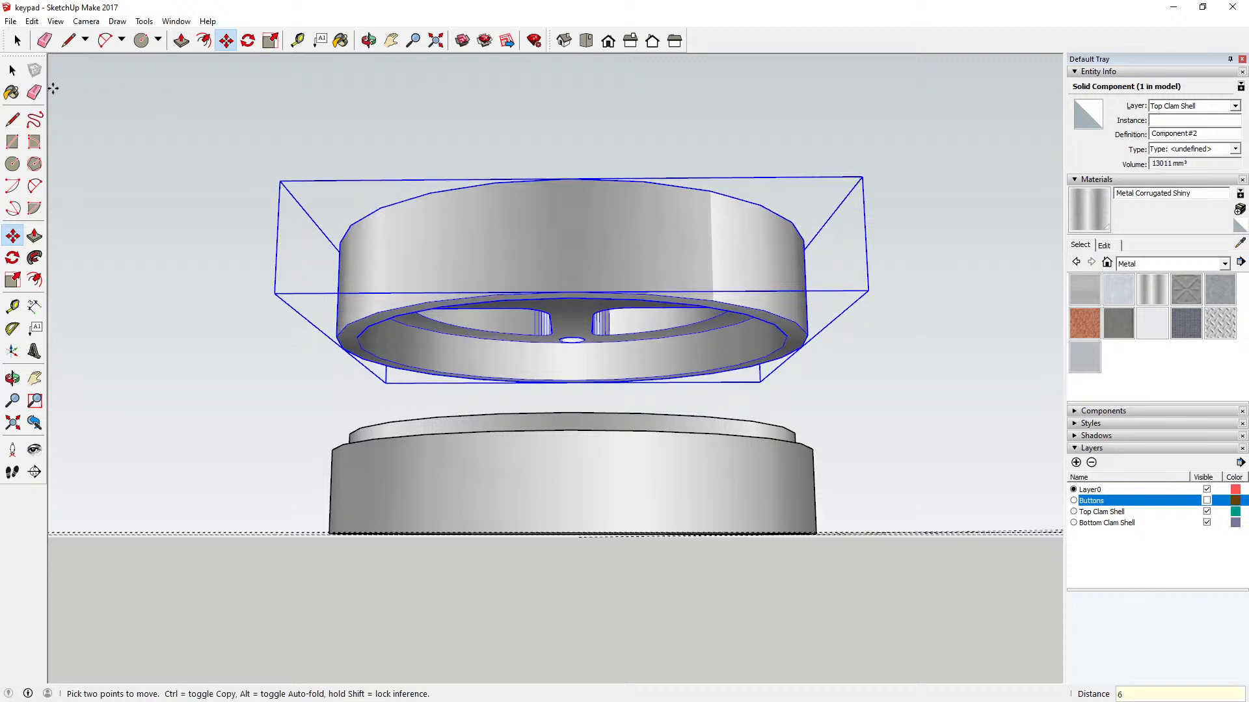
key(space)
click(131, 122)
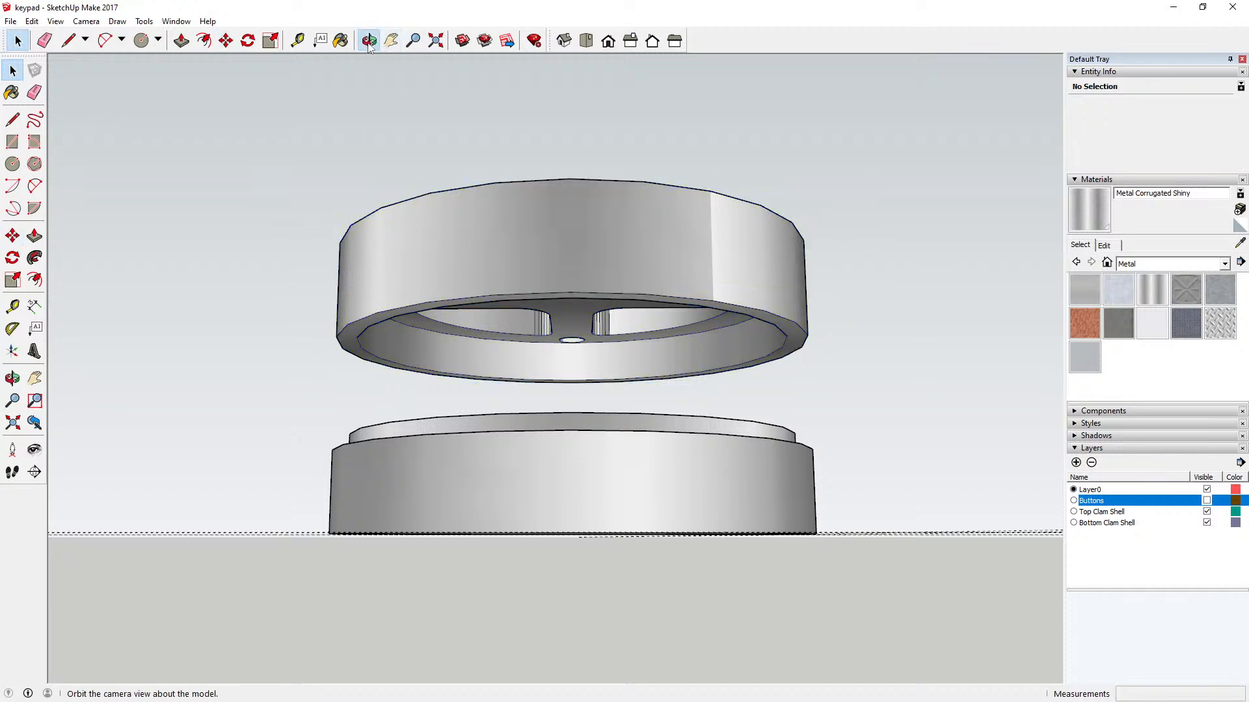
Step: Save the keypad model
click(370, 48)
drag(534, 315, 410, 335)
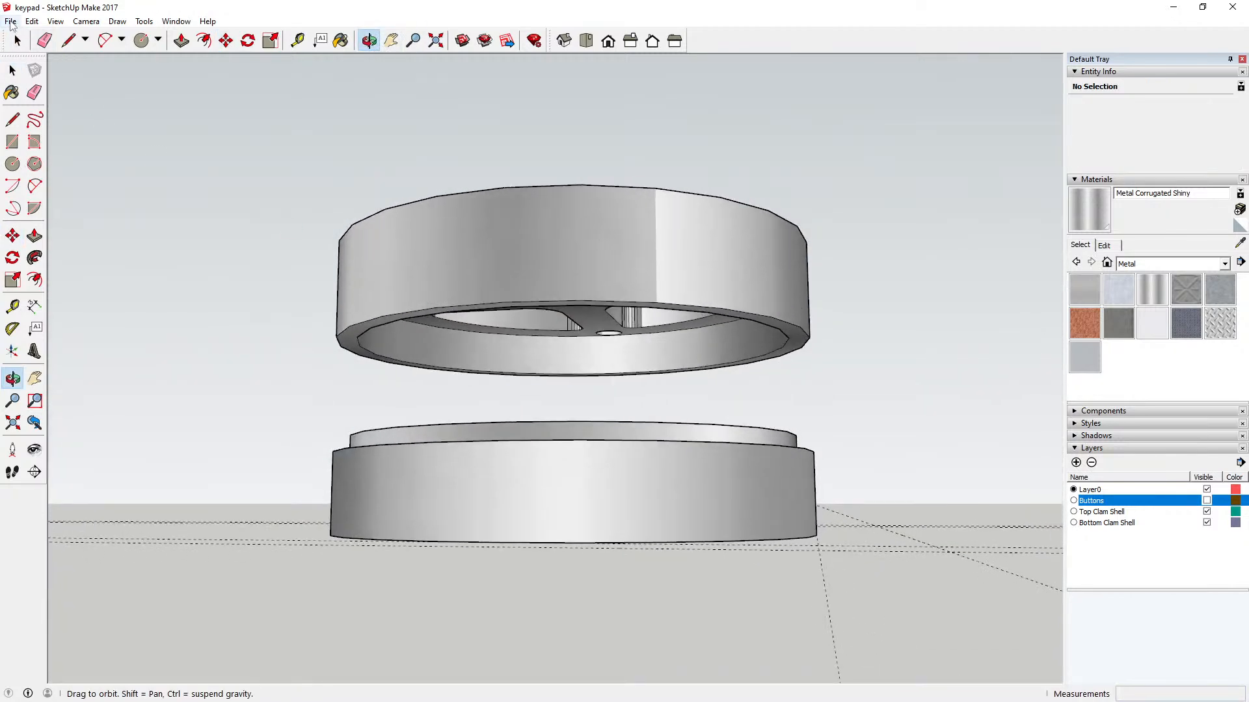
click(11, 21)
click(26, 69)
Step: Show the Buttons layer and examine how the buttons sit between the separated clam shells from above and below
drag(670, 329, 486, 533)
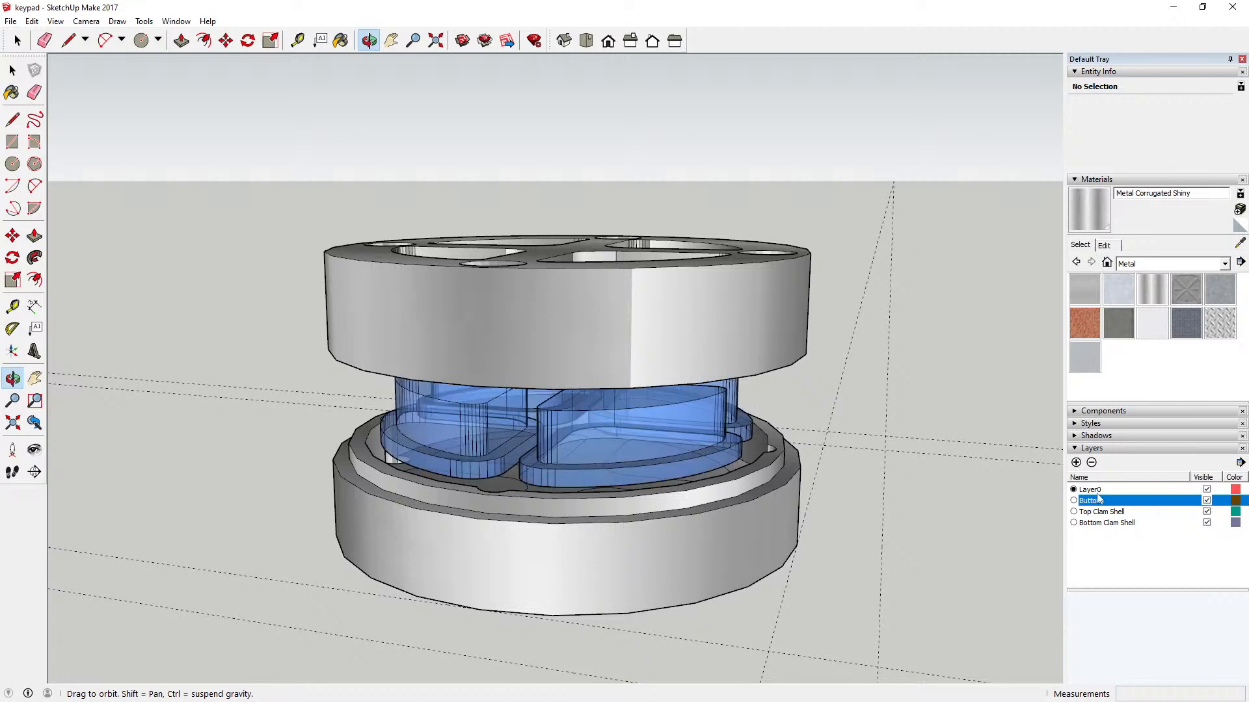
drag(647, 491, 666, 269)
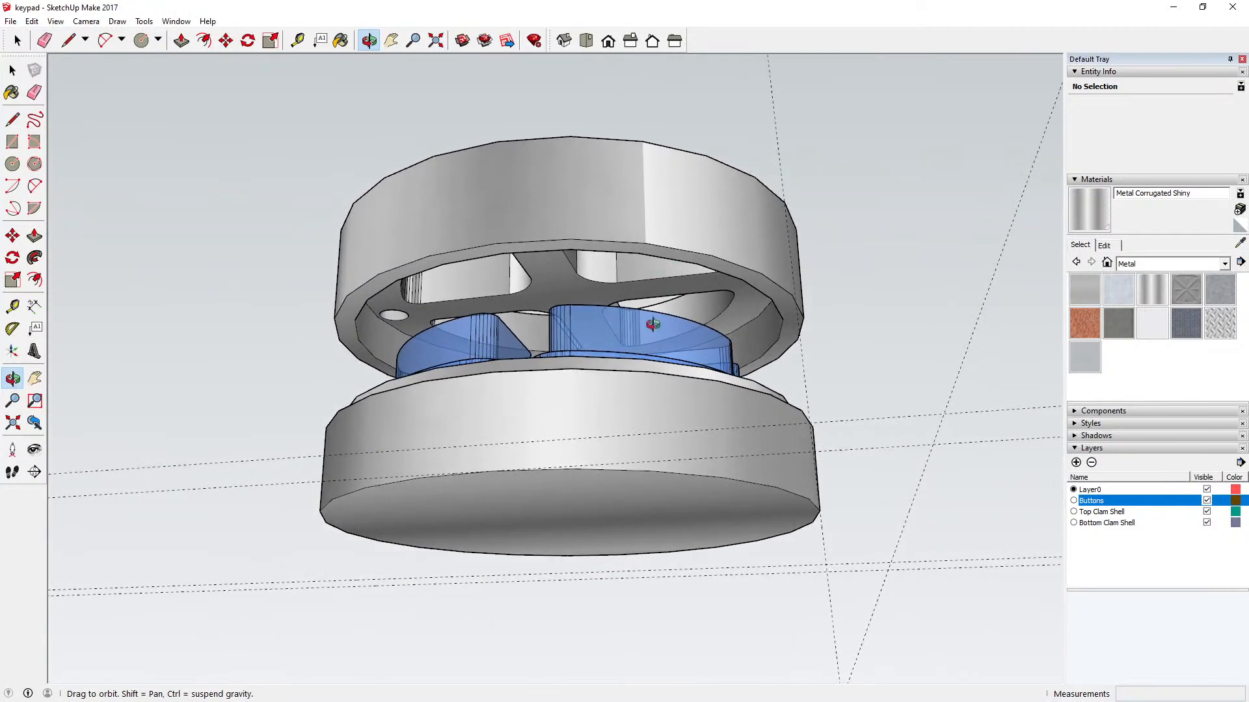
drag(653, 324, 669, 359)
drag(556, 262, 575, 495)
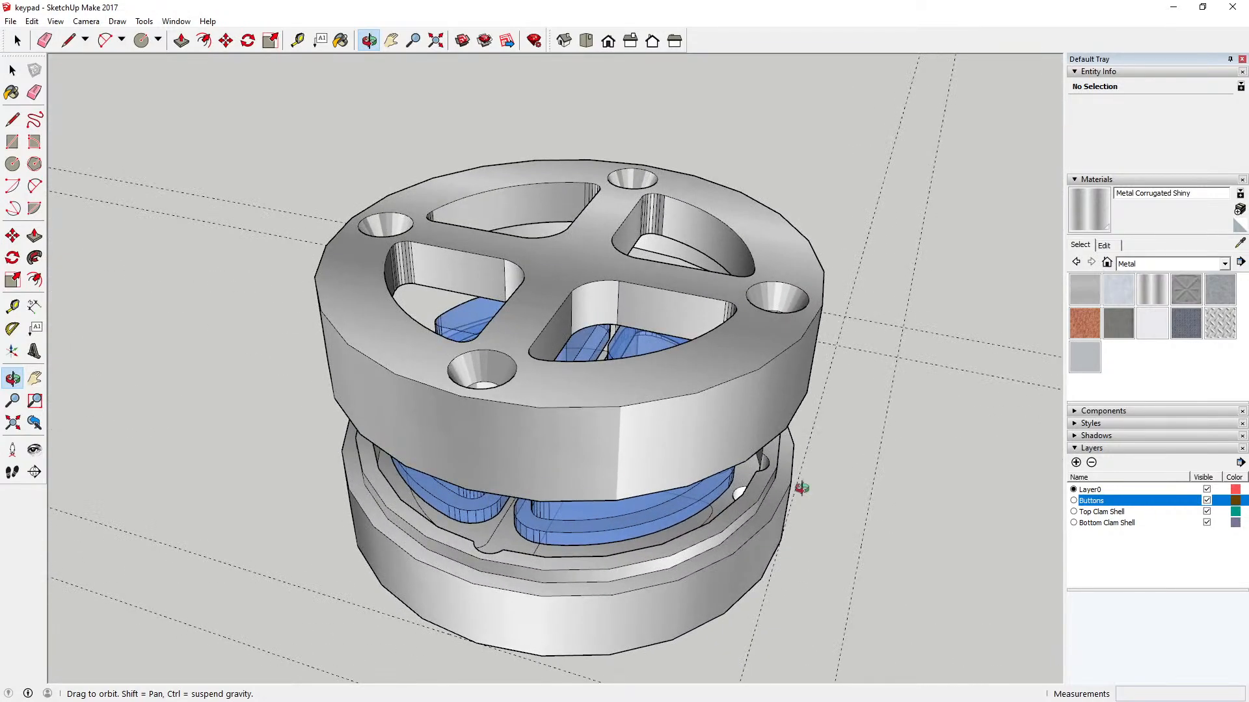
Step: Move the top clam shell 14 mm straight down so it rests on the bottom shell's outer ledge
key(space)
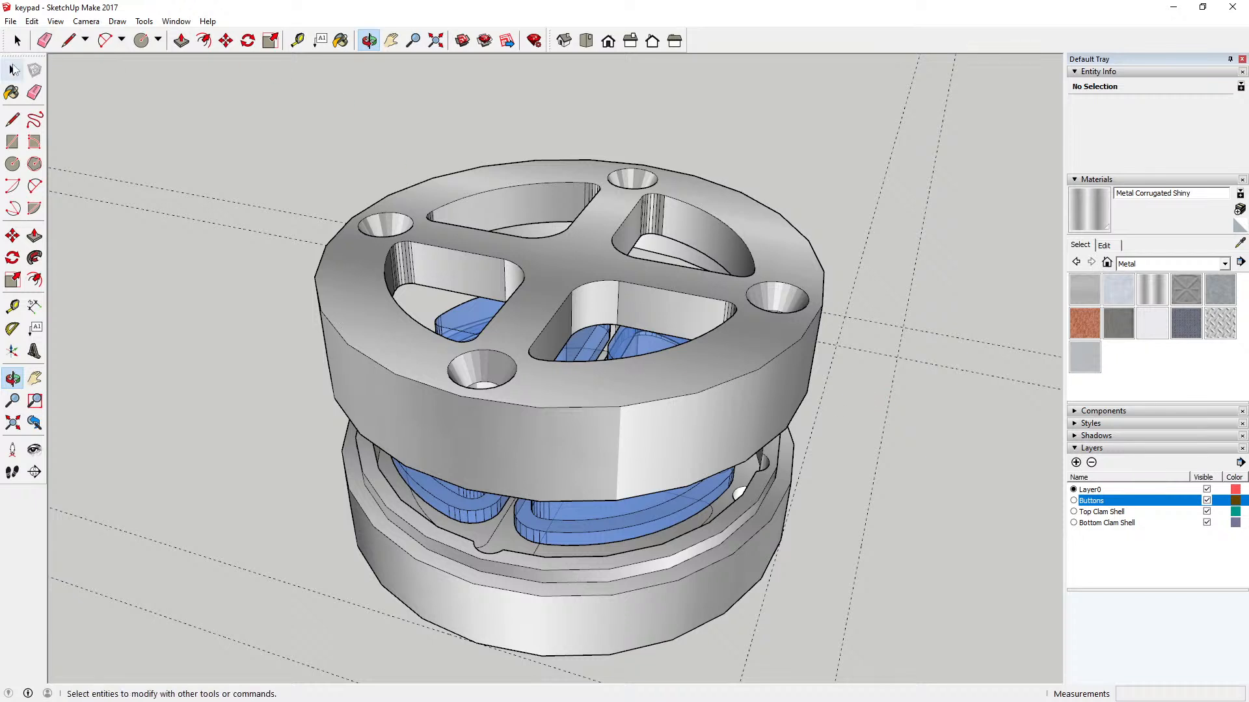
click(451, 469)
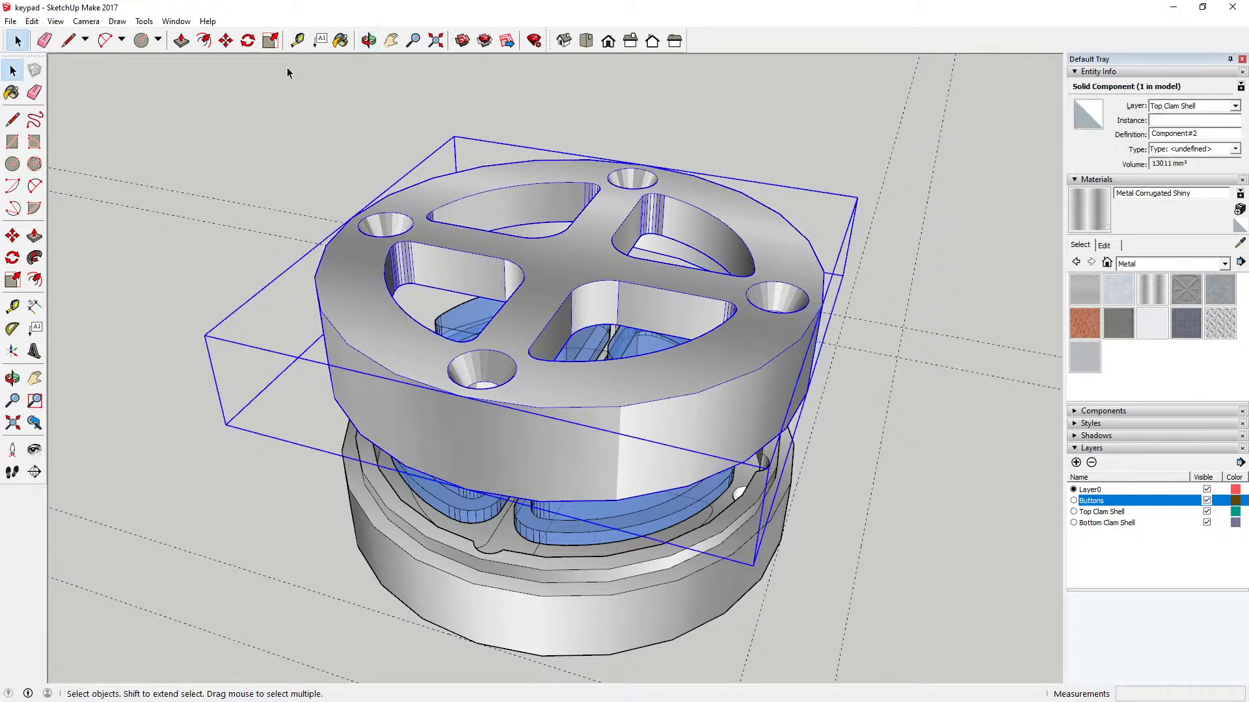
click(225, 40)
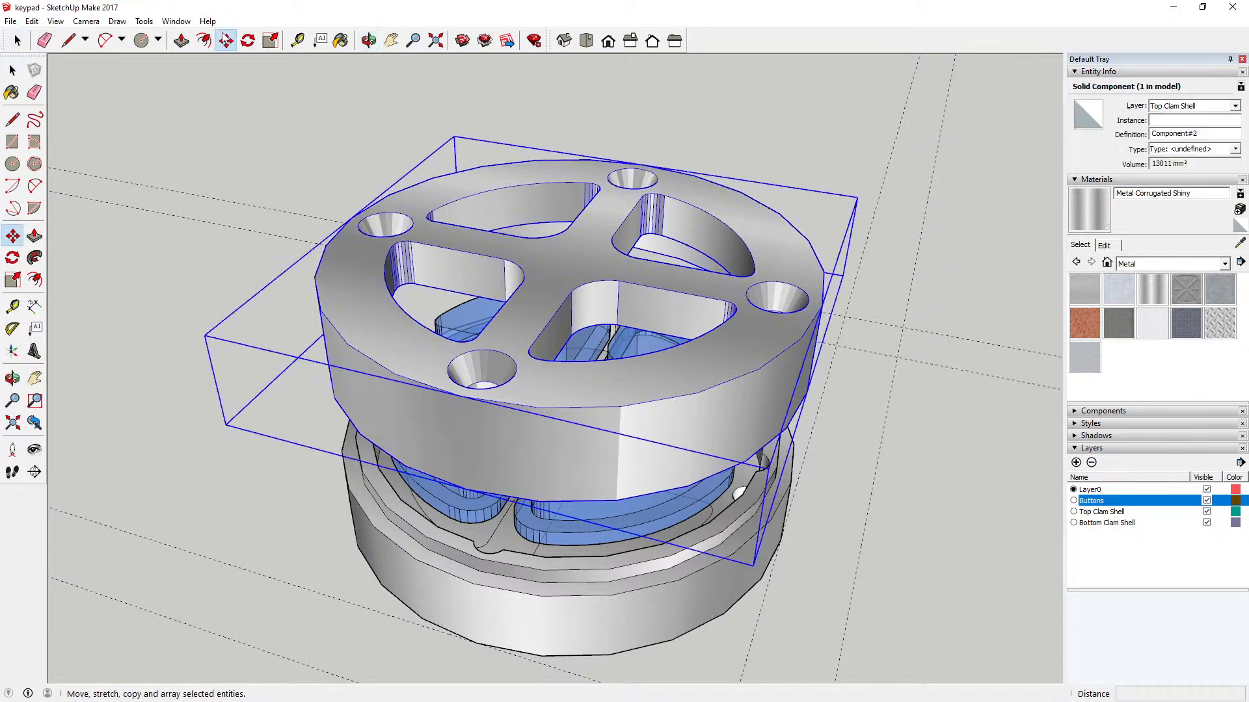
click(463, 489)
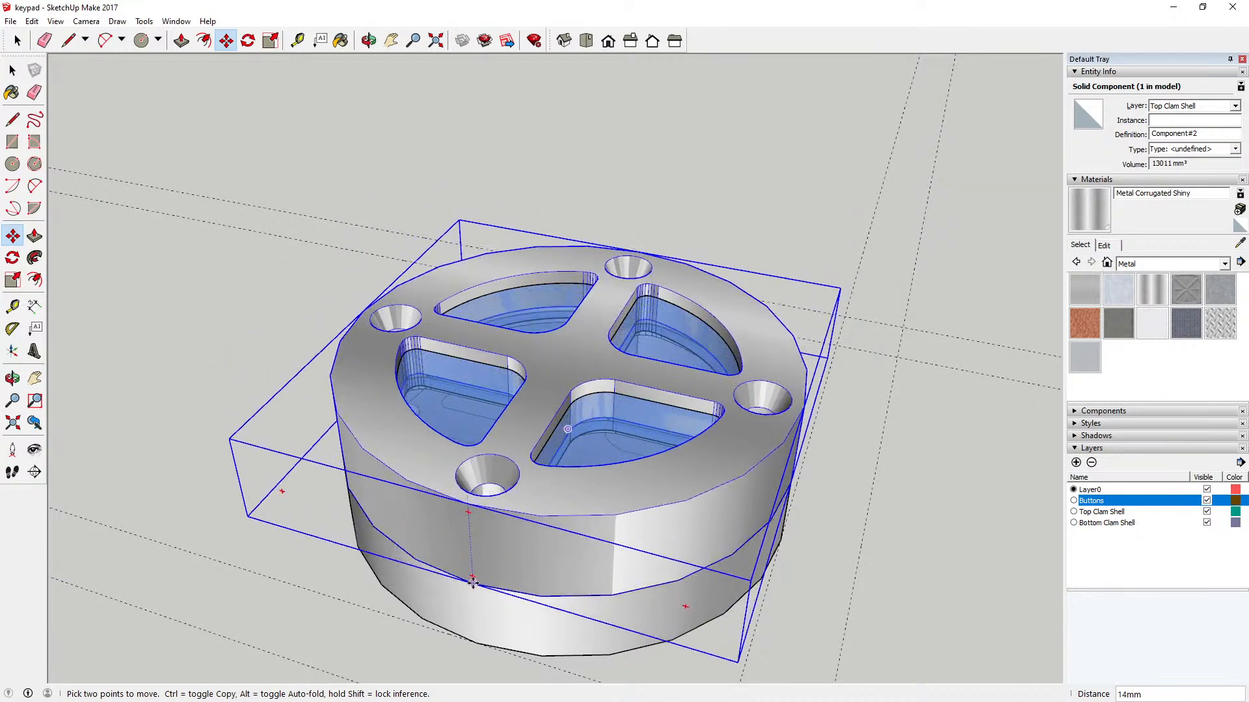
click(472, 581)
key(space)
click(190, 102)
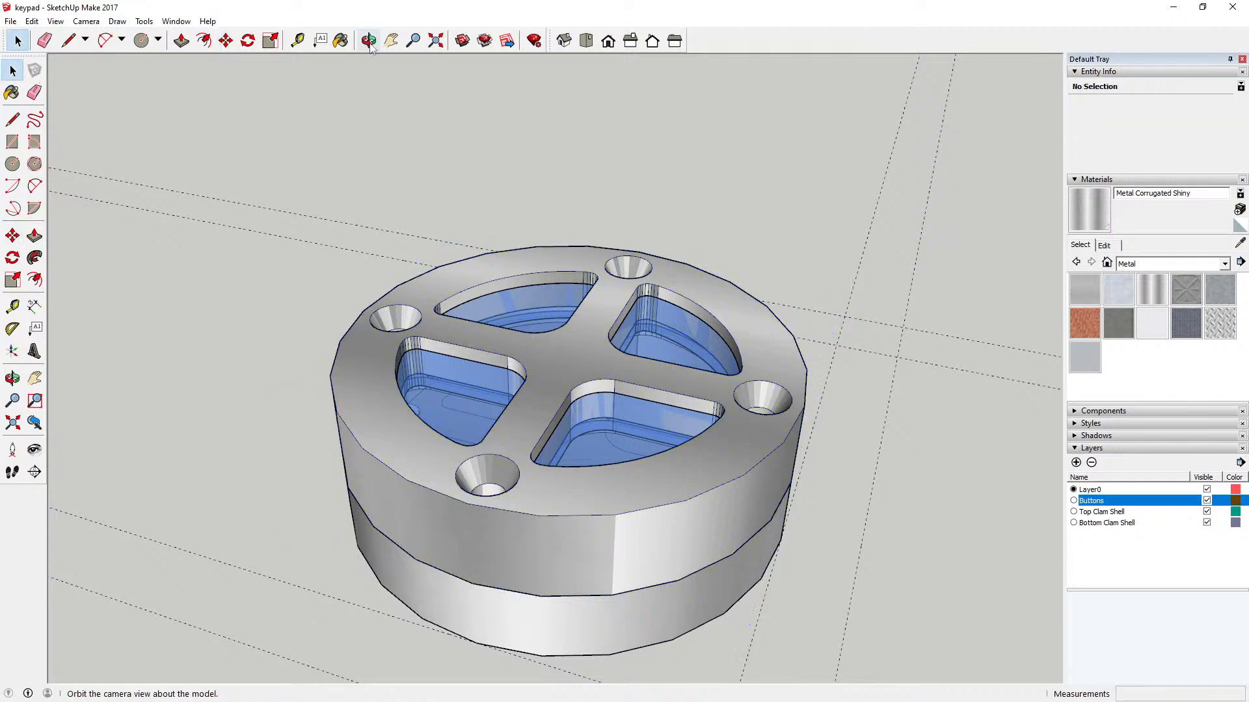
Step: Examine the closed keypad from above and measure the outer wall height of the assembled clam shells
click(369, 41)
drag(459, 206, 513, 426)
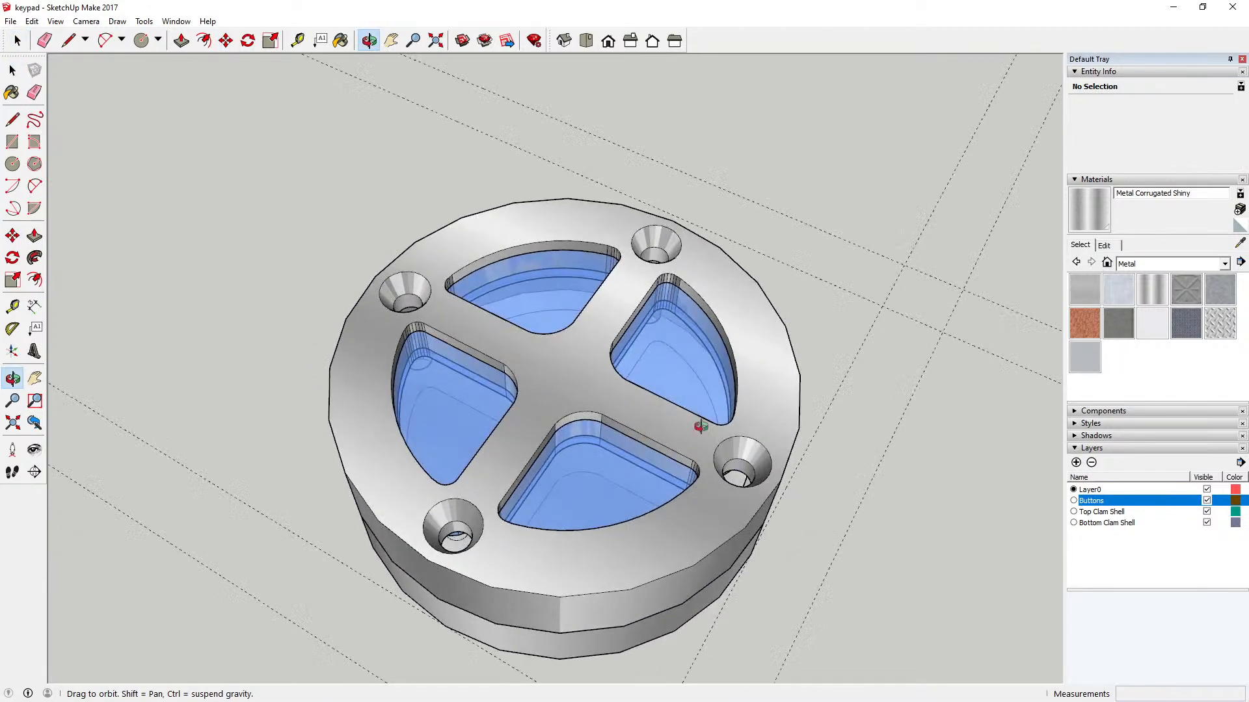
drag(701, 426, 429, 409)
click(297, 40)
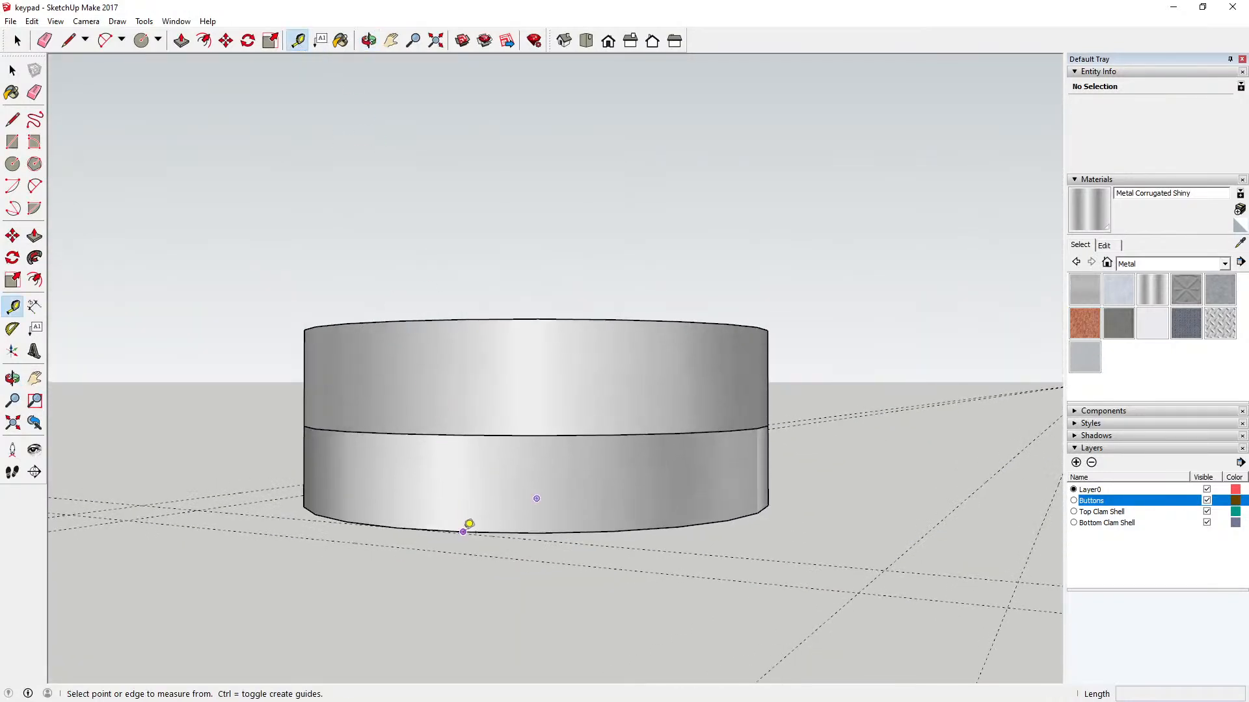
click(469, 524)
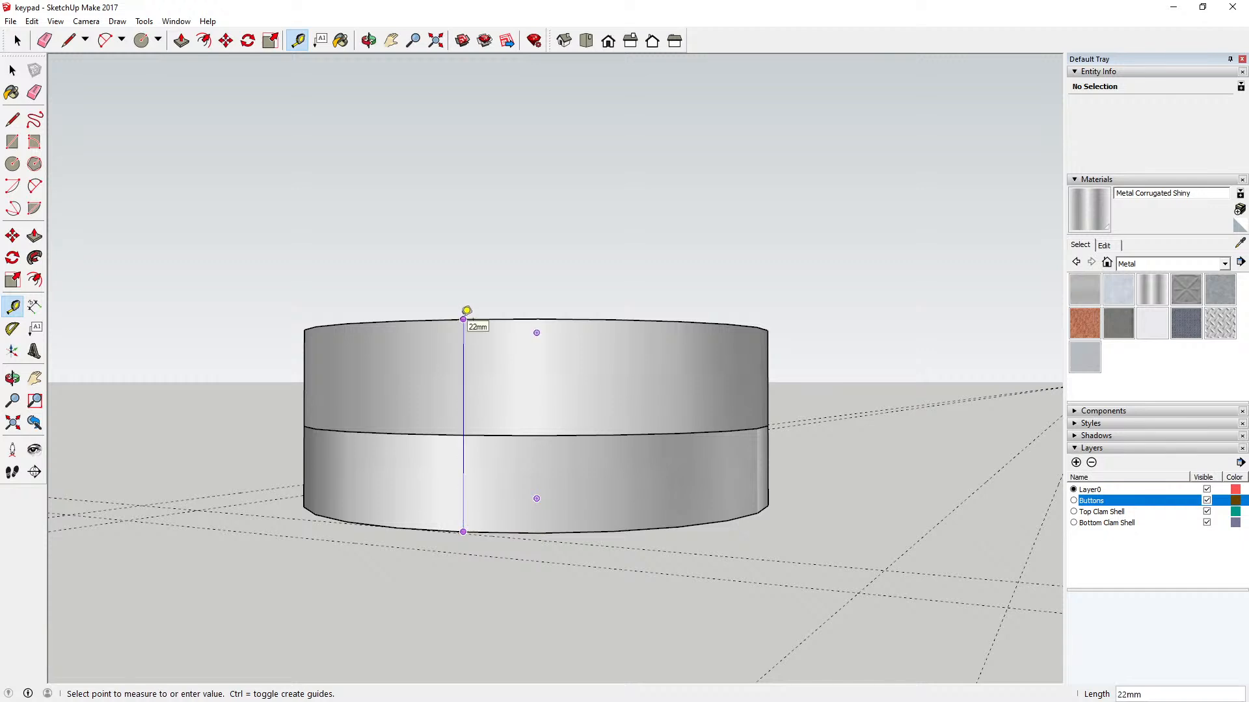
click(13, 71)
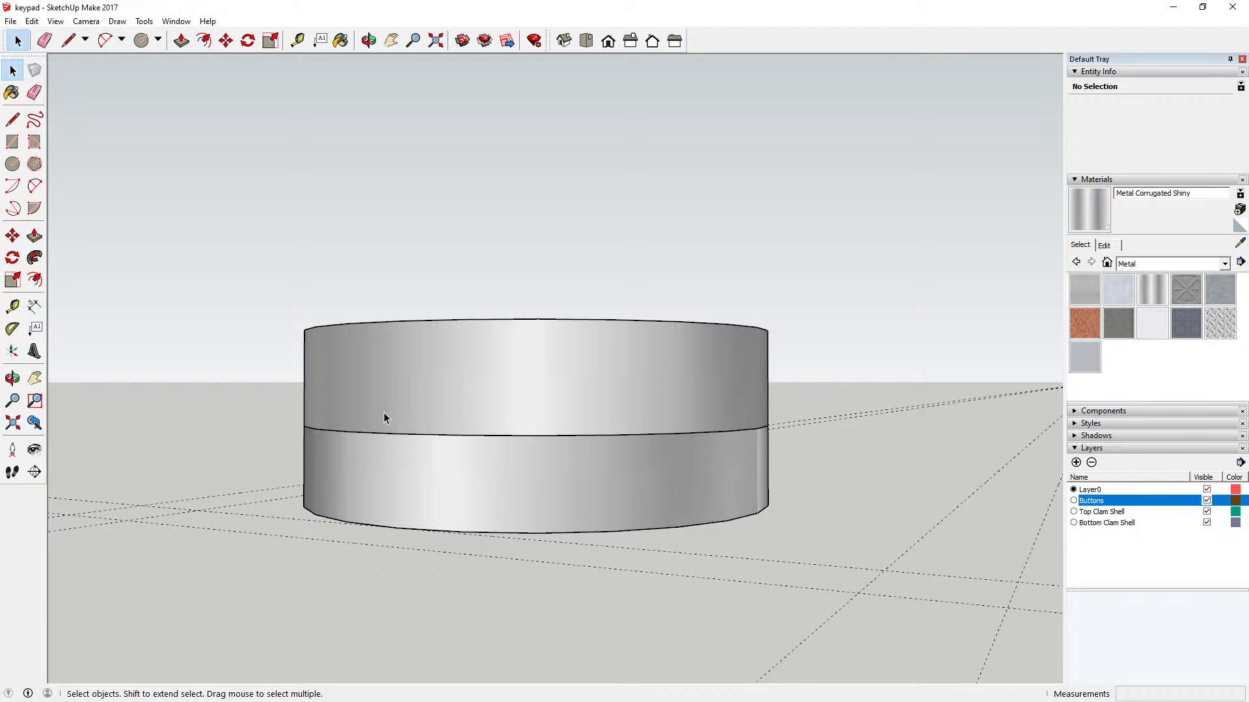
Step: Raise all four buttons 2 mm so their upper faces sit flush with the top clam shell's upper surface
click(369, 41)
drag(613, 270, 560, 404)
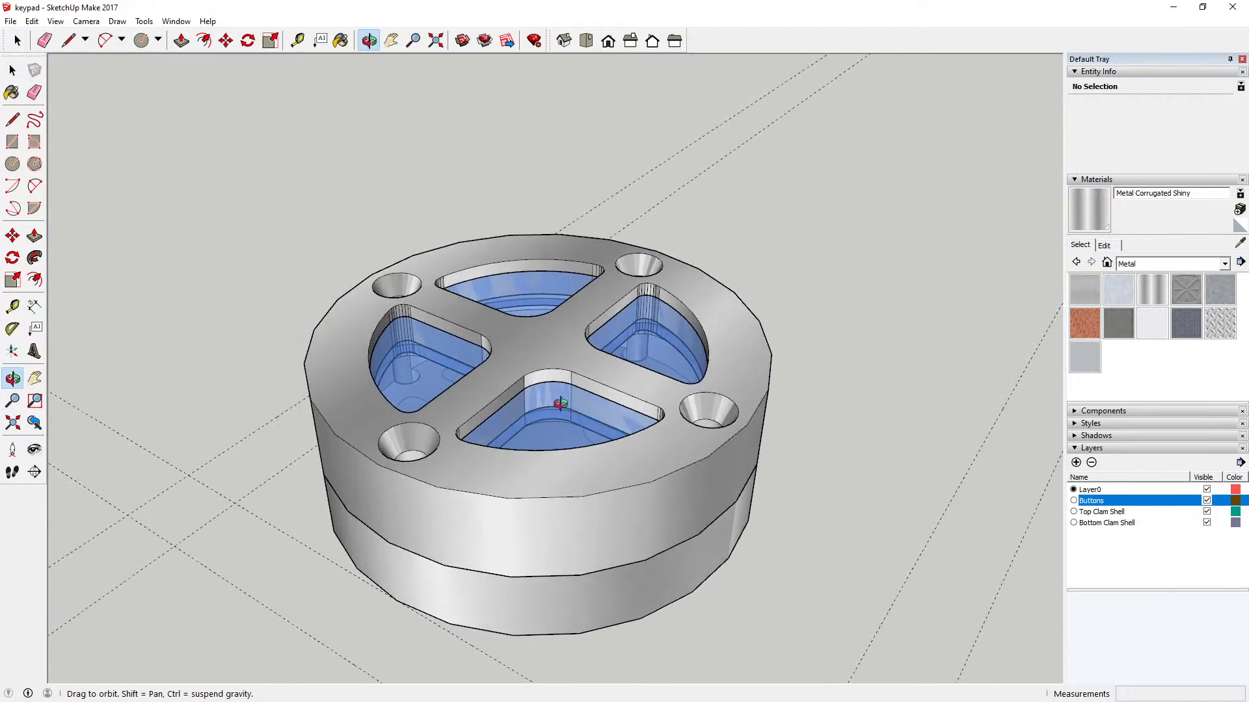
key(space)
click(453, 362)
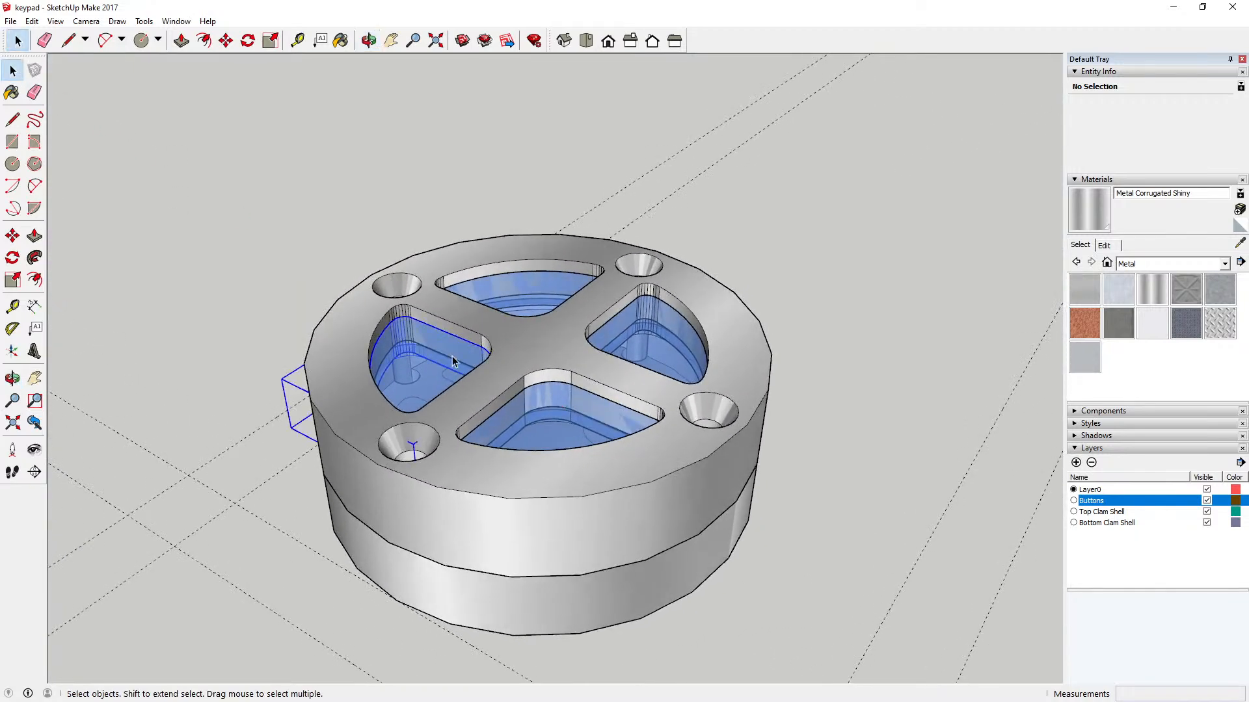
shift+click(644, 341)
shift+click(559, 426)
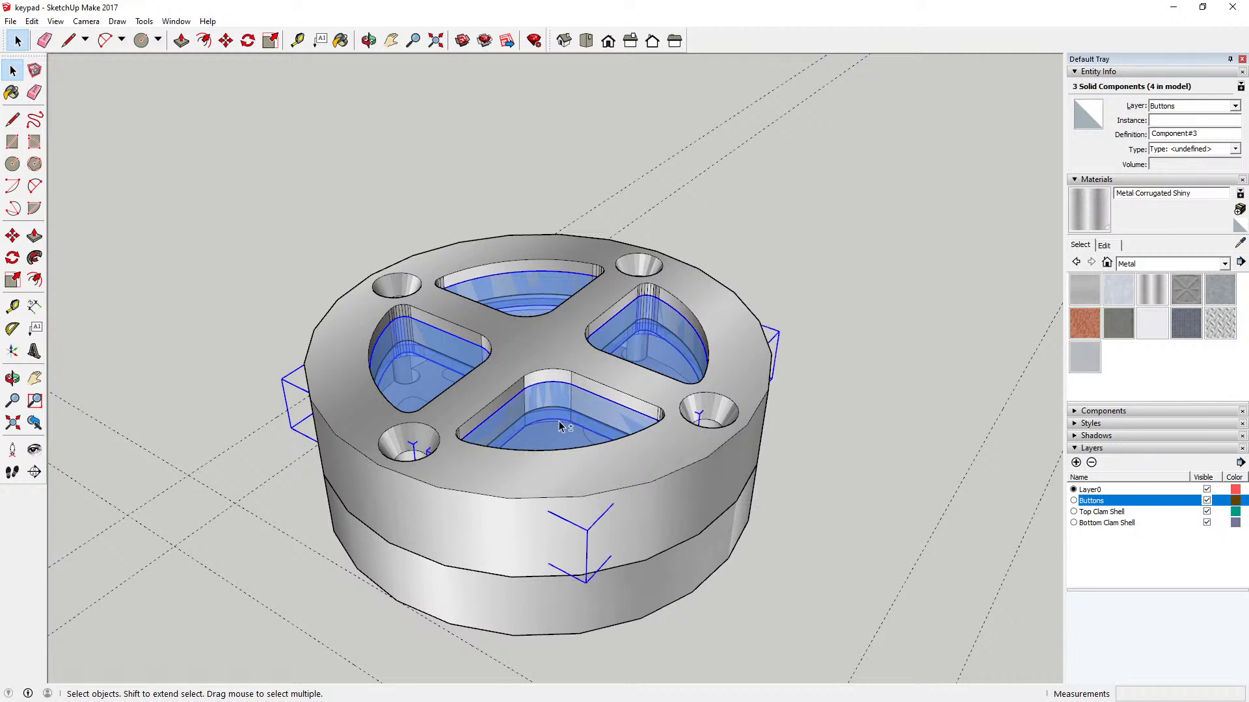
click(225, 40)
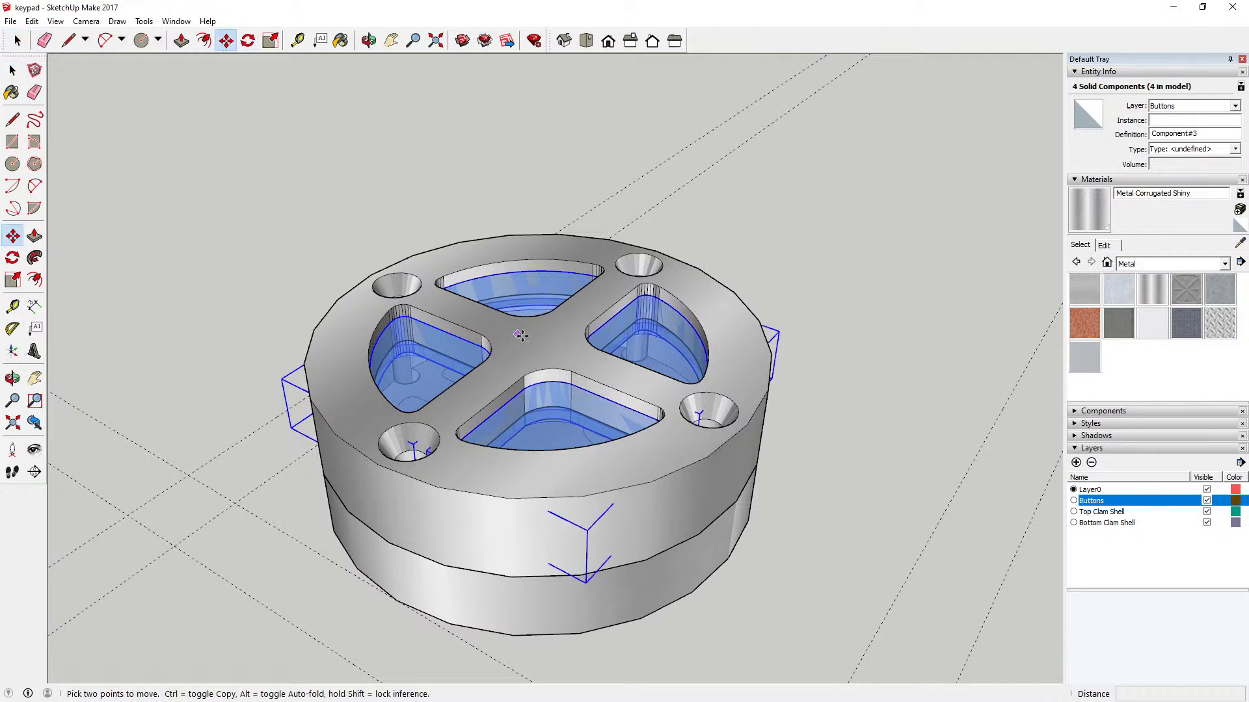
click(551, 368)
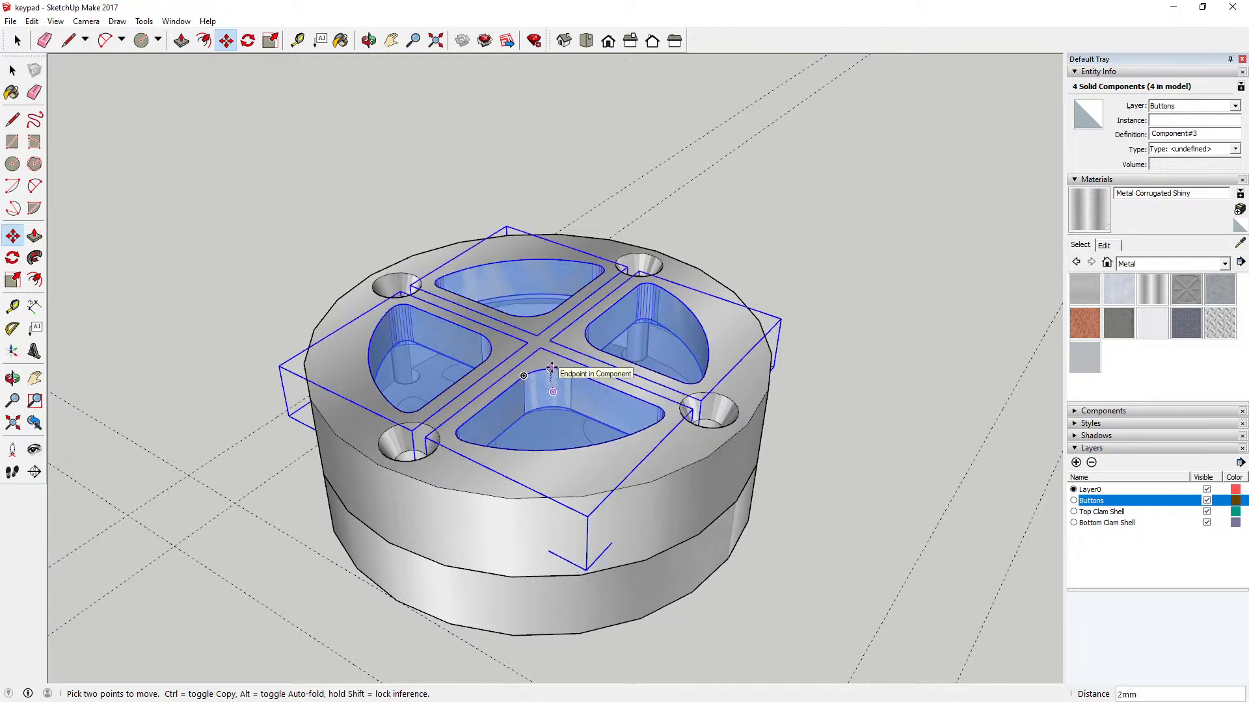
click(12, 71)
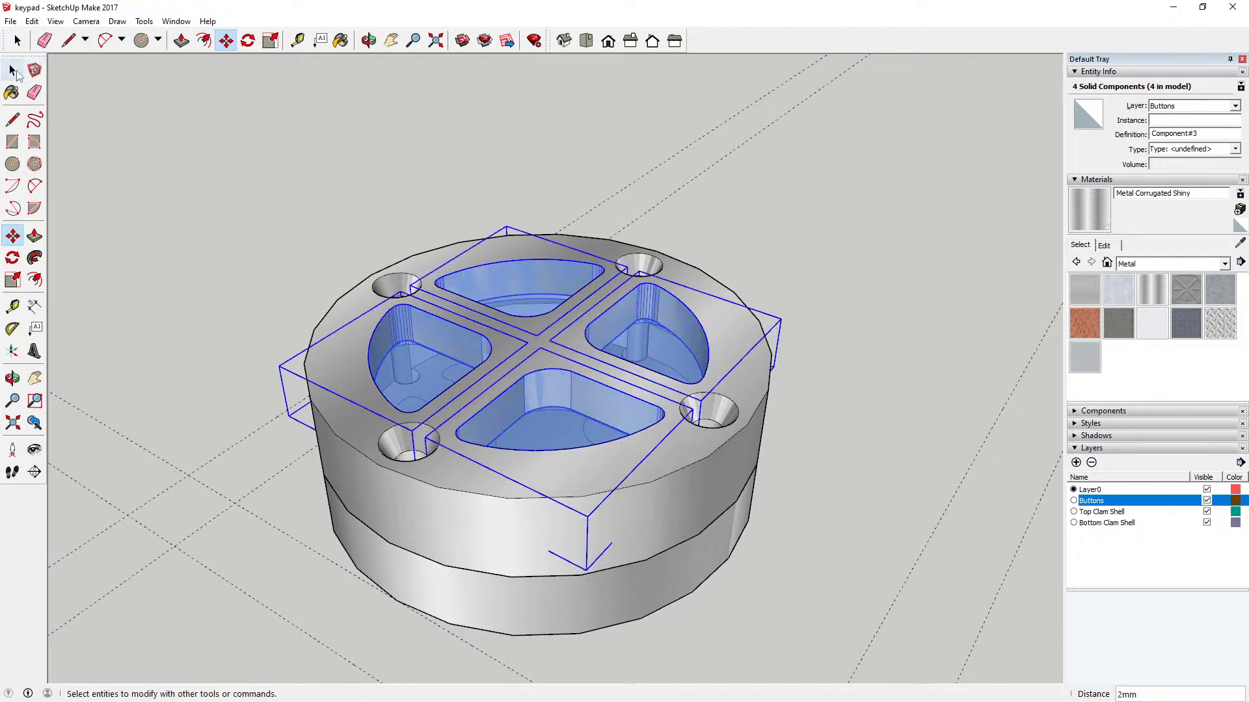
click(175, 103)
click(368, 40)
drag(440, 204, 376, 286)
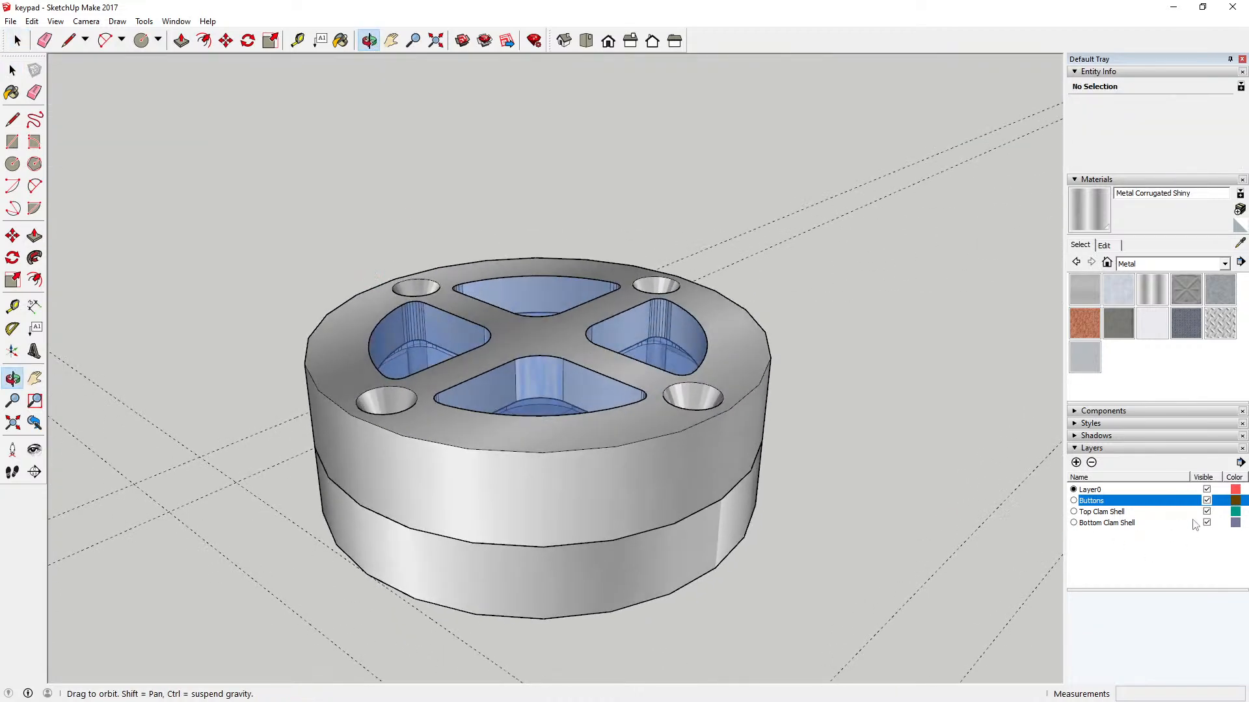
Step: Hide the Top Clam Shell layer and measure the height of the bottom shell's outer wall up to the ledge
click(1207, 512)
drag(714, 488, 554, 371)
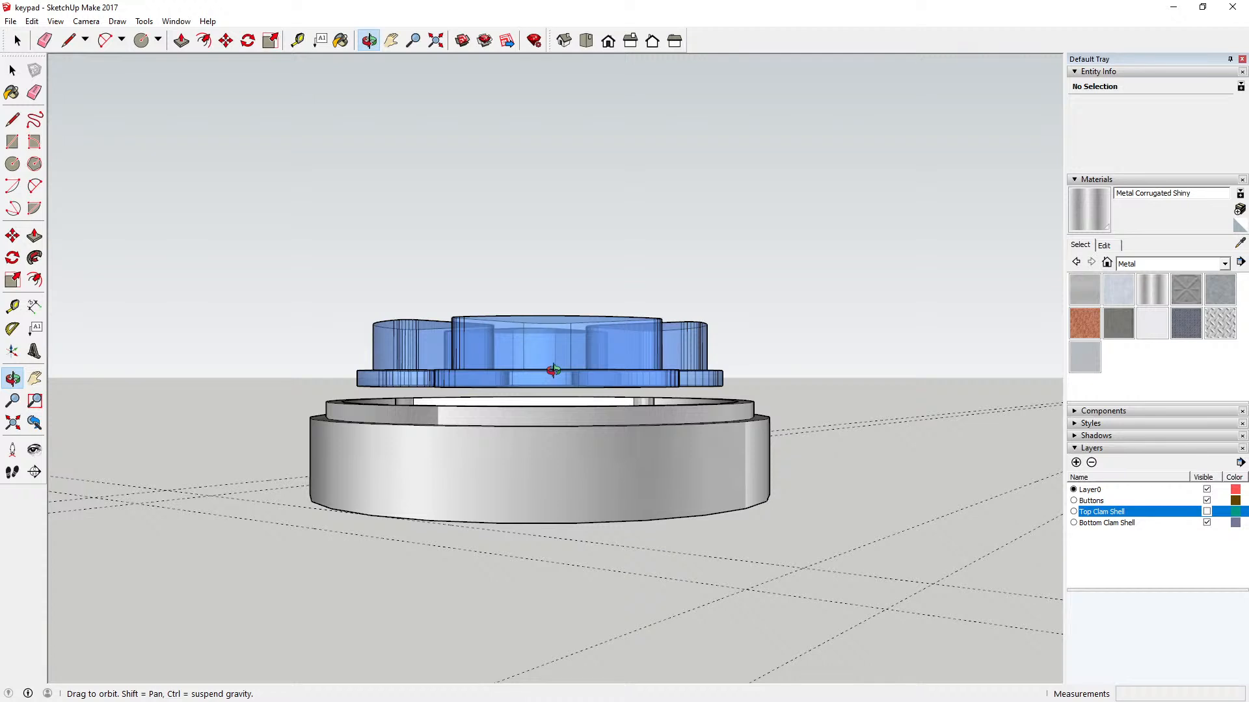
click(297, 40)
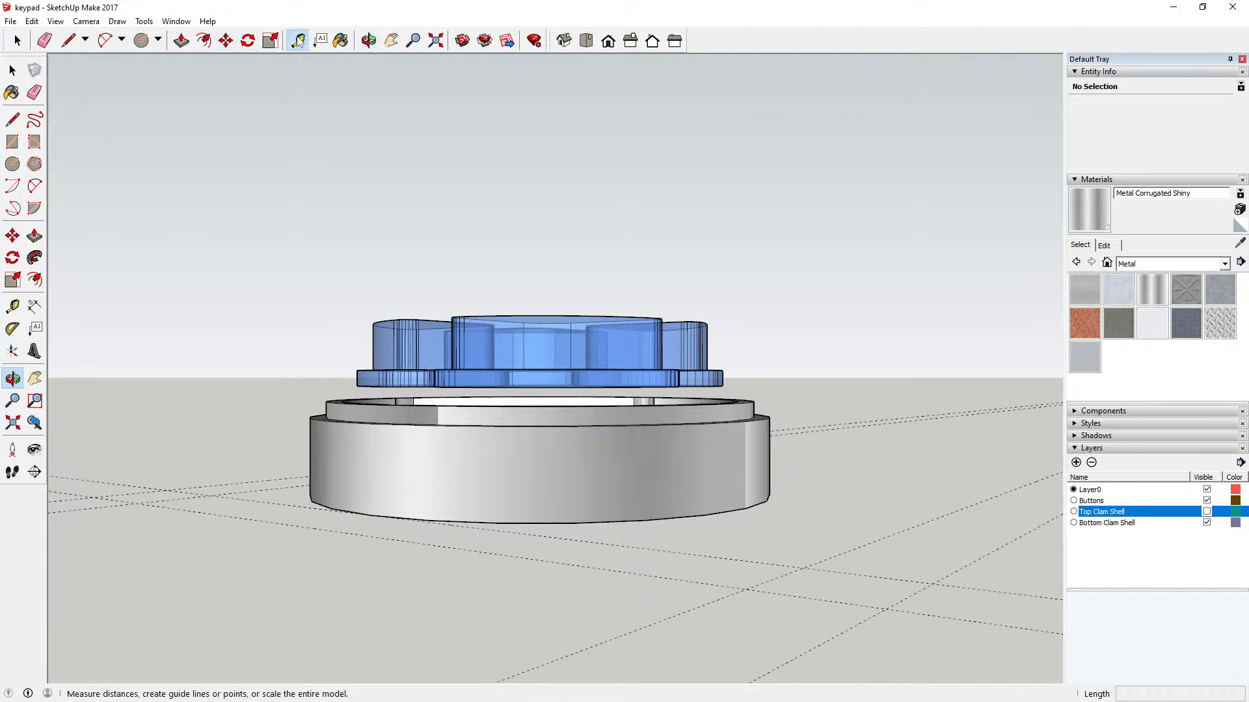
click(399, 517)
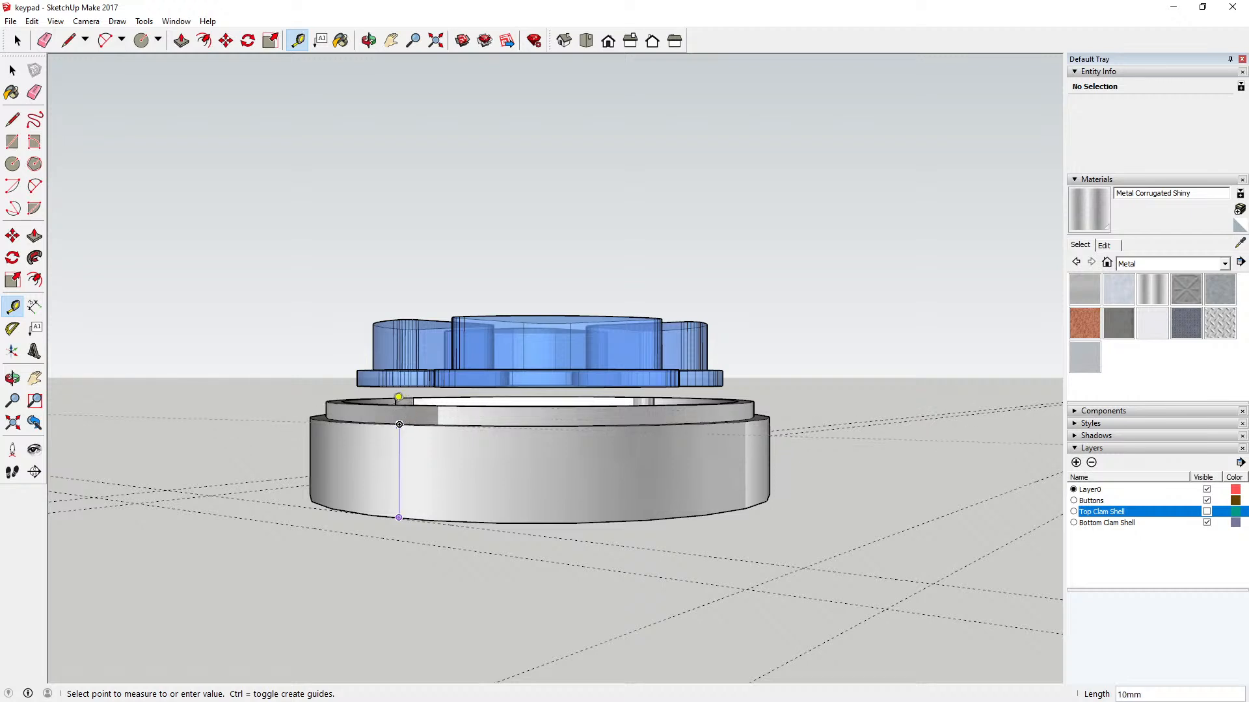
click(13, 70)
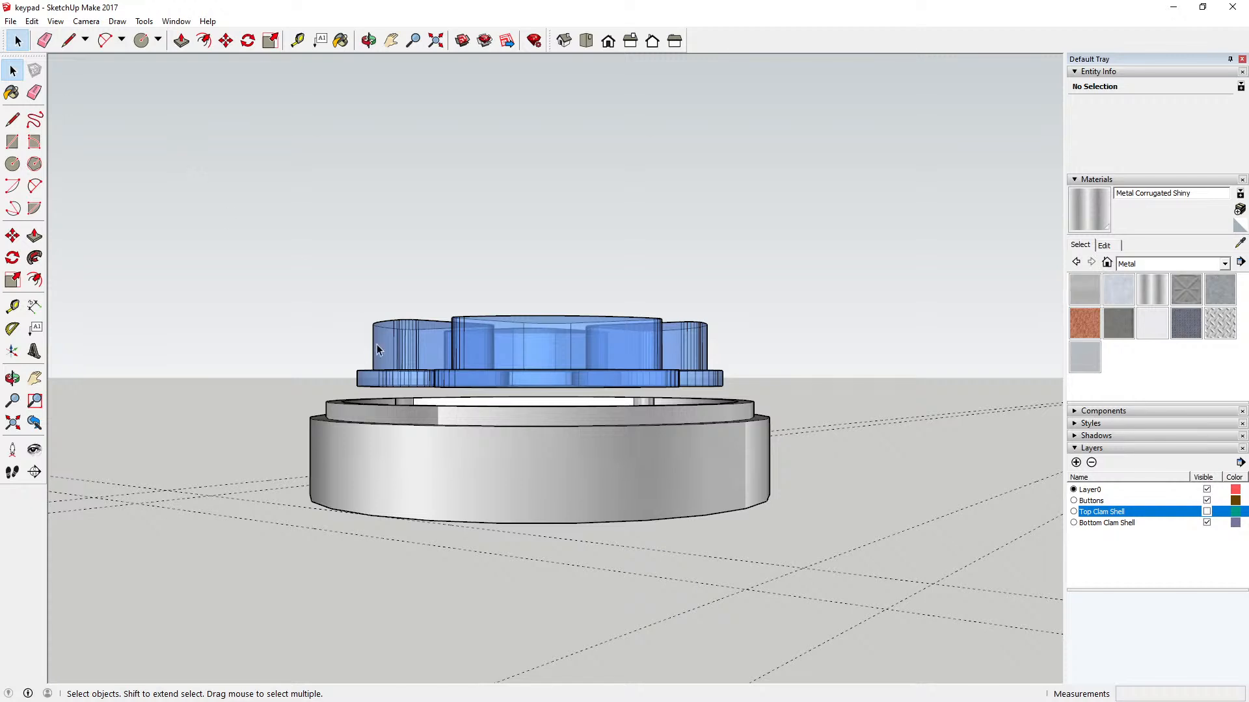
Step: Examine the clearance between the raised buttons and the bottom clam shell's floor from several angles
key(o)
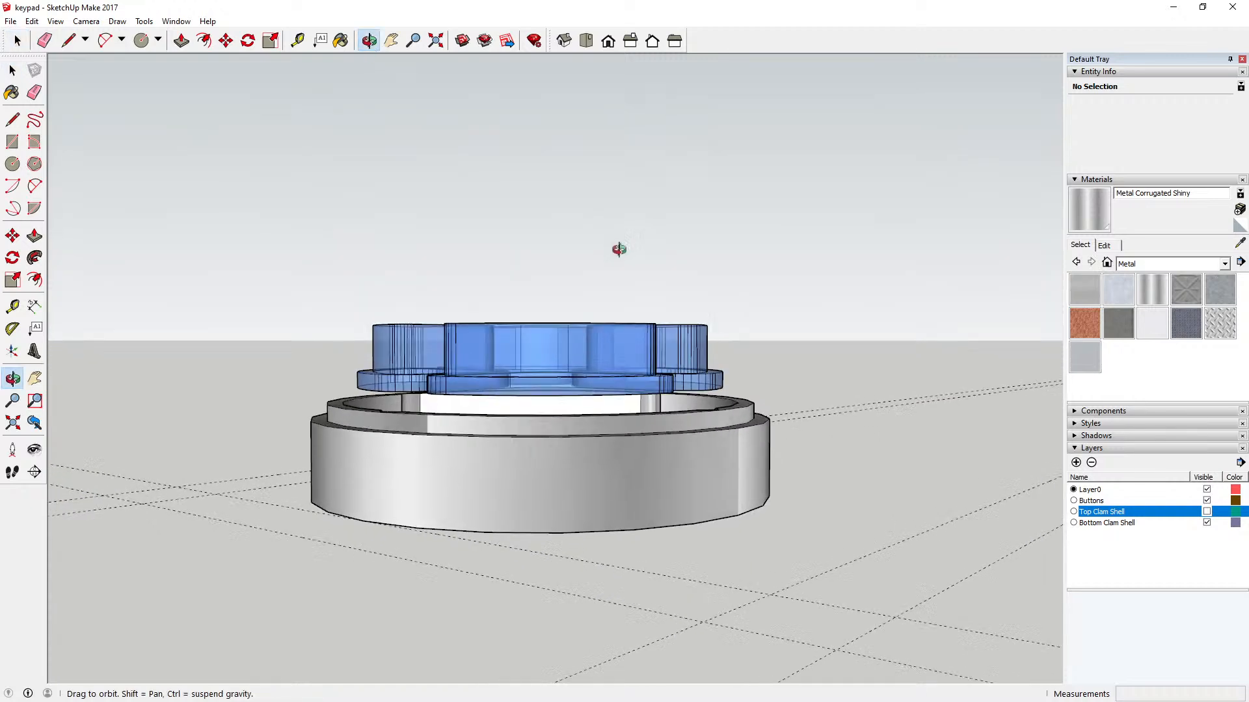
drag(617, 248, 505, 278)
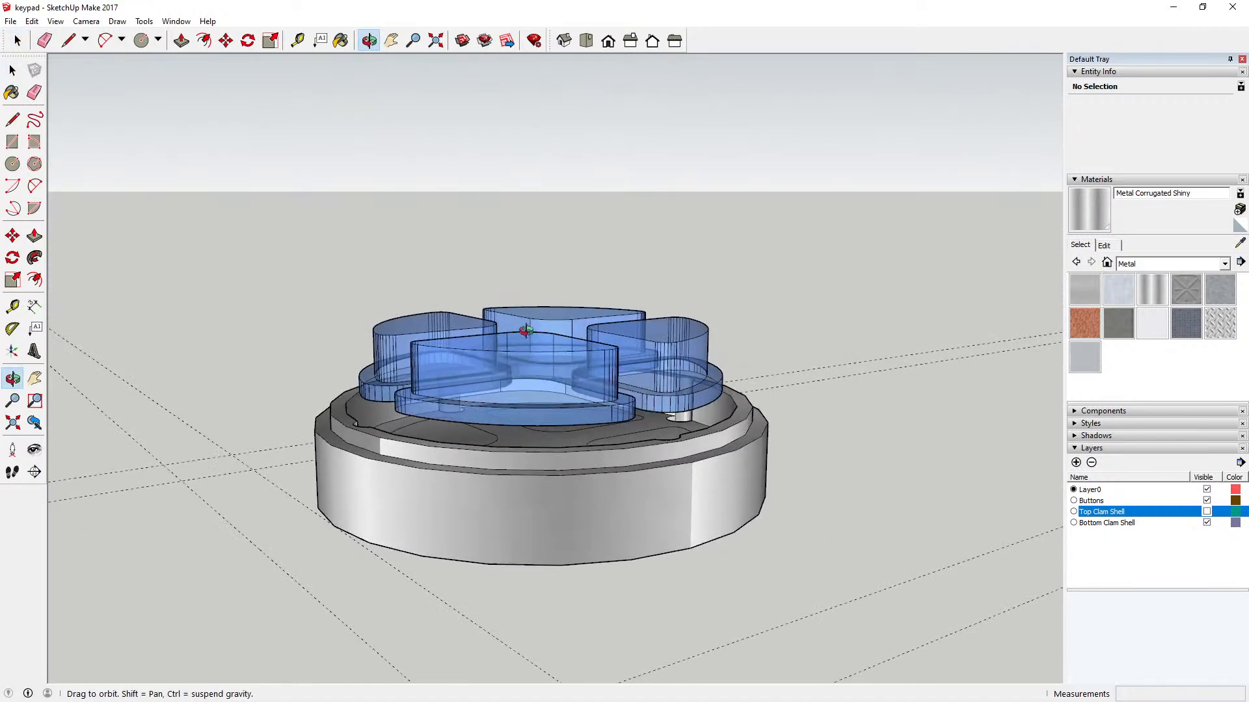
drag(526, 331, 470, 361)
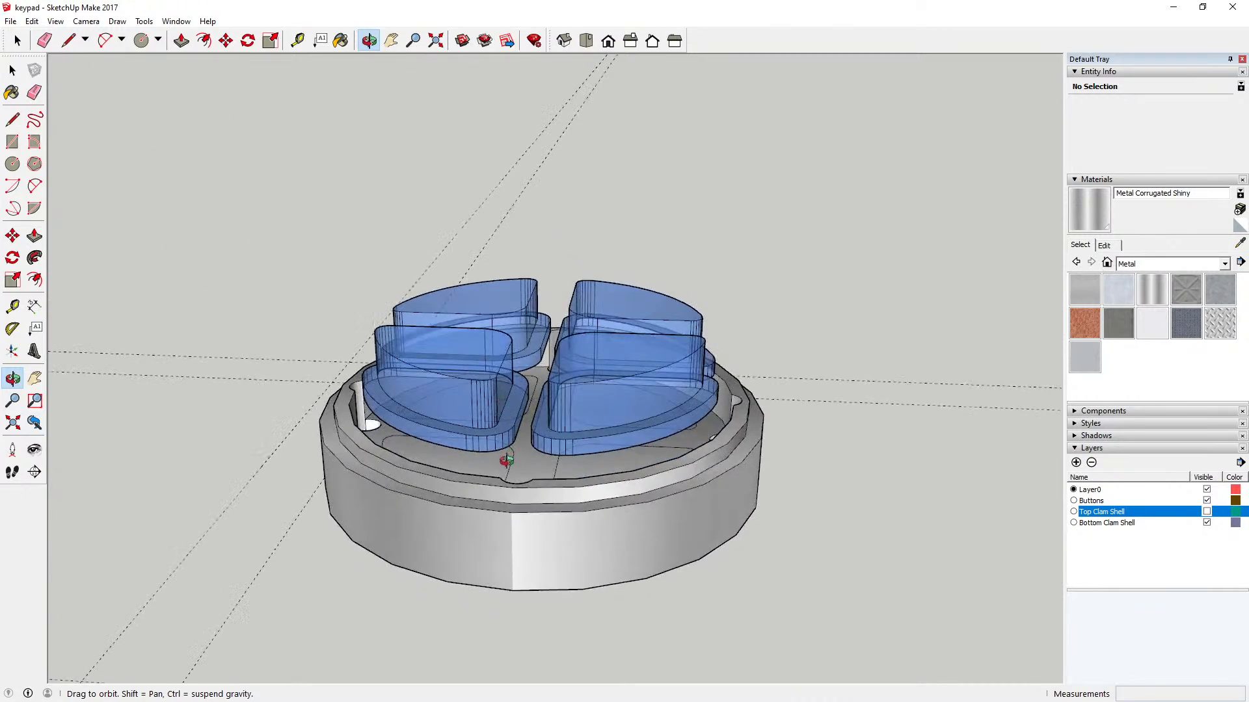
drag(506, 461, 526, 370)
mouse_move(509, 425)
mouse_down()
mouse_move(522, 391)
mouse_move(480, 438)
mouse_move(474, 465)
mouse_move(480, 438)
mouse_move(517, 411)
mouse_up()
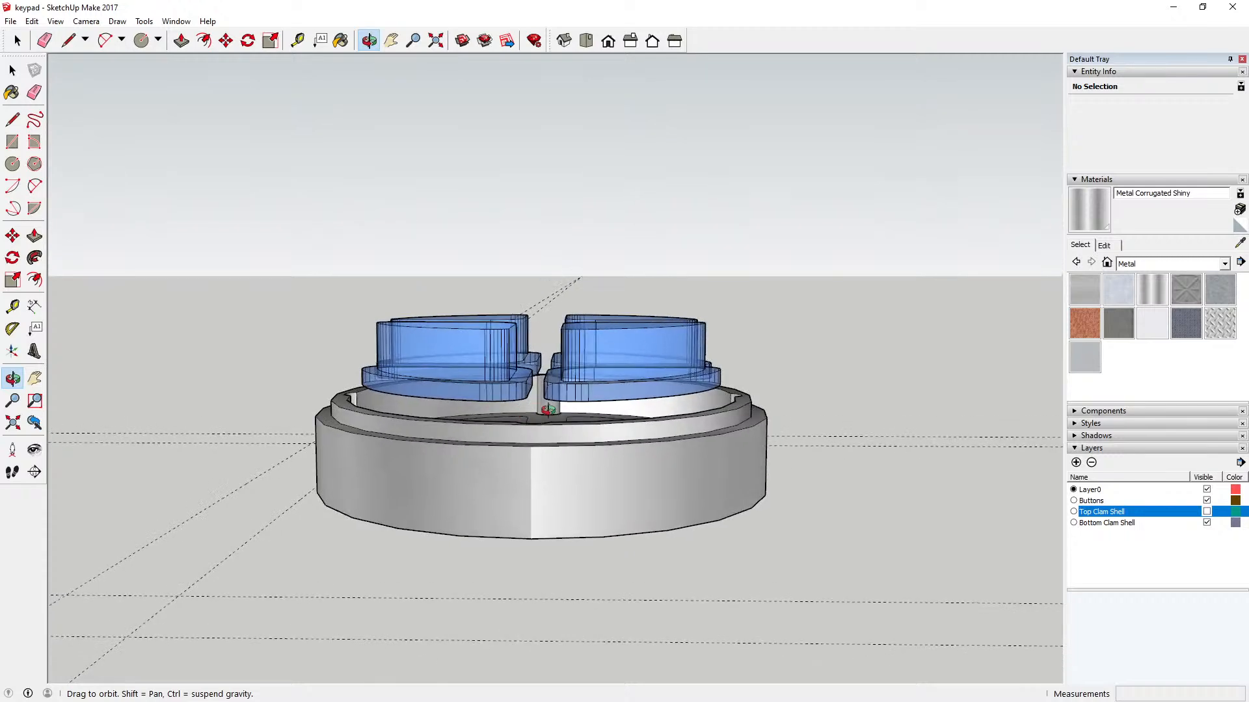
drag(482, 412, 496, 506)
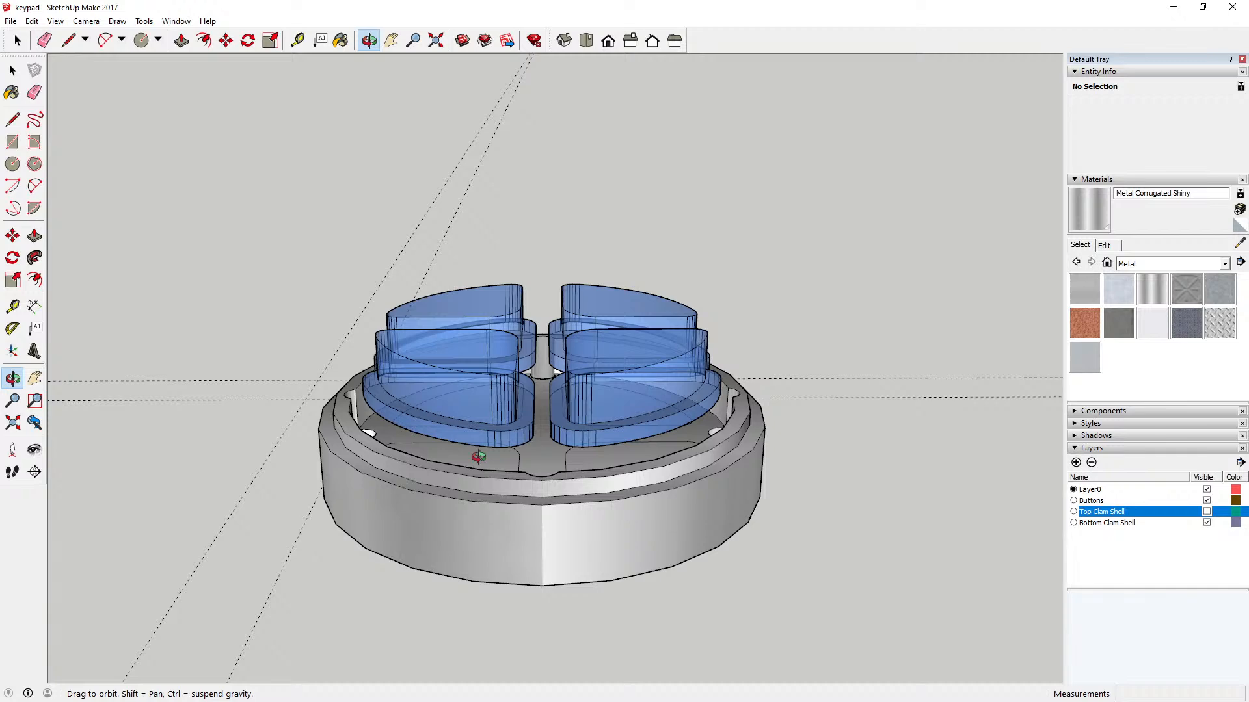
drag(478, 457, 625, 443)
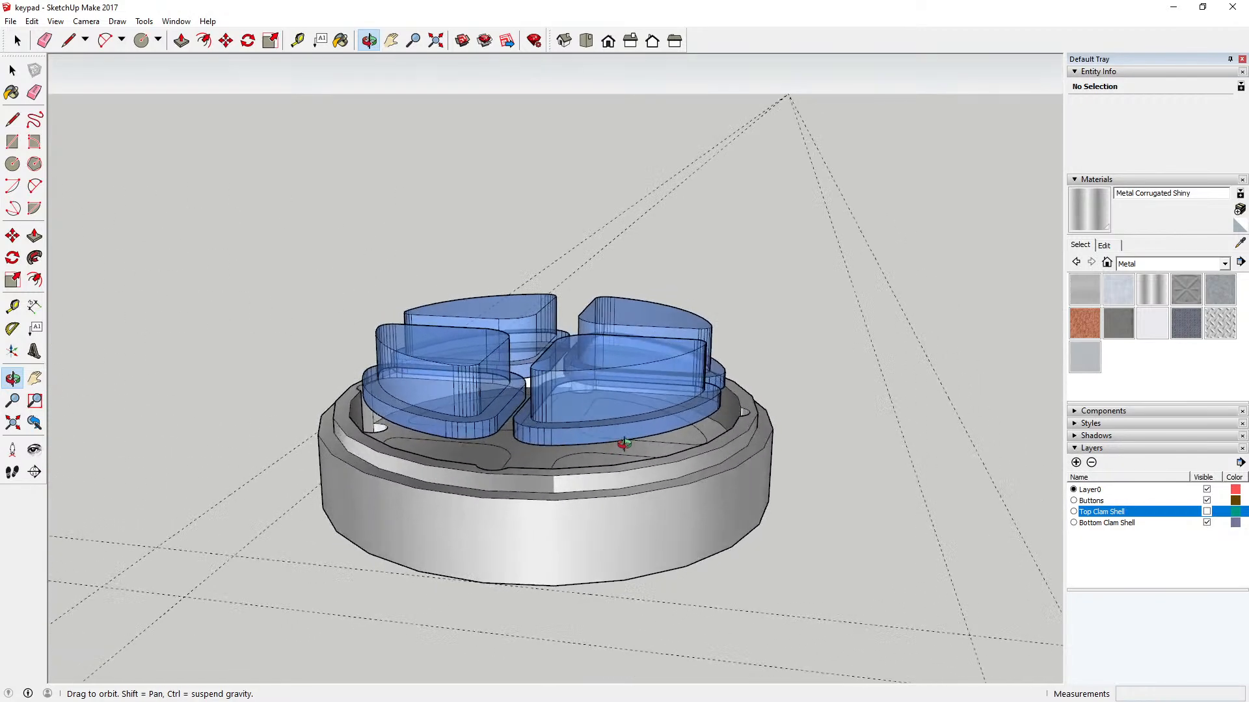
drag(528, 442, 502, 470)
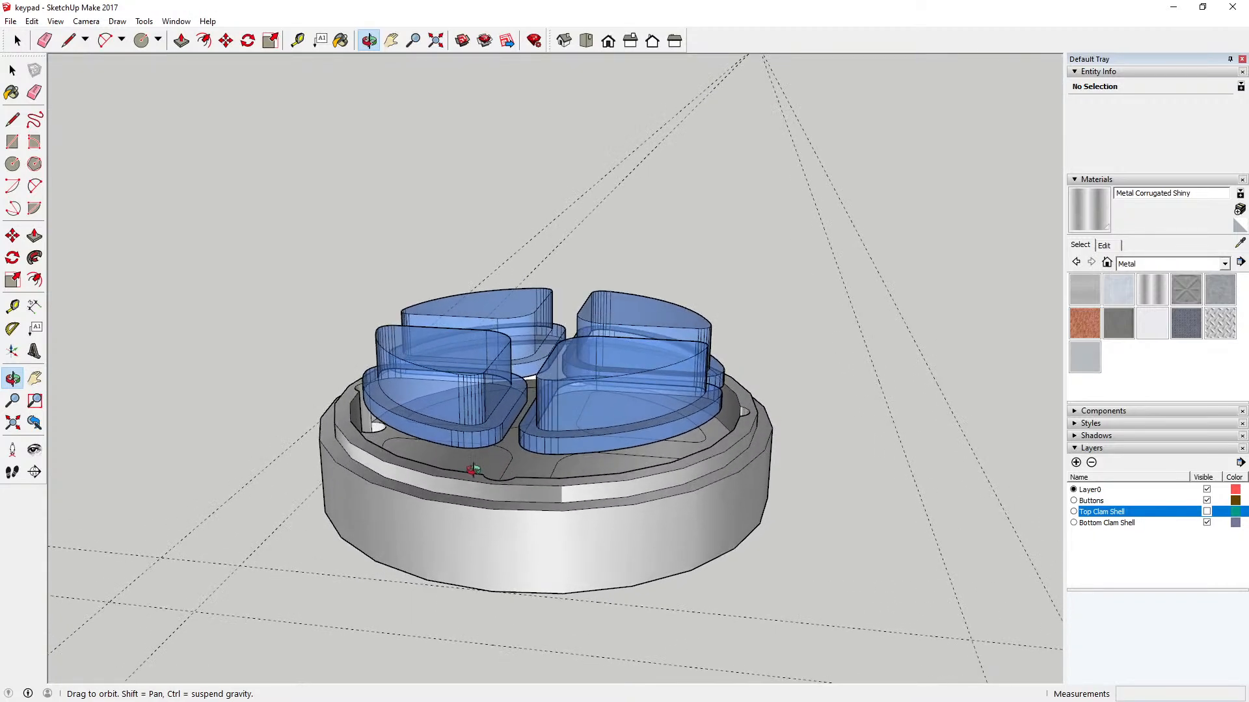
drag(474, 470, 444, 410)
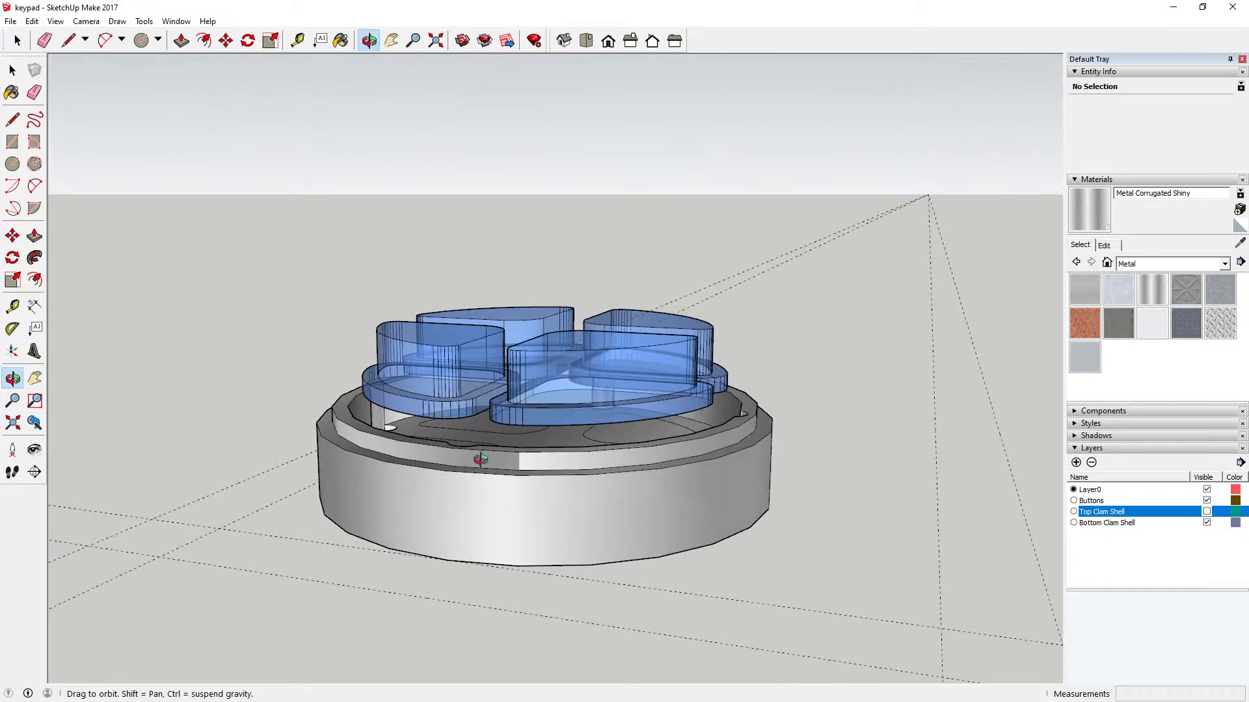
drag(479, 460, 478, 481)
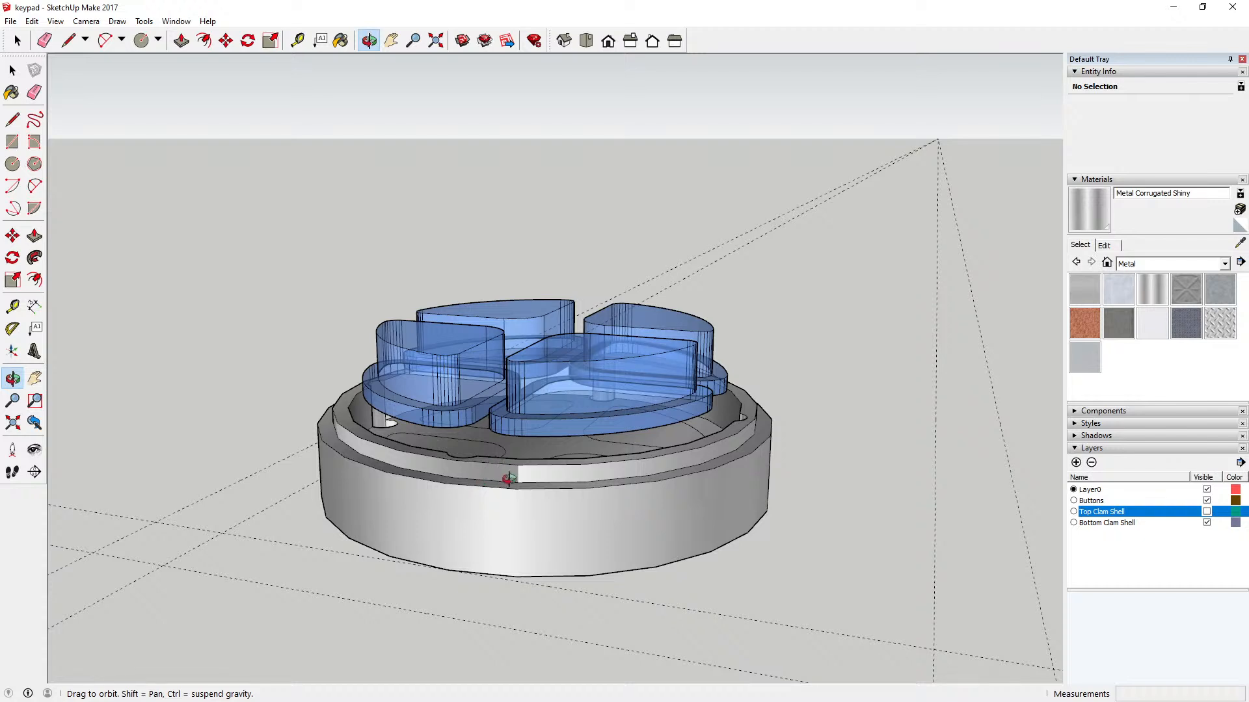
scroll(522, 463, up, 3)
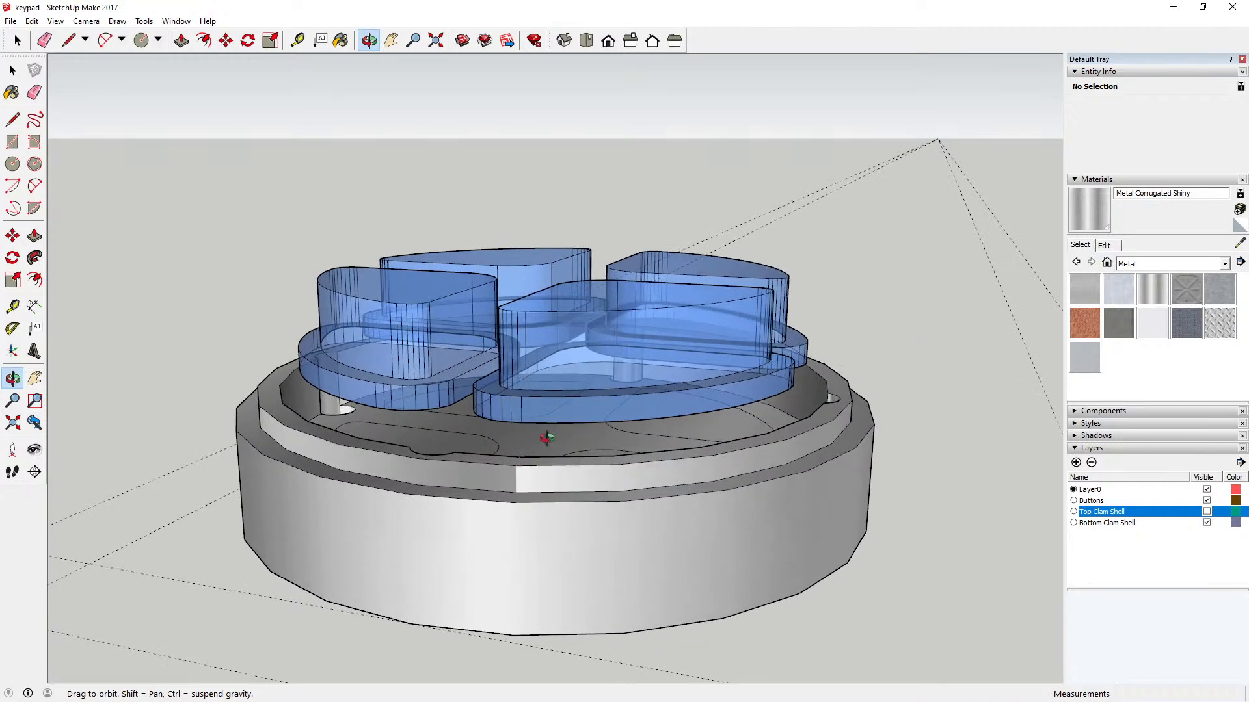
drag(547, 438, 537, 488)
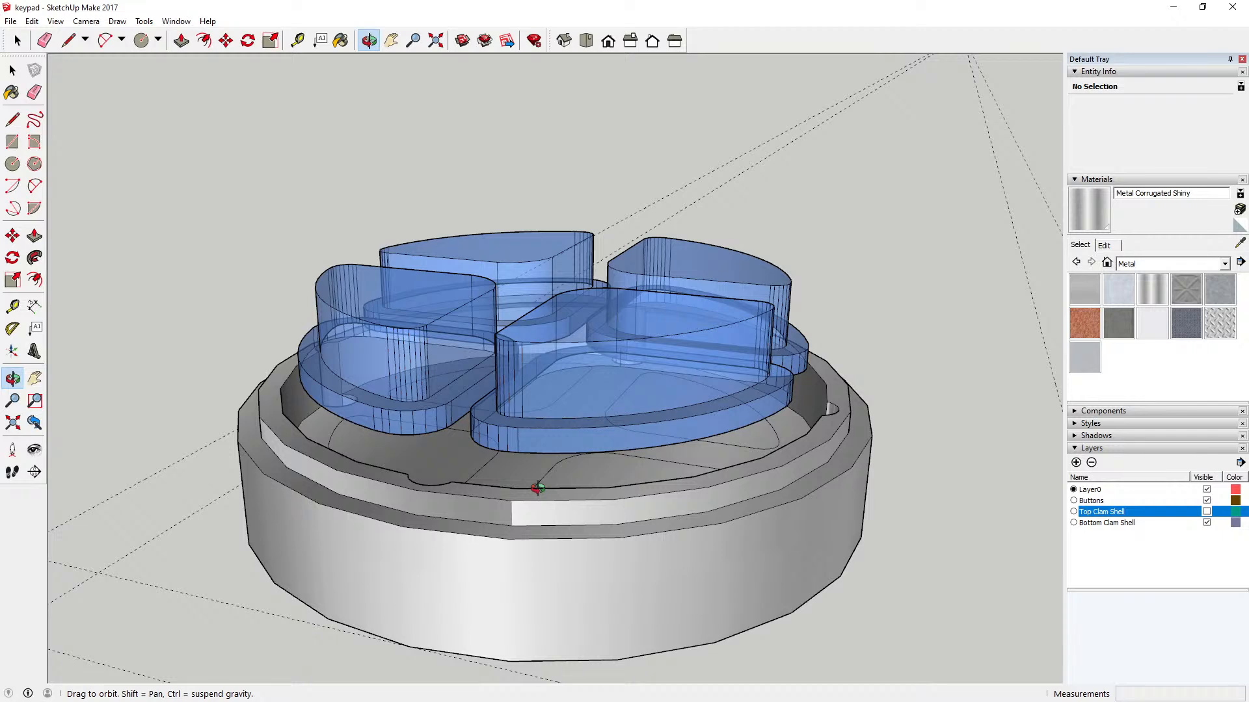
Step: Hide the Buttons layer and push the bottom clam shell's inner floor around the button outlines down 2 mm
click(1206, 512)
click(1206, 511)
click(1207, 501)
mouse_move(655, 435)
mouse_down()
mouse_move(638, 505)
mouse_move(553, 482)
mouse_up()
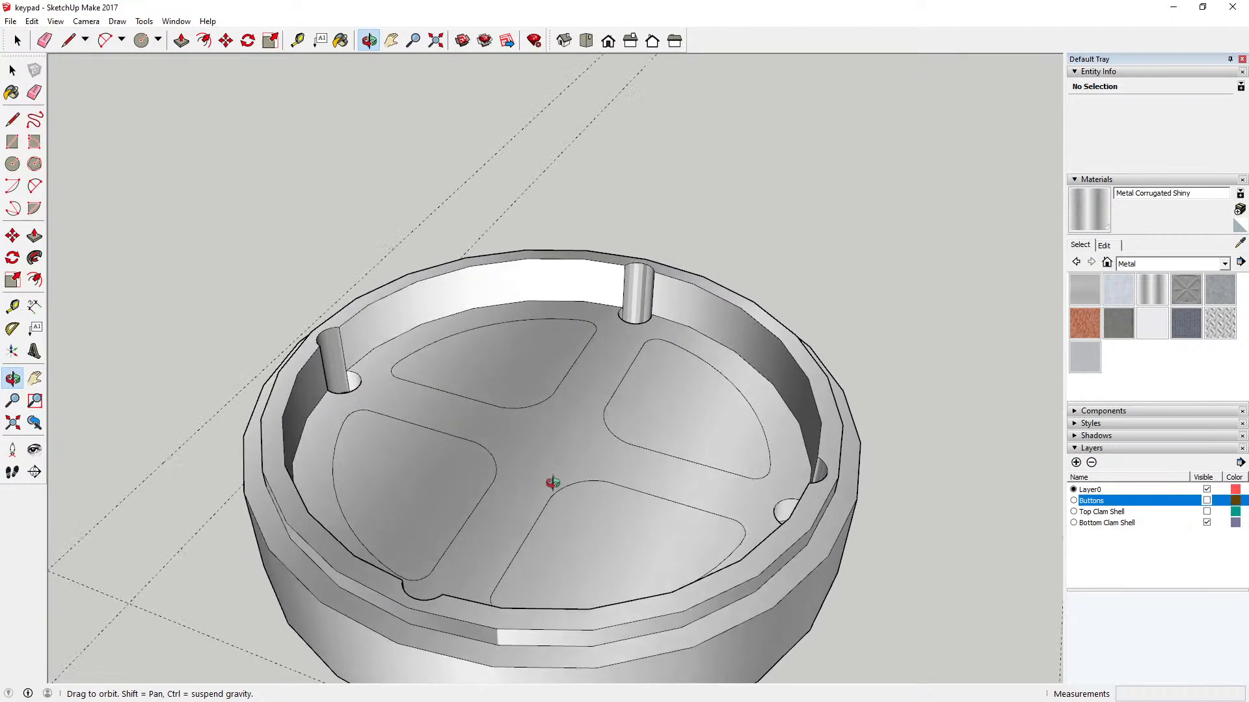
key(space)
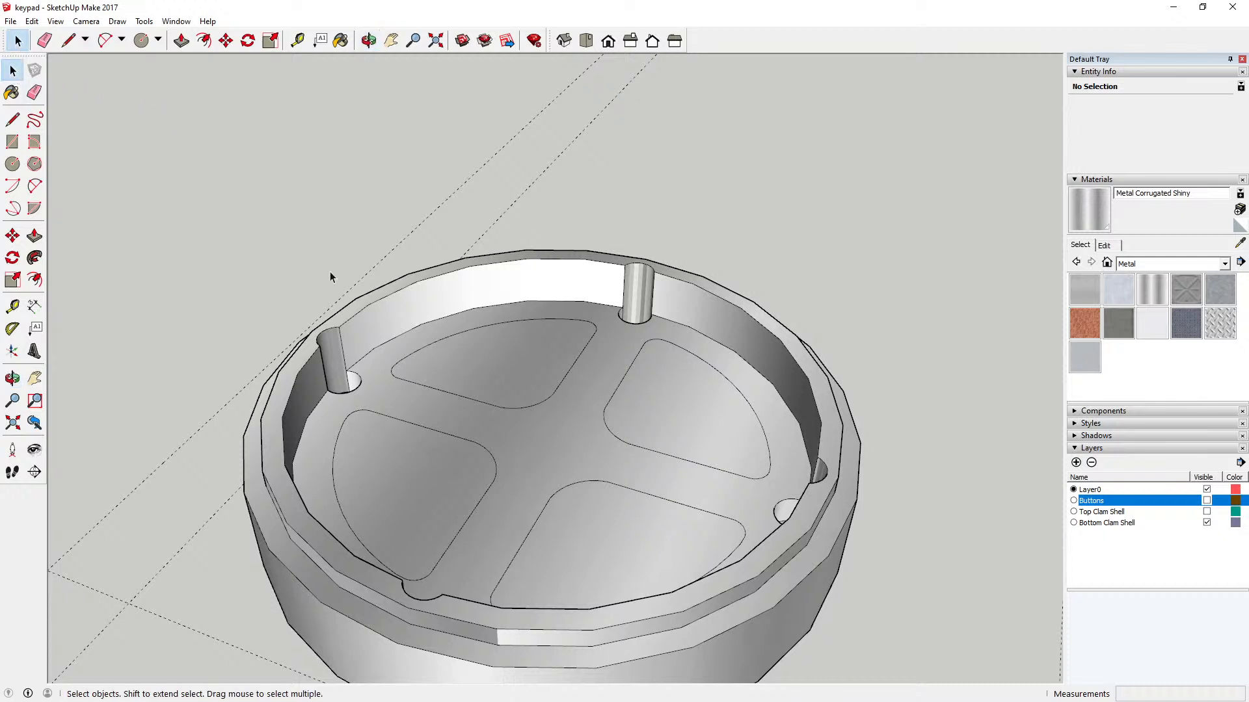
click(430, 339)
click(181, 40)
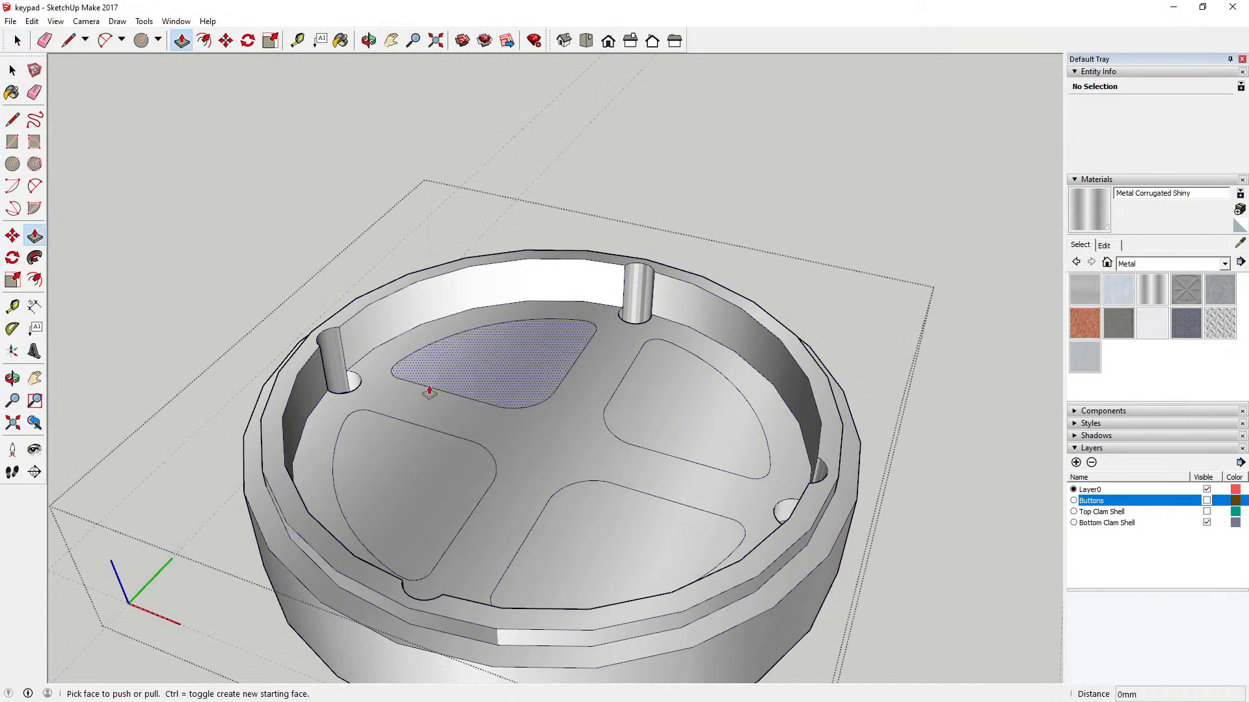
click(451, 422)
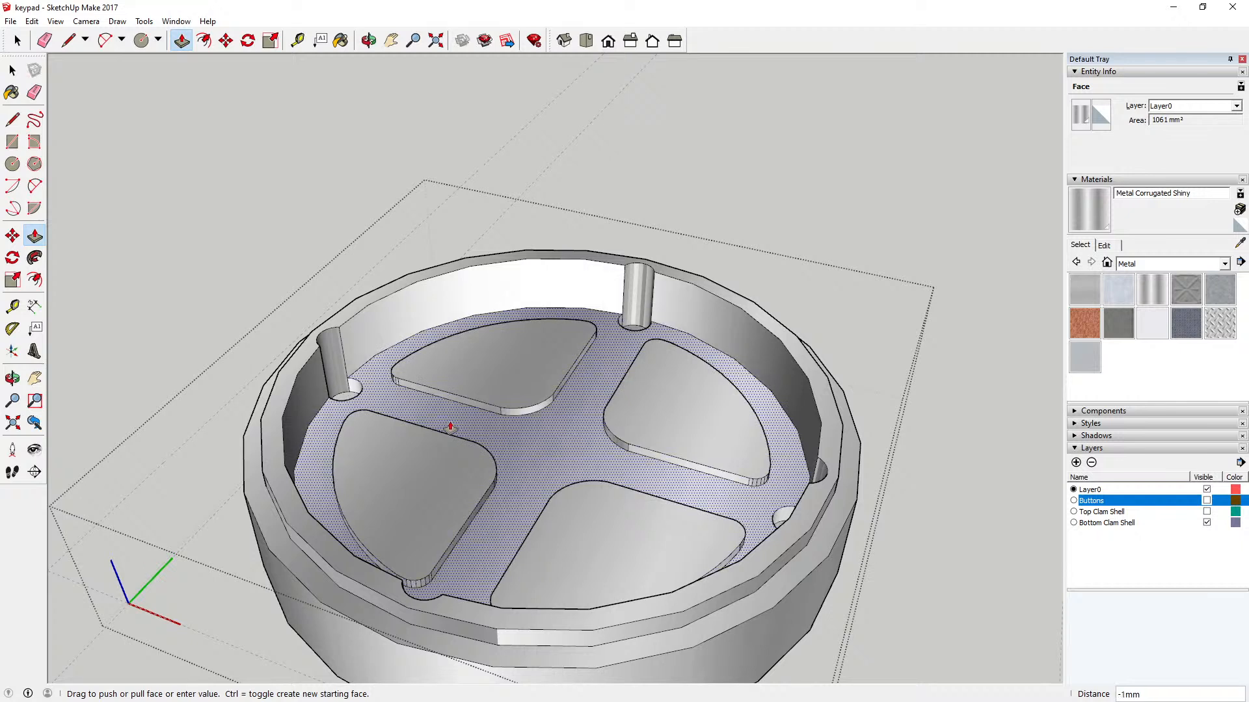
key(Return)
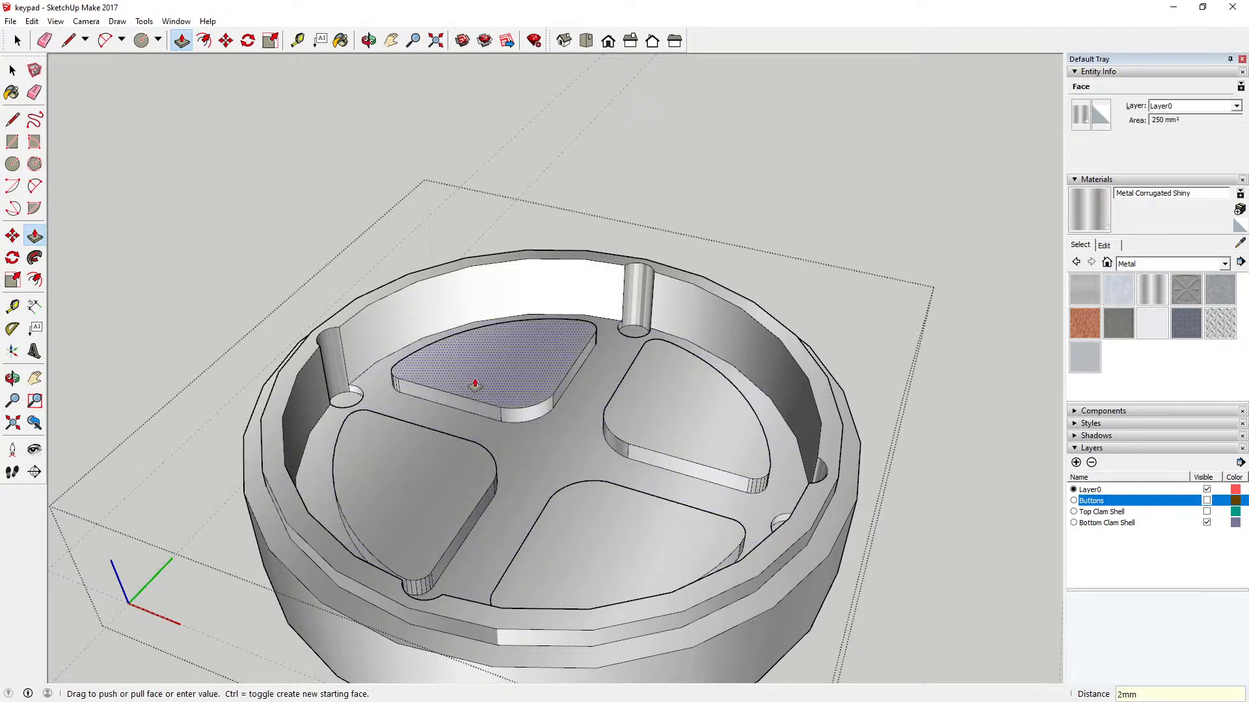
Step: Push the four raised button-shaped faces inside the bottom clam shell down 2 mm, level with the surrounding floor
click(475, 384)
click(461, 413)
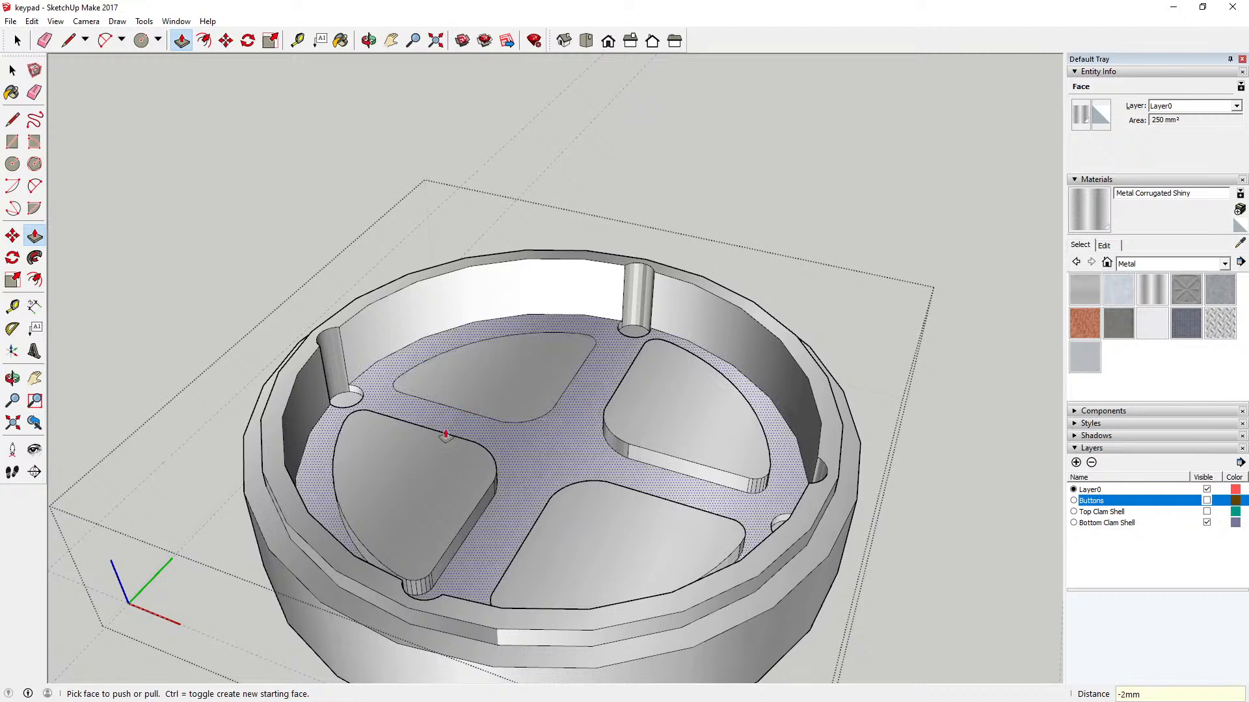
click(437, 459)
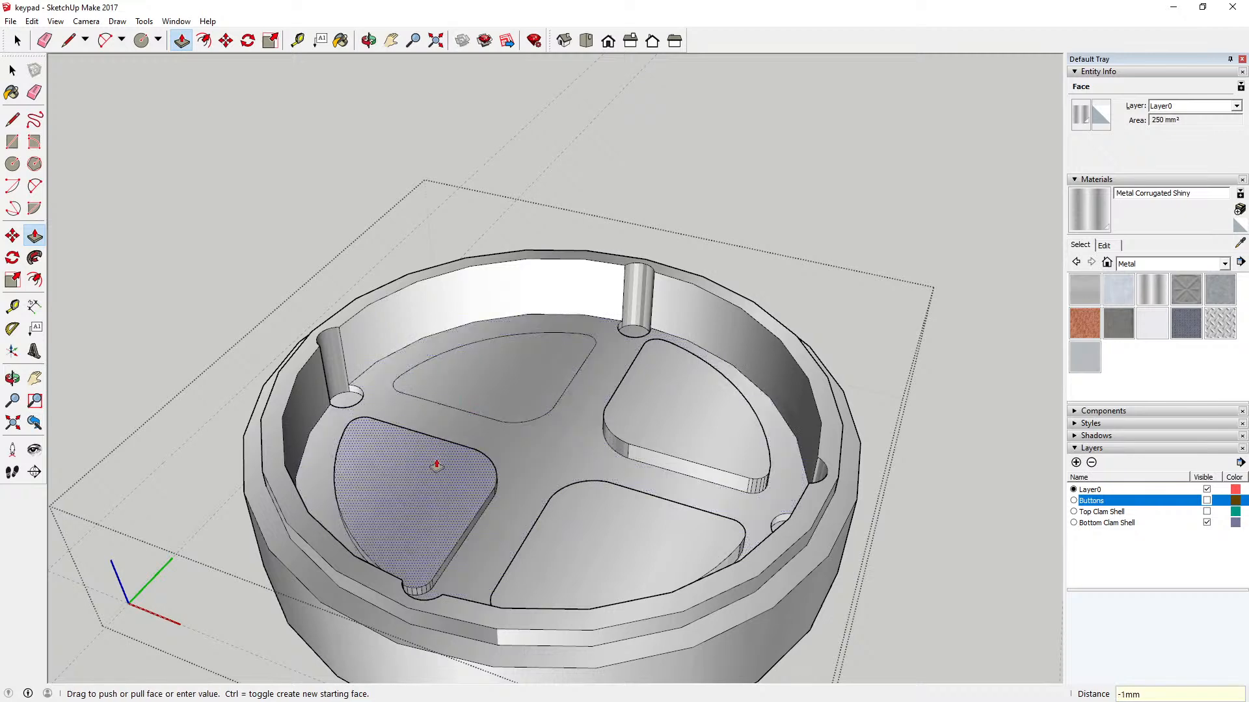
click(481, 518)
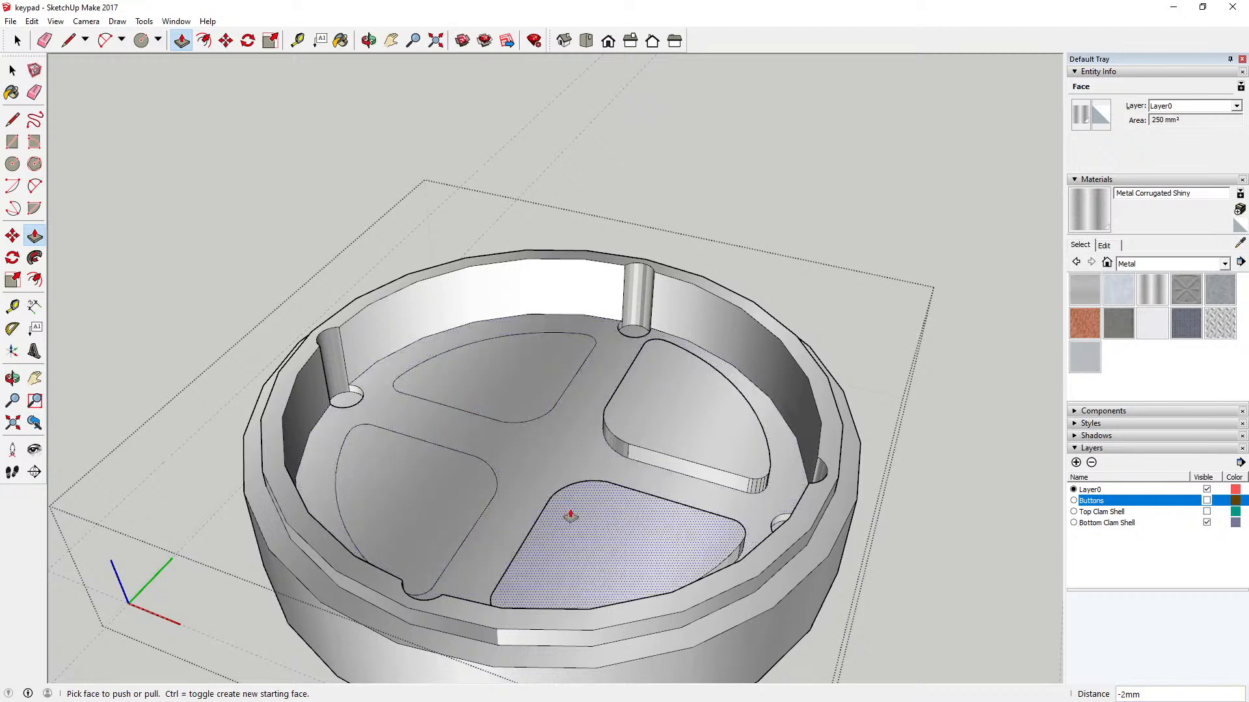
click(646, 450)
click(640, 467)
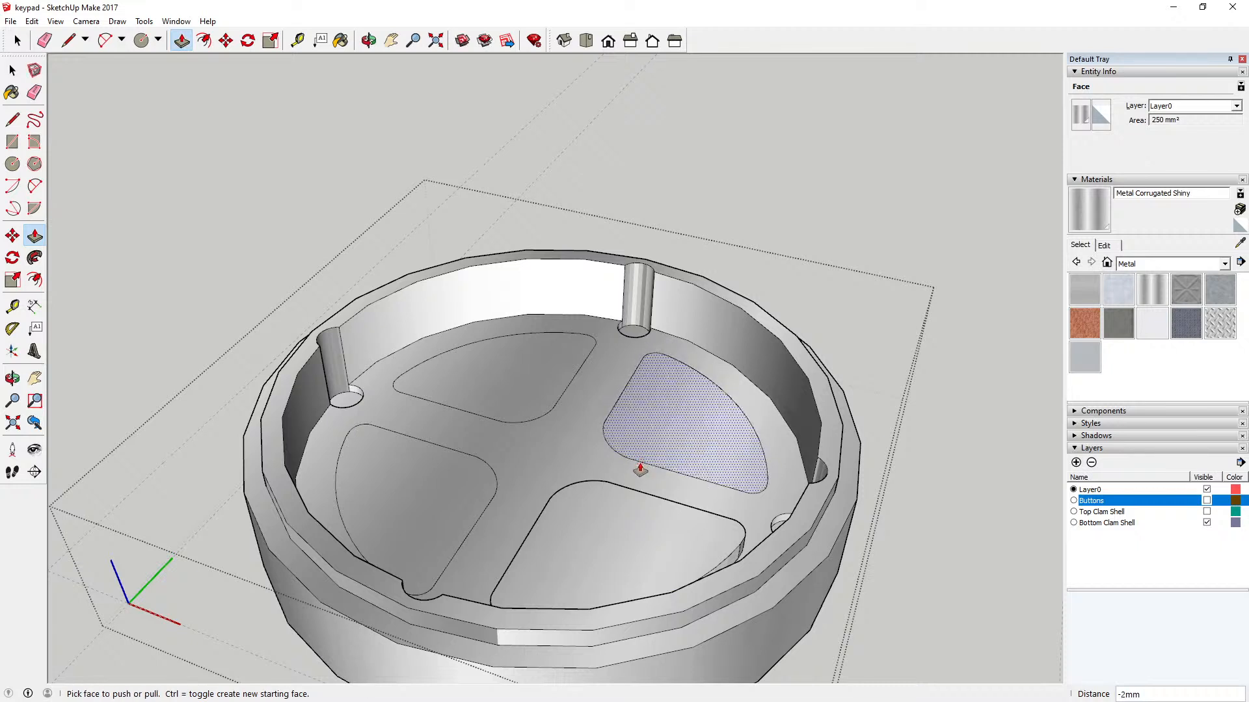
click(598, 504)
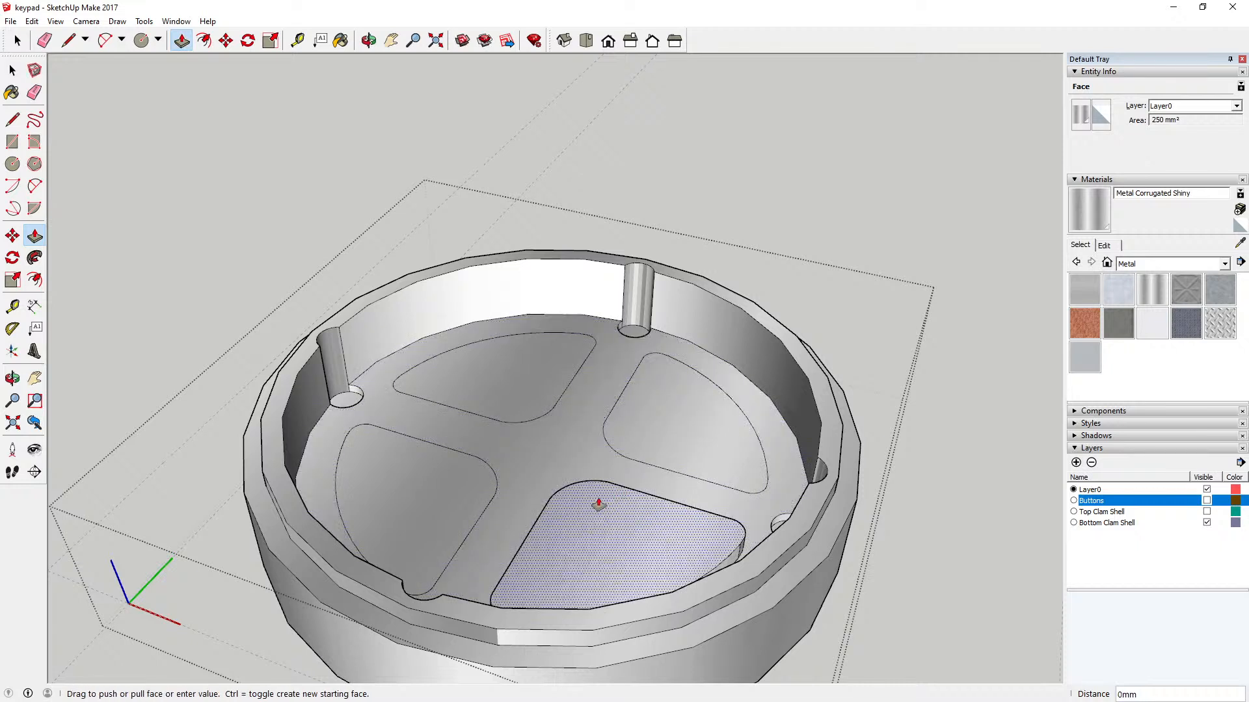
click(479, 519)
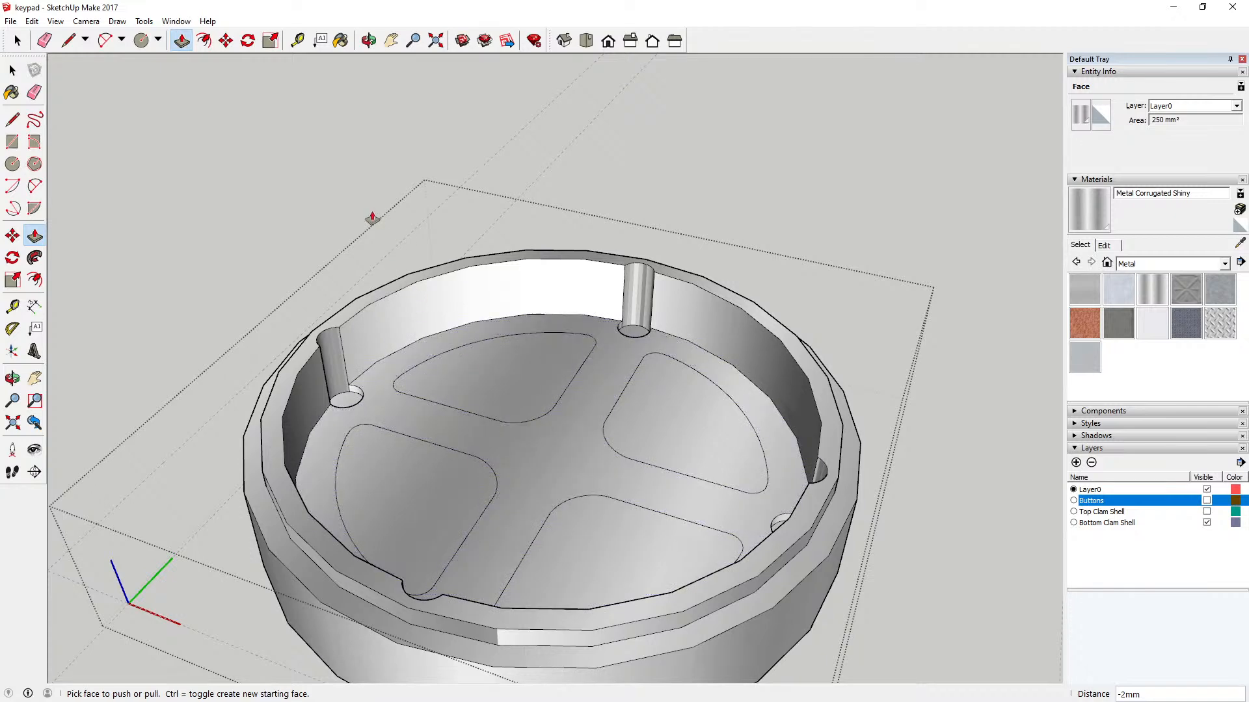
key(space)
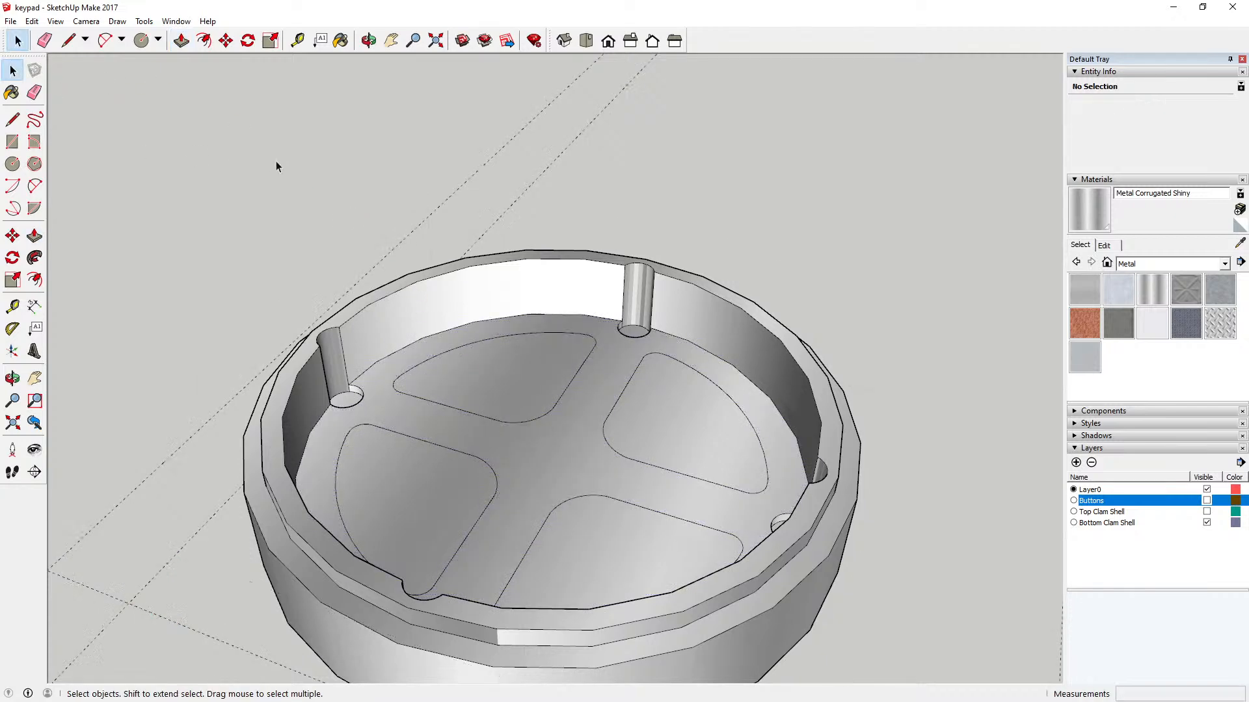
click(368, 40)
drag(420, 134, 439, 421)
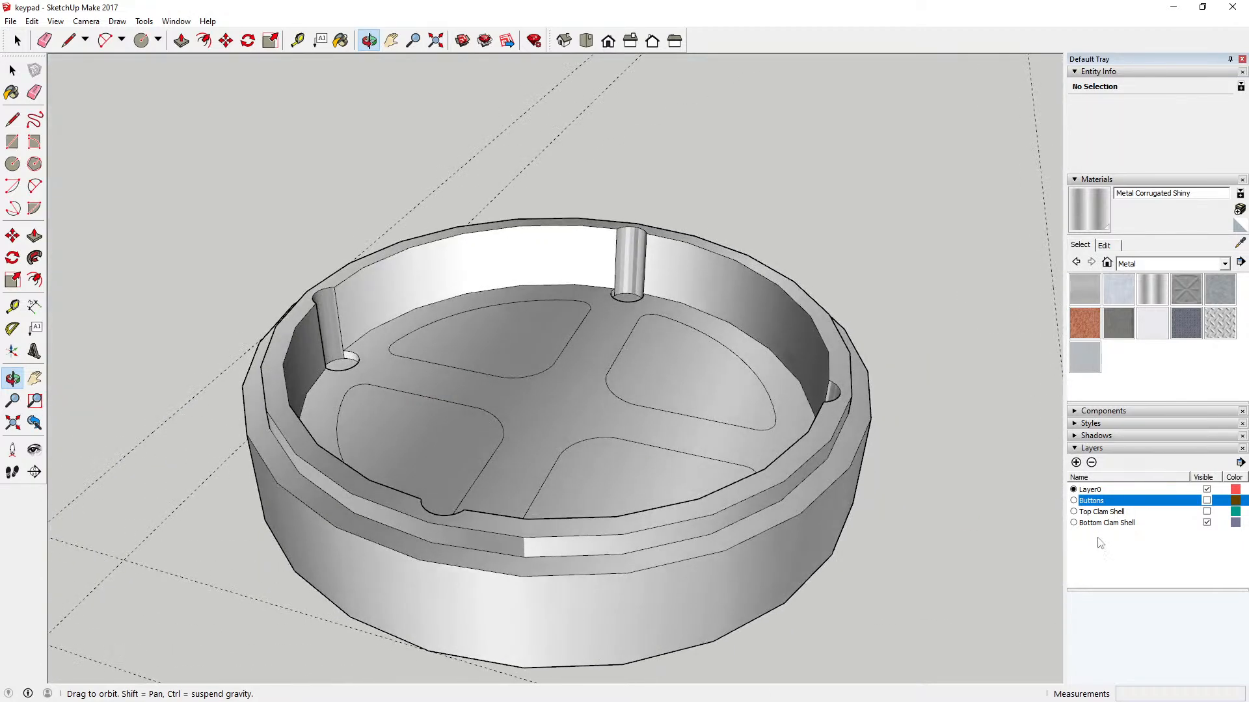
Step: Show the Top Clam Shell layer and hide the Bottom Clam Shell layer to expose the top shell's underside
click(1206, 512)
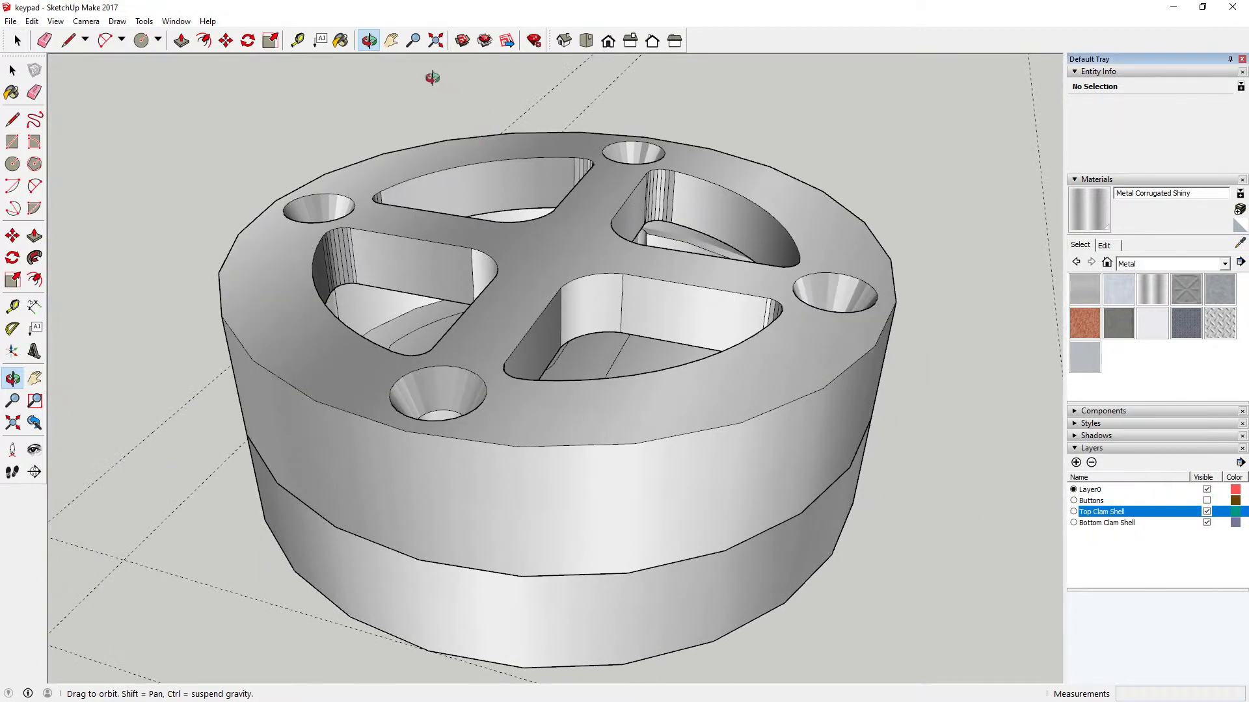
drag(504, 315, 706, 299)
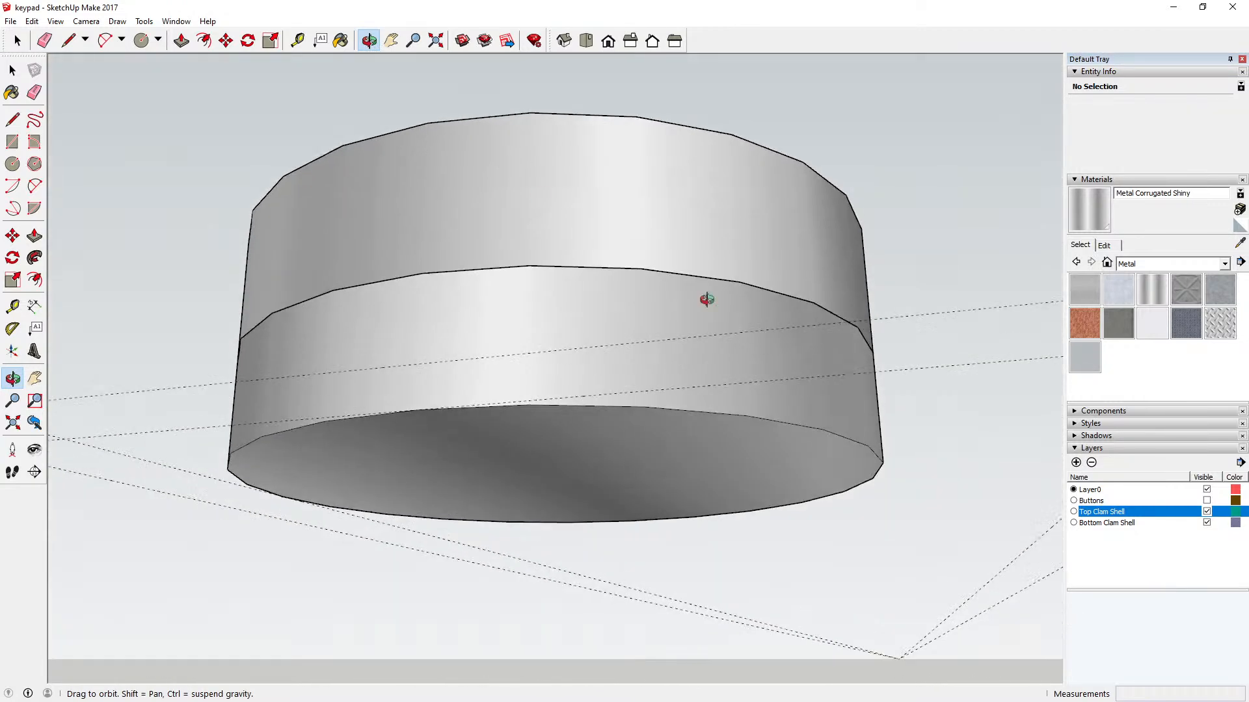
click(1207, 523)
drag(642, 393, 558, 221)
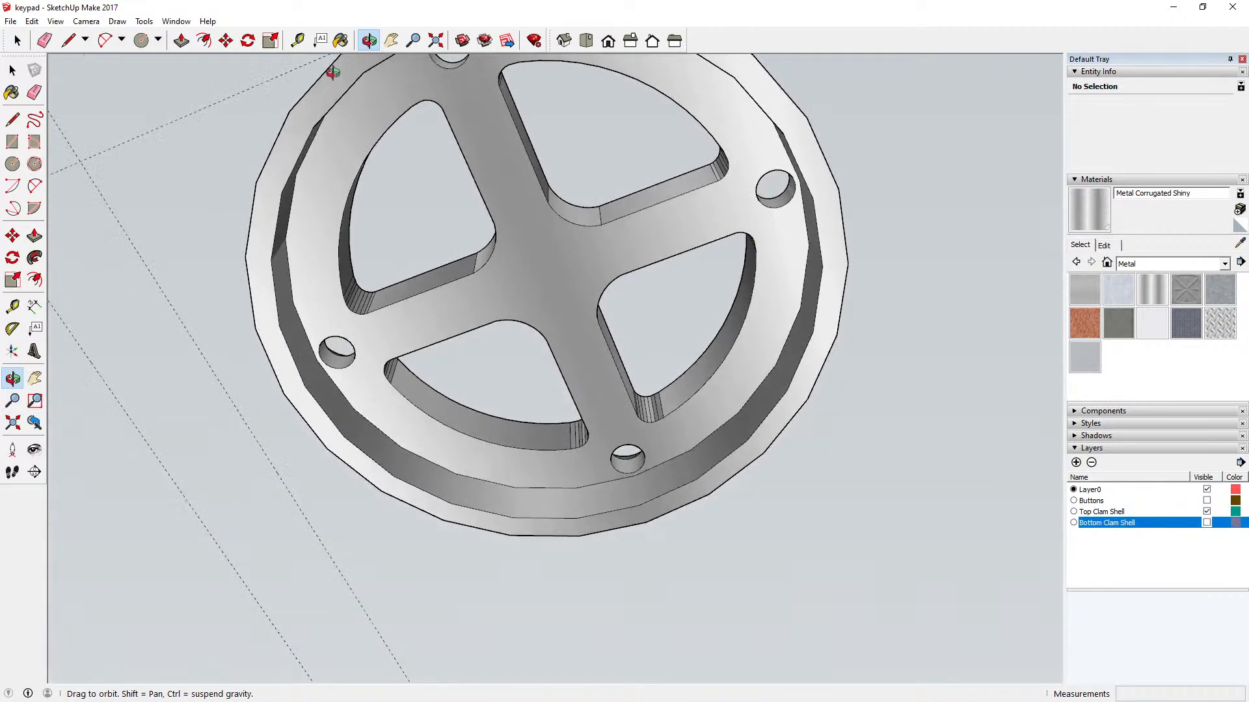
Step: Push the cross-shaped inner face on the top clam shell's underside inward 2 mm to thin the shell's top
click(12, 69)
click(516, 265)
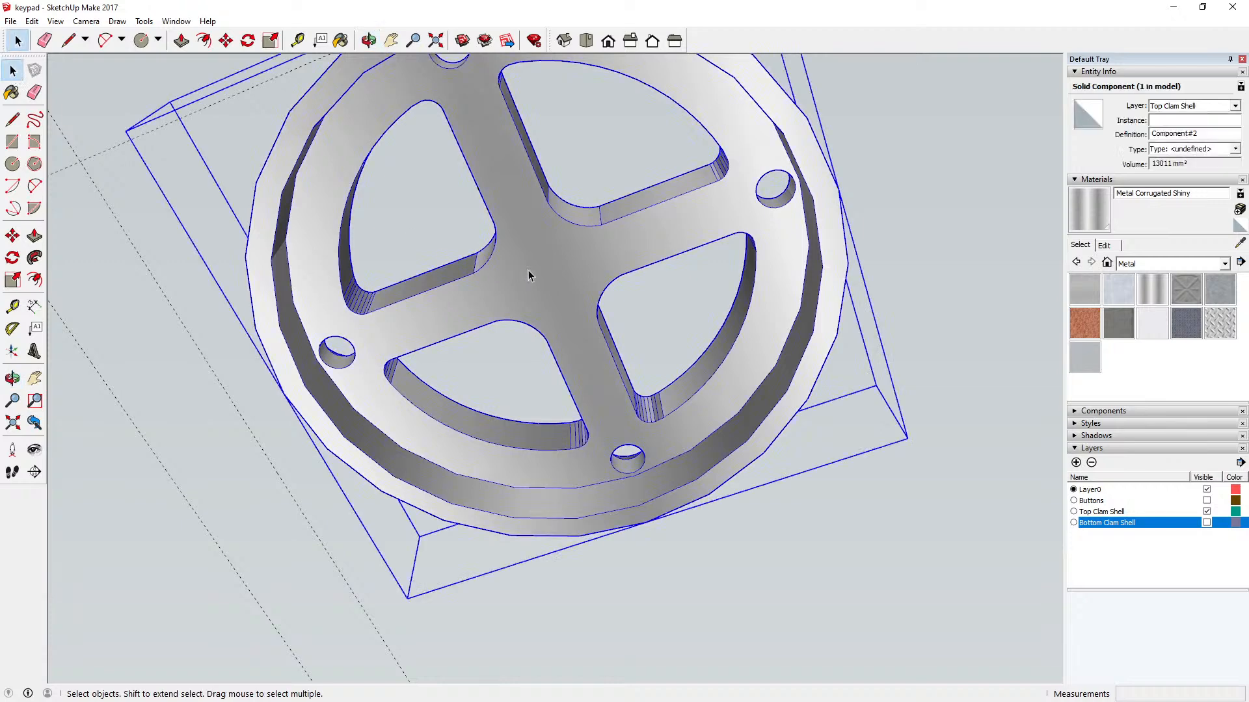
double_click(528, 270)
click(181, 40)
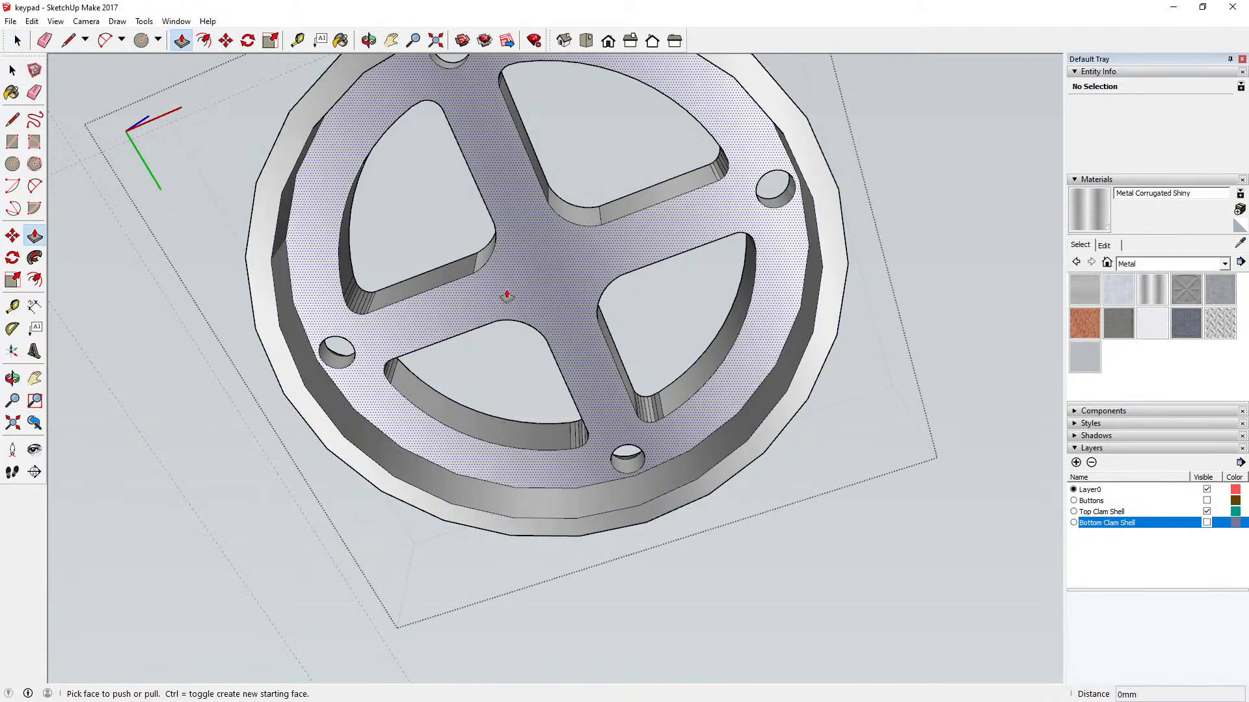
click(528, 292)
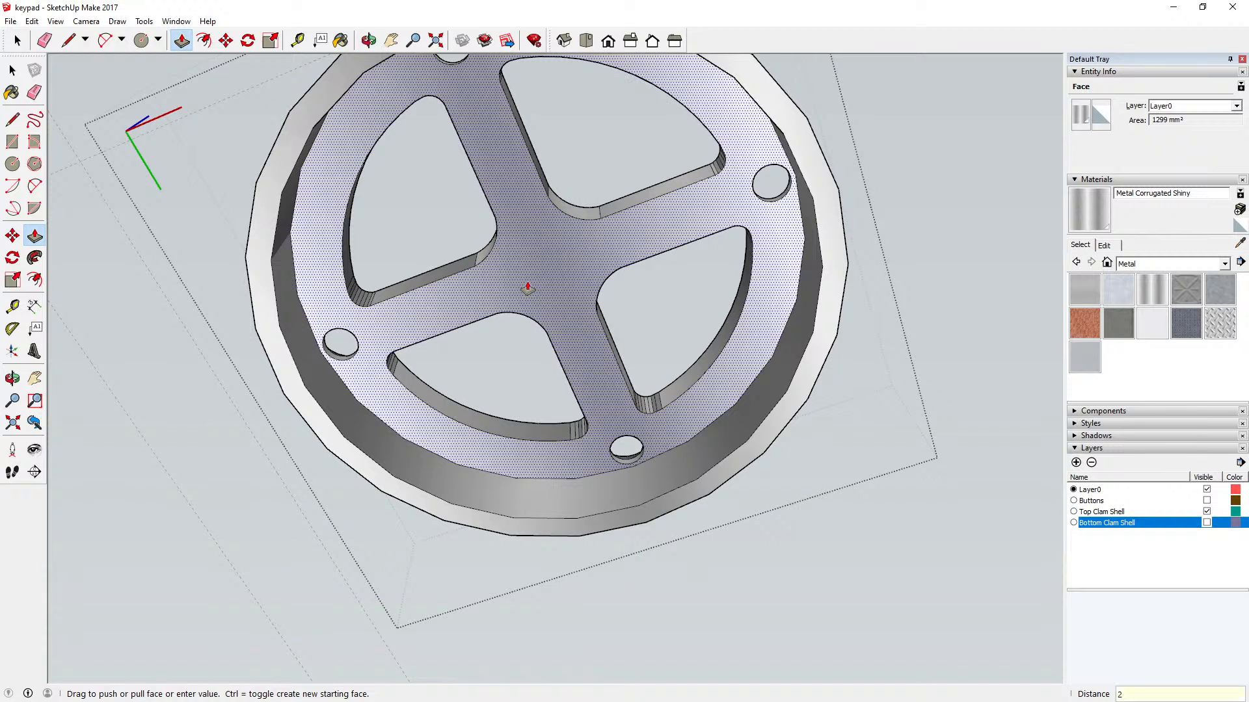
text(2mm)
key(Return)
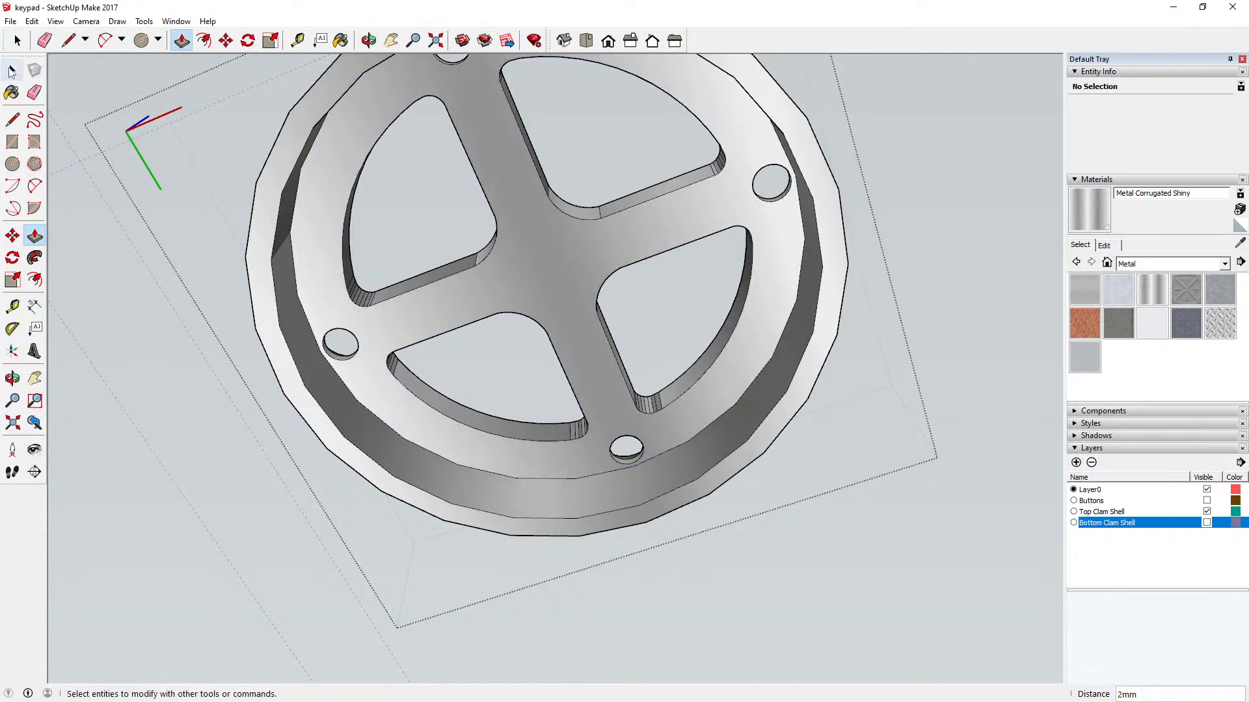
key(space)
click(147, 311)
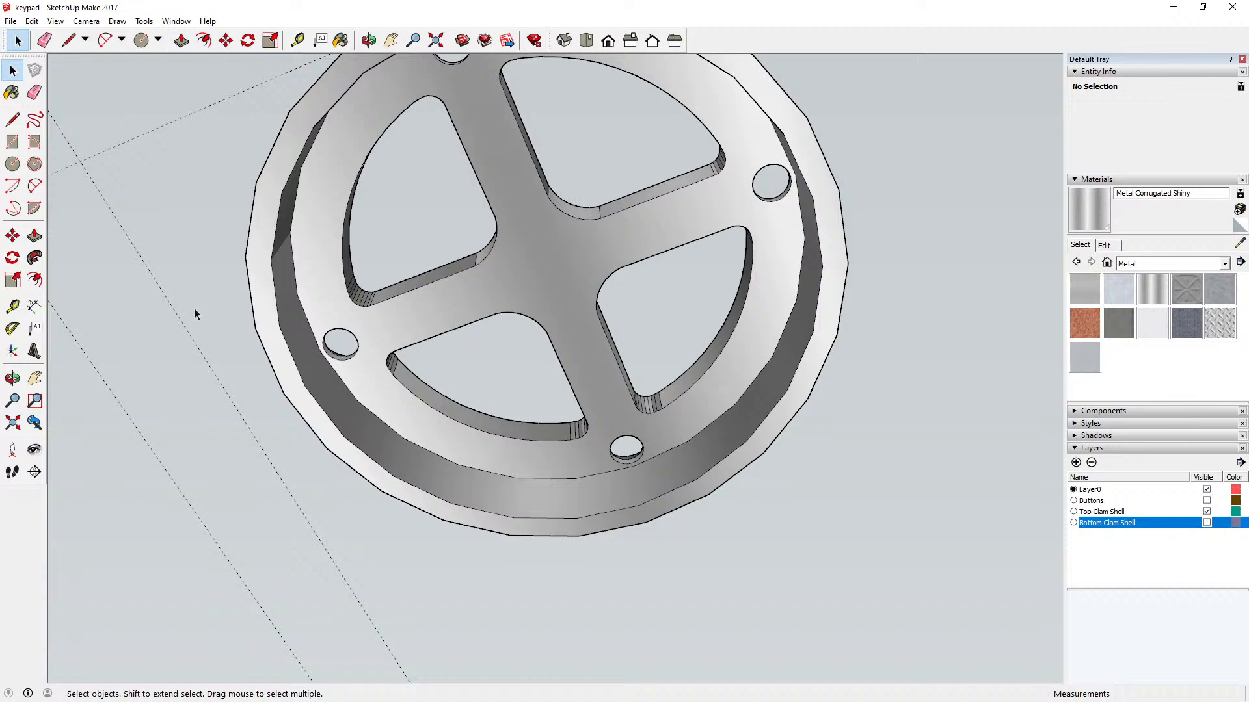
Step: Show the Bottom Clam Shell layer again beneath the thinned top clam shell
click(368, 40)
drag(374, 169, 465, 472)
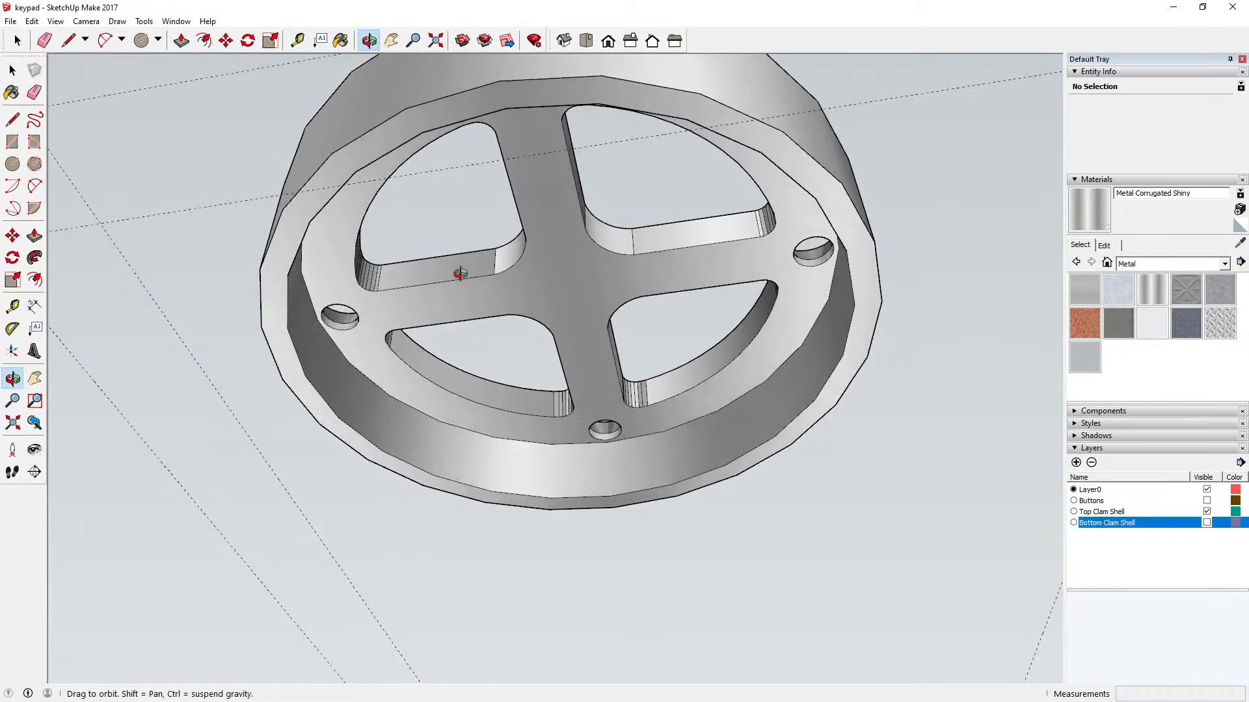
drag(457, 273, 479, 491)
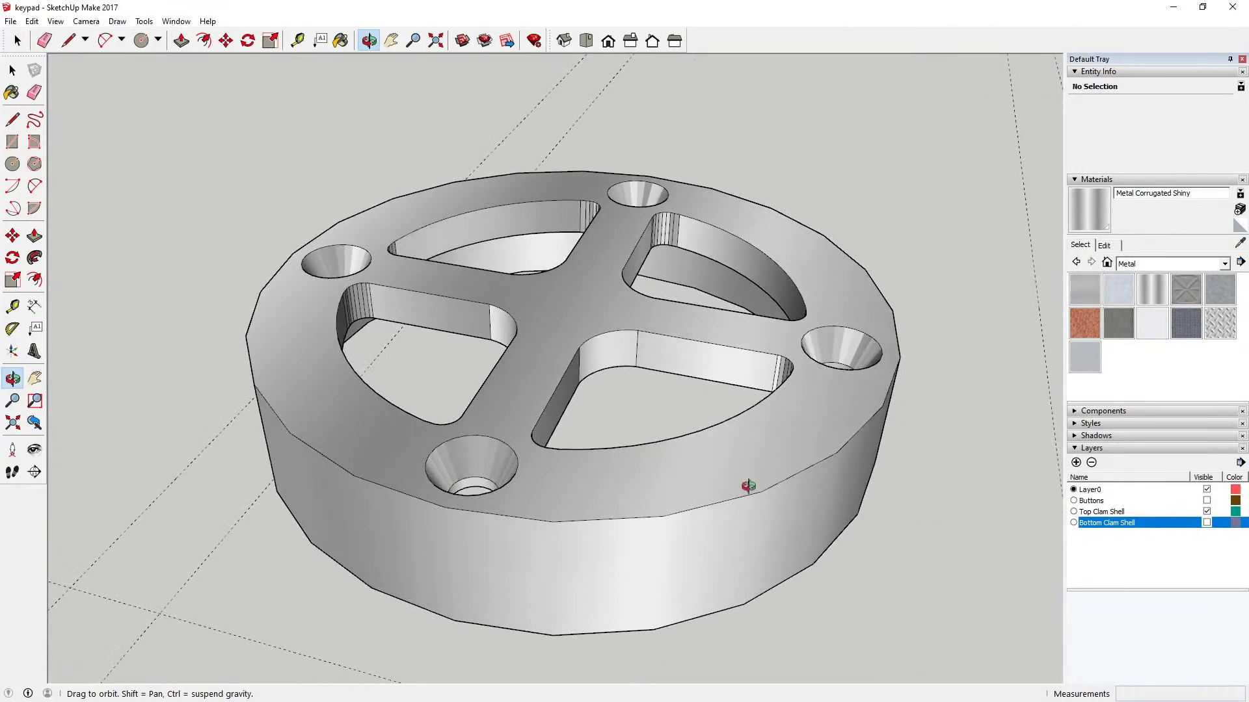
click(1206, 523)
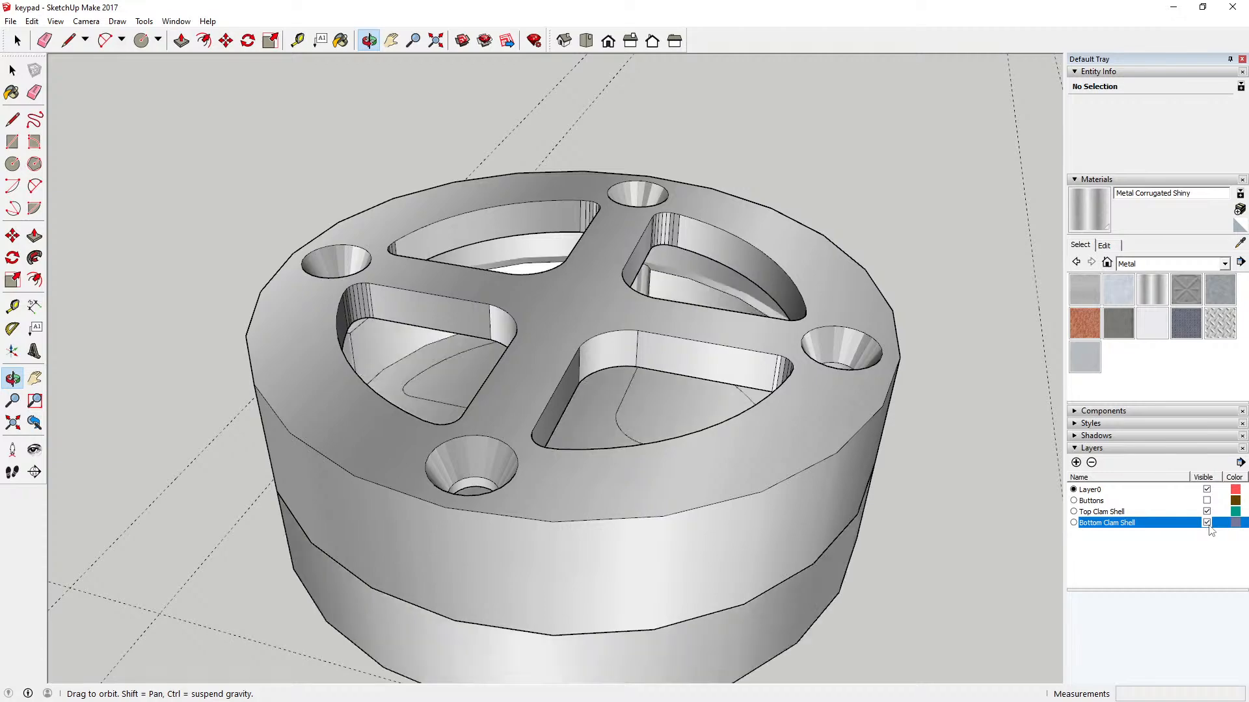
Step: Measure the inner height from the underside edge of a button opening down to the bottom clam shell's floor
drag(679, 481, 544, 611)
scroll(385, 290, up, 5)
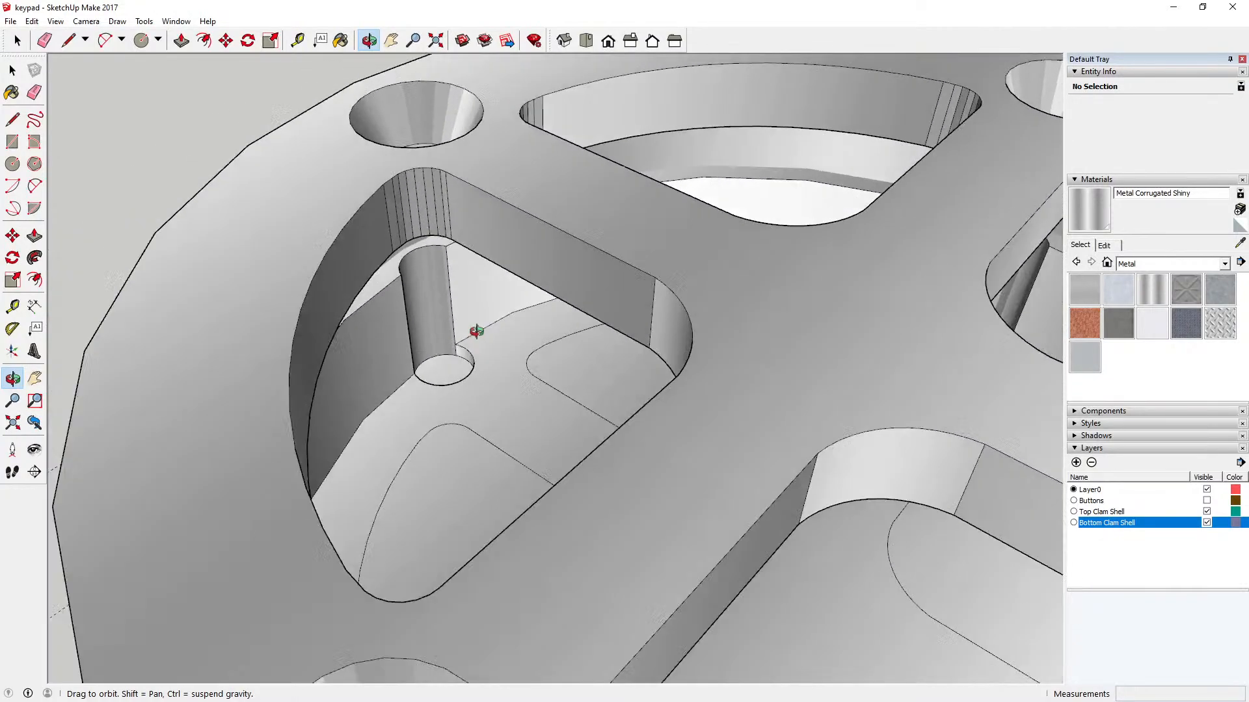
drag(477, 332, 471, 284)
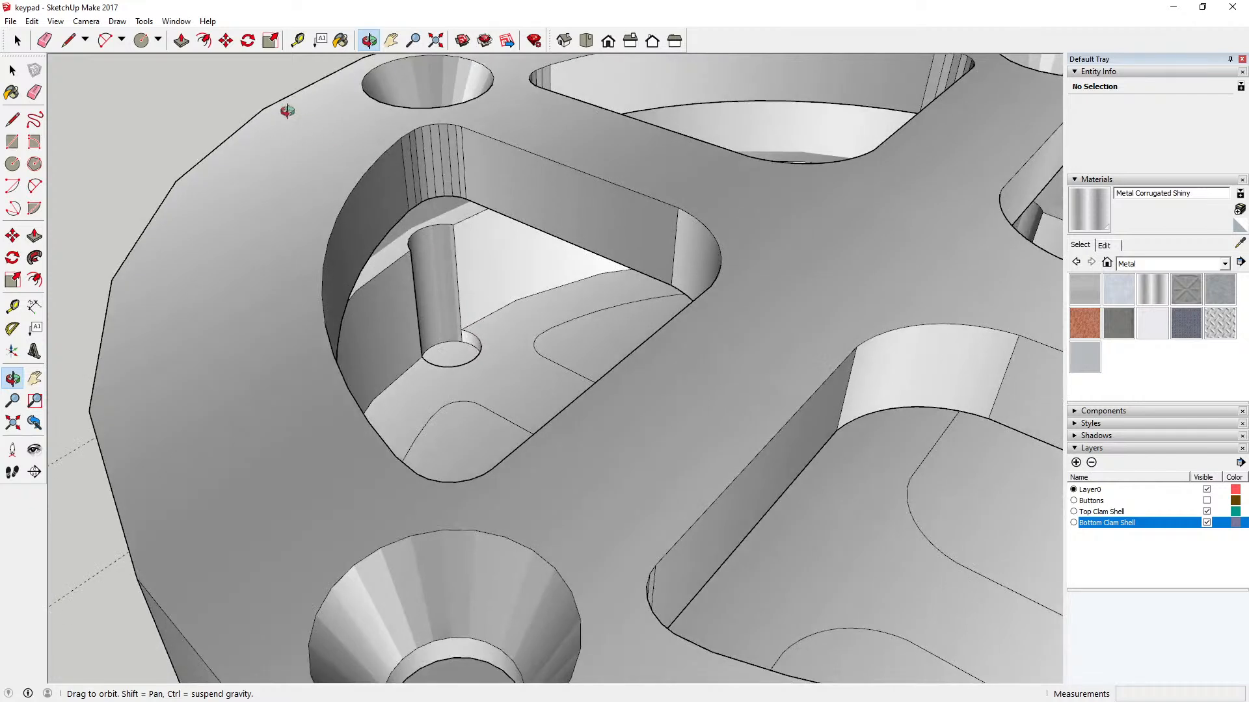
click(299, 42)
click(504, 214)
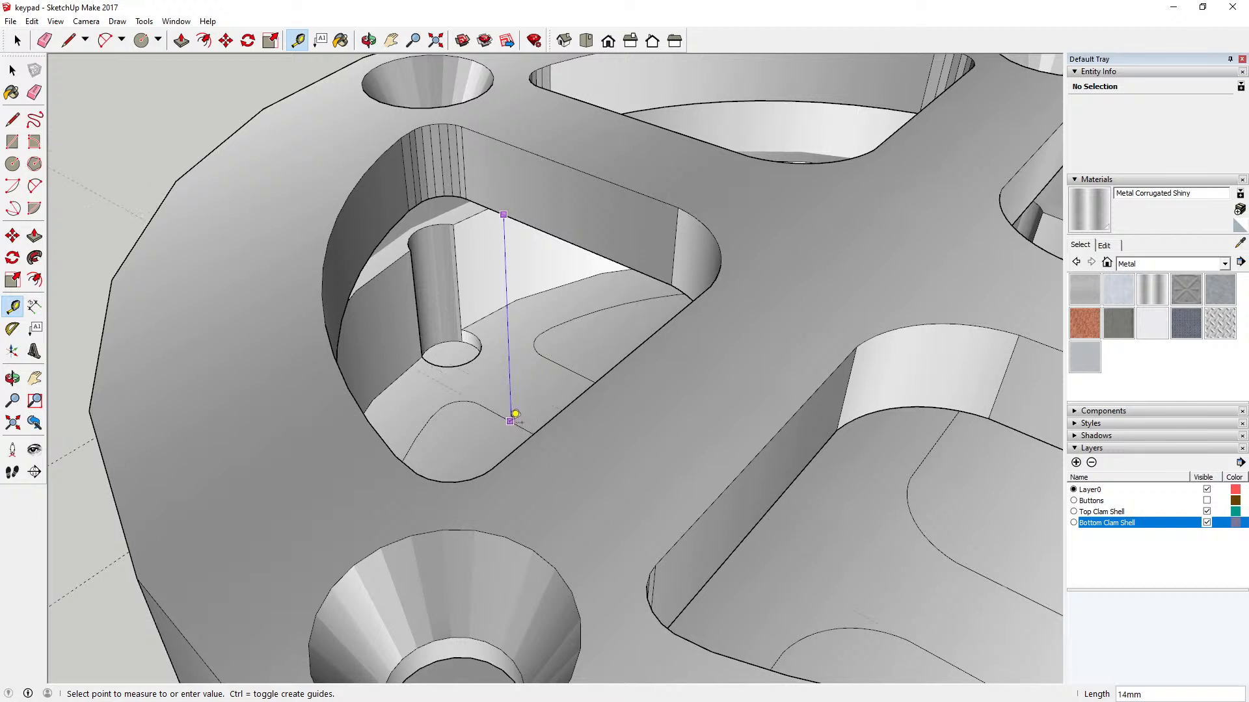
click(12, 70)
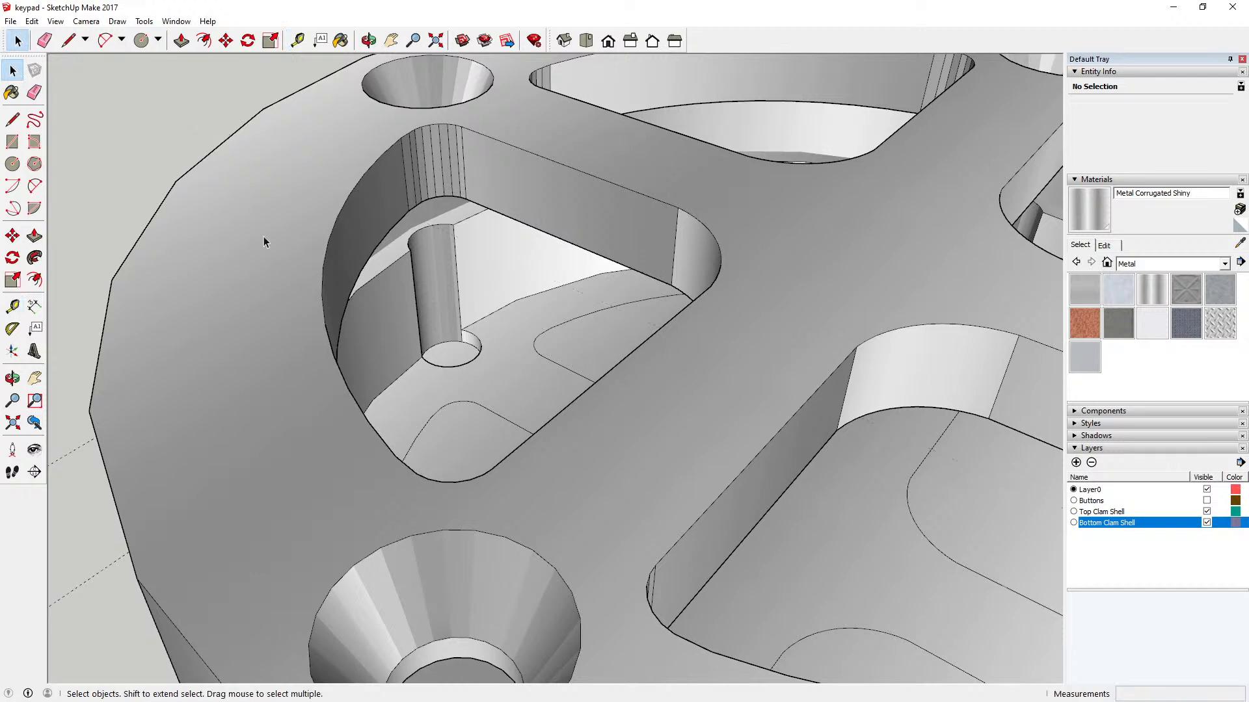
scroll(264, 273, down, 4)
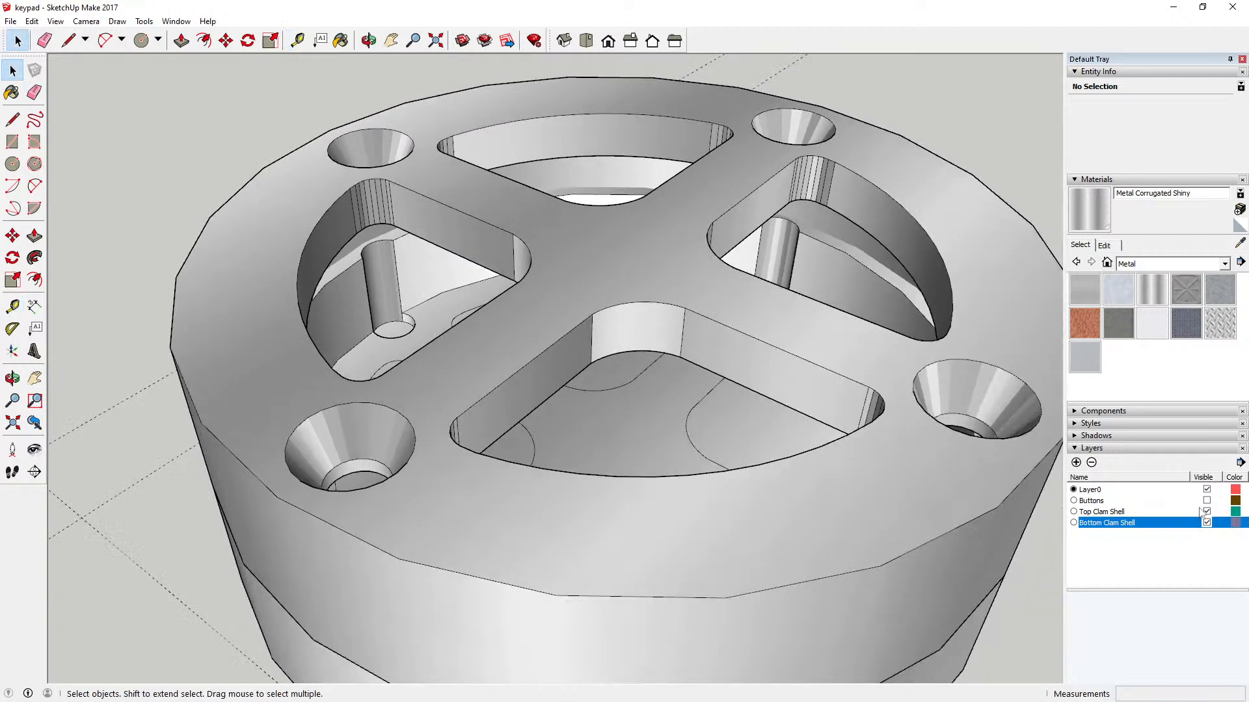
Step: Show the Buttons layer, hide the Bottom Clam Shell layer, and examine how the buttons sit beneath the top shell
click(1206, 501)
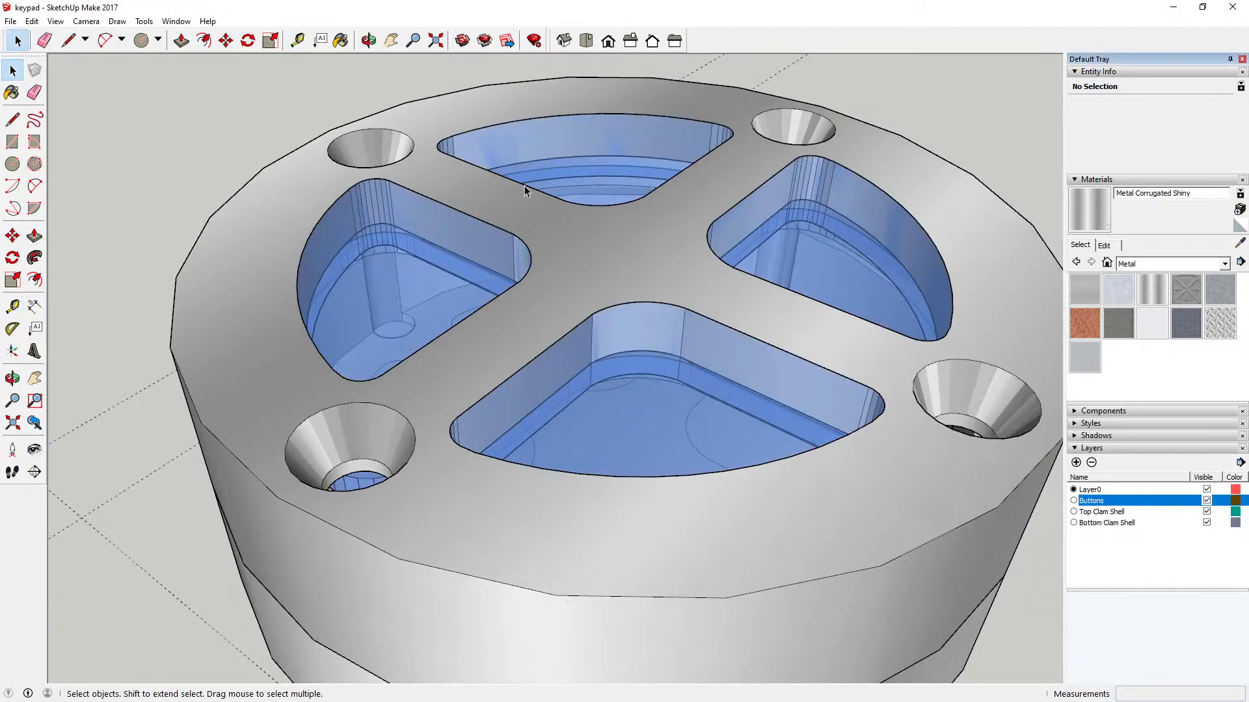
click(368, 40)
drag(446, 234, 507, 277)
click(1207, 523)
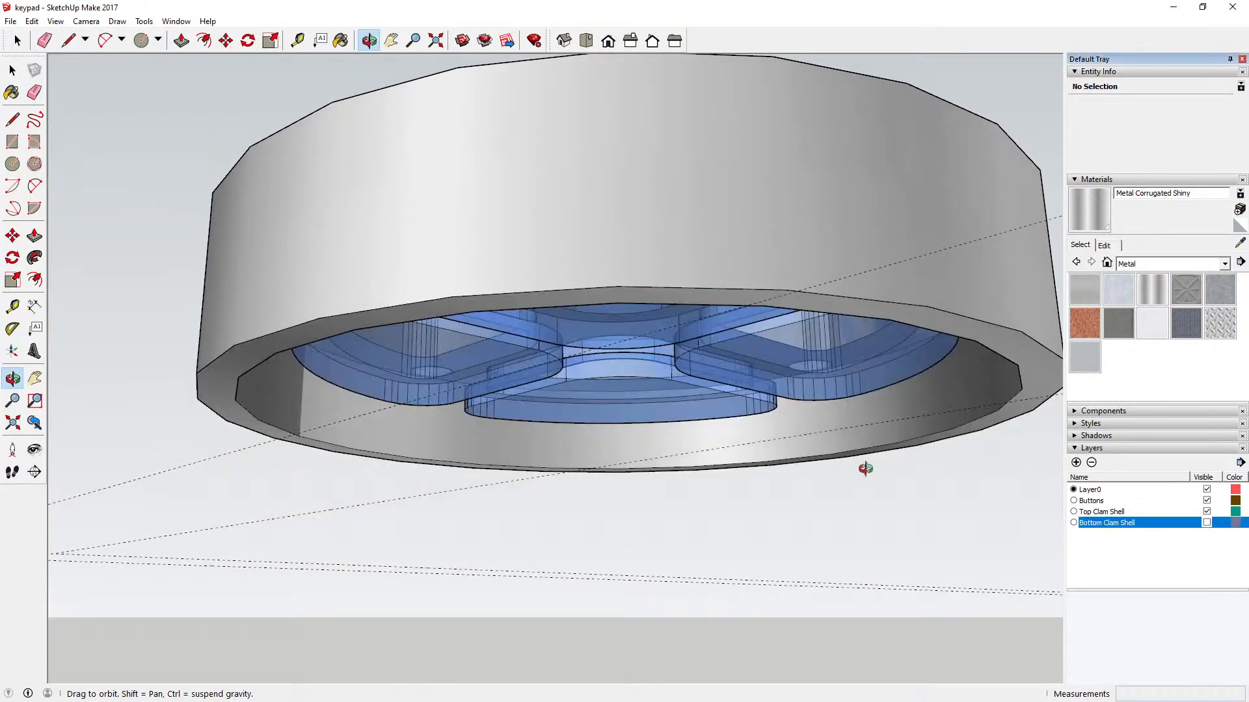
drag(865, 468, 526, 338)
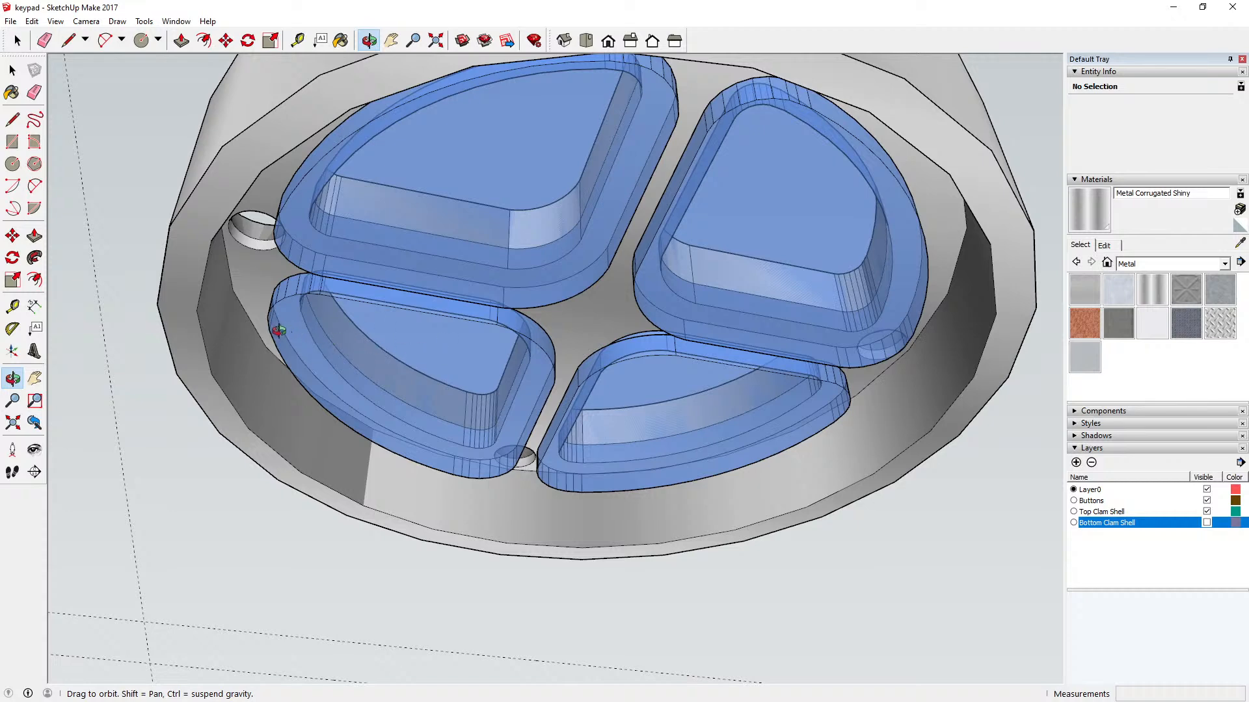
drag(278, 330, 352, 448)
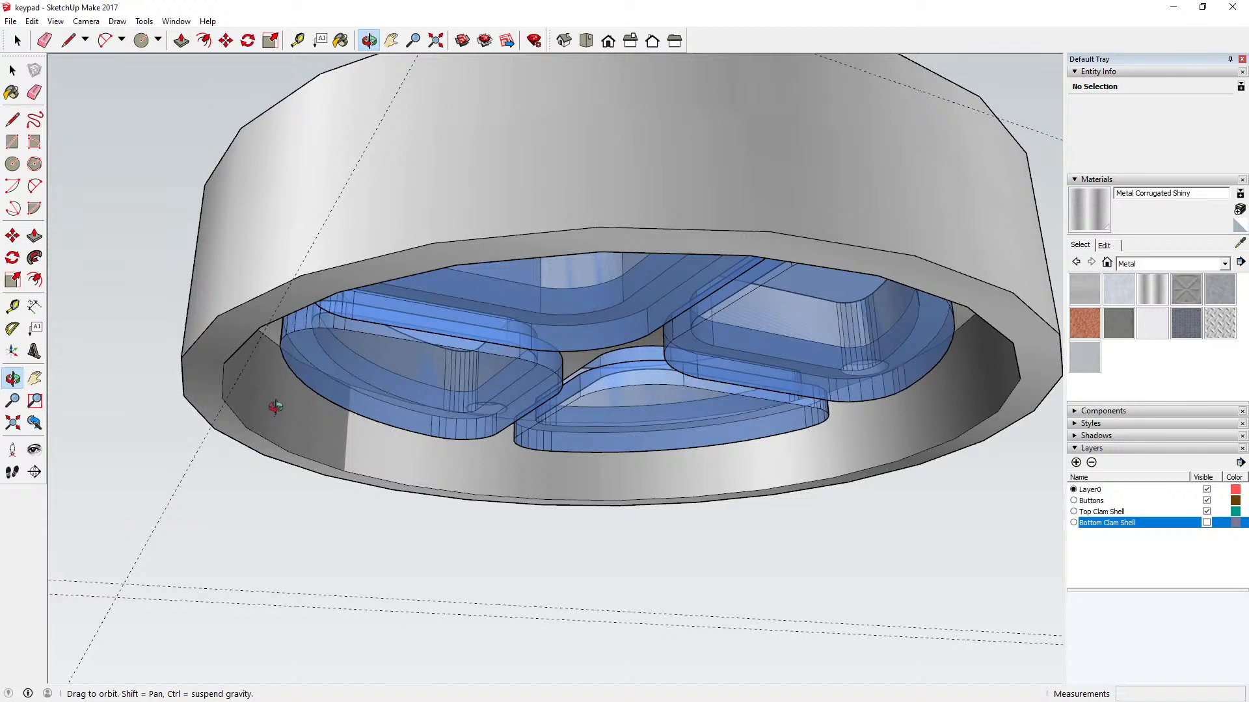
mouse_move(275, 406)
mouse_down()
mouse_move(287, 387)
mouse_move(293, 399)
mouse_up()
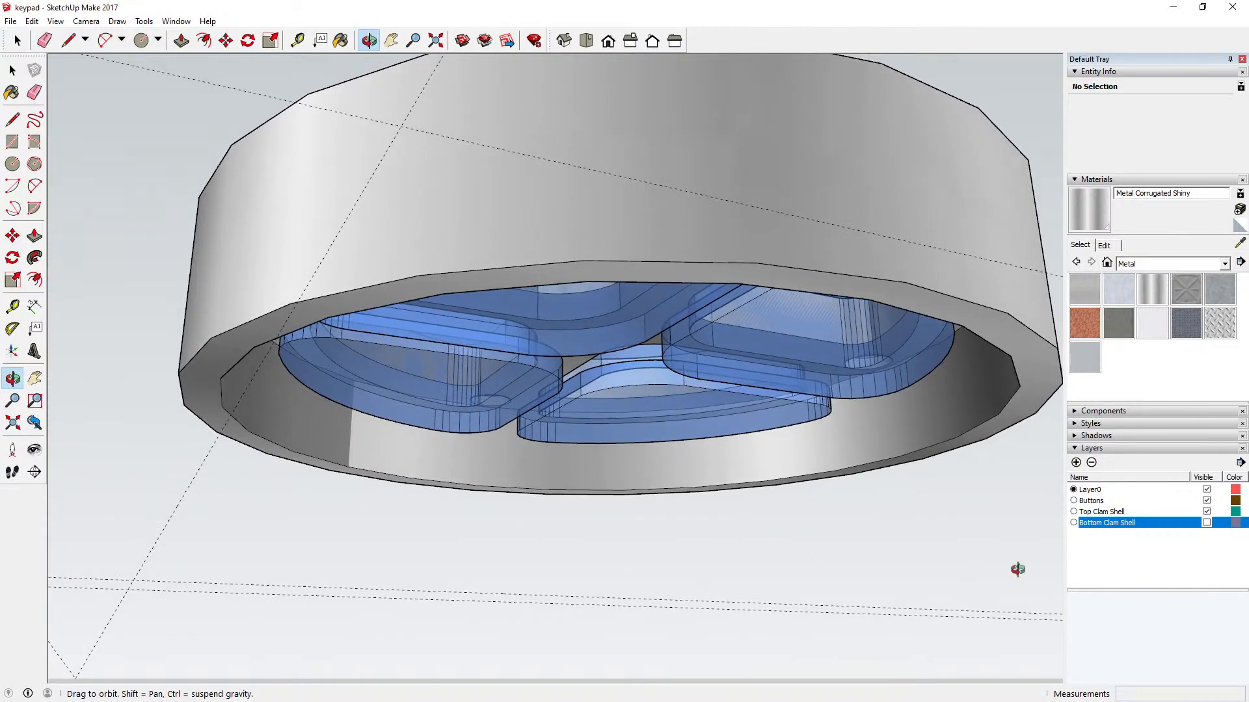
Step: Swap the visible shell to the Bottom Clam Shell layer and examine the buttons' clearance above its floor
click(1206, 522)
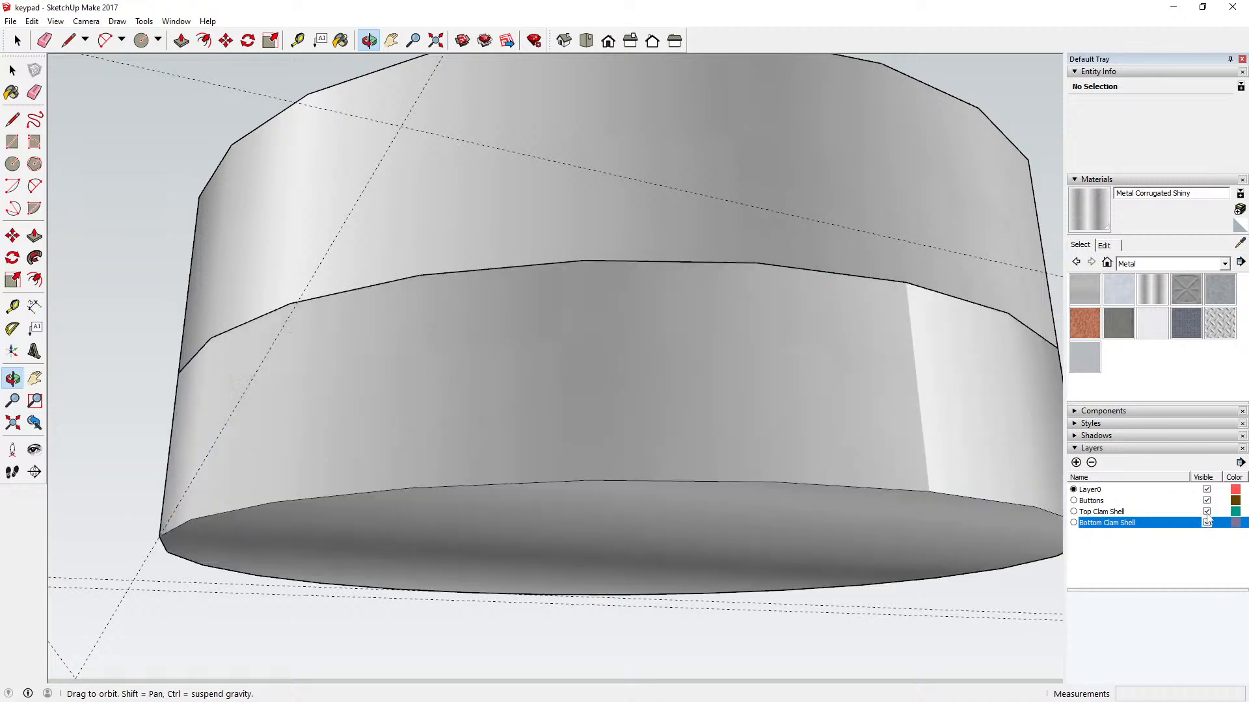
click(1206, 511)
drag(608, 351, 485, 469)
drag(524, 385, 537, 479)
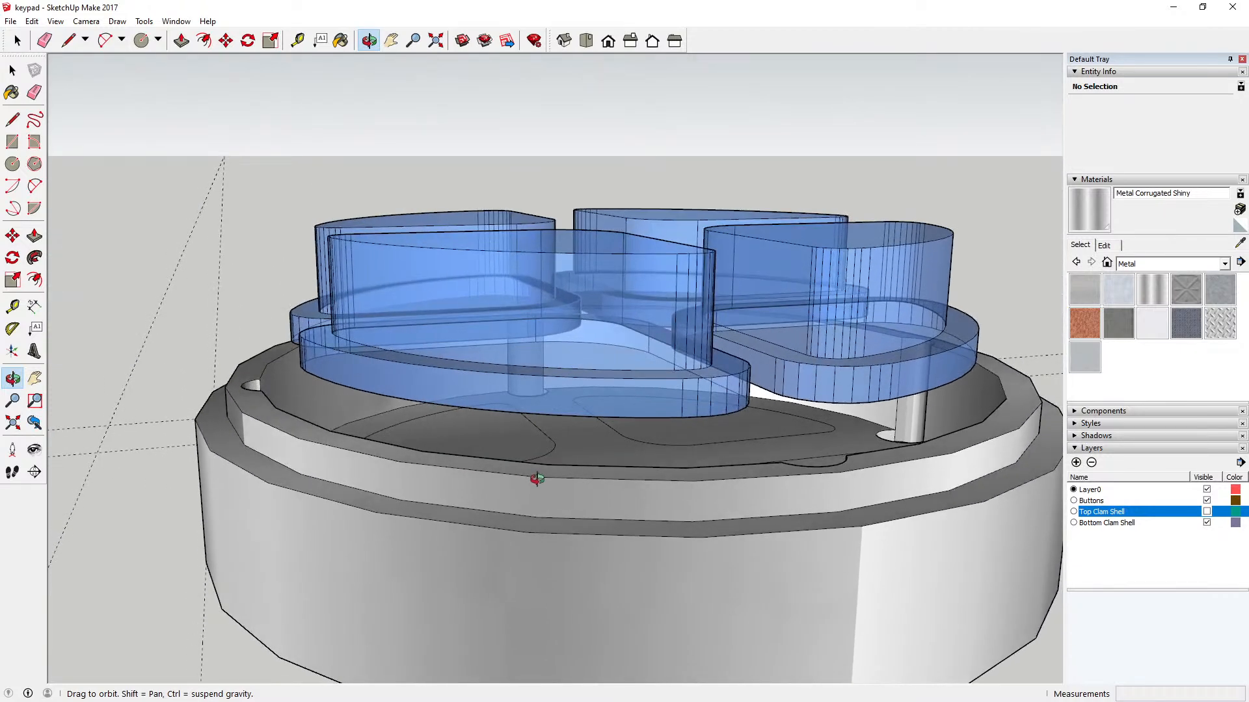
mouse_move(537, 479)
mouse_down()
mouse_move(690, 437)
mouse_move(545, 476)
mouse_up()
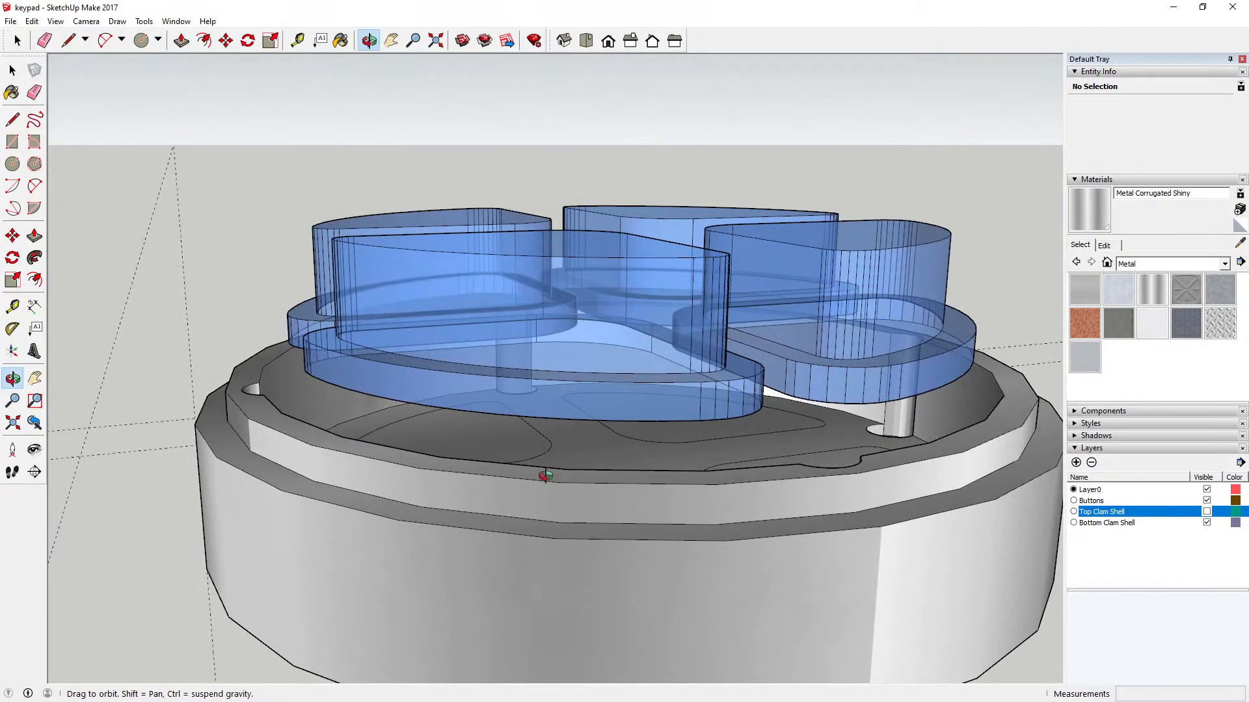
middle_drag(545, 476, 560, 401)
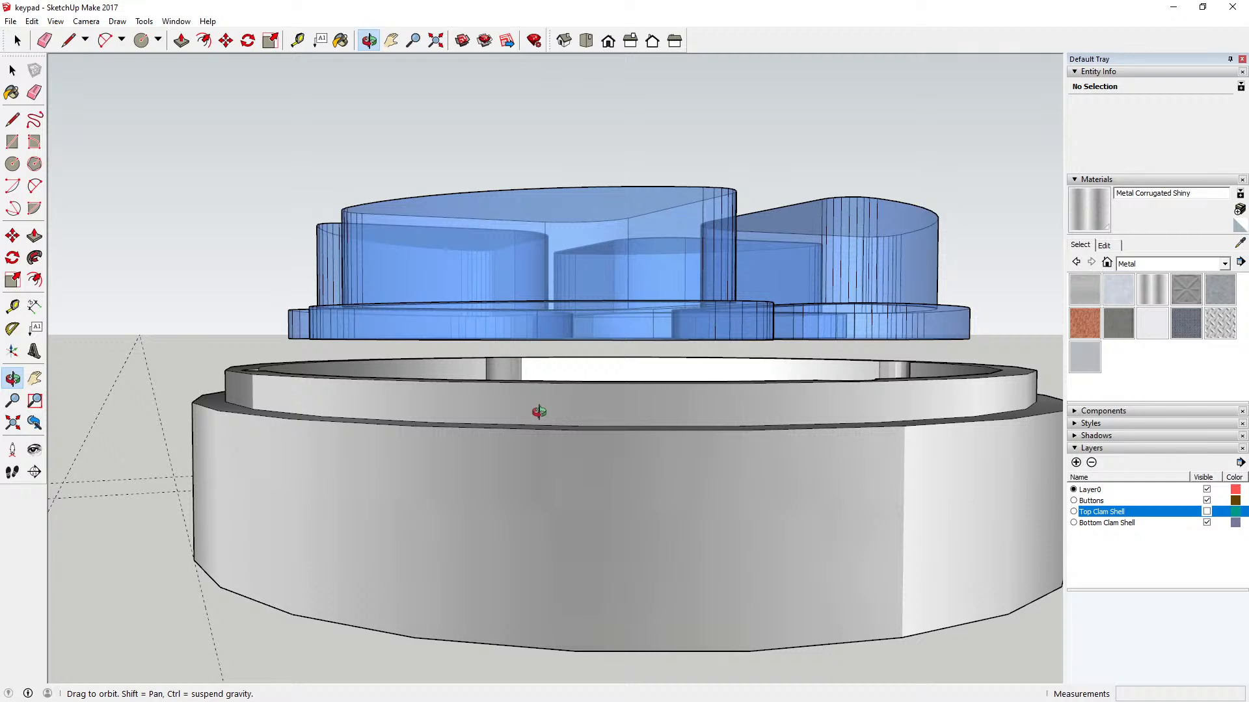
middle_drag(539, 412, 509, 454)
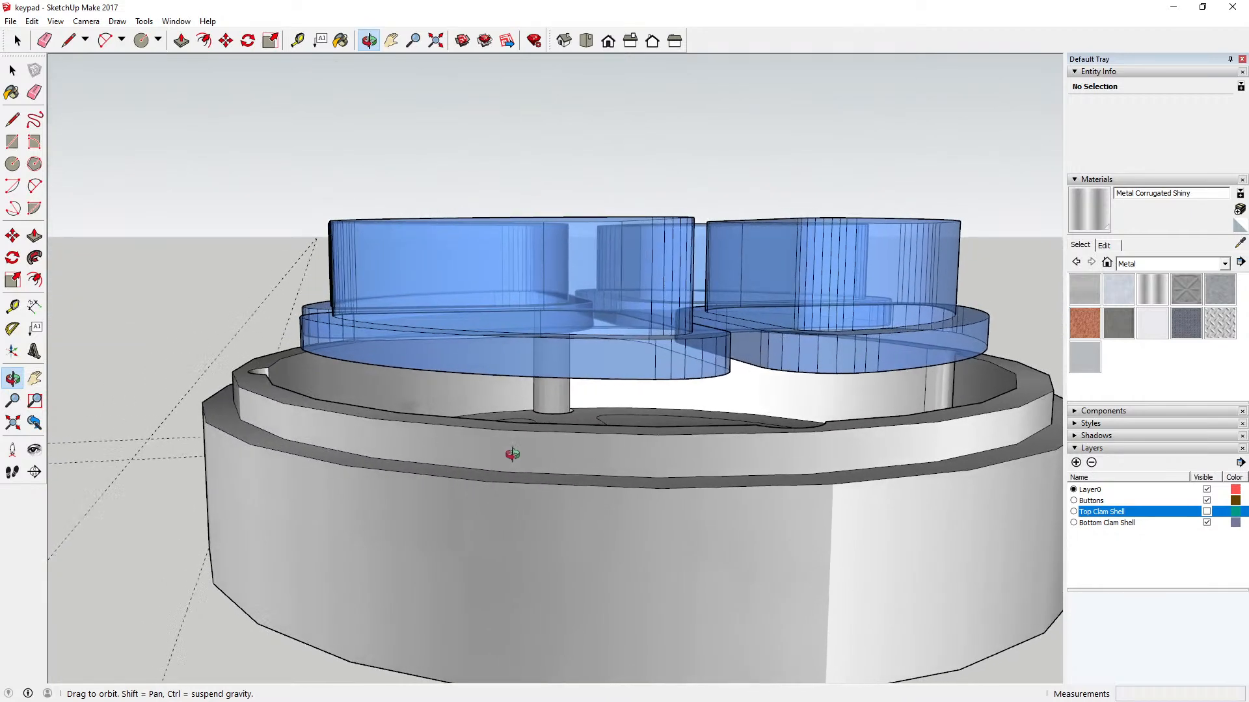
Step: Show the Top Clam Shell layer and inspect the complete assembly in top, isometric and angled views
click(1206, 512)
middle_drag(941, 457, 907, 609)
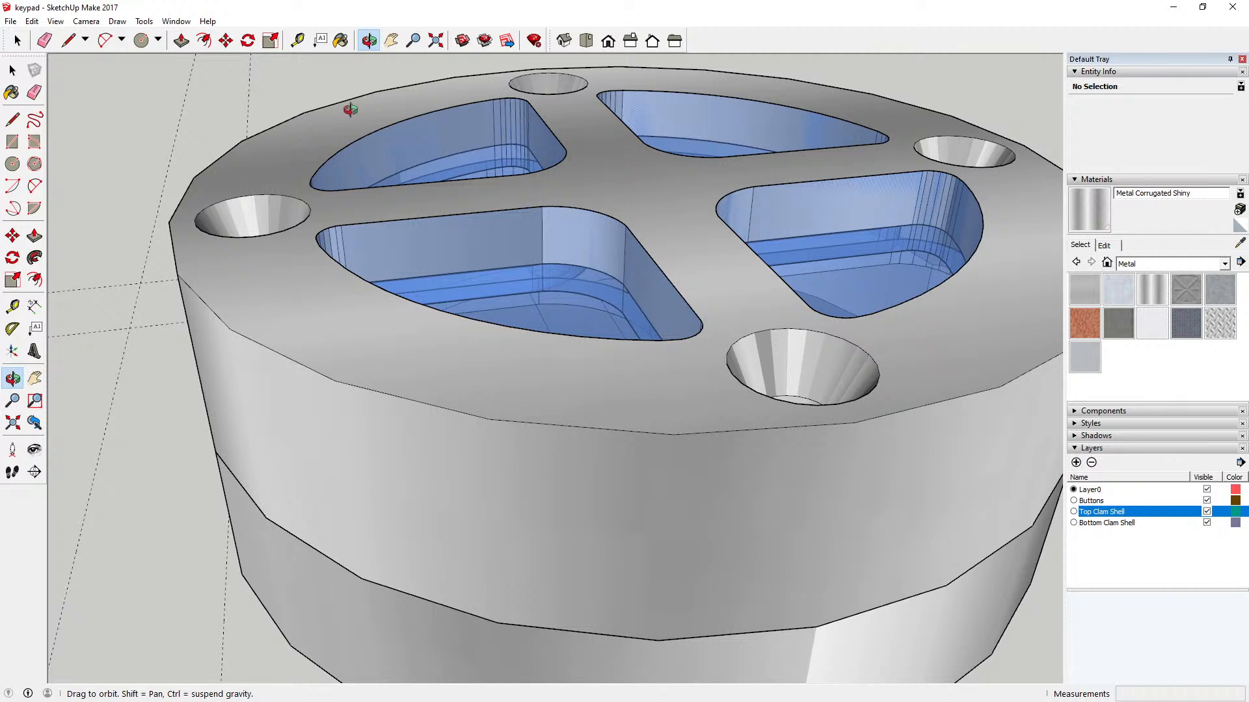
click(436, 41)
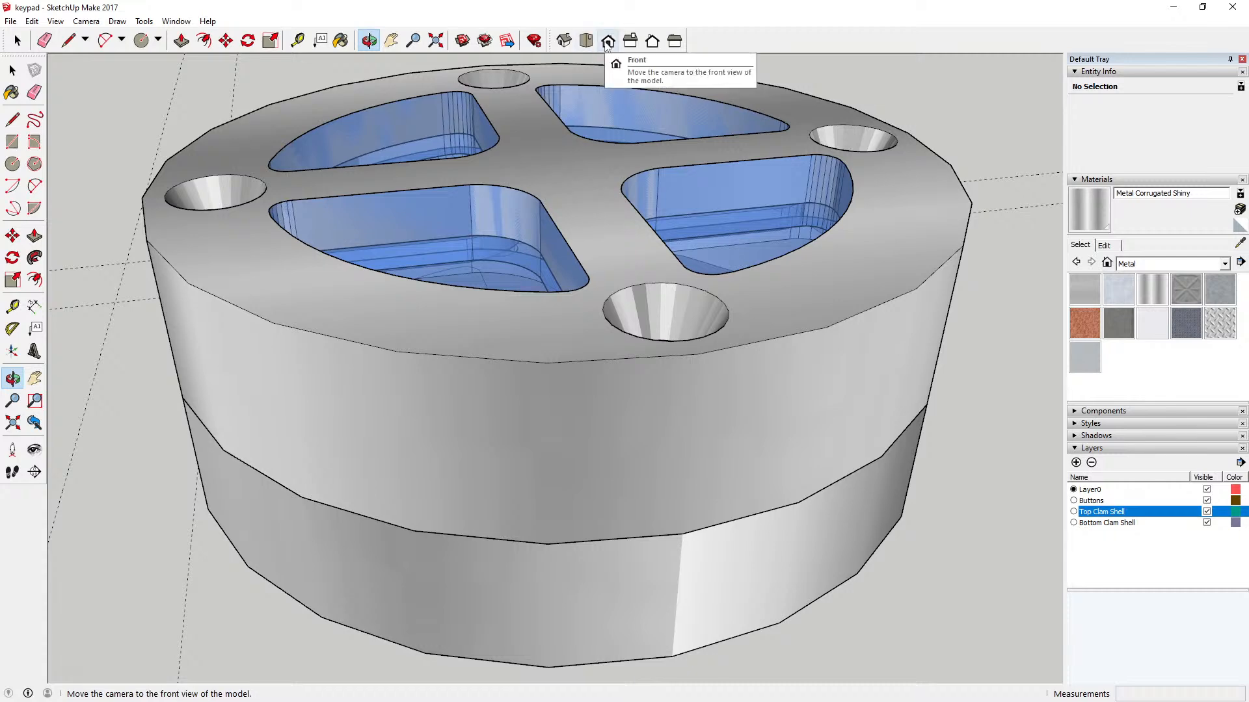
click(586, 41)
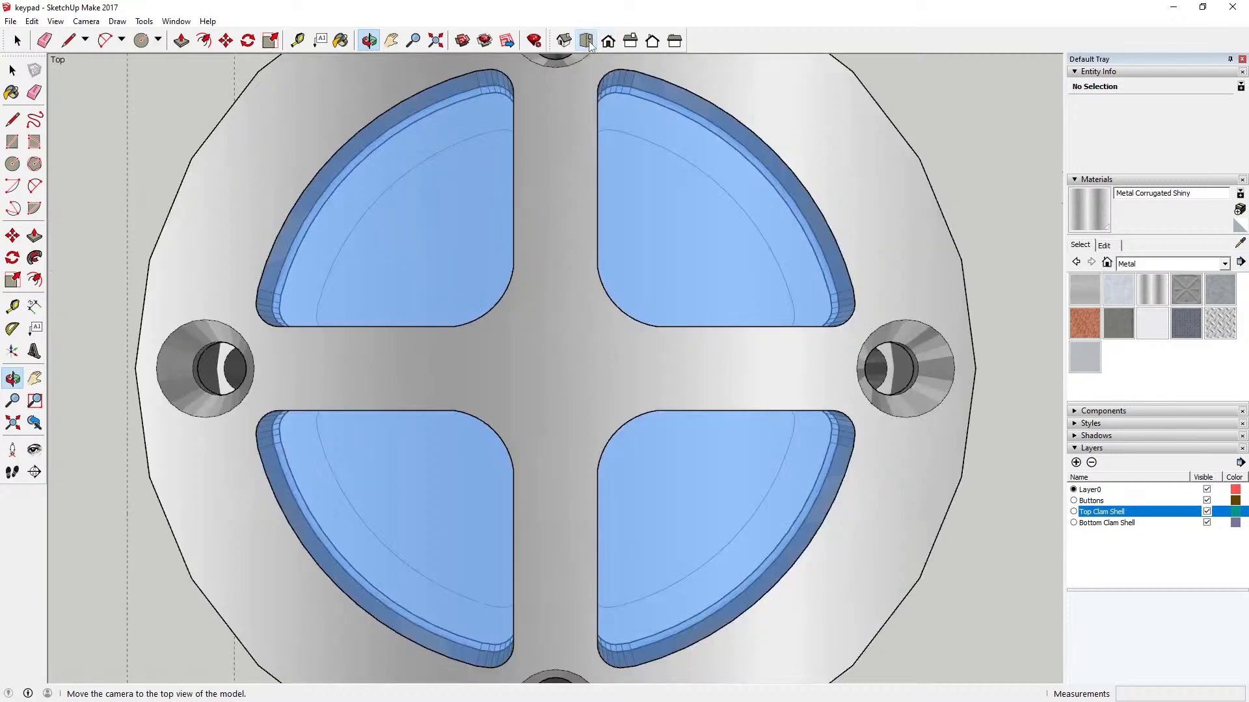
click(436, 41)
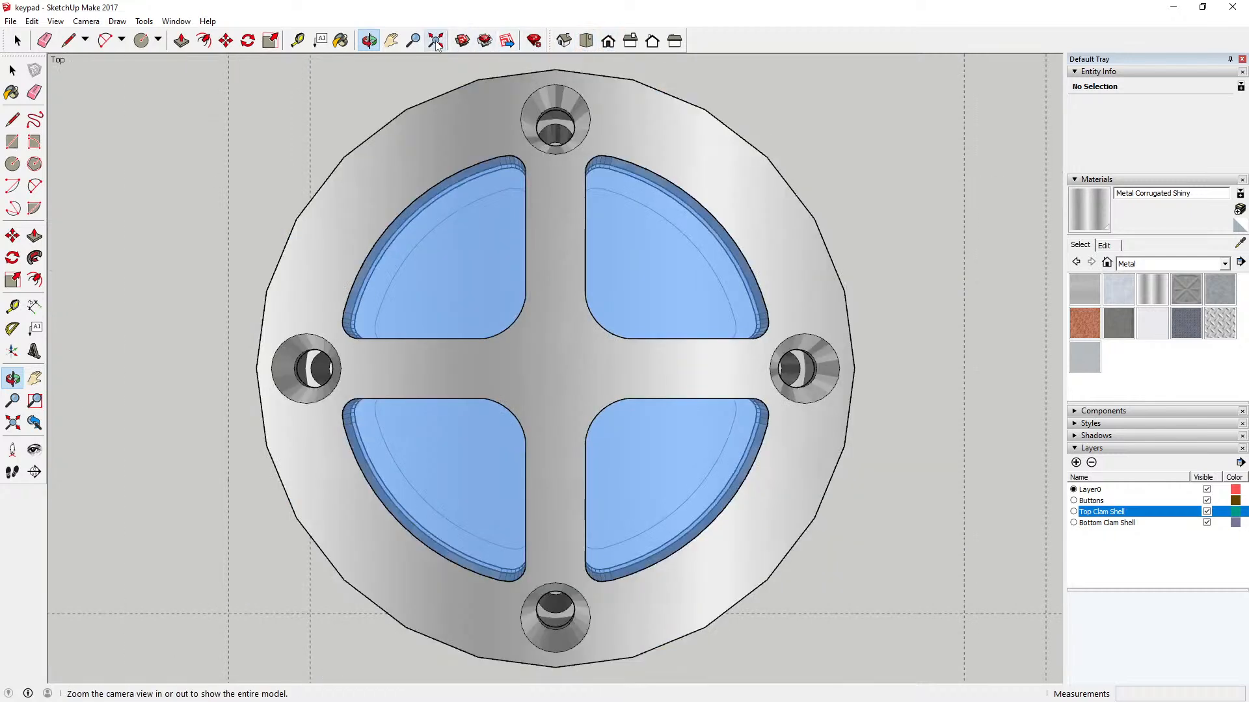
click(566, 42)
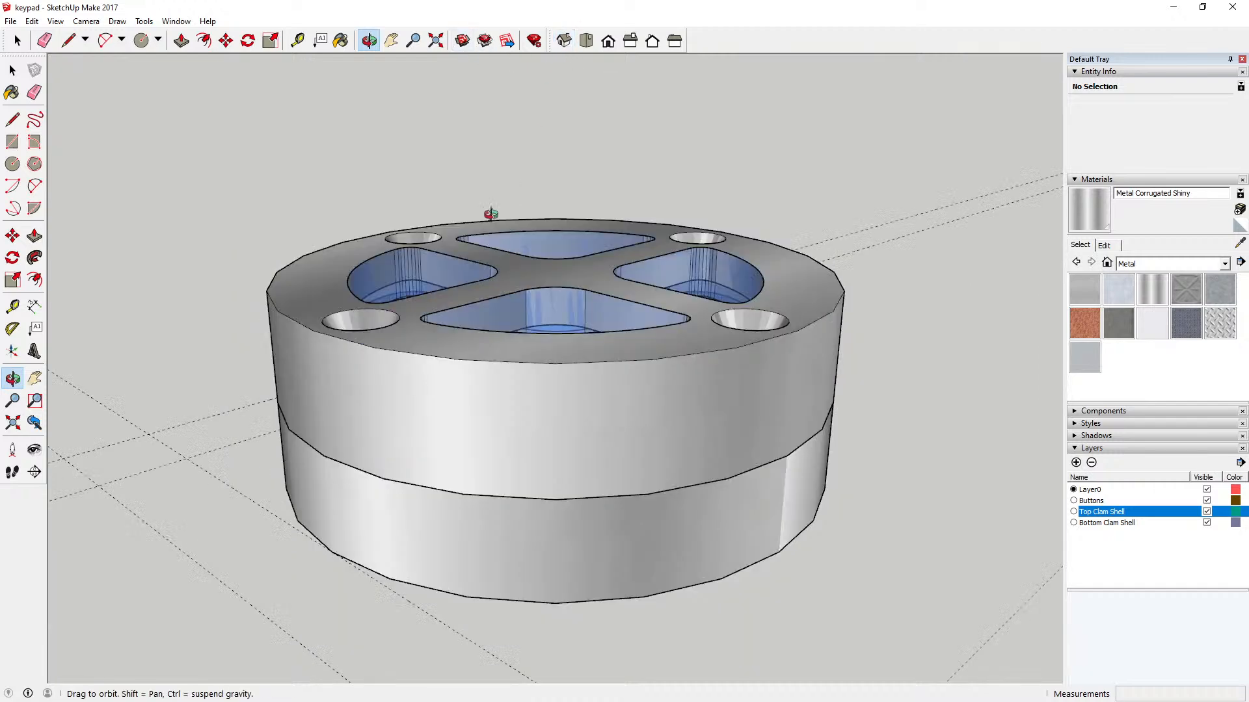
drag(485, 215, 666, 442)
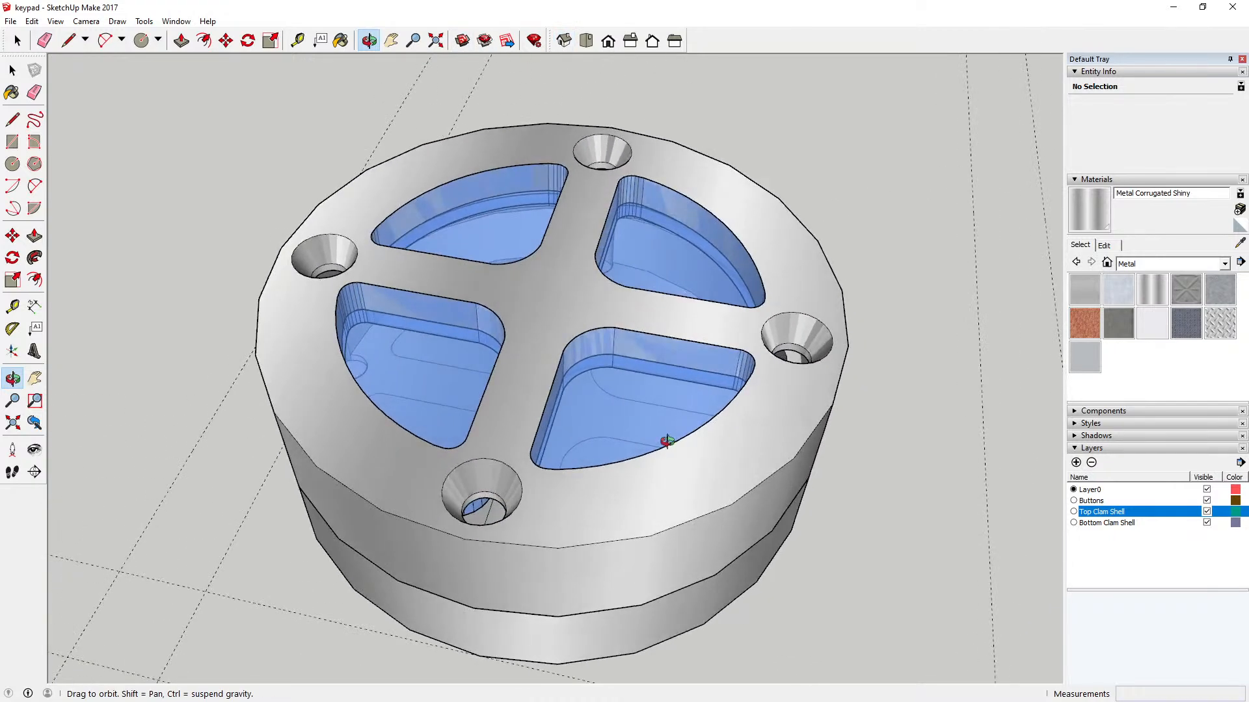
scroll(571, 390, down, 3)
drag(503, 344, 613, 335)
Step: Delete the remaining construction guides around the keypad and fit the whole assembly in view
click(12, 69)
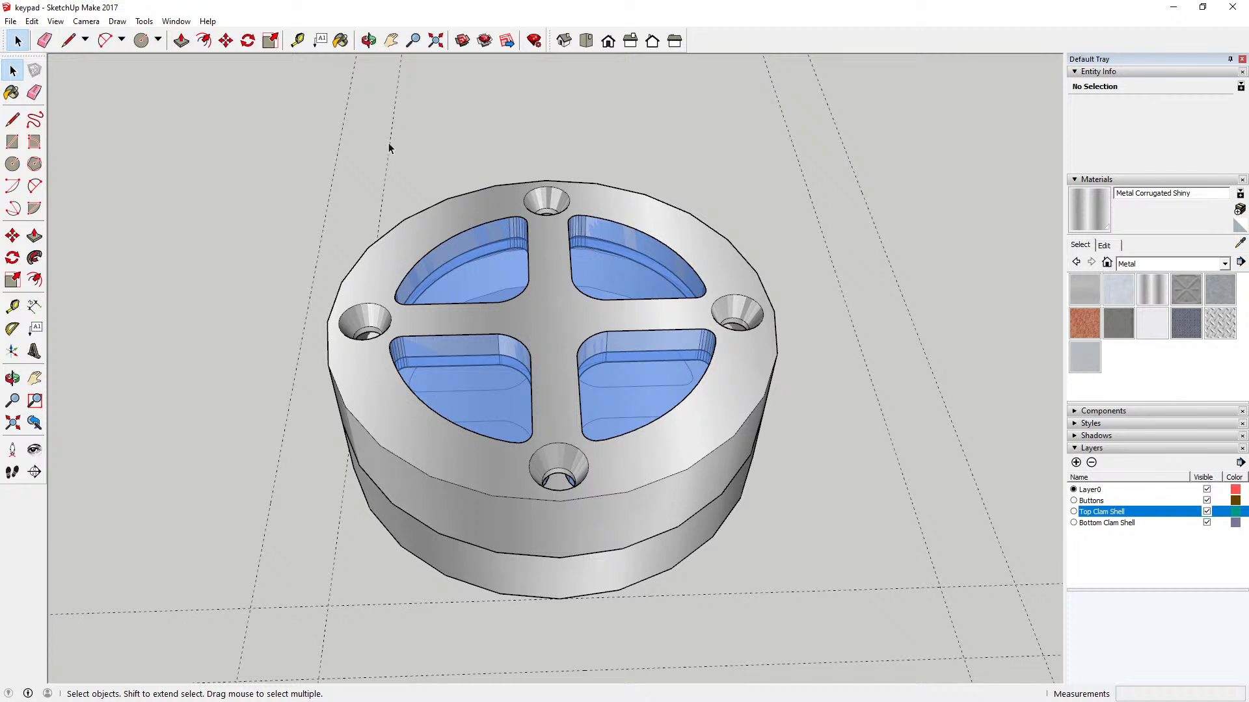
click(390, 142)
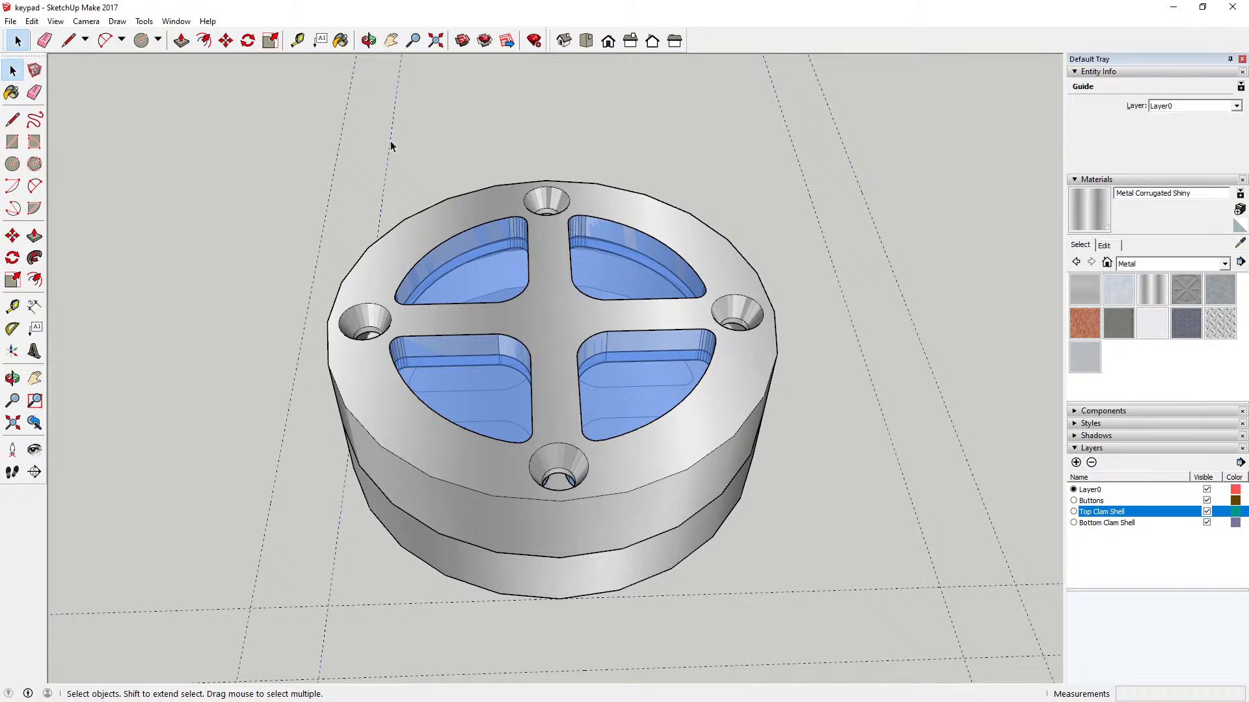
click(341, 155)
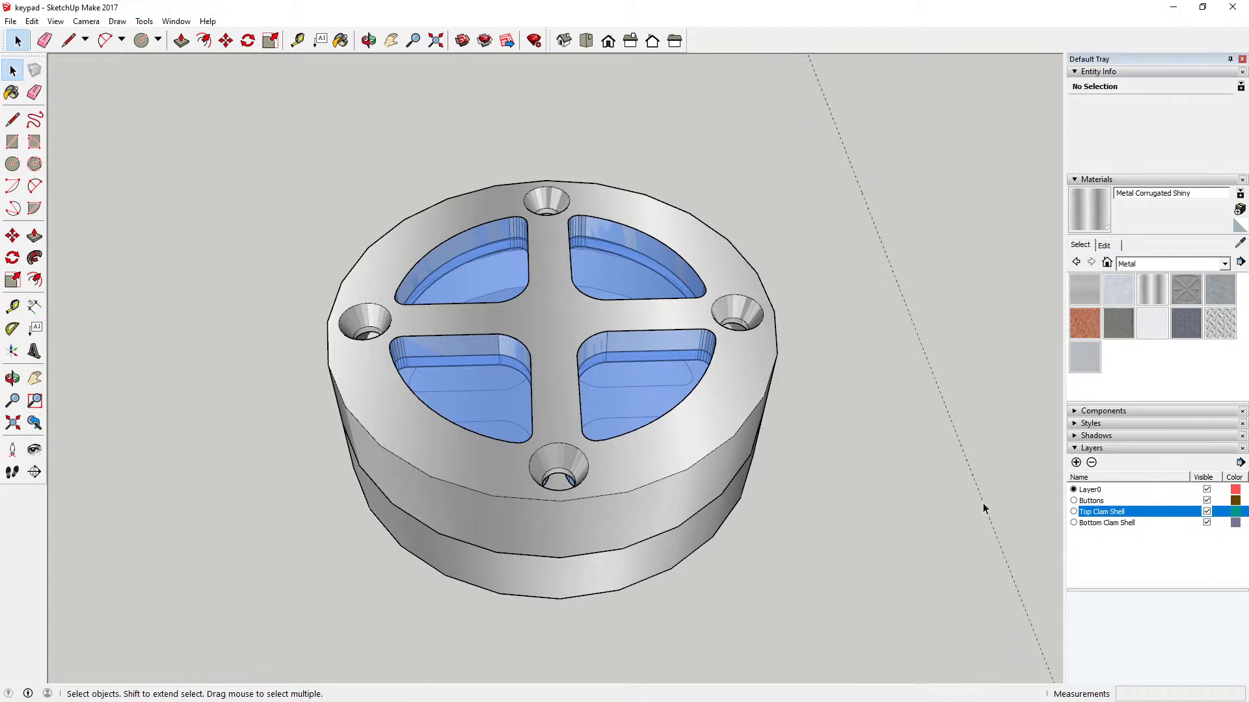
scroll(322, 401, down, 2)
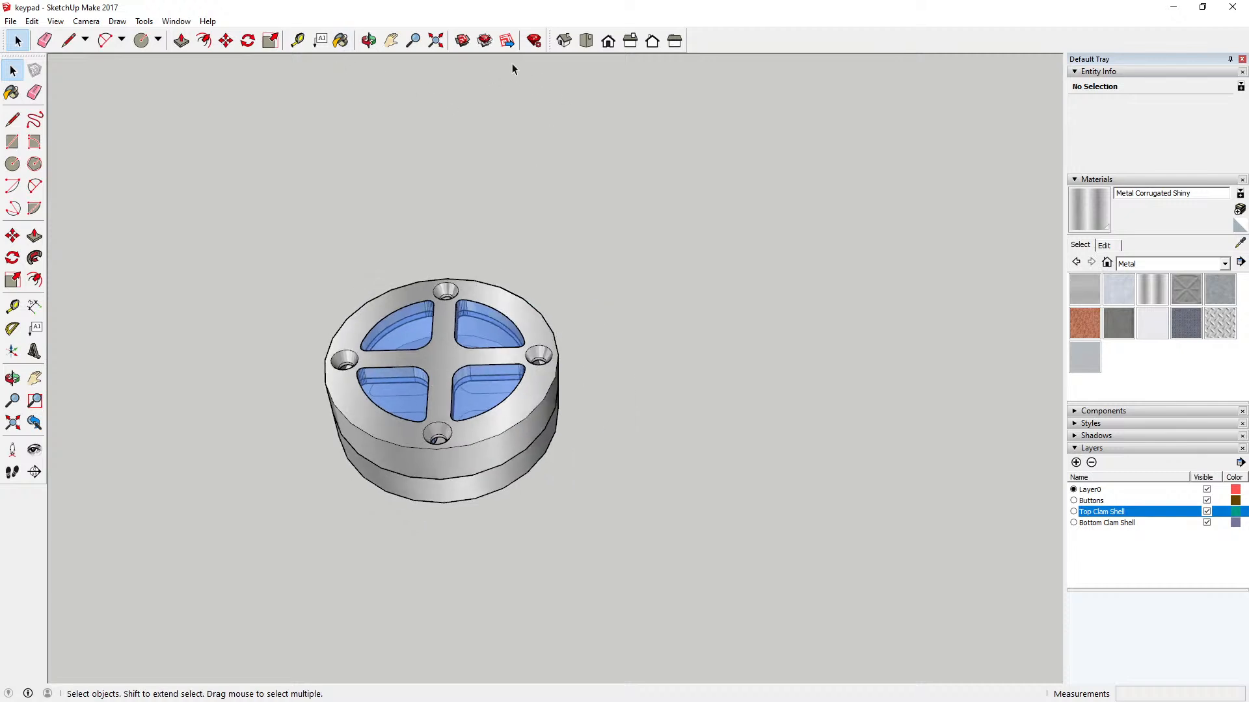
click(436, 41)
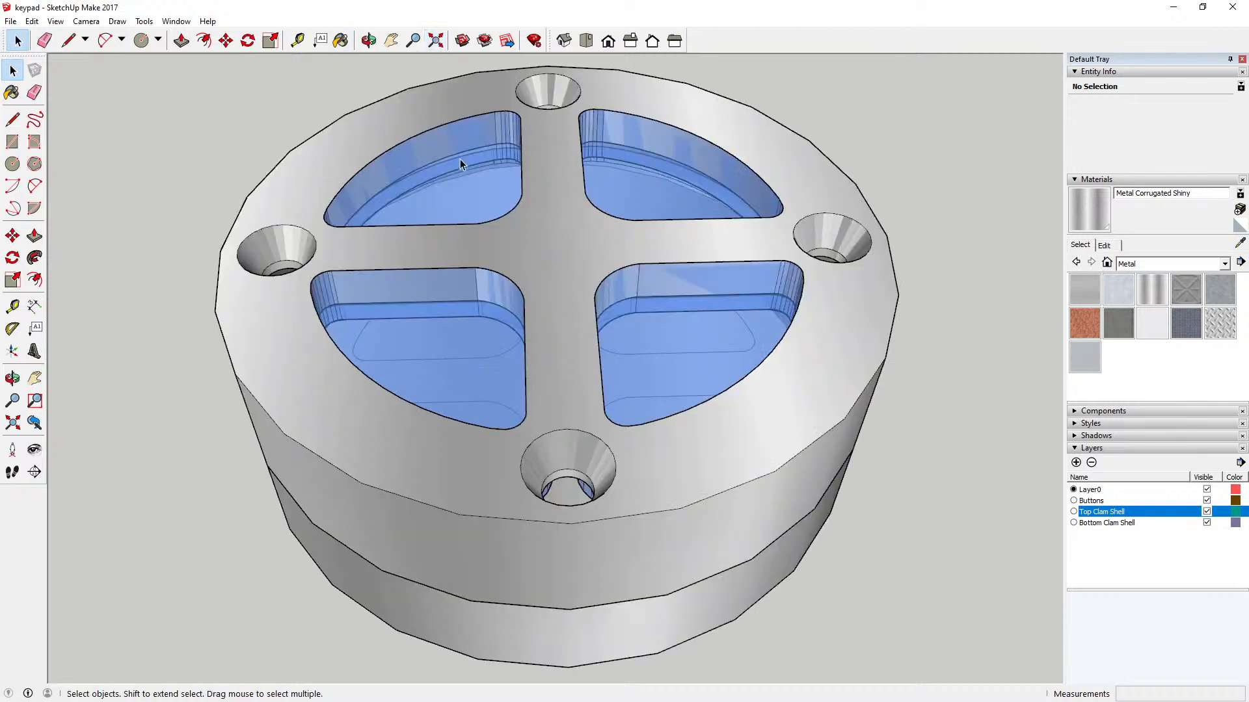
Step: Inspect the closed assembly, then hide the Top Clam Shell and Buttons layers to examine the bottom shell's interior
click(368, 40)
mouse_move(592, 209)
mouse_down()
mouse_move(499, 268)
mouse_move(496, 217)
mouse_move(543, 284)
mouse_move(542, 309)
mouse_move(558, 243)
mouse_move(577, 228)
mouse_up()
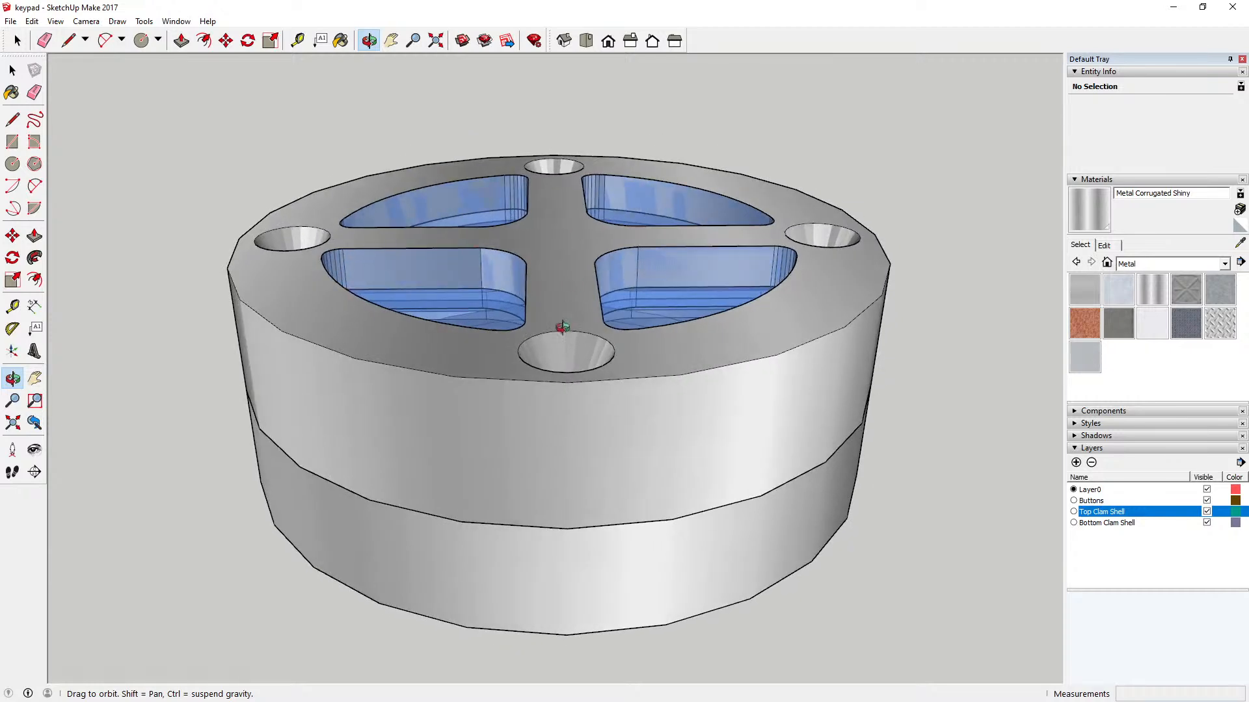
drag(562, 327, 541, 357)
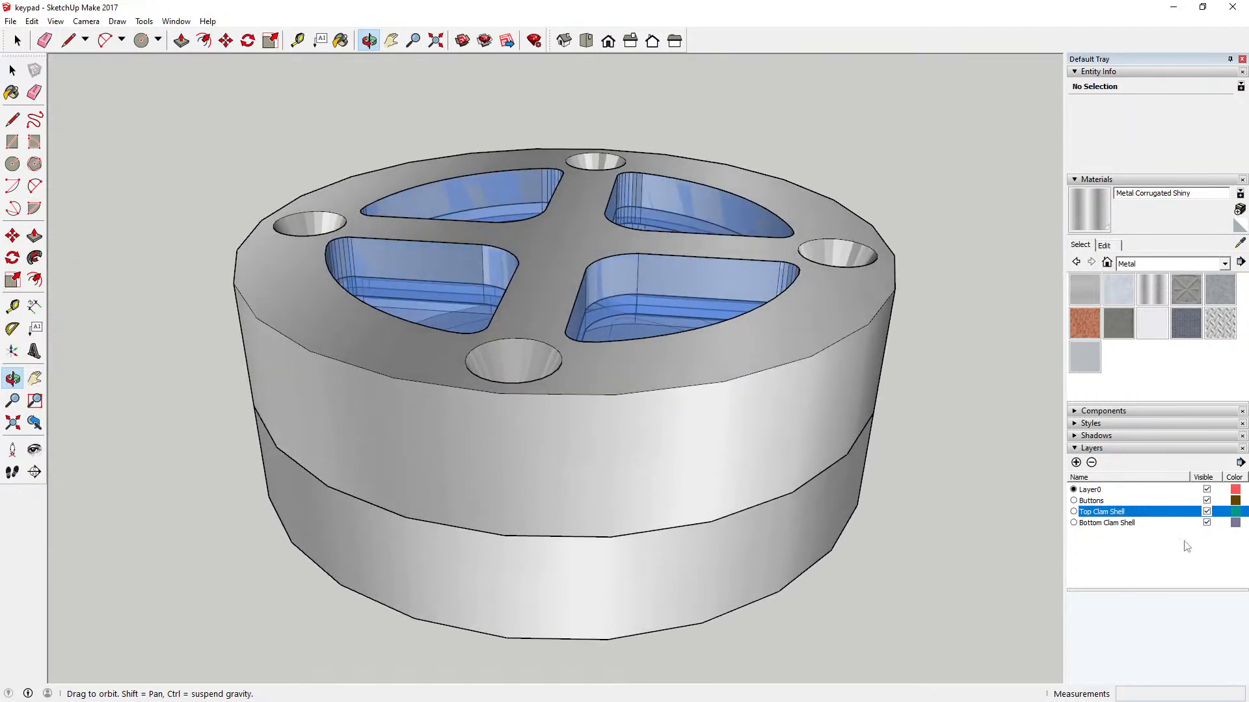
click(1207, 511)
drag(811, 428, 809, 460)
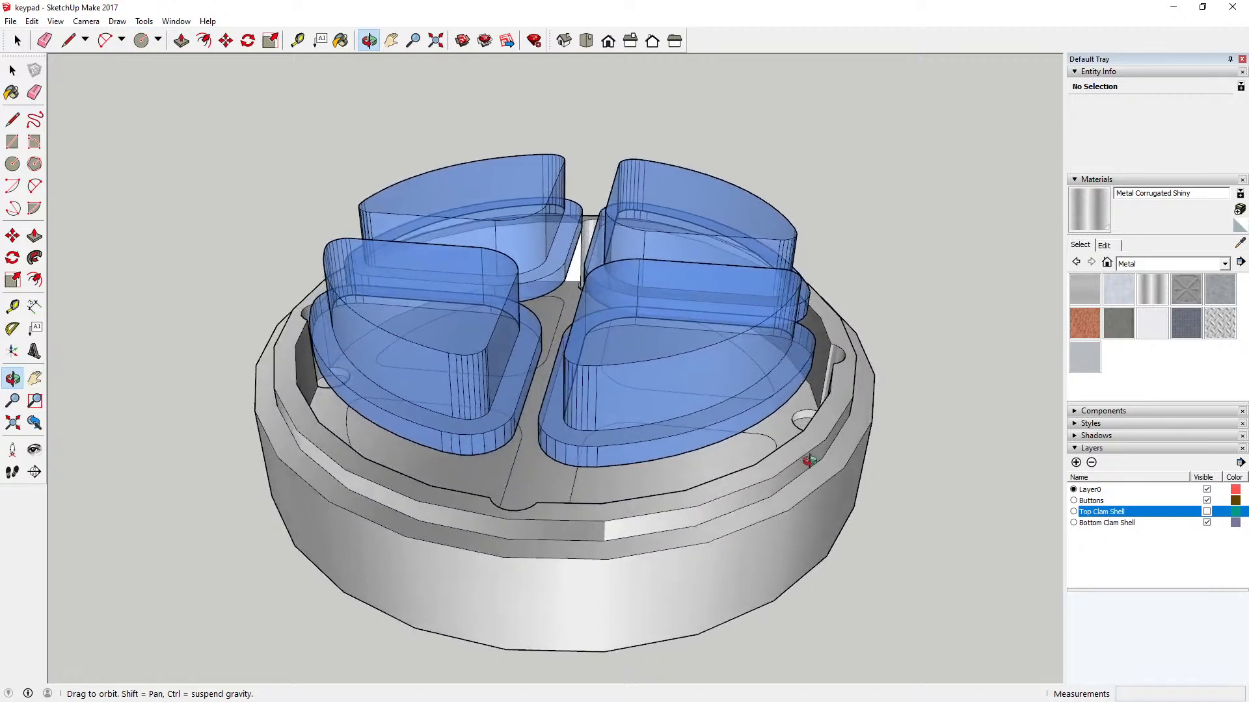
click(1206, 501)
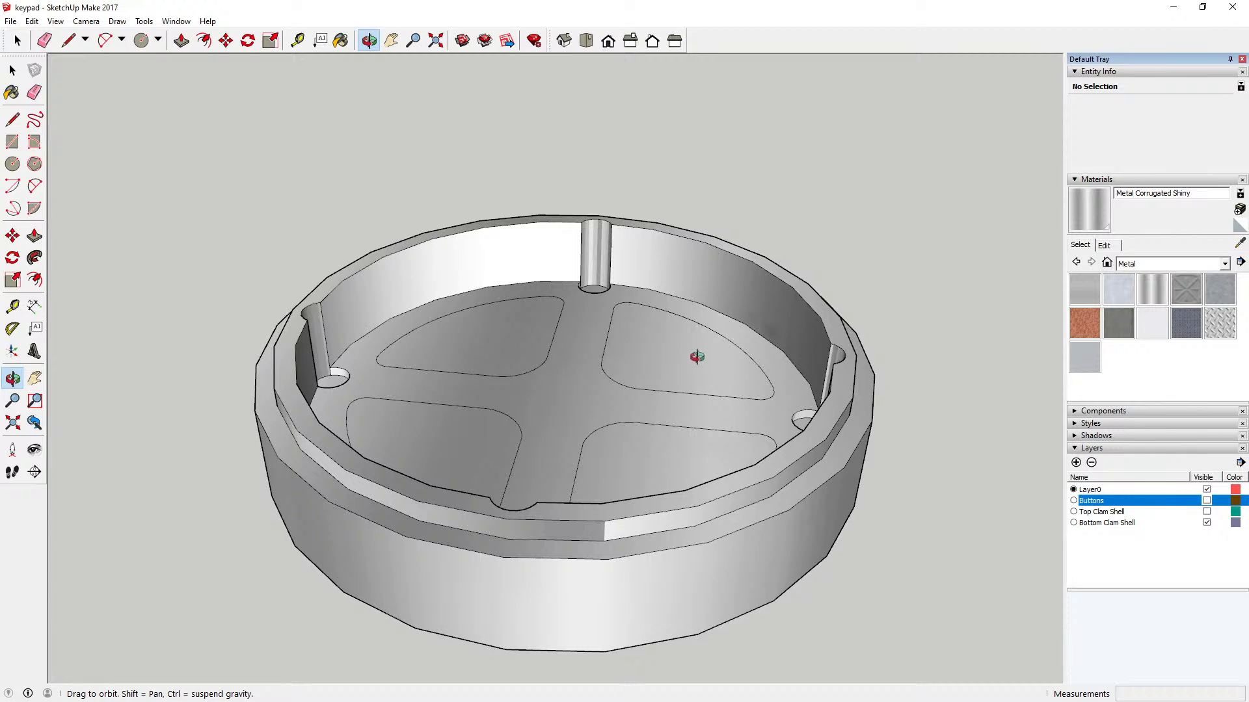
drag(697, 357, 644, 361)
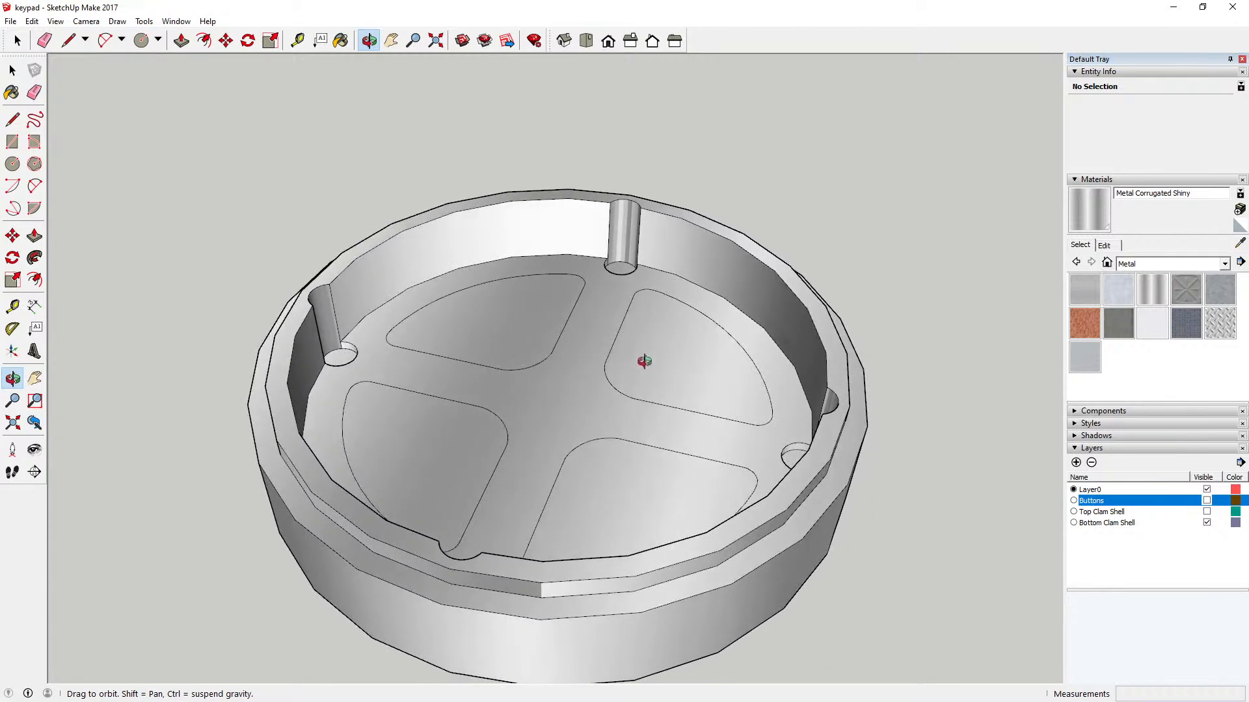
Step: Show the Top Clam Shell and Buttons layers, hide the Bottom Clam Shell layer, and examine the buttons from underneath
click(1207, 512)
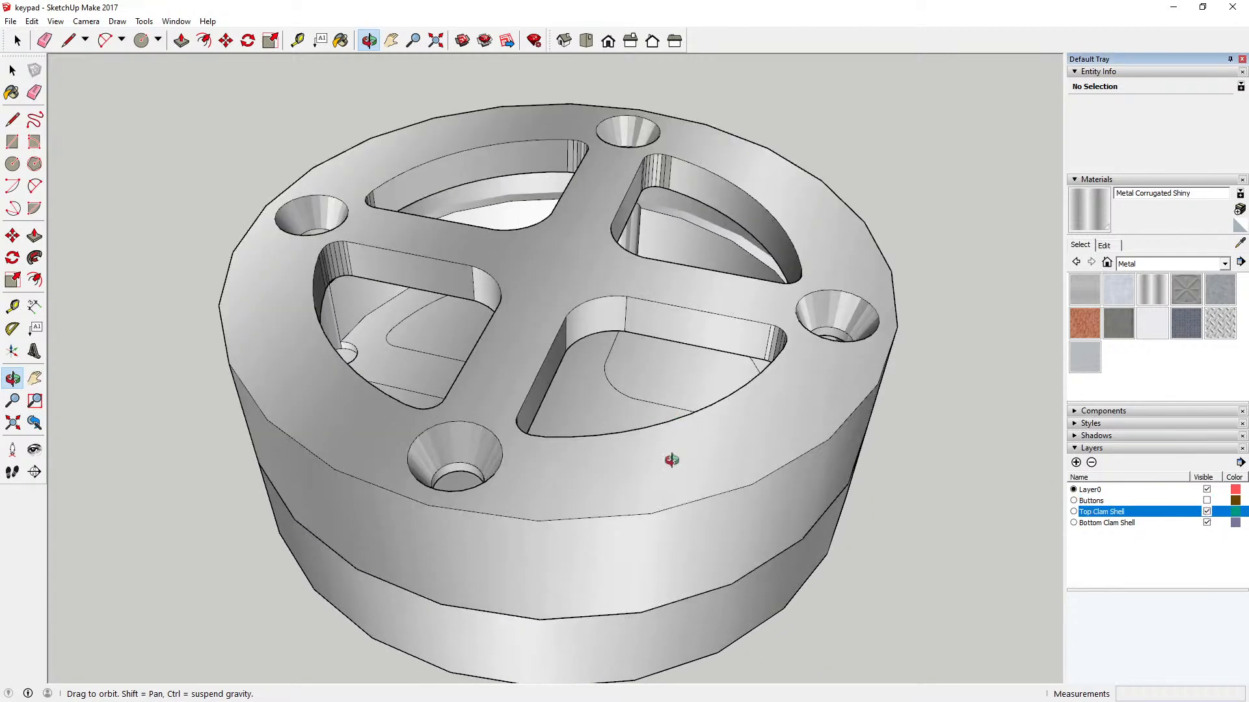
drag(671, 460, 734, 406)
click(1205, 502)
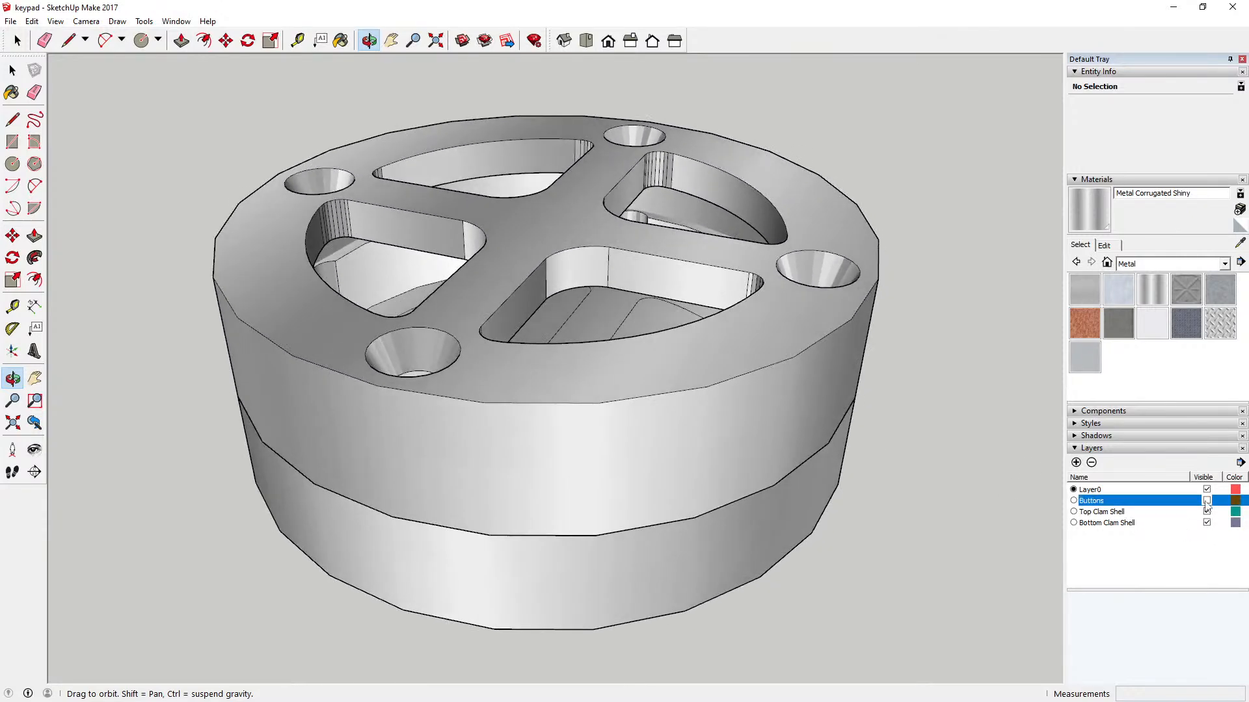
click(1207, 501)
click(1207, 523)
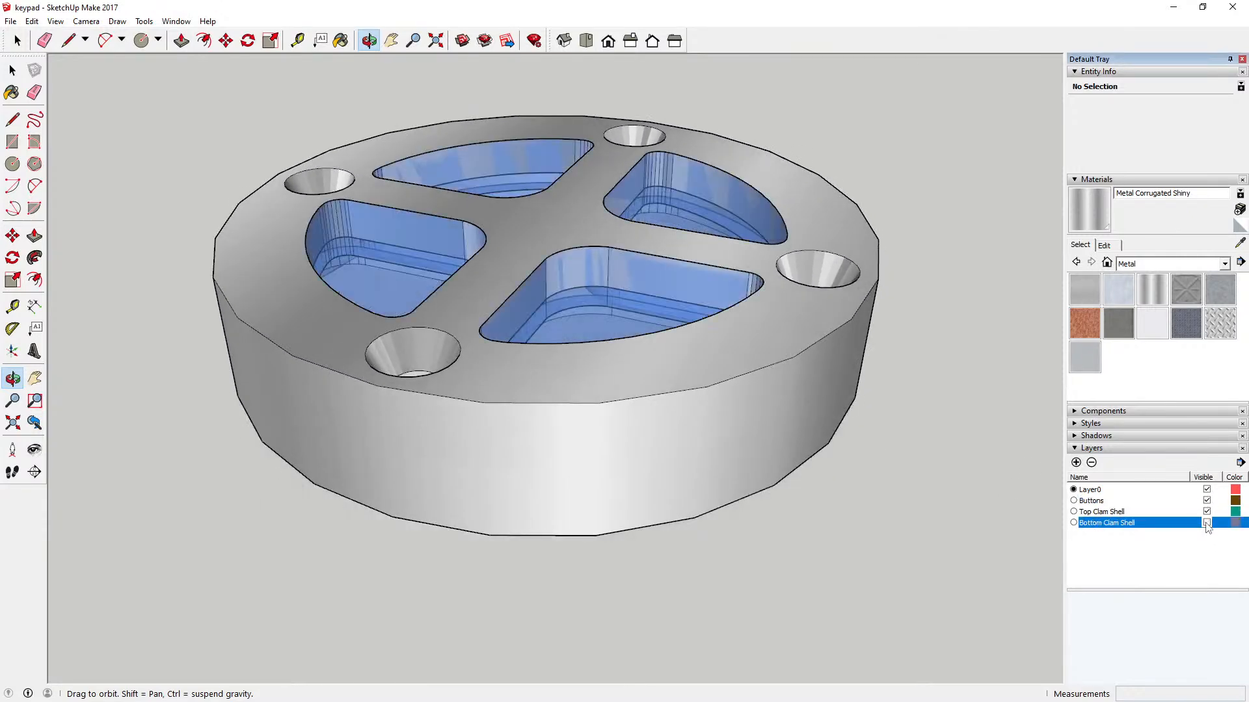
drag(627, 453, 637, 260)
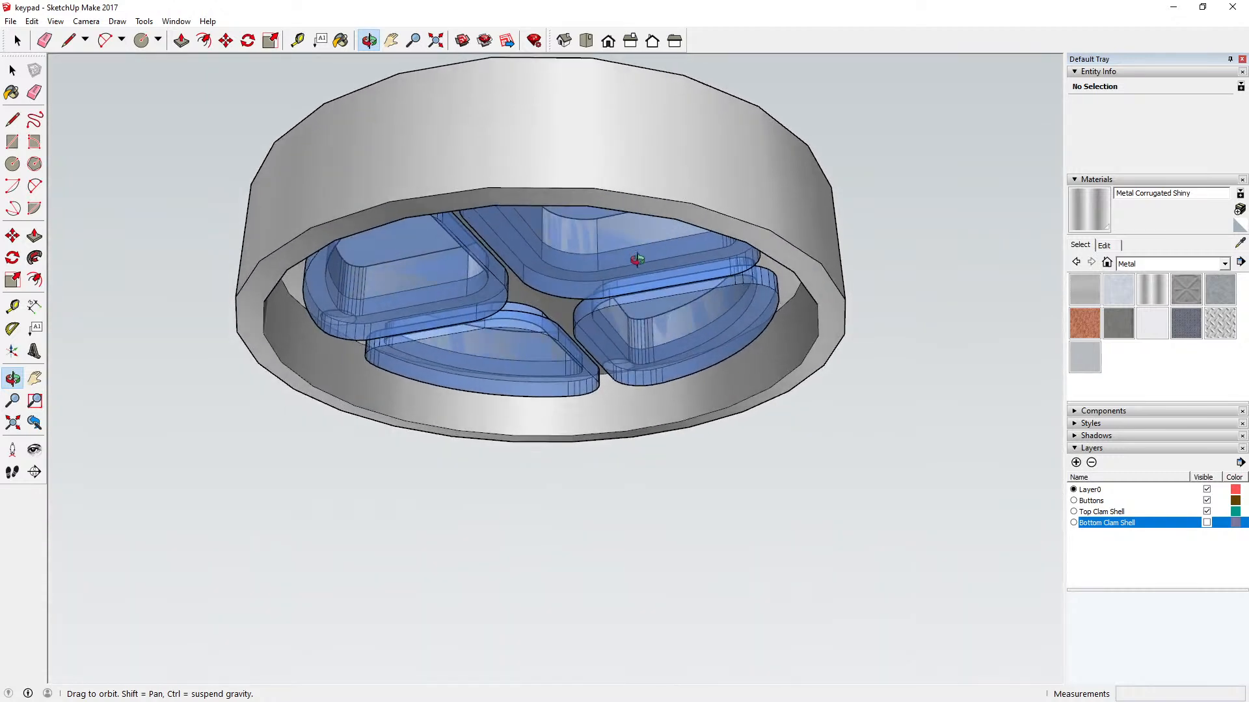
Step: Hide the Top Clam Shell layer, show the Bottom Clam Shell layer, and examine the gap beneath the buttons from the side
click(1207, 511)
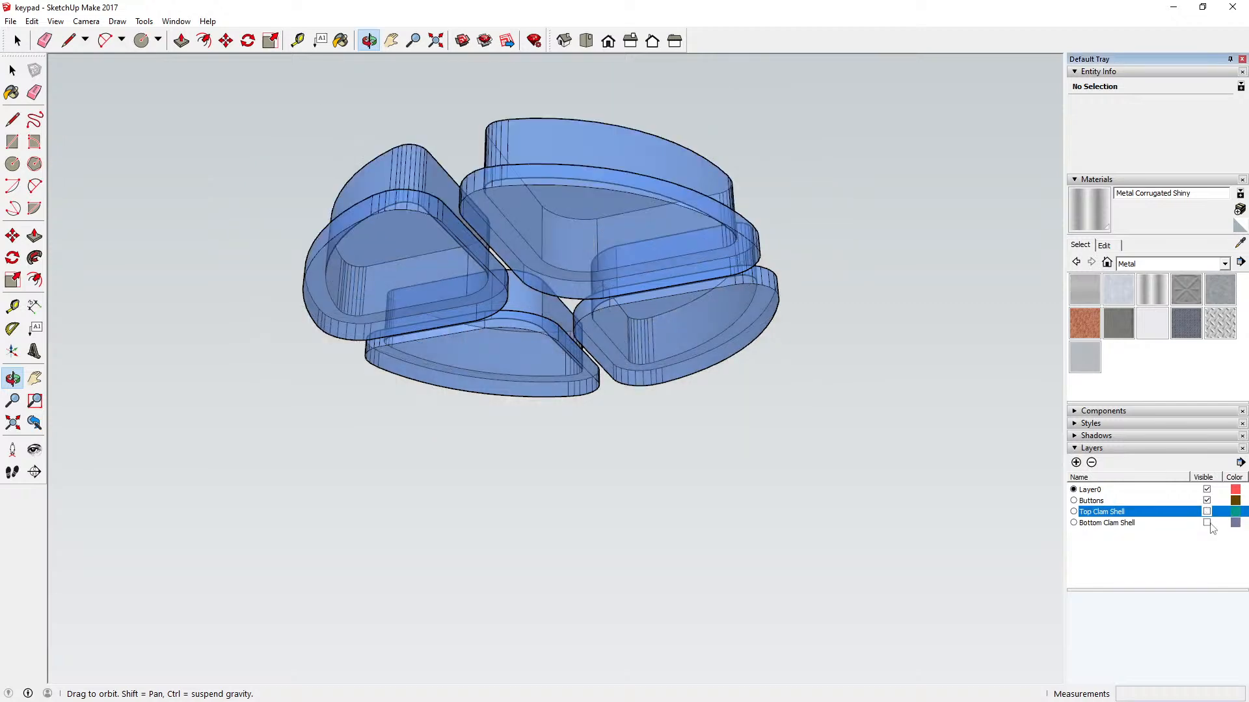
click(1207, 523)
drag(718, 330, 716, 288)
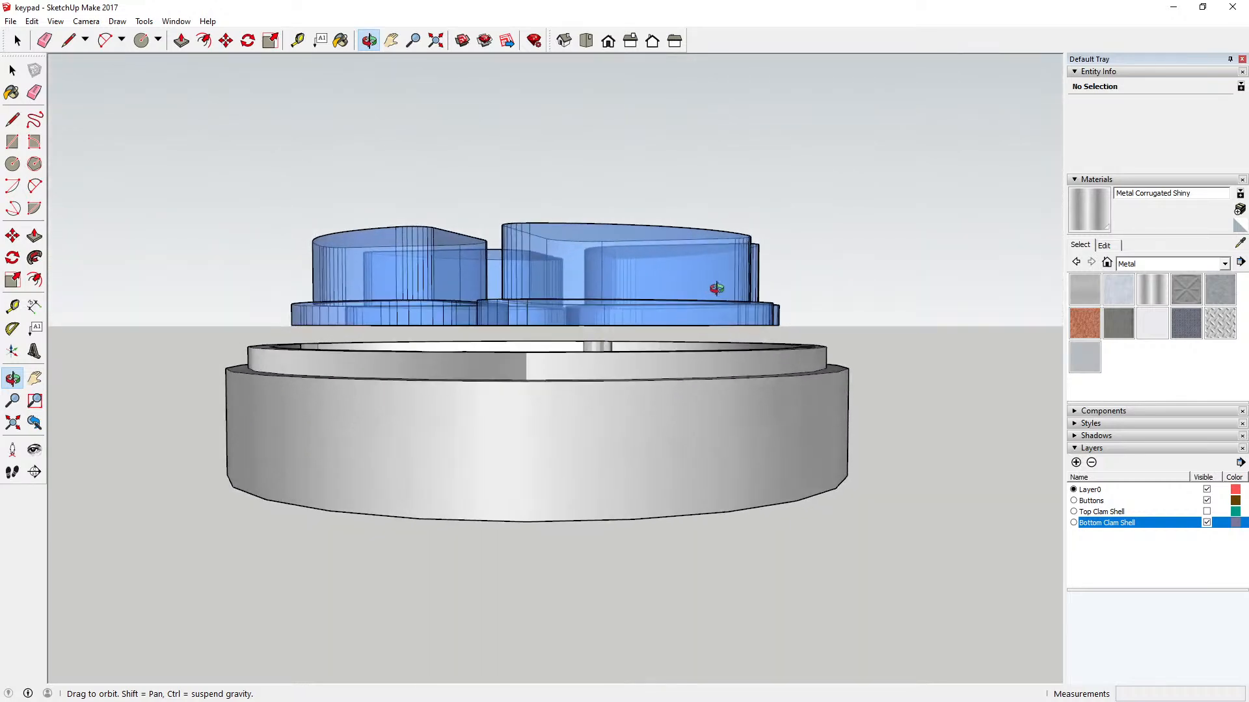
drag(676, 326, 627, 415)
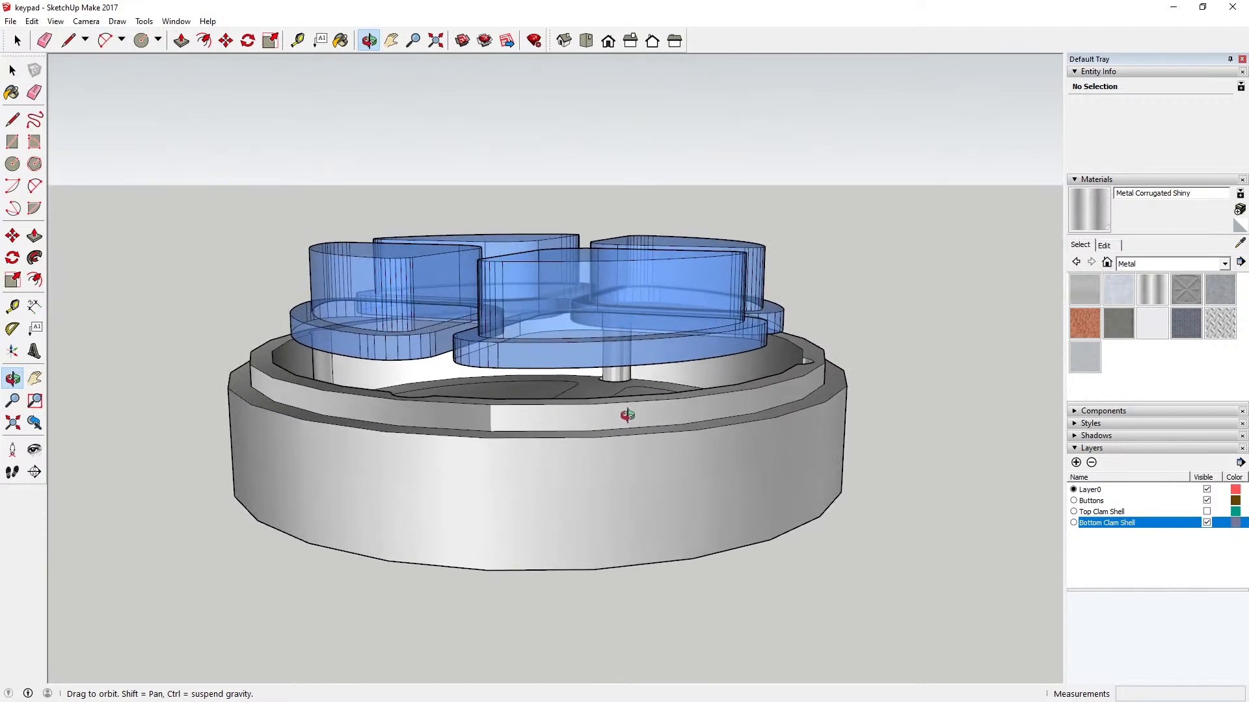
click(297, 40)
click(487, 569)
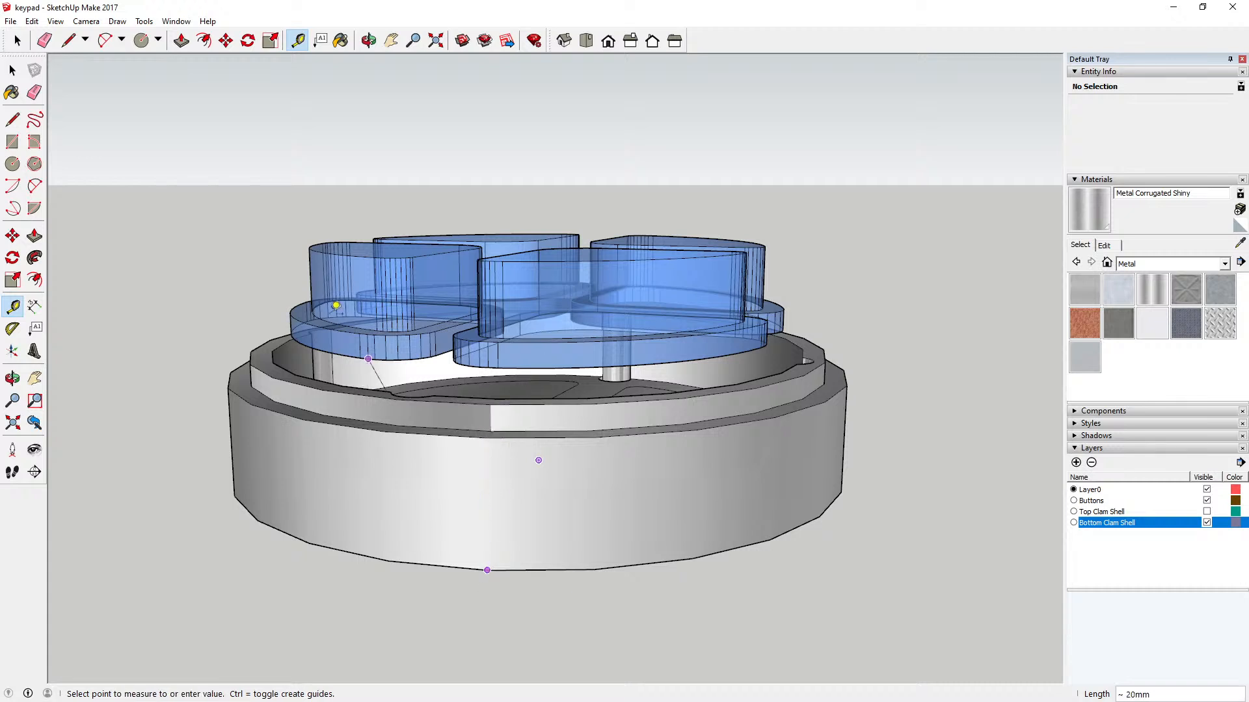
click(12, 70)
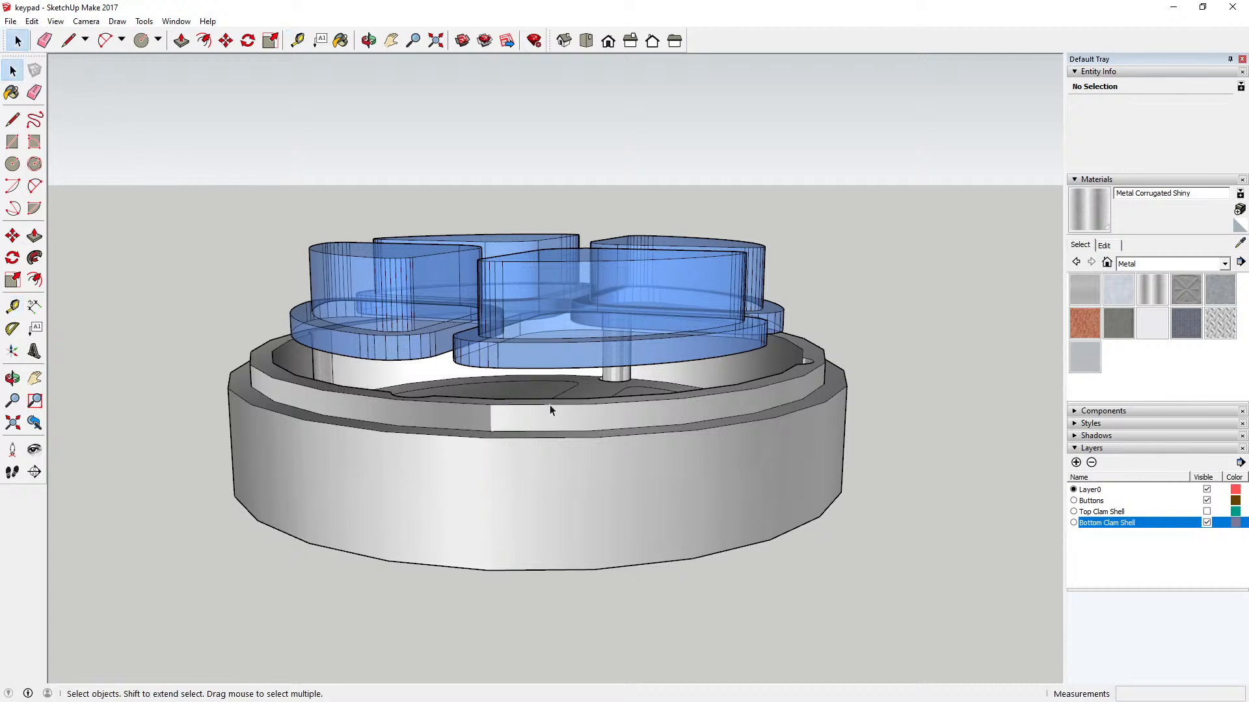
mouse_move(549, 410)
middle_down()
mouse_move(536, 404)
mouse_move(548, 430)
middle_up()
click(548, 431)
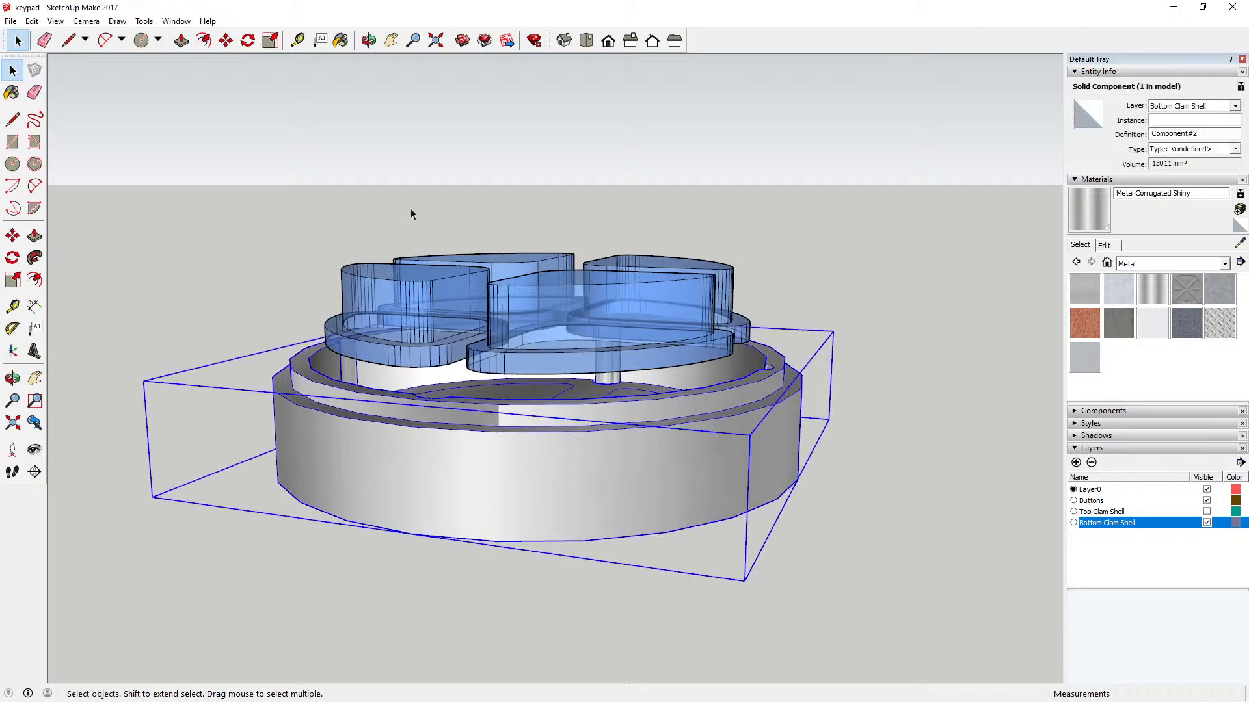
click(358, 172)
Step: Measure the vertical clearance from a button flange's lower edge down to the bottom shell's floor
click(368, 41)
mouse_move(436, 243)
mouse_down()
mouse_move(433, 202)
mouse_move(432, 225)
mouse_up()
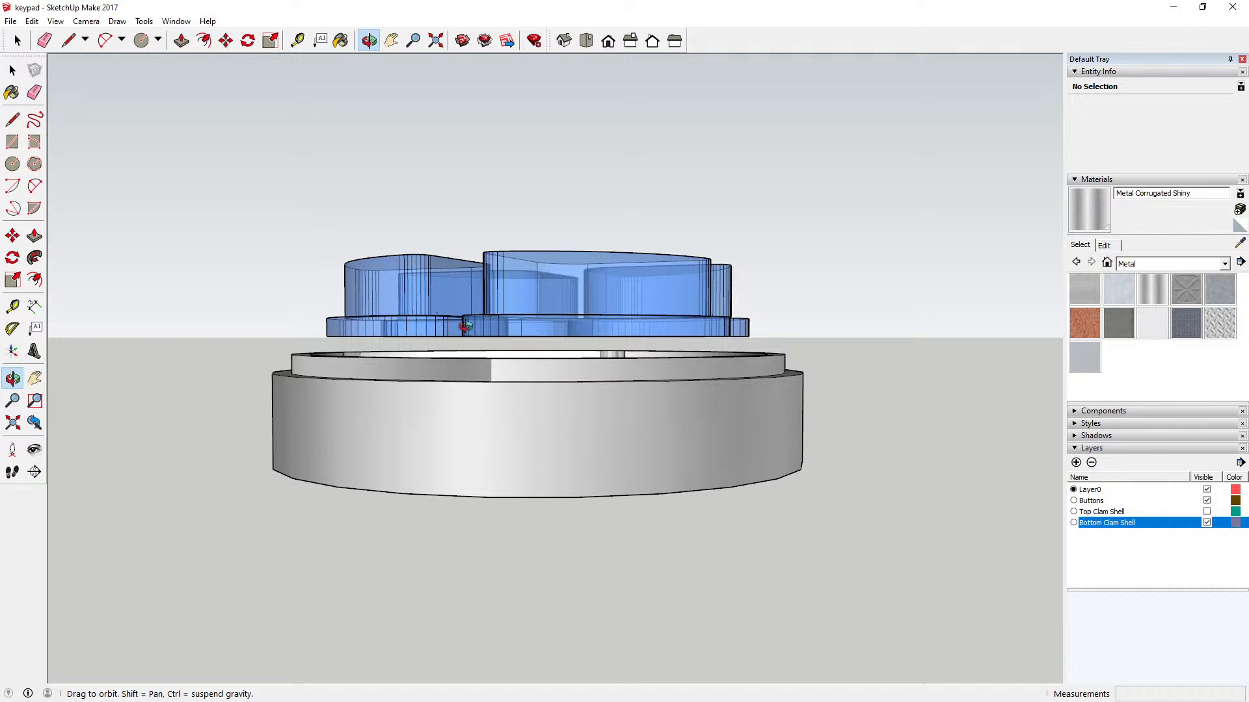
drag(453, 353, 341, 162)
scroll(393, 345, up, 5)
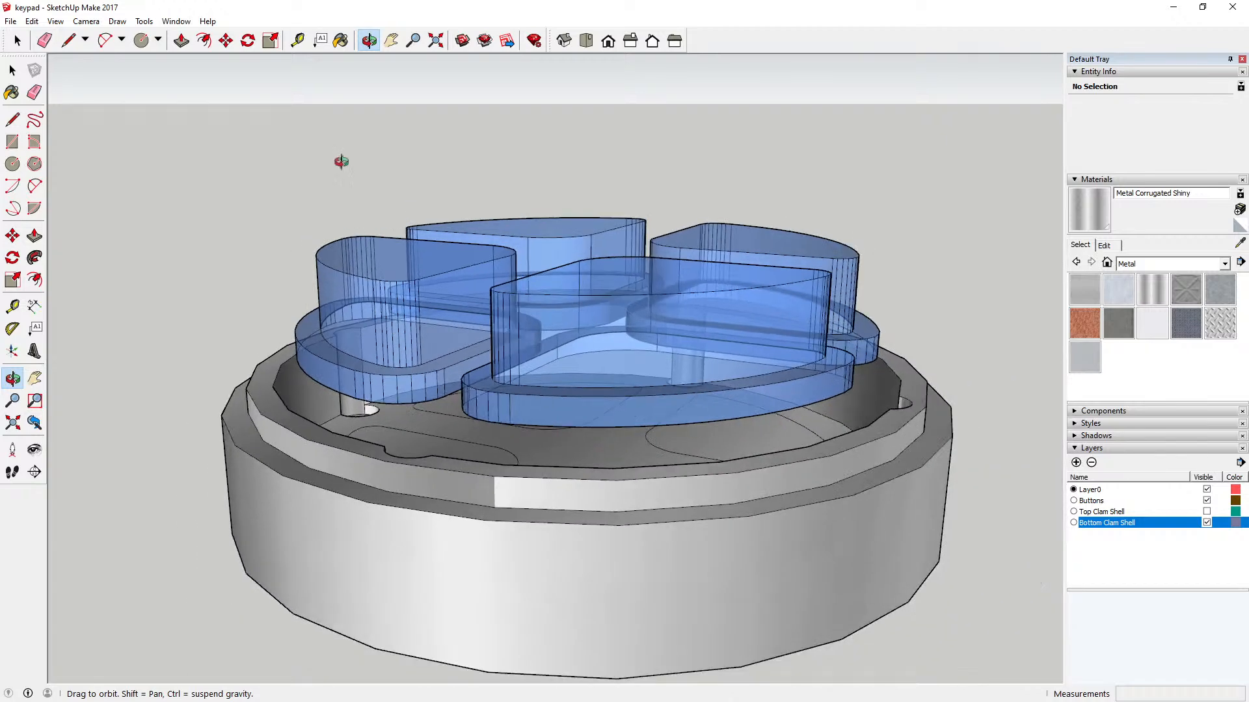
click(297, 41)
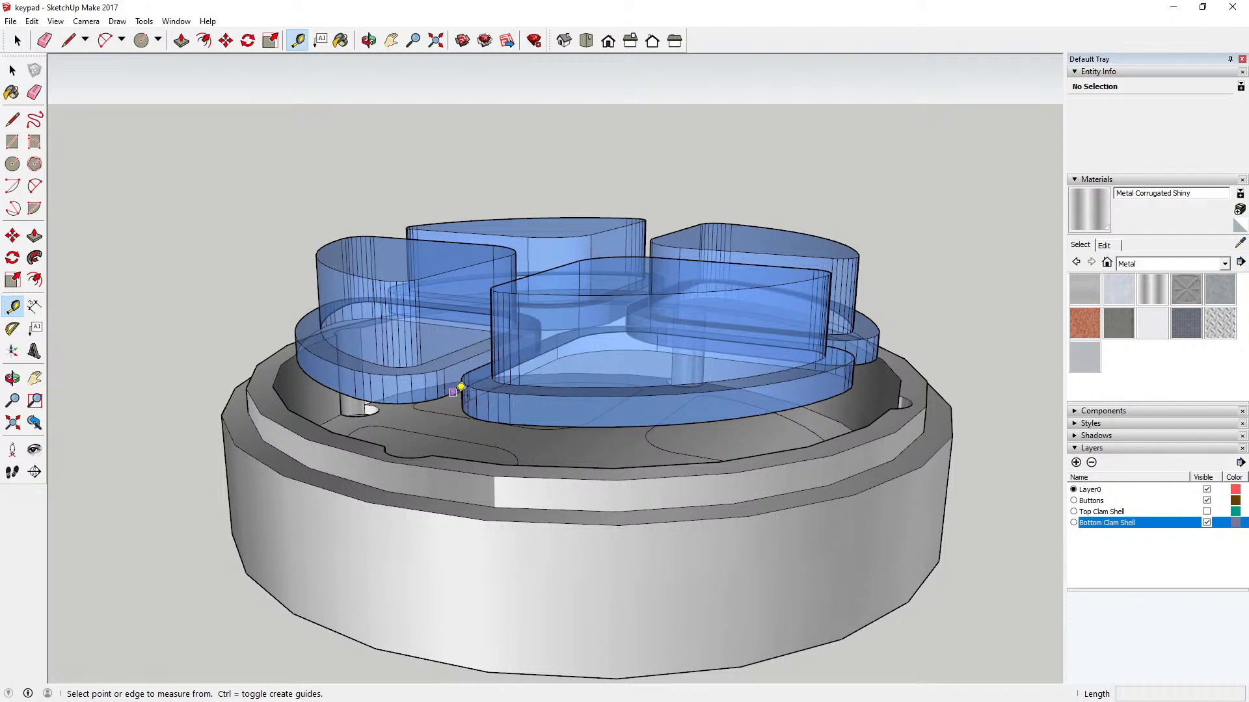
click(455, 392)
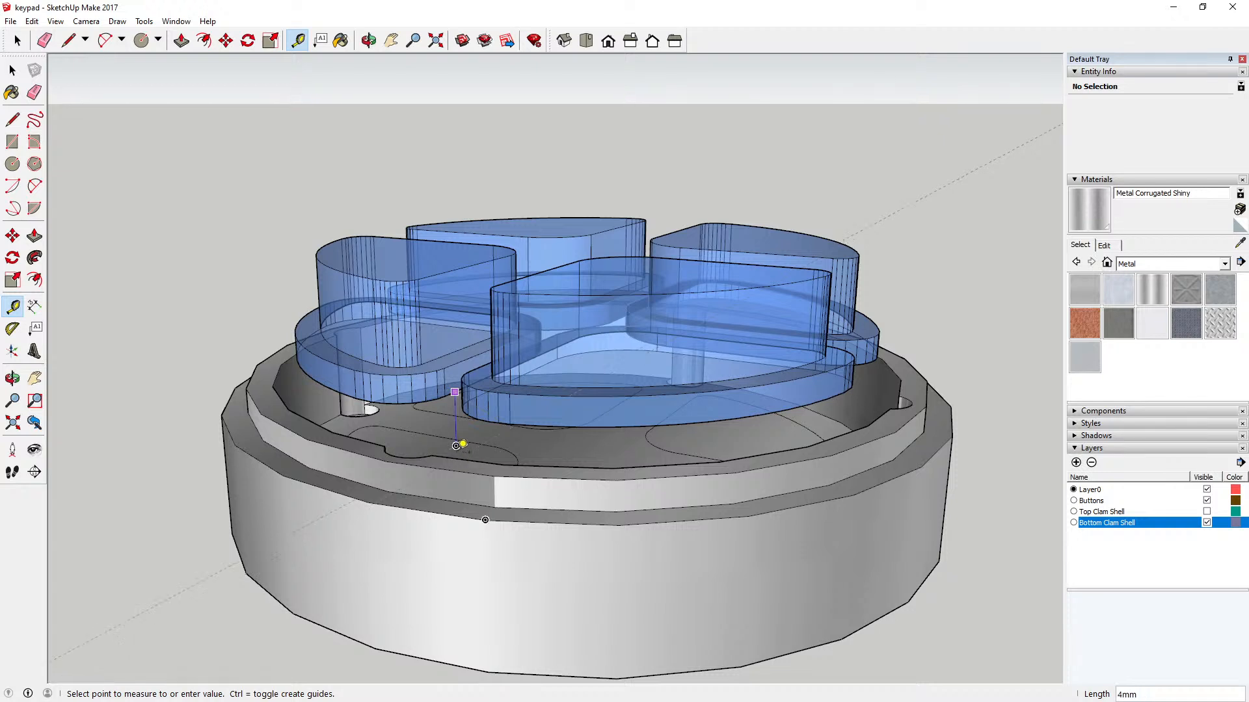
Step: Try to measure the buttons' clearance again from a steeper view, starting at a rear button's inner corner
click(373, 42)
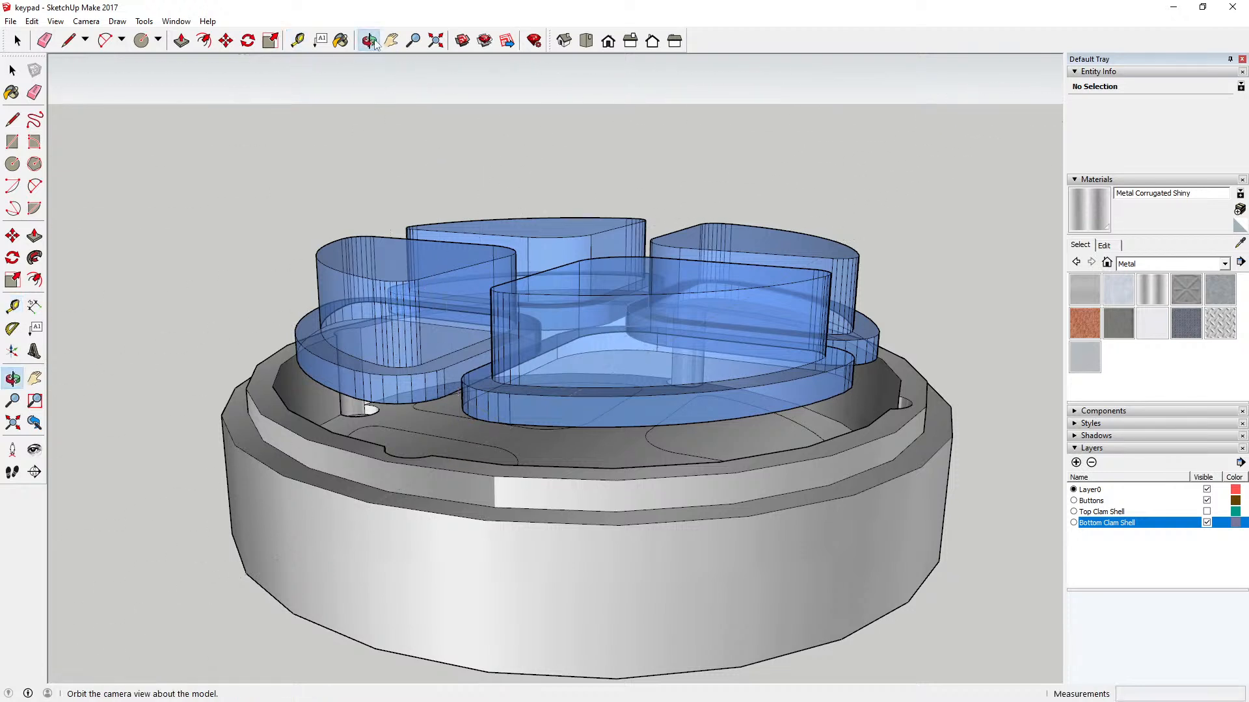
drag(403, 273, 427, 306)
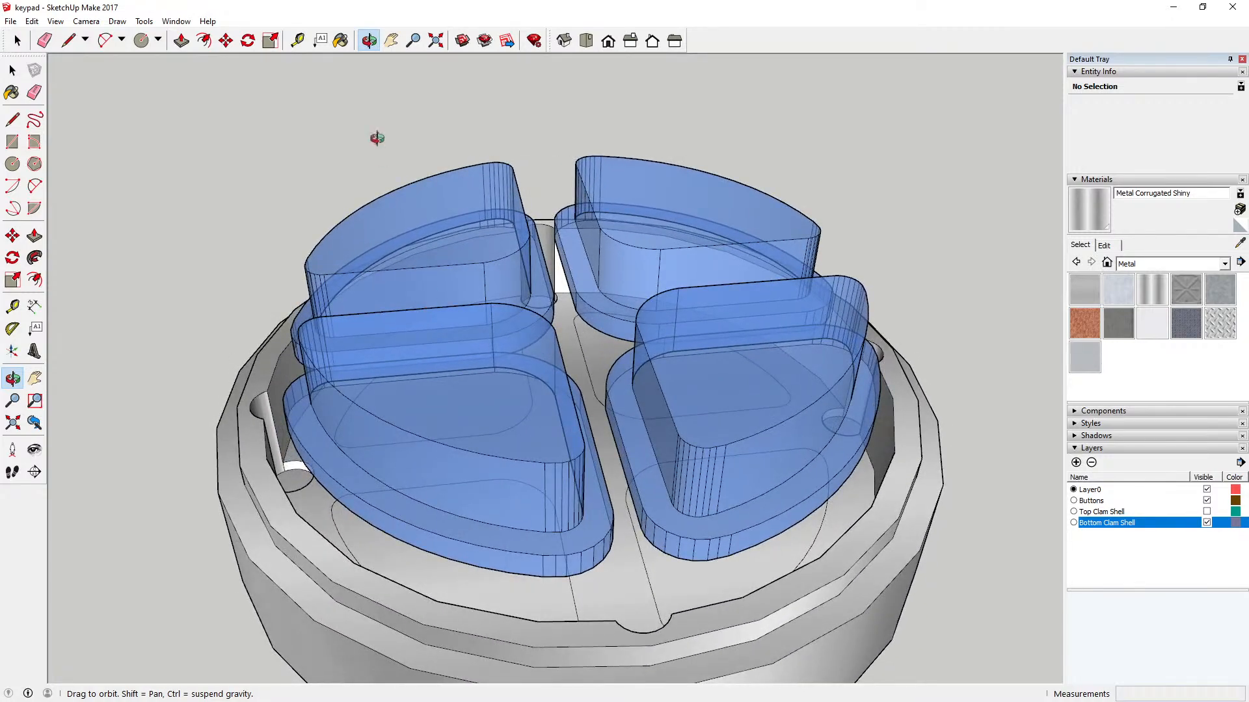
click(299, 41)
click(350, 370)
click(589, 321)
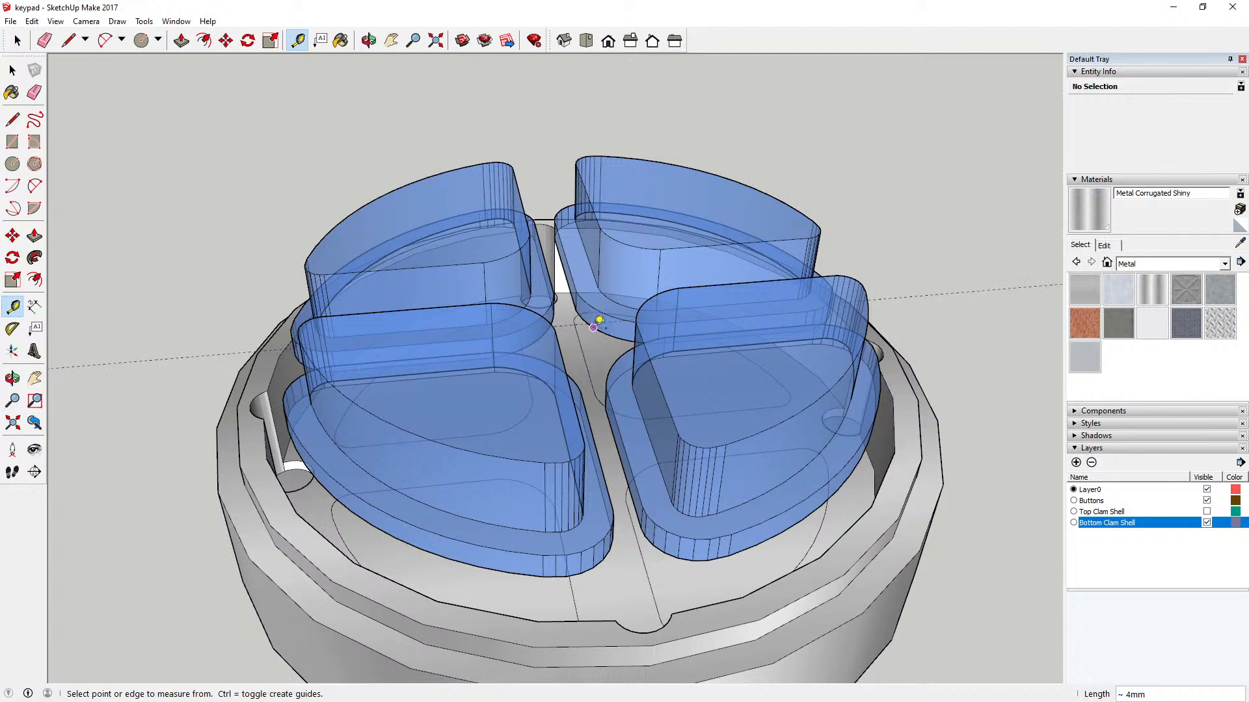
click(596, 324)
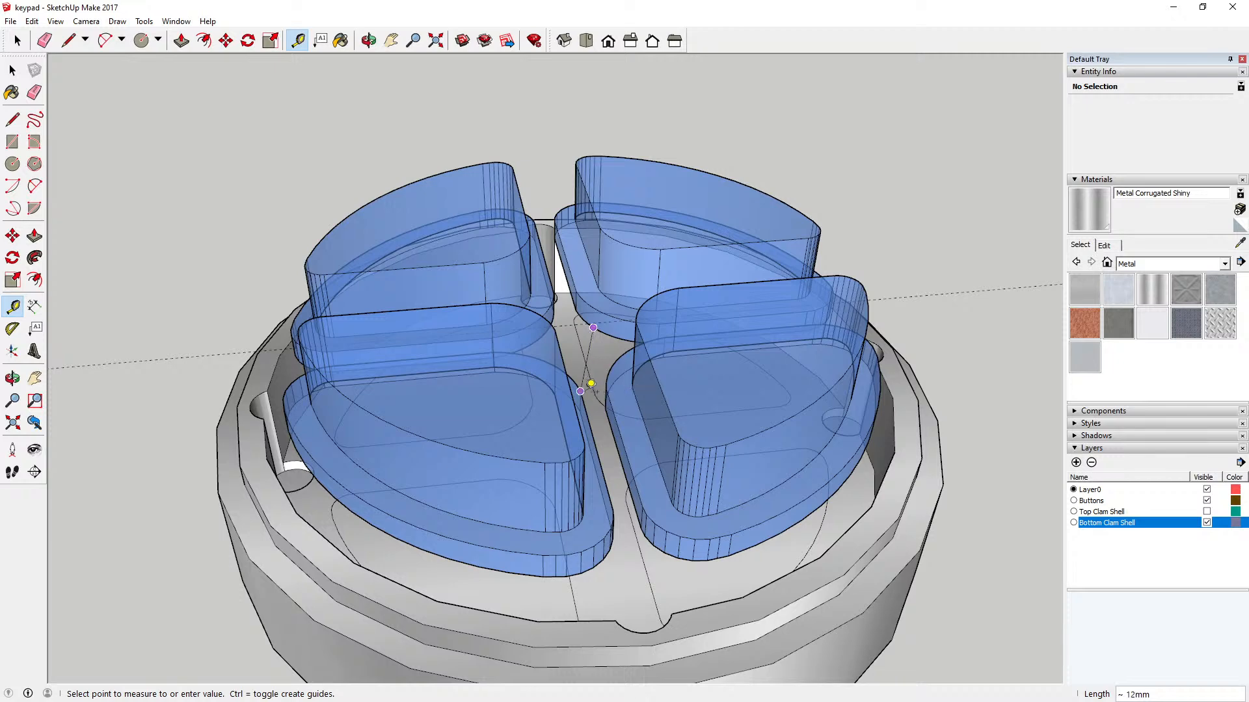
Step: Measure from the lower edge of a button beside the rear screw post straight down to the bottom shell's floor
click(369, 40)
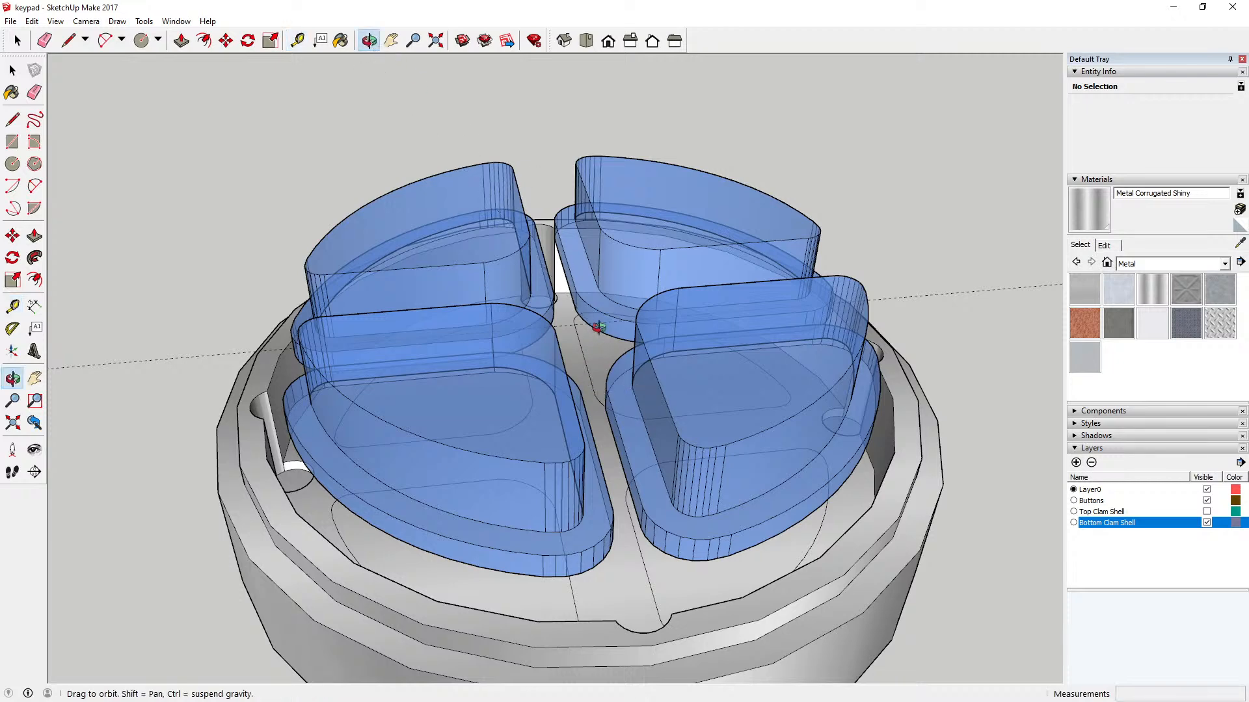
drag(598, 328, 571, 368)
scroll(583, 339, up, 10)
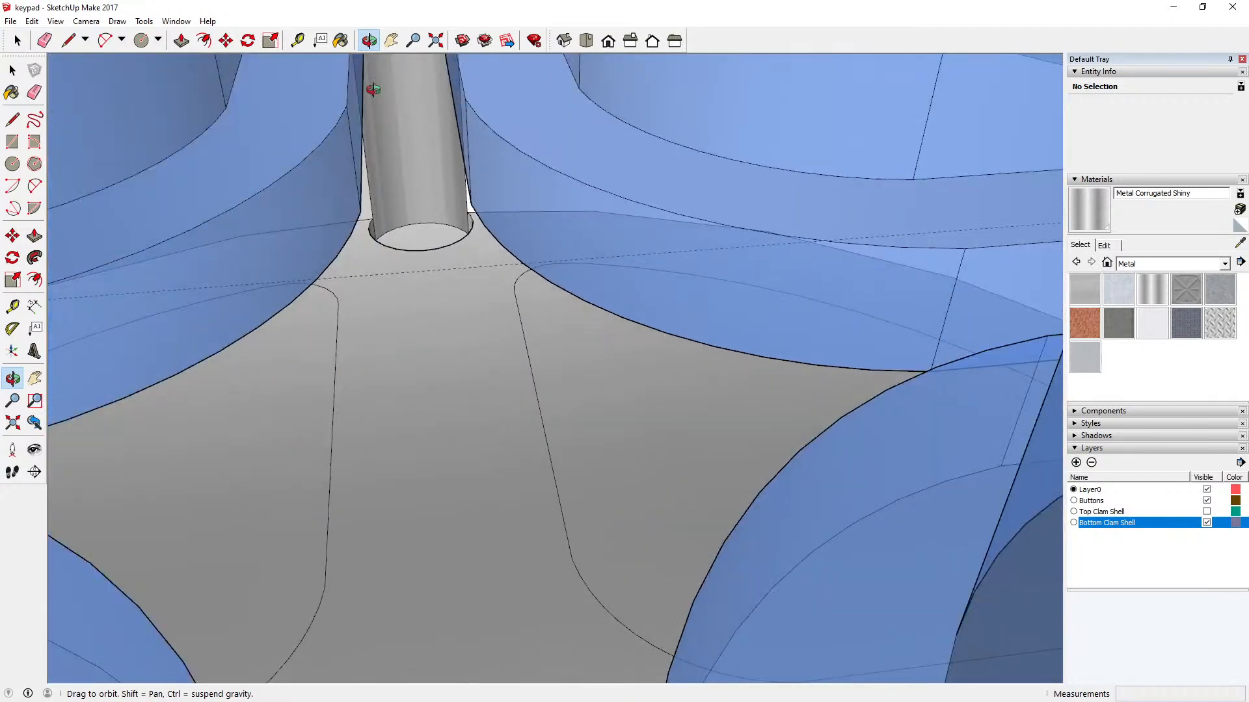
key(t)
click(472, 214)
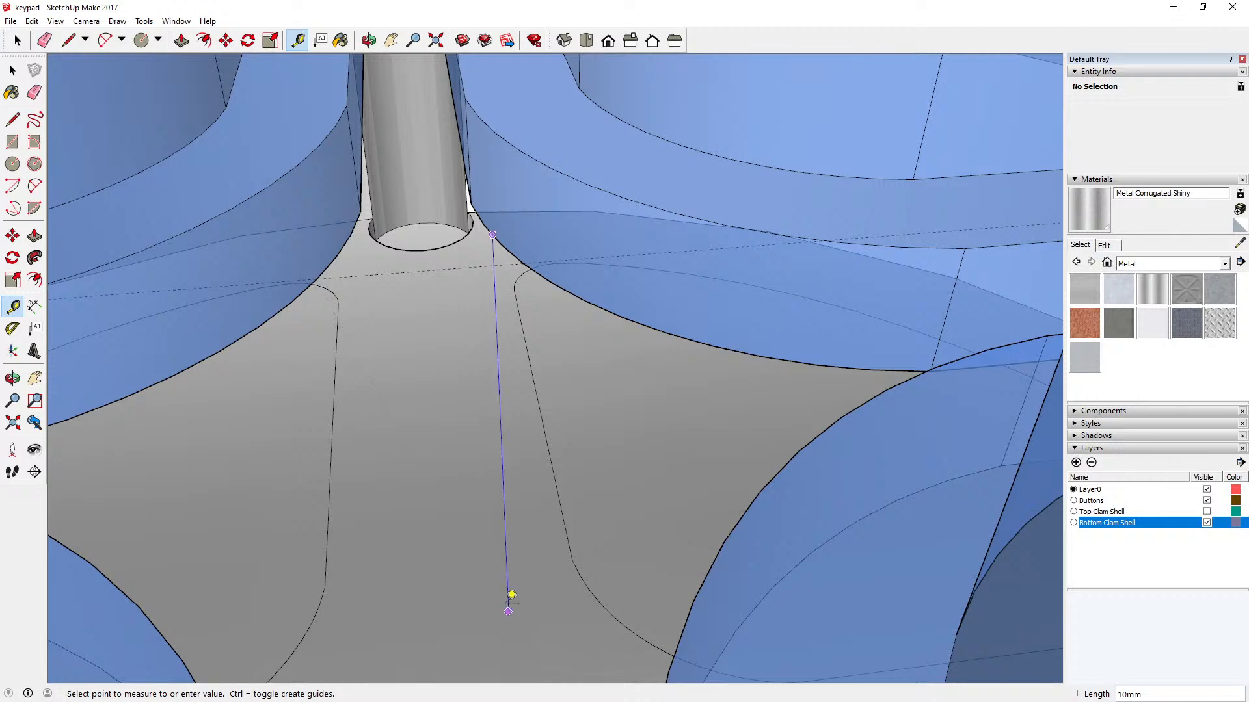
click(513, 598)
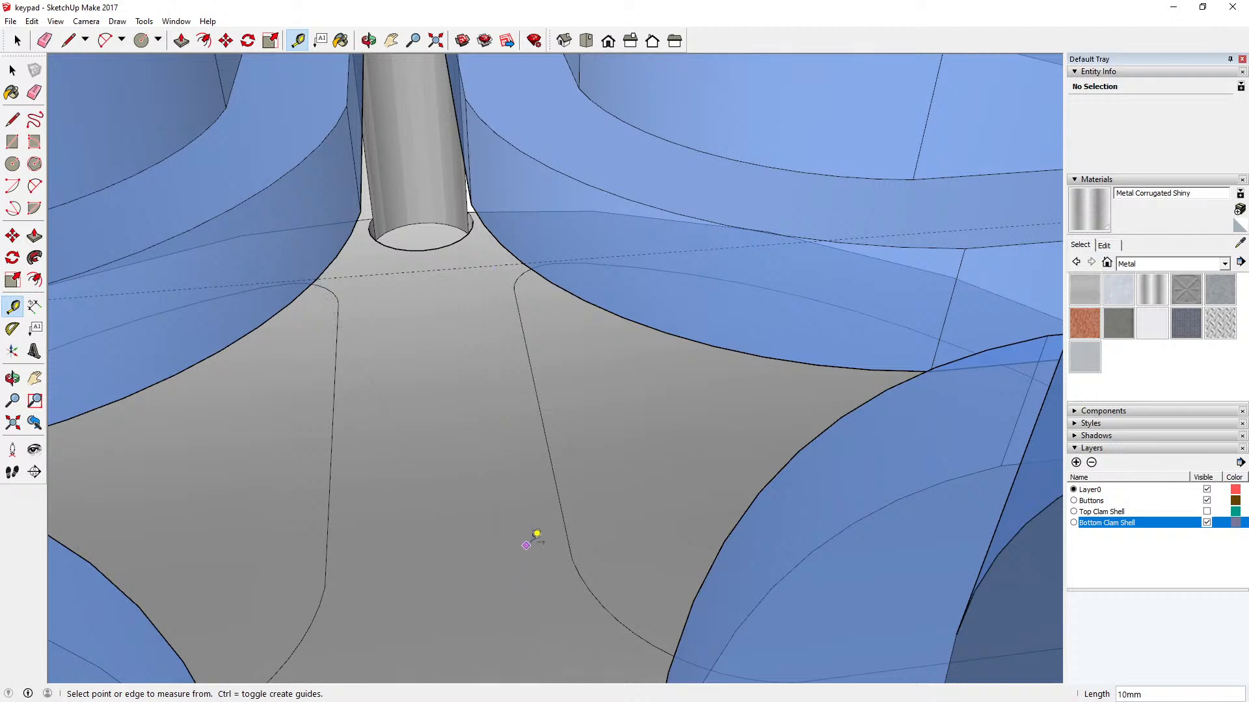
Step: Delete the leftover dashed guide line running diagonally through the keypad model
scroll(535, 535, down, 6)
scroll(545, 508, down, 5)
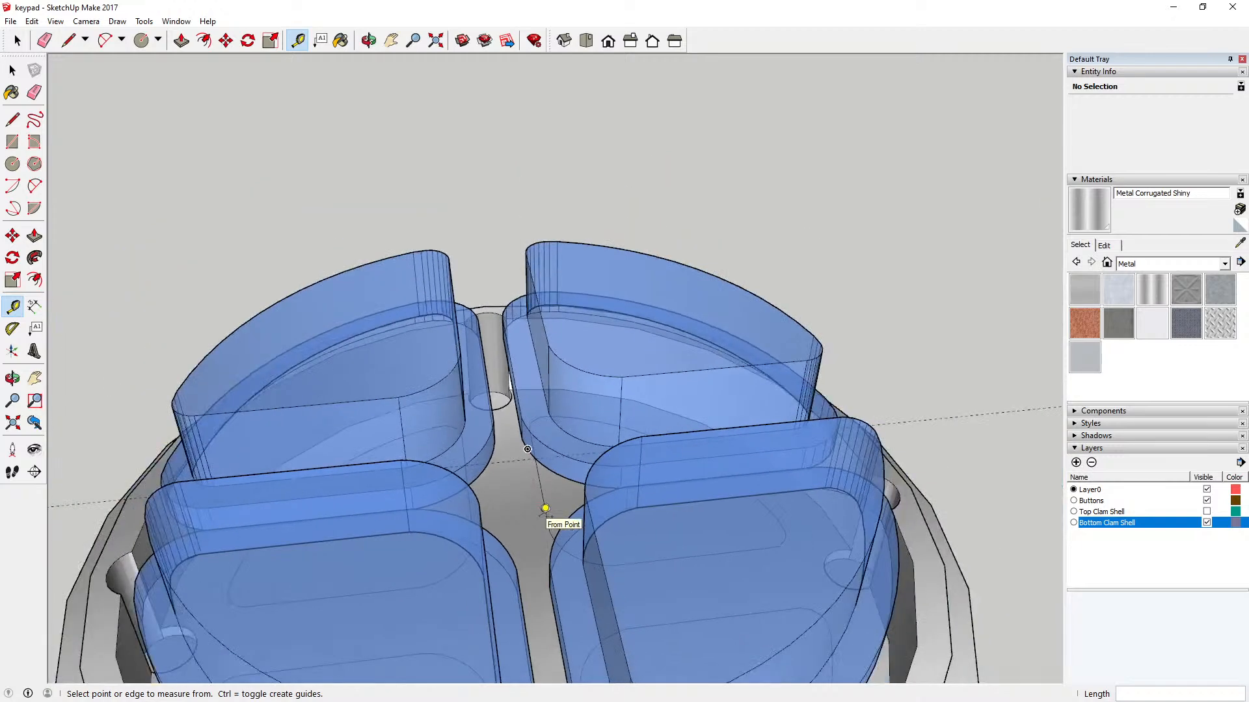
click(368, 40)
drag(385, 110, 378, 243)
drag(374, 350, 641, 344)
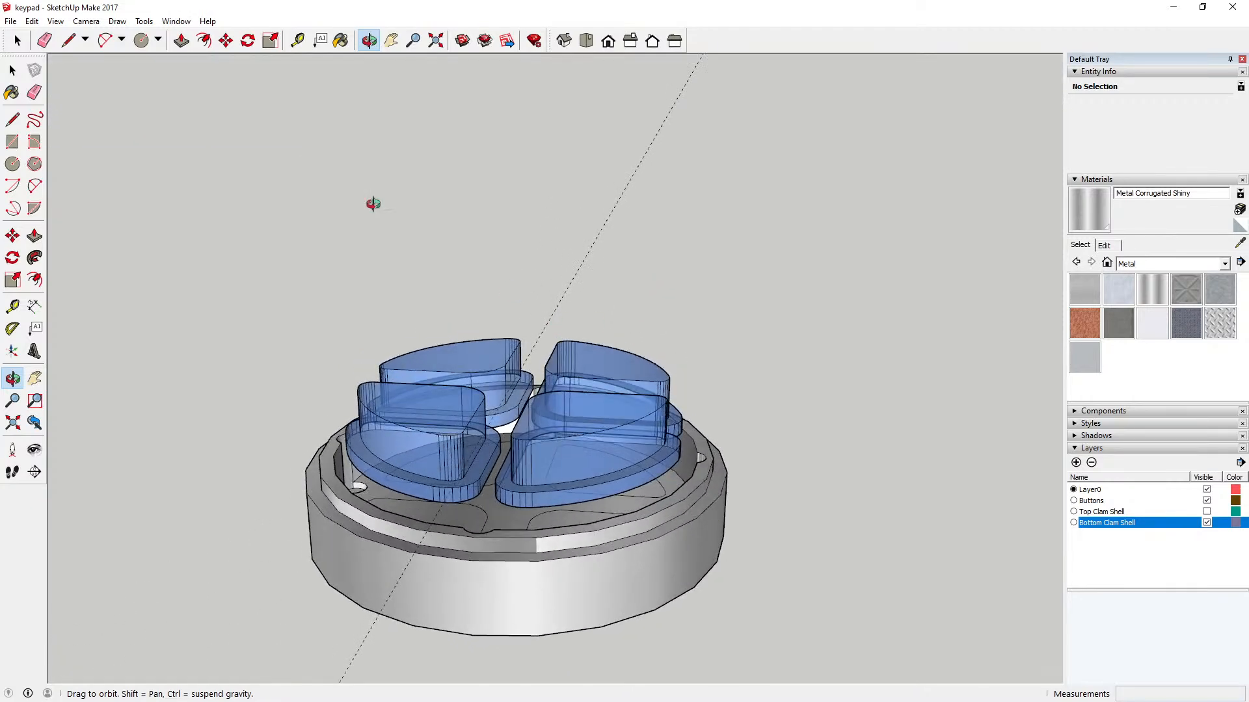
key(space)
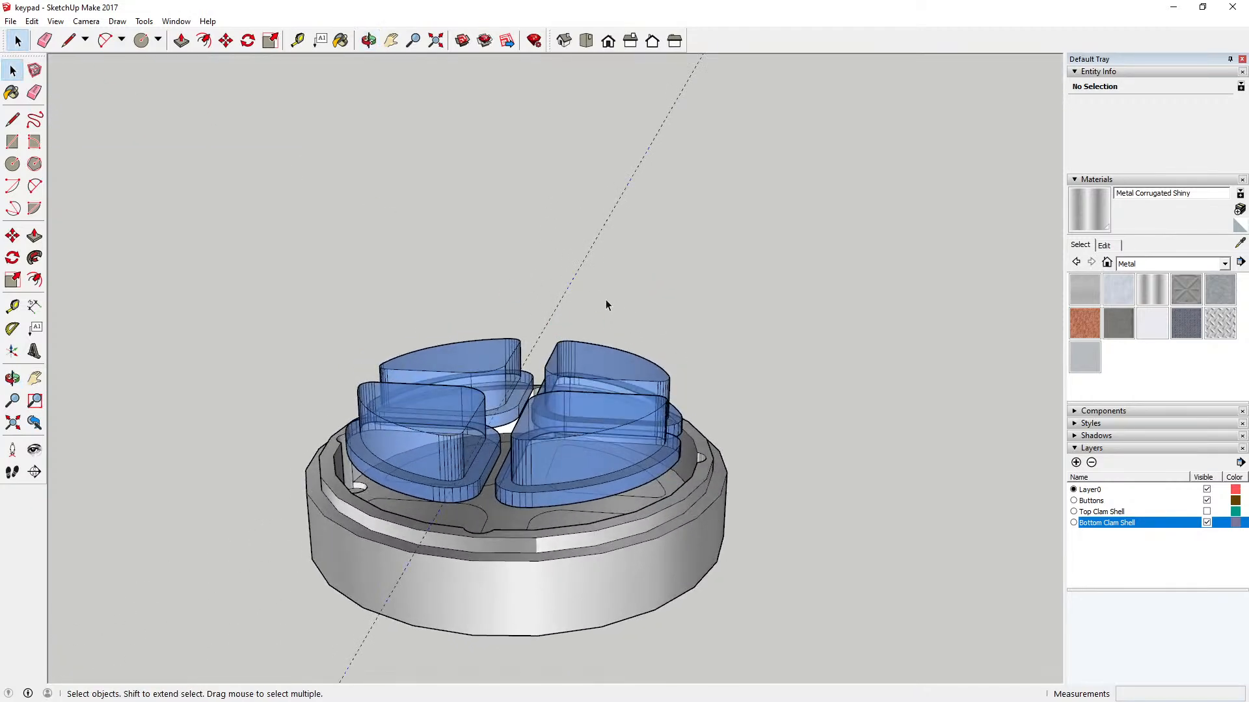
click(606, 301)
click(745, 252)
Step: Show the Top Clam Shell layer and view the closed keypad in isometric and top views
click(1206, 511)
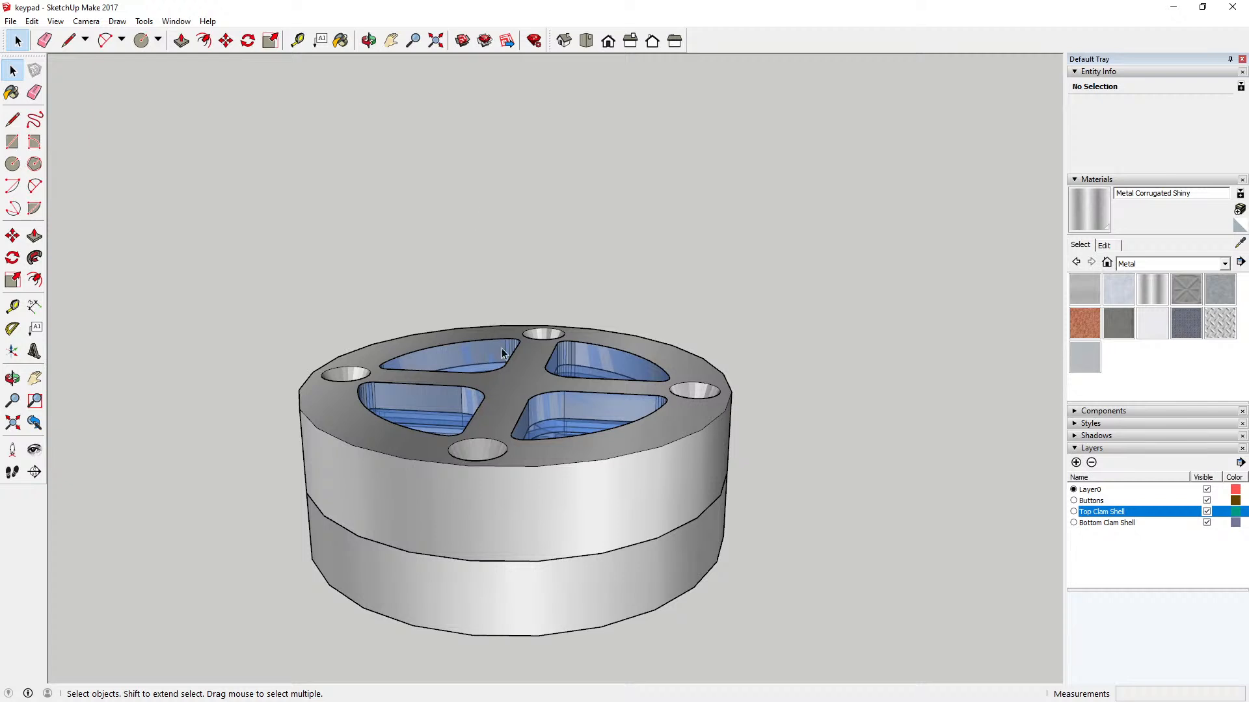
key(o)
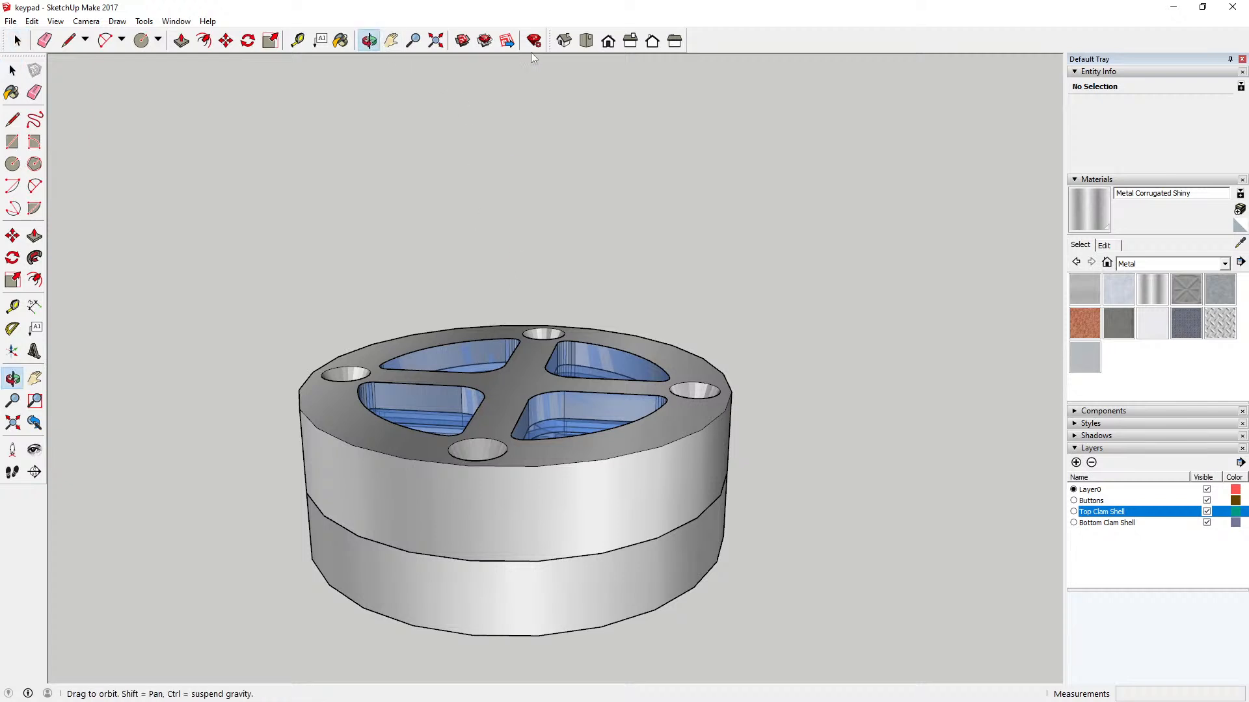
click(564, 41)
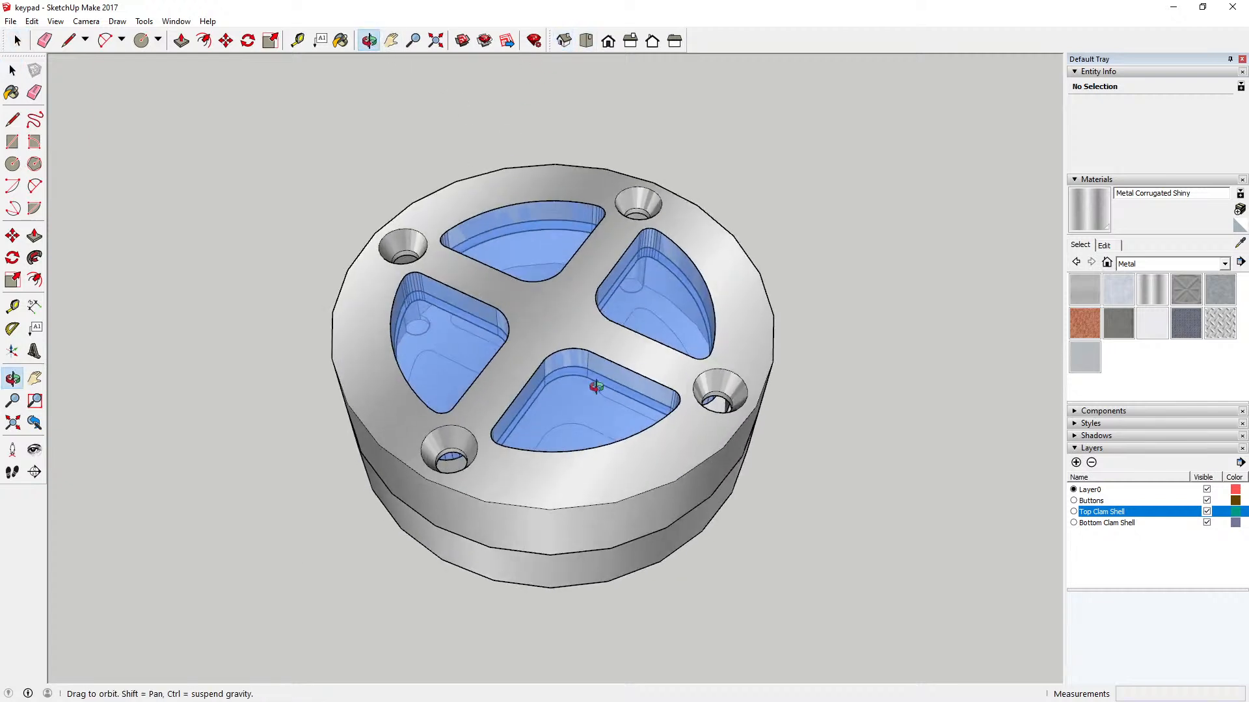
click(589, 43)
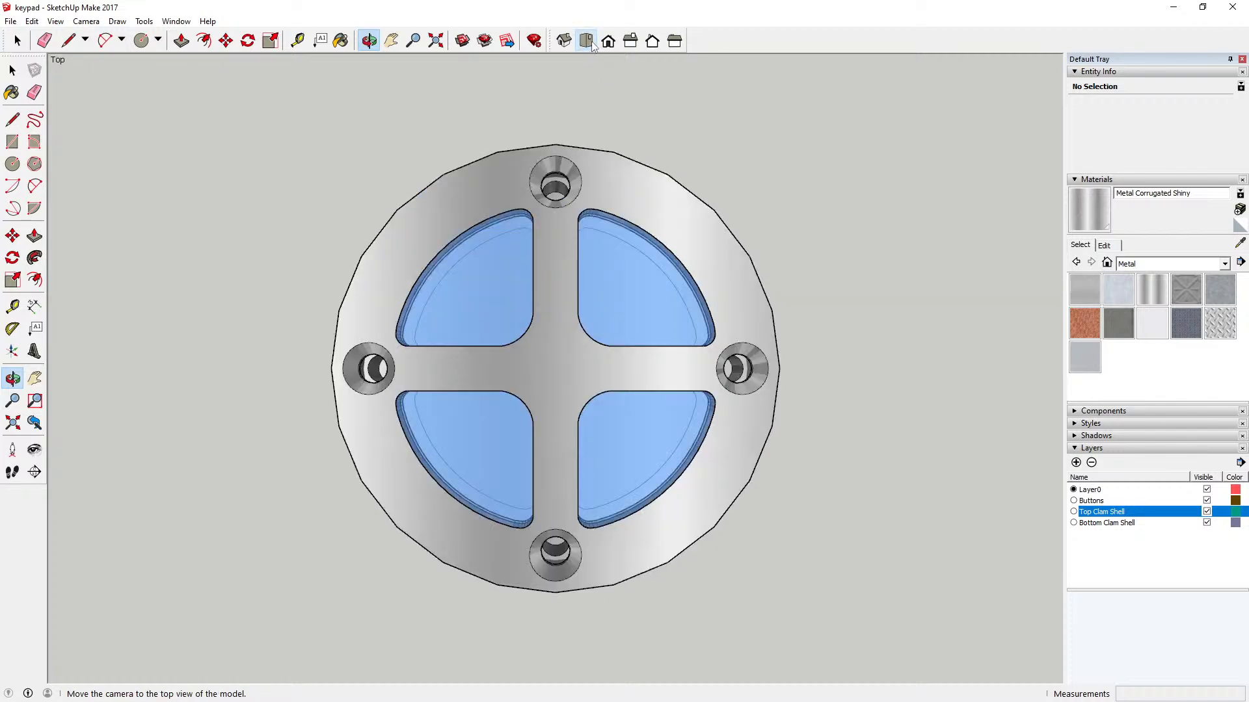
click(564, 41)
drag(535, 234, 583, 433)
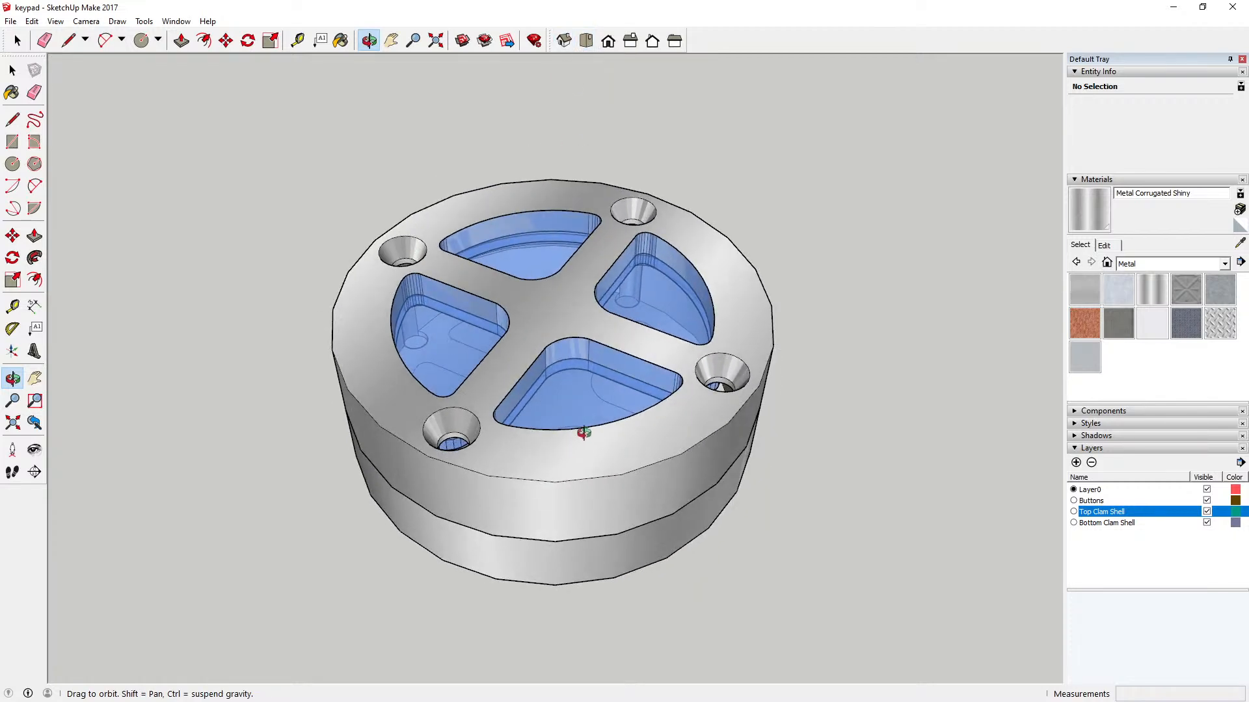
Step: Examine the closed keypad's button openings, countersunk screw holes and shell seam from several angles
scroll(584, 432, up, 5)
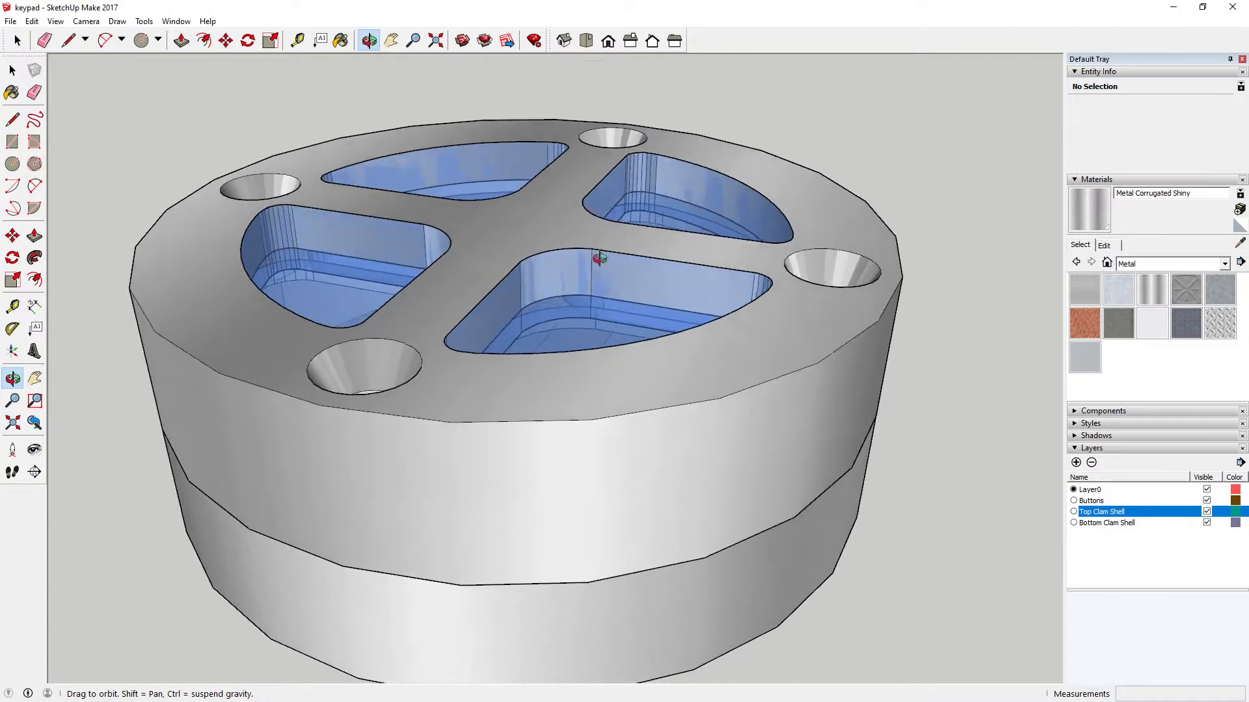
drag(600, 258, 598, 263)
drag(350, 313, 432, 398)
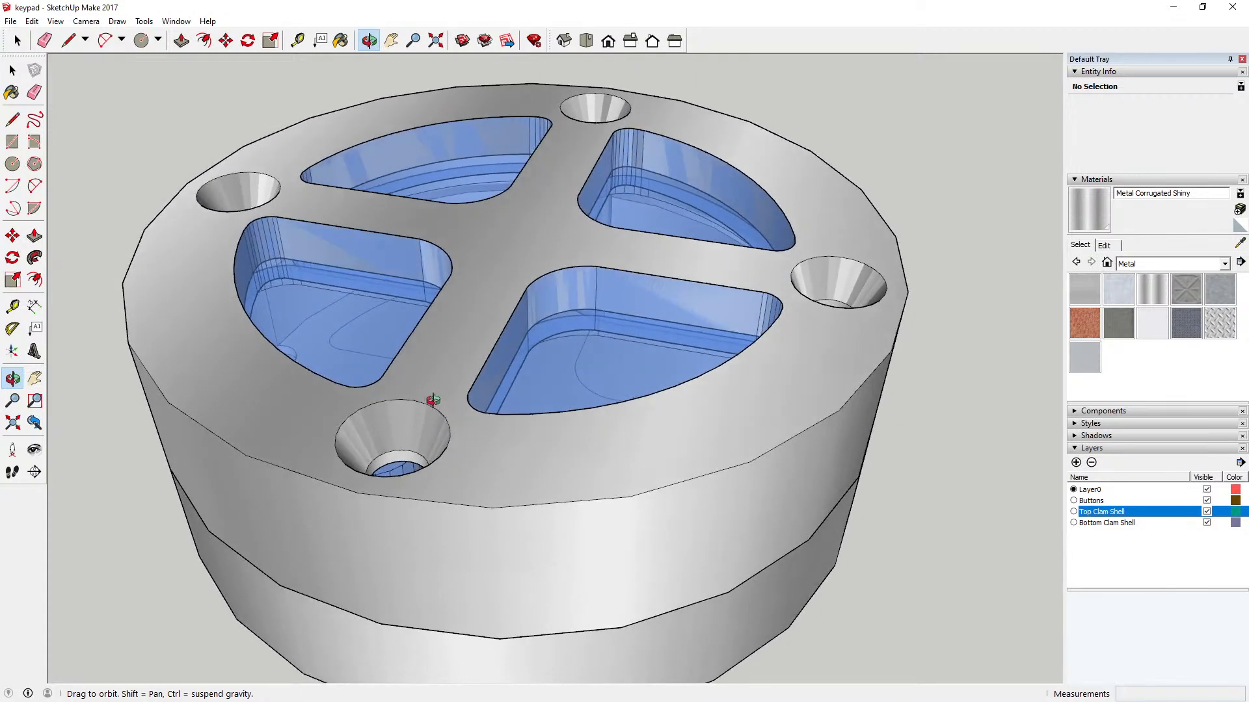
scroll(434, 393, down, 2)
drag(403, 356, 419, 382)
drag(550, 306, 481, 364)
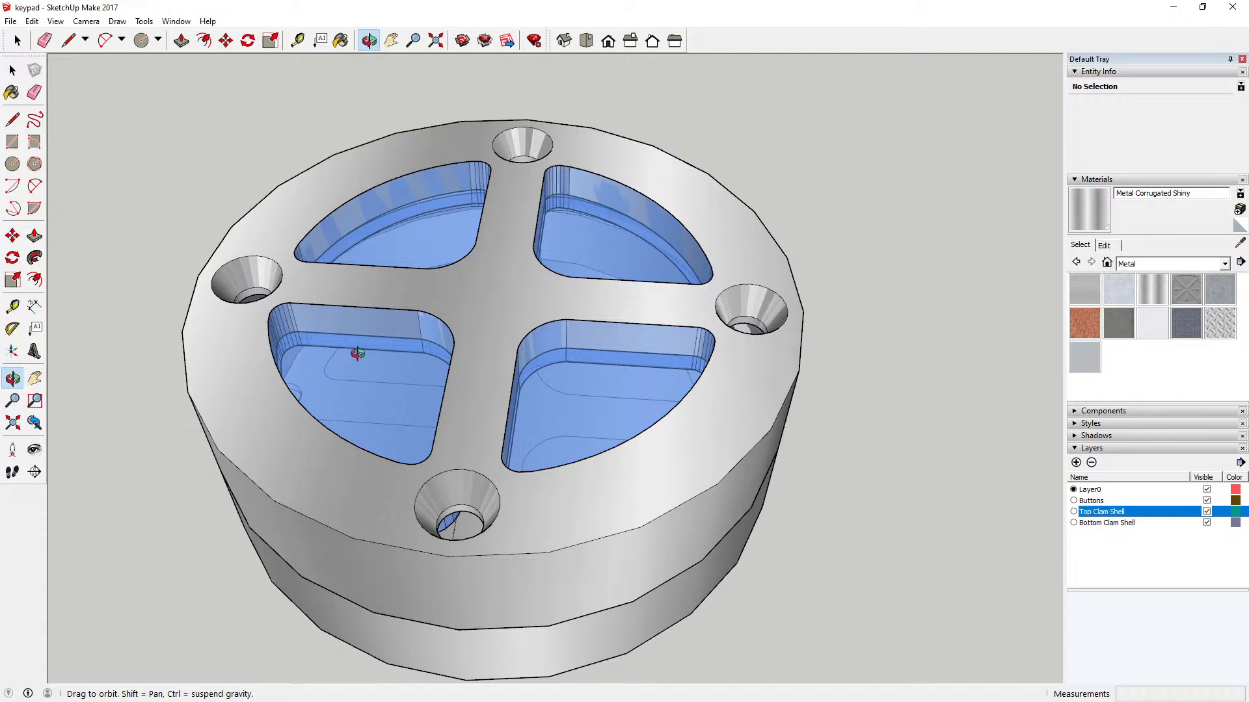
drag(362, 374, 390, 385)
drag(390, 405, 529, 362)
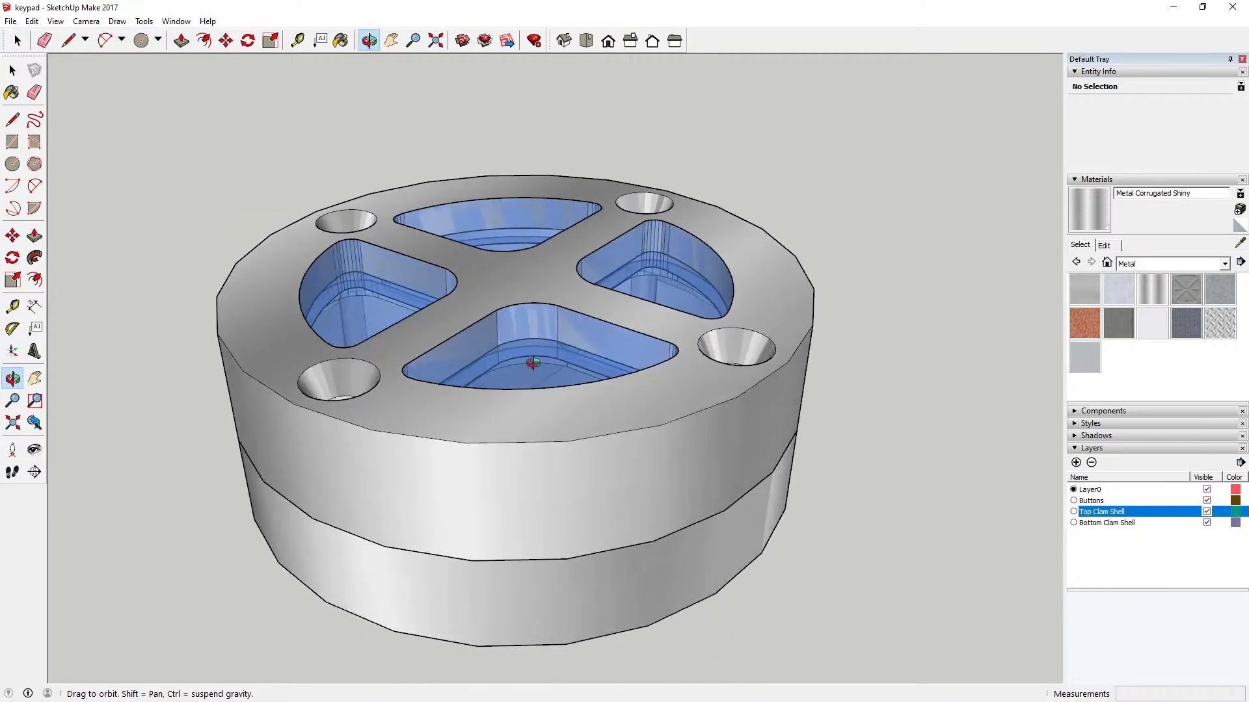
mouse_move(833, 446)
mouse_down()
mouse_move(730, 323)
mouse_move(705, 446)
mouse_move(529, 365)
mouse_move(510, 396)
mouse_move(543, 306)
mouse_move(479, 379)
mouse_move(542, 363)
mouse_move(549, 538)
mouse_move(423, 466)
mouse_move(429, 326)
mouse_move(447, 438)
mouse_move(584, 319)
mouse_up()
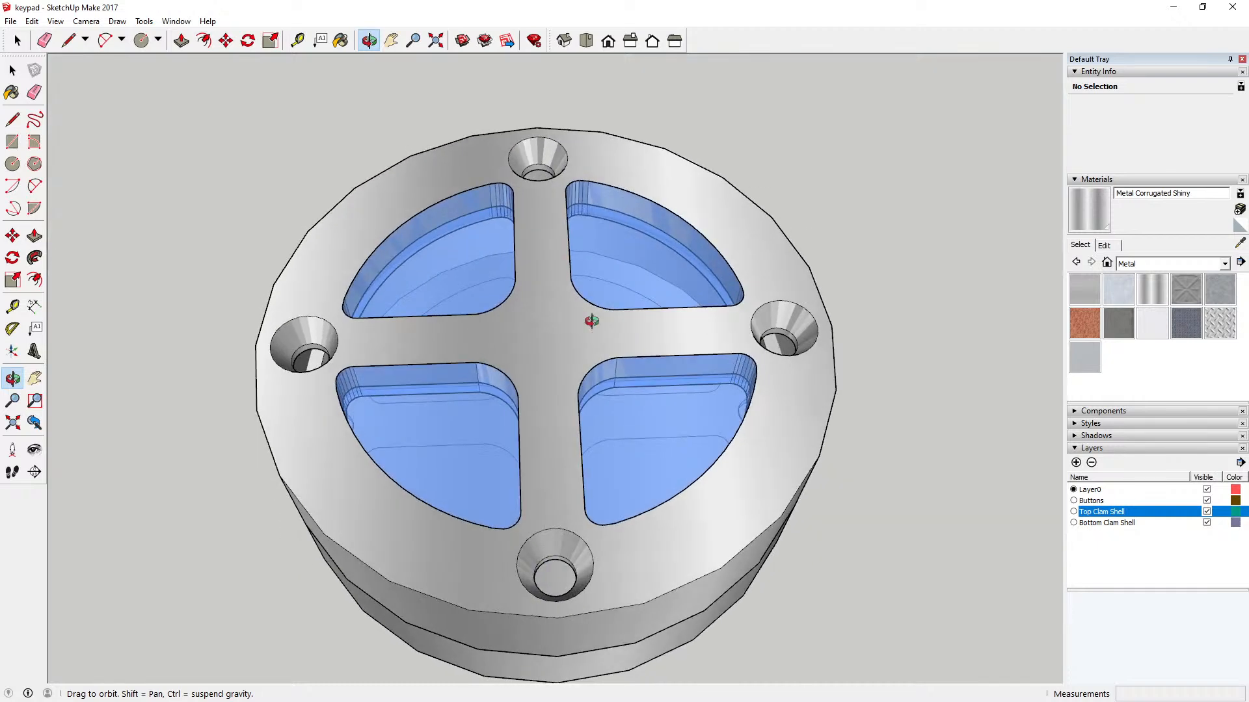
Step: Examine the assembled keypad once more in top, isometric and angled close-up views, keeping it centred
click(586, 41)
click(568, 42)
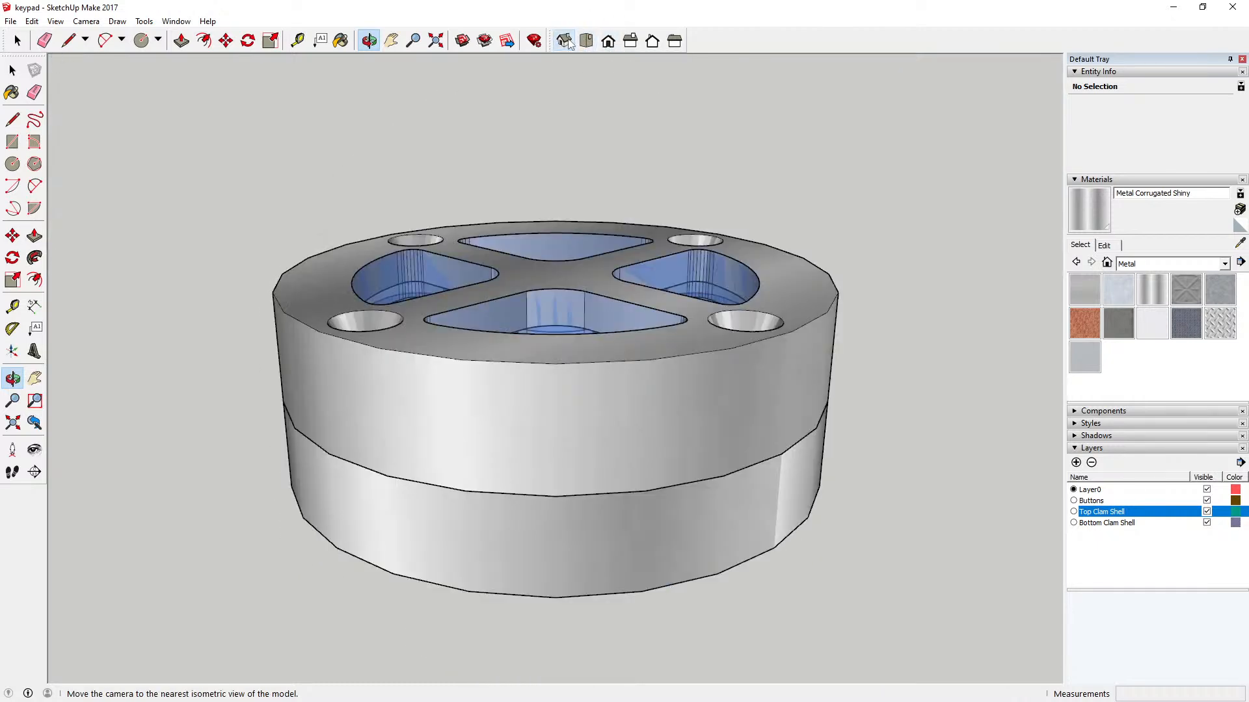
drag(457, 58, 573, 257)
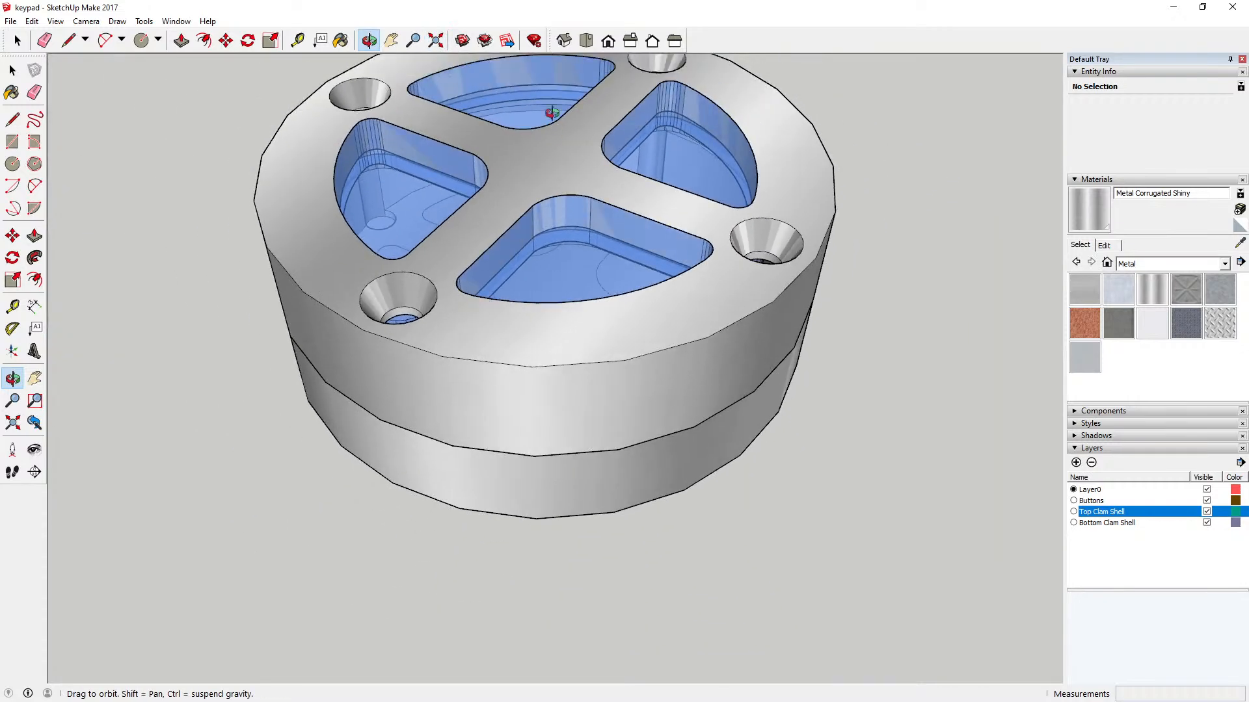
click(391, 40)
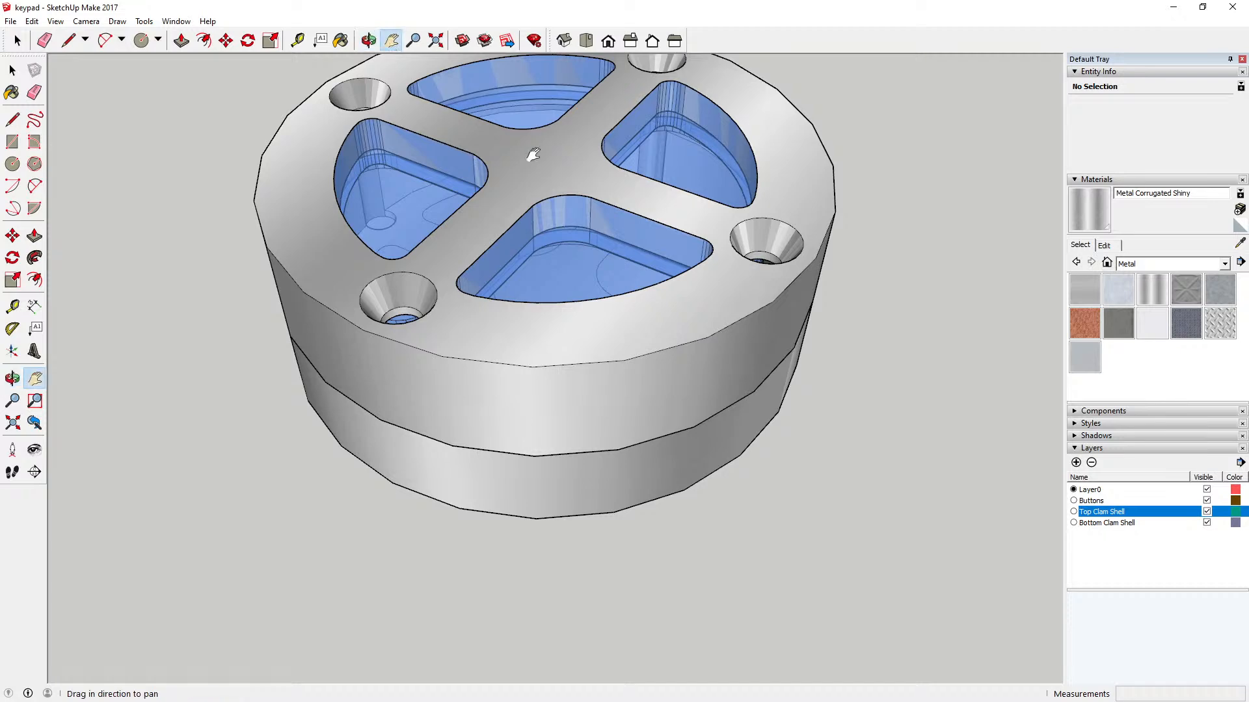
drag(529, 154, 504, 253)
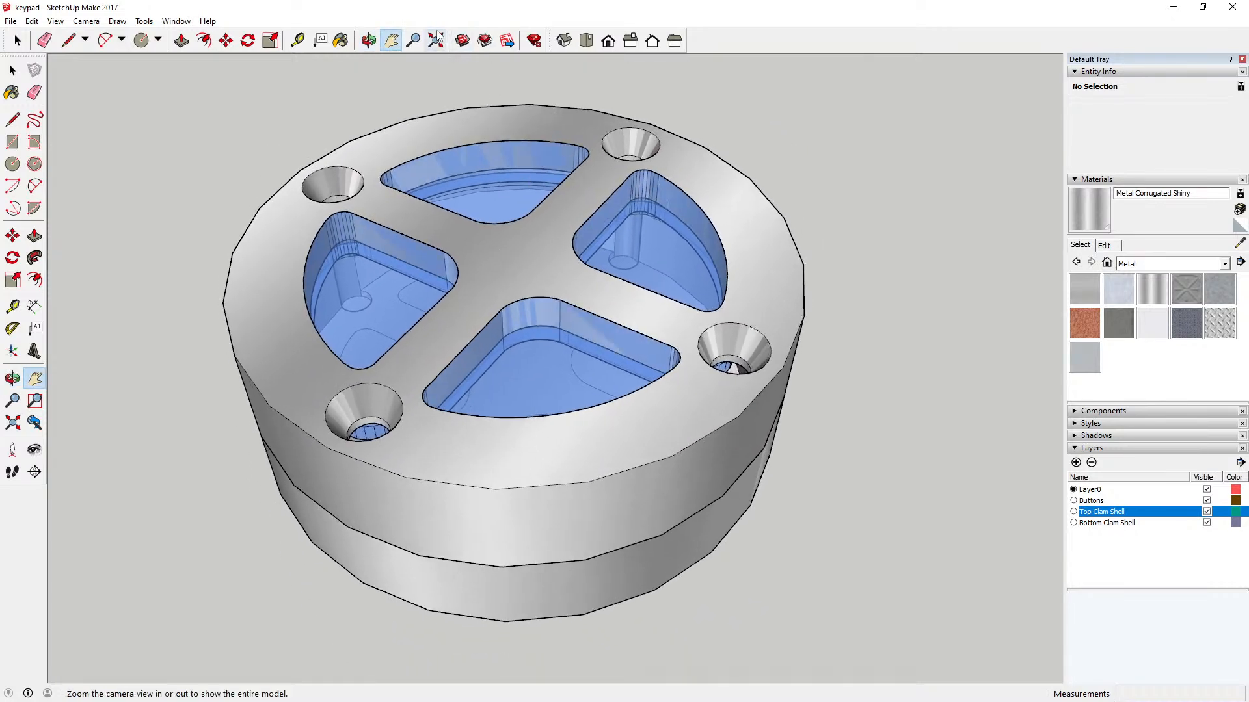
click(586, 41)
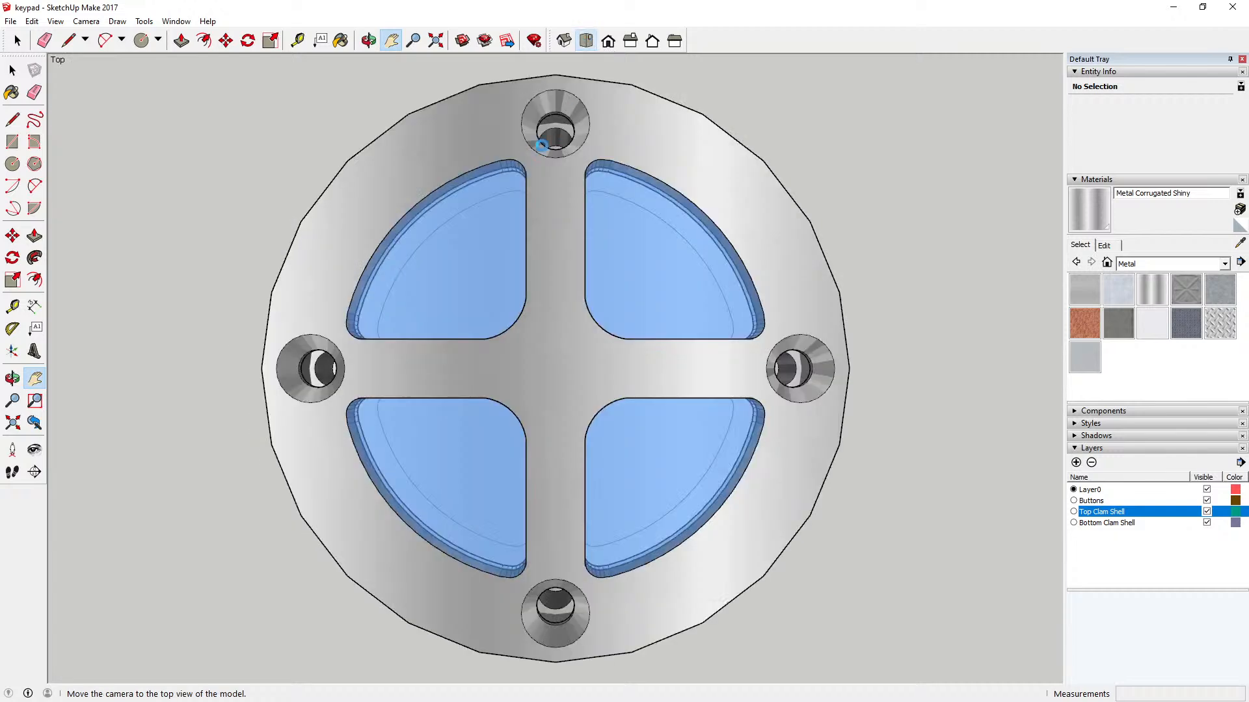
click(368, 41)
drag(608, 376, 672, 505)
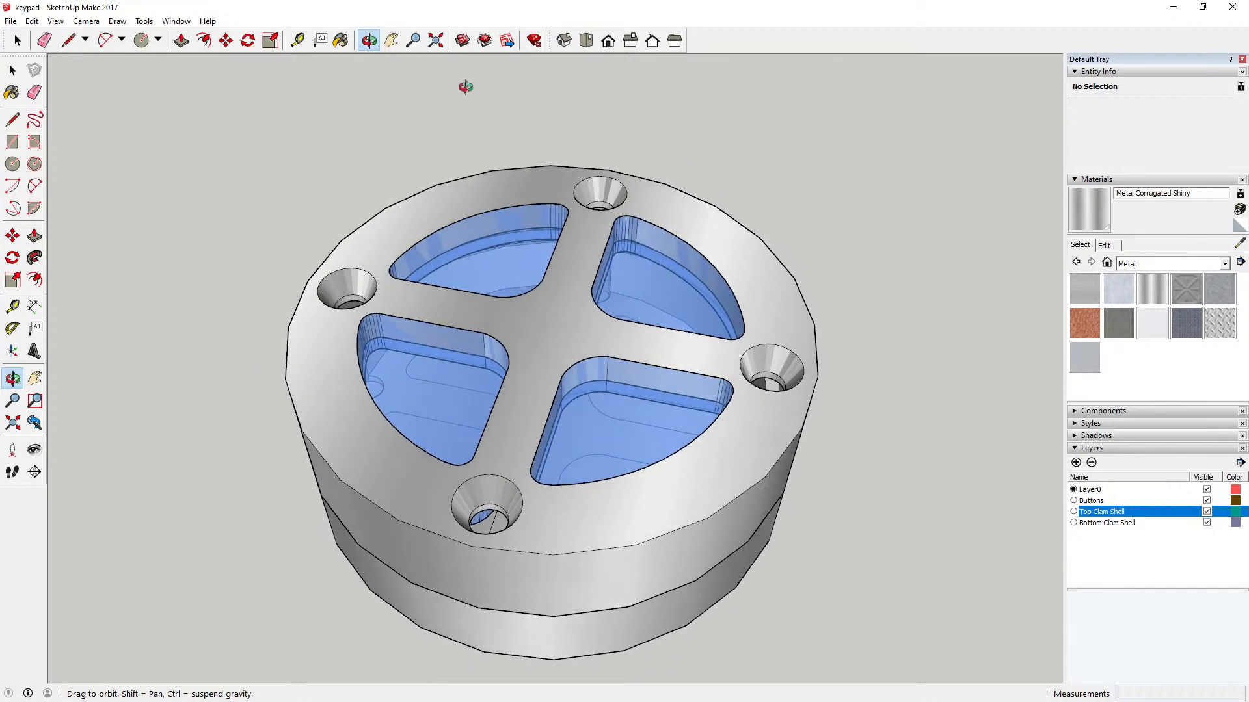
click(390, 40)
drag(580, 305, 557, 237)
scroll(551, 274, up, 2)
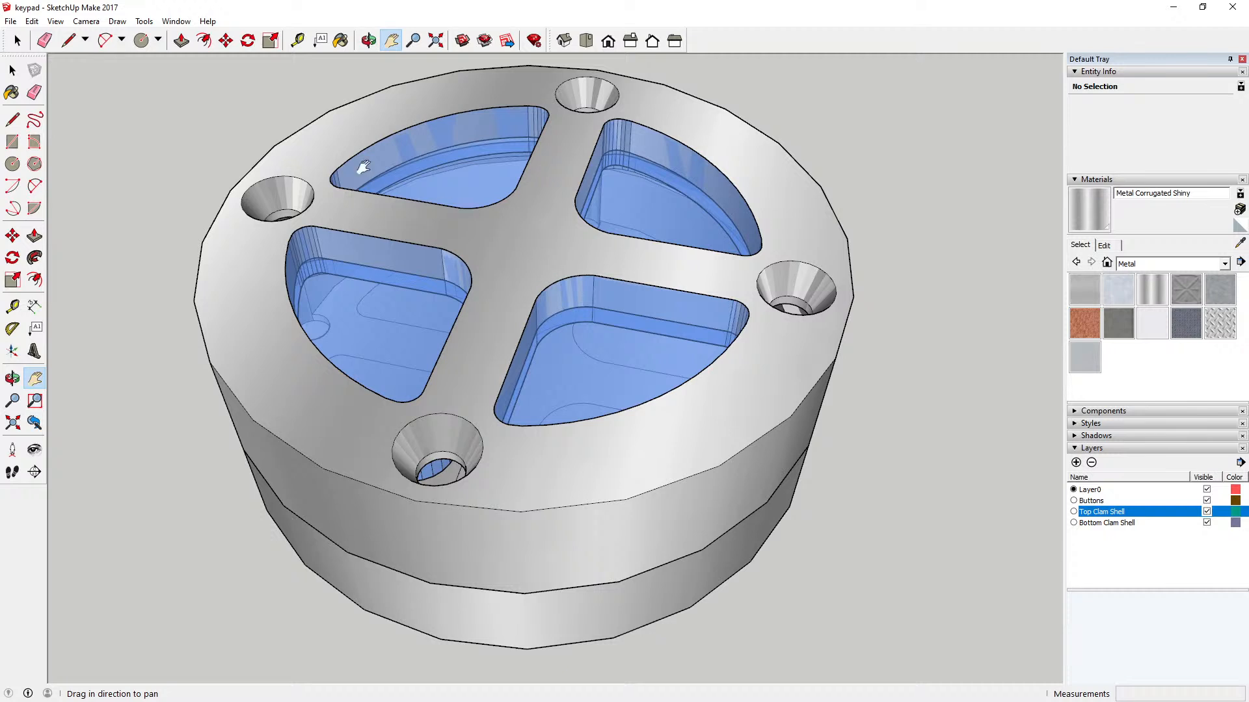
Step: Save the finished keypad model
click(11, 22)
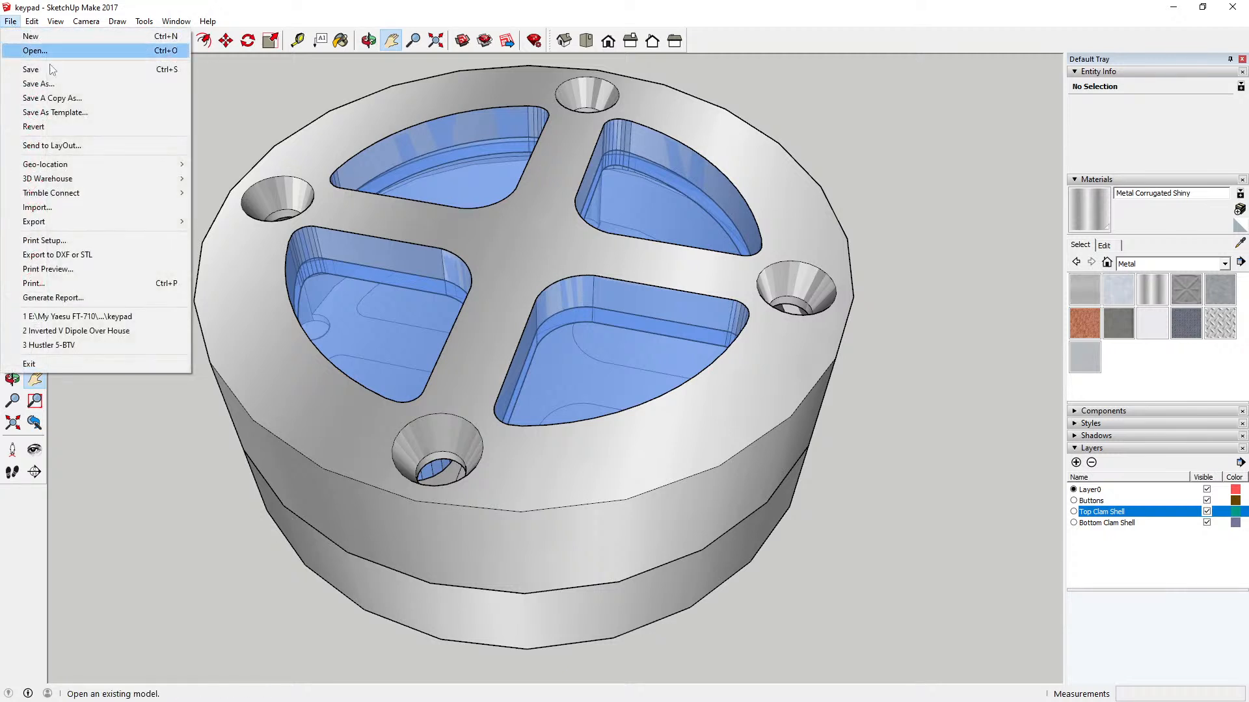
click(21, 67)
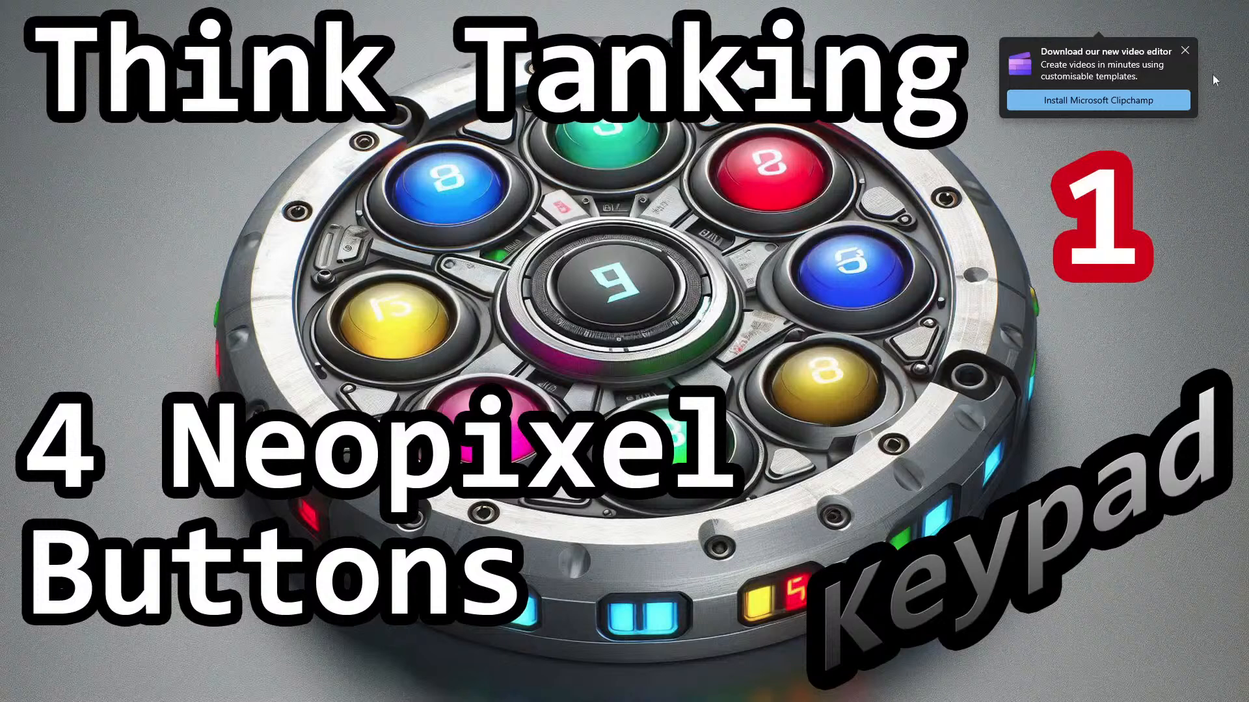
Step: Dismiss the Microsoft Clipchamp download notice shown over the keypad title image
click(1189, 50)
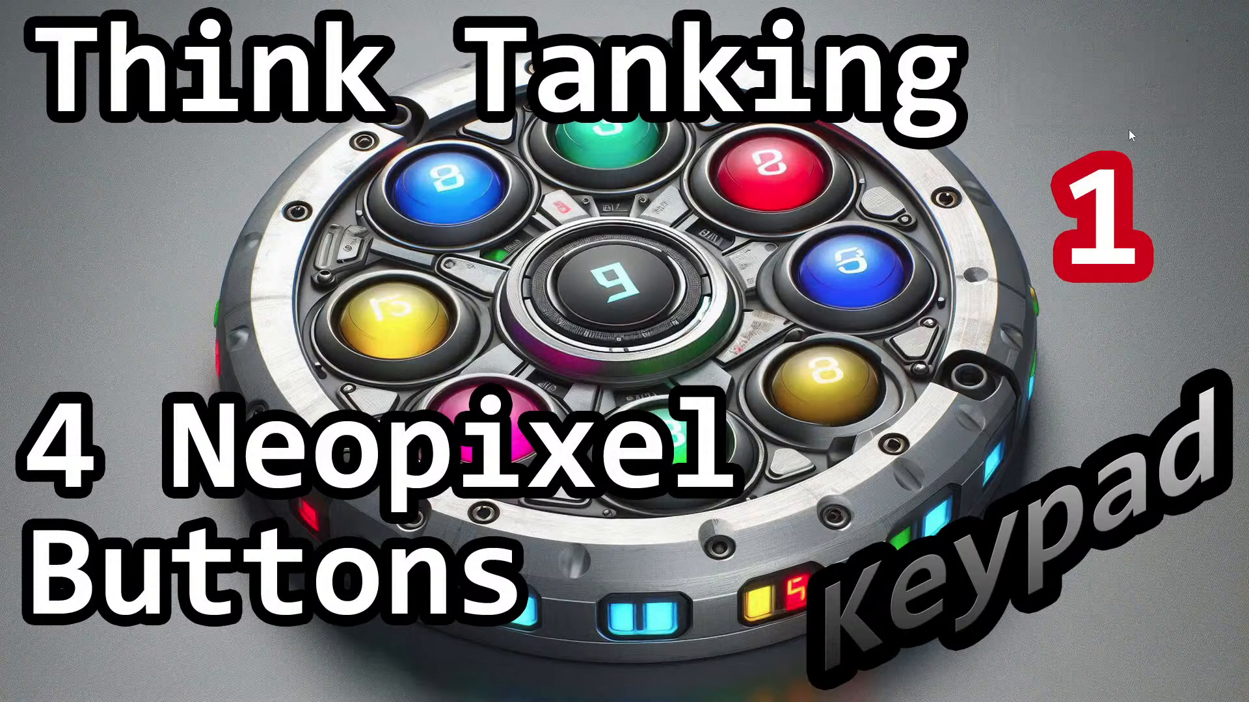